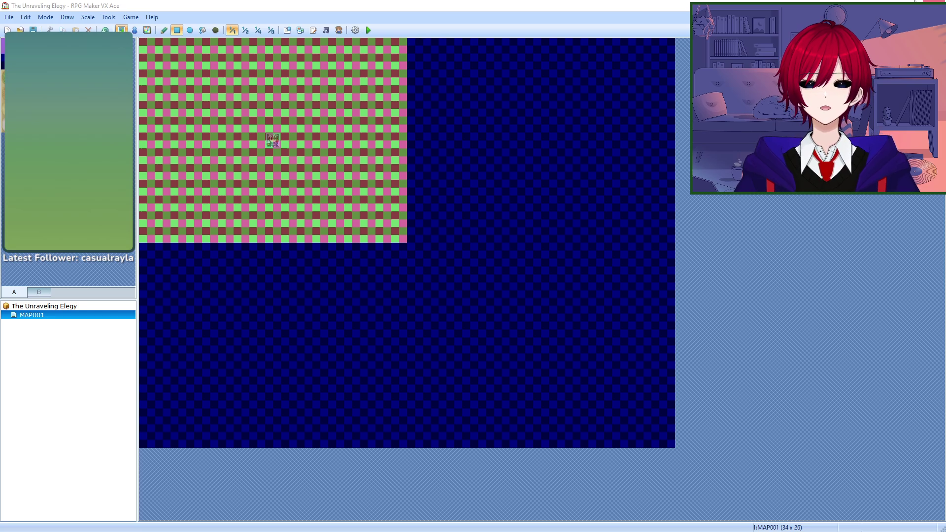
# Step: Switch to Photoshop and bring up the Dungeon_A2.png tileset document
pyautogui.click(557, 10)
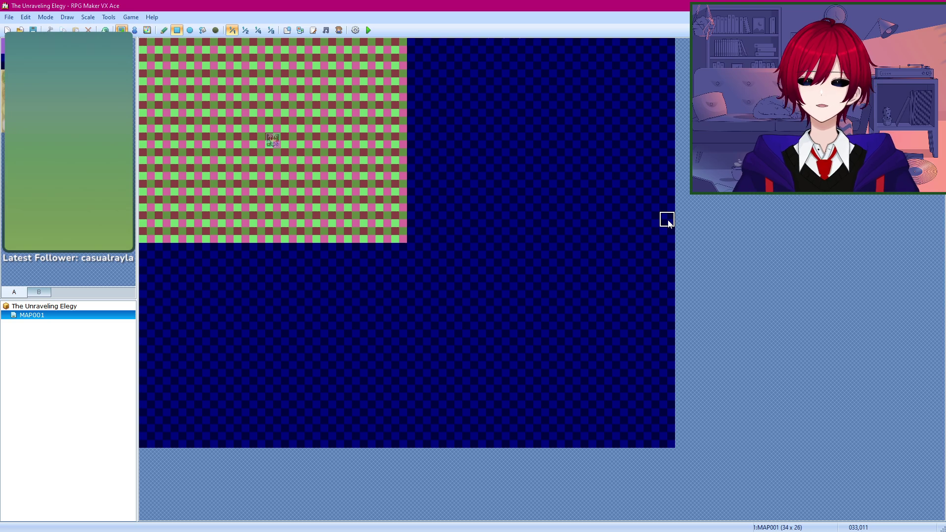
pyautogui.hotkey('alt', 'Tab')
pyautogui.press('Tab')
pyautogui.press('Tab')
pyautogui.press('Tab')
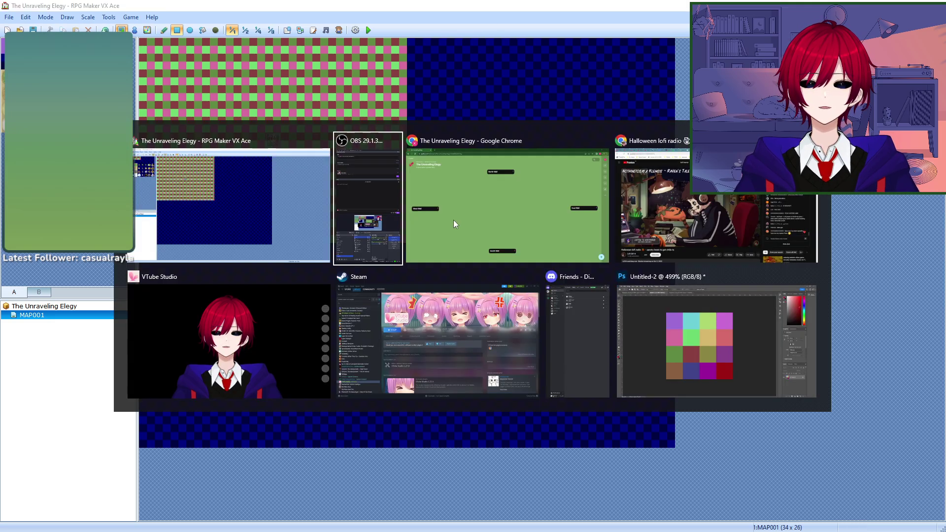
pyautogui.press('Tab')
pyautogui.press('Tab')
pyautogui.press('Tab')
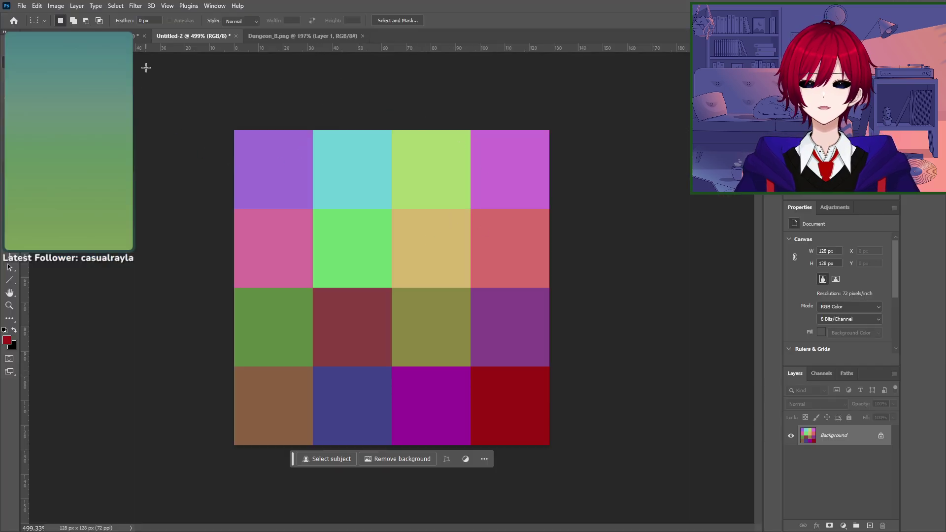
pyautogui.click(137, 36)
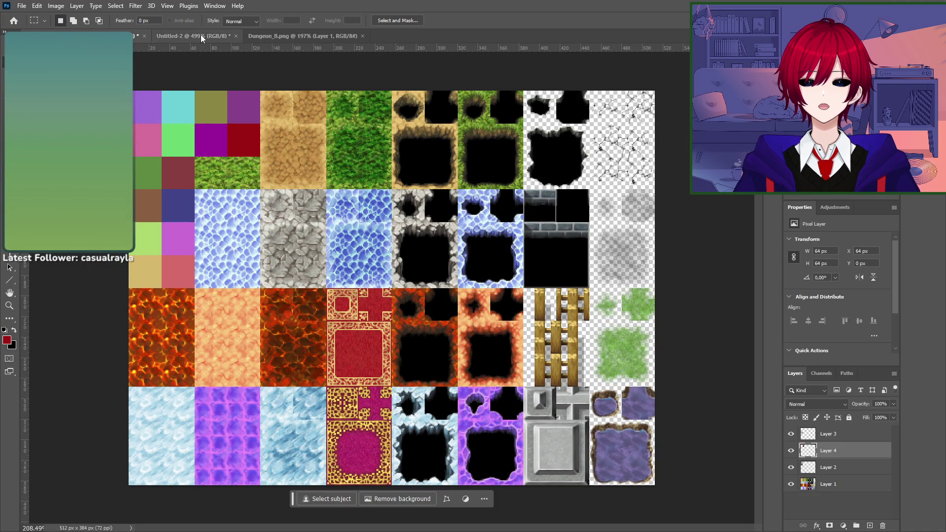
pyautogui.click(258, 39)
pyautogui.hotkey('ctrl', 'Tab')
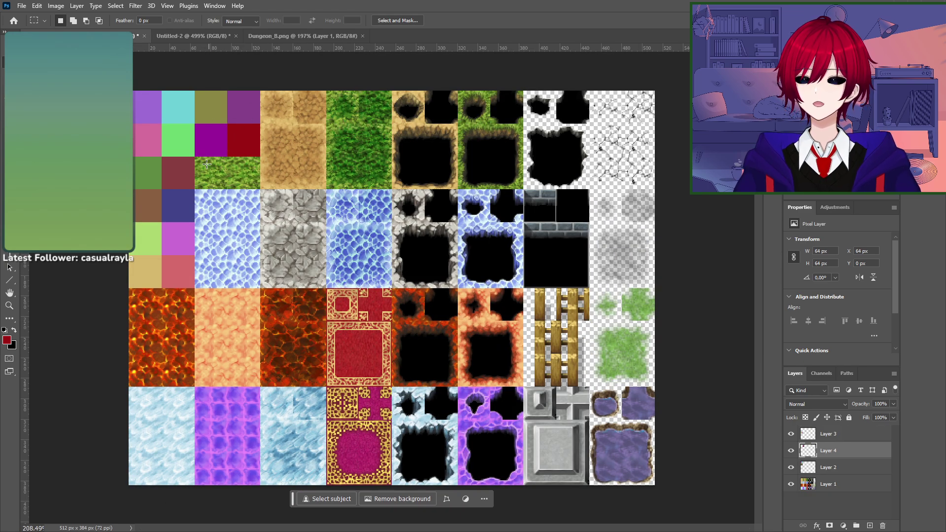
# Step: Examine the solid-coloured placeholder tiles in the Dungeon_A2.png tileset up close, then view the sheet as a whole
pyautogui.press('Tab')
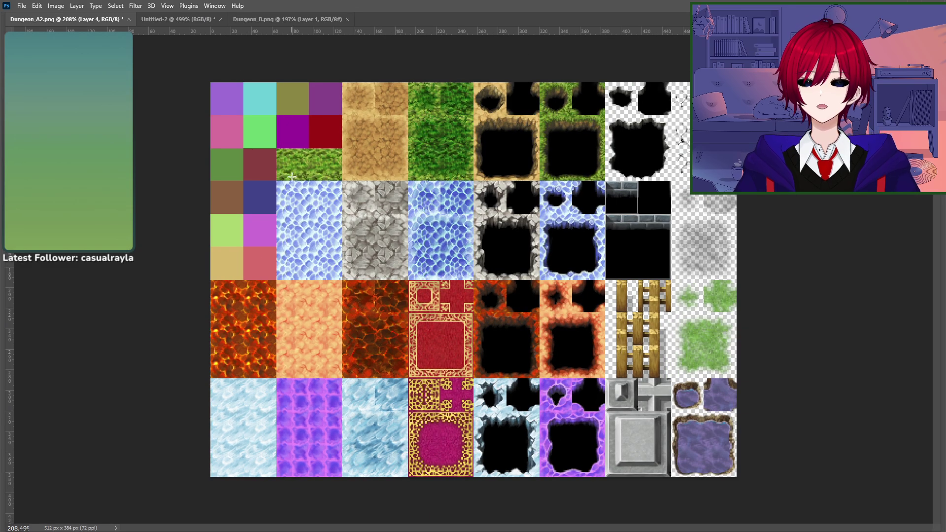
pyautogui.press('Tab')
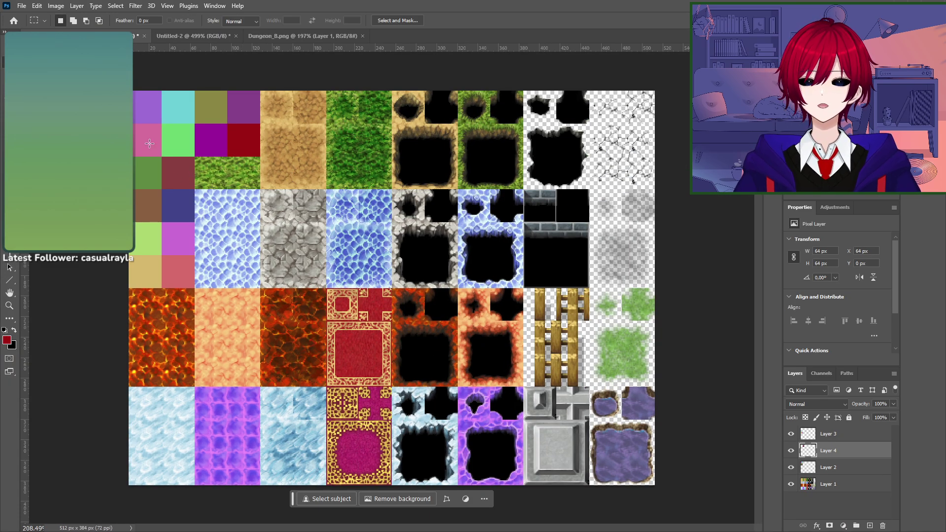
pyautogui.press('z')
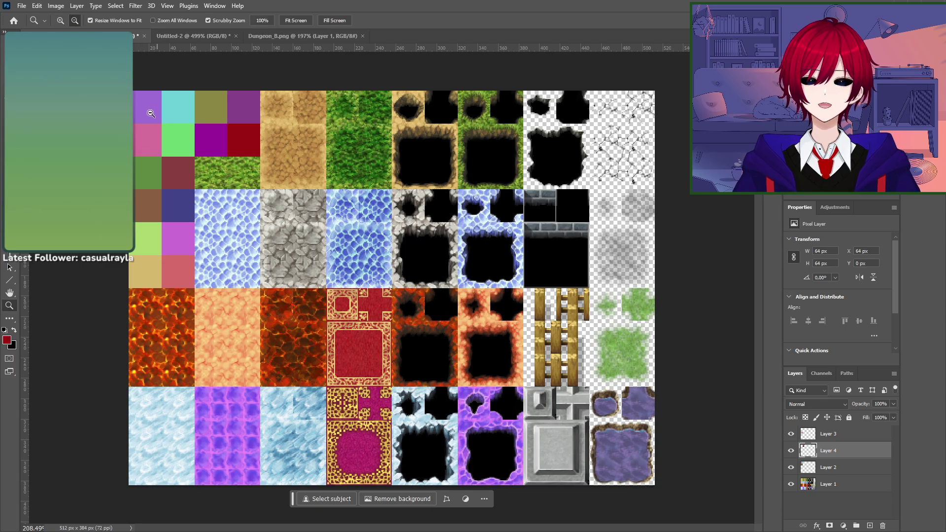
pyautogui.moveTo(151, 113); pyautogui.dragTo(215, 131)
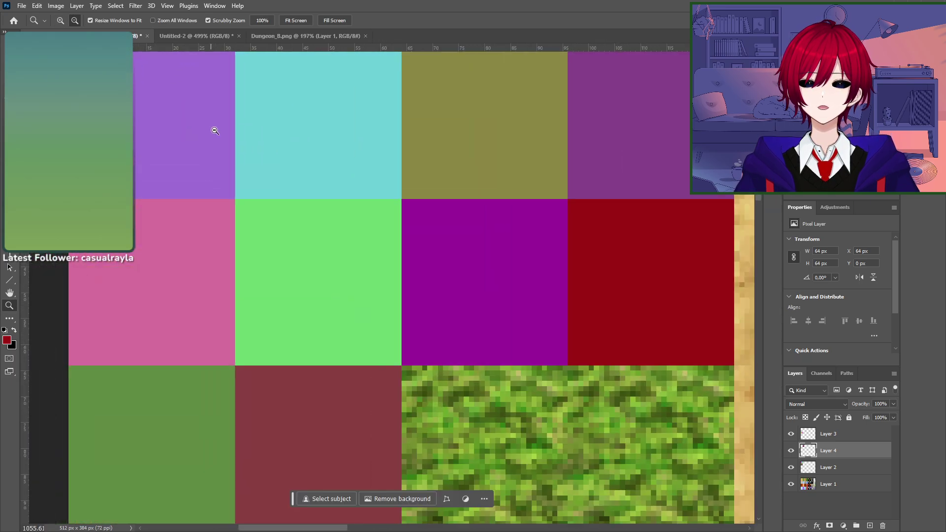
pyautogui.moveTo(178, 163); pyautogui.dragTo(243, 245)
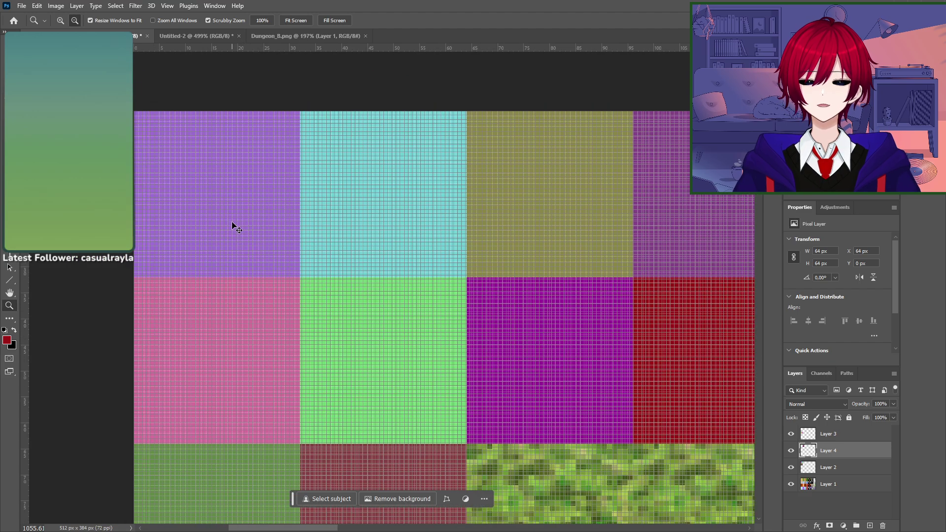
pyautogui.moveTo(322, 295); pyautogui.dragTo(216, 213)
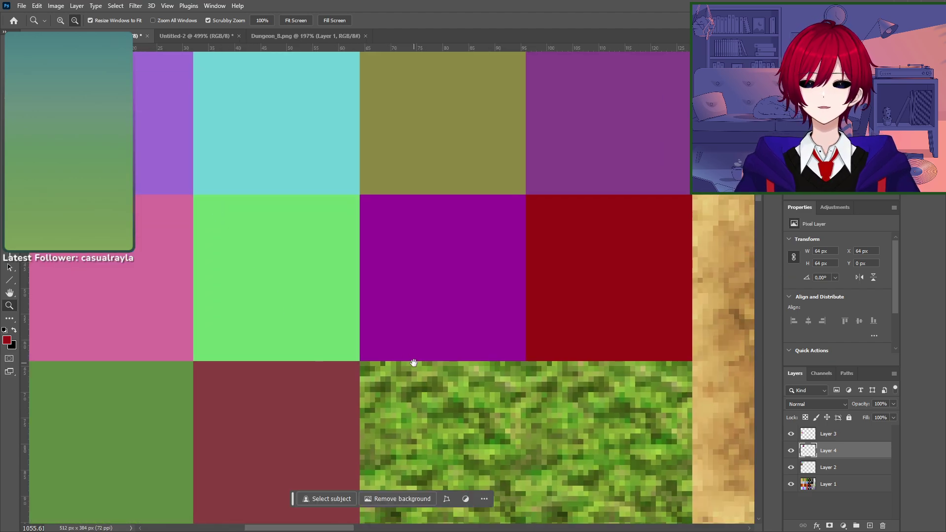
pyautogui.moveTo(414, 363); pyautogui.dragTo(240, 249)
pyautogui.moveTo(388, 308); pyautogui.dragTo(330, 307)
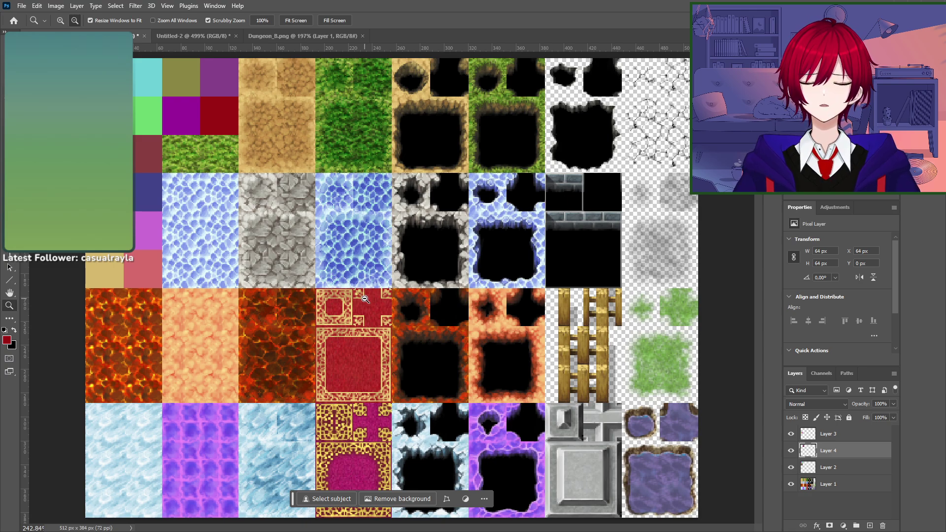
# Step: Switch back to RPG Maker VX Ace and start a playtest of The Unraveling Elegy
pyautogui.hotkey('alt', 'Tab')
pyautogui.hotkey('alt', 'Tab')
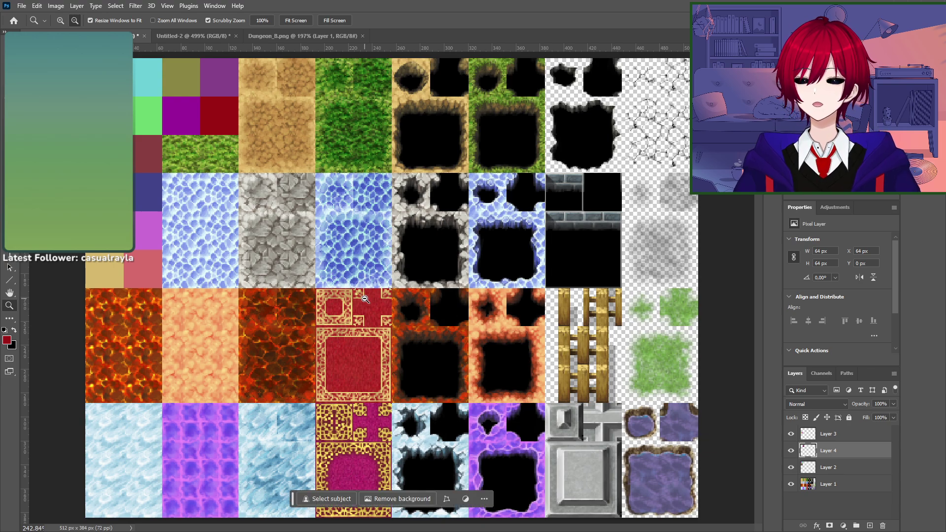
pyautogui.hotkey('alt', 'Tab')
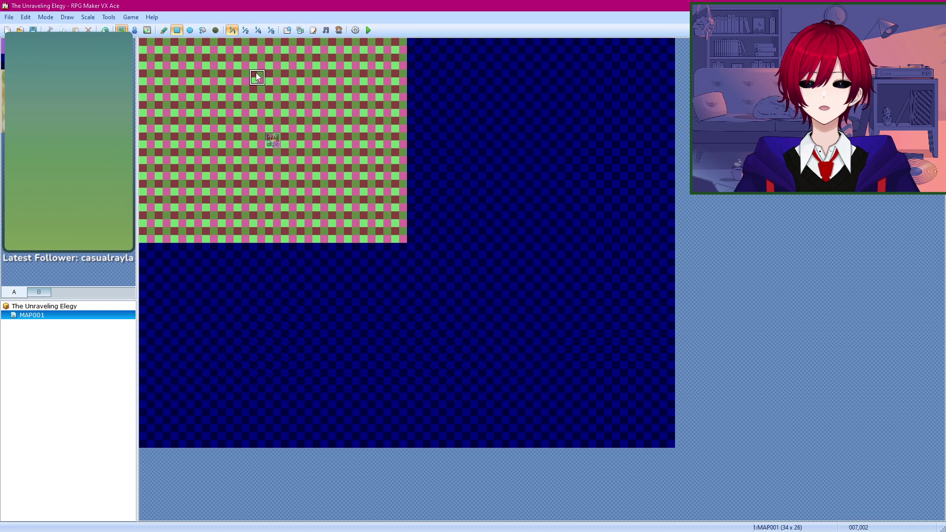
pyautogui.click(368, 30)
pyautogui.press('Return')
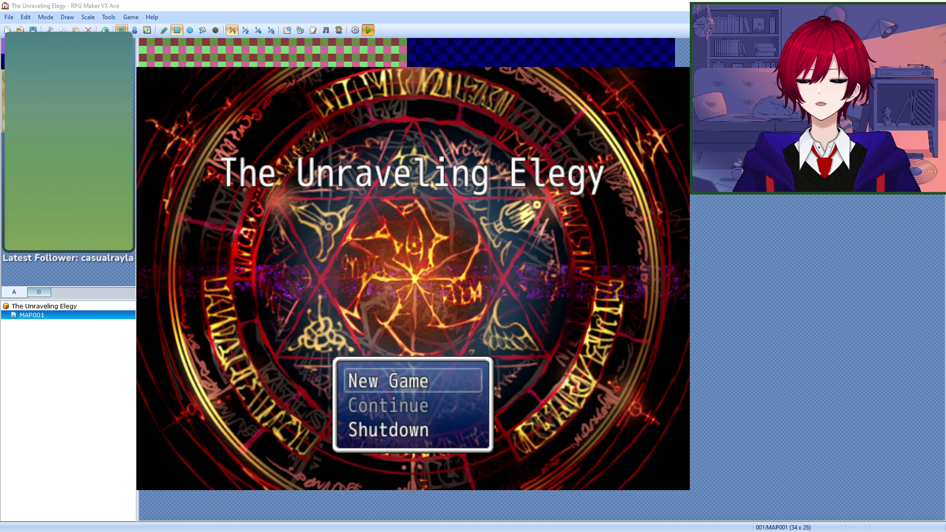
# Step: Browse the title menu options and toggle the game display between full screen and windowed mode
pyautogui.press('Down')
pyautogui.press('Down')
pyautogui.press('Up')
pyautogui.press('Up')
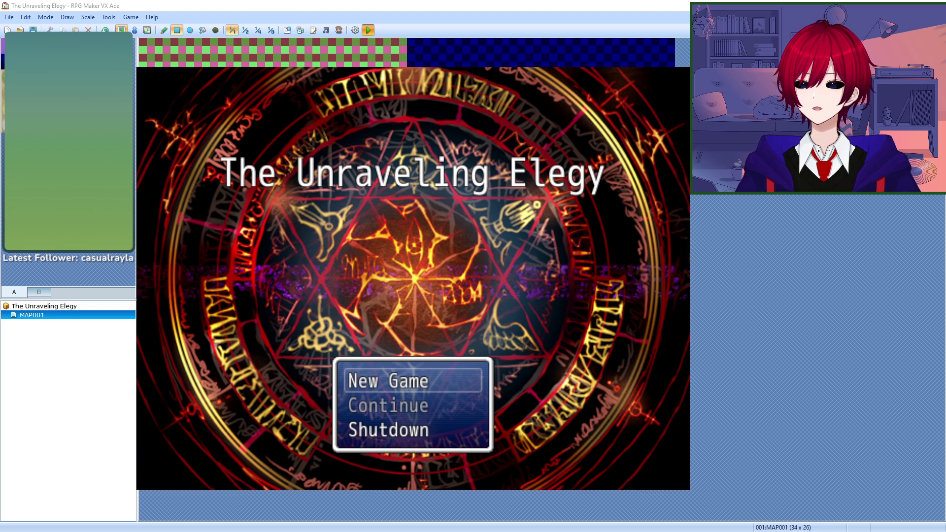
pyautogui.hotkey('alt', 'Return')
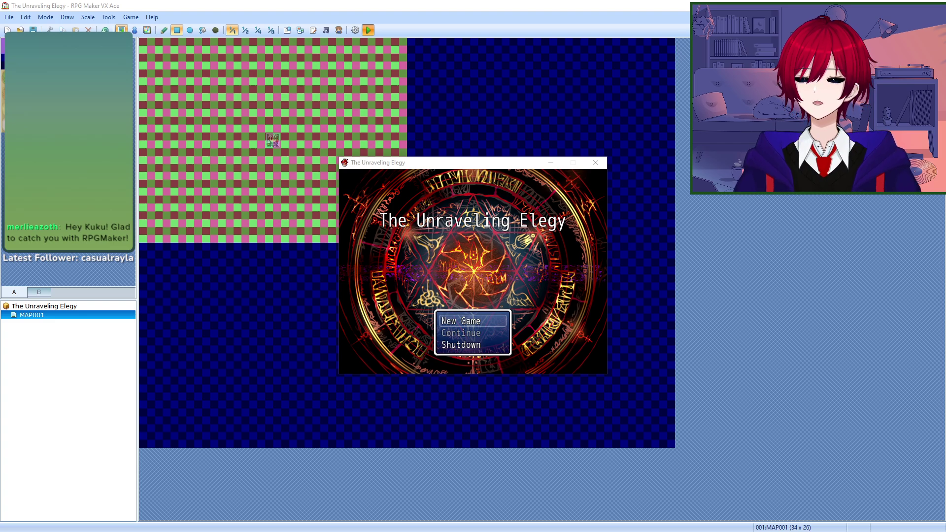
pyautogui.hotkey('alt', 'Return')
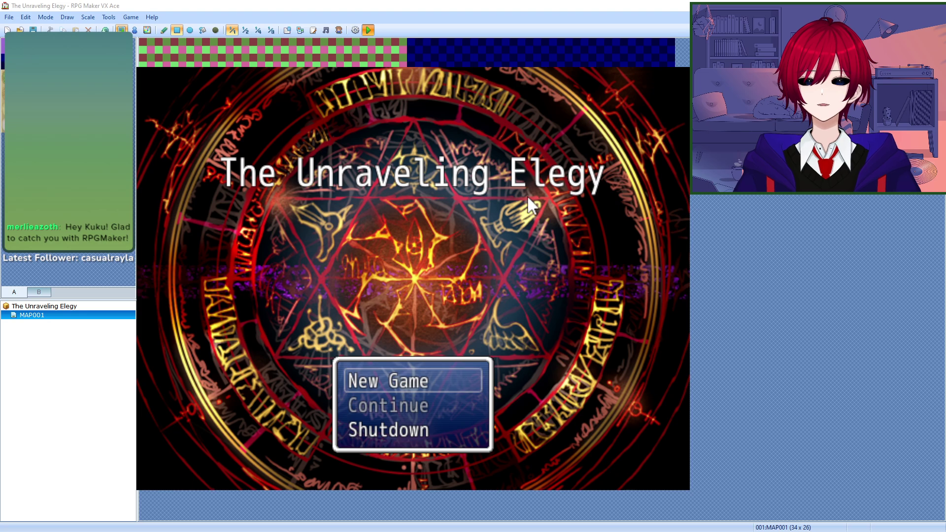
# Step: Cycle through the title menu entries and start a new game
pyautogui.press('Down')
pyautogui.press('Down')
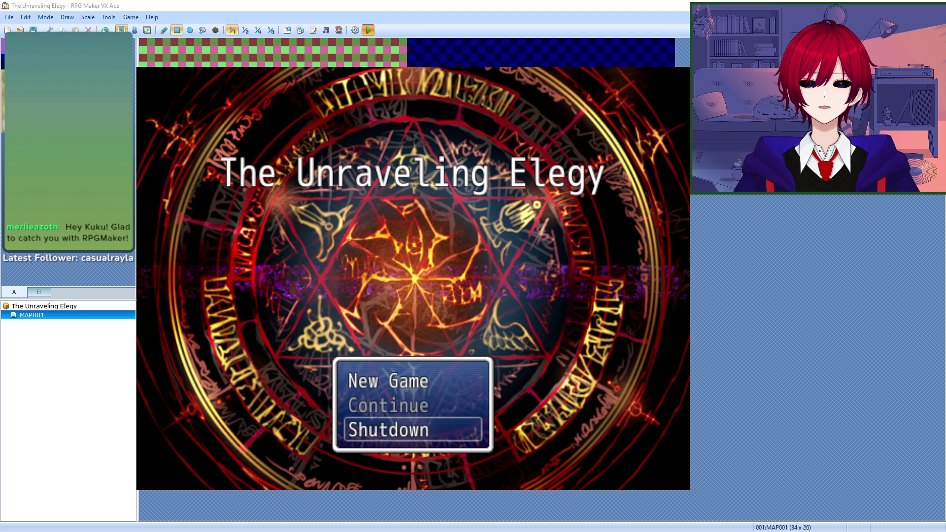
pyautogui.press('Down')
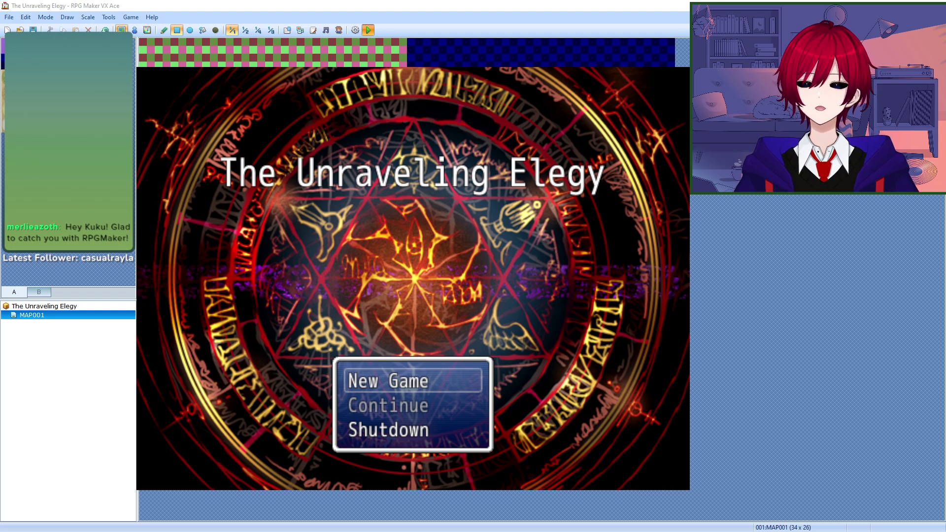
pyautogui.press('Return')
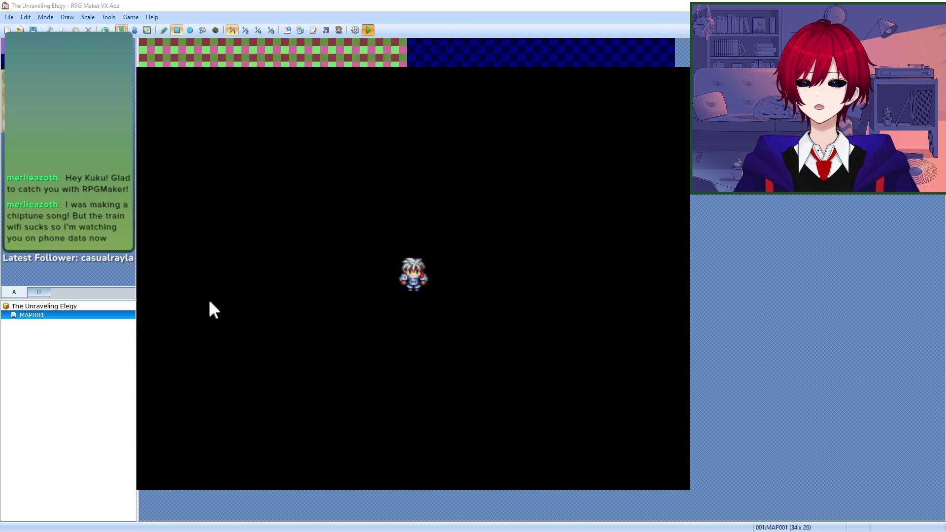
# Step: Open the in-game menu and shut the playtest down with the Game End option
pyautogui.press('Escape')
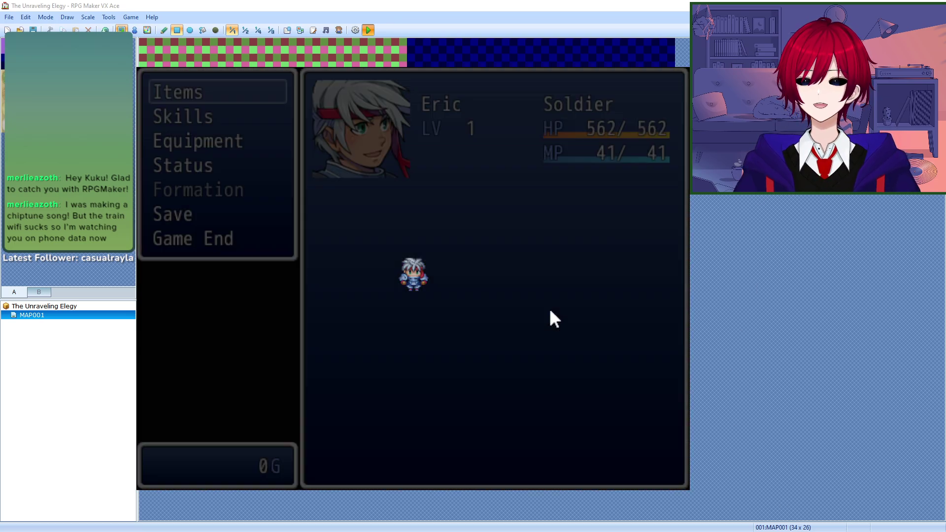
pyautogui.press('Up')
pyautogui.press('Return')
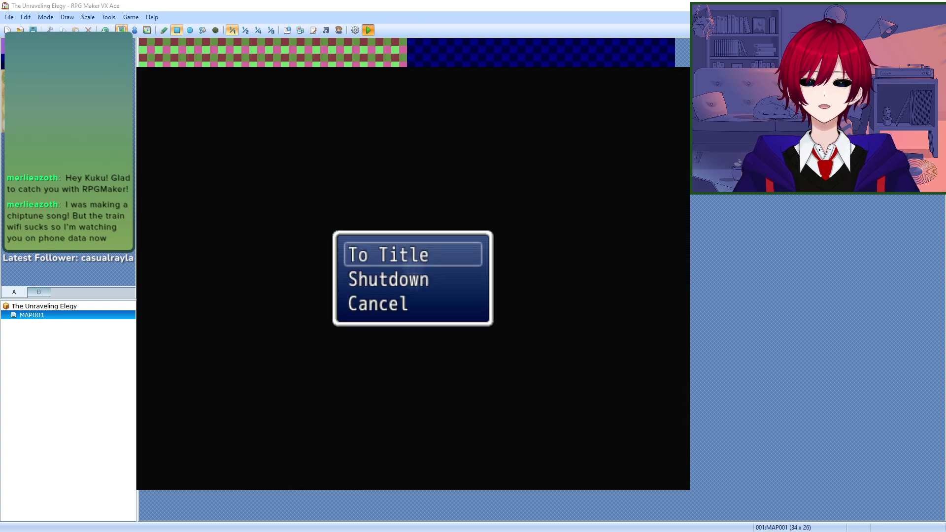
pyautogui.press('Down')
pyautogui.press('Down')
pyautogui.press('Up')
pyautogui.press('Return')
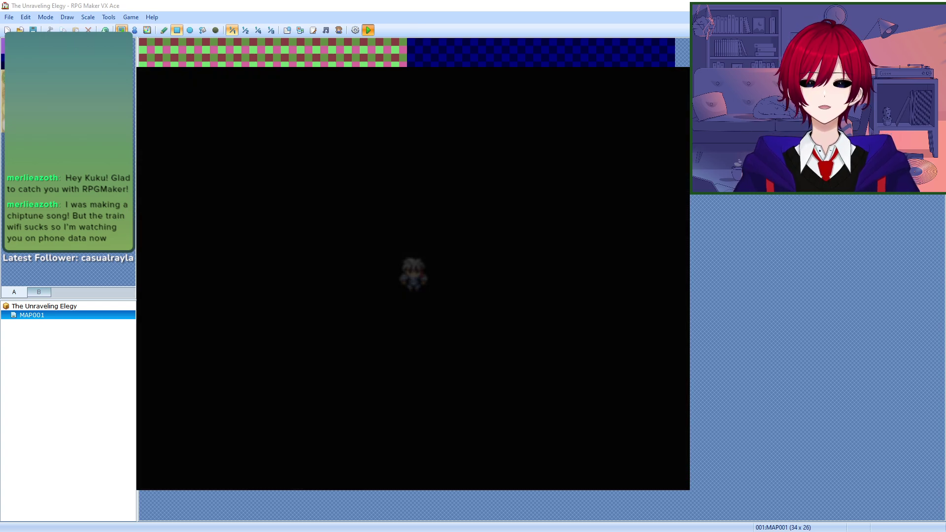
# Step: Review the tileset, parallax background and scroll type options in the map properties of MAP001, then dismiss them without changes
pyautogui.rightClick(84, 315)
pyautogui.click(84, 320)
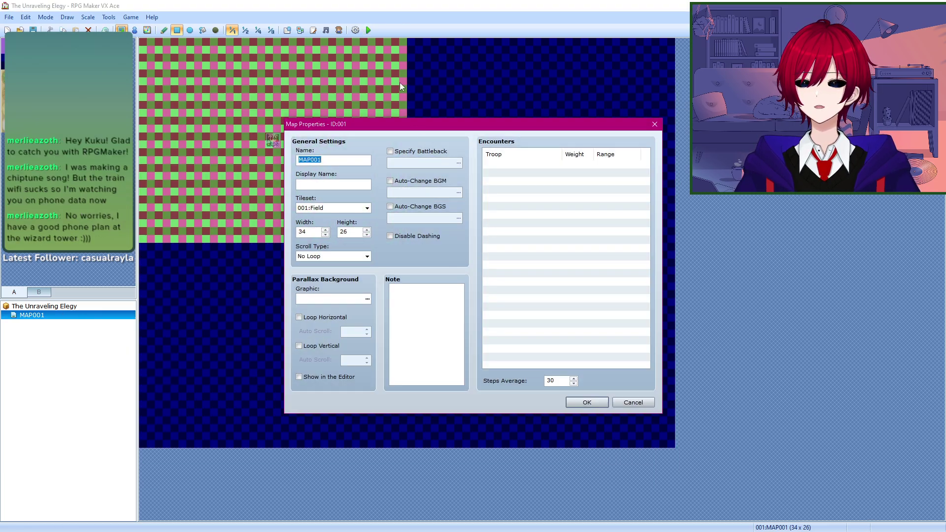
pyautogui.click(345, 209)
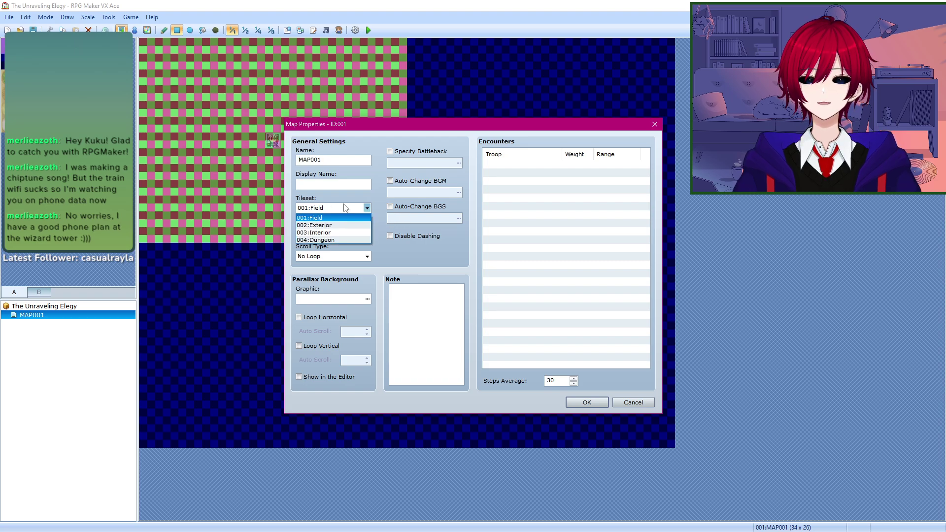
pyautogui.click(345, 211)
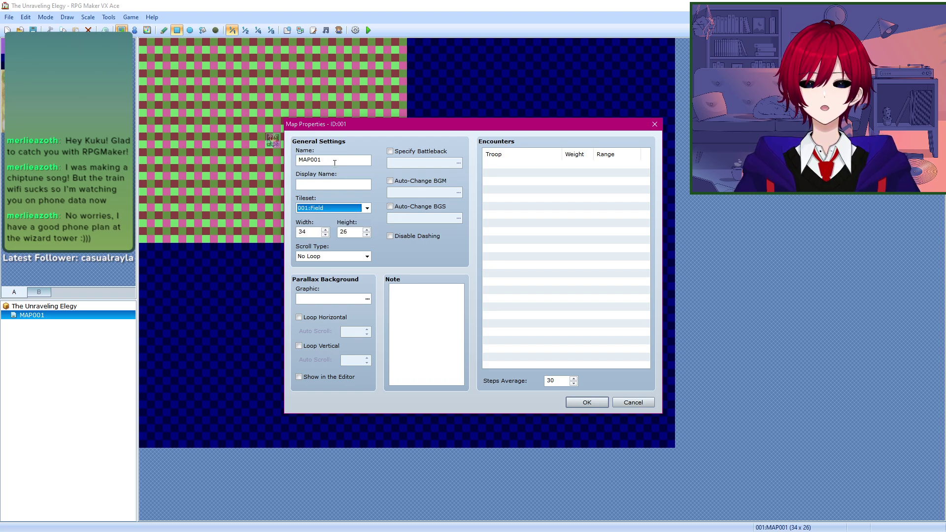
pyautogui.click(359, 300)
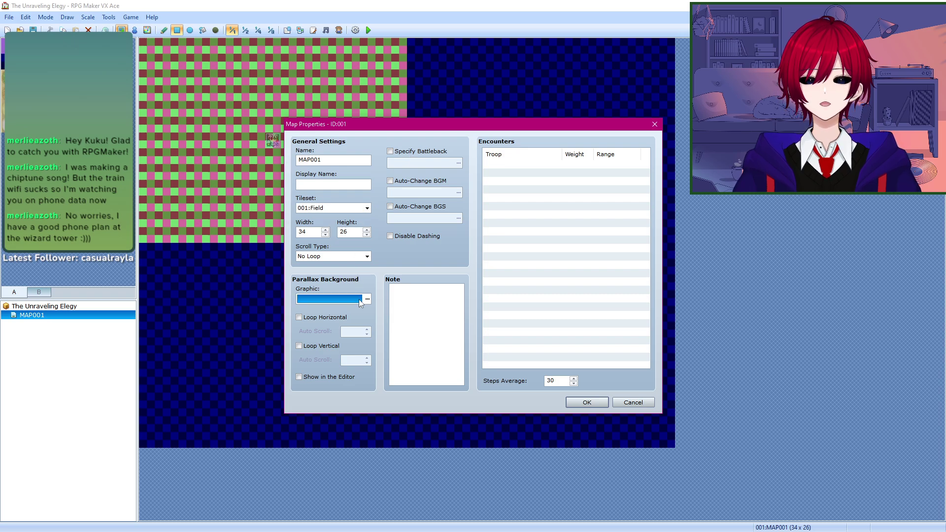
pyautogui.click(367, 299)
pyautogui.press('Escape')
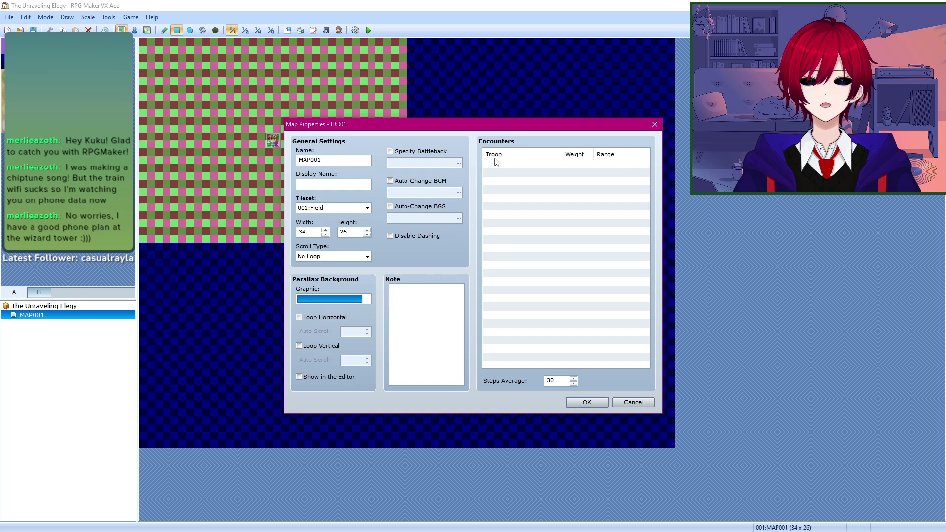
pyautogui.click(340, 256)
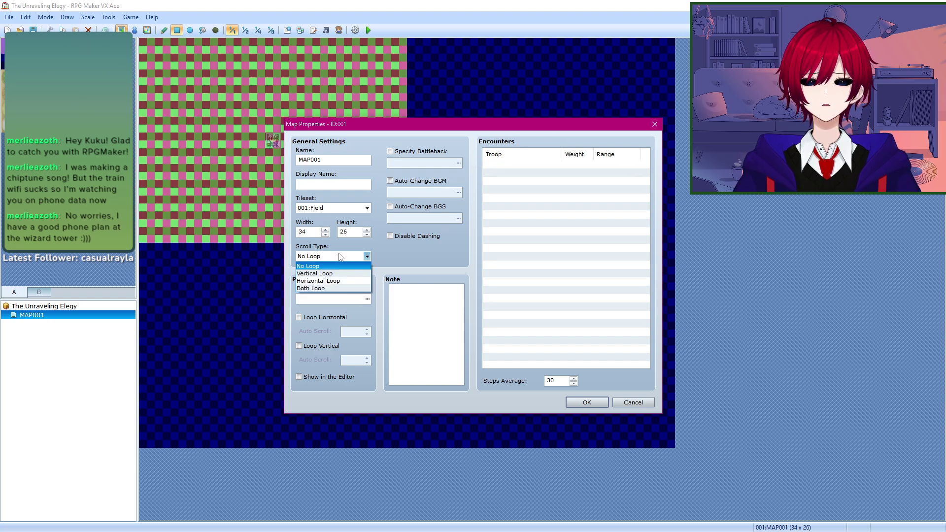
pyautogui.click(345, 256)
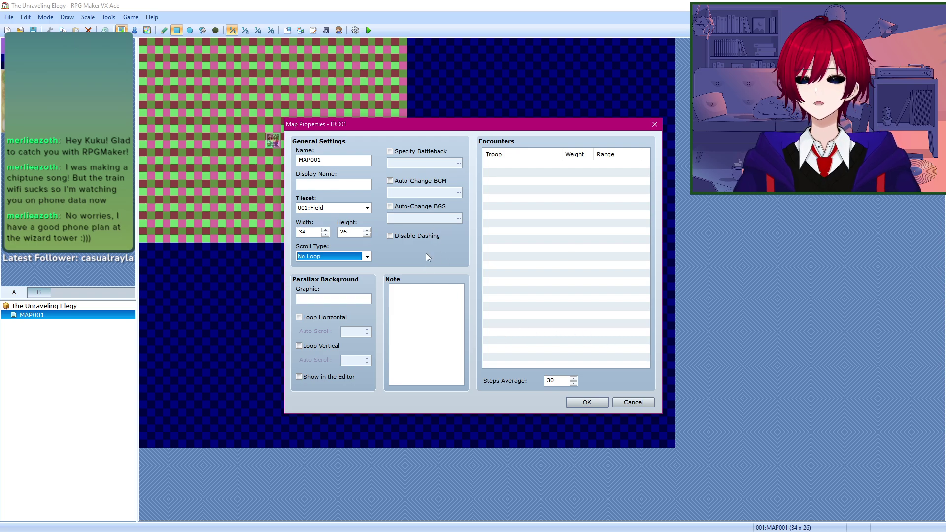
pyautogui.press('Escape')
# Step: Switch to the Padlet board in Google Chrome, nudge the North Wall card slightly sideways, and discard a blank new post
pyautogui.hotkey('alt', 'Tab')
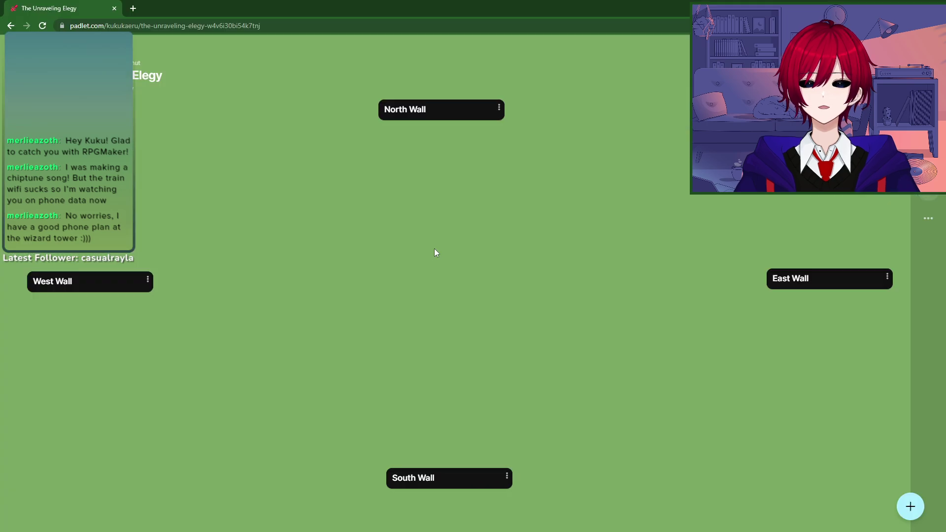
pyautogui.moveTo(411, 106); pyautogui.dragTo(417, 101)
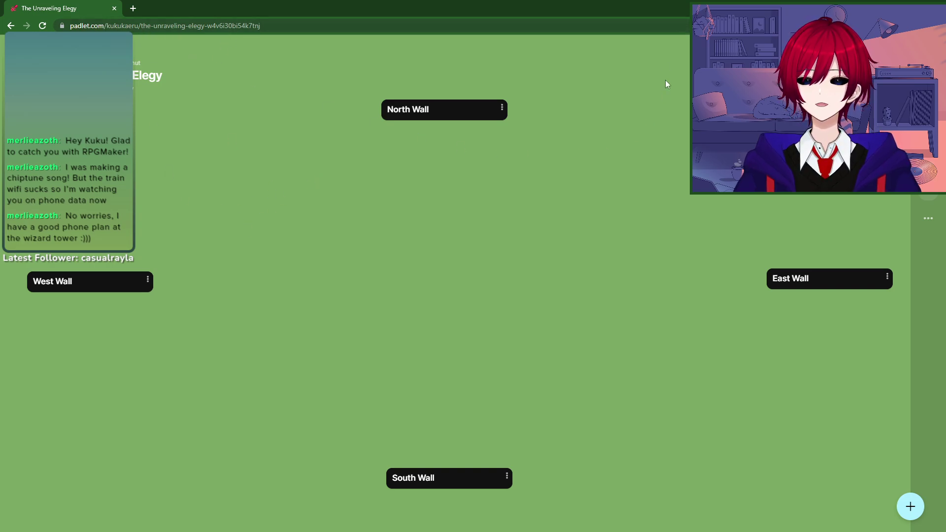
pyautogui.doubleClick(413, 170)
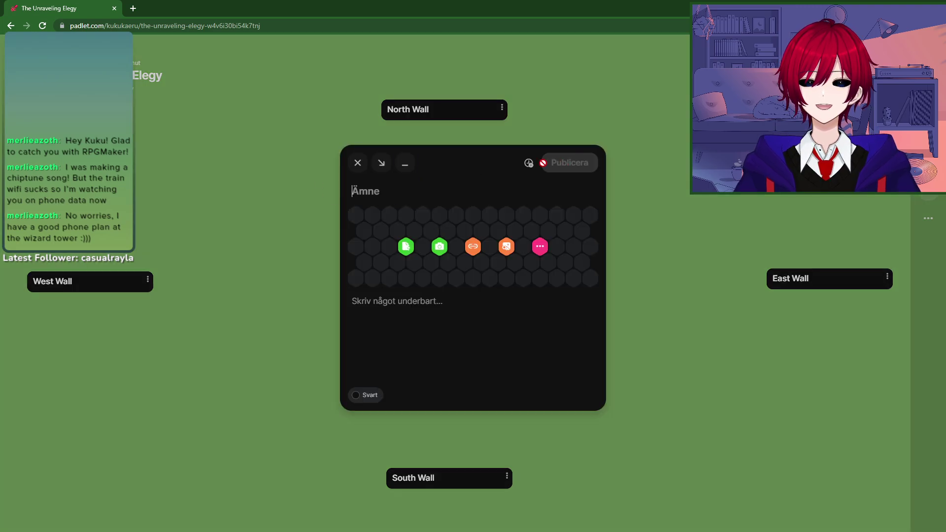
pyautogui.click(356, 163)
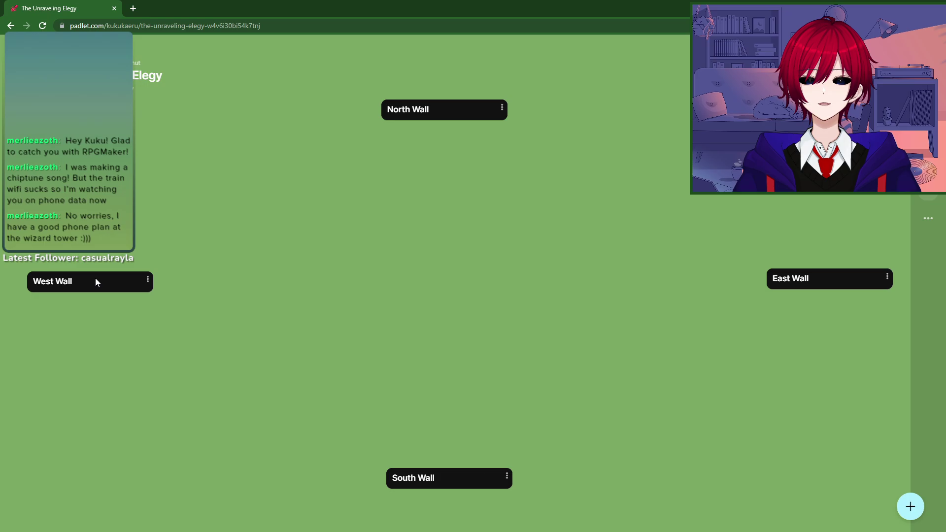
# Step: Nudge the West Wall card slightly and connect it to the North Wall card
pyautogui.moveTo(96, 278); pyautogui.dragTo(102, 279)
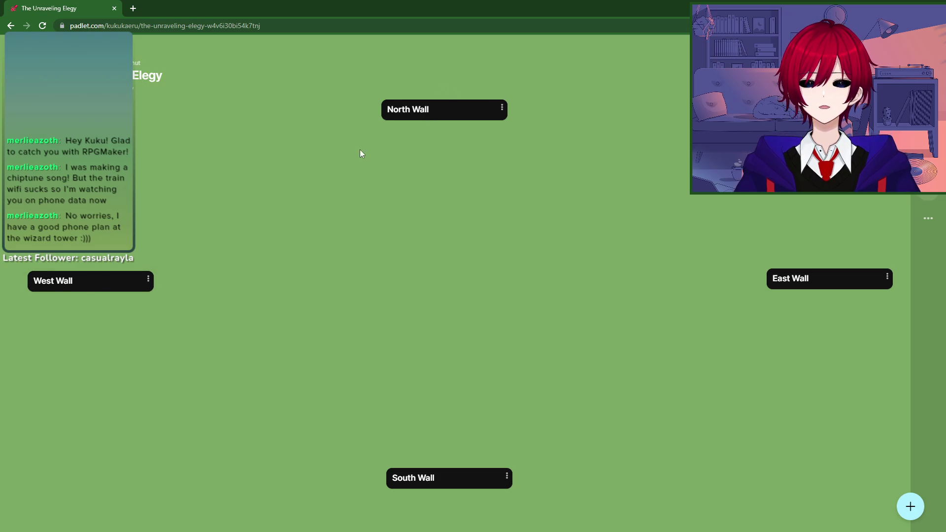
pyautogui.click(149, 279)
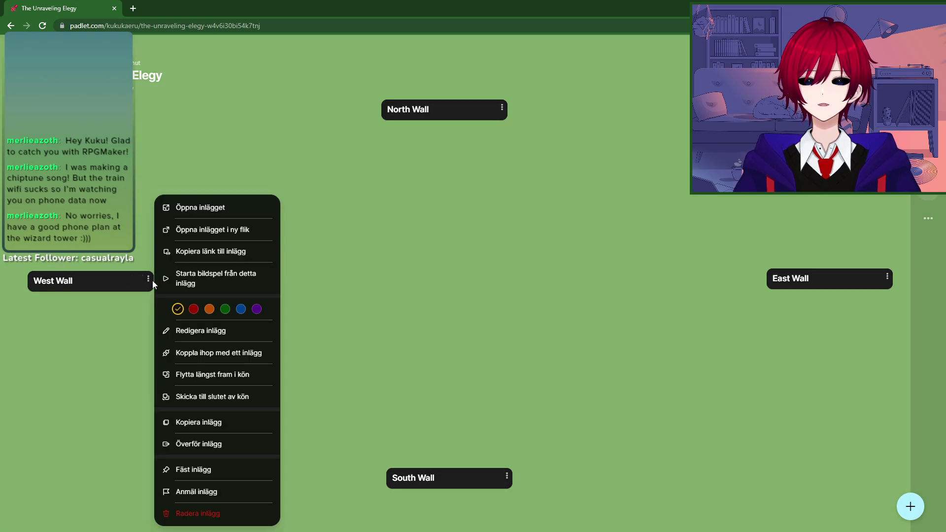
pyautogui.click(232, 355)
pyautogui.click(440, 119)
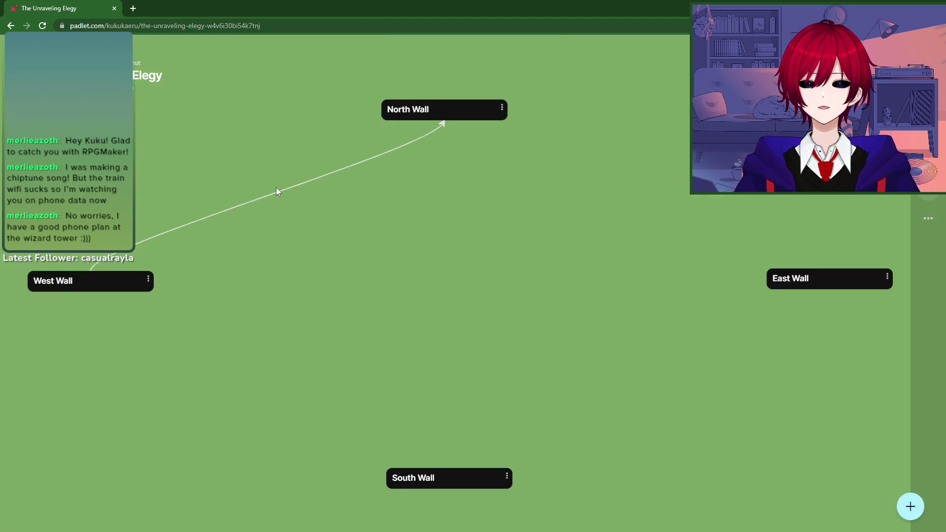
# Step: Shift the West Wall card up toward the board's center and remove its connection to the North Wall card
pyautogui.moveTo(142, 288); pyautogui.dragTo(165, 274)
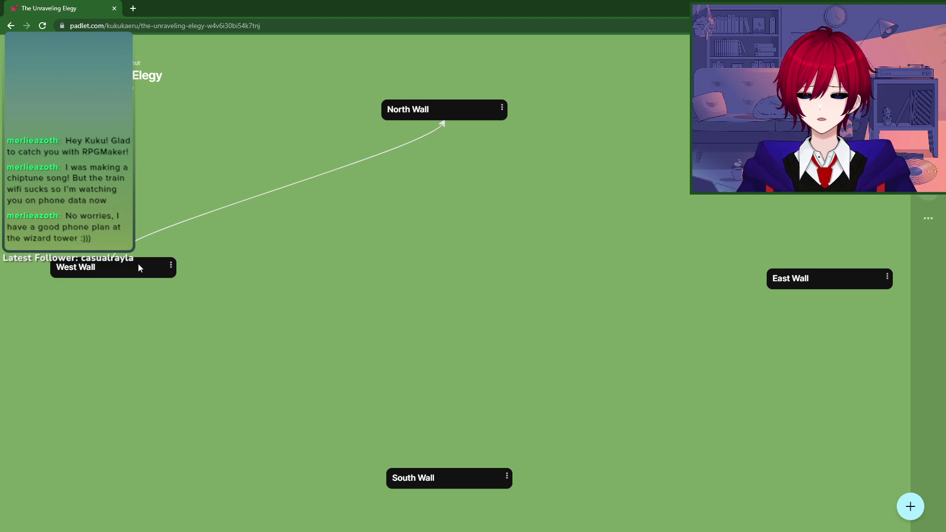
pyautogui.click(171, 266)
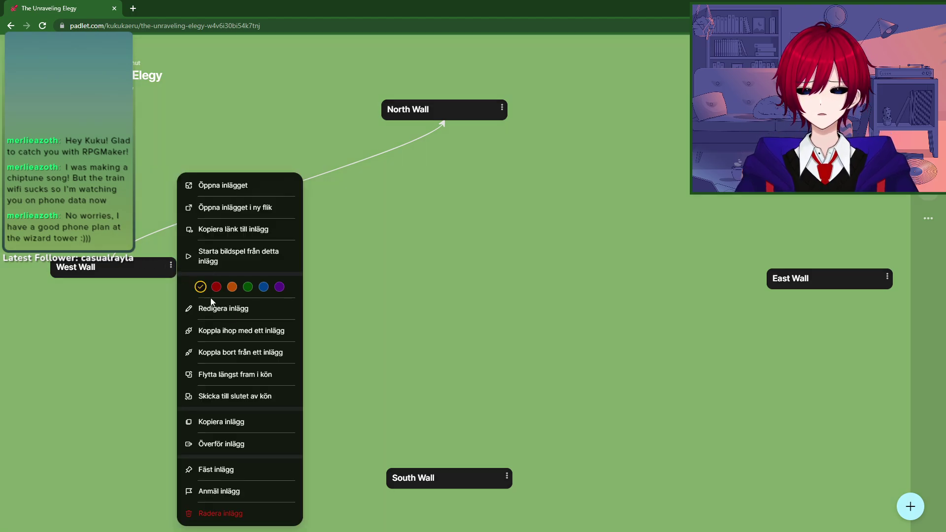
pyautogui.click(254, 353)
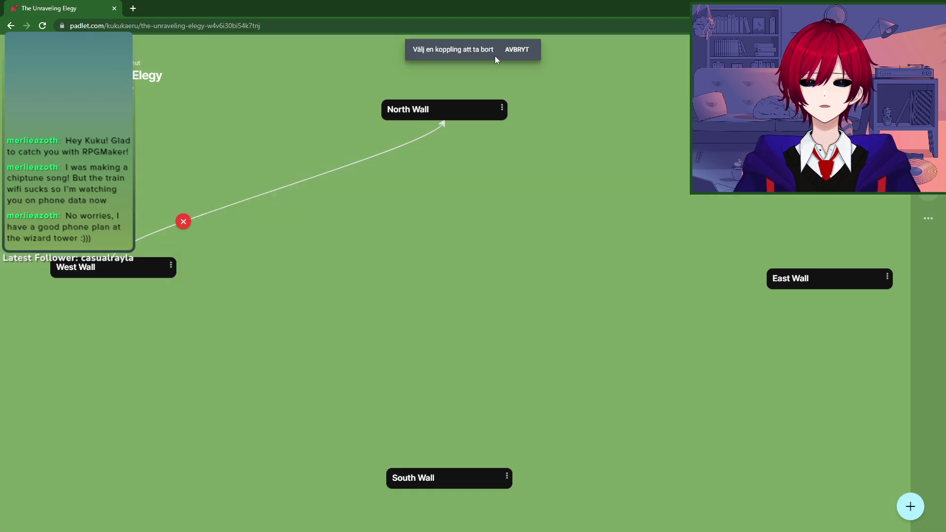
pyautogui.click(179, 218)
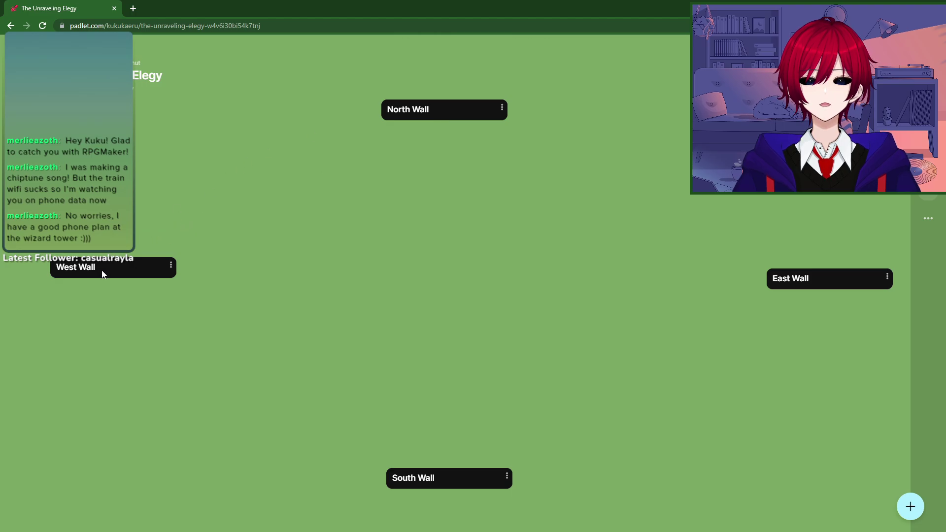
# Step: Spread the wall cards outward, moving West Wall further west, East Wall further east and South Wall lower, and nudge North Wall slightly sideways
pyautogui.moveTo(102, 274)
pyautogui.mouseDown()
pyautogui.moveTo(93, 300)
pyautogui.moveTo(90, 267)
pyautogui.moveTo(89, 278)
pyautogui.mouseUp()
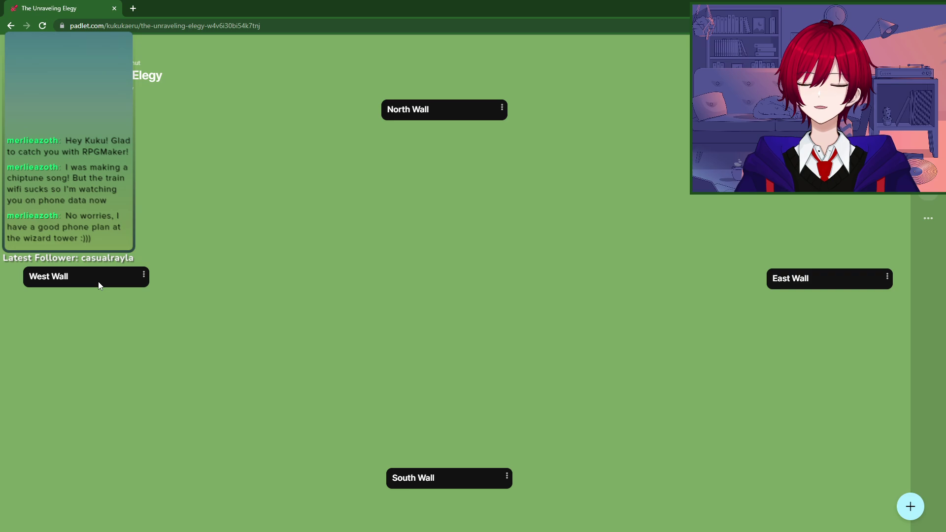
pyautogui.moveTo(96, 277); pyautogui.dragTo(84, 277)
pyautogui.moveTo(833, 269); pyautogui.dragTo(845, 256)
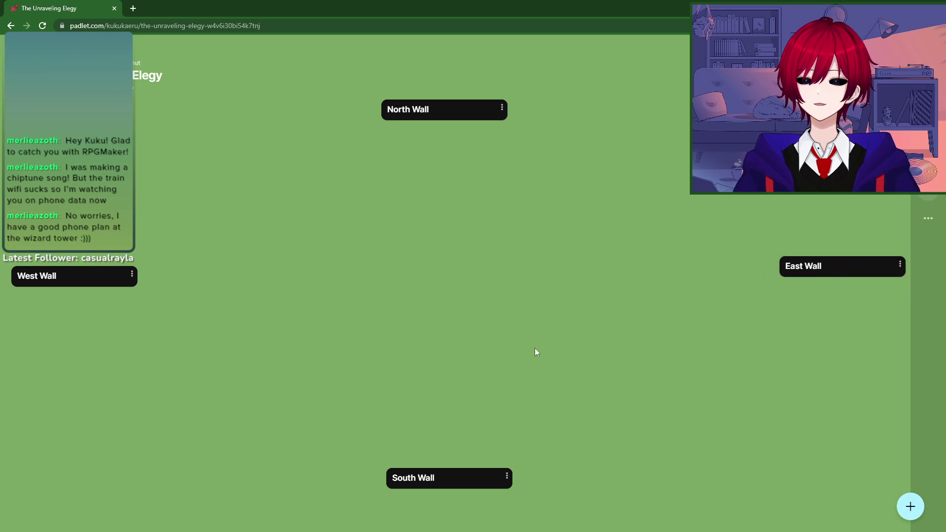
pyautogui.moveTo(450, 469); pyautogui.dragTo(439, 486)
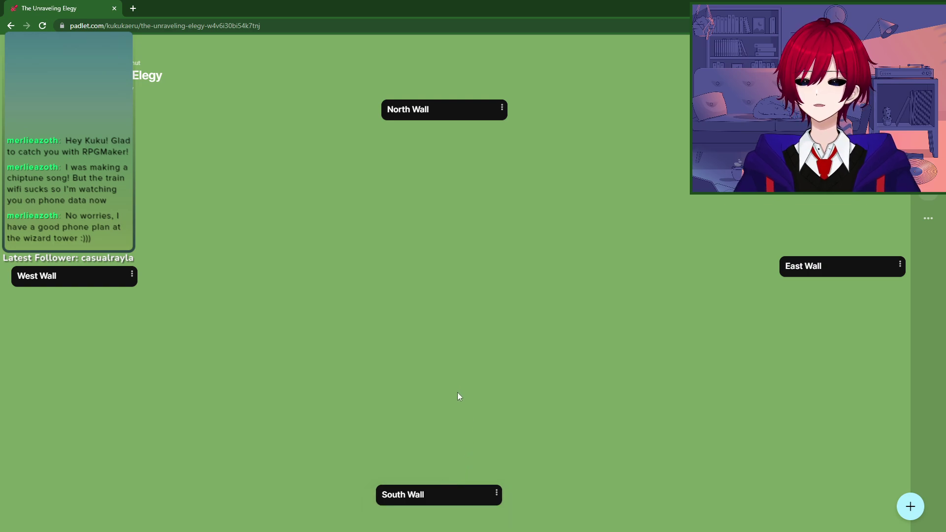
pyautogui.moveTo(460, 493); pyautogui.dragTo(467, 503)
pyautogui.moveTo(468, 105); pyautogui.dragTo(479, 113)
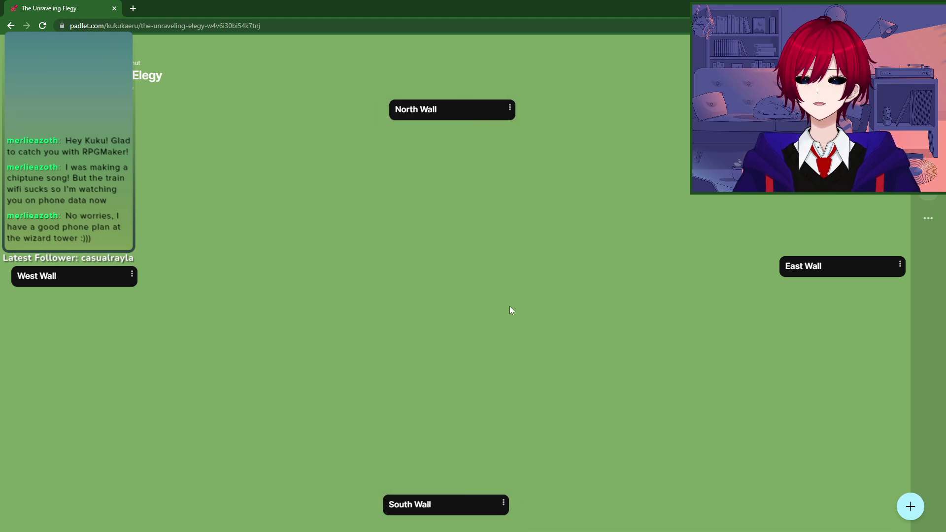
# Step: Lower the West Wall and East Wall cards to a similar height, line North Wall up above South Wall, and shift South Wall slightly down
pyautogui.moveTo(92, 279); pyautogui.dragTo(87, 295)
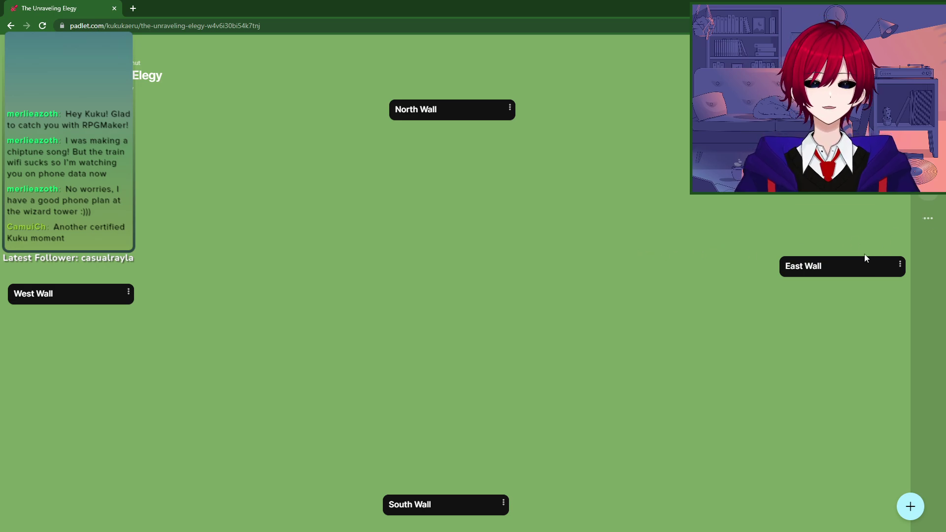
pyautogui.moveTo(847, 274); pyautogui.dragTo(847, 295)
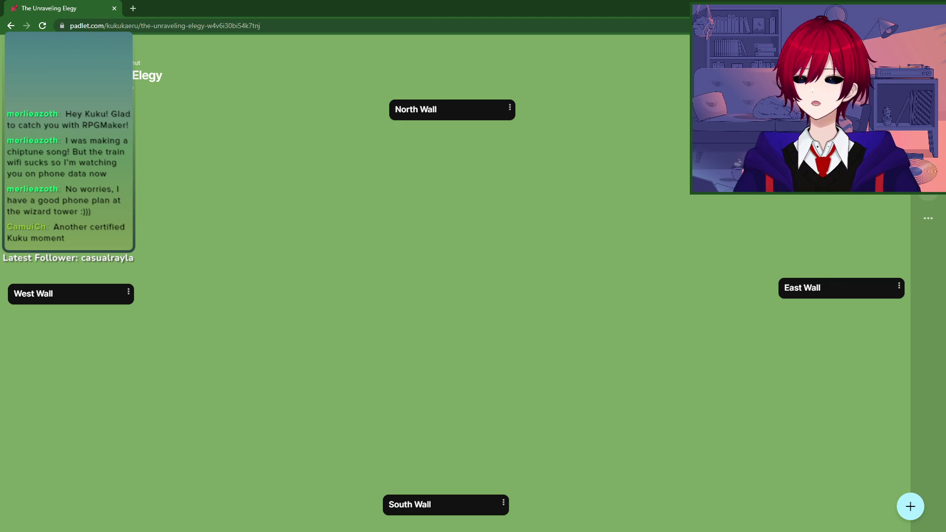
pyautogui.moveTo(457, 111); pyautogui.dragTo(454, 86)
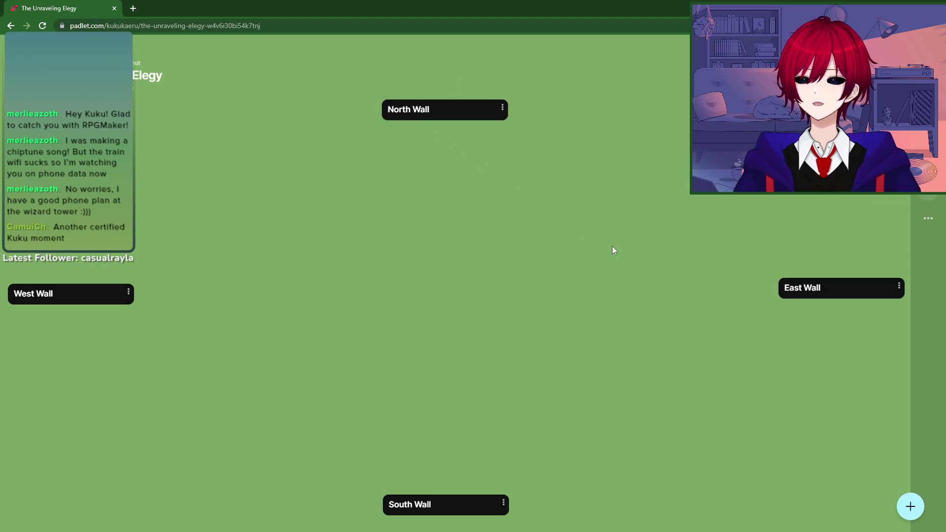
pyautogui.moveTo(456, 506); pyautogui.dragTo(455, 514)
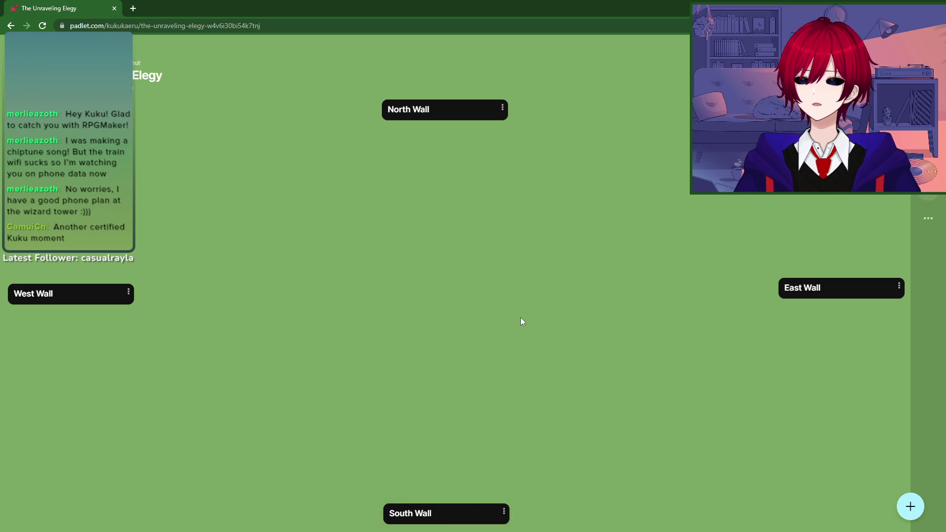
pyautogui.moveTo(116, 294)
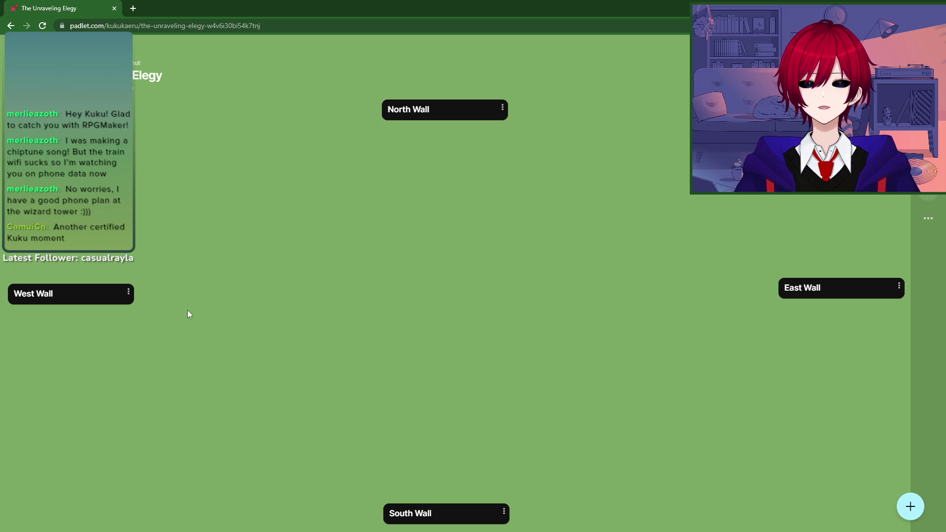
# Step: Switch to Photoshop and examine the colored squares in the tileset image and the Untitled-2 palette document
pyautogui.hotkey('alt', 'Tab')
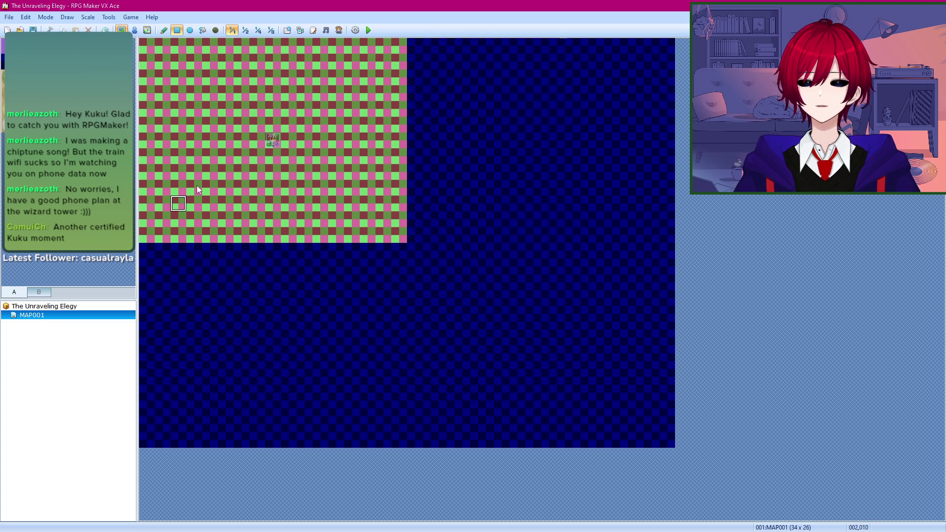
pyautogui.hotkey('alt', 'Tab')
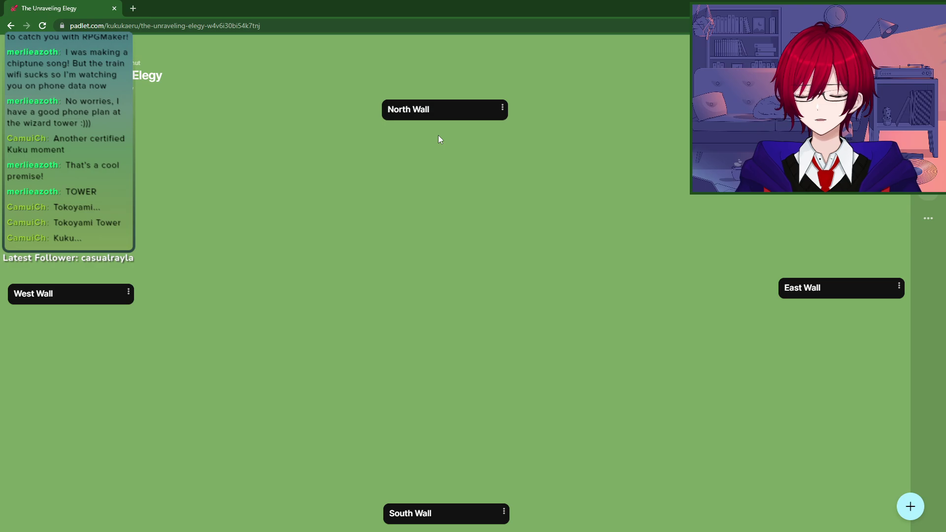
pyautogui.hotkey('alt', 'Tab')
pyautogui.hotkey('alt', 'Tab')
pyautogui.hotkey('alt', 'Tab')
pyautogui.hotkey('alt', 'Tab')
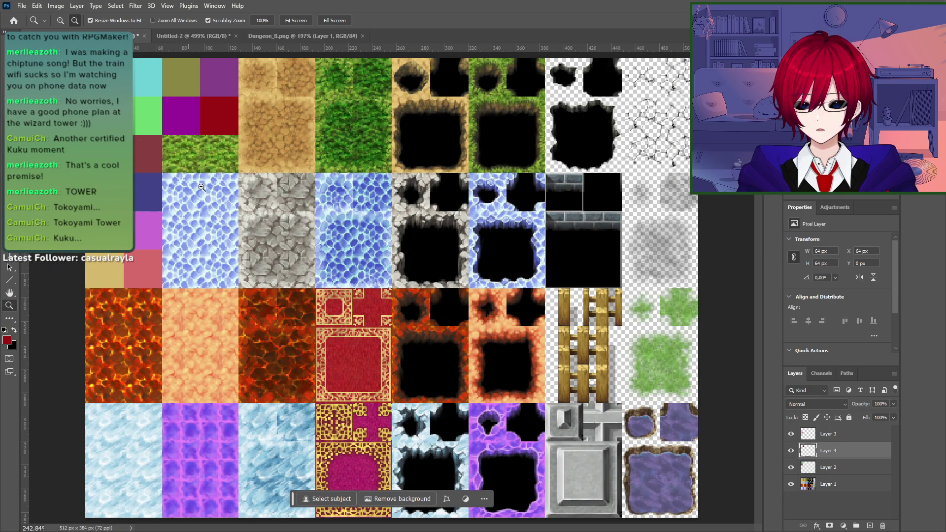
pyautogui.moveTo(196, 168); pyautogui.dragTo(298, 216)
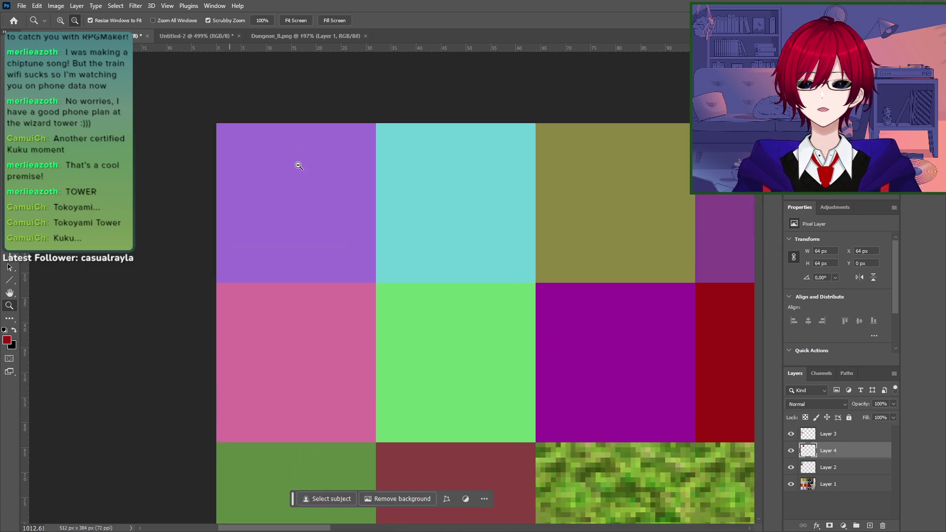
pyautogui.click(273, 37)
pyautogui.click(190, 37)
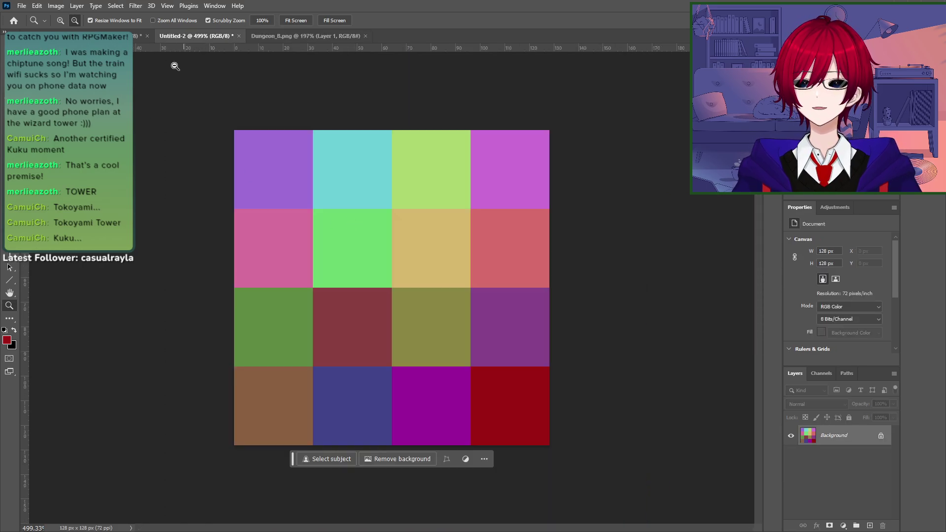
pyautogui.click(123, 36)
# Step: Switch to RPG Maker VX Ace and open the map properties of MAP001
pyautogui.hotkey('alt', 'Tab')
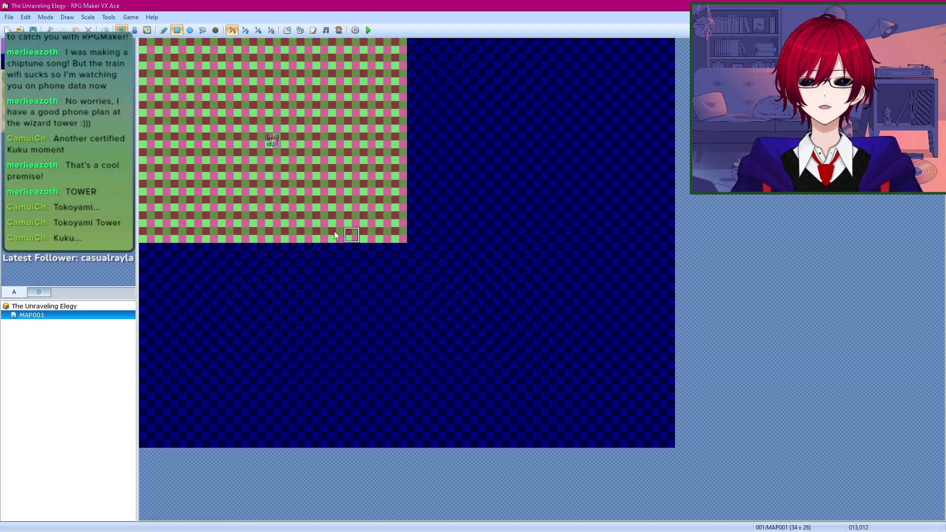
pyautogui.rightClick(49, 314)
pyautogui.click(80, 322)
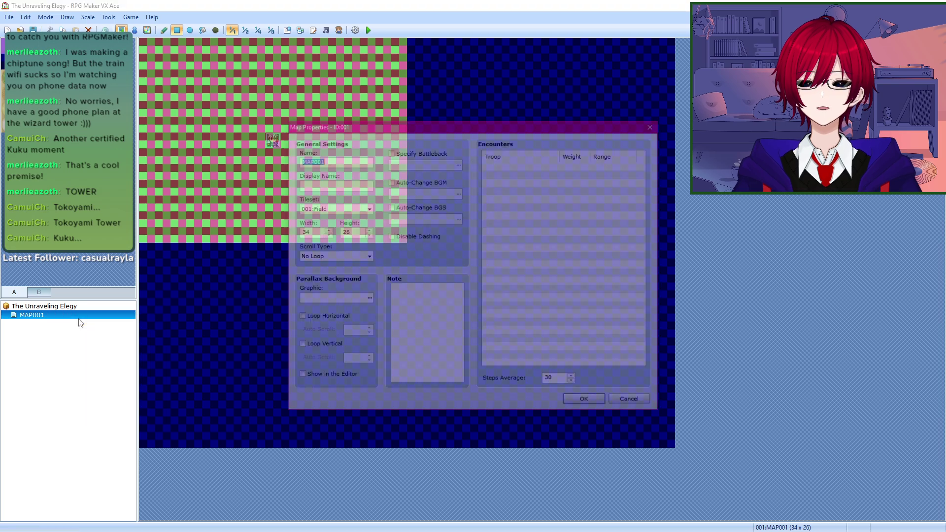
# Step: Return to Photoshop and export the tileset image for web as a PNG-24 into the Tilesets folder, with a file name starting with WestWall_0
pyautogui.hotkey('alt', 'Tab')
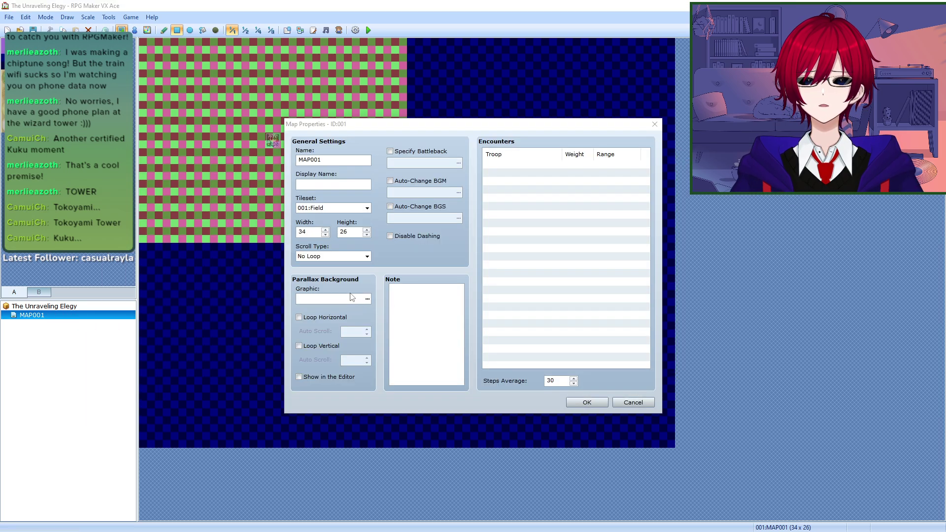
pyautogui.hotkey('alt', 'Tab')
pyautogui.hotkey('ctrl', 'alt', 'shift', 's')
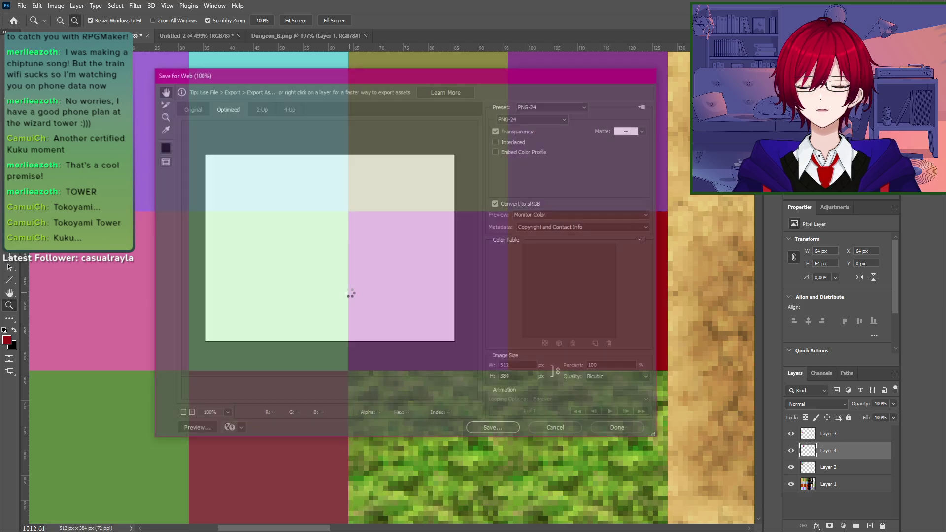
pyautogui.press('Return')
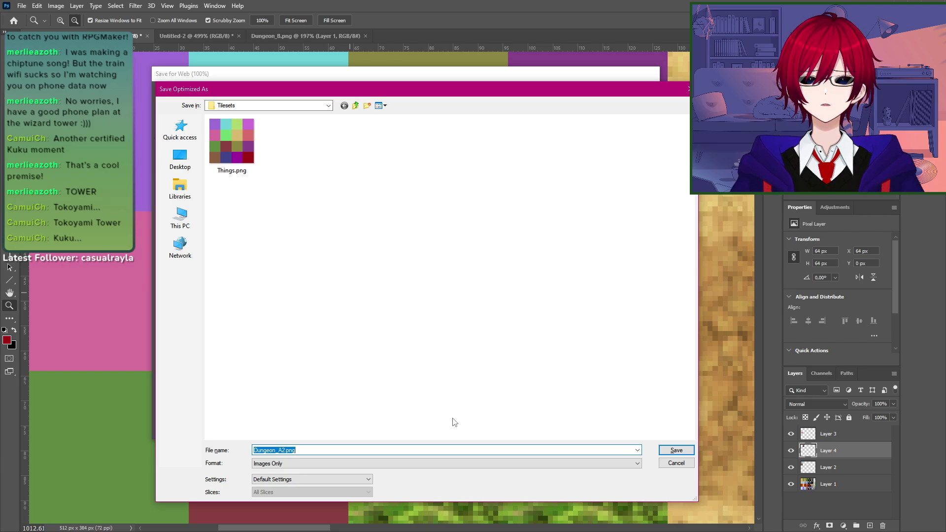
pyautogui.write('West')
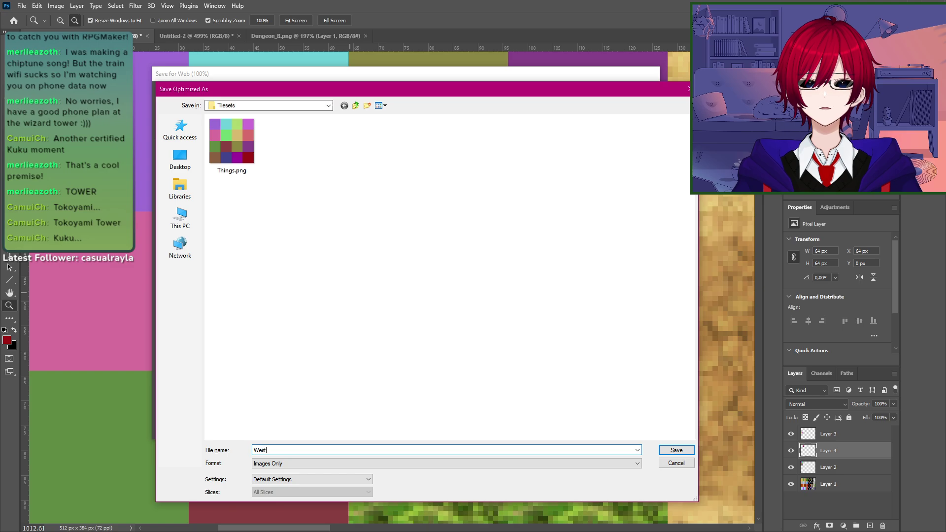
pyautogui.write('Wa')
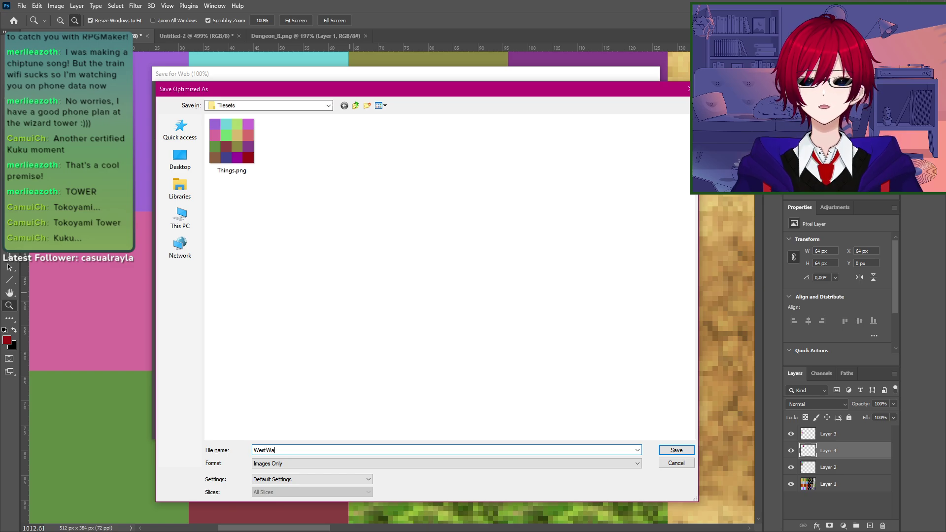
pyautogui.write('ll_091')
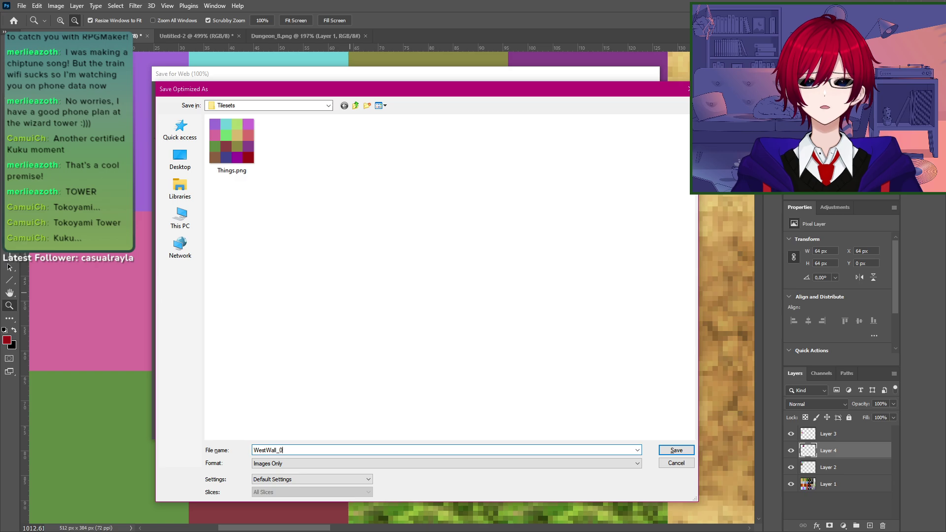
pyautogui.press('Return')
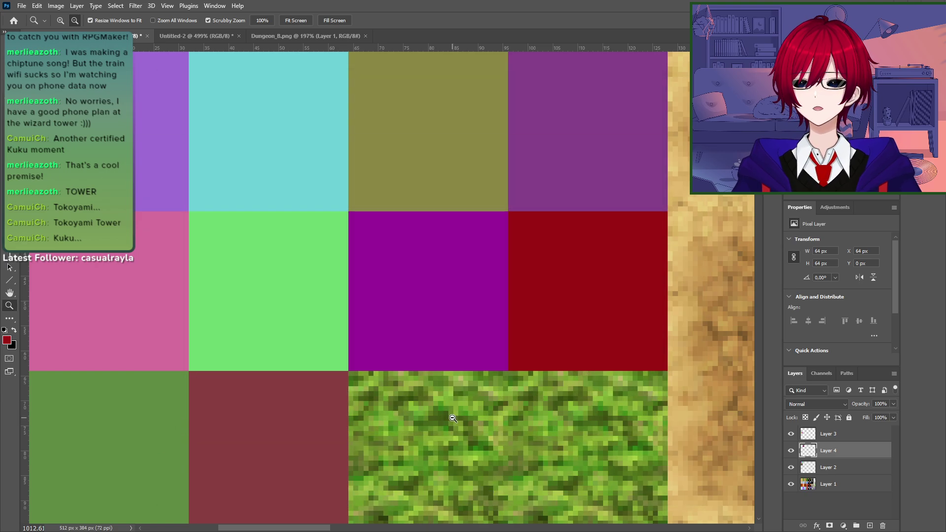
# Step: Return to RPG Maker VX Ace, review the parallax graphic and tileset choices for MAP001, and dismiss the map properties without changes
pyautogui.hotkey('alt', 'Tab')
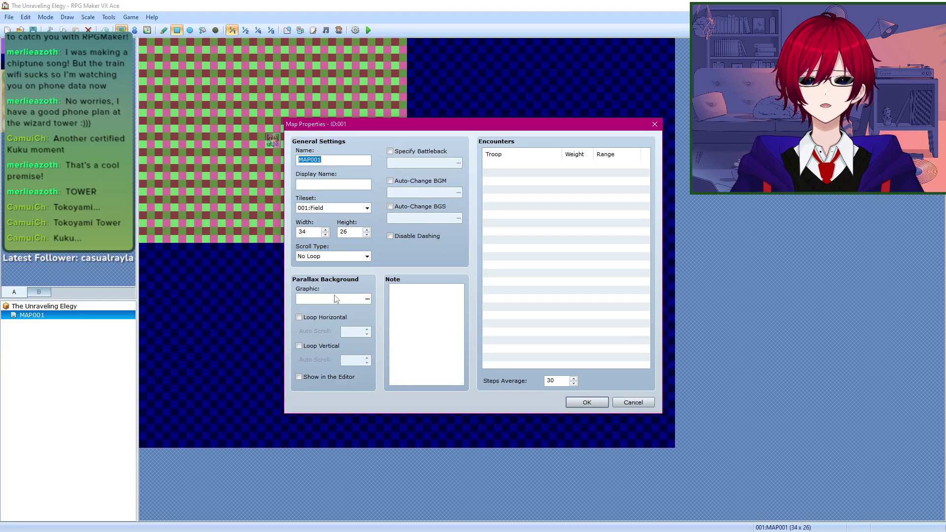
pyautogui.click(368, 300)
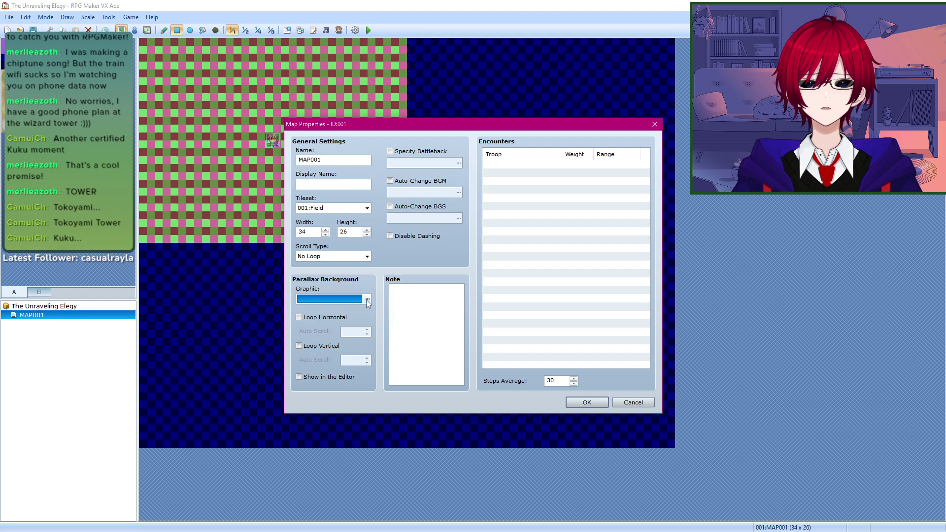
pyautogui.click(367, 208)
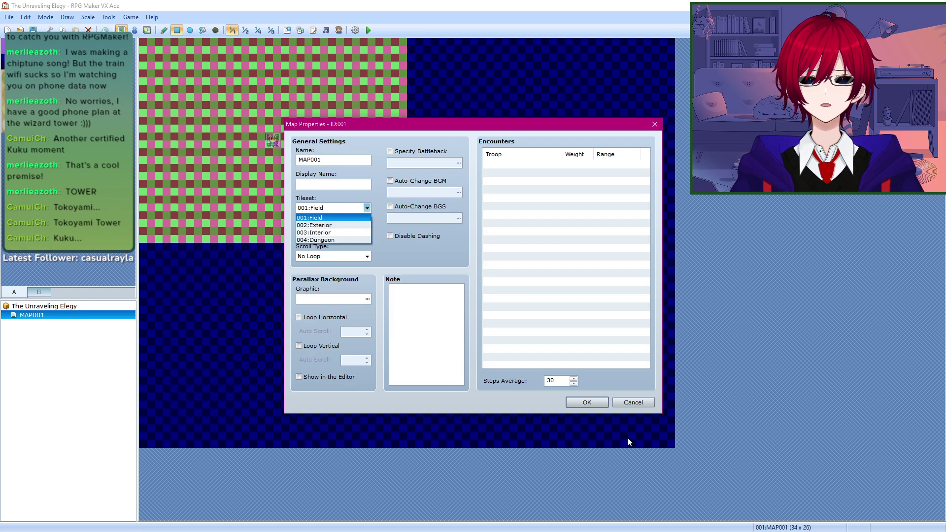
pyautogui.click(633, 403)
pyautogui.click(633, 402)
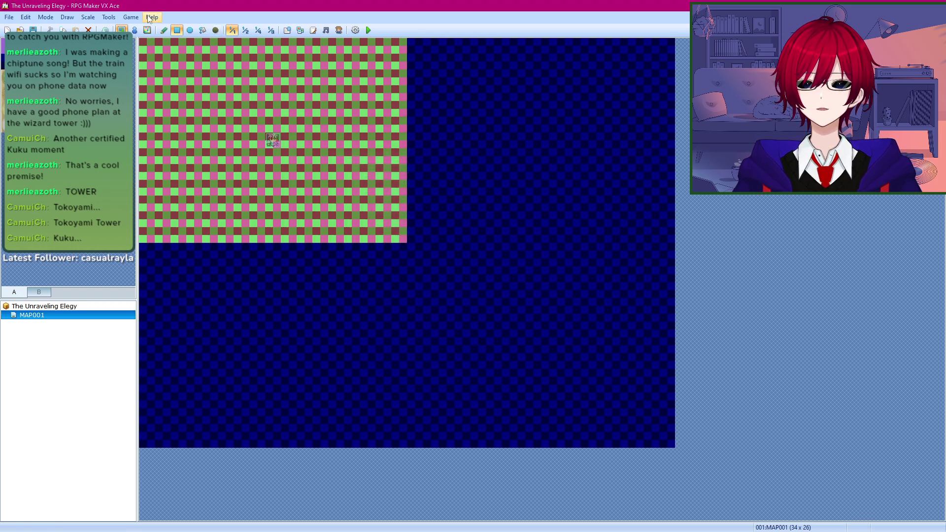
pyautogui.click(131, 17)
pyautogui.click(118, 20)
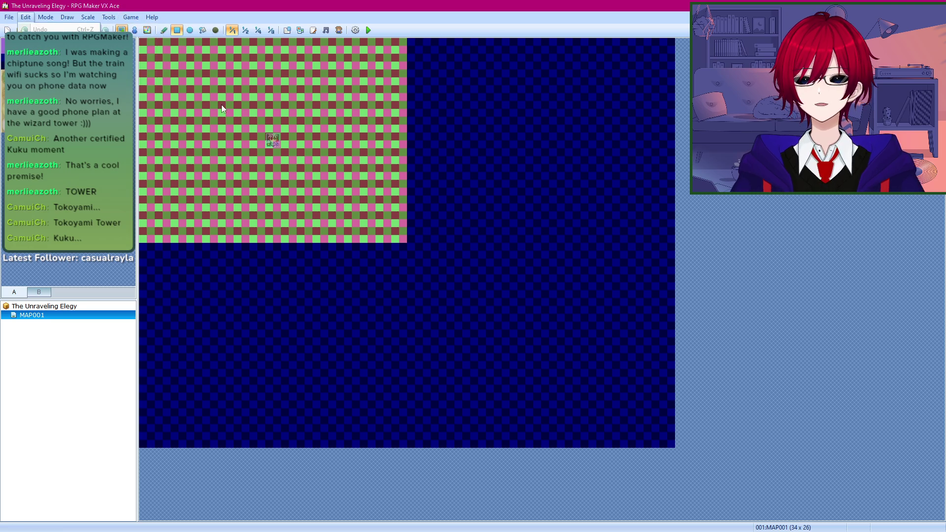
# Step: Preview the WestWall_01 tileset graphic in the Resource Manager, dismiss the import, and close the manager
pyautogui.click(115, 19)
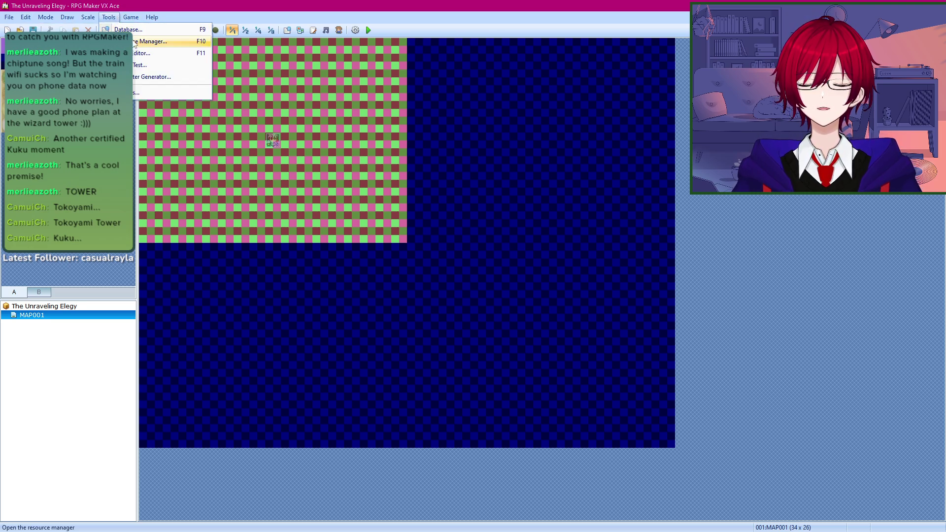
pyautogui.click(148, 41)
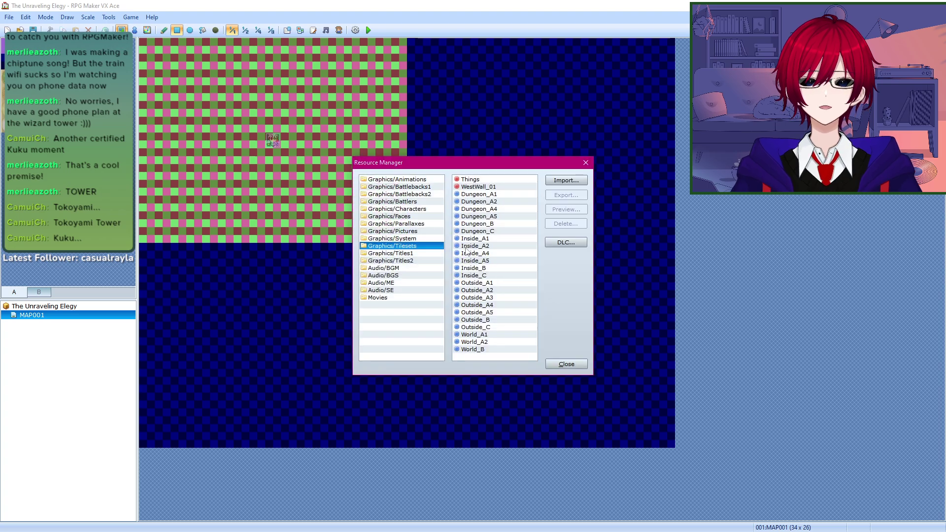
pyautogui.click(487, 190)
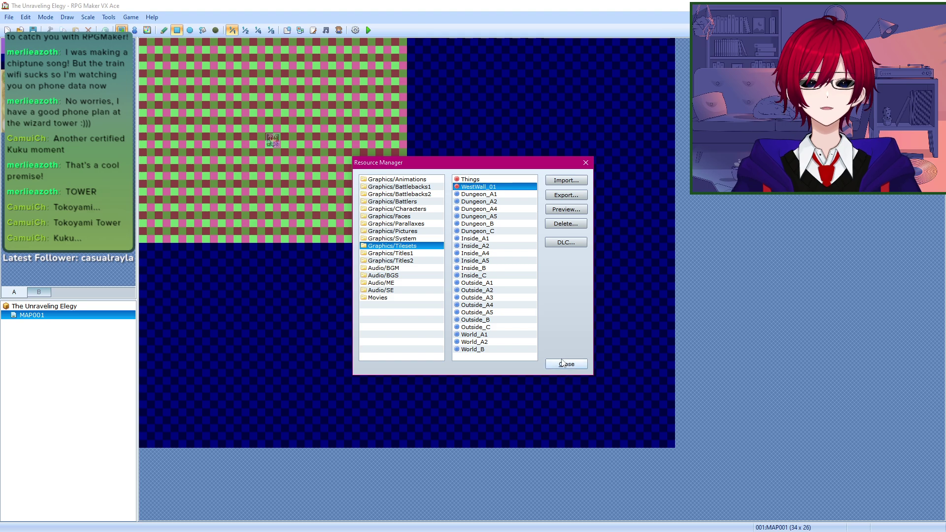
pyautogui.doubleClick(473, 189)
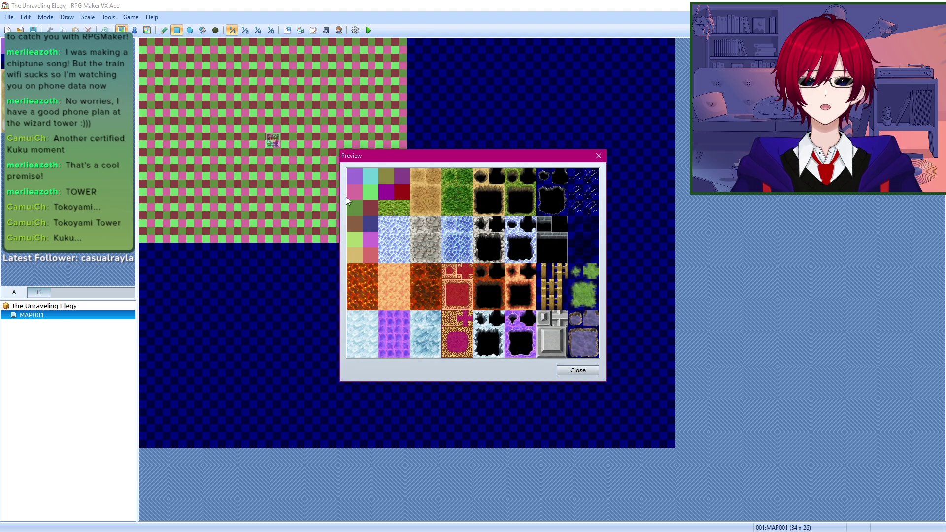
pyautogui.click(578, 371)
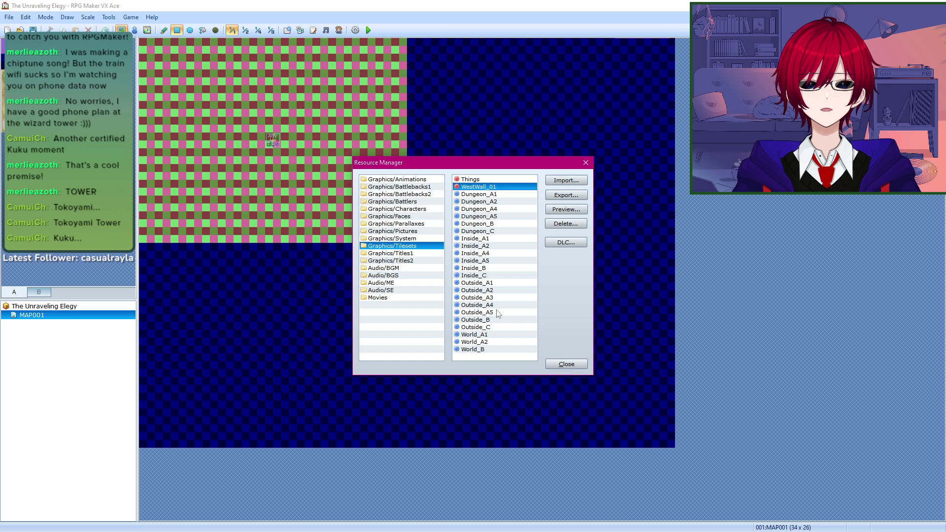
pyautogui.click(566, 180)
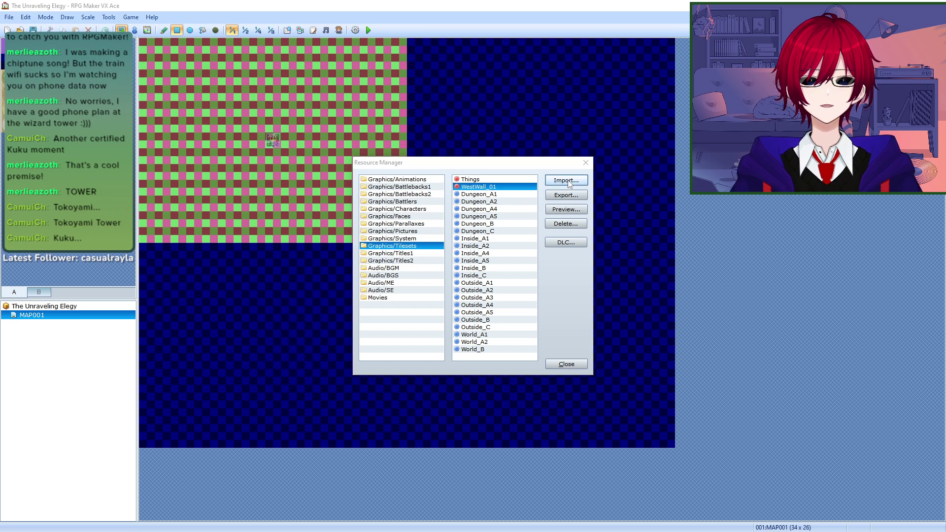
pyautogui.press('Escape')
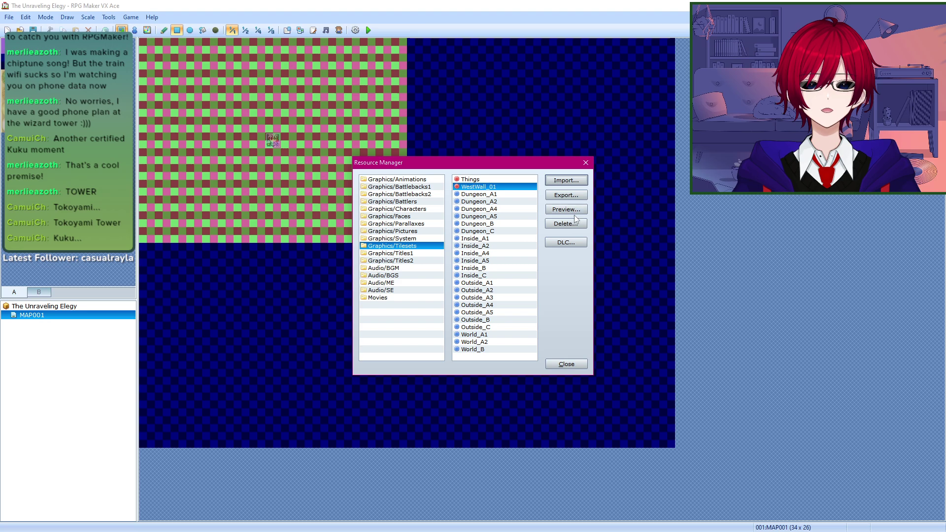
pyautogui.click(566, 365)
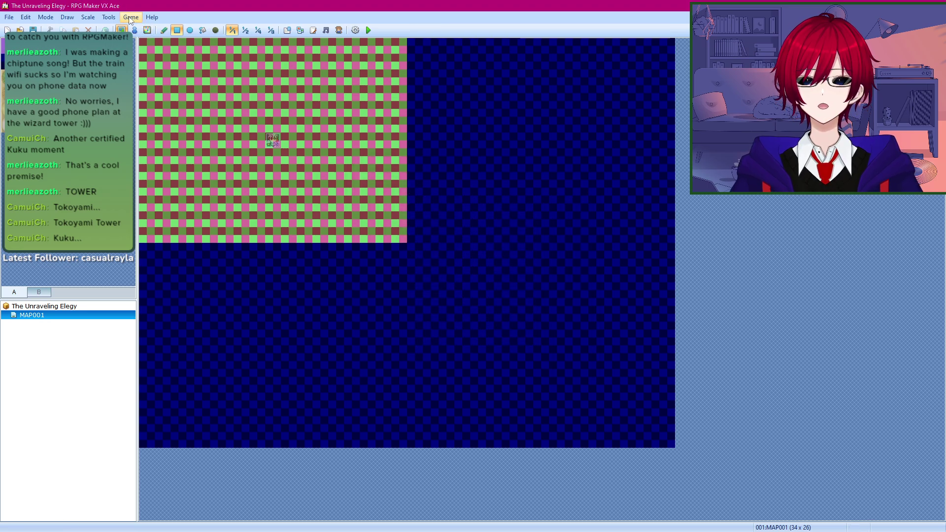
# Step: In the database, set the 001:Field tileset's mode to Field Type and its A1 (Animation) graphic to WestWall_01
pyautogui.click(130, 17)
pyautogui.click(107, 28)
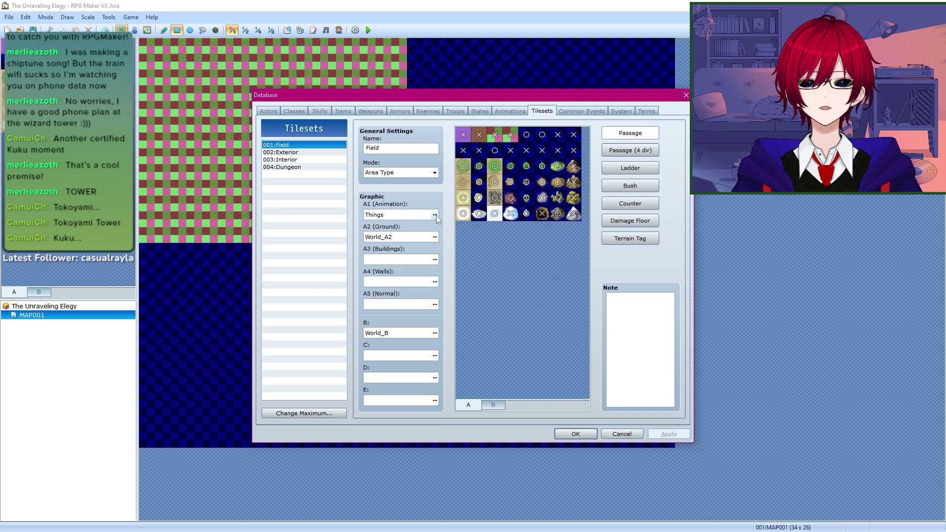
pyautogui.click(428, 174)
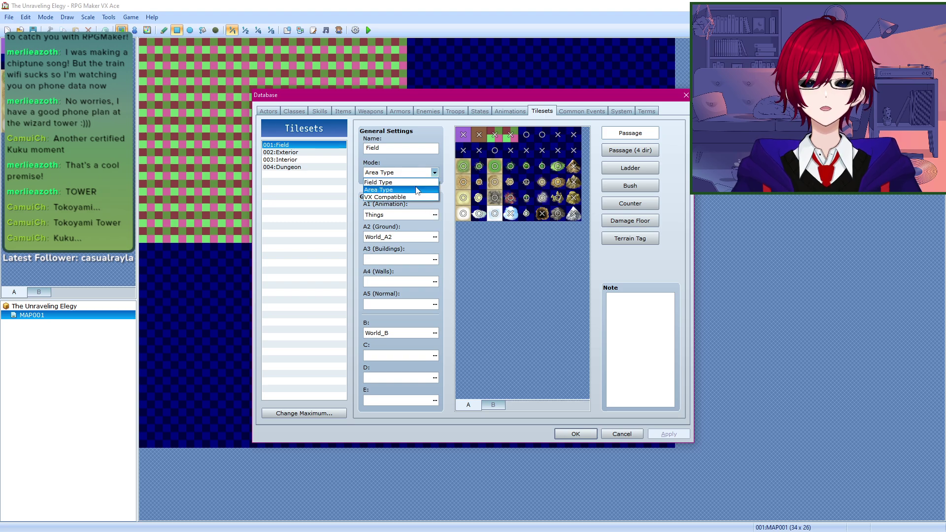
pyautogui.click(416, 182)
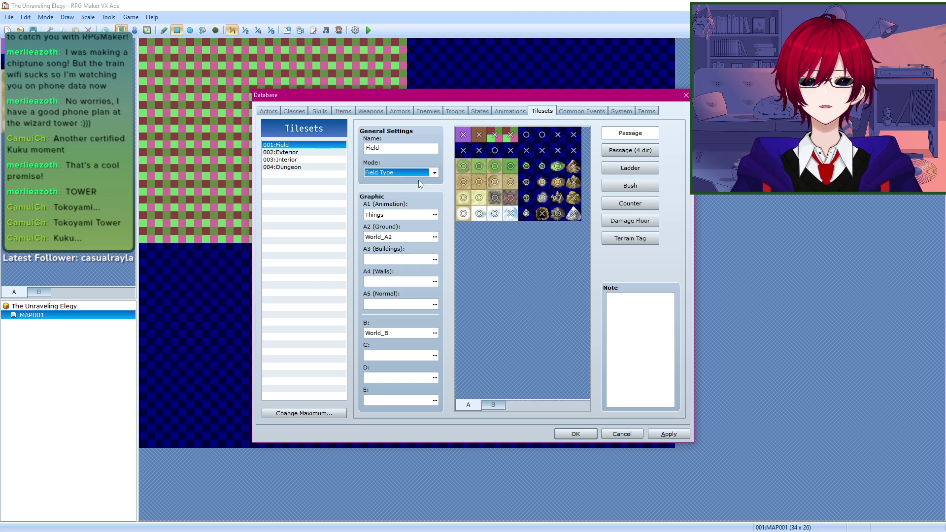
pyautogui.click(434, 216)
pyautogui.click(354, 177)
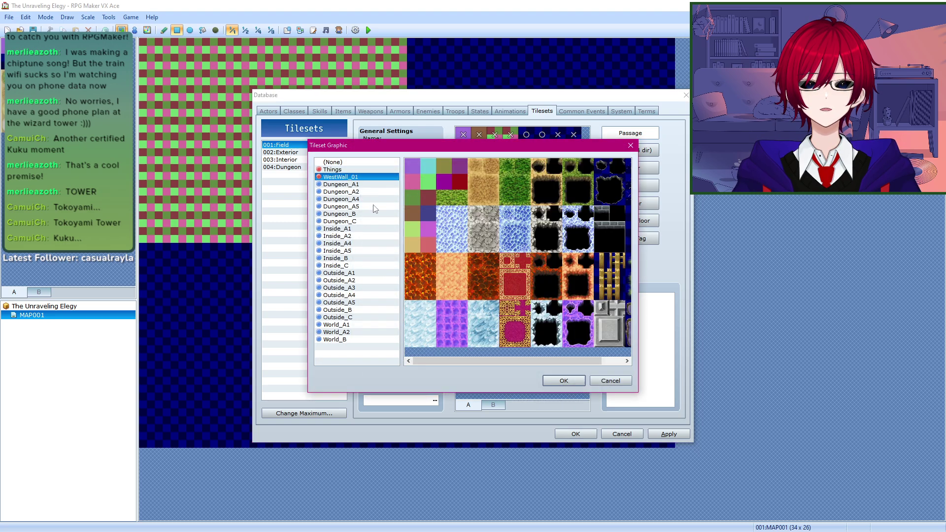
pyautogui.click(563, 381)
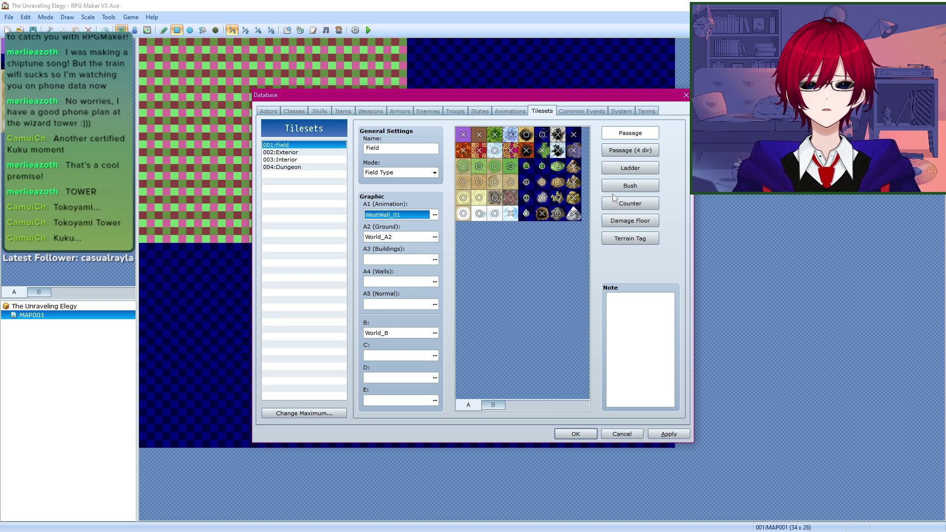
pyautogui.click(576, 433)
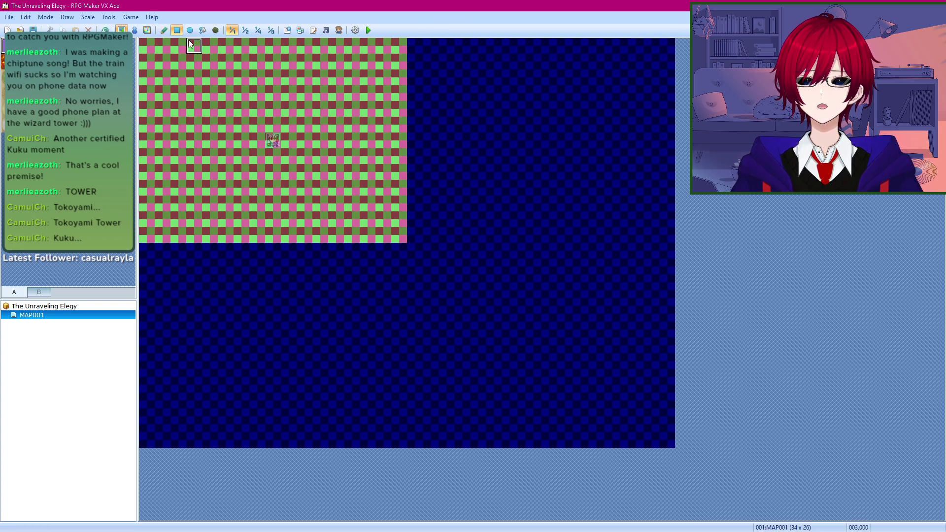
# Step: Try covering MAP001's dark blue area with the colored-square tile, freehand and by flood fill, and undo the attempts
pyautogui.click(165, 30)
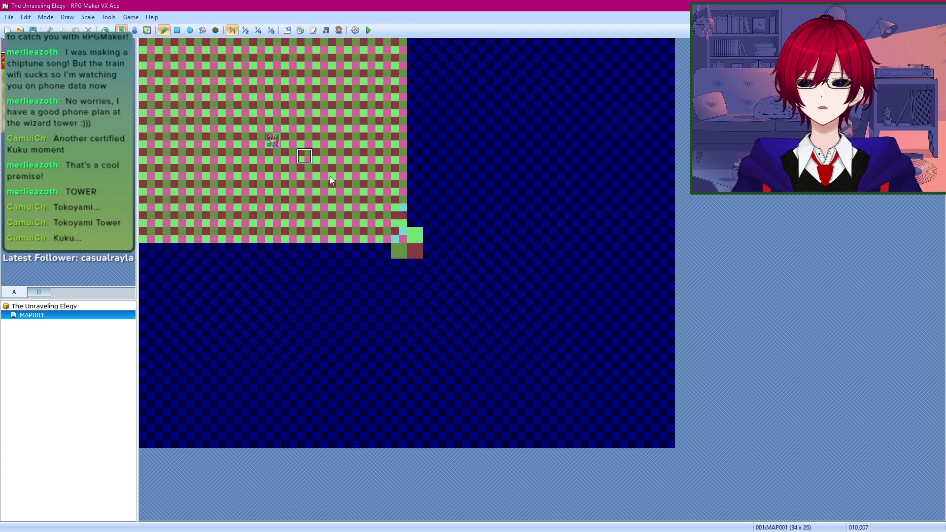
pyautogui.moveTo(330, 180)
pyautogui.mouseDown()
pyautogui.moveTo(409, 267)
pyautogui.moveTo(386, 289)
pyautogui.moveTo(255, 280)
pyautogui.moveTo(258, 258)
pyautogui.moveTo(226, 295)
pyautogui.moveTo(350, 249)
pyautogui.moveTo(476, 149)
pyautogui.moveTo(434, 217)
pyautogui.moveTo(423, 138)
pyautogui.moveTo(446, 187)
pyautogui.mouseUp()
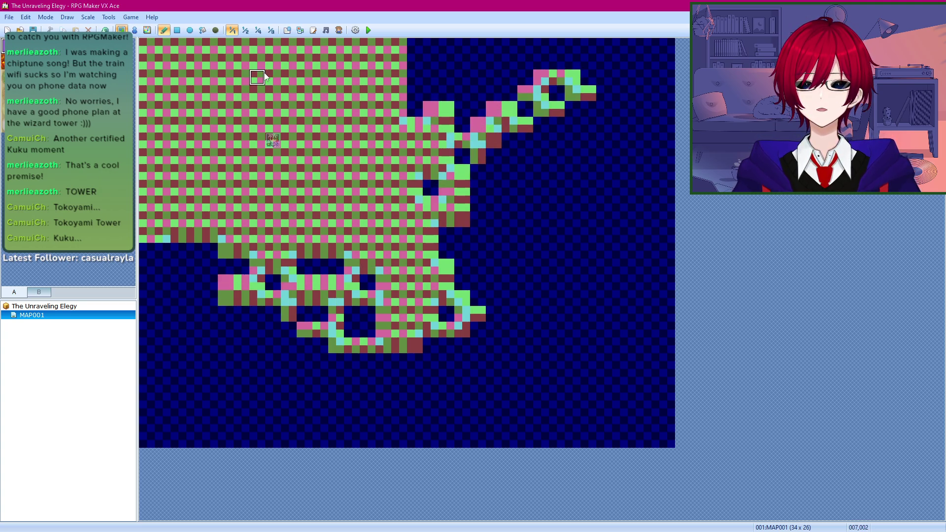
pyautogui.hotkey('ctrl', 'z')
pyautogui.click(202, 30)
pyautogui.click(432, 143)
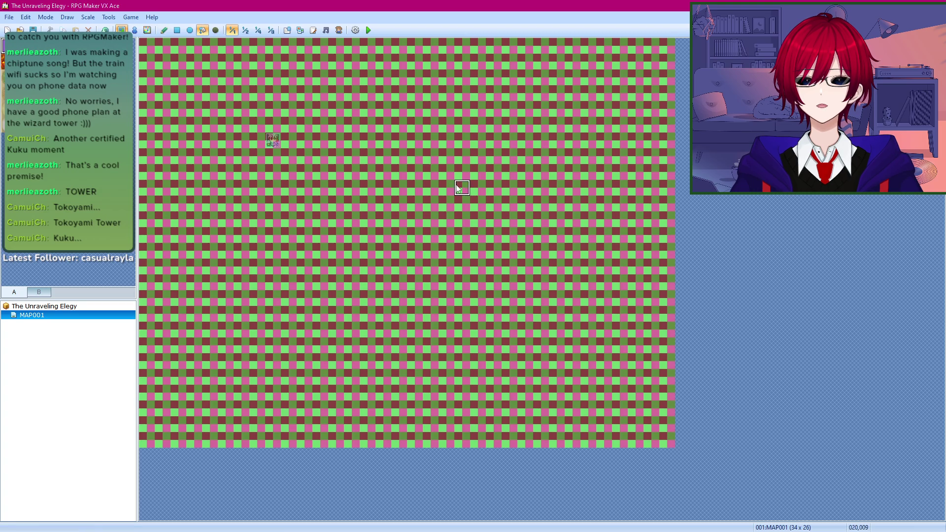
pyautogui.hotkey('ctrl', 'z')
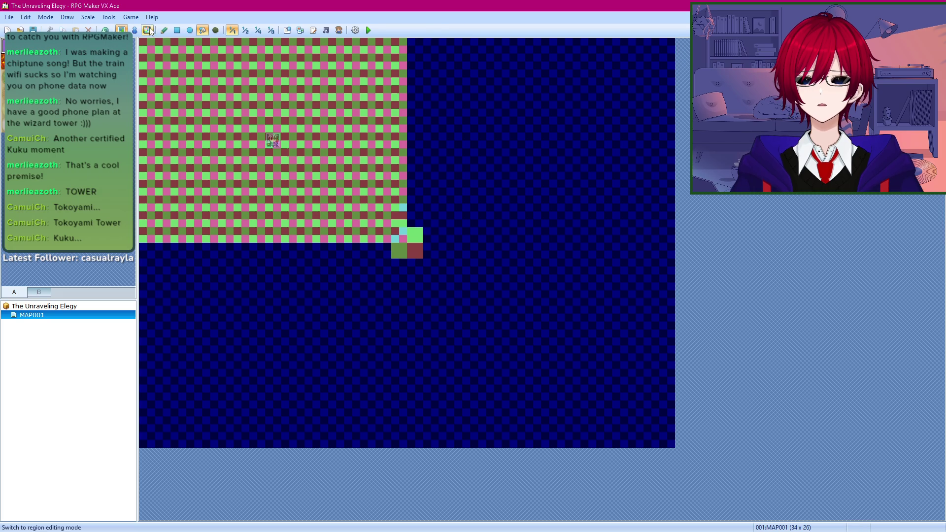
# Step: Flood-fill the remaining dark blue area of MAP001 with the colored-square tile and return to the pencil tool
pyautogui.click(247, 30)
pyautogui.click(233, 31)
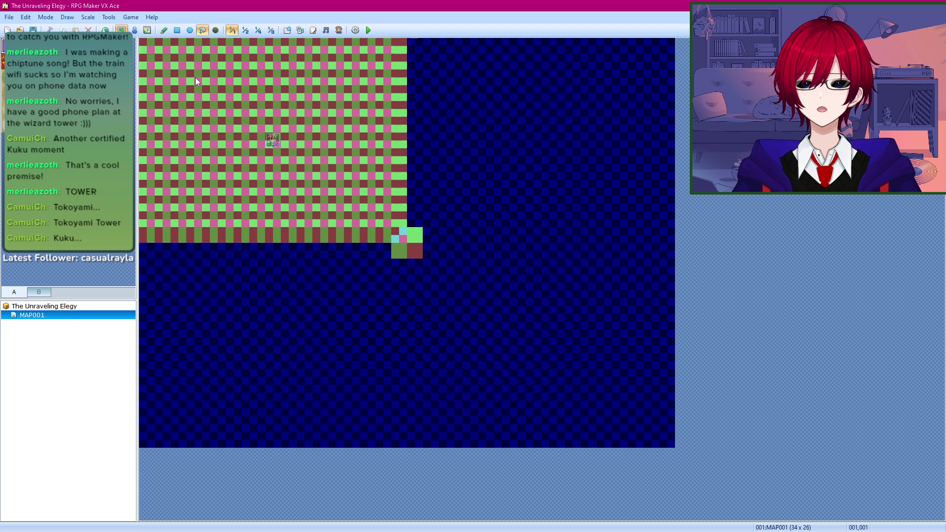
pyautogui.click(513, 318)
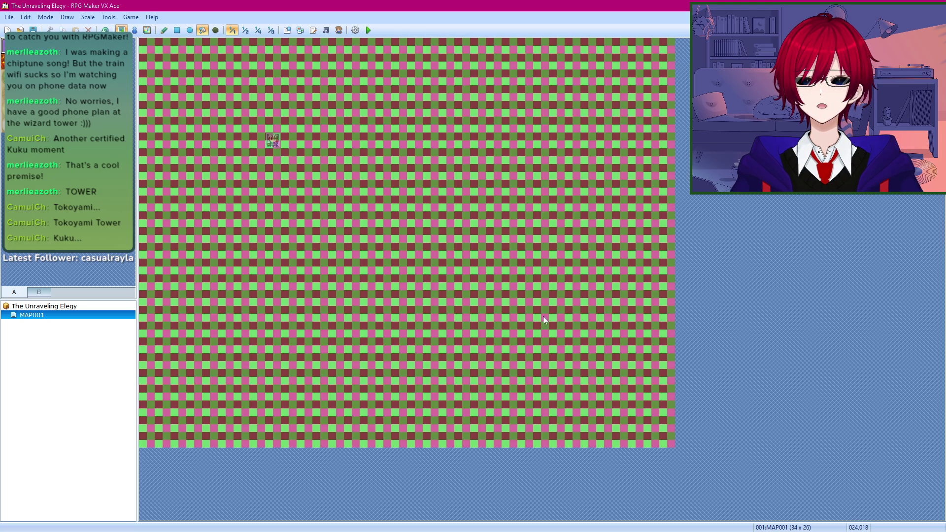
pyautogui.click(164, 32)
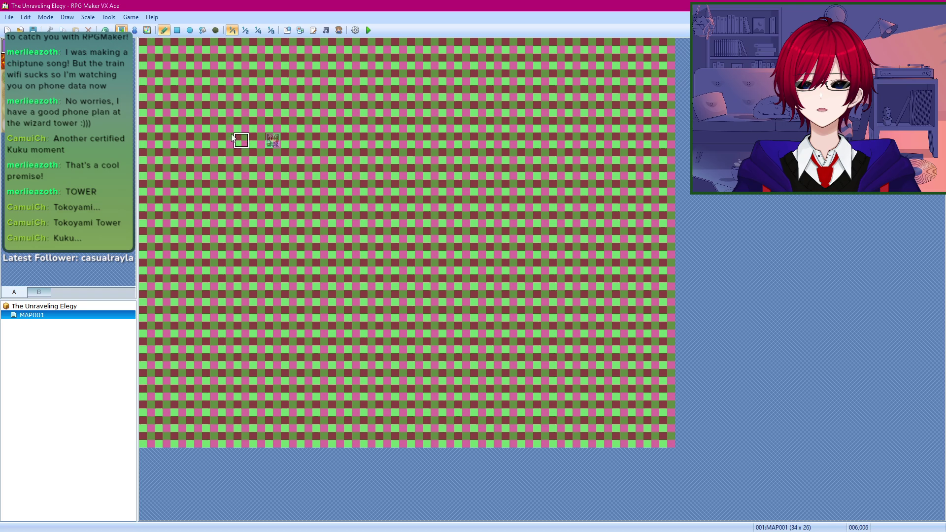
# Step: Launch a playtest with the project changes saved and start a new game
pyautogui.click(373, 30)
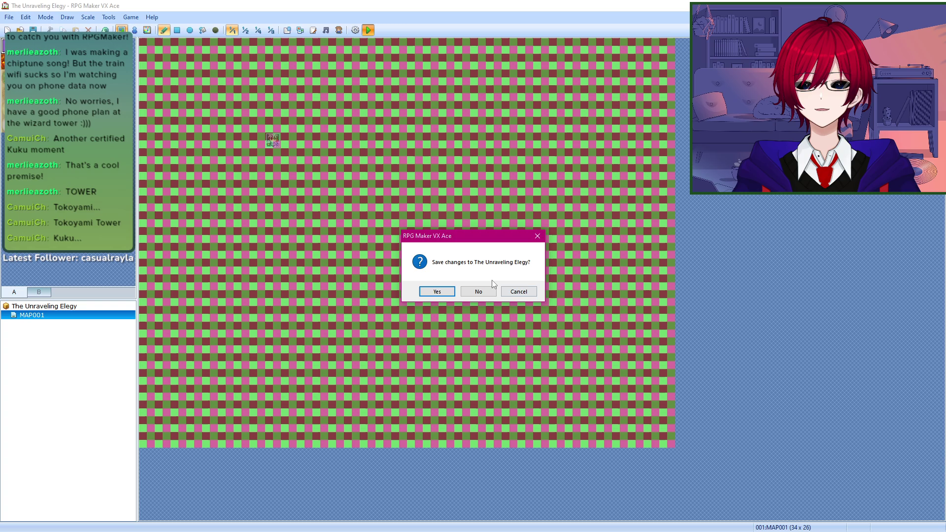
pyautogui.click(433, 289)
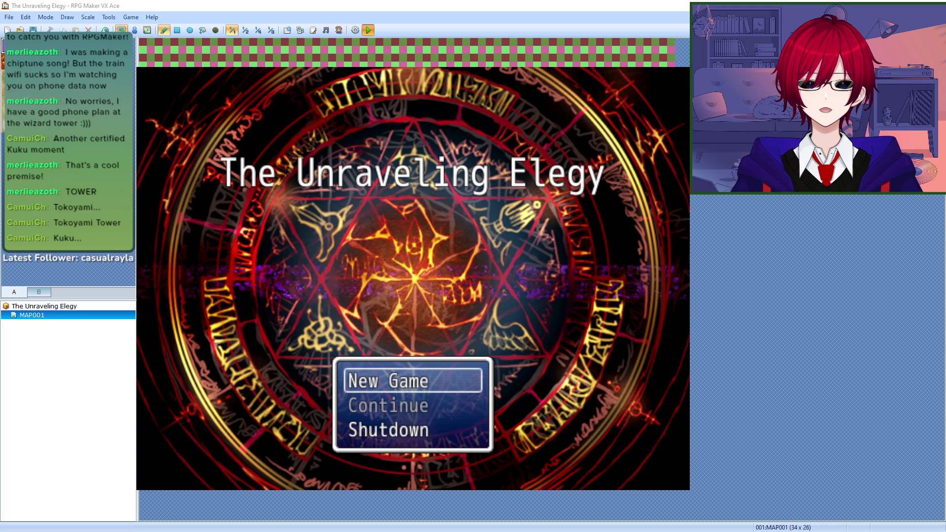
pyautogui.press('Return')
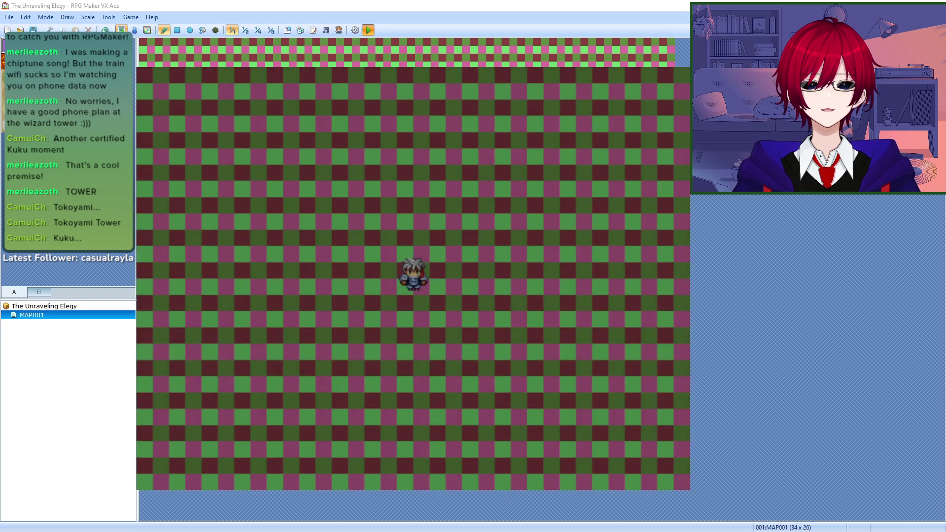
# Step: End the playtest by choosing Game End and Shutdown in the game
pyautogui.press('Escape')
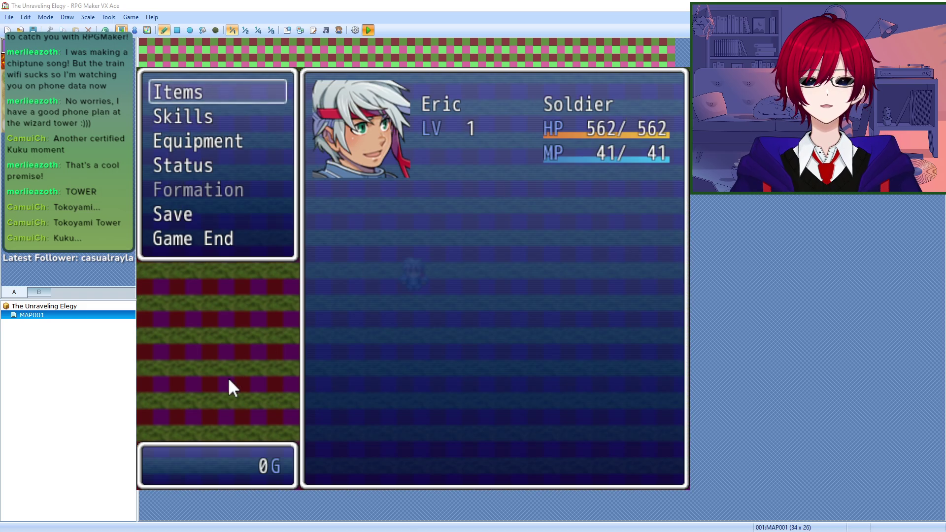
pyautogui.press('Up')
pyautogui.press('Return')
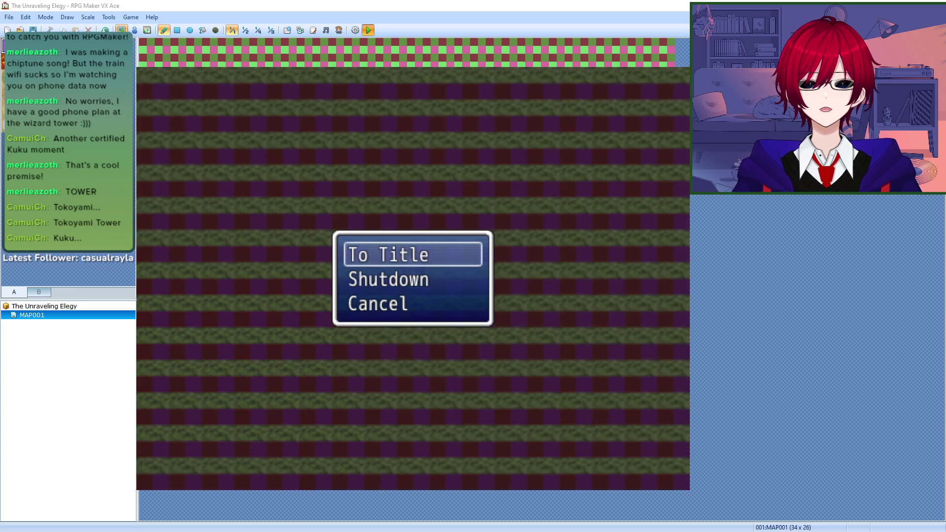
pyautogui.press('Down')
pyautogui.press('Return')
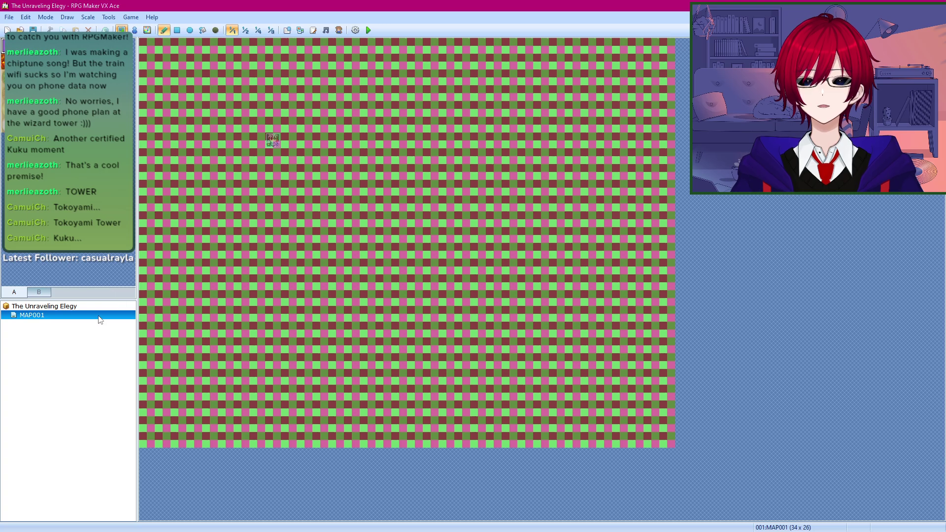
# Step: Change the tileset of MAP001 to 003:Interior in its map properties
pyautogui.rightClick(100, 318)
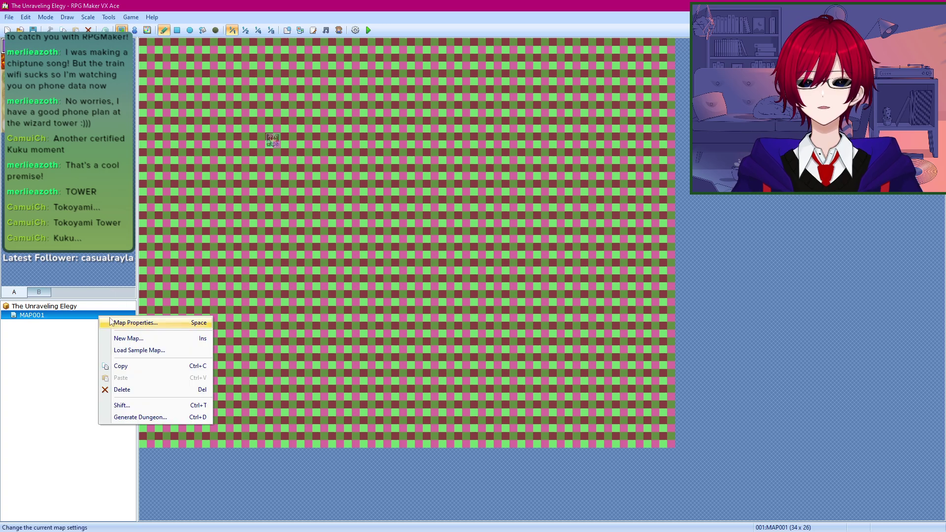
pyautogui.click(120, 322)
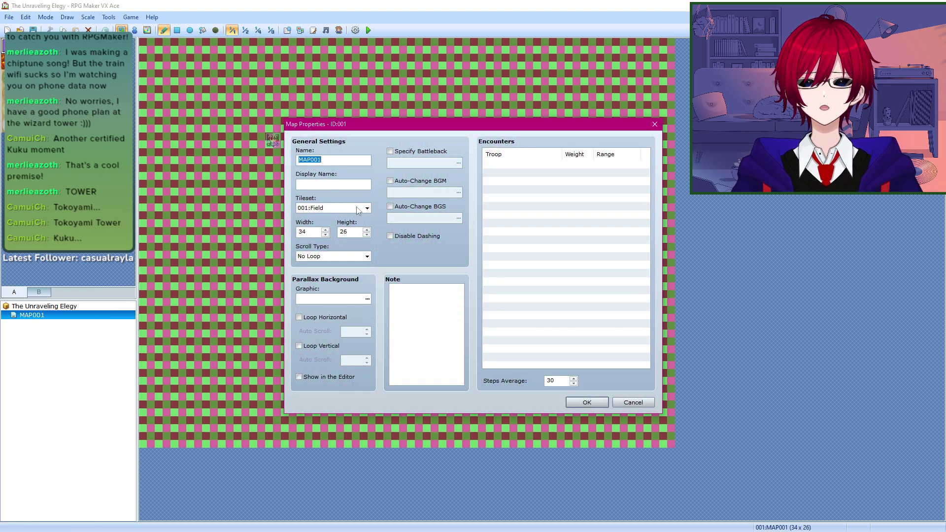
pyautogui.click(359, 208)
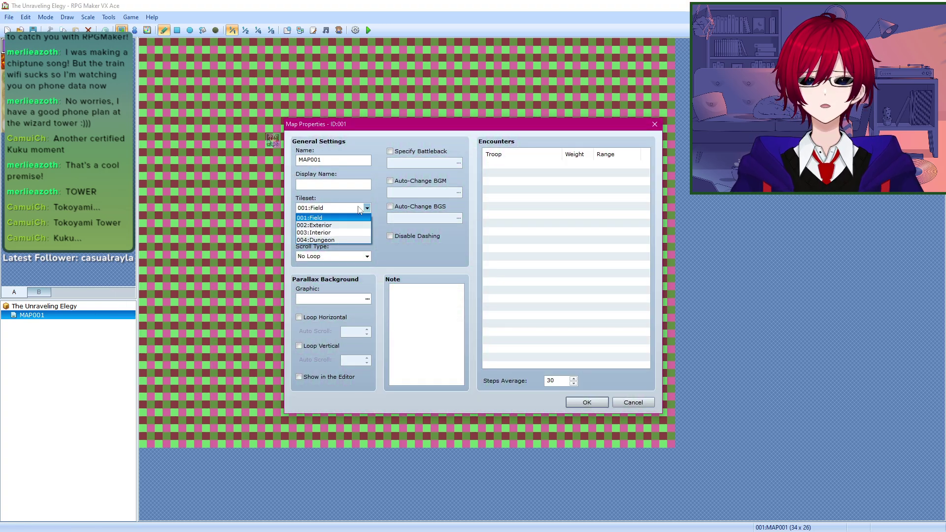
pyautogui.click(339, 232)
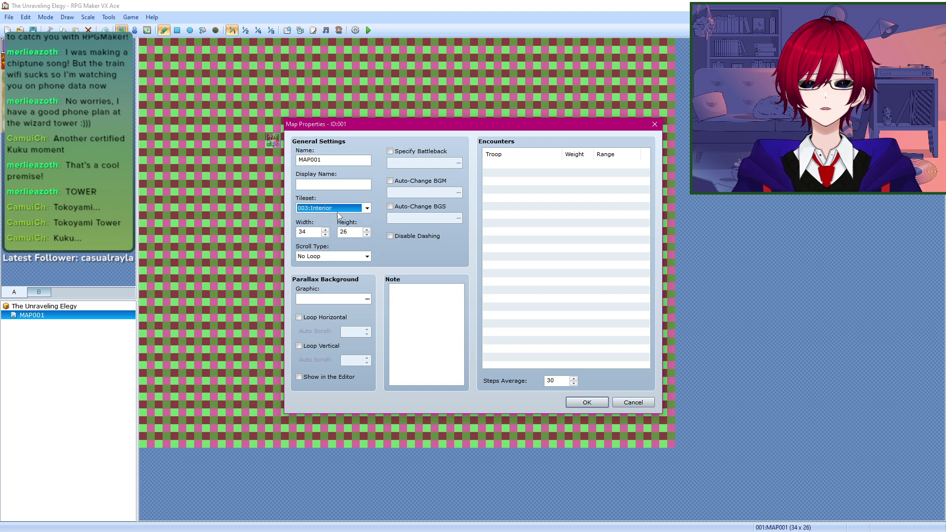
pyautogui.click(587, 403)
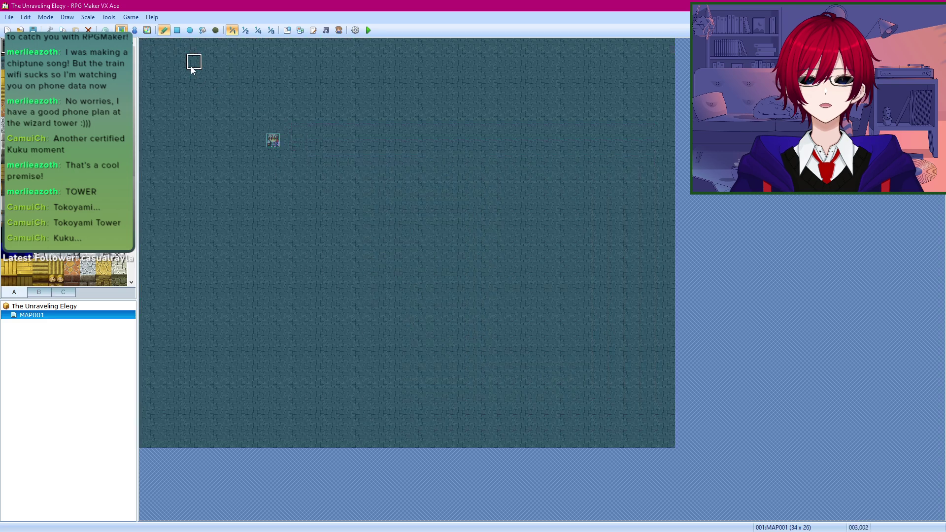
# Step: Set the A1 (Animation) graphic of the 003:Interior tileset to WestWall_01 in the database and accept the changes
pyautogui.click(110, 18)
pyautogui.click(128, 30)
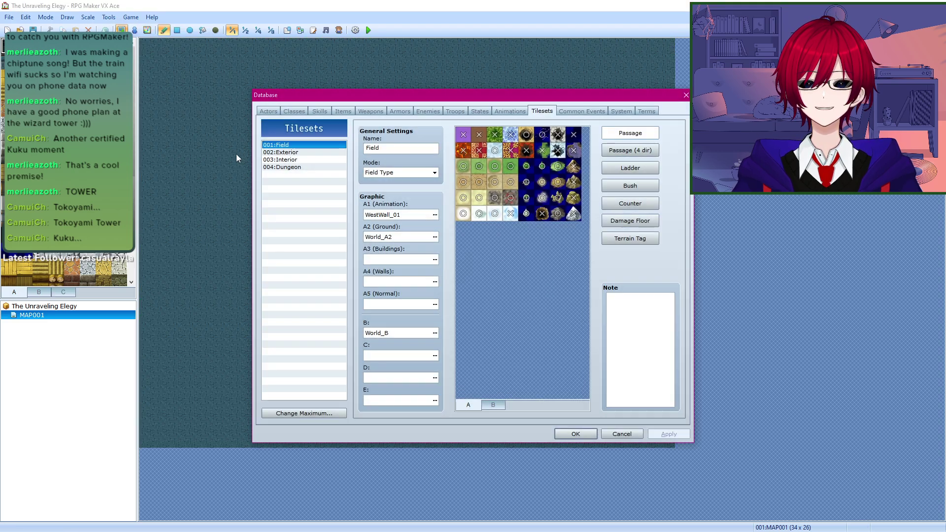
pyautogui.click(291, 159)
pyautogui.click(433, 173)
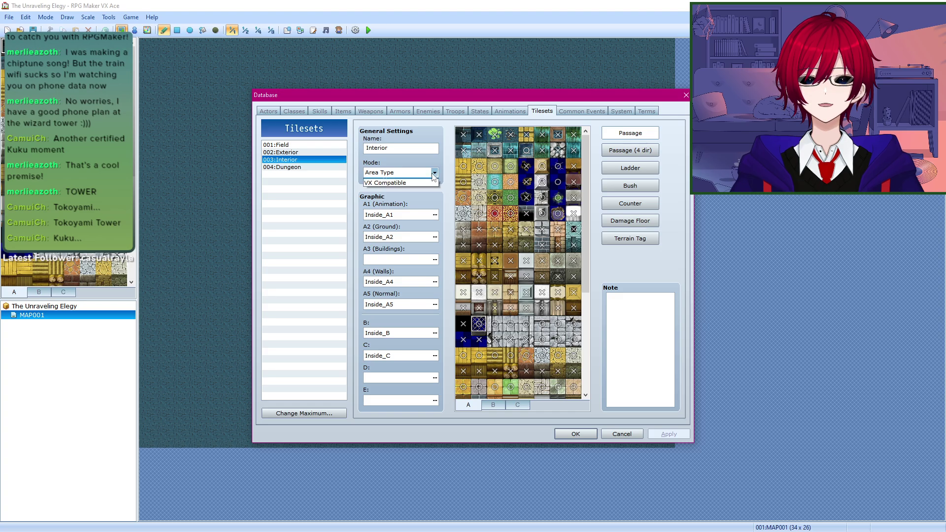
pyautogui.click(427, 187)
pyautogui.click(431, 218)
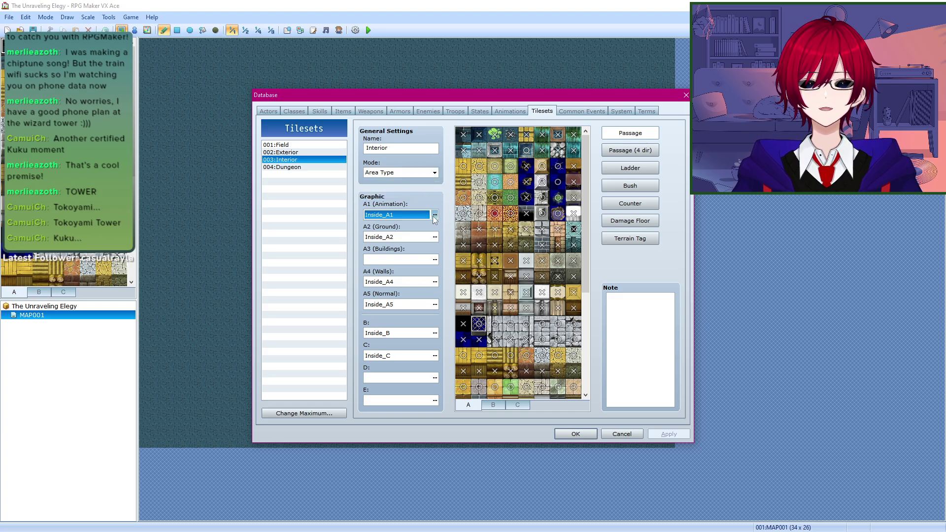
pyautogui.click(435, 217)
pyautogui.click(347, 176)
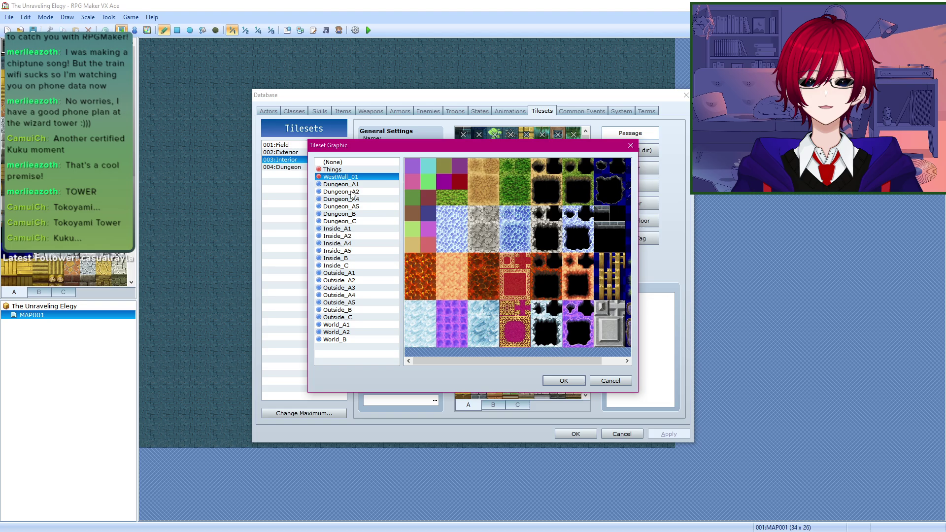
pyautogui.click(564, 381)
pyautogui.click(563, 433)
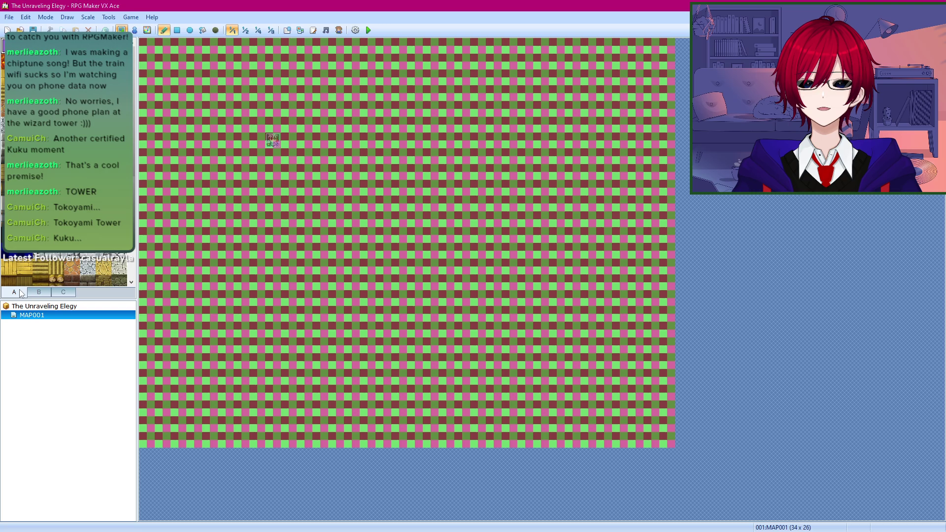
pyautogui.click(39, 291)
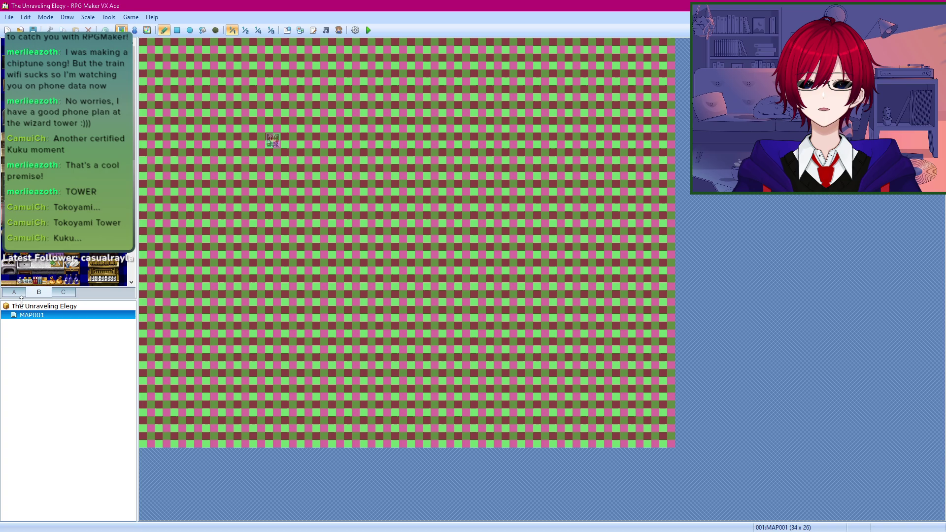
pyautogui.click(15, 293)
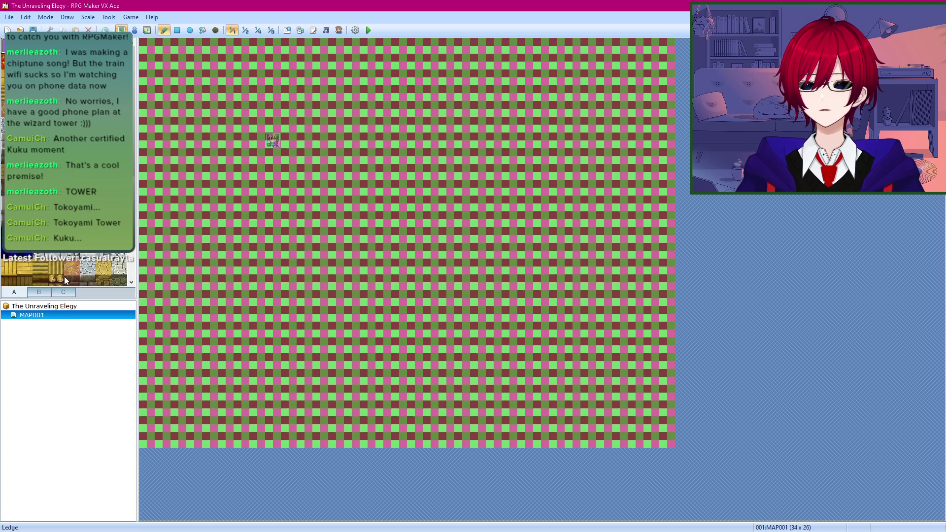
pyautogui.hotkey('alt', 'Tab')
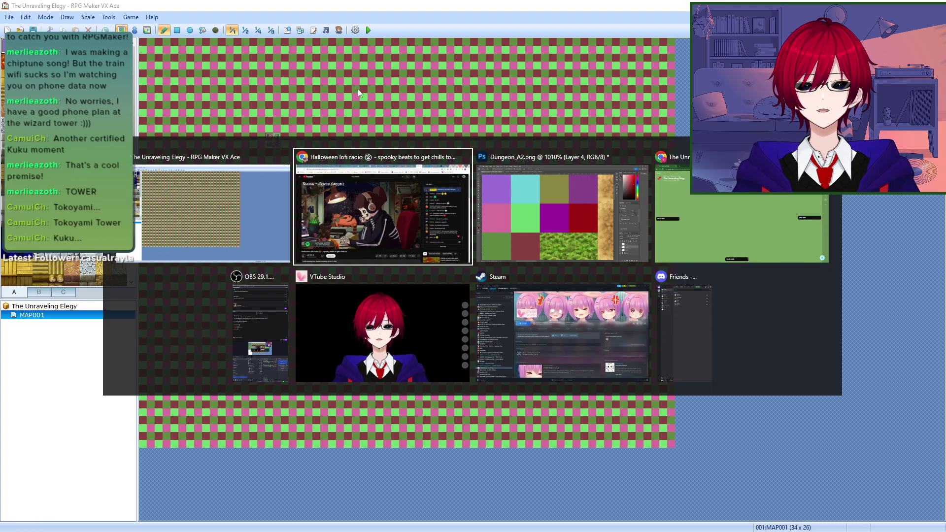
pyautogui.hotkey('alt', 'Tab')
pyautogui.hotkey('alt', 'Tab')
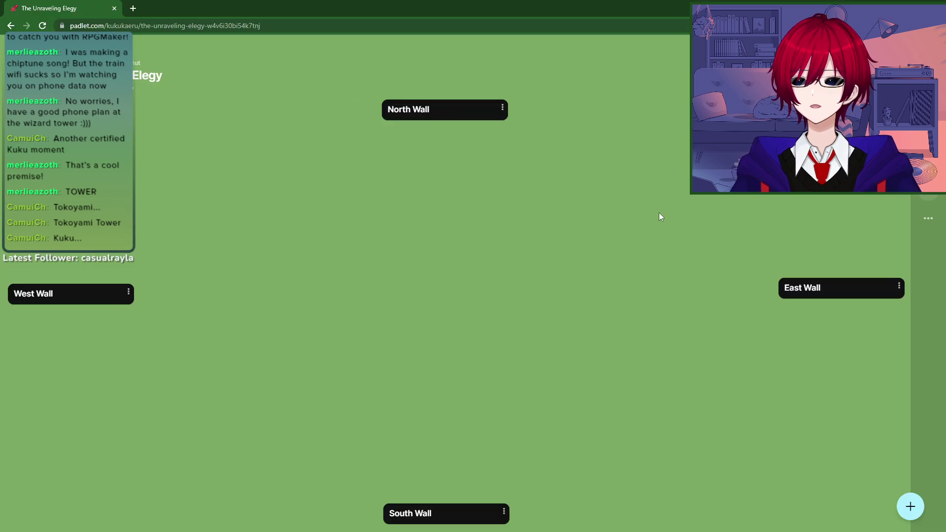
pyautogui.hotkey('alt', 'Tab')
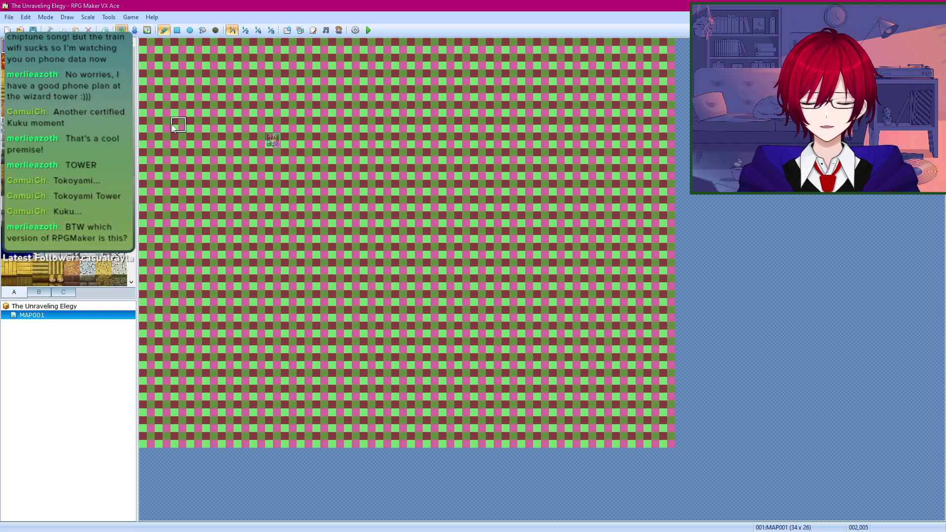
# Step: Switch to The Unraveling Elegy Padlet board in the browser and move the East Wall post slightly up and inward
pyautogui.hotkey('alt', 'Tab')
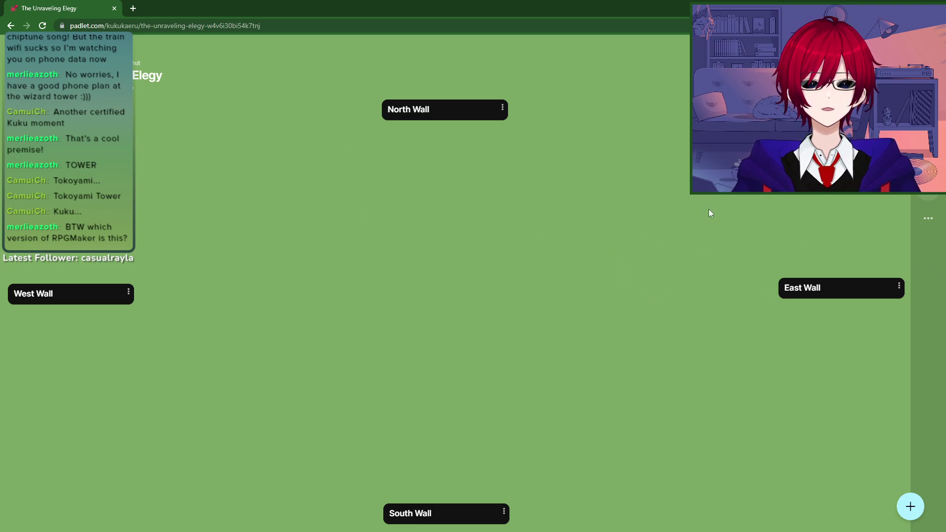
pyautogui.moveTo(813, 289); pyautogui.dragTo(760, 224)
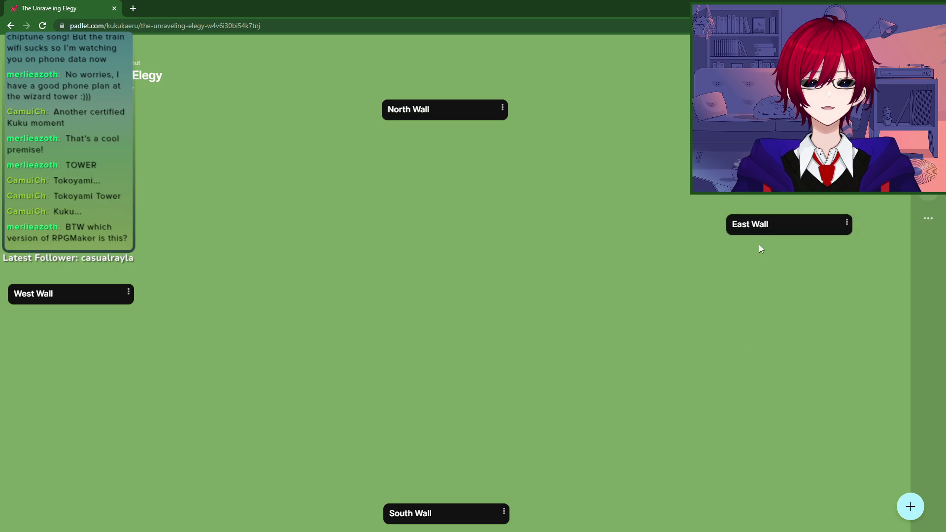
# Step: Publish a post titled Desk in Orange and place it directly beneath the East Wall post
pyautogui.doubleClick(761, 278)
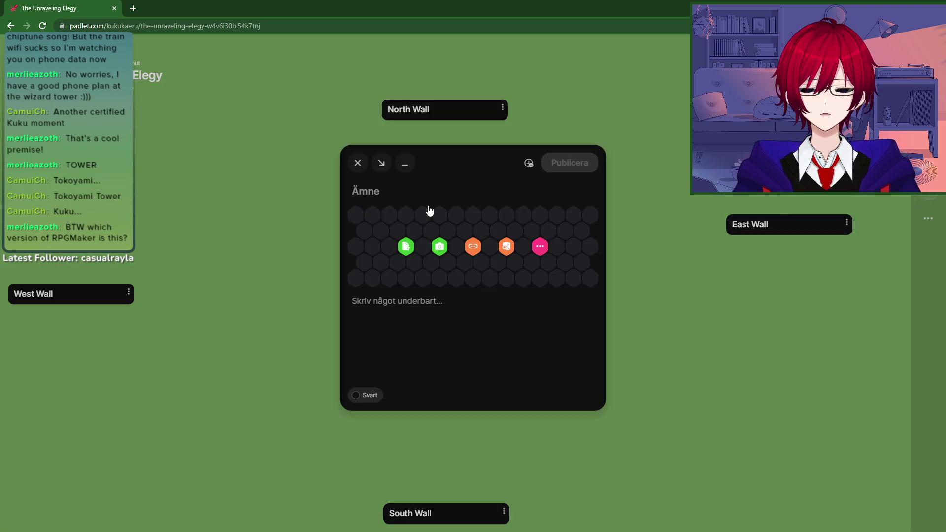
pyautogui.write('Desk')
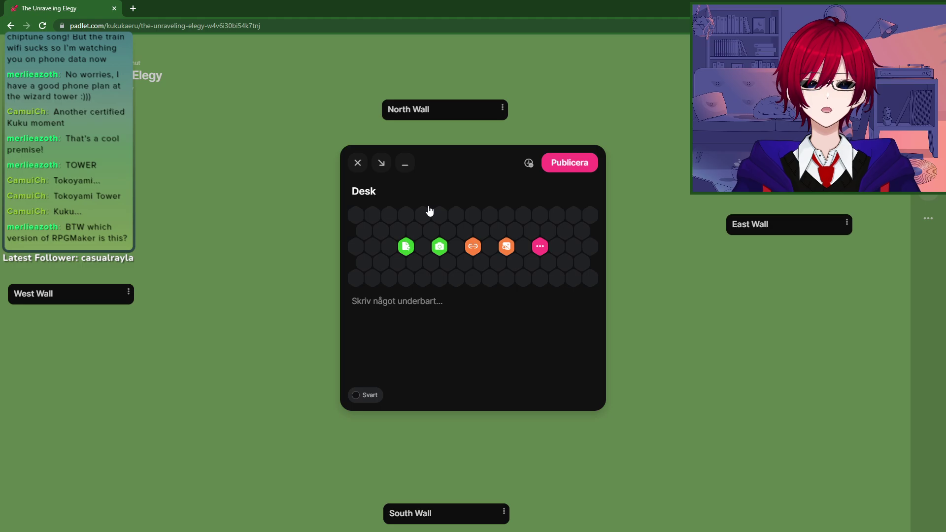
pyautogui.click(369, 396)
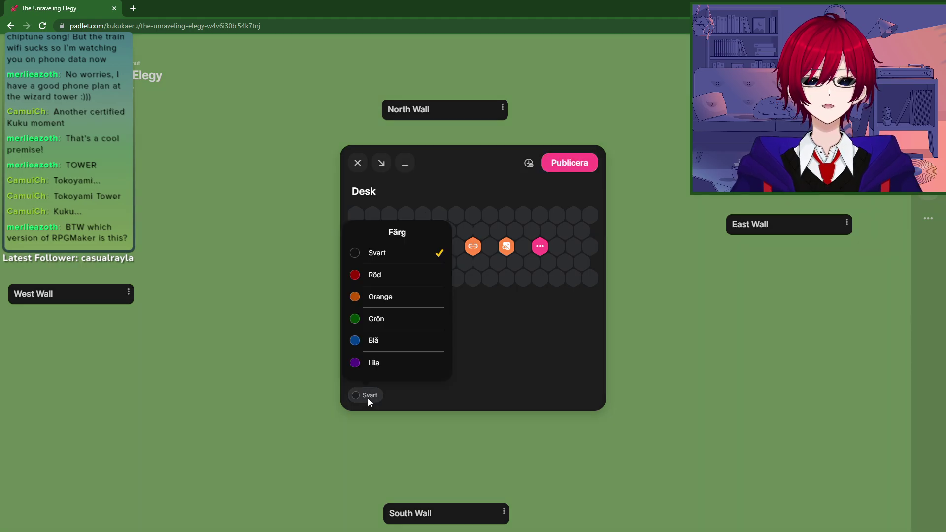
pyautogui.click(385, 297)
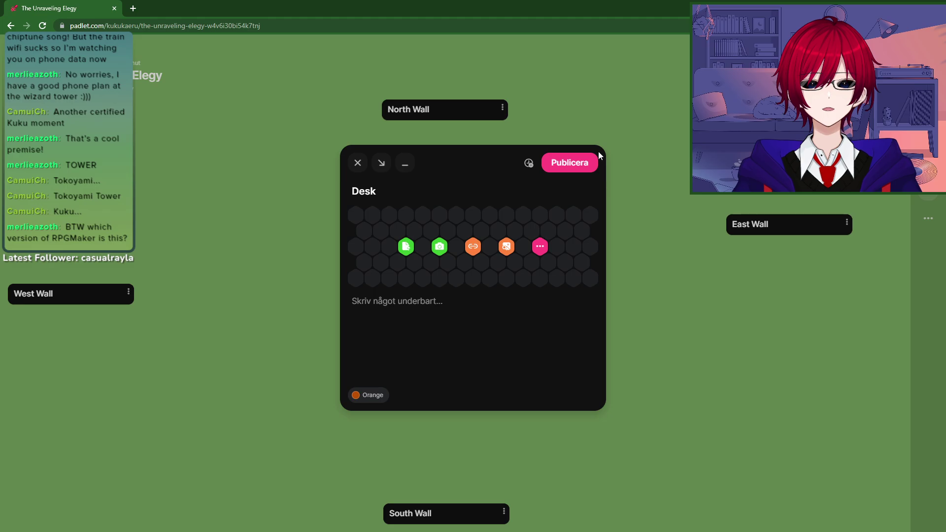
pyautogui.click(594, 162)
pyautogui.moveTo(798, 286); pyautogui.dragTo(759, 263)
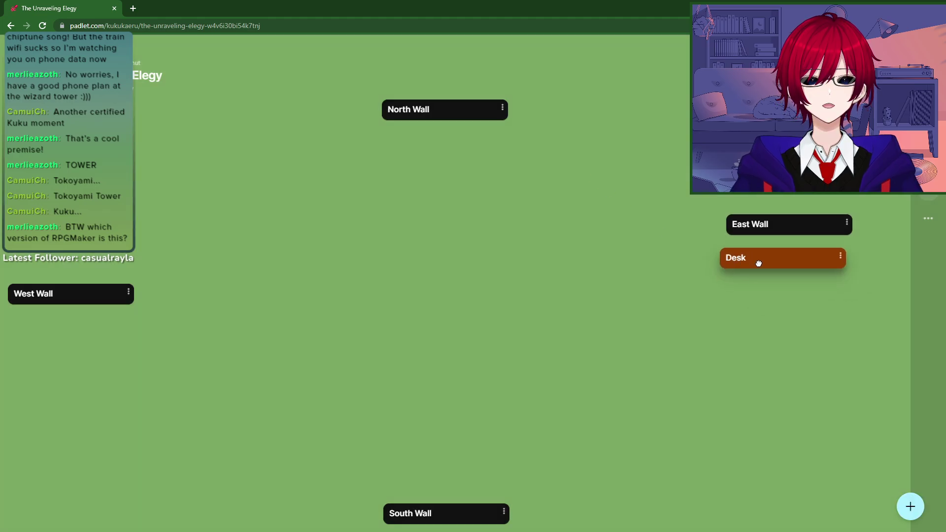
# Step: Connect the Desk post to the East Wall post and move Desk lower to leave space between them
pyautogui.click(841, 256)
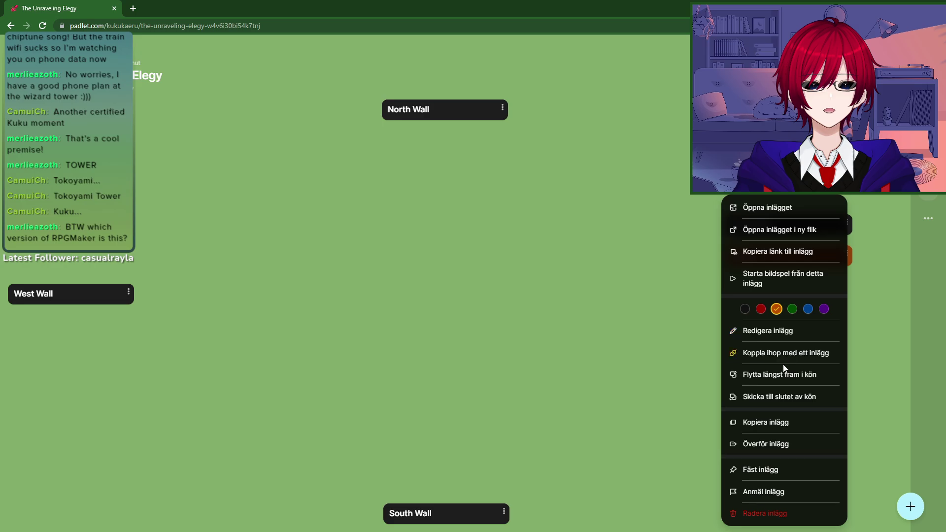
pyautogui.click(775, 354)
pyautogui.click(781, 232)
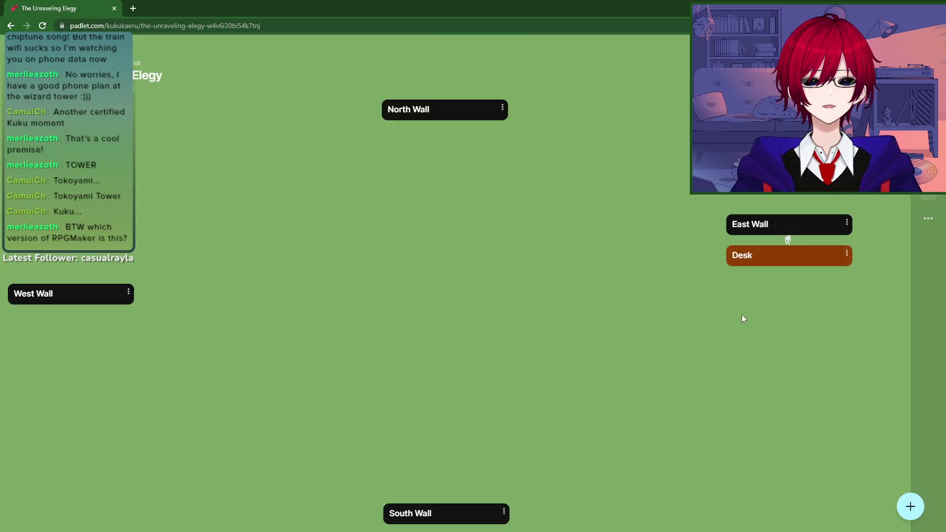
pyautogui.moveTo(757, 262); pyautogui.dragTo(754, 296)
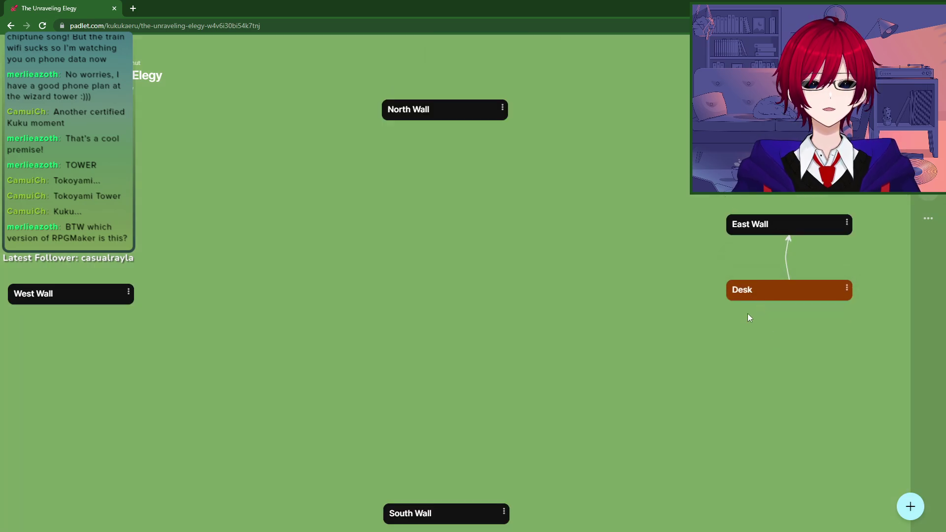
# Step: Publish a post titled Manuscript and place it slightly below the Desk post on its west side
pyautogui.doubleClick(657, 328)
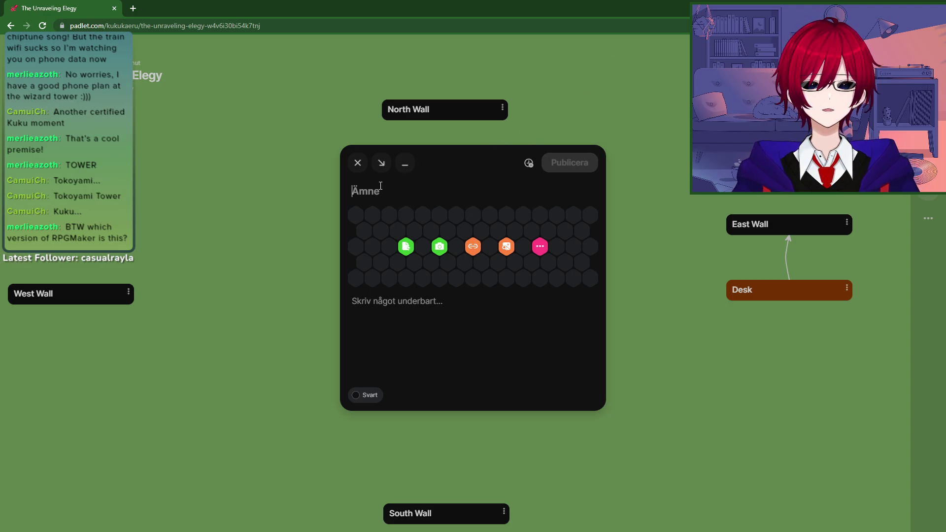
pyautogui.write('Manuscript')
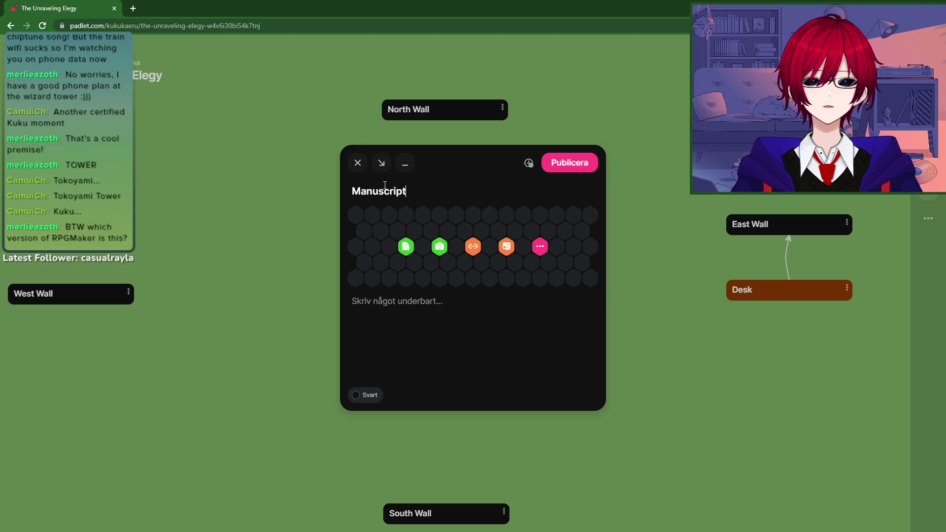
pyautogui.click(569, 163)
pyautogui.moveTo(712, 335); pyautogui.dragTo(644, 325)
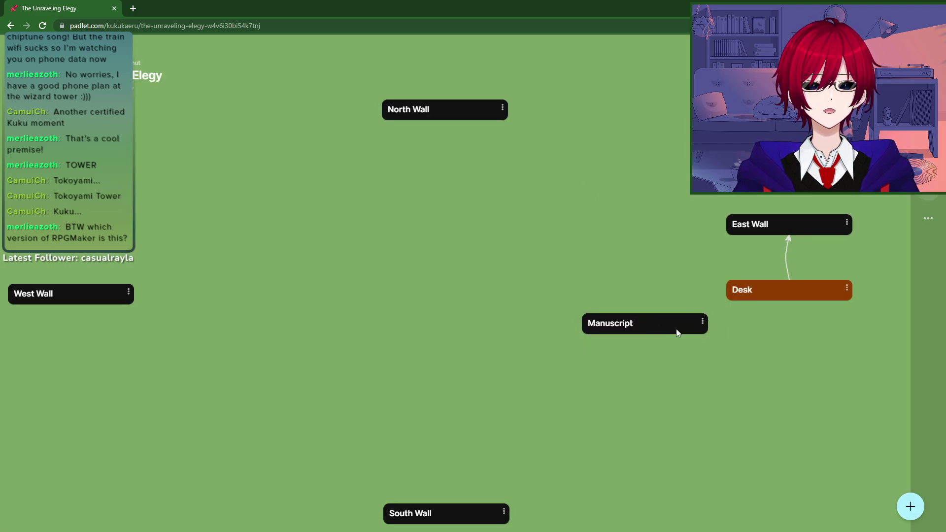
# Step: Change the Manuscript post's colour to green (Grön) and connect it to the Desk post
pyautogui.doubleClick(621, 332)
pyautogui.click(368, 396)
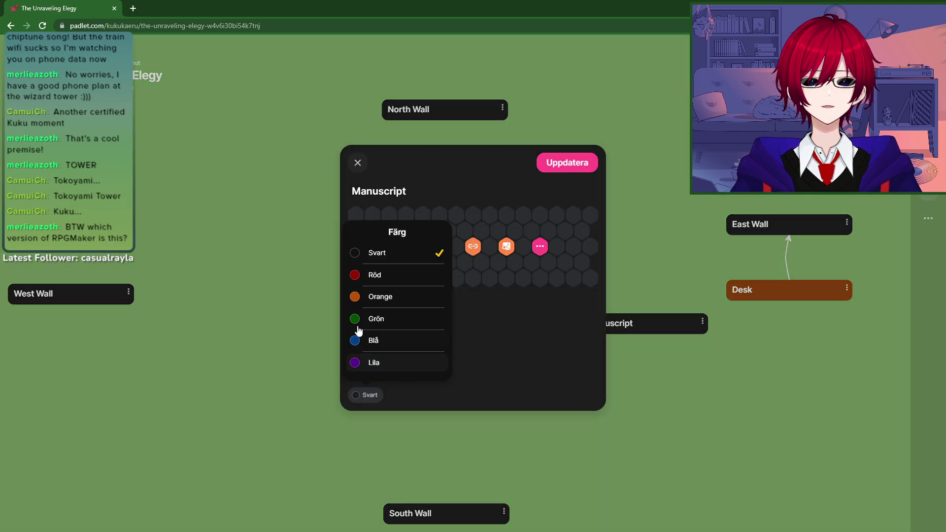
pyautogui.click(386, 319)
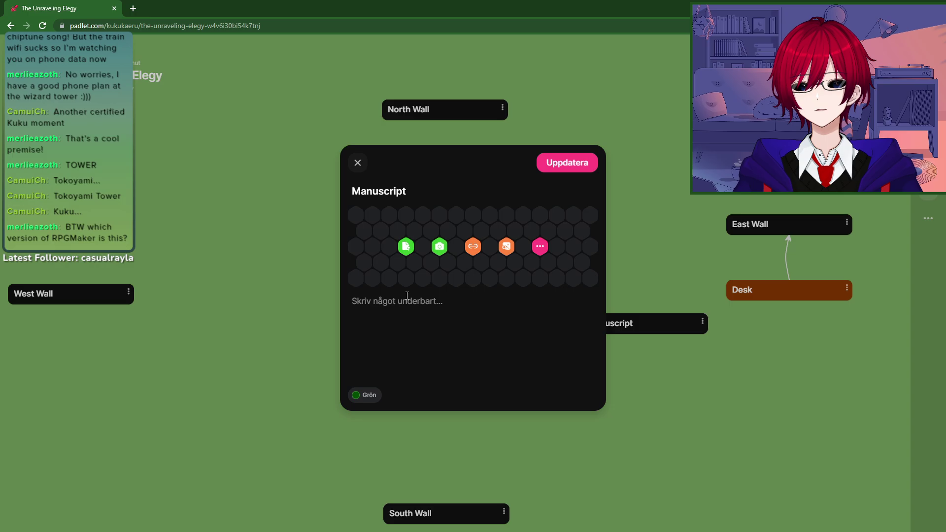
pyautogui.click(562, 163)
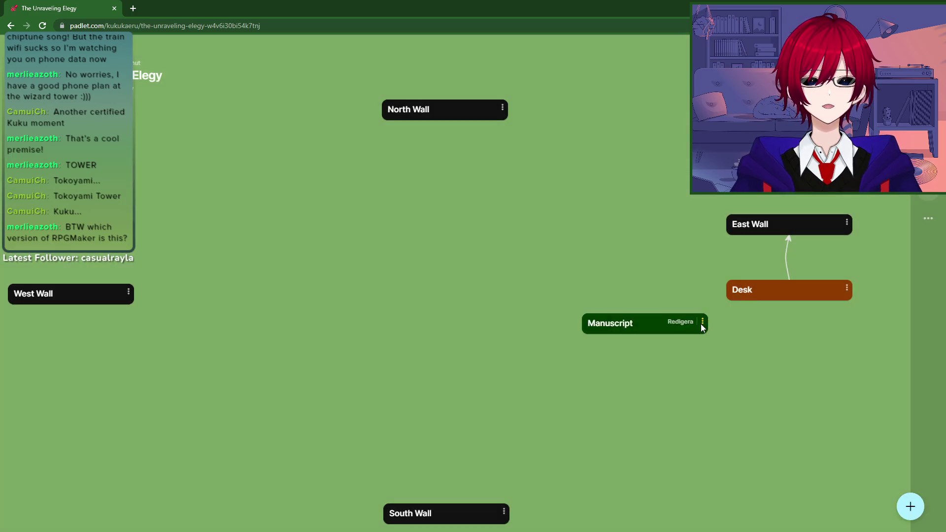
pyautogui.click(702, 323)
pyautogui.click(749, 352)
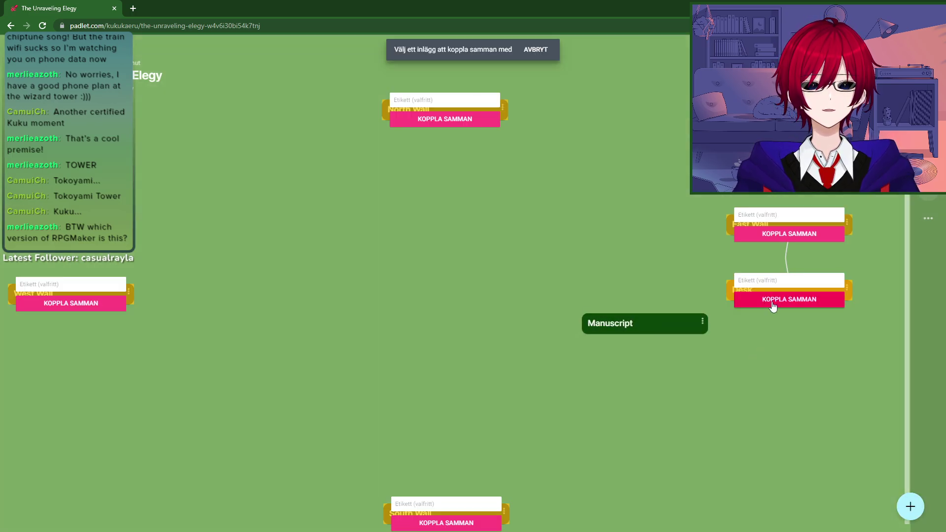
pyautogui.click(774, 303)
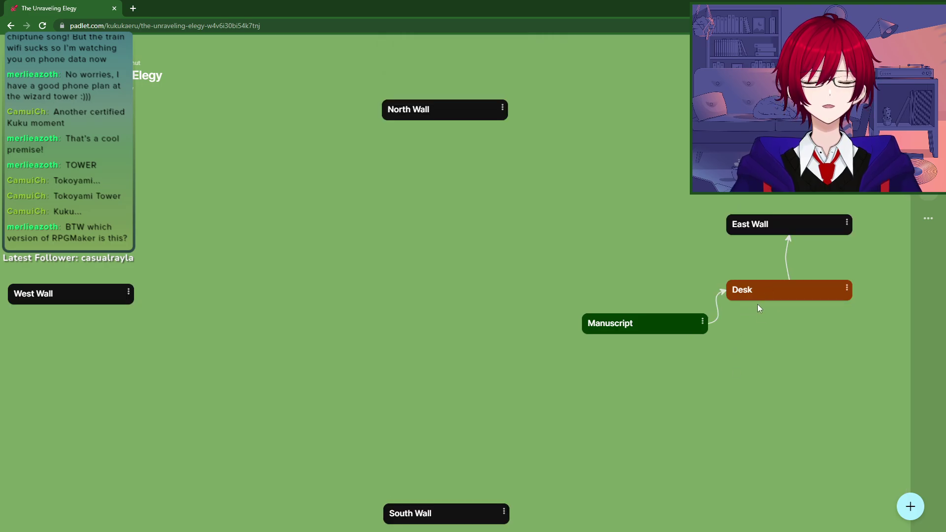
# Step: Publish a post titled Inkwell in green (Grön) and place it directly beneath the Desk post
pyautogui.doubleClick(761, 319)
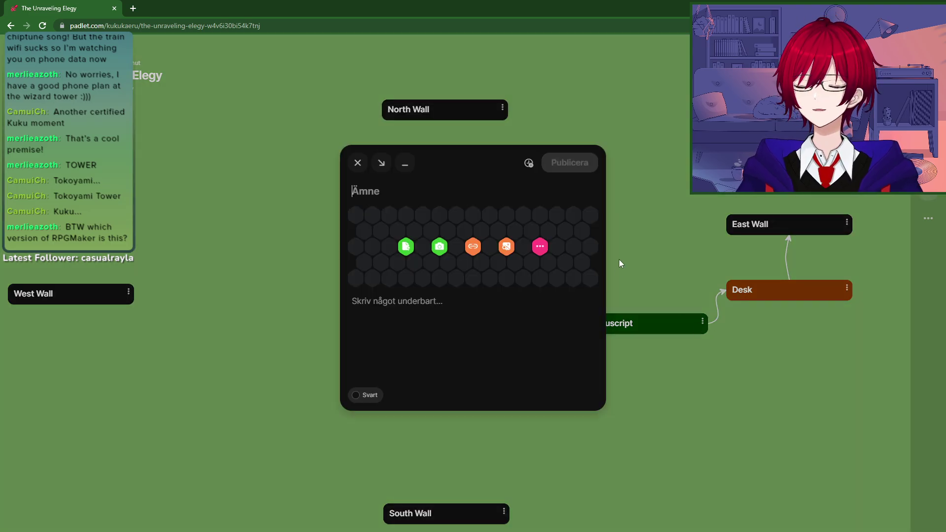
pyautogui.write('Inkwell')
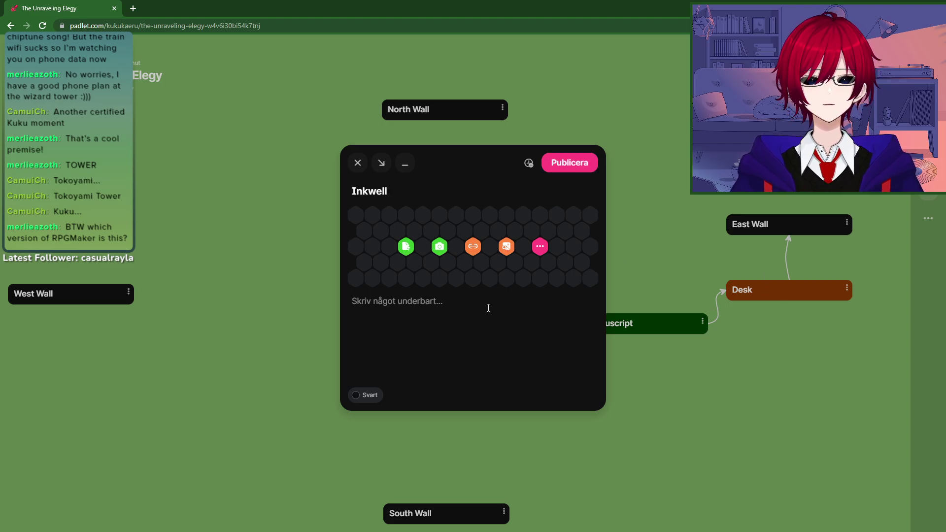
pyautogui.click(365, 395)
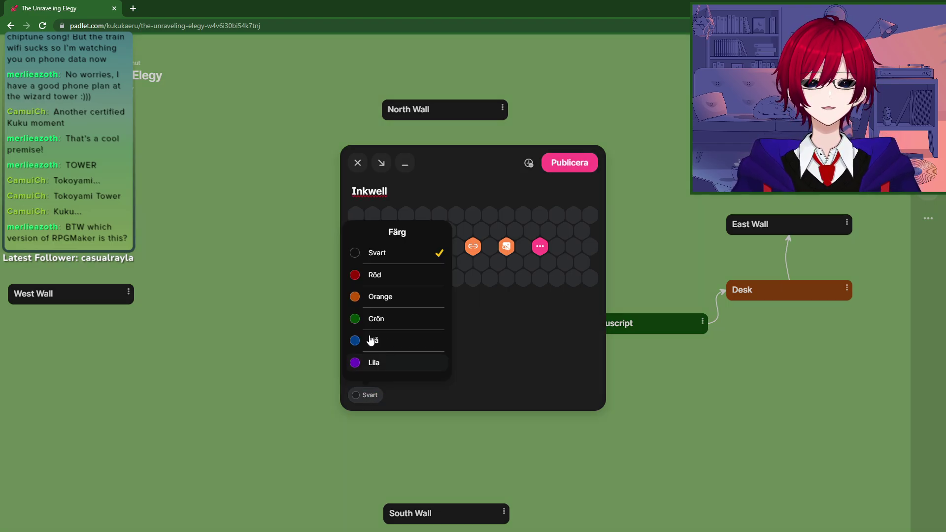
pyautogui.click(377, 318)
pyautogui.click(557, 164)
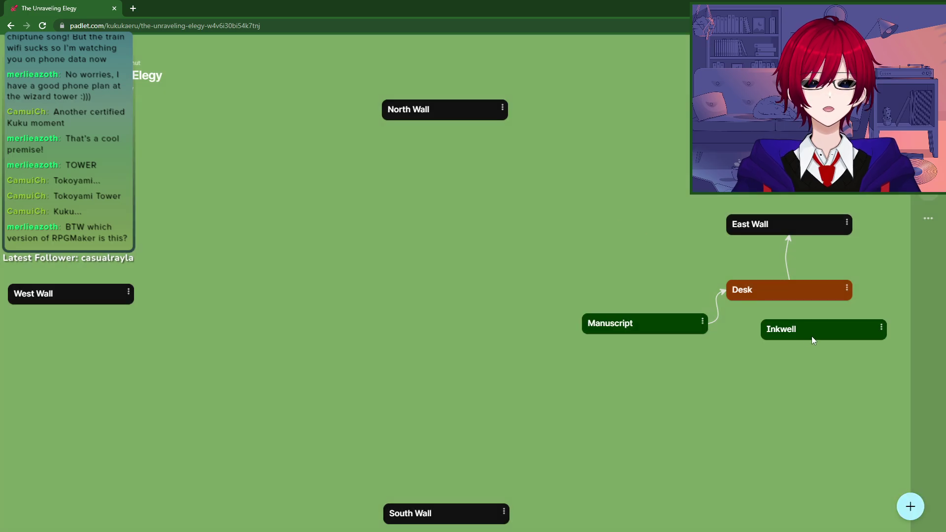
pyautogui.moveTo(812, 336); pyautogui.dragTo(778, 323)
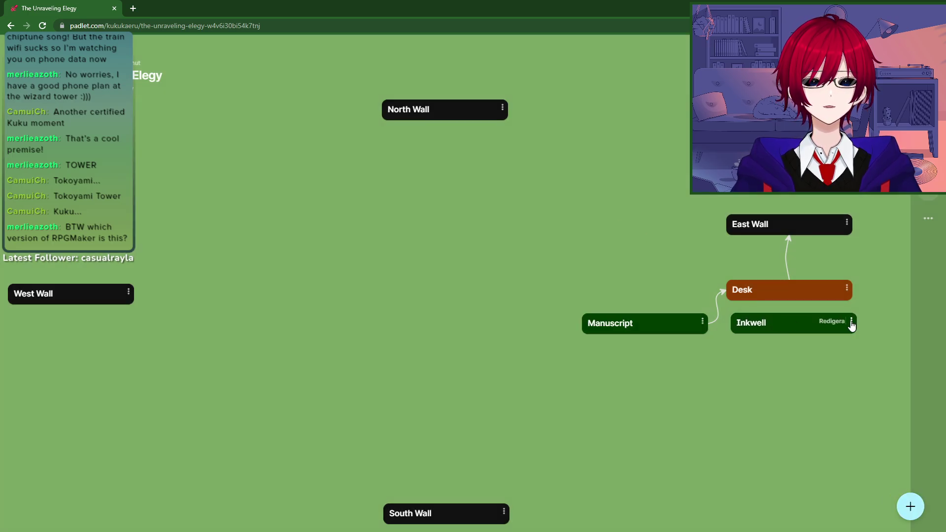
# Step: Connect the Inkwell post to the Desk post and adjust the layout of the Inkwell and Manuscript posts below Desk
pyautogui.click(851, 321)
pyautogui.click(792, 353)
pyautogui.click(772, 301)
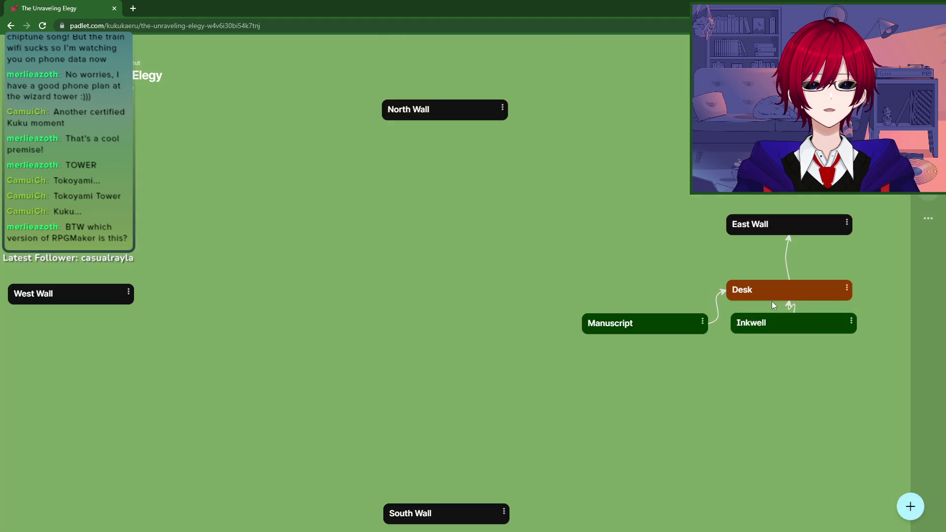
pyautogui.moveTo(765, 323); pyautogui.dragTo(634, 328)
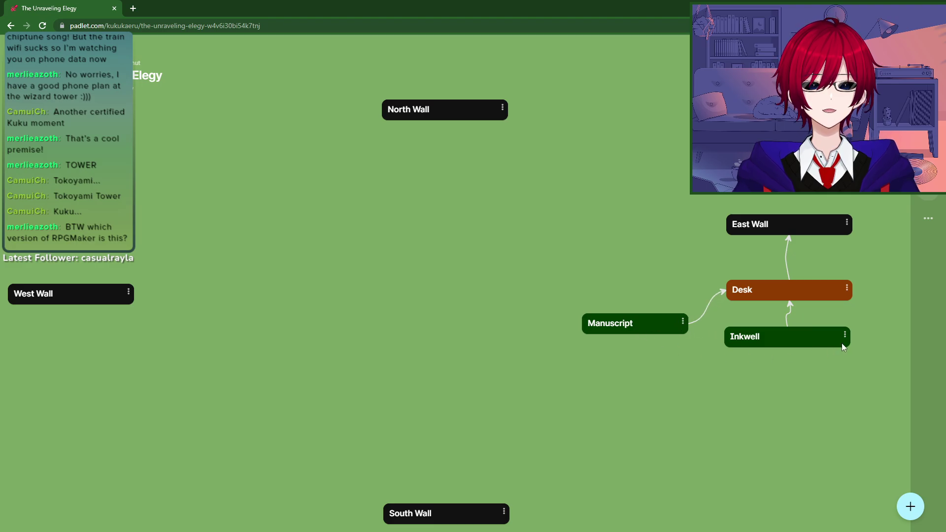
# Step: Narrow the Inkwell post to the same width as the Manuscript post
pyautogui.moveTo(844, 342); pyautogui.dragTo(826, 343)
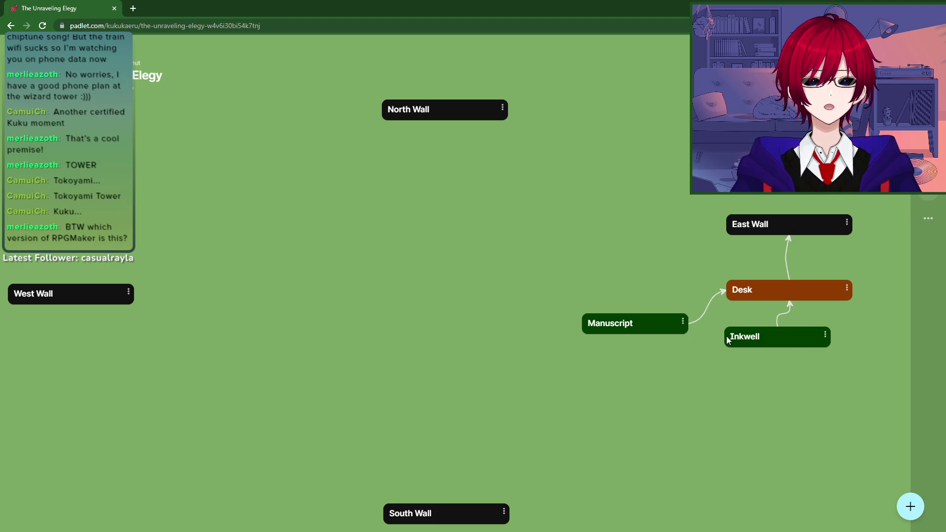
# Step: Look through the board's settings for appearance, posting, content and URL options, and leave them without making a change
pyautogui.click(929, 218)
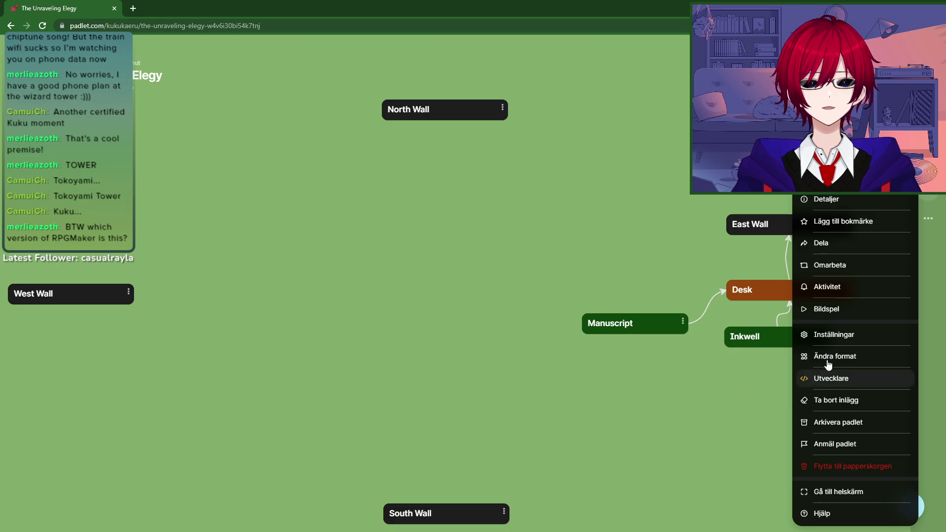
pyautogui.click(814, 337)
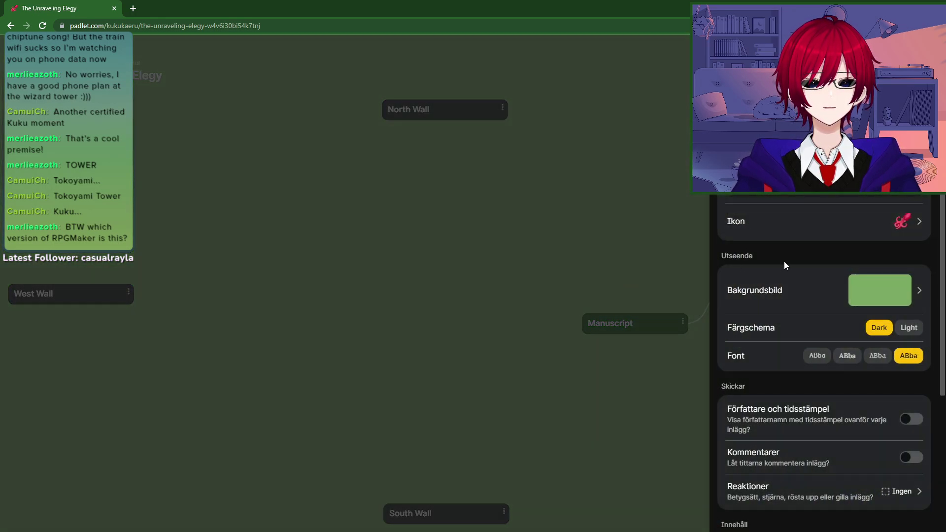
pyautogui.scroll(-1, 791, 256)
pyautogui.scroll(-1, 797, 218)
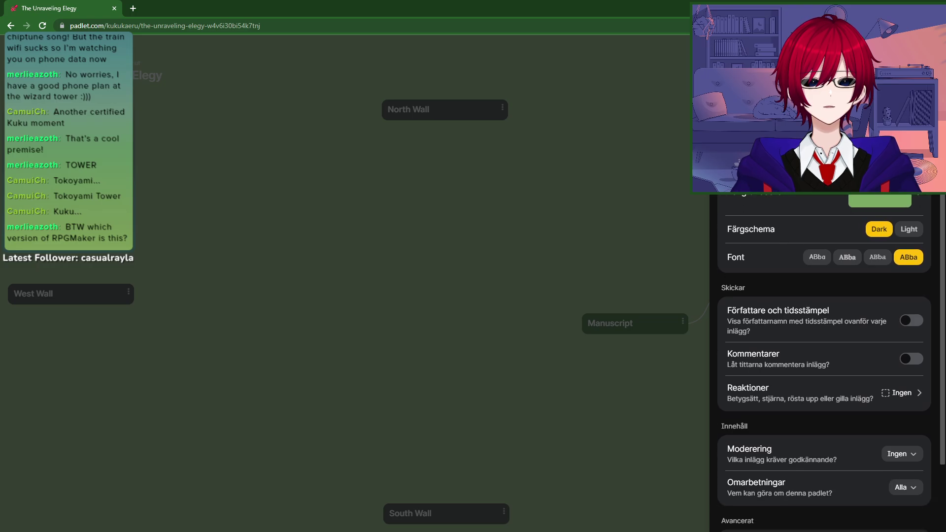
pyautogui.scroll(-1, 826, 282)
pyautogui.scroll(-1, 824, 282)
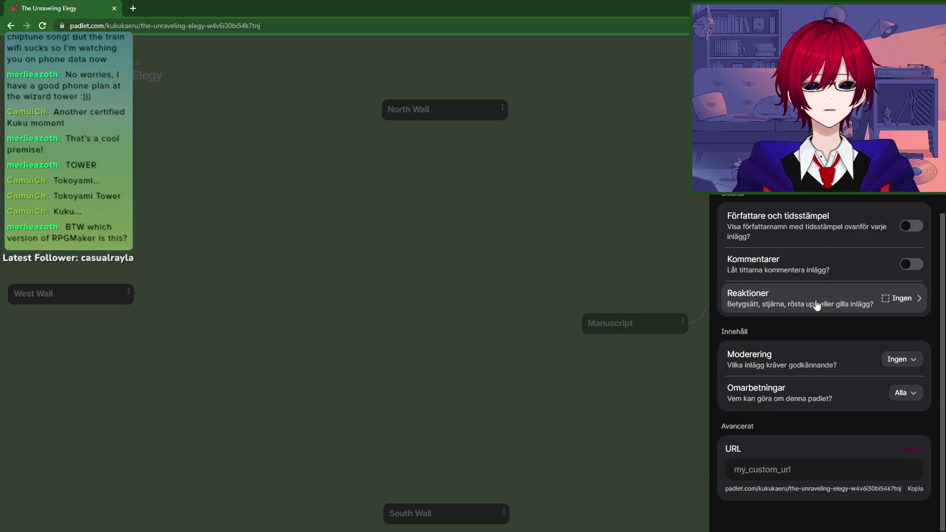
pyautogui.scroll(3, 795, 402)
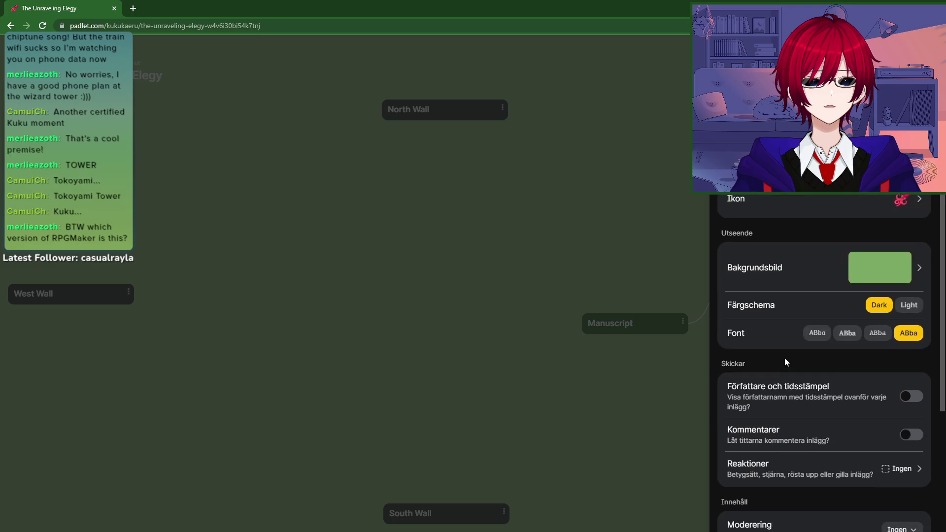
pyautogui.scroll(-3, 824, 374)
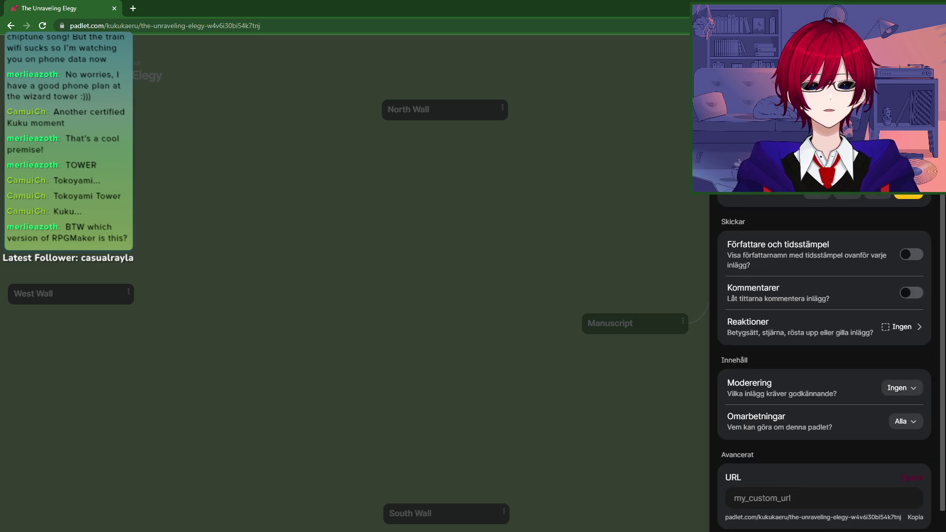
pyautogui.click(605, 191)
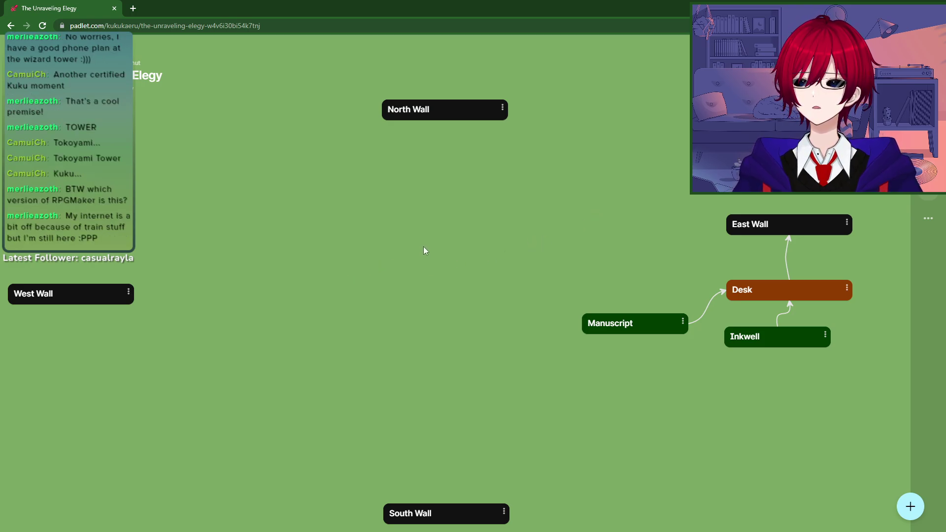
# Step: Narrow the Desk post to the same width as the Manuscript and Inkwell posts
pyautogui.click(682, 322)
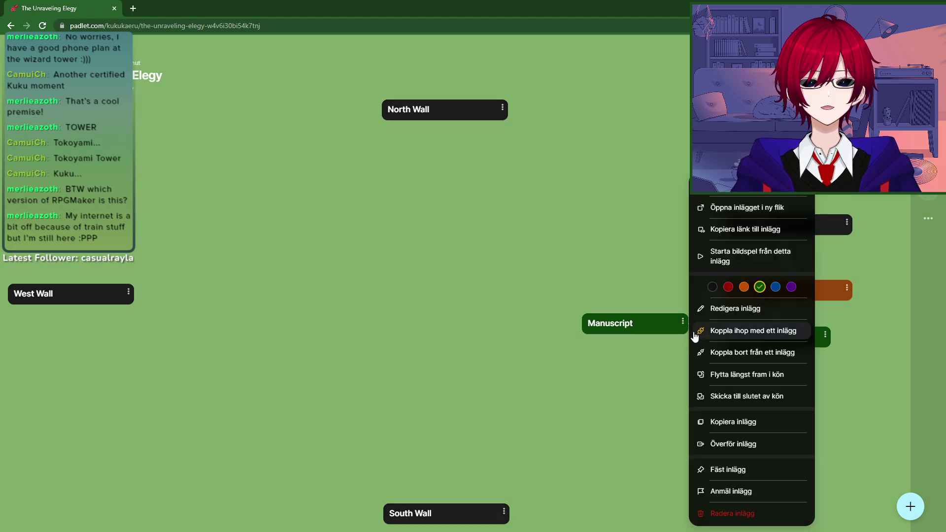
pyautogui.click(640, 329)
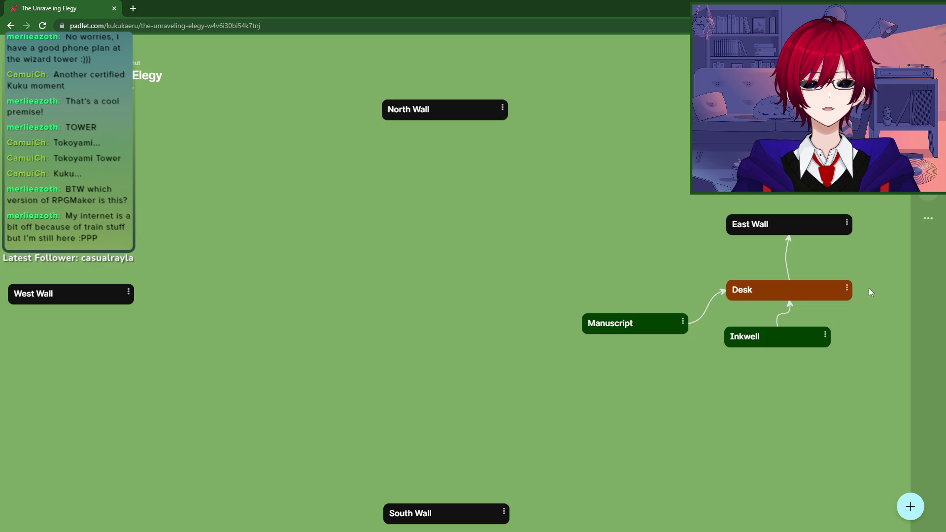
pyautogui.click(847, 288)
pyautogui.click(856, 305)
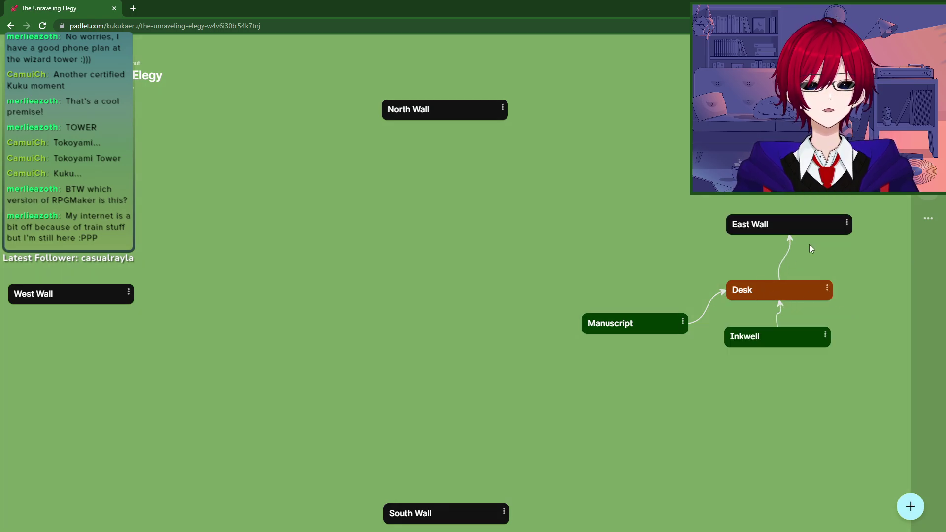
# Step: Narrow the East Wall post and shift it farther up the board together with the Desk, Manuscript and Inkwell posts
pyautogui.moveTo(851, 232); pyautogui.dragTo(778, 148)
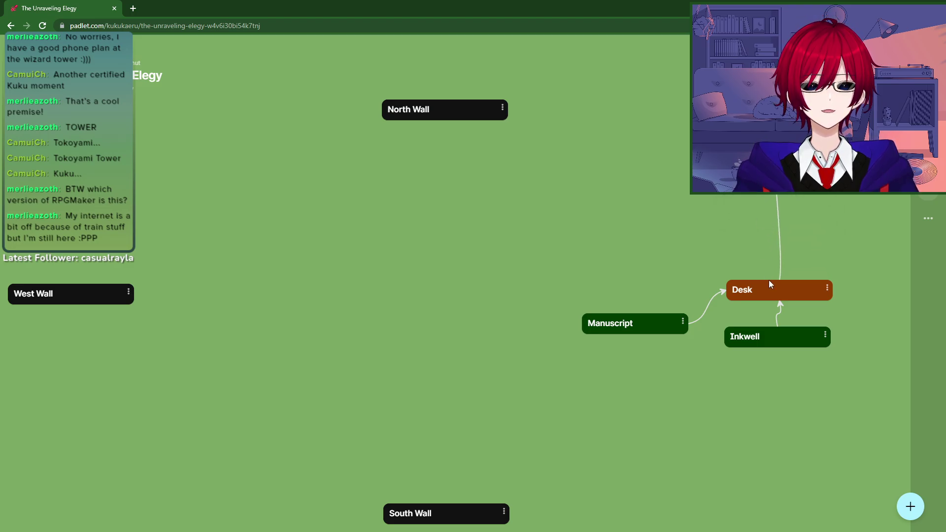
pyautogui.moveTo(769, 280); pyautogui.dragTo(766, 163)
pyautogui.moveTo(621, 318); pyautogui.dragTo(604, 185)
pyautogui.moveTo(747, 339); pyautogui.dragTo(727, 197)
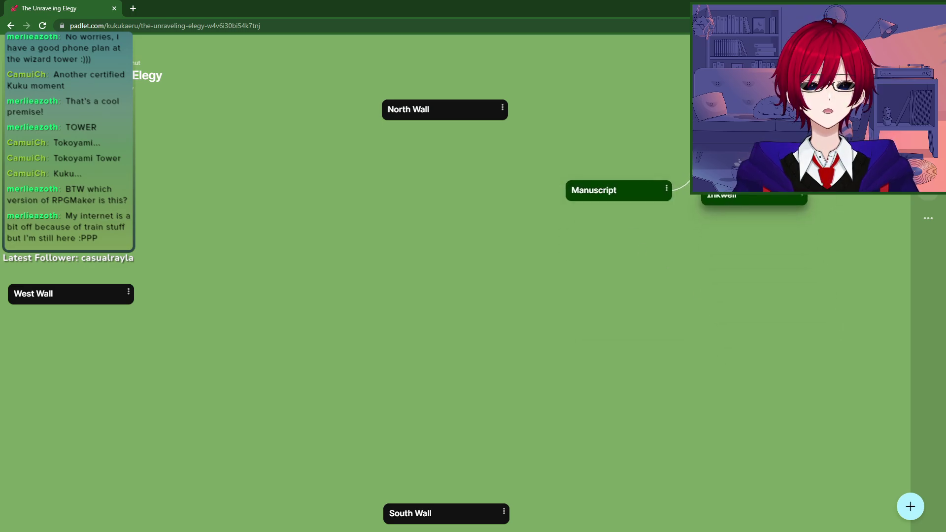
# Step: Publish a post titled Letters in green (Grön) and place it below the Inkwell post
pyautogui.doubleClick(737, 265)
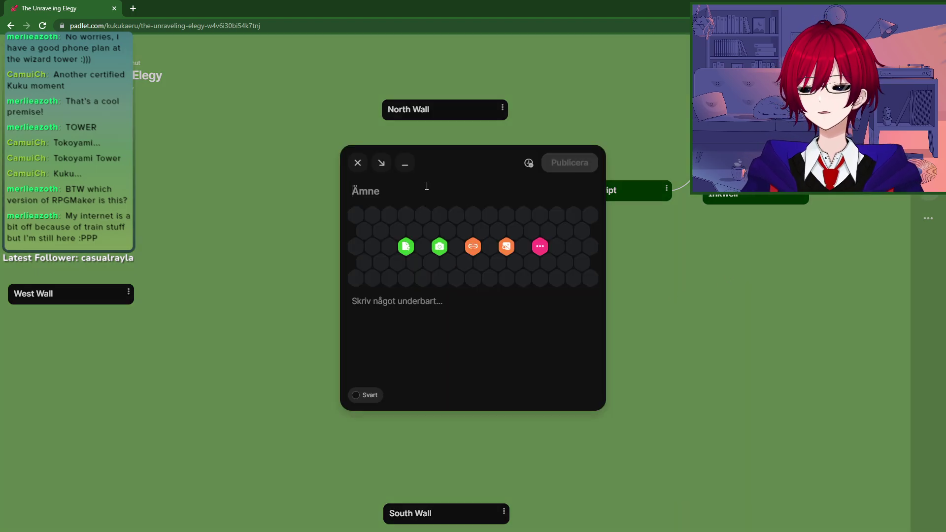
pyautogui.write('Letters')
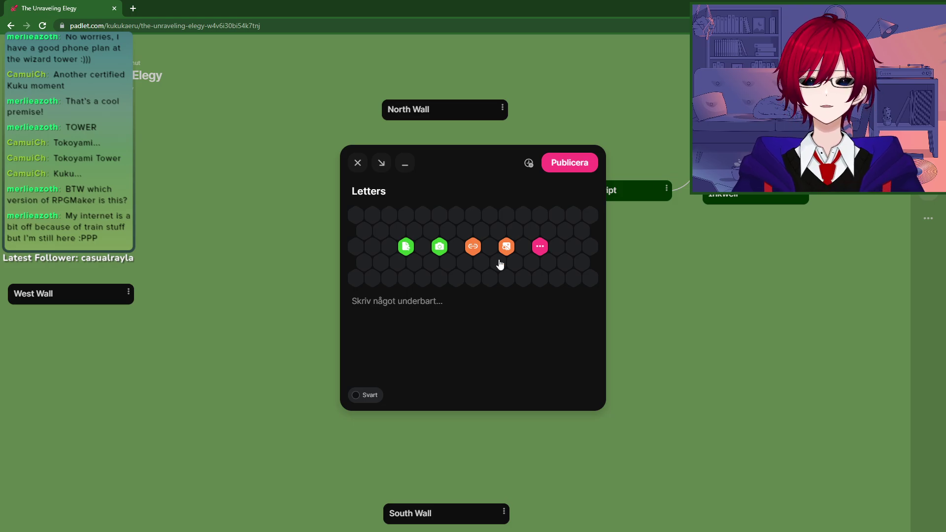
pyautogui.click(353, 398)
pyautogui.click(385, 321)
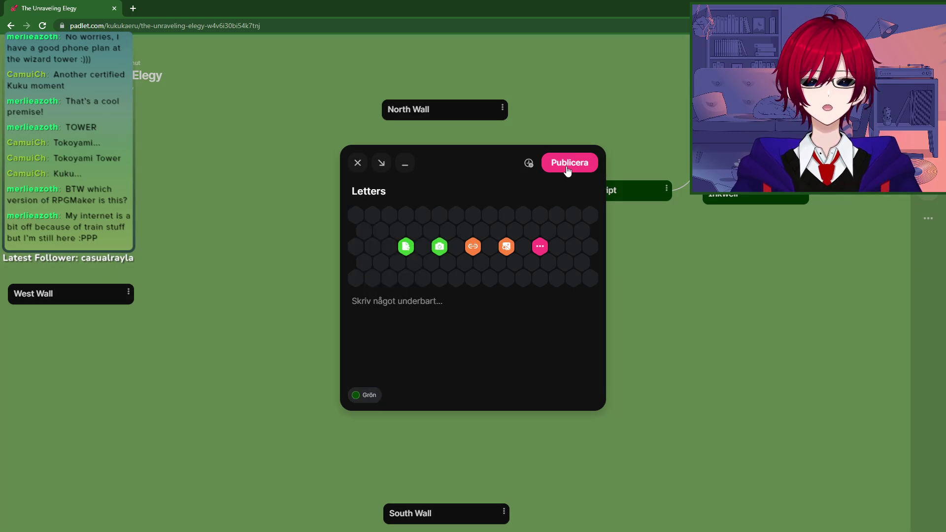
pyautogui.click(566, 163)
pyautogui.moveTo(772, 268); pyautogui.dragTo(734, 255)
# Step: Stack the North Wall post above the West Wall post and the South Wall post below it at the board's west edge
pyautogui.moveTo(454, 121); pyautogui.dragTo(72, 235)
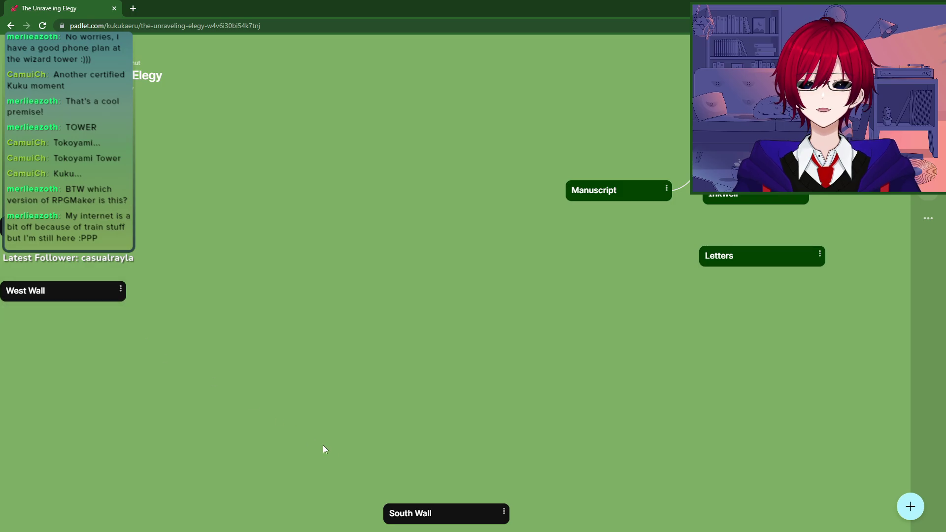
pyautogui.moveTo(445, 505); pyautogui.dragTo(12, 327)
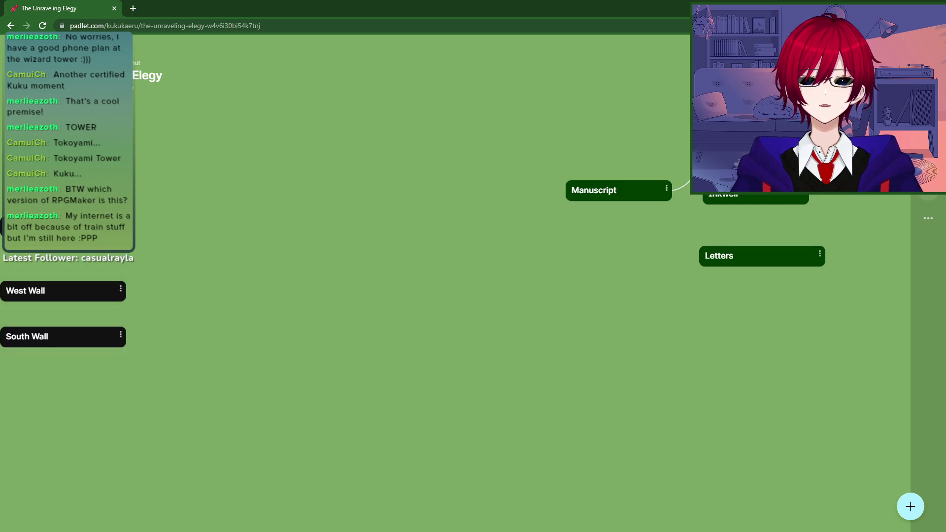
# Step: Move East Wall to North Wall's former place with Desk beneath it, Manuscript and Inkwell on either side, and Letters below Desk
pyautogui.moveTo(764, 113); pyautogui.dragTo(449, 94)
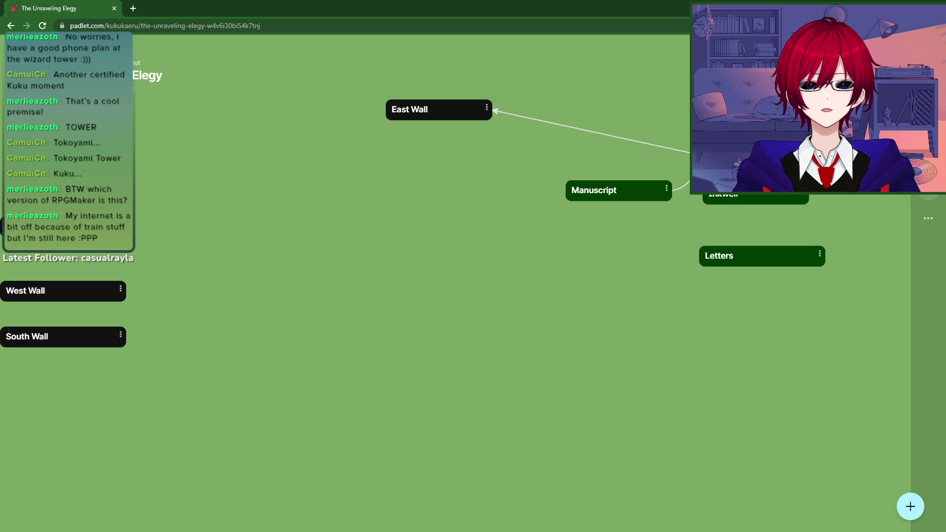
pyautogui.moveTo(798, 163); pyautogui.dragTo(439, 134)
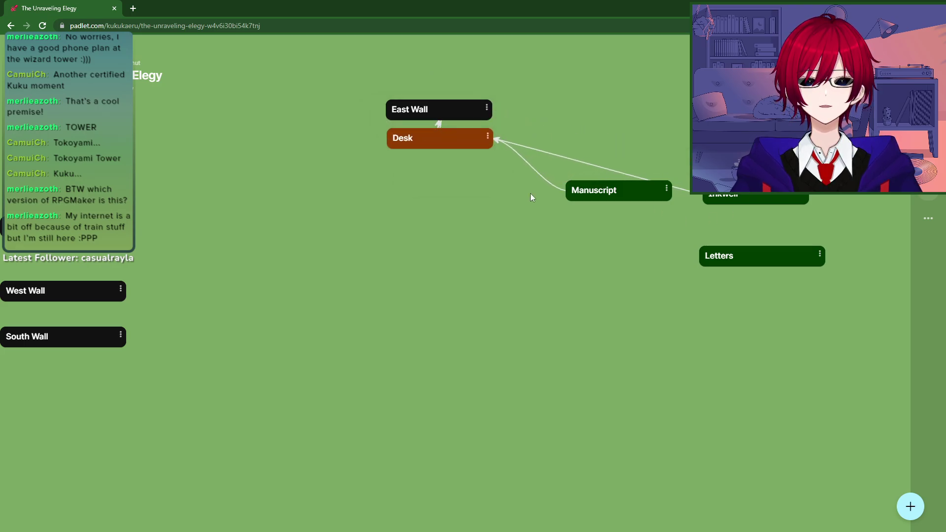
pyautogui.moveTo(613, 193); pyautogui.dragTo(313, 168)
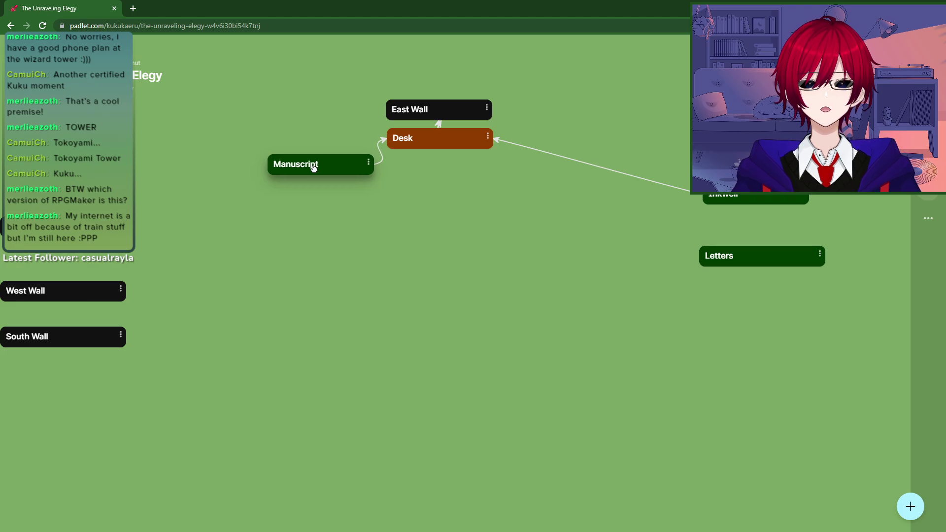
pyautogui.moveTo(749, 202); pyautogui.dragTo(560, 166)
pyautogui.moveTo(769, 263); pyautogui.dragTo(451, 206)
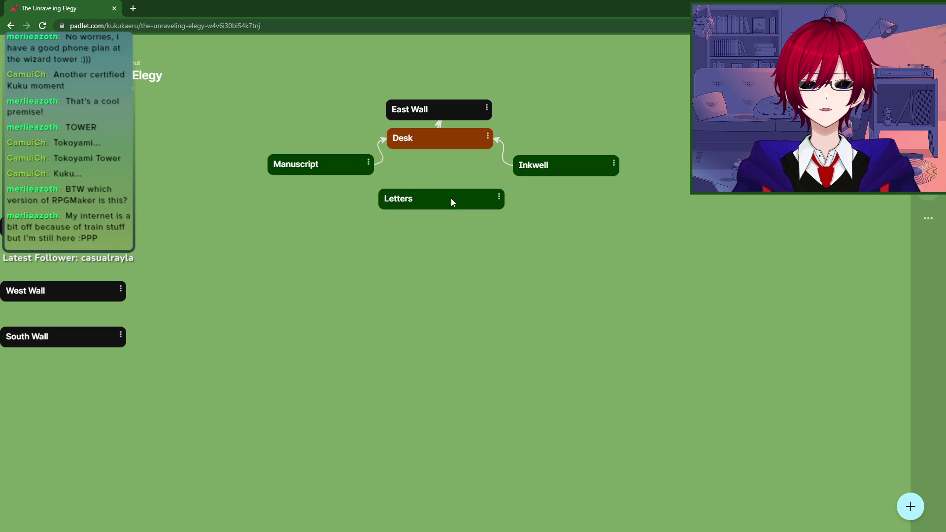
# Step: Connect the Letters post to the Desk post and place Letters directly beneath Manuscript
pyautogui.rightClick(451, 199)
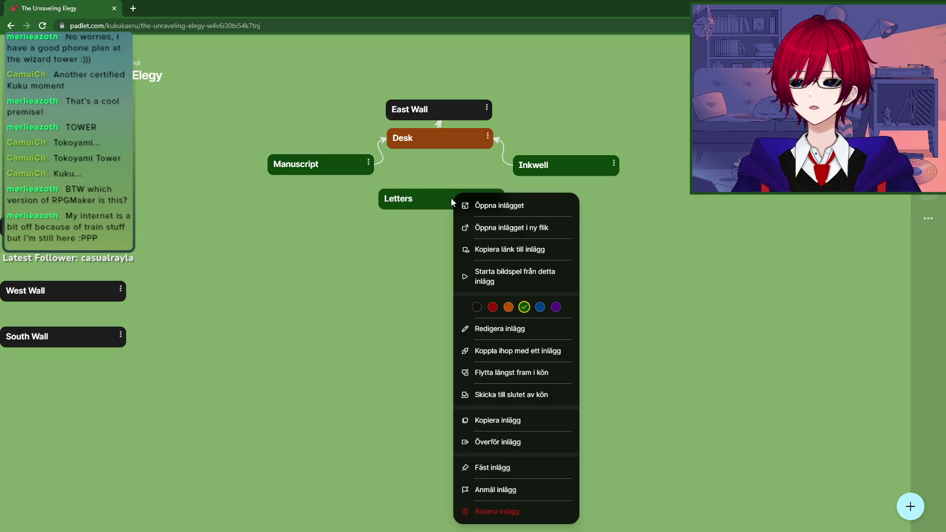
pyautogui.click(508, 351)
pyautogui.click(443, 148)
pyautogui.moveTo(430, 200); pyautogui.dragTo(331, 197)
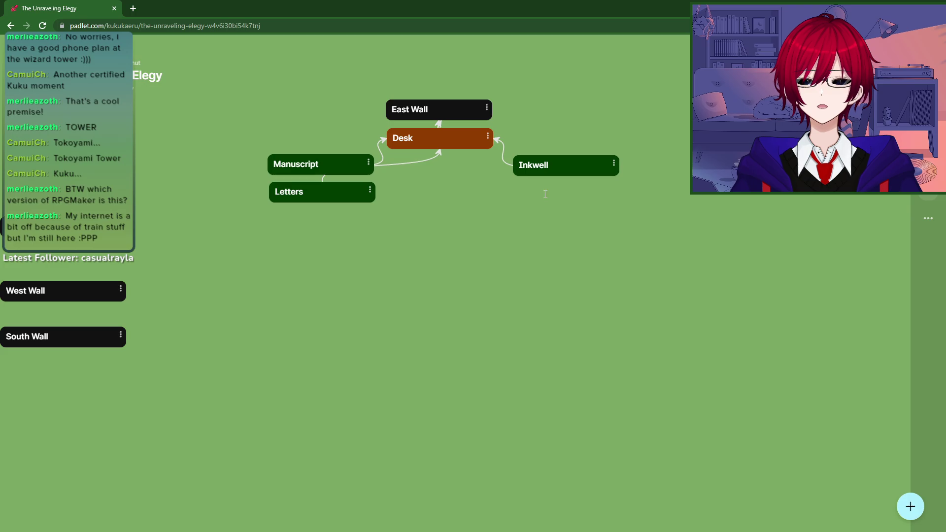
# Step: Publish a post titled Letteropener in green (Grön), place it directly beneath Inkwell and narrow it to Inkwell's width
pyautogui.doubleClick(547, 193)
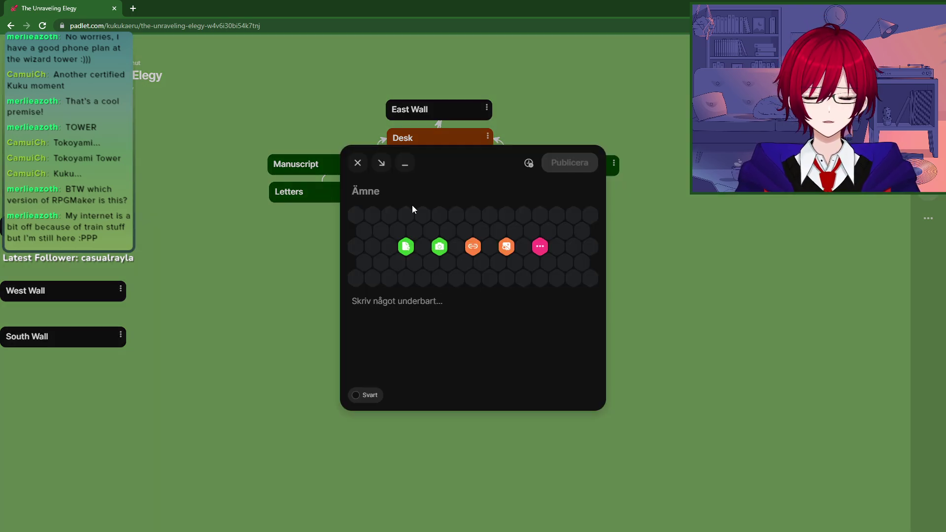
pyautogui.write('Letteropener')
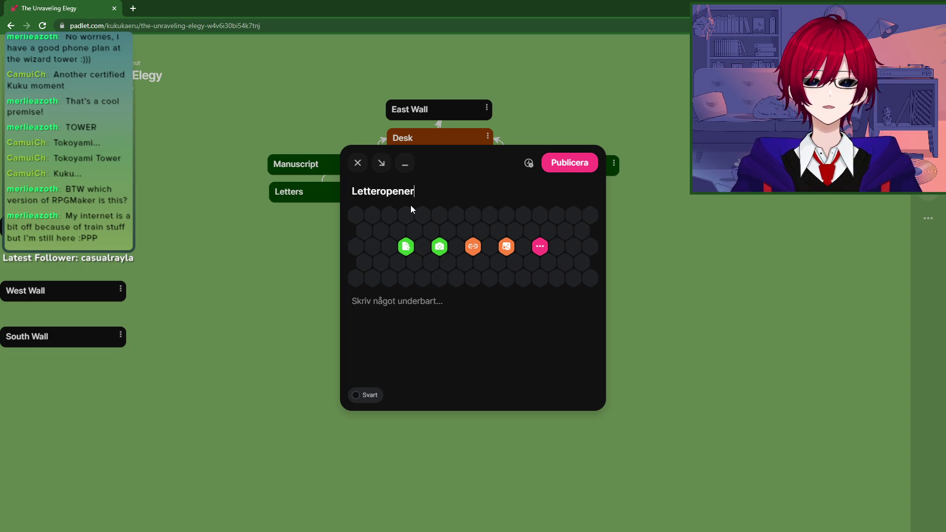
pyautogui.click(367, 396)
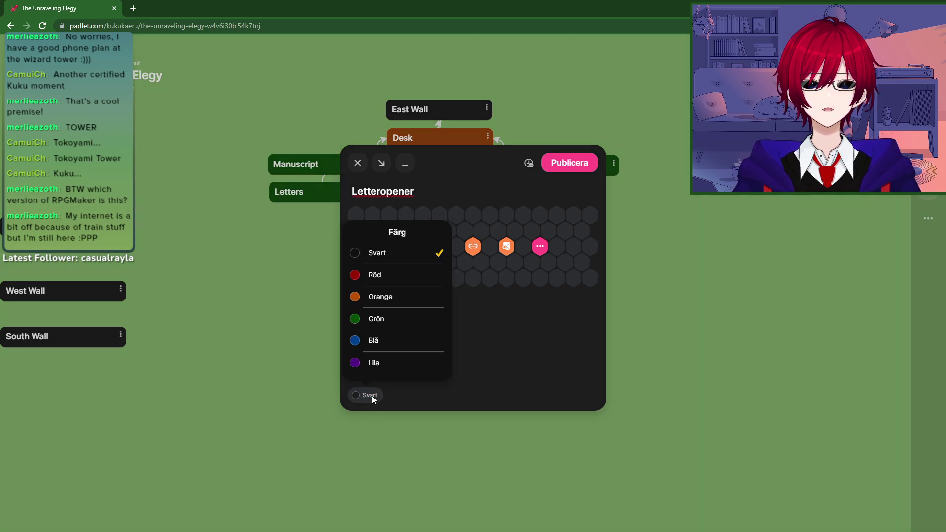
pyautogui.click(384, 321)
pyautogui.click(567, 167)
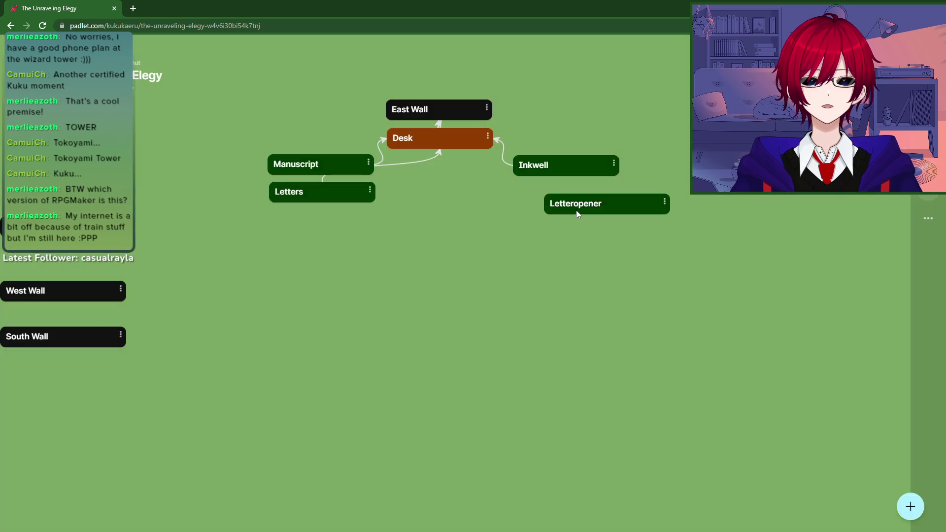
pyautogui.moveTo(576, 210); pyautogui.dragTo(544, 193)
pyautogui.moveTo(642, 197); pyautogui.dragTo(620, 197)
# Step: Connect the Letteropener post to the Desk post and move Letteropener and Letters down into a lower row
pyautogui.click(614, 190)
pyautogui.click(628, 353)
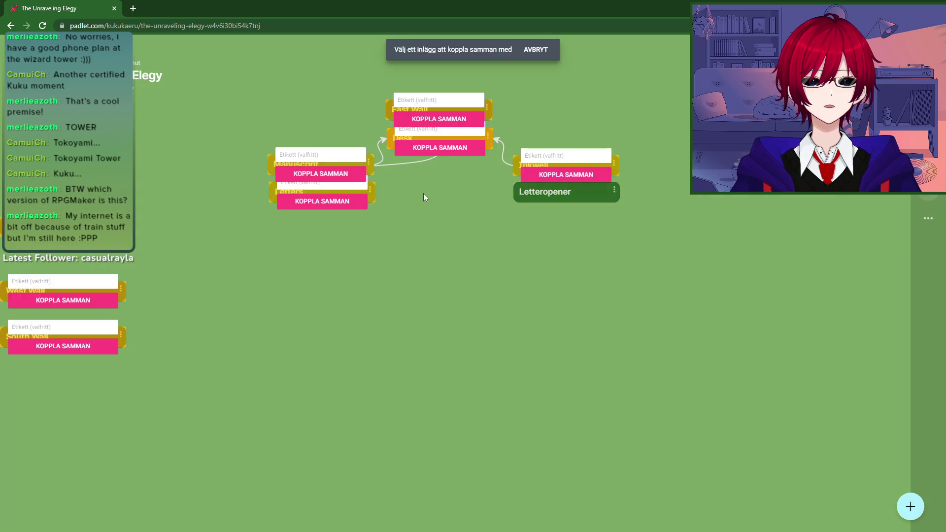
pyautogui.click(440, 148)
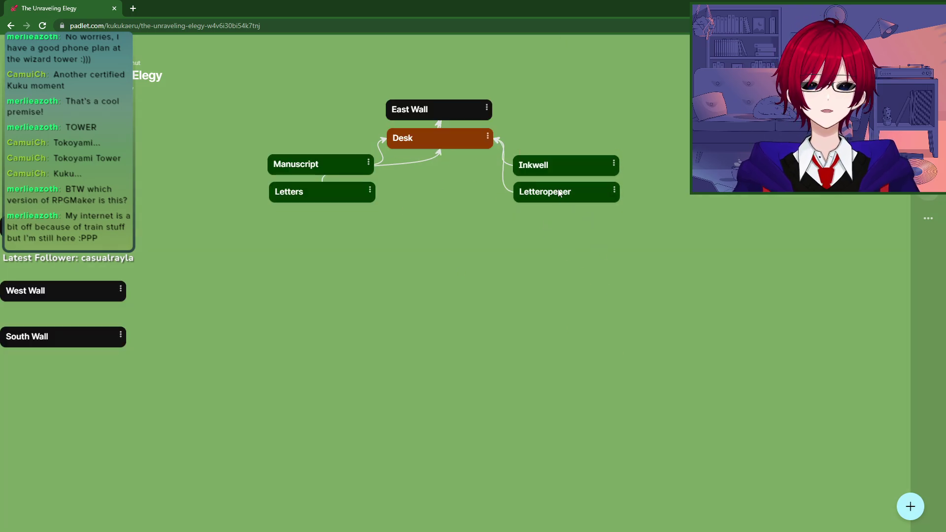
pyautogui.moveTo(560, 193); pyautogui.dragTo(551, 228)
pyautogui.moveTo(347, 200); pyautogui.dragTo(334, 233)
# Step: Publish a post titled Journal in green (Grön) and place it between the Letters and Letteropener posts
pyautogui.doubleClick(427, 226)
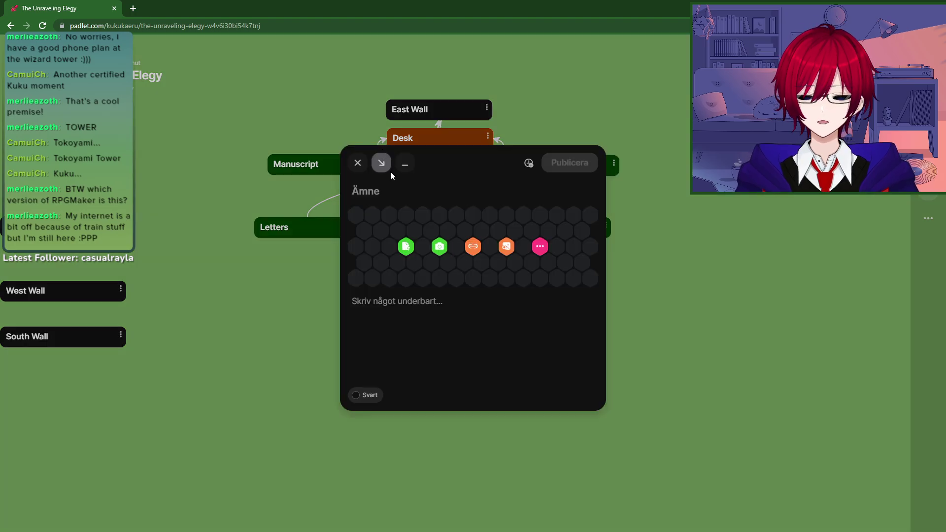
pyautogui.write('Journal')
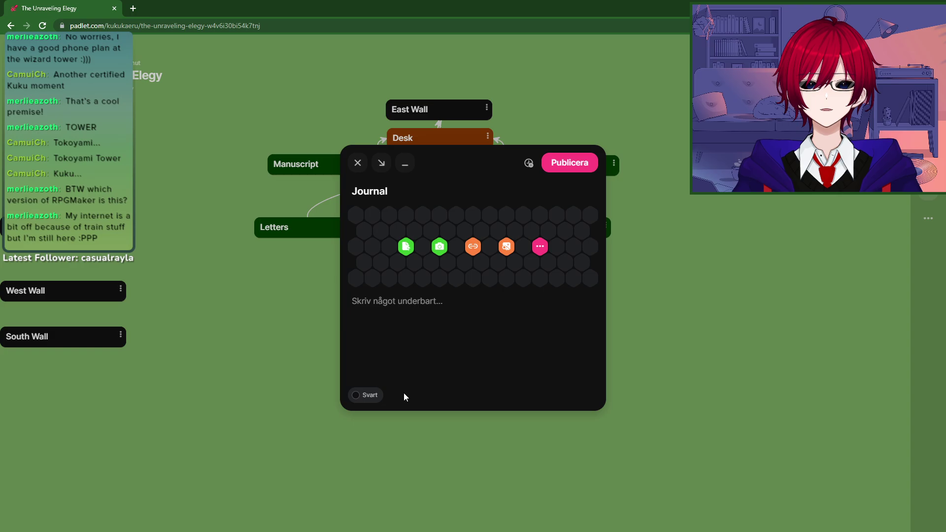
pyautogui.click(369, 394)
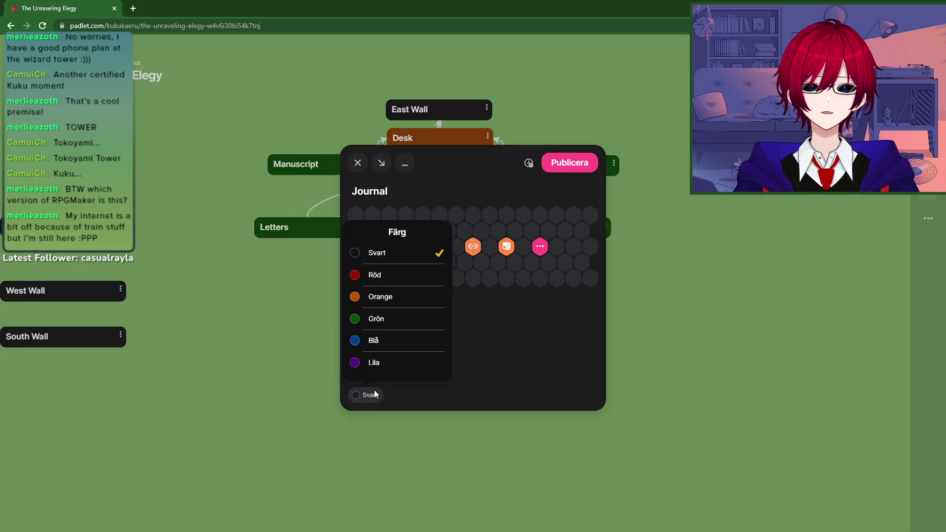
pyautogui.click(385, 320)
pyautogui.click(567, 163)
pyautogui.moveTo(485, 233); pyautogui.dragTo(434, 233)
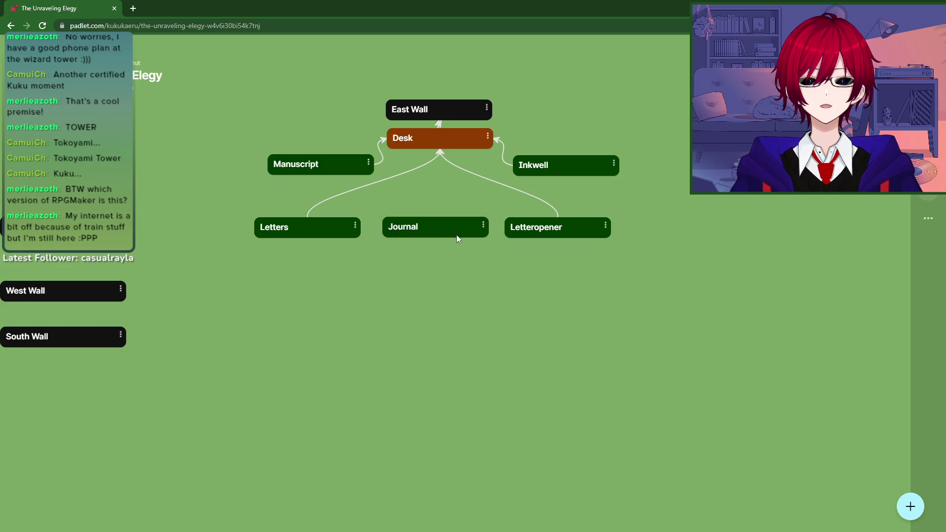
# Step: Connect the Journal post to the Desk post and nudge Journal slightly within its row
pyautogui.click(483, 226)
pyautogui.click(554, 353)
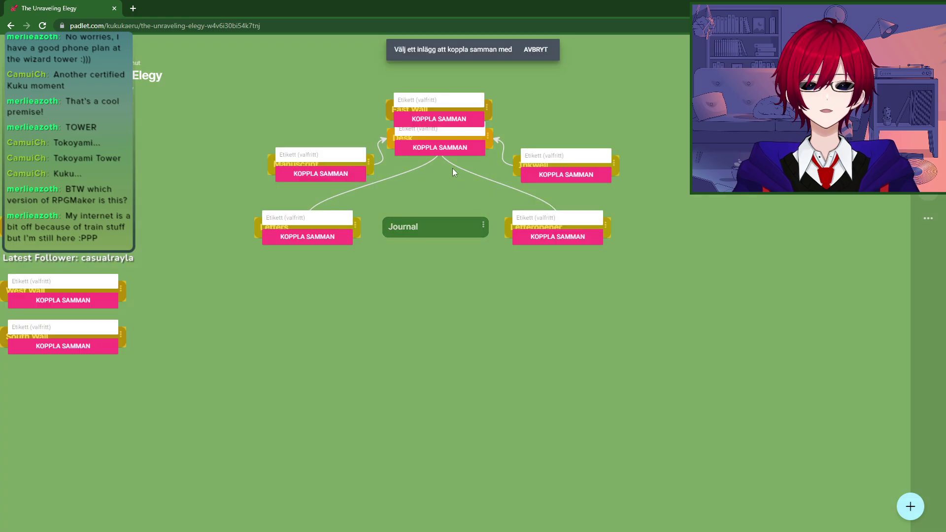
pyautogui.click(453, 151)
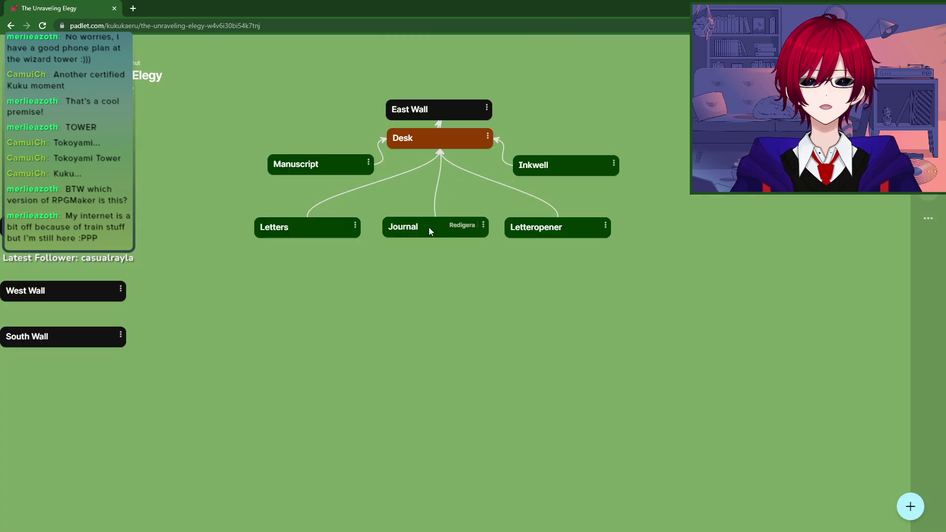
pyautogui.moveTo(430, 227); pyautogui.dragTo(428, 228)
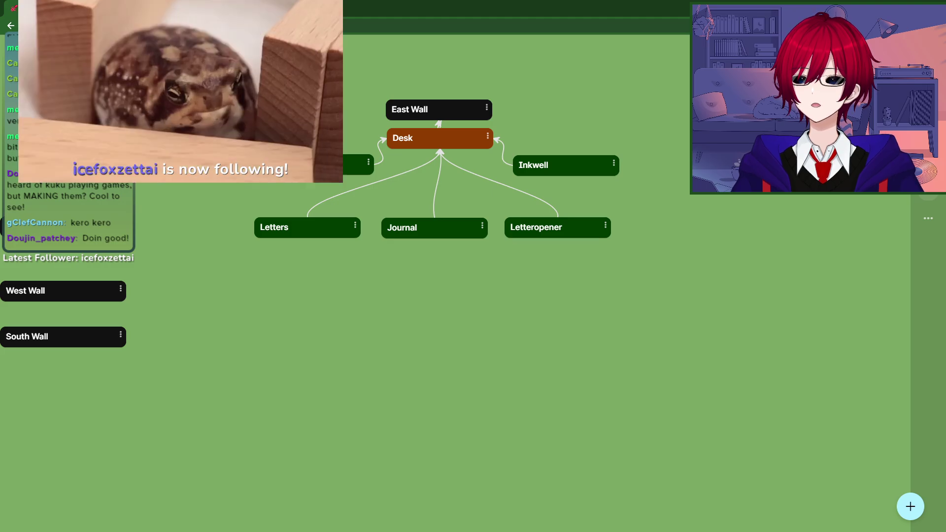
# Step: Switch to the interaction window for WheelofFrogtune, enlarge and reposition it, and spin the wheel
pyautogui.hotkey('alt', 'Tab')
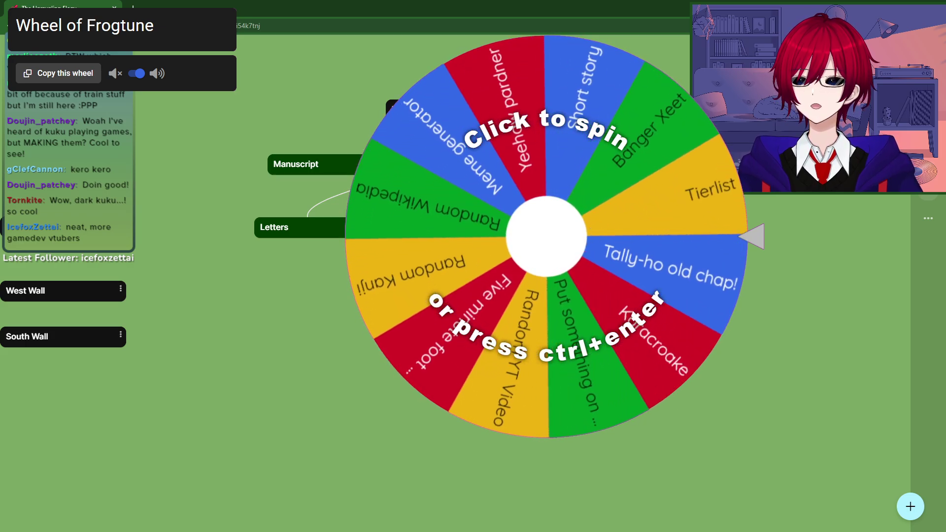
pyautogui.moveTo(943, 315); pyautogui.dragTo(444, 109)
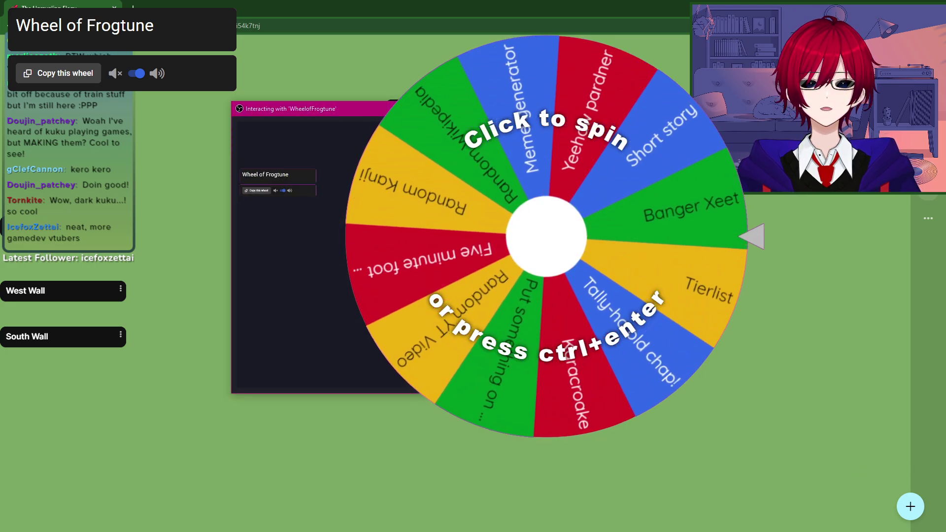
pyautogui.moveTo(591, 392); pyautogui.dragTo(794, 517)
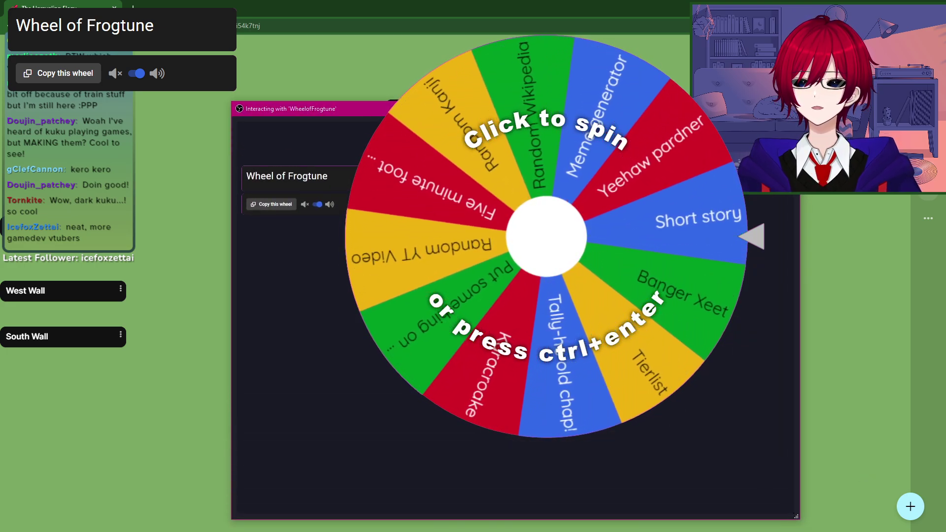
pyautogui.moveTo(536, 113); pyautogui.dragTo(467, 61)
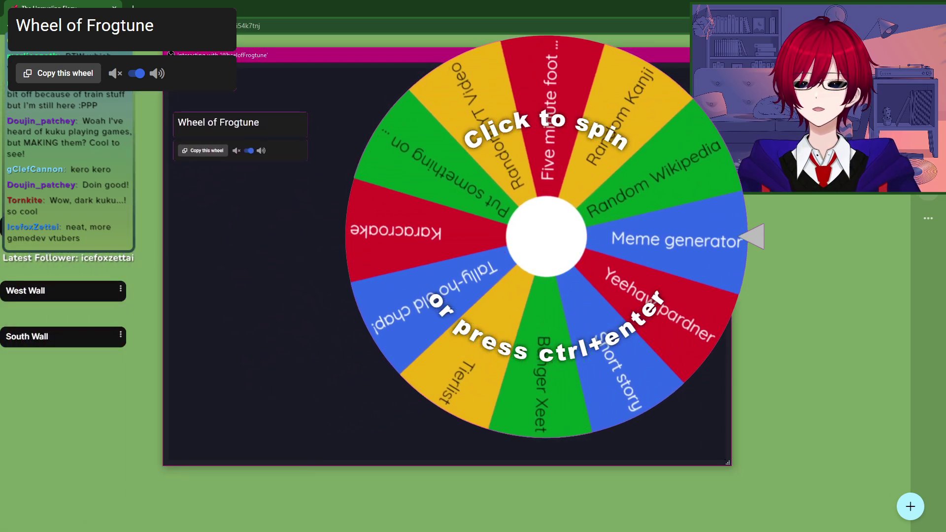
pyautogui.hotkey('ctrl', 'Return')
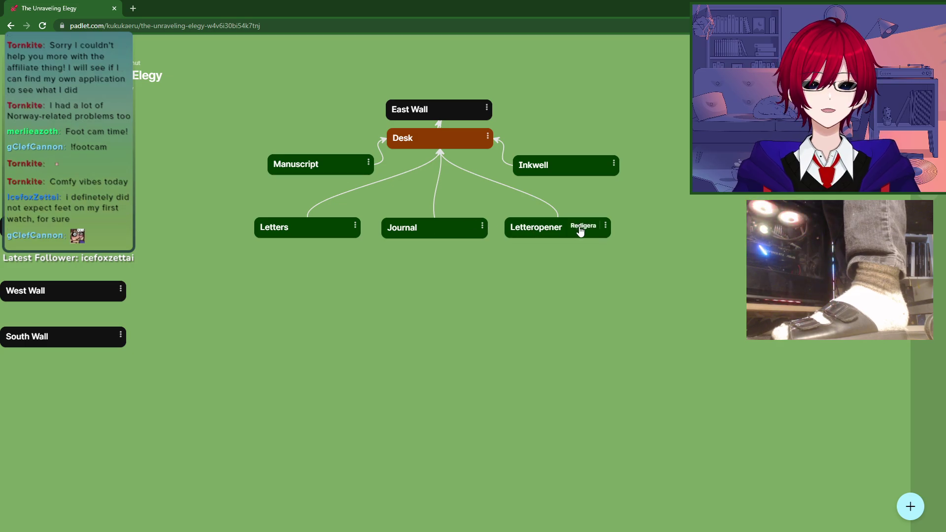
# Step: Spread the Letteropener, Journal, Letters, Manuscript and Inkwell posts more evenly and symmetrically around the Desk post
pyautogui.moveTo(555, 231); pyautogui.dragTo(576, 231)
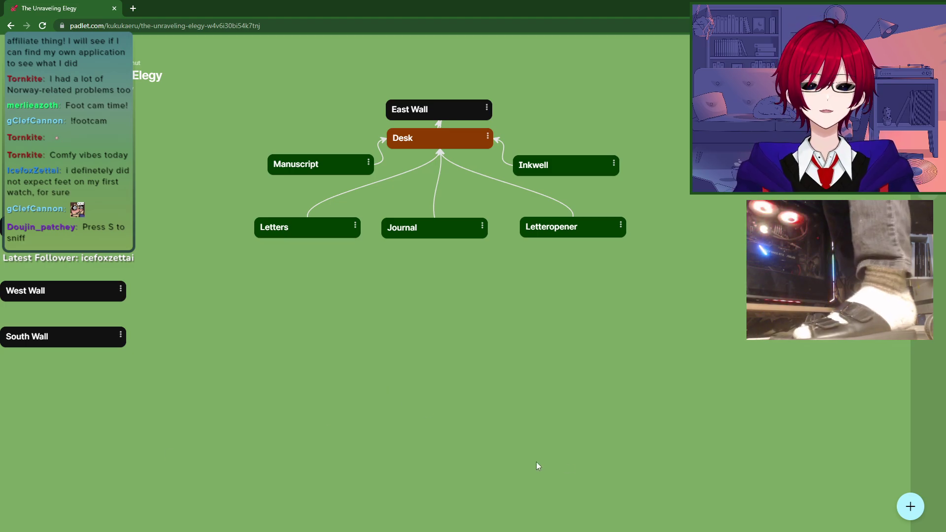
pyautogui.moveTo(433, 230); pyautogui.dragTo(439, 231)
pyautogui.moveTo(335, 235); pyautogui.dragTo(339, 234)
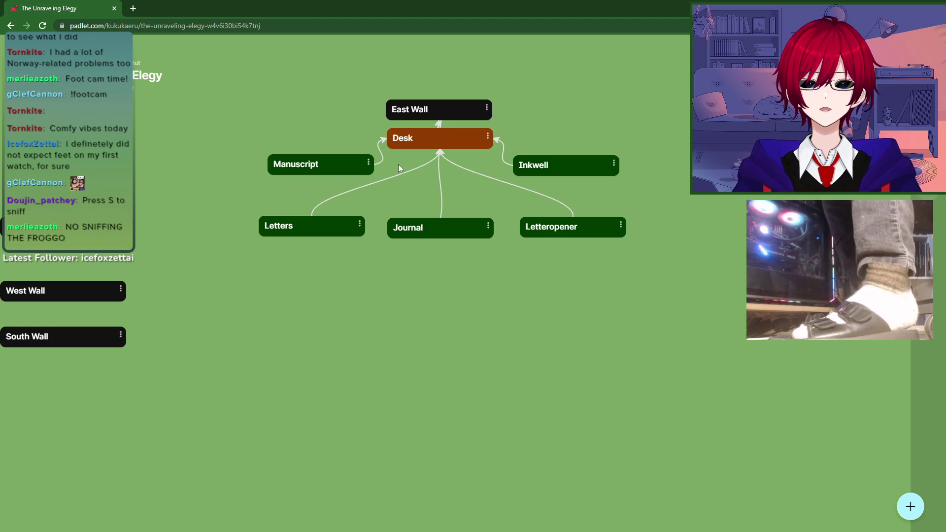
pyautogui.moveTo(312, 160); pyautogui.dragTo(304, 158)
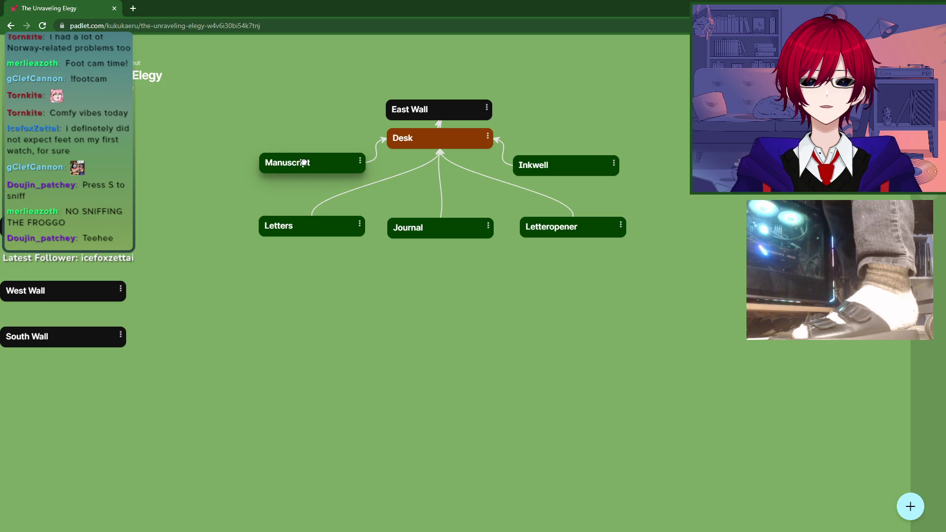
pyautogui.moveTo(584, 160); pyautogui.dragTo(591, 154)
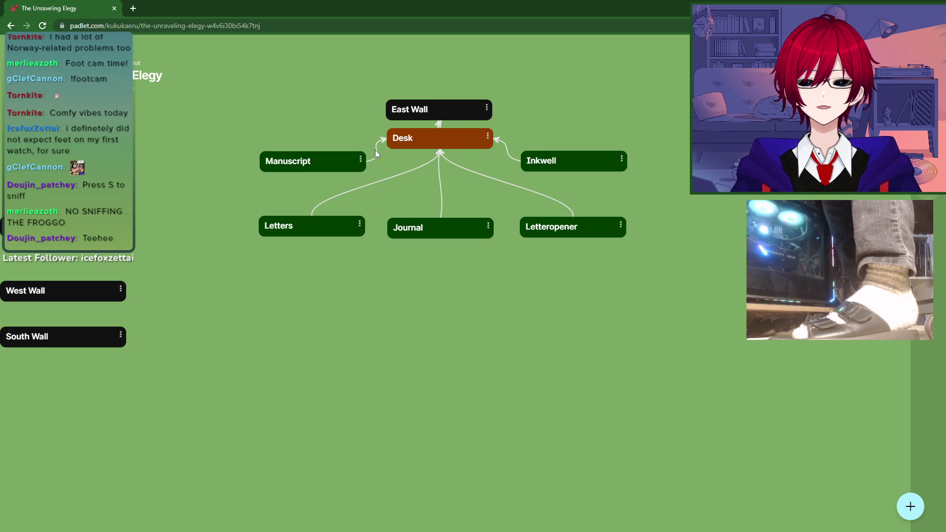
# Step: Delete the East Wall post above the Desk post
pyautogui.doubleClick(400, 139)
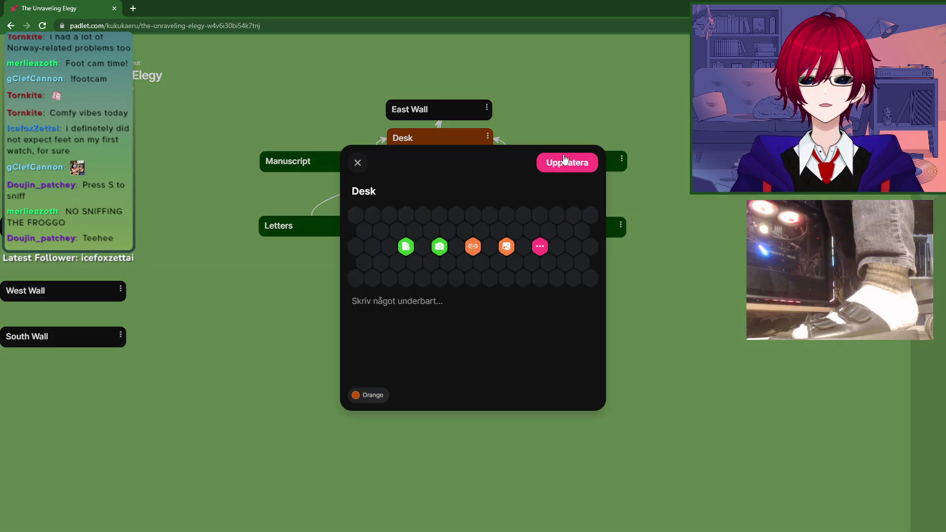
pyautogui.click(359, 164)
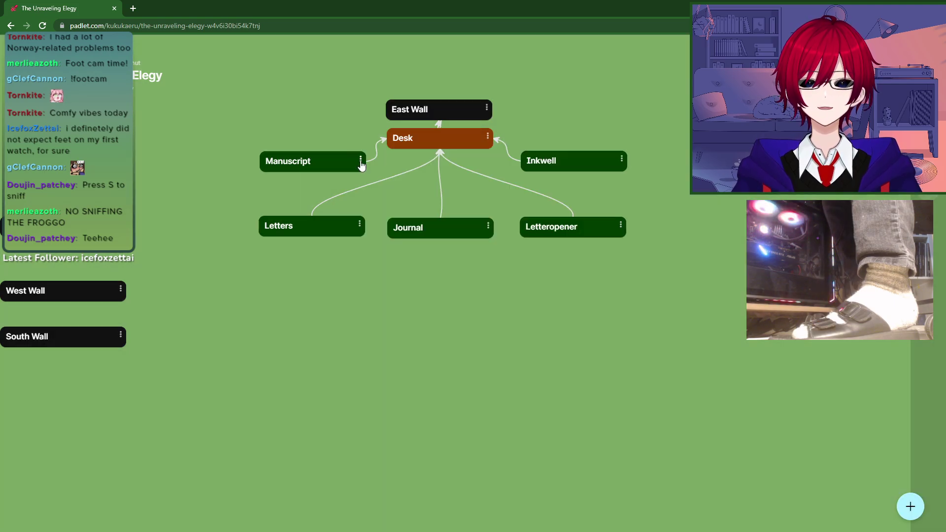
pyautogui.click(485, 108)
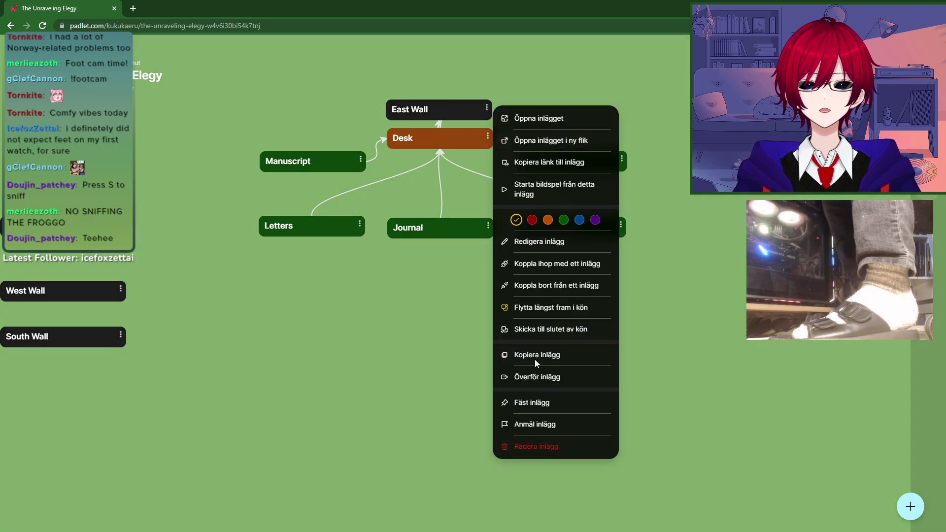
pyautogui.click(548, 446)
pyautogui.click(504, 320)
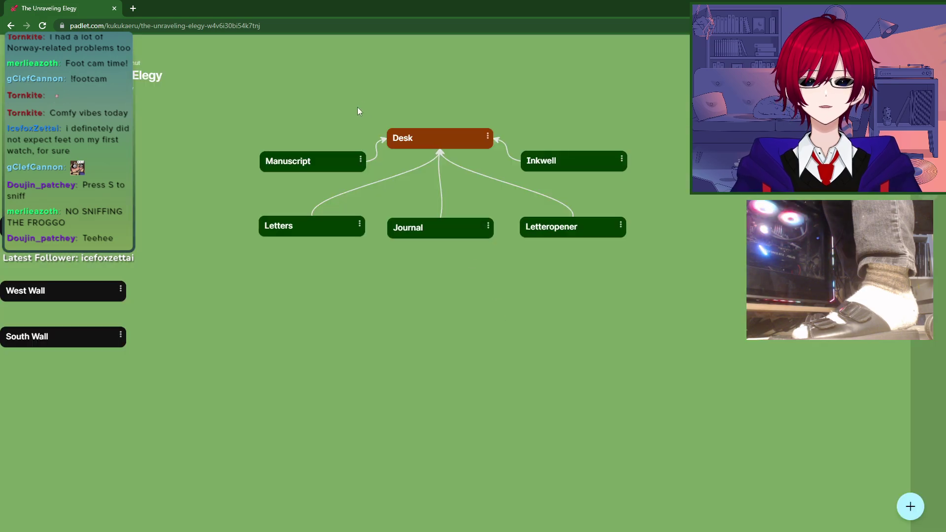
# Step: Move the Desk post up into the vacated East Wall spot and retitle it Desk - East
pyautogui.moveTo(427, 137); pyautogui.dragTo(427, 109)
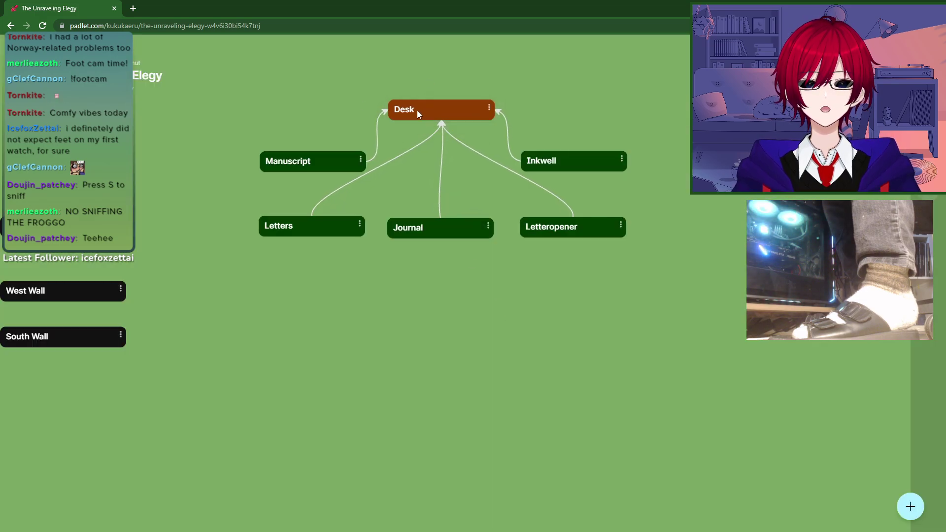
pyautogui.doubleClick(417, 110)
pyautogui.write('- East')
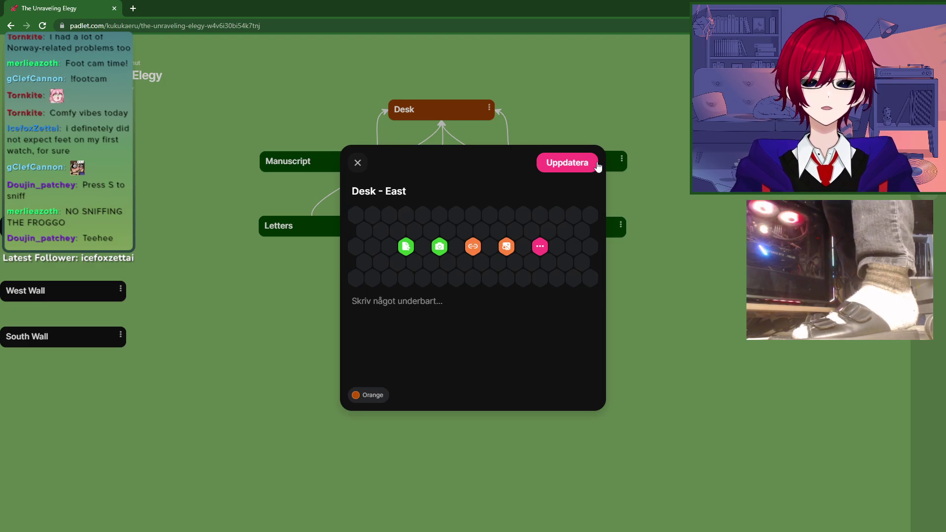
pyautogui.click(595, 164)
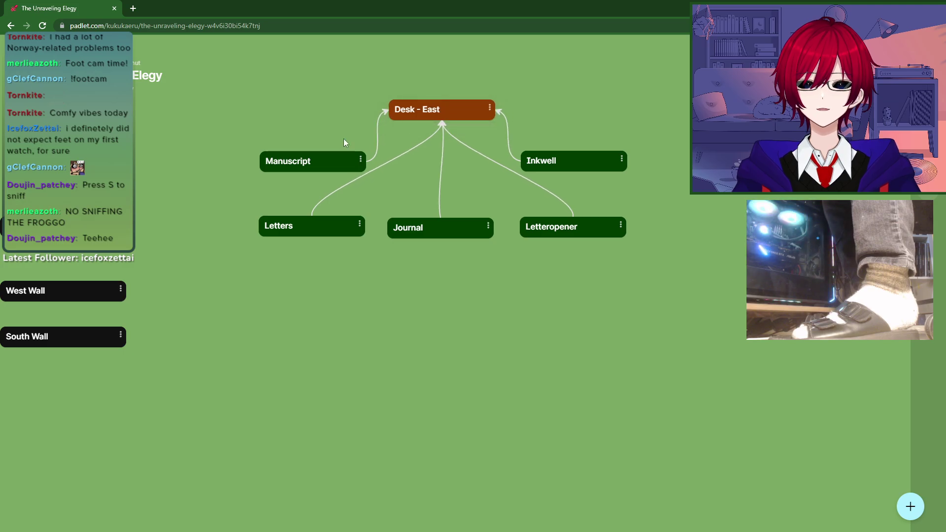
# Step: Move the Manuscript, Inkwell, Letters, Journal and Letteropener posts up closer to Desk - East, keeping their two rows
pyautogui.moveTo(301, 157); pyautogui.dragTo(302, 126)
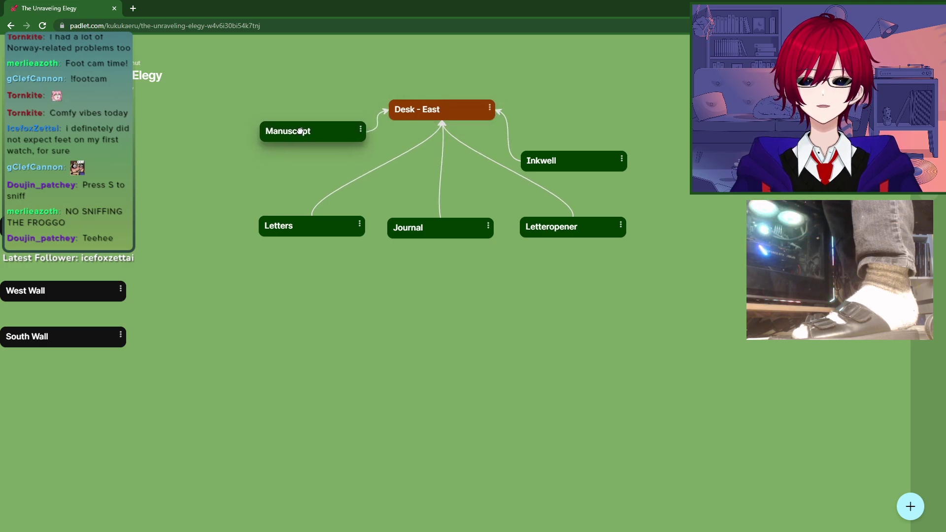
pyautogui.moveTo(558, 156); pyautogui.dragTo(566, 131)
pyautogui.moveTo(314, 229); pyautogui.dragTo(307, 203)
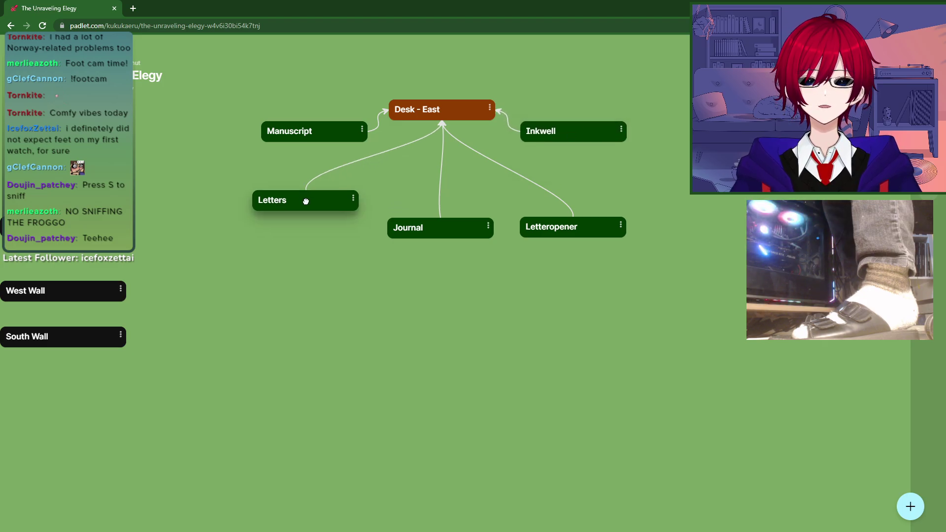
pyautogui.moveTo(432, 231); pyautogui.dragTo(435, 204)
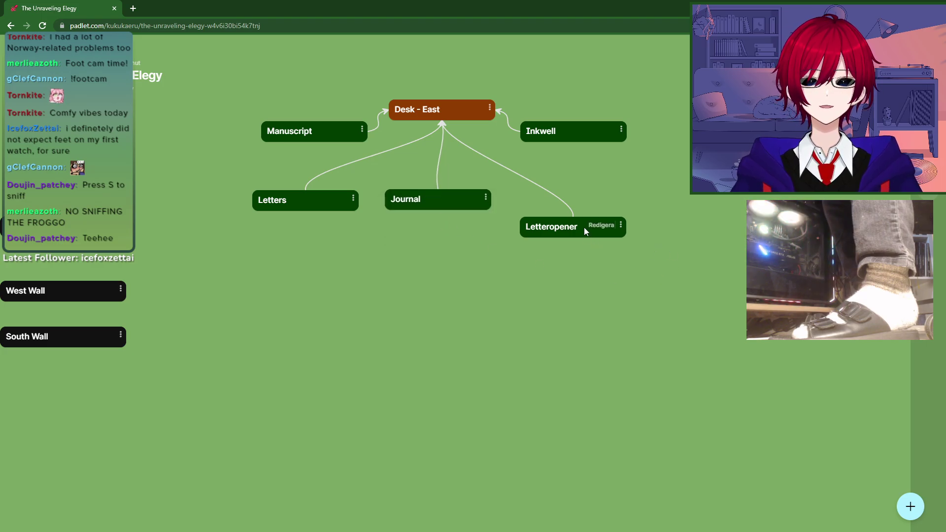
pyautogui.moveTo(561, 230); pyautogui.dragTo(565, 201)
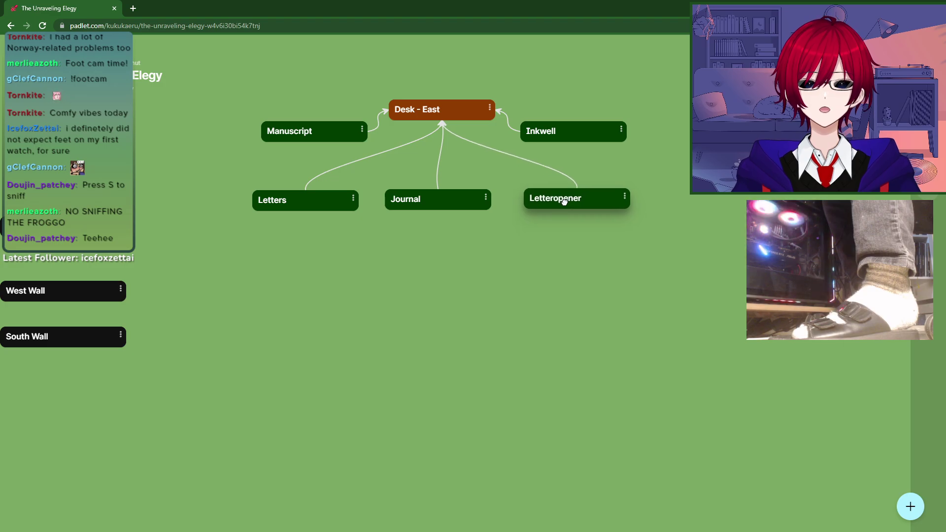
# Step: Retitle the Letteropener post as Letter opener
pyautogui.doubleClick(565, 201)
pyautogui.click(381, 191)
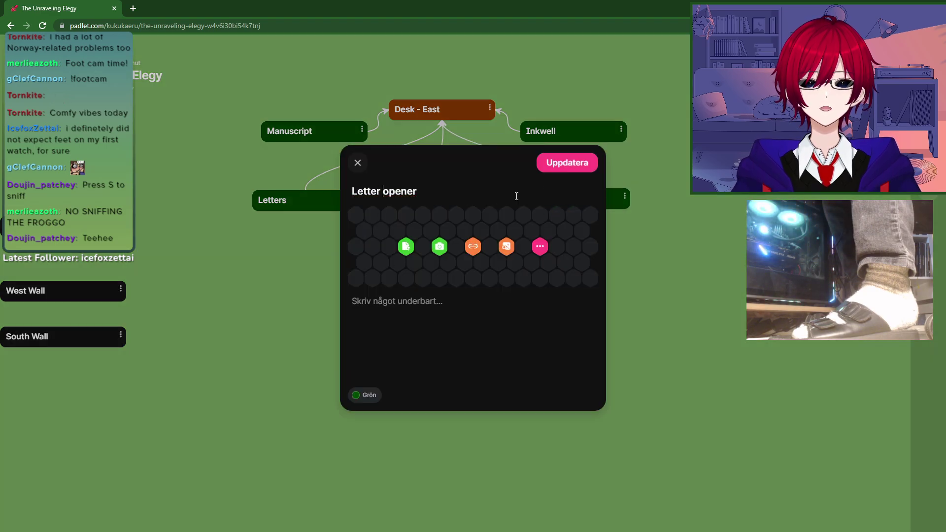
pyautogui.click(562, 165)
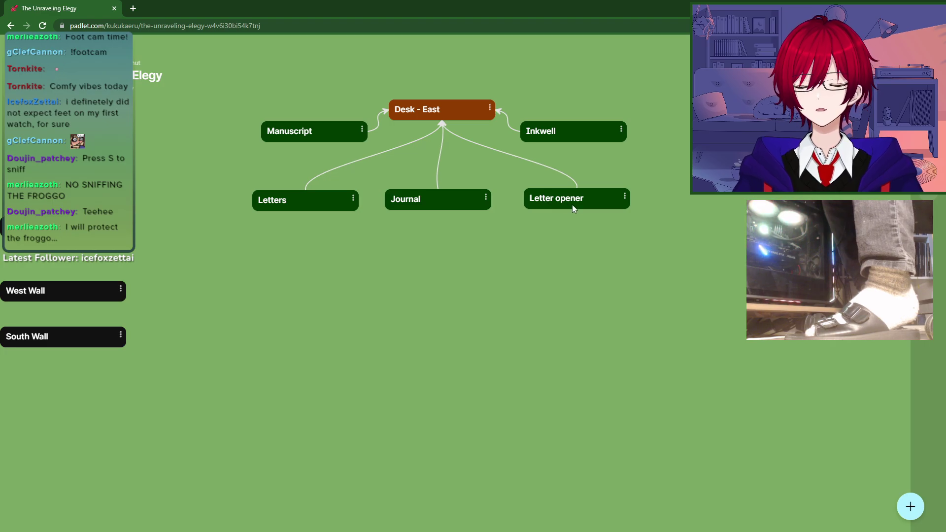
# Step: Publish a post titled Cypher in blue (Blå) below and to the right of Letter opener
pyautogui.doubleClick(606, 245)
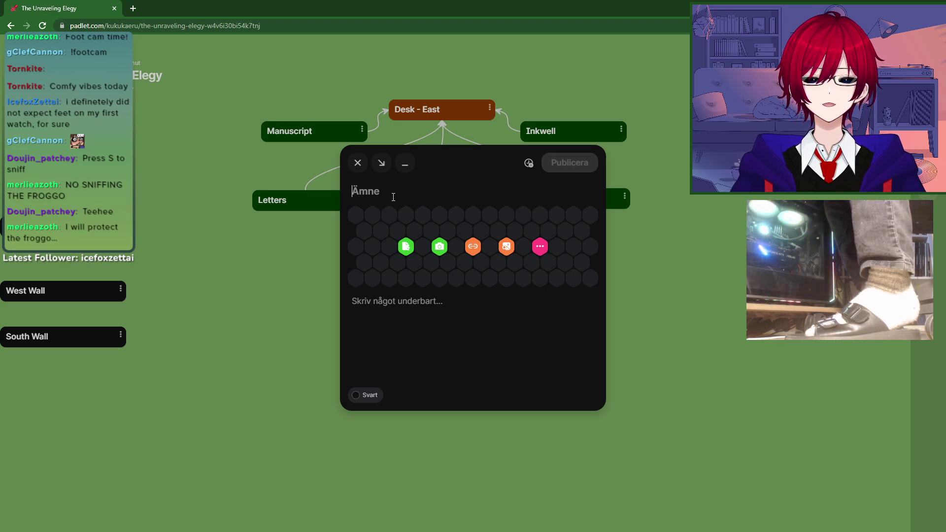
pyautogui.write('Cypher')
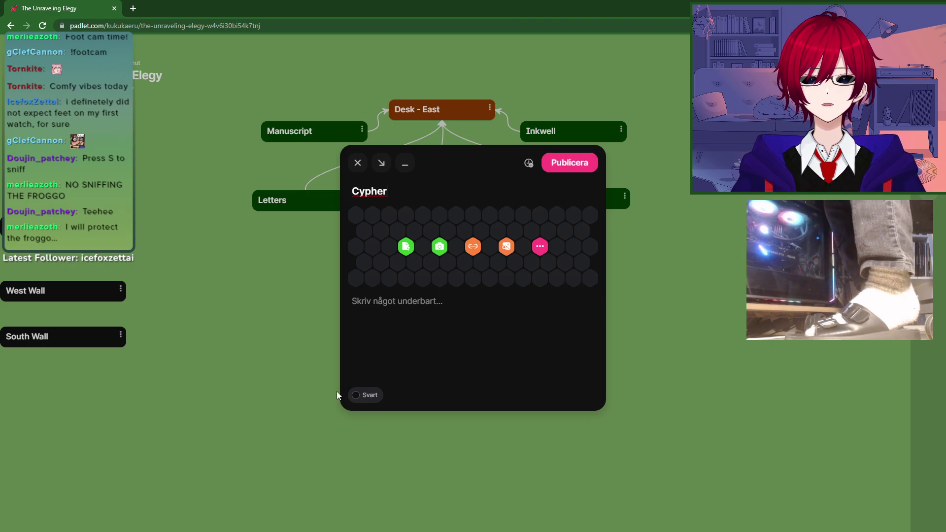
pyautogui.click(363, 394)
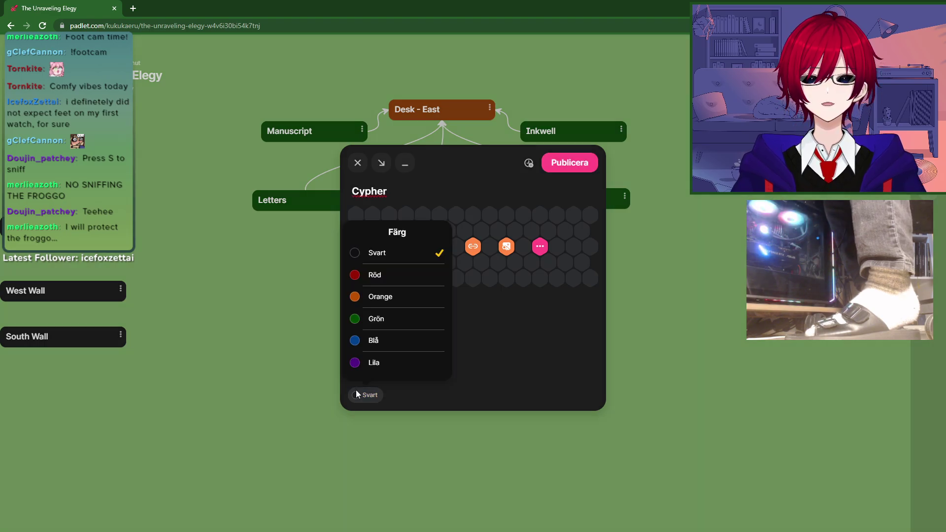
pyautogui.click(381, 340)
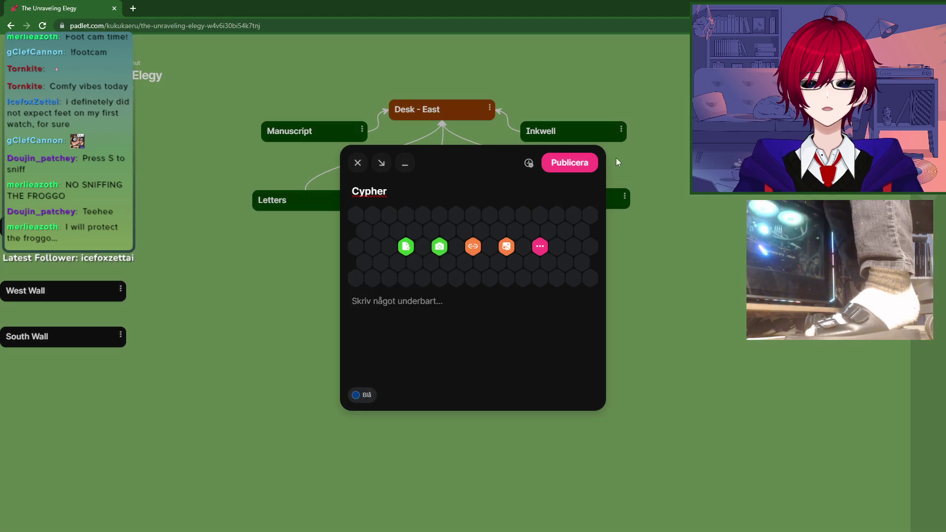
pyautogui.click(570, 162)
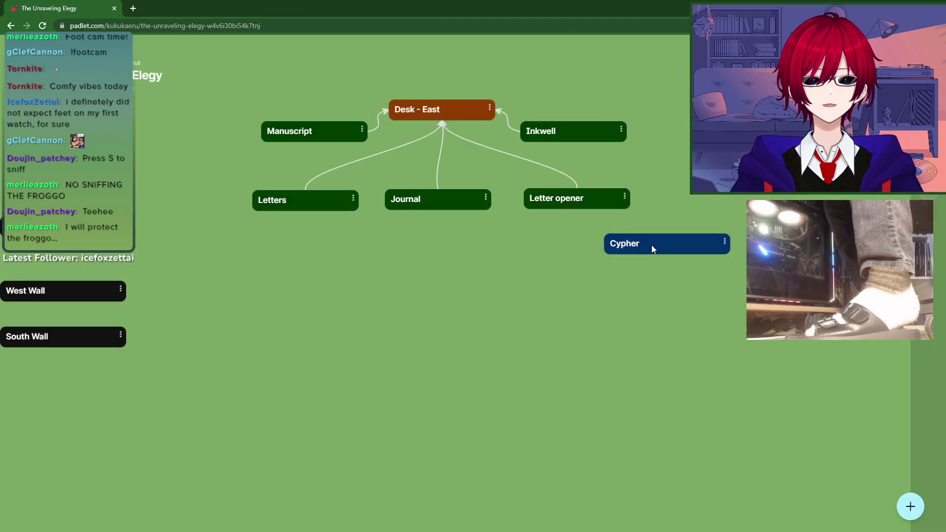
# Step: Connect the Cypher post to both the Letter opener post and the Desk - East post
pyautogui.rightClick(650, 246)
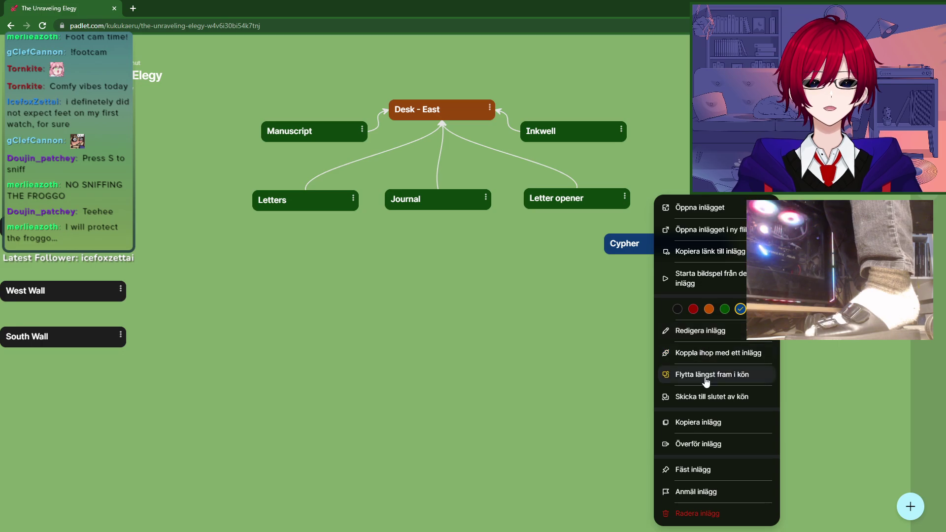
pyautogui.click(704, 358)
pyautogui.click(584, 207)
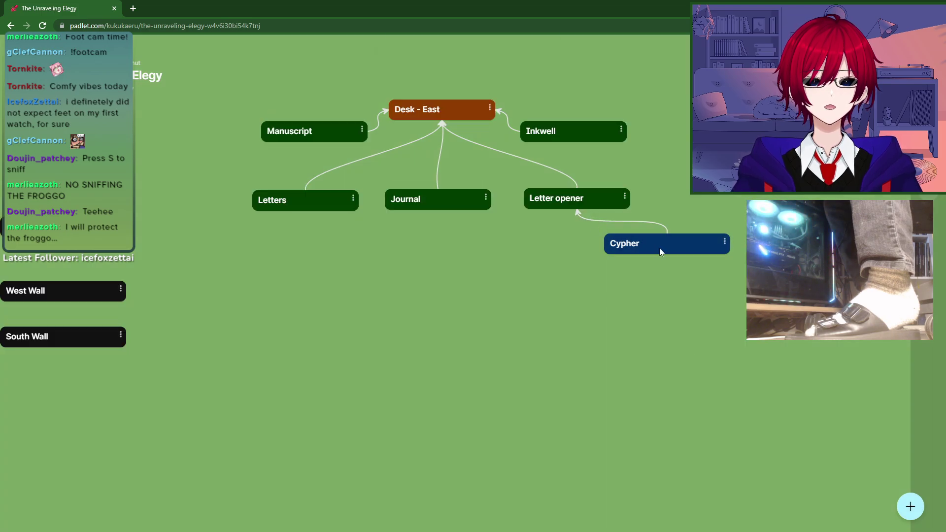
pyautogui.rightClick(660, 247)
pyautogui.click(710, 359)
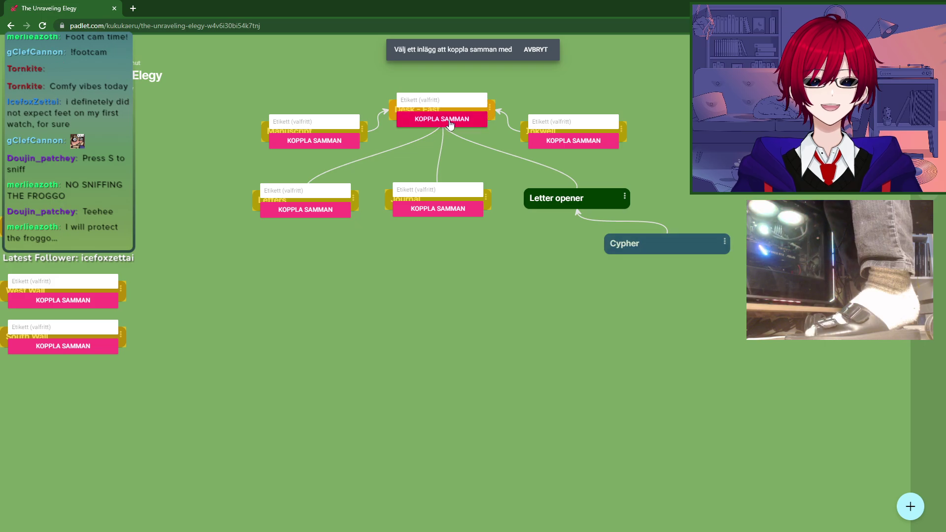
pyautogui.click(573, 141)
# Step: Move Inkwell farther right, level with Desk - East, and place Cypher beneath it, just above Letter opener's row
pyautogui.moveTo(666, 241); pyautogui.dragTo(722, 192)
pyautogui.moveTo(579, 121); pyautogui.dragTo(648, 102)
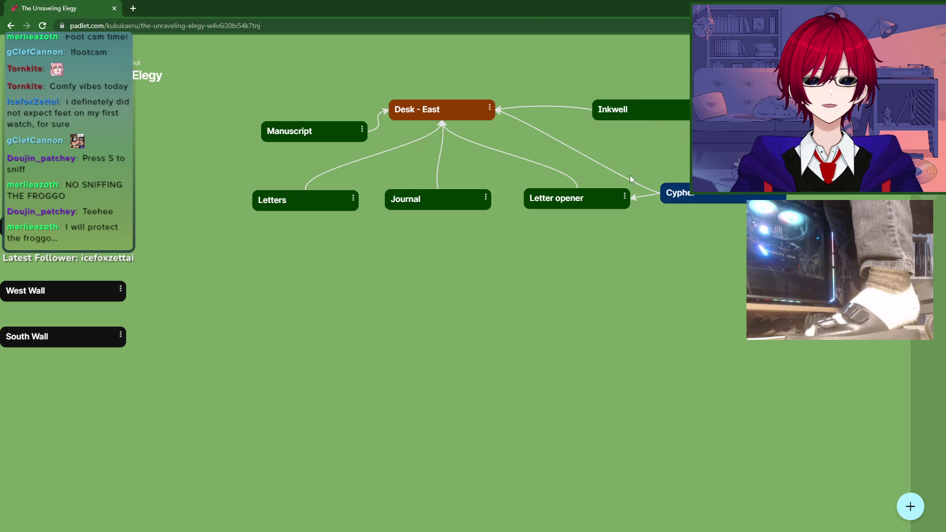
pyautogui.moveTo(706, 197); pyautogui.dragTo(706, 159)
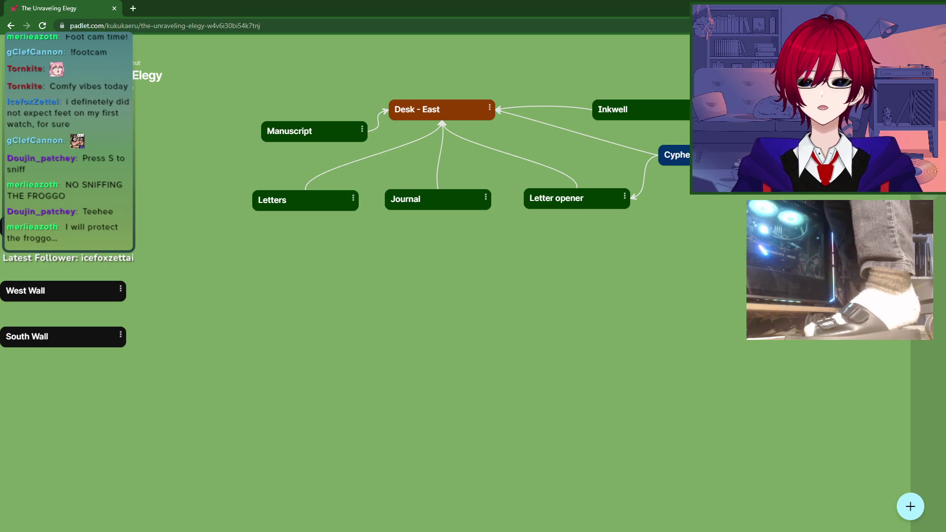
# Step: Connect the Cypher post to the Journal post and reposition Cypher slightly left, just above Letter opener's row
pyautogui.click(760, 153)
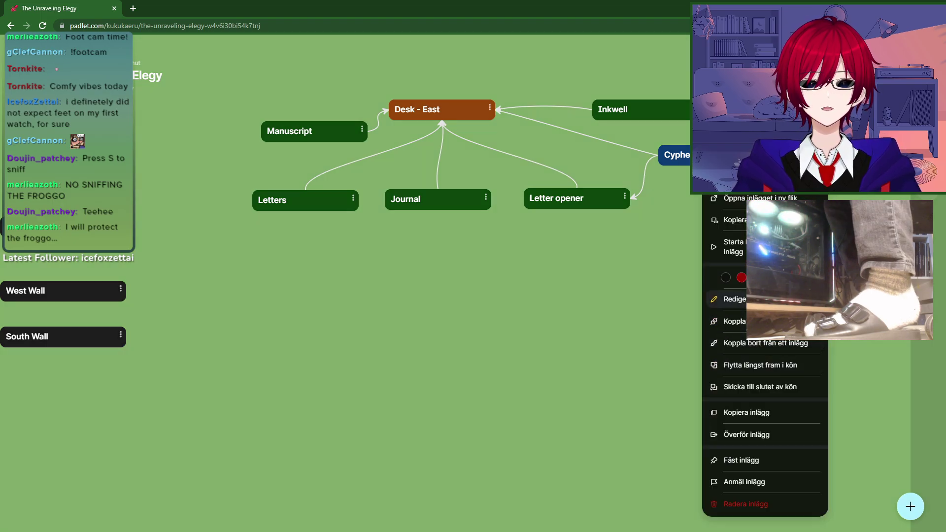
pyautogui.click(735, 321)
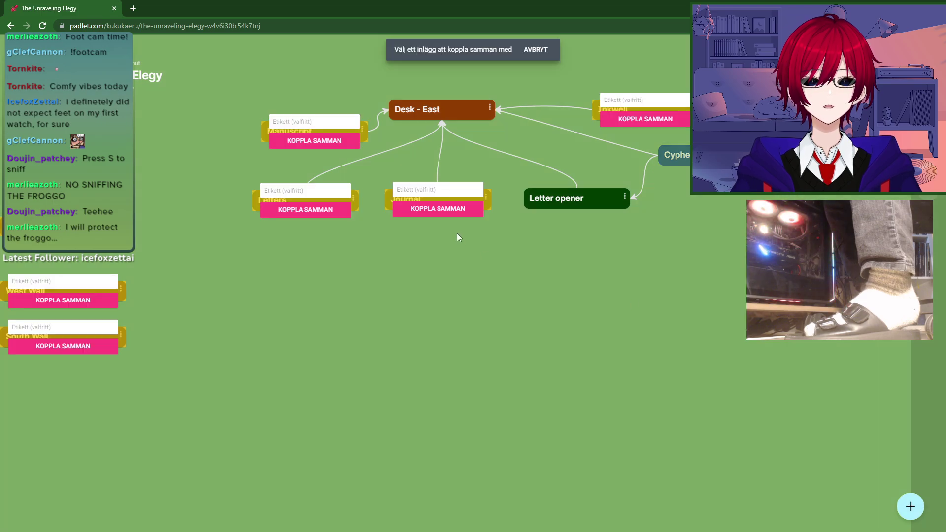
pyautogui.click(440, 211)
pyautogui.moveTo(713, 155); pyautogui.dragTo(704, 146)
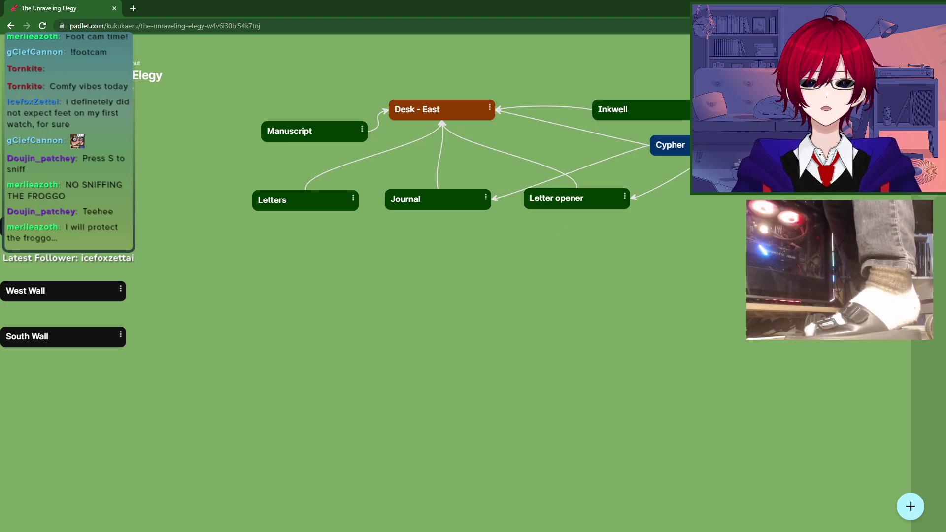
pyautogui.moveTo(705, 145); pyautogui.dragTo(705, 159)
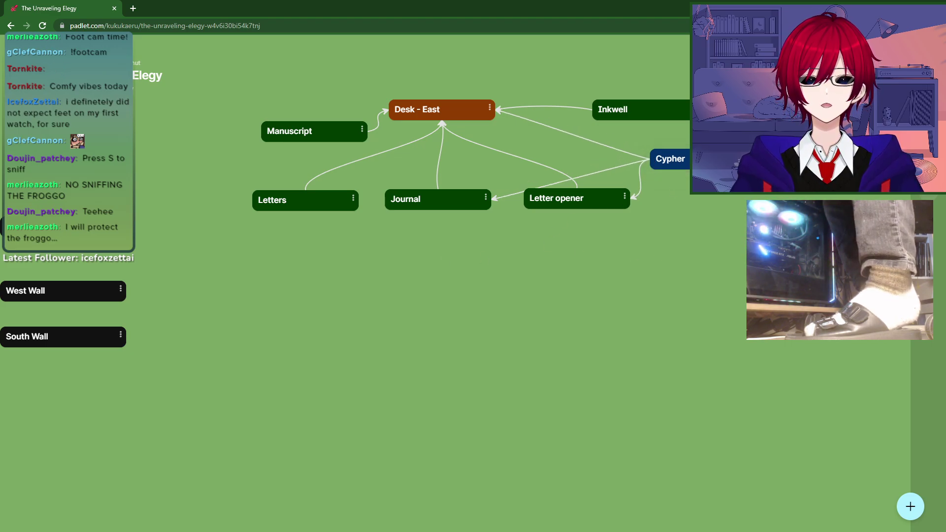
# Step: Publish a green post titled Handle below and to the right of Letter opener
pyautogui.rightClick(599, 200)
pyautogui.click(684, 238)
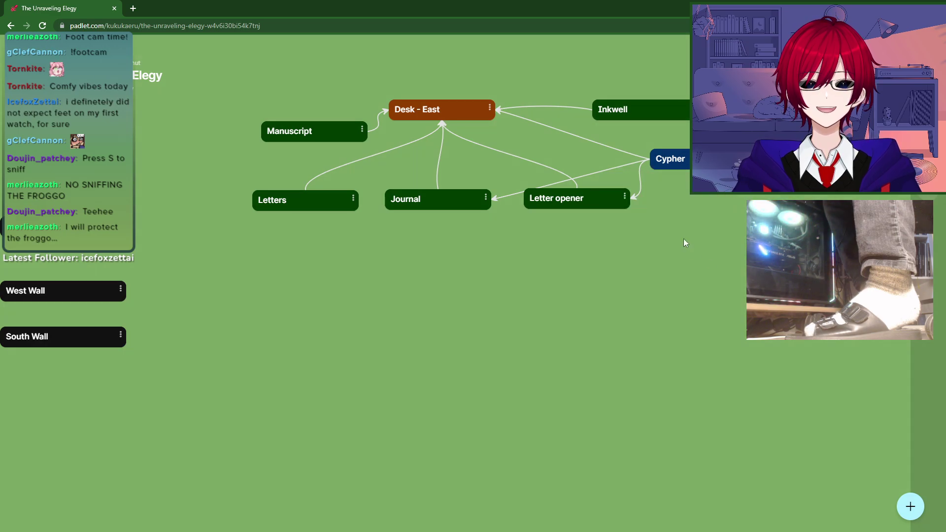
pyautogui.doubleClick(684, 238)
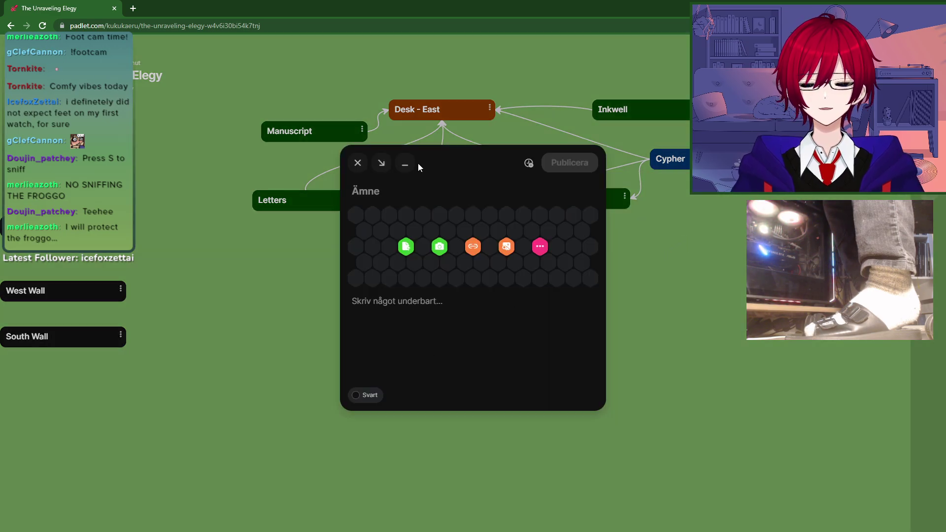
pyautogui.write('Handle')
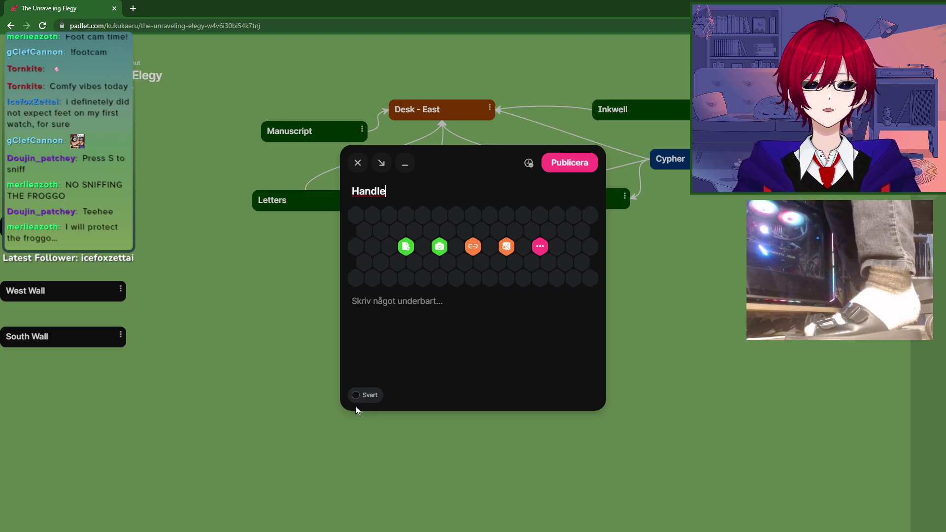
pyautogui.click(365, 394)
pyautogui.click(377, 320)
pyautogui.click(561, 163)
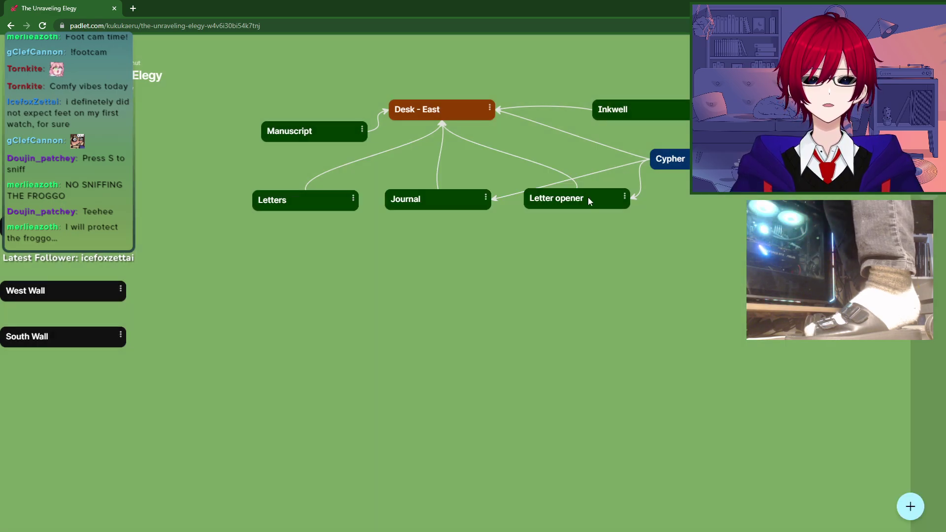
# Step: Shift Handle slightly left and connect it to both the Letter opener post and the Letters post
pyautogui.moveTo(701, 237); pyautogui.dragTo(663, 241)
pyautogui.rightClick(664, 241)
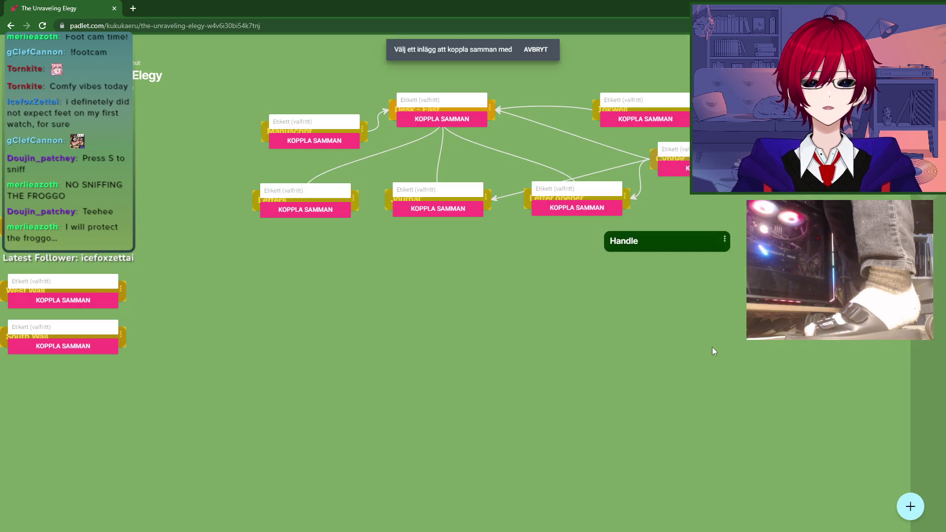
pyautogui.click(576, 208)
pyautogui.rightClick(655, 238)
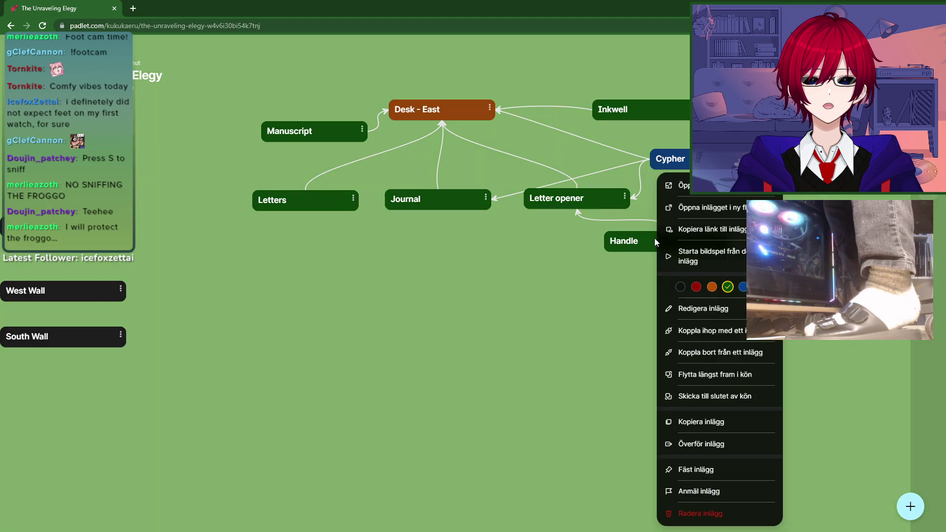
pyautogui.click(709, 331)
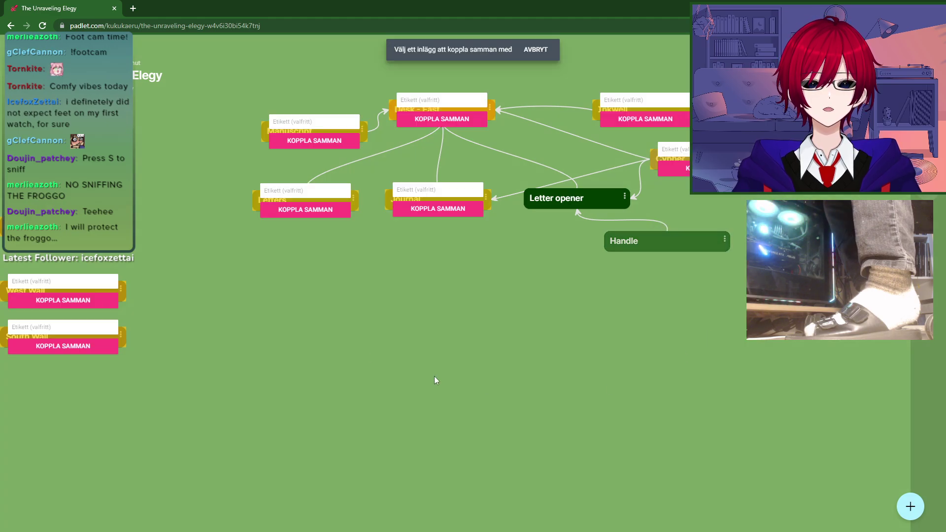
pyautogui.click(318, 211)
# Step: Spread out the posts by lowering Handle, raising Journal slightly, and moving Letter opener down and to the right
pyautogui.moveTo(659, 249); pyautogui.dragTo(645, 289)
pyautogui.moveTo(460, 199); pyautogui.dragTo(463, 194)
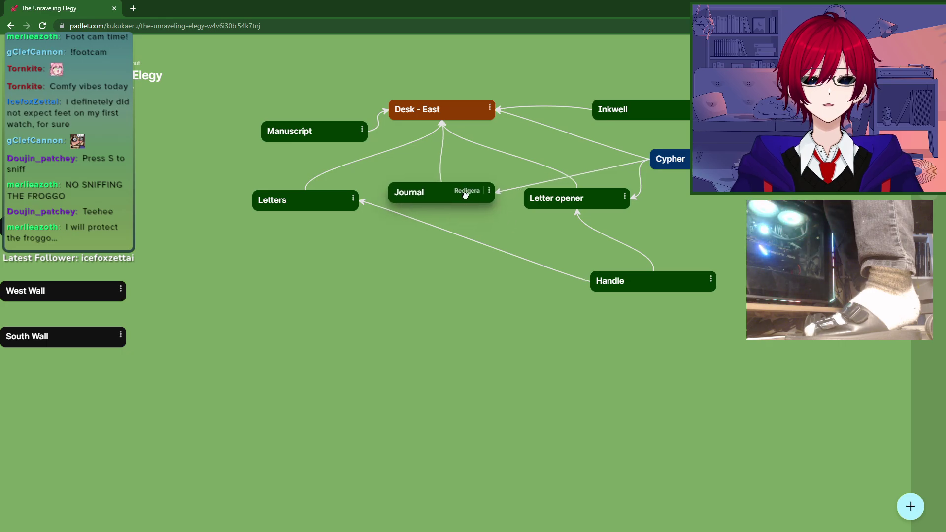
pyautogui.moveTo(572, 199); pyautogui.dragTo(594, 218)
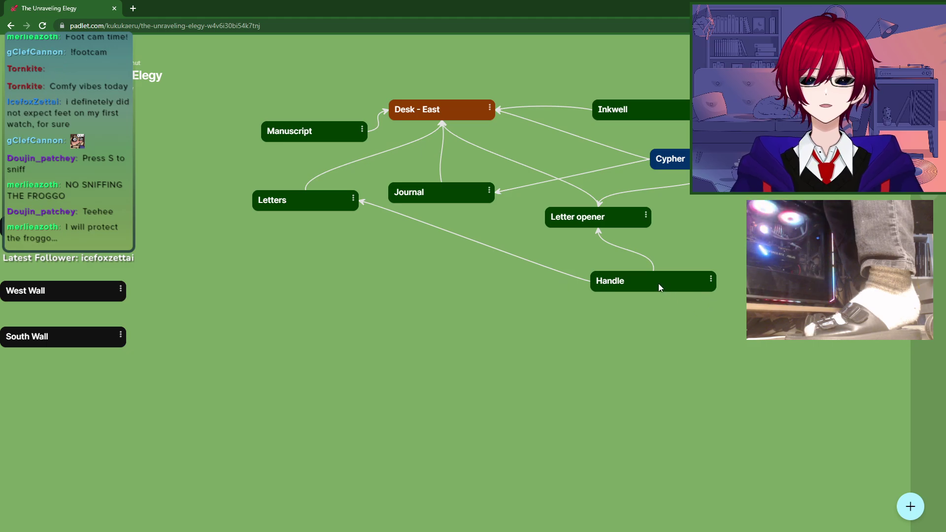
pyautogui.moveTo(658, 283); pyautogui.dragTo(655, 280)
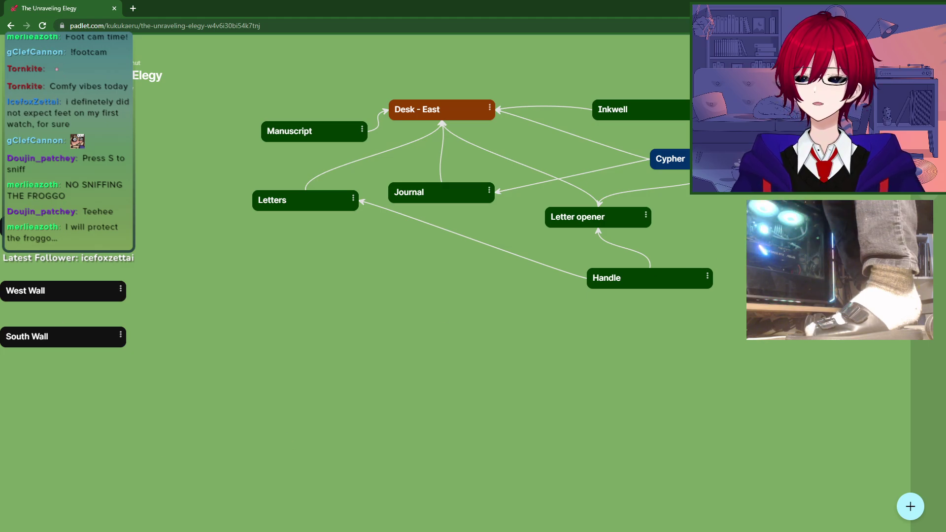
pyautogui.hotkey('alt', 'Tab')
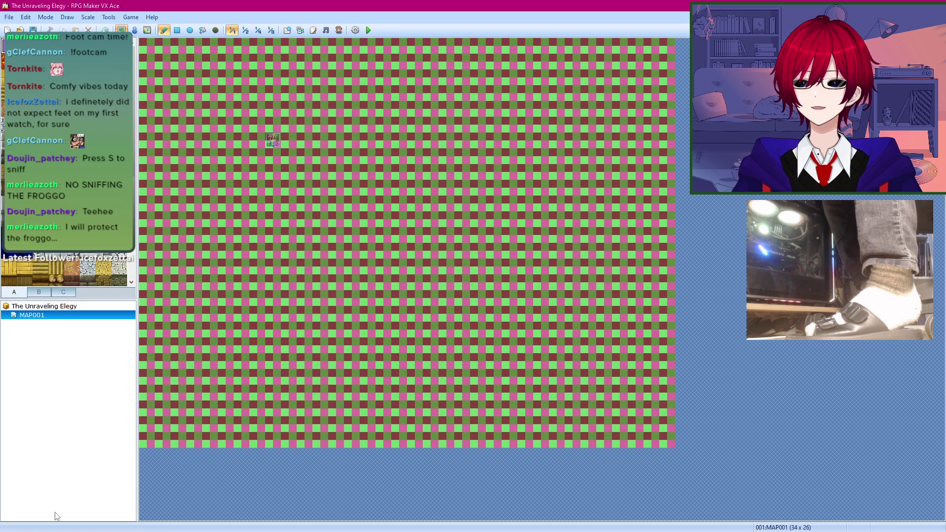
pyautogui.hotkey('alt', 'Tab')
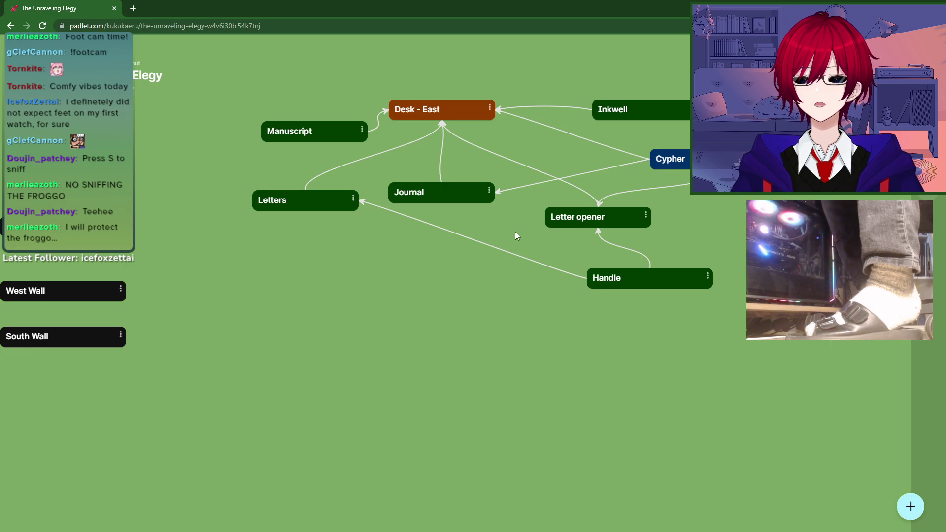
# Step: Connect the Letters post to West Wall, South Wall and the wall post directly above West Wall
pyautogui.rightClick(316, 206)
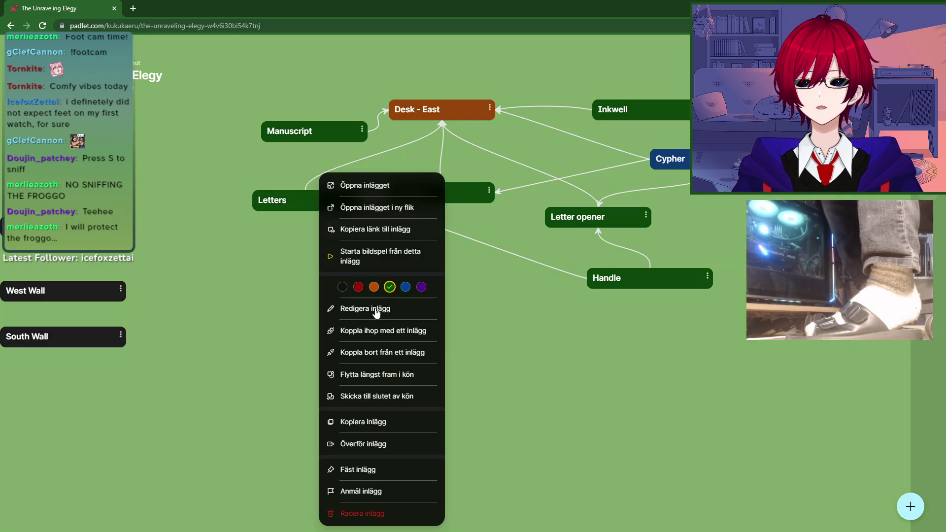
pyautogui.click(359, 335)
pyautogui.click(64, 226)
pyautogui.rightClick(279, 202)
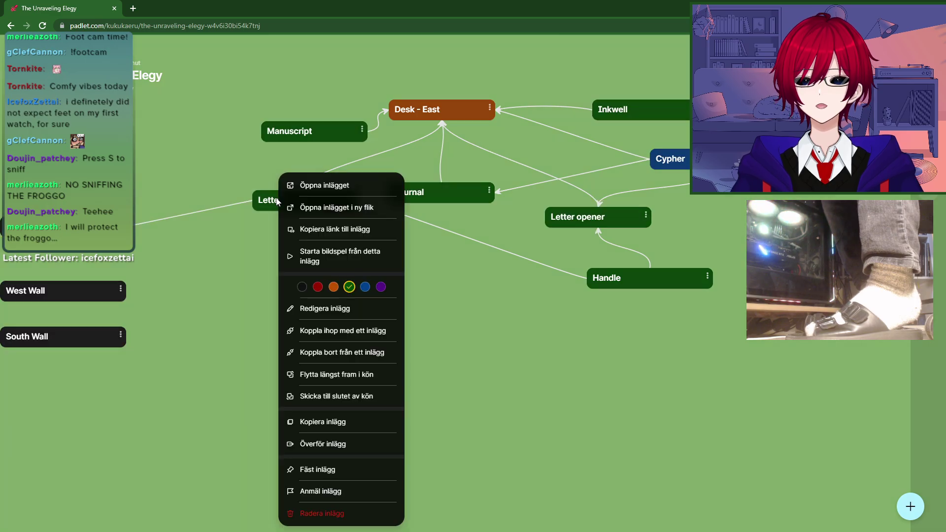
pyautogui.click(319, 333)
pyautogui.click(94, 302)
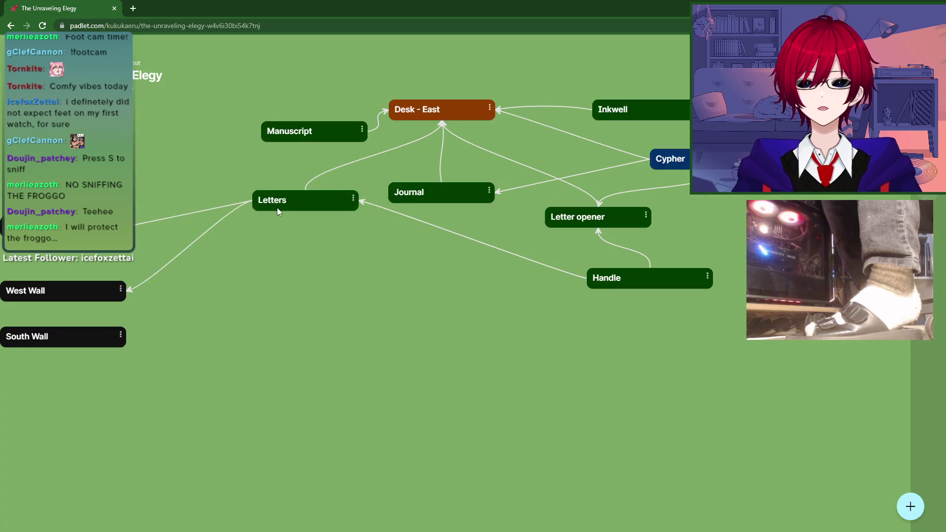
pyautogui.rightClick(286, 203)
pyautogui.click(345, 331)
pyautogui.click(63, 345)
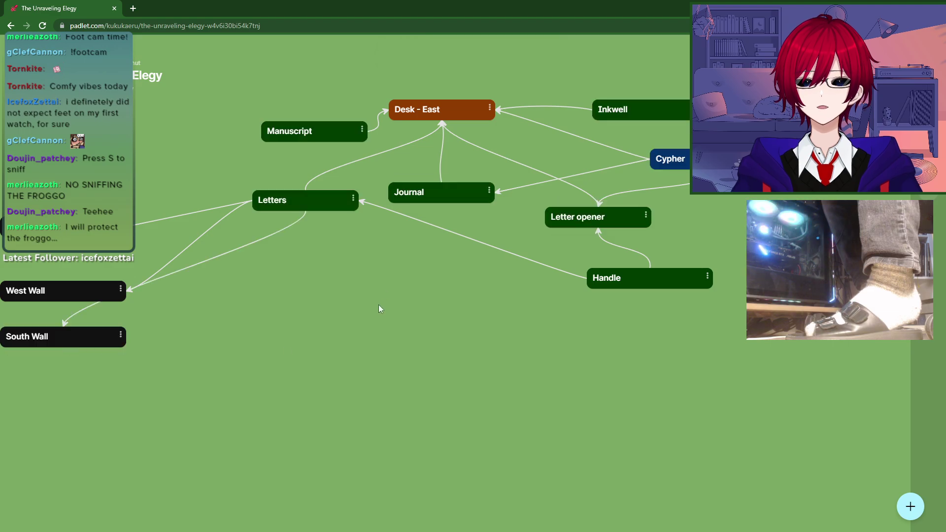
# Step: Connect the Inkwell post to the Journal post
pyautogui.rightClick(633, 106)
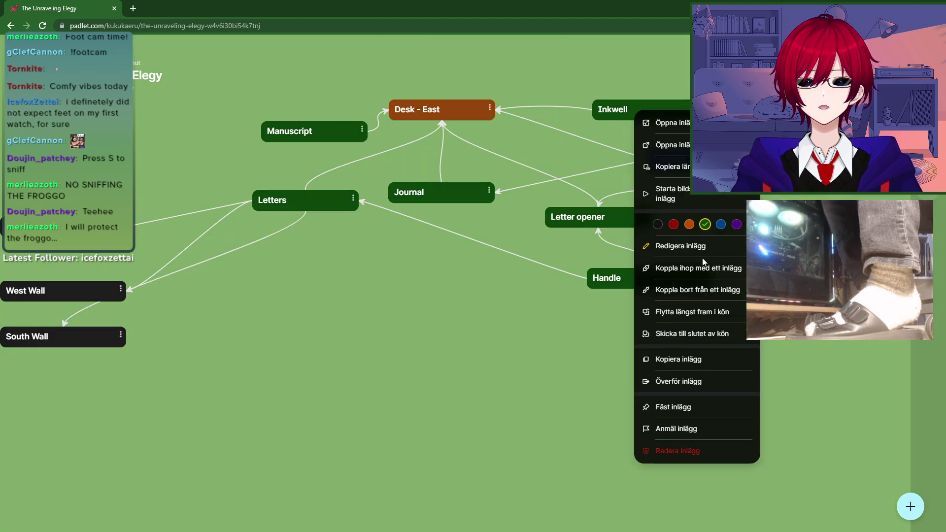
pyautogui.click(676, 266)
pyautogui.click(442, 202)
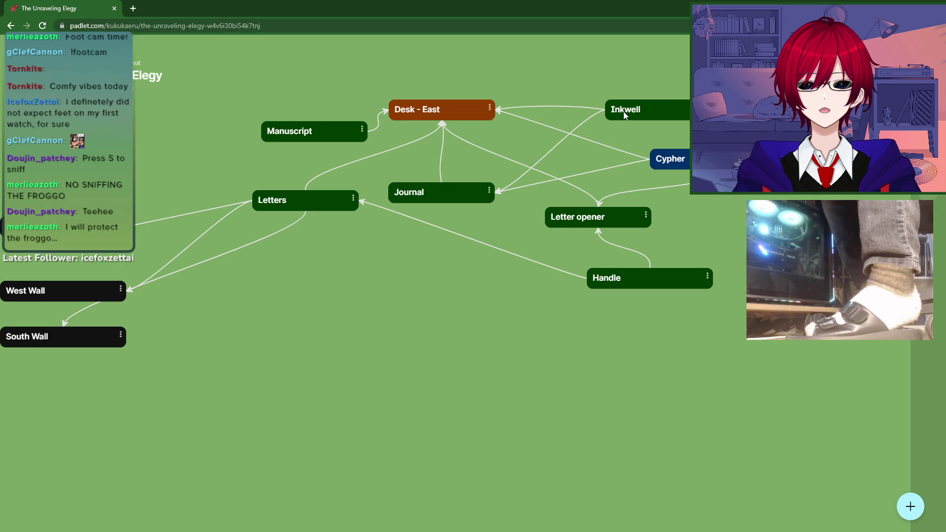
# Step: Remove the connection between Inkwell and Journal
pyautogui.click(706, 107)
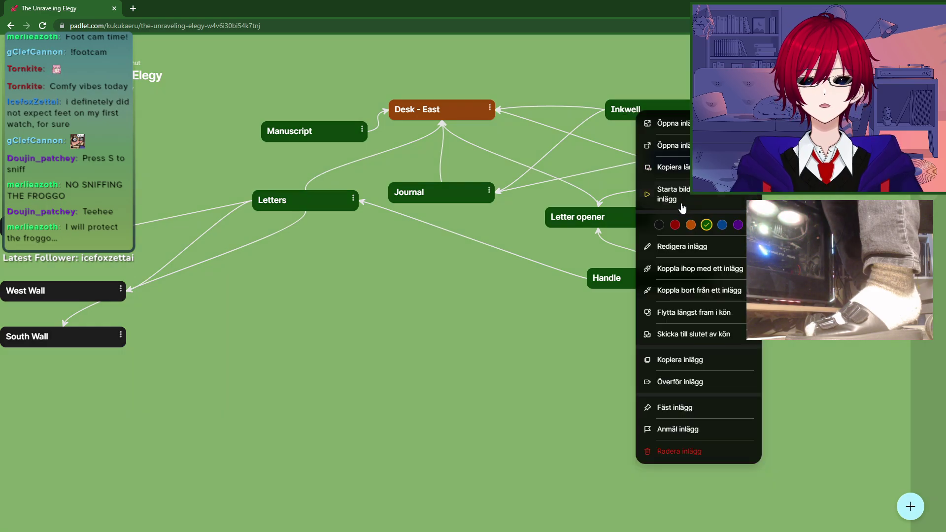
pyautogui.click(680, 269)
pyautogui.rightClick(639, 109)
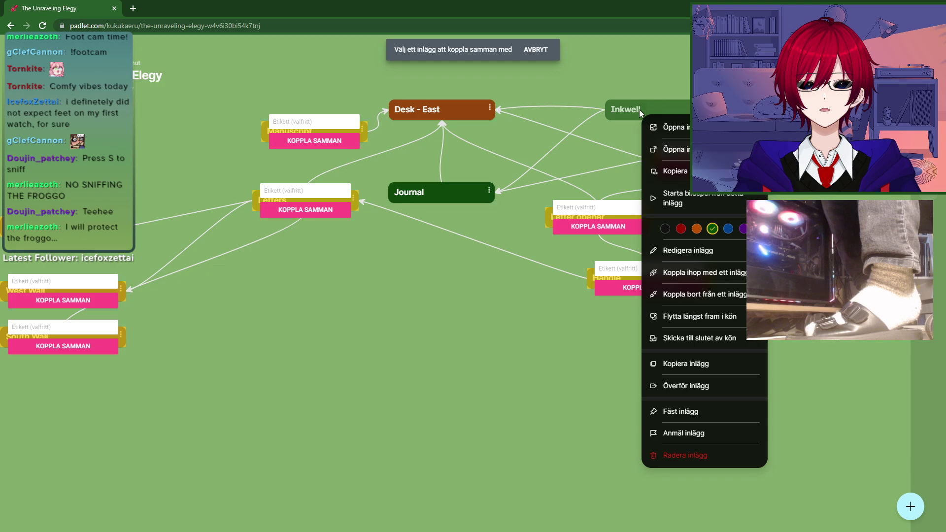
pyautogui.click(694, 296)
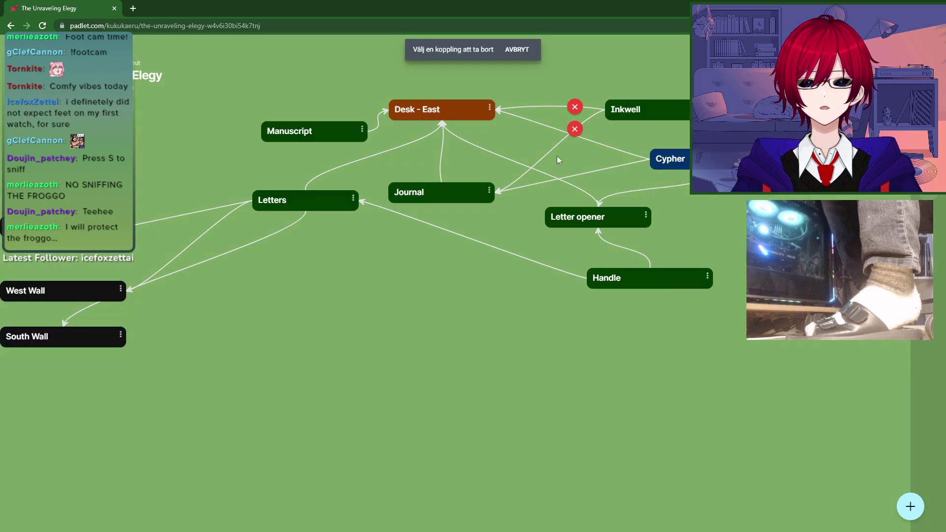
pyautogui.click(570, 127)
# Step: Connect the Inkwell post to the Letter opener post
pyautogui.rightClick(676, 112)
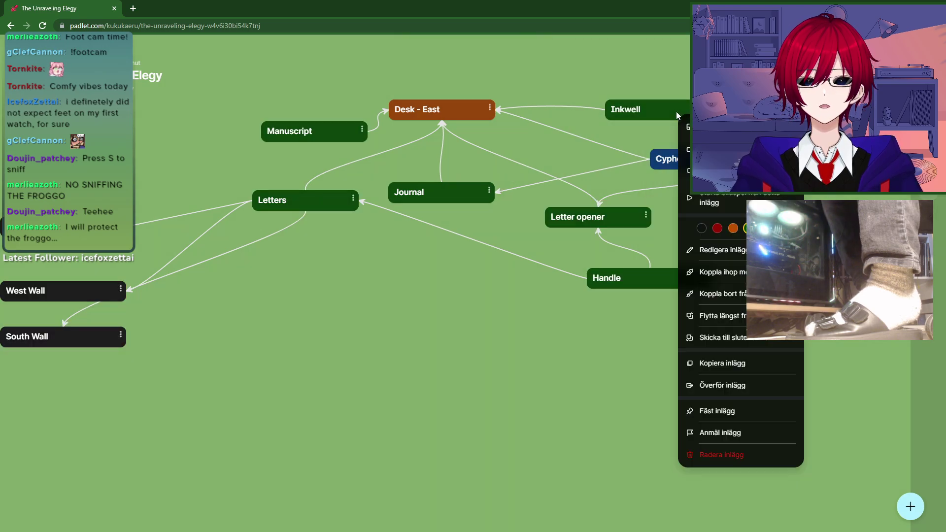
pyautogui.click(724, 272)
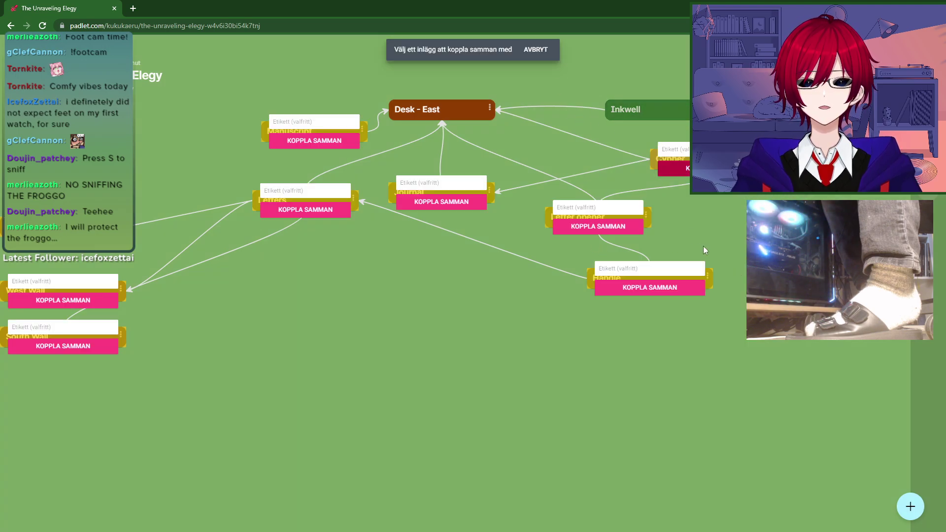
pyautogui.click(589, 228)
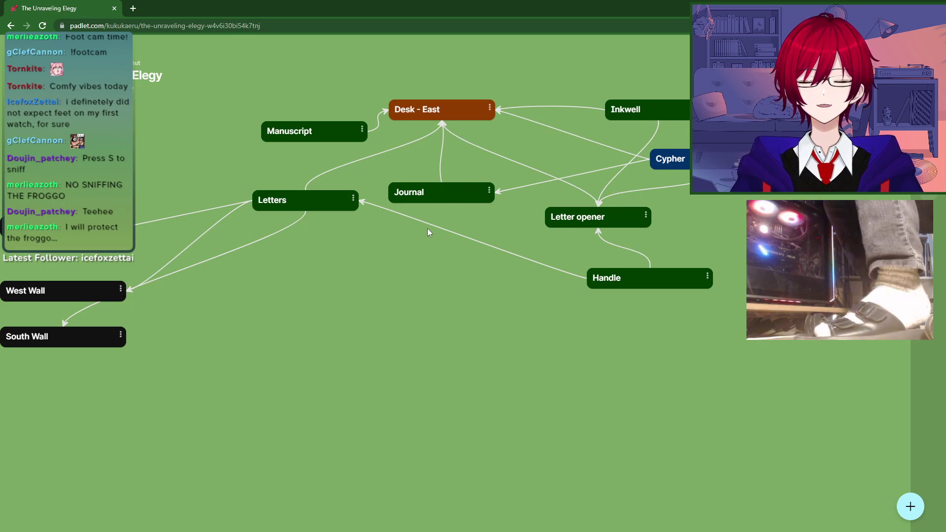
# Step: Nudge Inkwell slightly left and remove its connection to Letter opener
pyautogui.moveTo(455, 196)
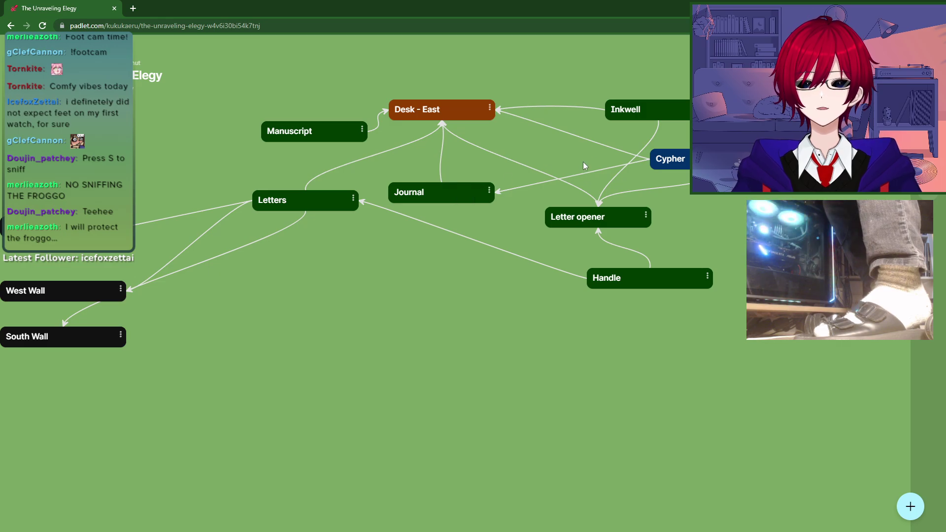
pyautogui.moveTo(649, 113); pyautogui.dragTo(636, 104)
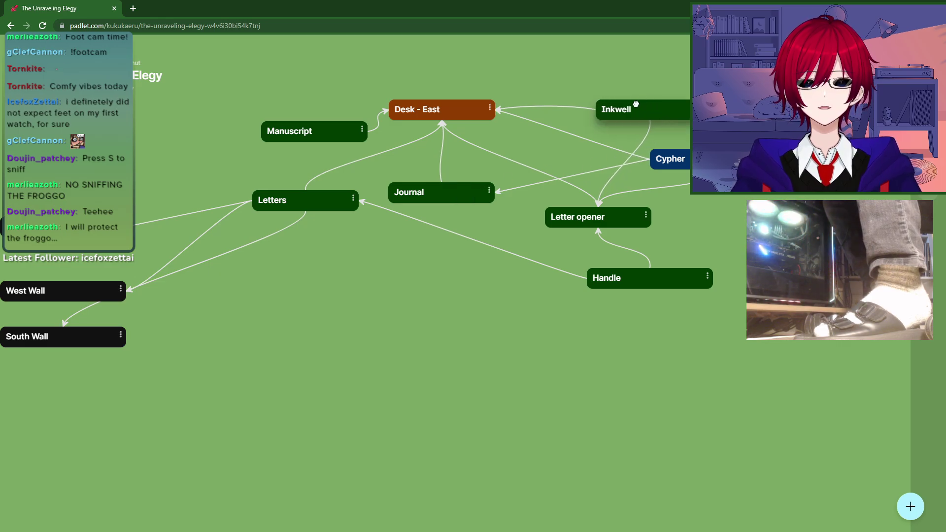
pyautogui.rightClick(647, 114)
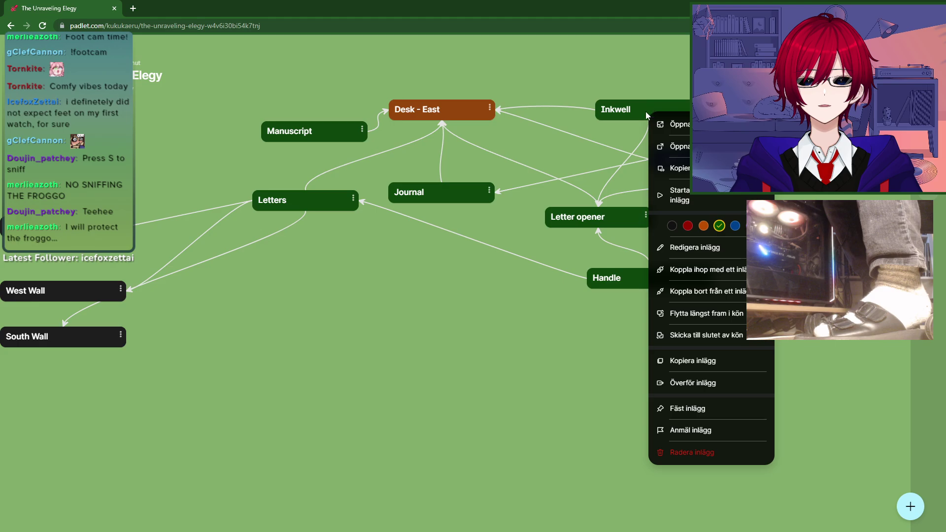
pyautogui.click(708, 292)
pyautogui.click(639, 145)
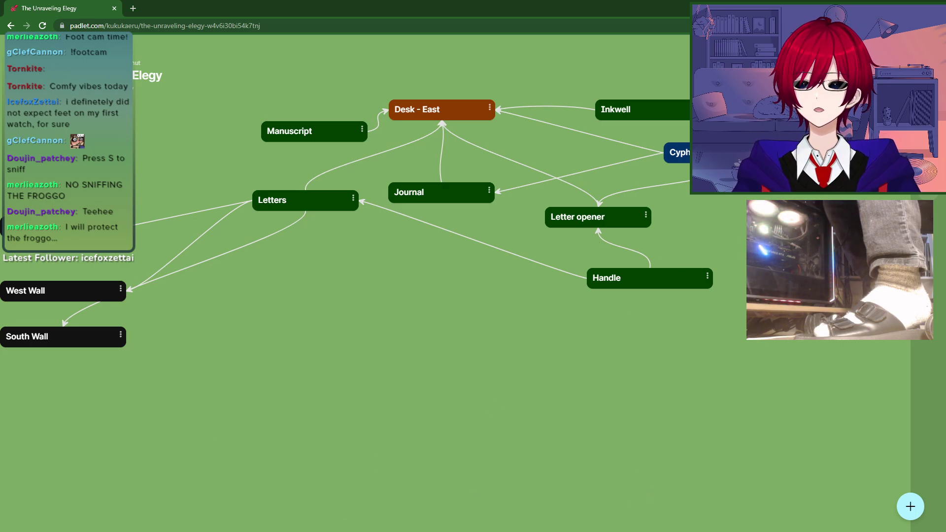
# Step: Switch to Photoshop and create a new 256 x 128 px document
pyautogui.hotkey('alt', 'Tab')
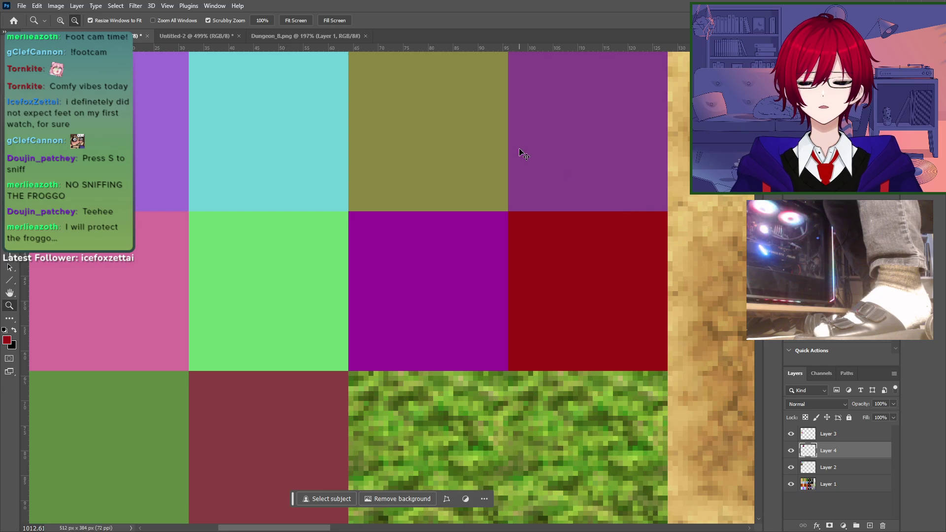
pyautogui.hotkey('ctrl', 'n')
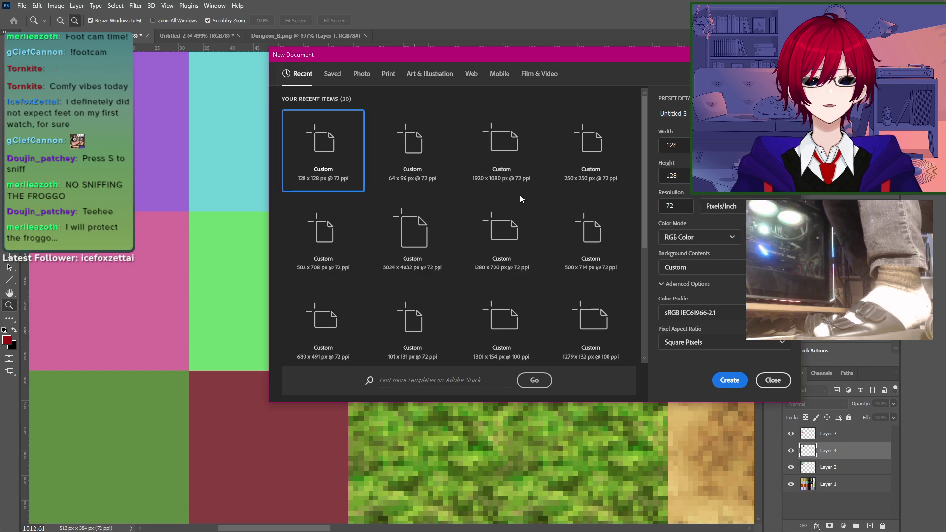
pyautogui.press('Tab')
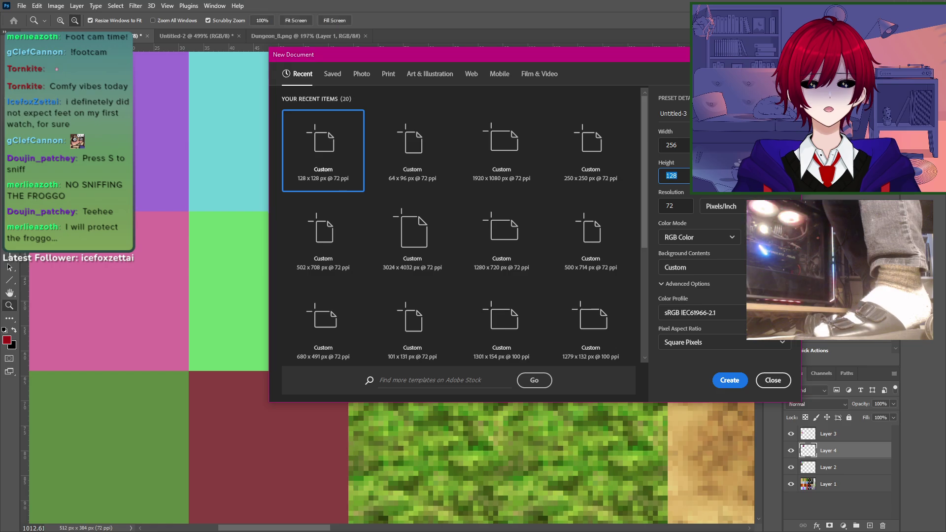
pyautogui.press('Return')
pyautogui.moveTo(391, 270); pyautogui.dragTo(439, 263)
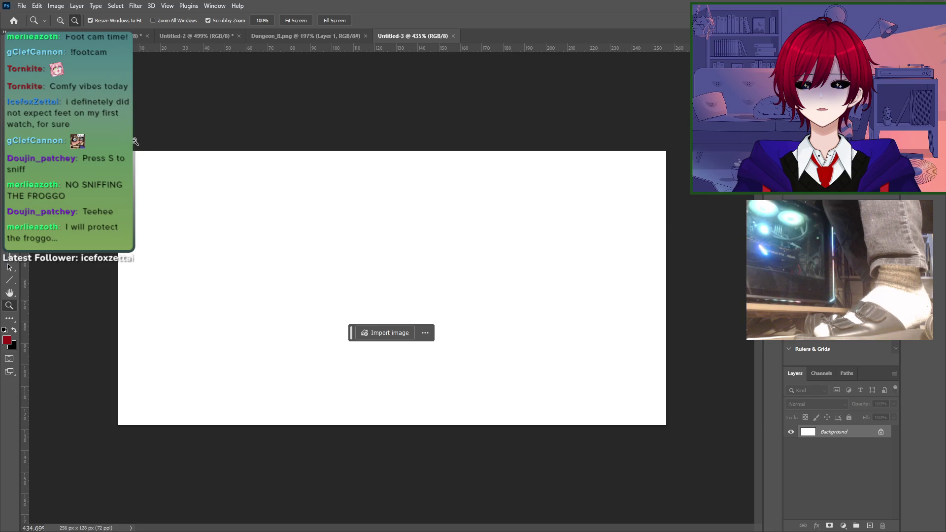
# Step: Copy the dark red square from Untitled-2 into the new document and place it in the canvas's upper-left corner
pyautogui.press('m')
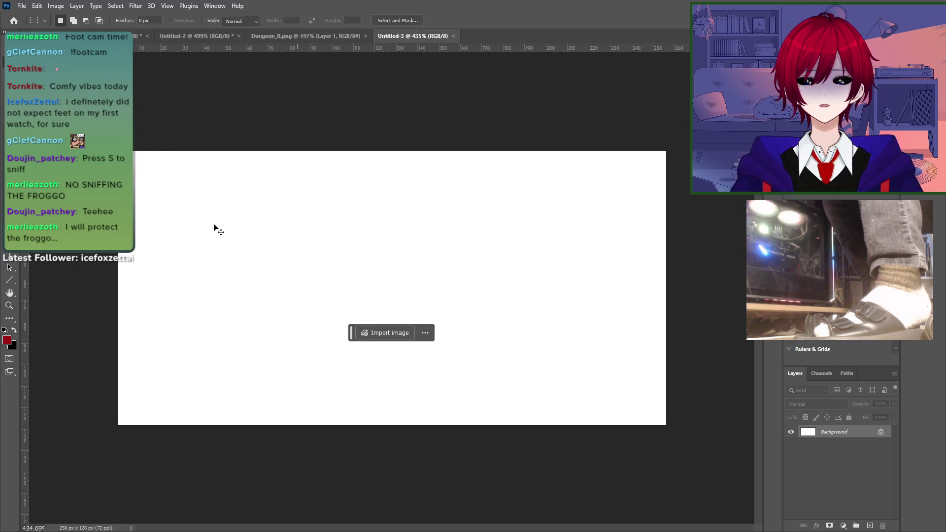
pyautogui.click(257, 36)
pyautogui.click(201, 36)
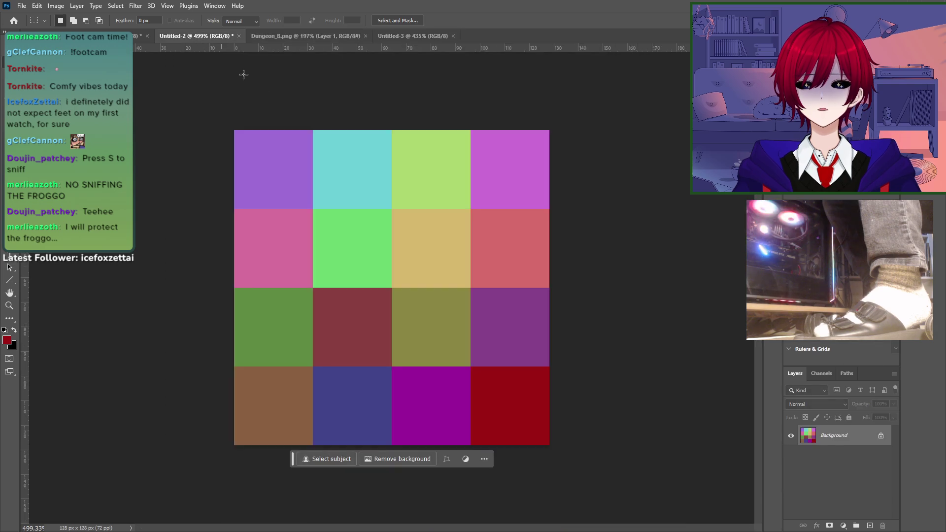
pyautogui.hotkey('ctrl', 'a')
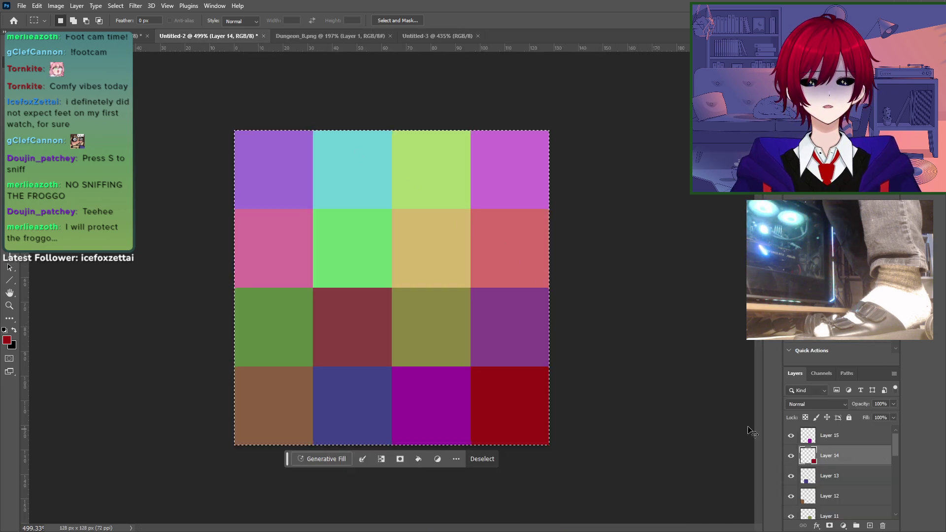
pyautogui.hotkey('ctrl', 'c')
pyautogui.click(422, 36)
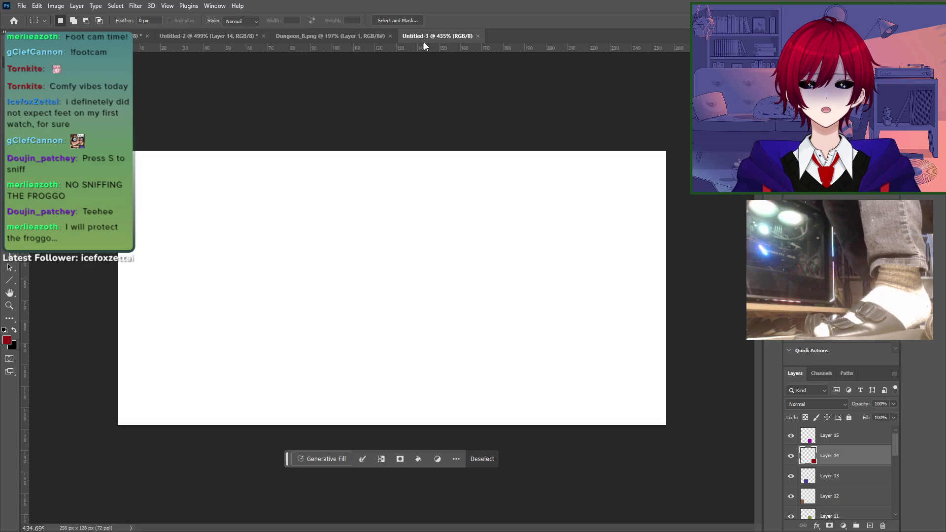
pyautogui.hotkey('ctrl', 'v')
pyautogui.press('v')
pyautogui.moveTo(393, 285); pyautogui.dragTo(156, 183)
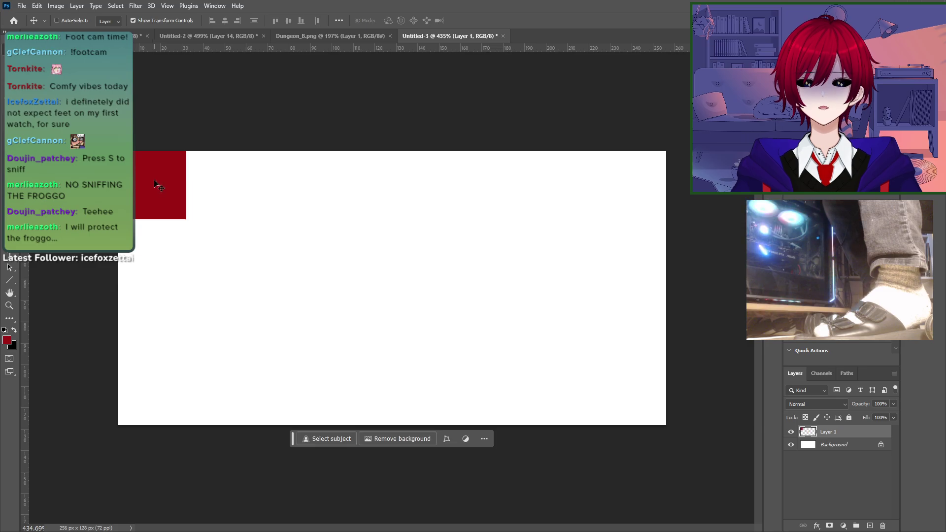
# Step: Reduce the canvas height to 64 px, anchored at the top edge, and accept the clipping
pyautogui.click(77, 5)
pyautogui.moveTo(63, 6)
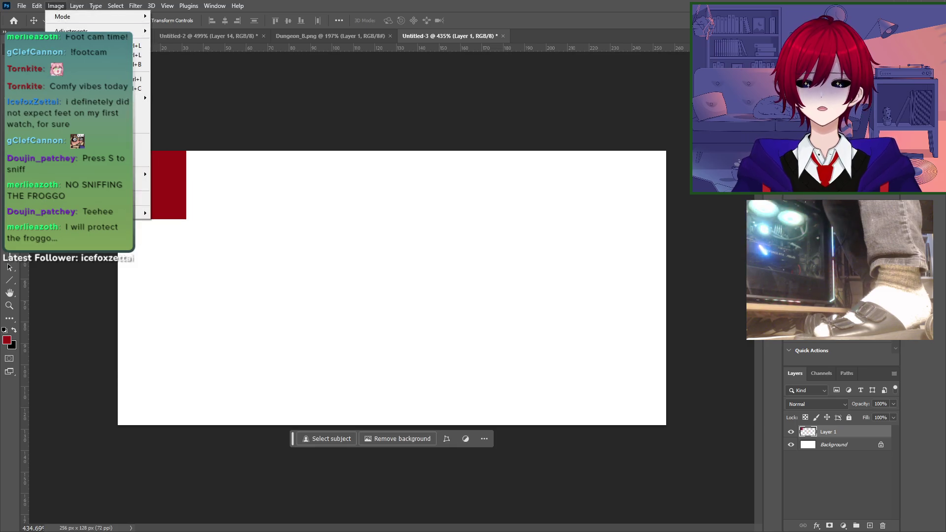
pyautogui.click(94, 89)
pyautogui.moveTo(702, 181); pyautogui.dragTo(635, 178)
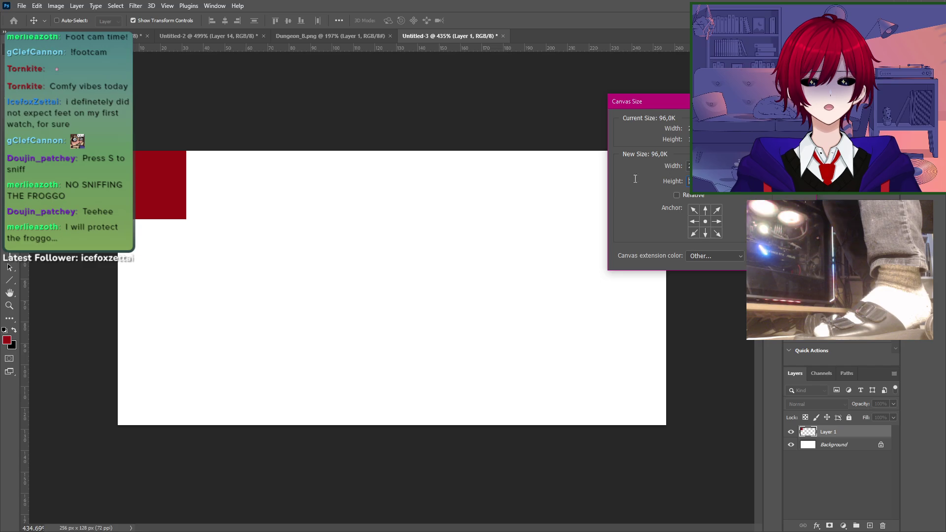
pyautogui.write('64')
pyautogui.press('Return')
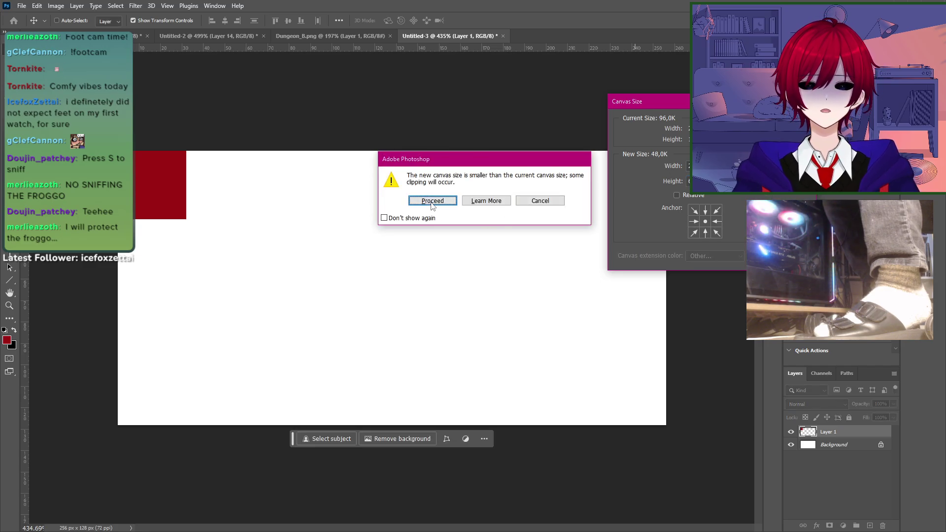
pyautogui.press('Escape')
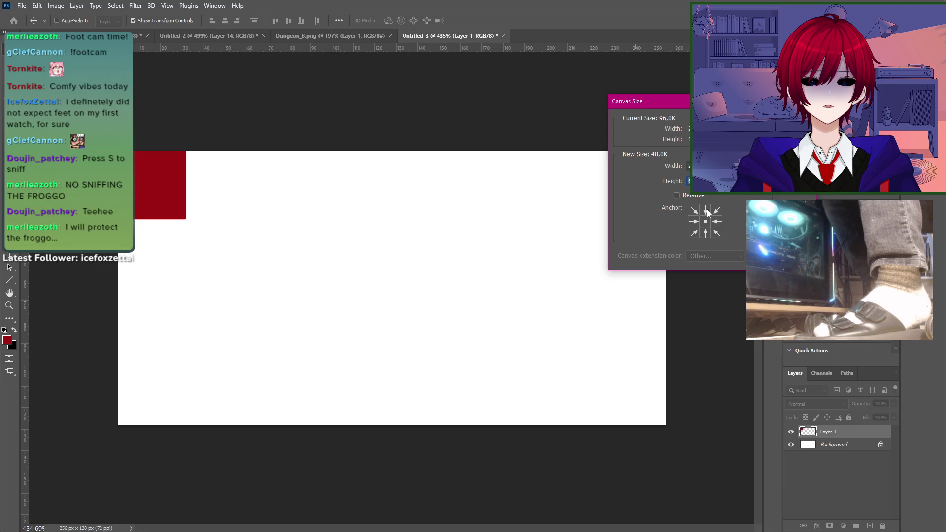
pyautogui.click(705, 210)
pyautogui.press('Return')
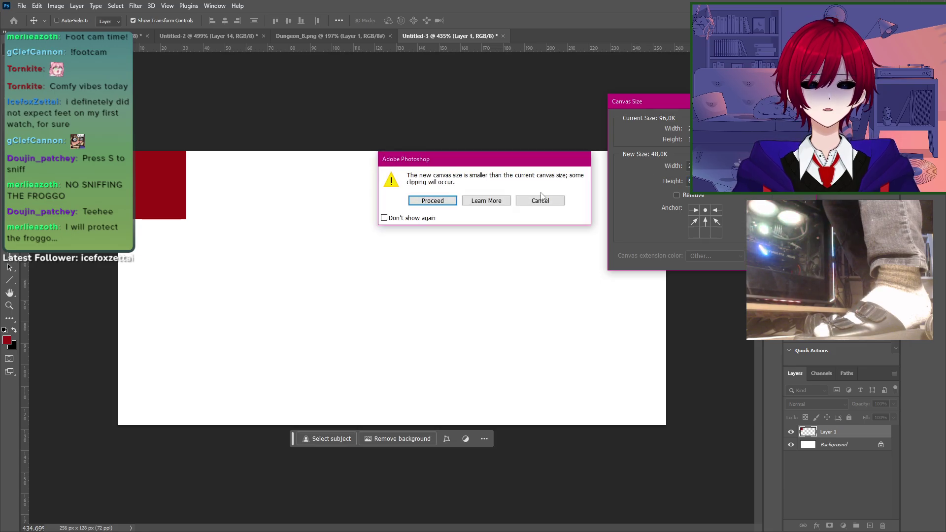
pyautogui.click(432, 201)
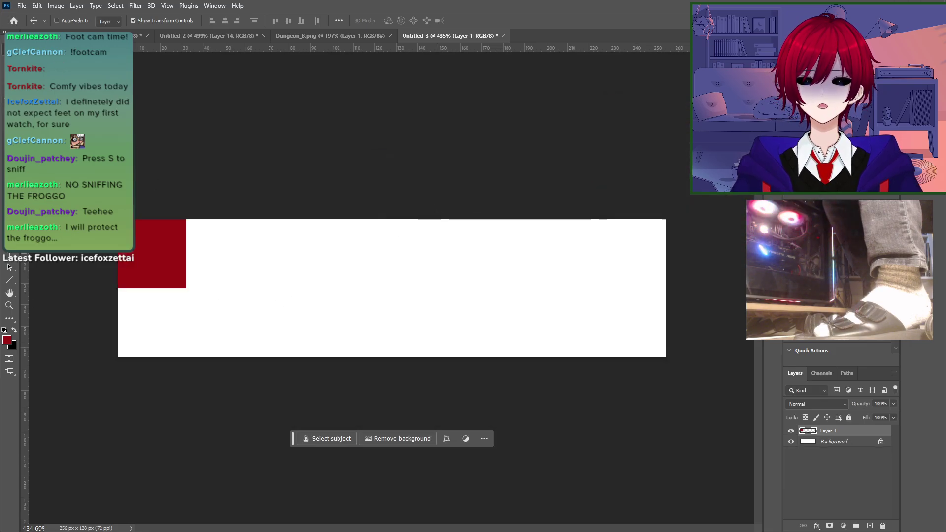
# Step: Copy the blue square on Layer 13 of Untitled-2 into the new document and place it directly below the red square
pyautogui.click(215, 36)
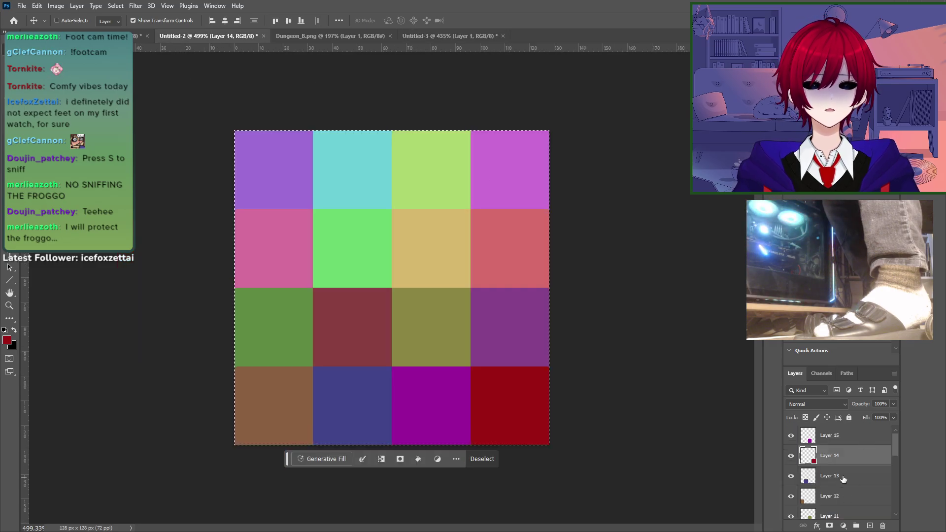
pyautogui.hotkey('alt', '[')
pyautogui.click(401, 36)
pyautogui.hotkey('ctrl', 'v')
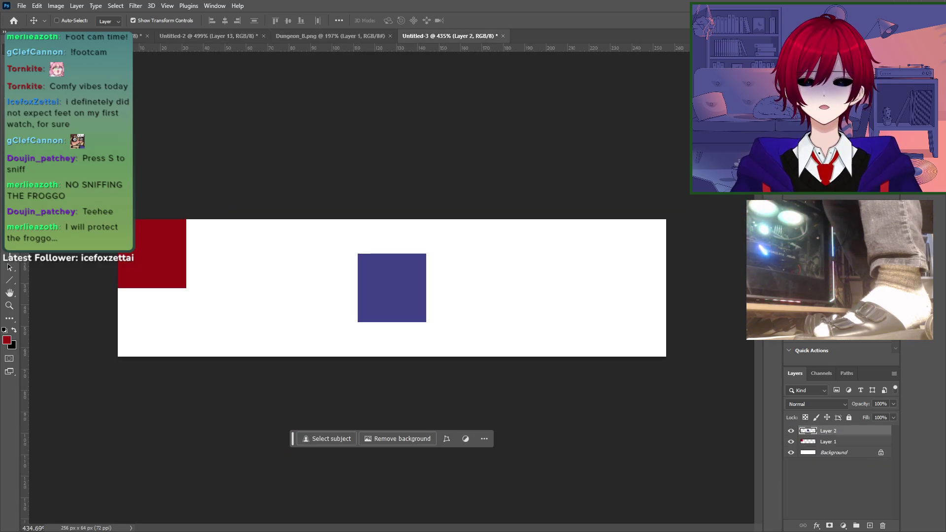
pyautogui.moveTo(338, 303); pyautogui.dragTo(159, 326)
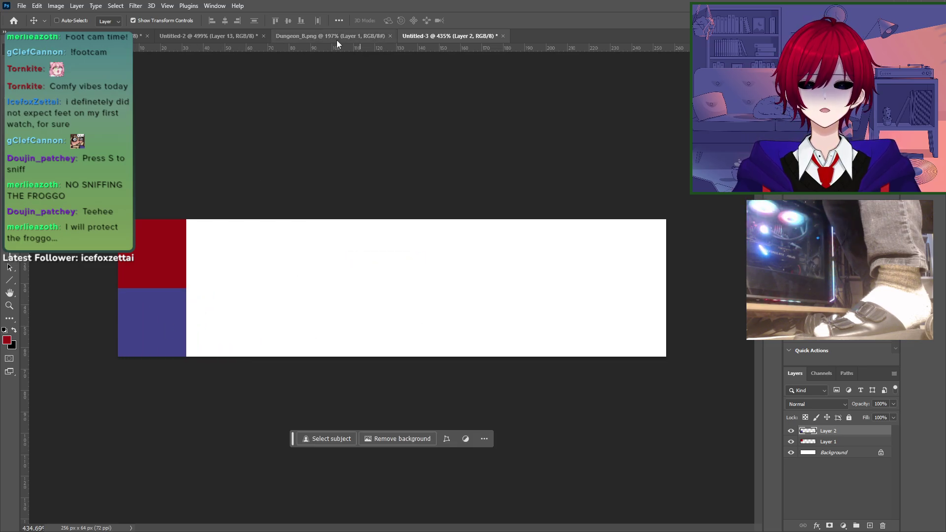
# Step: Merge the red and blue square layers into a single layer
pyautogui.keyDown('ctrl'); pyautogui.click(835, 443); pyautogui.keyUp('ctrl')
pyautogui.hotkey('ctrl', 'a')
pyautogui.hotkey('ctrl', 'v')
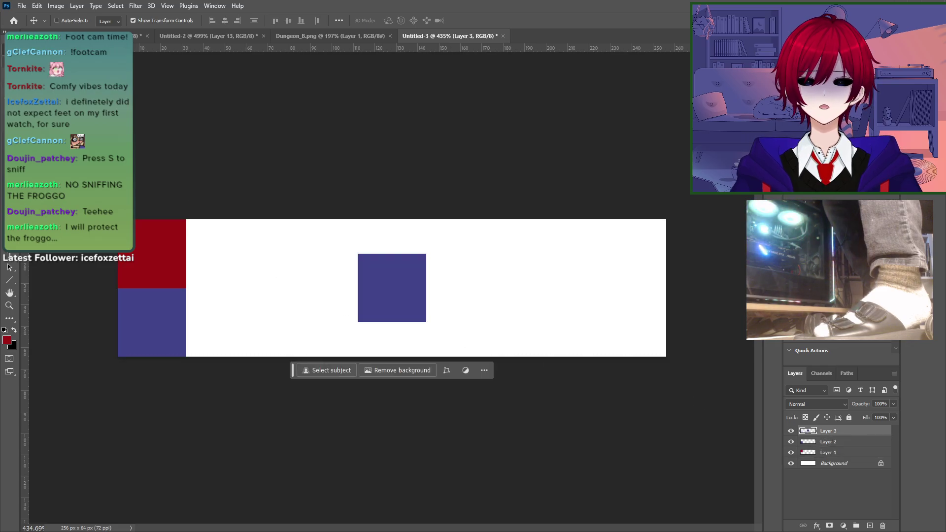
pyautogui.hotkey('ctrl', 'z')
pyautogui.rightClick(832, 445)
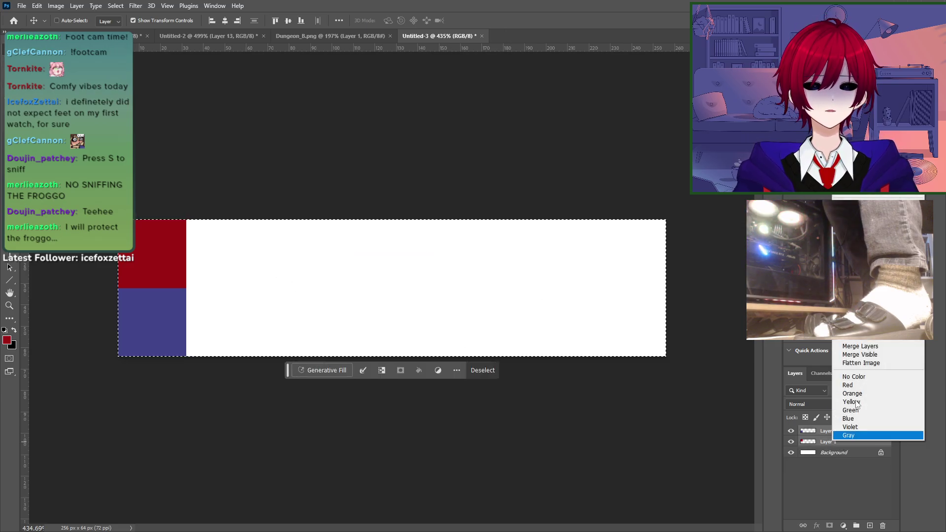
pyautogui.click(860, 346)
# Step: Paste a copy of the red and blue column, rotate it 180°, and place it flush beside the original
pyautogui.hotkey('ctrl', 'v')
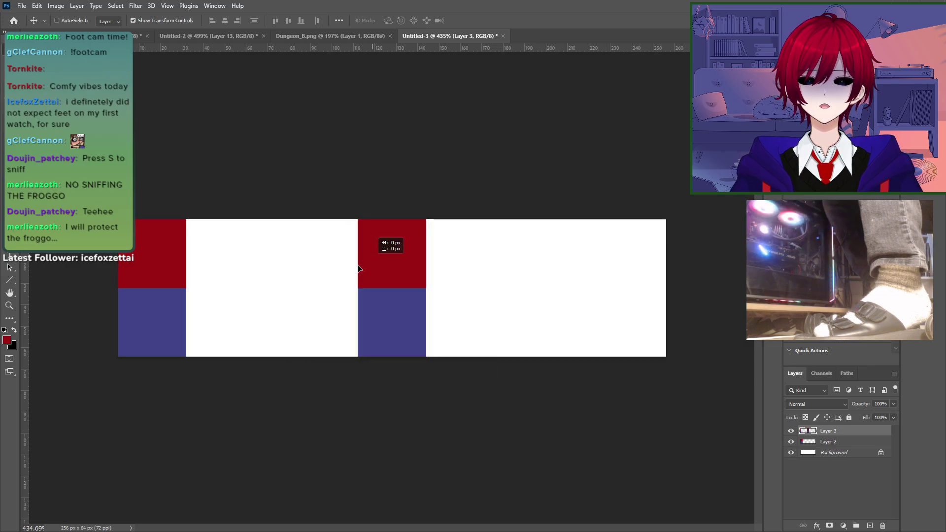
pyautogui.moveTo(371, 259); pyautogui.dragTo(266, 261)
pyautogui.click(36, 6)
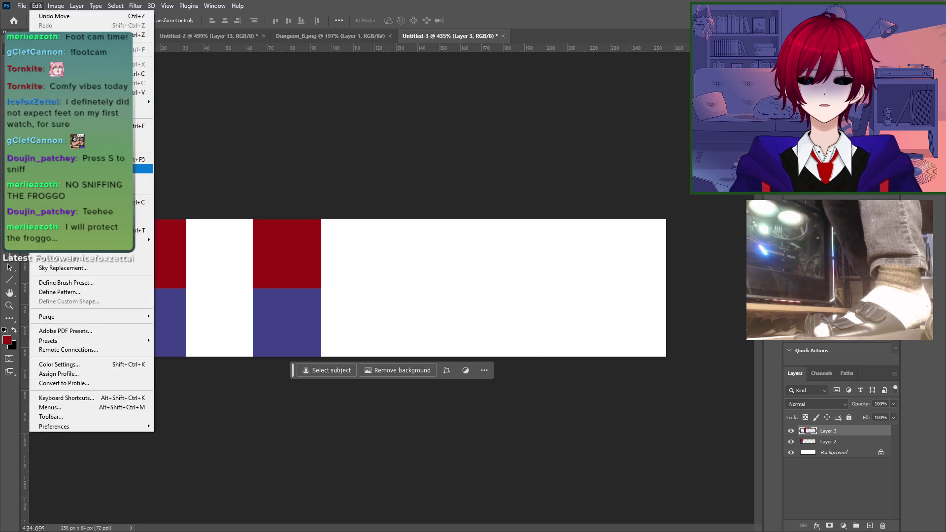
pyautogui.moveTo(98, 240)
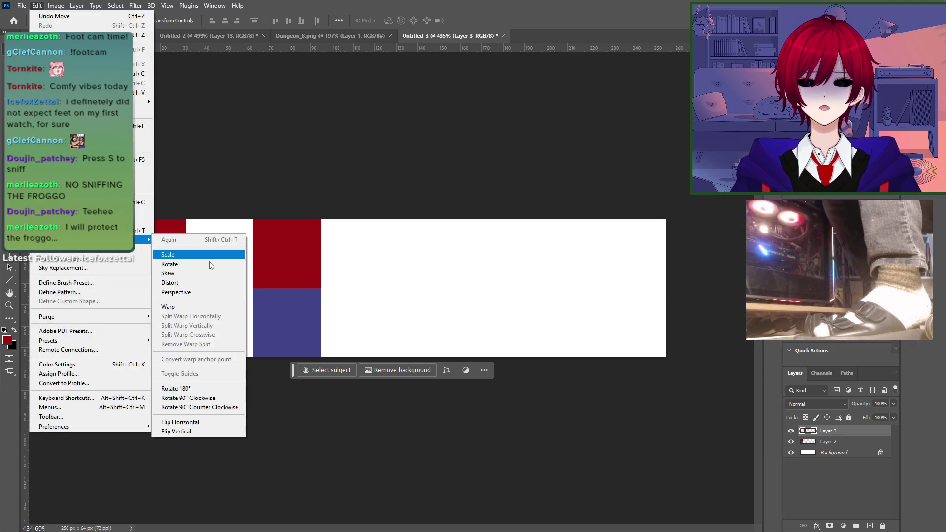
pyautogui.click(202, 386)
pyautogui.moveTo(309, 274); pyautogui.dragTo(238, 265)
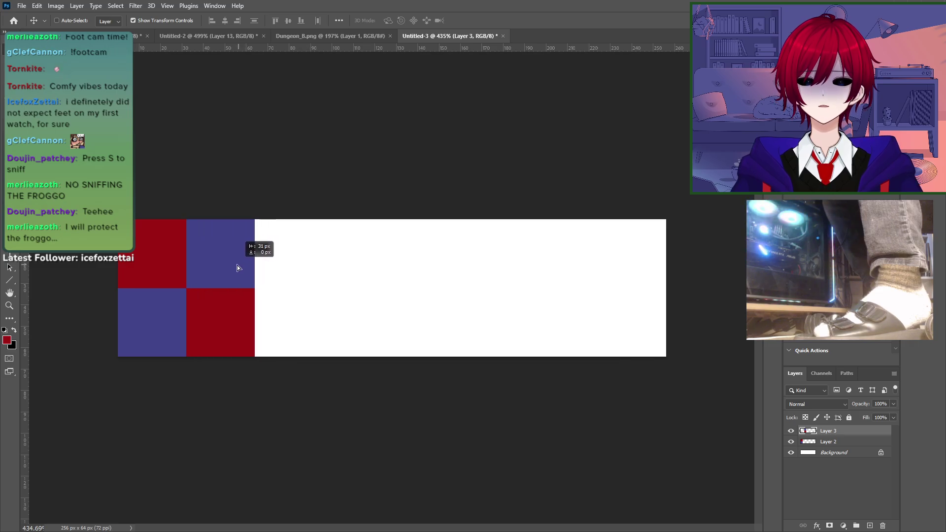
# Step: Merge the two column layers and copy the resulting two-by-two checker block
pyautogui.keyDown('shift'); pyautogui.click(826, 444); pyautogui.keyUp('shift')
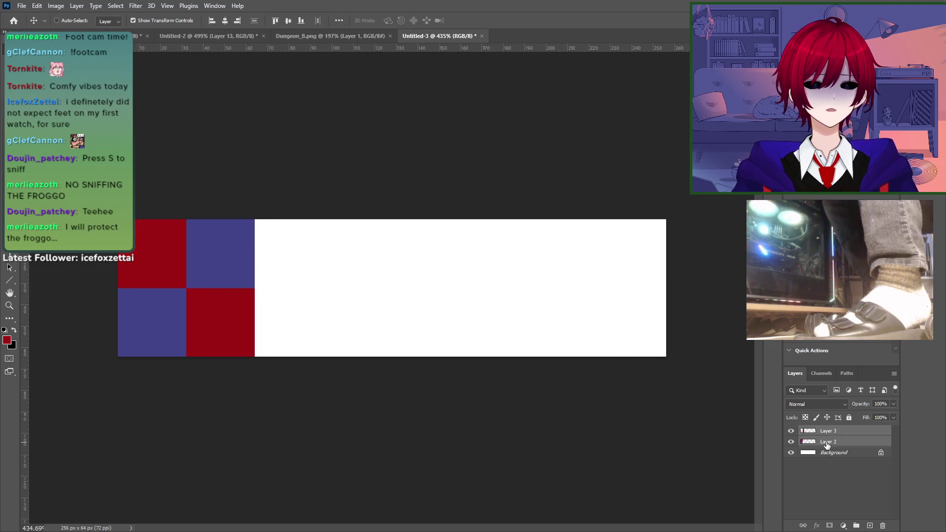
pyautogui.rightClick(826, 445)
pyautogui.click(853, 347)
pyautogui.hotkey('ctrl', 'a')
pyautogui.hotkey('ctrl', 'c')
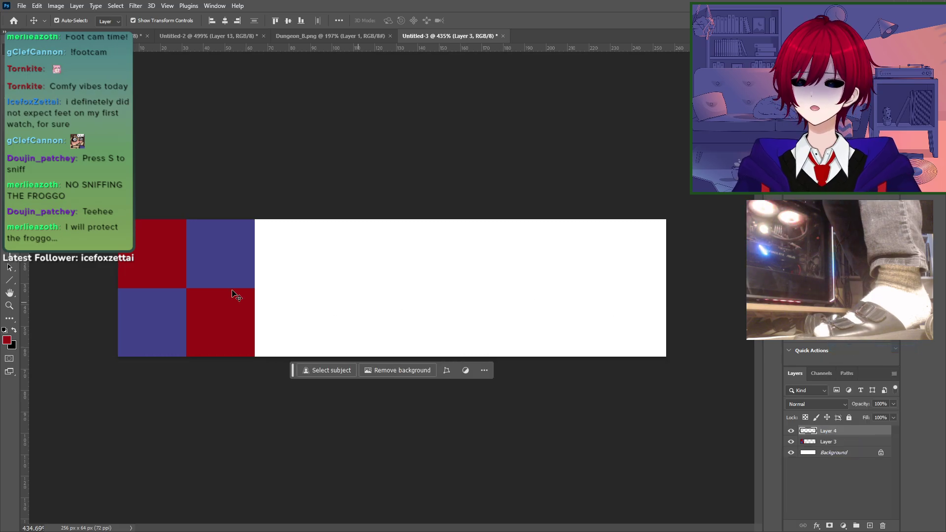
# Step: Paste three copies of the checker block and line them up side by side to fill the canvas width
pyautogui.hotkey('ctrl', 'v')
pyautogui.moveTo(372, 286); pyautogui.dragTo(306, 285)
pyautogui.hotkey('ctrl', 'v')
pyautogui.moveTo(431, 284); pyautogui.dragTo(646, 293)
pyautogui.hotkey('ctrl', 'v')
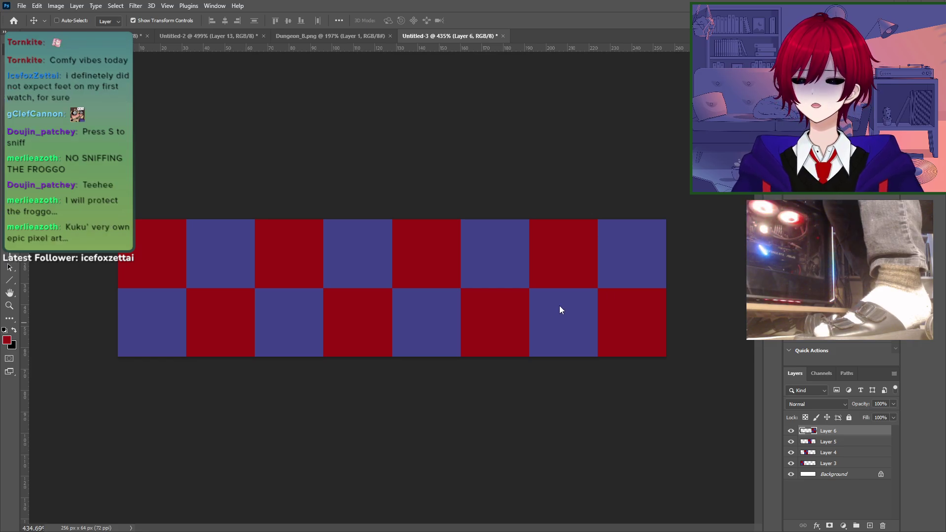
# Step: Make black the foreground colour and ready the Pencil tool with a 2 px square tip for drawing on the checkerboard
pyautogui.click(440, 117)
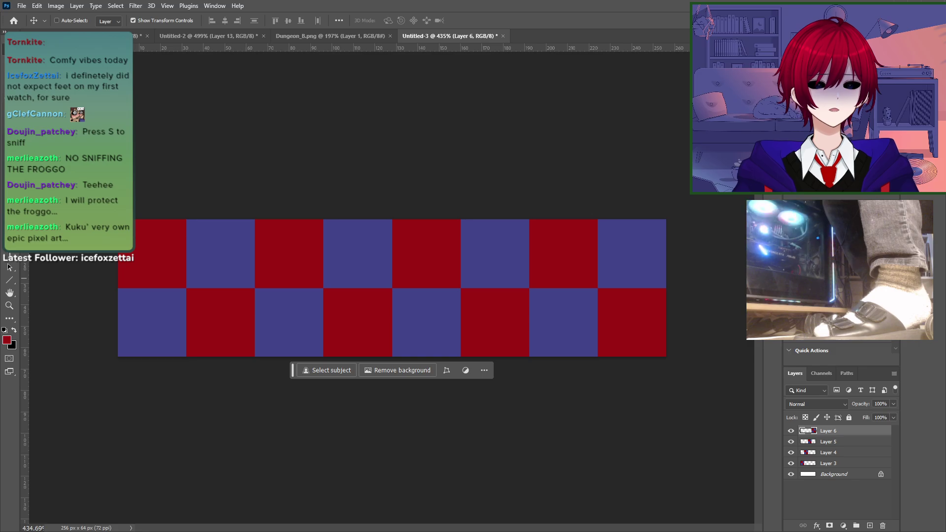
pyautogui.hotkey('ctrl', '1')
pyautogui.press('z')
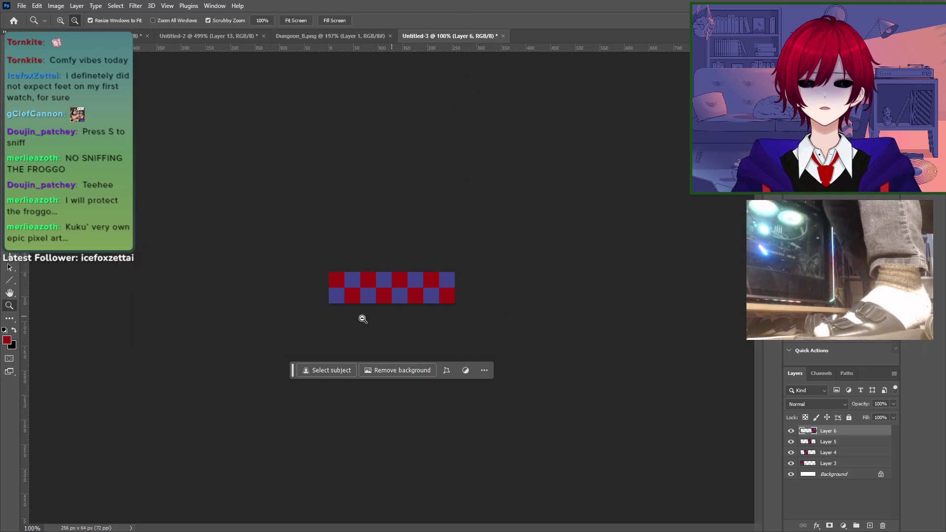
pyautogui.moveTo(363, 317); pyautogui.dragTo(440, 306)
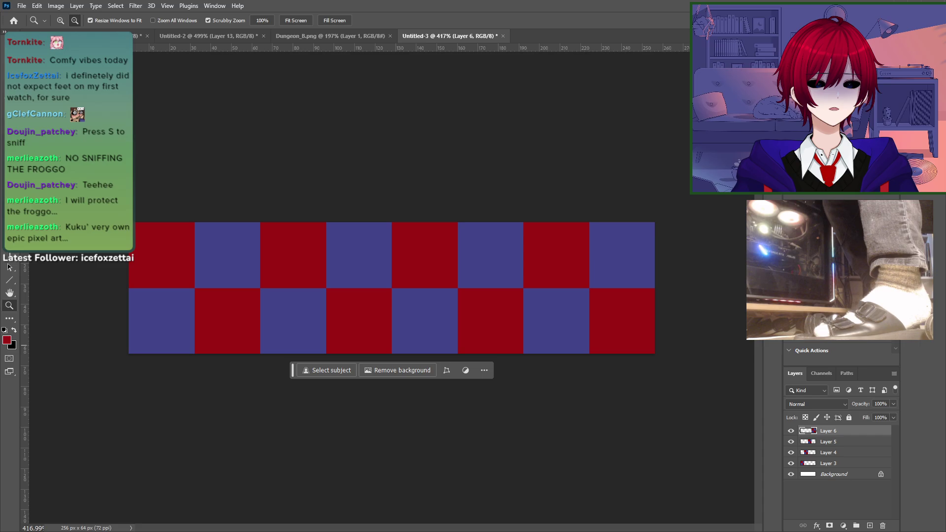
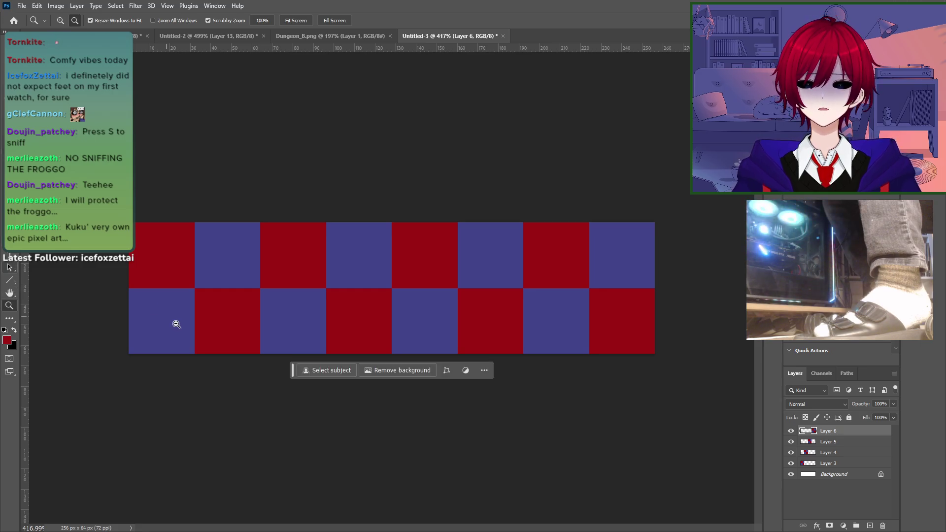
pyautogui.moveTo(150, 316); pyautogui.dragTo(190, 315)
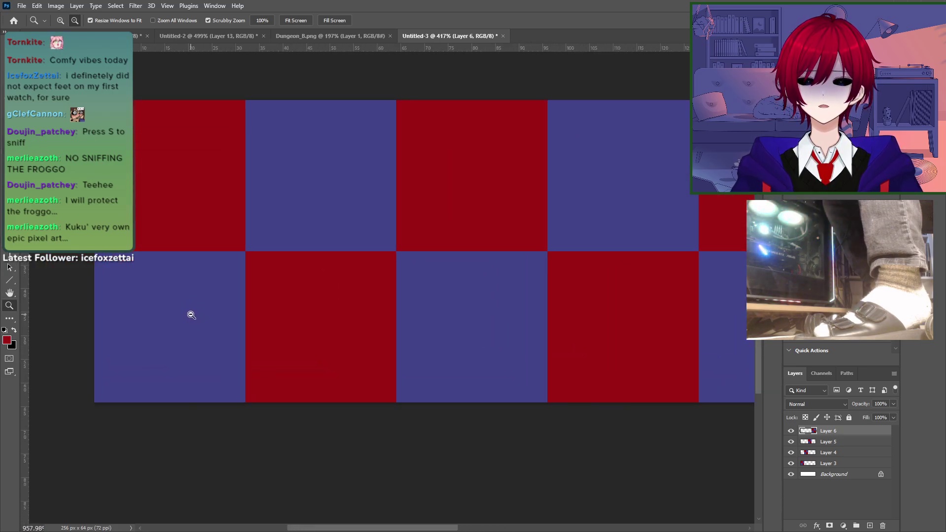
pyautogui.click(14, 330)
pyautogui.press('i')
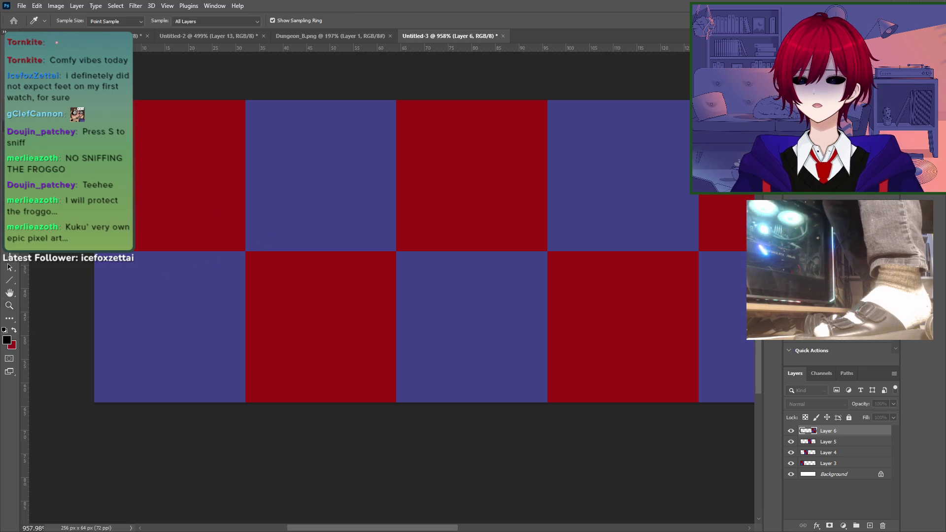
pyautogui.press('z')
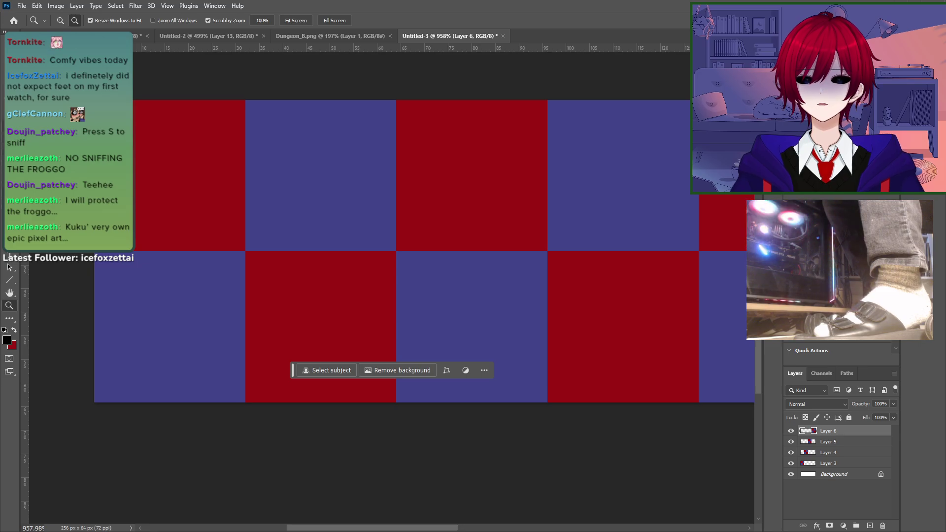
pyautogui.press('b')
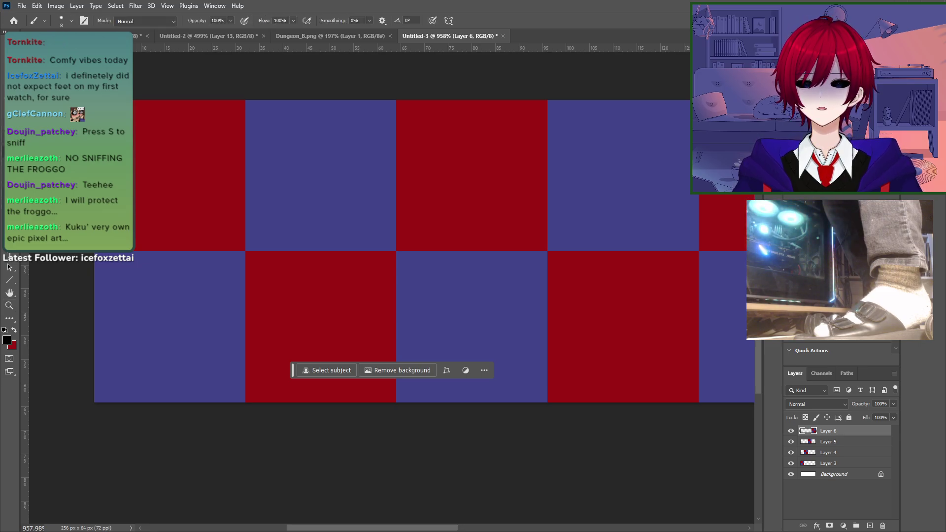
pyautogui.hotkey('shift', 'b')
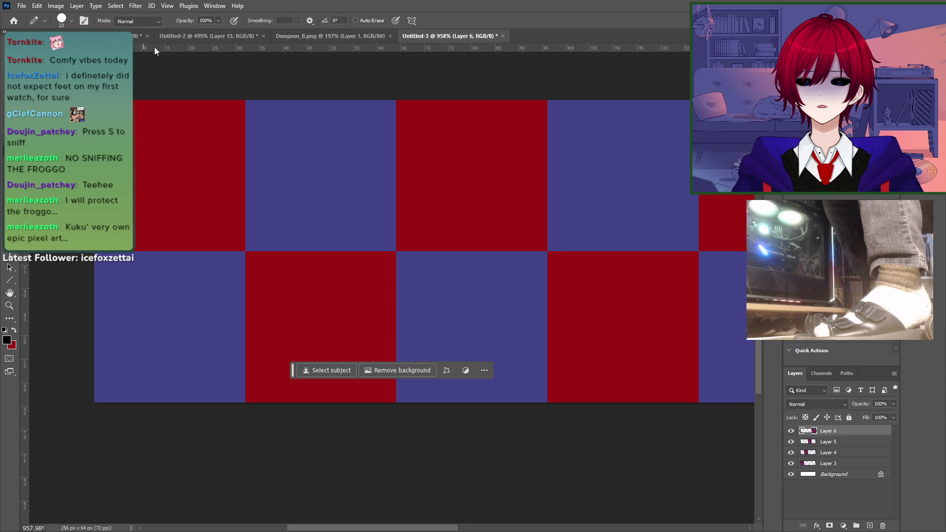
pyautogui.click(72, 21)
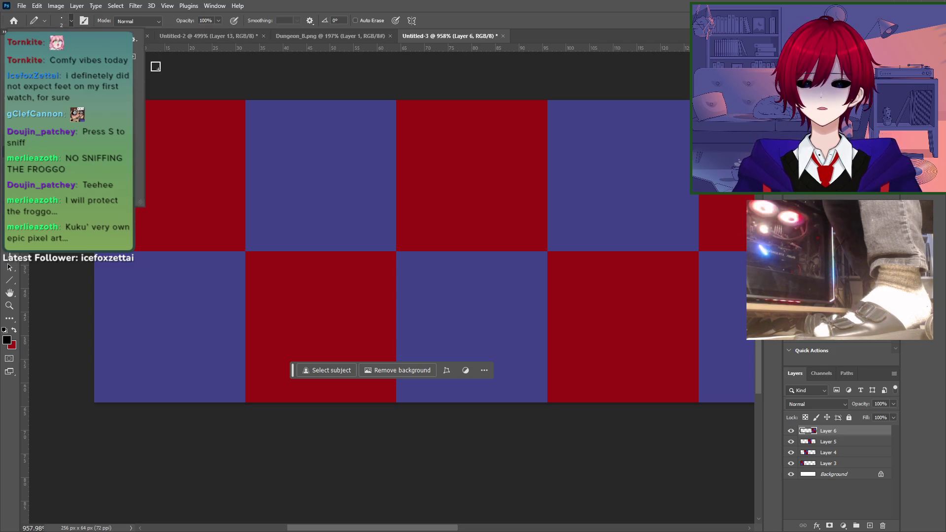
pyautogui.press('Return')
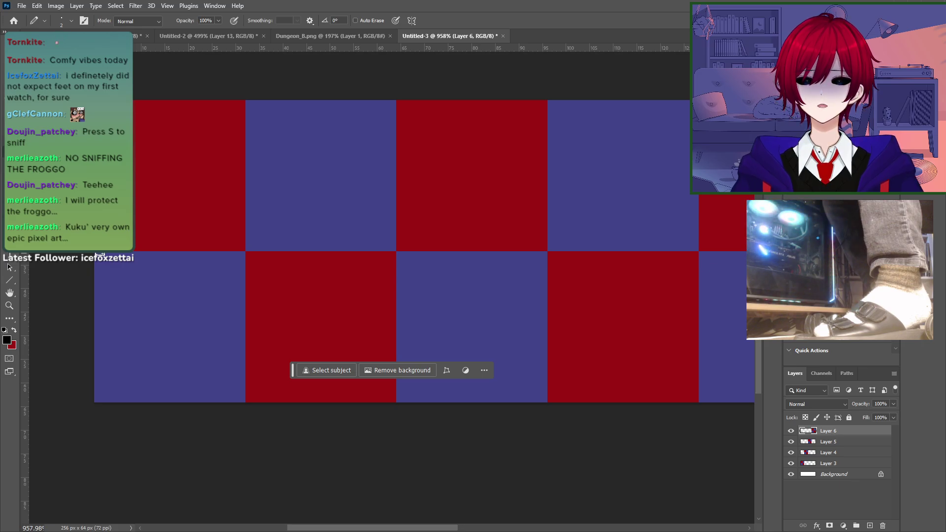
# Step: Draw a straight horizontal black line 2 px thick between the two checker rows, spanning the full canvas width
pyautogui.moveTo(107, 255)
pyautogui.mouseDown()
pyautogui.moveTo(749, 251)
pyautogui.moveTo(266, 264)
pyautogui.moveTo(436, 312)
pyautogui.mouseUp()
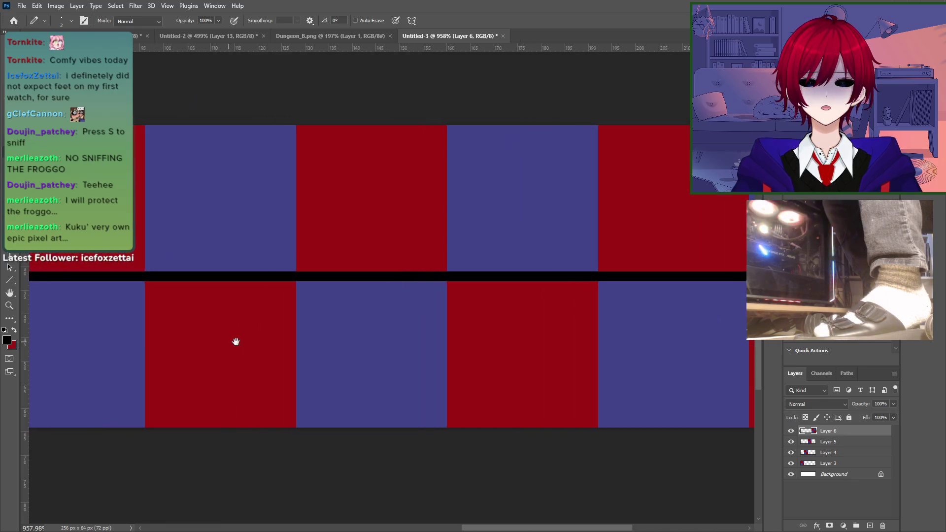
pyautogui.moveTo(234, 342); pyautogui.dragTo(513, 302)
pyautogui.moveTo(323, 324); pyautogui.dragTo(396, 324)
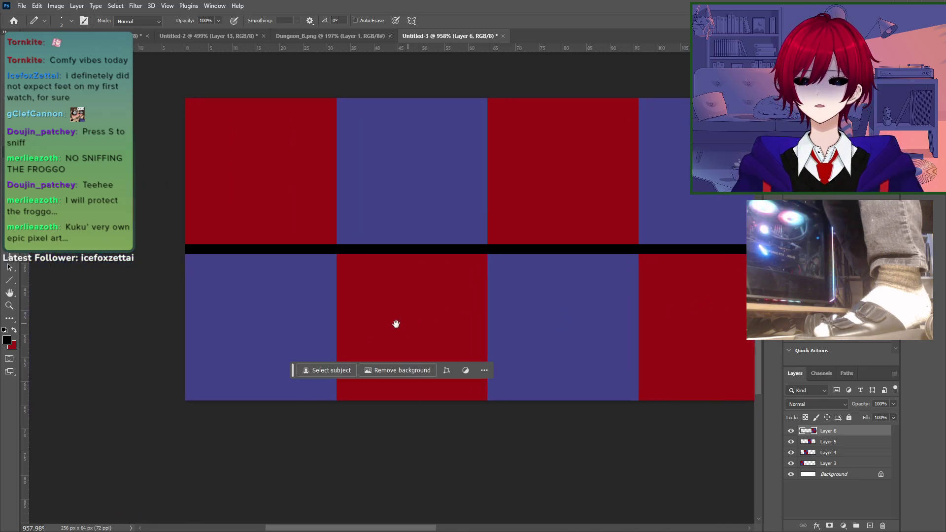
pyautogui.press('z')
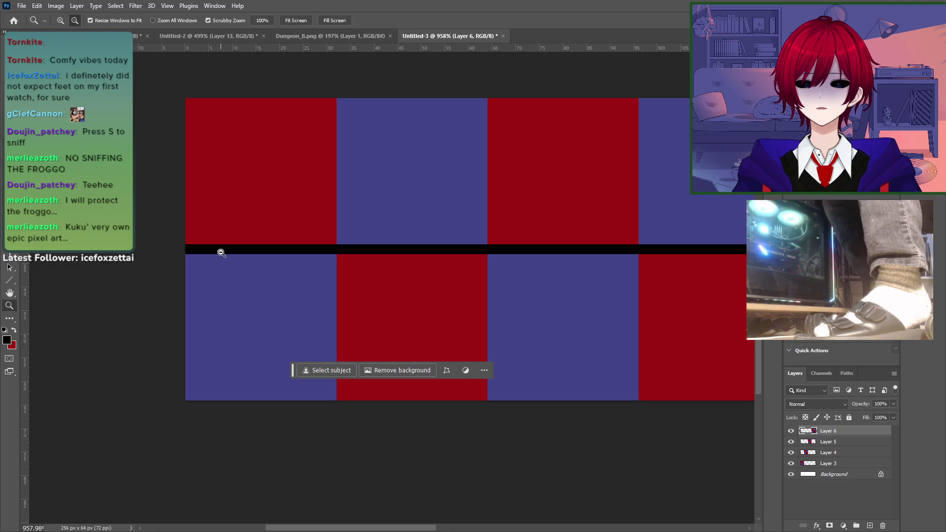
pyautogui.moveTo(219, 251)
pyautogui.mouseDown()
pyautogui.moveTo(233, 254)
pyautogui.moveTo(203, 253)
pyautogui.mouseUp()
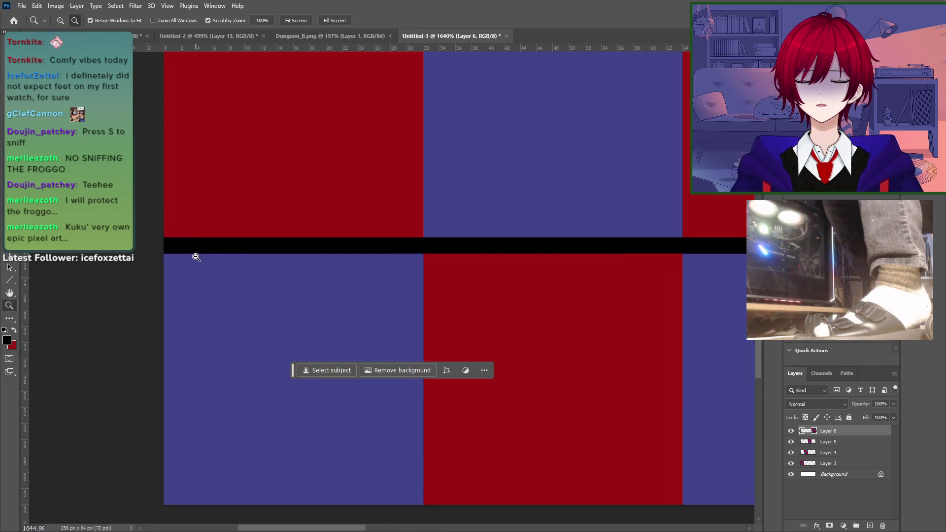
pyautogui.press('b')
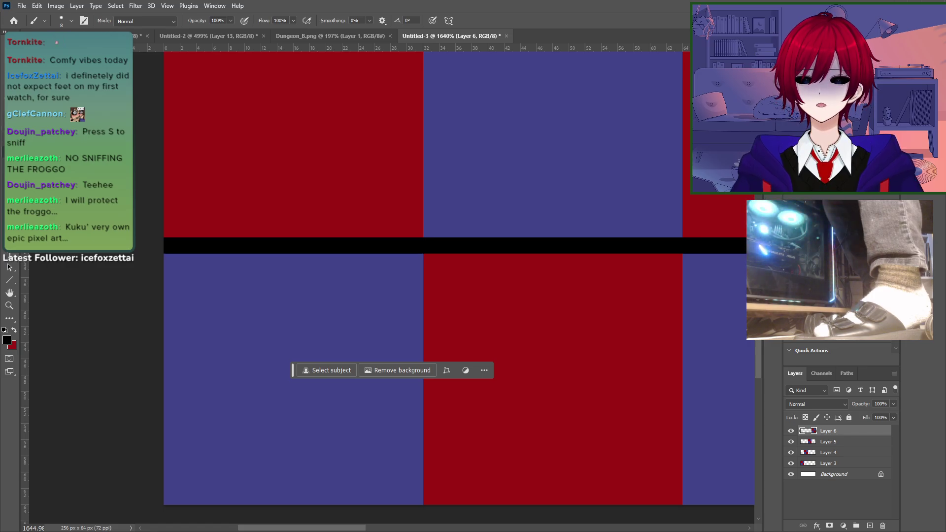
pyautogui.hotkey('shift', 'b')
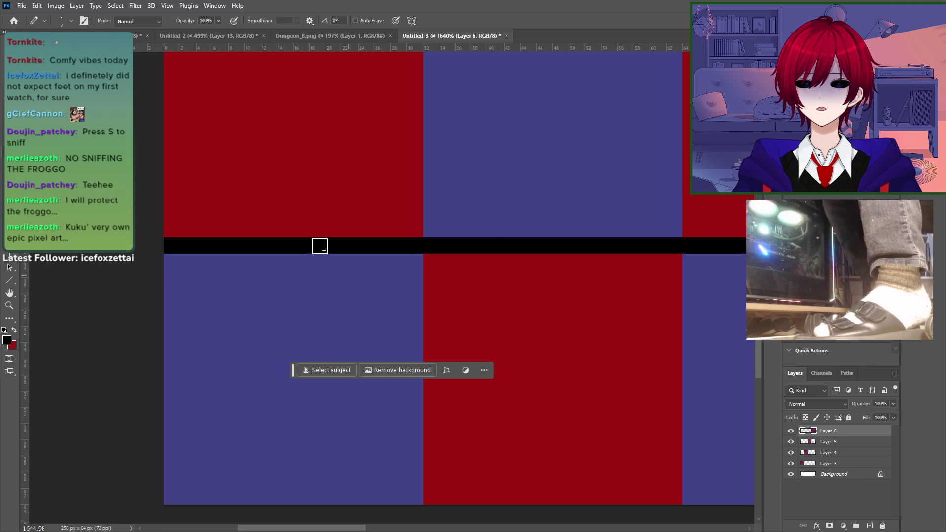
# Step: Move the contextual task bar off the artwork so it no longer covers the checkerboard
pyautogui.keyDown('shift'); pyautogui.hscroll(2, 318, 308); pyautogui.keyUp('shift')
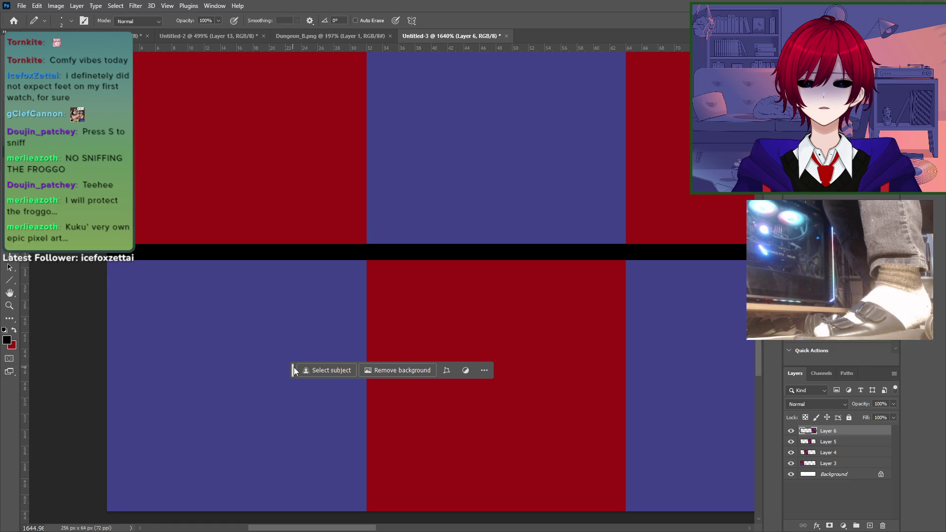
pyautogui.moveTo(294, 370); pyautogui.dragTo(514, 26)
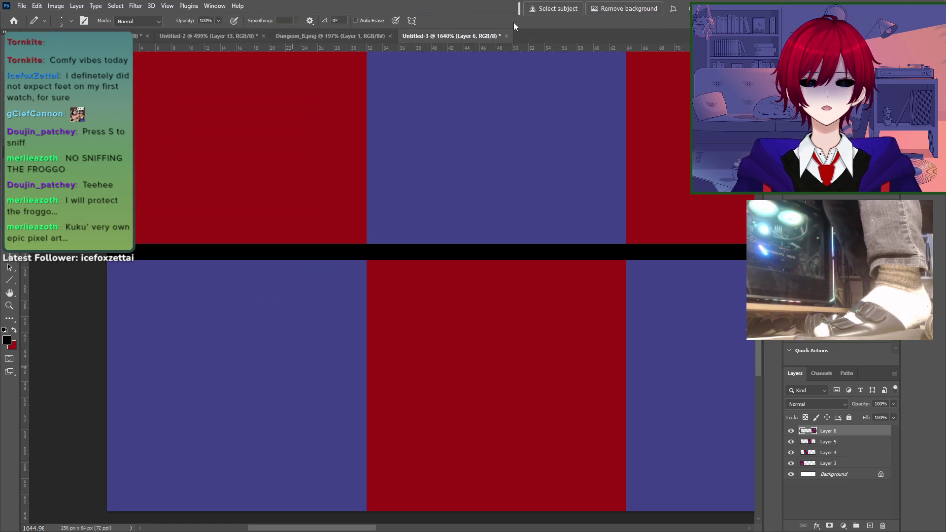
pyautogui.keyDown('shift'); pyautogui.hscroll(2, 270, 243); pyautogui.keyUp('shift')
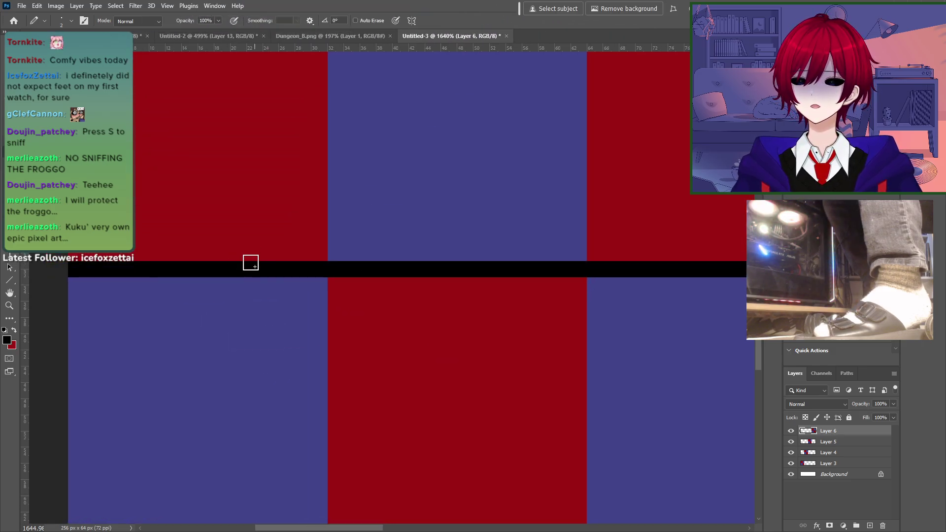
# Step: Examine both checker rows and the black dividing line from one end of the canvas to the other
pyautogui.moveTo(391, 327); pyautogui.dragTo(146, 285)
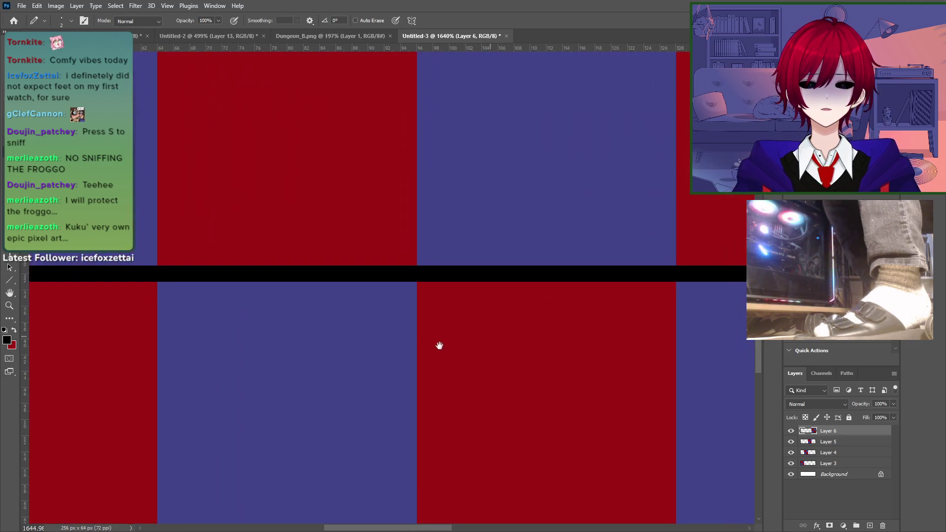
pyautogui.moveTo(439, 345); pyautogui.dragTo(275, 316)
pyautogui.moveTo(544, 324); pyautogui.dragTo(353, 321)
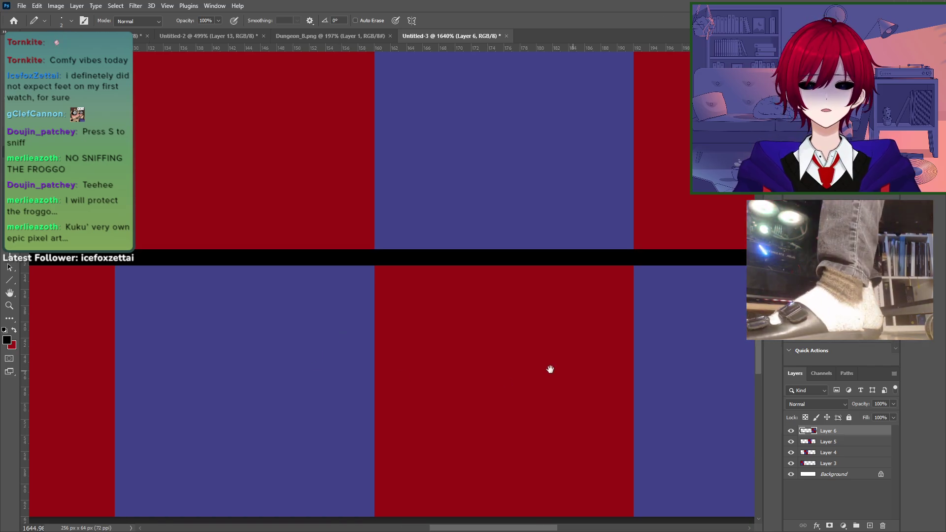
pyautogui.moveTo(549, 370); pyautogui.dragTo(334, 364)
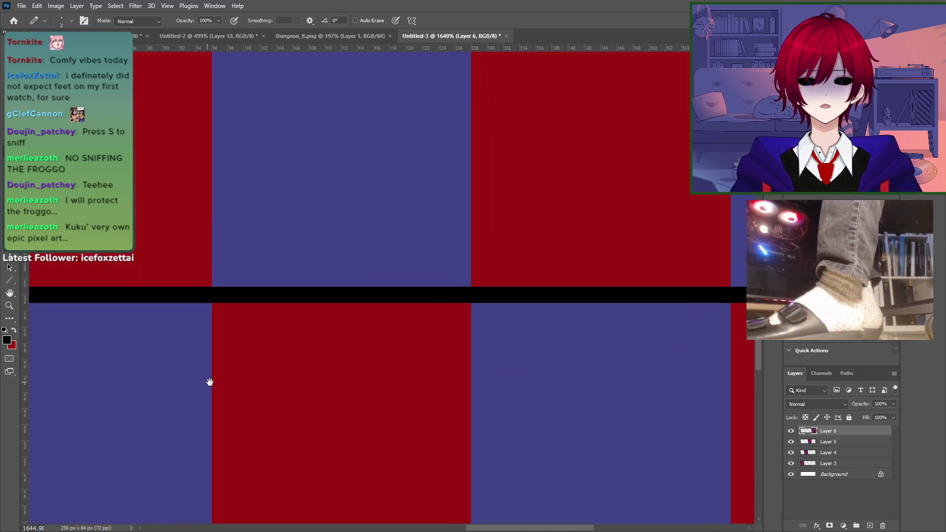
pyautogui.moveTo(209, 382); pyautogui.dragTo(620, 326)
pyautogui.moveTo(310, 374)
pyautogui.mouseDown()
pyautogui.moveTo(499, 365)
pyautogui.moveTo(463, 392)
pyautogui.mouseUp()
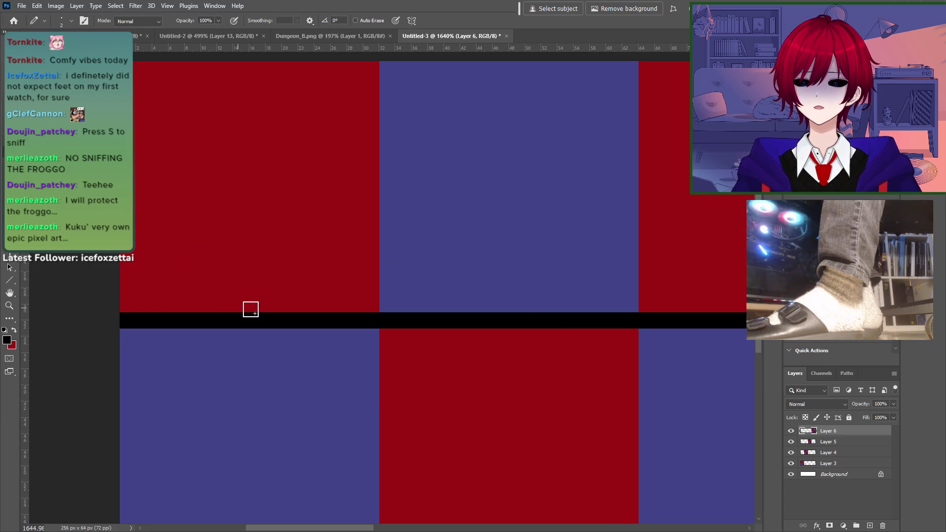
pyautogui.moveTo(329, 305)
pyautogui.mouseDown()
pyautogui.moveTo(355, 300)
pyautogui.moveTo(335, 302)
pyautogui.mouseUp()
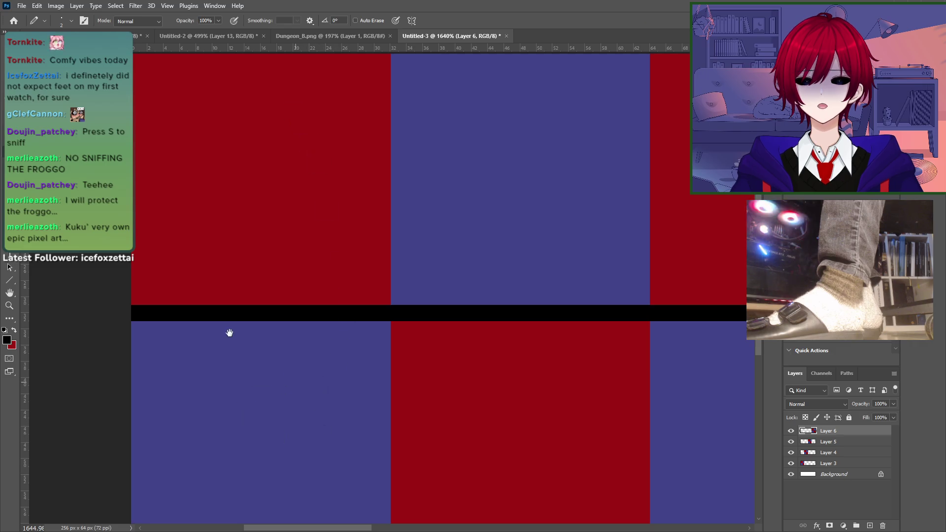
pyautogui.moveTo(217, 417); pyautogui.dragTo(137, 341)
pyautogui.moveTo(537, 343); pyautogui.dragTo(251, 378)
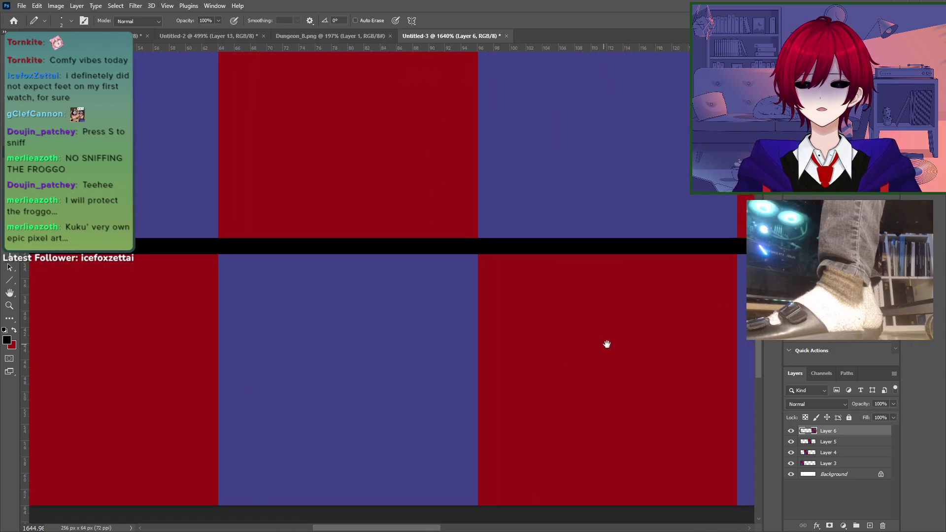
pyautogui.moveTo(606, 342); pyautogui.dragTo(234, 368)
pyautogui.moveTo(673, 376); pyautogui.dragTo(231, 377)
pyautogui.moveTo(690, 377); pyautogui.dragTo(458, 351)
pyautogui.moveTo(224, 325); pyautogui.dragTo(759, 375)
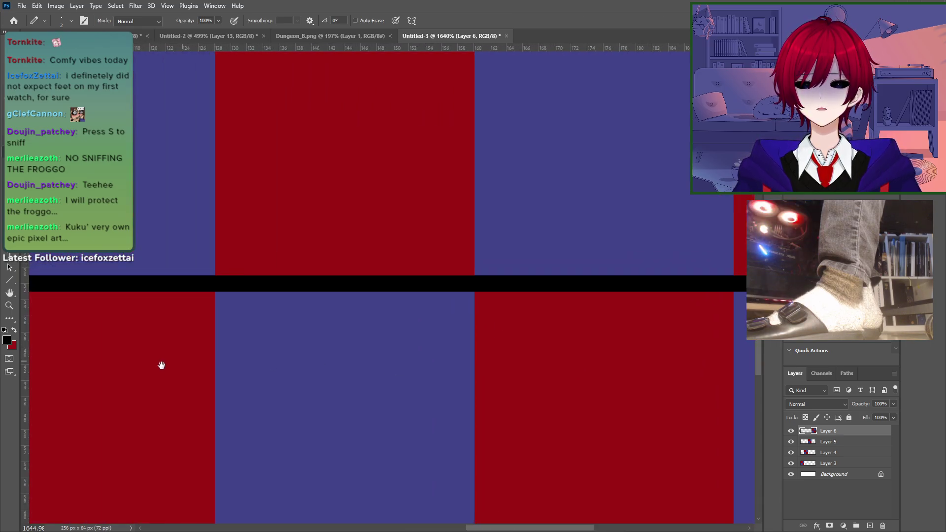
pyautogui.moveTo(52, 355); pyautogui.dragTo(844, 325)
pyautogui.moveTo(221, 358); pyautogui.dragTo(309, 344)
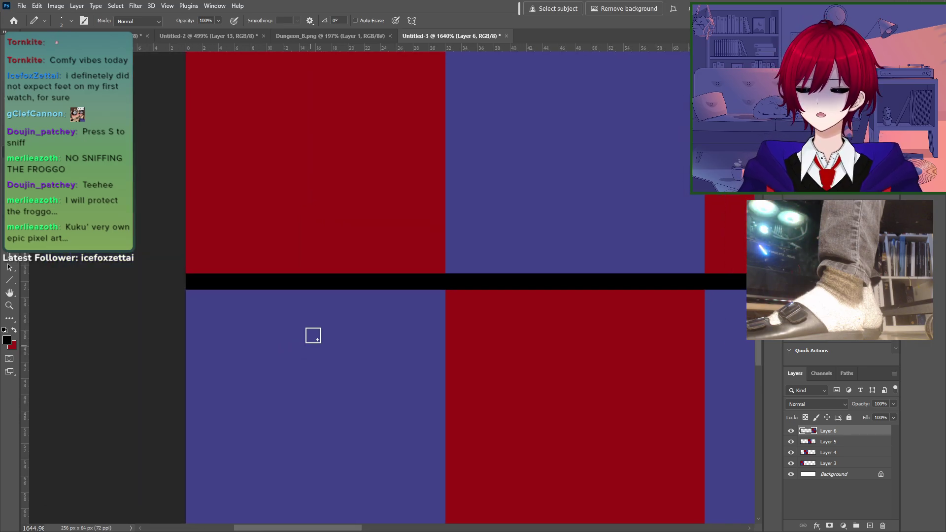
pyautogui.moveTo(383, 236); pyautogui.dragTo(323, 326)
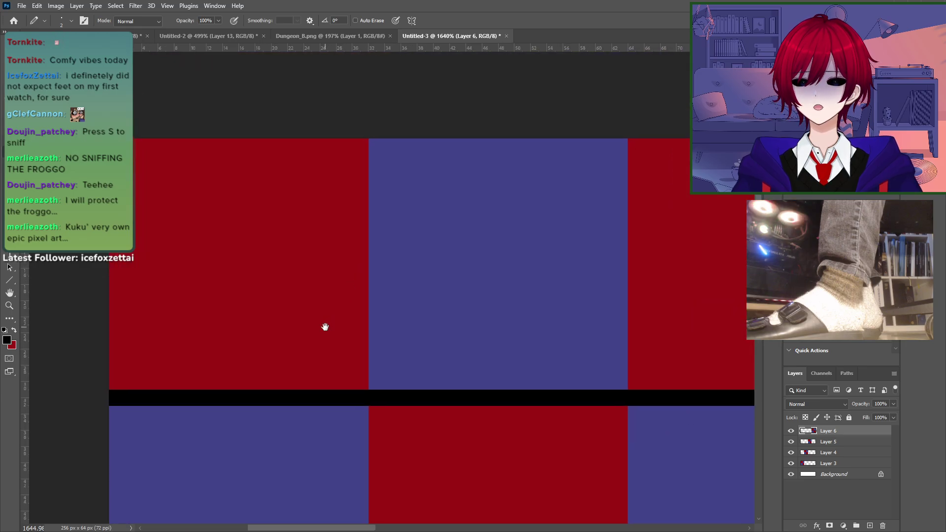
pyautogui.moveTo(532, 245); pyautogui.dragTo(267, 243)
pyautogui.moveTo(613, 257); pyautogui.dragTo(217, 270)
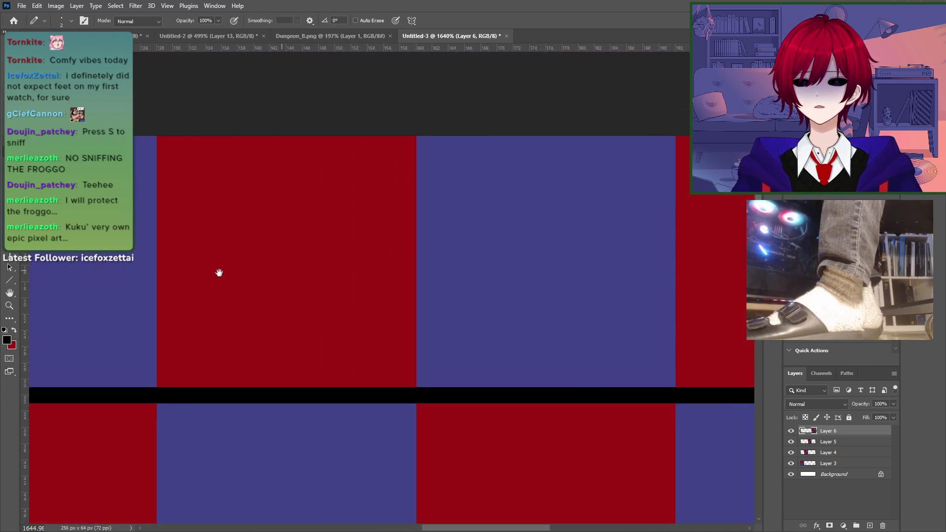
pyautogui.moveTo(387, 291); pyautogui.dragTo(516, 286)
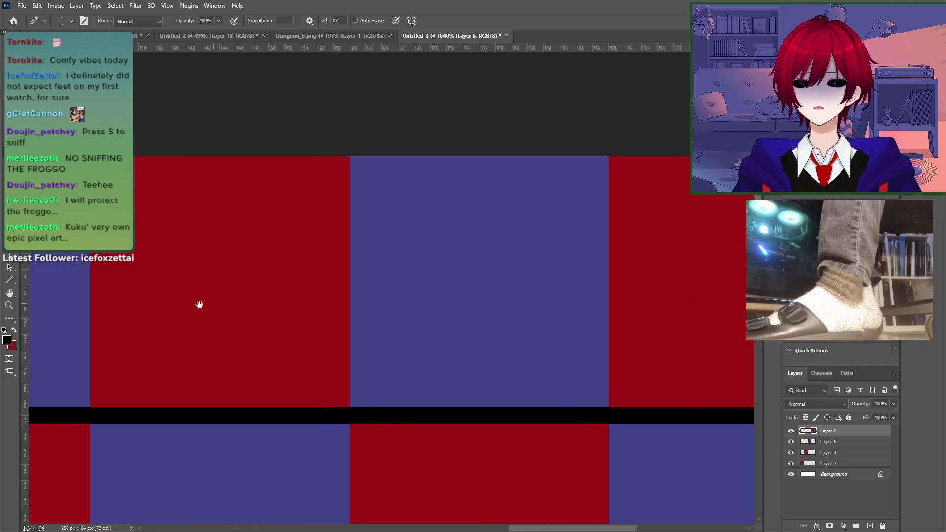
pyautogui.moveTo(199, 304); pyautogui.dragTo(406, 281)
pyautogui.moveTo(206, 246); pyautogui.dragTo(568, 236)
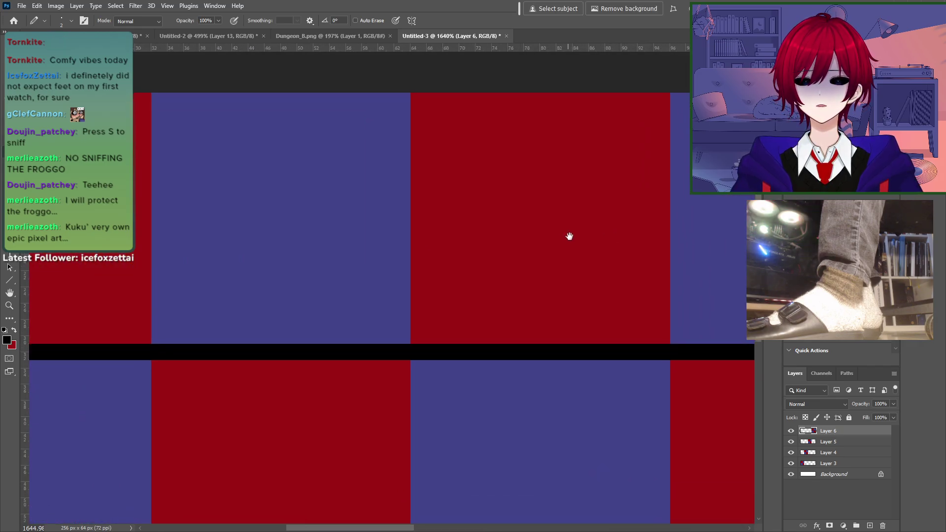
pyautogui.moveTo(149, 291); pyautogui.dragTo(421, 257)
pyautogui.moveTo(405, 382); pyautogui.dragTo(217, 343)
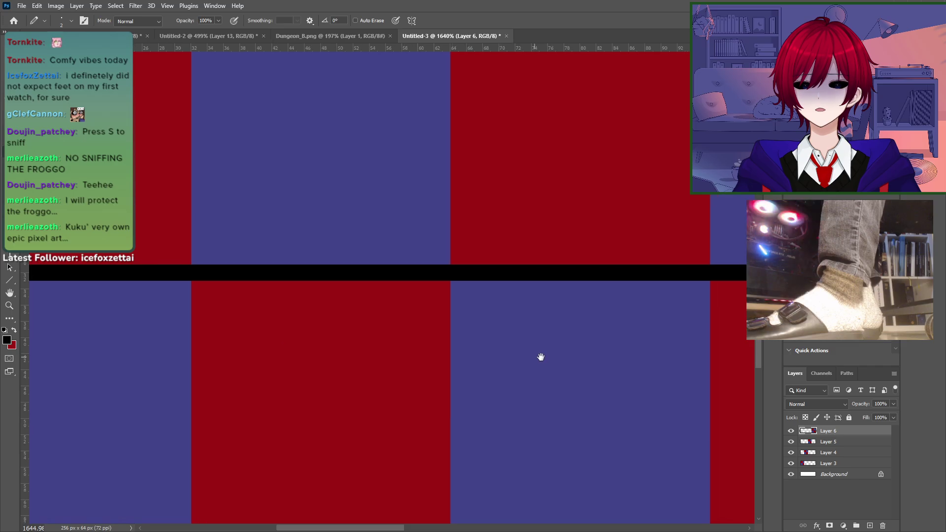
pyautogui.moveTo(368, 364); pyautogui.dragTo(472, 344)
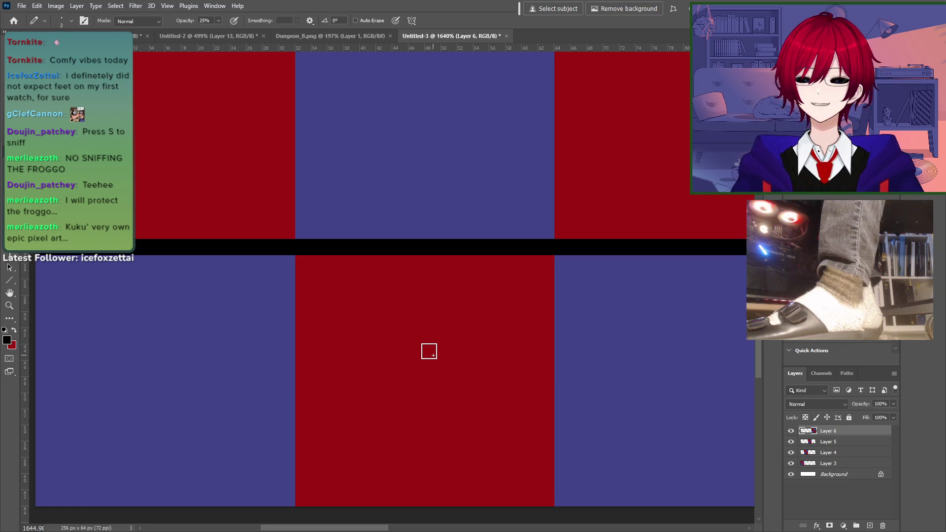
pyautogui.hotkey('alt', 'Tab')
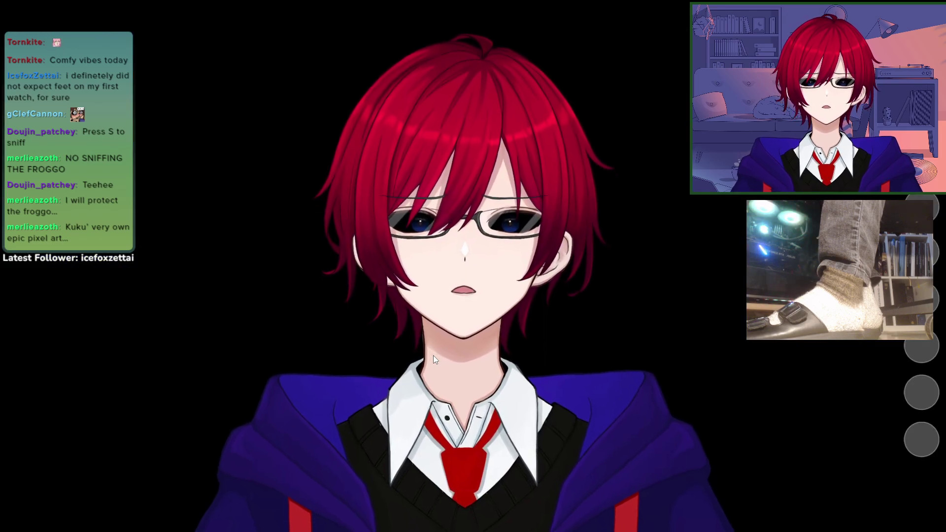
pyautogui.hotkey('alt', 'Tab')
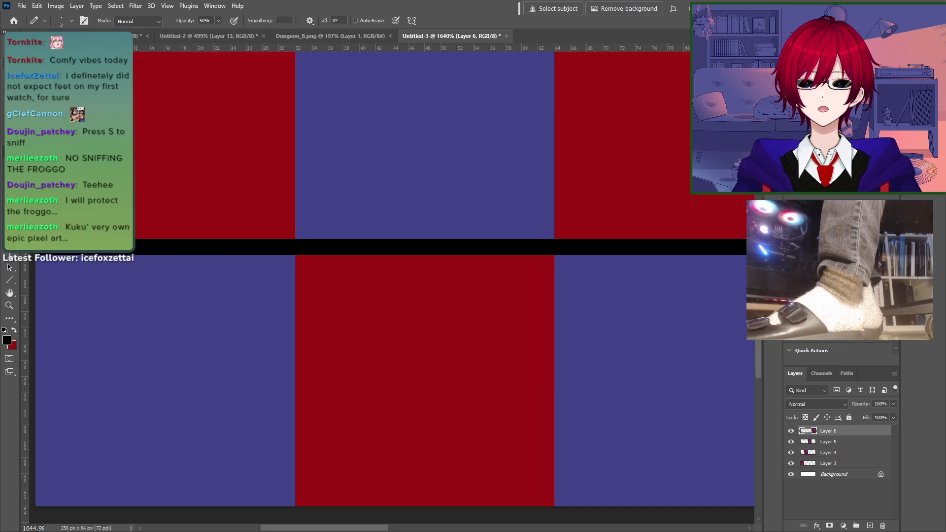
pyautogui.press('m')
pyautogui.moveTo(244, 358); pyautogui.dragTo(317, 376)
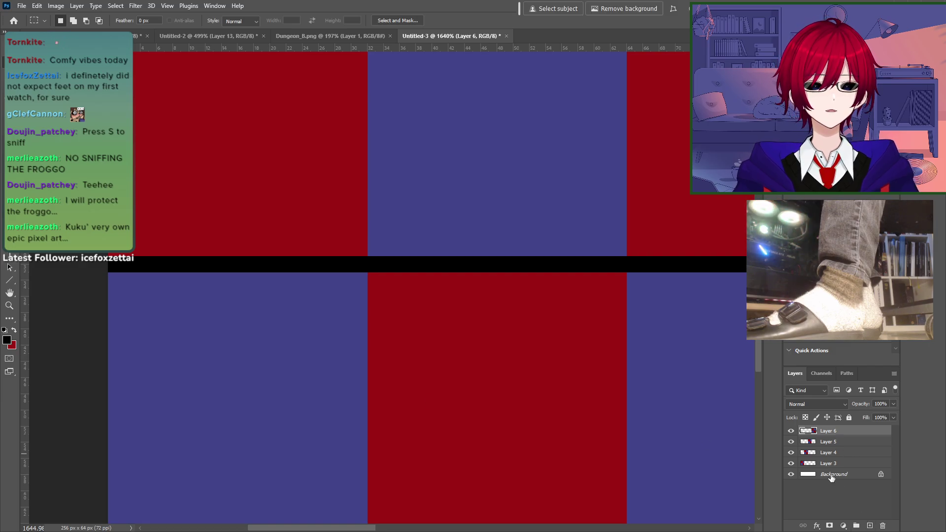
# Step: Undo the black dividing line drawn on Layer 6, stepping through the history to keep all four checker layers
pyautogui.click(791, 431)
pyautogui.click(791, 431)
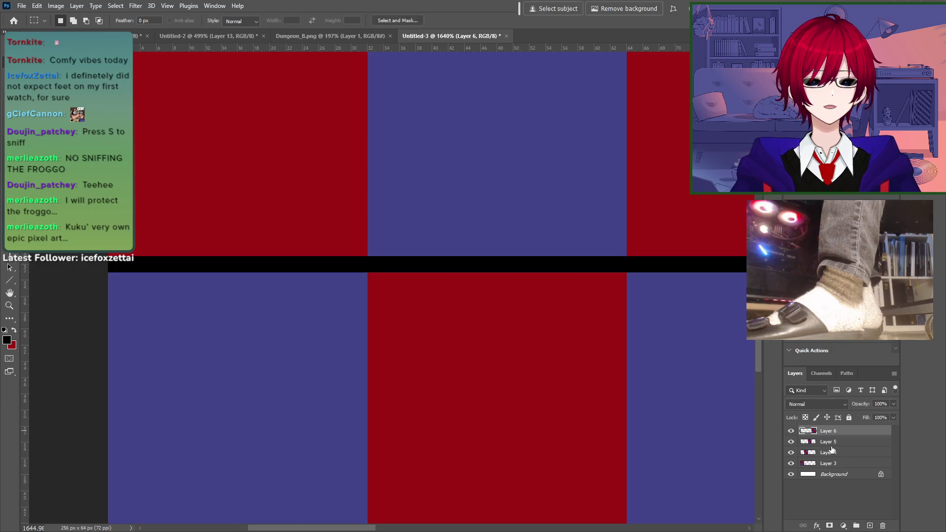
pyautogui.hotkey('ctrl', 'z')
pyautogui.hotkey('ctrl', 'shift', 'z')
pyautogui.hotkey('ctrl', 'z')
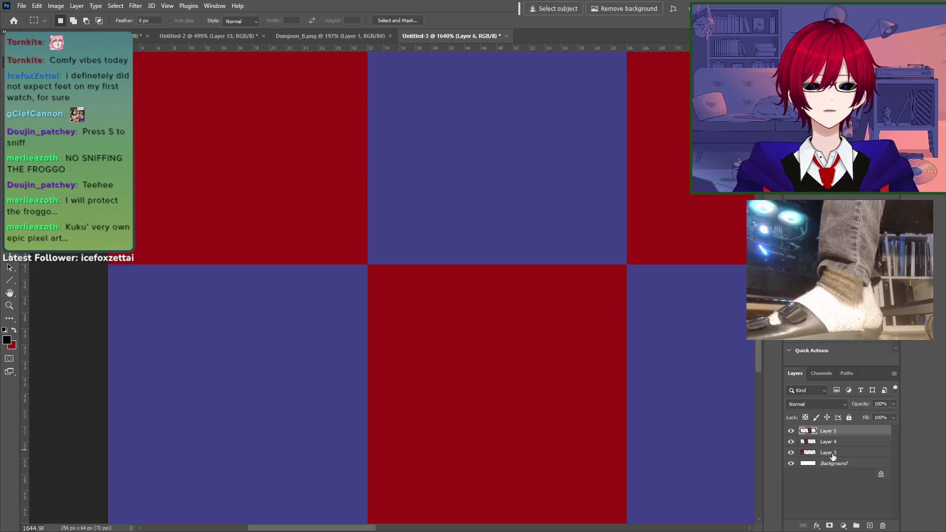
pyautogui.click(40, 6)
pyautogui.click(53, 25)
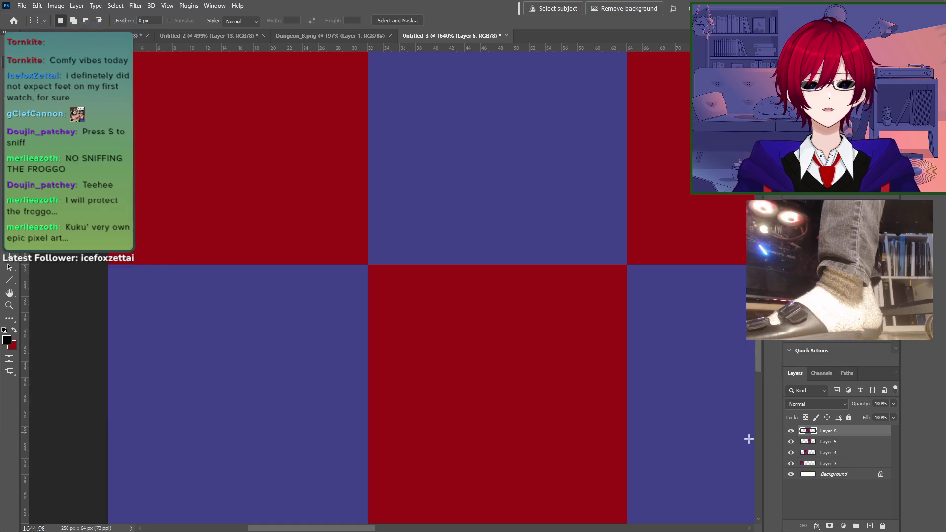
pyautogui.click(37, 6)
pyautogui.click(47, 25)
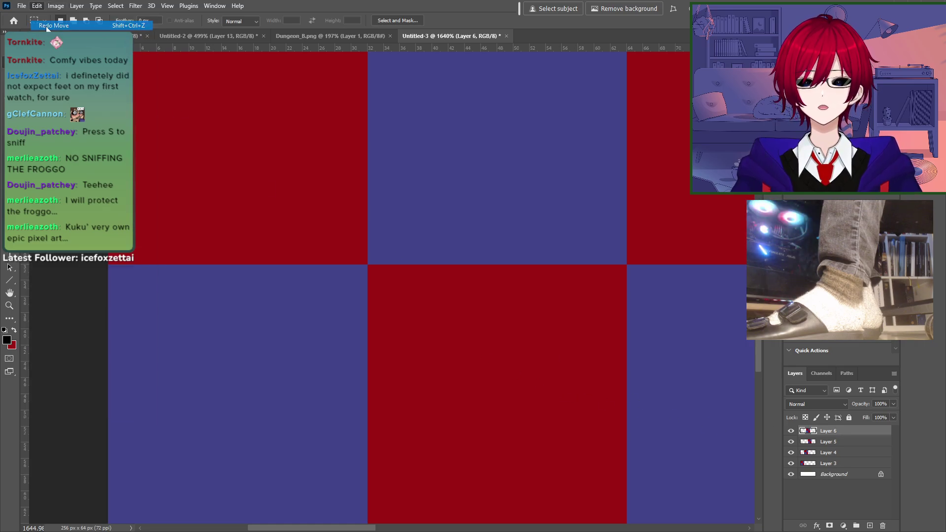
# Step: Merge Layers 3 to 6 into a single checkerboard layer and add a new empty layer above it
pyautogui.keyDown('shift'); pyautogui.click(837, 464); pyautogui.keyUp('shift')
pyautogui.rightClick(838, 463)
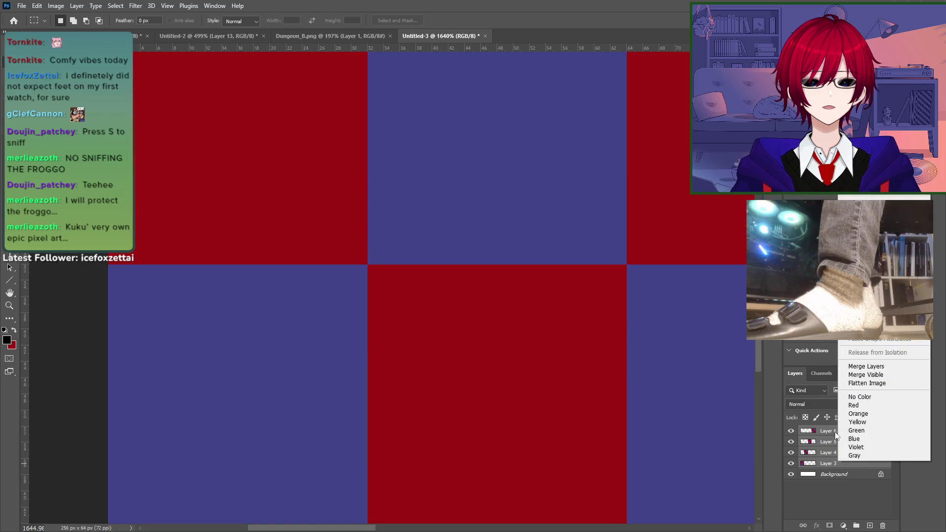
pyautogui.click(862, 369)
pyautogui.click(867, 525)
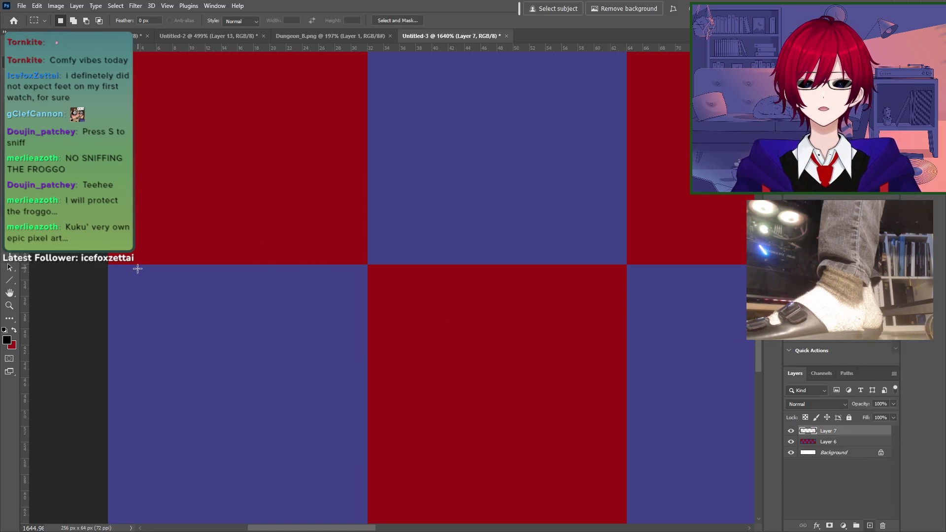
# Step: Set the Pencil to 100% opacity and draw a straight 2 px black line between the checker rows across the canvas on the new layer
pyautogui.press('b')
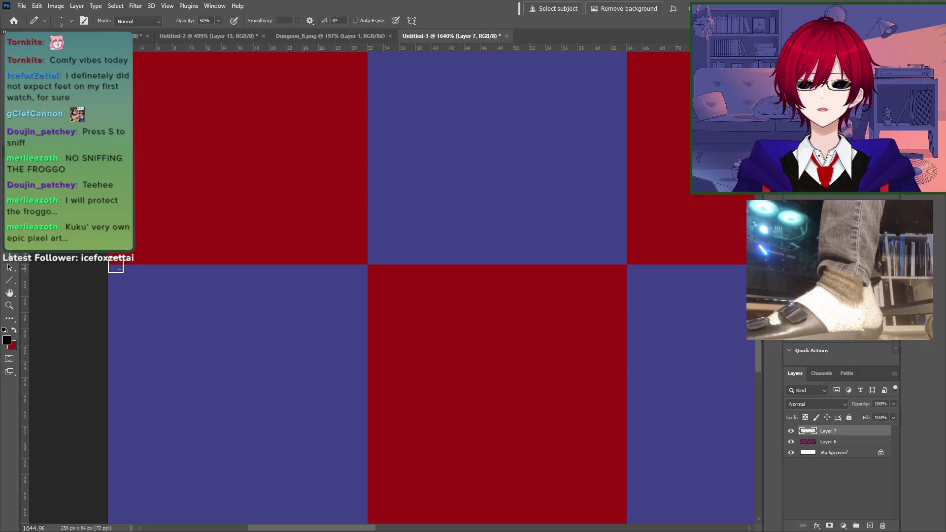
pyautogui.keyDown('shift'); pyautogui.moveTo(120, 269); pyautogui.dragTo(624, 262); pyautogui.keyUp('shift')
pyautogui.hotkey('ctrl', 'z')
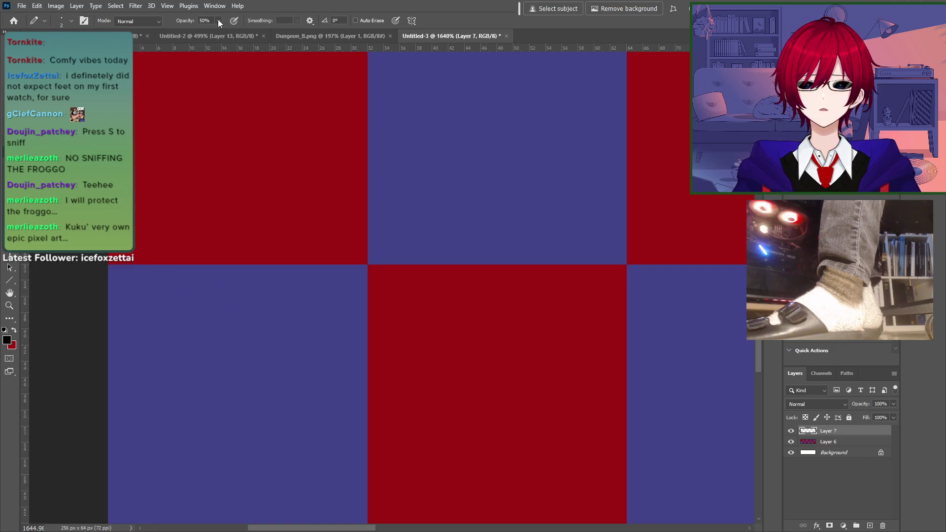
pyautogui.moveTo(220, 31); pyautogui.dragTo(246, 31)
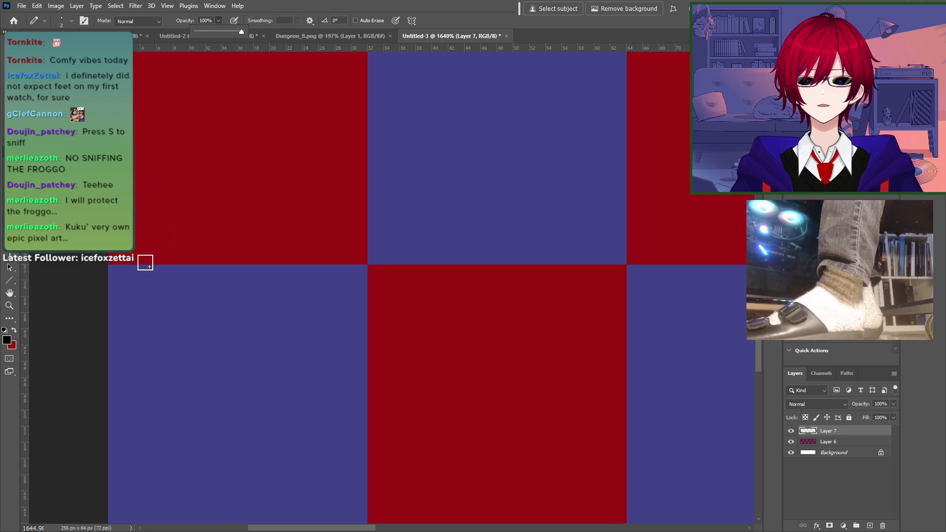
pyautogui.moveTo(121, 266); pyautogui.dragTo(777, 264)
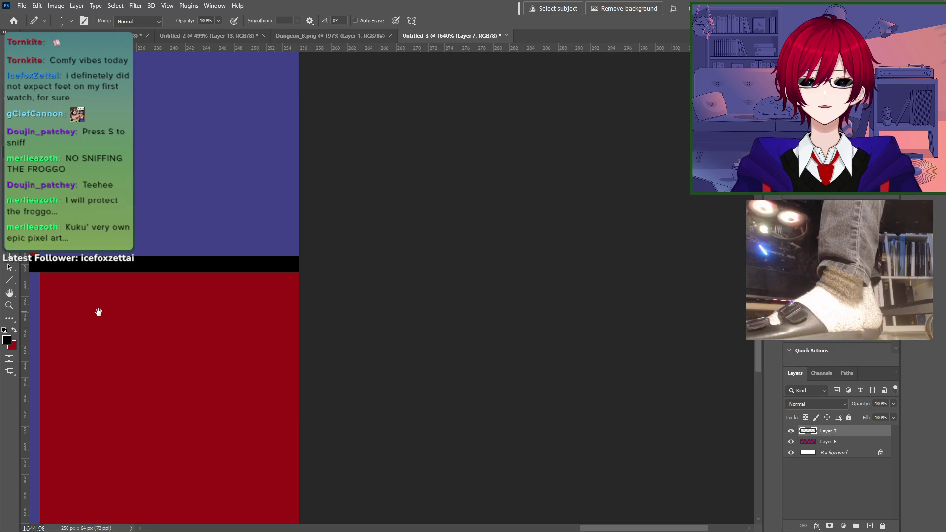
# Step: Examine the redrawn black dividing line and both checker rows along the full length of the canvas
pyautogui.moveTo(97, 312); pyautogui.dragTo(715, 345)
pyautogui.moveTo(228, 349); pyautogui.dragTo(583, 362)
pyautogui.moveTo(166, 400); pyautogui.dragTo(479, 317)
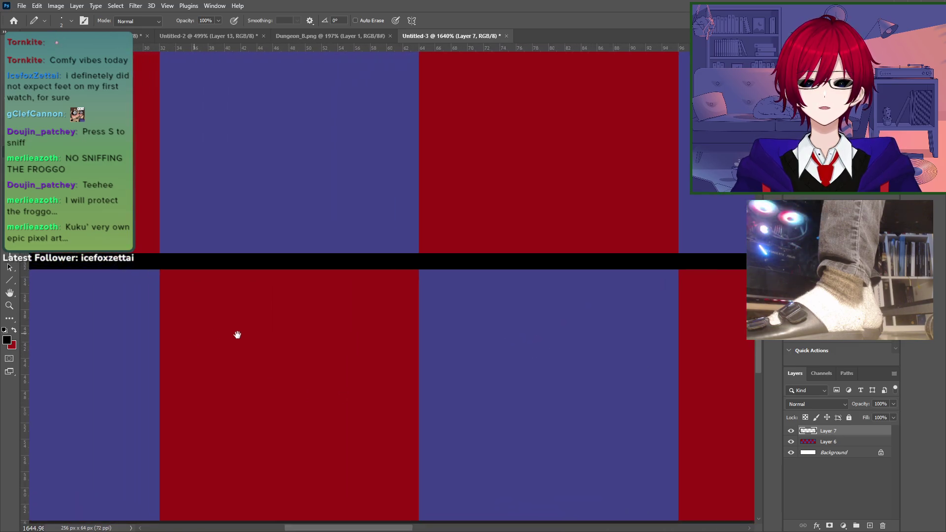
pyautogui.moveTo(236, 334)
pyautogui.mouseDown()
pyautogui.moveTo(471, 359)
pyautogui.moveTo(459, 383)
pyautogui.mouseUp()
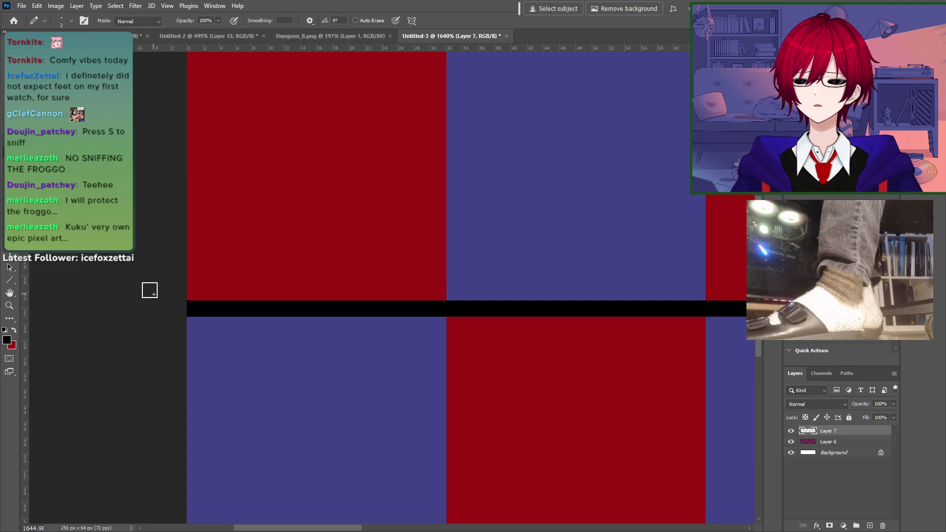
pyautogui.scroll(-1, 471, 296)
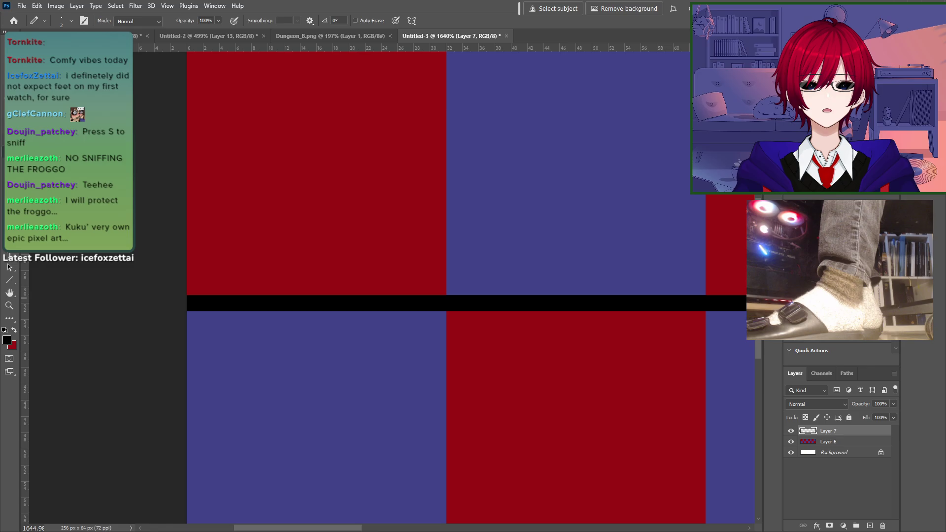
pyautogui.scroll(3, 471, 295)
pyautogui.scroll(-3, 742, 295)
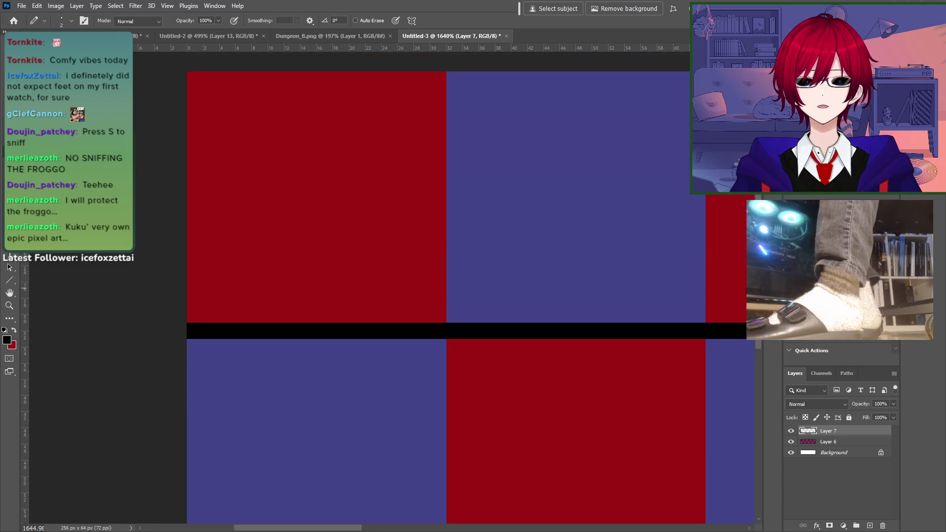
pyautogui.moveTo(474, 406); pyautogui.dragTo(217, 377)
pyautogui.moveTo(611, 382); pyautogui.dragTo(551, 363)
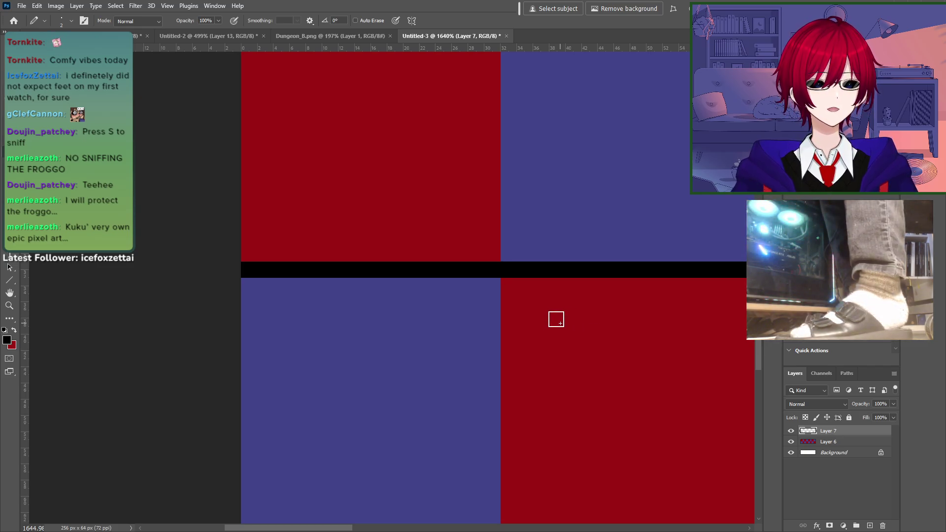
pyautogui.moveTo(611, 323)
pyautogui.mouseDown()
pyautogui.moveTo(531, 320)
pyautogui.moveTo(459, 340)
pyautogui.mouseUp()
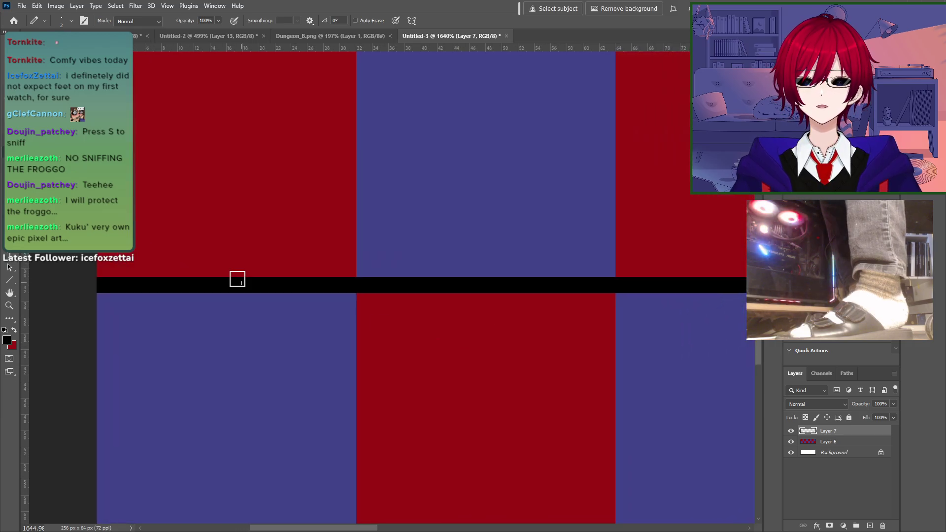
pyautogui.moveTo(426, 314); pyautogui.dragTo(123, 380)
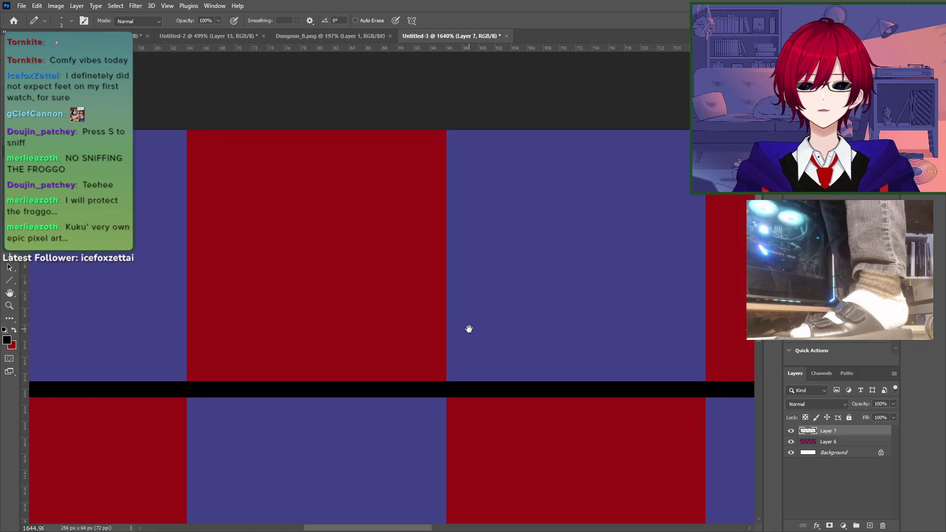
pyautogui.moveTo(468, 328); pyautogui.dragTo(105, 303)
pyautogui.moveTo(430, 299); pyautogui.dragTo(146, 309)
pyautogui.moveTo(557, 345)
pyautogui.mouseDown()
pyautogui.moveTo(283, 317)
pyautogui.moveTo(83, 317)
pyautogui.mouseUp()
pyautogui.moveTo(211, 327)
pyautogui.mouseDown()
pyautogui.moveTo(633, 295)
pyautogui.moveTo(492, 299)
pyautogui.mouseUp()
pyautogui.moveTo(249, 303)
pyautogui.mouseDown()
pyautogui.moveTo(680, 338)
pyautogui.moveTo(739, 326)
pyautogui.mouseUp()
pyautogui.moveTo(188, 359)
pyautogui.mouseDown()
pyautogui.moveTo(332, 336)
pyautogui.moveTo(433, 345)
pyautogui.mouseUp()
pyautogui.moveTo(324, 378); pyautogui.dragTo(314, 380)
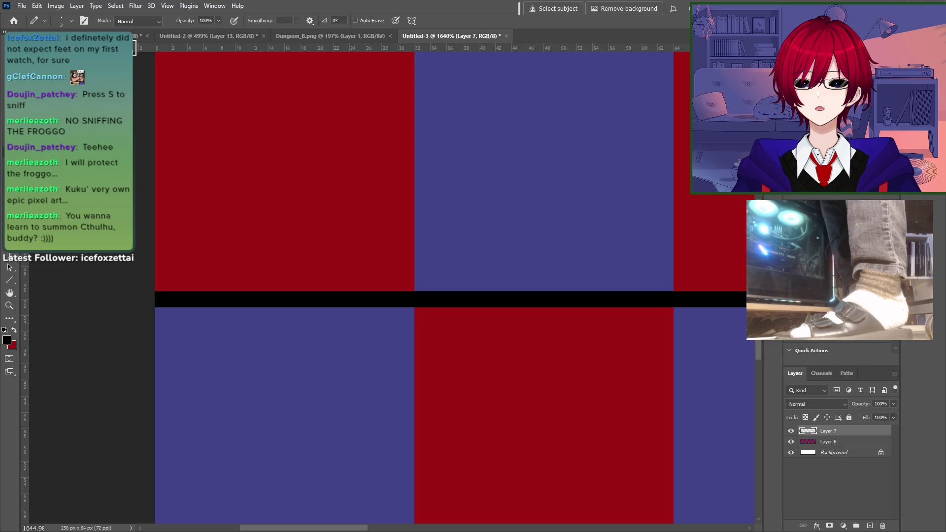
# Step: Place a horizontal guide along the middle of the black line dividing the two checker rows
pyautogui.moveTo(134, 48); pyautogui.dragTo(134, 299)
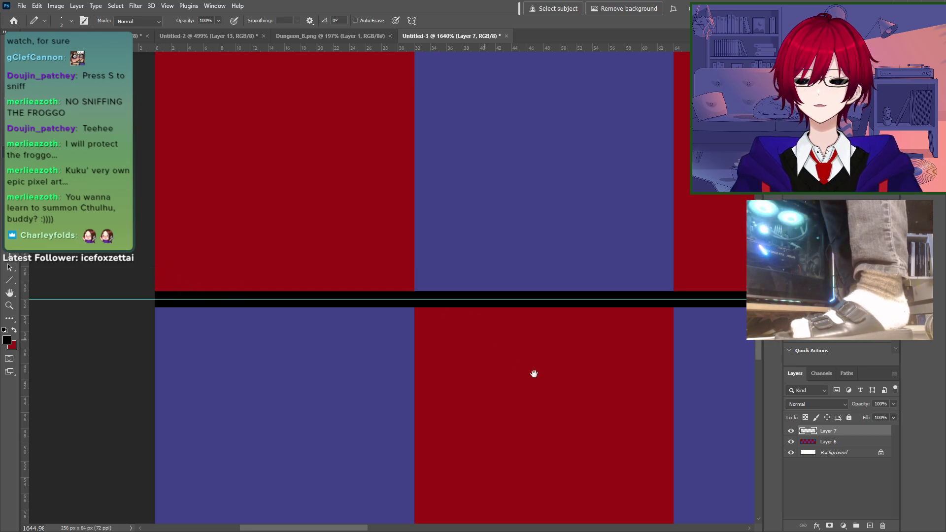
pyautogui.moveTo(534, 374); pyautogui.dragTo(203, 391)
pyautogui.moveTo(403, 364); pyautogui.dragTo(226, 390)
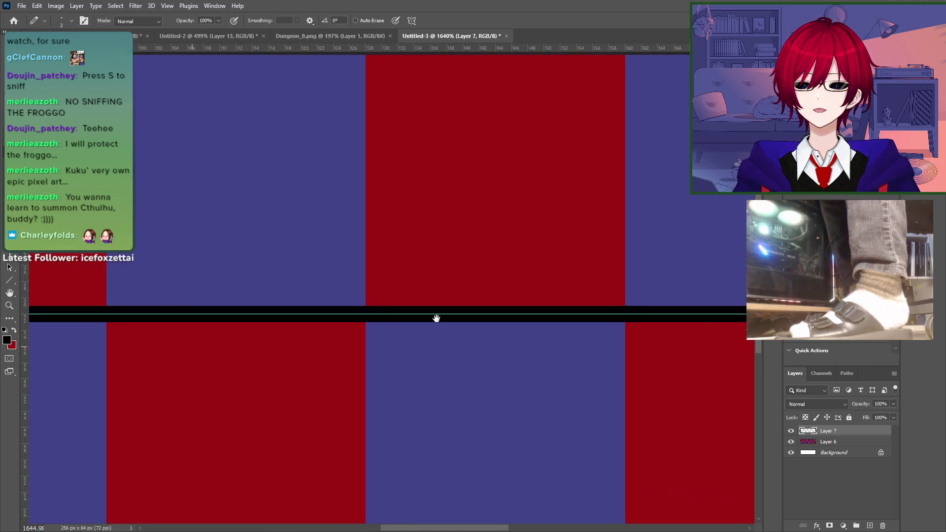
pyautogui.moveTo(436, 319); pyautogui.dragTo(393, 309)
pyautogui.moveTo(441, 380); pyautogui.dragTo(238, 387)
pyautogui.moveTo(604, 426); pyautogui.dragTo(469, 370)
# Step: Switch to the Padlet board to review the room's linked items, and return to the Photoshop checkerboard
pyautogui.hotkey('alt', 'Tab')
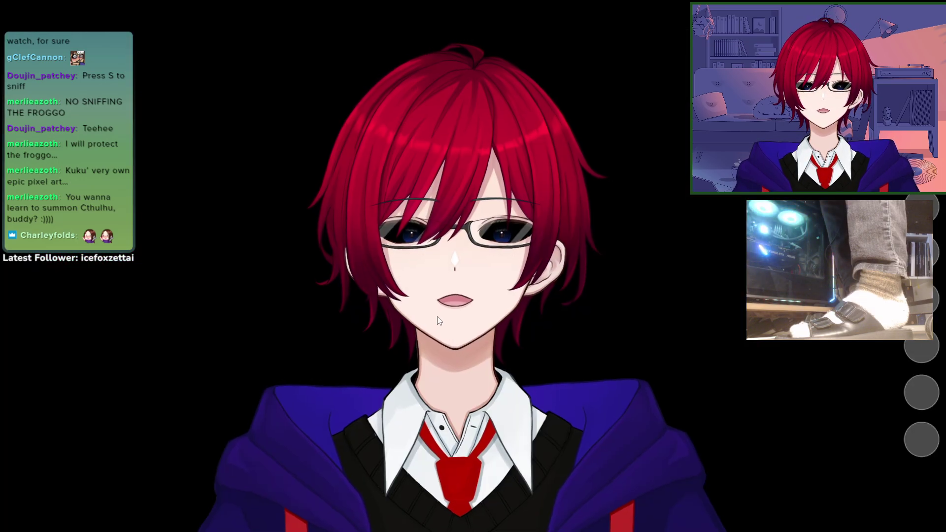
pyautogui.hotkey('alt', 'Tab')
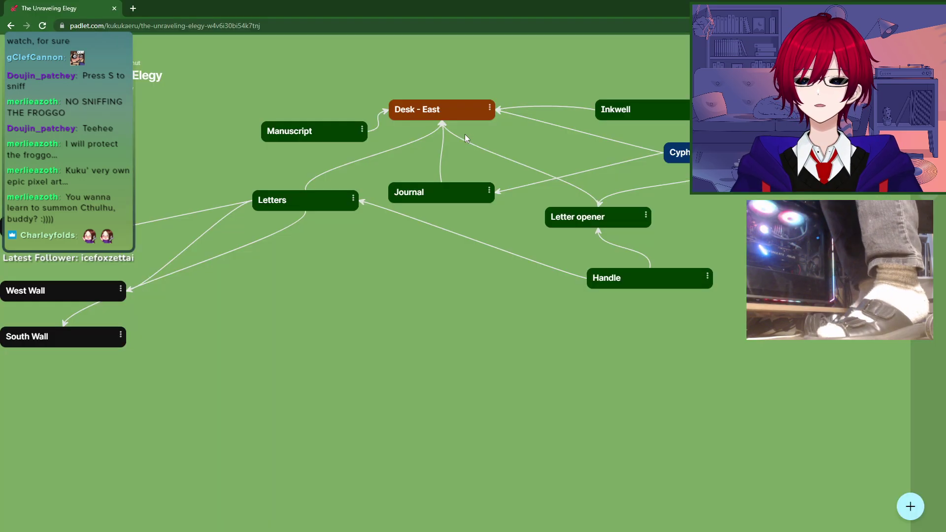
pyautogui.hotkey('alt', 'Tab')
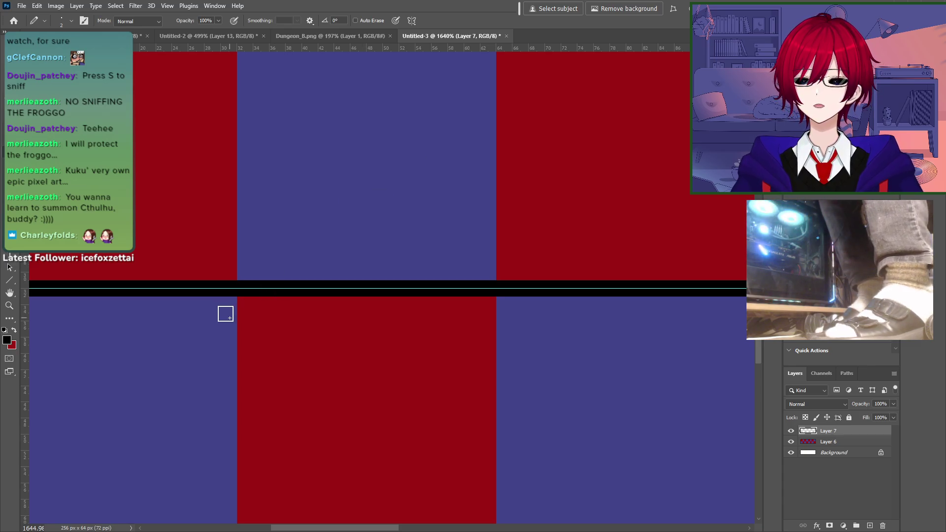
# Step: Inspect the checkerboard squares and the guide on the black line from one end of the canvas to the other
pyautogui.moveTo(275, 341); pyautogui.dragTo(393, 359)
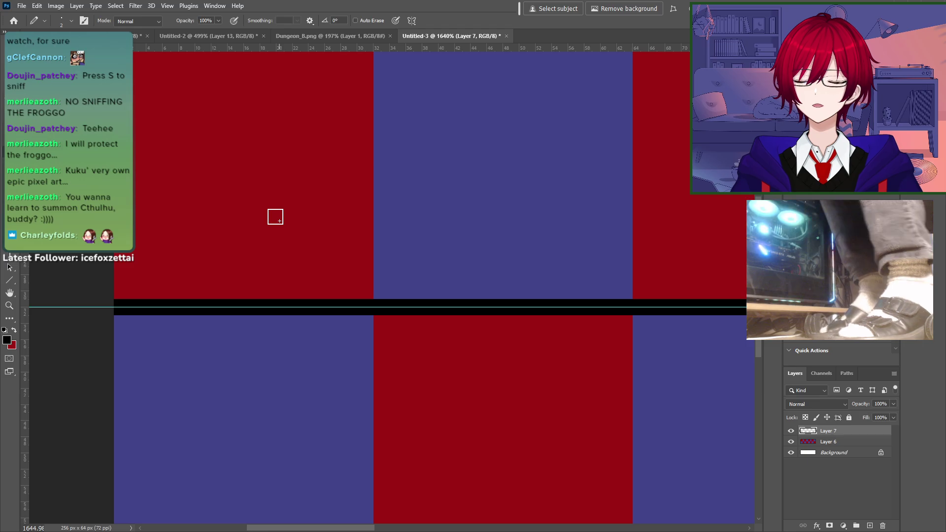
pyautogui.moveTo(496, 218); pyautogui.dragTo(370, 213)
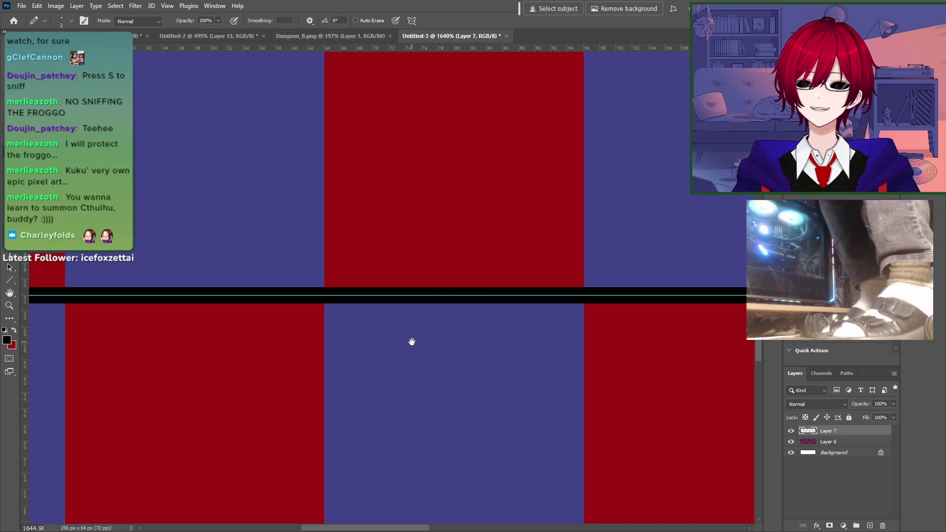
pyautogui.moveTo(340, 345); pyautogui.dragTo(418, 318)
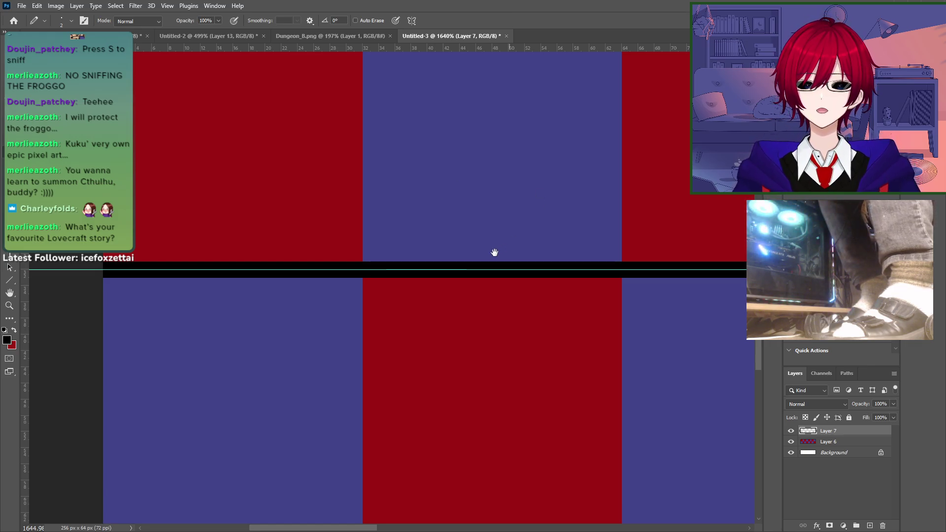
pyautogui.moveTo(494, 251); pyautogui.dragTo(232, 254)
pyautogui.moveTo(426, 266); pyautogui.dragTo(268, 274)
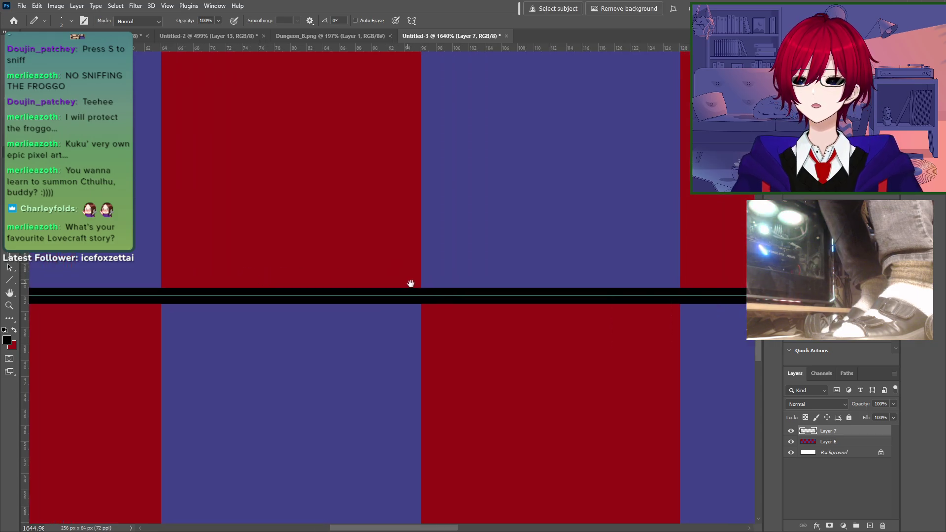
pyautogui.moveTo(558, 278); pyautogui.dragTo(272, 296)
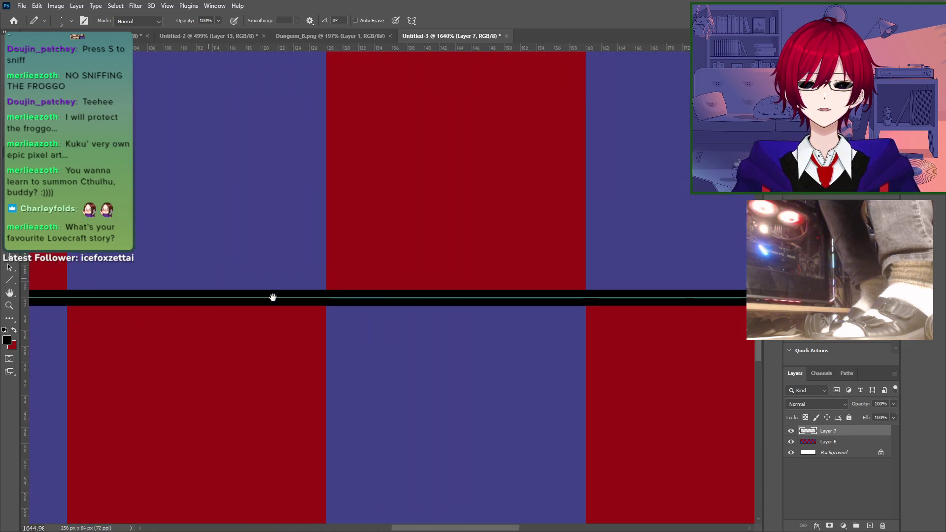
pyautogui.moveTo(448, 321); pyautogui.dragTo(190, 314)
pyautogui.moveTo(656, 359); pyautogui.dragTo(549, 365)
pyautogui.moveTo(57, 367); pyautogui.dragTo(718, 353)
pyautogui.moveTo(97, 345)
pyautogui.mouseDown()
pyautogui.moveTo(431, 349)
pyautogui.moveTo(508, 329)
pyautogui.mouseUp()
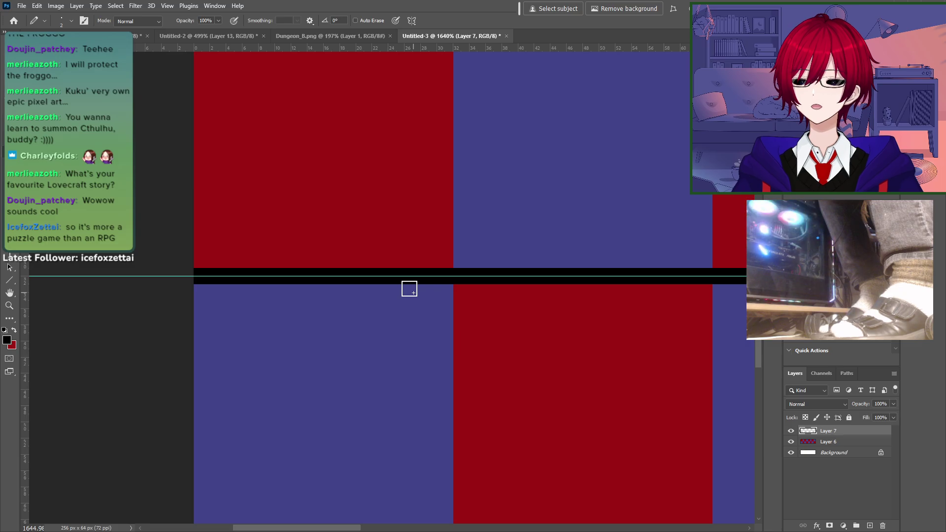
# Step: Check the Padlet board and MAP001 in RPG Maker VX Ace, and return to the start of the Photoshop checkerboard
pyautogui.hotkey('alt', 'Tab')
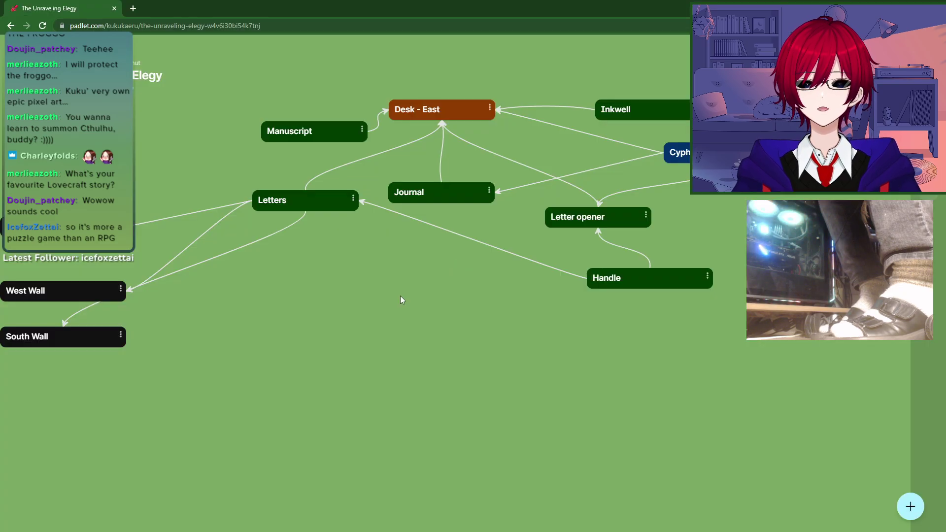
pyautogui.hotkey('alt', 'Tab')
pyautogui.hotkey('alt', 'Tab')
pyautogui.hotkey('alt', 'Tab')
pyautogui.hotkey('alt', 'Tab')
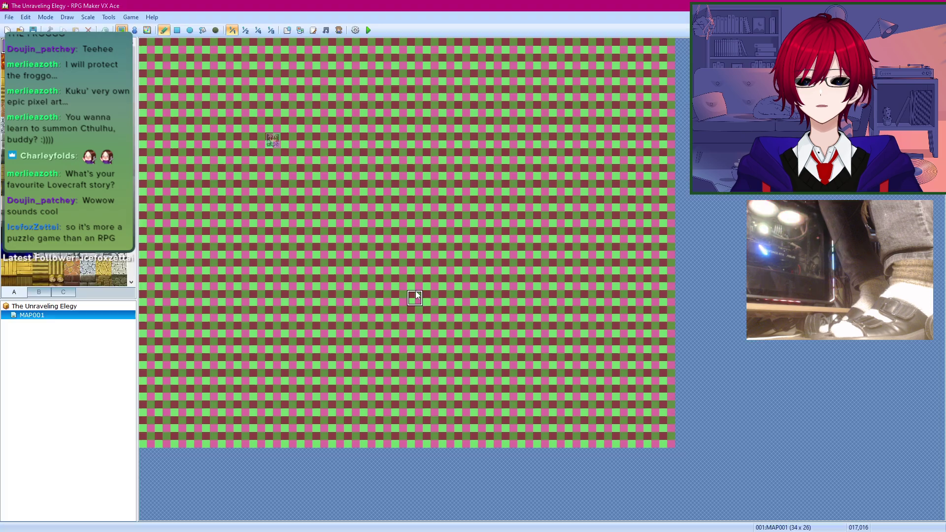
pyautogui.hotkey('alt', 'Tab')
pyautogui.moveTo(421, 268); pyautogui.dragTo(369, 322)
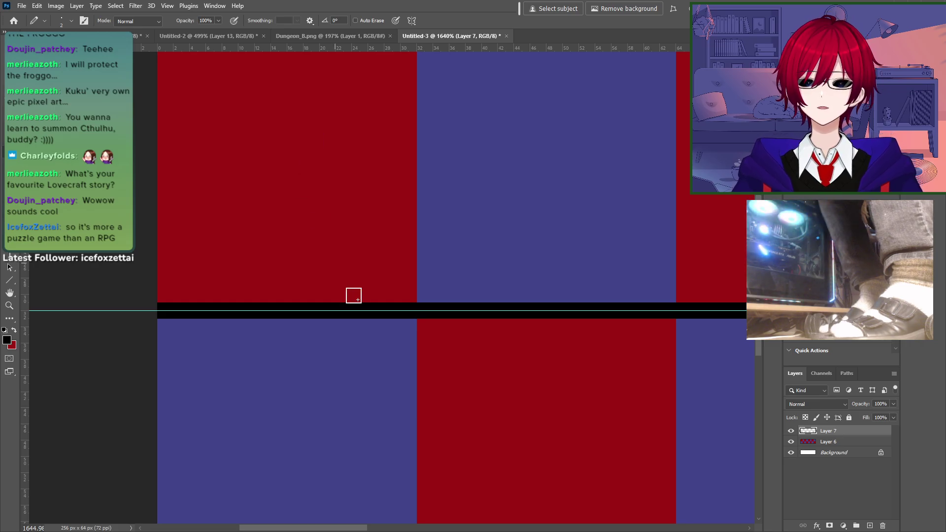
# Step: Review the 128 x 128 px colour grid document, MAP001 in RPG Maker VX Ace and the Padlet board, and return to Photoshop
pyautogui.click(202, 37)
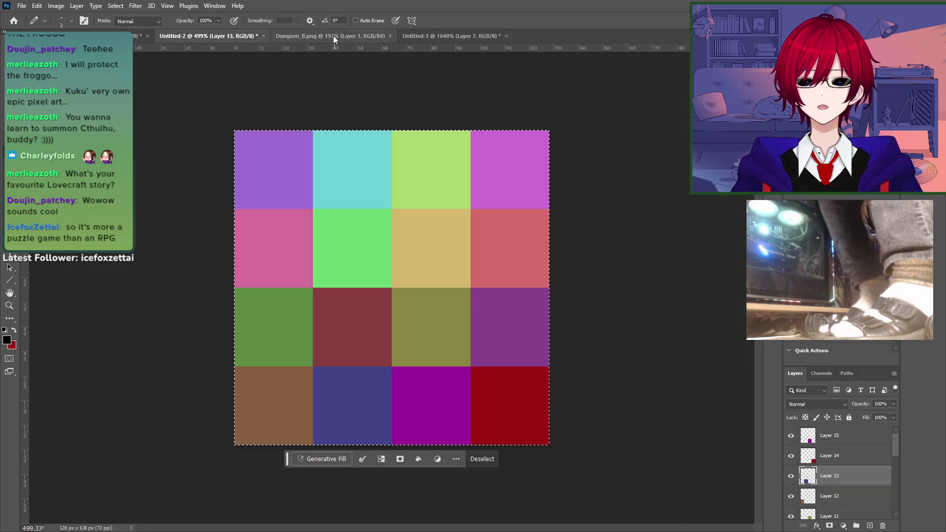
pyautogui.hotkey('alt', 'Tab')
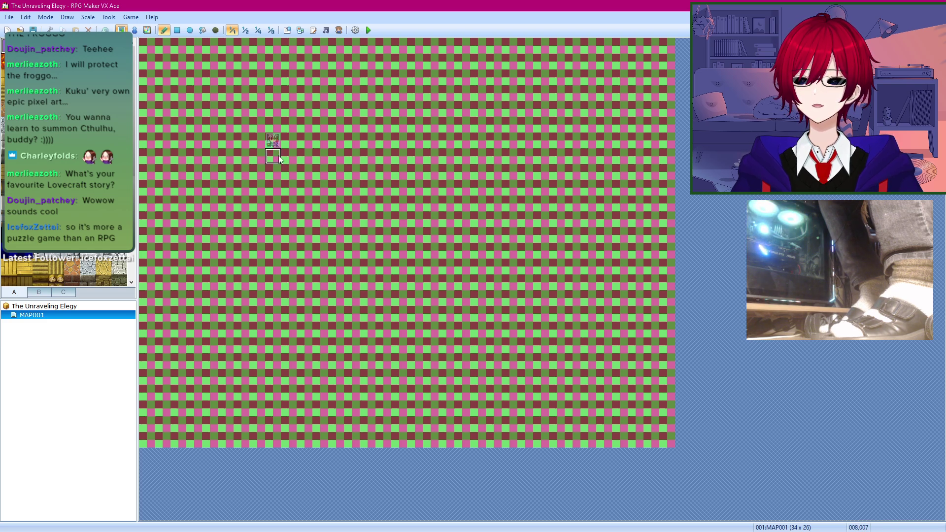
pyautogui.press('alt')
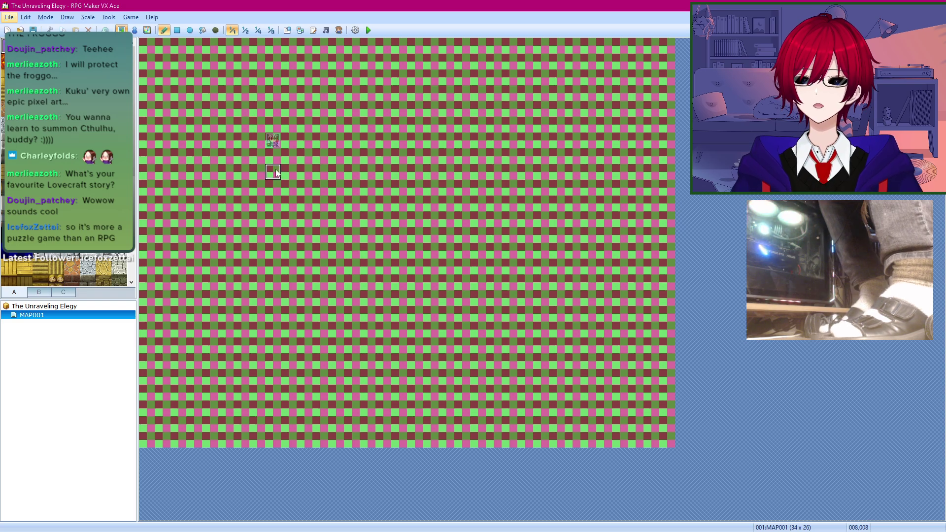
pyautogui.hotkey('alt', 'Tab')
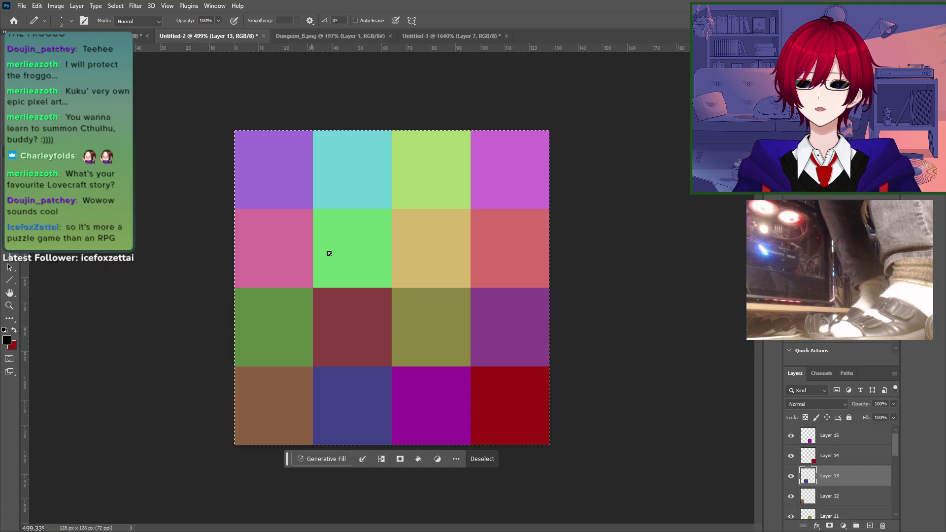
pyautogui.hotkey('alt', 'Tab')
pyautogui.hotkey('alt', 'Tab')
pyautogui.press('Tab')
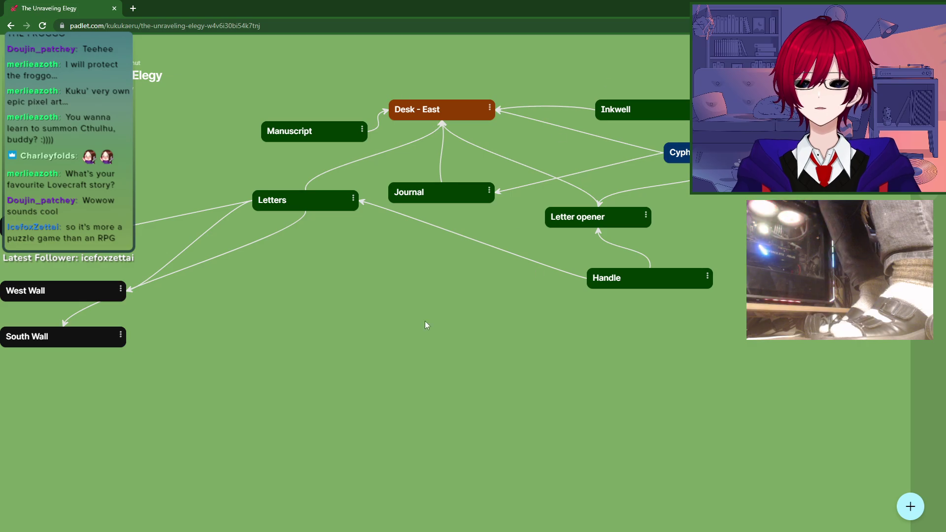
pyautogui.hotkey('alt', 'Tab')
pyautogui.press('Tab')
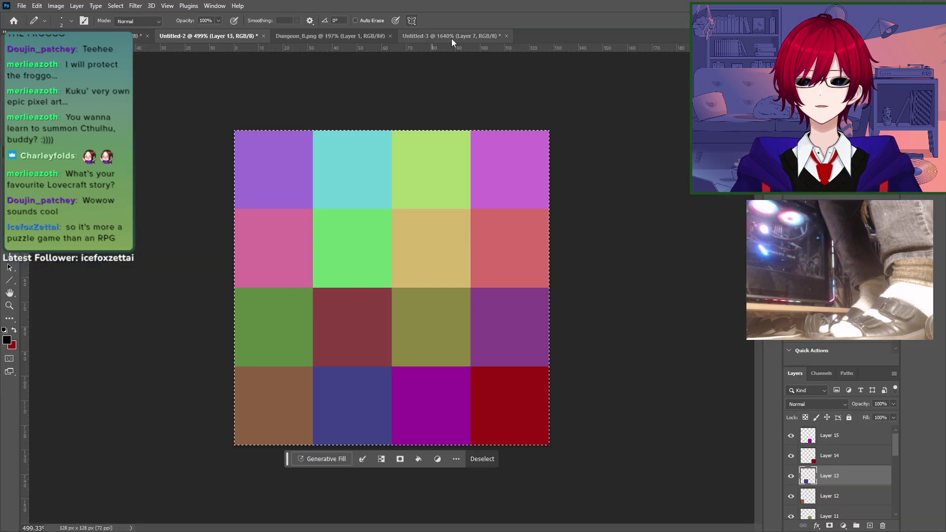
# Step: Reopen the 256 x 64 px checkerboard document and examine its squares along the black dividing line across the whole canvas
pyautogui.click(451, 39)
pyautogui.moveTo(278, 284); pyautogui.dragTo(322, 295)
pyautogui.moveTo(577, 381); pyautogui.dragTo(353, 356)
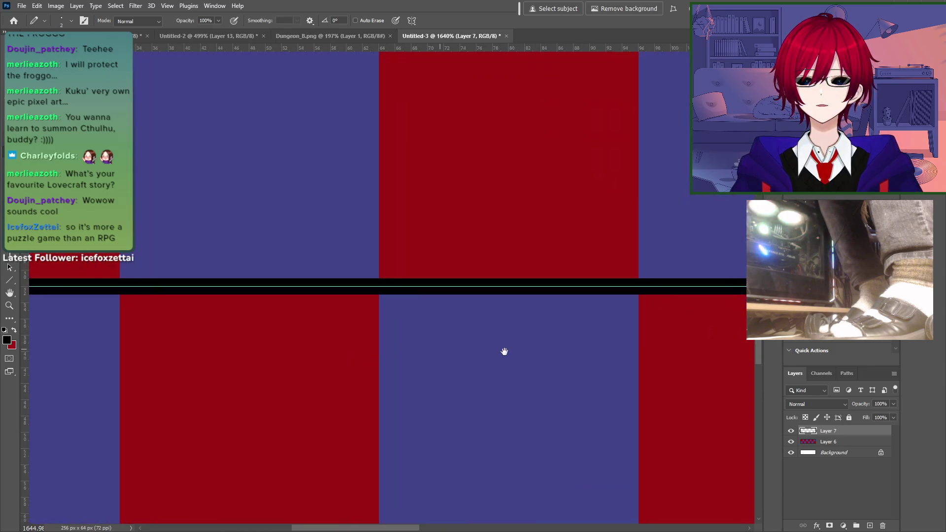
pyautogui.moveTo(504, 351); pyautogui.dragTo(355, 378)
pyautogui.press('z')
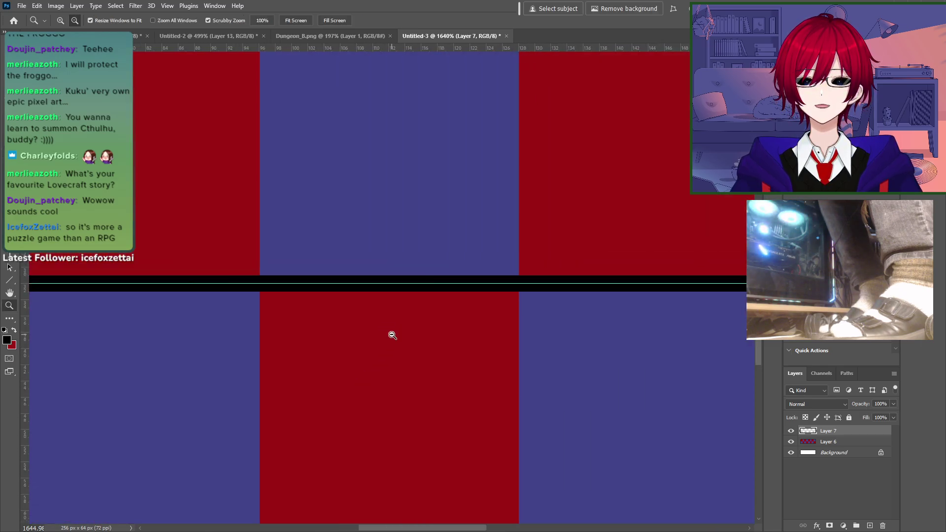
pyautogui.moveTo(392, 335); pyautogui.dragTo(323, 349)
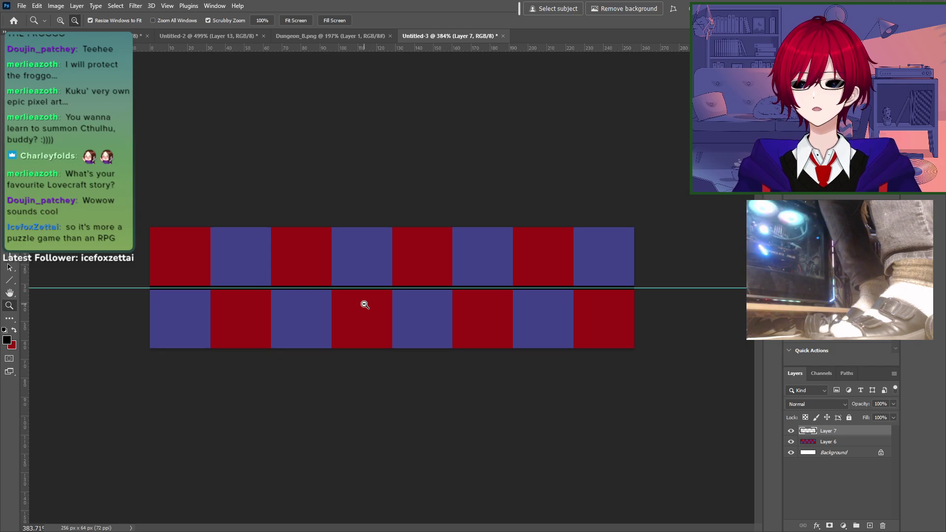
# Step: Place horizontal placeholder text in the AprilFoolAL font over the first checkerboard squares and set its size to 10 pt
pyautogui.moveTo(164, 269); pyautogui.dragTo(183, 304)
pyautogui.press('t')
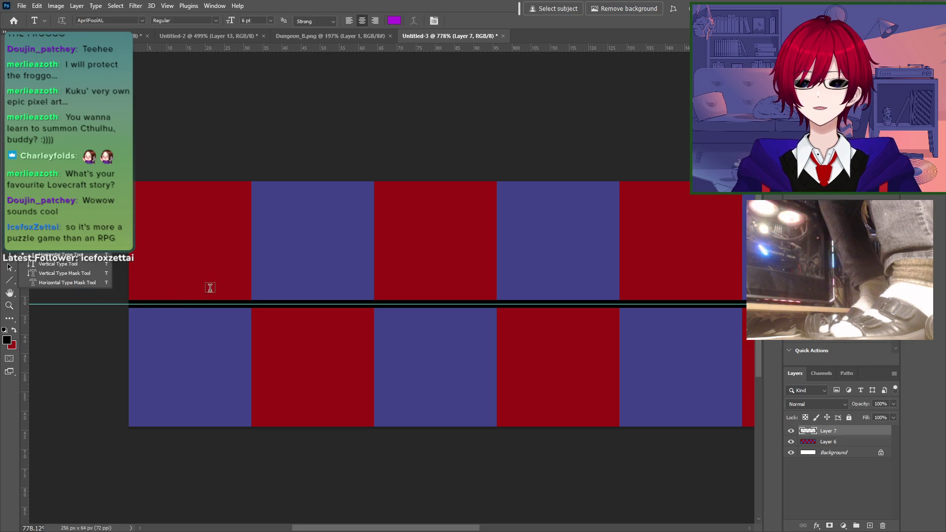
pyautogui.click(218, 301)
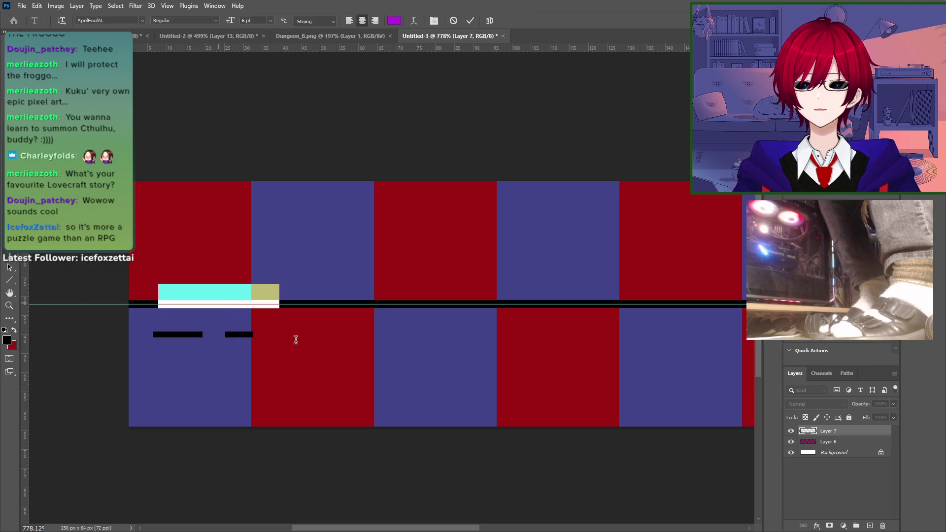
pyautogui.click(137, 21)
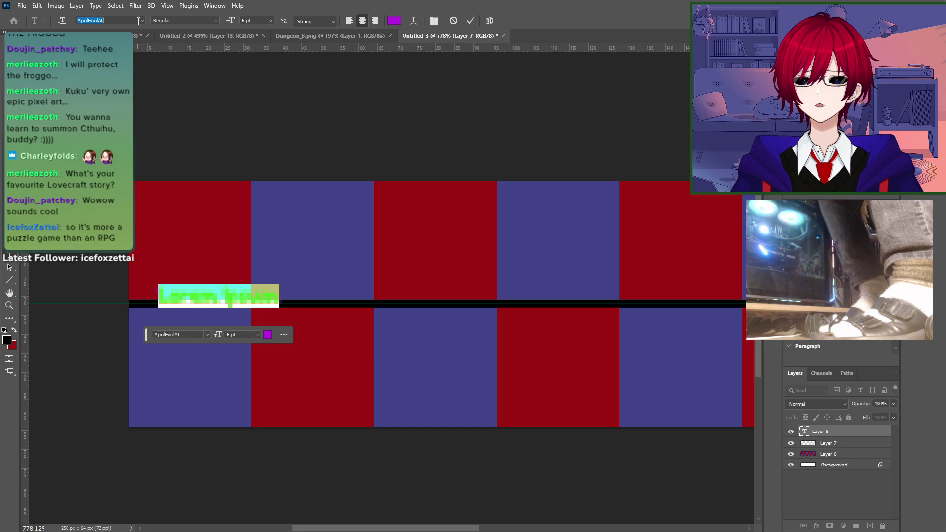
pyautogui.click(238, 295)
pyautogui.hotkey('ctrl', 'a')
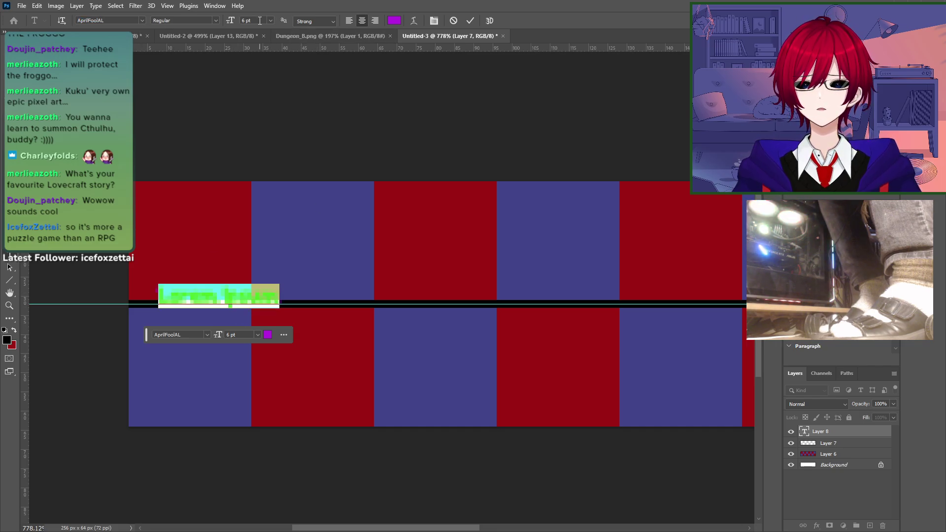
pyautogui.write('10')
pyautogui.press('Return')
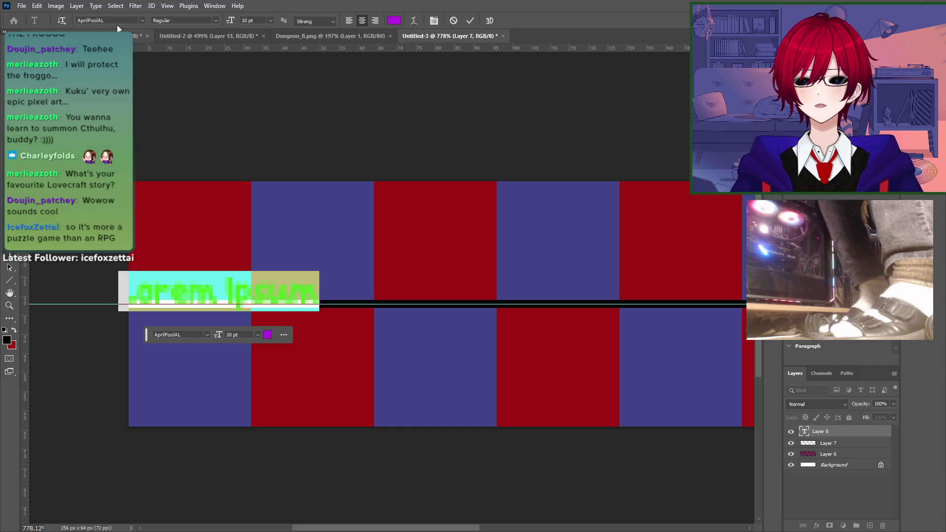
# Step: Set the placeholder text's anti-aliasing to None and its size to 16 pt, and move it fully onto the canvas
pyautogui.click(297, 21)
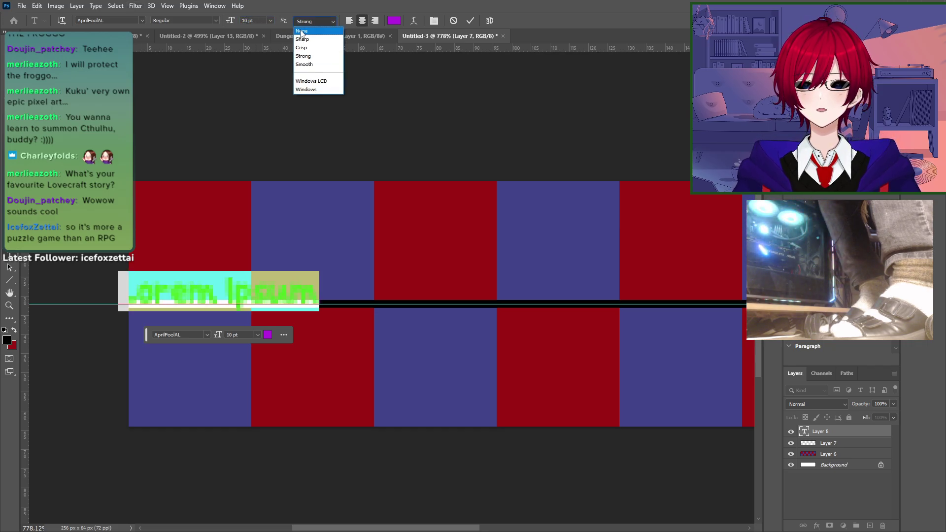
pyautogui.click(304, 30)
pyautogui.write('16')
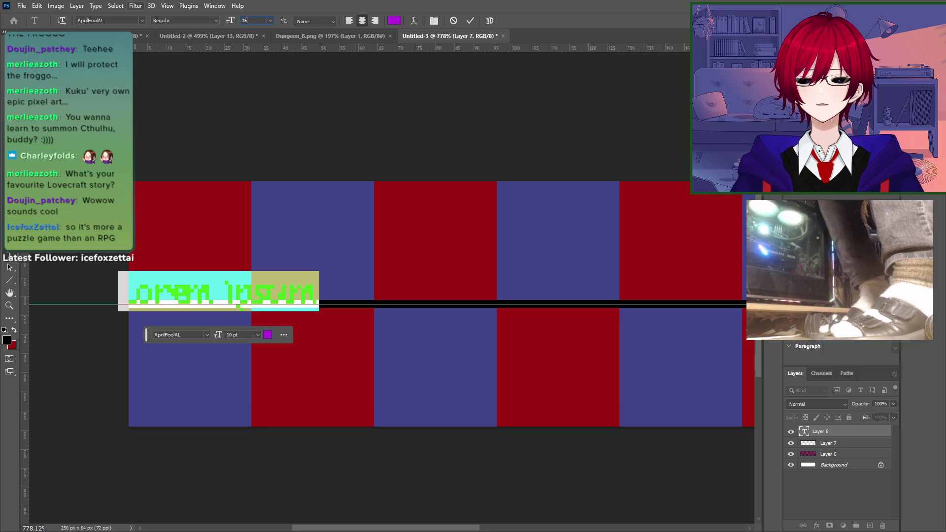
pyautogui.press('Return')
pyautogui.click(9, 49)
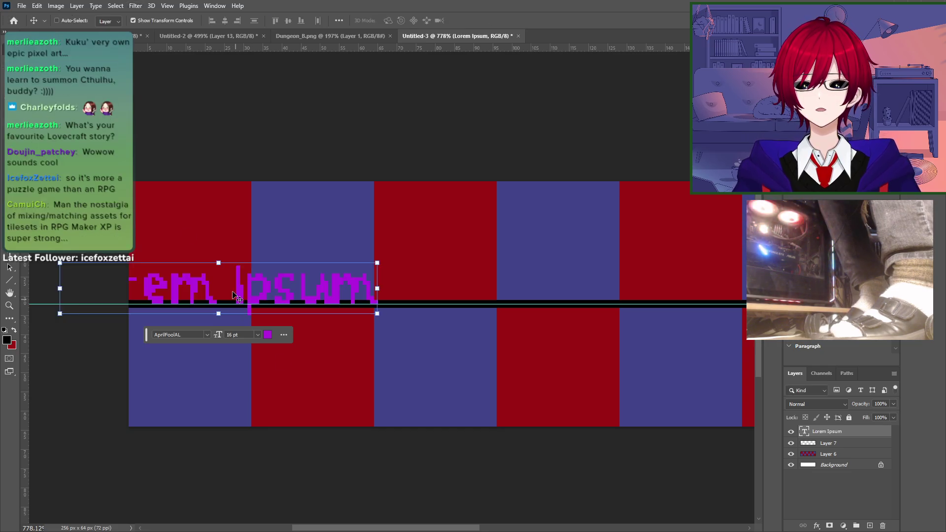
pyautogui.moveTo(255, 286); pyautogui.dragTo(375, 298)
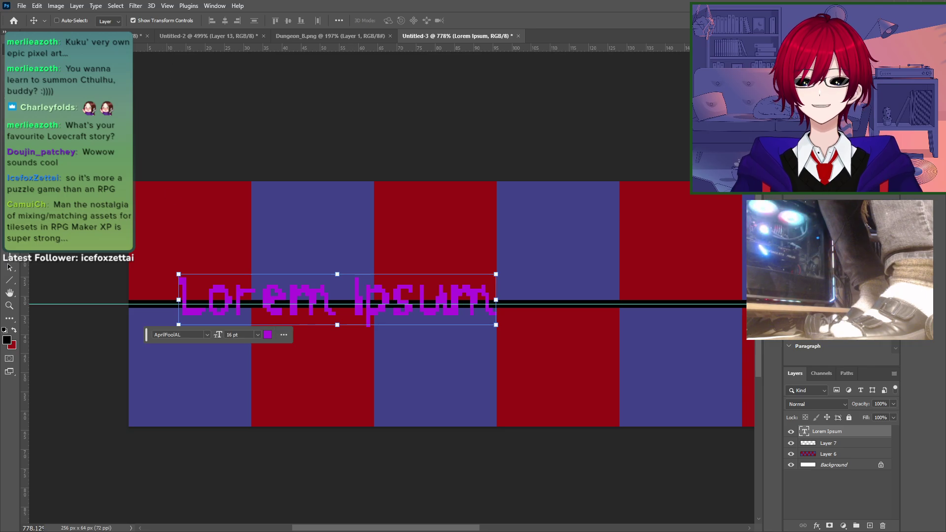
# Step: Enlarge the placeholder text to 32 pt and reposition it so that its first letter sits inside the first checker column
pyautogui.doubleClick(364, 291)
pyautogui.hotkey('ctrl', 'a')
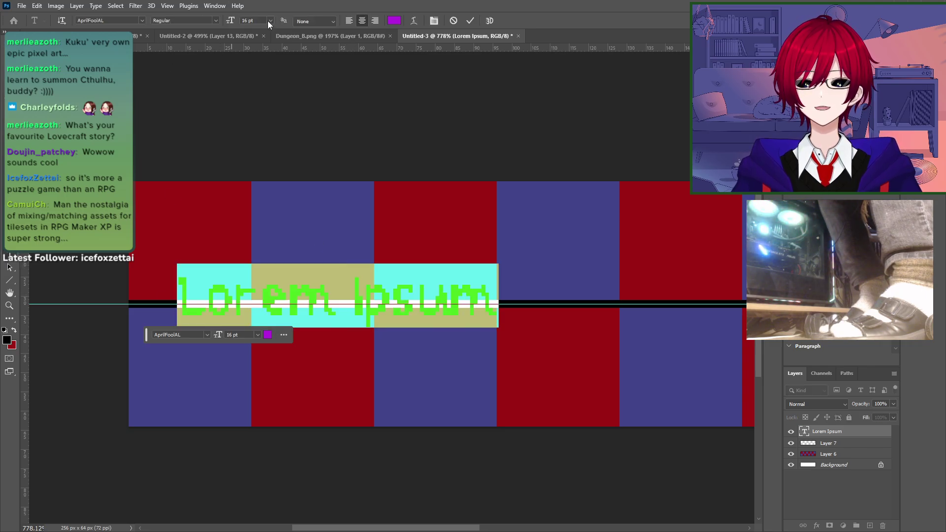
pyautogui.click(256, 20)
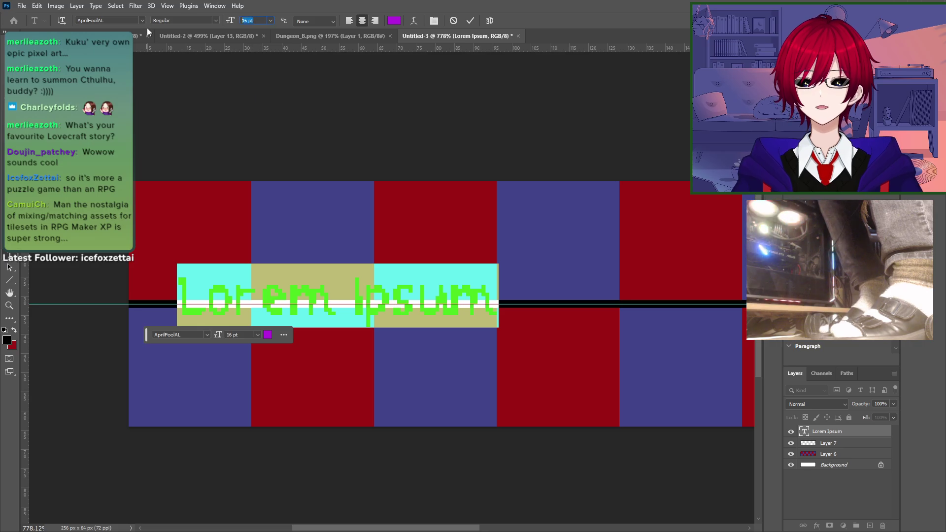
pyautogui.write('32')
pyautogui.press('Return')
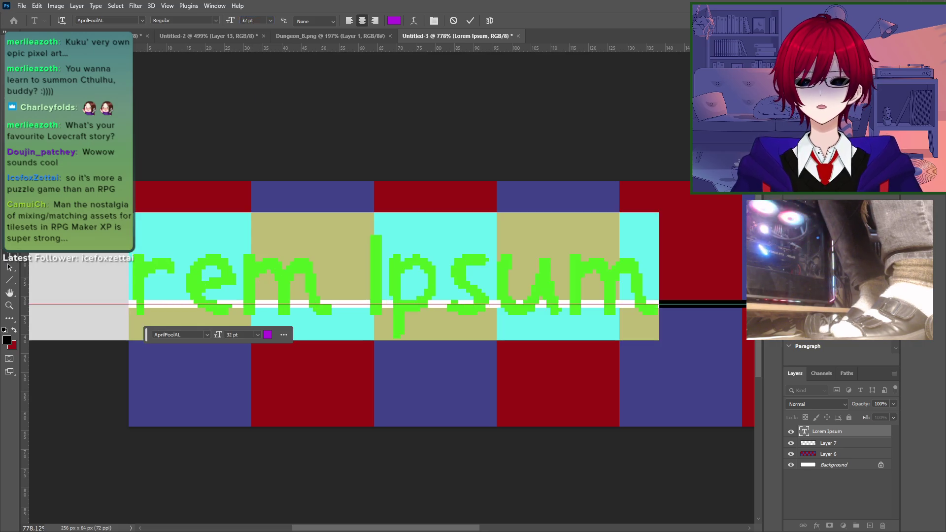
pyautogui.keyDown('ctrl'); pyautogui.moveTo(269, 291); pyautogui.dragTo(400, 309); pyautogui.keyUp('ctrl')
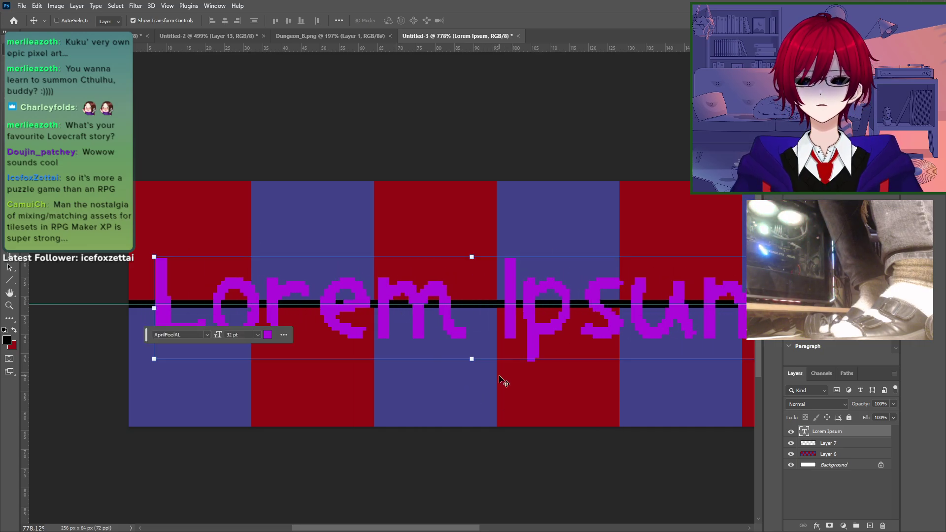
pyautogui.moveTo(565, 404); pyautogui.dragTo(600, 365)
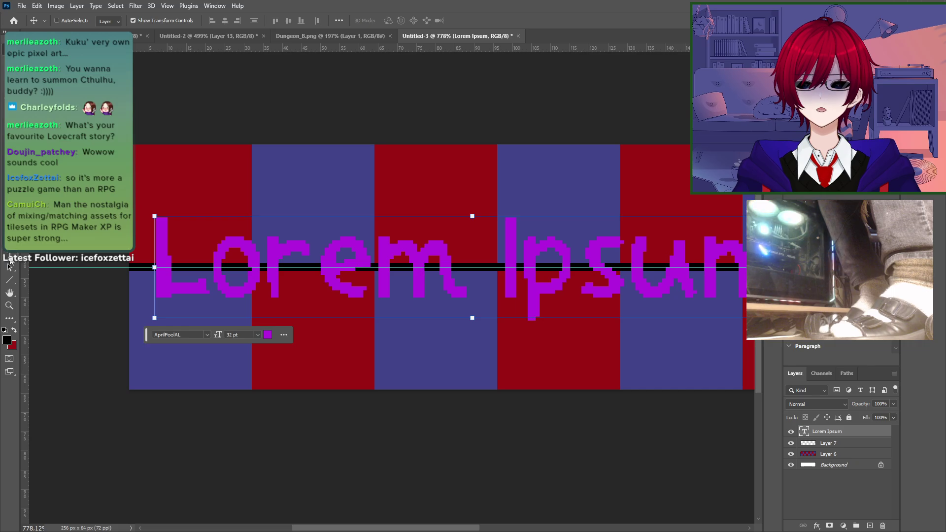
# Step: Replace the Lorem Ipsum placeholder text with "1"
pyautogui.press('t')
pyautogui.press('Return')
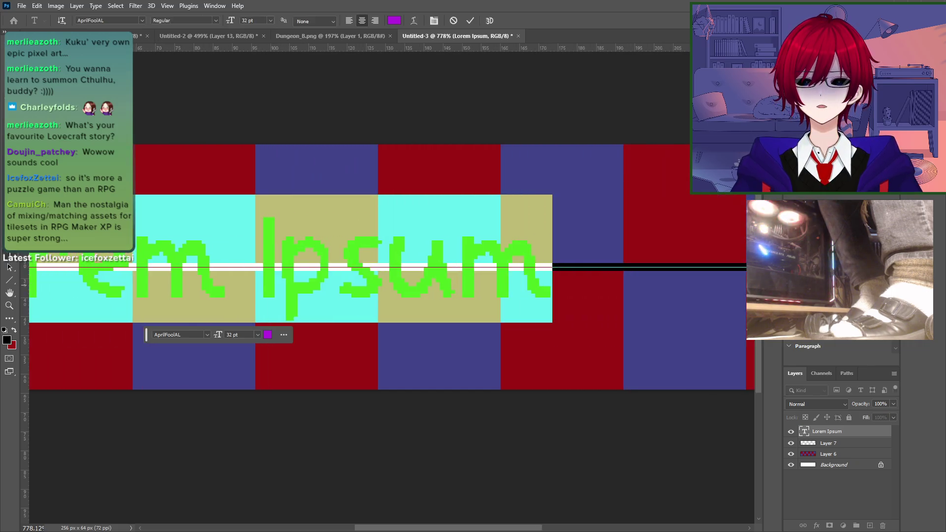
pyautogui.write('1')
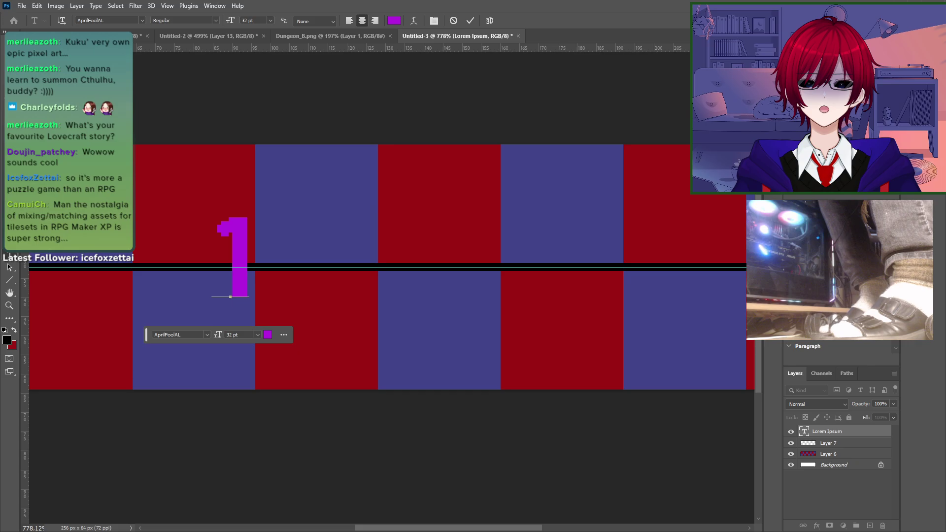
# Step: Commit the purple "1" text and move it down and across to the middle of the first checker column, straddling the black horizontal line
pyautogui.press('Escape')
pyautogui.press('v')
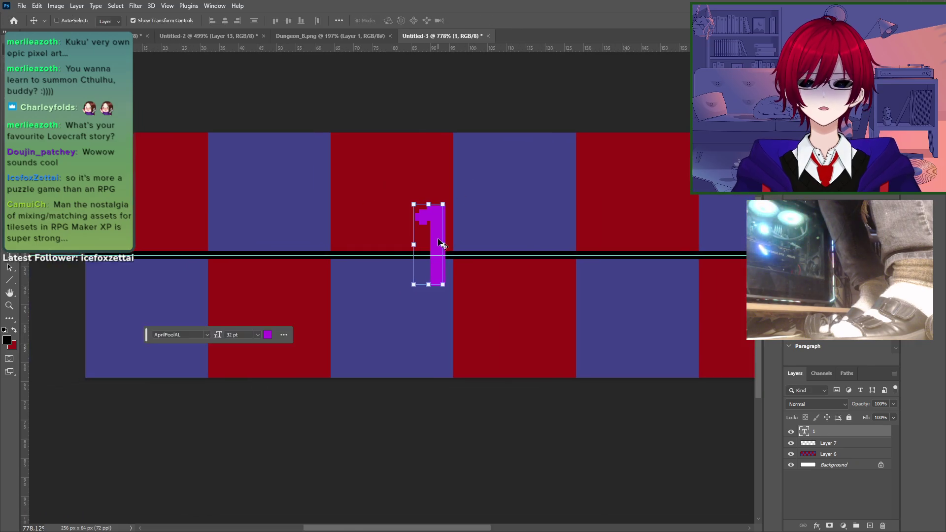
pyautogui.press('Down')
pyautogui.press('Down')
pyautogui.press('Down')
pyautogui.hotkey('shift', 'Left')
pyautogui.hotkey('shift', 'Left')
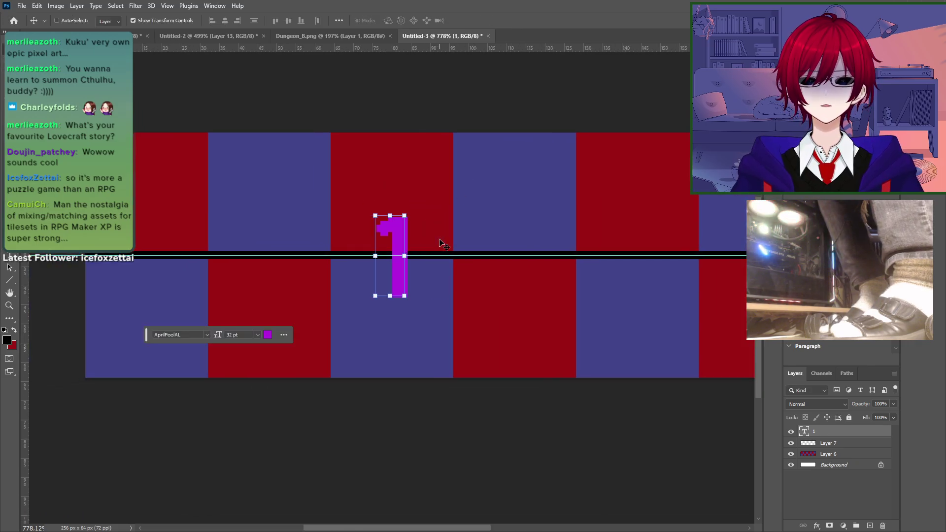
pyautogui.hotkey('shift', 'Left')
pyautogui.hotkey('shift', 'Left')
pyautogui.hotkey('shift', 'Left')
pyautogui.hotkey('shift', 'Left')
pyautogui.hotkey('shift', 'Left')
pyautogui.press('Left')
pyautogui.press('Left')
pyautogui.press('Left')
pyautogui.press('Left')
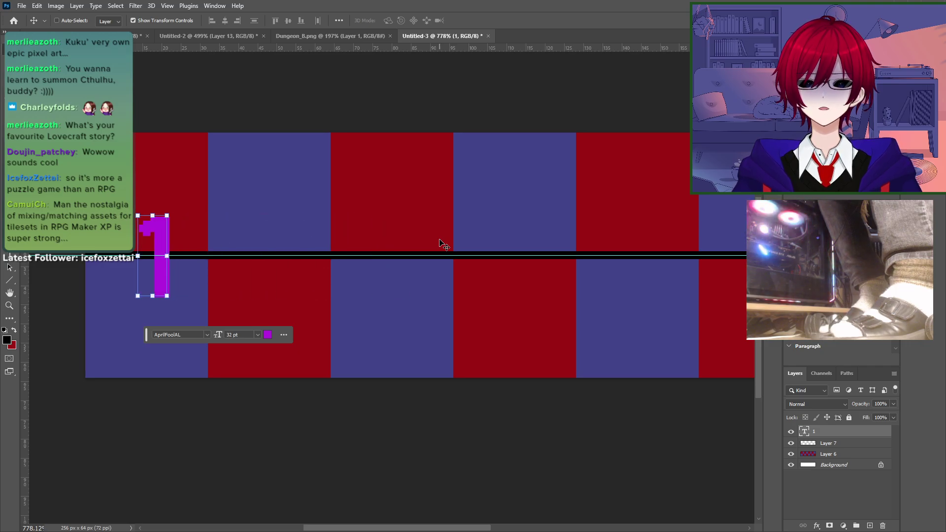
pyautogui.press('Left')
pyautogui.press('Left')
pyautogui.press('Right')
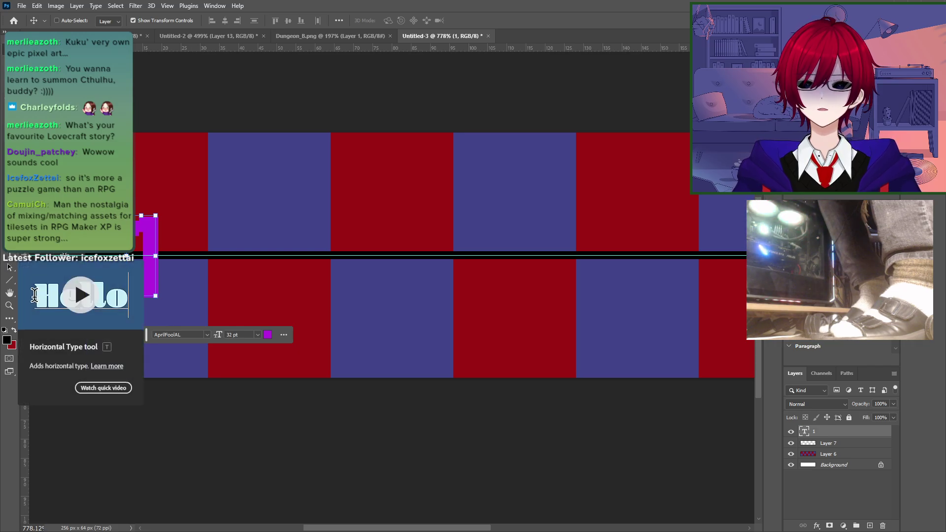
# Step: Select Layer 6 and place vertical guides near the middles of the first four checker columns
pyautogui.click(838, 454)
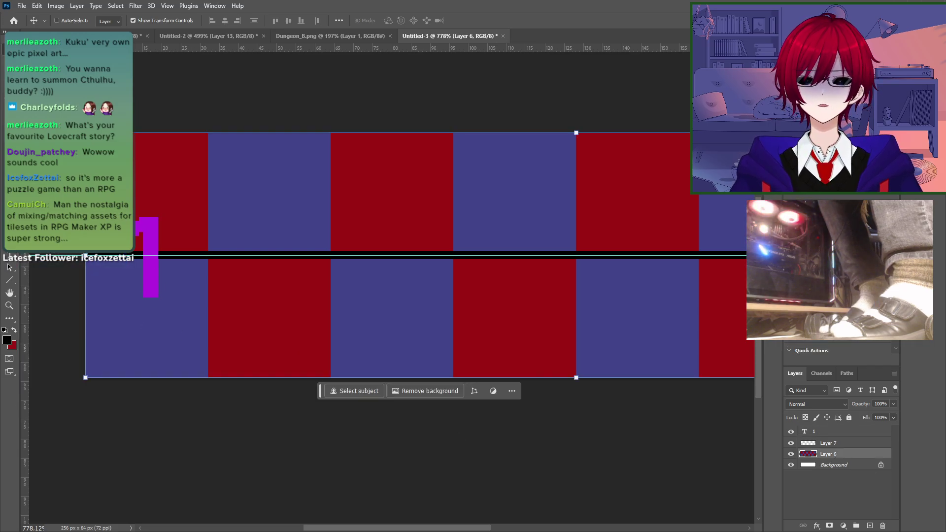
pyautogui.moveTo(24, 217); pyautogui.dragTo(148, 217)
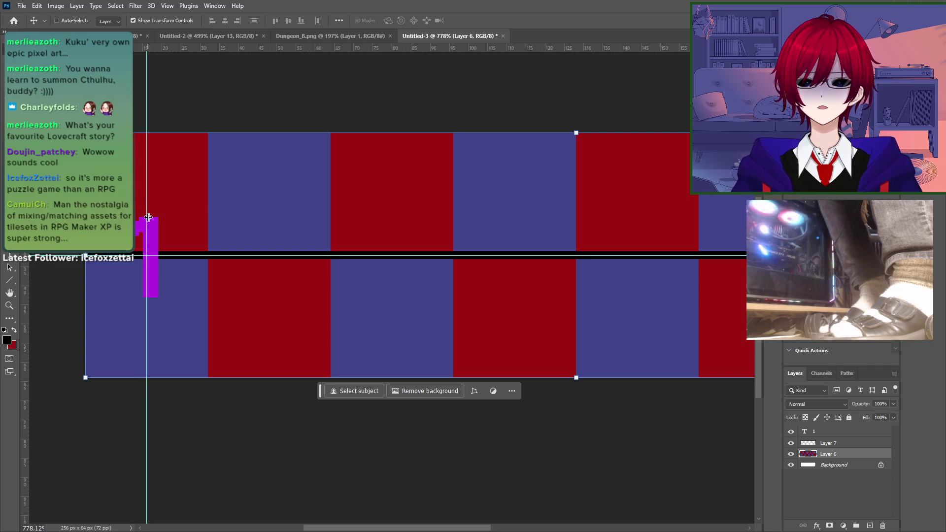
pyautogui.moveTo(24, 226); pyautogui.dragTo(269, 233)
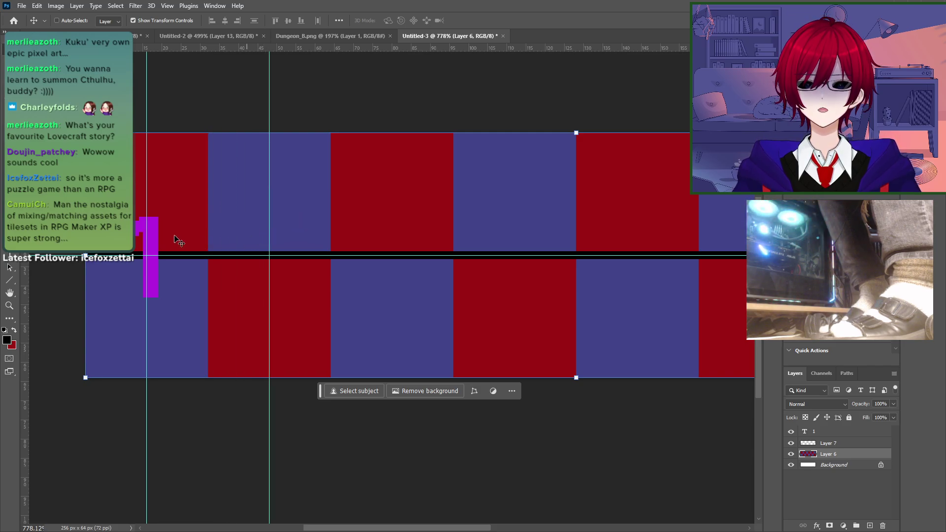
pyautogui.moveTo(23, 245); pyautogui.dragTo(330, 258)
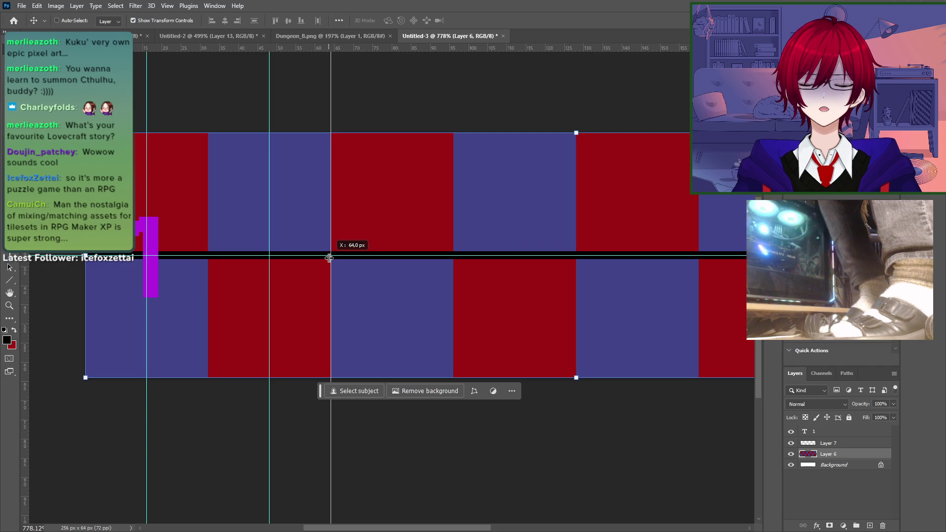
pyautogui.moveTo(330, 257); pyautogui.dragTo(400, 262)
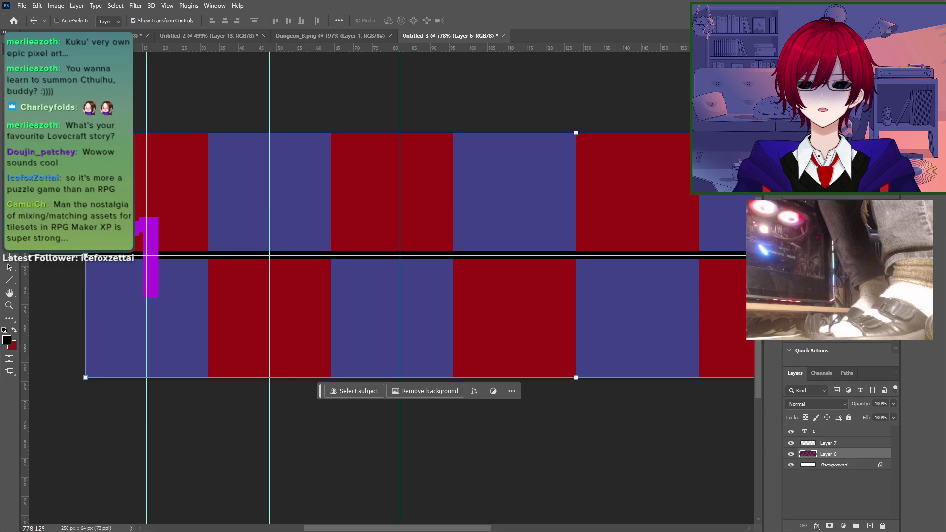
pyautogui.moveTo(24, 256); pyautogui.dragTo(521, 259)
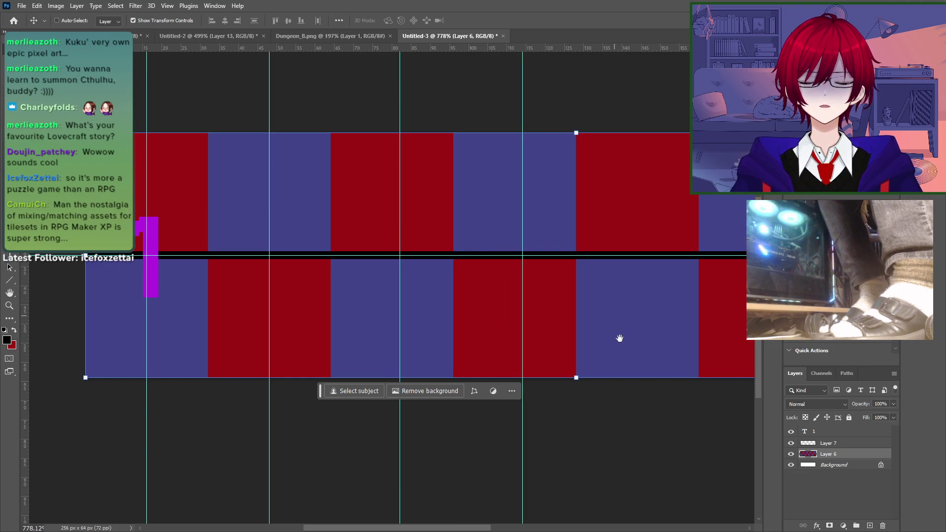
# Step: Add two more vertical guides near the middles of the fifth and sixth checker columns
pyautogui.moveTo(619, 338); pyautogui.dragTo(463, 340)
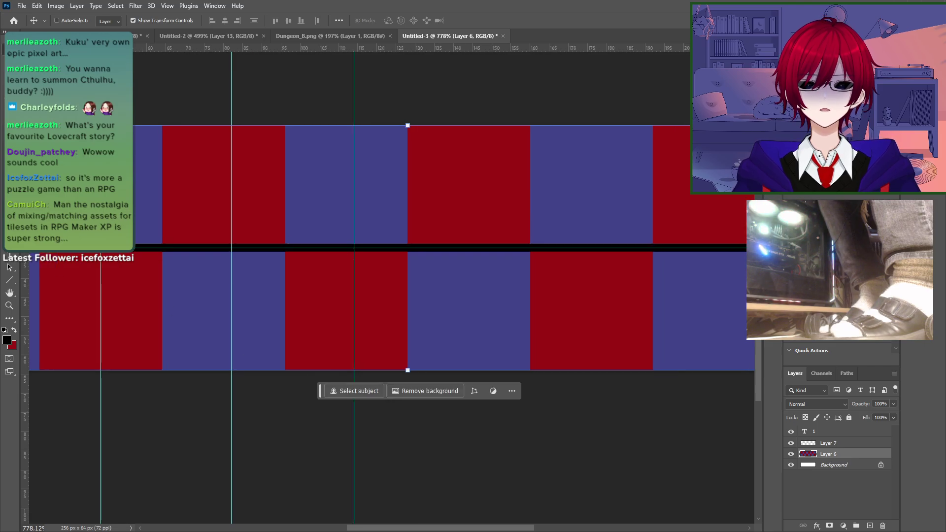
pyautogui.moveTo(25, 259); pyautogui.dragTo(408, 264)
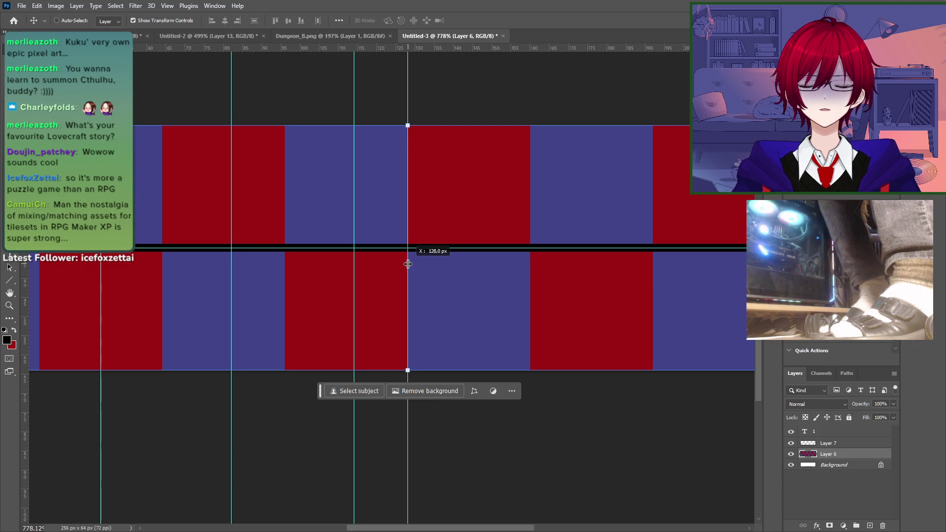
pyautogui.moveTo(408, 265); pyautogui.dragTo(472, 262)
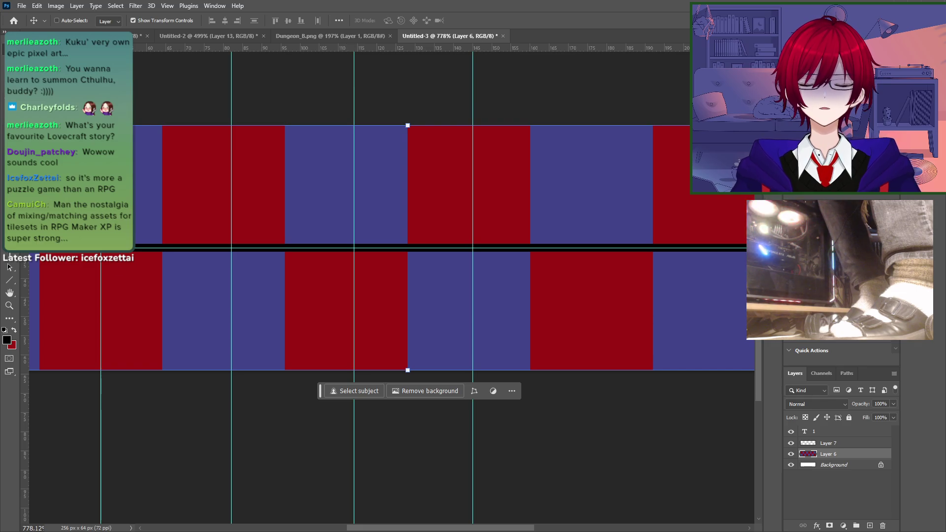
pyautogui.moveTo(25, 259); pyautogui.dragTo(599, 273)
pyautogui.moveTo(712, 524); pyautogui.dragTo(407, 476)
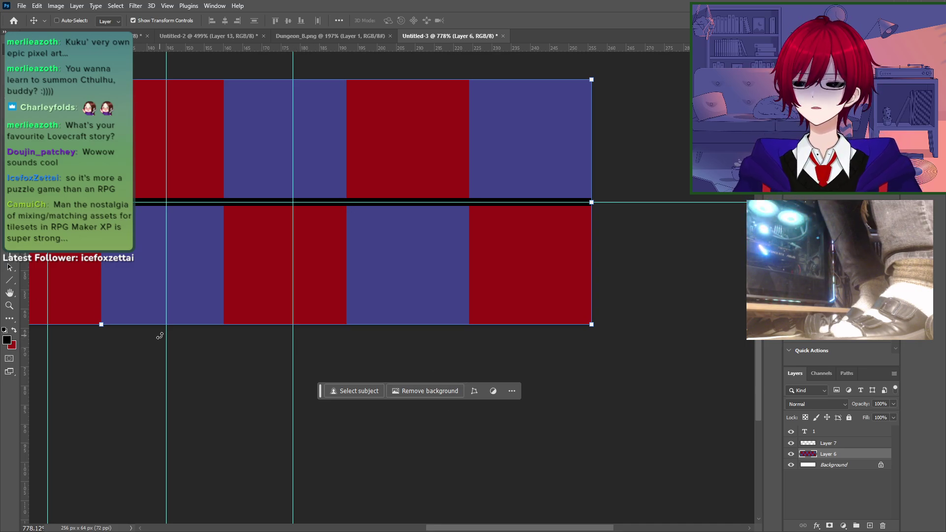
# Step: Add vertical guides near the middle of the seventh column and on the boundary between the sixth and seventh columns
pyautogui.press('b')
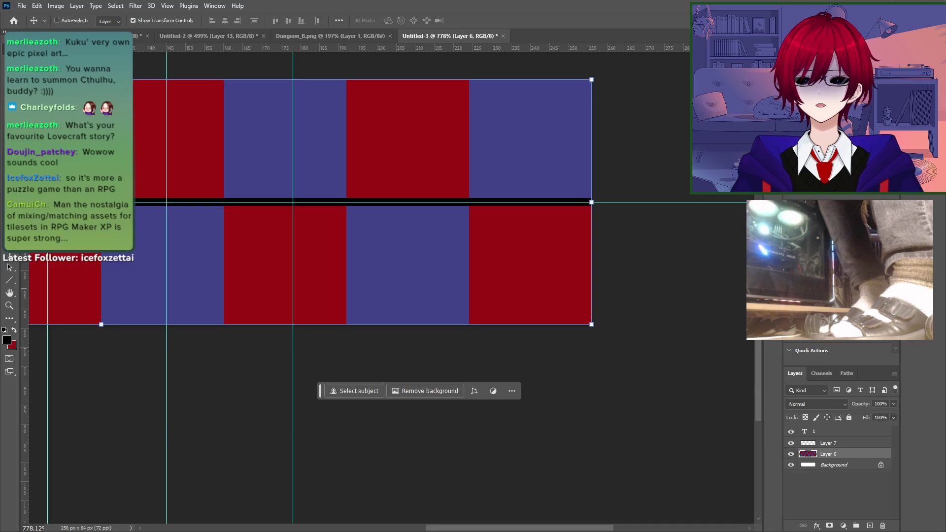
pyautogui.moveTo(132, 312); pyautogui.dragTo(665, 349)
pyautogui.moveTo(565, 342); pyautogui.dragTo(82, 351)
pyautogui.moveTo(487, 339); pyautogui.dragTo(327, 334)
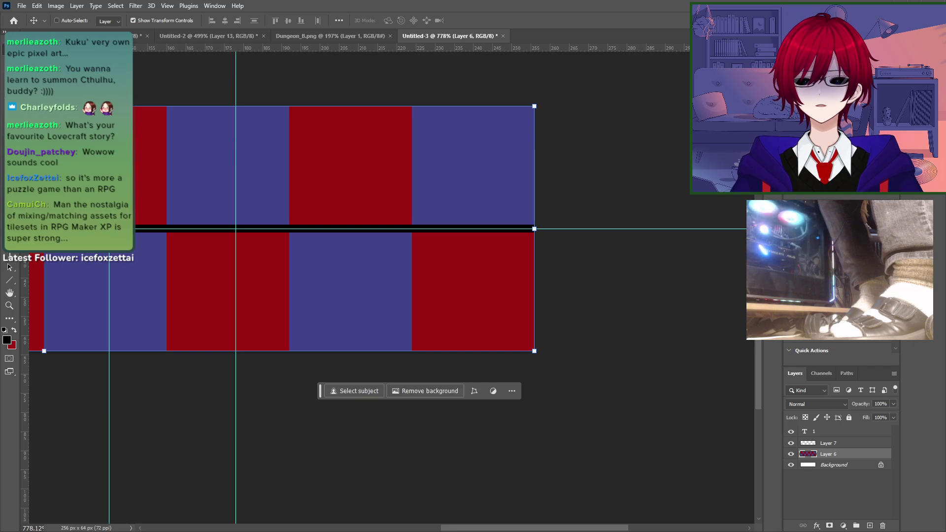
pyautogui.doubleClick(25, 212)
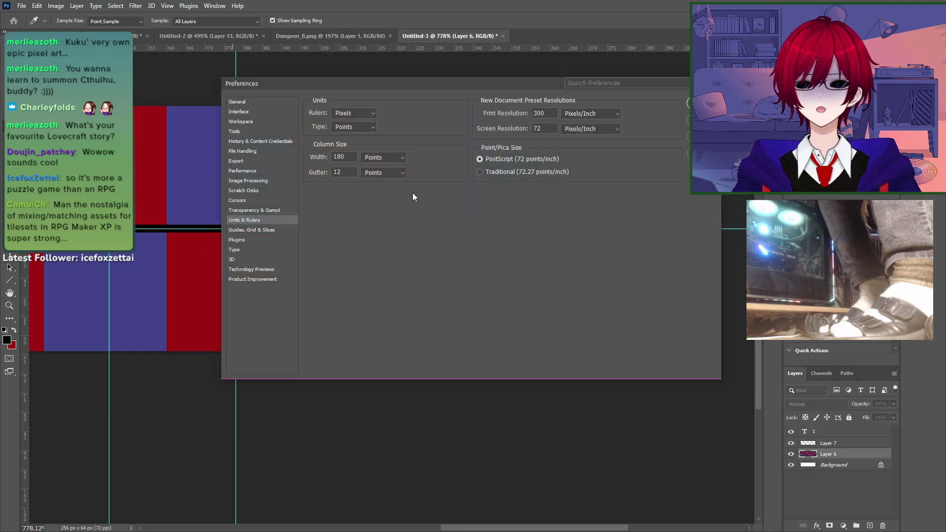
pyautogui.click(697, 105)
pyautogui.moveTo(25, 247); pyautogui.dragTo(413, 278)
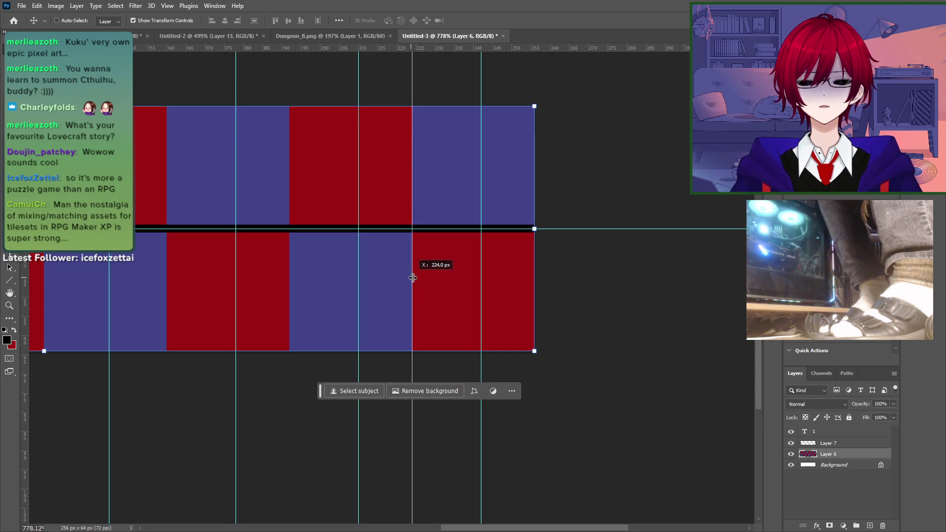
pyautogui.moveTo(413, 278); pyautogui.dragTo(289, 274)
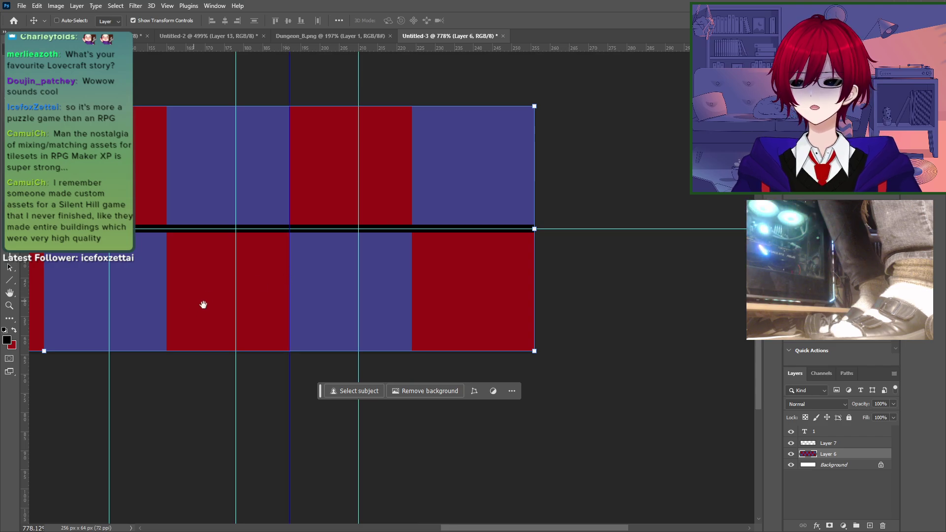
# Step: Shift the vertical guides in the third and fourth columns onto the exact centres of those columns
pyautogui.moveTo(203, 305); pyautogui.dragTo(568, 285)
pyautogui.moveTo(275, 284); pyautogui.dragTo(558, 297)
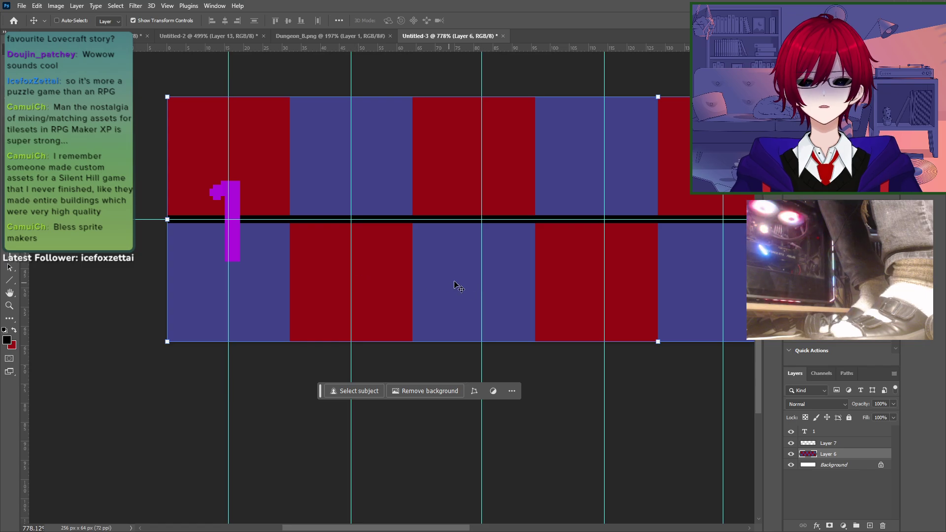
pyautogui.moveTo(482, 275)
pyautogui.mouseDown()
pyautogui.moveTo(411, 284)
pyautogui.moveTo(474, 281)
pyautogui.mouseUp()
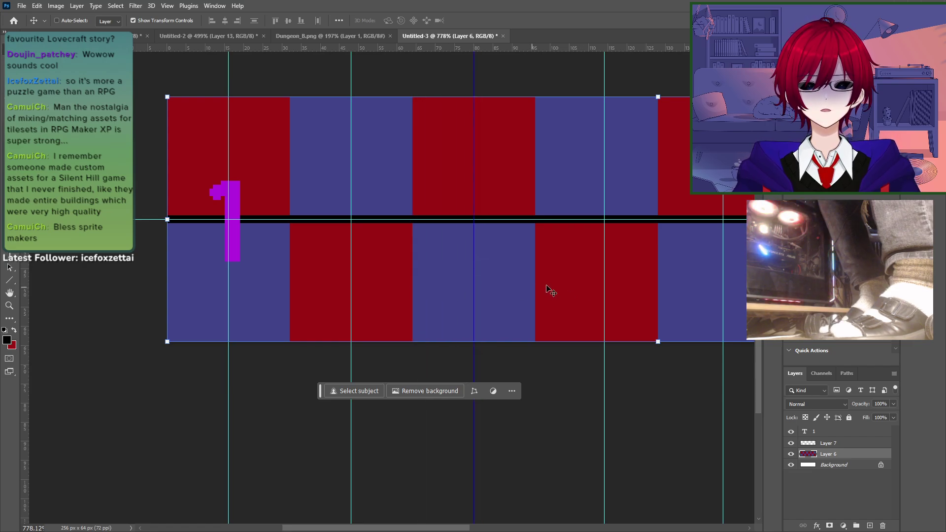
pyautogui.moveTo(610, 291)
pyautogui.mouseDown()
pyautogui.moveTo(534, 285)
pyautogui.moveTo(596, 285)
pyautogui.mouseUp()
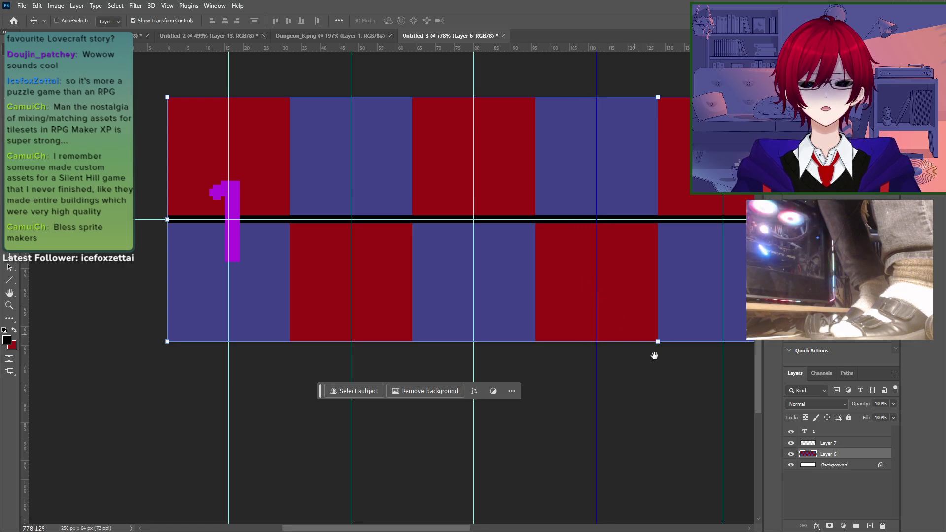
# Step: Align the fifth, sixth and seventh column guides to their column centres, and move the boundary guide to the eighth column's centre
pyautogui.moveTo(657, 398); pyautogui.dragTo(293, 377)
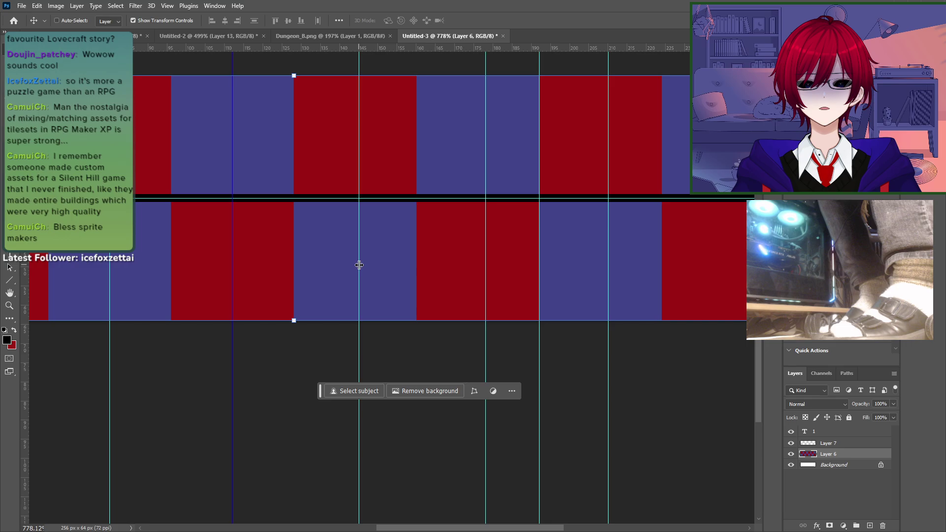
pyautogui.moveTo(359, 265)
pyautogui.mouseDown()
pyautogui.moveTo(294, 267)
pyautogui.moveTo(354, 270)
pyautogui.mouseUp()
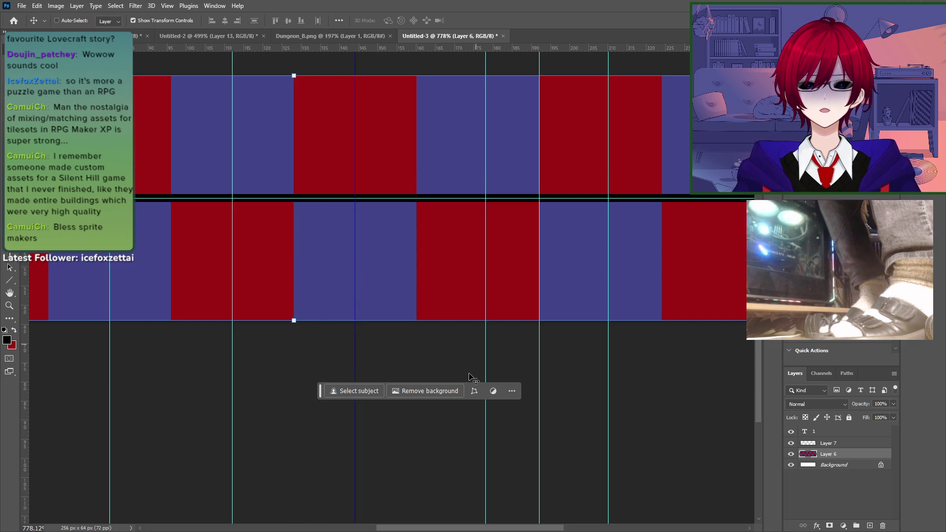
pyautogui.moveTo(392, 355); pyautogui.dragTo(272, 350)
pyautogui.moveTo(364, 264)
pyautogui.mouseDown()
pyautogui.moveTo(295, 271)
pyautogui.moveTo(365, 273)
pyautogui.moveTo(358, 275)
pyautogui.mouseUp()
pyautogui.moveTo(506, 339); pyautogui.dragTo(365, 353)
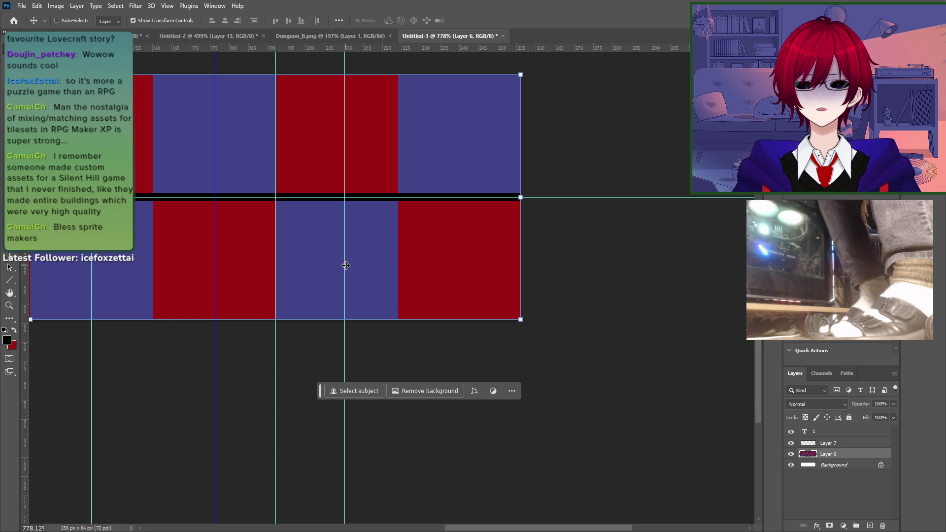
pyautogui.moveTo(346, 265)
pyautogui.mouseDown()
pyautogui.moveTo(337, 258)
pyautogui.moveTo(274, 272)
pyautogui.moveTo(351, 275)
pyautogui.moveTo(339, 278)
pyautogui.mouseUp()
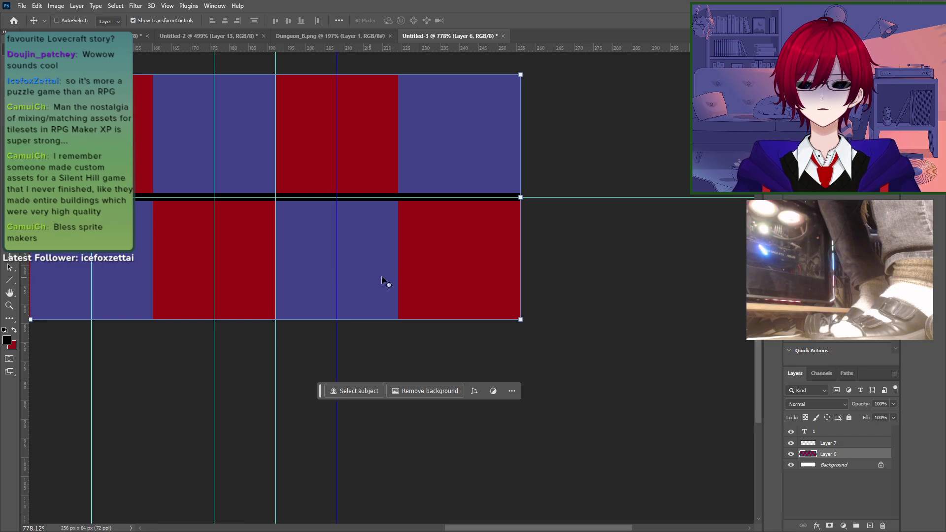
pyautogui.moveTo(277, 270); pyautogui.dragTo(459, 272)
# Step: Select the "1" text layer, set its font size to 64 pt and commit the edit
pyautogui.moveTo(351, 382); pyautogui.dragTo(509, 364)
pyautogui.moveTo(459, 418); pyautogui.dragTo(465, 420)
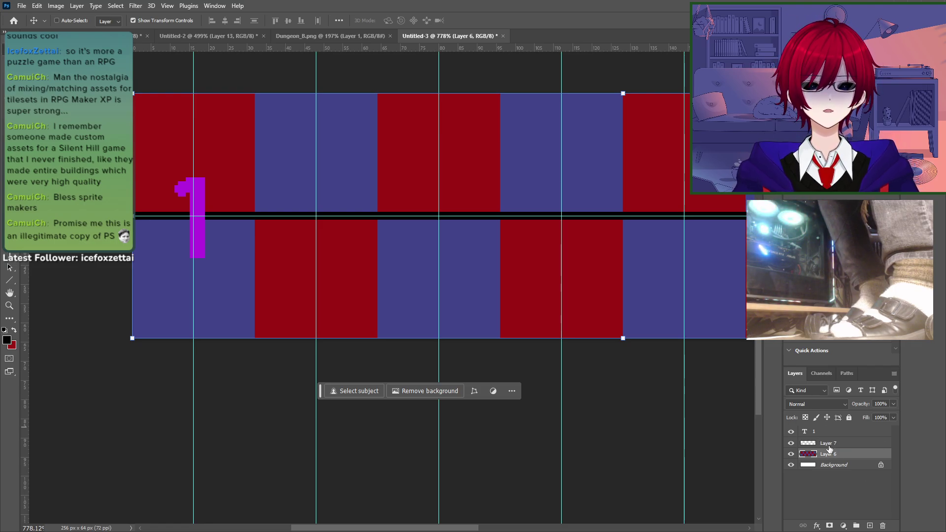
pyautogui.click(828, 443)
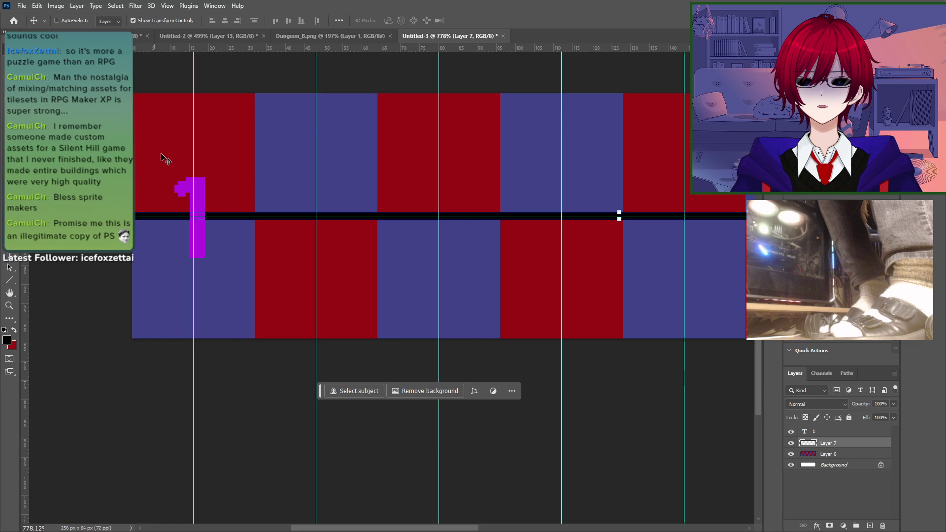
pyautogui.click(820, 432)
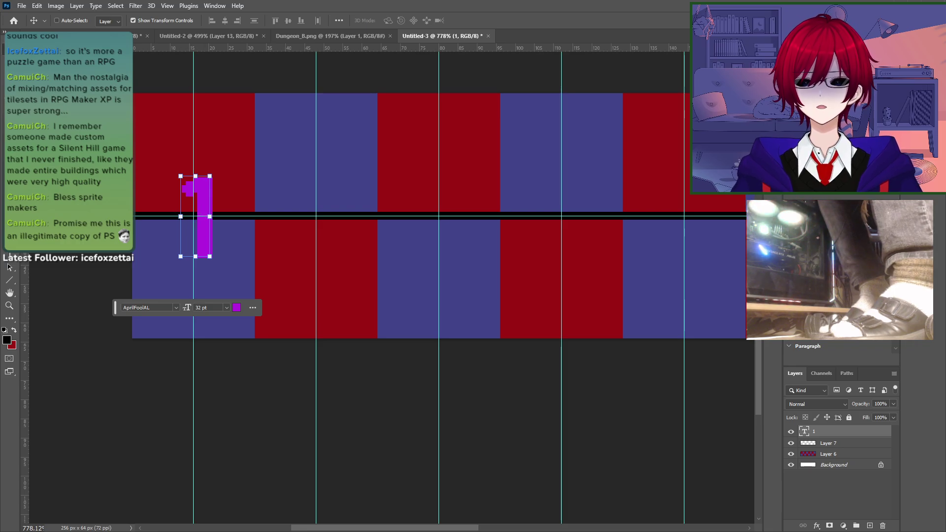
pyautogui.press('Return')
pyautogui.hotkey('ctrl', 'a')
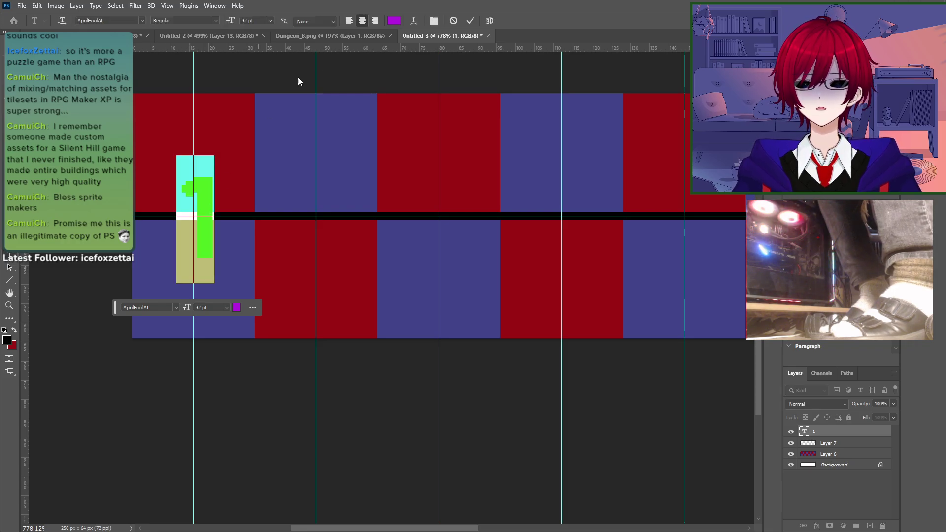
pyautogui.click(249, 21)
pyautogui.write('64')
pyautogui.press('Return')
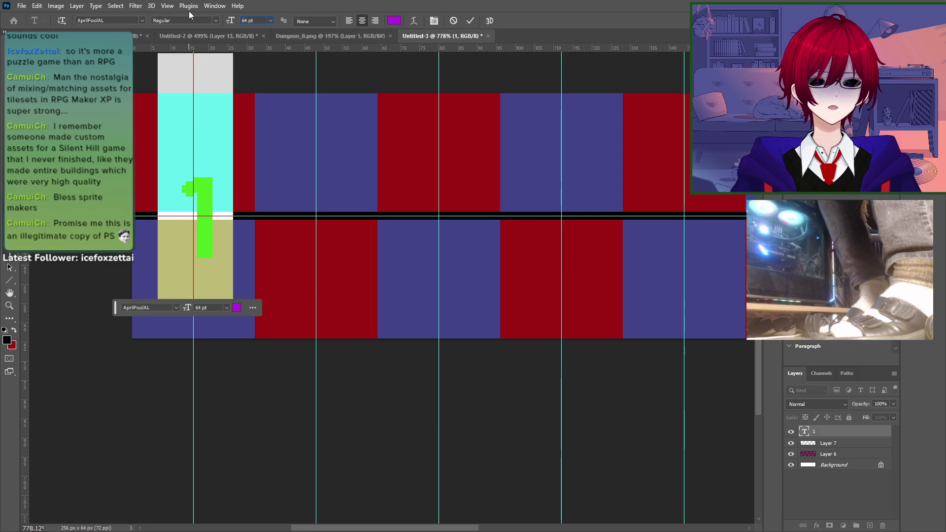
pyautogui.hotkey('ctrl', 'Return')
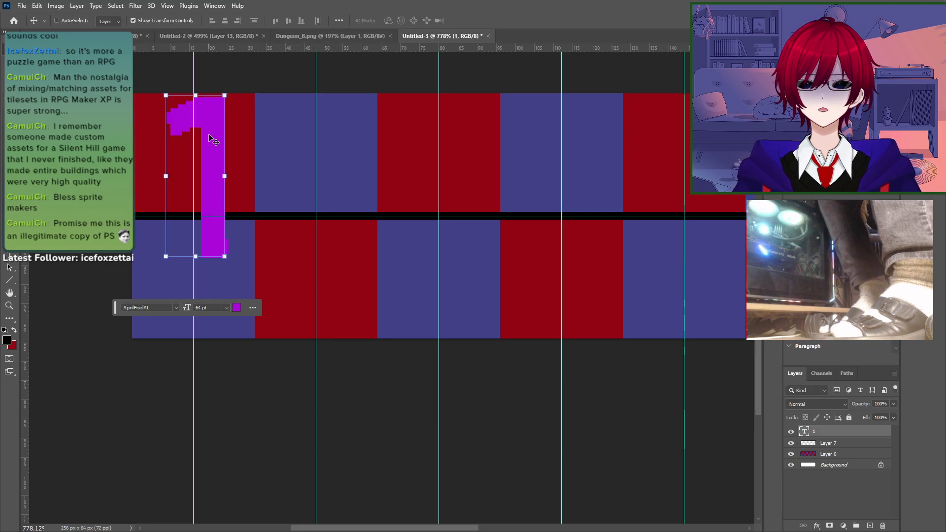
# Step: Centre the enlarged "1" on the first column's vertical guide and the black horizontal line
pyautogui.moveTo(211, 143); pyautogui.dragTo(202, 165)
pyautogui.press('Right')
pyautogui.press('Right')
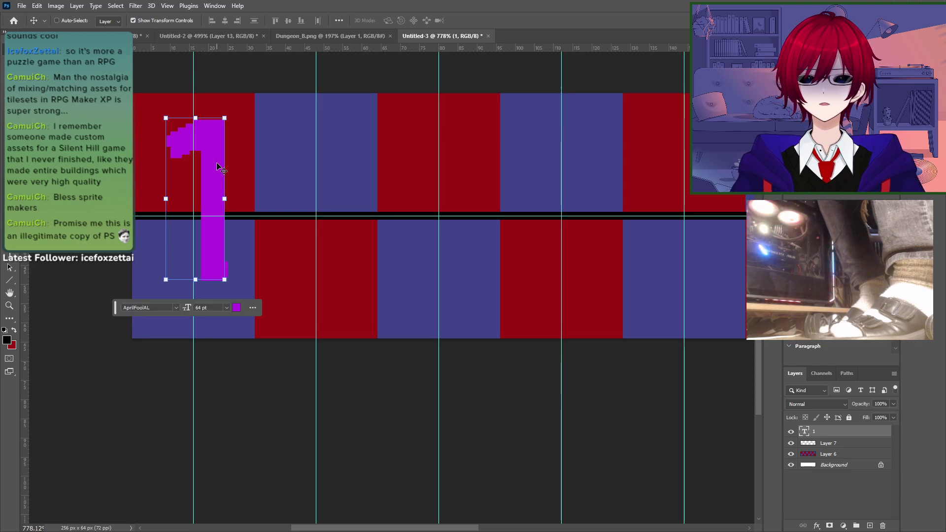
pyautogui.press('Left')
pyautogui.press('Down')
pyautogui.press('Down')
pyautogui.press('Down')
pyautogui.press('Down')
pyautogui.press('Down')
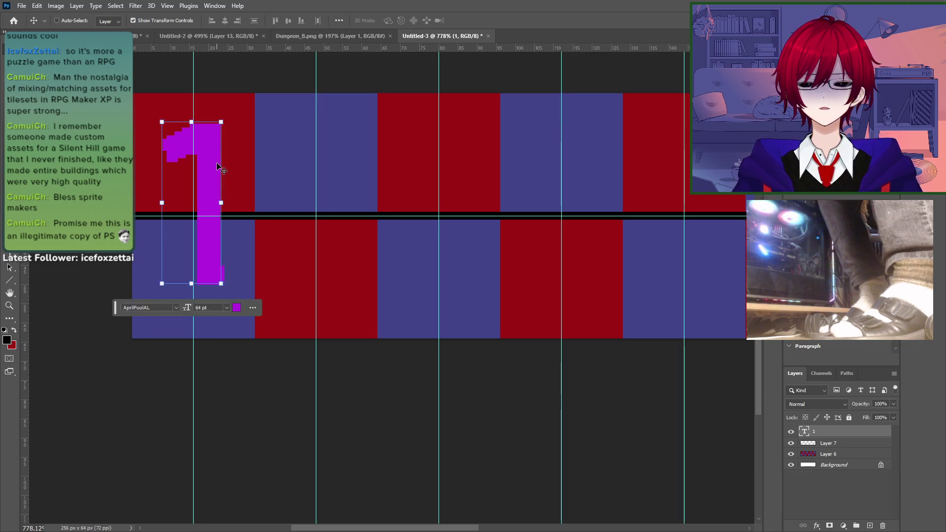
pyautogui.press('Up')
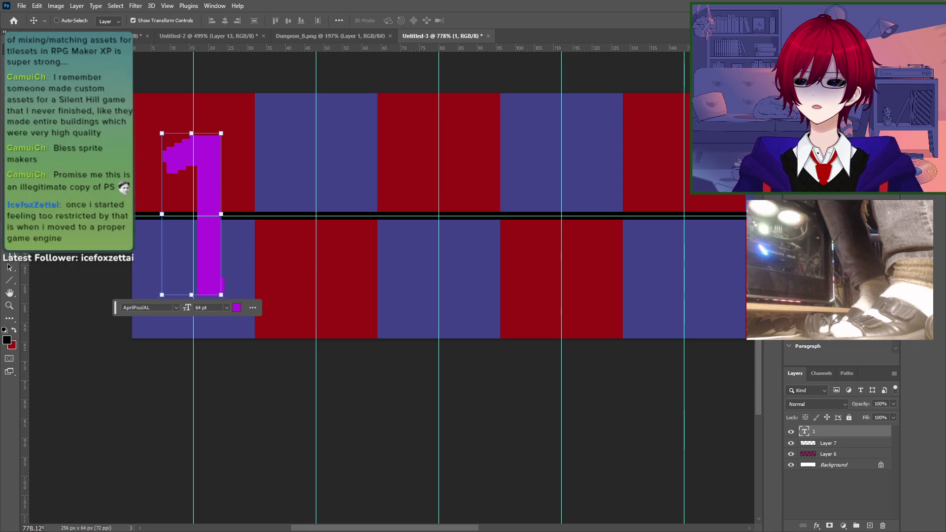
# Step: Try a 65 pt font size on the "1" text and undo the change
pyautogui.press('t')
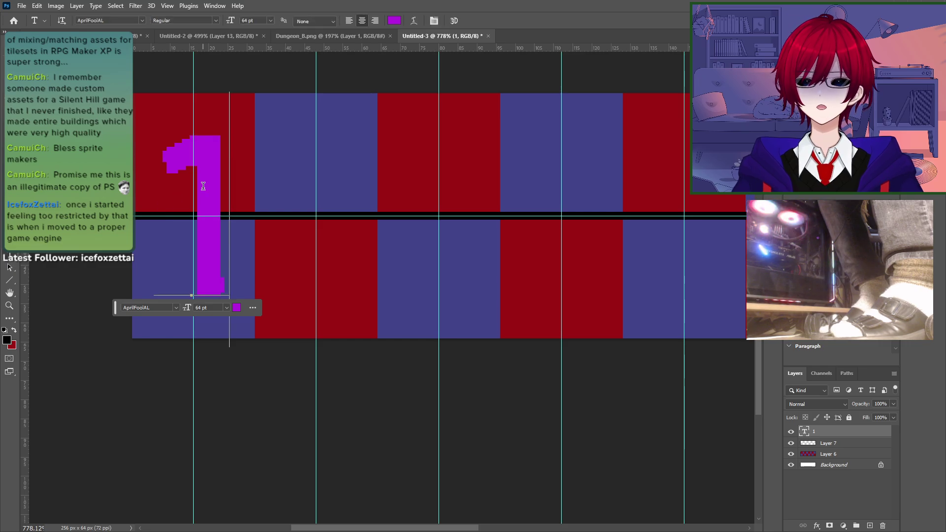
pyautogui.press('Return')
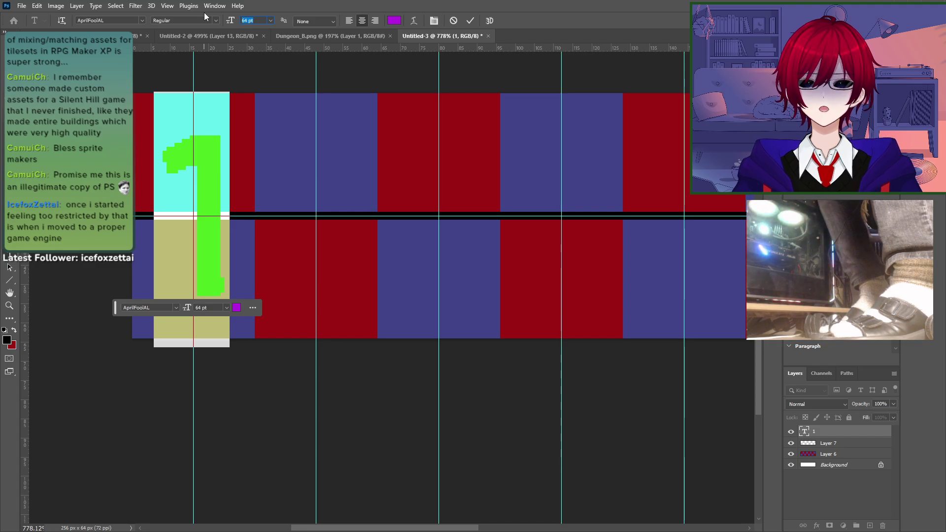
pyautogui.write('65')
pyautogui.press('Return')
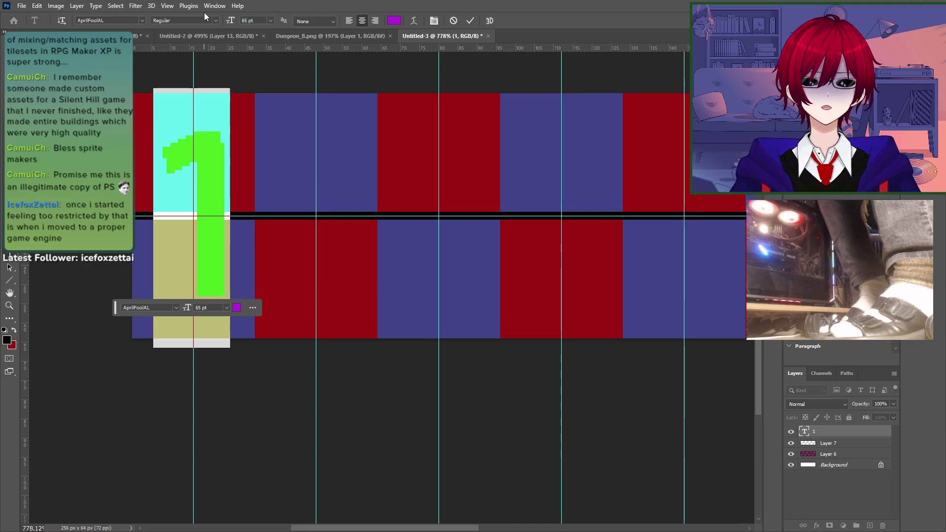
pyautogui.press('Escape')
pyautogui.press('v')
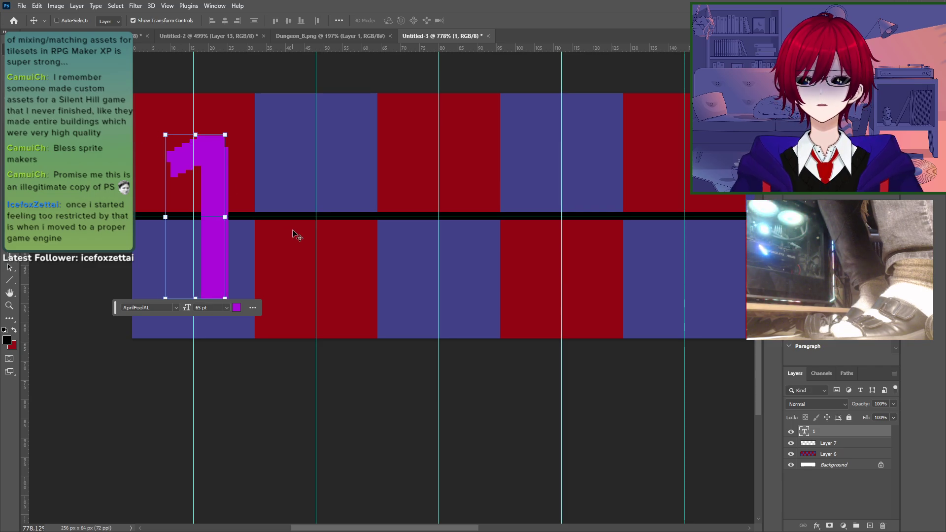
pyautogui.hotkey('ctrl', 'z')
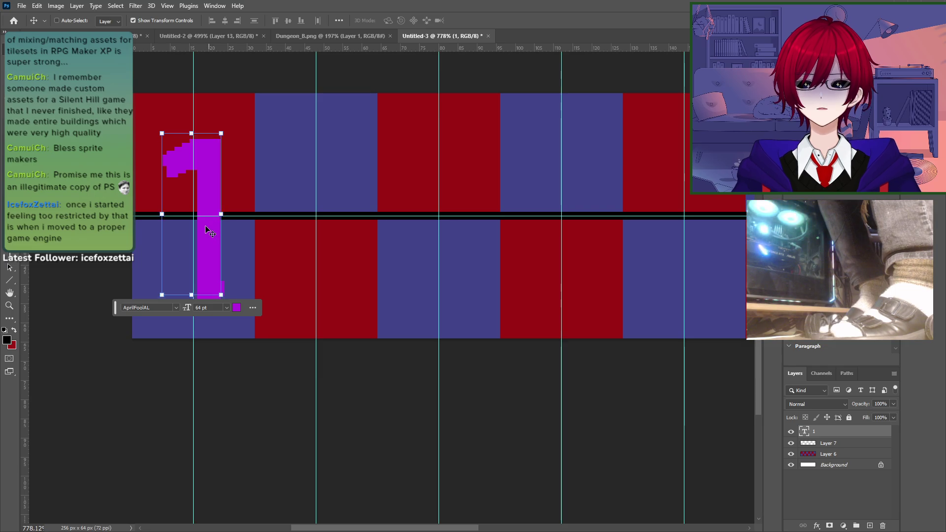
# Step: Add a 64 pt "=" text layer in the second column
pyautogui.press('m')
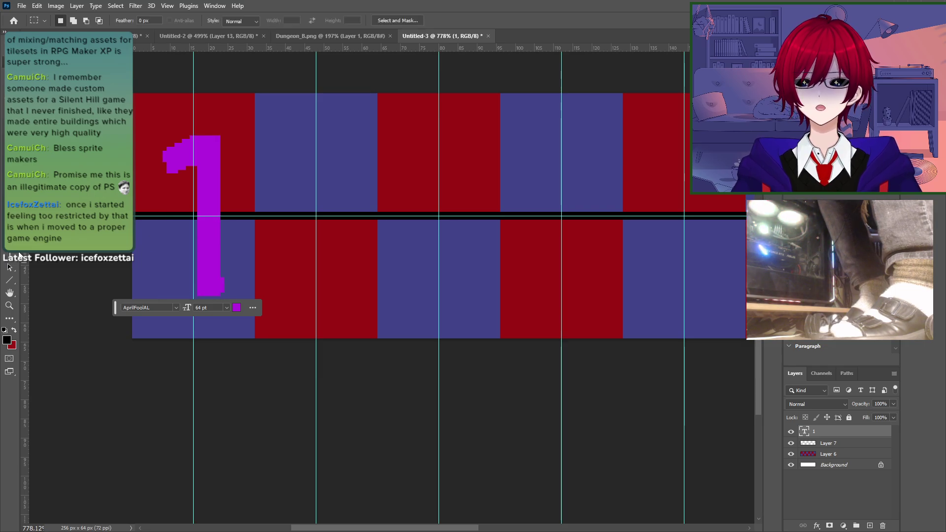
pyautogui.press('t')
pyautogui.click(314, 221)
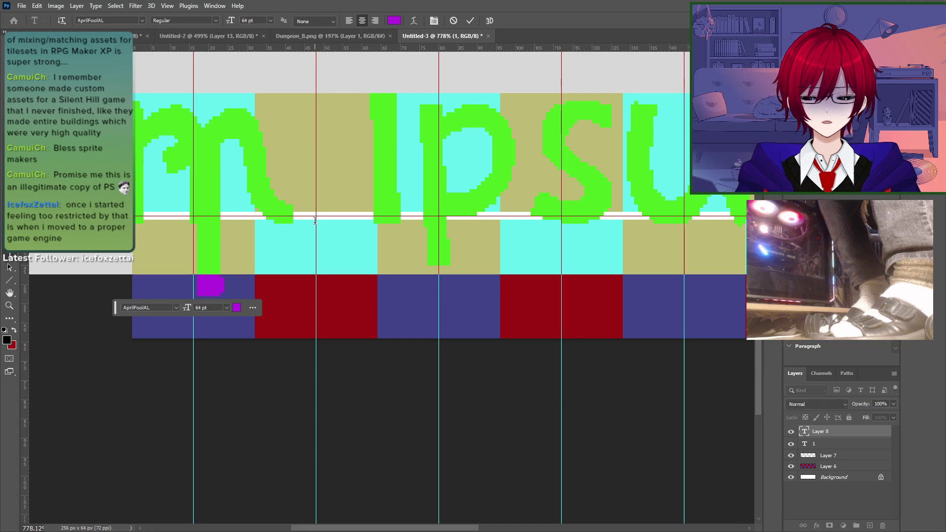
pyautogui.write('=')
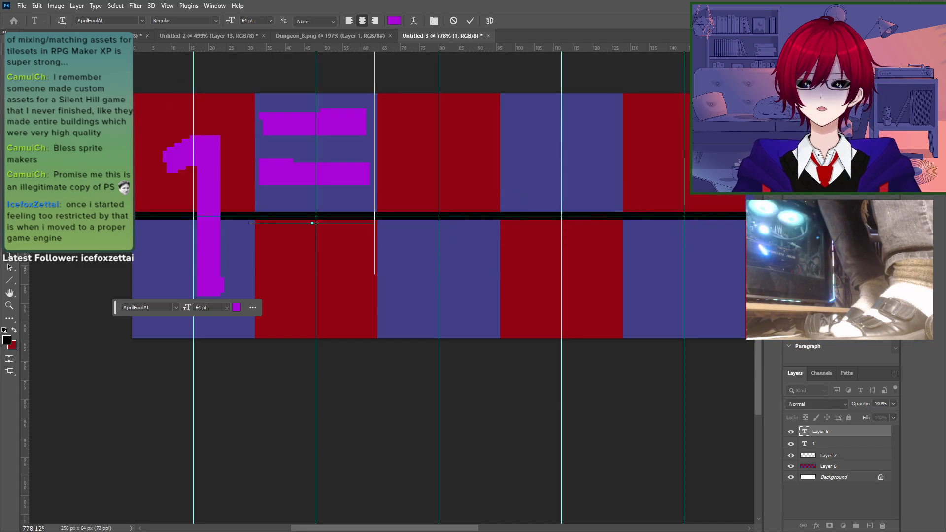
# Step: Centre the "=" on the second column's vertical guide and the black horizontal line
pyautogui.click(10, 48)
pyautogui.press('Down')
pyautogui.press('Down')
pyautogui.press('Down')
pyautogui.press('Down')
pyautogui.press('Down')
pyautogui.press('Down')
pyautogui.press('Down')
pyautogui.press('Down')
pyautogui.press('Down')
pyautogui.press('Down')
pyautogui.press('Down')
pyautogui.press('Down')
pyautogui.press('Down')
pyautogui.press('Down')
pyautogui.press('Down')
pyautogui.press('Down')
pyautogui.press('Down')
pyautogui.press('Down')
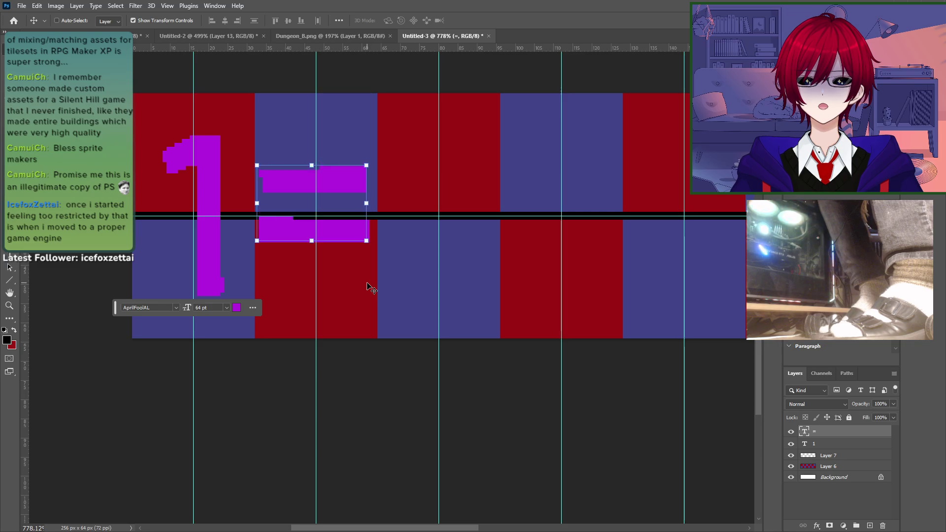
pyautogui.press('Right')
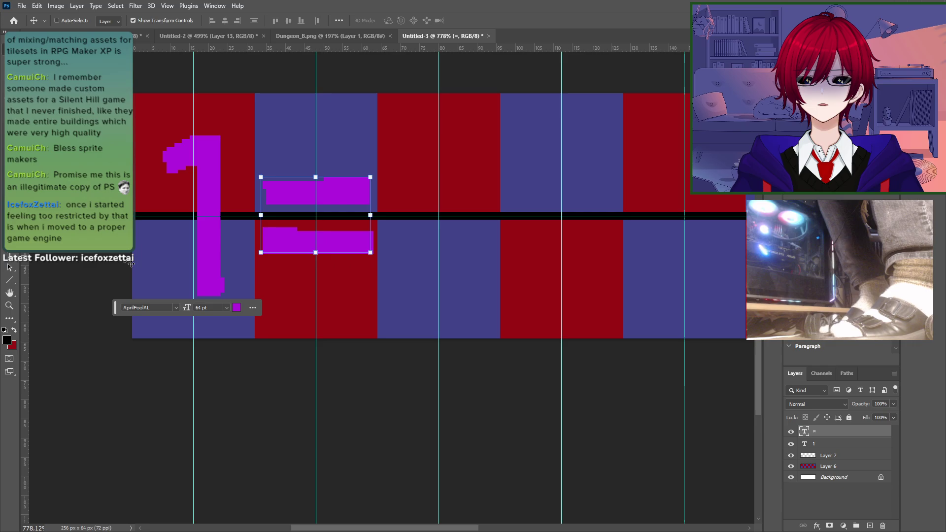
# Step: Add a 64 pt "Y" text layer and centre it on the third column's guide and the black horizontal line
pyautogui.click(10, 255)
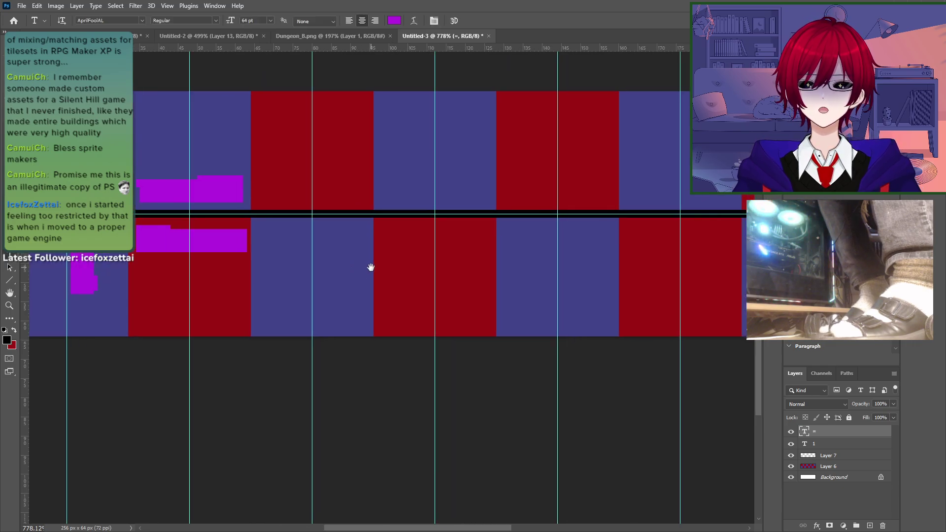
pyautogui.moveTo(506, 268); pyautogui.dragTo(370, 267)
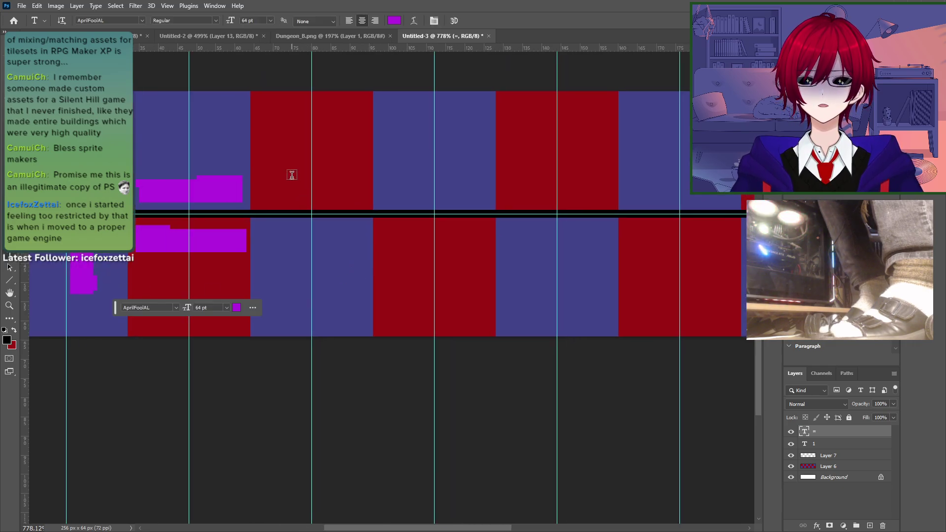
pyautogui.click(403, 196)
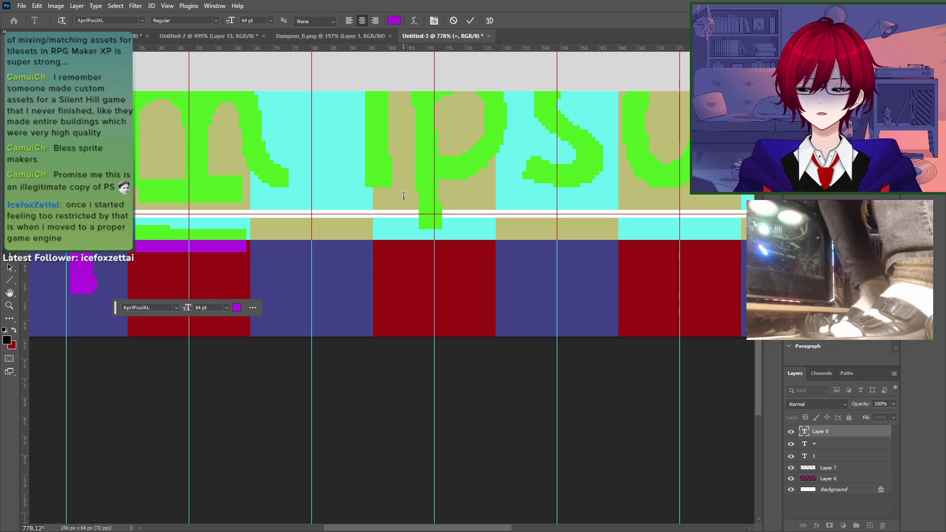
pyautogui.write('Y')
pyautogui.hotkey('ctrl', 'Return')
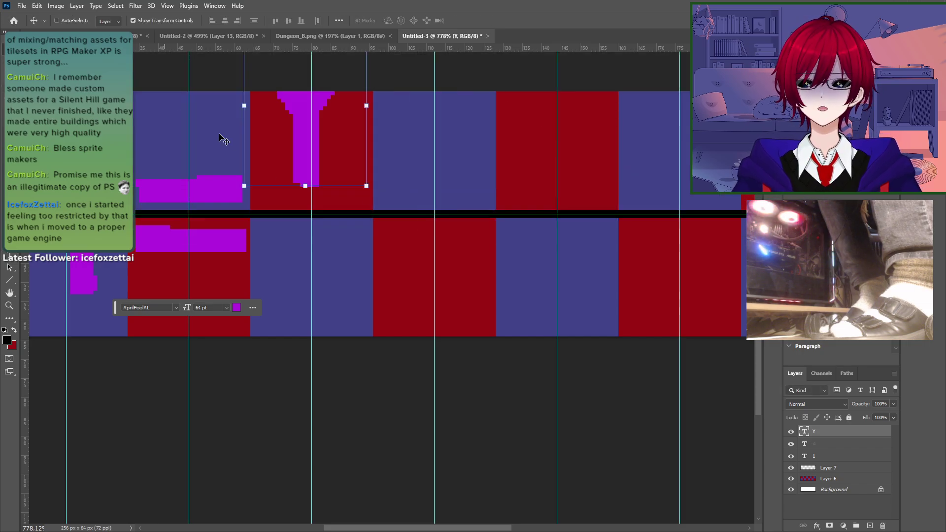
pyautogui.moveTo(285, 137); pyautogui.dragTo(306, 243)
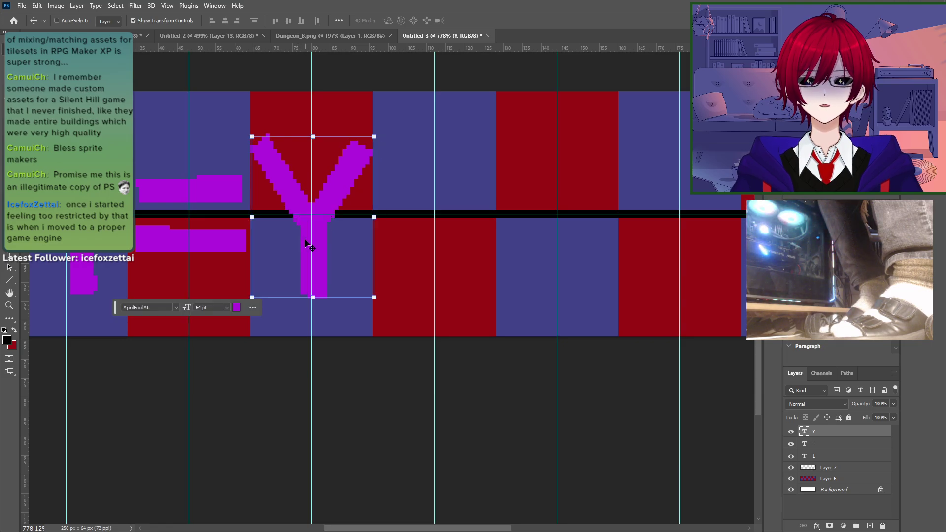
pyautogui.press('Up')
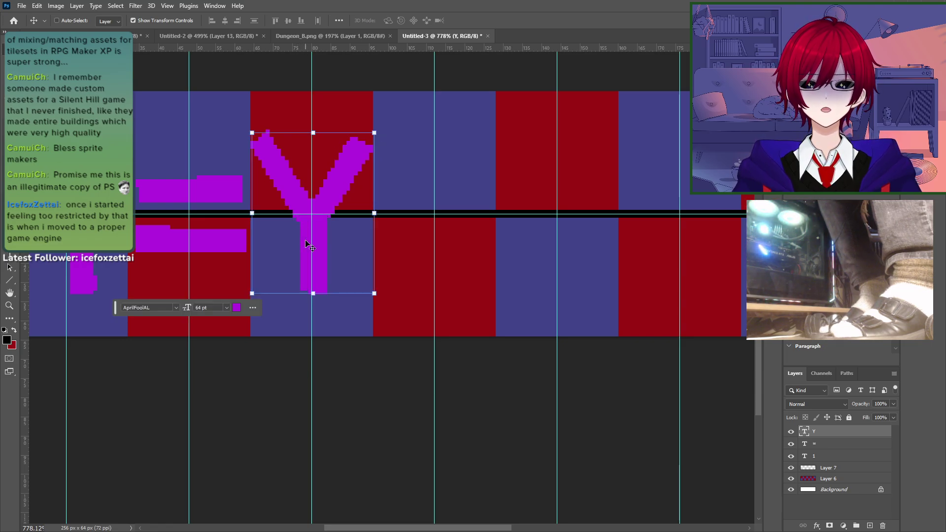
pyautogui.press('m')
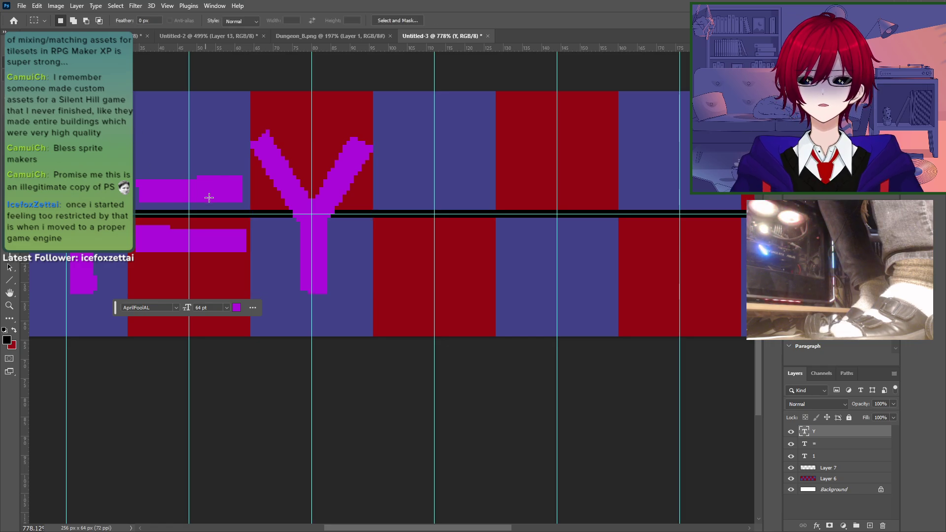
pyautogui.moveTo(259, 228); pyautogui.dragTo(443, 235)
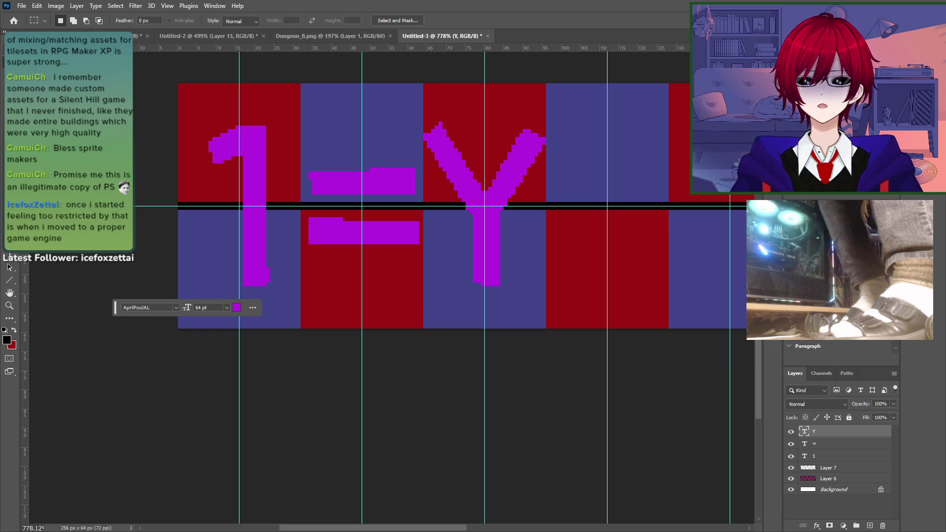
pyautogui.moveTo(594, 354); pyautogui.dragTo(232, 401)
pyautogui.click(8, 258)
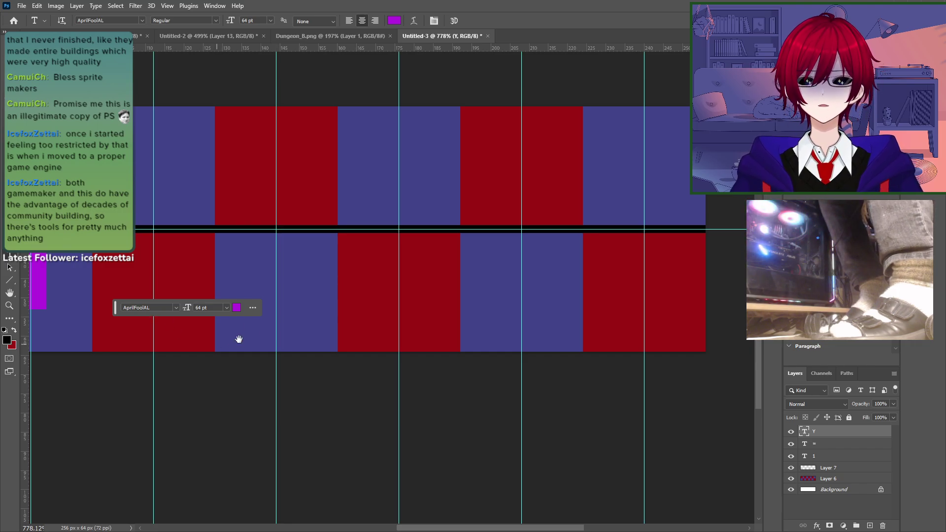
pyautogui.moveTo(353, 325); pyautogui.dragTo(583, 327)
pyautogui.moveTo(319, 300); pyautogui.dragTo(529, 311)
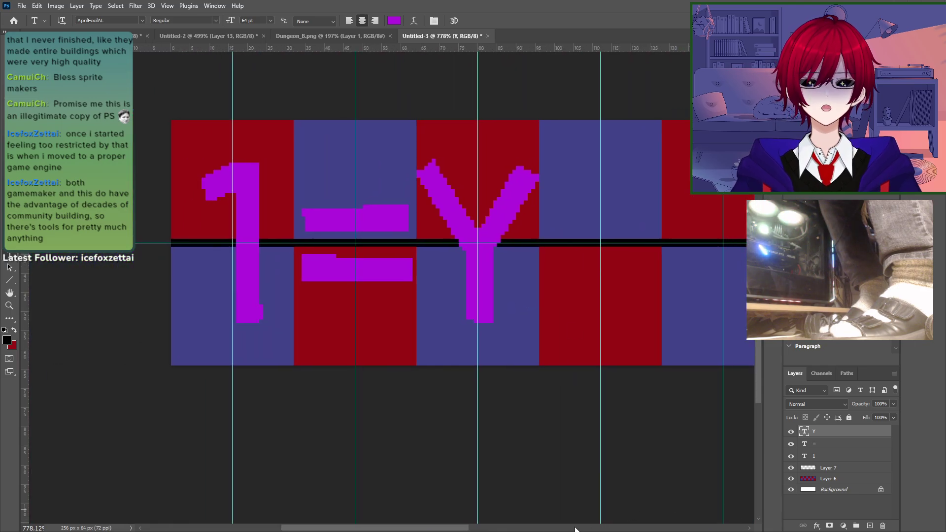
# Step: Switch to RPG Maker VX Ace, save the changes to The Unraveling Elegy and launch a playtest
pyautogui.hotkey('alt', 'Tab')
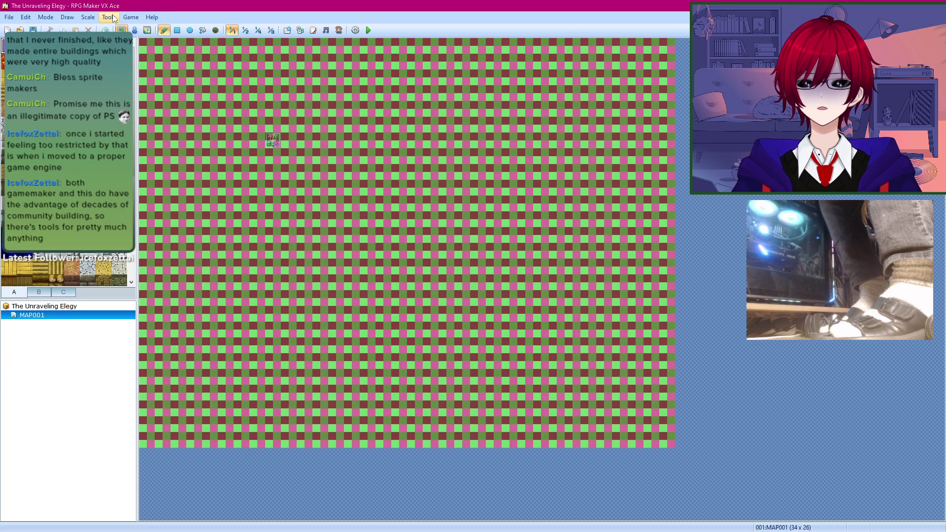
pyautogui.click(368, 31)
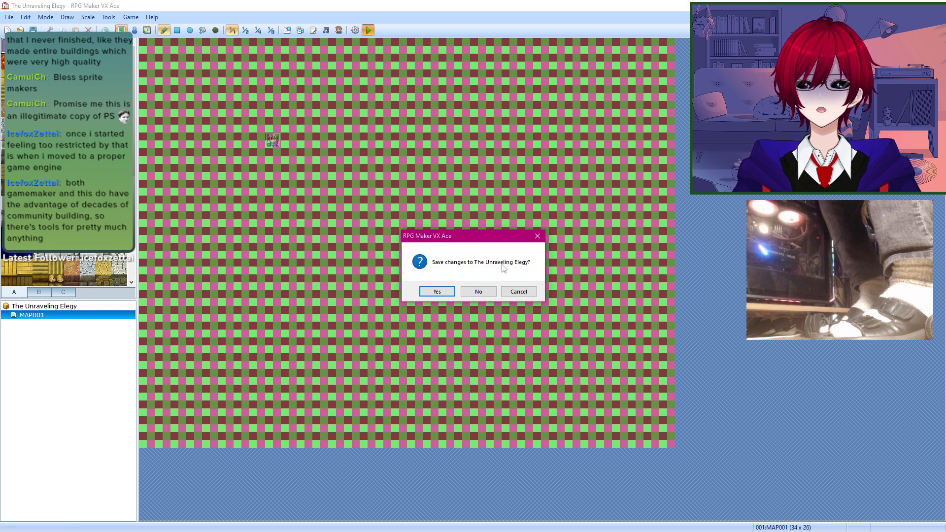
pyautogui.click(438, 289)
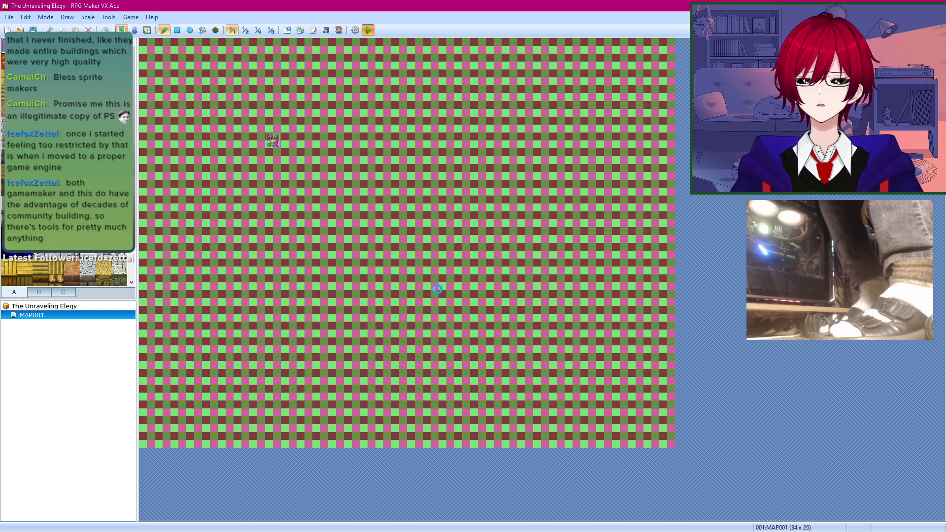
pyautogui.hotkey('alt', 'Tab')
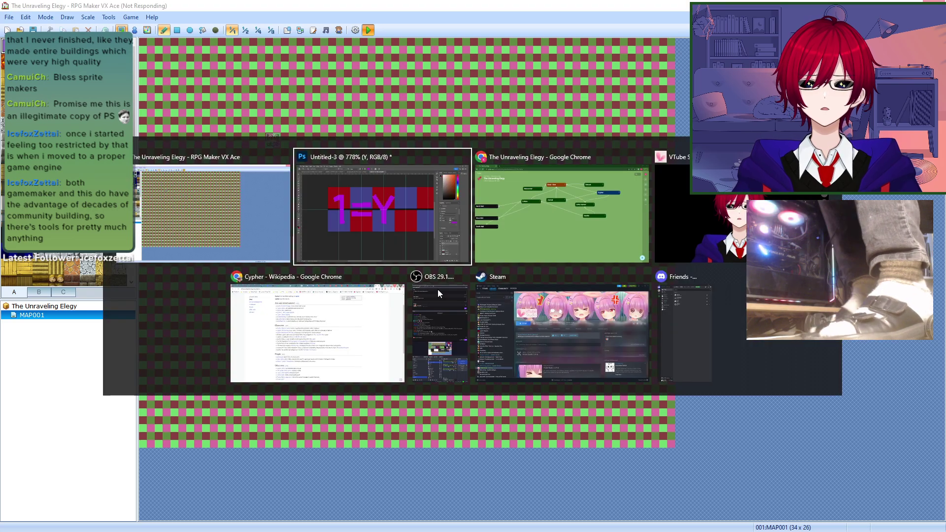
pyautogui.hotkey('alt', 'Tab')
pyautogui.hotkey('alt', 'Tab')
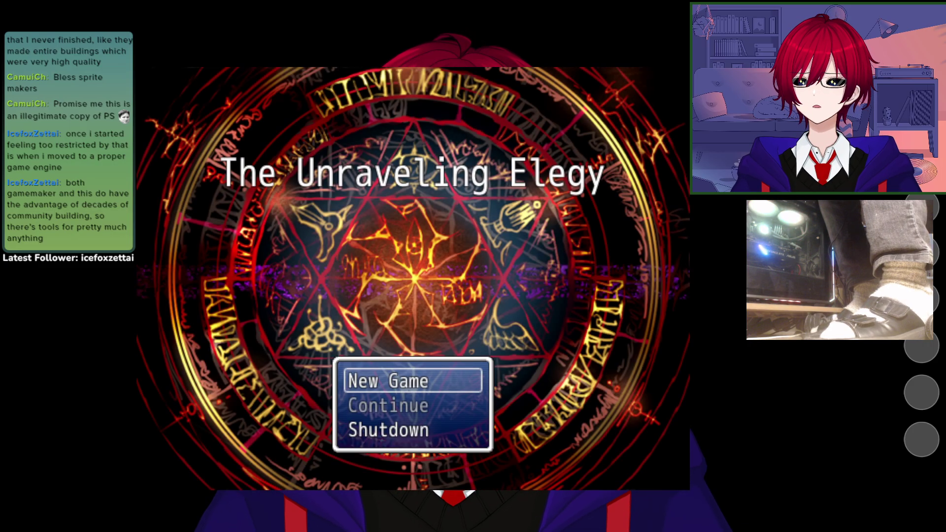
pyautogui.hotkey('alt', 'Tab')
pyautogui.hotkey('alt', 'Tab')
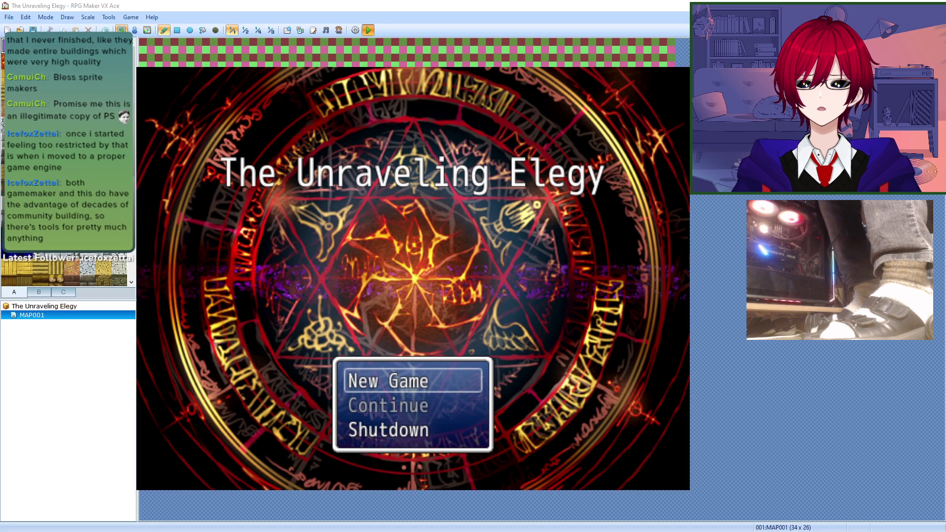
pyautogui.hotkey('alt', 'Tab')
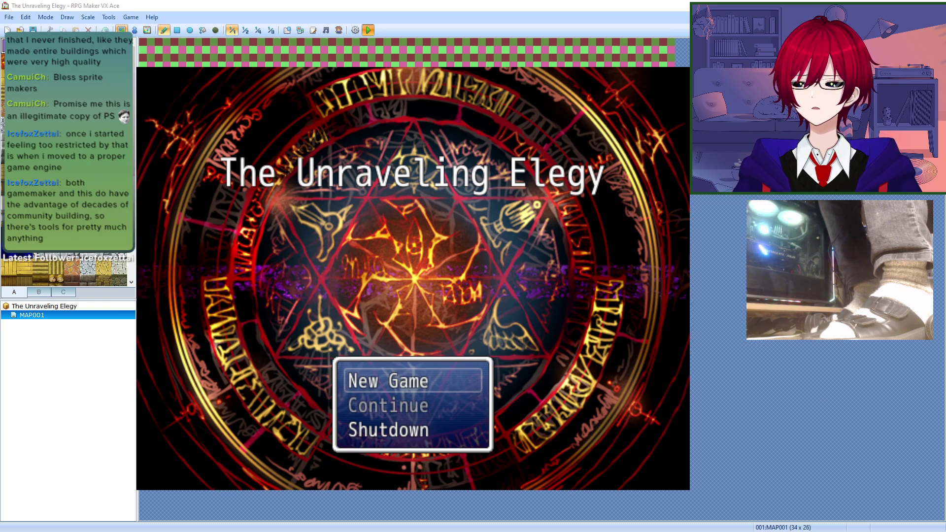
# Step: Toggle the game between windowed and full-screen display, and shut it down from the title screen
pyautogui.hotkey('alt', 'Return')
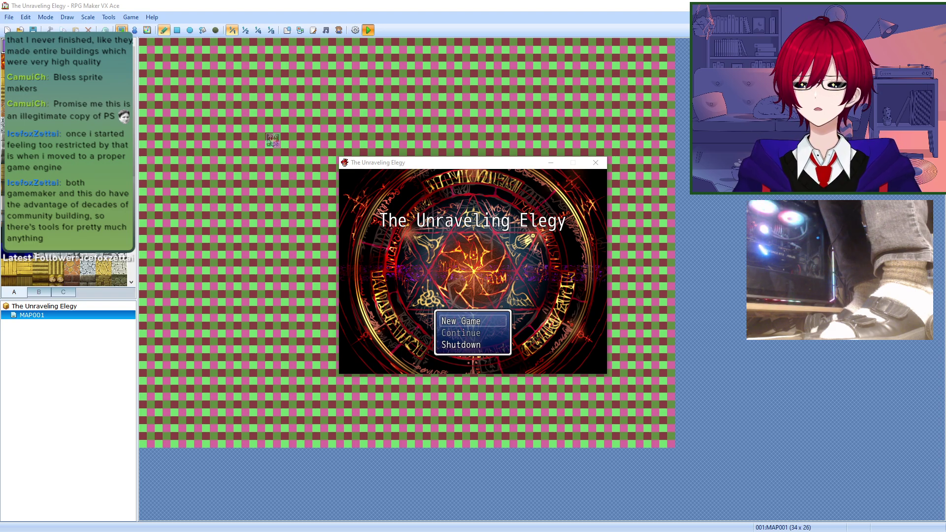
pyautogui.hotkey('alt', 'Return')
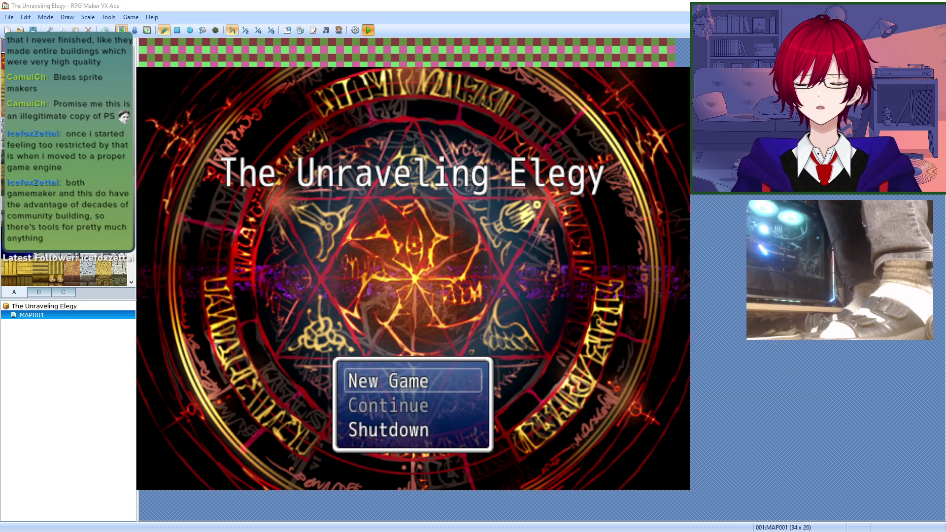
pyautogui.press('Down')
pyautogui.press('Down')
pyautogui.press('Return')
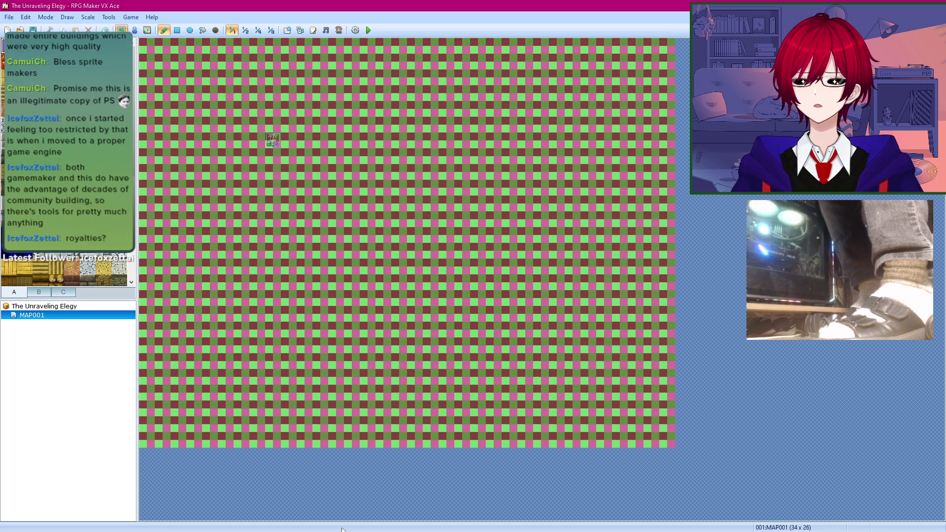
pyautogui.hotkey('alt', 'Tab')
pyautogui.hotkey('alt', 'Tab')
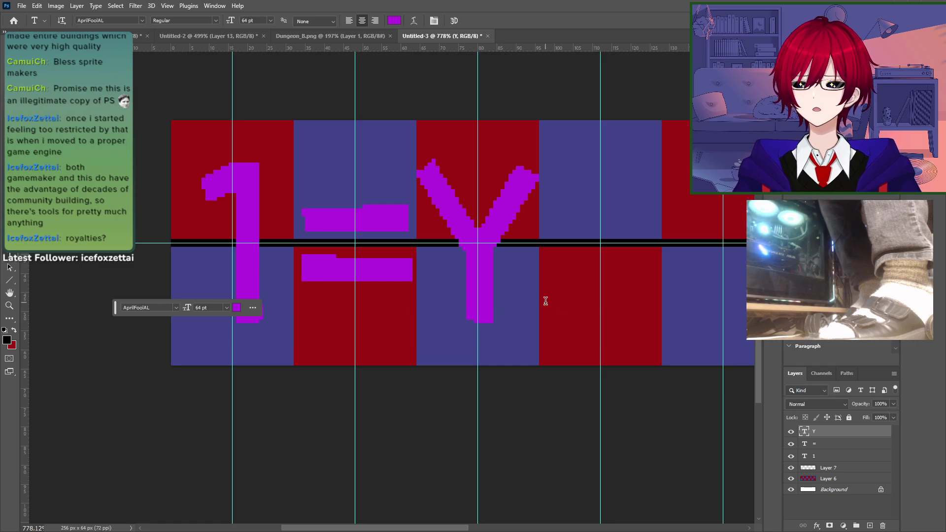
pyautogui.hotkey('alt', 'Tab')
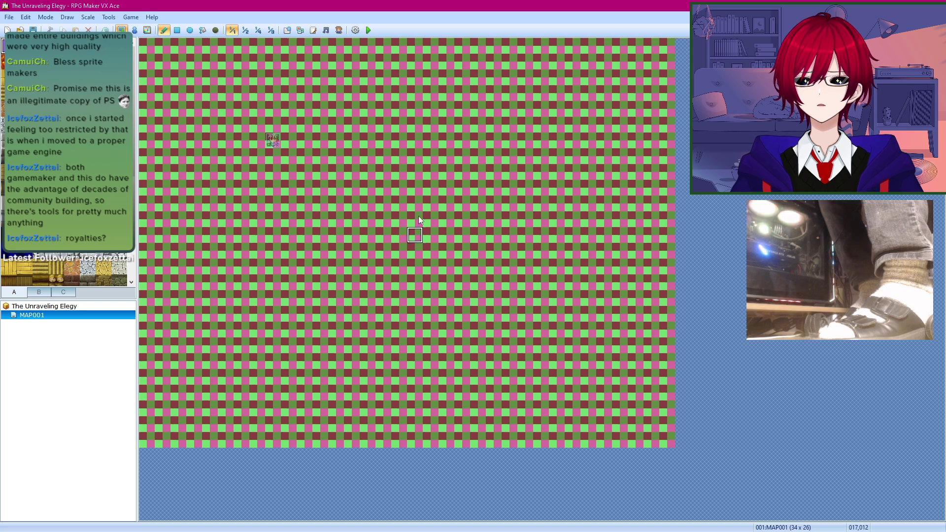
pyautogui.click(354, 30)
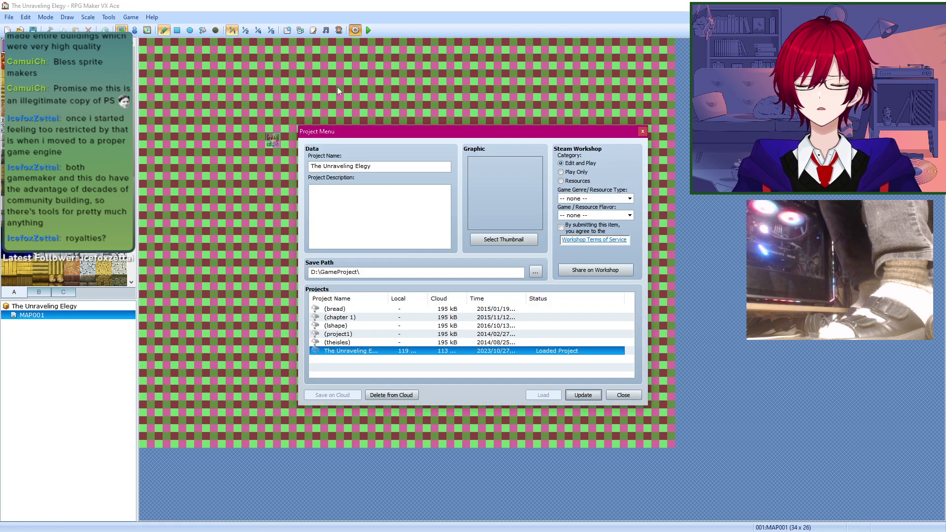
pyautogui.press('Escape')
# Step: Check the game's launch options and start another playtest of The Unraveling Elegy
pyautogui.click(130, 17)
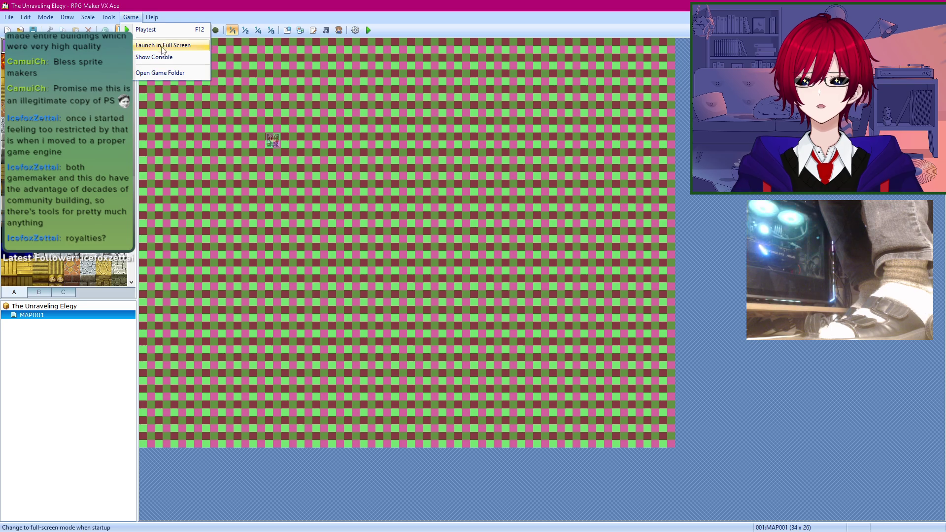
pyautogui.click(314, 52)
pyautogui.click(370, 28)
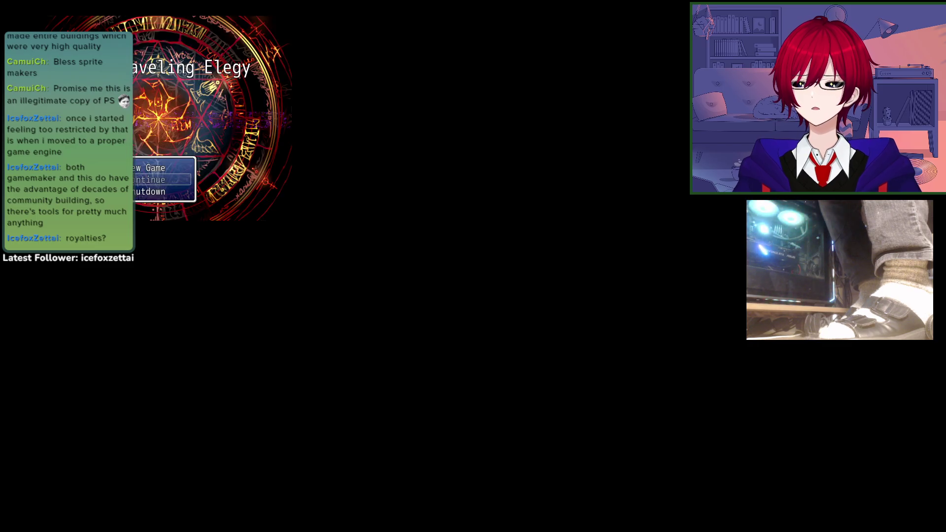
# Step: Shut down the running playtest from the game's title screen
pyautogui.press('Down')
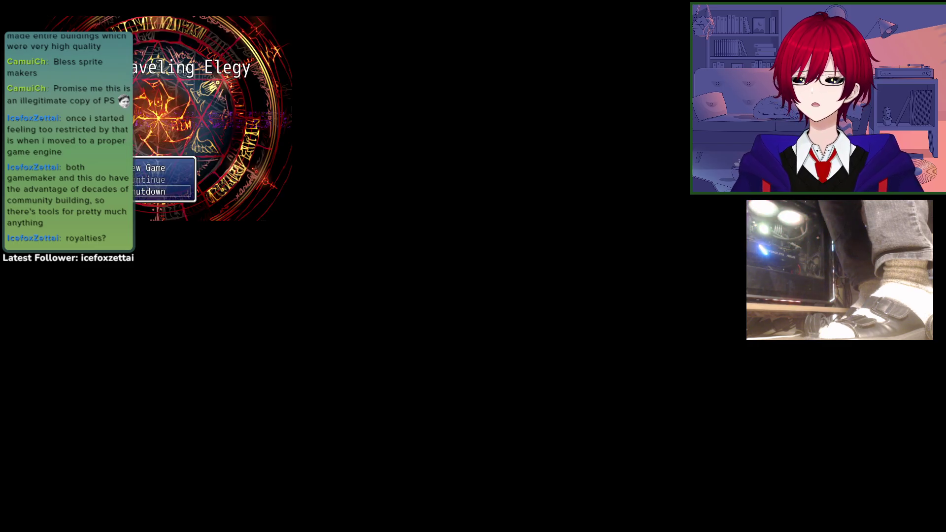
pyautogui.press('Up')
pyautogui.press('Up')
pyautogui.press('Down')
pyautogui.press('Down')
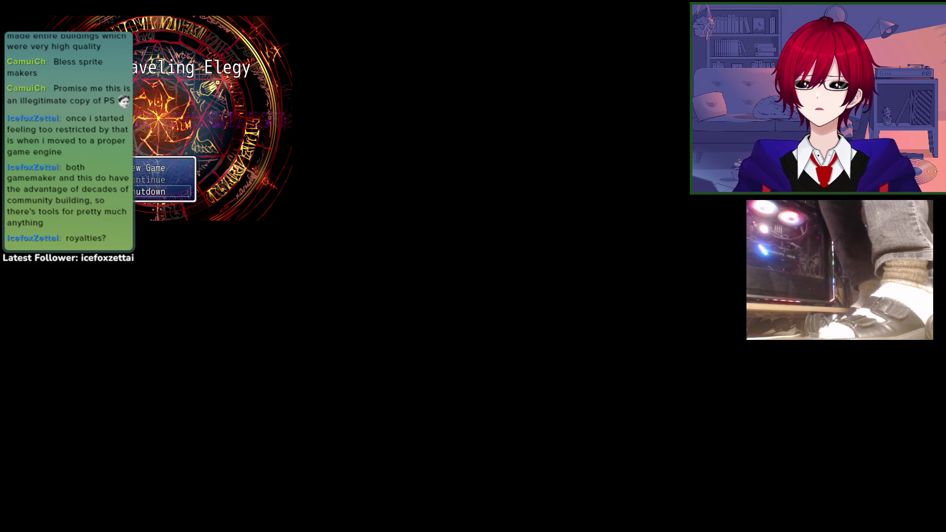
pyautogui.press('Return')
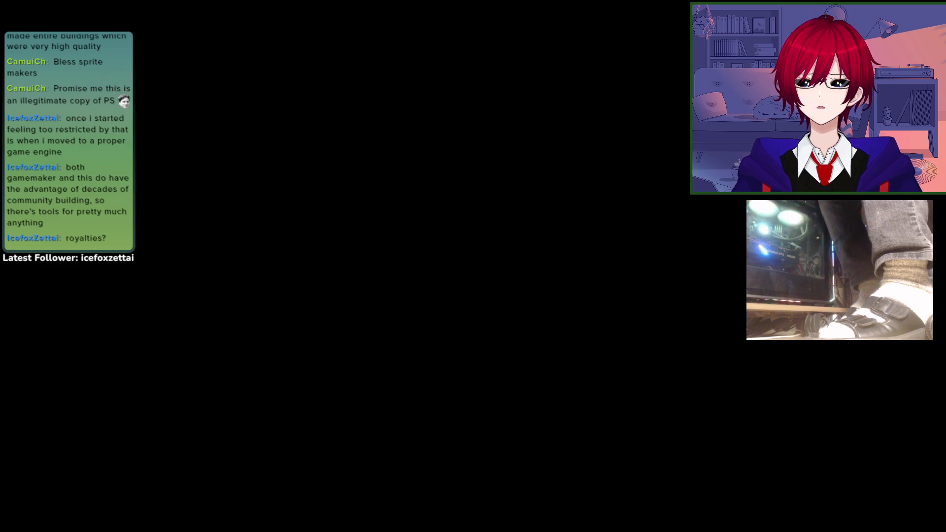
# Step: Switch back to the RPG Maker VX Ace editor and maximize the window of The Unraveling Elegy
pyautogui.hotkey('alt', 'Tab')
pyautogui.hotkey('alt', 'Tab')
pyautogui.hotkey('alt', 'Tab')
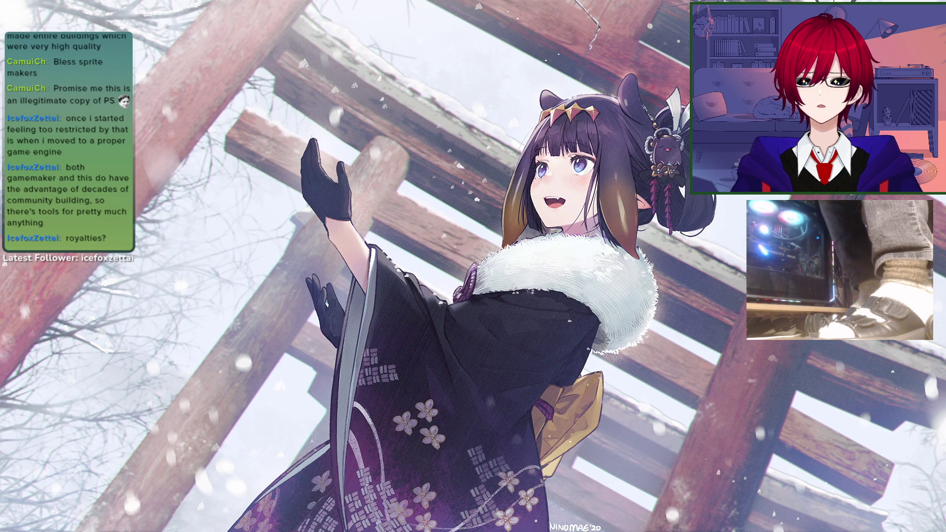
pyautogui.hotkey('alt', 'Tab')
pyautogui.press('Tab')
pyautogui.press('Tab')
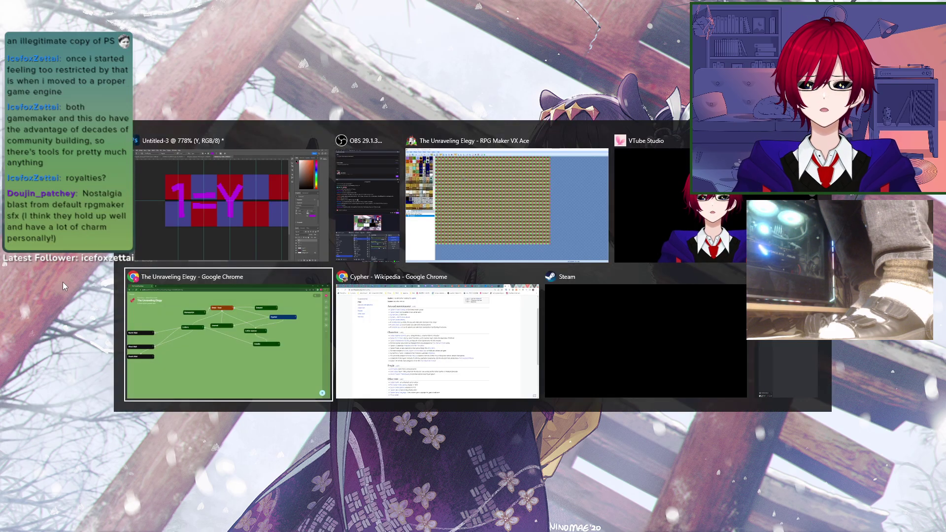
pyautogui.hotkey('alt', 'Tab')
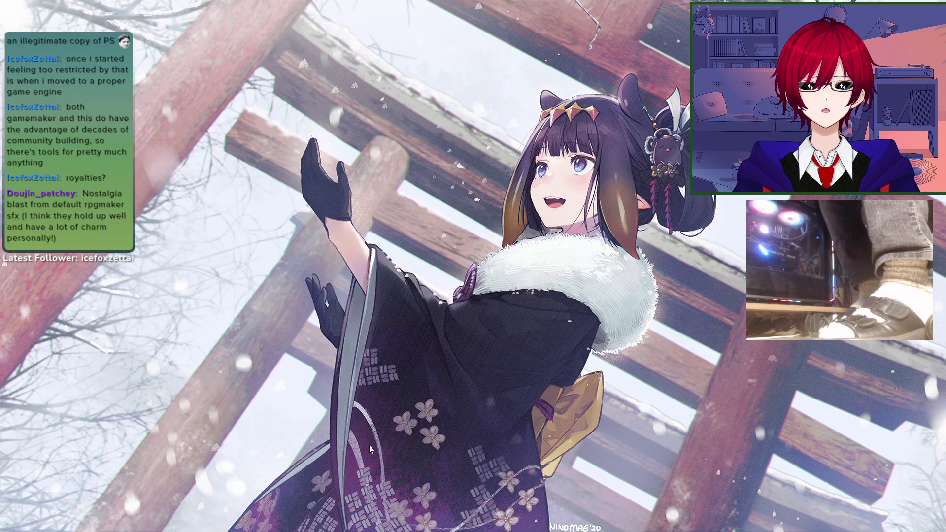
pyautogui.moveTo(945, 197); pyautogui.dragTo(490, 110)
pyautogui.doubleClick(490, 110)
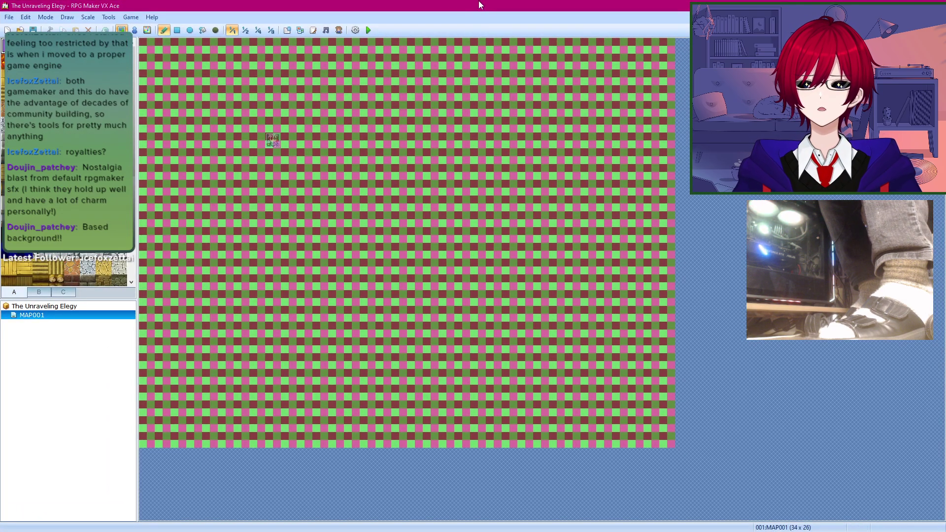
pyautogui.moveTo(481, 5); pyautogui.dragTo(455, 102)
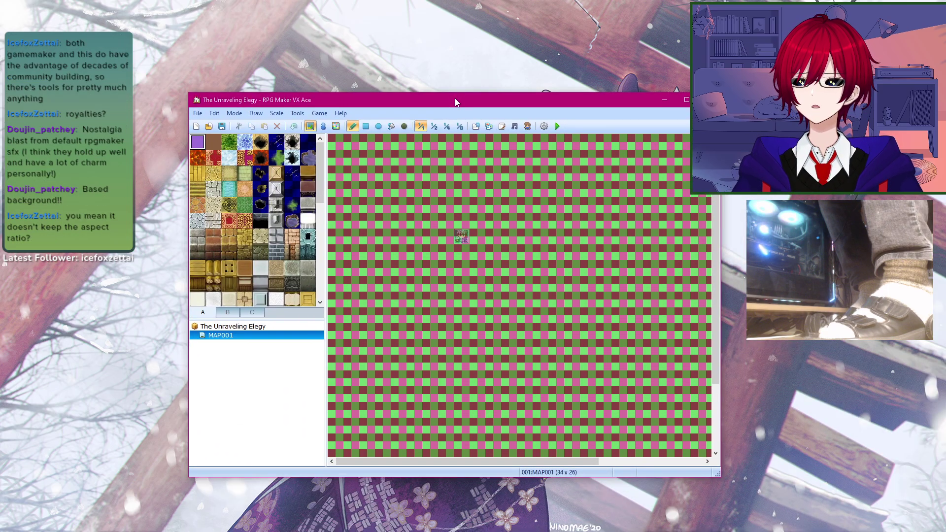
pyautogui.doubleClick(455, 102)
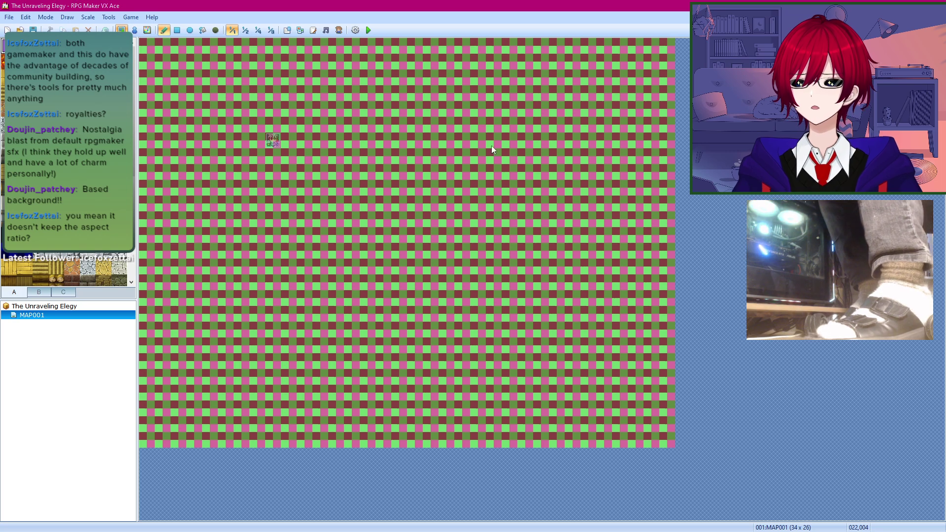
# Step: Launch another playtest of The Unraveling Elegy and shut it down from the title screen
pyautogui.hotkey('alt', 'Tab')
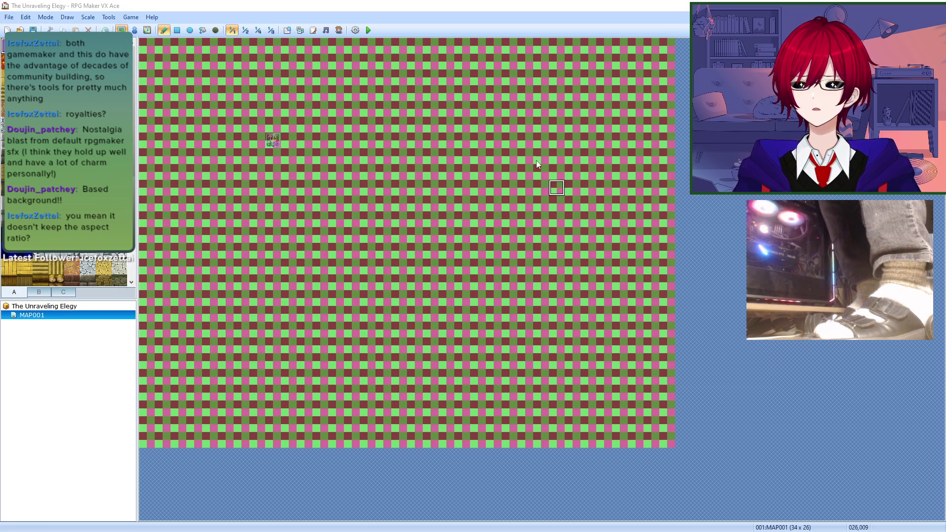
pyautogui.click(536, 161)
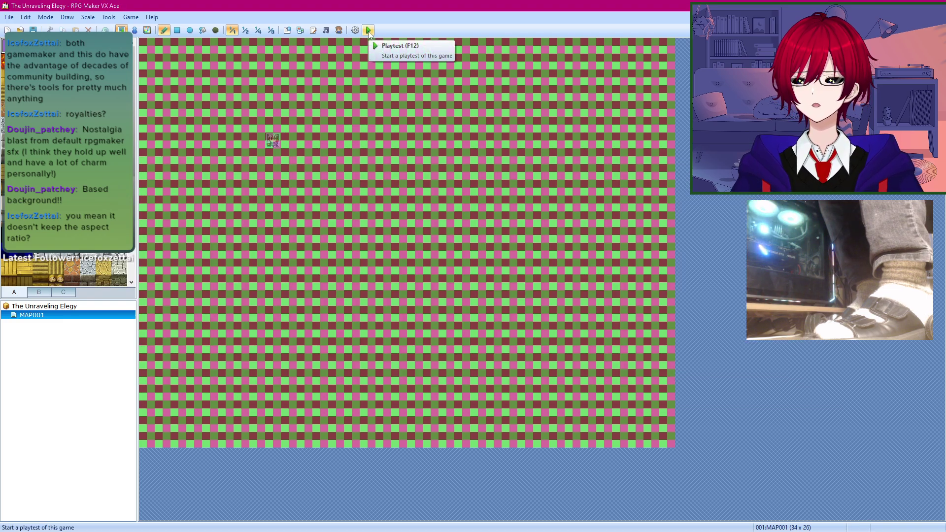
pyautogui.click(368, 30)
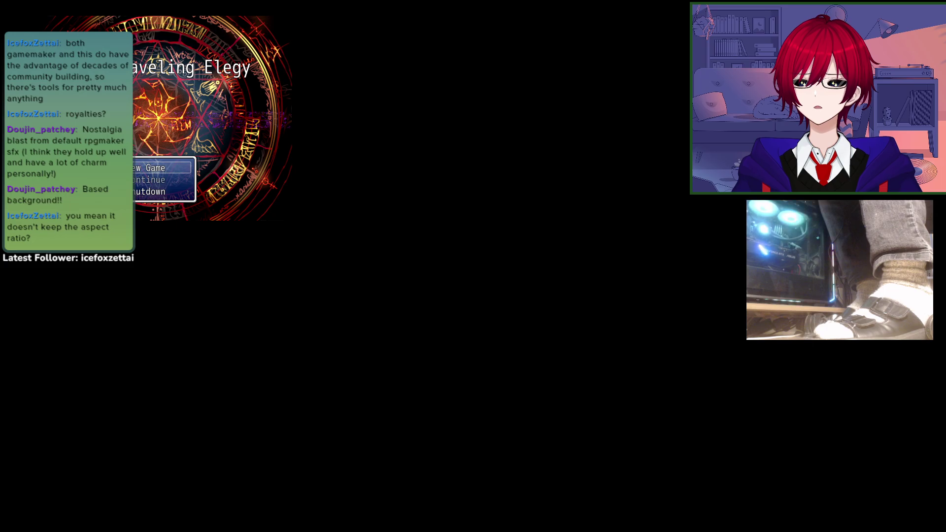
pyautogui.press('Down')
pyautogui.press('Down')
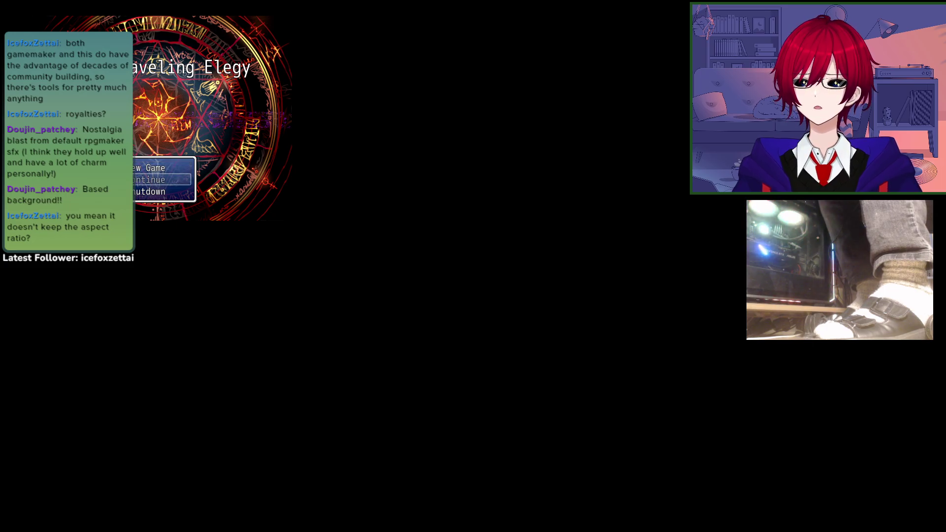
pyautogui.press('Return')
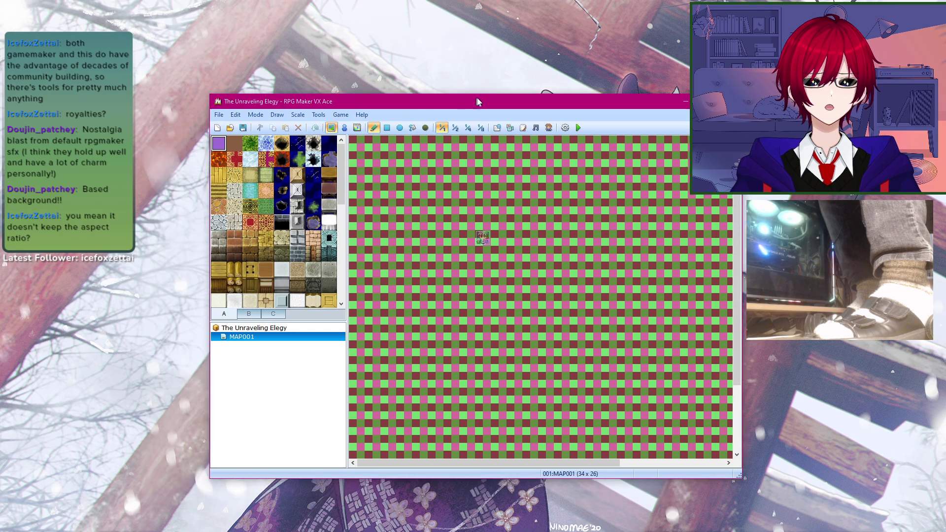
# Step: Switch to Photoshop and return to the checkered Untitled-3 document
pyautogui.hotkey('alt', 'Tab')
pyautogui.hotkey('alt', 'Tab')
pyautogui.hotkey('alt', 'Tab')
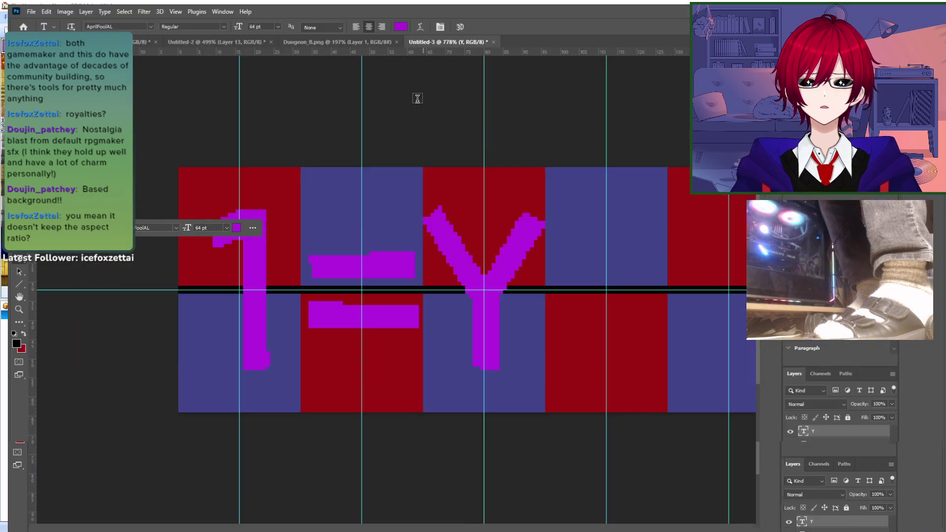
pyautogui.moveTo(685, 302); pyautogui.dragTo(504, 294)
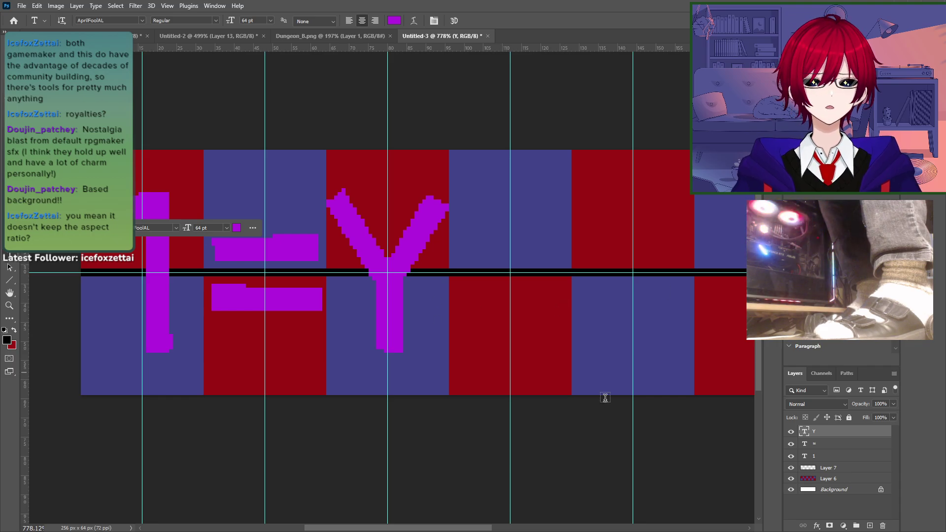
pyautogui.keyDown('shift'); pyautogui.click(827, 456); pyautogui.keyUp('shift')
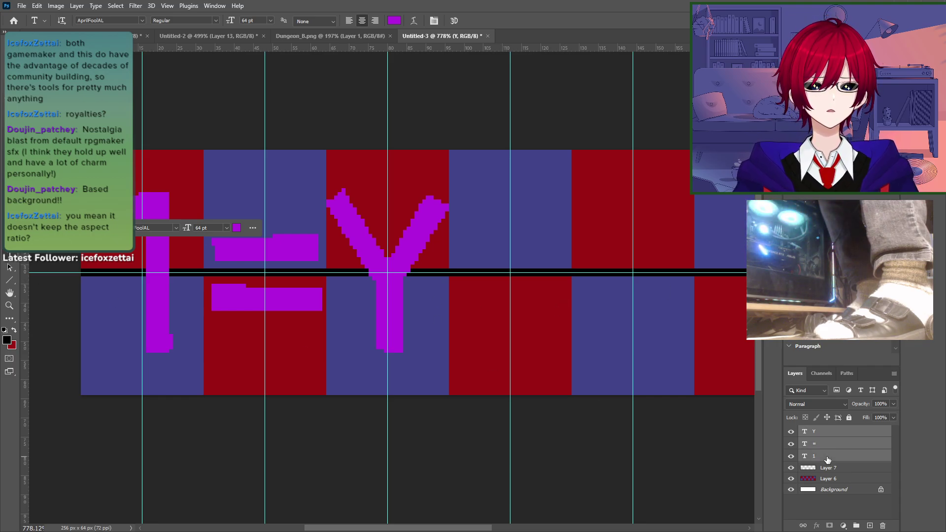
pyautogui.rightClick(824, 454)
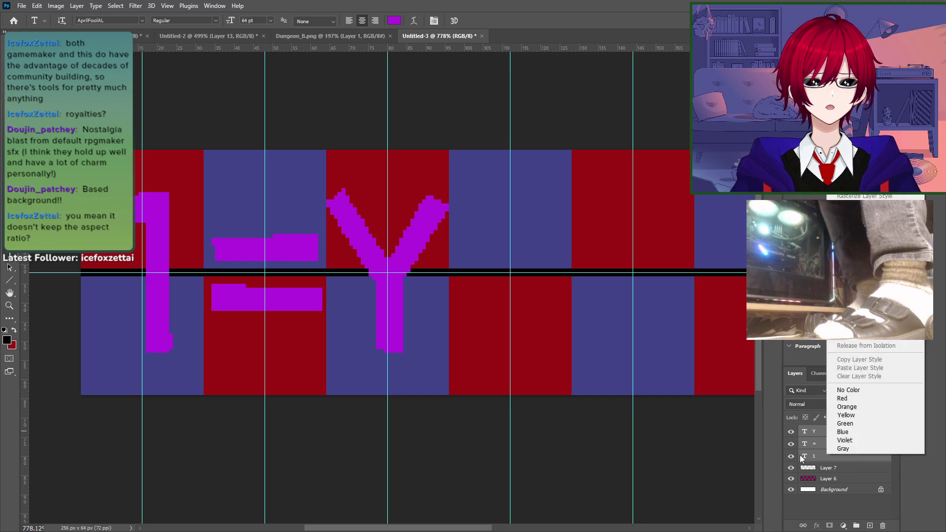
pyautogui.click(801, 458)
pyautogui.rightClick(828, 457)
# Step: Apply a black Color Overlay with Normal blending and 100% opacity to the "1" text layer
pyautogui.click(821, 458)
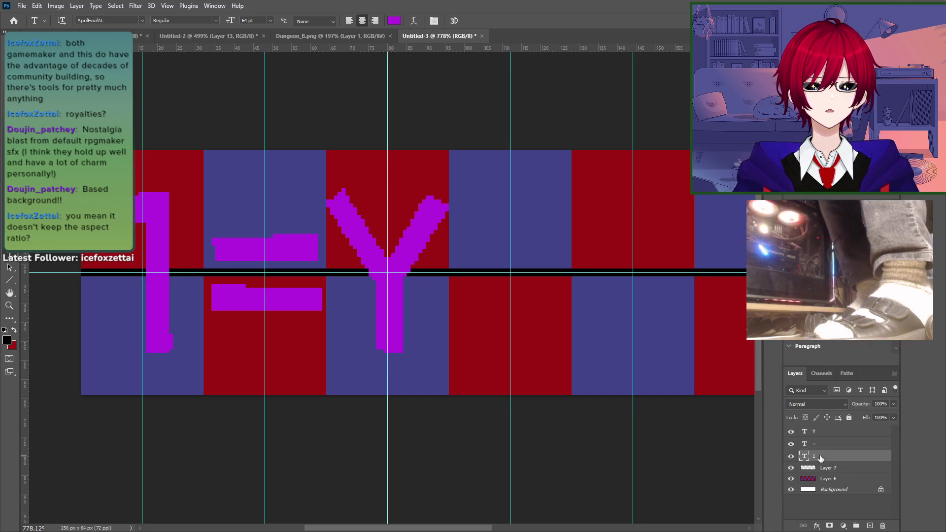
pyautogui.rightClick(821, 459)
pyautogui.click(848, 54)
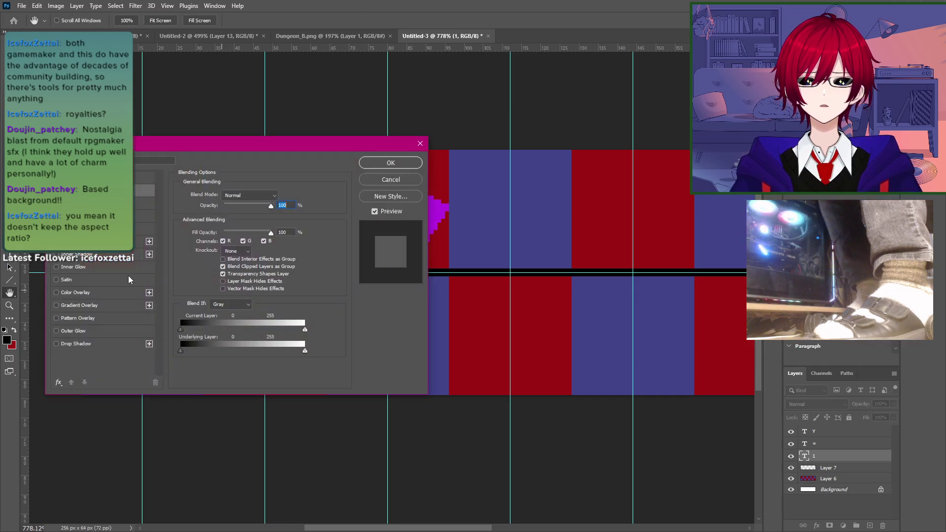
pyautogui.click(56, 293)
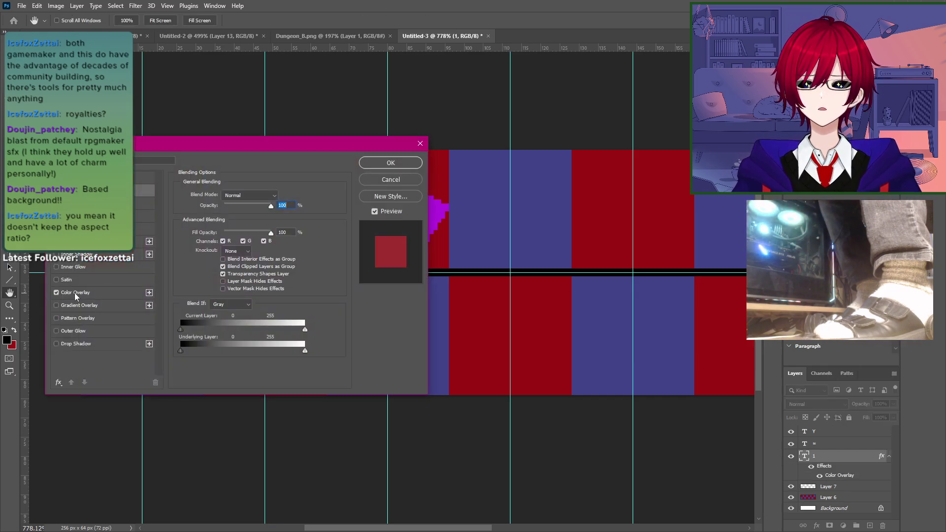
pyautogui.click(75, 292)
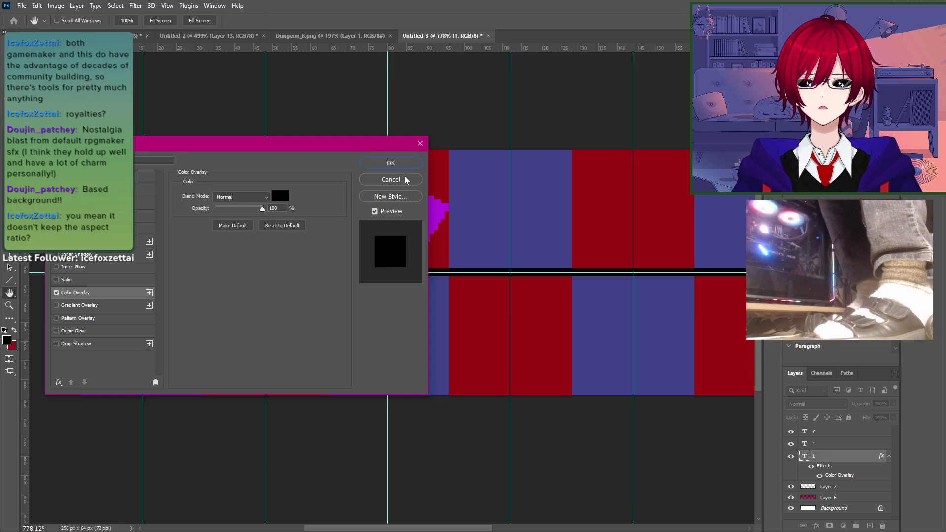
pyautogui.click(391, 163)
# Step: Copy the layer style of the "1" text layer and paste it onto the "=" and "Y" layers
pyautogui.rightClick(843, 459)
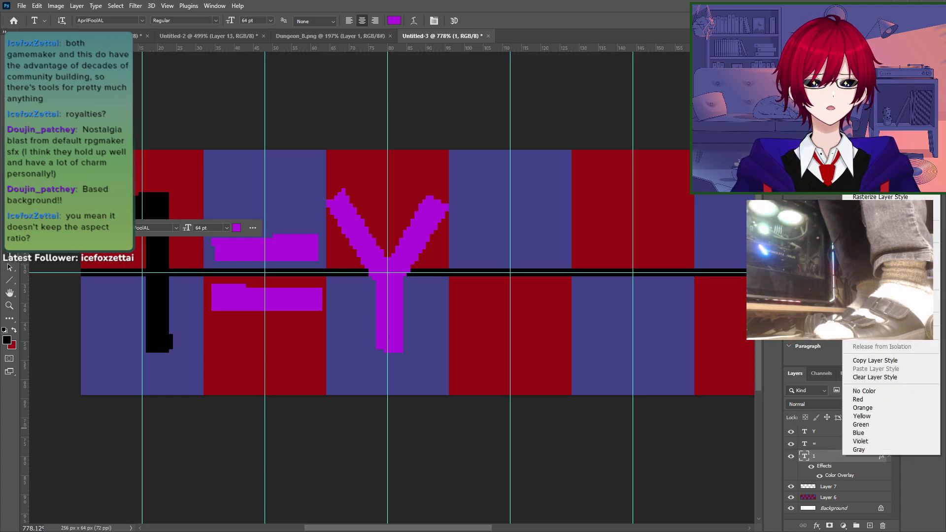
pyautogui.click(875, 360)
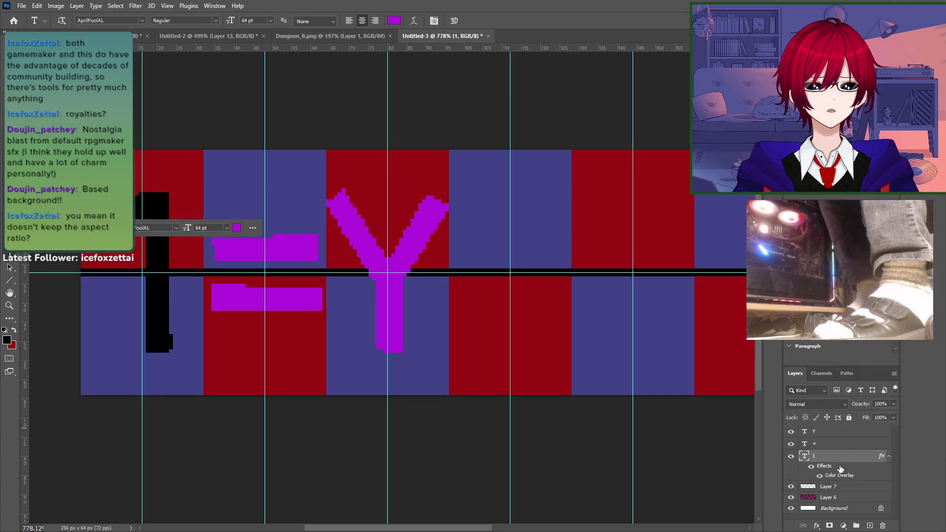
pyautogui.click(828, 444)
pyautogui.keyDown('shift'); pyautogui.click(828, 432); pyautogui.keyUp('shift')
pyautogui.rightClick(830, 432)
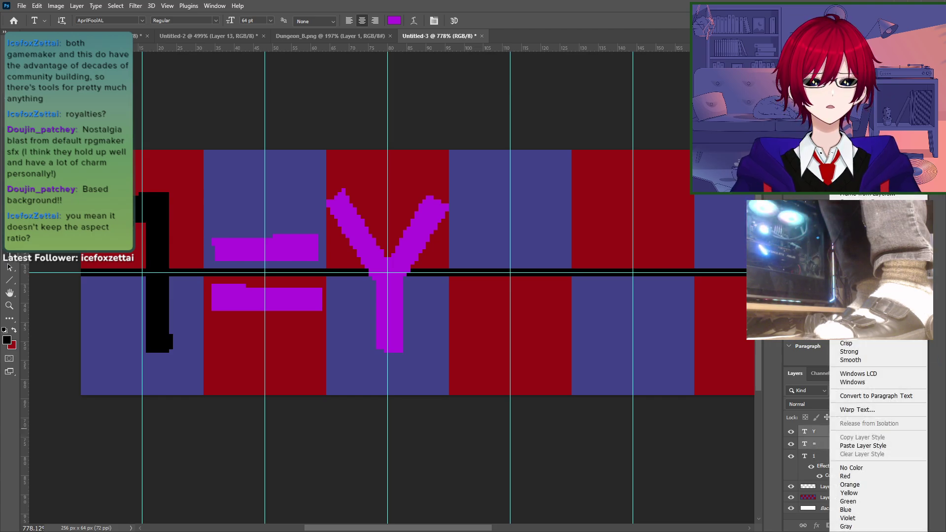
pyautogui.click(883, 445)
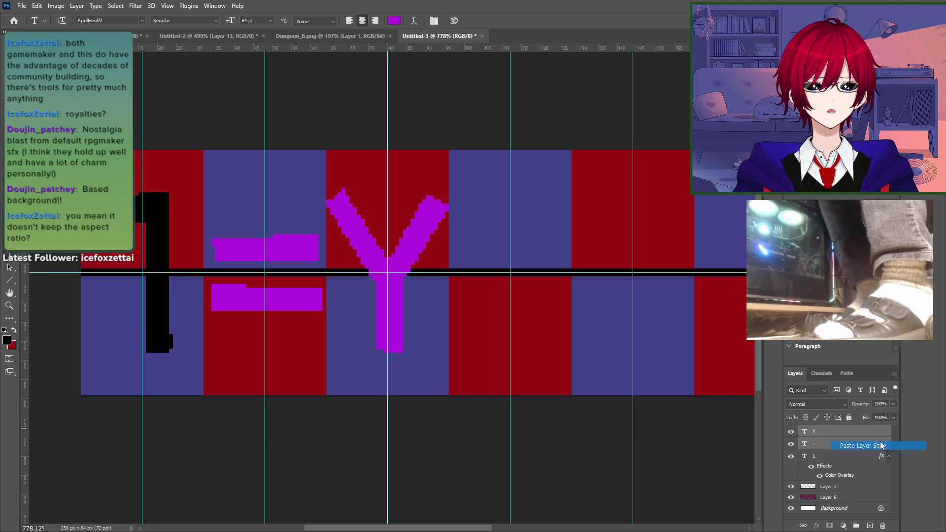
pyautogui.press('m')
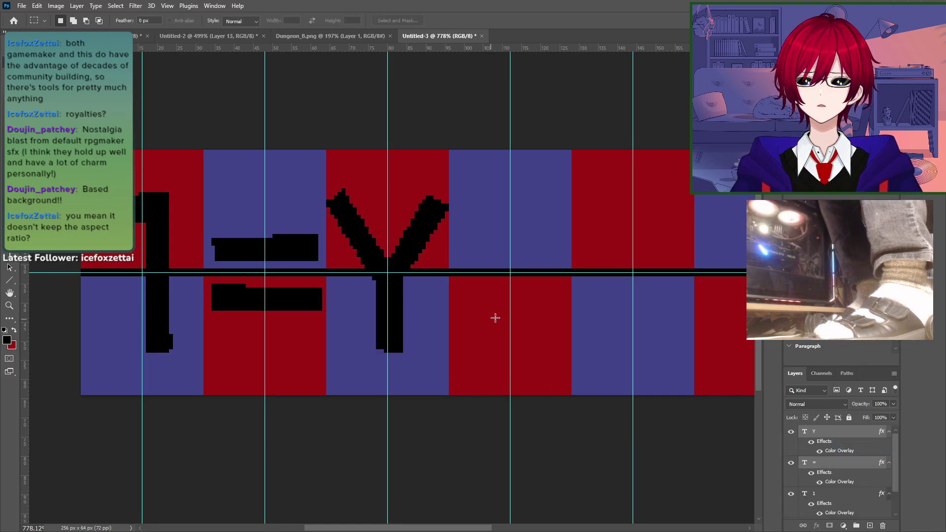
pyautogui.moveTo(646, 363); pyautogui.dragTo(670, 501)
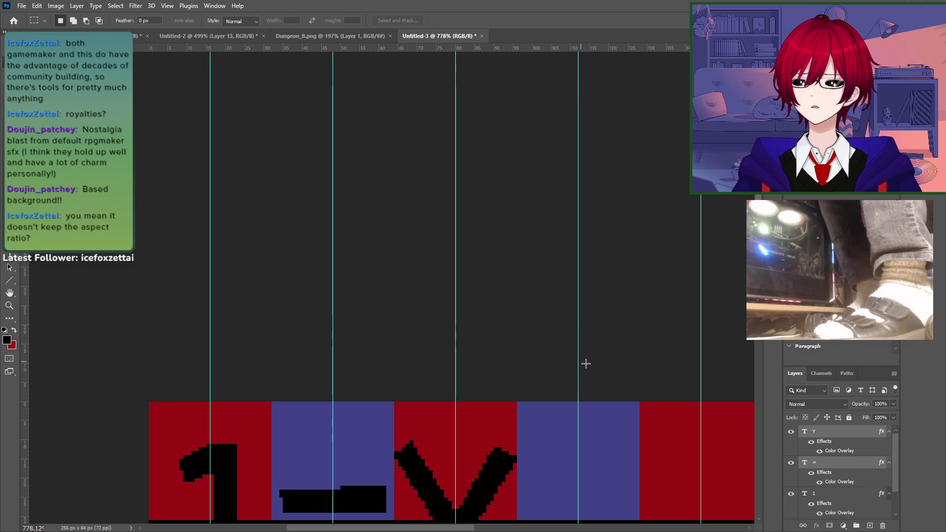
pyautogui.moveTo(544, 364); pyautogui.dragTo(520, 57)
pyautogui.moveTo(560, 518); pyautogui.dragTo(556, 366)
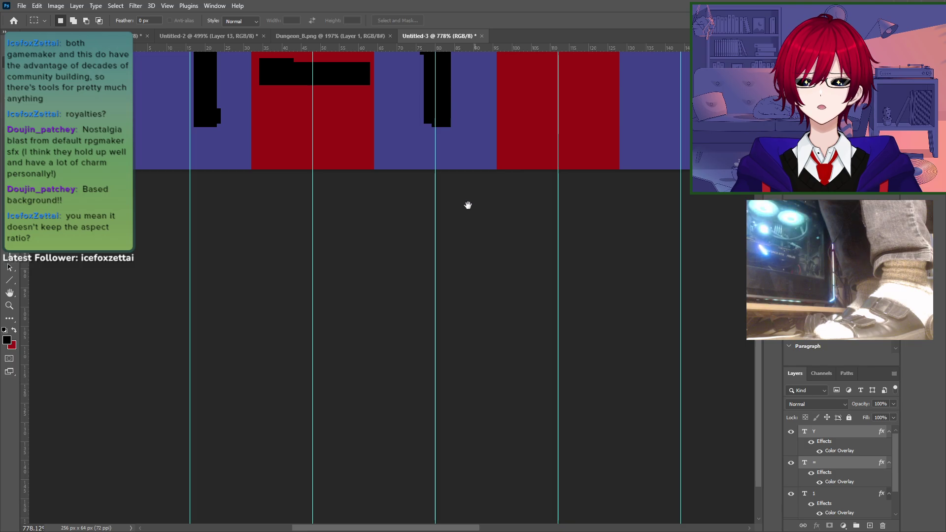
pyautogui.moveTo(469, 251); pyautogui.dragTo(469, 449)
pyautogui.moveTo(561, 368); pyautogui.dragTo(307, 351)
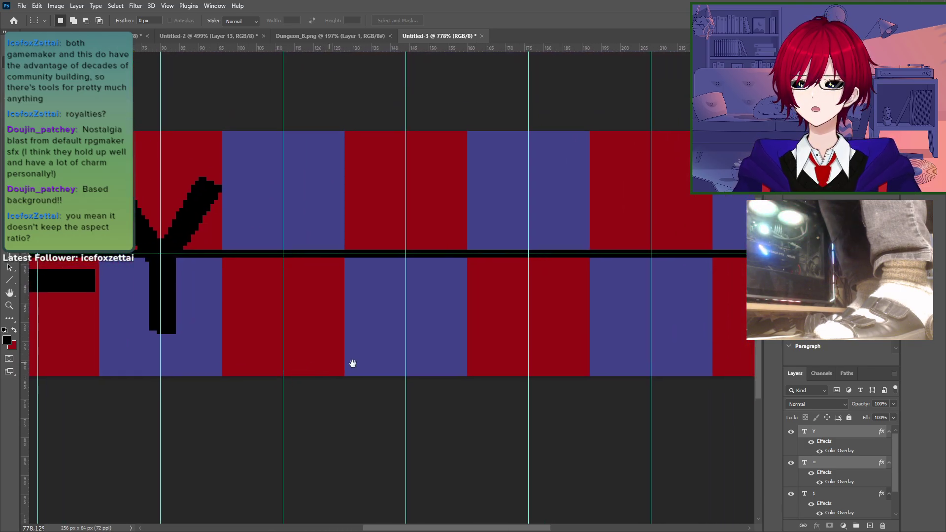
# Step: Add a 64 pt "U" text layer at the guide of the fourth column and set its color to black
pyautogui.press('t')
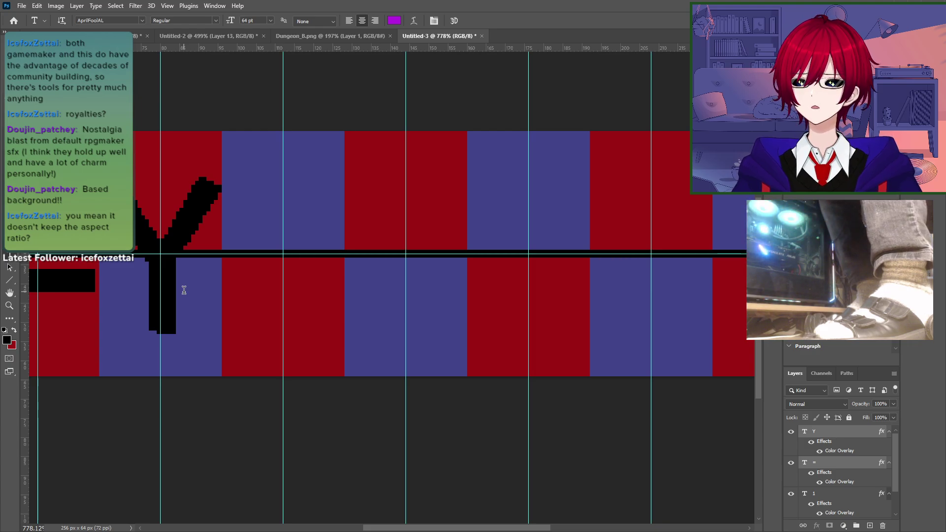
pyautogui.moveTo(287, 399); pyautogui.dragTo(678, 351)
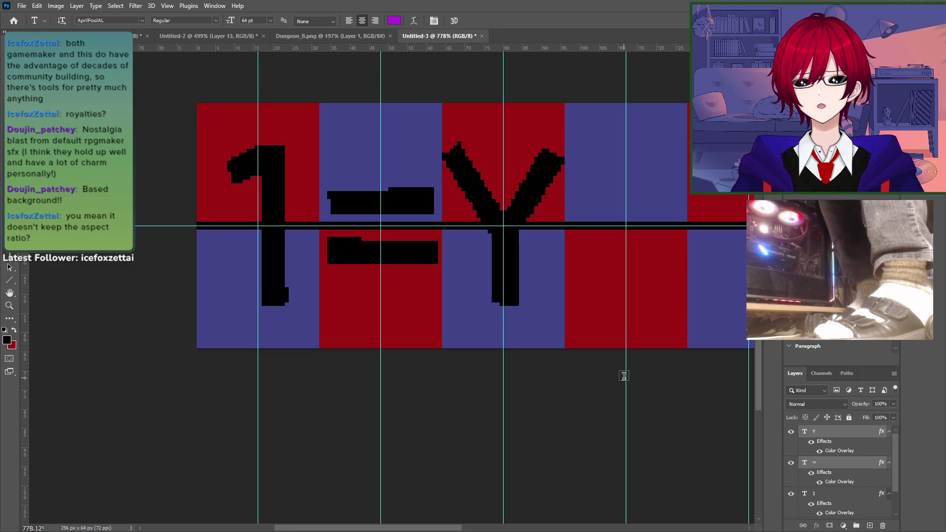
pyautogui.hotkey('alt', 'Tab')
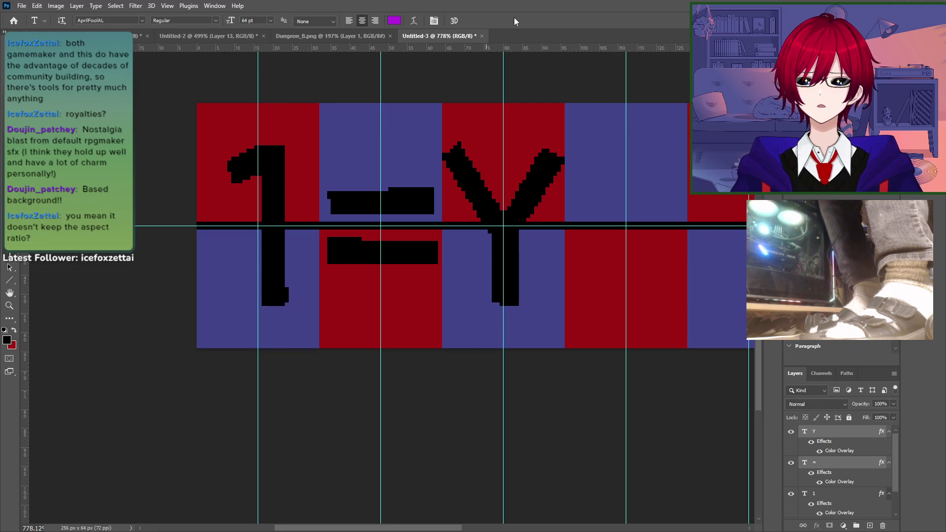
pyautogui.moveTo(544, 267); pyautogui.dragTo(439, 315)
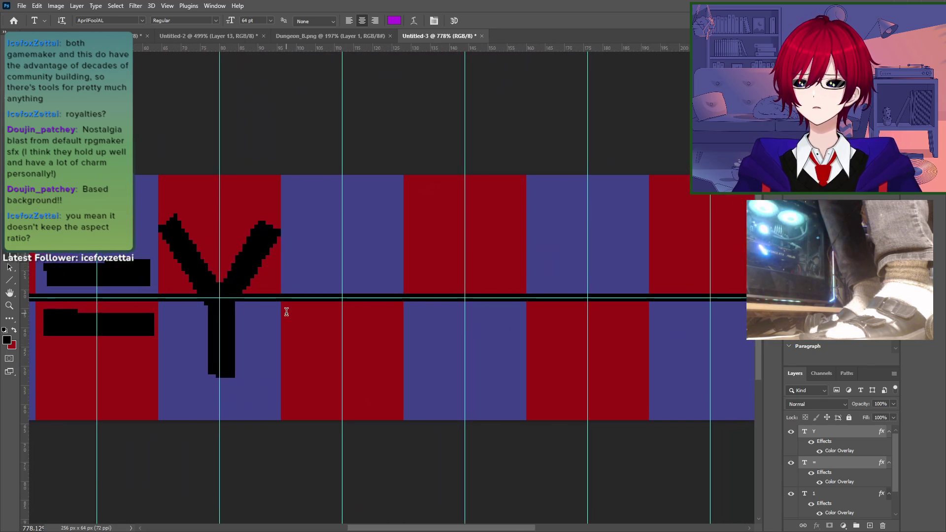
pyautogui.click(340, 297)
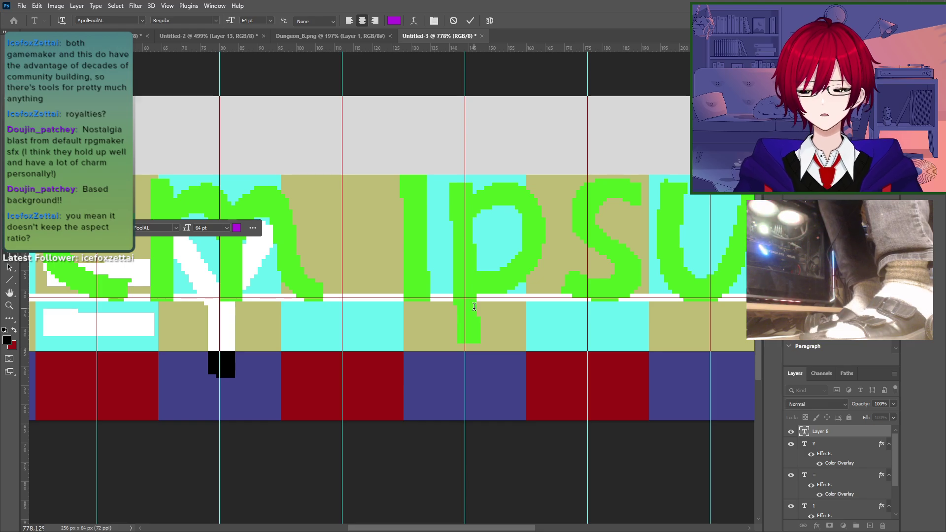
pyautogui.write('U')
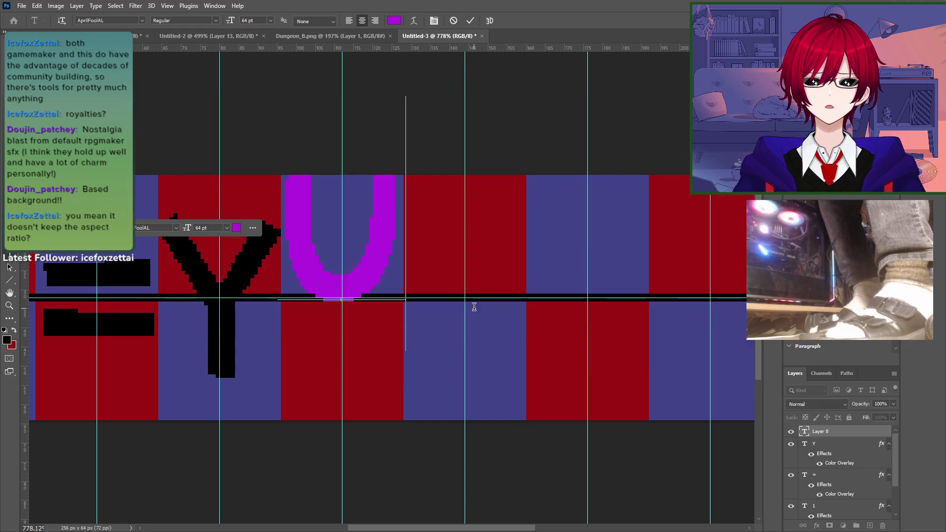
pyautogui.hotkey('ctrl', 'a')
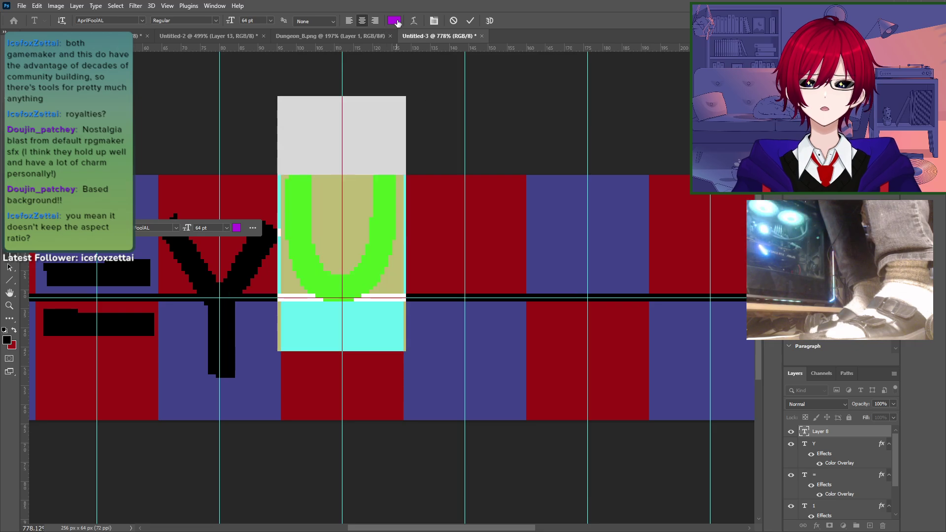
pyautogui.click(396, 21)
pyautogui.click(342, 299)
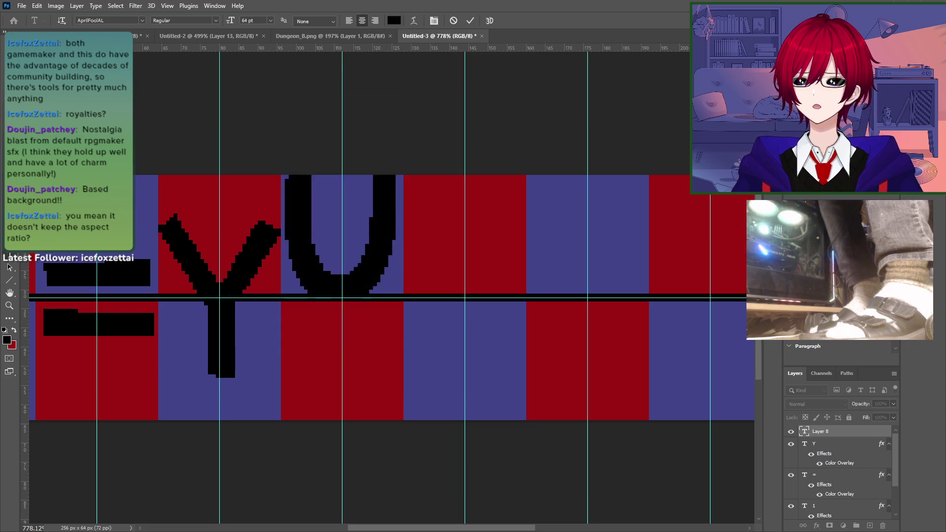
pyautogui.press('Return')
pyautogui.hotkey('ctrl', 'Return')
# Step: Move the "U" down onto the horizontal guide and nudge it to centre it in the fourth column
pyautogui.press('v')
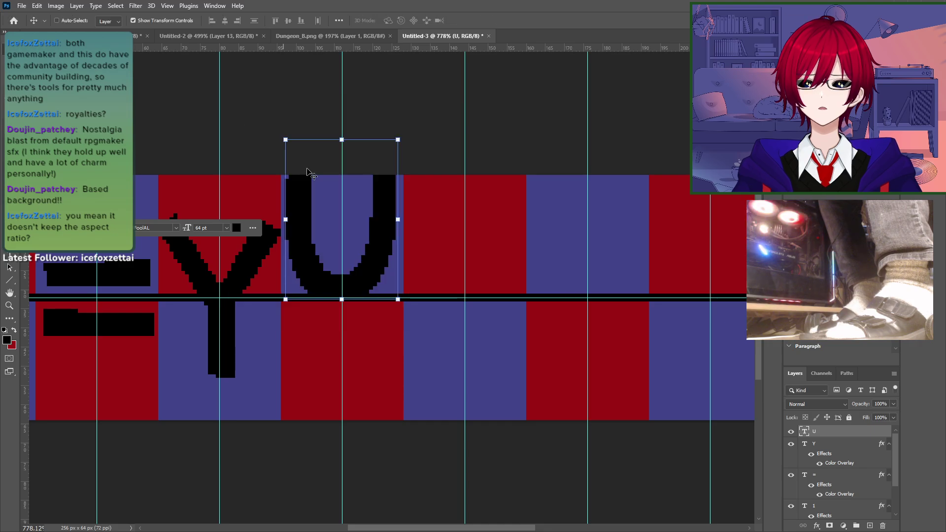
pyautogui.moveTo(345, 246); pyautogui.dragTo(342, 332)
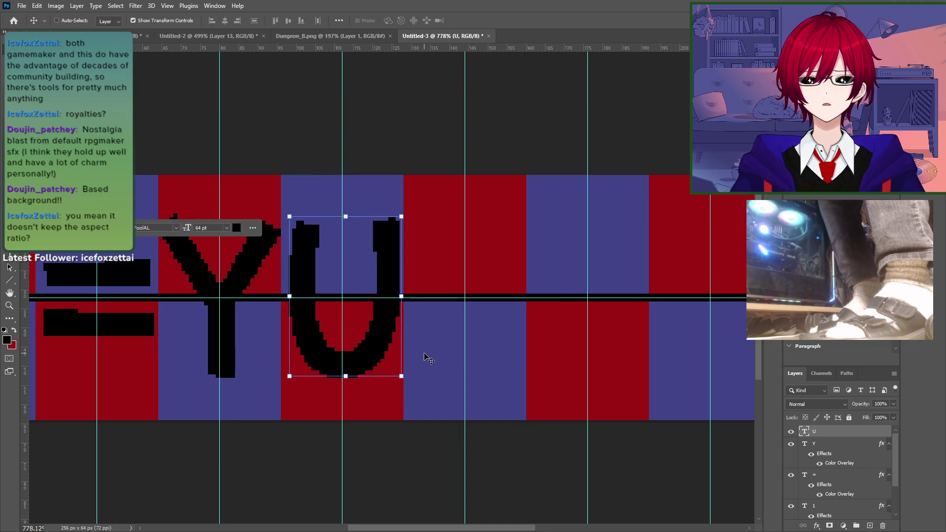
pyautogui.press('Left')
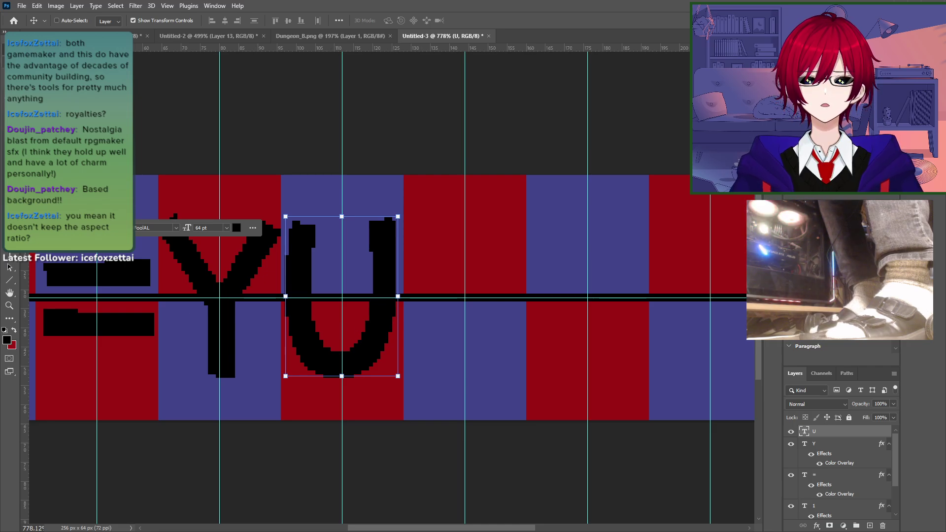
# Step: Duplicate the "=" text layer and move the copy onto the guide of the fifth column
pyautogui.press('m')
pyautogui.moveTo(245, 249); pyautogui.dragTo(210, 249)
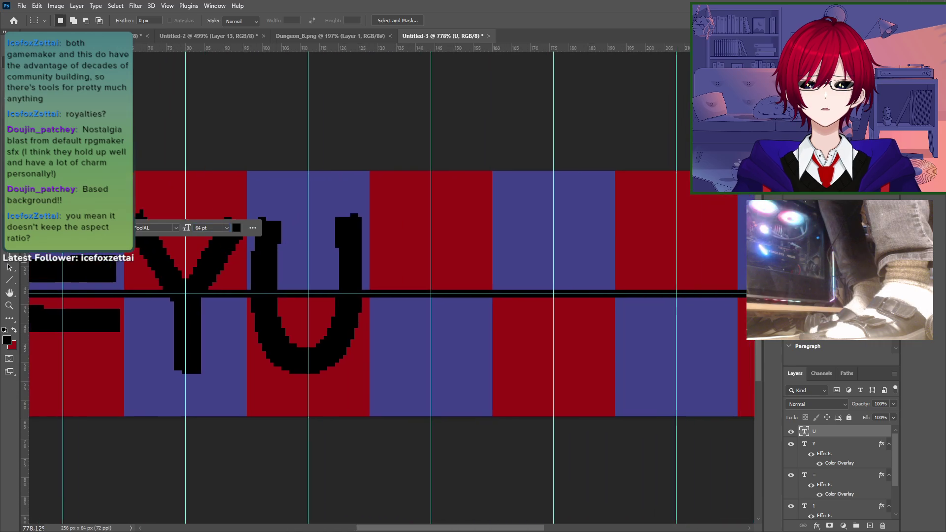
pyautogui.click(832, 476)
pyautogui.rightClick(833, 475)
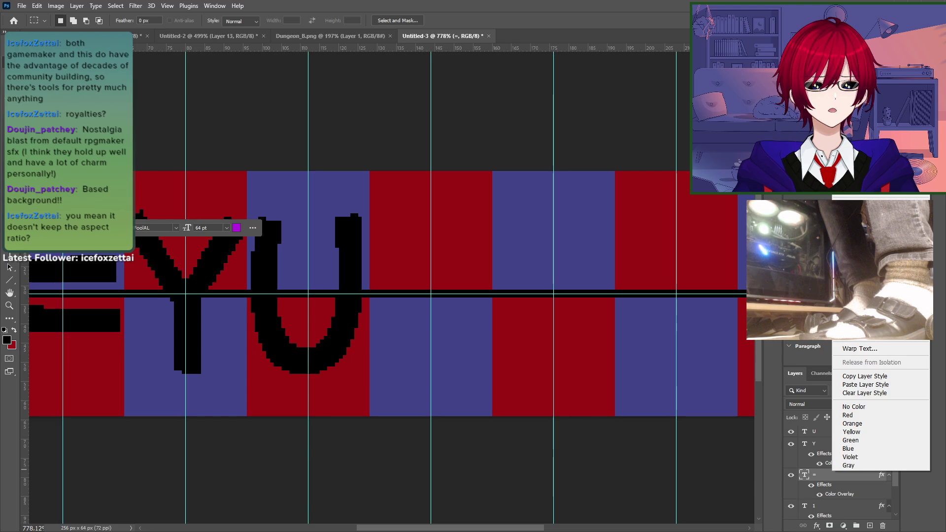
pyautogui.click(867, 79)
pyautogui.press('Return')
pyautogui.press('v')
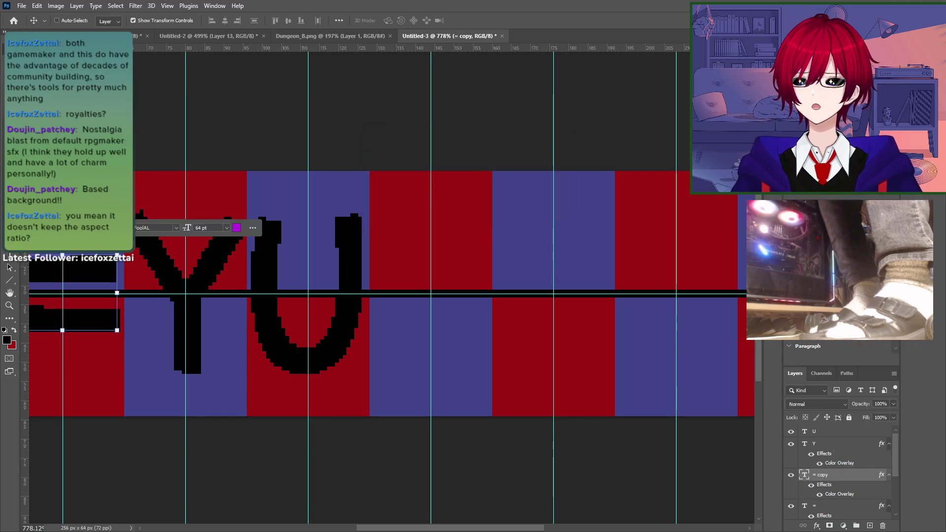
pyautogui.moveTo(309, 322); pyautogui.dragTo(674, 315)
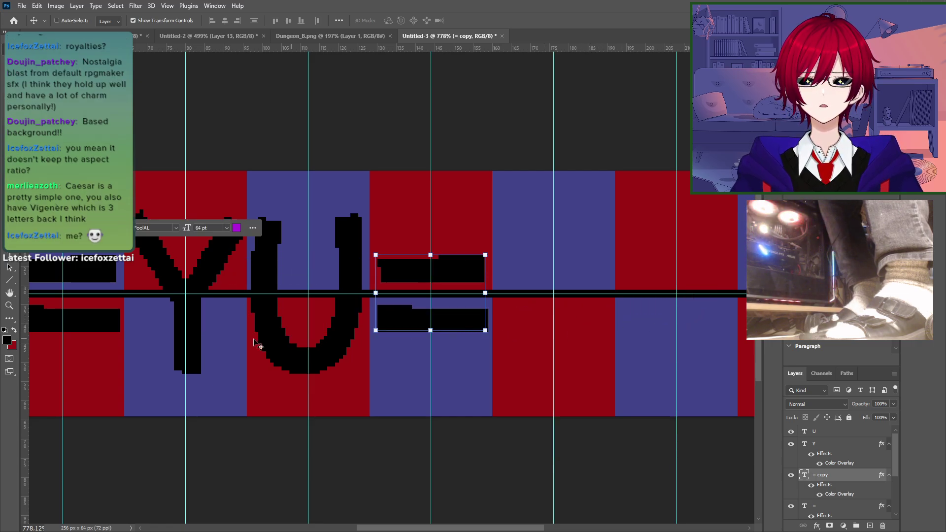
pyautogui.moveTo(249, 346)
pyautogui.mouseDown()
pyautogui.moveTo(432, 339)
pyautogui.moveTo(252, 340)
pyautogui.mouseUp()
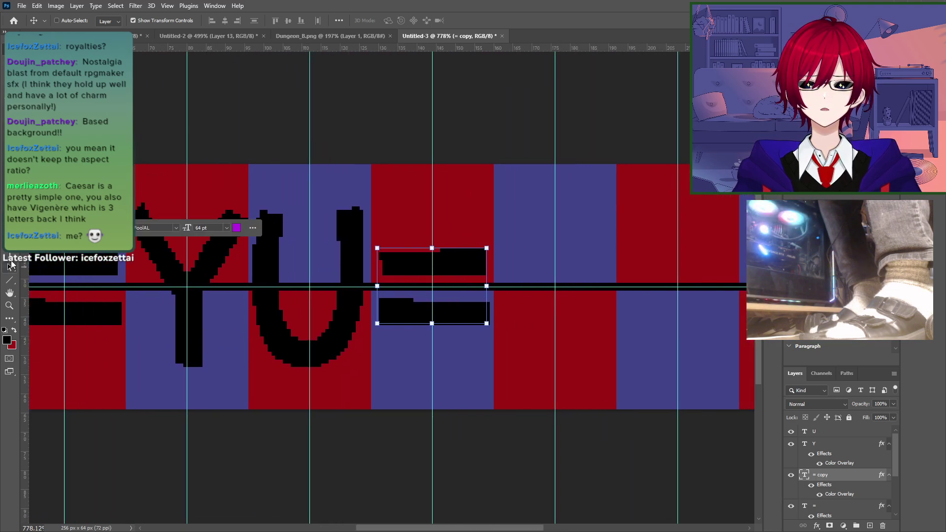
# Step: Add a black 64 pt "F" text layer at the guide of the sixth column
pyautogui.press('t')
pyautogui.moveTo(565, 282); pyautogui.dragTo(419, 307)
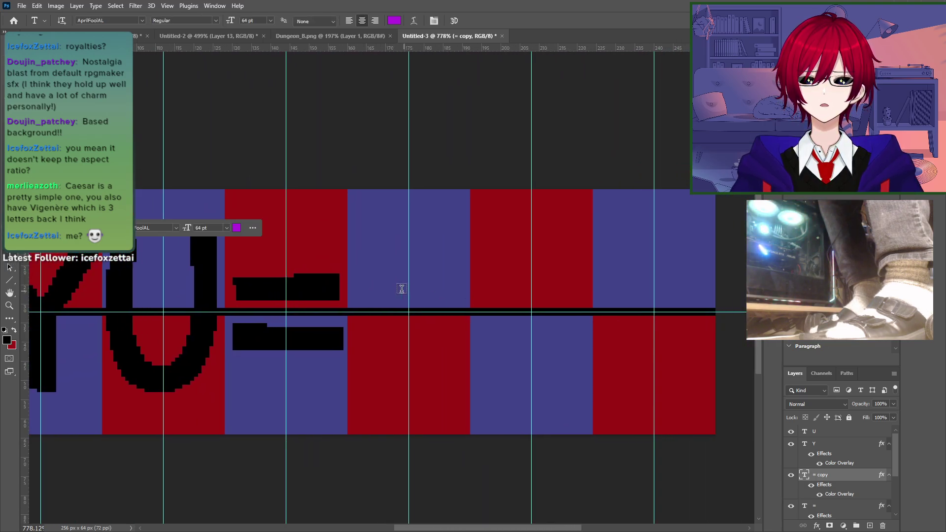
pyautogui.click(410, 309)
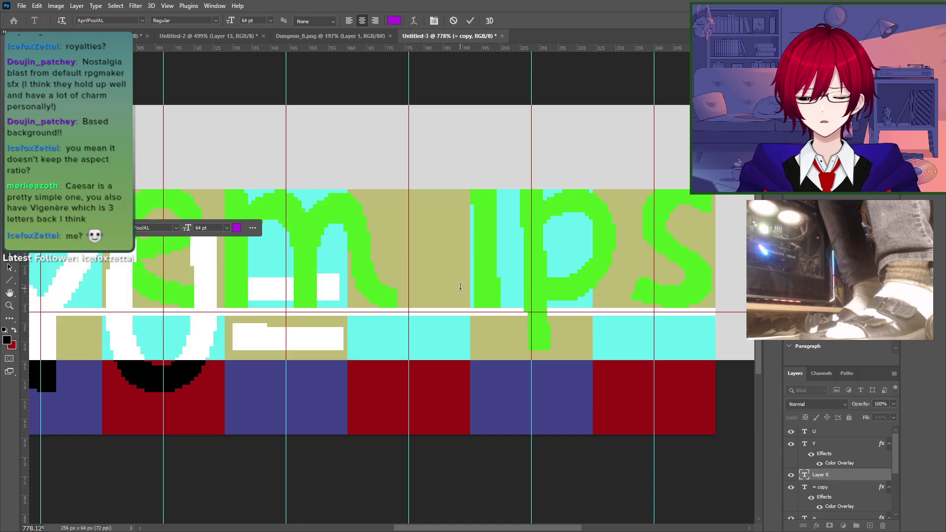
pyautogui.write('r')
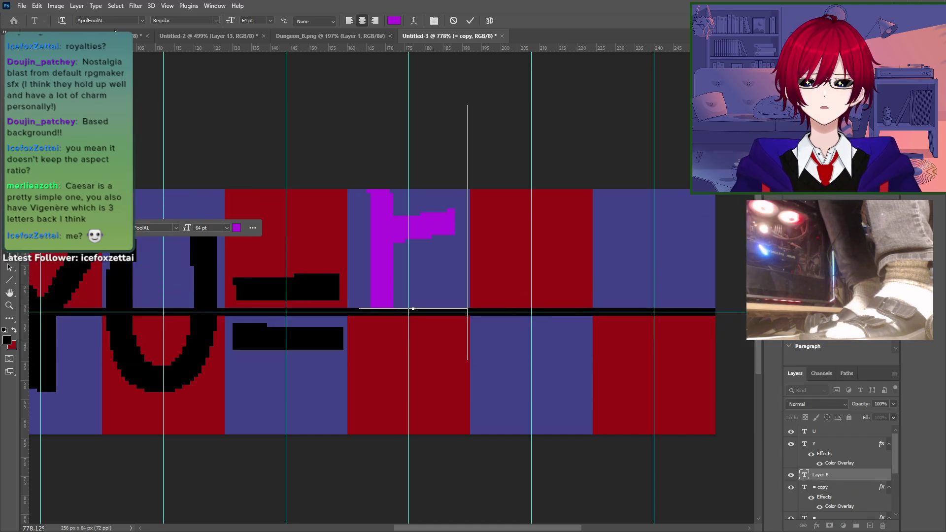
pyautogui.hotkey('ctrl', 'a')
pyautogui.click(395, 21)
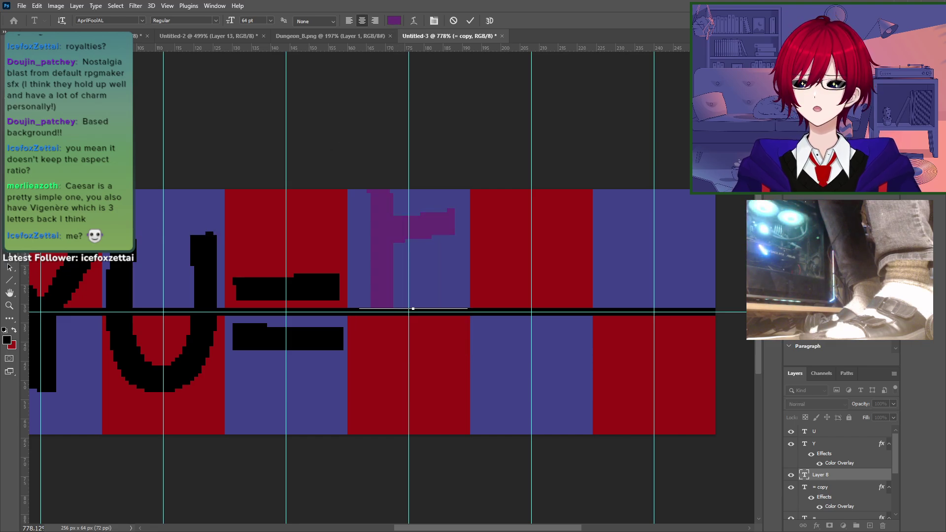
pyautogui.hotkey('ctrl', 'a')
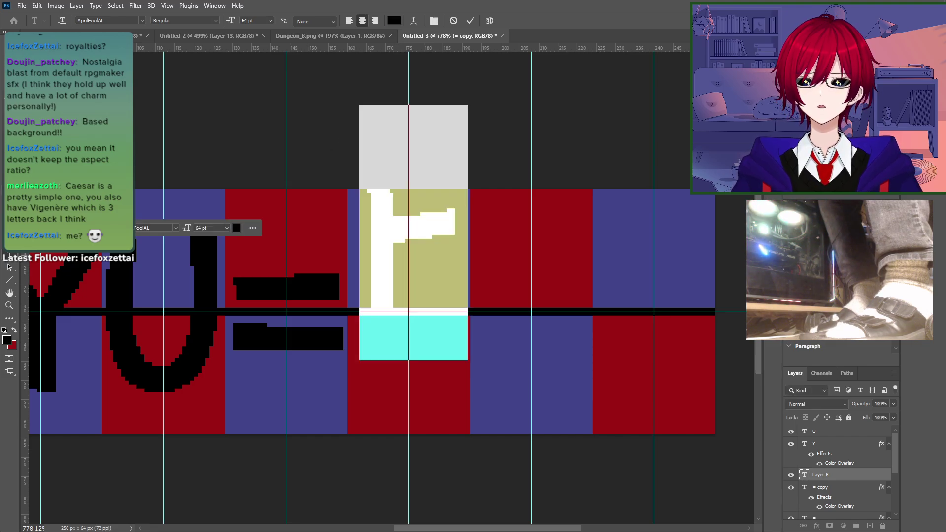
pyautogui.write('F')
pyautogui.hotkey('ctrl', 'Return')
# Step: Move the "F" down onto the horizontal guide and nudge it one pixel left in the sixth column
pyautogui.press('v')
pyautogui.moveTo(413, 244); pyautogui.dragTo(413, 329)
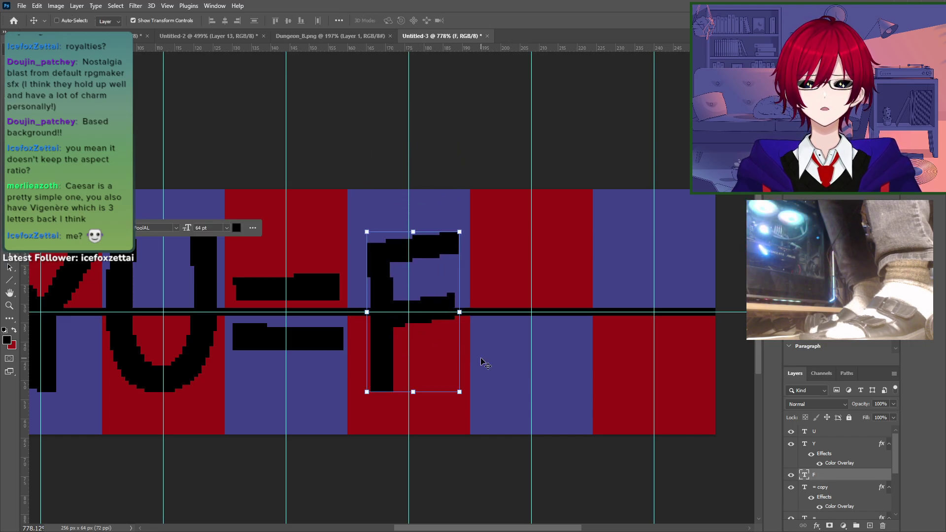
pyautogui.press('Left')
# Step: Select the "U" and "F" text layers together, leaving the "Y" layer out of the selection
pyautogui.press('t')
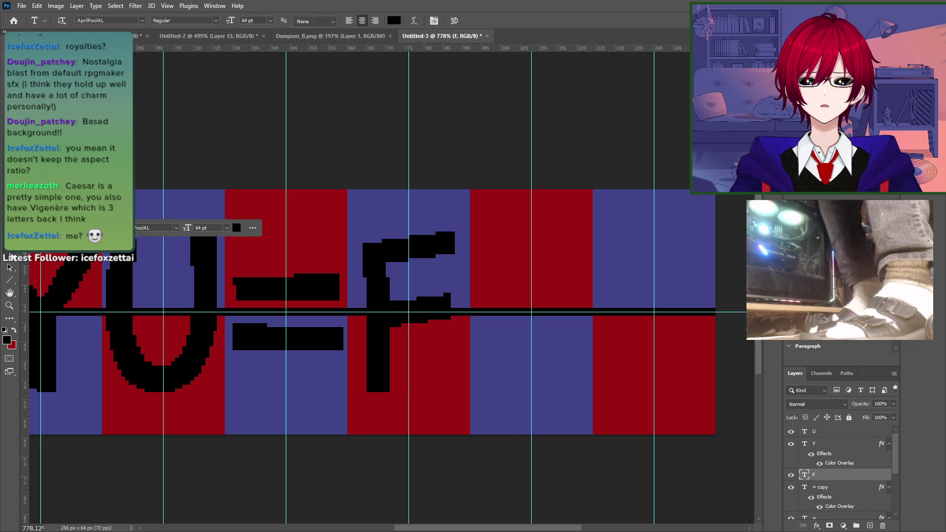
pyautogui.moveTo(274, 326); pyautogui.dragTo(409, 333)
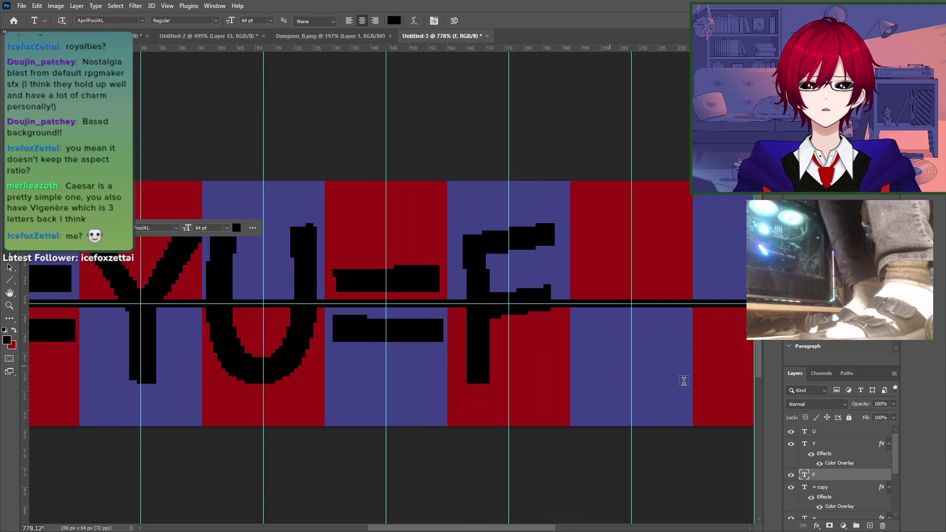
pyautogui.keyDown('ctrl'); pyautogui.click(828, 443); pyautogui.keyUp('ctrl')
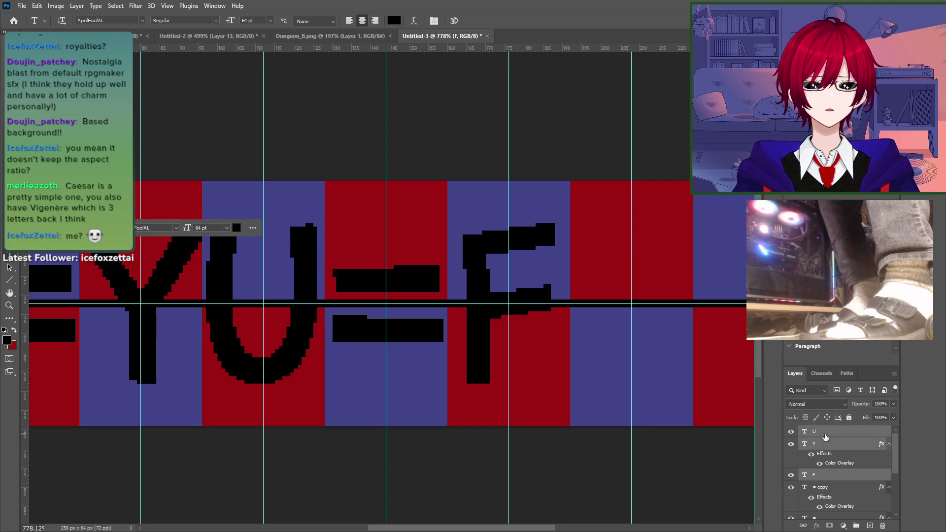
pyautogui.keyDown('ctrl'); pyautogui.click(822, 446); pyautogui.keyUp('ctrl')
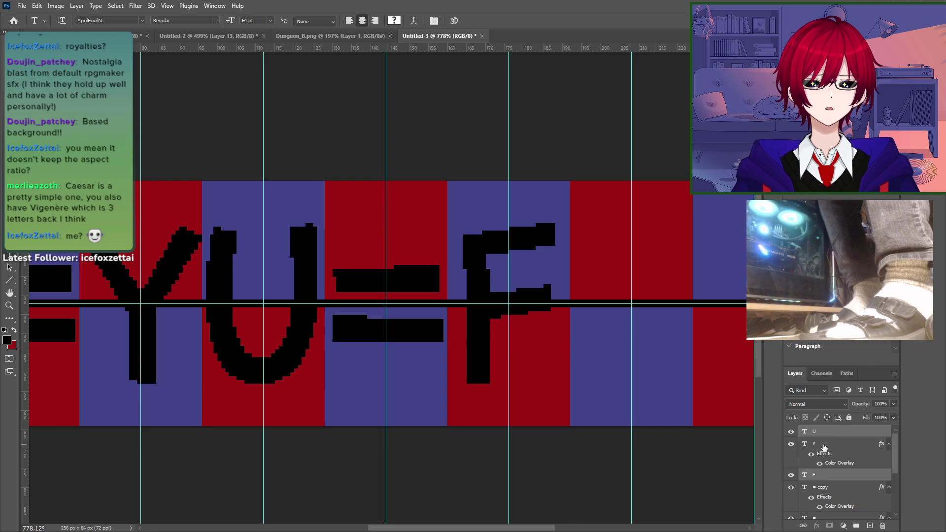
pyautogui.press('v')
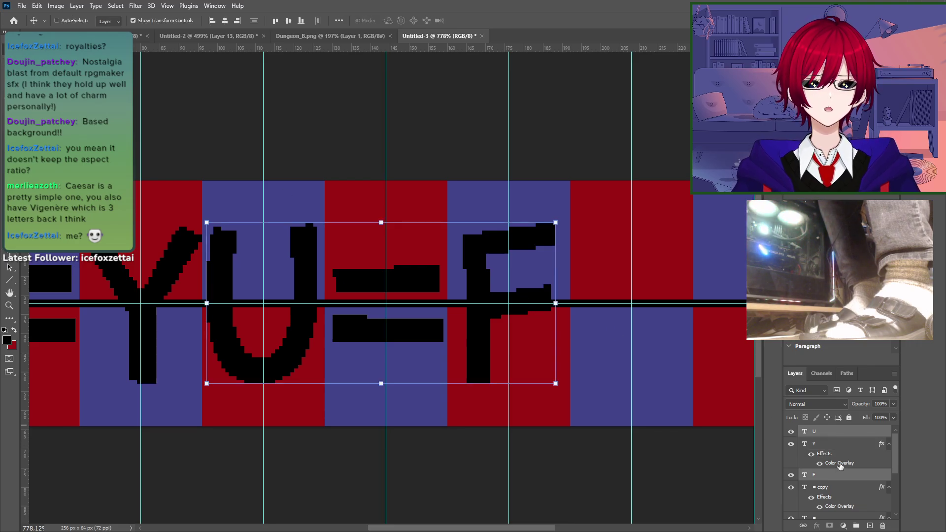
pyautogui.scroll(-1, 867, 486)
pyautogui.keyDown('ctrl'); pyautogui.click(823, 495); pyautogui.keyUp('ctrl')
pyautogui.hotkey('shift', 'Right')
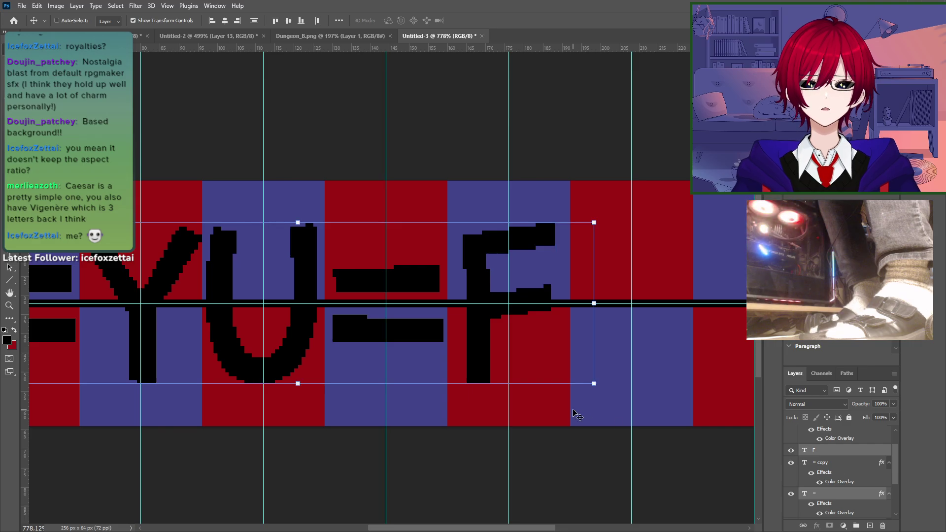
pyautogui.hotkey('ctrl', 'z')
pyautogui.scroll(2, 868, 493)
pyautogui.scroll(-4, 863, 483)
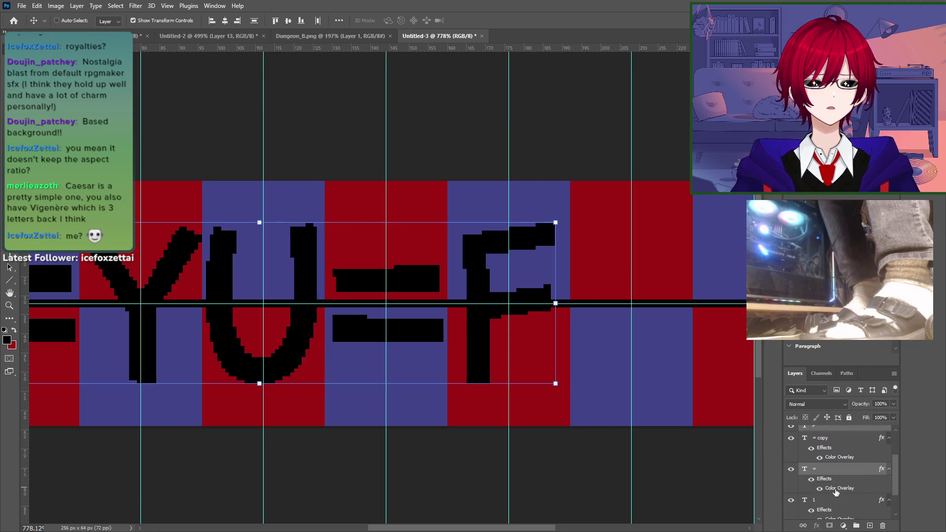
# Step: Replace "=" with "= copy" in the layer selection and shift "U", "=" and "F" right into the fifth, sixth and seventh columns
pyautogui.keyDown('ctrl'); pyautogui.click(830, 469); pyautogui.keyUp('ctrl')
pyautogui.scroll(2, 832, 447)
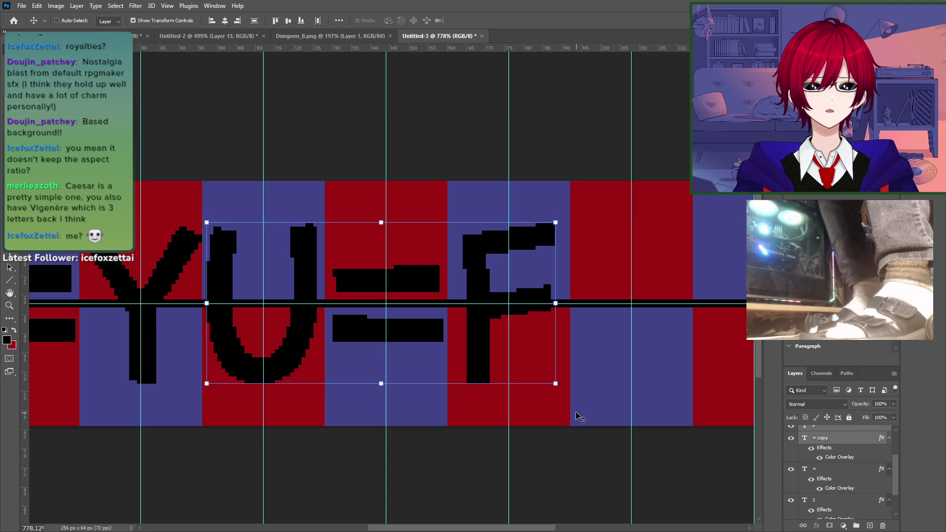
pyautogui.hotkey('shift', 'Right')
pyautogui.hotkey('shift', 'Right')
pyautogui.hotkey('shift', 'Right')
pyautogui.press('Right')
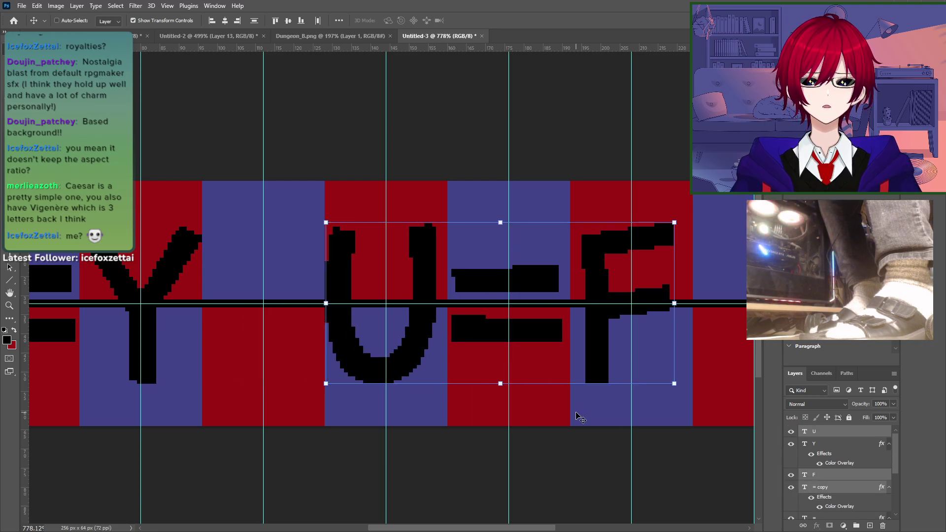
pyautogui.press('Right')
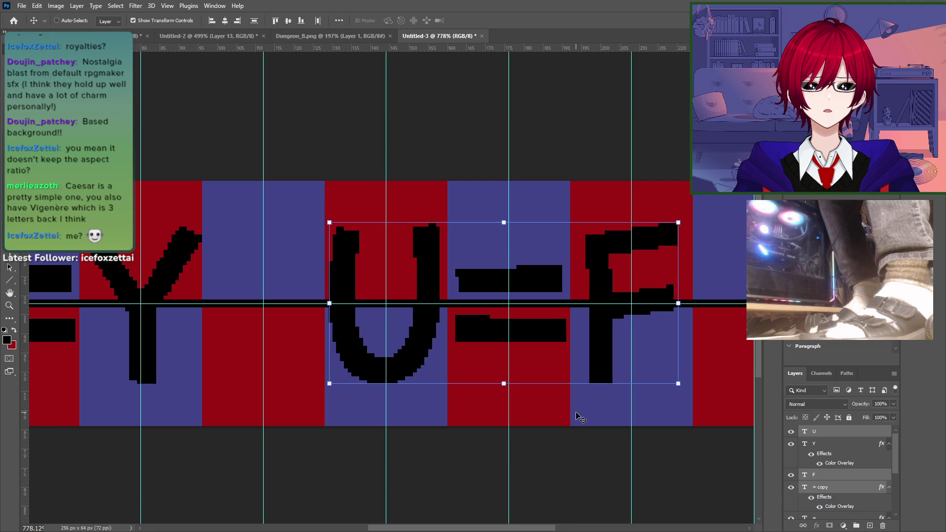
pyautogui.press('Right')
pyautogui.press('Left')
pyautogui.press('Right')
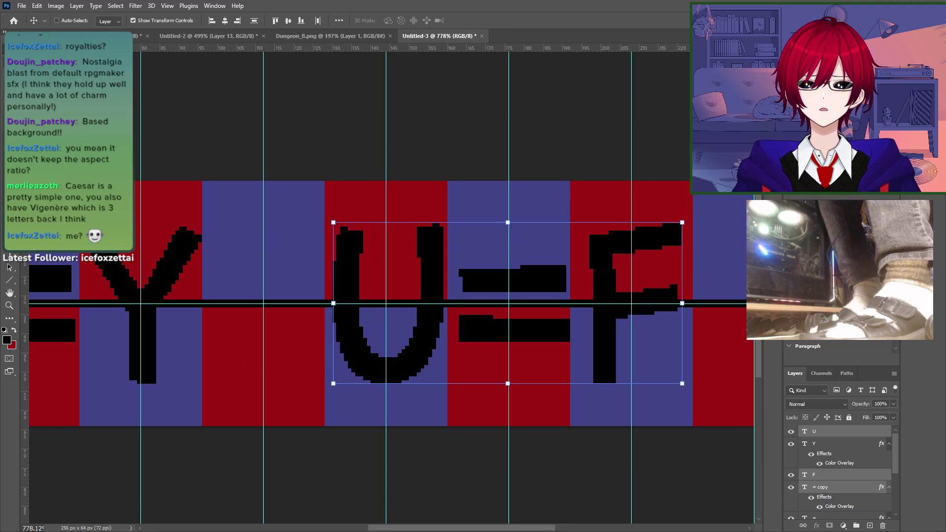
pyautogui.press('m')
pyautogui.moveTo(290, 395); pyautogui.dragTo(616, 375)
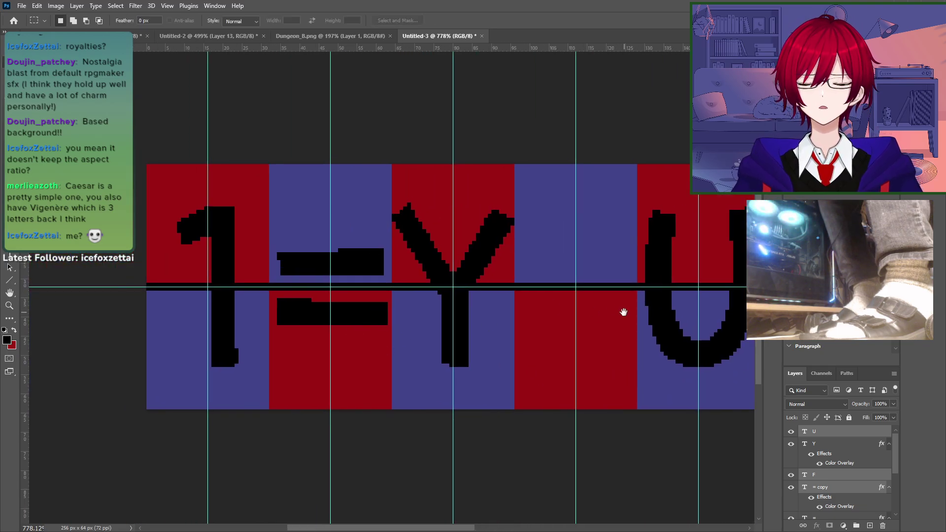
pyautogui.moveTo(623, 312); pyautogui.dragTo(281, 331)
pyautogui.moveTo(643, 246); pyautogui.dragTo(601, 232)
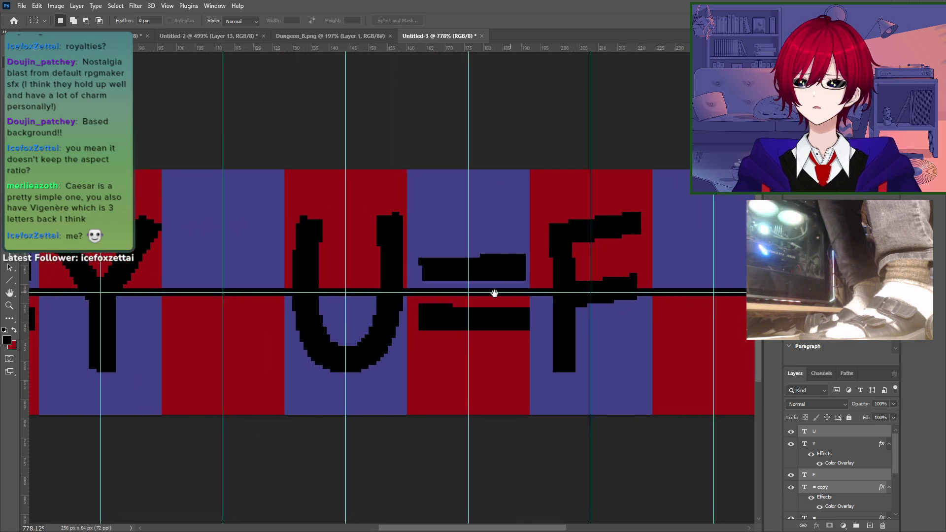
# Step: Open a blank Notepad document, write "HELLO" on the first line and leave empty lines beneath it
pyautogui.moveTo(564, 342); pyautogui.dragTo(591, 344)
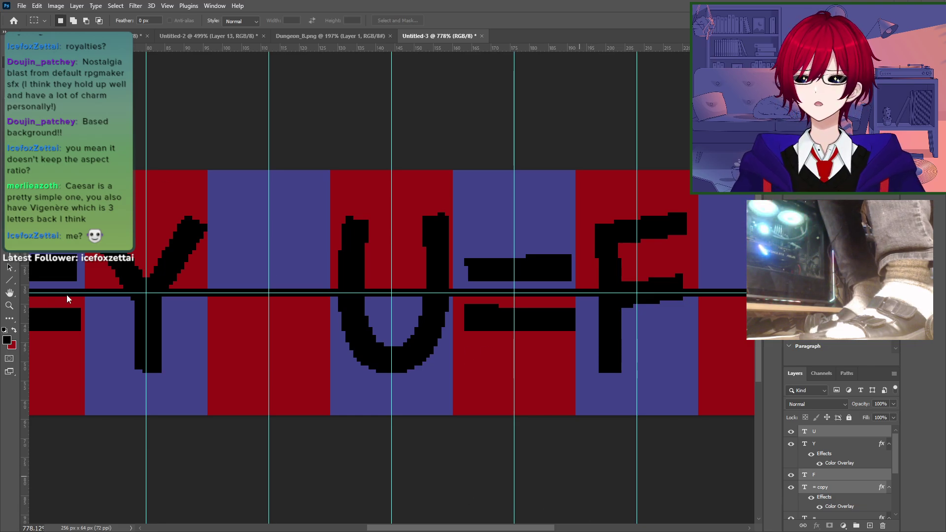
pyautogui.moveTo(567, 531); pyautogui.dragTo(424, 51)
pyautogui.write('HELLO')
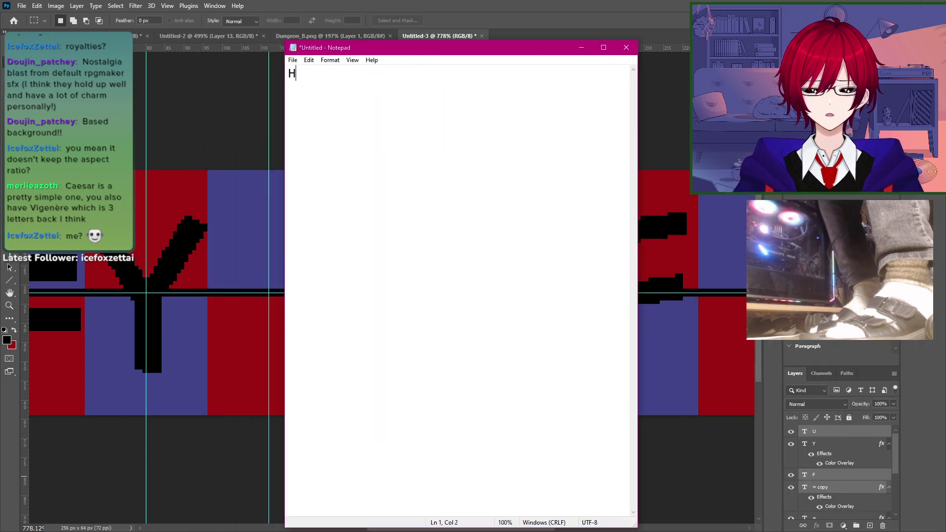
pyautogui.press('Return')
pyautogui.press('Return')
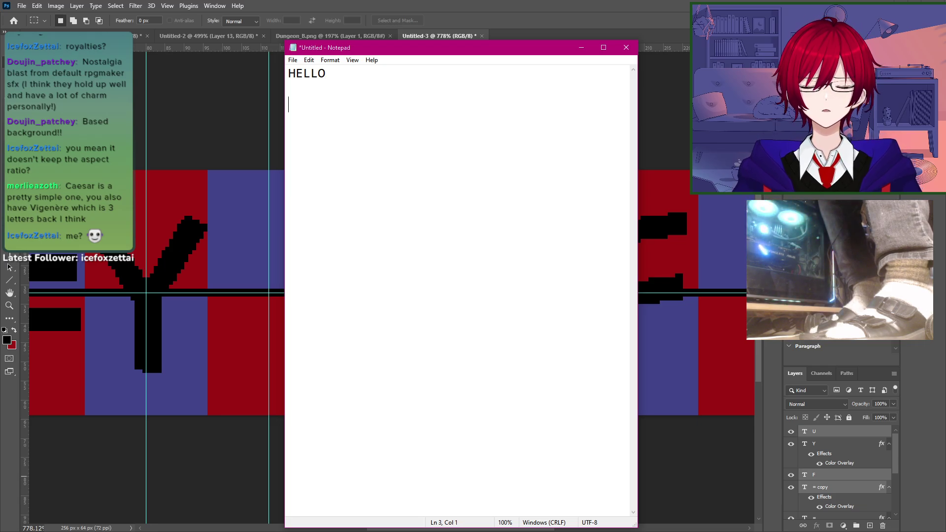
# Step: Write the alphabet from A to Z in capitals separated by single spaces, widening the Notepad window to fit it on one line
pyautogui.write('A B C')
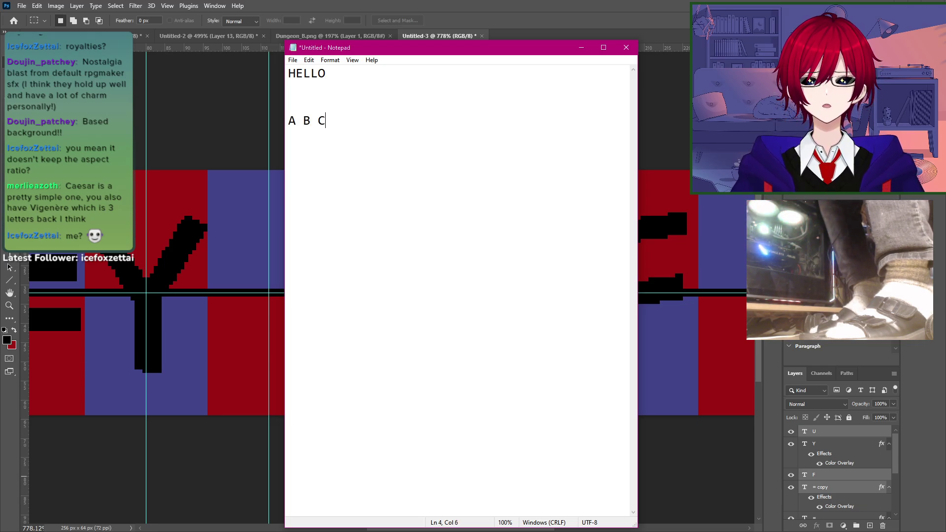
pyautogui.write(' D E F G H ')
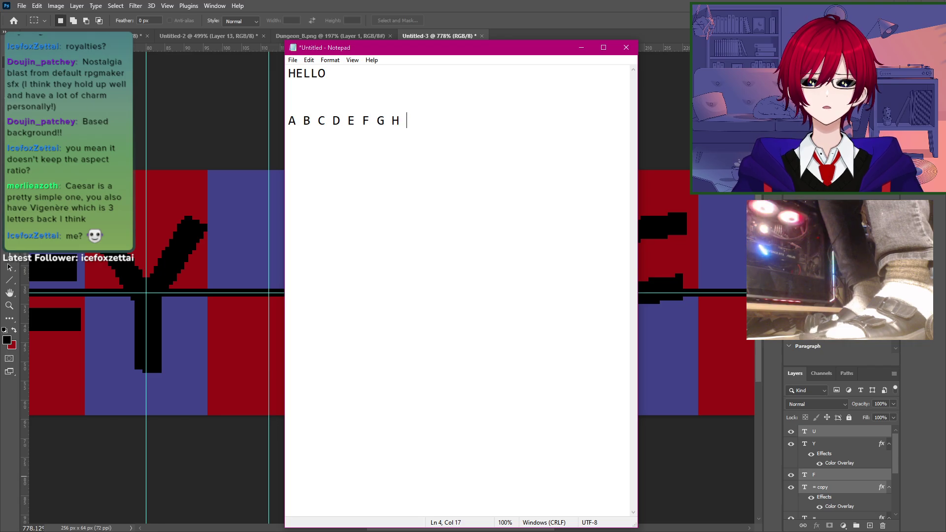
pyautogui.write('I J K L M')
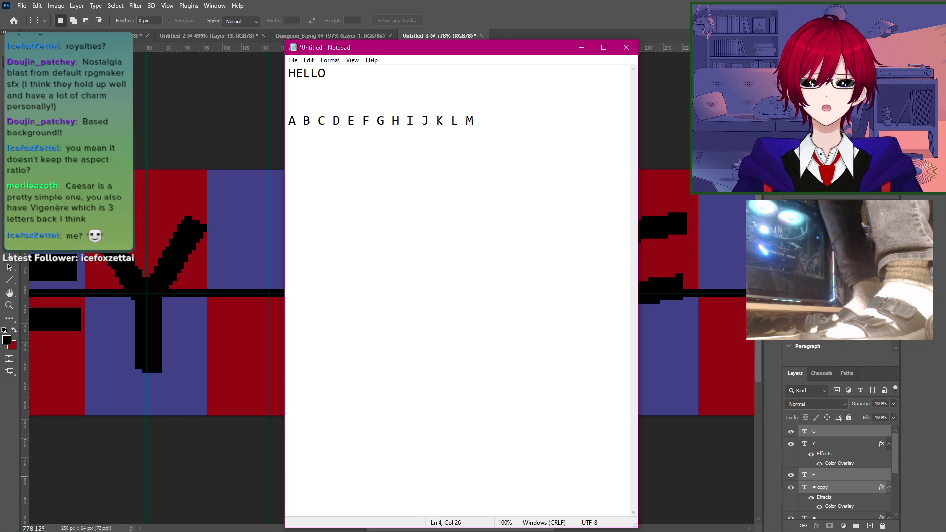
pyautogui.write(' N O P Q R')
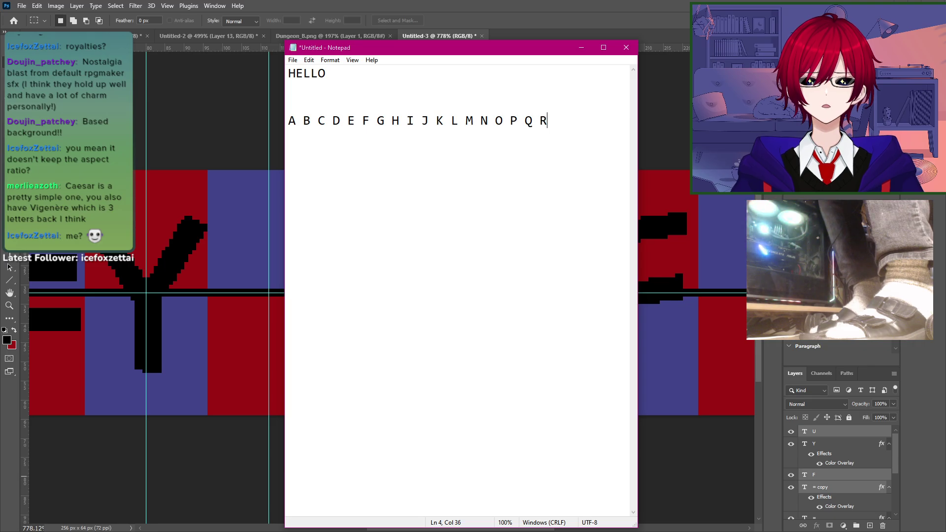
pyautogui.write(' S T U V W')
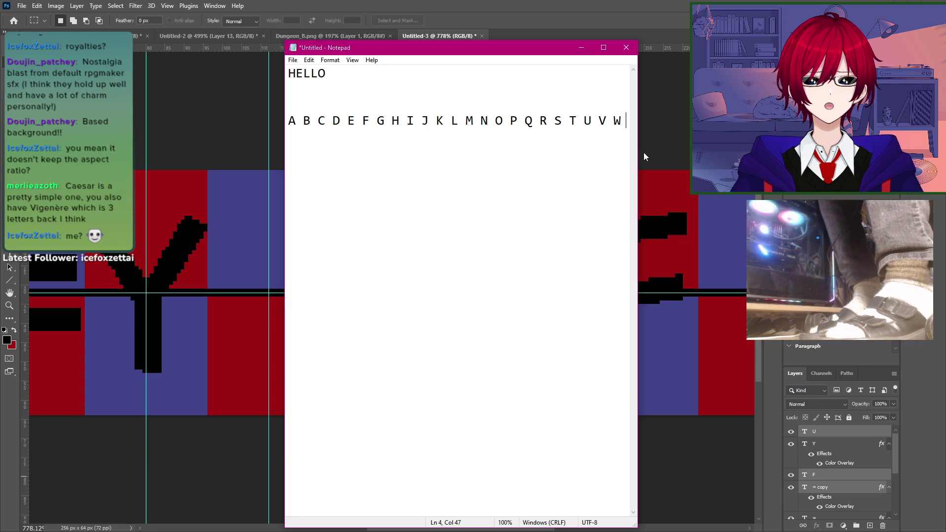
pyautogui.moveTo(643, 153); pyautogui.dragTo(863, 153)
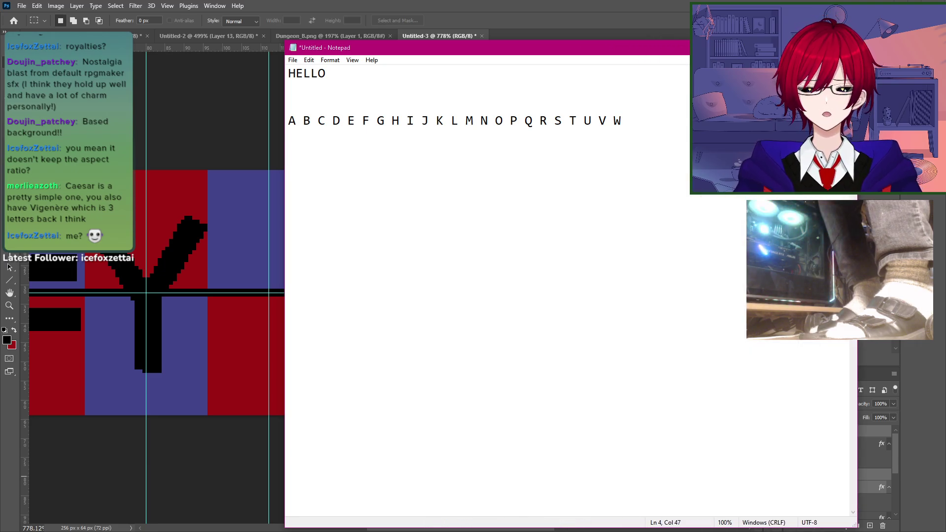
pyautogui.write('X Y Z')
pyautogui.press('Return')
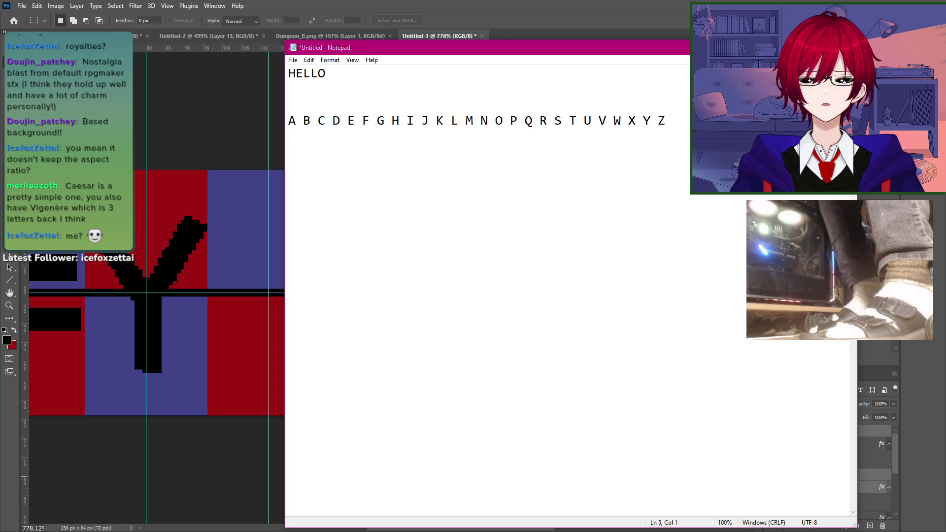
# Step: Check the letter pairs on the Photoshop sheet, then in Notepad put "U" under F and "F" under U in the alphabet row
pyautogui.hotkey('alt', 'Tab')
pyautogui.moveTo(337, 276); pyautogui.dragTo(626, 272)
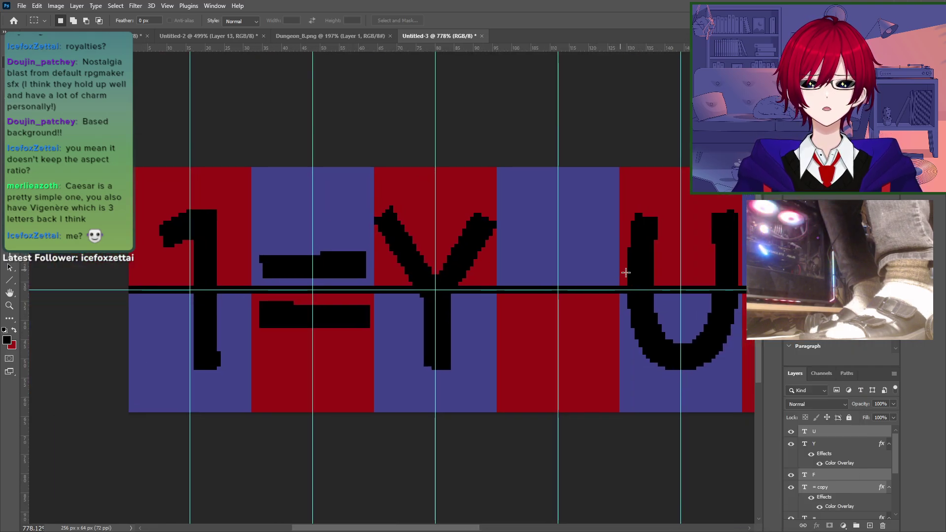
pyautogui.moveTo(498, 293); pyautogui.dragTo(325, 285)
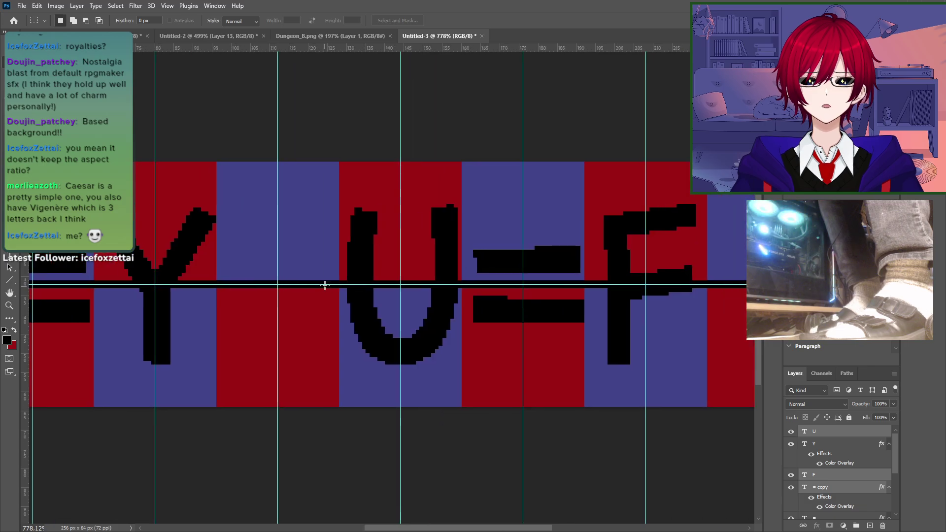
pyautogui.hotkey('alt', 'Tab')
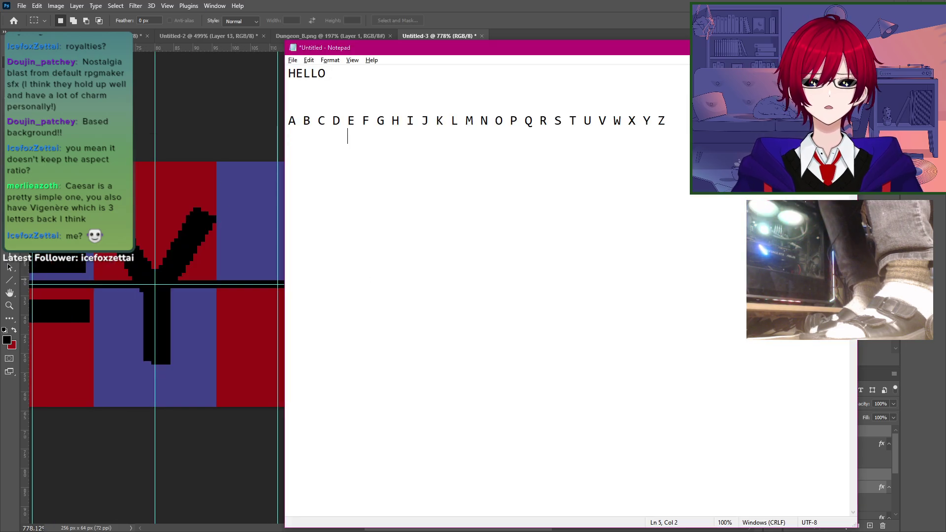
pyautogui.write('U\t\t\t\t')
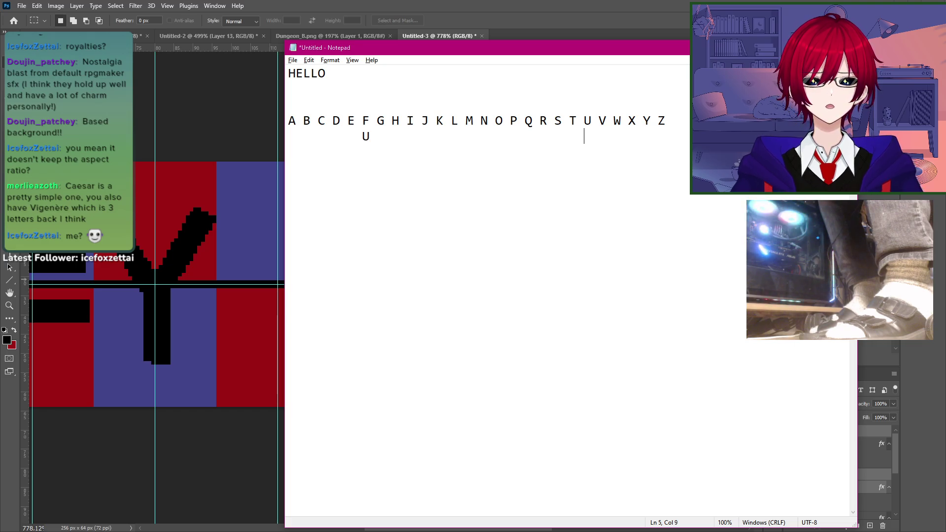
pyautogui.write('F')
pyautogui.press('Left')
pyautogui.press('Left')
pyautogui.press('Left')
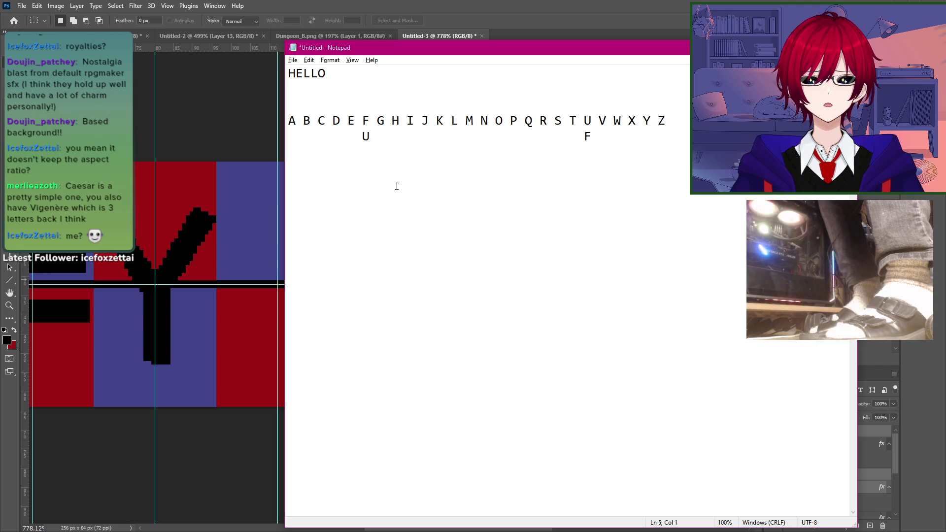
# Step: Switch to Photoshop and replace the "1" text in the sheet's first column with "J"
pyautogui.hotkey('alt', 'Tab')
pyautogui.hscroll(-5, 401, 237)
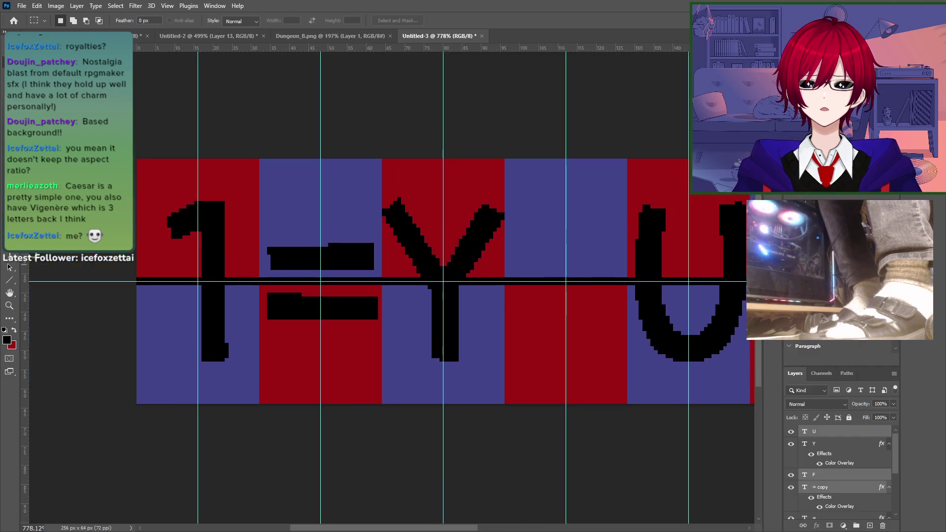
pyautogui.click(10, 255)
pyautogui.click(218, 257)
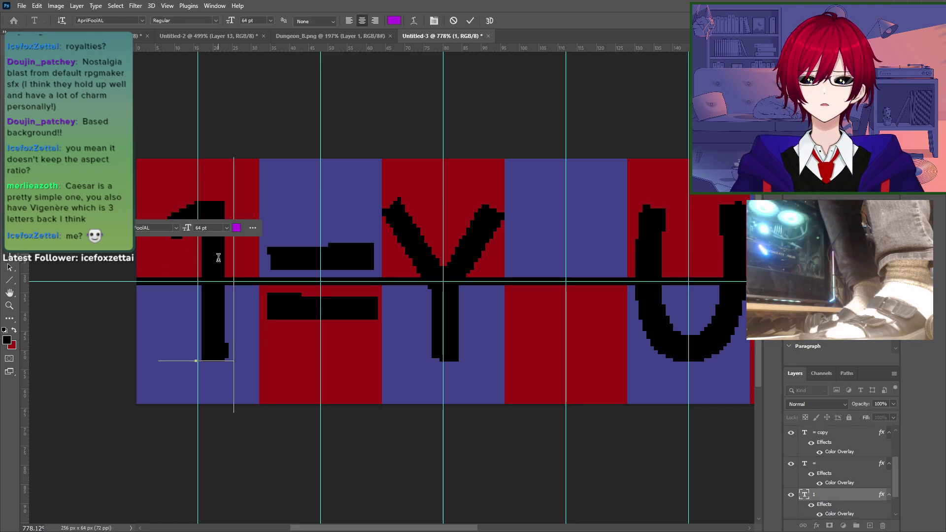
pyautogui.hotkey('ctrl', 'a')
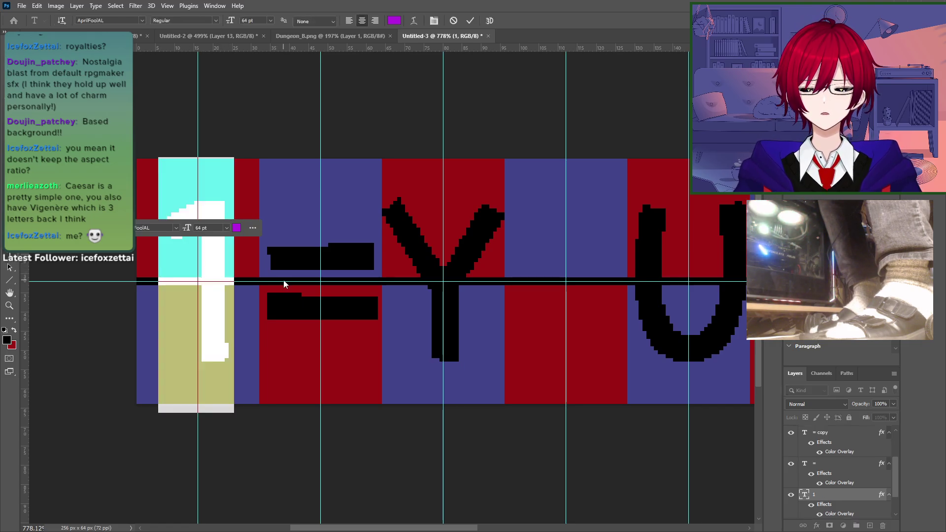
pyautogui.write('T')
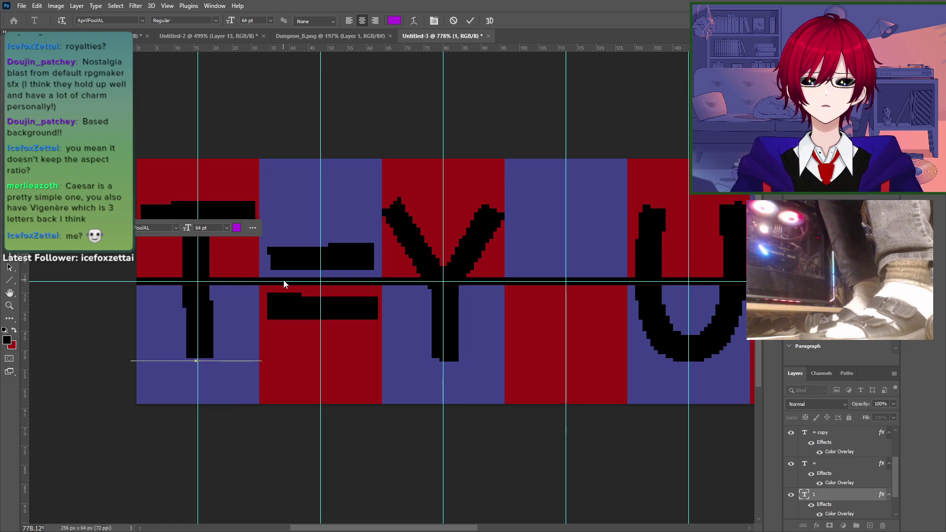
pyautogui.press('BackSpace')
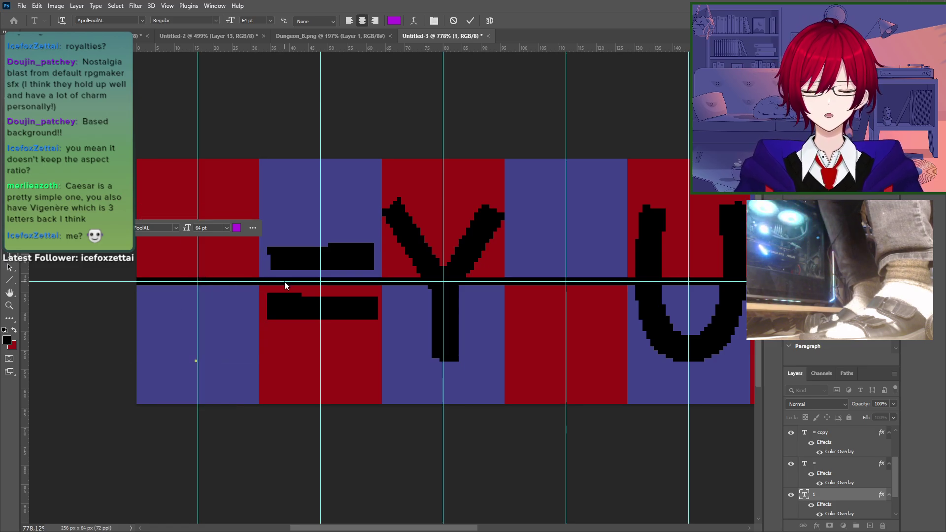
pyautogui.write('J')
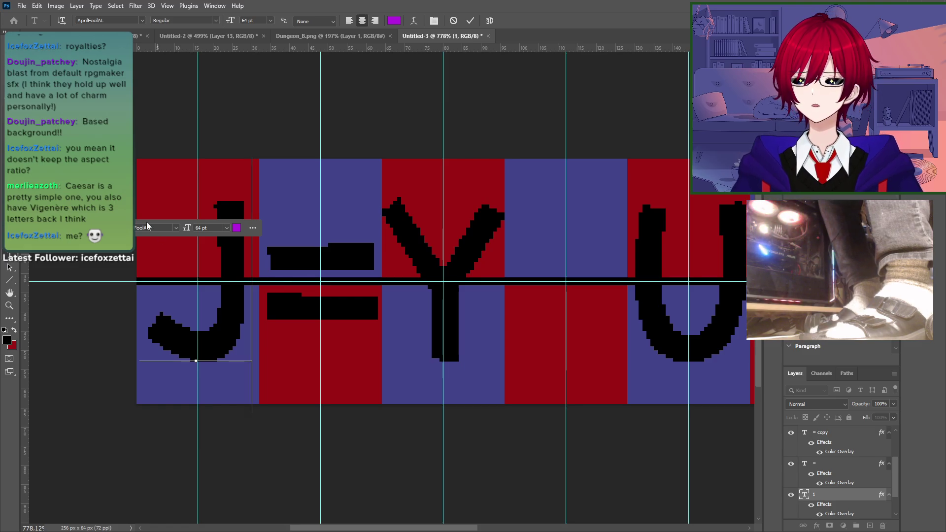
pyautogui.click(9, 62)
# Step: Switch to Notepad and enter "J" under Y and "K" under Z in the cipher row
pyautogui.hotkey('alt', 'Tab')
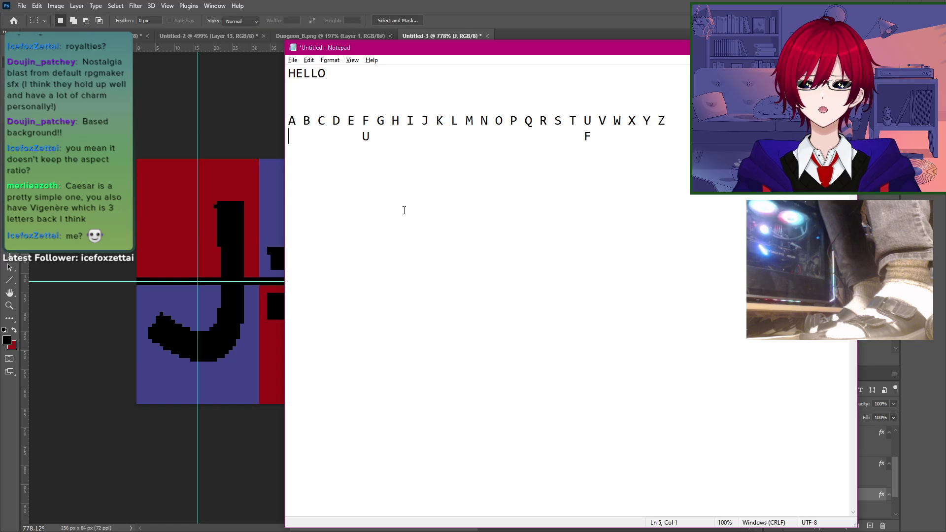
pyautogui.click(645, 134)
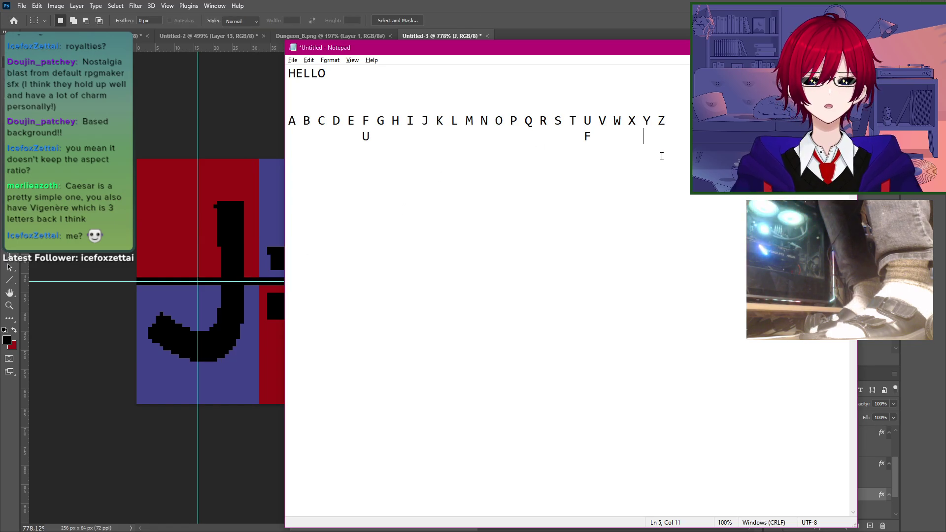
pyautogui.write('K')
pyautogui.press('BackSpace')
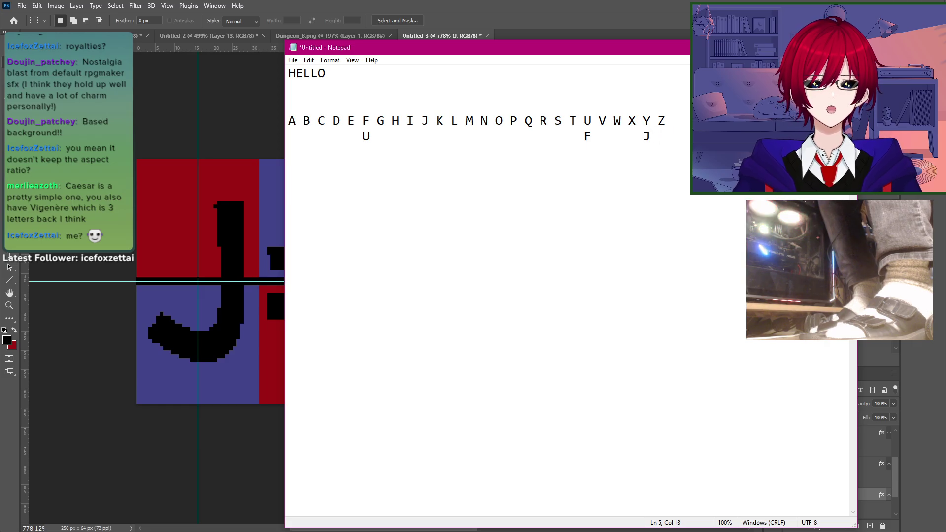
pyautogui.write('K')
pyautogui.press('Delete')
# Step: Fill the cipher row under A to E with "L M N O P", keeping the existing U aligned under F
pyautogui.write('L ')
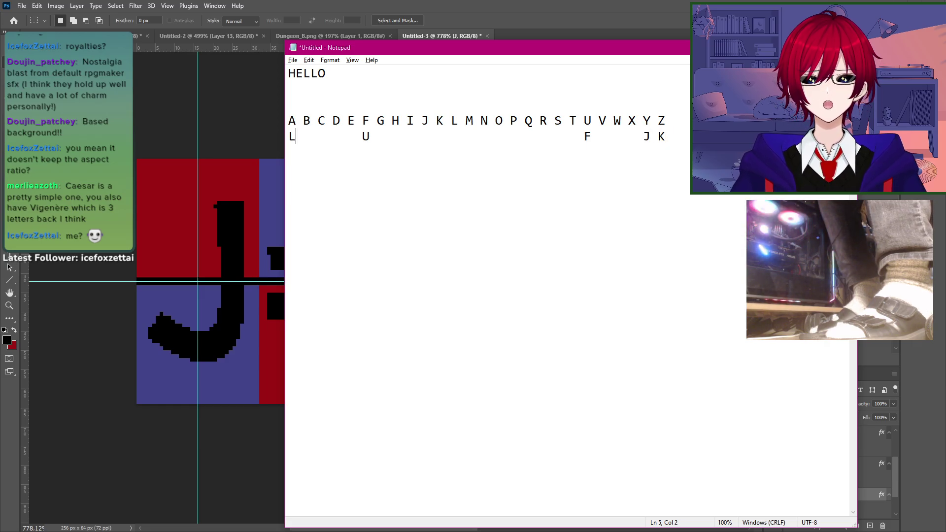
pyautogui.write('M N O P')
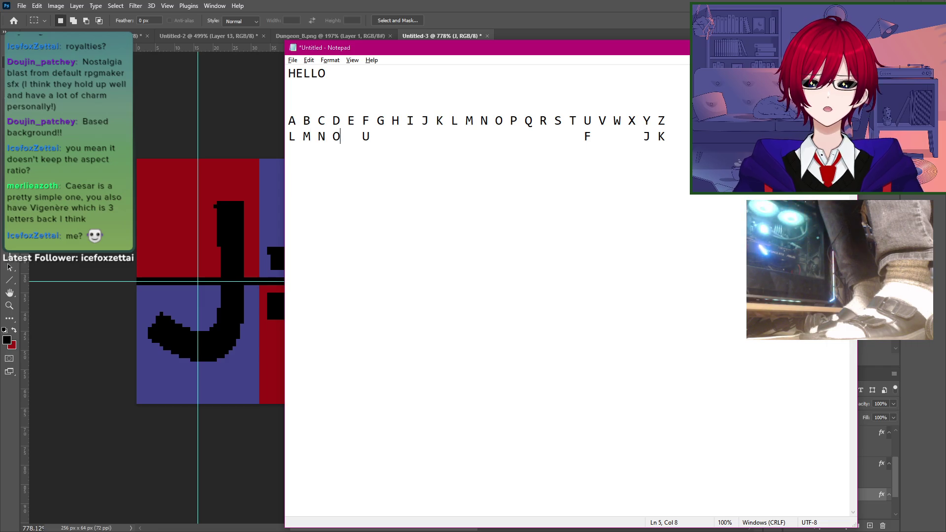
pyautogui.press('Delete')
pyautogui.press('Delete')
pyautogui.press('Delete')
pyautogui.press('Delete')
pyautogui.press('Delete')
pyautogui.press('Delete')
pyautogui.press('Delete')
pyautogui.press('BackSpace')
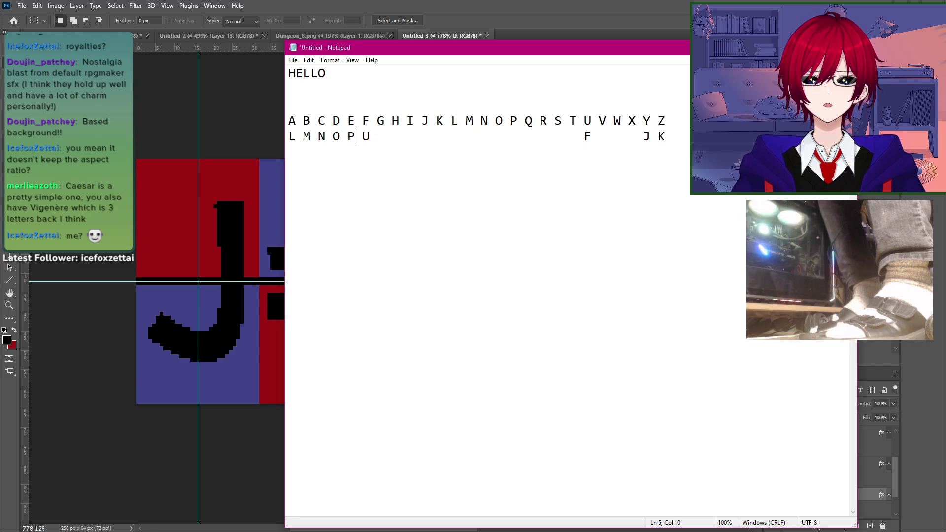
# Step: Continue the cipher row with "Q R S T" under G to J, removing surplus spaces to keep the remaining letters aligned
pyautogui.write('Q')
pyautogui.press('Delete')
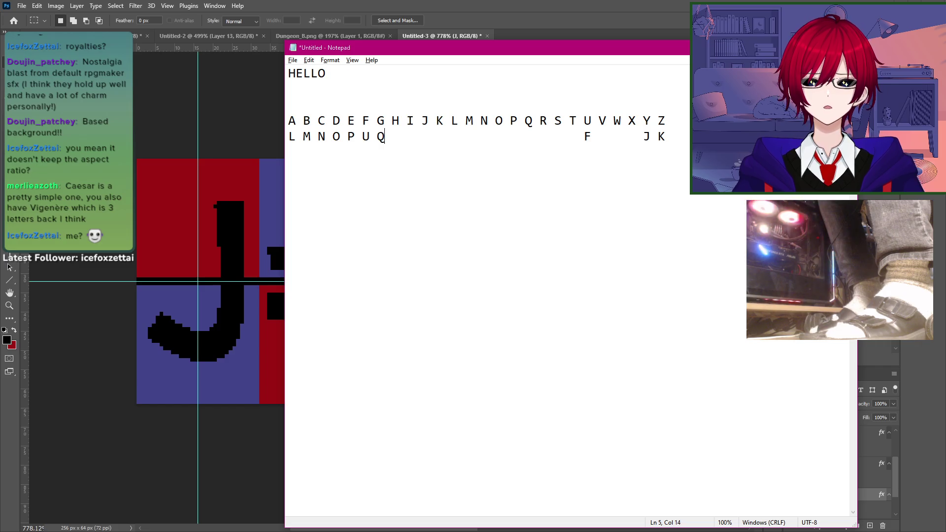
pyautogui.write('R')
pyautogui.press('Delete')
pyautogui.write('S')
pyautogui.press('Delete')
pyautogui.press('Delete')
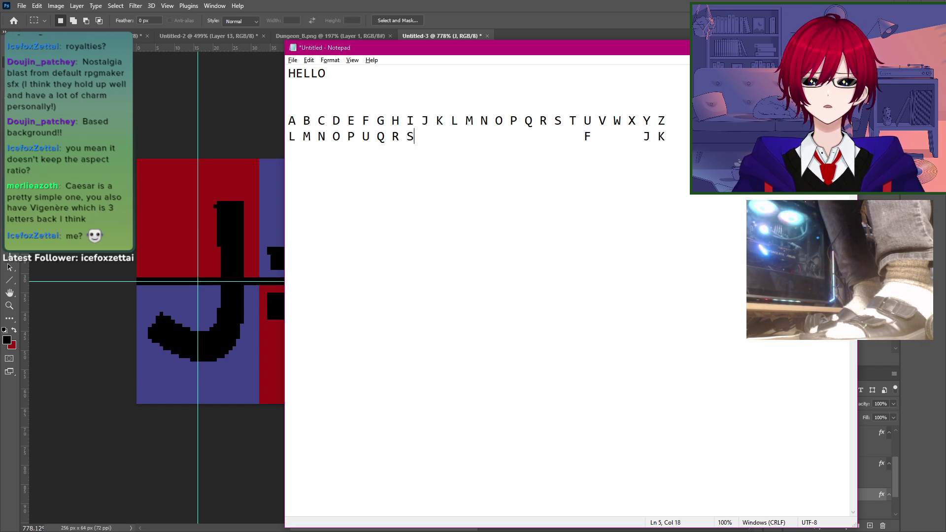
pyautogui.write('T')
pyautogui.press('Delete')
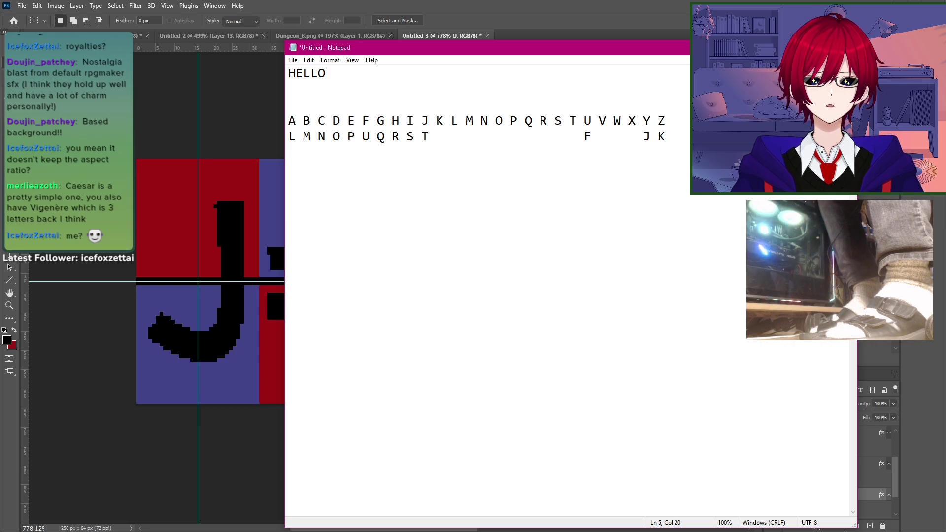
# Step: Enter "V W X Y" under K to N in the cipher row, skipping U and keeping the remaining letters aligned
pyautogui.write('V')
pyautogui.press('Delete')
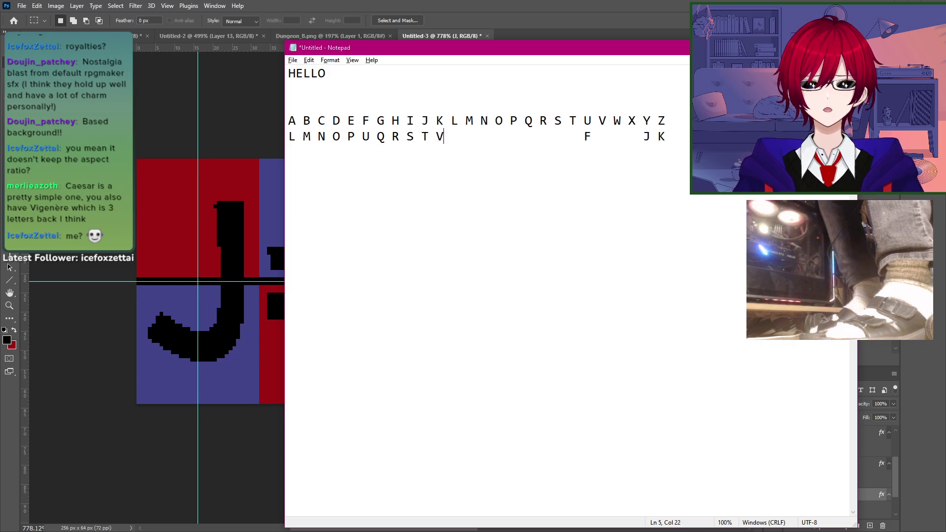
pyautogui.write('W')
pyautogui.press('Delete')
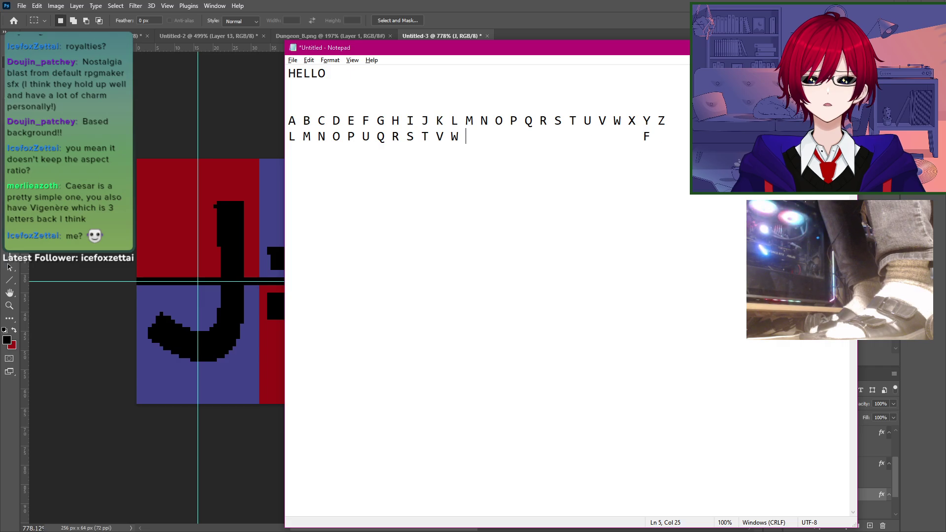
pyautogui.press('Delete')
pyautogui.write('X')
pyautogui.press('Delete')
pyautogui.write('Y')
pyautogui.press('Delete')
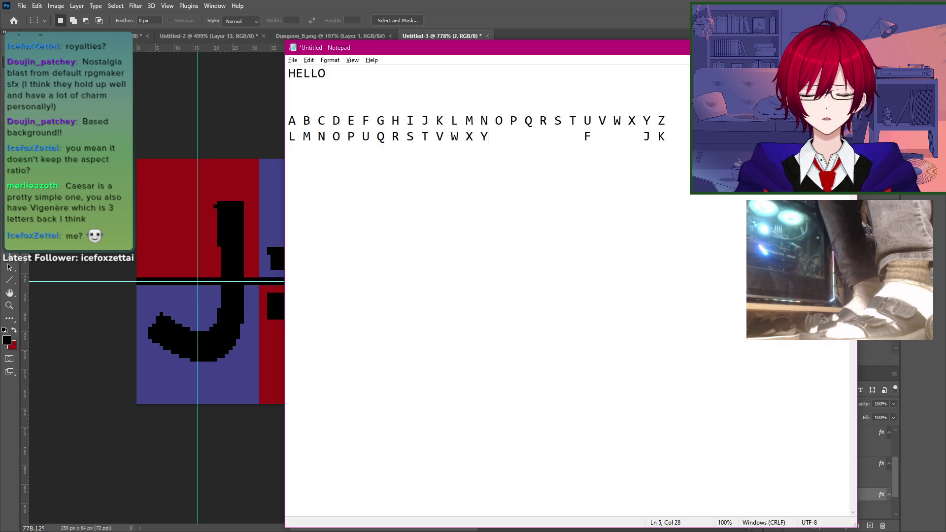
# Step: Enter "Z A B" under O, P and Q in the cipher row, removing the surplus spaces
pyautogui.write('Z')
pyautogui.press('Delete')
pyautogui.press('Delete')
pyautogui.write('A')
pyautogui.press('Delete')
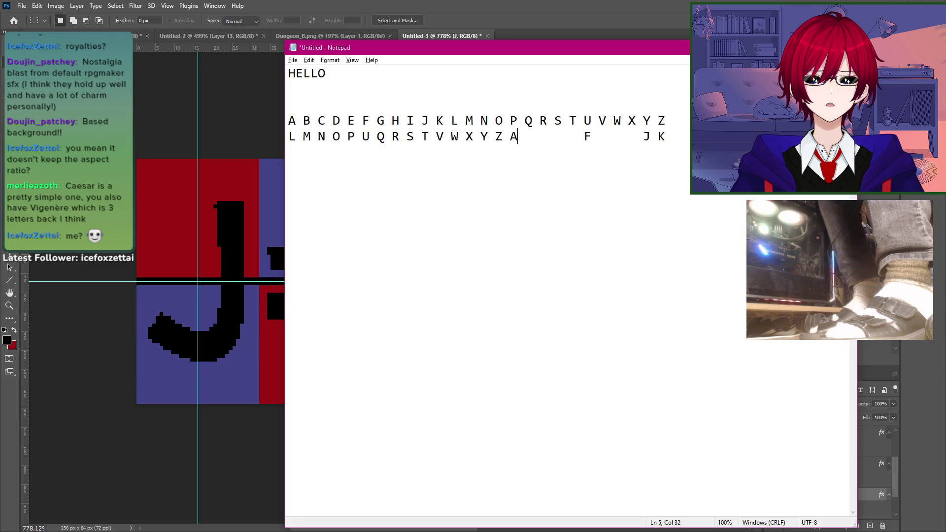
pyautogui.press('Delete')
pyautogui.write('B')
pyautogui.press('Delete')
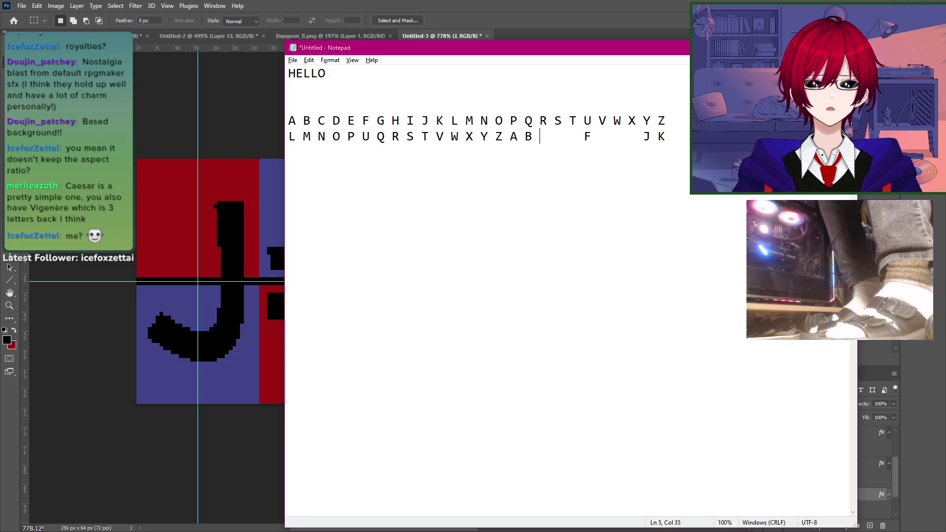
# Step: Enter "C D E" under R, S and T in the cipher row, removing surplus spaces to keep F under U
pyautogui.write('C')
pyautogui.press('Delete')
pyautogui.press('Delete')
pyautogui.write('D')
pyautogui.press('Delete')
pyautogui.write('E')
pyautogui.press('Delete')
pyautogui.press('Delete')
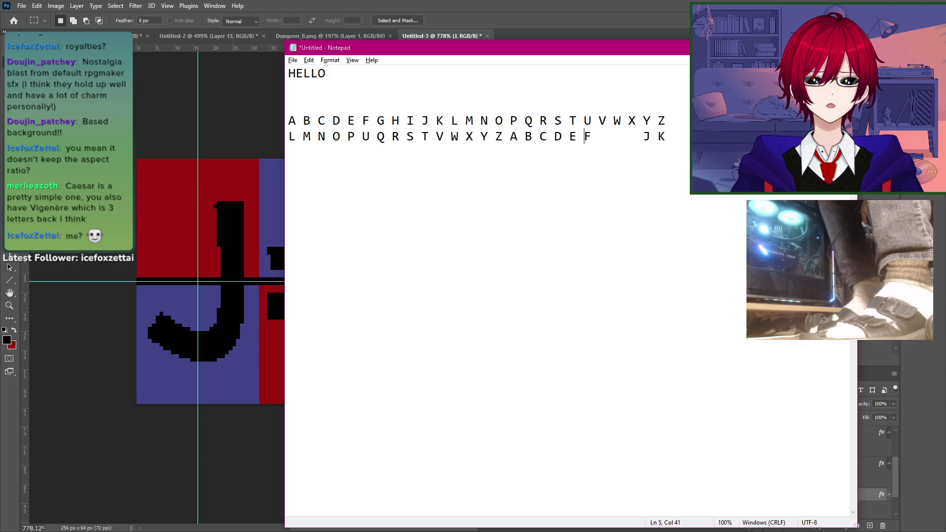
# Step: Complete the cipher row with "G H I" under V, W and X, removing the surplus spaces before J and K
pyautogui.write('G')
pyautogui.press('Delete')
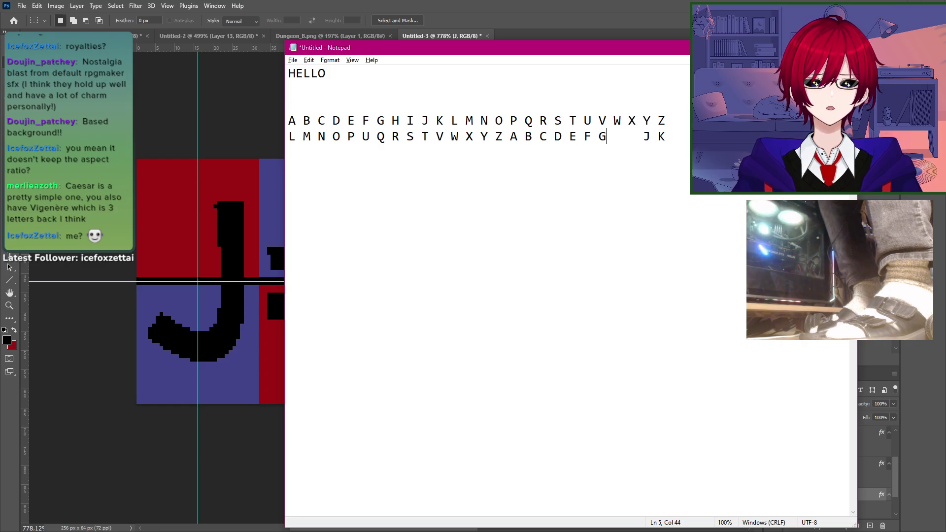
pyautogui.press('Delete')
pyautogui.write('H')
pyautogui.press('Delete')
pyautogui.write('I')
pyautogui.press('Delete')
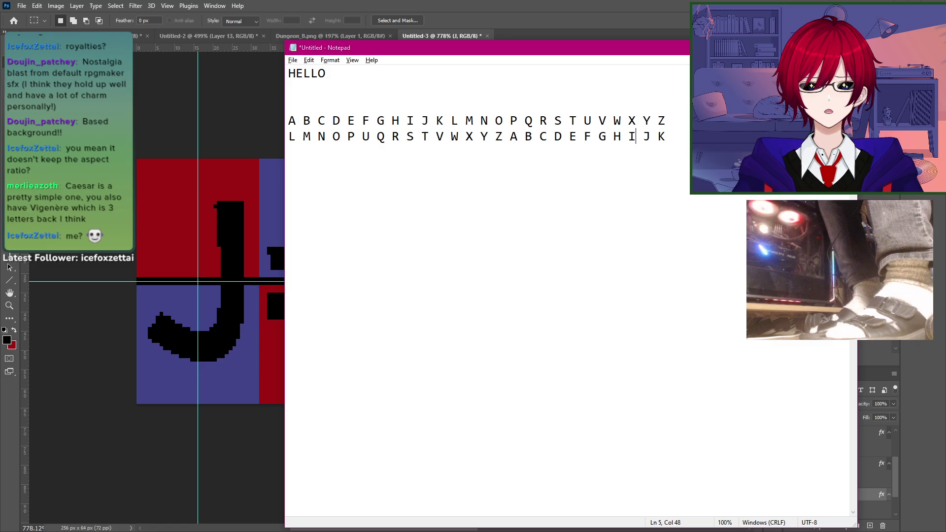
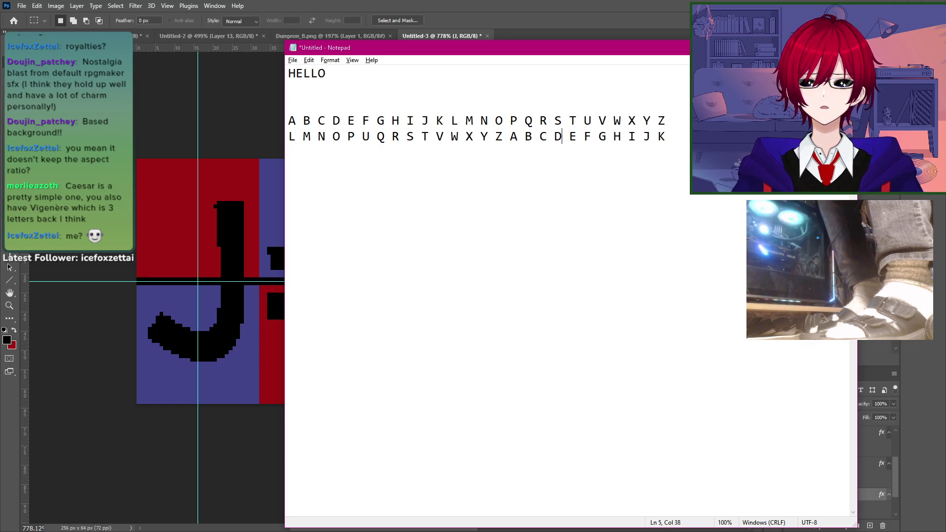
# Step: Check the finished cipher row letter by letter against the alphabet above it
pyautogui.press('Left')
pyautogui.press('Left')
pyautogui.press('Left')
pyautogui.press('Left')
pyautogui.press('Left')
pyautogui.press('Left')
pyautogui.press('Left')
pyautogui.press('Left')
pyautogui.press('Left')
pyautogui.press('Left')
pyautogui.press('Left')
pyautogui.press('Left')
pyautogui.press('Left')
pyautogui.press('Left')
pyautogui.press('Left')
pyautogui.press('Left')
pyautogui.press('Left')
pyautogui.press('Left')
pyautogui.press('Left')
pyautogui.press('Left')
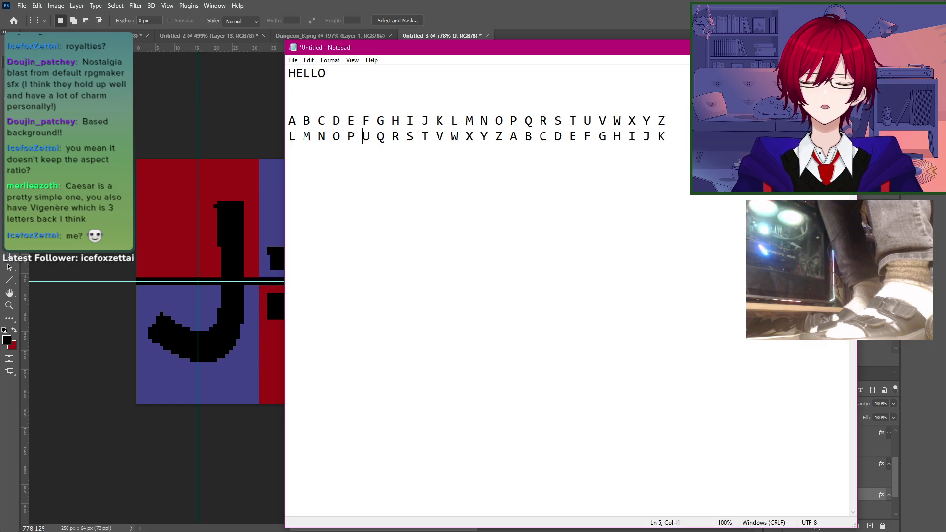
pyautogui.press('Right')
pyautogui.press('Right')
pyautogui.press('Right')
pyautogui.press('Right')
pyautogui.press('Right')
pyautogui.press('Right')
pyautogui.press('Right')
pyautogui.press('Right')
pyautogui.press('Right')
pyautogui.press('Right')
pyautogui.press('Right')
pyautogui.press('Right')
pyautogui.press('Right')
pyautogui.press('Right')
pyautogui.press('Right')
pyautogui.press('Right')
pyautogui.press('Right')
pyautogui.press('Right')
pyautogui.press('Right')
pyautogui.press('Right')
pyautogui.press('Left')
pyautogui.press('Left')
pyautogui.press('Left')
pyautogui.press('Left')
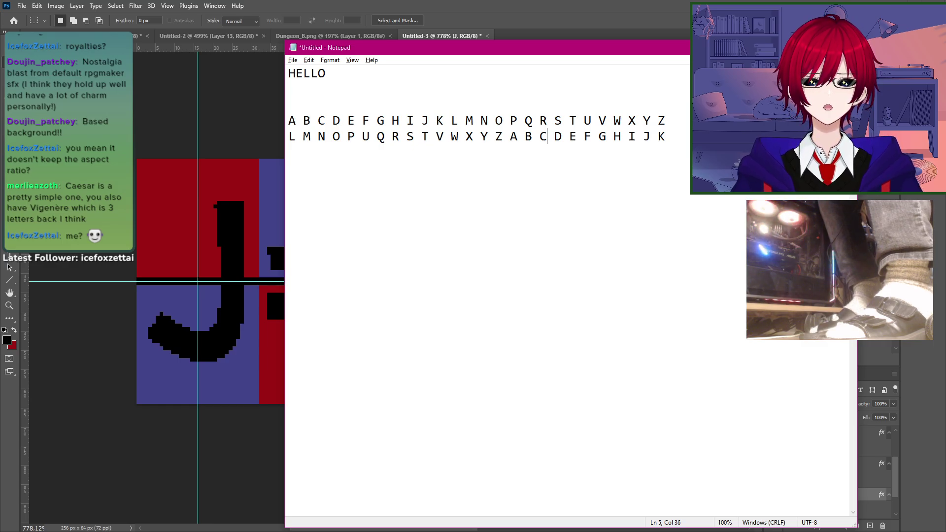
pyautogui.press('Left')
pyautogui.press('Left')
pyautogui.press('Left')
pyautogui.press('Left')
pyautogui.press('Left')
pyautogui.press('Left')
pyautogui.press('Left')
pyautogui.press('Left')
pyautogui.press('Left')
pyautogui.press('Left')
pyautogui.press('Left')
pyautogui.press('Left')
pyautogui.press('Left')
pyautogui.press('Left')
pyautogui.press('Left')
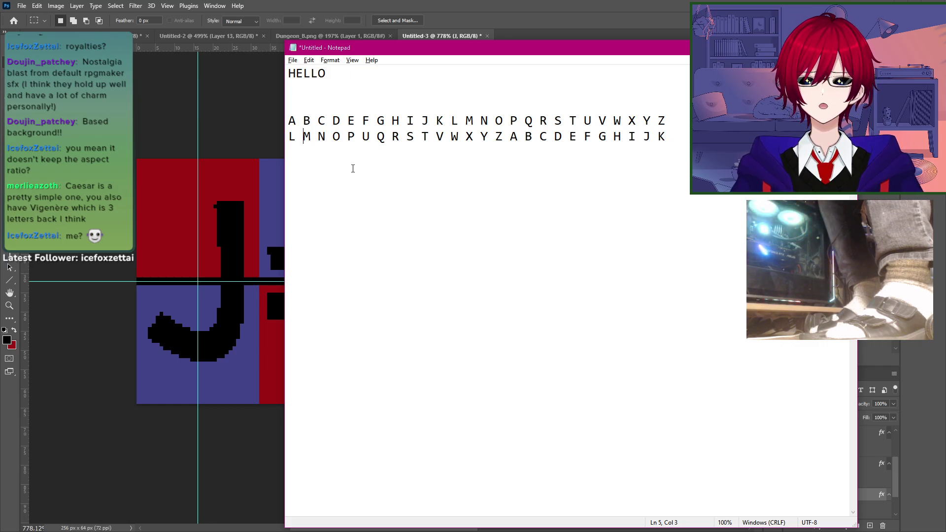
# Step: Switch to Photoshop and try a K in place of the Y in the first clue
pyautogui.click(261, 171)
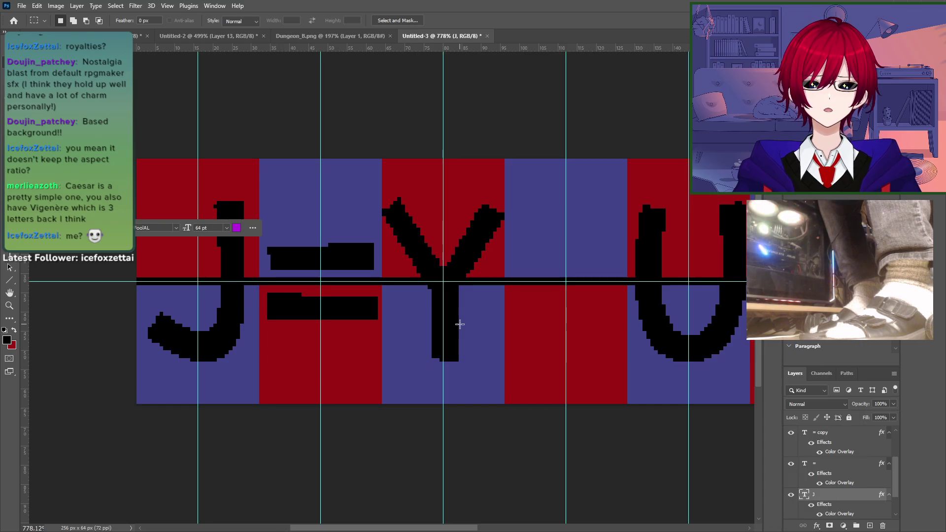
pyautogui.moveTo(547, 319); pyautogui.dragTo(294, 297)
pyautogui.moveTo(370, 317); pyautogui.dragTo(390, 308)
pyautogui.moveTo(532, 300); pyautogui.dragTo(542, 296)
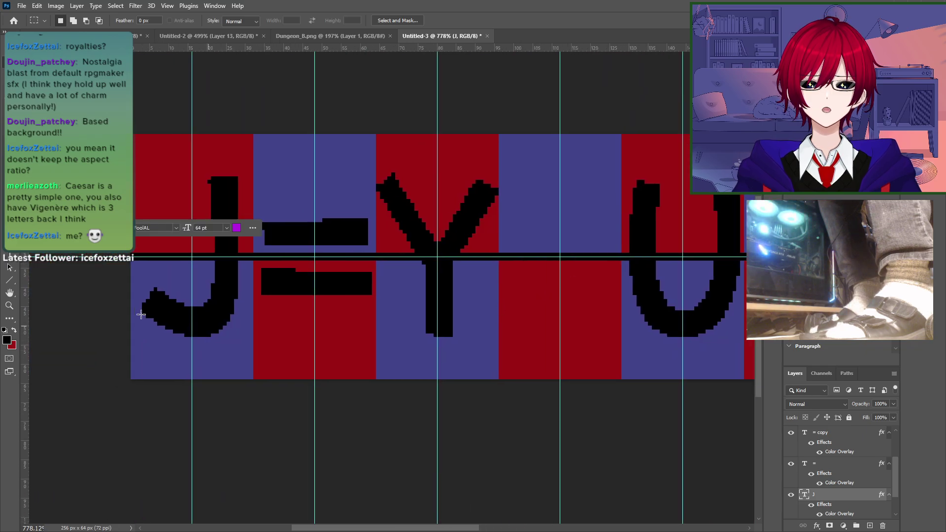
pyautogui.press('t')
pyautogui.click(442, 251)
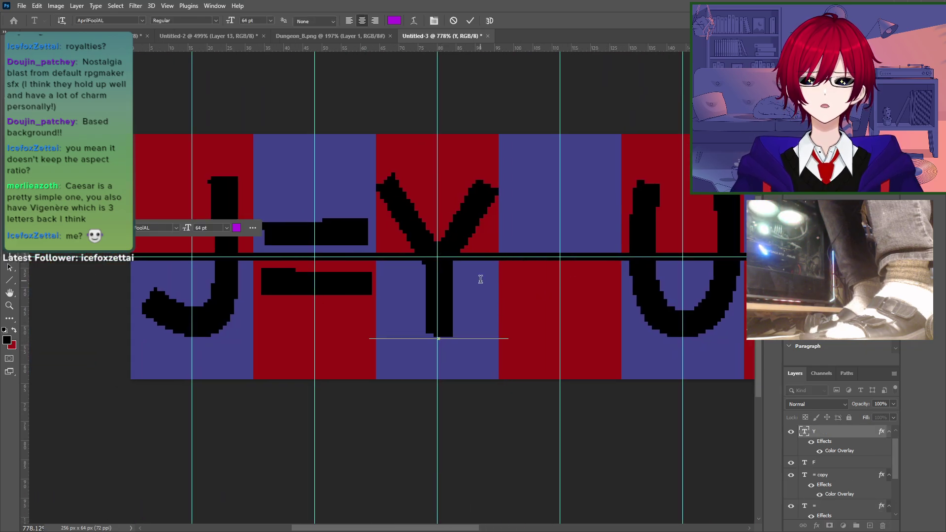
pyautogui.press('BackSpace')
pyautogui.write('K')
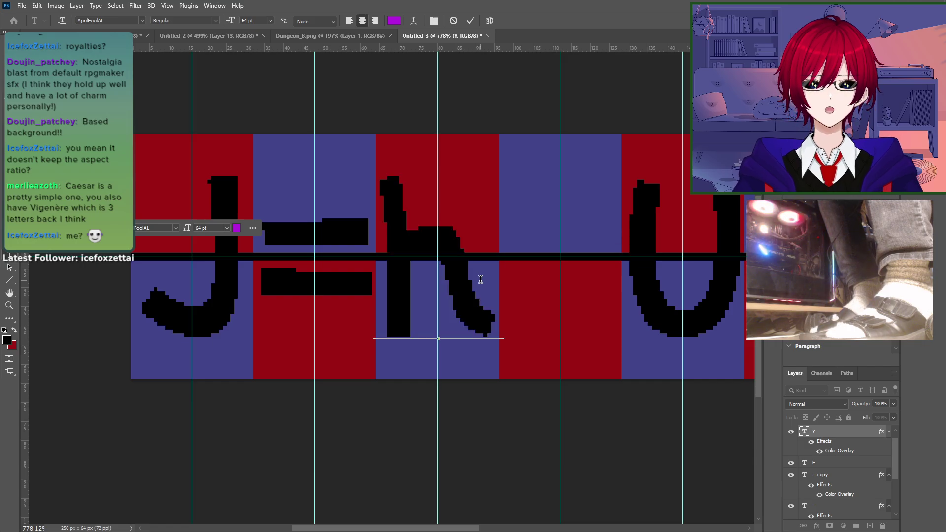
# Step: Try H and O as the answer letter of the first clue, and commit P as its replacement
pyautogui.press('BackSpace')
pyautogui.write('H')
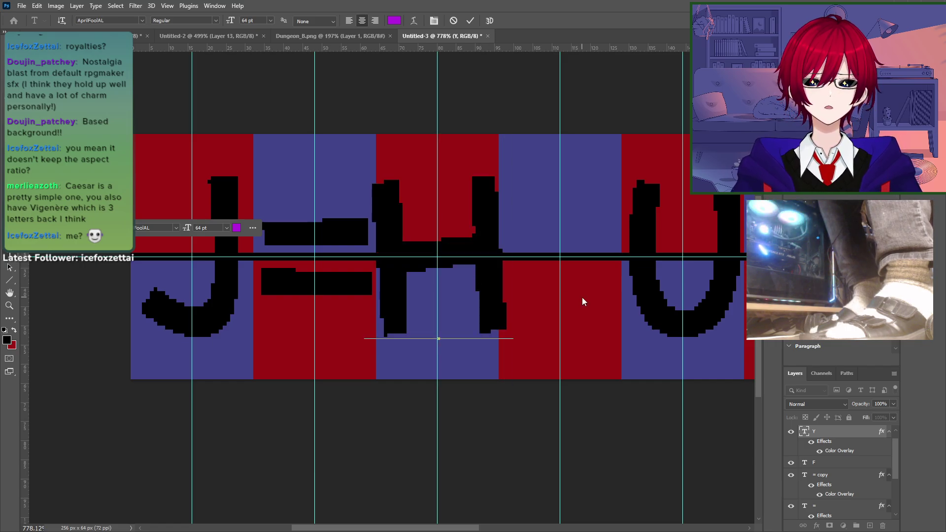
pyautogui.press('BackSpace')
pyautogui.write('O')
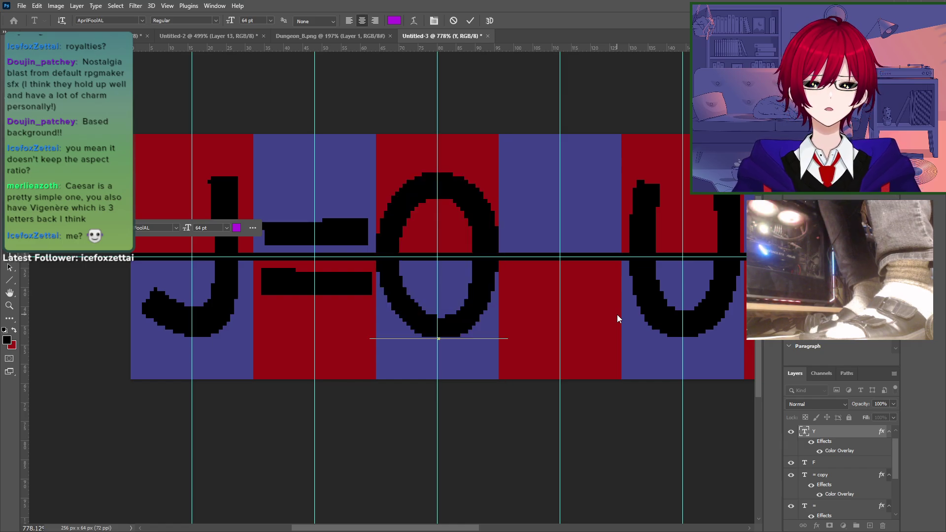
pyautogui.press('BackSpace')
pyautogui.write('P')
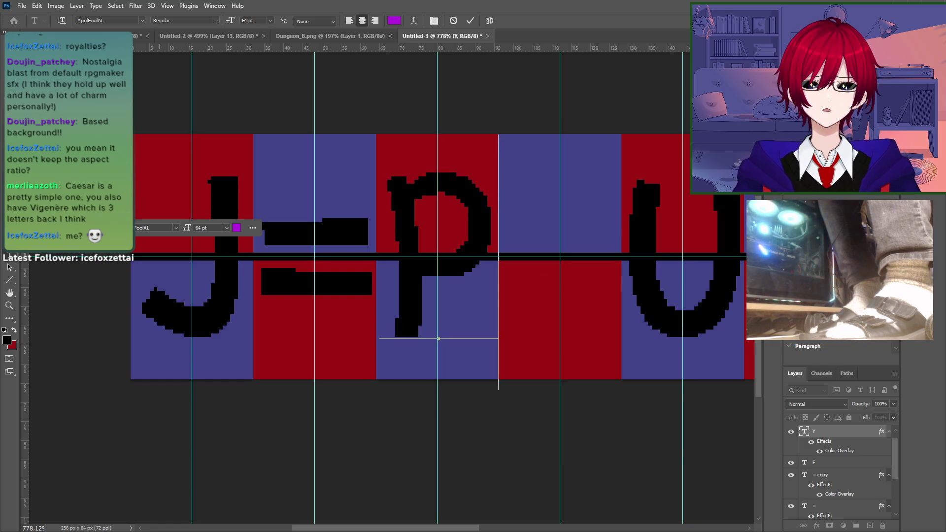
pyautogui.click(9, 62)
# Step: Switch to Notepad and delete the whole letter cipher row under the alphabet
pyautogui.hotkey('alt', 'Tab')
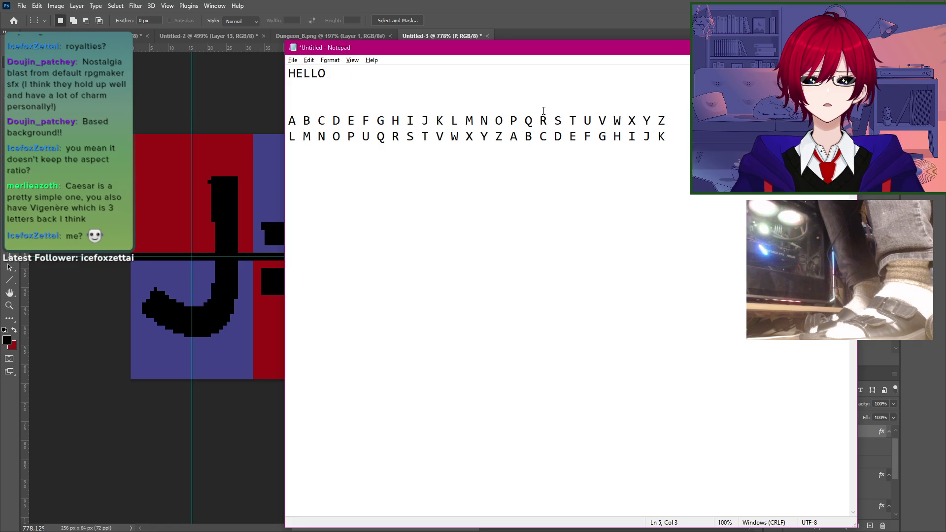
pyautogui.hotkey('shift', 'Home')
pyautogui.hotkey('shift', 'End')
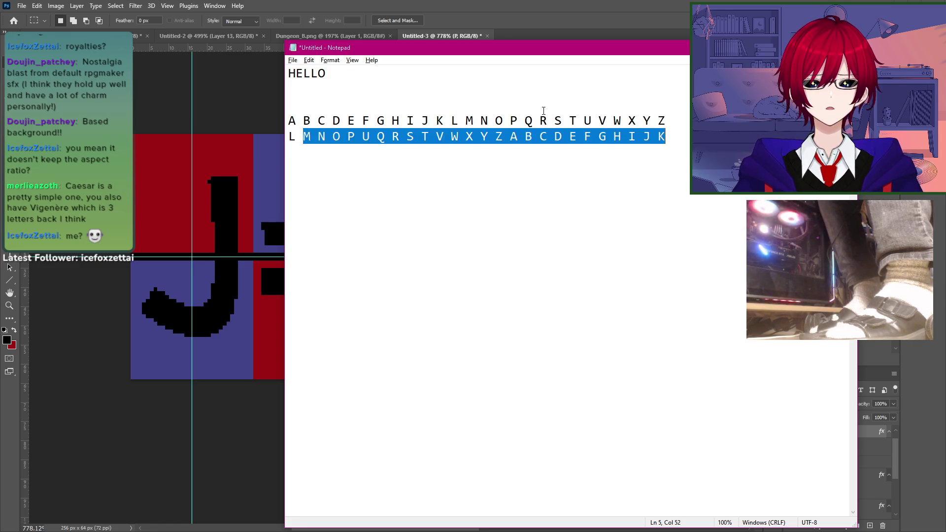
pyautogui.press('BackSpace')
pyautogui.press('BackSpace')
pyautogui.press('BackSpace')
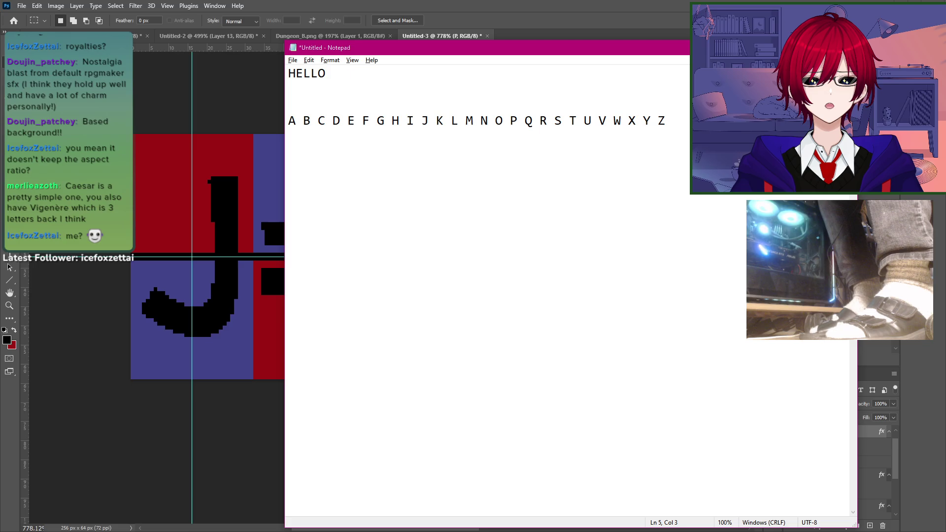
# Step: Try a P under the alphabet's J, and replace it with a J
pyautogui.write('P')
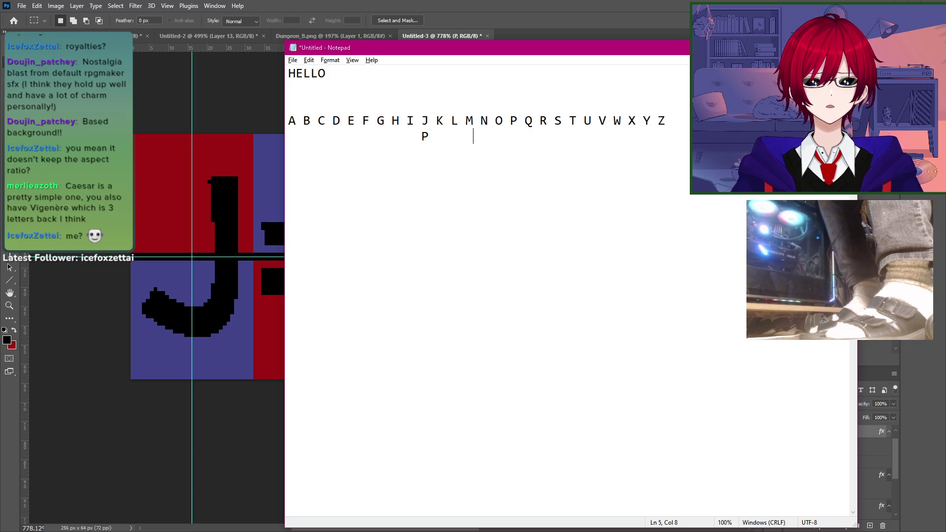
pyautogui.press('BackSpace')
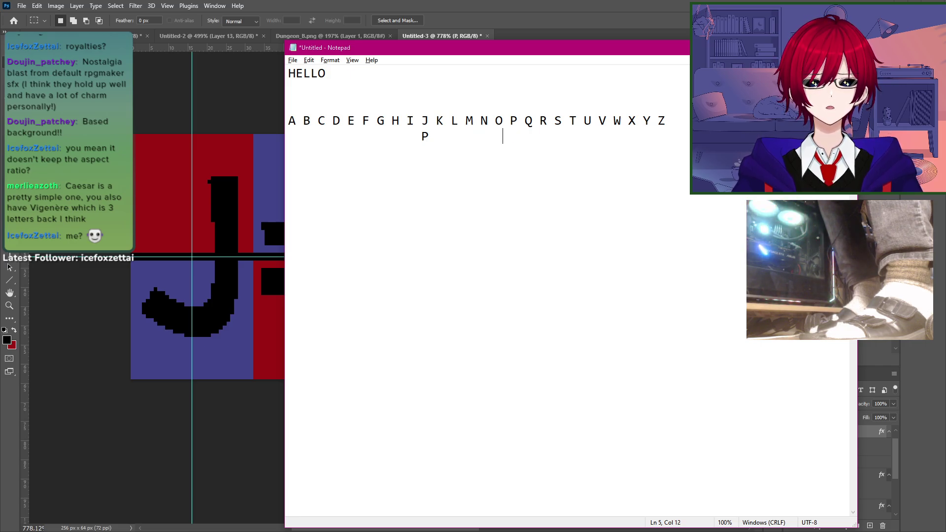
pyautogui.press('BackSpace')
pyautogui.press('BackSpace')
pyautogui.press('BackSpace')
pyautogui.press('BackSpace')
pyautogui.press('BackSpace')
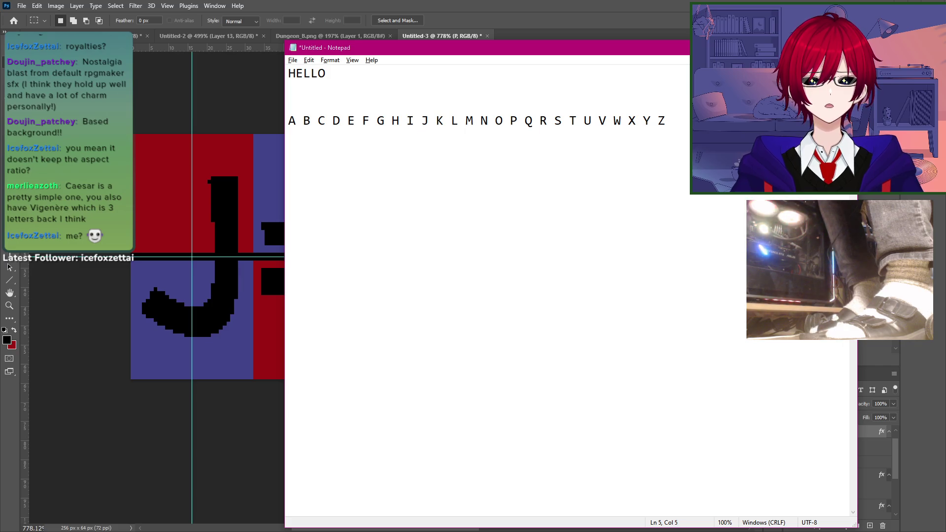
pyautogui.write('J')
# Step: Check the clue sheet in Photoshop, and clear the J and its indentation from the cipher row in Notepad
pyautogui.hotkey('alt', 'Tab')
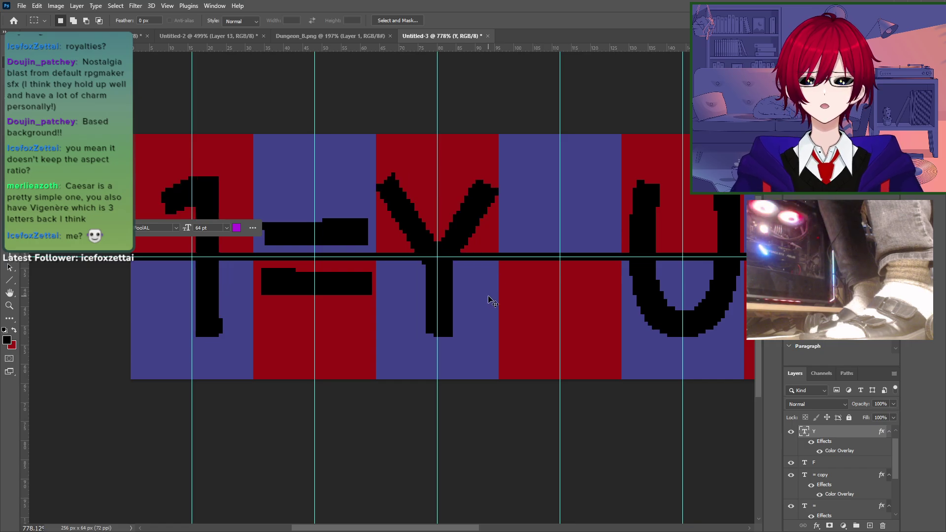
pyautogui.hotkey('alt', 'Tab')
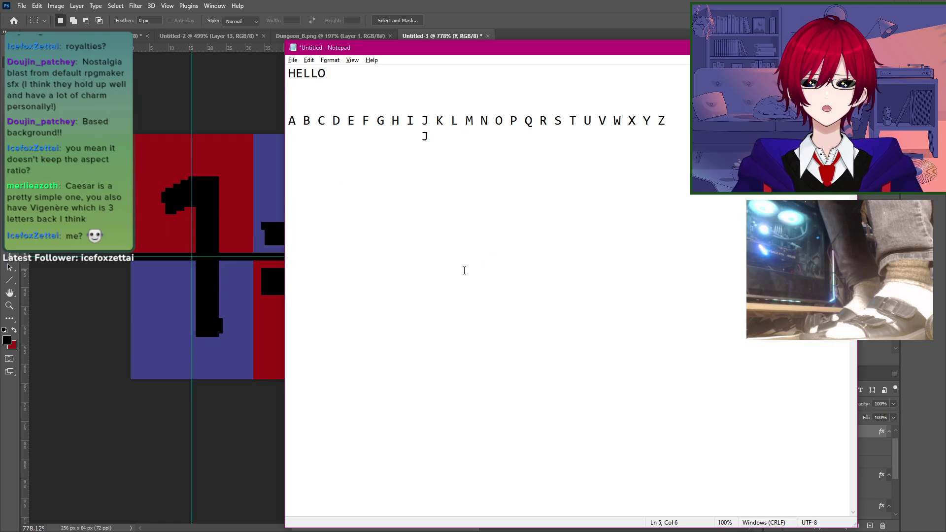
pyautogui.press('BackSpace')
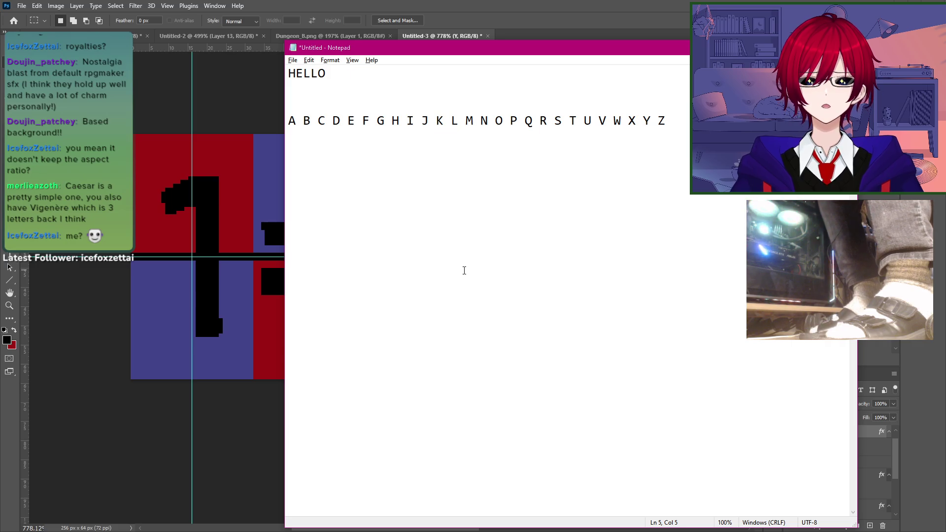
pyautogui.press('BackSpace')
pyautogui.press('BackSpace')
pyautogui.press('BackSpace')
pyautogui.press('BackSpace')
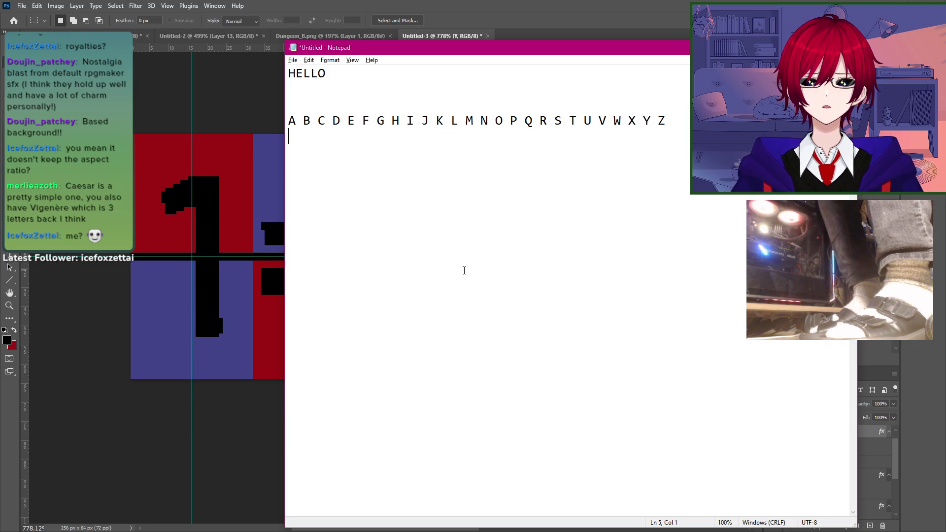
# Step: Indent the empty cipher row and enter "1 2" under Y and Z
pyautogui.hotkey('alt', 'Tab')
pyautogui.hotkey('alt', 'Tab')
pyautogui.press('Tab')
pyautogui.press('Tab')
pyautogui.press('Tab')
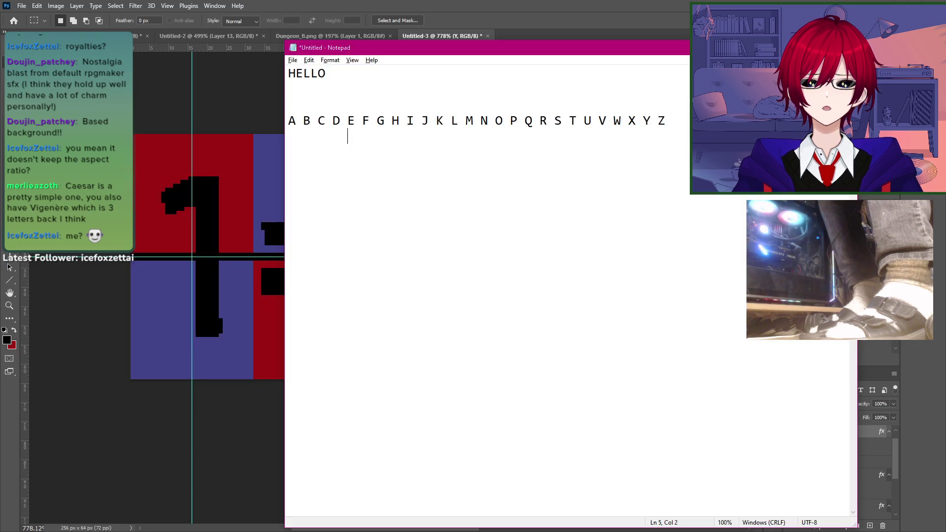
pyautogui.press('Tab')
pyautogui.press('Tab')
pyautogui.press('Tab')
pyautogui.write('1 2')
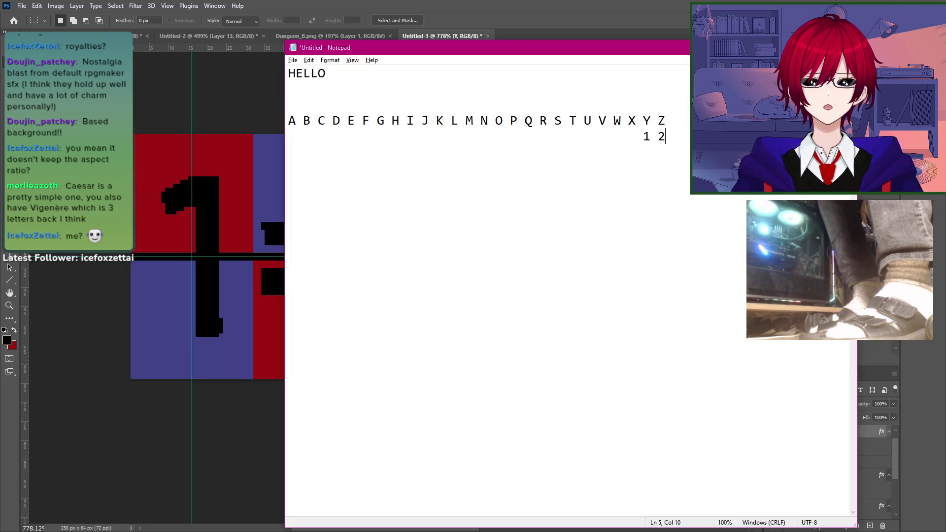
# Step: Start the number row with "3 4 5 6" under A to D, removing some of the indentation before 1 and 2
pyautogui.press('Home')
pyautogui.write('3')
pyautogui.press('Delete')
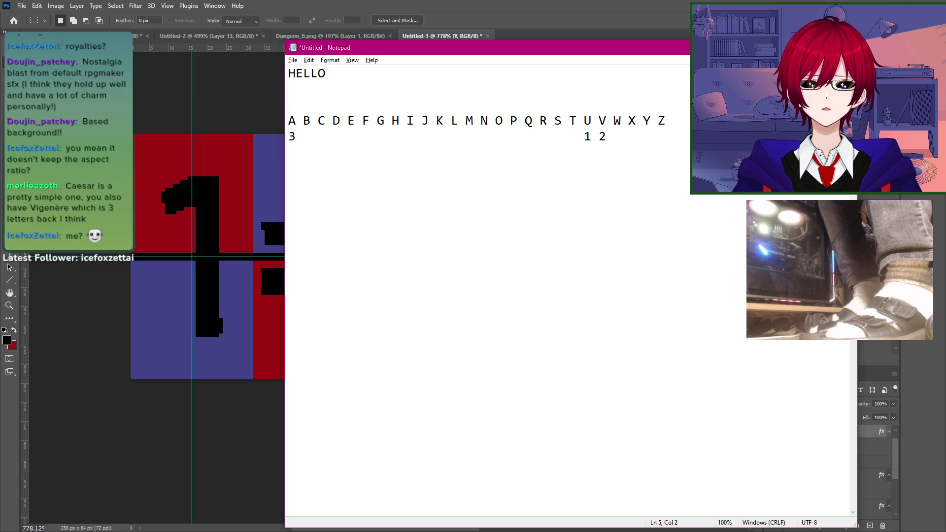
pyautogui.press('Delete')
pyautogui.write('4 5 6')
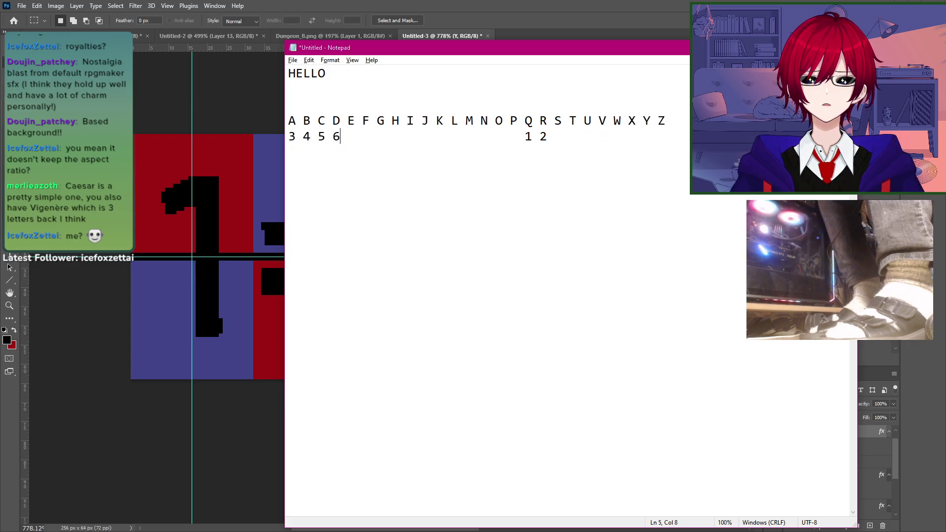
# Step: Continue the number row with "7 8 9 10 11" for the letters E to I
pyautogui.write(' 7 9')
pyautogui.press('BackSpace')
pyautogui.write('98')
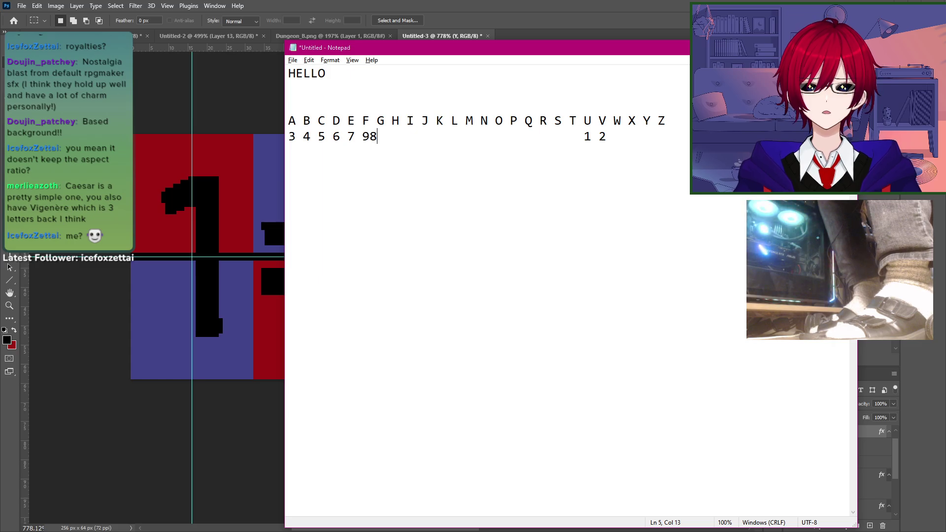
pyautogui.press('BackSpace')
pyautogui.press('BackSpace')
pyautogui.write('8 9 1')
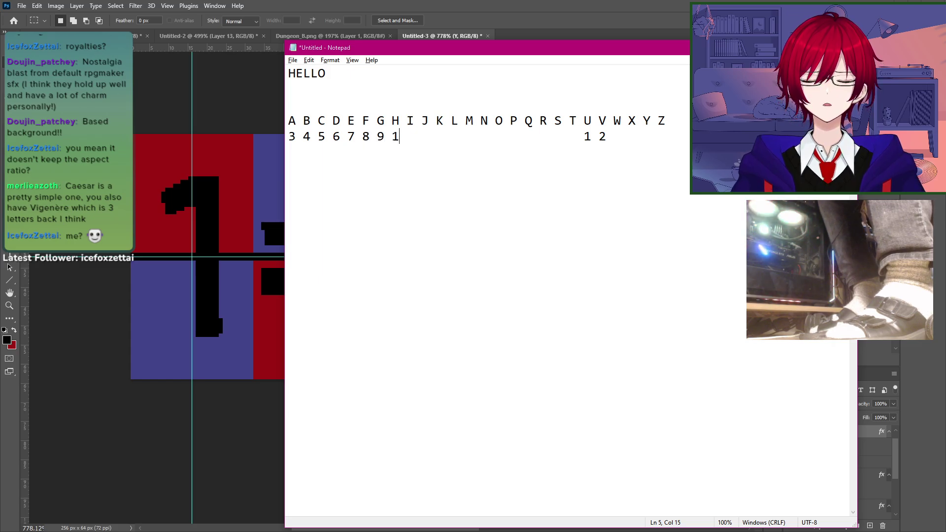
pyautogui.write('0 11')
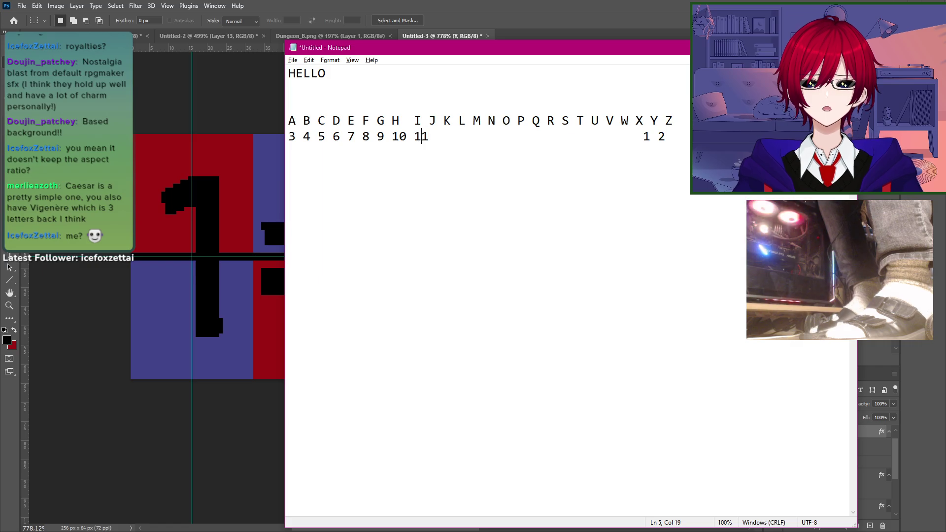
# Step: Widen the spacing in Notepad's alphabet row from H to Z to leave room for two-digit numbers beneath each letter
pyautogui.click(407, 121)
pyautogui.press('Right')
pyautogui.press('Right')
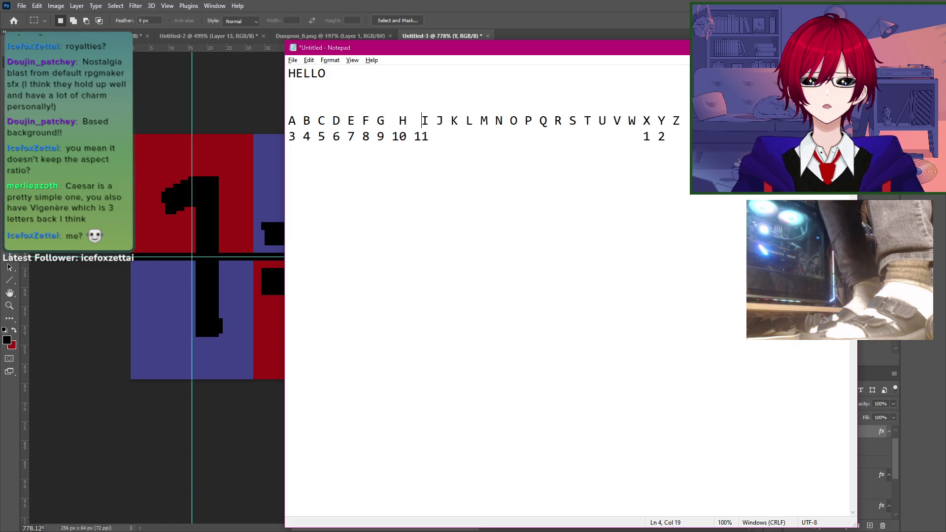
pyautogui.press('Right')
pyautogui.press('Right')
pyautogui.press('Right')
pyautogui.press('Right')
pyautogui.press('Right')
pyautogui.press('Right')
pyautogui.press('Right')
pyautogui.press('Right')
pyautogui.press('Right')
pyautogui.press('Right')
pyautogui.press('Right')
pyautogui.press('Right')
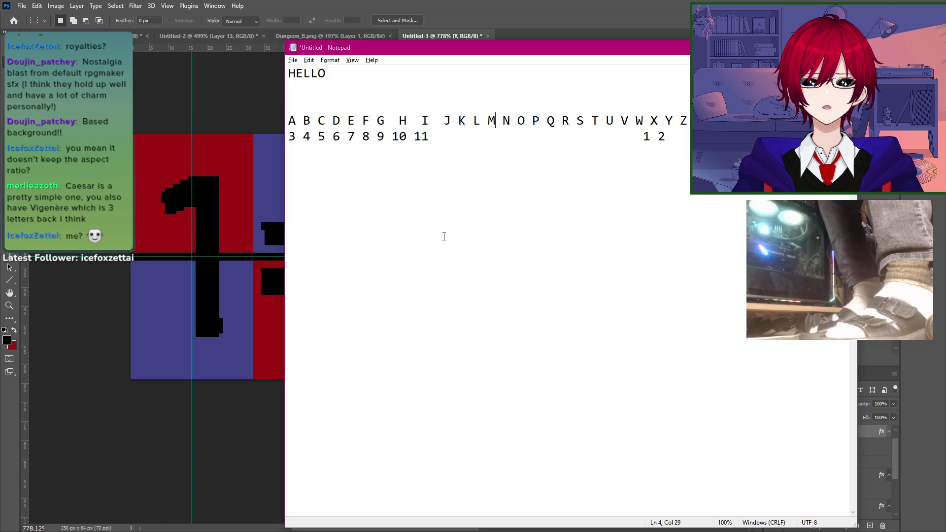
pyautogui.press('Right')
pyautogui.press('Right')
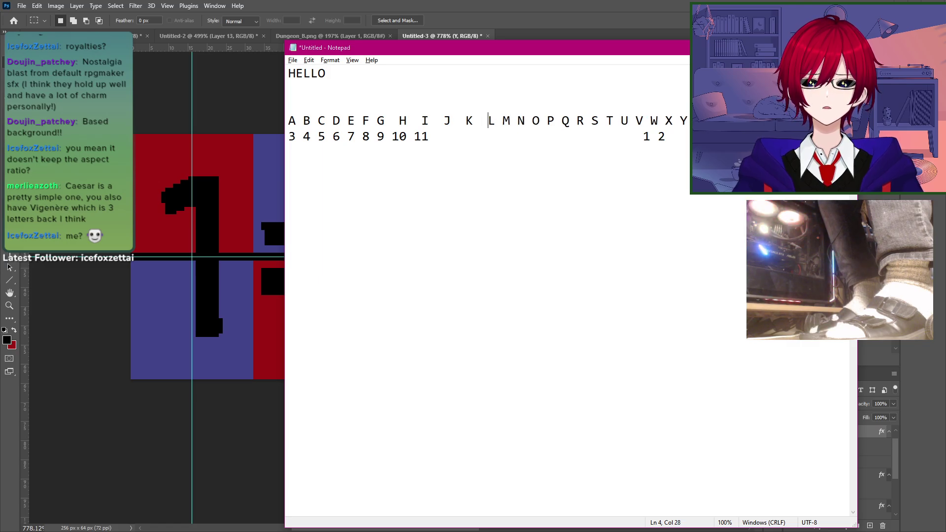
pyautogui.press('Right')
pyautogui.press('Right')
pyautogui.press('Right')
pyautogui.press('Right')
pyautogui.press('Right')
pyautogui.press('Right')
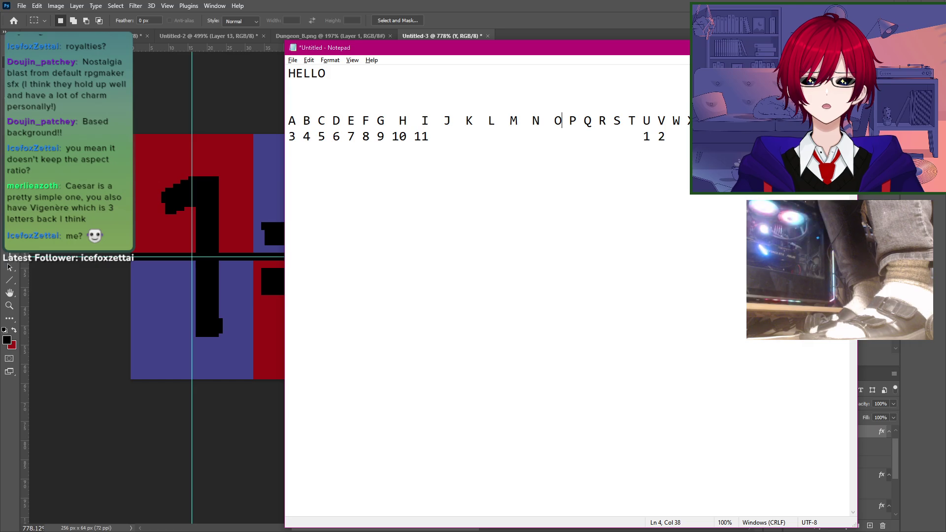
pyautogui.press('Right')
pyautogui.press('Right')
pyautogui.press('Right')
pyautogui.press('Right')
pyautogui.press('Right')
pyautogui.press('Right')
pyautogui.press('Right')
pyautogui.press('Right')
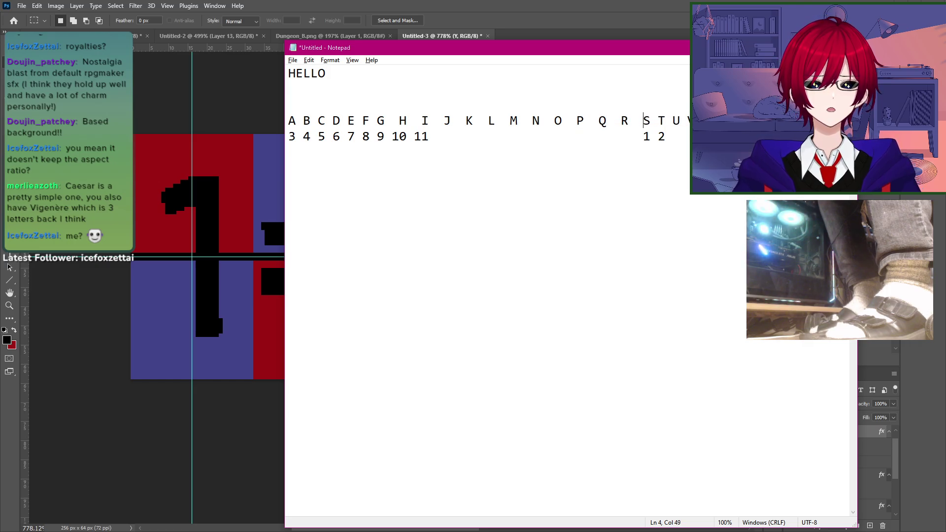
pyautogui.press('Right')
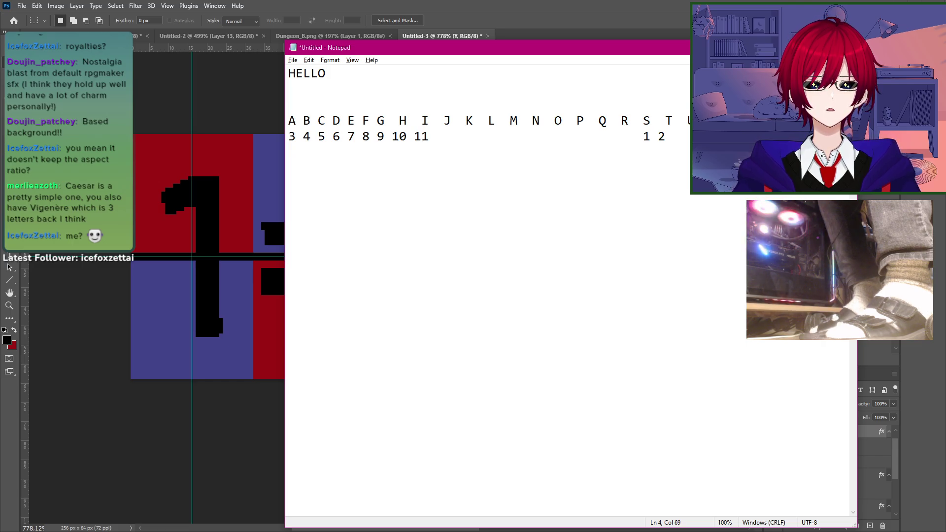
# Step: Continue the number row with 12 and 13 under the letters J and K
pyautogui.press('Down')
pyautogui.press('Left')
pyautogui.press('Home')
pyautogui.press('Right')
pyautogui.press('Right')
pyautogui.press('Right')
pyautogui.press('Right')
pyautogui.press('Right')
pyautogui.press('Right')
pyautogui.press('Right')
pyautogui.press('Right')
pyautogui.press('Right')
pyautogui.press('Right')
pyautogui.press('Right')
pyautogui.press('Right')
pyautogui.press('Right')
pyautogui.press('Right')
pyautogui.press('Right')
pyautogui.press('Right')
pyautogui.press('Right')
pyautogui.press('Right')
pyautogui.press('Right')
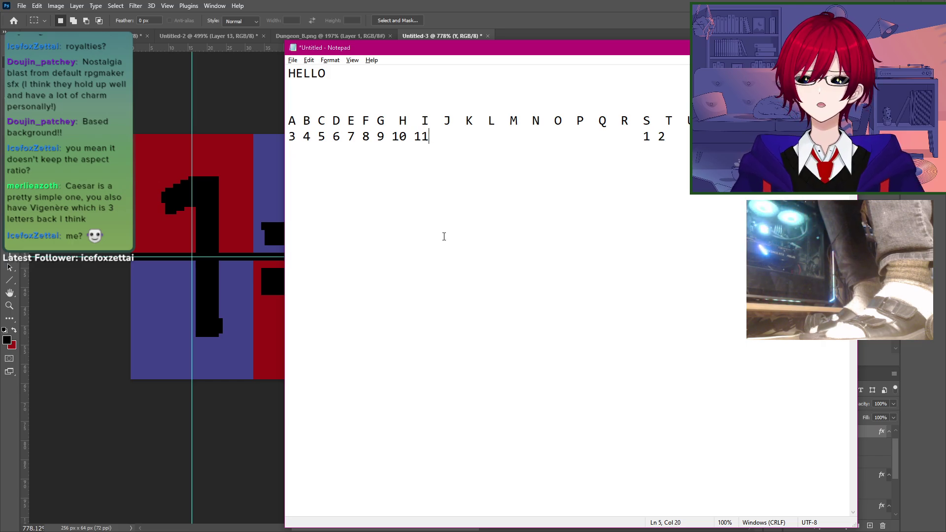
pyautogui.press('Right')
pyautogui.press('Right')
pyautogui.press('Right')
pyautogui.press('Right')
pyautogui.press('Left')
pyautogui.press('Left')
pyautogui.press('Left')
pyautogui.press('Left')
pyautogui.write('12')
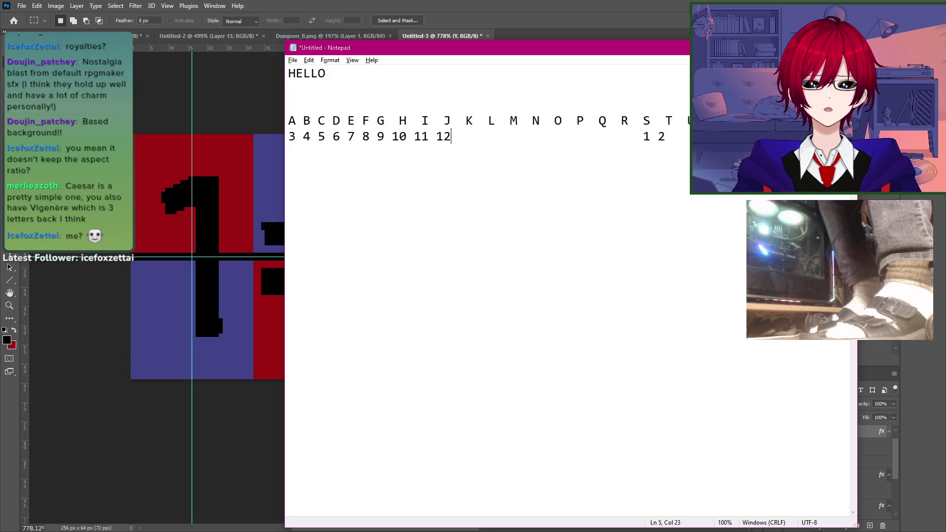
pyautogui.write(' 143')
pyautogui.press('BackSpace')
pyautogui.press('BackSpace')
pyautogui.write('3')
pyautogui.press('Delete')
# Step: Add 14, 15, 16 and 17 under the letters L to O in the number row
pyautogui.press('End')
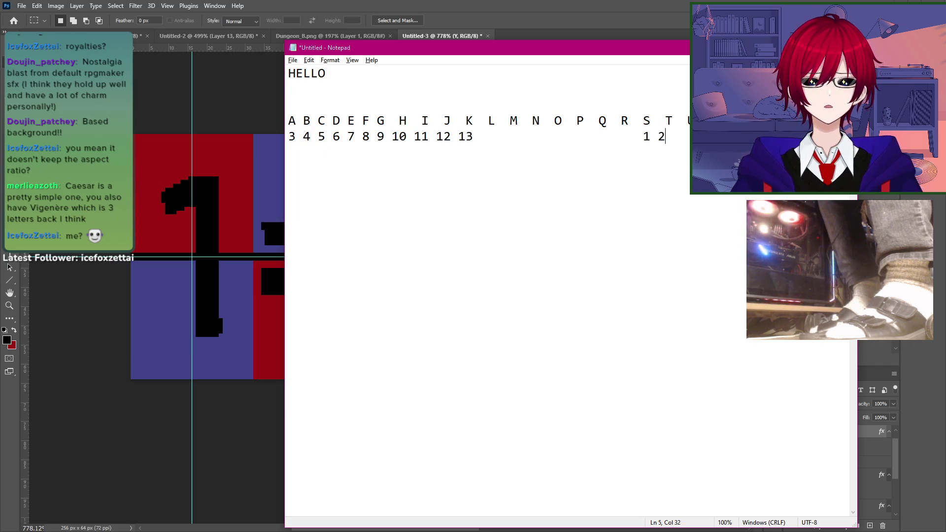
pyautogui.press('Left')
pyautogui.press('Left')
pyautogui.press('Left')
pyautogui.press('Left')
pyautogui.press('Left')
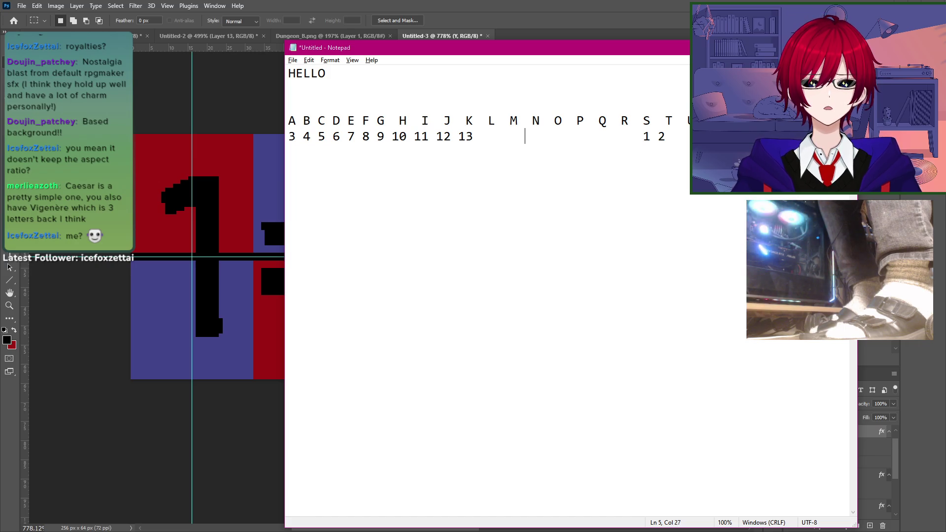
pyautogui.write('14 15')
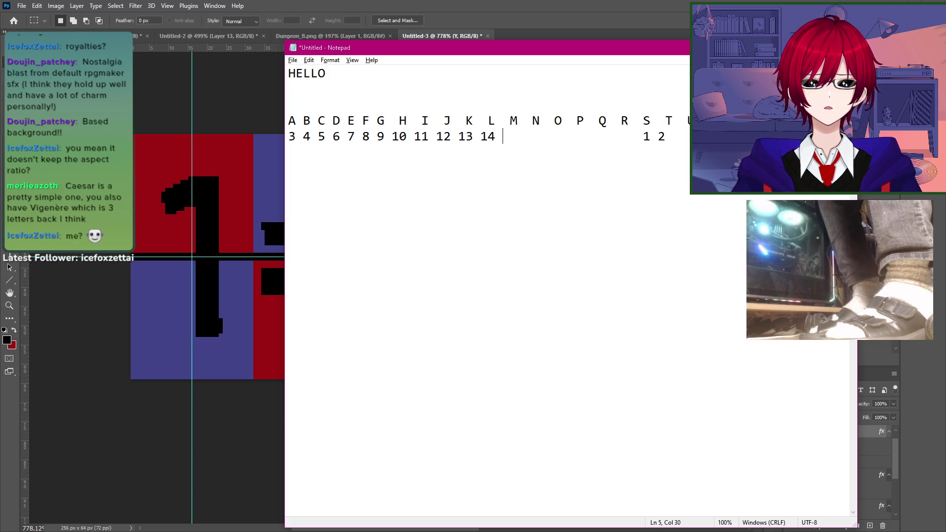
pyautogui.write(' 16 ')
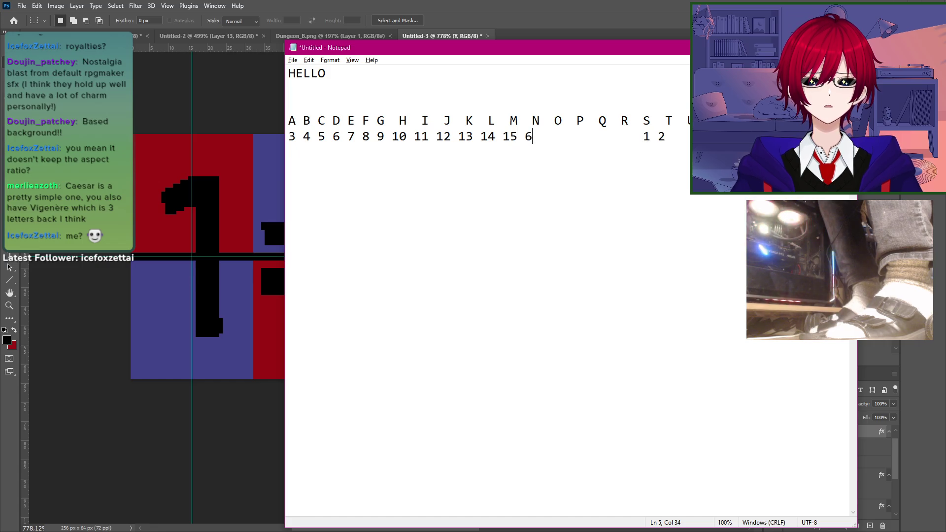
pyautogui.write('1')
pyautogui.press('Right')
pyautogui.write('17 1')
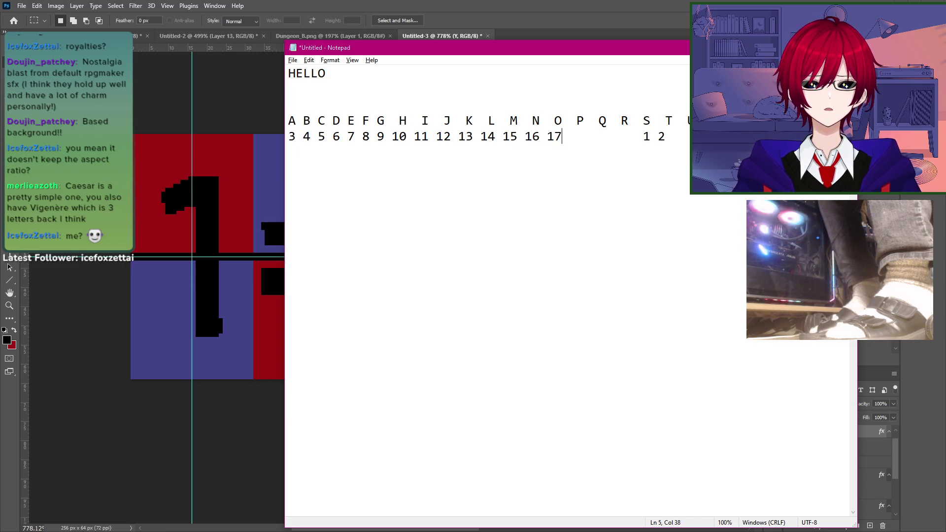
pyautogui.write('8 1')
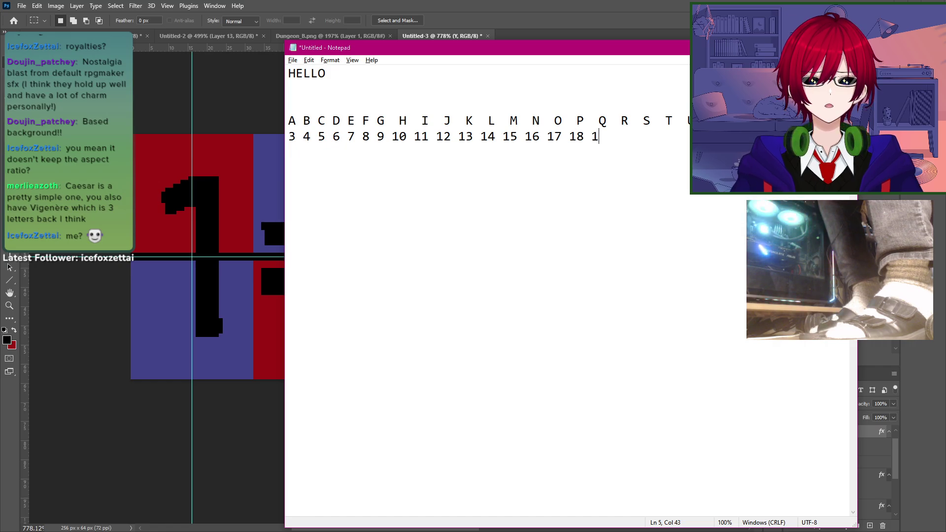
pyautogui.write('9 20 21')
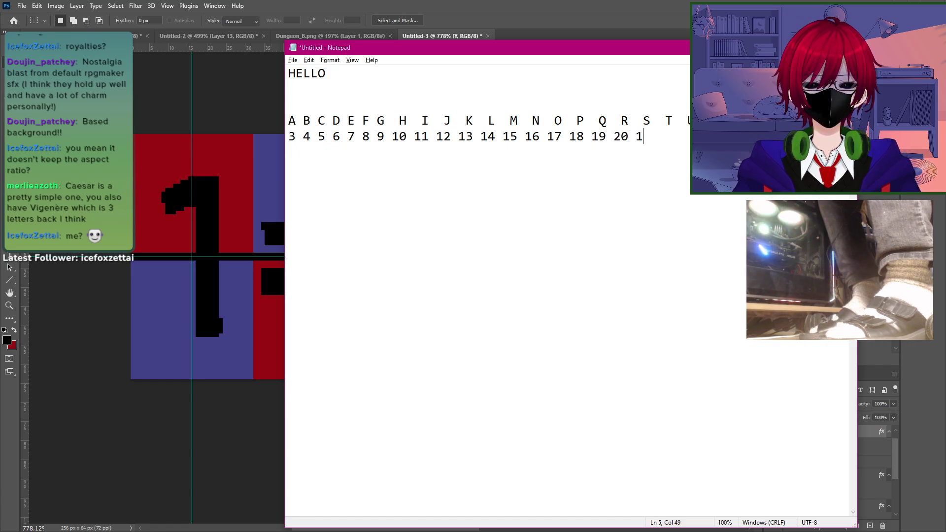
pyautogui.write(' 22')
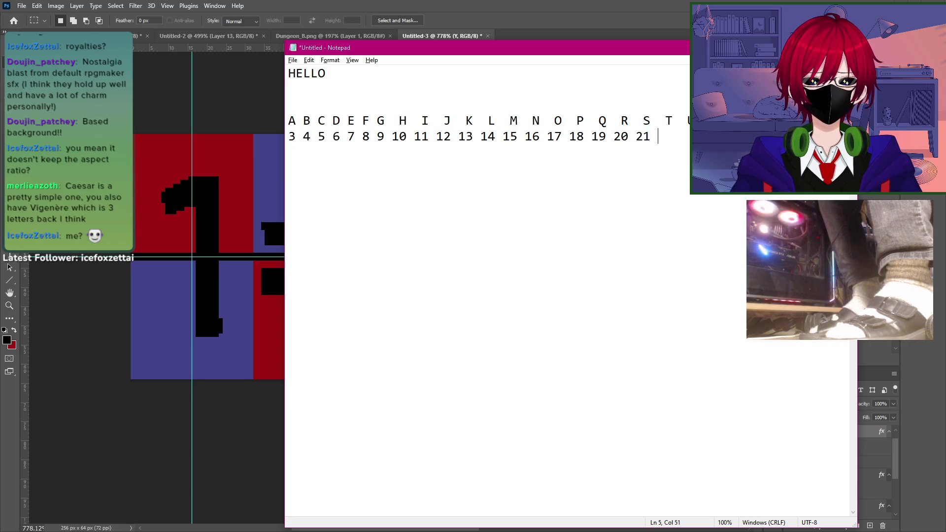
pyautogui.write(' 23')
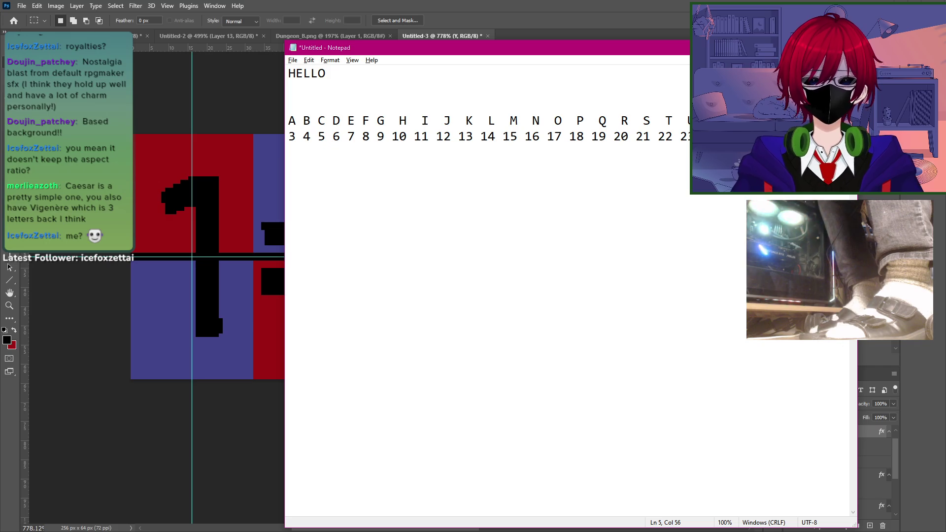
# Step: Complete the number row for the remaining letters up to Z
pyautogui.hotkey('alt', 'Tab')
pyautogui.hotkey('alt', 'Tab')
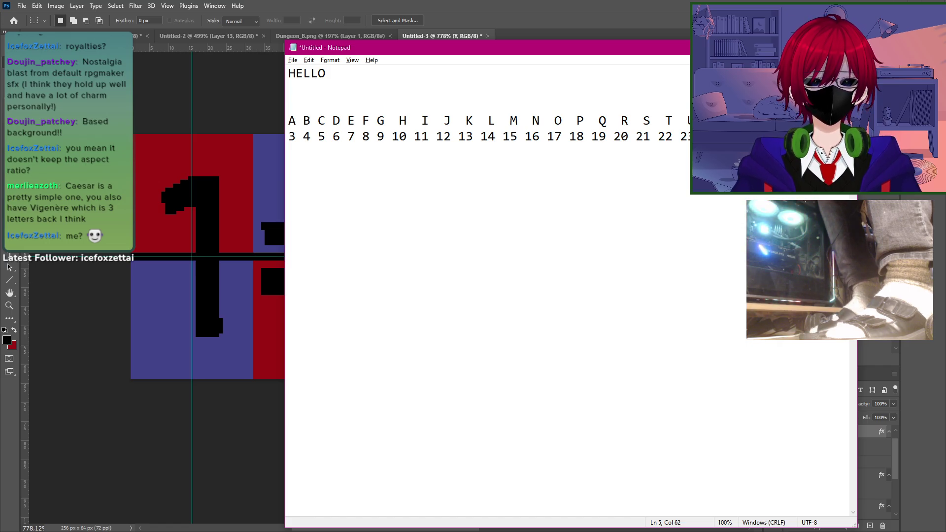
pyautogui.write('2')
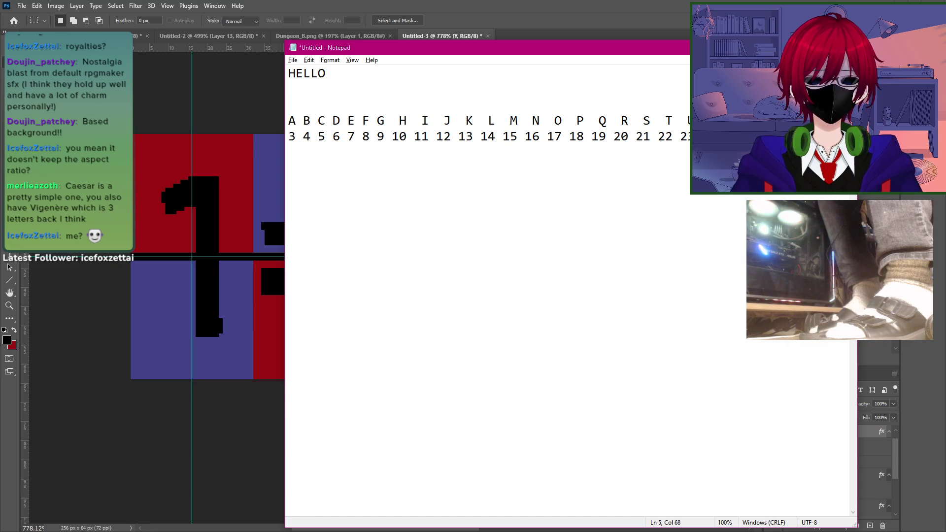
pyautogui.press('End')
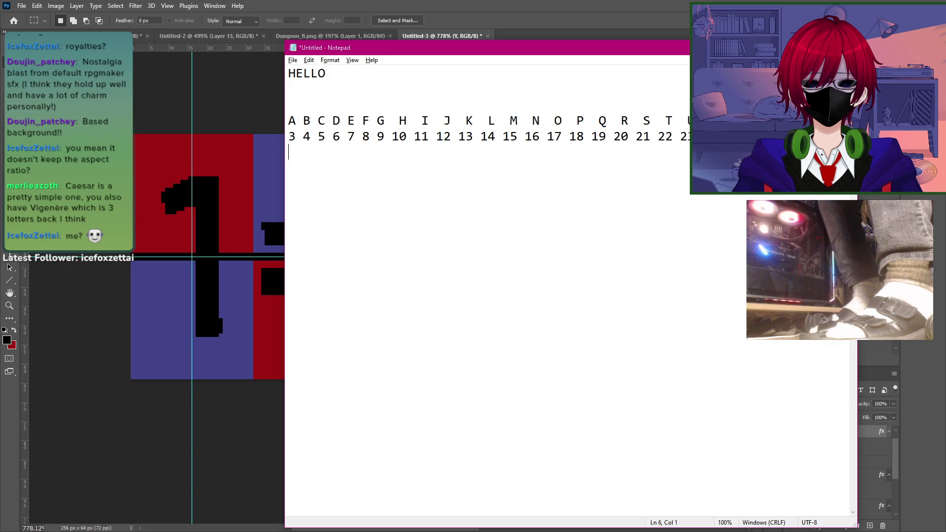
# Step: Switch to Photoshop to check the tiles after the Y on the clue sheet, and return to Notepad
pyautogui.hotkey('alt', 'Tab')
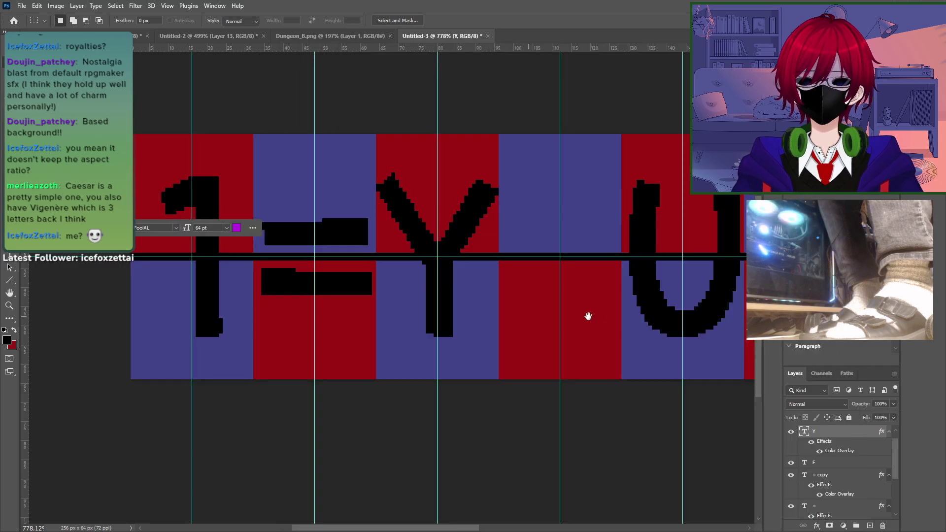
pyautogui.moveTo(587, 317); pyautogui.dragTo(277, 300)
pyautogui.hotkey('alt', 'Tab')
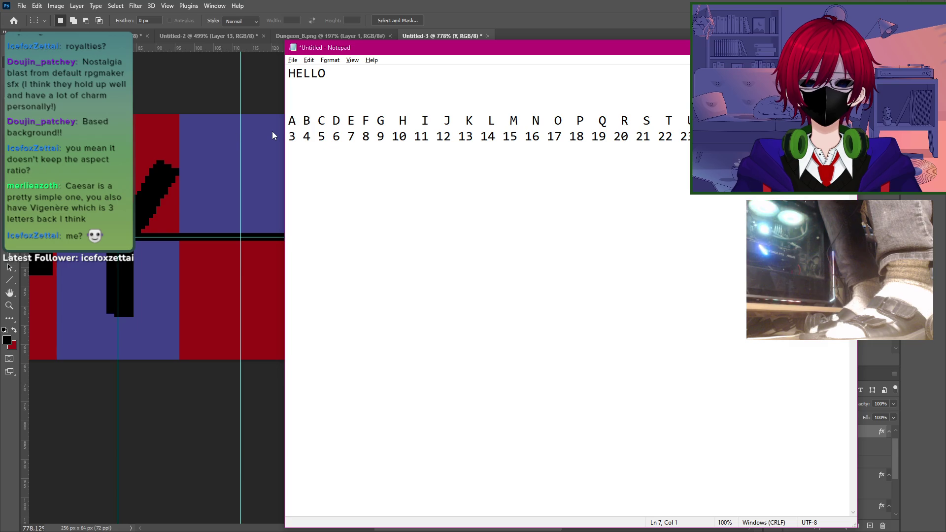
# Step: Select the alphabet row and the number row beneath it
pyautogui.press('Up')
pyautogui.press('Up')
pyautogui.press('Up')
pyautogui.hotkey('shift', 'Down')
pyautogui.hotkey('shift', 'Down')
pyautogui.hotkey('shift', 'Down')
pyautogui.hotkey('shift', 'Left')
pyautogui.hotkey('shift', 'Left')
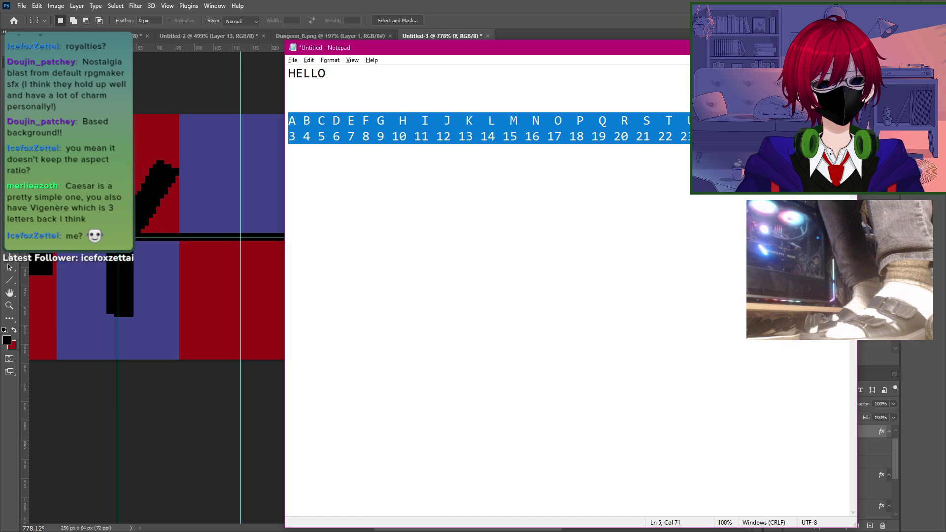
pyautogui.hotkey('alt', 'Tab')
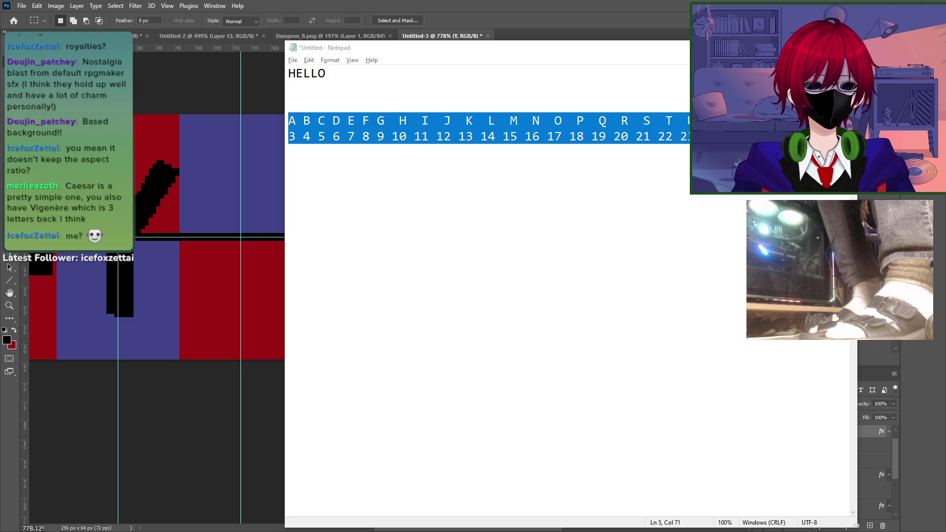
pyautogui.hotkey('alt', 'Tab')
pyautogui.hotkey('alt', 'Tab')
pyautogui.hotkey('alt', 'Tab')
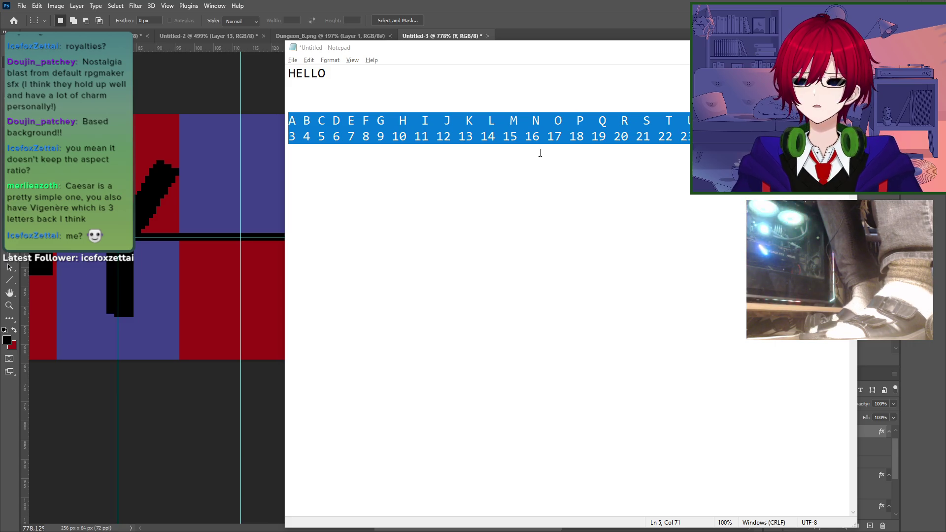
pyautogui.hotkey('alt', 'Tab')
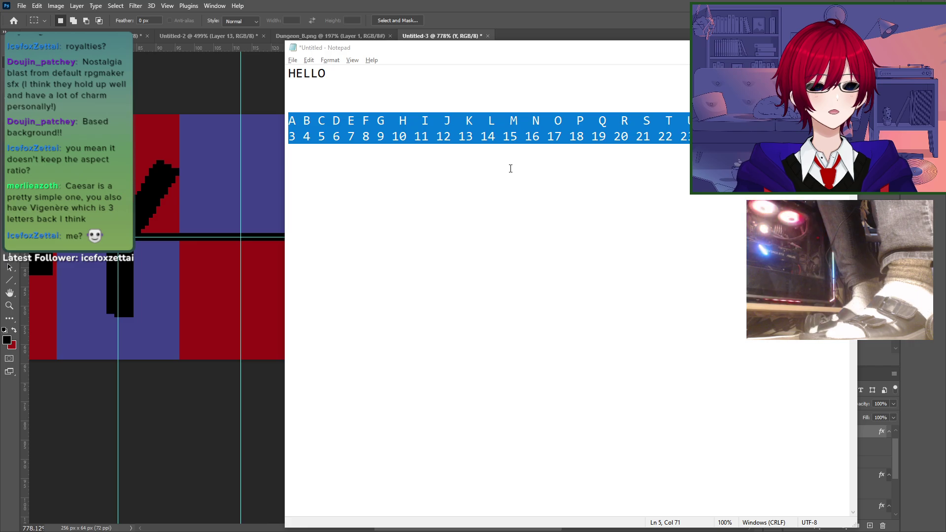
pyautogui.hotkey('alt', 'Tab')
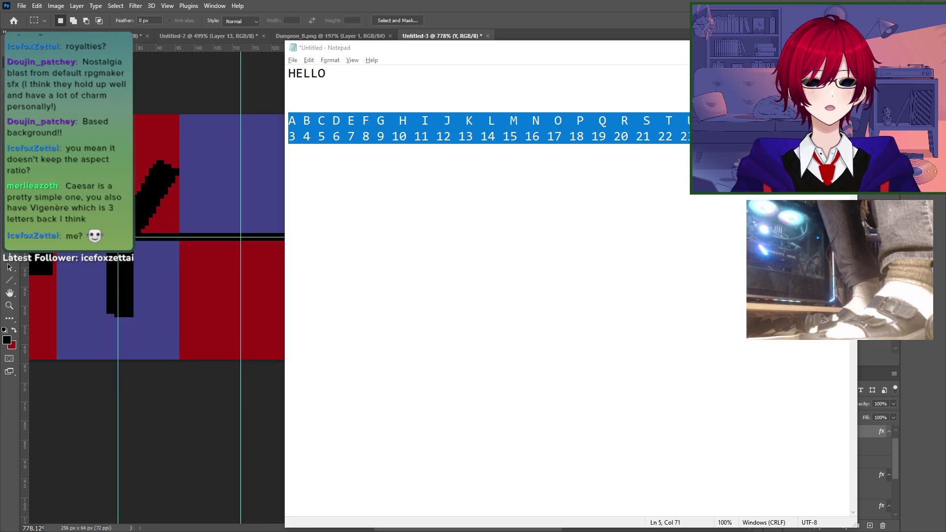
# Step: Switch to Chrome, maximize its window, and open en.wikipedia.org/wiki/Classical_cipher in a new tab
pyautogui.hotkey('alt', 'Tab')
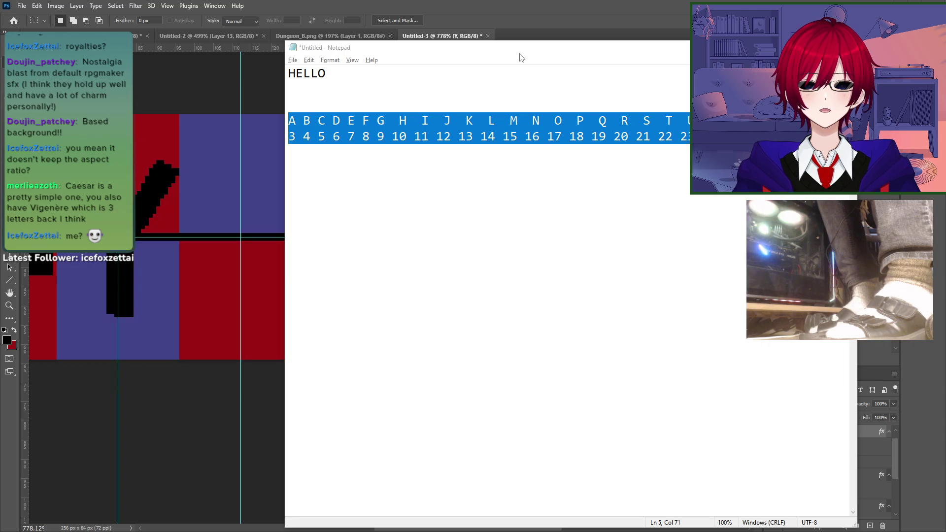
pyautogui.moveTo(945, 104); pyautogui.dragTo(382, 120)
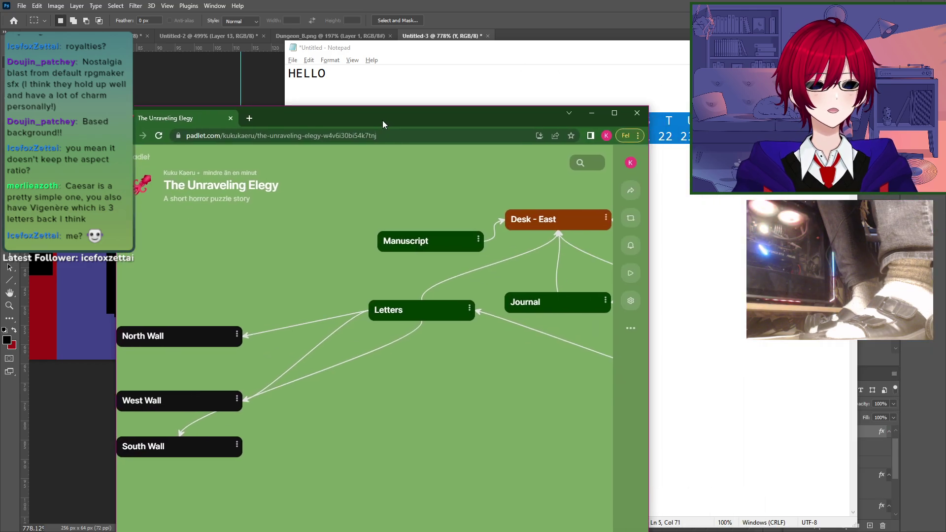
pyautogui.doubleClick(383, 120)
pyautogui.hotkey('ctrl', 't')
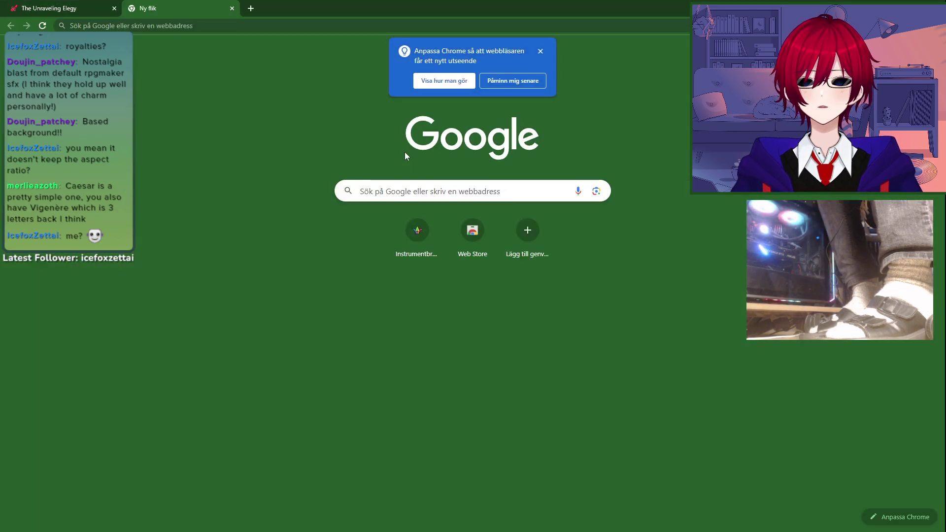
pyautogui.click(542, 80)
pyautogui.write('en.wikipedia.org/wiki/Classical_cipher')
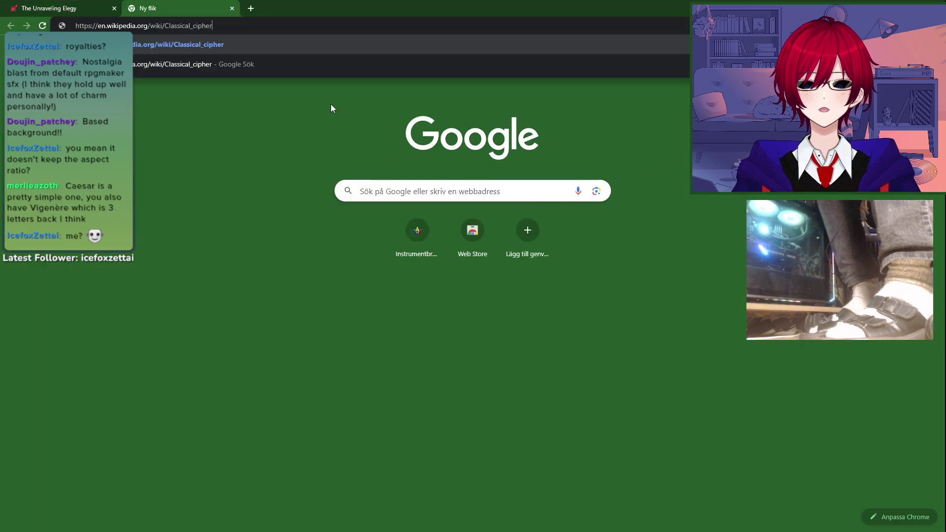
pyautogui.press('Return')
# Step: Read the substitution ciphers section, examining the keyword cipher alphabet and the Caesar cipher explanation
pyautogui.scroll(-3, 602, 373)
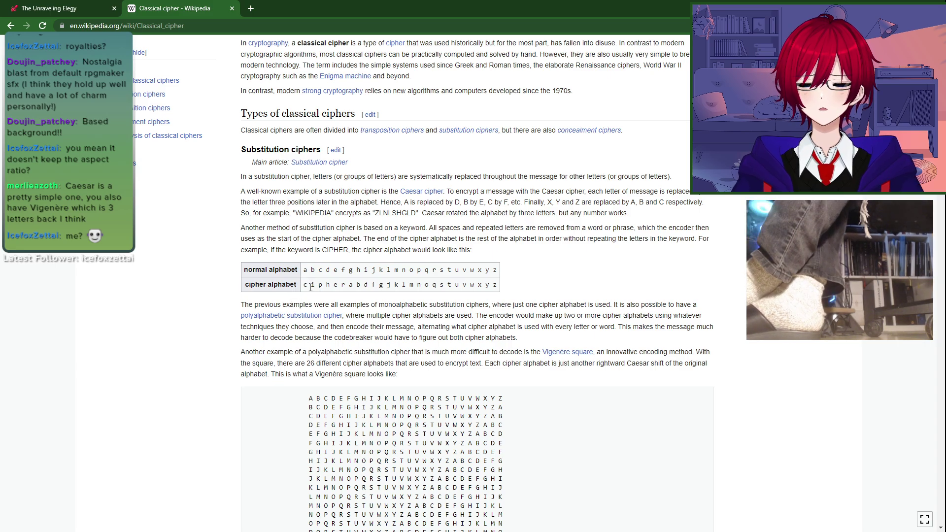
pyautogui.moveTo(303, 285); pyautogui.dragTo(351, 284)
pyautogui.click(351, 285)
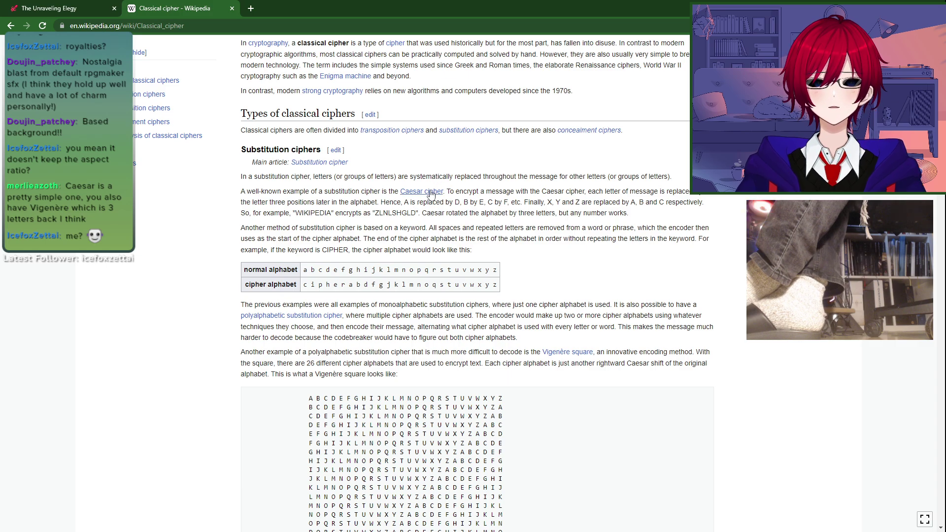
pyautogui.moveTo(421, 193)
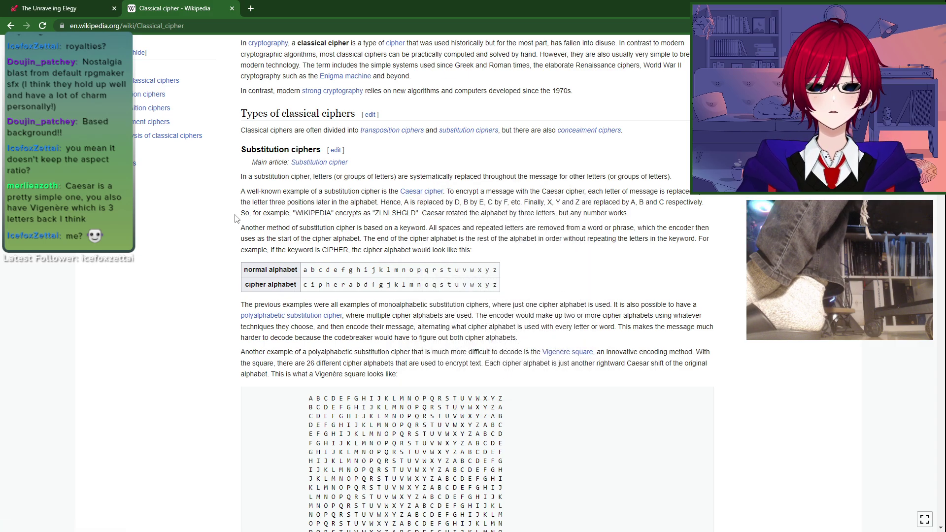
pyautogui.moveTo(242, 202); pyautogui.dragTo(358, 213)
pyautogui.click(567, 270)
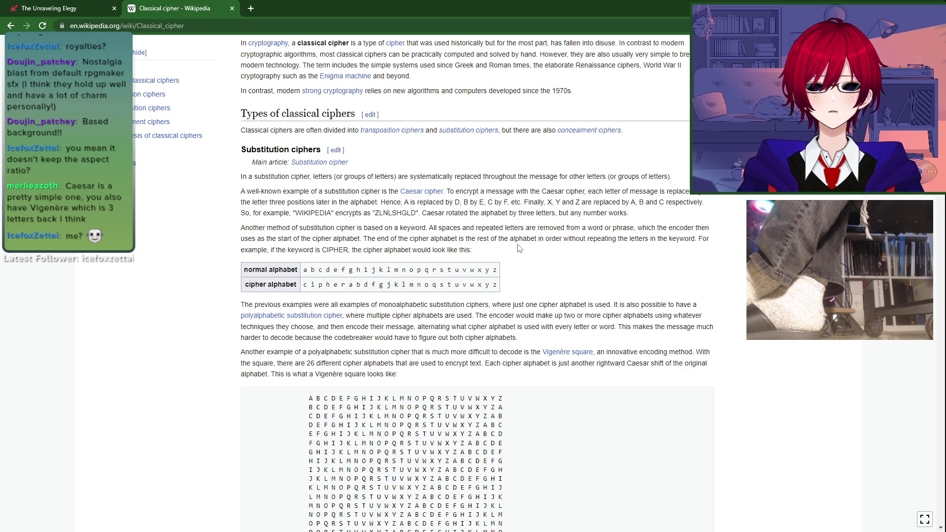
# Step: Read the explanation of polyalphabetic substitution and the Vigenère square, including the table of shifted alphabets
pyautogui.moveTo(518, 239)
pyautogui.mouseDown()
pyautogui.moveTo(241, 199)
pyautogui.moveTo(507, 250)
pyautogui.mouseUp()
pyautogui.click(542, 249)
pyautogui.click(534, 249)
pyautogui.scroll(-1, 215, 266)
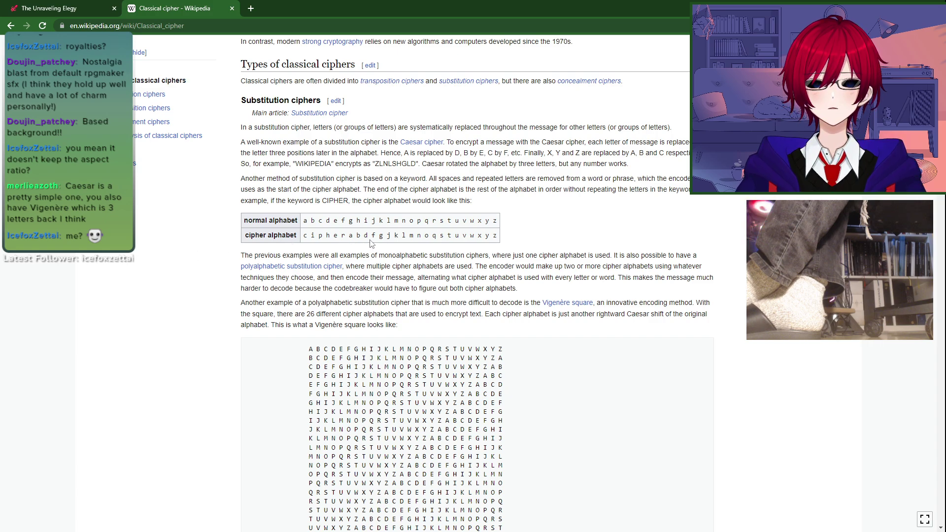
pyautogui.moveTo(243, 254); pyautogui.dragTo(501, 329)
pyautogui.click(502, 329)
pyautogui.scroll(-3, 353, 188)
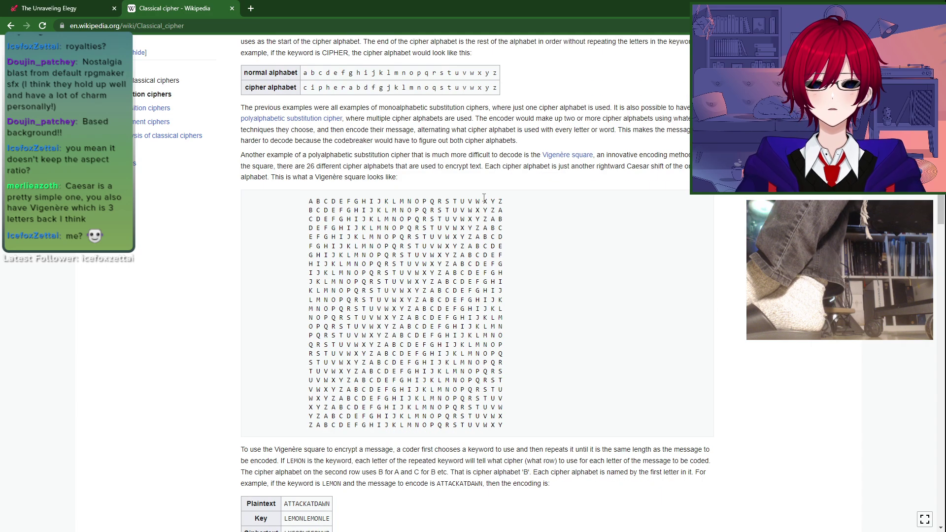
pyautogui.moveTo(589, 159)
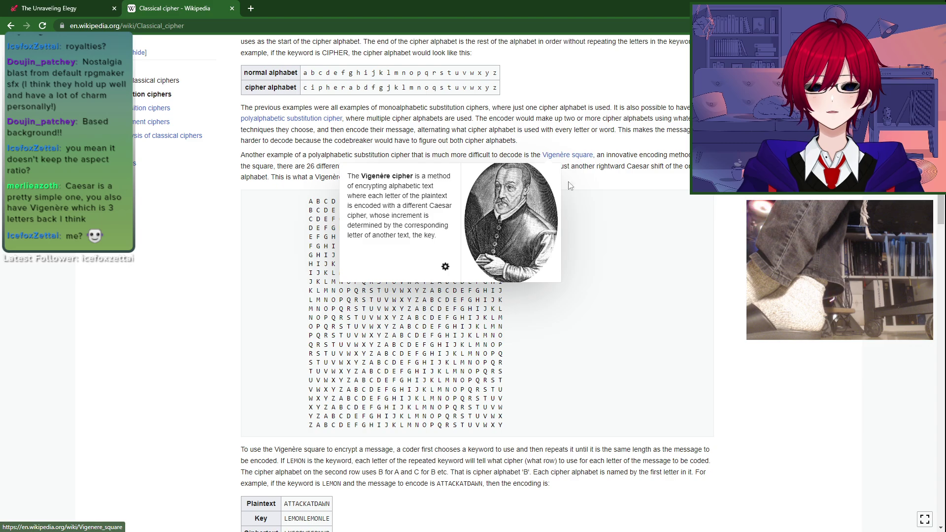
pyautogui.moveTo(263, 160); pyautogui.dragTo(464, 175)
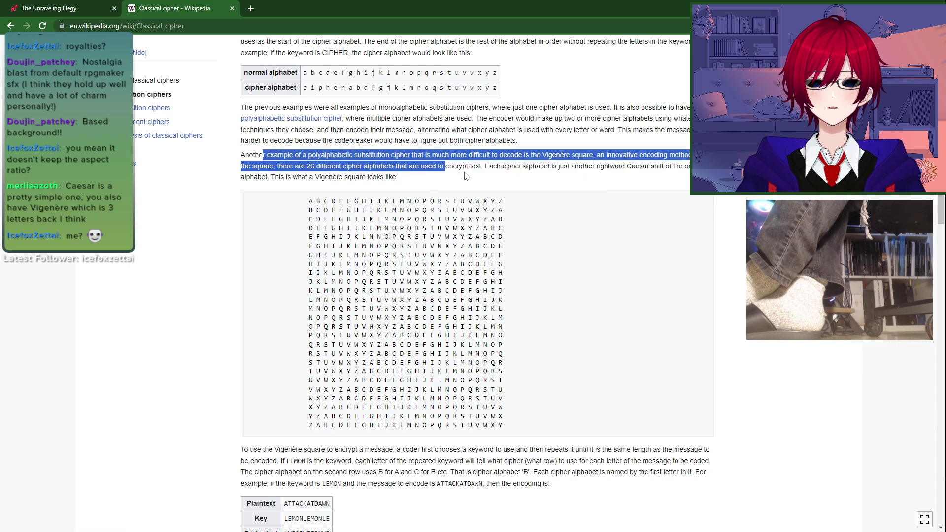
pyautogui.click(450, 183)
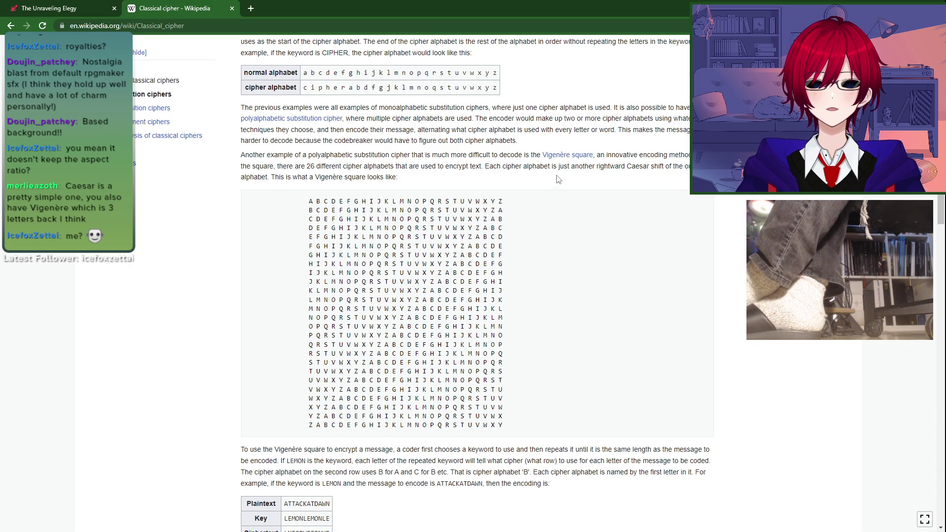
pyautogui.scroll(-2, 447, 240)
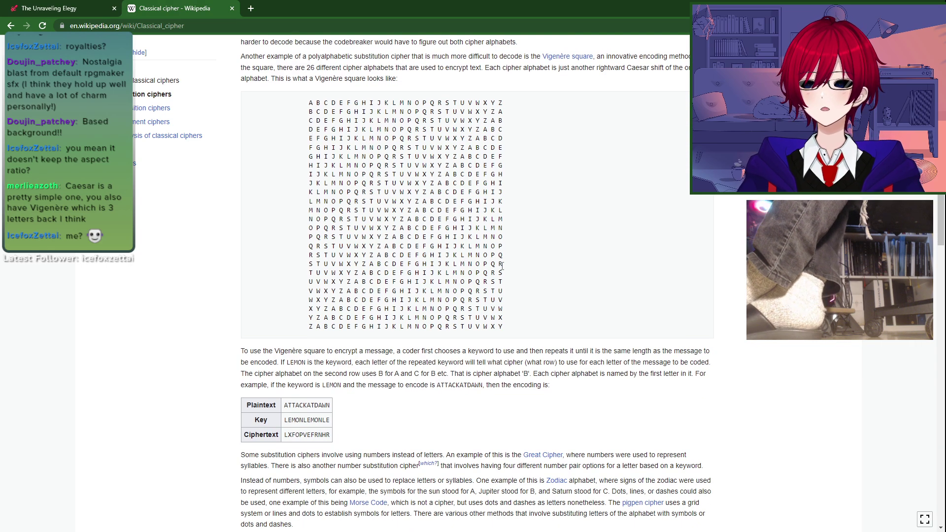
# Step: Read the transposition ciphers section with its columnar and Chinese cipher examples, and skim the concealment ciphers section
pyautogui.scroll(-3, 446, 240)
pyautogui.scroll(-3, 265, 228)
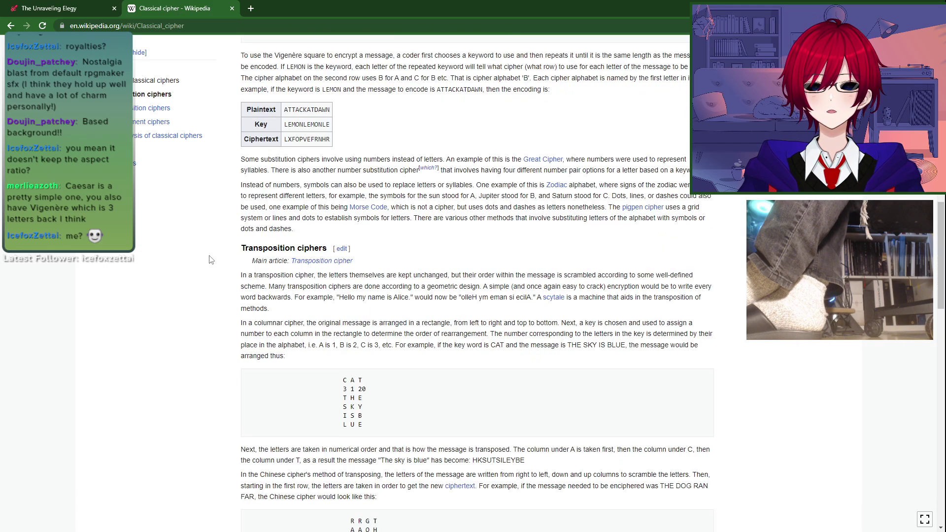
pyautogui.moveTo(240, 249); pyautogui.dragTo(316, 361)
pyautogui.click(309, 359)
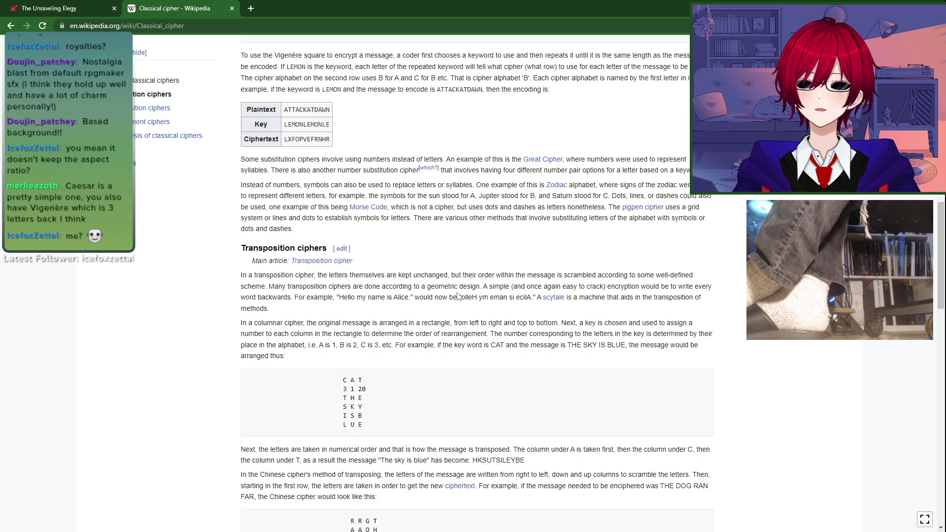
pyautogui.moveTo(250, 261); pyautogui.dragTo(444, 356)
pyautogui.click(444, 356)
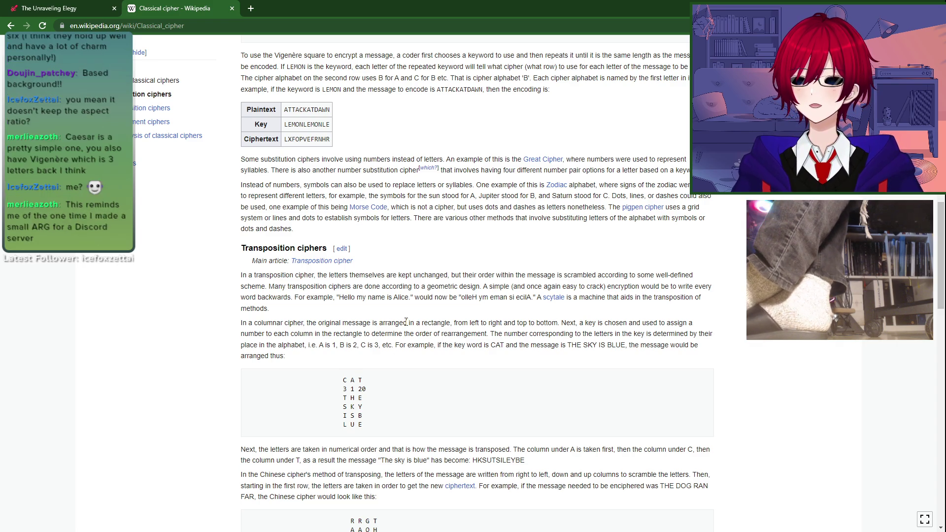
pyautogui.scroll(-1, 406, 321)
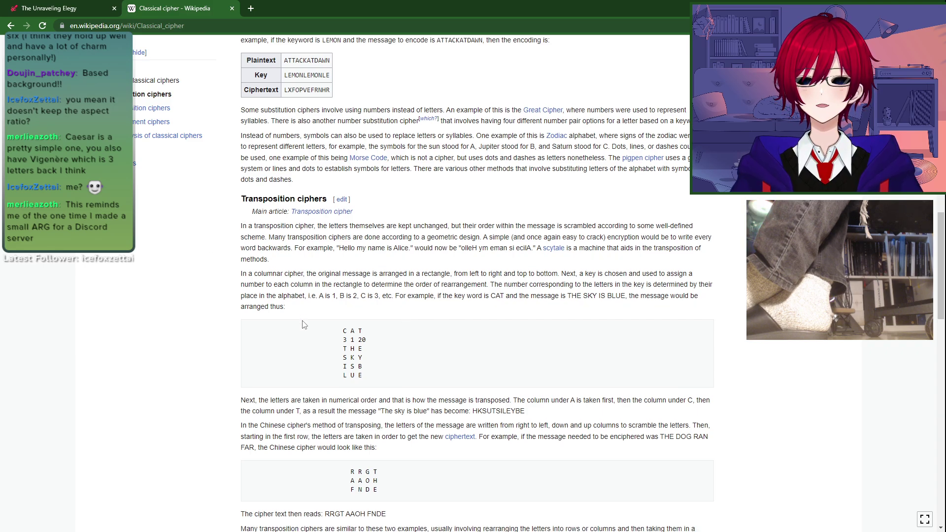
pyautogui.moveTo(466, 400); pyautogui.dragTo(547, 463)
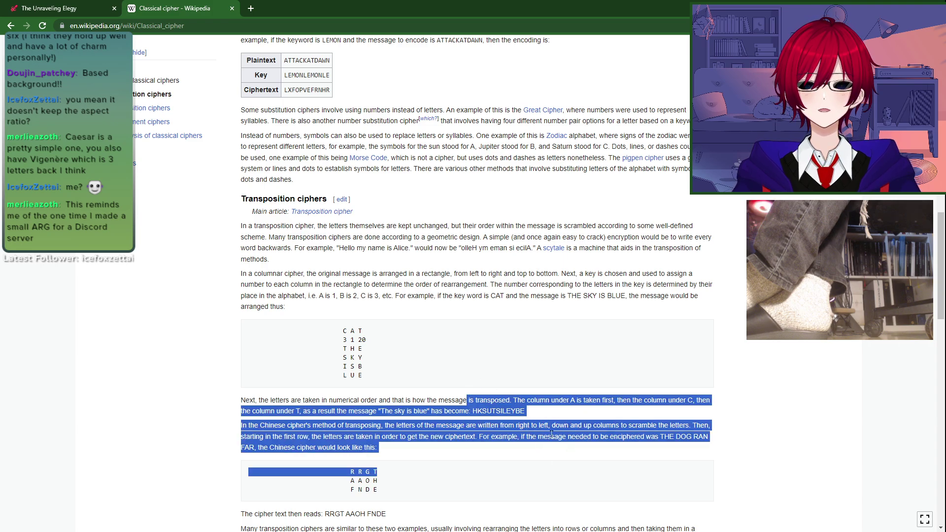
pyautogui.click(550, 436)
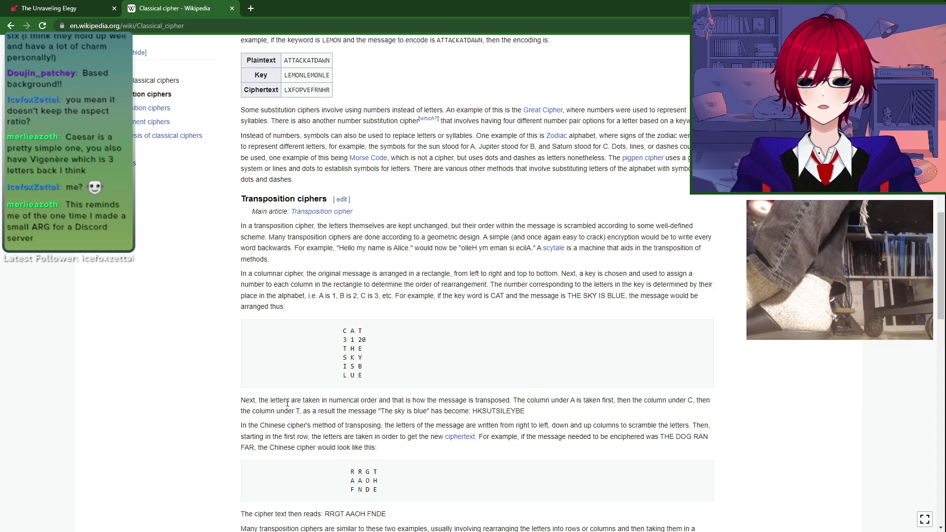
pyautogui.scroll(-1, 287, 403)
pyautogui.moveTo(242, 377); pyautogui.dragTo(411, 386)
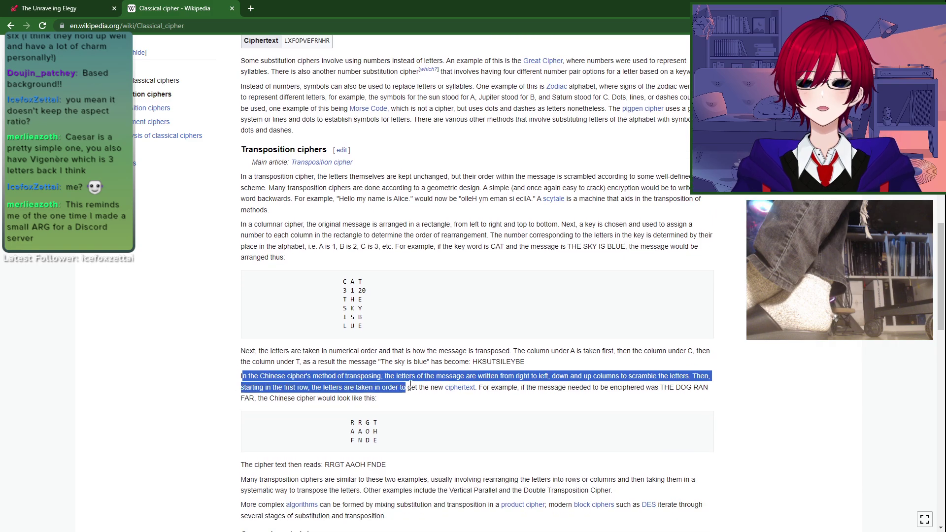
pyautogui.click(356, 408)
pyautogui.scroll(-4, 359, 406)
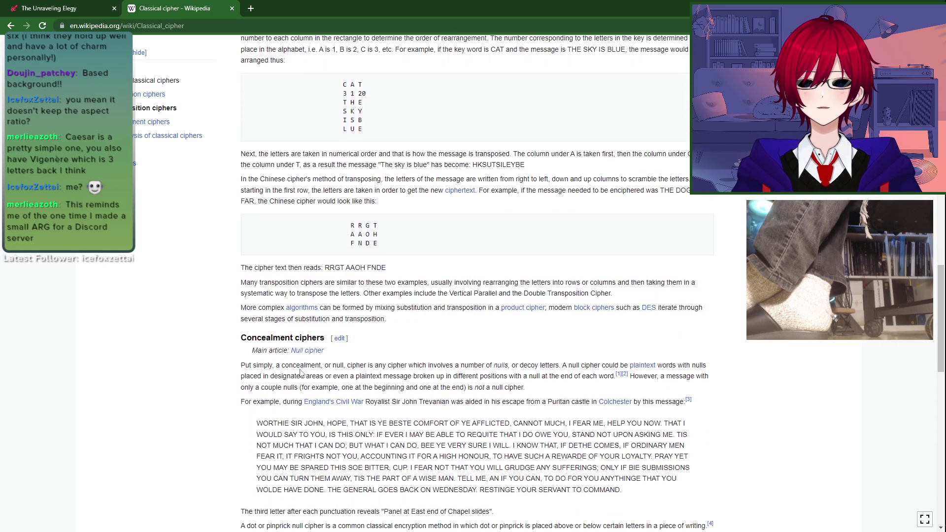
pyautogui.scroll(3, 301, 373)
pyautogui.scroll(-6, 302, 373)
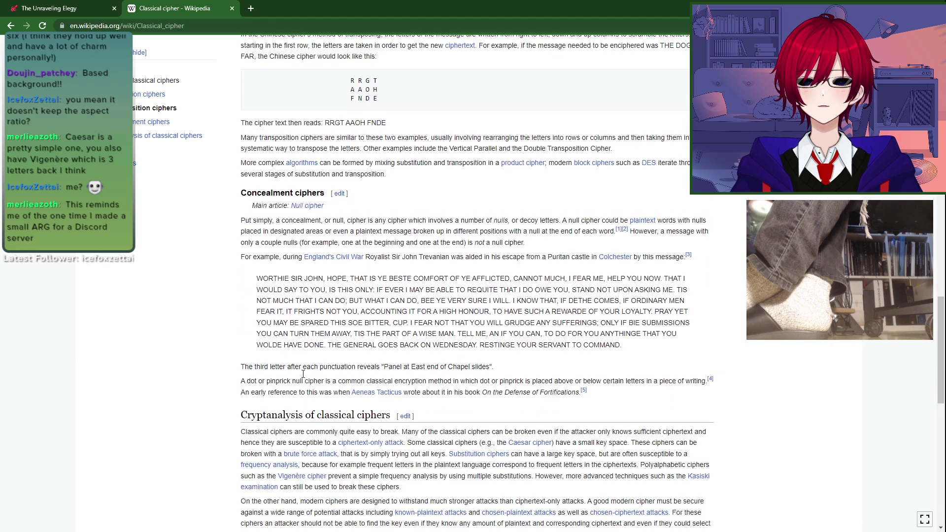
pyautogui.scroll(10, 303, 374)
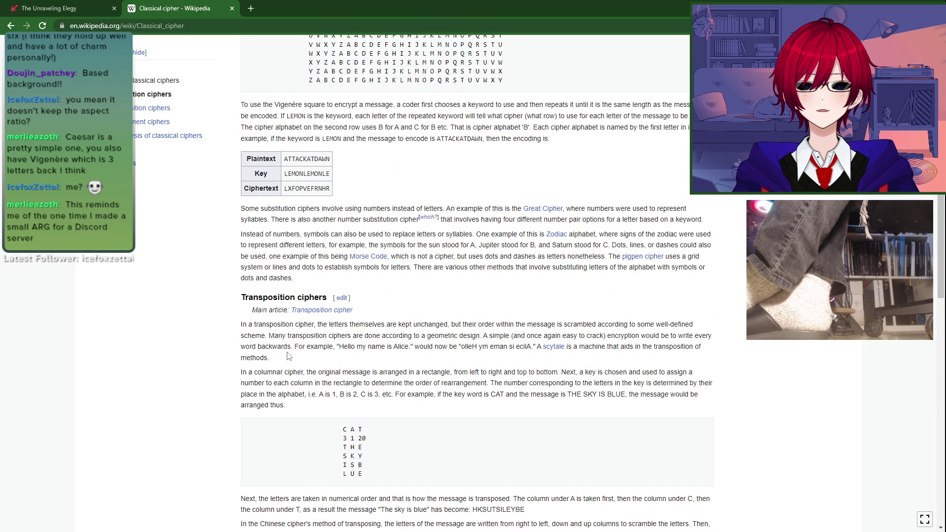
# Step: Switch to Photoshop and look over the clue sheet's tiles from the 1 to the F
pyautogui.hotkey('alt', 'Tab')
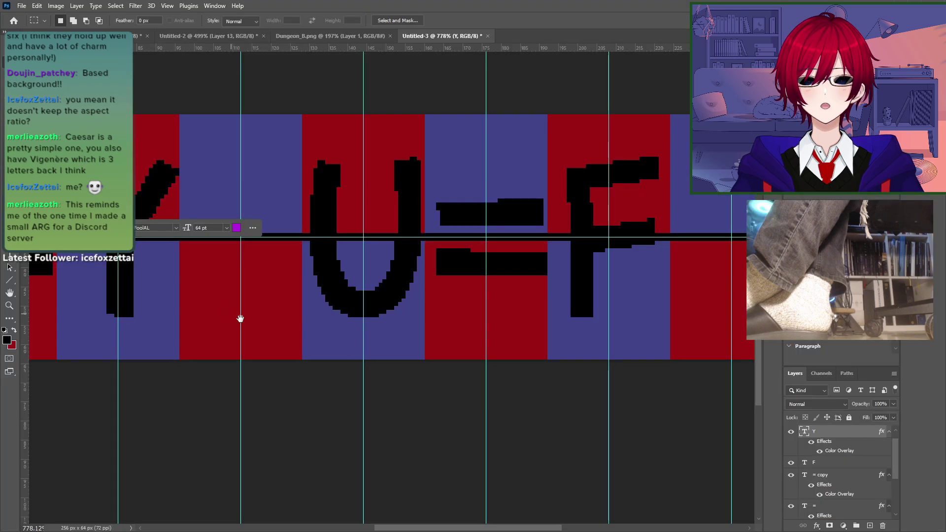
pyautogui.moveTo(240, 319); pyautogui.dragTo(258, 333)
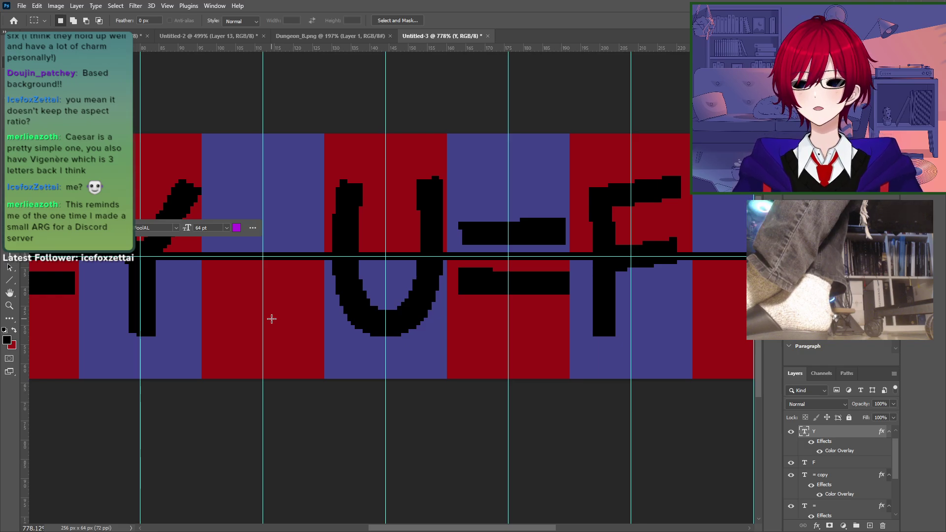
pyautogui.moveTo(227, 341); pyautogui.dragTo(389, 345)
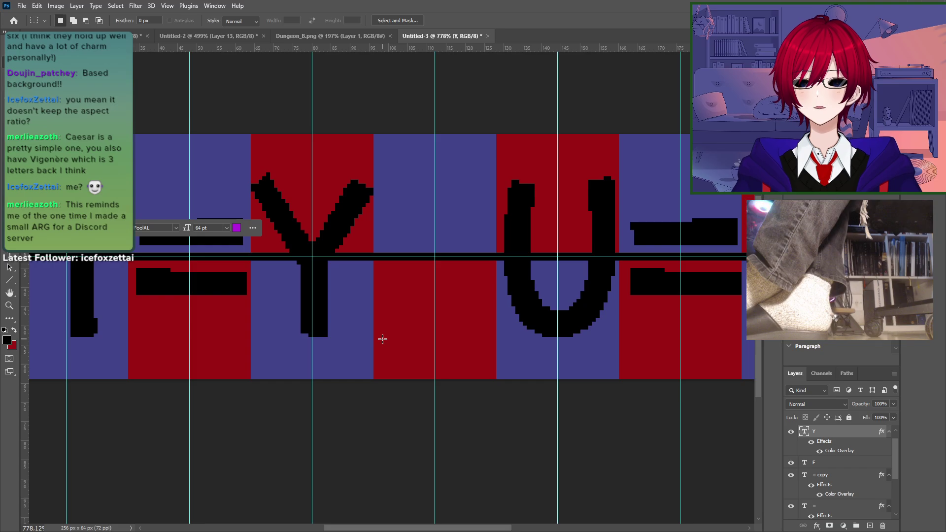
pyautogui.moveTo(420, 330); pyautogui.dragTo(217, 365)
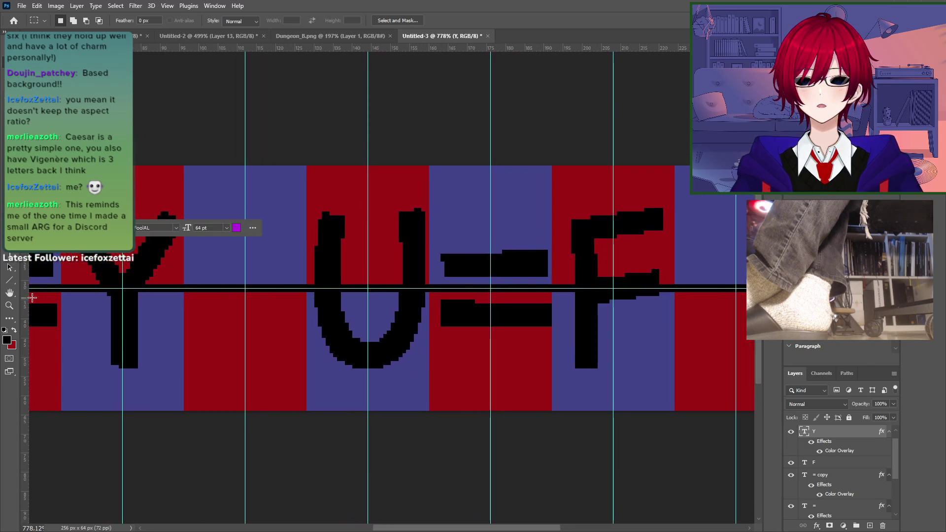
pyautogui.moveTo(209, 428); pyautogui.dragTo(535, 402)
pyautogui.scroll(-3, 833, 469)
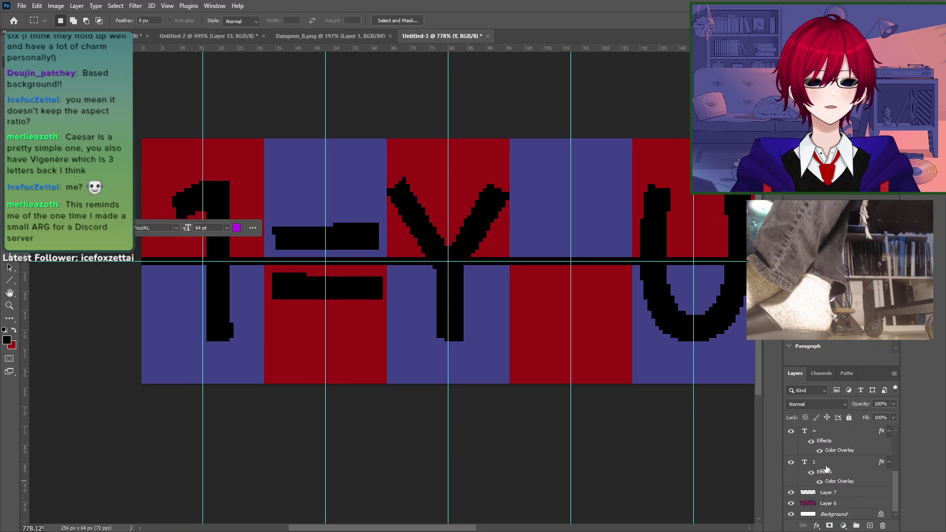
# Step: Open the first tile's 1 for text editing and move the floating text options bar off the artwork
pyautogui.click(827, 468)
pyautogui.click(9, 260)
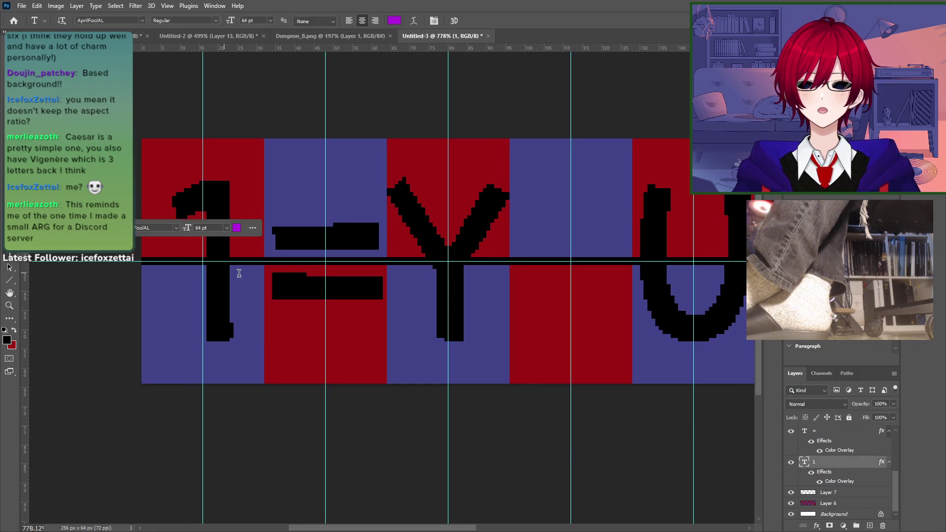
pyautogui.doubleClick(220, 281)
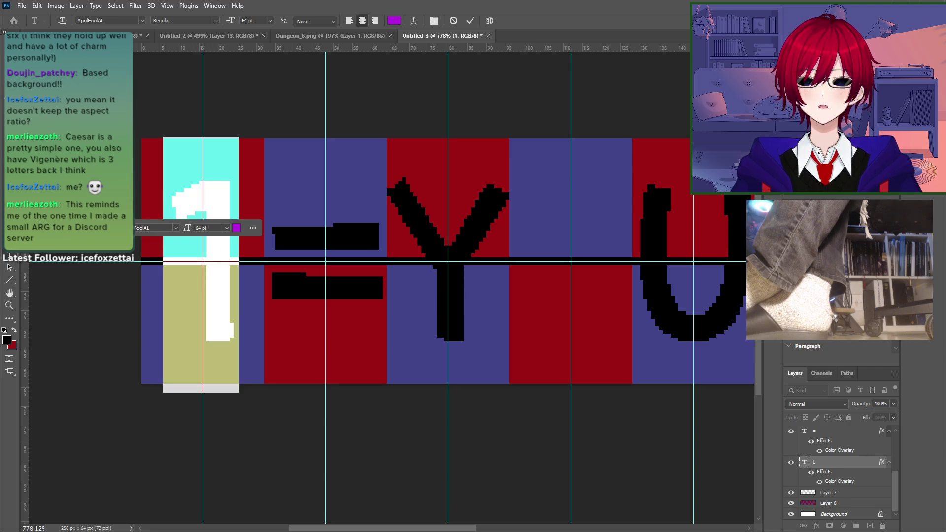
pyautogui.moveTo(114, 228); pyautogui.dragTo(553, 14)
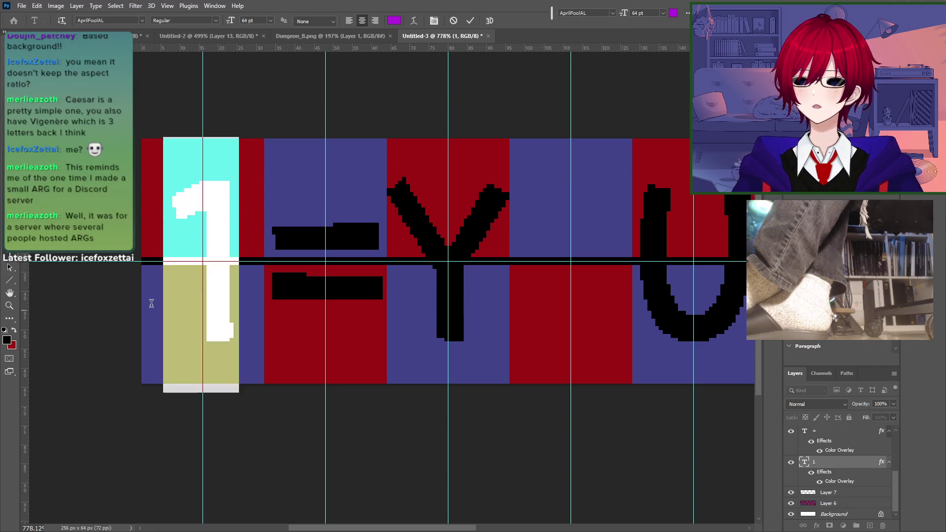
pyautogui.doubleClick(204, 267)
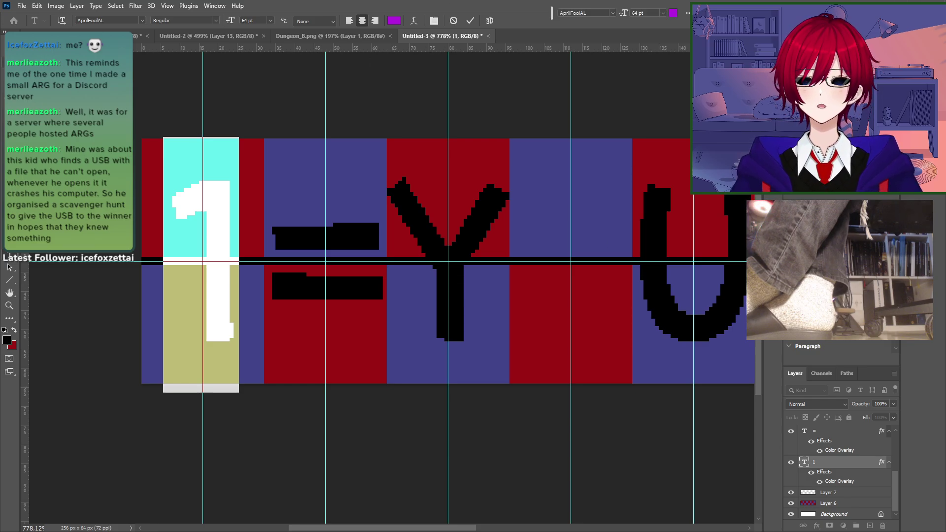
pyautogui.click(9, 62)
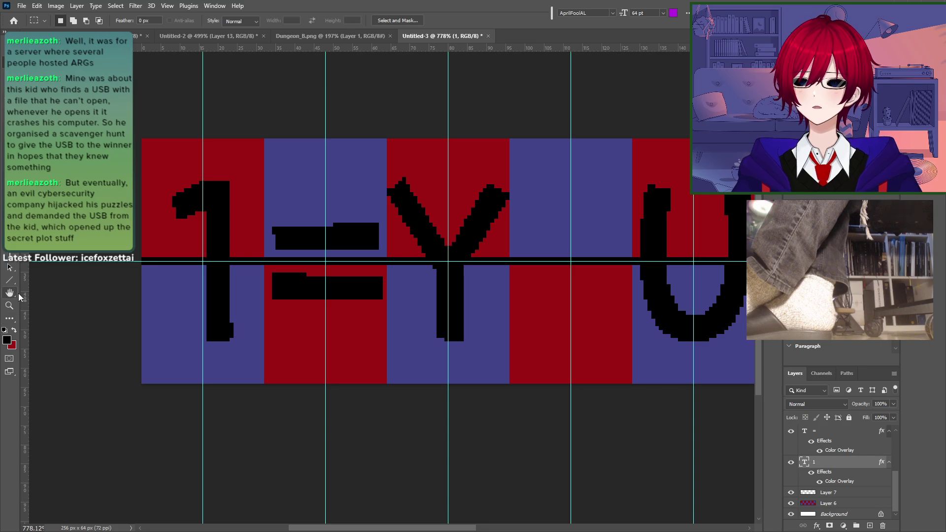
# Step: Replace the 1 in the first tile with T and nudge the letter slightly right and down
pyautogui.click(10, 255)
pyautogui.doubleClick(213, 220)
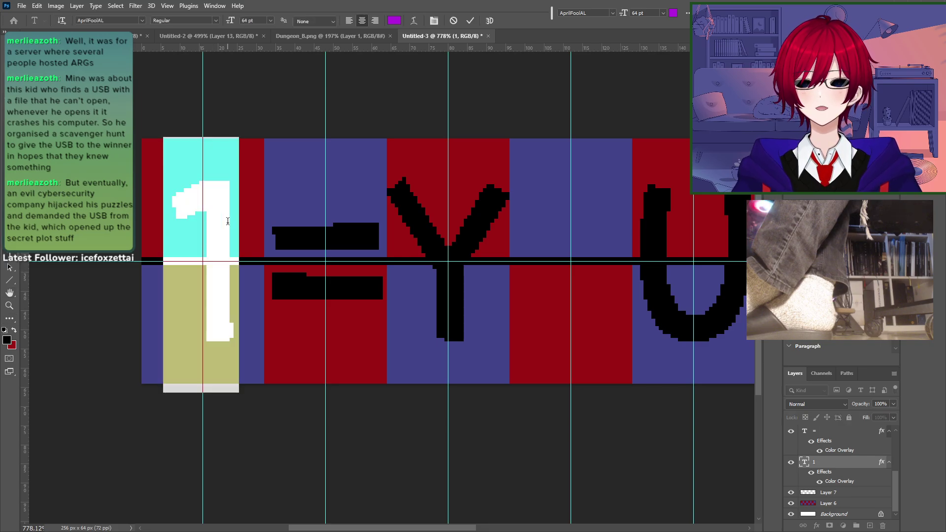
pyautogui.write('T')
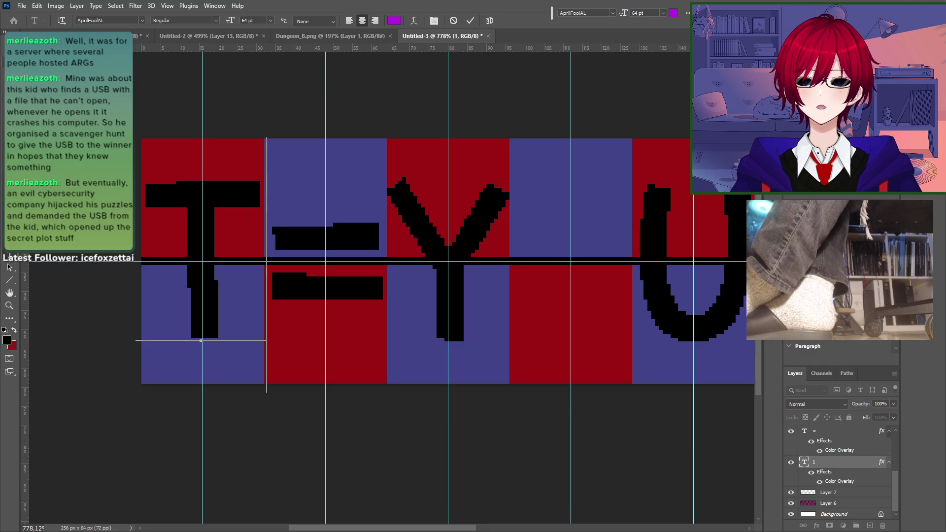
pyautogui.click(10, 62)
pyautogui.press('v')
pyautogui.press('Right')
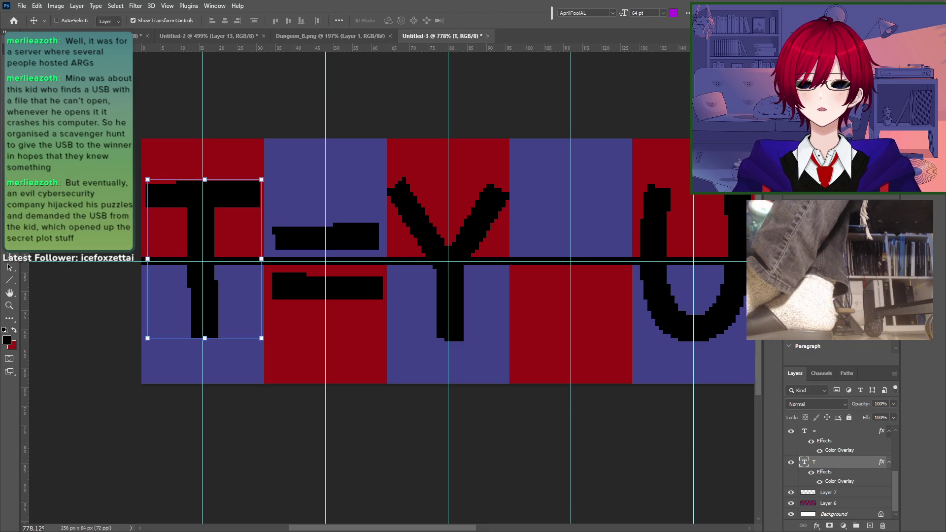
pyautogui.press('Down')
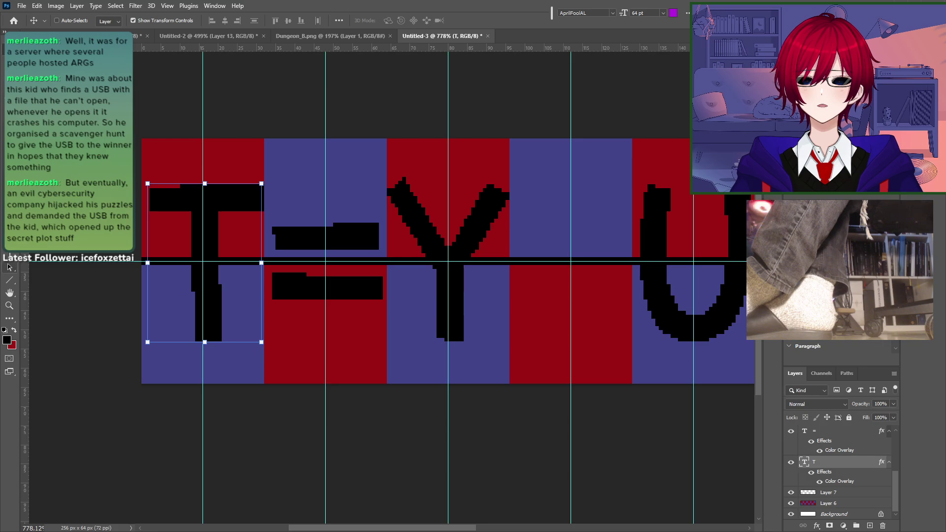
# Step: Replace the equals sign in the second tile with H and reduce its font size to 62 pt
pyautogui.press('t')
pyautogui.doubleClick(359, 243)
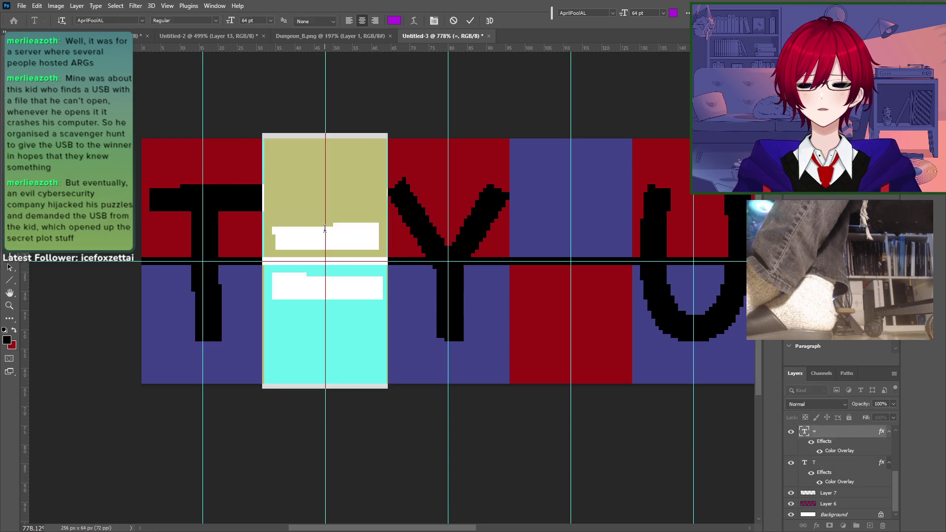
pyautogui.write('H')
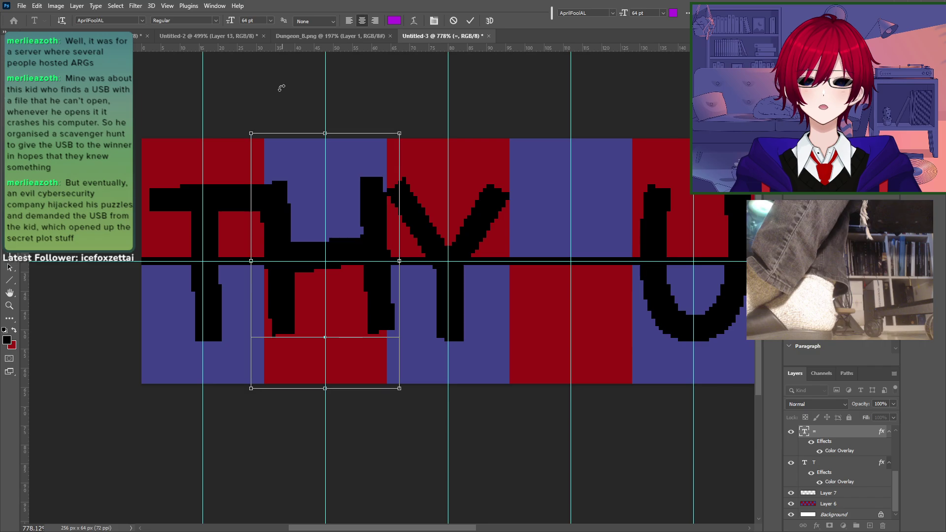
pyautogui.hotkey('ctrl', 'a')
pyautogui.click(250, 21)
pyautogui.write('63')
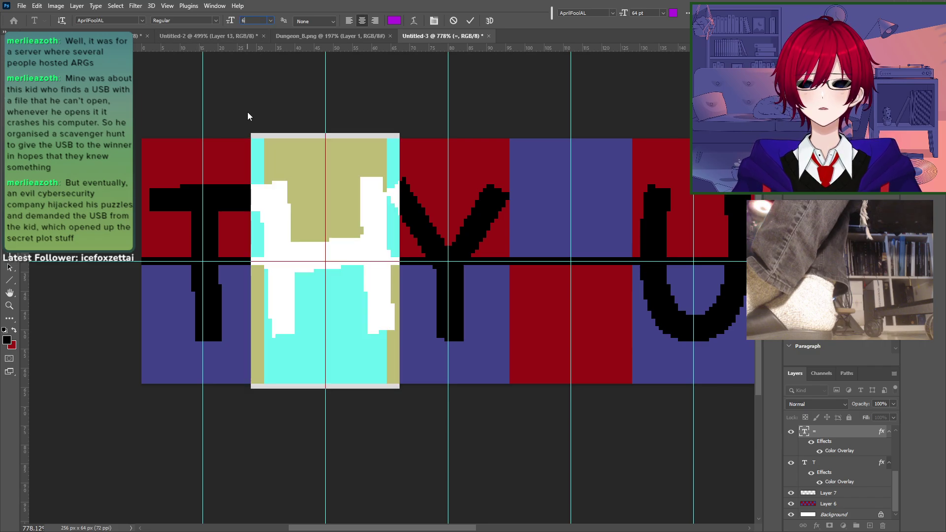
pyautogui.press('Return')
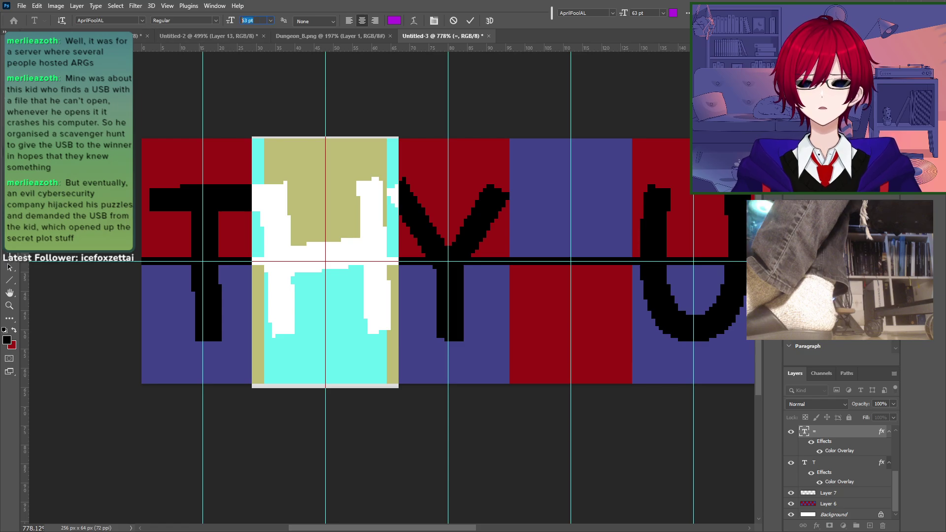
pyautogui.write('62')
pyautogui.press('Return')
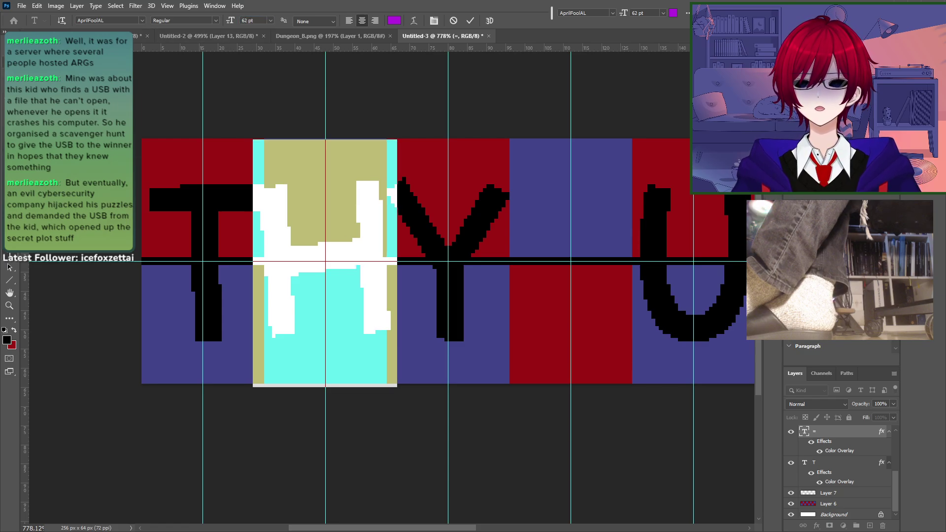
pyautogui.press('Escape')
pyautogui.press('v')
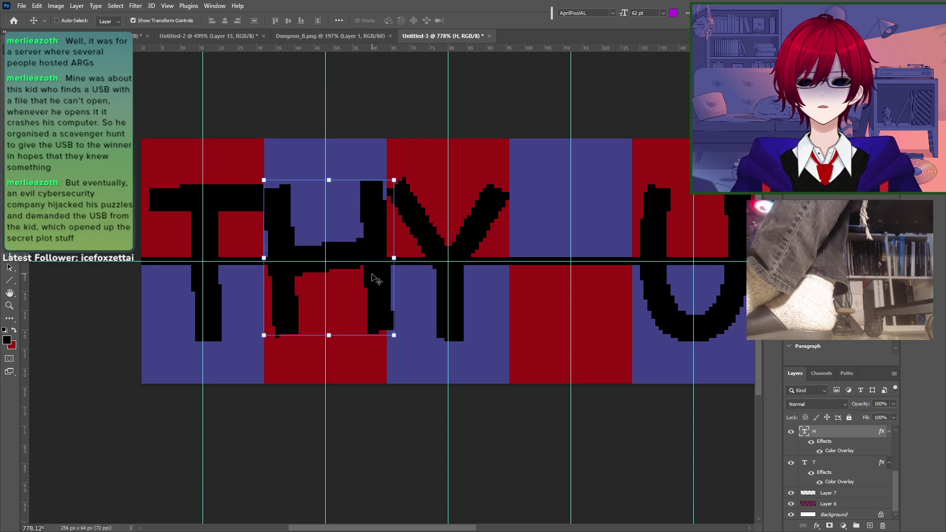
# Step: Set the H's font size to 60 pt and nudge the letter slightly left in the second tile
pyautogui.press('t')
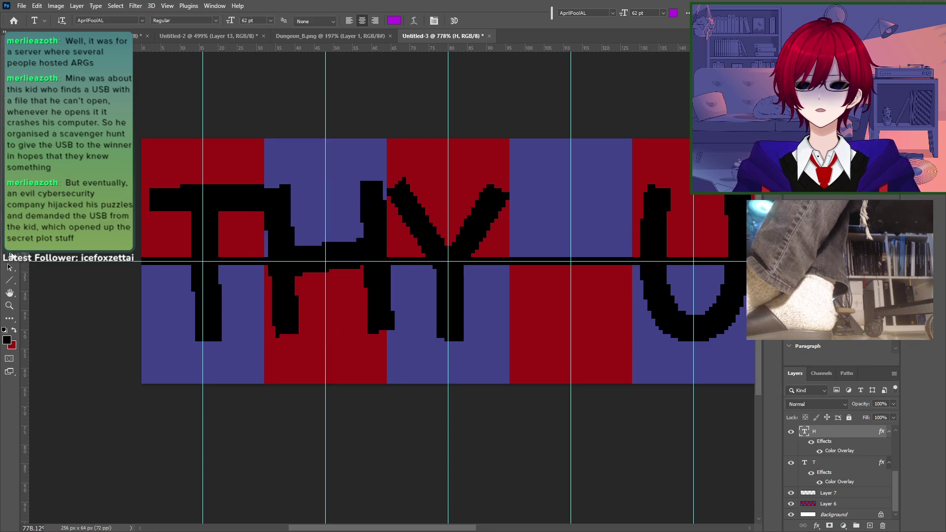
pyautogui.doubleClick(337, 252)
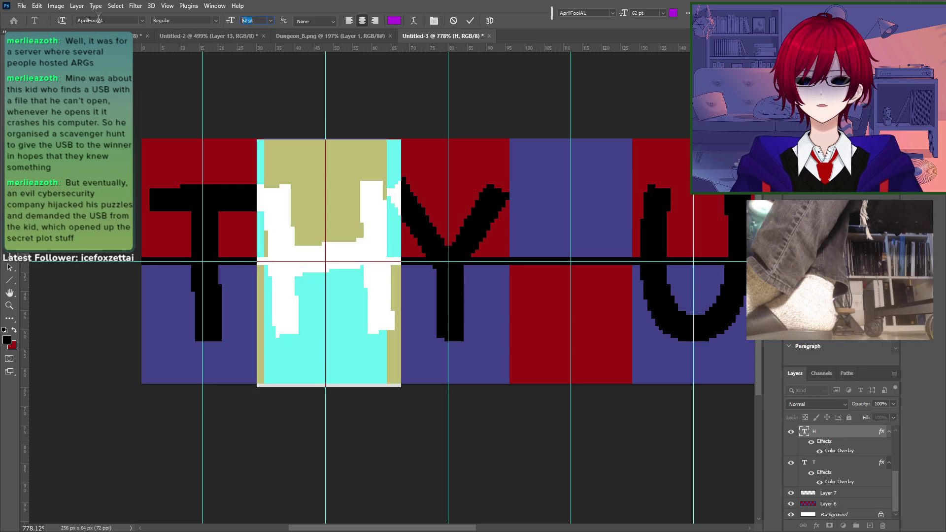
pyautogui.press('Return')
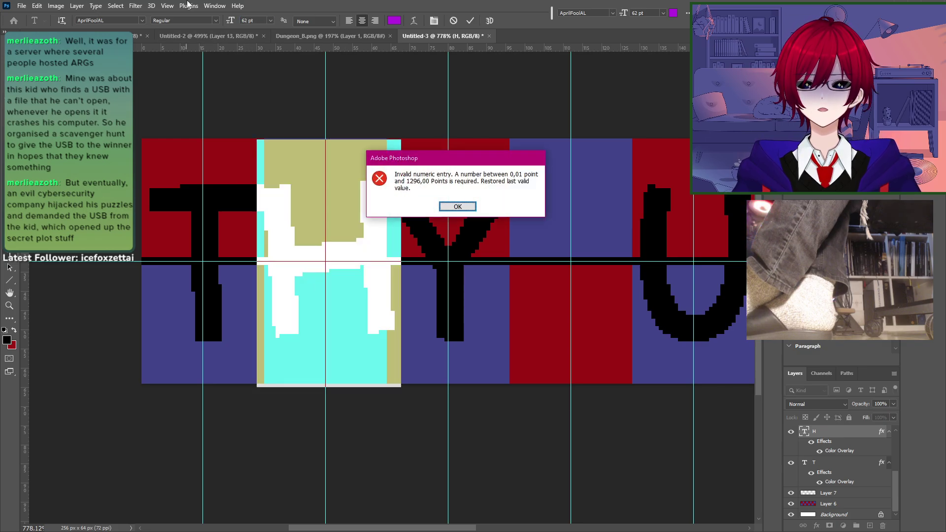
pyautogui.click(447, 207)
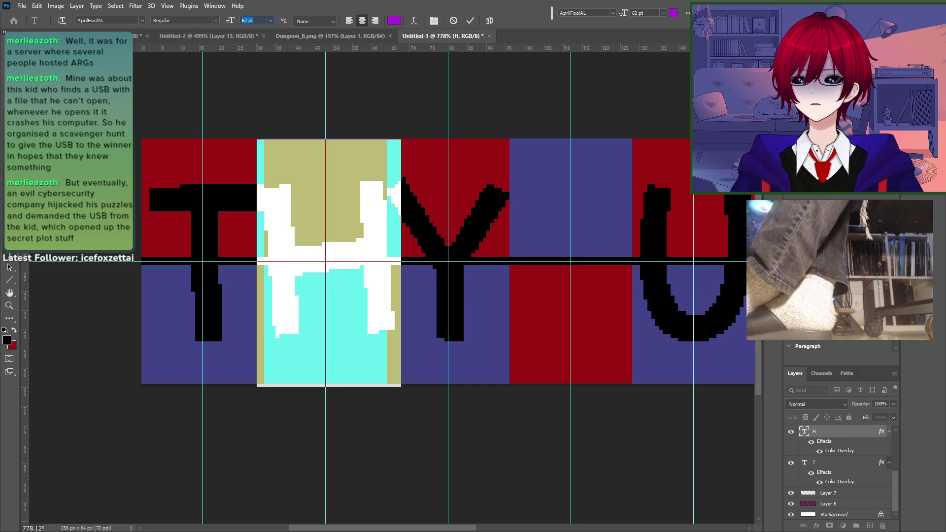
pyautogui.write('60')
pyautogui.press('Return')
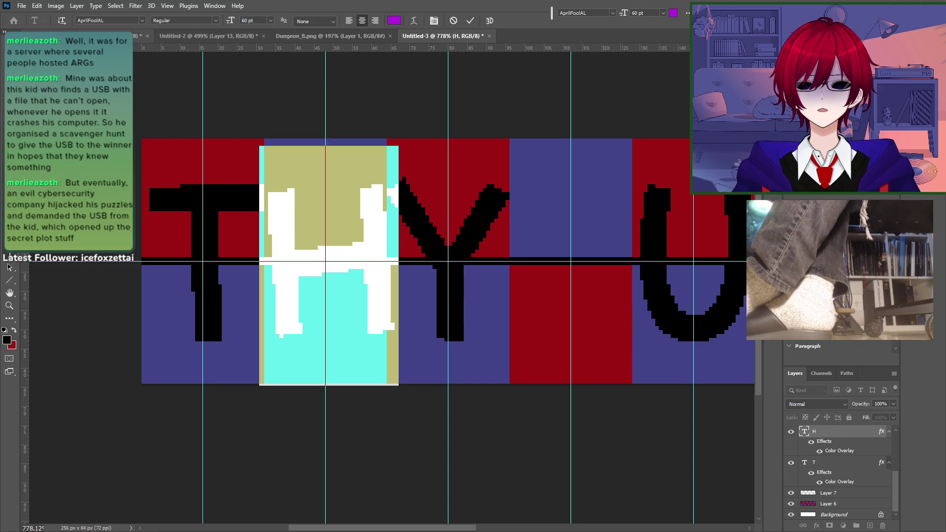
pyautogui.hotkey('ctrl', 'Return')
pyautogui.press('v')
pyautogui.press('Left')
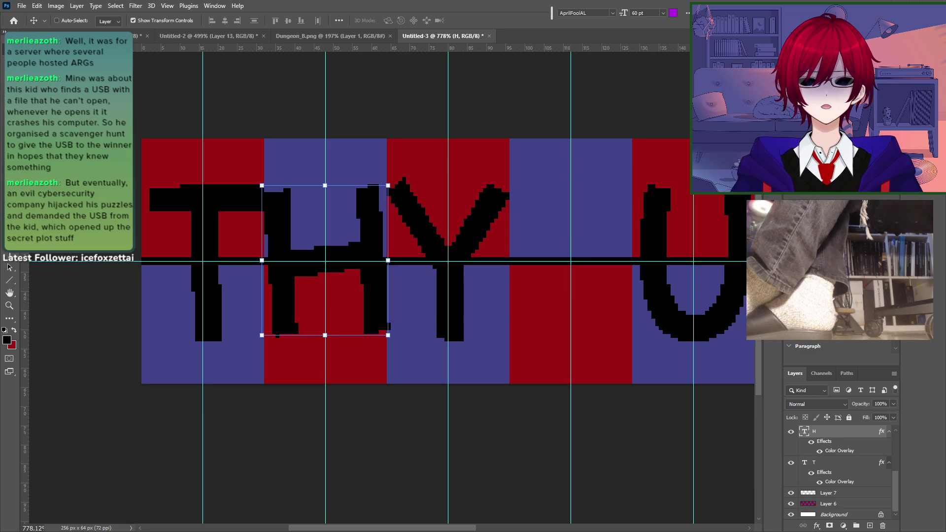
pyautogui.hotkey('alt', 'Tab')
pyautogui.hotkey('alt', 'Tab')
pyautogui.press('Escape')
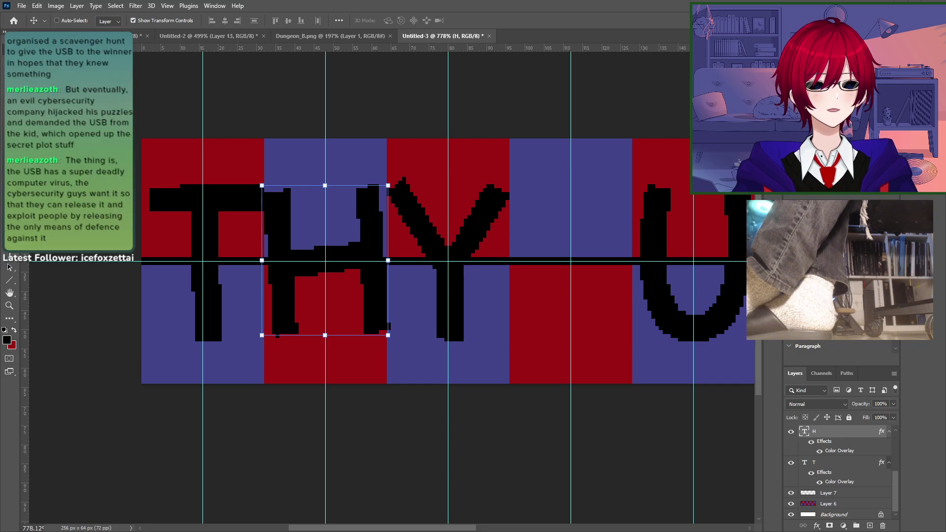
pyautogui.hotkey('alt', 'Tab')
pyautogui.press('Escape')
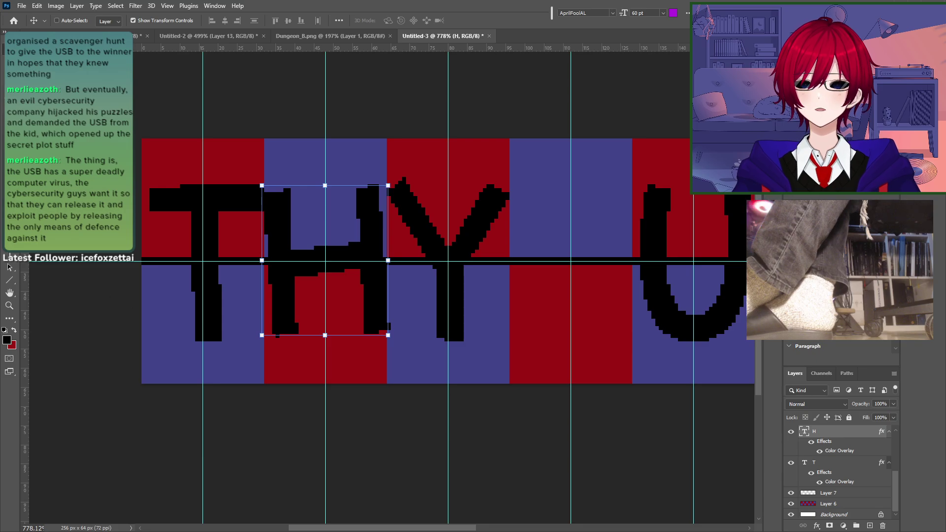
# Step: Set the H's font size to 58 pt and fine-tune its horizontal position in the second tile
pyautogui.click(10, 254)
pyautogui.doubleClick(291, 233)
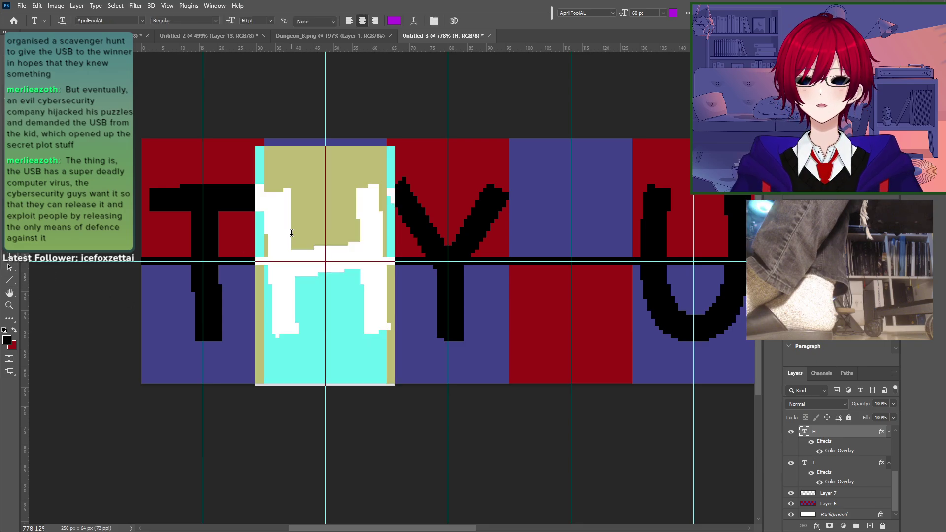
pyautogui.click(231, 20)
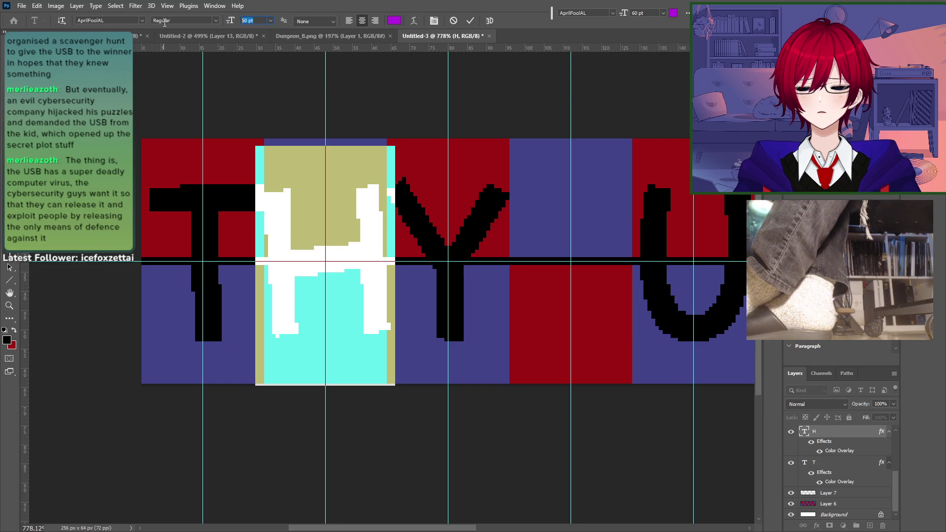
pyautogui.press('Return')
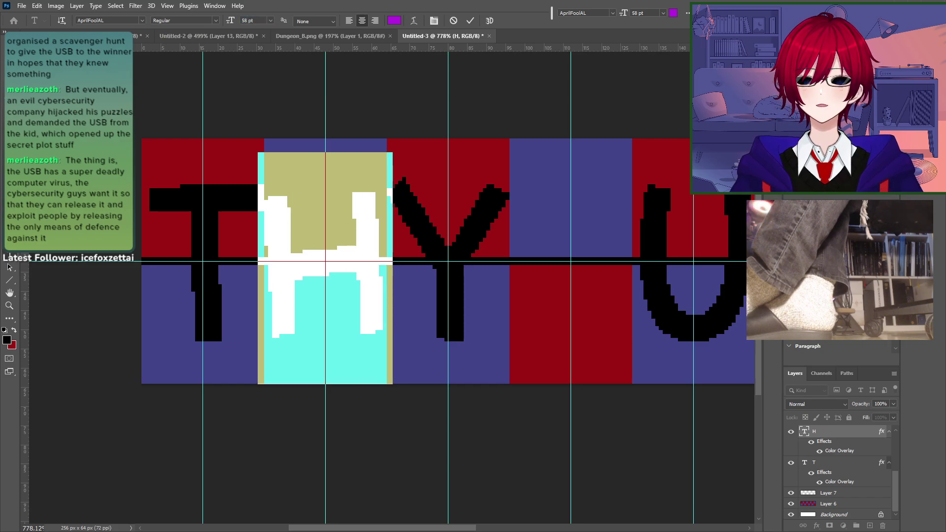
pyautogui.click(9, 48)
pyautogui.press('Right')
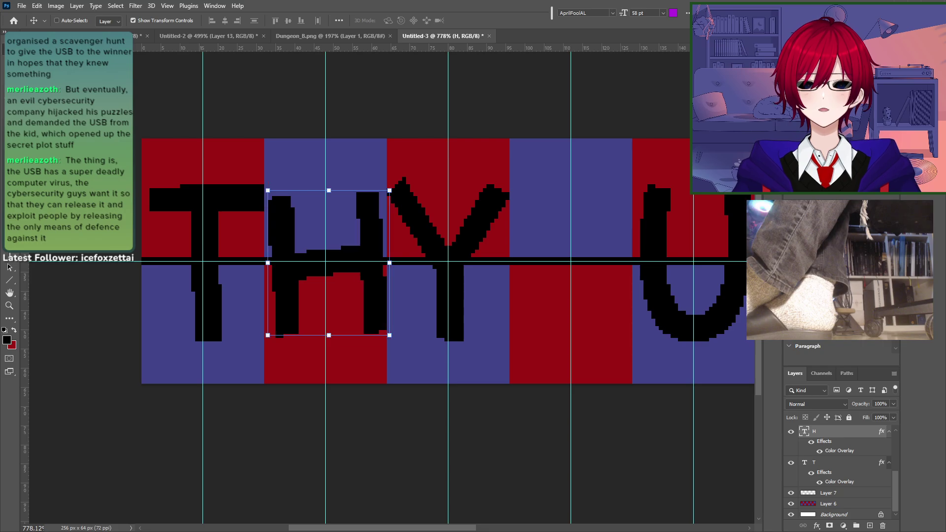
pyautogui.press('Left')
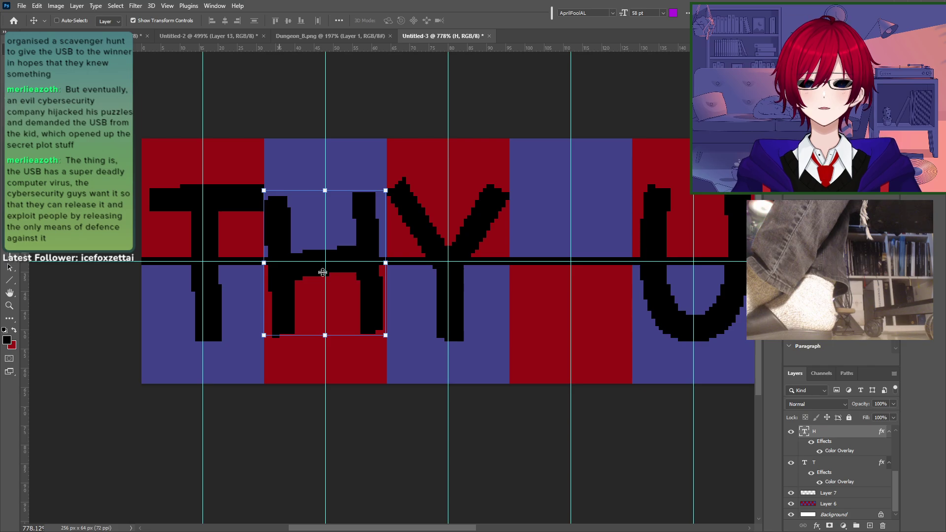
# Step: Replace the Y in the third tile with R
pyautogui.press('t')
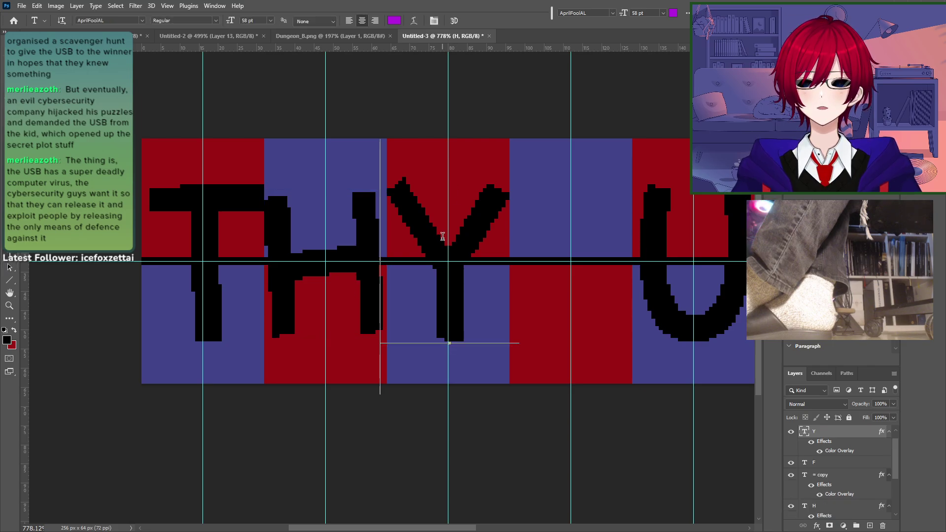
pyautogui.doubleClick(449, 231)
pyautogui.write('R')
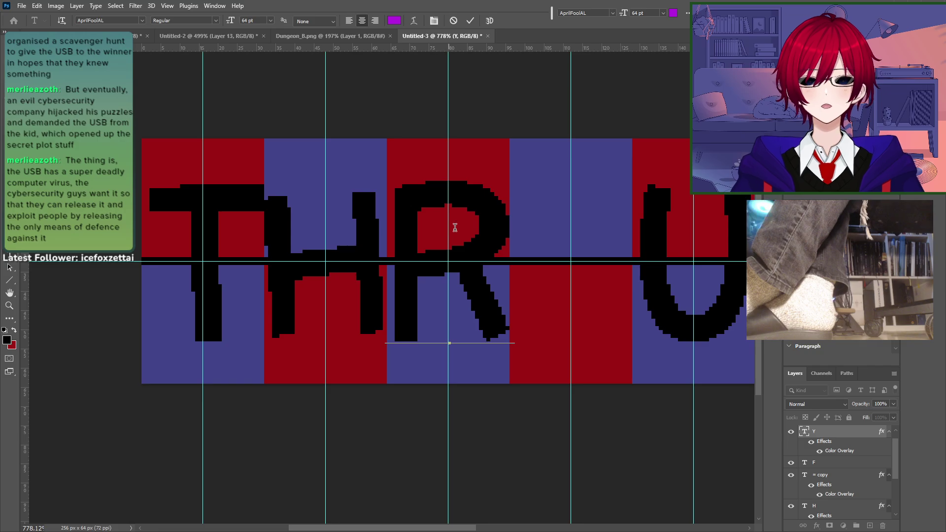
pyautogui.hotkey('ctrl', 'Return')
pyautogui.press('v')
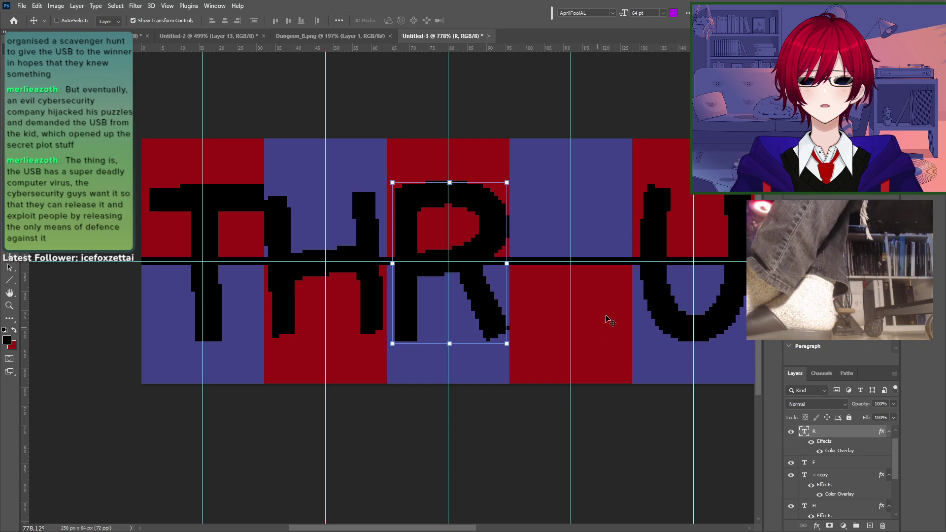
# Step: Replace the U in the fifth tile with A
pyautogui.moveTo(559, 320); pyautogui.dragTo(266, 331)
pyautogui.scroll(1, 843, 472)
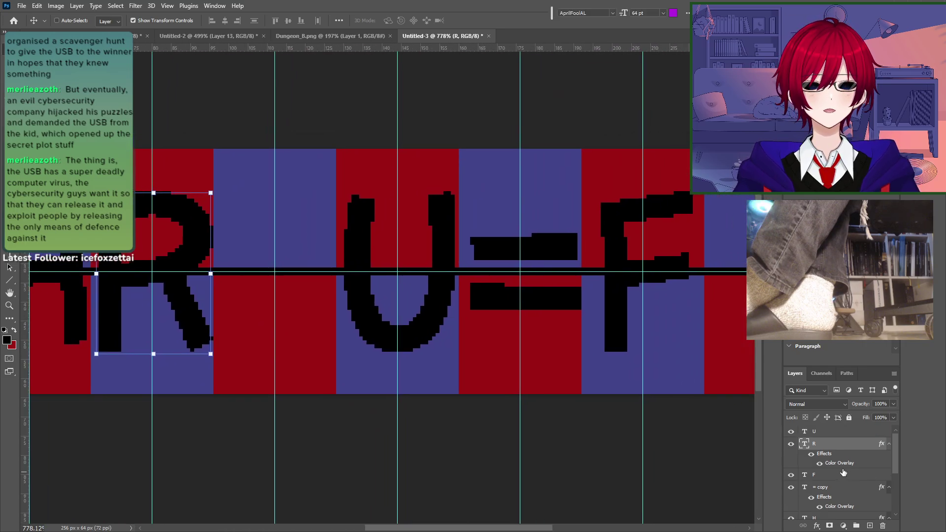
pyautogui.click(821, 433)
pyautogui.press('t')
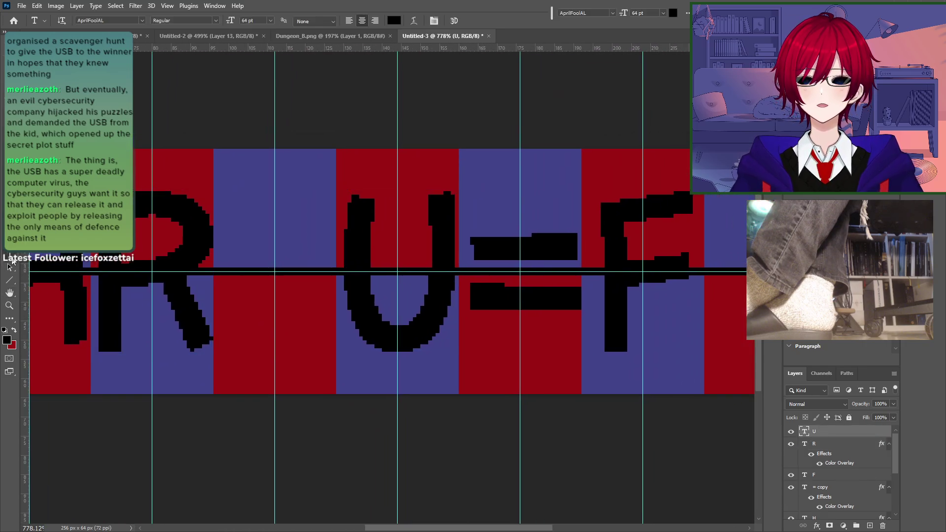
pyautogui.doubleClick(392, 244)
pyautogui.write('A')
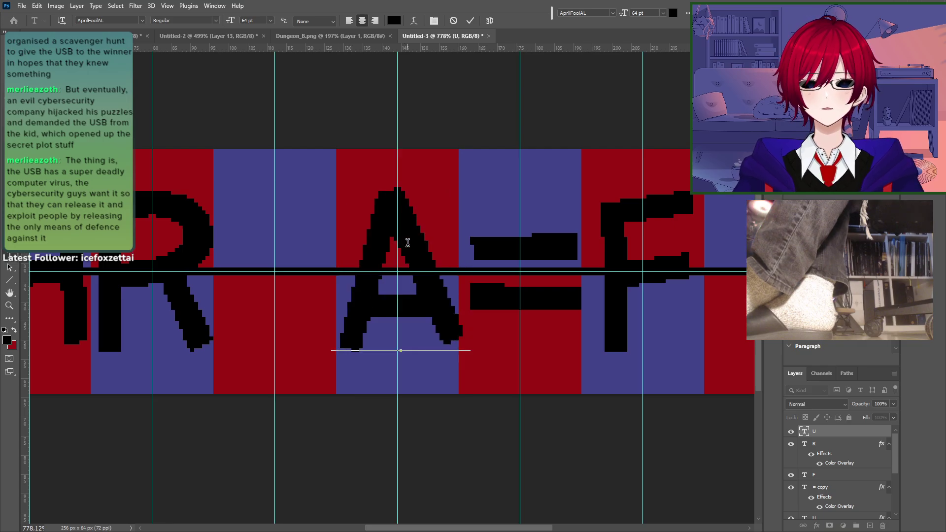
pyautogui.hotkey('ctrl', 'Return')
pyautogui.press('v')
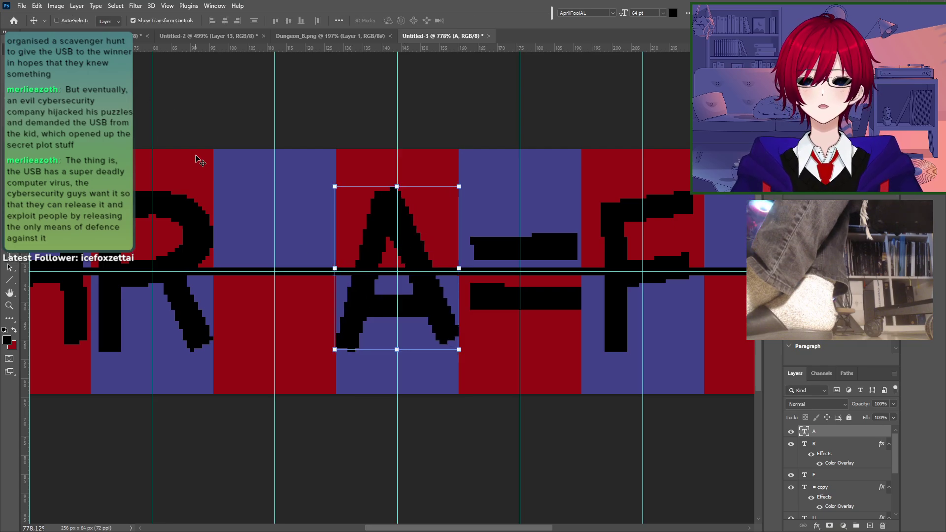
# Step: Move the A about 31 px left into the empty fourth tile
pyautogui.hotkey('shift', 'Left')
pyautogui.hotkey('shift', 'Left')
pyautogui.hotkey('shift', 'Left')
pyautogui.press('Left')
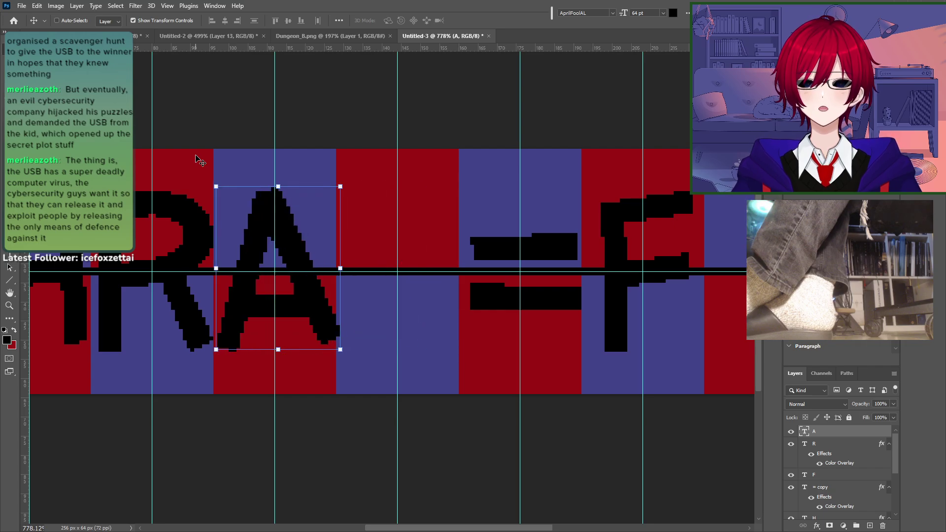
# Step: Select the A's text for editing, and switch to Chrome to examine the normal and cipher alphabets in the Classical cipher article
pyautogui.click(13, 255)
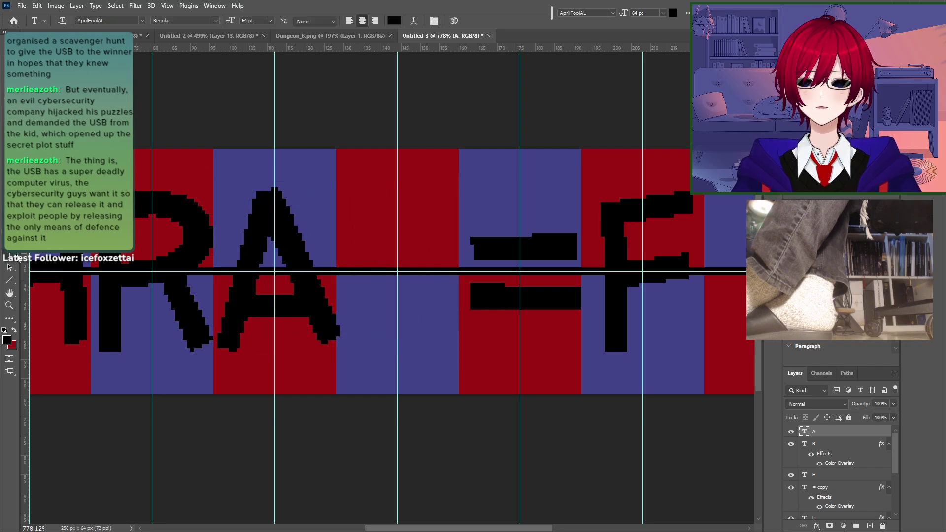
pyautogui.doubleClick(267, 243)
pyautogui.hotkey('alt', 'Tab')
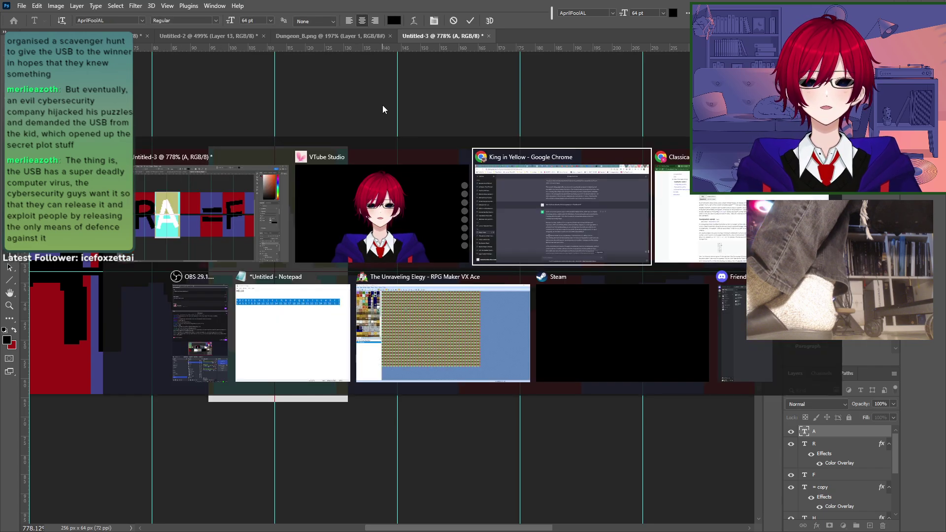
pyautogui.scroll(13, 324, 207)
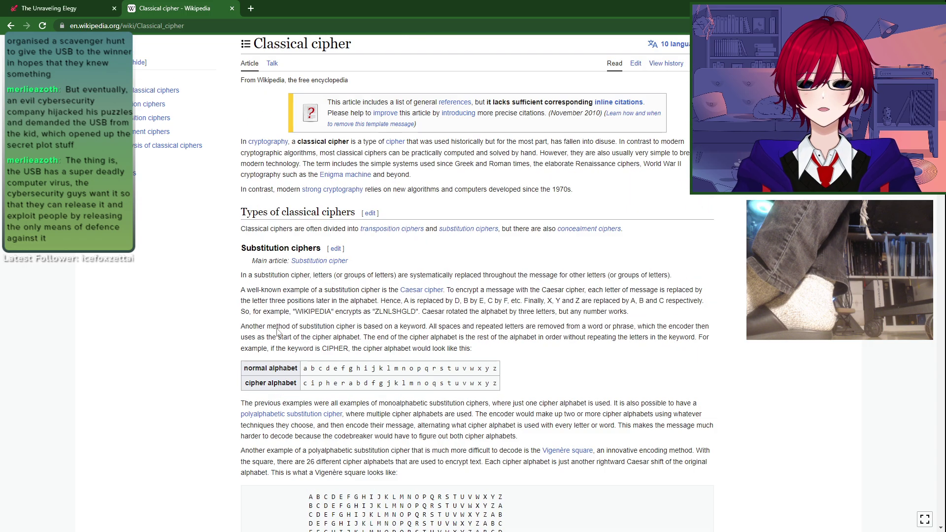
pyautogui.moveTo(243, 369); pyautogui.dragTo(498, 370)
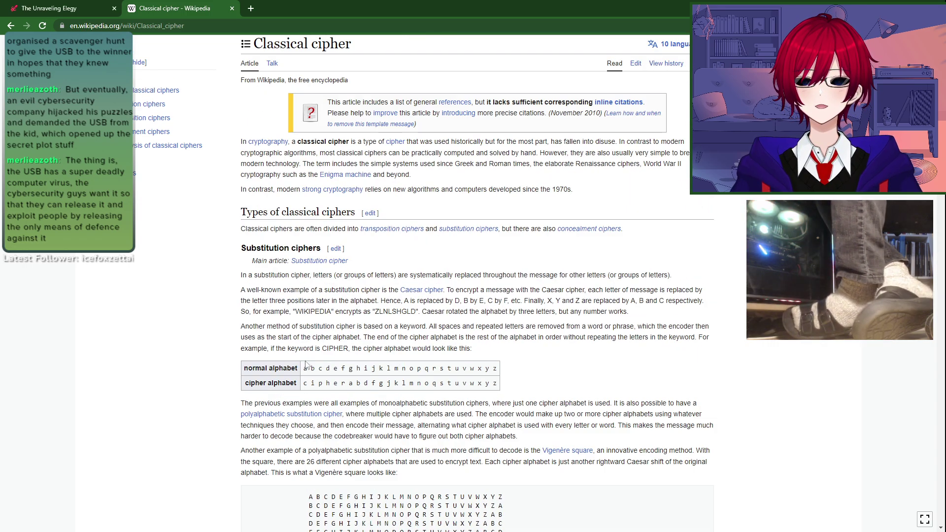
pyautogui.hotkey('alt', 'Tab')
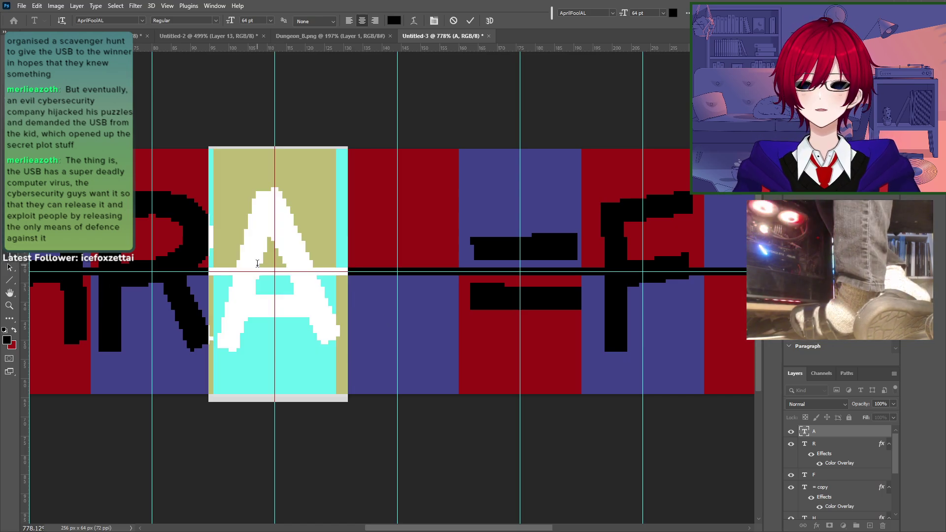
pyautogui.hotkey('alt', 'Tab')
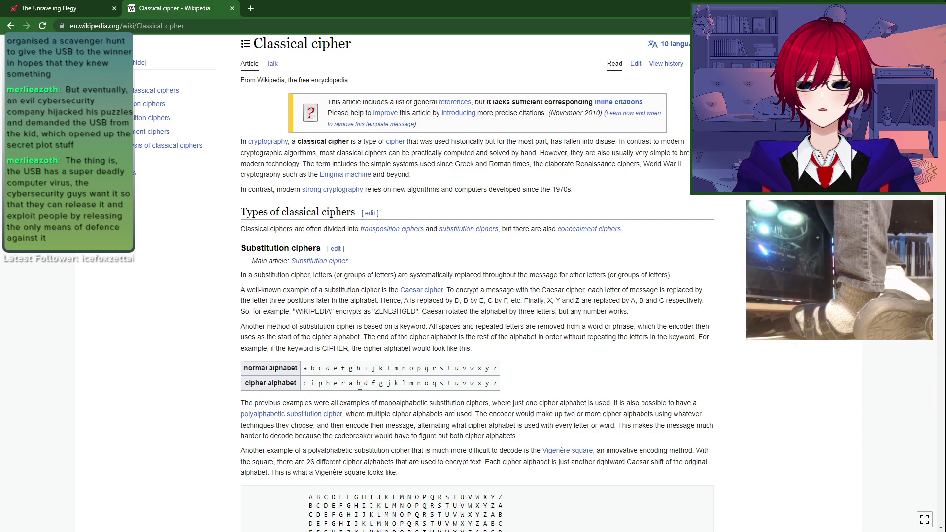
# Step: Switch back to Photoshop and set the selected A's font size to 60 pt
pyautogui.hotkey('alt', 'Tab')
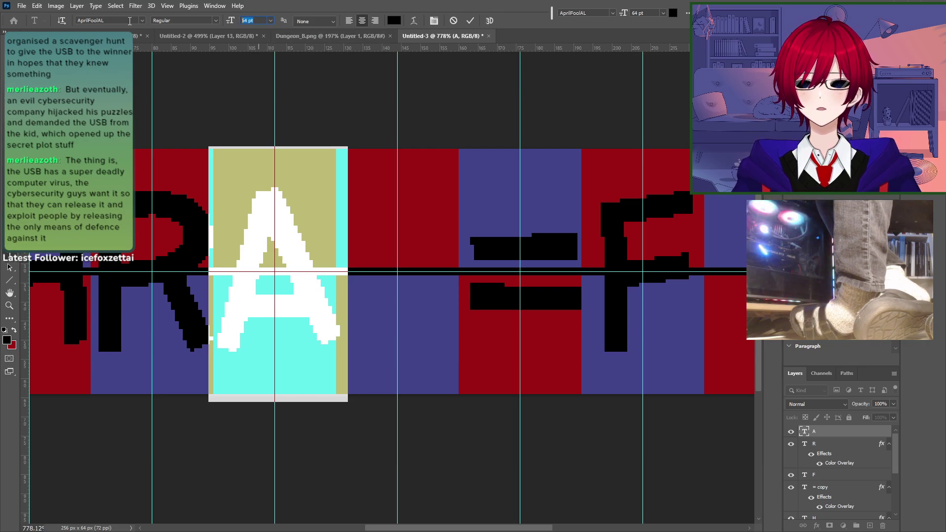
pyautogui.write('60')
pyautogui.press('Return')
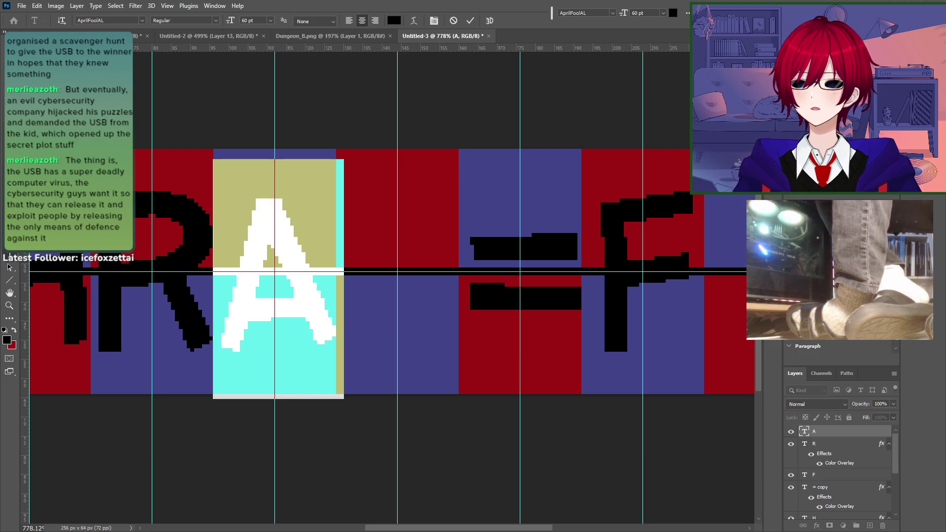
# Step: Commit the A's text edit and nudge the letter by single pixels left and up to fit inside the fourth tile
pyautogui.hotkey('ctrl', 'Return')
pyautogui.press('v')
pyautogui.press('Left')
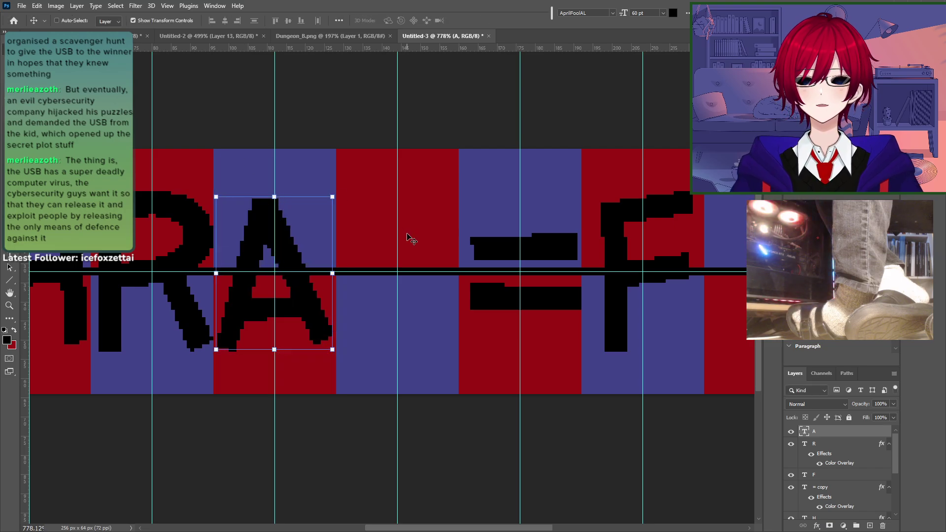
pyautogui.press('Up')
pyautogui.moveTo(320, 256); pyautogui.dragTo(520, 245)
pyautogui.press('Right')
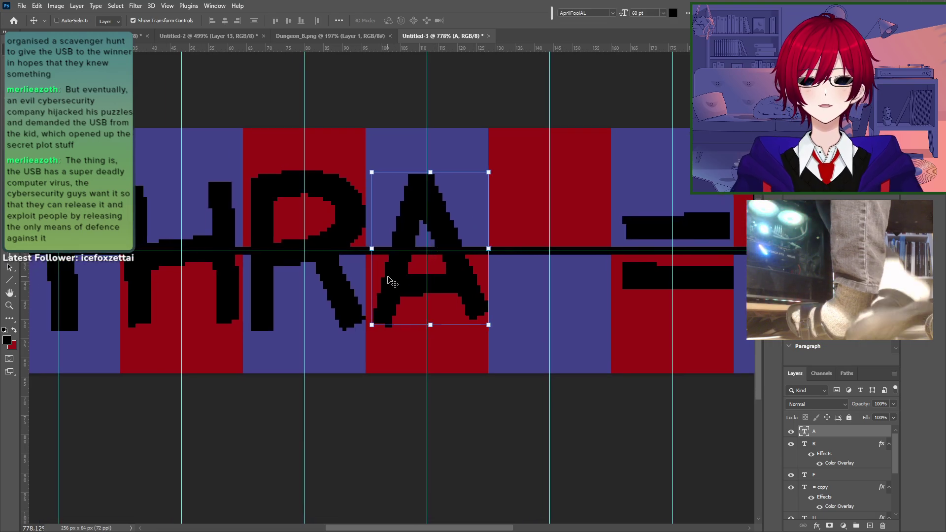
pyautogui.press('Left')
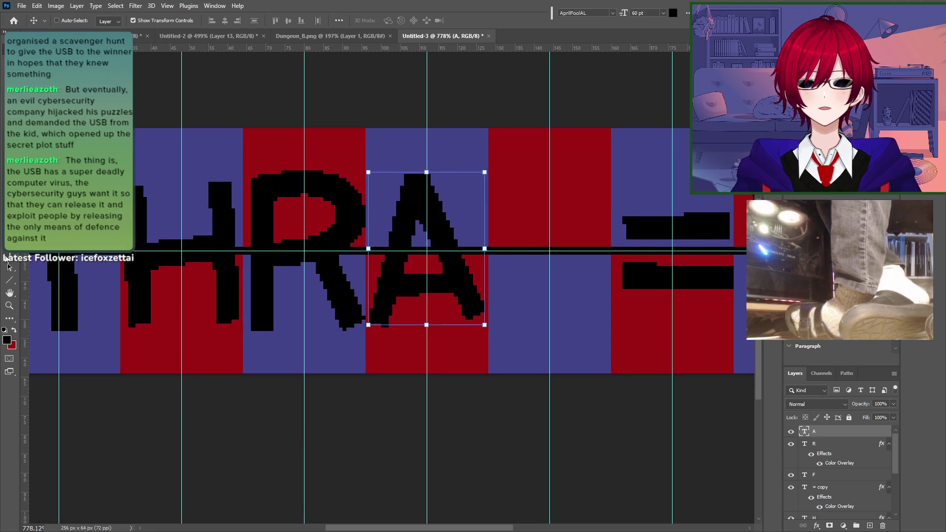
# Step: Replace the equals sign in the sixth tile with N and set its font size to 60 pt
pyautogui.press('t')
pyautogui.hscroll(4, 460, 245)
pyautogui.doubleClick(486, 244)
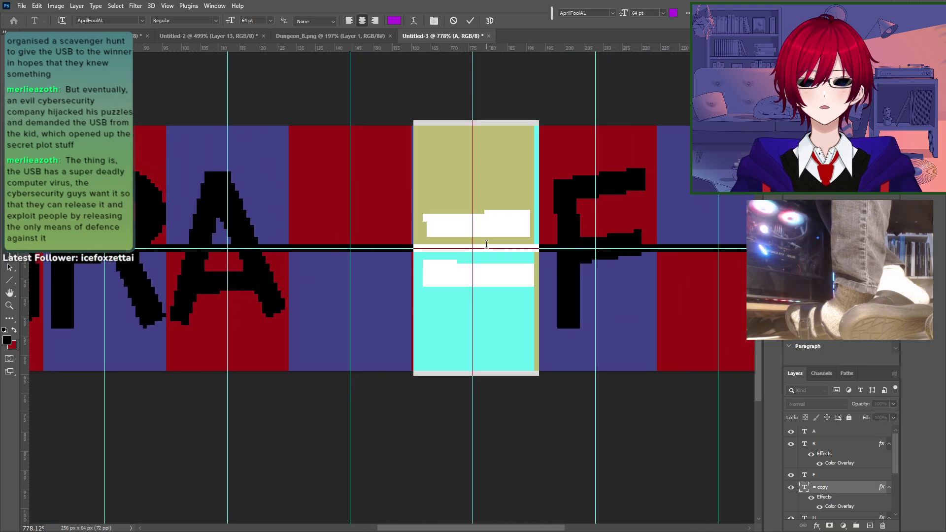
pyautogui.write('N')
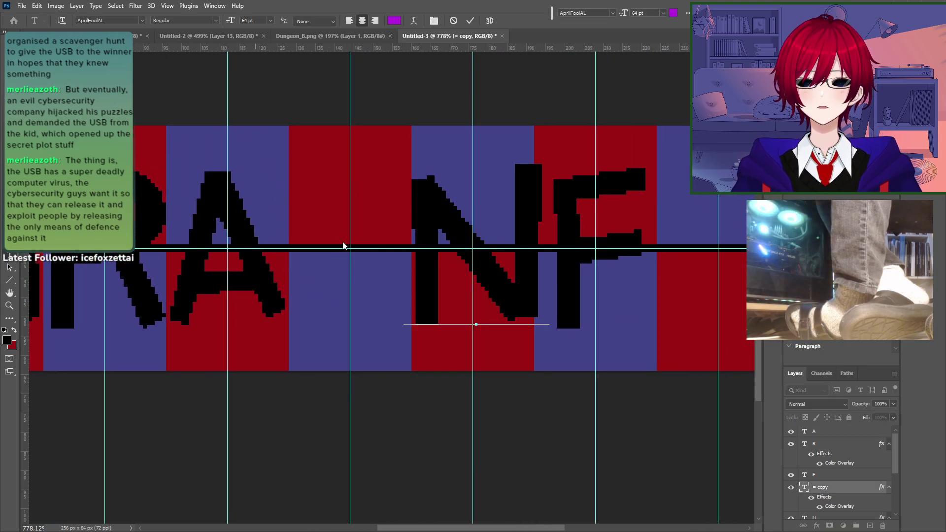
pyautogui.doubleClick(484, 230)
pyautogui.moveTo(256, 20); pyautogui.dragTo(144, 33)
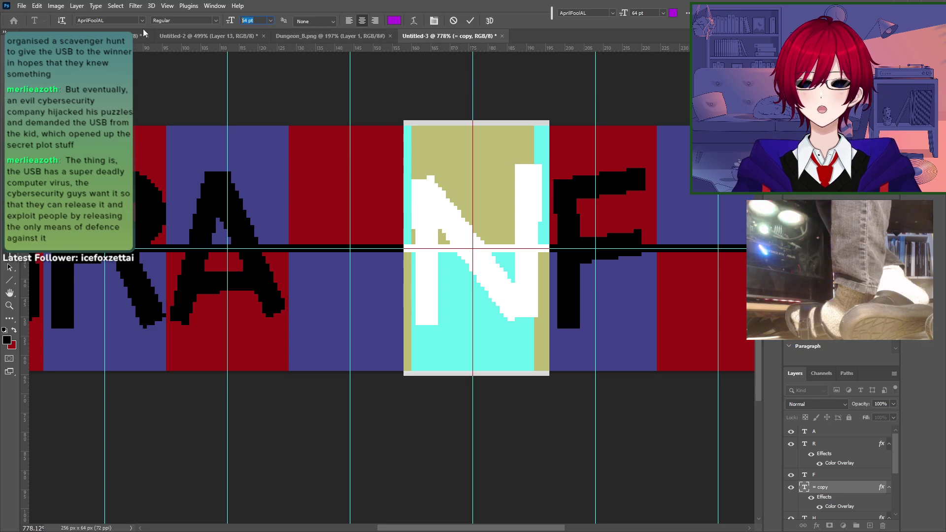
pyautogui.write('60')
pyautogui.press('Return')
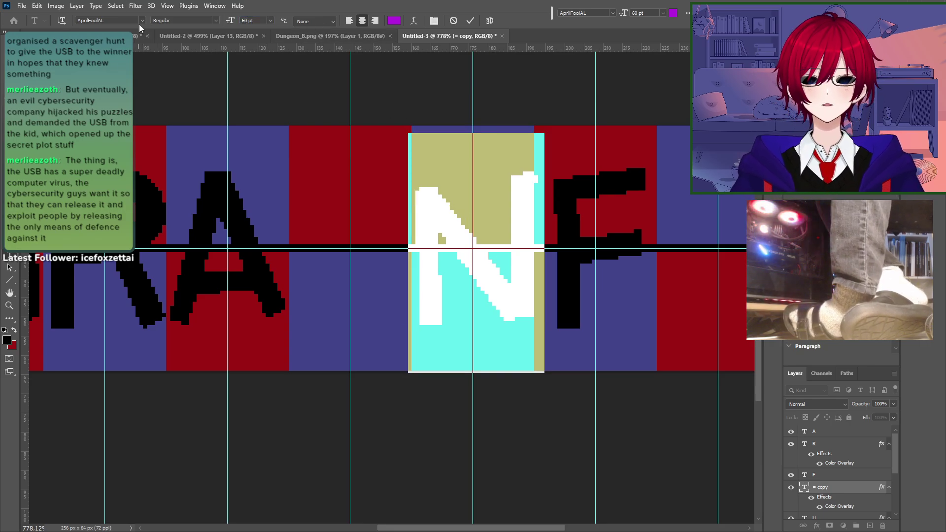
# Step: Move the N about 32 px left into the empty fifth tile
pyautogui.click(10, 49)
pyautogui.press('Left')
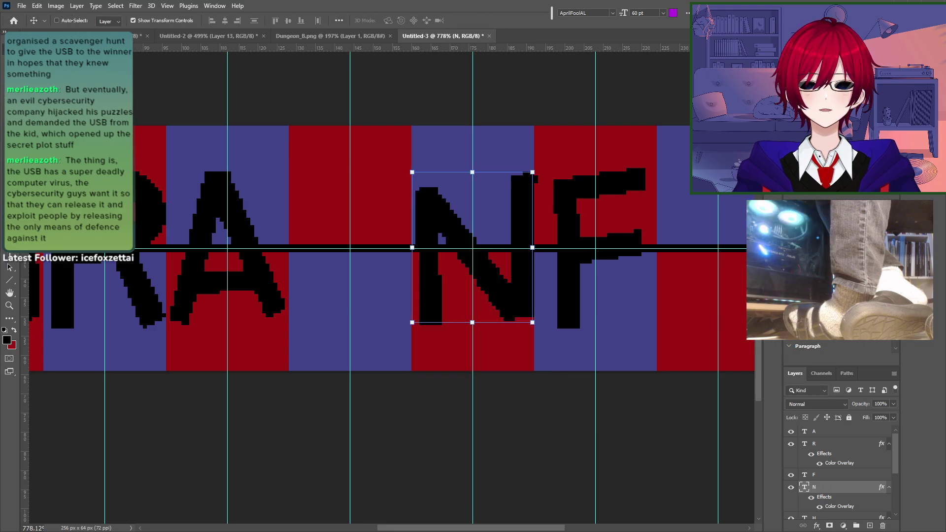
pyautogui.press('Left')
pyautogui.press('Left')
pyautogui.press('Left')
pyautogui.press('Left')
pyautogui.press('Left')
pyautogui.press('Left')
pyautogui.press('Left')
pyautogui.press('Left')
pyautogui.press('Left')
pyautogui.press('Left')
pyautogui.press('Left')
pyautogui.press('Left')
pyautogui.press('Left')
pyautogui.press('Left')
pyautogui.press('Left')
pyautogui.press('Left')
pyautogui.press('Left')
pyautogui.press('Left')
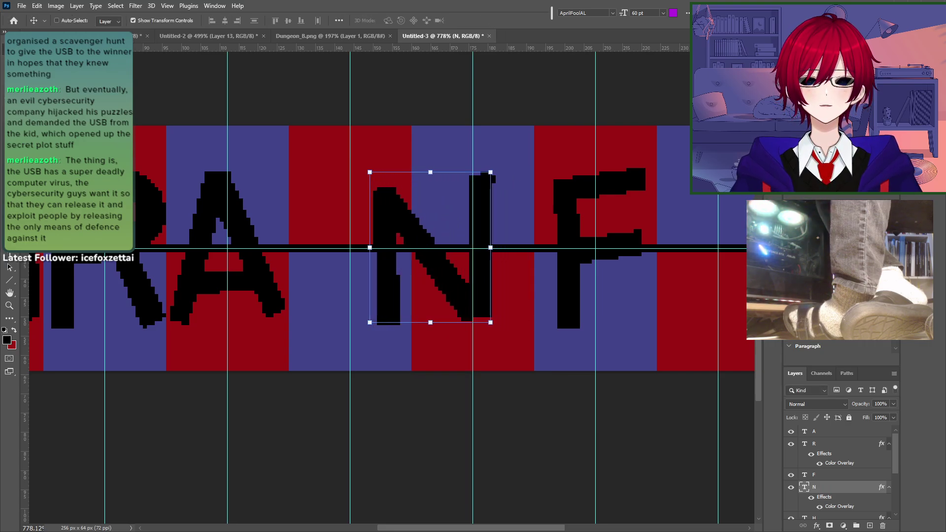
pyautogui.press('Left')
pyautogui.press('Left')
pyautogui.press('Left')
pyautogui.press('Left')
pyautogui.press('Left')
pyautogui.press('Left')
pyautogui.press('Left')
pyautogui.press('Left')
pyautogui.press('Left')
pyautogui.press('Left')
pyautogui.press('Left')
pyautogui.press('Left')
pyautogui.press('Left')
pyautogui.press('Left')
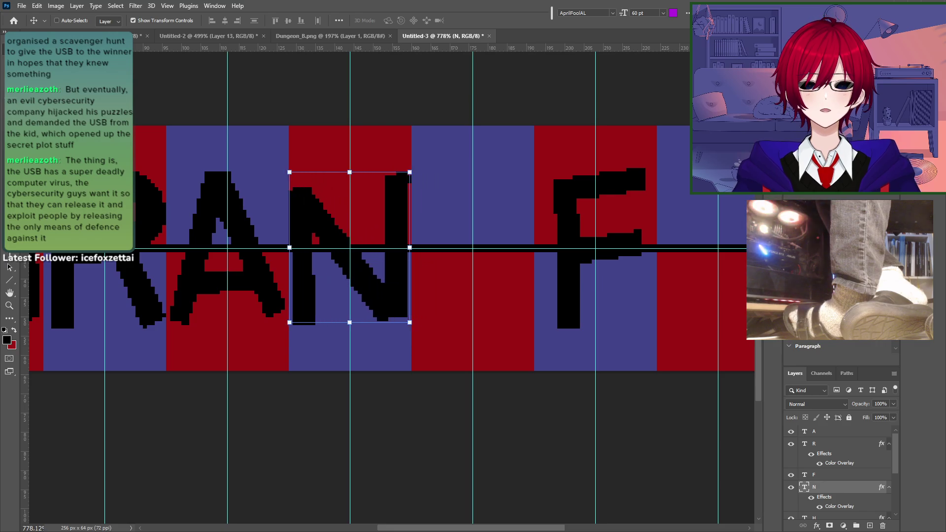
# Step: Replace the F in the seventh tile with O and move it about 33 px left into the empty sixth tile
pyautogui.moveTo(281, 254); pyautogui.dragTo(144, 258)
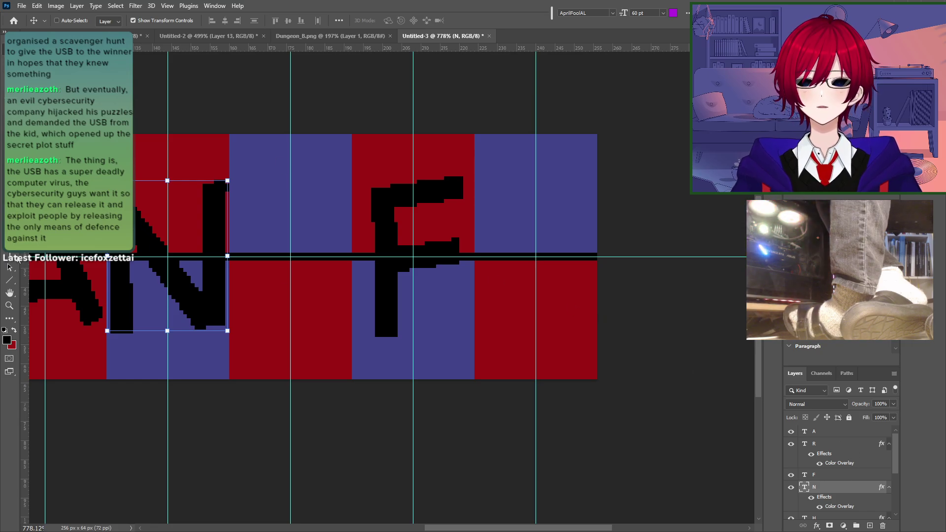
pyautogui.press('t')
pyautogui.doubleClick(413, 221)
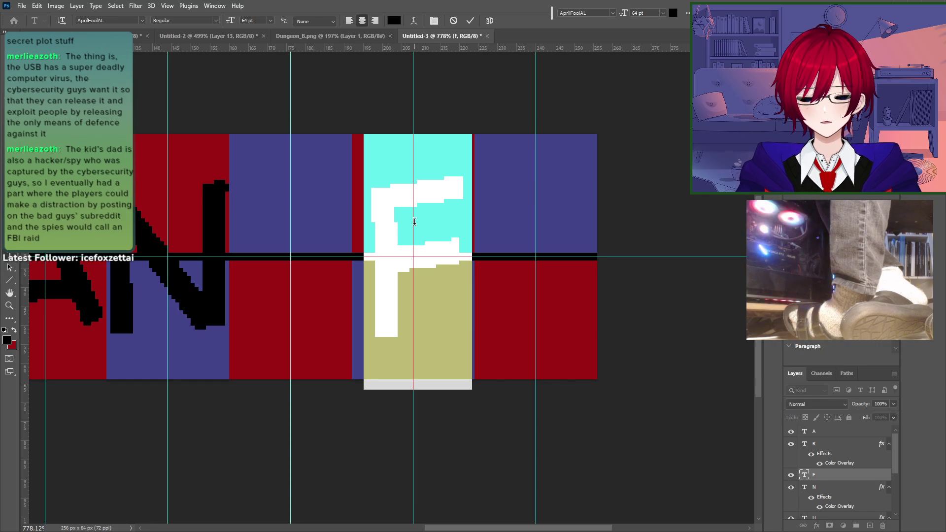
pyautogui.write('O')
pyautogui.hotkey('ctrl', 'Return')
pyautogui.press('v')
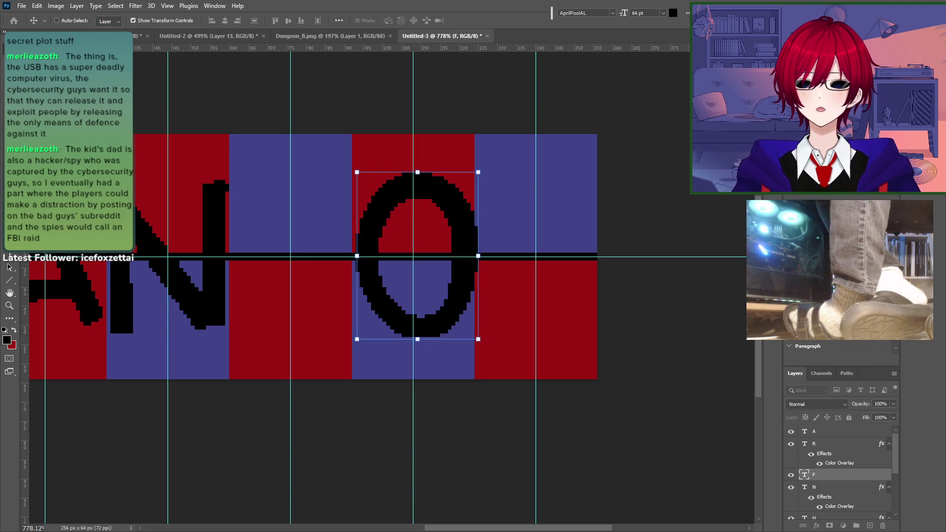
pyautogui.moveTo(417, 222); pyautogui.dragTo(291, 222)
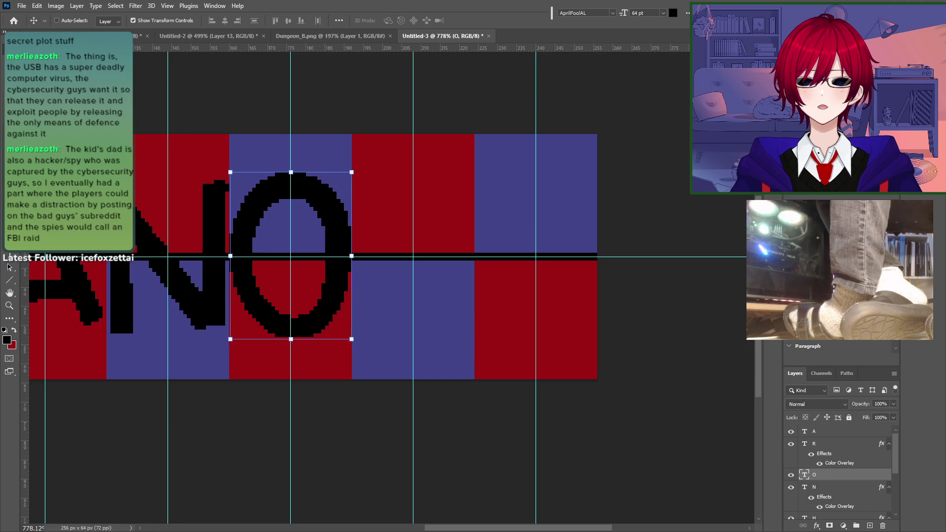
# Step: Switch to Chrome to examine the keyword cipher alphabet in the Classical cipher article, and return to Photoshop
pyautogui.moveTo(108, 293); pyautogui.dragTo(145, 325)
pyautogui.hotkey('alt', 'Tab')
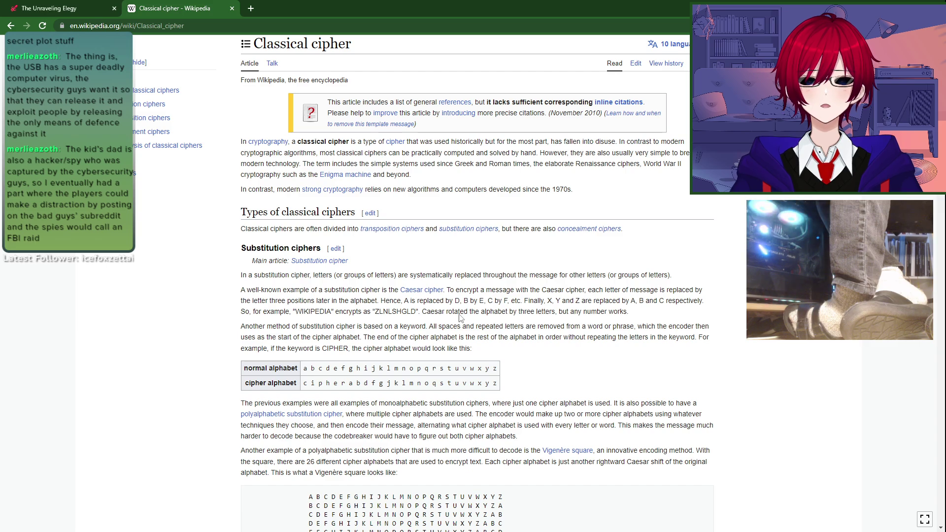
pyautogui.hotkey('alt', 'Tab')
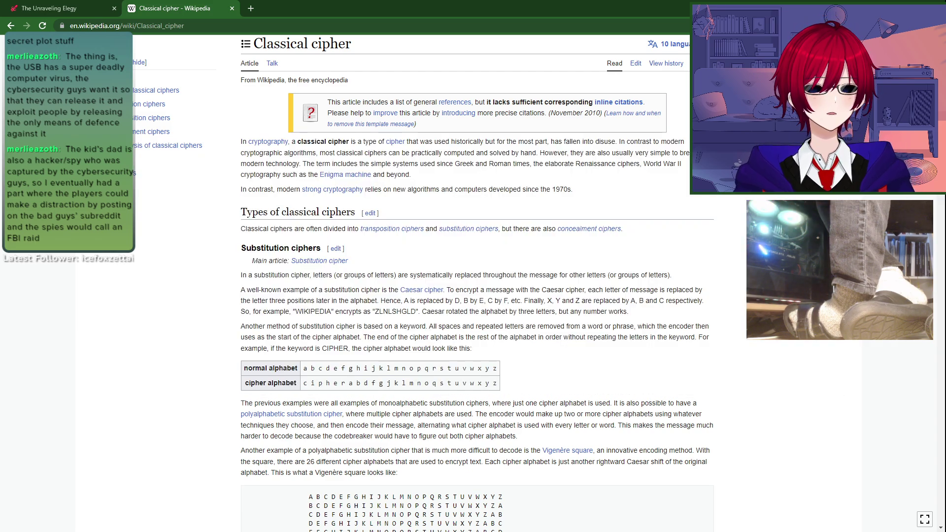
pyautogui.hotkey('alt', 'Tab')
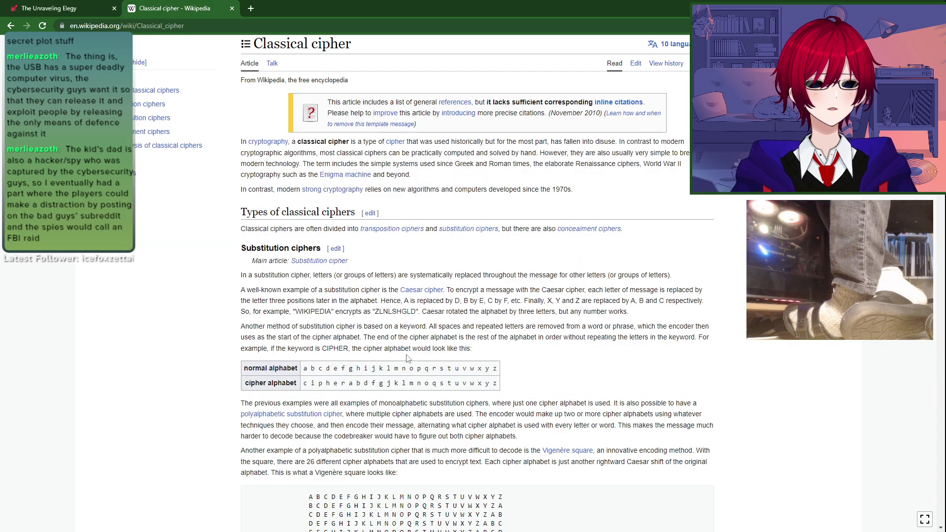
pyautogui.hotkey('alt', 'Tab')
pyautogui.press('t')
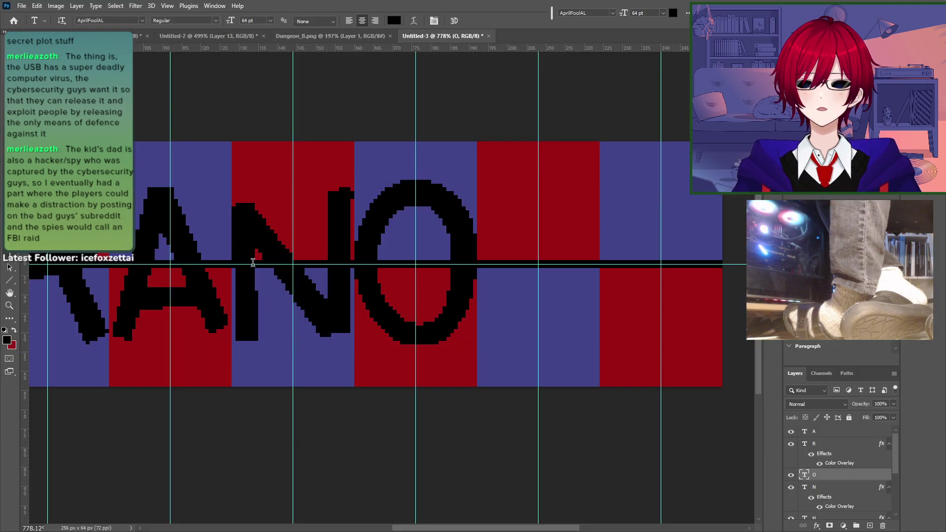
pyautogui.click(510, 295)
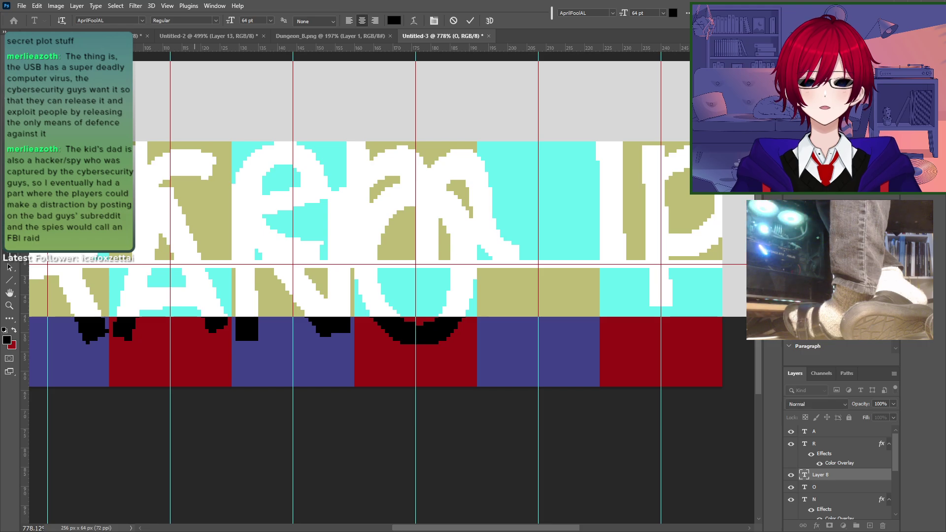
pyautogui.press('Escape')
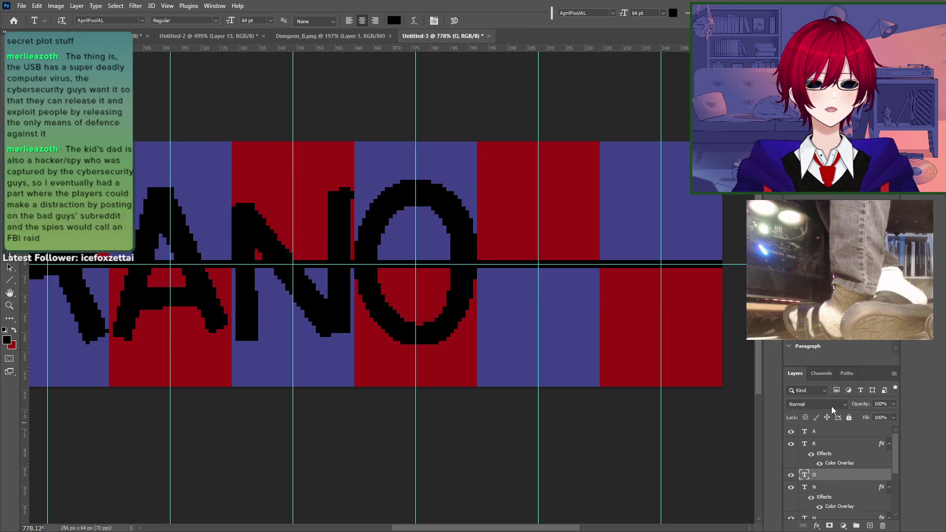
# Step: Duplicate the fourth tile's A layer and move the copy about 97 px right into the empty seventh tile
pyautogui.rightClick(829, 433)
pyautogui.click(859, 133)
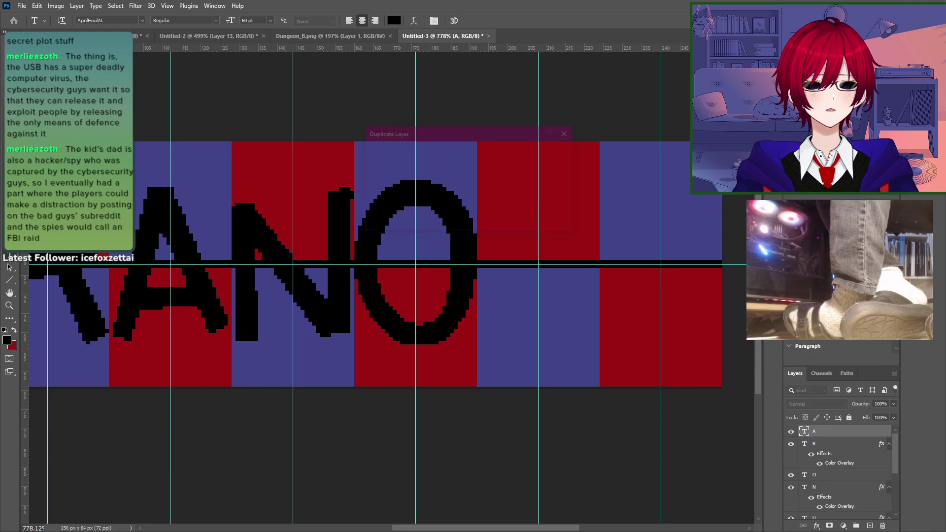
pyautogui.press('Return')
pyautogui.press('v')
pyautogui.hotkey('shift', 'Right')
pyautogui.hotkey('shift', 'Right')
pyautogui.hotkey('shift', 'Right')
pyautogui.hotkey('shift', 'Right')
pyautogui.hotkey('shift', 'Right')
pyautogui.hotkey('shift', 'Right')
pyautogui.hotkey('shift', 'Right')
pyautogui.hotkey('shift', 'Right')
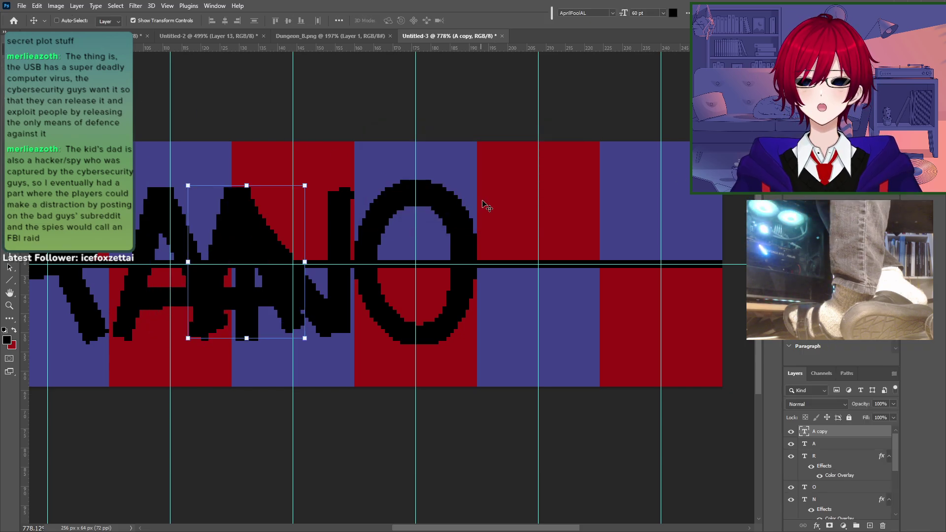
pyautogui.hotkey('shift', 'Right')
pyautogui.hotkey('shift', 'Right')
pyautogui.press('Left')
pyautogui.press('Left')
pyautogui.press('Left')
pyautogui.press('Left')
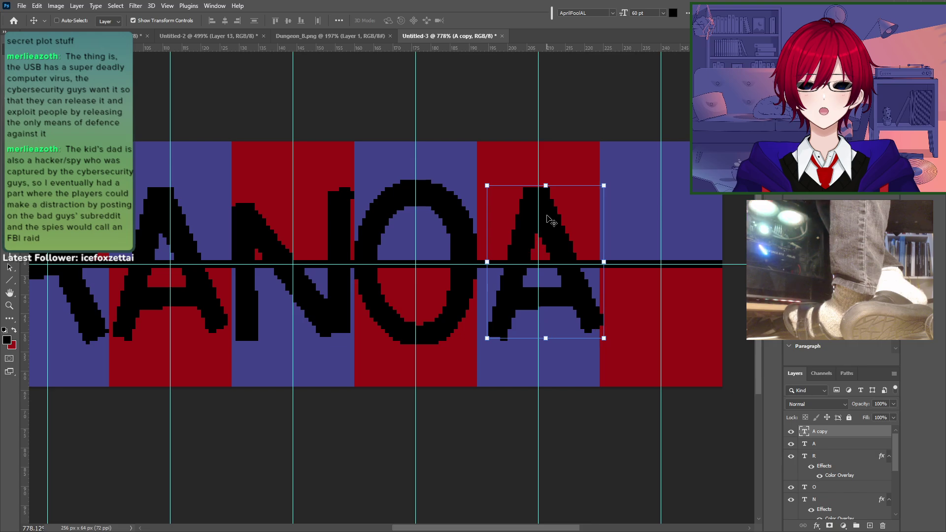
pyautogui.press('Right')
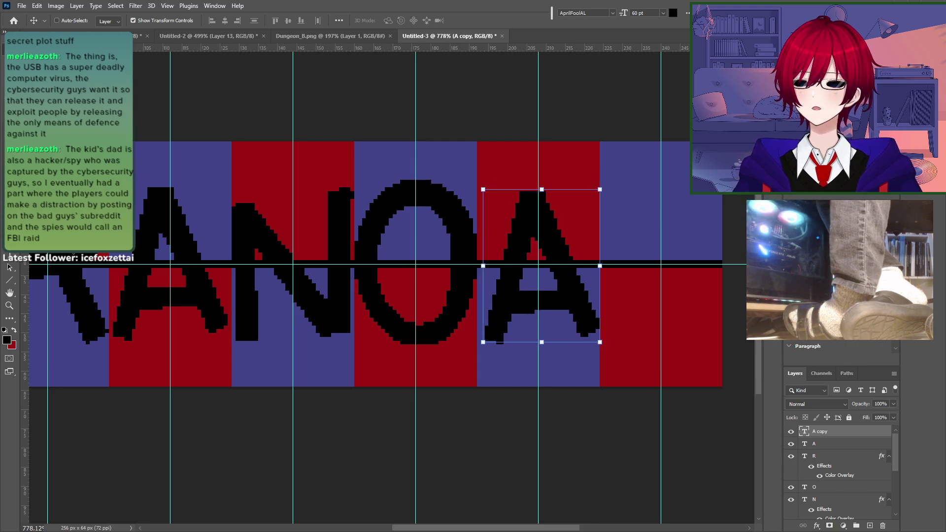
pyautogui.press('Up')
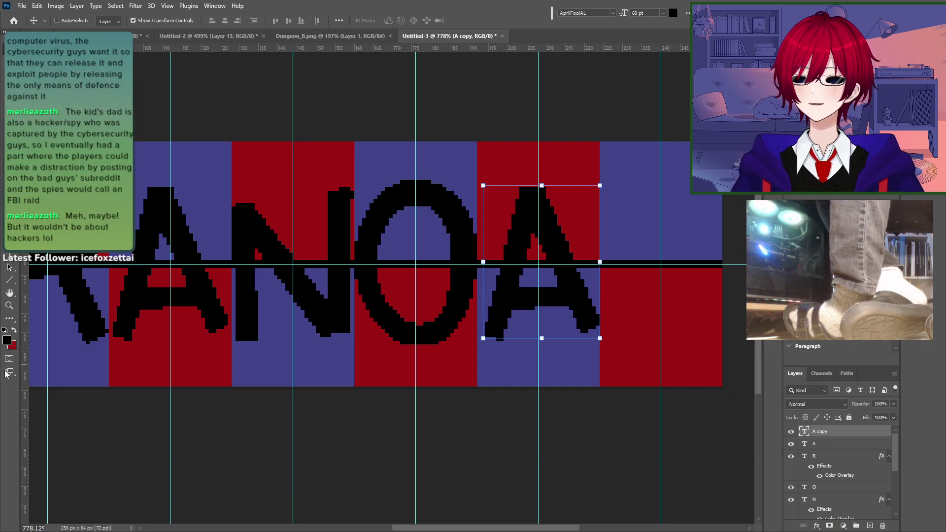
# Step: Replace the copied A in the seventh tile with K
pyautogui.press('t')
pyautogui.doubleClick(531, 227)
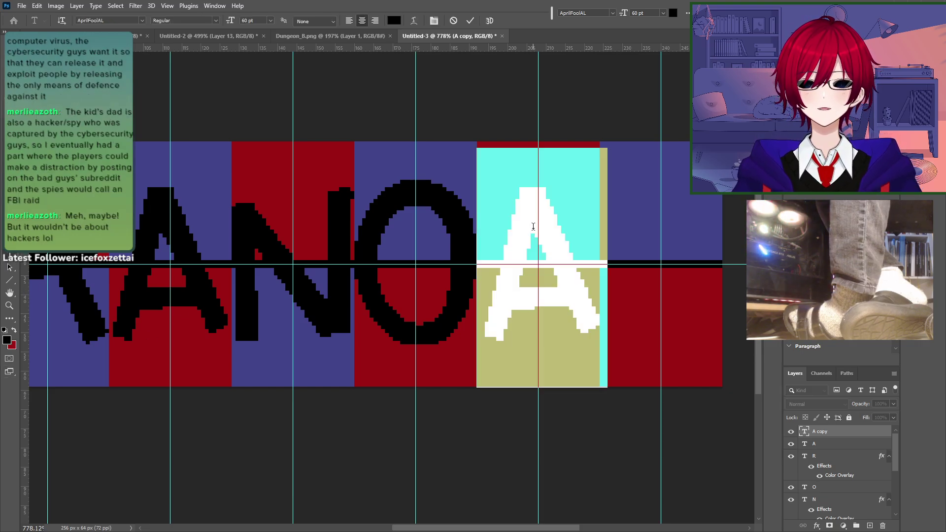
pyautogui.write('K')
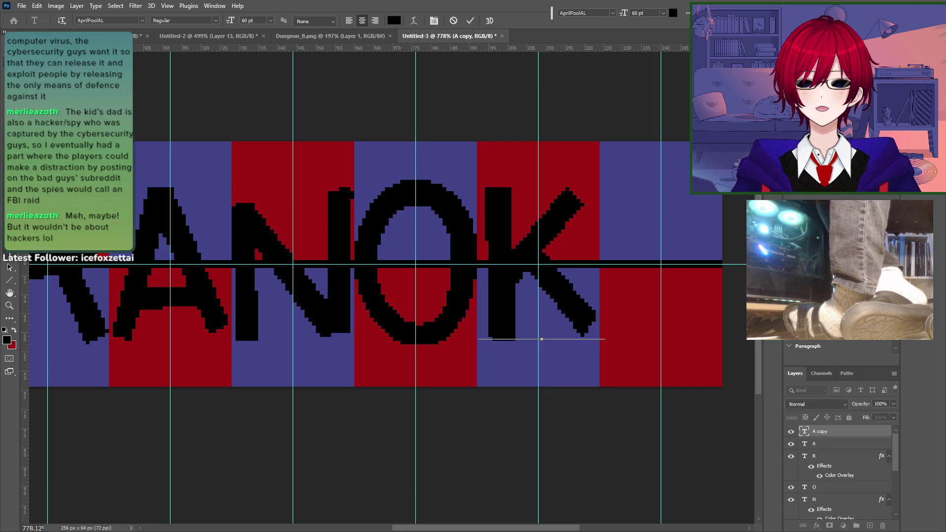
pyautogui.click(9, 49)
pyautogui.moveTo(290, 243); pyautogui.dragTo(220, 252)
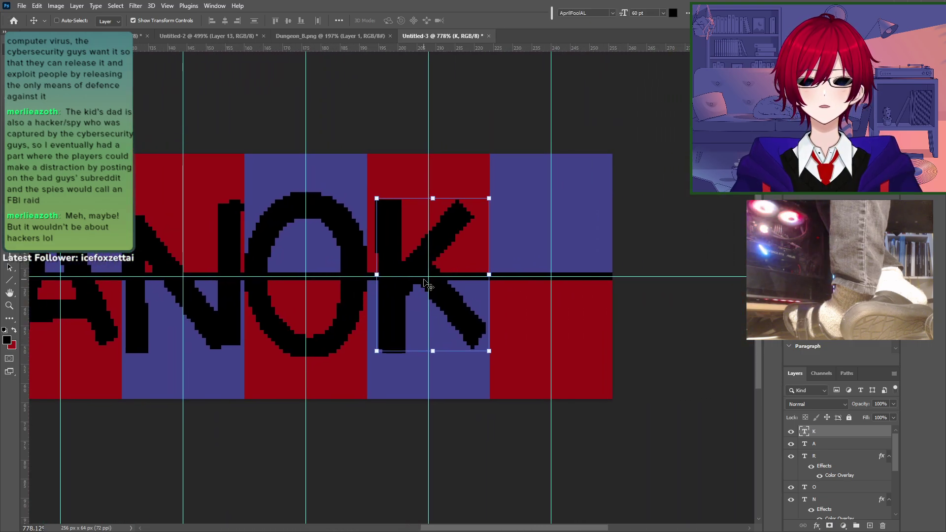
# Step: Examine the THRANOK lettering up close and across the whole tile strip
pyautogui.click(9, 255)
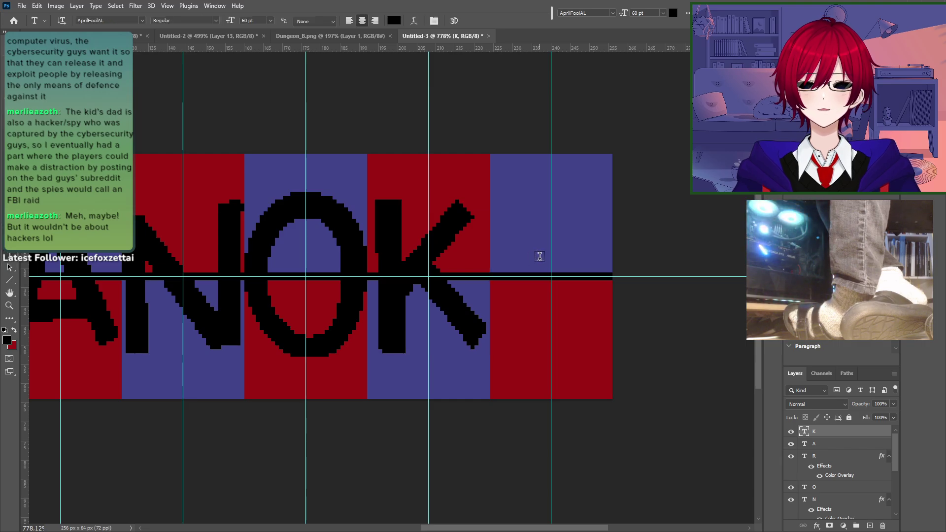
pyautogui.moveTo(335, 288); pyautogui.dragTo(307, 284)
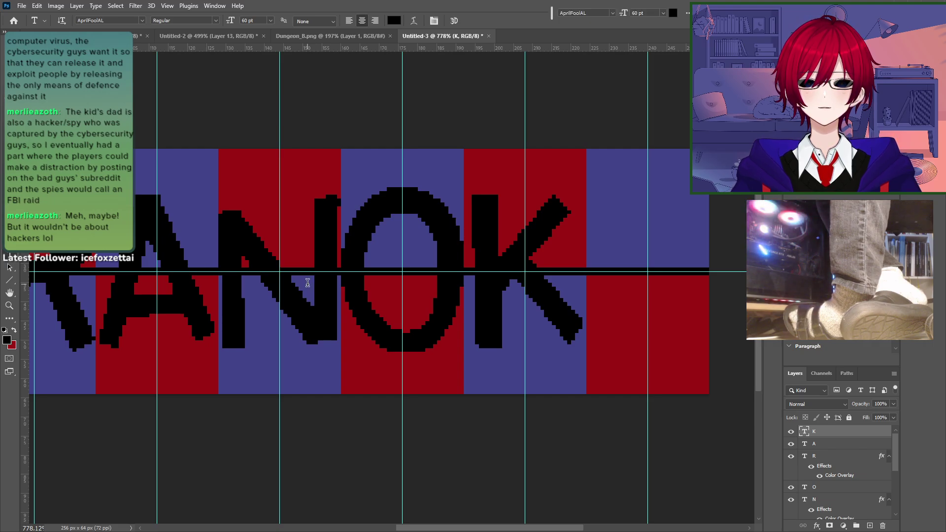
pyautogui.moveTo(226, 305); pyautogui.dragTo(527, 283)
pyautogui.moveTo(501, 297); pyautogui.dragTo(242, 312)
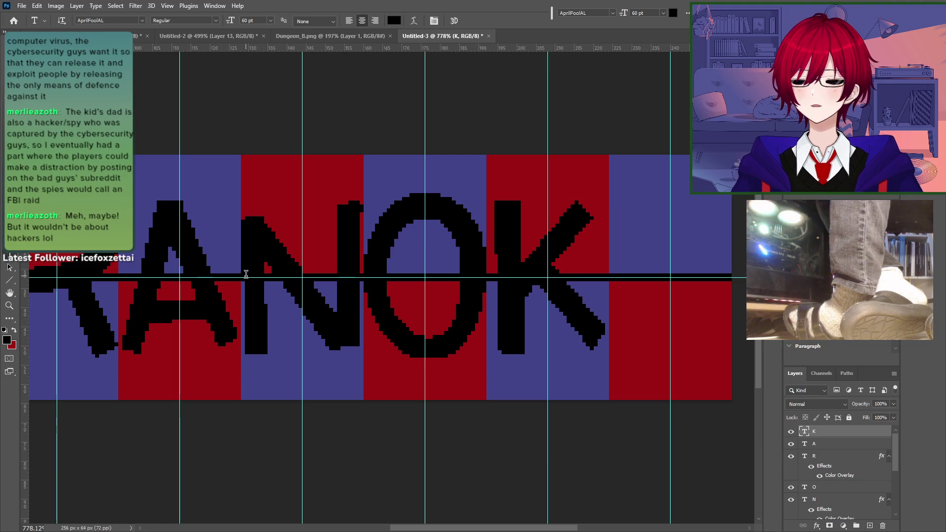
pyautogui.moveTo(313, 312); pyautogui.dragTo(590, 302)
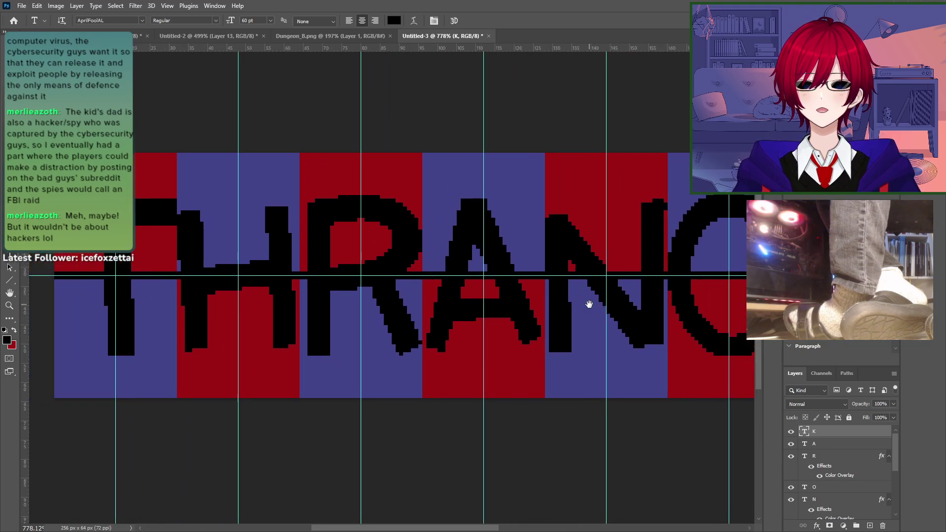
pyautogui.hotkey('ctrl', '1')
pyautogui.press('z')
pyautogui.moveTo(394, 291); pyautogui.dragTo(408, 282)
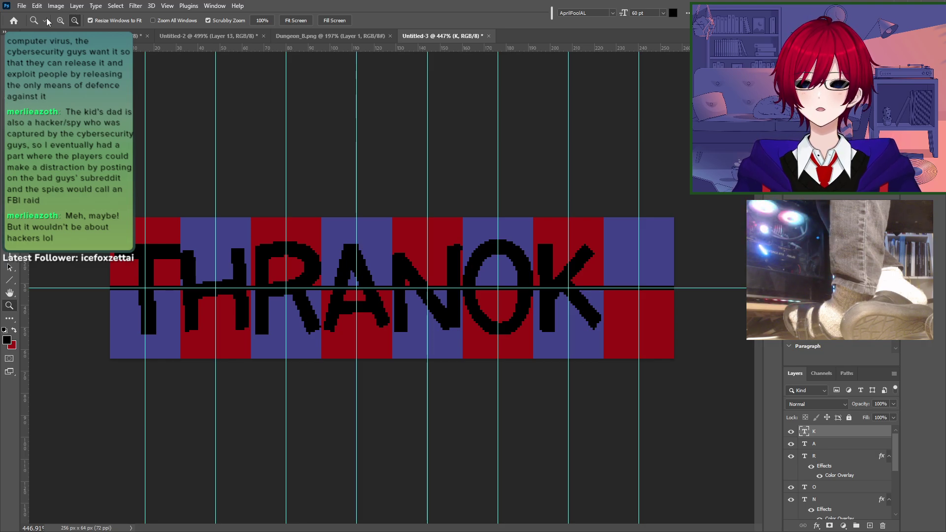
# Step: Widen the canvas to 320 px, anchored on its right edge so the added space falls left of the lettering
pyautogui.click(55, 6)
pyautogui.click(74, 79)
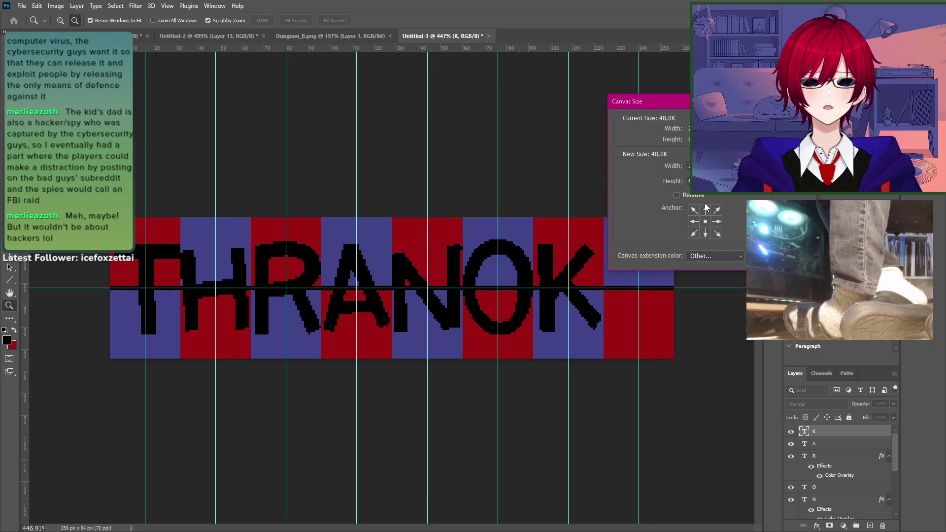
pyautogui.click(718, 222)
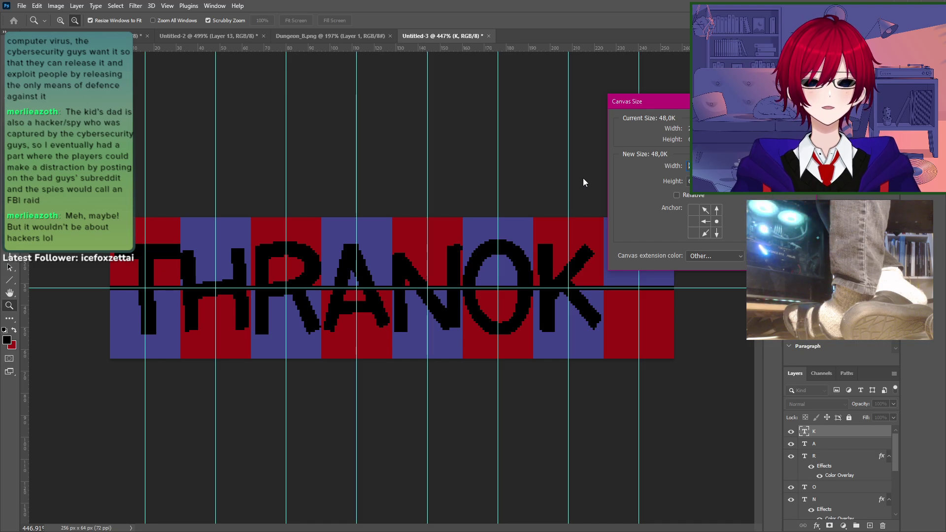
pyautogui.write('320')
pyautogui.press('Return')
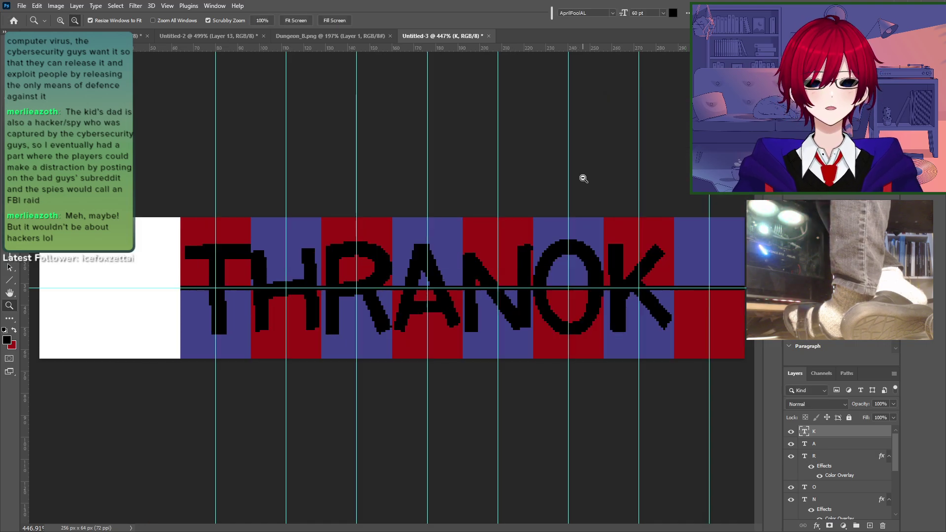
# Step: Duplicate the checkered tile background on Layer 6 and shift the copy left to the canvas edge, filling the white area
pyautogui.scroll(-5, 838, 476)
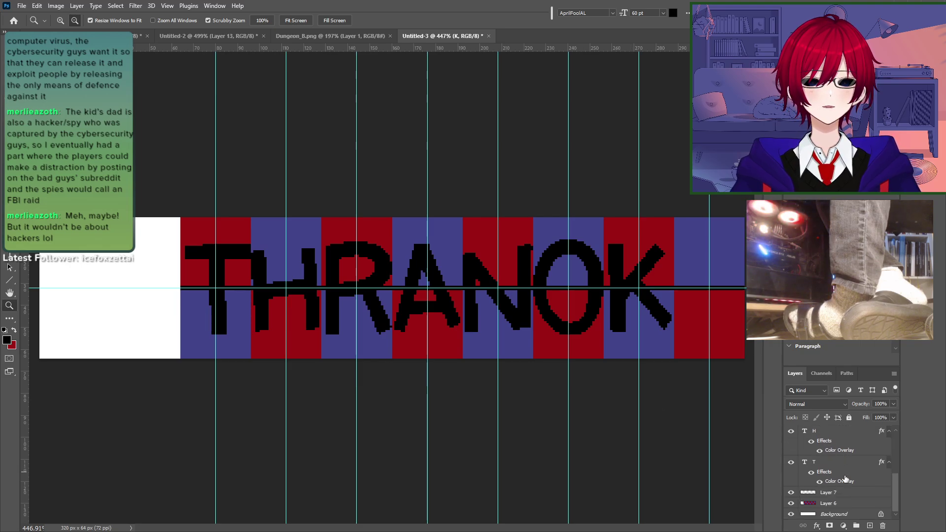
pyautogui.click(823, 504)
pyautogui.hotkey('ctrl', 'a')
pyautogui.hotkey('ctrl', 'c')
pyautogui.hotkey('ctrl', 'v')
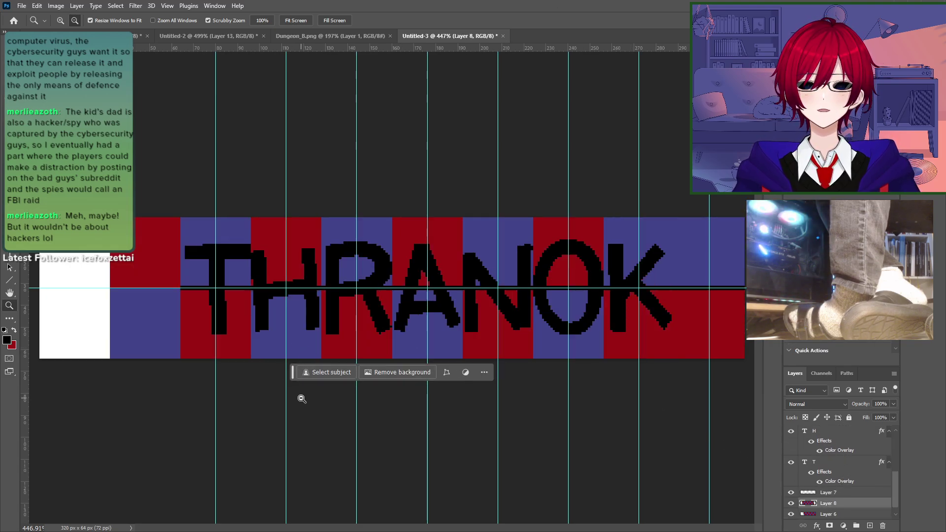
pyautogui.press('v')
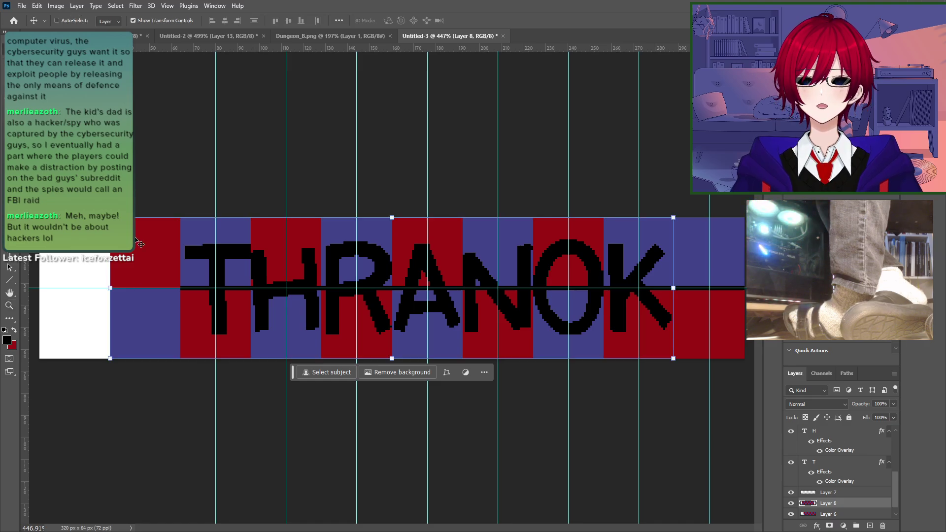
pyautogui.hotkey('shift', 'Left')
pyautogui.hotkey('shift', 'Left')
pyautogui.hotkey('shift', 'Left')
pyautogui.press('Left')
pyautogui.press('Left')
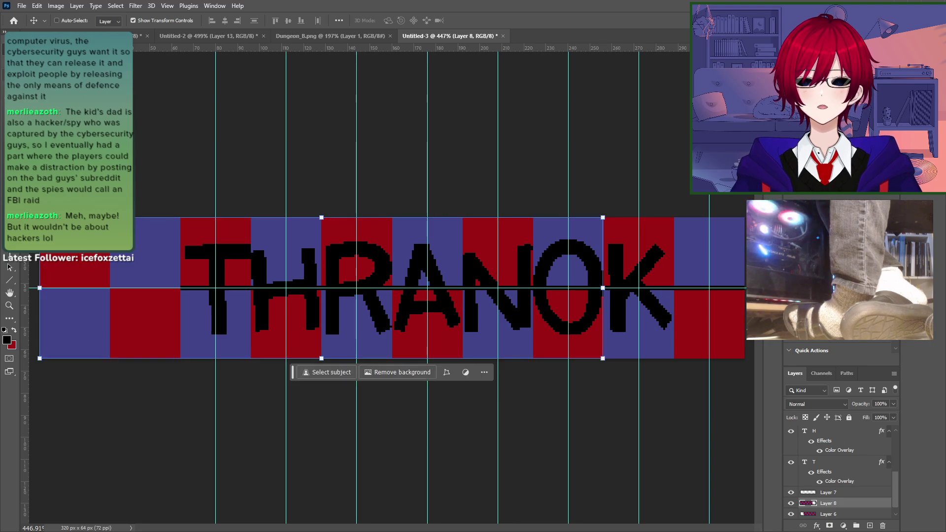
# Step: Select all the THRANOK letter layers together and move them one tile, about 32 px, to the right
pyautogui.press('m')
pyautogui.click(827, 439)
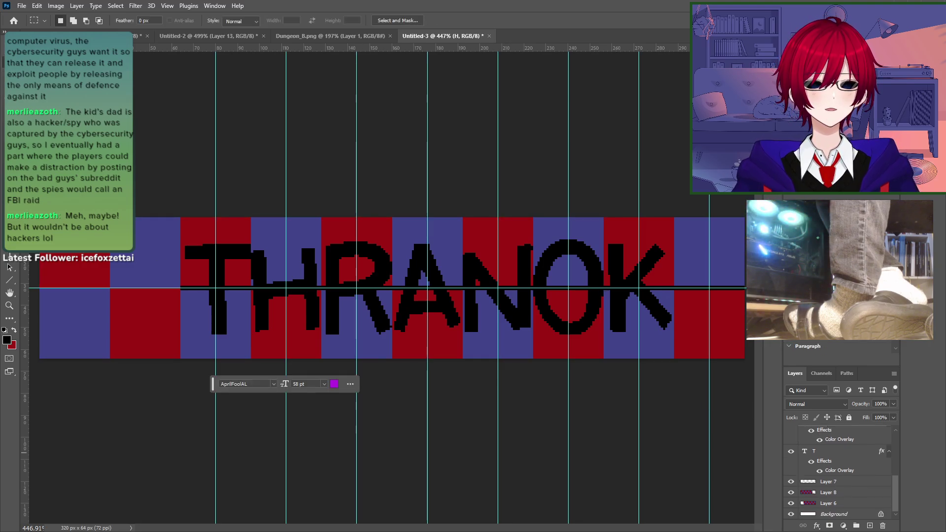
pyautogui.click(844, 452)
pyautogui.scroll(5, 845, 456)
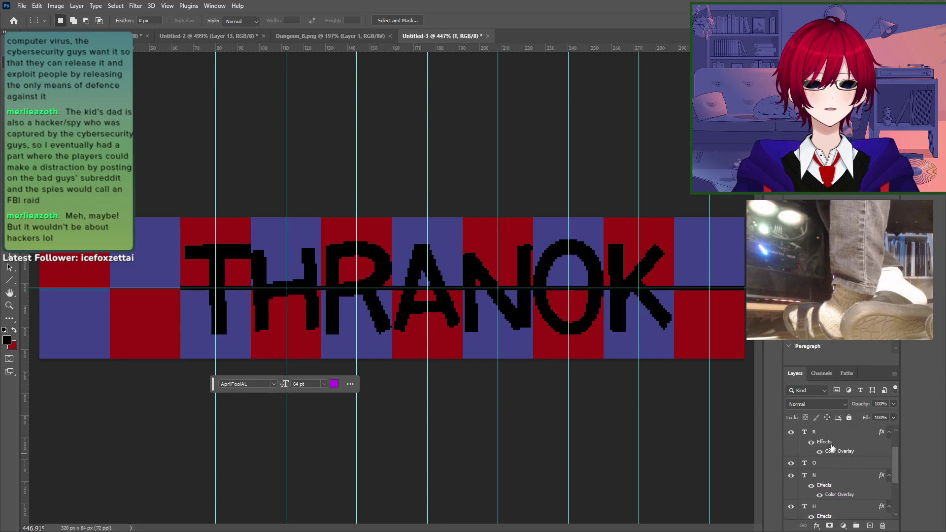
pyautogui.keyDown('shift'); pyautogui.click(826, 435); pyautogui.keyUp('shift')
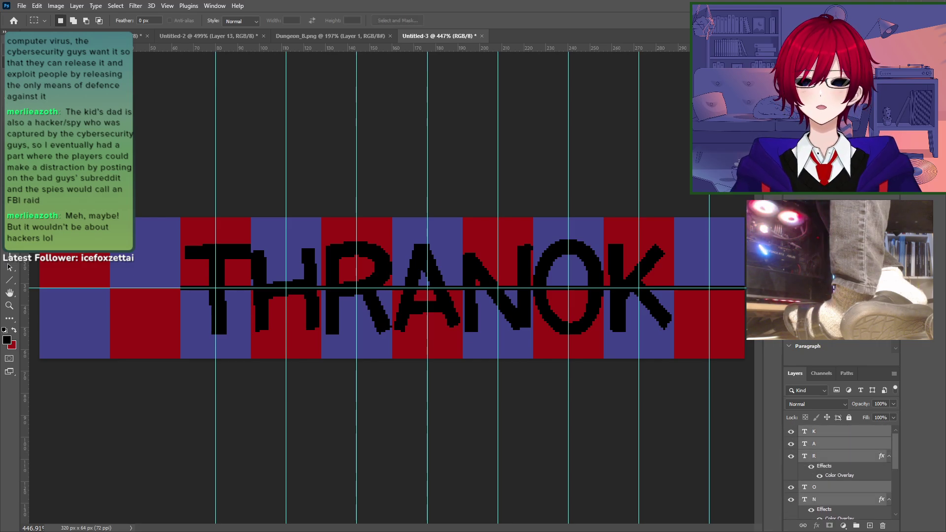
pyautogui.press('v')
pyautogui.hotkey('shift', 'Right')
pyautogui.hotkey('shift', 'Right')
pyautogui.hotkey('shift', 'Right')
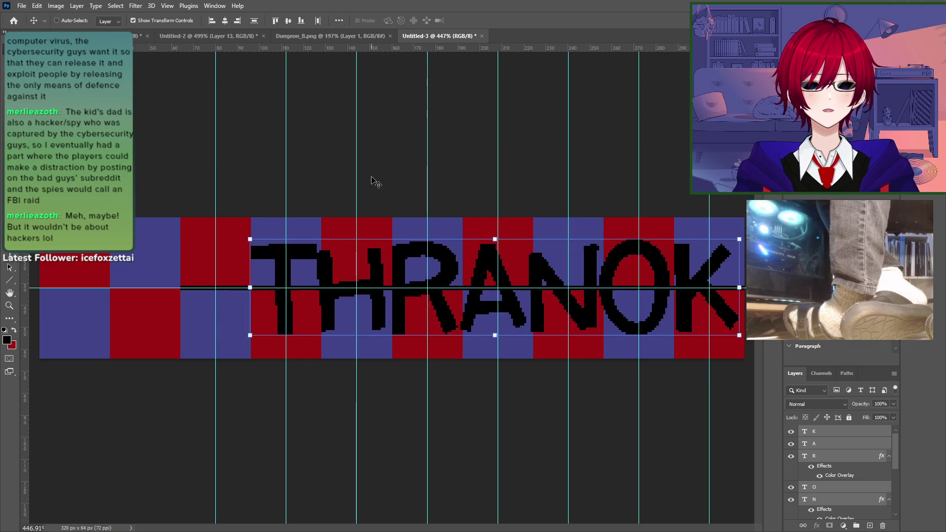
pyautogui.press('Right')
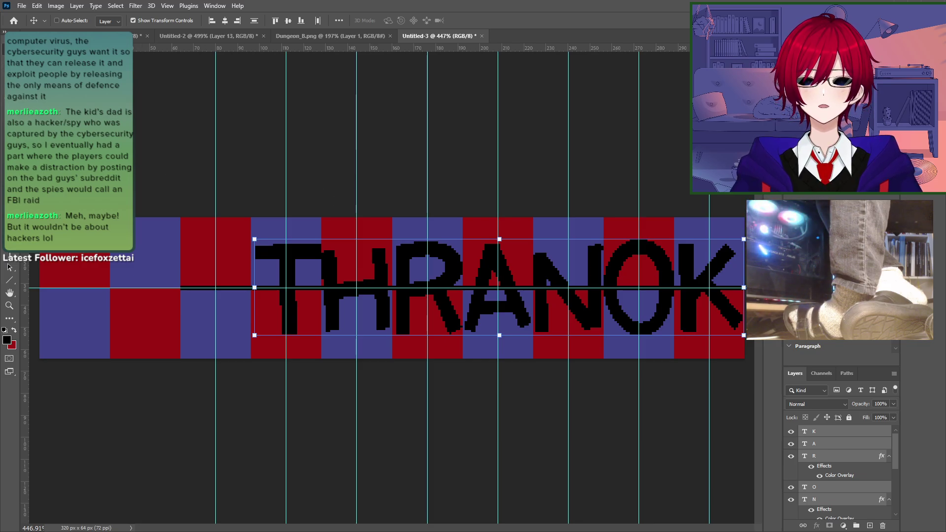
# Step: Add a letter Q as new text and position it over the empty first tile column, vertically in line with THRANOK
pyautogui.press('m')
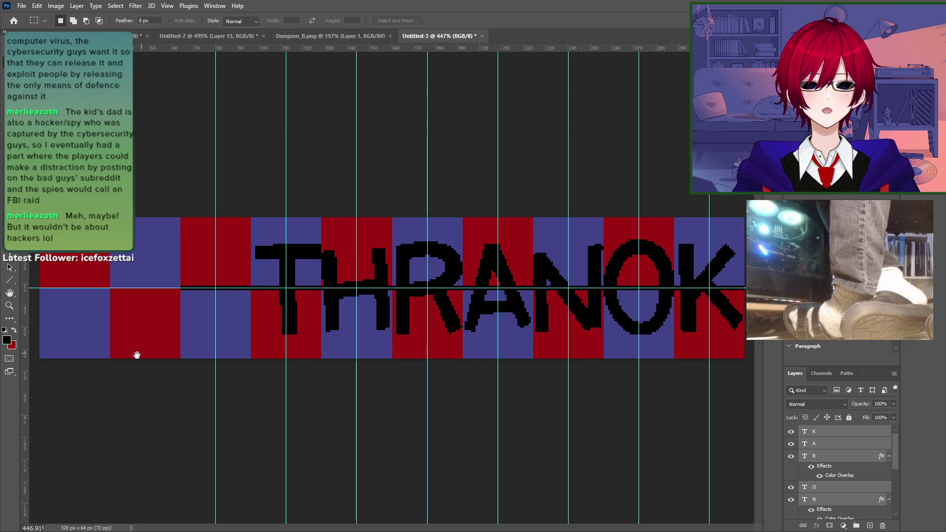
pyautogui.press('t')
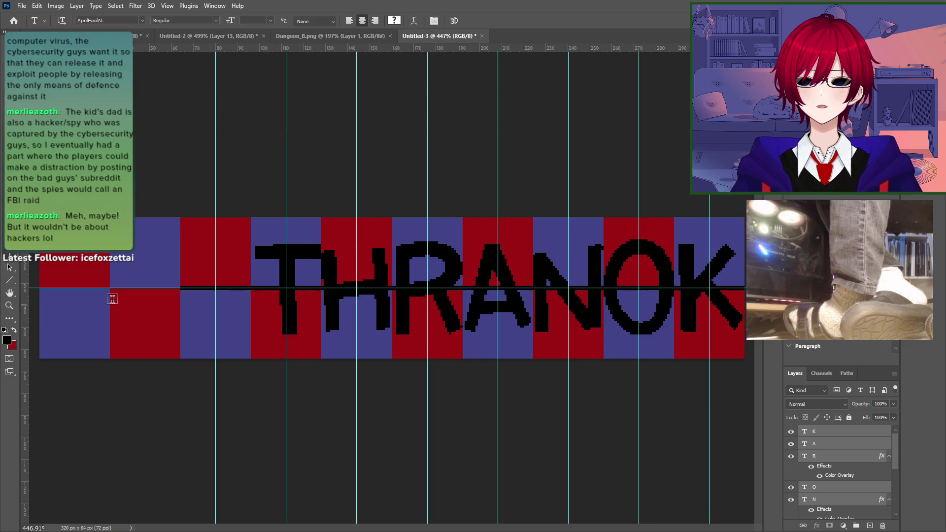
pyautogui.click(112, 285)
pyautogui.write('Q')
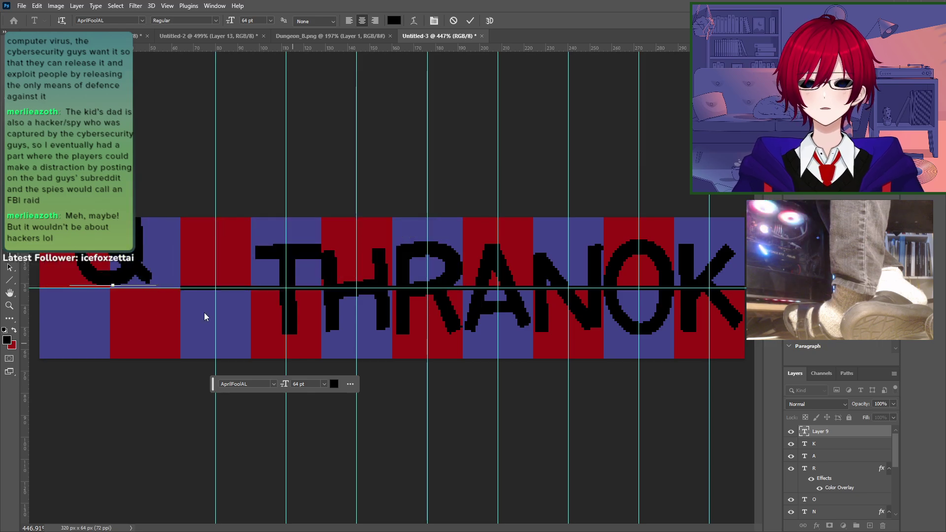
pyautogui.hotkey('ctrl', 'Return')
pyautogui.press('v')
pyautogui.moveTo(129, 260); pyautogui.dragTo(92, 306)
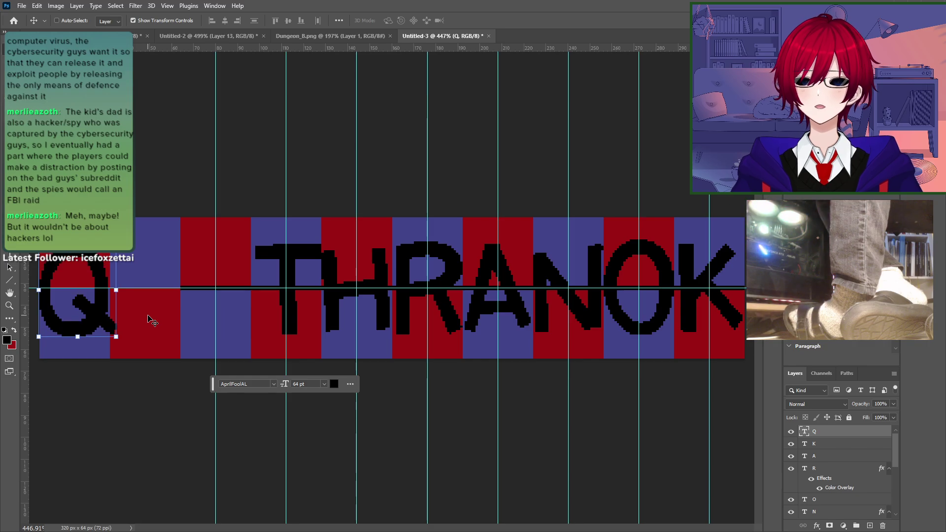
# Step: Reduce the Q's font size to 50 pt and nudge the letter slightly left within its tile
pyautogui.click(10, 255)
pyautogui.click(80, 288)
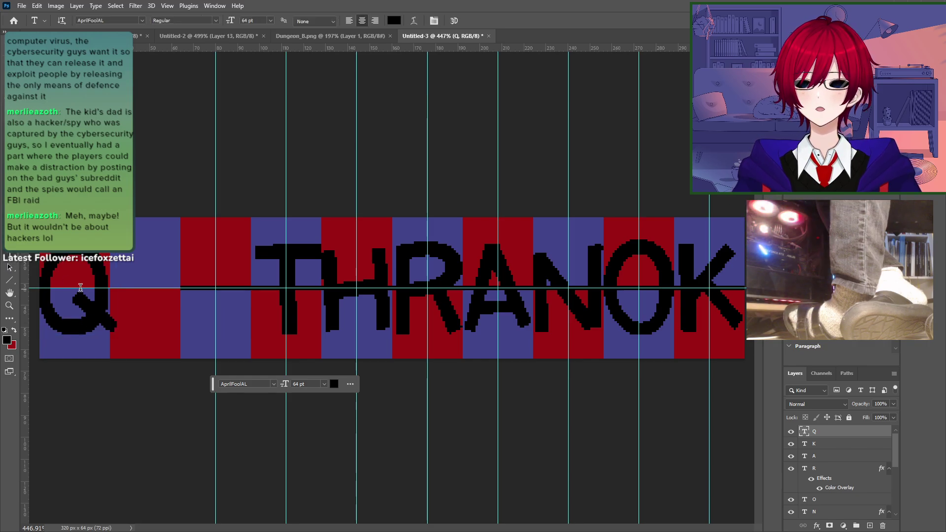
pyautogui.hotkey('ctrl', 'a')
pyautogui.click(256, 21)
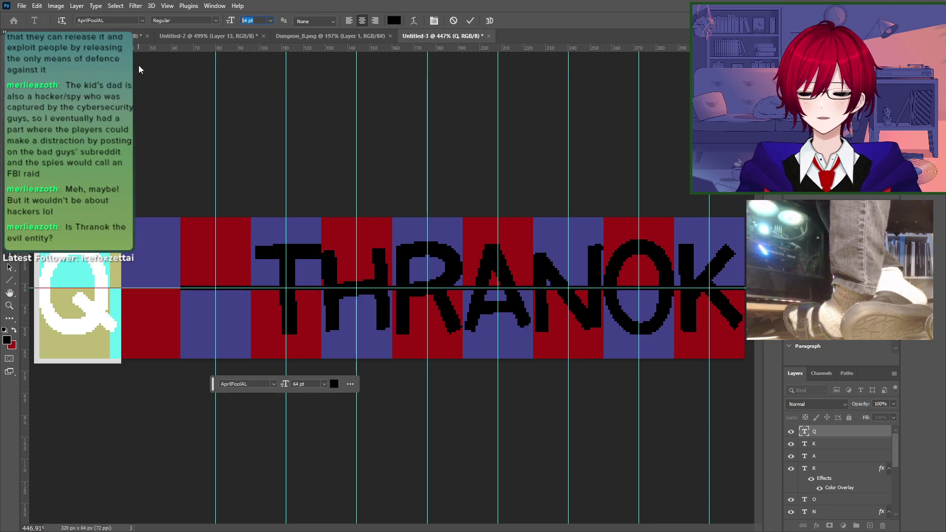
pyautogui.write('50')
pyautogui.press('Return')
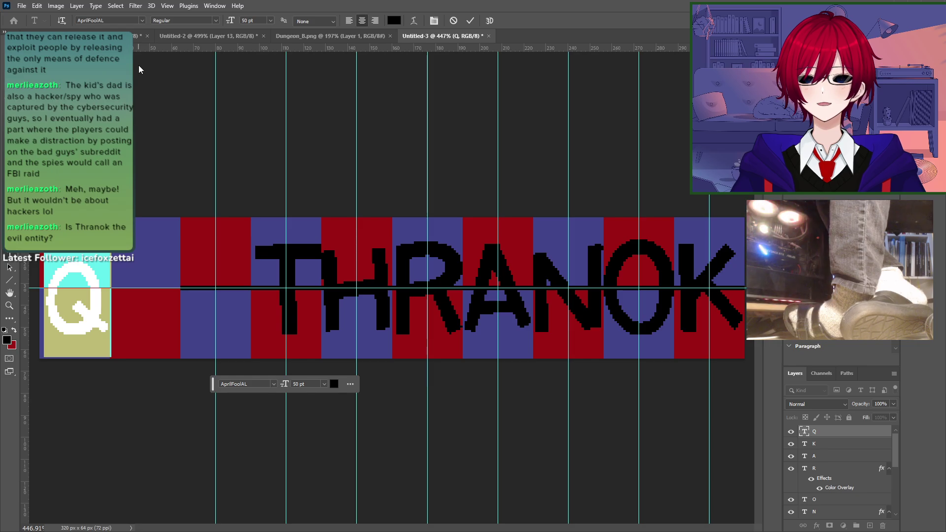
pyautogui.press('Escape')
pyautogui.press('v')
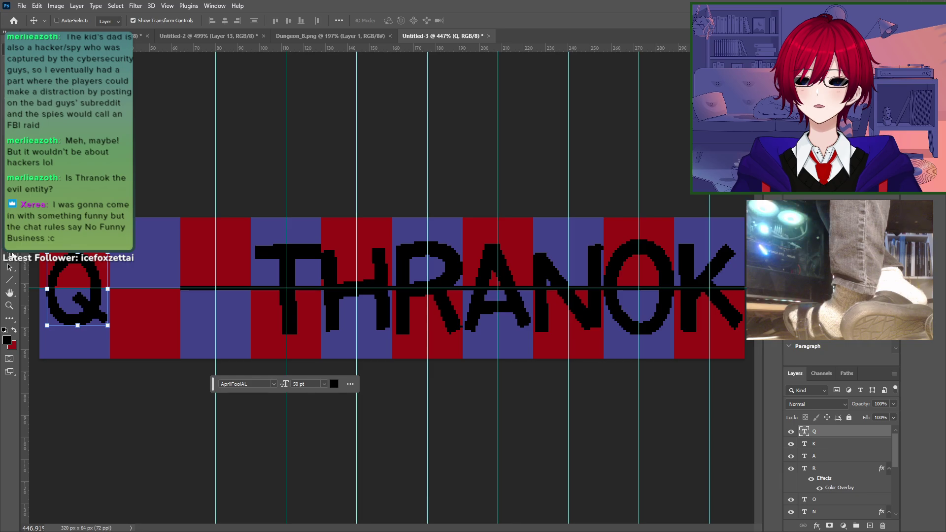
pyautogui.press('Left')
# Step: Set the Q's font size to 54 pt
pyautogui.press('t')
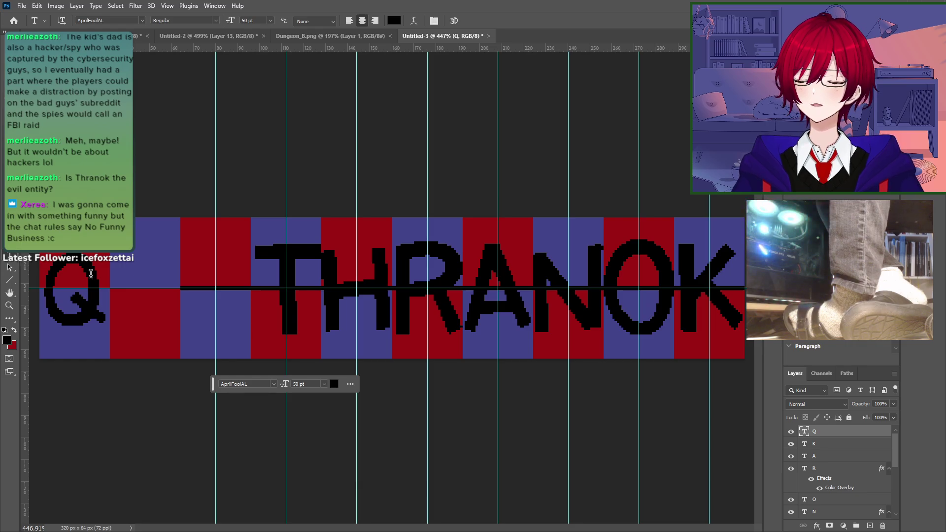
pyautogui.doubleClick(56, 327)
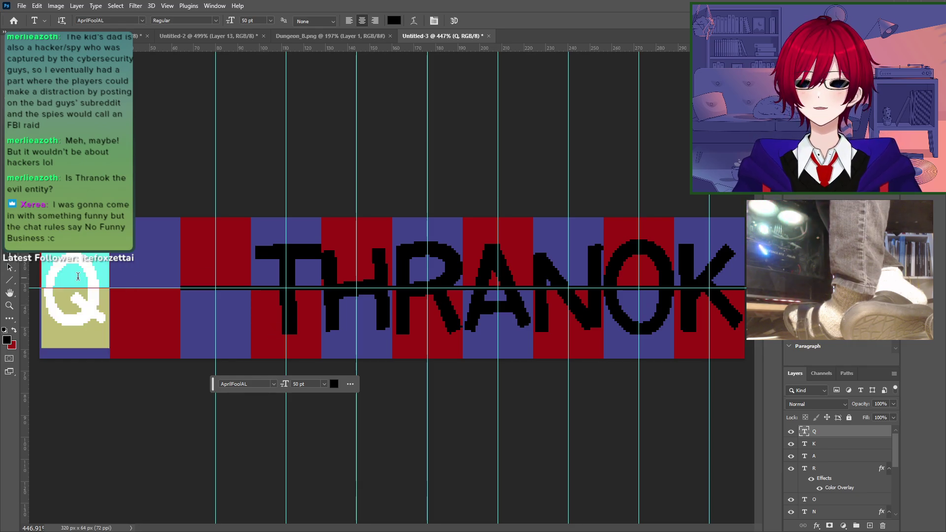
pyautogui.click(253, 20)
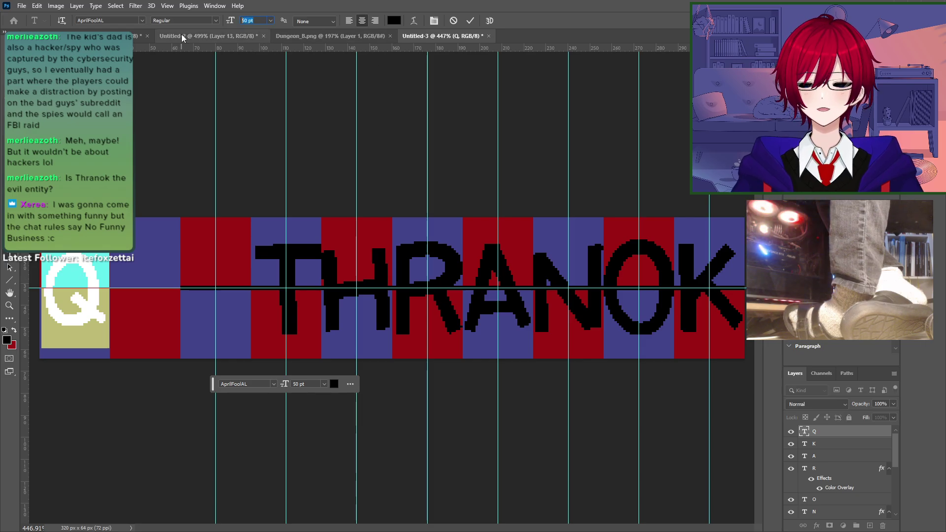
pyautogui.write('54')
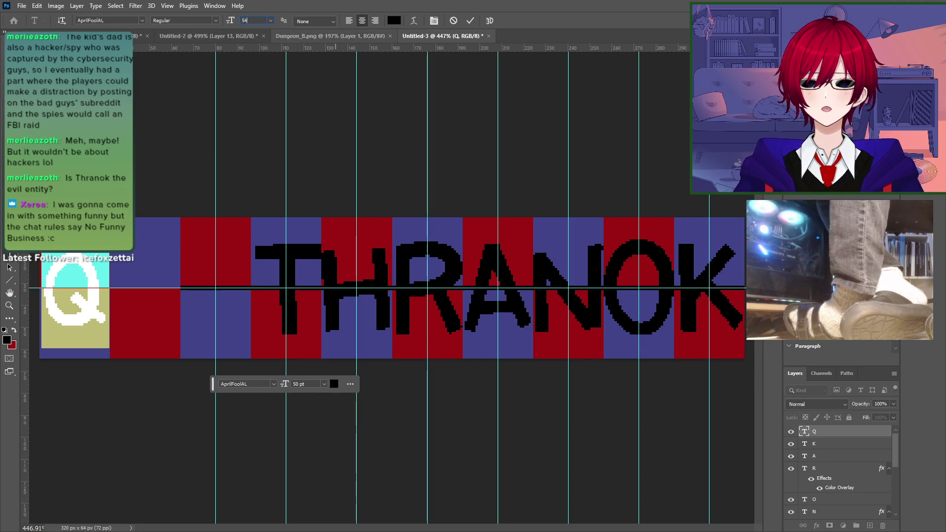
pyautogui.press('Return')
pyautogui.hotkey('ctrl', 'Return')
pyautogui.press('v')
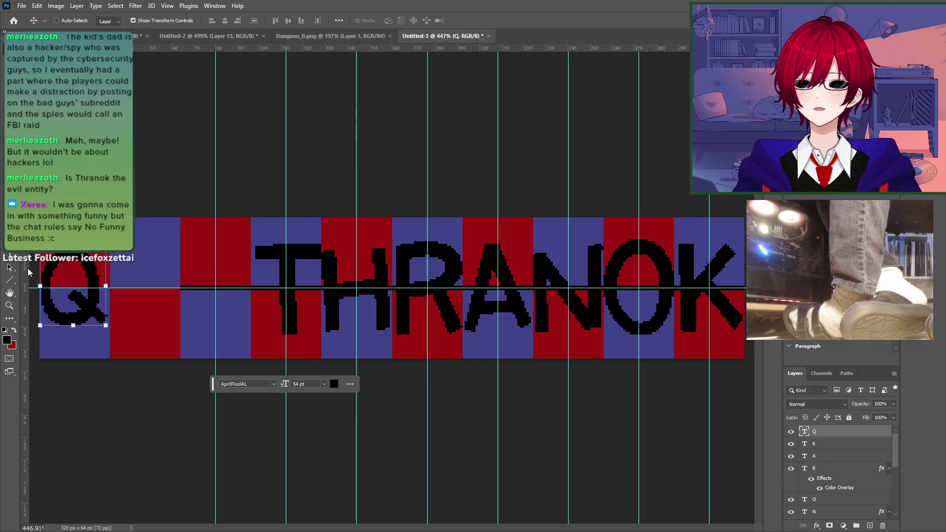
# Step: Nudge the Q right and add a separate text layer with the letter U in the second column
pyautogui.press('Right')
pyautogui.press('t')
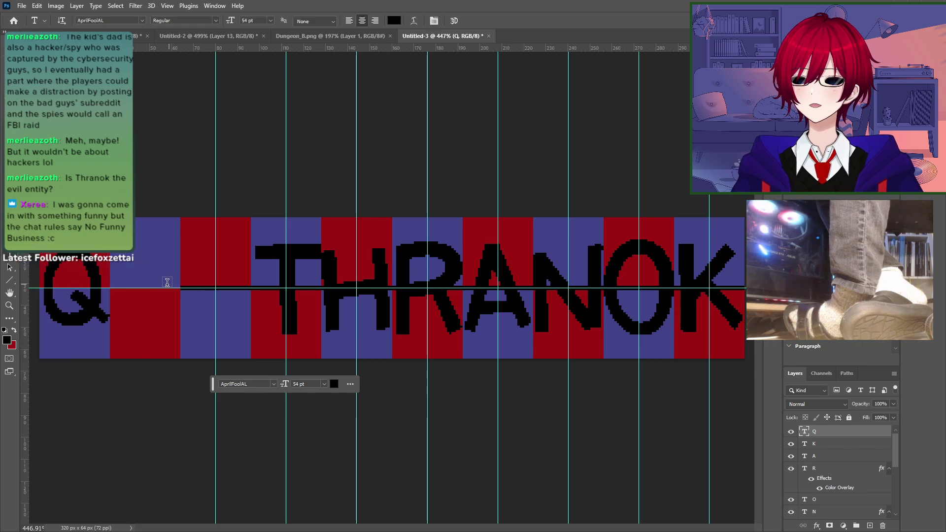
pyautogui.click(154, 292)
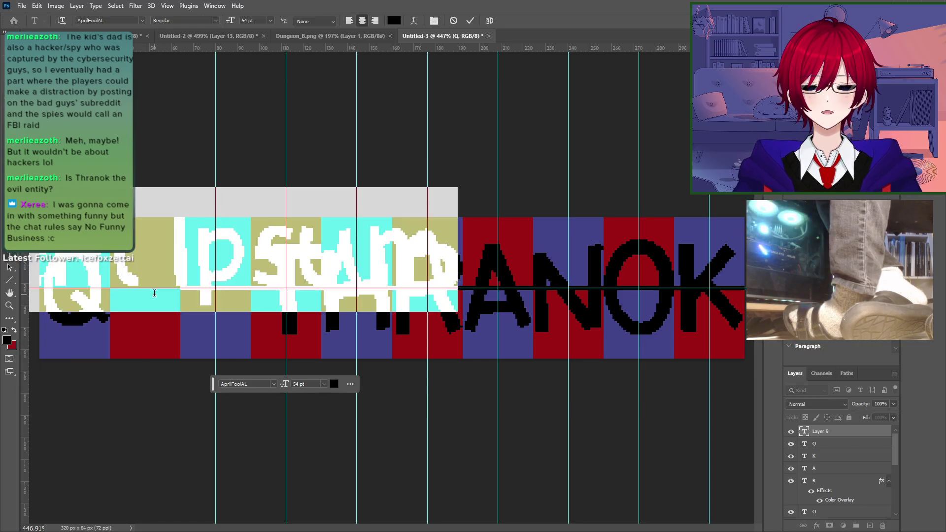
pyautogui.write('U')
pyautogui.hotkey('ctrl', 'Return')
pyautogui.press('v')
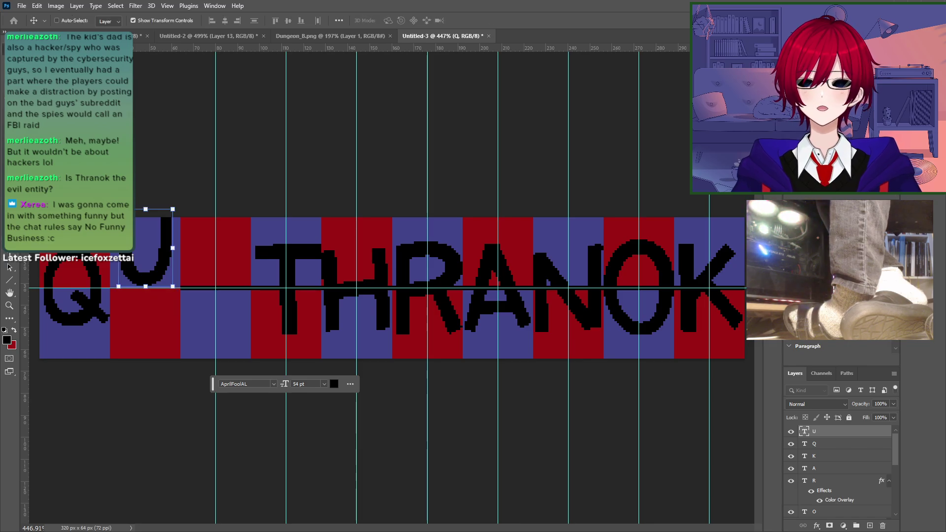
# Step: Move the letter U down until it lines up vertically with the Q beside it
pyautogui.hotkey('shift', 'Down')
pyautogui.hotkey('shift', 'Down')
pyautogui.hotkey('shift', 'Down')
pyautogui.press('Up')
pyautogui.hotkey('shift', 'Up')
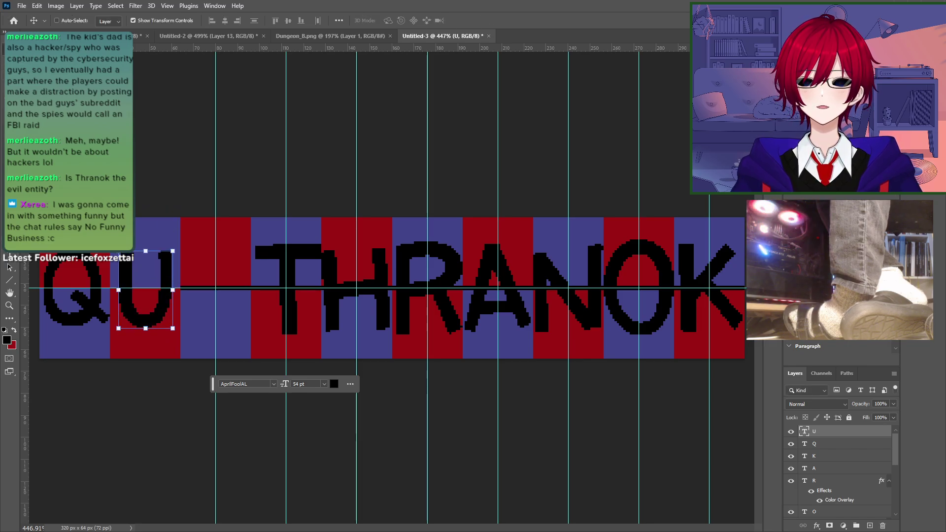
pyautogui.press('Up')
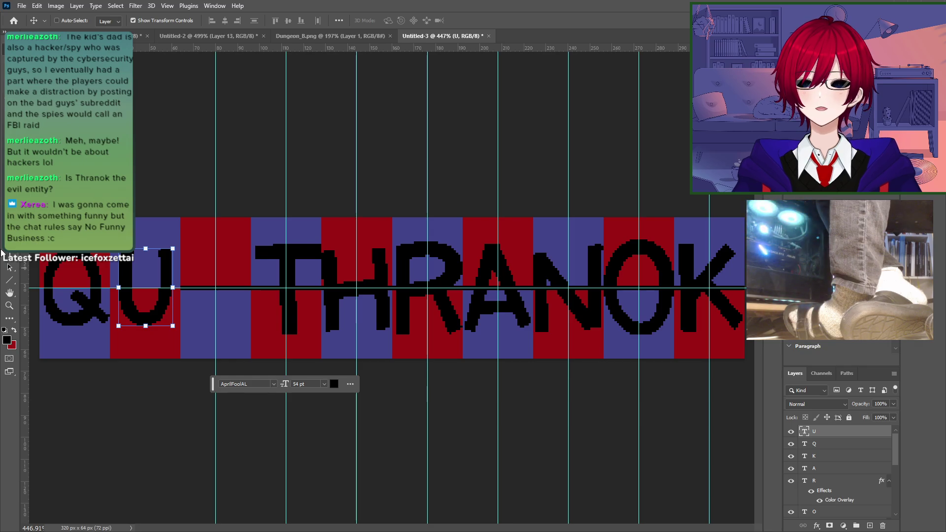
# Step: Add a separate text layer with the letter I in the third column, between the U and the T
pyautogui.press('t')
pyautogui.click(220, 278)
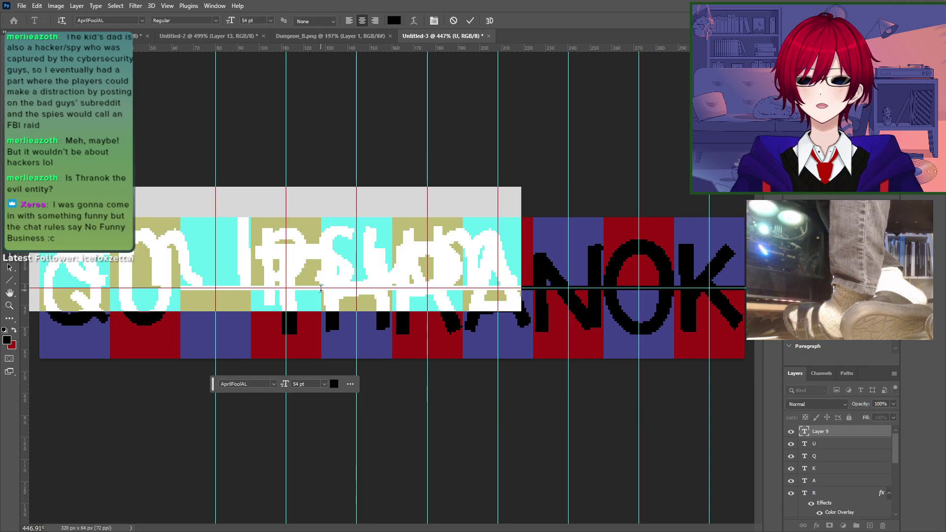
pyautogui.write('O')
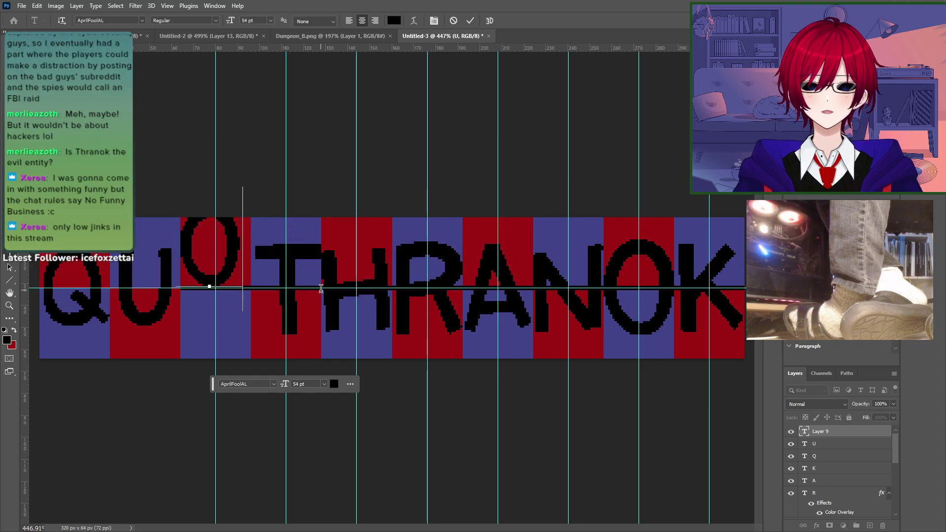
pyautogui.press('BackSpace')
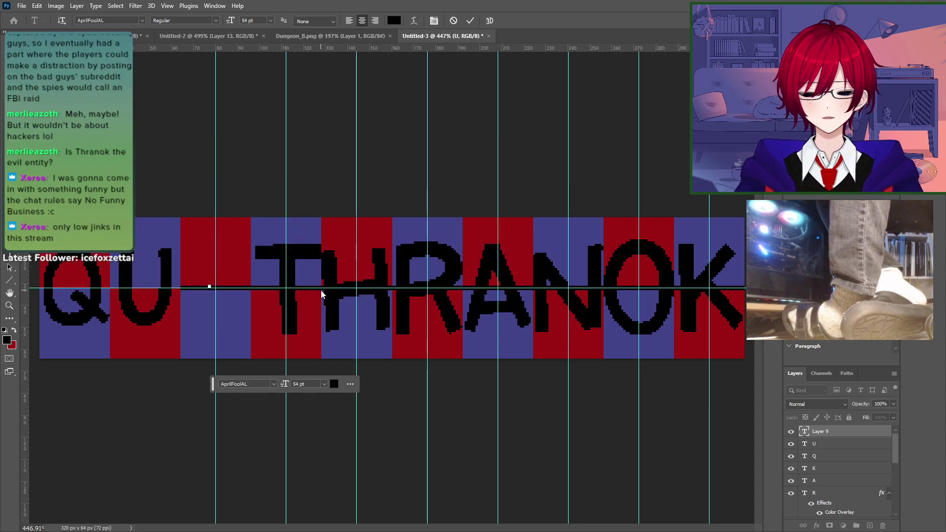
pyautogui.write('!')
pyautogui.press('BackSpace')
pyautogui.write('I')
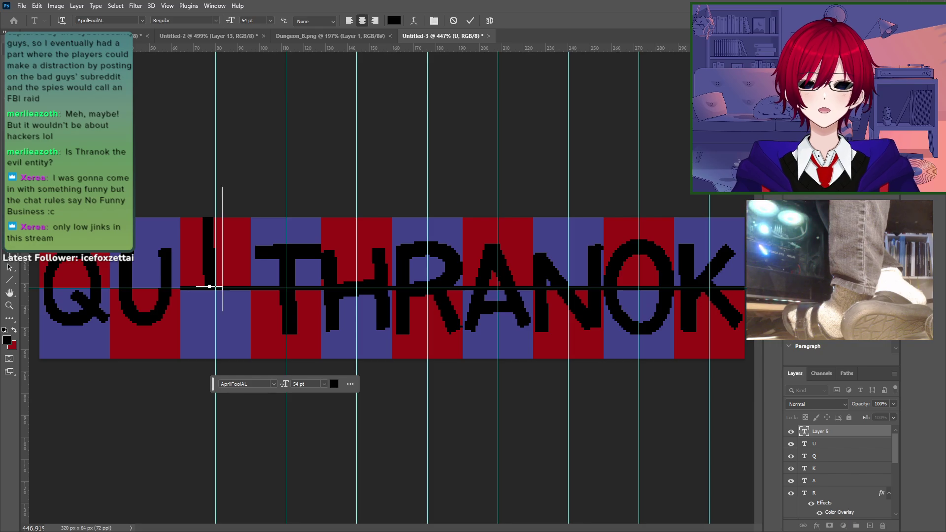
pyautogui.press('Escape')
# Step: Center the letter I on the vertical guide of the third column, level with the neighbouring letters
pyautogui.press('v')
pyautogui.press('Right')
pyautogui.press('Right')
pyautogui.press('Right')
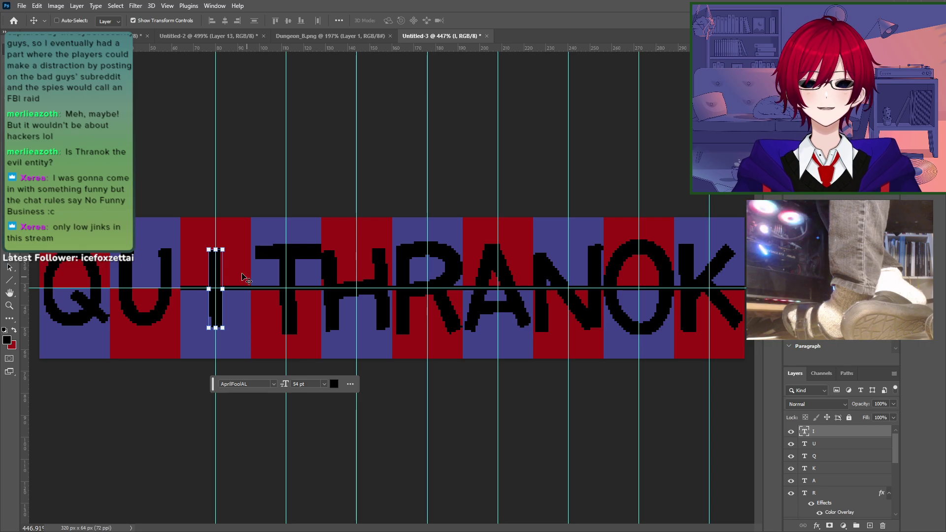
# Step: Extend the canvas to 352 px wide, anchored at the middle right so the extra width is added on the left
pyautogui.press('m')
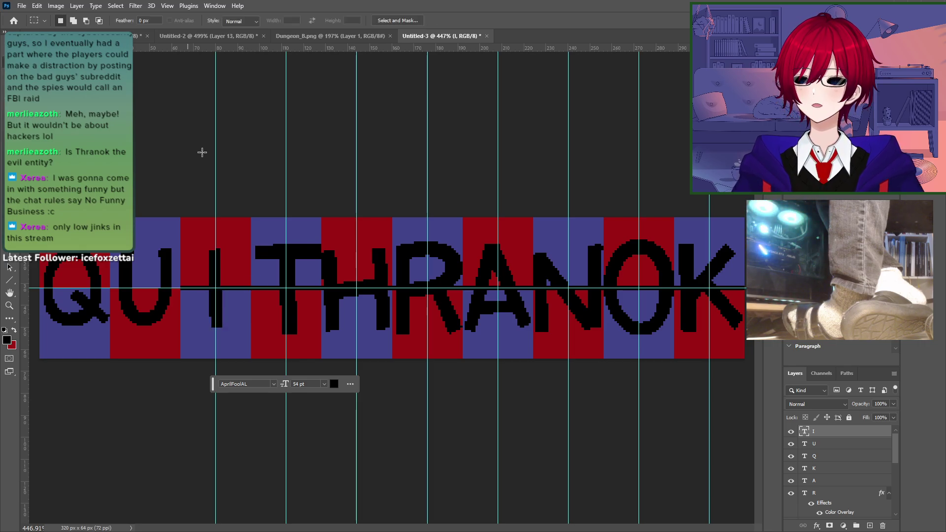
pyautogui.click(56, 5)
pyautogui.click(74, 89)
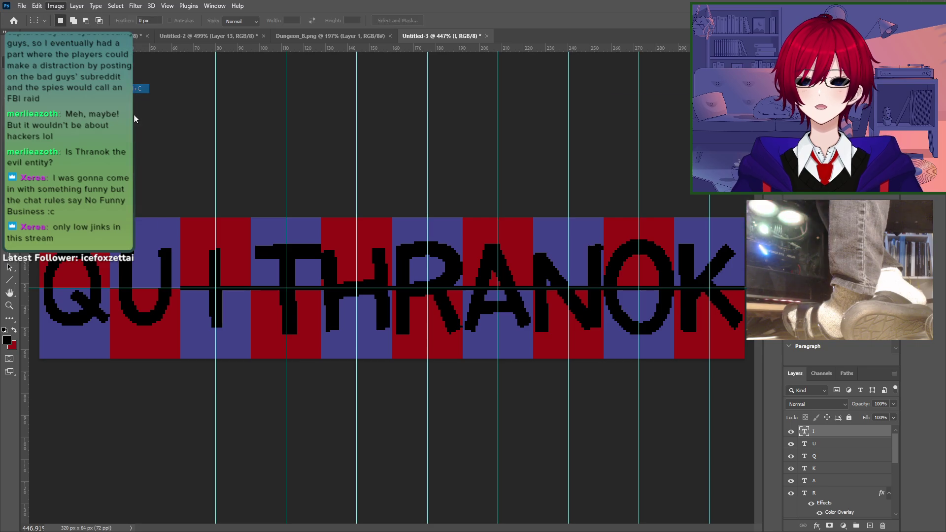
pyautogui.click(718, 222)
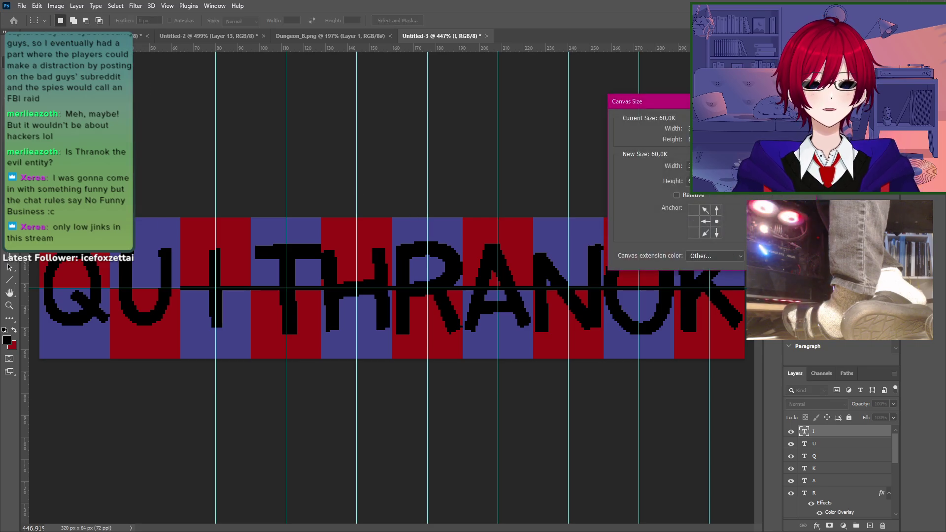
pyautogui.write('35')
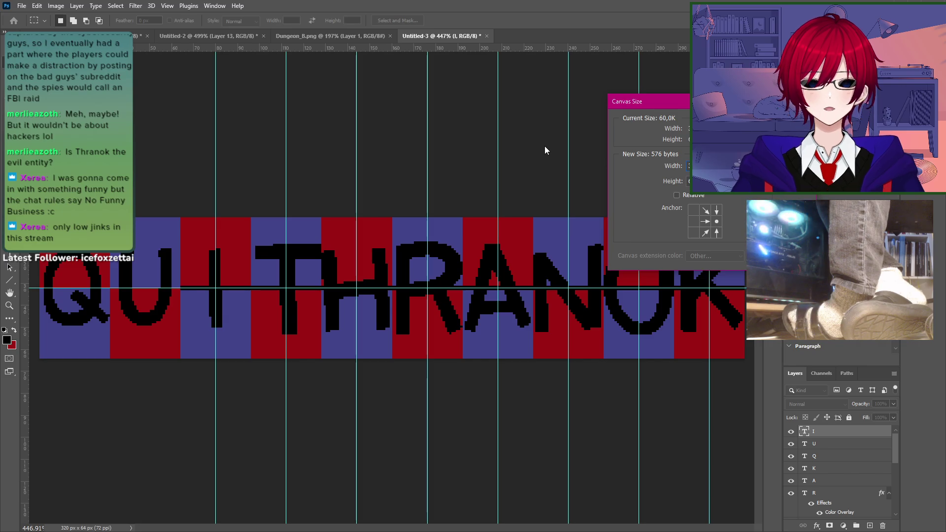
pyautogui.write('2')
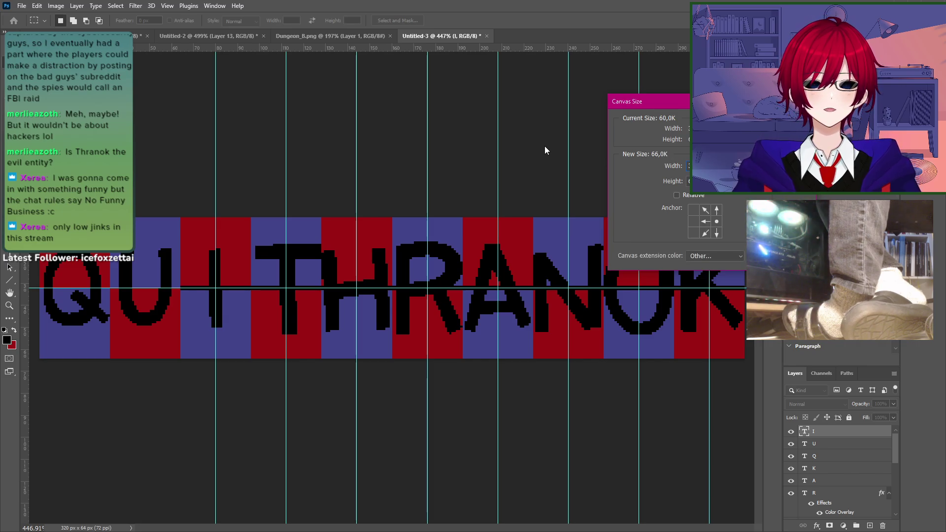
pyautogui.press('Return')
# Step: Hide Layer 7 and copy the whole checkerboard on Layer 8 into a new layer
pyautogui.moveTo(415, 351); pyautogui.dragTo(576, 349)
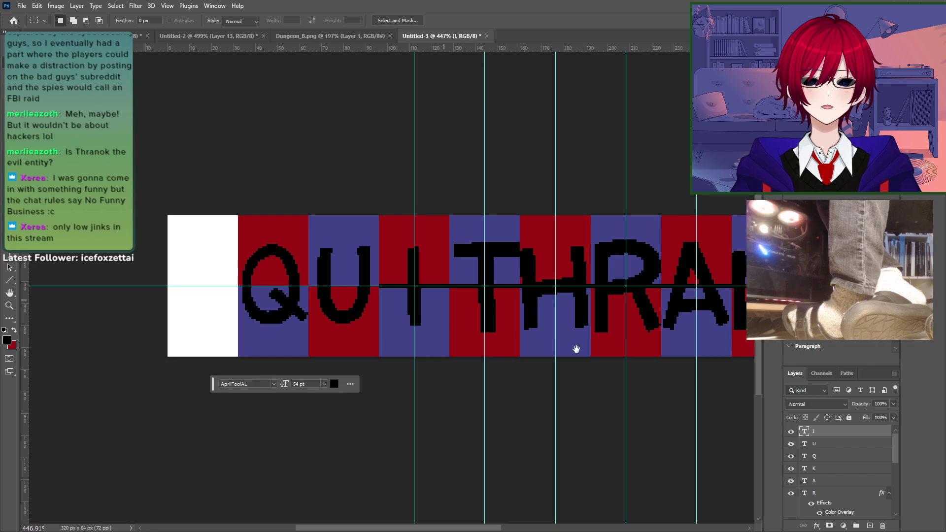
pyautogui.scroll(-5, 874, 483)
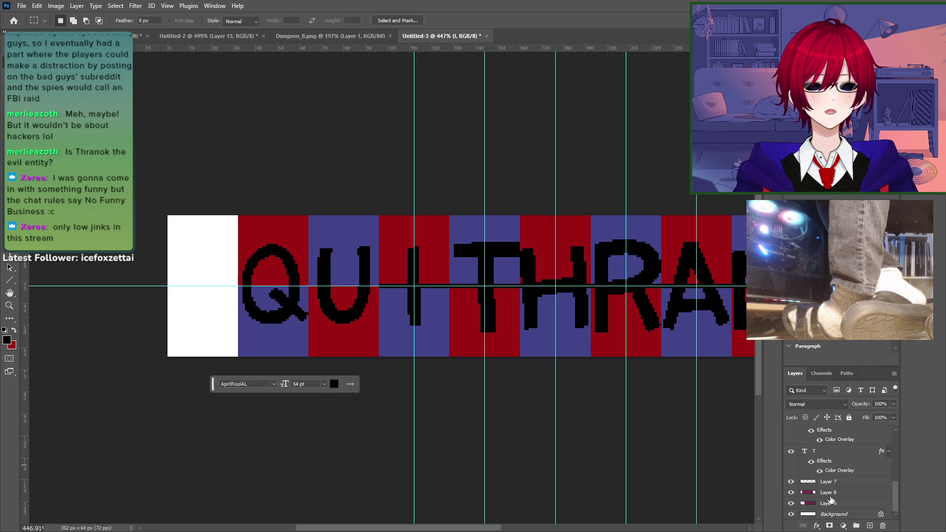
pyautogui.click(829, 494)
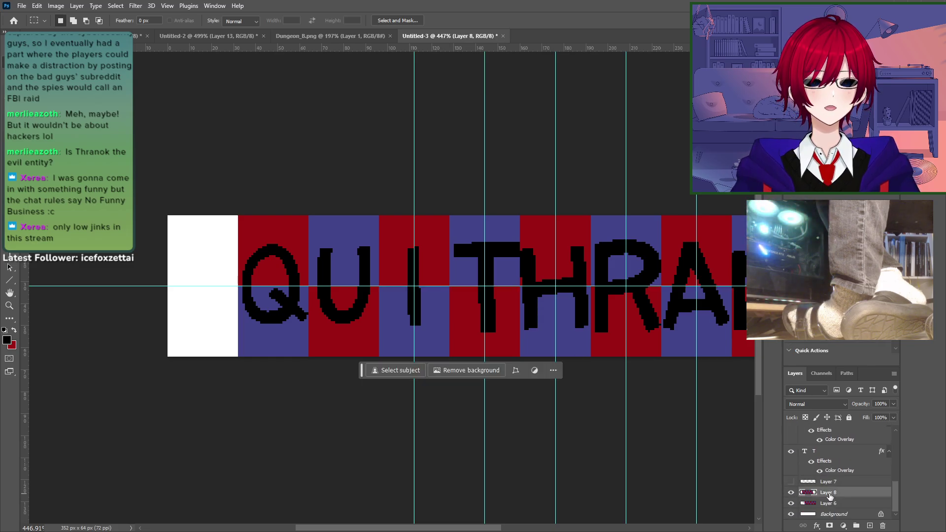
pyautogui.hotkey('ctrl', 'a')
pyautogui.hotkey('ctrl', 'c')
pyautogui.hotkey('ctrl', 'v')
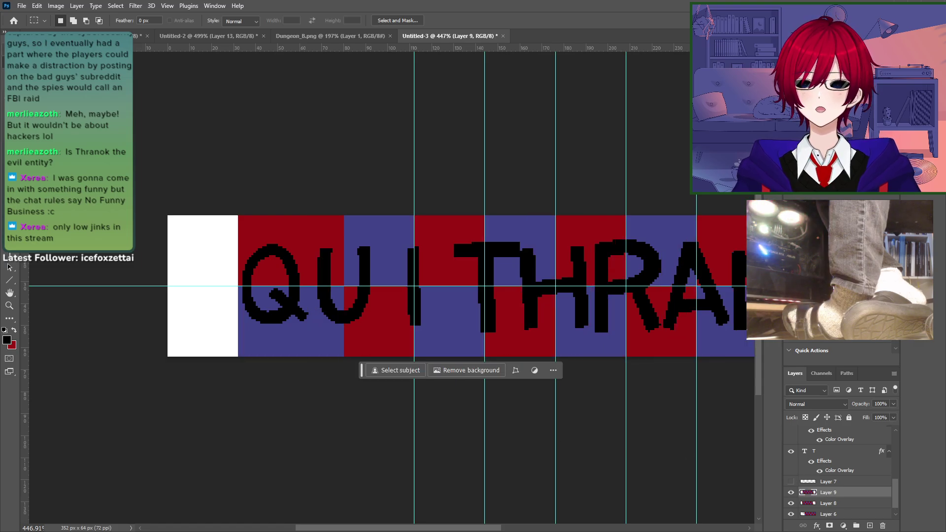
# Step: Move the copied checkerboard left to fill the blank white column, keeping the alternating red and blue pattern
pyautogui.press('v')
pyautogui.moveTo(395, 257); pyautogui.dragTo(219, 262)
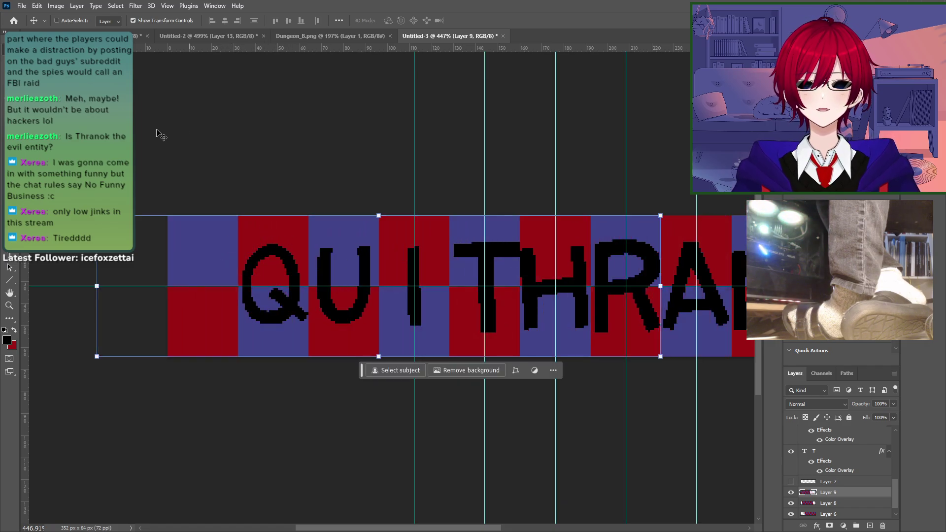
pyautogui.press('m')
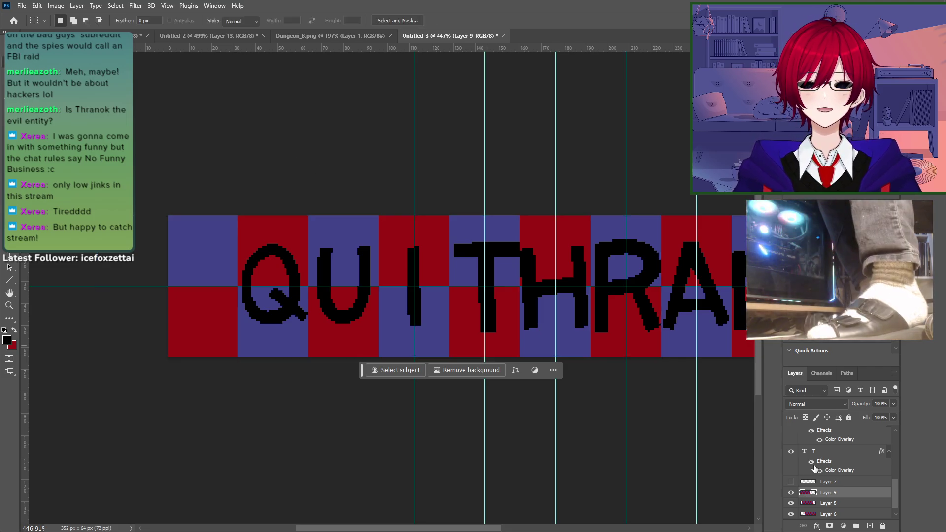
# Step: Merge the checkerboard layers Layer 6, Layer 8 and Layer 9 into a single layer
pyautogui.scroll(-1, 832, 498)
pyautogui.click(832, 503)
pyautogui.keyDown('shift'); pyautogui.click(832, 482); pyautogui.keyUp('shift')
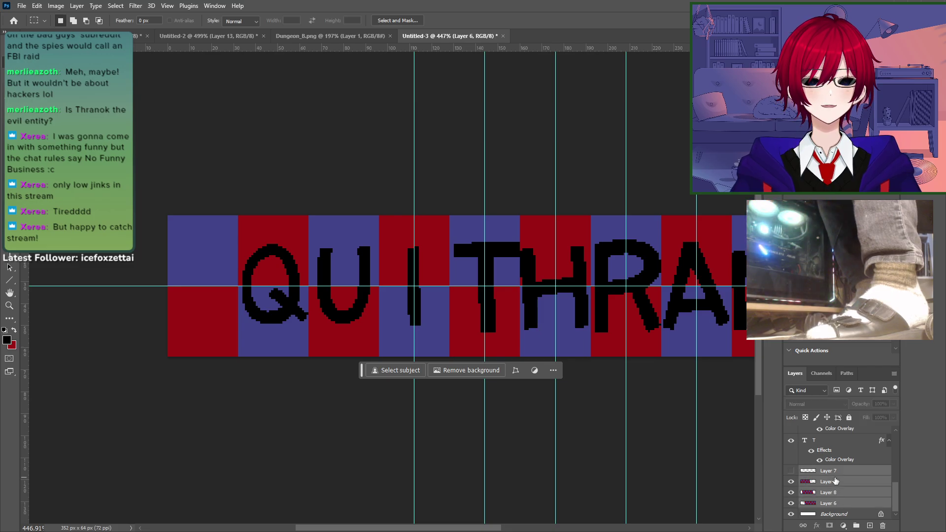
pyautogui.rightClick(830, 481)
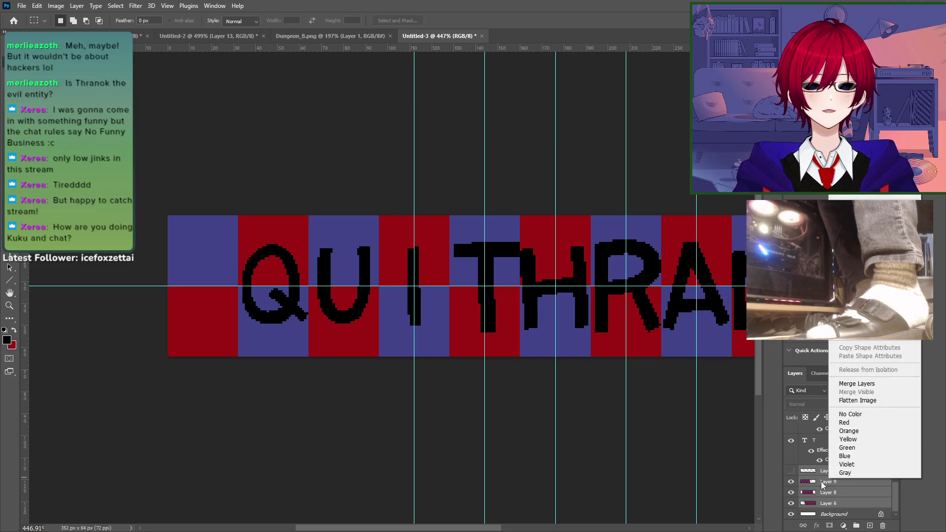
pyautogui.click(822, 483)
pyautogui.click(832, 483)
pyautogui.rightClick(837, 505)
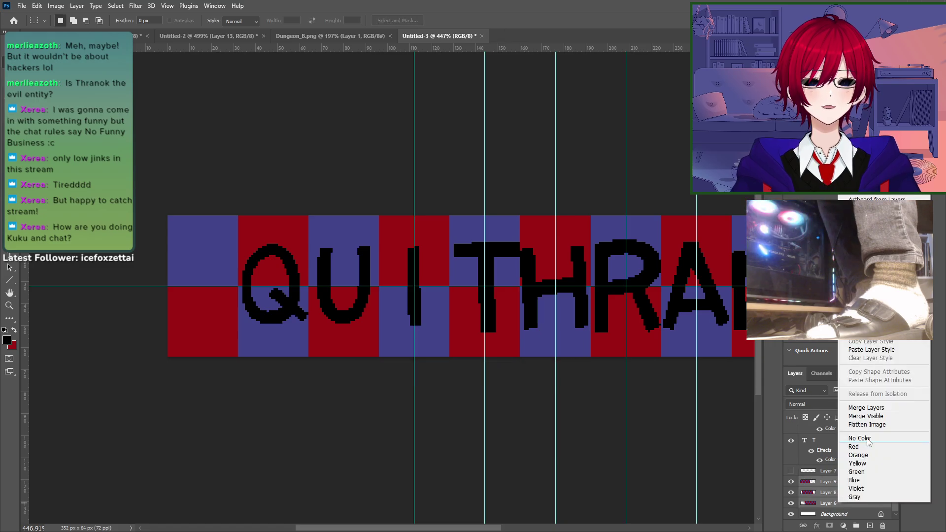
pyautogui.click(858, 415)
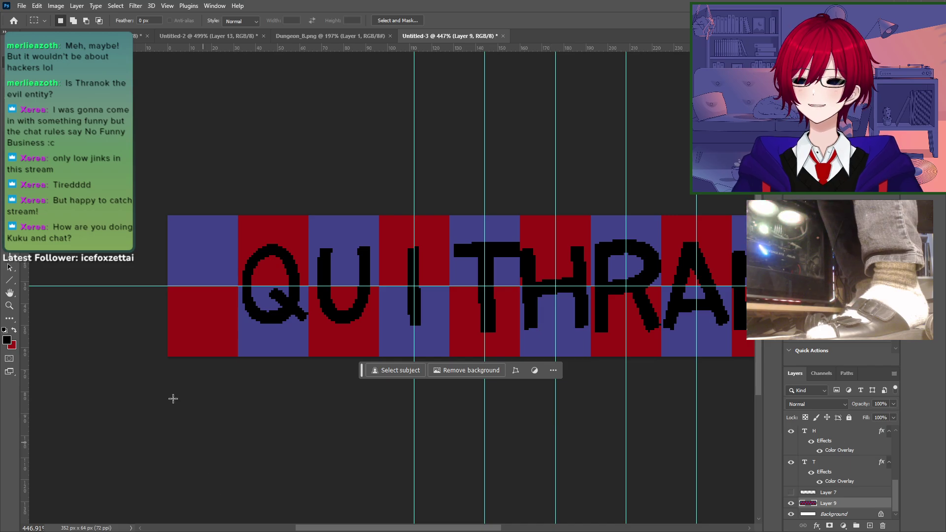
# Step: Move the Q, U and I text layers together one column left into the first three columns
pyautogui.moveTo(645, 387); pyautogui.dragTo(592, 376)
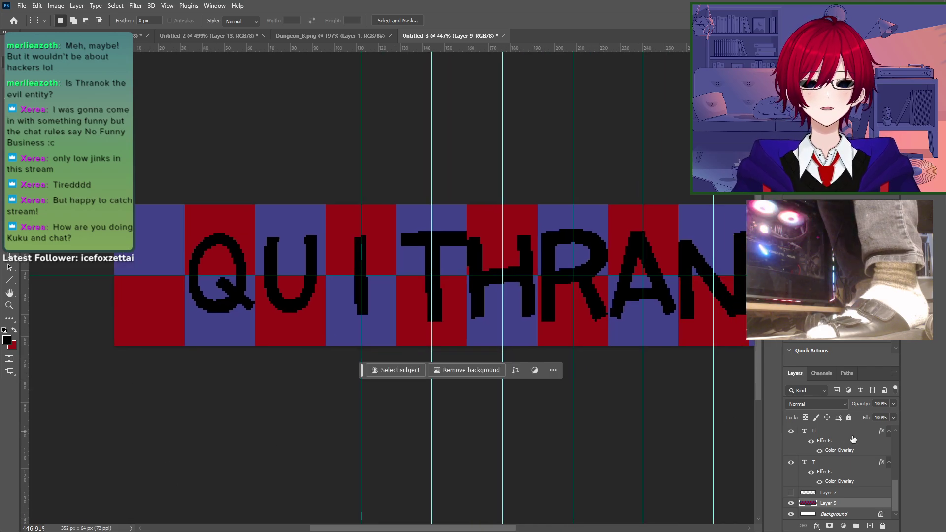
pyautogui.scroll(1, 850, 473)
pyautogui.scroll(5, 849, 473)
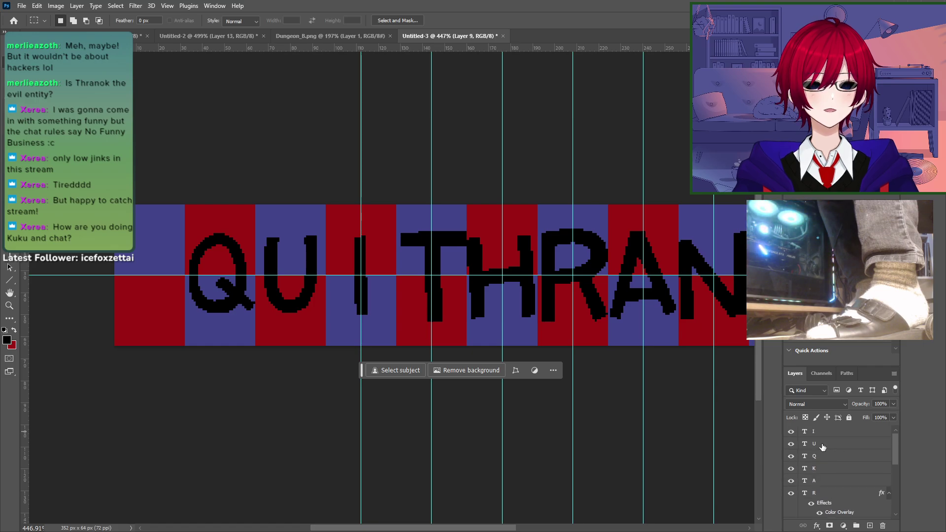
pyautogui.click(827, 431)
pyautogui.keyDown('shift'); pyautogui.click(828, 457); pyautogui.keyUp('shift')
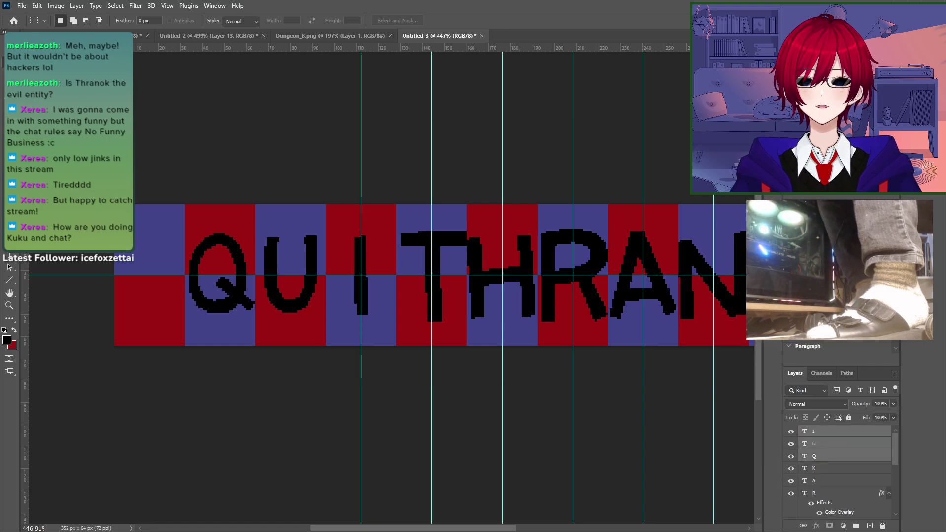
pyautogui.press('v')
pyautogui.hotkey('shift', 'Left')
pyautogui.hotkey('shift', 'Left')
pyautogui.hotkey('shift', 'Left')
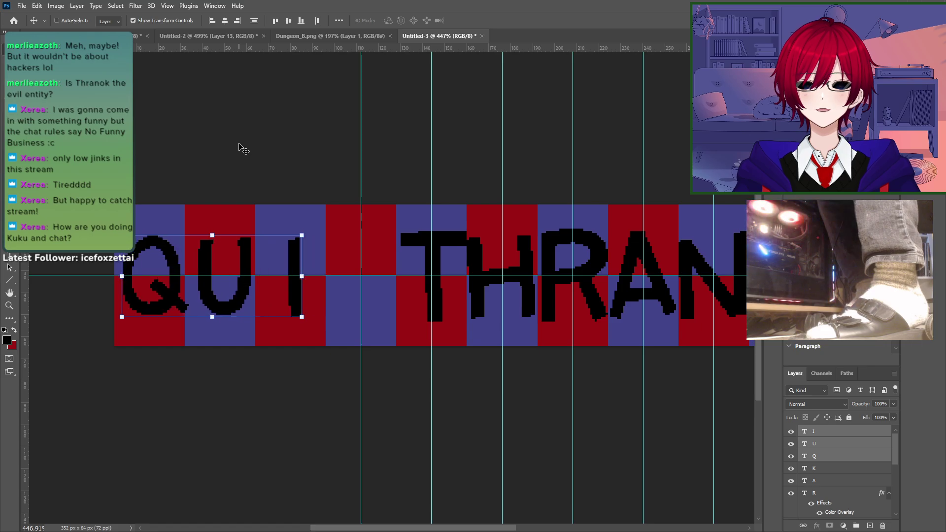
pyautogui.press('Left')
pyautogui.press('Left')
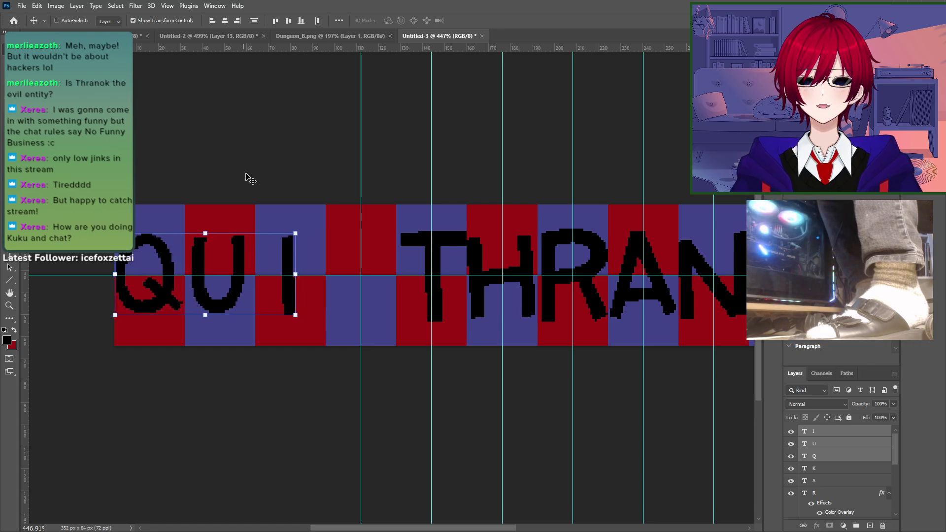
pyautogui.press('Right')
# Step: Add a separate text layer with the letter L in the empty fourth column before the T
pyautogui.press('t')
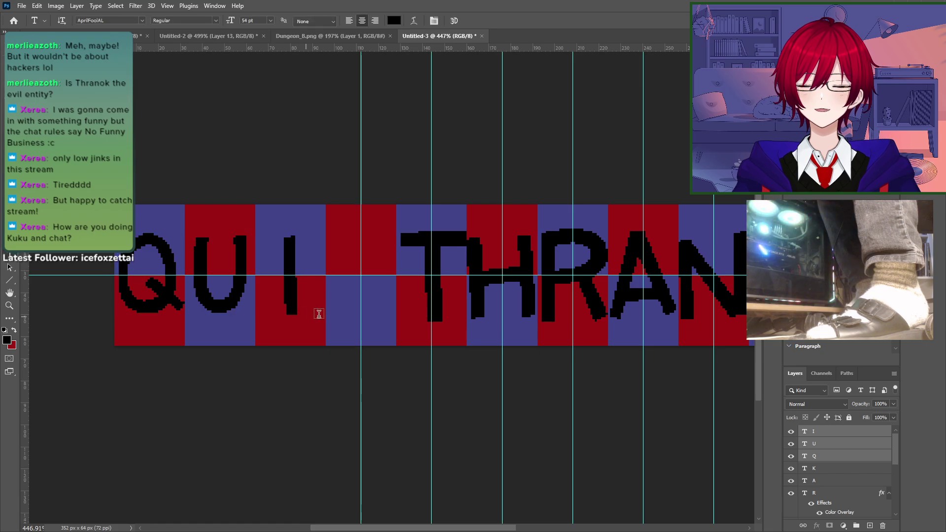
pyautogui.click(371, 277)
pyautogui.write('L')
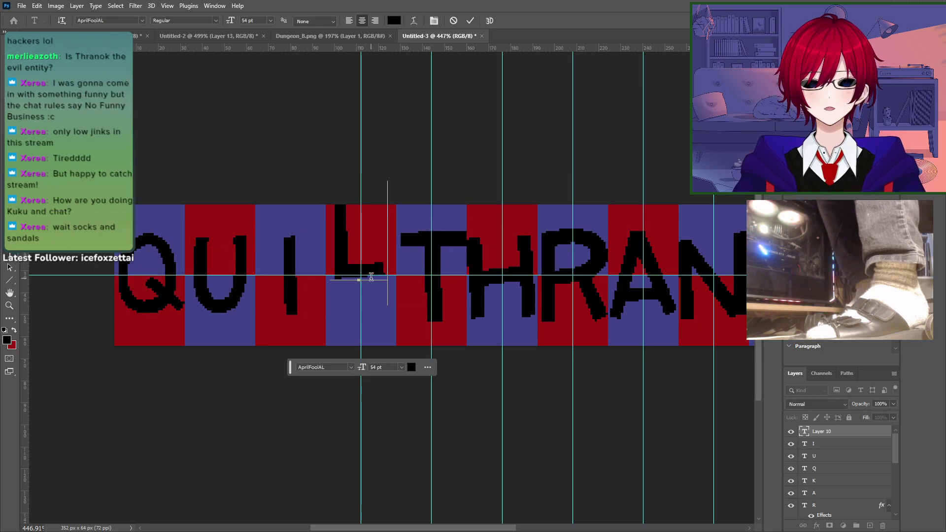
pyautogui.hotkey('ctrl', 'Return')
# Step: Move the letter L down in line with the other letters and center it on its column's vertical guide
pyautogui.press('v')
pyautogui.hotkey('shift', 'Down')
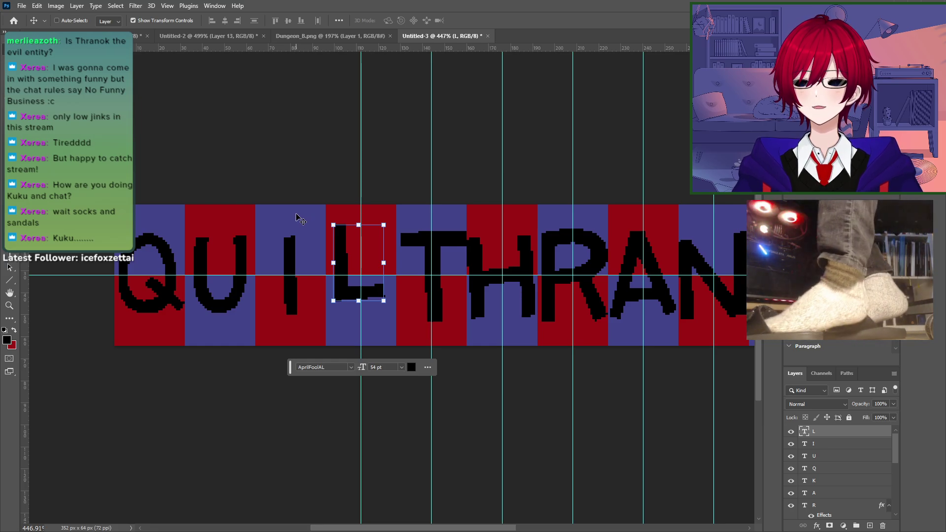
pyautogui.hotkey('shift', 'Down')
pyautogui.press('Up')
pyautogui.press('Up')
pyautogui.press('Up')
pyautogui.press('Up')
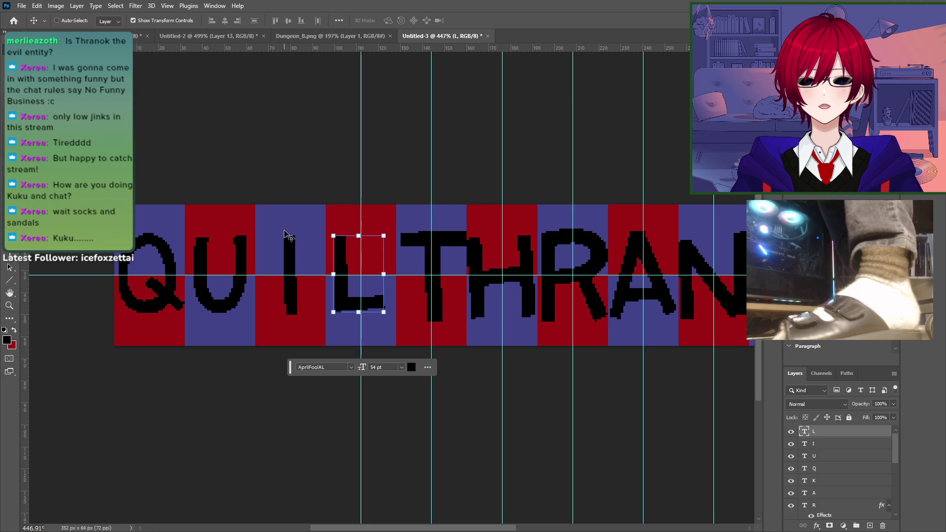
pyautogui.press('Right')
pyautogui.press('Right')
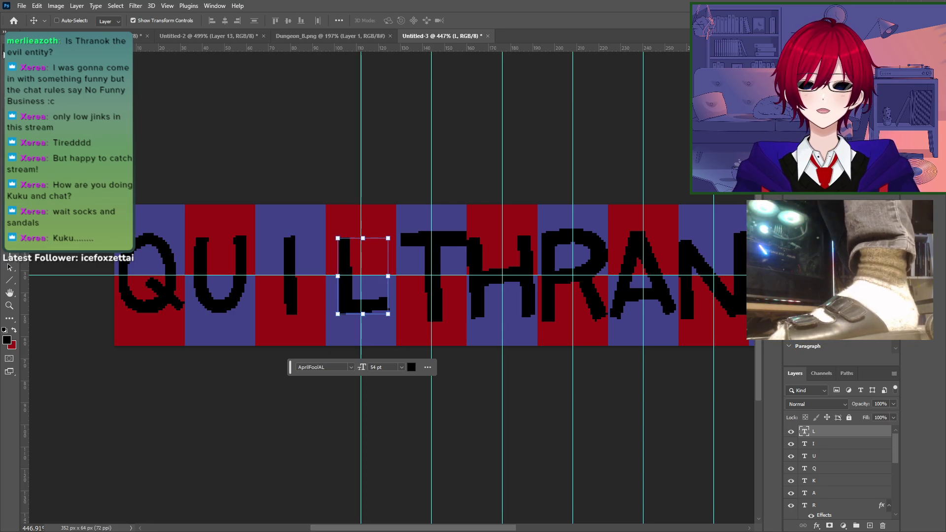
pyautogui.press('m')
pyautogui.moveTo(430, 180); pyautogui.dragTo(315, 152)
pyautogui.hotkey('alt', 'Tab')
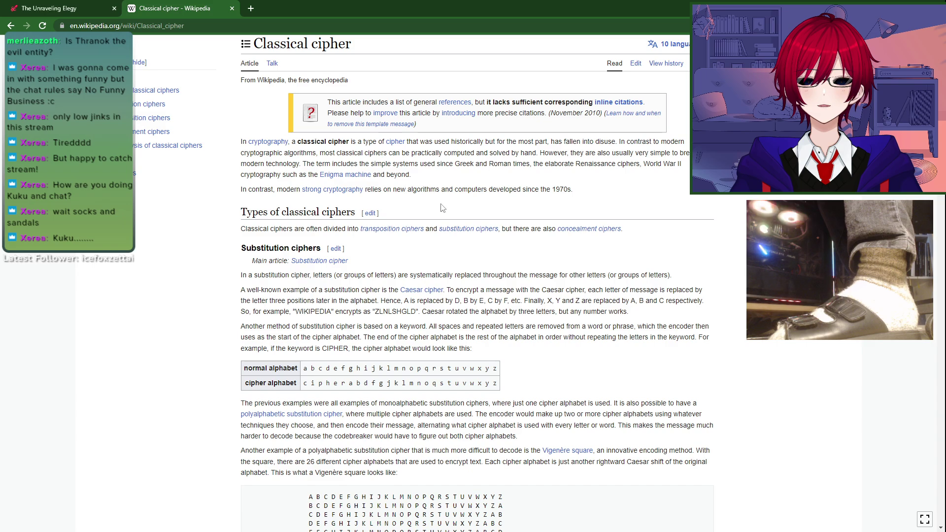
pyautogui.hotkey('alt', 'Tab')
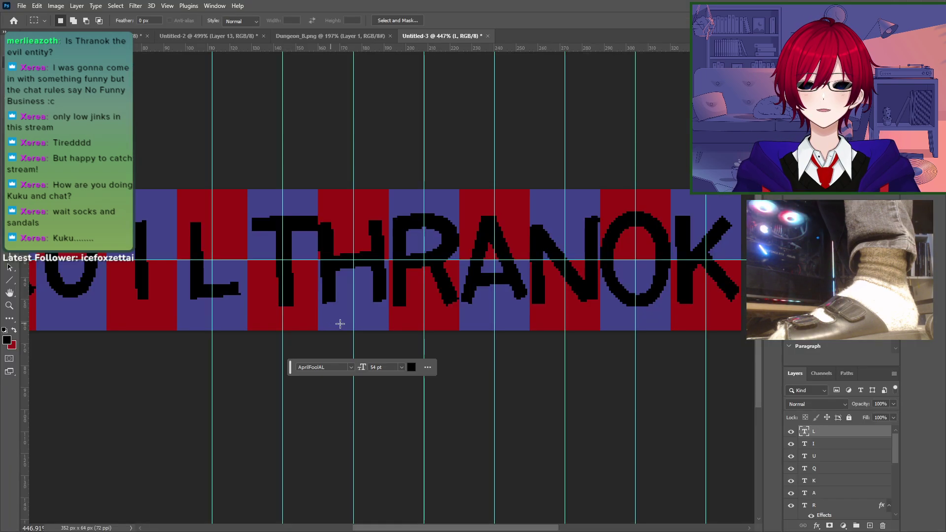
pyautogui.moveTo(222, 369); pyautogui.dragTo(638, 404)
pyautogui.keyDown('alt'); pyautogui.scroll(-6, 484, 337); pyautogui.keyUp('alt')
# Step: Rasterize all the letter text layers from L down to T and merge them into a single layer
pyautogui.press('z')
pyautogui.moveTo(291, 312); pyautogui.dragTo(433, 325)
pyautogui.scroll(-1, 851, 487)
pyautogui.scroll(-5, 851, 486)
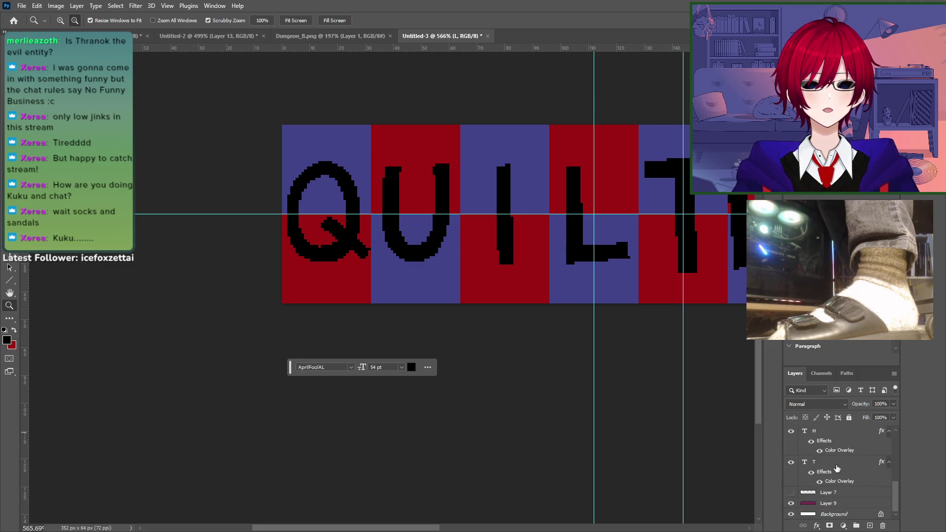
pyautogui.rightClick(838, 467)
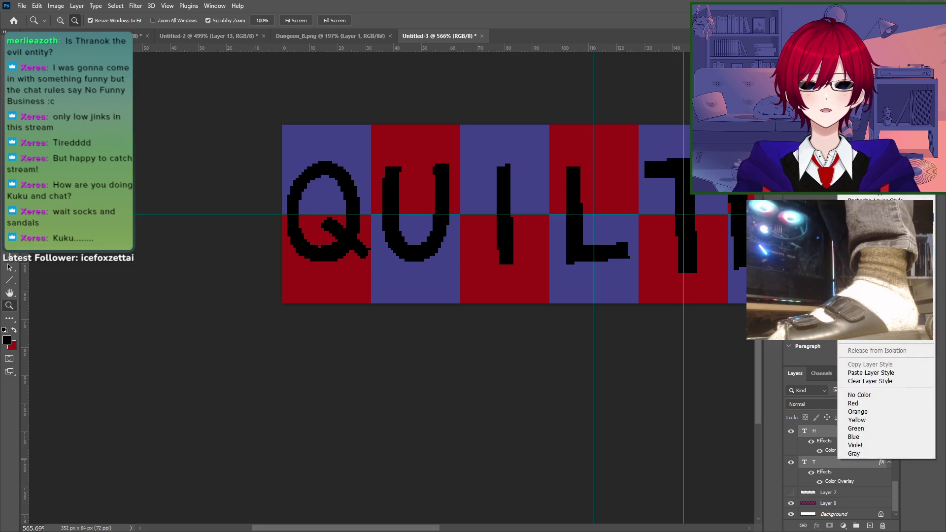
pyautogui.click(870, 196)
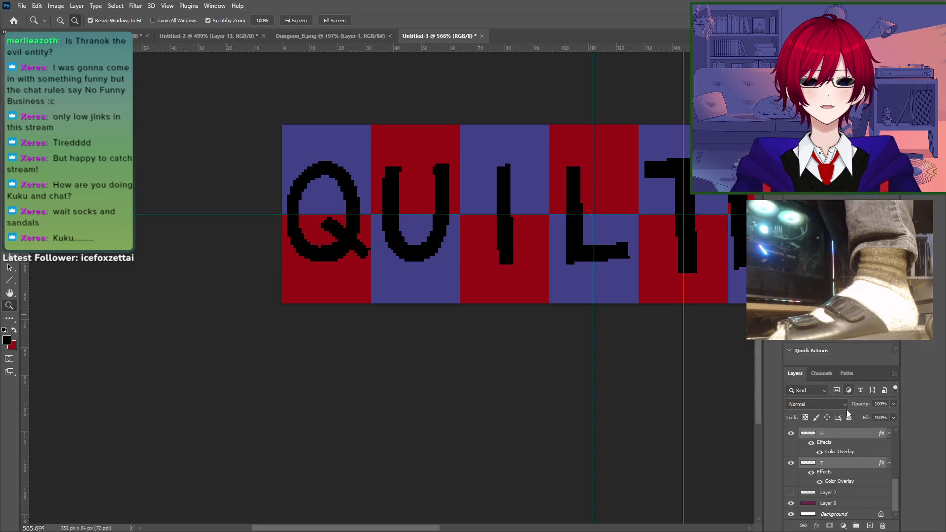
pyautogui.rightClick(848, 434)
pyautogui.click(872, 334)
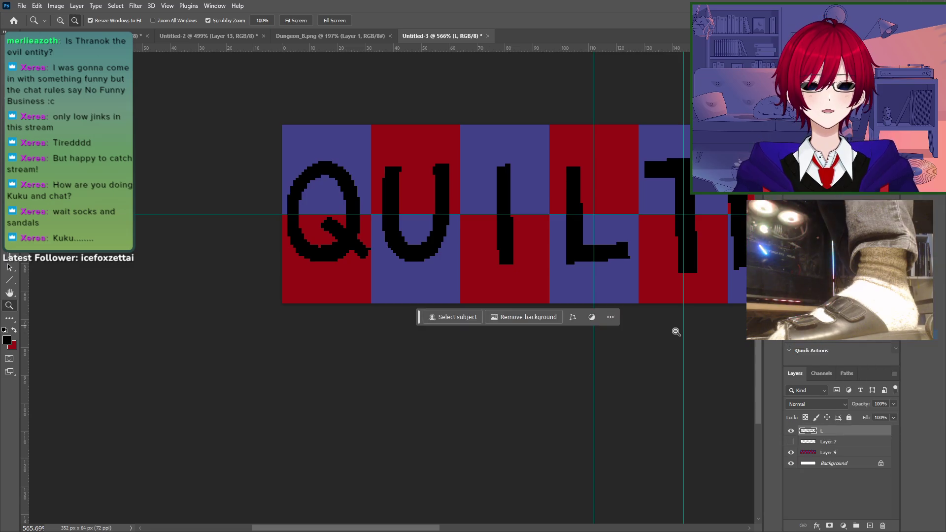
# Step: View the lettering at 100% and hide the guides
pyautogui.moveTo(530, 412); pyautogui.dragTo(283, 441)
pyautogui.hotkey('ctrl', '1')
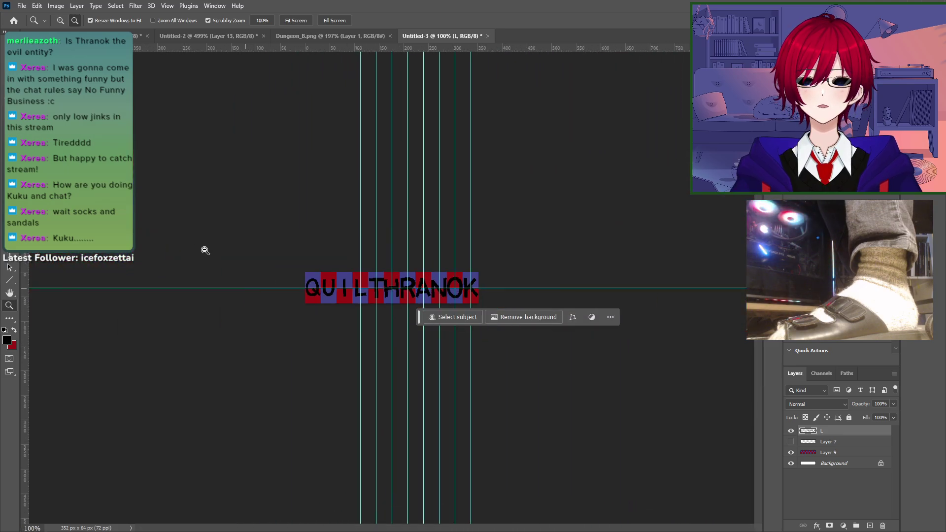
pyautogui.hotkey('ctrl', ';')
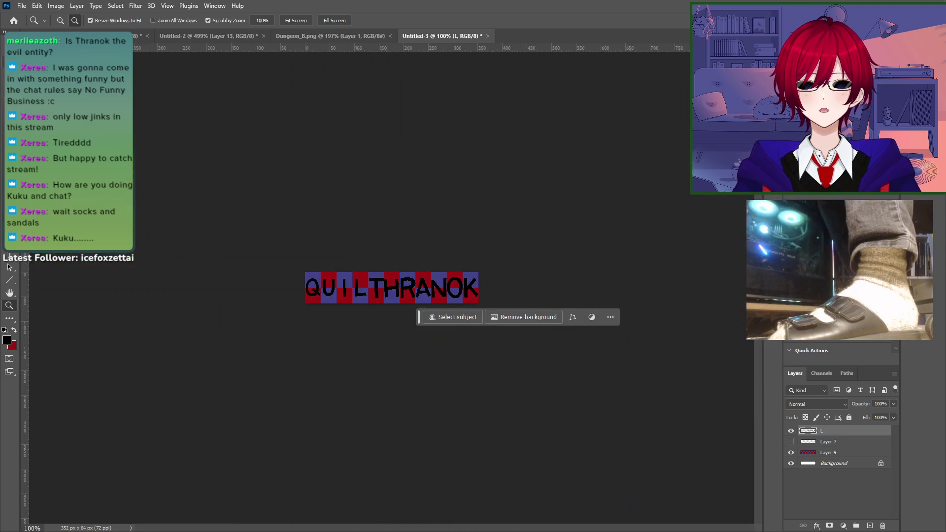
pyautogui.press('m')
pyautogui.moveTo(324, 254); pyautogui.dragTo(519, 277)
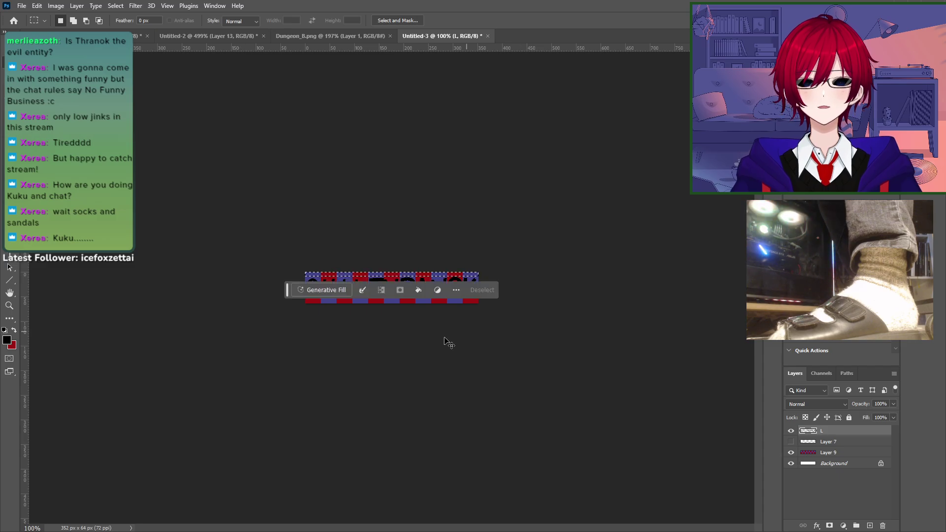
pyautogui.press('z')
pyautogui.moveTo(382, 316); pyautogui.dragTo(442, 329)
pyautogui.keyDown('alt'); pyautogui.click(375, 345); pyautogui.keyUp('alt')
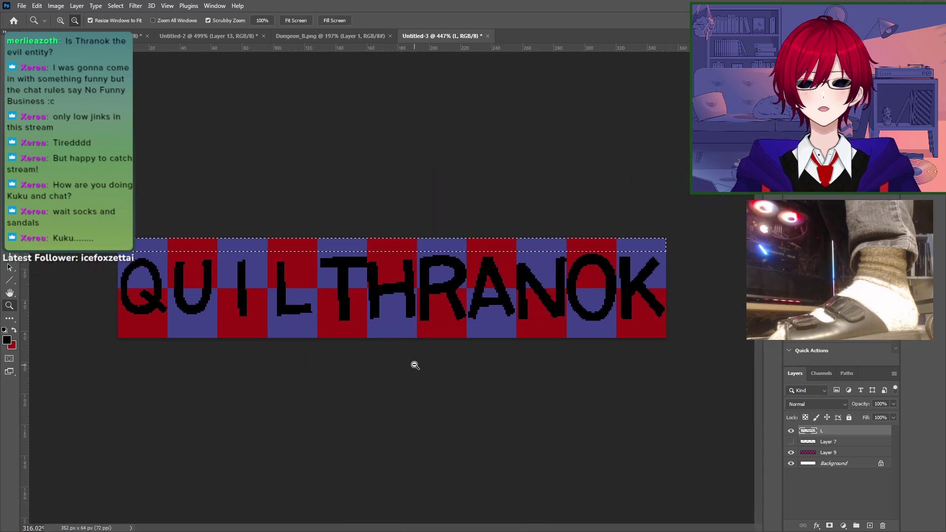
# Step: Delete the upper half of the lettering on the merged layer L down to the checkerboard's middle line, then clear the selection
pyautogui.press('m')
pyautogui.hotkey('ctrl', 'd')
pyautogui.moveTo(79, 198); pyautogui.dragTo(724, 288)
pyautogui.press('Delete')
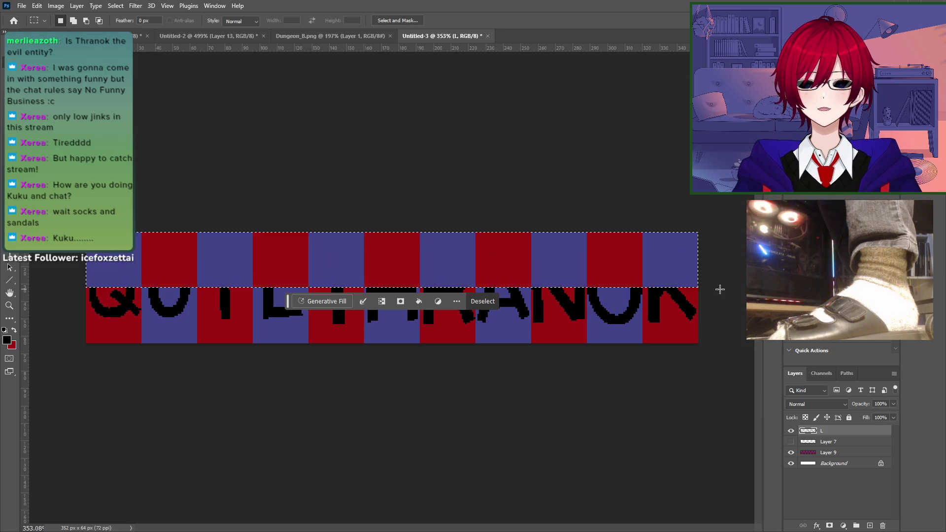
pyautogui.hotkey('ctrl', 'd')
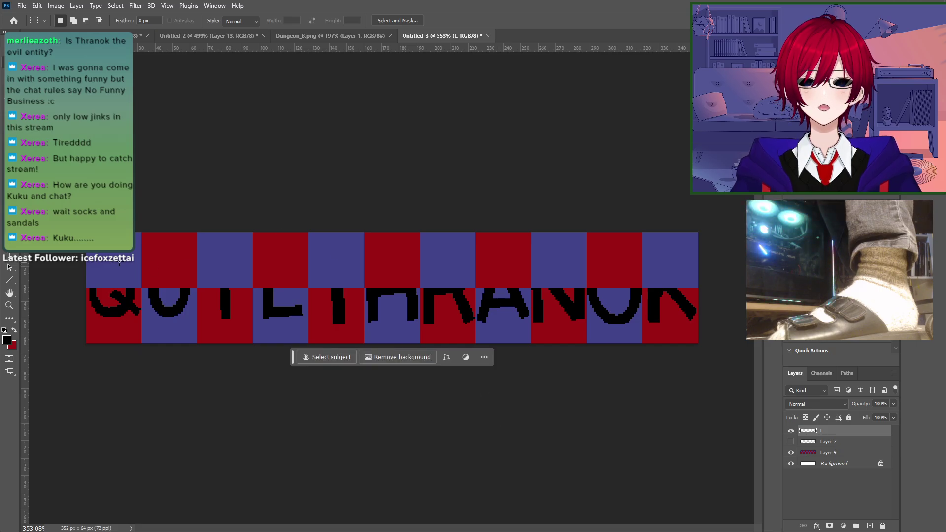
# Step: Undo the deletion of the lettering's upper half along with its selection
pyautogui.hotkey('ctrl', 'z')
pyautogui.hotkey('ctrl', 'z')
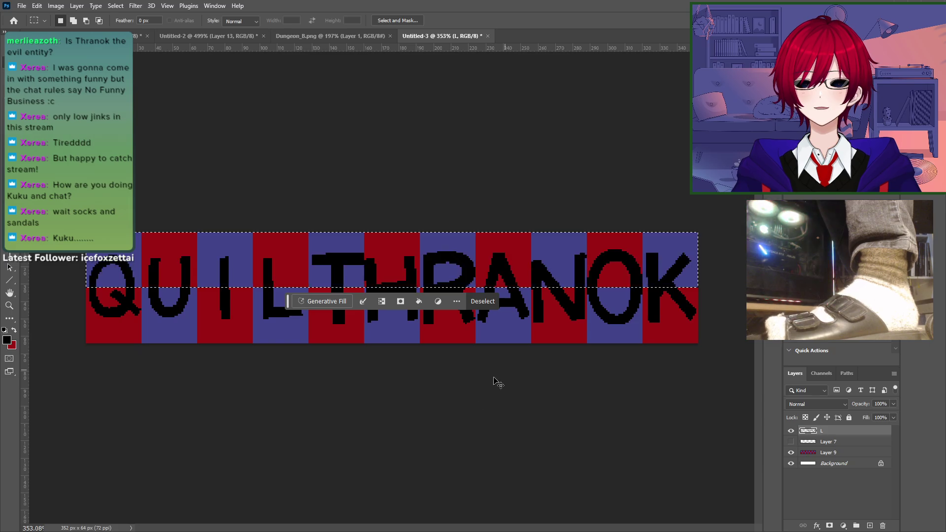
pyautogui.hotkey('ctrl', 'z')
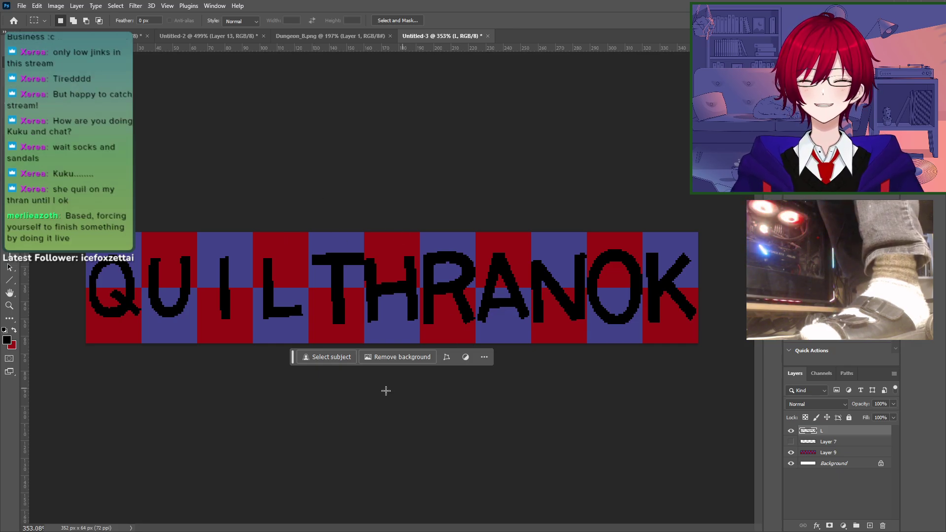
# Step: Move the contextual task bar off the canvas area so that it sits beside the tool options
pyautogui.moveTo(293, 358); pyautogui.dragTo(501, 23)
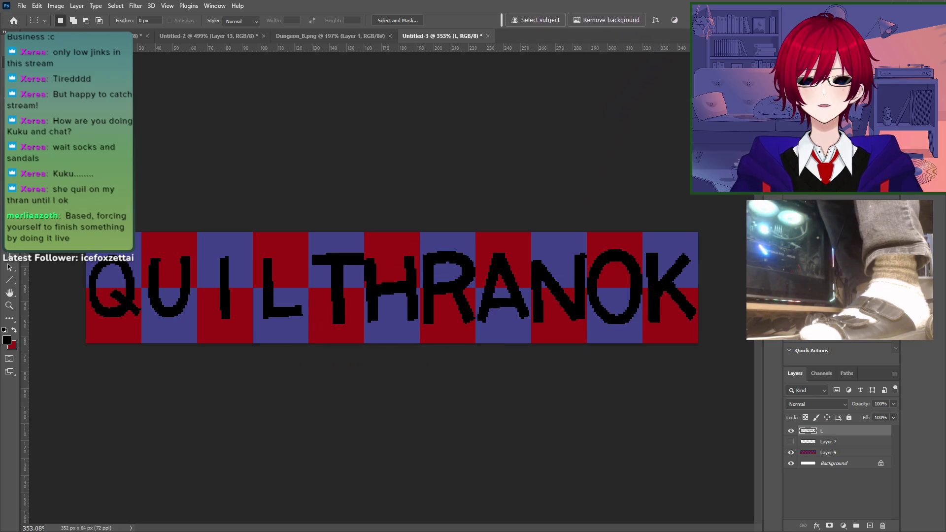
pyautogui.press('z')
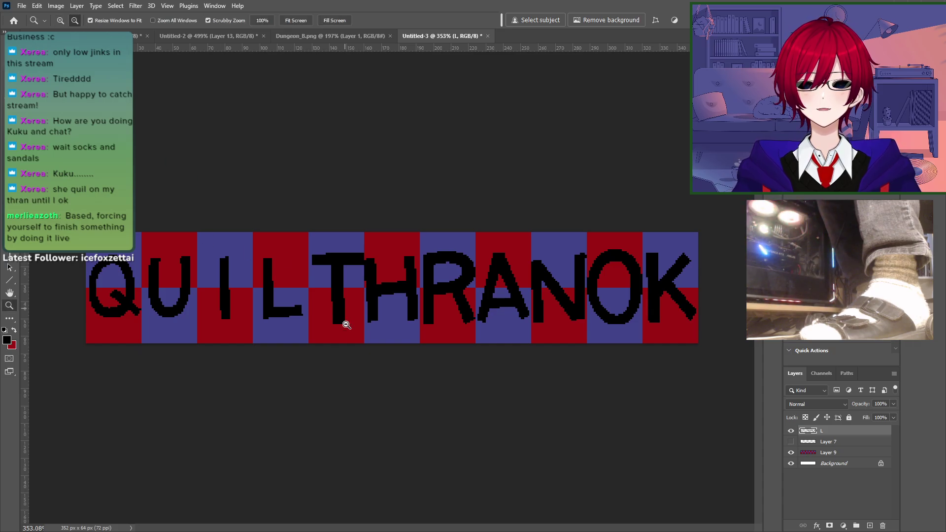
pyautogui.moveTo(344, 323); pyautogui.dragTo(258, 314)
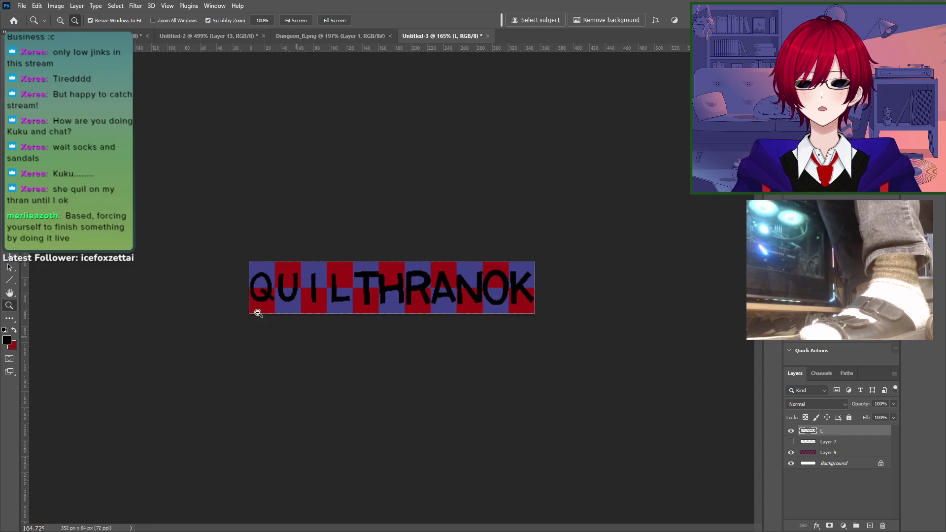
# Step: Widen the canvas to 416 pixels, keeping the artwork anchored in the center
pyautogui.click(56, 6)
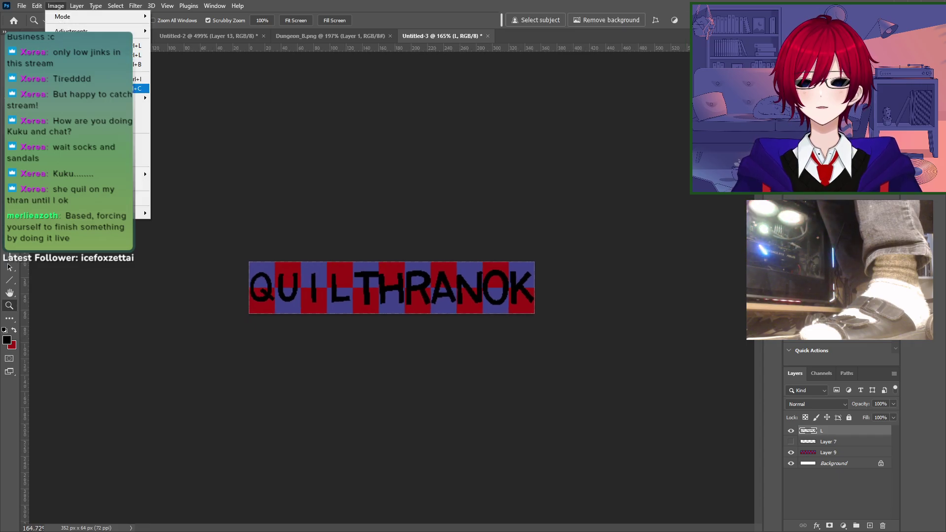
pyautogui.click(74, 87)
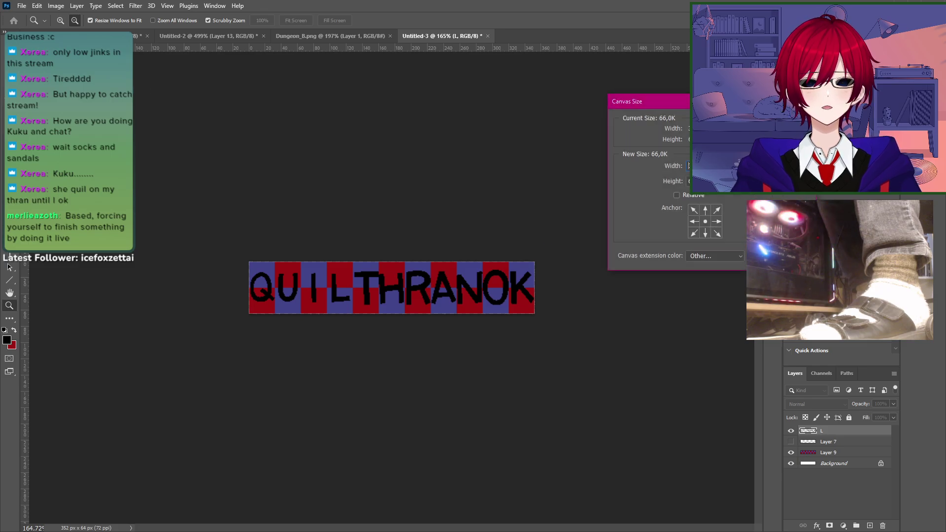
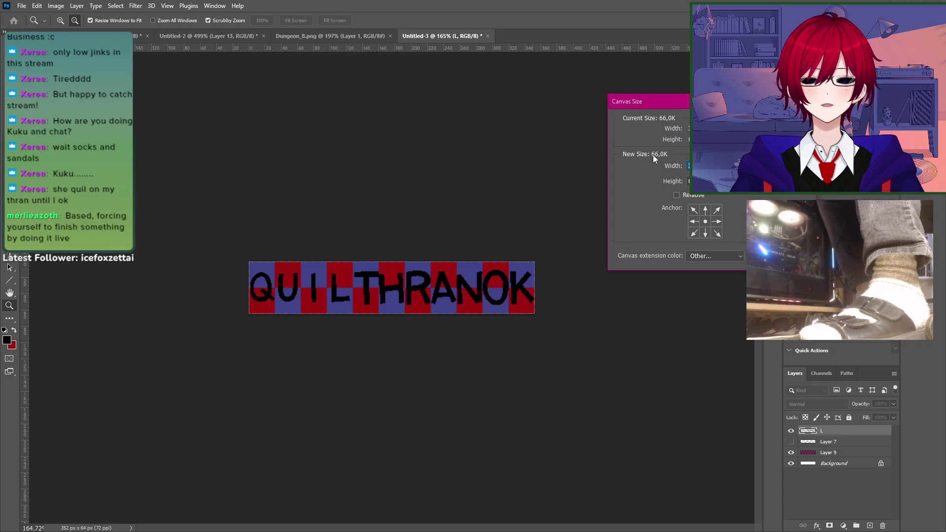
pyautogui.write('416')
pyautogui.press('Return')
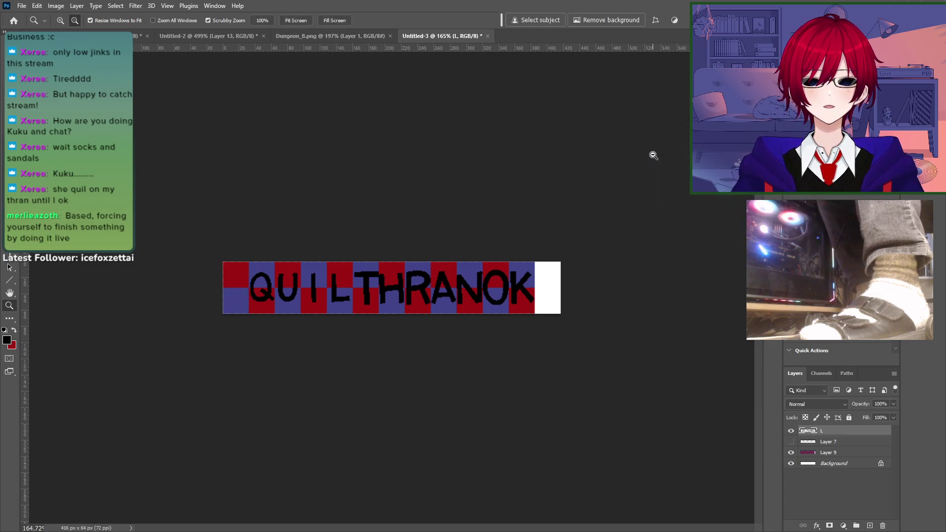
# Step: Undo the canvas resize to compare with the previous width, then redo it
pyautogui.hotkey('ctrl', 'z')
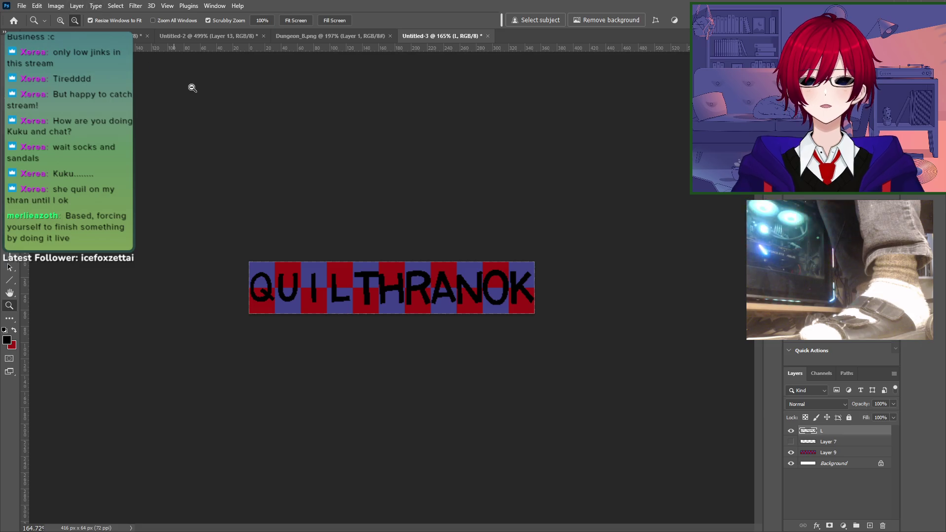
pyautogui.click(37, 5)
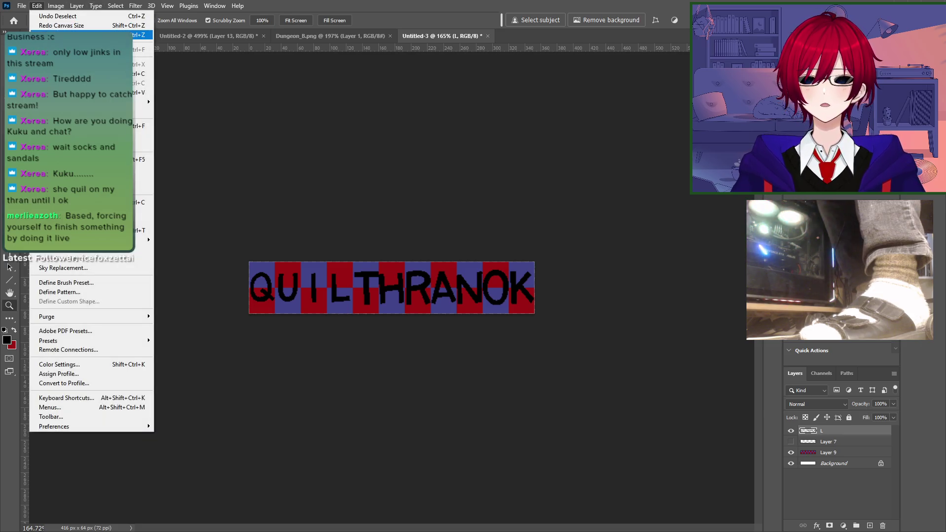
pyautogui.click(74, 25)
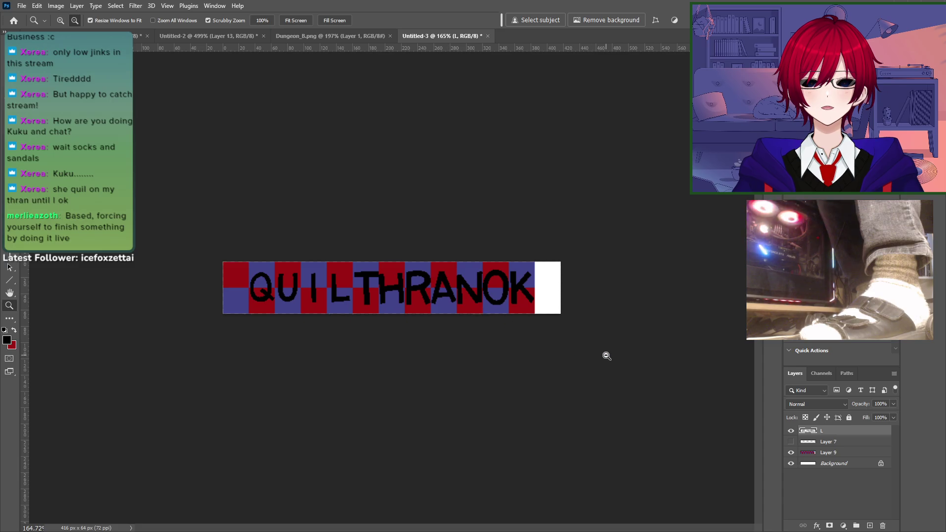
pyautogui.click(56, 5)
pyautogui.press('Escape')
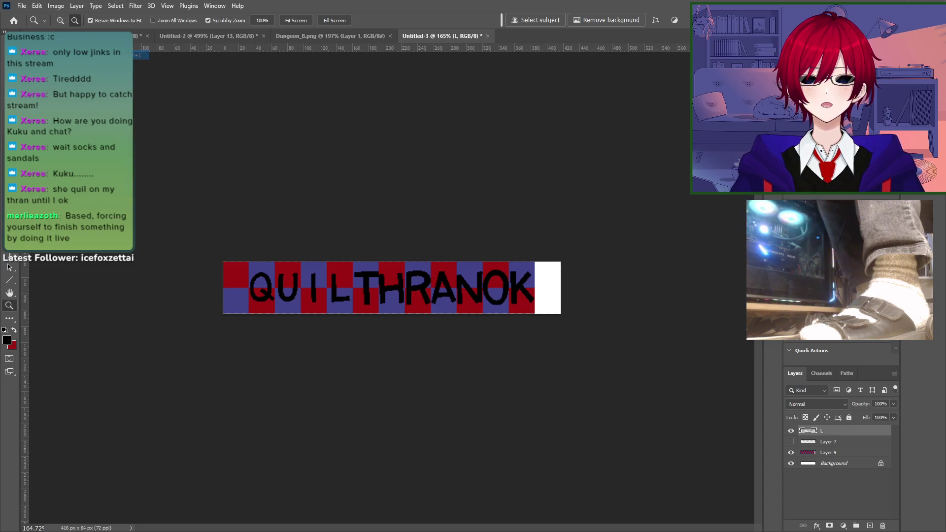
# Step: Widen the canvas to 480 pixels with the anchor kept in the center
pyautogui.click(50, 5)
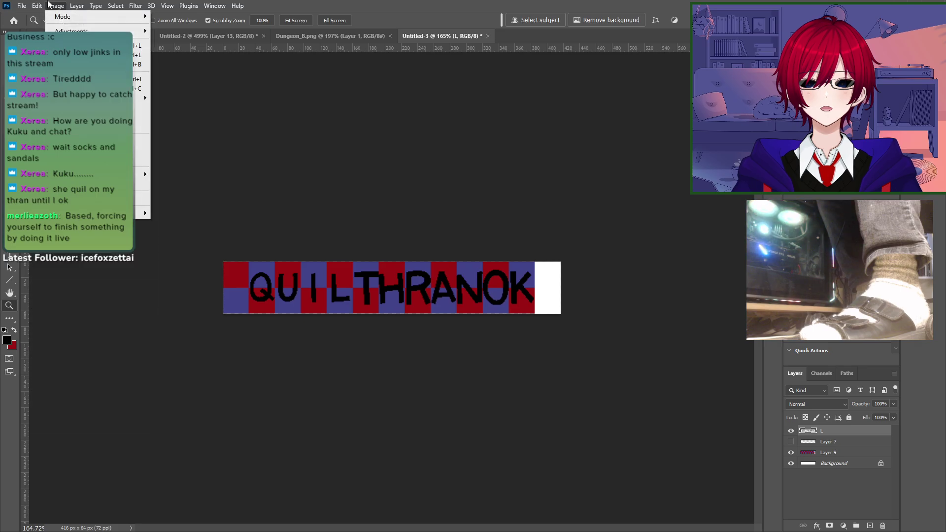
pyautogui.click(89, 89)
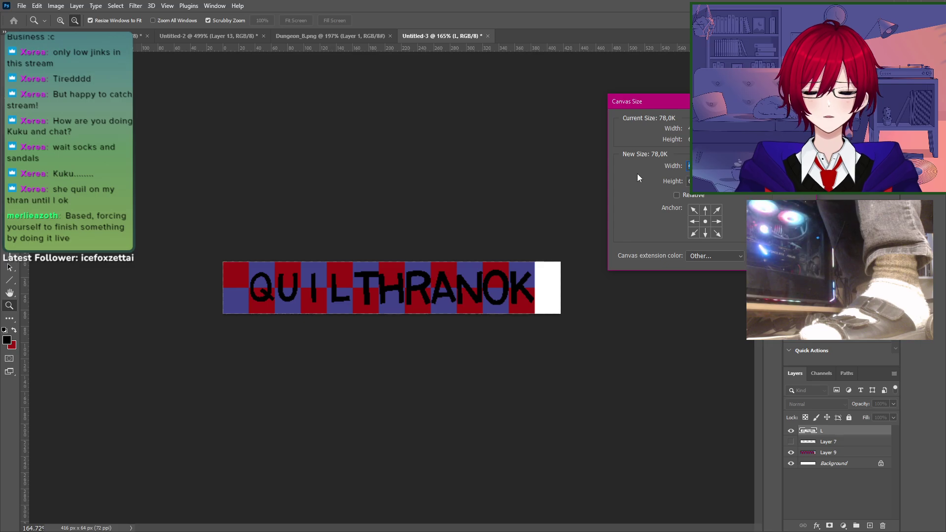
pyautogui.write('480')
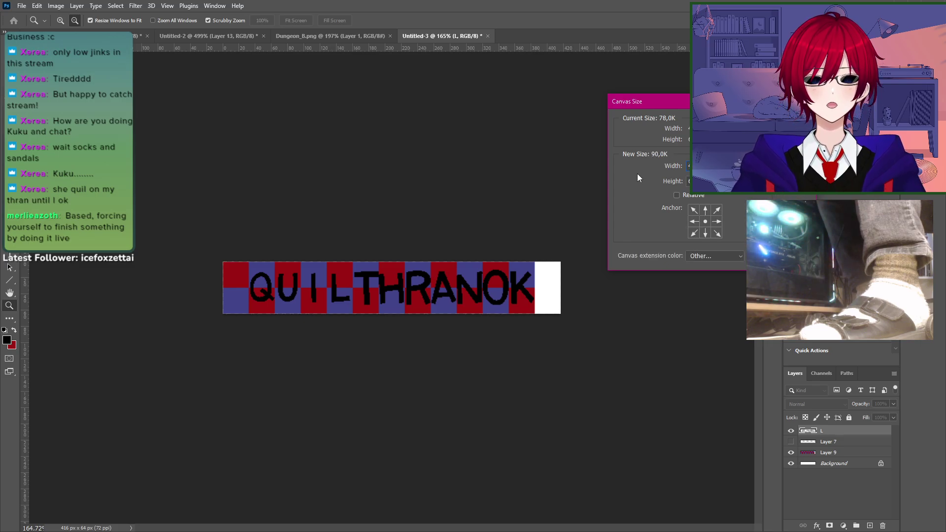
pyautogui.press('Return')
pyautogui.moveTo(337, 296); pyautogui.dragTo(374, 292)
pyautogui.press('m')
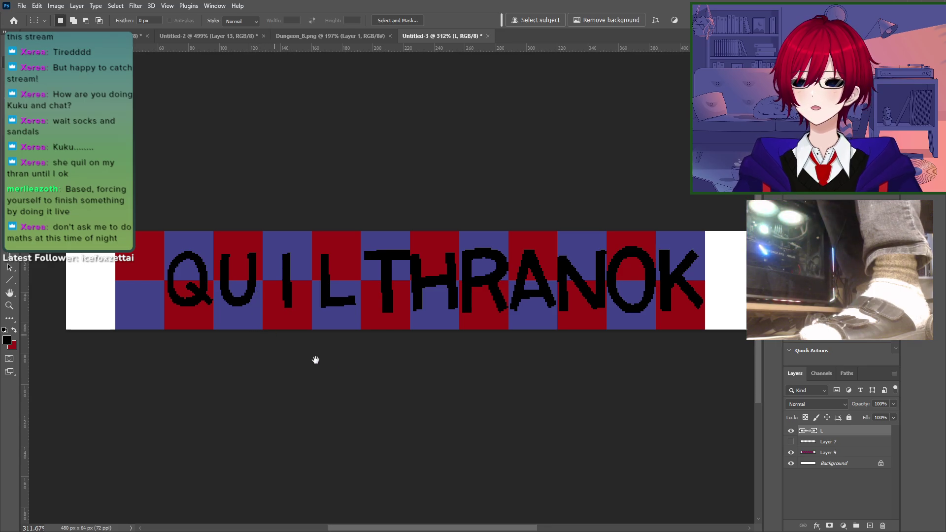
pyautogui.moveTo(315, 360); pyautogui.dragTo(333, 378)
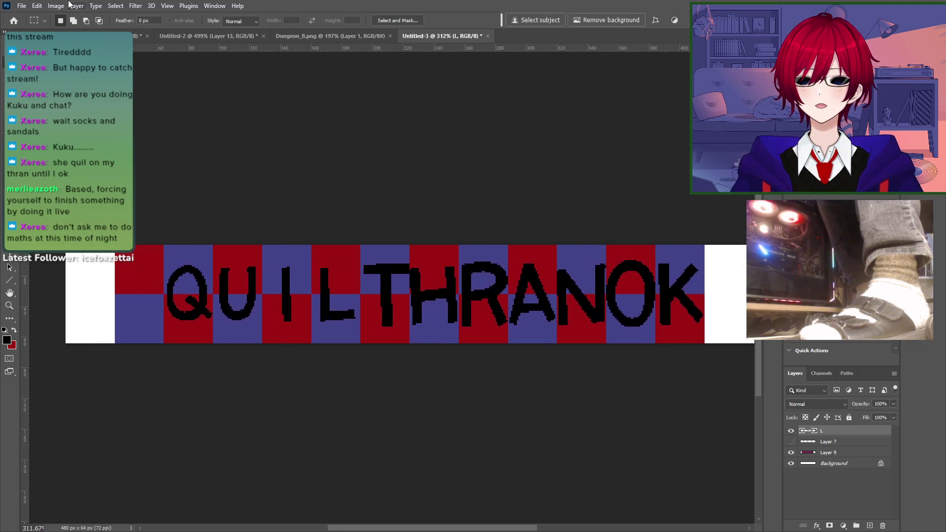
# Step: Widen the canvas further to 544 pixels, extending it equally on both sides of the lettering
pyautogui.click(59, 6)
pyautogui.click(88, 88)
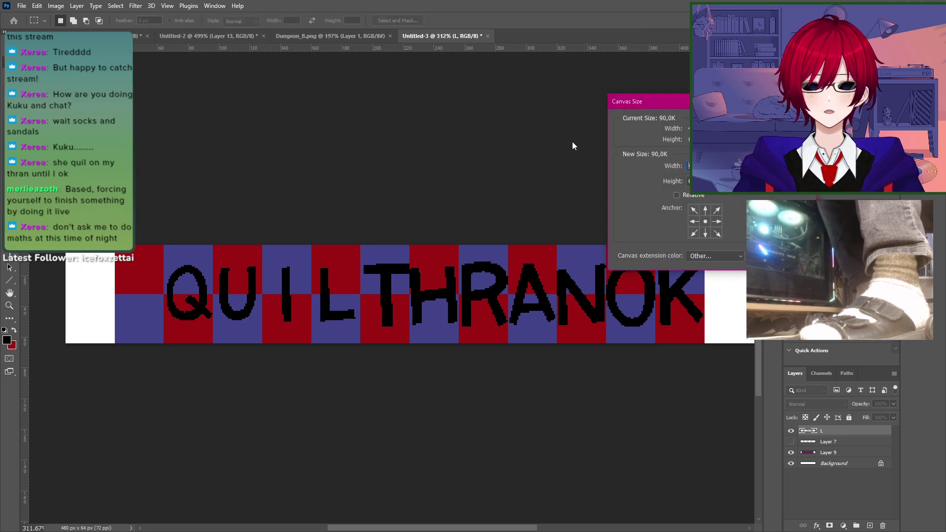
pyautogui.write('54')
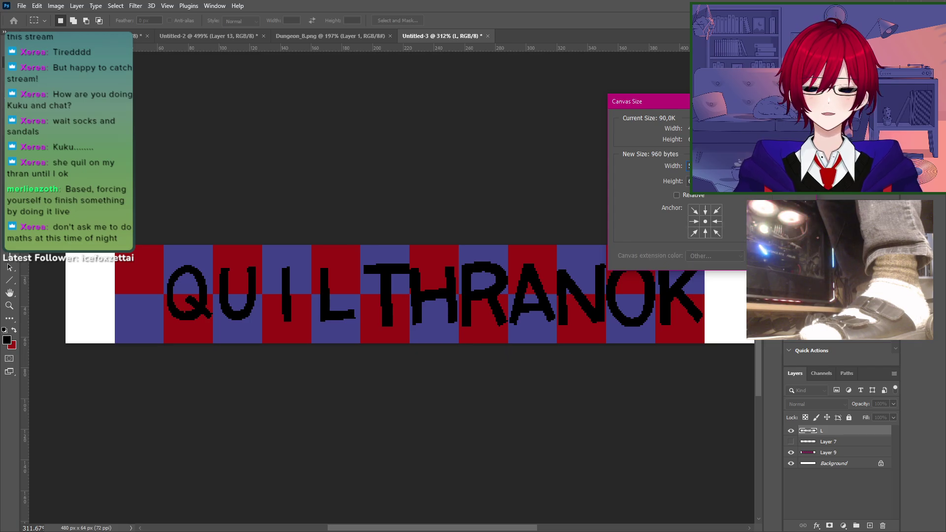
pyautogui.press('Return')
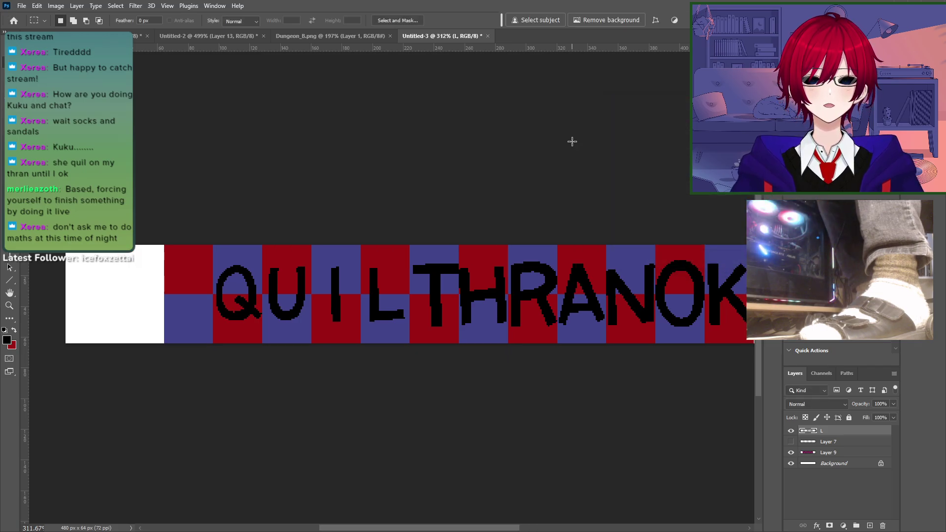
pyautogui.moveTo(477, 395); pyautogui.dragTo(376, 392)
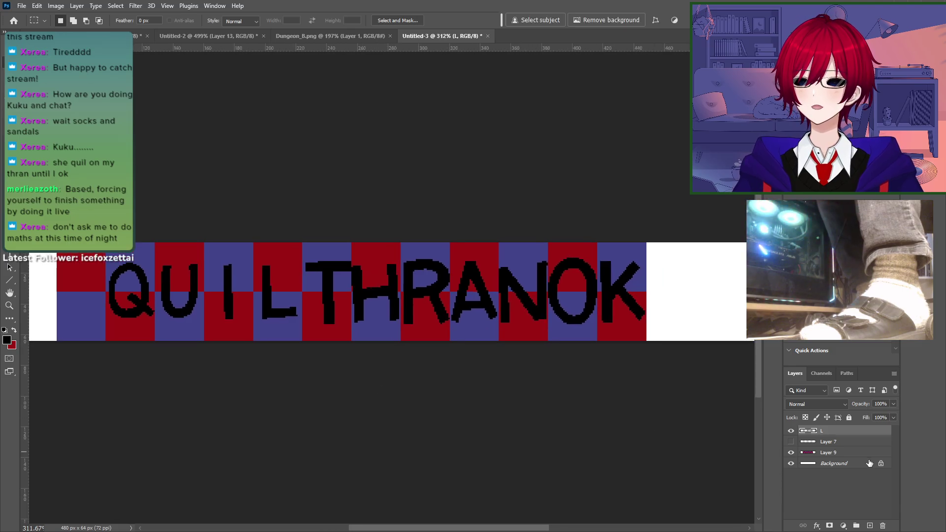
# Step: Duplicate the whole checkerboard layer and shift the copy over the blank left end of the canvas, keeping the squares aligned
pyautogui.click(828, 452)
pyautogui.hotkey('ctrl', 'a')
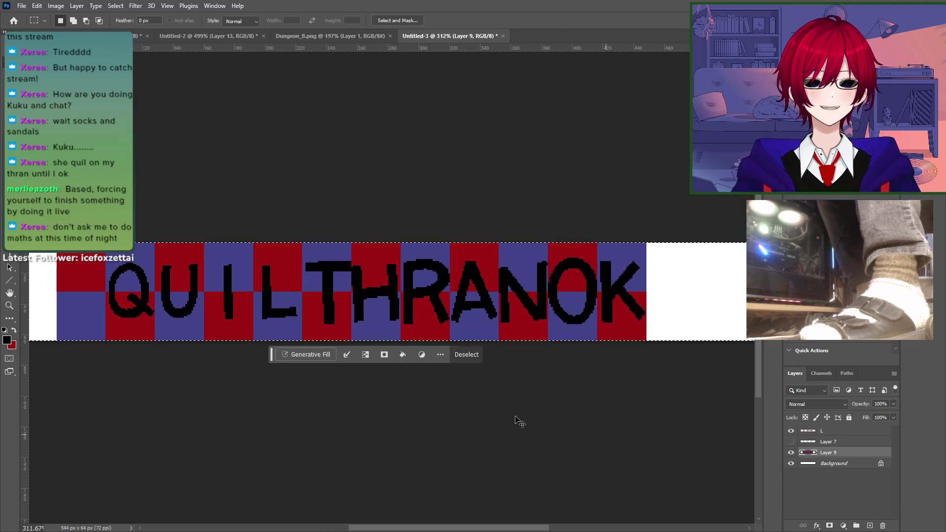
pyautogui.moveTo(199, 415); pyautogui.dragTo(454, 417)
pyautogui.hotkey('ctrl', 'c')
pyautogui.hotkey('ctrl', 'v')
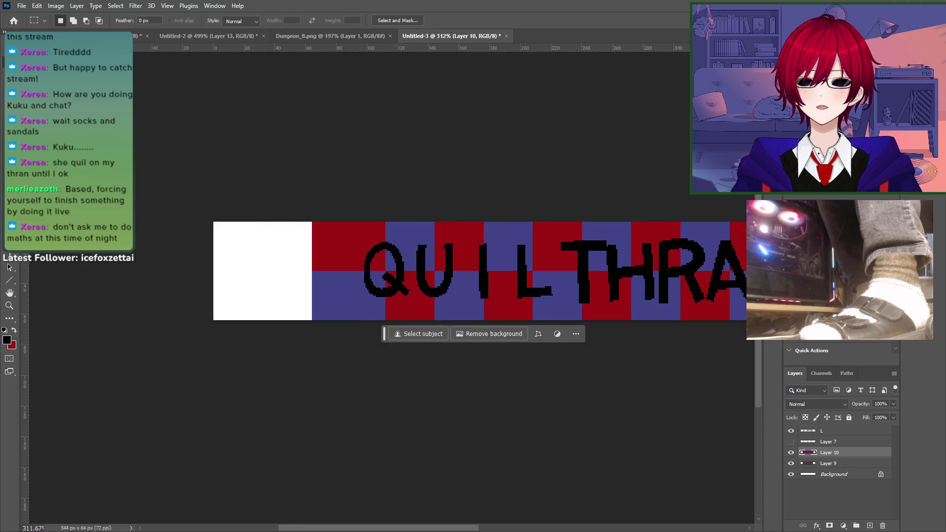
pyautogui.moveTo(393, 257); pyautogui.dragTo(305, 281)
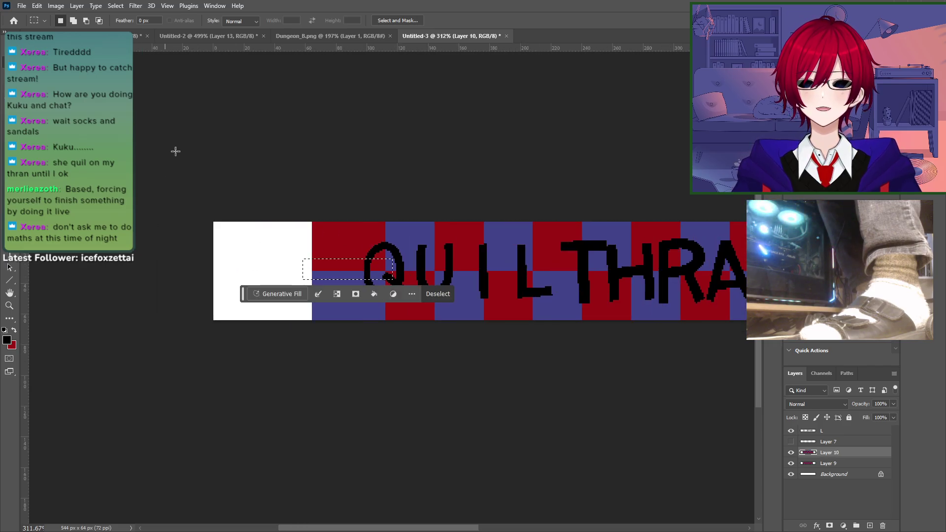
pyautogui.click(175, 151)
pyautogui.click(9, 49)
pyautogui.moveTo(343, 232); pyautogui.dragTo(446, 374)
# Step: Paste another checkerboard copy over the blank right end and merge the three checkerboard layers into one
pyautogui.hotkey('ctrl', 'v')
pyautogui.hscroll(6, 283, 433)
pyautogui.moveTo(268, 380); pyautogui.dragTo(419, 405)
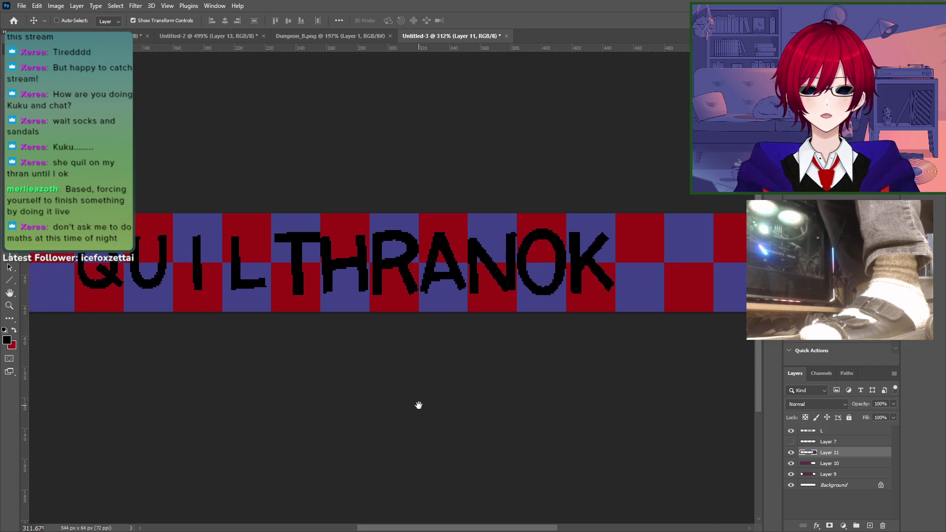
pyautogui.keyDown('shift'); pyautogui.click(835, 472); pyautogui.keyUp('shift')
pyautogui.rightClick(835, 472)
pyautogui.click(857, 380)
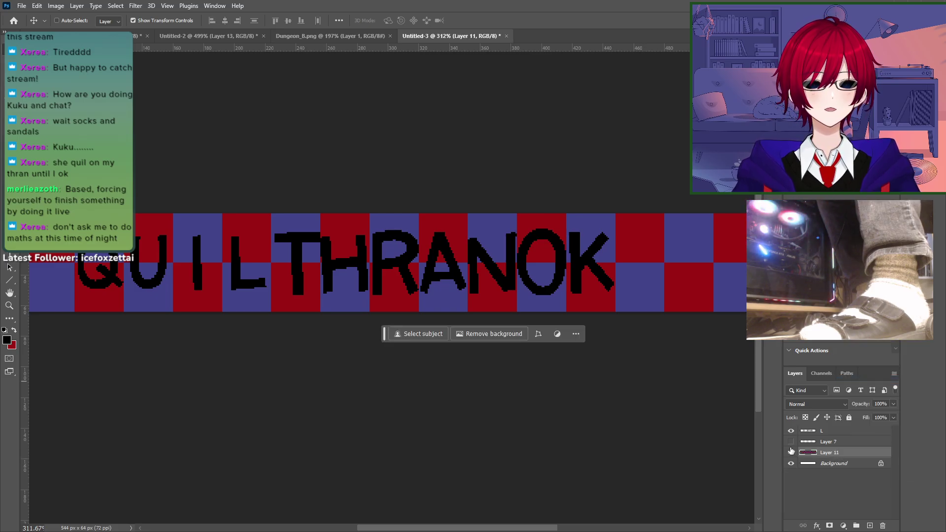
# Step: Cut the bottom half of the lettering from layer L along the checkerboard's middle line and paste it onto a new layer
pyautogui.moveTo(259, 452); pyautogui.dragTo(350, 450)
pyautogui.press('m')
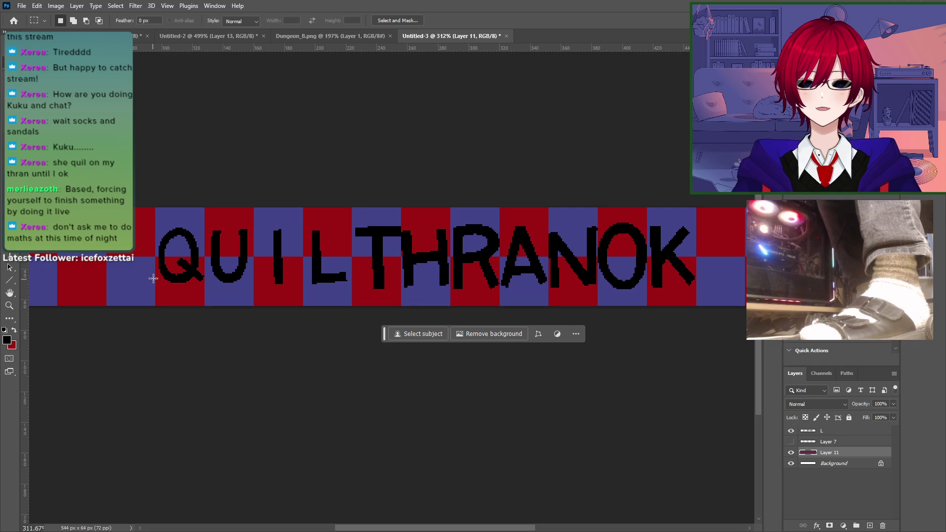
pyautogui.moveTo(153, 279); pyautogui.dragTo(667, 353)
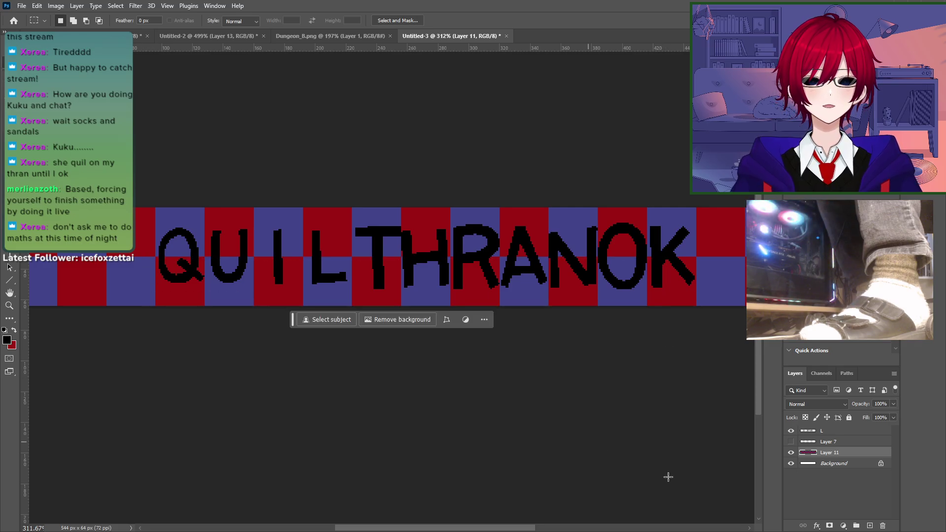
pyautogui.click(830, 433)
pyautogui.click(791, 432)
pyautogui.click(792, 432)
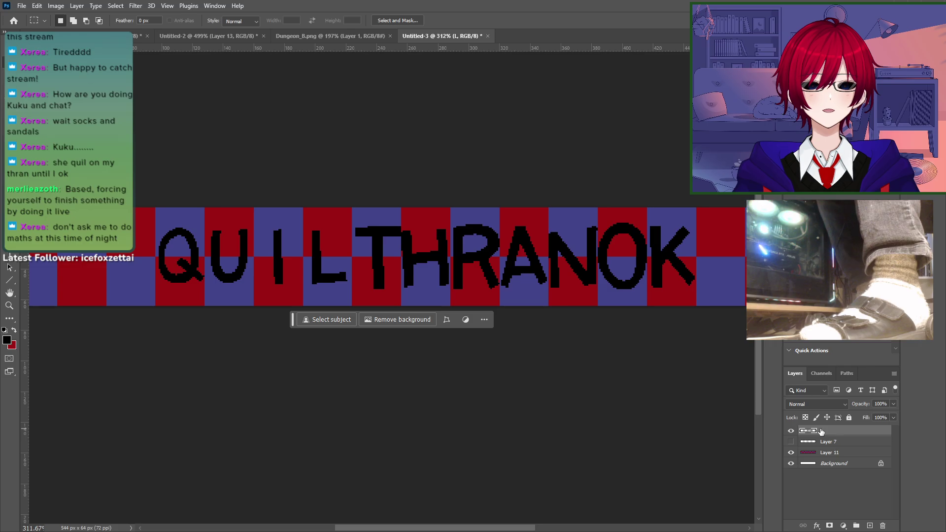
pyautogui.moveTo(123, 306); pyautogui.dragTo(705, 258)
pyautogui.hotkey('ctrl', 'x')
pyautogui.hotkey('ctrl', 'v')
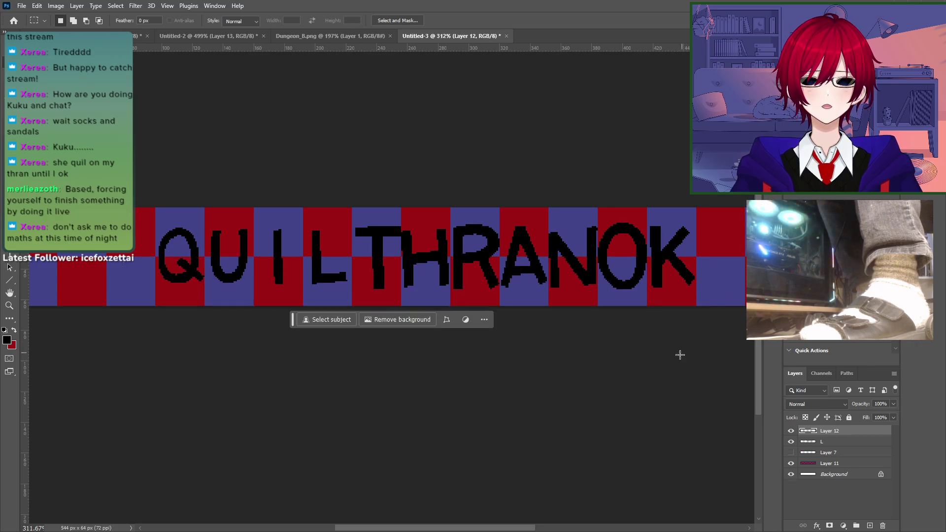
# Step: Compare the upper and lower halves of the letters by hiding and showing layer L and Layer 12 in turn
pyautogui.click(791, 432)
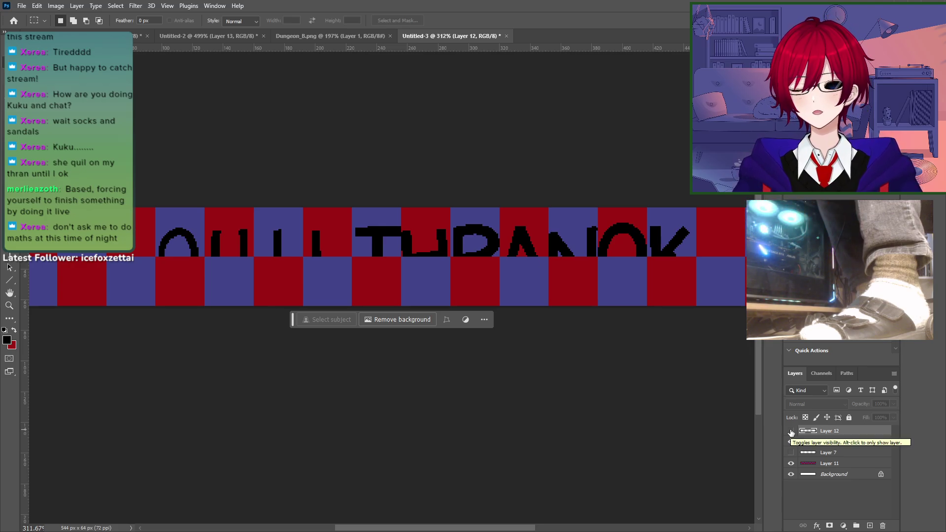
pyautogui.click(791, 431)
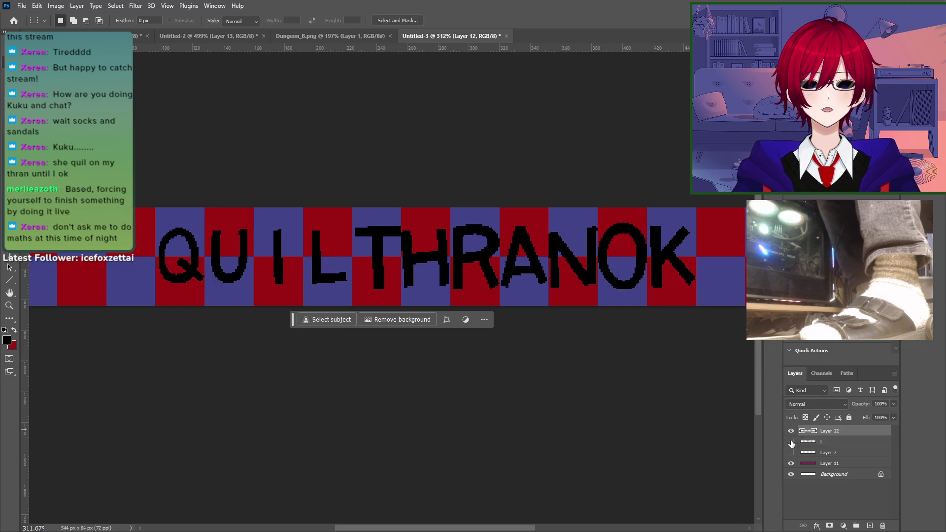
pyautogui.click(791, 442)
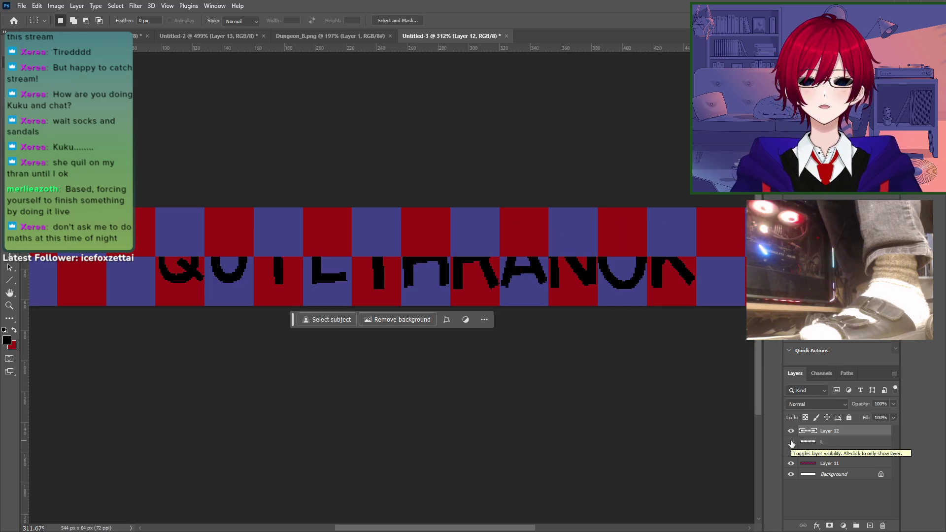
pyautogui.click(791, 442)
pyautogui.click(791, 431)
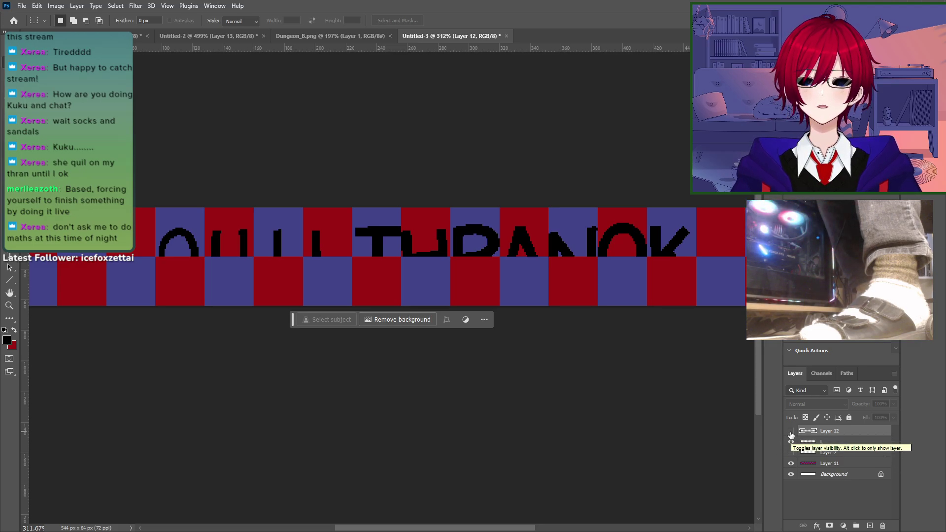
pyautogui.click(791, 431)
pyautogui.click(791, 442)
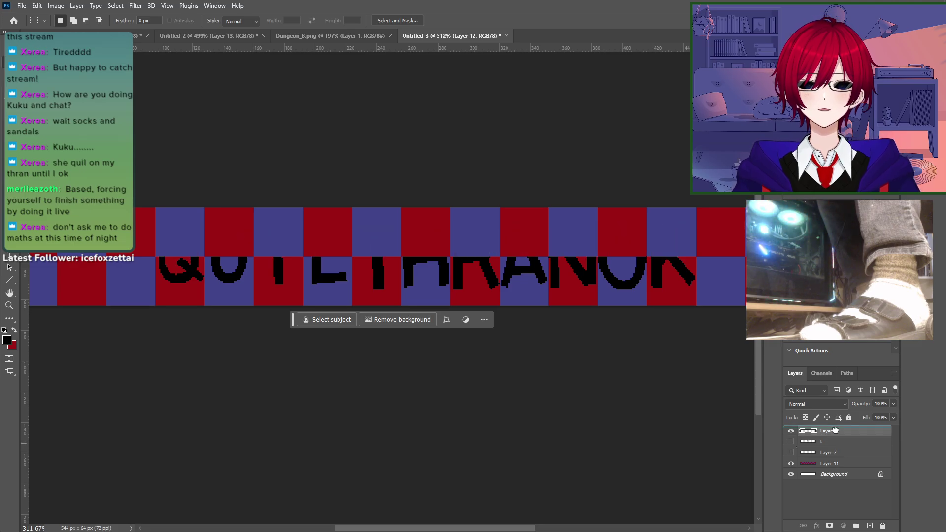
# Step: Move the lower-half lettering layer beneath layer L and show only the upper halves of the letters
pyautogui.moveTo(835, 431); pyautogui.dragTo(825, 446)
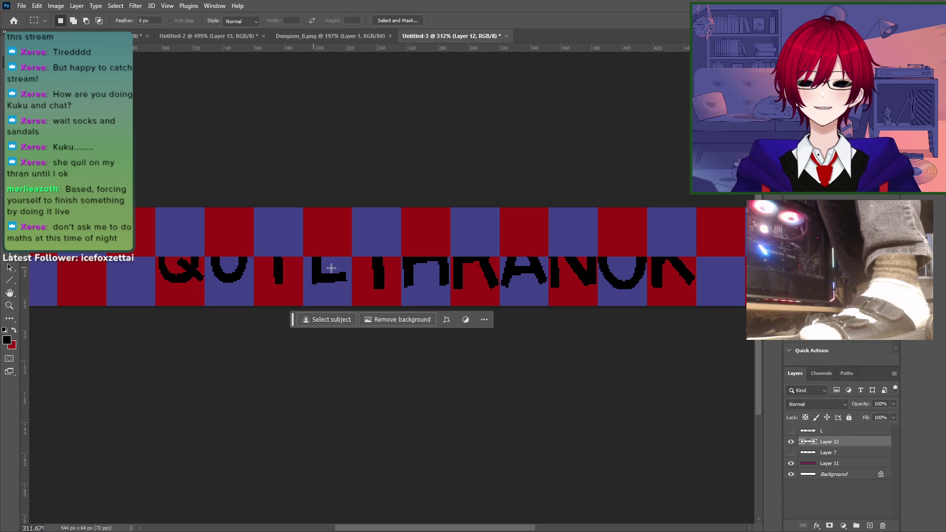
pyautogui.click(791, 442)
pyautogui.click(791, 431)
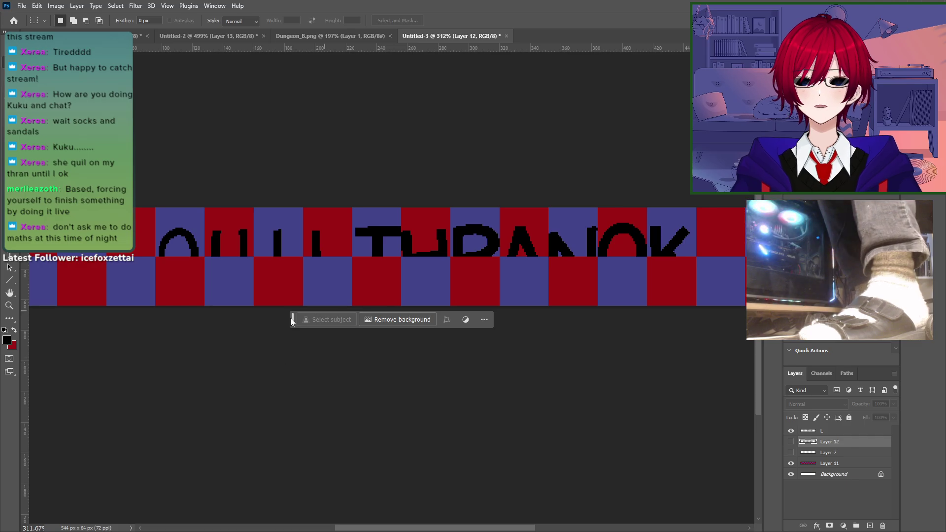
# Step: Move the contextual task bar away from the artwork and hide it
pyautogui.moveTo(291, 321); pyautogui.dragTo(293, 367)
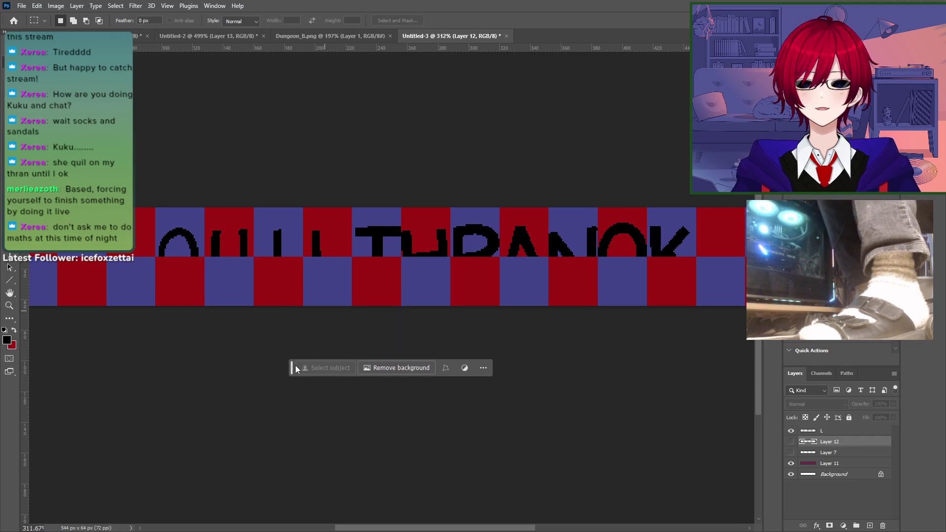
pyautogui.click(483, 369)
pyautogui.click(527, 398)
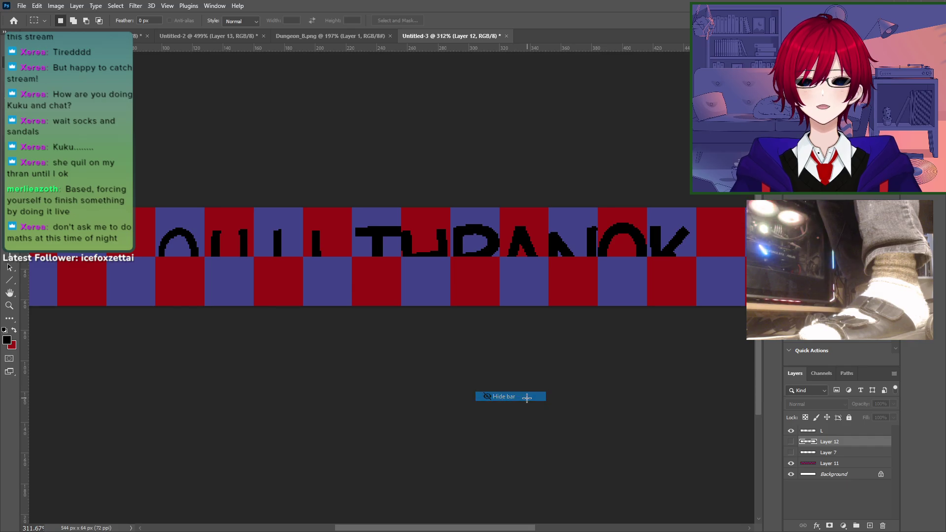
# Step: Examine each half of the lettering separately and together by switching the visibility of Layer 12 and layer L
pyautogui.moveTo(239, 359); pyautogui.dragTo(458, 375)
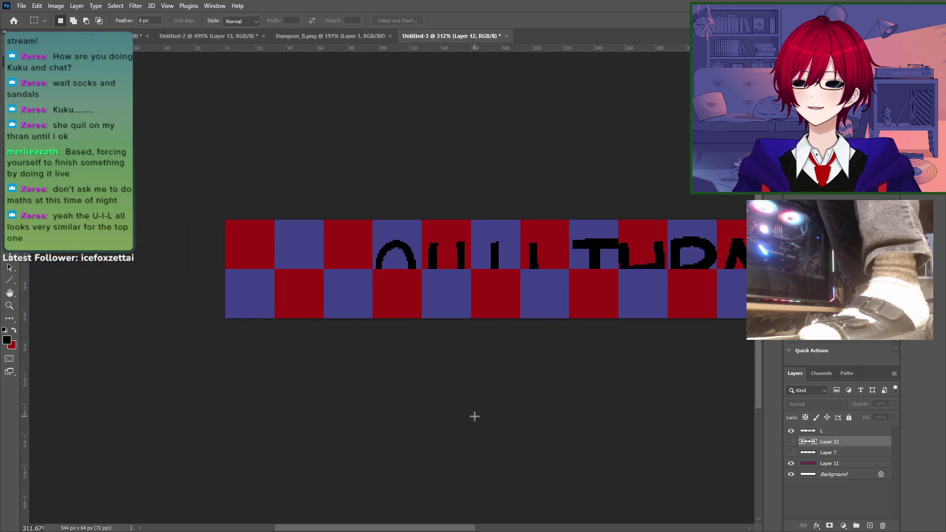
pyautogui.moveTo(470, 413); pyautogui.dragTo(353, 407)
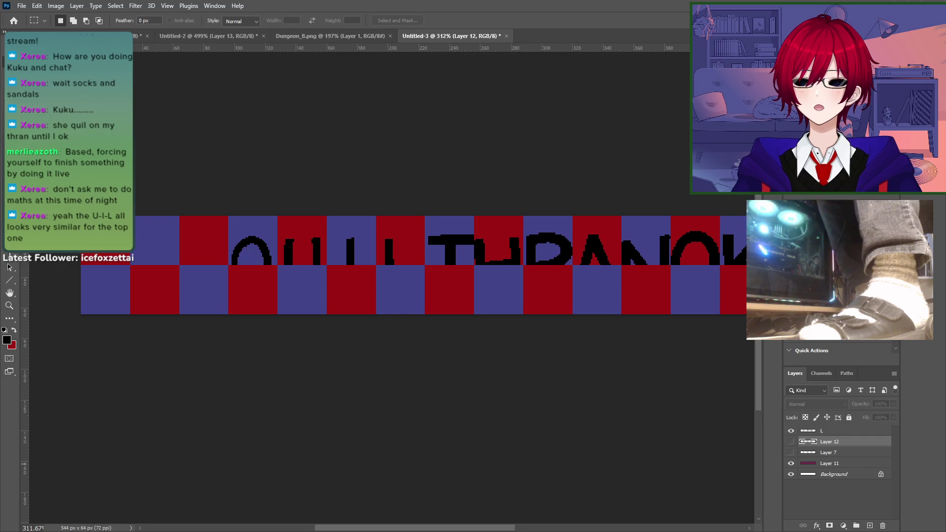
pyautogui.click(791, 442)
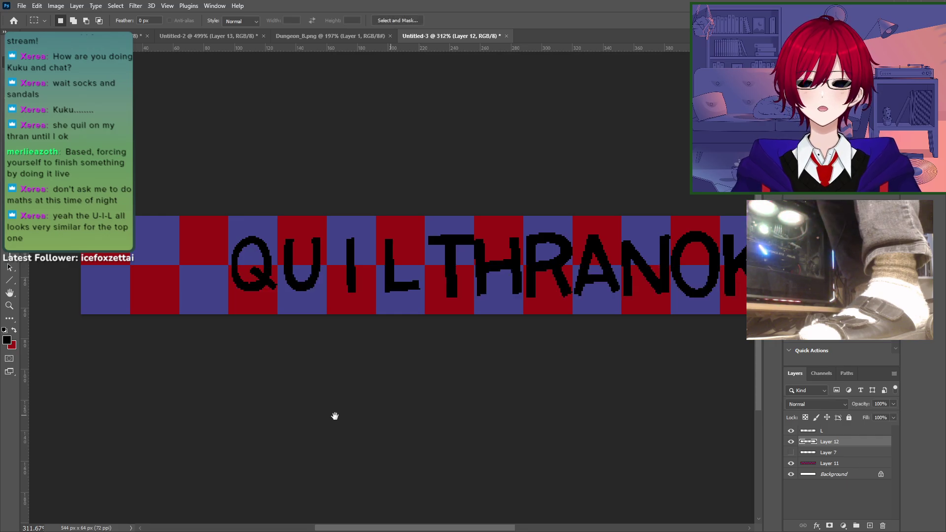
pyautogui.moveTo(336, 416); pyautogui.dragTo(370, 418)
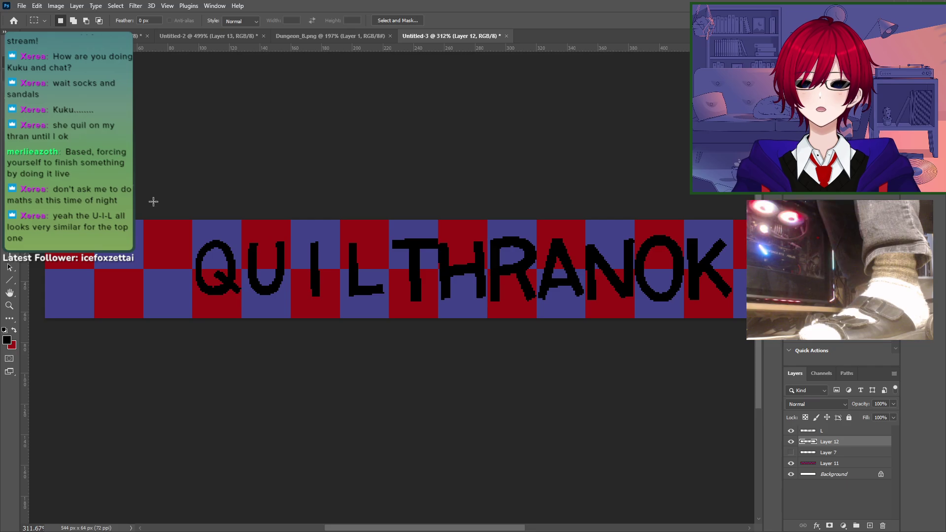
pyautogui.click(791, 445)
pyautogui.click(790, 433)
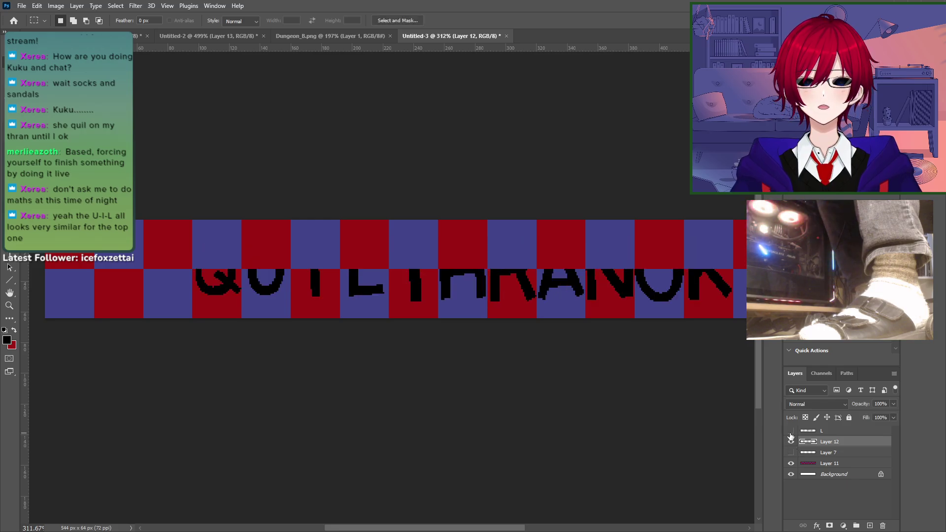
pyautogui.click(791, 433)
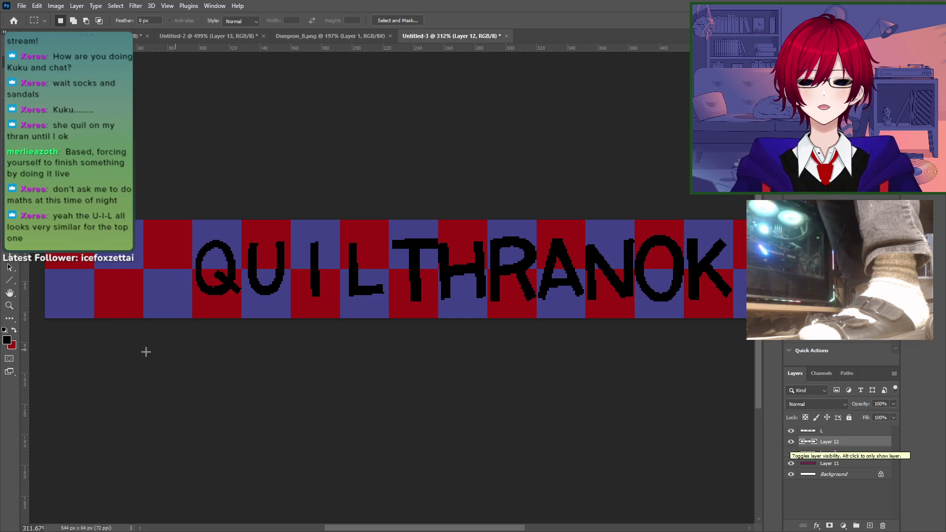
# Step: Try copying the lower half of the I to its own layer and placing it in the square before the Q
pyautogui.moveTo(186, 335)
pyautogui.mouseDown()
pyautogui.moveTo(233, 296)
pyautogui.moveTo(235, 279)
pyautogui.mouseUp()
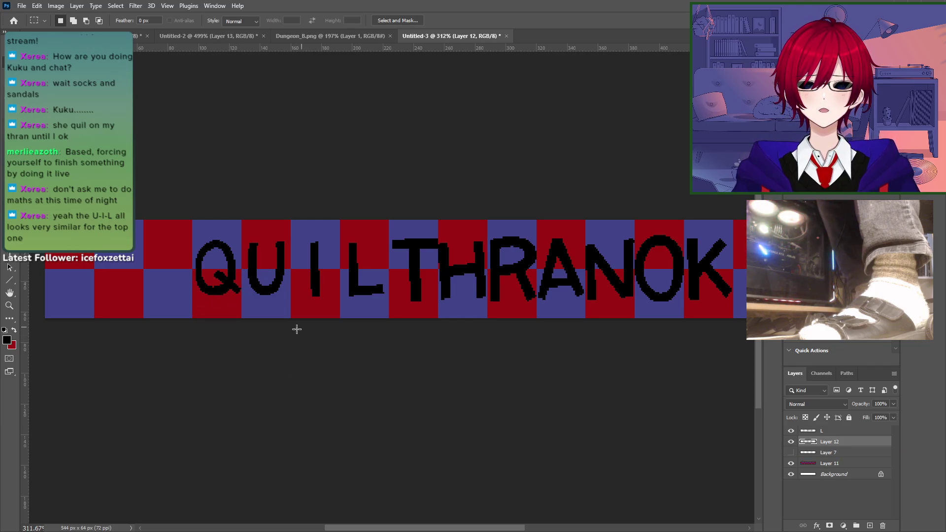
pyautogui.moveTo(298, 318); pyautogui.dragTo(331, 270)
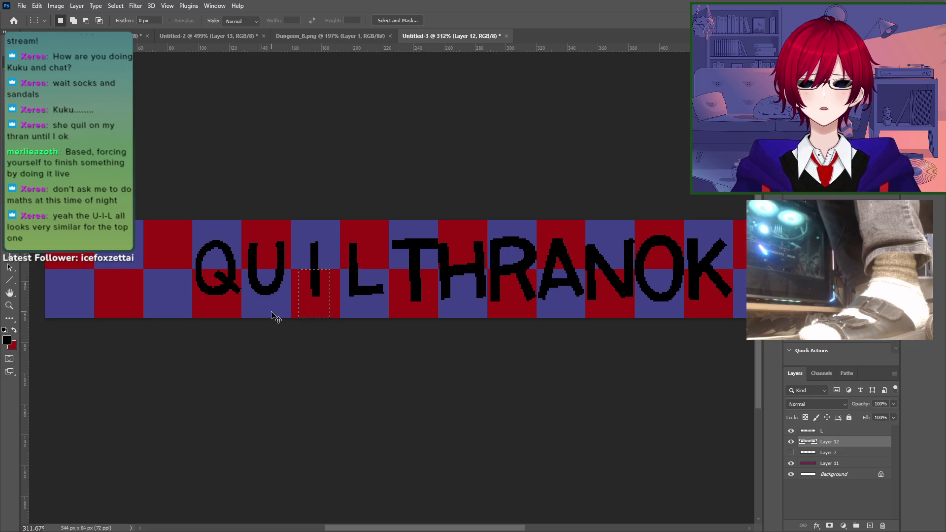
pyautogui.hotkey('ctrl', 'j')
pyautogui.keyDown('ctrl'); pyautogui.moveTo(272, 311); pyautogui.dragTo(270, 322); pyautogui.keyUp('ctrl')
pyautogui.press('v')
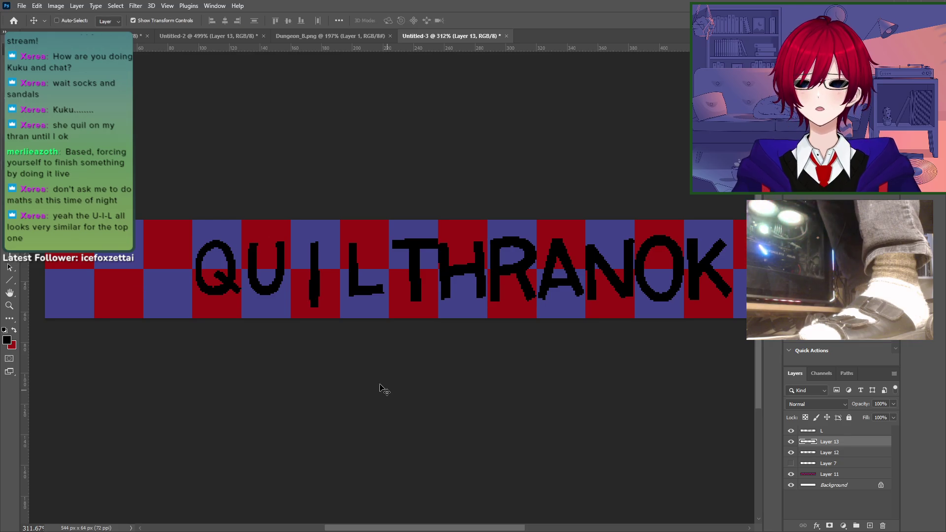
pyautogui.moveTo(343, 333); pyautogui.dragTo(195, 301)
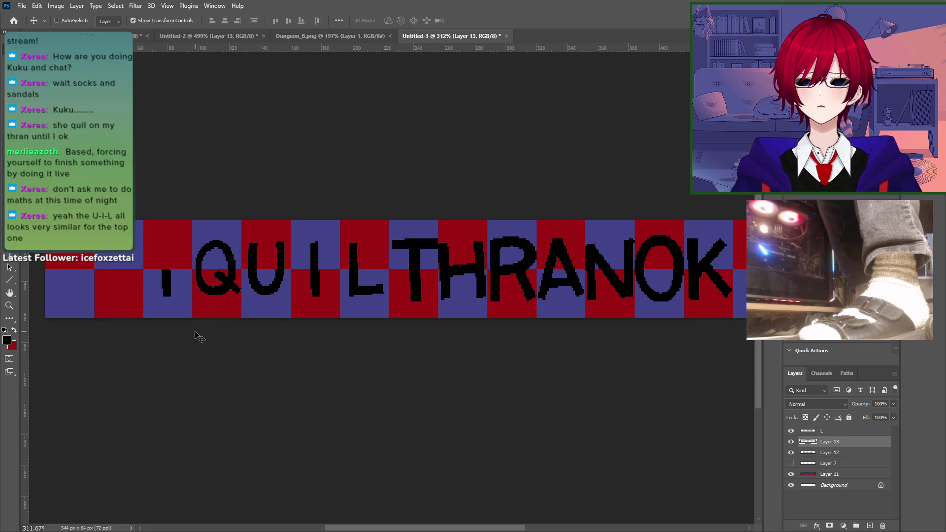
# Step: Undo the repositioning and duplication of the I's lower half
pyautogui.press('z')
pyautogui.moveTo(236, 345); pyautogui.dragTo(271, 345)
pyautogui.moveTo(356, 383); pyautogui.dragTo(250, 428)
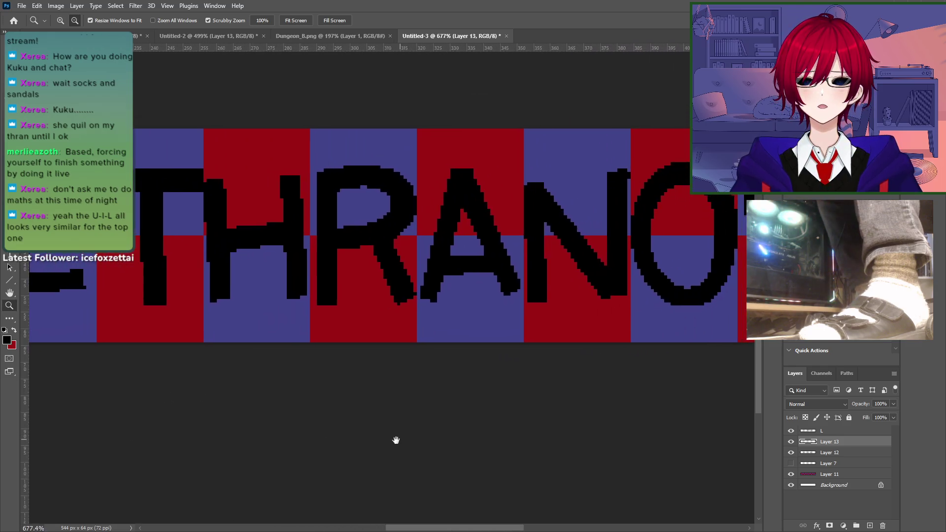
pyautogui.press('m')
pyautogui.moveTo(410, 393); pyautogui.dragTo(302, 385)
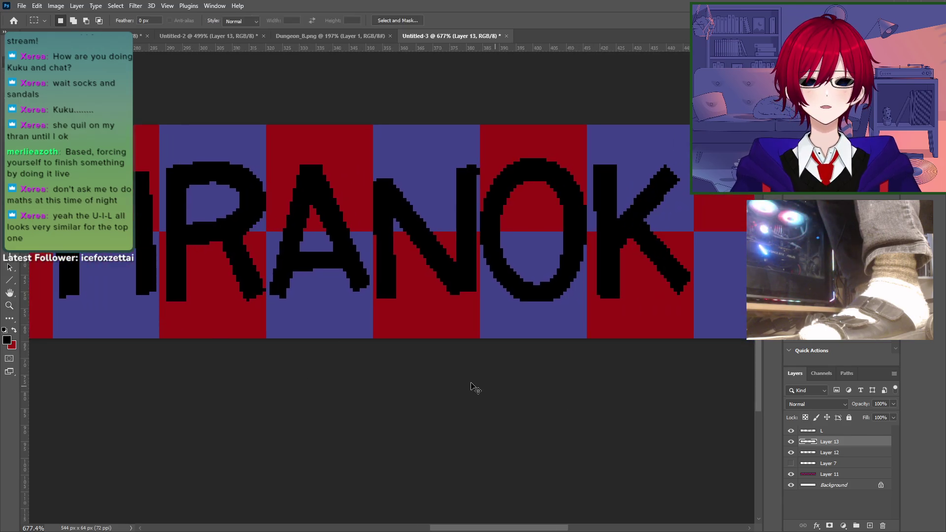
pyautogui.hotkey('ctrl', '1')
pyautogui.press('z')
pyautogui.moveTo(302, 316); pyautogui.dragTo(333, 324)
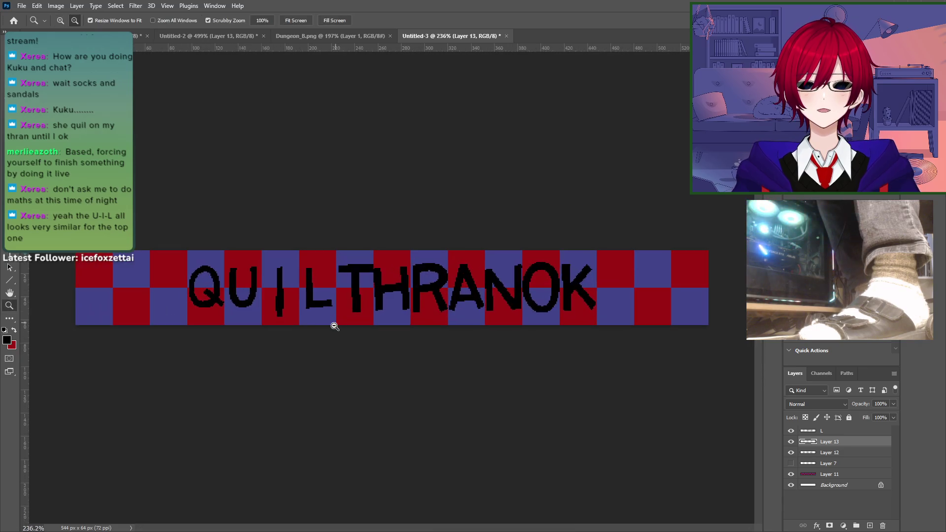
pyautogui.hotkey('ctrl', 'd')
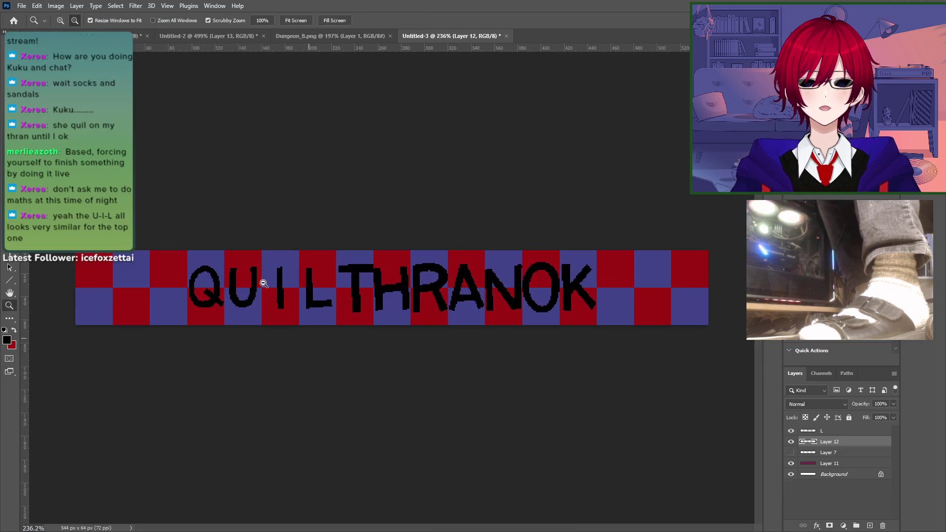
# Step: Try copying the upper half of the L from layer L to its own layer
pyautogui.click(841, 431)
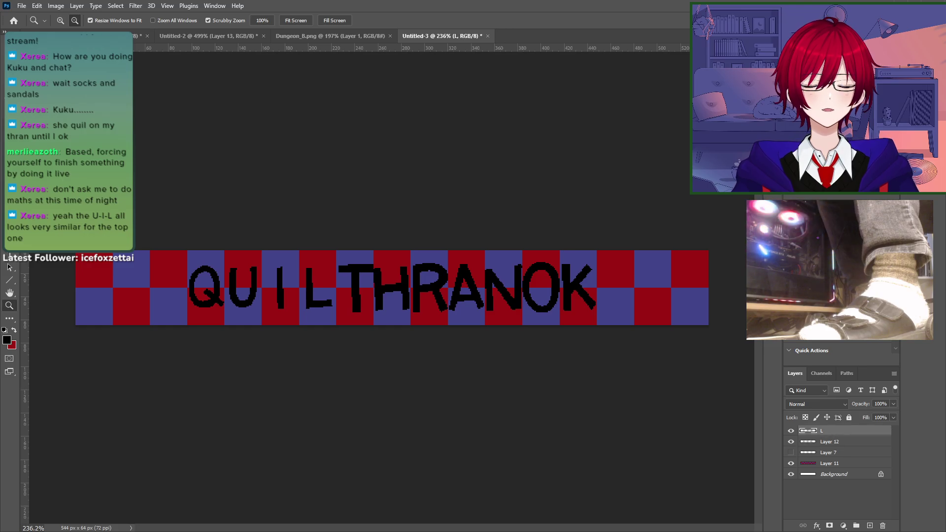
pyautogui.press('m')
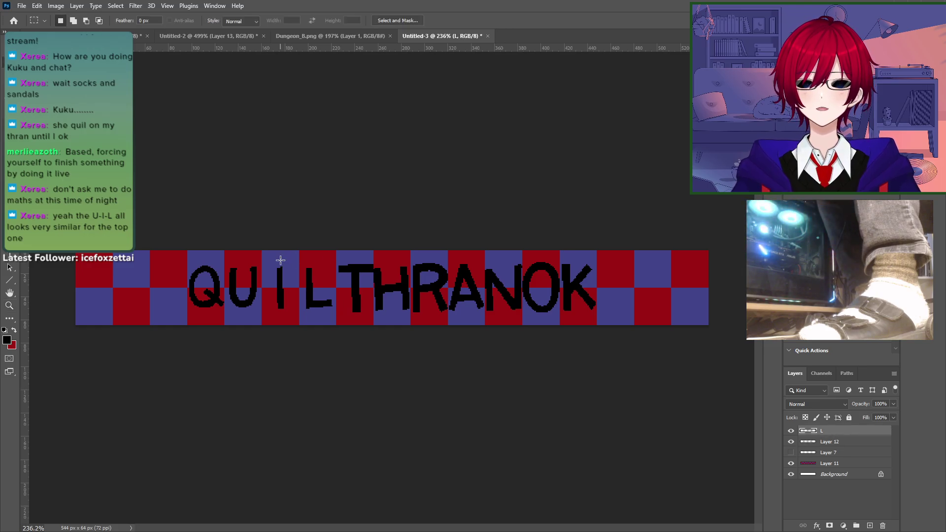
pyautogui.press('z')
pyautogui.moveTo(264, 249); pyautogui.dragTo(309, 260)
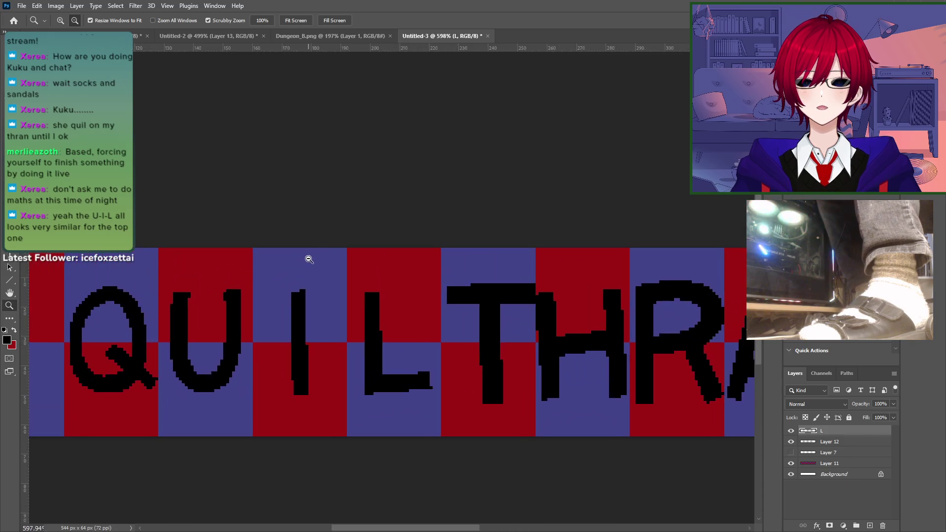
pyautogui.press('m')
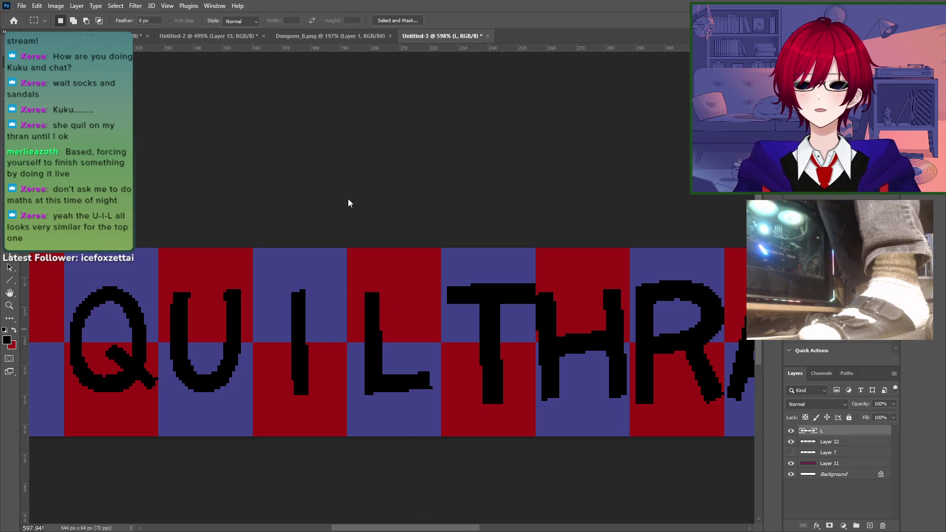
pyautogui.moveTo(349, 241); pyautogui.dragTo(440, 482)
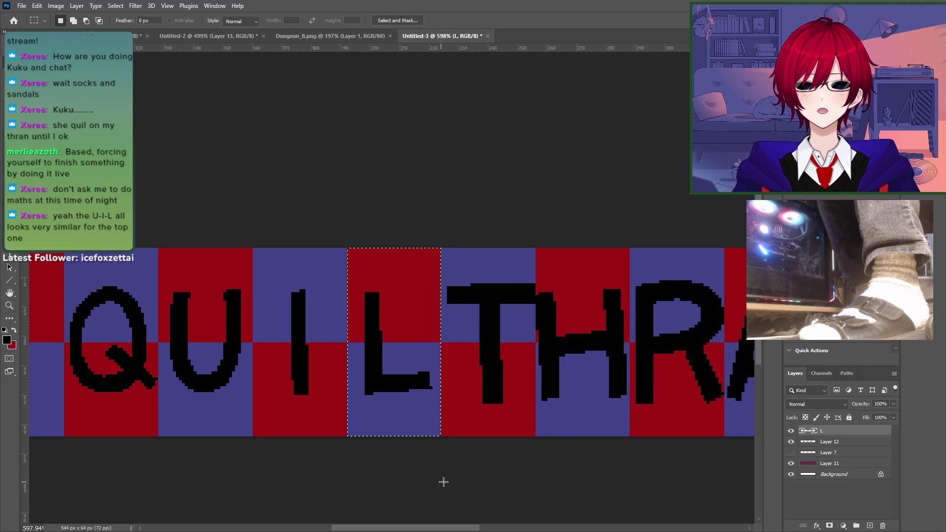
pyautogui.keyDown('ctrl'); pyautogui.hscroll(-8, 576, 452); pyautogui.keyUp('ctrl')
pyautogui.hotkey('ctrl', 'j')
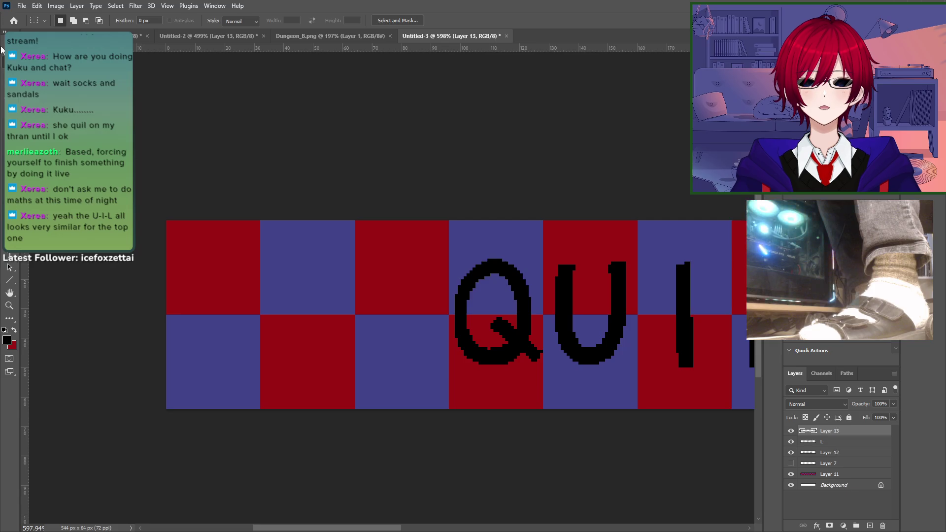
# Step: Try nudging the copied upper half of the L toward the empty squares before the Q
pyautogui.press('v')
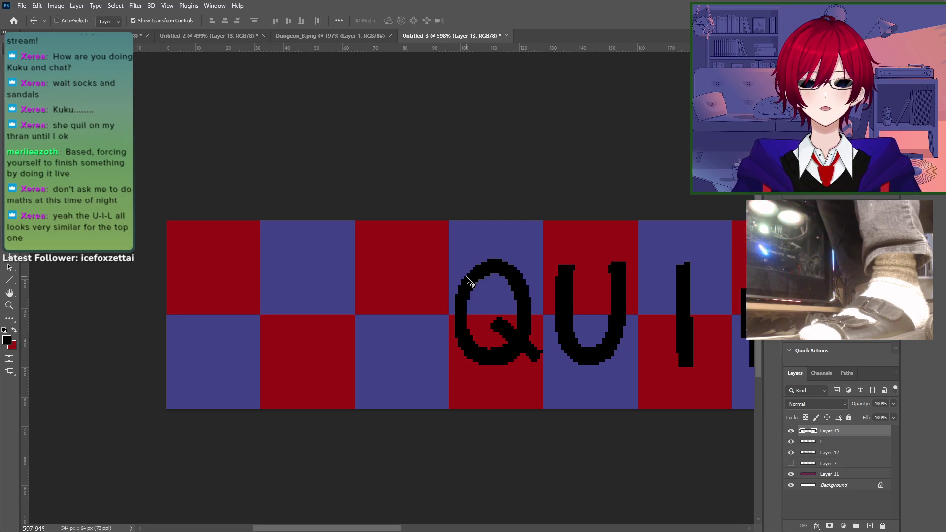
pyautogui.hotkey('shift', 'Left')
pyautogui.hotkey('shift', 'Left')
pyautogui.hotkey('shift', 'Left')
pyautogui.hotkey('shift', 'Left')
pyautogui.hotkey('shift', 'Left')
pyautogui.hotkey('shift', 'Left')
pyautogui.hotkey('shift', 'Left')
pyautogui.hotkey('shift', 'Left')
pyautogui.hotkey('shift', 'Left')
pyautogui.hotkey('shift', 'Left')
pyautogui.press('Delete')
pyautogui.keyDown('ctrl'); pyautogui.hscroll(6, 603, 417); pyautogui.keyUp('ctrl')
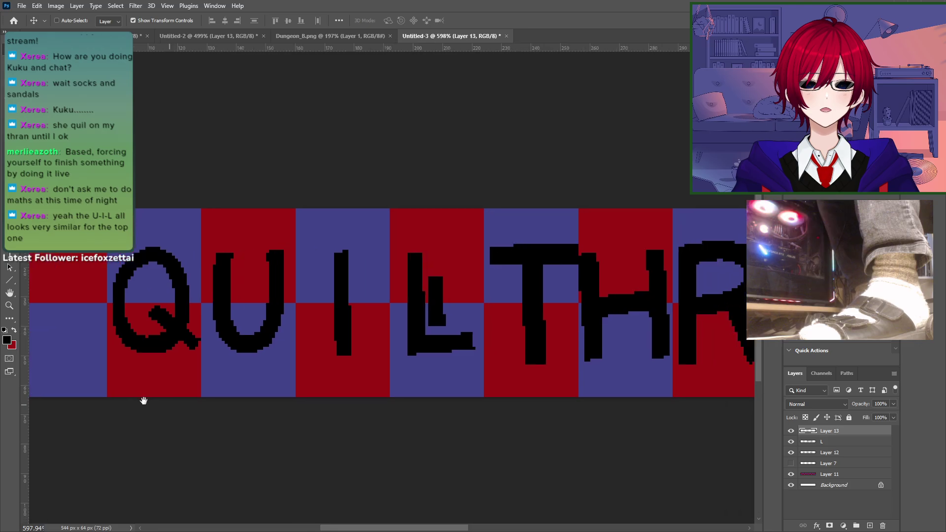
# Step: Undo the repositioning and duplication of the L's upper half
pyautogui.hotkey('ctrl', 'shift', 'd')
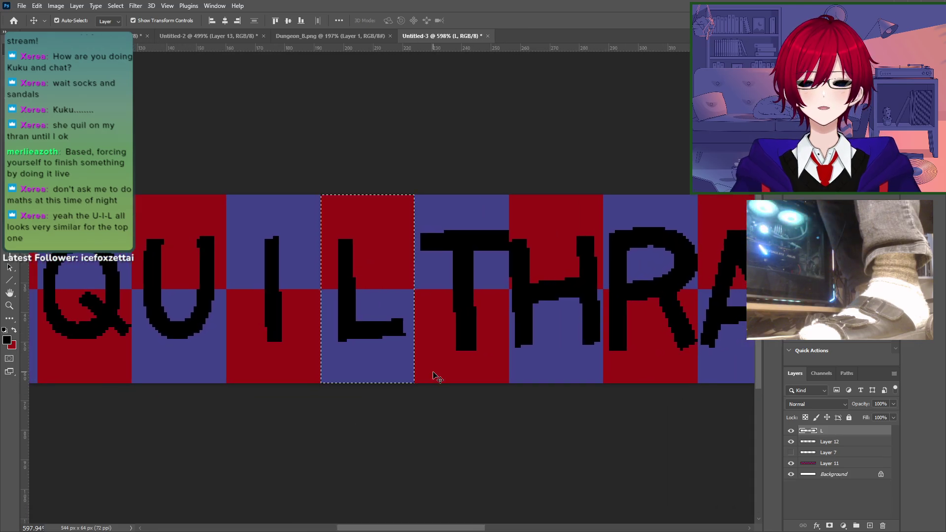
pyautogui.hotkey('ctrl', 'z')
pyautogui.hotkey('ctrl', 'z')
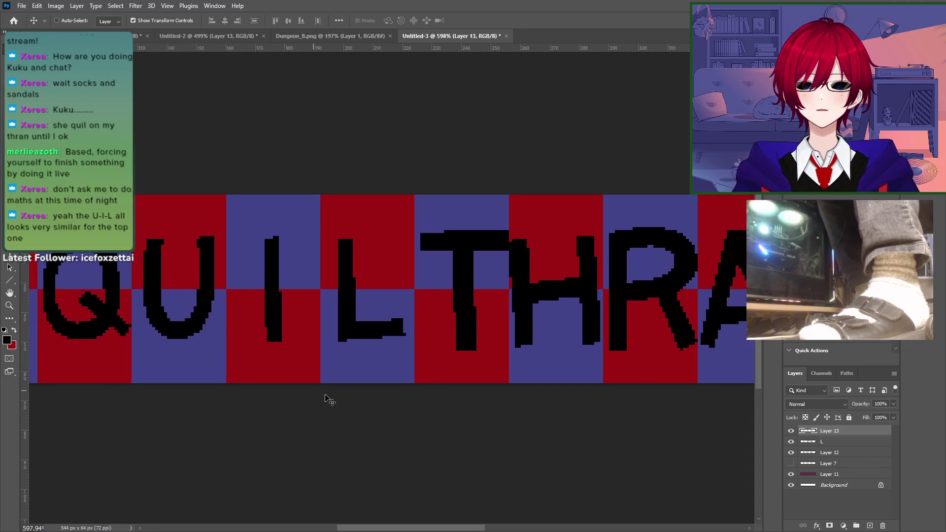
pyautogui.hotkey('ctrl', 'shift', 'z')
pyautogui.hotkey('ctrl', 'shift', 'z')
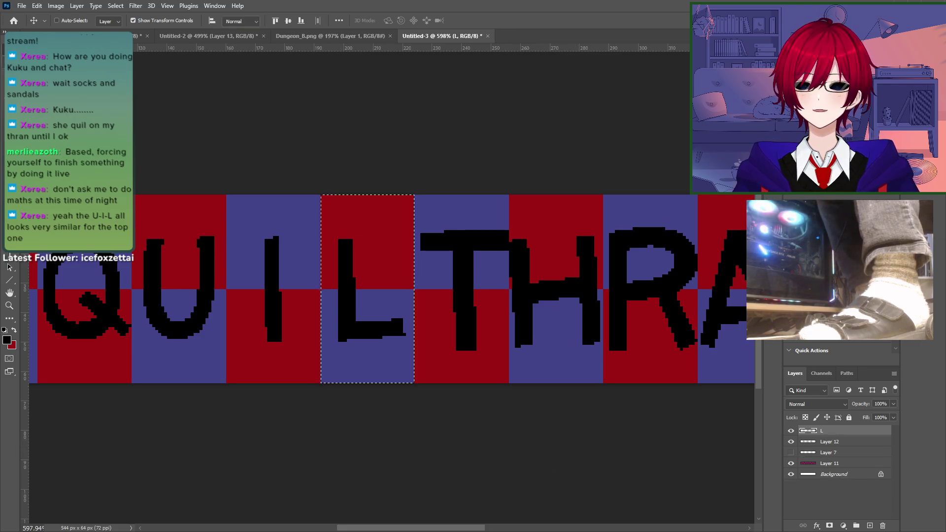
# Step: Try copying the square with the lower half of the L from Layer 12 to its own layer
pyautogui.press('m')
pyautogui.click(181, 114)
pyautogui.moveTo(217, 406); pyautogui.dragTo(324, 392)
pyautogui.press('z')
pyautogui.click(851, 444)
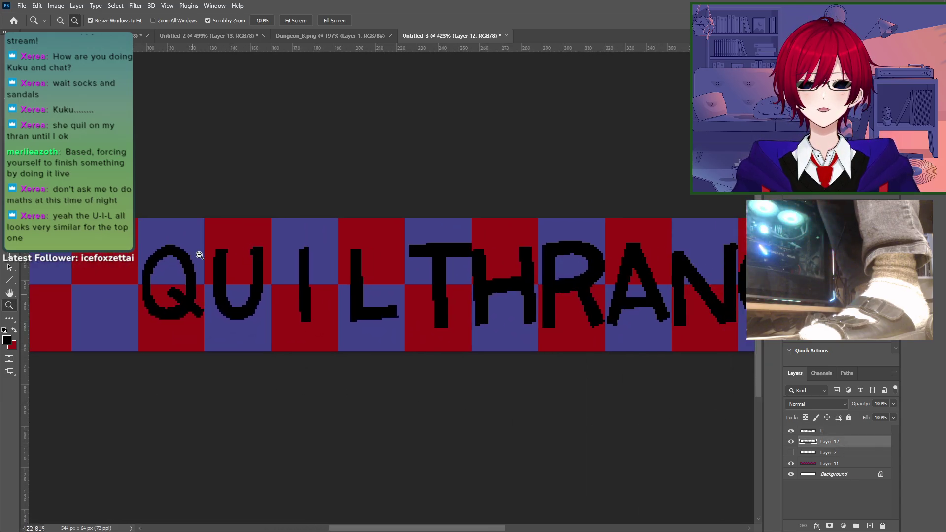
pyautogui.press('m')
pyautogui.moveTo(339, 350); pyautogui.dragTo(403, 286)
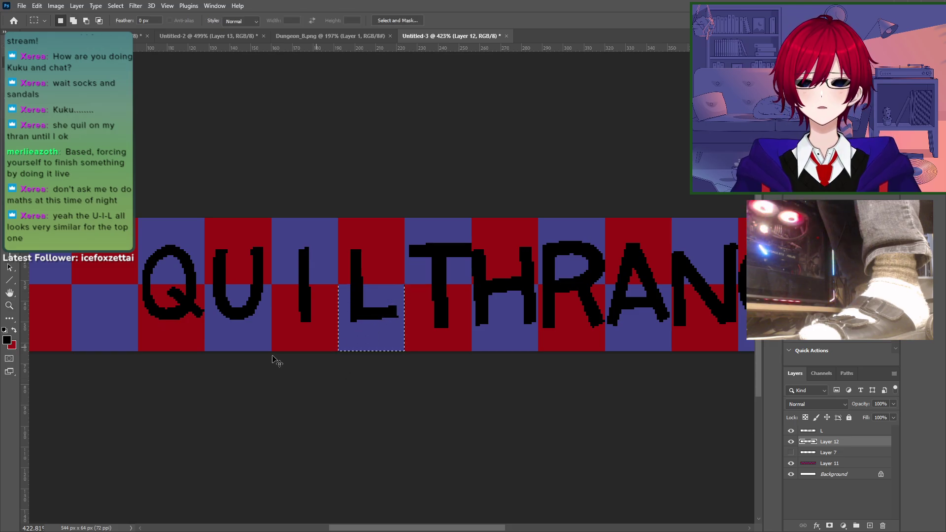
pyautogui.moveTo(115, 424); pyautogui.dragTo(446, 397)
pyautogui.hotkey('ctrl', 'j')
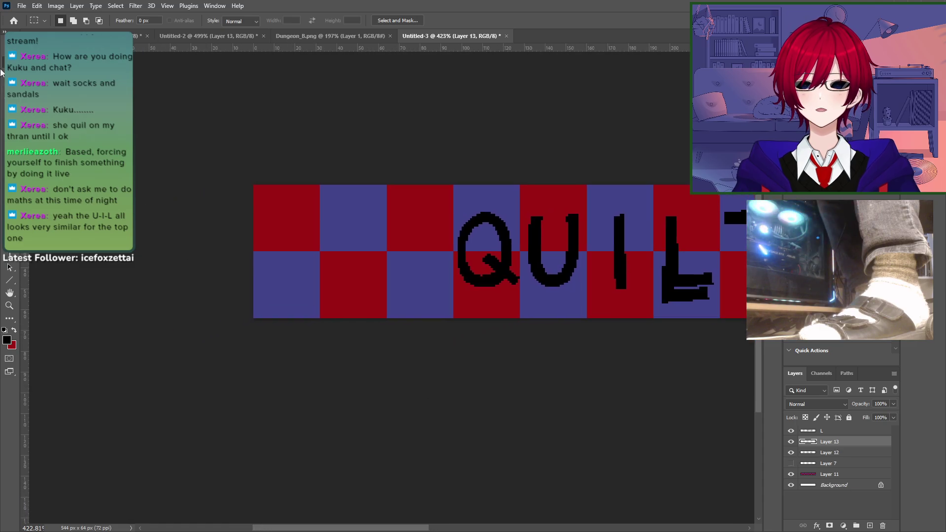
# Step: Undo the duplication of the L's lower half
pyautogui.press('v')
pyautogui.hotkey('ctrl', 'z')
pyautogui.hotkey('ctrl', 'z')
pyautogui.moveTo(596, 420); pyautogui.dragTo(516, 426)
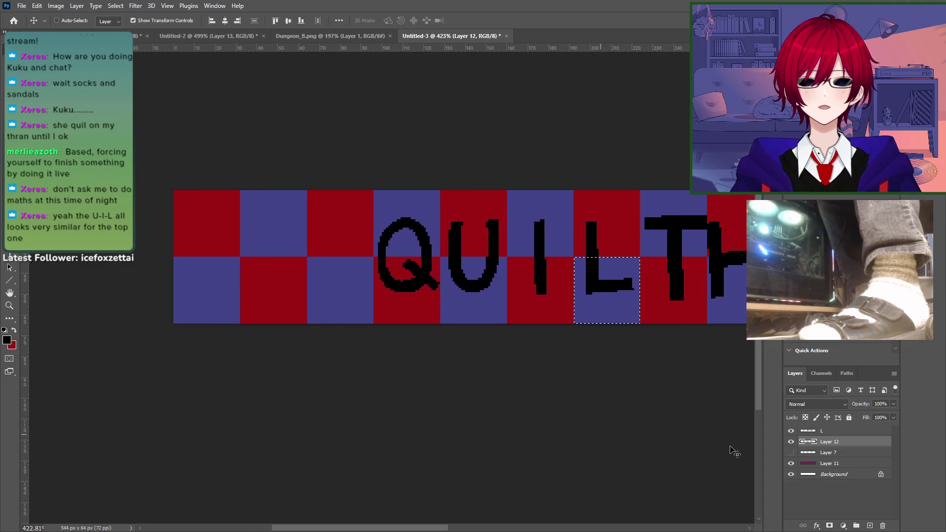
# Step: Copy the entire lower row of the checkerboard on Layer 11 to its own layer
pyautogui.click(831, 463)
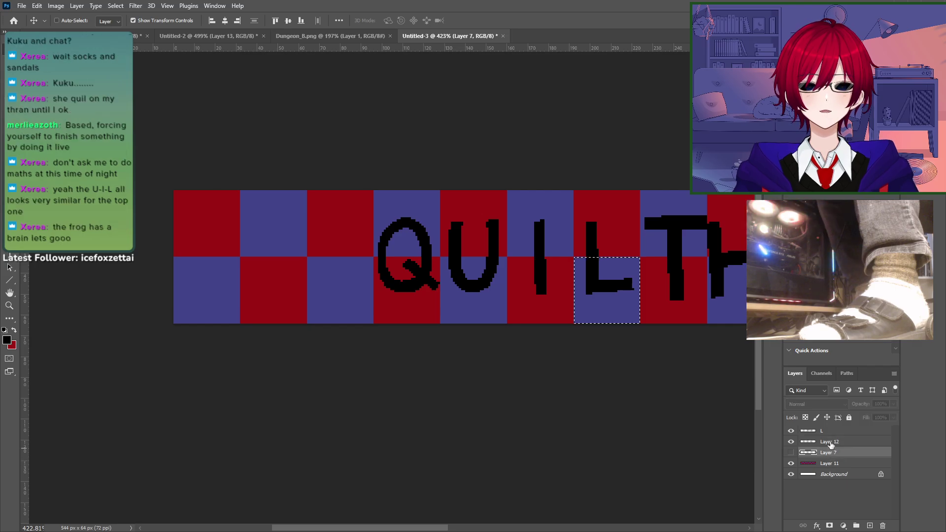
pyautogui.click(830, 443)
pyautogui.click(791, 441)
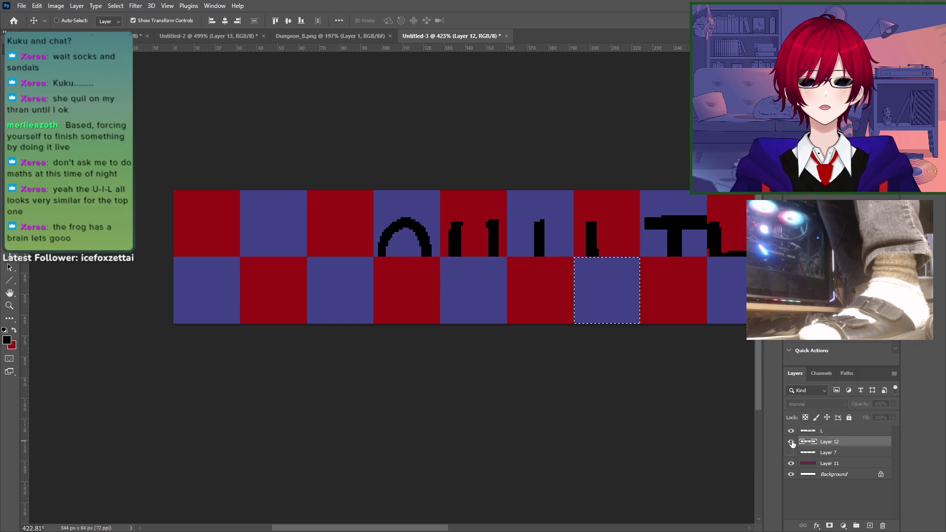
pyautogui.click(791, 442)
pyautogui.click(830, 464)
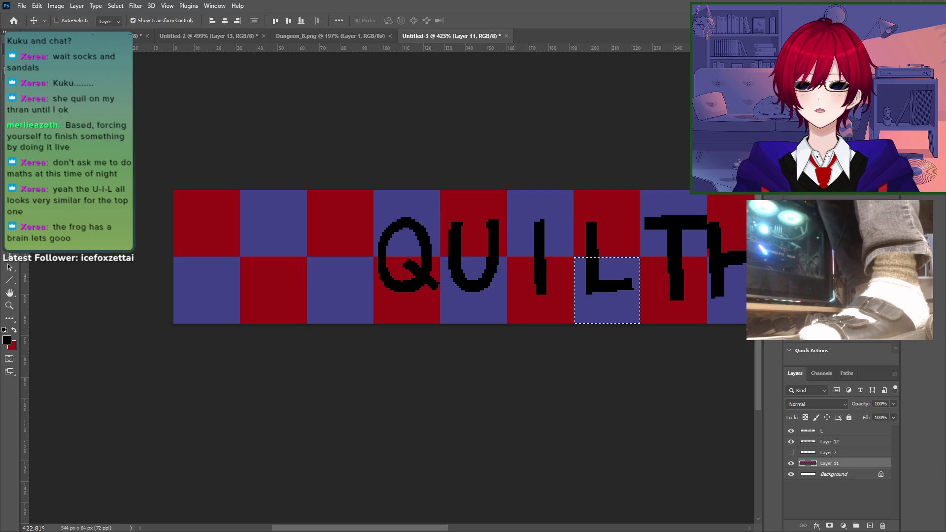
pyautogui.press('m')
pyautogui.moveTo(157, 258); pyautogui.dragTo(769, 328)
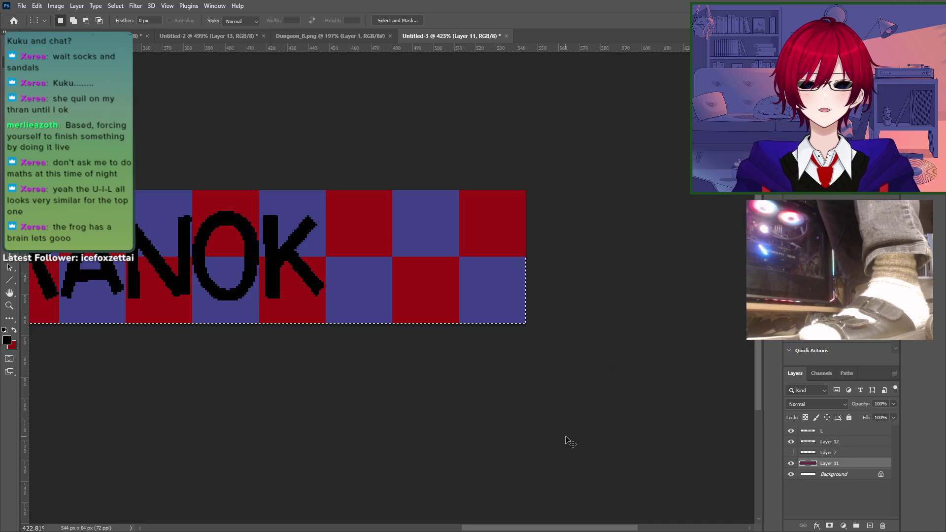
pyautogui.hotkey('ctrl', 'j')
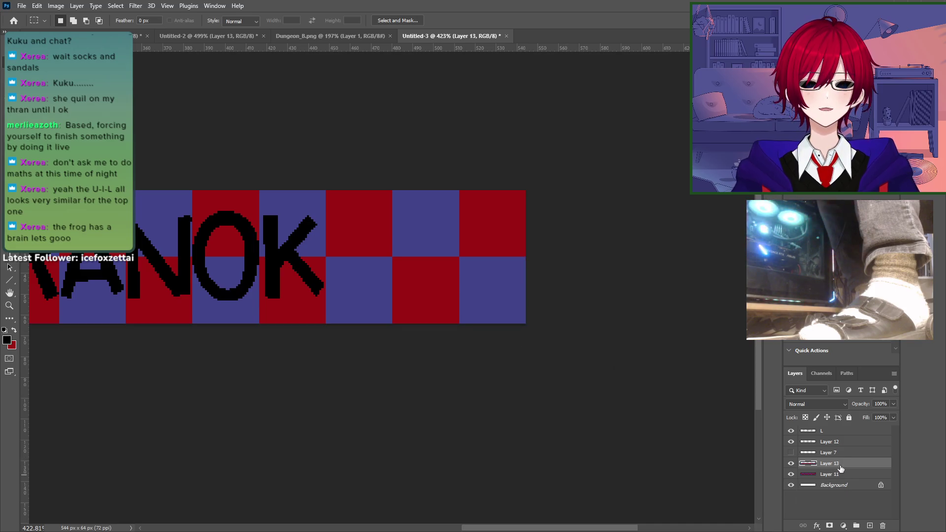
# Step: Place the copied lower checkerboard row directly beneath Layer 12 and merge the two layers
pyautogui.moveTo(843, 466); pyautogui.dragTo(840, 456)
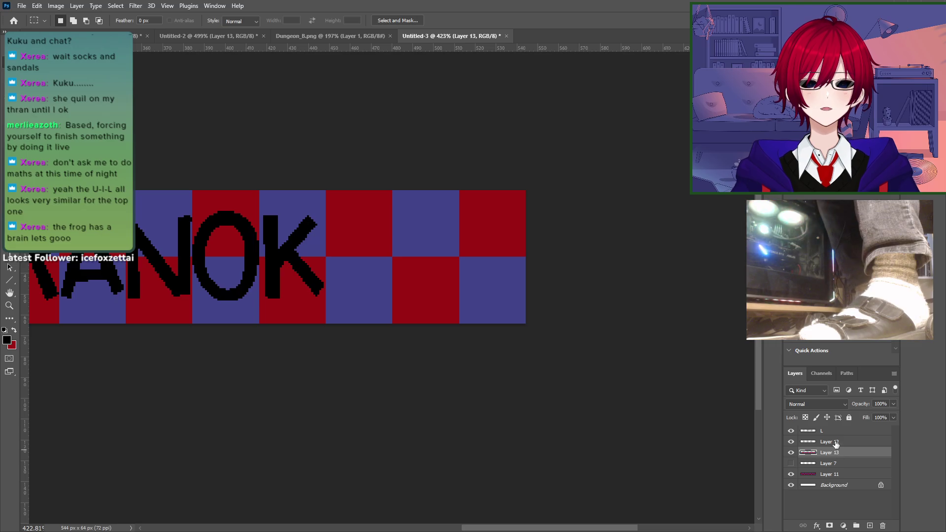
pyautogui.keyDown('ctrl'); pyautogui.click(836, 444); pyautogui.keyUp('ctrl')
pyautogui.click(791, 442)
pyautogui.click(791, 442)
pyautogui.rightClick(838, 448)
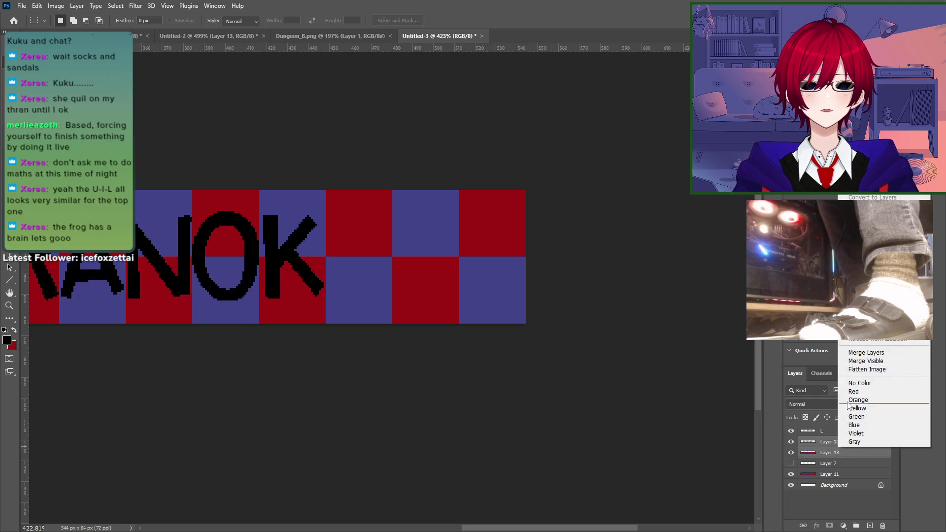
pyautogui.click(866, 352)
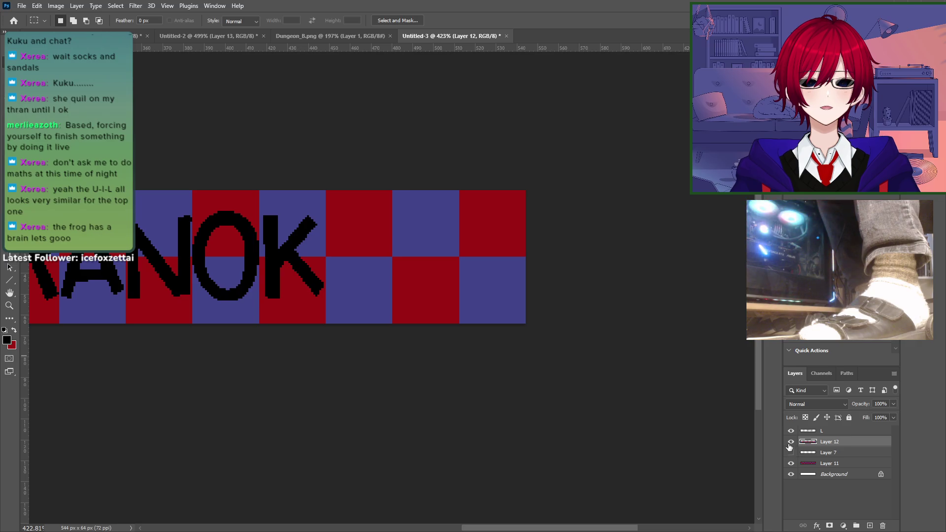
# Step: Check the merged lower half by switching the visibility of Layer 12 and Layer 11 off and on
pyautogui.click(791, 442)
pyautogui.click(791, 442)
pyautogui.click(792, 464)
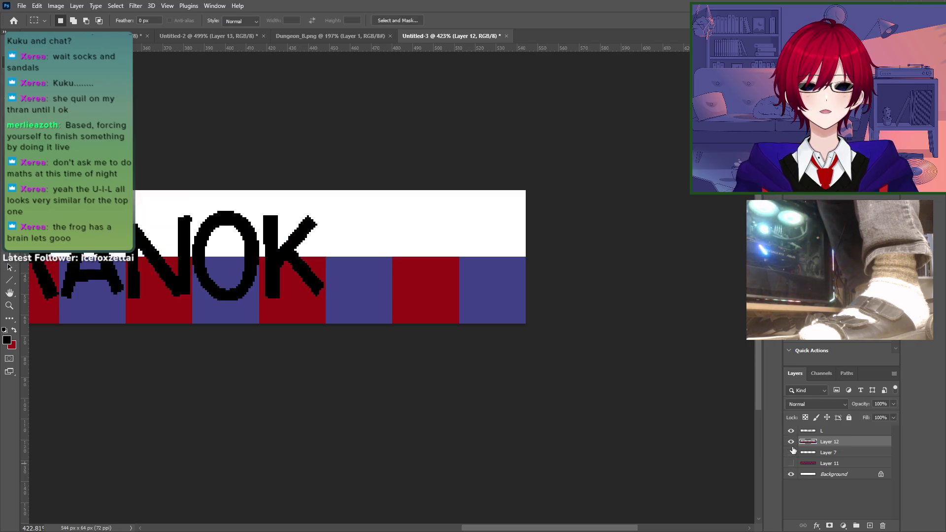
pyautogui.click(791, 443)
pyautogui.click(791, 443)
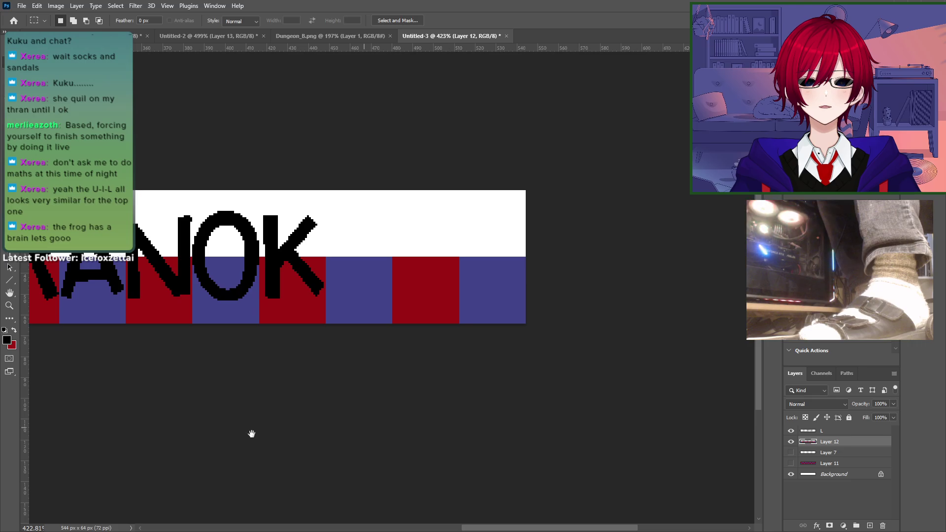
pyautogui.moveTo(251, 433); pyautogui.dragTo(528, 434)
pyautogui.click(791, 464)
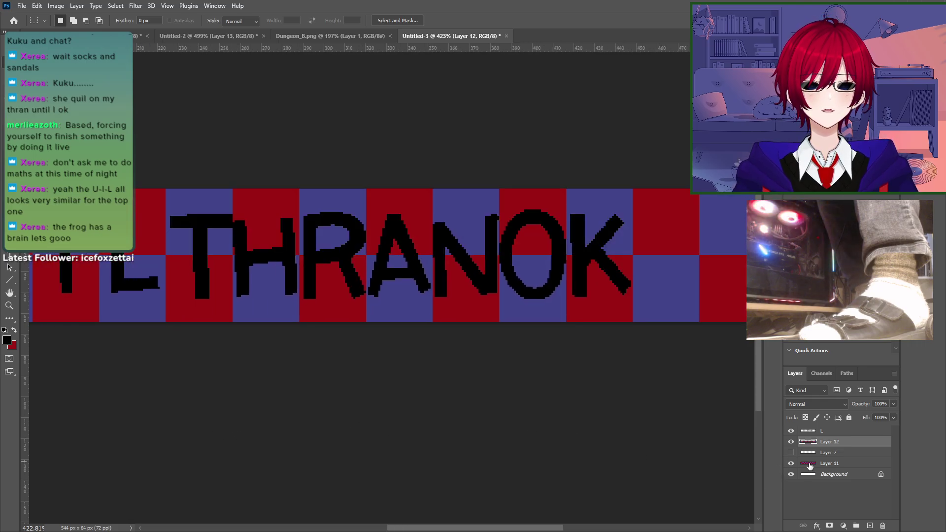
# Step: Select the entire upper row of the checkerboard on Layer 11 and cut it out
pyautogui.click(848, 466)
pyautogui.moveTo(288, 456); pyautogui.dragTo(617, 456)
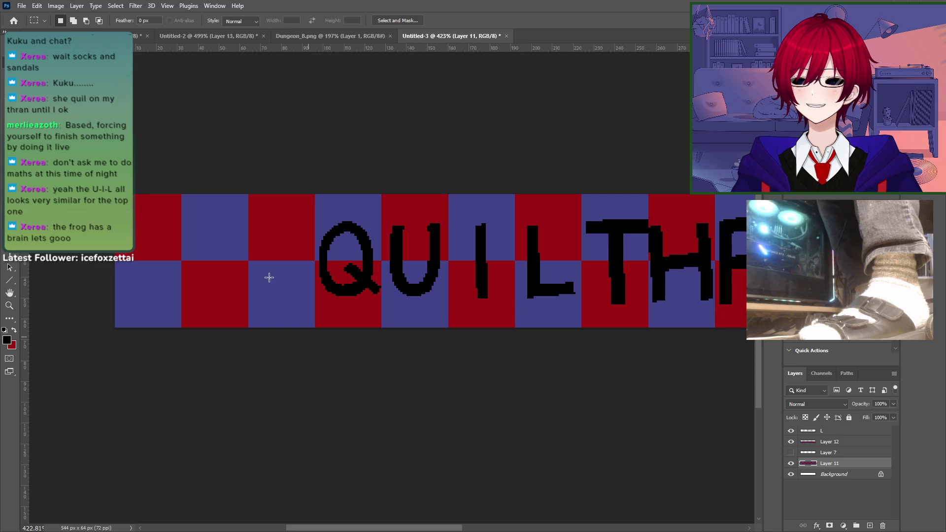
pyautogui.moveTo(121, 193); pyautogui.dragTo(648, 264)
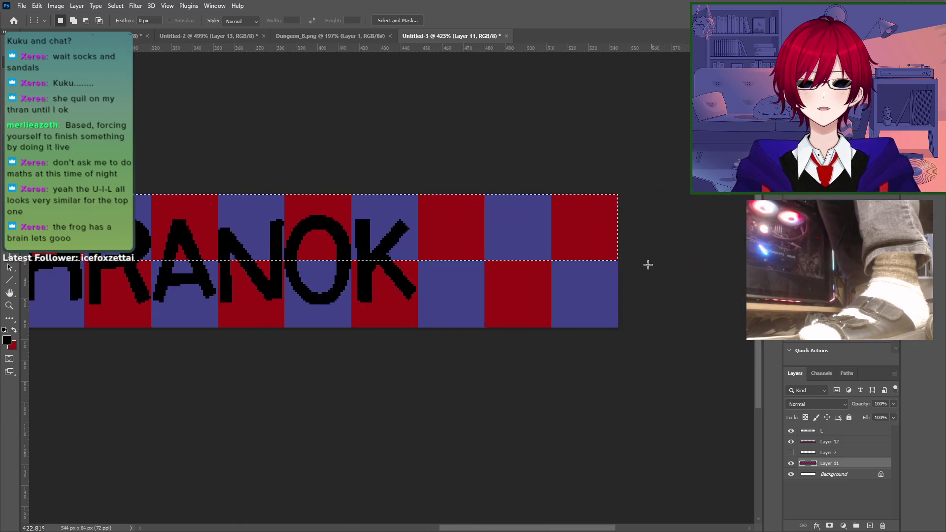
pyautogui.hotkey('ctrl', 'x')
# Step: Paste the cut upper row above Layer 12 and move it back into place behind the upper letter halves
pyautogui.click(833, 435)
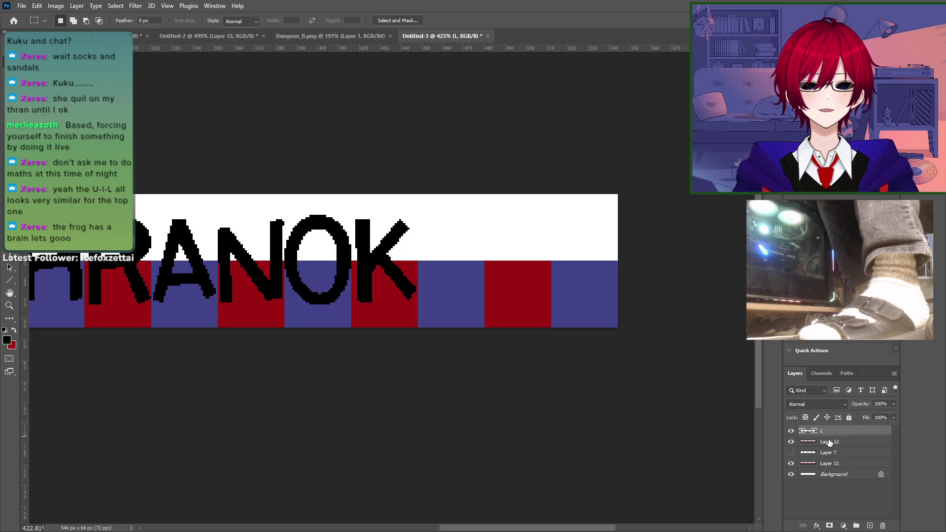
pyautogui.click(830, 442)
pyautogui.hotkey('ctrl', 'v')
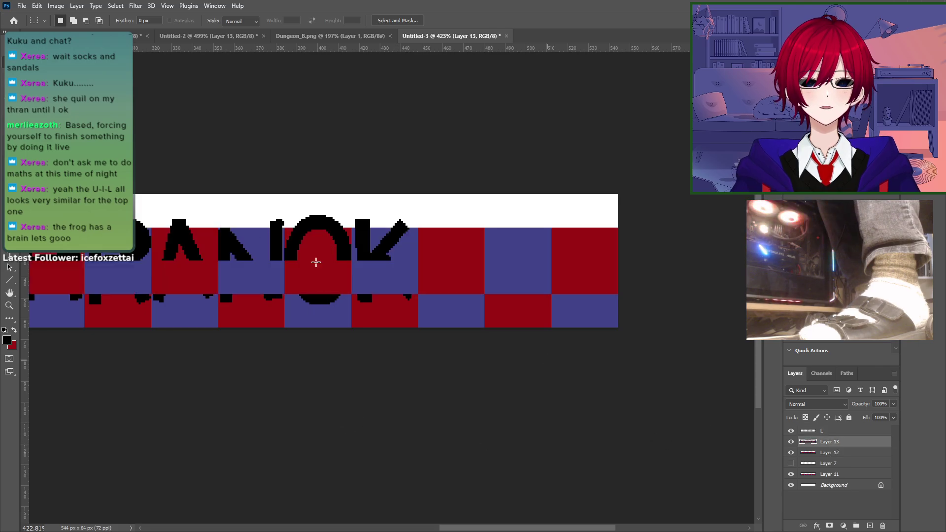
pyautogui.press('v')
pyautogui.moveTo(521, 259); pyautogui.dragTo(526, 227)
# Step: Merge the pasted upper checkerboard row with layer L and check the merged layer by toggling its visibility
pyautogui.moveTo(345, 445); pyautogui.dragTo(661, 430)
pyautogui.keyDown('ctrl'); pyautogui.click(830, 432); pyautogui.keyUp('ctrl')
pyautogui.rightClick(829, 432)
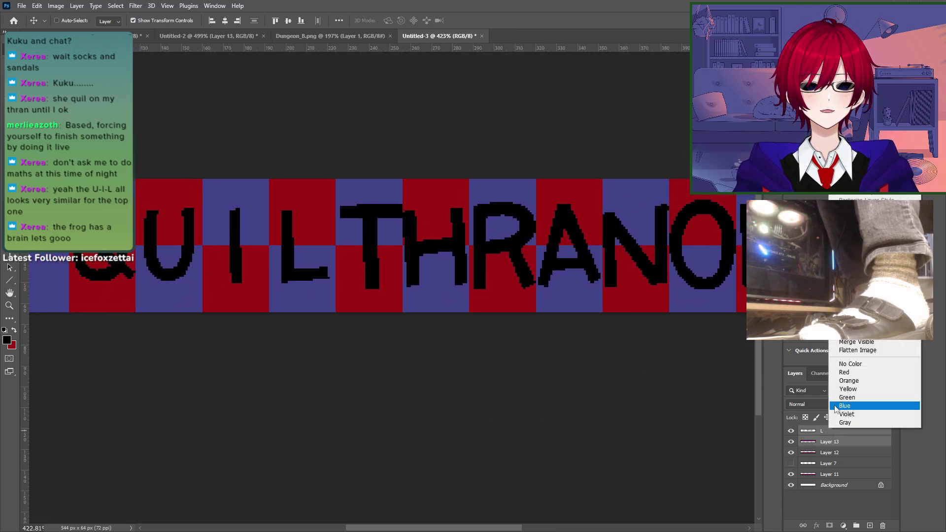
pyautogui.click(847, 341)
pyautogui.click(791, 431)
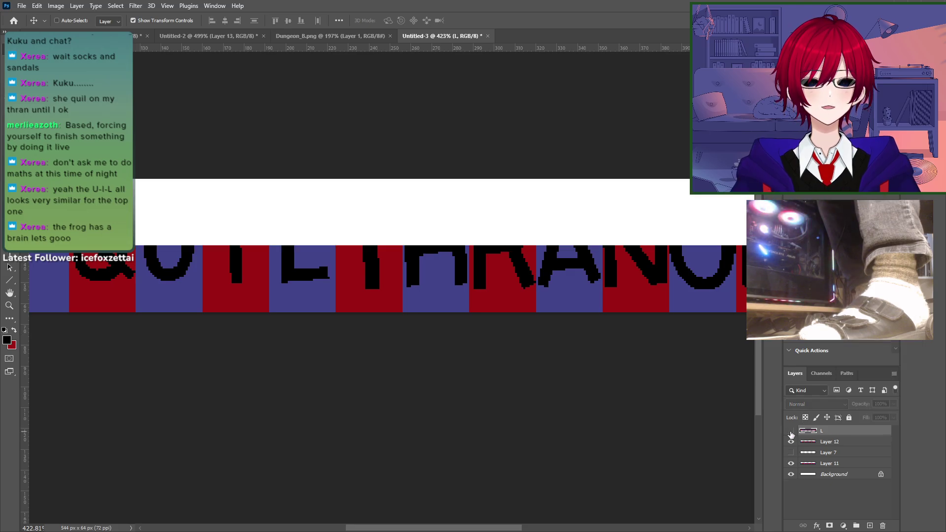
pyautogui.click(791, 431)
# Step: Copy the lower half tile of the L from Layer 12 to a new layer and place it in the lower tile before the Q
pyautogui.moveTo(240, 414); pyautogui.dragTo(469, 419)
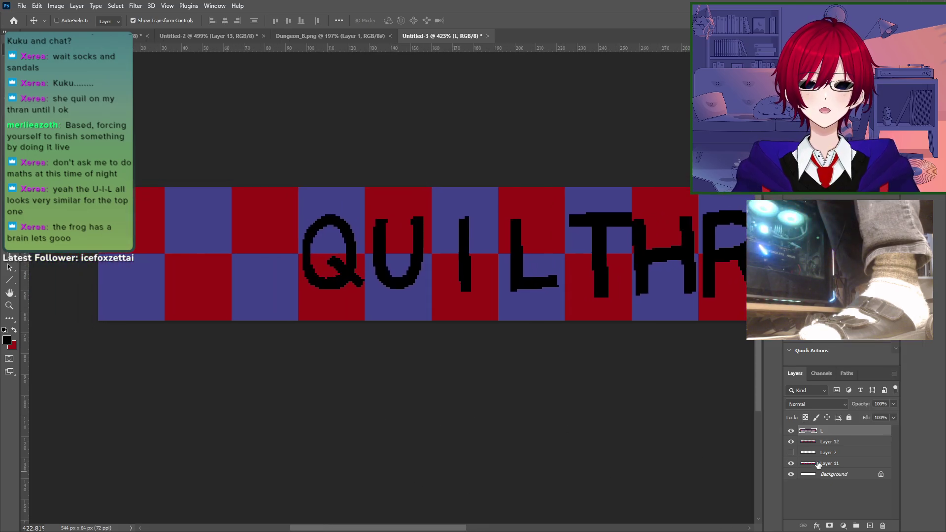
pyautogui.click(833, 442)
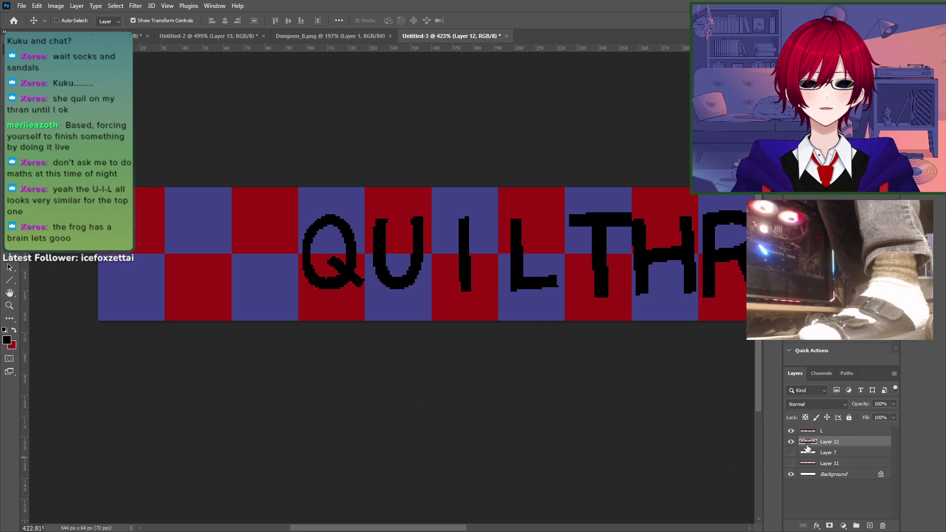
pyautogui.press('m')
pyautogui.moveTo(486, 393); pyautogui.dragTo(436, 366)
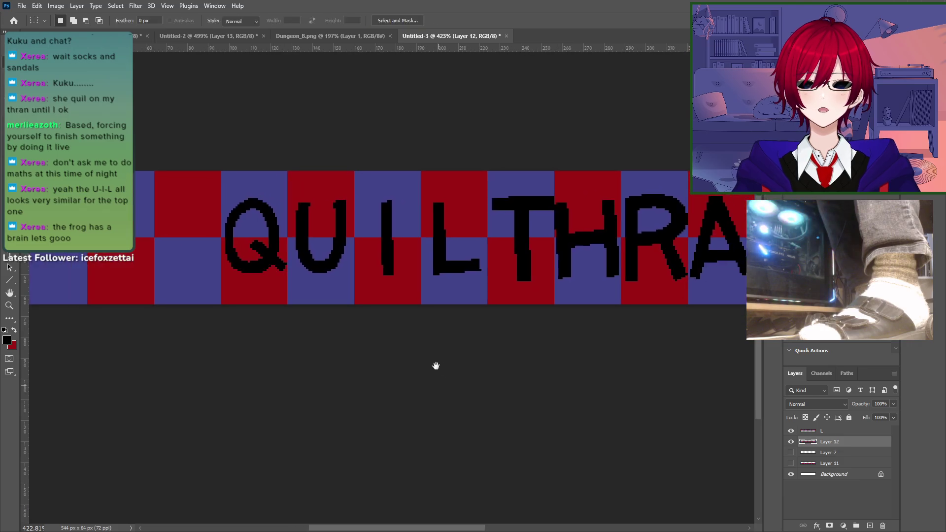
pyautogui.moveTo(421, 304); pyautogui.dragTo(487, 238)
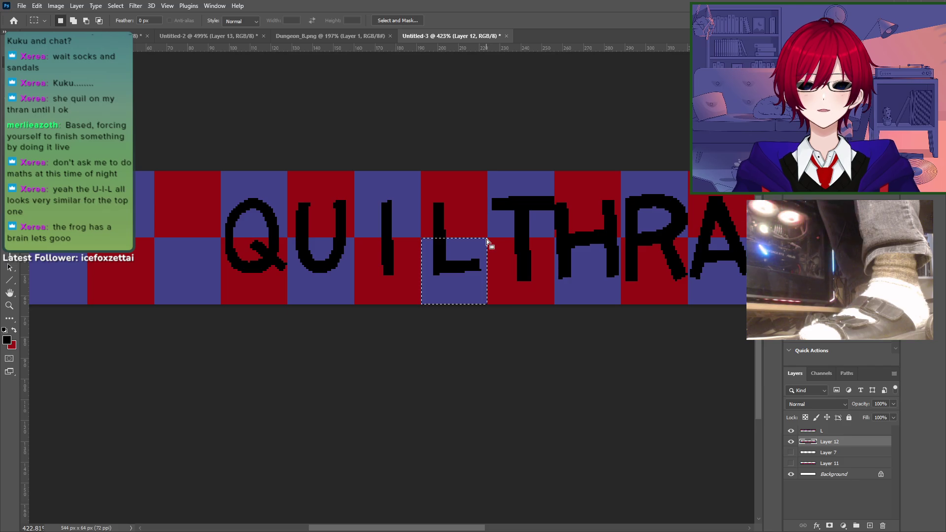
pyautogui.hotkey('ctrl', 'j')
pyautogui.press('v')
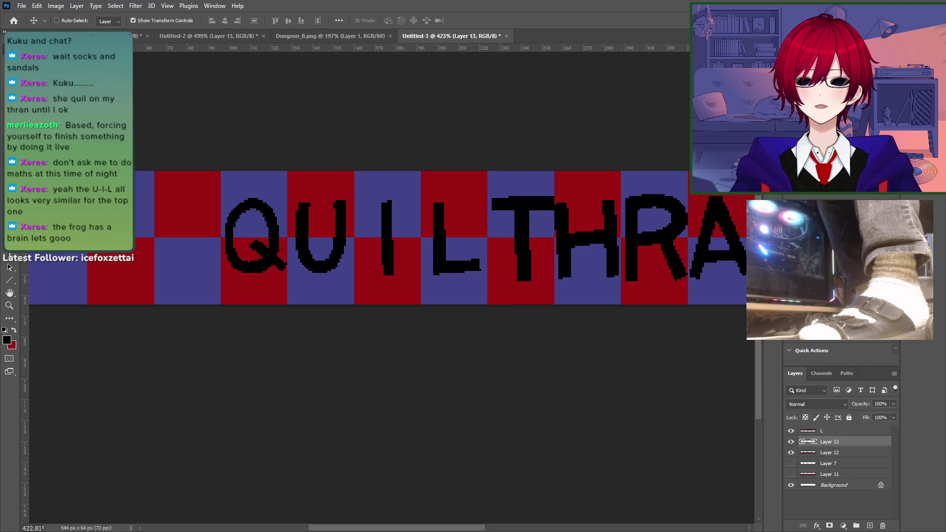
pyautogui.moveTo(444, 254); pyautogui.dragTo(182, 264)
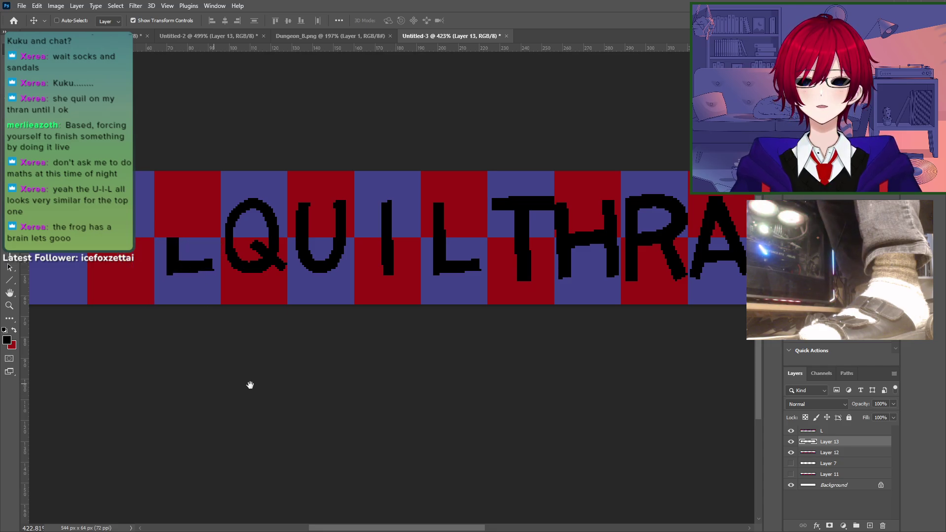
# Step: Select the lower half tile of the O on Layer 12 and trim the stray column off the selection's edge
pyautogui.moveTo(205, 384); pyautogui.dragTo(360, 399)
pyautogui.moveTo(533, 424); pyautogui.dragTo(151, 423)
pyautogui.moveTo(500, 369); pyautogui.dragTo(398, 377)
pyautogui.press('m')
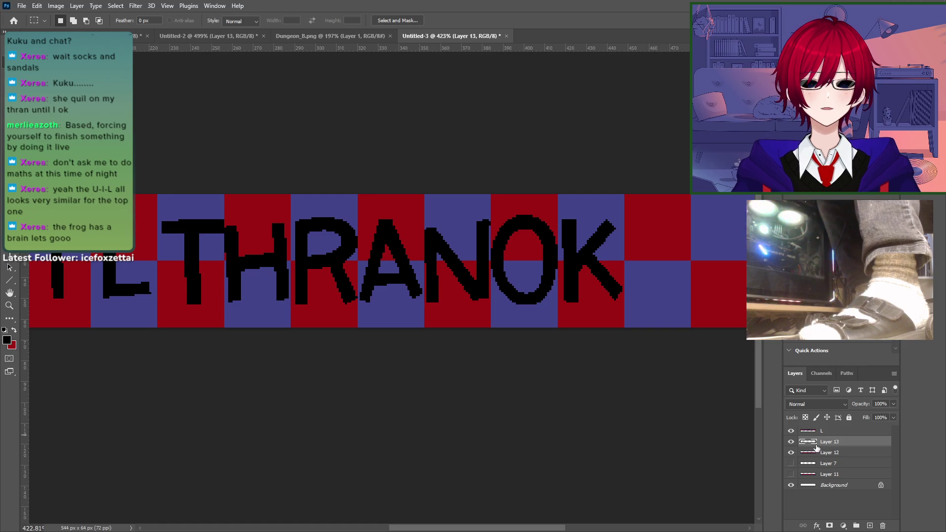
pyautogui.click(829, 453)
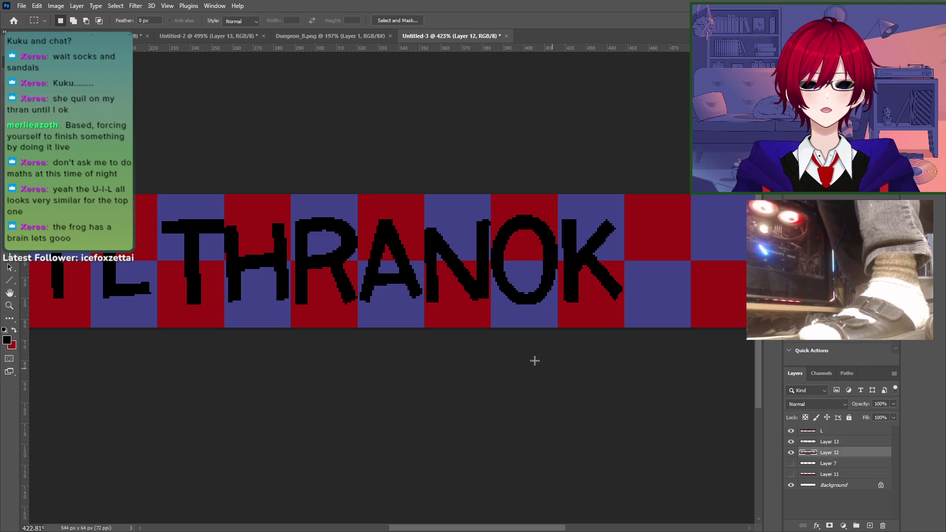
pyautogui.moveTo(491, 329); pyautogui.dragTo(555, 261)
pyautogui.press('z')
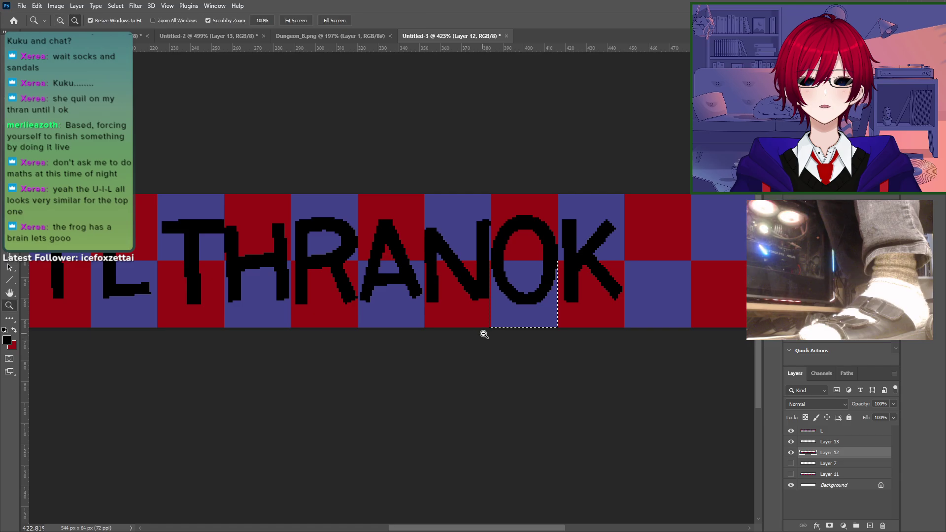
pyautogui.moveTo(482, 332); pyautogui.dragTo(545, 338)
pyautogui.press('m')
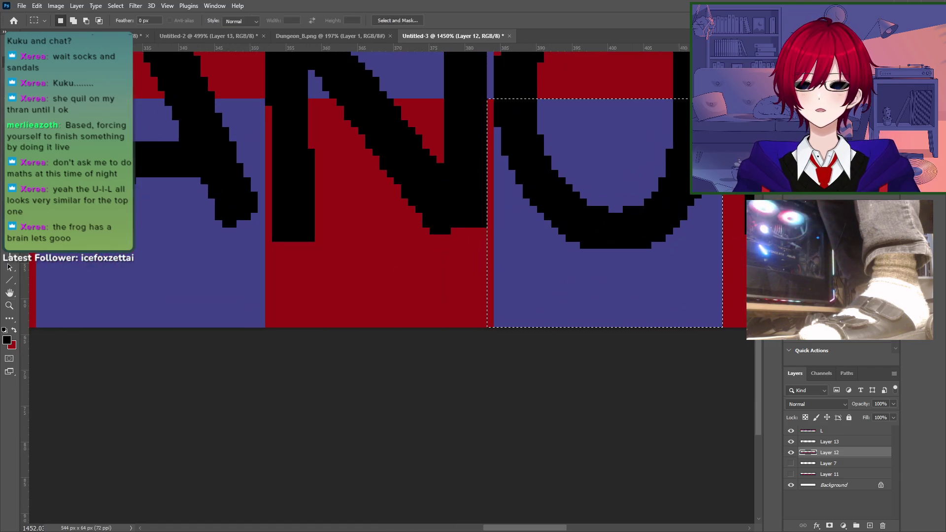
pyautogui.keyDown('alt'); pyautogui.moveTo(491, 93); pyautogui.dragTo(484, 339); pyautogui.keyUp('alt')
# Step: Copy the selected lower half of the O to a new layer and place it in the lower tile after the K
pyautogui.moveTo(226, 361); pyautogui.dragTo(598, 393)
pyautogui.moveTo(91, 333); pyautogui.dragTo(98, 352)
pyautogui.moveTo(690, 390); pyautogui.dragTo(148, 365)
pyautogui.moveTo(438, 371); pyautogui.dragTo(327, 404)
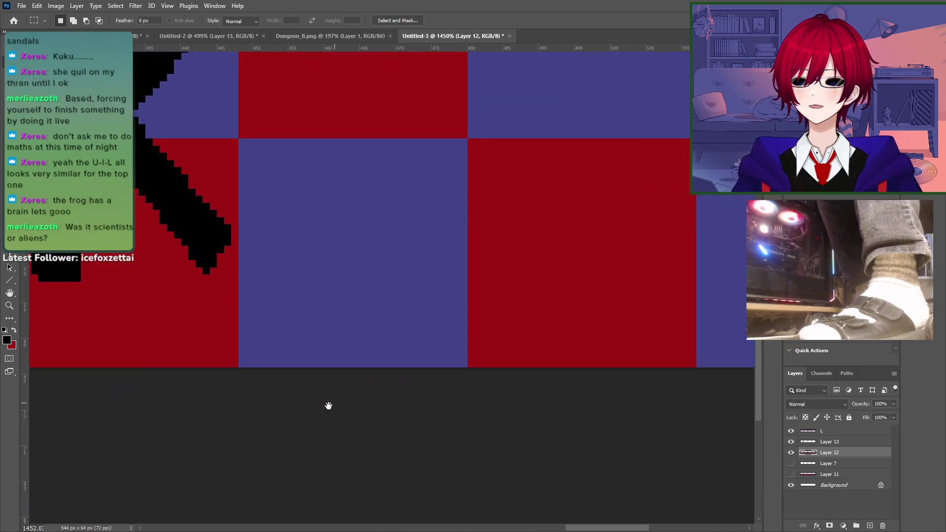
pyautogui.hotkey('ctrl', 'j')
pyautogui.click(9, 49)
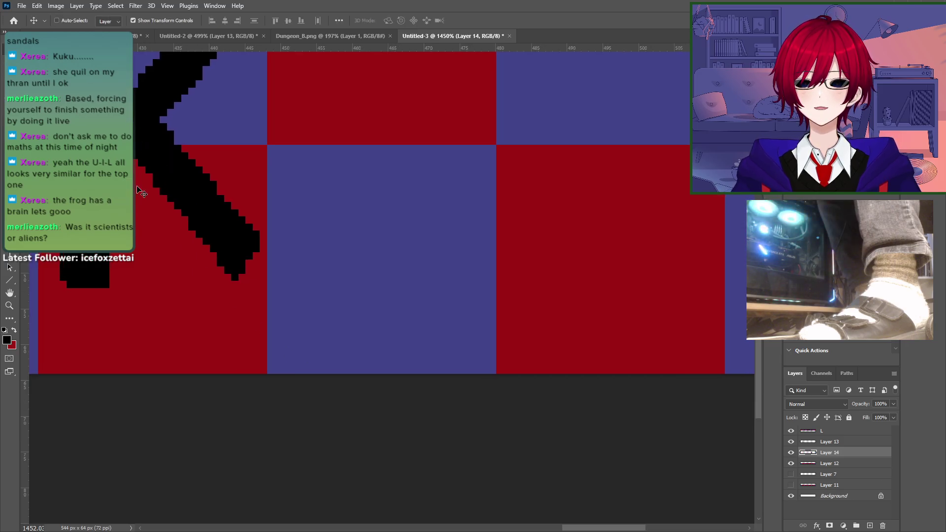
pyautogui.moveTo(143, 194); pyautogui.dragTo(586, 280)
pyautogui.moveTo(394, 327); pyautogui.dragTo(412, 247)
pyautogui.moveTo(342, 312); pyautogui.dragTo(349, 268)
# Step: Check what the L, Layer 14 and Layer 12 layers contain by switching their visibility off and on
pyautogui.press('z')
pyautogui.moveTo(265, 330); pyautogui.dragTo(500, 325)
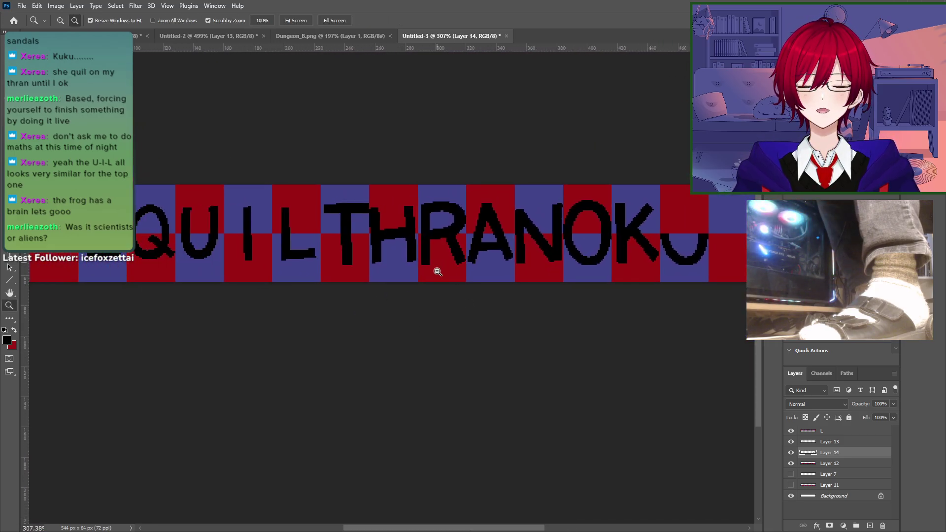
pyautogui.moveTo(440, 262)
pyautogui.mouseDown()
pyautogui.moveTo(465, 258)
pyautogui.moveTo(458, 262)
pyautogui.mouseUp()
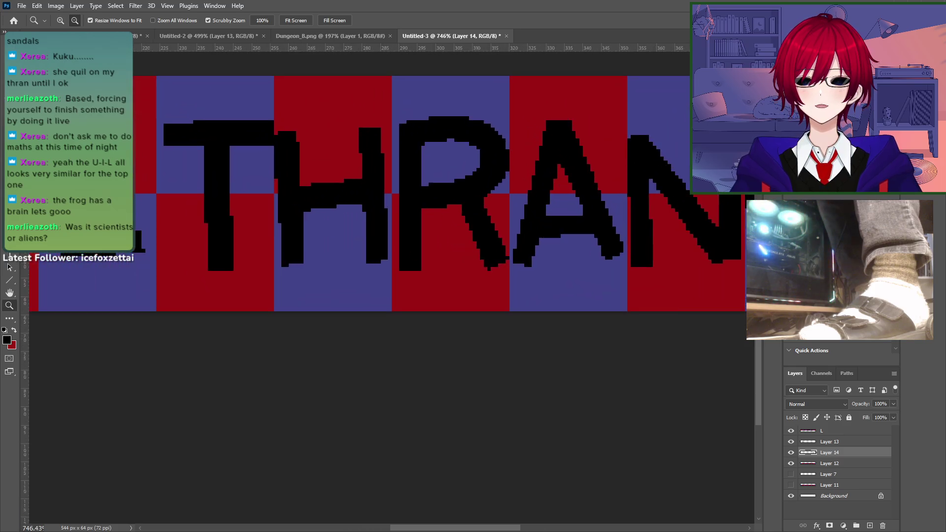
pyautogui.press('m')
pyautogui.click(832, 443)
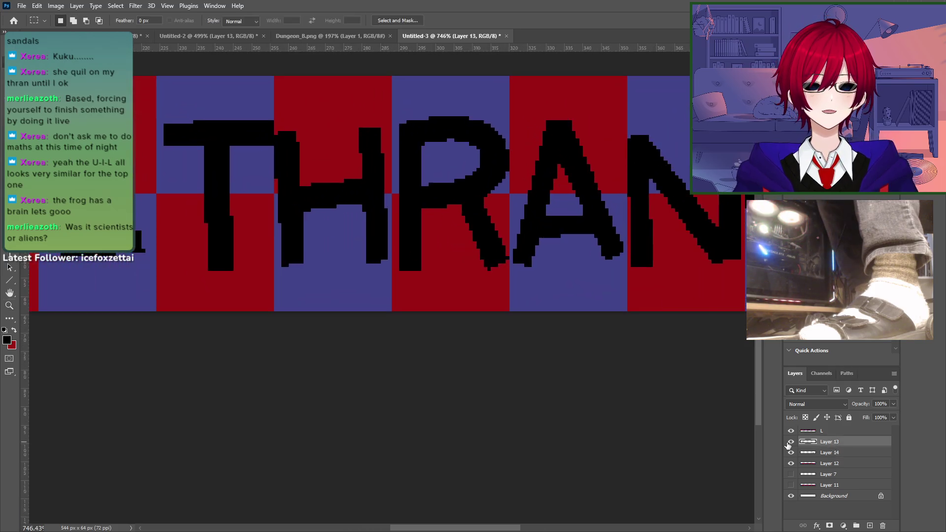
pyautogui.click(791, 464)
pyautogui.click(791, 463)
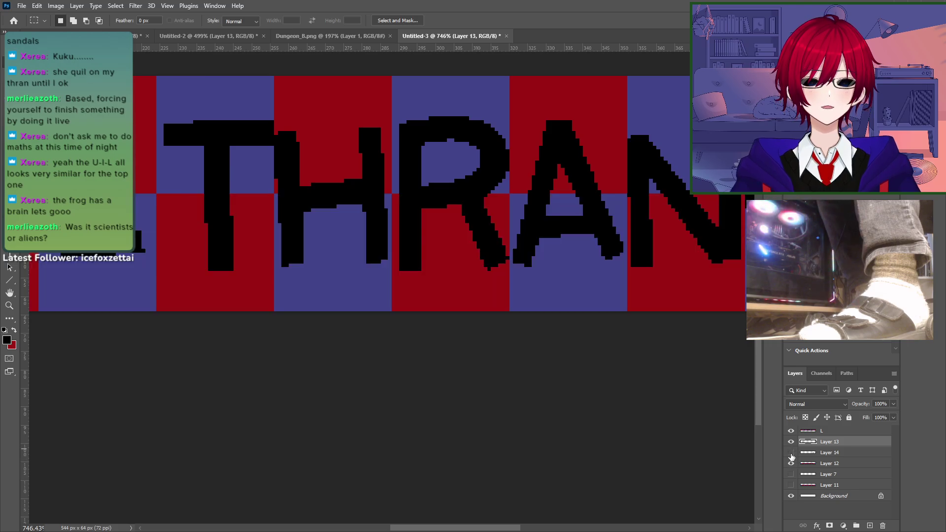
pyautogui.click(791, 432)
pyautogui.click(791, 431)
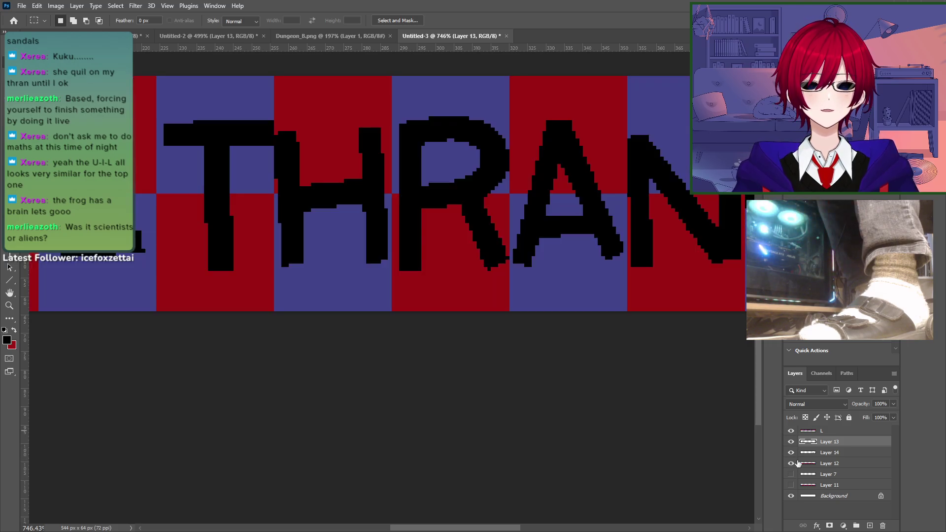
pyautogui.click(791, 463)
pyautogui.click(791, 464)
# Step: Copy the lower half tile of the T from Layer 12 to a new layer and place it in the tile before the copied L half
pyautogui.click(838, 463)
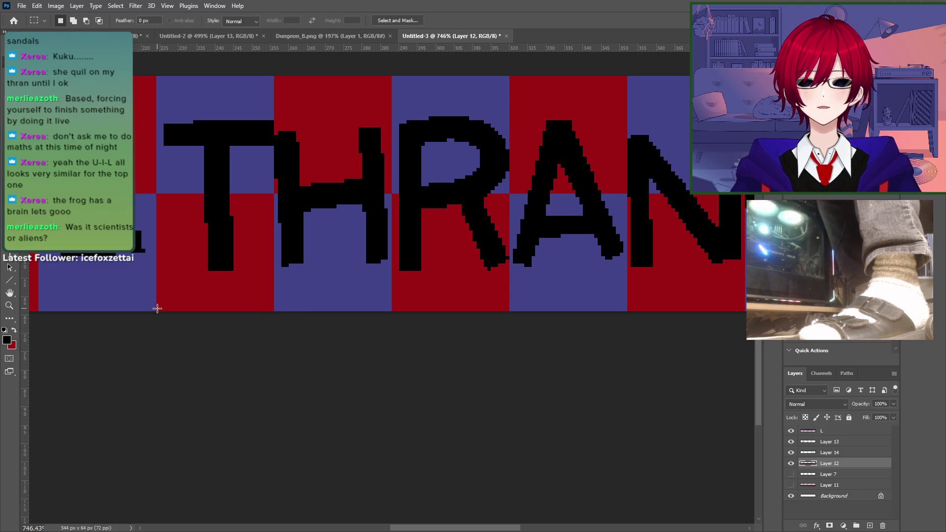
pyautogui.moveTo(157, 309); pyautogui.dragTo(279, 184)
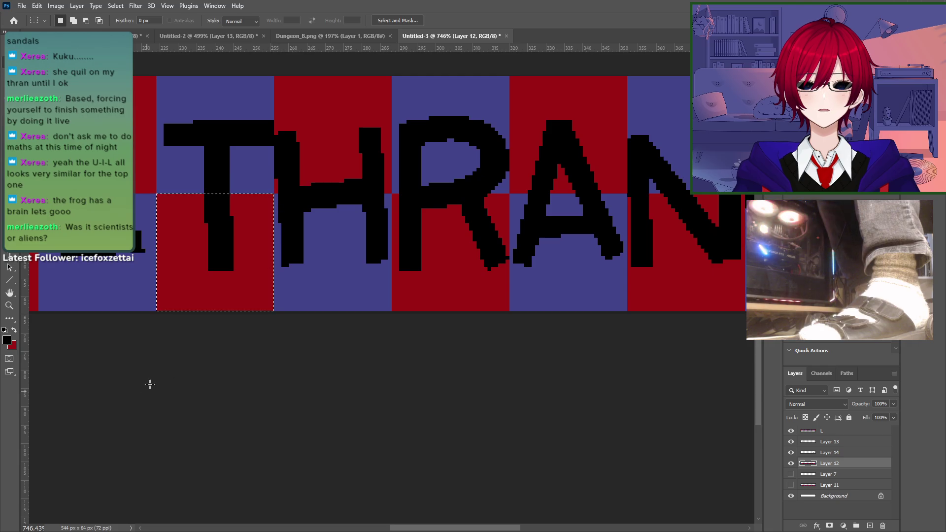
pyautogui.moveTo(150, 385); pyautogui.dragTo(372, 363)
pyautogui.moveTo(158, 340); pyautogui.dragTo(357, 359)
pyautogui.hotkey('ctrl', 'j')
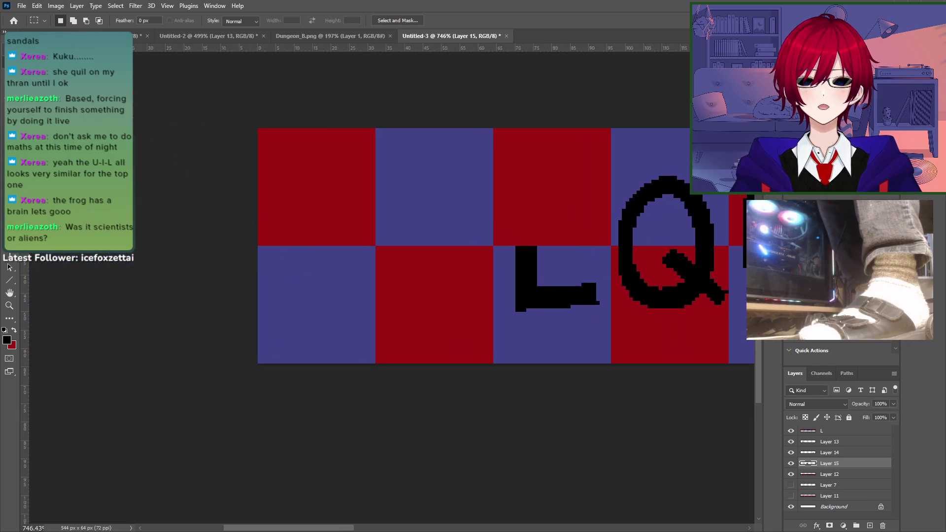
pyautogui.press('v')
pyautogui.moveTo(672, 351); pyautogui.dragTo(292, 364)
pyautogui.moveTo(597, 431); pyautogui.dragTo(484, 441)
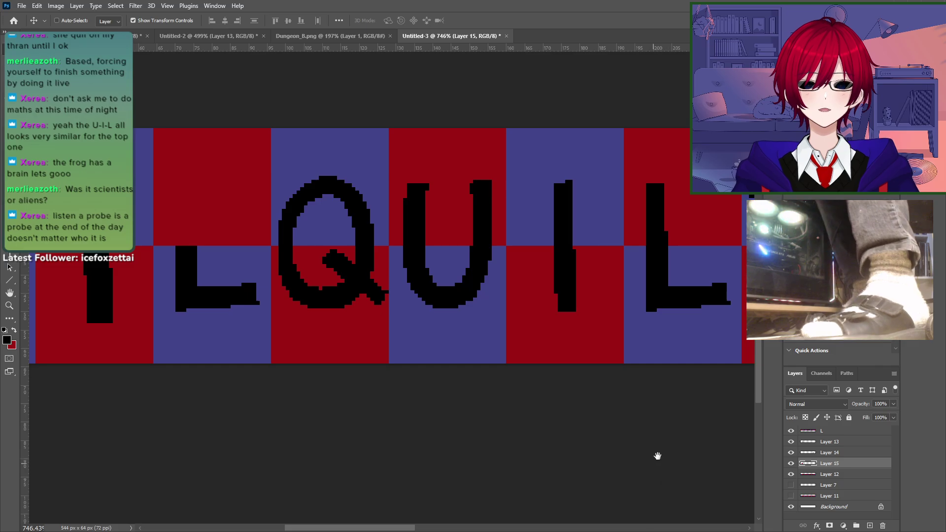
# Step: Select the lower half tile of the K on Layer 12
pyautogui.moveTo(600, 447); pyautogui.dragTo(191, 457)
pyautogui.moveTo(545, 431); pyautogui.dragTo(757, 403)
pyautogui.moveTo(440, 425); pyautogui.dragTo(729, 412)
pyautogui.moveTo(537, 403); pyautogui.dragTo(30, 424)
pyautogui.moveTo(591, 408); pyautogui.dragTo(124, 425)
pyautogui.moveTo(561, 426); pyautogui.dragTo(474, 394)
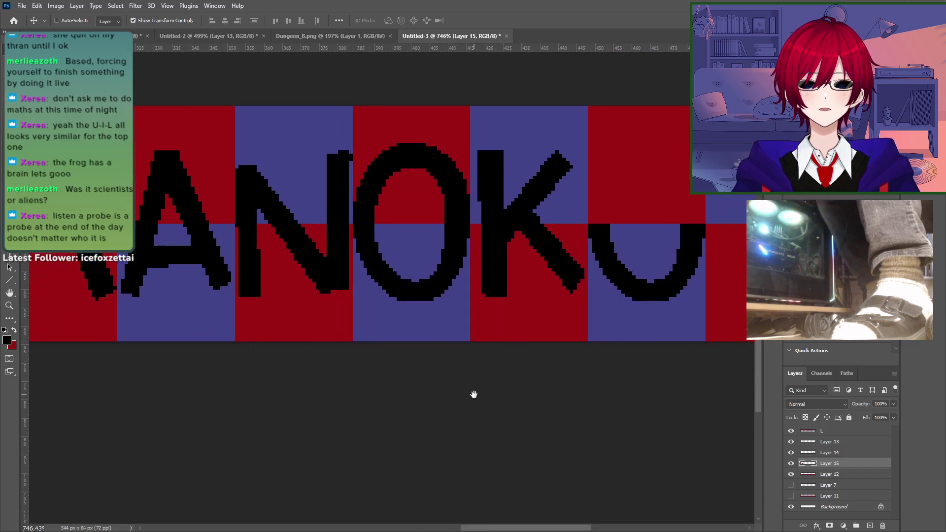
pyautogui.click(791, 475)
pyautogui.click(857, 475)
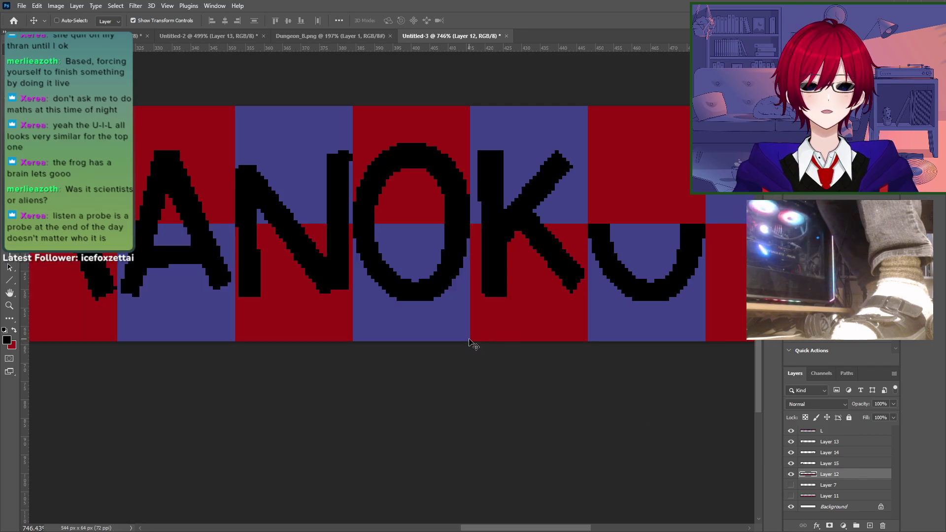
pyautogui.press('m')
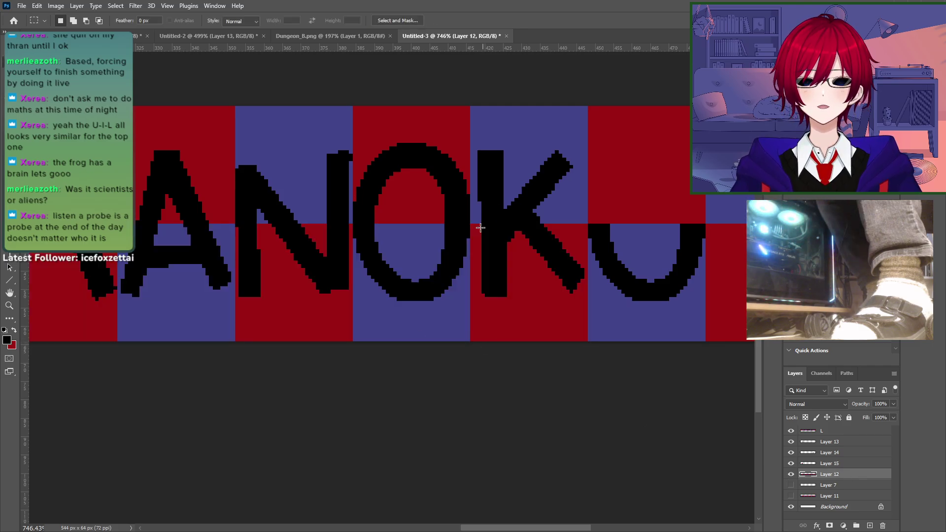
pyautogui.moveTo(472, 227); pyautogui.dragTo(588, 341)
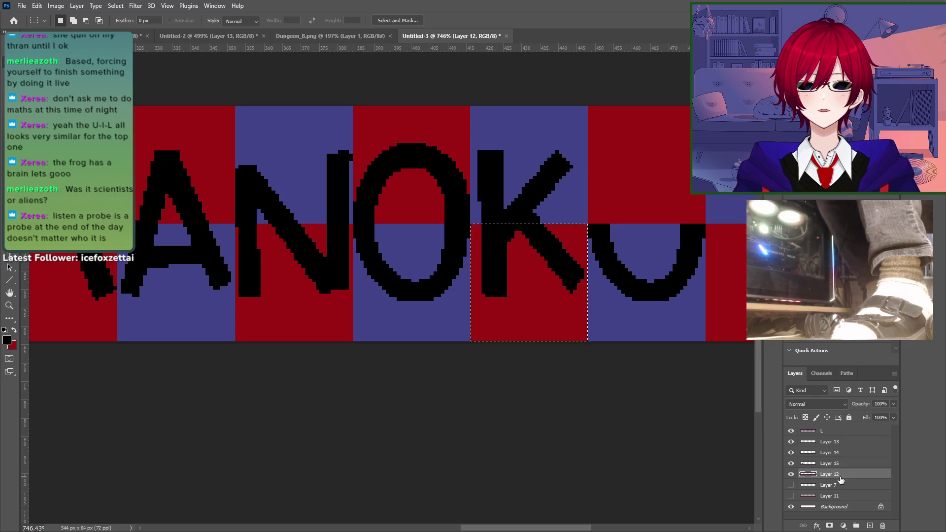
# Step: Copy the selected lower half of the K to a new layer and move it toward the end of the lower row
pyautogui.click(791, 474)
pyautogui.hotkey('ctrl', 'j')
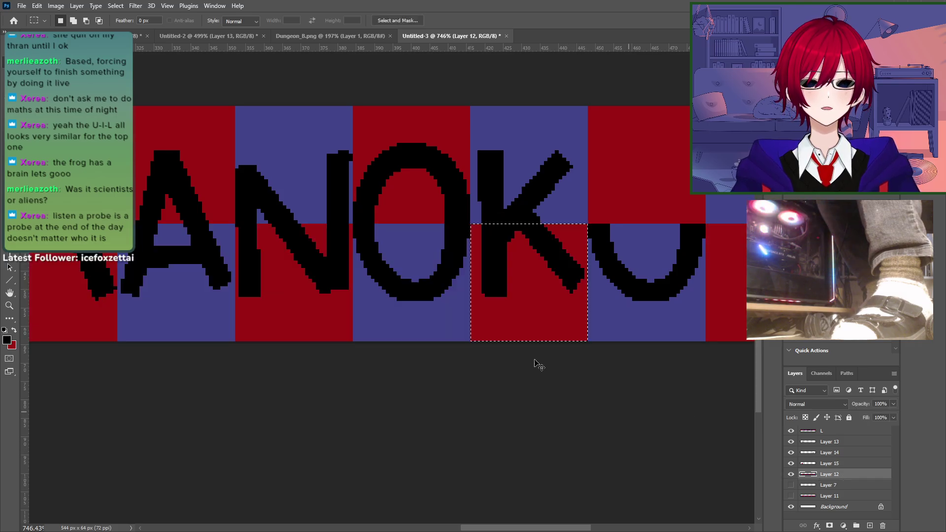
pyautogui.press('v')
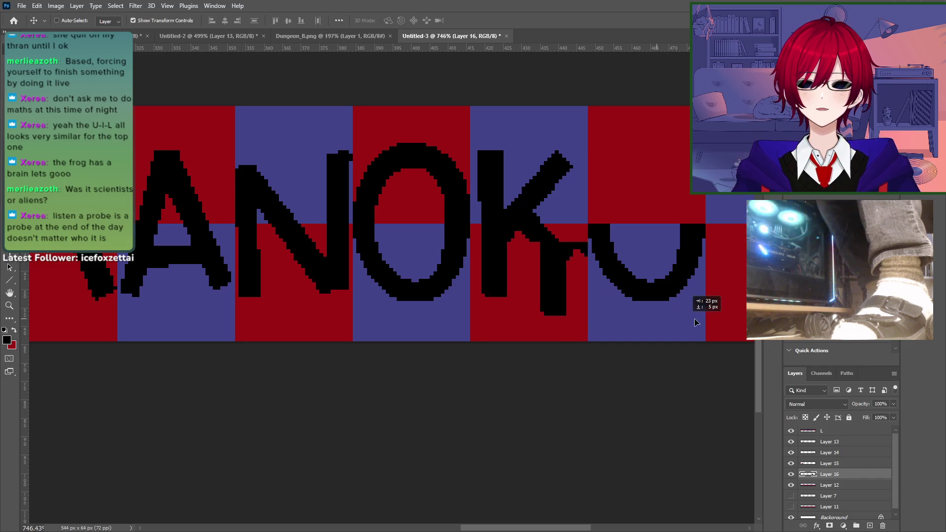
pyautogui.moveTo(671, 321); pyautogui.dragTo(360, 320)
# Step: Select the lower half tile of the A on Layer 12, redrawing the selection to fit the tile exactly
pyautogui.moveTo(377, 270); pyautogui.dragTo(502, 289)
pyautogui.moveTo(376, 397); pyautogui.dragTo(513, 385)
pyautogui.moveTo(239, 421); pyautogui.dragTo(616, 401)
pyautogui.moveTo(185, 406); pyautogui.dragTo(680, 400)
pyautogui.moveTo(203, 406)
pyautogui.mouseDown()
pyautogui.moveTo(489, 405)
pyautogui.moveTo(114, 408)
pyautogui.mouseUp()
pyautogui.moveTo(651, 390)
pyautogui.mouseDown()
pyautogui.moveTo(418, 387)
pyautogui.moveTo(384, 416)
pyautogui.mouseUp()
pyautogui.press('m')
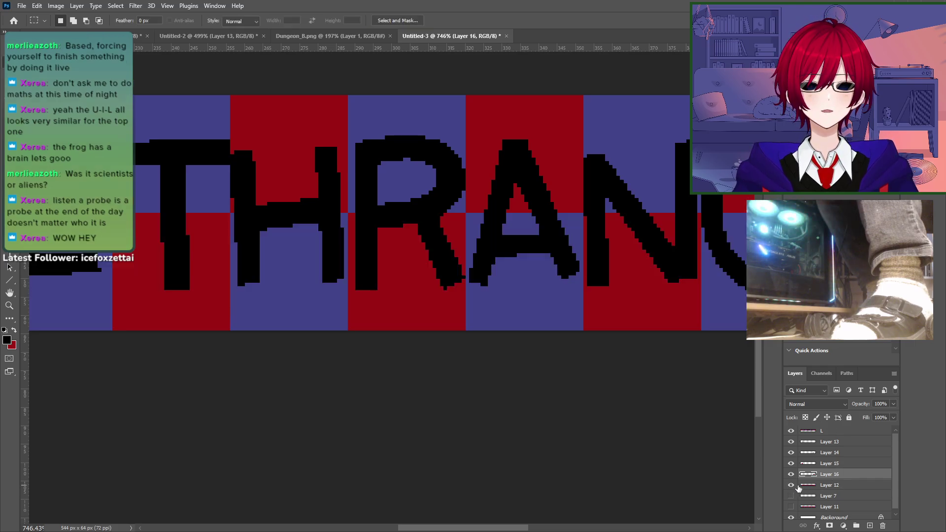
pyautogui.click(827, 486)
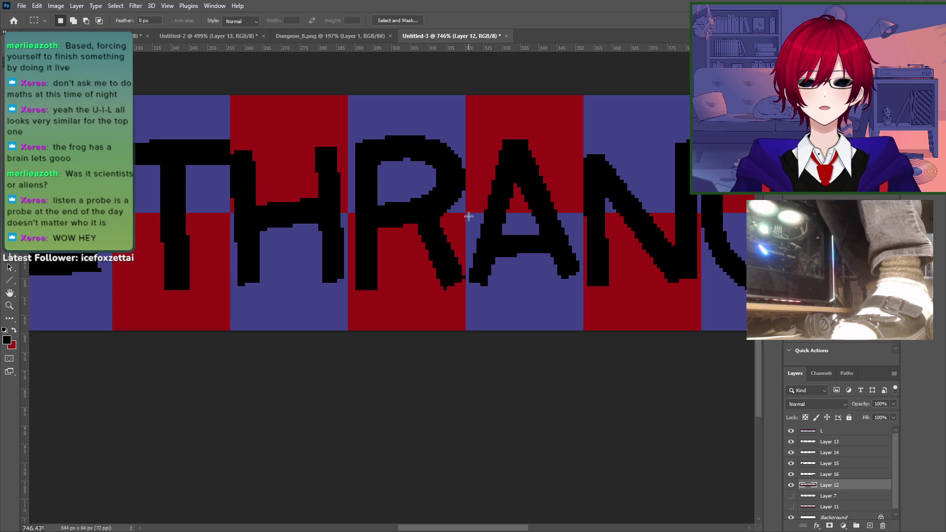
pyautogui.moveTo(466, 217); pyautogui.dragTo(557, 320)
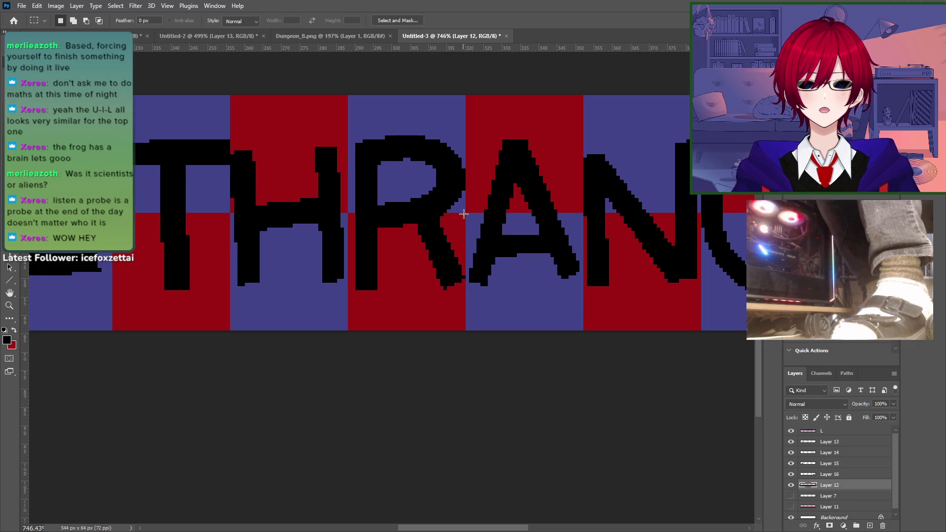
pyautogui.moveTo(468, 213); pyautogui.dragTo(583, 330)
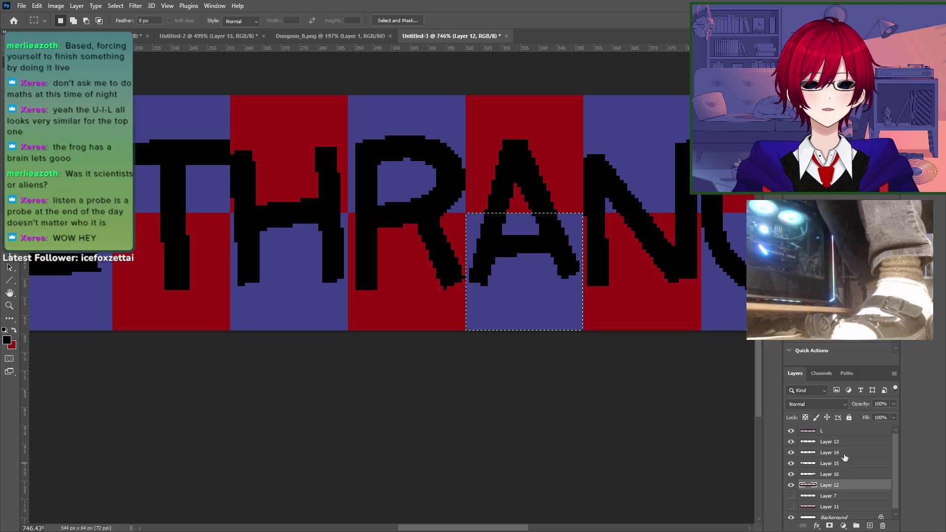
# Step: Copy the lower half tile of the A to a new layer above Layer 13 and place it in the first tile of the lower row
pyautogui.click(812, 441)
pyautogui.click(808, 432)
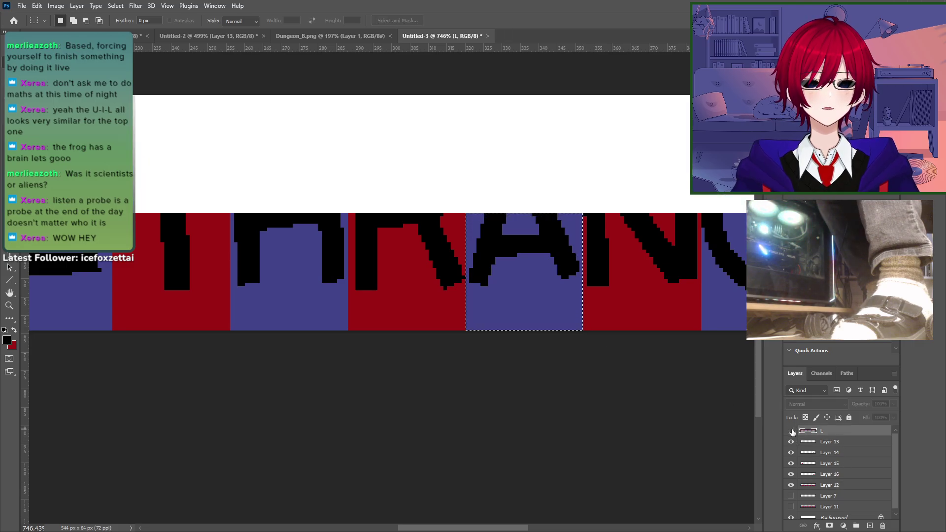
pyautogui.click(830, 442)
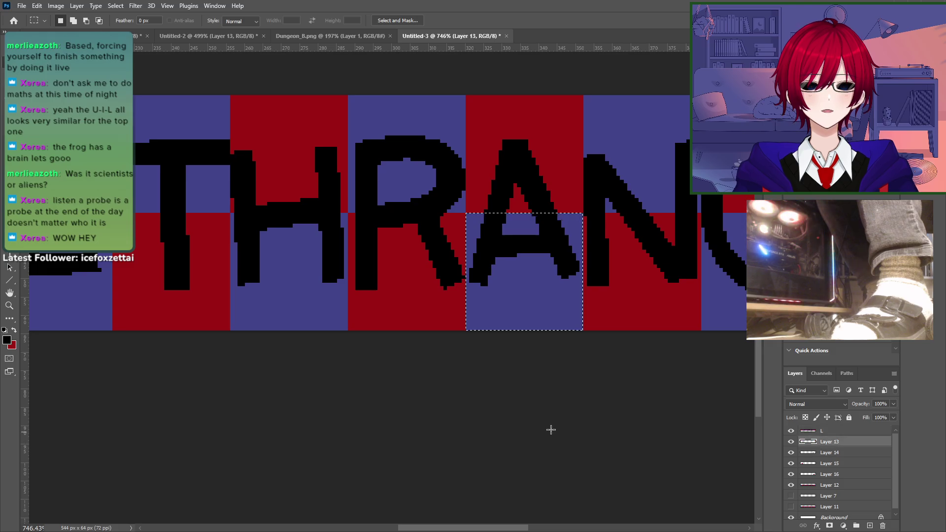
pyautogui.moveTo(112, 413); pyautogui.dragTo(606, 416)
pyautogui.moveTo(492, 360); pyautogui.dragTo(535, 387)
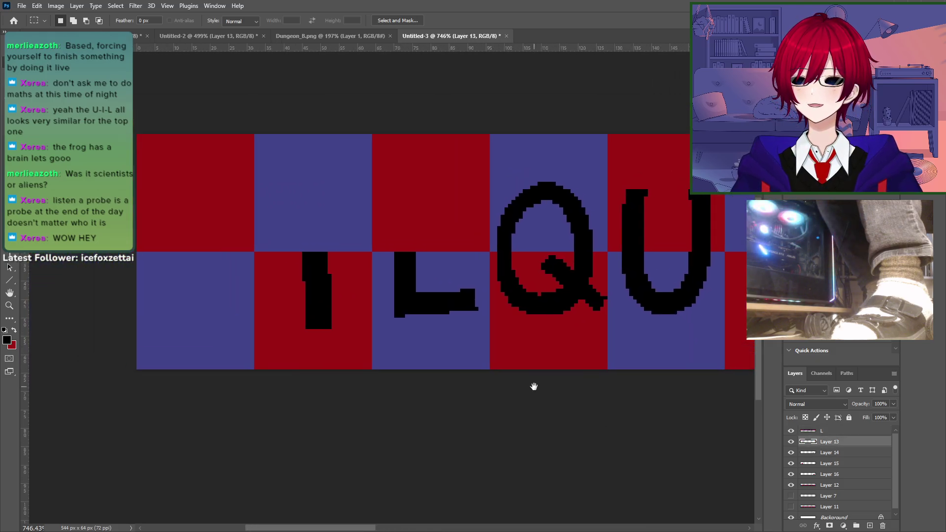
pyautogui.press('v')
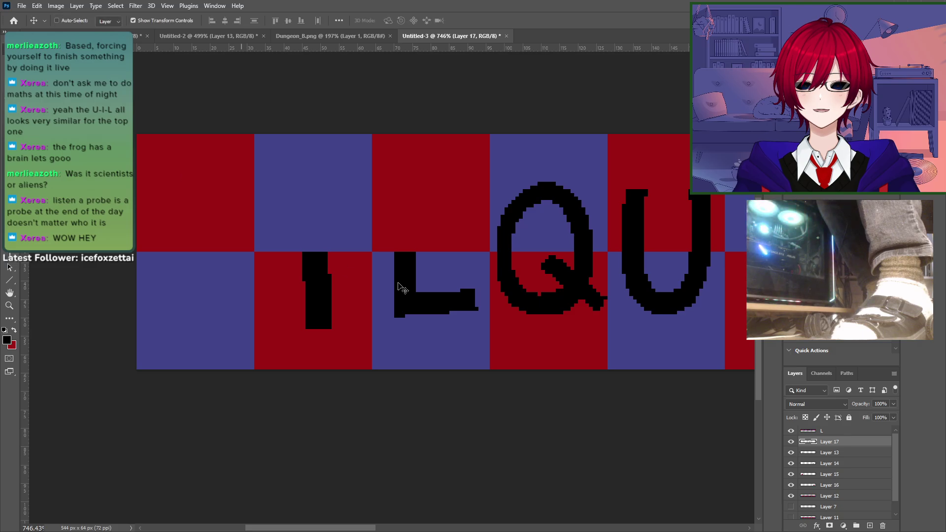
pyautogui.moveTo(572, 278)
pyautogui.mouseDown()
pyautogui.moveTo(412, 266)
pyautogui.moveTo(127, 268)
pyautogui.moveTo(625, 289)
pyautogui.moveTo(243, 292)
pyautogui.moveTo(224, 311)
pyautogui.moveTo(224, 340)
pyautogui.mouseUp()
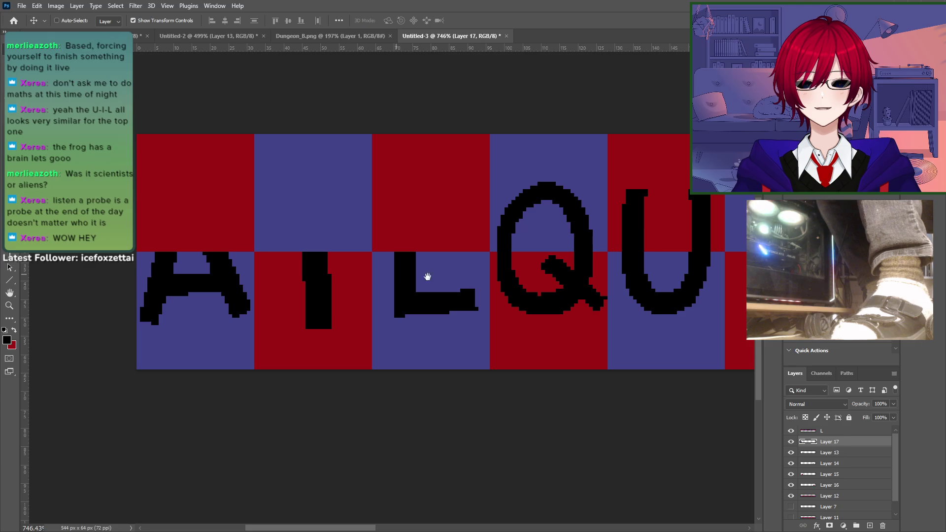
# Step: Add another copy of the A's lower half on a new layer and place it in the last tile of the lower row
pyautogui.hscroll(15, 634, 411)
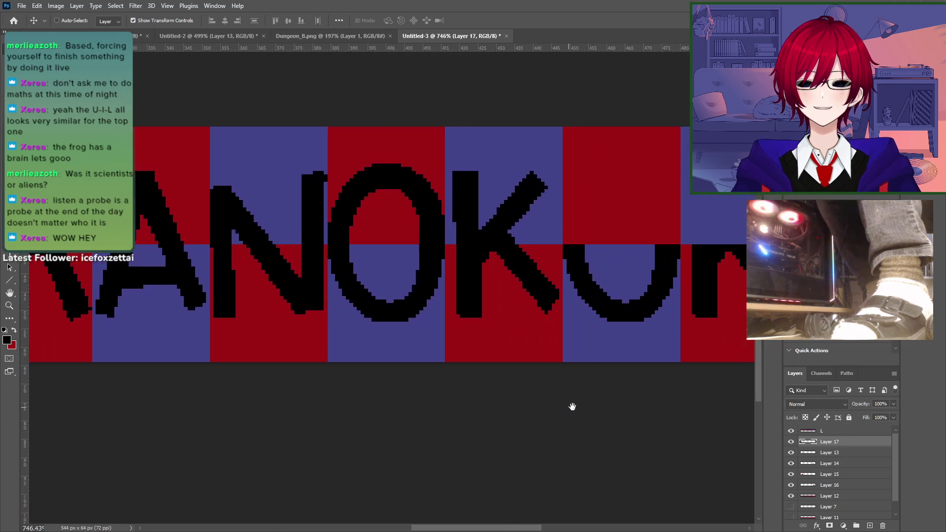
pyautogui.hscroll(3, 427, 391)
pyautogui.hotkey('ctrl', 'v')
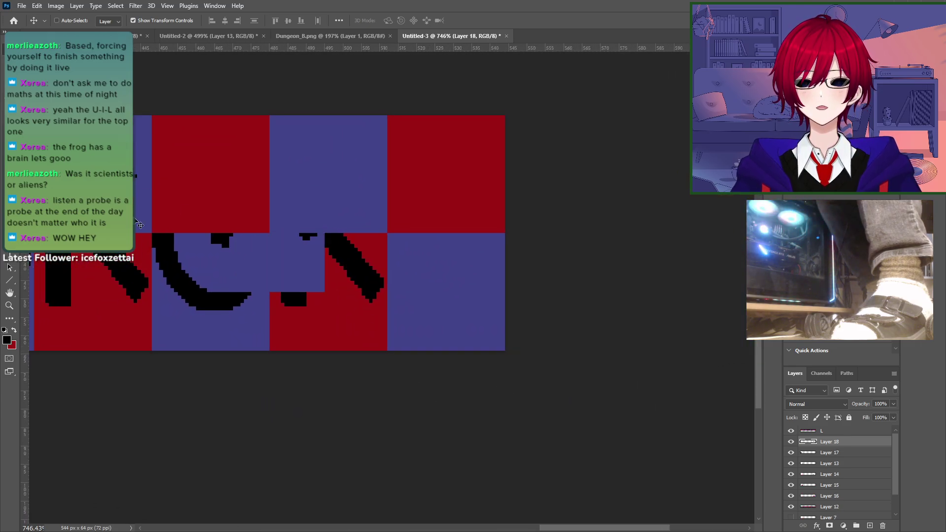
pyautogui.moveTo(272, 258); pyautogui.dragTo(453, 317)
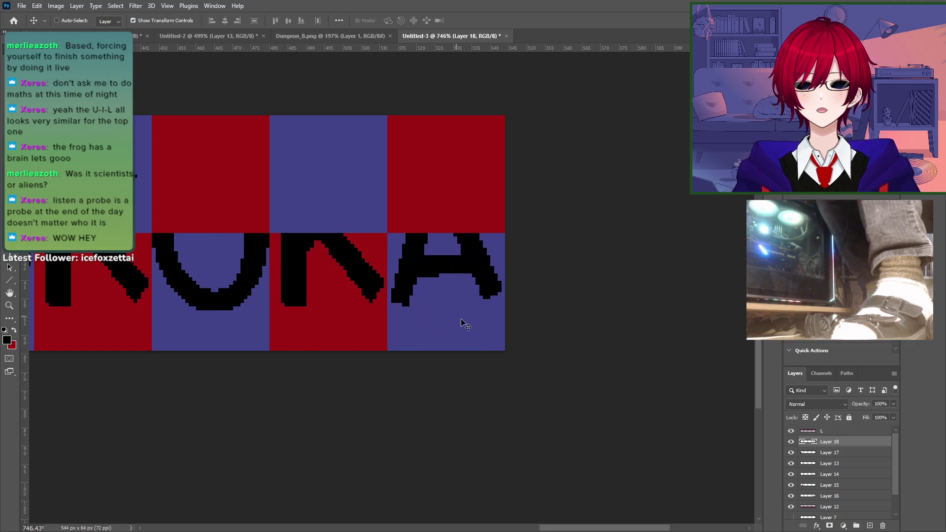
# Step: Merge all lower-half layers from Layer 18 down to Layer 12 into one layer
pyautogui.scroll(-1, 818, 498)
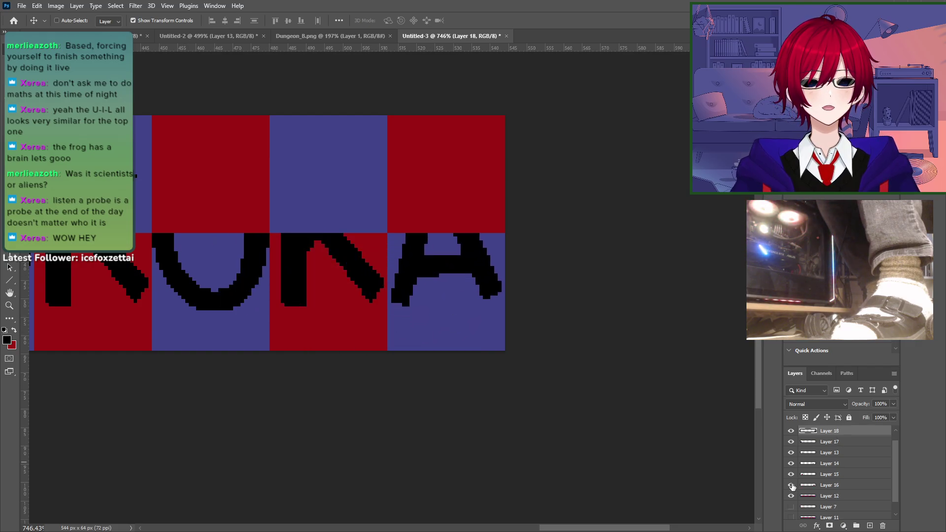
pyautogui.click(791, 485)
pyautogui.click(792, 485)
pyautogui.click(791, 496)
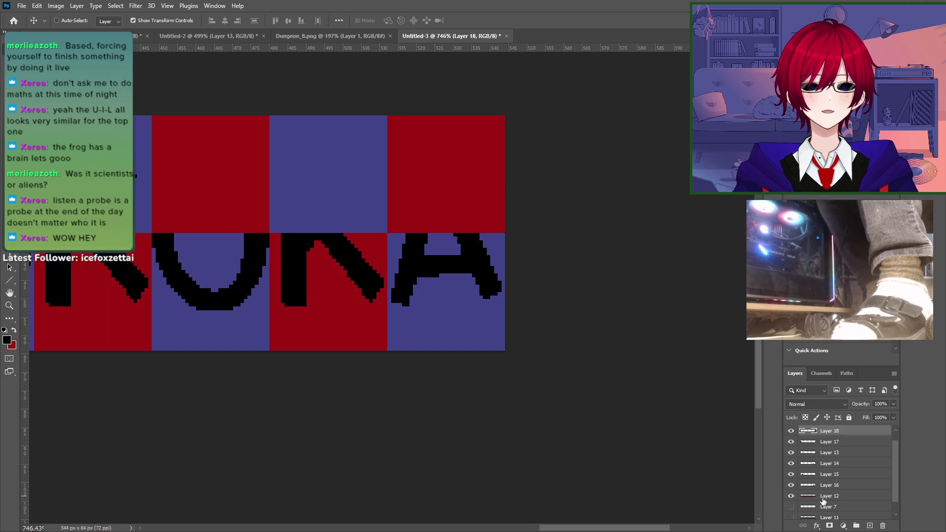
pyautogui.keyDown('shift'); pyautogui.click(827, 496); pyautogui.keyUp('shift')
pyautogui.rightClick(831, 497)
pyautogui.click(858, 401)
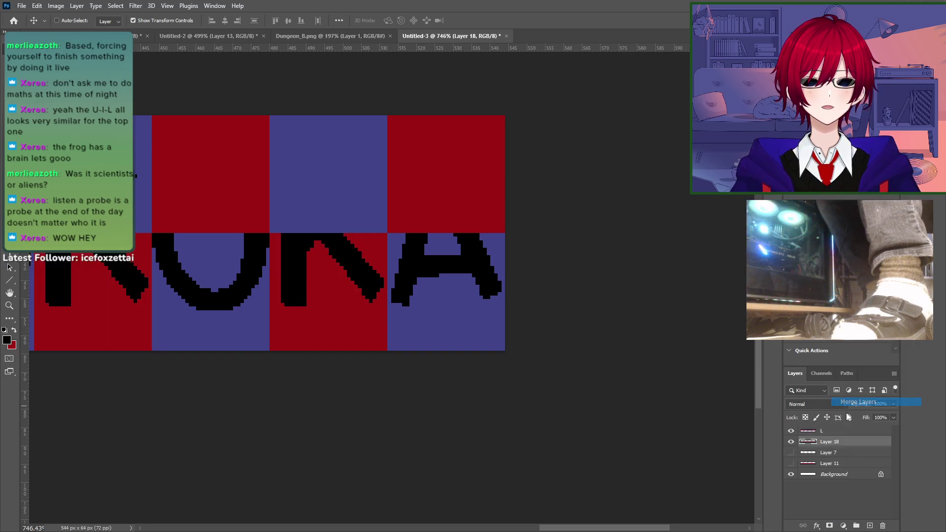
# Step: Widen the canvas to 1000 px around the lettering
pyautogui.keyDown('alt'); pyautogui.scroll(-5, 446, 404); pyautogui.keyUp('alt')
pyautogui.press('z')
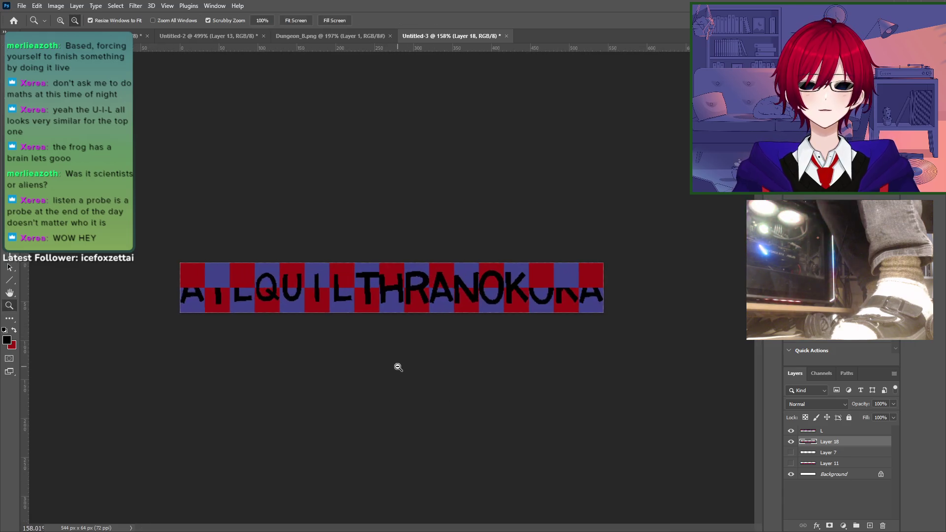
pyautogui.click(54, 5)
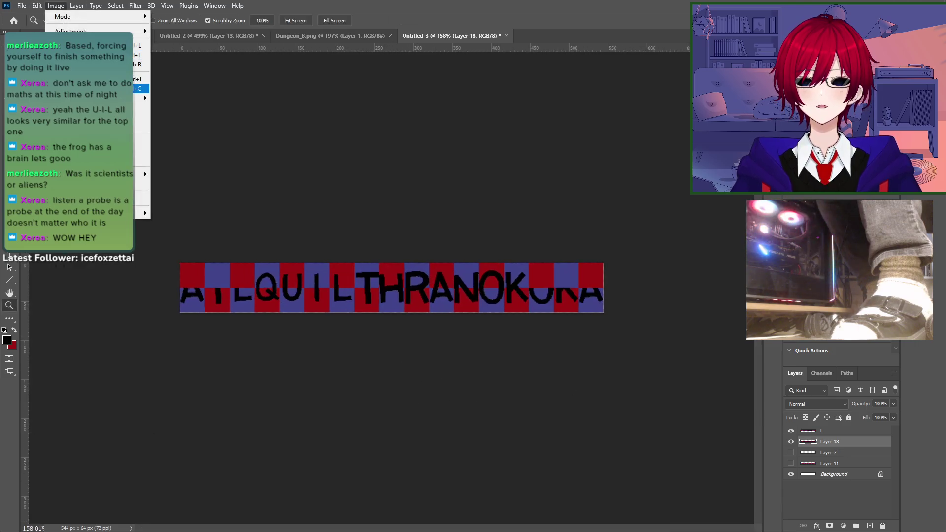
pyautogui.click(74, 88)
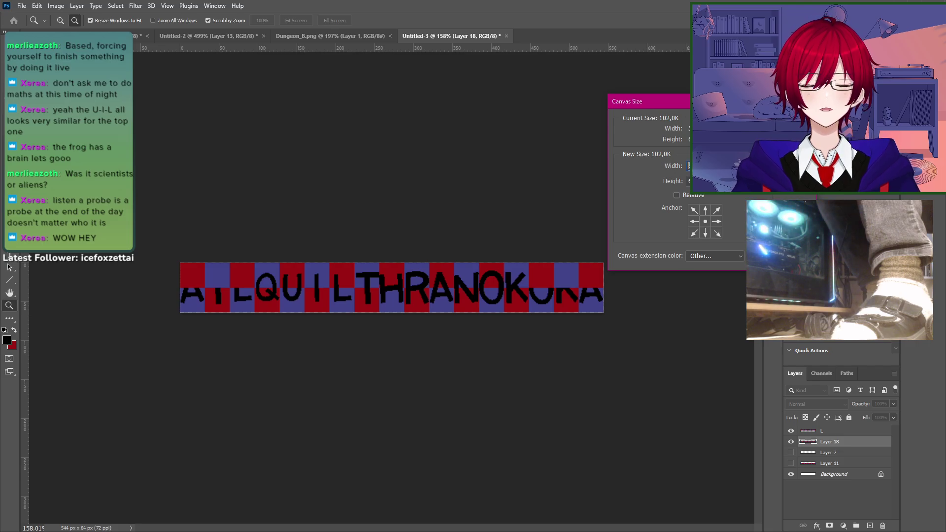
pyautogui.write('1000')
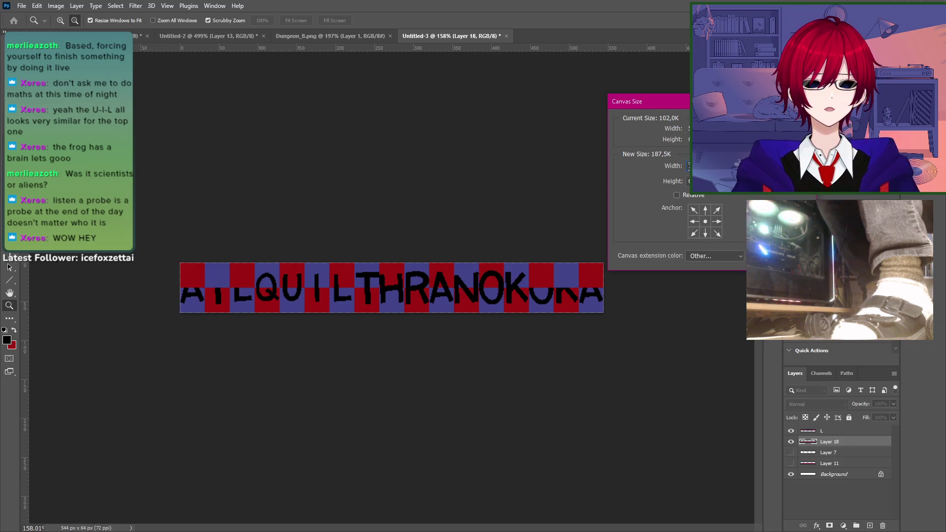
pyautogui.press('Return')
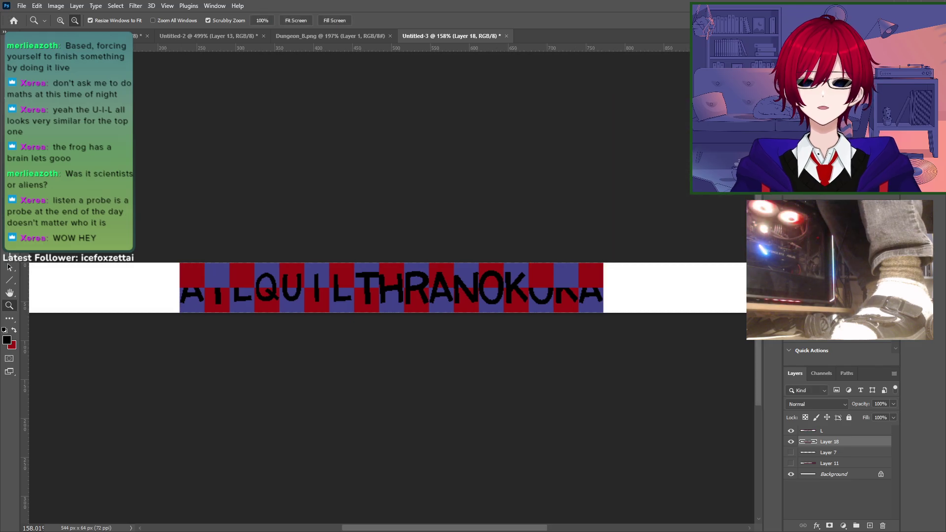
# Step: Try shifting the merged lower row five tiles to the left to compare new combinations of upper and lower letter halves
pyautogui.press('v')
pyautogui.moveTo(368, 301); pyautogui.dragTo(238, 326)
pyautogui.press('z')
pyautogui.moveTo(445, 323); pyautogui.dragTo(506, 320)
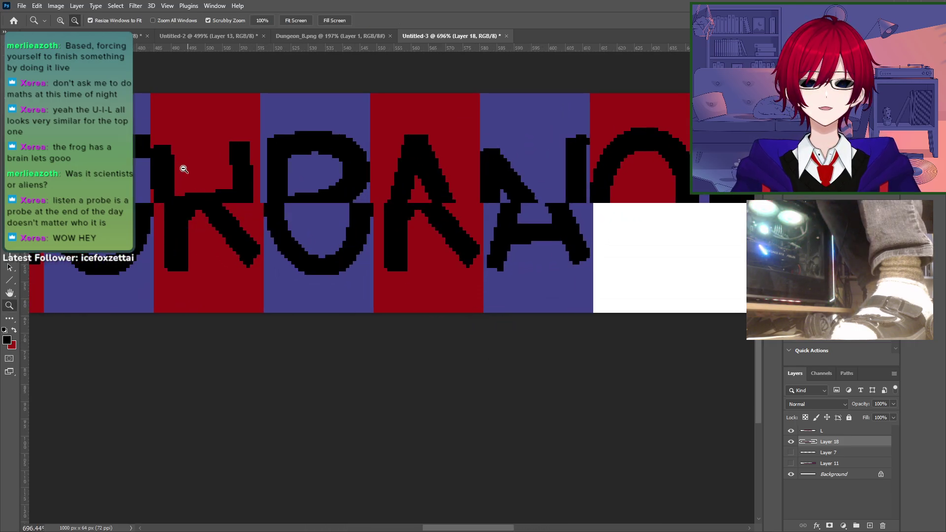
# Step: Try cutting the last two lower tiles, a 64 × 32 px area, from Layer 18 and shifting the remaining lower row sideways
pyautogui.press('m')
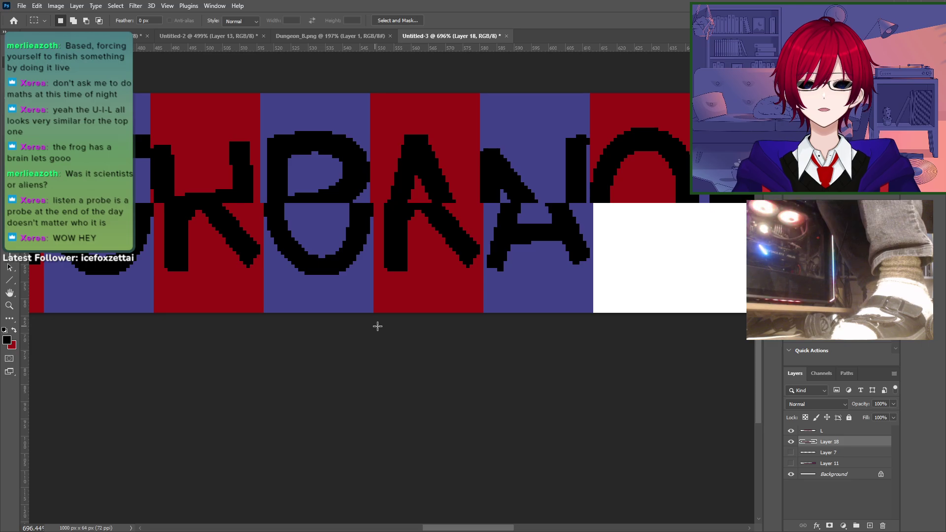
pyautogui.moveTo(378, 326); pyautogui.dragTo(593, 203)
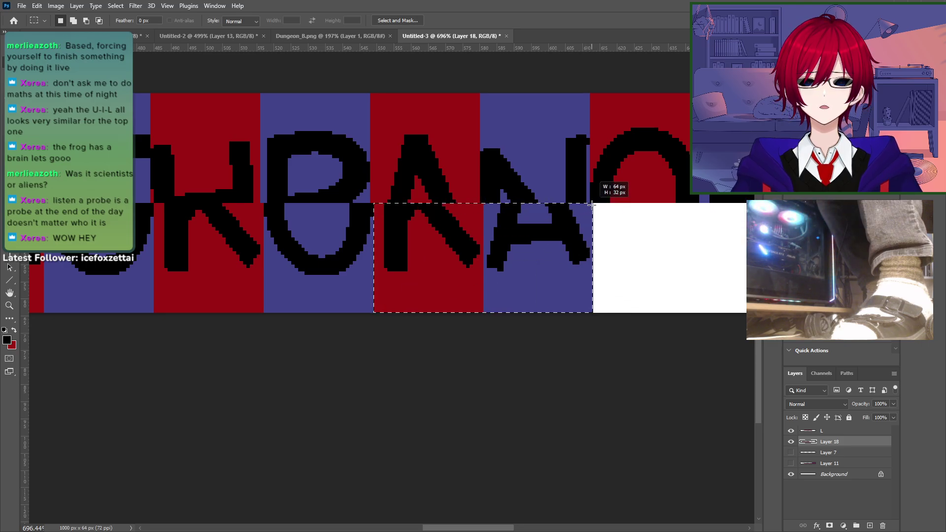
pyautogui.press('Delete')
pyautogui.hotkey('ctrl', '1')
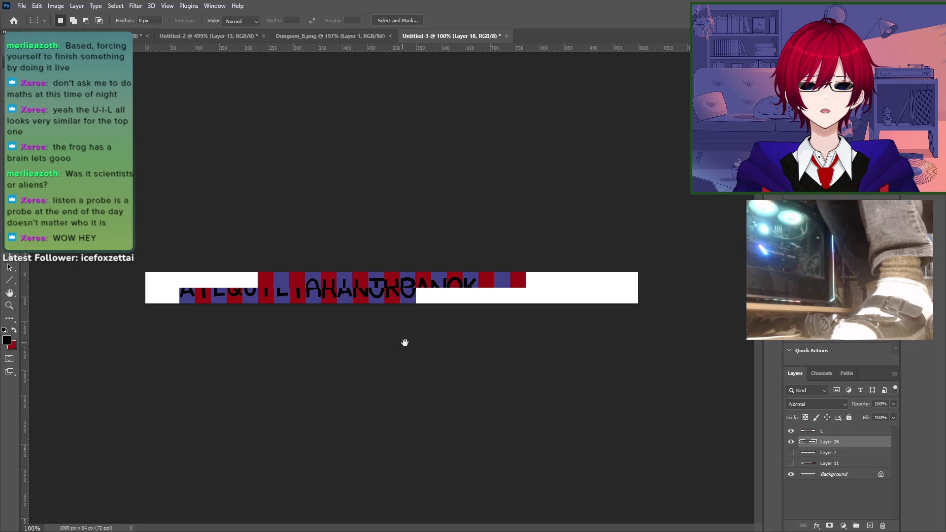
pyautogui.click(8, 49)
pyautogui.hotkey('shift', 'Right')
pyautogui.hotkey('shift', 'Right')
pyautogui.hotkey('shift', 'Right')
pyautogui.hotkey('shift', 'Right')
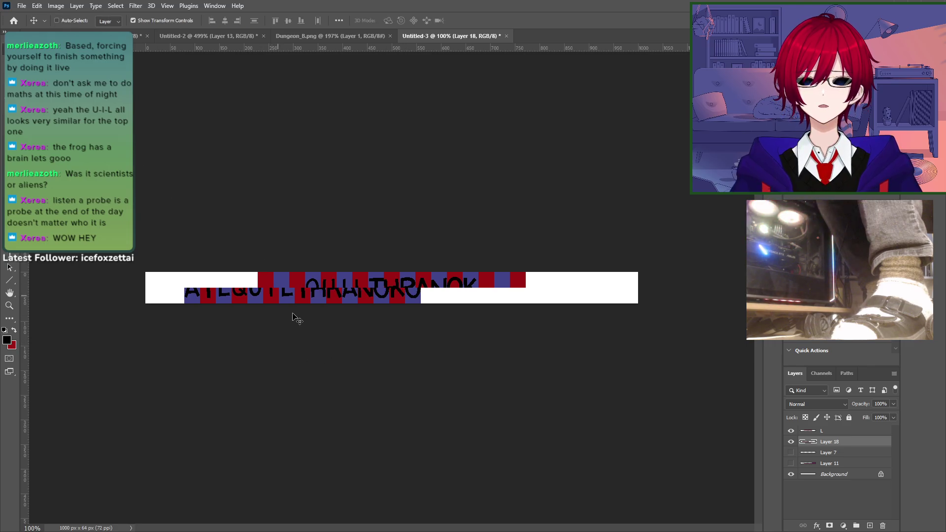
pyautogui.hotkey('ctrl', 'j')
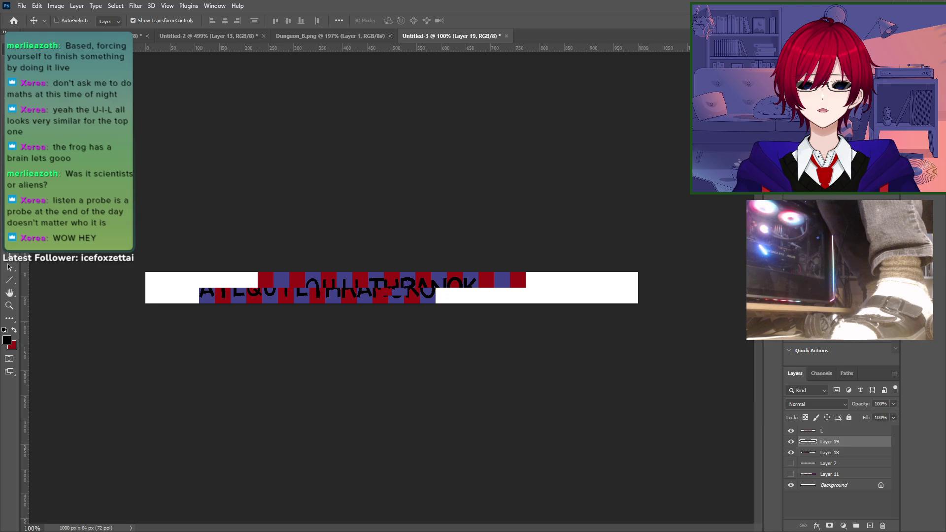
pyautogui.hotkey('ctrl', 'e')
pyautogui.hotkey('shift', 'Left')
pyautogui.hotkey('shift', 'Left')
pyautogui.hotkey('shift', 'Left')
pyautogui.hotkey('shift', 'Left')
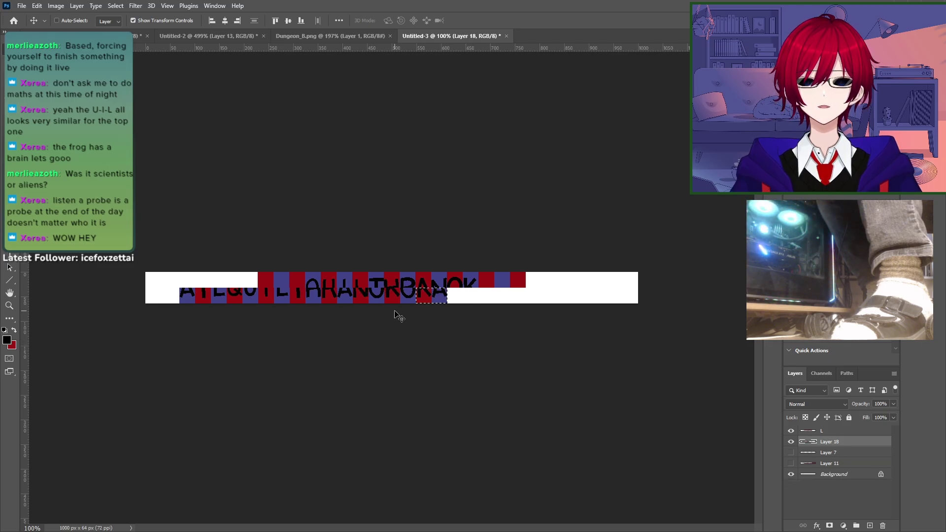
# Step: Clear the selection and move the lower row back to the right so its tiles line up beneath their matching upper halves
pyautogui.press('z')
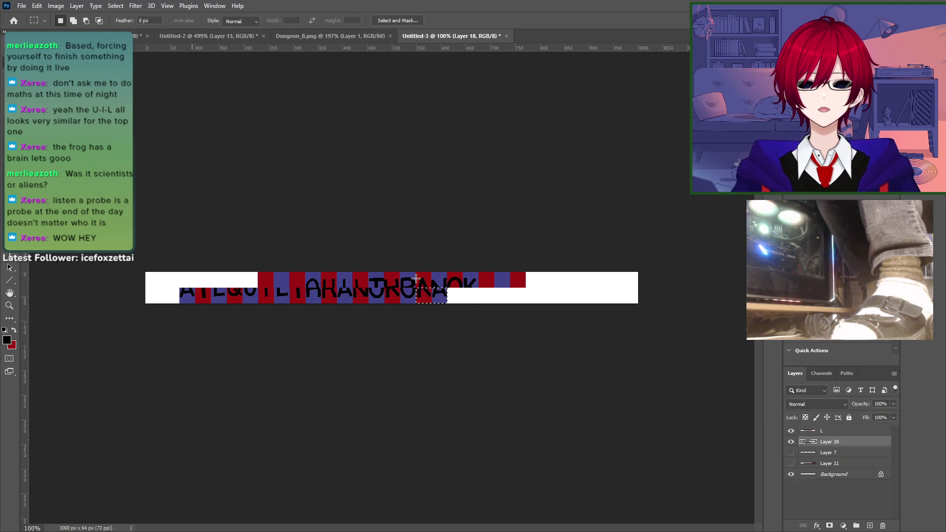
pyautogui.moveTo(418, 325); pyautogui.dragTo(470, 353)
pyautogui.keyDown('alt'); pyautogui.click(343, 297); pyautogui.keyUp('alt')
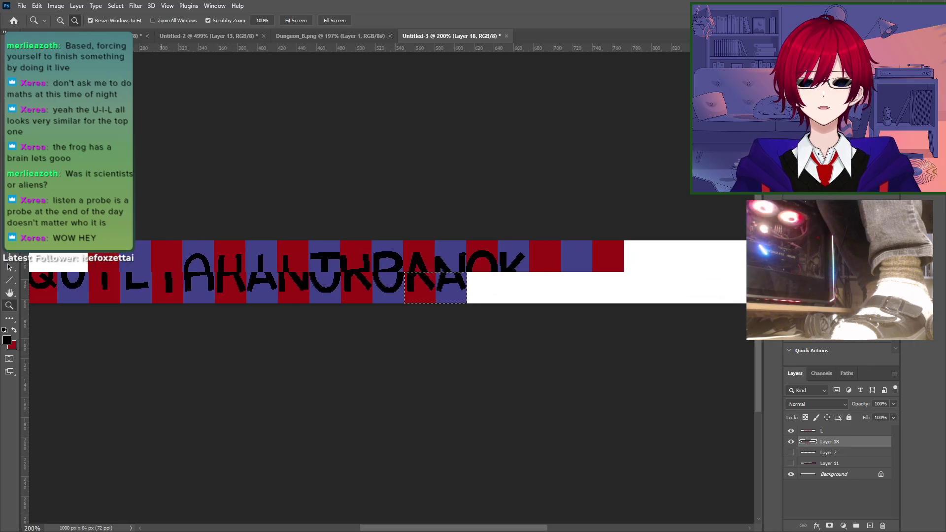
pyautogui.press('m')
pyautogui.moveTo(130, 112); pyautogui.dragTo(131, 112)
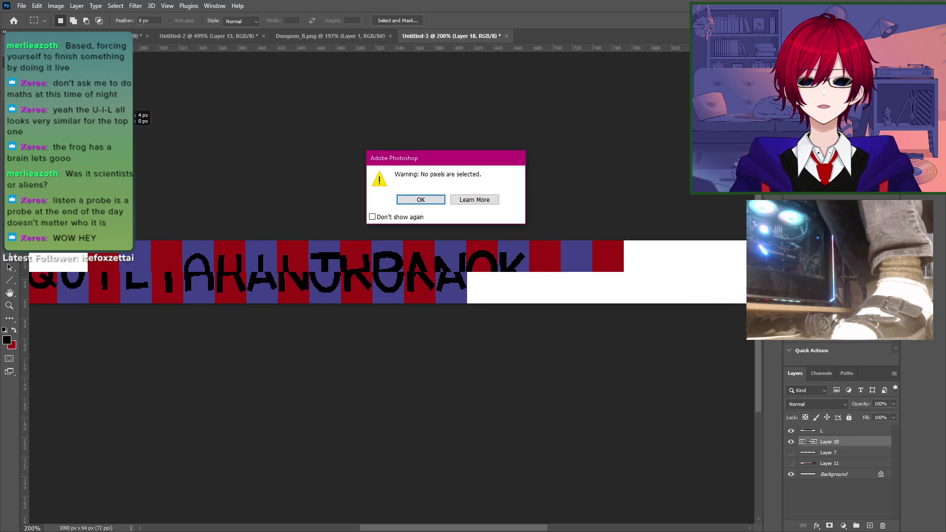
pyautogui.click(421, 200)
pyautogui.press('v')
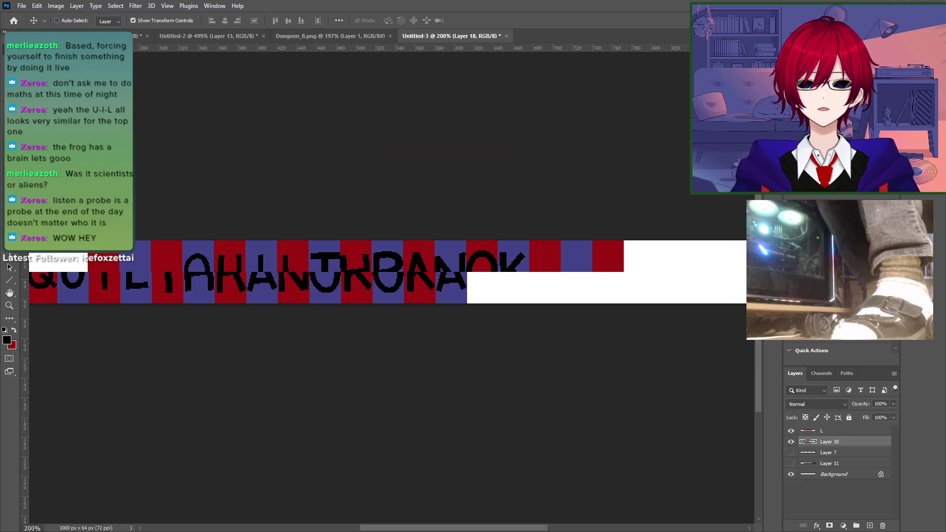
pyautogui.moveTo(305, 298); pyautogui.dragTo(462, 298)
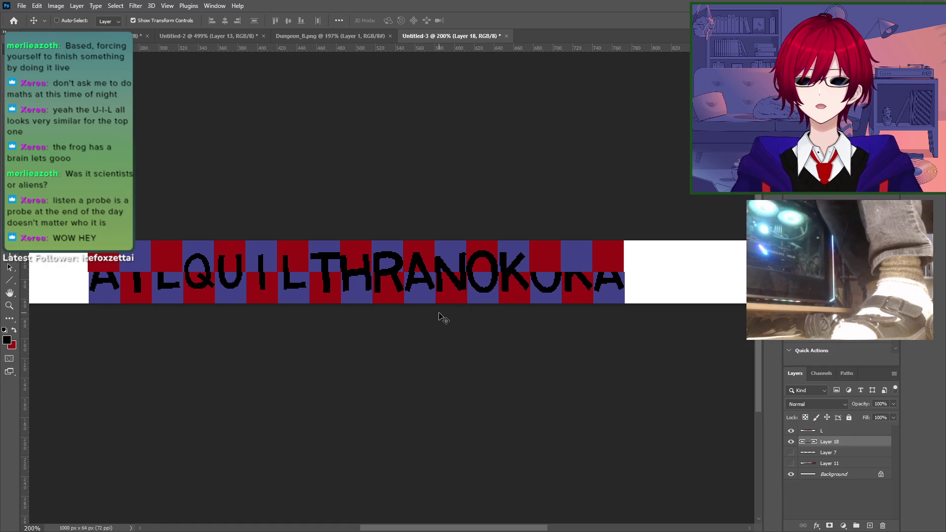
# Step: Copy the lower half tile of the N to a new layer and place it after the A at the end of the lower row
pyautogui.press('z')
pyautogui.keyDown('alt'); pyautogui.scroll(4, 464, 321); pyautogui.keyUp('alt')
pyautogui.press('m')
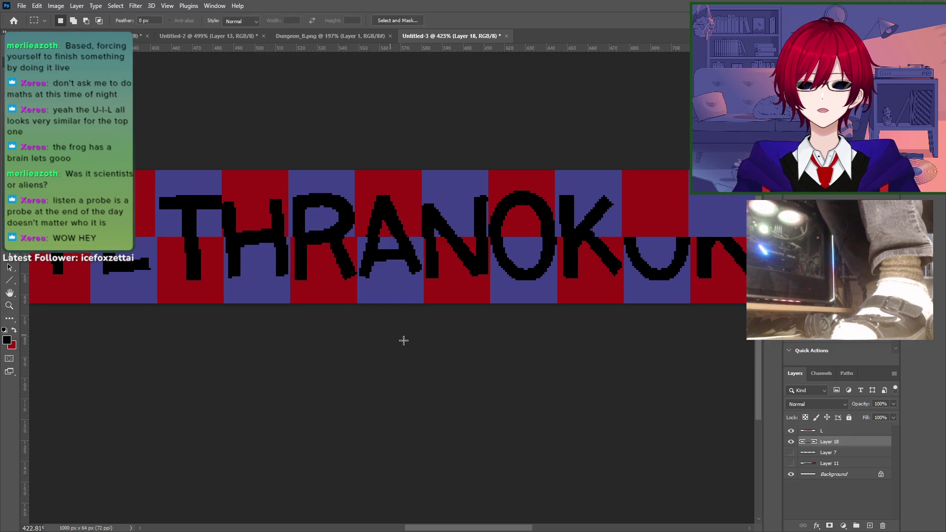
pyautogui.moveTo(426, 307); pyautogui.dragTo(489, 240)
pyautogui.hotkey('ctrl', 'd')
pyautogui.keyDown('ctrl'); pyautogui.hscroll(10, 509, 372); pyautogui.keyUp('ctrl')
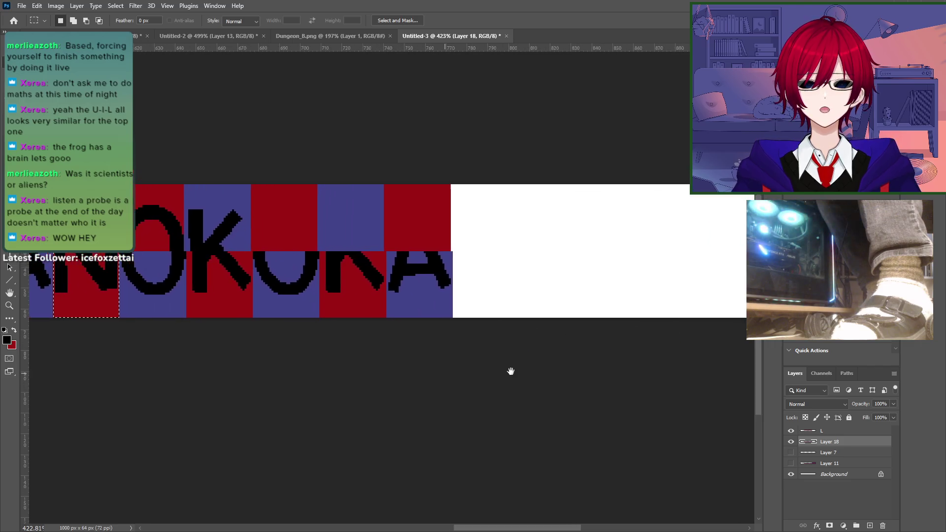
pyautogui.hotkey('ctrl', 'j')
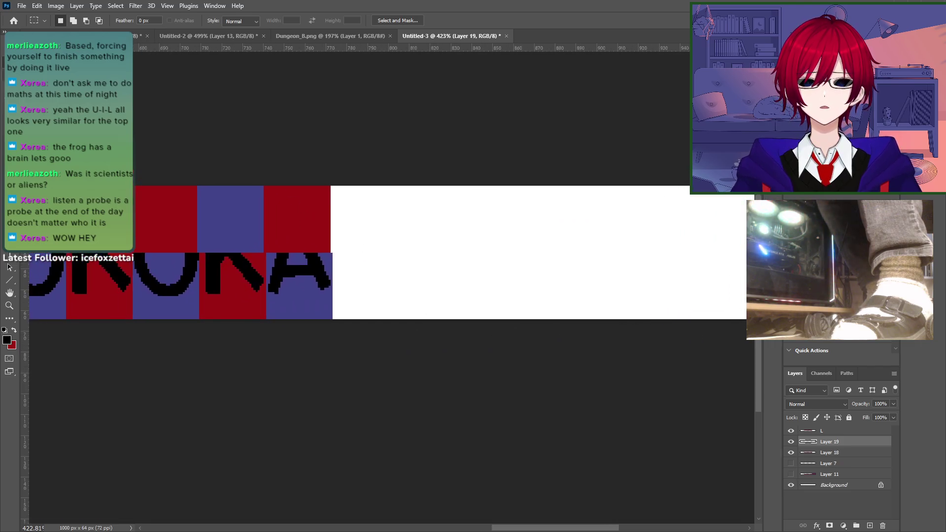
pyautogui.press('v')
pyautogui.moveTo(409, 274); pyautogui.dragTo(431, 294)
pyautogui.hscroll(-6, 495, 368)
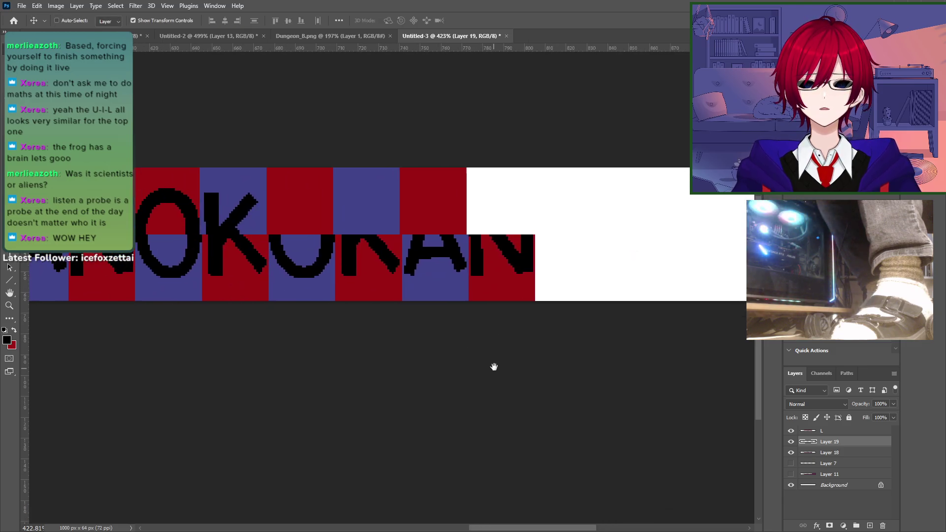
# Step: Select the lower half tile of the T between the A and the L on Layer 18
pyautogui.hscroll(-8, 393, 394)
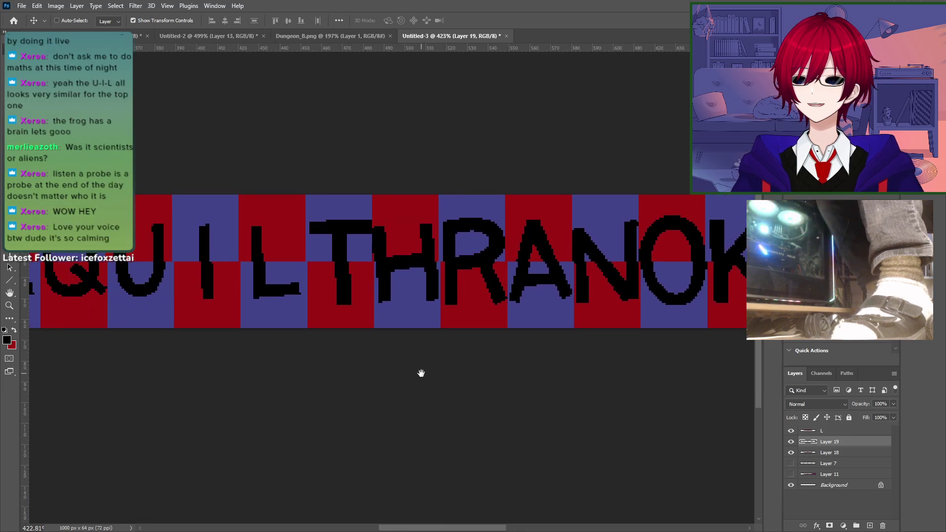
pyautogui.click(823, 454)
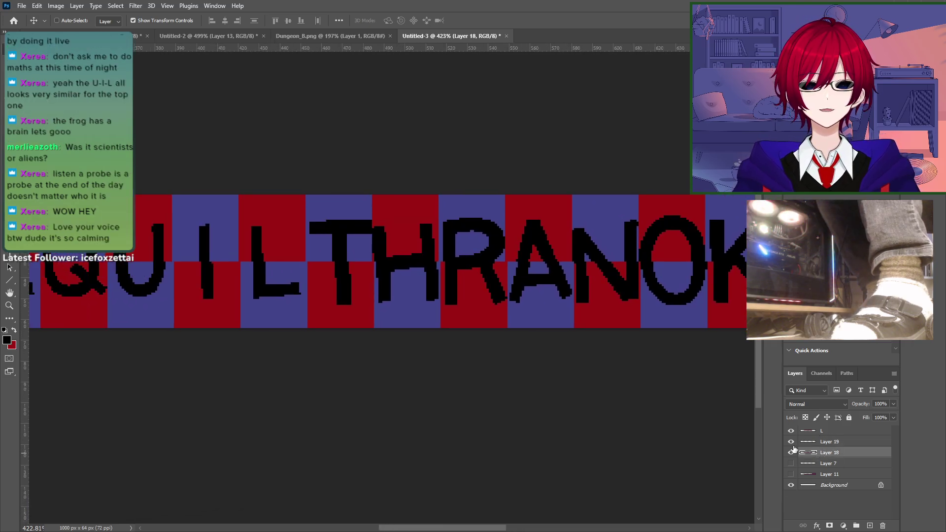
pyautogui.hscroll(-6, 607, 408)
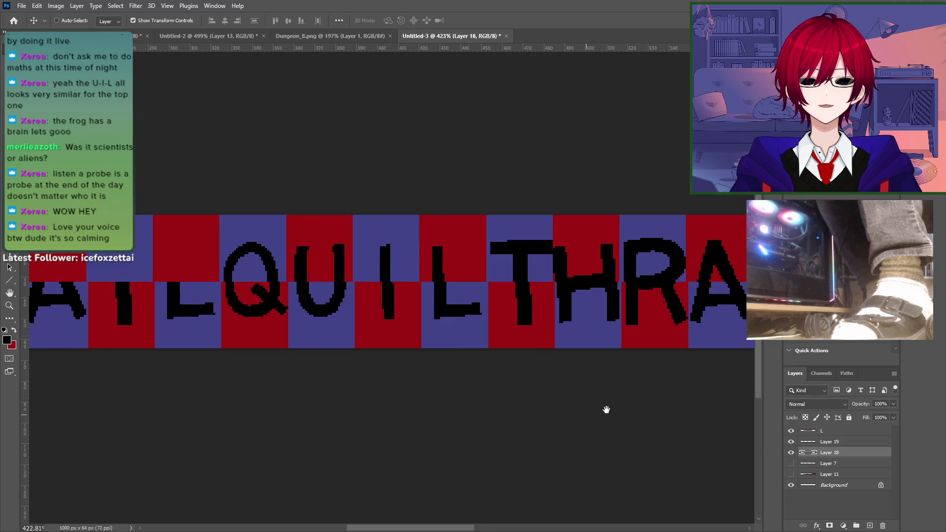
pyautogui.press('m')
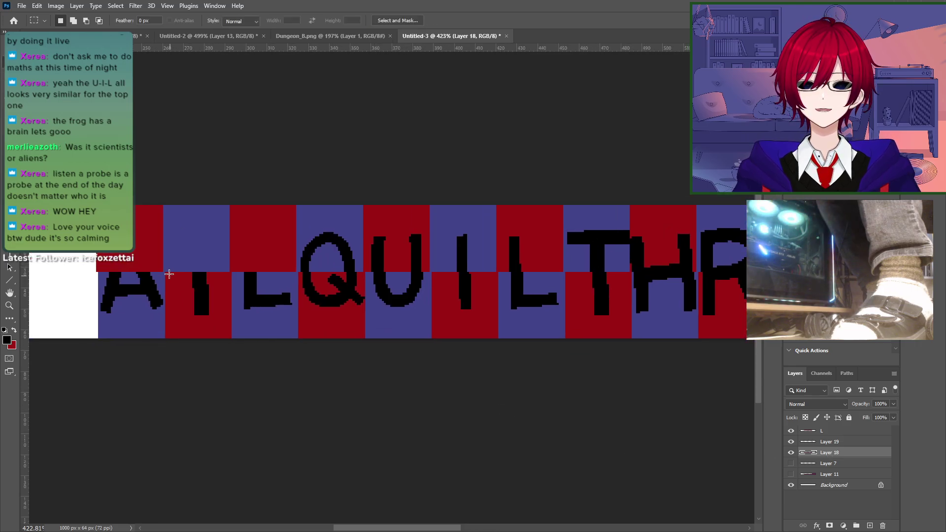
pyautogui.moveTo(168, 272); pyautogui.dragTo(227, 356)
pyautogui.keyDown('alt'); pyautogui.scroll(5, 179, 302); pyautogui.keyUp('alt')
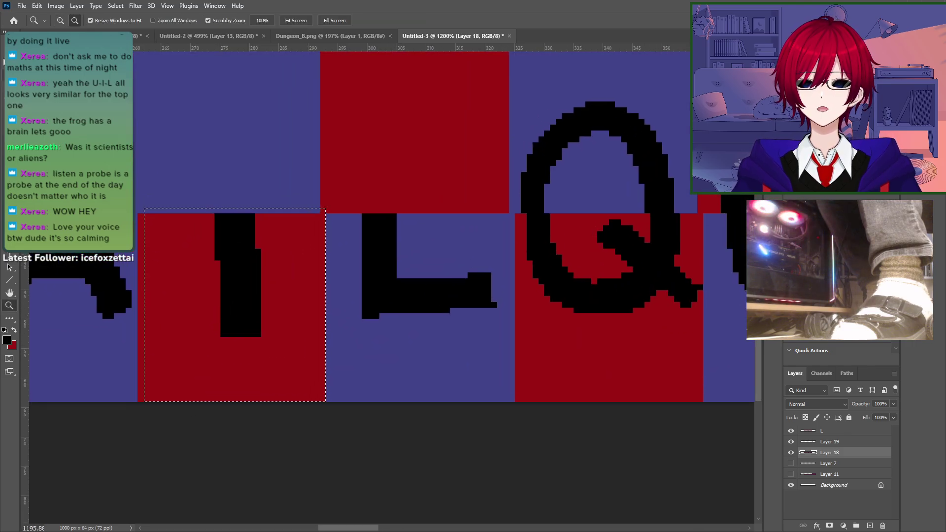
pyautogui.click(151, 244)
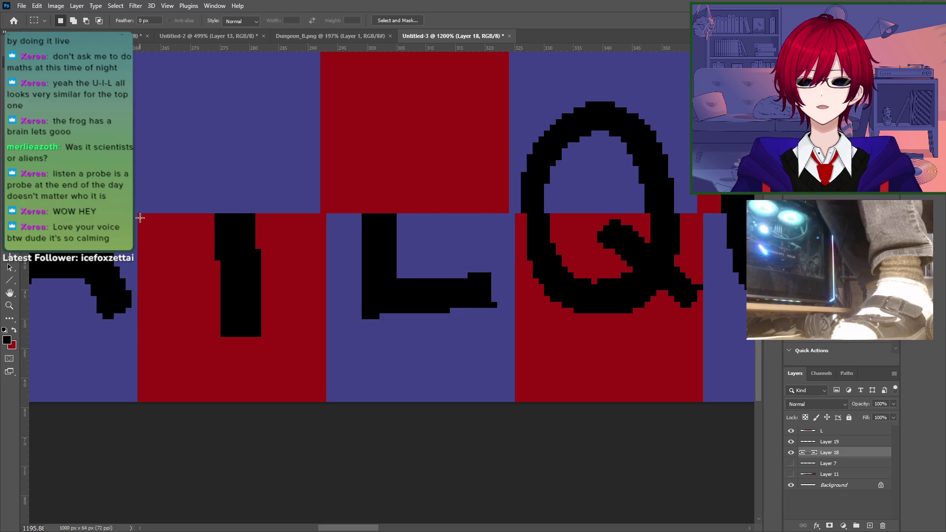
pyautogui.moveTo(140, 214); pyautogui.dragTo(325, 409)
# Step: Try placing a copy of the lower T tile after the N at the end of the lower row, and delete the copy
pyautogui.keyDown('alt'); pyautogui.scroll(-9, 450, 391); pyautogui.keyUp('alt')
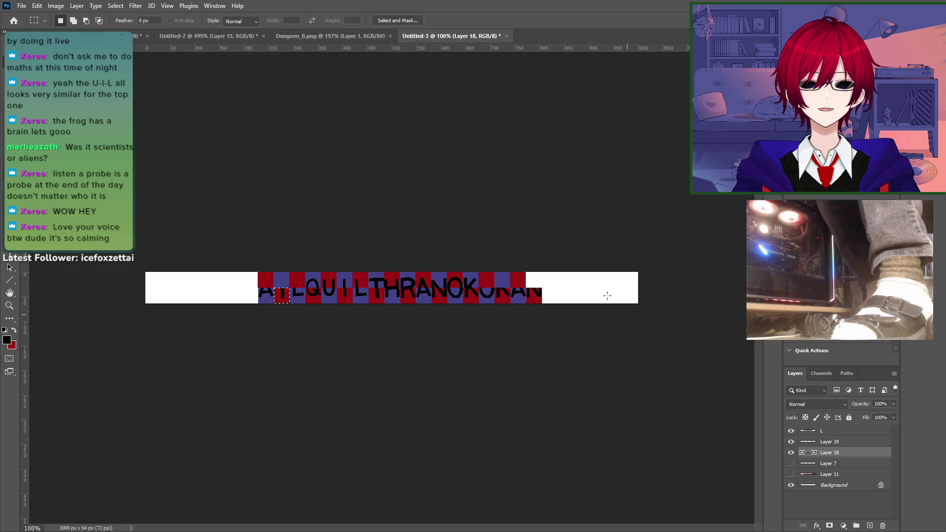
pyautogui.press('z')
pyautogui.moveTo(562, 296); pyautogui.dragTo(625, 302)
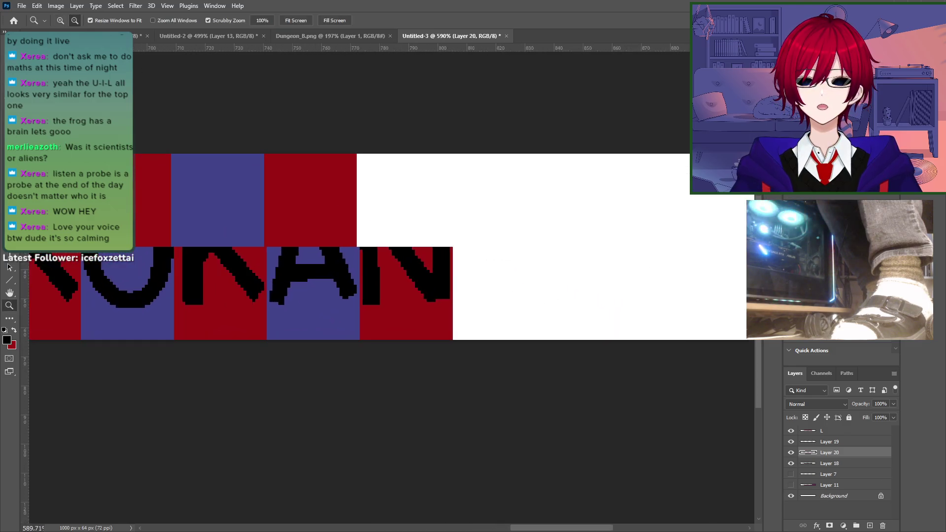
pyautogui.press('v')
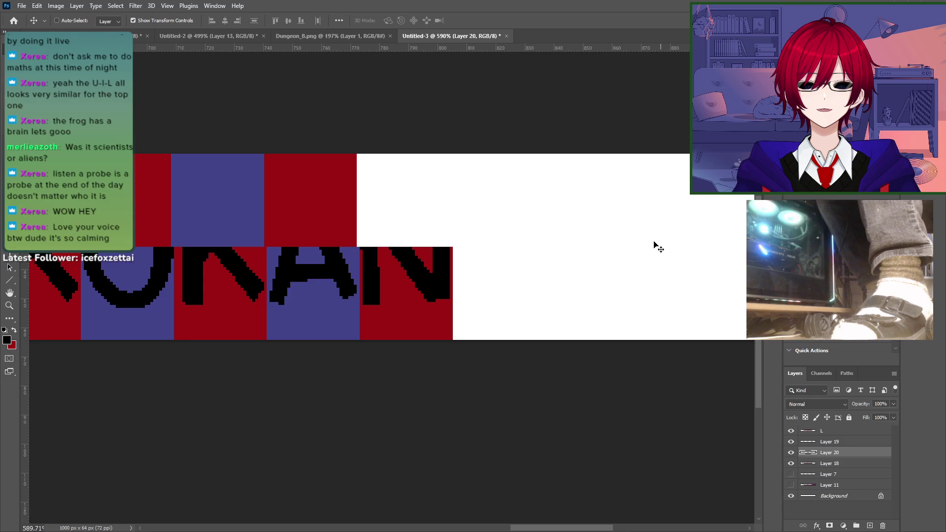
pyautogui.moveTo(453, 279); pyautogui.dragTo(687, 272)
pyautogui.moveTo(276, 277); pyautogui.dragTo(446, 271)
pyautogui.moveTo(326, 259); pyautogui.dragTo(570, 294)
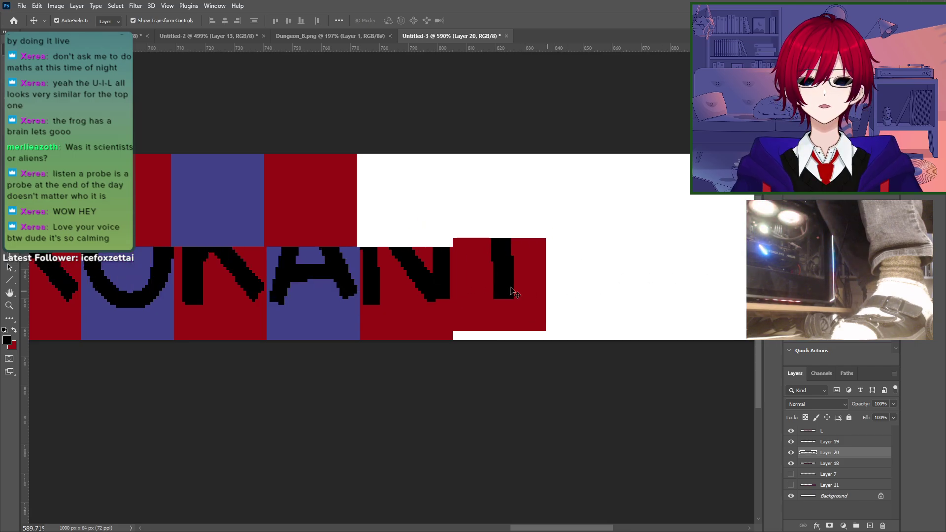
pyautogui.press('Delete')
pyautogui.press('m')
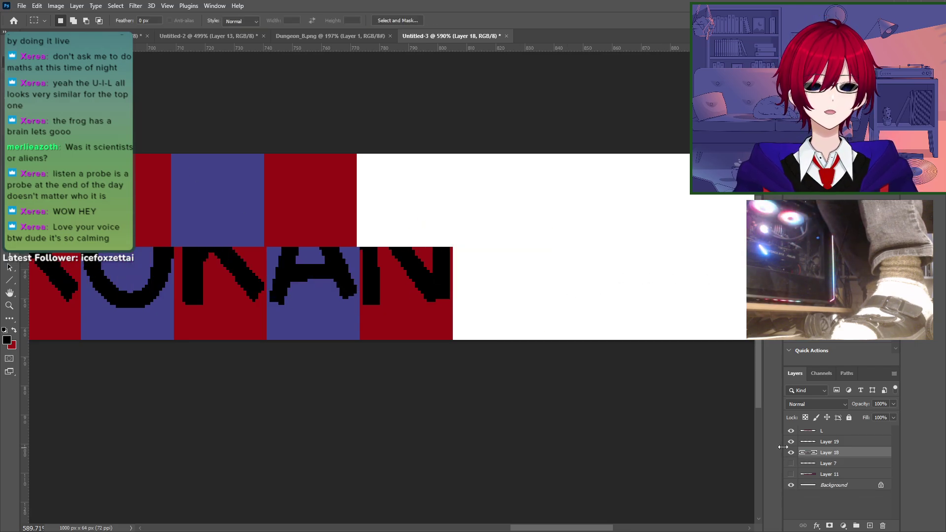
pyautogui.moveTo(474, 474); pyautogui.dragTo(743, 473)
pyautogui.moveTo(306, 362); pyautogui.dragTo(236, 348)
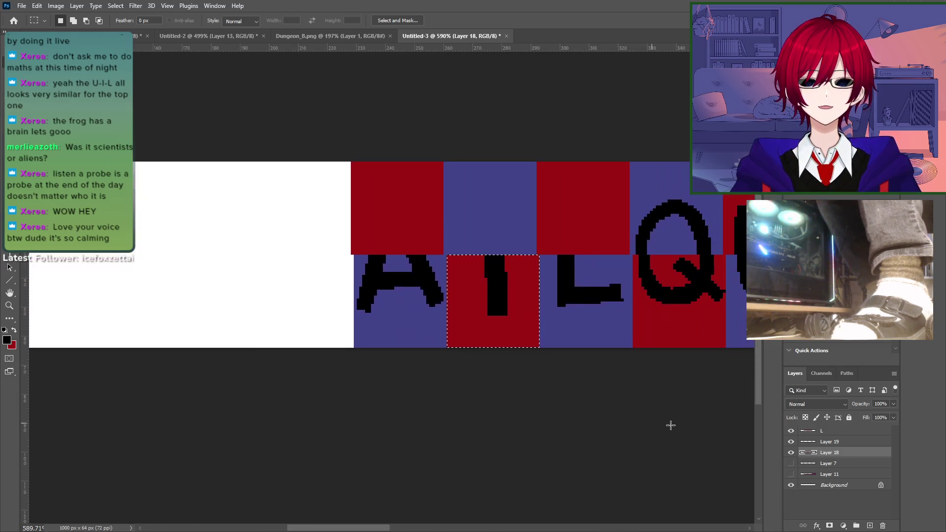
pyautogui.click(791, 453)
pyautogui.click(790, 453)
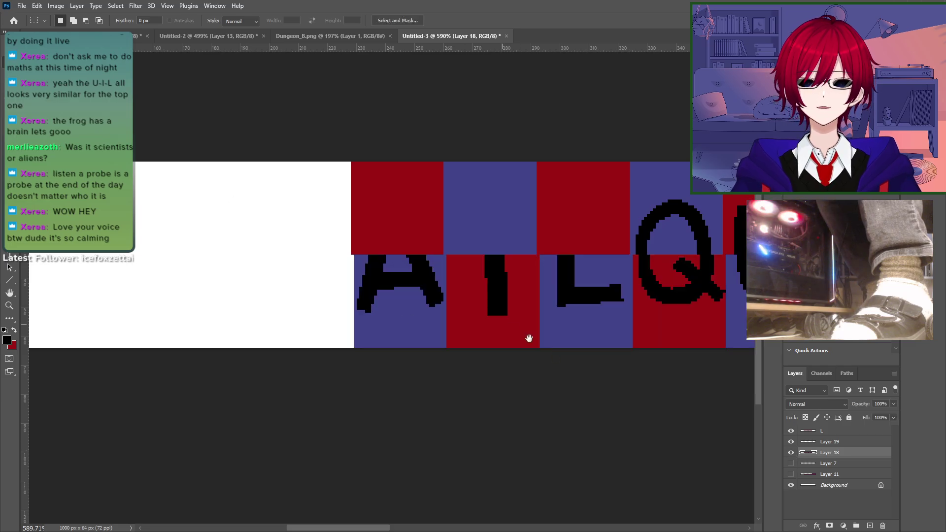
pyautogui.moveTo(529, 338); pyautogui.dragTo(287, 312)
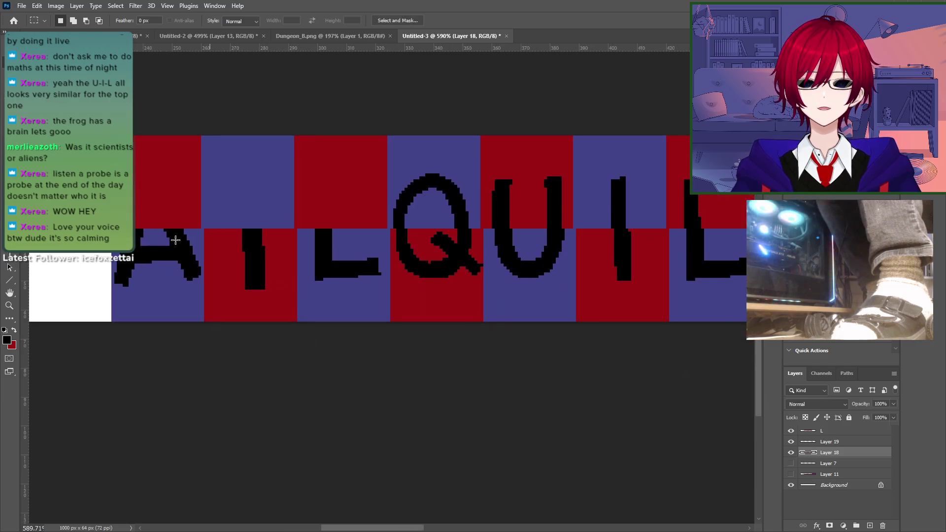
pyautogui.moveTo(123, 236); pyautogui.dragTo(203, 320)
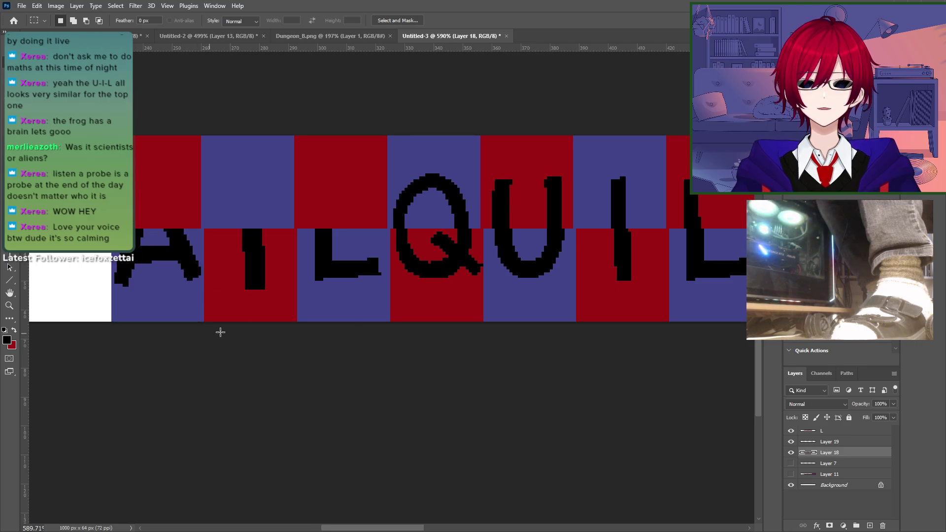
# Step: Copy the lower half tile of the U from Layer 18 to a new layer and place it after the N in the lower row
pyautogui.moveTo(563, 356); pyautogui.dragTo(403, 361)
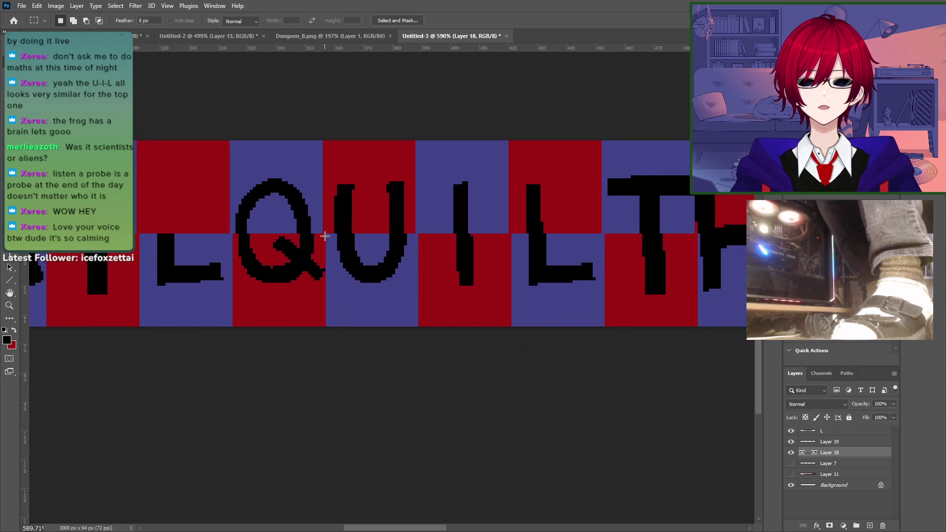
pyautogui.moveTo(328, 236); pyautogui.dragTo(418, 326)
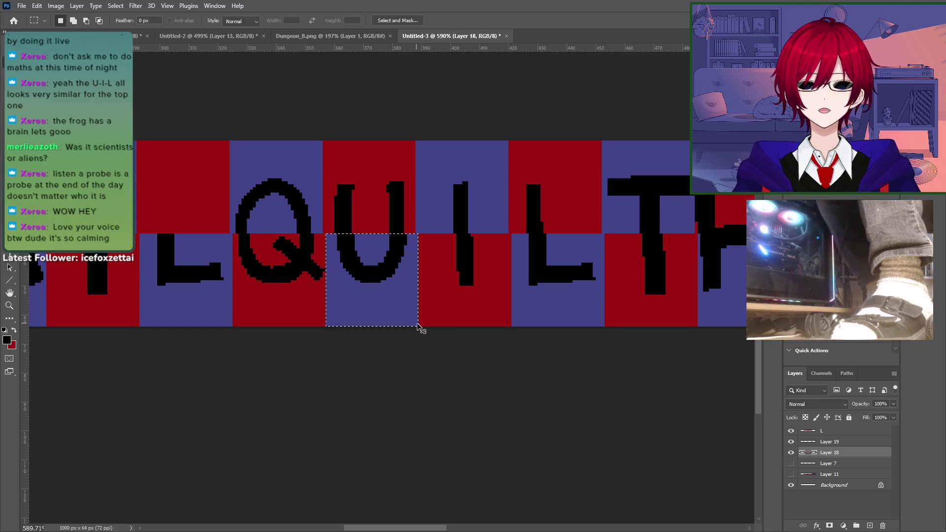
pyautogui.moveTo(454, 382); pyautogui.dragTo(281, 378)
pyautogui.moveTo(602, 365)
pyautogui.mouseDown()
pyautogui.moveTo(445, 389)
pyautogui.moveTo(600, 383)
pyautogui.mouseUp()
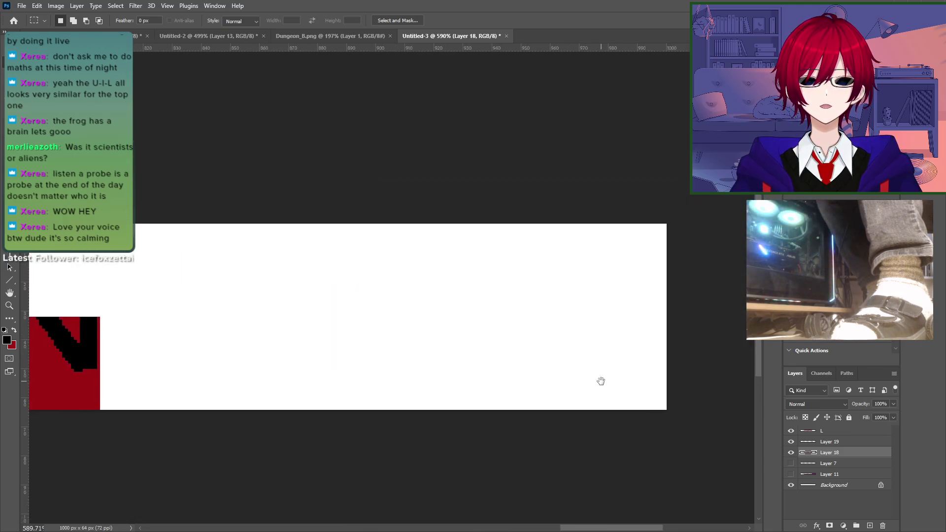
pyautogui.hotkey('ctrl', 'v')
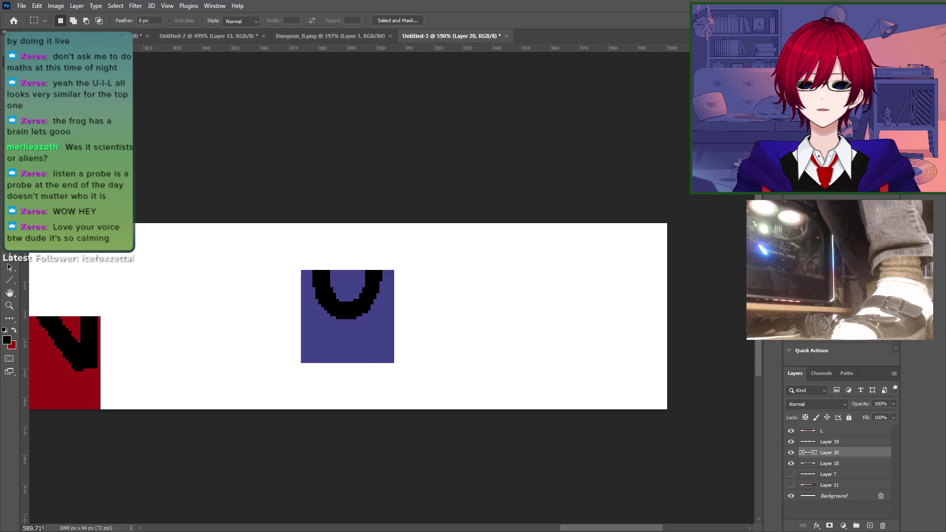
pyautogui.press('v')
pyautogui.moveTo(348, 313); pyautogui.dragTo(146, 360)
# Step: Check which tile Layer 19 holds, and merge Layer 18, Layer 19 and Layer 20 into one lower-row layer
pyautogui.hotkey('ctrl', '1')
pyautogui.press('z')
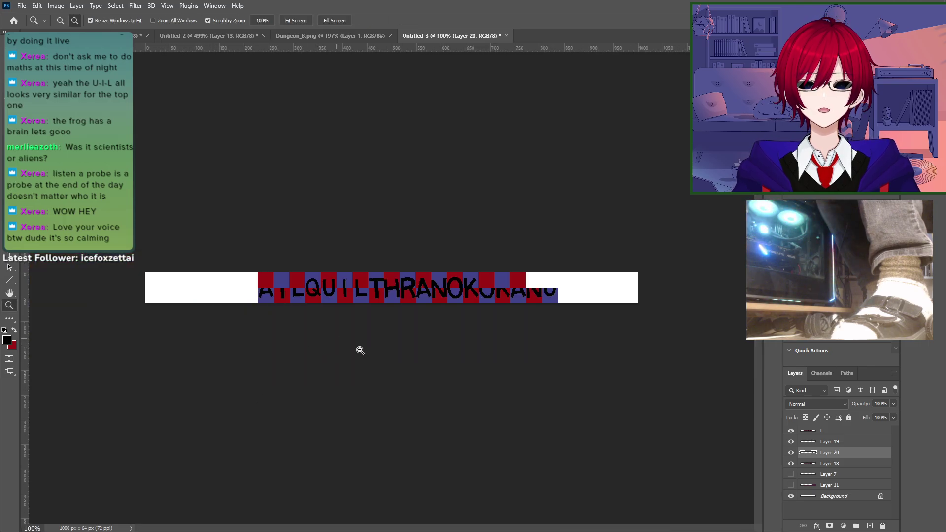
pyautogui.moveTo(359, 351); pyautogui.dragTo(280, 282)
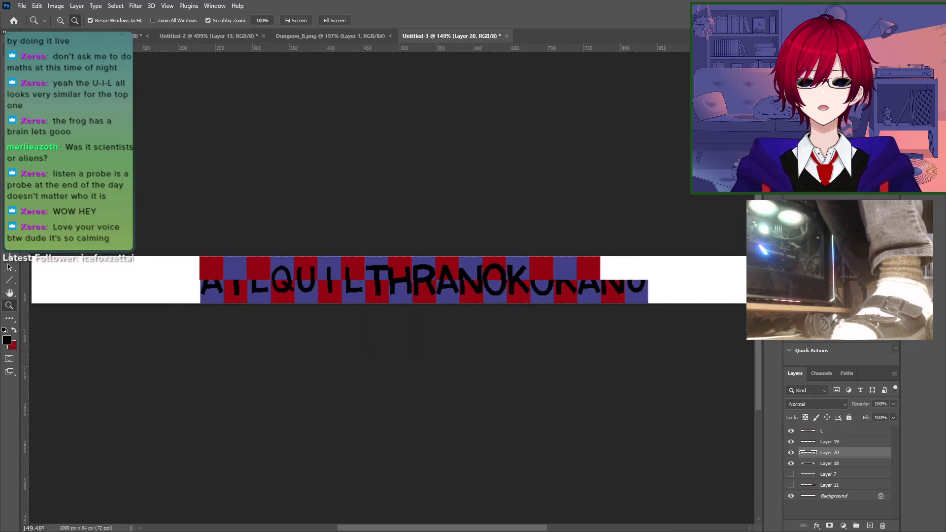
pyautogui.press('v')
pyautogui.click(791, 442)
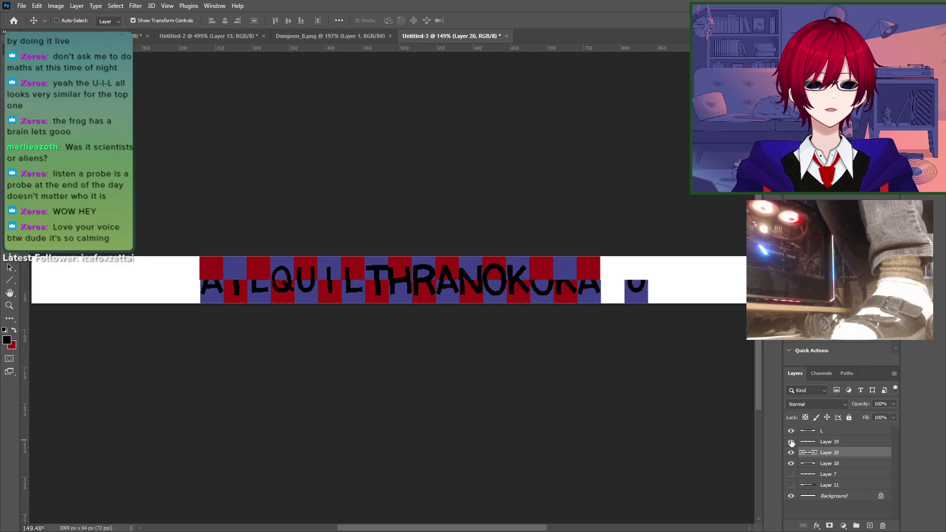
pyautogui.click(791, 442)
pyautogui.click(832, 442)
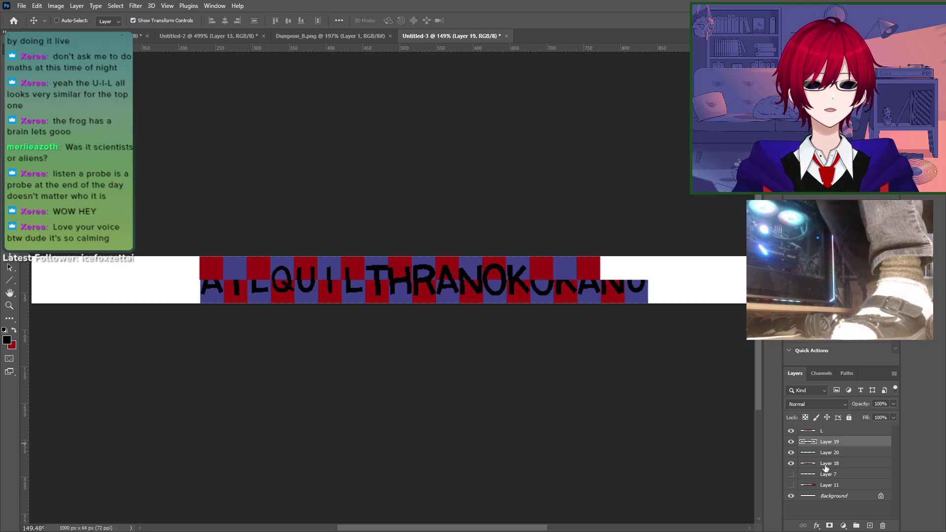
pyautogui.keyDown('shift'); pyautogui.click(826, 464); pyautogui.keyUp('shift')
pyautogui.rightClick(833, 464)
pyautogui.click(853, 370)
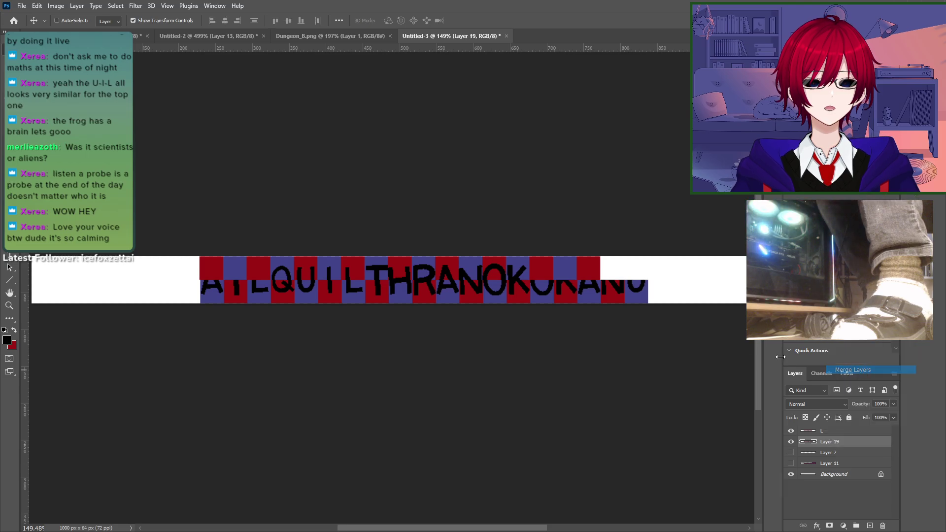
# Step: Slide the merged lower row sideways to compare letter halves, and line it up again beneath the upper tiles
pyautogui.moveTo(404, 300)
pyautogui.mouseDown()
pyautogui.moveTo(240, 298)
pyautogui.moveTo(499, 300)
pyautogui.moveTo(419, 298)
pyautogui.mouseUp()
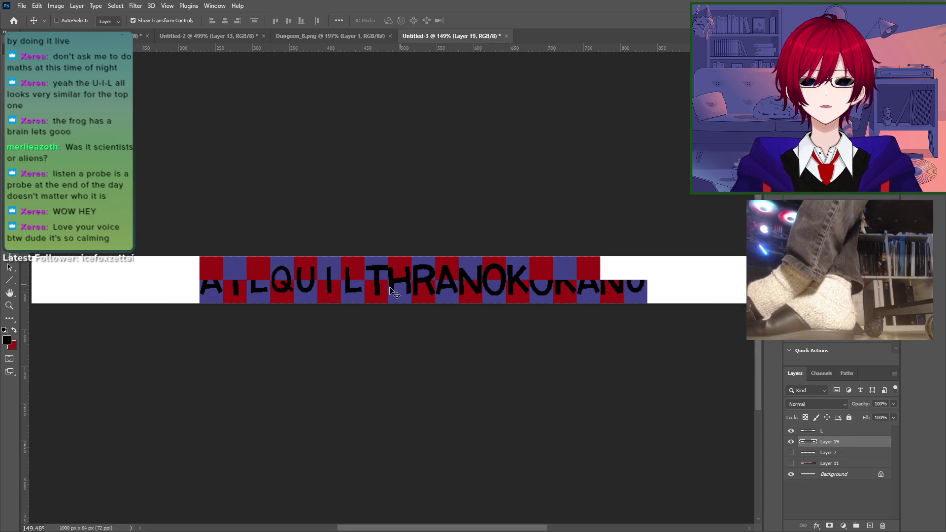
pyautogui.moveTo(392, 286); pyautogui.dragTo(333, 289)
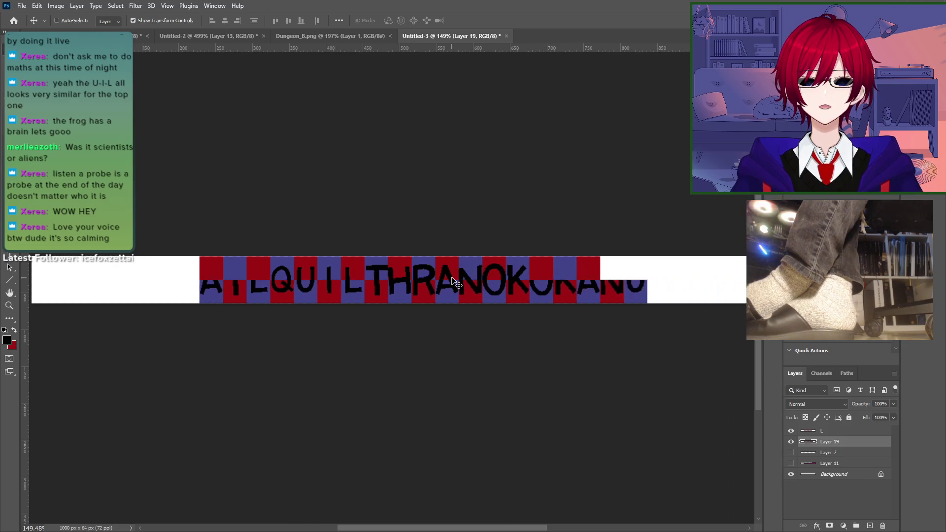
pyautogui.press('m')
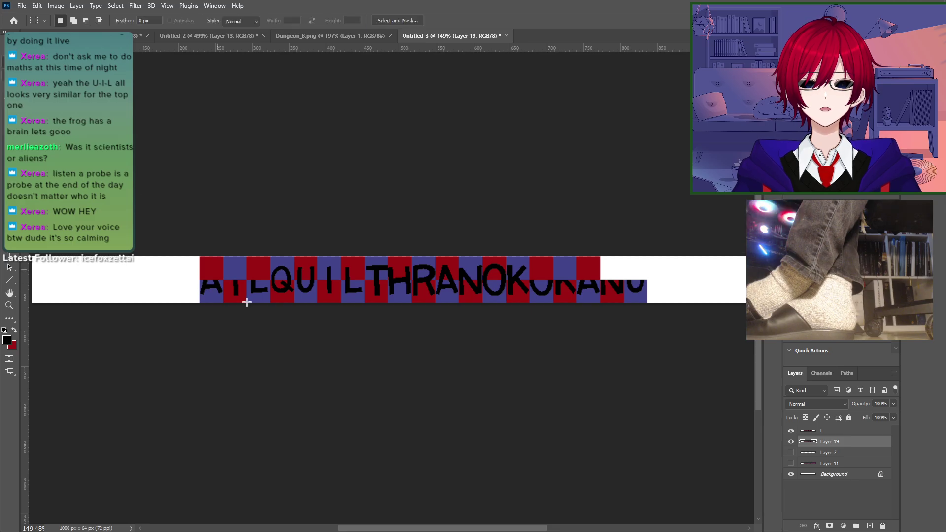
# Step: Copy the upper half tile of the Q from layer L to a new layer and place it above the lower T tile between A and L
pyautogui.press('z')
pyautogui.moveTo(283, 258); pyautogui.dragTo(696, 400)
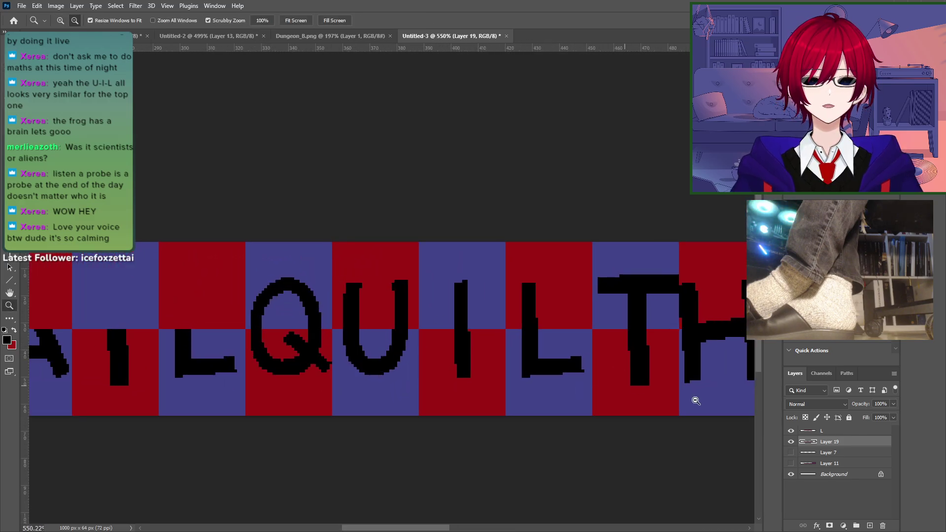
pyautogui.click(836, 433)
pyautogui.moveTo(253, 257); pyautogui.dragTo(341, 238)
pyautogui.press('m')
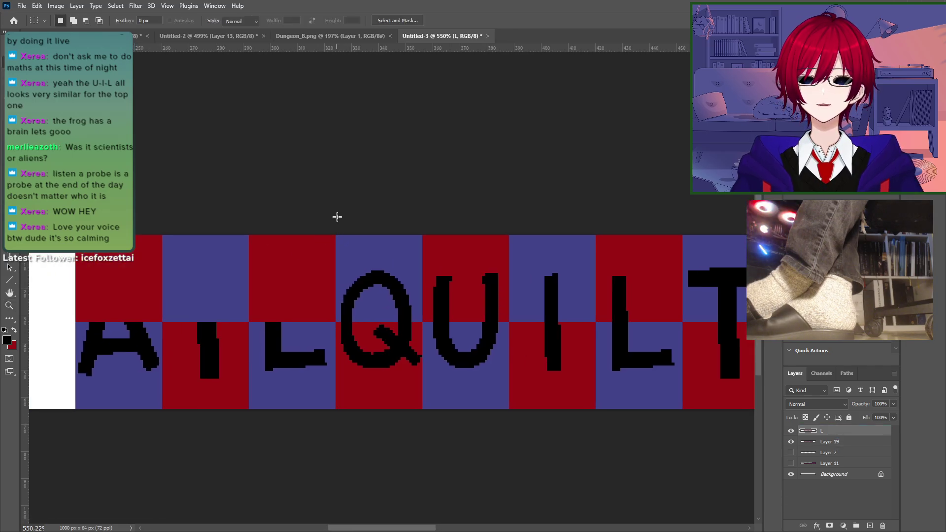
pyautogui.moveTo(336, 236); pyautogui.dragTo(421, 320)
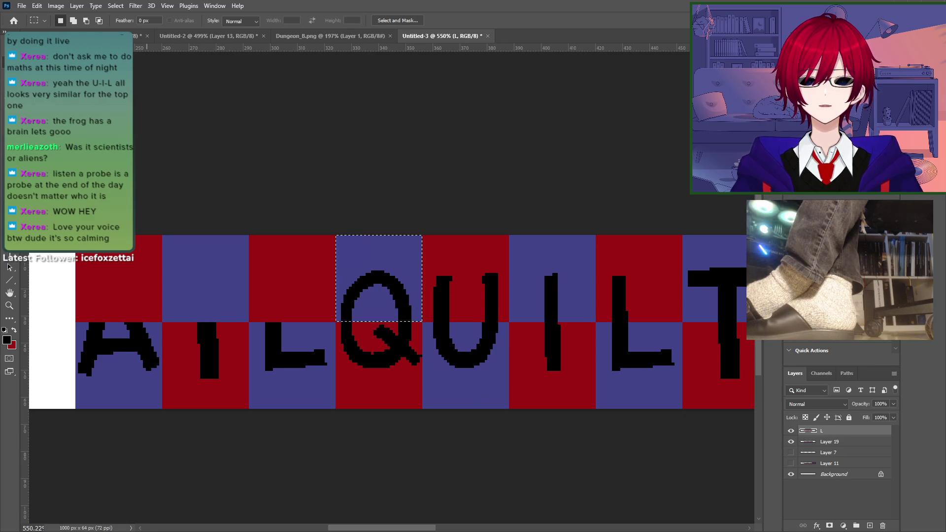
pyautogui.hotkey('ctrl', 'j')
pyautogui.press('v')
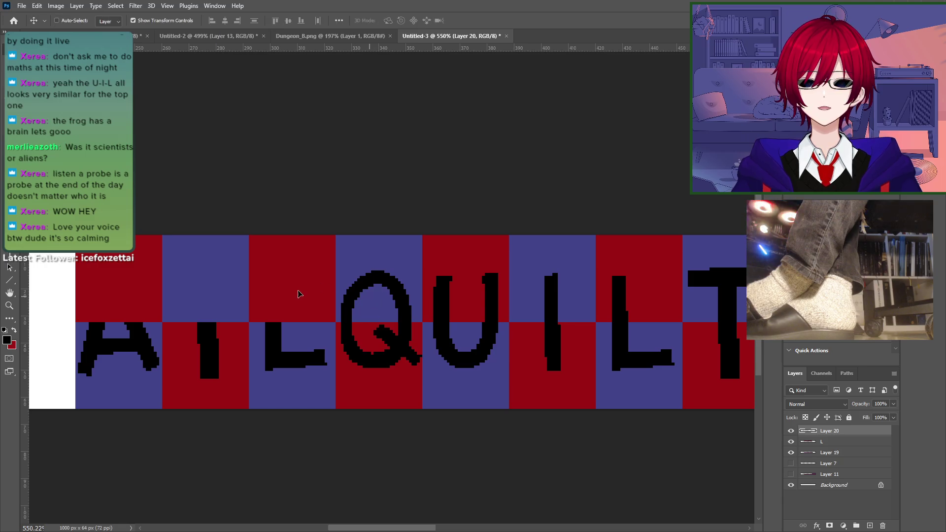
pyautogui.moveTo(298, 291); pyautogui.dragTo(88, 290)
pyautogui.press('space')
pyautogui.moveTo(231, 362); pyautogui.dragTo(438, 366)
pyautogui.moveTo(306, 288); pyautogui.dragTo(410, 293)
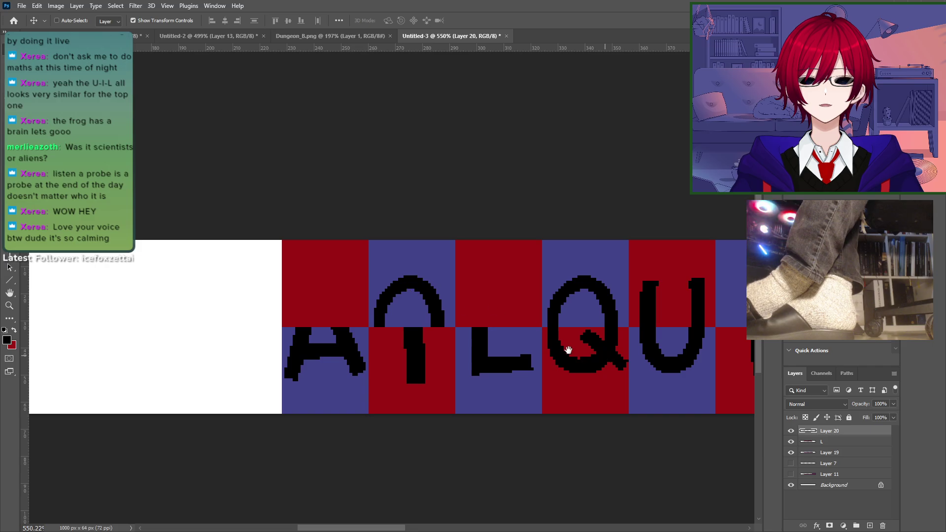
# Step: Copy the upper half tile of the T from layer L to a new layer and place it in the upper row, diagonally before the lower A tile
pyautogui.moveTo(568, 350); pyautogui.dragTo(227, 355)
pyautogui.press('m')
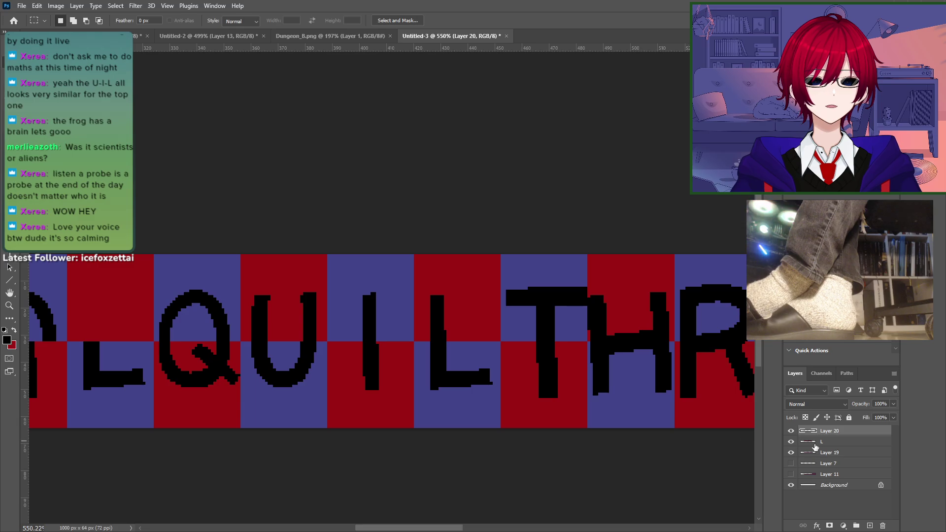
pyautogui.click(836, 443)
pyautogui.hscroll(5, 496, 390)
pyautogui.hscroll(-3, 468, 345)
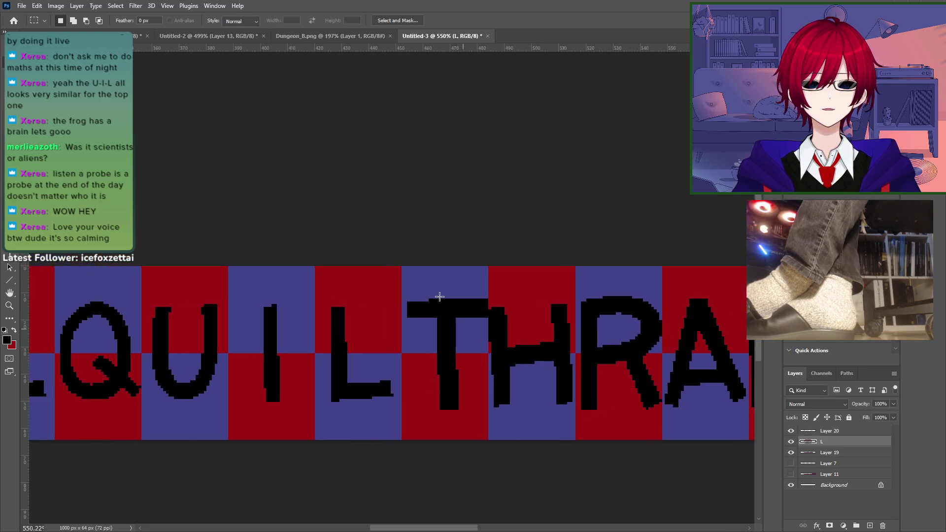
pyautogui.moveTo(421, 290); pyautogui.dragTo(478, 346)
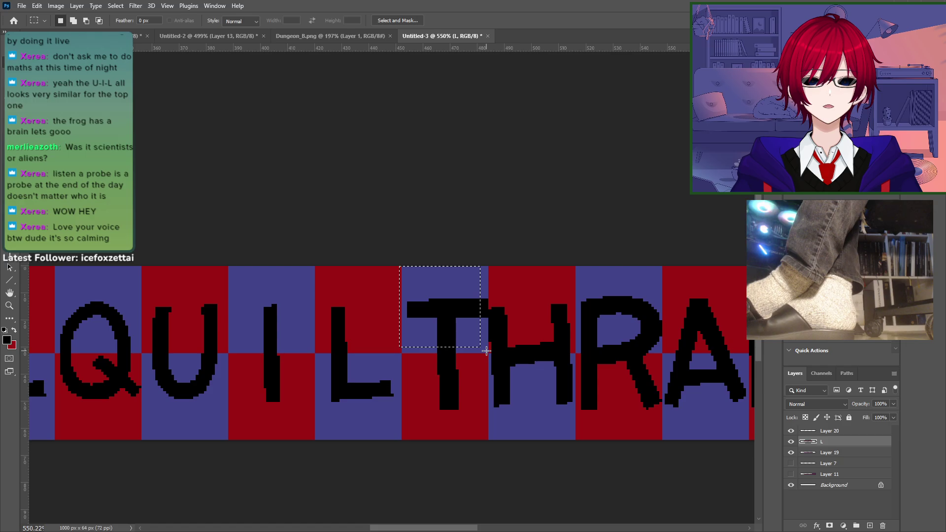
pyautogui.moveTo(438, 300); pyautogui.dragTo(403, 263)
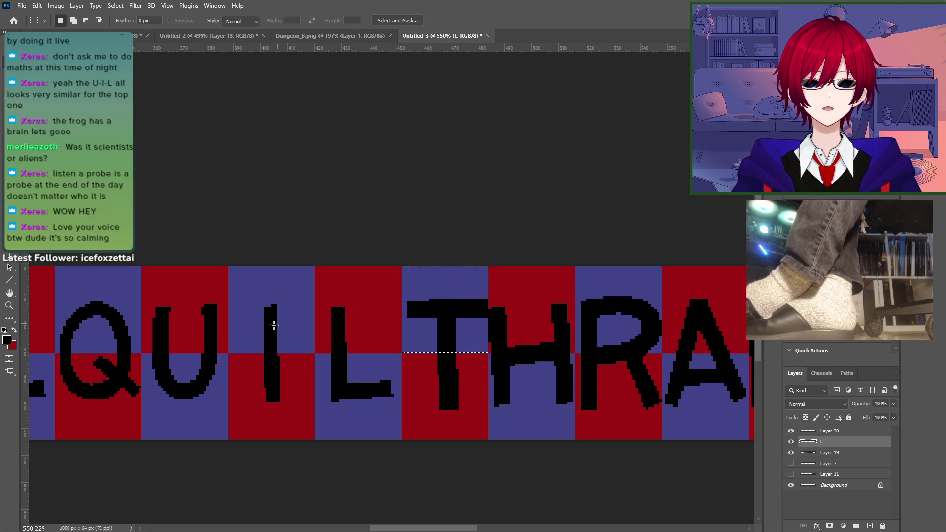
pyautogui.hscroll(-5, 345, 325)
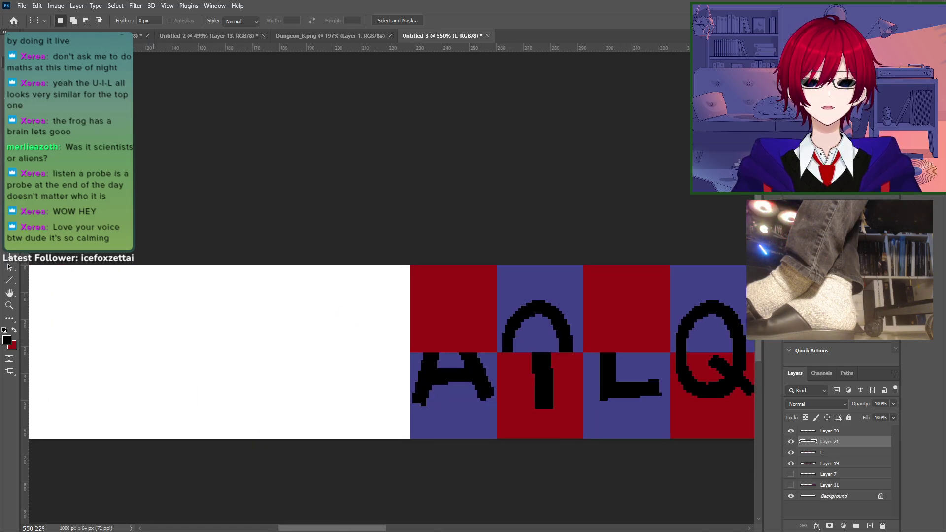
pyautogui.press('v')
pyautogui.moveTo(562, 338); pyautogui.dragTo(301, 347)
# Step: Copy the upper half tile of the L from layer L to a new layer and place it above the lower A tile
pyautogui.hscroll(4, 530, 379)
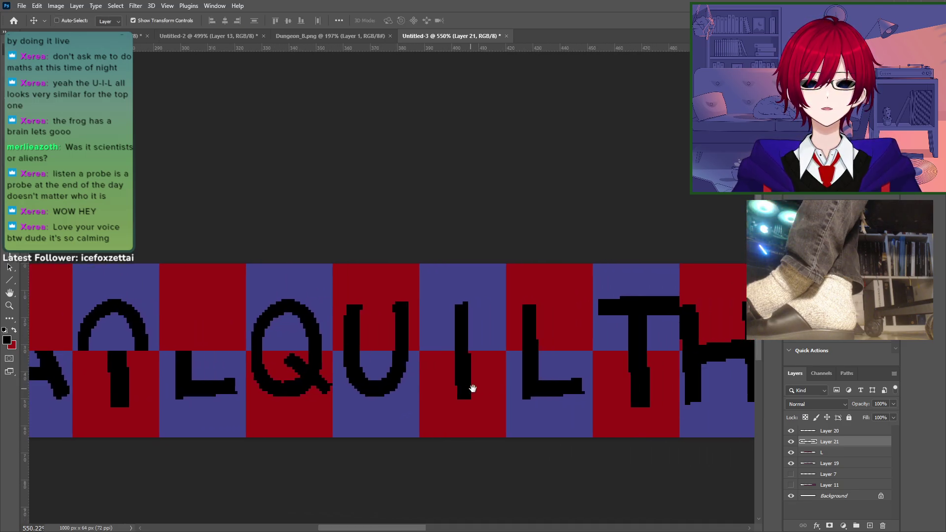
pyautogui.click(832, 453)
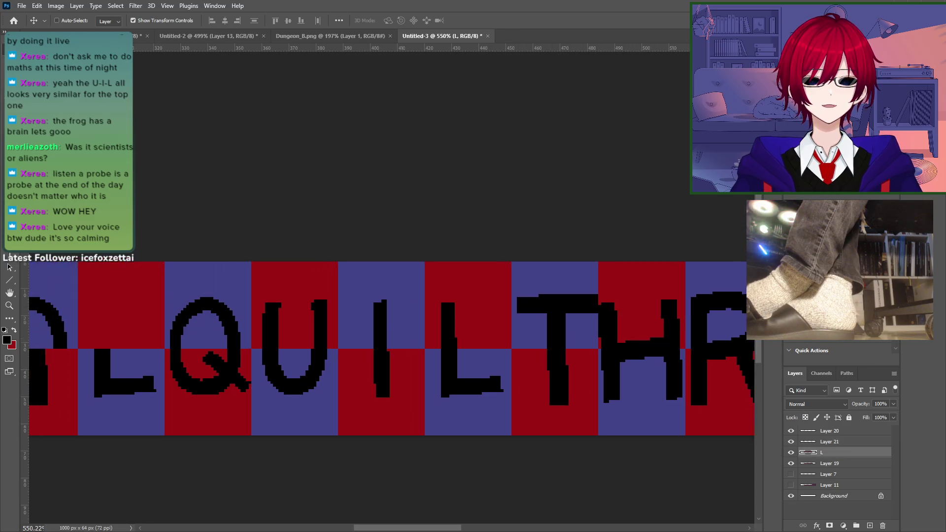
pyautogui.press('m')
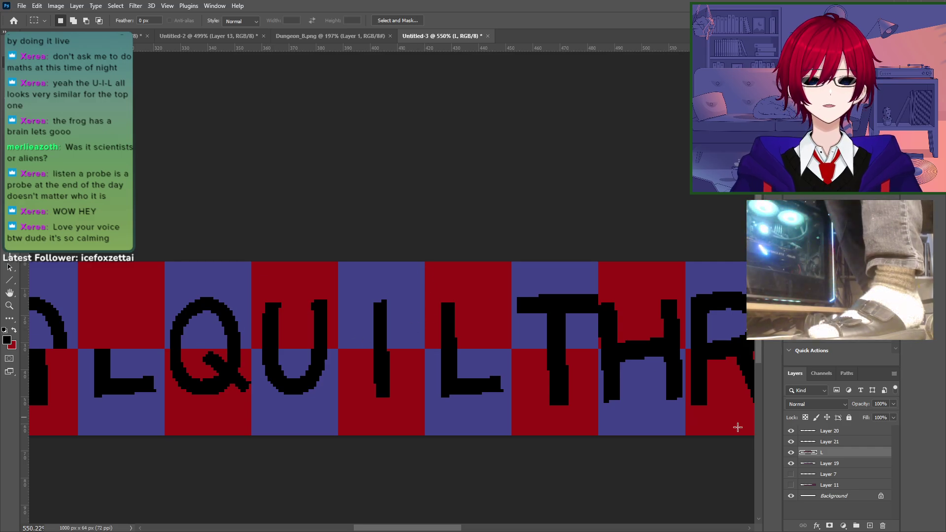
pyautogui.click(790, 453)
pyautogui.click(791, 452)
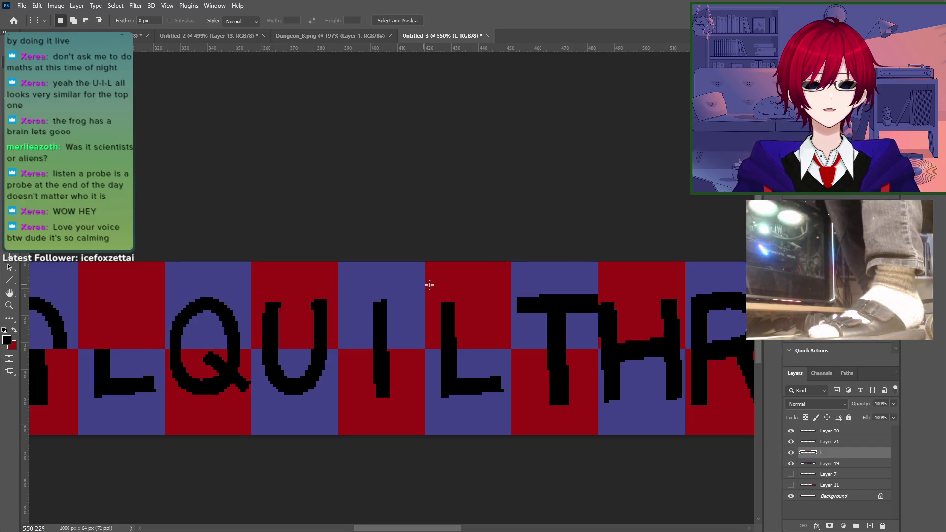
pyautogui.moveTo(479, 312); pyautogui.dragTo(509, 346)
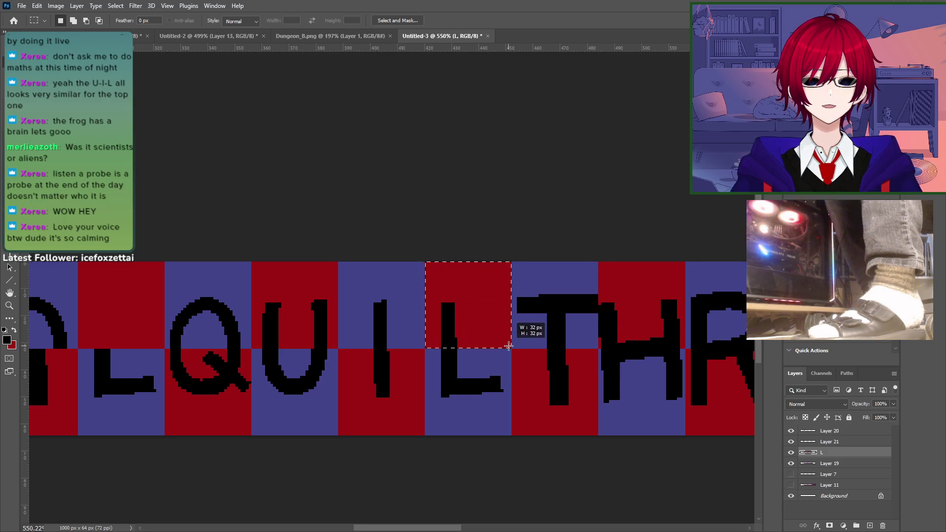
pyautogui.moveTo(378, 331); pyautogui.dragTo(399, 315)
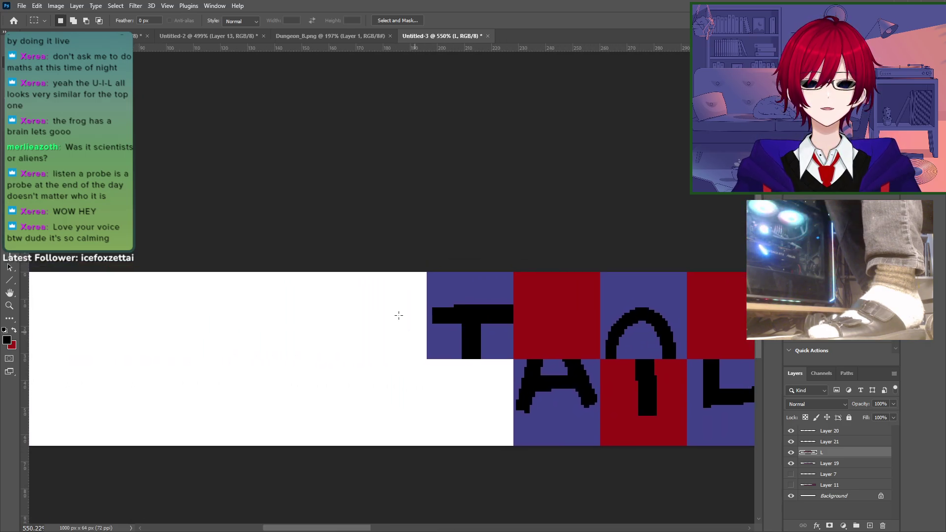
pyautogui.press('v')
pyautogui.hotkey('ctrl', 'v')
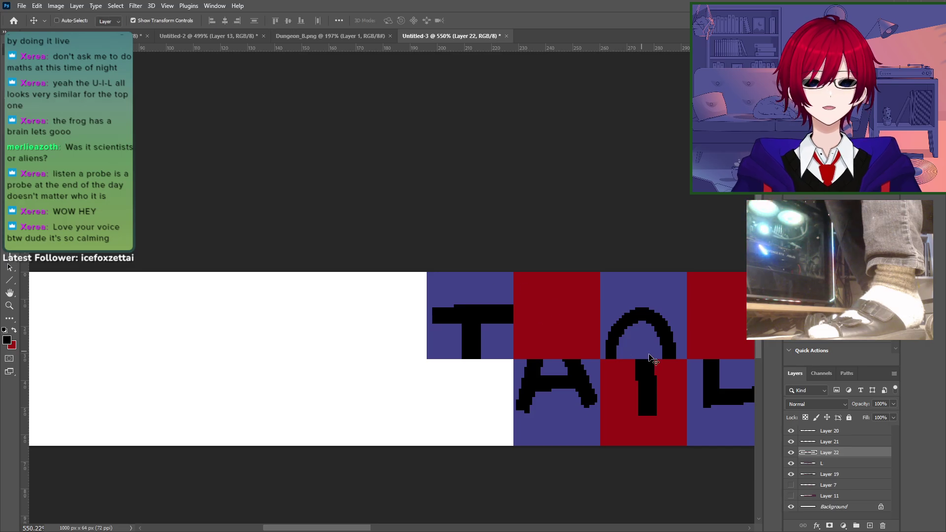
pyautogui.keyDown('ctrl'); pyautogui.moveTo(538, 318); pyautogui.dragTo(370, 361); pyautogui.keyUp('ctrl')
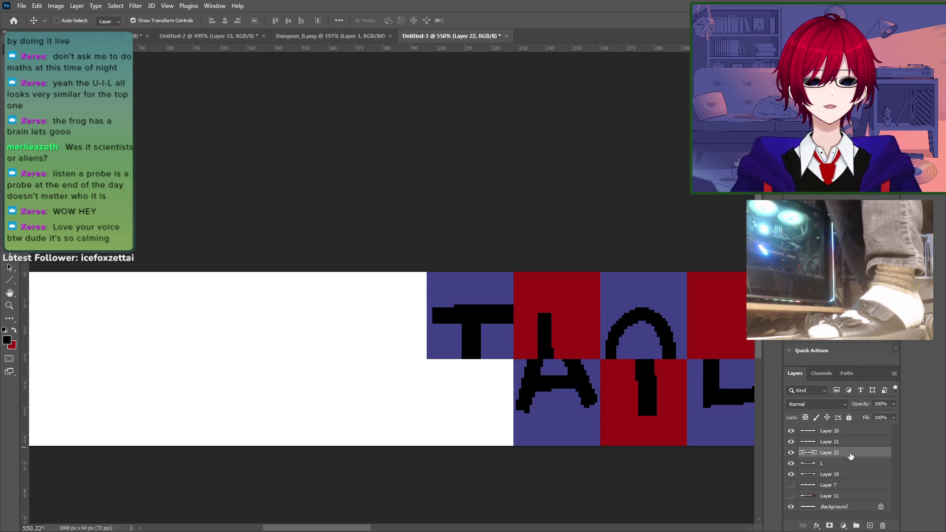
# Step: Bring Layer 22 to the top of the layer stack and align its tile between the upper T and Q tiles
pyautogui.press('Right')
pyautogui.press('Right')
pyautogui.press('Right')
pyautogui.moveTo(840, 426); pyautogui.dragTo(841, 427)
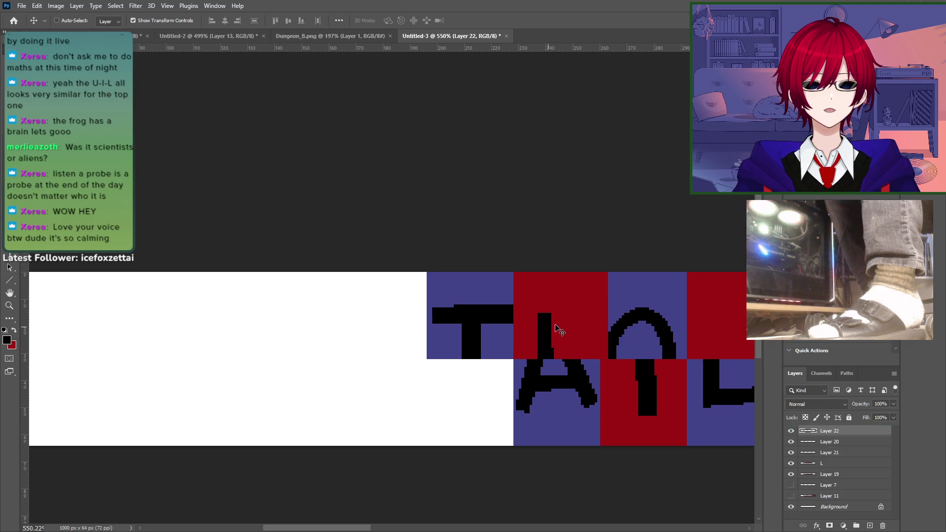
pyautogui.moveTo(555, 332); pyautogui.dragTo(395, 374)
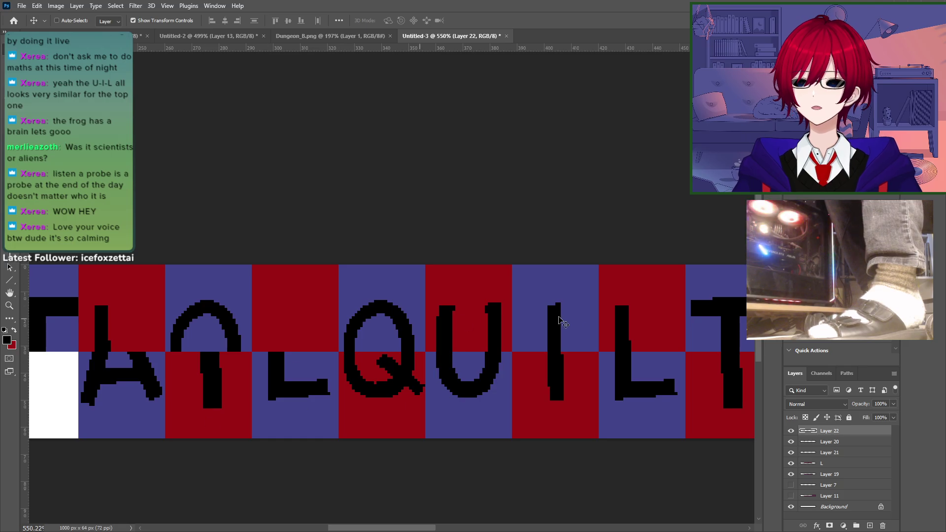
# Step: Toggle the visibility of Layer 21 and layer L to check which upper tiles each one holds
pyautogui.moveTo(297, 386); pyautogui.dragTo(360, 369)
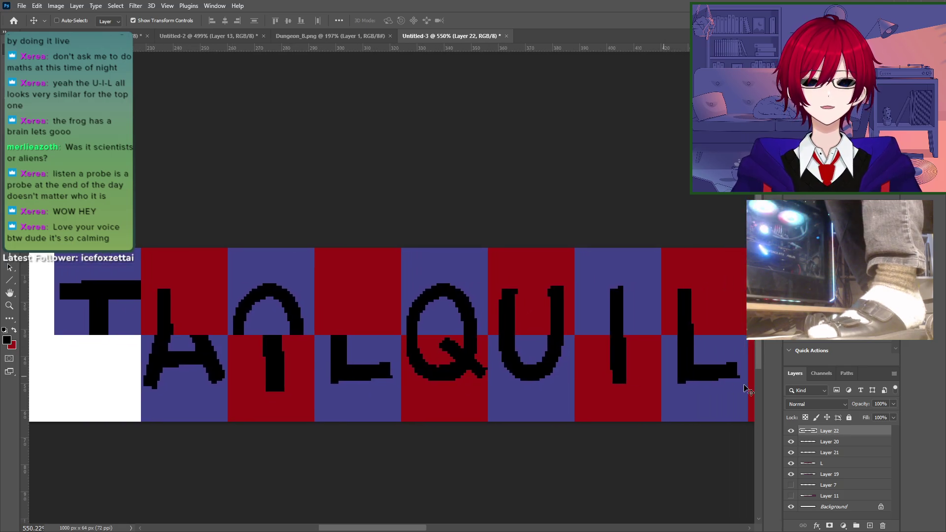
pyautogui.click(790, 453)
pyautogui.click(791, 453)
pyautogui.click(791, 463)
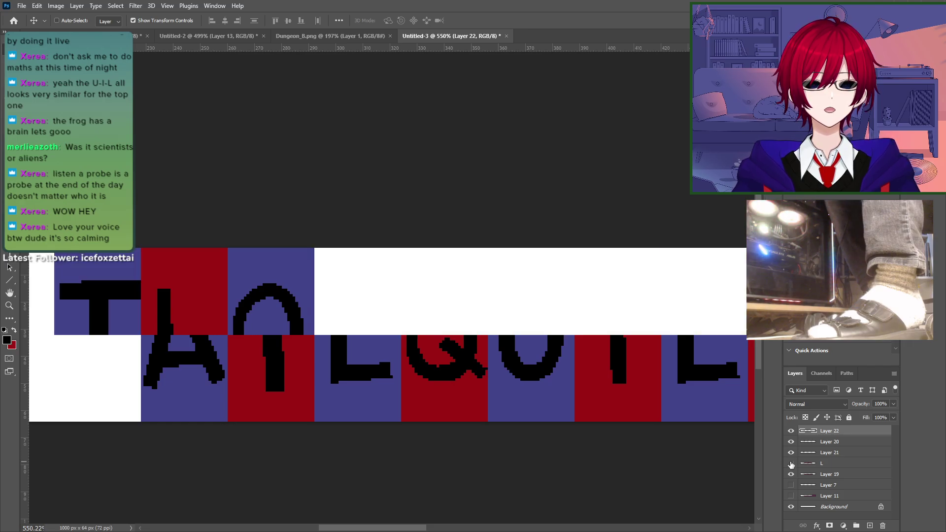
pyautogui.click(792, 463)
# Step: Copy the upper half tile of the I from layer L to a new layer and move it to the empty area before the upper T
pyautogui.click(830, 465)
pyautogui.press('m')
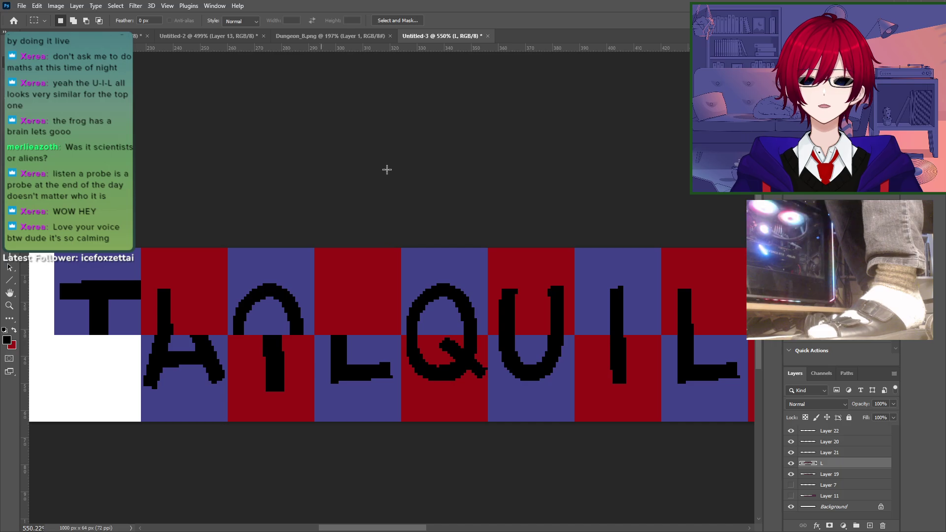
pyautogui.moveTo(563, 317); pyautogui.dragTo(289, 272)
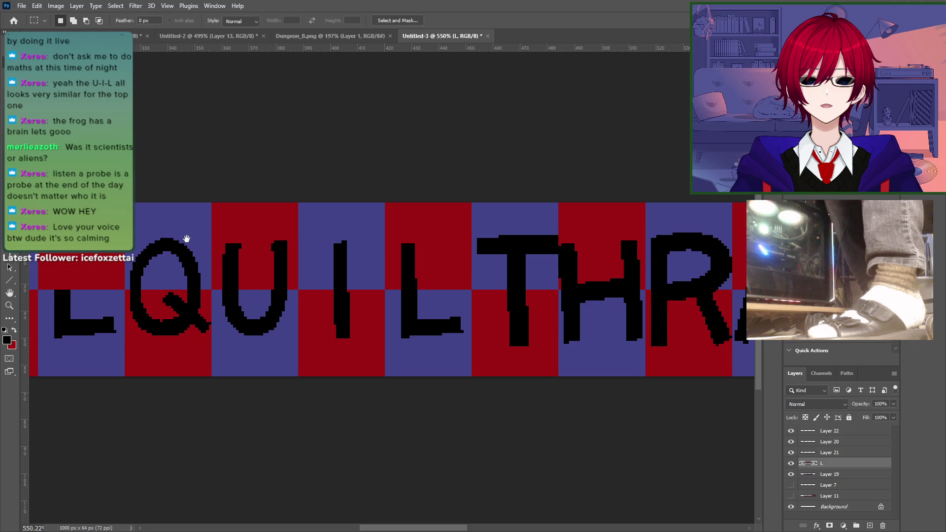
pyautogui.moveTo(187, 239); pyautogui.dragTo(291, 259)
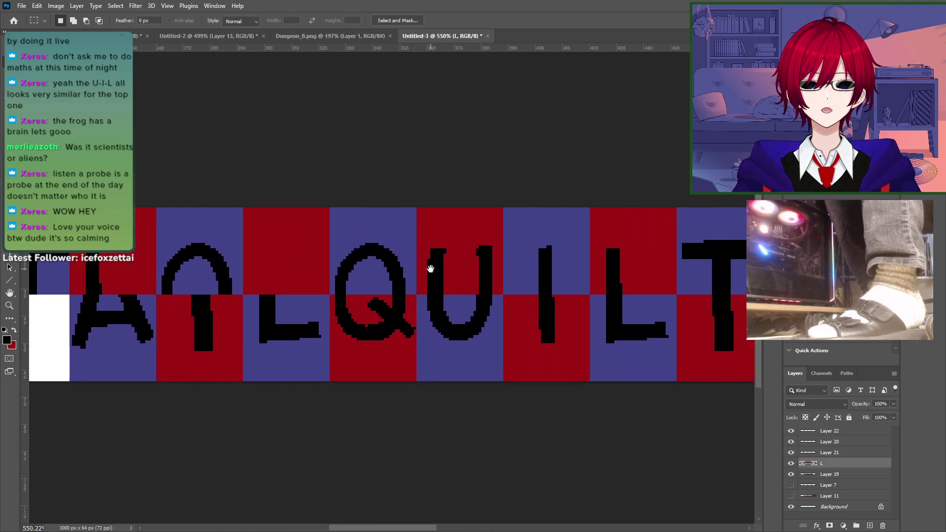
pyautogui.moveTo(524, 234); pyautogui.dragTo(584, 294)
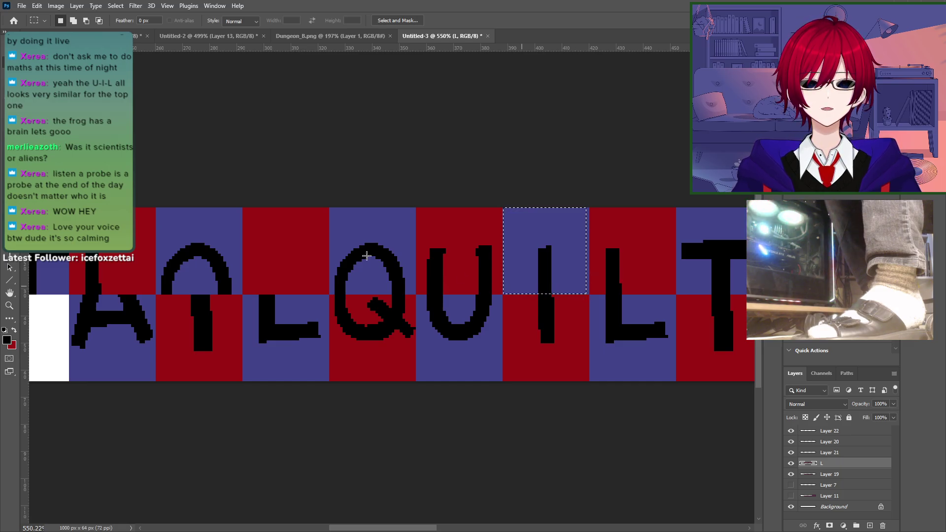
pyautogui.moveTo(366, 255); pyautogui.dragTo(317, 228)
pyautogui.keyDown('shift'); pyautogui.moveTo(498, 174); pyautogui.dragTo(541, 272); pyautogui.keyUp('shift')
pyautogui.moveTo(250, 236); pyautogui.dragTo(471, 233)
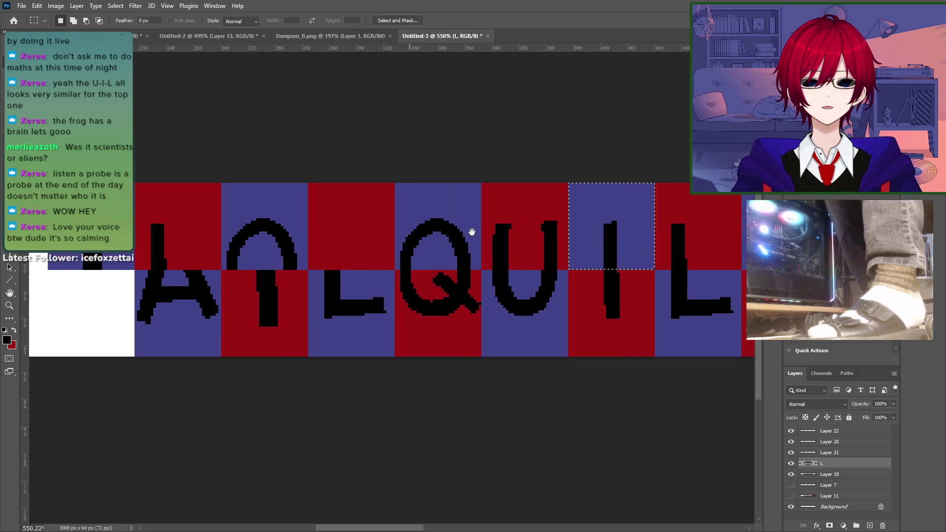
pyautogui.moveTo(178, 250); pyautogui.dragTo(402, 248)
pyautogui.hotkey('ctrl', 'j')
pyautogui.press('v')
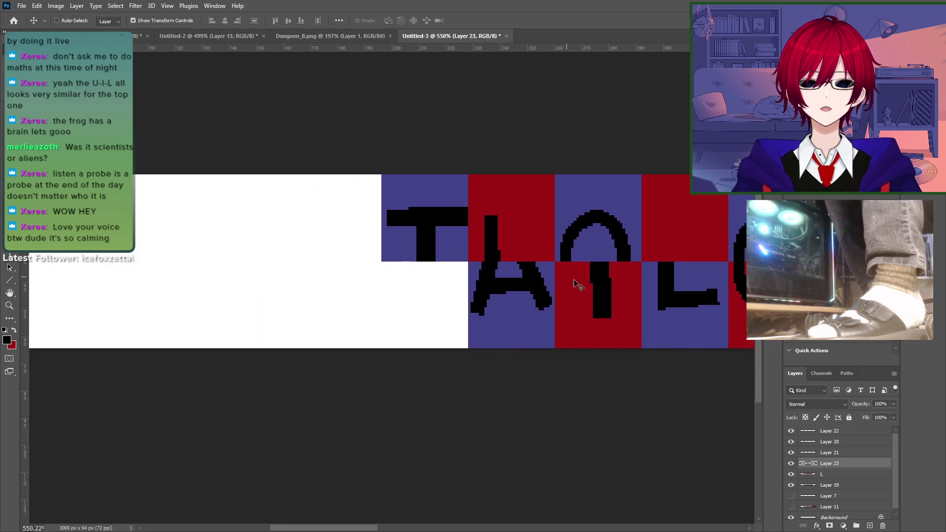
pyautogui.moveTo(387, 293); pyautogui.dragTo(244, 298)
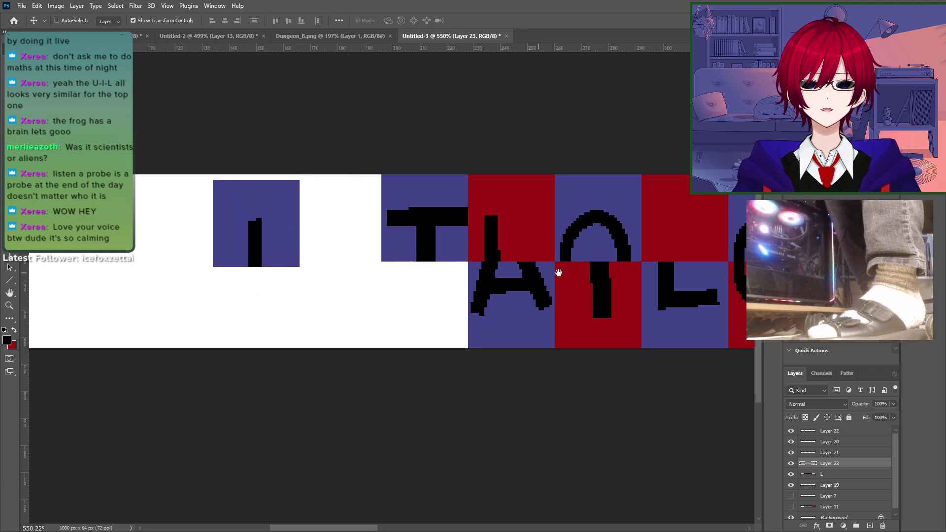
# Step: Copy the upper half tile of the O from layer L to a new layer, place it before the T, and align the I tile beside it
pyautogui.moveTo(555, 274); pyautogui.dragTo(214, 294)
pyautogui.press('m')
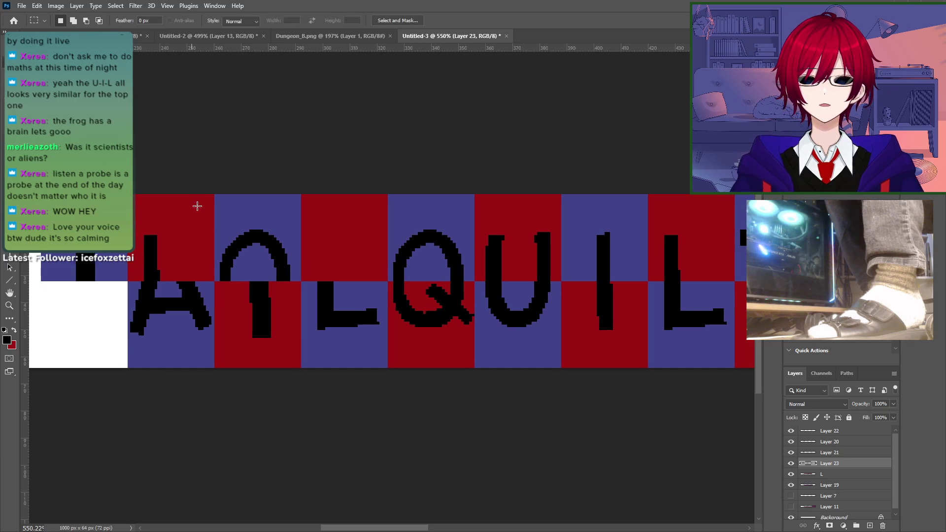
pyautogui.moveTo(270, 245); pyautogui.dragTo(247, 229)
pyautogui.moveTo(470, 231); pyautogui.dragTo(369, 240)
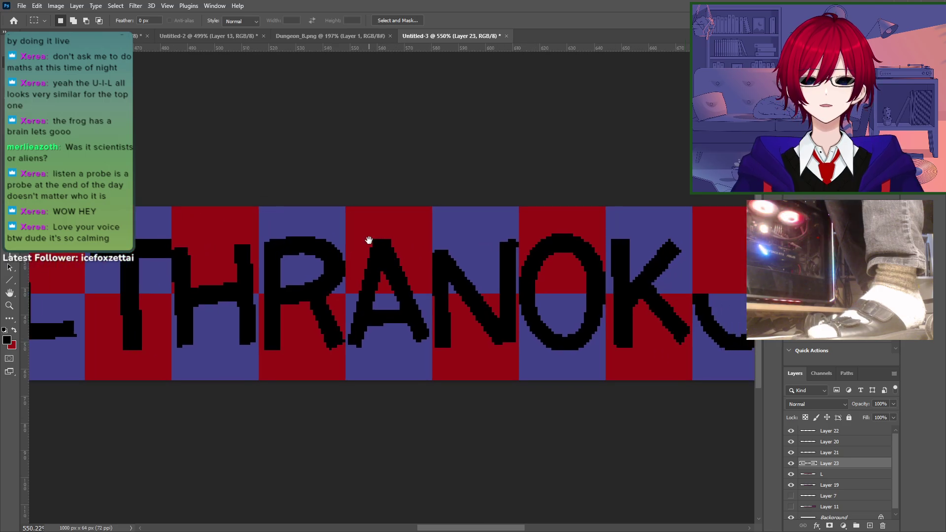
pyautogui.click(838, 474)
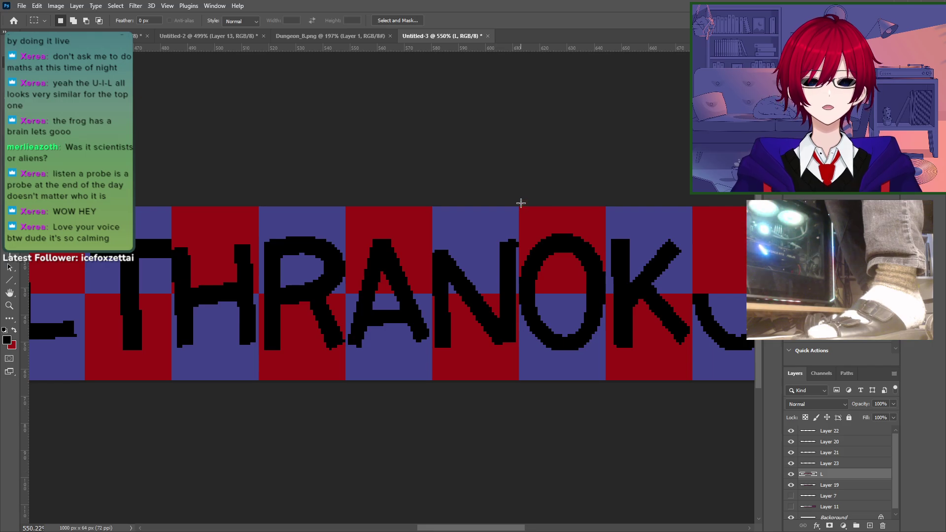
pyautogui.moveTo(520, 207); pyautogui.dragTo(601, 294)
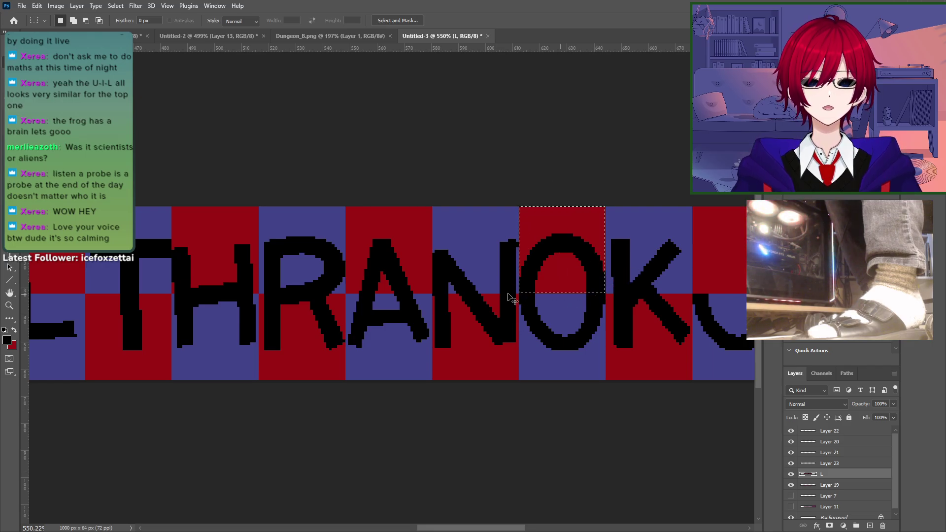
pyautogui.keyDown('ctrl'); pyautogui.hscroll(-10, 492, 300); pyautogui.keyUp('ctrl')
pyautogui.hotkey('ctrl', 'j')
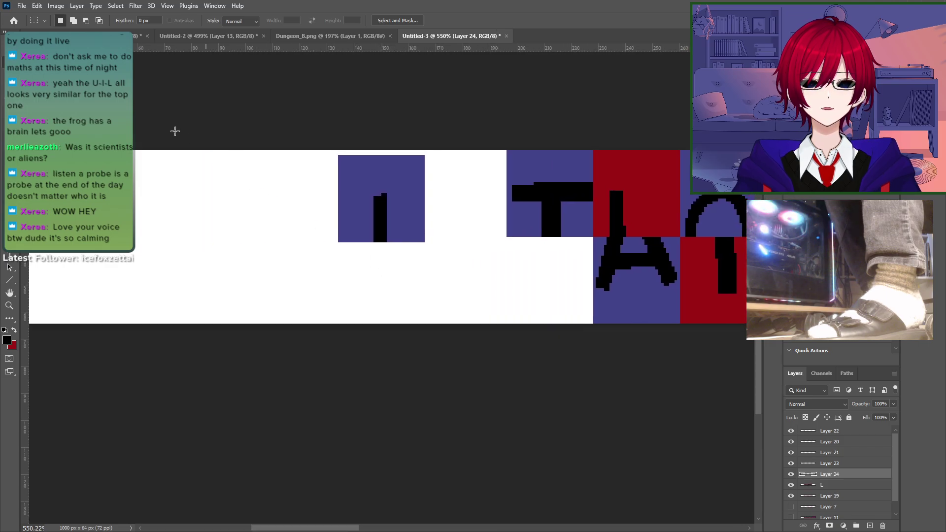
pyautogui.press('v')
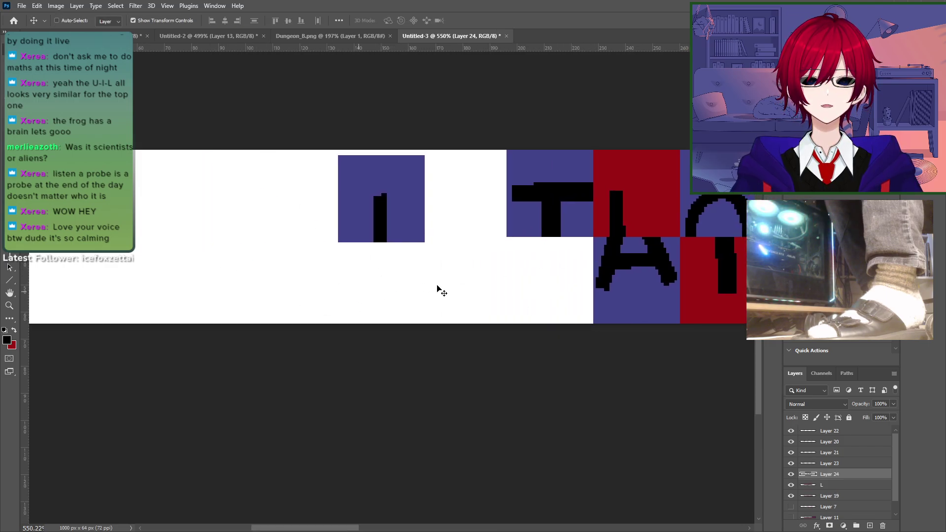
pyautogui.moveTo(324, 272); pyautogui.dragTo(372, 272)
pyautogui.click(838, 463)
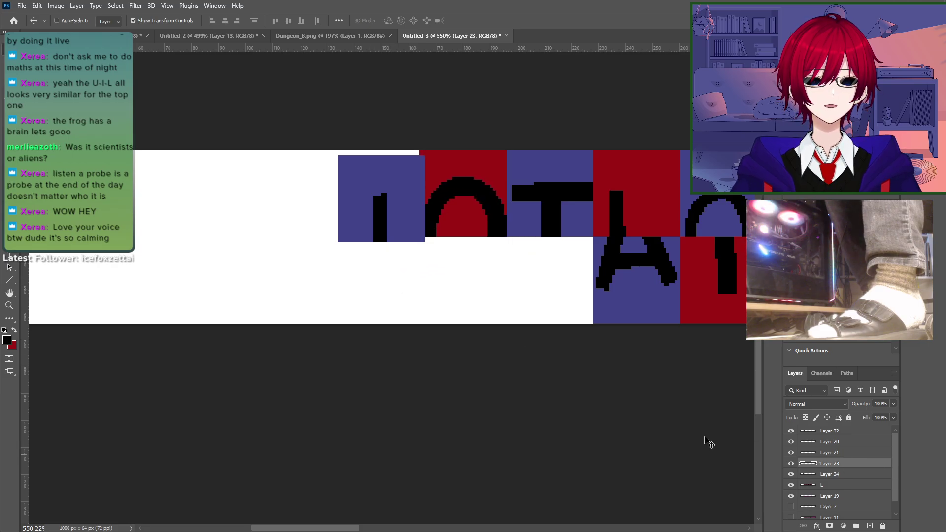
pyautogui.moveTo(362, 212); pyautogui.dragTo(358, 206)
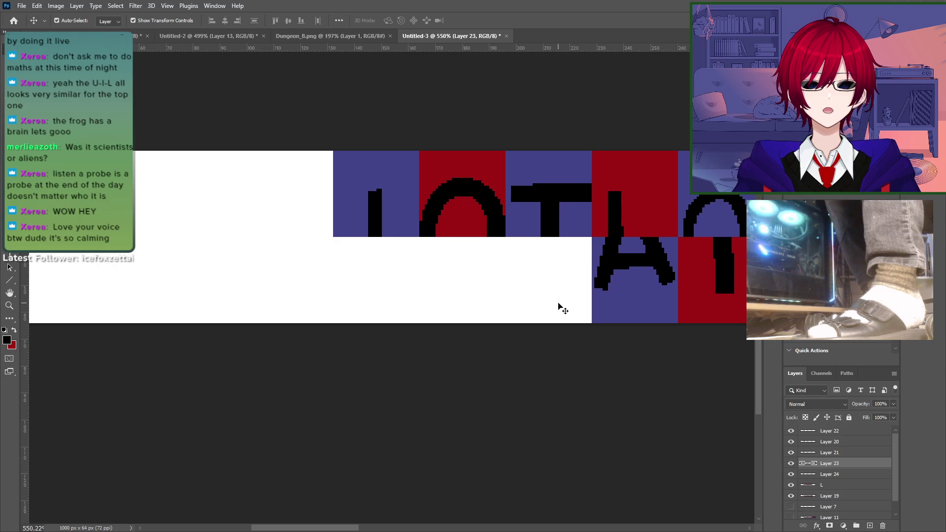
# Step: Merge layers 20 to 24 and layer L into one upper-row layer
pyautogui.hotkey('ctrl', '1')
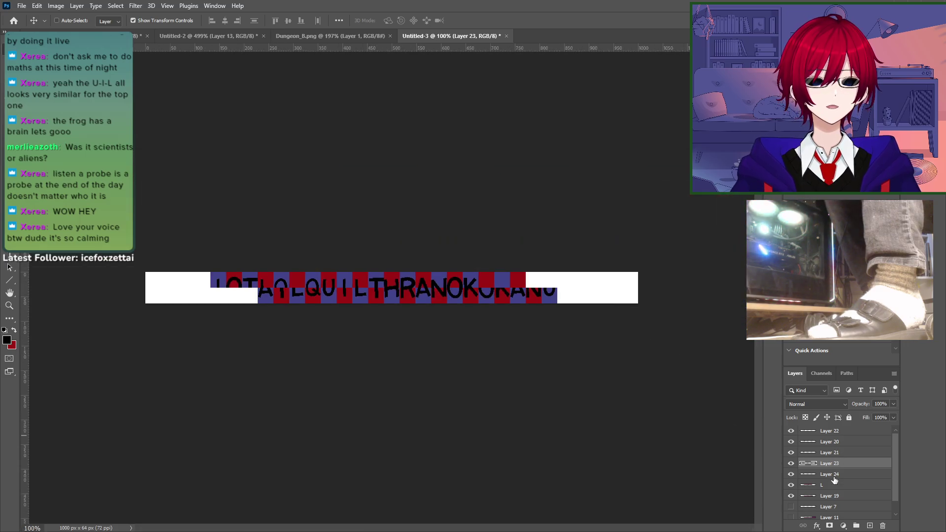
pyautogui.click(824, 485)
pyautogui.keyDown('shift'); pyautogui.click(833, 432); pyautogui.keyUp('shift')
pyautogui.rightClick(834, 431)
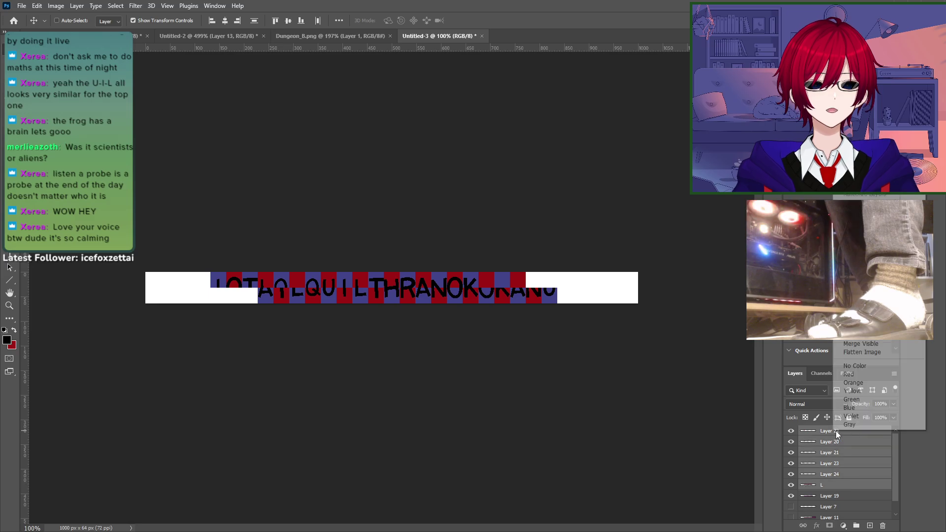
pyautogui.click(857, 336)
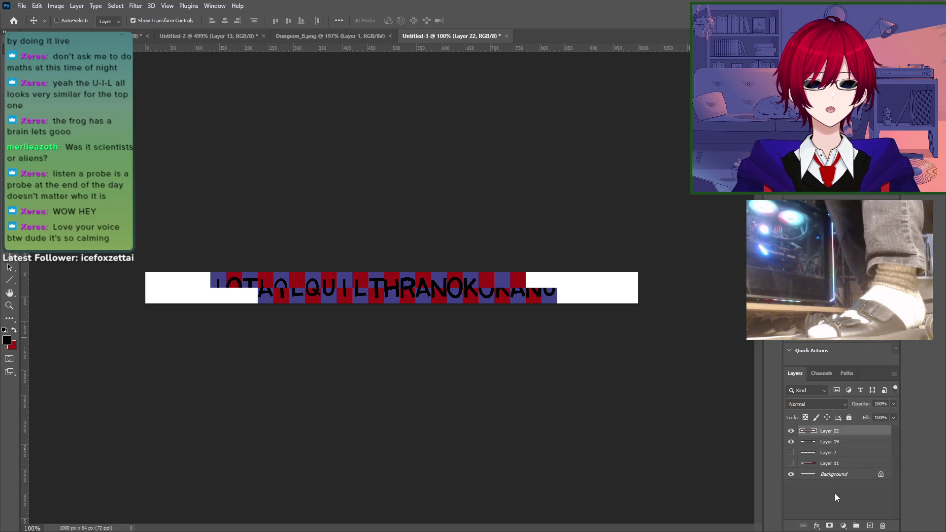
# Step: With Layer 19 selected, open the canvas size settings
pyautogui.click(824, 442)
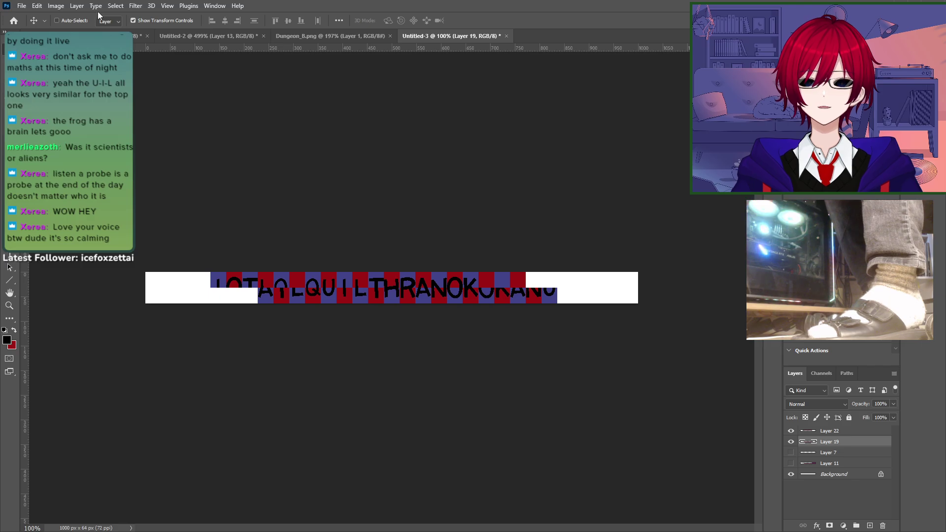
pyautogui.click(55, 5)
pyautogui.click(74, 84)
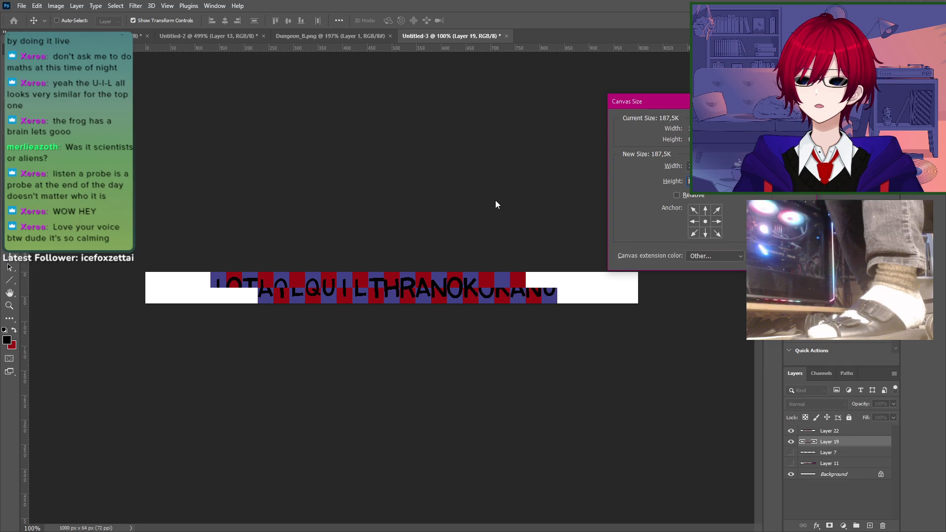
pyautogui.hotkey('alt', 'Tab')
pyautogui.hotkey('alt', 'Tab')
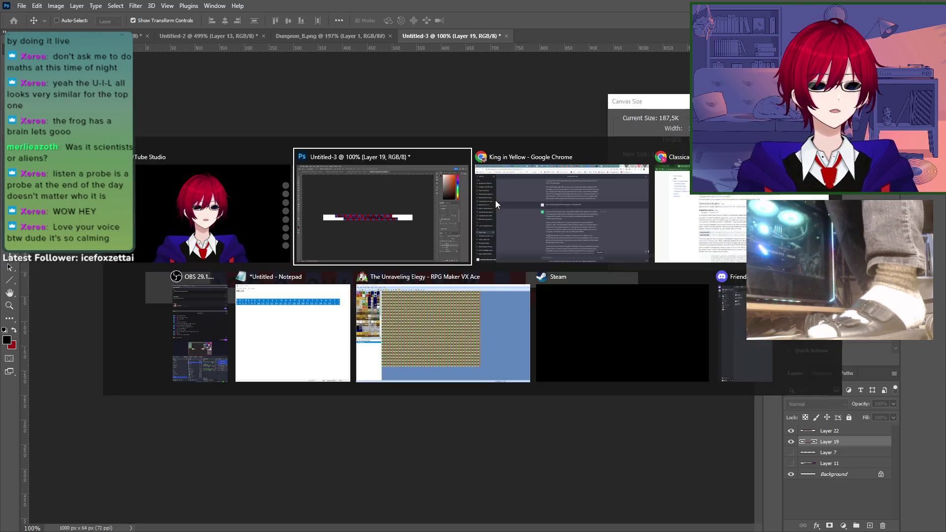
pyautogui.hotkey('alt', 'Tab')
pyautogui.hotkey('alt', 'Tab')
pyautogui.hotkey('alt', 'Tab')
pyautogui.hotkey('alt', 'Tab')
pyautogui.hotkey('alt', 'Tab')
pyautogui.hotkey('alt', 'Tab')
pyautogui.hotkey('alt', 'Tab')
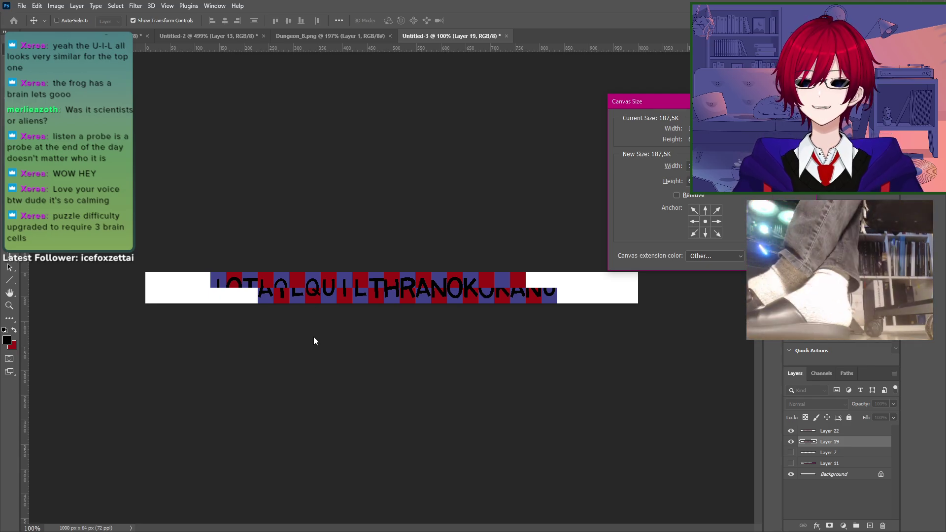
# Step: Set the canvas height to 480 px
pyautogui.moveTo(702, 181); pyautogui.dragTo(484, 161)
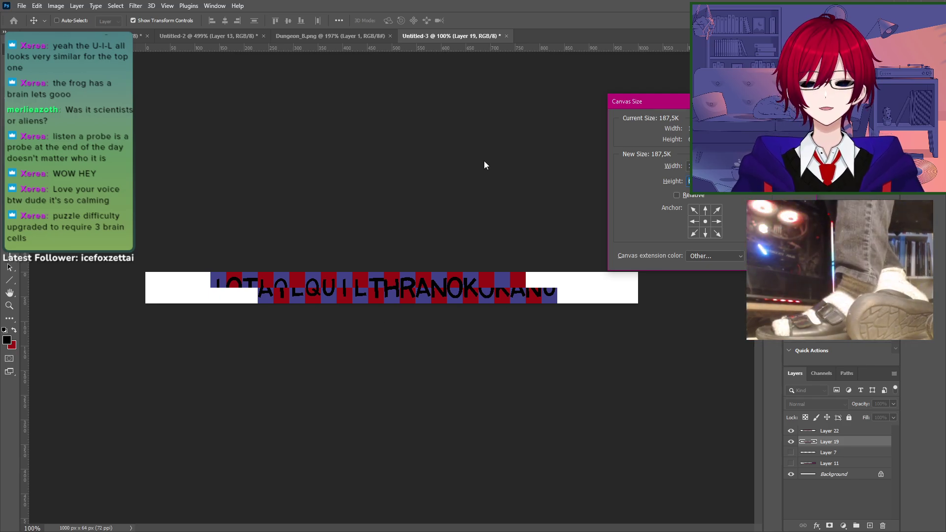
pyautogui.write('480')
pyautogui.press('Return')
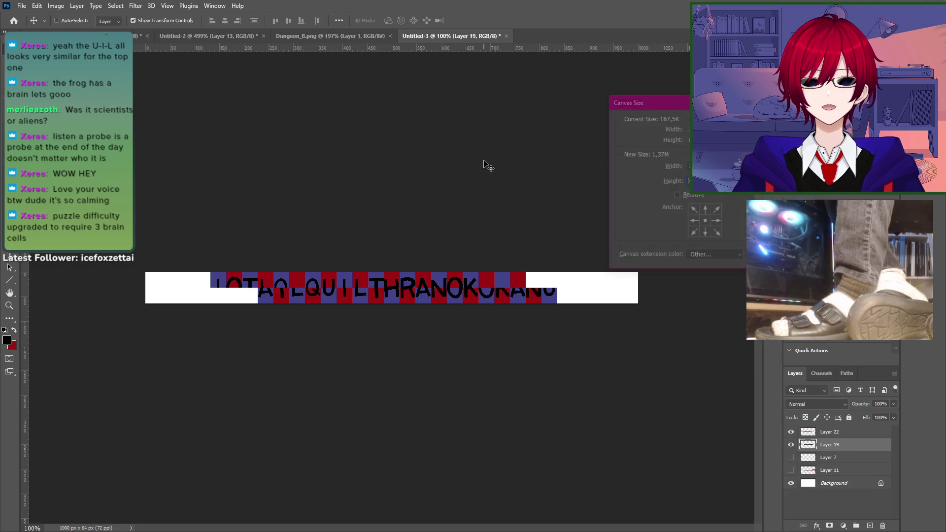
pyautogui.moveTo(468, 340)
pyautogui.mouseDown()
pyautogui.moveTo(450, 370)
pyautogui.moveTo(416, 376)
pyautogui.moveTo(373, 344)
pyautogui.moveTo(482, 339)
pyautogui.moveTo(372, 342)
pyautogui.moveTo(503, 331)
pyautogui.moveTo(534, 339)
pyautogui.moveTo(407, 338)
pyautogui.moveTo(424, 335)
pyautogui.moveTo(526, 335)
pyautogui.moveTo(411, 346)
pyautogui.moveTo(327, 338)
pyautogui.moveTo(450, 342)
pyautogui.mouseUp()
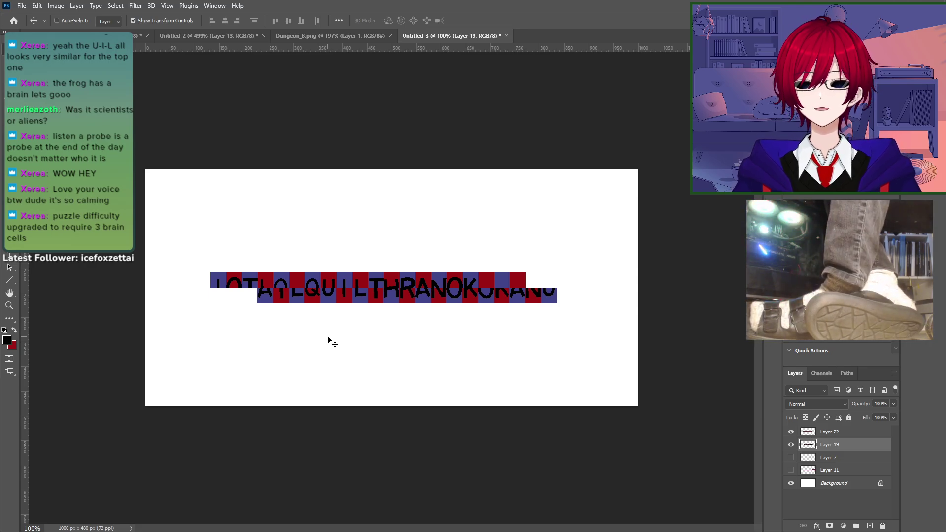
# Step: Use a non-contiguous Magic Wand selection to separate the lower row's red and blue backgrounds from Layer 19 onto a new layer beneath it
pyautogui.press('z')
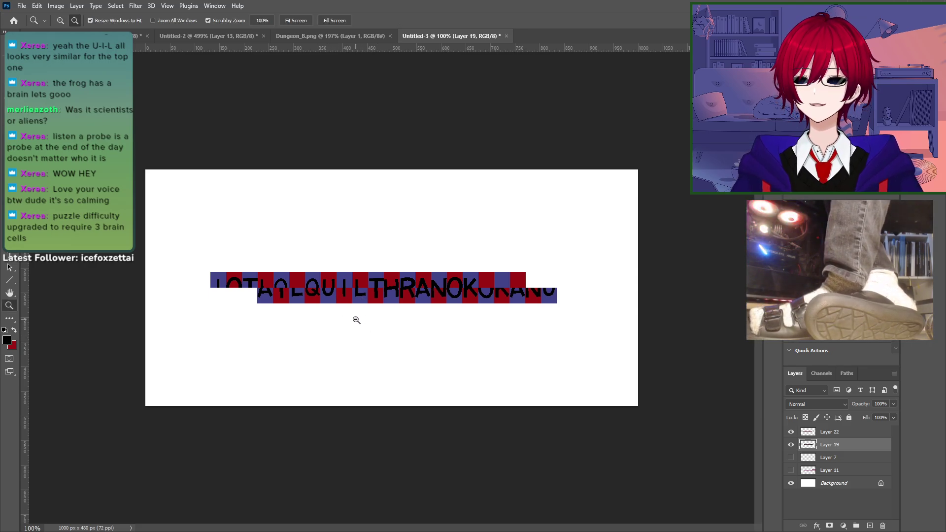
pyautogui.moveTo(356, 320); pyautogui.dragTo(381, 312)
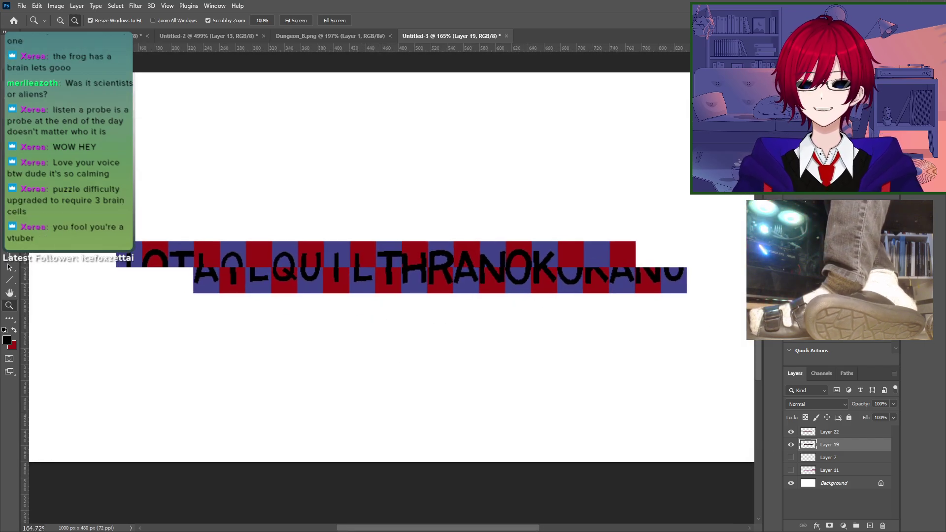
pyautogui.press('w')
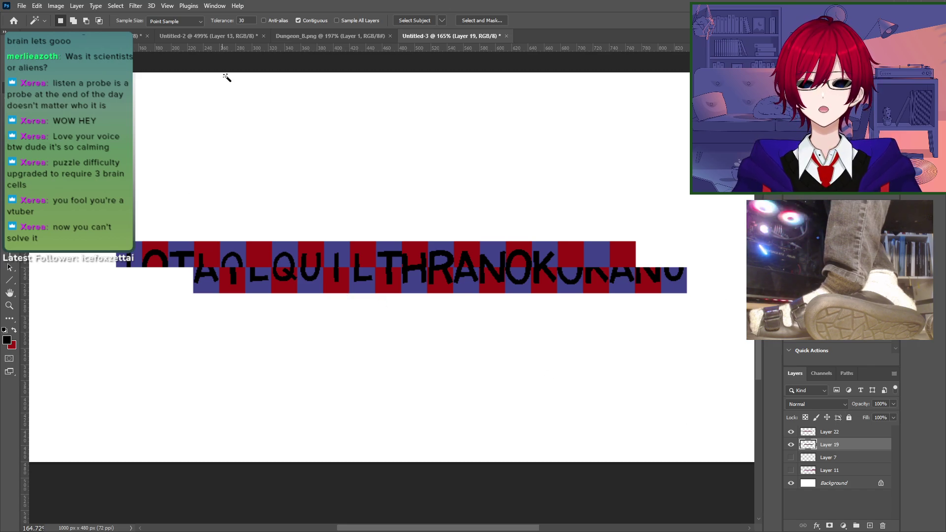
pyautogui.click(314, 20)
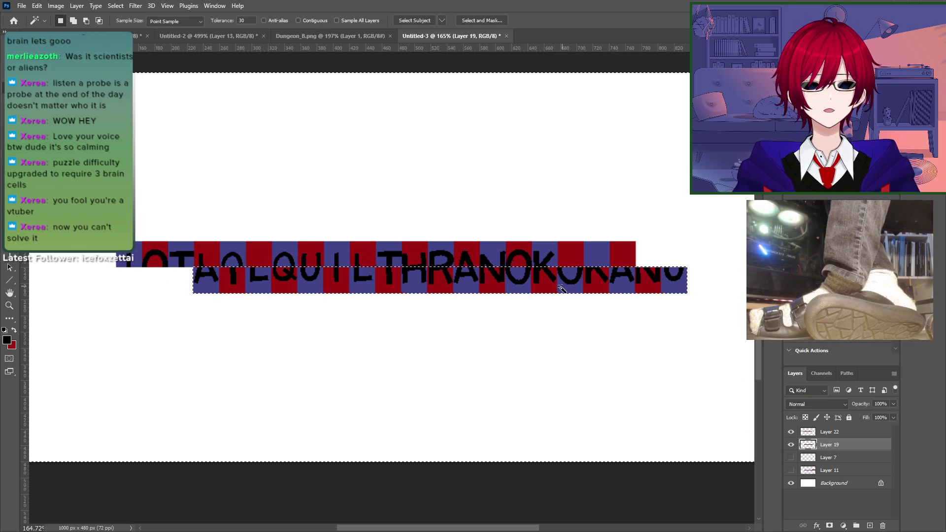
pyautogui.keyDown('shift'); pyautogui.click(539, 281); pyautogui.keyUp('shift')
pyautogui.hotkey('ctrl', 'shift', 'i')
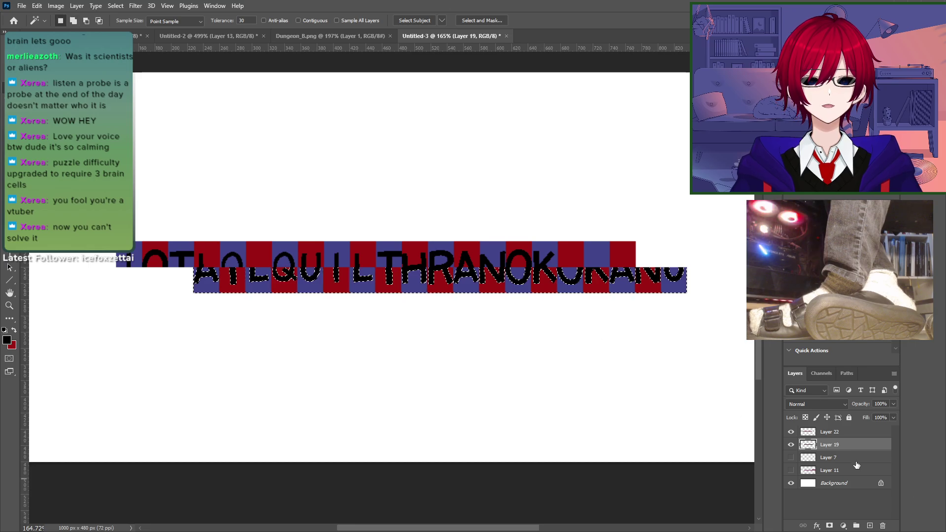
pyautogui.press('Delete')
pyautogui.hotkey('ctrl', 'd')
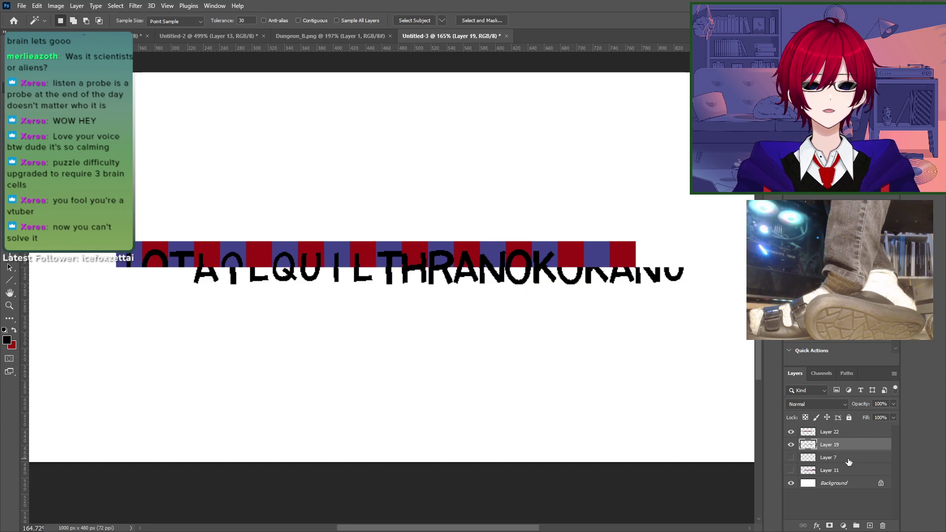
pyautogui.hotkey('ctrl', 'v')
pyautogui.moveTo(841, 449); pyautogui.dragTo(835, 465)
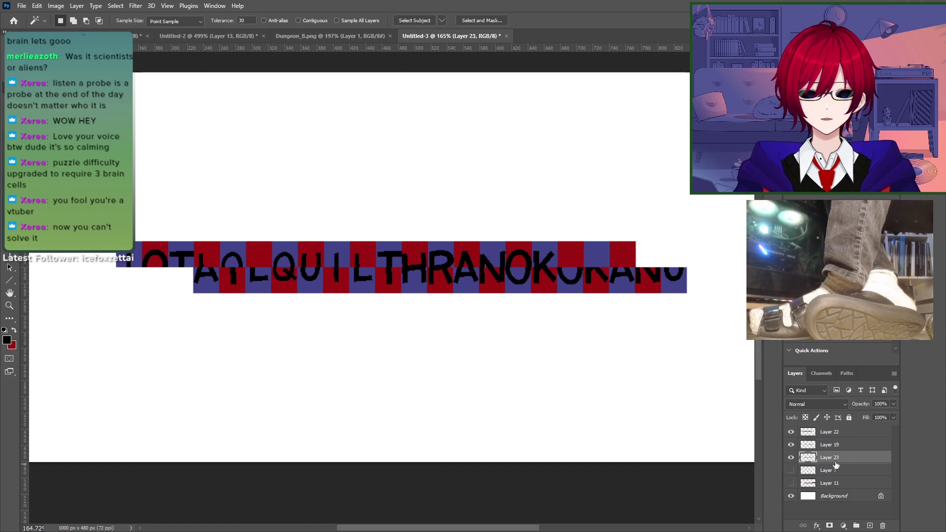
# Step: Group the lower row's letter layer, Layer 19, with its coloured background layer, Layer 23
pyautogui.keyDown('shift'); pyautogui.click(834, 445); pyautogui.keyUp('shift')
pyautogui.rightClick(834, 445)
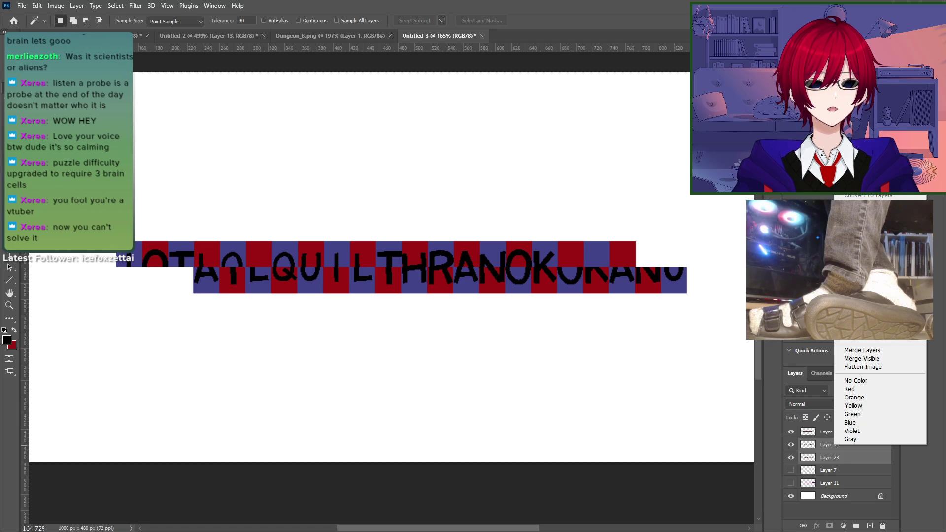
pyautogui.click(865, 120)
pyautogui.press('Return')
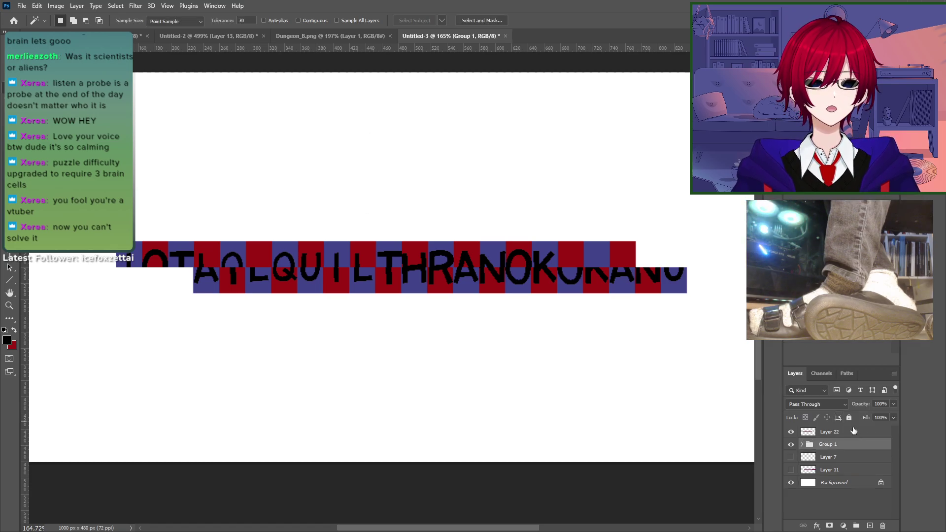
# Step: Separate the upper row's red and blue tile backgrounds from the black letters of Layer 22 onto a new layer
pyautogui.click(850, 432)
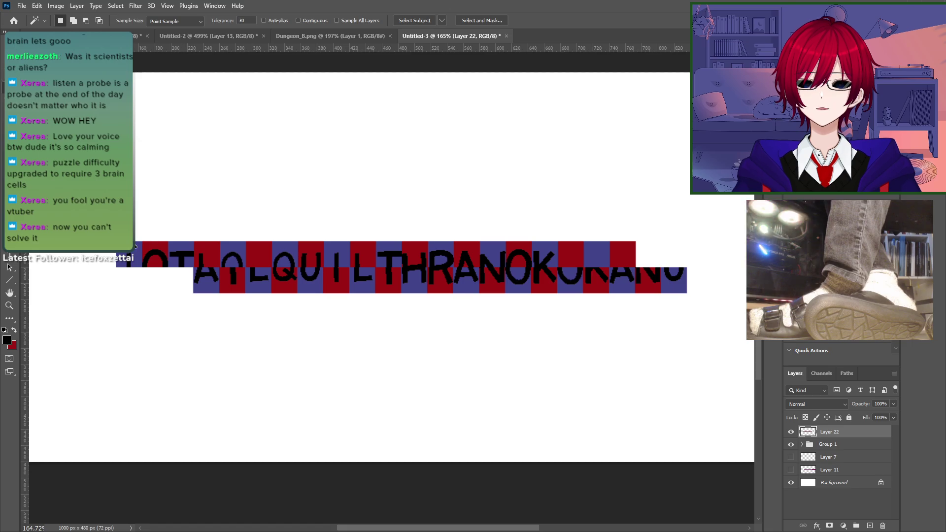
pyautogui.click(137, 253)
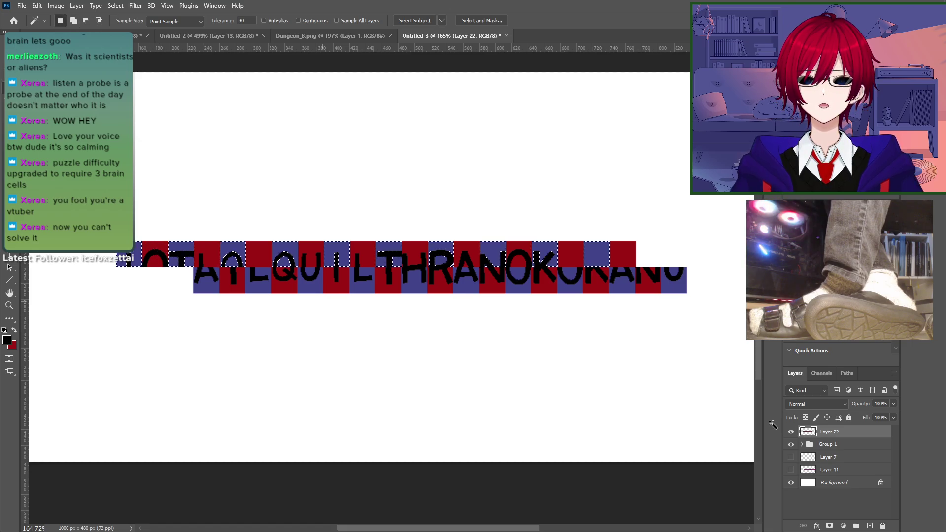
pyautogui.hotkey('ctrl', 'shift', 'i')
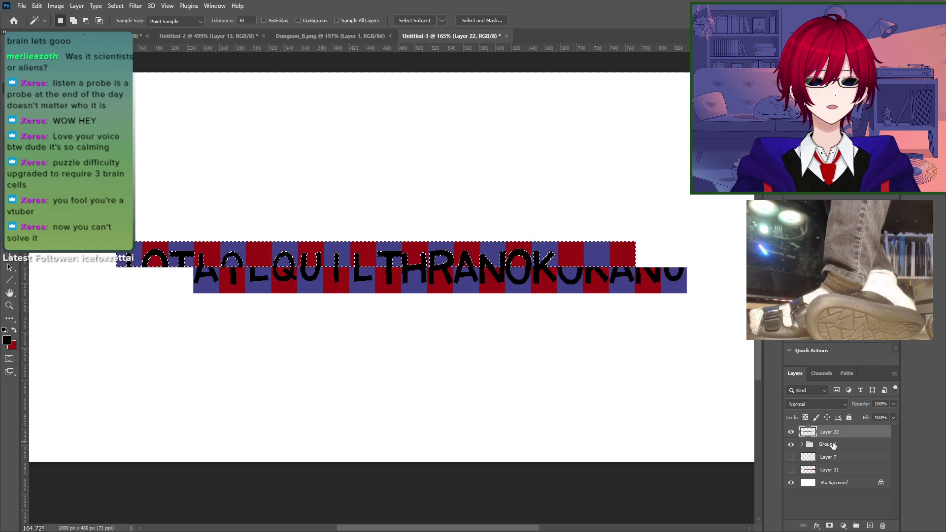
pyautogui.hotkey('ctrl', 'j')
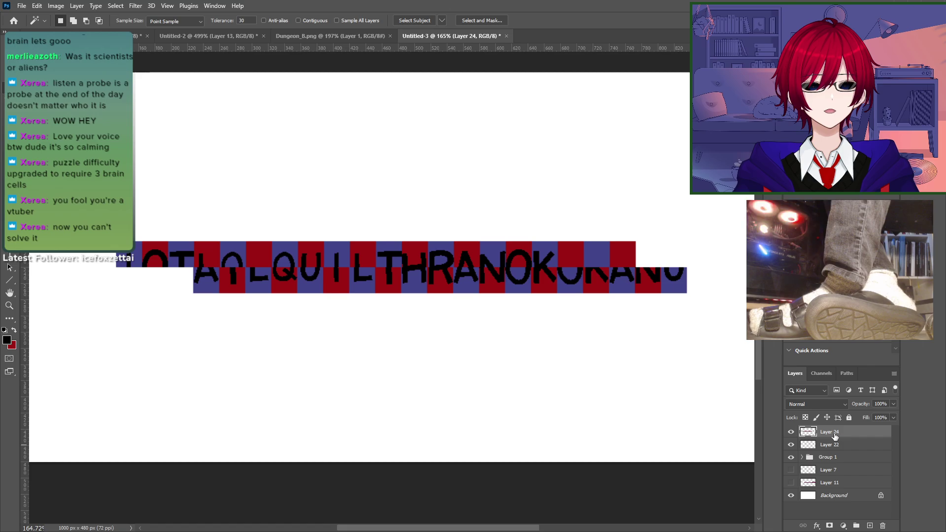
# Step: Group the upper row's background layer, Layer 24, with its letter layer, Layer 22
pyautogui.keyDown('shift'); pyautogui.click(847, 446); pyautogui.keyUp('shift')
pyautogui.rightClick(849, 443)
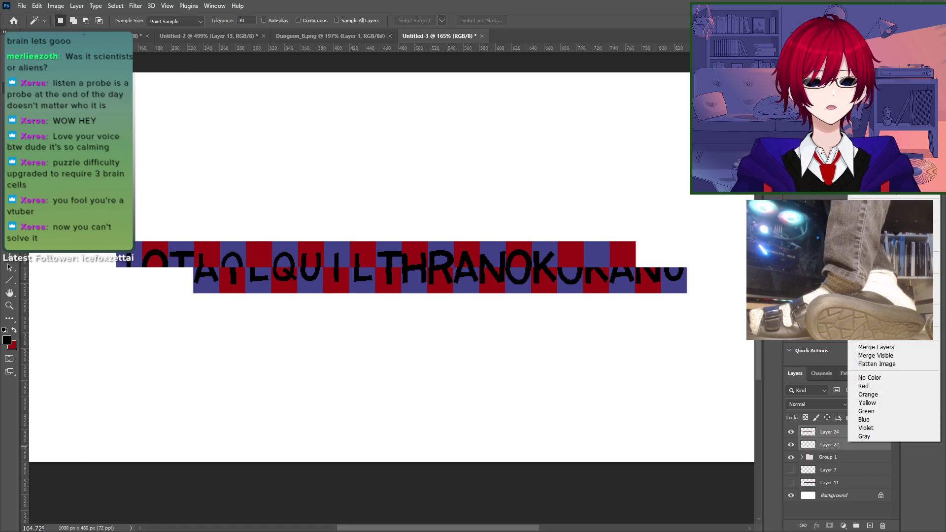
pyautogui.click(880, 127)
pyautogui.press('Return')
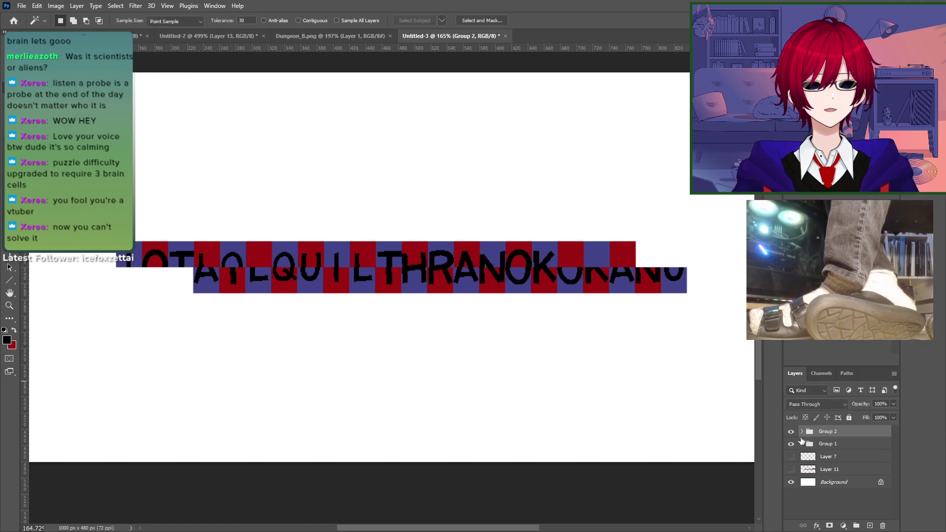
# Step: Toggle the letter layers to check the split, and hide background layers 24 and 23 inside the two groups
pyautogui.click(802, 432)
pyautogui.click(789, 458)
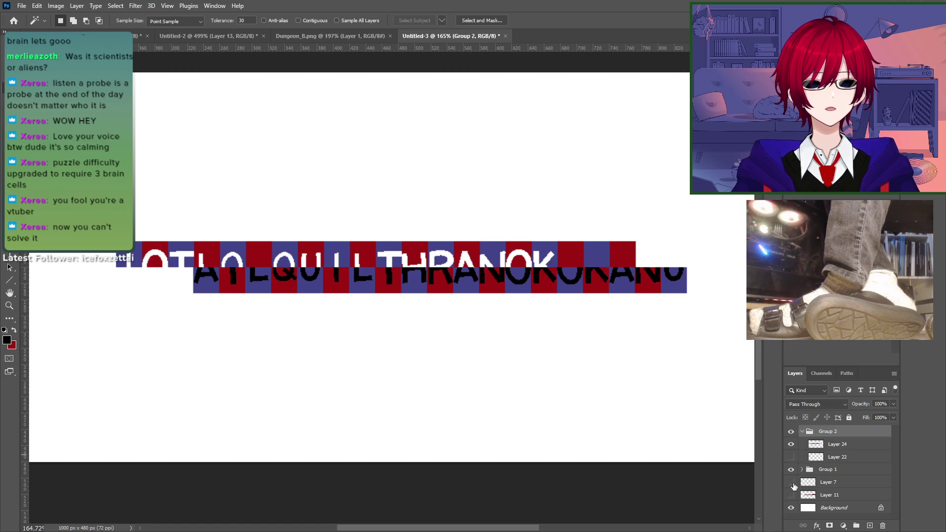
pyautogui.click(790, 456)
pyautogui.click(791, 444)
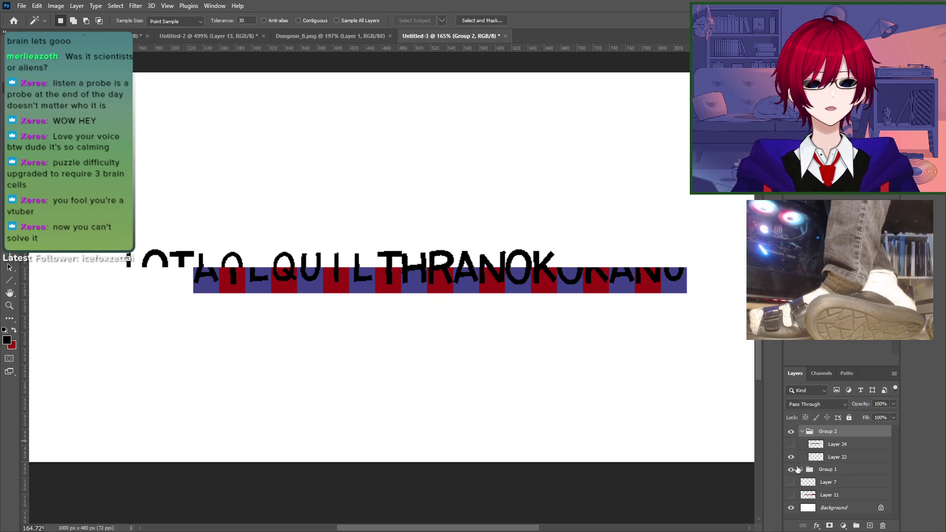
pyautogui.click(802, 470)
pyautogui.click(791, 483)
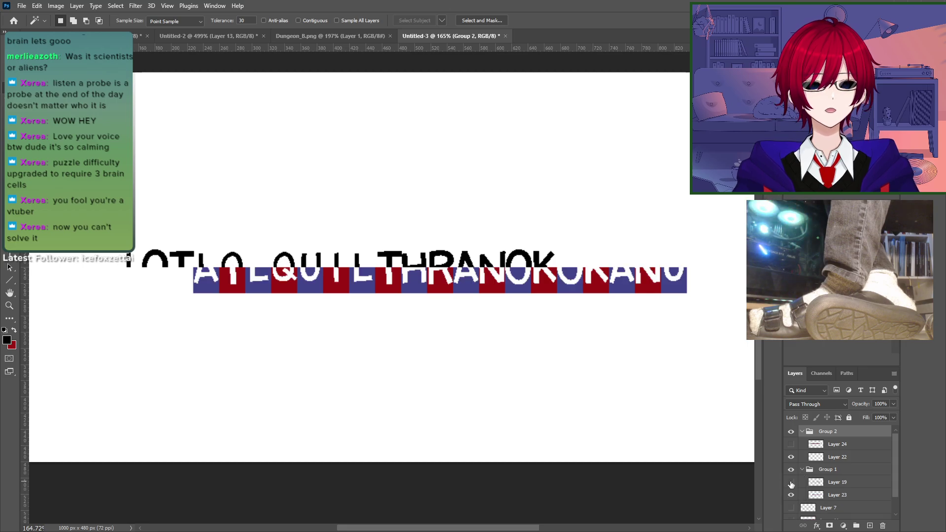
pyautogui.click(791, 482)
pyautogui.click(793, 495)
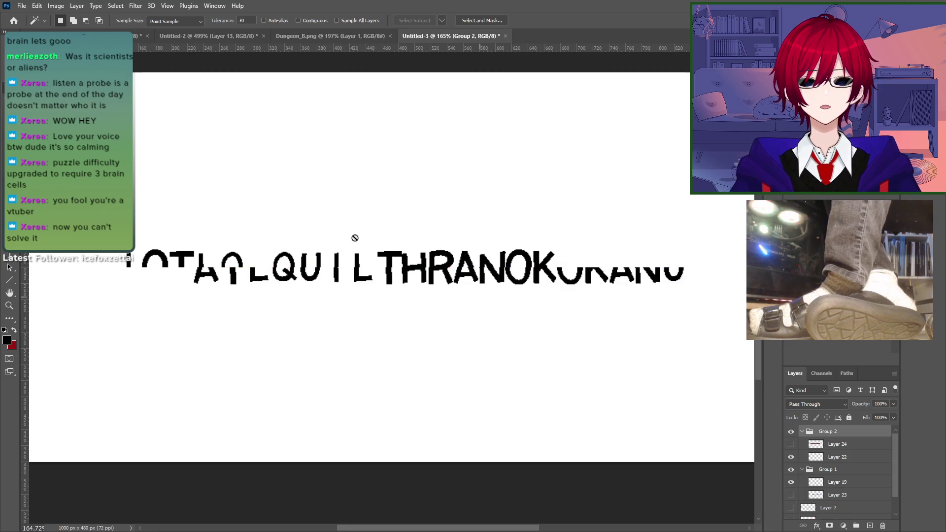
# Step: Collapse both groups and move Group 1 with the lower half letters down, clear of the upper row
pyautogui.press('v')
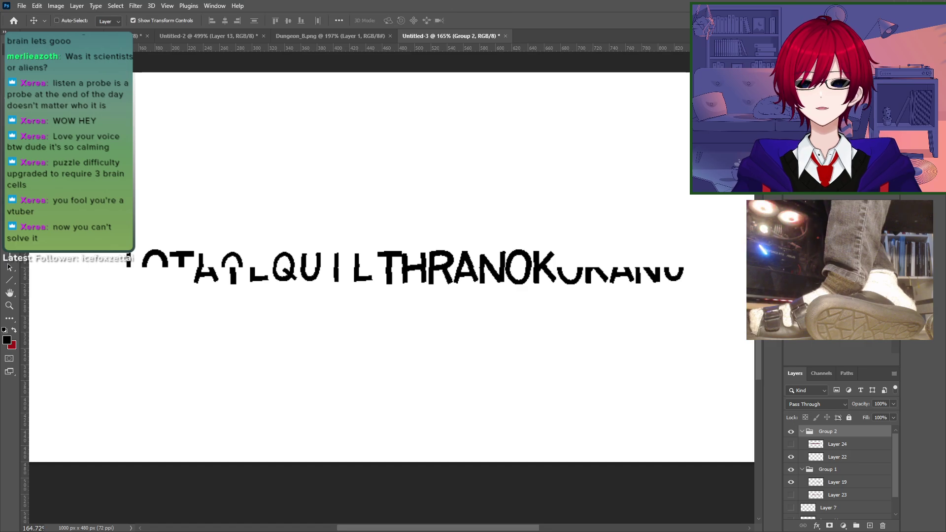
pyautogui.click(803, 470)
pyautogui.click(802, 431)
pyautogui.click(828, 444)
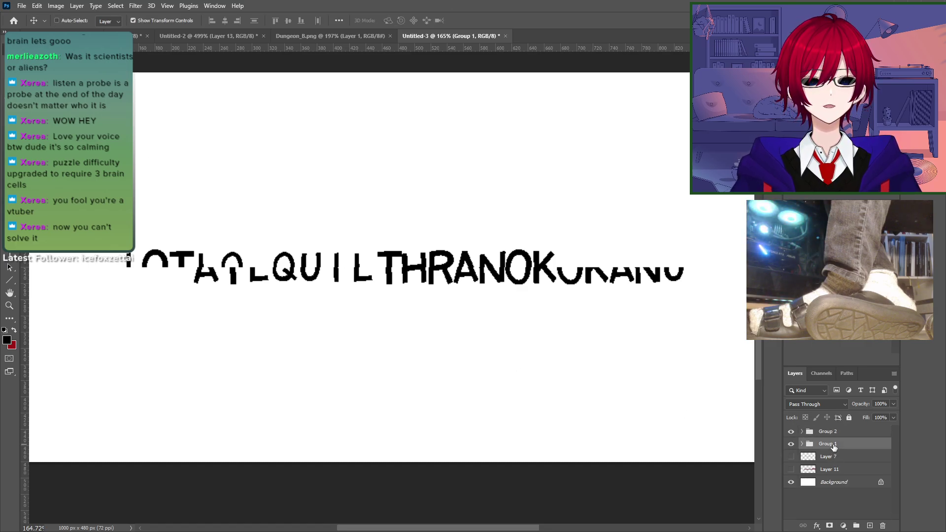
pyautogui.moveTo(514, 345); pyautogui.dragTo(464, 378)
pyautogui.moveTo(468, 365); pyautogui.dragTo(468, 390)
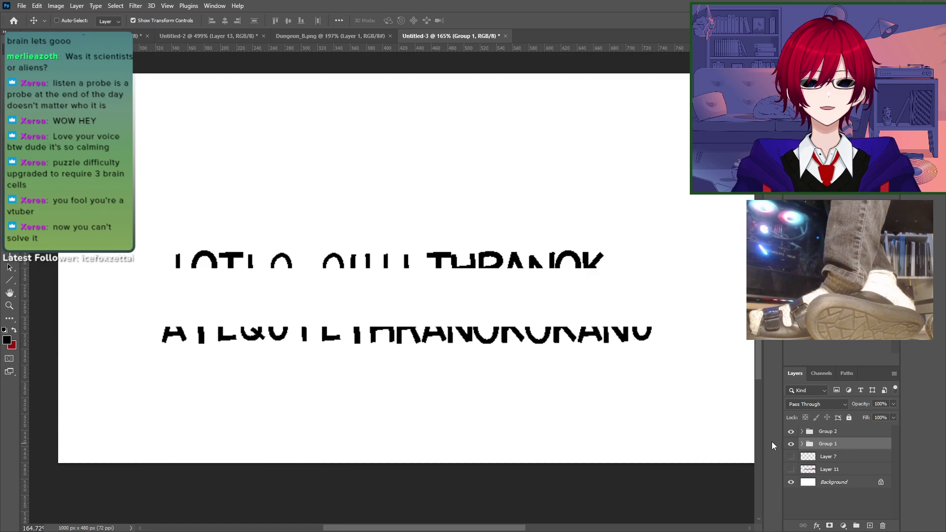
# Step: Show the coloured backgrounds in both groups and align the lower row directly under the upper row, starting at its second tile
pyautogui.click(801, 444)
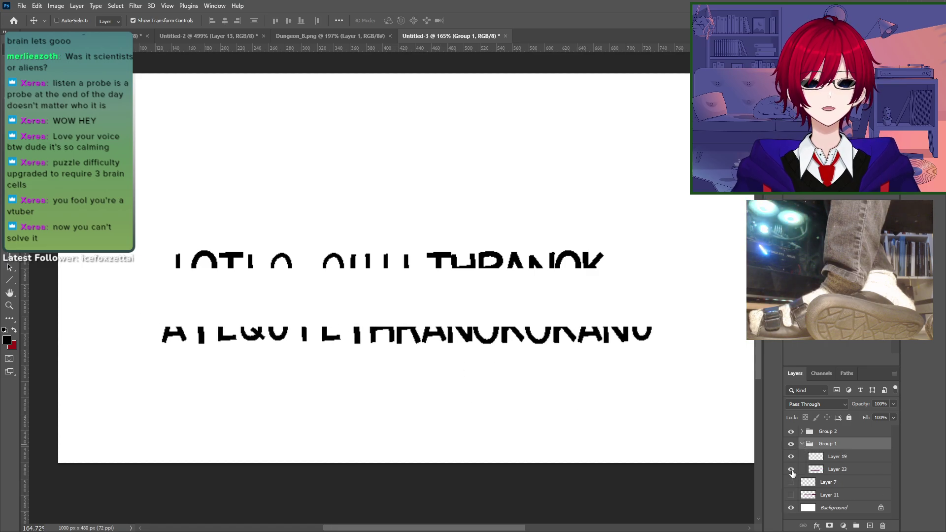
pyautogui.click(791, 470)
pyautogui.click(802, 431)
pyautogui.click(792, 444)
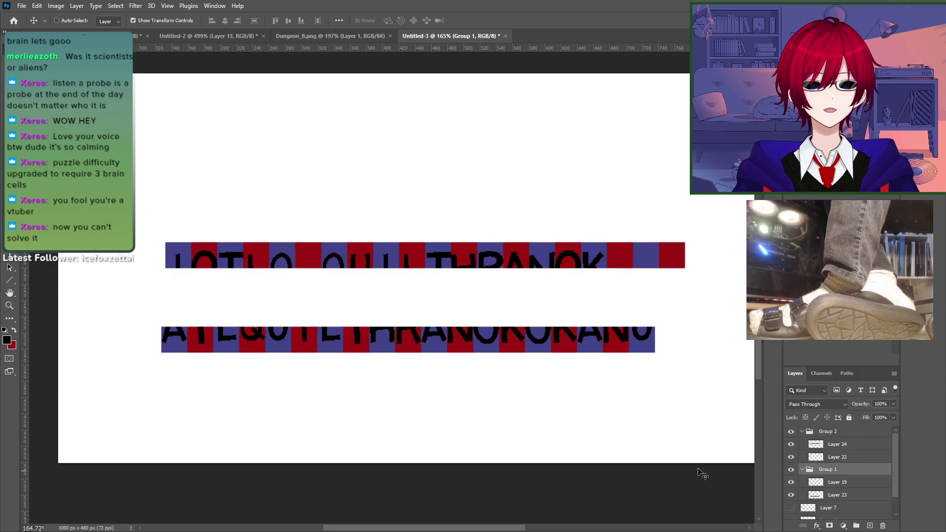
pyautogui.moveTo(581, 389); pyautogui.dragTo(561, 327)
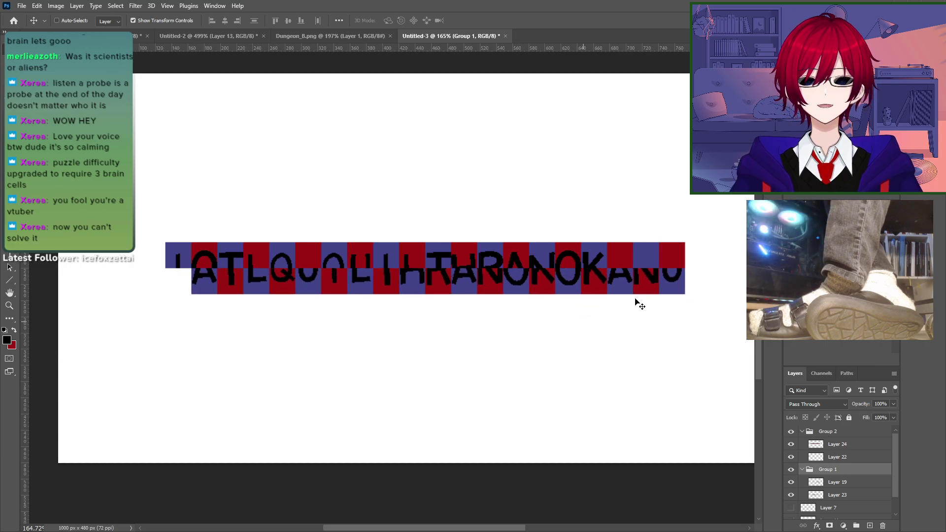
# Step: Examine the combined half letters around RANOK up close, toggling Layer 22's visibility before selecting that layer
pyautogui.press('z')
pyautogui.moveTo(624, 235); pyautogui.dragTo(713, 242)
pyautogui.moveTo(560, 265); pyautogui.dragTo(609, 216)
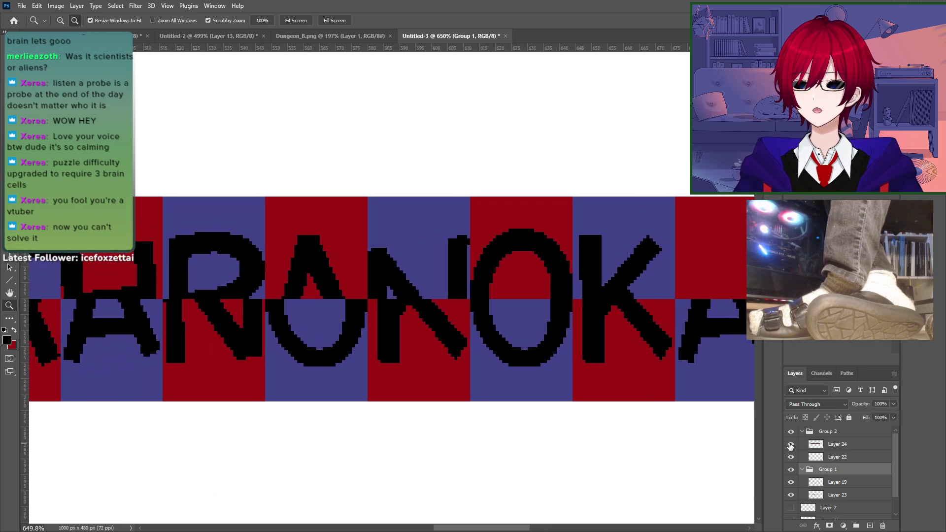
pyautogui.click(791, 457)
pyautogui.click(789, 456)
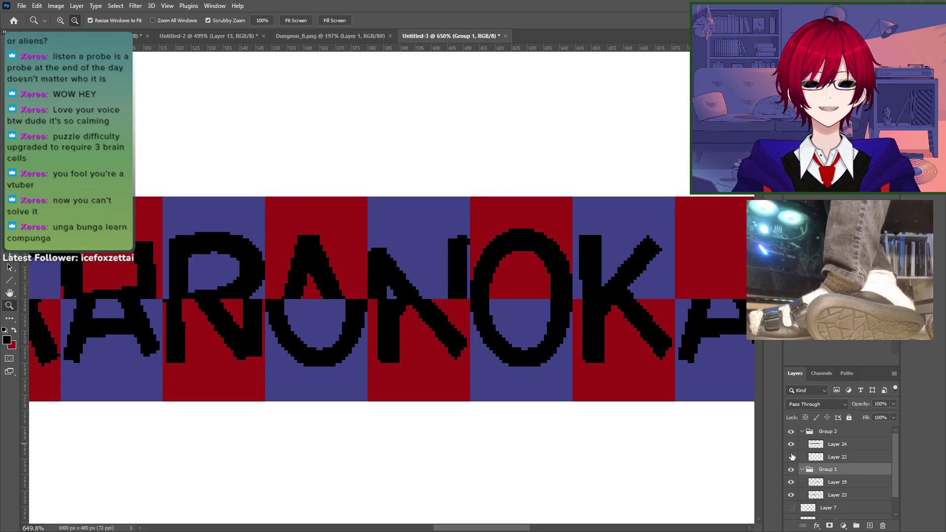
pyautogui.click(792, 457)
pyautogui.click(792, 457)
pyautogui.click(838, 457)
pyautogui.moveTo(427, 327); pyautogui.dragTo(575, 336)
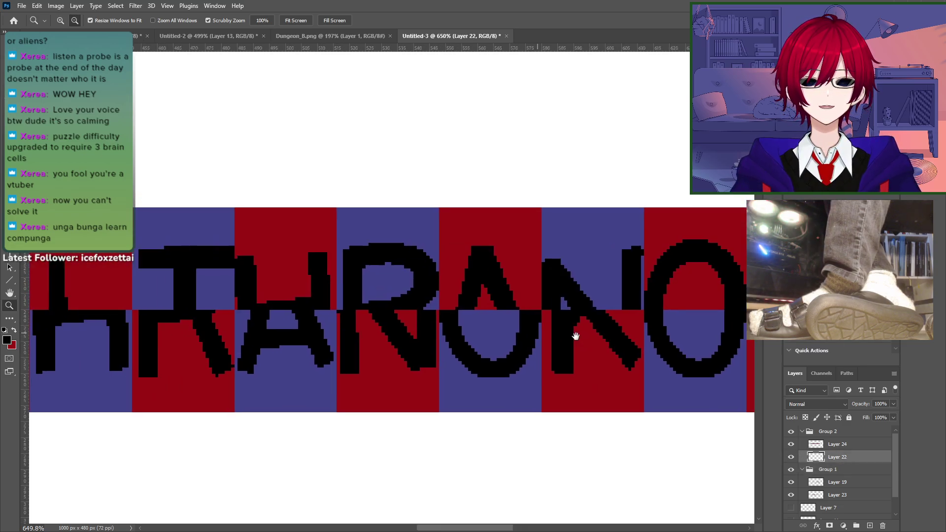
# Step: Marquee the upper half of the Q in the upper row and copy it from Layer 22 to its own layer
pyautogui.press('m')
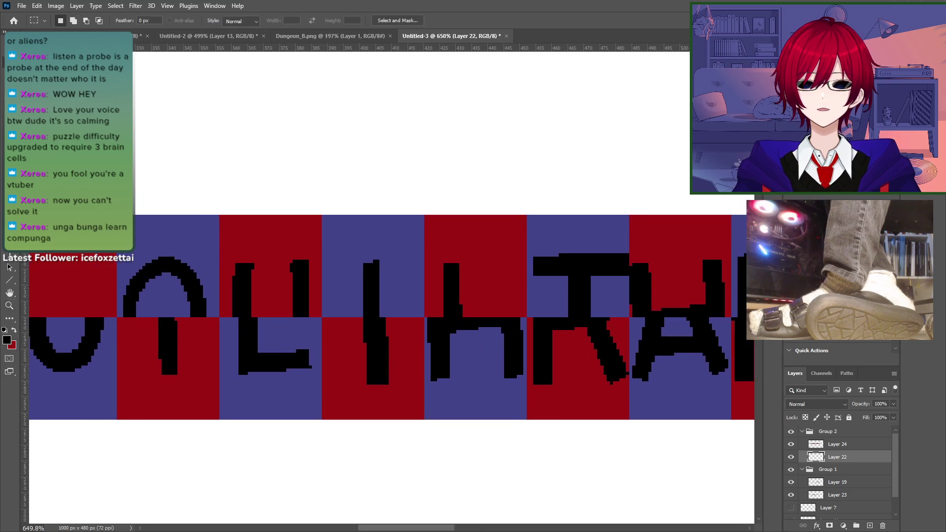
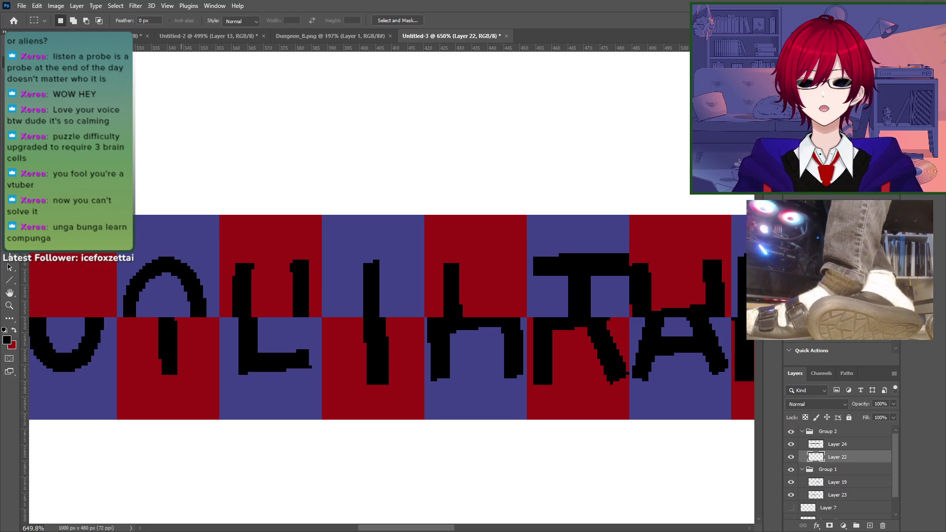
pyautogui.moveTo(303, 336); pyautogui.dragTo(480, 304)
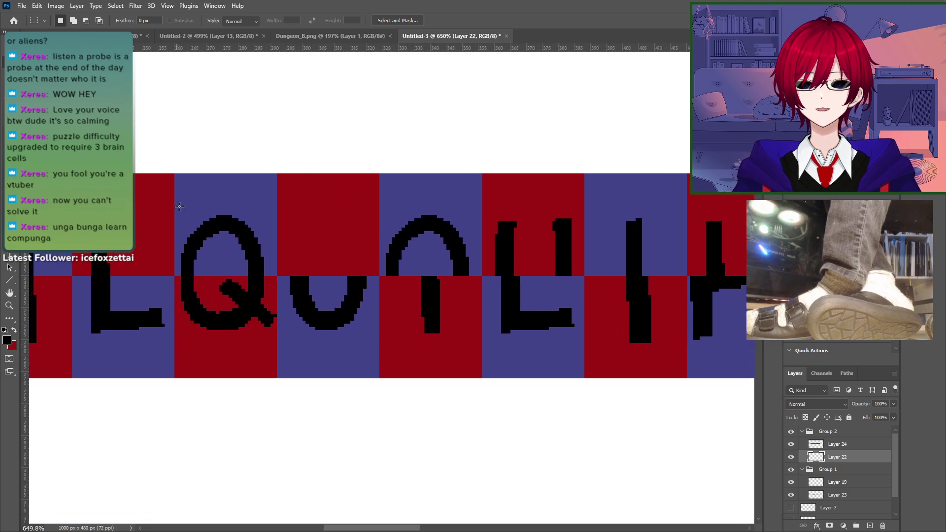
pyautogui.moveTo(179, 207); pyautogui.dragTo(273, 275)
pyautogui.moveTo(621, 316); pyautogui.dragTo(348, 270)
pyautogui.hotkey('ctrl', 'j')
pyautogui.press('v')
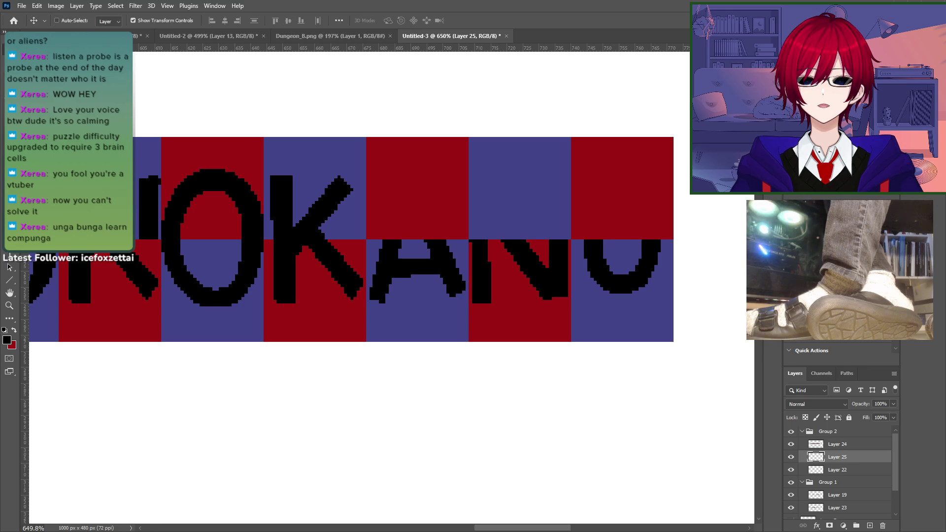
# Step: Put the copied arch layer above Layer 24 and place it in the empty upper tile after K, over the lower half of A
pyautogui.moveTo(236, 255); pyautogui.dragTo(520, 252)
pyautogui.moveTo(178, 227); pyautogui.dragTo(564, 264)
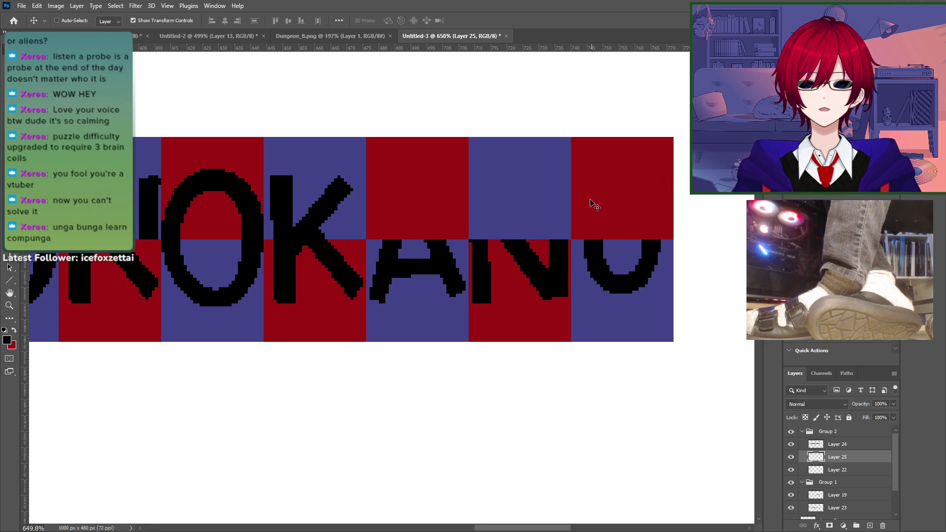
pyautogui.moveTo(347, 239); pyautogui.dragTo(700, 168)
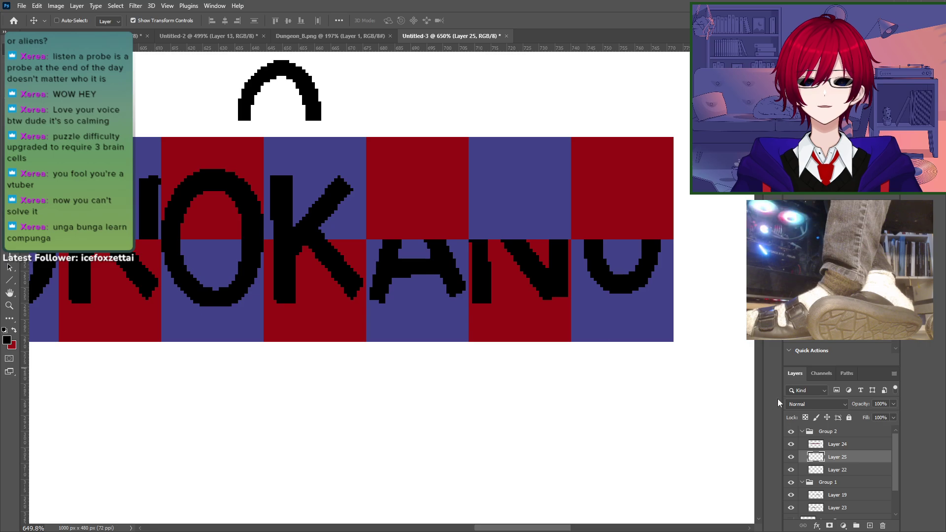
pyautogui.moveTo(849, 463); pyautogui.dragTo(847, 443)
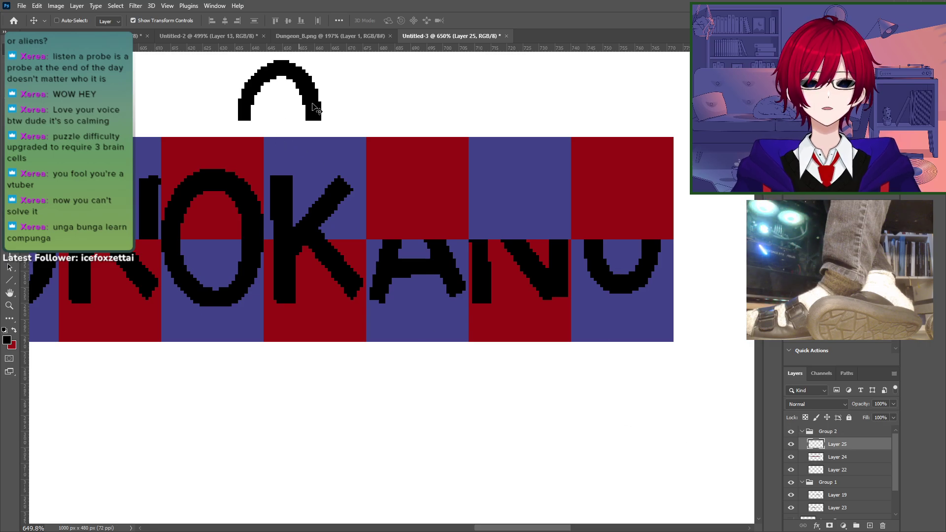
pyautogui.moveTo(316, 107); pyautogui.dragTo(436, 226)
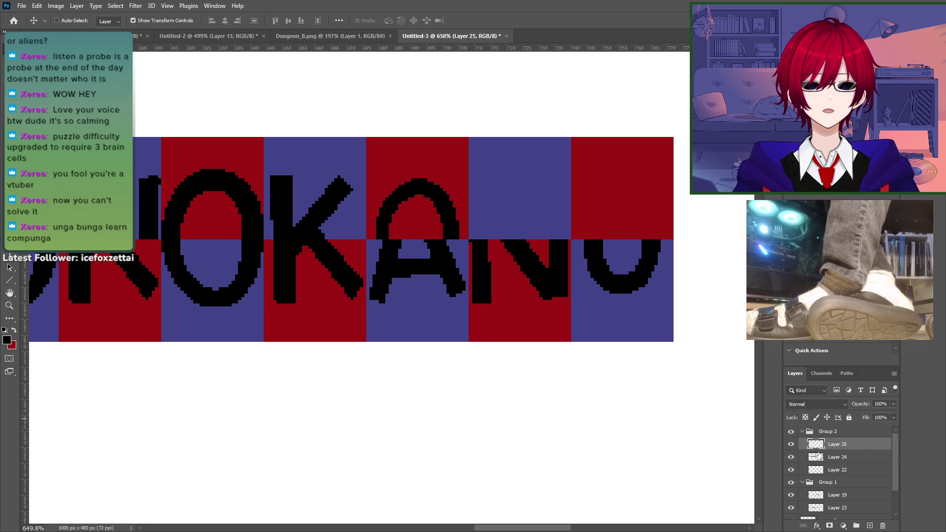
# Step: Marquee the upper half of the T beside the H in the upper row
pyautogui.click(819, 456)
pyautogui.hscroll(-10, 646, 420)
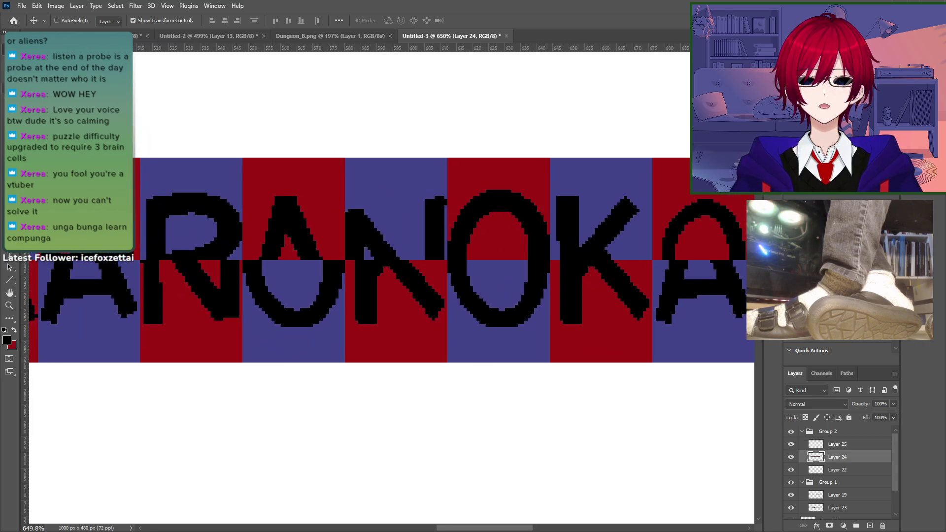
pyautogui.press('m')
pyautogui.moveTo(384, 412); pyautogui.dragTo(587, 388)
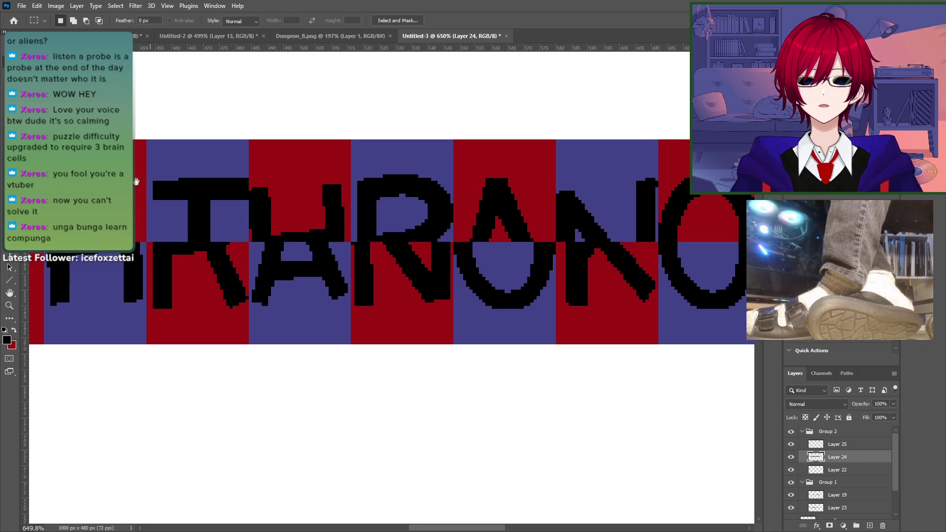
pyautogui.moveTo(149, 171); pyautogui.dragTo(246, 240)
pyautogui.click(848, 470)
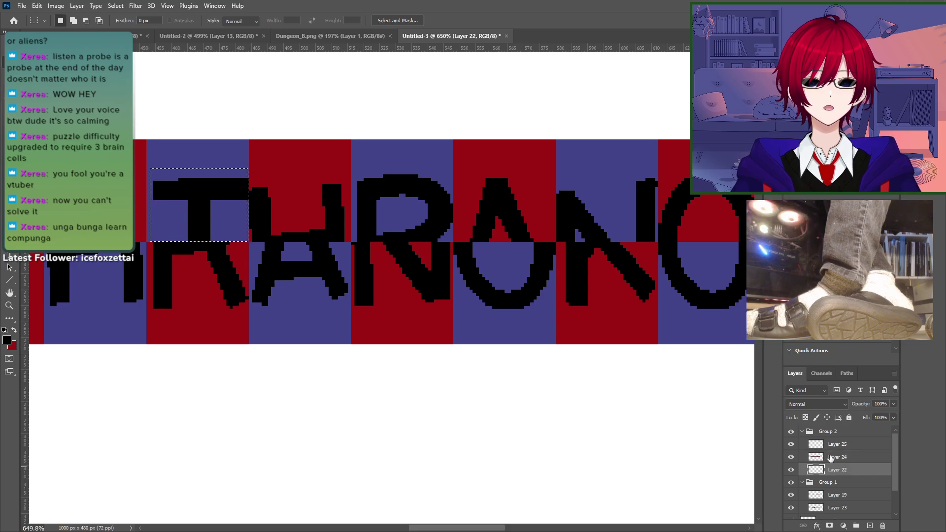
pyautogui.click(838, 458)
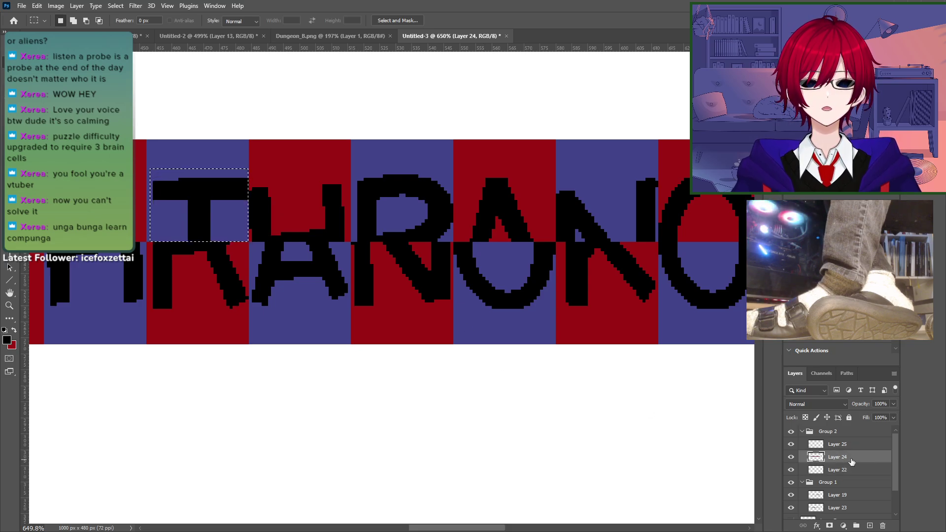
pyautogui.click(845, 448)
pyautogui.hotkey('ctrl', 'j')
pyautogui.press('v')
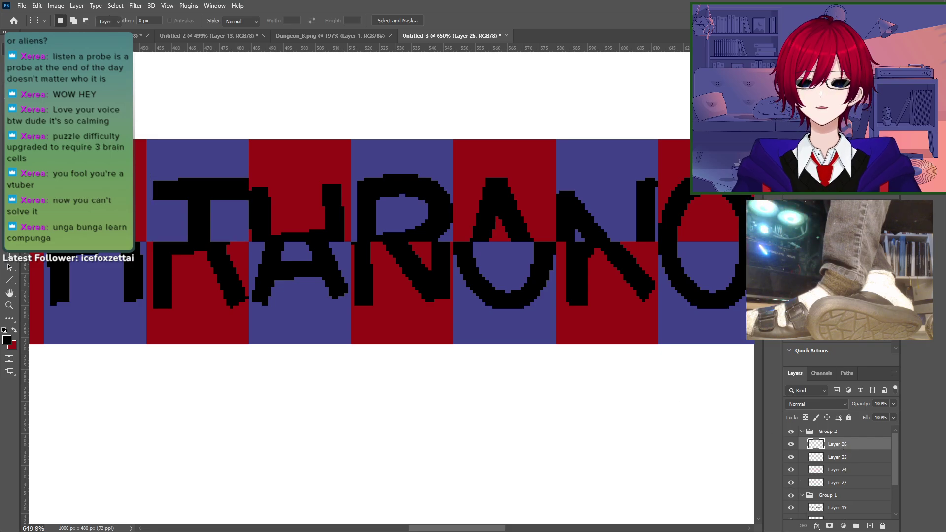
pyautogui.hotkey('shift', 'Right')
pyautogui.hotkey('shift', 'Right')
pyautogui.hotkey('shift', 'Right')
pyautogui.hotkey('shift', 'Right')
pyautogui.hotkey('shift', 'Right')
pyautogui.hotkey('shift', 'Right')
pyautogui.hotkey('ctrl', 'z')
pyautogui.hotkey('ctrl', 'z')
pyautogui.hotkey('ctrl', 'z')
pyautogui.hotkey('ctrl', 'z')
pyautogui.hotkey('ctrl', 'z')
pyautogui.hotkey('ctrl', 'z')
pyautogui.hotkey('ctrl', 'z')
pyautogui.hotkey('ctrl', 'z')
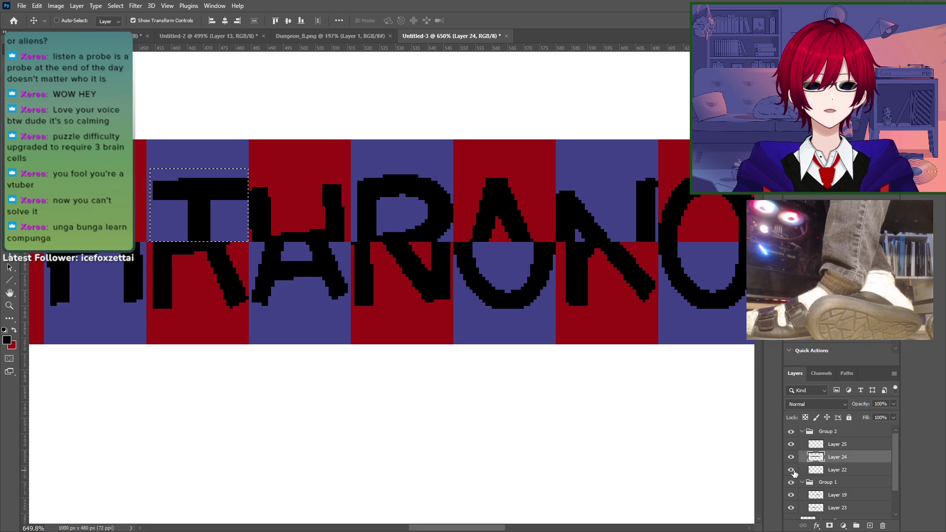
# Step: Copy the selected T half from Layer 22 to a new layer and place that layer at the top of Group 2
pyautogui.click(791, 470)
pyautogui.click(791, 470)
pyautogui.click(825, 471)
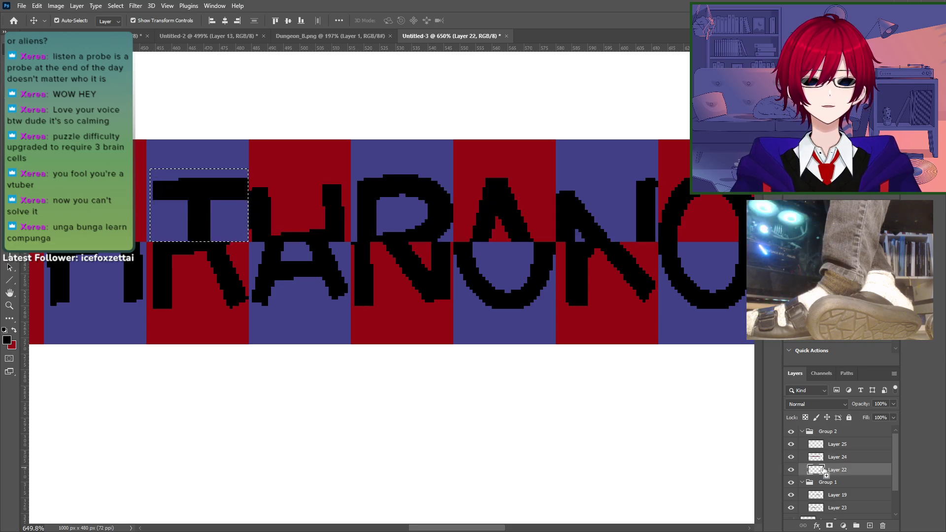
pyautogui.hotkey('ctrl', 'j')
pyautogui.moveTo(835, 445); pyautogui.dragTo(807, 434)
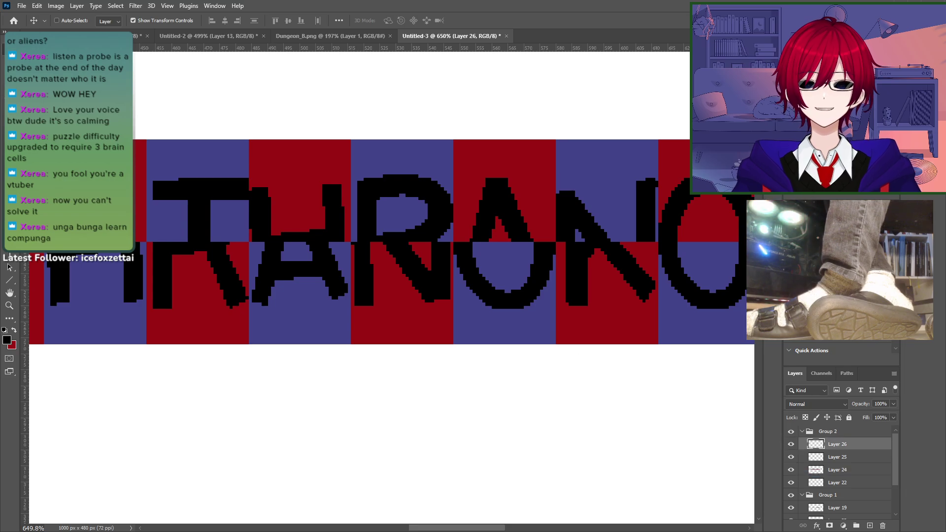
# Step: Move the copied T half along the upper row into the empty blue tile above the last lower half N
pyautogui.moveTo(460, 403); pyautogui.dragTo(30, 434)
pyautogui.hotkey('shift', 'Right')
pyautogui.hotkey('shift', 'Right')
pyautogui.hotkey('shift', 'Right')
pyautogui.hotkey('shift', 'Right')
pyautogui.hotkey('shift', 'Right')
pyautogui.hotkey('shift', 'Right')
pyautogui.hotkey('shift', 'Right')
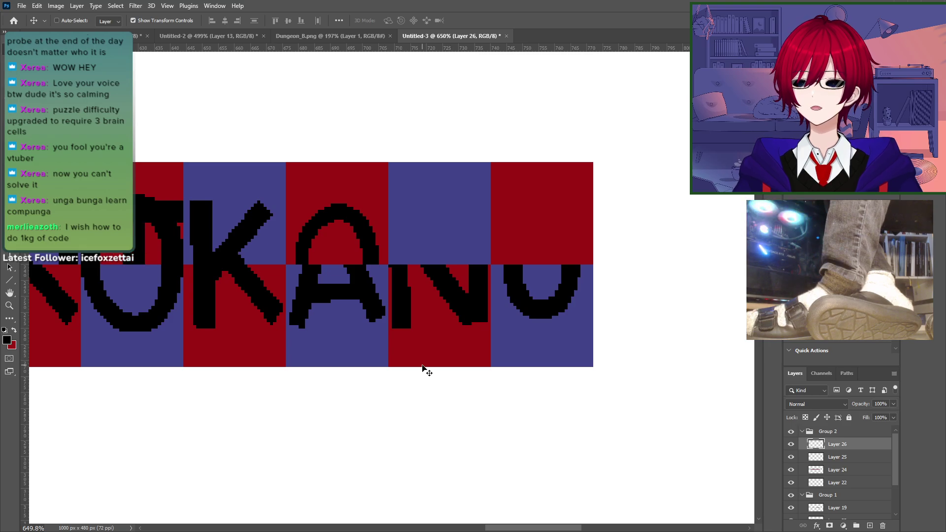
pyautogui.hotkey('shift', 'Right')
pyautogui.hotkey('shift', 'Right')
pyautogui.hotkey('shift', 'Right')
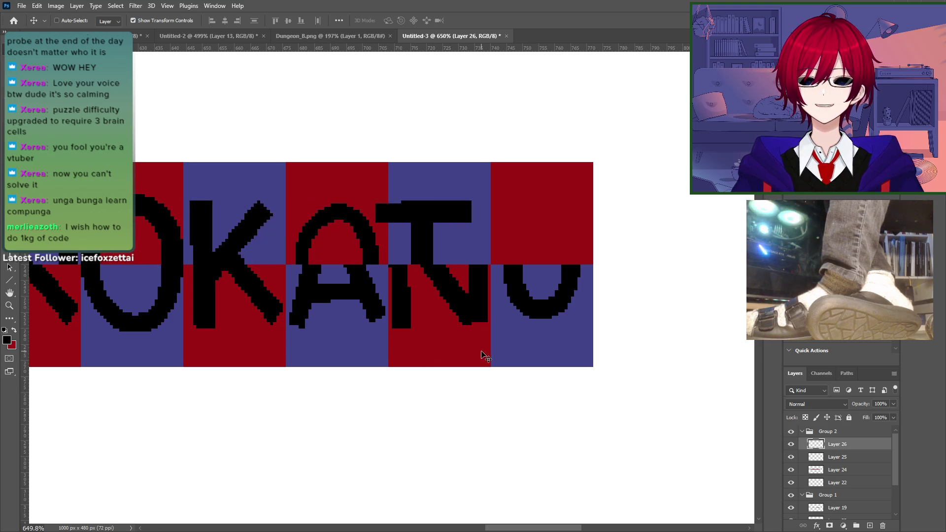
pyautogui.hotkey('shift', 'Right')
pyautogui.hotkey('shift', 'Left')
pyautogui.press('Right')
pyautogui.press('Right')
pyautogui.press('Right')
pyautogui.press('Right')
pyautogui.press('Right')
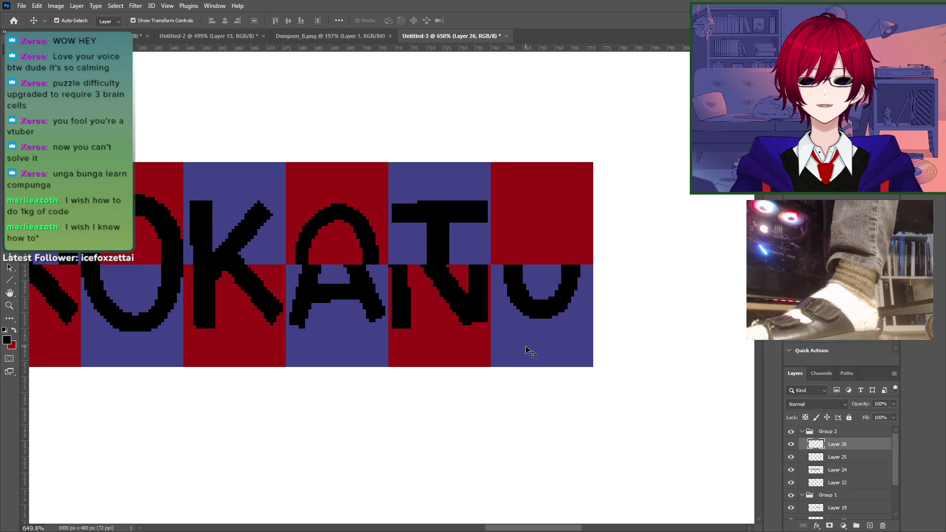
# Step: Merge the upper letter layers 22, 25 and 26 in Group 2 into one layer
pyautogui.hotkey('ctrl', '1')
pyautogui.press('z')
pyautogui.moveTo(500, 333)
pyautogui.mouseDown()
pyautogui.moveTo(528, 324)
pyautogui.moveTo(513, 333)
pyautogui.mouseUp()
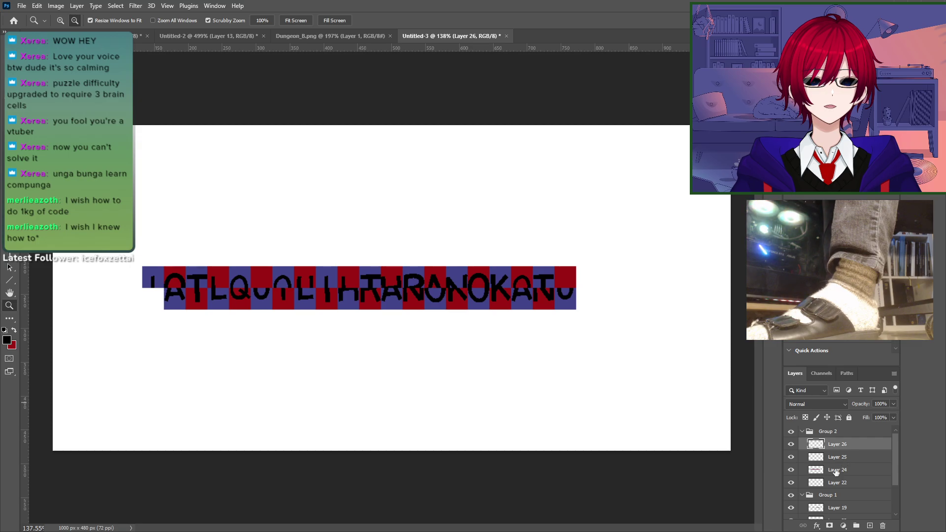
pyautogui.click(791, 471)
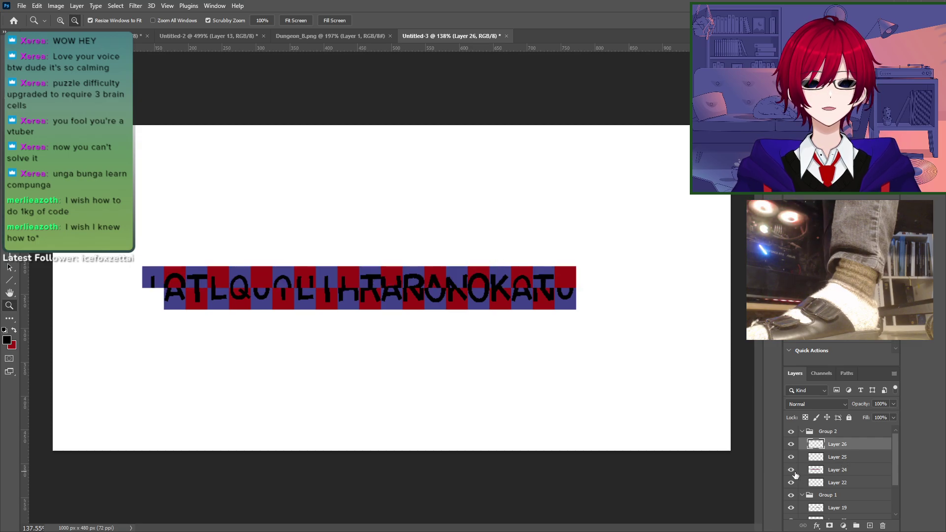
pyautogui.click(833, 482)
pyautogui.keyDown('ctrl'); pyautogui.click(840, 457); pyautogui.keyUp('ctrl')
pyautogui.keyDown('ctrl'); pyautogui.click(842, 445); pyautogui.keyUp('ctrl')
pyautogui.rightClick(846, 448)
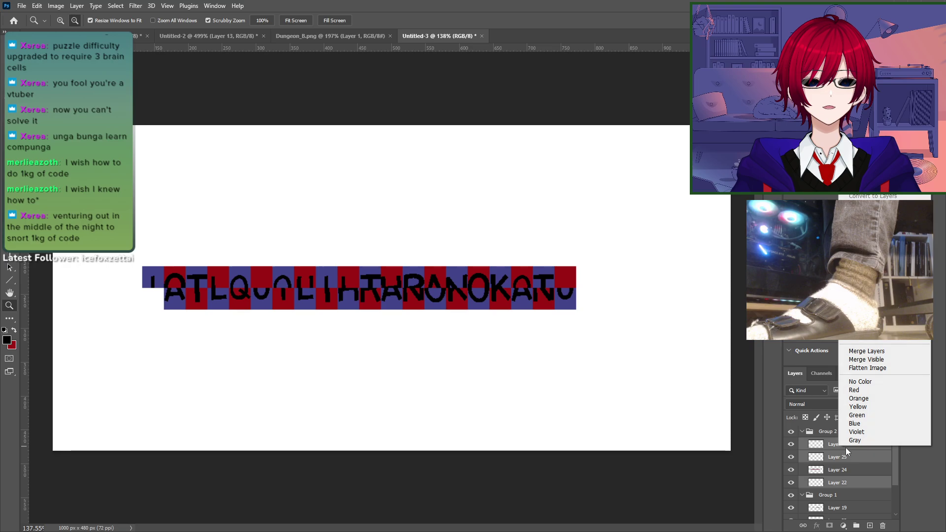
pyautogui.click(867, 351)
# Step: Toggle the visibility of the merged letters on Layer 26 and the background on Layer 24 to check their separation
pyautogui.click(792, 444)
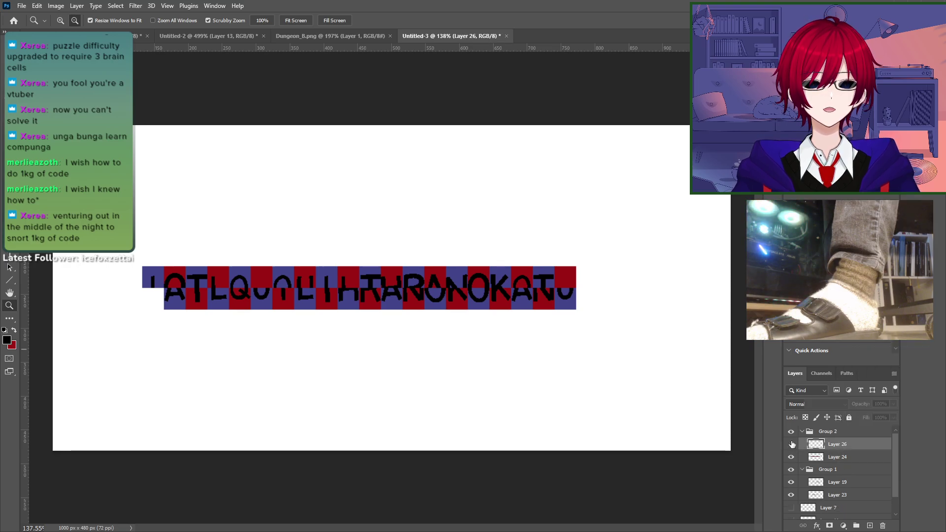
pyautogui.click(792, 445)
pyautogui.click(791, 445)
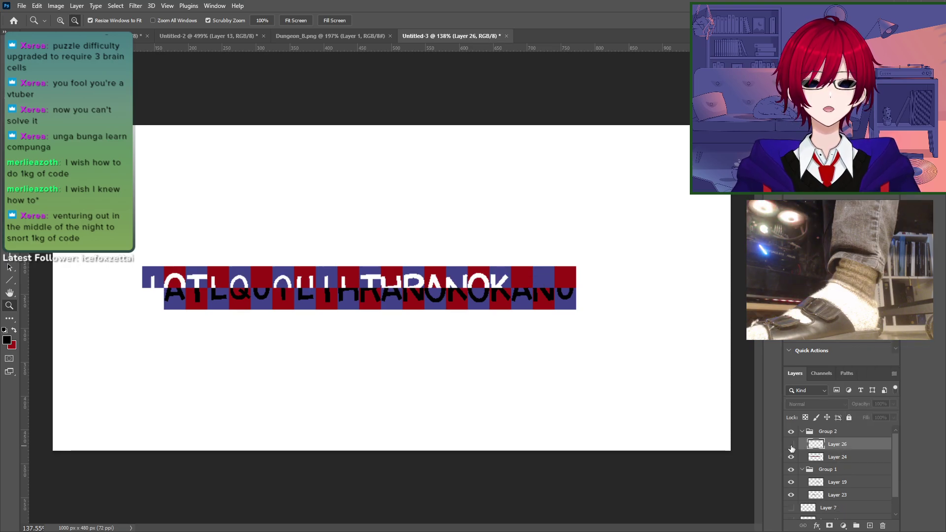
pyautogui.click(791, 445)
pyautogui.click(791, 458)
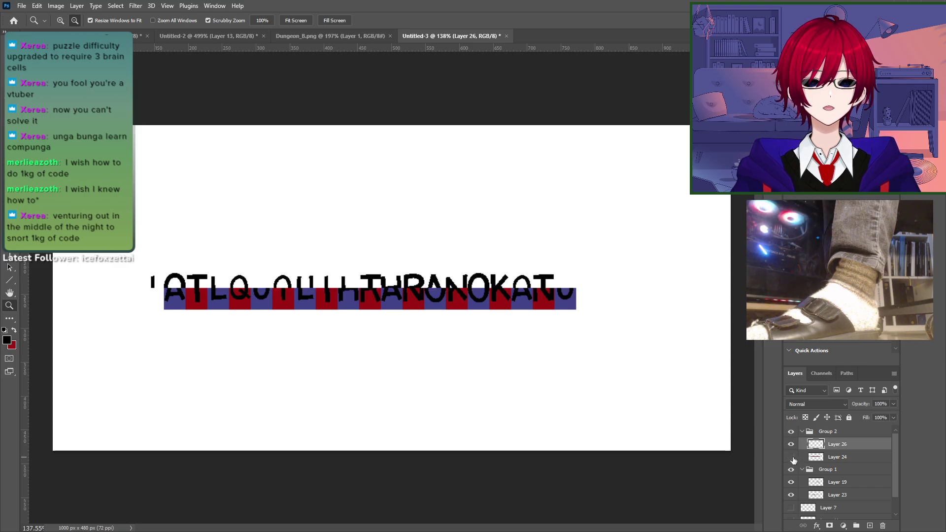
pyautogui.click(791, 458)
pyautogui.click(792, 458)
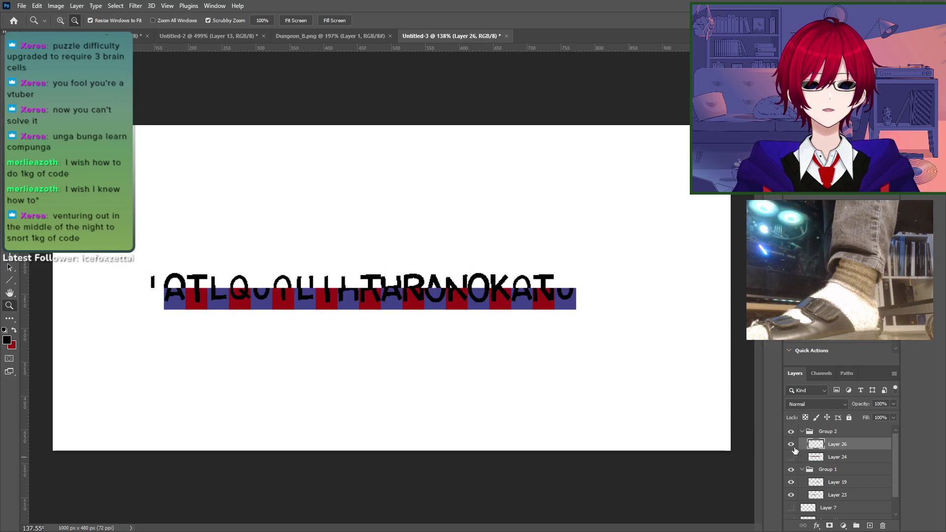
pyautogui.click(793, 447)
pyautogui.click(793, 448)
pyautogui.click(791, 458)
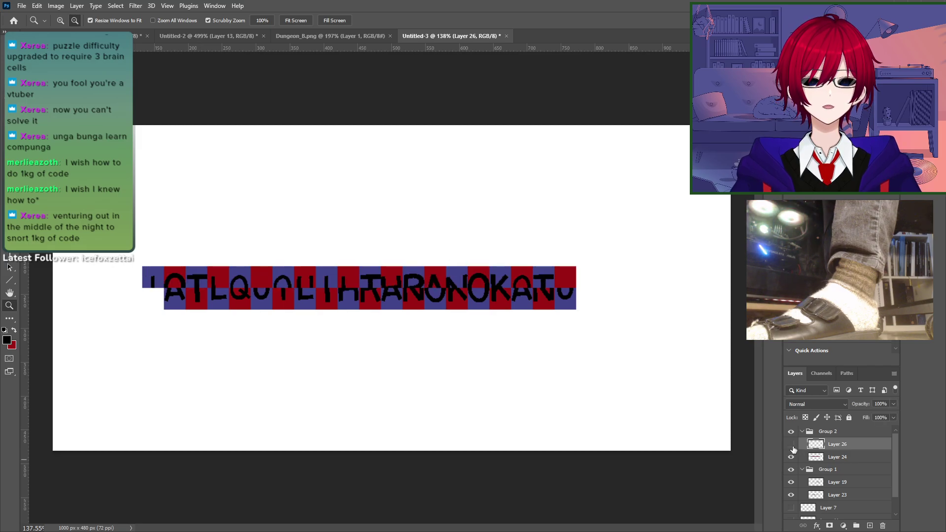
pyautogui.click(792, 446)
pyautogui.click(792, 445)
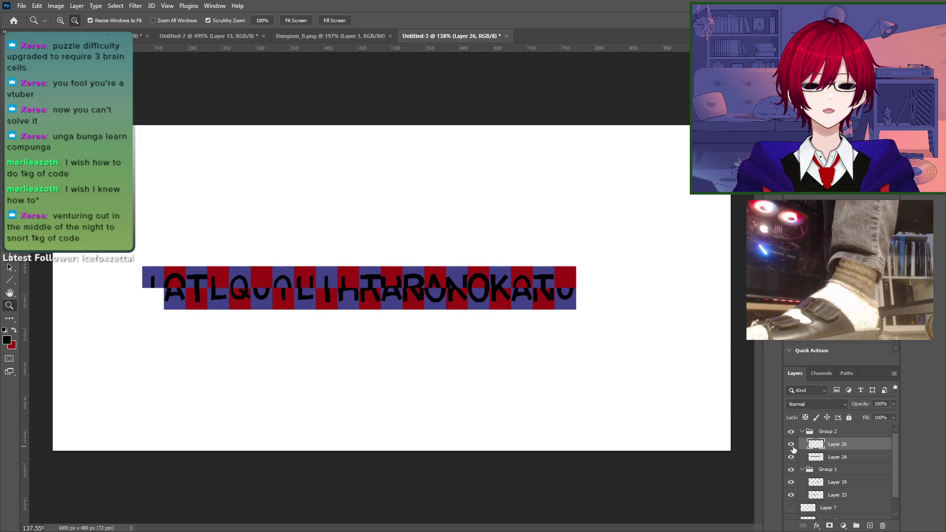
# Step: Hide background layers 24 and 23 and collapse both groups
pyautogui.click(792, 458)
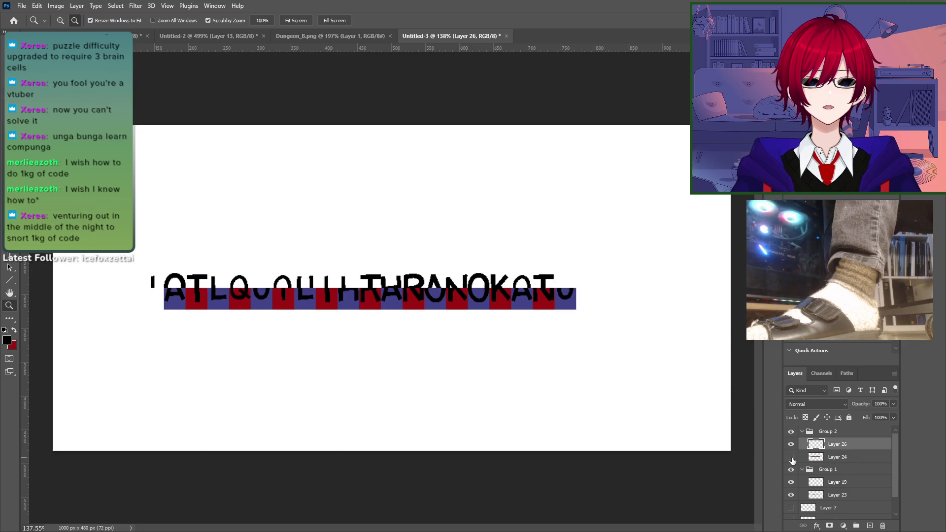
pyautogui.click(792, 495)
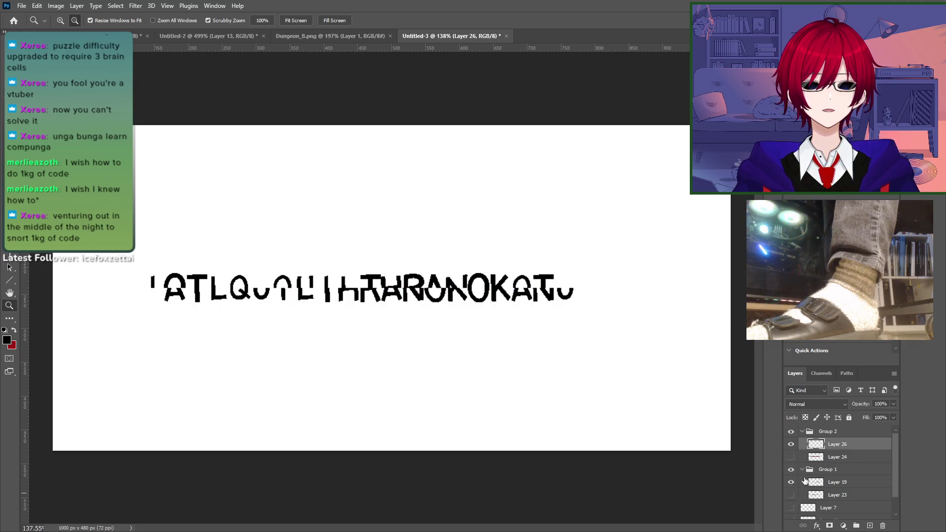
pyautogui.click(802, 470)
pyautogui.click(802, 431)
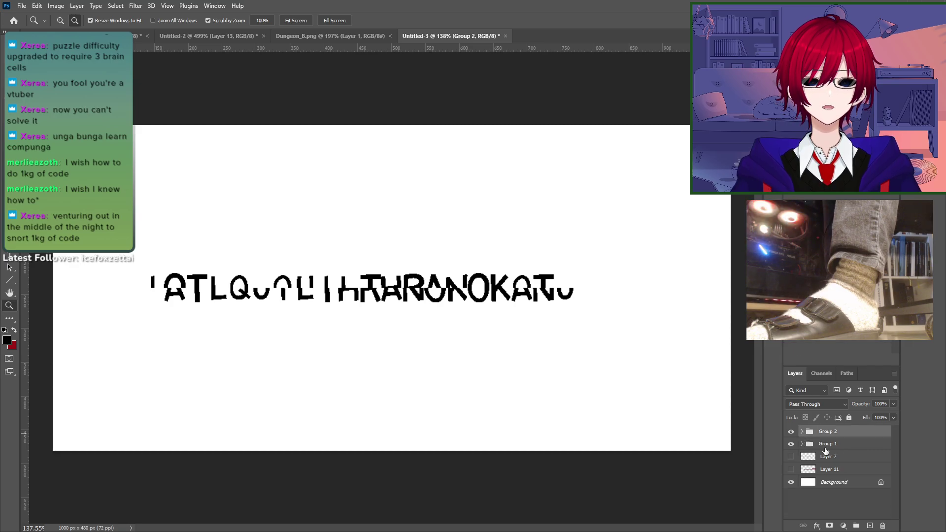
# Step: Slide Group 1 with the lower letter halves along the upper row until the halves spell QUILTHRANOK
pyautogui.click(828, 445)
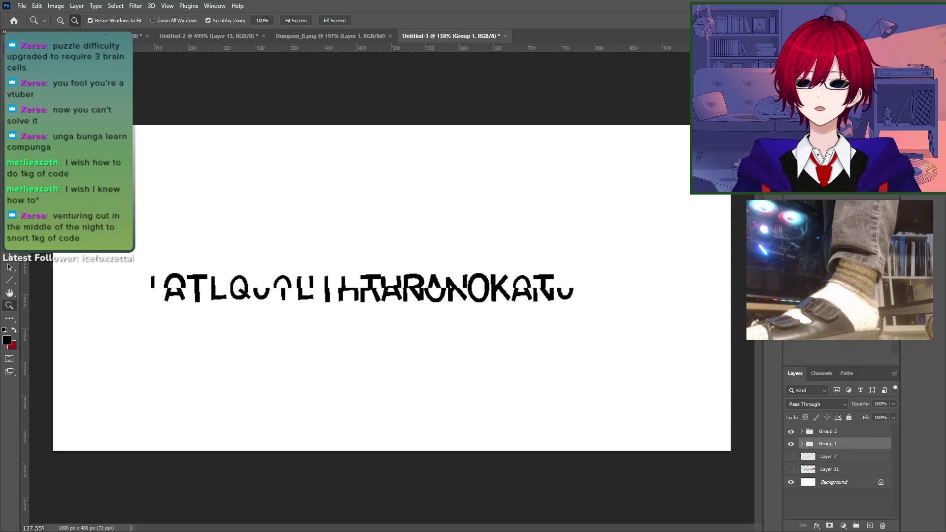
pyautogui.press('v')
pyautogui.moveTo(342, 311); pyautogui.dragTo(254, 320)
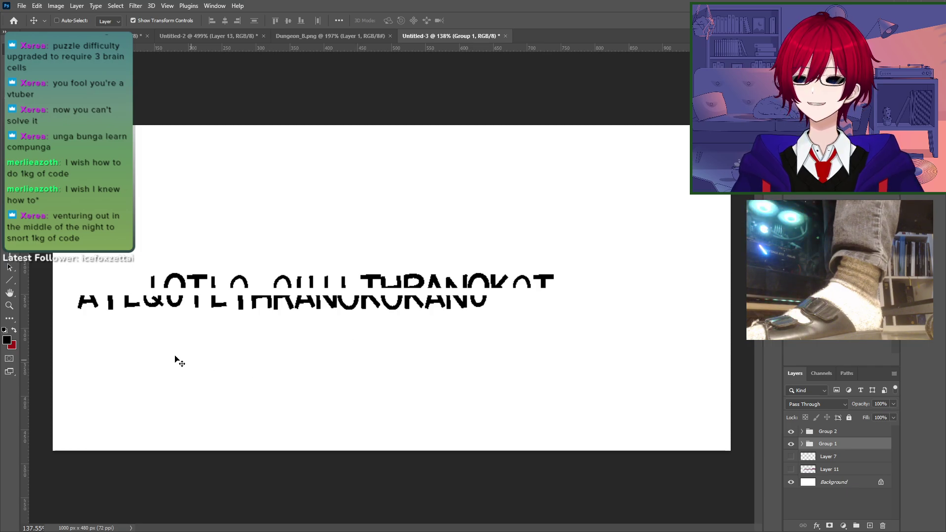
pyautogui.moveTo(248, 338); pyautogui.dragTo(377, 331)
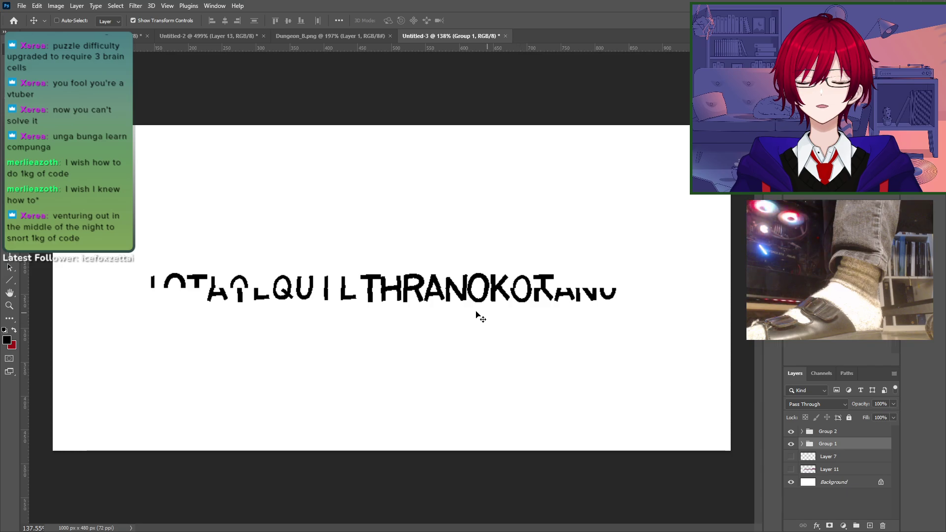
# Step: Switch to the Notepad window containing the alphabet and its number codes
pyautogui.hotkey('alt', 'Tab')
pyautogui.hotkey('alt', 'Tab')
pyautogui.hotkey('alt', 'Tab')
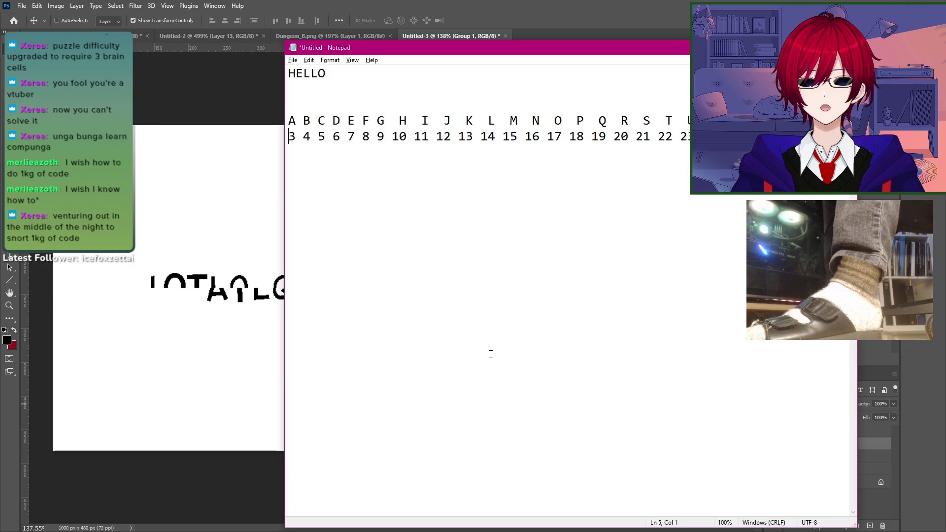
# Step: Replace the number codes under the alphabet with the spaced keyword letters Q U I L T H R A
pyautogui.hotkey('shift', 'Up')
pyautogui.write('Q U I L T H')
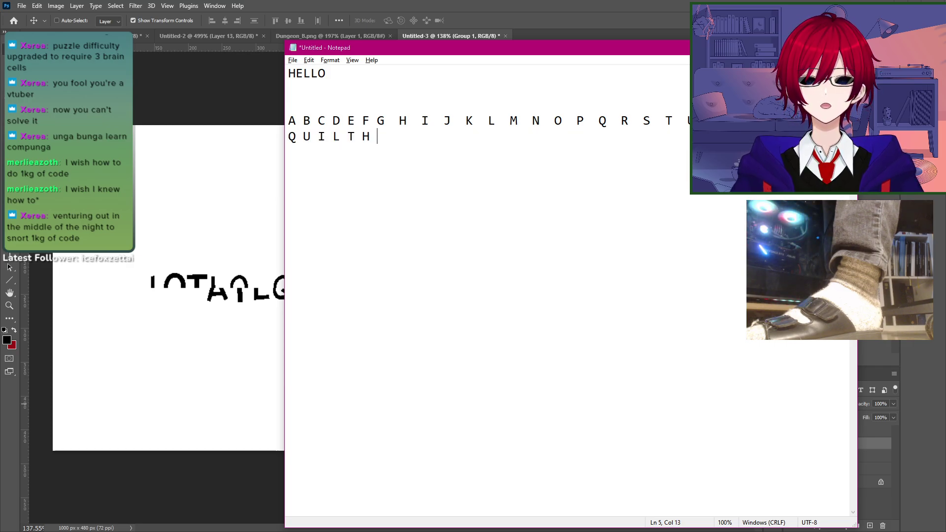
pyautogui.write(' A')
pyautogui.hotkey('alt', 'Tab')
pyautogui.hotkey('alt', 'Tab')
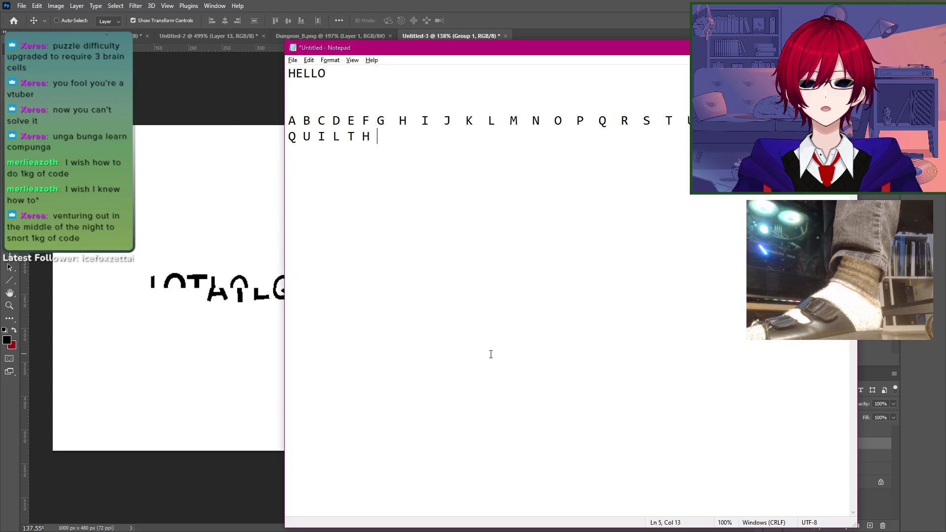
pyautogui.write('R A')
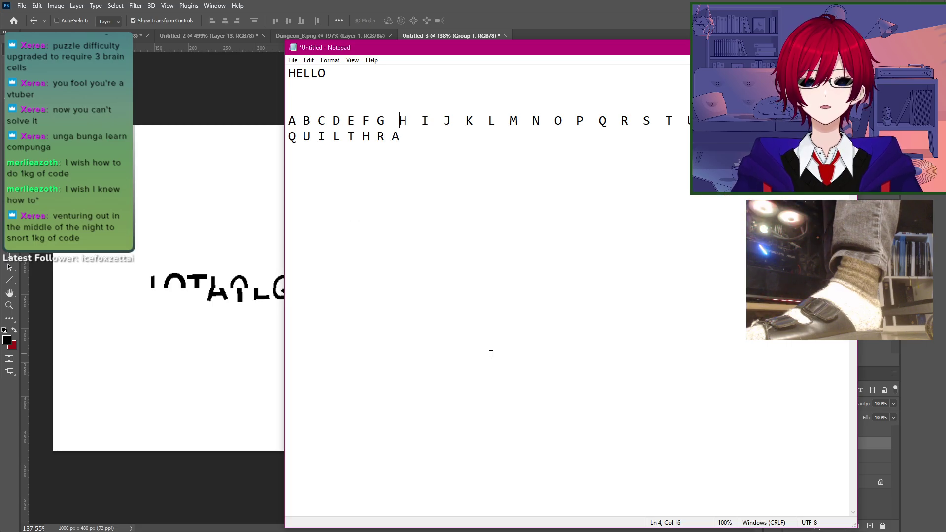
# Step: Remove the extra spaces between G and Z in the alphabet row so all letters are single-spaced
pyautogui.press('BackSpace')
pyautogui.press('Right')
pyautogui.press('Right')
pyautogui.press('Delete')
pyautogui.press('Right')
pyautogui.press('Right')
pyautogui.press('Delete')
pyautogui.press('Right')
pyautogui.press('Delete')
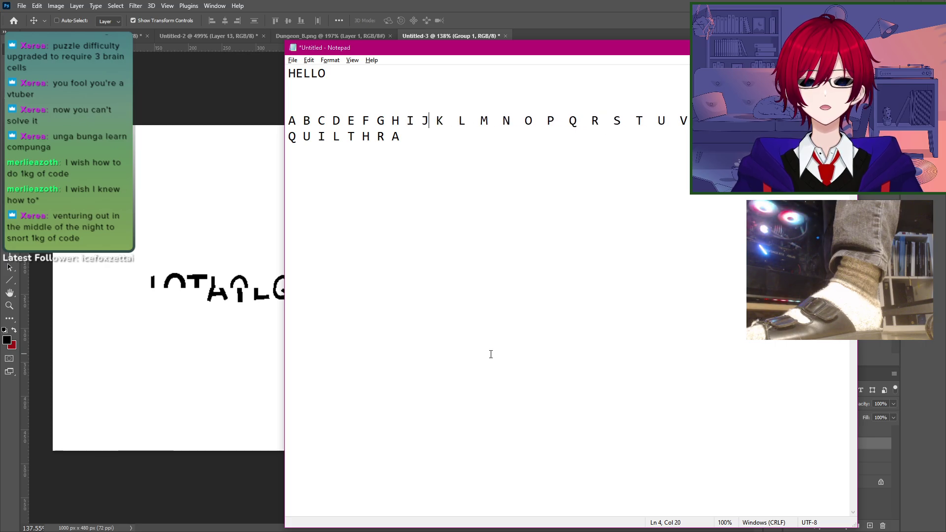
pyautogui.press('Delete')
pyautogui.press('Right')
pyautogui.press('Right')
pyautogui.press('Delete')
pyautogui.press('Right')
pyautogui.press('Right')
pyautogui.press('Delete')
pyautogui.press('Right')
pyautogui.press('Right')
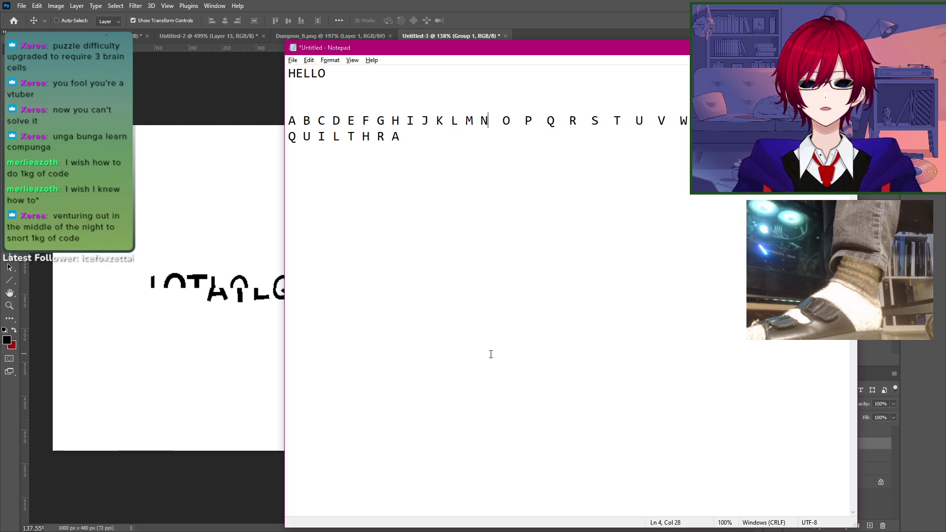
pyautogui.press('Delete')
pyautogui.press('Right')
pyautogui.press('Right')
pyautogui.press('Delete')
pyautogui.press('Right')
pyautogui.press('Right')
pyautogui.press('Delete')
pyautogui.press('Right')
pyautogui.press('Right')
pyautogui.press('Delete')
pyautogui.press('Right')
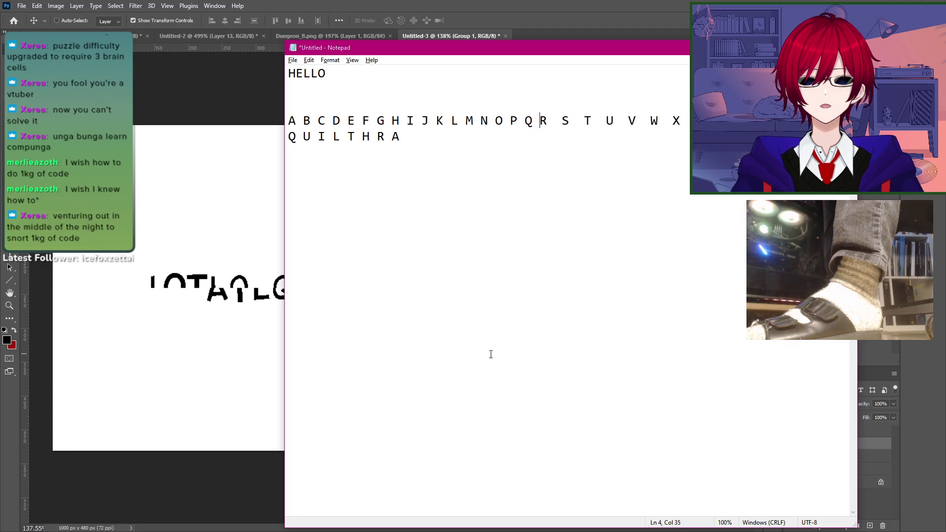
pyautogui.press('Delete')
pyautogui.press('Right')
pyautogui.press('Right')
pyautogui.press('Delete')
pyautogui.press('Right')
pyautogui.press('Right')
pyautogui.press('Delete')
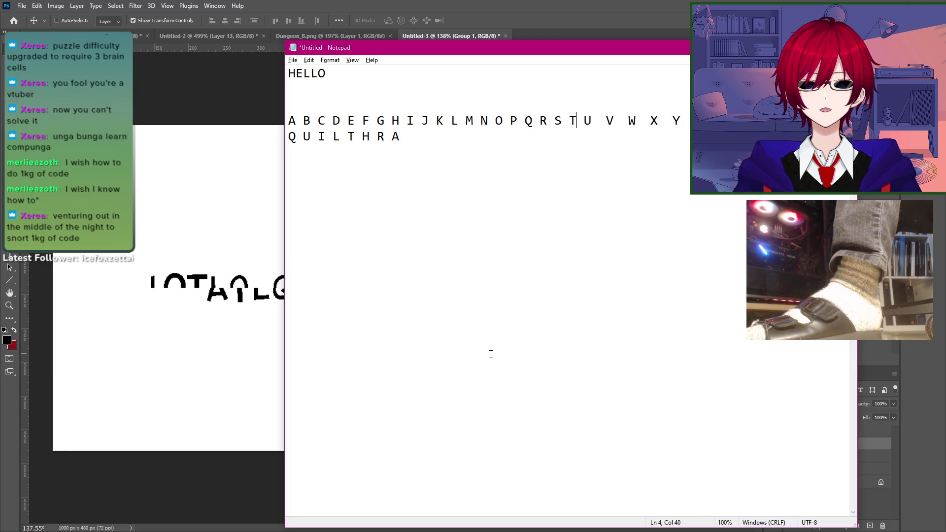
pyautogui.press('Delete')
pyautogui.press('Right')
pyautogui.press('Right')
pyautogui.press('Delete')
pyautogui.press('Right')
pyautogui.press('Delete')
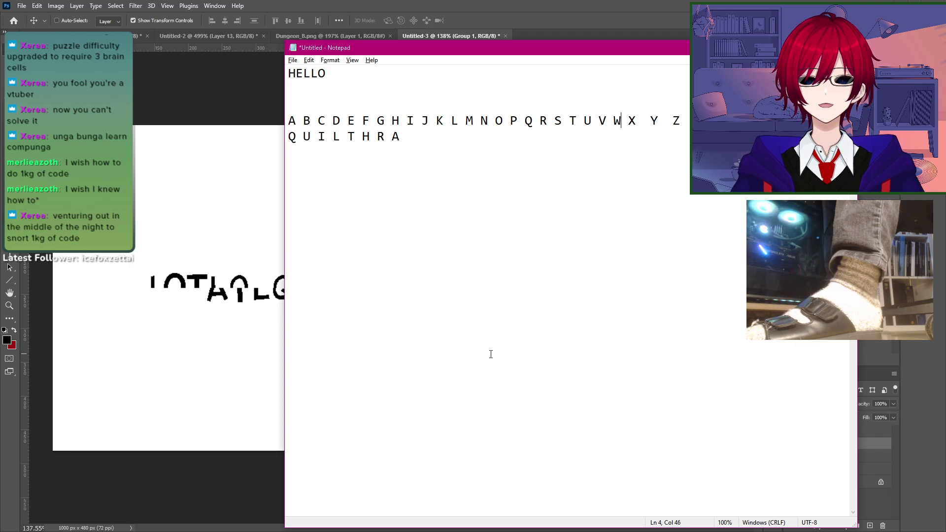
pyautogui.press('Delete')
pyautogui.press('Right')
pyautogui.press('Right')
pyautogui.press('Delete')
# Step: Complete the keyword in the row under the alphabet with the spaced letters N O K
pyautogui.press('Down')
pyautogui.press('Left')
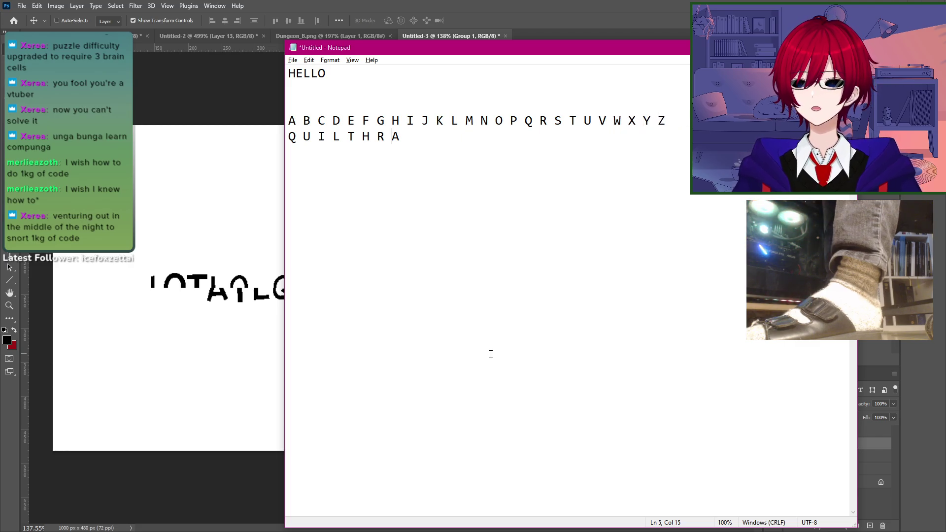
pyautogui.press('Return')
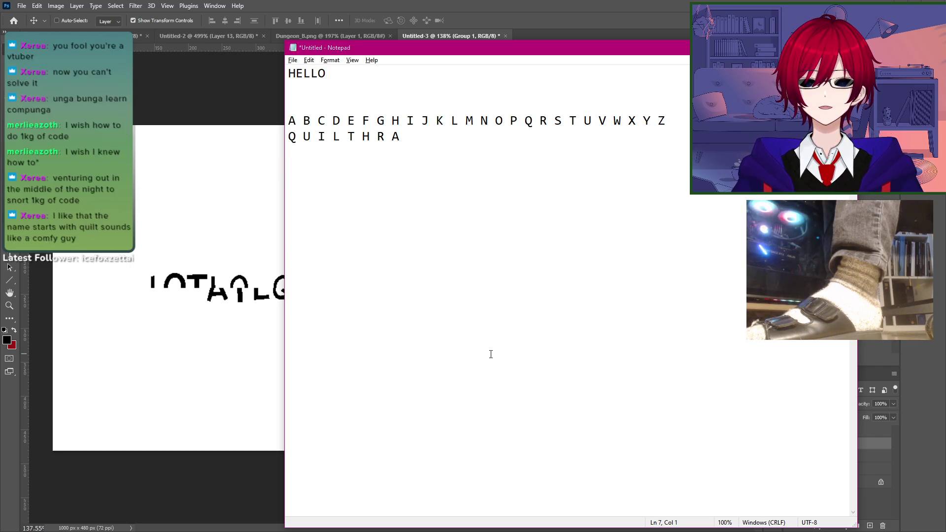
pyautogui.press('BackSpace')
pyautogui.press('BackSpace')
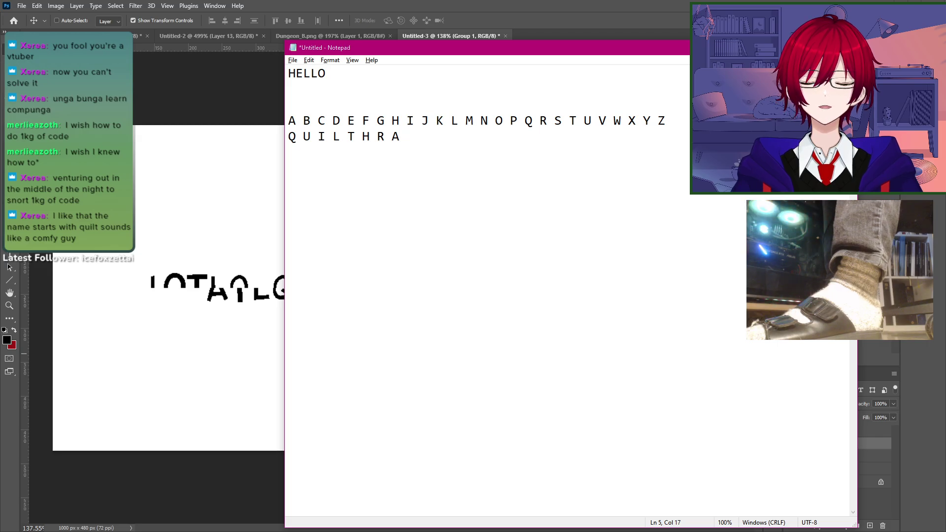
pyautogui.write('NO')
pyautogui.write('O K')
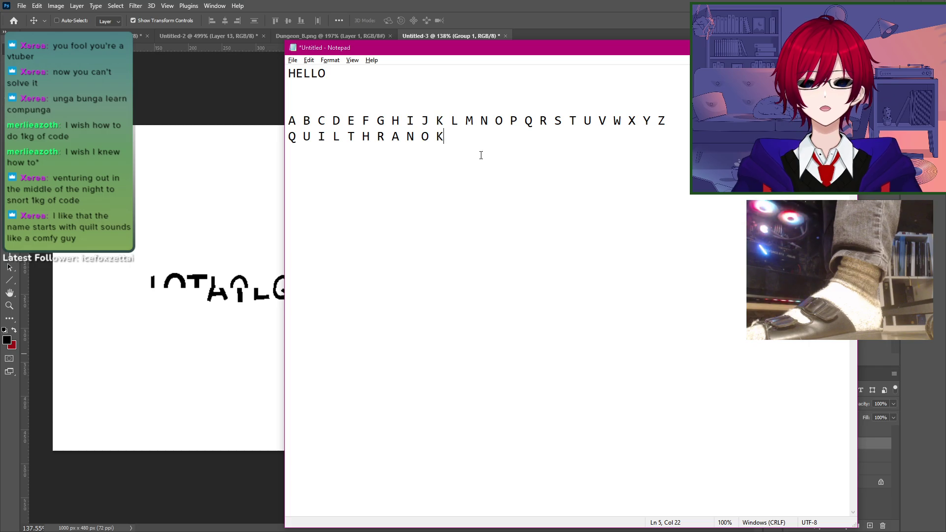
# Step: Continue the cipher row after the keyword with the spaced letters B C D E F G I J M P S V W X U
pyautogui.write(' B')
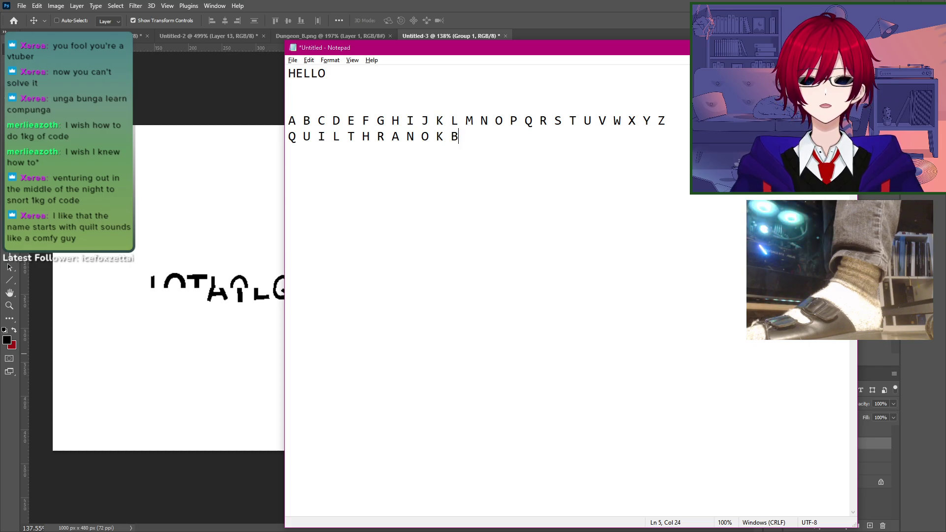
pyautogui.write(' C')
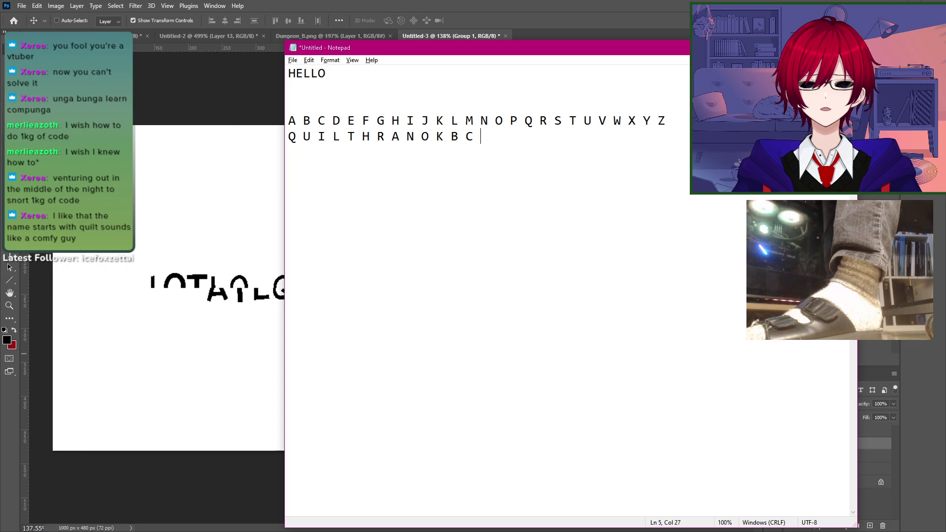
pyautogui.write(' D')
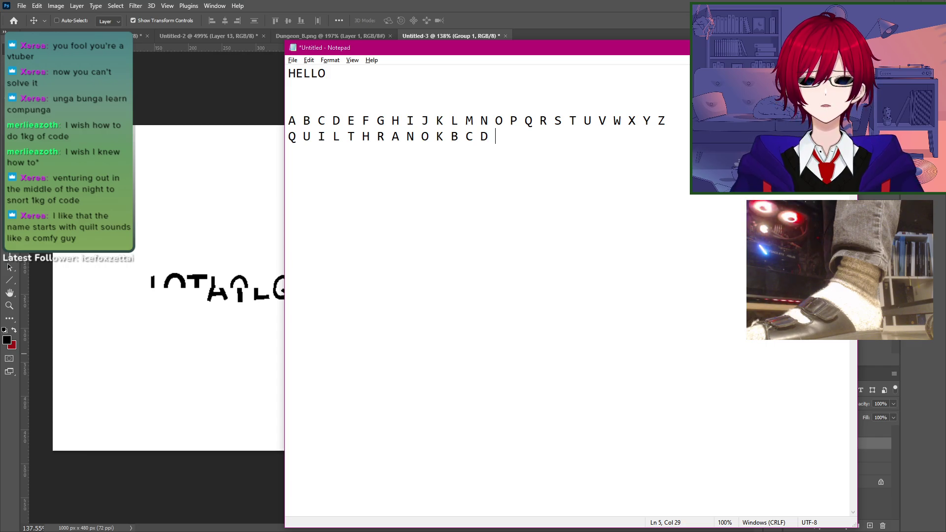
pyautogui.write(' E')
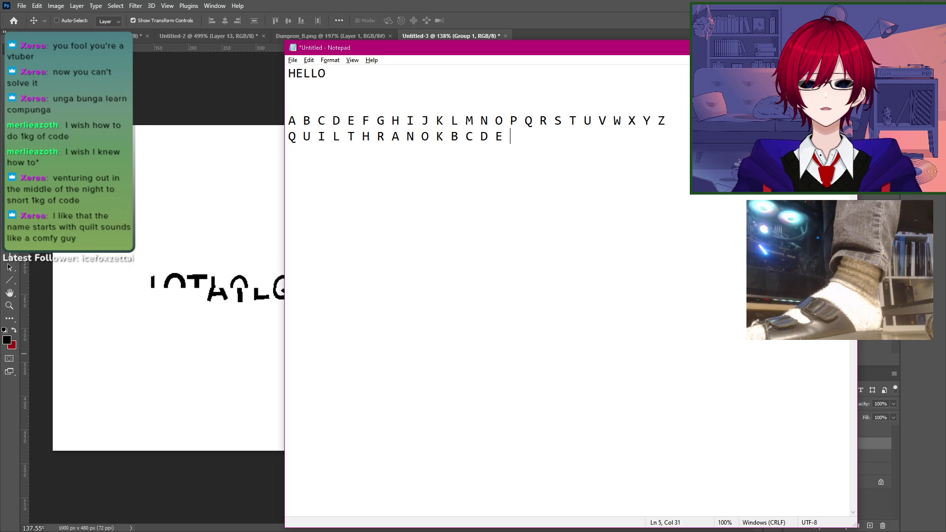
pyautogui.write(' F G')
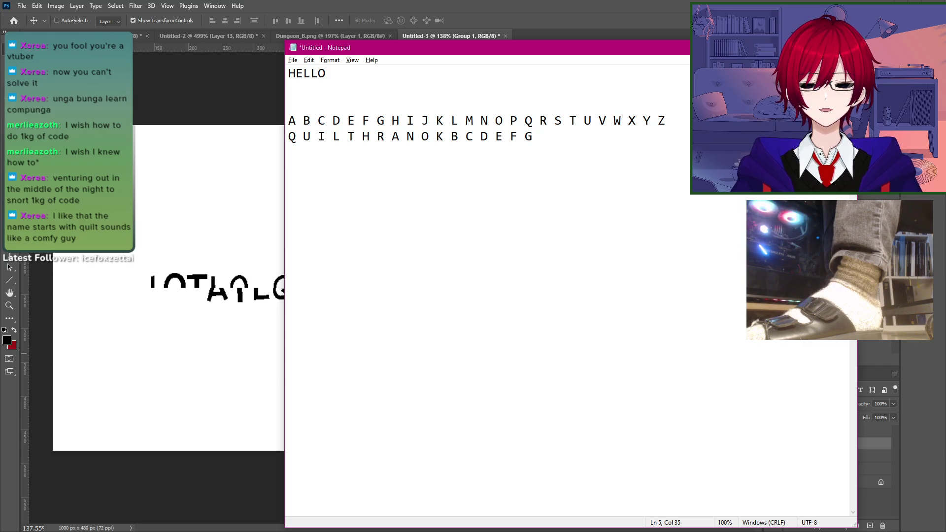
pyautogui.write(' I')
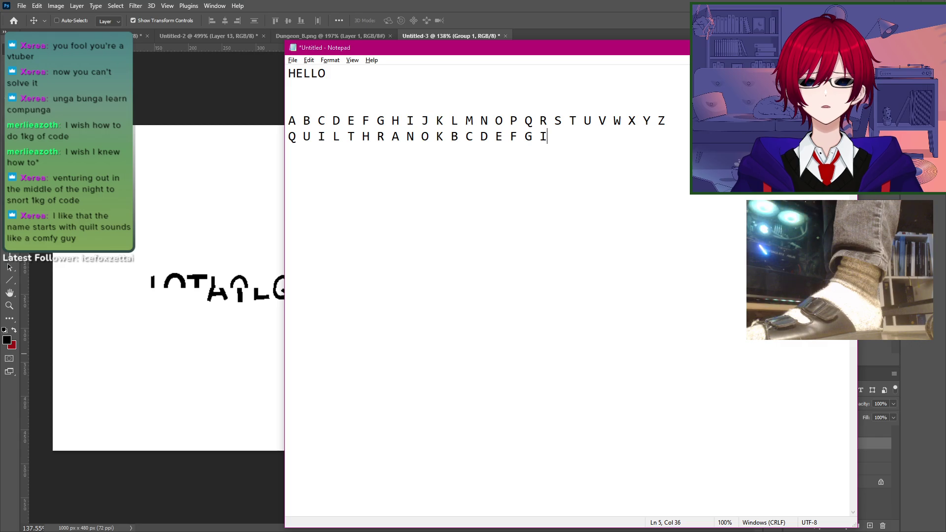
pyautogui.write(' J')
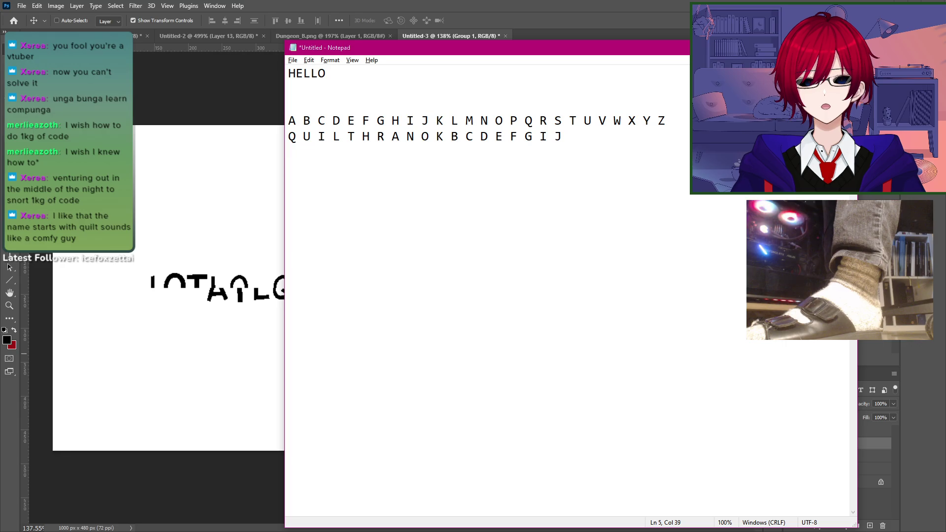
pyautogui.write(' M')
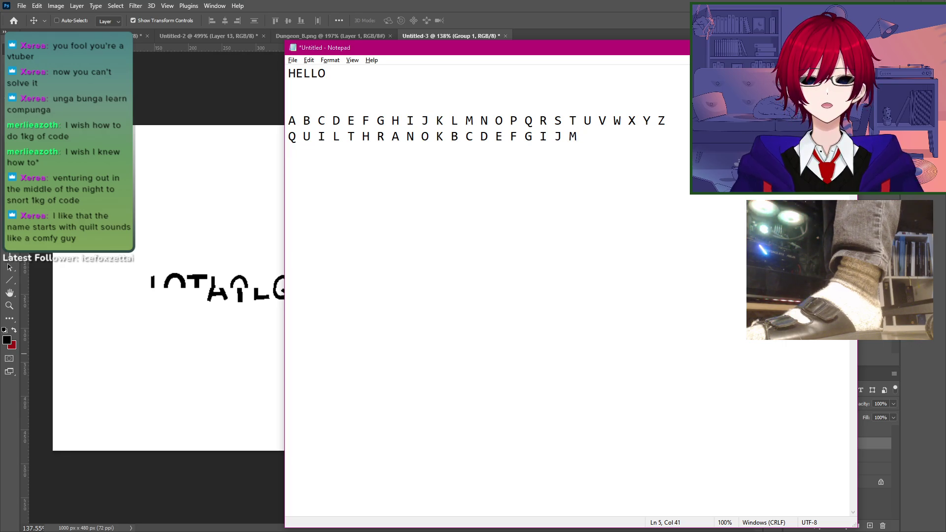
pyautogui.write(' P')
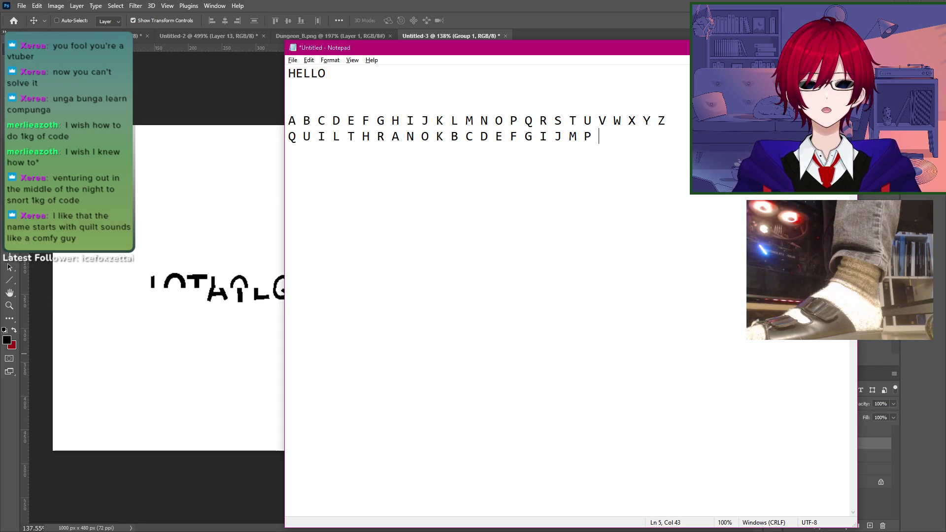
pyautogui.write(' S ')
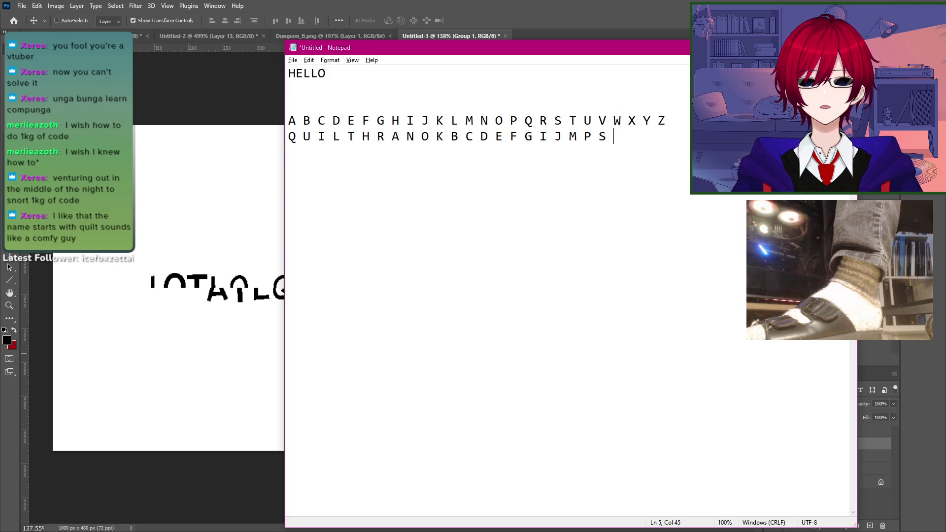
pyautogui.write('V')
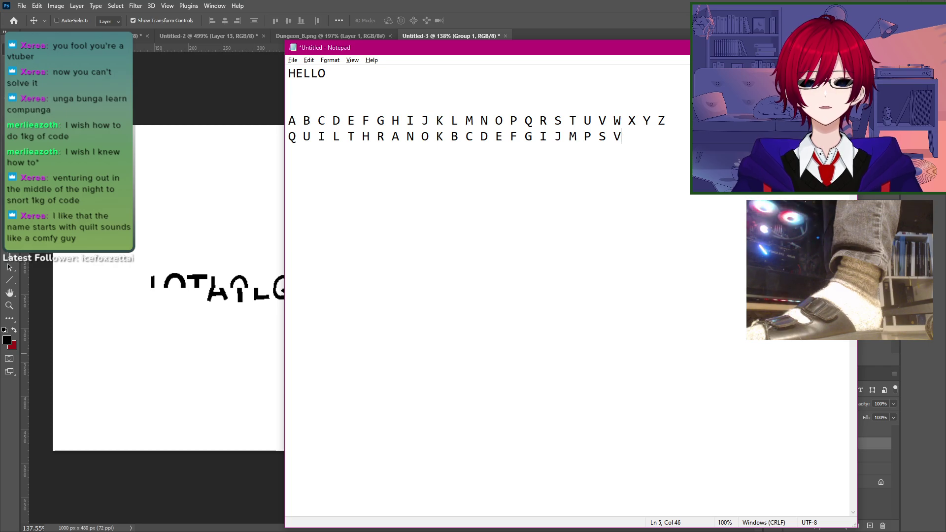
pyautogui.write(' W')
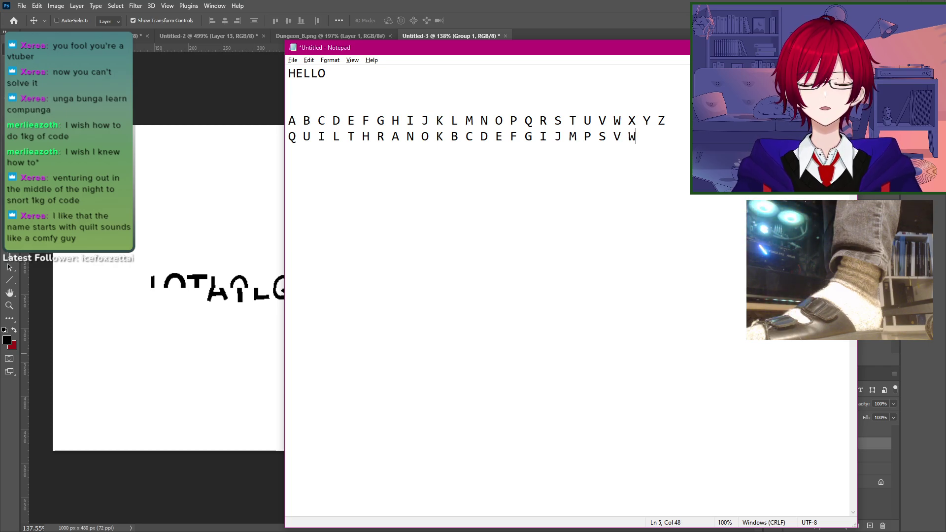
pyautogui.write(' X')
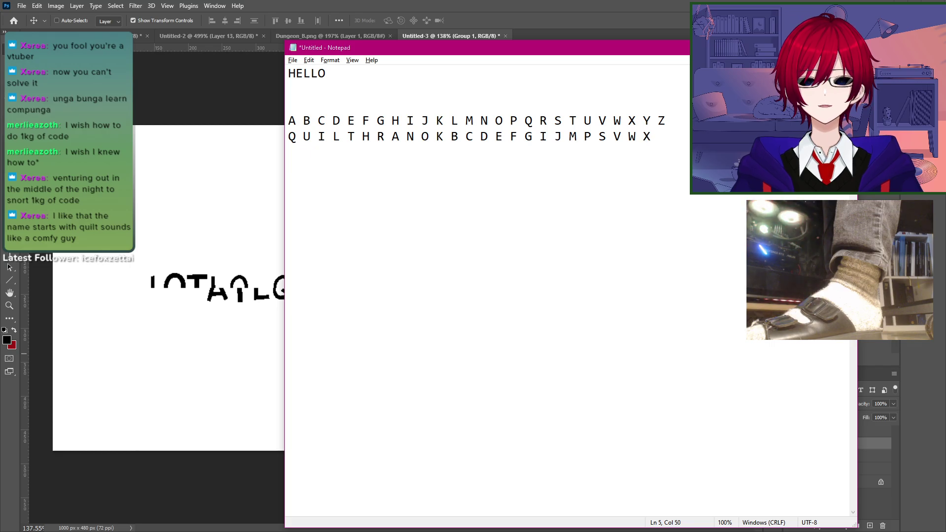
pyautogui.write(' Y')
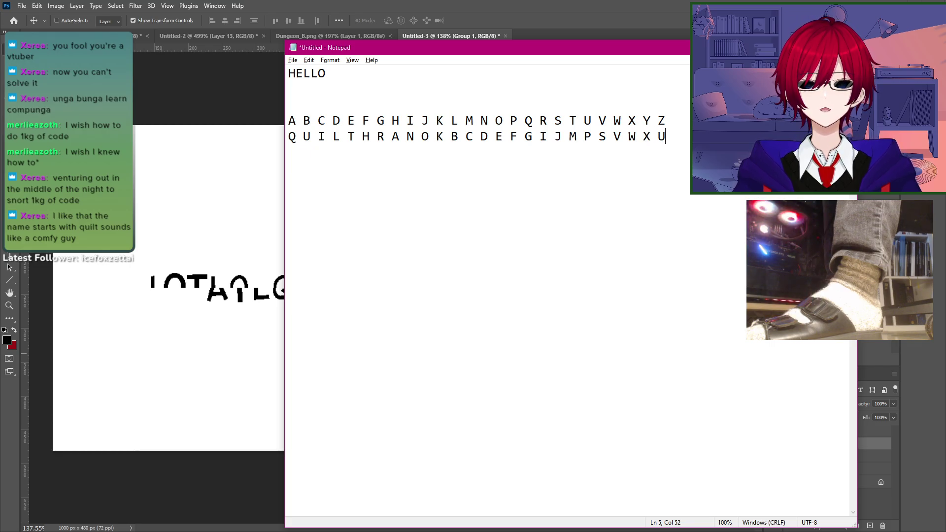
# Step: Remove the trailing U and the repeated I after G from the QUILTHRANOK cipher alphabet row
pyautogui.press('BackSpace')
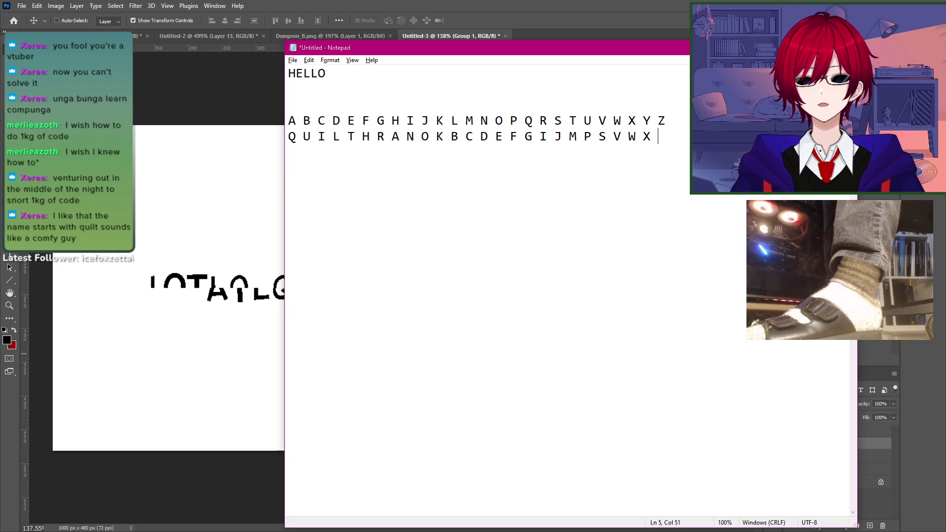
pyautogui.press('Left')
pyautogui.press('Left')
pyautogui.press('Left')
pyautogui.press('Left')
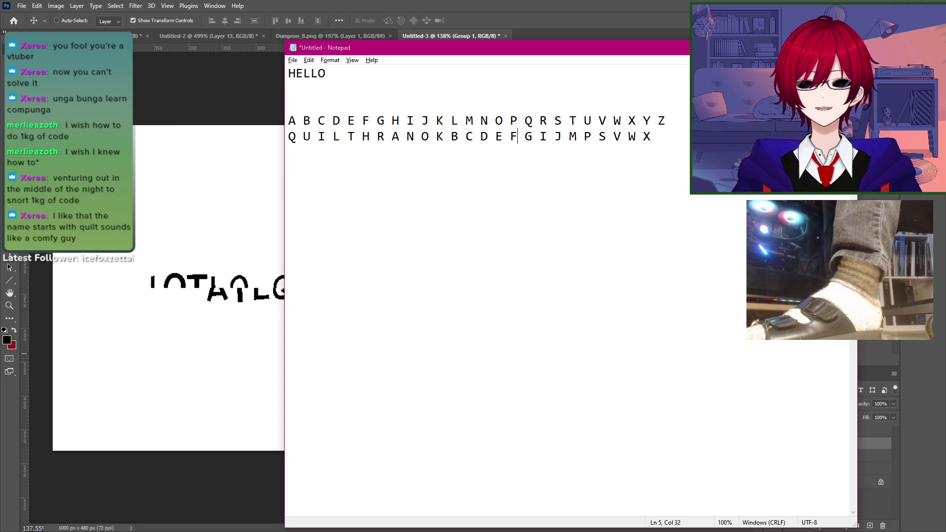
pyautogui.click(288, 136)
pyautogui.press('Right')
pyautogui.press('Right')
pyautogui.press('Right')
pyautogui.press('Right')
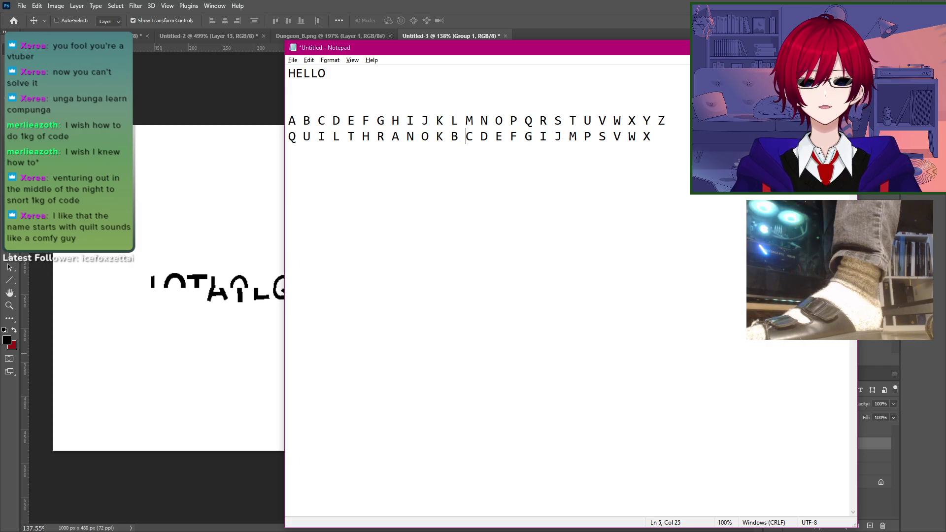
pyautogui.press('Right')
pyautogui.press('Right')
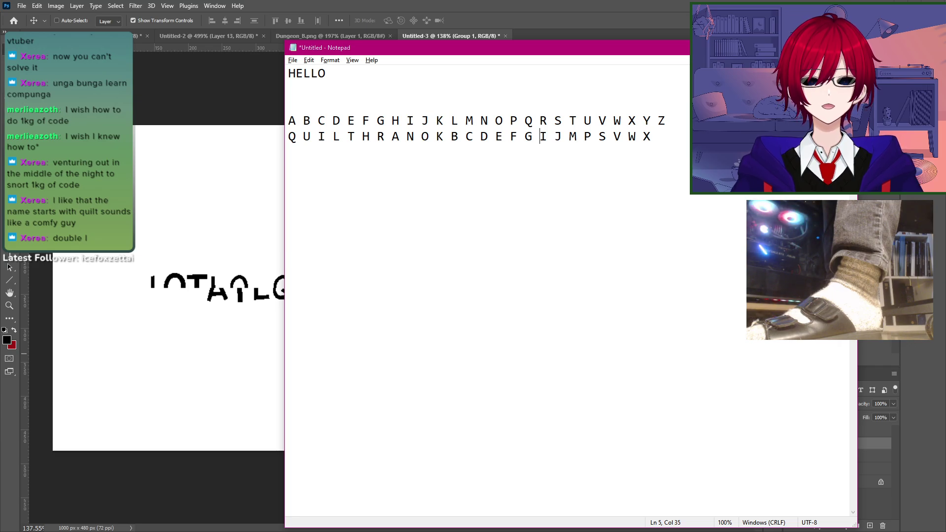
pyautogui.press('Left')
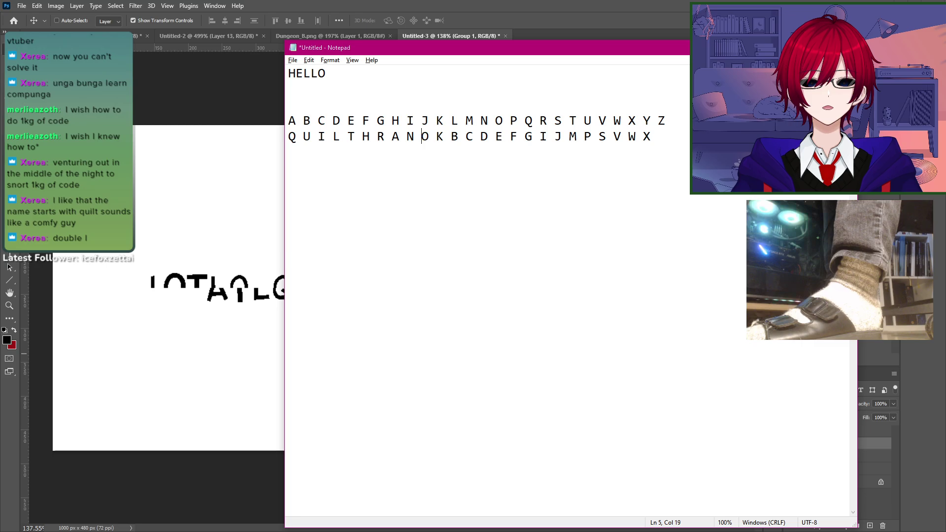
pyautogui.press('Left')
pyautogui.press('Left')
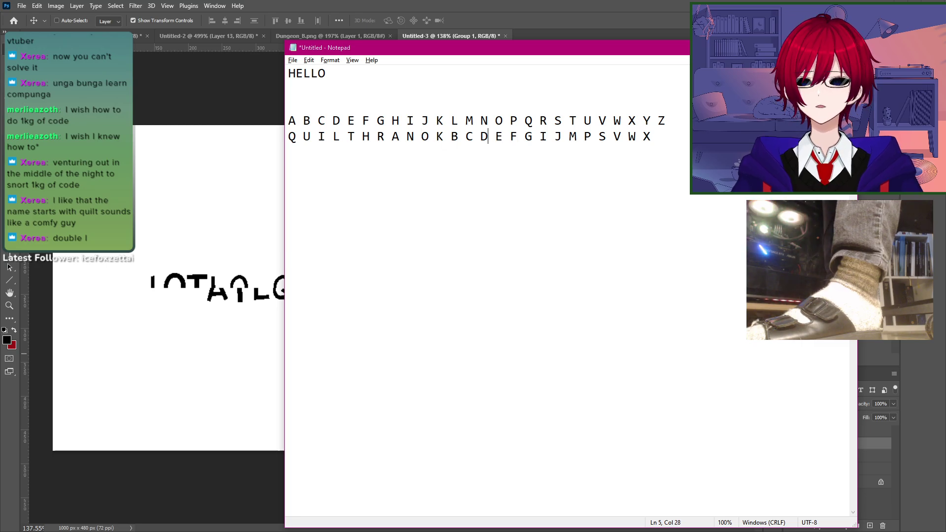
pyautogui.press('Right')
pyautogui.press('Right')
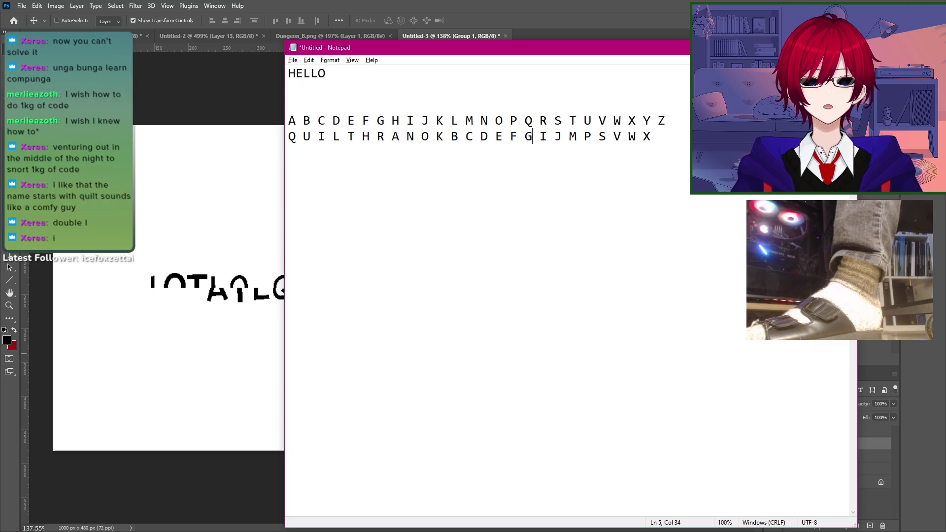
pyautogui.press('Delete')
pyautogui.press('Delete')
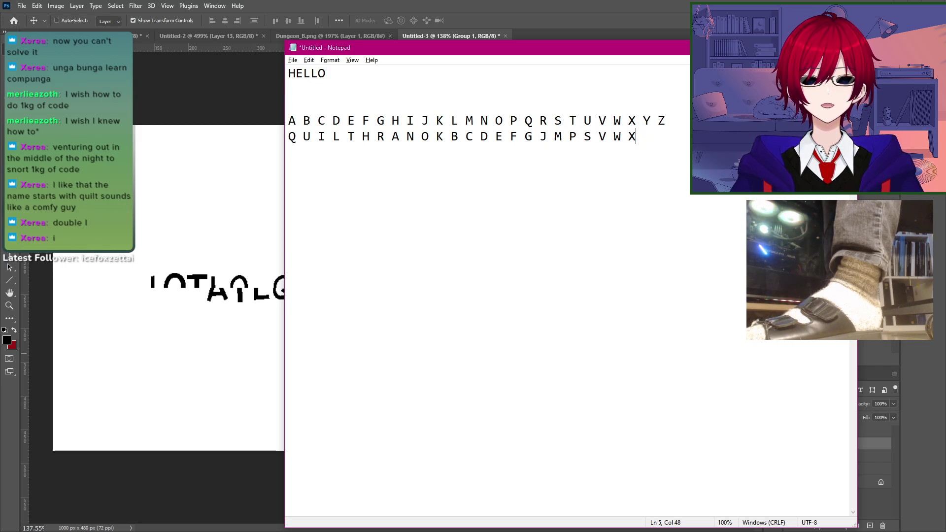
# Step: Complete the cipher alphabet row by adding Y and Z after the X
pyautogui.press('Left')
pyautogui.press('Left')
pyautogui.press('Left')
pyautogui.press('Left')
pyautogui.press('Left')
pyautogui.press('Left')
pyautogui.press('Left')
pyautogui.press('Left')
pyautogui.press('Left')
pyautogui.press('Left')
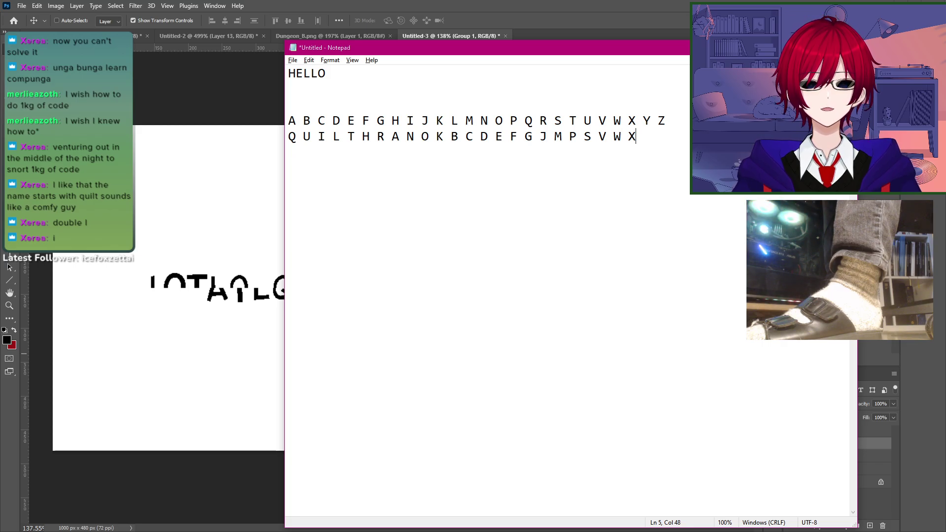
pyautogui.write('Y Z')
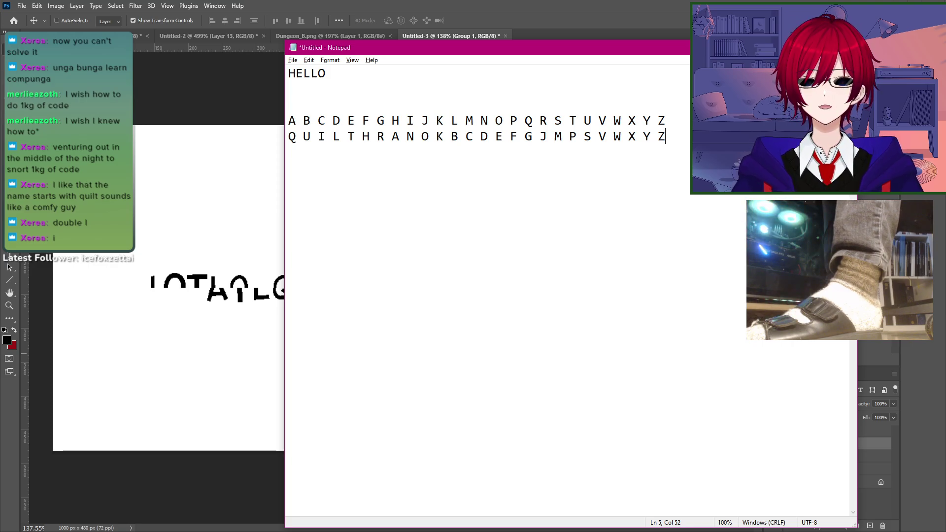
# Step: Compare the cipher row with the keyword cipher example in Wikipedia's Classical cipher article and with the Photoshop lettering
pyautogui.press('Left')
pyautogui.press('Left')
pyautogui.press('Left')
pyautogui.press('Left')
pyautogui.press('Left')
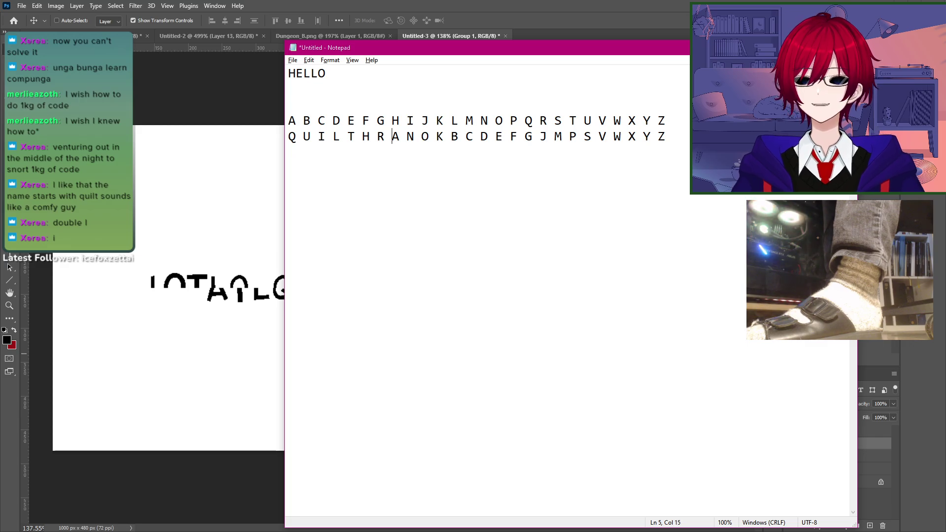
pyautogui.hotkey('alt', 'Tab')
pyautogui.click(221, 335)
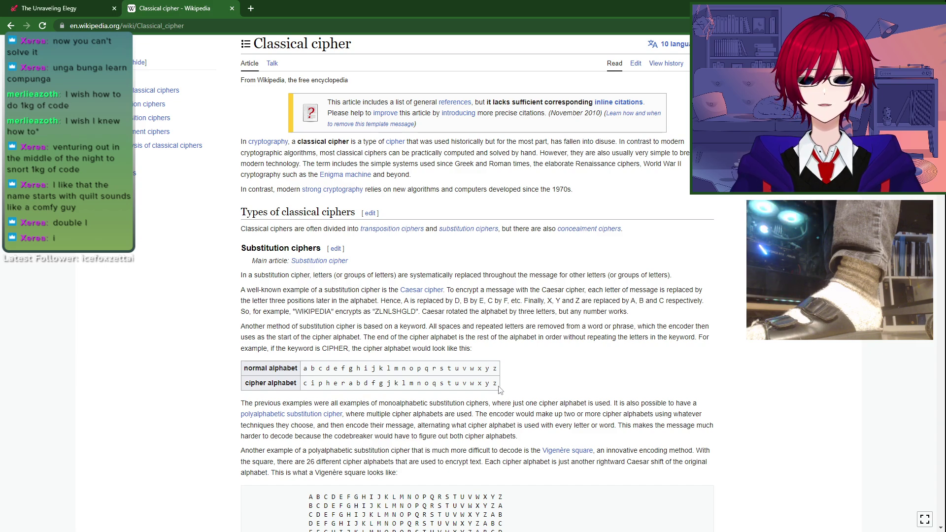
pyautogui.hotkey('alt', 'Tab')
pyautogui.hotkey('alt', 'Tab')
pyautogui.hotkey('alt', 'Tab')
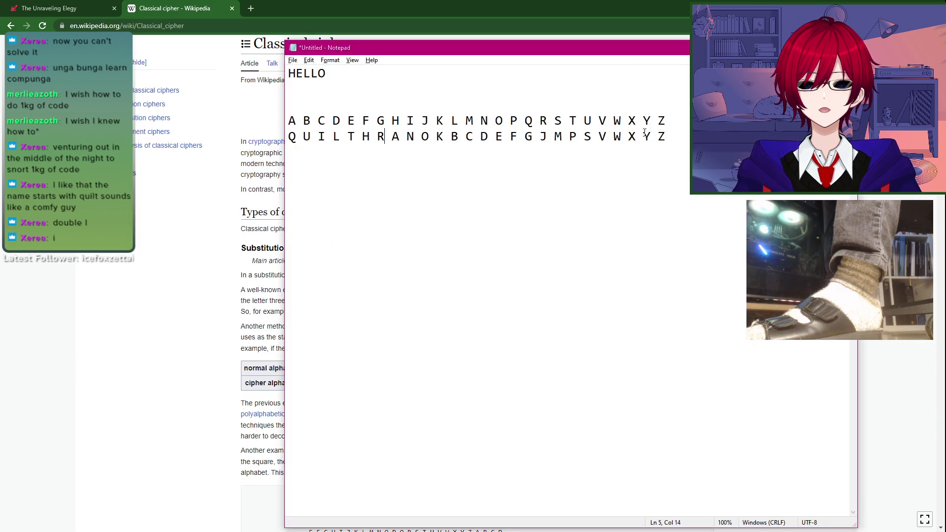
pyautogui.hotkey('alt', 'Tab')
pyautogui.hotkey('alt', 'Tab')
pyautogui.press('Tab')
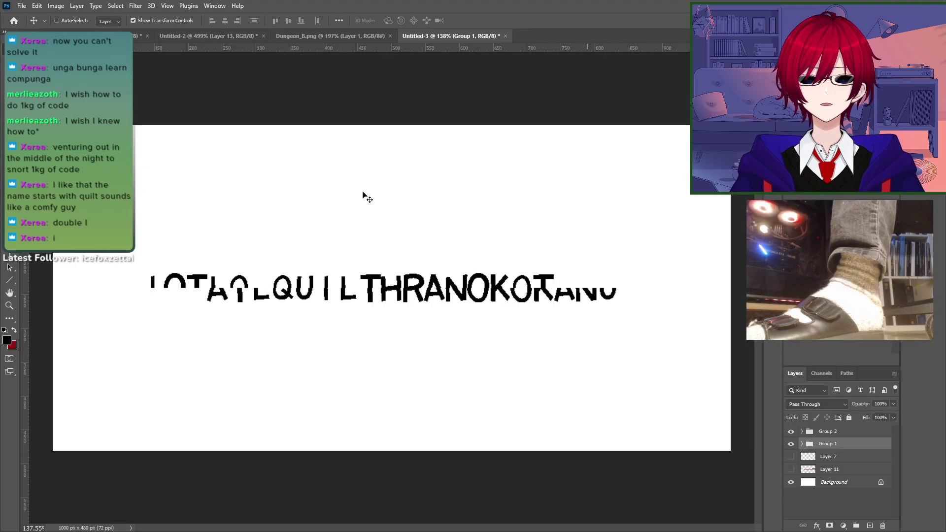
pyautogui.moveTo(354, 338)
pyautogui.mouseDown()
pyautogui.moveTo(325, 353)
pyautogui.moveTo(338, 338)
pyautogui.moveTo(237, 341)
pyautogui.moveTo(356, 336)
pyautogui.mouseUp()
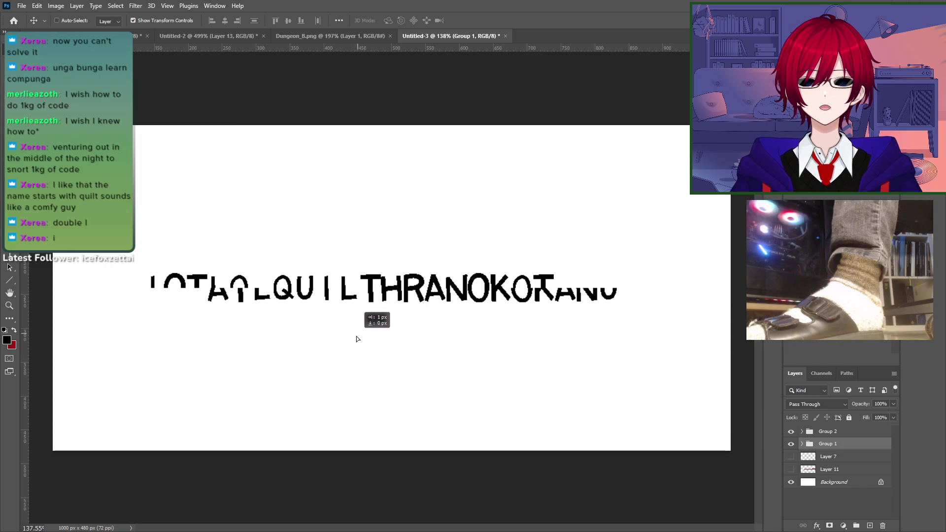
# Step: Switch to The Unraveling Elegy board in Chrome and move the Letters post slightly lower
pyautogui.hotkey('alt', 'Tab')
pyautogui.hotkey('alt', 'Tab')
pyautogui.hotkey('alt', 'Tab')
pyautogui.hotkey('alt', 'Tab')
pyautogui.hotkey('alt', 'Tab')
pyautogui.hotkey('alt', 'Tab')
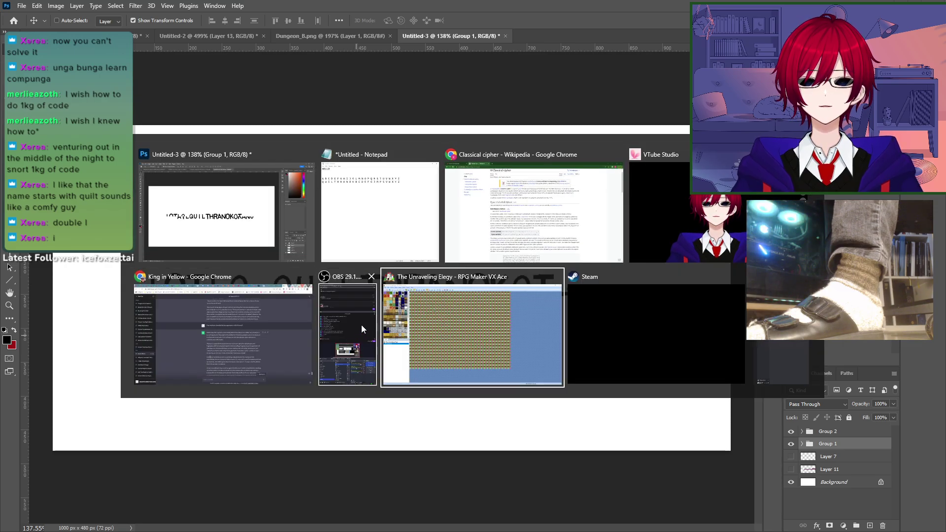
pyautogui.hotkey('alt', 'Tab')
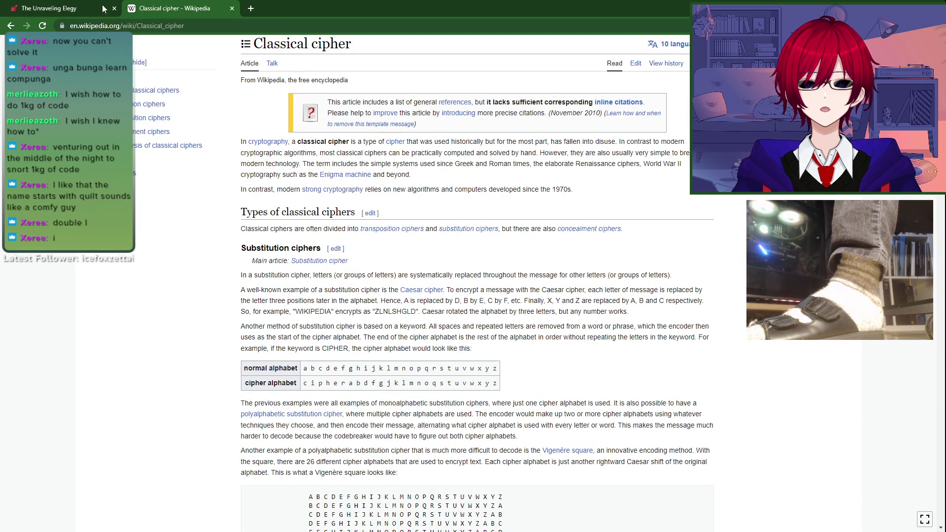
pyautogui.click(63, 4)
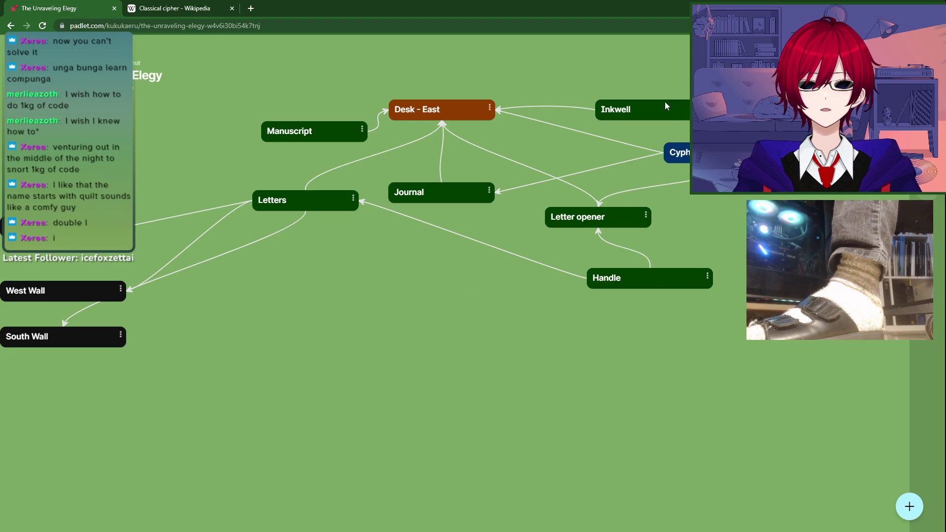
pyautogui.moveTo(320, 204); pyautogui.dragTo(324, 226)
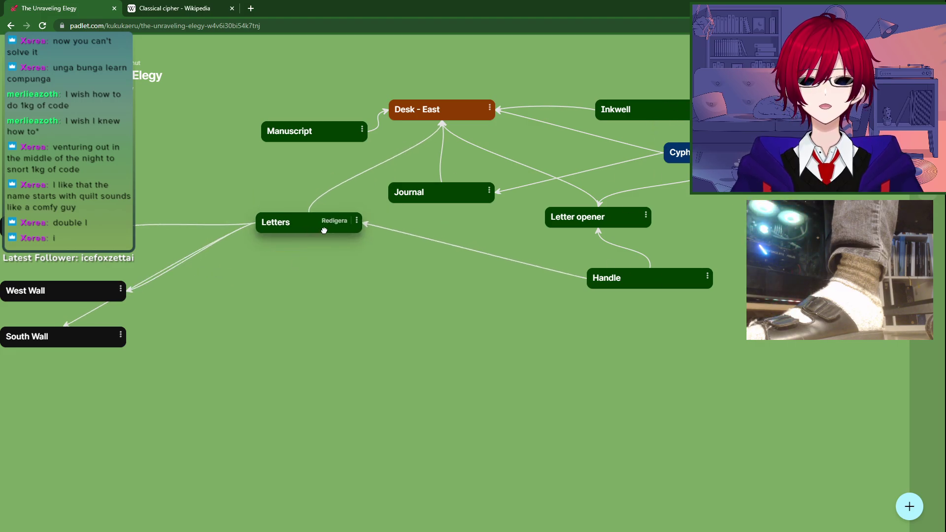
# Step: Publish a purple (Lila) post titled QUILTHRANOK in the empty area below Letters
pyautogui.rightClick(341, 301)
pyautogui.click(325, 319)
pyautogui.doubleClick(325, 318)
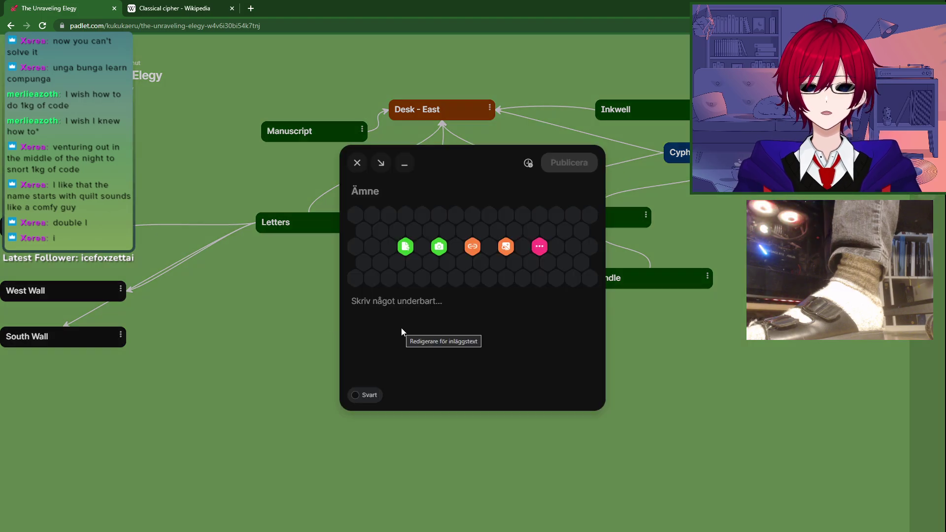
pyautogui.write('QUIL')
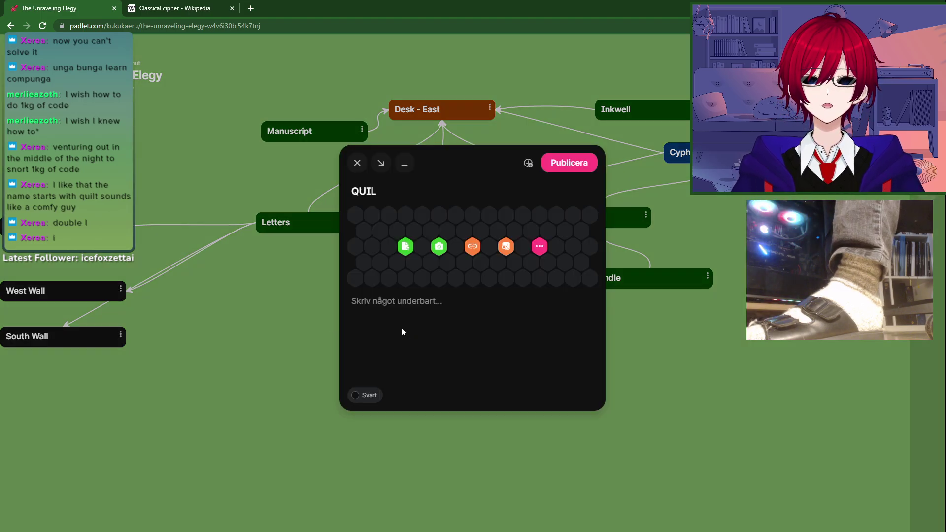
pyautogui.write('THRANOK')
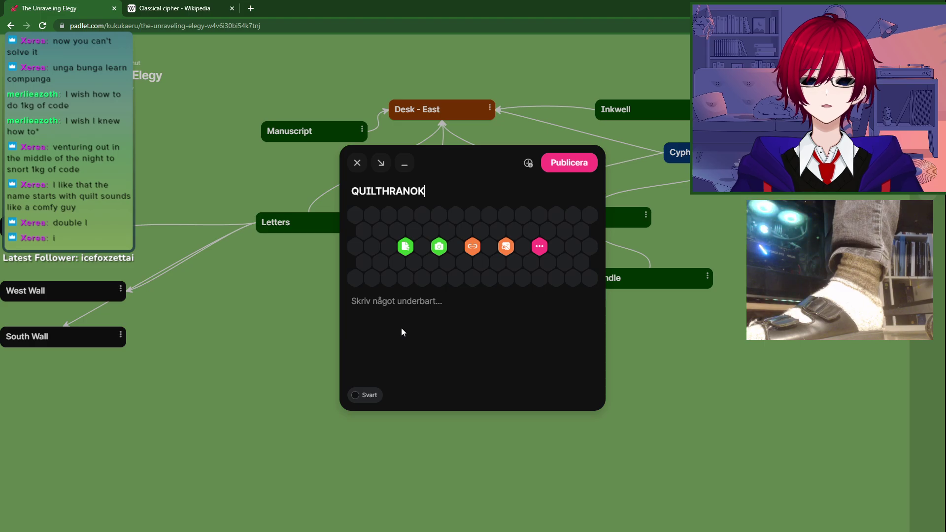
pyautogui.click(358, 402)
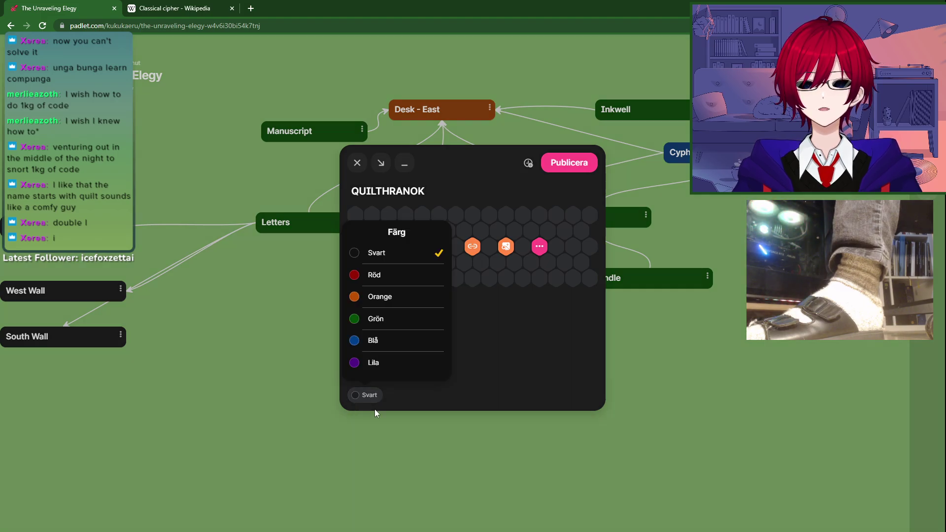
pyautogui.click(378, 364)
pyautogui.click(569, 164)
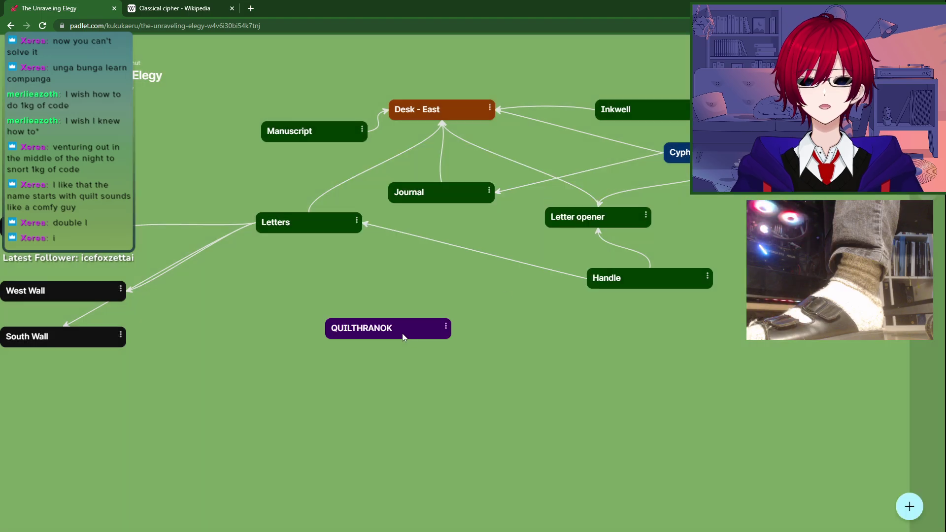
# Step: Connect the QUILTHRANOK post to the Letters post without a label
pyautogui.click(446, 327)
pyautogui.click(436, 353)
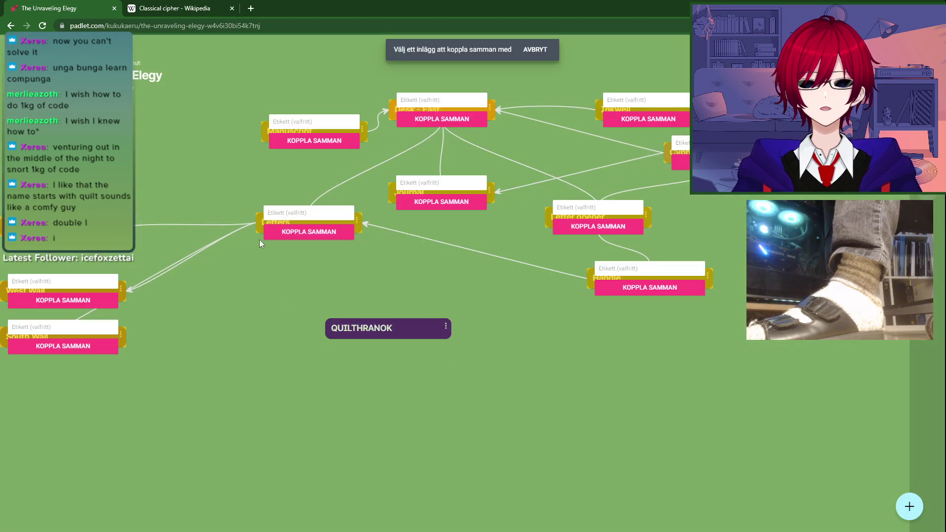
pyautogui.click(302, 236)
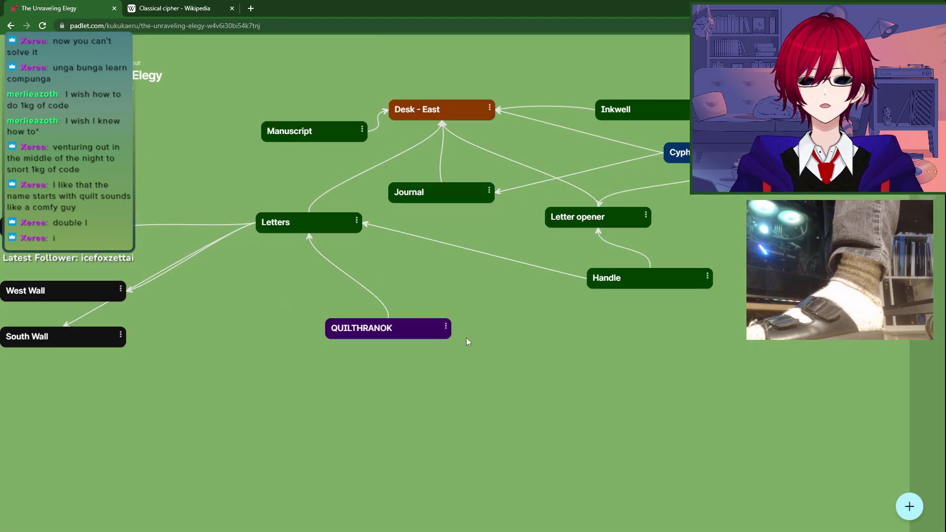
# Step: Shift the QUILTHRANOK post slightly toward Letters and connect it to the Cypher post
pyautogui.moveTo(376, 336); pyautogui.dragTo(364, 332)
pyautogui.rightClick(374, 332)
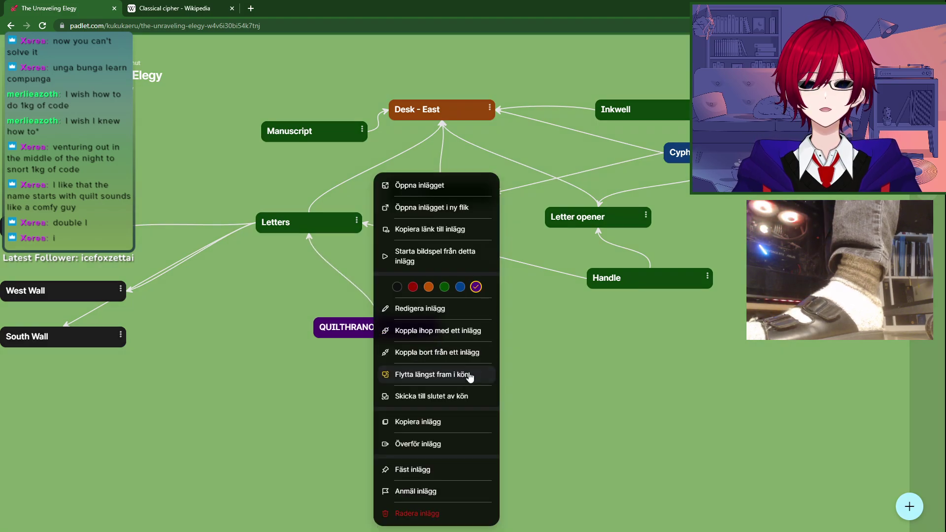
pyautogui.click(434, 330)
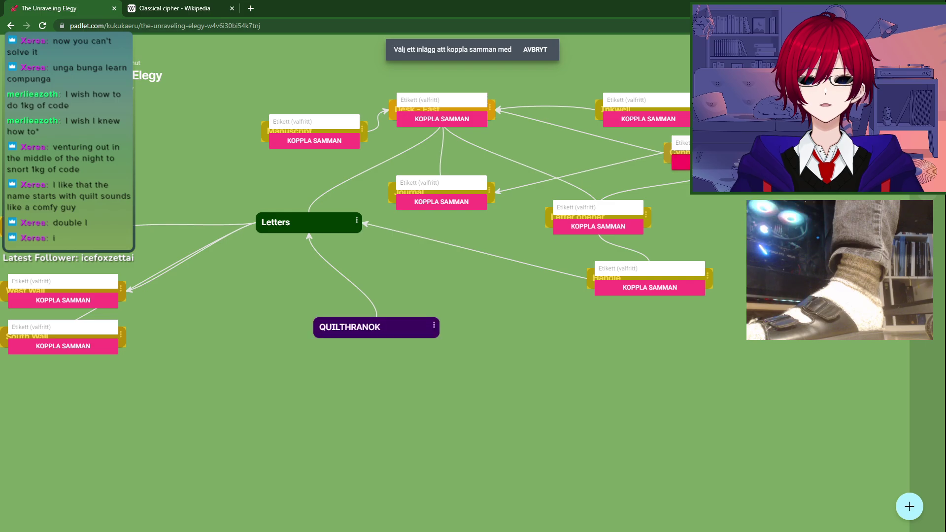
pyautogui.click(598, 226)
# Step: Rearrange the board with Cypher below and beside QUILTHRANOK, Journal closer to Letters, and Handle and Letter opener farther out
pyautogui.moveTo(725, 153); pyautogui.dragTo(600, 365)
pyautogui.moveTo(450, 196); pyautogui.dragTo(429, 210)
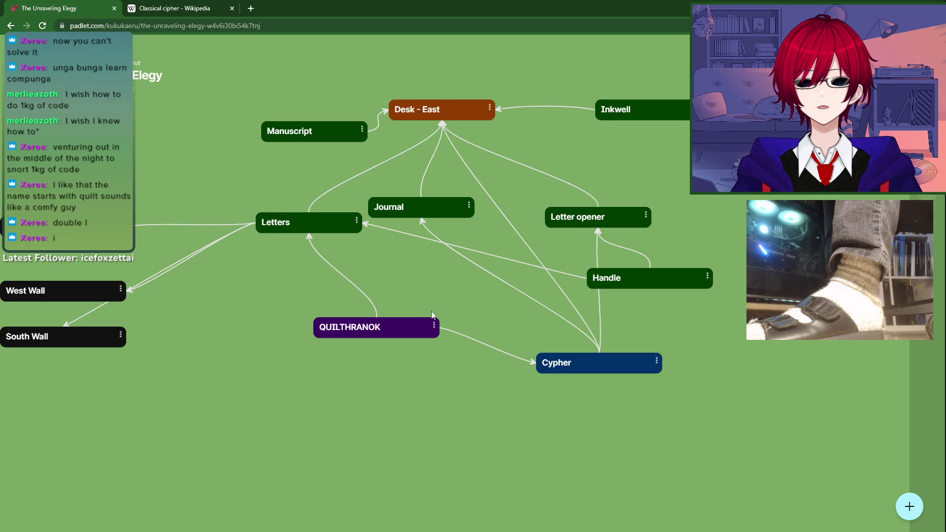
pyautogui.moveTo(405, 333)
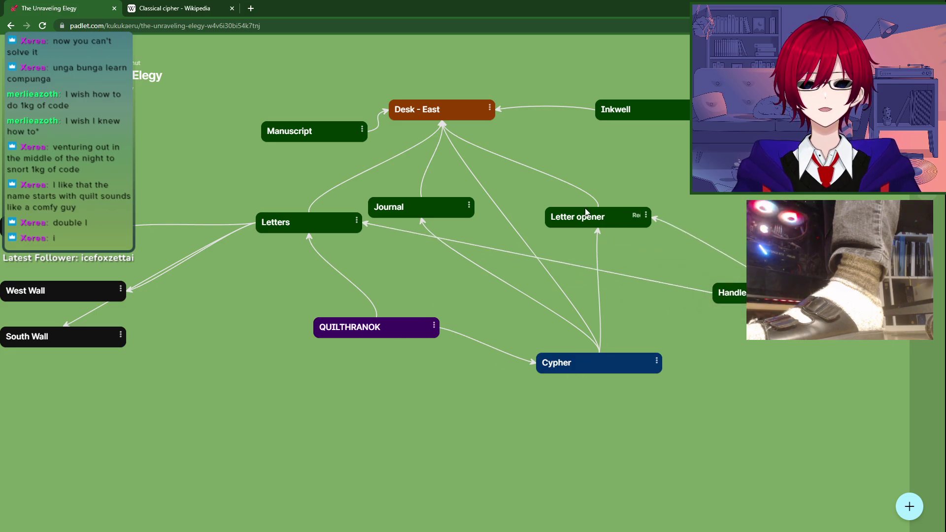
pyautogui.moveTo(586, 213); pyautogui.dragTo(755, 199)
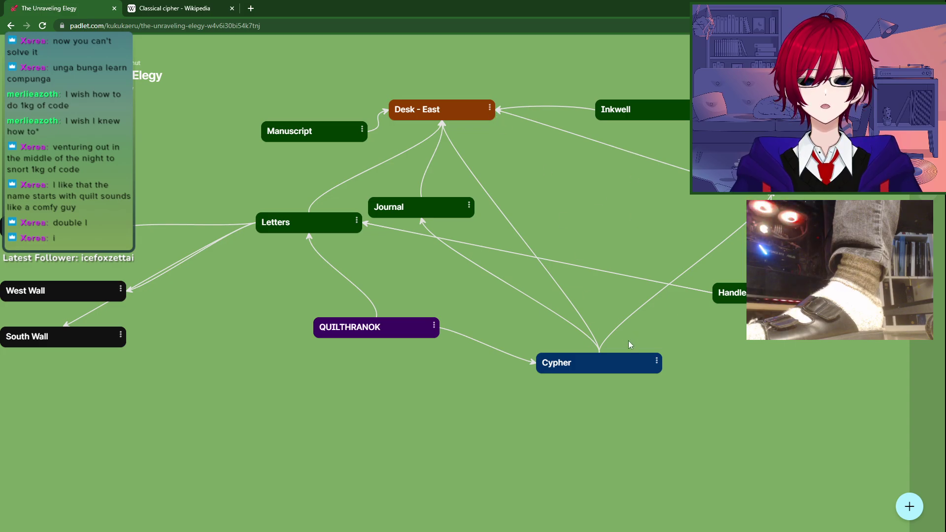
# Step: Line up QUILTHRANOK roughly level with Cypher and lower the Letters post beneath Journal's level
pyautogui.moveTo(578, 367); pyautogui.dragTo(599, 359)
pyautogui.moveTo(383, 327); pyautogui.dragTo(386, 358)
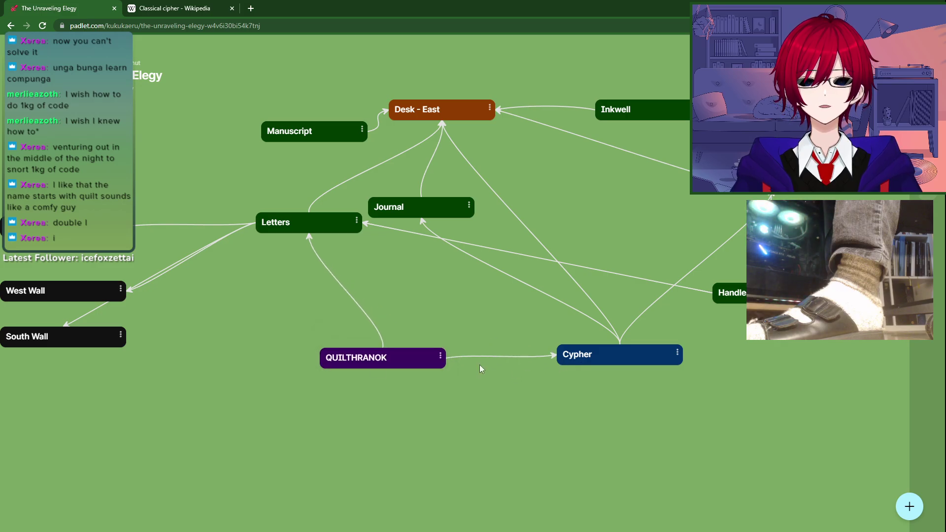
pyautogui.moveTo(317, 218); pyautogui.dragTo(315, 258)
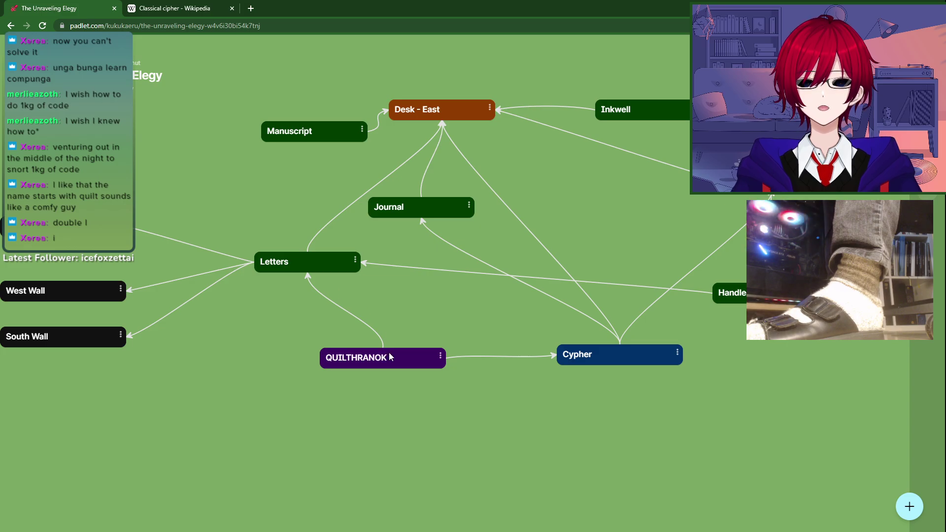
# Step: Connect the QUILTHRANOK post to Journal and spread Manuscript and Inkwell farther out from Desk - East
pyautogui.rightClick(389, 357)
pyautogui.click(454, 330)
pyautogui.click(425, 213)
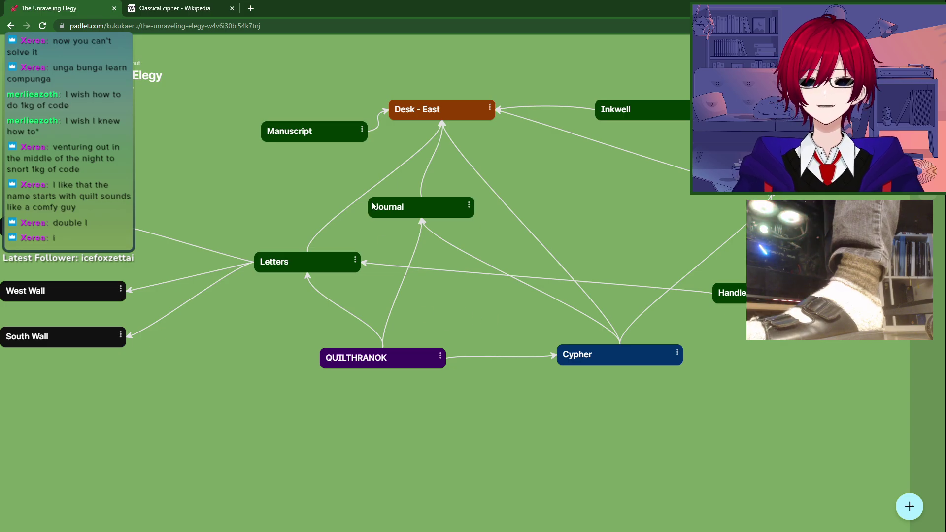
pyautogui.moveTo(321, 131); pyautogui.dragTo(253, 112)
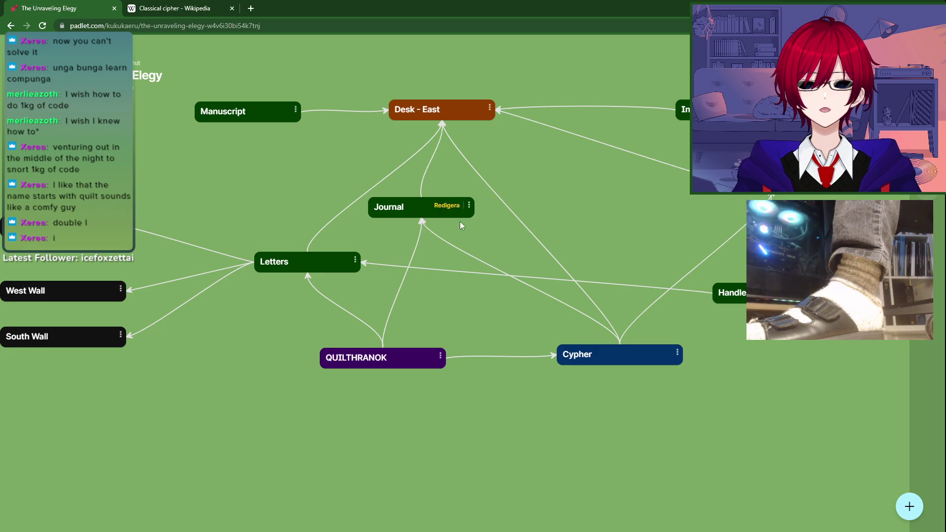
# Step: Shift the Journal post slightly toward Cypher and connect the Letter opener post to Letters
pyautogui.moveTo(413, 208); pyautogui.dragTo(439, 227)
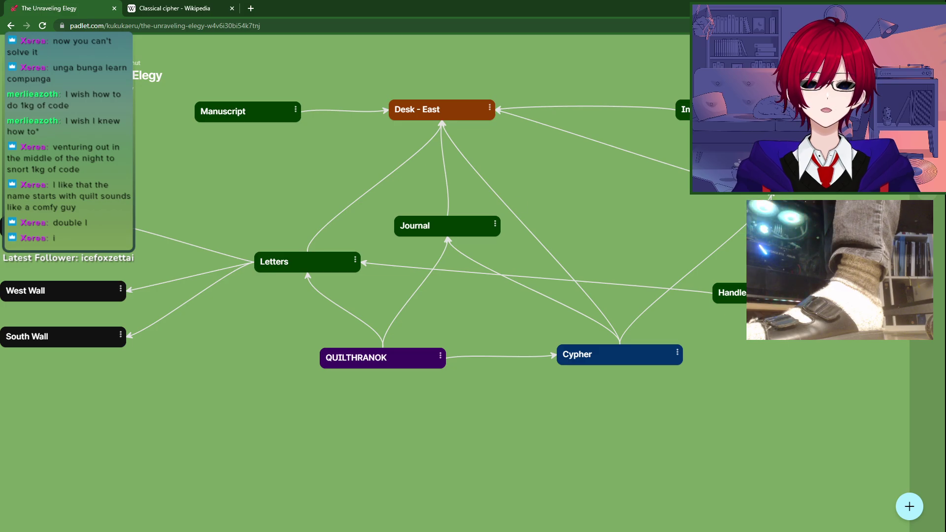
pyautogui.click(821, 339)
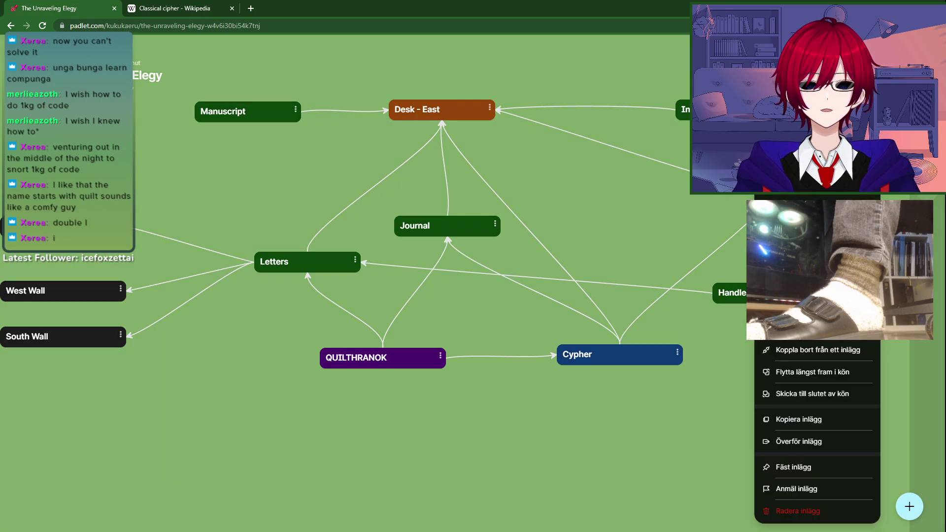
pyautogui.click(821, 340)
pyautogui.click(306, 270)
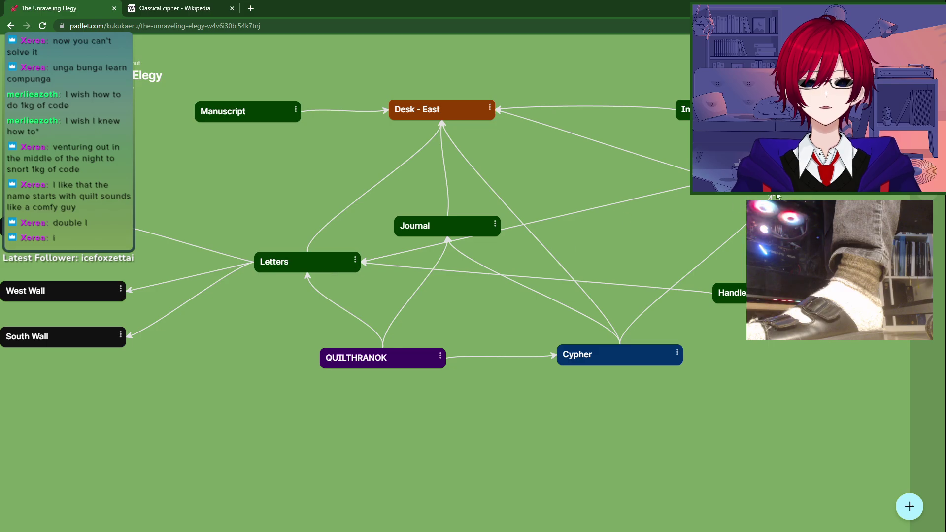
# Step: Lower the Letter opener post to about Journal's level and center Journal directly beneath Desk - East
pyautogui.moveTo(749, 204); pyautogui.dragTo(753, 221)
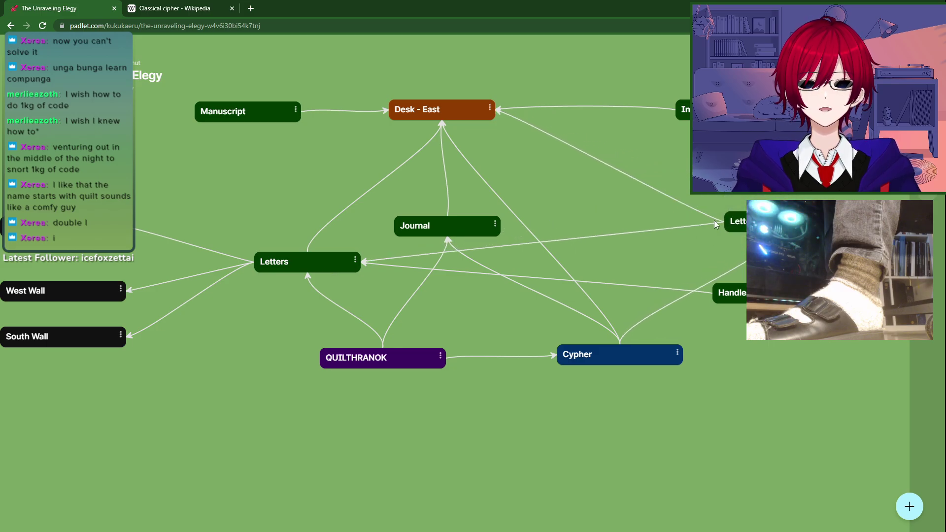
pyautogui.rightClick(739, 223)
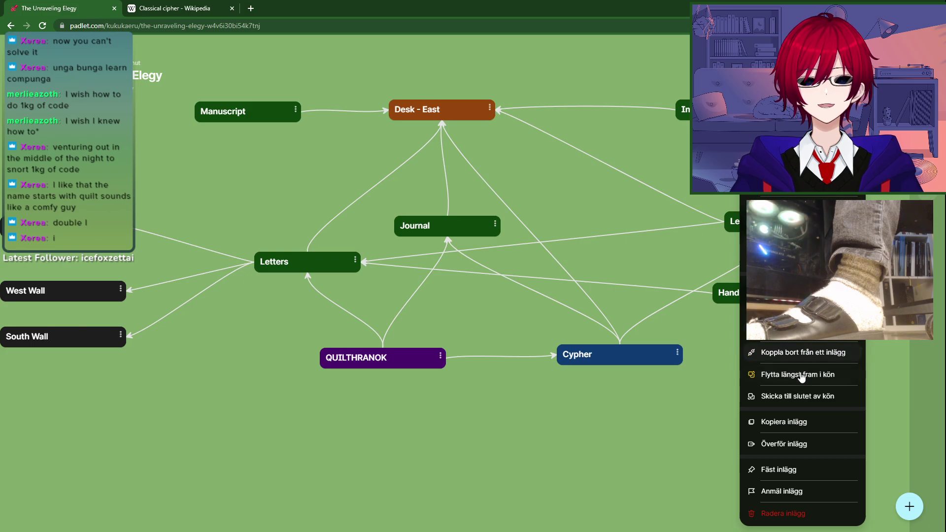
pyautogui.click(643, 262)
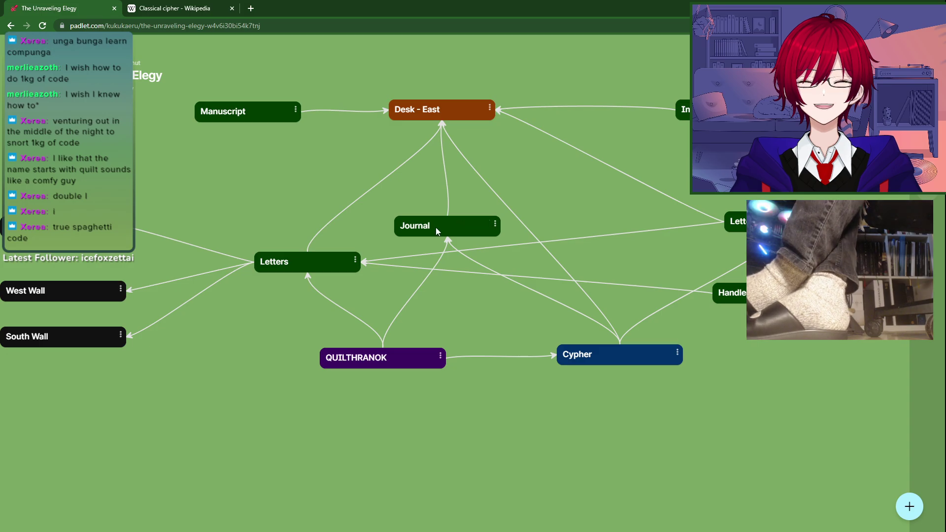
pyautogui.moveTo(436, 226); pyautogui.dragTo(436, 216)
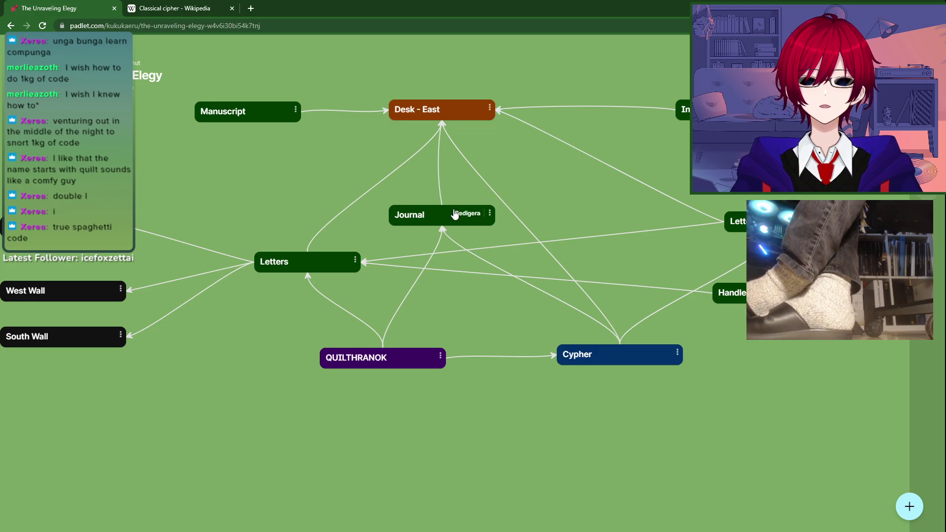
pyautogui.hotkey('alt', 'Tab')
pyautogui.hotkey('alt', 'Tab')
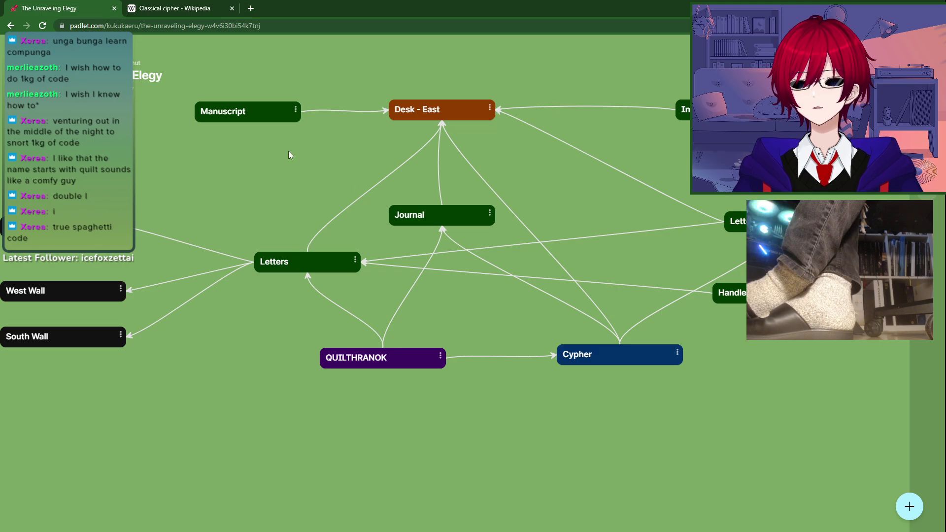
# Step: Connect the Journal post to Manuscript
pyautogui.rightClick(413, 213)
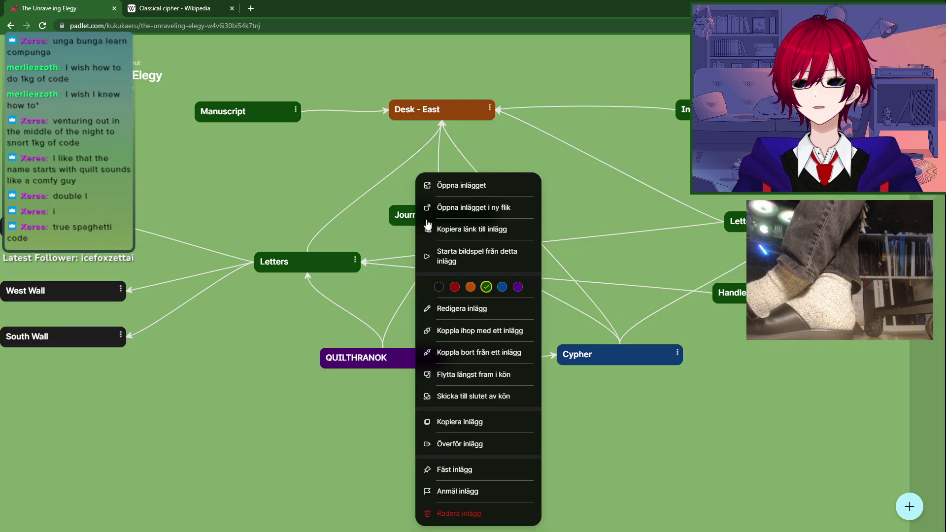
pyautogui.click(477, 337)
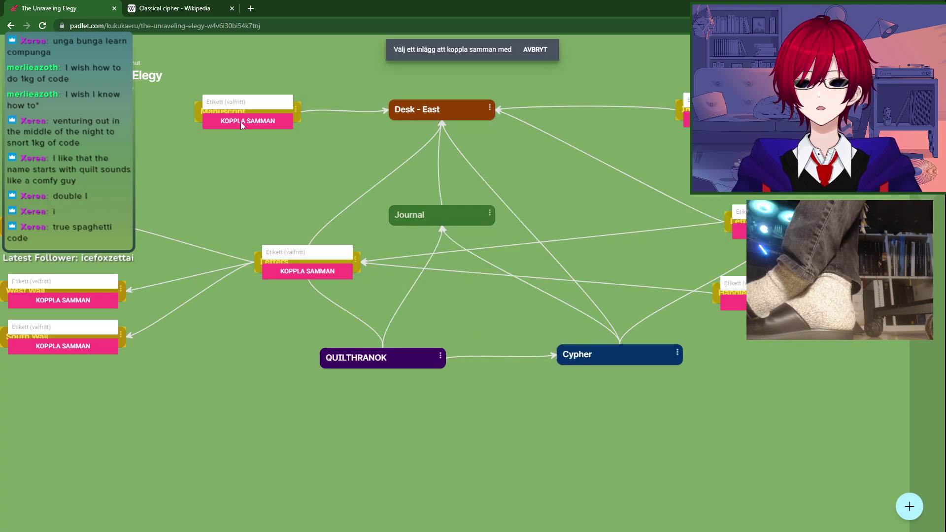
pyautogui.click(241, 123)
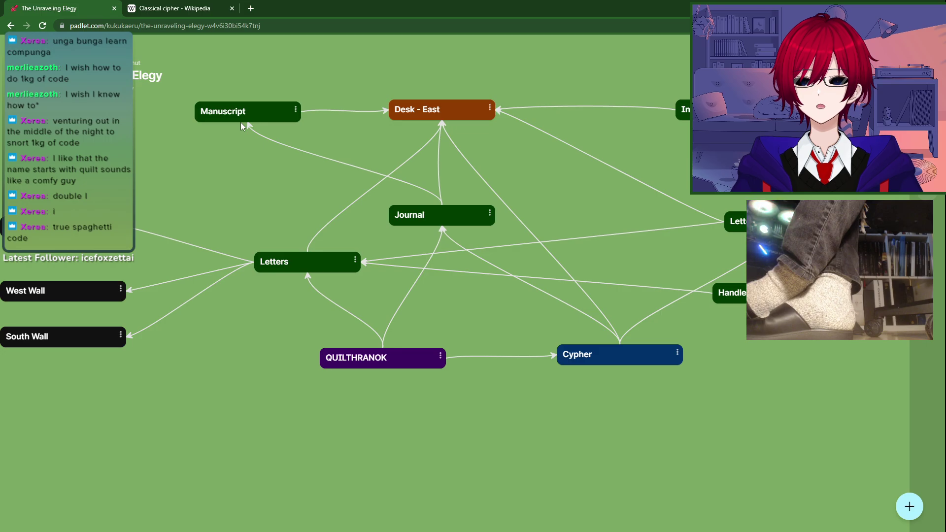
# Step: Connect the Inkwell post to Manuscript and move Inkwell lower and farther out from Desk - East
pyautogui.moveTo(720, 109); pyautogui.dragTo(718, 141)
pyautogui.click(844, 217)
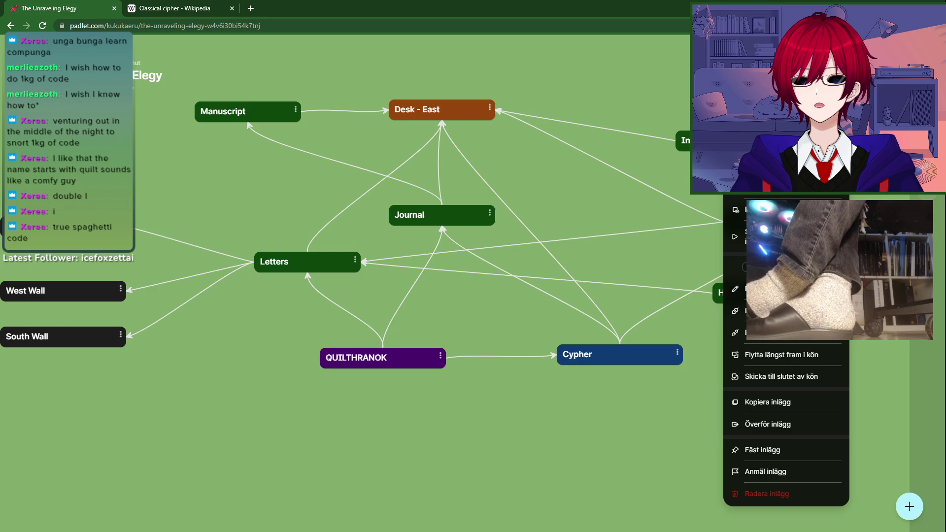
pyautogui.click(635, 355)
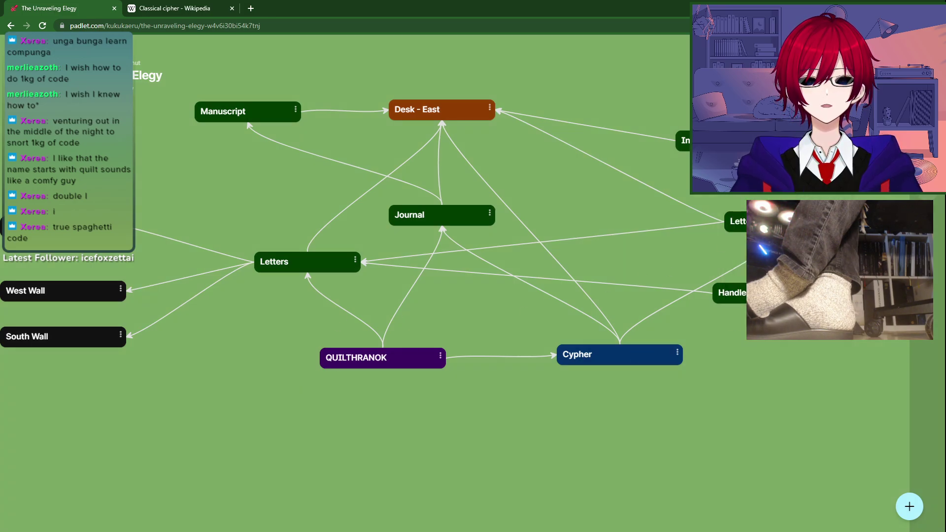
pyautogui.moveTo(778, 221); pyautogui.dragTo(781, 220)
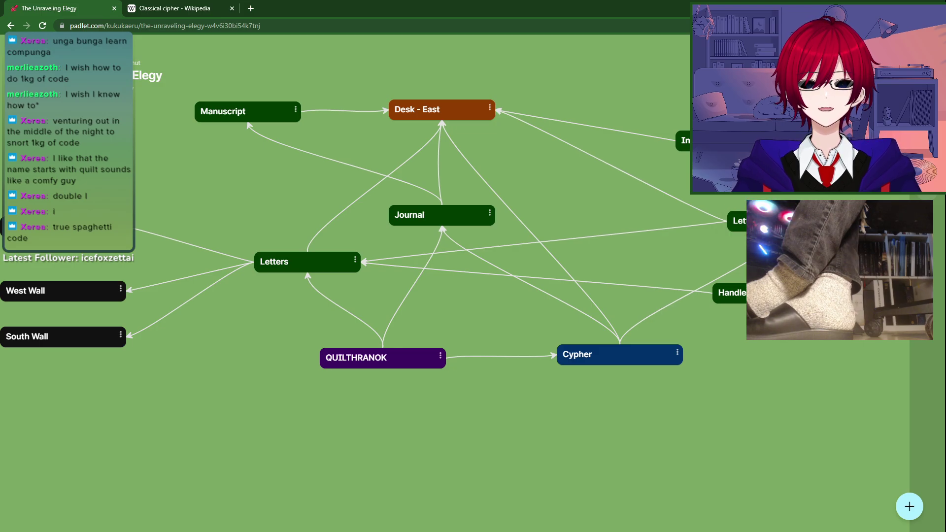
pyautogui.click(846, 220)
pyautogui.click(735, 304)
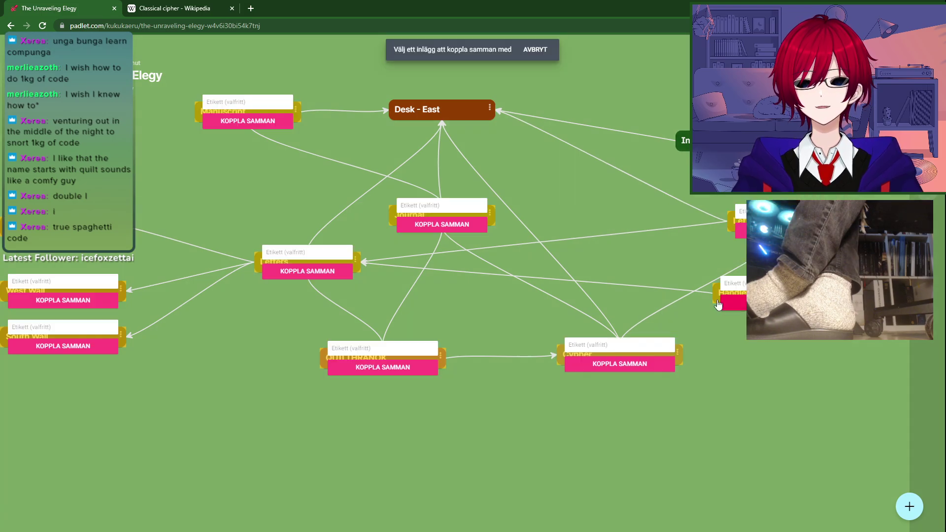
pyautogui.click(268, 127)
pyautogui.moveTo(729, 141); pyautogui.dragTo(749, 161)
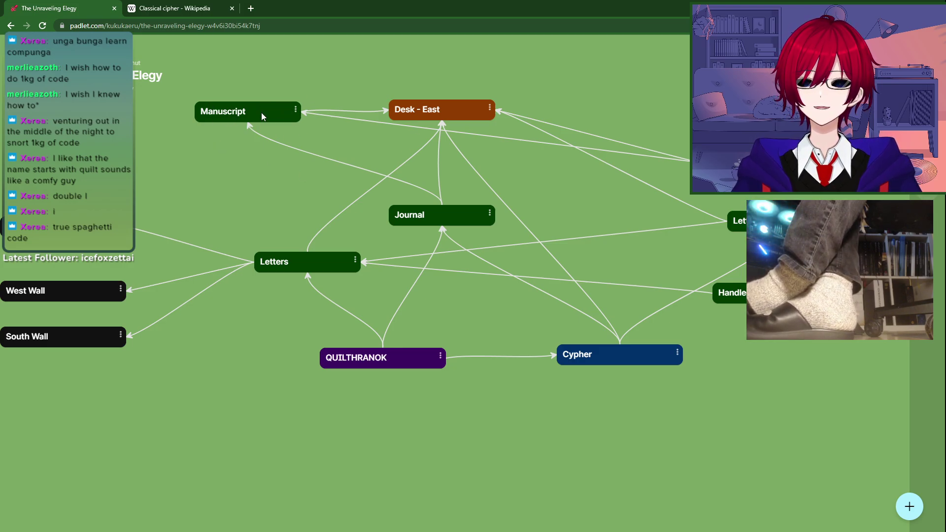
# Step: Connect the Manuscript post to Letters
pyautogui.rightClick(229, 117)
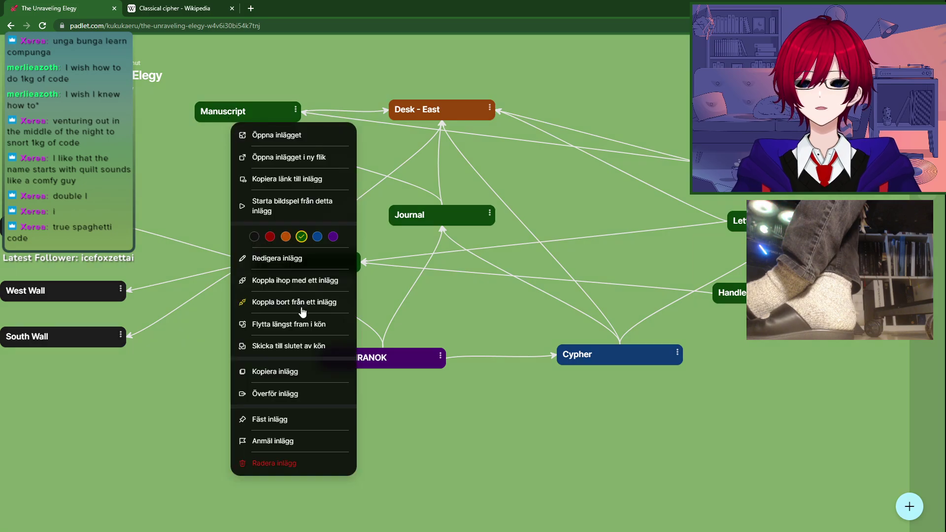
pyautogui.click(282, 285)
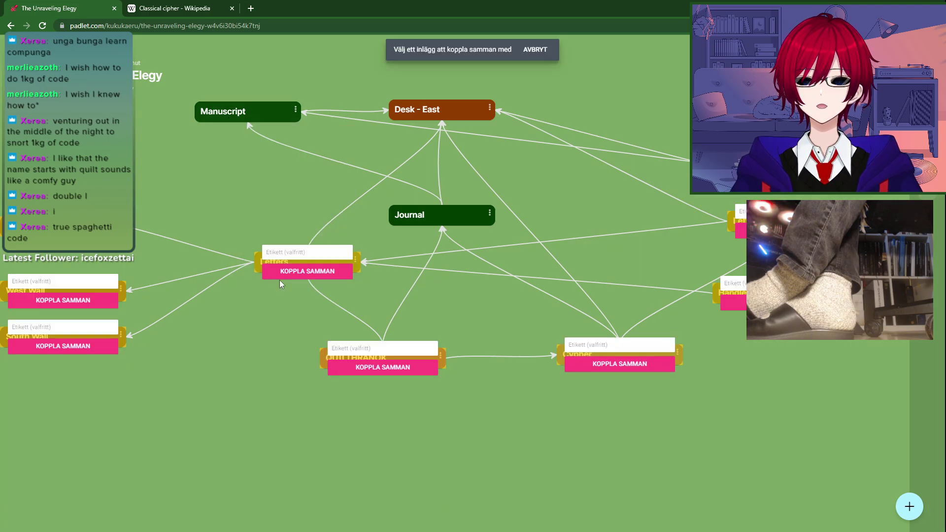
pyautogui.click(305, 273)
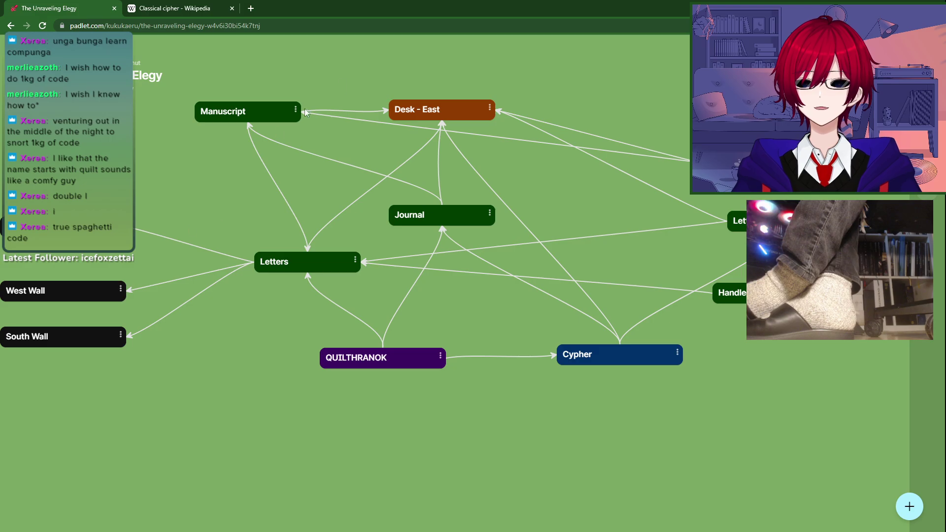
pyautogui.rightClick(236, 114)
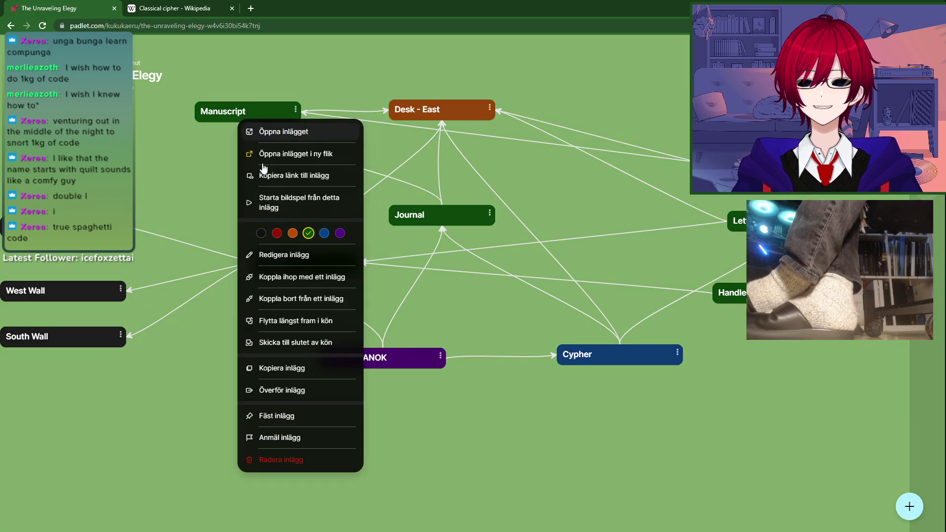
pyautogui.click(450, 301)
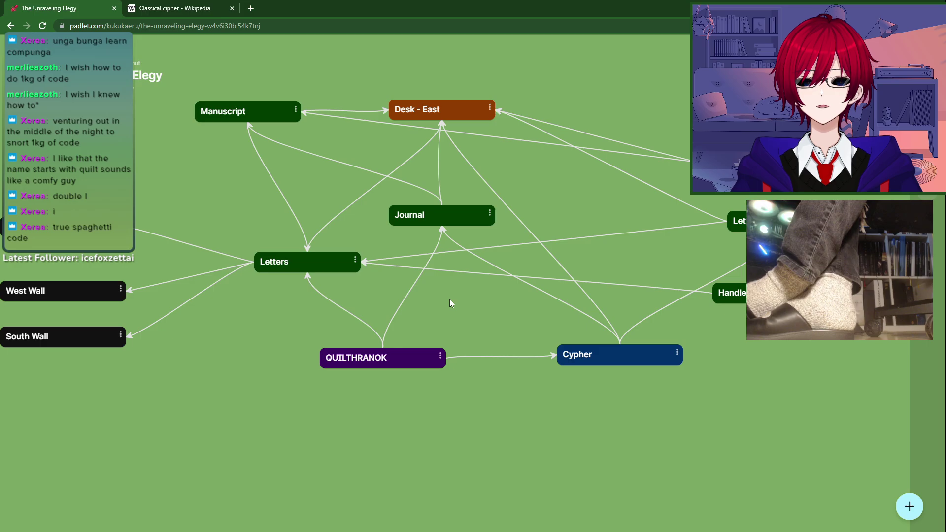
# Step: Switch between the board and Photoshop to examine the overlapping QUILTHRANOK lettering
pyautogui.hotkey('alt', 'Tab')
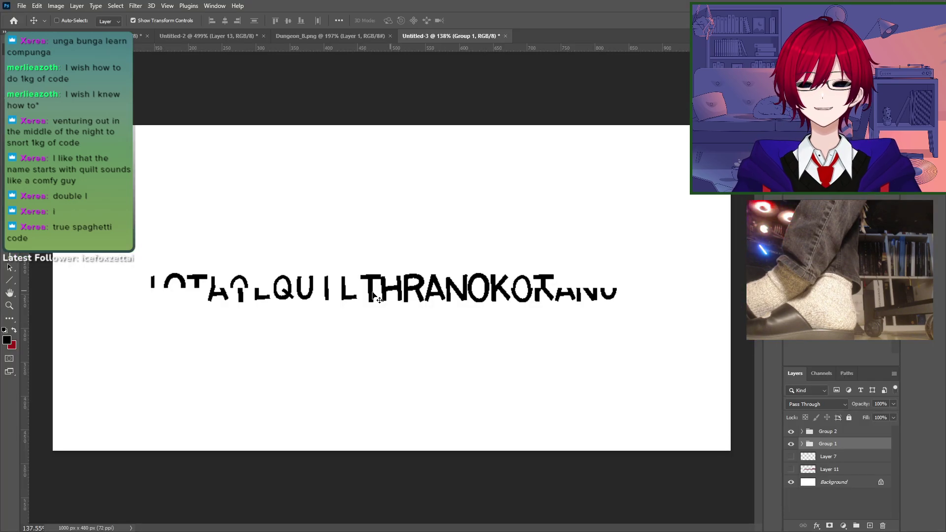
pyautogui.hotkey('alt', 'Tab')
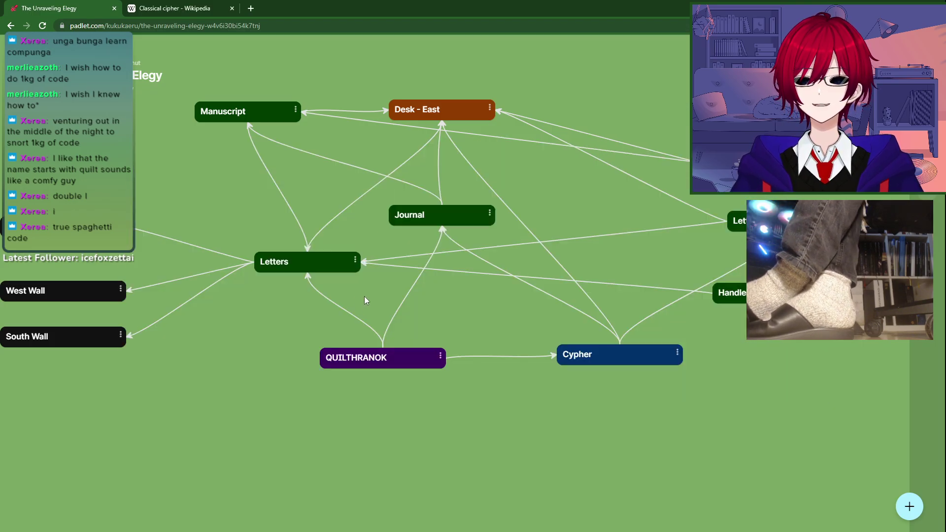
pyautogui.hotkey('alt', 'Tab')
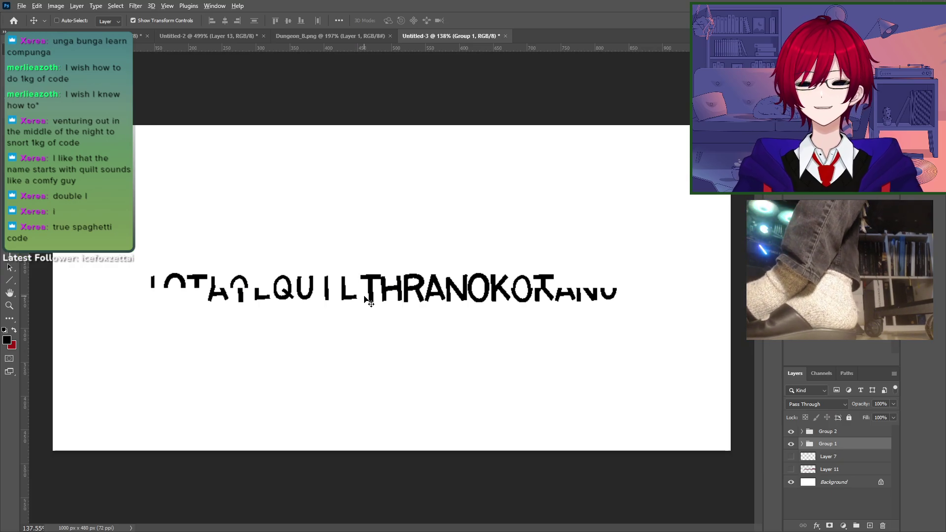
pyautogui.hotkey('alt', 'Tab')
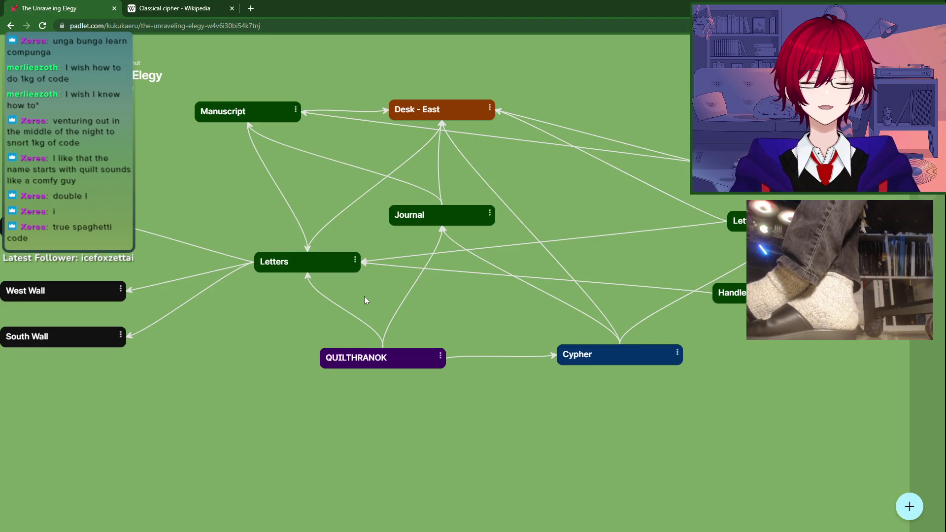
pyautogui.hotkey('alt', 'Tab')
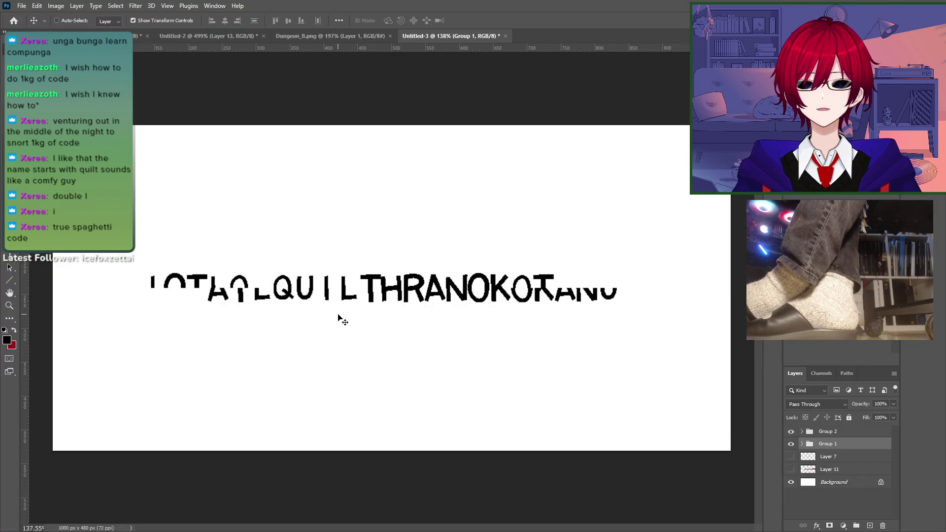
# Step: Switch to the Notepad note and begin a letter below the cipher alphabets with "My dearest", the addressee's first name and a comma
pyautogui.hotkey('alt', 'Tab')
pyautogui.hotkey('alt', 'Tab')
pyautogui.press('Tab')
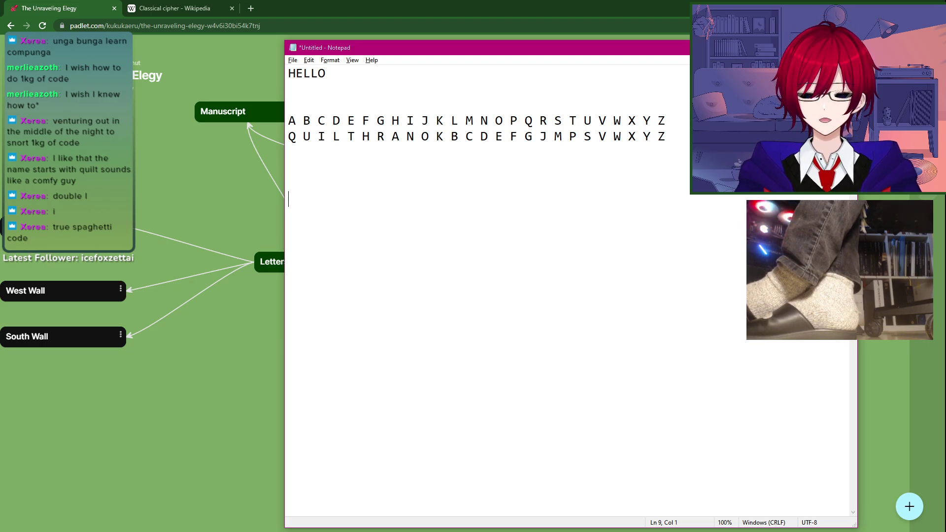
pyautogui.write('My dearest')
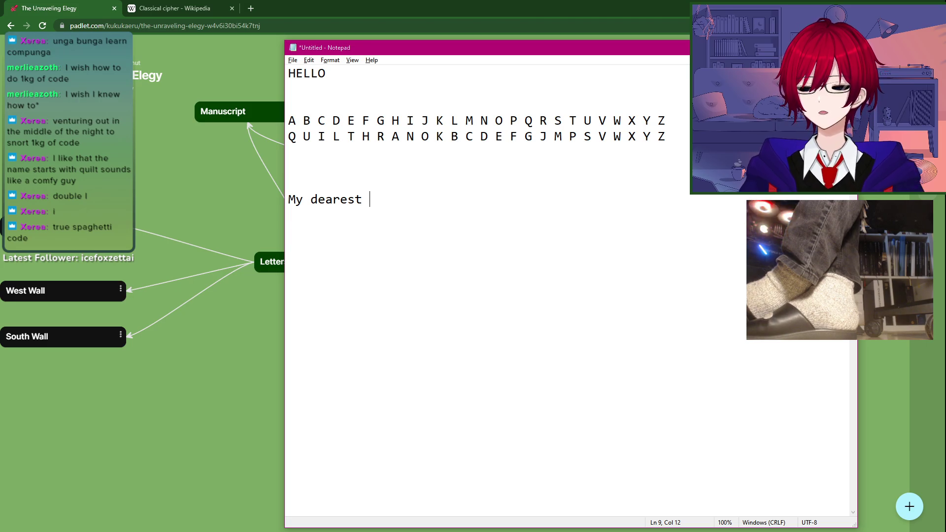
pyautogui.write('Th')
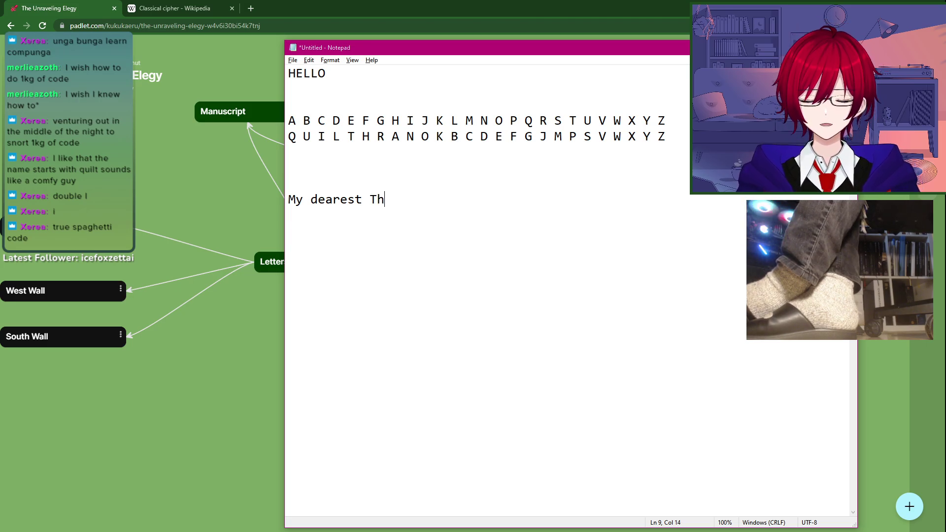
pyautogui.write('eopilus,')
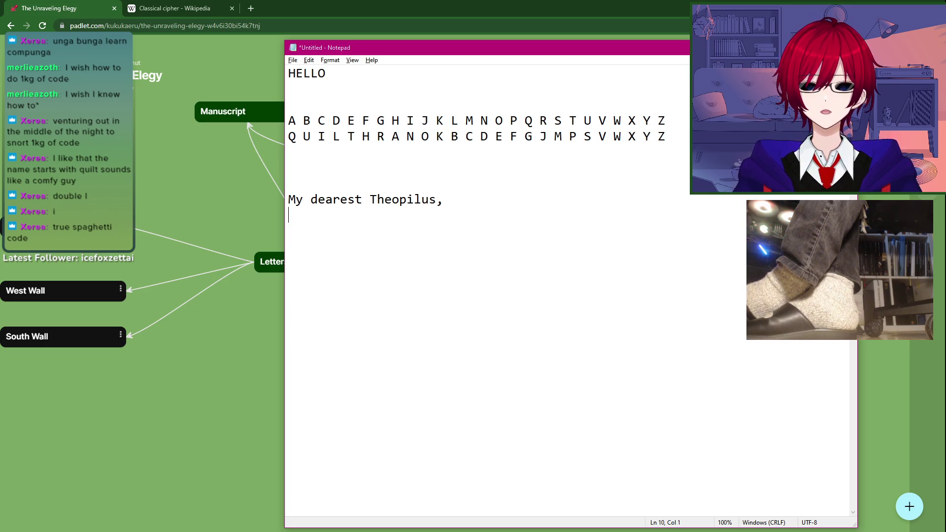
# Step: Write the letter's opening lines "How long has it been since last we spoke?" and "Too long, by far." below the greeting
pyautogui.write('BHow')
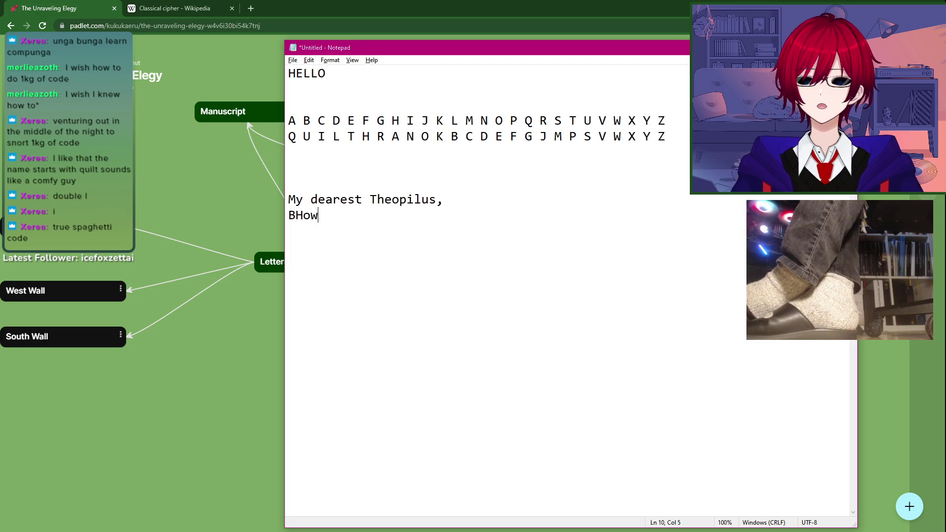
pyautogui.press('BackSpace')
pyautogui.press('BackSpace')
pyautogui.press('BackSpace')
pyautogui.press('BackSpace')
pyautogui.write('How long ha')
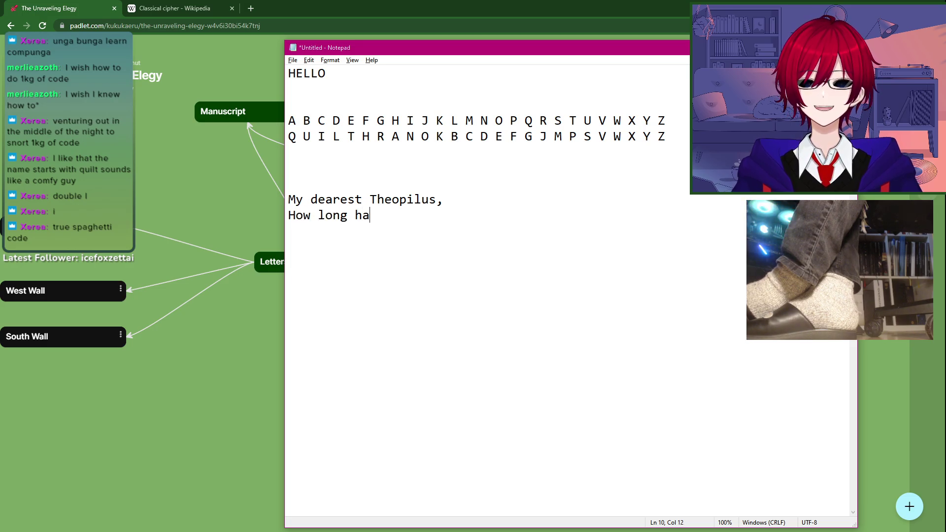
pyautogui.write('s it been since last w')
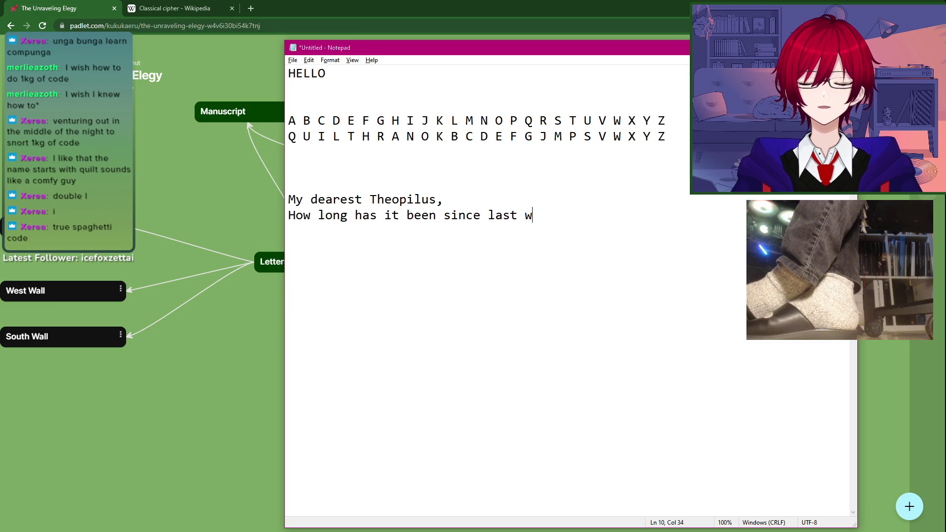
pyautogui.write('e spoke? T')
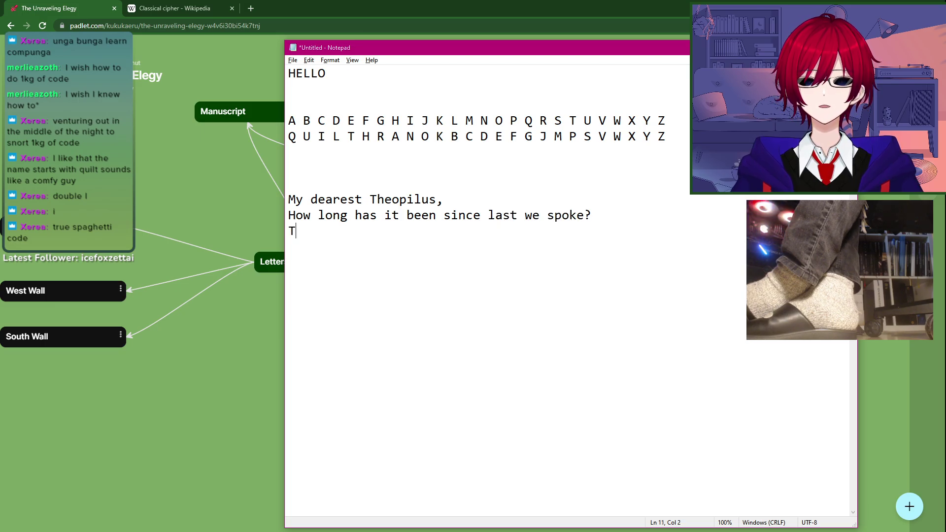
pyautogui.write('oo long, by far. ')
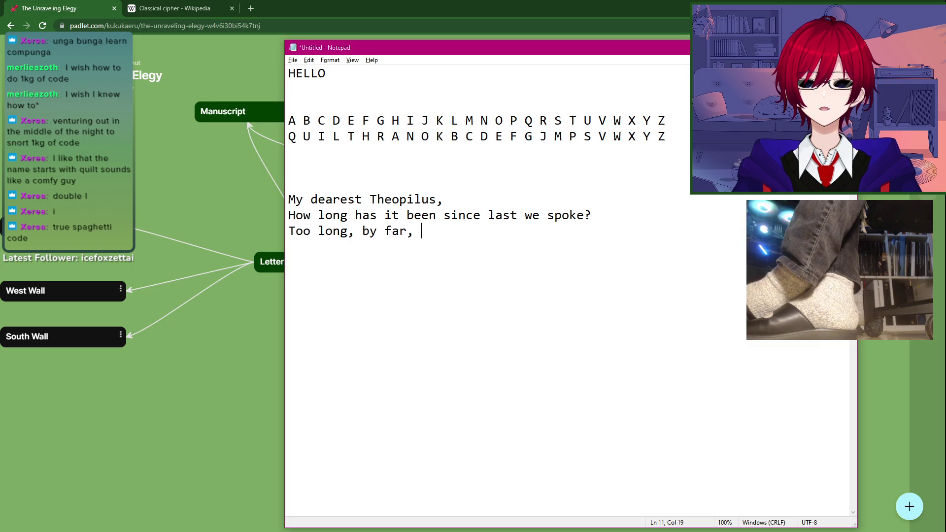
# Step: Continue on a new line with "How fares your research? I read your latest publishing and I must admit that, despite all my"
pyautogui.write('How')
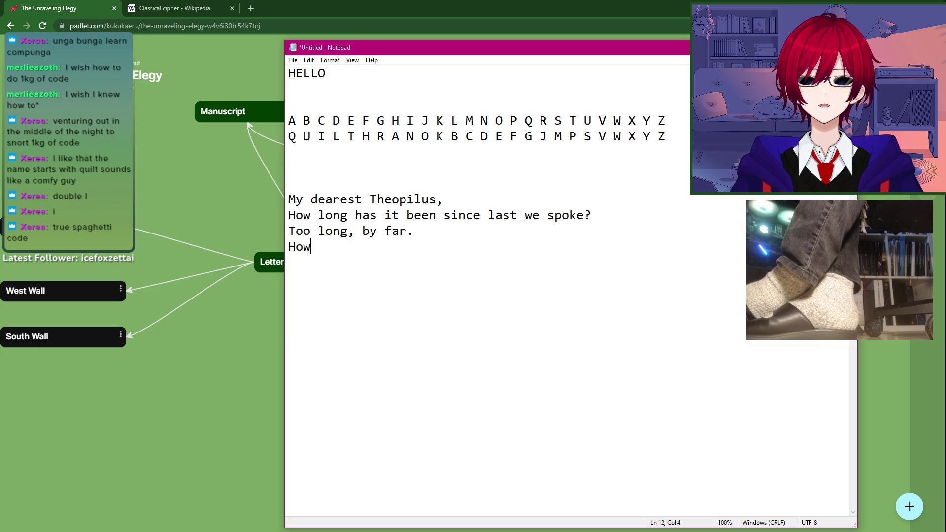
pyautogui.write(' fares your rese')
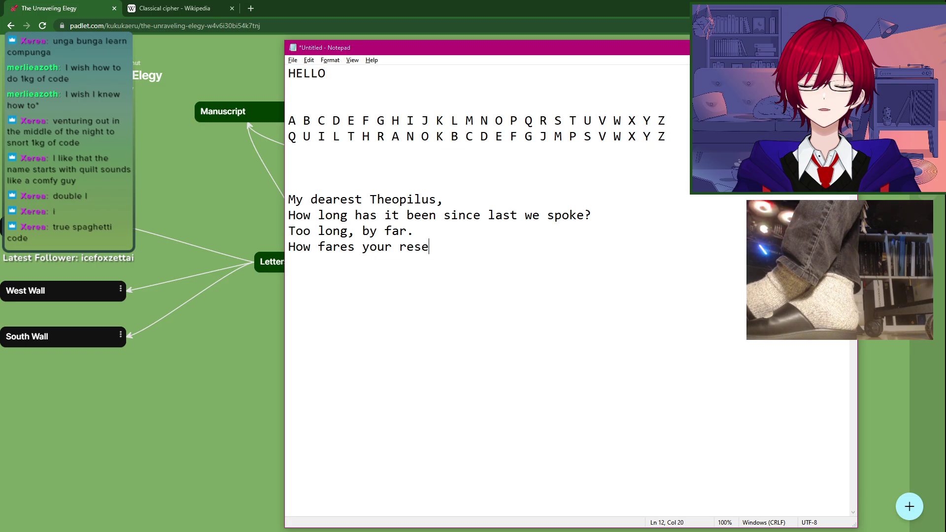
pyautogui.write('arch? I read you')
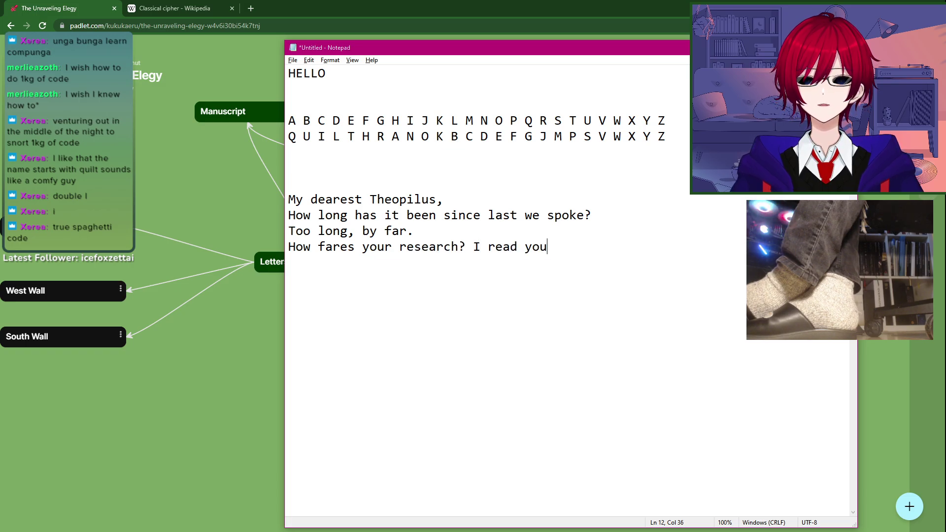
pyautogui.write('r latest')
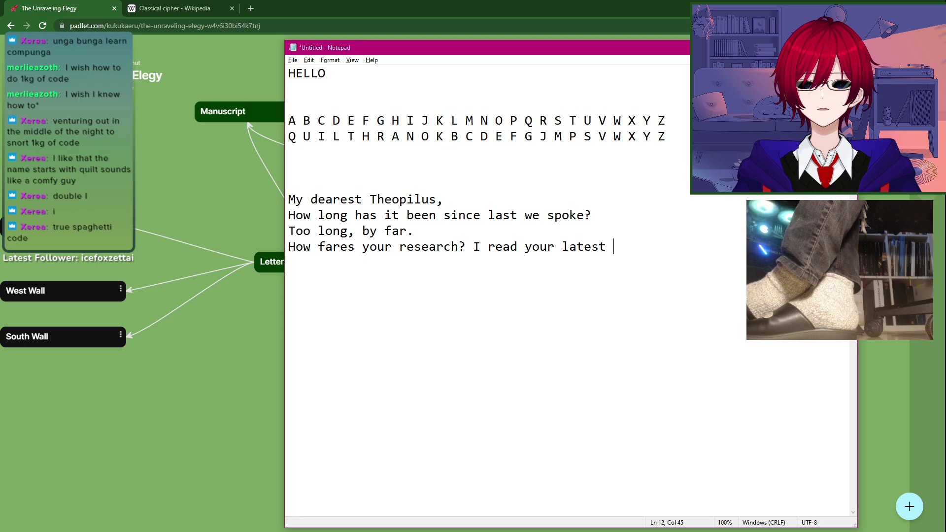
pyautogui.write(' publishing and I m')
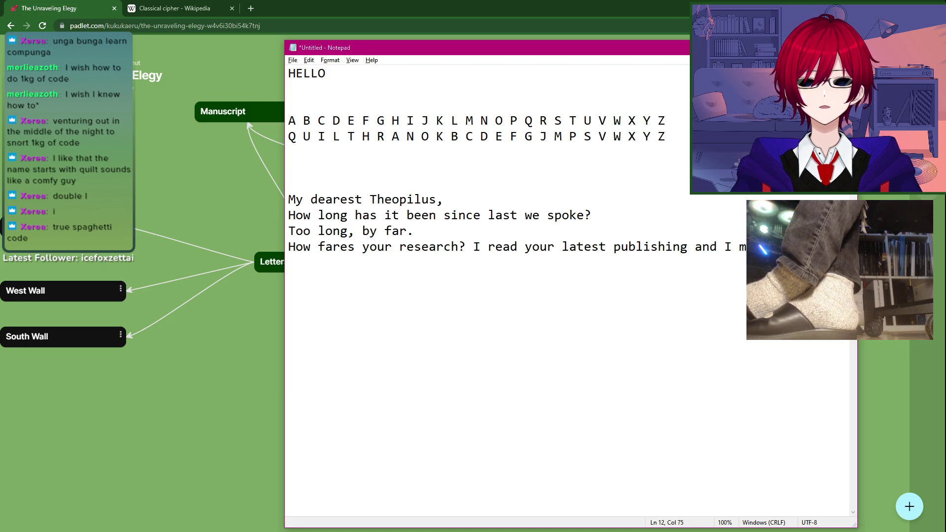
pyautogui.write('at, despite all my')
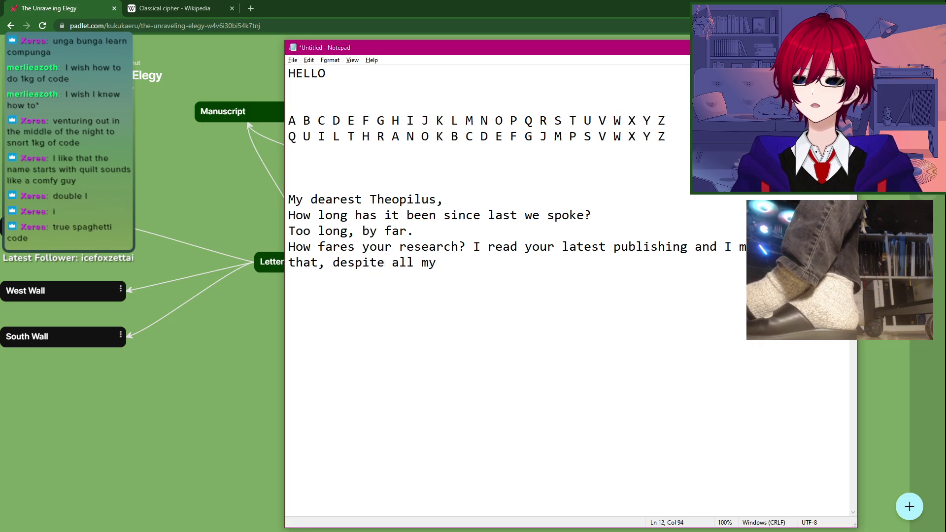
pyautogui.hotkey('alt', 'Tab')
pyautogui.hotkey('alt', 'Tab')
pyautogui.hotkey('alt', 'Tab')
pyautogui.hotkey('alt', 'Tab')
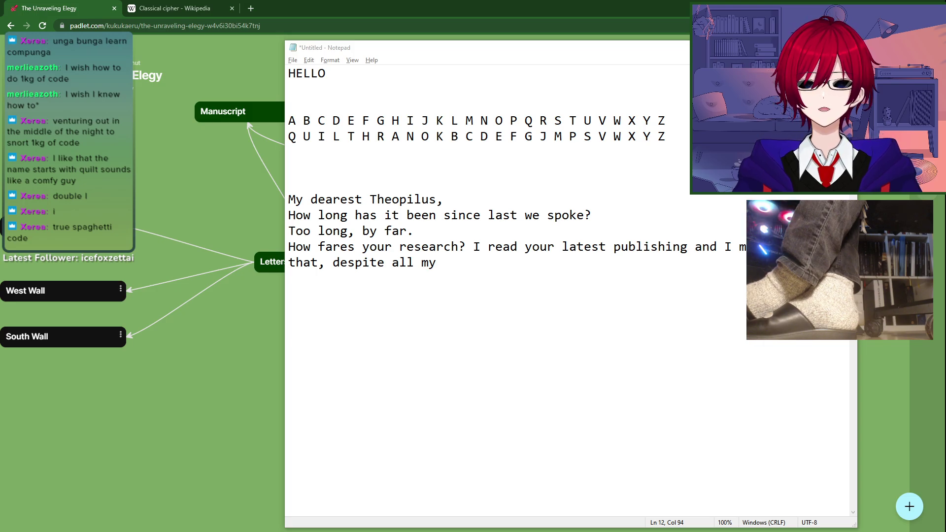
# Step: Replace "all my" at the letter's end with "my many seasons, I found myself plagued by troubling"
pyautogui.moveTo(402, 270); pyautogui.dragTo(440, 261)
pyautogui.write('my m')
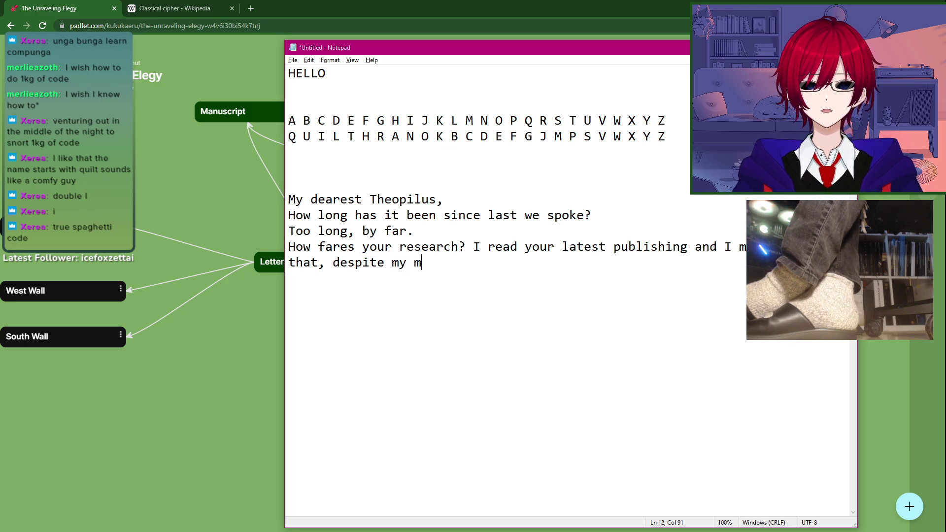
pyautogui.write('any seasons, I found myself')
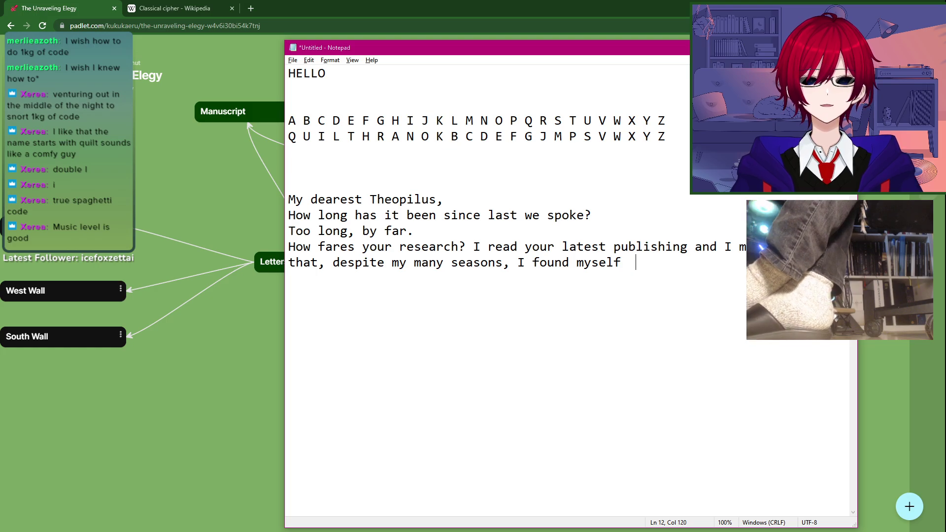
pyautogui.write('trouble')
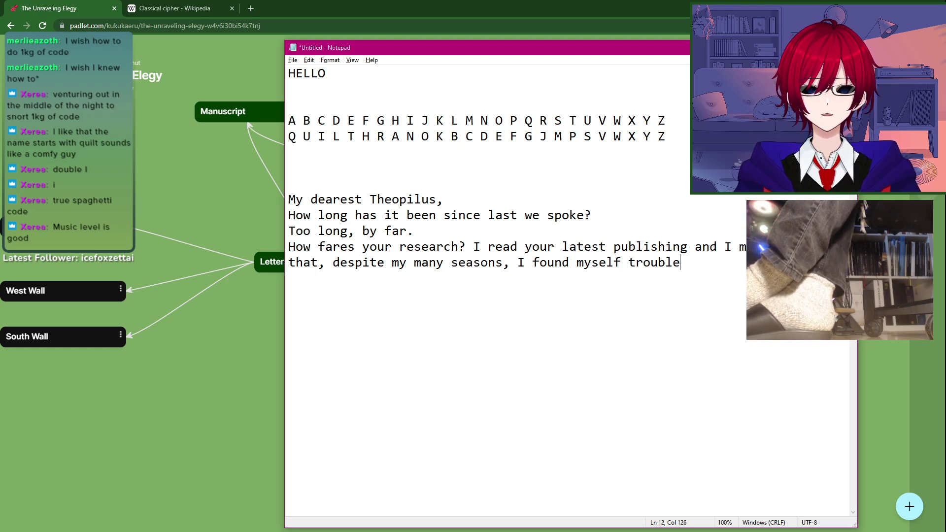
pyautogui.press('BackSpace')
pyautogui.press('BackSpace')
pyautogui.press('BackSpace')
pyautogui.press('BackSpace')
pyautogui.press('BackSpace')
pyautogui.press('BackSpace')
pyautogui.press('BackSpace')
pyautogui.write('p')
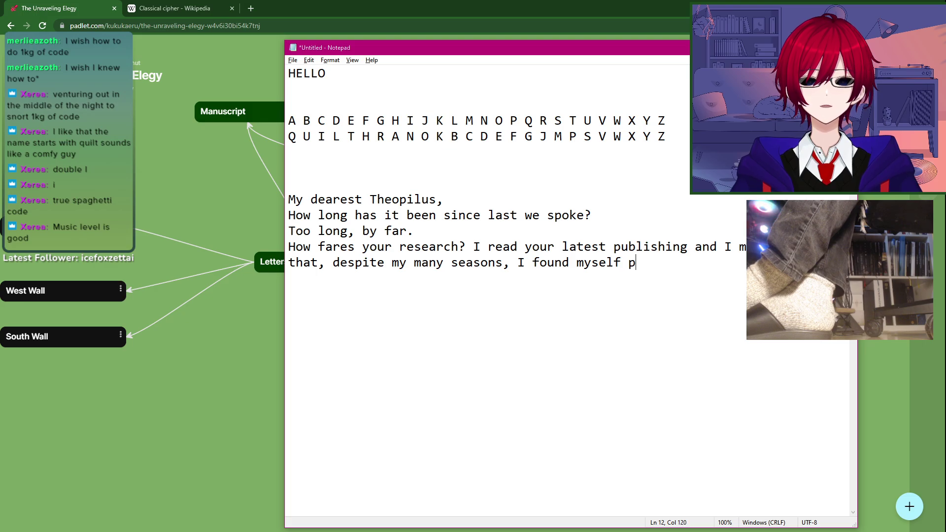
pyautogui.write('lagued by troub')
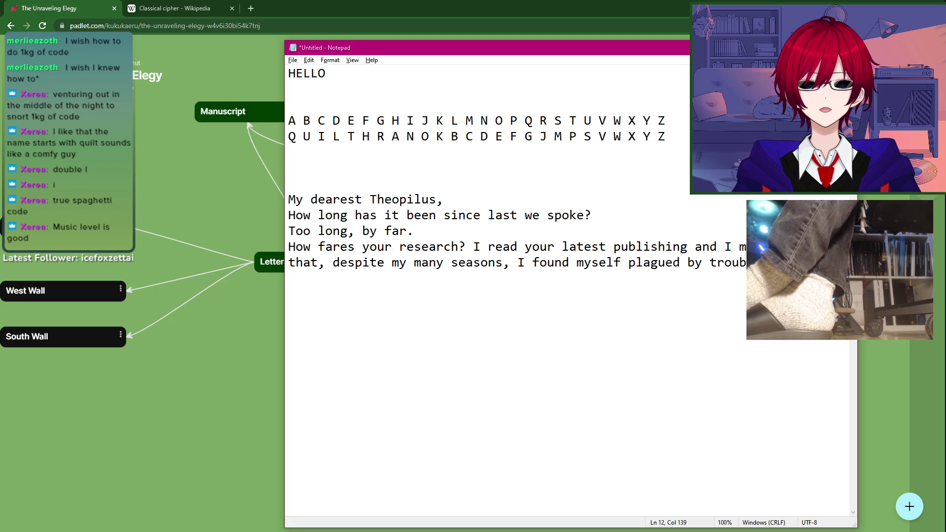
# Step: Finish the letter's sentence with "nightmares of our friend for many nights after."
pyautogui.write('ares of')
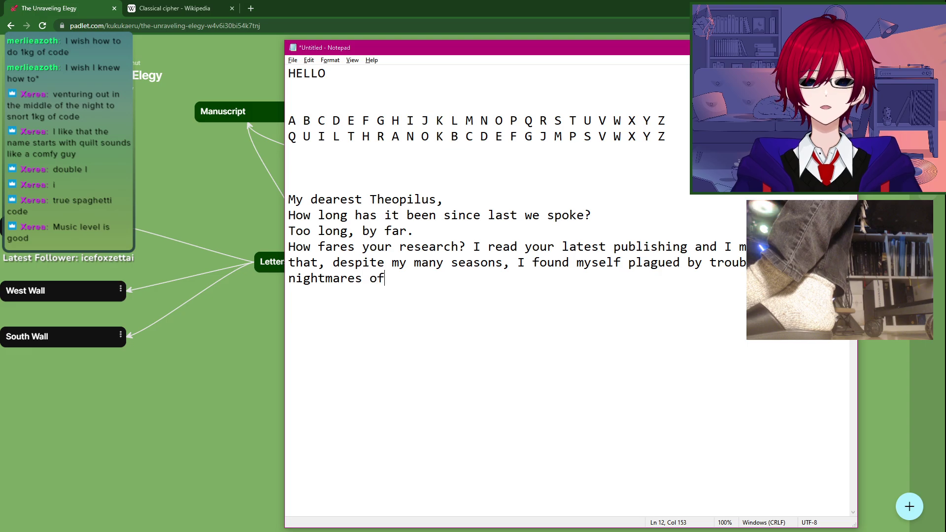
pyautogui.write(' our friend')
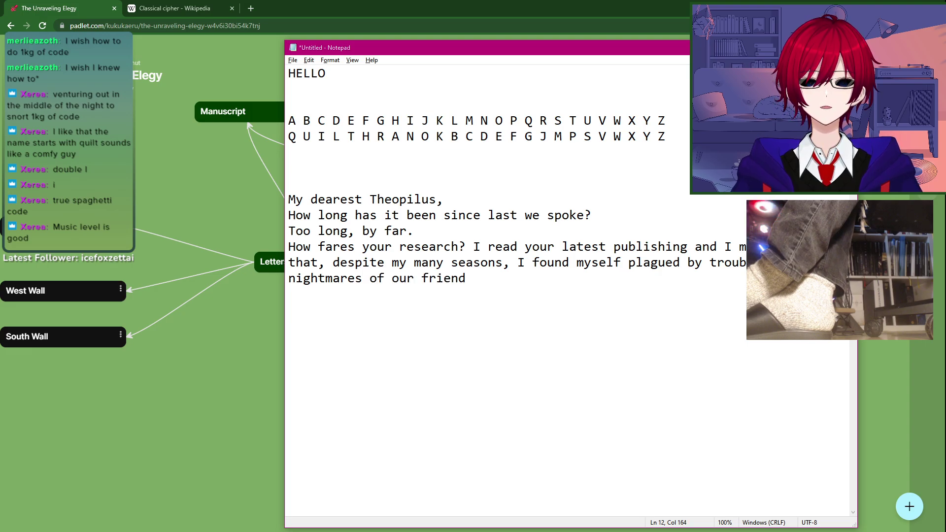
pyautogui.write('.for many nigh')
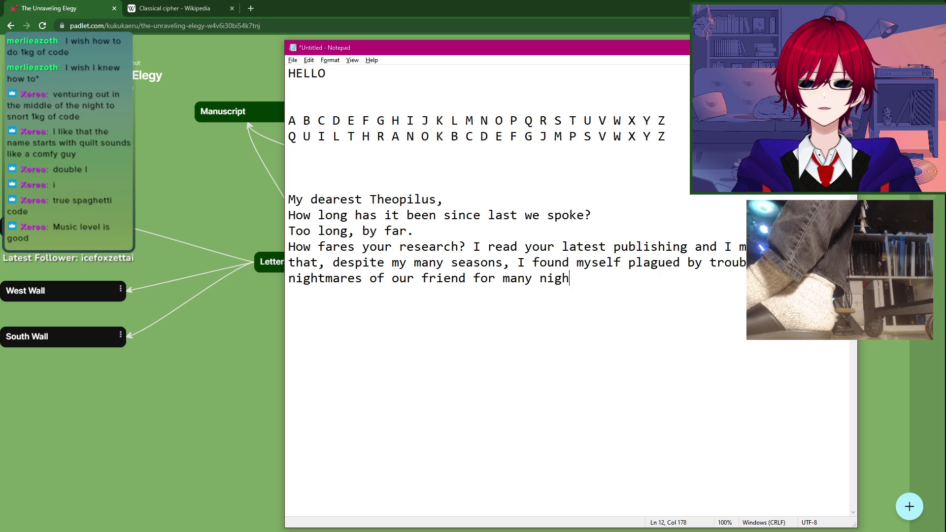
pyautogui.write('ts after.')
pyautogui.press('Left')
pyautogui.press('Left')
pyautogui.press('Left')
pyautogui.press('Left')
pyautogui.press('Left')
pyautogui.press('Left')
pyautogui.press('Left')
pyautogui.press('Left')
pyautogui.press('Left')
pyautogui.press('Left')
pyautogui.press('Left')
pyautogui.press('Left')
pyautogui.press('Left')
pyautogui.press('Left')
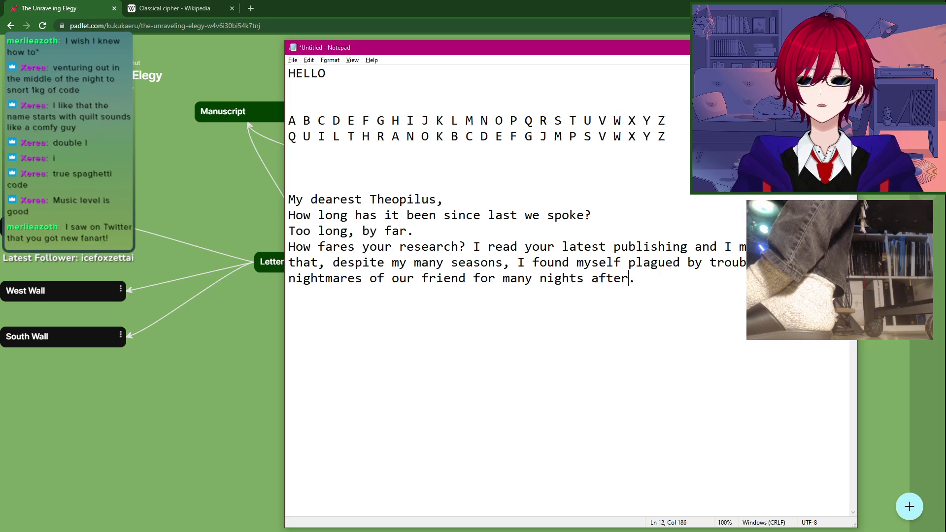
pyautogui.press('Left')
pyautogui.press('Left')
pyautogui.press('Left')
pyautogui.press('Left')
pyautogui.press('Left')
pyautogui.press('Left')
pyautogui.press('Left')
pyautogui.press('Left')
pyautogui.press('Left')
pyautogui.press('Left')
pyautogui.press('Left')
pyautogui.press('Left')
pyautogui.press('Left')
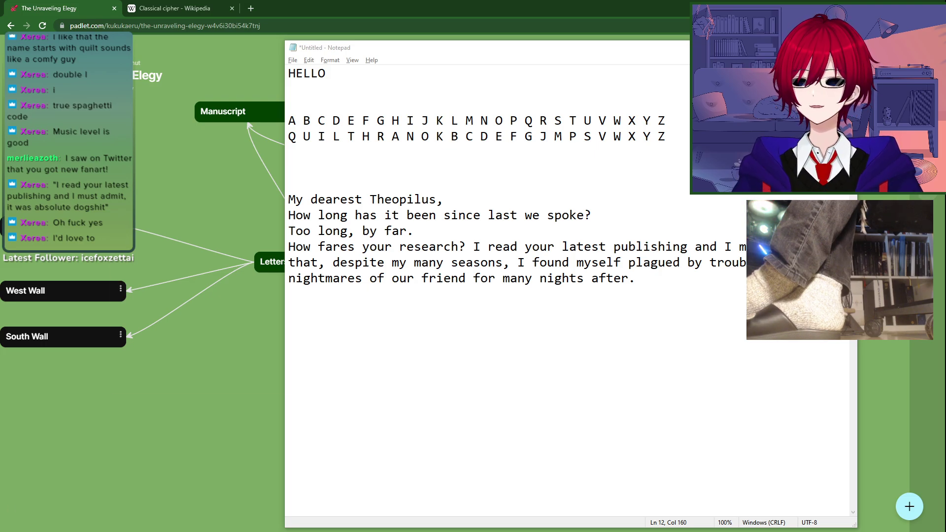
pyautogui.hotkey('alt', 'Tab')
pyautogui.hotkey('alt', 'Tab')
pyautogui.hotkey('alt', 'Tab')
pyautogui.hotkey('alt', 'Tab')
pyautogui.hotkey('alt', 'Tab')
pyautogui.hotkey('alt', 'Tab')
pyautogui.hotkey('alt', 'Tab')
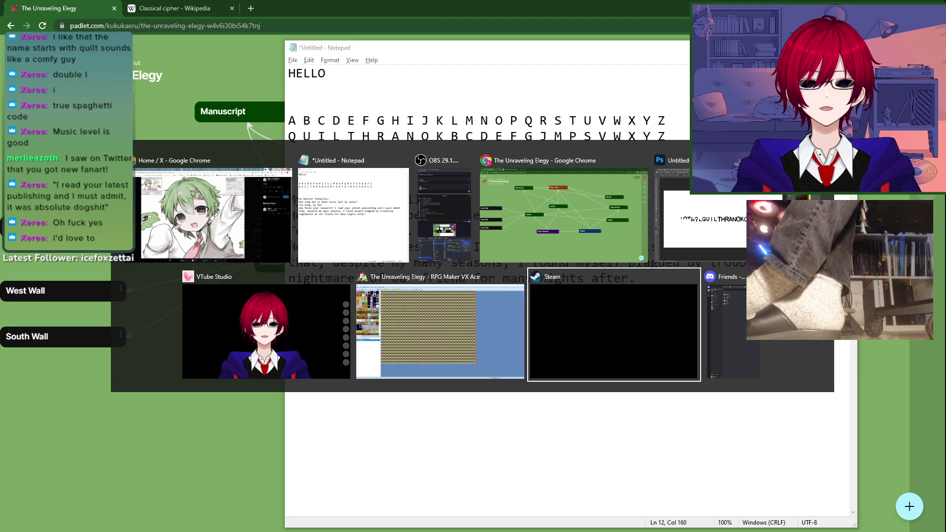
pyautogui.hotkey('alt', 'Tab')
pyautogui.hotkey('alt', 'Tab')
pyautogui.hotkey('alt', 'Tab')
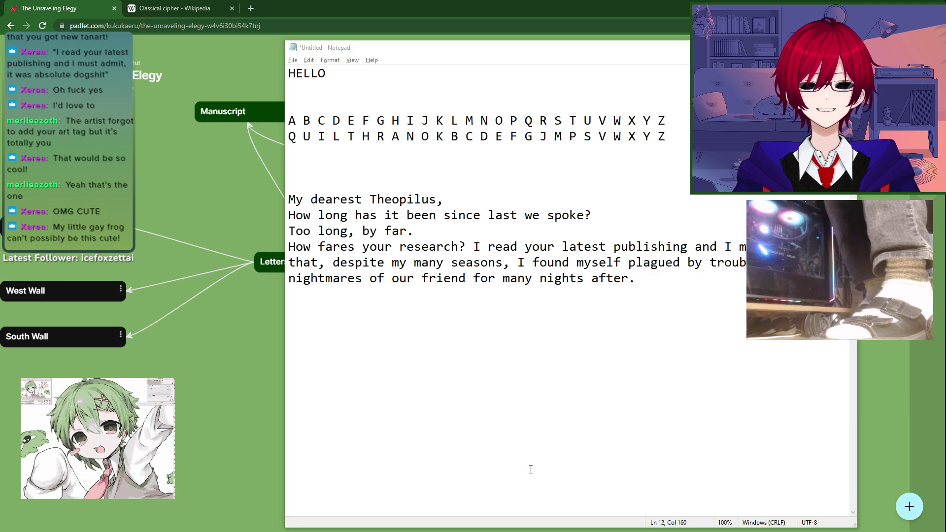
pyautogui.click(669, 283)
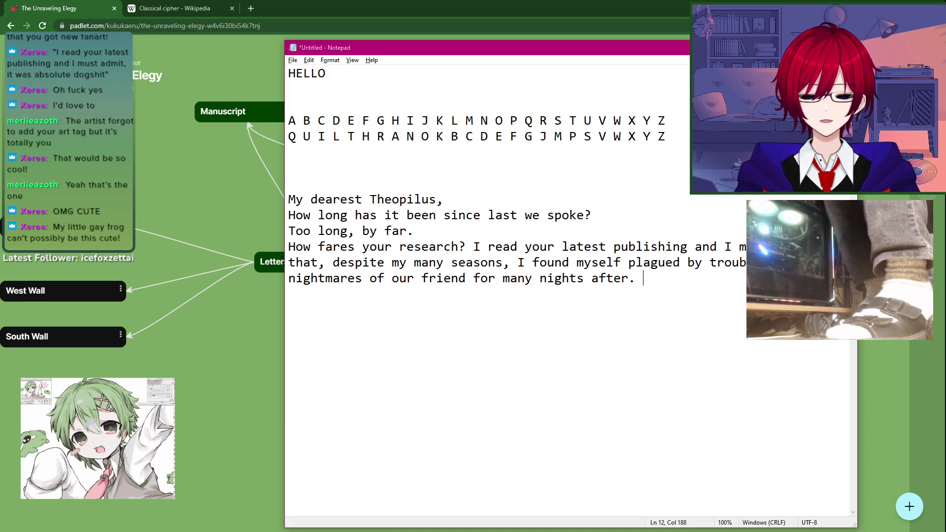
pyautogui.write('DX')
pyautogui.press('BackSpace')
pyautogui.write('espite')
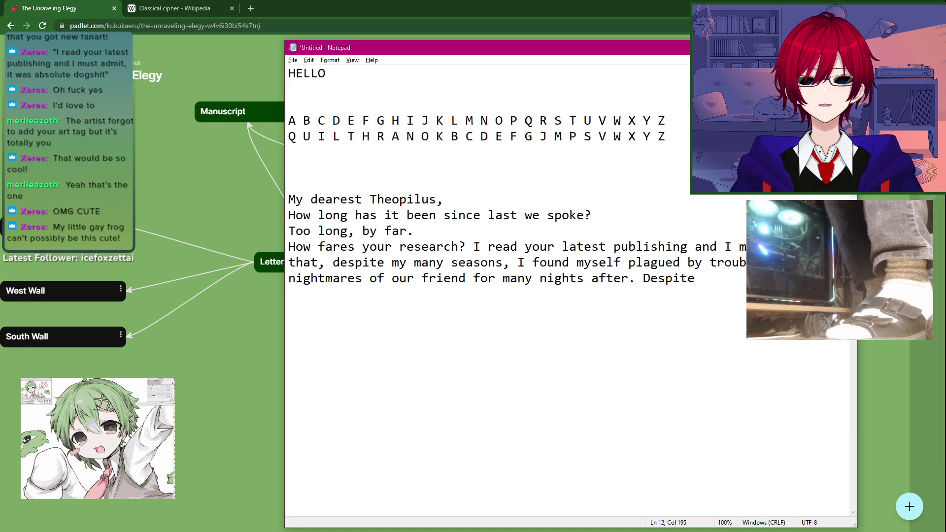
pyautogui.press('BackSpace')
pyautogui.press('BackSpace')
pyautogui.press('BackSpace')
pyautogui.press('BackSpace')
pyautogui.press('BackSpace')
pyautogui.press('BackSpace')
pyautogui.press('BackSpace')
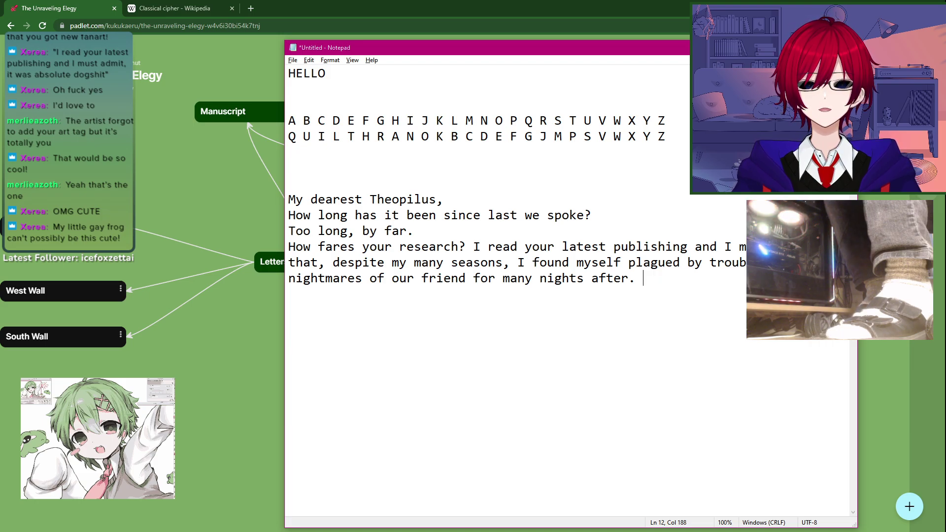
# Step: Continue the letter with "Even now, so many years after, our encounter with the worshippers of QUILTHRANOK"
pyautogui.write('Even now, so m')
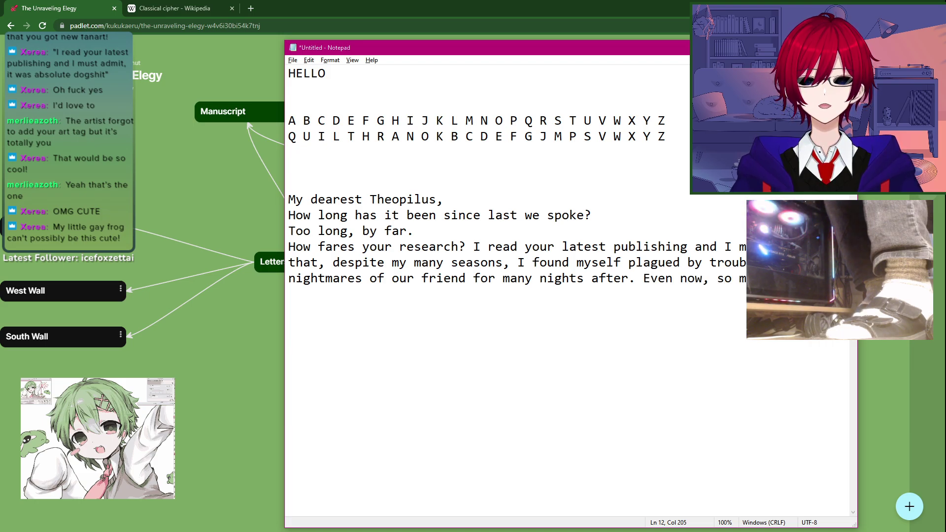
pyautogui.write('rs after, ')
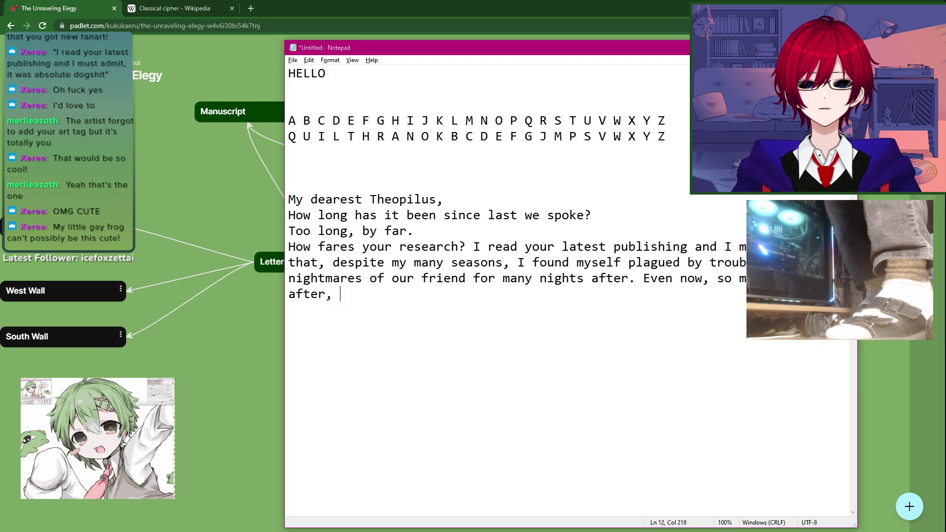
pyautogui.write('our')
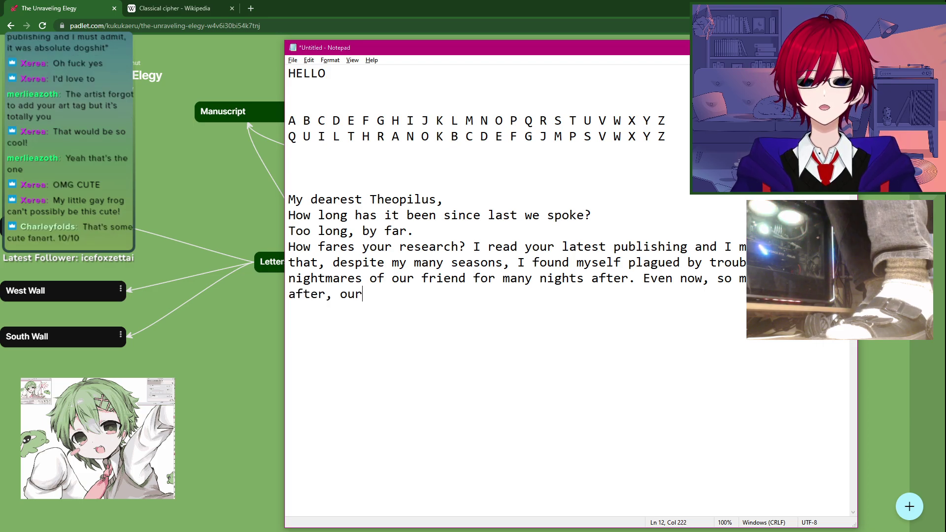
pyautogui.write(' encounter with the worshippers of')
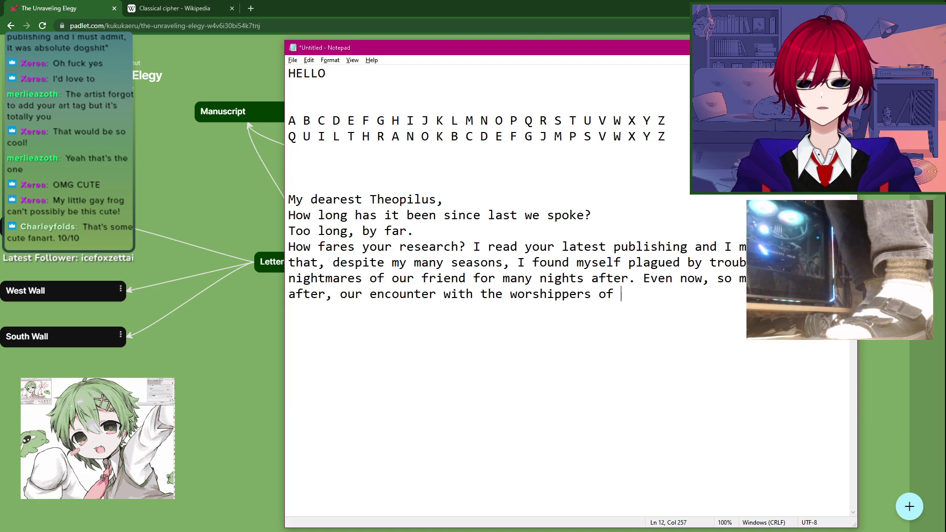
pyautogui.write(' QUILT')
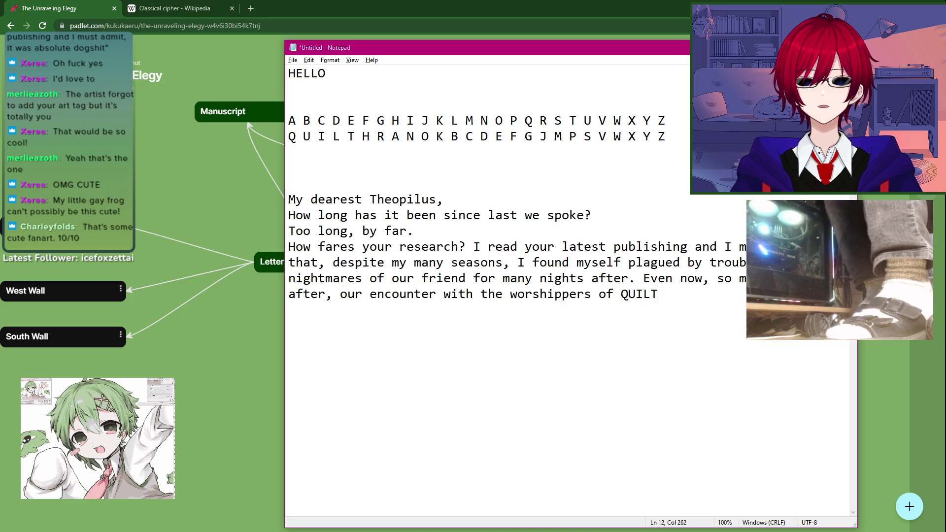
pyautogui.write('HRANOK')
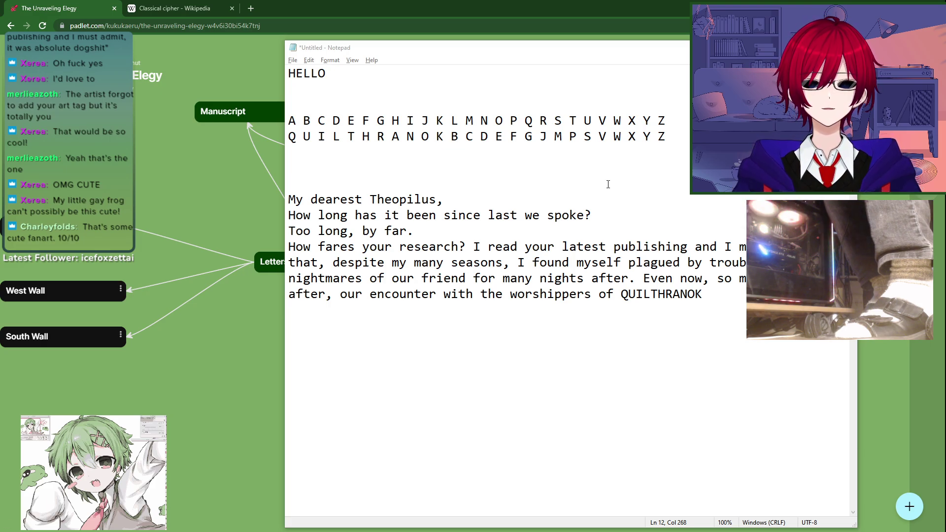
# Step: Finish the sentence with "has left me scars that cannot be perceived by the naked eye." and start the following one with "Still,"
pyautogui.click(727, 294)
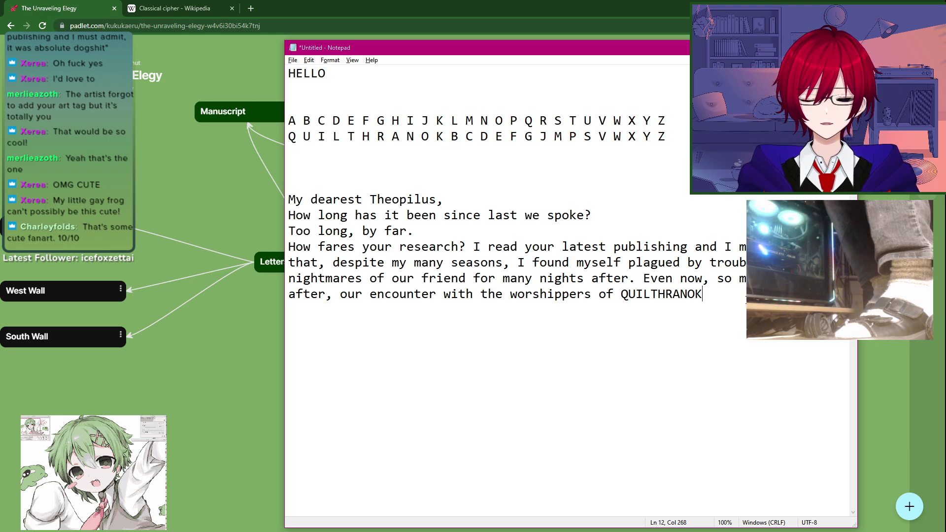
pyautogui.write('has l')
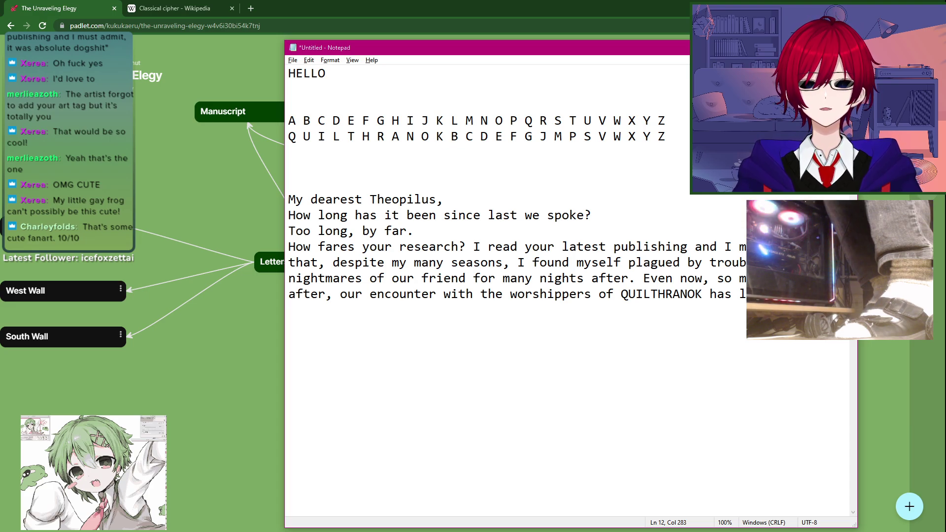
pyautogui.write(' that cann')
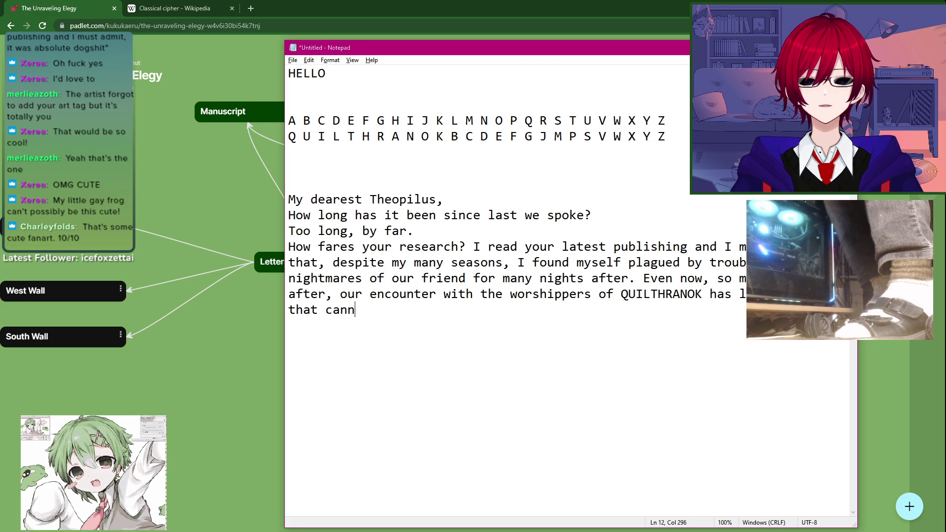
pyautogui.write('ot be perce')
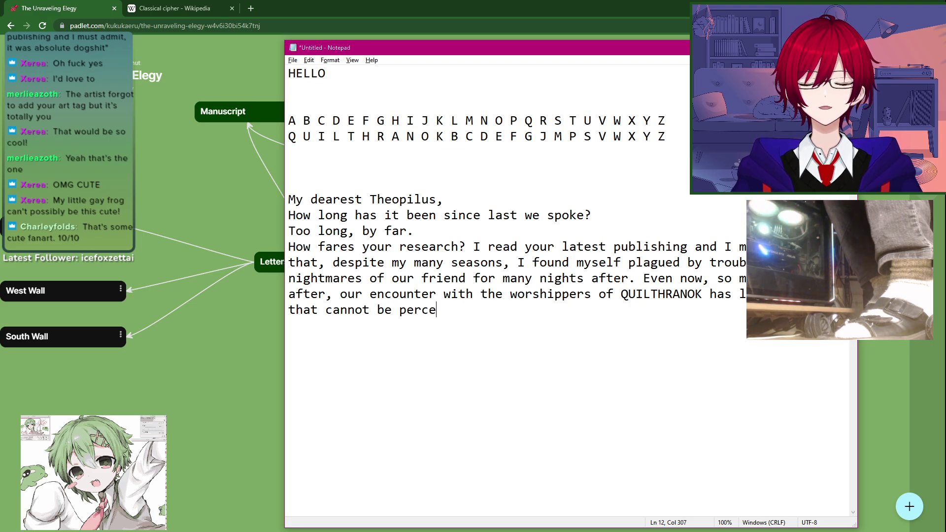
pyautogui.write('ived by the naked ey')
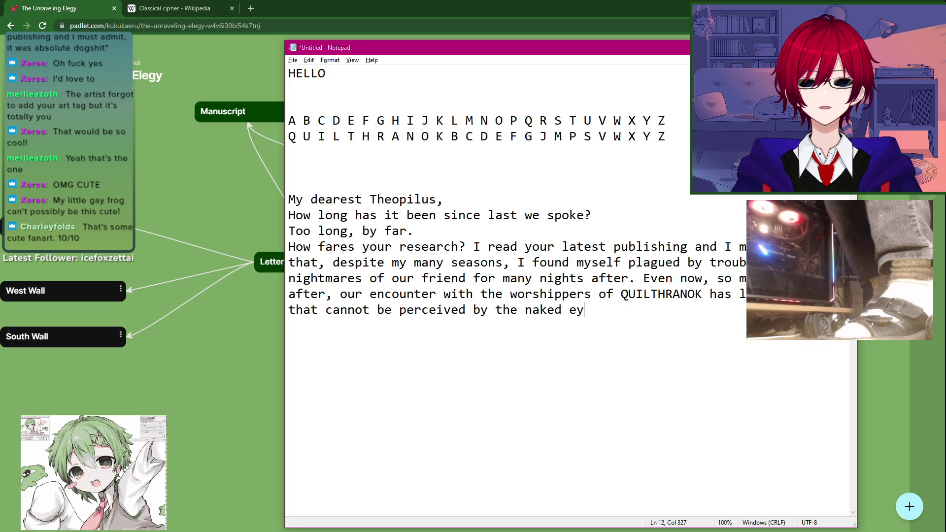
pyautogui.write('e. Still, ')
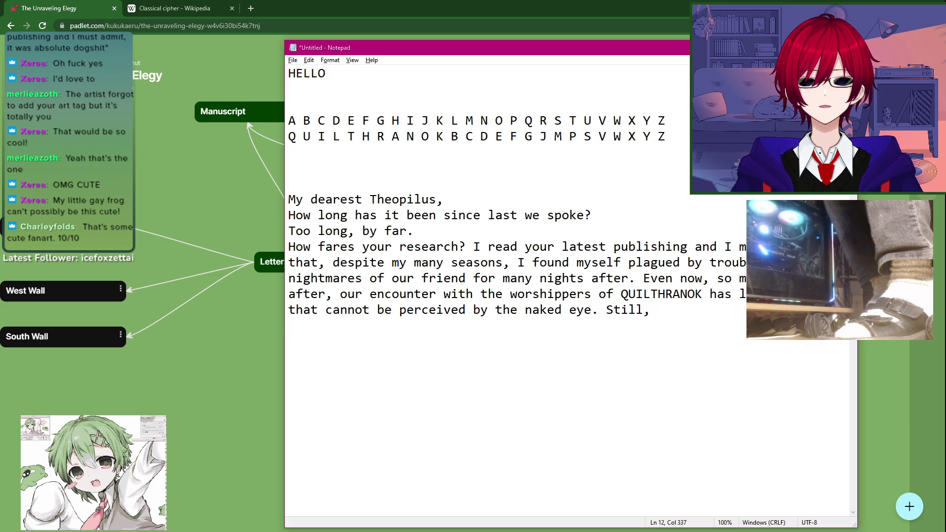
# Step: Continue the letter with "I thoroughly enjoyed your writing, as always, and I look forward to our next"
pyautogui.write('I thoroughly ')
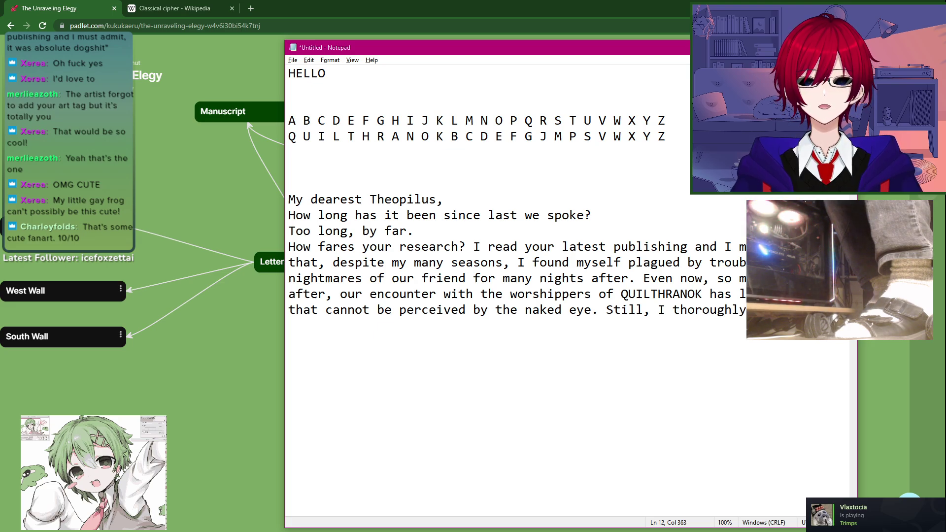
pyautogui.write('writing, as always')
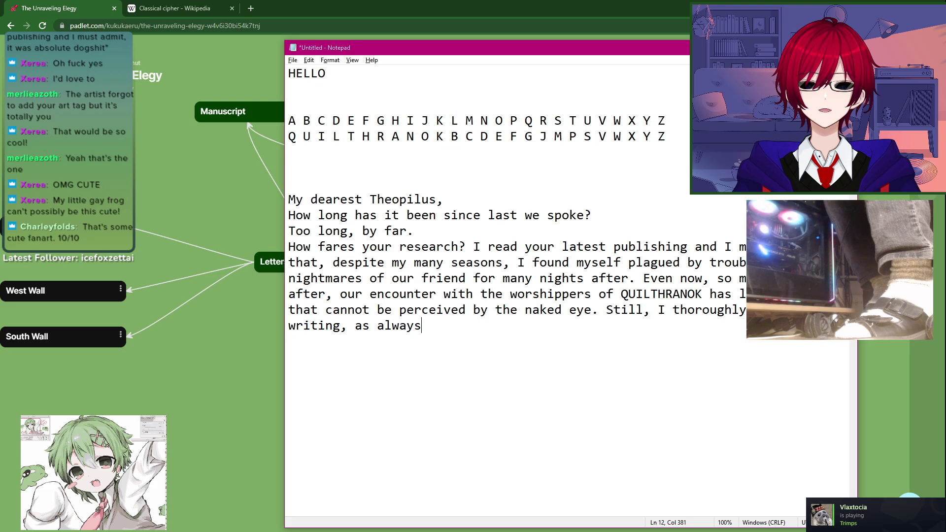
pyautogui.write(', and I look forwar')
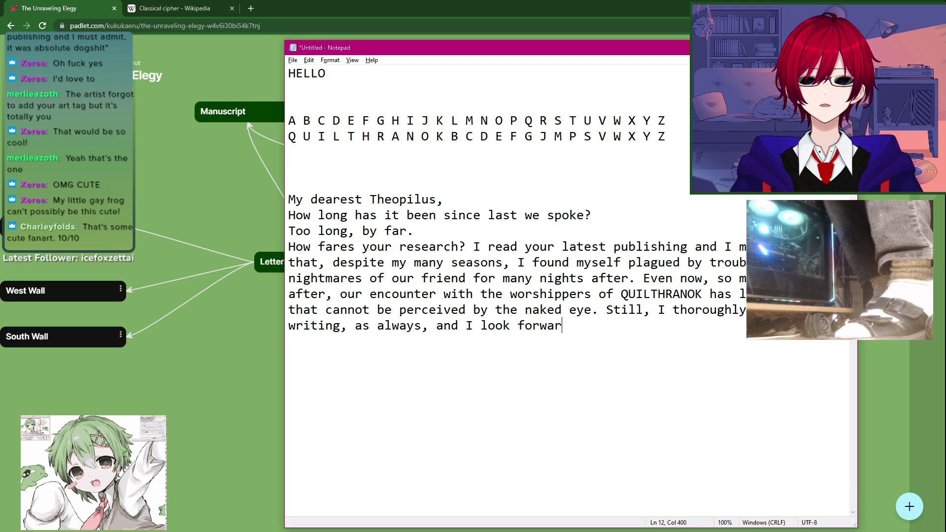
pyautogui.write('d to our next ')
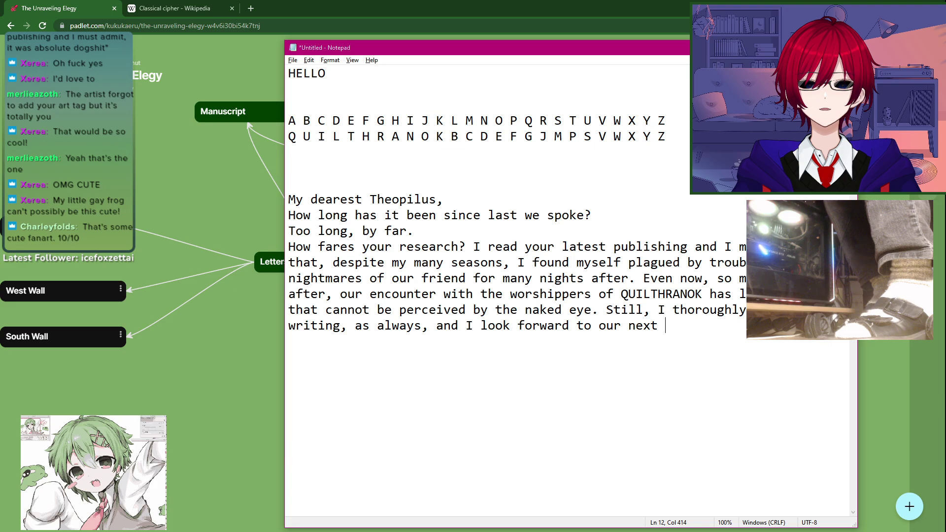
pyautogui.write('hunting')
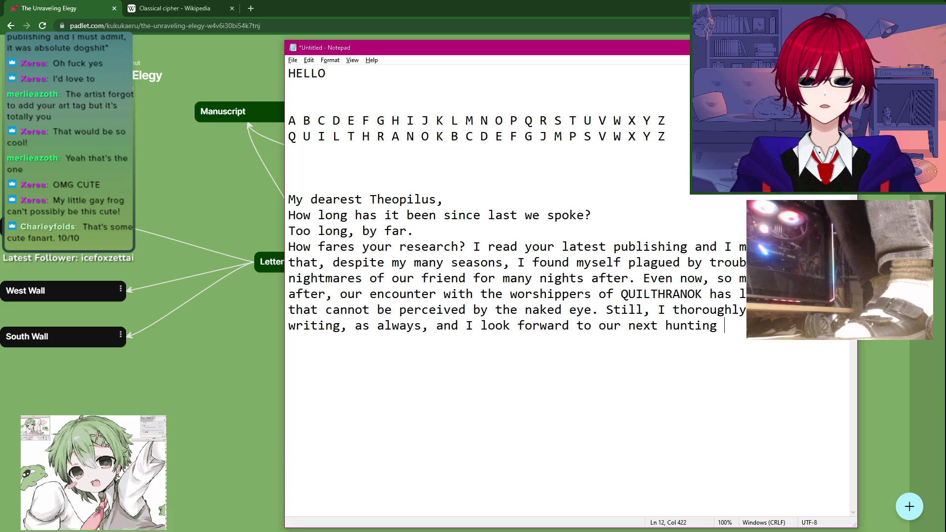
pyautogui.press('BackSpace')
pyautogui.press('BackSpace')
pyautogui.press('BackSpace')
pyautogui.press('BackSpace')
pyautogui.press('BackSpace')
pyautogui.press('BackSpace')
pyautogui.press('BackSpace')
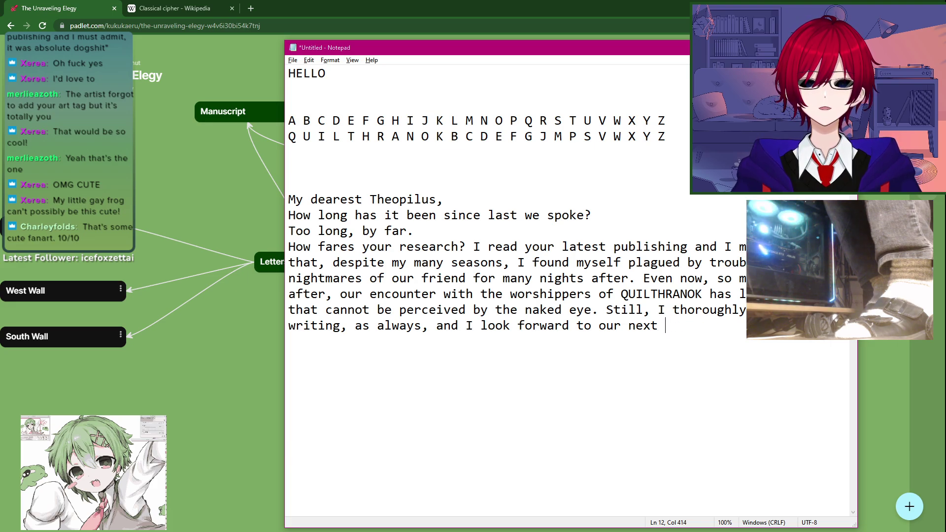
# Step: Complete the letter's last sentence with "sojourn across the Scottish moors?"
pyautogui.write('sojourn ')
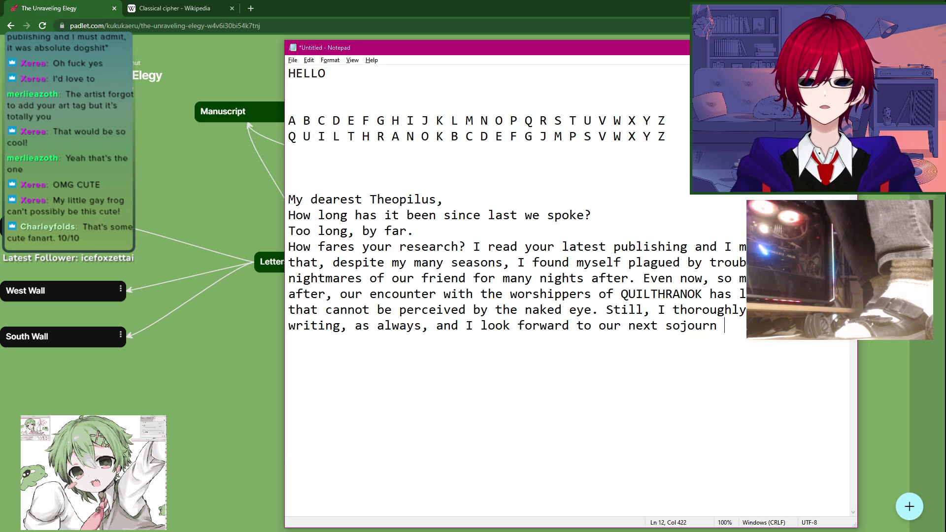
pyautogui.write('a')
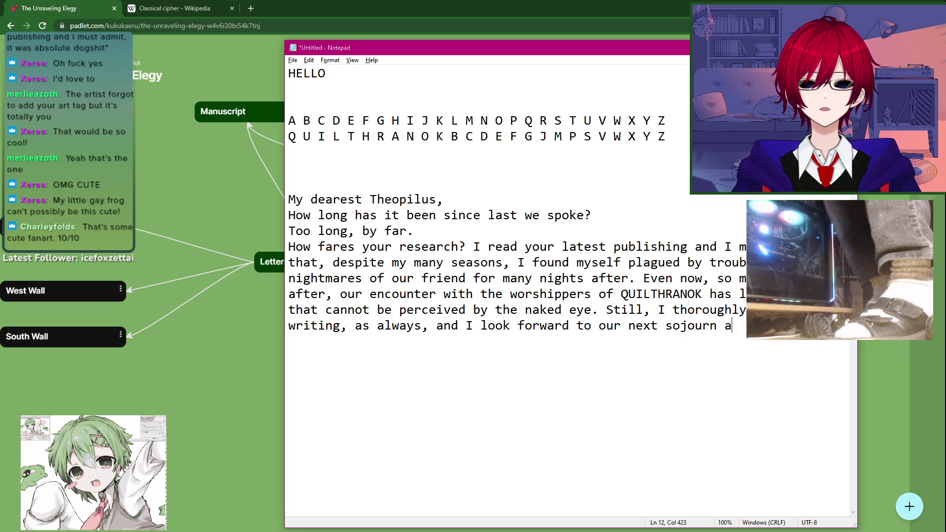
pyautogui.write('cross the Scot')
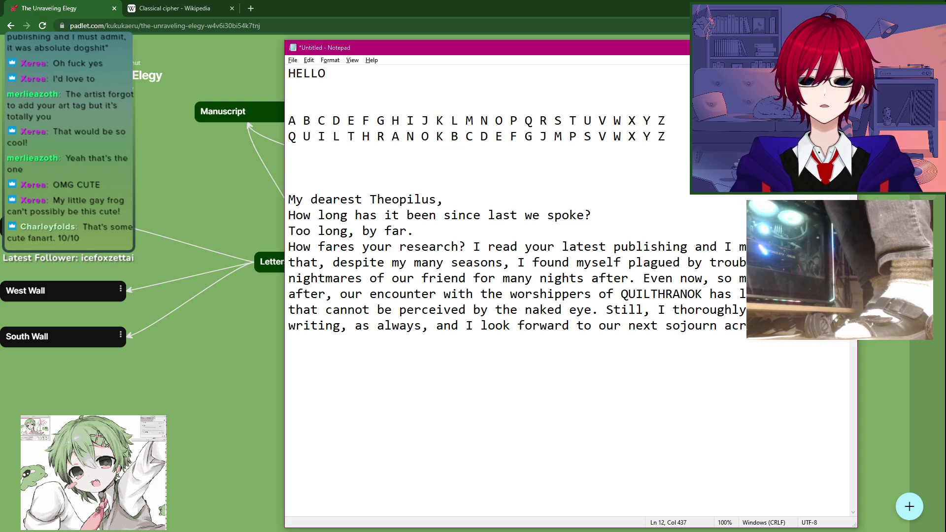
pyautogui.write('tish moors?')
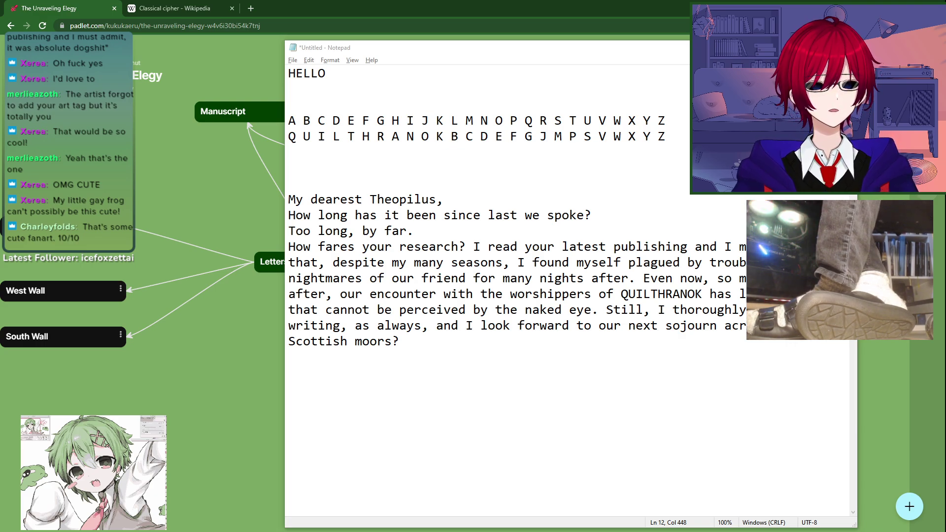
# Step: Replace "moors?" at the end of the letter's last sentence with "moors."
pyautogui.click(459, 352)
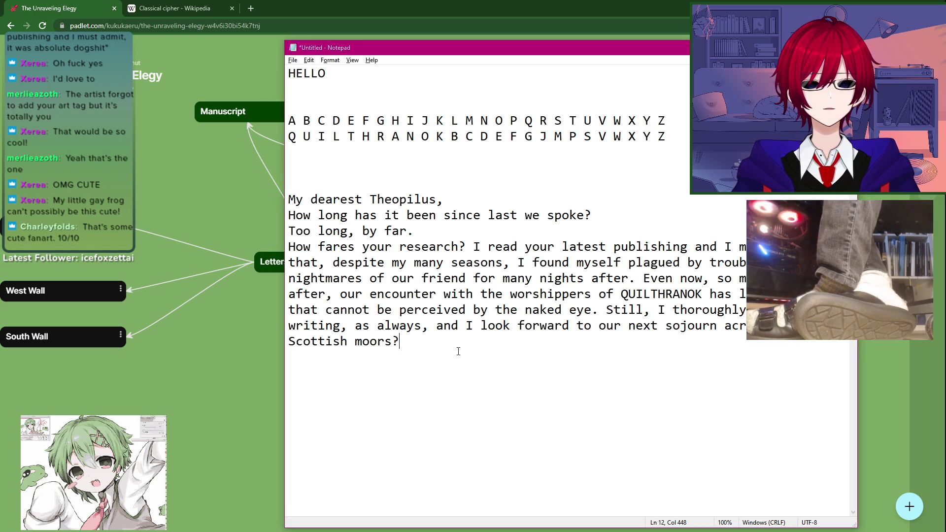
pyautogui.moveTo(458, 351); pyautogui.dragTo(371, 347)
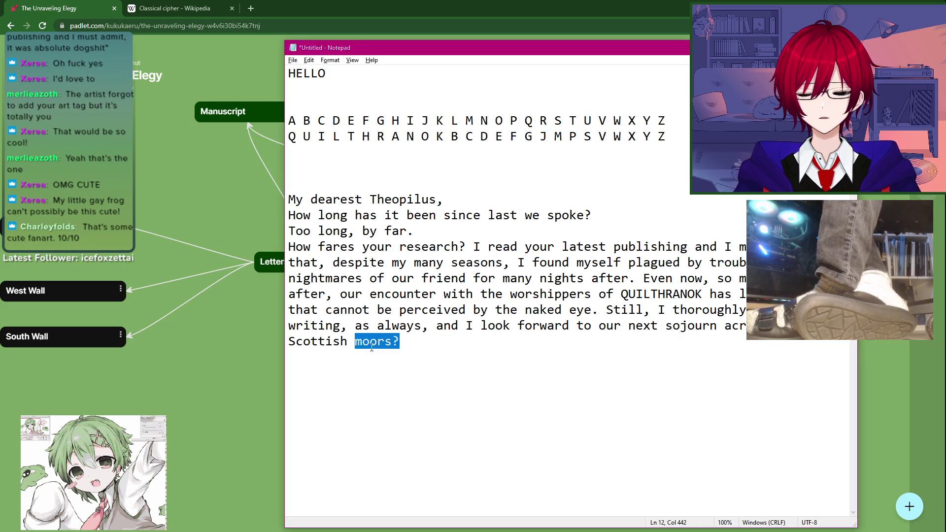
pyautogui.write('moorland')
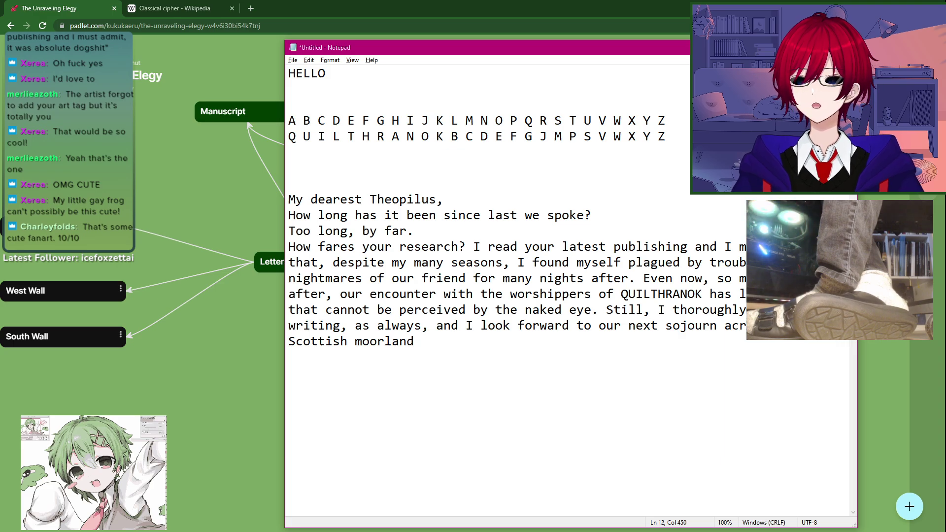
pyautogui.press('BackSpace')
pyautogui.press('BackSpace')
pyautogui.press('BackSpace')
pyautogui.press('BackSpace')
pyautogui.write('s.')
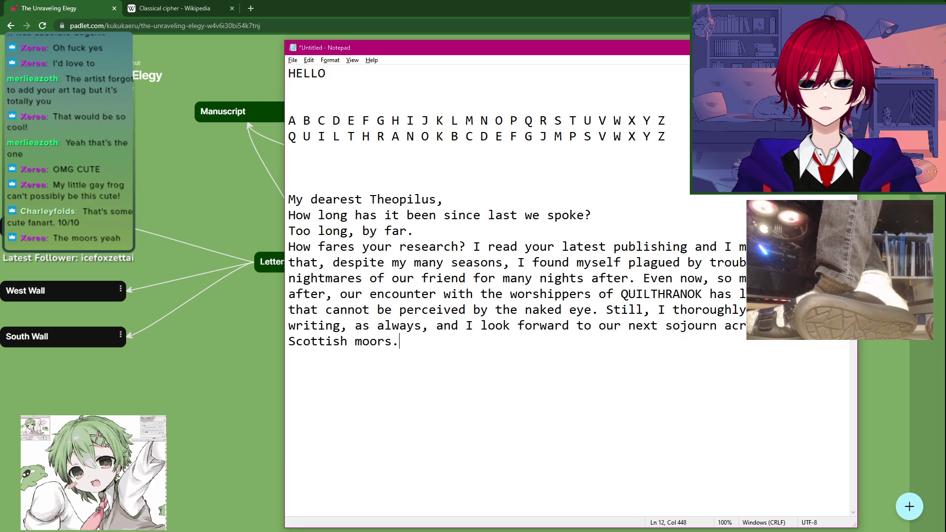
pyautogui.press('Up')
pyautogui.press('Up')
pyautogui.press('Left')
pyautogui.press('Up')
pyautogui.press('Up')
pyautogui.press('Left')
pyautogui.press('Down')
pyautogui.press('Down')
pyautogui.press('Down')
pyautogui.press('Down')
pyautogui.press('Down')
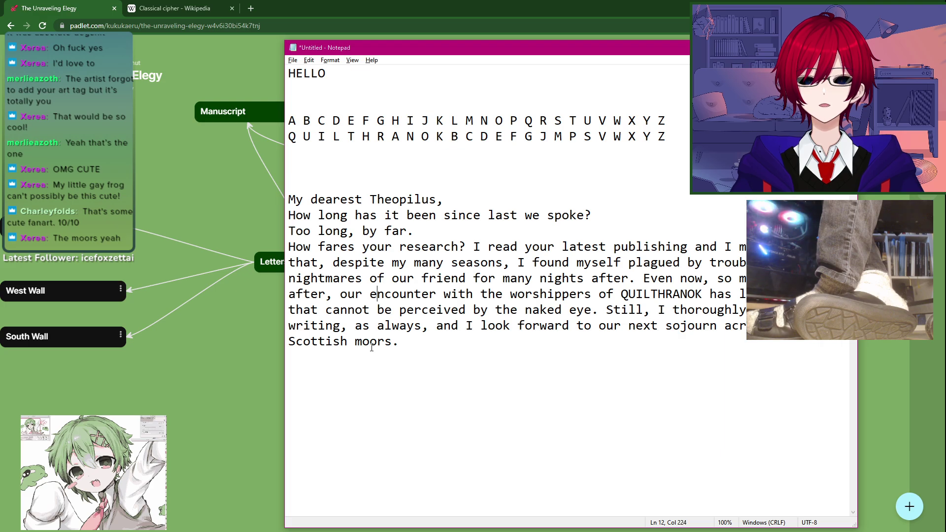
# Step: Leave a blank line below the letter's body and add the closing "Yours in brotherhood,"
pyautogui.press('End')
pyautogui.press('Return')
pyautogui.press('Return')
pyautogui.write('Yours')
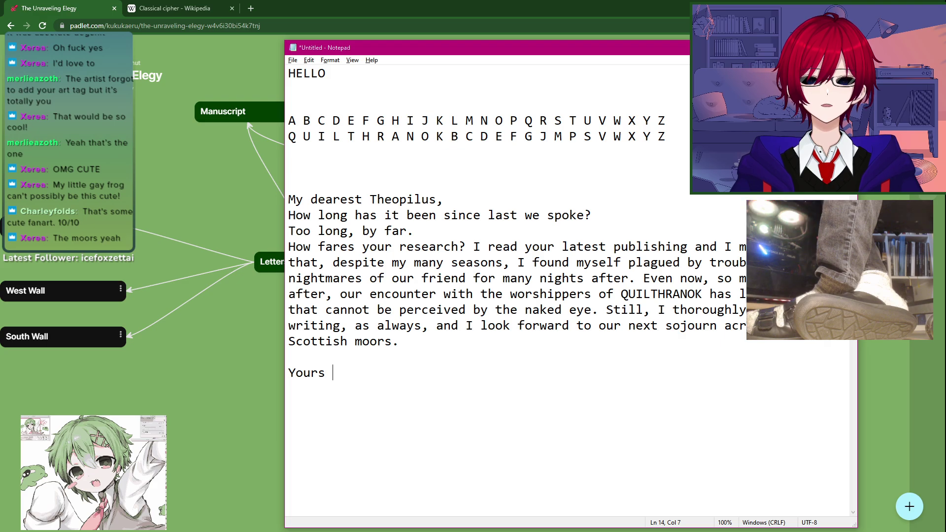
pyautogui.write(' iu')
pyautogui.press('BackSpace')
pyautogui.write('n ')
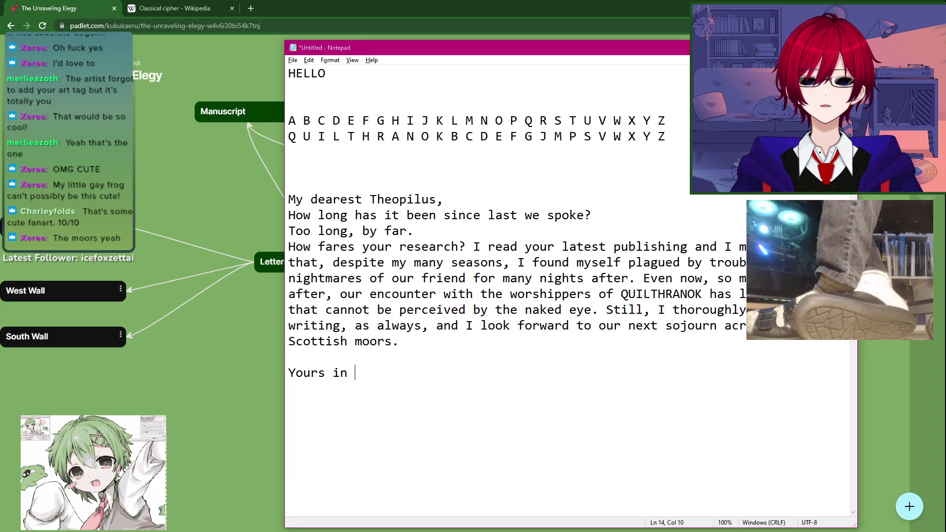
pyautogui.write('b')
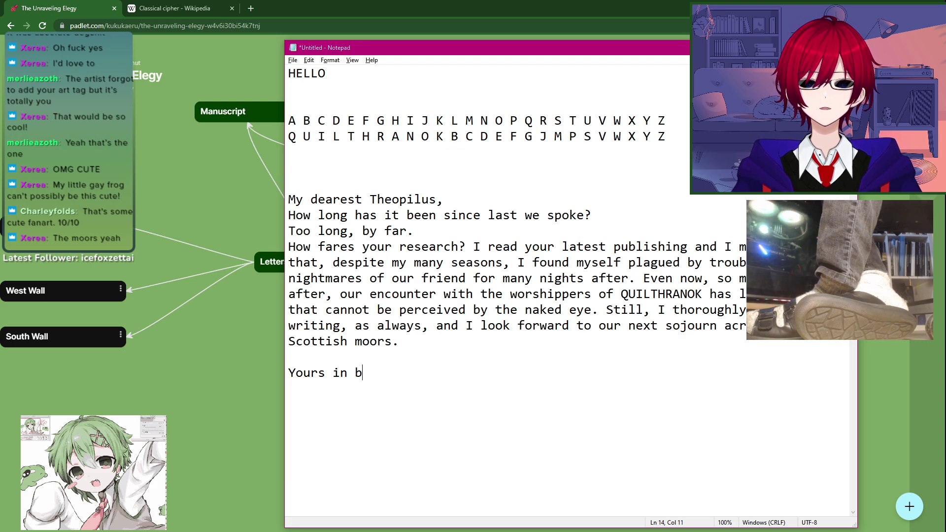
pyautogui.write('rother')
pyautogui.press('BackSpace')
pyautogui.press('BackSpace')
pyautogui.write('rotherhood, ')
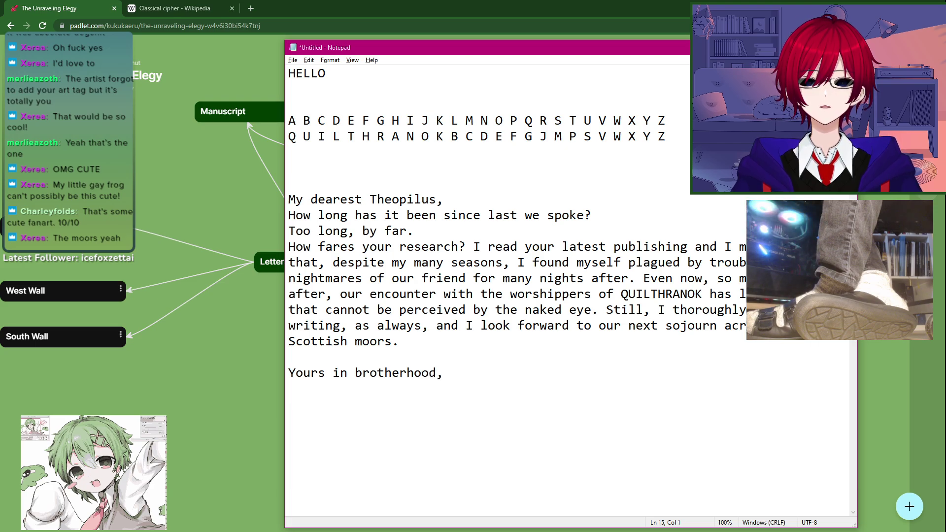
# Step: Sign the letter with the sender's full name followed by "esq.", and shift the Notepad window left so its full text is unobstructed
pyautogui.write('Jonathan ')
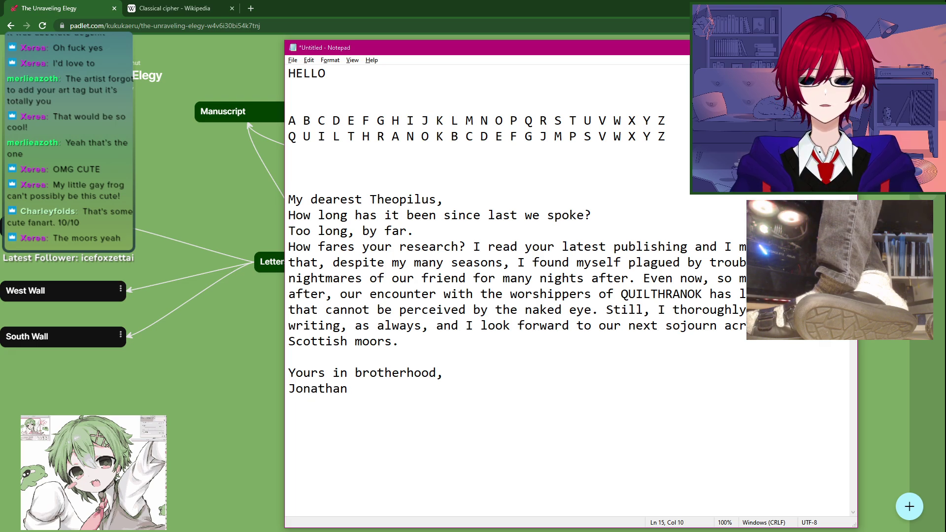
pyautogui.write('Barnes')
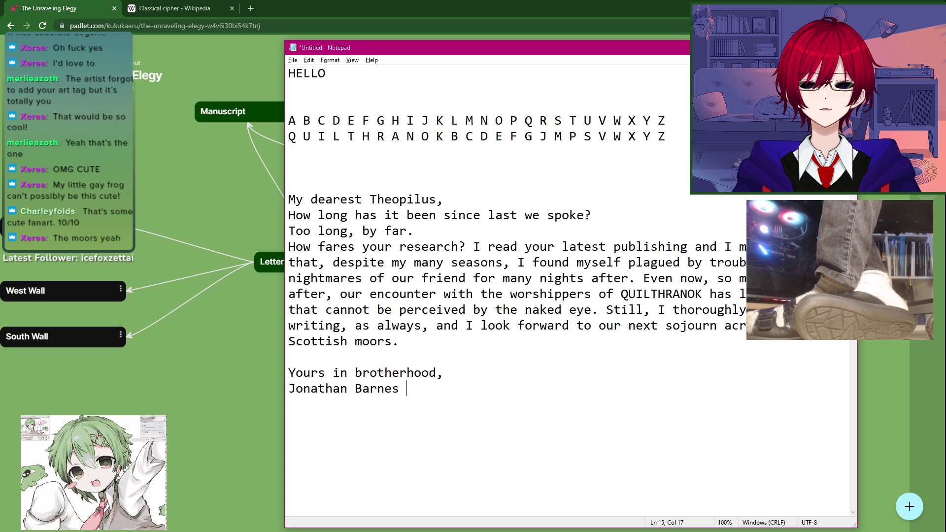
pyautogui.write(' esq.')
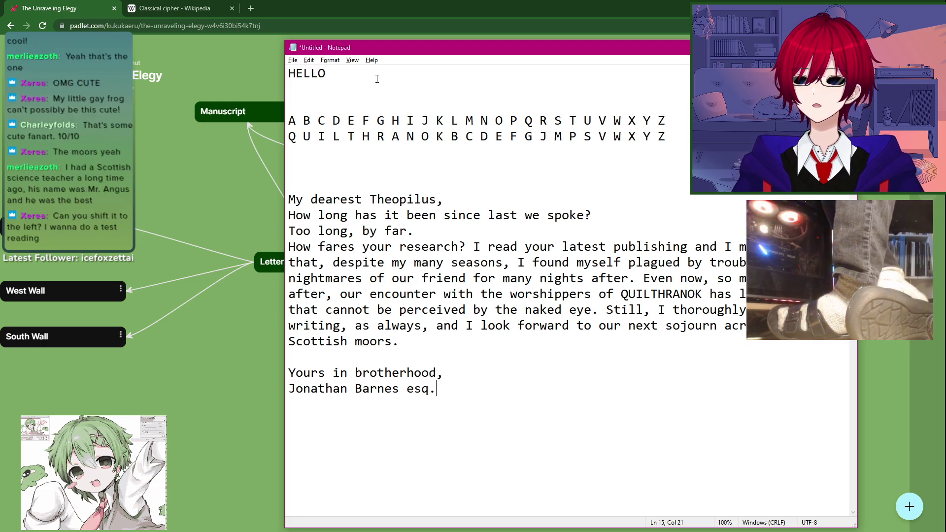
pyautogui.moveTo(457, 49); pyautogui.dragTo(348, 43)
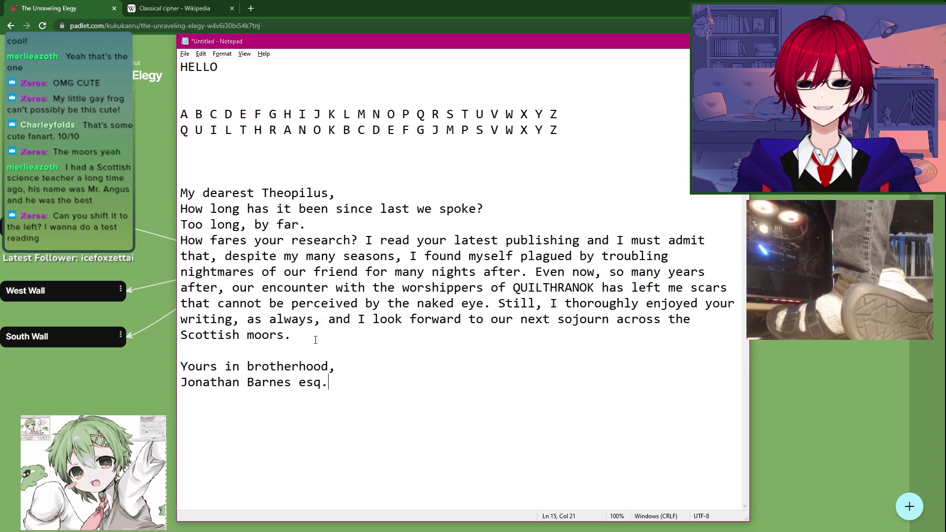
# Step: Insert "old" before "friend" in the letter's sentence about nightmares
pyautogui.click(331, 335)
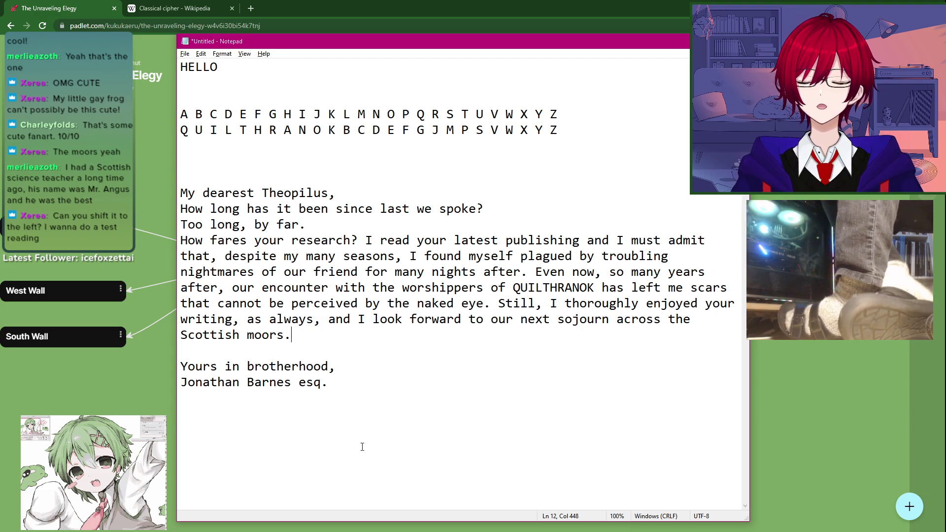
pyautogui.moveTo(329, 383); pyautogui.dragTo(191, 203)
pyautogui.click(413, 420)
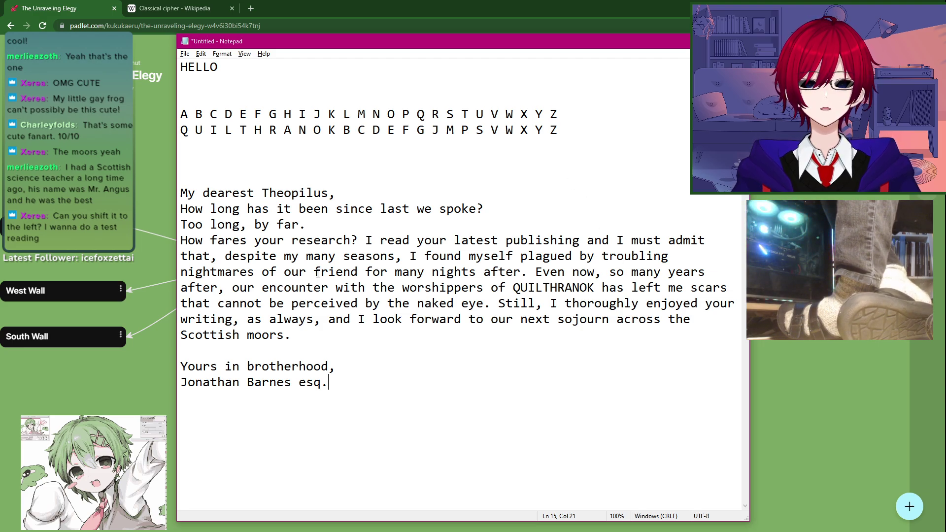
pyautogui.click(315, 272)
pyautogui.write('old')
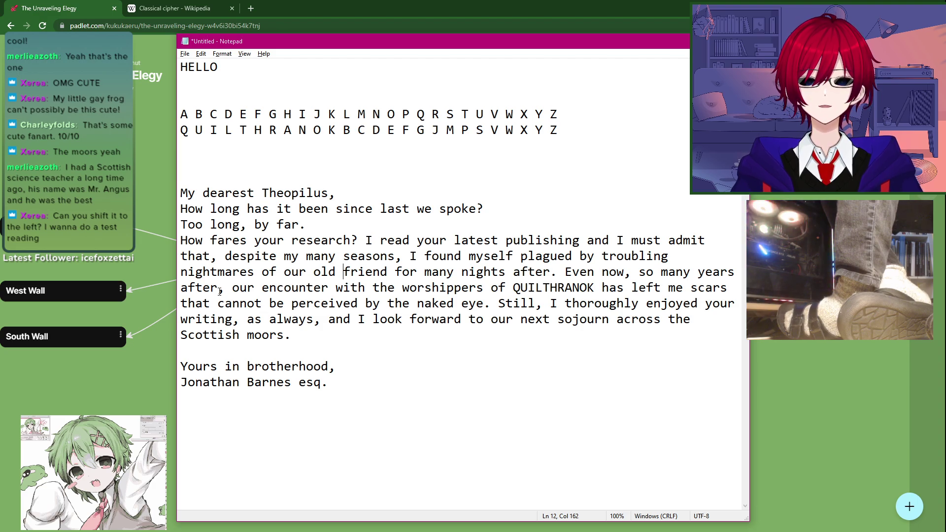
# Step: Remove the words "so many years after" following "Even now," in the letter
pyautogui.moveTo(220, 290); pyautogui.dragTo(179, 290)
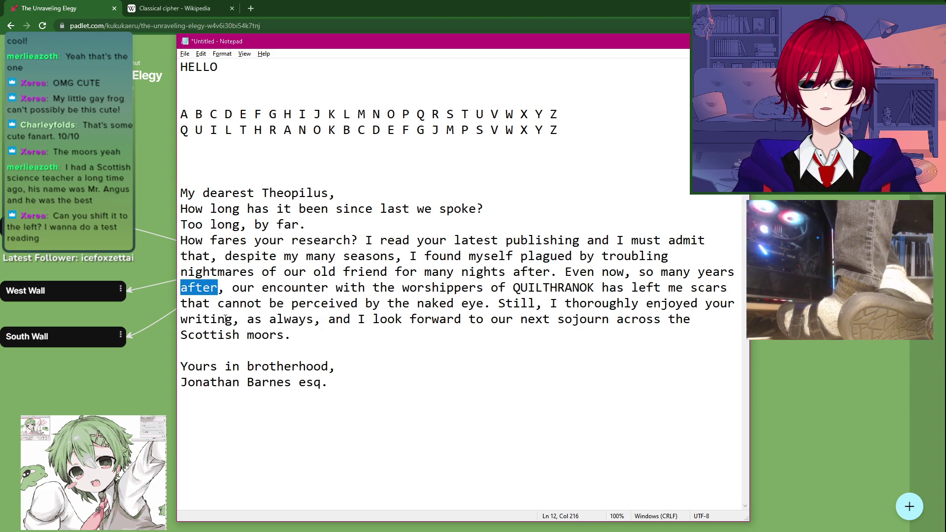
pyautogui.press('BackSpace')
pyautogui.press('BackSpace')
pyautogui.press('BackSpace')
pyautogui.press('BackSpace')
pyautogui.press('BackSpace')
pyautogui.press('BackSpace')
pyautogui.press('BackSpace')
pyautogui.press('BackSpace')
pyautogui.press('BackSpace')
pyautogui.press('BackSpace')
pyautogui.press('BackSpace')
pyautogui.press('BackSpace')
pyautogui.press('BackSpace')
pyautogui.press('BackSpace')
pyautogui.press('BackSpace')
pyautogui.write('desp')
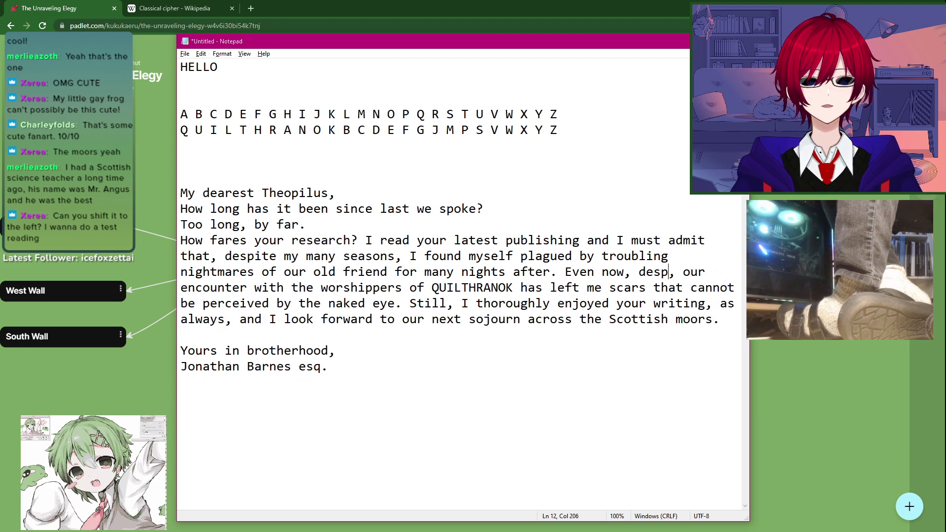
pyautogui.write('ite the many yea')
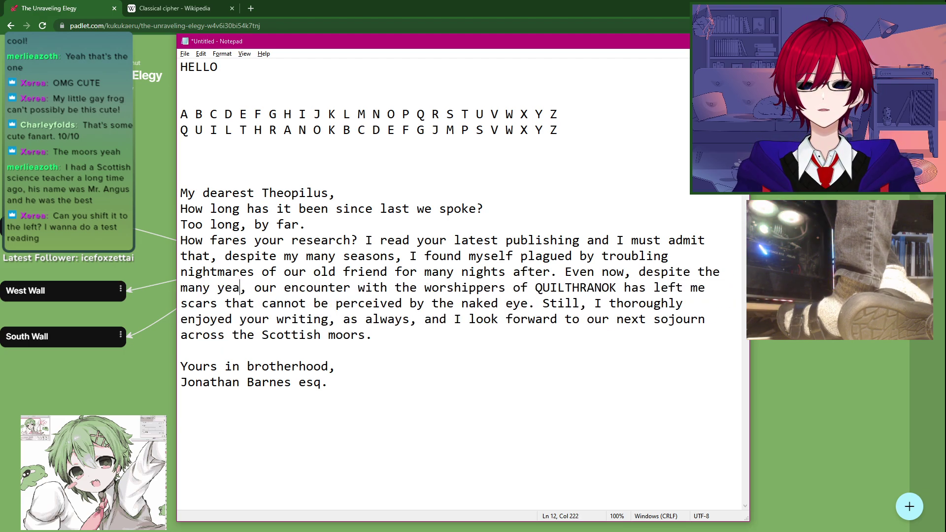
pyautogui.write('rs that hav')
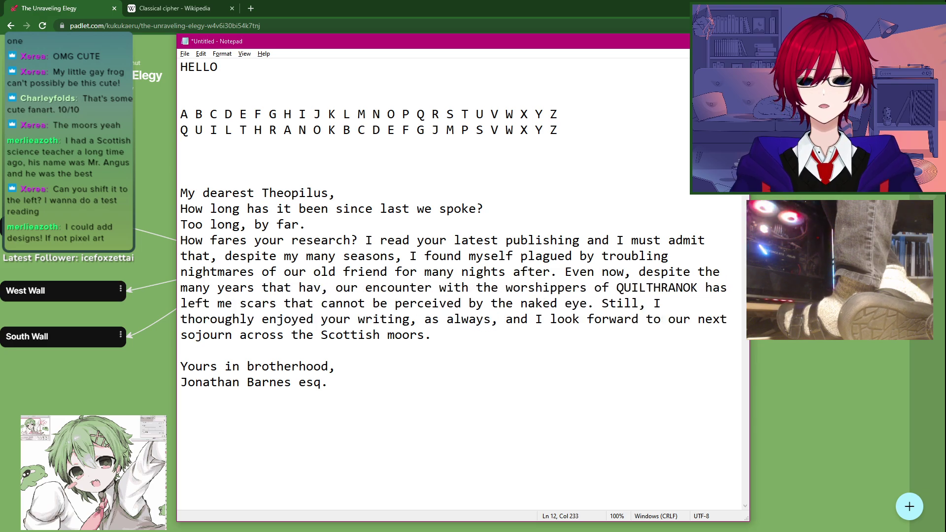
pyautogui.press('BackSpace')
pyautogui.press('BackSpace')
pyautogui.press('BackSpace')
pyautogui.press('BackSpace')
pyautogui.press('BackSpace')
pyautogui.press('BackSpace')
pyautogui.press('BackSpace')
pyautogui.press('BackSpace')
pyautogui.press('BackSpace')
pyautogui.press('BackSpace')
pyautogui.press('BackSpace')
pyautogui.press('BackSpace')
pyautogui.press('BackSpace')
pyautogui.press('BackSpace')
pyautogui.press('BackSpace')
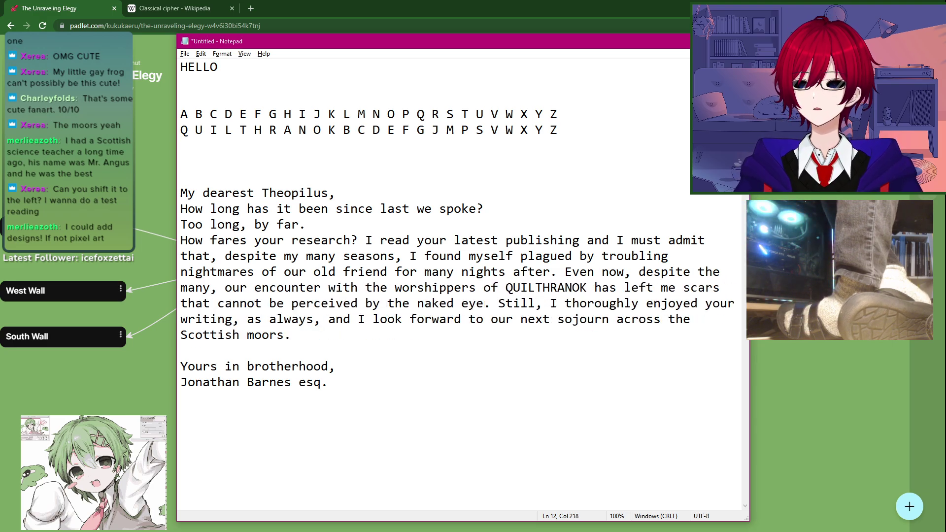
pyautogui.press('BackSpace')
pyautogui.press('BackSpace')
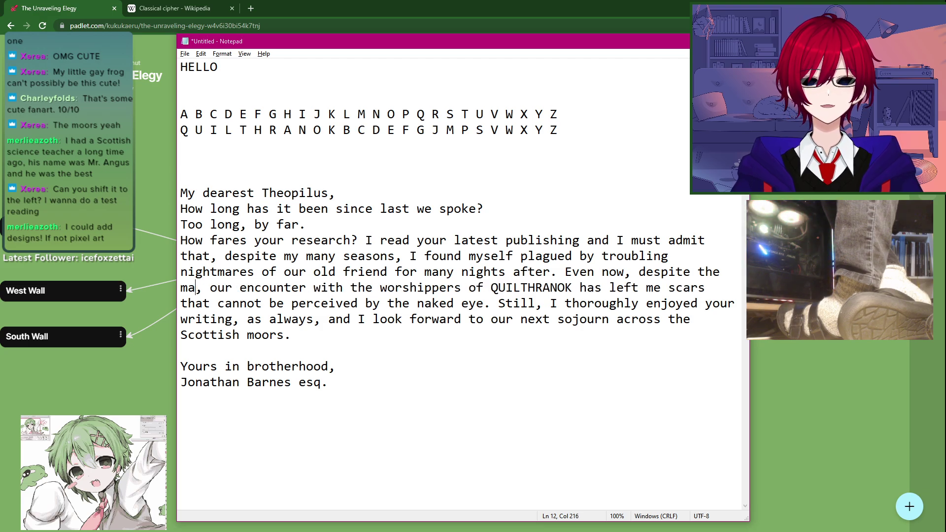
pyautogui.press('BackSpace')
pyautogui.press('BackSpace')
pyautogui.press('BackSpace')
pyautogui.press('BackSpace')
pyautogui.press('BackSpace')
pyautogui.press('BackSpace')
pyautogui.press('BackSpace')
pyautogui.press('BackSpace')
pyautogui.press('BackSpace')
pyautogui.press('BackSpace')
pyautogui.press('BackSpace')
pyautogui.press('BackSpace')
pyautogui.press('BackSpace')
pyautogui.press('BackSpace')
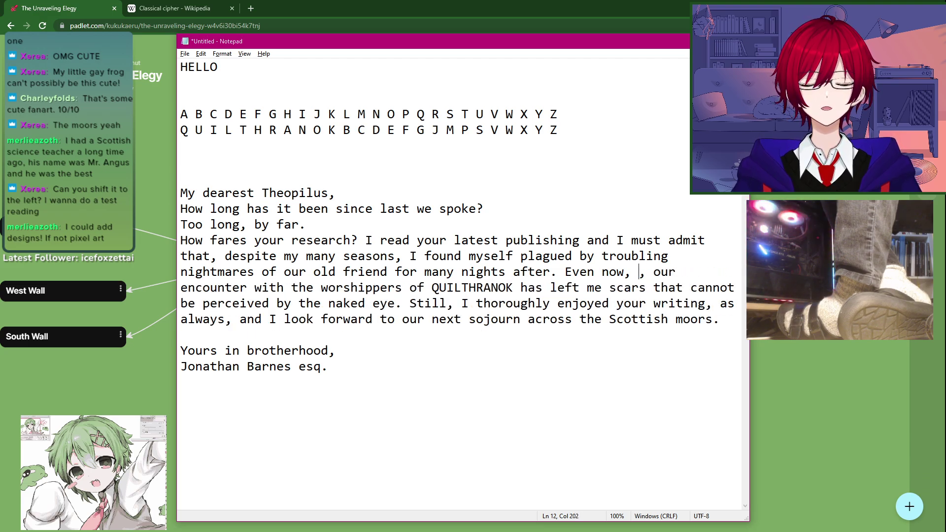
# Step: Insert "as my temples grow white" after "Even now," in the letter
pyautogui.write('as my temples ')
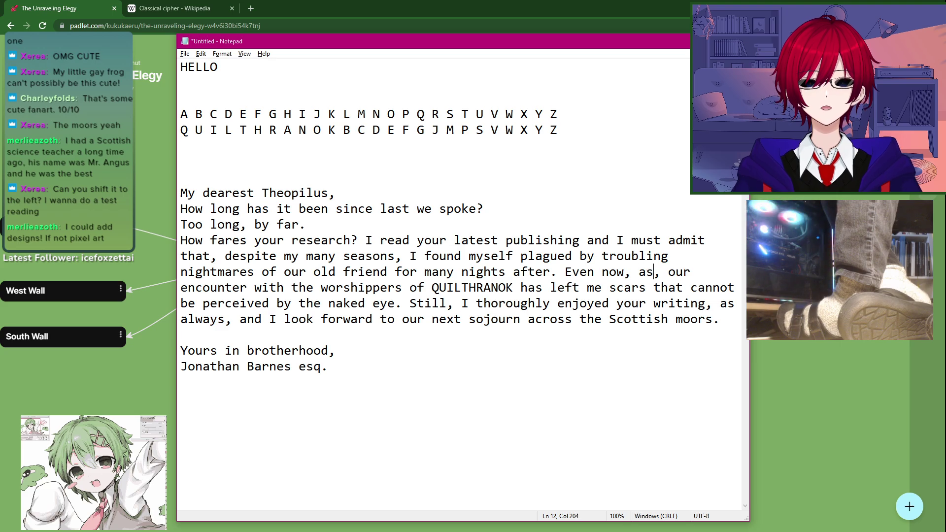
pyautogui.write('g')
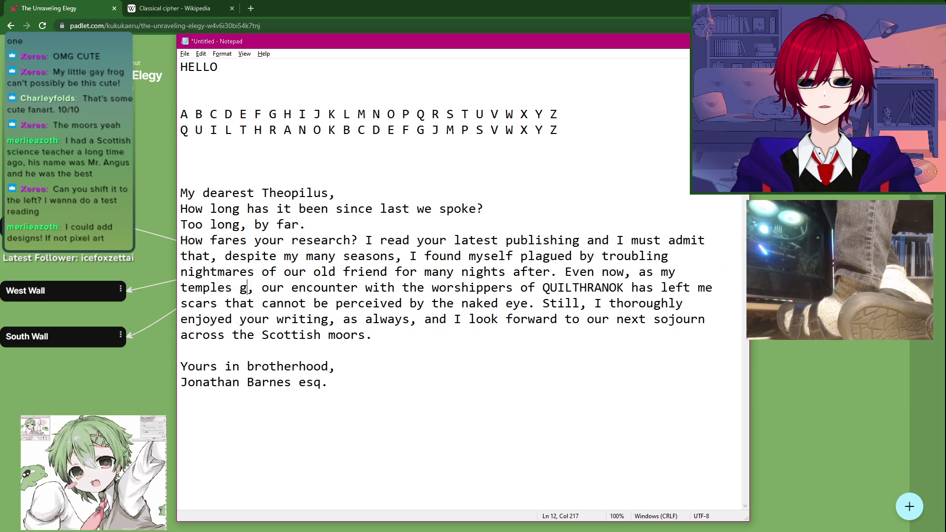
pyautogui.write('row white and my')
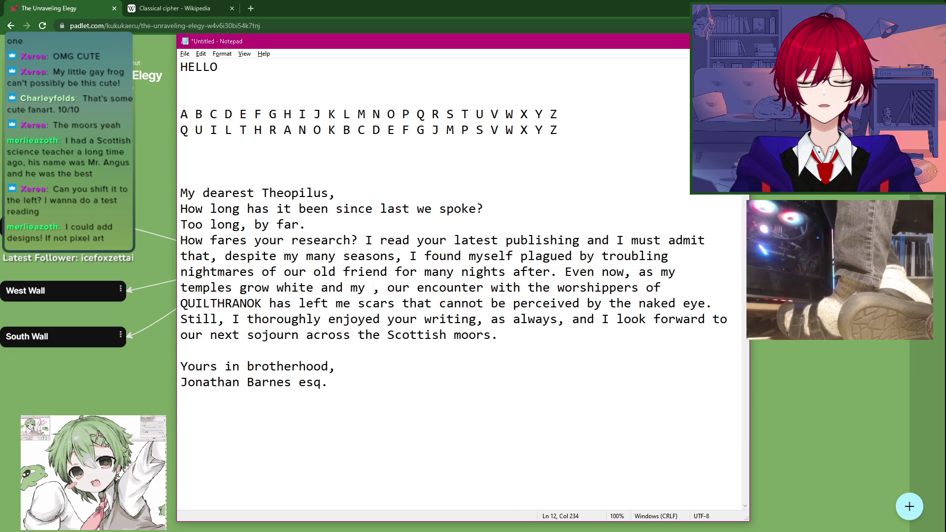
pyautogui.press('BackSpace')
pyautogui.press('BackSpace')
pyautogui.press('BackSpace')
pyautogui.press('BackSpace')
pyautogui.press('BackSpace')
pyautogui.press('BackSpace')
pyautogui.press('BackSpace')
pyautogui.press('BackSpace')
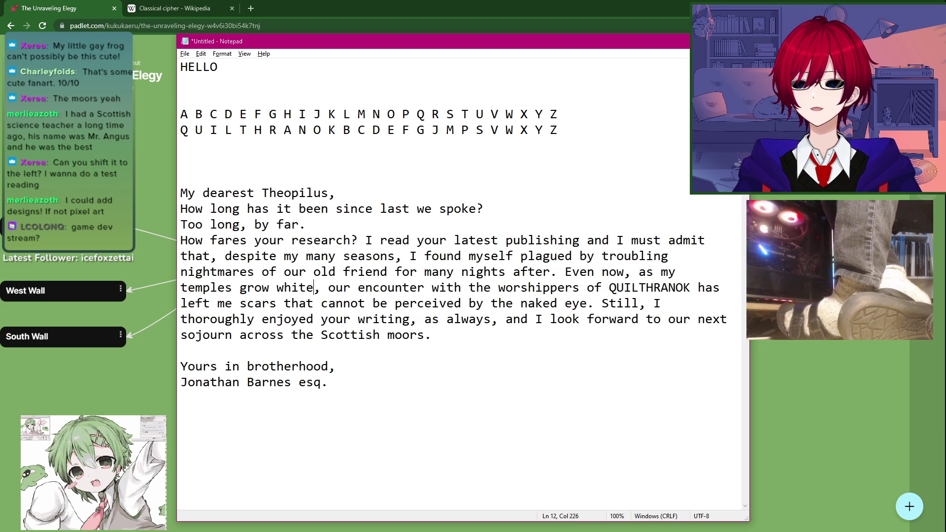
# Step: Switch to Photoshop and bring the Untitled-3 document with the split QUILTHRANOK lettering to the front
pyautogui.hotkey('alt', 'Tab')
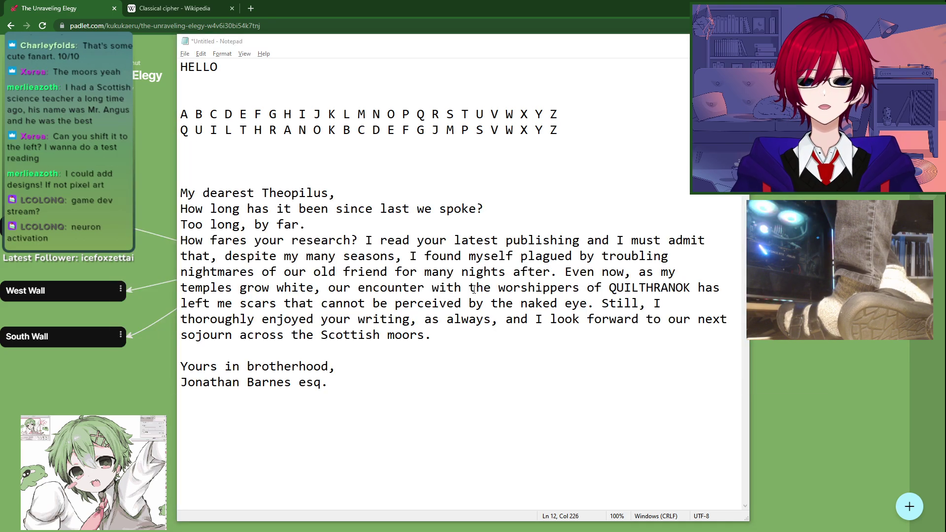
pyautogui.hotkey('alt', 'Tab')
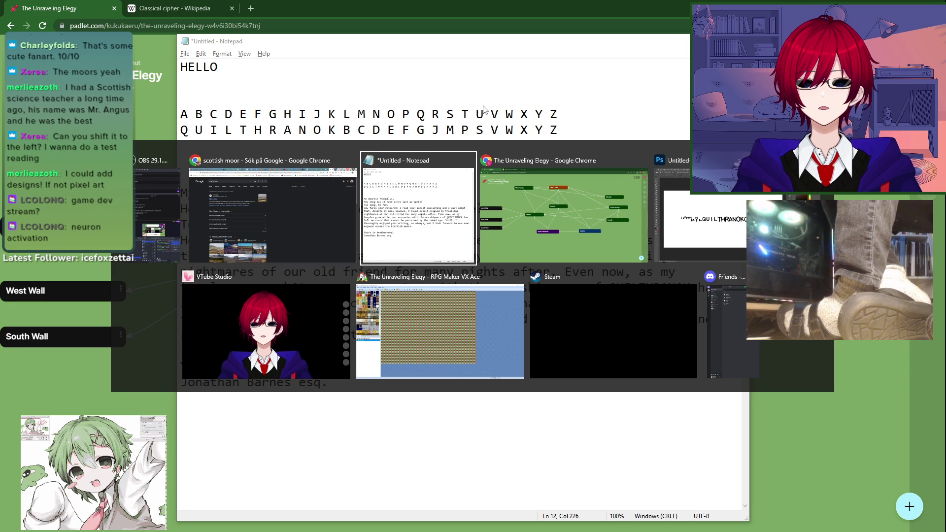
pyautogui.hotkey('alt', 'Tab')
pyautogui.hotkey('alt', 'Tab')
pyautogui.hotkey('alt', 'Tab')
pyautogui.hotkey('alt', 'Tab')
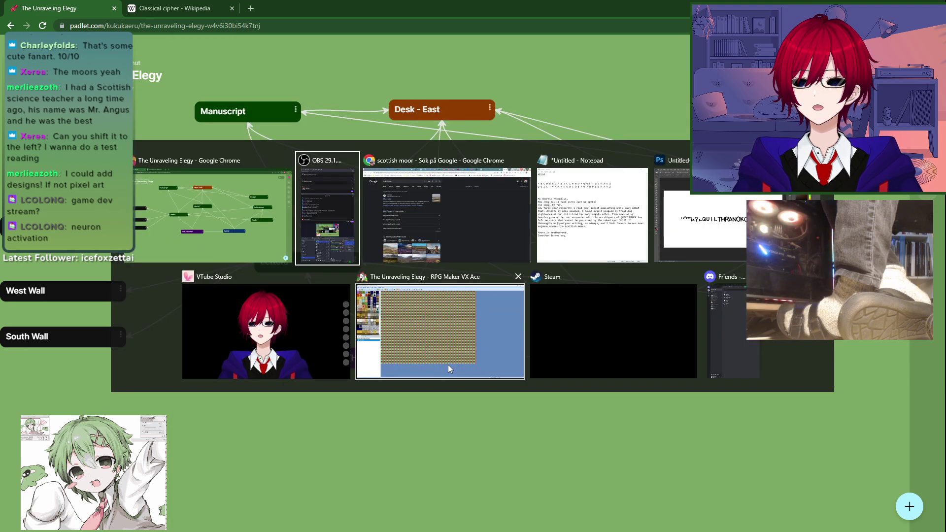
pyautogui.hotkey('alt', 'Tab')
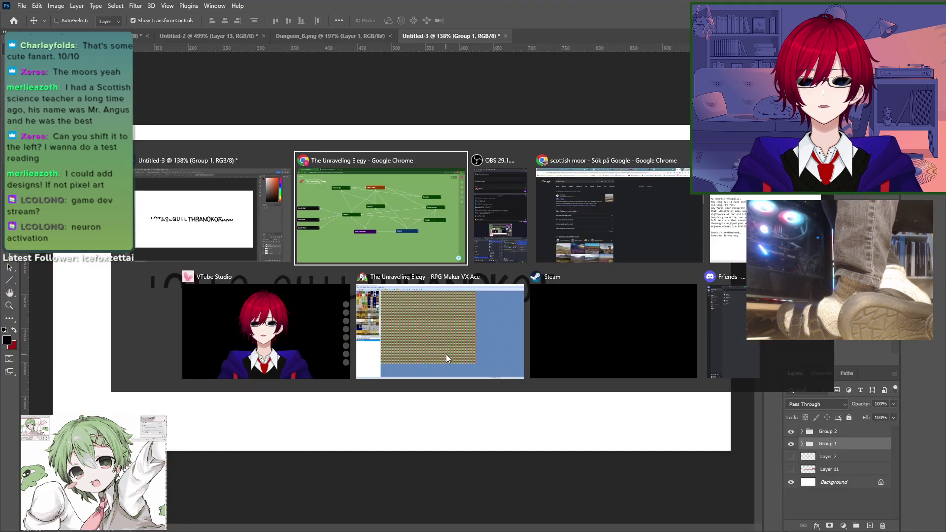
pyautogui.press('Tab')
pyautogui.press('Tab')
pyautogui.press('Tab')
pyautogui.press('Tab')
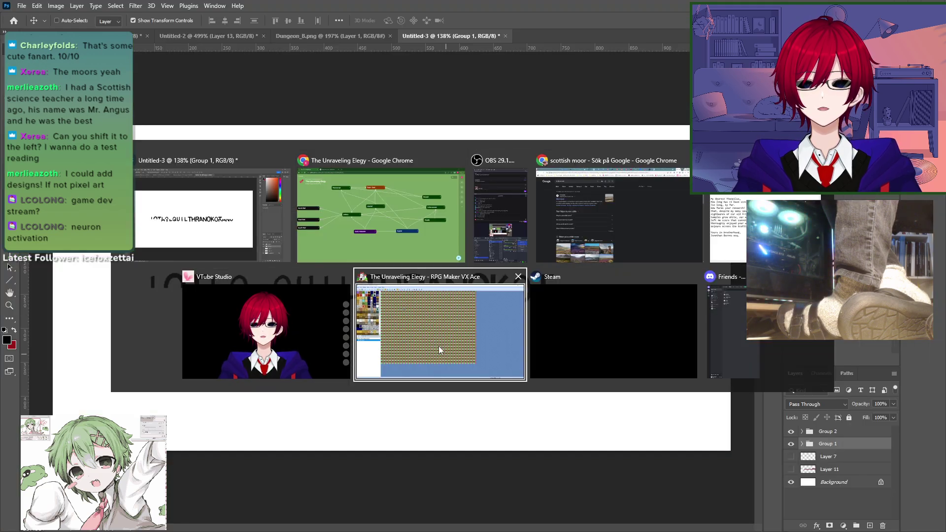
pyautogui.press('Tab')
pyautogui.press('Tab')
pyautogui.press('Tab')
pyautogui.press('Tab')
pyautogui.press('Tab')
pyautogui.press('Tab')
pyautogui.press('Tab')
pyautogui.press('Tab')
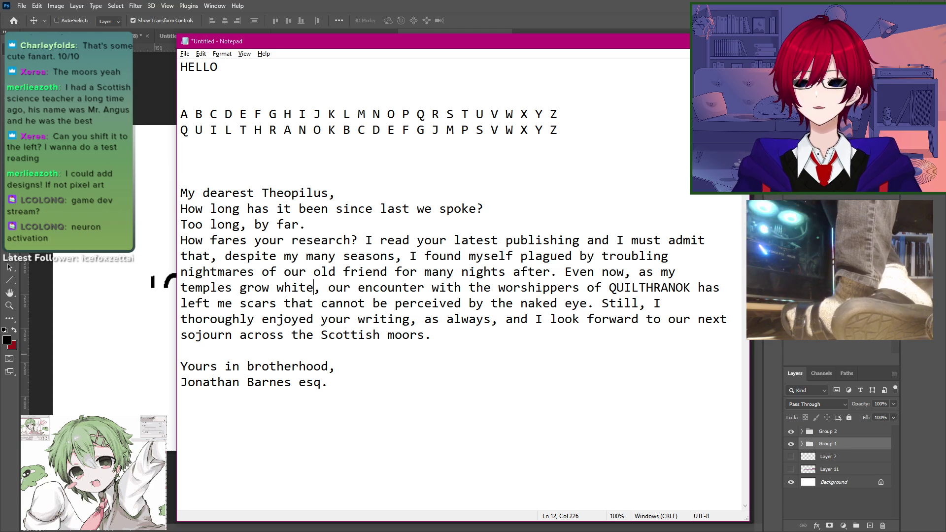
pyautogui.click(539, 5)
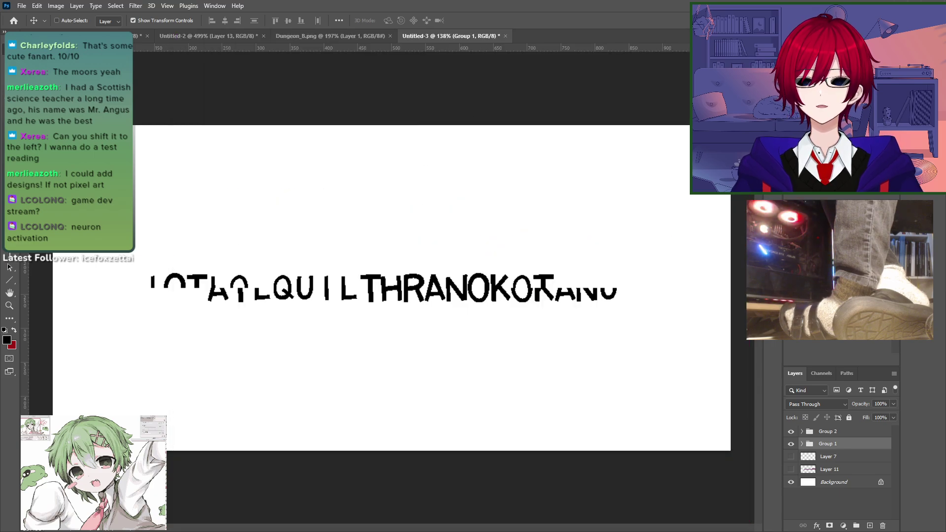
# Step: Move Group 1's lower letter halves away from the upper halves and back toward them, and return to Notepad
pyautogui.moveTo(446, 319); pyautogui.dragTo(300, 399)
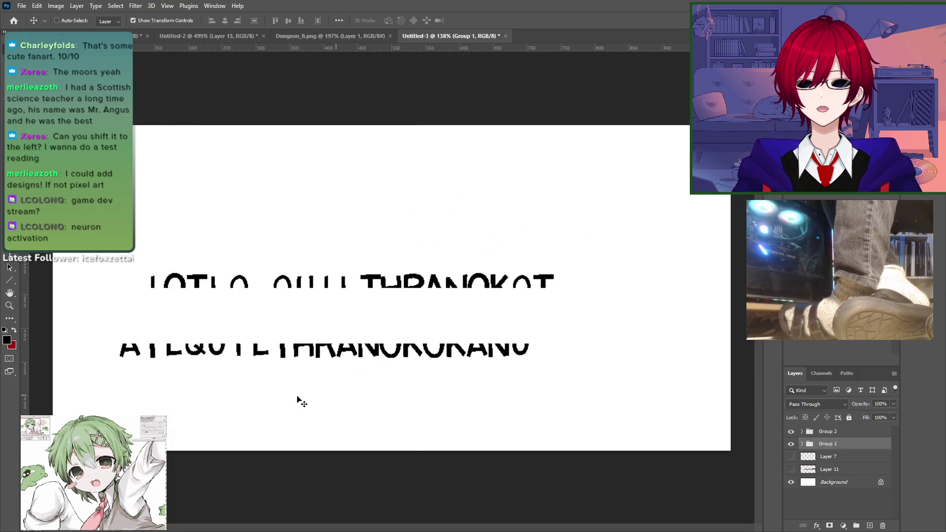
pyautogui.moveTo(205, 378); pyautogui.dragTo(331, 334)
pyautogui.hotkey('alt', 'Tab')
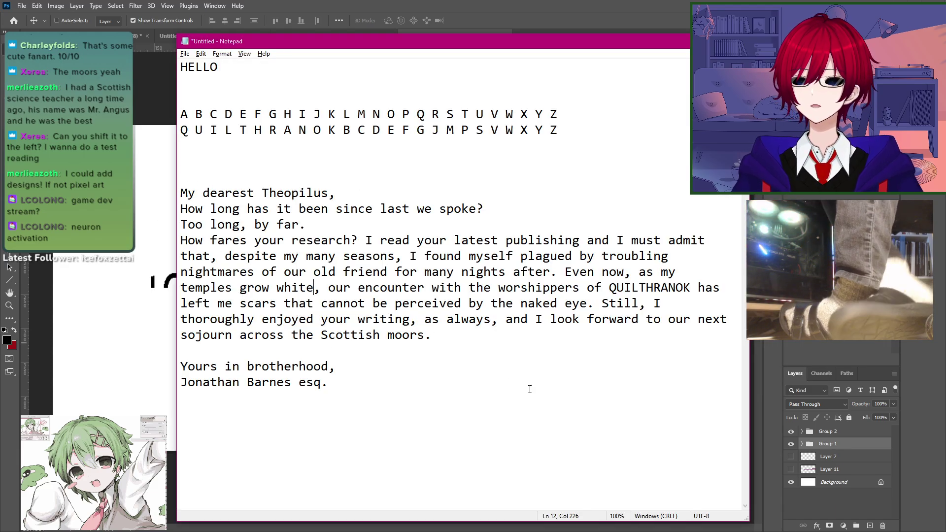
# Step: Switch to the Padlet board and spread out the Desk - East, Manuscript, Letters, QUILTHRANOK, Cypher, Journal and Handle posts
pyautogui.hotkey('alt', 'Tab')
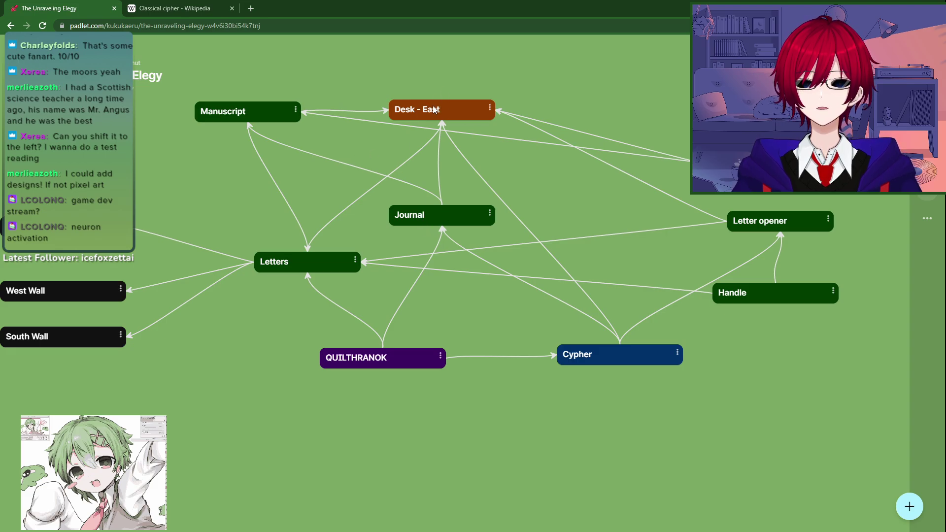
pyautogui.moveTo(433, 109); pyautogui.dragTo(461, 110)
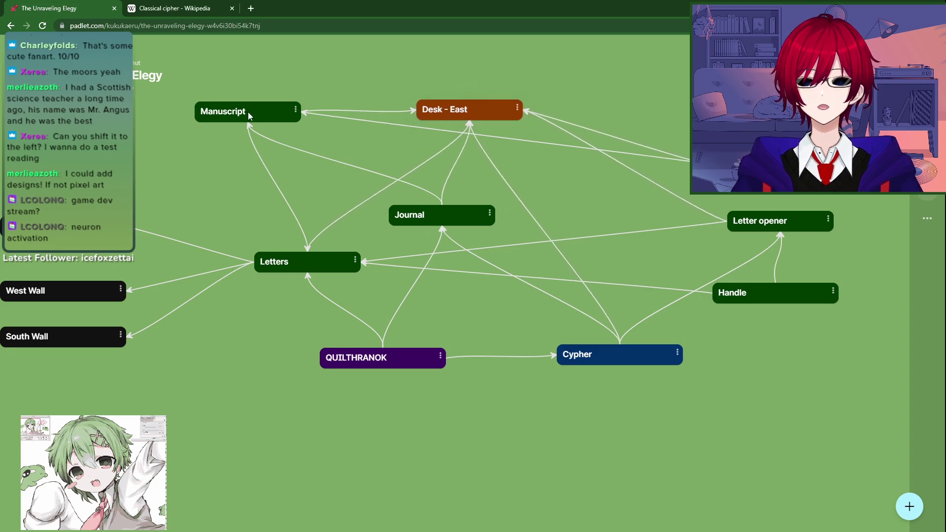
pyautogui.moveTo(248, 116); pyautogui.dragTo(213, 160)
pyautogui.moveTo(306, 270); pyautogui.dragTo(239, 439)
pyautogui.moveTo(394, 356); pyautogui.dragTo(473, 471)
pyautogui.moveTo(619, 363); pyautogui.dragTo(666, 454)
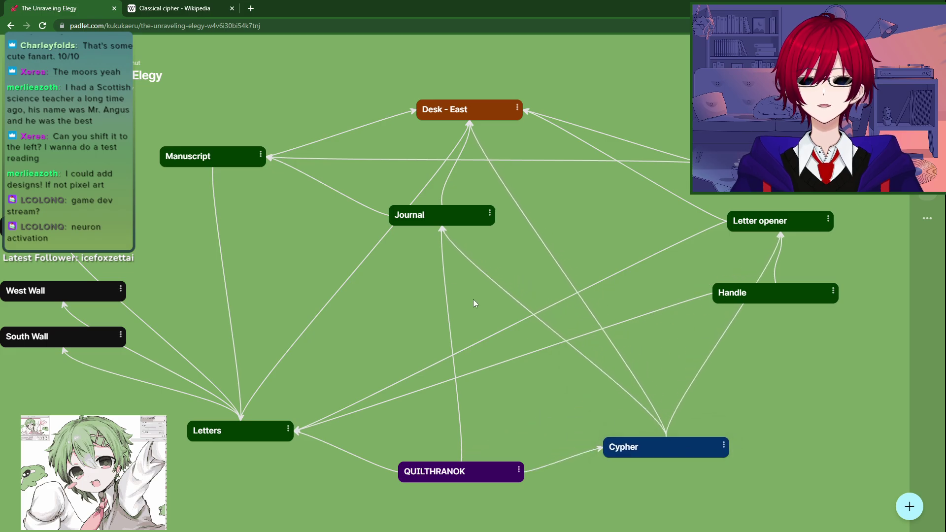
pyautogui.moveTo(443, 217); pyautogui.dragTo(464, 283)
pyautogui.moveTo(786, 297); pyautogui.dragTo(837, 362)
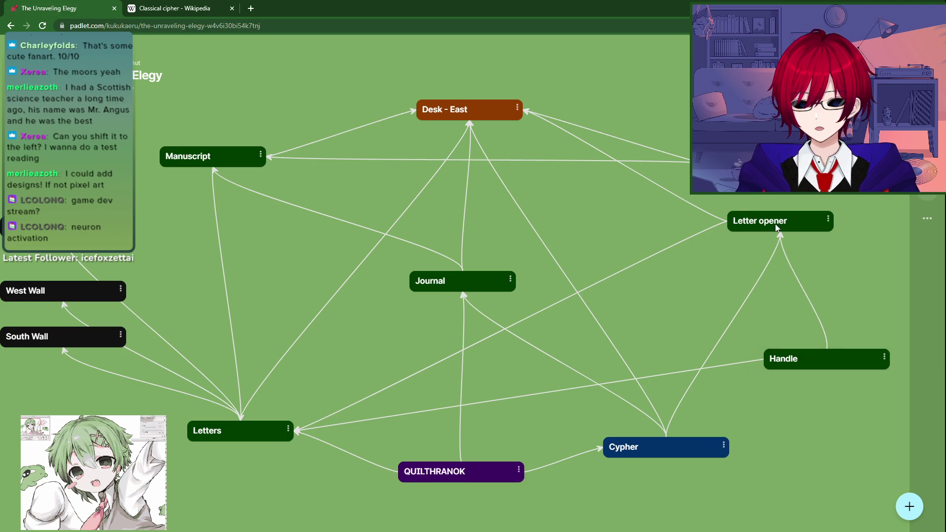
# Step: Disconnect the Handle post from Letters and connect it to Journal instead
pyautogui.rightClick(805, 362)
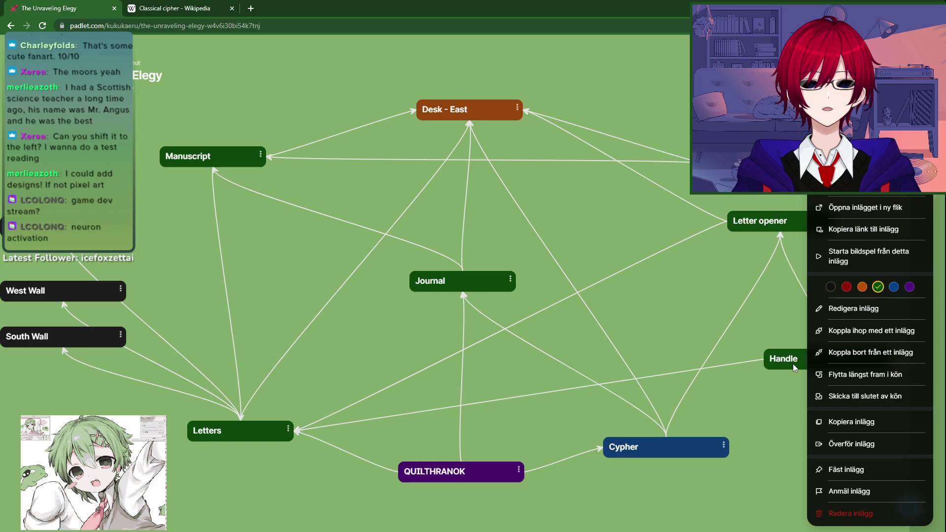
pyautogui.click(859, 353)
pyautogui.click(656, 377)
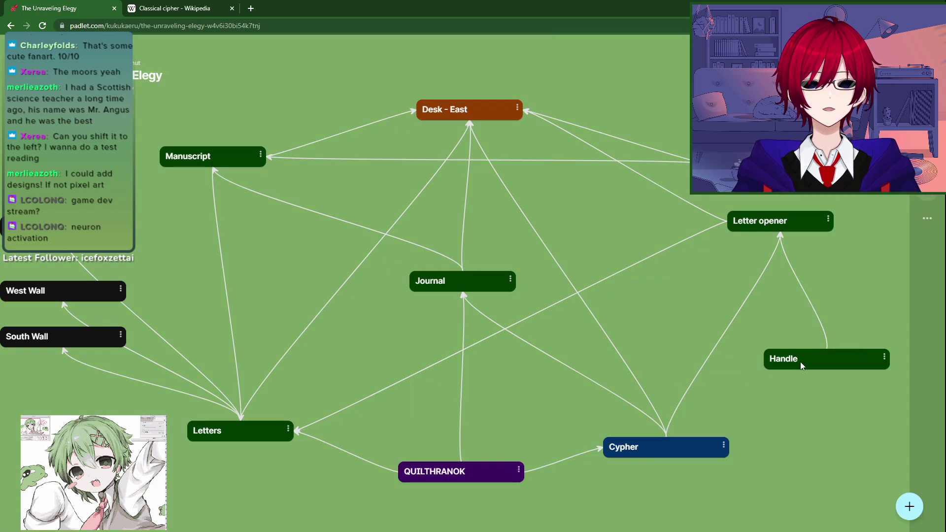
pyautogui.rightClick(800, 362)
pyautogui.click(868, 340)
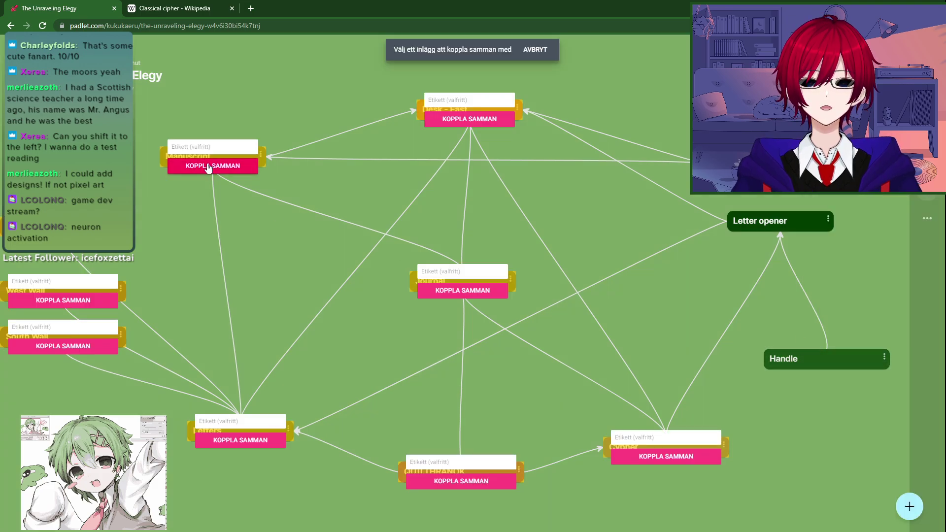
pyautogui.click(457, 292)
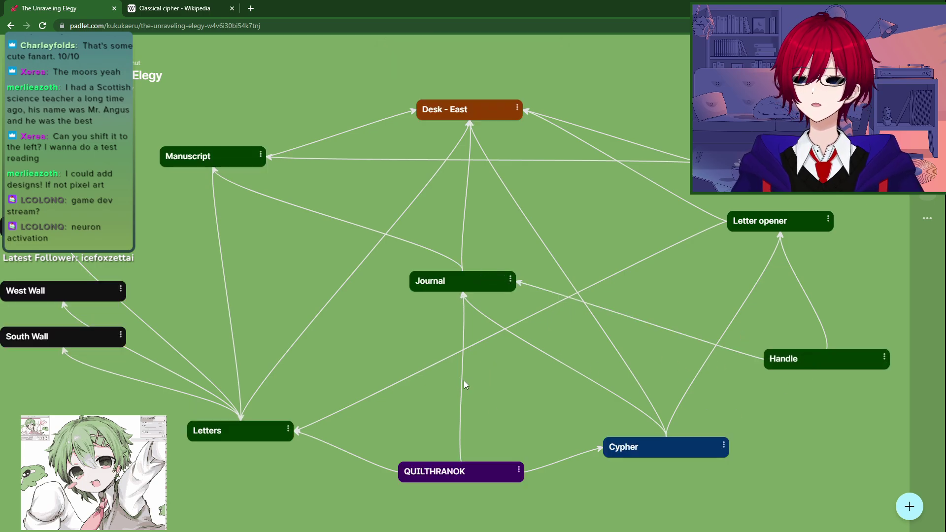
pyautogui.moveTo(759, 230); pyautogui.dragTo(761, 230)
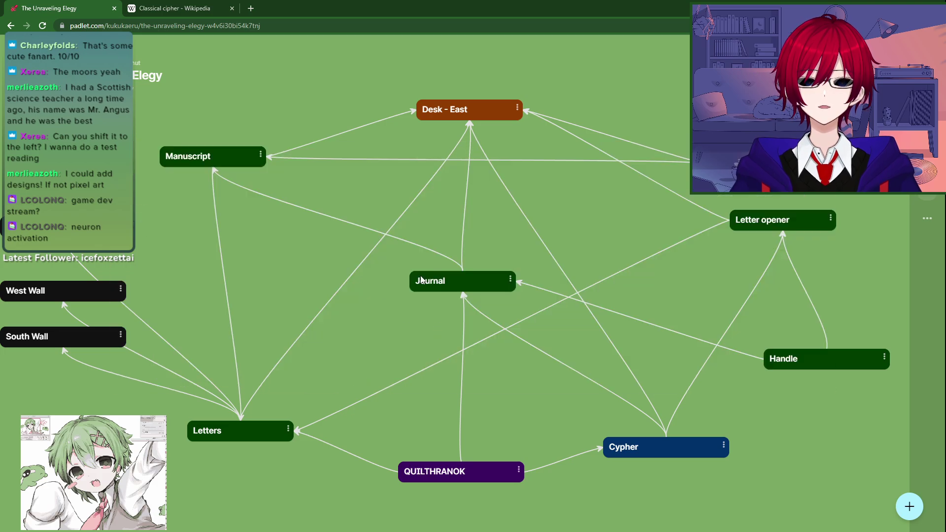
# Step: Return to Notepad and examine how the keyword letters line up with the plain alphabet in the two cipher rows
pyautogui.hotkey('alt', 'Tab')
pyautogui.moveTo(184, 115); pyautogui.dragTo(575, 133)
pyautogui.click(574, 133)
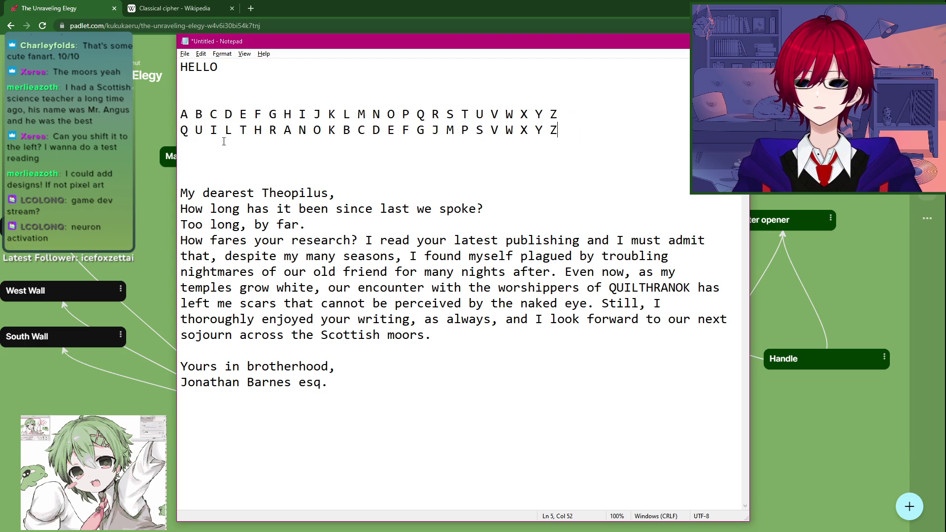
pyautogui.moveTo(181, 130); pyautogui.dragTo(257, 130)
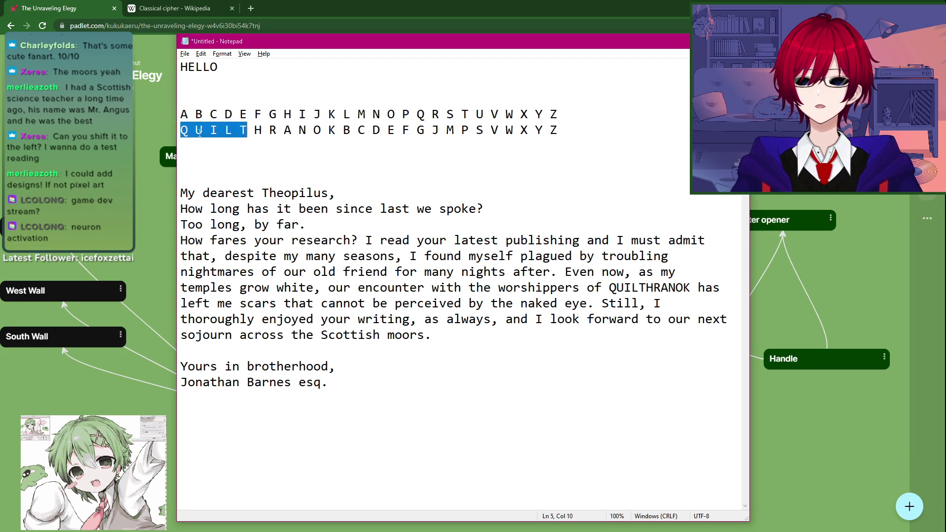
pyautogui.click(257, 130)
pyautogui.moveTo(196, 130); pyautogui.dragTo(216, 129)
pyautogui.click(228, 132)
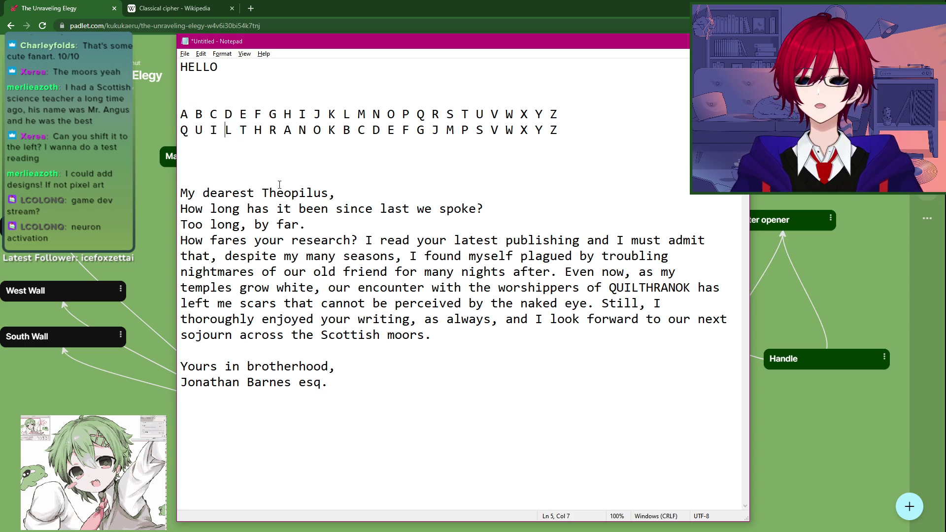
# Step: Add a "P.S." line below the letter's signature and start a new line under it
pyautogui.click(352, 192)
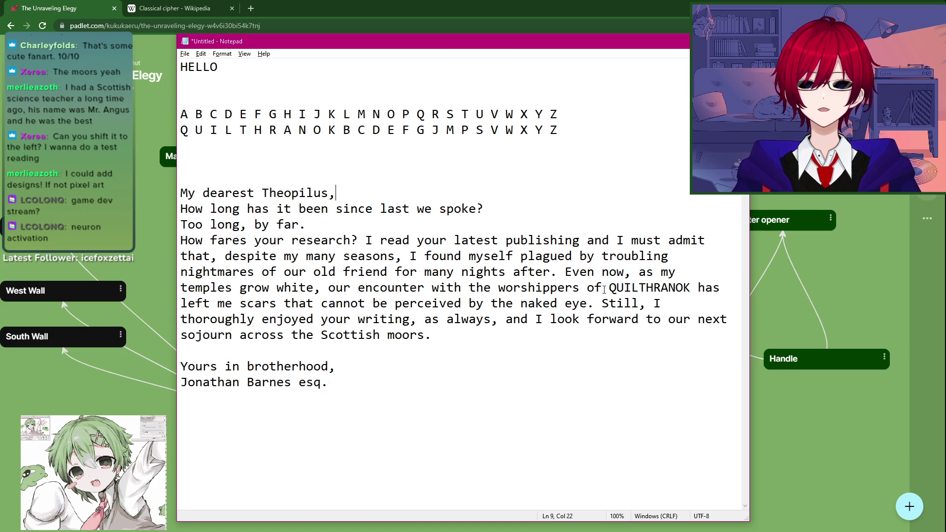
pyautogui.moveTo(604, 290); pyautogui.dragTo(691, 289)
pyautogui.click(690, 288)
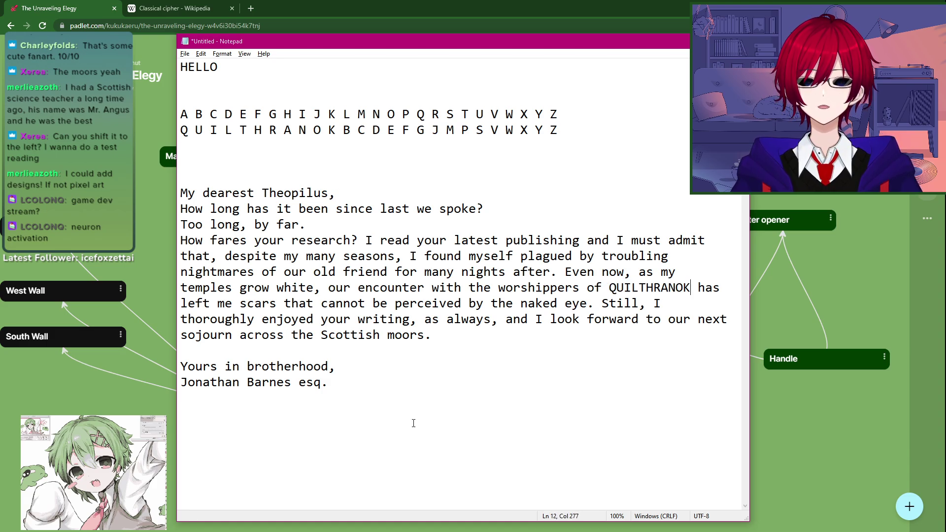
pyautogui.press('Return')
pyautogui.press('Return')
pyautogui.write('P')
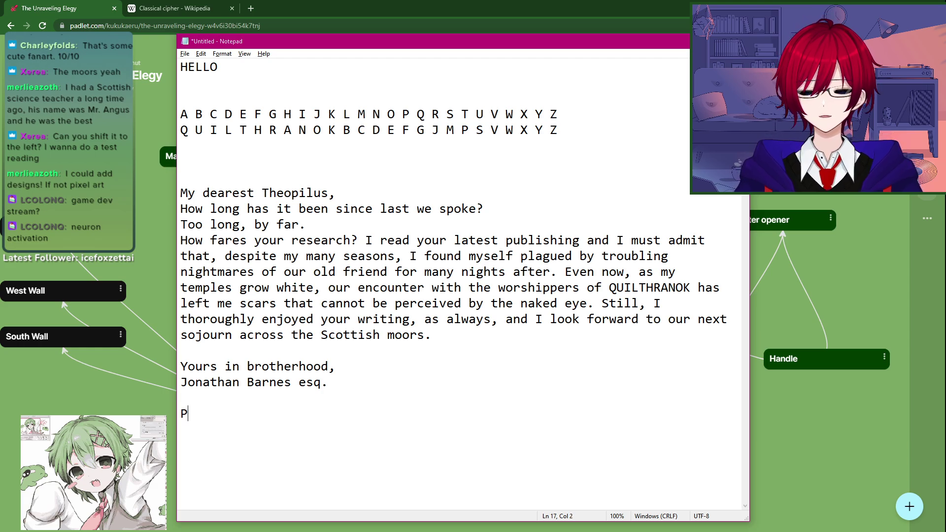
pyautogui.write('.S.')
pyautogui.press('Return')
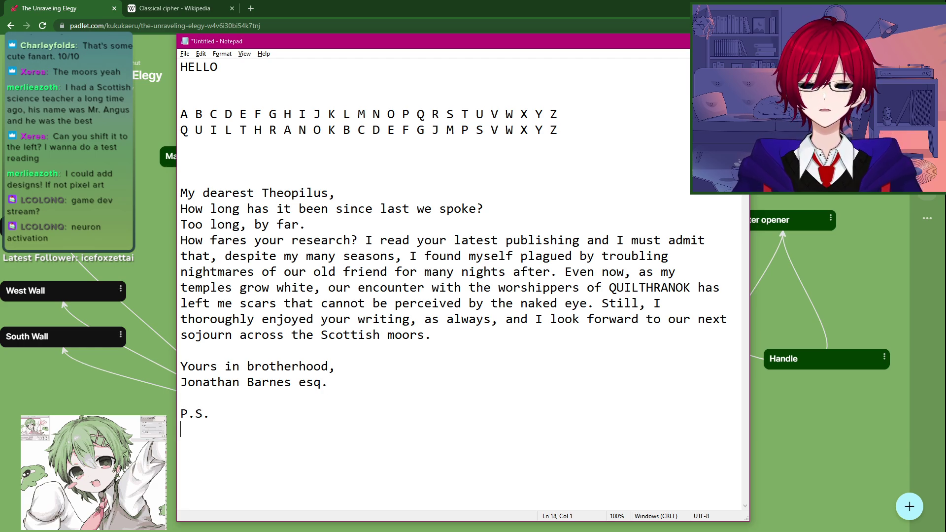
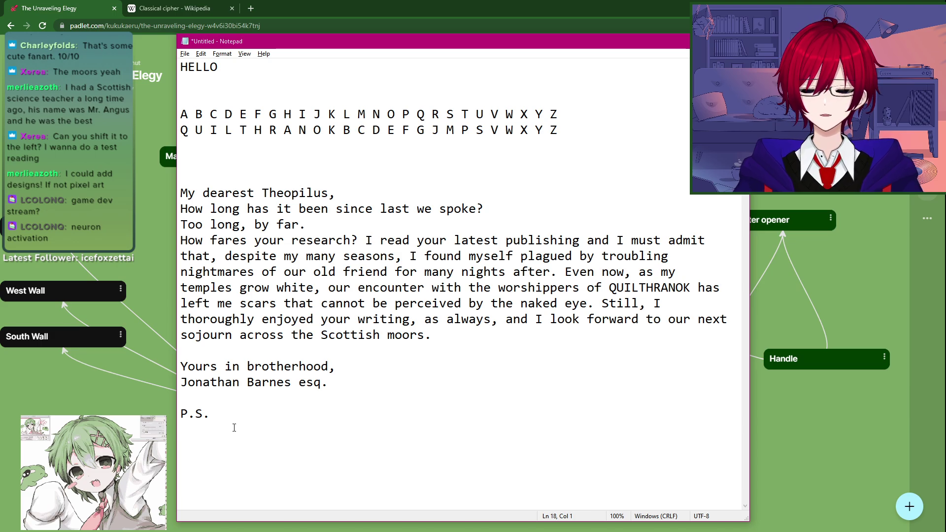
# Step: Write "WHEN WILL YOU RETURN MY COPY OF DEEP IN EARTH" beneath the P.S. and start another line
pyautogui.write('W')
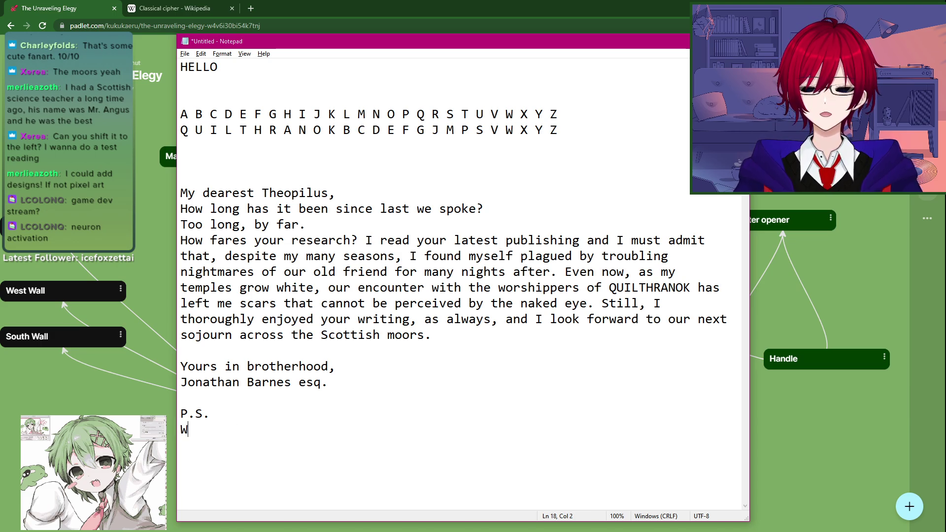
pyautogui.write('HEN WILL YOU ')
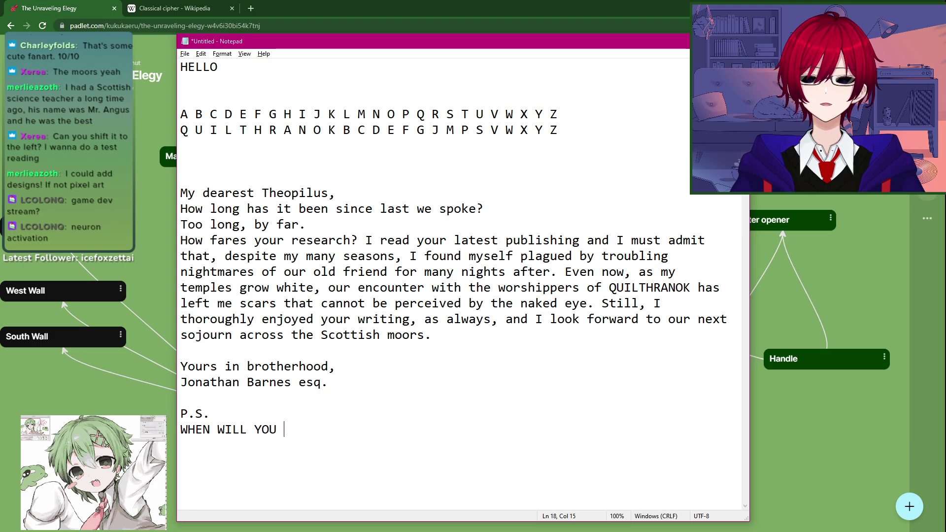
pyautogui.write('RETURN MY COPY OF')
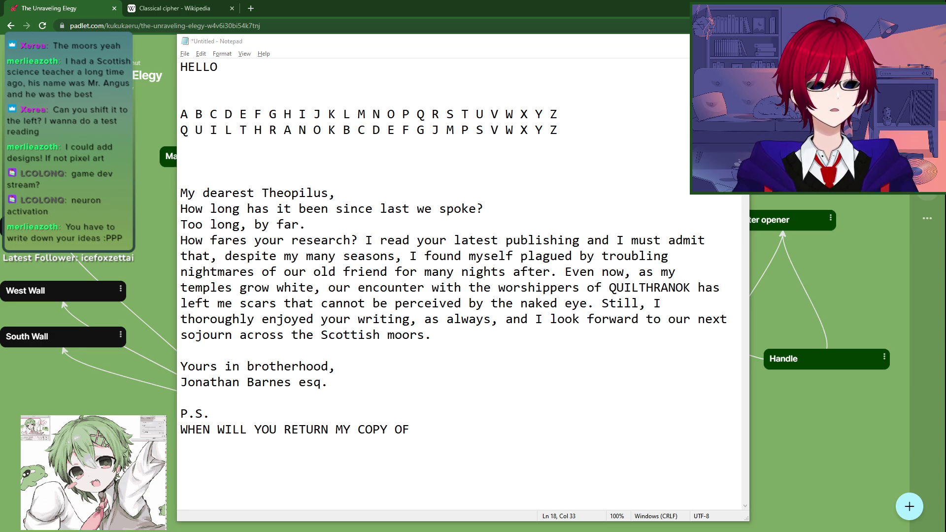
pyautogui.click(554, 437)
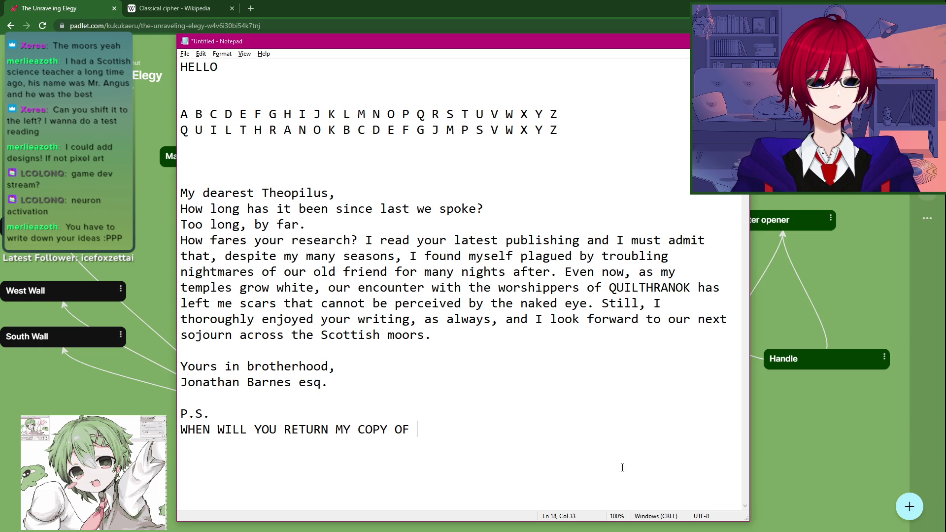
pyautogui.write('DEEP IN EARTH')
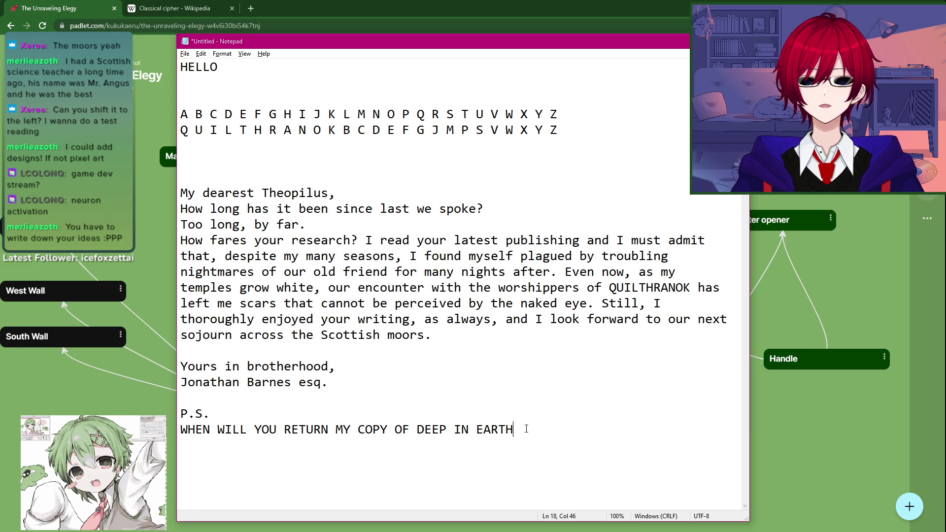
pyautogui.press('Return')
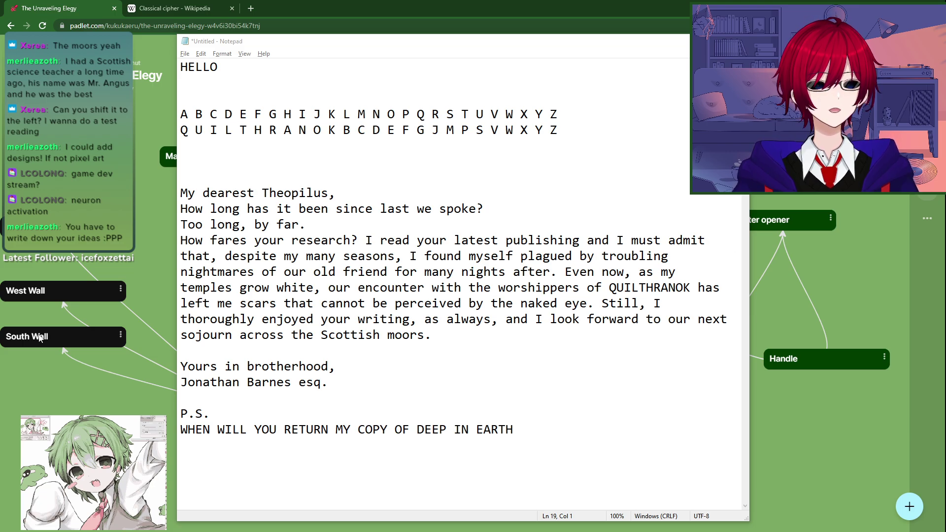
# Step: Switch to the browser, load the substitution cipher tool at planetcalc.com/7984 in a new tab, and accept its consent notice
pyautogui.click(205, 6)
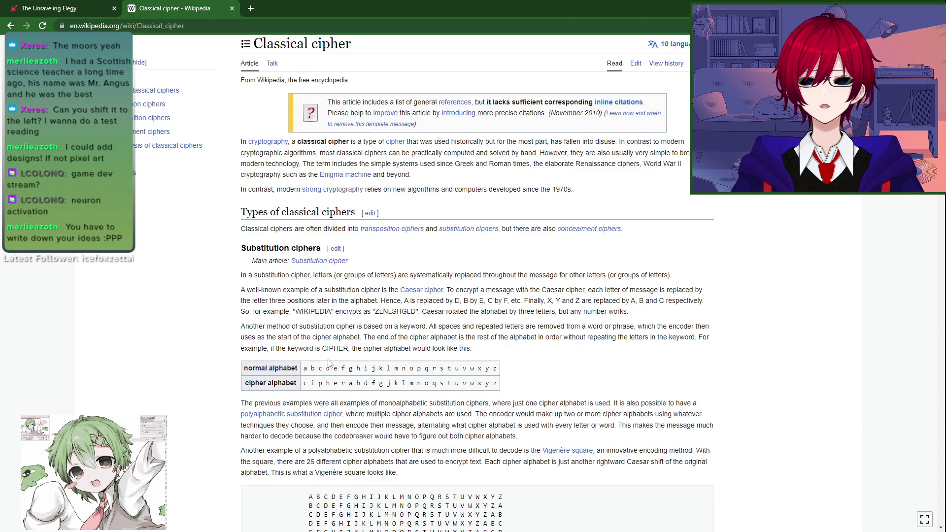
pyautogui.scroll(-3, 294, 367)
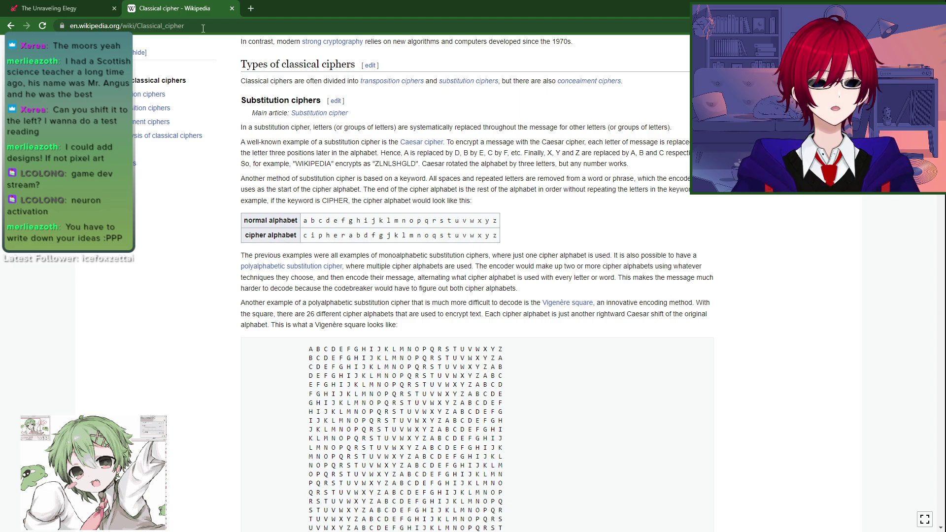
pyautogui.click(244, 27)
pyautogui.hotkey('ctrl', 't')
pyautogui.write('https://planetcalc.com/7984/')
pyautogui.press('Return')
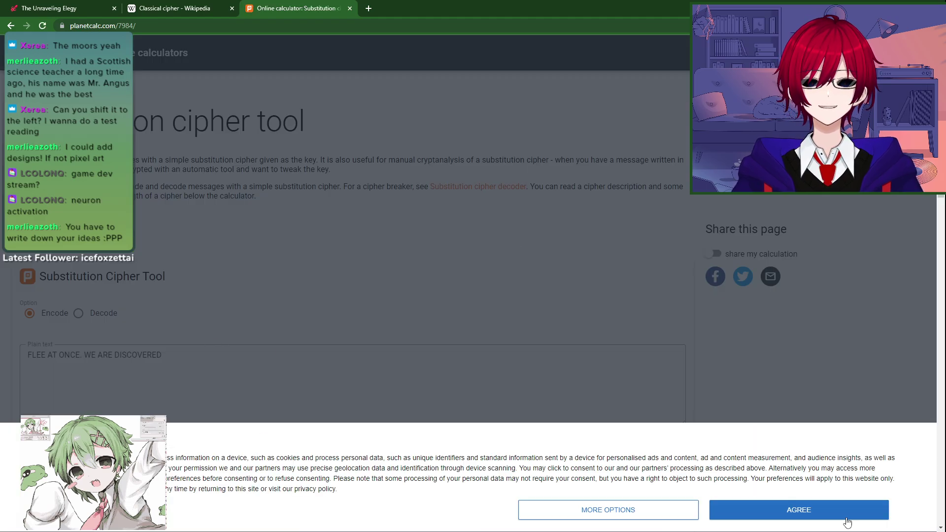
pyautogui.click(847, 515)
pyautogui.scroll(-1, 60, 320)
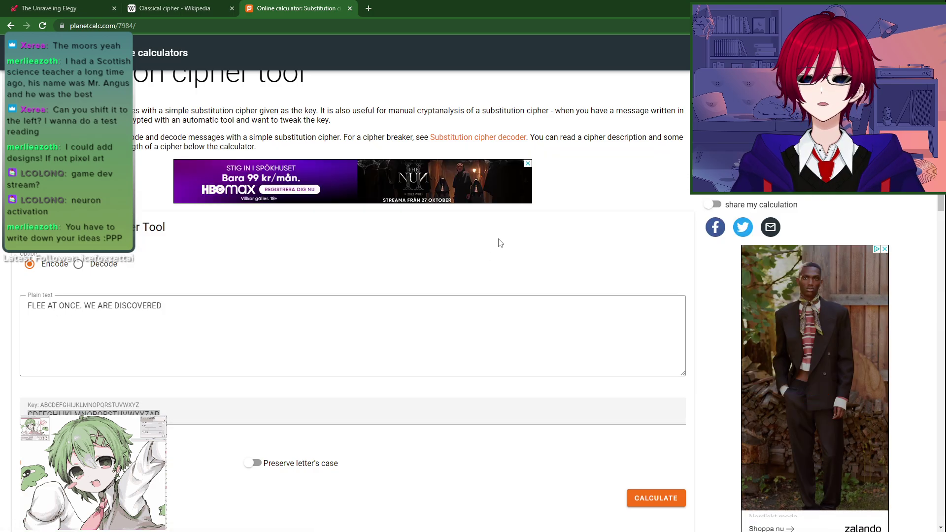
# Step: Copy the QUILTHRANOK cipher alphabet row from Notepad and paste it over the cipher tool's default key
pyautogui.hotkey('alt', 'Tab')
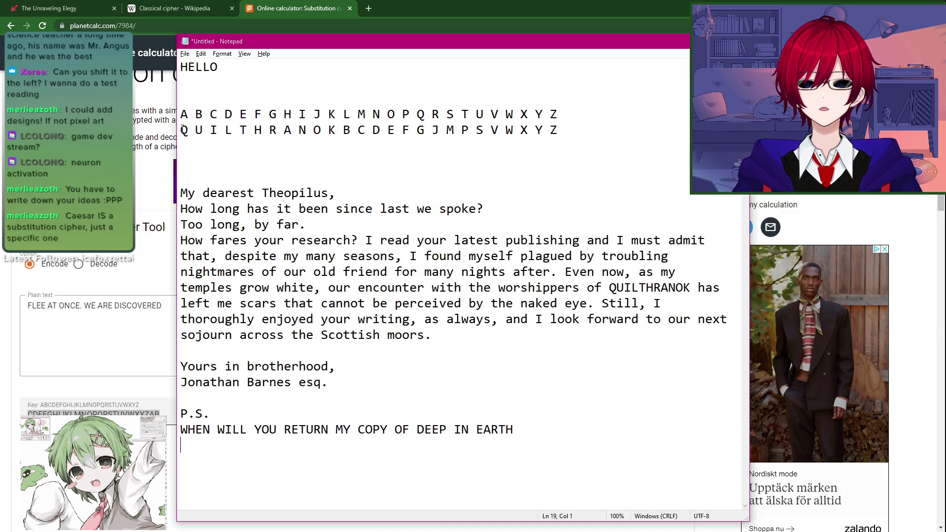
pyautogui.moveTo(183, 130); pyautogui.dragTo(558, 130)
pyautogui.hotkey('ctrl', 'c')
pyautogui.doubleClick(87, 413)
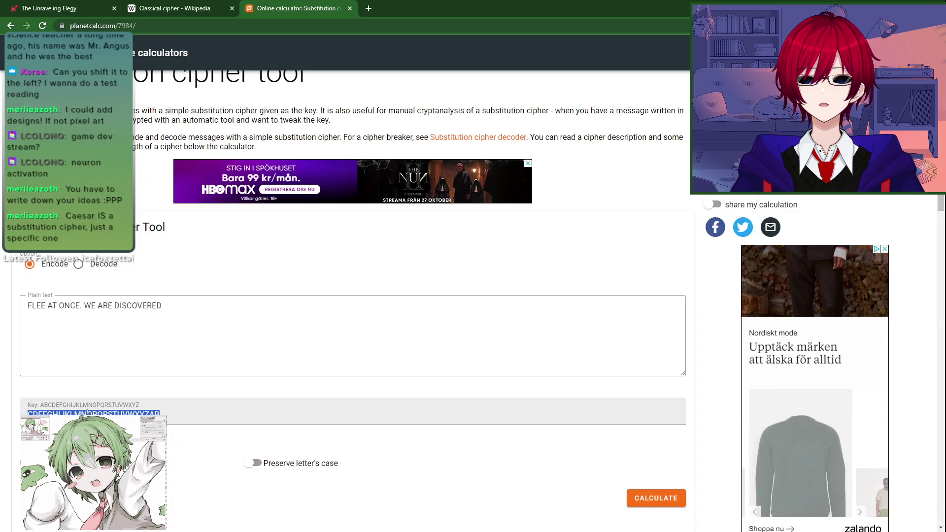
pyautogui.hotkey('ctrl', 'v')
# Step: Remove every space from the key so it reads QUILTHRANOKBCDEFGJMPSVWXYZ, and run the calculation
pyautogui.press('Right')
pyautogui.press('Delete')
pyautogui.press('Right')
pyautogui.press('Delete')
pyautogui.press('Right')
pyautogui.press('Delete')
pyautogui.press('Right')
pyautogui.press('Delete')
pyautogui.press('Right')
pyautogui.press('Delete')
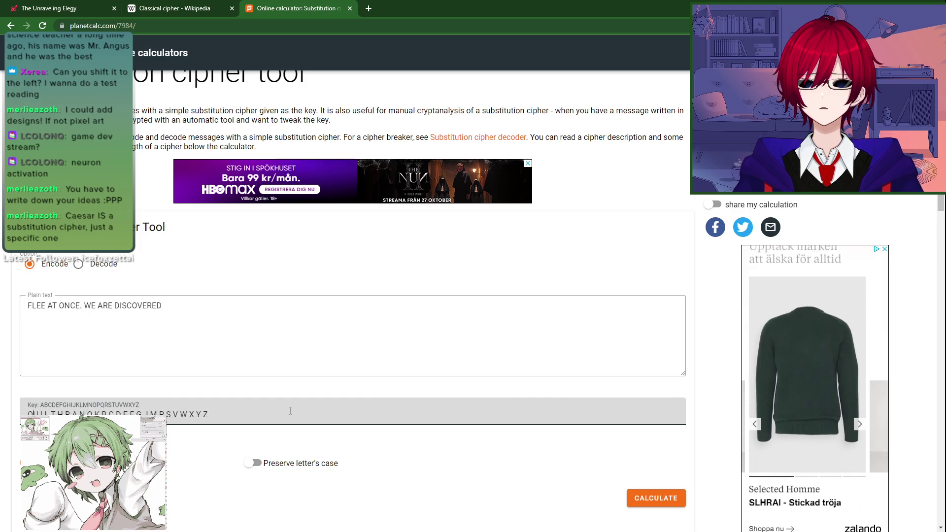
pyautogui.press('Right')
pyautogui.press('Delete')
pyautogui.press('Right')
pyautogui.press('Delete')
pyautogui.press('Right')
pyautogui.press('Delete')
pyautogui.press('Right')
pyautogui.press('Delete')
pyautogui.press('Right')
pyautogui.press('Delete')
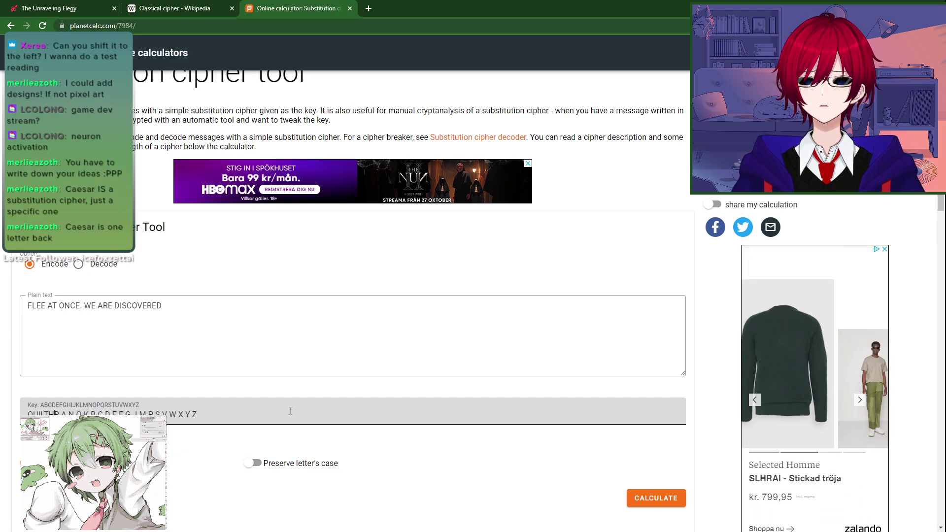
pyautogui.press('Right')
pyautogui.press('Delete')
pyautogui.press('Right')
pyautogui.press('Delete')
pyautogui.press('Right')
pyautogui.press('Delete')
pyautogui.press('Right')
pyautogui.press('Delete')
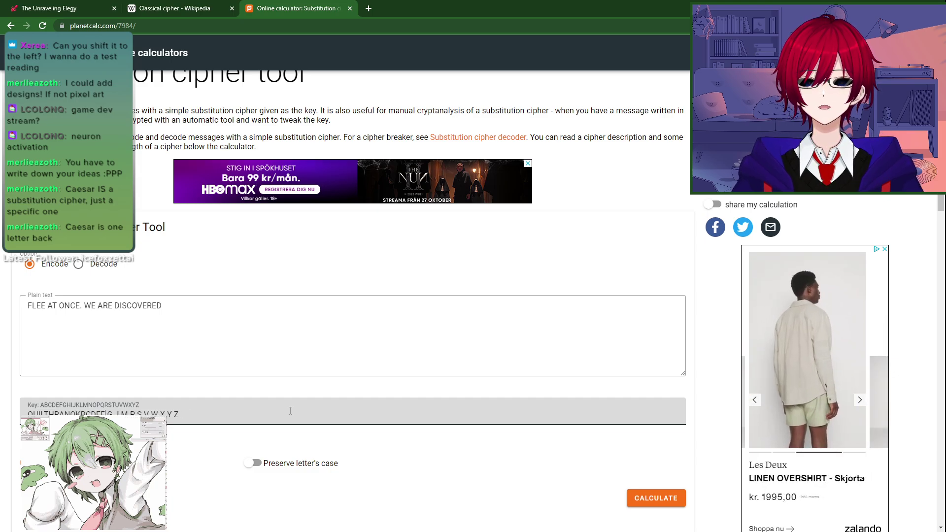
pyautogui.press('Right')
pyautogui.press('Delete')
pyautogui.press('Right')
pyautogui.press('Delete')
pyautogui.press('Right')
pyautogui.press('Delete')
pyautogui.press('Right')
pyautogui.press('Delete')
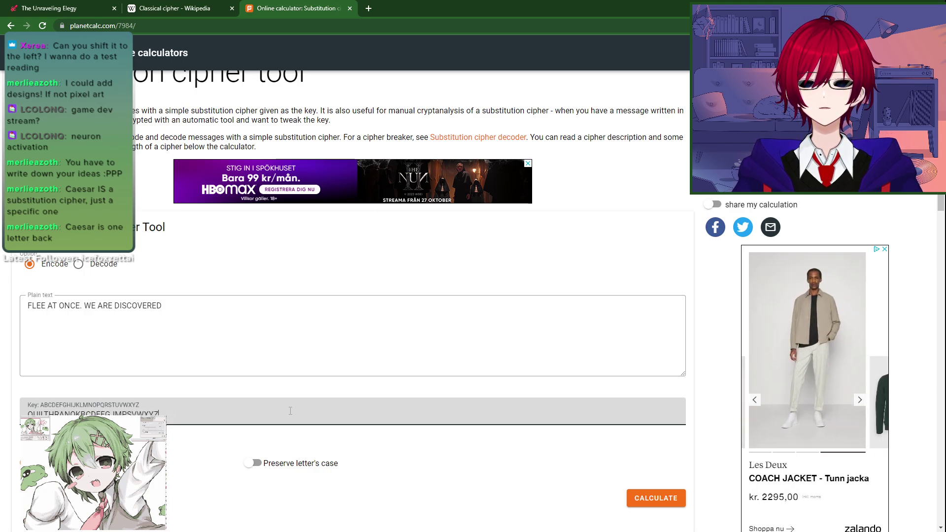
pyautogui.click(654, 502)
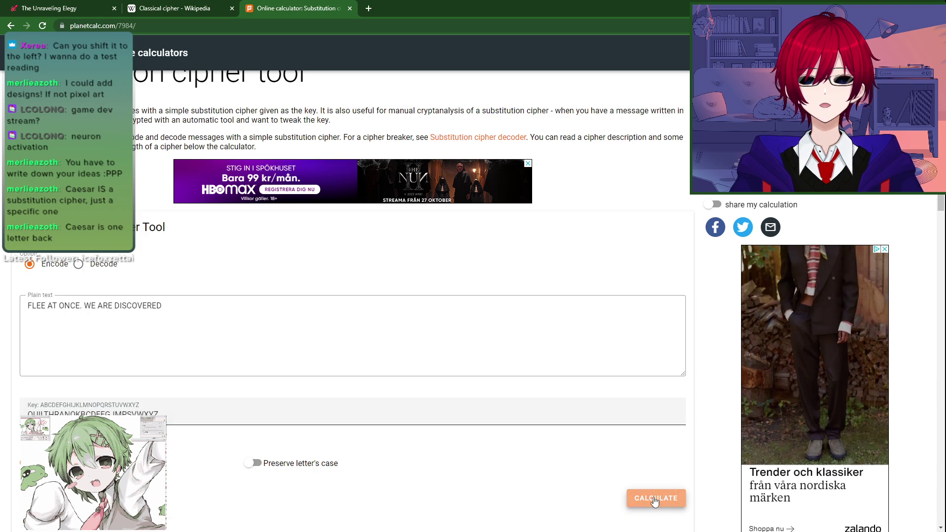
pyautogui.scroll(-2, 283, 422)
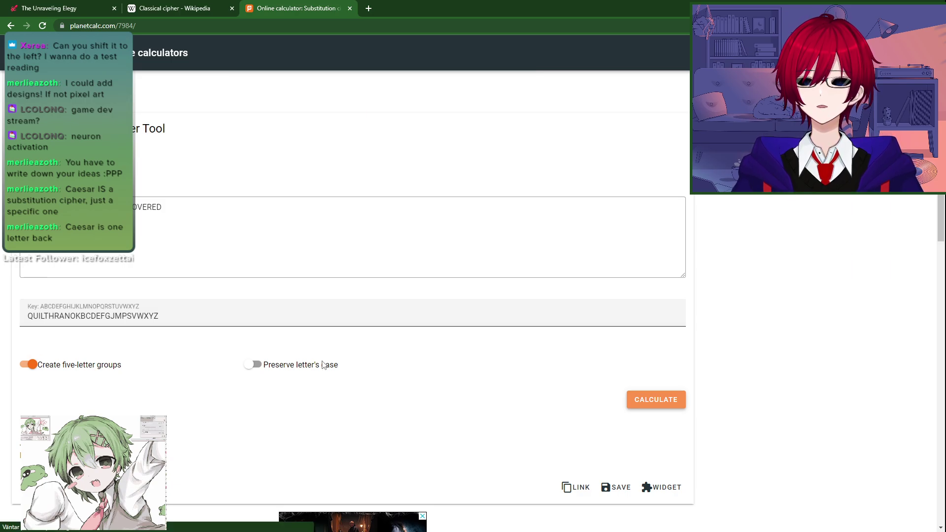
# Step: Return to Notepad and end the P.S. sentence with a question mark
pyautogui.hotkey('alt', 'Tab')
pyautogui.click(520, 422)
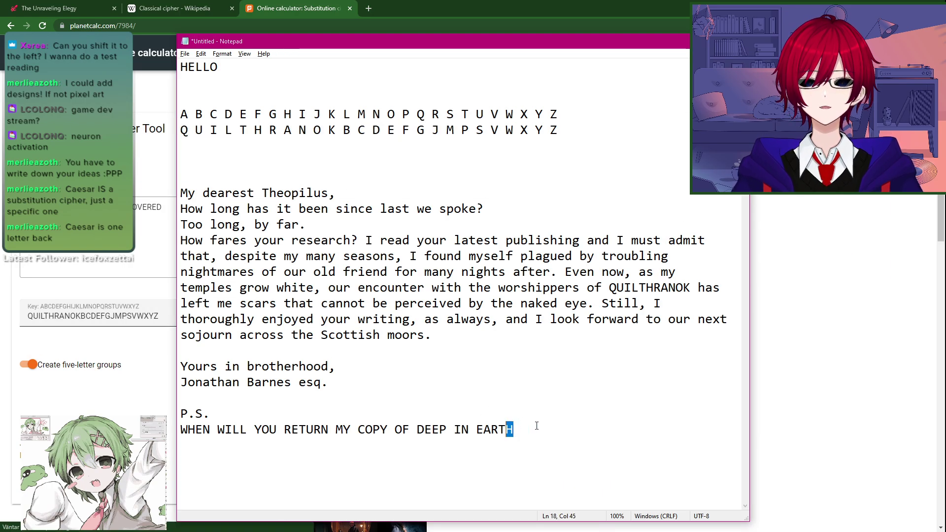
pyautogui.click(536, 426)
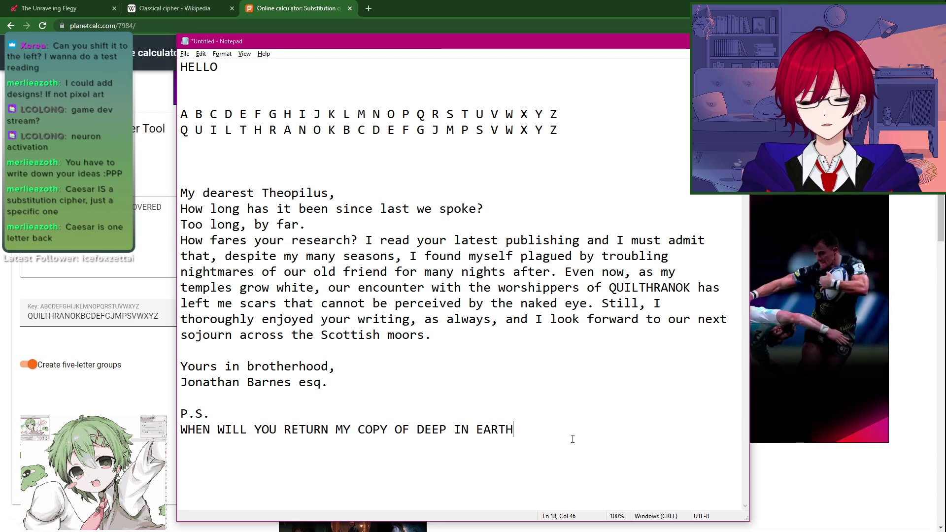
pyautogui.write('?')
pyautogui.hotkey('shift', 'Home')
pyautogui.hotkey('alt', 'Tab')
pyautogui.hotkey('ctrl', 'a')
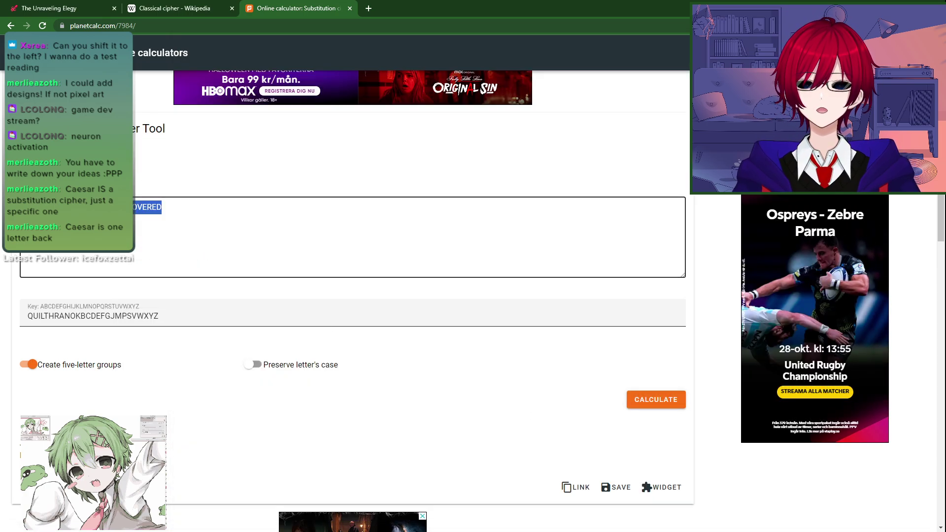
pyautogui.hotkey('ctrl', 'v')
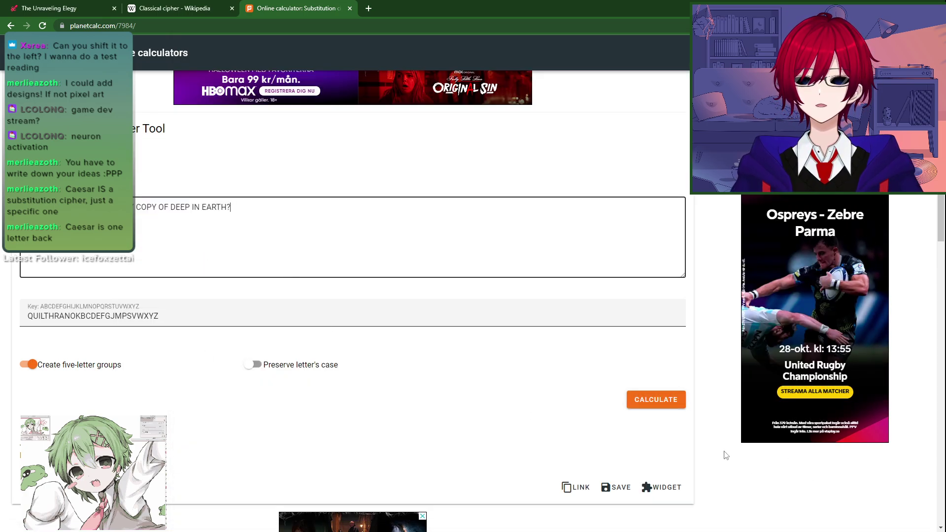
pyautogui.click(655, 400)
# Step: Copy the encoded text "WATDW NBBYE SJTPS JDCYI EFYEH LTTFN DTQJPA" to the line below the P.S. sentence in Notepad
pyautogui.moveTo(207, 457); pyautogui.dragTo(123, 456)
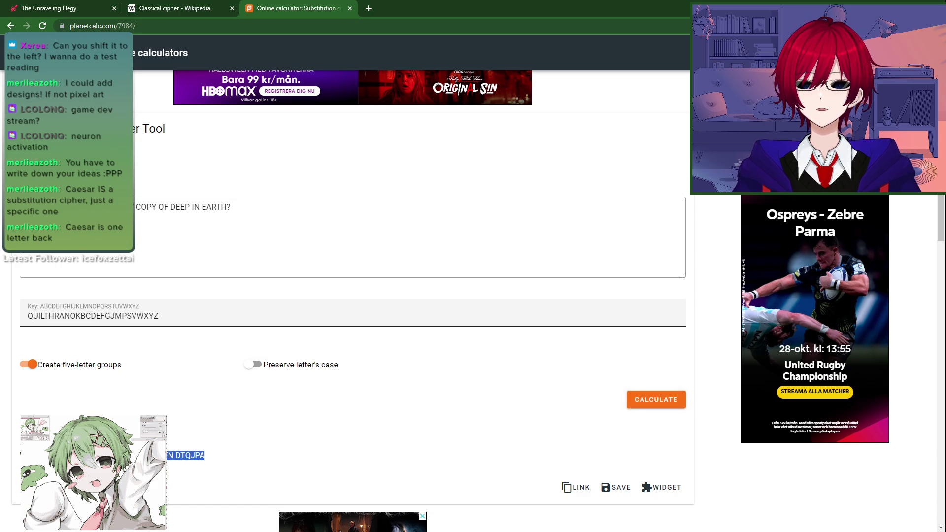
pyautogui.hotkey('alt', 'Tab')
pyautogui.click(480, 447)
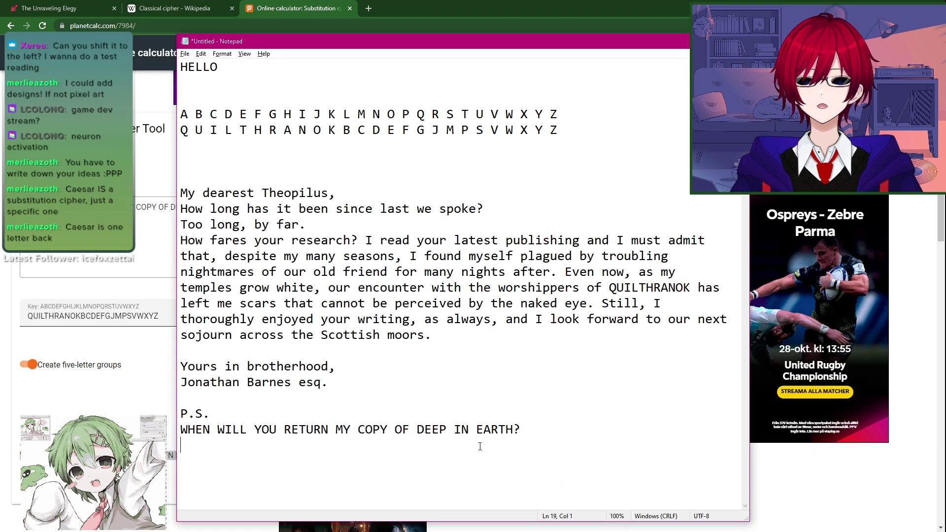
pyautogui.write('WATDW NBBYE SJTPS JDCYI EFYEH LTTFN DTQJPA')
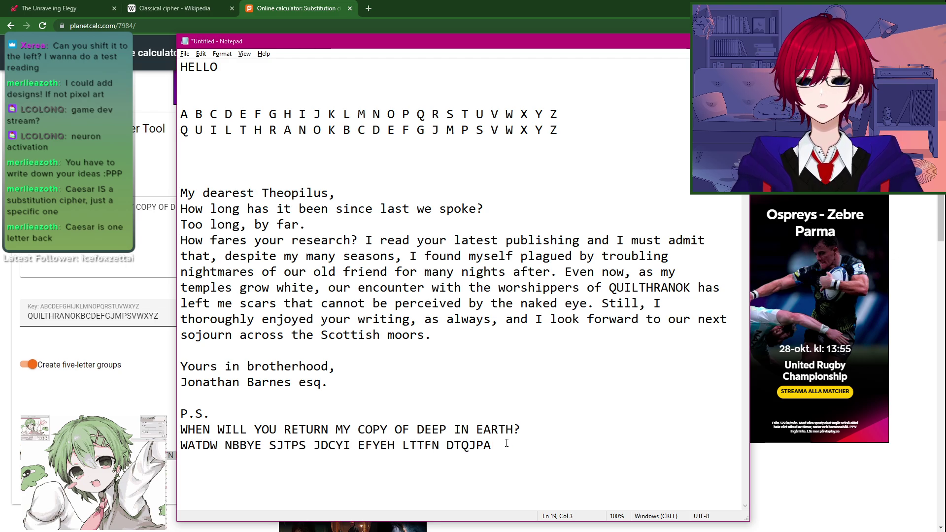
pyautogui.hotkey('alt', 'Tab')
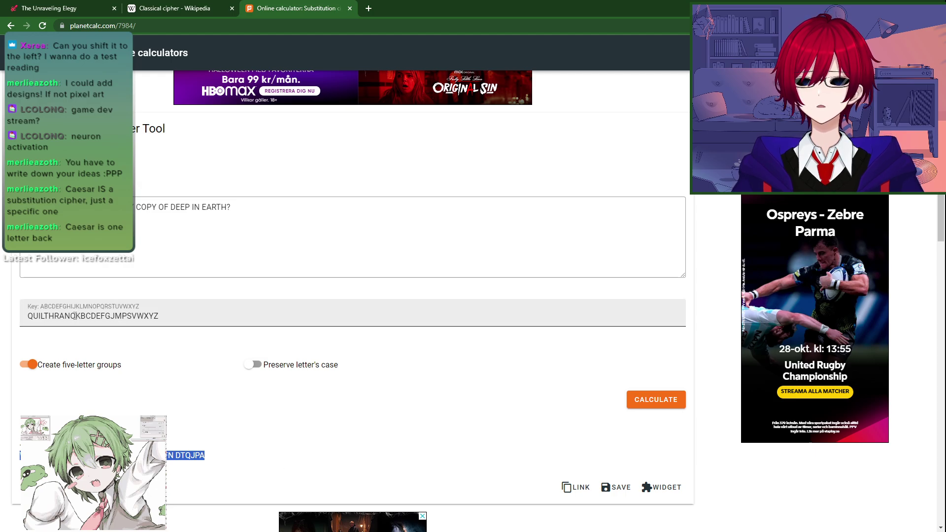
pyautogui.click(120, 258)
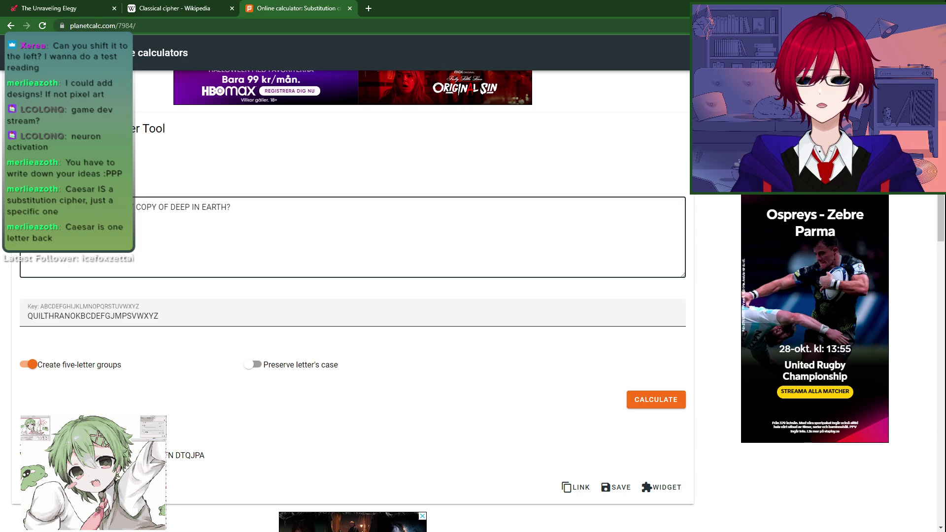
pyautogui.hotkey('alt', 'Tab')
pyautogui.hotkey('alt', 'Tab')
pyautogui.hotkey('alt', 'Tab')
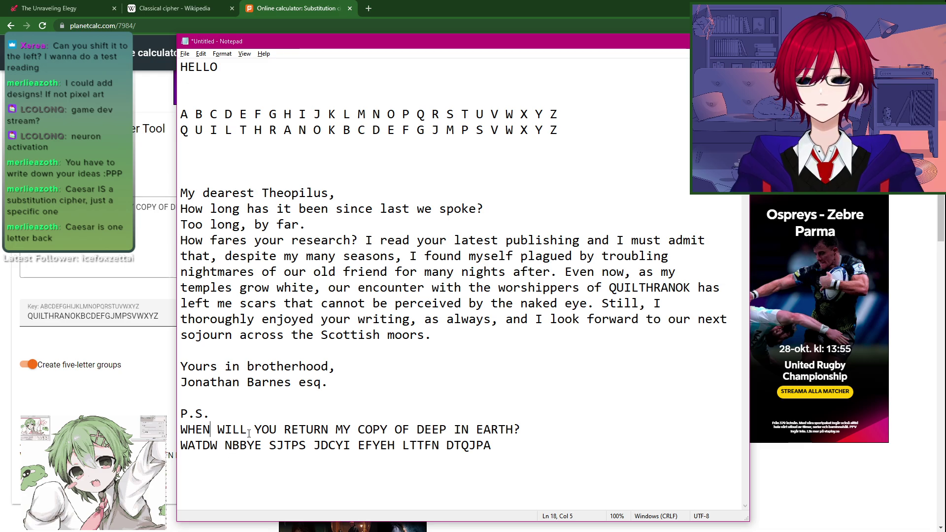
# Step: Remove all spaces between the words of the P.S. sentence so it reads WHENWILLYOURETURNMYCOPYOFDEEPINEARTH?
pyautogui.press('Delete')
pyautogui.press('Right')
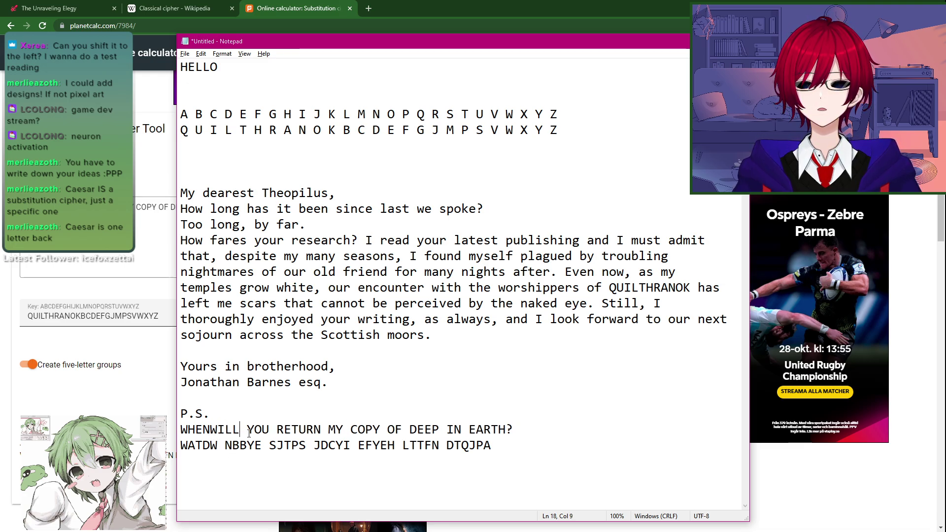
pyautogui.press('Delete')
pyautogui.press('Right')
pyautogui.press('Right')
pyautogui.press('Right')
pyautogui.press('Delete')
pyautogui.press('Right')
pyautogui.press('Right')
pyautogui.press('Right')
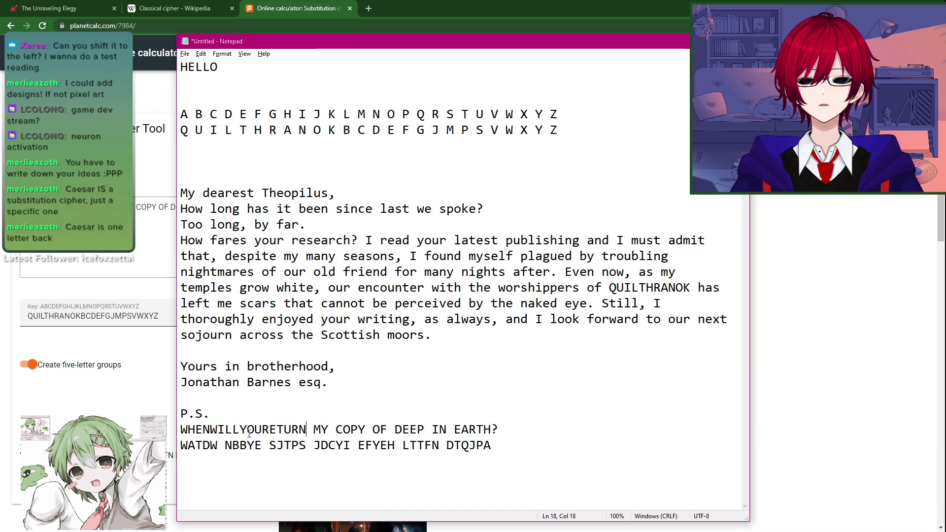
pyautogui.press('Delete')
pyautogui.press('Right')
pyautogui.press('Right')
pyautogui.press('Delete')
pyautogui.press('Right')
pyautogui.press('Delete')
pyautogui.press('Right')
pyautogui.press('Right')
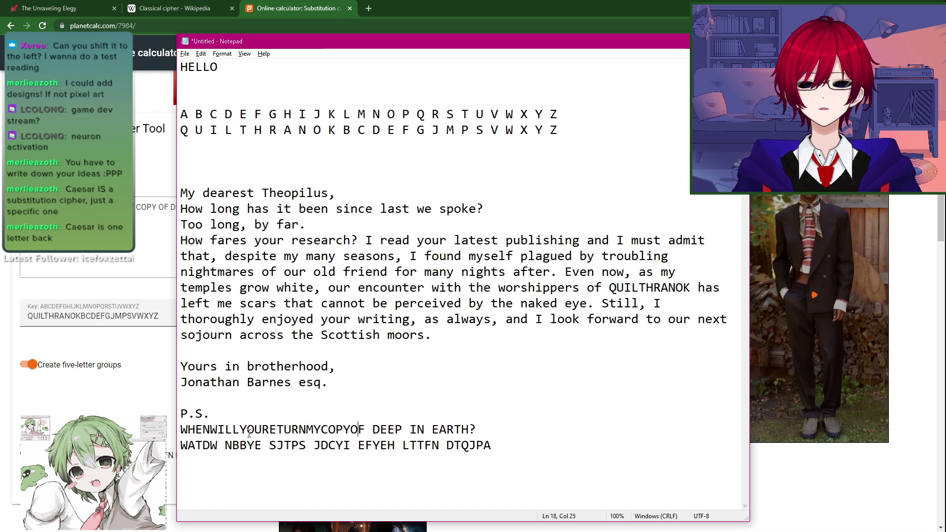
pyautogui.press('Delete')
pyautogui.press('Right')
pyautogui.press('Right')
pyautogui.press('Right')
pyautogui.press('Right')
pyautogui.press('Delete')
pyautogui.press('Right')
pyautogui.press('Right')
pyautogui.press('Delete')
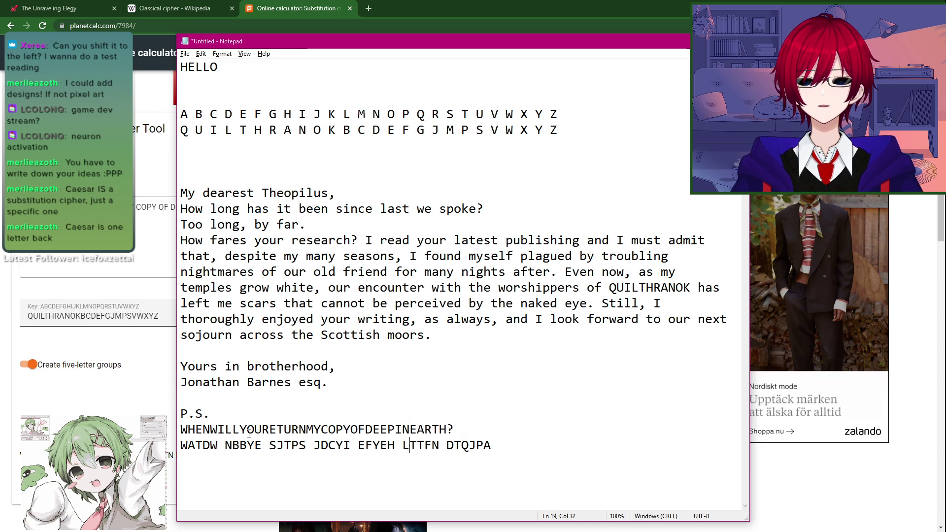
# Step: Remove the spaces between the five-letter groups of the encoded line so it reads WATDWNBBYESJTPSJDCYIEFYEHLTTFNDTQJPA
pyautogui.press('Down')
pyautogui.press('Left')
pyautogui.press('Left')
pyautogui.press('Delete')
pyautogui.press('Right')
pyautogui.press('Right')
pyautogui.press('Right')
pyautogui.press('Right')
pyautogui.press('Right')
pyautogui.press('Delete')
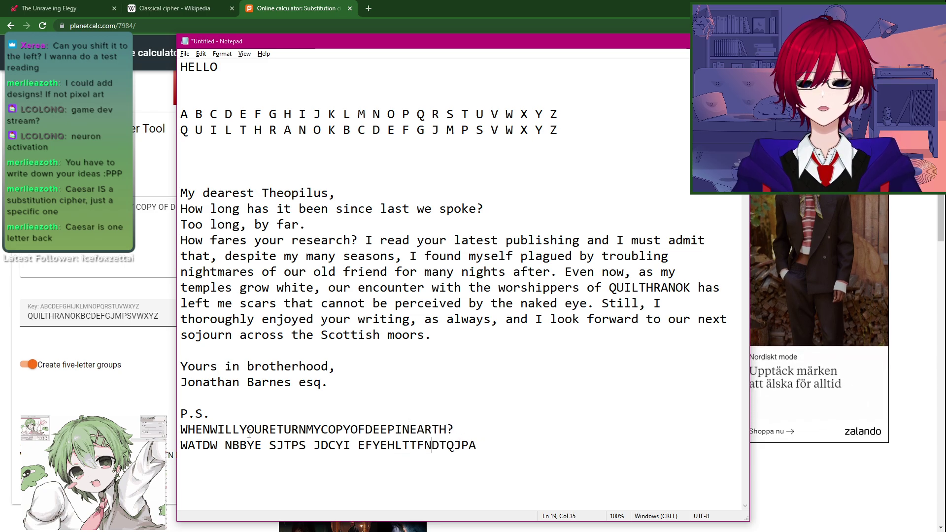
pyautogui.press('Left')
pyautogui.press('Left')
pyautogui.press('Left')
pyautogui.press('Left')
pyautogui.press('Left')
pyautogui.press('Left')
pyautogui.press('Left')
pyautogui.press('Left')
pyautogui.press('Left')
pyautogui.press('Left')
pyautogui.press('Left')
pyautogui.press('Delete')
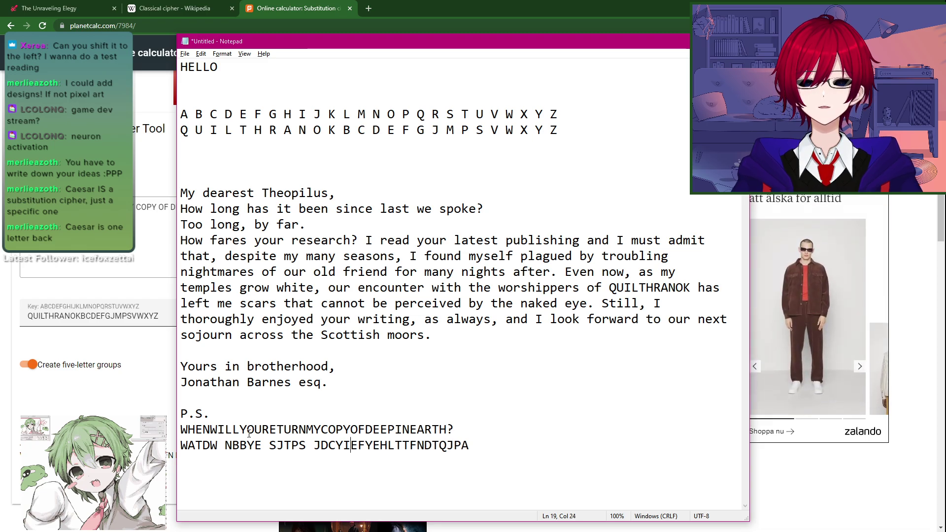
pyautogui.press('Right')
pyautogui.press('Right')
pyautogui.press('Right')
pyautogui.press('Right')
pyautogui.press('Delete')
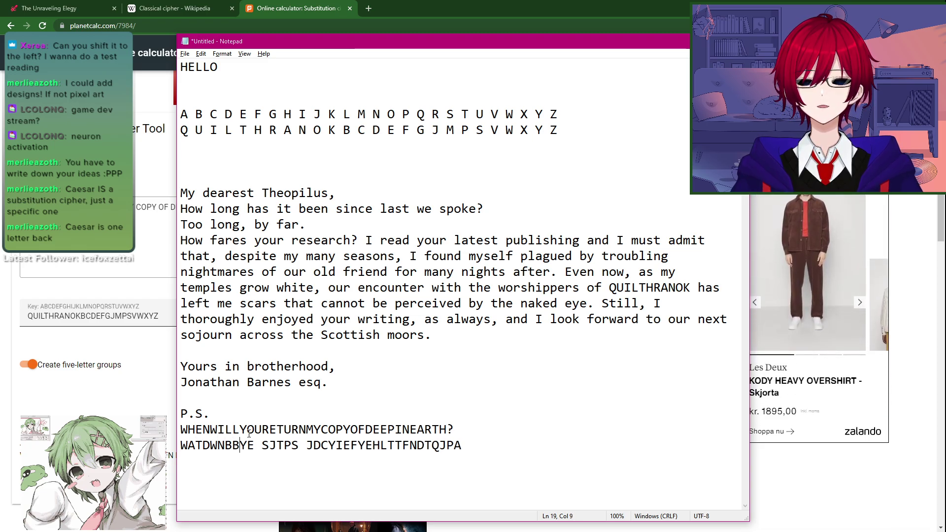
pyautogui.press('Delete')
pyautogui.press('Right')
pyautogui.press('Right')
pyautogui.press('Right')
pyautogui.press('Right')
pyautogui.press('Right')
pyautogui.press('Delete')
pyautogui.press('Left')
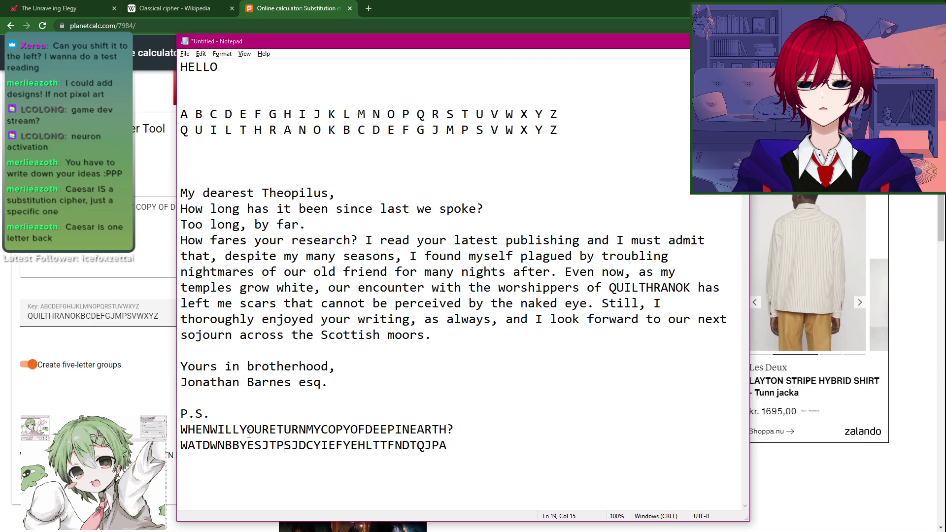
# Step: Put the word spaces back into the P.S. sentence so it reads "WHEN WILL YOU RETURN MY COPY OF DEEP IN EARTH?"
pyautogui.press('Right')
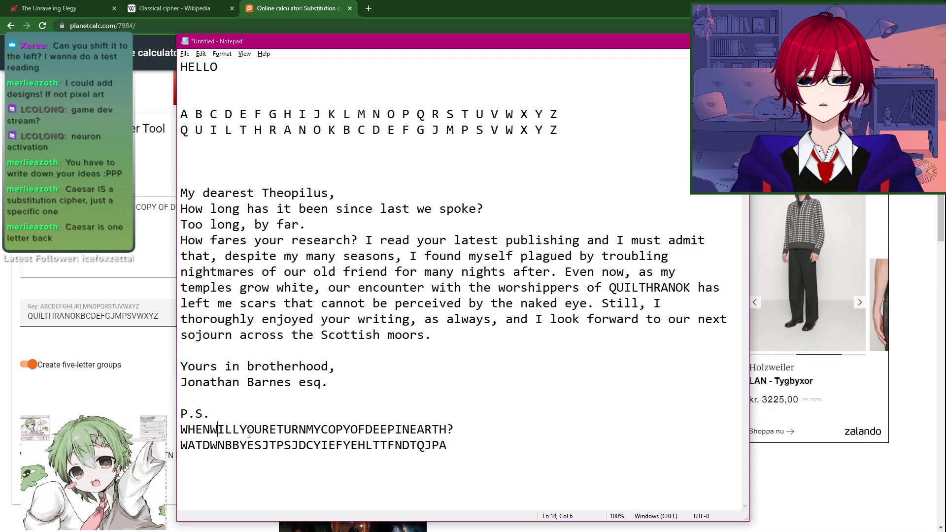
pyautogui.press('Right')
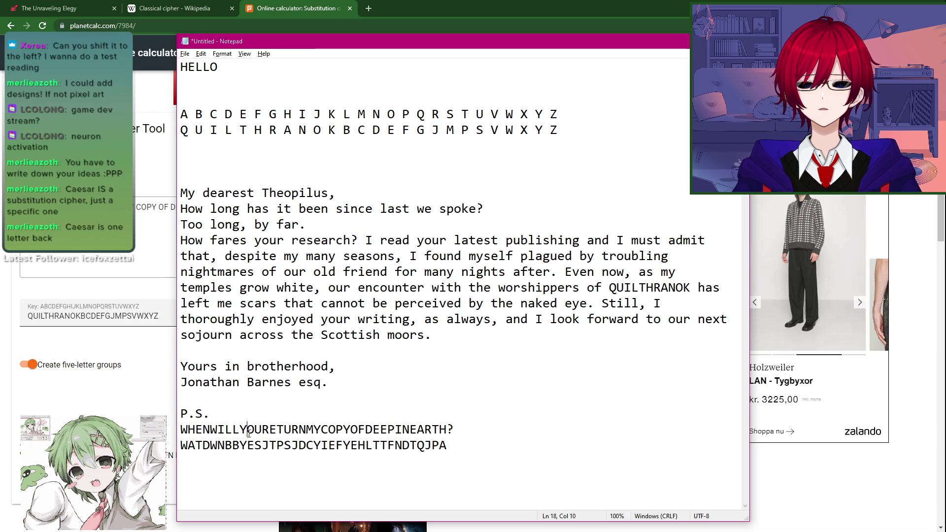
pyautogui.press('Right')
pyautogui.press('Right')
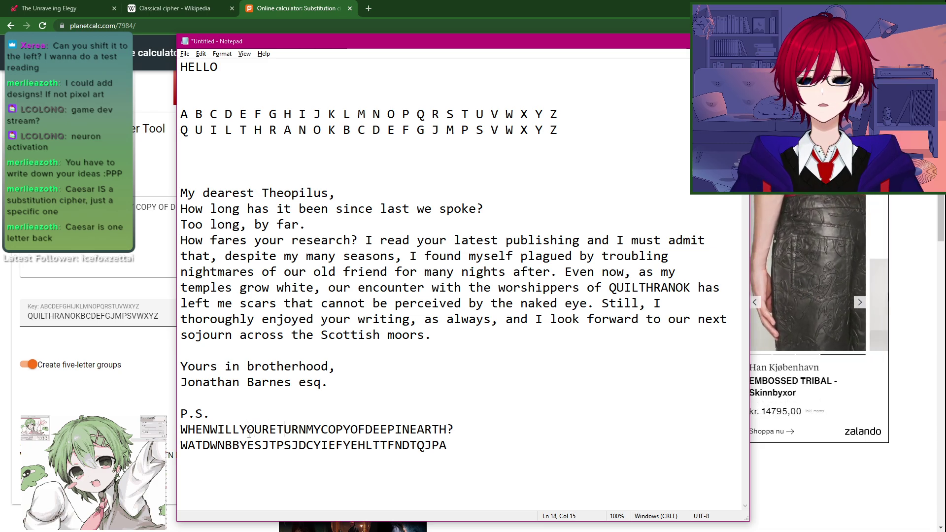
pyautogui.press('Left')
pyautogui.press('Left')
pyautogui.press('Left')
pyautogui.press('Left')
pyautogui.press('Left')
pyautogui.press('Left')
pyautogui.press('Left')
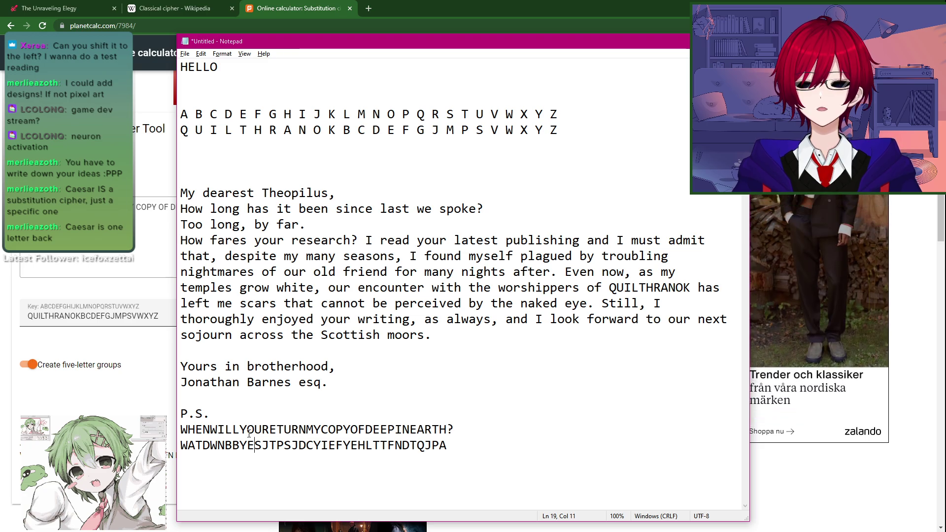
pyautogui.press('Right')
pyautogui.press('Right')
pyautogui.press('Right')
pyautogui.press('Right')
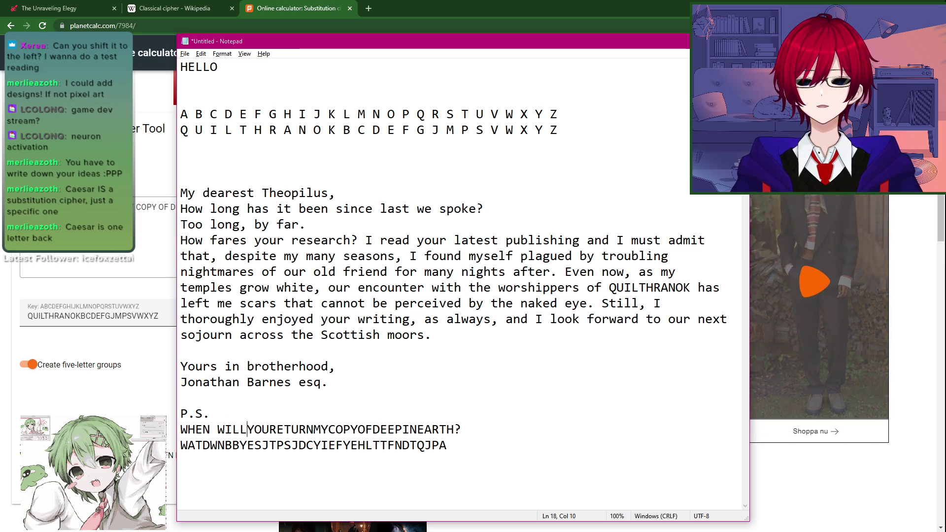
pyautogui.press('Right')
pyautogui.press('Right')
pyautogui.press('Right')
pyautogui.press('Right')
pyautogui.press('Left')
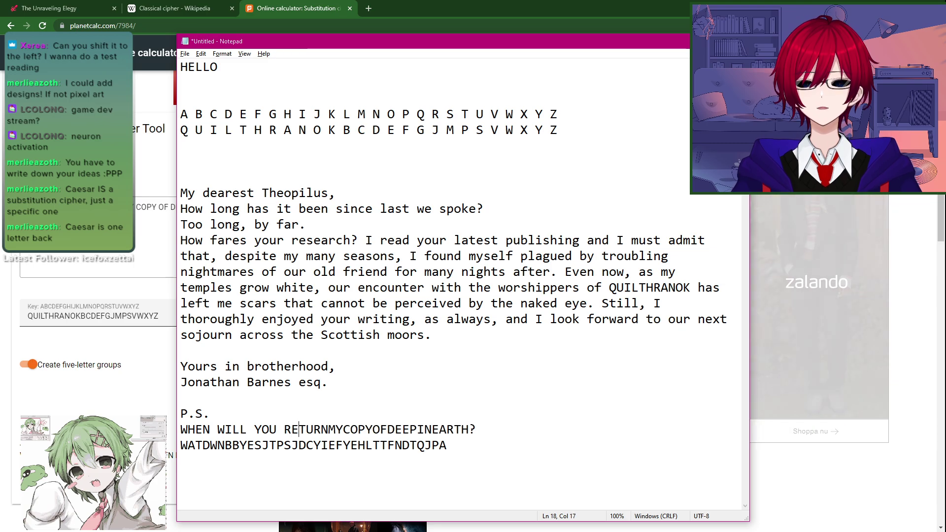
pyautogui.press('Right')
pyautogui.press('Right')
pyautogui.press('Right')
pyautogui.press('Right')
pyautogui.press('Right')
pyautogui.press('Right')
pyautogui.press('Left')
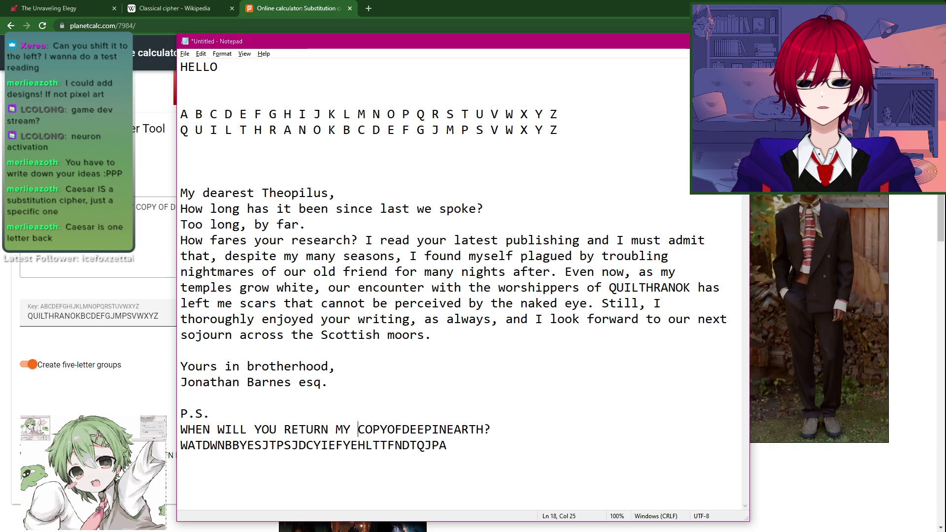
pyautogui.press('Right')
pyautogui.press('Right')
pyautogui.press('Right')
pyautogui.press('Right')
pyautogui.press('Right')
pyautogui.press('Right')
pyautogui.press('Right')
pyautogui.press('Left')
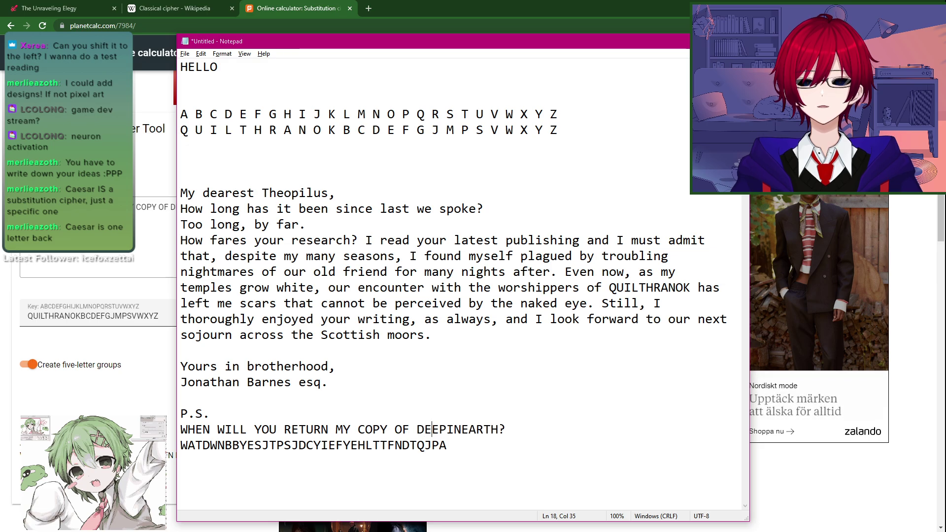
pyautogui.press('Right')
pyautogui.press('Right')
pyautogui.press('Right')
pyautogui.press('Right')
pyautogui.press('Right')
pyautogui.press('Right')
# Step: Space the encoded line to match the sentence's words and end it with a question mark: "WATD WNBB YES JTPSJD CY IEFY EH LTTF ND TQJPA?"
pyautogui.press('Down')
pyautogui.press('Left')
pyautogui.press('Left')
pyautogui.press('Left')
pyautogui.press('Left')
pyautogui.press('Left')
pyautogui.press('Left')
pyautogui.press('Left')
pyautogui.press('Left')
pyautogui.press('Left')
pyautogui.press('Left')
pyautogui.press('Left')
pyautogui.press('Left')
pyautogui.press('Left')
pyautogui.press('Left')
pyautogui.press('Left')
pyautogui.press('Left')
pyautogui.press('Left')
pyautogui.press('Left')
pyautogui.press('Left')
pyautogui.press('Left')
pyautogui.press('Left')
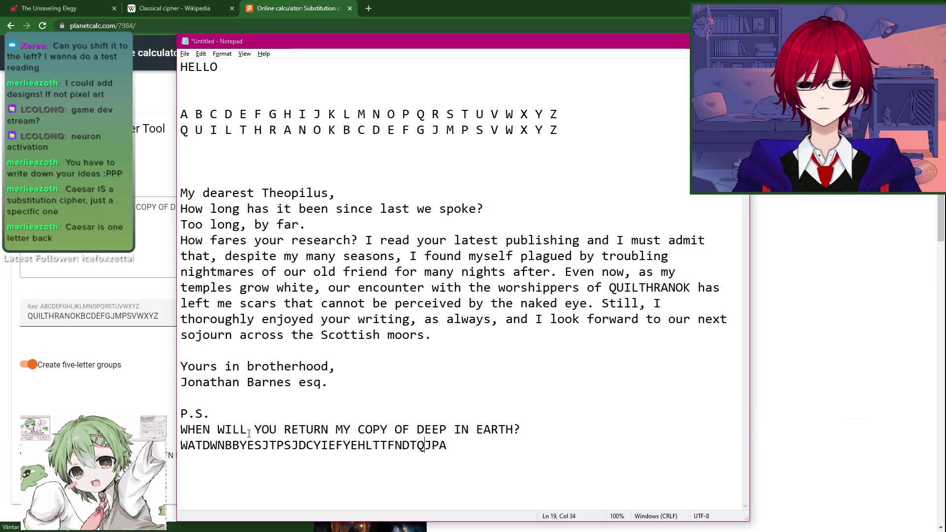
pyautogui.press('Right')
pyautogui.press('Right')
pyautogui.press('Right')
pyautogui.press('Right')
pyautogui.press('Right')
pyautogui.press('Right')
pyautogui.press('Right')
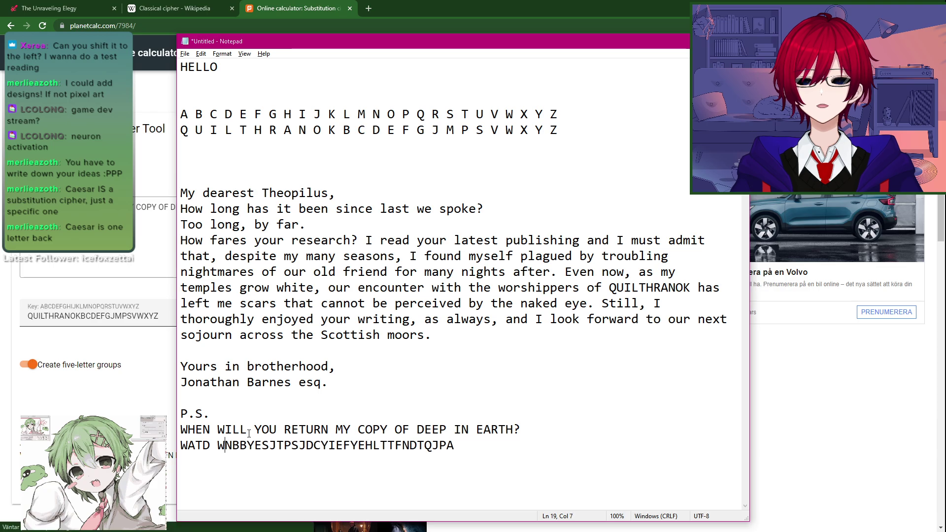
pyautogui.press('Right')
pyautogui.press('Right')
pyautogui.press('Right')
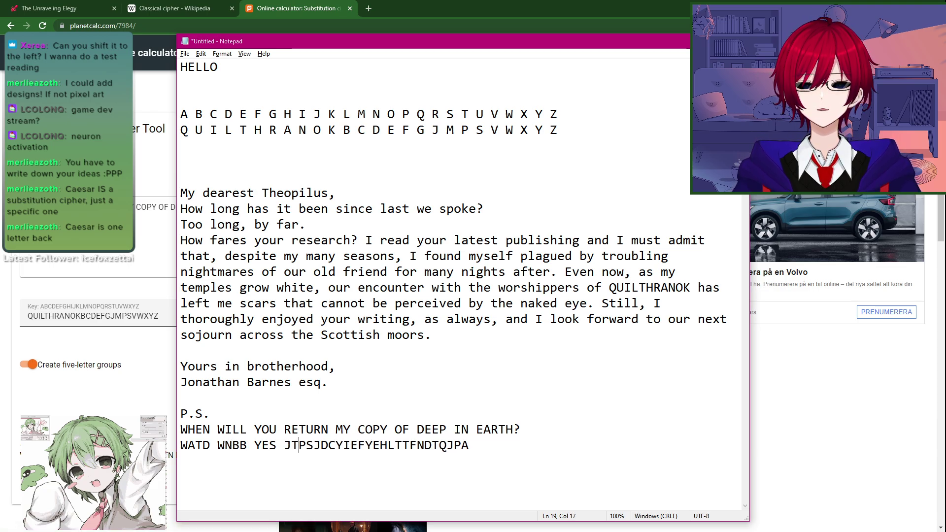
pyautogui.press('Right')
pyautogui.press('Right')
pyautogui.press('Right')
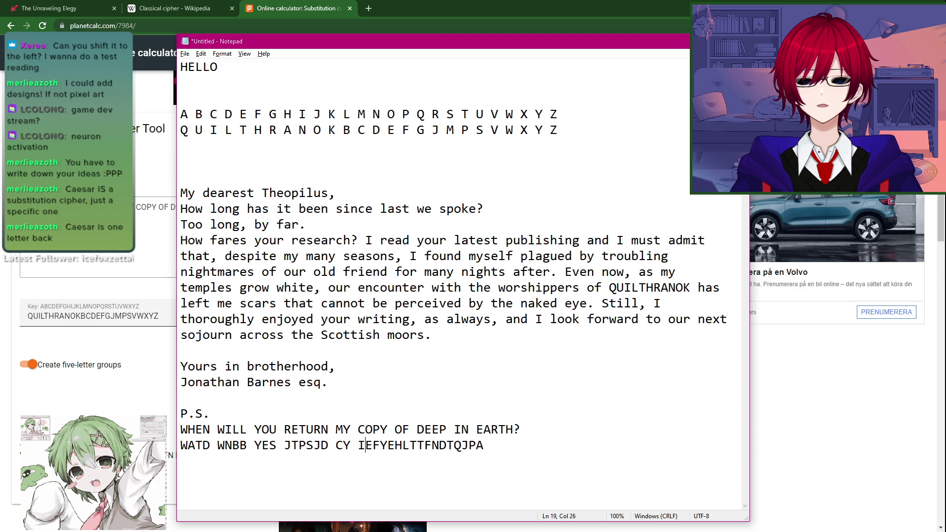
pyautogui.press('Right')
pyautogui.press('Right')
pyautogui.press('Right')
pyautogui.press('Right')
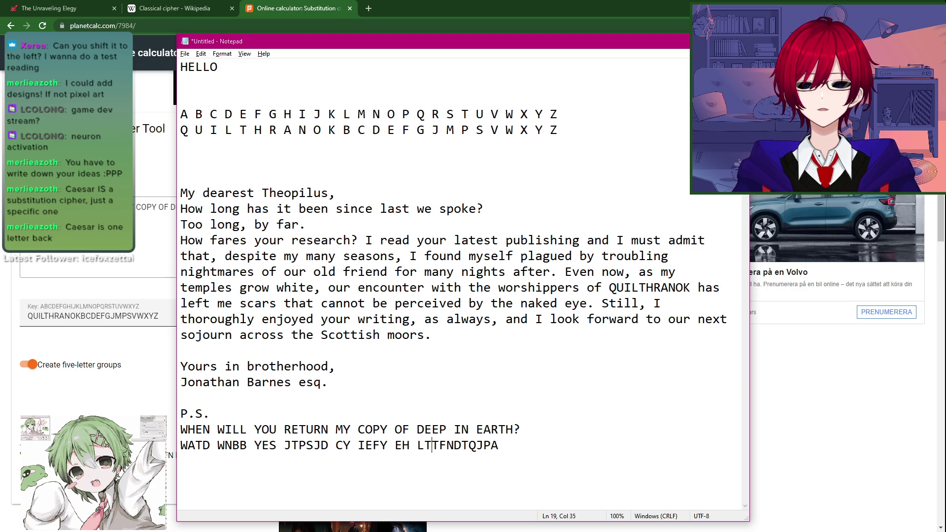
pyautogui.press('Right')
pyautogui.press('Right')
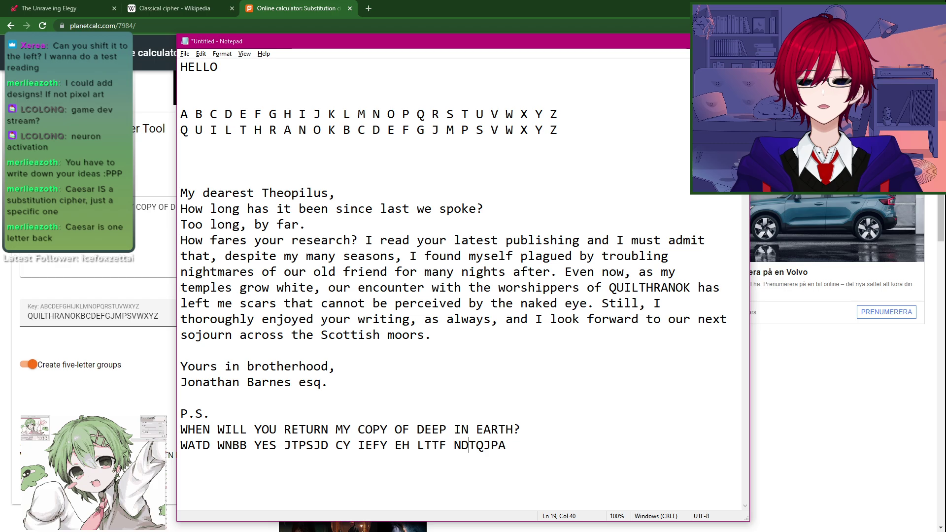
pyautogui.press('Right')
pyautogui.press('Right')
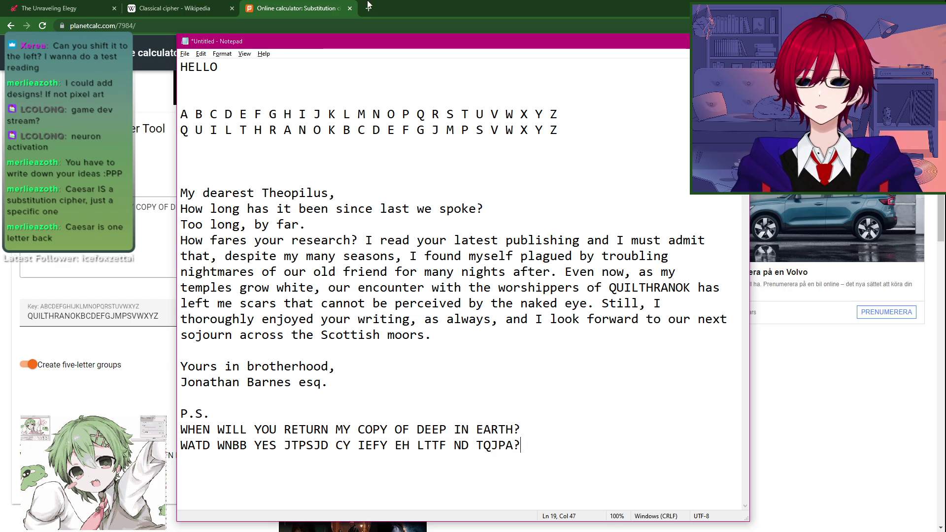
# Step: Return to the substitution cipher tool in the browser and close the advertisement covering it
pyautogui.click(329, 6)
pyautogui.click(158, 3)
pyautogui.click(299, 9)
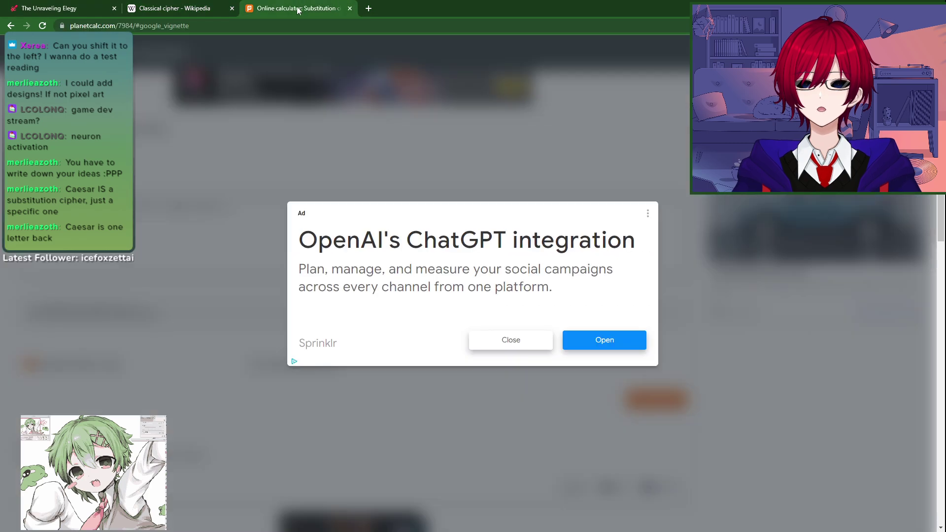
pyautogui.click(511, 344)
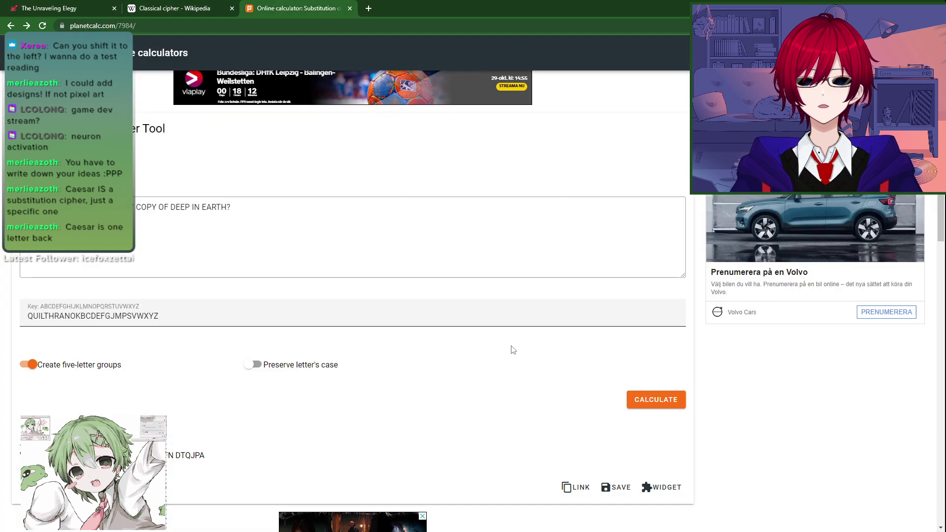
pyautogui.click(315, 318)
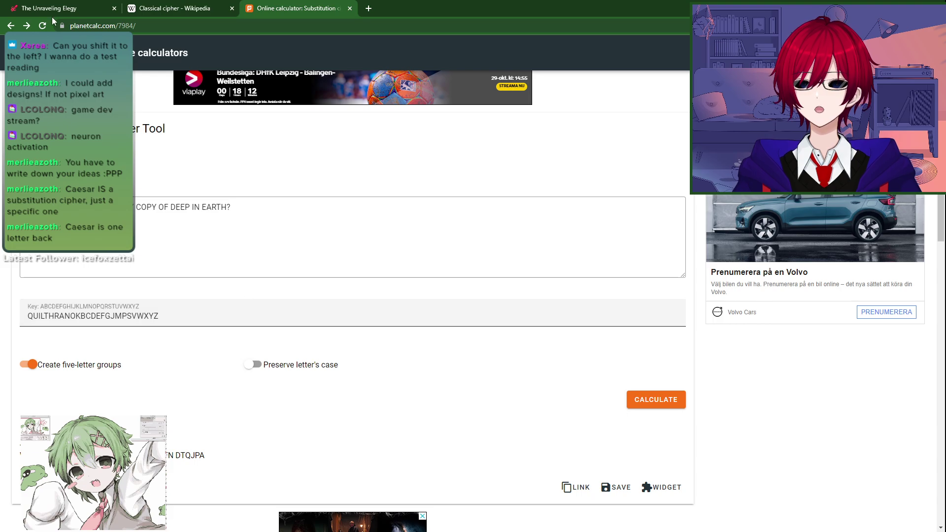
# Step: Switch from the browser to Photoshop, where the QUILTHRANOK lettering document is open
pyautogui.hotkey('alt', 'Tab')
pyautogui.hotkey('alt', 'Tab')
pyautogui.hotkey('alt', 'Tab')
pyautogui.hotkey('alt', 'Tab')
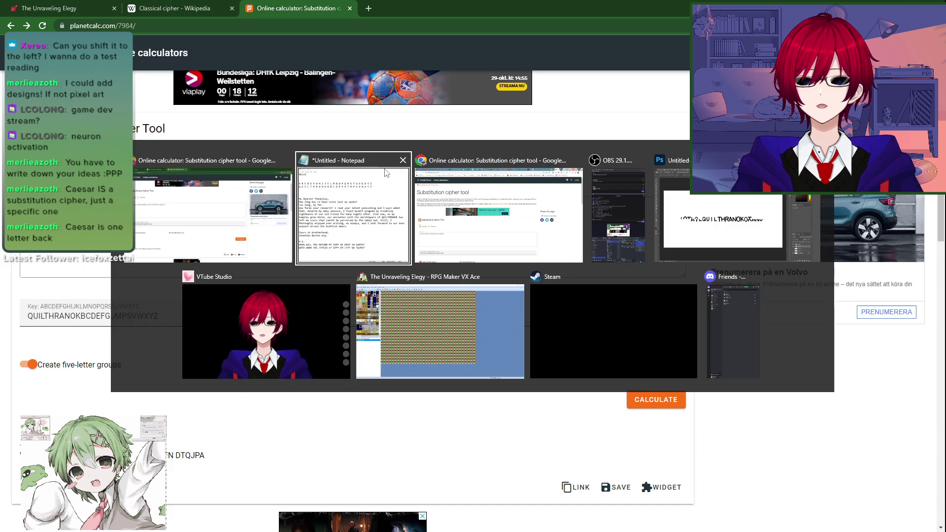
pyautogui.hotkey('alt', 'Tab')
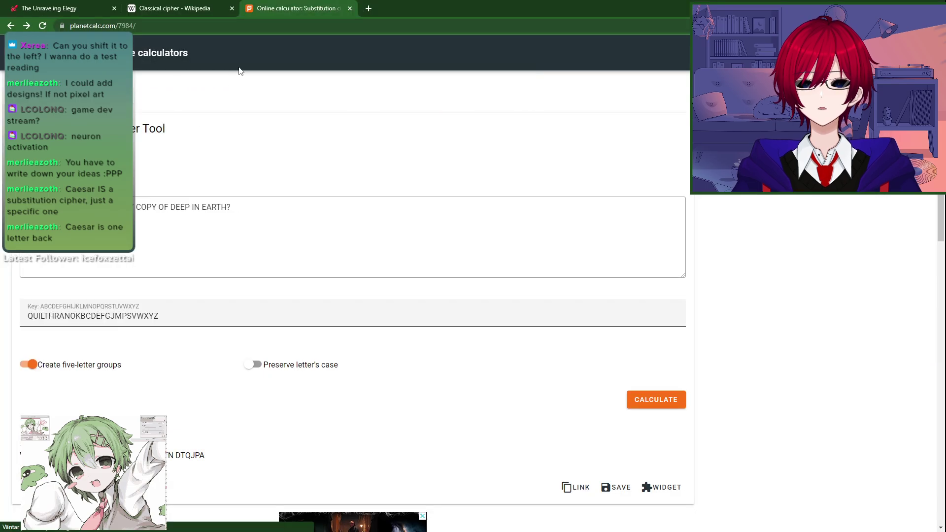
pyautogui.hotkey('alt', 'Tab')
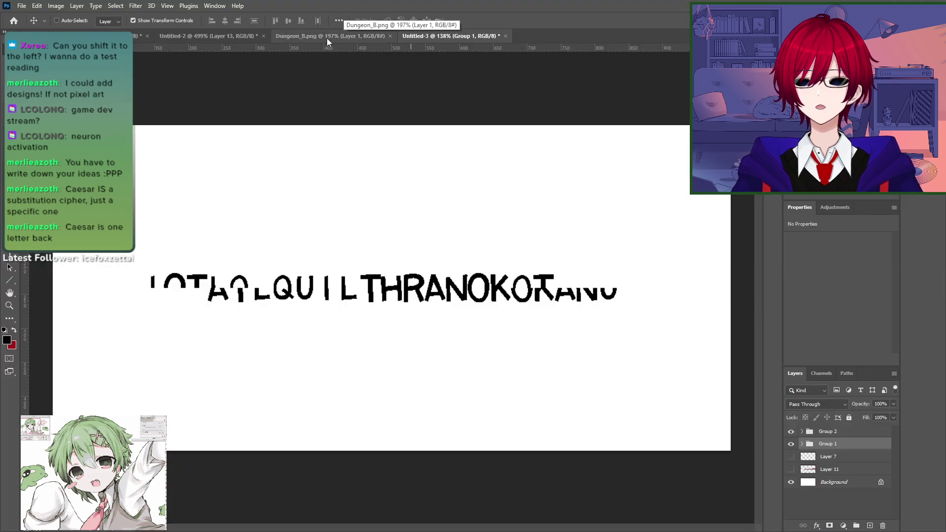
# Step: Review the ground tileset containing the pasted colour squares against the Untitled-2 colour grid, and close the tileset document
pyautogui.click(144, 35)
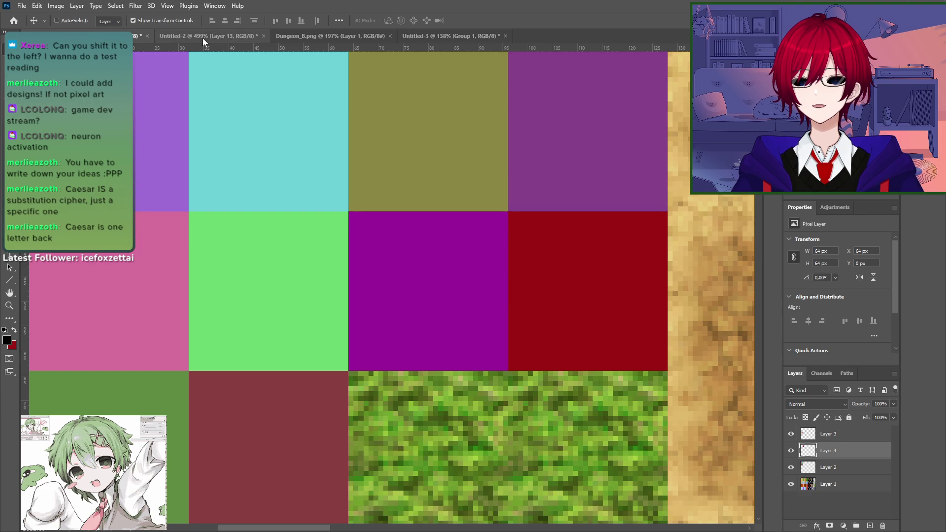
pyautogui.hotkey('ctrl', '1')
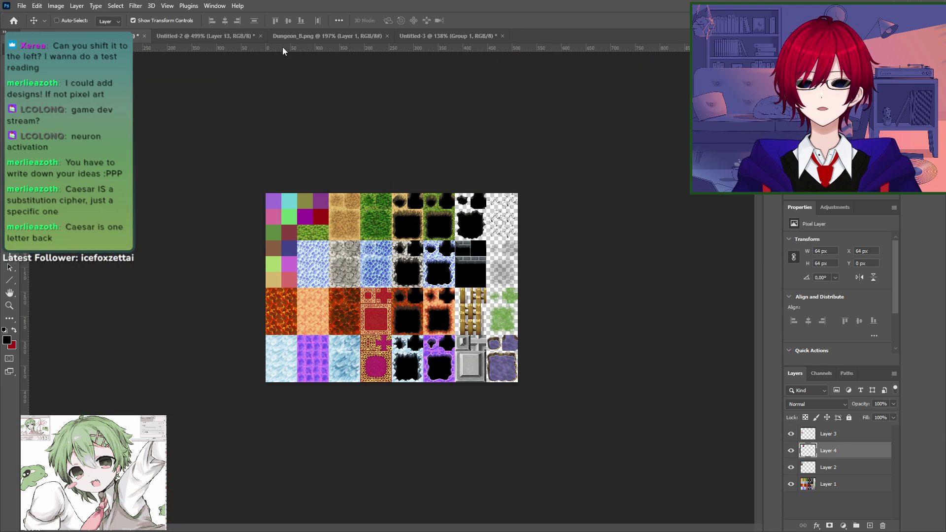
pyautogui.click(276, 36)
pyautogui.click(242, 36)
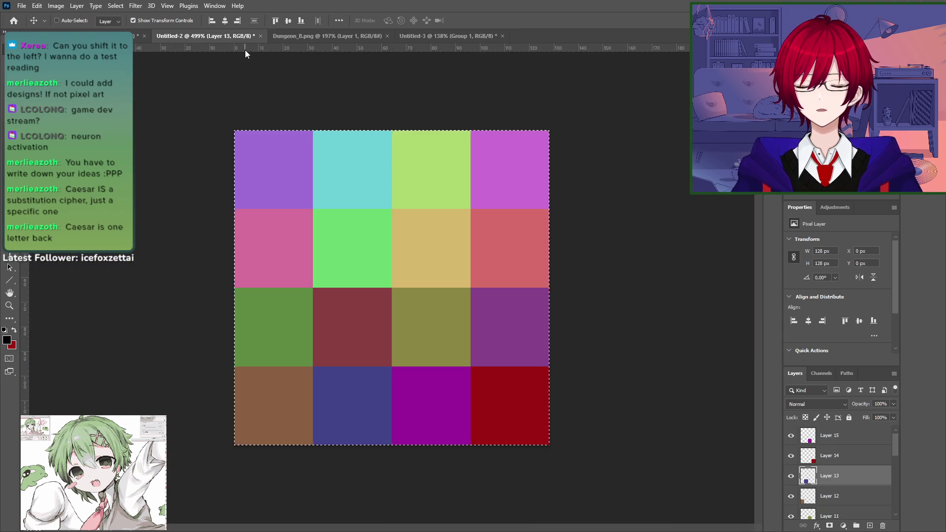
pyautogui.click(139, 36)
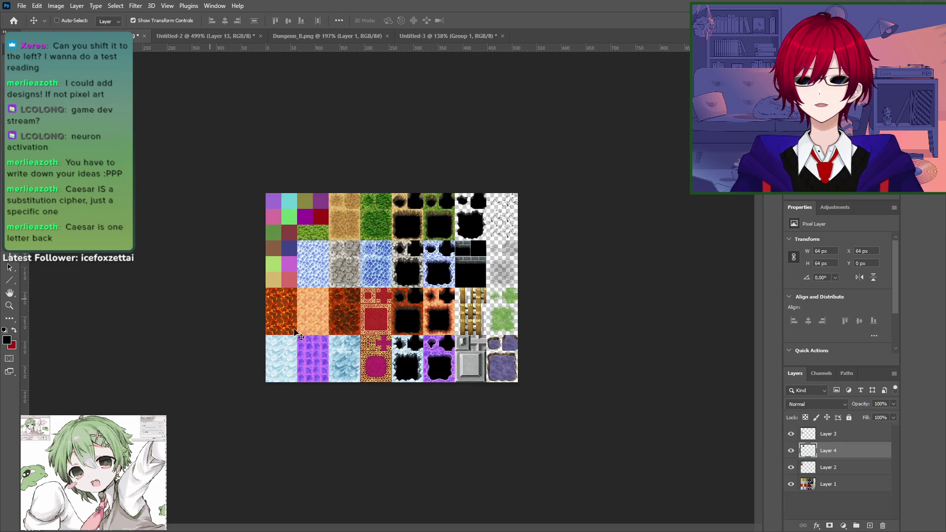
pyautogui.press('z')
pyautogui.moveTo(270, 207); pyautogui.dragTo(307, 207)
pyautogui.moveTo(492, 373); pyautogui.dragTo(396, 284)
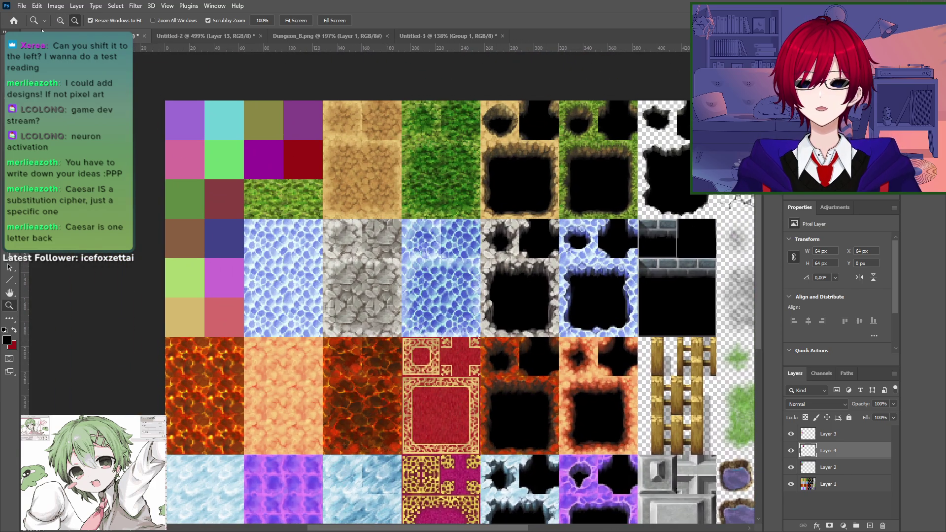
pyautogui.hotkey('ctrl', 'w')
pyautogui.click(440, 200)
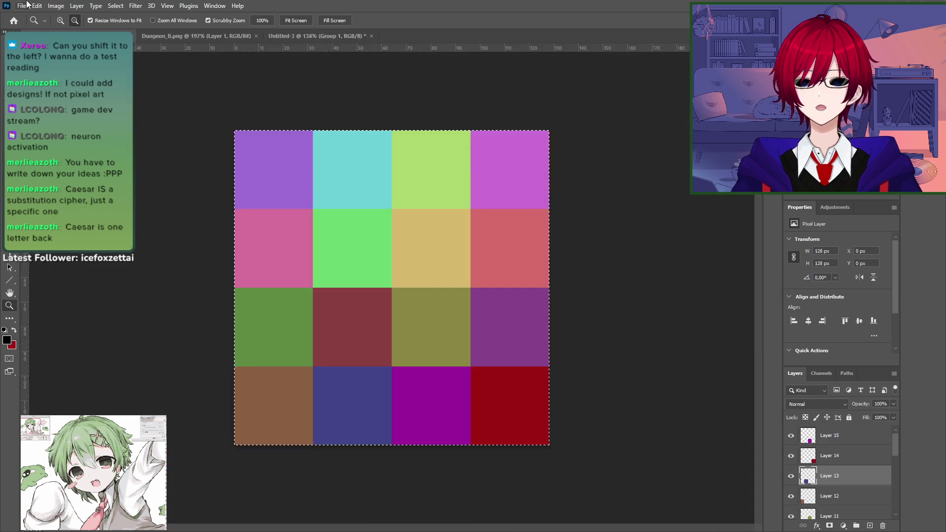
pyautogui.hotkey('alt', 'f')
pyautogui.press('o')
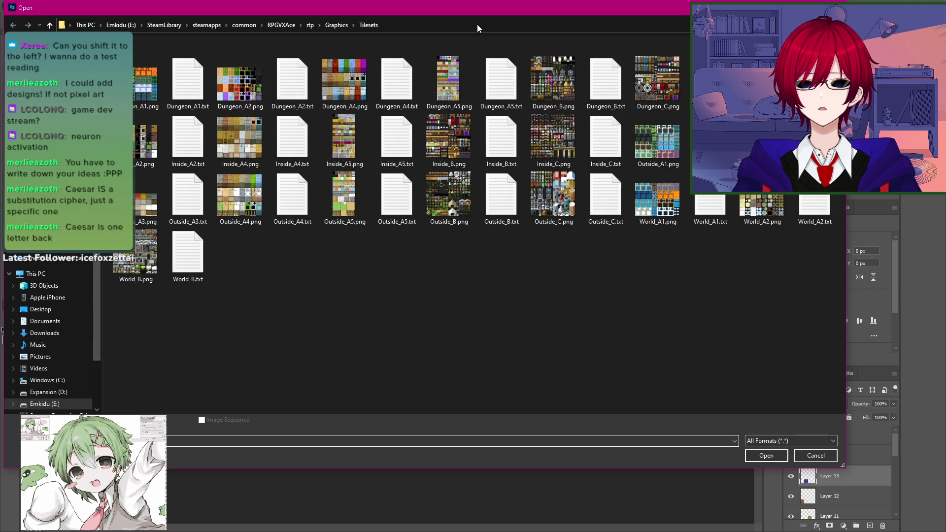
pyautogui.moveTo(467, 11); pyautogui.dragTo(135, 126)
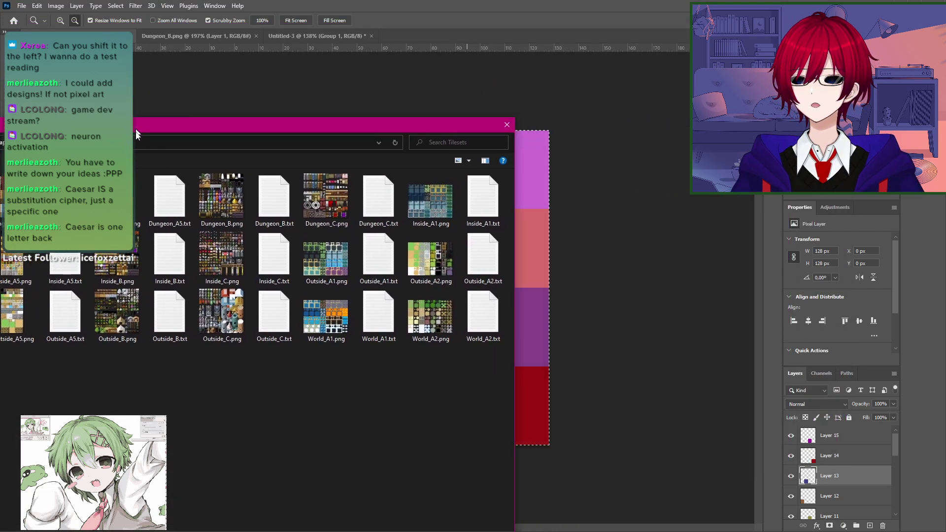
pyautogui.press('Escape')
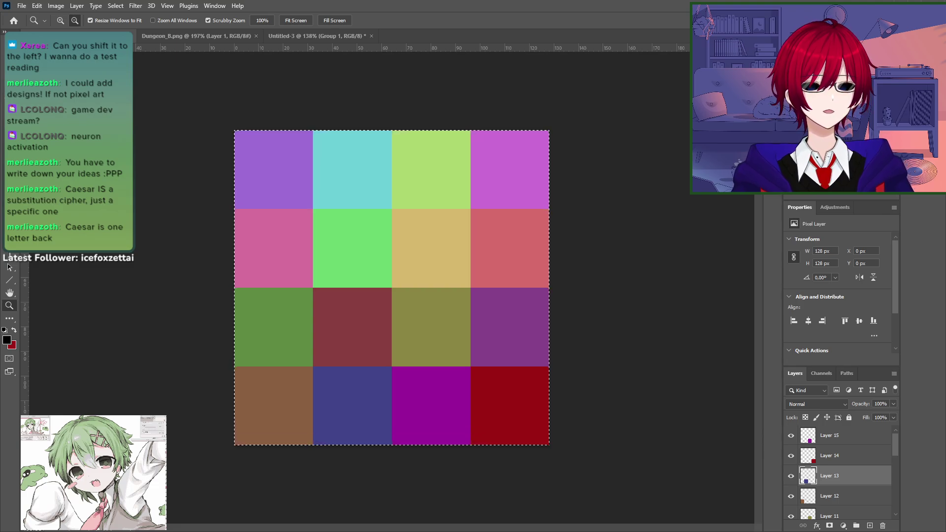
# Step: Find the Inside_C.png tileset in the image viewer, open it in Photoshop and enlarge its top-left corner
pyautogui.hotkey('alt', 'Tab')
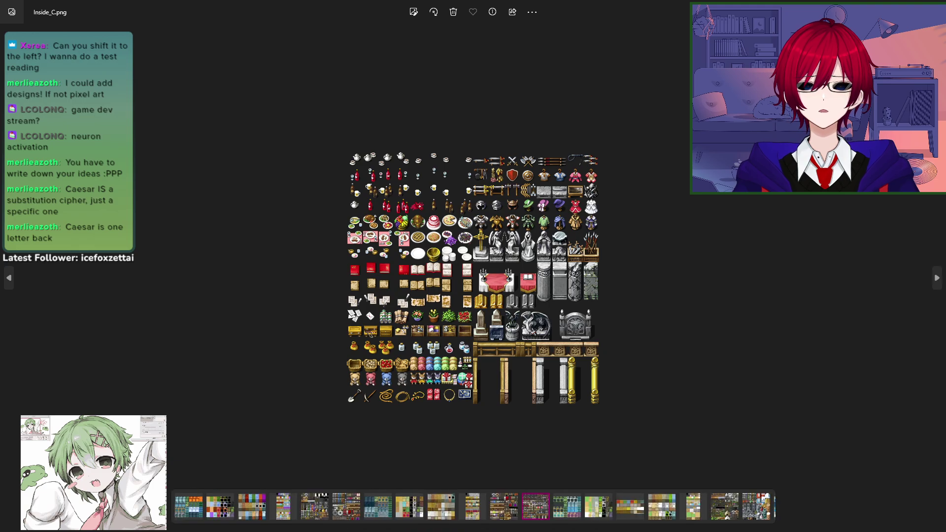
pyautogui.hotkey('alt', 'Tab')
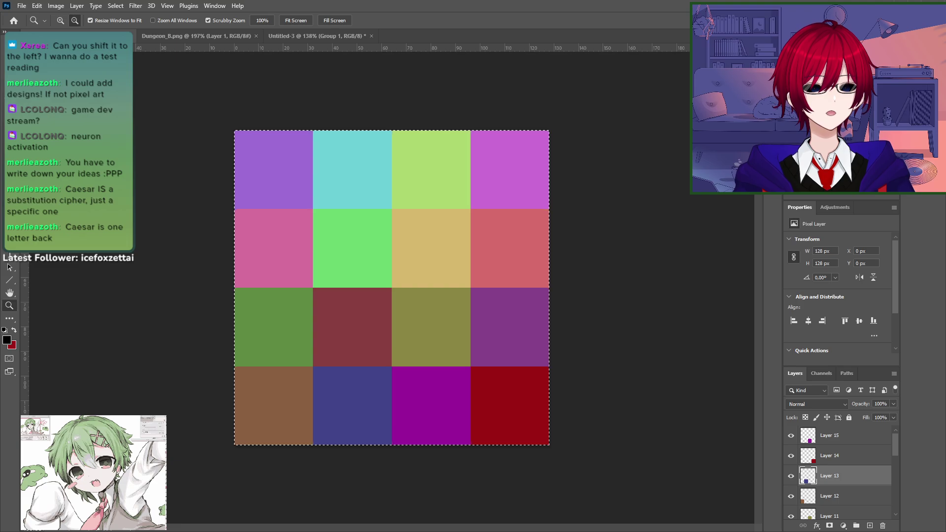
pyautogui.hotkey('alt', 'Tab')
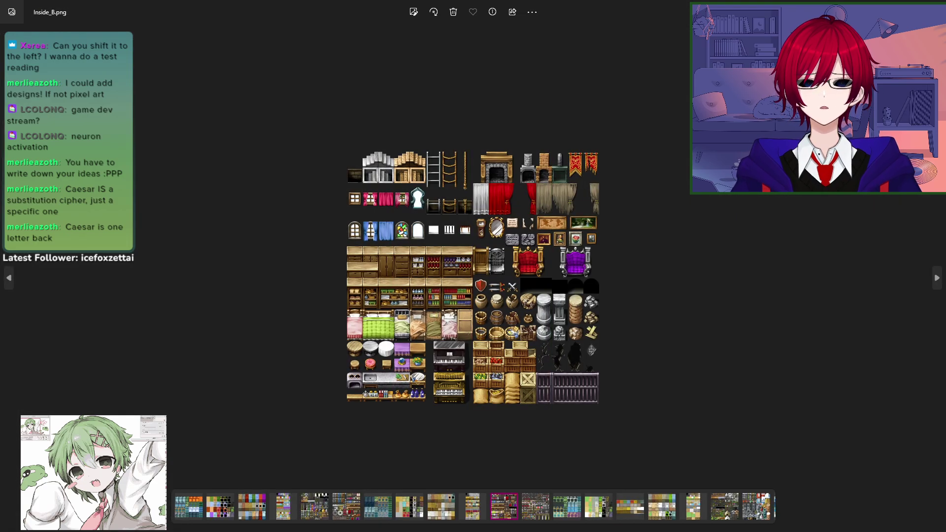
pyautogui.hotkey('alt', 'Tab')
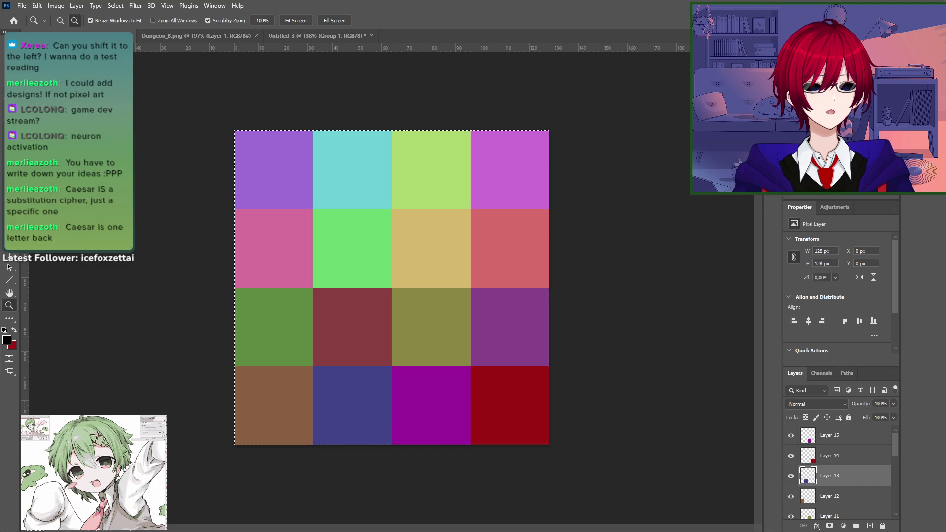
pyautogui.hotkey('alt', 'Tab')
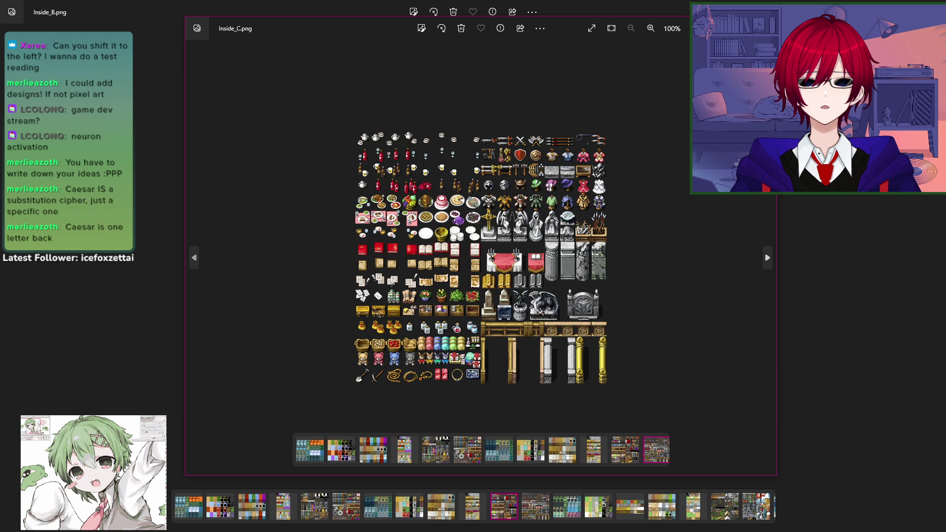
pyautogui.hotkey('alt', 'Tab')
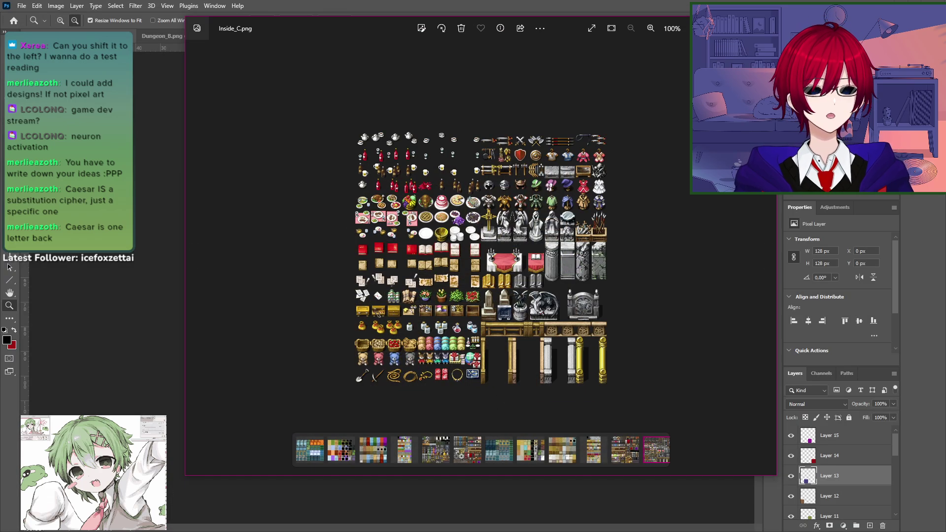
pyautogui.hotkey('alt', 'Tab')
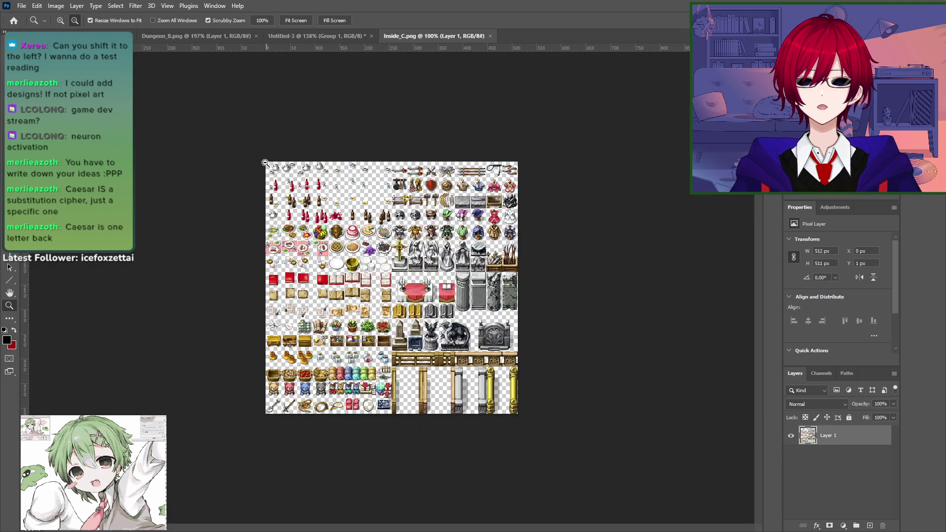
pyautogui.moveTo(266, 162); pyautogui.dragTo(320, 66)
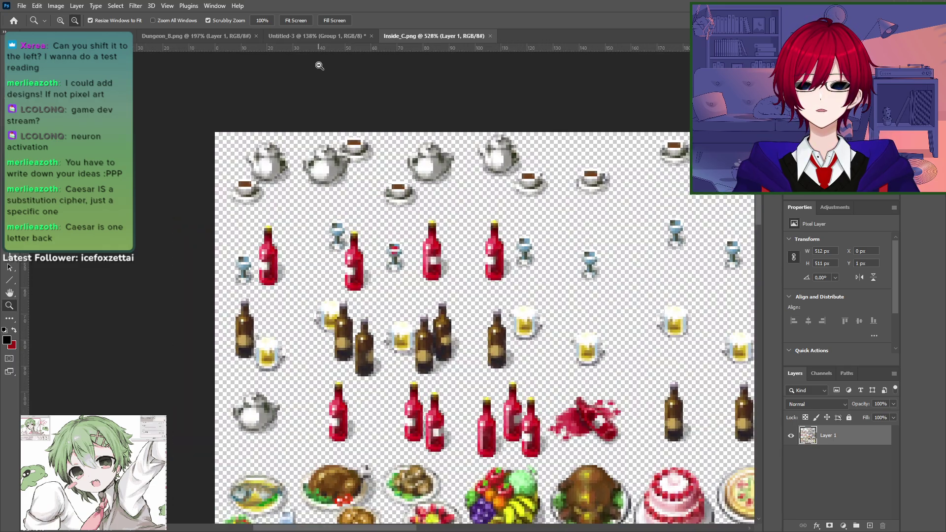
# Step: Merge all layers of Untitled-2, from Background up to Layer 15, into one layer and clear the selection
pyautogui.click(317, 36)
pyautogui.click(196, 36)
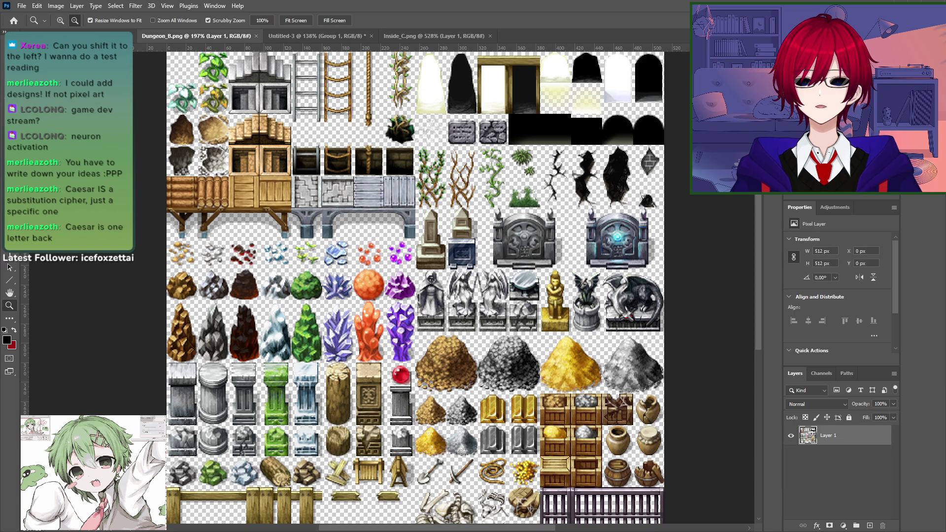
pyautogui.hotkey('ctrl', 'Tab')
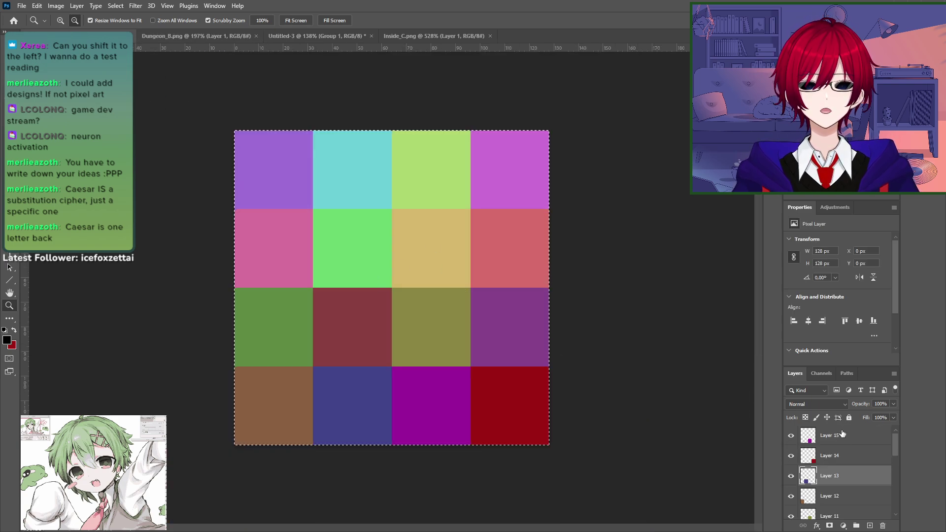
pyautogui.scroll(-10, 838, 458)
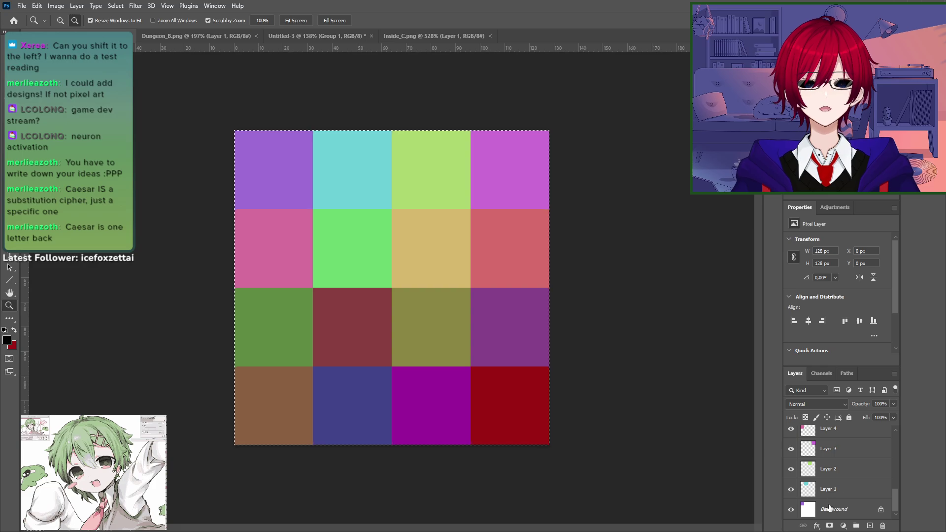
pyautogui.click(830, 508)
pyautogui.scroll(10, 838, 483)
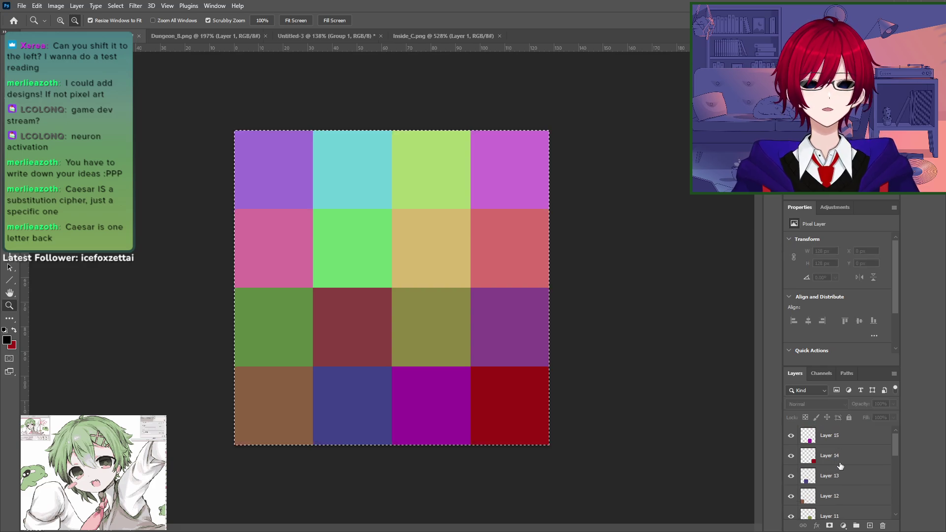
pyautogui.keyDown('shift'); pyautogui.click(841, 438); pyautogui.keyUp('shift')
pyautogui.rightClick(840, 438)
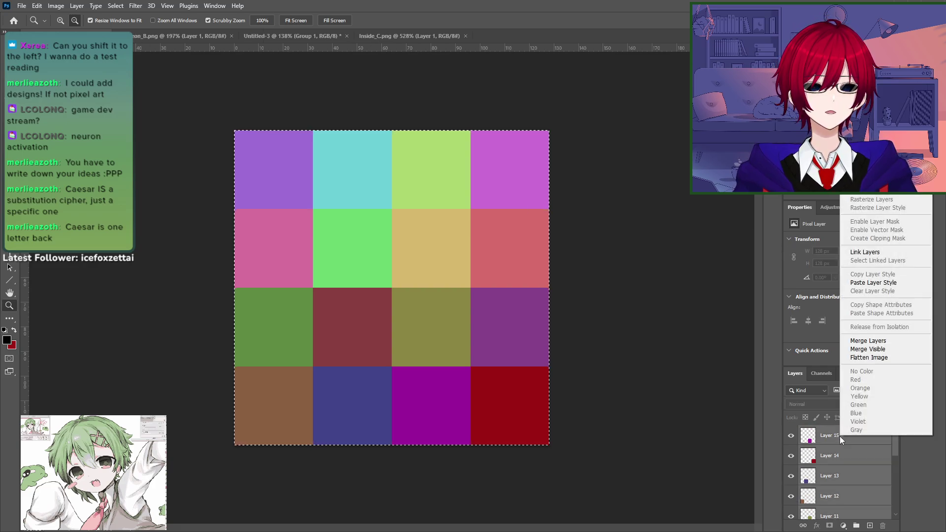
pyautogui.click(868, 344)
pyautogui.press('m')
pyautogui.click(152, 183)
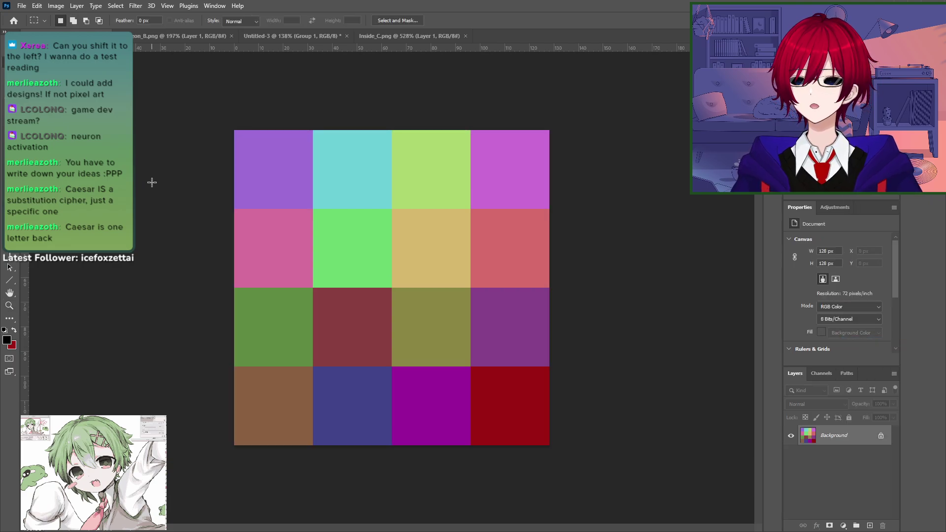
# Step: Copy the first purple square from the Untitled-2 grid into Inside_C.png and place it in the sheet's top-left corner
pyautogui.moveTo(208, 143); pyautogui.dragTo(211, 126)
pyautogui.click(420, 200)
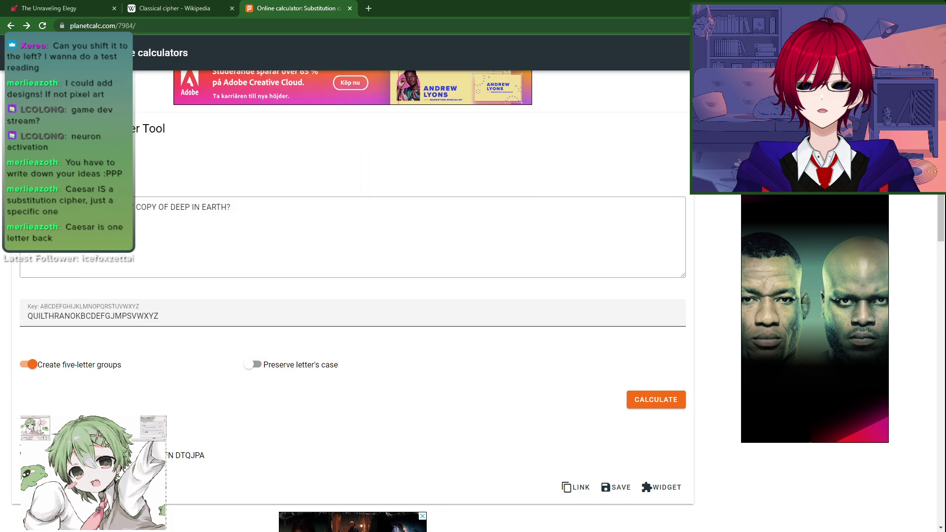
pyautogui.click(320, 9)
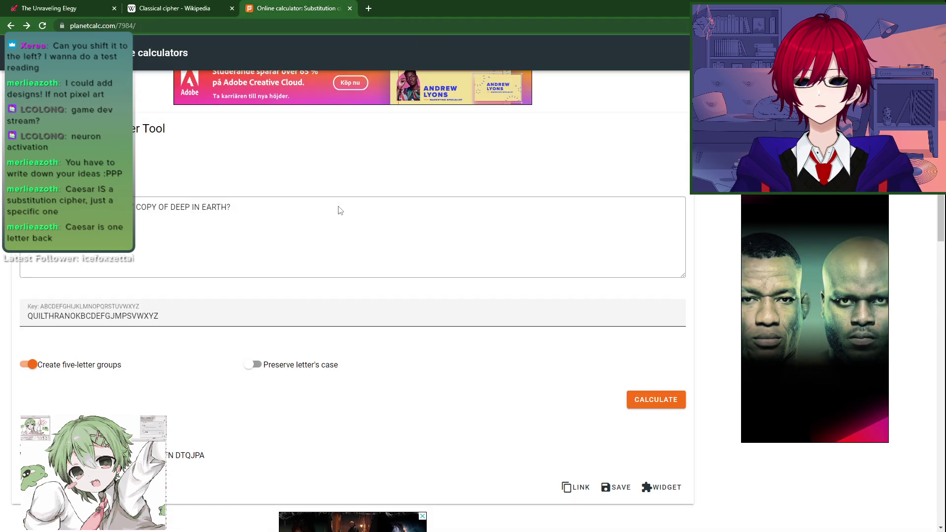
pyautogui.hotkey('alt', 'Tab')
pyautogui.press('w')
pyautogui.click(277, 169)
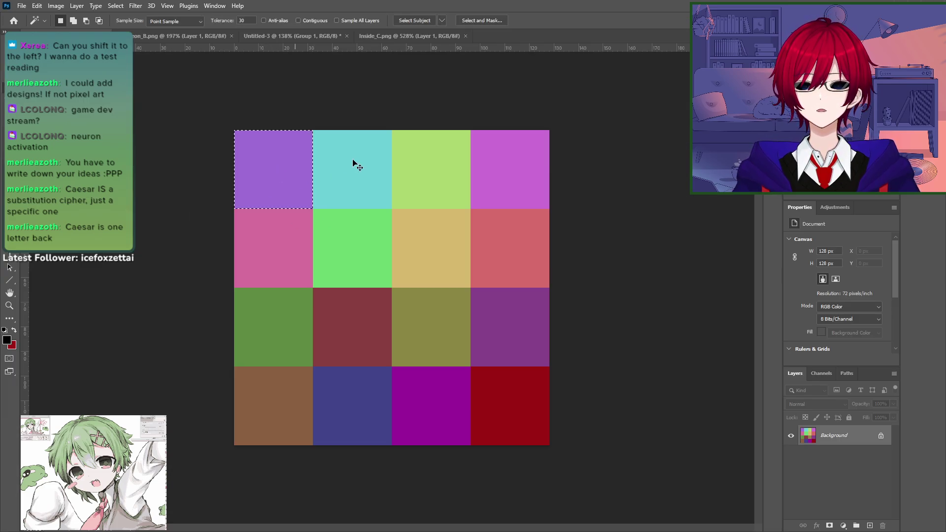
pyautogui.click(430, 39)
pyautogui.hotkey('ctrl', 'v')
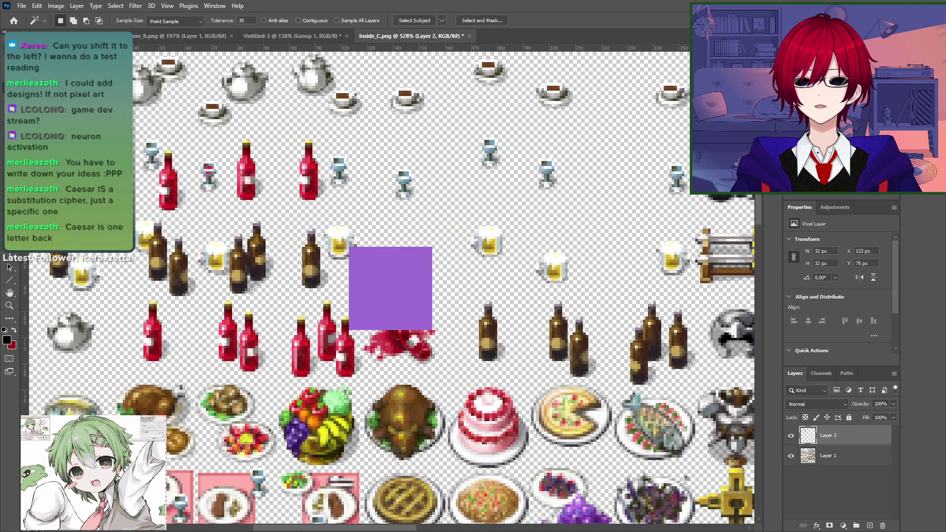
pyautogui.press('v')
pyautogui.moveTo(200, 190); pyautogui.dragTo(269, 231)
pyautogui.moveTo(456, 331); pyautogui.dragTo(141, 137)
# Step: Reorder the open documents so Untitled-2 sits directly before Inside_C.png, and bring up Untitled-2
pyautogui.click(181, 37)
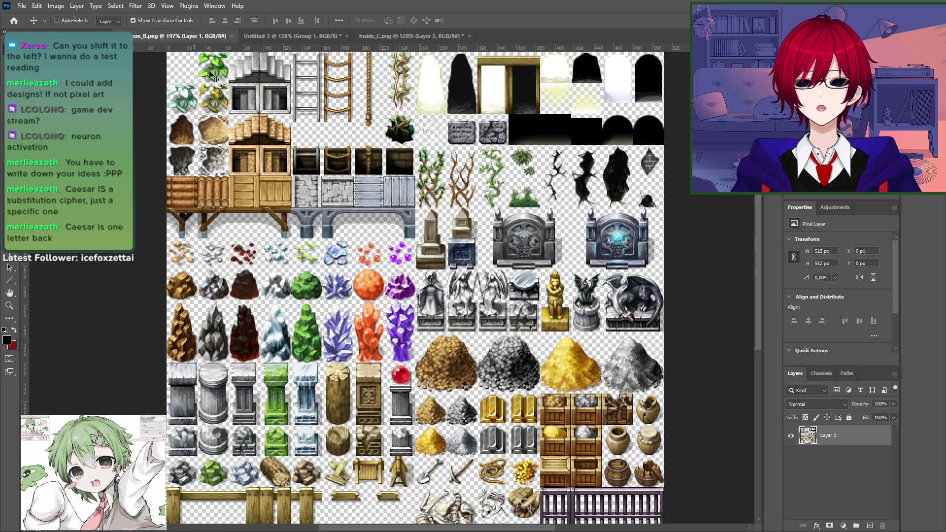
pyautogui.click(292, 36)
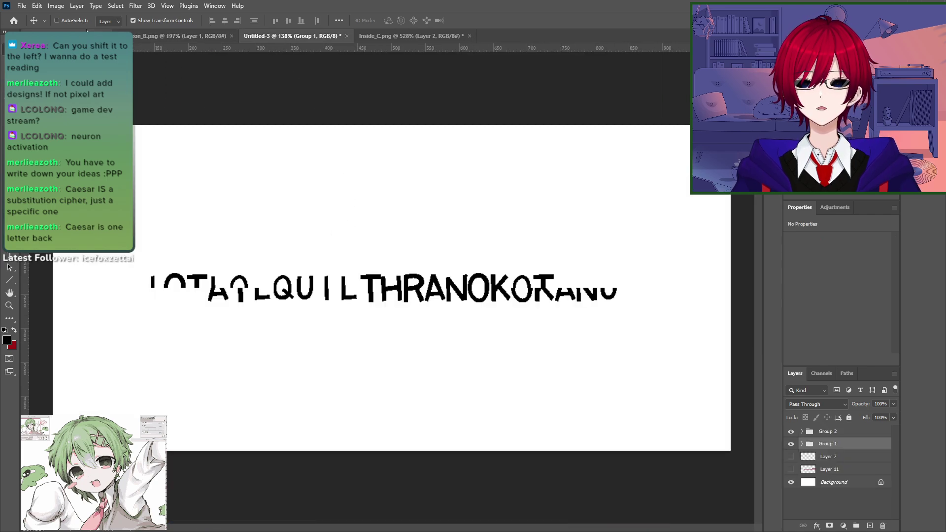
pyautogui.moveTo(166, 36); pyautogui.dragTo(317, 32)
pyautogui.click(321, 37)
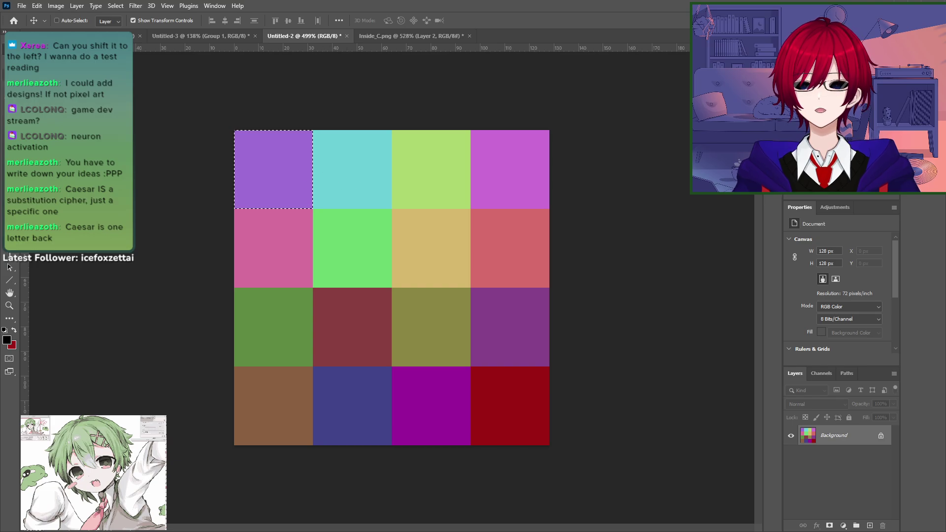
# Step: Copy the cyan, lime and violet squares of Untitled-2's first row into Inside_C.png and place them beside the purple square
pyautogui.press('w')
pyautogui.click(367, 172)
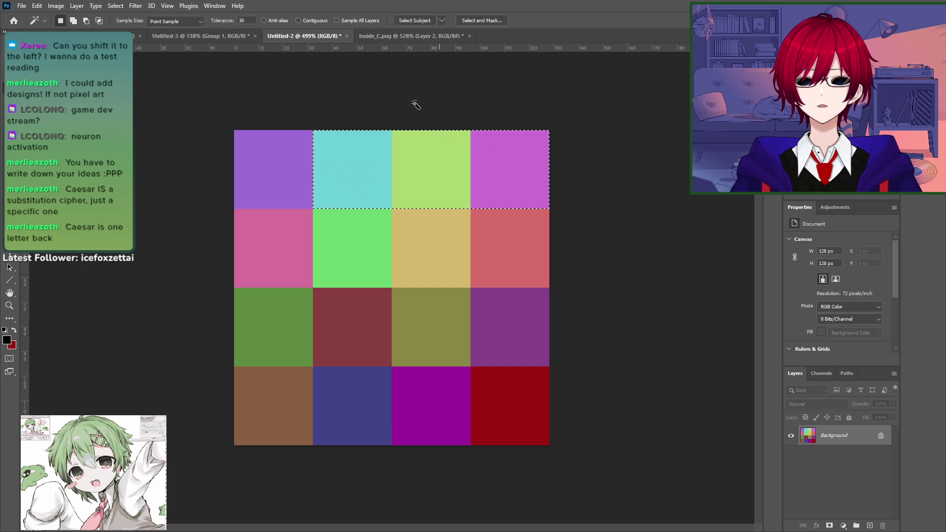
pyautogui.click(392, 36)
pyautogui.hotkey('ctrl', 'v')
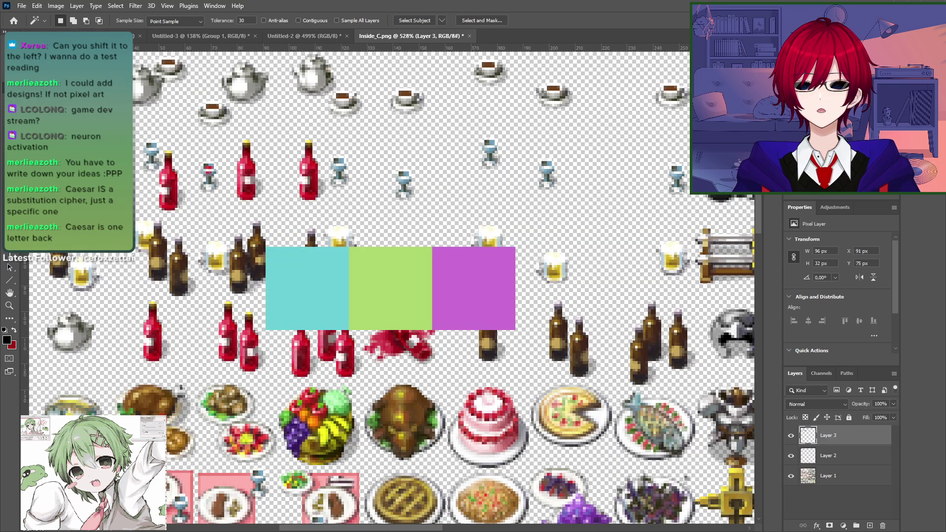
pyautogui.press('v')
pyautogui.moveTo(310, 282); pyautogui.dragTo(165, 95)
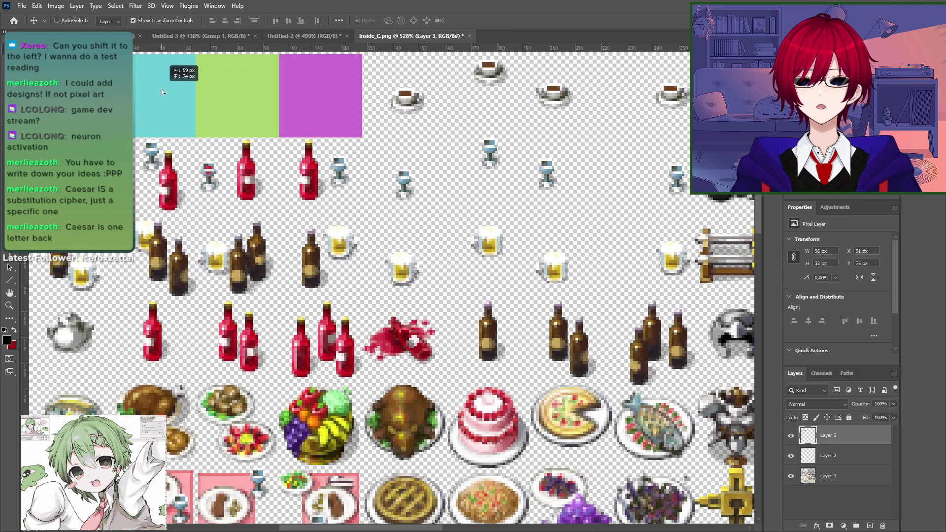
# Step: Copy the four squares of Untitled-2's second row into Inside_C.png and align them directly under the first row
pyautogui.click(292, 37)
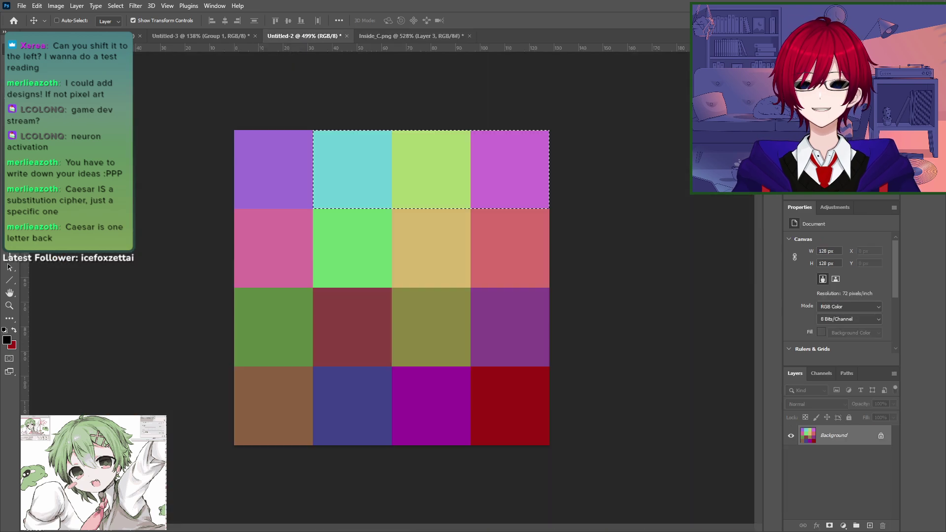
pyautogui.press('w')
pyautogui.click(253, 245)
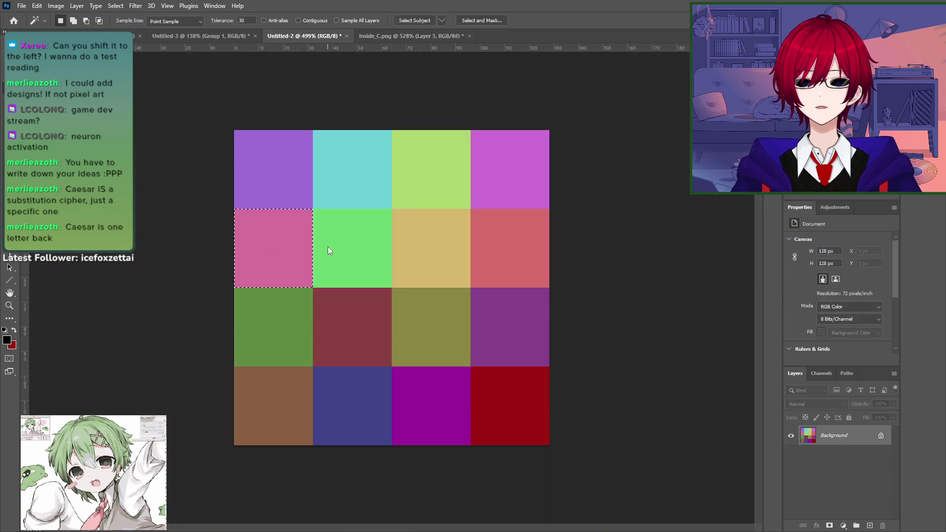
pyautogui.keyDown('shift'); pyautogui.click(329, 251); pyautogui.keyUp('shift')
pyautogui.keyDown('shift'); pyautogui.click(424, 246); pyautogui.keyUp('shift')
pyautogui.keyDown('shift'); pyautogui.click(526, 256); pyautogui.keyUp('shift')
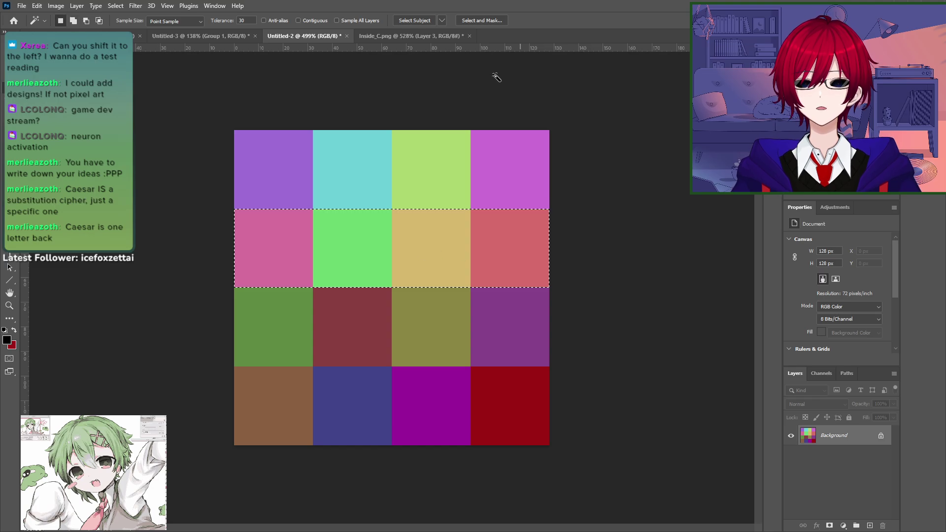
pyautogui.hotkey('ctrl', 'c')
pyautogui.click(425, 37)
pyautogui.hotkey('ctrl', 'v')
pyautogui.press('v')
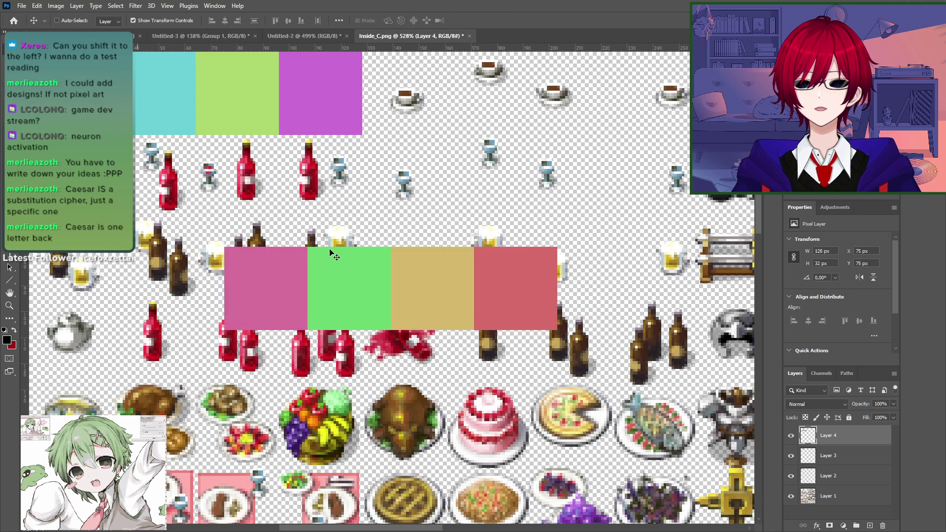
pyautogui.moveTo(329, 253); pyautogui.dragTo(134, 140)
pyautogui.moveTo(329, 295); pyautogui.dragTo(358, 325)
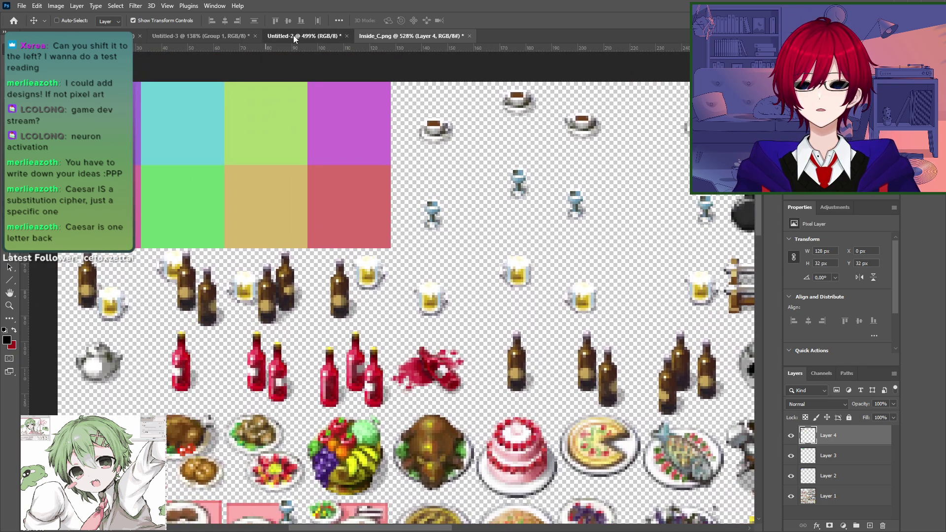
# Step: Copy the lower two rows of squares from Untitled-2 into Inside_C.png and align them under the second row
pyautogui.click(294, 37)
pyautogui.press('m')
pyautogui.hotkey('ctrl', 'd')
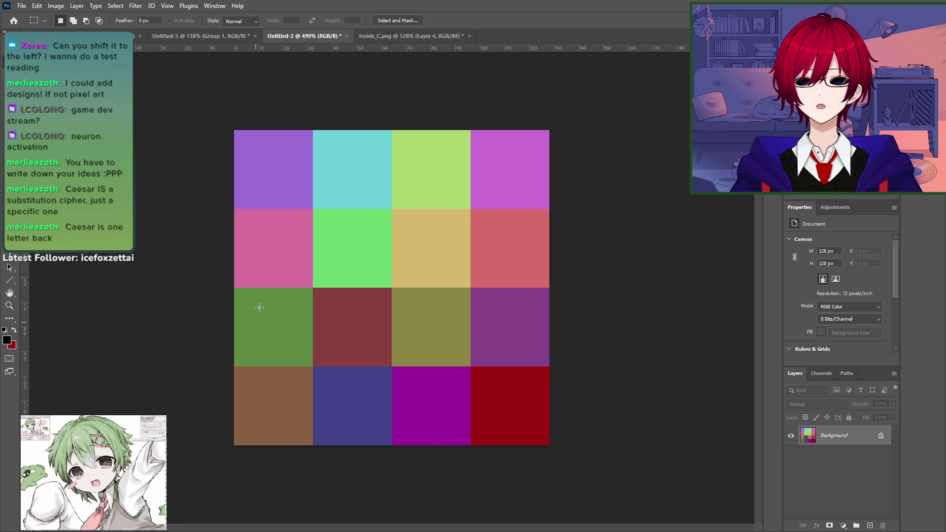
pyautogui.moveTo(235, 289); pyautogui.dragTo(631, 442)
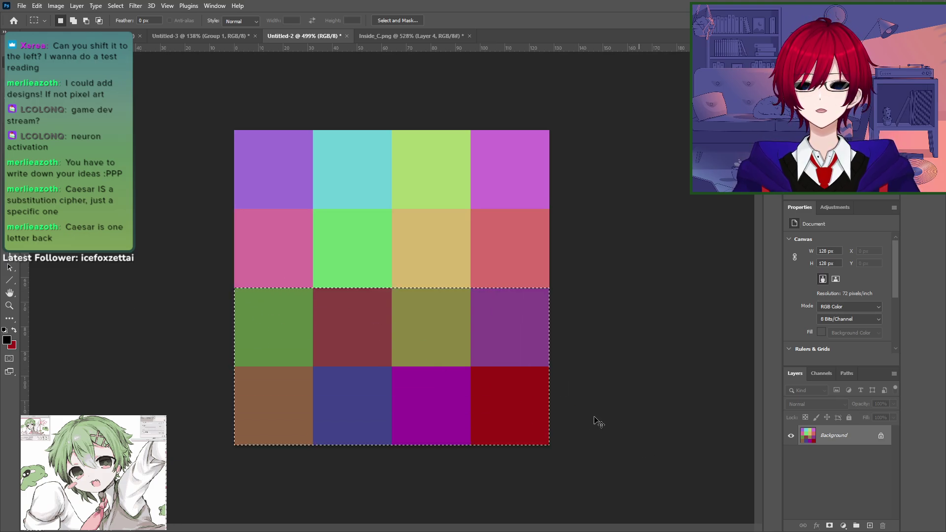
pyautogui.click(411, 36)
pyautogui.hotkey('ctrl', 'v')
pyautogui.press('v')
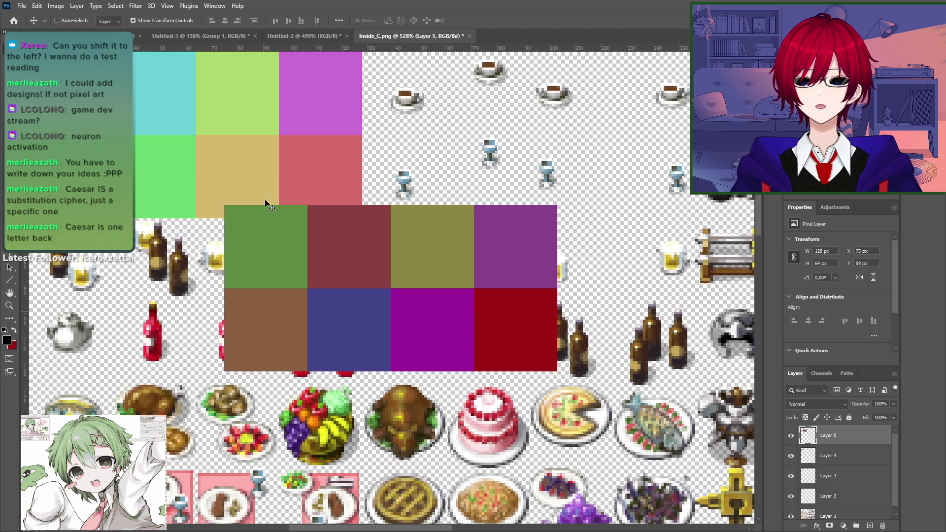
pyautogui.moveTo(390, 282); pyautogui.dragTo(200, 297)
# Step: Export the edited tileset for web as a PNG-24 named EastWall_03 in the Tilesets folder
pyautogui.hotkey('ctrl', 'alt', 'shift', 's')
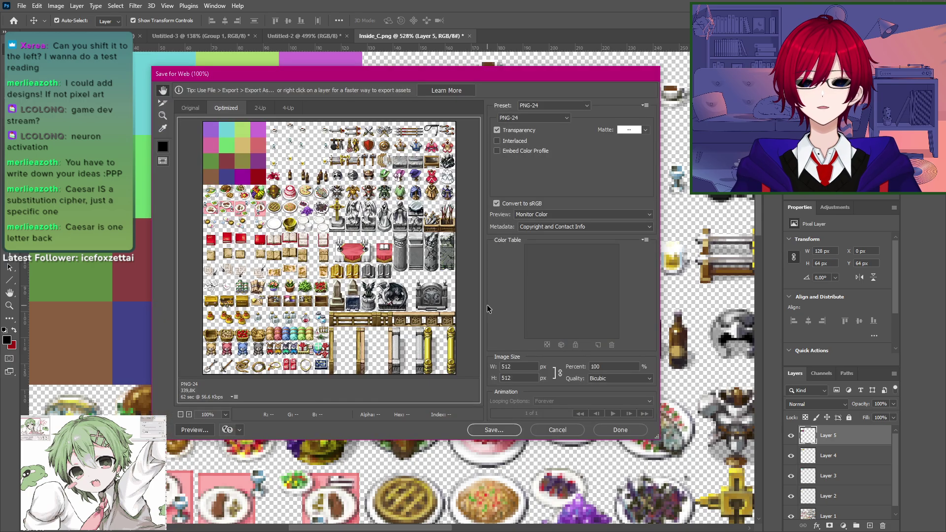
pyautogui.press('Return')
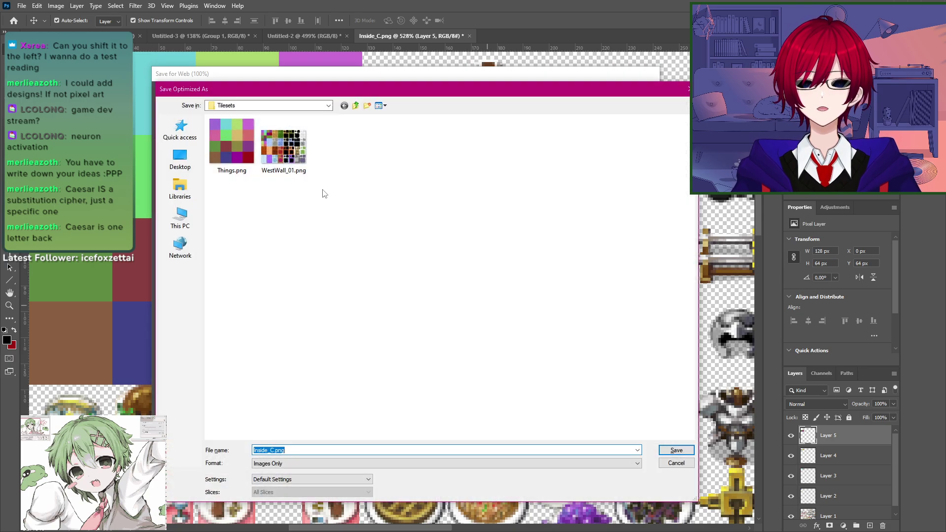
pyautogui.write('Wes')
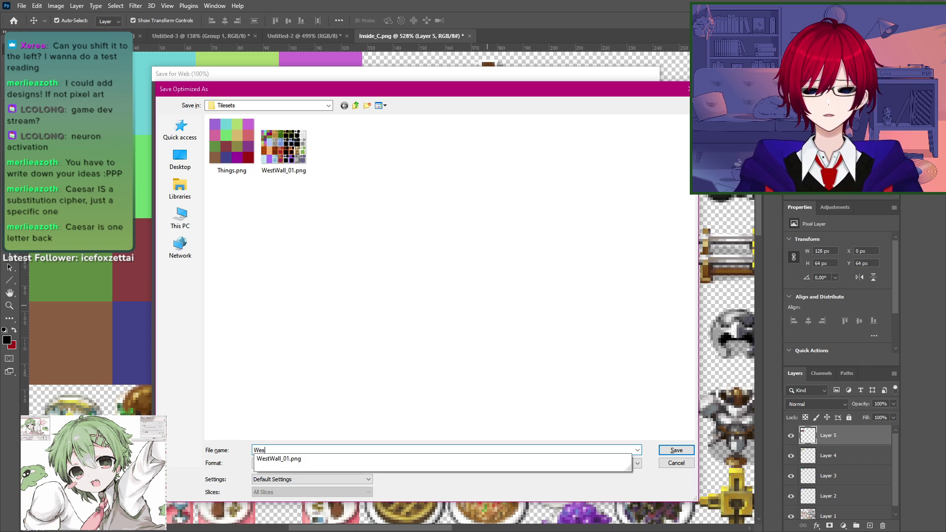
pyautogui.press('BackSpace')
pyautogui.press('BackSpace')
pyautogui.write('East')
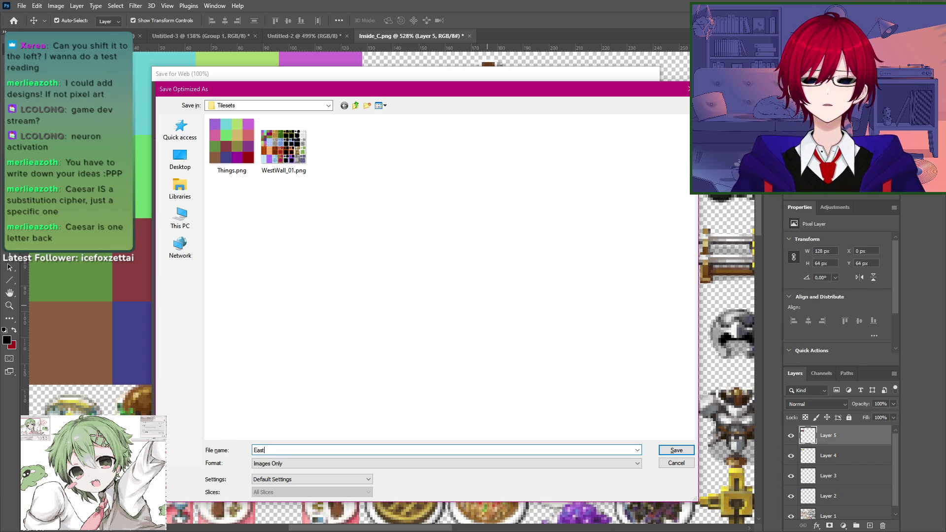
pyautogui.write('Wall_03')
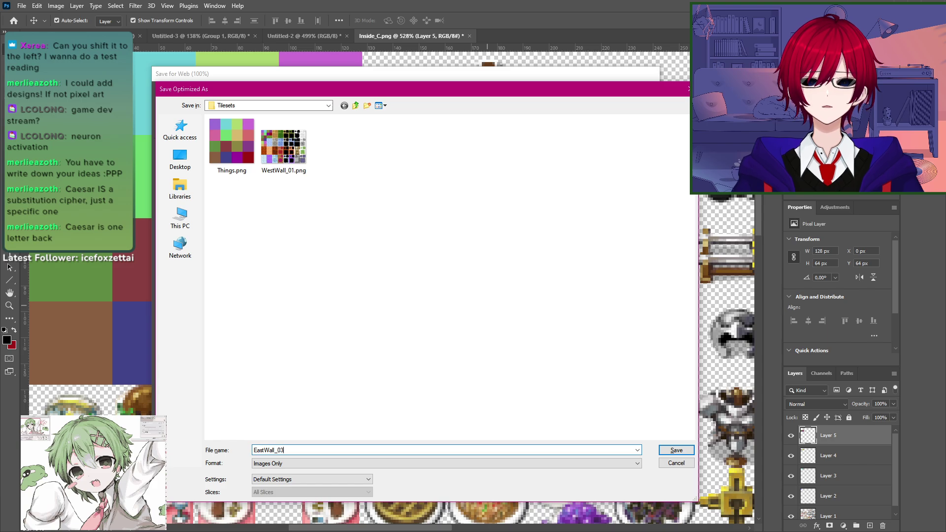
pyautogui.press('Return')
# Step: Switch to RPG Maker VX Ace, open the Database and go through its tilesets from 001:Field to 004:Dungeon, leaving 004:Dungeon selected
pyautogui.hotkey('alt', 'Tab')
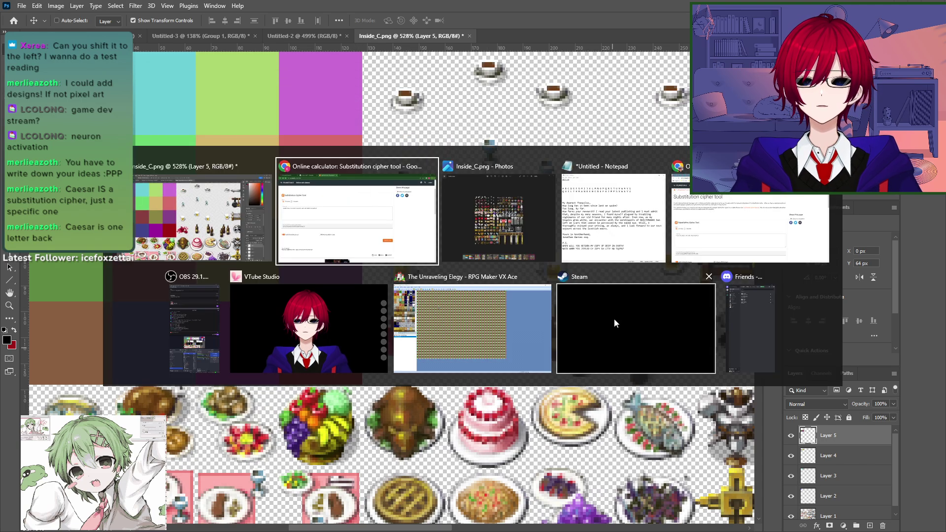
pyautogui.click(543, 297)
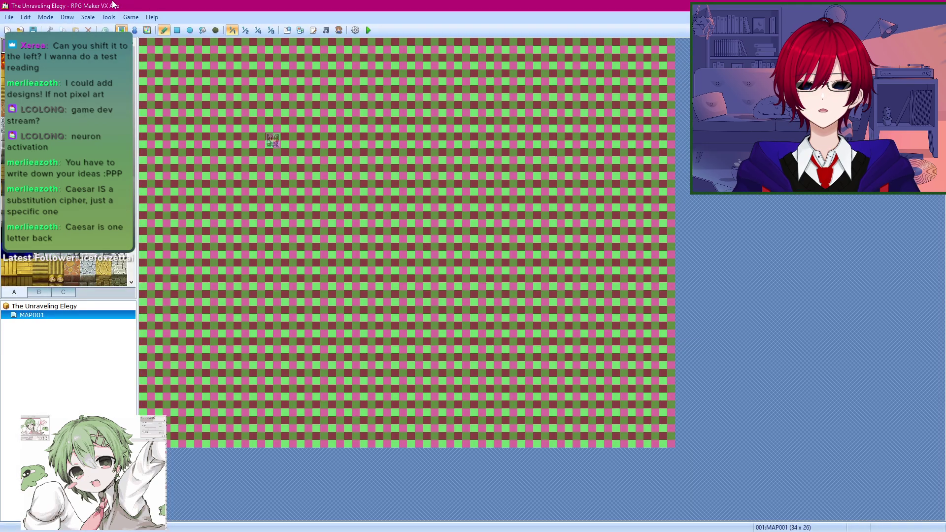
pyautogui.click(100, 18)
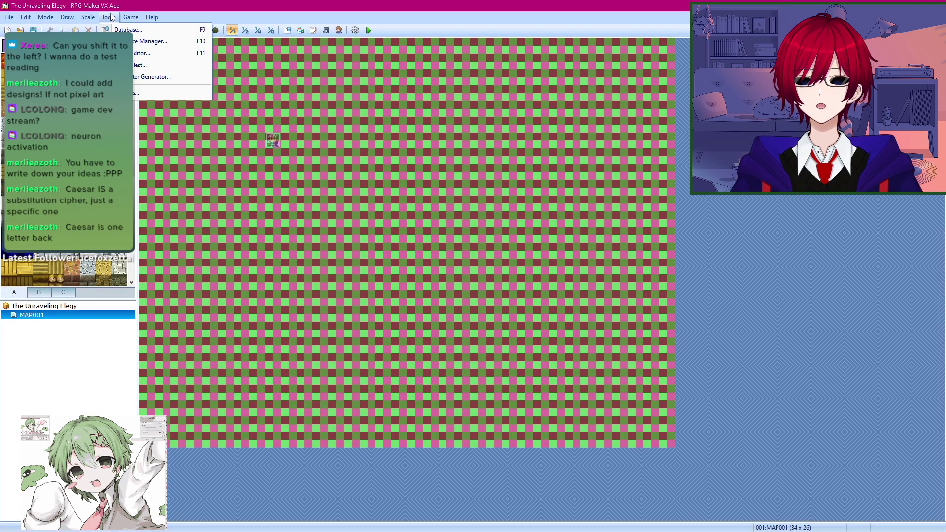
pyautogui.click(123, 30)
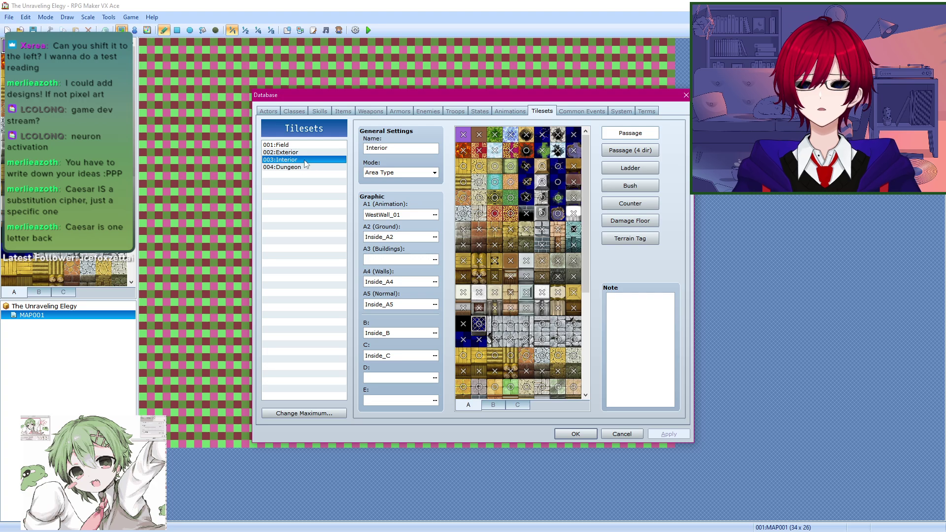
pyautogui.click(294, 147)
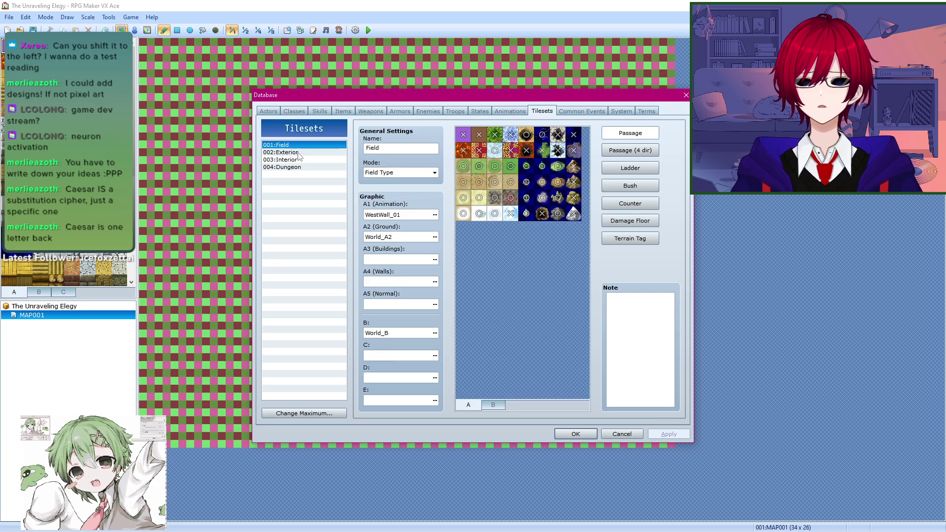
pyautogui.click(296, 153)
pyautogui.click(298, 148)
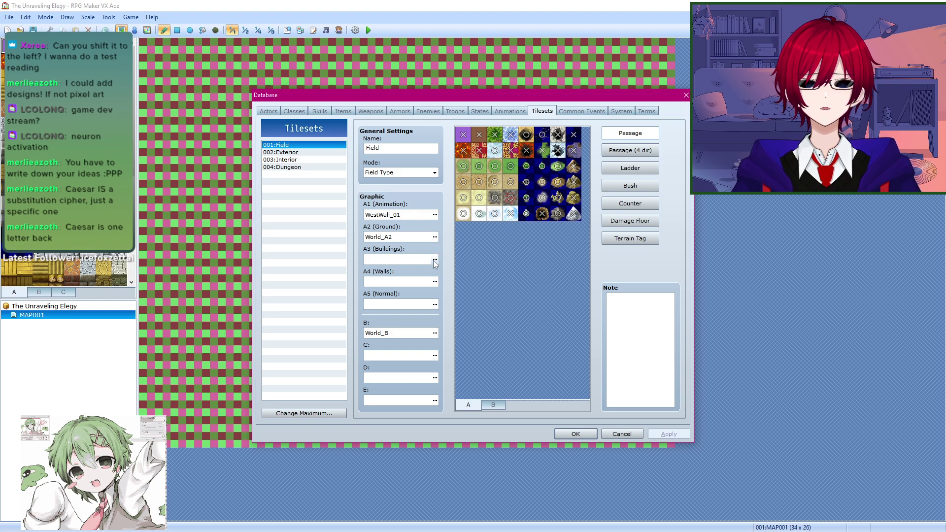
pyautogui.click(303, 153)
pyautogui.click(302, 160)
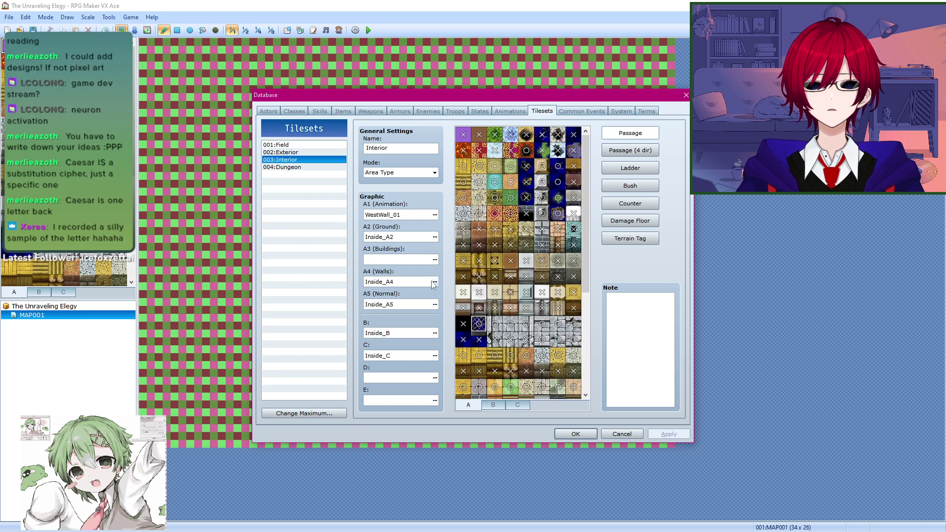
pyautogui.click(315, 167)
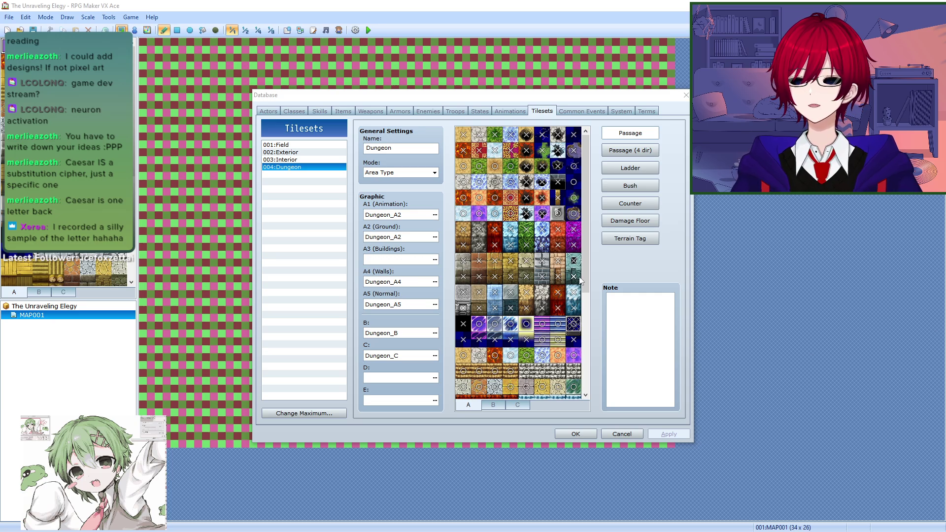
pyautogui.click(621, 110)
pyautogui.click(592, 110)
pyautogui.click(646, 111)
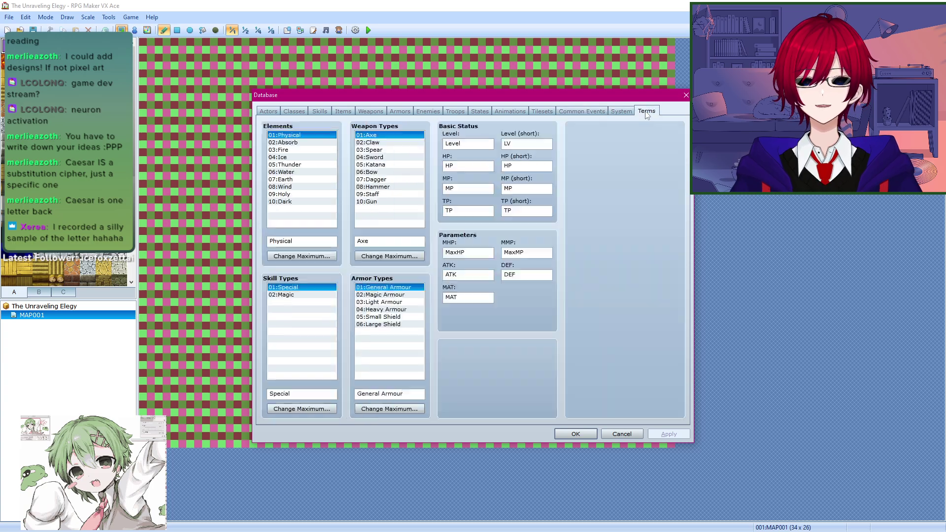
pyautogui.click(542, 111)
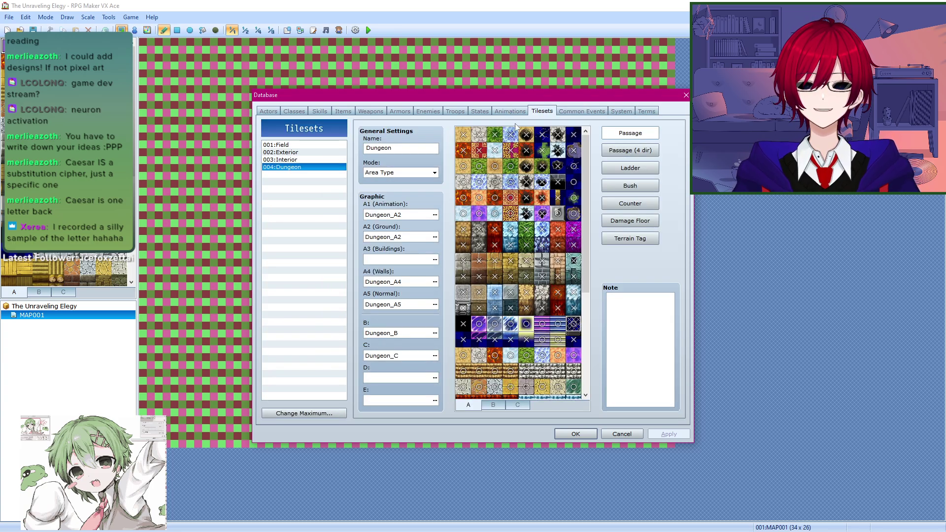
# Step: Try Field Type as the Dungeon tileset's mode and restore Area Type
pyautogui.doubleClick(385, 147)
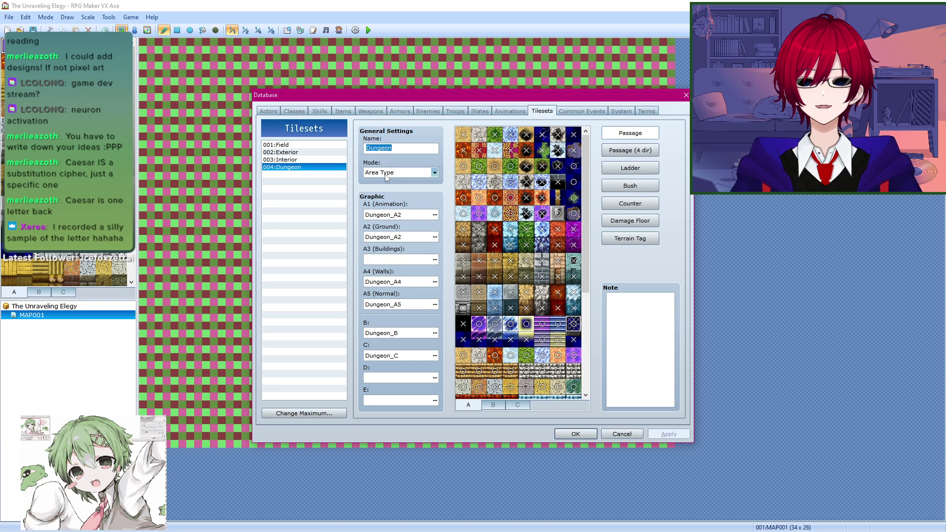
pyautogui.click(391, 172)
pyautogui.click(391, 190)
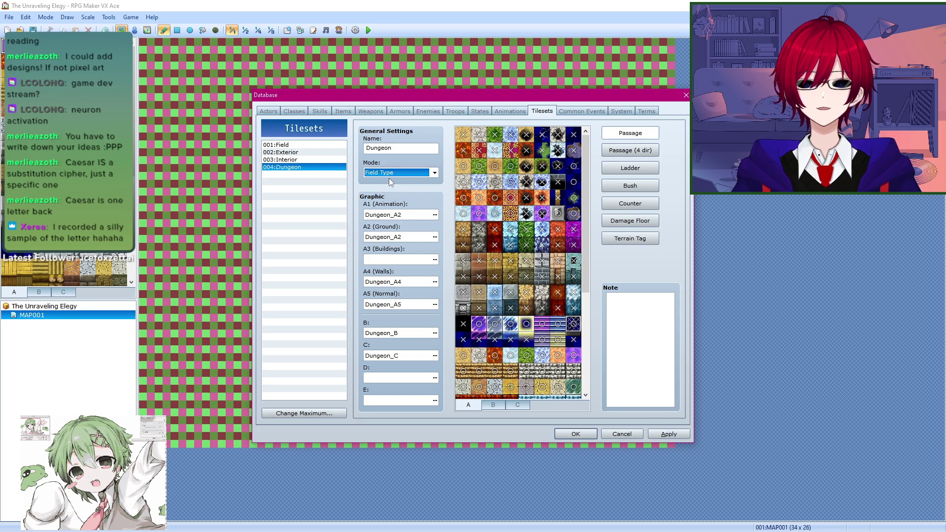
pyautogui.click(399, 173)
pyautogui.click(388, 188)
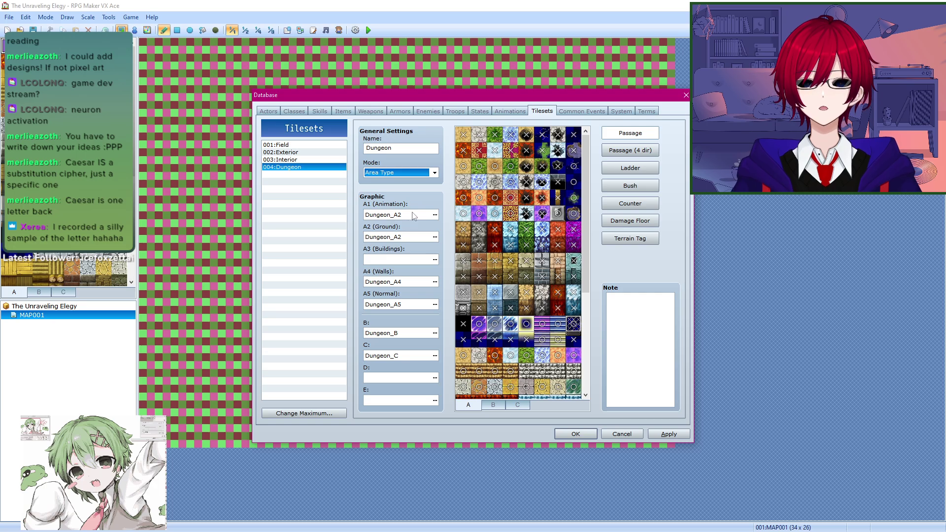
# Step: Assign EastWall_03 as the Dungeon tileset's A2 (Ground) graphic, apply the change and close the Database
pyautogui.click(435, 237)
pyautogui.click(325, 185)
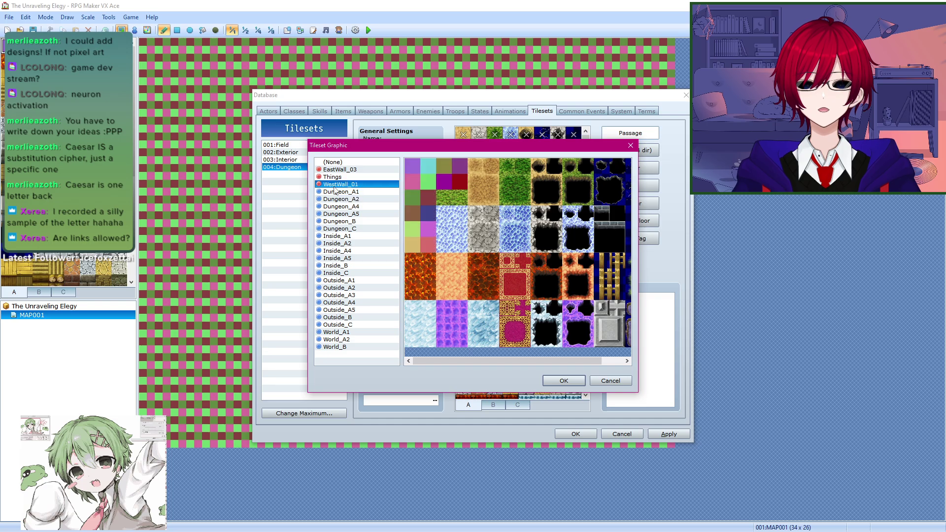
pyautogui.click(339, 172)
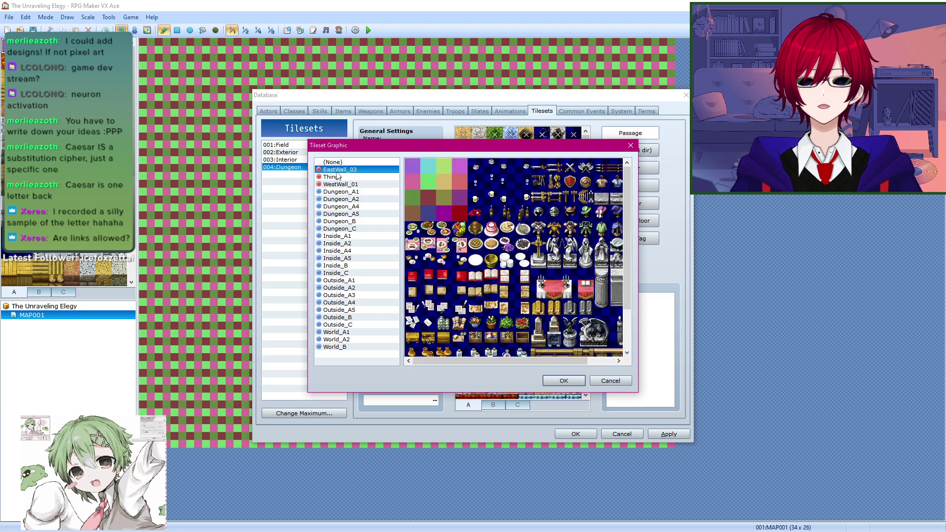
pyautogui.doubleClick(338, 171)
pyautogui.click(665, 437)
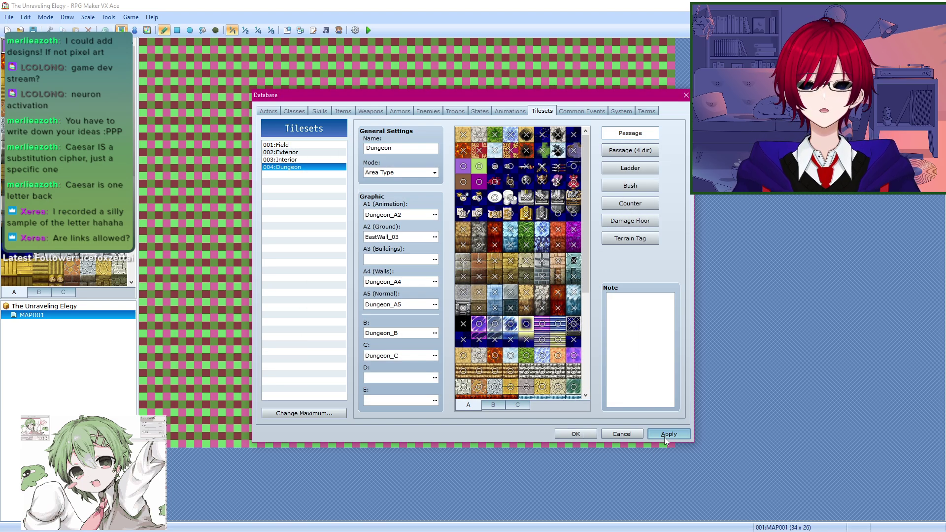
pyautogui.click(576, 434)
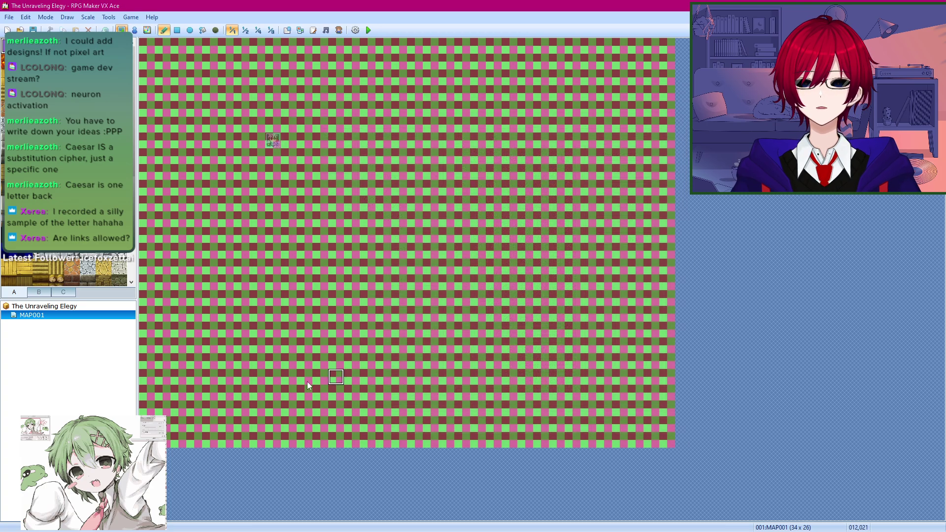
# Step: Set MAP001's tileset to 004:Dungeon in its map properties
pyautogui.rightClick(82, 314)
pyautogui.click(118, 319)
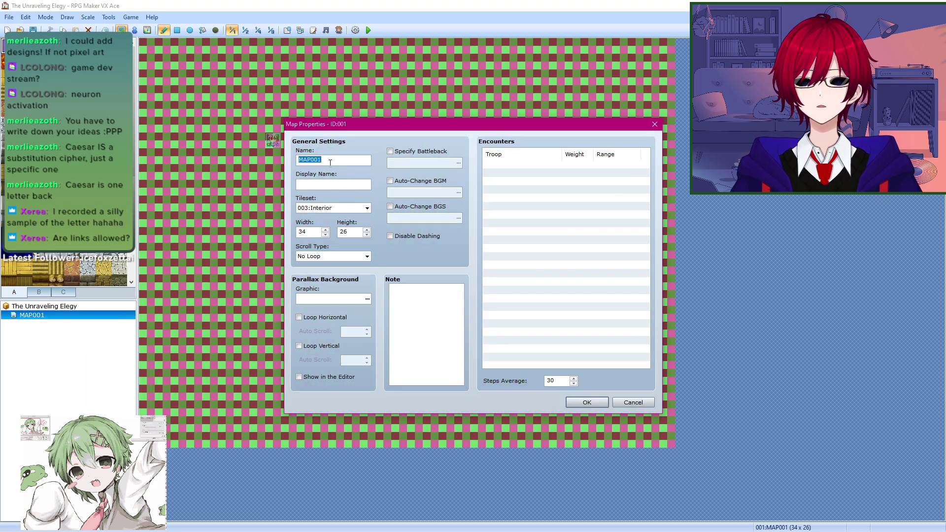
pyautogui.click(337, 208)
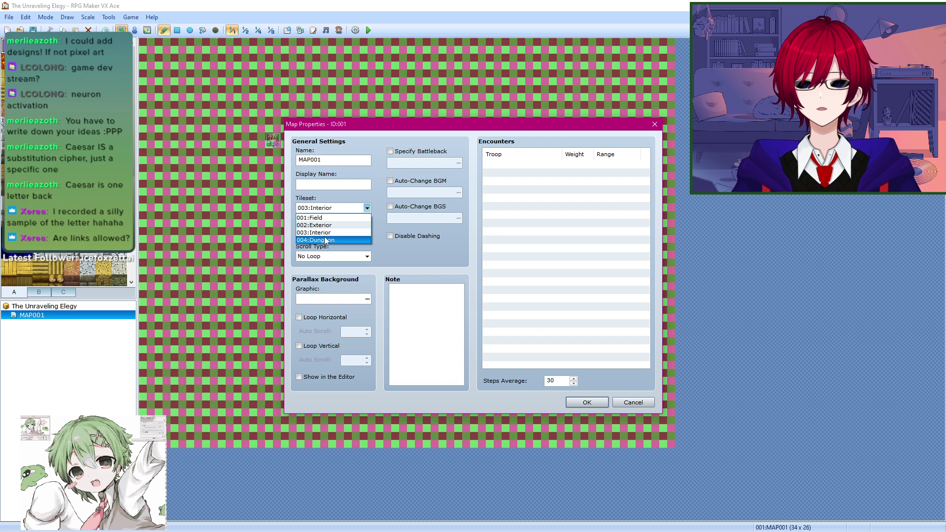
pyautogui.click(326, 240)
pyautogui.click(587, 402)
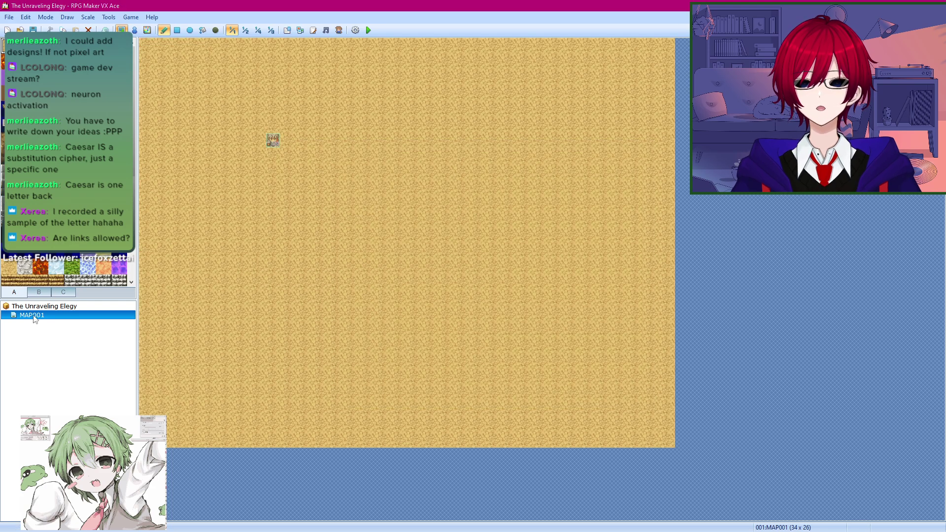
# Step: Check tile set C, return to set A and paint test strokes of the coloured-square ground tile in MAP001's upper-left area
pyautogui.click(63, 292)
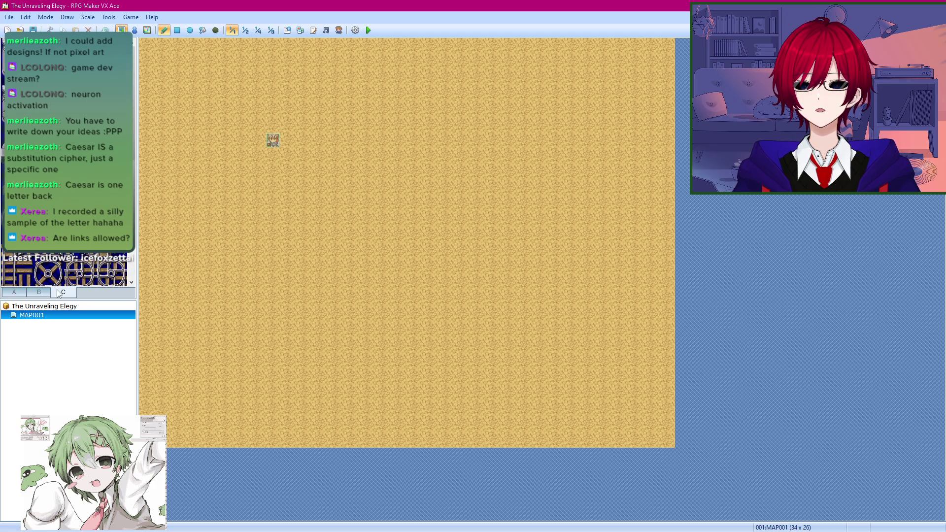
pyautogui.click(21, 293)
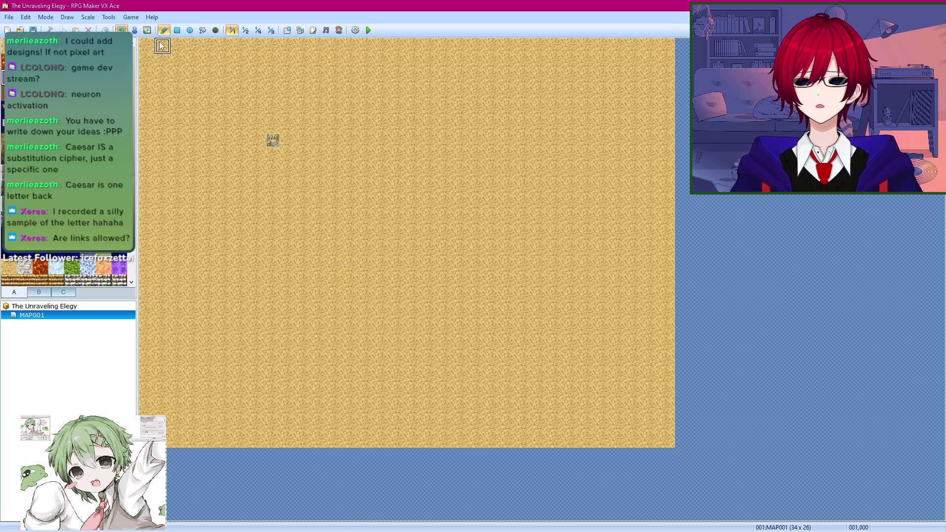
pyautogui.moveTo(149, 47)
pyautogui.mouseDown()
pyautogui.moveTo(179, 62)
pyautogui.moveTo(169, 85)
pyautogui.moveTo(162, 48)
pyautogui.mouseUp()
pyautogui.moveTo(147, 94)
pyautogui.mouseDown()
pyautogui.moveTo(153, 54)
pyautogui.moveTo(198, 50)
pyautogui.moveTo(222, 118)
pyautogui.moveTo(175, 148)
pyautogui.moveTo(180, 97)
pyautogui.moveTo(333, 121)
pyautogui.moveTo(304, 158)
pyautogui.mouseUp()
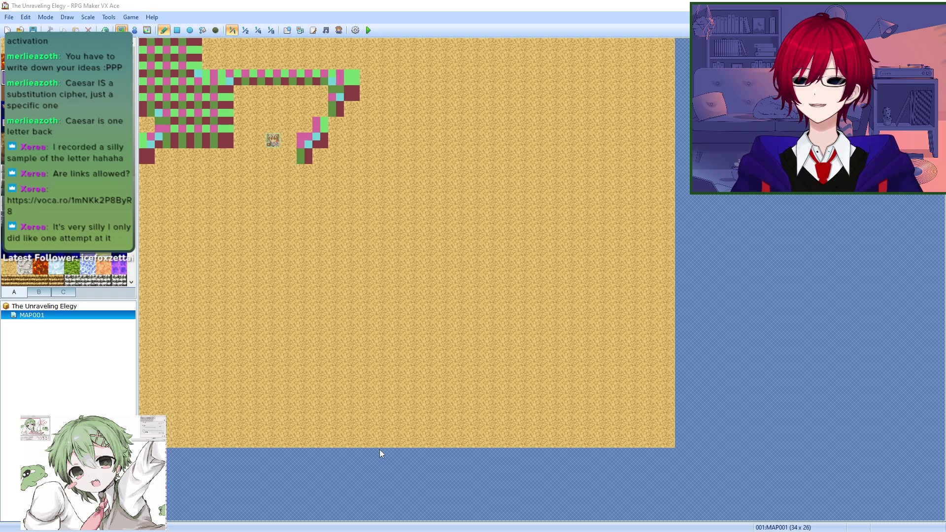
# Step: Switch to Notepad and read through the QUILTHRANOK letter from its greeting to its closing signature
pyautogui.hotkey('alt', 'Tab')
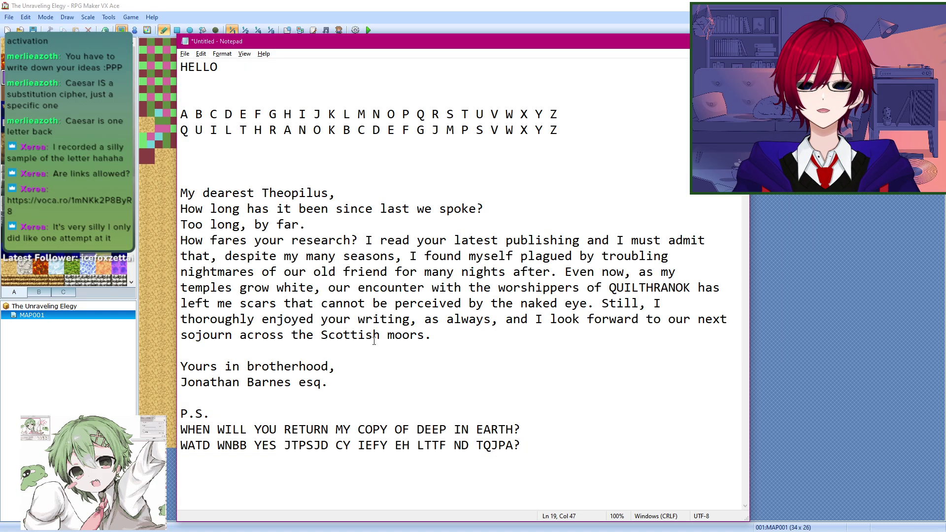
pyautogui.moveTo(316, 225); pyautogui.dragTo(185, 197)
pyautogui.click(351, 225)
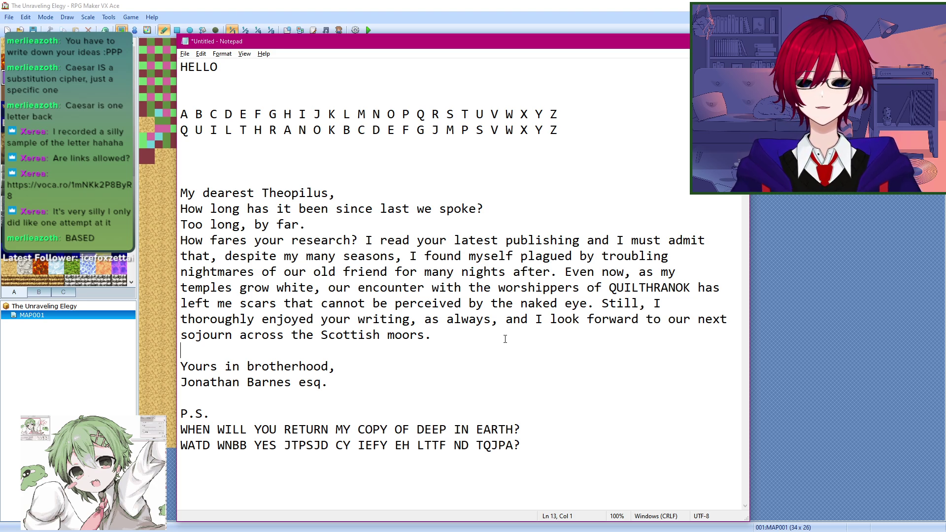
pyautogui.click(476, 338)
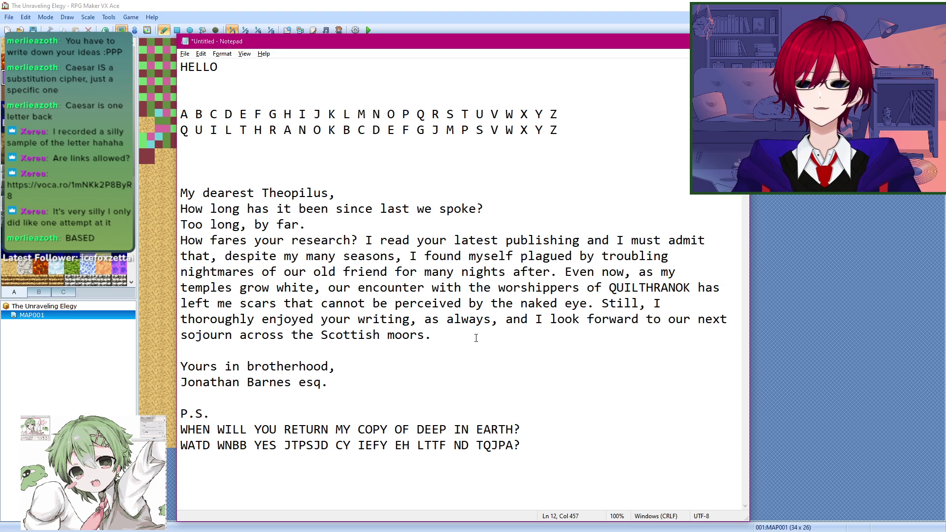
pyautogui.click(374, 381)
pyautogui.hotkey('shift', 'Left')
pyautogui.hotkey('shift', 'Left')
pyautogui.hotkey('shift', 'Left')
pyautogui.hotkey('shift', 'Left')
pyautogui.hotkey('shift', 'Left')
pyautogui.hotkey('shift', 'Left')
pyautogui.hotkey('shift', 'Left')
pyautogui.hotkey('shift', 'Left')
pyautogui.hotkey('shift', 'Left')
pyautogui.hotkey('shift', 'Left')
pyautogui.hotkey('shift', 'Left')
pyautogui.hotkey('shift', 'Left')
pyautogui.hotkey('shift', 'Left')
pyautogui.hotkey('shift', 'Left')
pyautogui.hotkey('shift', 'Left')
pyautogui.hotkey('shift', 'Left')
pyautogui.hotkey('shift', 'Left')
pyautogui.hotkey('shift', 'Left')
pyautogui.hotkey('shift', 'Left')
pyautogui.hotkey('shift', 'Left')
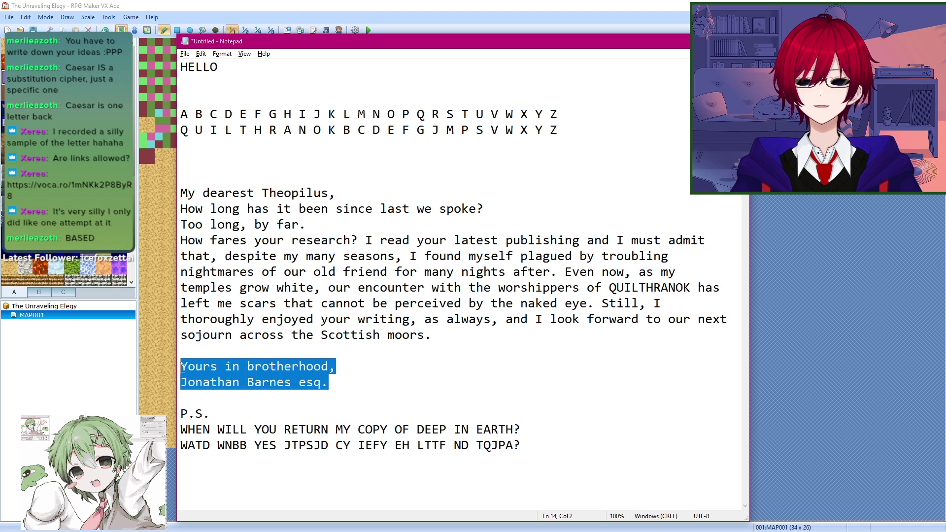
pyautogui.click(360, 381)
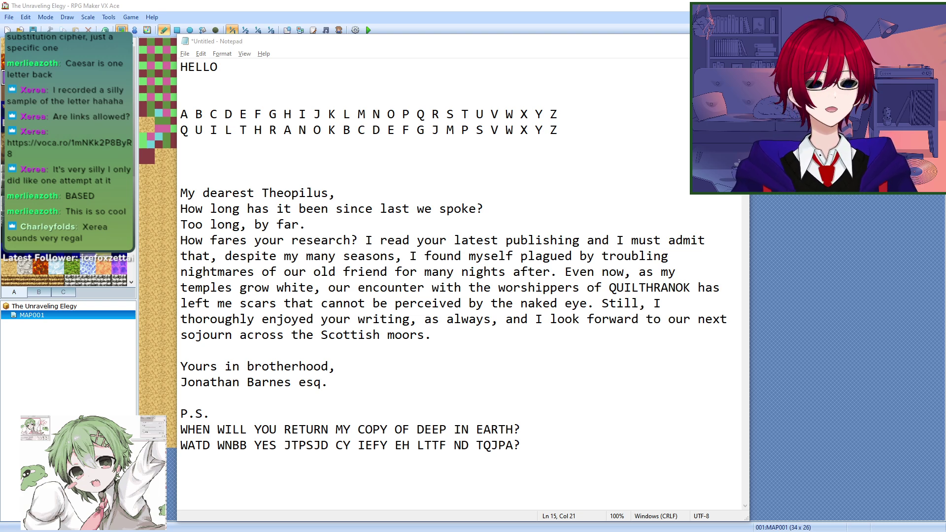
pyautogui.click(331, 388)
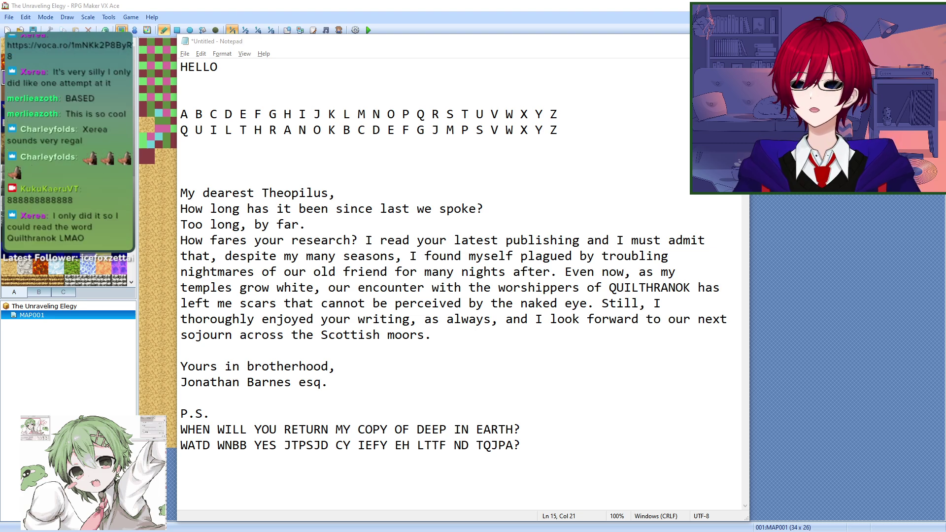
pyautogui.click(498, 338)
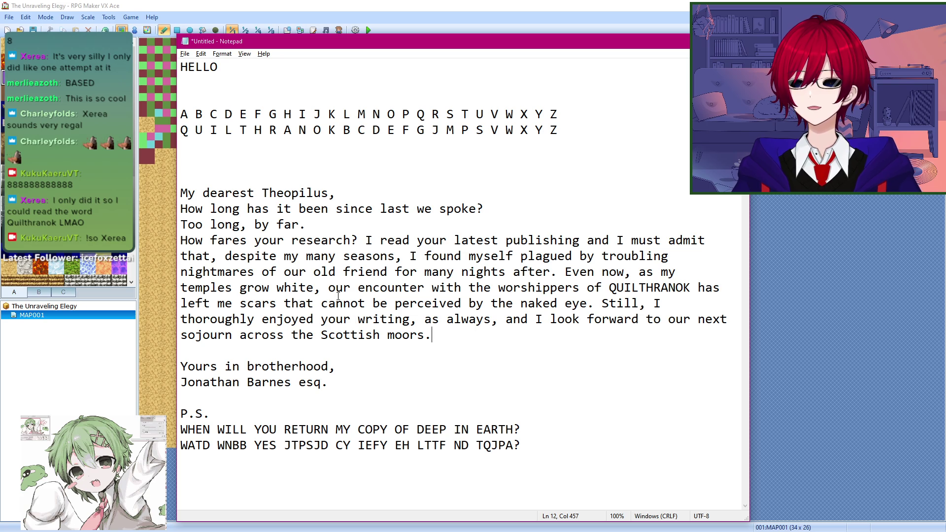
# Step: Switch back to RPG Maker VX Ace, undo the painted tiles and try further test strokes in MAP001's upper-left area
pyautogui.hotkey('alt', 'Tab')
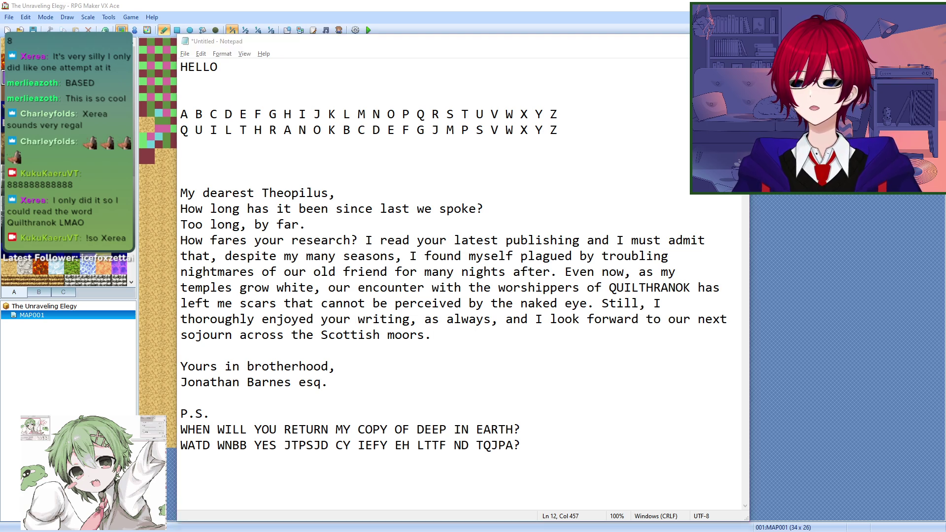
pyautogui.click(564, 10)
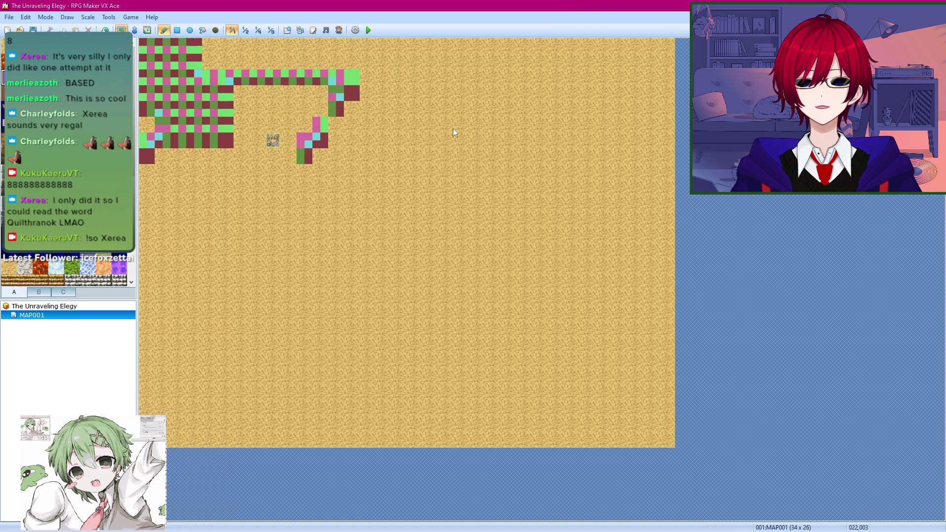
pyautogui.hotkey('ctrl', 'z')
pyautogui.moveTo(147, 45)
pyautogui.mouseDown()
pyautogui.moveTo(200, 62)
pyautogui.moveTo(163, 98)
pyautogui.moveTo(167, 186)
pyautogui.moveTo(155, 140)
pyautogui.moveTo(209, 47)
pyautogui.moveTo(173, 54)
pyautogui.moveTo(190, 153)
pyautogui.moveTo(272, 142)
pyautogui.mouseUp()
pyautogui.hotkey('ctrl', 'z')
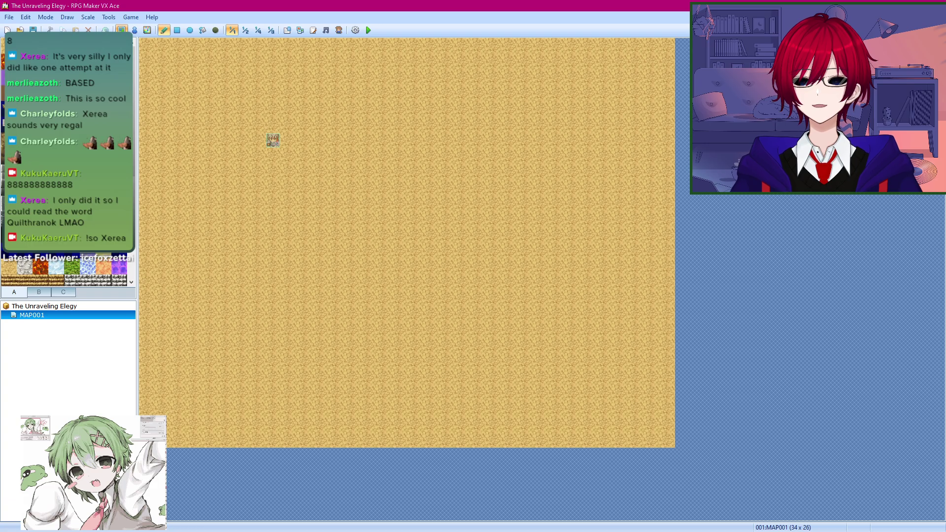
pyautogui.moveTo(147, 93)
pyautogui.mouseDown()
pyautogui.moveTo(226, 142)
pyautogui.moveTo(207, 99)
pyautogui.moveTo(222, 74)
pyautogui.mouseUp()
pyautogui.hotkey('ctrl', 'z')
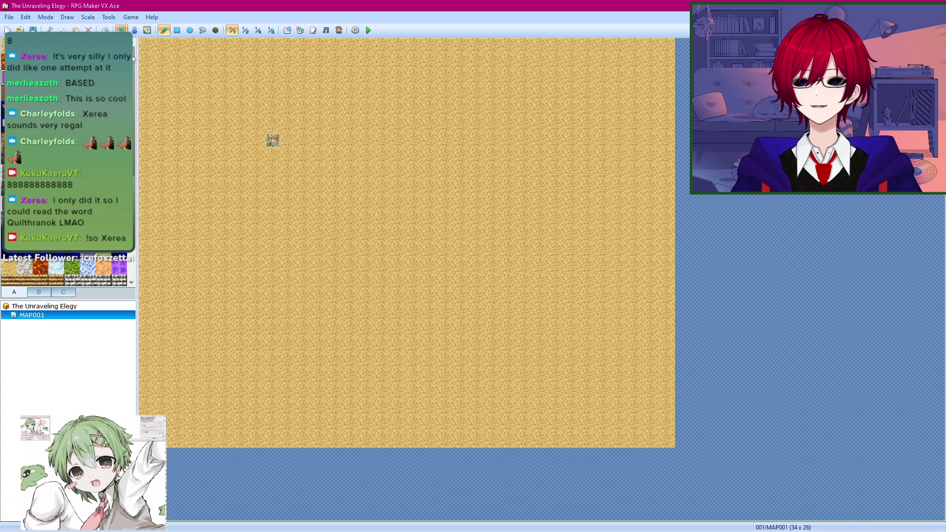
pyautogui.click(147, 46)
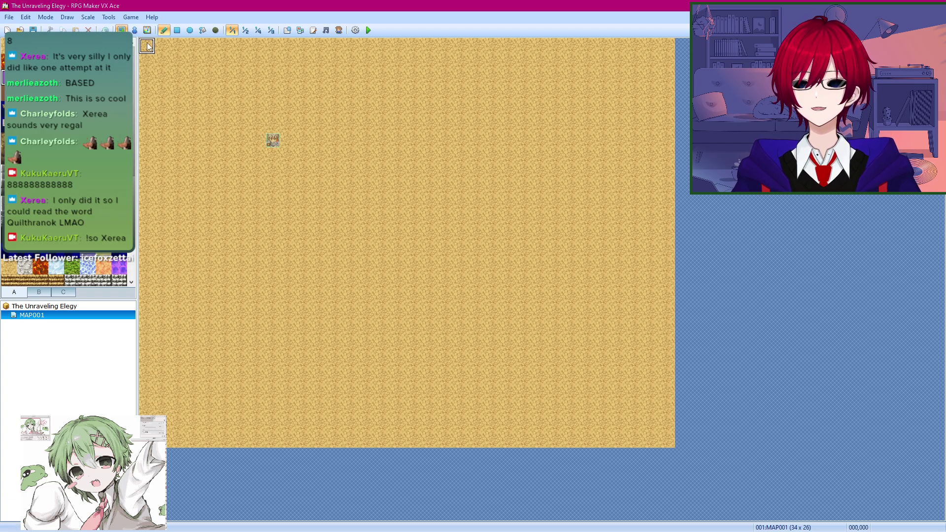
pyautogui.hotkey('ctrl', 'z')
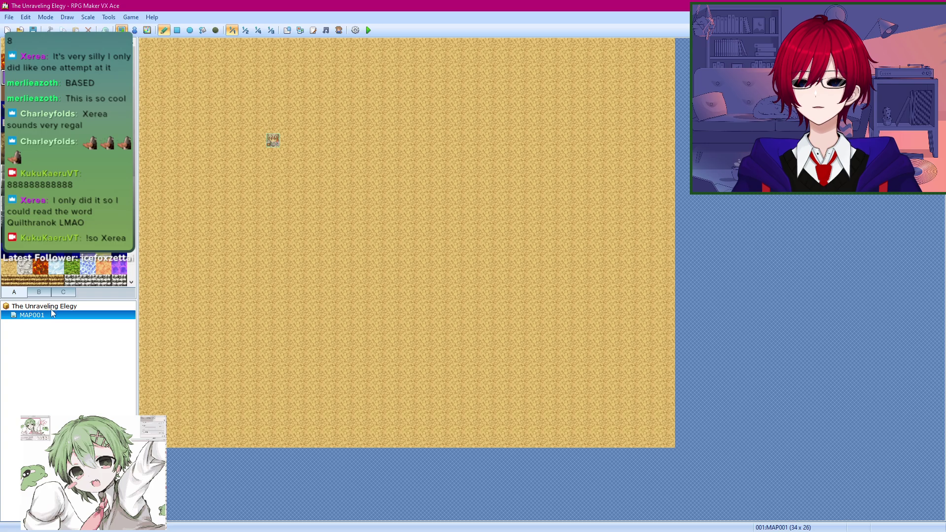
# Step: Look at MAP001's event layer, return to map editing and try painting the dark-blue patterned tile down the map's left side
pyautogui.click(134, 30)
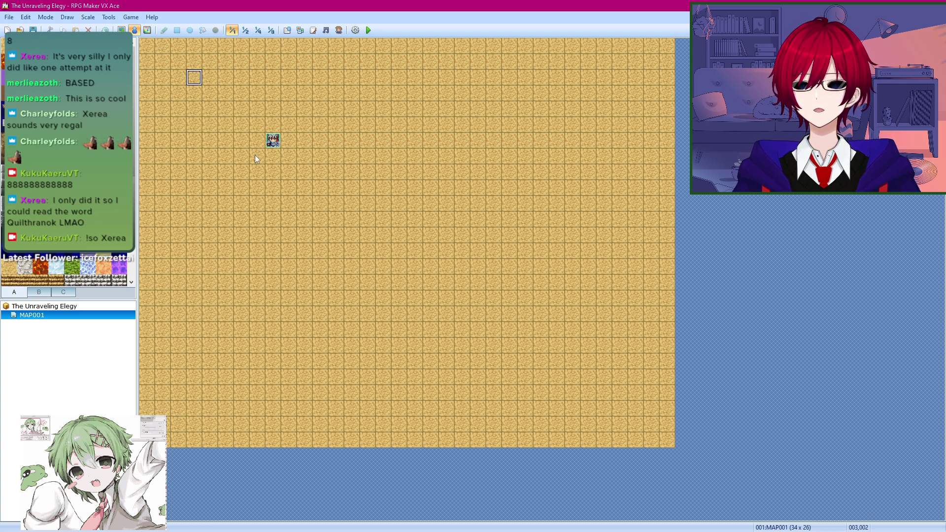
pyautogui.click(121, 30)
pyautogui.moveTo(178, 77)
pyautogui.mouseDown()
pyautogui.moveTo(273, 156)
pyautogui.moveTo(217, 172)
pyautogui.moveTo(232, 163)
pyautogui.moveTo(183, 127)
pyautogui.moveTo(249, 329)
pyautogui.mouseUp()
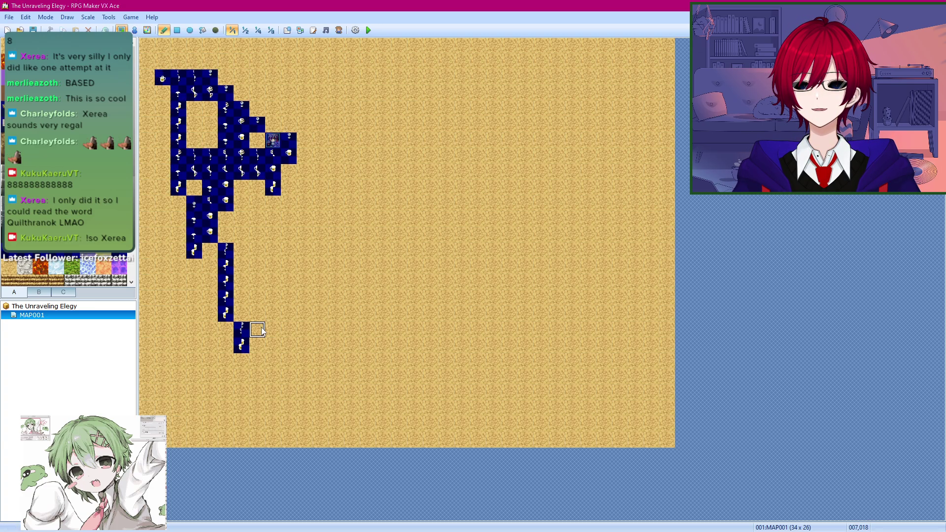
pyautogui.hotkey('ctrl', 'z')
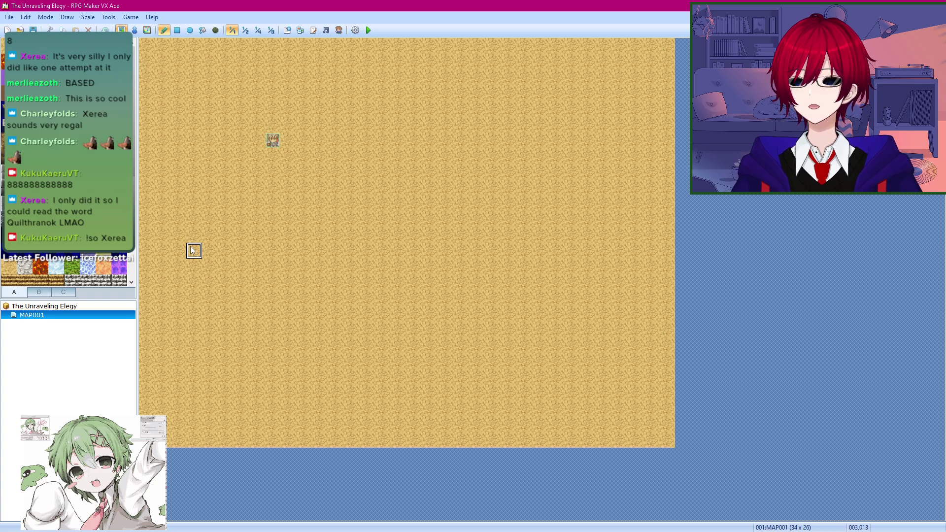
# Step: Switch to Inside_C.png in Photoshop and paste a copy of Layer 2's 32 × 32 px purple square as a new layer above it
pyautogui.hotkey('alt', 'Tab')
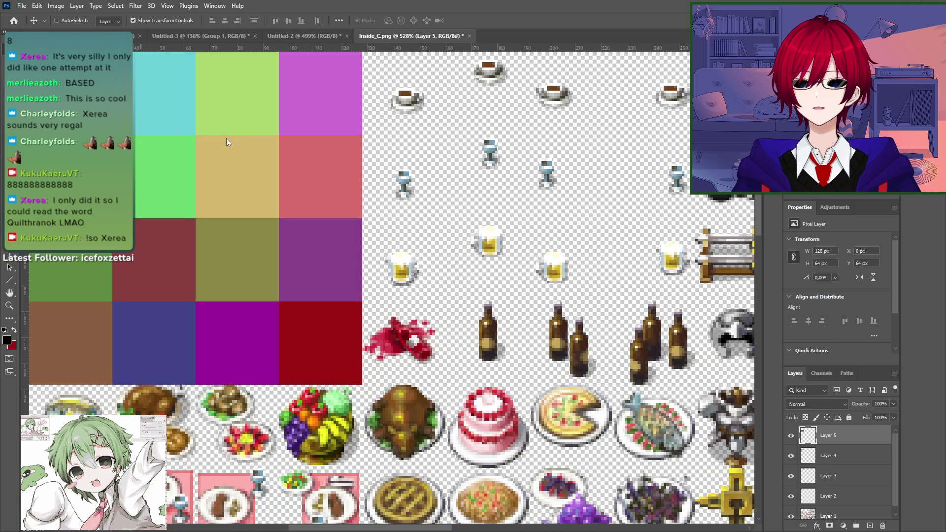
pyautogui.hotkey('alt', 'Tab')
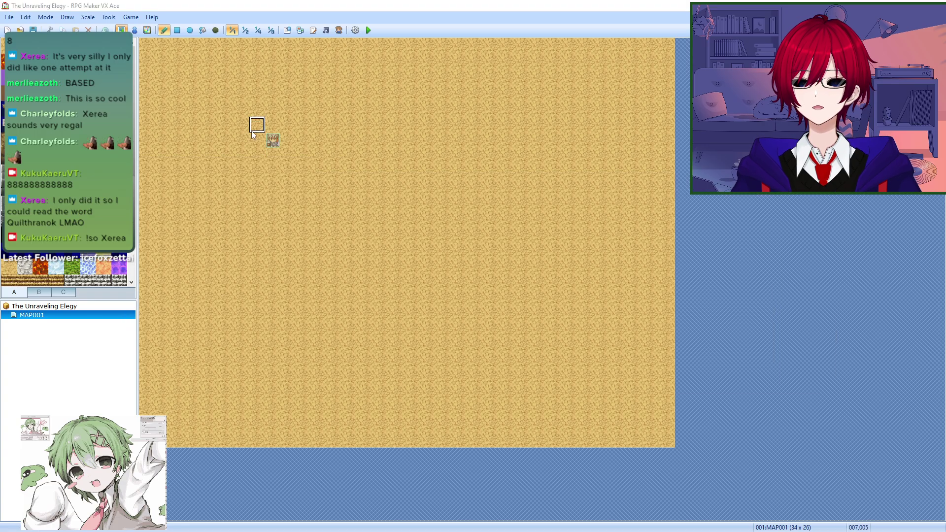
pyautogui.hotkey('alt', 'Tab')
pyautogui.hotkey('alt', 'Tab')
pyautogui.hotkey('alt', 'Tab')
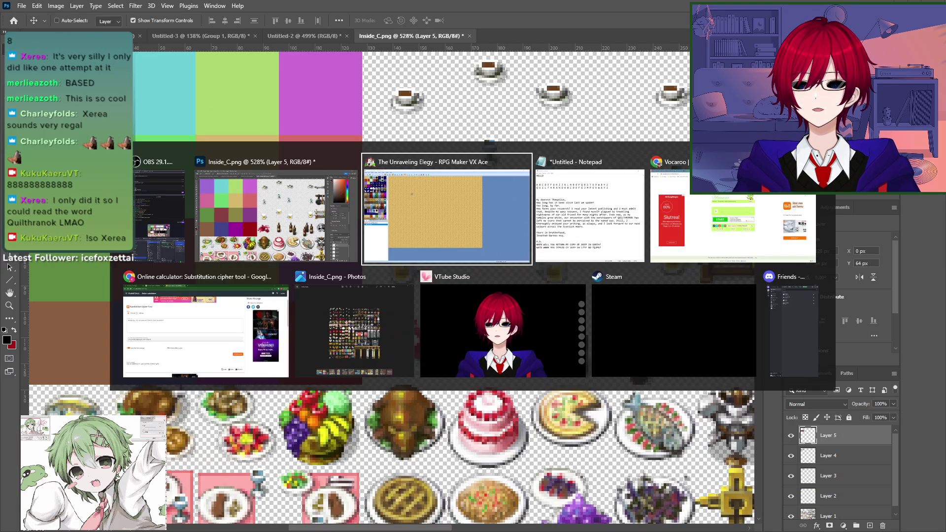
pyautogui.hotkey('alt', 'Tab')
pyautogui.press('Tab')
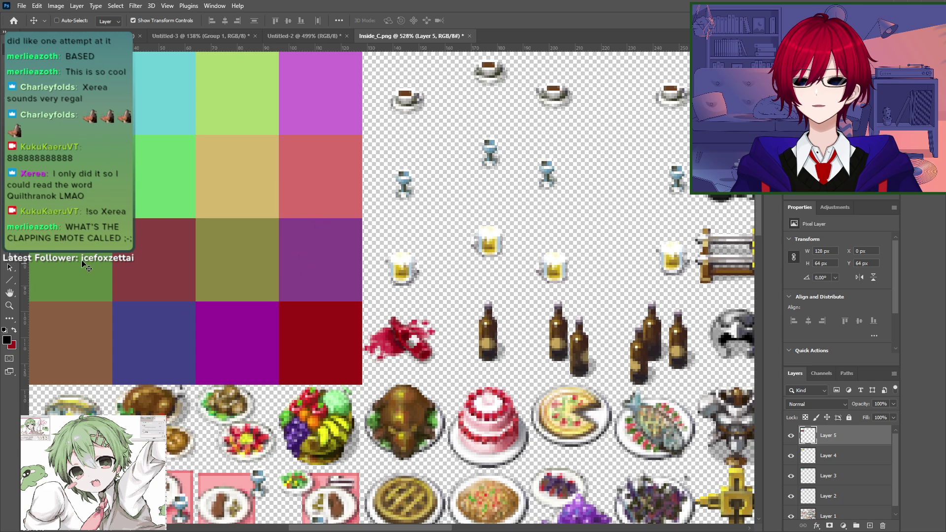
pyautogui.press('w')
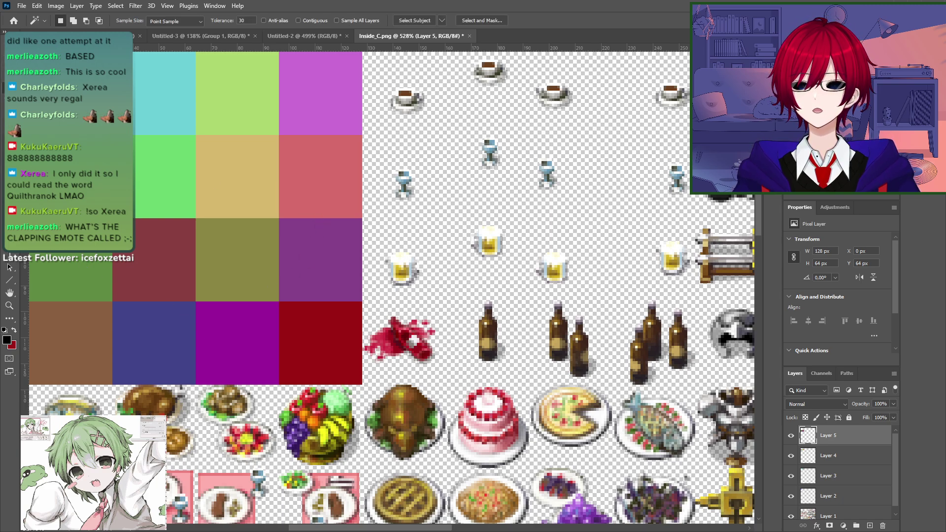
pyautogui.click(133, 117)
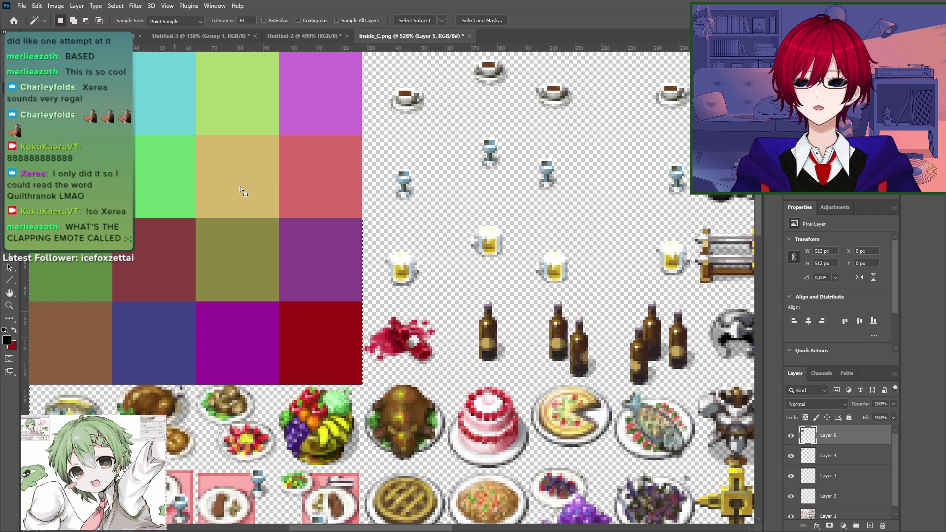
pyautogui.click(822, 460)
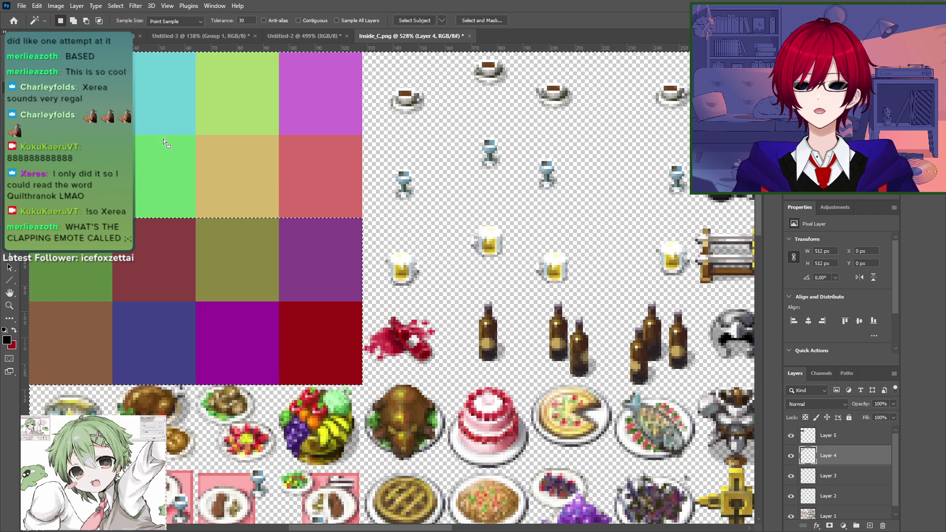
pyautogui.click(827, 498)
pyautogui.hotkey('ctrl', 'd')
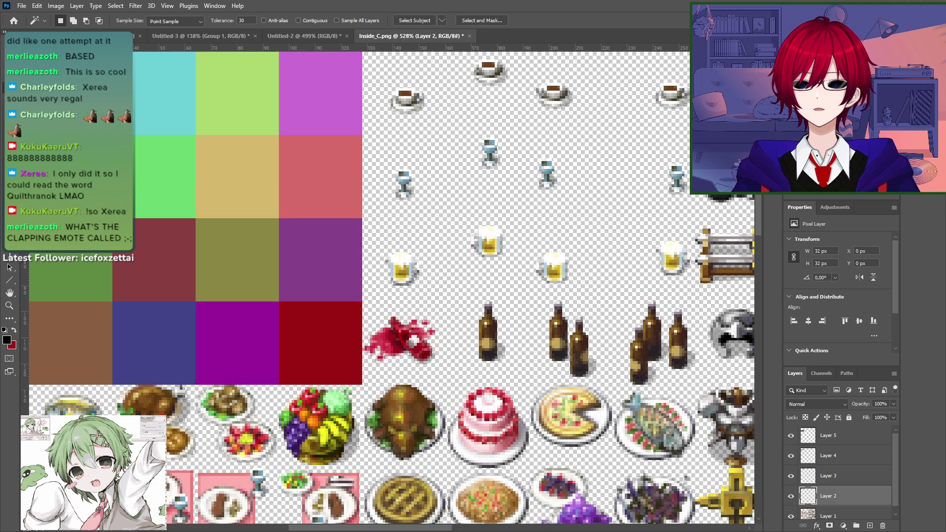
pyautogui.hotkey('ctrl', 'v')
pyautogui.press('v')
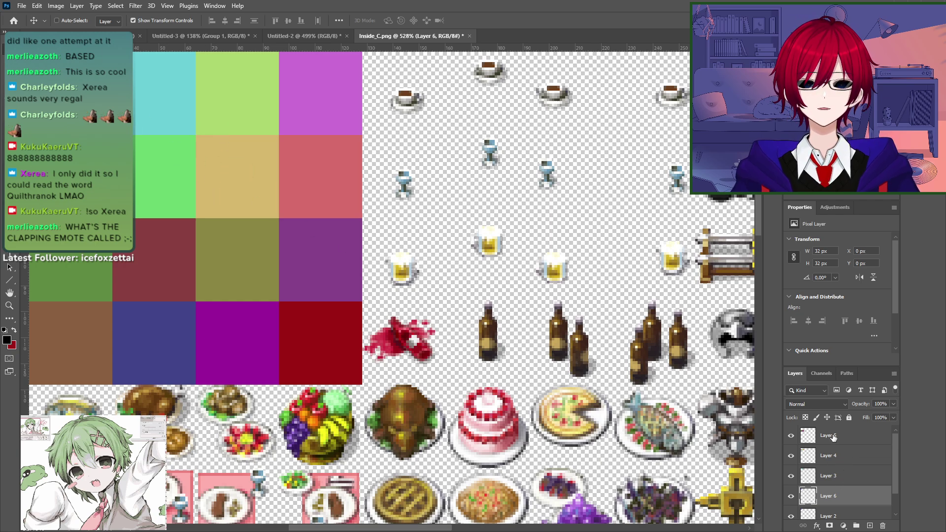
# Step: Paste four more purple squares and place them over the first row's second square, the second row's first two and the third row's first
pyautogui.hotkey('ctrl', 'v')
pyautogui.moveTo(381, 291); pyautogui.dragTo(144, 96)
pyautogui.hotkey('ctrl', 'v')
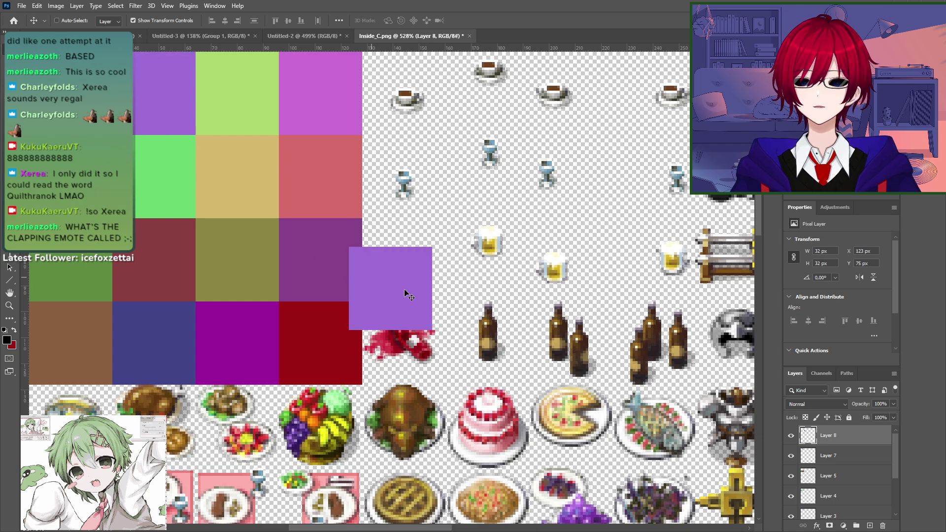
pyautogui.moveTo(407, 295); pyautogui.dragTo(94, 197)
pyautogui.hotkey('ctrl', 'v')
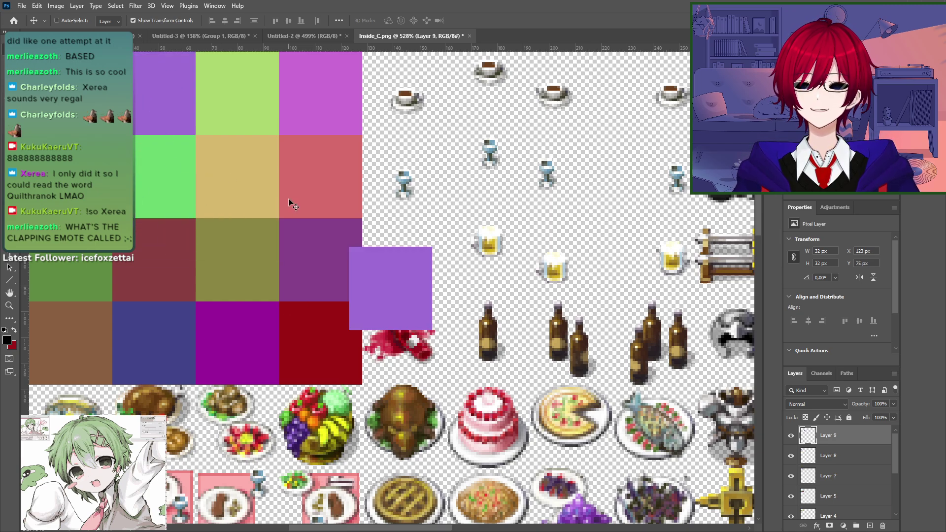
pyautogui.moveTo(399, 297); pyautogui.dragTo(163, 184)
pyautogui.hotkey('ctrl', 'v')
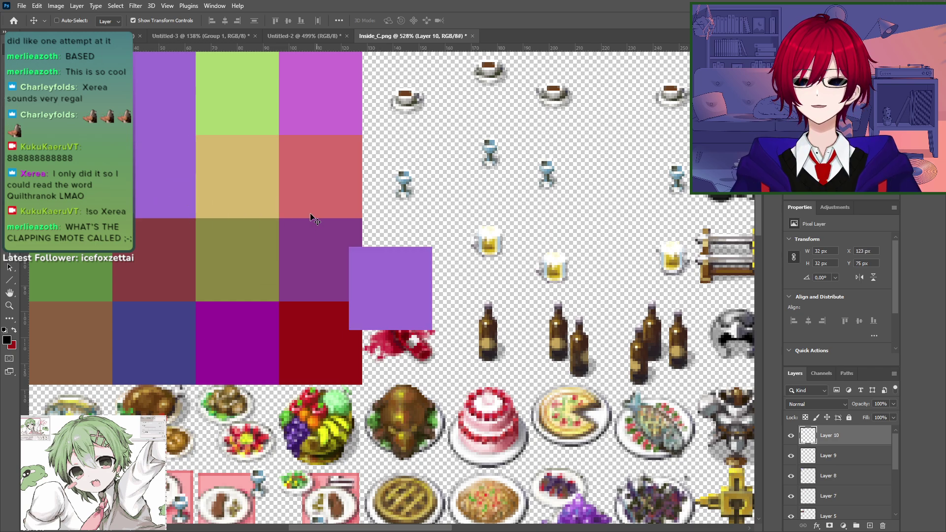
pyautogui.moveTo(396, 305); pyautogui.dragTo(76, 275)
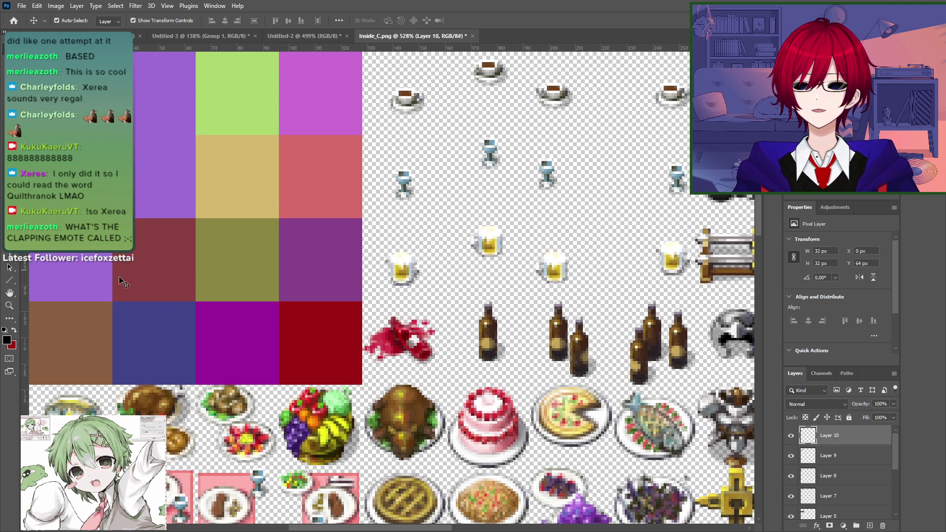
# Step: Paste another 32 × 32 px purple square over the third row's second square and merge Layers 7 to 11 into one layer
pyautogui.hotkey('ctrl', 'v')
pyautogui.moveTo(367, 294); pyautogui.dragTo(132, 268)
pyautogui.scroll(-1, 841, 467)
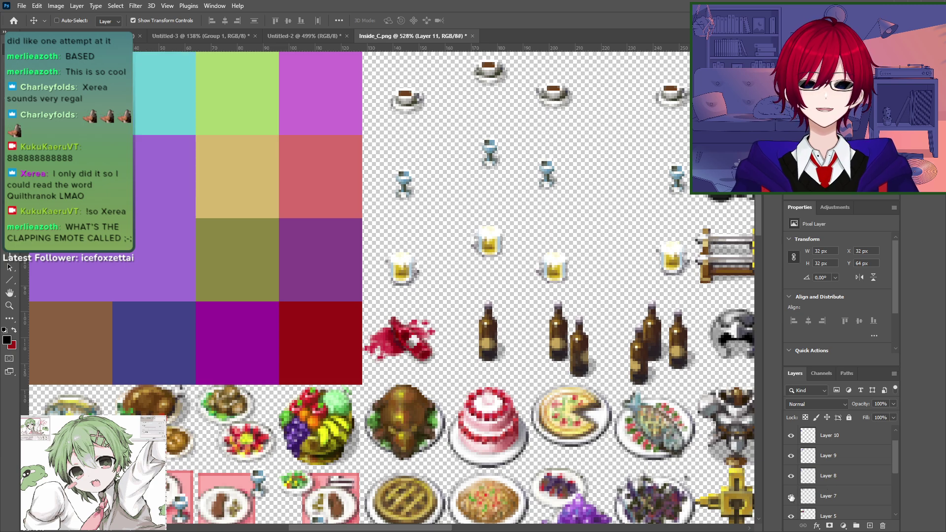
pyautogui.keyDown('shift'); pyautogui.click(827, 498); pyautogui.keyUp('shift')
pyautogui.rightClick(831, 499)
pyautogui.click(857, 404)
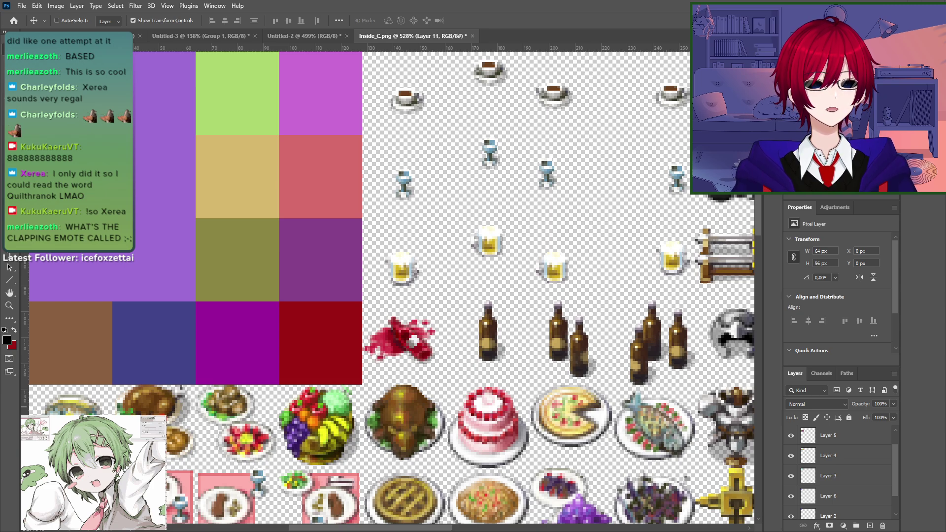
pyautogui.hotkey('alt', 'Tab')
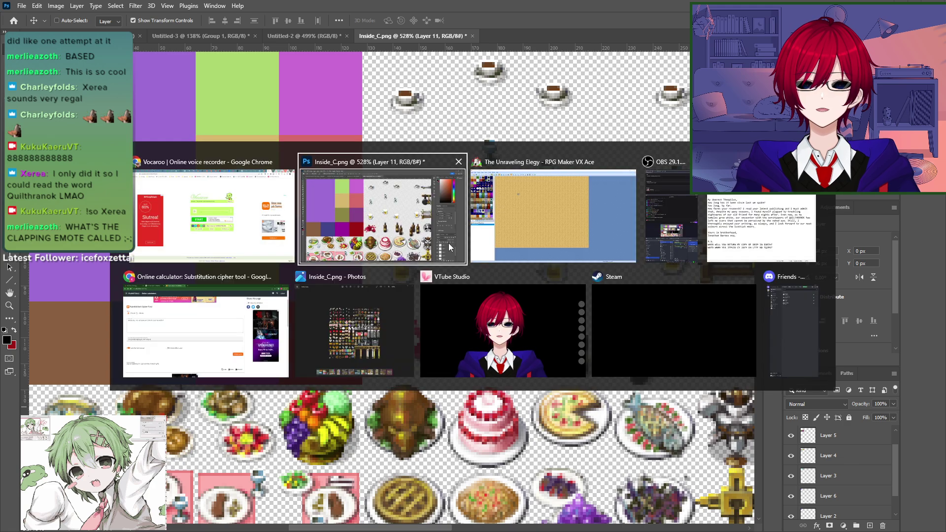
pyautogui.press('Tab')
pyautogui.press('Tab')
pyautogui.press('Tab')
pyautogui.press('Tab')
pyautogui.press('Tab')
pyautogui.press('Tab')
pyautogui.press('Tab')
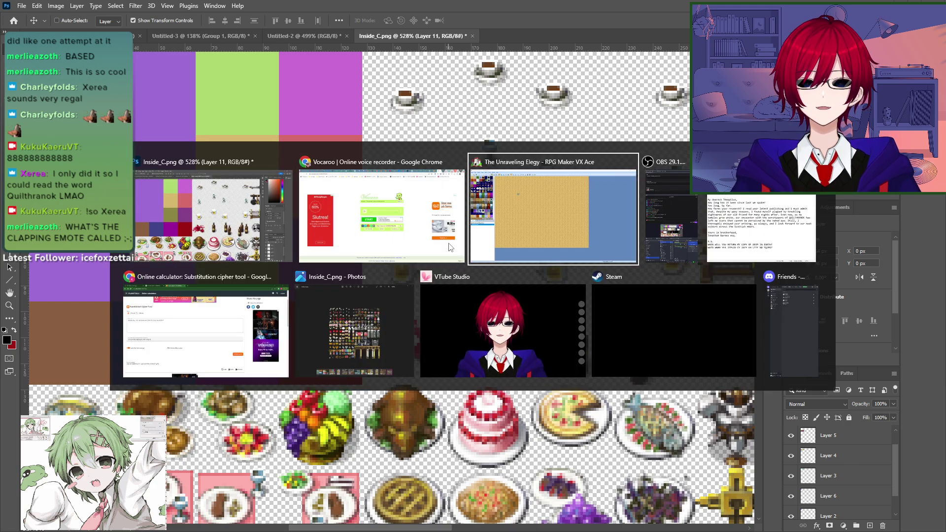
pyautogui.click(452, 242)
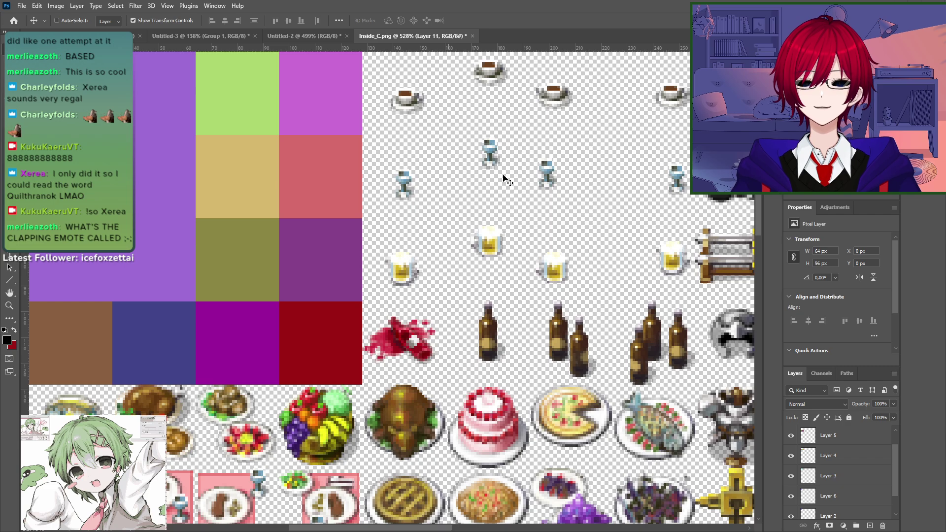
# Step: Switch to Chrome and open the YouTube video Strong Bad Email #207 - Too Cool in a new tab
pyautogui.hotkey('alt', 'Tab')
pyautogui.press('Tab')
pyautogui.press('Tab')
pyautogui.press('Tab')
pyautogui.press('Tab')
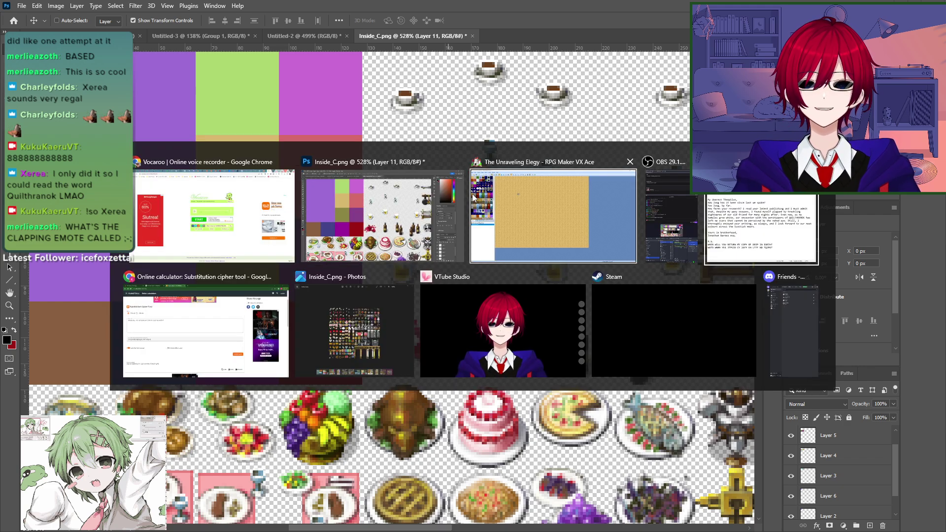
pyautogui.hotkey('ctrl', 't')
pyautogui.write('https://www.youtube.com/watch?v=UpellgwoUKw')
pyautogui.press('Return')
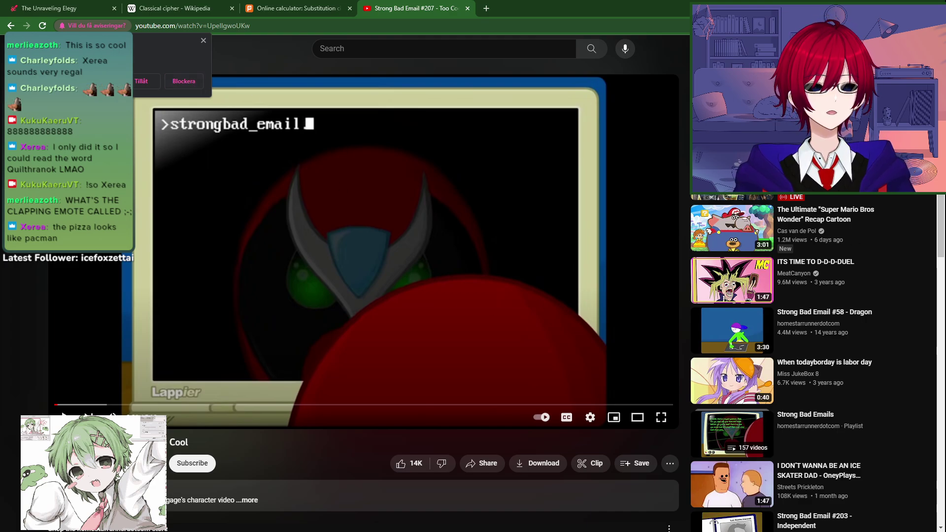
# Step: Block YouTube's notification request and watch the opening of Strong Bad Email #207 in full screen
pyautogui.click(350, 331)
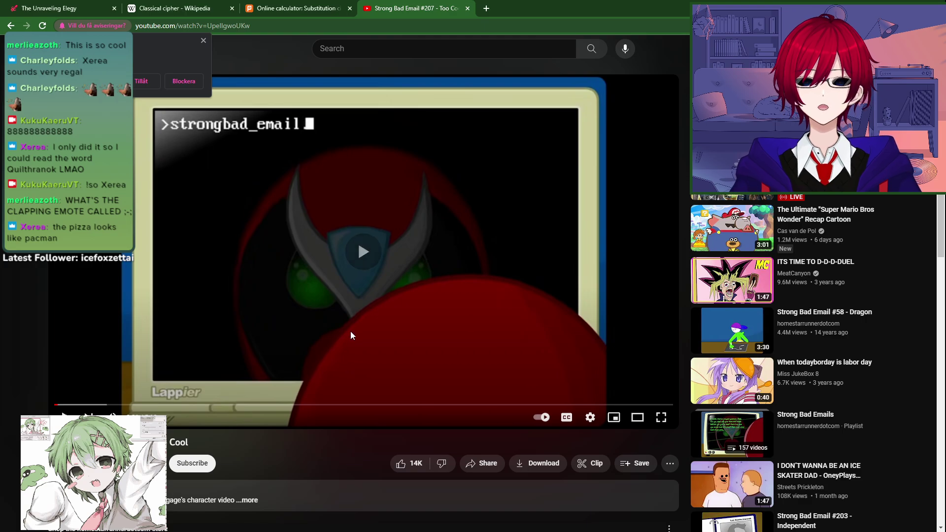
pyautogui.click(184, 82)
pyautogui.click(662, 418)
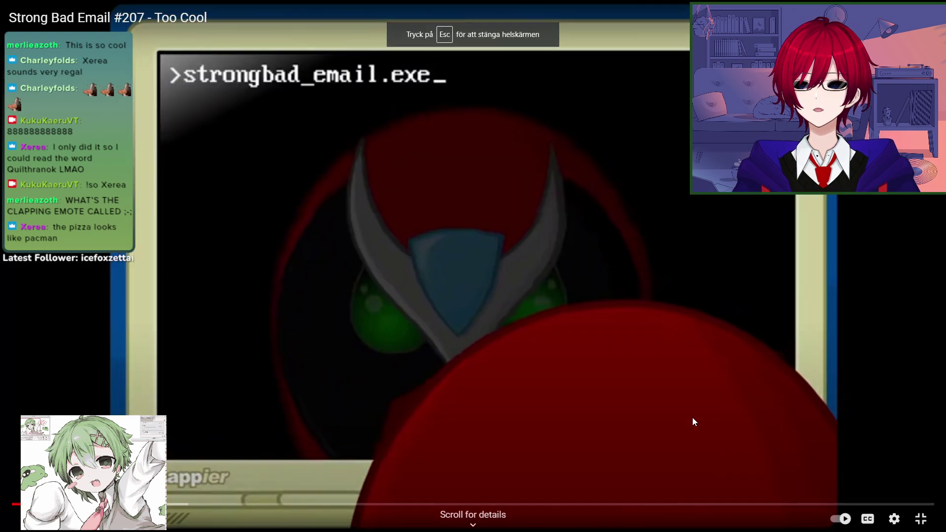
pyautogui.press('Up')
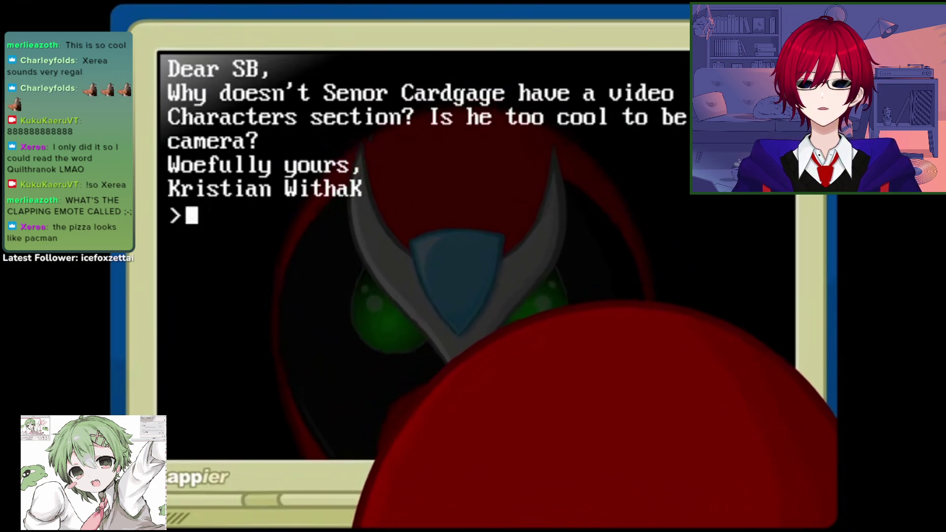
pyautogui.press('Escape')
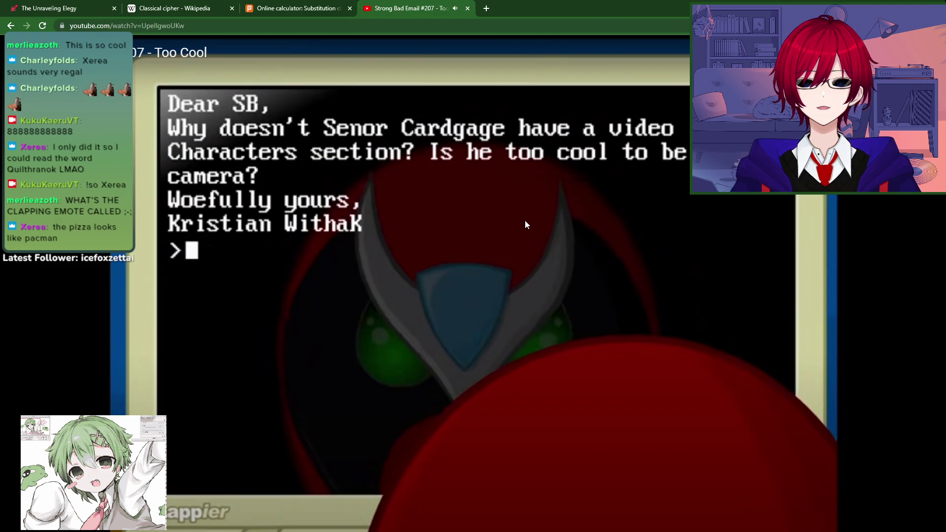
pyautogui.hotkey('ctrl', 't')
pyautogui.hotkey('alt', 'Right')
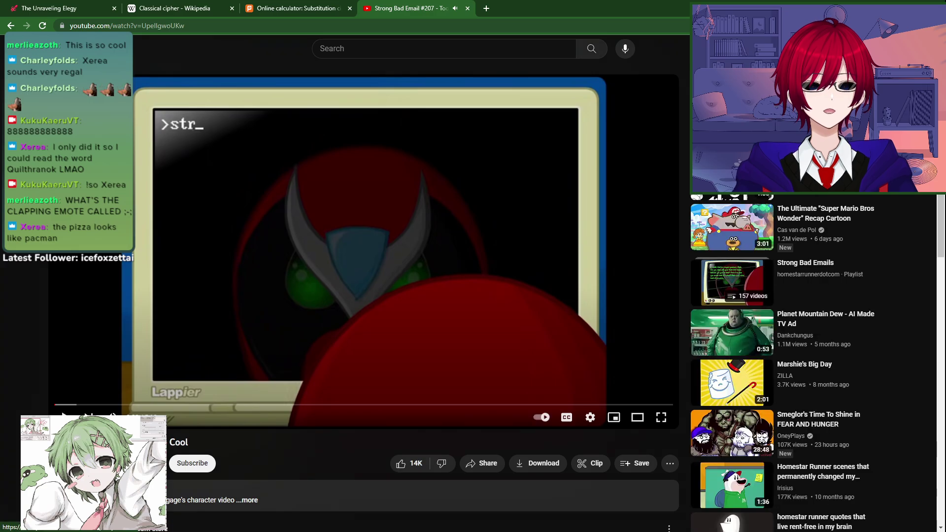
# Step: Search YouTube for "senor cardgage introduction"
pyautogui.click(384, 48)
pyautogui.write('senord')
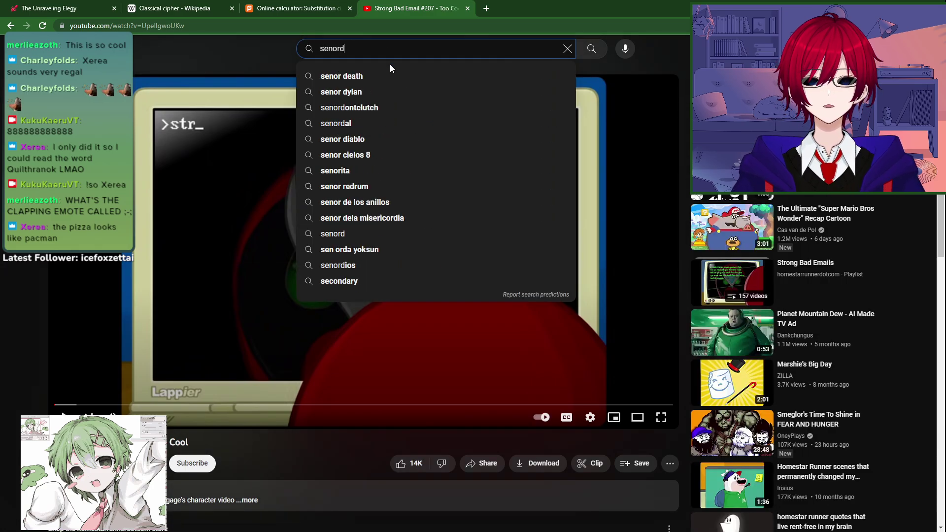
pyautogui.press('BackSpace')
pyautogui.write('cardgag')
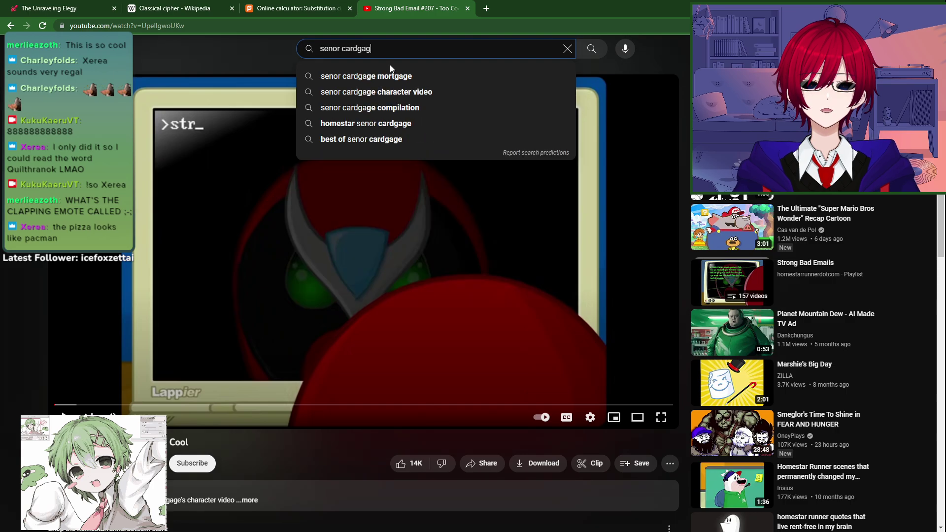
pyautogui.write('e introduction')
pyautogui.press('Return')
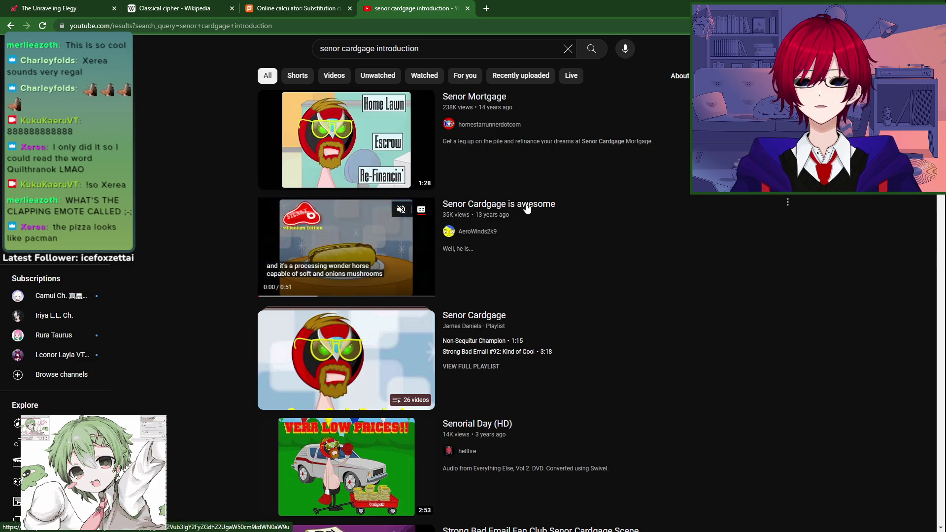
# Step: Open the Senor Cardgage playlist and play its second video, Strong Bad Email #92: Kind of Cool, in full screen, declining the Premium offer
pyautogui.click(469, 367)
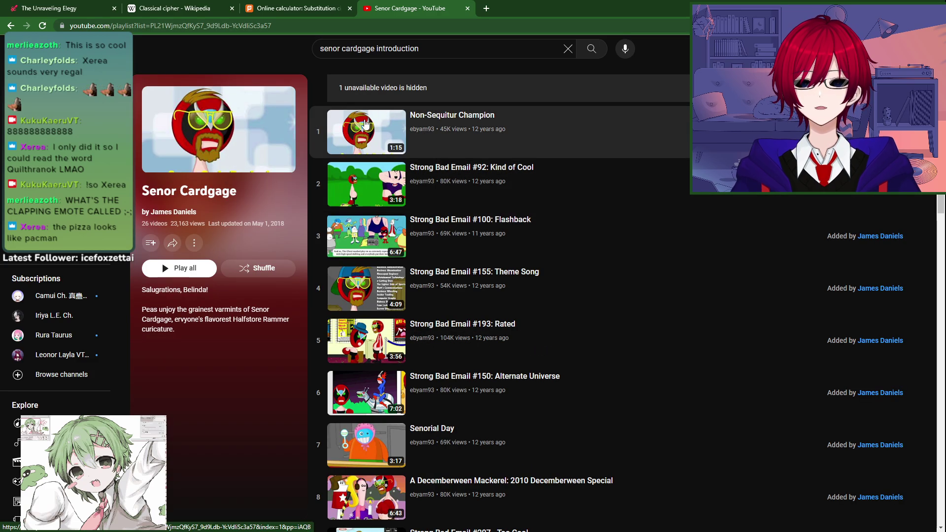
pyautogui.click(365, 125)
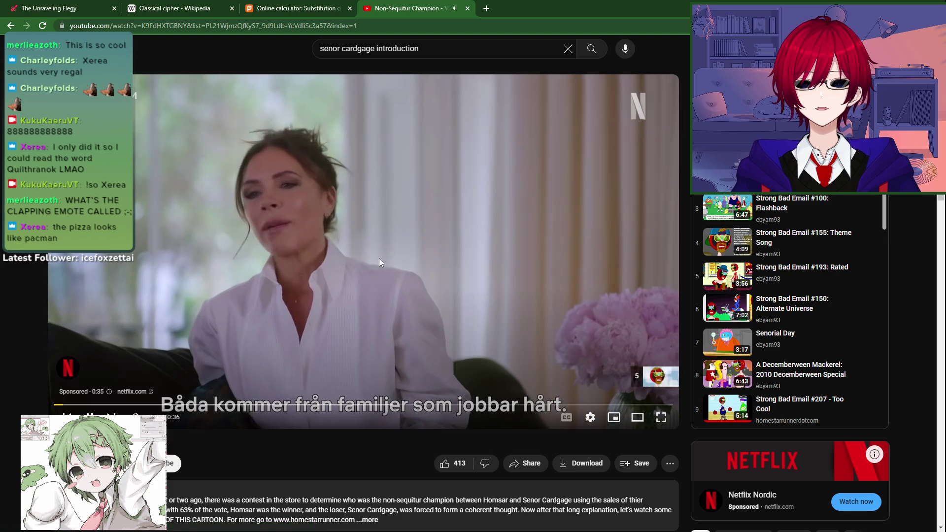
pyautogui.click(767, 176)
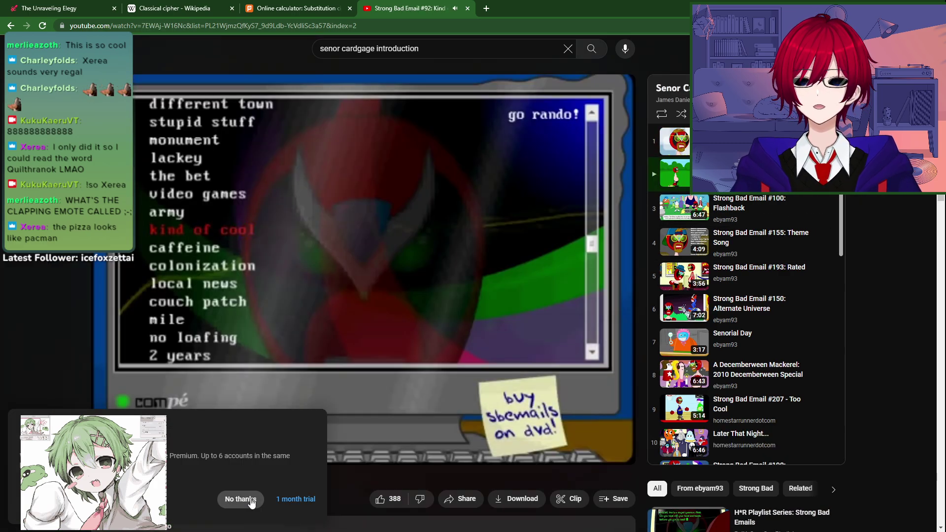
pyautogui.click(243, 498)
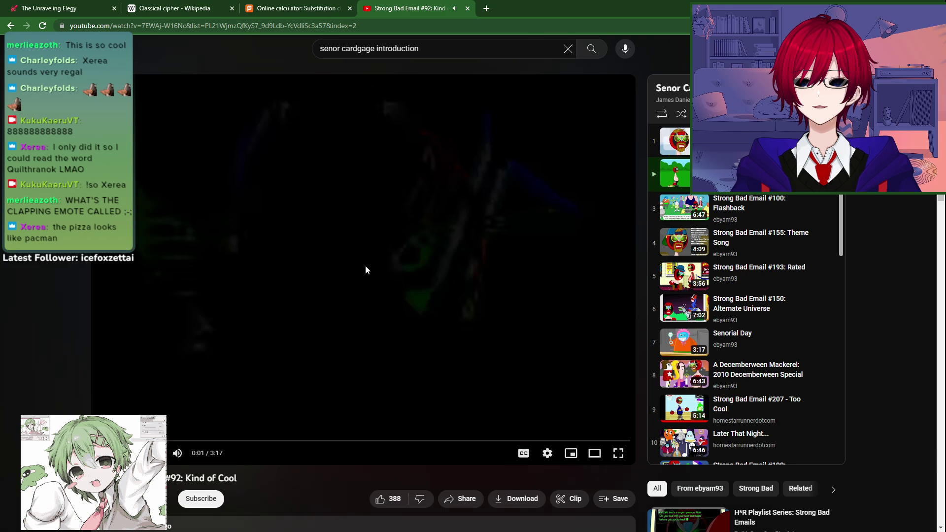
pyautogui.doubleClick(366, 266)
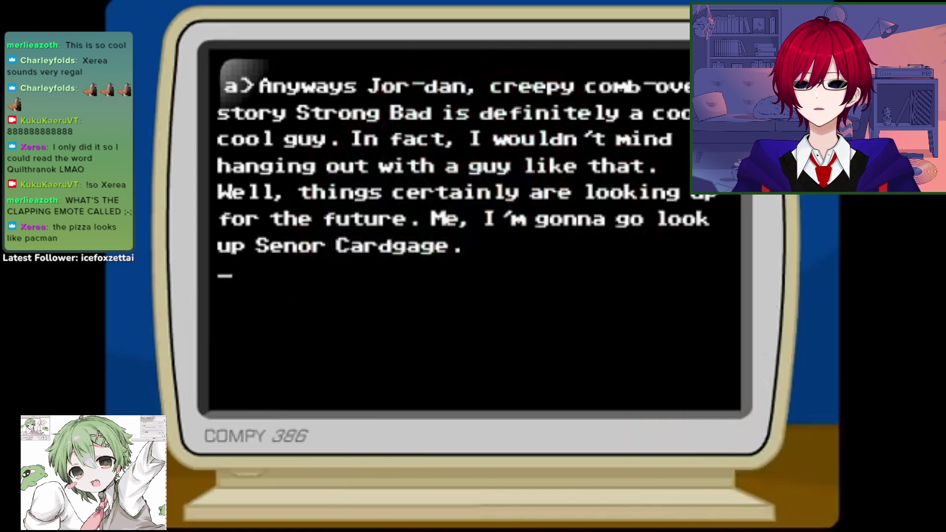
# Step: Skip to the ending of Strong Bad Email #92 and watch it, leave full screen and close the YouTube tab
pyautogui.moveTo(417, 503); pyautogui.dragTo(783, 495)
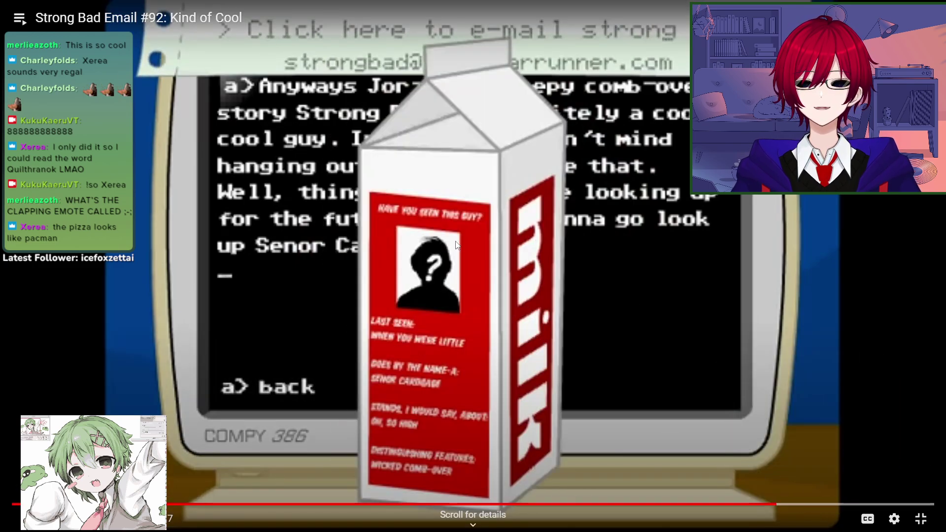
pyautogui.click(592, 291)
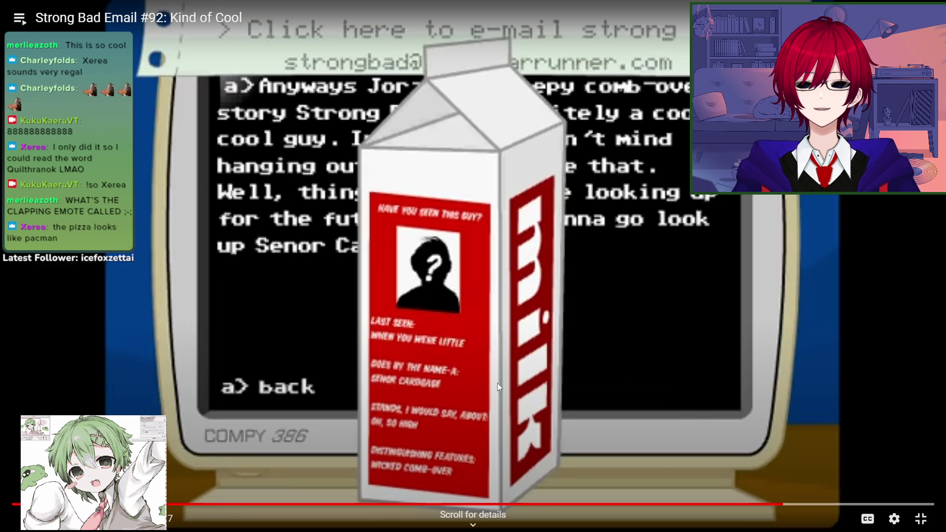
pyautogui.moveTo(845, 504); pyautogui.dragTo(786, 506)
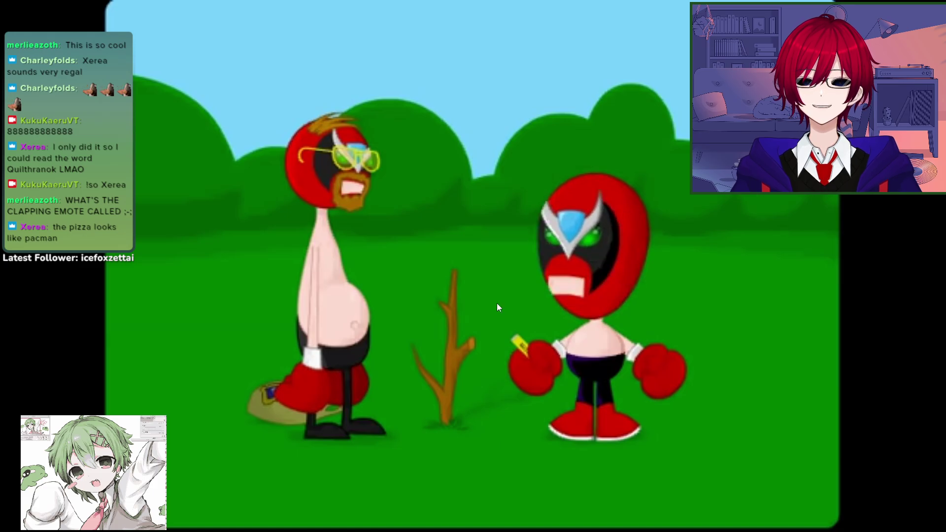
pyautogui.moveTo(639, 219)
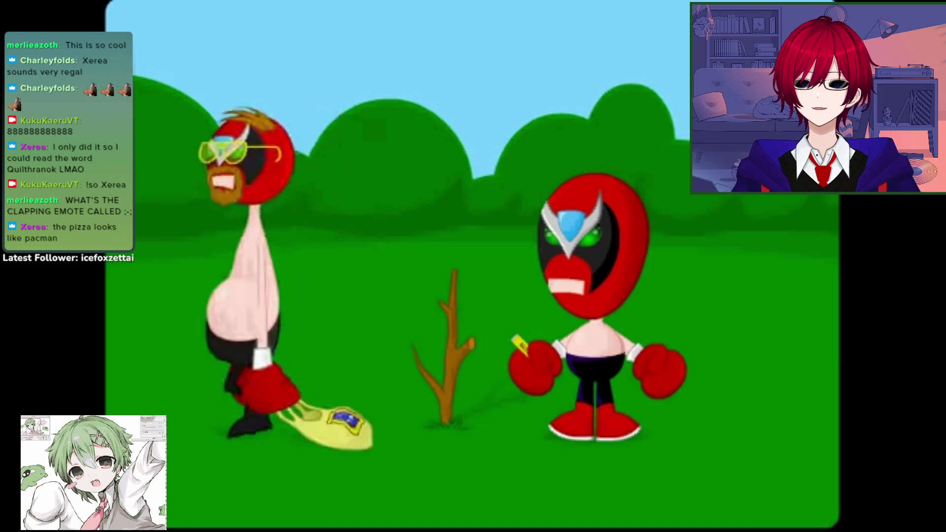
pyautogui.press('Escape')
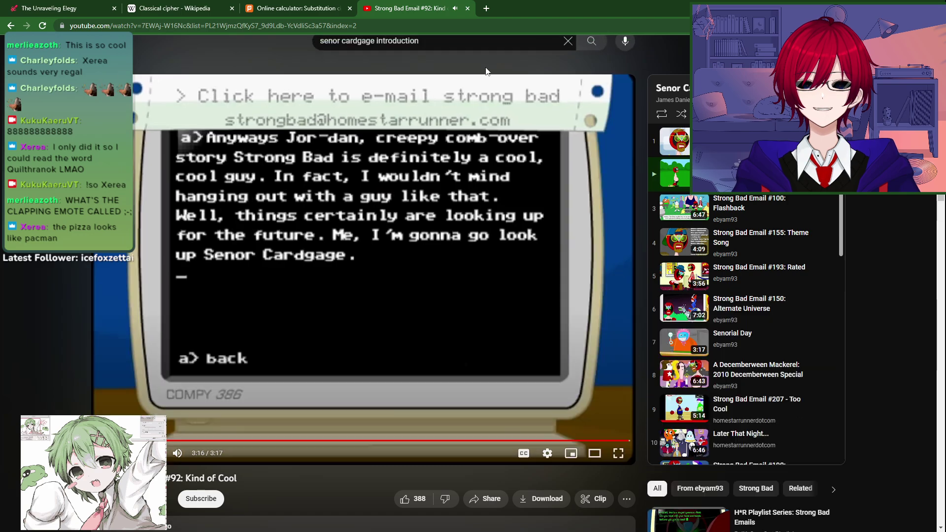
pyautogui.hotkey('ctrl', 'w')
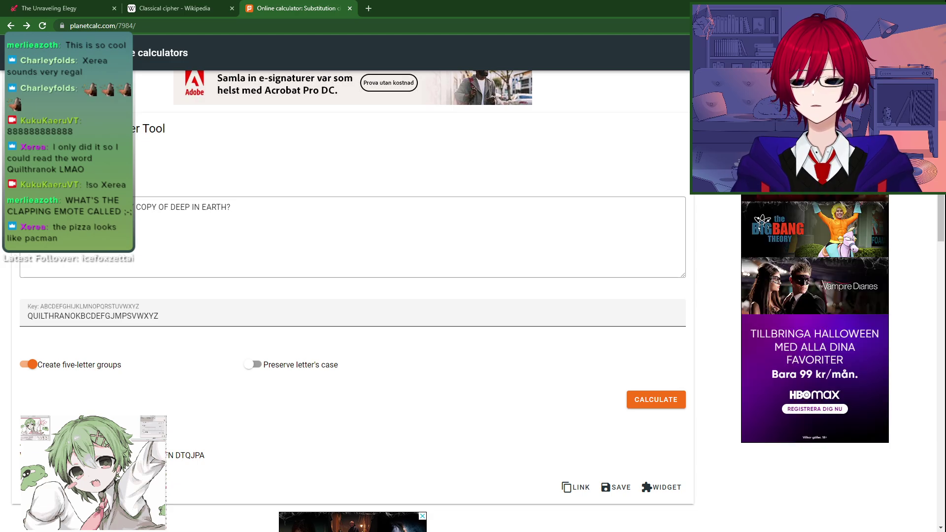
# Step: Return to Inside_C.png in Photoshop, look over the coloured squares and compare with MAP001 in RPG Maker VX Ace
pyautogui.click(254, 261)
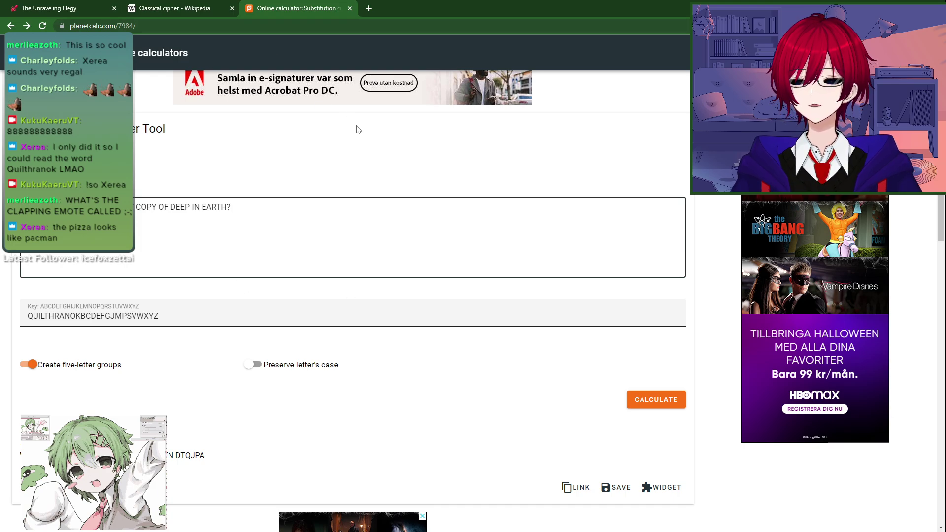
pyautogui.hotkey('alt', 'Tab')
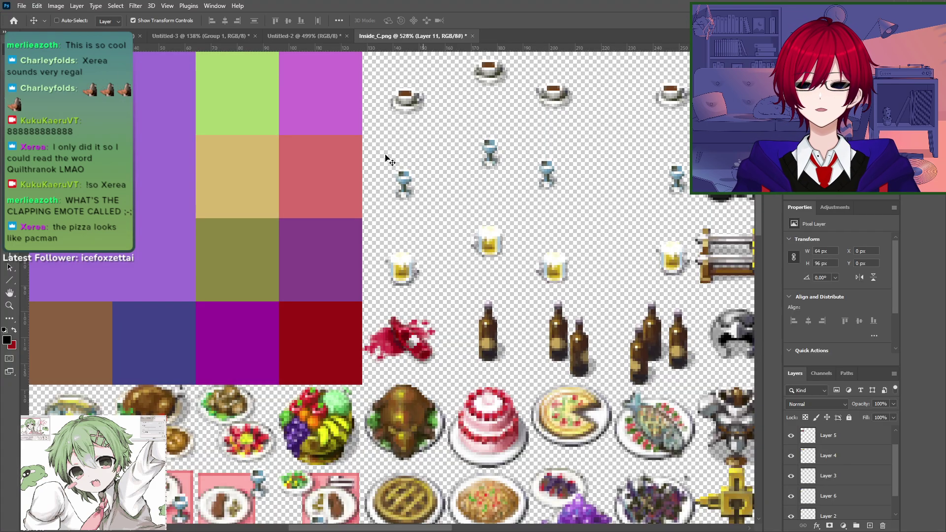
pyautogui.moveTo(243, 249); pyautogui.dragTo(278, 265)
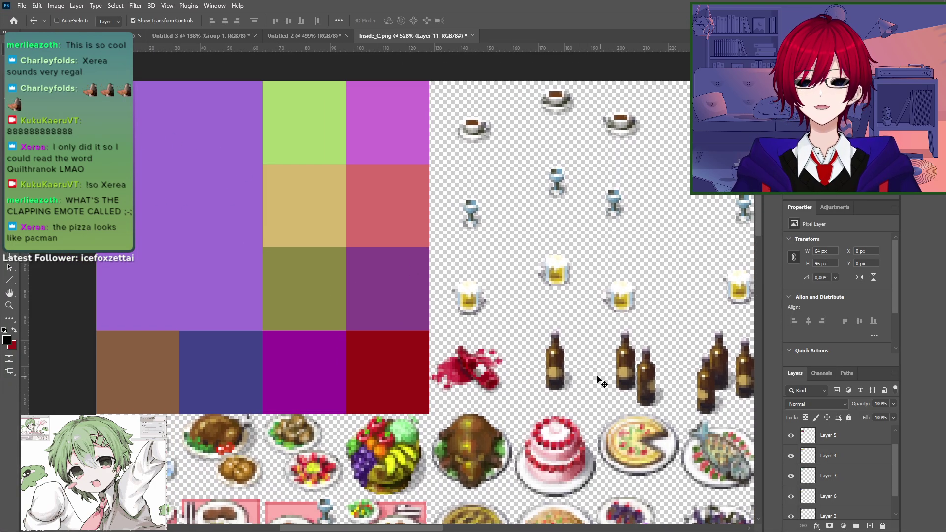
pyautogui.hotkey('alt', 'Tab')
pyautogui.hotkey('alt', 'Tab')
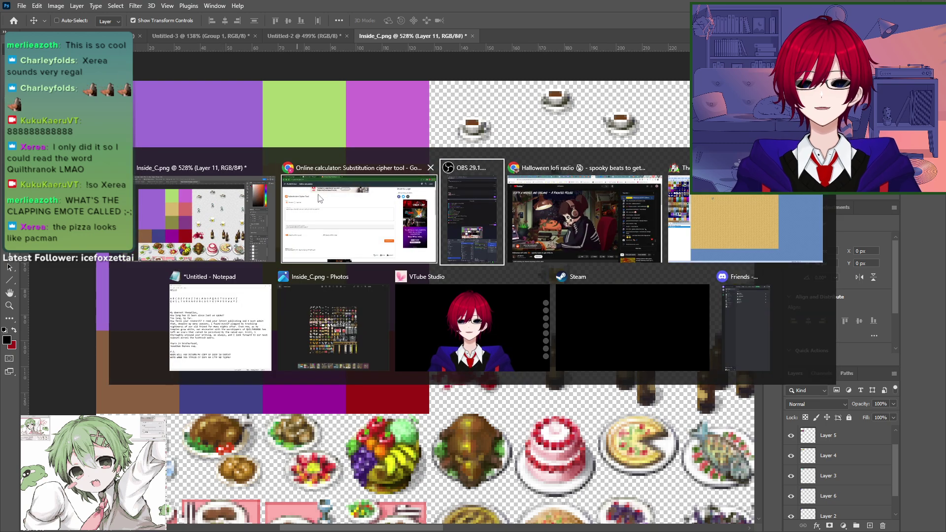
pyautogui.hotkey('alt', 'Tab')
pyautogui.hotkey('alt', 'Tab')
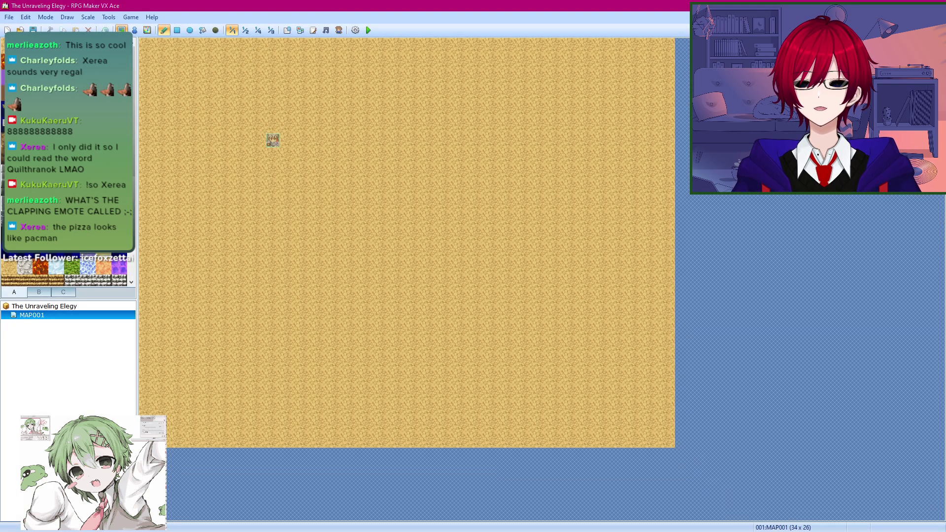
pyautogui.hotkey('alt', 'Tab')
pyautogui.hotkey('alt', 'Tab')
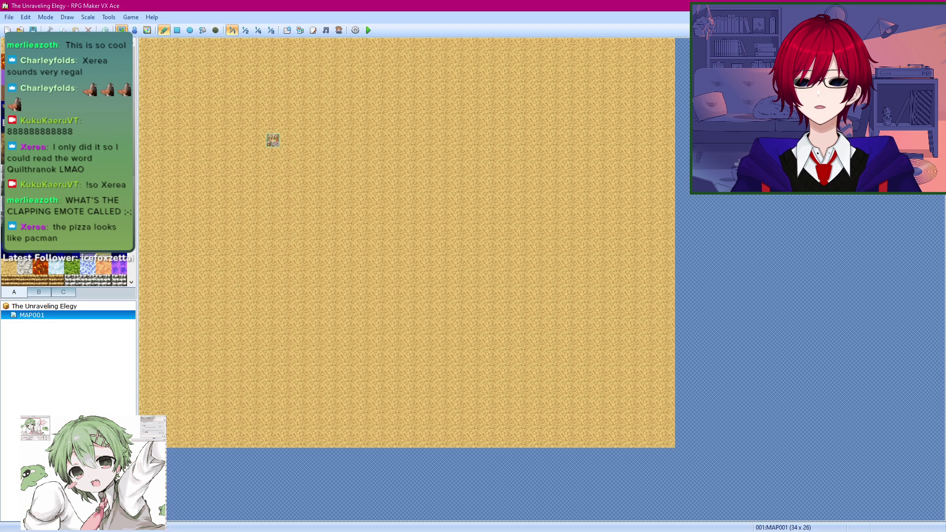
# Step: Switch back to Inside_C.png in Photoshop, toggle Layer 5's visibility off and on to identify its squares, and select Layer 2
pyautogui.hotkey('alt', 'Tab')
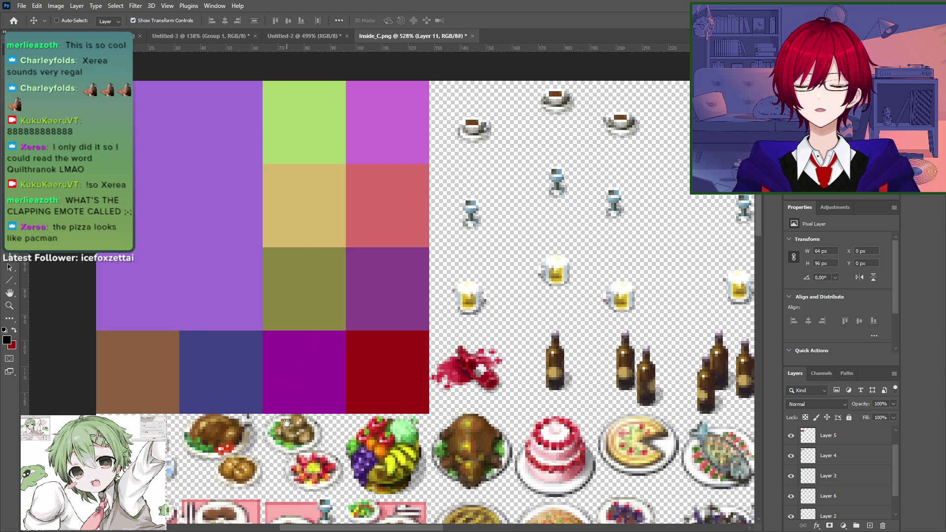
pyautogui.moveTo(287, 423); pyautogui.dragTo(320, 384)
pyautogui.moveTo(207, 212); pyautogui.dragTo(227, 255)
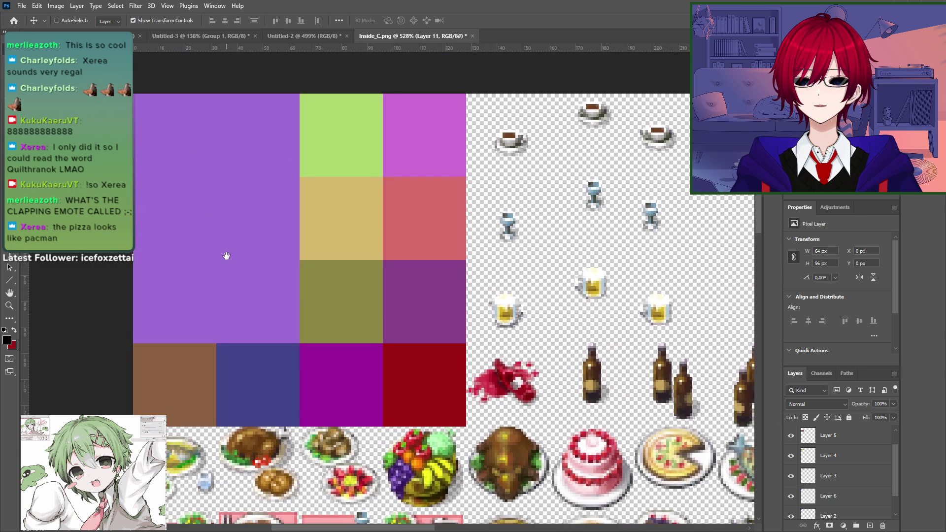
pyautogui.moveTo(150, 145); pyautogui.dragTo(161, 178)
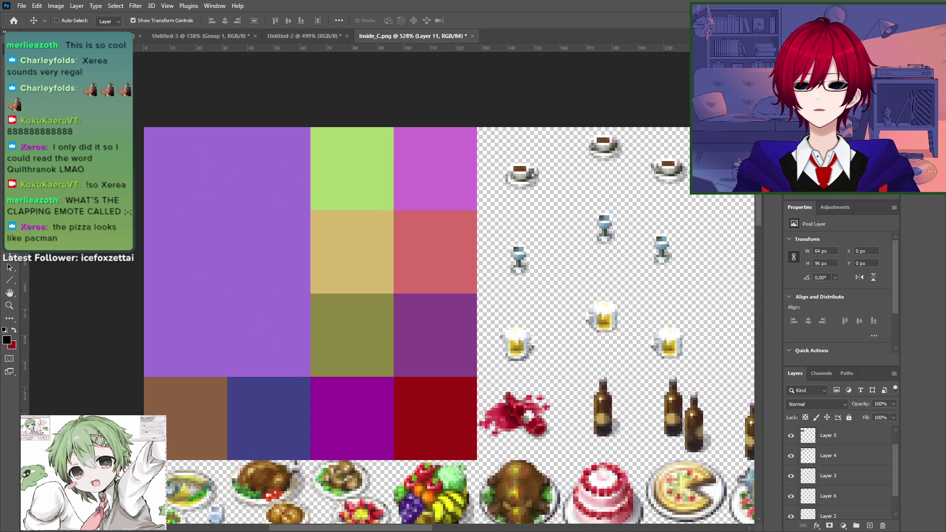
pyautogui.click(847, 443)
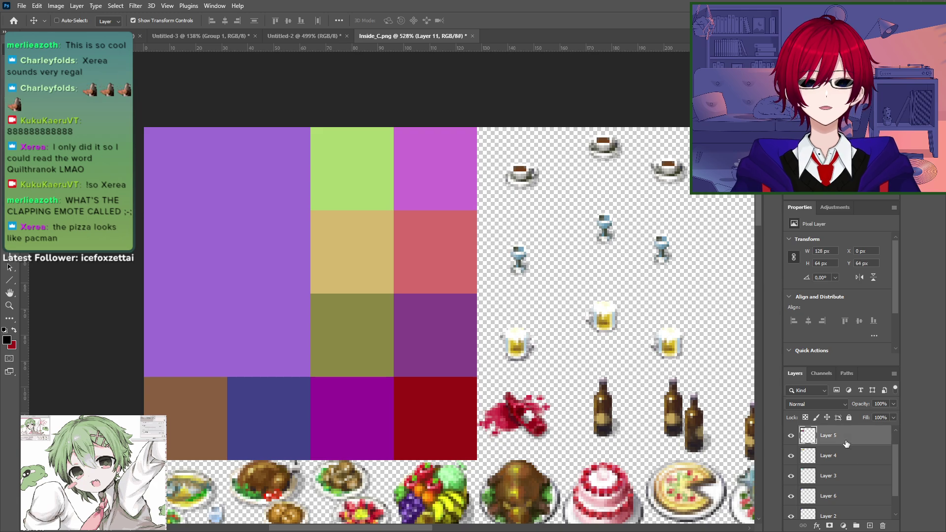
pyautogui.click(791, 437)
pyautogui.click(791, 437)
pyautogui.scroll(-1, 790, 468)
pyautogui.click(800, 490)
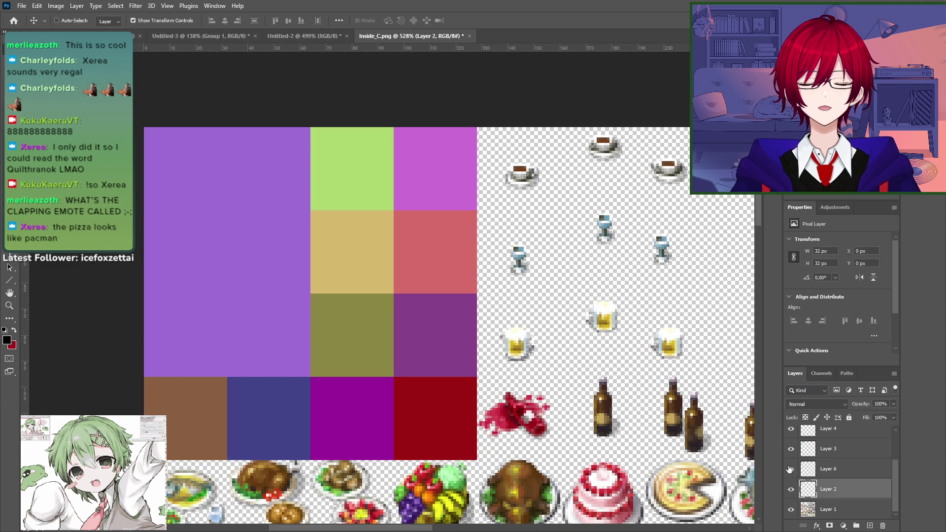
# Step: Select the light green 32 px tile on Layer 3 with the Magic Wand
pyautogui.click(791, 449)
pyautogui.click(791, 450)
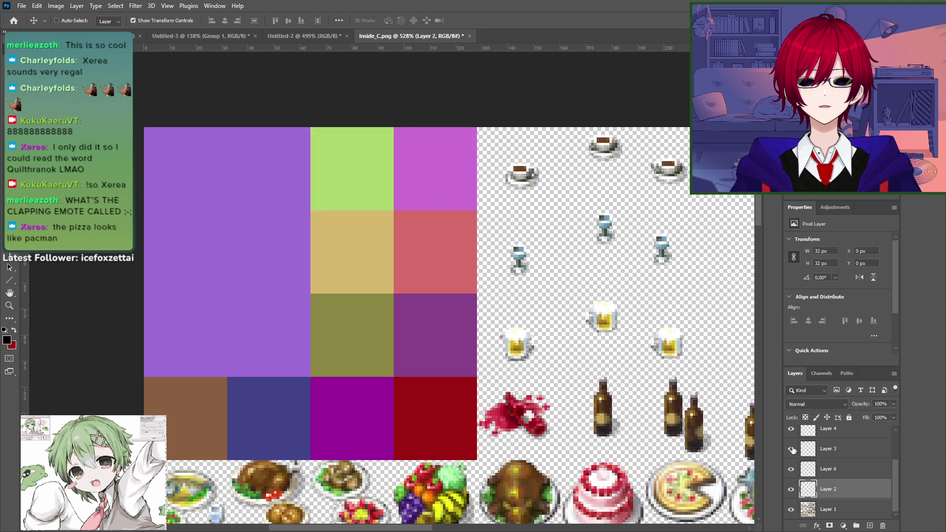
pyautogui.click(792, 450)
pyautogui.click(792, 450)
pyautogui.click(841, 457)
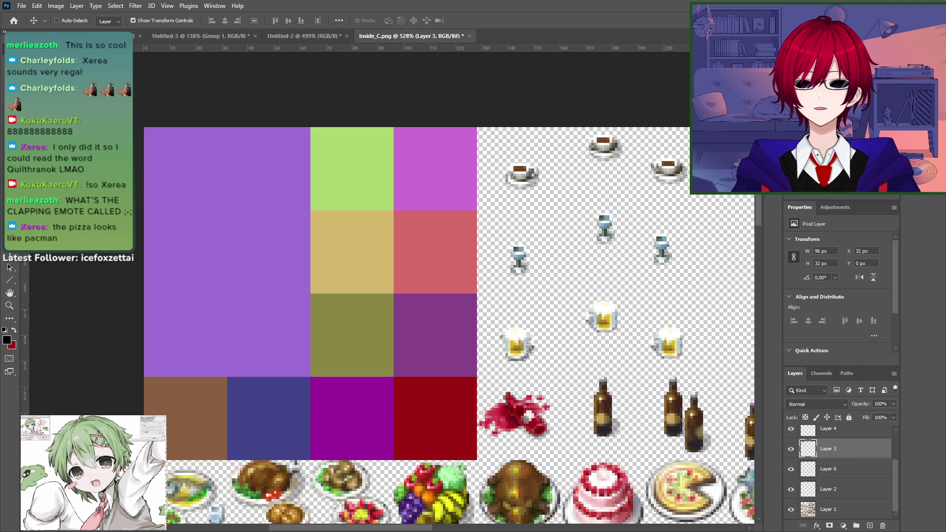
pyautogui.press('w')
pyautogui.click(360, 167)
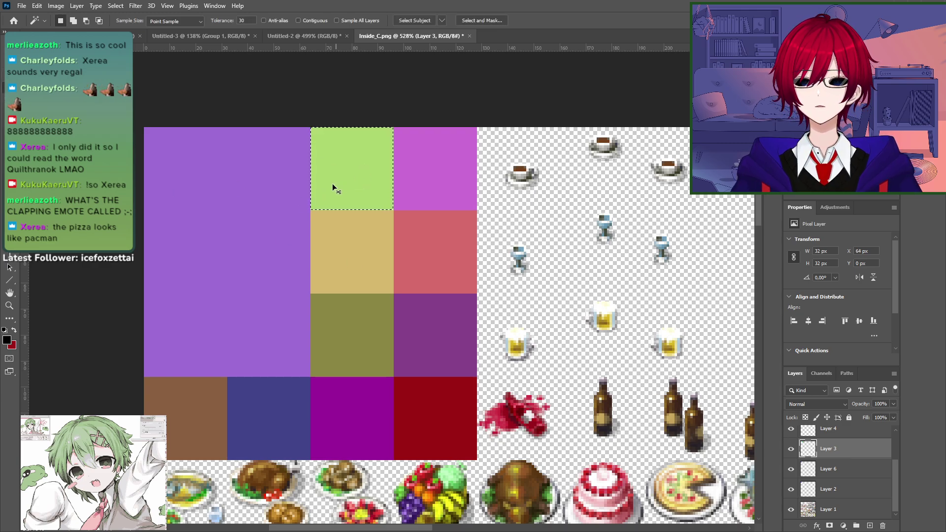
pyautogui.hotkey('ctrl', 'b')
pyautogui.press('Escape')
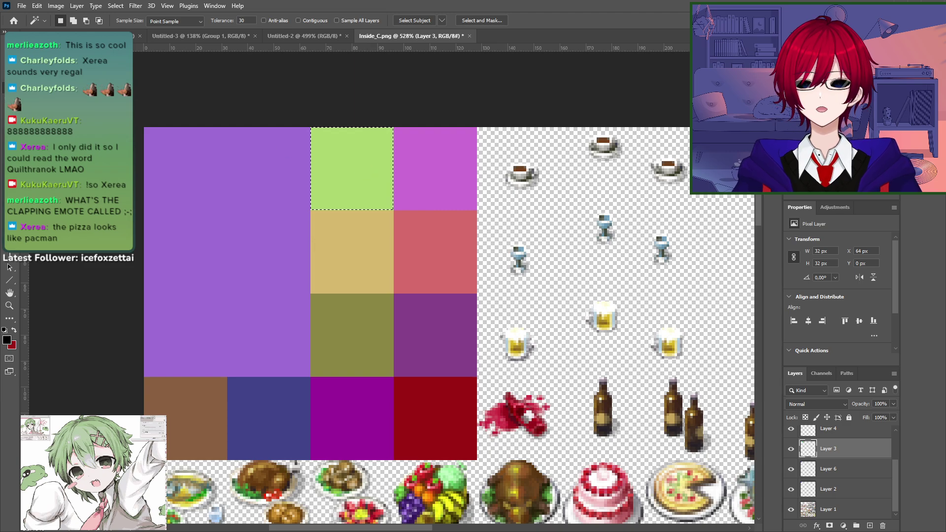
pyautogui.press('v')
pyautogui.moveTo(357, 247); pyautogui.dragTo(438, 271)
pyautogui.hotkey('ctrl', 'z')
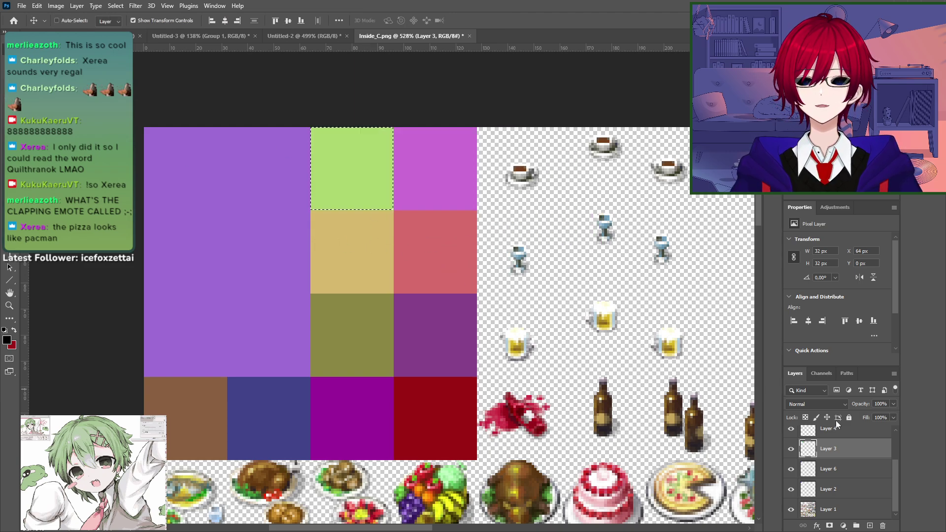
# Step: Copy the light green tile onto new layers and place copies exactly over the magenta and tan tiles
pyautogui.hotkey('ctrl', 'j')
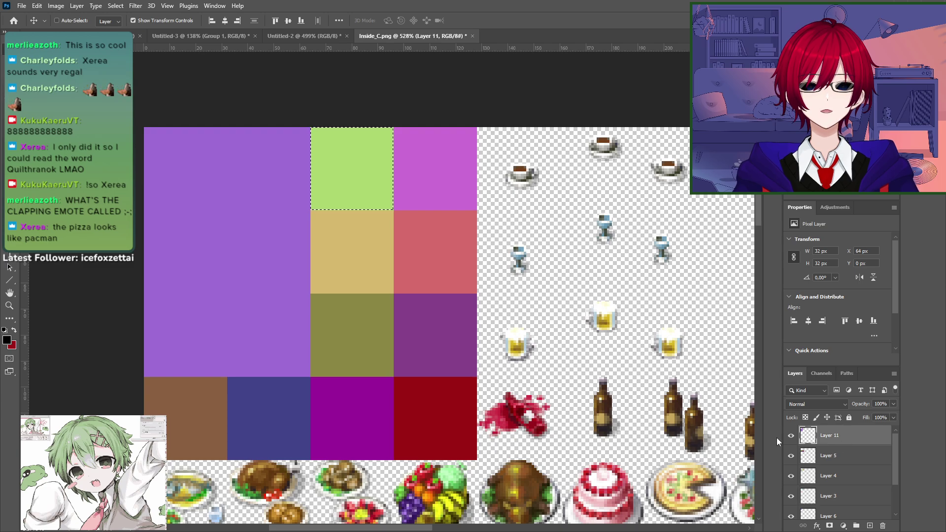
pyautogui.hotkey('ctrl', 'j')
pyautogui.moveTo(302, 286); pyautogui.dragTo(387, 287)
pyautogui.hotkey('ctrl', 'v')
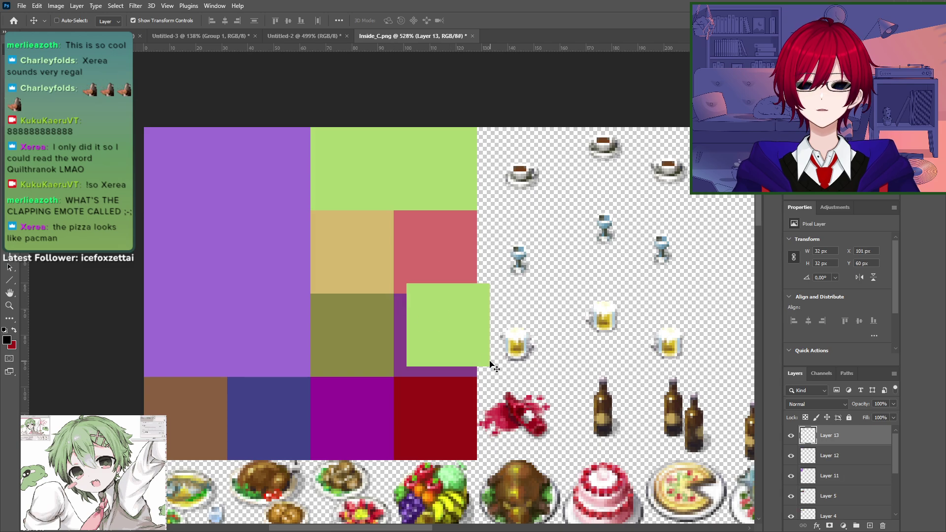
pyautogui.moveTo(436, 329); pyautogui.dragTo(346, 260)
pyautogui.hotkey('ctrl', 'v')
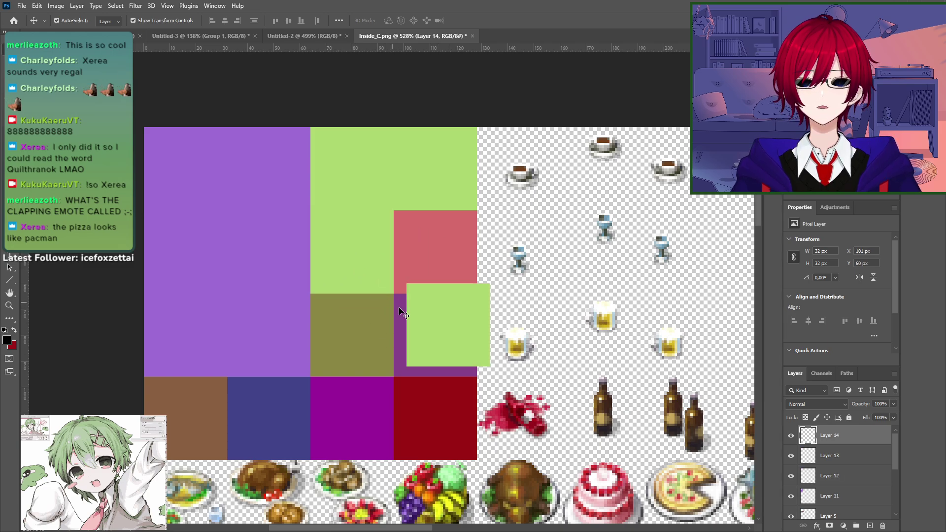
# Step: Cover the olive, salmon and dark purple tiles with further copies of the light green tile
pyautogui.moveTo(403, 314); pyautogui.dragTo(358, 332)
pyautogui.hotkey('ctrl', 'v')
pyautogui.hotkey('ctrl', 'v')
pyautogui.moveTo(461, 310); pyautogui.dragTo(448, 326)
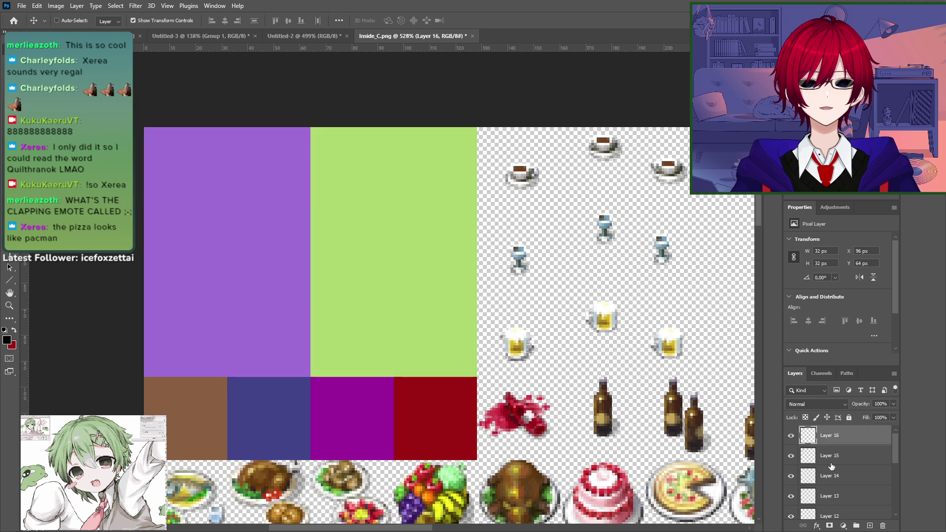
# Step: Merge the green tile copies on Layers 13 to 16 into a single layer
pyautogui.hotkey('ctrl', 'z')
pyautogui.hotkey('ctrl', 'z')
pyautogui.keyDown('shift'); pyautogui.click(818, 485); pyautogui.keyUp('shift')
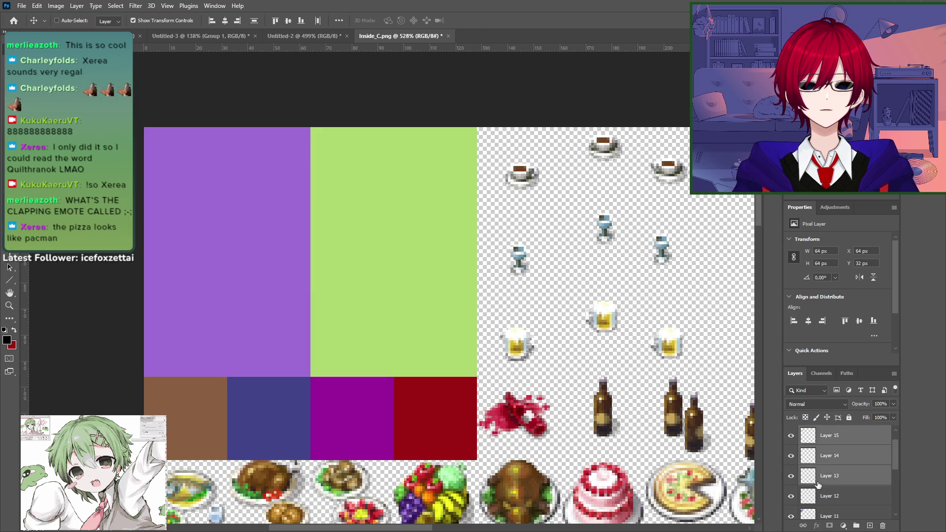
pyautogui.click(791, 477)
pyautogui.rightClick(814, 482)
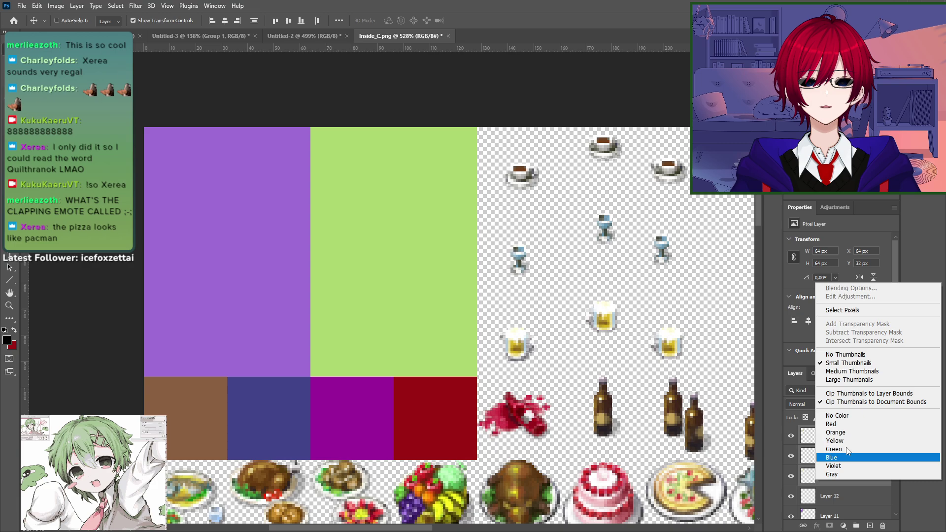
pyautogui.rightClick(851, 483)
pyautogui.rightClick(851, 483)
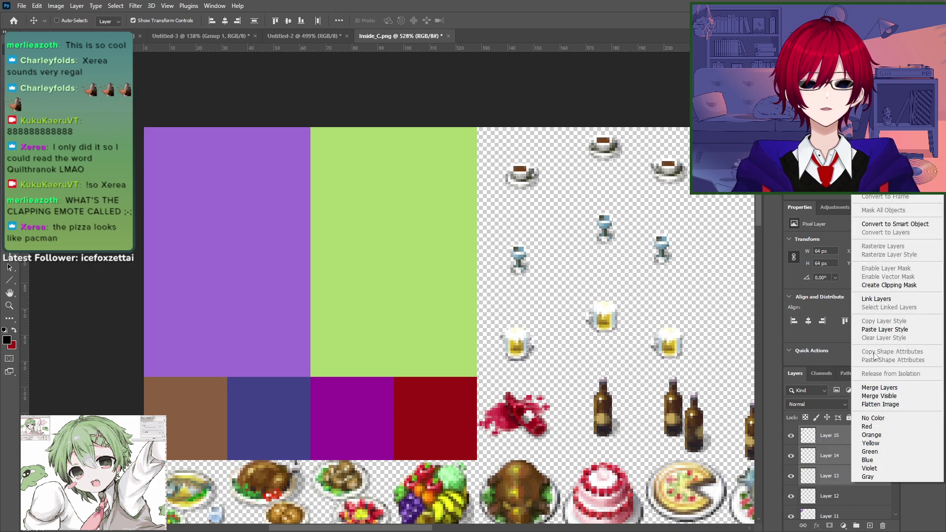
pyautogui.keyDown('alt'); pyautogui.click(873, 397); pyautogui.keyUp('alt')
pyautogui.rightClick(839, 450)
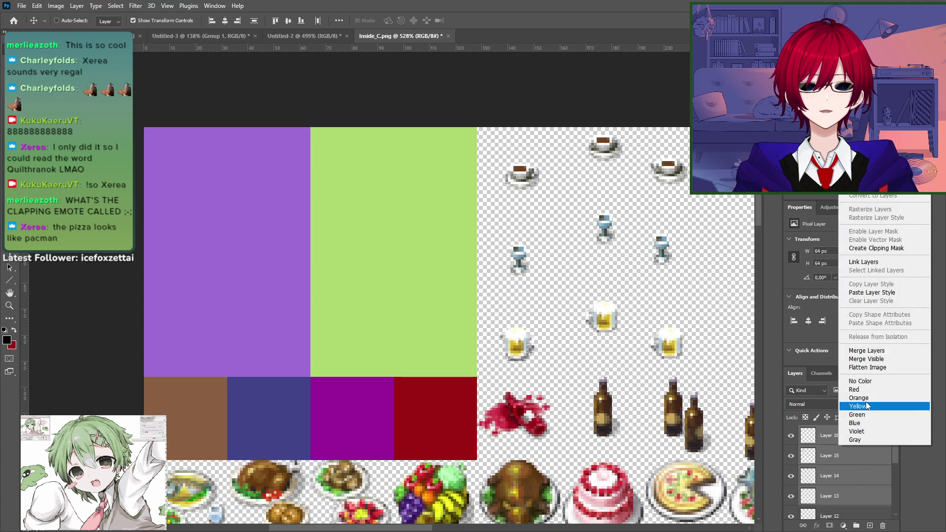
pyautogui.click(870, 360)
# Step: Merge the green tile copy on Layer 12 with Layer 16
pyautogui.click(790, 435)
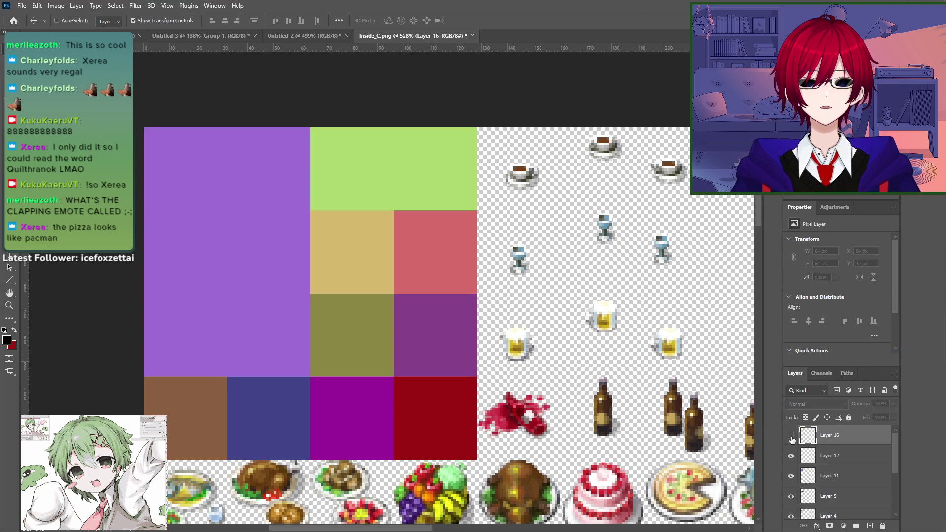
pyautogui.click(791, 435)
pyautogui.click(791, 457)
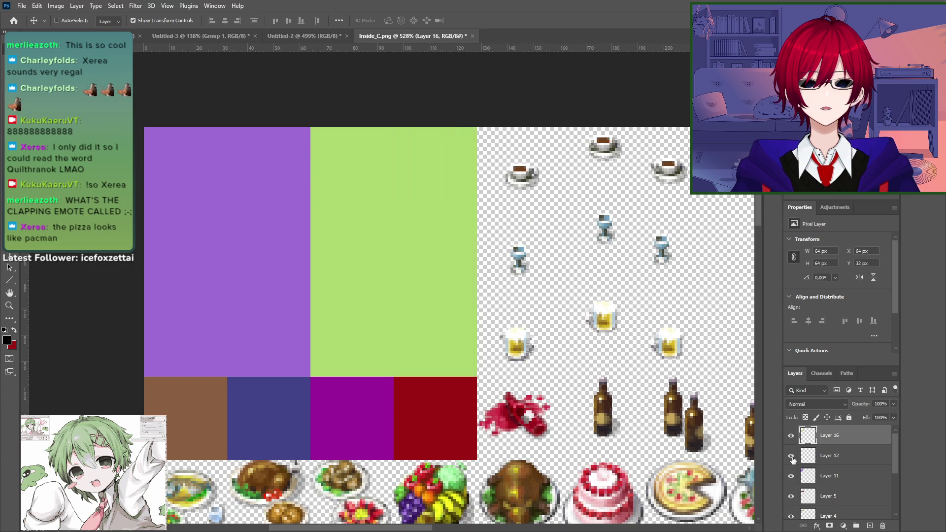
pyautogui.rightClick(833, 461)
pyautogui.click(865, 363)
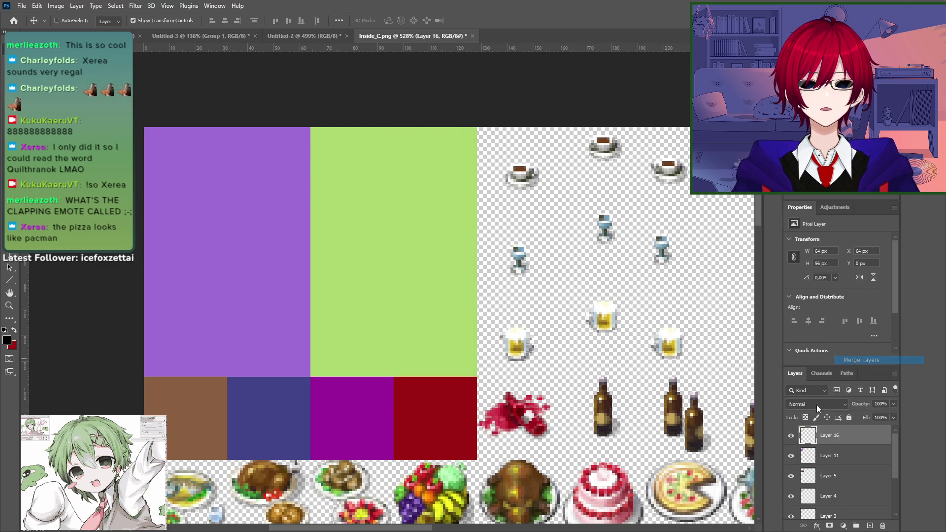
# Step: Select the brown tile on Layer 5 and copy it to a new layer
pyautogui.click(791, 436)
pyautogui.click(791, 436)
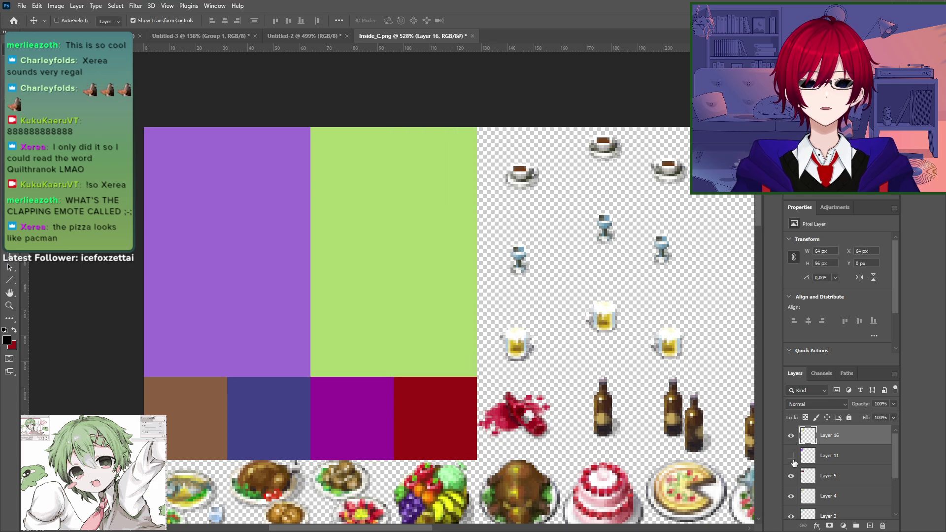
pyautogui.click(791, 456)
pyautogui.click(791, 476)
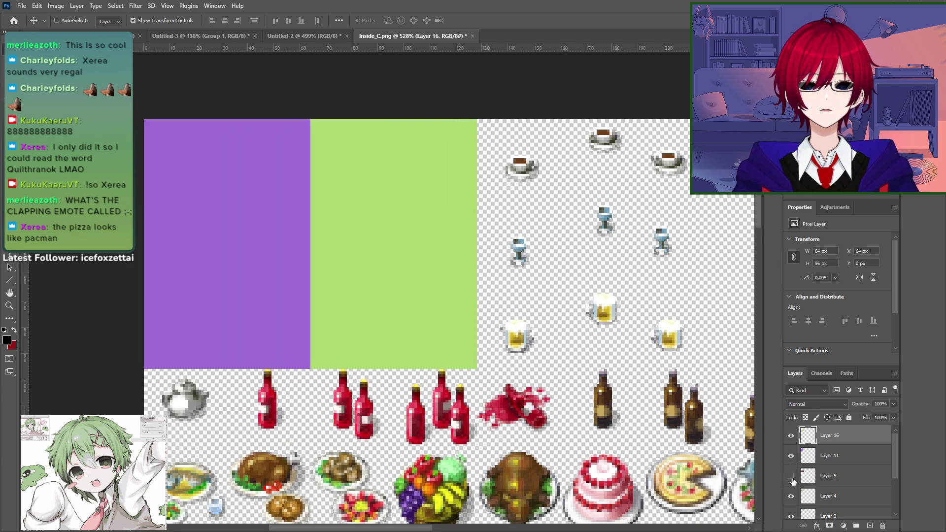
pyautogui.click(791, 476)
pyautogui.click(822, 481)
pyautogui.scroll(-2, 826, 486)
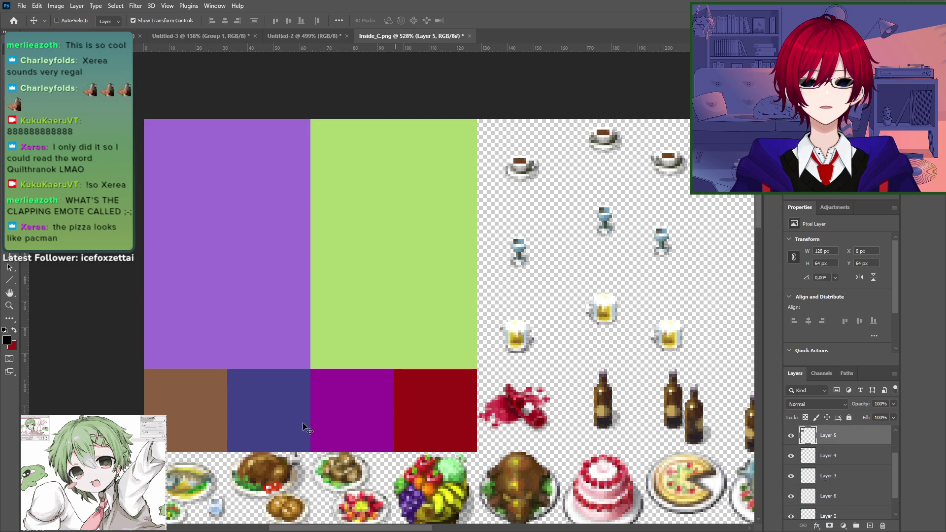
pyautogui.press('w')
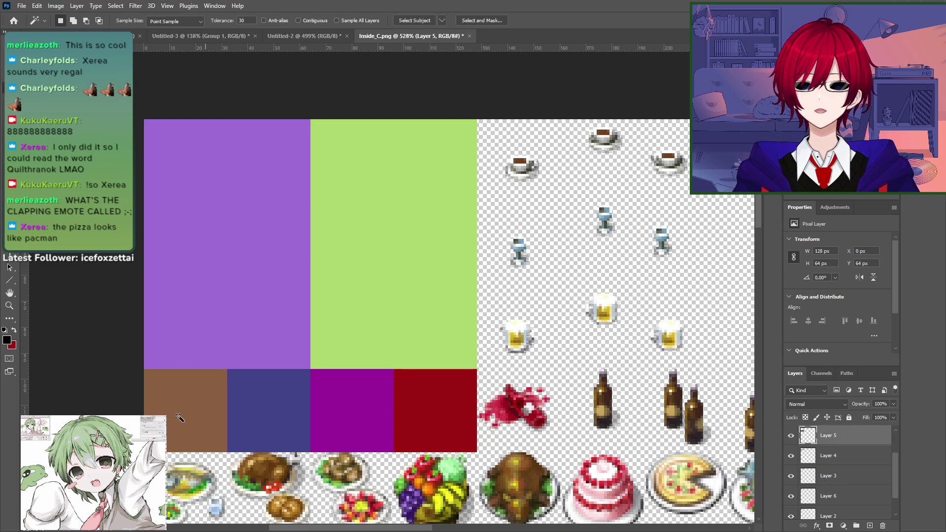
pyautogui.click(204, 414)
pyautogui.hotkey('ctrl', 'j')
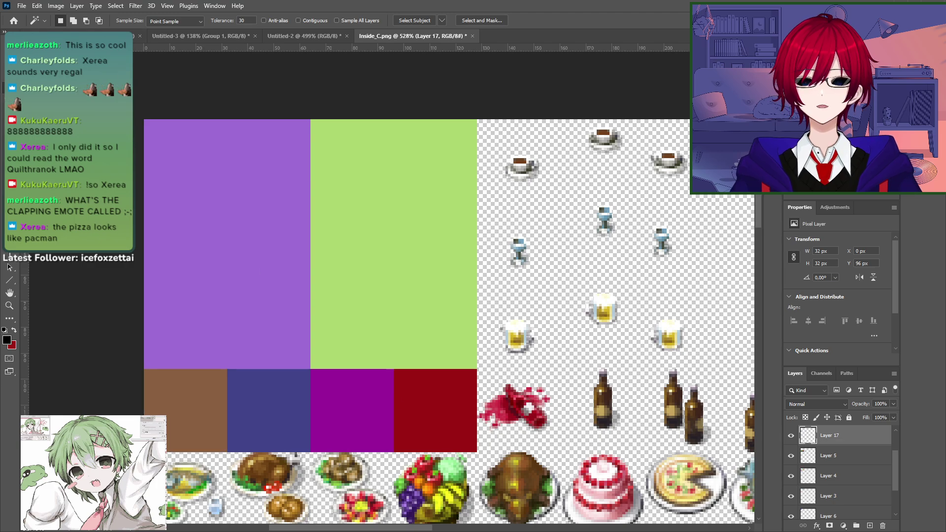
# Step: Place brown tile copies over the navy tile and the two rows beneath to form a block two tiles wide and three high
pyautogui.press('v')
pyautogui.moveTo(269, 379); pyautogui.dragTo(348, 383)
pyautogui.moveTo(348, 433); pyautogui.dragTo(431, 296)
pyautogui.keyDown('alt'); pyautogui.moveTo(339, 276); pyautogui.dragTo(256, 358); pyautogui.keyUp('alt')
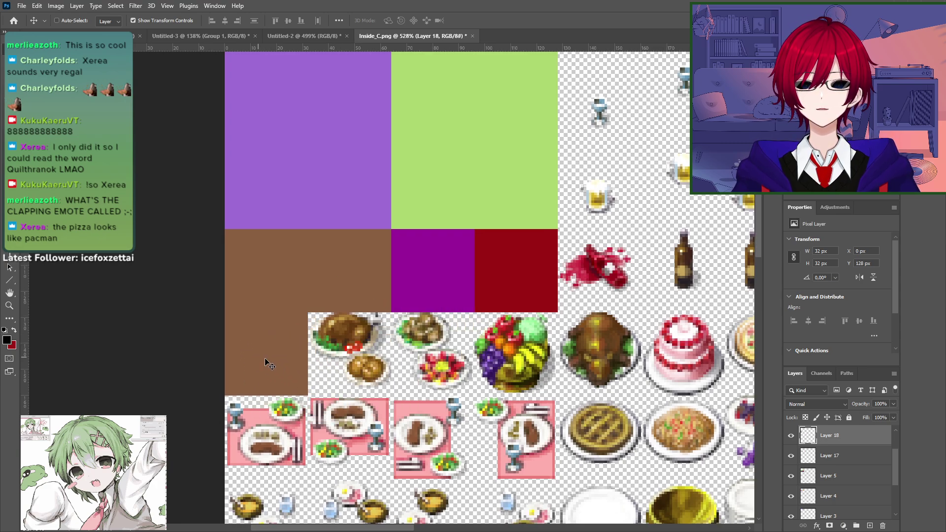
pyautogui.keyDown('alt'); pyautogui.moveTo(287, 420); pyautogui.dragTo(382, 417); pyautogui.keyUp('alt')
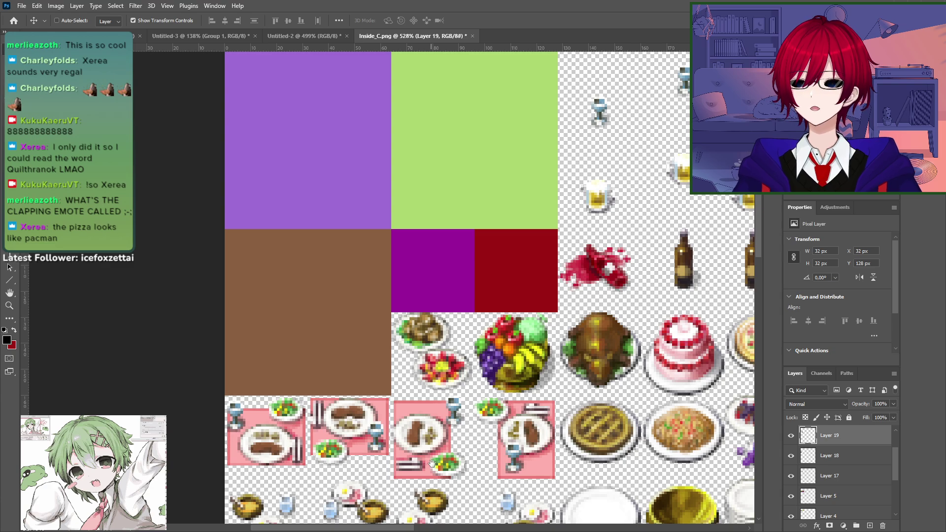
pyautogui.moveTo(433, 463); pyautogui.dragTo(478, 422)
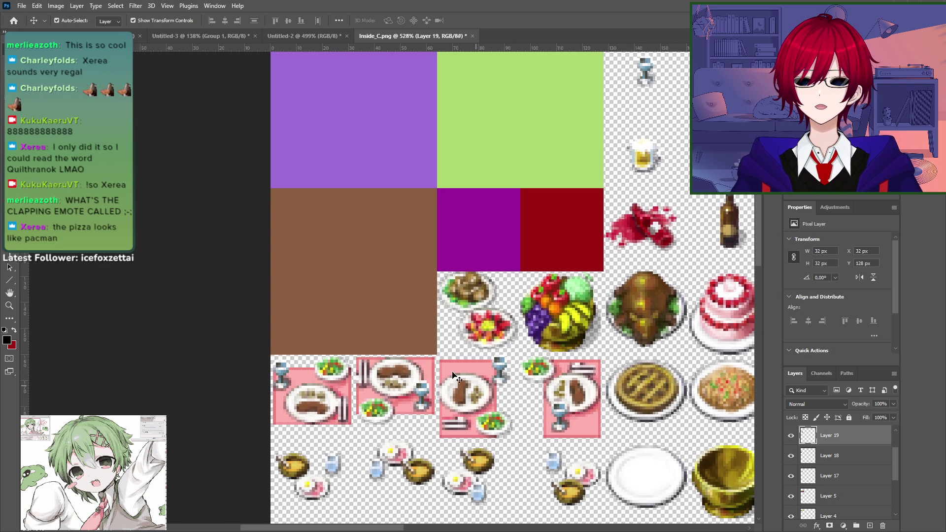
pyautogui.keyDown('ctrl'); pyautogui.keyDown('alt'); pyautogui.moveTo(453, 375); pyautogui.dragTo(415, 412); pyautogui.keyUp('alt'); pyautogui.keyUp('ctrl')
# Step: Merge the brown tile copies on Layers 17 to 21 into a single layer
pyautogui.scroll(-1, 806, 494)
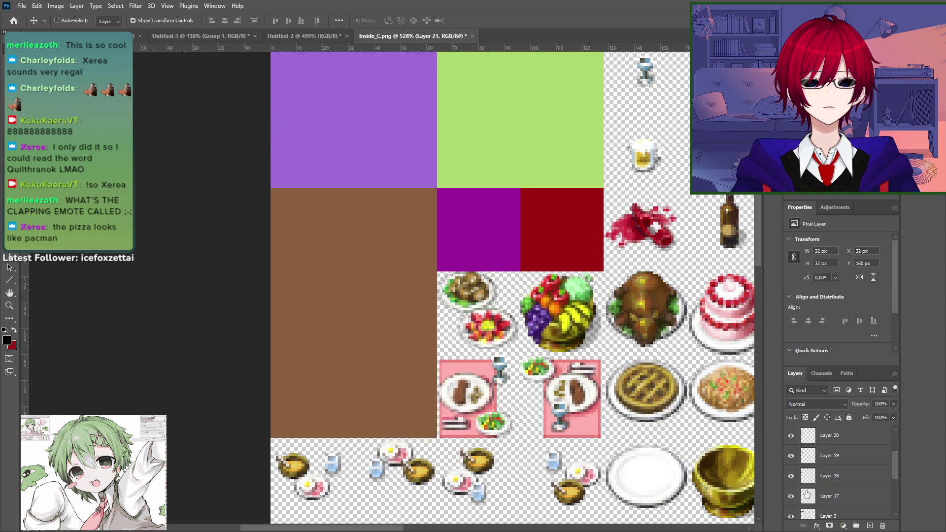
pyautogui.click(791, 497)
pyautogui.click(791, 497)
pyautogui.keyDown('shift'); pyautogui.click(844, 502); pyautogui.keyUp('shift')
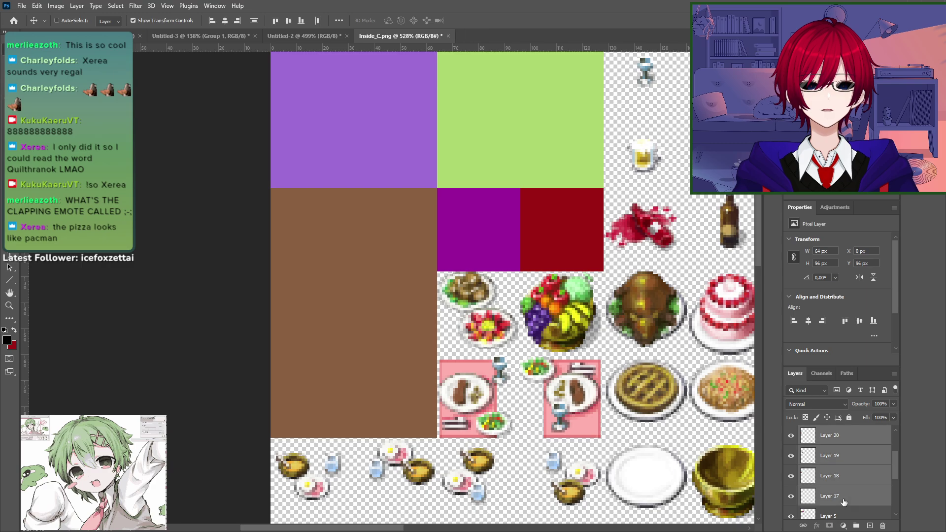
pyautogui.rightClick(844, 501)
pyautogui.click(864, 404)
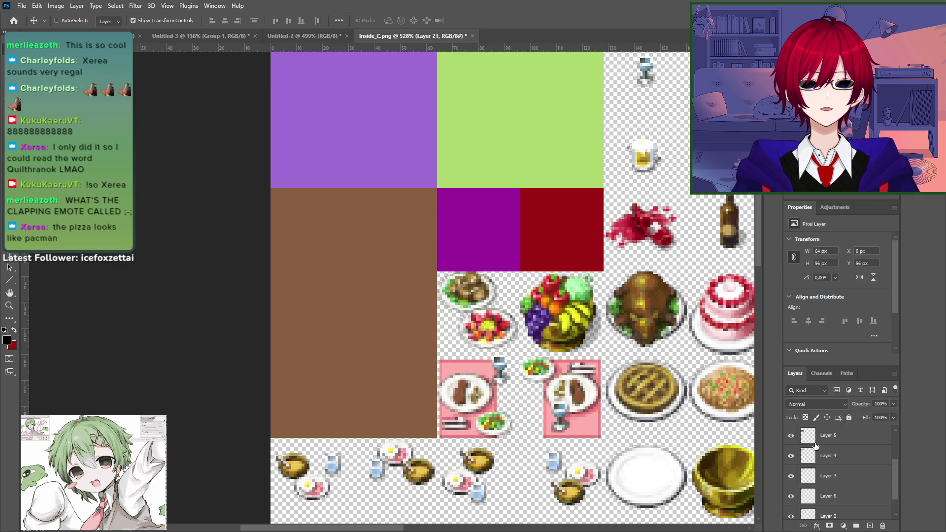
# Step: Select the dark red tile on Layer 5 and copy it to a new layer
pyautogui.click(837, 462)
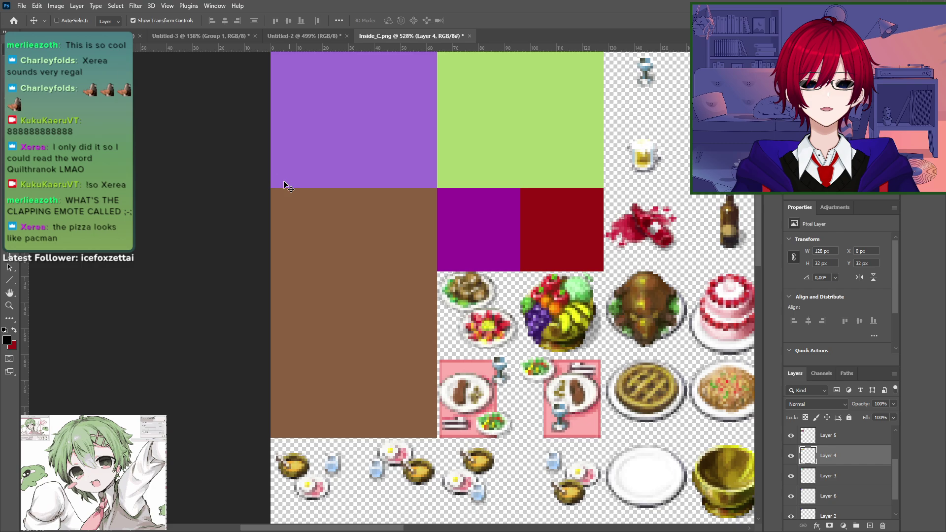
pyautogui.press('w')
pyautogui.click(582, 241)
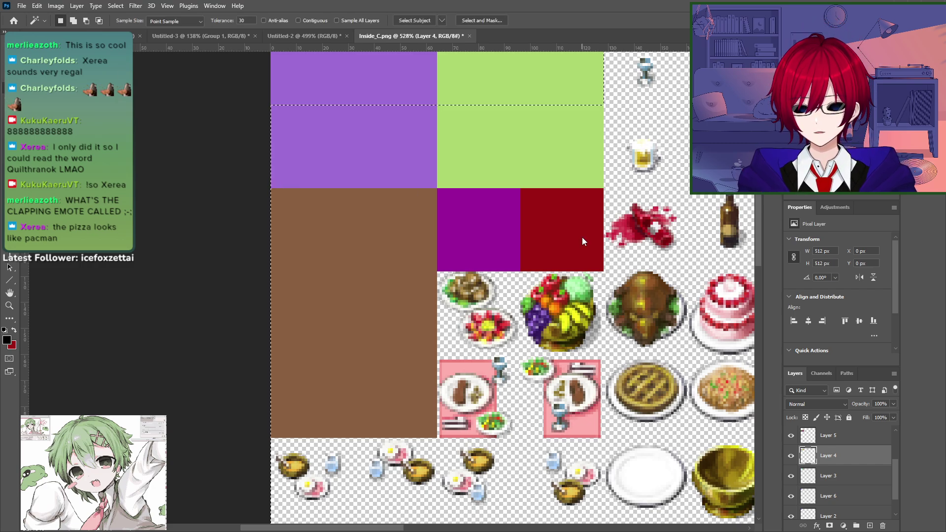
pyautogui.click(807, 433)
pyautogui.click(554, 222)
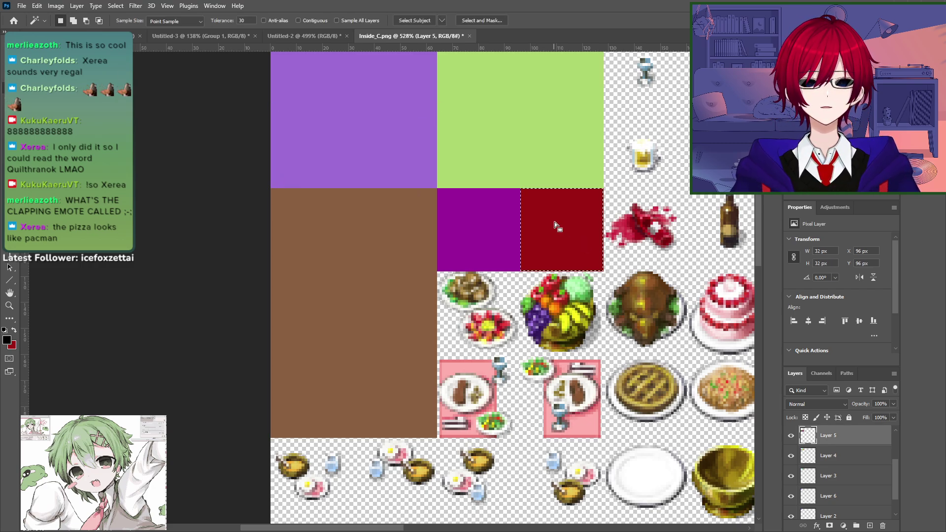
pyautogui.hotkey('ctrl', 'j')
pyautogui.press('v')
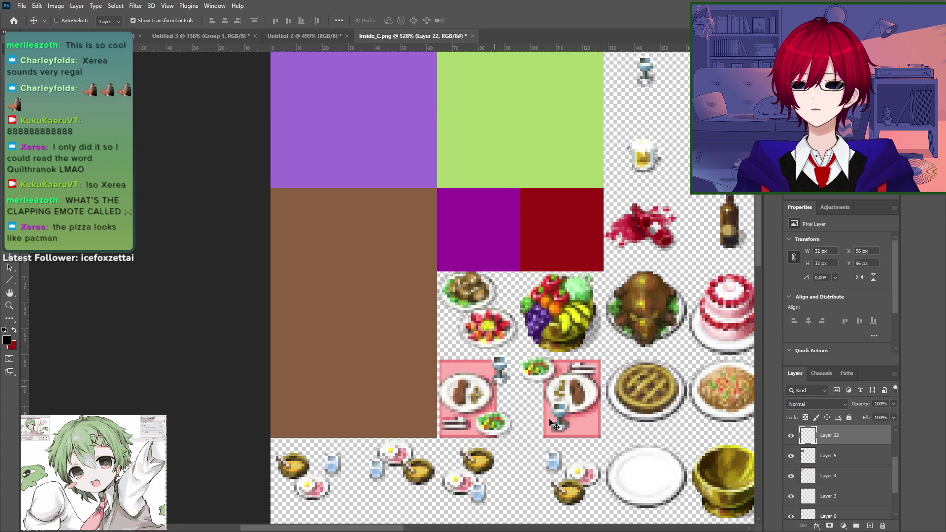
# Step: Place dark red tile copies over the purple tile and the two rows beneath to form a block two tiles wide and three high
pyautogui.moveTo(598, 350); pyautogui.dragTo(605, 418)
pyautogui.hotkey('ctrl', 'v')
pyautogui.hotkey('ctrl', 'v')
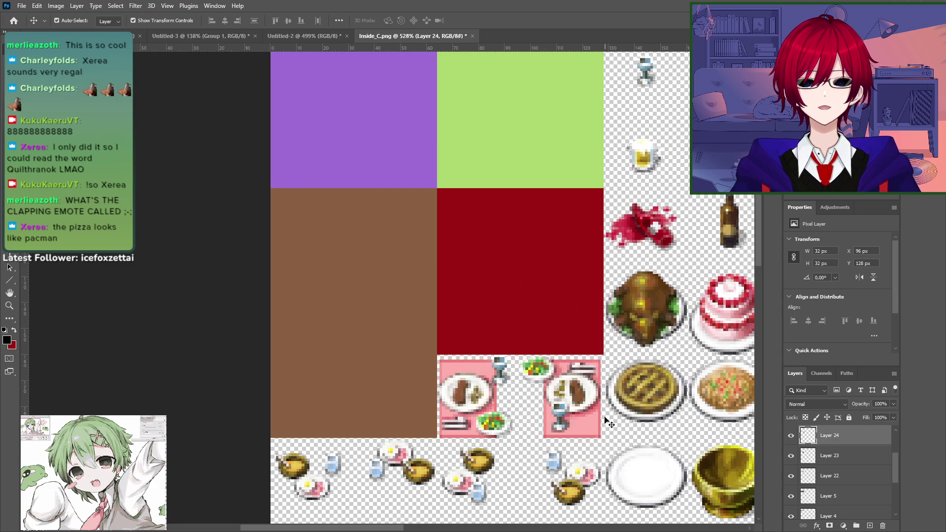
pyautogui.hotkey('ctrl', 'v')
pyautogui.moveTo(552, 405); pyautogui.dragTo(578, 499)
pyautogui.hotkey('ctrl', 'v')
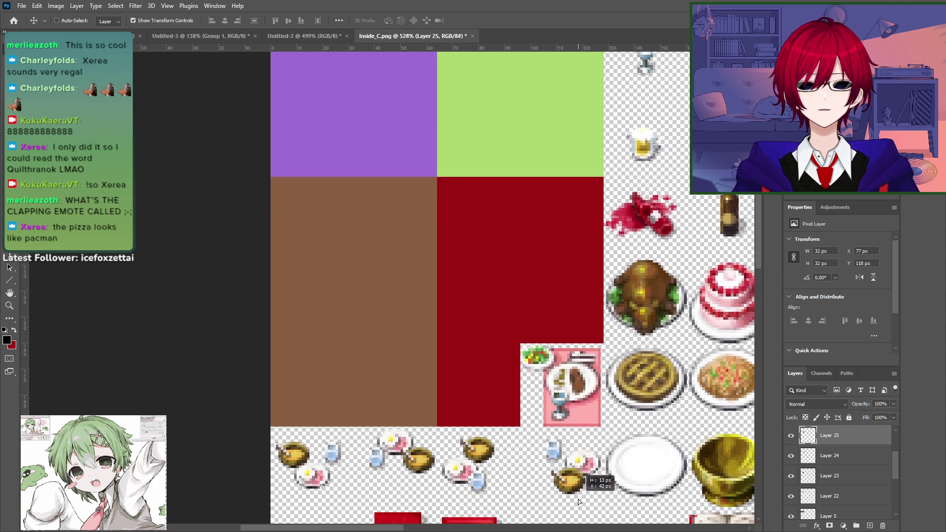
pyautogui.moveTo(572, 405); pyautogui.dragTo(546, 418)
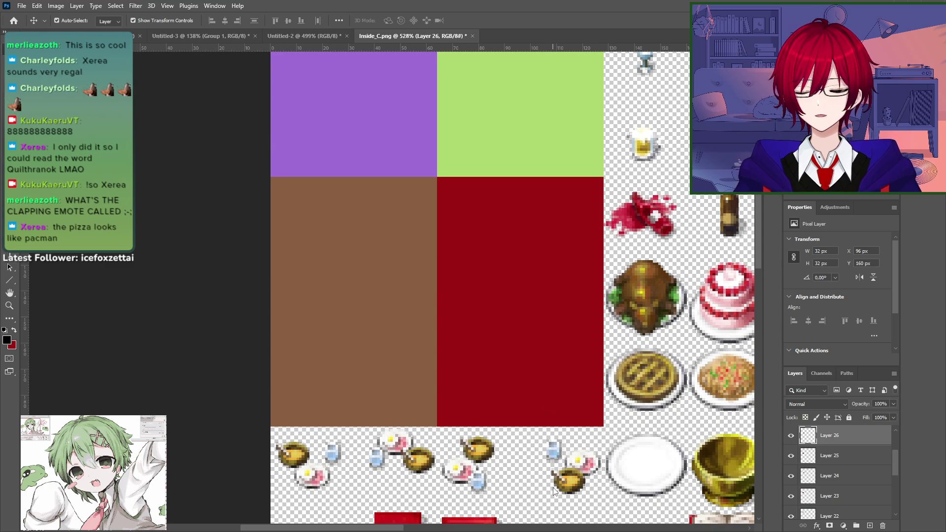
# Step: Export the tileset for web as PNG-24, overwriting EastWall_03.png in the Tilesets folder
pyautogui.hotkey('ctrl', 'alt', 'shift', 's')
pyautogui.press('Return')
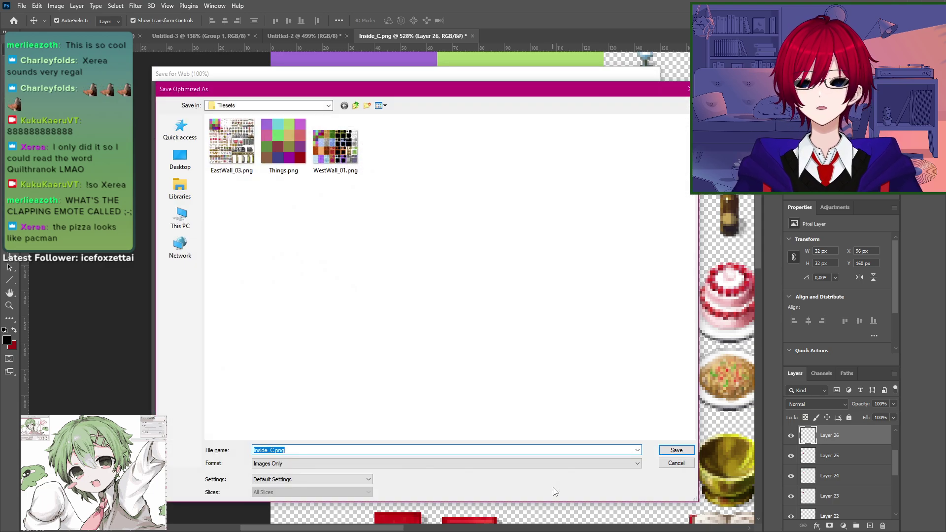
pyautogui.hotkey('shift', 'Tab')
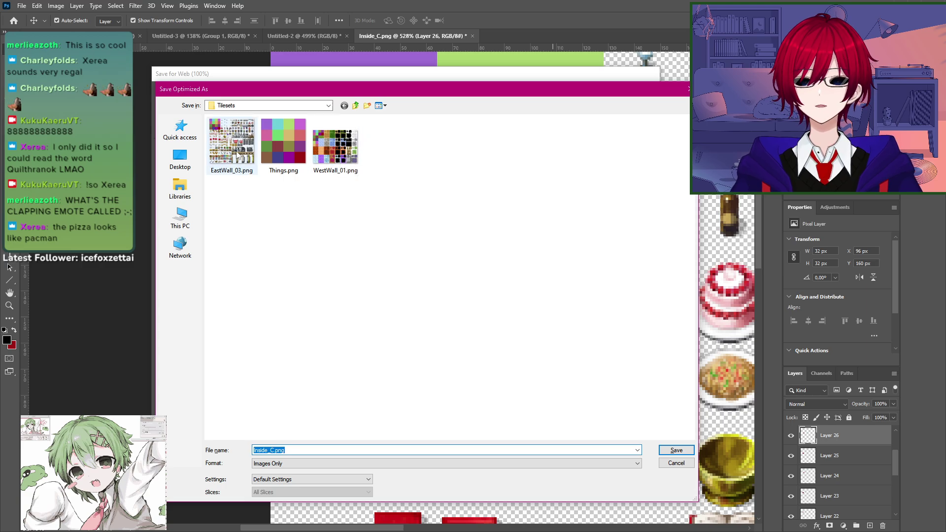
pyautogui.doubleClick(357, 158)
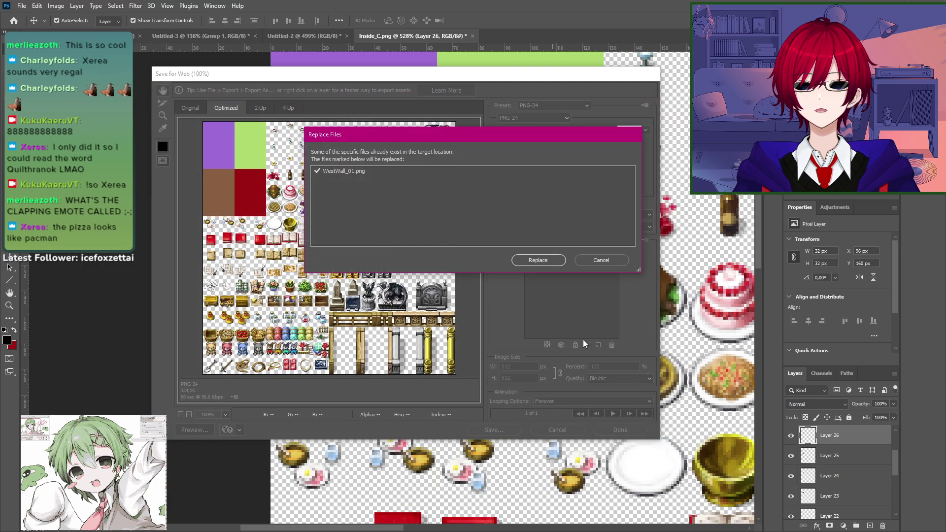
pyautogui.click(616, 260)
pyautogui.click(493, 430)
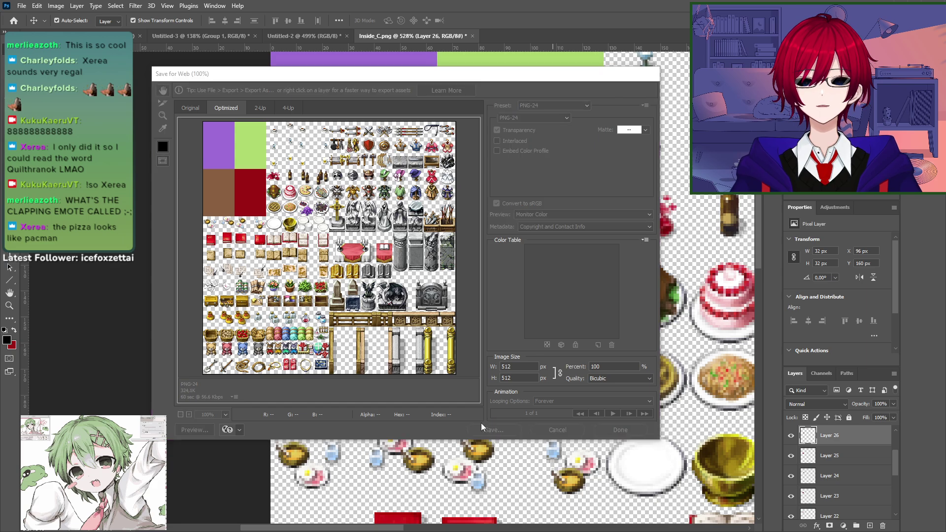
pyautogui.doubleClick(237, 145)
pyautogui.click(530, 259)
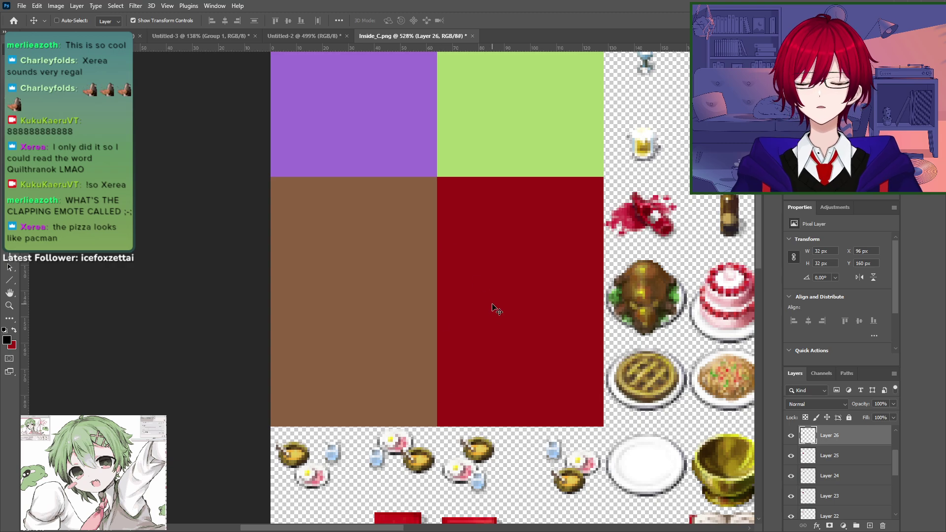
# Step: Create a new document 16 px wide and 16 px high
pyautogui.hotkey('ctrl', 'n')
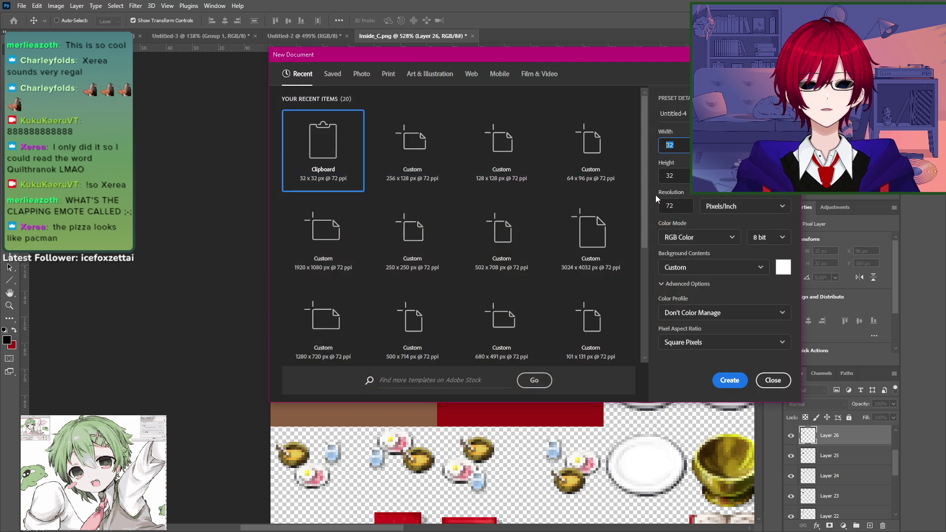
pyautogui.write('162')
pyautogui.press('BackSpace')
pyautogui.press('Tab')
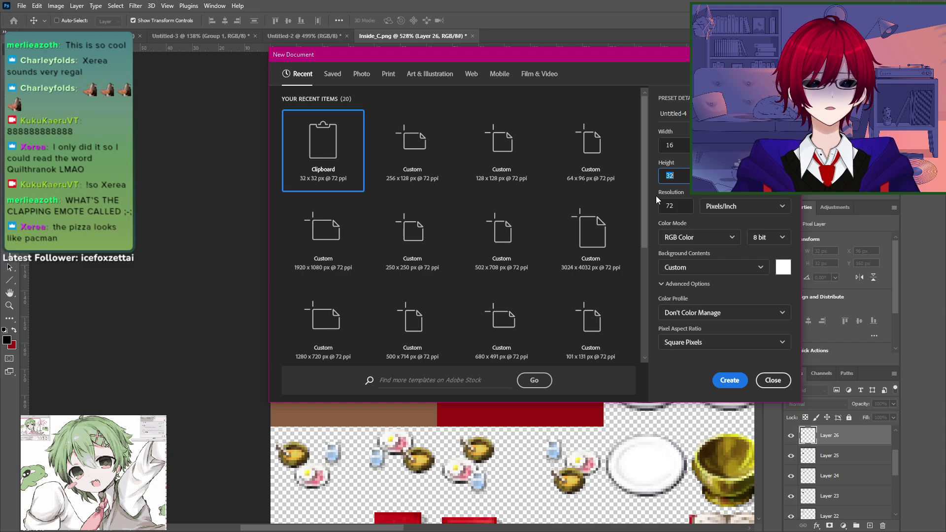
pyautogui.write('16')
pyautogui.press('Return')
# Step: Try 2 px Pencil strokes up, diagonally and across the 16 px canvas, undoing each one
pyautogui.press('z')
pyautogui.moveTo(376, 298); pyautogui.dragTo(513, 317)
pyautogui.press('b')
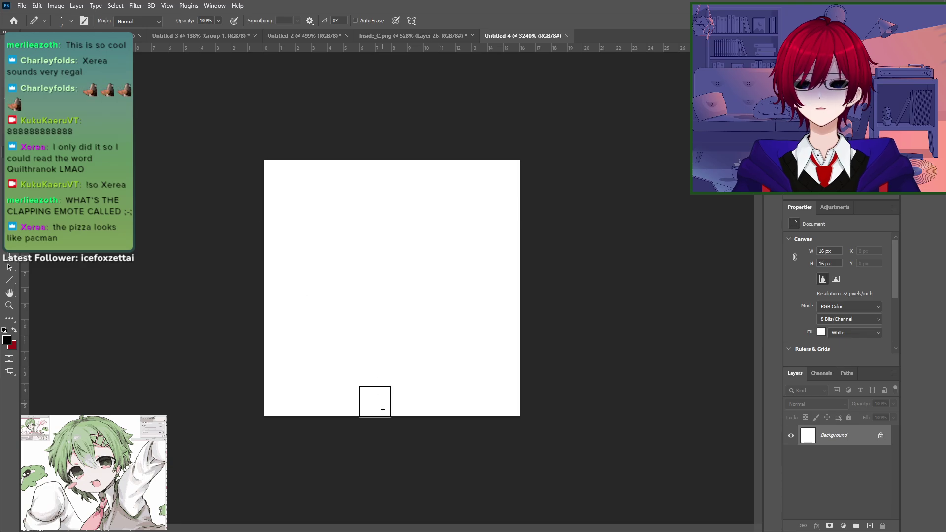
pyautogui.moveTo(374, 399); pyautogui.dragTo(375, 184)
pyautogui.hotkey('ctrl', 'z')
pyautogui.moveTo(286, 179)
pyautogui.mouseDown()
pyautogui.moveTo(507, 384)
pyautogui.moveTo(500, 407)
pyautogui.mouseUp()
pyautogui.hotkey('ctrl', 'z')
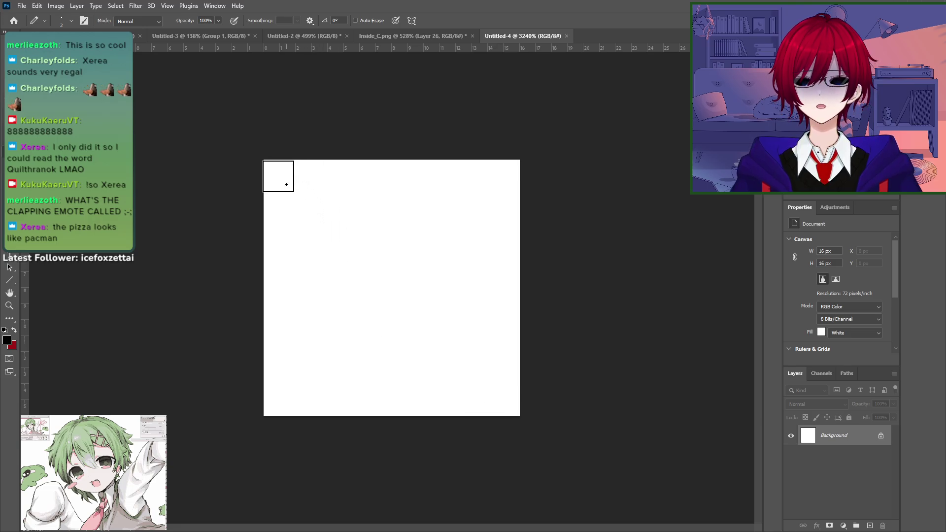
pyautogui.moveTo(286, 184)
pyautogui.mouseDown()
pyautogui.moveTo(471, 207)
pyautogui.moveTo(500, 223)
pyautogui.mouseUp()
pyautogui.hotkey('ctrl', 'z')
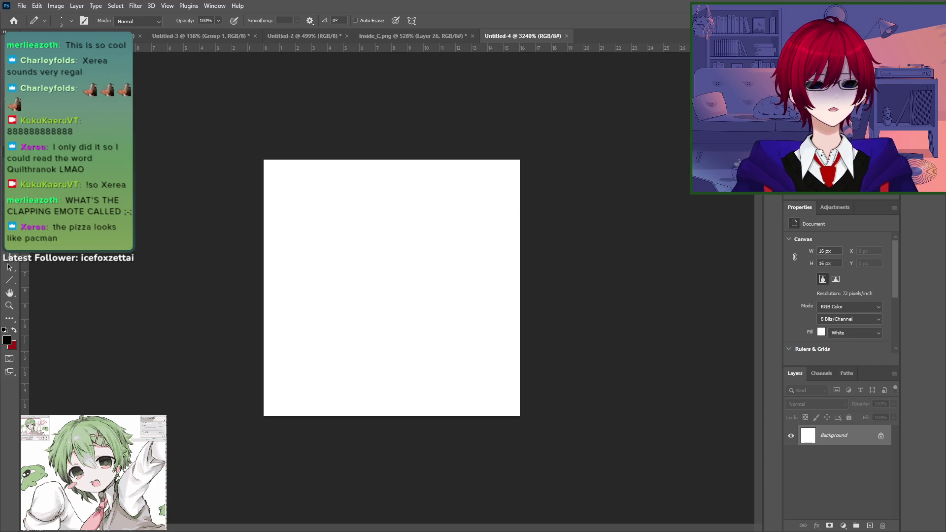
# Step: Paste the copied picture into the 16 px canvas and shift it around within the frame
pyautogui.hotkey('ctrl', 'v')
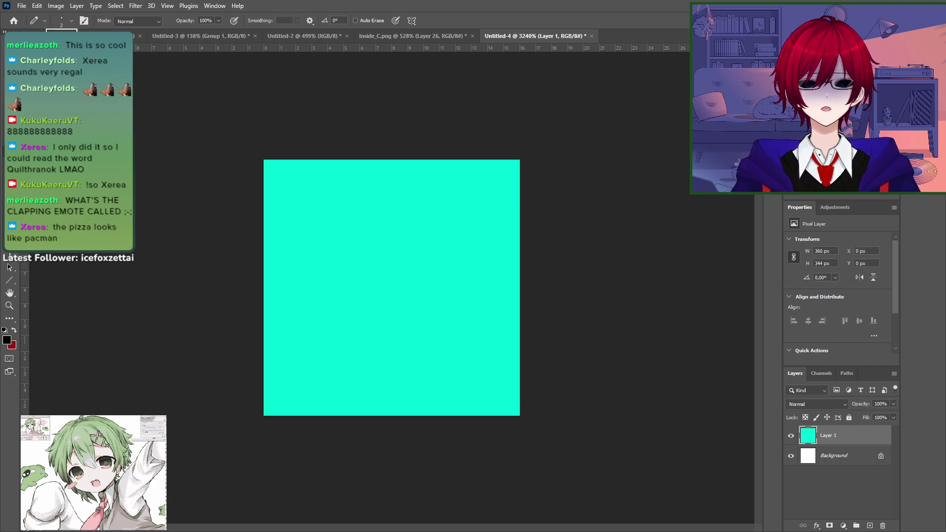
pyautogui.press('v')
pyautogui.moveTo(325, 359)
pyautogui.mouseDown()
pyautogui.moveTo(237, 283)
pyautogui.moveTo(454, 321)
pyautogui.mouseUp()
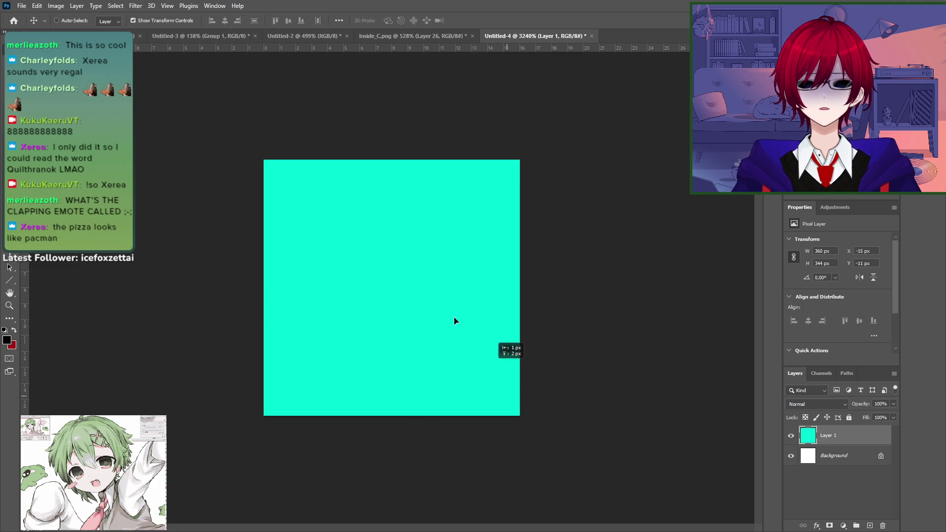
pyautogui.moveTo(425, 425); pyautogui.dragTo(192, 345)
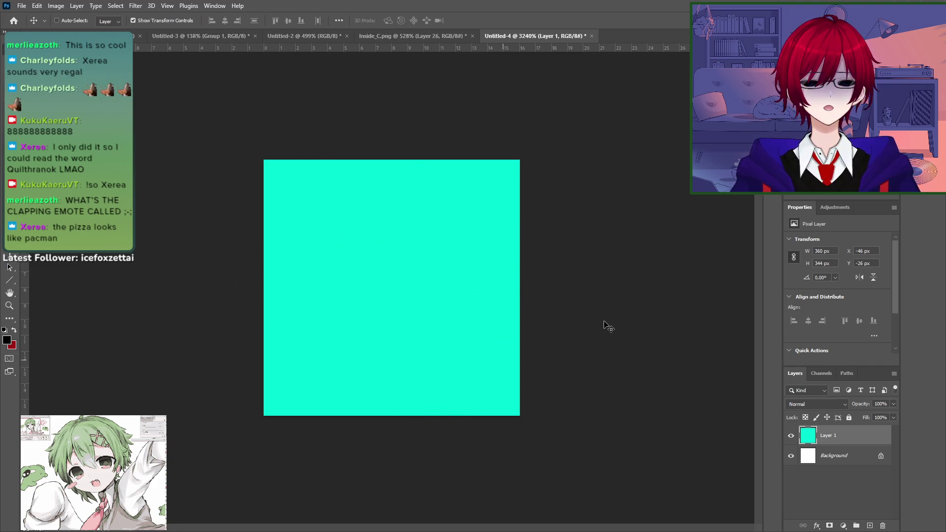
pyautogui.moveTo(296, 290); pyautogui.dragTo(415, 344)
# Step: View the 16 px document at actual size and close it without saving
pyautogui.hotkey('ctrl', '1')
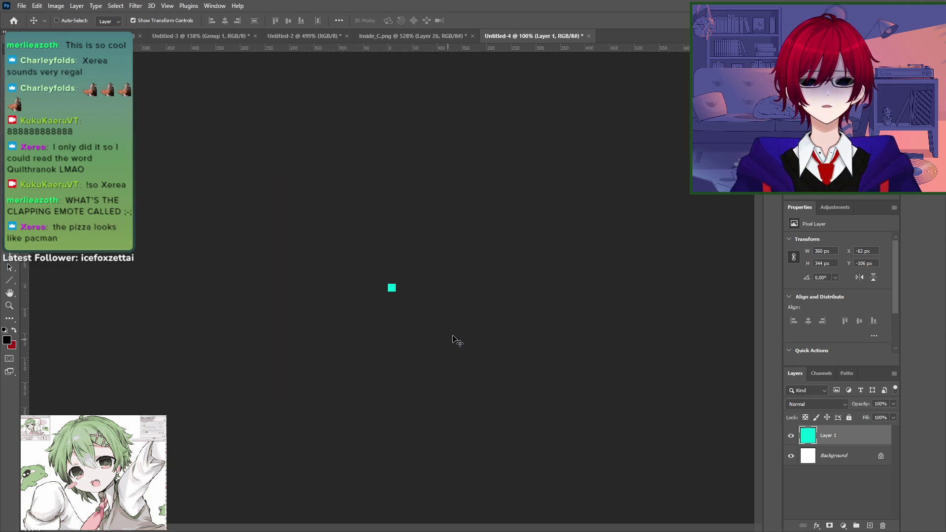
pyautogui.press('z')
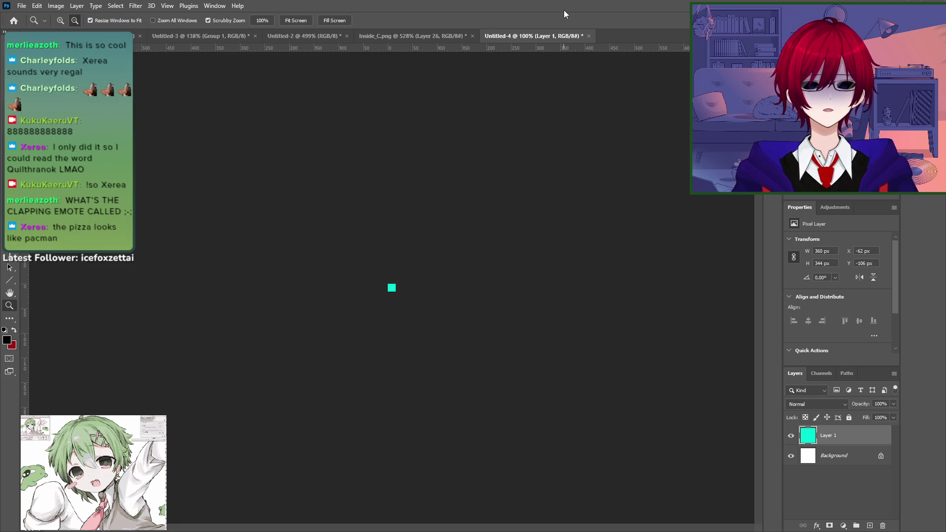
pyautogui.hotkey('ctrl', 'w')
pyautogui.click(456, 196)
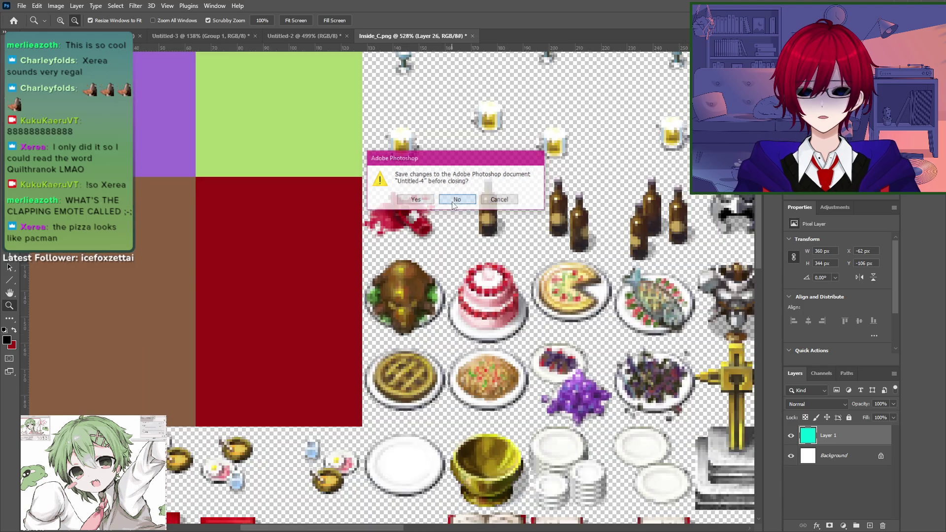
# Step: Create a new document at the clipboard size and paste the copied Mega Man picture into it
pyautogui.hotkey('ctrl', 'n')
pyautogui.press('Return')
pyautogui.hotkey('ctrl', 'v')
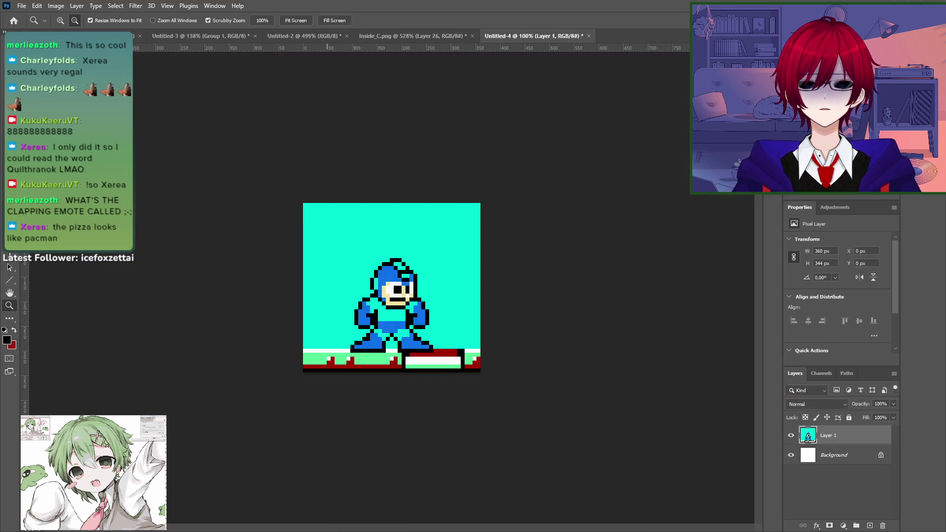
# Step: Copy the character with a tight rectangular selection from hat to feet and paste it into a new document of matching size
pyautogui.moveTo(415, 315); pyautogui.dragTo(341, 296)
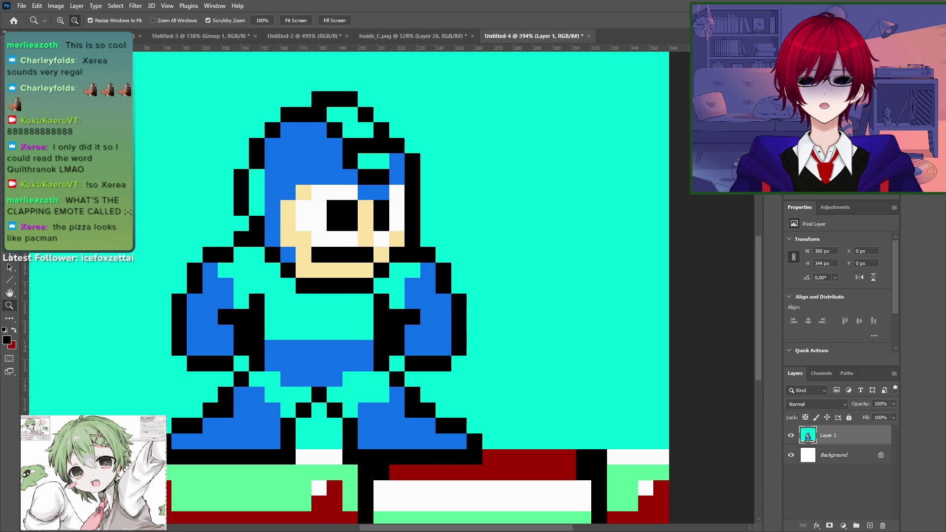
pyautogui.press('m')
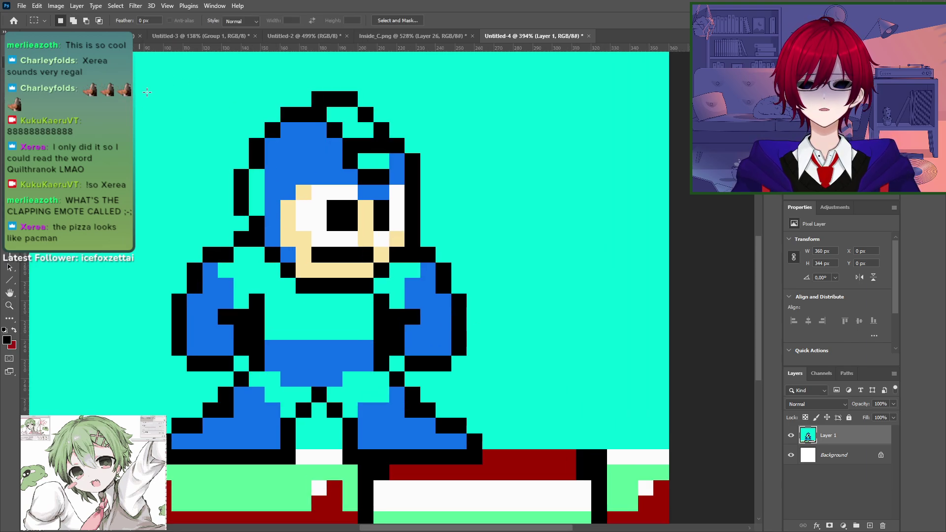
pyautogui.moveTo(146, 92); pyautogui.dragTo(481, 463)
pyautogui.keyDown('alt'); pyautogui.moveTo(129, 475); pyautogui.dragTo(157, 104); pyautogui.keyUp('alt')
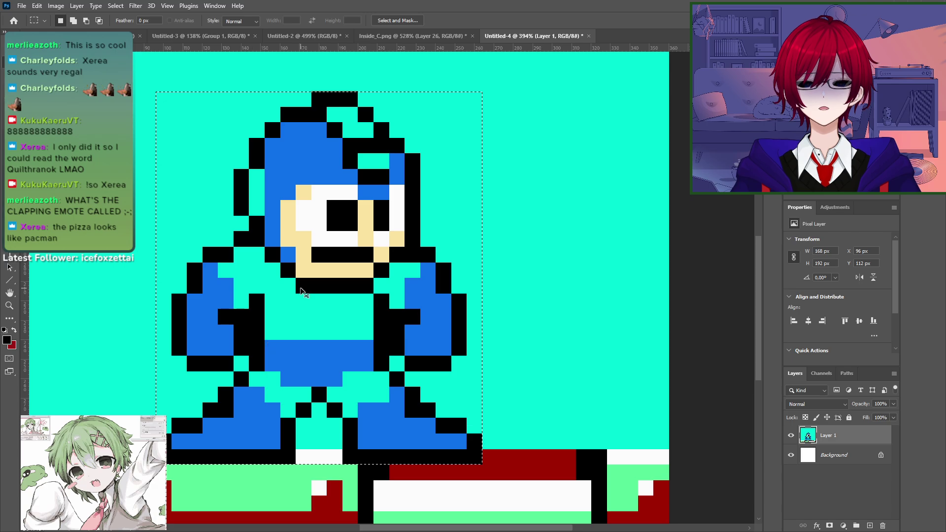
pyautogui.hotkey('ctrl', 'c')
pyautogui.hotkey('ctrl', 'n')
pyautogui.press('Return')
pyautogui.hotkey('ctrl', 'v')
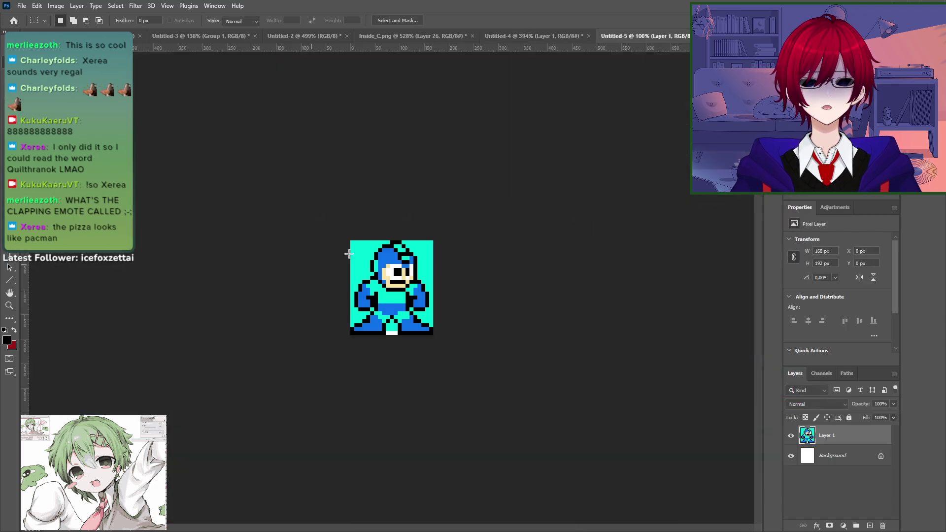
# Step: Close the document with the full Mega Man picture without saving it
pyautogui.click(558, 39)
pyautogui.hotkey('ctrl', 'w')
pyautogui.click(457, 199)
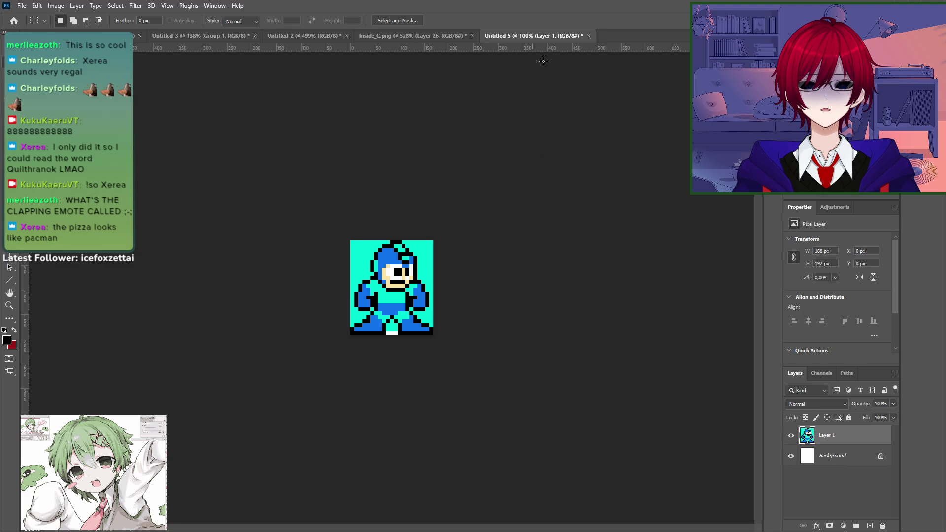
# Step: Delete the turquoise background on both sides of the character and between its legs using contiguous Magic Wand selections
pyautogui.press('z')
pyautogui.moveTo(377, 288); pyautogui.dragTo(438, 267)
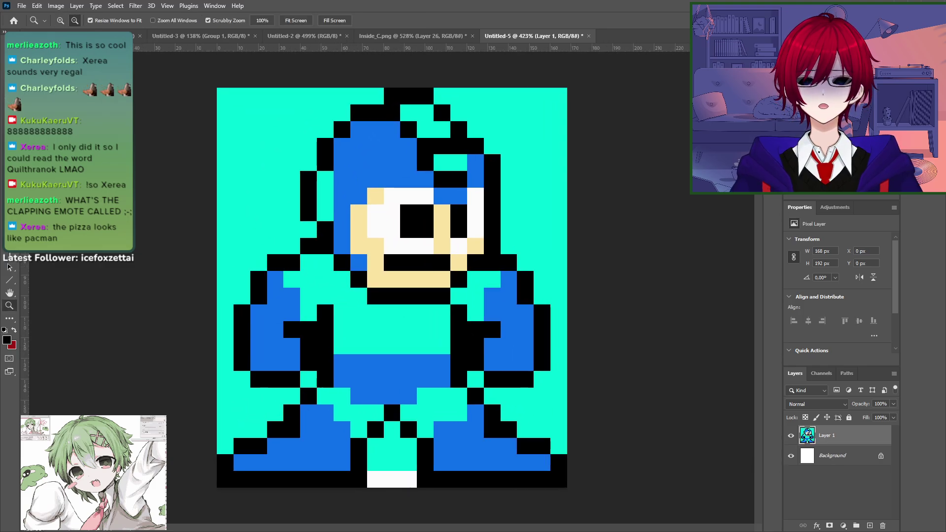
pyautogui.press('w')
pyautogui.click(244, 133)
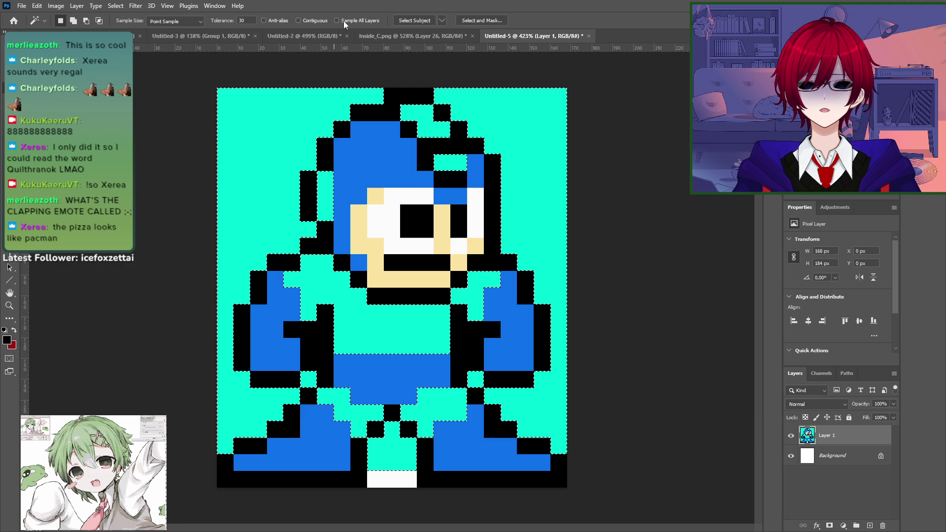
pyautogui.click(298, 20)
pyautogui.click(284, 129)
pyautogui.press('Delete')
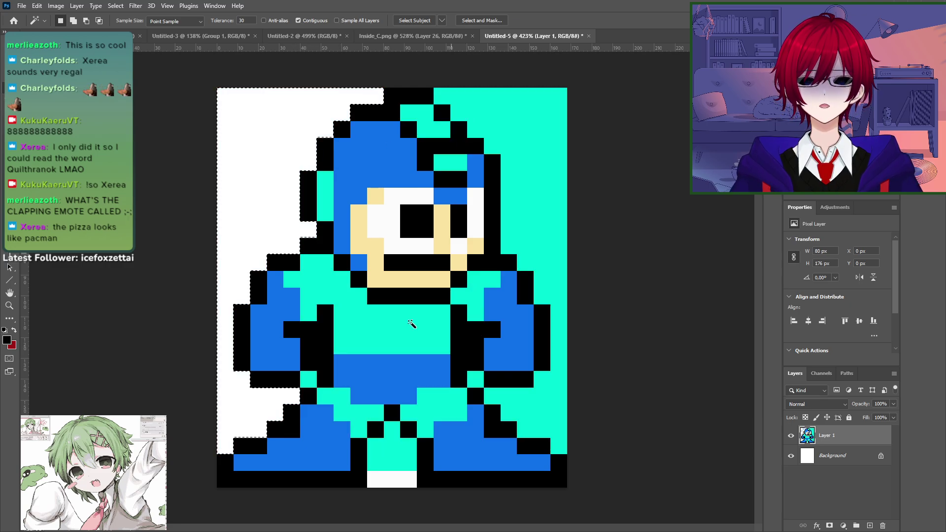
pyautogui.click(514, 183)
pyautogui.press('Delete')
pyautogui.click(397, 445)
pyautogui.press('Delete')
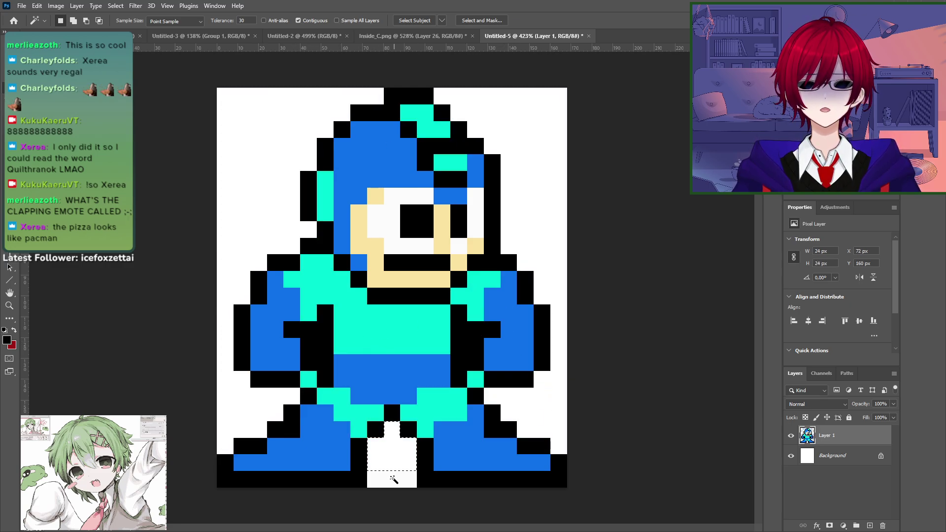
# Step: Clear the selection and delete the white Background layer
pyautogui.hotkey('ctrl', 'd')
pyautogui.rightClick(850, 461)
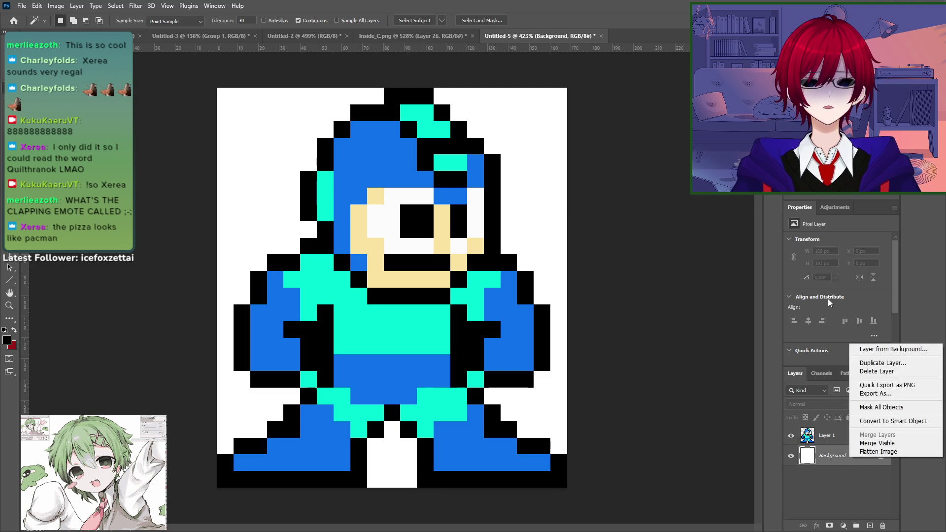
pyautogui.click(879, 372)
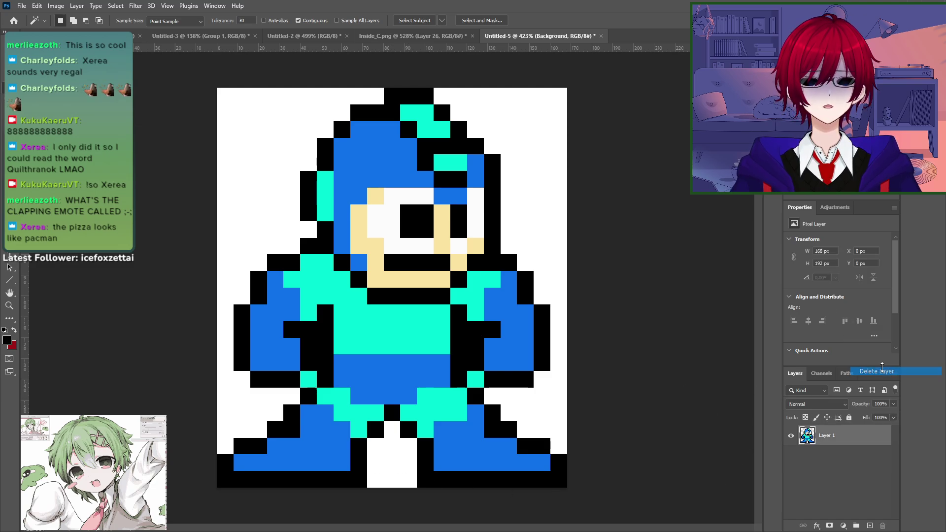
# Step: Start resizing the image in percent units, entering 12,7 percent as the width
pyautogui.click(56, 5)
pyautogui.click(99, 79)
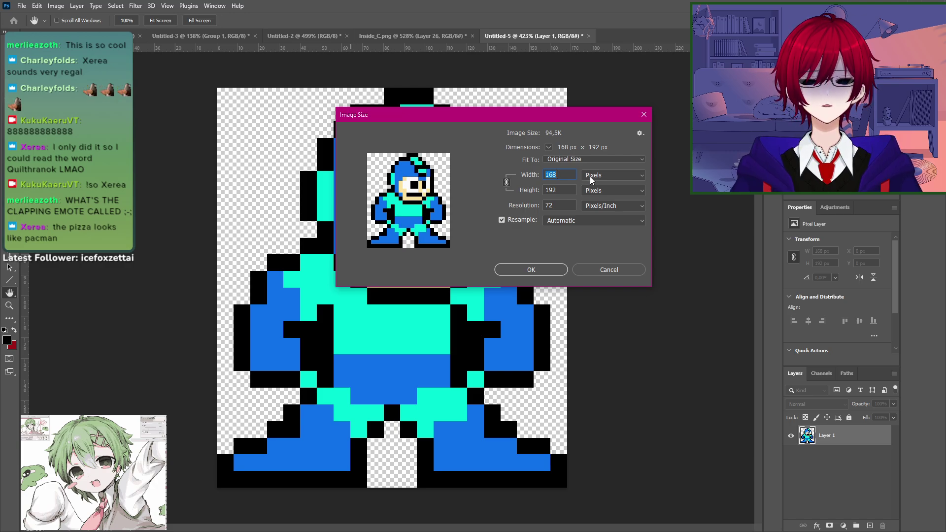
pyautogui.click(587, 176)
pyautogui.click(594, 179)
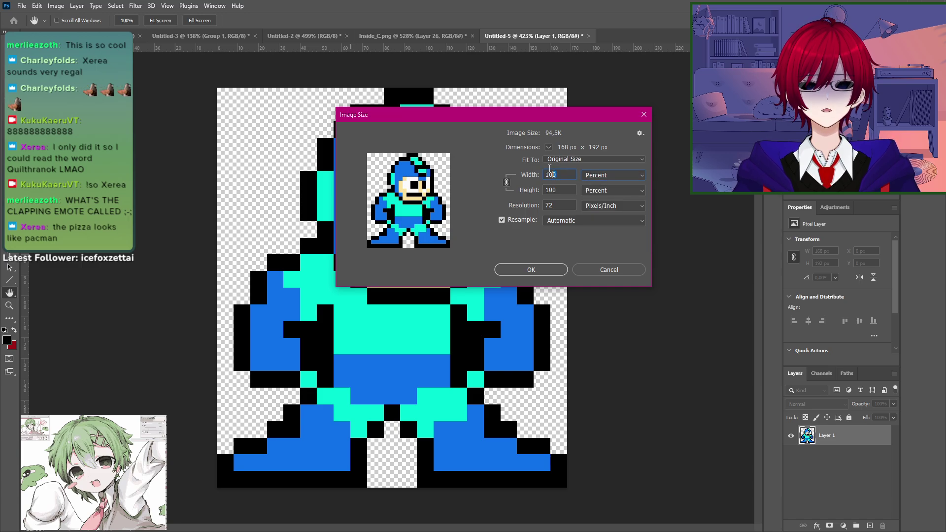
pyautogui.write('12')
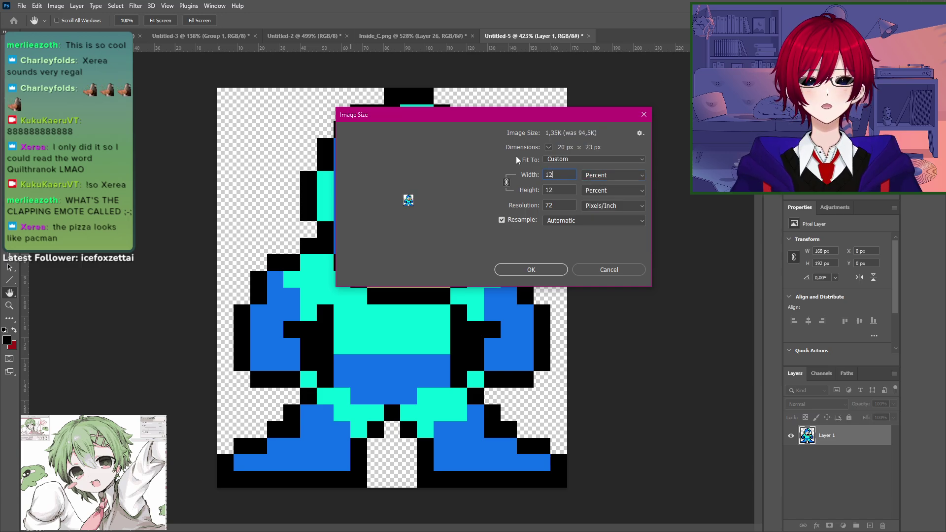
pyautogui.write(',7')
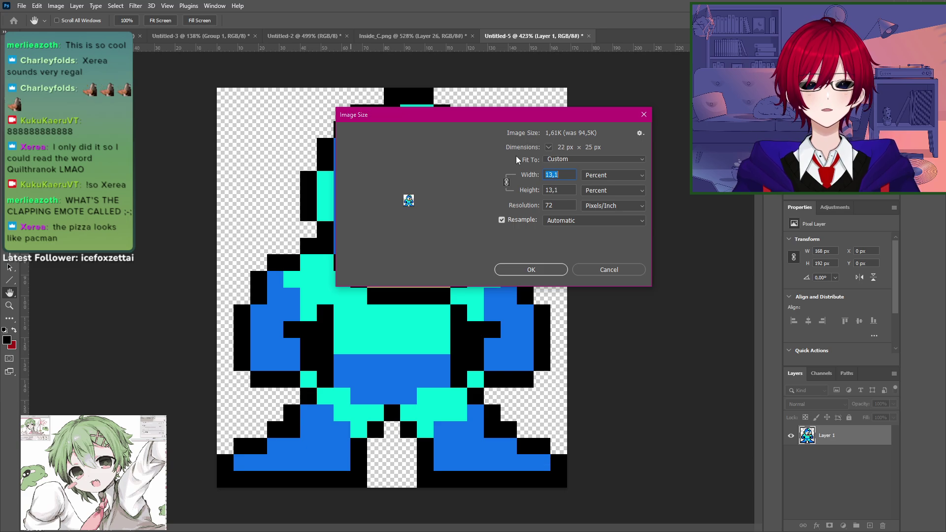
# Step: Scale the image down to 28 × 32 px, at about 16,9 percent, using Automatic resampling
pyautogui.press('Up')
pyautogui.press('Up')
pyautogui.press('Up')
pyautogui.press('Up')
pyautogui.press('Up')
pyautogui.press('Up')
pyautogui.press('Up')
pyautogui.press('Up')
pyautogui.press('Up')
pyautogui.press('Up')
pyautogui.press('Up')
pyautogui.press('Up')
pyautogui.press('Up')
pyautogui.press('Up')
pyautogui.press('Up')
pyautogui.press('Up')
pyautogui.press('Up')
pyautogui.press('Up')
pyautogui.press('Up')
pyautogui.press('Up')
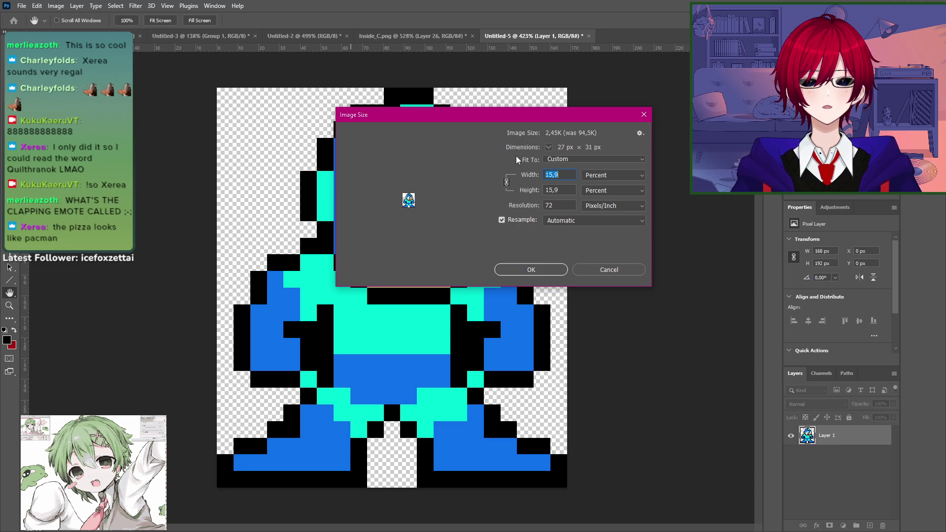
pyautogui.press('Up')
pyautogui.press('Up')
pyautogui.press('Up')
pyautogui.press('Up')
pyautogui.press('Up')
pyautogui.press('Up')
pyautogui.press('Up')
pyautogui.press('Up')
pyautogui.press('Up')
pyautogui.press('Up')
pyautogui.press('Up')
pyautogui.press('Up')
pyautogui.press('Up')
pyautogui.press('Up')
pyautogui.press('Up')
pyautogui.press('Up')
pyautogui.press('Up')
pyautogui.press('Up')
pyautogui.press('Up')
pyautogui.press('Up')
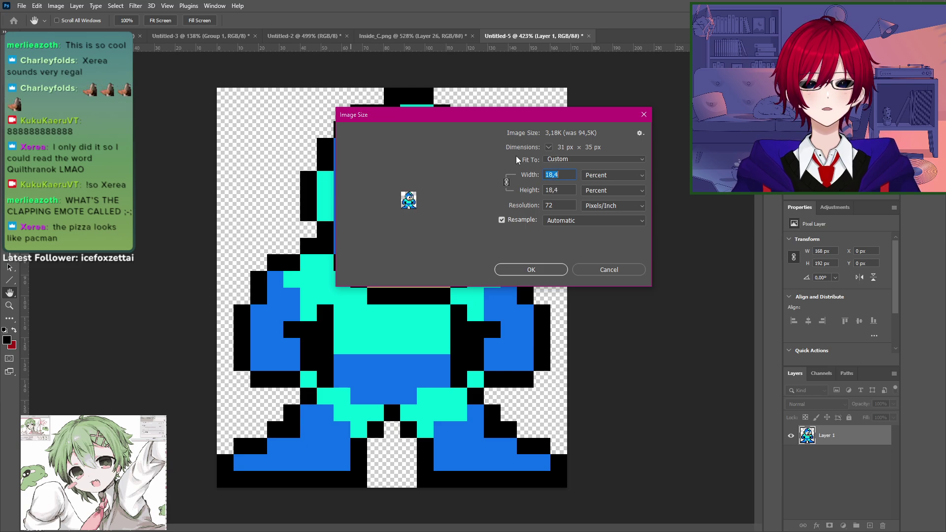
pyautogui.press('Up')
pyautogui.press('Up')
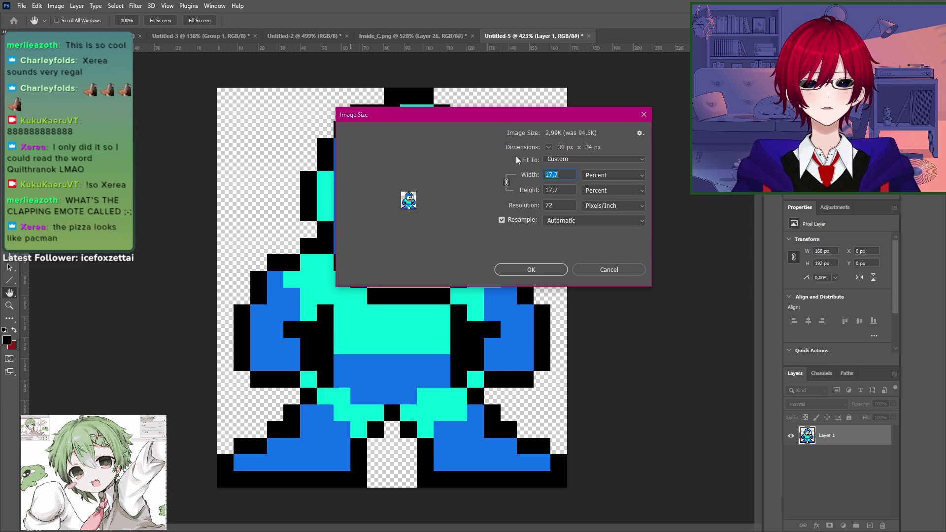
pyautogui.press('Down')
pyautogui.press('Down')
pyautogui.press('Down')
pyautogui.press('Down')
pyautogui.press('Down')
pyautogui.press('Down')
pyautogui.press('Down')
pyautogui.press('Down')
pyautogui.press('Down')
pyautogui.press('Down')
pyautogui.press('Down')
pyautogui.press('Down')
pyautogui.press('Down')
pyautogui.press('Down')
pyautogui.press('Down')
pyautogui.press('Down')
pyautogui.press('Down')
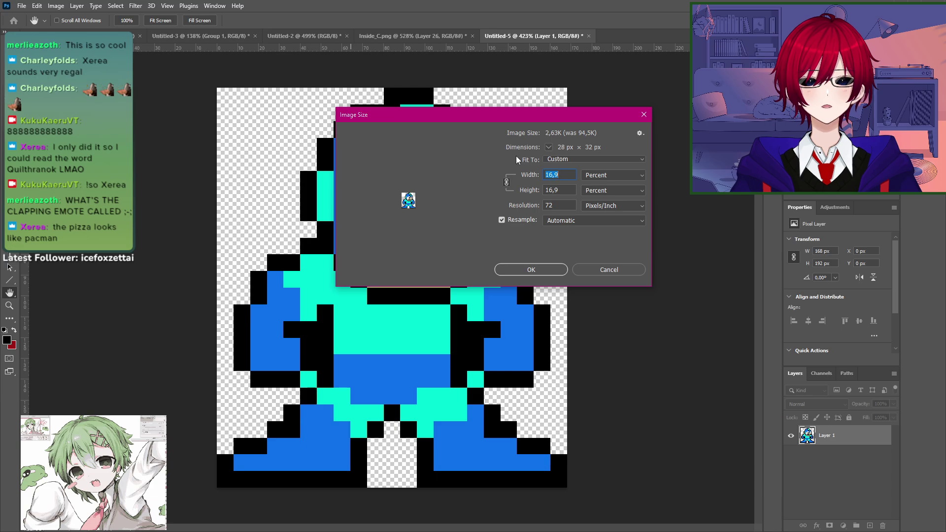
pyautogui.press('Return')
# Step: Inspect the reduced sprite up close and undo the resize
pyautogui.press('w')
pyautogui.hotkey('ctrl', '1')
pyautogui.press('z')
pyautogui.moveTo(434, 296); pyautogui.dragTo(500, 311)
pyautogui.hotkey('ctrl', 'z')
# Step: Start resizing the image again with the resampling method set to Bilinear
pyautogui.click(55, 5)
pyautogui.click(74, 79)
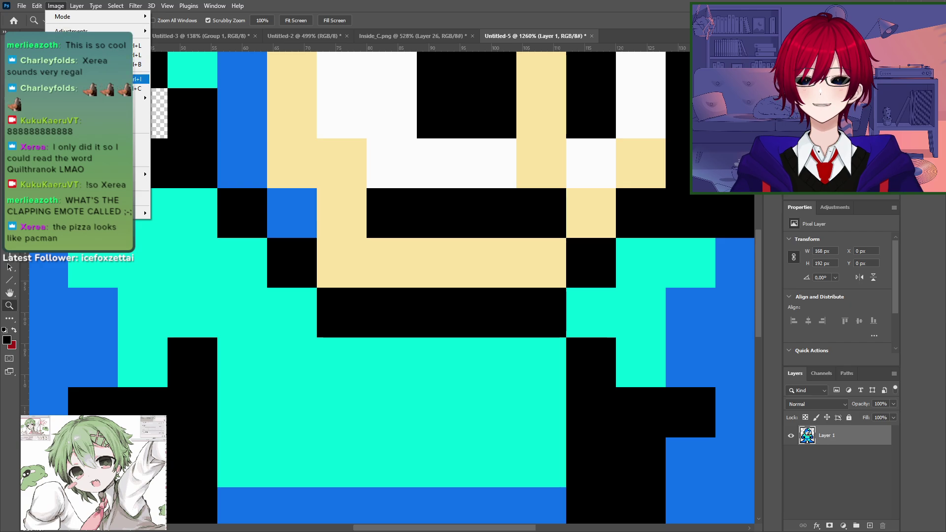
pyautogui.click(565, 222)
pyautogui.click(528, 221)
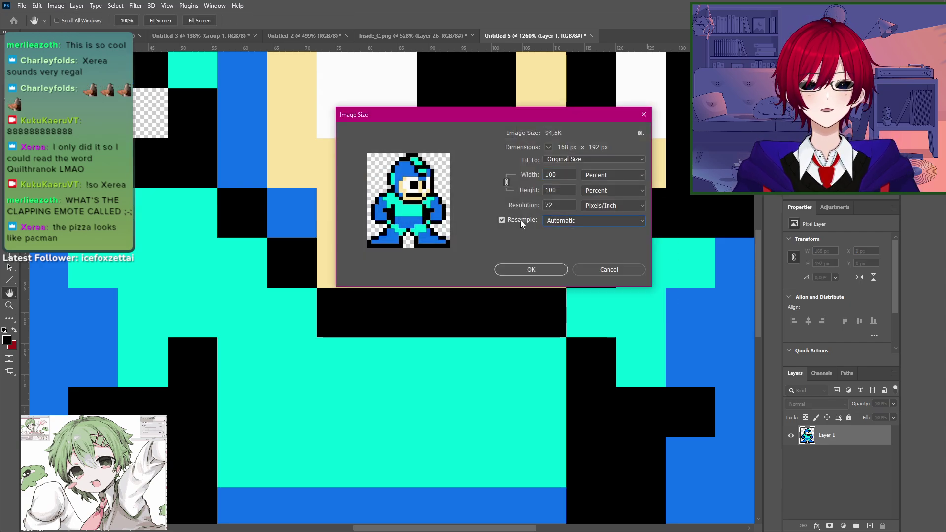
pyautogui.click(521, 220)
pyautogui.click(507, 221)
pyautogui.click(583, 223)
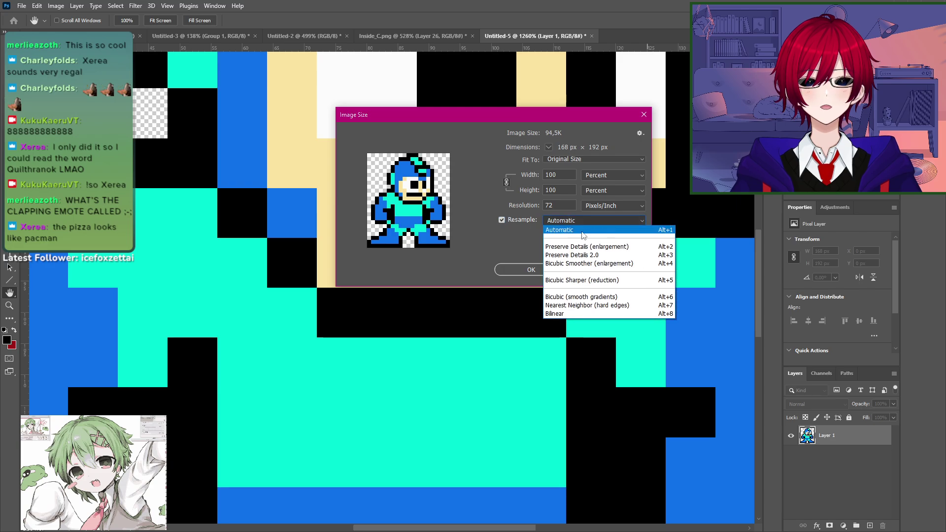
pyautogui.click(573, 314)
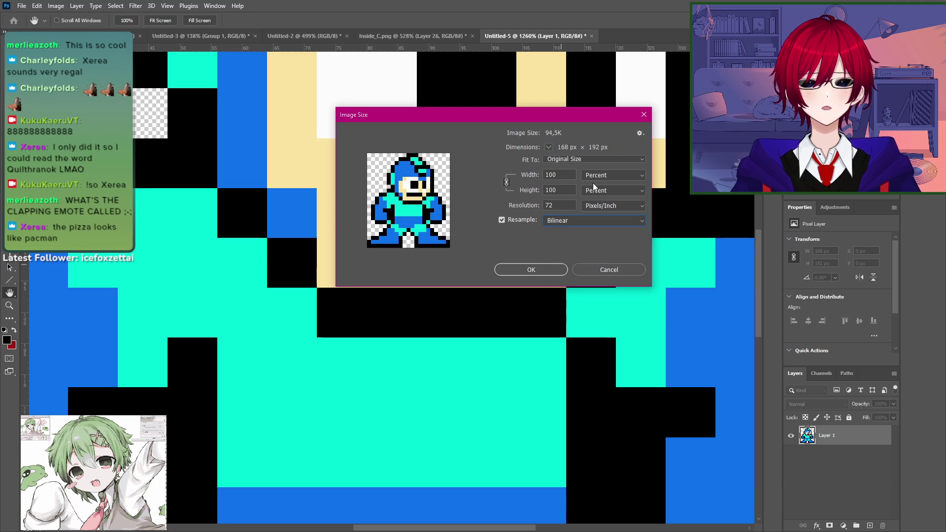
# Step: Try scaling the sprite down to 28 × 32 px with the Bilinear method, then undo the resize
pyautogui.click(567, 177)
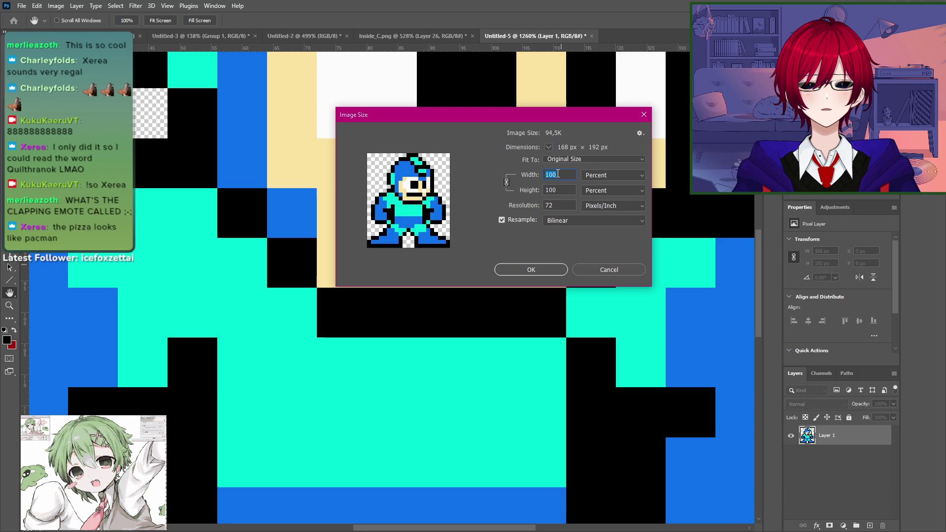
pyautogui.write('19,9')
pyautogui.press('Down')
pyautogui.press('Down')
pyautogui.press('Down')
pyautogui.press('Down')
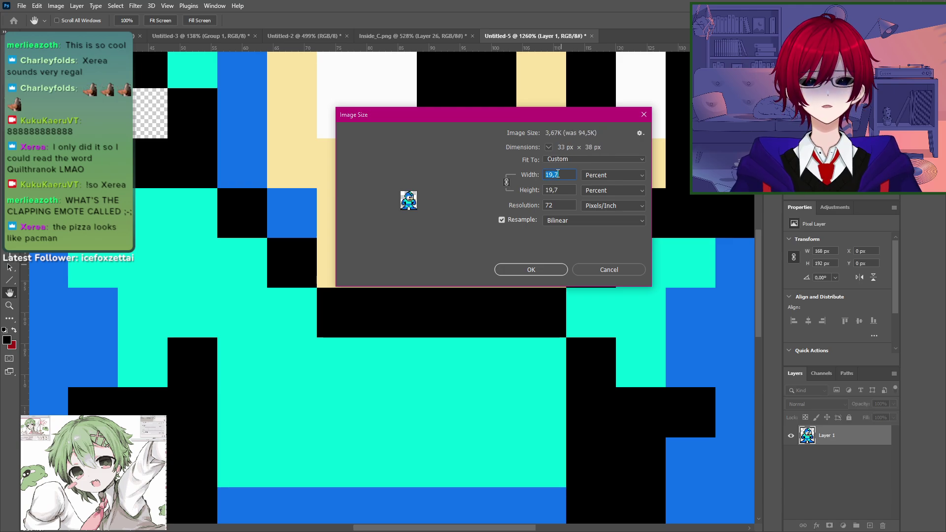
pyautogui.press('Down')
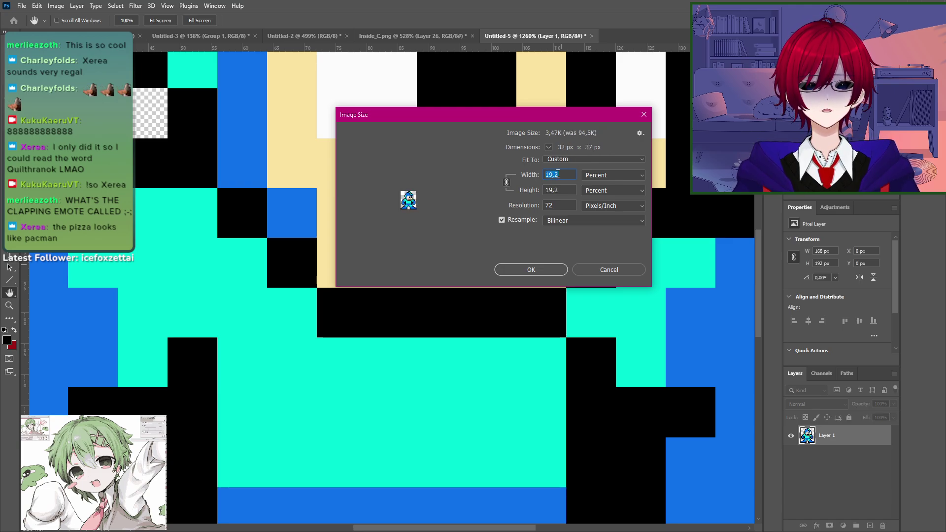
pyautogui.press('Down')
pyautogui.press('Down')
pyautogui.press('Down')
pyautogui.press('Down')
pyautogui.press('Down')
pyautogui.press('Down')
pyautogui.press('Down')
pyautogui.press('Down')
pyautogui.press('Down')
pyautogui.press('Down')
pyautogui.press('Down')
pyautogui.press('Down')
pyautogui.press('Down')
pyautogui.press('Down')
pyautogui.press('Down')
pyautogui.press('Down')
pyautogui.press('Down')
pyautogui.press('Down')
pyautogui.press('Down')
pyautogui.press('Down')
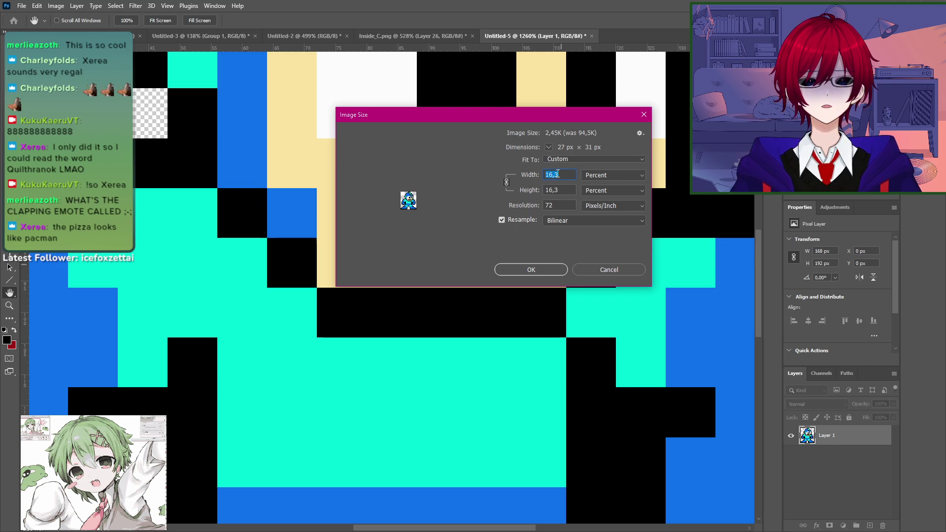
pyautogui.press('Up')
pyautogui.press('Up')
pyautogui.press('Return')
pyautogui.press('z')
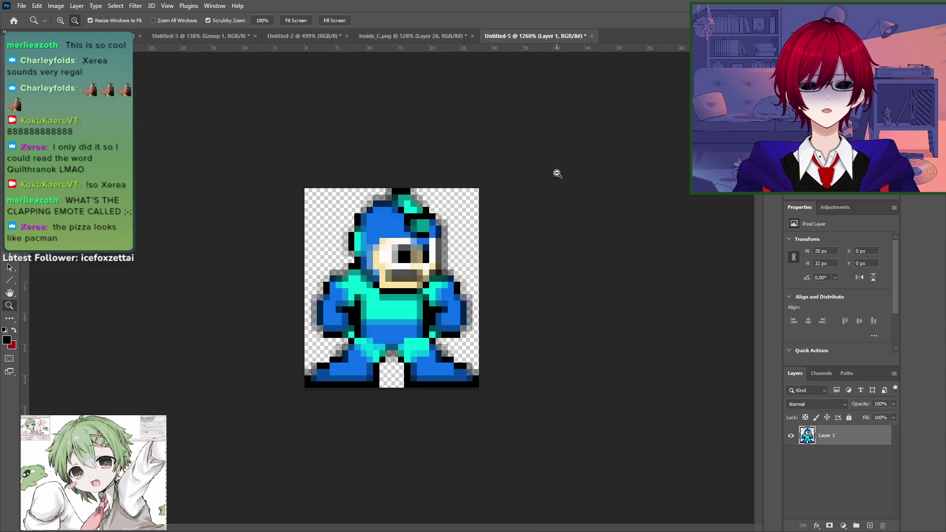
pyautogui.hotkey('ctrl', 'z')
# Step: Resize the image to 16,5 percent (28 × 32 px) using Nearest Neighbor (hard edges) resampling
pyautogui.click(50, 5)
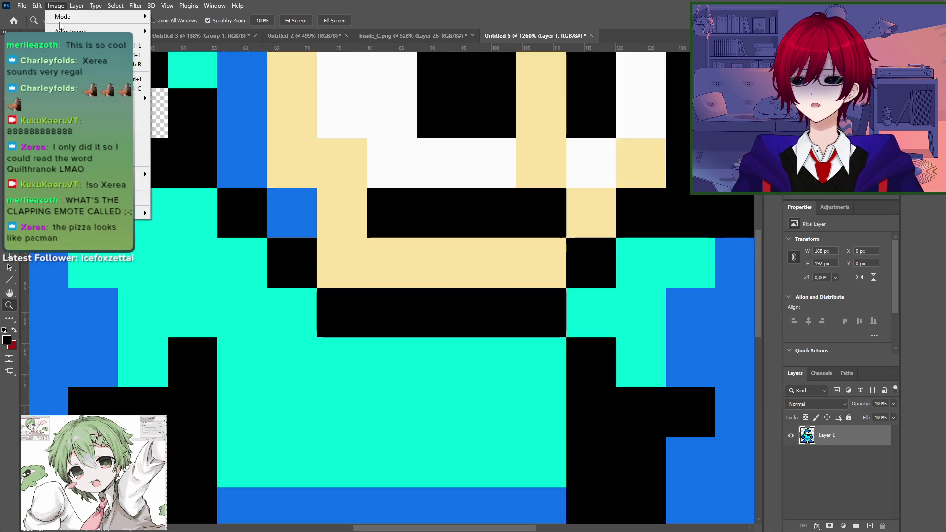
pyautogui.click(142, 79)
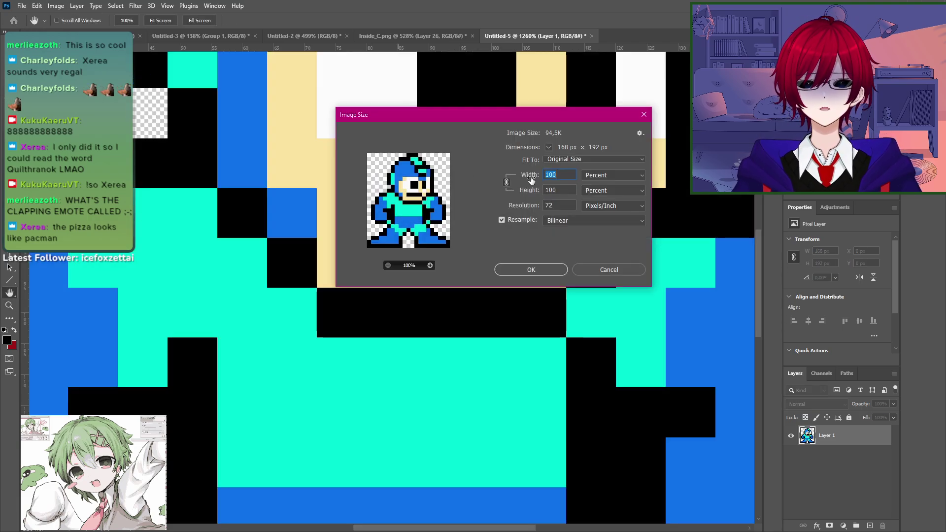
pyautogui.click(578, 220)
pyautogui.click(586, 305)
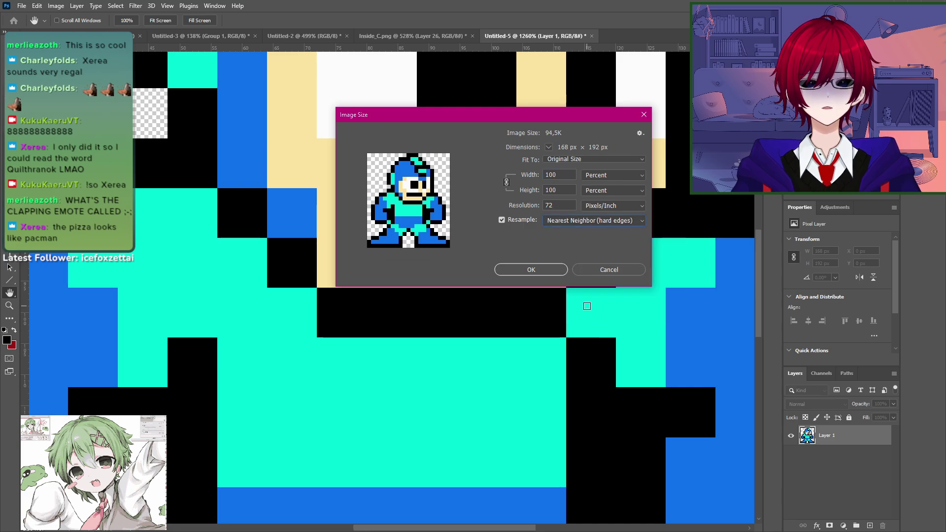
pyautogui.write('12')
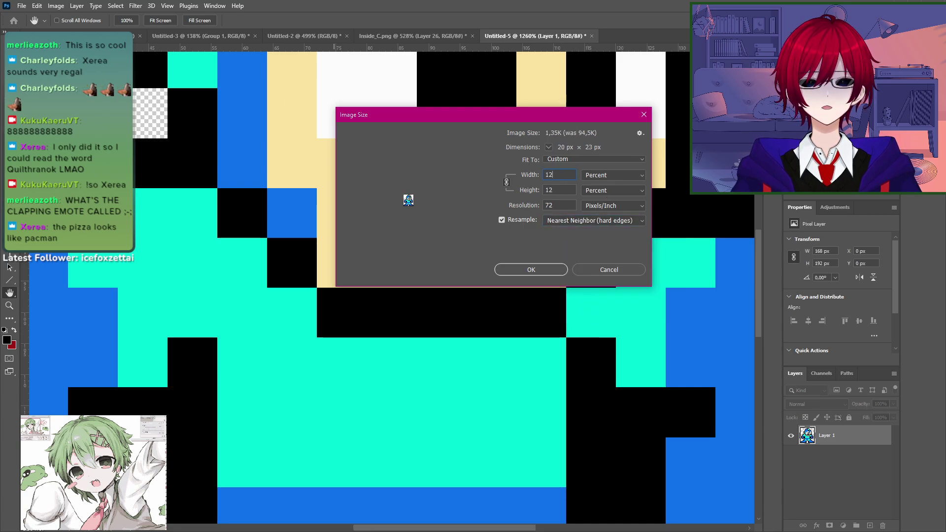
pyautogui.write(',1')
pyautogui.press('Up')
pyautogui.press('Up')
pyautogui.press('Up')
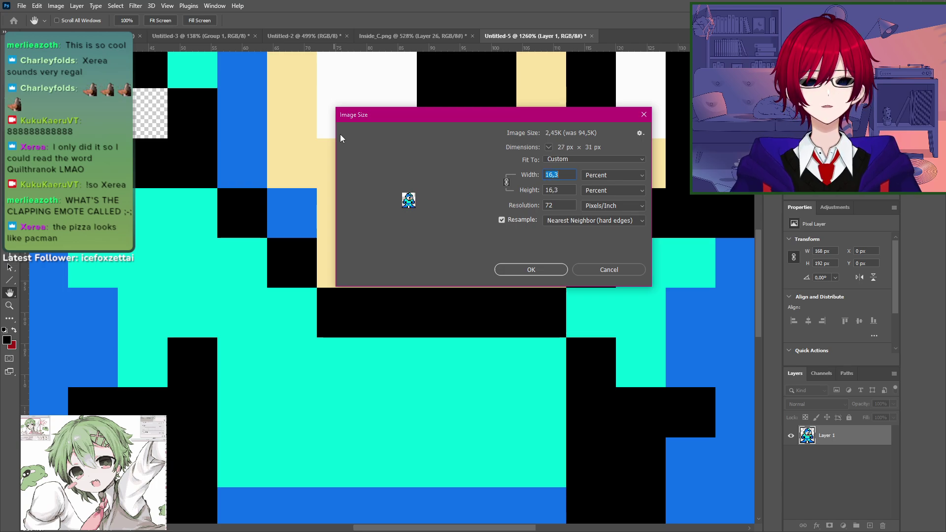
pyautogui.press('Up')
pyautogui.press('Up')
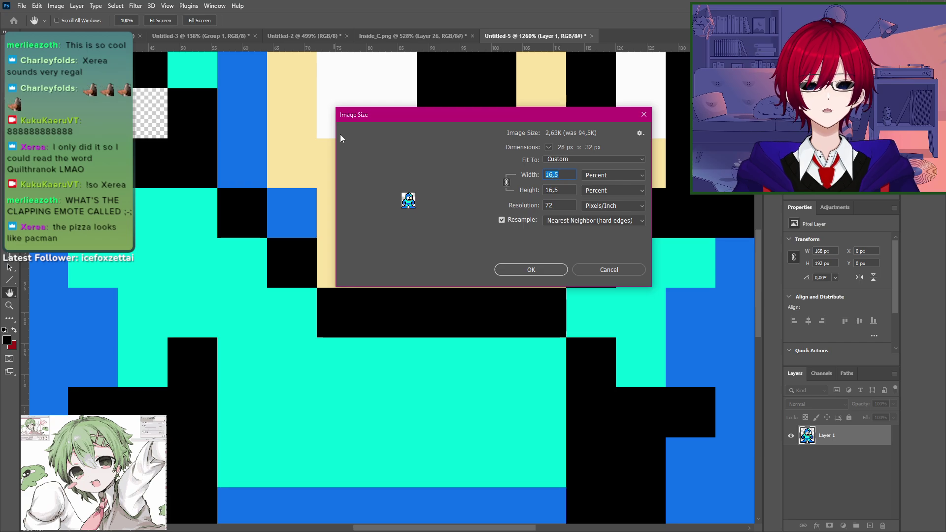
pyautogui.press('Return')
# Step: Measure the sprite's upper-left part with rectangular marquee selections, then clear the selection
pyautogui.press('z')
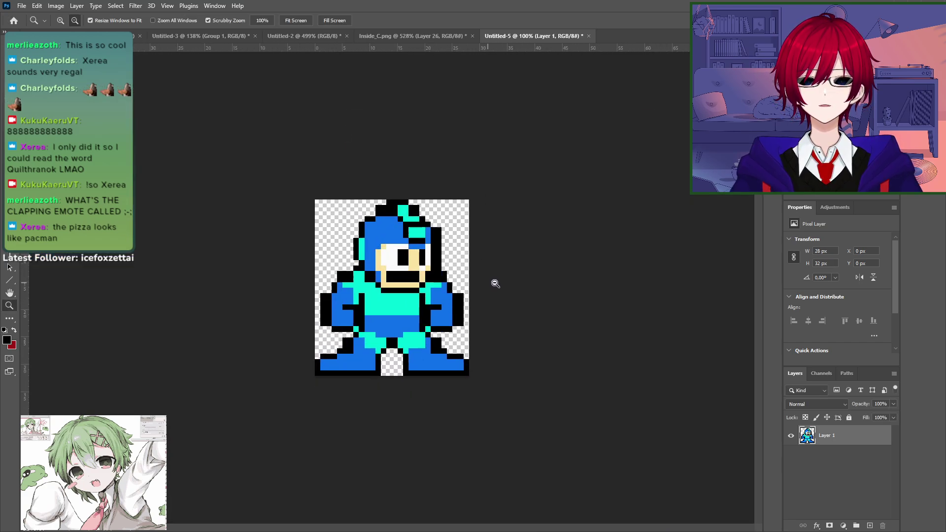
pyautogui.moveTo(495, 284); pyautogui.dragTo(512, 283)
pyautogui.press('e')
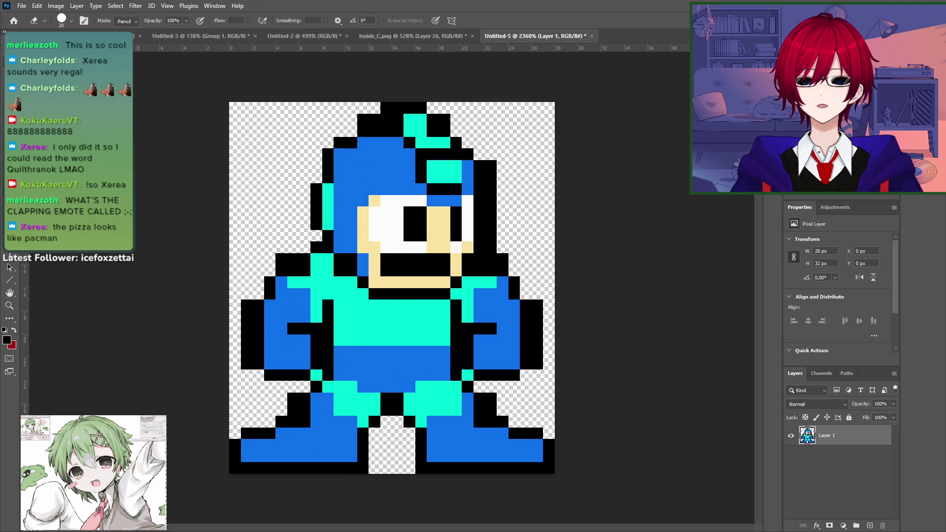
pyautogui.press('m')
pyautogui.moveTo(230, 103); pyautogui.dragTo(403, 287)
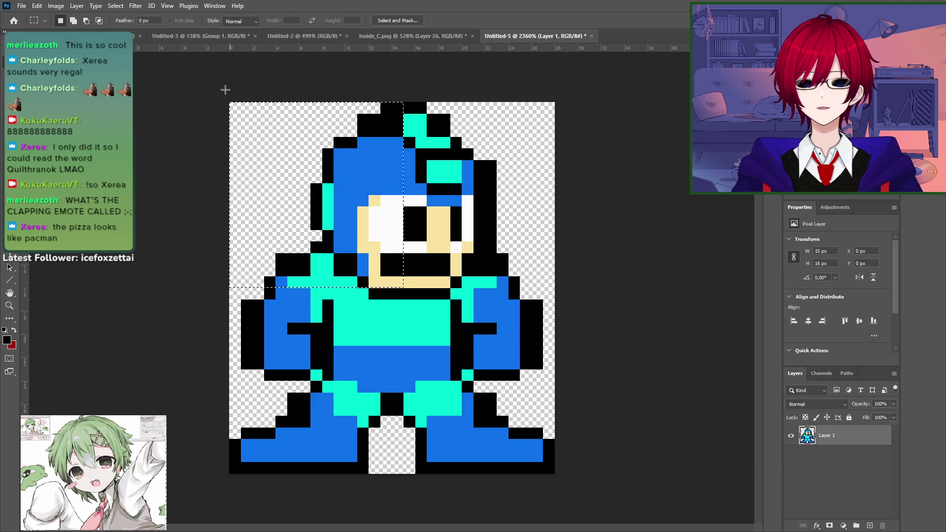
pyautogui.moveTo(230, 103); pyautogui.dragTo(408, 287)
pyautogui.hotkey('ctrl', 'd')
# Step: Widen the canvas to 32 px, keeping the sprite centred
pyautogui.click(55, 6)
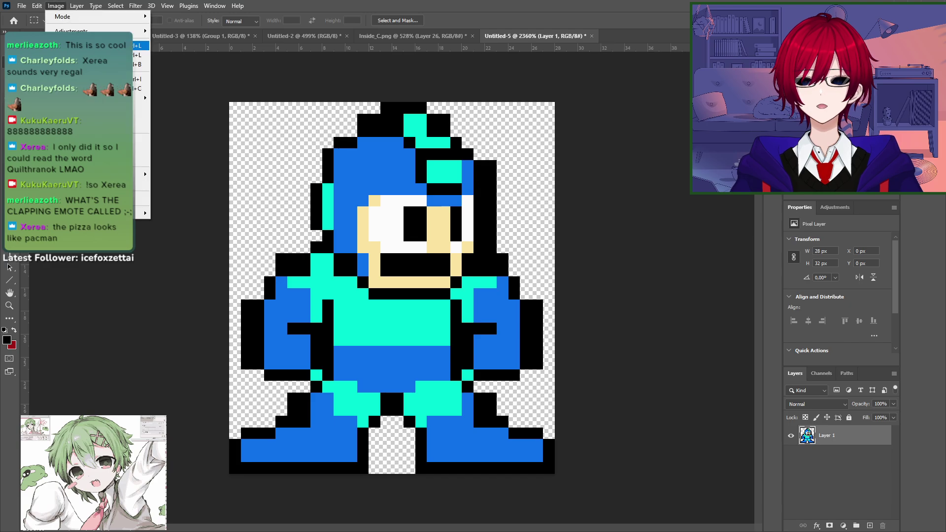
pyautogui.click(99, 89)
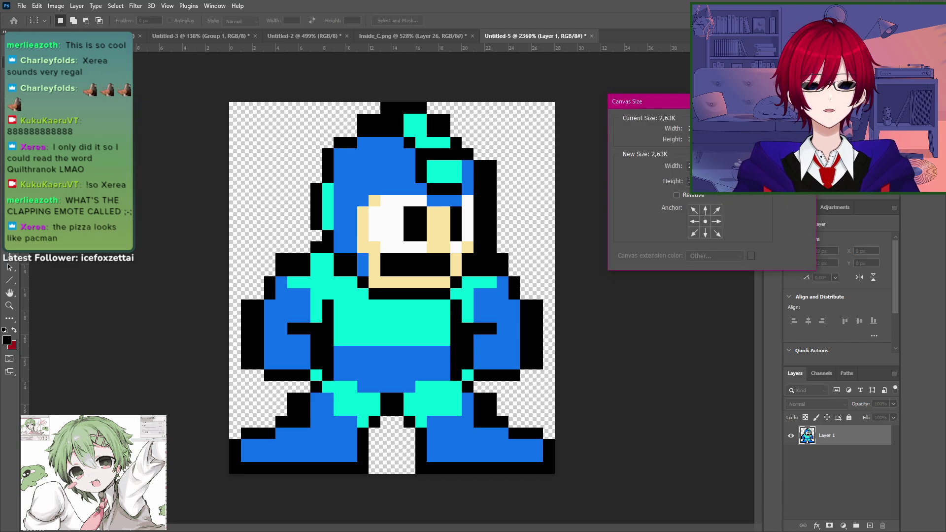
pyautogui.write('32')
pyautogui.press('Return')
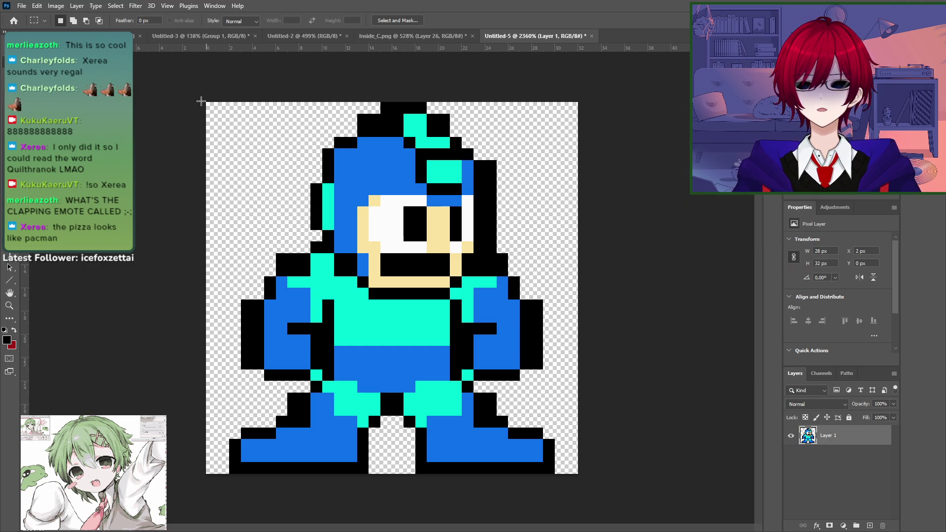
# Step: Check the sprite's upper two 16 × 16 px tile areas with marquee selections, then clear the selection
pyautogui.moveTo(202, 102); pyautogui.dragTo(382, 280)
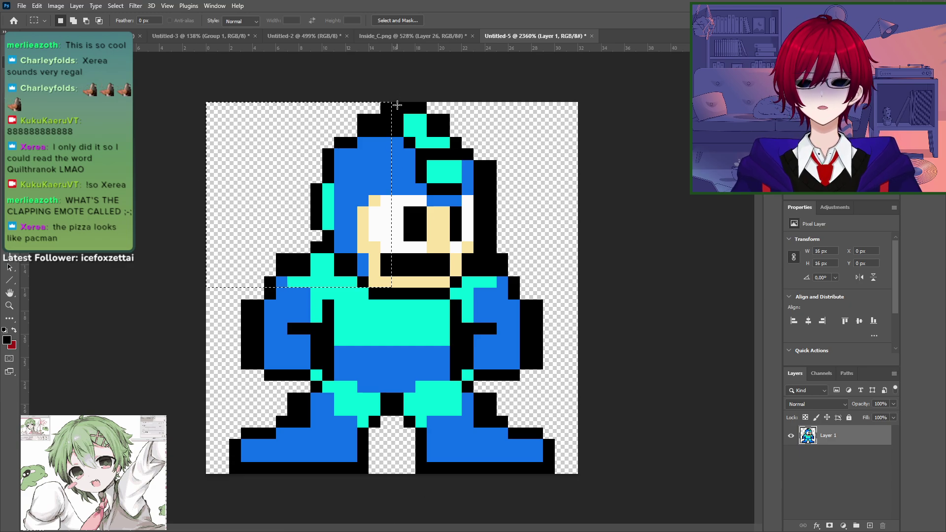
pyautogui.moveTo(393, 105); pyautogui.dragTo(596, 277)
pyautogui.click(636, 285)
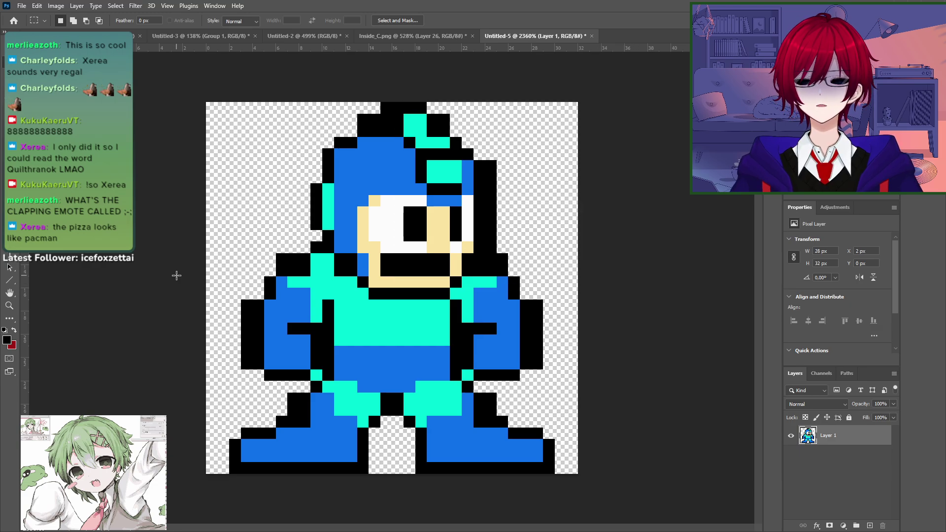
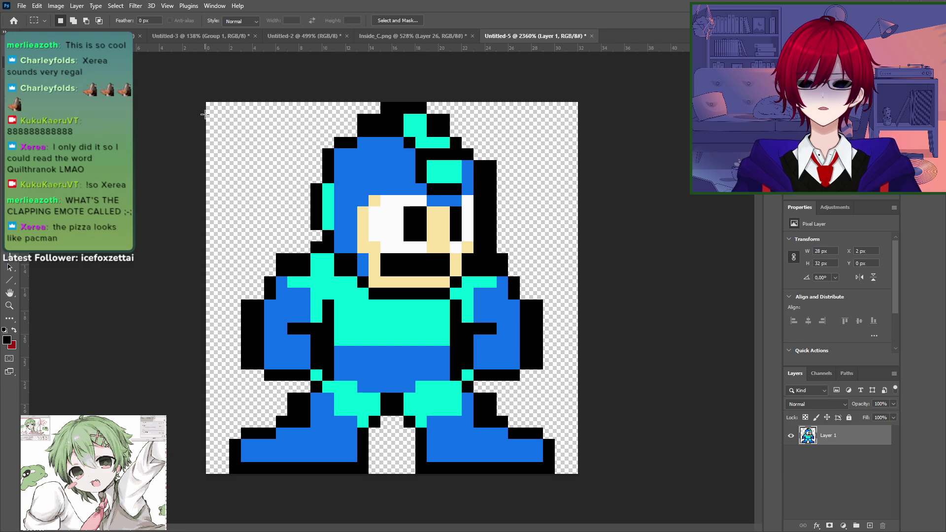
pyautogui.moveTo(206, 102); pyautogui.dragTo(378, 274)
pyautogui.click(377, 274)
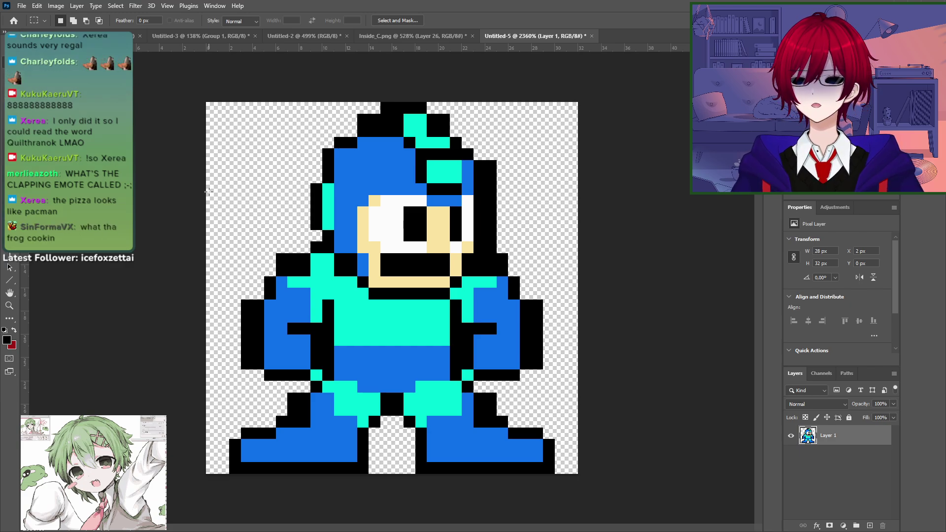
# Step: Switch to RPG Maker VX Ace and paint a diagonal line of coloured placeholder tiles across MAP001 from its upper-left corner
pyautogui.click(890, 5)
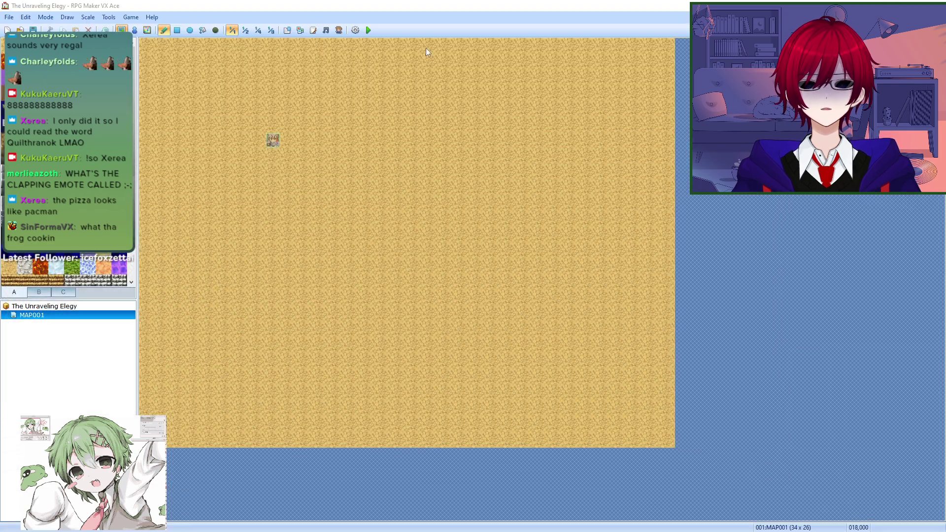
pyautogui.click(8, 77)
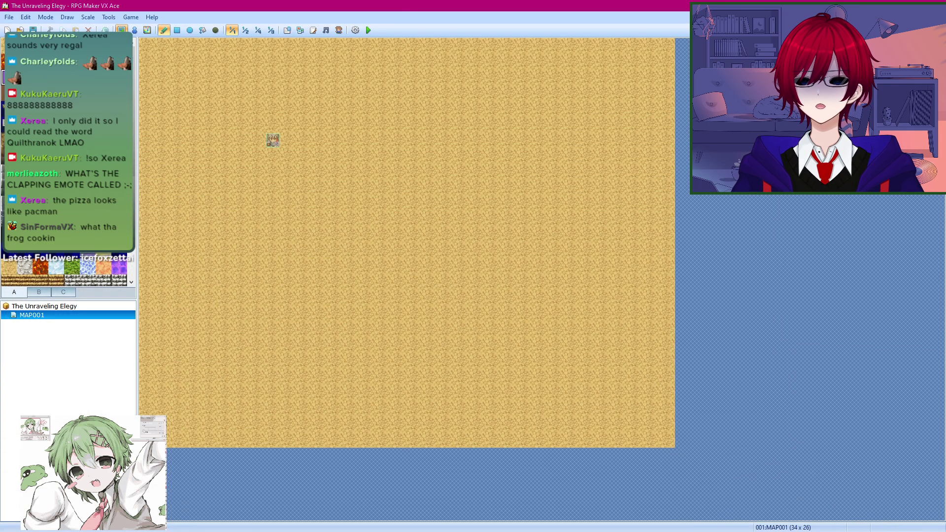
pyautogui.moveTo(147, 46)
pyautogui.mouseDown()
pyautogui.moveTo(291, 142)
pyautogui.moveTo(175, 89)
pyautogui.mouseUp()
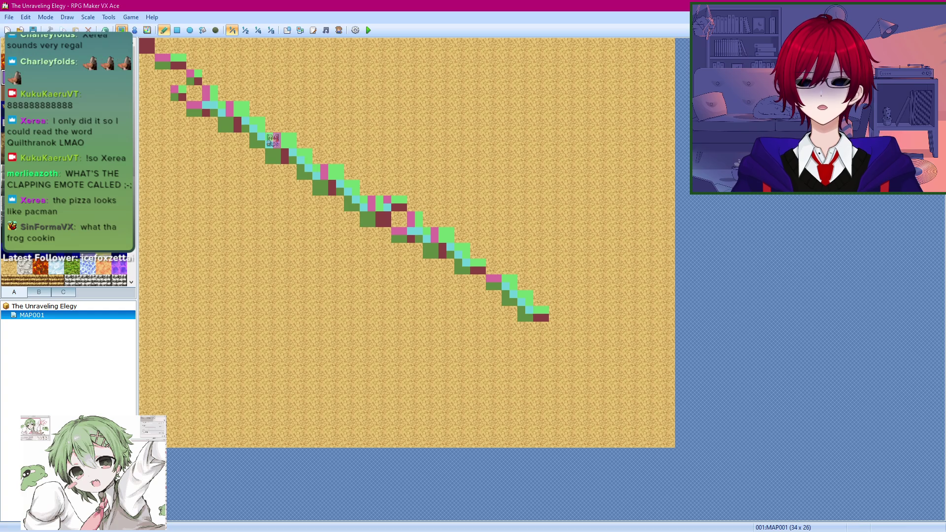
# Step: Examine MAP001's properties and its parallax background graphic choices, close them without changes, and return to Photoshop
pyautogui.rightClick(32, 315)
pyautogui.click(71, 320)
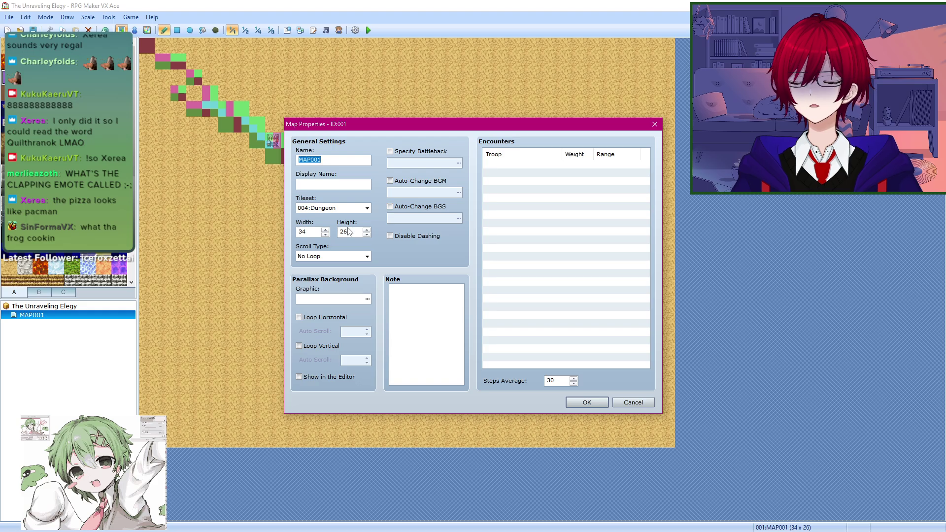
pyautogui.click(367, 299)
pyautogui.press('Escape')
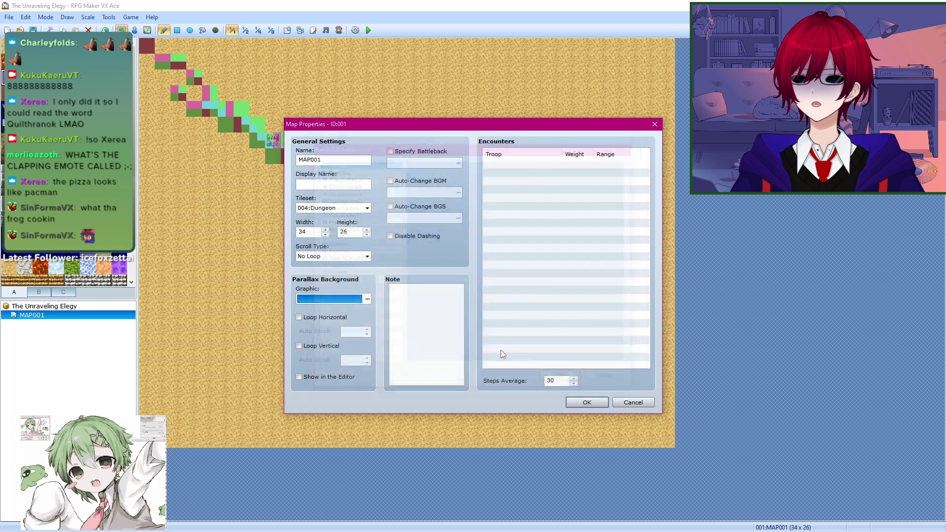
pyautogui.press('Escape')
pyautogui.hotkey('alt', 'Tab')
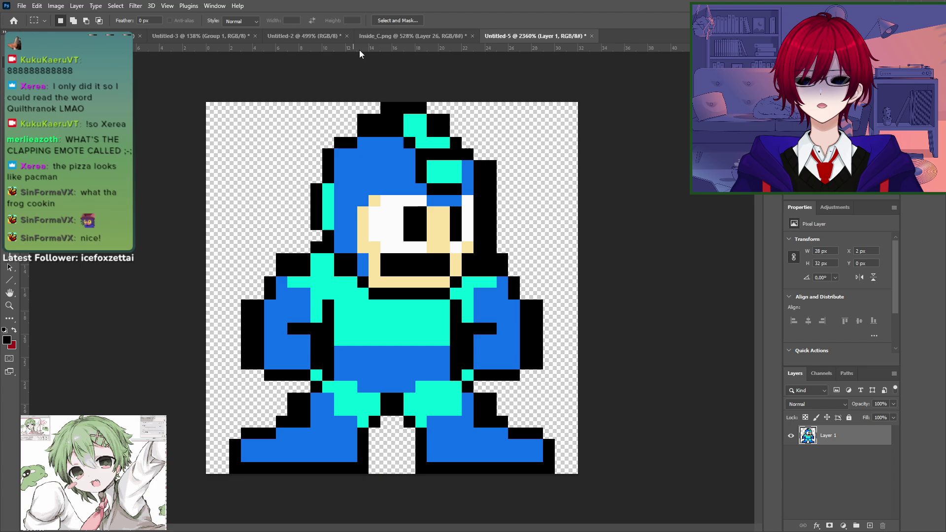
# Step: Save the Inside_C.png tileset for web over EastWall_03.png in the Tilesets folder, then return to RPG Maker VX Ace
pyautogui.click(407, 35)
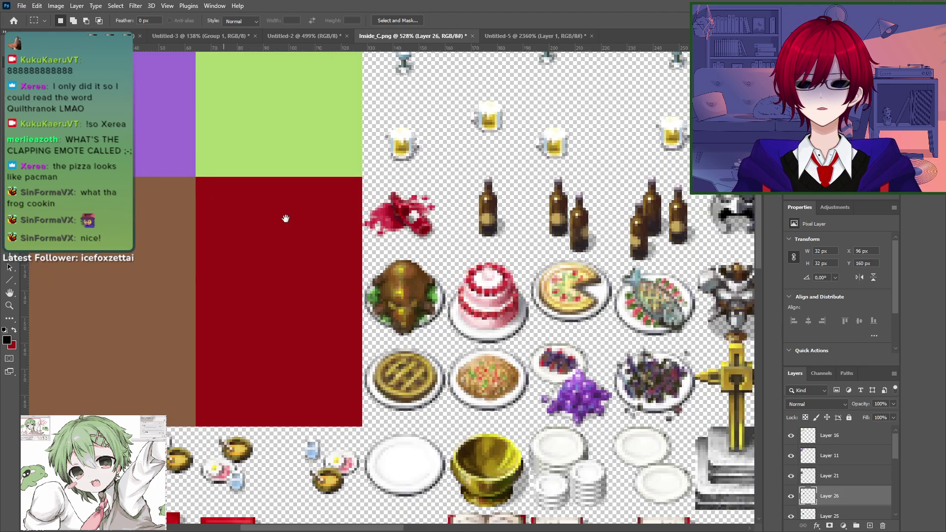
pyautogui.moveTo(308, 235); pyautogui.dragTo(473, 365)
pyautogui.hotkey('ctrl', 'alt', 'shift', 's')
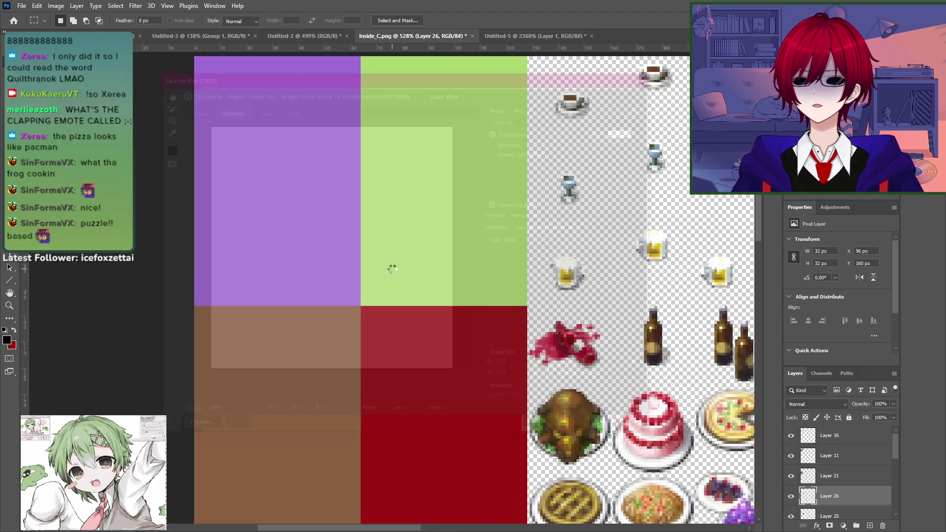
pyautogui.press('Return')
pyautogui.doubleClick(231, 145)
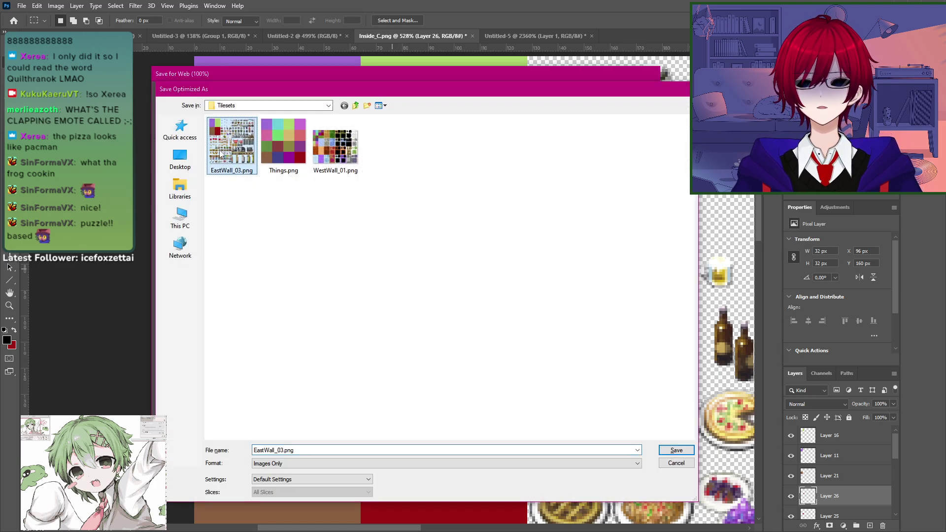
pyautogui.click(538, 258)
pyautogui.hotkey('alt', 'Tab')
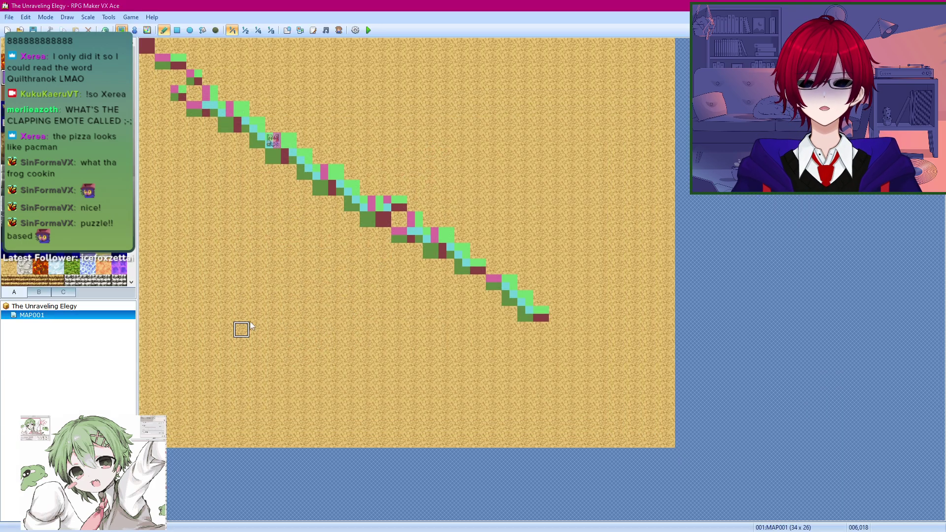
# Step: Switch to Google Chrome and bring up The Unraveling Elegy Padlet board
pyautogui.hotkey('alt', 'Tab')
pyautogui.press('Tab')
pyautogui.press('Tab')
pyautogui.press('Tab')
pyautogui.press('Tab')
pyautogui.press('Tab')
pyautogui.press('Tab')
pyautogui.press('Tab')
pyautogui.press('Tab')
pyautogui.press('Tab')
pyautogui.press('Tab')
pyautogui.press('Tab')
pyautogui.press('Tab')
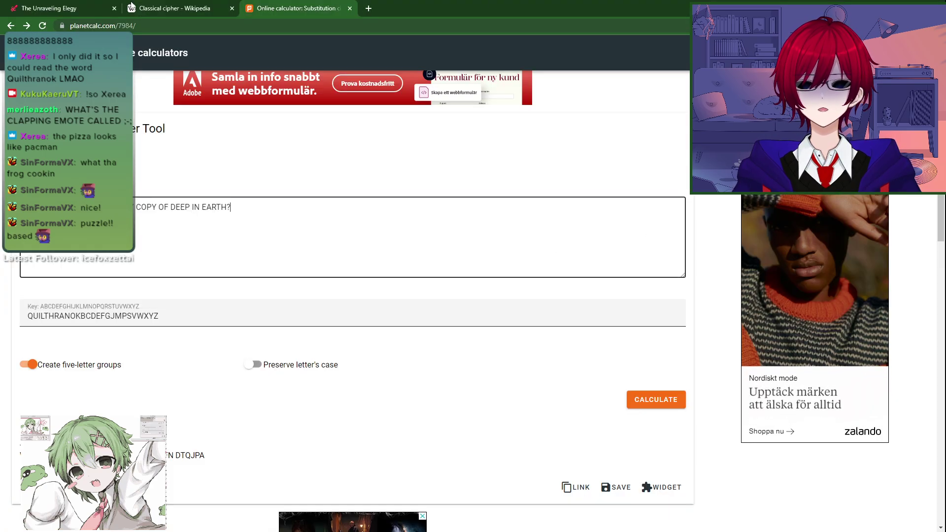
pyautogui.click(70, 10)
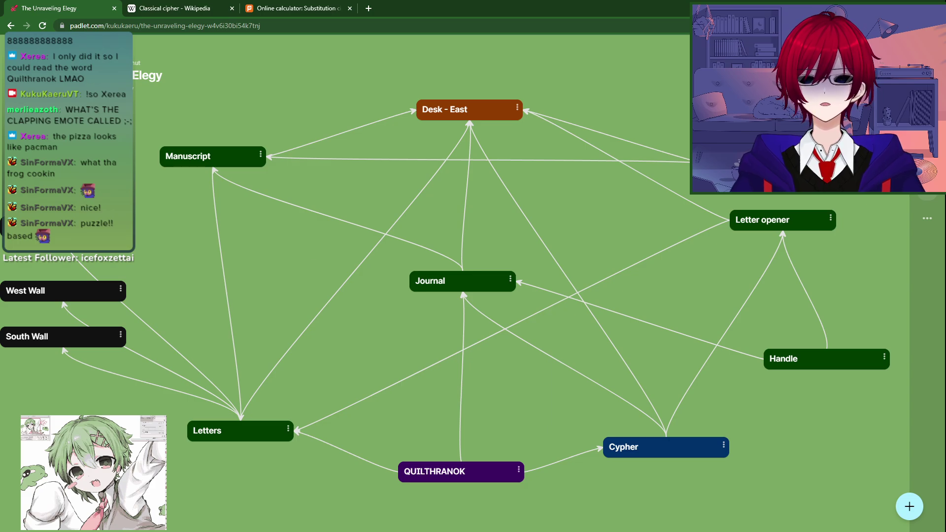
# Step: Rename the North Wall card to "Bookshelf - North" and update it
pyautogui.doubleClick(64, 226)
pyautogui.click(63, 227)
pyautogui.doubleClick(63, 227)
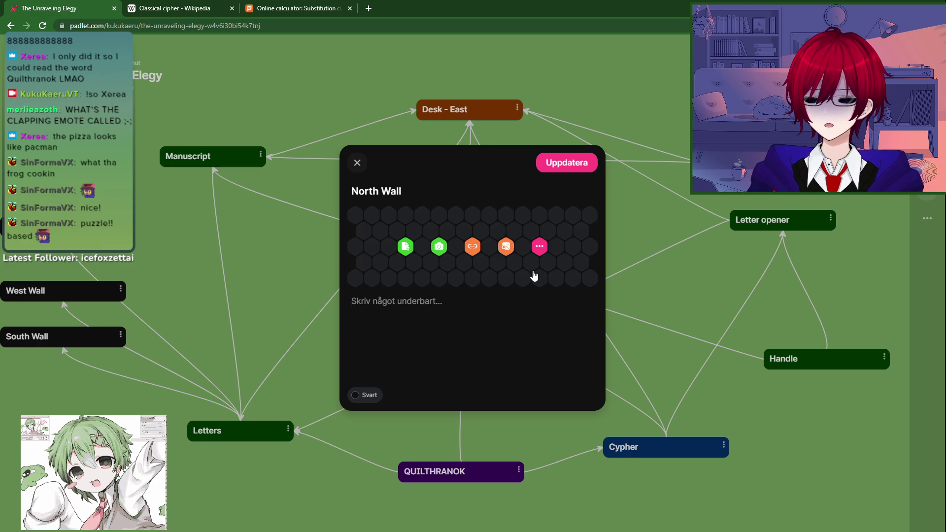
pyautogui.moveTo(428, 191); pyautogui.dragTo(187, 184)
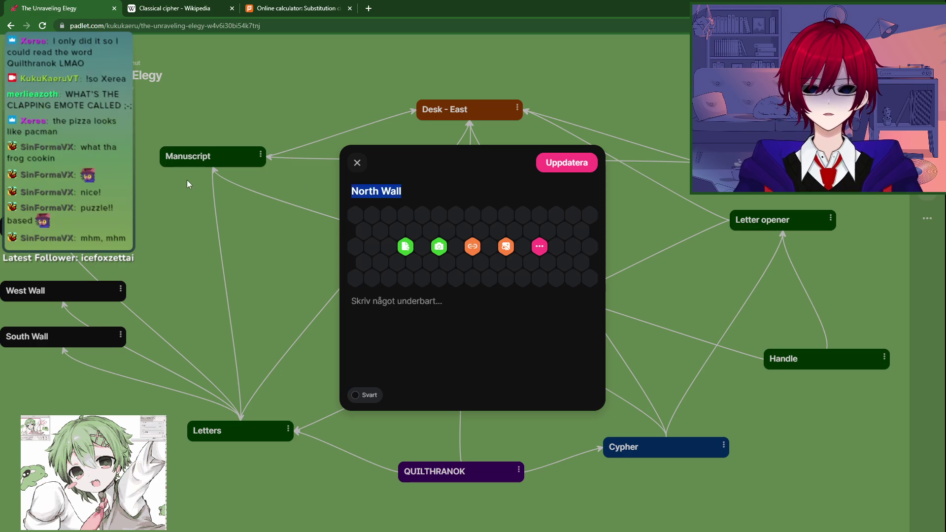
pyautogui.write('Bookshelf - ')
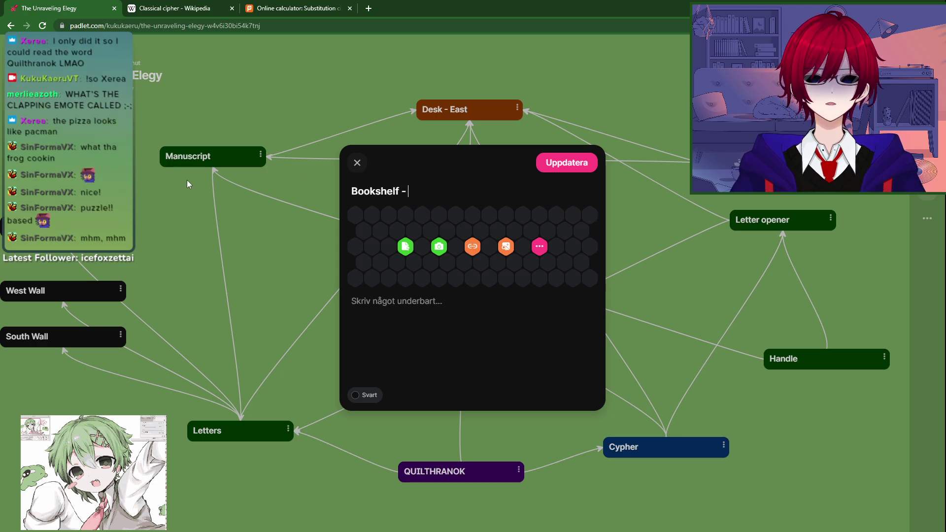
pyautogui.write('North')
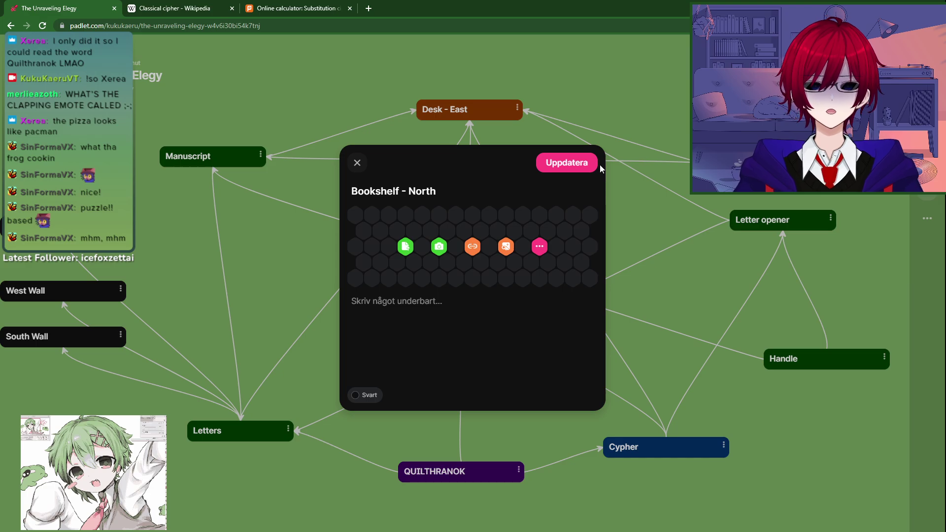
pyautogui.click(583, 162)
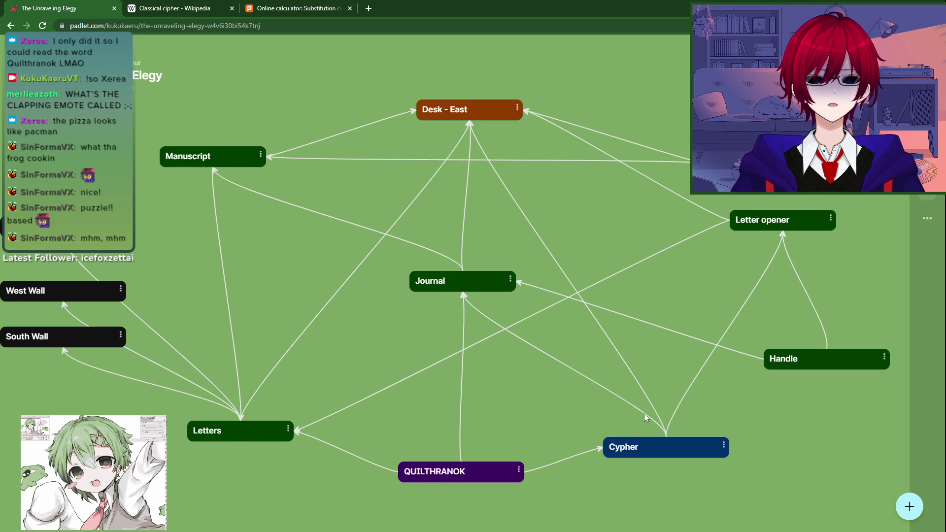
# Step: Rename the West Wall card to "Fireplace West" and update it
pyautogui.doubleClick(33, 295)
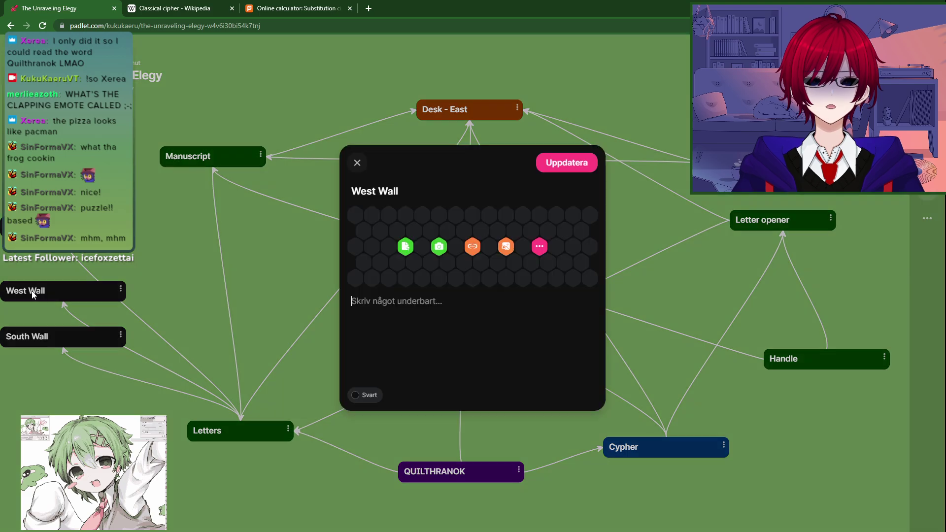
pyautogui.moveTo(422, 196); pyautogui.dragTo(311, 215)
pyautogui.write('Fi')
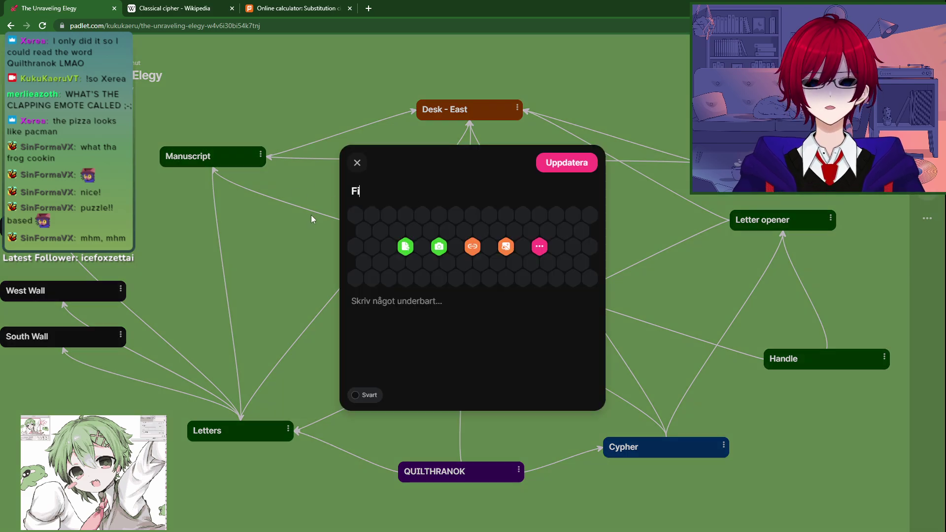
pyautogui.press('BackSpace')
pyautogui.press('BackSpace')
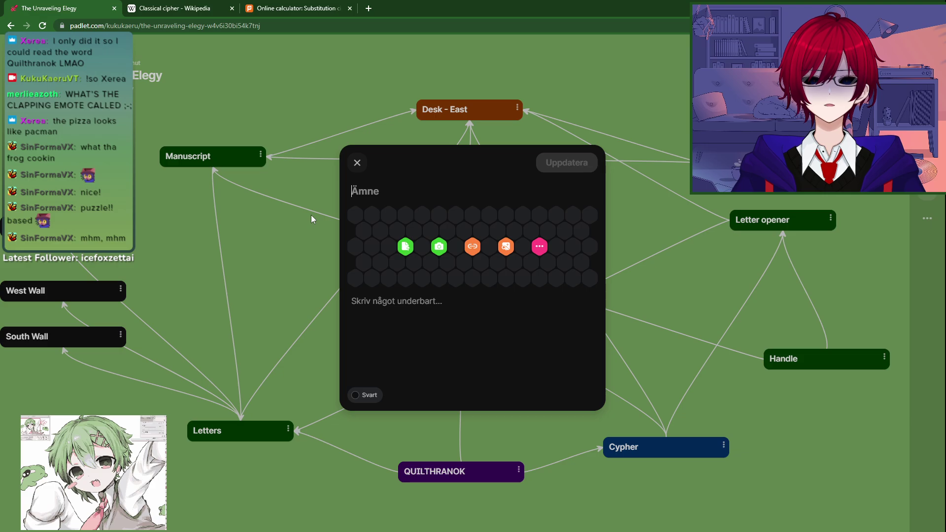
pyautogui.write('Fireplac')
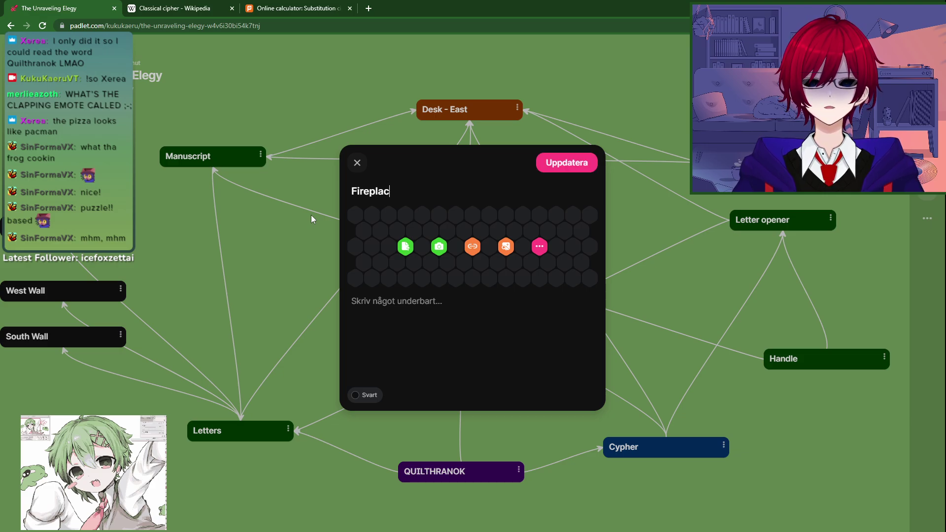
pyautogui.write('e West')
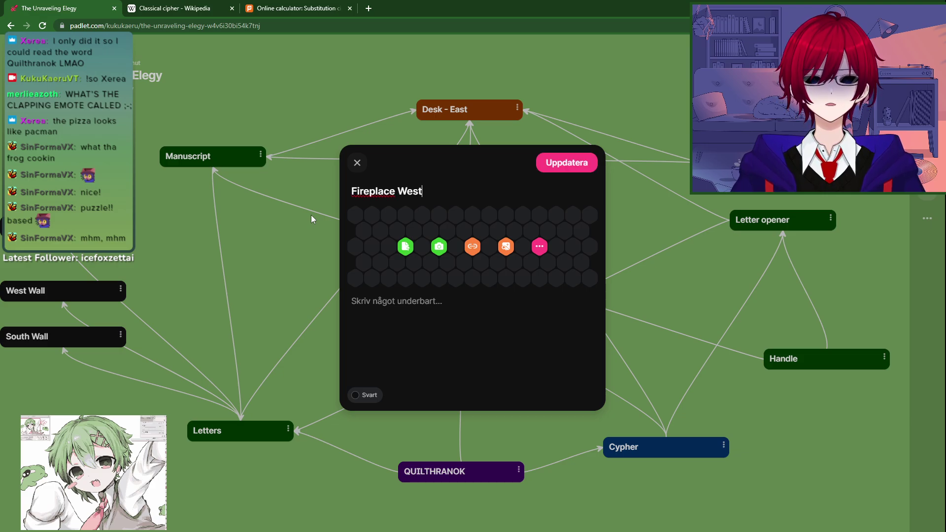
pyautogui.click(567, 163)
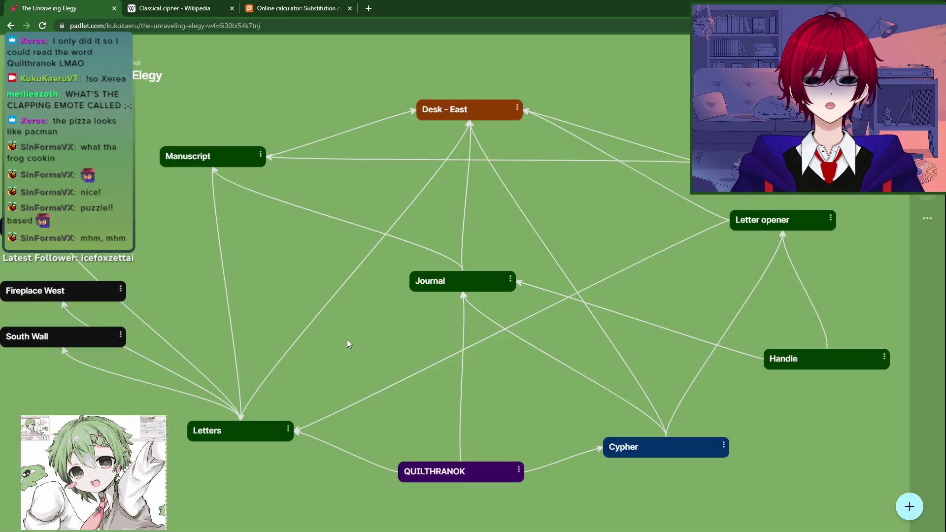
# Step: Rename the South Wall card to "Window Wall"
pyautogui.doubleClick(37, 338)
pyautogui.hotkey('ctrl', 'a')
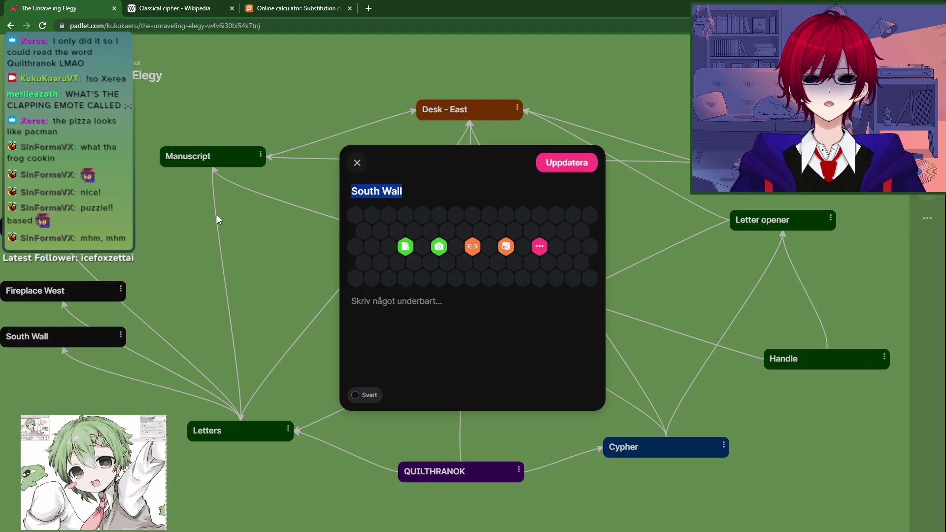
pyautogui.write('Window Wall')
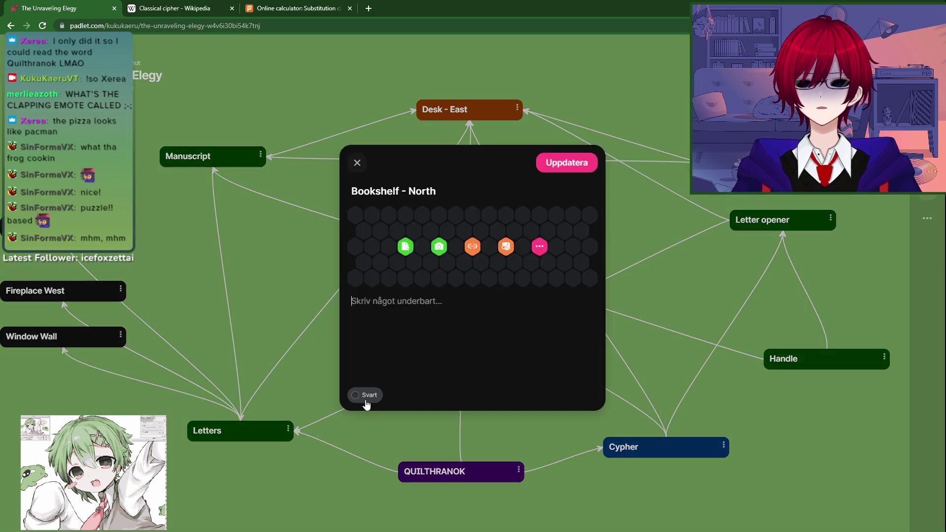
# Step: Recolour the Bookshelf - North, Fireplace West and Window Wall cards orange
pyautogui.click(365, 394)
pyautogui.click(380, 319)
pyautogui.click(553, 167)
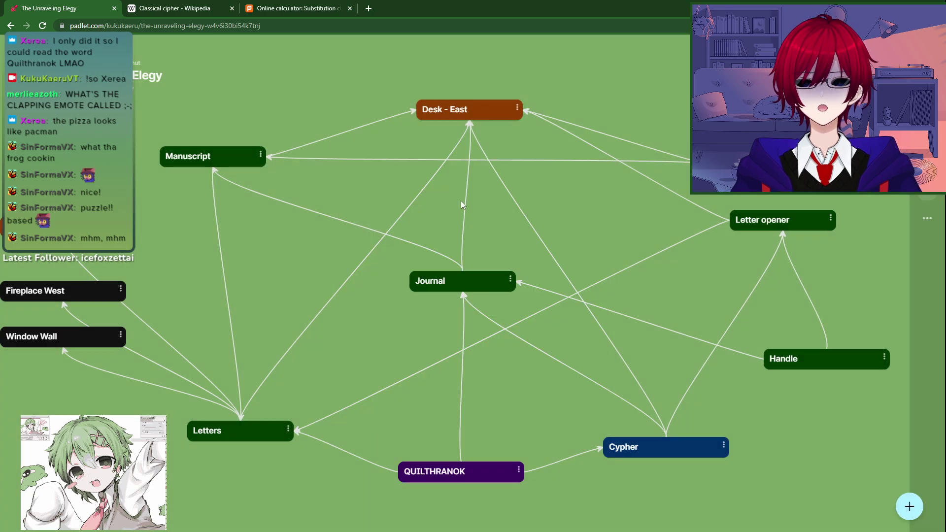
pyautogui.doubleClick(46, 295)
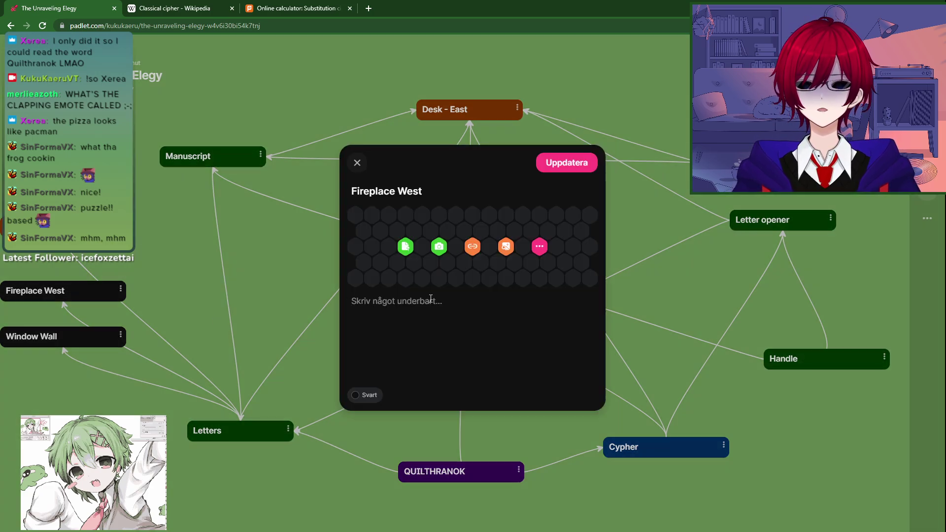
pyautogui.click(365, 395)
pyautogui.click(376, 300)
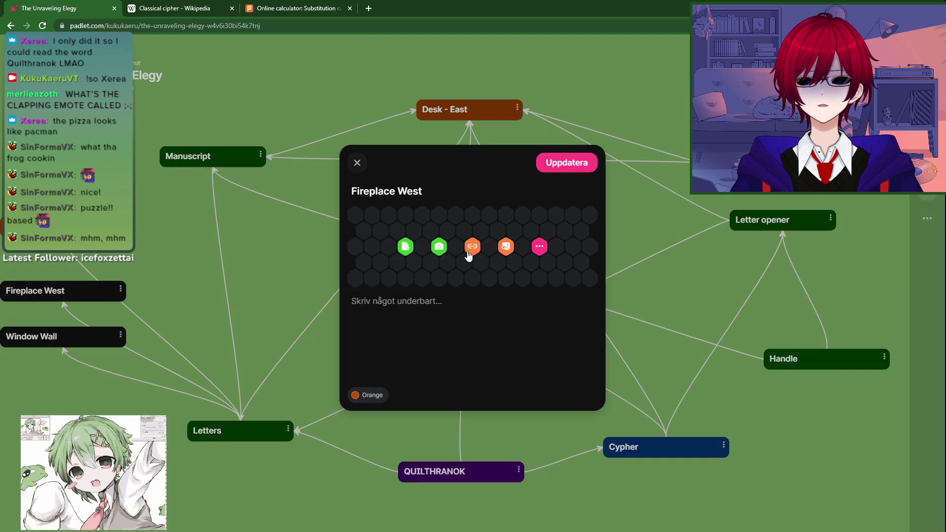
pyautogui.click(568, 166)
pyautogui.doubleClick(51, 336)
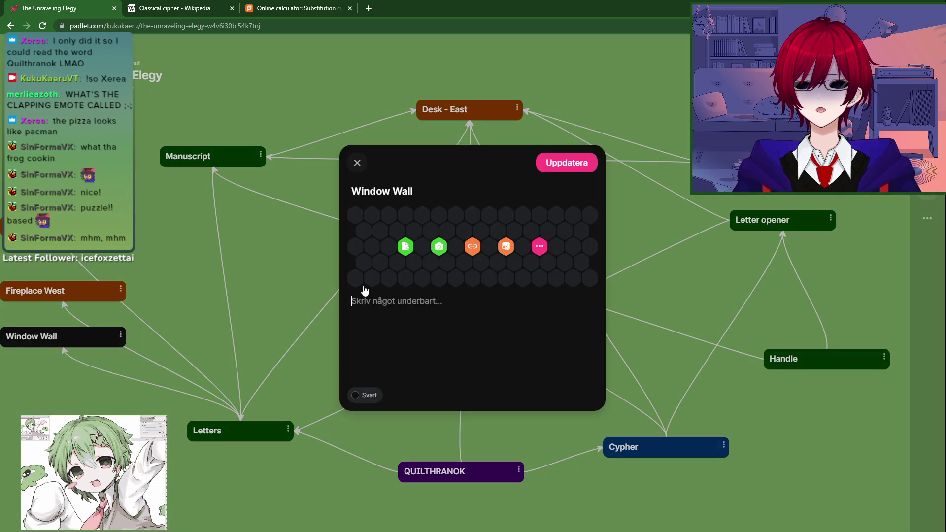
pyautogui.click(366, 394)
pyautogui.click(380, 301)
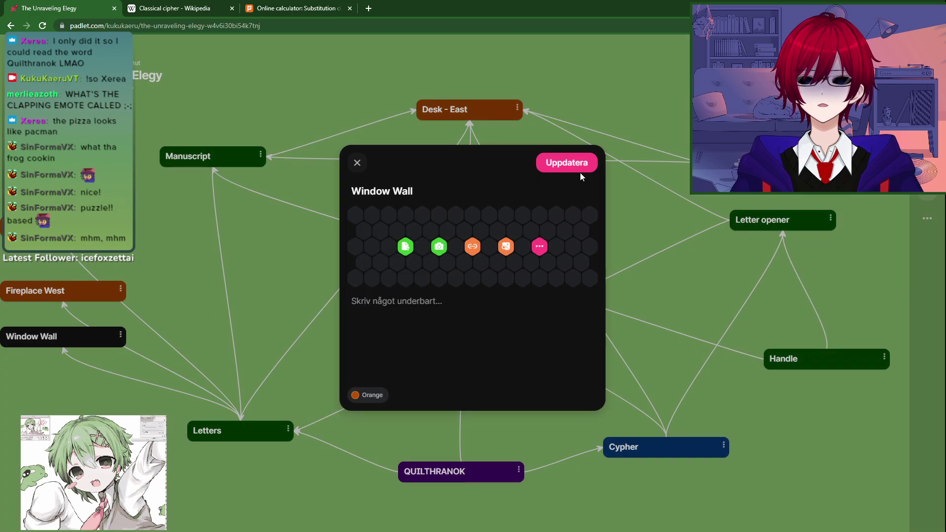
pyautogui.click(580, 170)
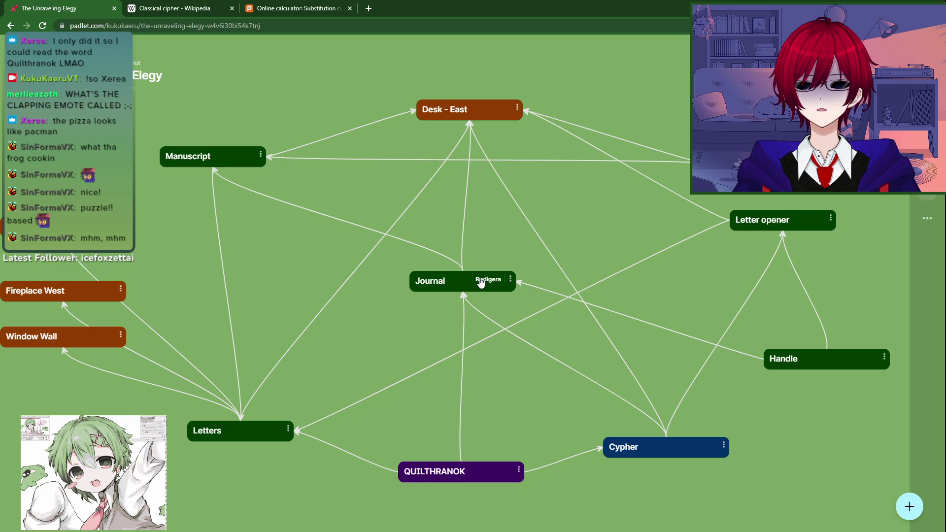
# Step: Recolour the Handle card red and move it slightly lower on the board
pyautogui.doubleClick(790, 361)
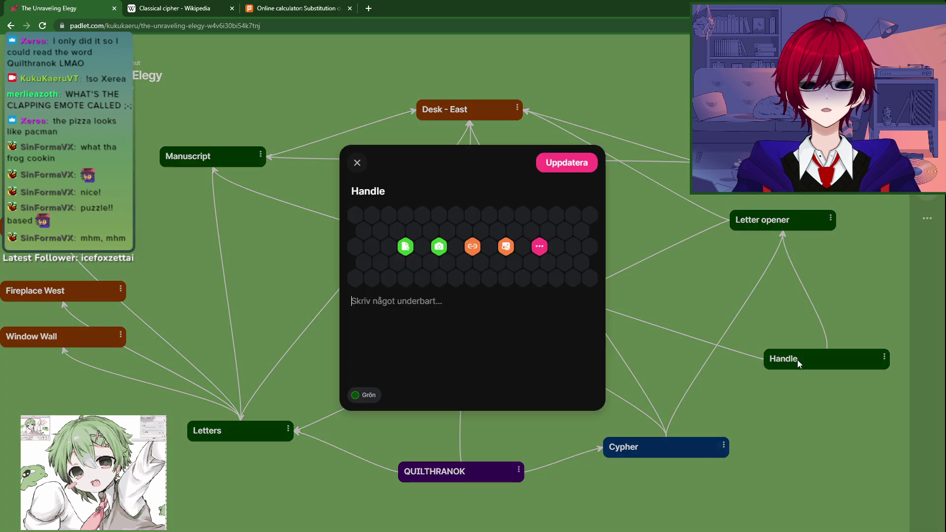
pyautogui.click(365, 395)
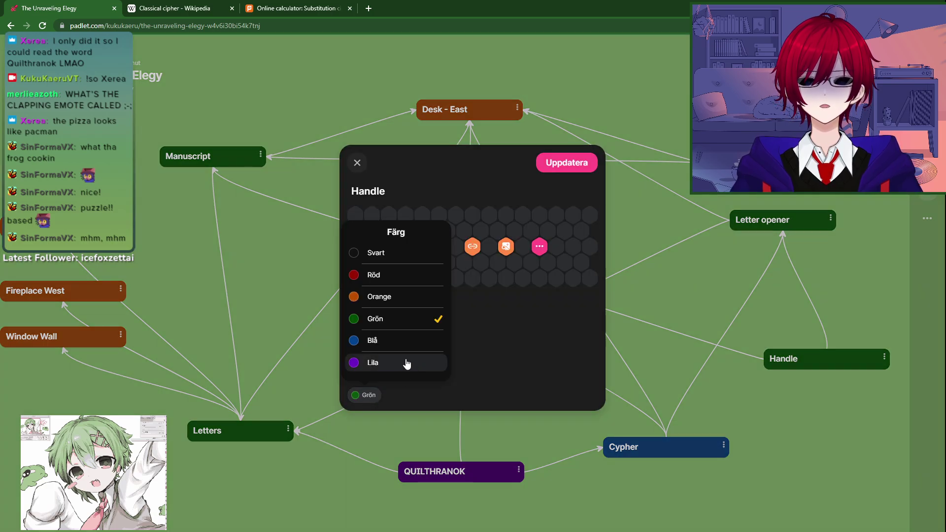
pyautogui.click(377, 275)
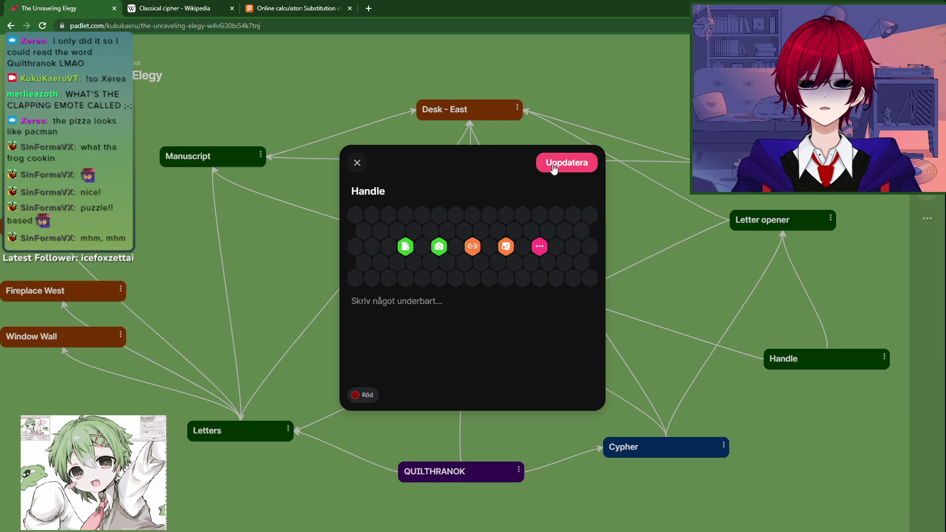
pyautogui.click(567, 163)
pyautogui.moveTo(803, 354)
pyautogui.mouseDown()
pyautogui.moveTo(804, 379)
pyautogui.moveTo(806, 367)
pyautogui.mouseUp()
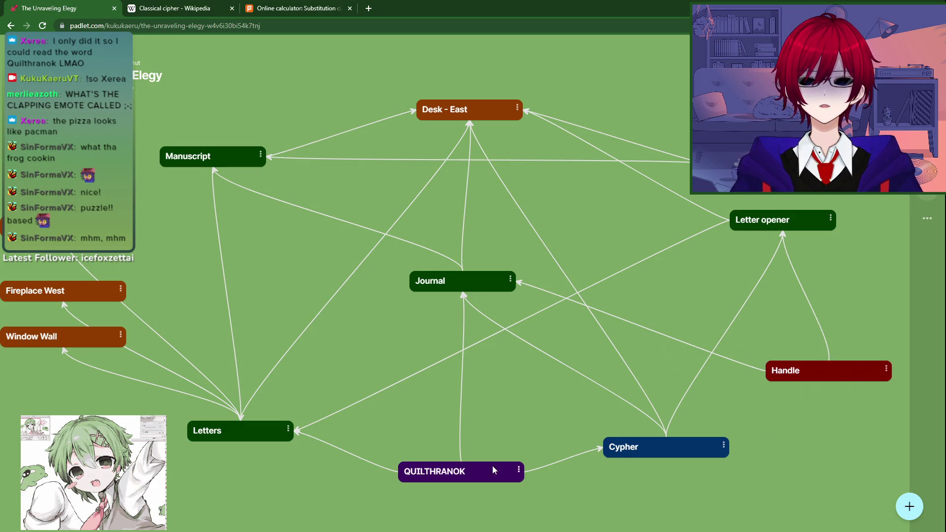
# Step: Switch to Photoshop and review the Untitled-5 sprite, the Untitled-2 colour grid and the Untitled-3 QUILTHRANOK lettering
pyautogui.hotkey('alt', 'Tab')
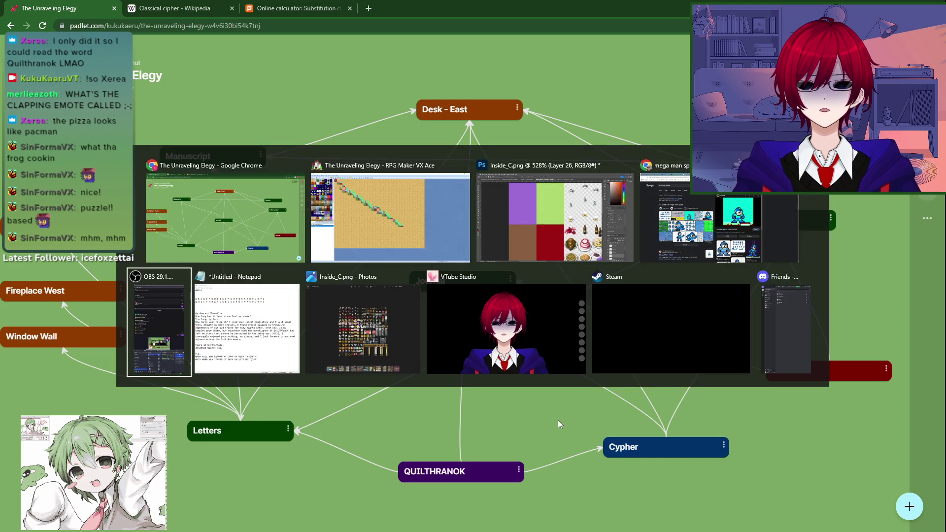
pyautogui.hotkey('alt', 'Tab')
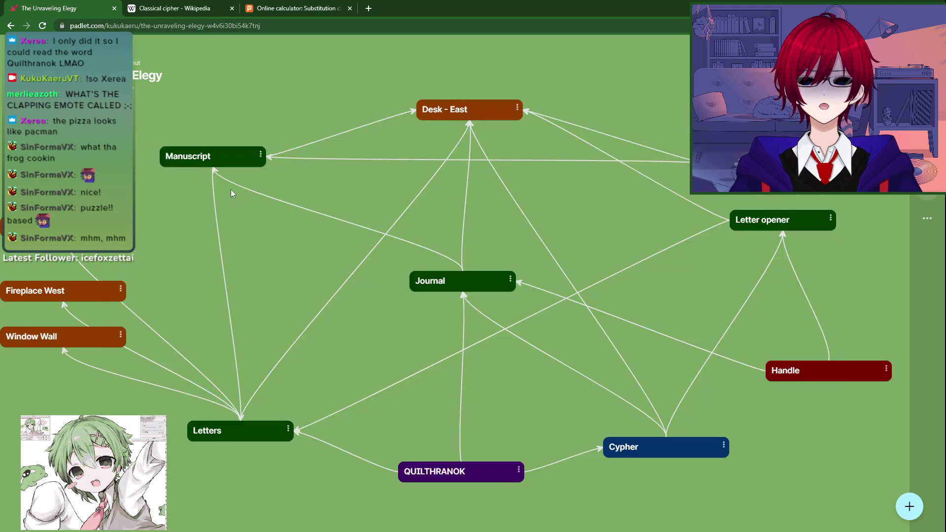
pyautogui.hotkey('alt', 'Tab')
pyautogui.hotkey('alt', 'Tab')
pyautogui.hotkey('alt', 'Tab')
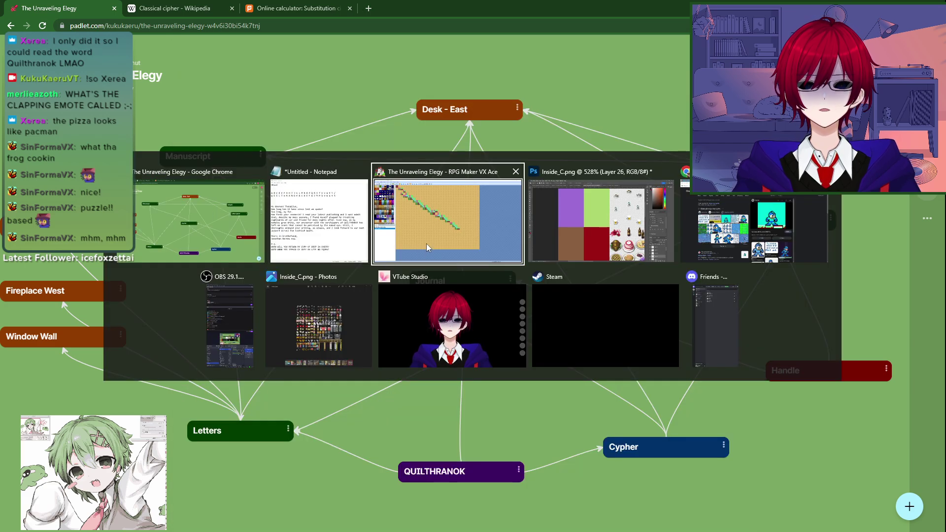
pyautogui.hotkey('alt', 'Tab')
pyautogui.click(512, 36)
pyautogui.click(316, 36)
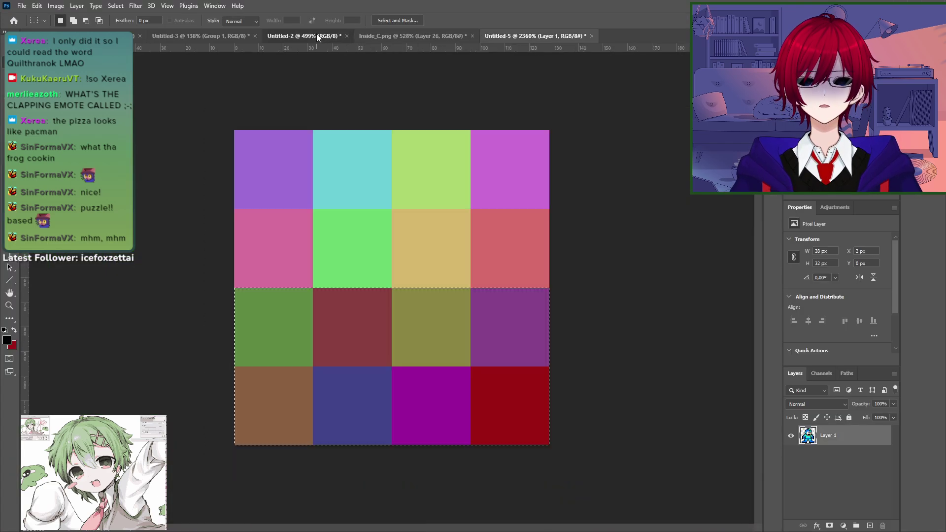
pyautogui.click(207, 37)
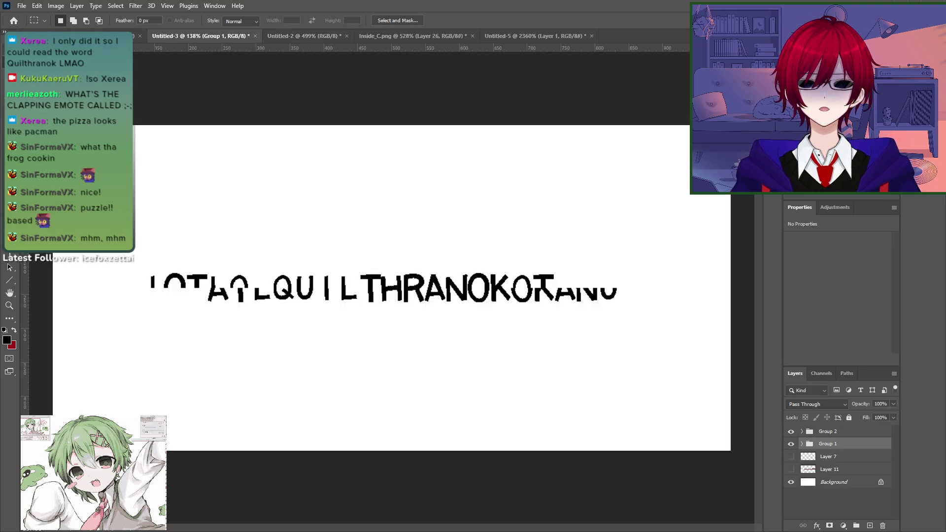
pyautogui.press('v')
pyautogui.moveTo(334, 328)
pyautogui.mouseDown()
pyautogui.moveTo(330, 398)
pyautogui.moveTo(309, 401)
pyautogui.moveTo(214, 368)
pyautogui.moveTo(194, 374)
pyautogui.moveTo(184, 338)
pyautogui.moveTo(334, 330)
pyautogui.mouseUp()
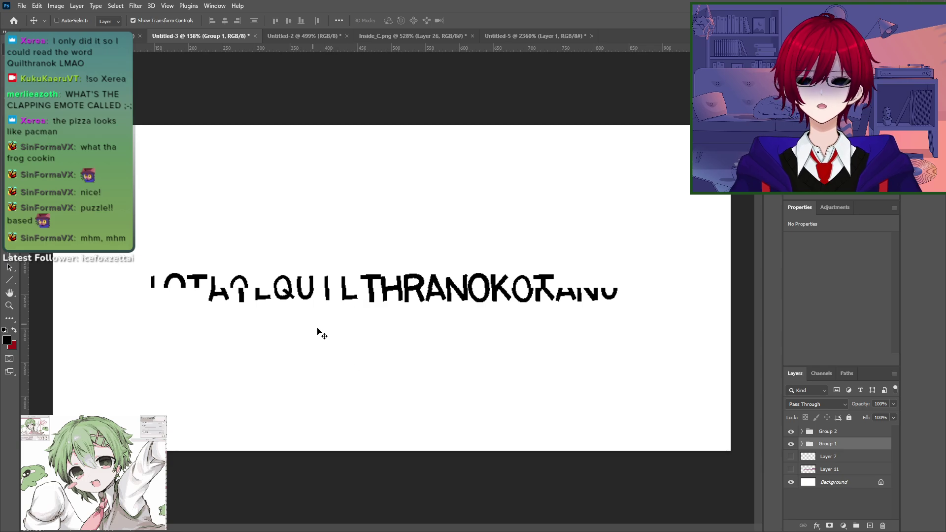
# Step: Shift the Group 1 half of the QUILTHRANOK lettering down, apart from Group 2, and move it back into place
pyautogui.hotkey('shift', 'Down')
pyautogui.hotkey('shift', 'Down')
pyautogui.hotkey('shift', 'Down')
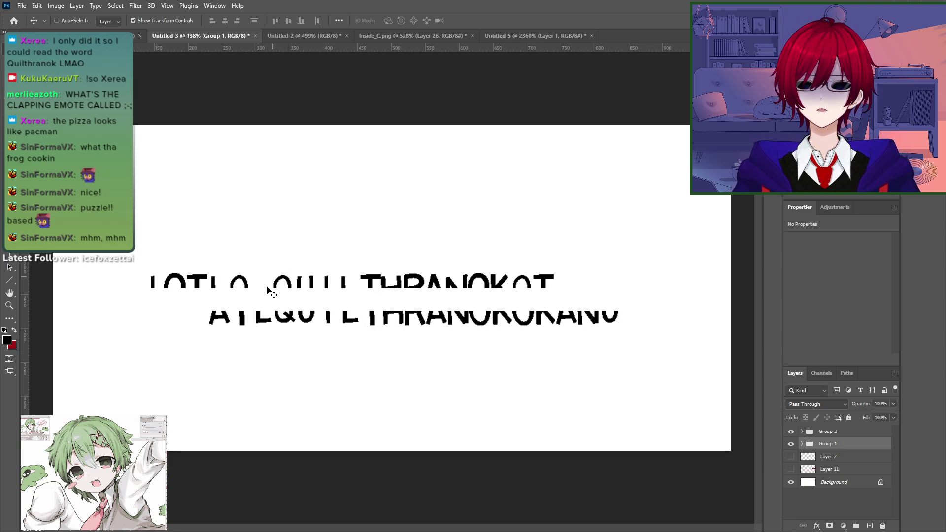
pyautogui.moveTo(308, 352); pyautogui.dragTo(312, 329)
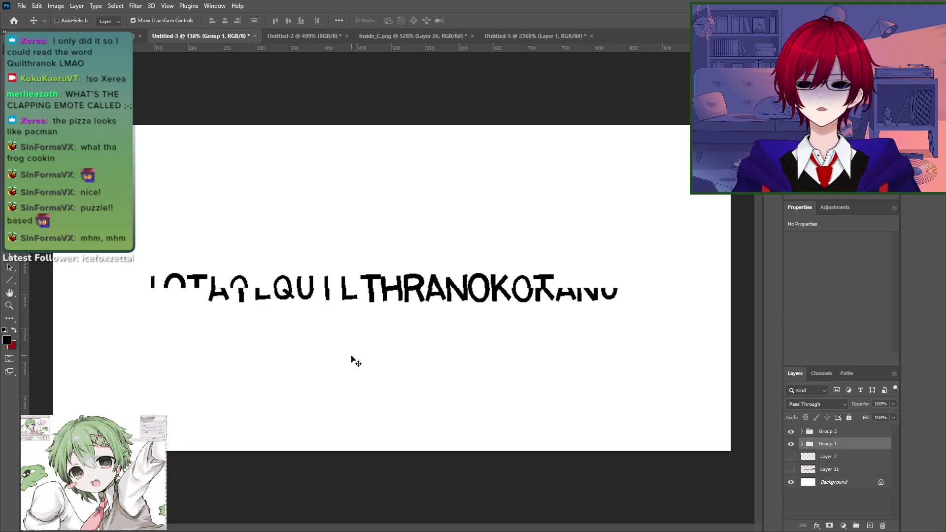
# Step: Switch to Notepad and review the QUILTHRANOK substitution alphabet, the letter and its encoded P.S. line
pyautogui.hotkey('alt', 'Tab')
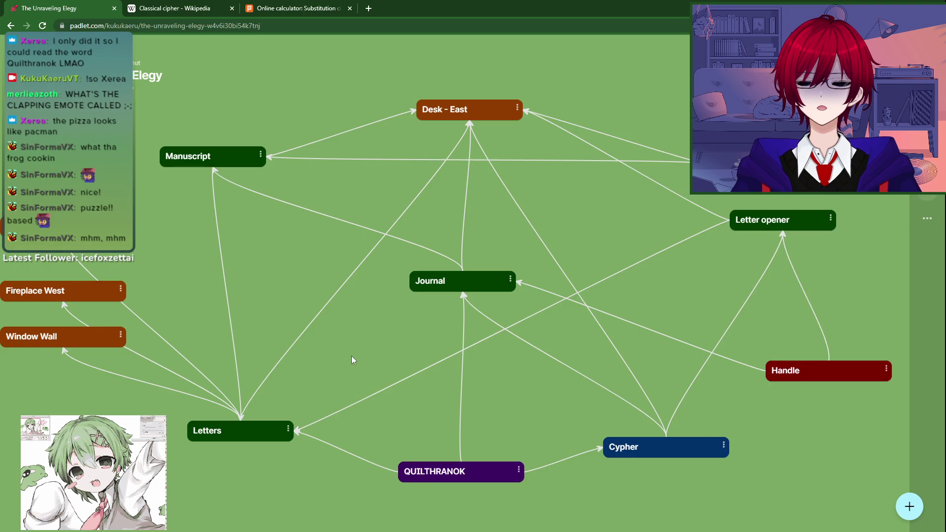
pyautogui.hotkey('alt', 'Tab')
pyautogui.hotkey('alt', 'Tab')
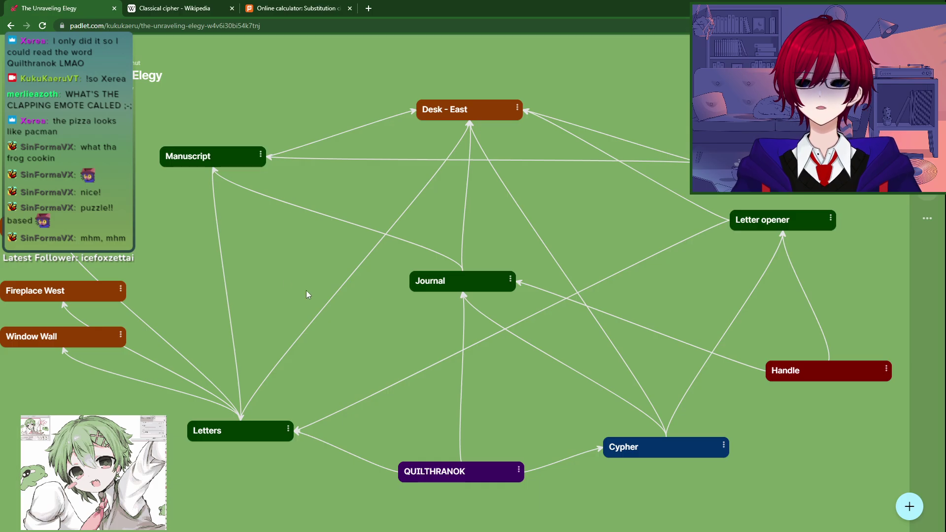
pyautogui.hotkey('alt', 'Tab')
pyautogui.hotkey('alt', 'Tab')
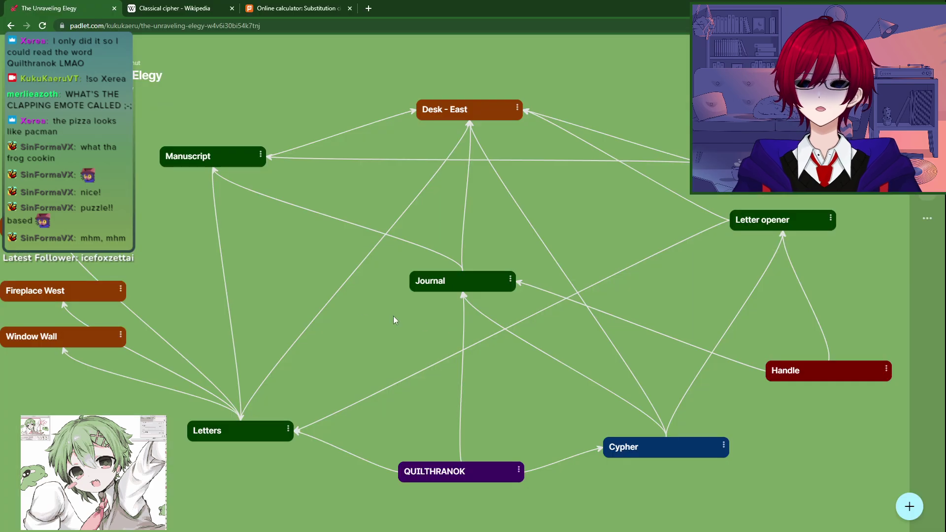
pyautogui.hotkey('alt', 'Tab')
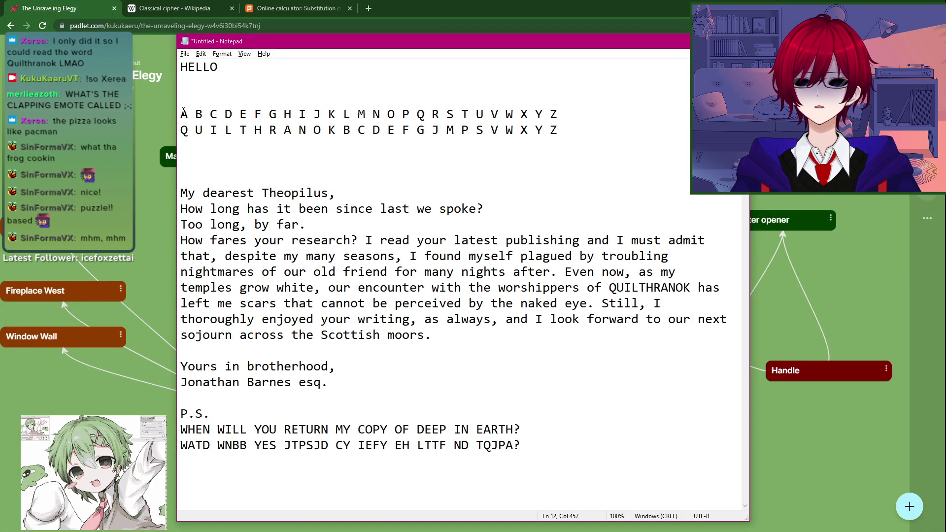
pyautogui.moveTo(181, 113); pyautogui.dragTo(454, 167)
pyautogui.click(564, 130)
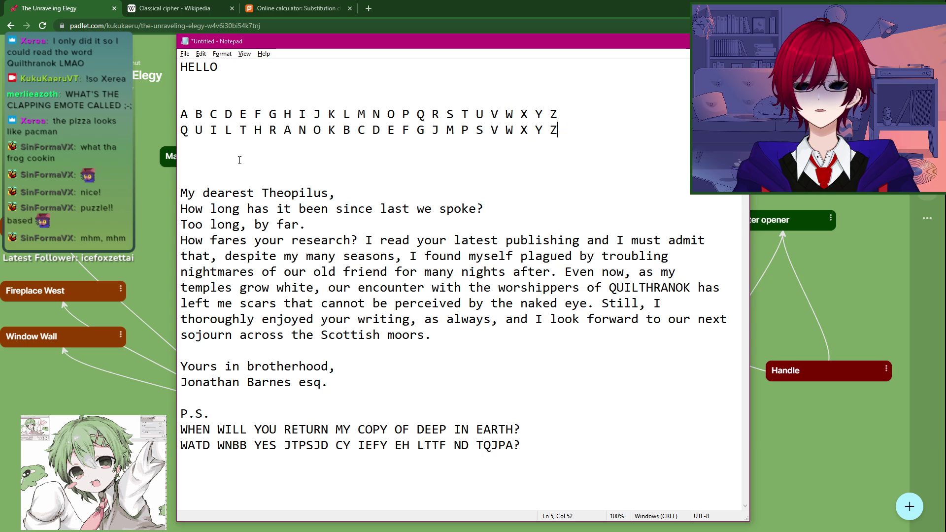
pyautogui.moveTo(184, 114); pyautogui.dragTo(559, 130)
pyautogui.click(574, 129)
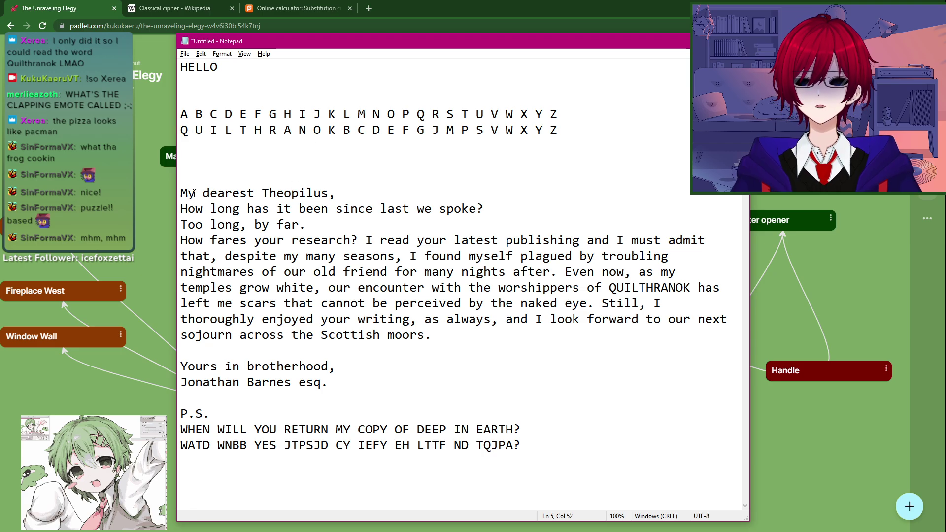
pyautogui.moveTo(190, 191); pyautogui.dragTo(392, 289)
pyautogui.click(460, 332)
pyautogui.moveTo(461, 332); pyautogui.dragTo(181, 193)
pyautogui.click(401, 365)
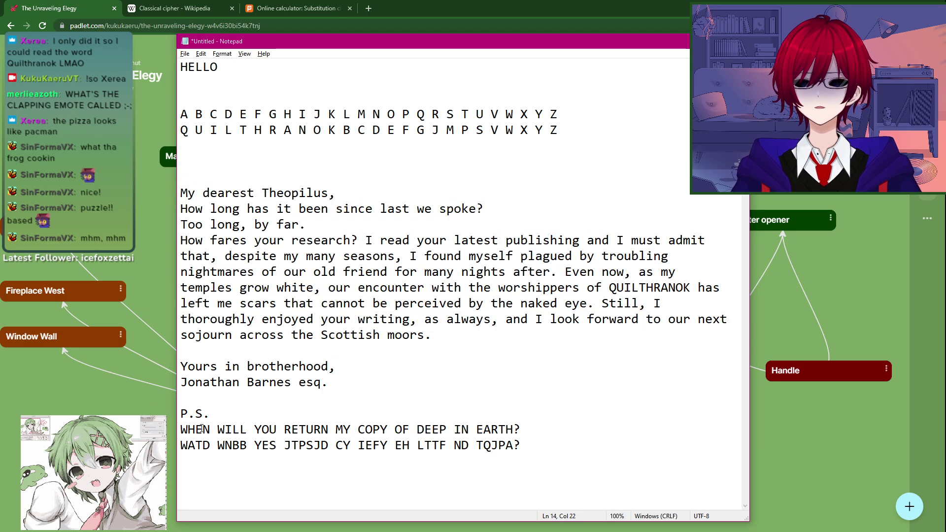
pyautogui.moveTo(187, 429)
pyautogui.mouseDown()
pyautogui.moveTo(481, 428)
pyautogui.moveTo(559, 448)
pyautogui.moveTo(515, 430)
pyautogui.moveTo(195, 416)
pyautogui.mouseUp()
pyautogui.click(560, 448)
pyautogui.moveTo(417, 429); pyautogui.dragTo(419, 436)
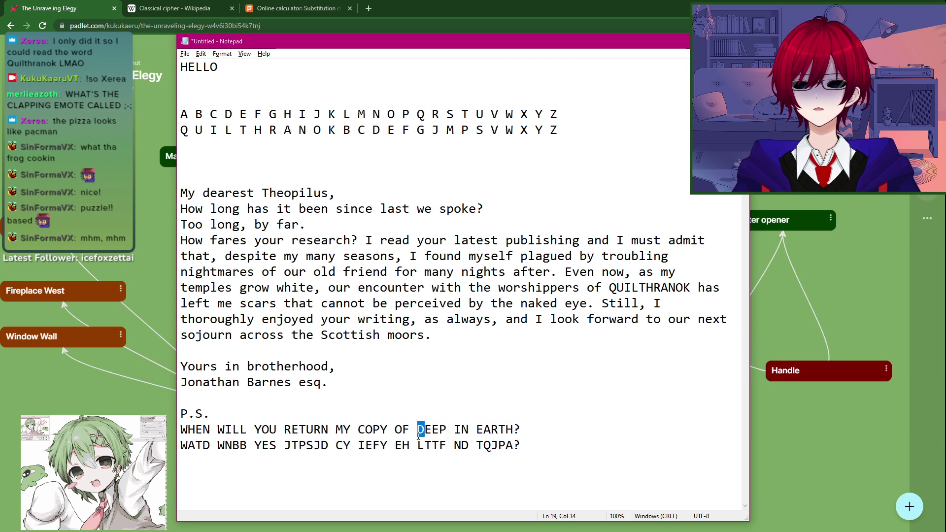
pyautogui.click(419, 436)
# Step: Switch to RPG Maker VX Ace and set the Field tileset's A2 (Ground) graphic to EastWall_03 in the database
pyautogui.hotkey('alt', 'Tab')
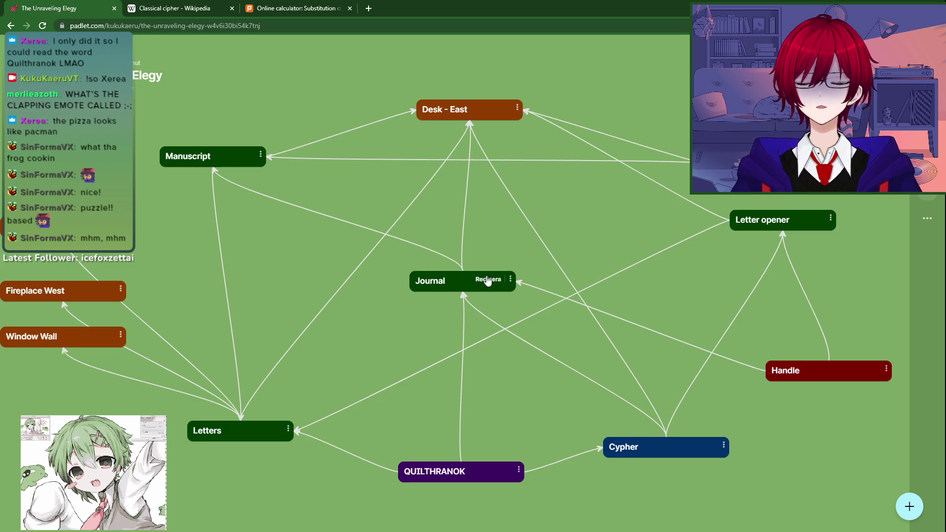
pyautogui.hotkey('alt', 'Tab')
pyautogui.hotkey('alt', 'Tab')
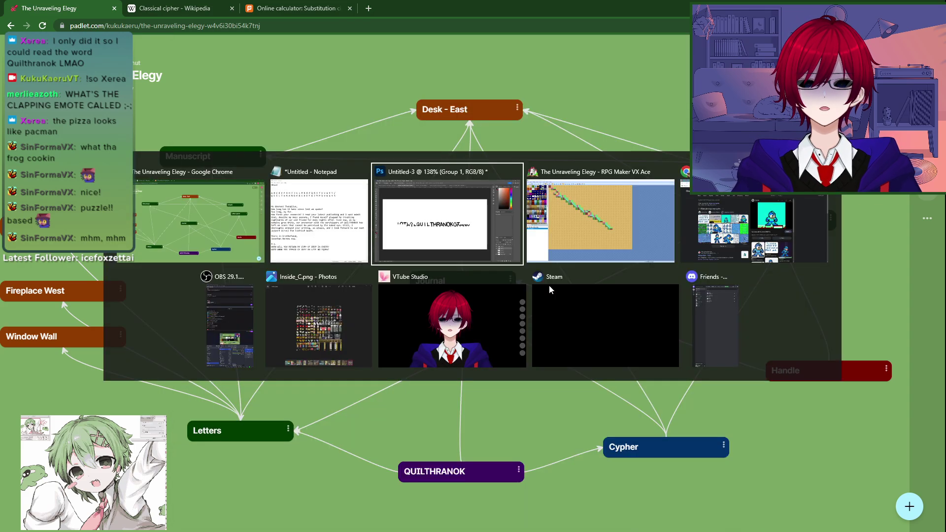
pyautogui.hotkey('alt', 'Tab')
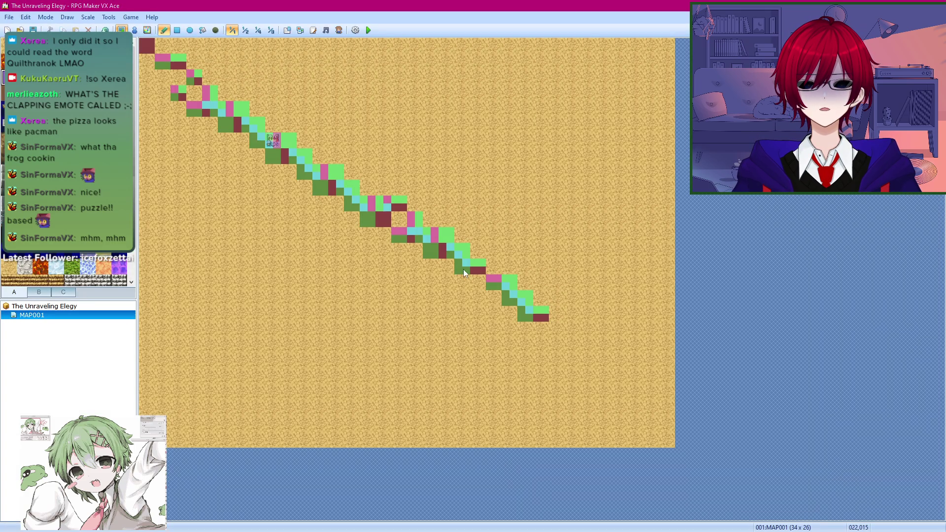
pyautogui.rightClick(71, 316)
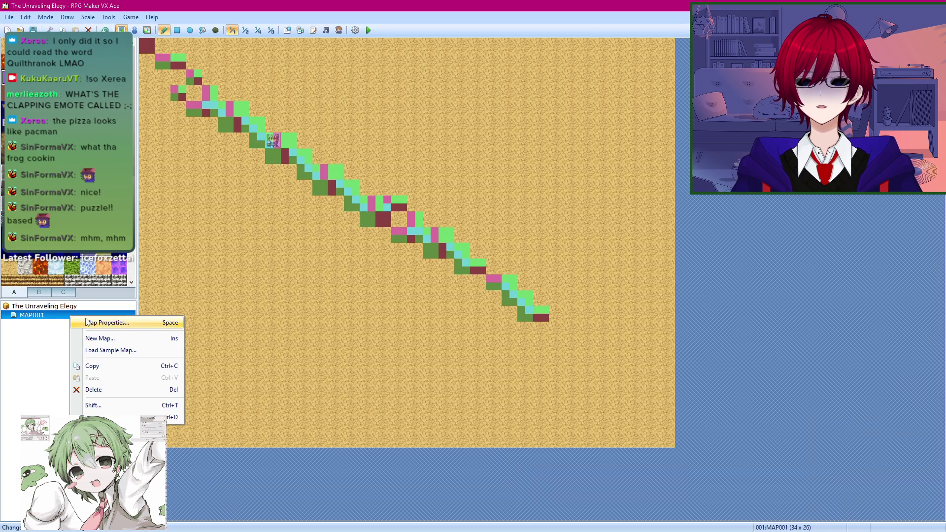
pyautogui.click(108, 17)
pyautogui.click(127, 30)
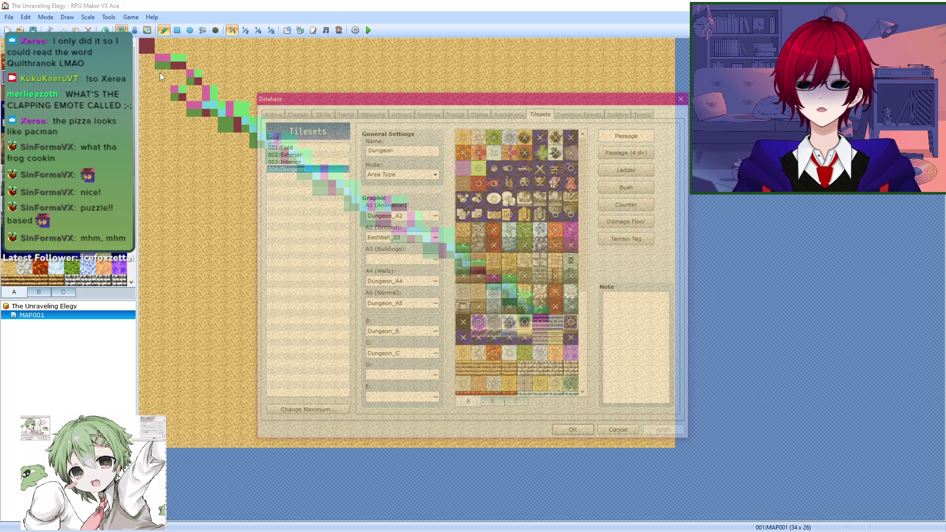
pyautogui.click(289, 145)
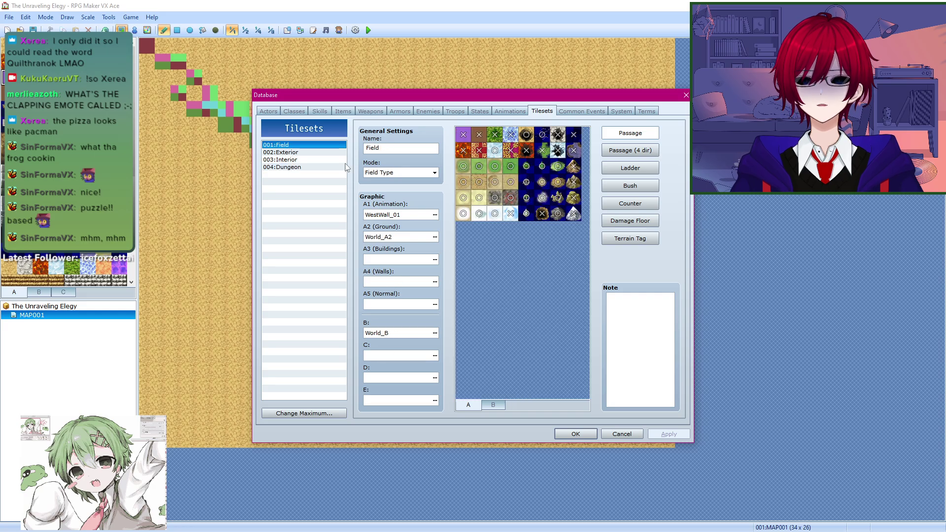
pyautogui.click(434, 237)
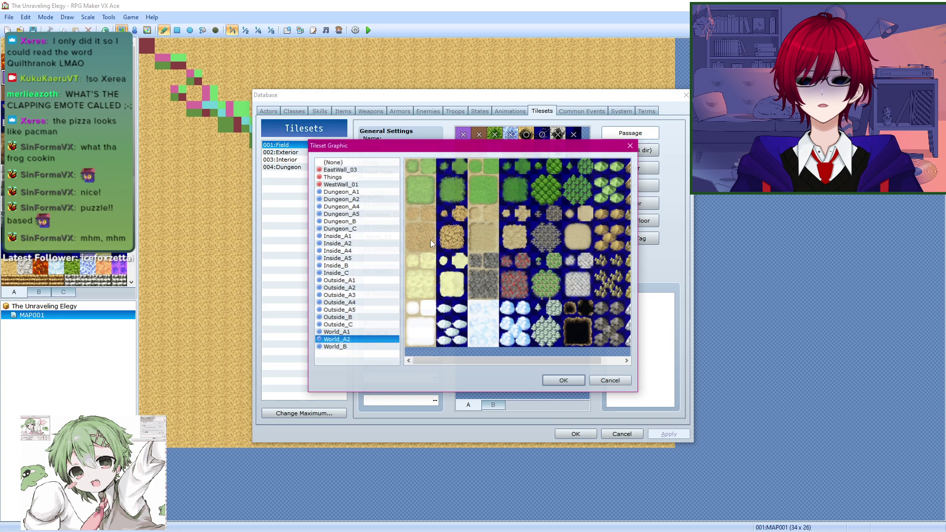
pyautogui.click(339, 170)
pyautogui.click(559, 382)
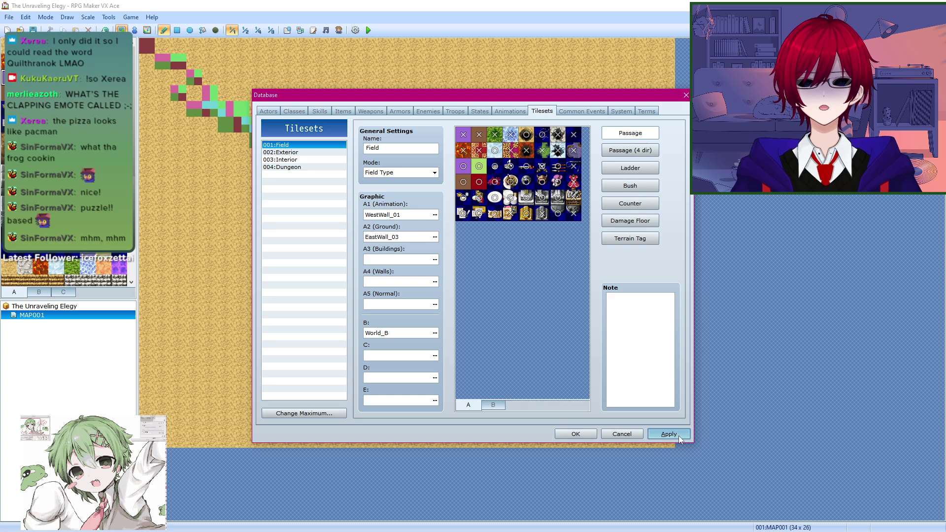
pyautogui.click(594, 436)
# Step: Change the tileset of MAP001 to 001:Field in its map properties
pyautogui.rightClick(62, 317)
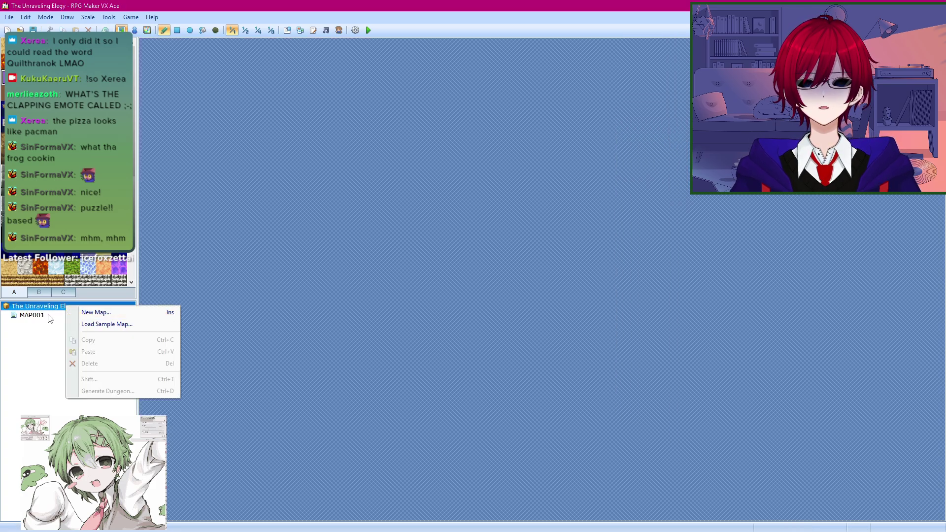
pyautogui.click(63, 321)
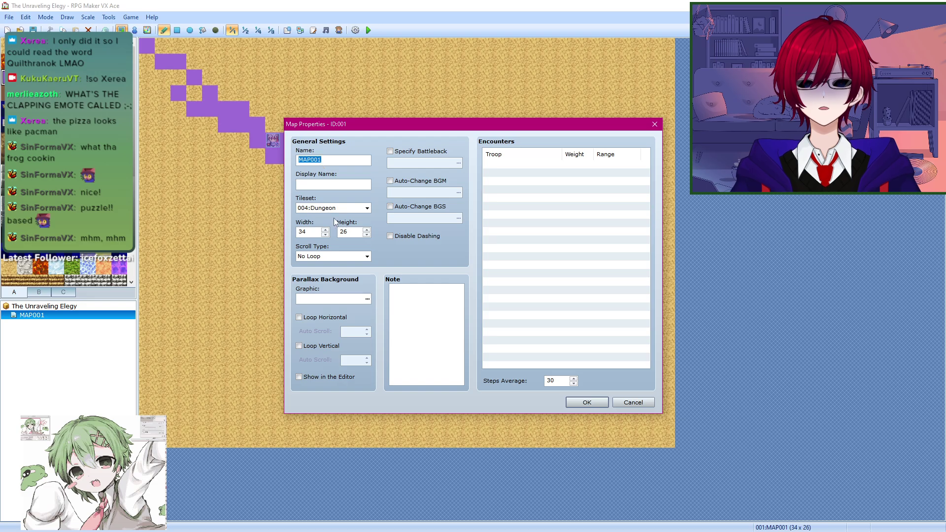
pyautogui.click(335, 208)
pyautogui.click(334, 218)
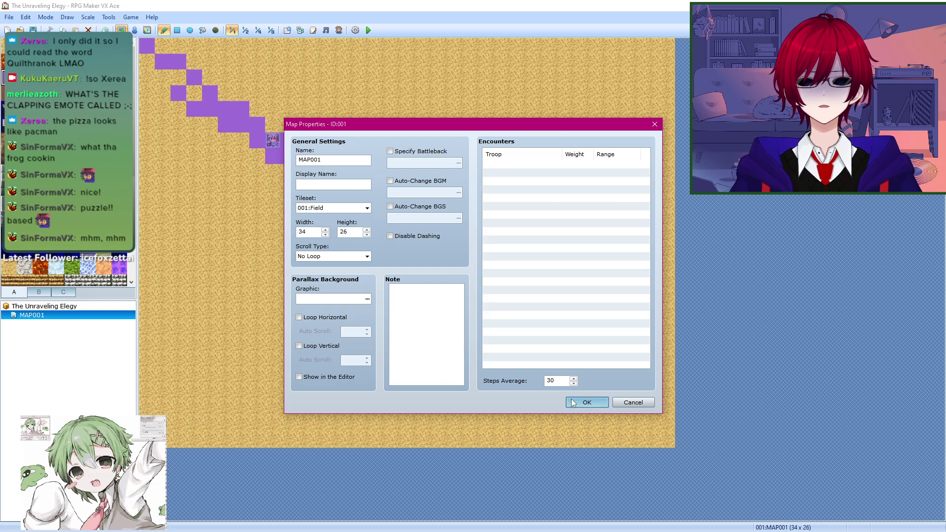
pyautogui.click(587, 403)
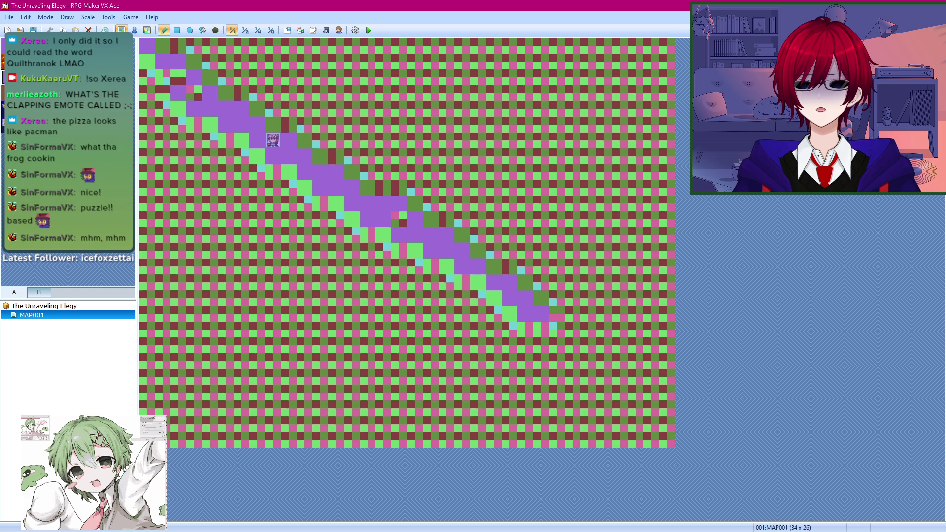
# Step: Cover all of MAP001 with the plain purple tile, flood-filling the background and every leftover patch
pyautogui.moveTo(153, 49)
pyautogui.mouseDown()
pyautogui.moveTo(199, 67)
pyautogui.moveTo(197, 92)
pyautogui.moveTo(285, 204)
pyautogui.moveTo(257, 122)
pyautogui.moveTo(424, 88)
pyautogui.moveTo(433, 45)
pyautogui.mouseUp()
pyautogui.click(10, 78)
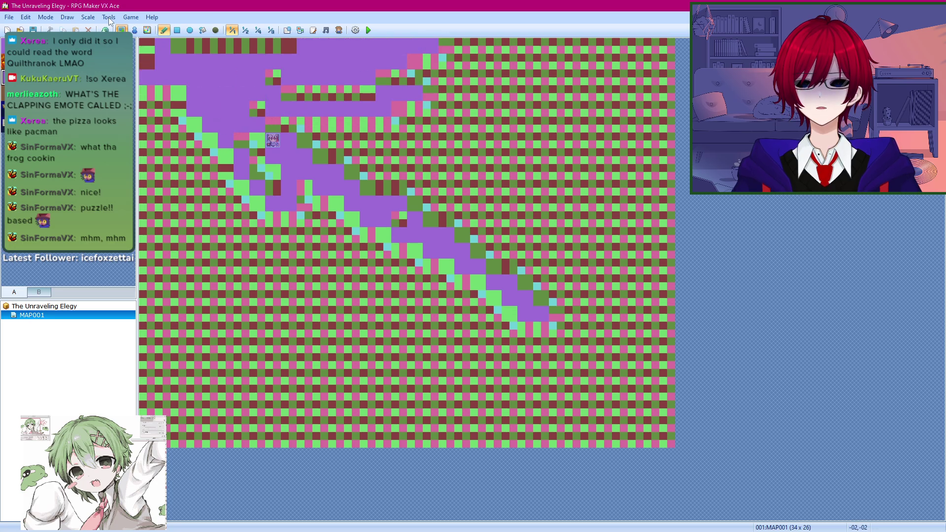
pyautogui.click(203, 30)
pyautogui.click(397, 123)
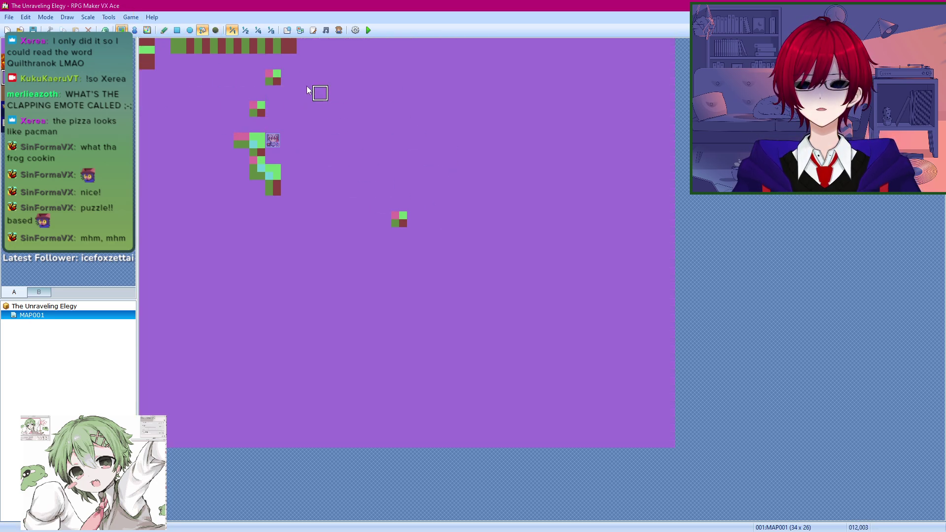
pyautogui.click(268, 46)
pyautogui.click(148, 54)
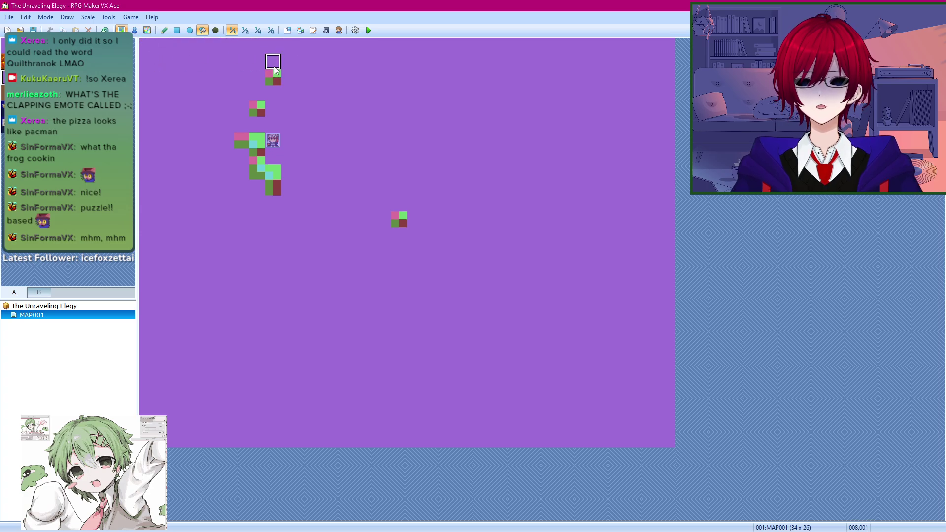
pyautogui.click(273, 77)
pyautogui.click(257, 108)
pyautogui.click(242, 141)
pyautogui.click(273, 187)
pyautogui.click(399, 219)
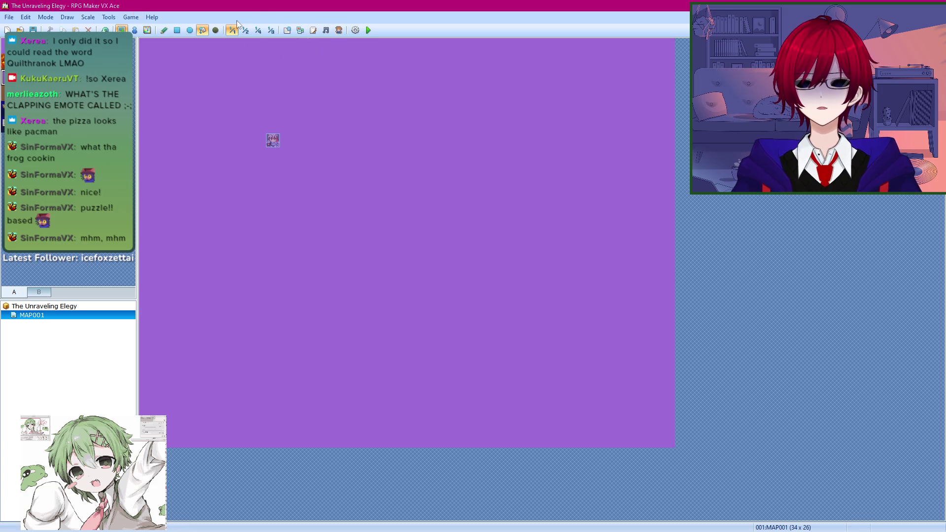
# Step: Start a playtest of The Unraveling Elegy, saving the project changes
pyautogui.click(134, 18)
pyautogui.click(156, 46)
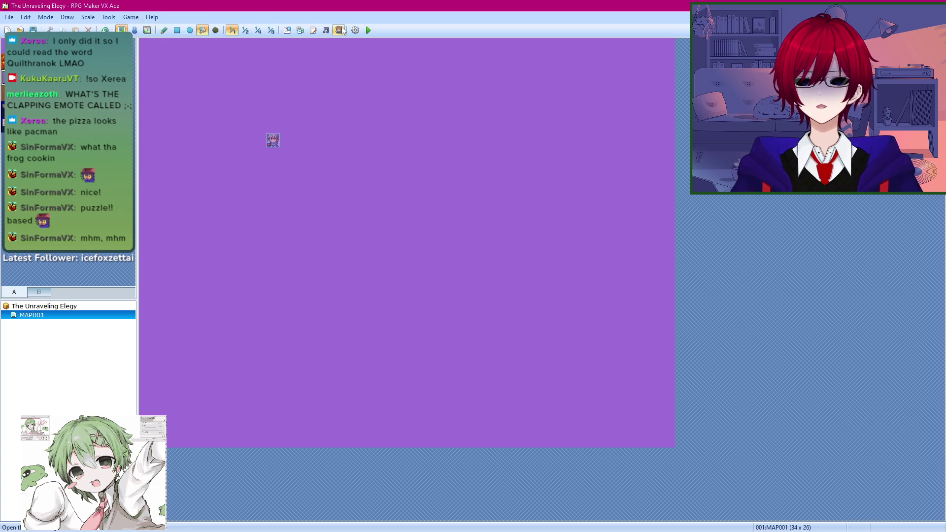
pyautogui.click(368, 30)
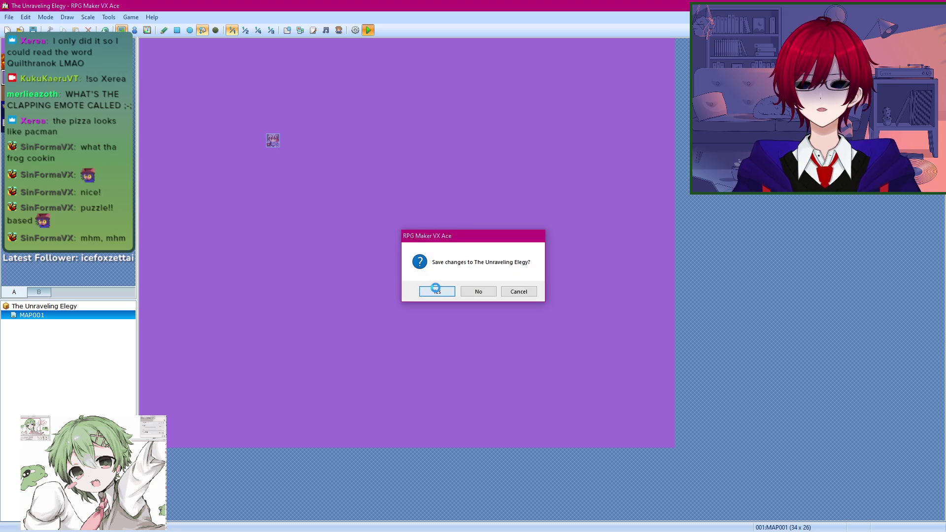
pyautogui.click(435, 289)
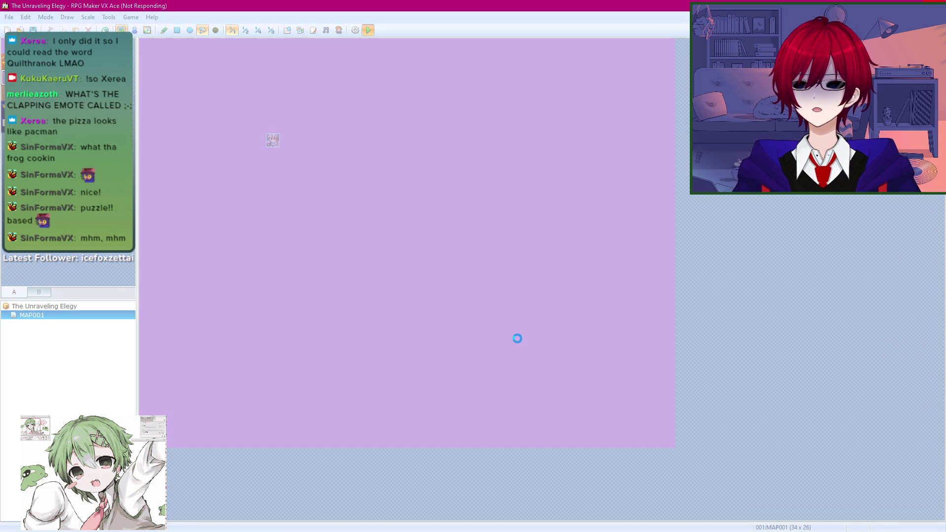
pyautogui.hotkey('alt', 'Tab')
pyautogui.hotkey('alt', 'Tab')
pyautogui.hotkey('alt', 'Tab')
pyautogui.hotkey('alt', 'Tab')
pyautogui.hotkey('alt', 'Tab')
pyautogui.hotkey('alt', 'Tab')
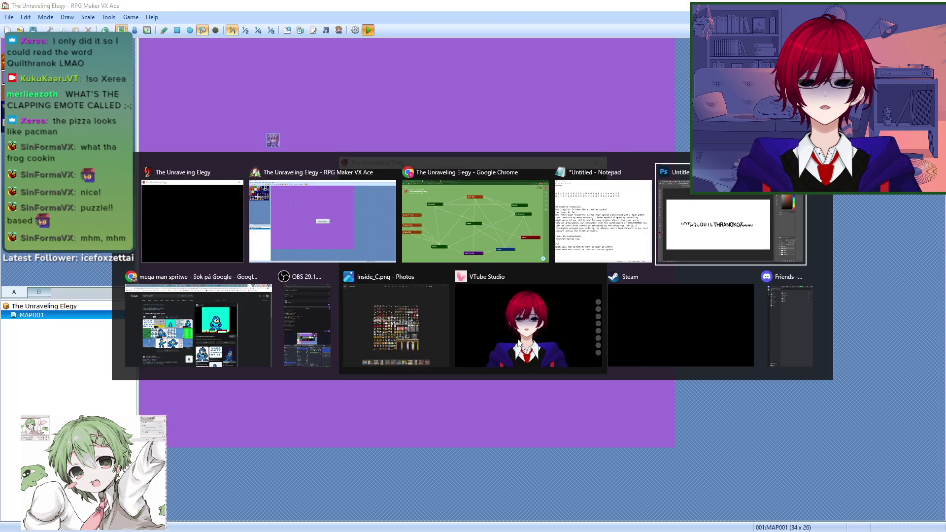
pyautogui.press('Escape')
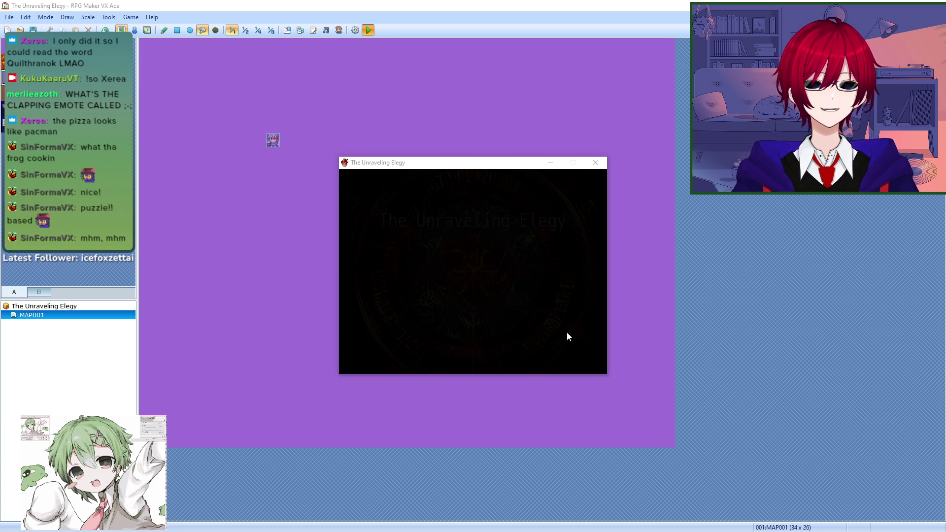
# Step: Bring the playtest window to the front and enlarge it to full screen at the title menu
pyautogui.hotkey('alt', 'Tab')
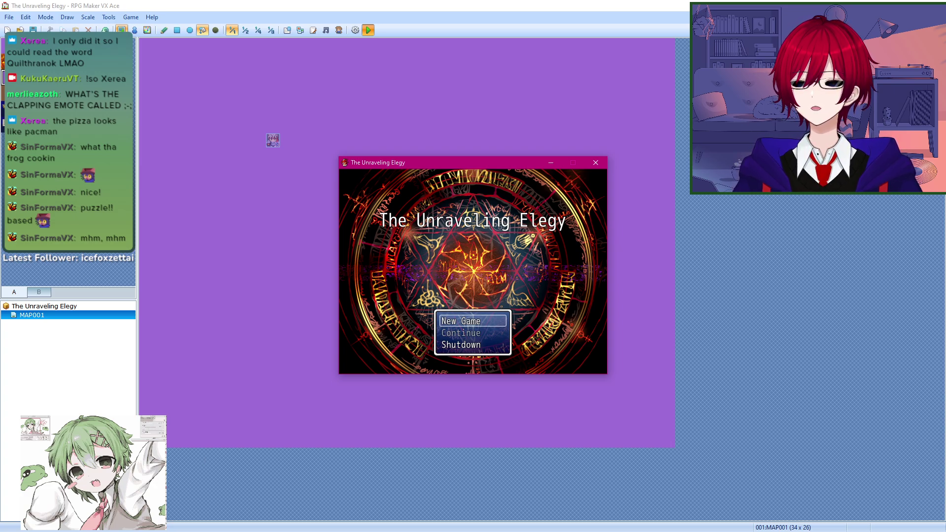
pyautogui.hotkey('alt', 'Tab')
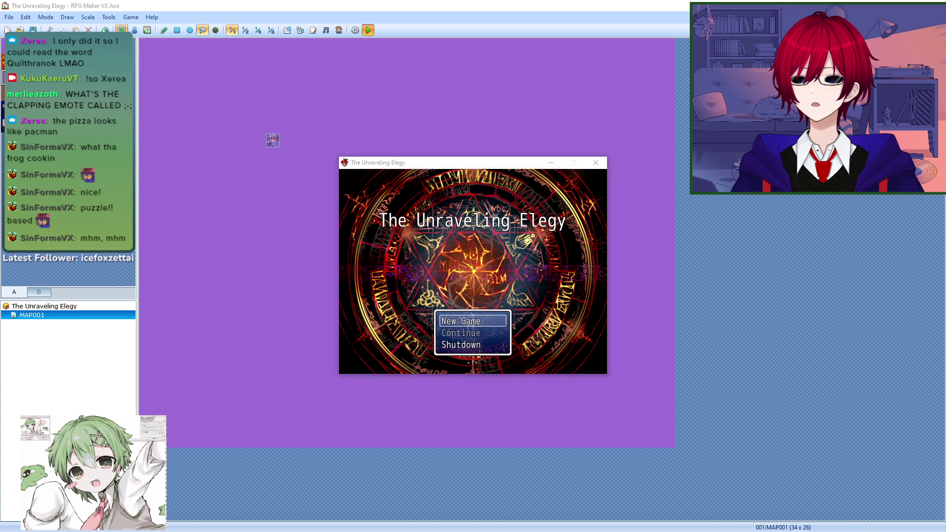
pyautogui.hotkey('alt', 'Return')
pyautogui.hotkey('alt', 'Return')
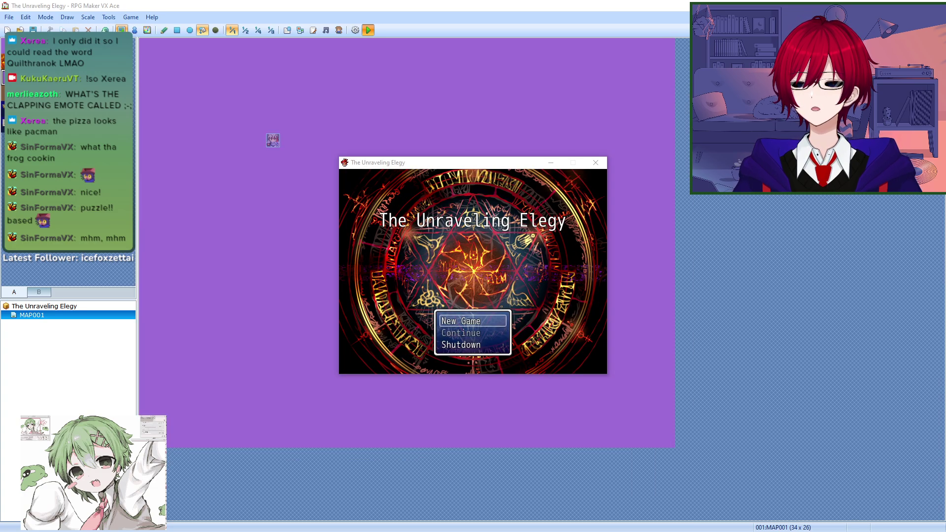
pyautogui.hotkey('alt', 'Return')
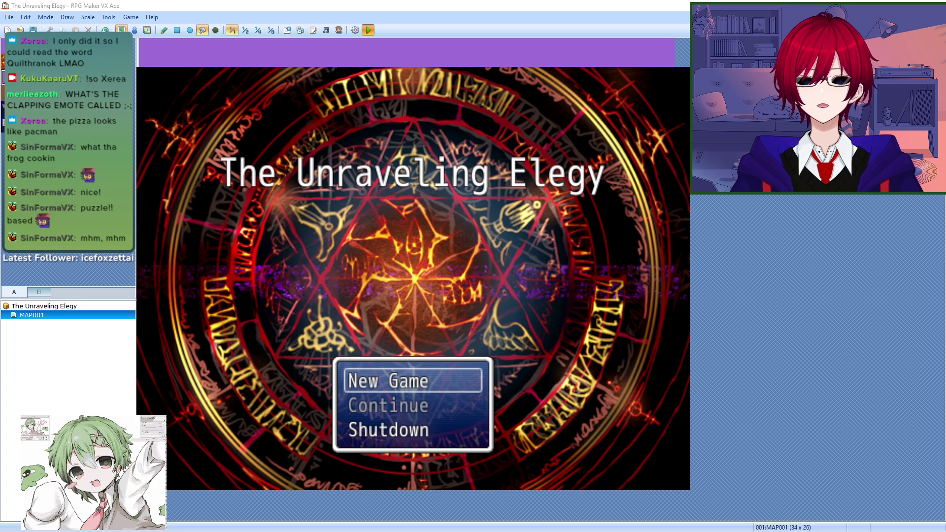
# Step: Start a new game, walk the character around the purple map in all directions, and close the playtest
pyautogui.press('Return')
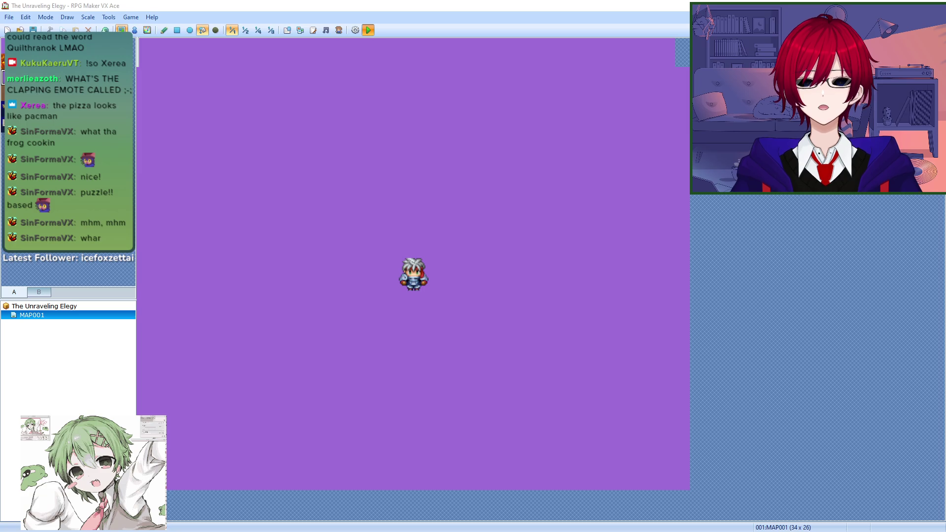
pyautogui.press('Left')
pyautogui.press('Up')
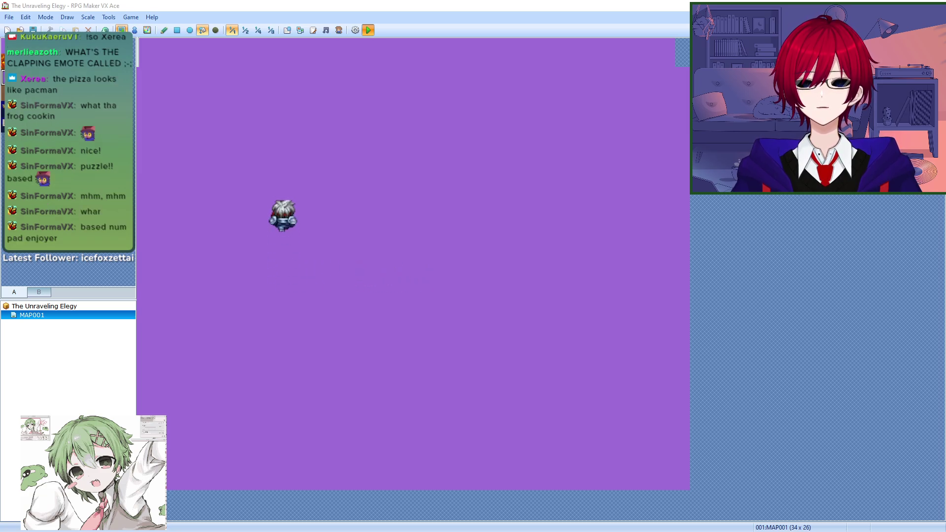
pyautogui.press('Right')
pyautogui.press('Down')
pyautogui.press('Right')
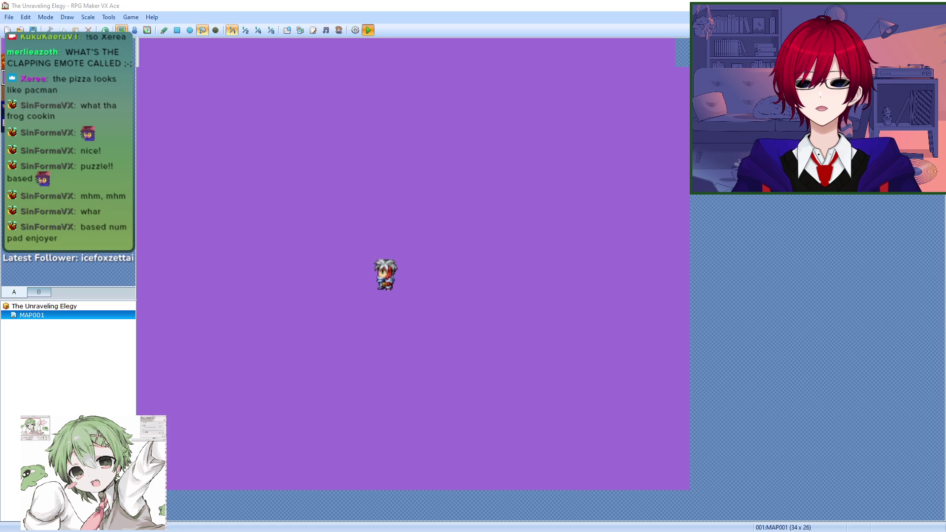
pyautogui.press('Left')
pyautogui.press('Right')
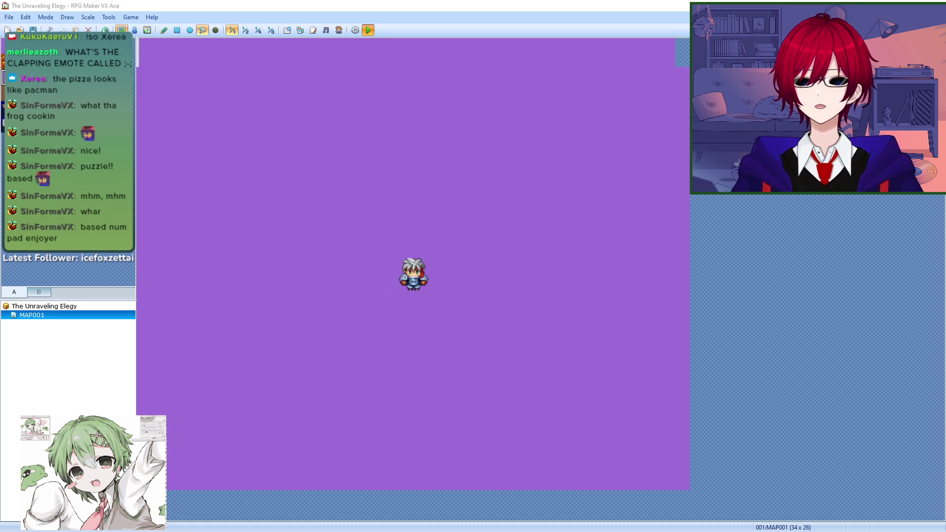
pyautogui.press('Left')
pyautogui.press('Right')
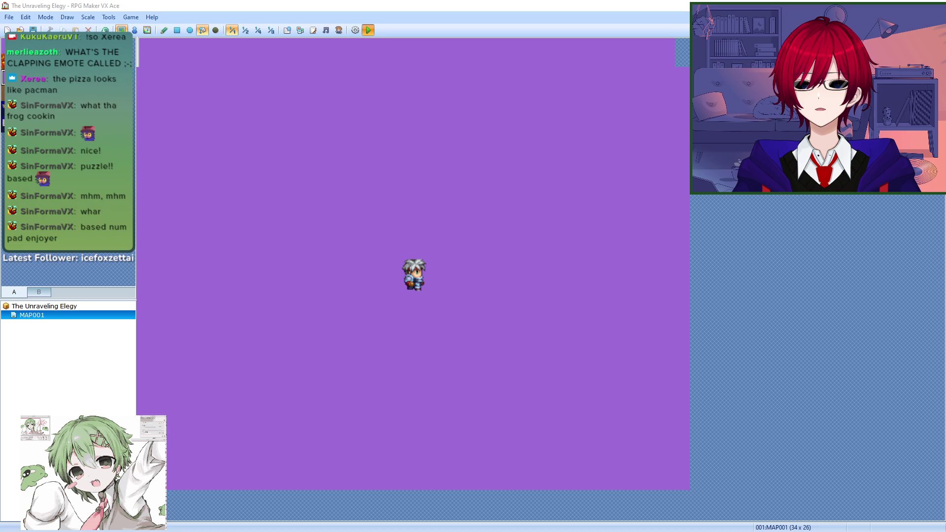
pyautogui.press('Down')
pyautogui.press('Up')
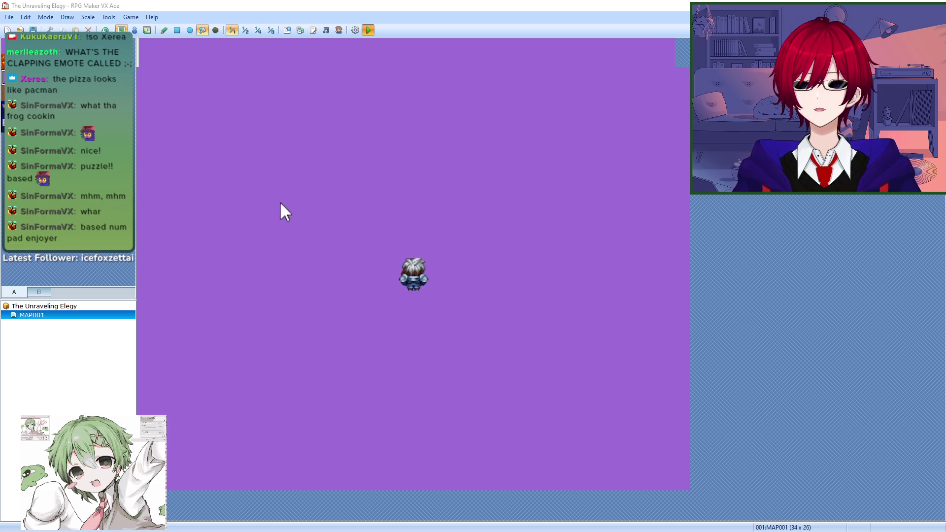
pyautogui.hotkey('alt', 'F4')
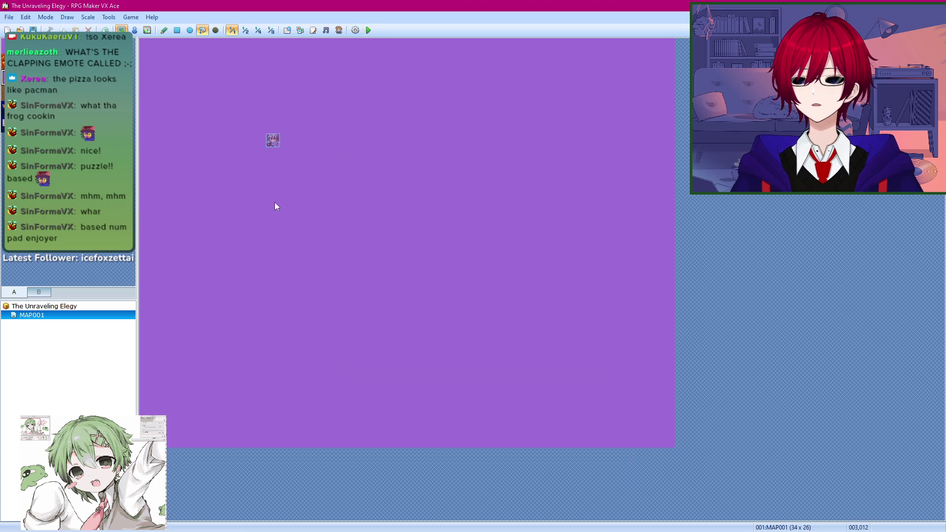
# Step: Resize MAP001 to a width of 17 and a height of 17 tiles in its map properties
pyautogui.click(109, 18)
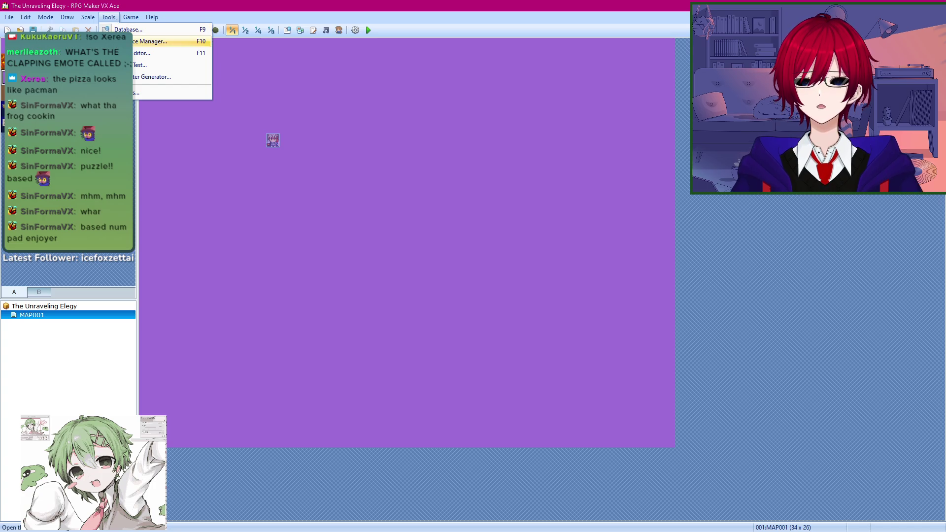
pyautogui.press('Escape')
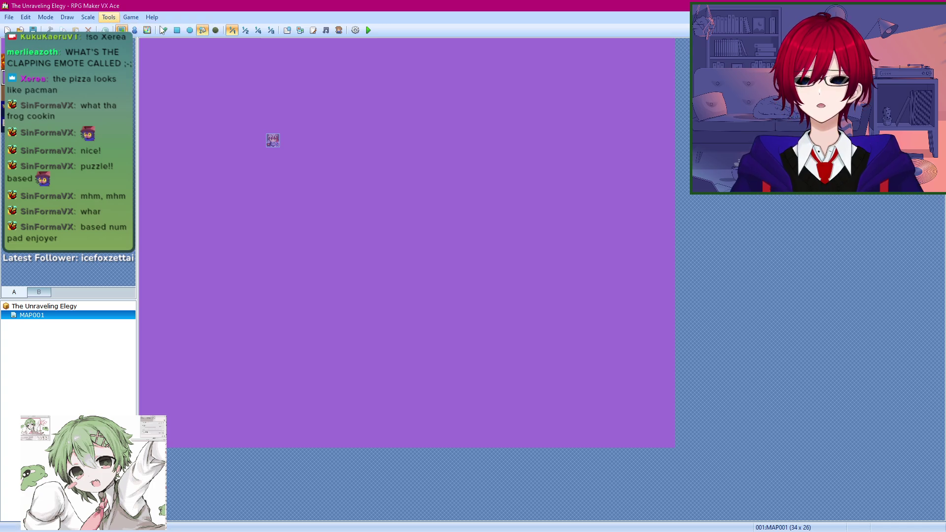
pyautogui.click(109, 18)
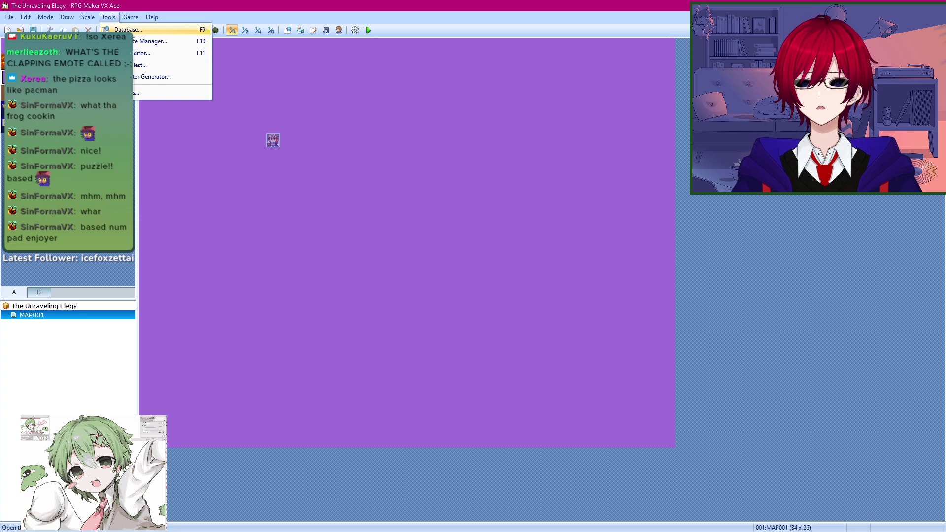
pyautogui.rightClick(69, 320)
pyautogui.click(98, 324)
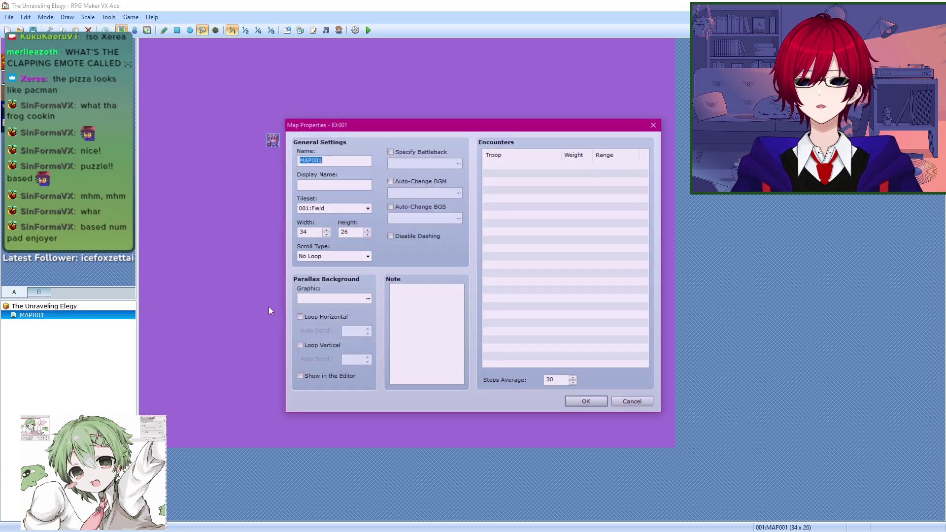
pyautogui.doubleClick(312, 234)
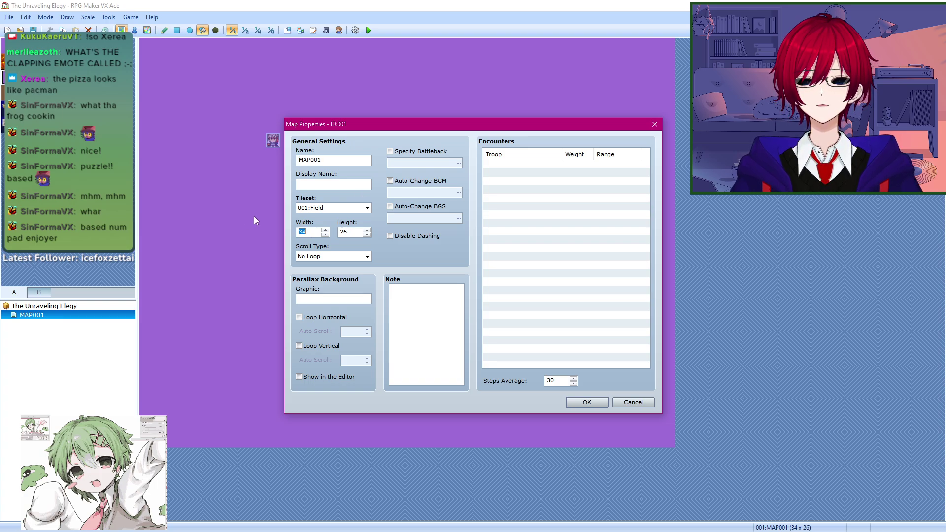
pyautogui.write('17')
pyautogui.press('Tab')
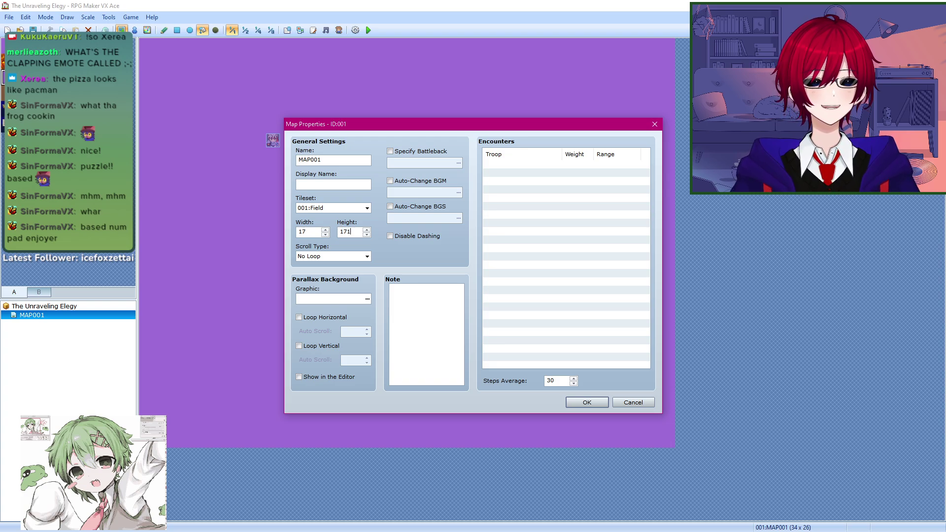
pyautogui.moveTo(346, 231); pyautogui.dragTo(353, 232)
pyautogui.doubleClick(355, 233)
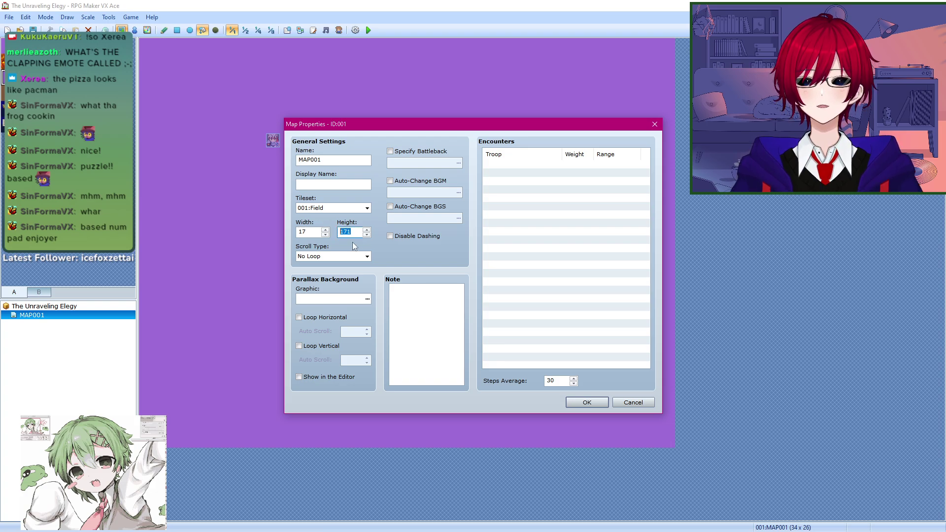
pyautogui.write('17')
pyautogui.press('Return')
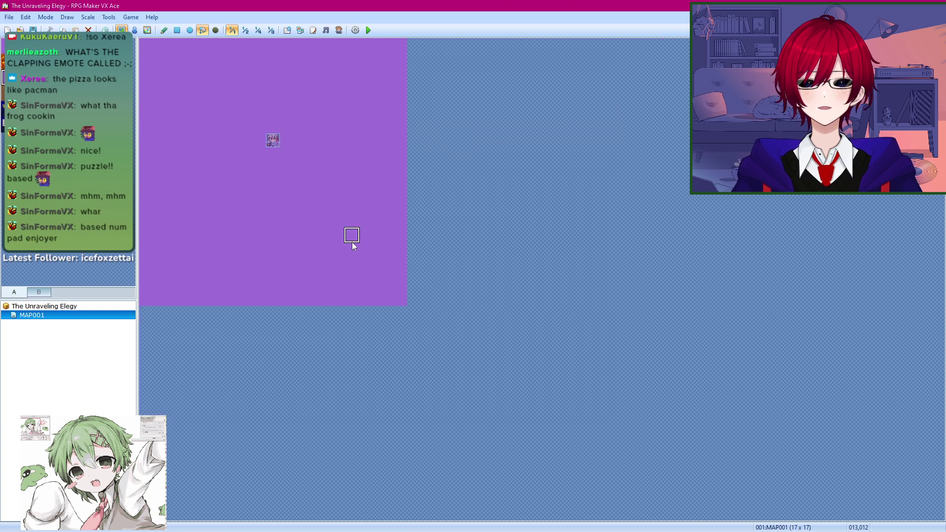
# Step: Reduce the height of MAP001 to 13 tiles in its map properties, keeping the width at 17
pyautogui.click(105, 17)
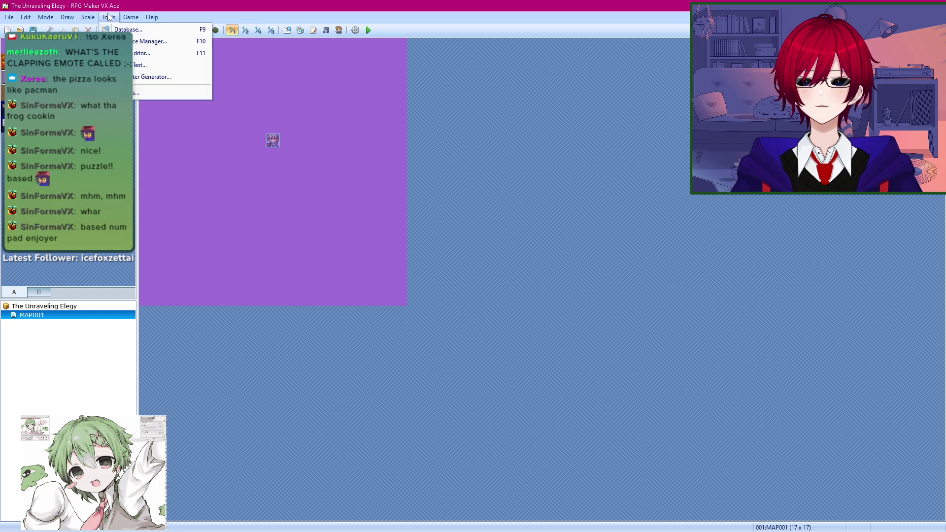
pyautogui.rightClick(80, 309)
pyautogui.rightClick(61, 316)
pyautogui.click(93, 321)
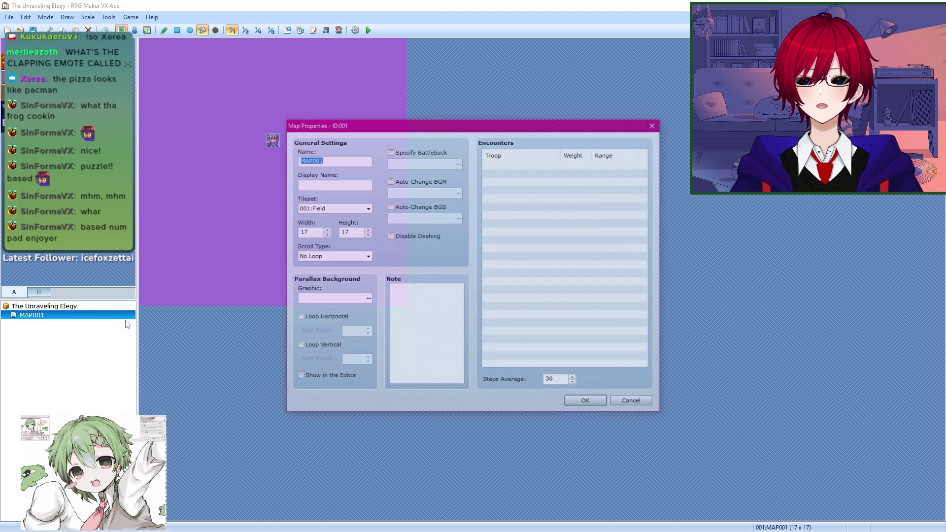
pyautogui.doubleClick(305, 232)
pyautogui.write('1')
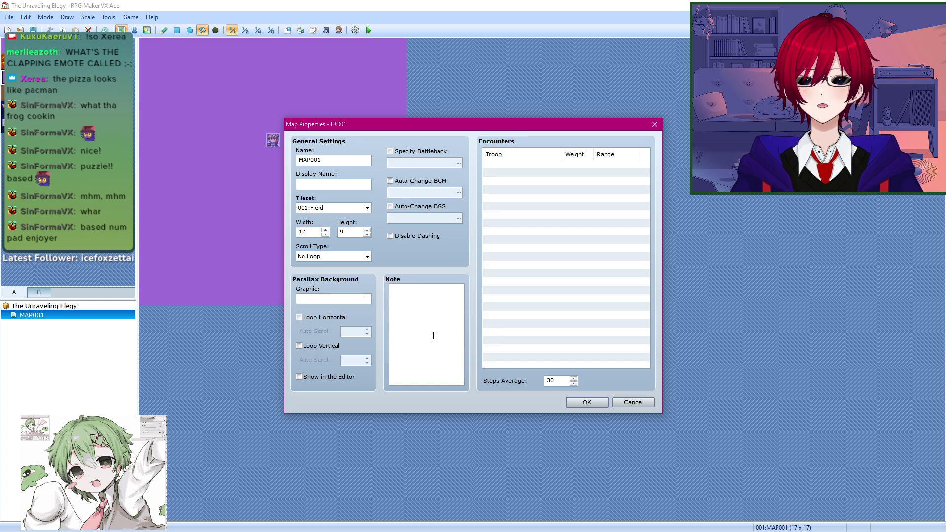
pyautogui.click(587, 402)
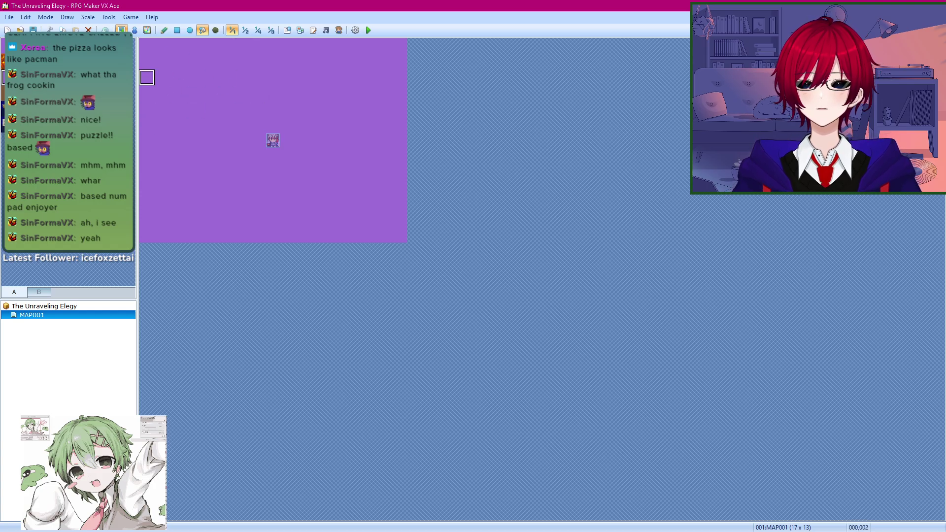
# Step: Switch to Photoshop and bring up the Inside_C.png tileset document at its coloured blocks
pyautogui.hotkey('alt', 'Tab')
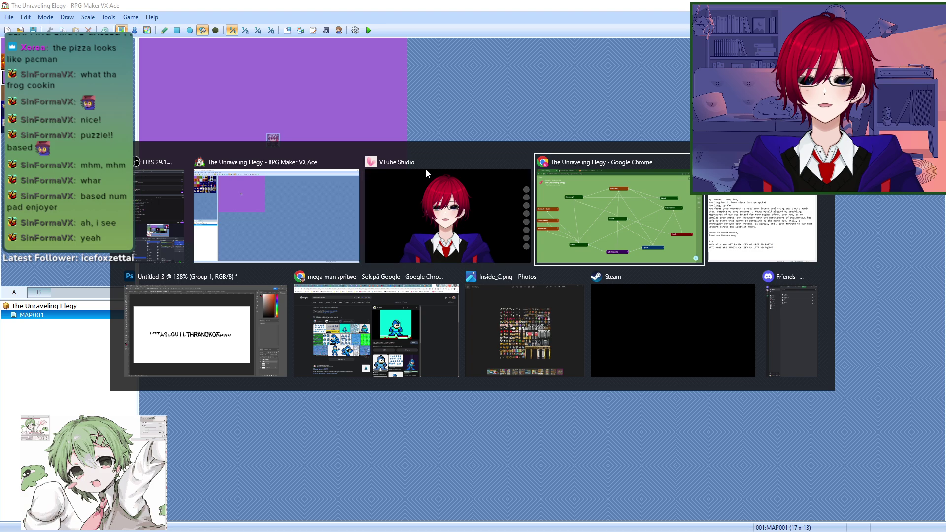
pyautogui.hotkey('alt', 'Tab')
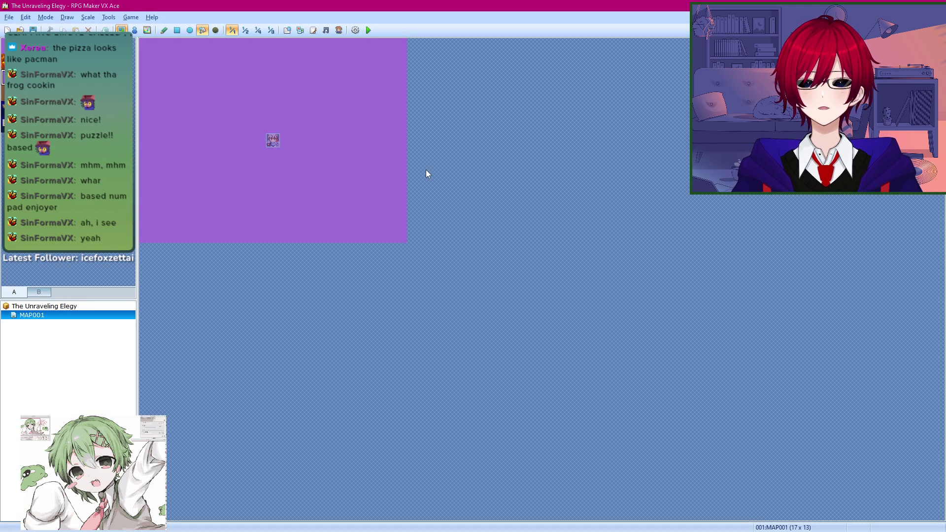
pyautogui.hotkey('alt', 'Tab')
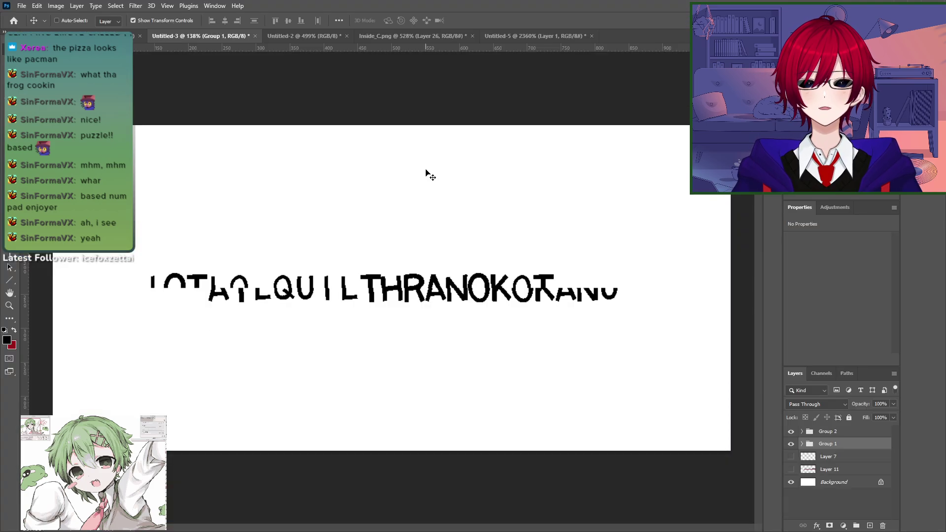
pyautogui.click(375, 37)
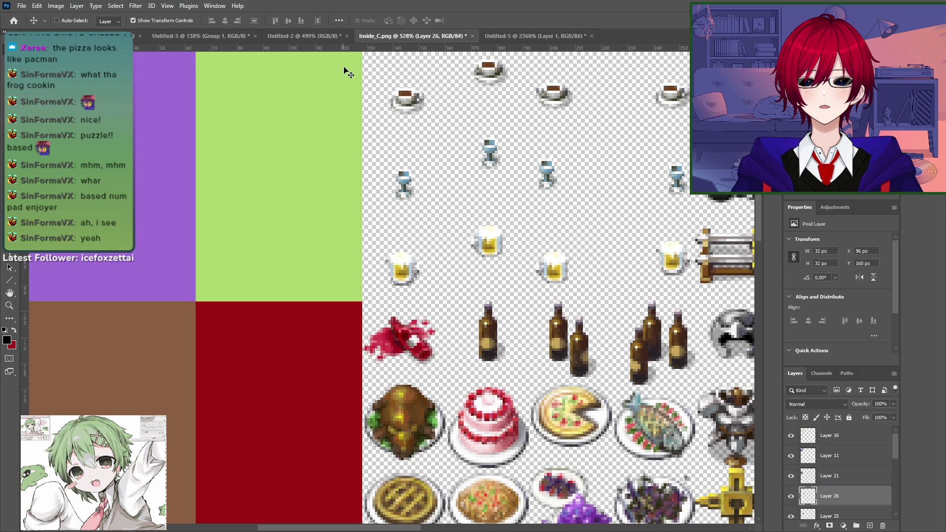
pyautogui.moveTo(279, 198); pyautogui.dragTo(324, 253)
pyautogui.click(9, 254)
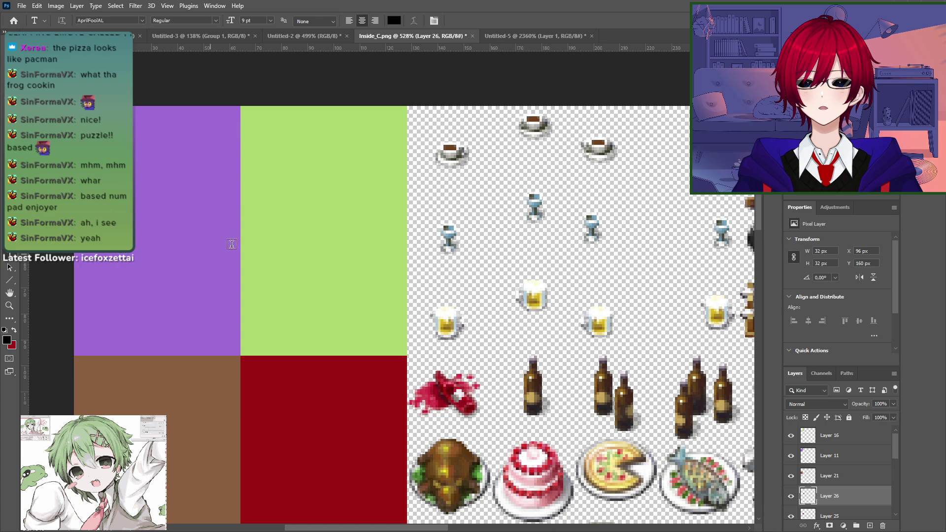
pyautogui.click(537, 36)
pyautogui.click(418, 36)
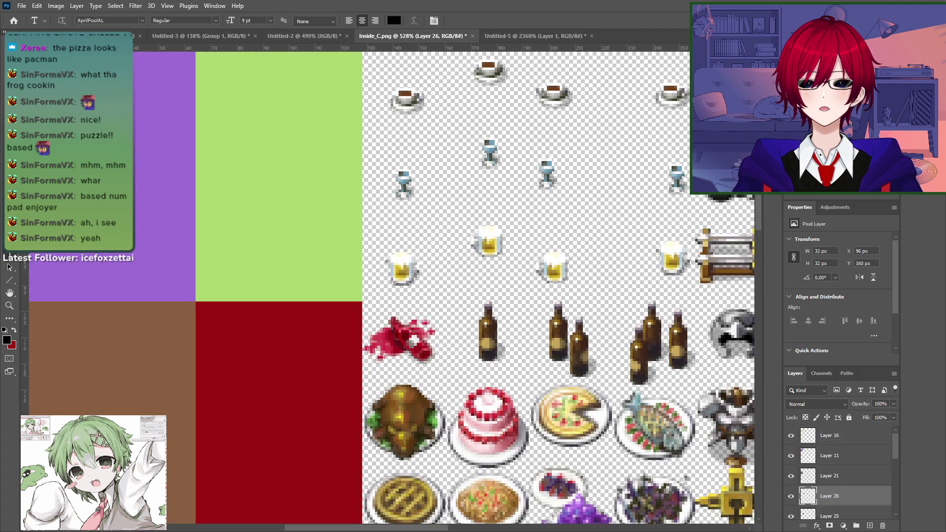
# Step: Merge all layers of Inside_C.png from Layer 16 down to Layer 2, leaving Layer 1 separate
pyautogui.press('w')
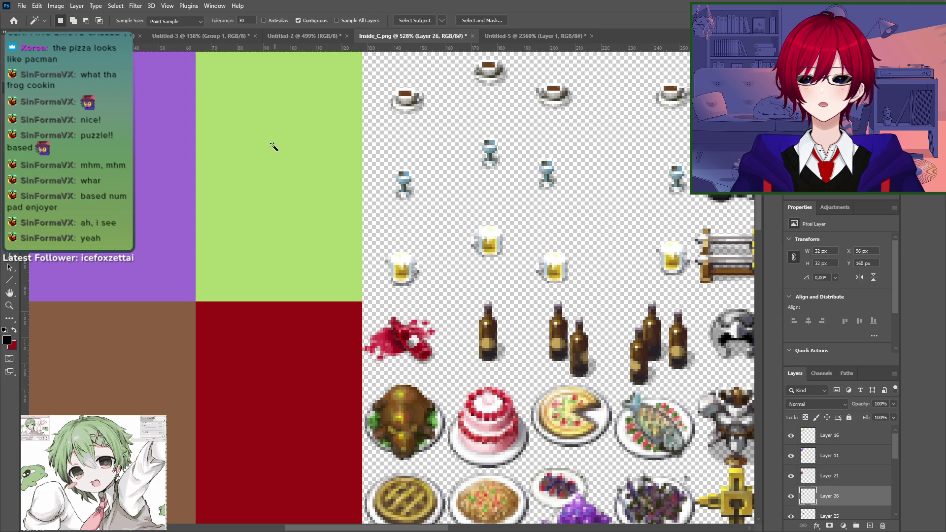
pyautogui.click(120, 309)
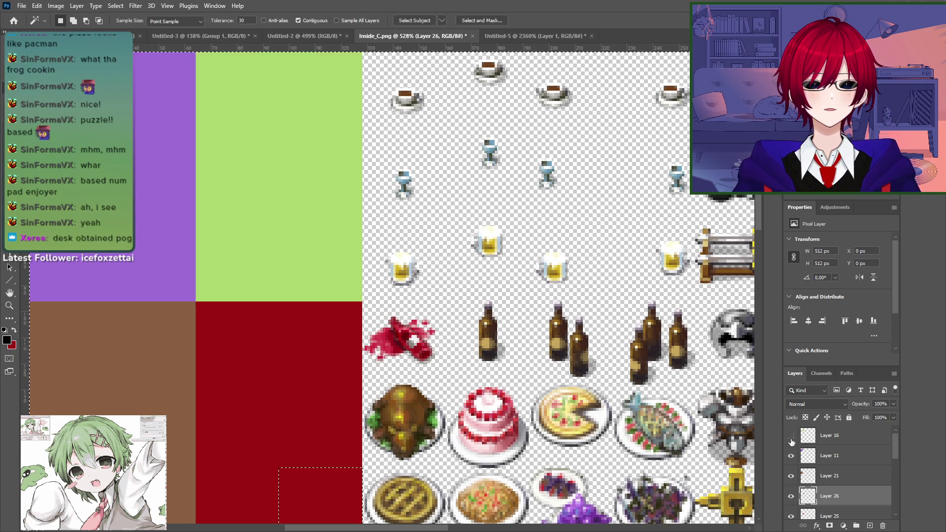
pyautogui.click(837, 437)
pyautogui.scroll(-1, 831, 491)
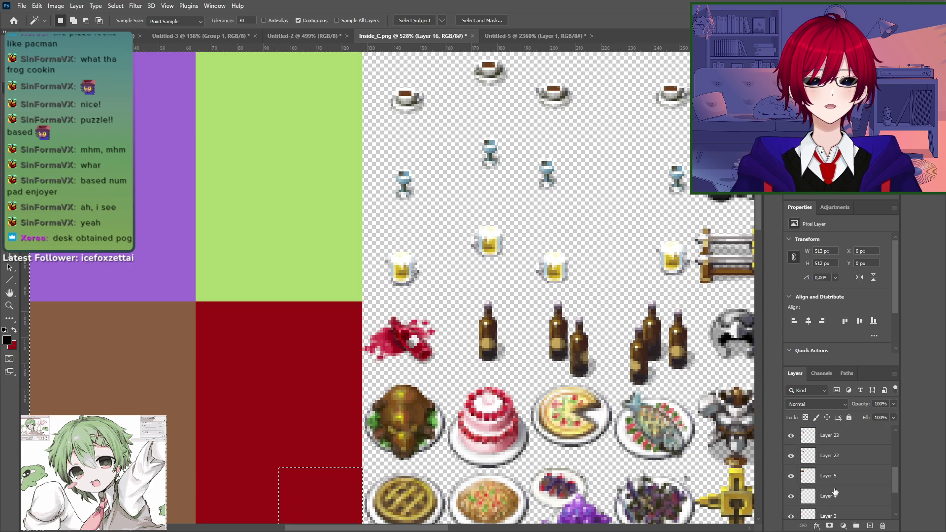
pyautogui.scroll(-5, 830, 491)
pyautogui.keyDown('shift'); pyautogui.click(822, 502); pyautogui.keyUp('shift')
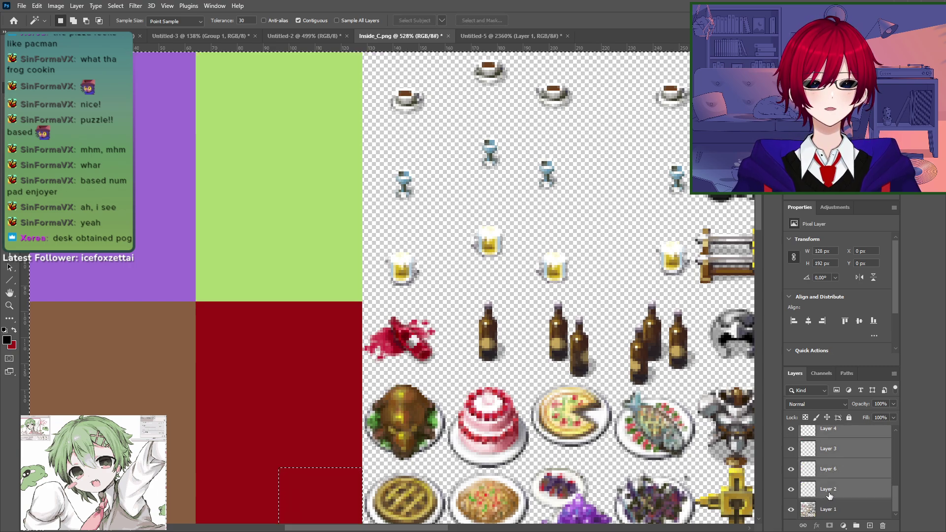
pyautogui.rightClick(823, 501)
pyautogui.click(854, 396)
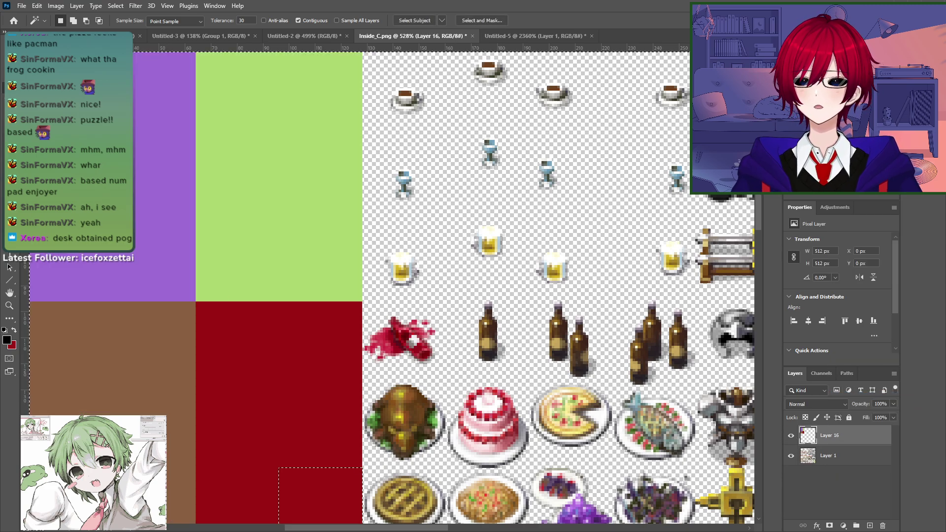
# Step: Clear the old selection and select the purple block on the merged Layer 16 with the Magic Wand
pyautogui.press('m')
pyautogui.click(256, 185)
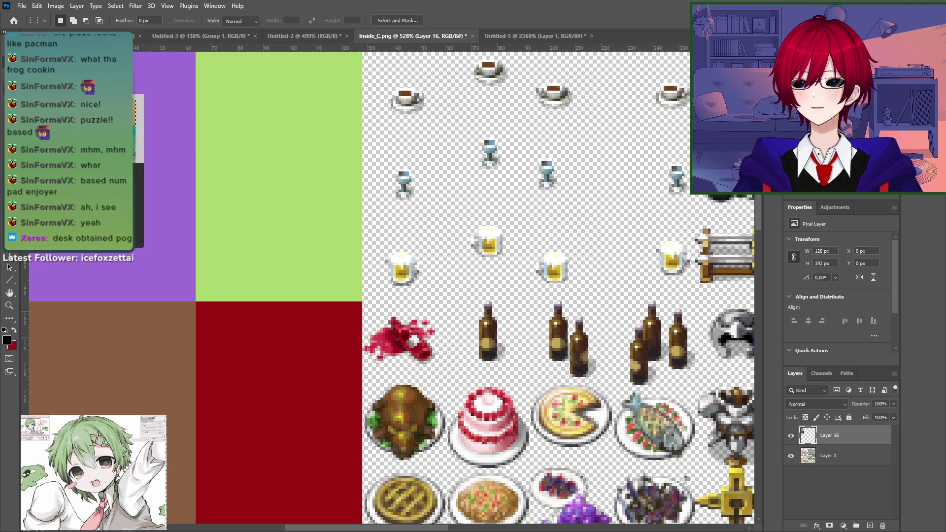
pyautogui.press('w')
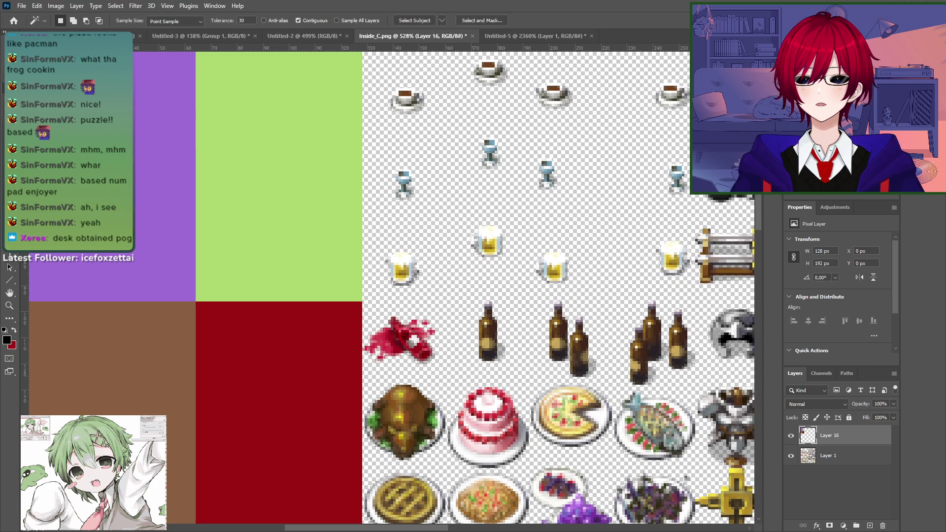
pyautogui.click(72, 93)
pyautogui.press('z')
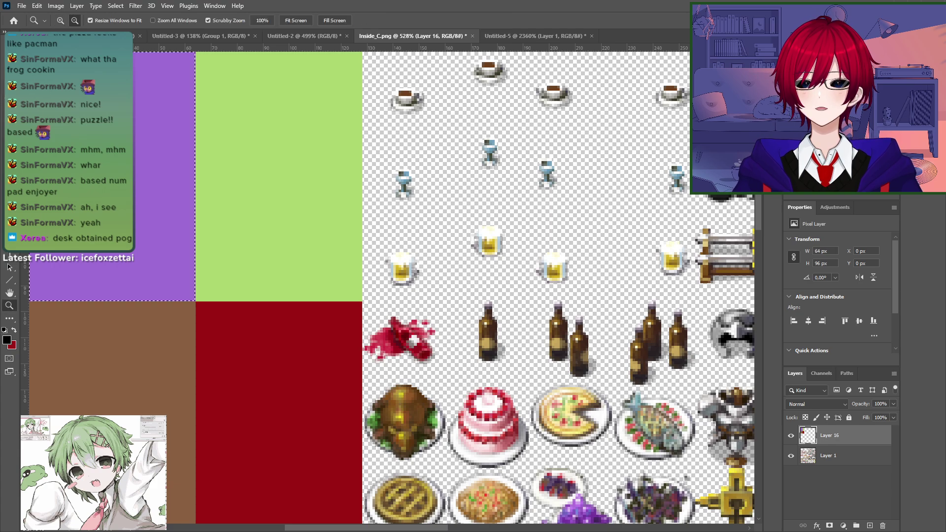
pyautogui.moveTo(69, 89); pyautogui.dragTo(143, 90)
# Step: Look through the open documents and close the Untitled-5 pixel sprite document without saving, returning to Inside_C.png
pyautogui.click(302, 36)
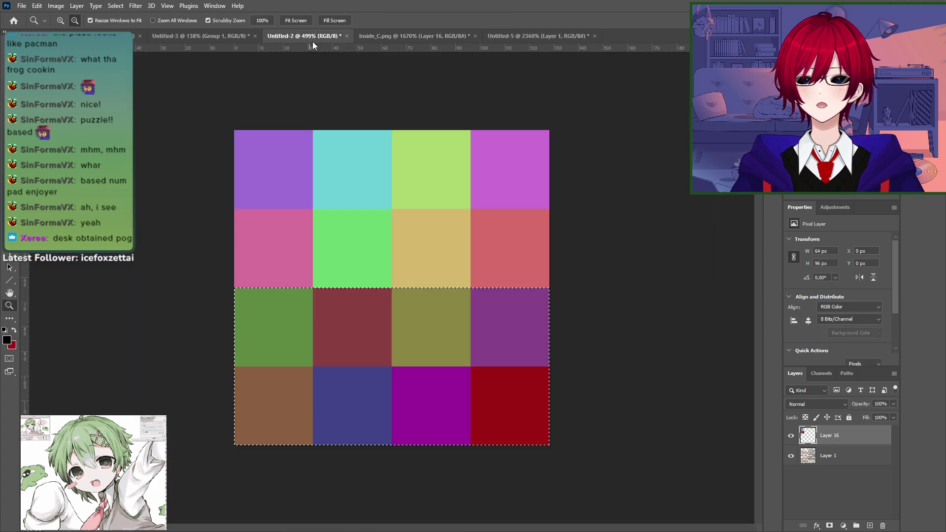
pyautogui.hotkey('ctrl', 'd')
pyautogui.press('w')
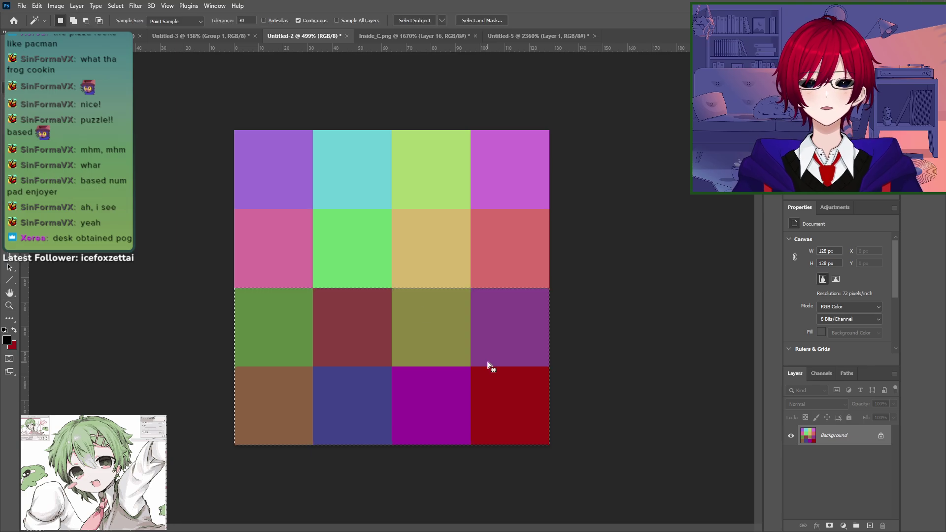
pyautogui.click(196, 36)
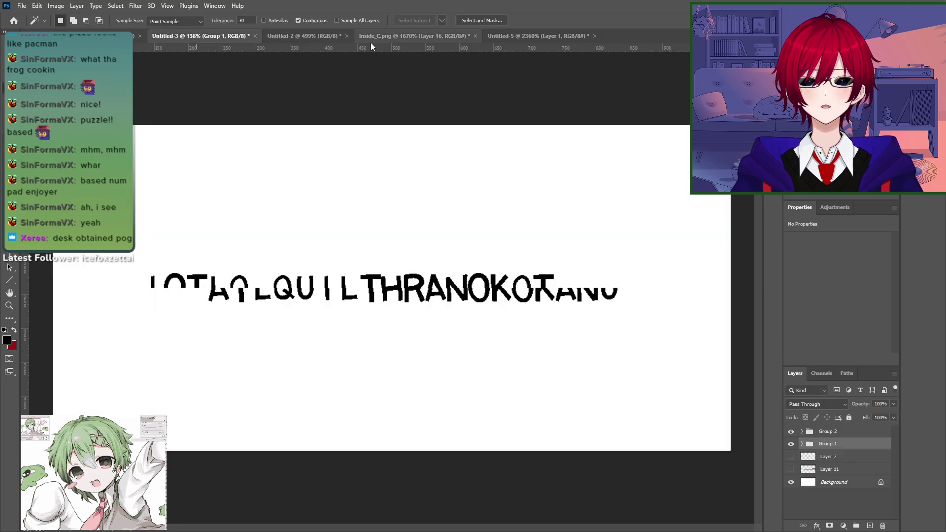
pyautogui.click(395, 35)
pyautogui.click(522, 36)
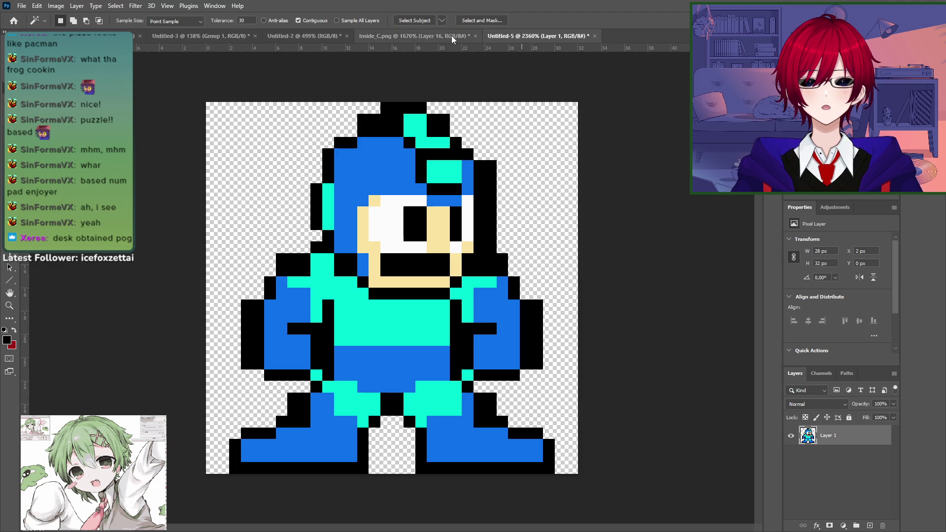
pyautogui.hotkey('ctrl', 'q')
pyautogui.click(499, 199)
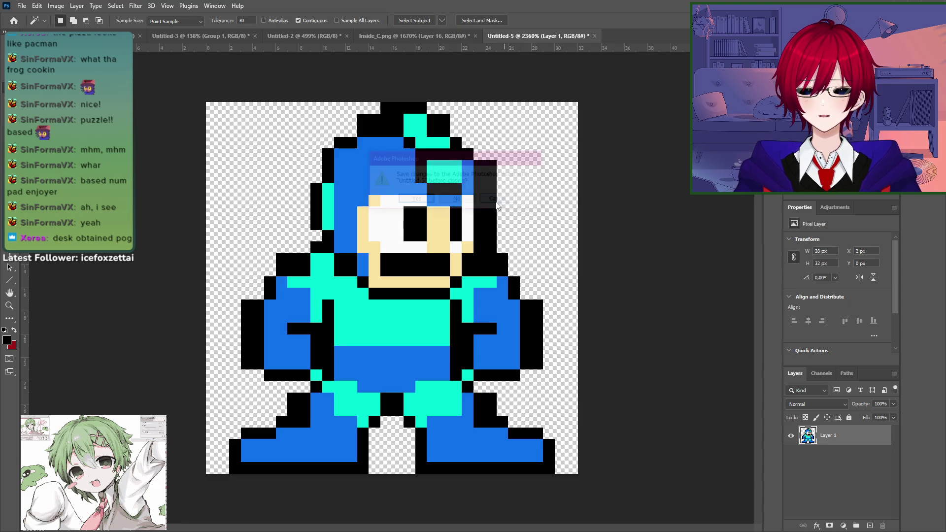
pyautogui.hotkey('ctrl', 'w')
pyautogui.click(457, 200)
pyautogui.hotkey('ctrl', '1')
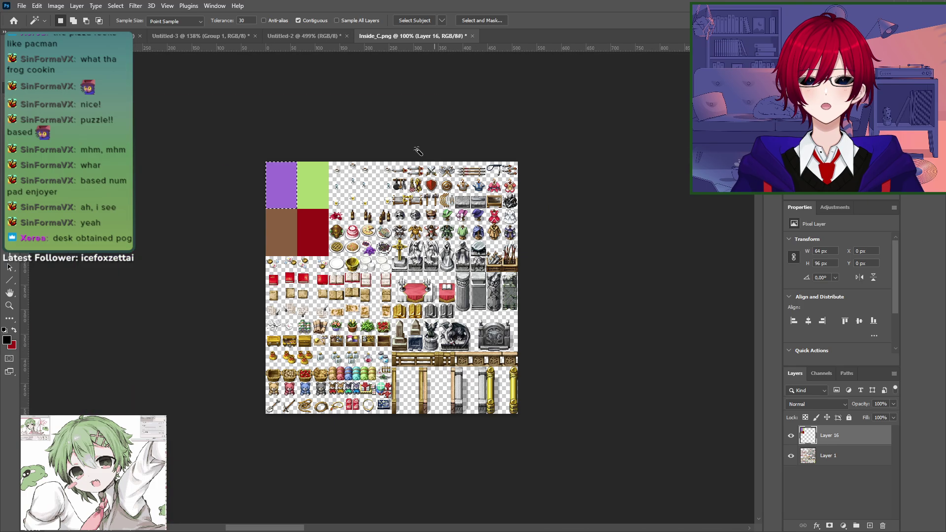
# Step: Select the purple square in the upper-left corner of the Untitled-2 palette and set a darker shade of it as the foreground colour
pyautogui.click(304, 39)
pyautogui.click(280, 162)
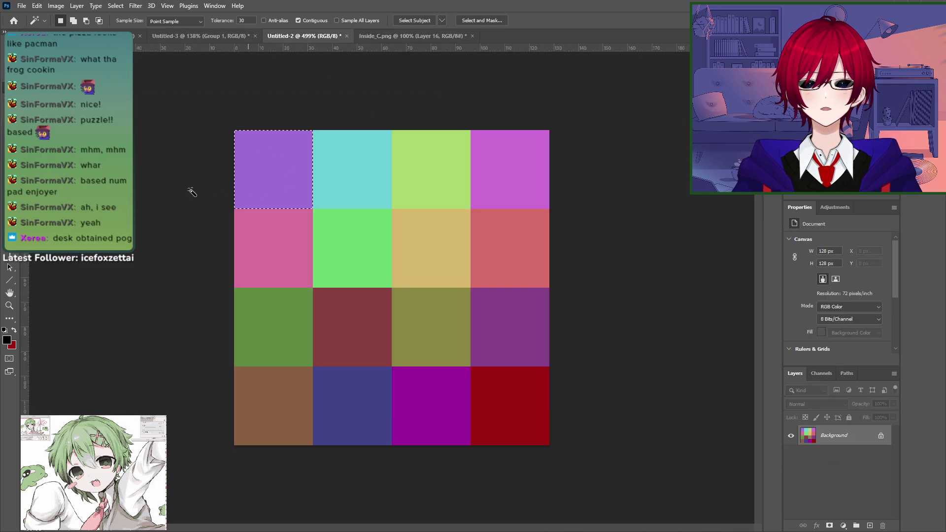
pyautogui.press('i')
pyautogui.click(296, 168)
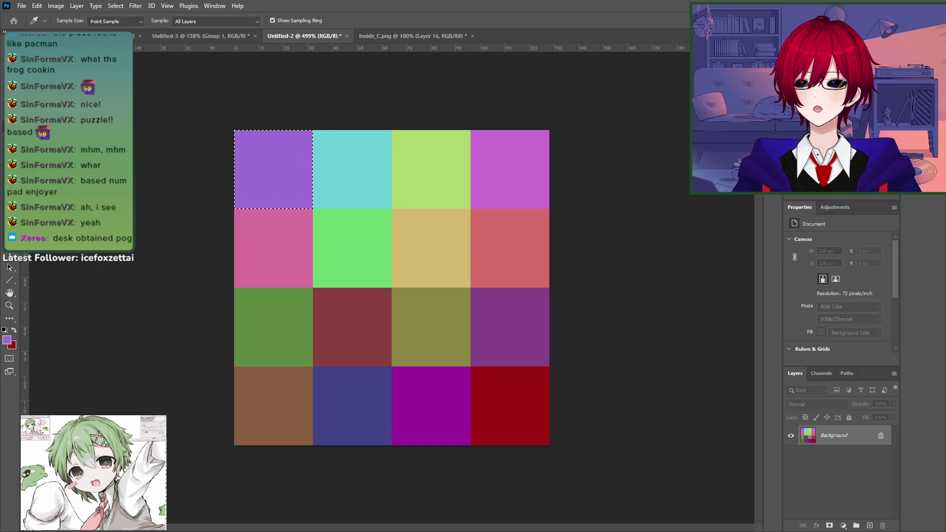
pyautogui.hotkey('ctrl', 'd')
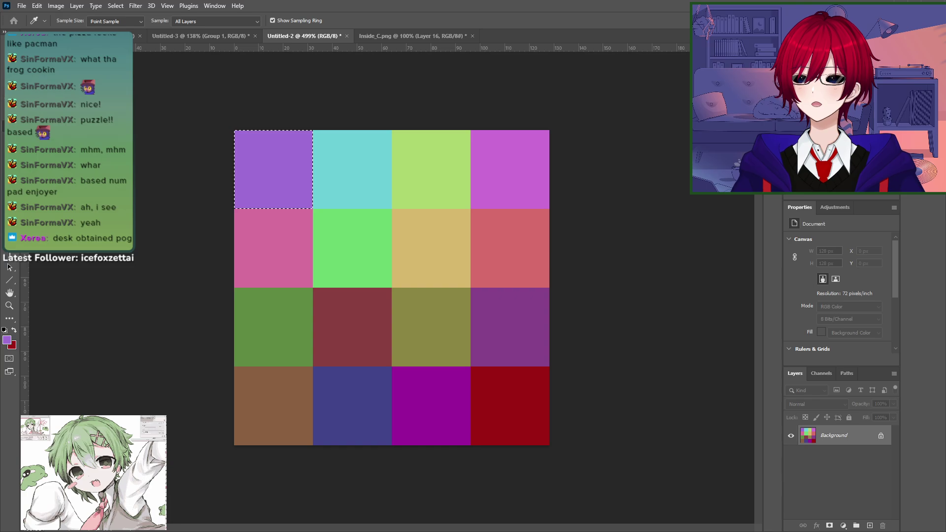
# Step: Fill the selected purple square of the Untitled-2 palette with the darker purple using the Paint Bucket
pyautogui.click(115, 36)
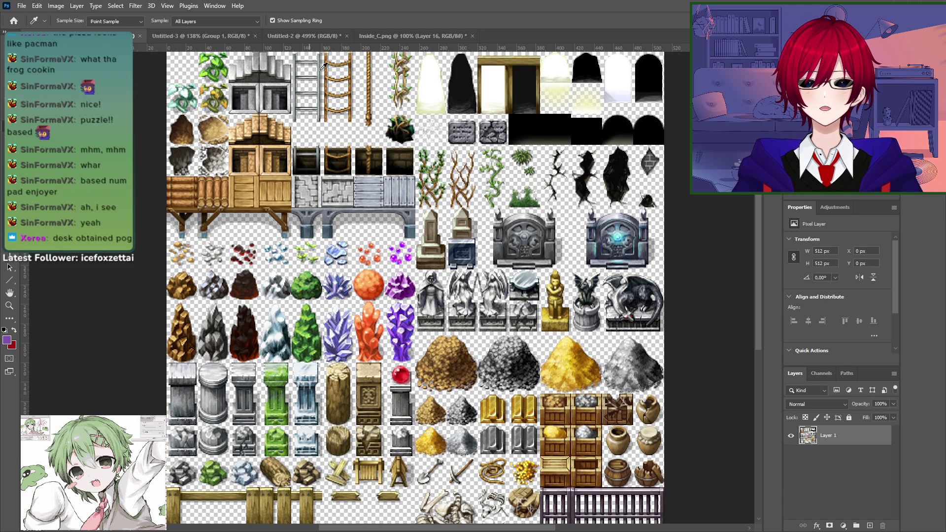
pyautogui.hotkey('ctrl', 'Tab')
pyautogui.click(392, 36)
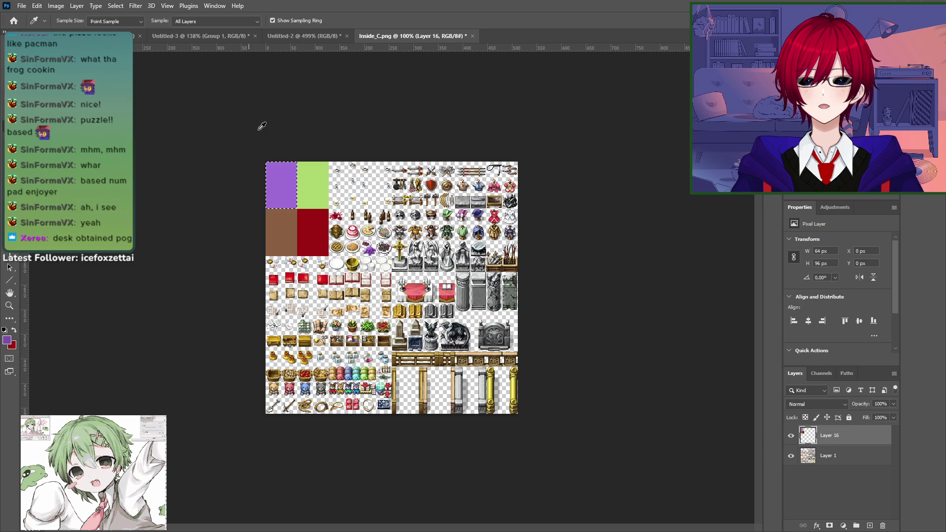
pyautogui.press('z')
pyautogui.moveTo(280, 183); pyautogui.dragTo(331, 167)
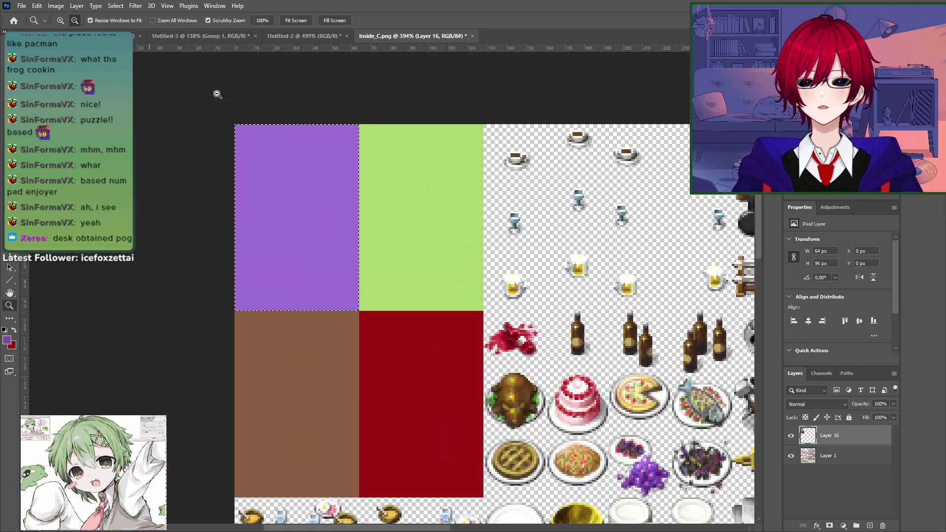
pyautogui.click(282, 36)
pyautogui.press('g')
pyautogui.click(265, 152)
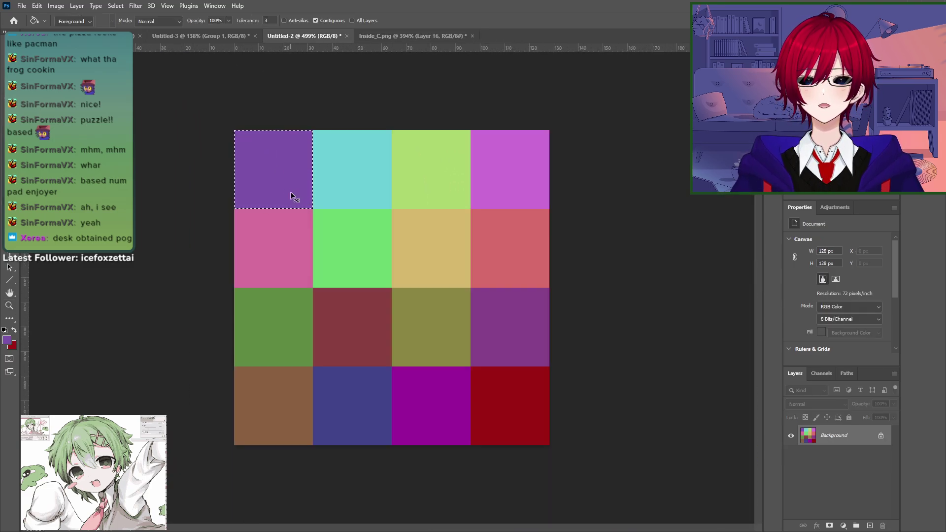
# Step: Copy the dark purple square into Inside_C.png and place it in the upper-right cell of the purple block
pyautogui.hotkey('ctrl', 'c')
pyautogui.click(363, 34)
pyautogui.hotkey('ctrl', 'v')
pyautogui.moveTo(180, 209); pyautogui.dragTo(275, 231)
pyautogui.press('v')
pyautogui.moveTo(192, 187); pyautogui.dragTo(223, 124)
# Step: Paste two more dark purple squares into the middle-left and lower-right cells of the purple block to form a checker pattern
pyautogui.hotkey('ctrl', 'v')
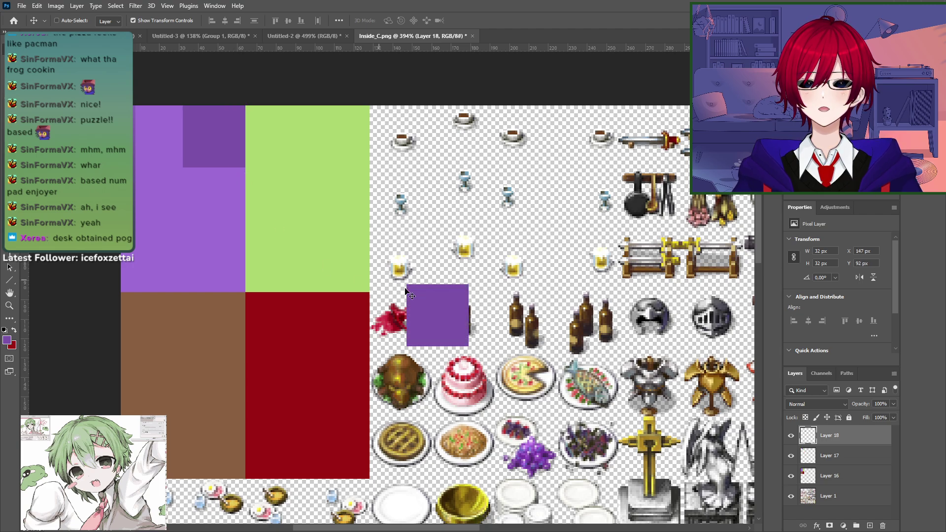
pyautogui.moveTo(441, 310); pyautogui.dragTo(156, 196)
pyautogui.hotkey('ctrl', 'v')
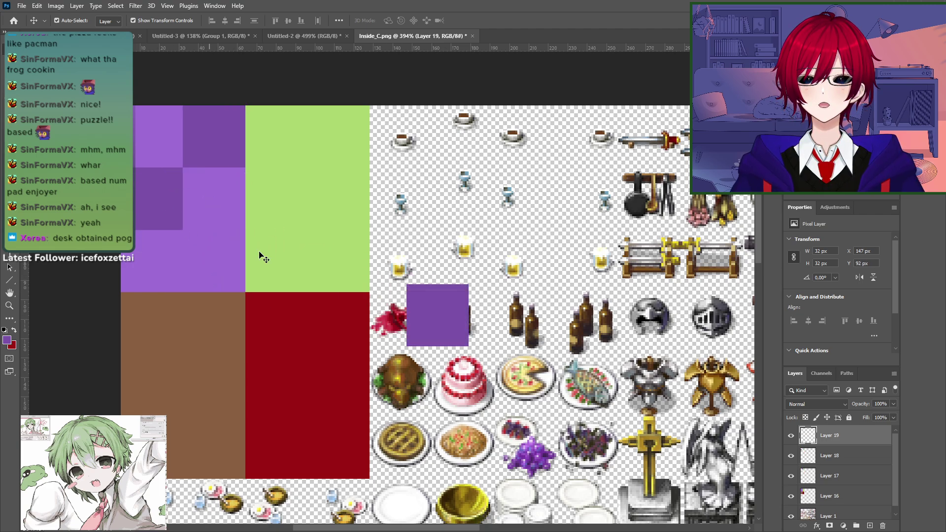
pyautogui.moveTo(434, 301); pyautogui.dragTo(213, 247)
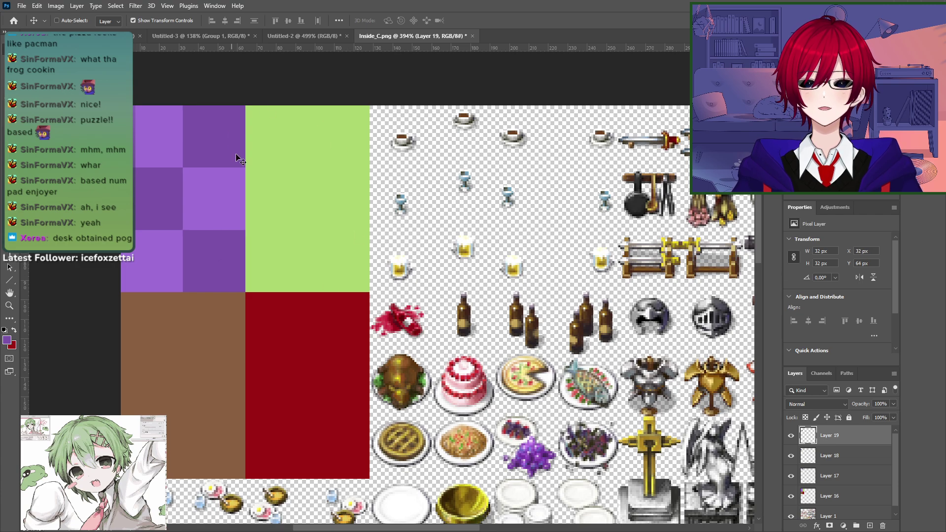
# Step: Paste a square into the upper-right cell of the green block and fill it with a darker shade of that green
pyautogui.hotkey('ctrl', 'v')
pyautogui.moveTo(427, 303); pyautogui.dragTo(329, 129)
pyautogui.press('i')
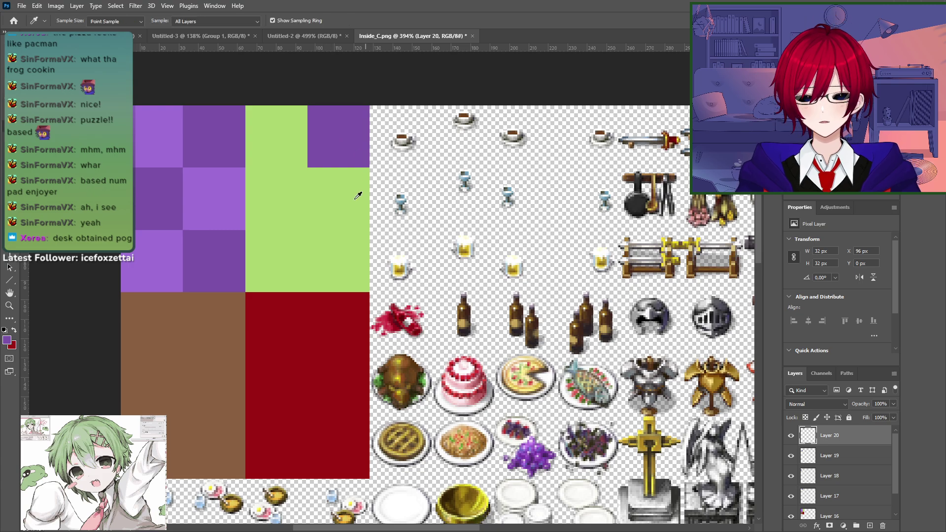
pyautogui.click(302, 191)
pyautogui.press('g')
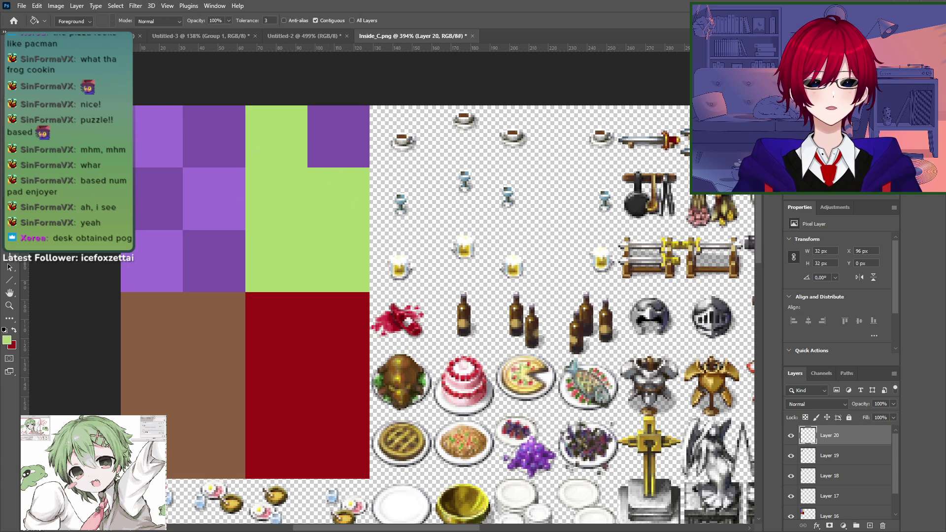
pyautogui.click(340, 142)
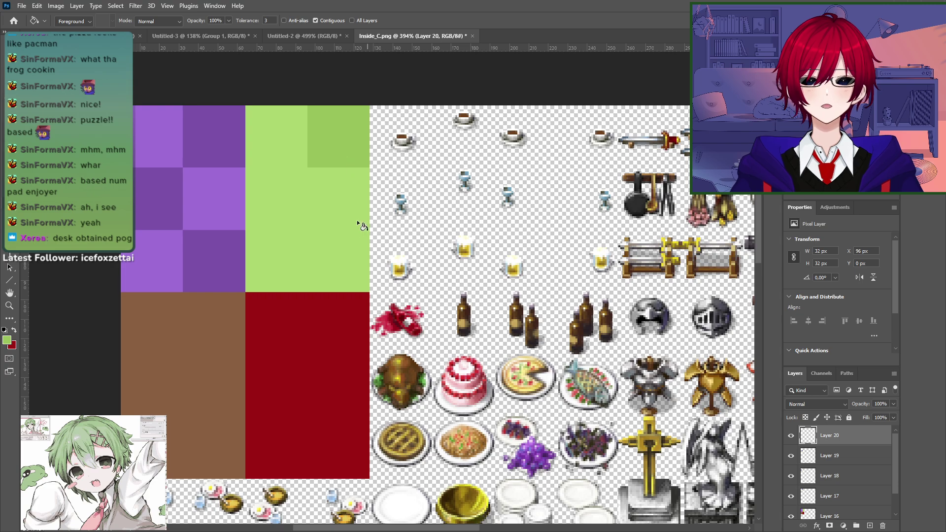
# Step: Duplicate the darker green square and place the copies in the middle-left and lower-right cells of the green block
pyautogui.hotkey('ctrl', 'v')
pyautogui.hotkey('ctrl', 'z')
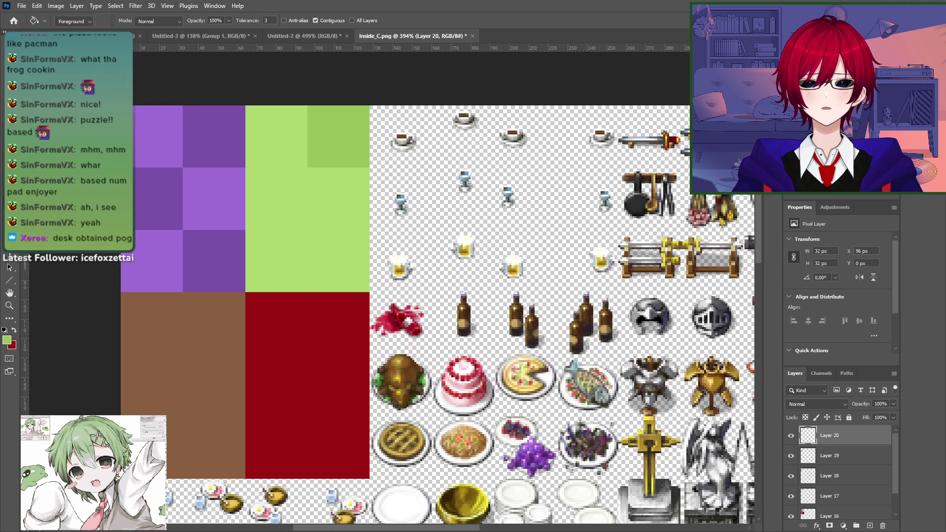
pyautogui.press('w')
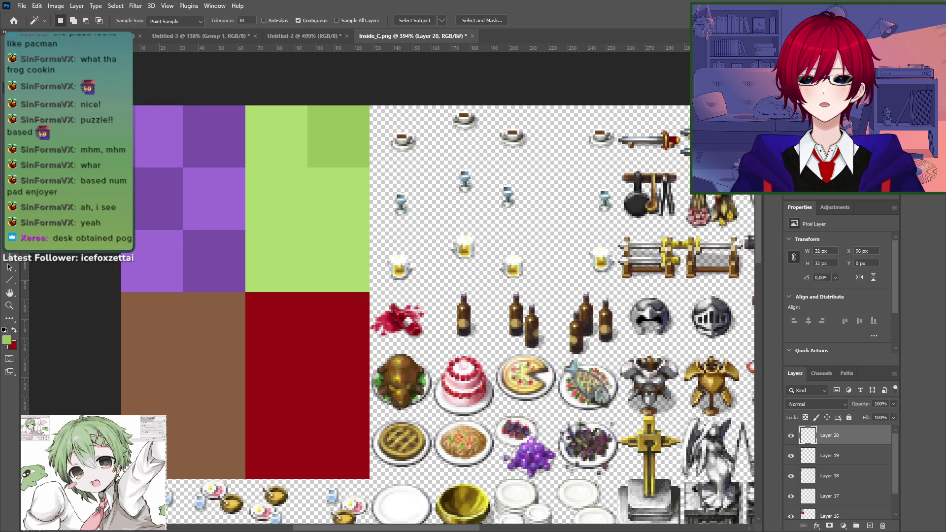
pyautogui.click(346, 142)
pyautogui.hotkey('ctrl', 'j')
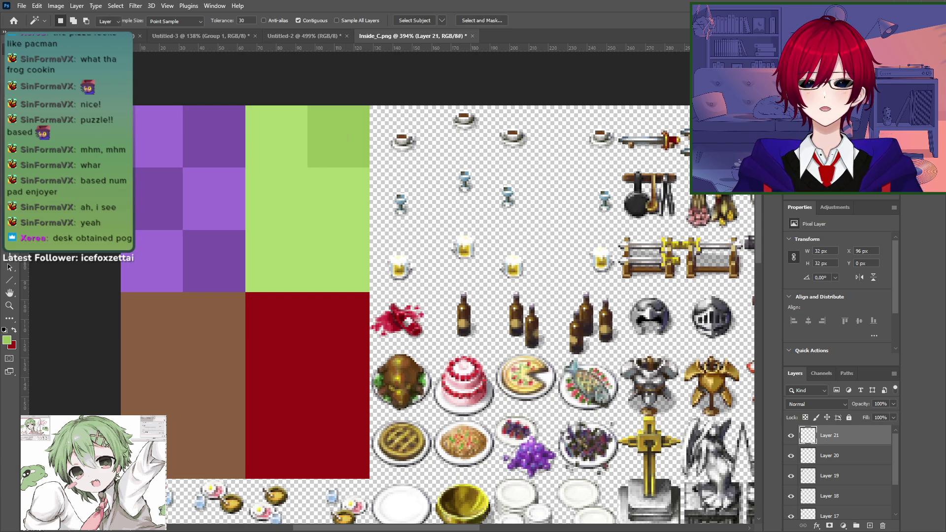
pyautogui.press('v')
pyautogui.moveTo(324, 157); pyautogui.dragTo(268, 222)
pyautogui.hotkey('ctrl', 'v')
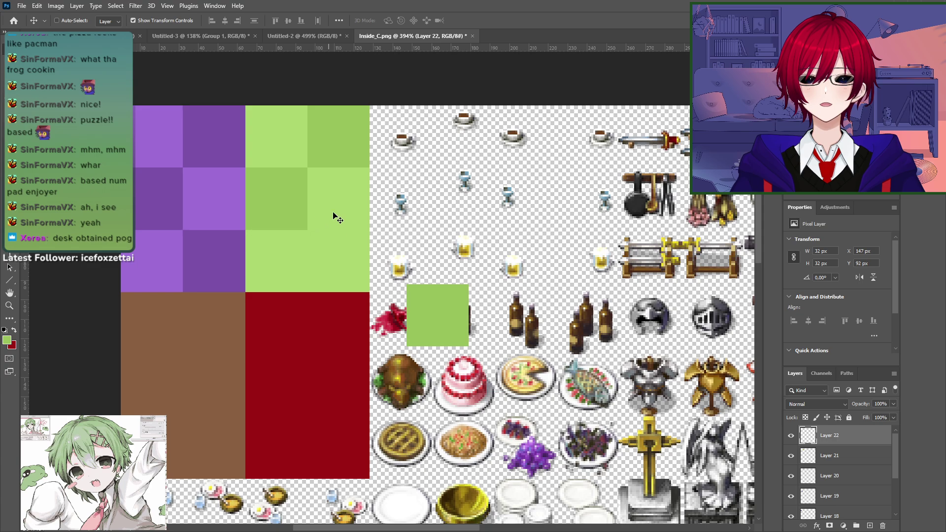
pyautogui.moveTo(409, 296); pyautogui.dragTo(337, 253)
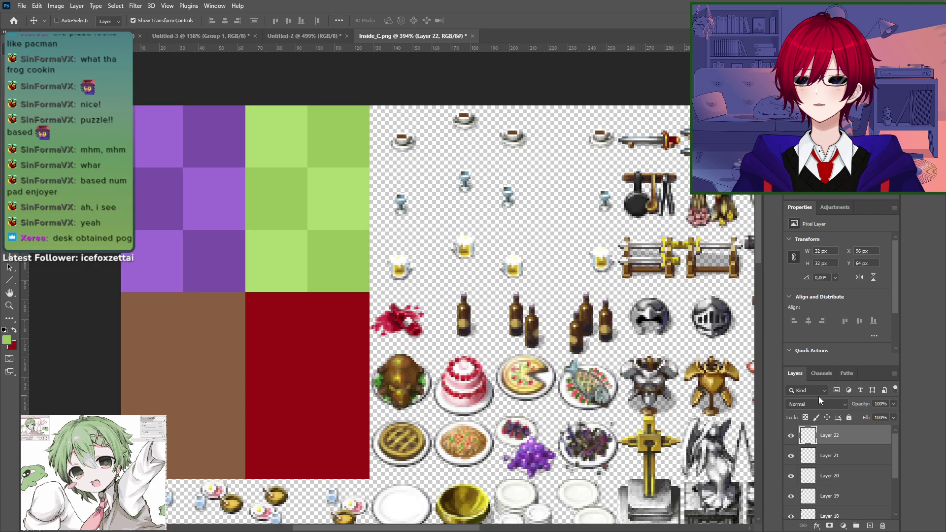
# Step: Check the checker squares by toggling layer visibility, then merge Layers 17 to 22 into one layer above Layer 16
pyautogui.scroll(-2, 803, 458)
pyautogui.click(791, 499)
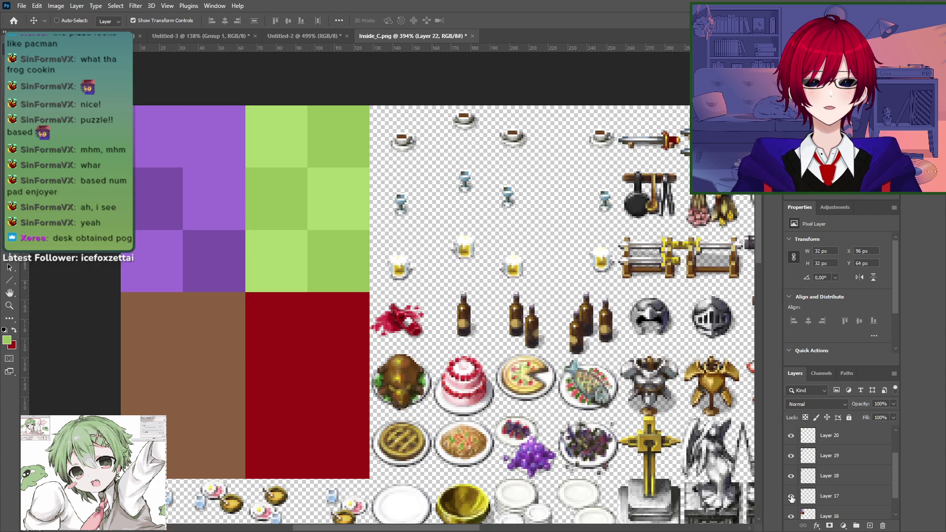
pyautogui.click(791, 499)
pyautogui.click(791, 516)
pyautogui.click(791, 516)
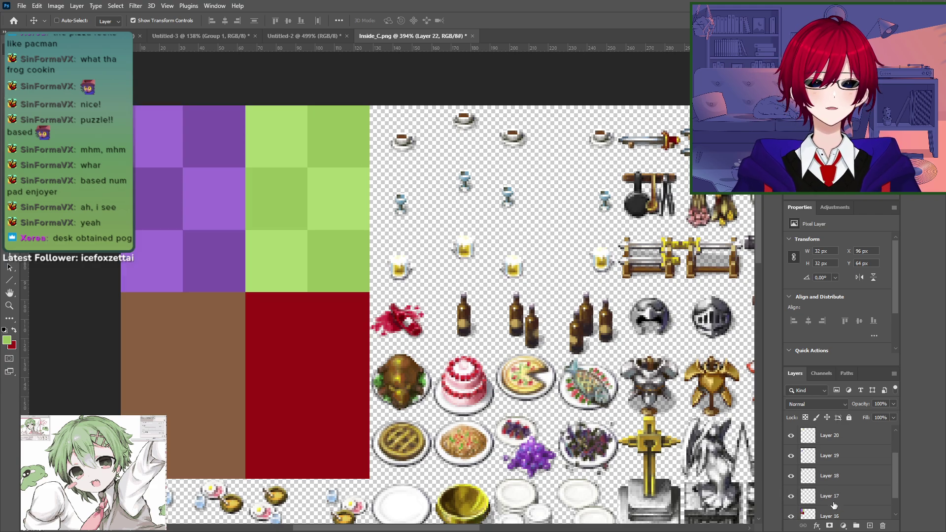
pyautogui.click(832, 502)
pyautogui.scroll(2, 833, 458)
pyautogui.keyDown('shift'); pyautogui.click(834, 444); pyautogui.keyUp('shift')
pyautogui.rightClick(834, 443)
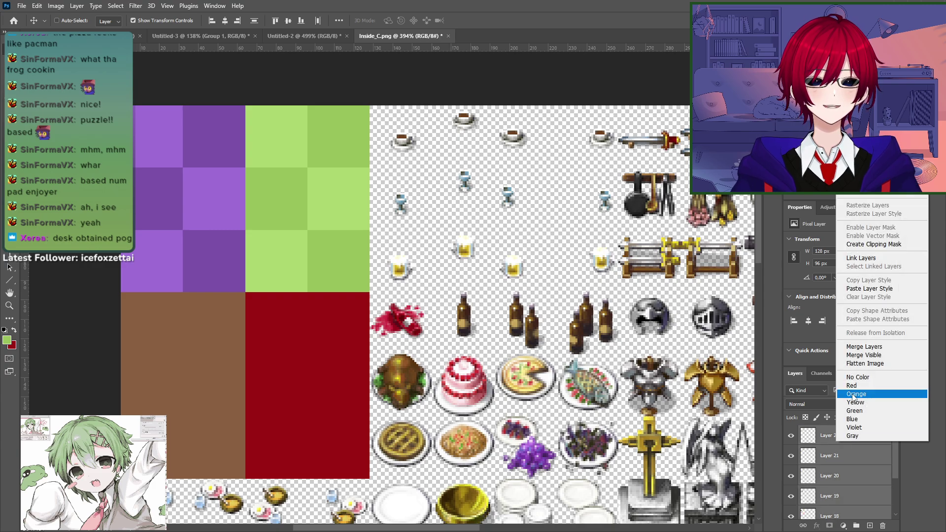
pyautogui.click(857, 345)
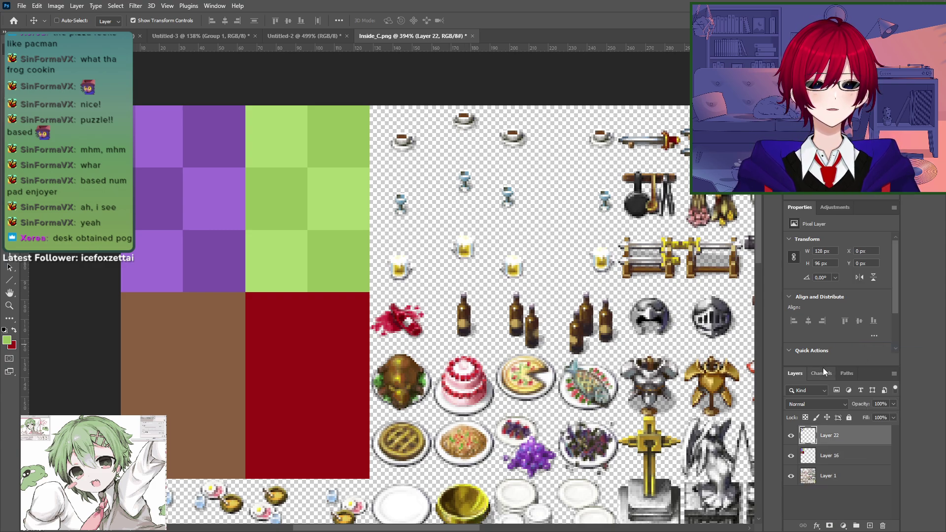
# Step: Reorder the panel group so Channels comes after Paths, and enlarge the Layers panel to show more layers
pyautogui.moveTo(822, 374); pyautogui.dragTo(800, 373)
pyautogui.click(799, 373)
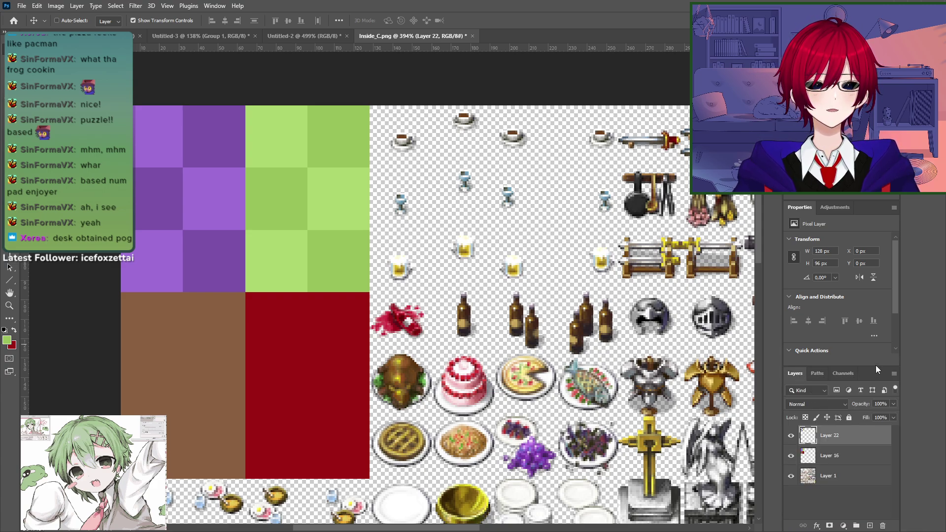
pyautogui.moveTo(875, 364); pyautogui.dragTo(870, 307)
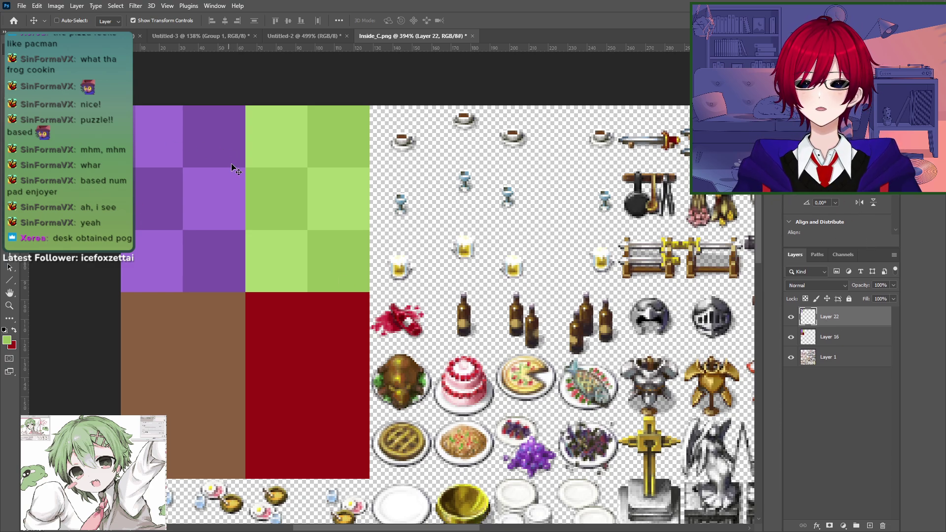
# Step: Copy a dark purple square from Layer 22, paste it twice, and place one copy in the upper-left cell of the brown block
pyautogui.press('w')
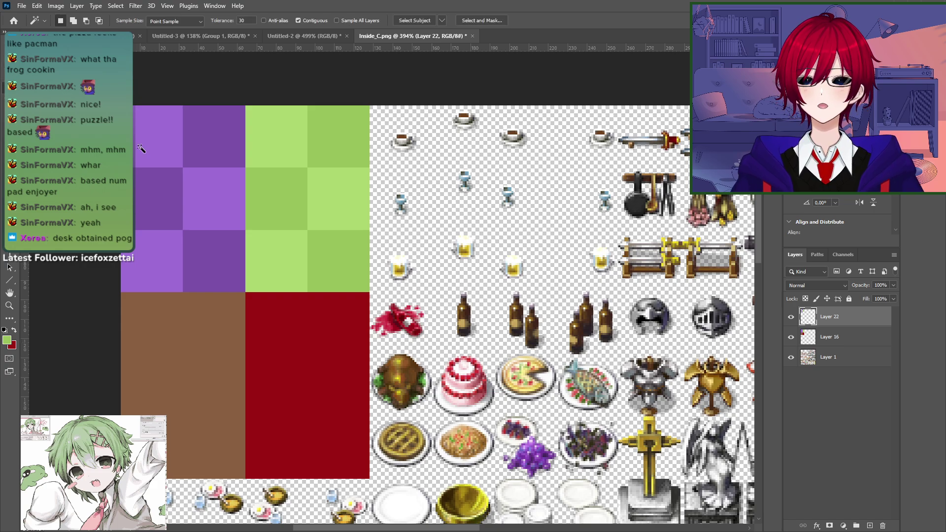
pyautogui.click(235, 140)
pyautogui.hotkey('ctrl', 'c')
pyautogui.hotkey('ctrl', 'v')
pyautogui.hotkey('ctrl', 'v')
pyautogui.press('v')
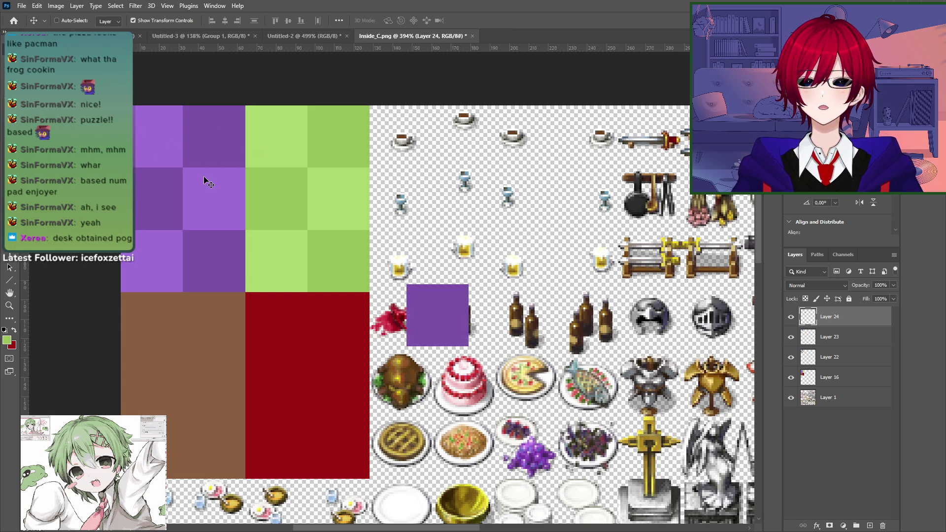
pyautogui.moveTo(418, 303); pyautogui.dragTo(143, 314)
# Step: Sample the block's brown, darken it, and fill the square in its upper-left cell with the darker brown
pyautogui.press('i')
pyautogui.click(202, 337)
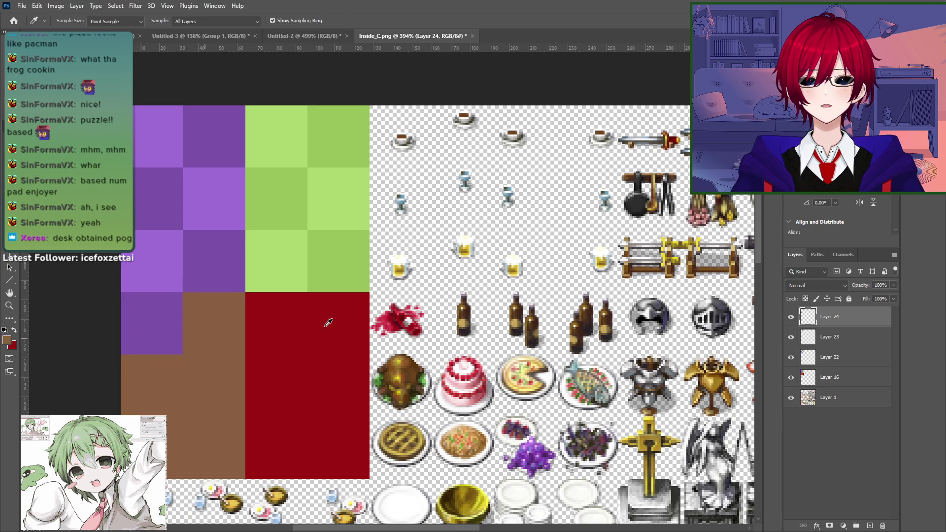
pyautogui.press('g')
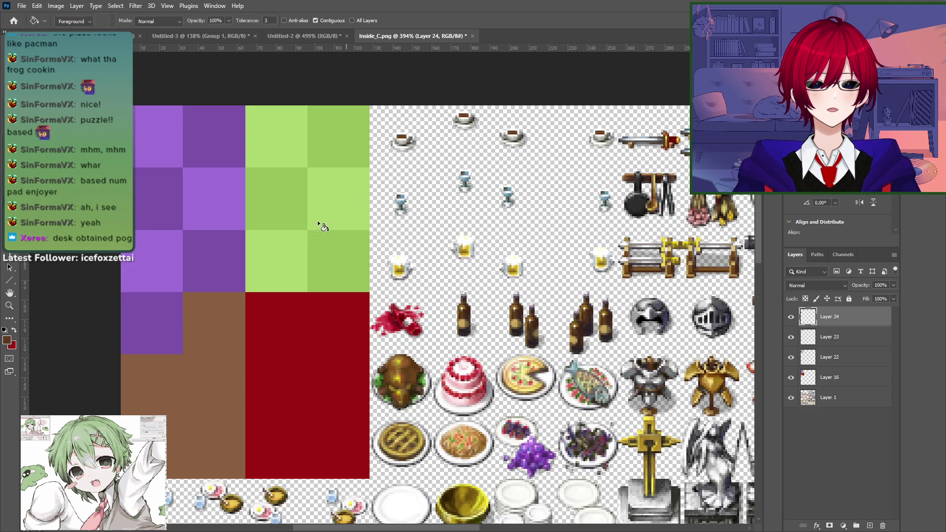
pyautogui.click(132, 338)
pyautogui.press('w')
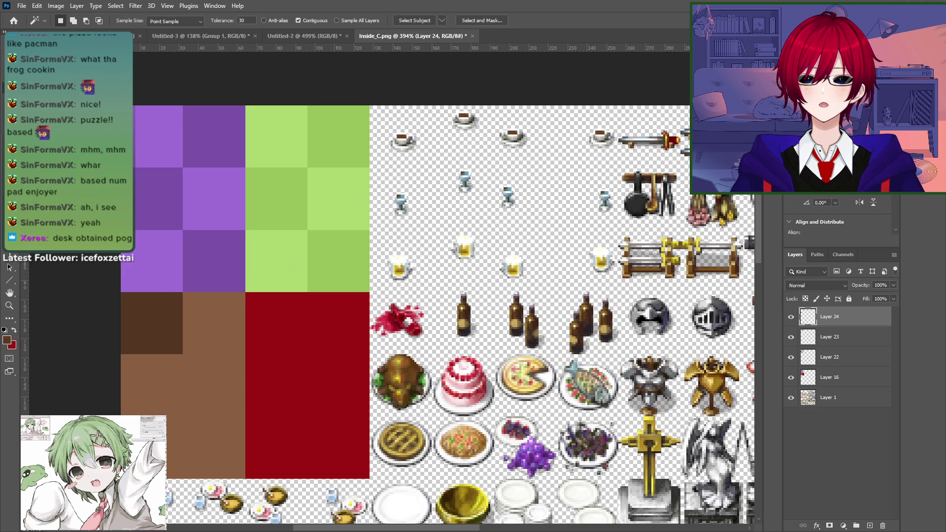
# Step: Complete the brown block's checker pattern with dark brown squares in the middle-right and lower-left cells
pyautogui.hotkey('ctrl', 'shift', 'alt', 'n')
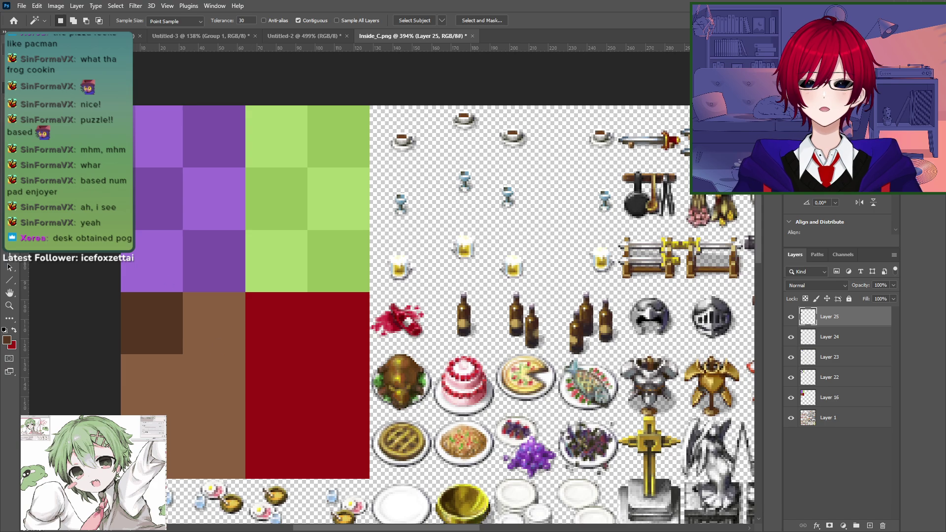
pyautogui.press('v')
pyautogui.moveTo(228, 329); pyautogui.dragTo(290, 391)
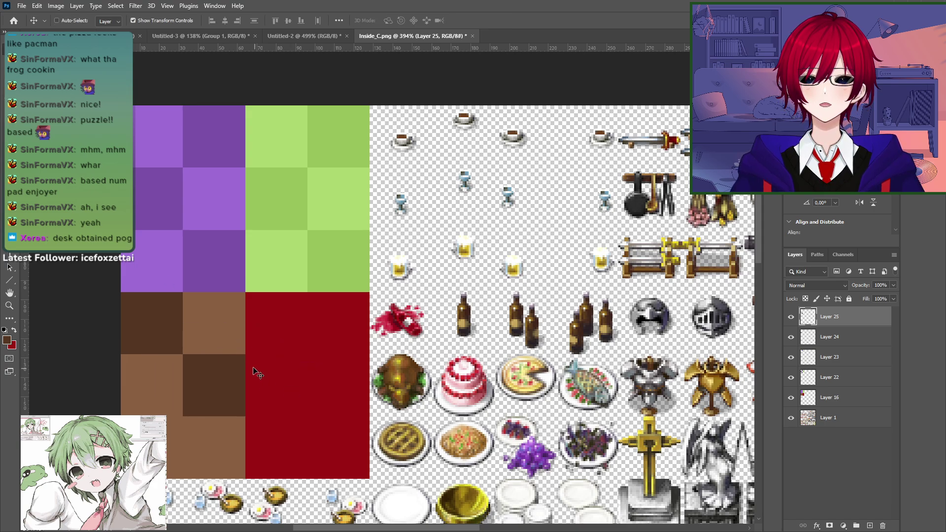
pyautogui.hotkey('ctrl', 'v')
pyautogui.moveTo(403, 316); pyautogui.dragTo(117, 448)
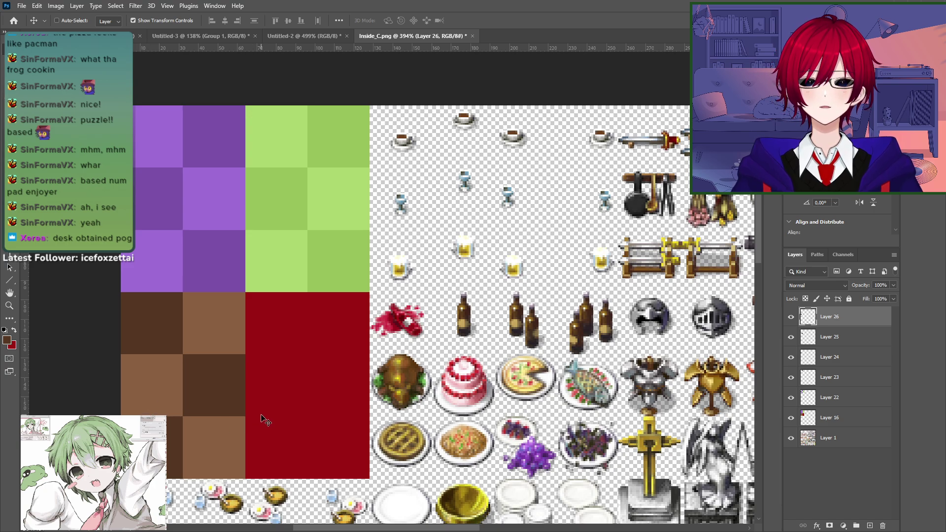
# Step: Add a dark brown letter J in AprilFoolAL at 30 pt to the upper-left cell of the green block
pyautogui.press('z')
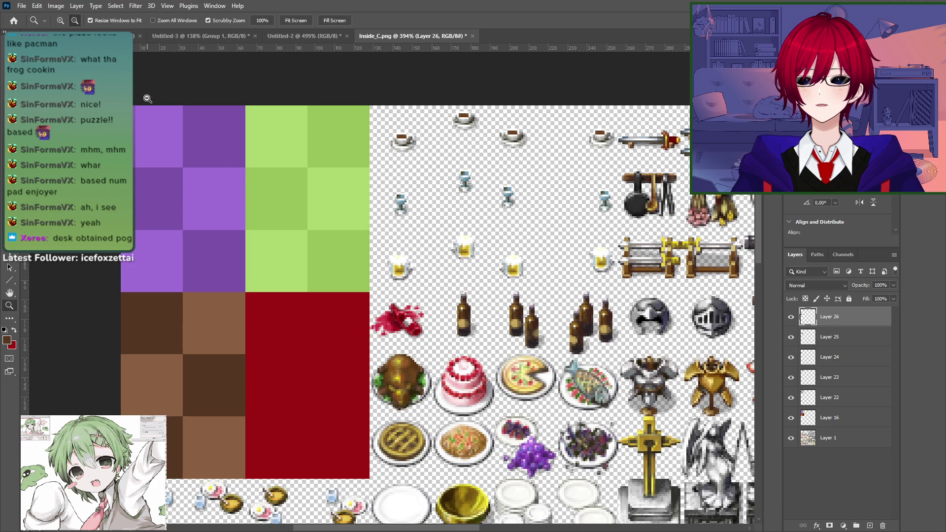
pyautogui.click(158, 111)
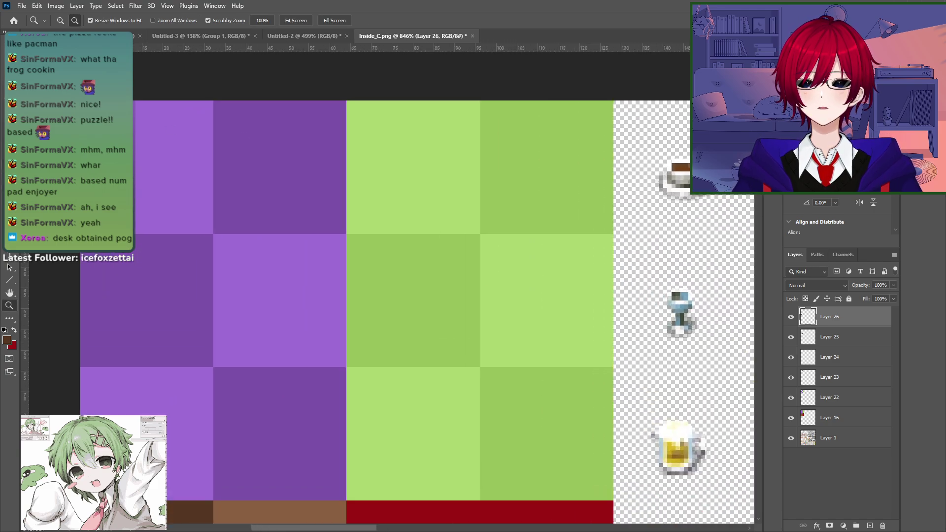
pyautogui.press('b')
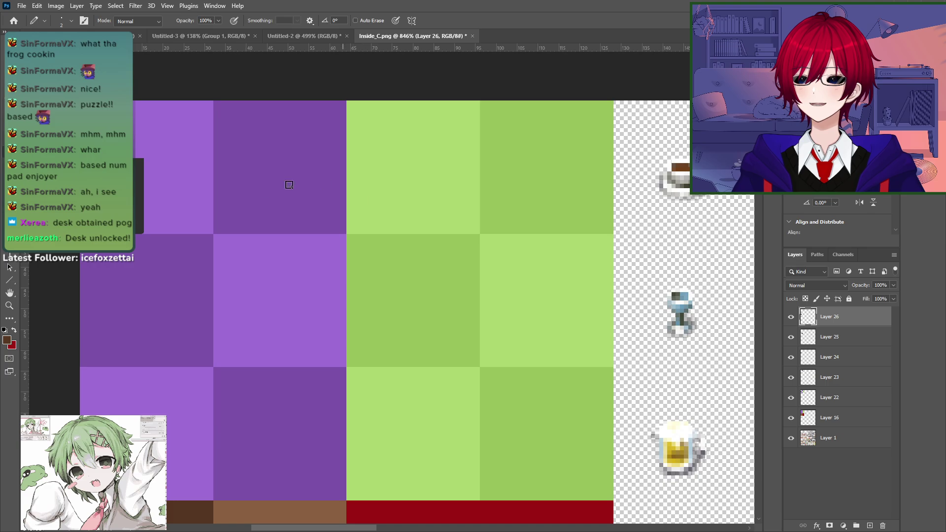
pyautogui.hscroll(3, 380, 251)
pyautogui.press('t')
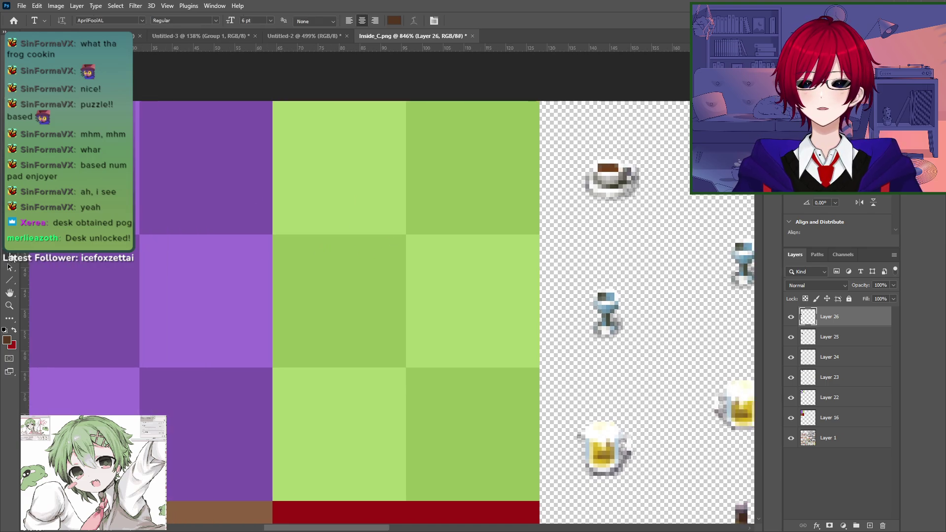
pyautogui.click(325, 174)
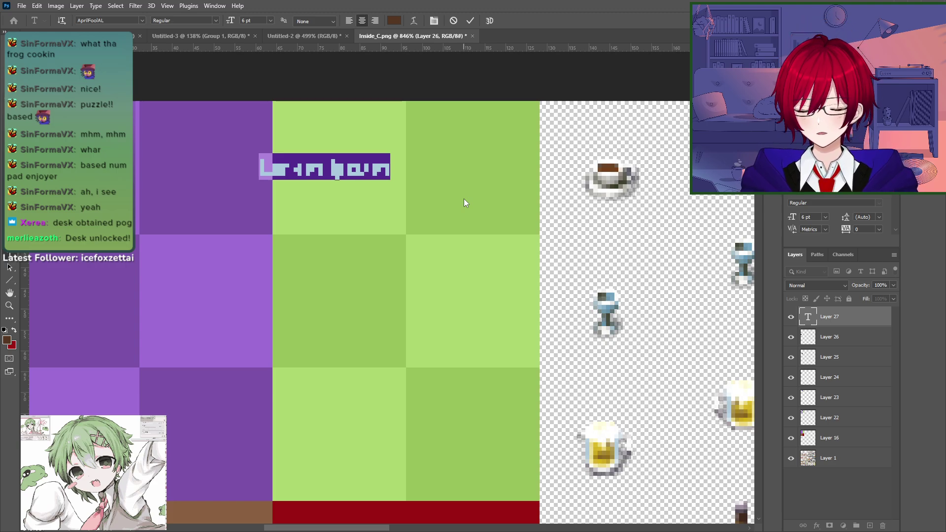
pyautogui.write('J')
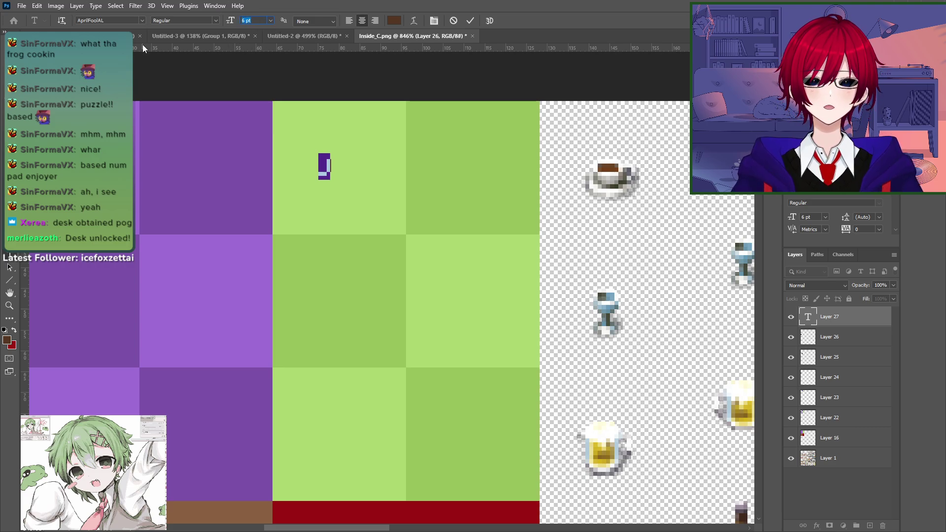
pyautogui.write('20')
pyautogui.press('Return')
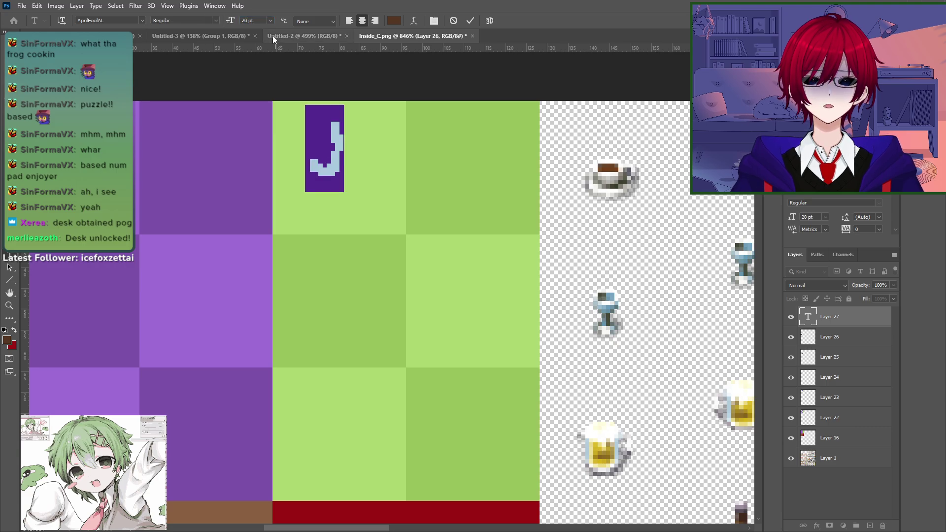
pyautogui.click(237, 19)
pyautogui.write('30')
pyautogui.press('Return')
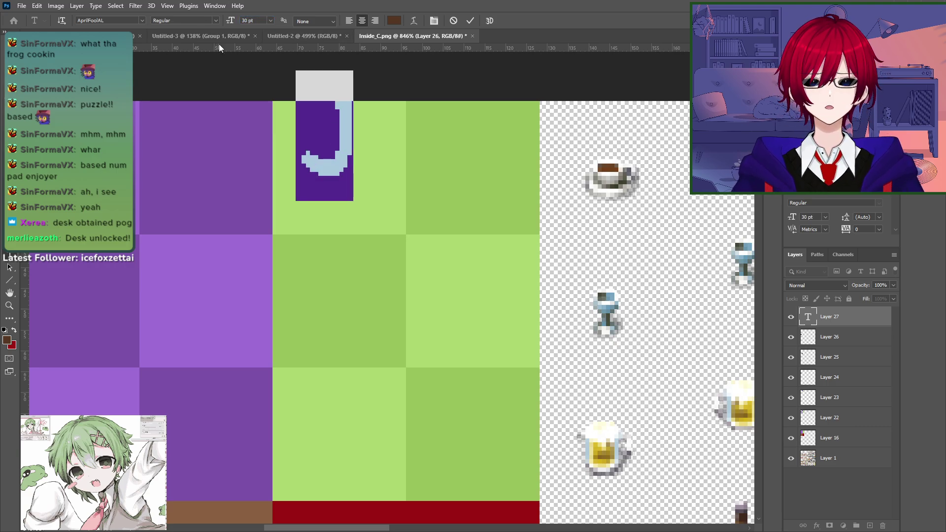
pyautogui.hotkey('ctrl', 'Return')
# Step: Duplicate the J into the upper-right, middle-left and middle-right cells of the green block and centre the letters in their cells
pyautogui.press('v')
pyautogui.moveTo(325, 138); pyautogui.dragTo(475, 159)
pyautogui.hotkey('ctrl', 'v')
pyautogui.moveTo(371, 325); pyautogui.dragTo(318, 312)
pyautogui.hotkey('ctrl', 'v')
pyautogui.keyDown('shift'); pyautogui.moveTo(419, 315); pyautogui.dragTo(473, 298); pyautogui.keyUp('shift')
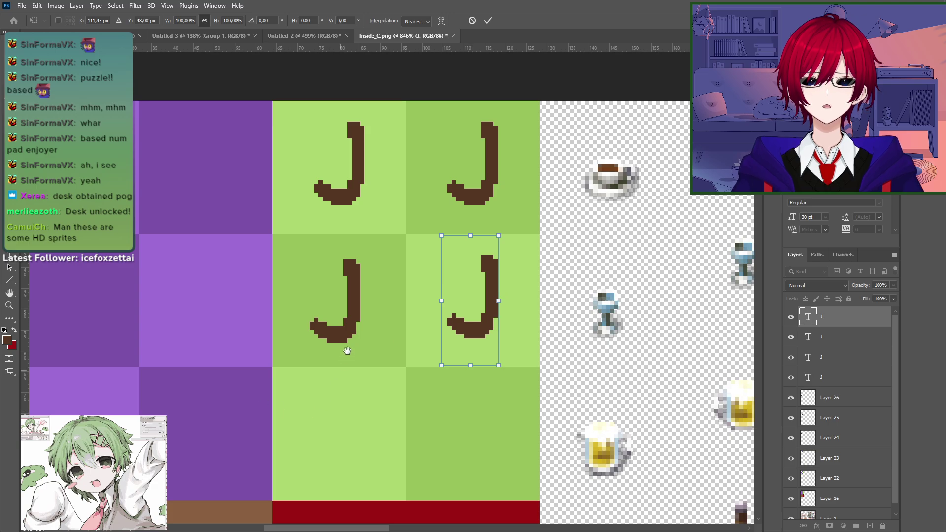
pyautogui.moveTo(348, 351); pyautogui.dragTo(360, 312)
pyautogui.moveTo(499, 217)
pyautogui.mouseDown()
pyautogui.moveTo(433, 324)
pyautogui.moveTo(496, 216)
pyautogui.mouseUp()
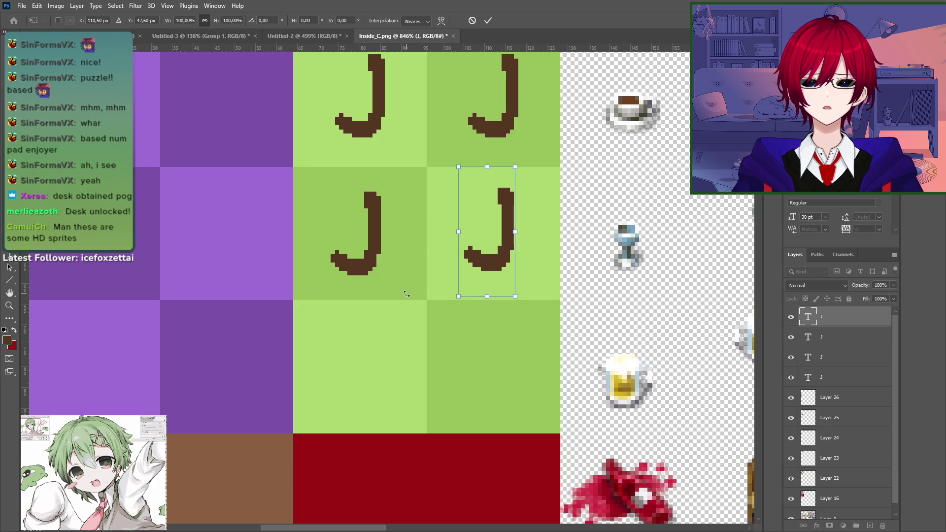
pyautogui.press('Return')
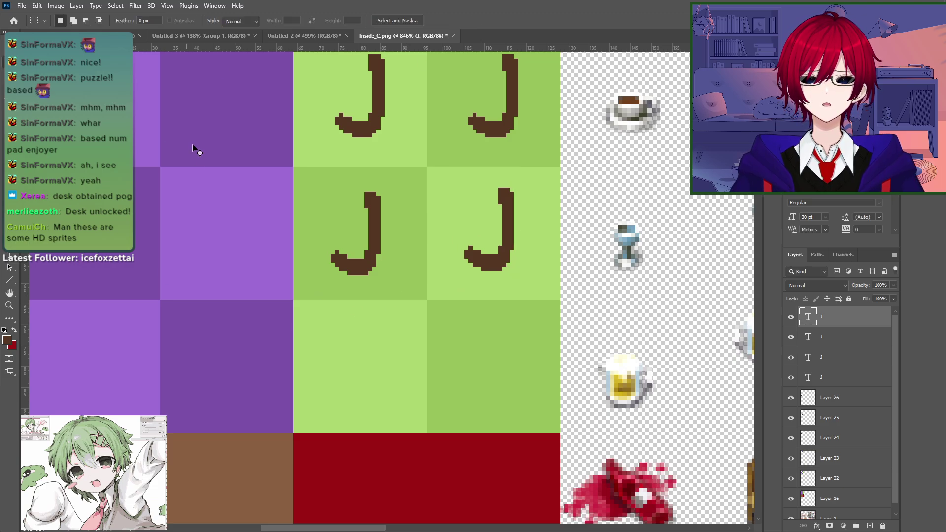
# Step: Place two more copies of the J in the bottom two cells of the green block
pyautogui.hotkey('ctrl', 'v')
pyautogui.moveTo(427, 291); pyautogui.dragTo(380, 376)
pyautogui.hotkey('ctrl', 'd')
pyautogui.hotkey('ctrl', 't')
pyautogui.moveTo(361, 268); pyautogui.dragTo(485, 356)
pyautogui.press('Return')
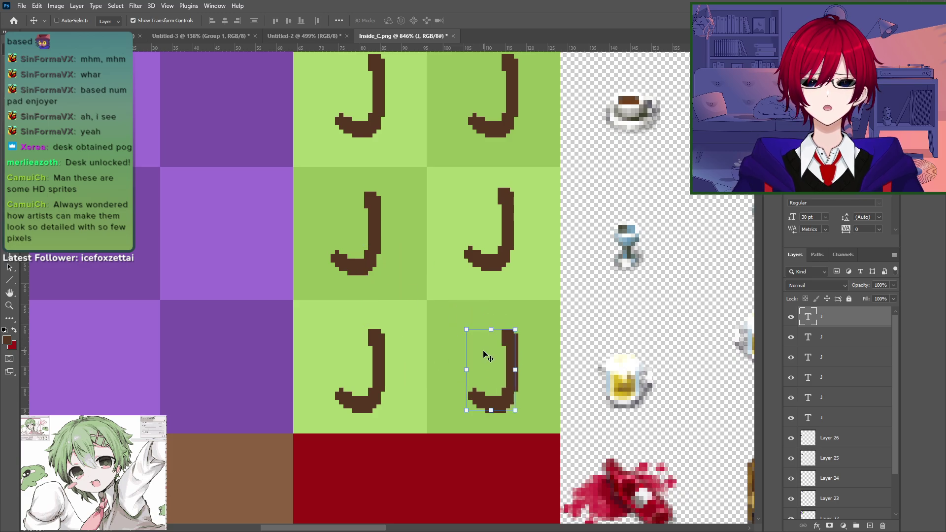
# Step: Rasterize the six J text layers and merge them into a single layer
pyautogui.keyDown('shift'); pyautogui.click(826, 422); pyautogui.keyUp('shift')
pyautogui.rightClick(832, 424)
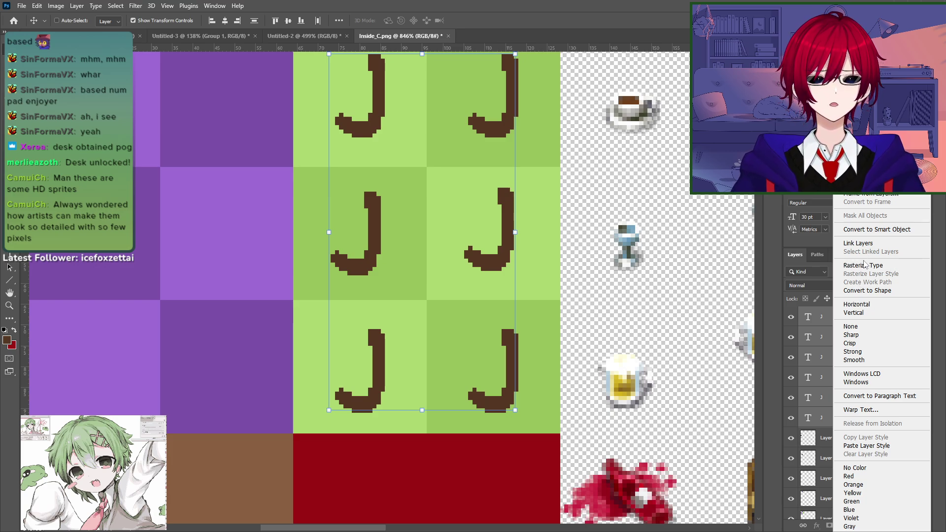
pyautogui.click(865, 266)
pyautogui.rightClick(839, 357)
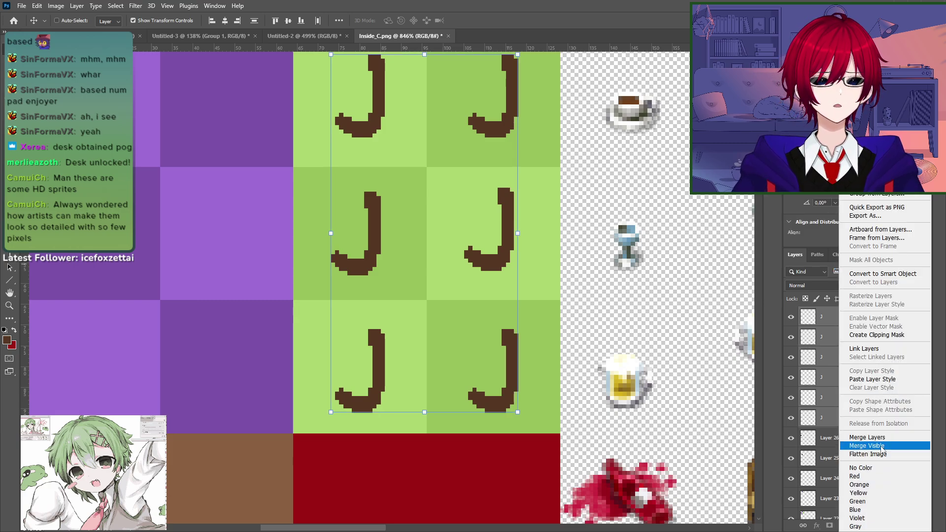
pyautogui.click(868, 438)
# Step: Inspect the J letters on the green block and the neighbouring purple and brown checkered blocks
pyautogui.scroll(4, 589, 331)
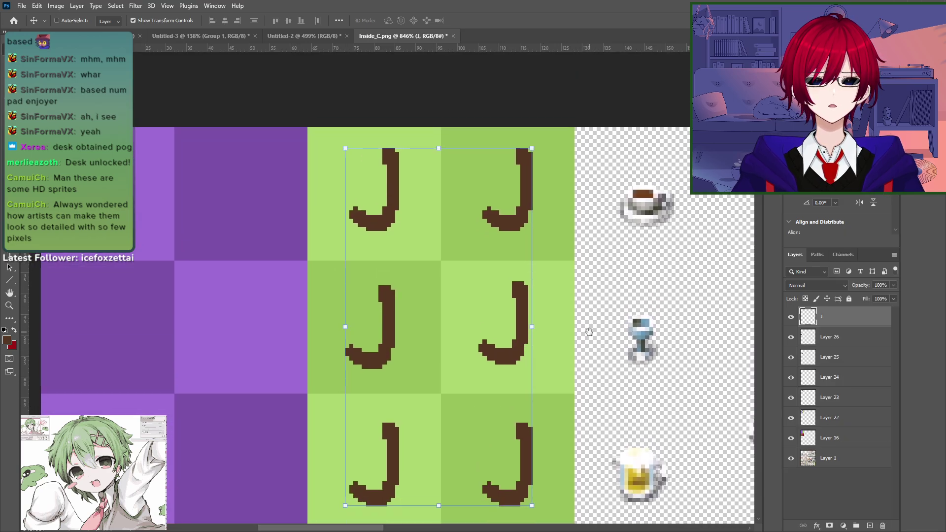
pyautogui.press('m')
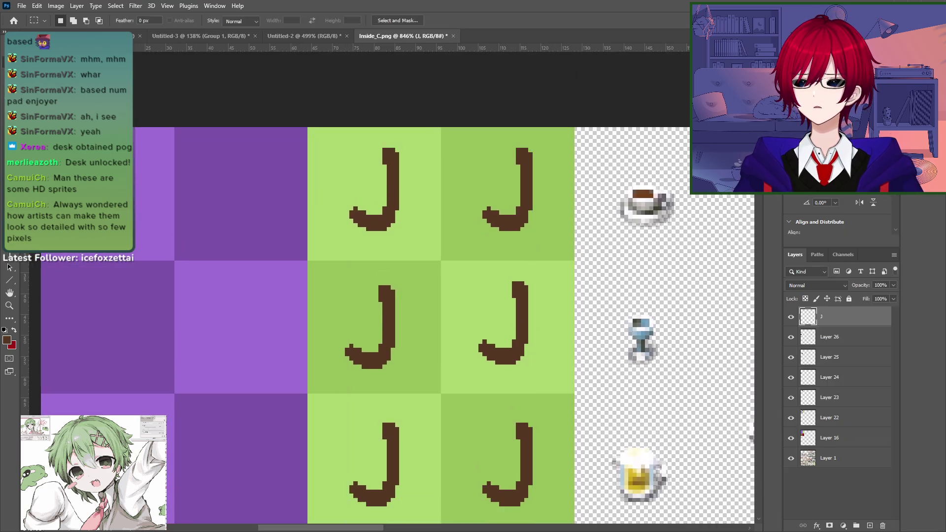
pyautogui.moveTo(378, 324); pyautogui.dragTo(389, 241)
pyautogui.moveTo(330, 293); pyautogui.dragTo(450, 39)
pyautogui.moveTo(395, 196); pyautogui.dragTo(364, 263)
pyautogui.moveTo(371, 321); pyautogui.dragTo(352, 366)
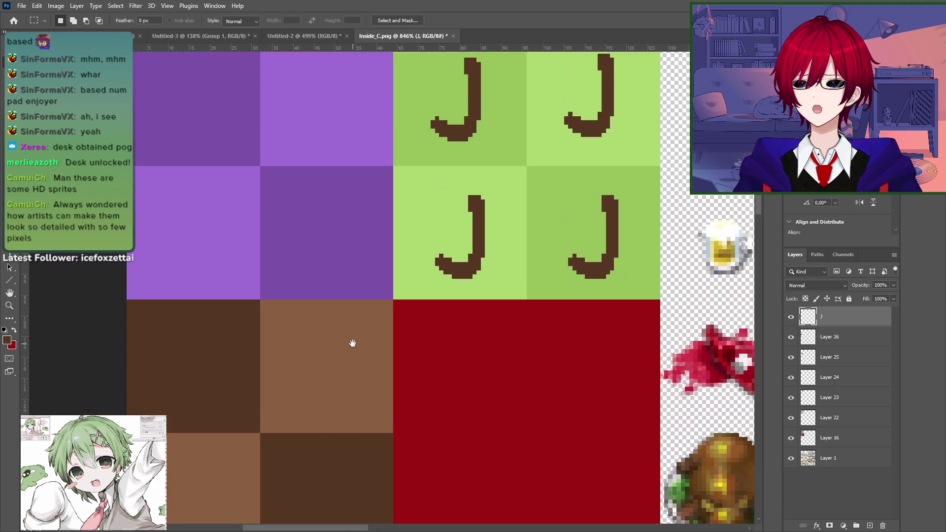
pyautogui.moveTo(391, 216); pyautogui.dragTo(346, 321)
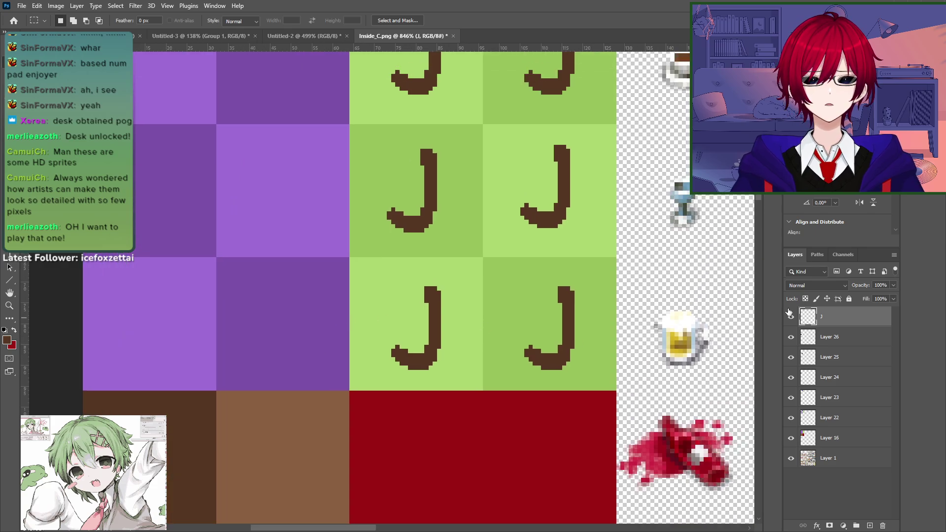
pyautogui.moveTo(497, 249); pyautogui.dragTo(481, 326)
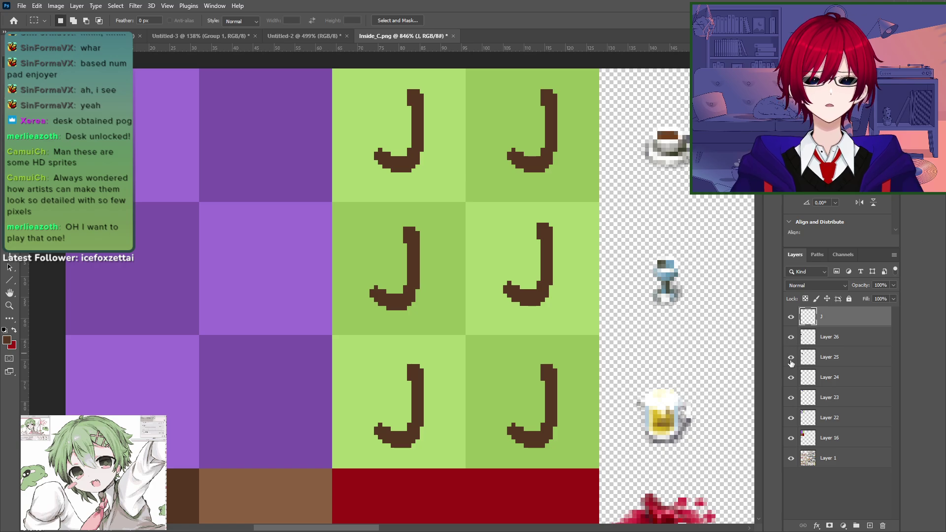
pyautogui.moveTo(409, 405); pyautogui.dragTo(547, 192)
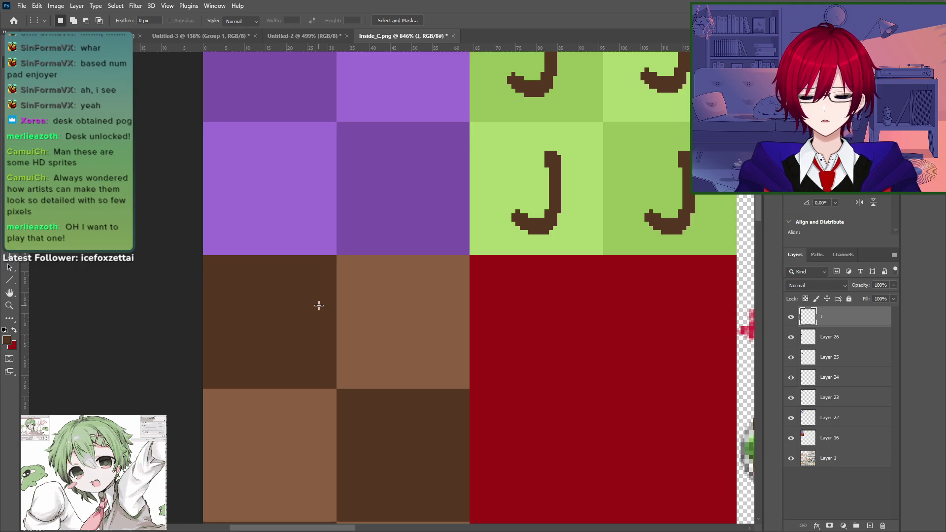
# Step: Sample the green from the J block and add a 30 pt letter M in that colour to the upper-left brown cell
pyautogui.press('i')
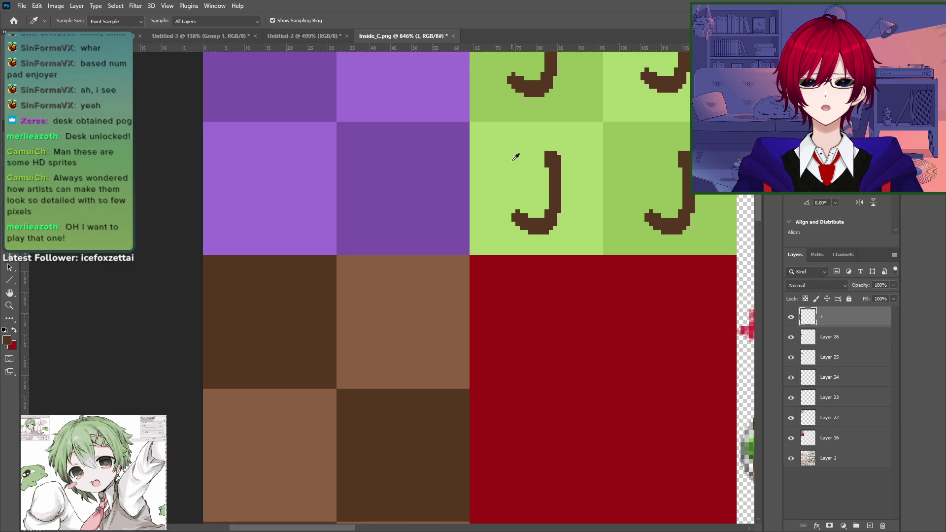
pyautogui.moveTo(513, 161)
pyautogui.mouseDown()
pyautogui.moveTo(715, 167)
pyautogui.moveTo(548, 175)
pyautogui.moveTo(512, 167)
pyautogui.mouseUp()
pyautogui.moveTo(195, 357); pyautogui.dragTo(265, 192)
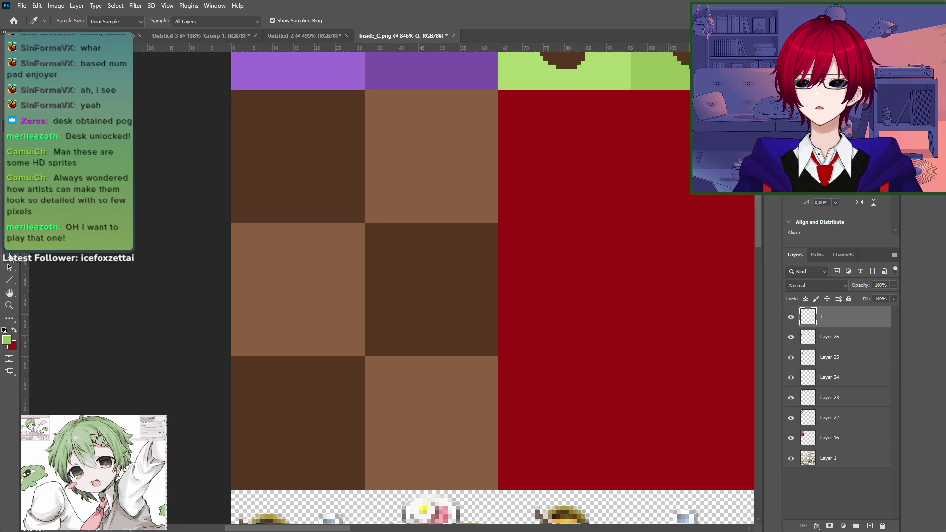
pyautogui.click(10, 255)
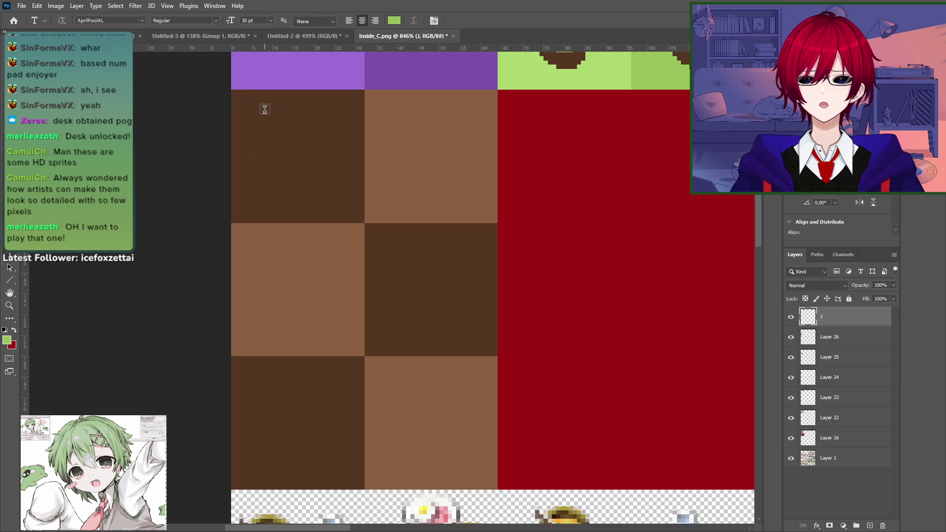
pyautogui.moveTo(249, 89); pyautogui.dragTo(346, 223)
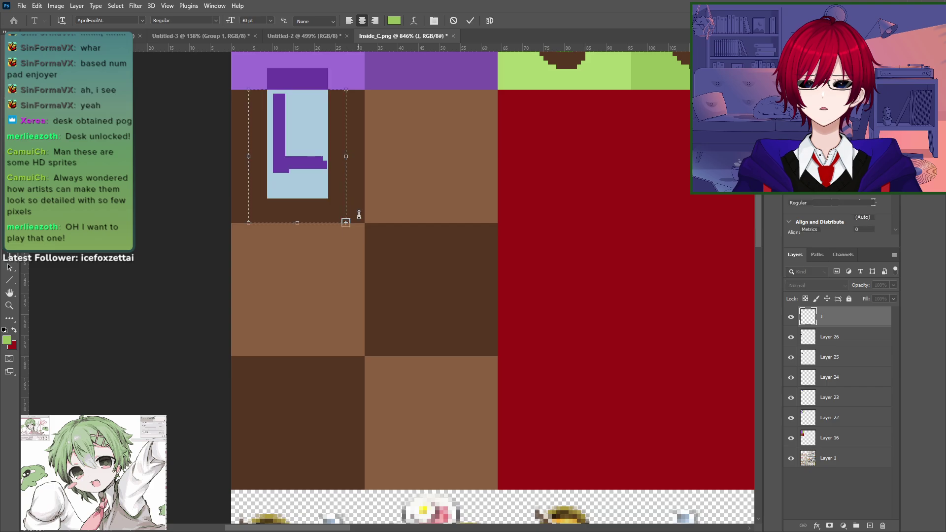
pyautogui.write('M')
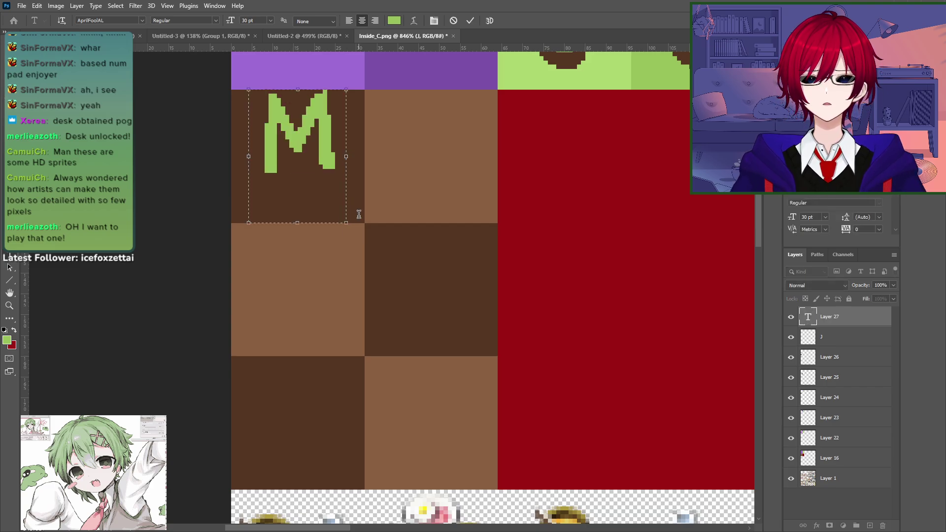
pyautogui.click(10, 49)
# Step: Centre the M in its cell and duplicate it into the other five cells of the brown block
pyautogui.moveTo(284, 146); pyautogui.dragTo(299, 281)
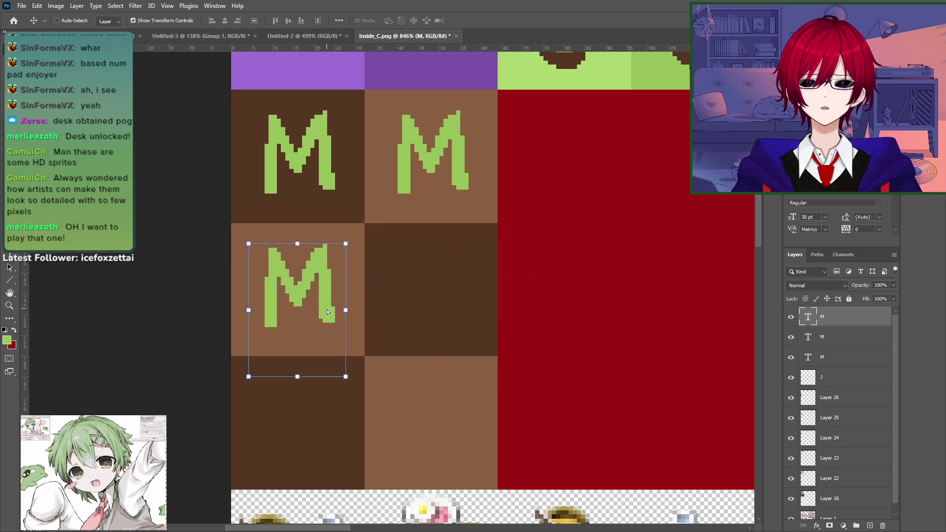
pyautogui.moveTo(495, 298); pyautogui.dragTo(299, 441)
pyautogui.keyDown('alt'); pyautogui.moveTo(427, 303); pyautogui.dragTo(420, 438); pyautogui.keyUp('alt')
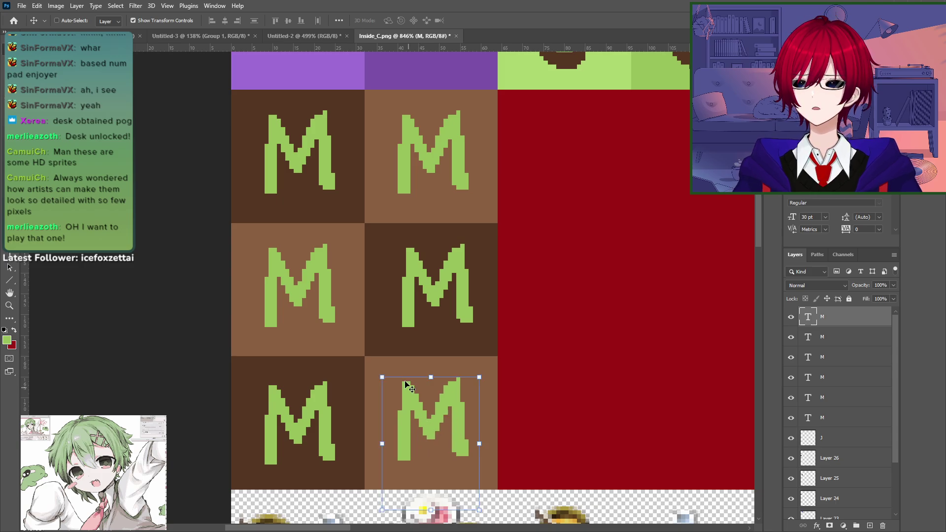
# Step: Rasterize the six M text layers and merge them into a single layer
pyautogui.keyDown('shift'); pyautogui.click(836, 422); pyautogui.keyUp('shift')
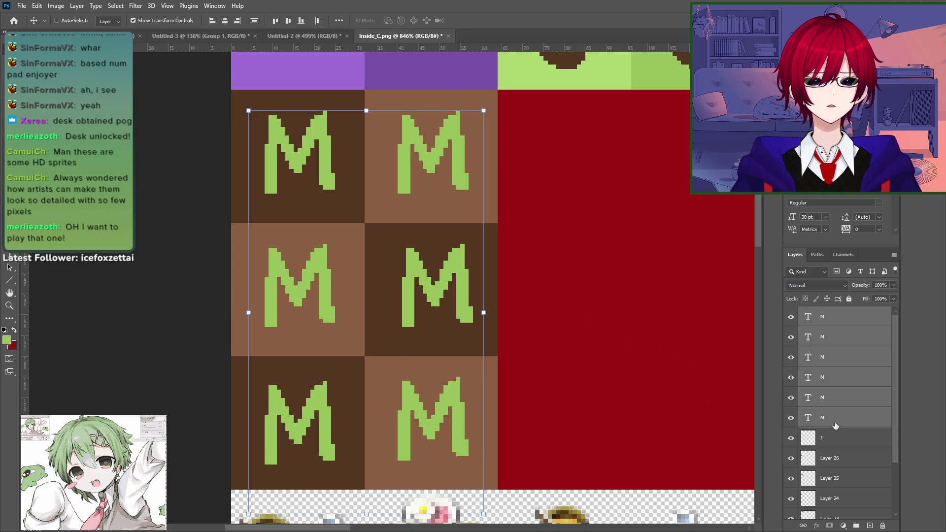
pyautogui.rightClick(836, 422)
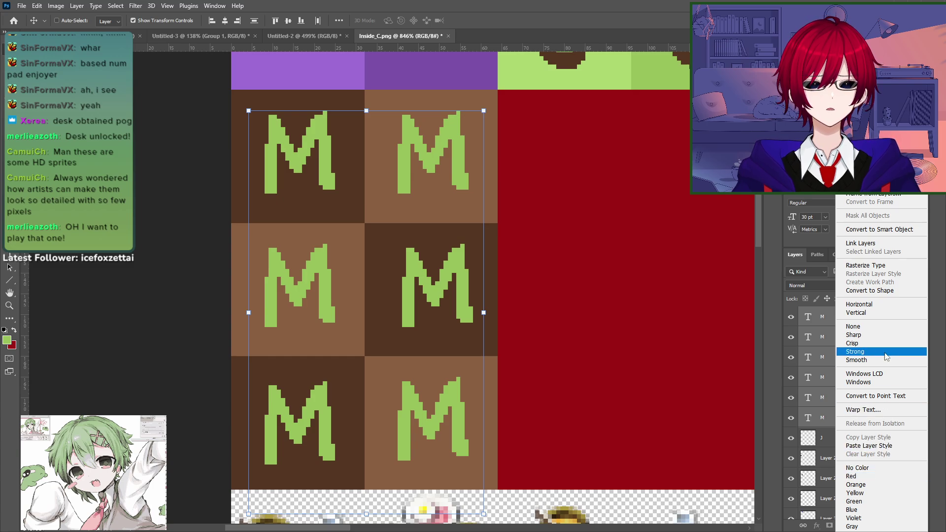
pyautogui.click(866, 265)
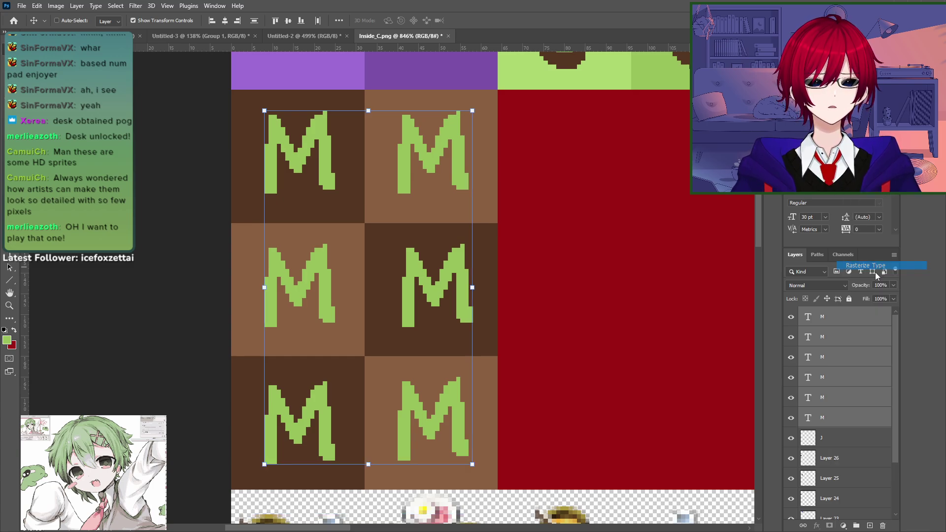
pyautogui.rightClick(855, 372)
pyautogui.click(818, 438)
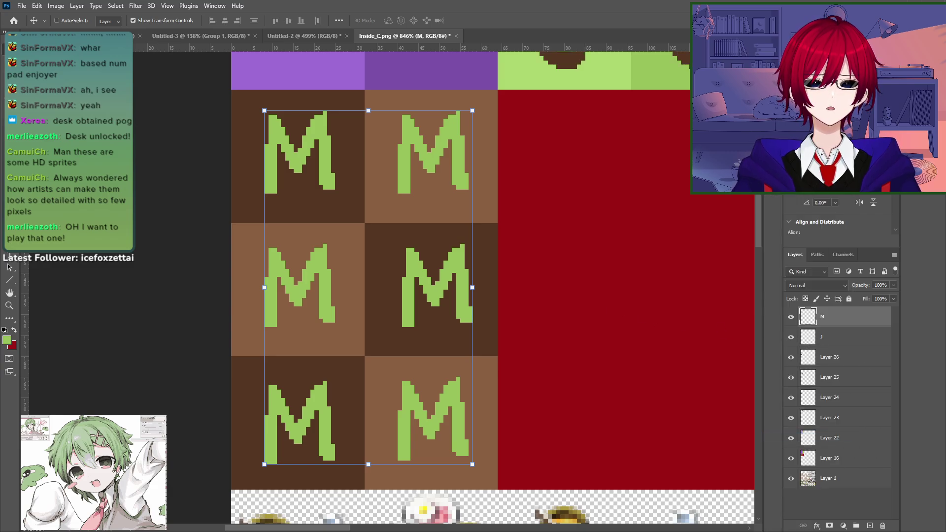
pyautogui.press('m')
pyautogui.moveTo(511, 256); pyautogui.dragTo(280, 237)
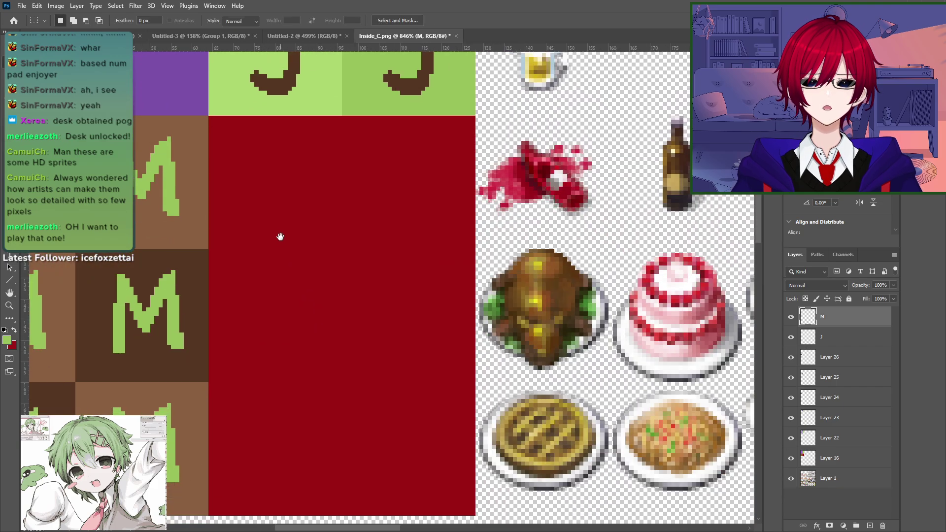
# Step: Merge the checkered cell layers, Layer 22 through Layer 26, into one layer and check its content by toggling its visibility
pyautogui.click(791, 458)
pyautogui.click(792, 458)
pyautogui.click(818, 439)
pyautogui.keyDown('shift'); pyautogui.click(829, 359); pyautogui.keyUp('shift')
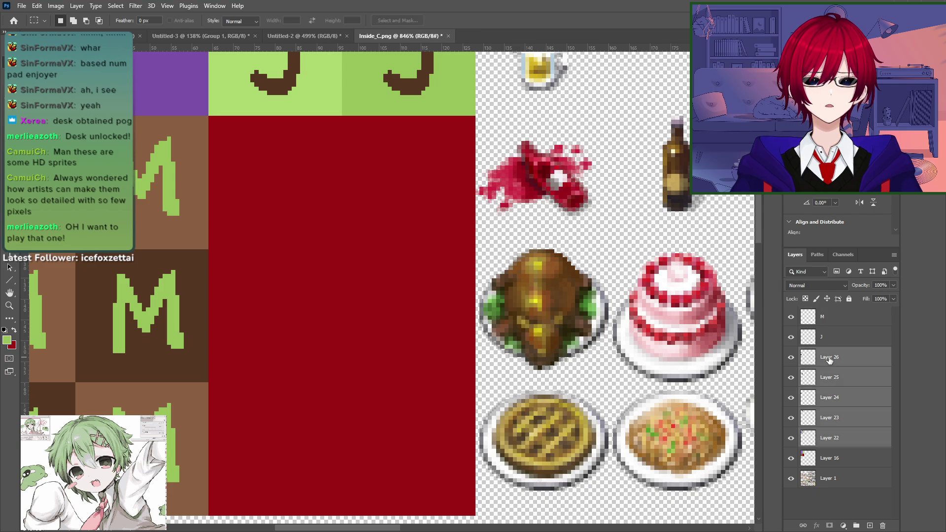
pyautogui.rightClick(829, 360)
pyautogui.click(848, 440)
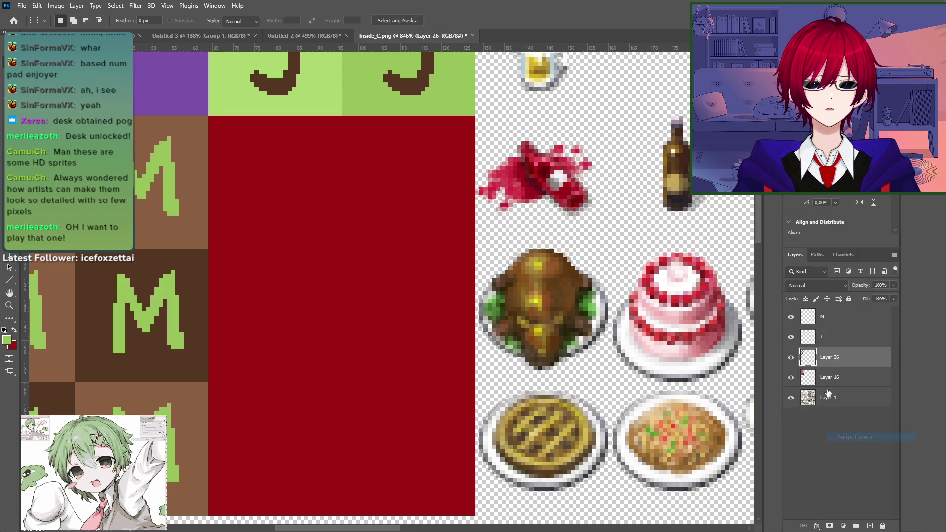
pyautogui.click(792, 360)
pyautogui.click(792, 360)
pyautogui.click(792, 359)
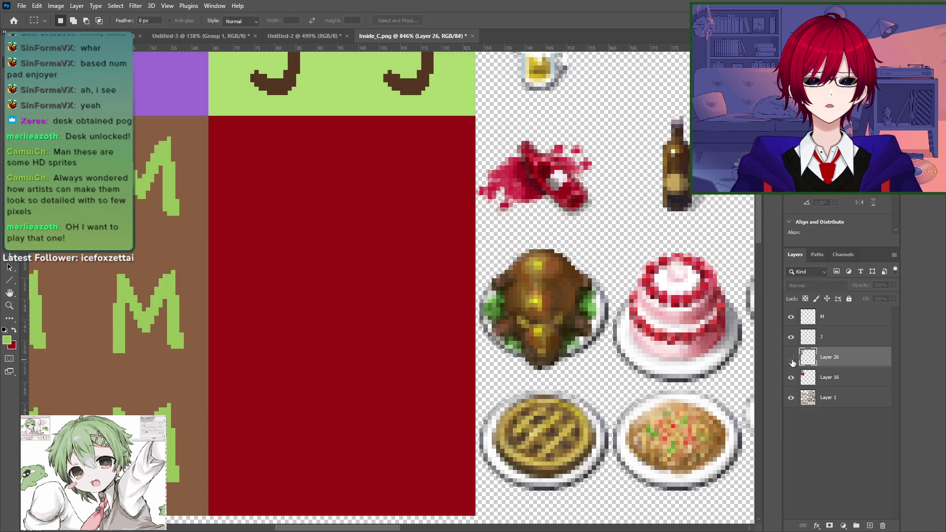
pyautogui.click(791, 358)
# Step: Copy a dark brown cell onto the upper-left cell of the red block and fill it with a darker shade of the sampled red
pyautogui.moveTo(333, 206); pyautogui.dragTo(477, 129)
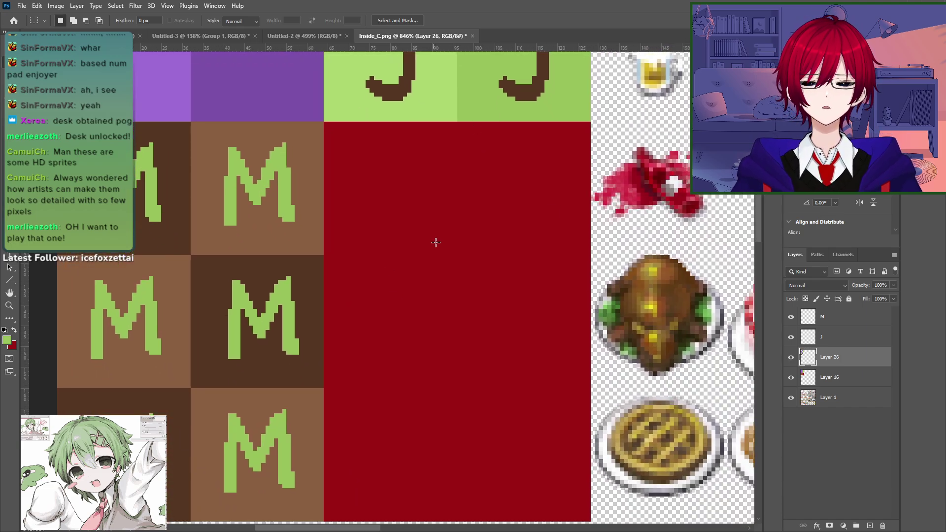
pyautogui.press('i')
pyautogui.click(406, 236)
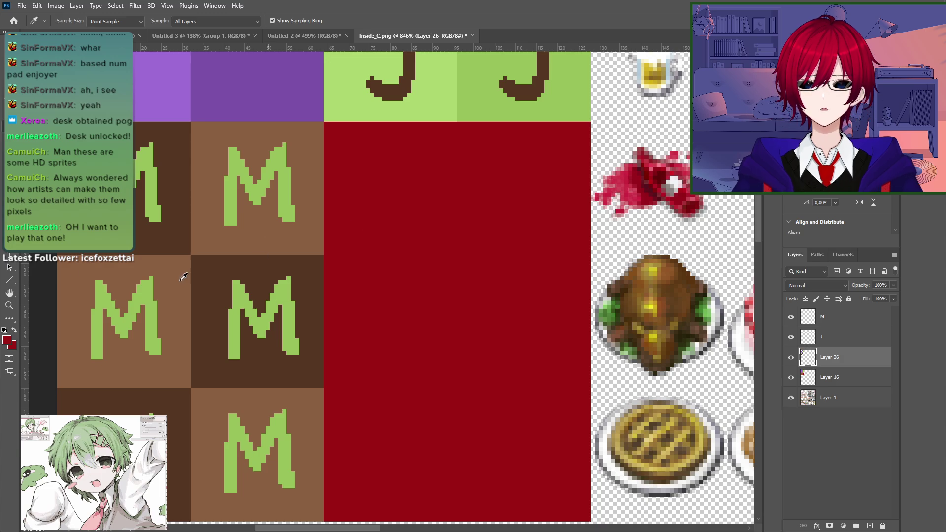
pyautogui.press('w')
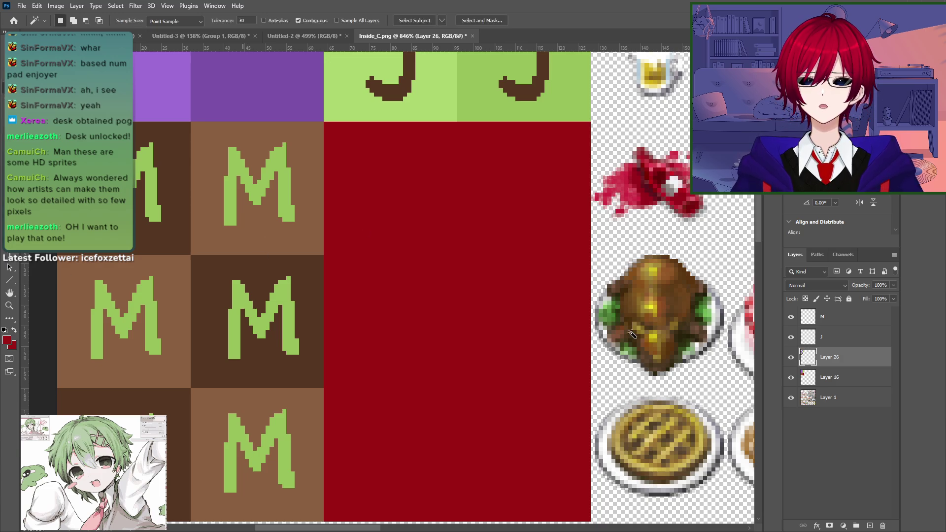
pyautogui.click(308, 296)
pyautogui.hotkey('ctrl', 'j')
pyautogui.press('v')
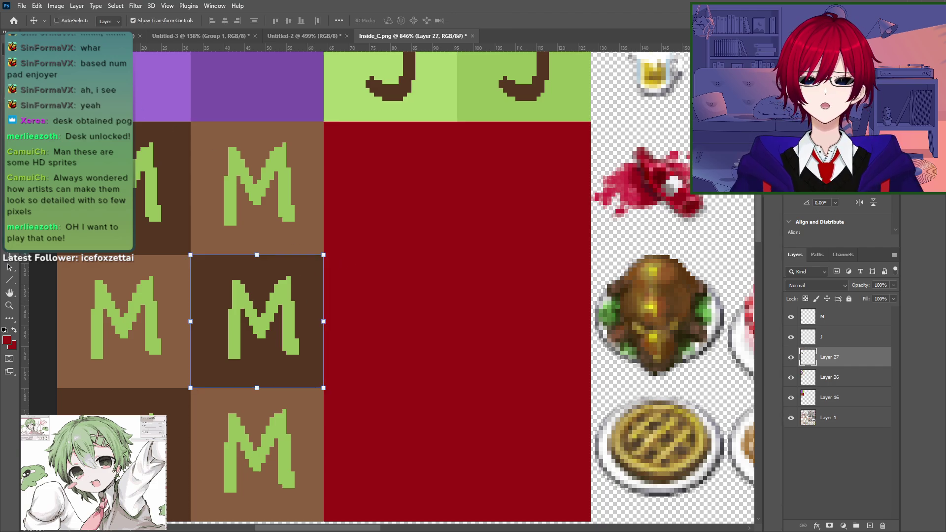
pyautogui.moveTo(294, 316); pyautogui.dragTo(427, 183)
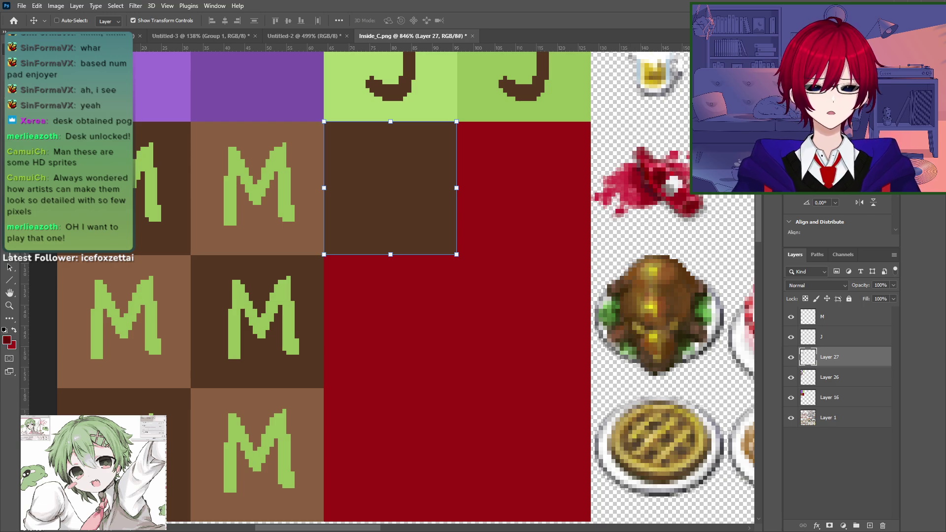
pyautogui.press('g')
pyautogui.click(412, 181)
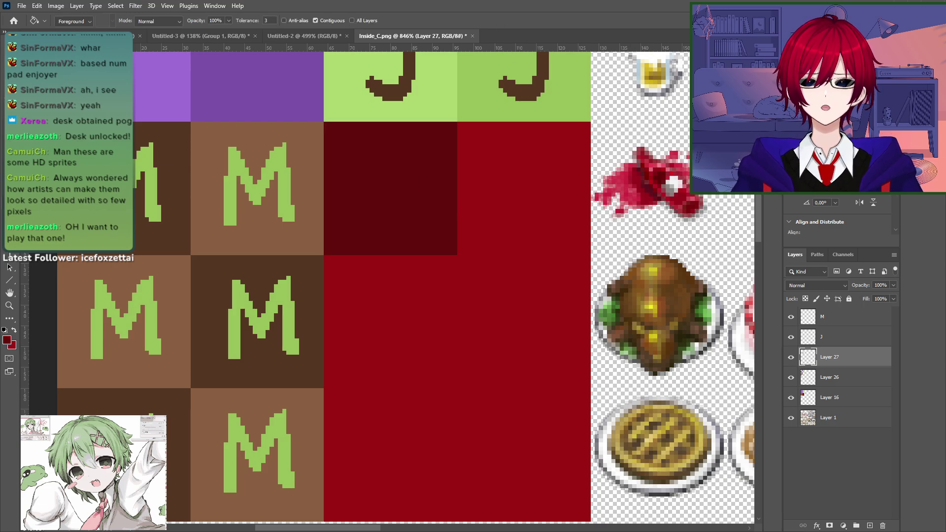
# Step: Duplicate the dark red cell into the middle-right and lower-left cells of the red block to complete its checker pattern
pyautogui.press('m')
pyautogui.press('w')
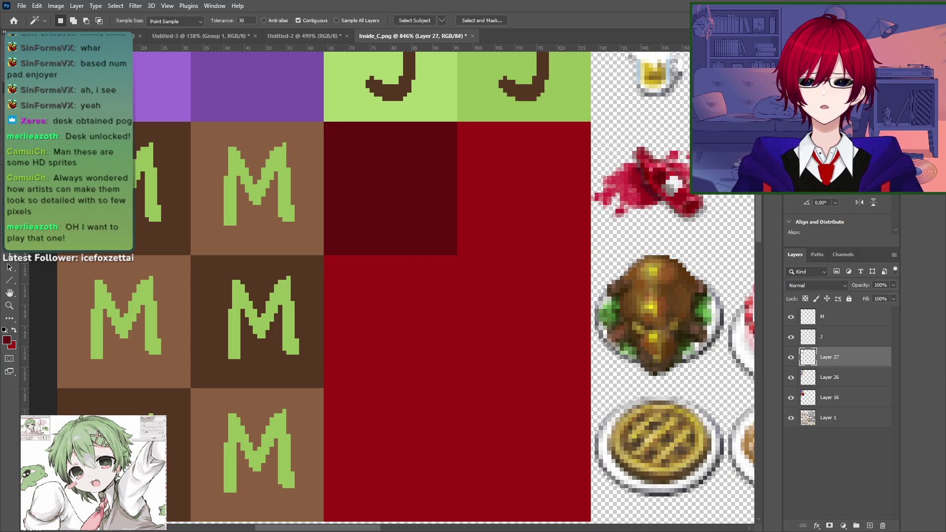
pyautogui.click(423, 176)
pyautogui.hotkey('ctrl', 'j')
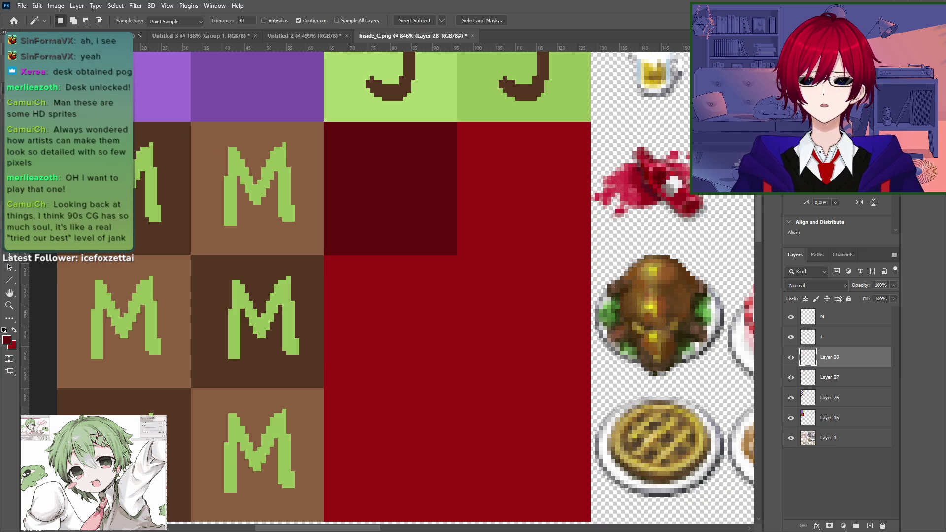
pyautogui.press('v')
pyautogui.keyDown('alt'); pyautogui.moveTo(389, 200); pyautogui.dragTo(426, 412); pyautogui.keyUp('alt')
pyautogui.moveTo(423, 414); pyautogui.dragTo(429, 414)
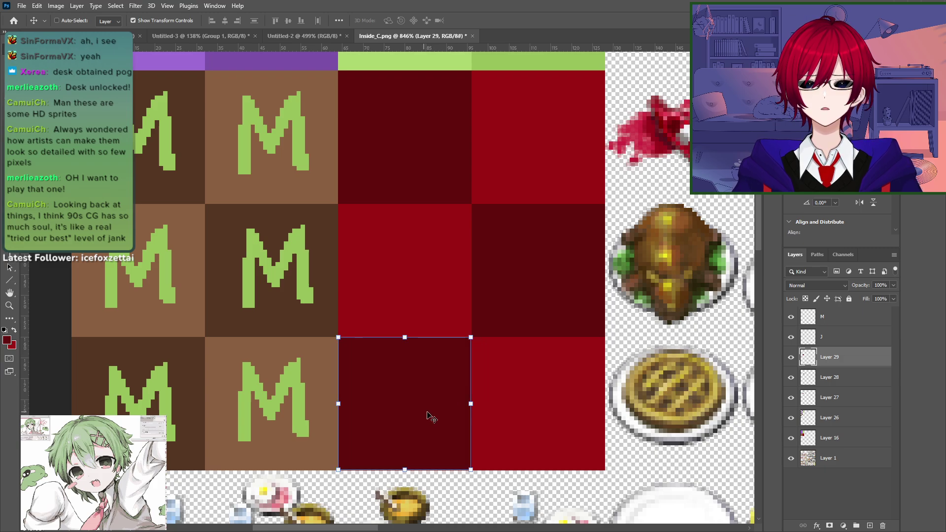
pyautogui.moveTo(511, 254); pyautogui.dragTo(507, 351)
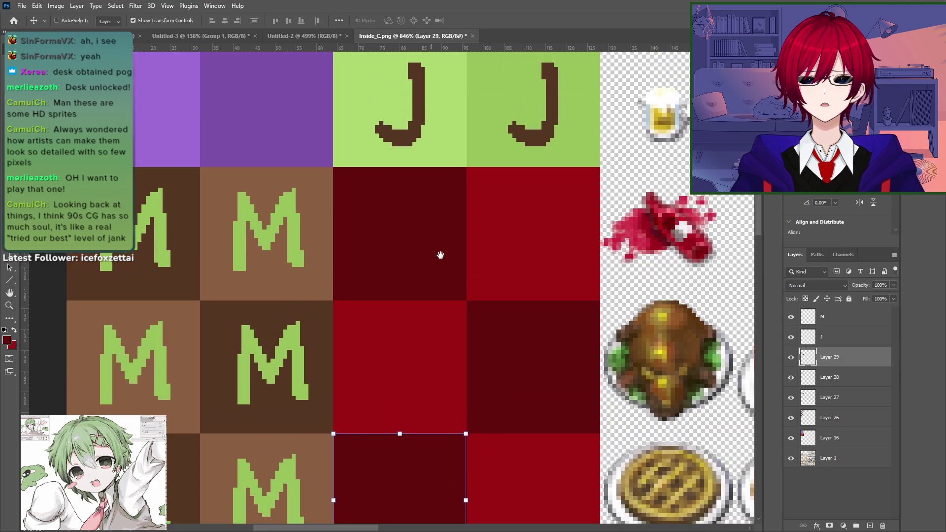
pyautogui.moveTo(433, 220); pyautogui.dragTo(425, 262)
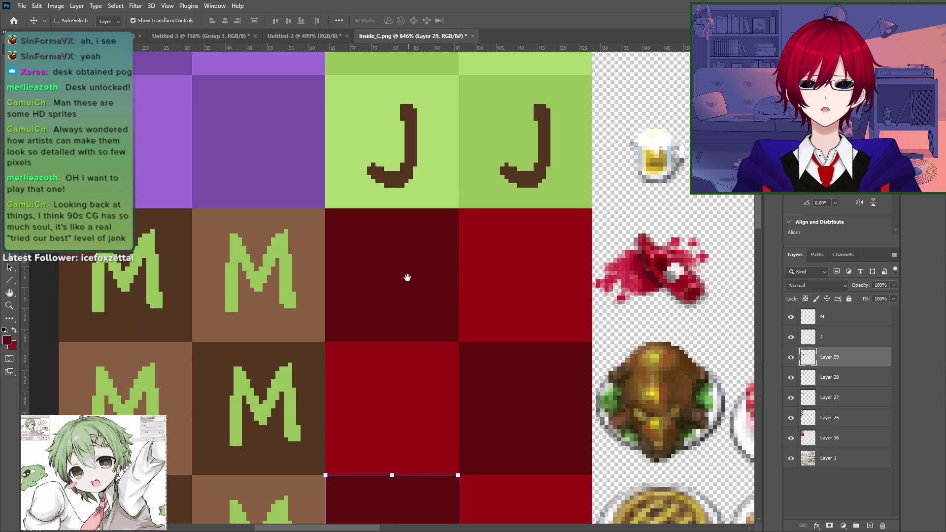
# Step: Sample the purple from the neighbouring block and add a 30 pt letter I in that colour to the upper-left red cell
pyautogui.moveTo(408, 274); pyautogui.dragTo(323, 225)
pyautogui.press('t')
pyautogui.press('i')
pyautogui.click(220, 198)
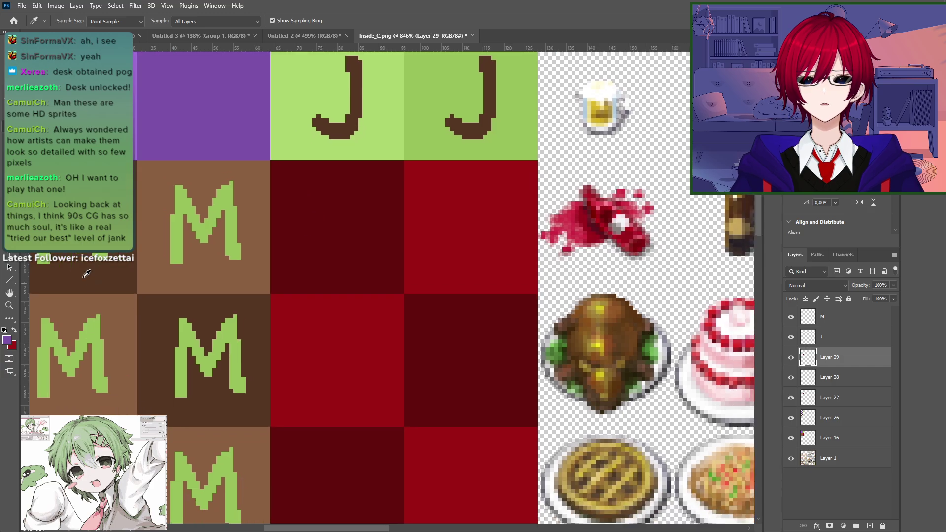
pyautogui.press('t')
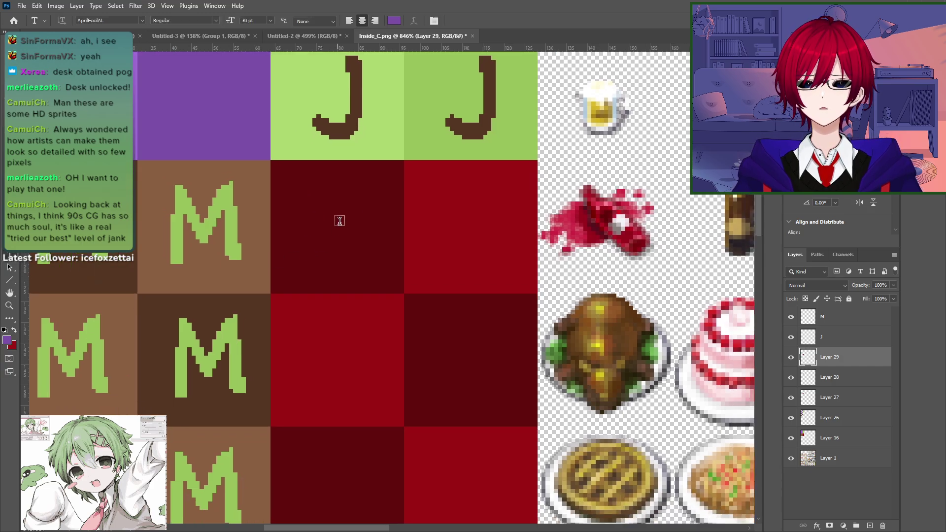
pyautogui.hotkey('alt', 'Tab')
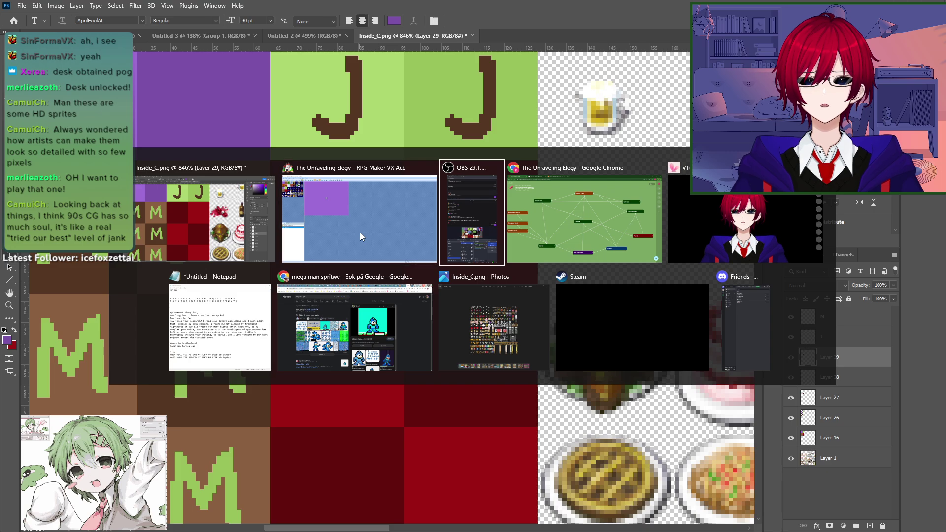
pyautogui.hotkey('alt', 'Tab')
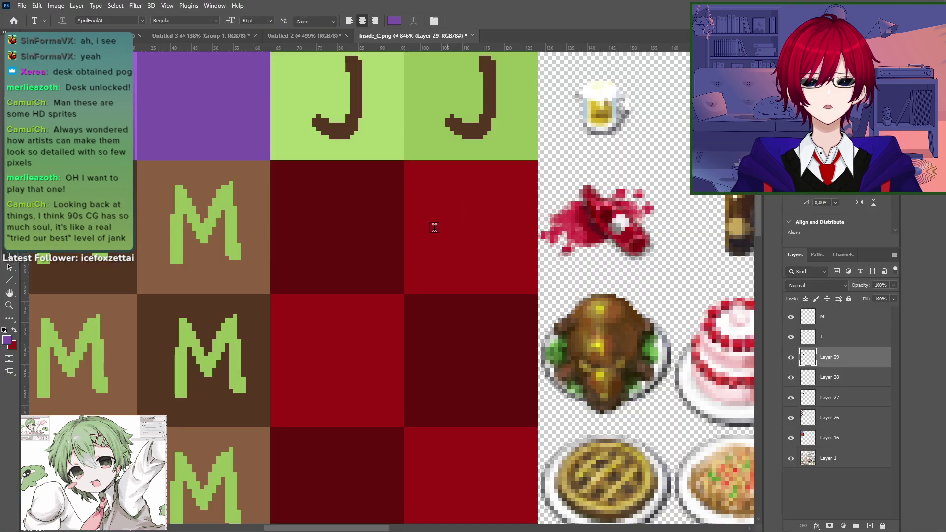
pyautogui.click(334, 226)
pyautogui.write('I')
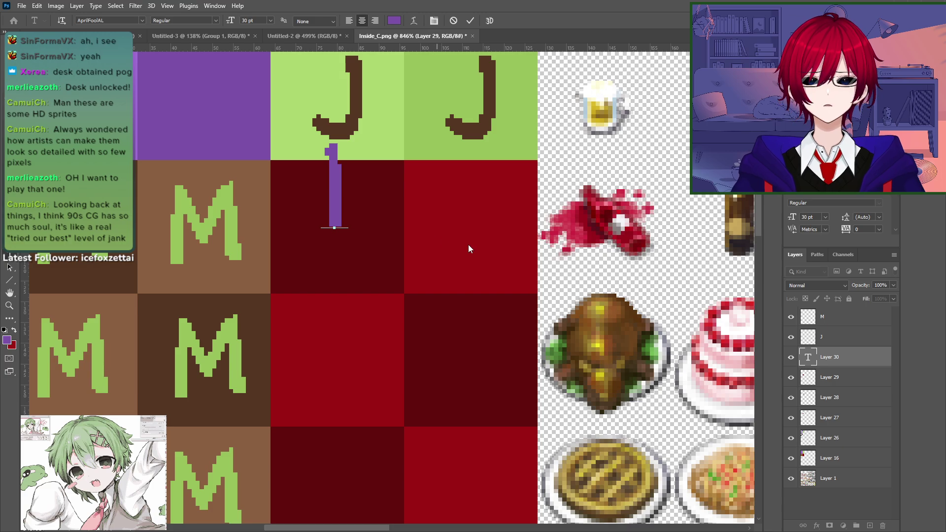
pyautogui.hotkey('ctrl', 'Return')
pyautogui.press('v')
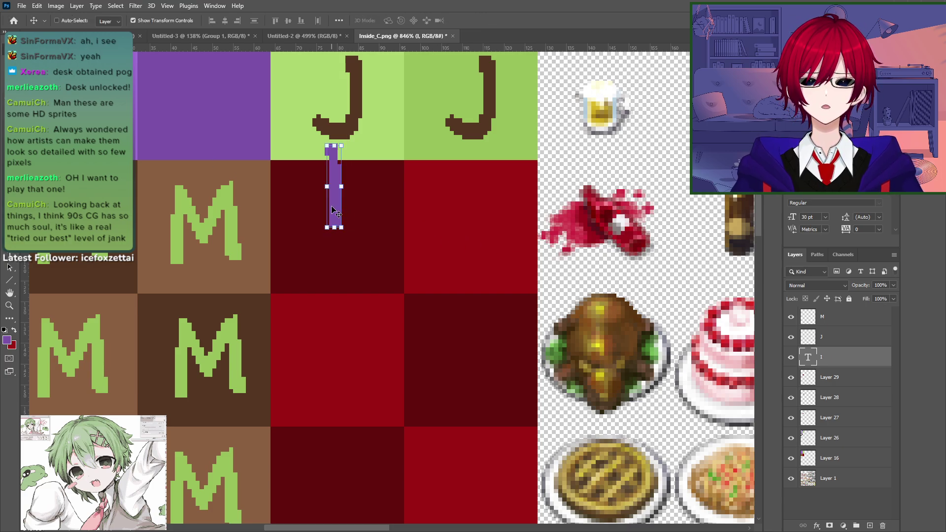
# Step: Move the I to the middle of its cell and duplicate it into the other five cells of the red block
pyautogui.moveTo(335, 207); pyautogui.dragTo(335, 362)
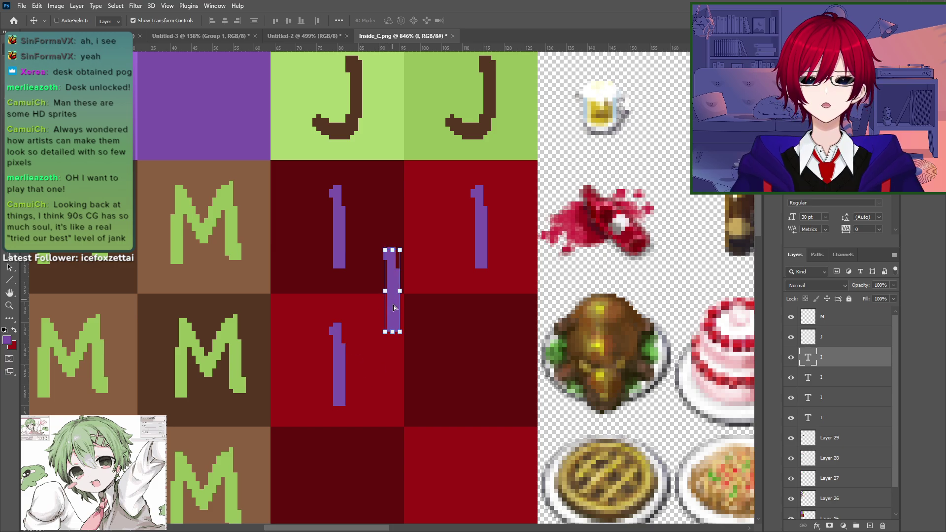
pyautogui.keyDown('ctrl'); pyautogui.keyDown('alt'); pyautogui.moveTo(393, 304); pyautogui.dragTo(482, 378); pyautogui.keyUp('alt'); pyautogui.keyUp('ctrl')
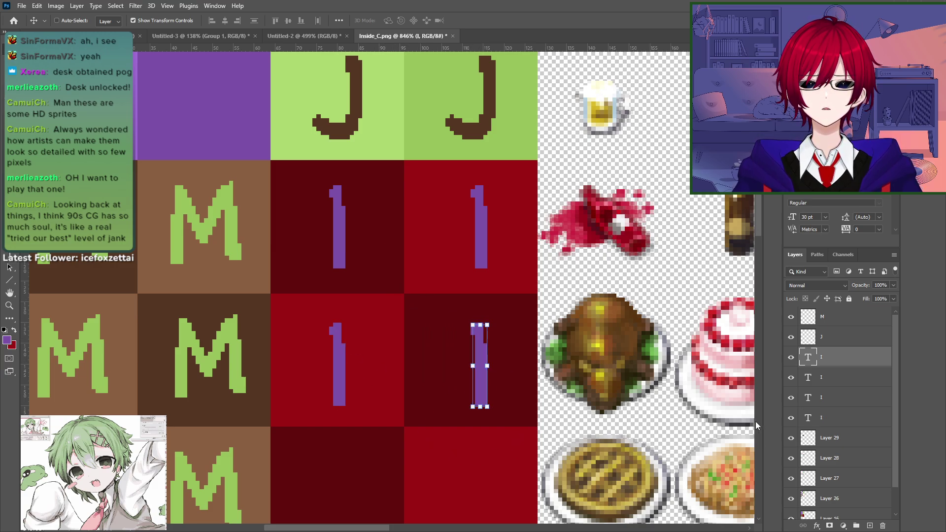
pyautogui.click(838, 381)
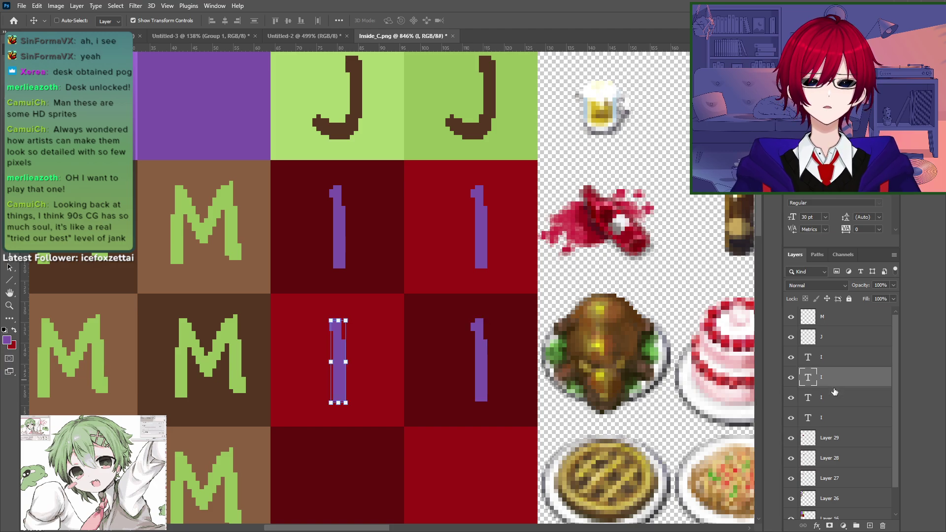
pyautogui.moveTo(433, 437); pyautogui.dragTo(475, 351)
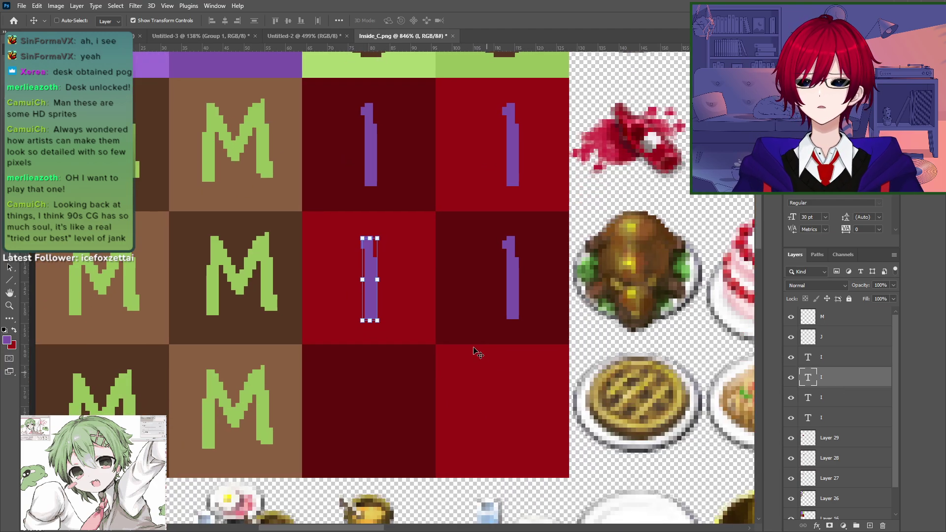
pyautogui.keyDown('alt'); pyautogui.moveTo(372, 276); pyautogui.dragTo(514, 418); pyautogui.keyUp('alt')
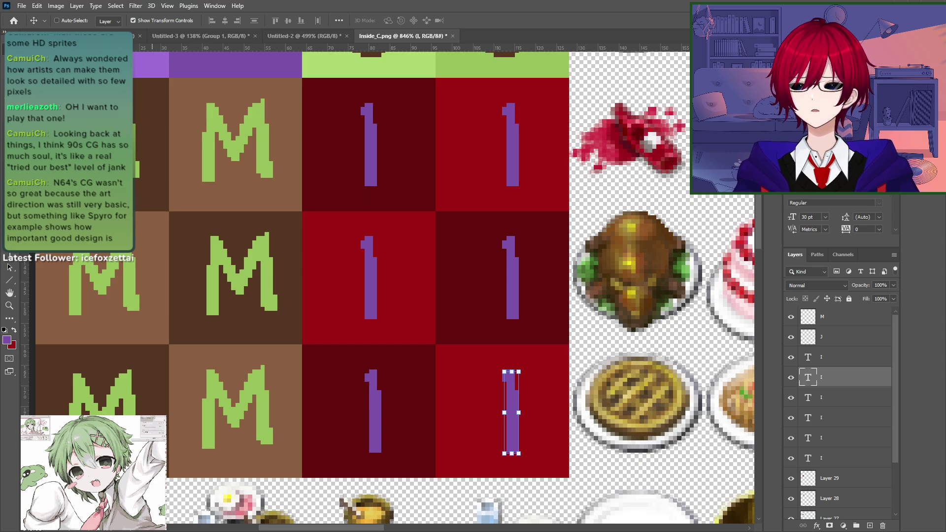
# Step: Nudge the I letters in the red block's bottom row and middle-left cell slightly left to centre them
pyautogui.press('Left')
pyautogui.press('Left')
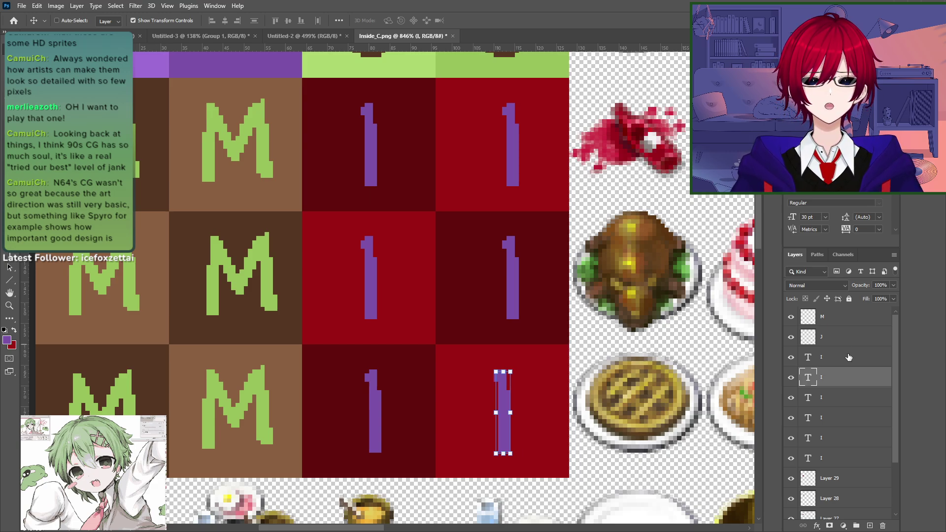
pyautogui.click(822, 399)
pyautogui.press('Left')
pyautogui.press('Left')
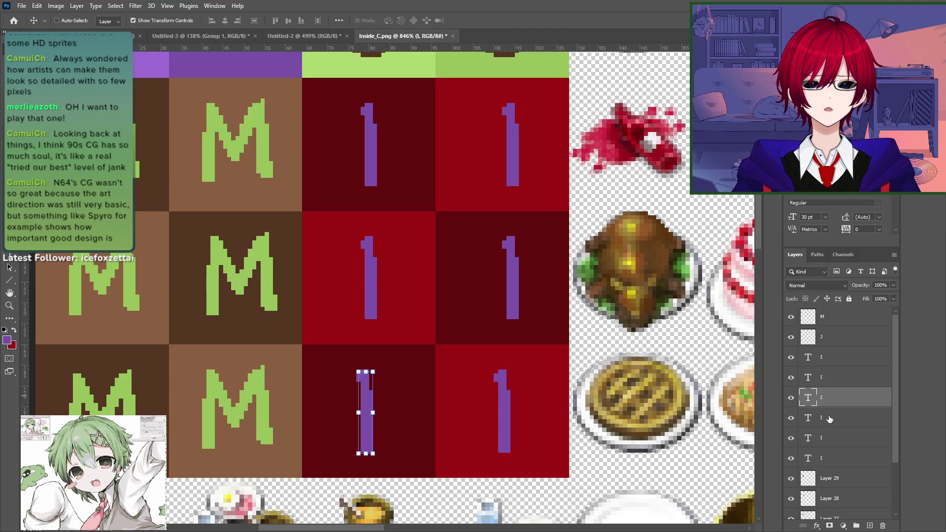
pyautogui.click(829, 418)
pyautogui.press('Left')
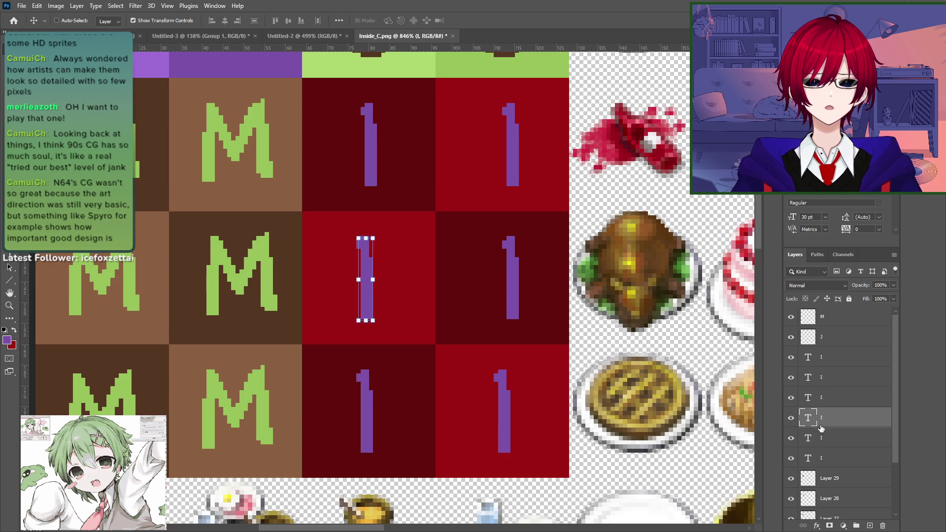
# Step: Nudge the two I letters in the red block's top row left so they sit centred in their cells
pyautogui.click(822, 438)
pyautogui.press('Left')
pyautogui.press('Left')
pyautogui.press('Left')
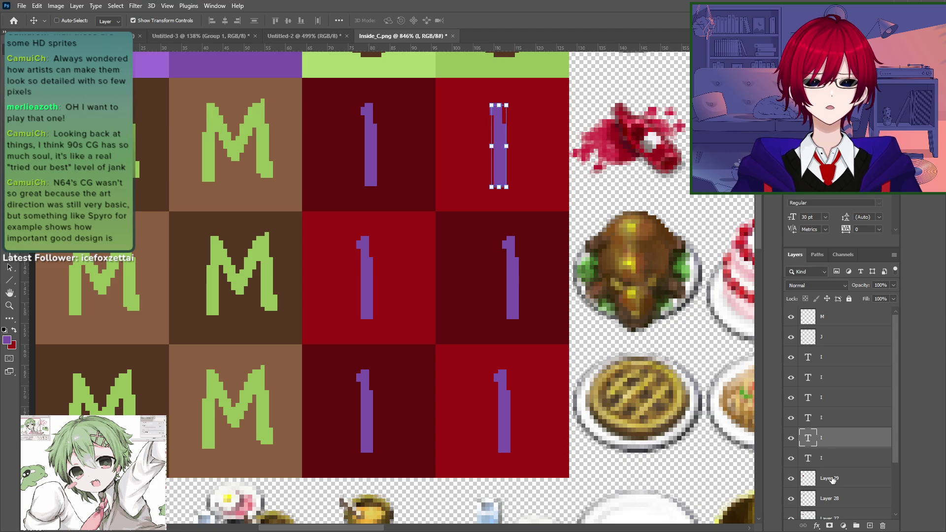
pyautogui.click(815, 461)
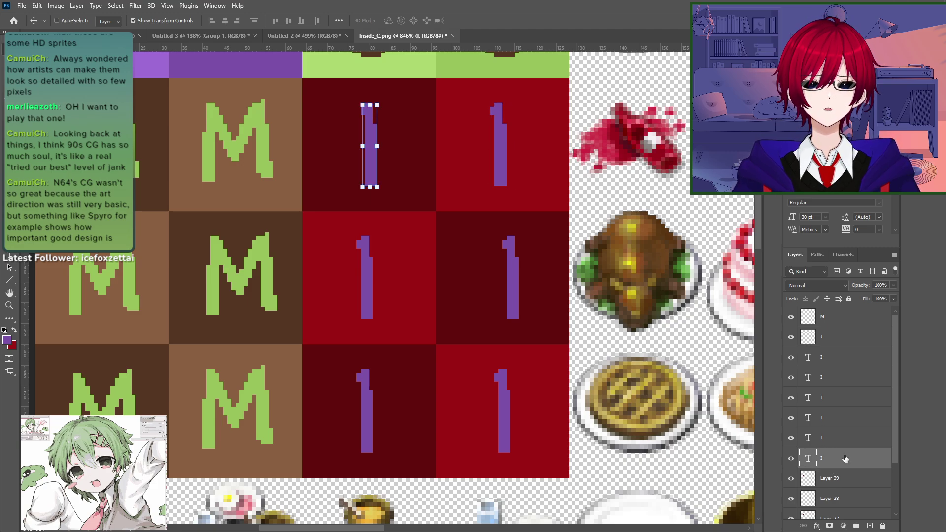
pyautogui.press('Left')
# Step: Nudge the I letters in the middle-right and lower-right red cells left until they line up with the top-right I
pyautogui.click(831, 357)
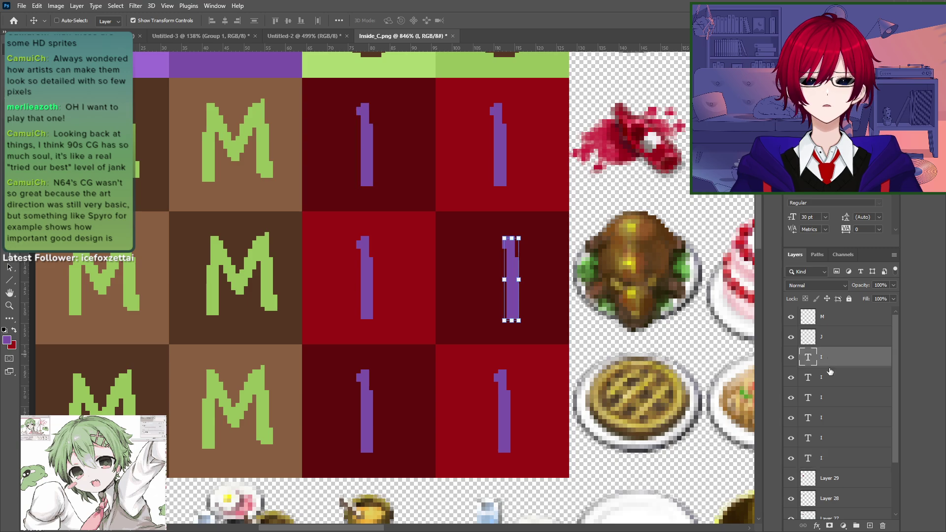
pyautogui.press('Left')
pyautogui.press('Left')
pyautogui.click(833, 384)
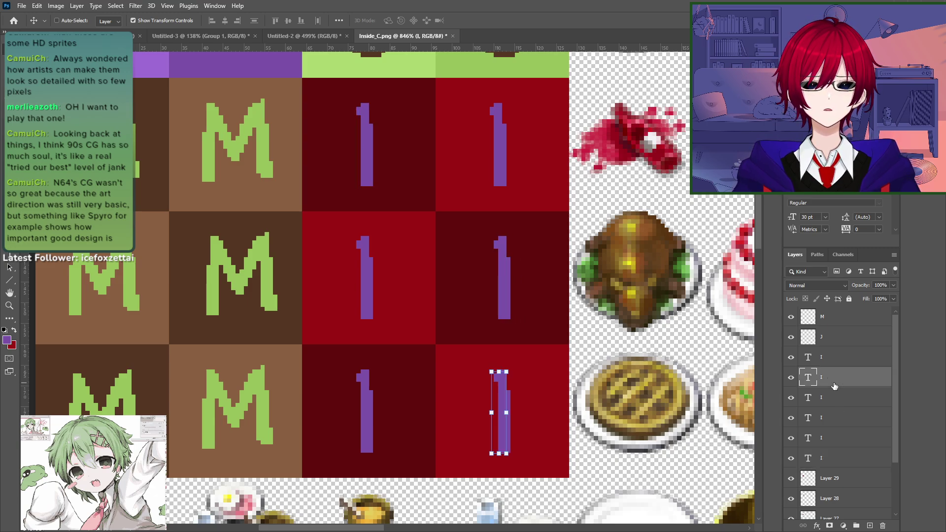
pyautogui.press('Left')
pyautogui.click(833, 404)
pyautogui.press('Left')
pyautogui.press('Right')
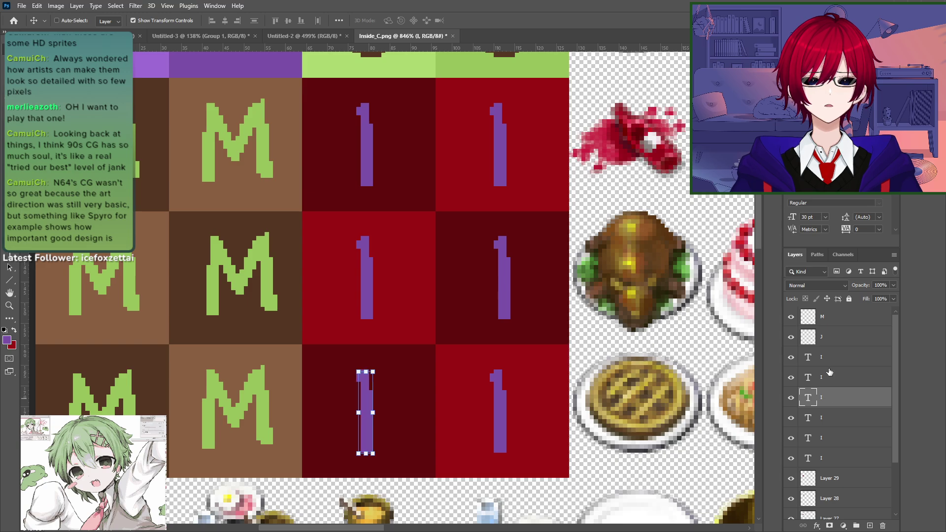
pyautogui.click(835, 355)
pyautogui.press('Left')
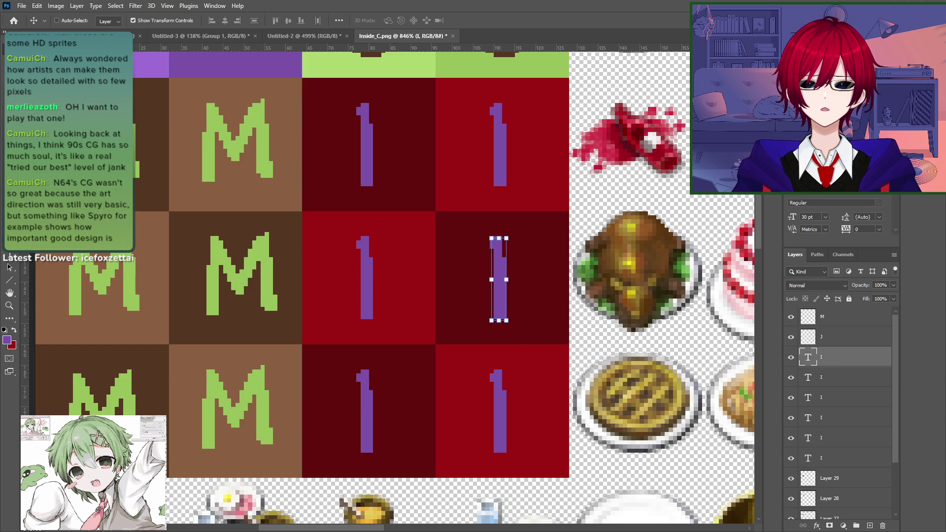
pyautogui.press('m')
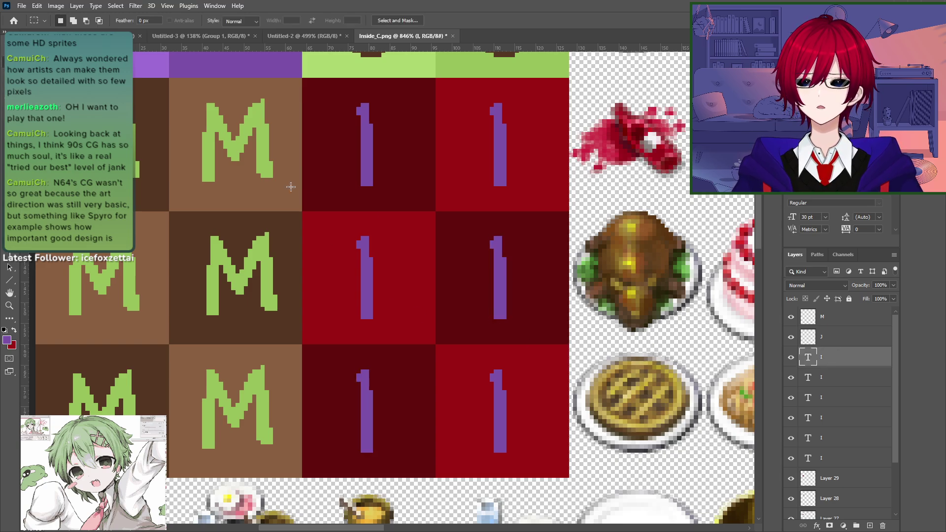
# Step: Rasterize the six I text layers and merge them into a single layer
pyautogui.keyDown('shift'); pyautogui.click(827, 459); pyautogui.keyUp('shift')
pyautogui.rightClick(828, 459)
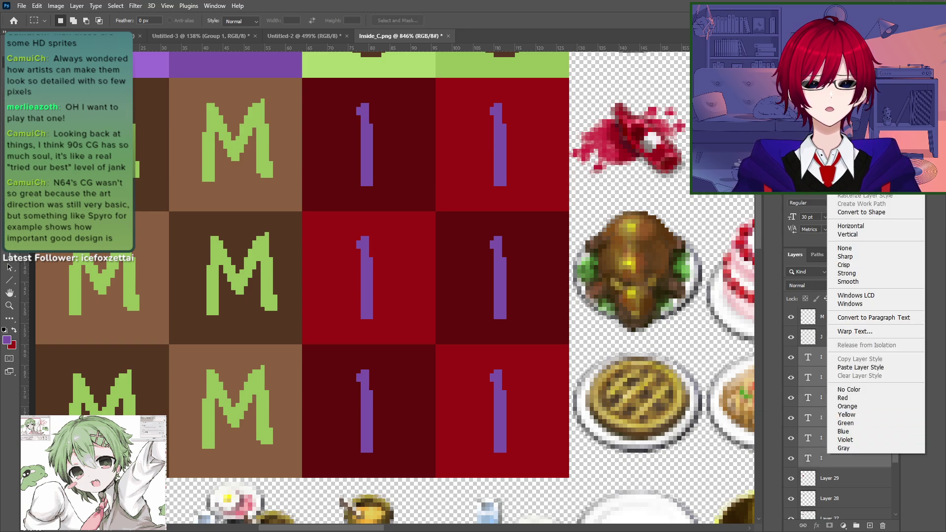
pyautogui.click(859, 188)
pyautogui.rightClick(845, 382)
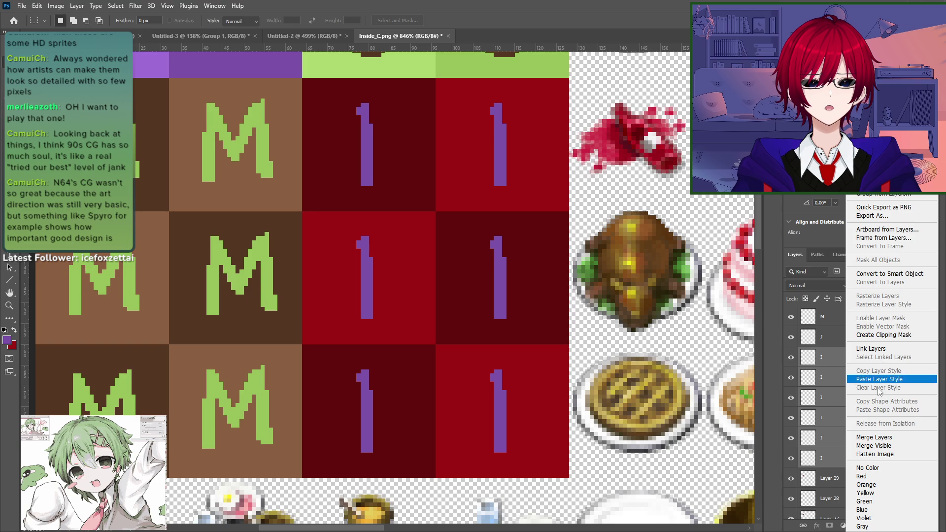
pyautogui.click(882, 438)
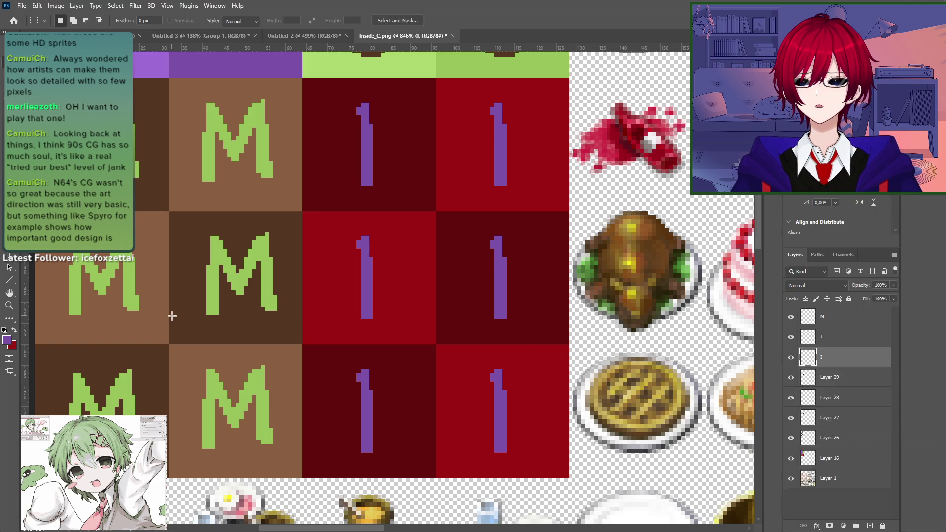
# Step: Check which checker cells Layer 29 and Layer 16 hold by hiding and showing each layer
pyautogui.moveTo(442, 219); pyautogui.dragTo(554, 351)
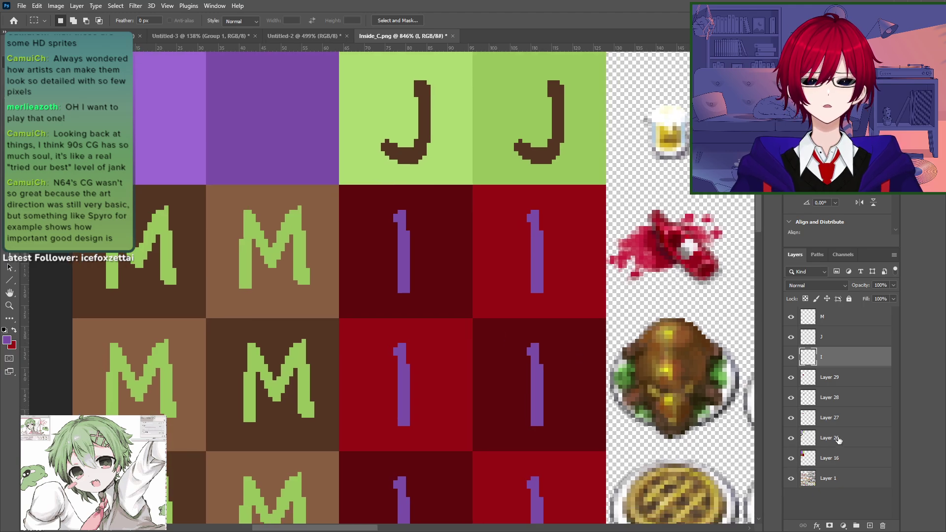
pyautogui.click(791, 378)
pyautogui.click(791, 378)
pyautogui.click(840, 379)
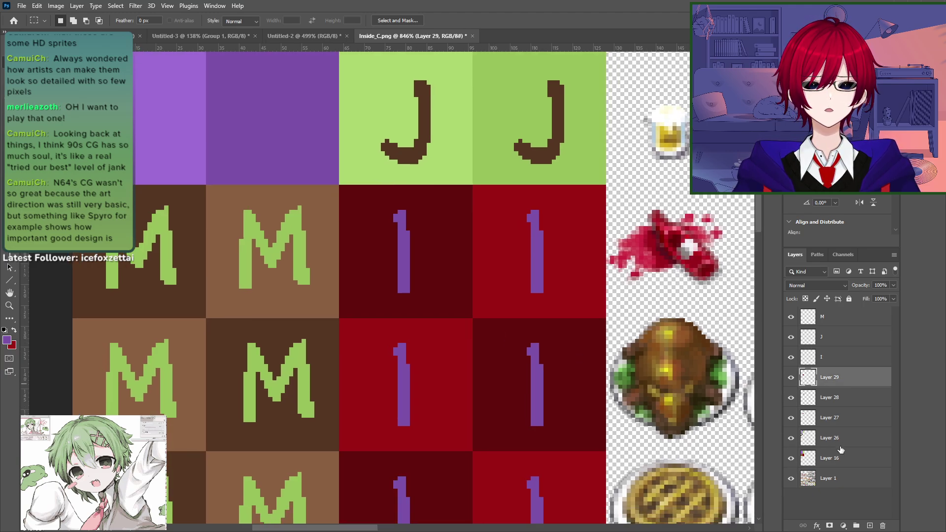
pyautogui.click(792, 459)
pyautogui.click(792, 458)
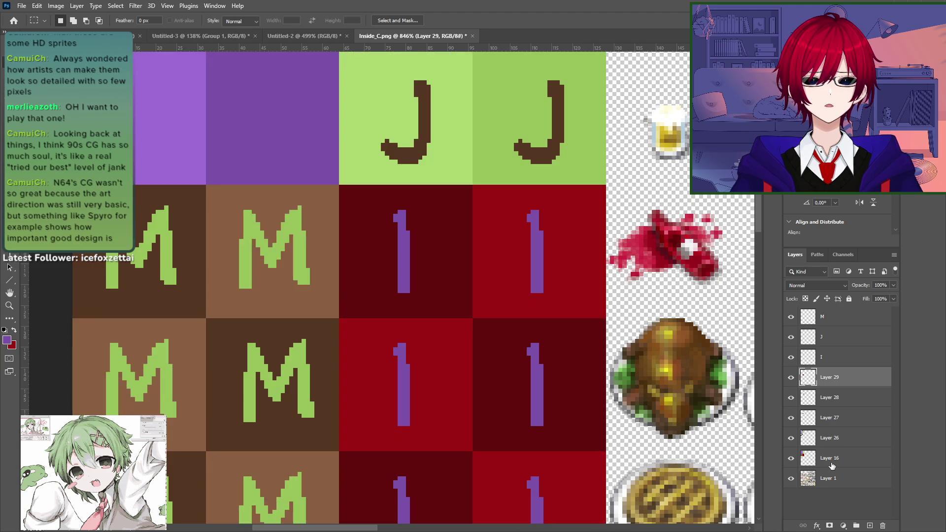
pyautogui.keyDown('shift'); pyautogui.click(838, 459); pyautogui.keyUp('shift')
pyautogui.rightClick(832, 459)
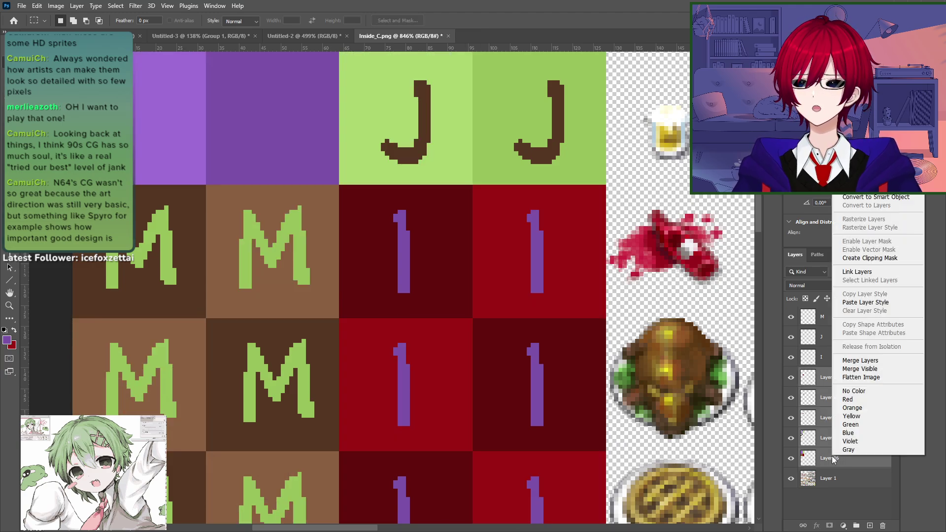
pyautogui.click(820, 443)
# Step: Merge Layers 26 through 29 into one layer and check the merged checker cells by hiding and showing it
pyautogui.click(822, 438)
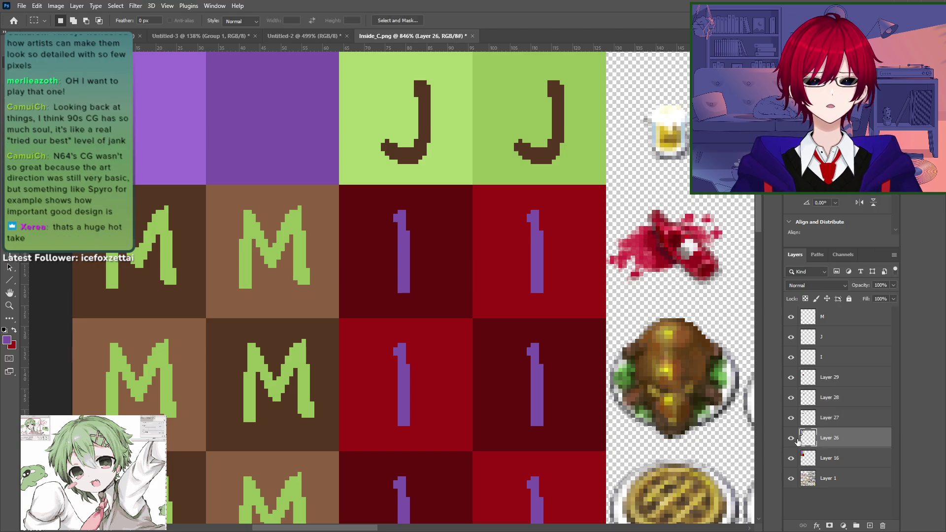
pyautogui.click(791, 439)
pyautogui.click(791, 439)
pyautogui.click(792, 439)
pyautogui.click(792, 439)
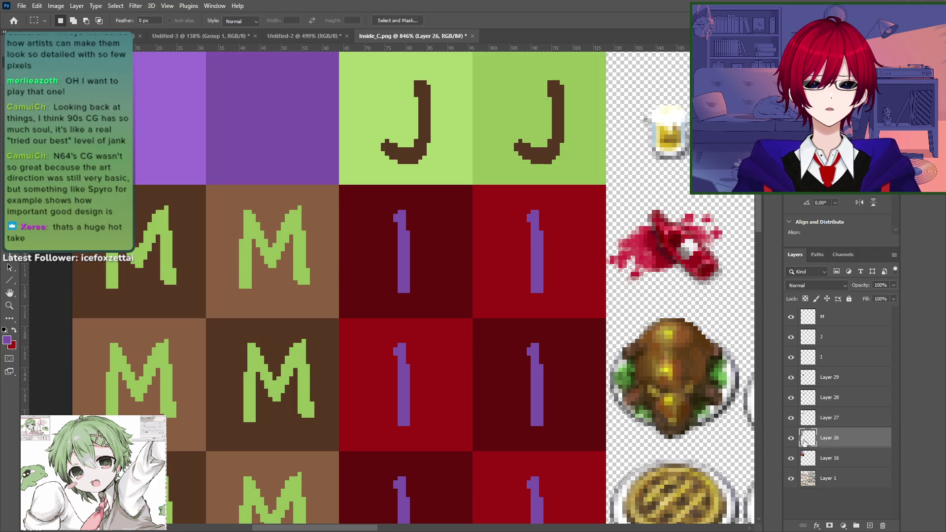
pyautogui.keyDown('shift'); pyautogui.click(838, 380); pyautogui.keyUp('shift')
pyautogui.rightClick(839, 385)
pyautogui.click(867, 442)
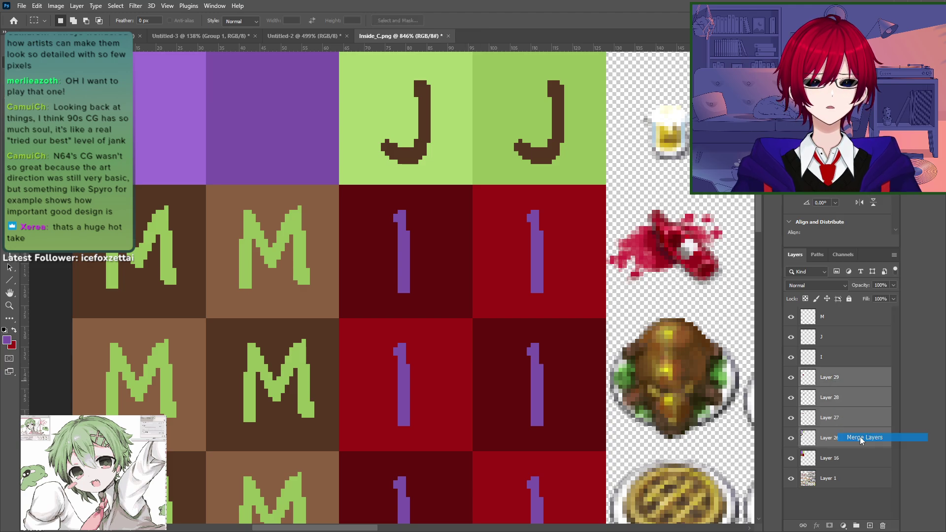
pyautogui.click(791, 377)
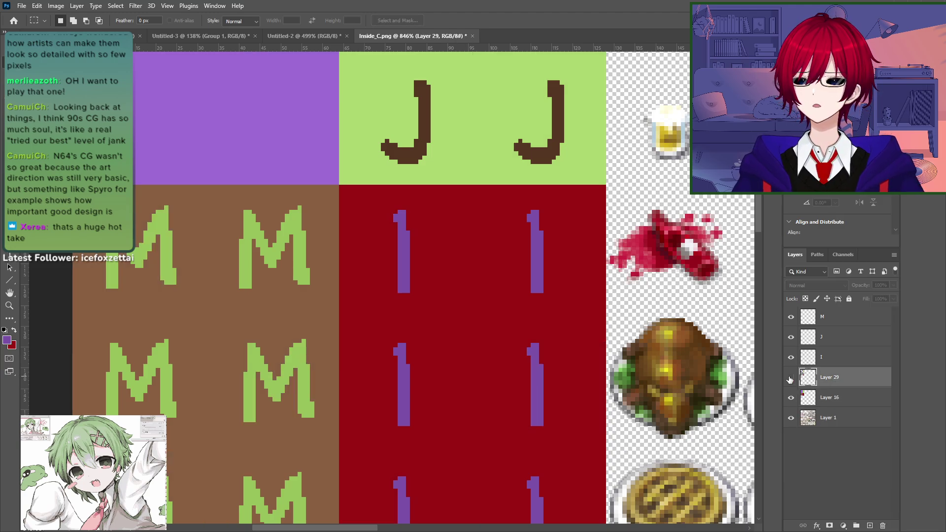
pyautogui.click(791, 378)
# Step: Look over the lettered blocks and the area of drink and food sprites beside the green J block
pyautogui.moveTo(560, 353); pyautogui.dragTo(493, 493)
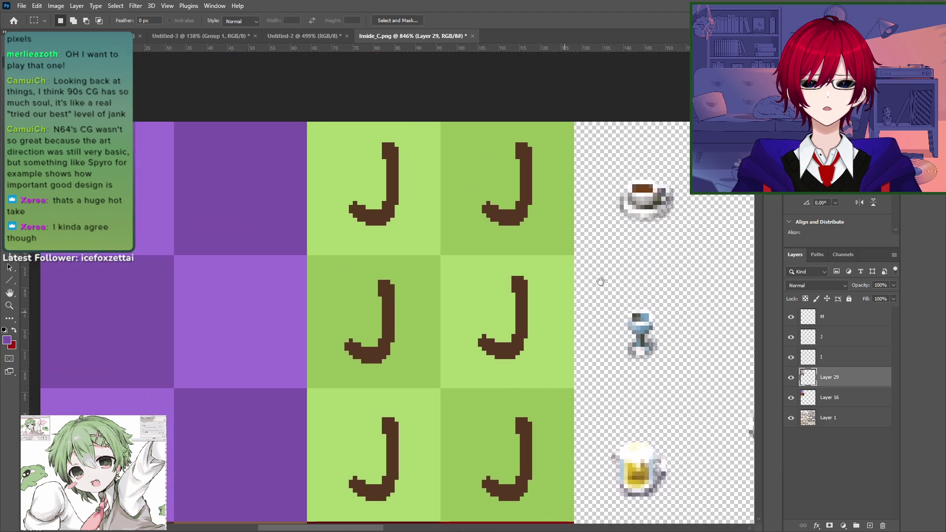
pyautogui.moveTo(600, 282); pyautogui.dragTo(714, 148)
pyautogui.moveTo(492, 370); pyautogui.dragTo(391, 224)
pyautogui.moveTo(405, 273); pyautogui.dragTo(397, 184)
pyautogui.moveTo(450, 319); pyautogui.dragTo(457, 429)
pyautogui.moveTo(492, 320); pyautogui.dragTo(322, 383)
pyautogui.moveTo(493, 222); pyautogui.dragTo(396, 393)
pyautogui.moveTo(418, 237); pyautogui.dragTo(460, 299)
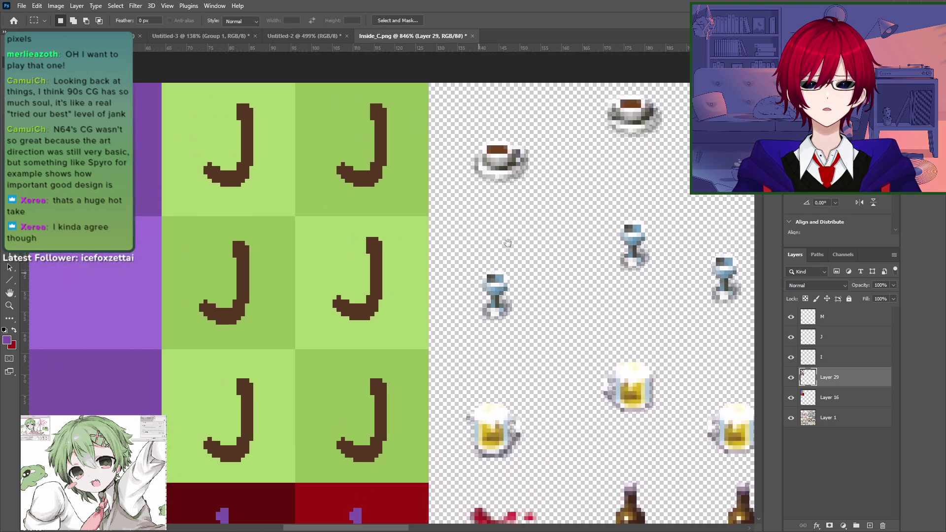
pyautogui.moveTo(507, 243); pyautogui.dragTo(545, 151)
# Step: Check Layer 16's cells against the sprites beneath them and select its green block with the Magic Wand
pyautogui.click(848, 399)
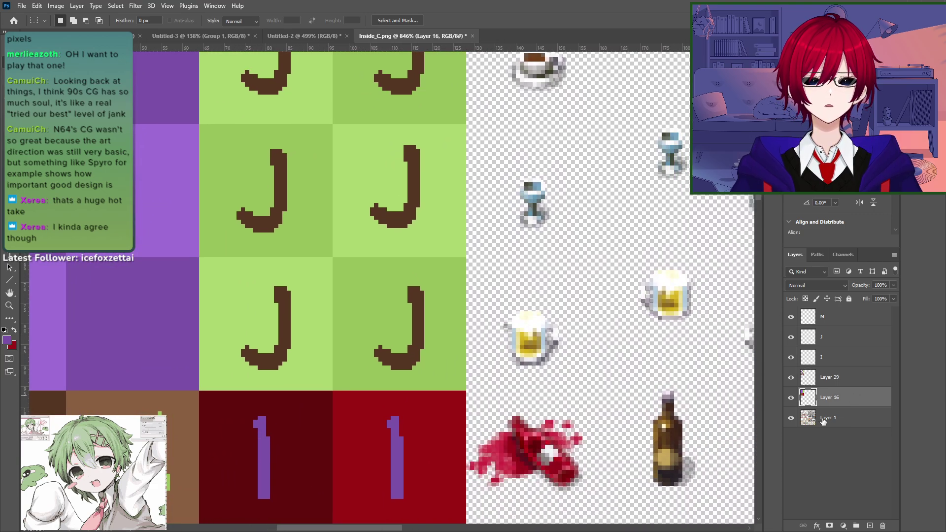
pyautogui.click(791, 399)
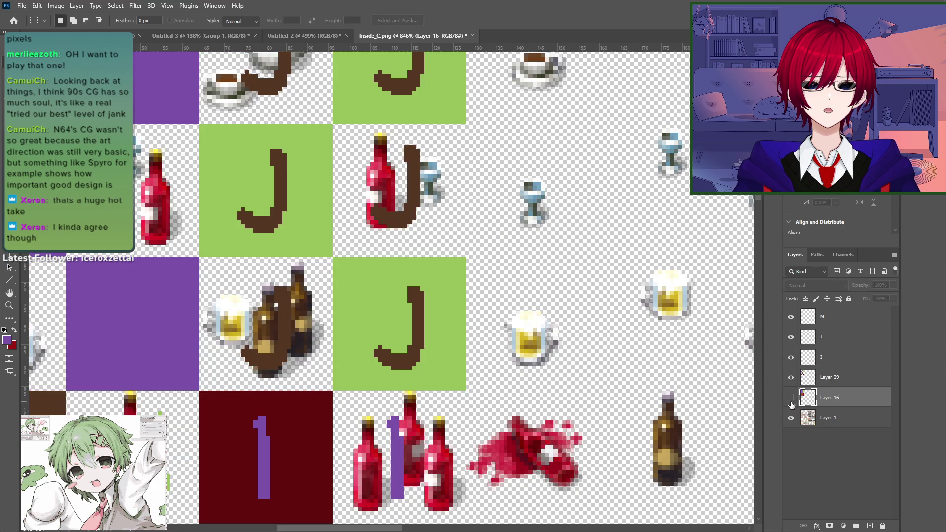
pyautogui.click(792, 399)
pyautogui.press('w')
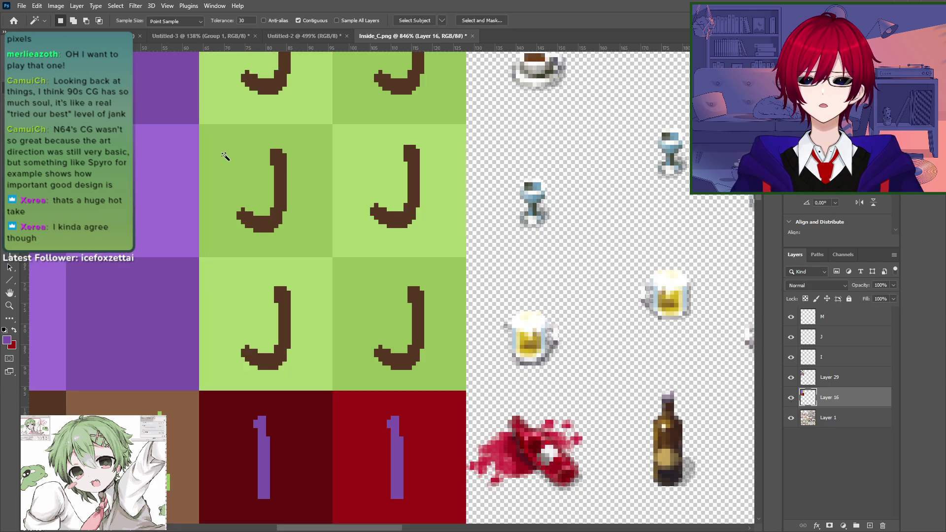
pyautogui.click(306, 149)
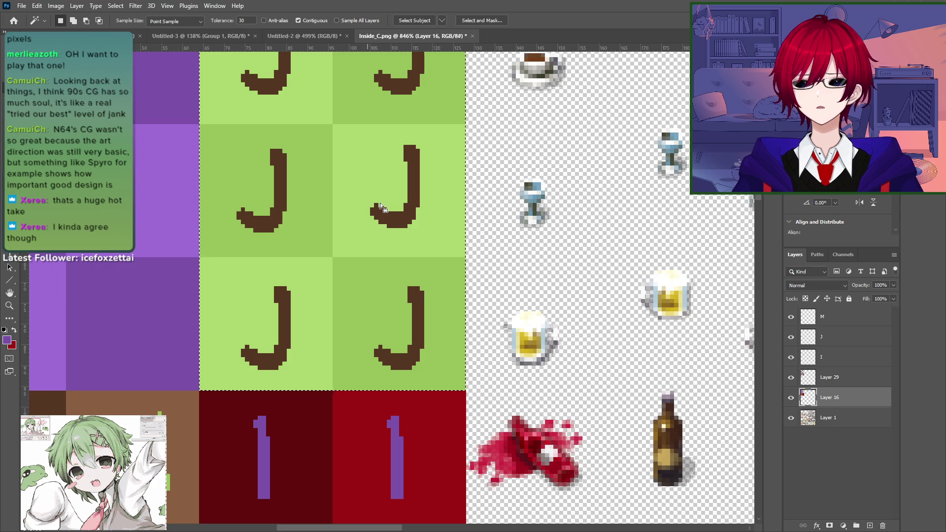
pyautogui.hotkey('ctrl', 'j')
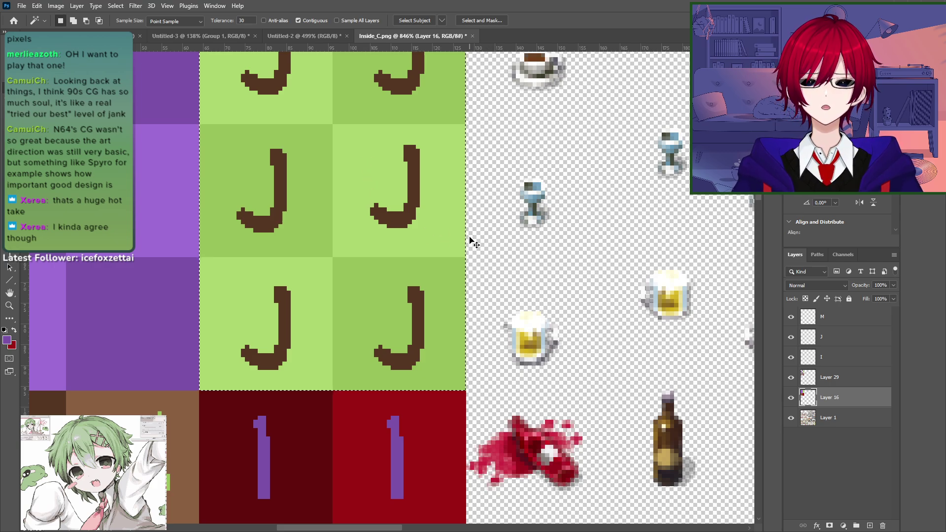
# Step: Switch to the Untitled-2 palette and copy the olive swatch in its third row
pyautogui.click(303, 40)
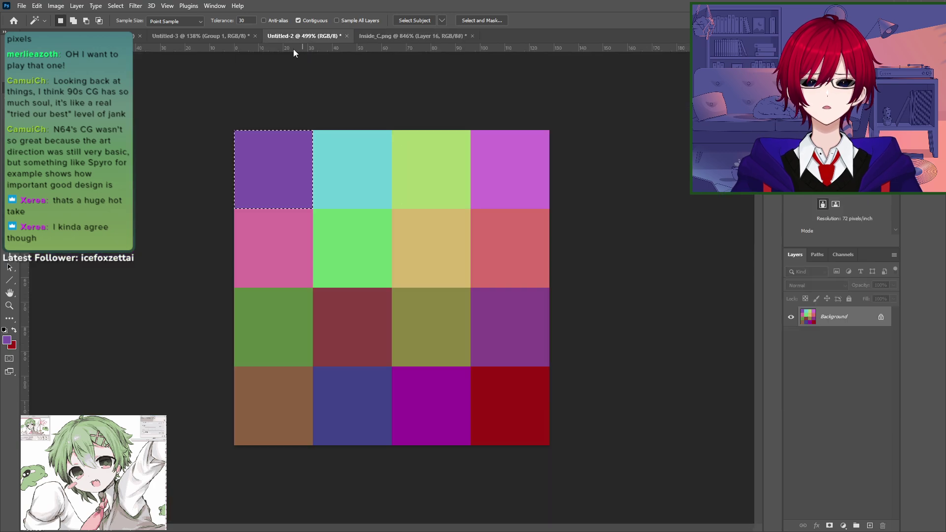
pyautogui.press('m')
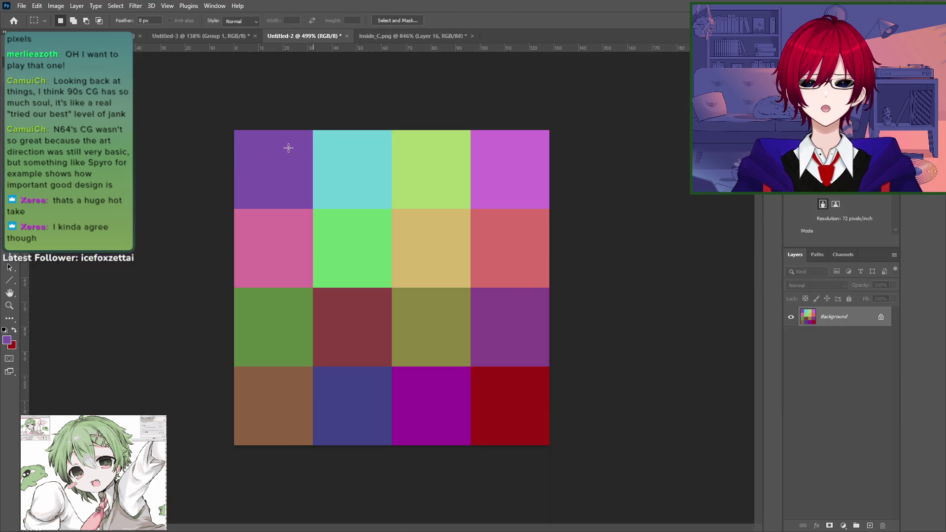
pyautogui.press('w')
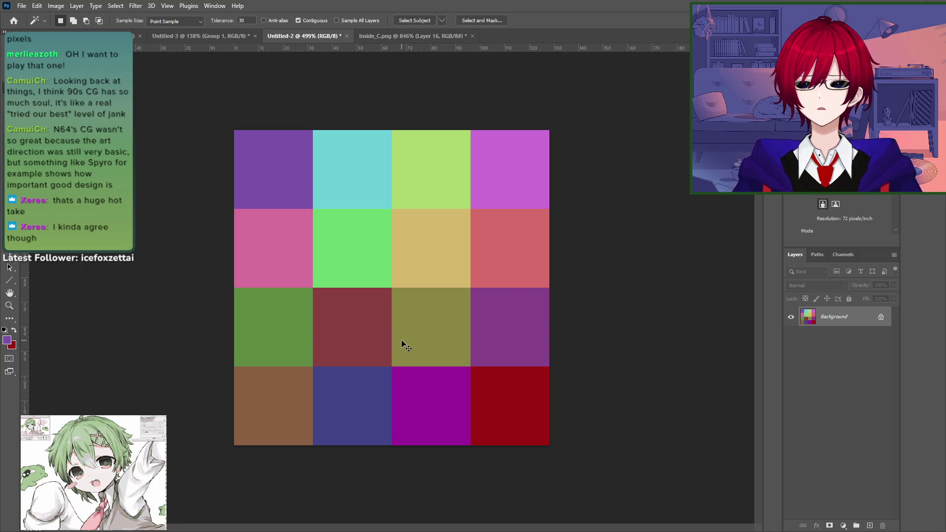
pyautogui.keyDown('ctrl'); pyautogui.moveTo(402, 340); pyautogui.dragTo(417, 315); pyautogui.keyUp('ctrl')
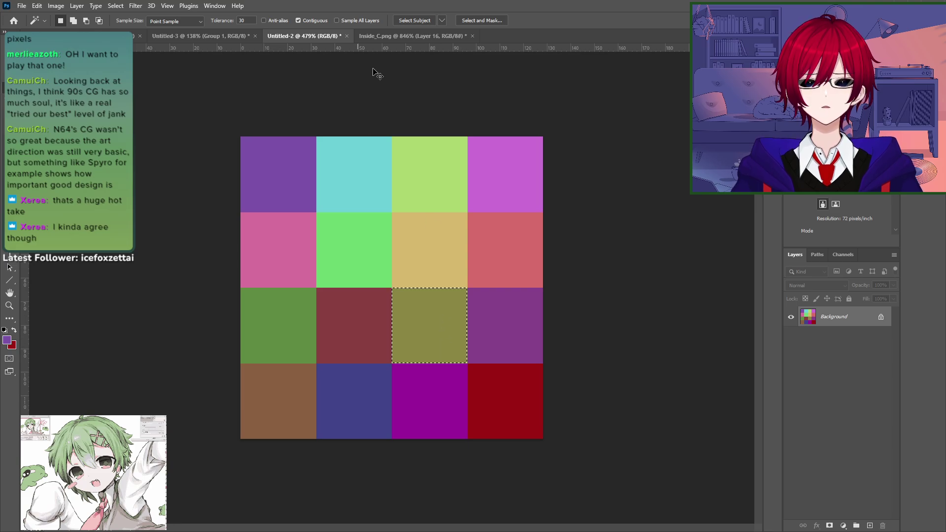
pyautogui.click(215, 38)
pyautogui.click(129, 37)
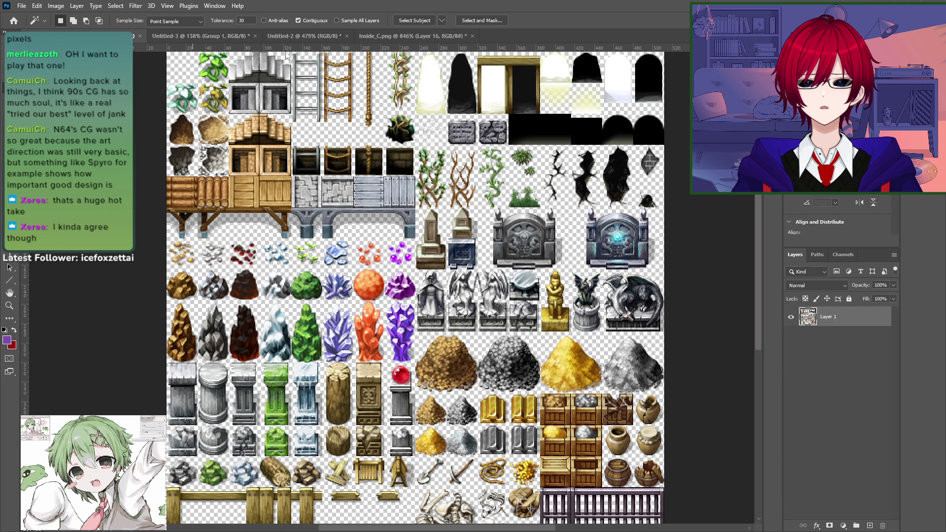
# Step: Paste the olive swatch into Inside_C.png and place it in the top-row cell directly right of the green J block
pyautogui.click(427, 37)
pyautogui.moveTo(554, 205); pyautogui.dragTo(483, 353)
pyautogui.hotkey('ctrl', 'v')
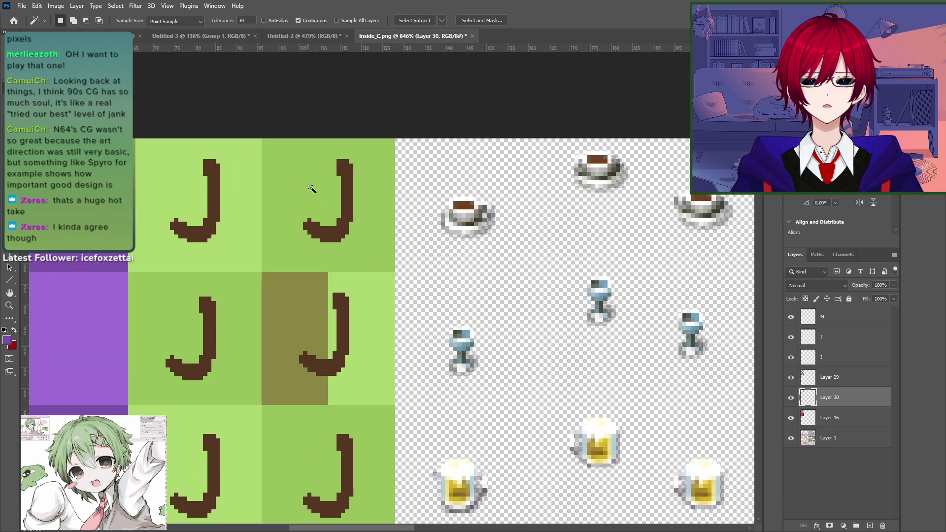
pyautogui.press('v')
pyautogui.moveTo(281, 298); pyautogui.dragTo(472, 164)
pyautogui.moveTo(581, 283); pyautogui.dragTo(401, 267)
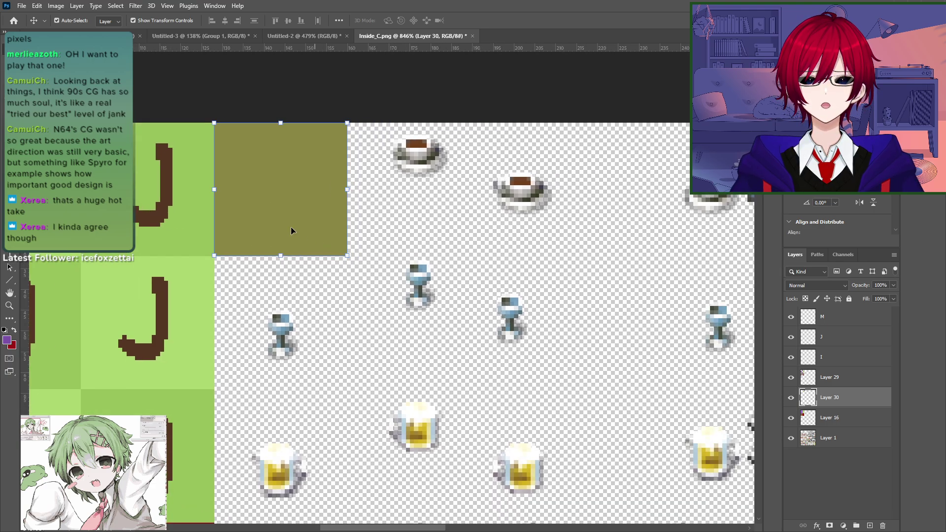
# Step: Paste two more olive tiles, one in the second column's middle cell and one in the first column's bottom cell of the new block
pyautogui.hotkey('ctrl', 'v')
pyautogui.moveTo(413, 335); pyautogui.dragTo(438, 337)
pyautogui.moveTo(322, 406); pyautogui.dragTo(416, 302)
pyautogui.hotkey('ctrl', 'v')
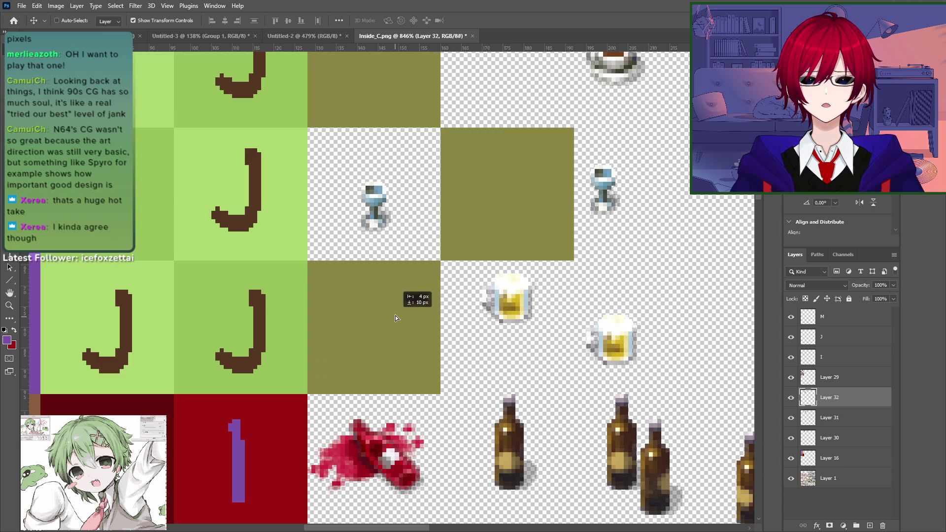
# Step: Set a darker olive foreground colour and fill a newly pasted tile with it in the olive block's middle-left cell
pyautogui.press('i')
pyautogui.click(400, 312)
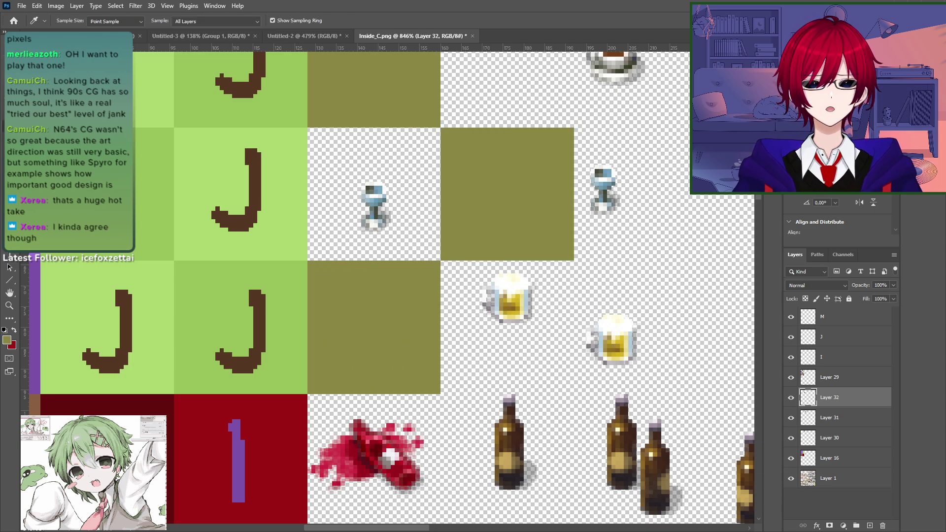
pyautogui.click(833, 116)
pyautogui.hotkey('ctrl', 'v')
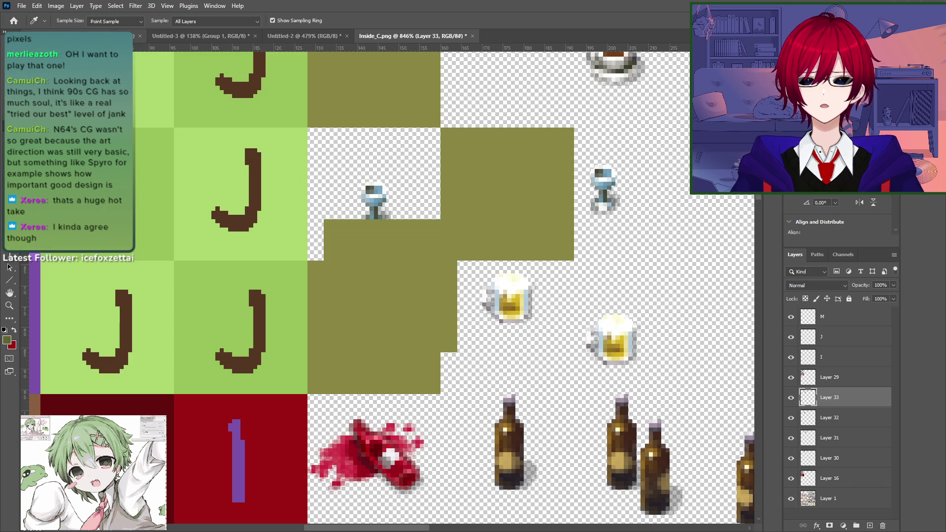
pyautogui.press('v')
pyautogui.moveTo(387, 253); pyautogui.dragTo(394, 178)
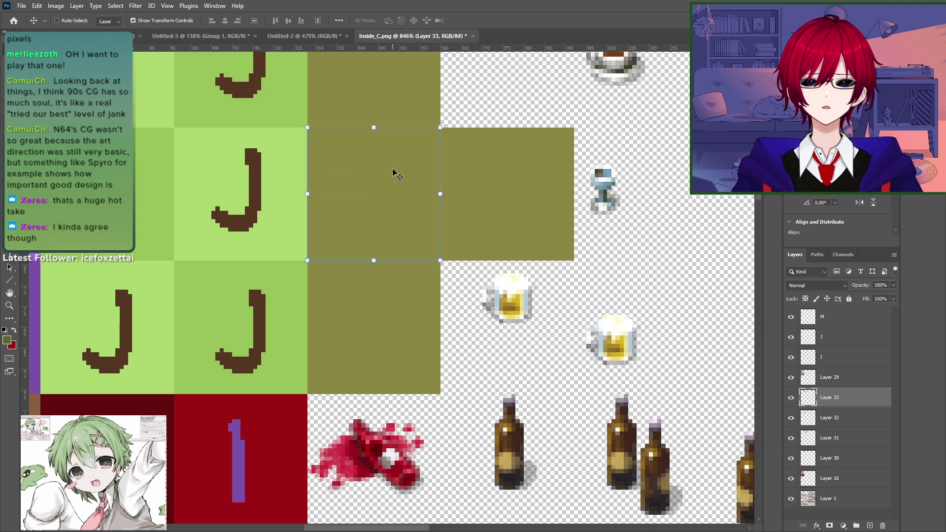
pyautogui.press('g')
pyautogui.click(419, 226)
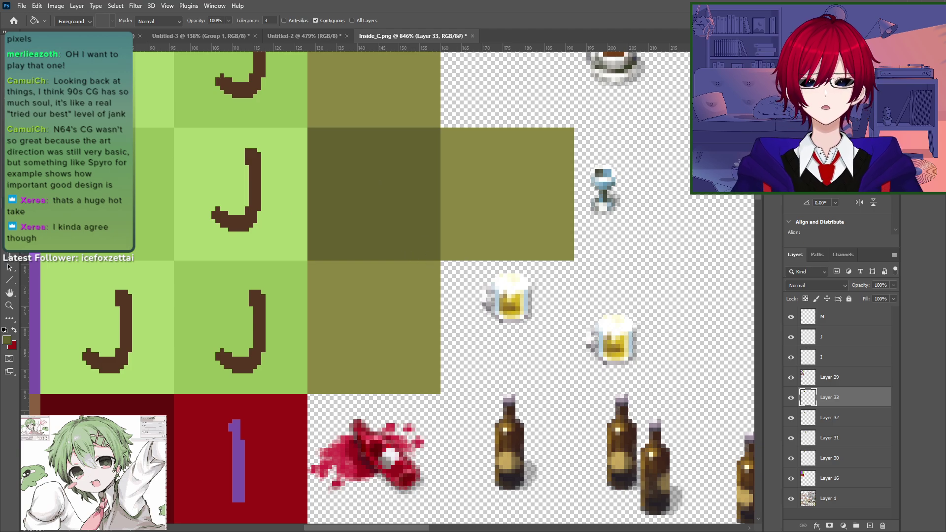
# Step: Duplicate the dark olive tile into the olive block's bottom-right and top-right cells to complete the checker pattern
pyautogui.press('w')
pyautogui.click(394, 189)
pyautogui.hotkey('ctrl', 'shift', 'alt', 'n')
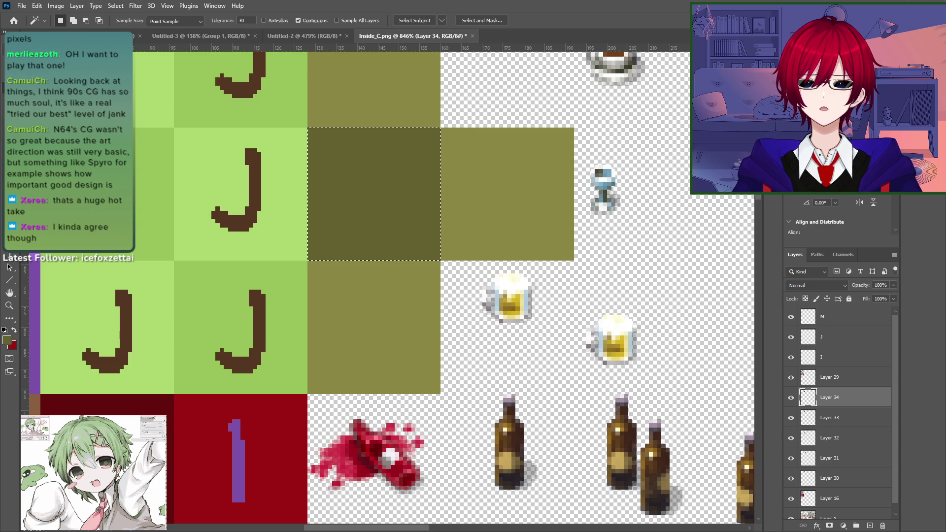
pyautogui.press('v')
pyautogui.moveTo(369, 162); pyautogui.dragTo(470, 303)
pyautogui.moveTo(457, 185); pyautogui.dragTo(430, 279)
pyautogui.hotkey('ctrl', 'j')
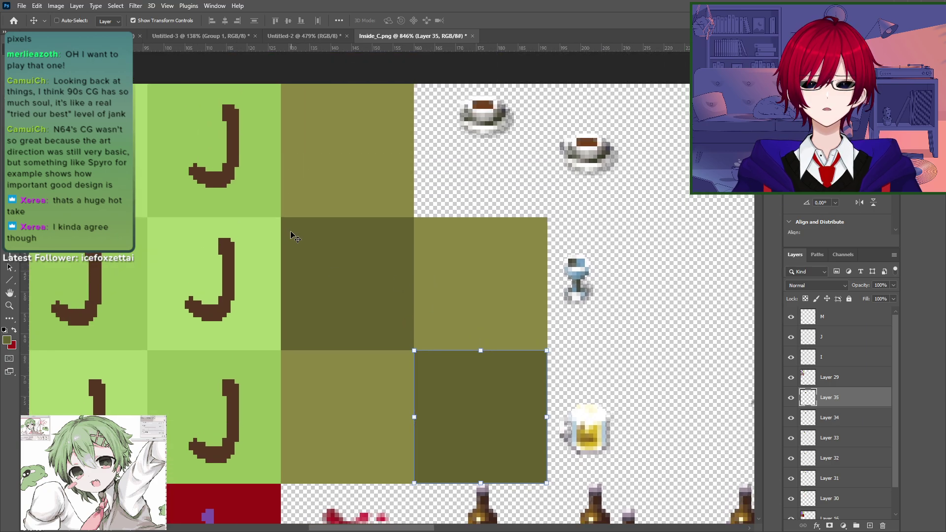
pyautogui.moveTo(477, 417); pyautogui.dragTo(491, 145)
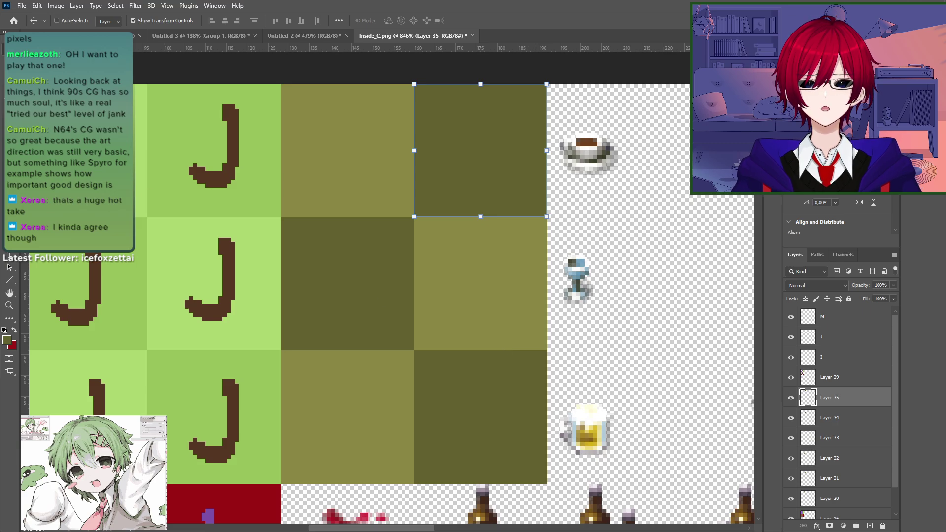
# Step: Toggle the visibility of Layers 34, 35 and 29 to check which checker tiles each one holds
pyautogui.press('m')
pyautogui.click(791, 417)
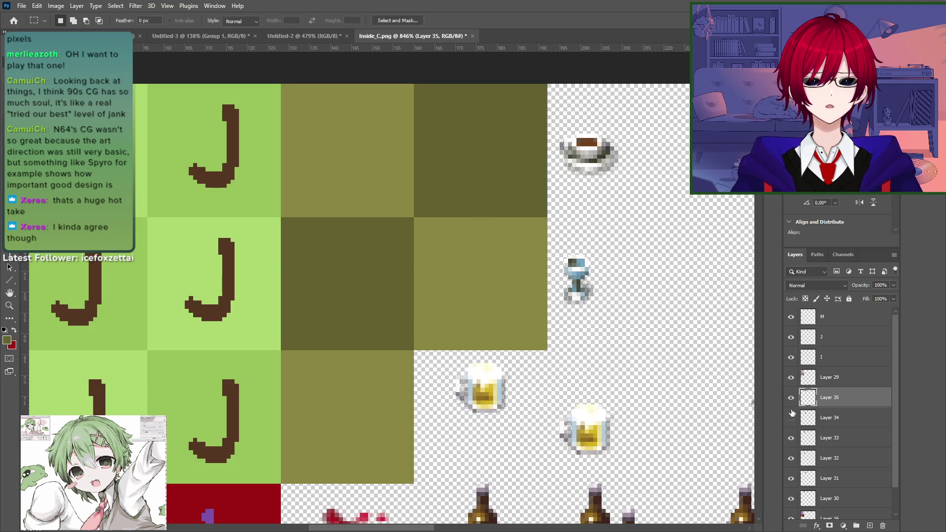
pyautogui.click(791, 398)
pyautogui.click(790, 418)
pyautogui.click(791, 378)
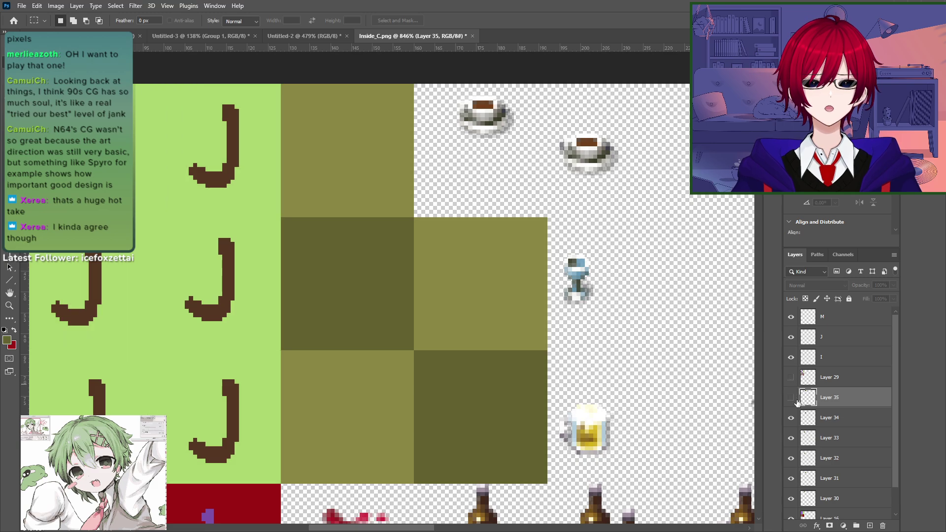
pyautogui.click(791, 397)
pyautogui.click(791, 378)
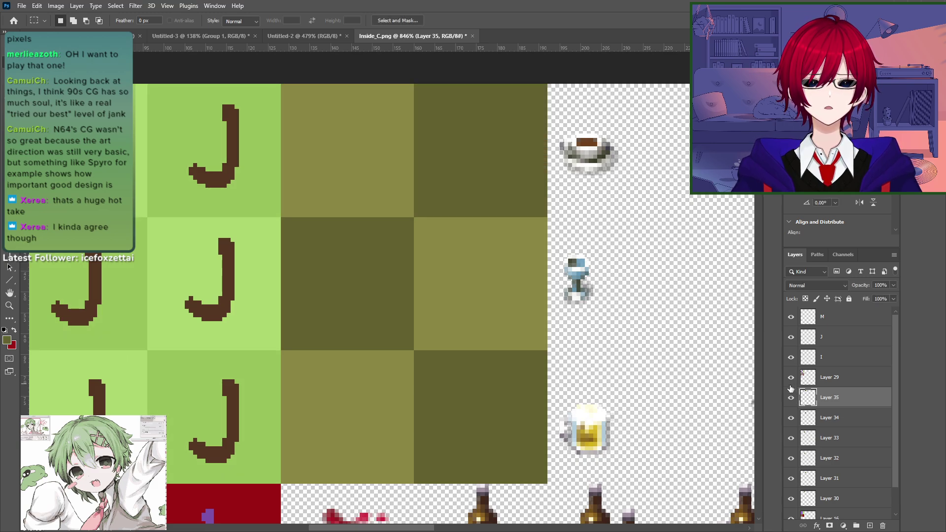
# Step: Hide Layers 29 and 35, plus Layer 33 with the dark olive tile in the block's middle-left cell
pyautogui.click(792, 377)
pyautogui.click(791, 398)
pyautogui.click(792, 418)
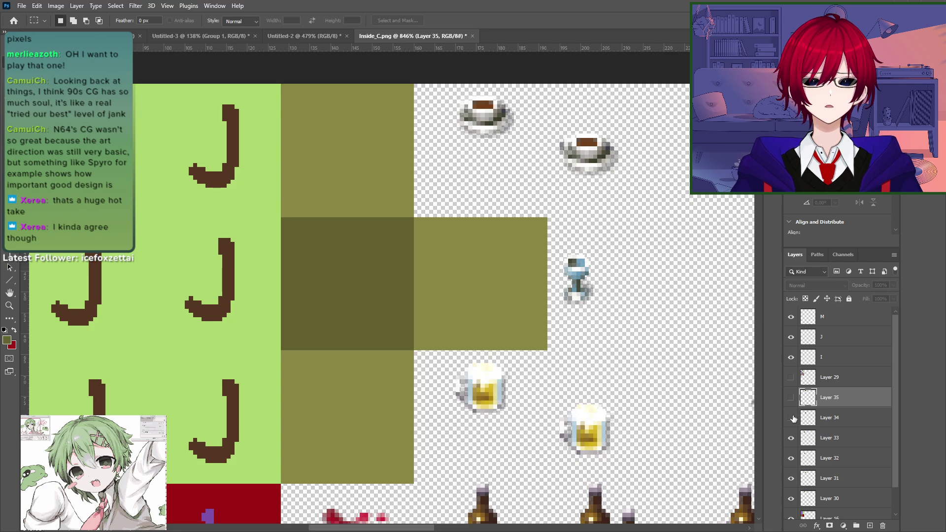
pyautogui.click(792, 437)
pyautogui.click(791, 418)
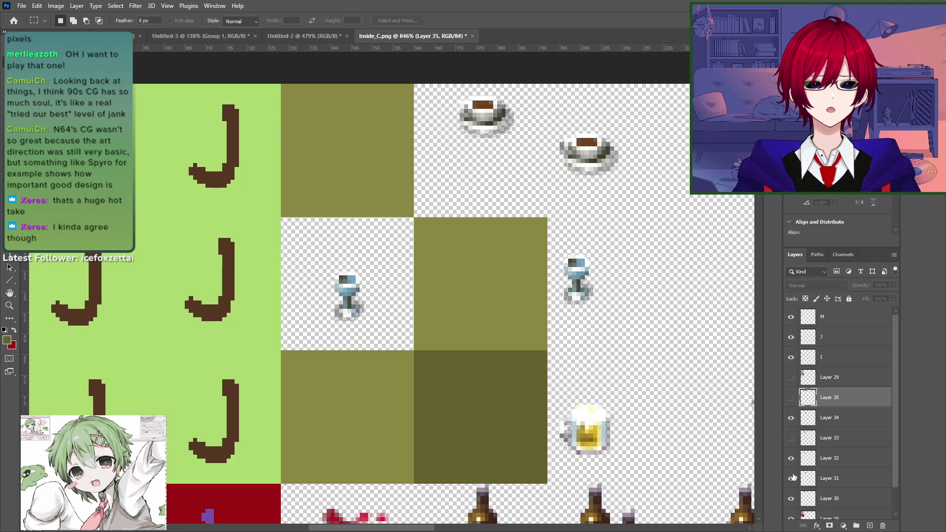
# Step: Toggle the visibility of Layers 30 to 33 and the layer beneath them to check which tiles each holds
pyautogui.click(791, 478)
pyautogui.click(792, 479)
pyautogui.click(792, 499)
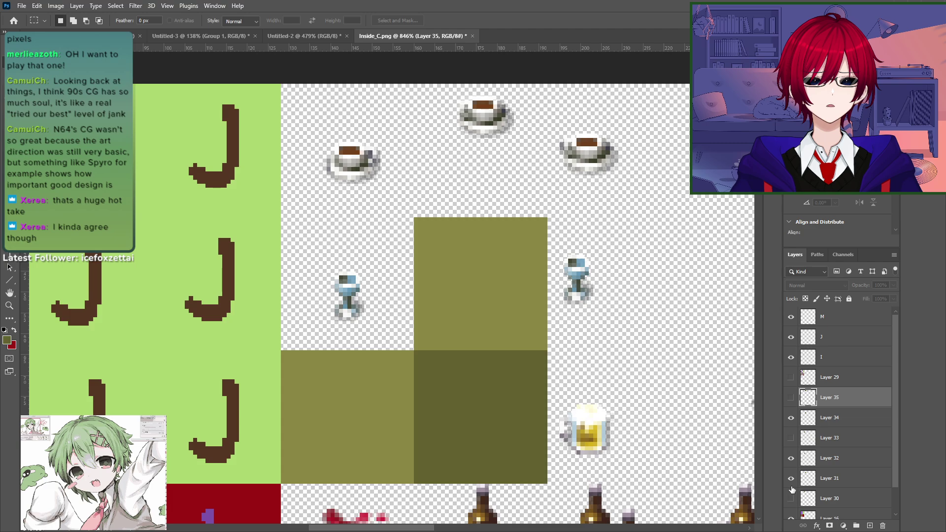
pyautogui.click(792, 438)
pyautogui.click(792, 437)
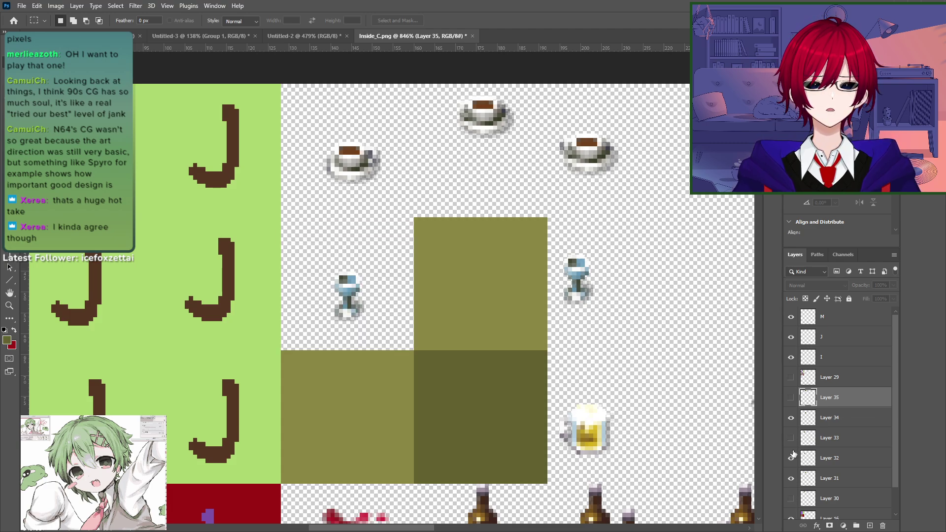
pyautogui.click(794, 445)
pyautogui.click(791, 458)
pyautogui.click(792, 458)
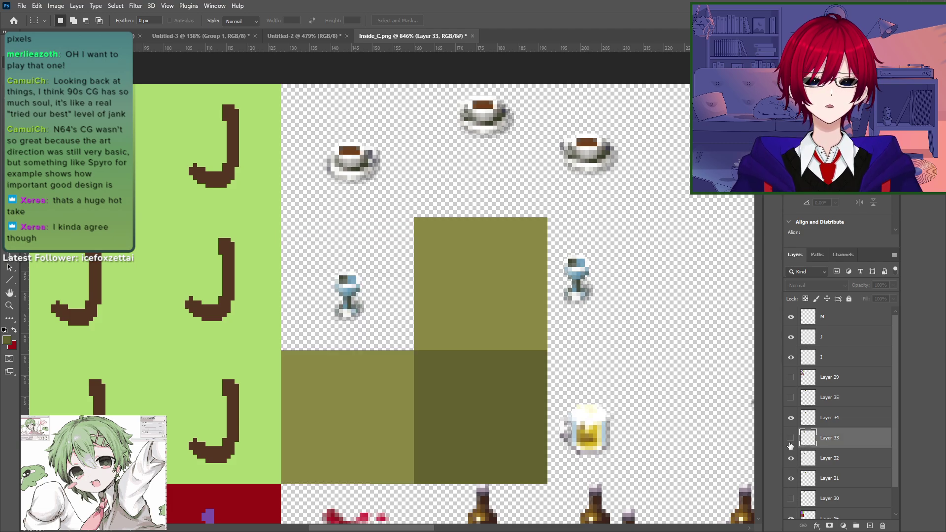
pyautogui.click(792, 478)
pyautogui.click(791, 478)
pyautogui.click(792, 519)
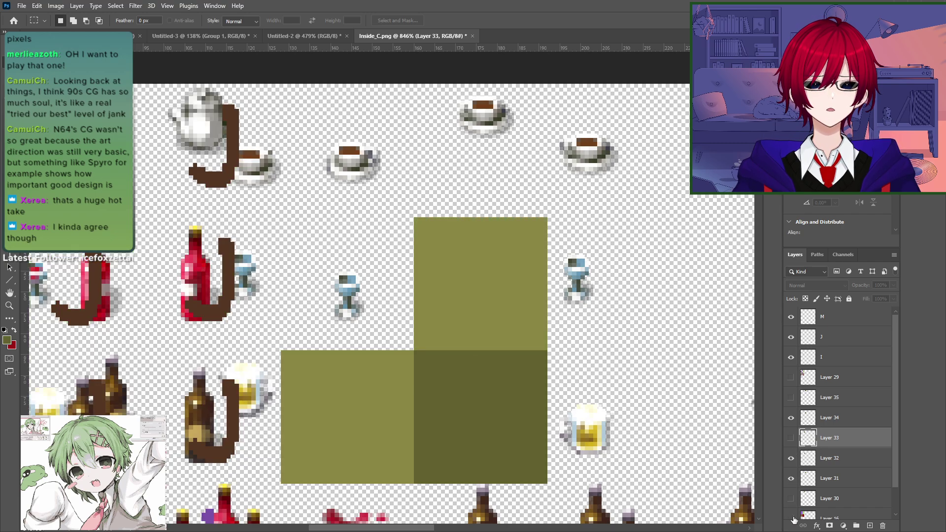
pyautogui.click(792, 519)
# Step: Hide Layer 34's dark olive tile and make Layer 30 visible, so the olive block shows only its lighter tiles
pyautogui.click(792, 418)
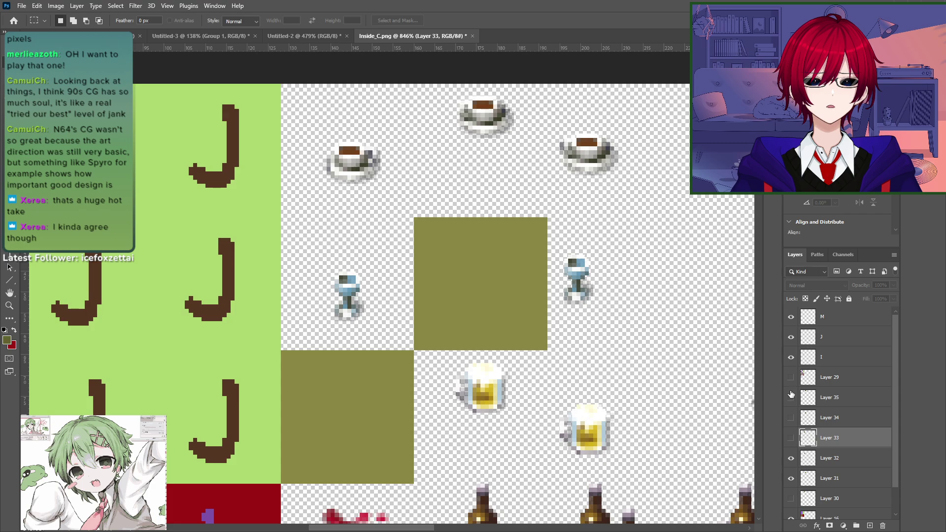
pyautogui.click(792, 397)
pyautogui.click(792, 397)
pyautogui.click(791, 378)
pyautogui.click(792, 378)
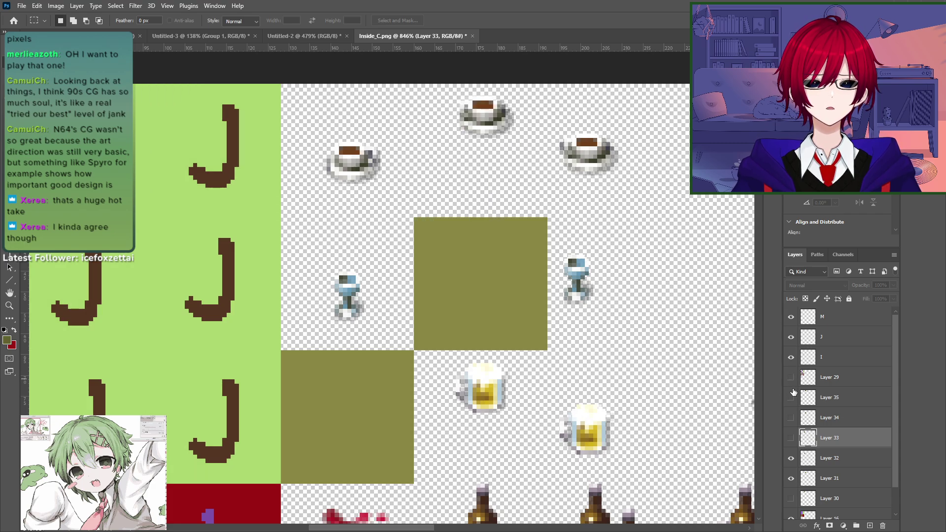
pyautogui.click(791, 418)
pyautogui.click(791, 418)
pyautogui.click(792, 438)
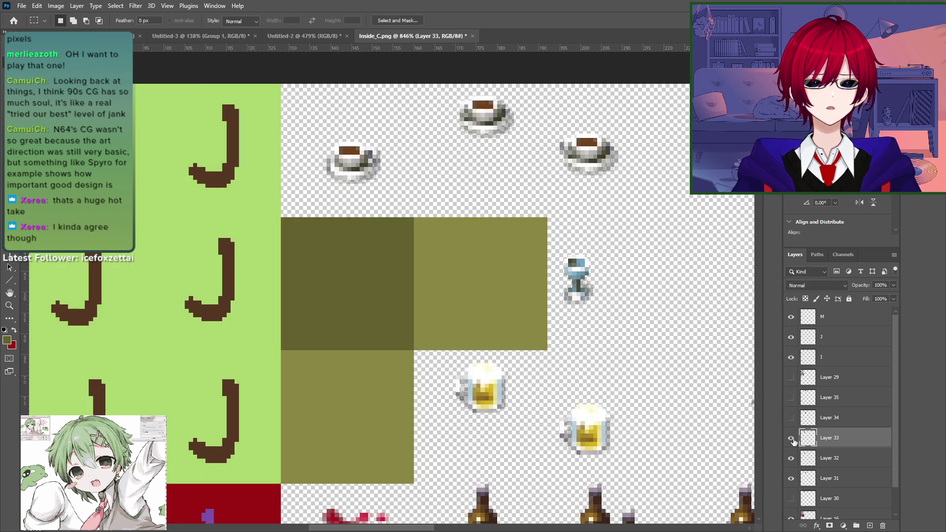
pyautogui.click(791, 438)
pyautogui.click(791, 501)
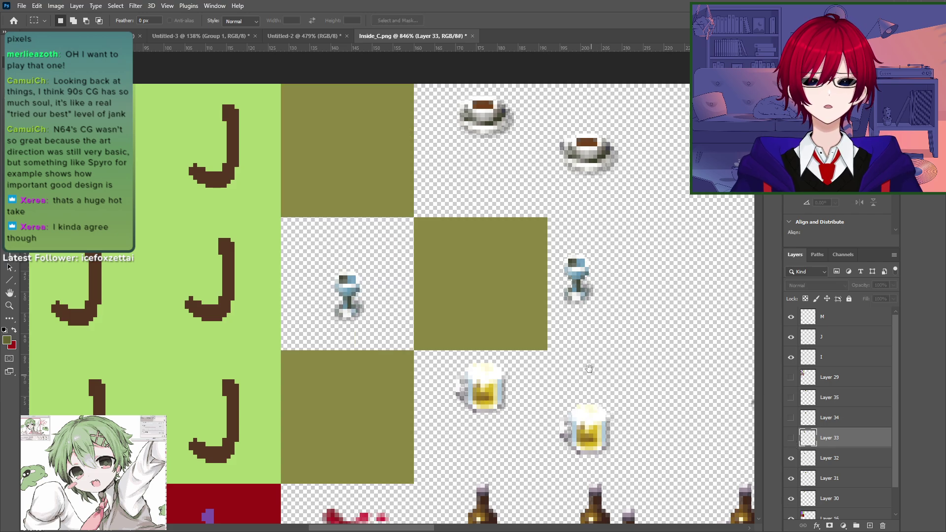
# Step: Sample the lighter olive as the foreground colour and marquee-select the whole two-by-three-tile olive block area
pyautogui.moveTo(588, 367); pyautogui.dragTo(576, 309)
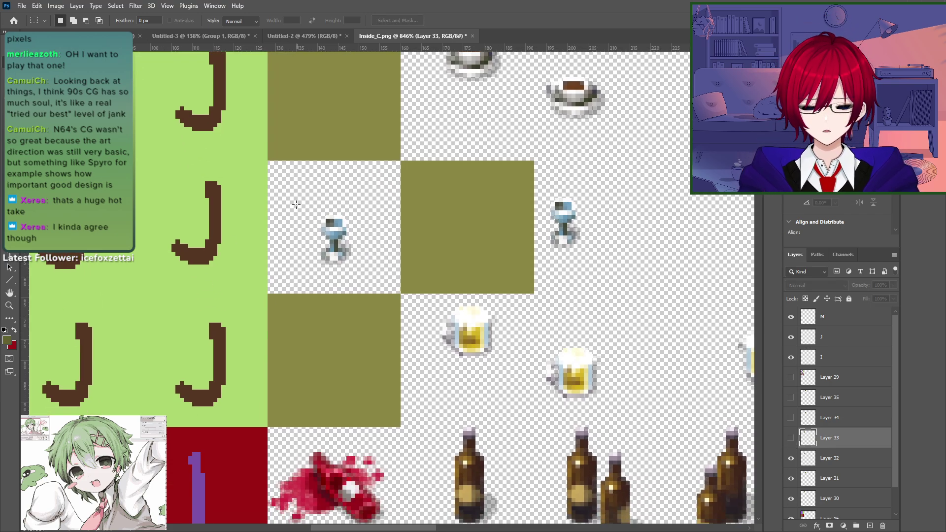
pyautogui.press('i')
pyautogui.click(465, 202)
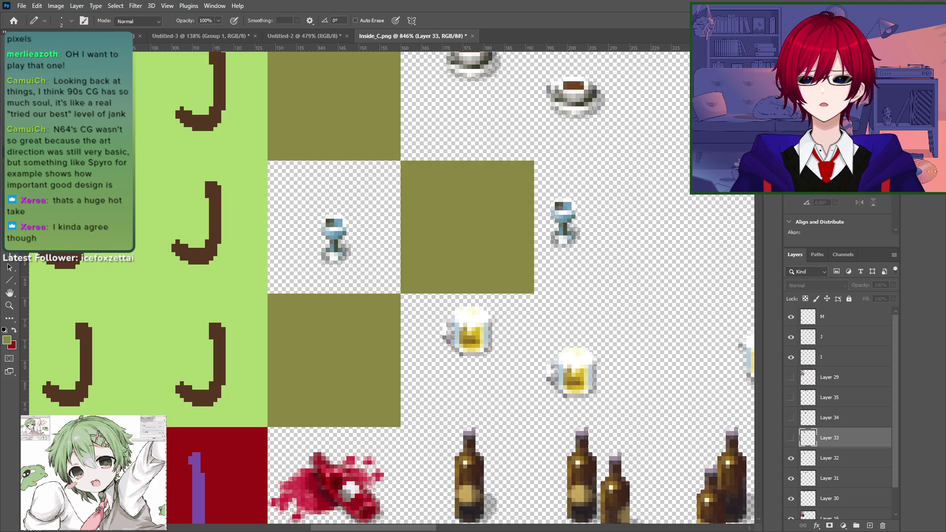
pyautogui.press('m')
pyautogui.moveTo(270, 425)
pyautogui.mouseDown()
pyautogui.moveTo(299, 409)
pyautogui.moveTo(528, 125)
pyautogui.moveTo(492, 122)
pyautogui.moveTo(526, 126)
pyautogui.mouseUp()
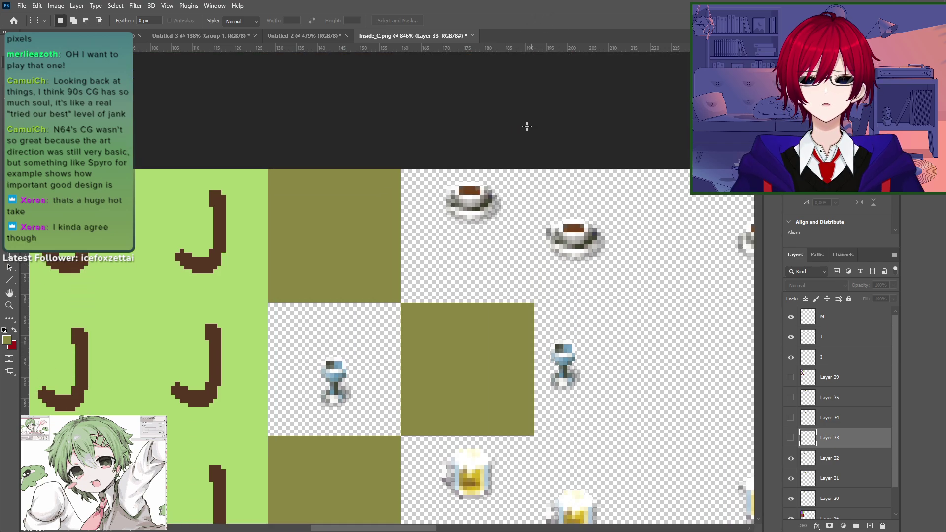
# Step: Fill the empty squares of the selected two-column block on Layer 32 with the olive foreground colour
pyautogui.press('g')
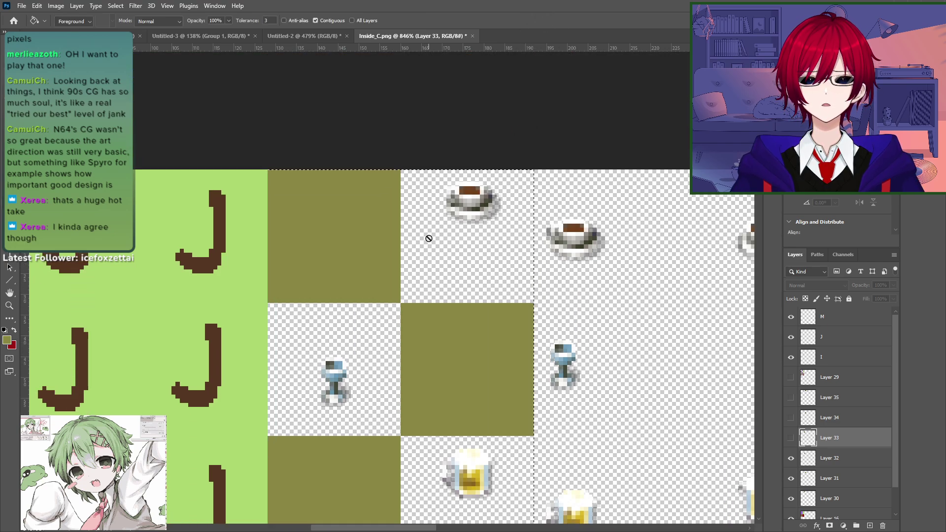
pyautogui.click(808, 460)
pyautogui.click(791, 458)
pyautogui.click(791, 458)
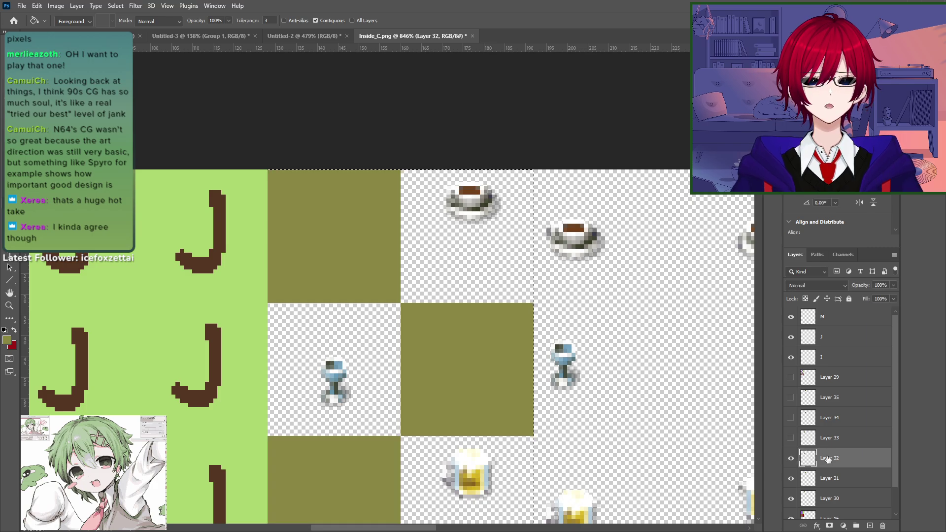
pyautogui.click(441, 249)
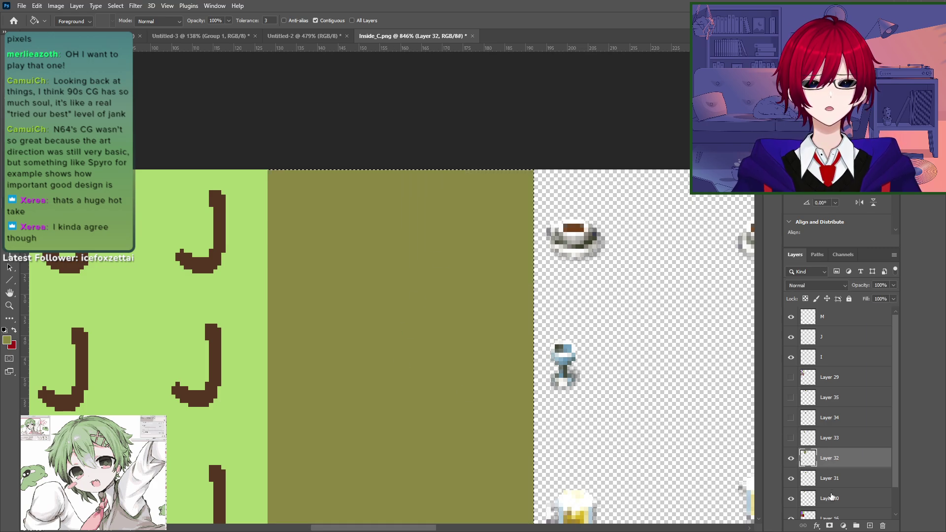
# Step: Merge Layer 32, Layer 31 and Layer 30 into a single layer
pyautogui.click(791, 481)
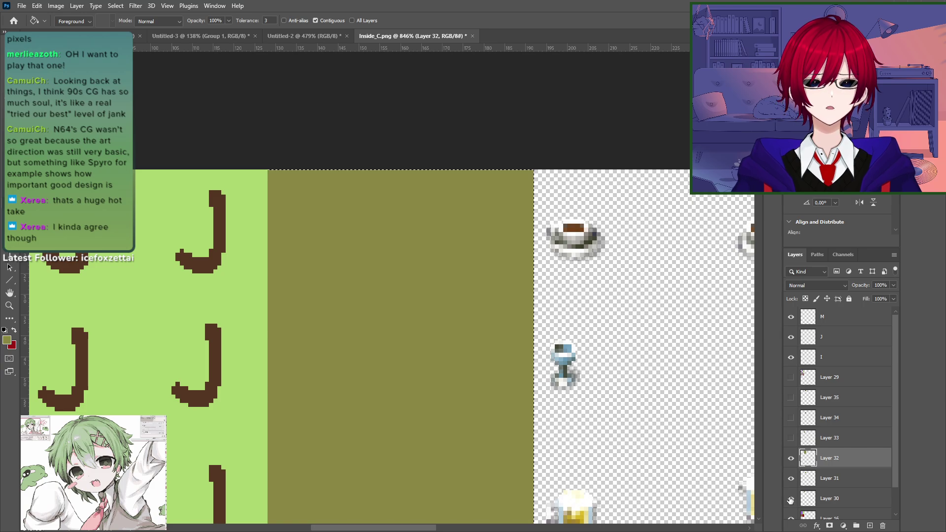
pyautogui.scroll(-1, 791, 500)
pyautogui.keyDown('shift'); pyautogui.click(828, 478); pyautogui.keyUp('shift')
pyautogui.rightClick(835, 477)
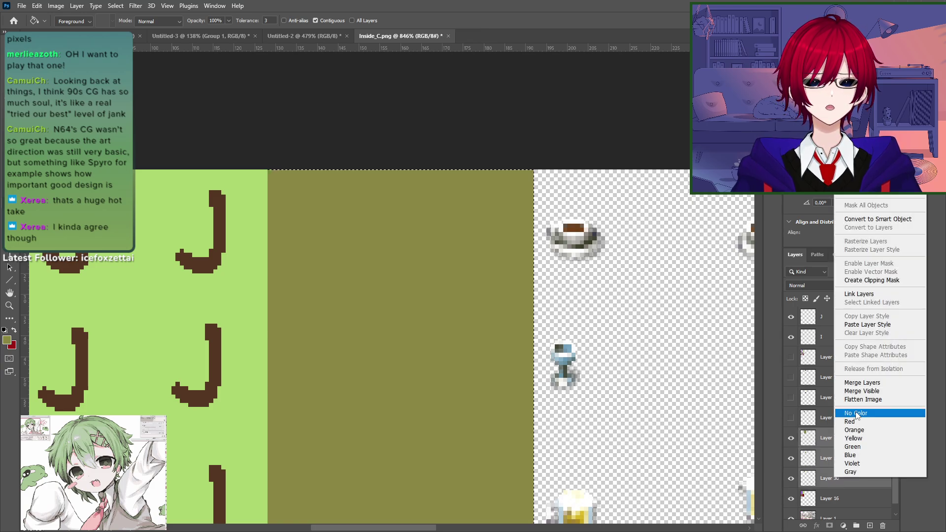
pyautogui.click(865, 383)
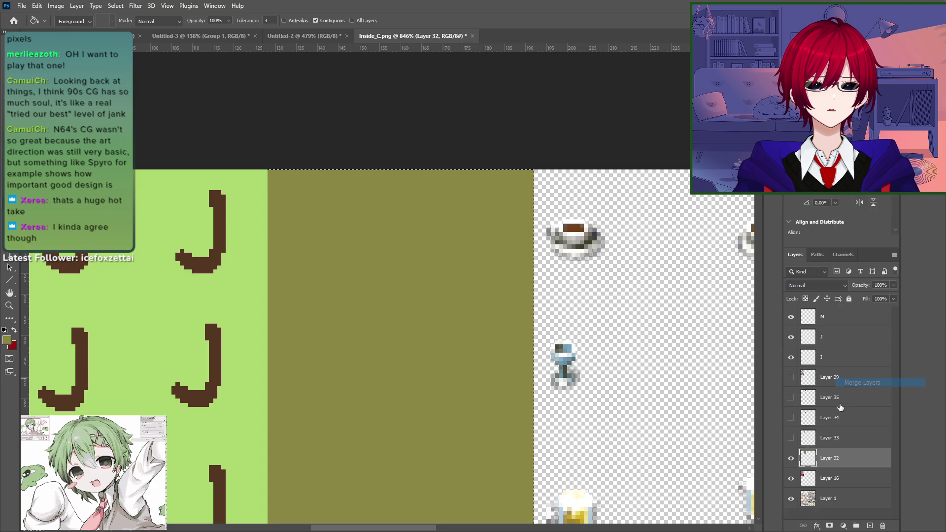
# Step: Make the hidden checker layers 33, 34, 35 and 29 visible
pyautogui.click(792, 438)
pyautogui.click(792, 438)
pyautogui.click(791, 438)
pyautogui.click(792, 418)
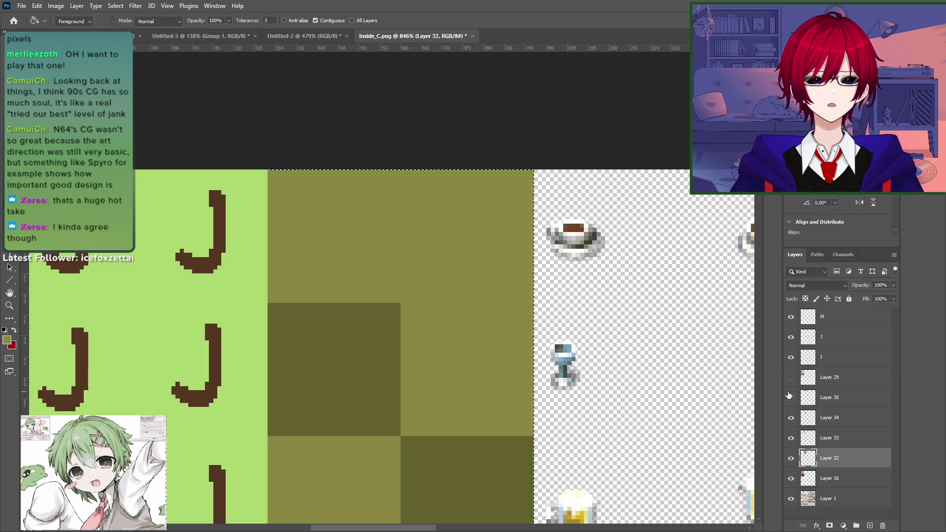
pyautogui.click(791, 397)
pyautogui.click(791, 378)
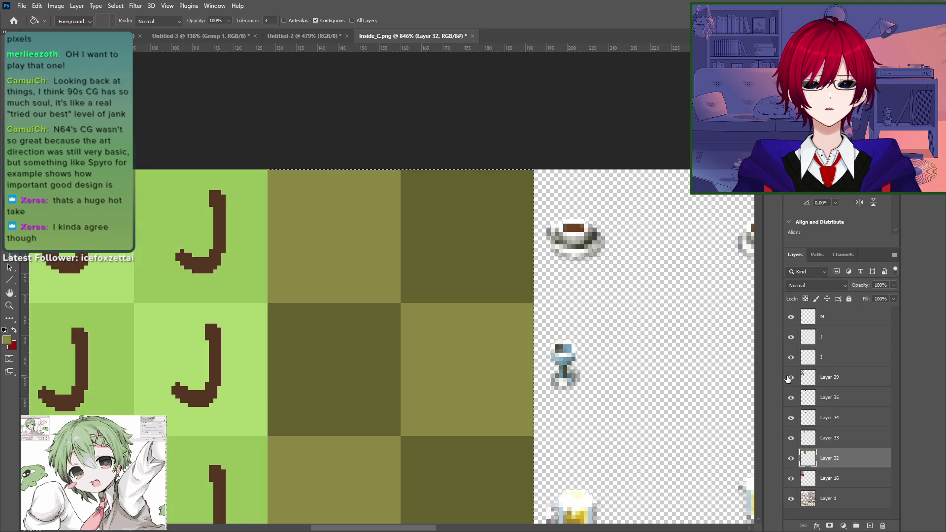
# Step: Merge the four checker shading layers, Layer 29 through Layer 33, into one layer
pyautogui.click(838, 383)
pyautogui.keyDown('shift'); pyautogui.click(831, 442); pyautogui.keyUp('shift')
pyautogui.rightClick(831, 442)
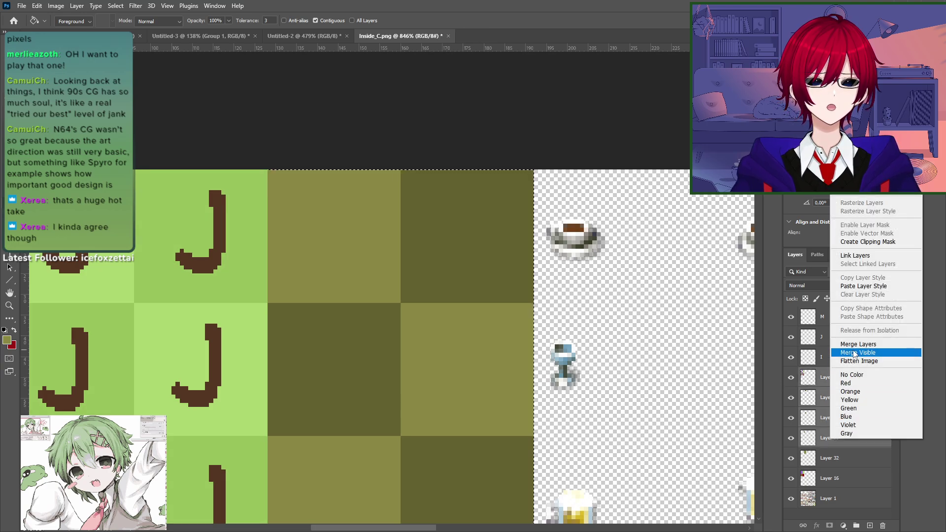
pyautogui.click(852, 351)
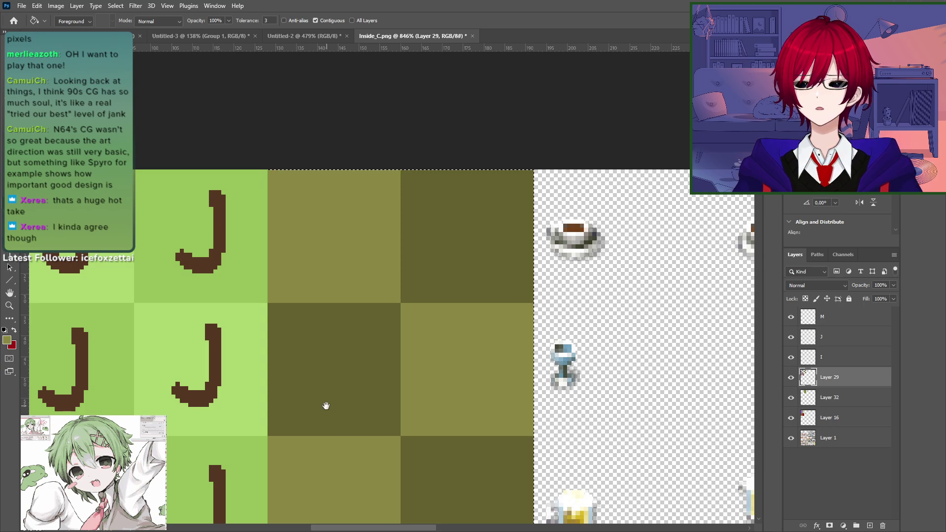
# Step: Clear the selection around the olive tile block
pyautogui.moveTo(325, 405)
pyautogui.mouseDown()
pyautogui.moveTo(454, 272)
pyautogui.moveTo(396, 224)
pyautogui.moveTo(429, 353)
pyautogui.mouseUp()
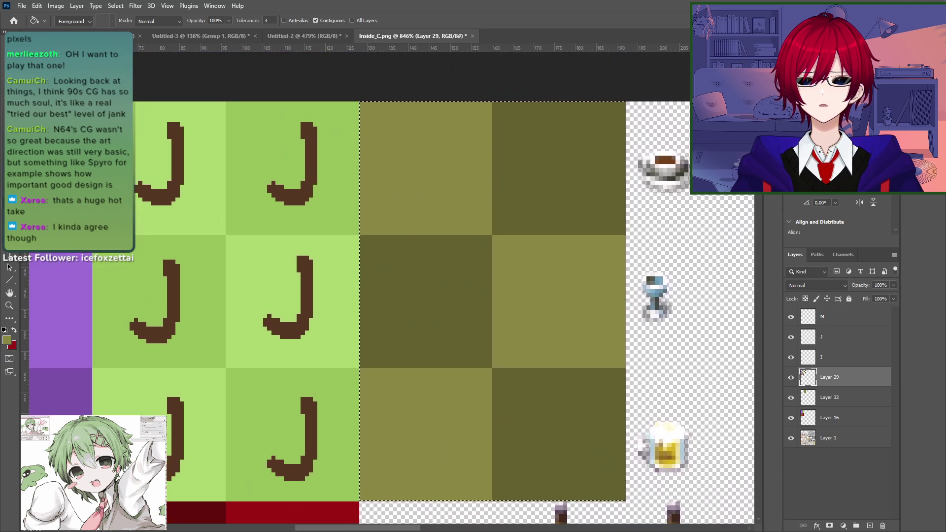
pyautogui.click(4, 63)
pyautogui.click(507, 272)
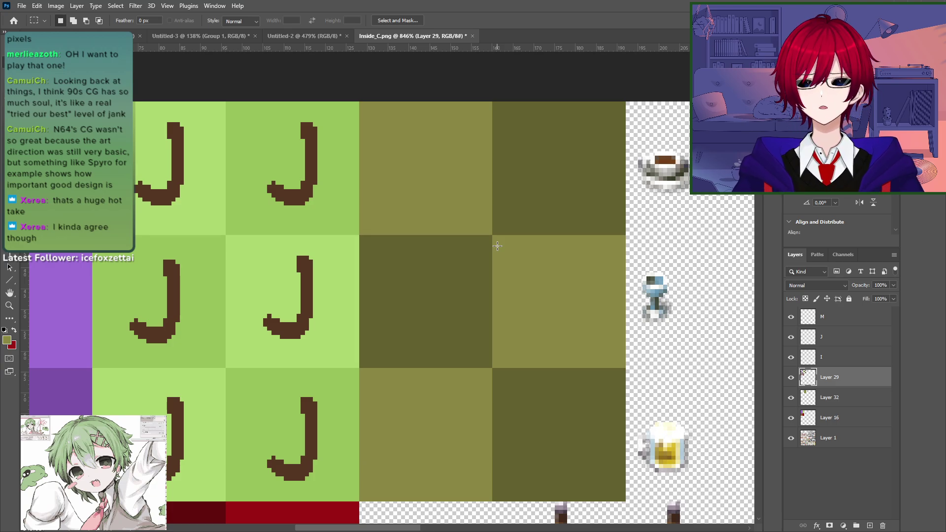
pyautogui.moveTo(404, 297); pyautogui.dragTo(257, 121)
pyautogui.moveTo(705, 315); pyautogui.dragTo(516, 277)
pyautogui.moveTo(322, 216); pyautogui.dragTo(591, 333)
pyautogui.moveTo(343, 259)
pyautogui.mouseDown()
pyautogui.moveTo(560, 239)
pyautogui.moveTo(489, 356)
pyautogui.moveTo(534, 268)
pyautogui.moveTo(657, 363)
pyautogui.moveTo(537, 226)
pyautogui.moveTo(384, 361)
pyautogui.moveTo(359, 368)
pyautogui.moveTo(377, 352)
pyautogui.mouseUp()
pyautogui.hotkey('alt', 'Tab')
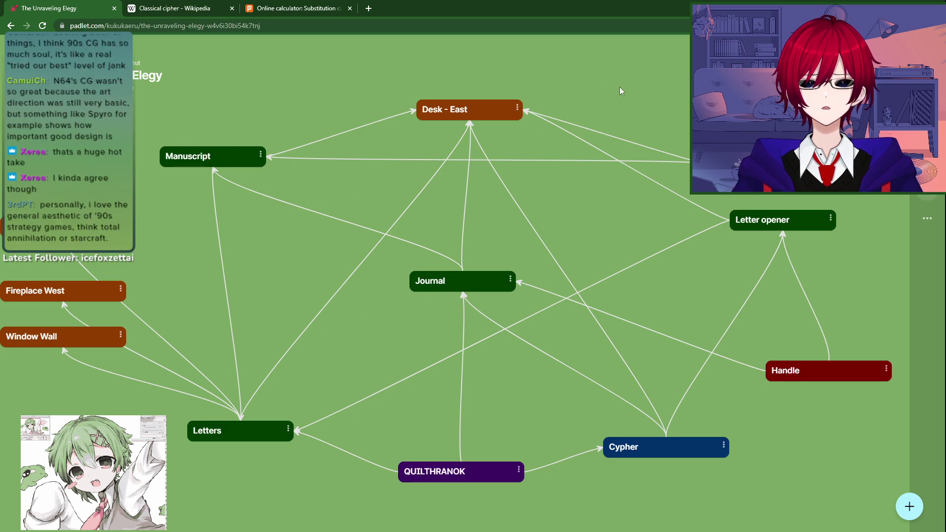
pyautogui.hotkey('alt', 'Tab')
pyautogui.moveTo(195, 300); pyautogui.dragTo(177, 490)
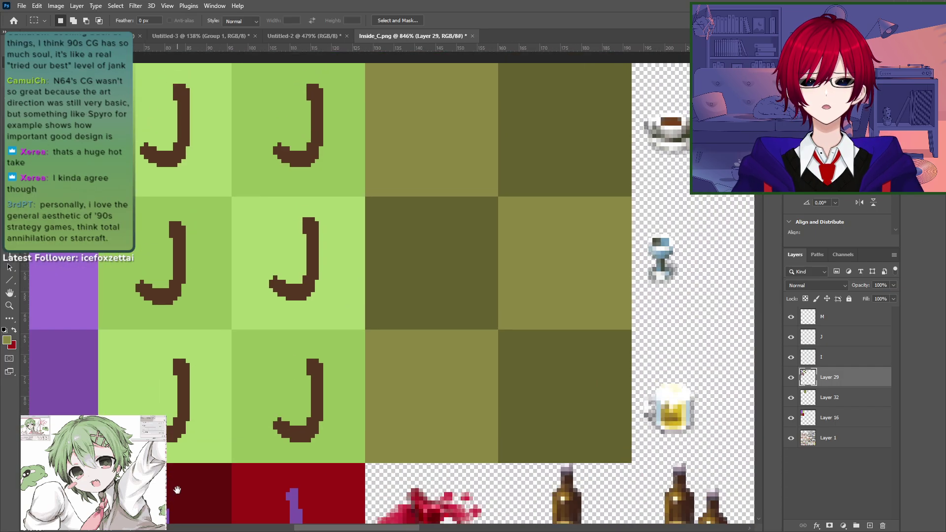
pyautogui.hotkey('alt', 'Tab')
pyautogui.hotkey('alt', 'Tab')
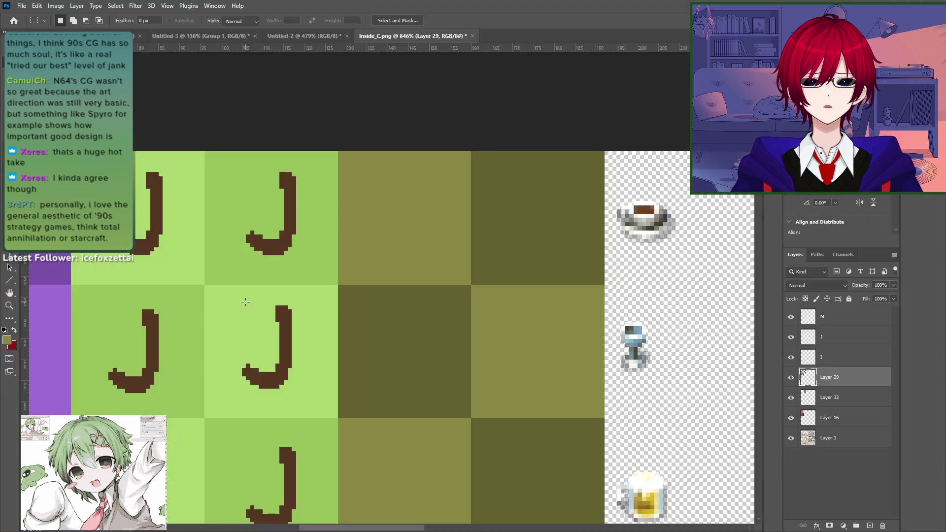
# Step: Try adding a 30 pt text letter L on the first olive tile
pyautogui.click(9, 255)
pyautogui.moveTo(357, 410); pyautogui.dragTo(301, 187)
pyautogui.click(305, 186)
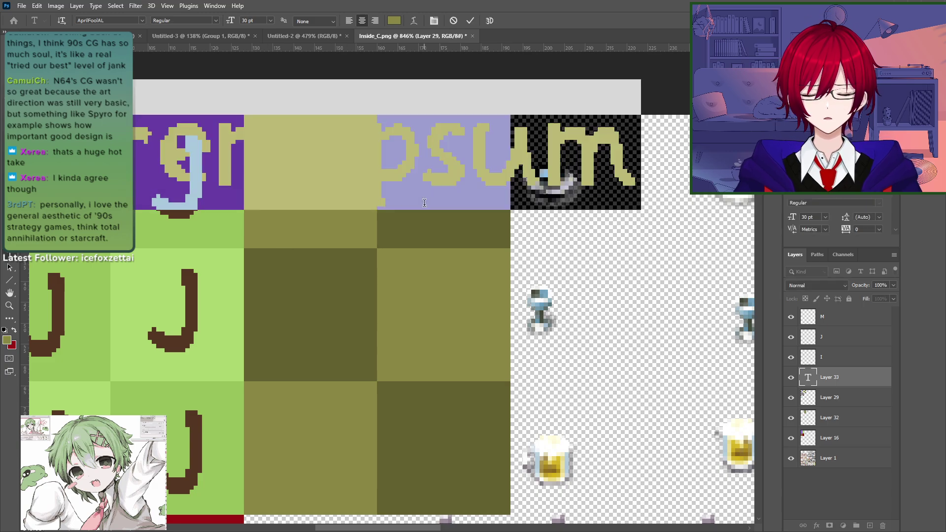
pyautogui.press('BackSpace')
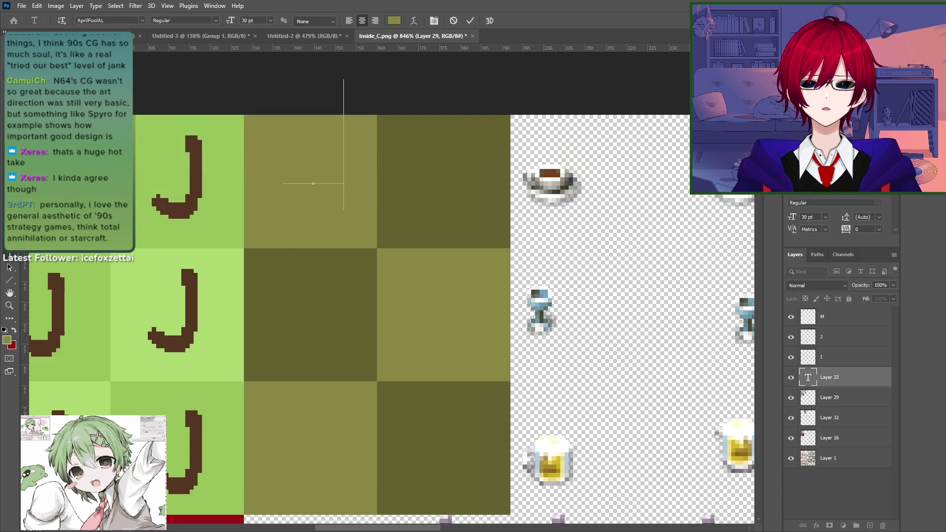
pyautogui.click(9, 75)
pyautogui.moveTo(177, 311); pyautogui.dragTo(358, 177)
# Step: Sample the brighter red of the tiles marked 1 as the foreground colour for the lettering
pyautogui.press('i')
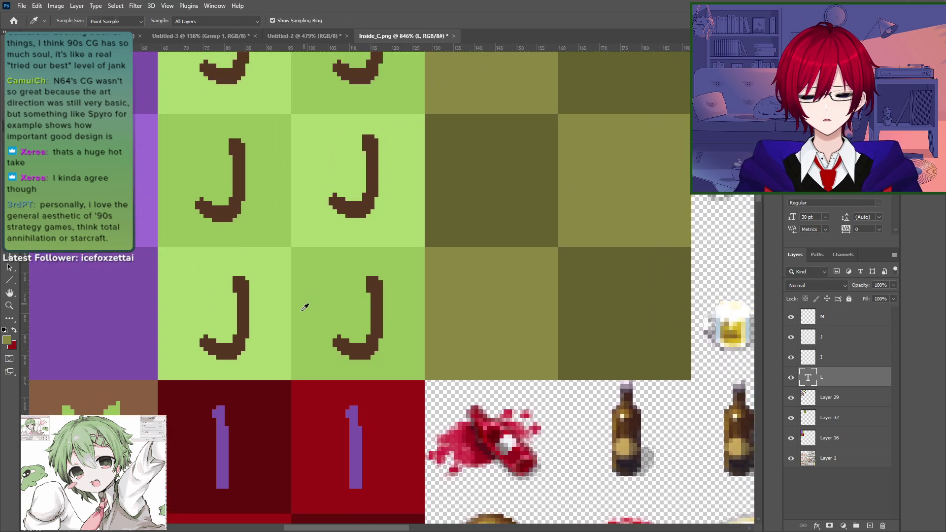
pyautogui.click(379, 412)
pyautogui.press('t')
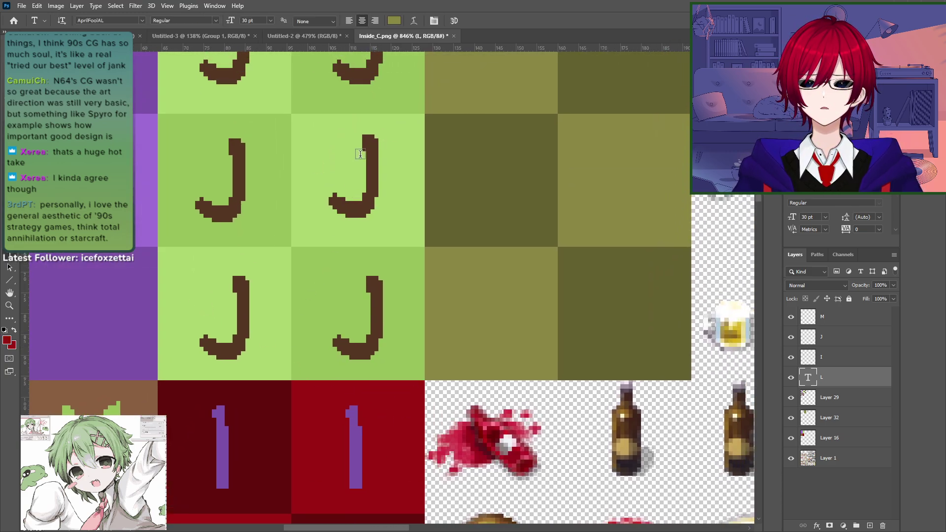
# Step: Undo the newly added L text layer
pyautogui.scroll(4, 424, 195)
pyautogui.hscroll(2, 424, 195)
pyautogui.hotkey('ctrl', 'z')
pyautogui.hotkey('ctrl', 'z')
pyautogui.hotkey('ctrl', 'z')
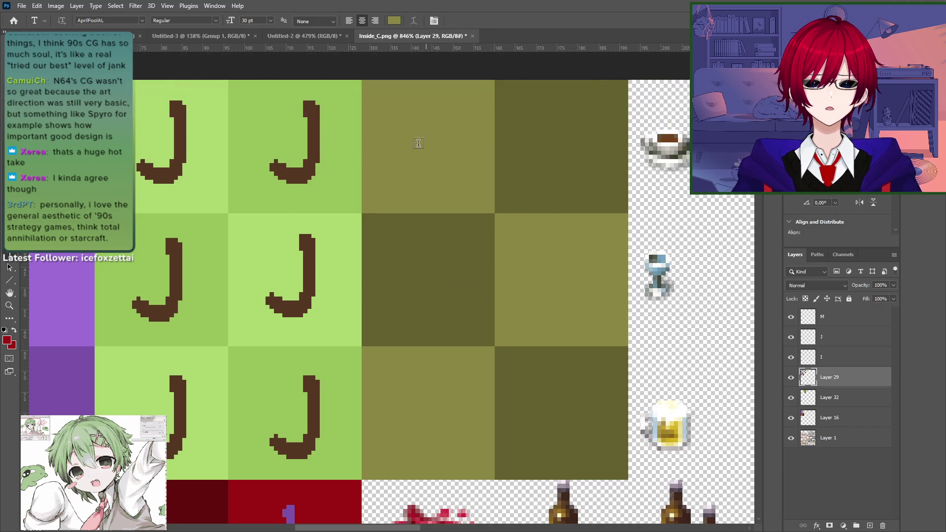
# Step: Add a 30 pt text letter L on the first olive tile and colour it with the sampled red
pyautogui.click(460, 166)
pyautogui.write('L')
pyautogui.hotkey('ctrl', 'a')
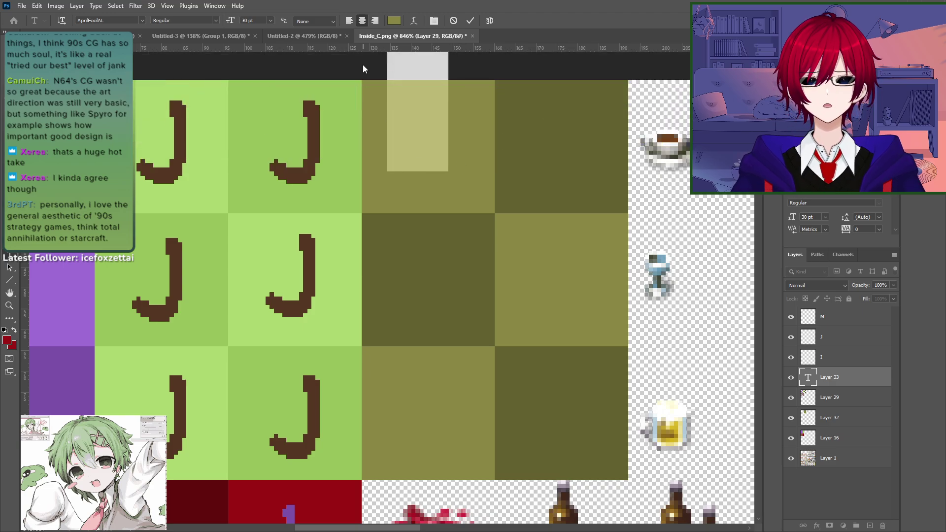
pyautogui.click(14, 331)
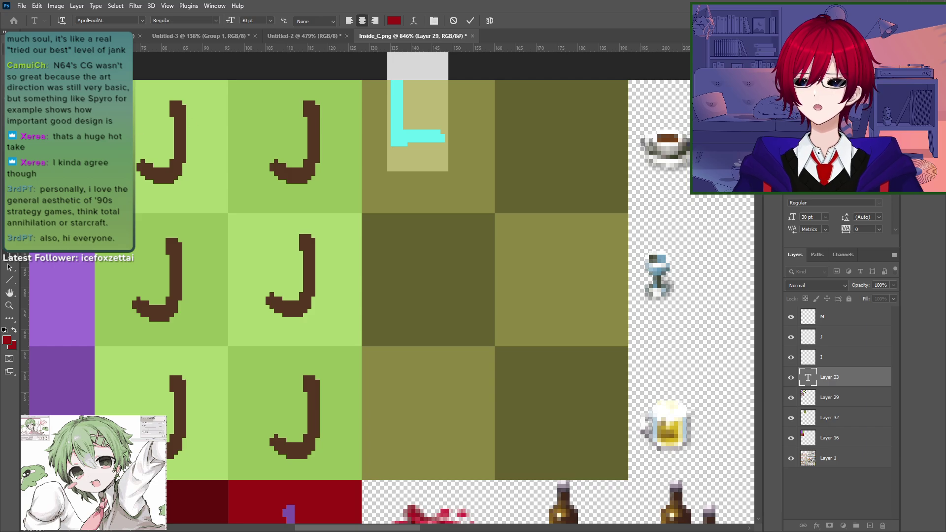
pyautogui.hotkey('ctrl', 'Return')
# Step: Move the red L into place and paste copies so each of the six olive tiles carries one
pyautogui.press('v')
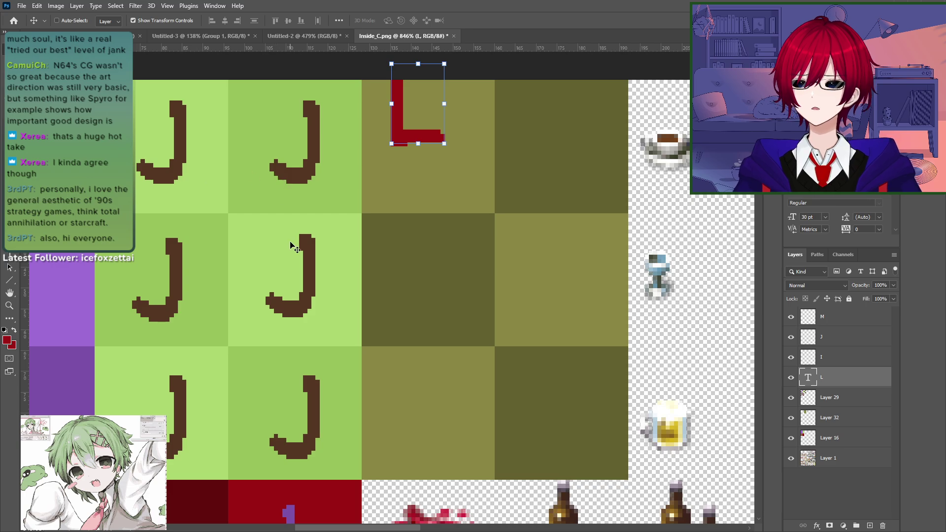
pyautogui.moveTo(416, 112); pyautogui.dragTo(447, 410)
pyautogui.hotkey('ctrl', 'v')
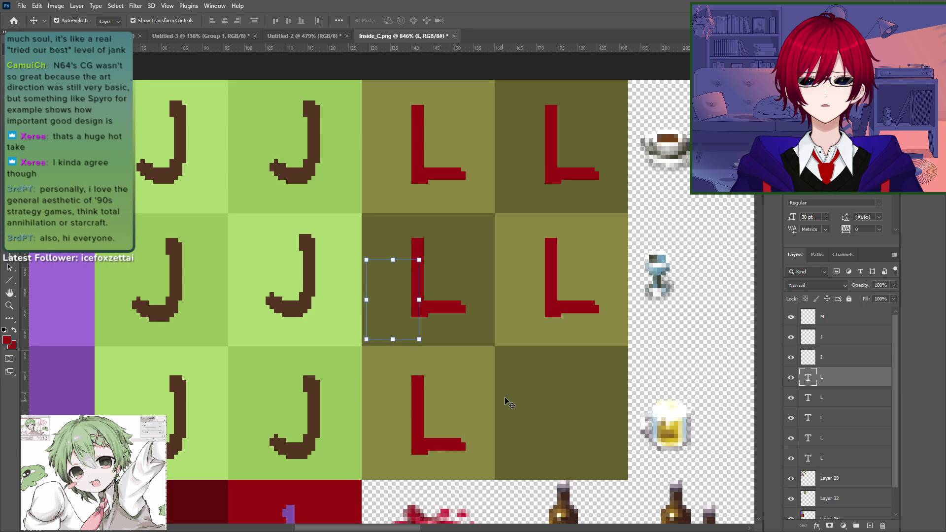
pyautogui.moveTo(384, 299); pyautogui.dragTo(576, 415)
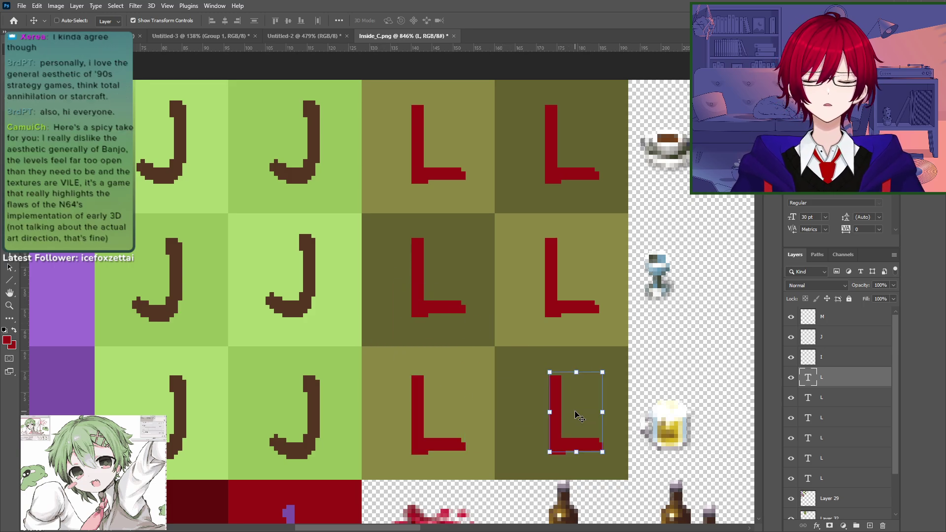
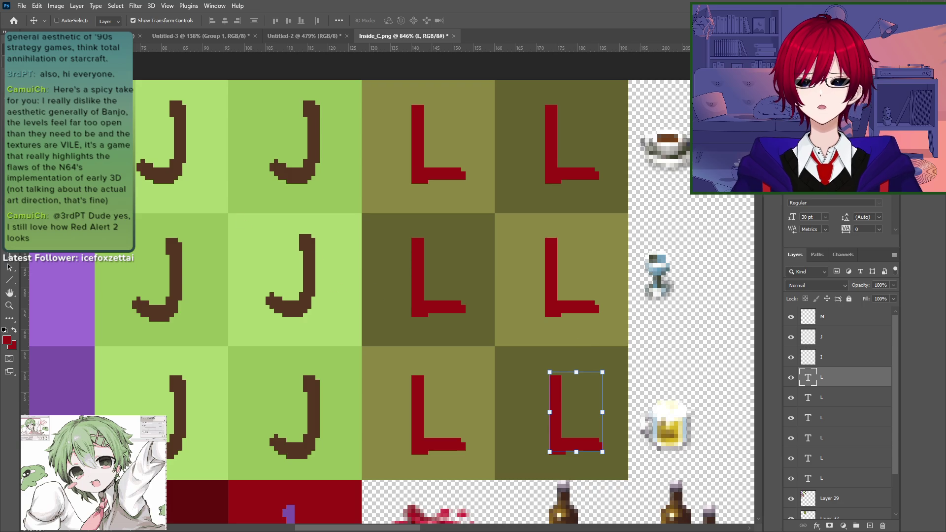
# Step: Rasterize the six L text layers and merge them into one layer
pyautogui.press('m')
pyautogui.moveTo(488, 425); pyautogui.dragTo(426, 199)
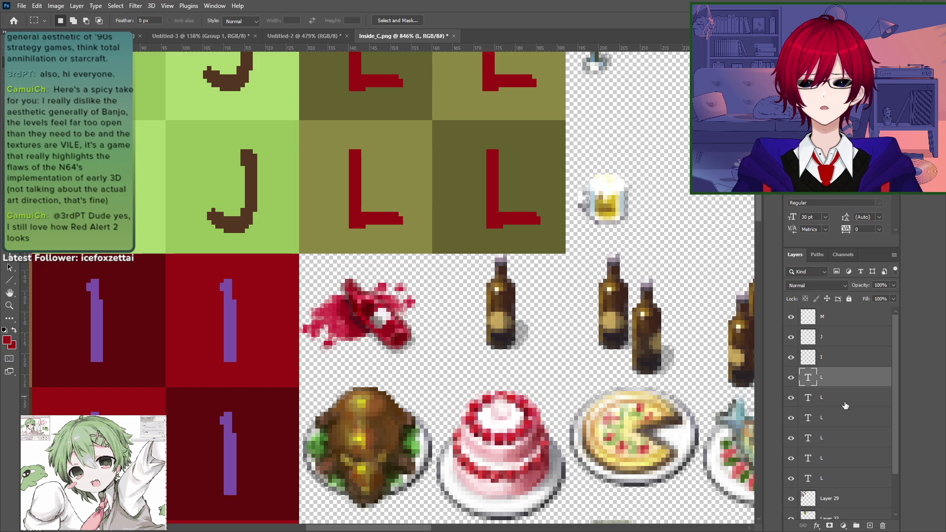
pyautogui.keyDown('shift'); pyautogui.click(836, 477); pyautogui.keyUp('shift')
pyautogui.rightClick(837, 479)
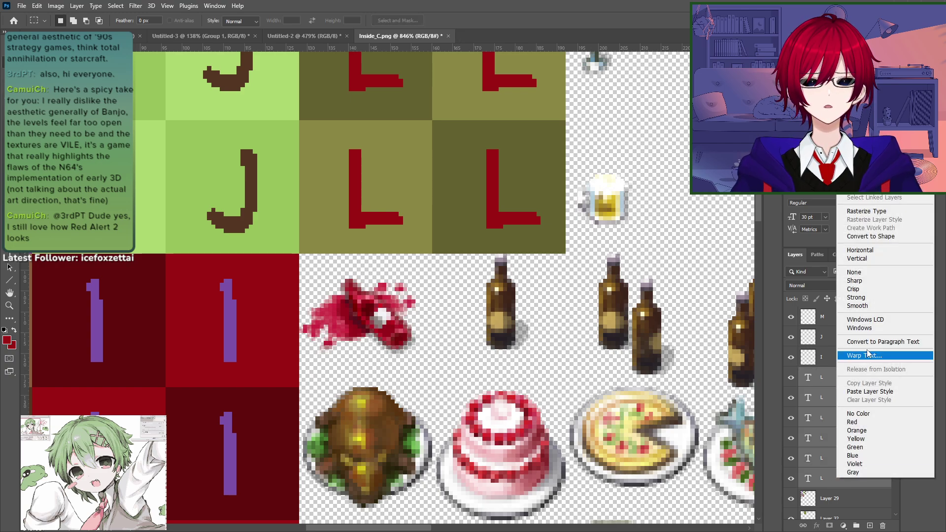
pyautogui.click(863, 211)
pyautogui.rightClick(836, 419)
pyautogui.click(862, 323)
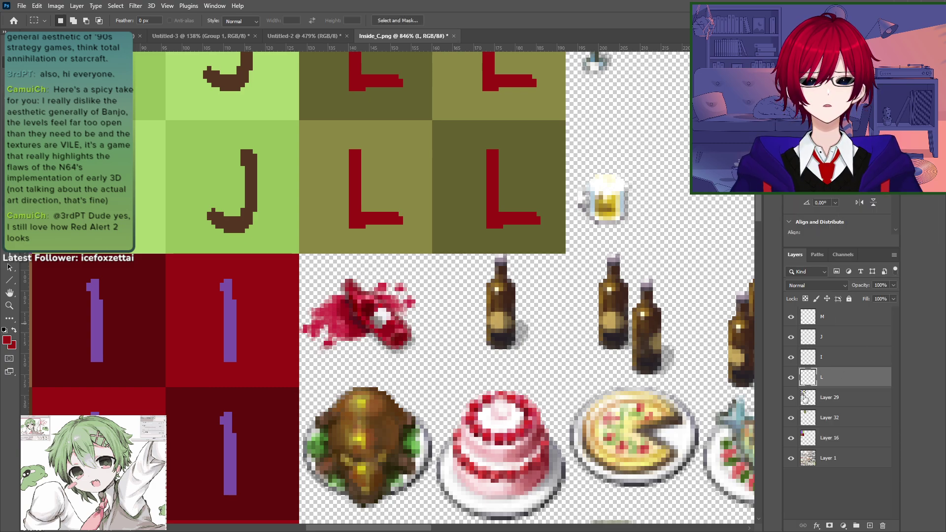
pyautogui.click(792, 378)
pyautogui.click(792, 378)
# Step: Select the dark blue swatch in the Untitled-2 colour palette for copying
pyautogui.moveTo(646, 105); pyautogui.dragTo(632, 363)
pyautogui.scroll(-10, 632, 362)
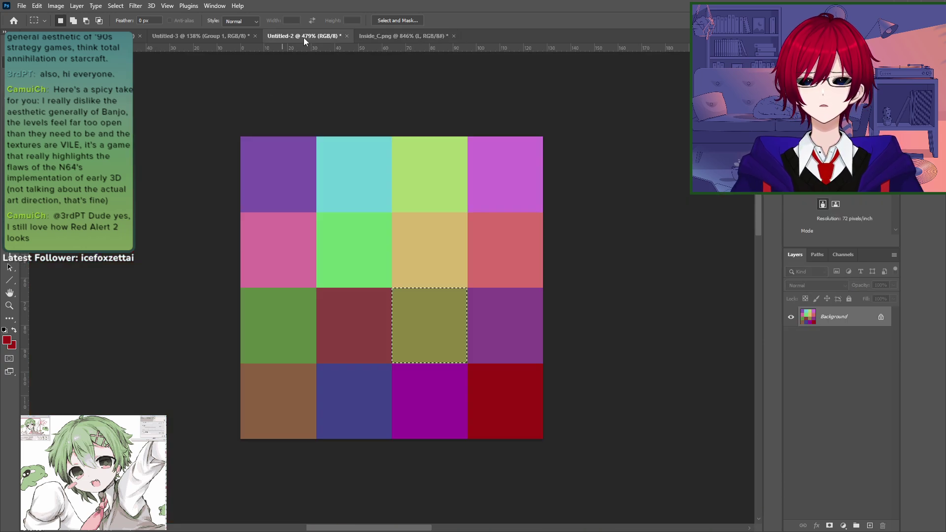
pyautogui.click(303, 36)
pyautogui.click(295, 299)
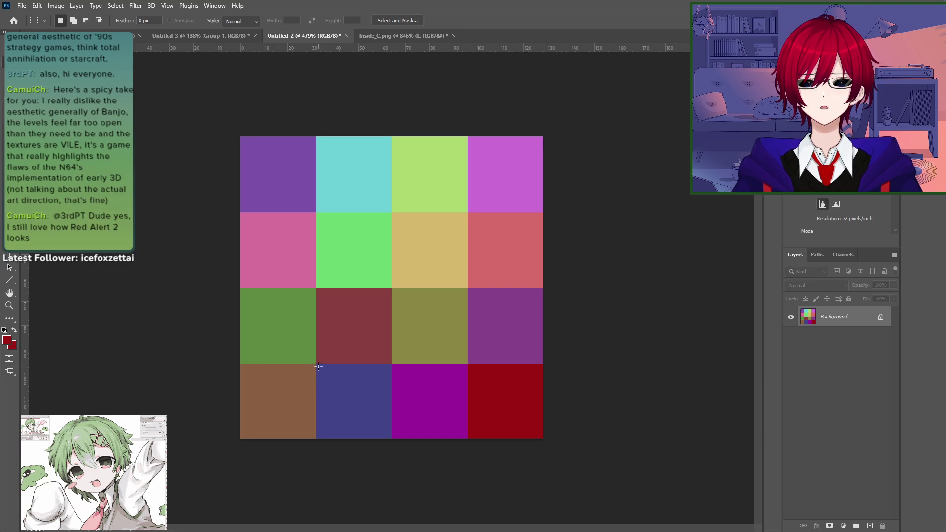
pyautogui.moveTo(319, 366); pyautogui.dragTo(383, 460)
pyautogui.click(383, 460)
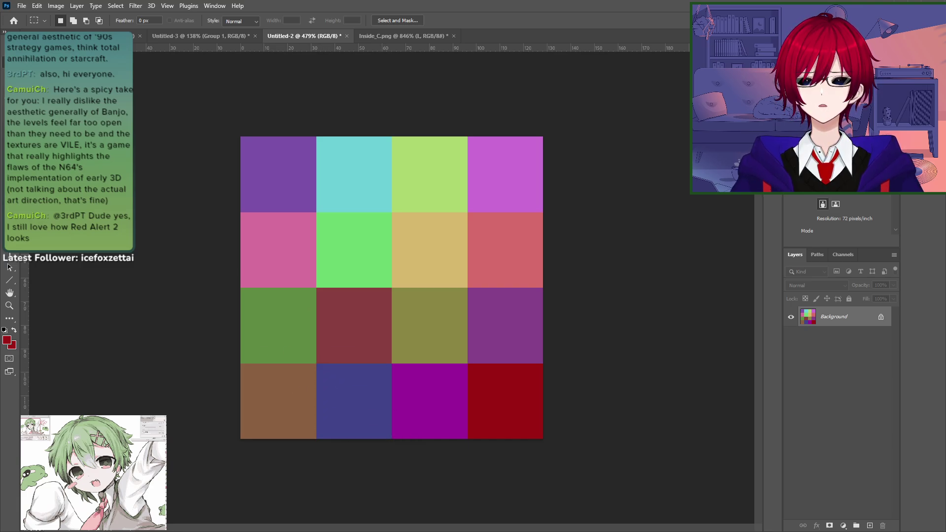
pyautogui.press('w')
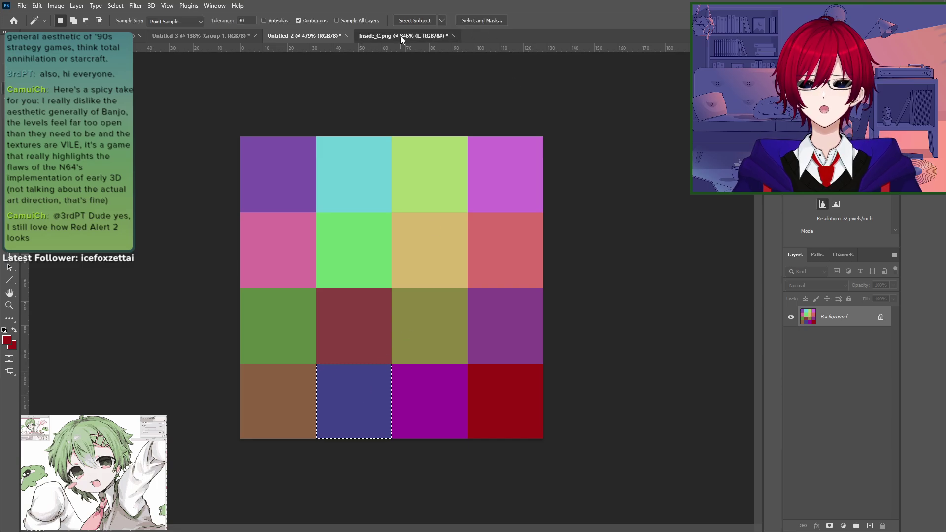
# Step: Paste the dark blue swatch into Inside_C.png and move it over the spilled wine tile below the olive block
pyautogui.click(401, 36)
pyautogui.hotkey('ctrl', 'v')
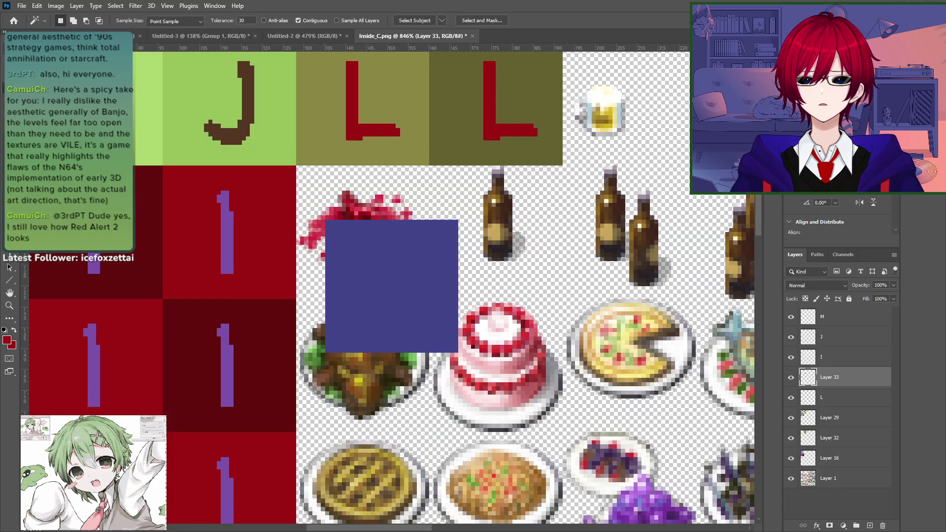
pyautogui.press('v')
pyautogui.moveTo(404, 324); pyautogui.dragTo(377, 274)
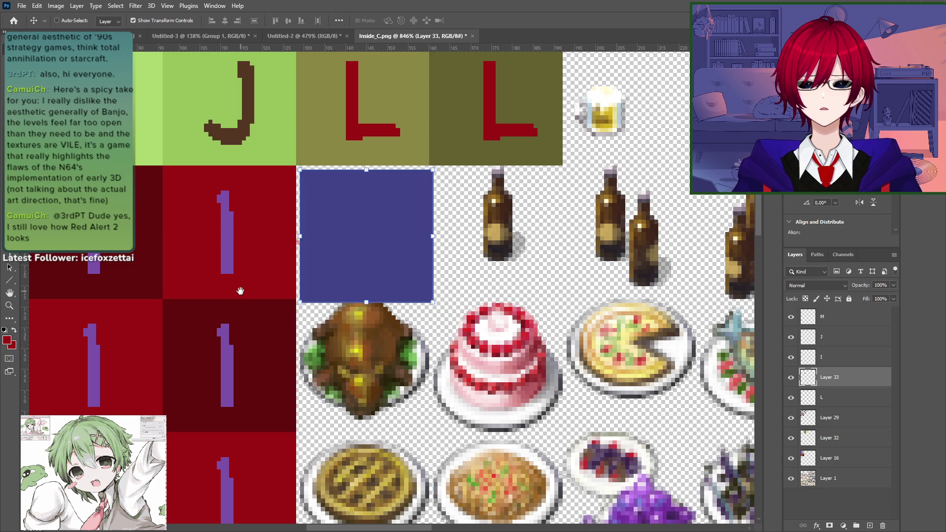
# Step: Duplicate the blue square until it covers the two-by-three block of tiles below the olive L block
pyautogui.moveTo(241, 291); pyautogui.dragTo(362, 364)
pyautogui.moveTo(512, 332); pyautogui.dragTo(621, 313)
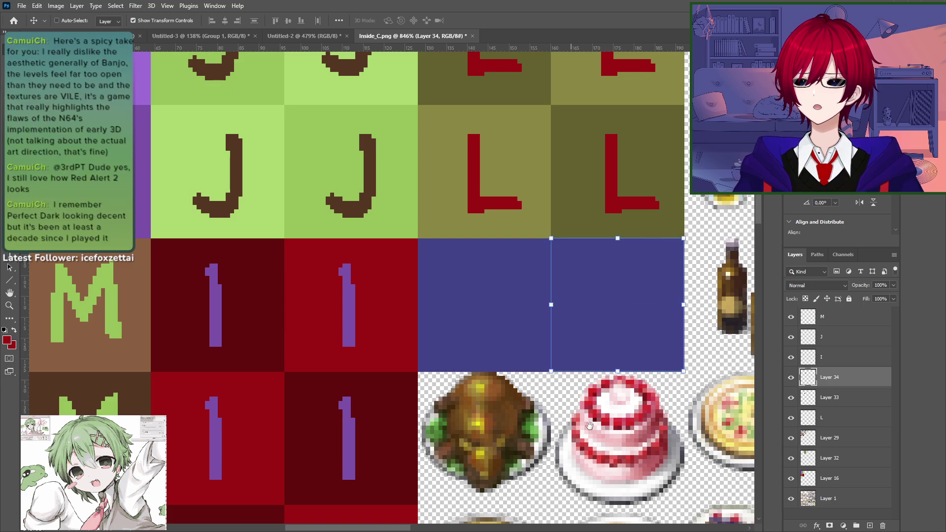
pyautogui.moveTo(589, 425); pyautogui.dragTo(519, 302)
pyautogui.keyDown('alt'); pyautogui.moveTo(578, 184); pyautogui.dragTo(555, 317); pyautogui.keyUp('alt')
pyautogui.moveTo(506, 343); pyautogui.dragTo(509, 223)
pyautogui.keyDown('alt'); pyautogui.moveTo(575, 173); pyautogui.dragTo(610, 357); pyautogui.keyUp('alt')
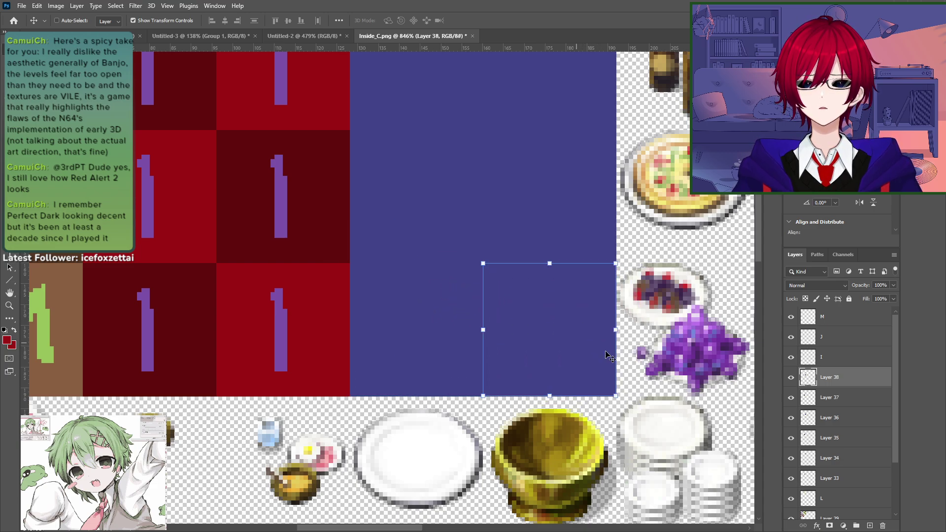
# Step: Merge the six blue square layers into one layer and toggle its visibility to check the covered area
pyautogui.click(839, 478)
pyautogui.keyDown('shift'); pyautogui.click(828, 380); pyautogui.keyUp('shift')
pyautogui.rightClick(836, 384)
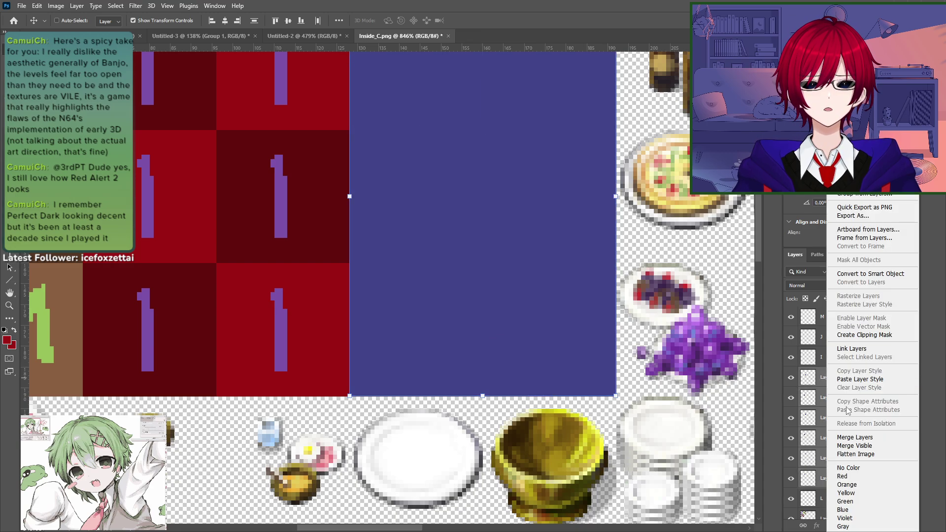
pyautogui.click(860, 437)
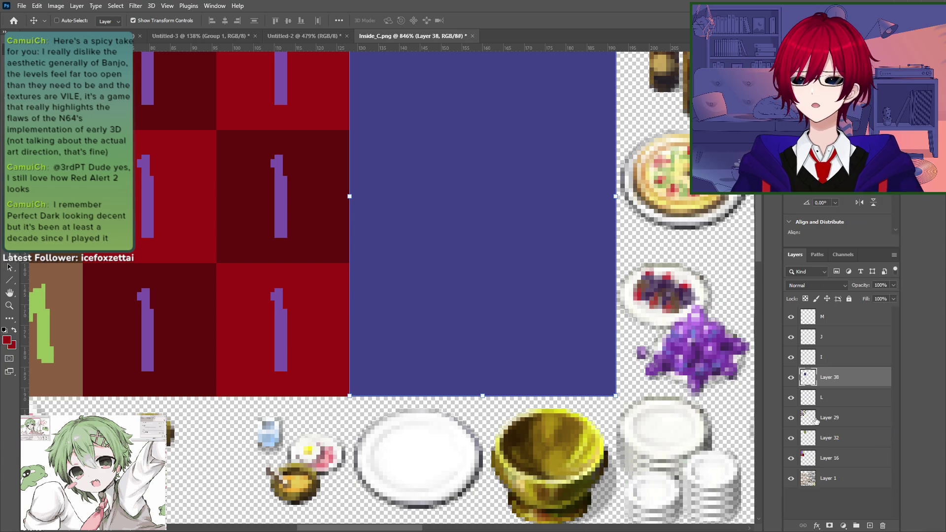
pyautogui.click(791, 378)
pyautogui.click(791, 377)
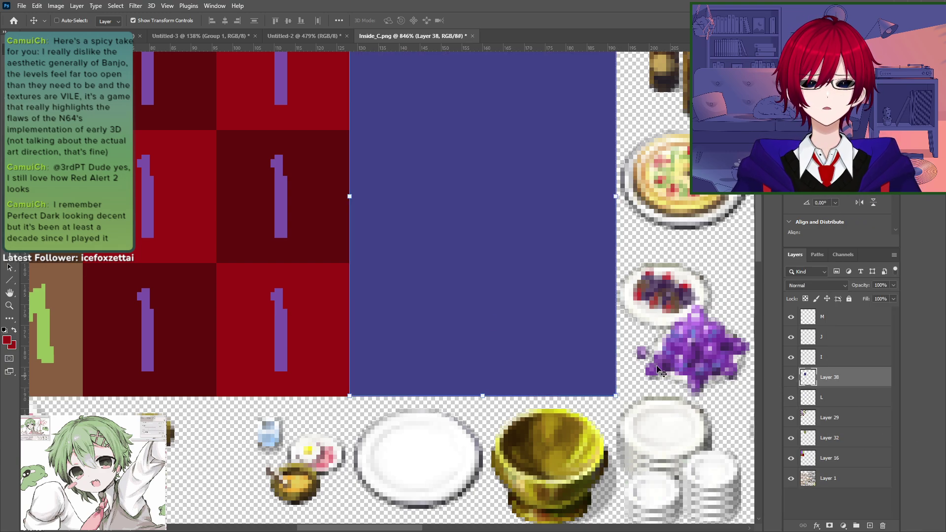
# Step: Set the foreground colour to a darker shade of the blue block
pyautogui.moveTo(638, 217); pyautogui.dragTo(643, 273)
pyautogui.moveTo(638, 355); pyautogui.dragTo(624, 436)
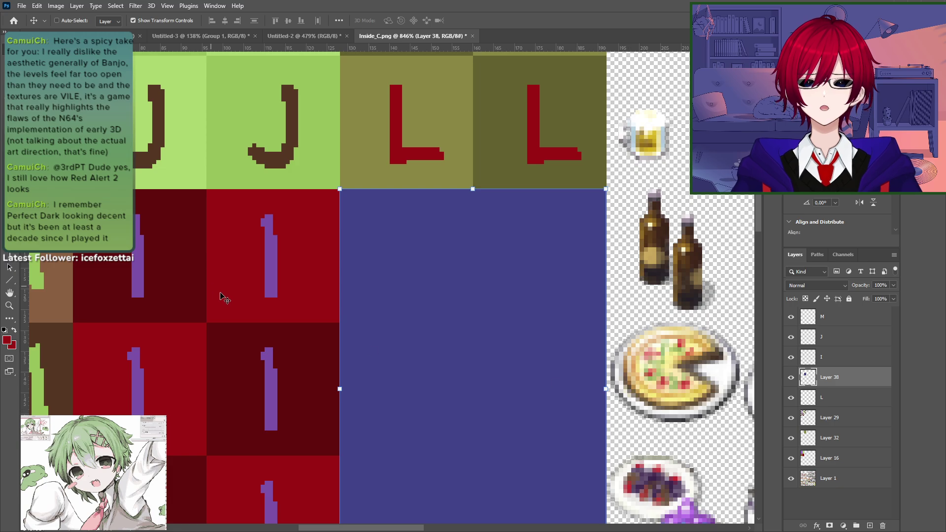
pyautogui.press('i')
pyautogui.click(501, 314)
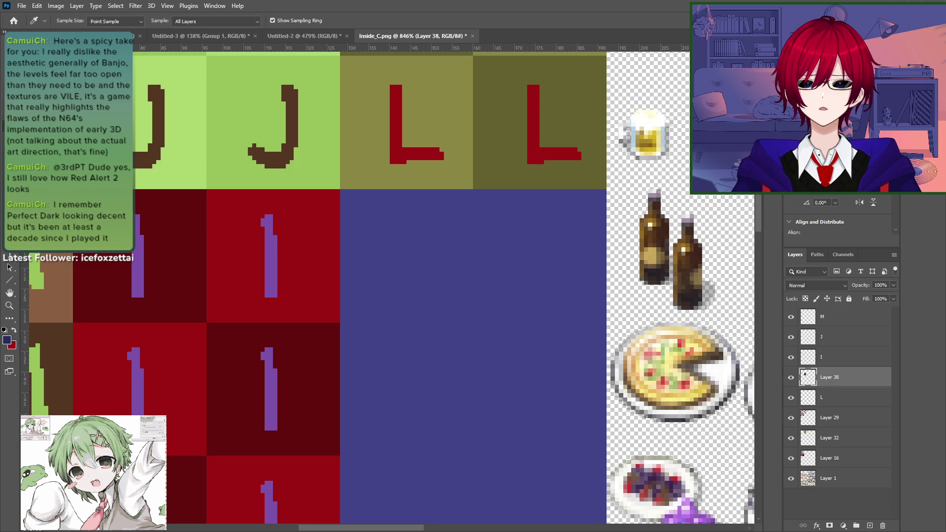
# Step: Paste another blue square, fill it with the dark blue foreground colour and align it with the block's upper-left tile
pyautogui.press('m')
pyautogui.hotkey('ctrl', 'v')
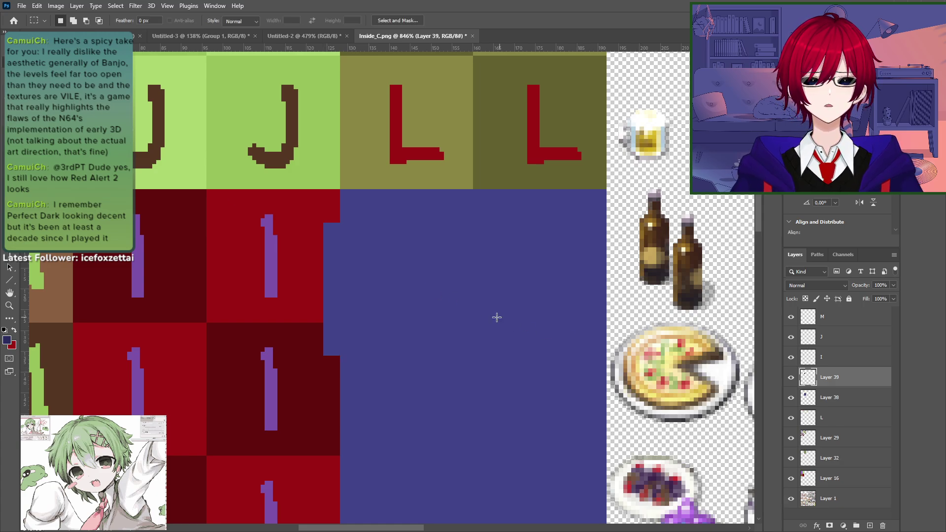
pyautogui.press('g')
pyautogui.click(387, 296)
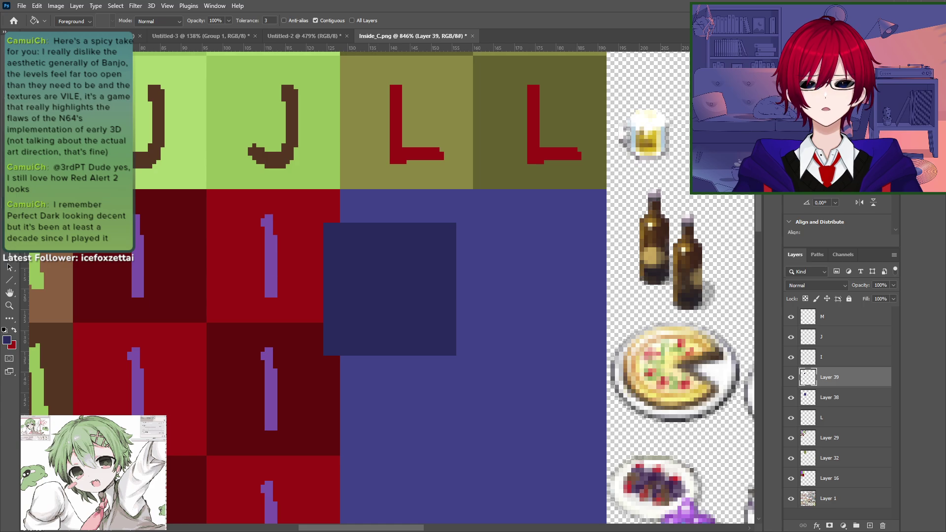
pyautogui.press('v')
pyautogui.moveTo(383, 287); pyautogui.dragTo(558, 379)
# Step: Place copies of the dark blue square on the block's middle-right and lower-left tiles to complete the checkered pattern
pyautogui.hotkey('ctrl', 'shift', 'alt', 'n')
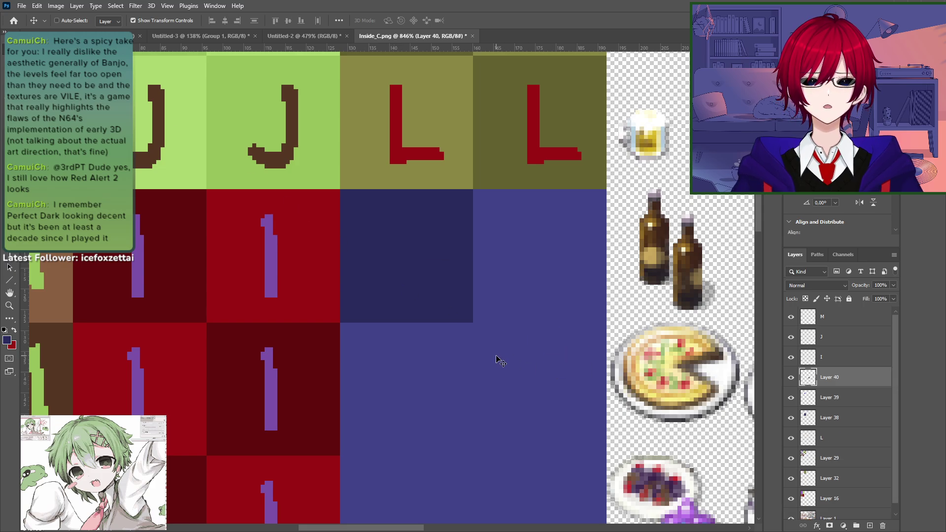
pyautogui.press('Delete')
pyautogui.hotkey('ctrl', 'z')
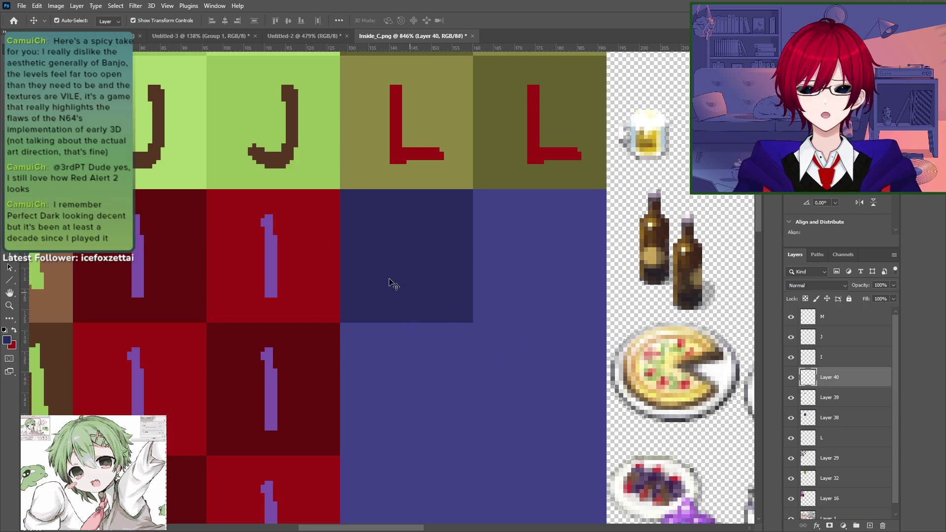
pyautogui.moveTo(413, 332); pyautogui.dragTo(528, 400)
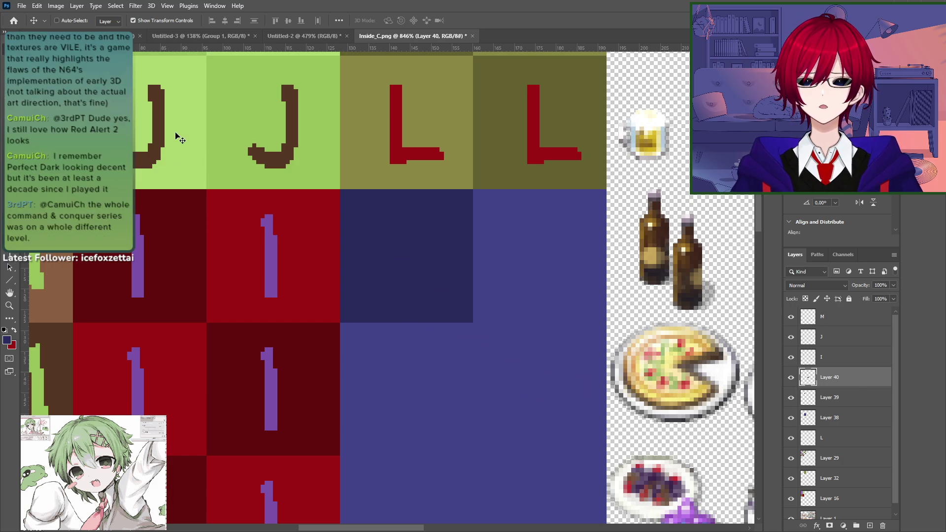
pyautogui.moveTo(771, 279); pyautogui.dragTo(610, 252)
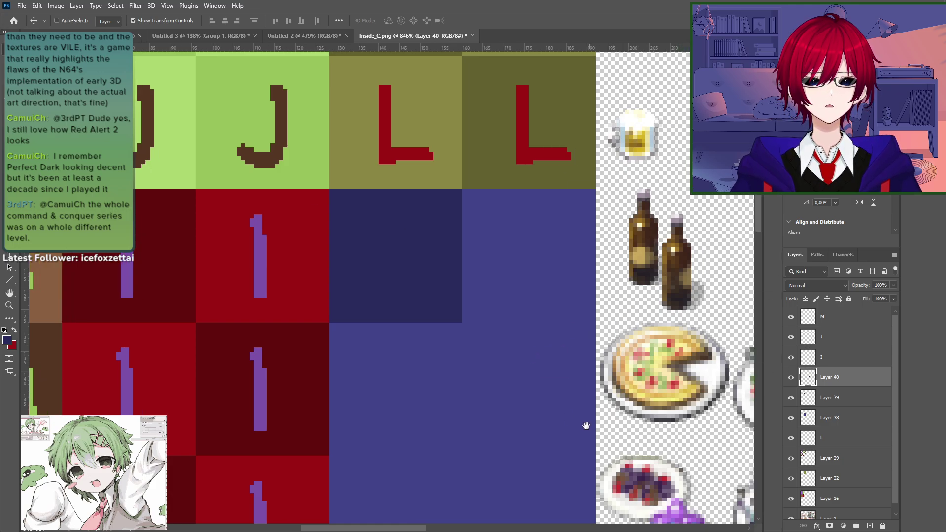
pyautogui.moveTo(746, 428); pyautogui.dragTo(456, 242)
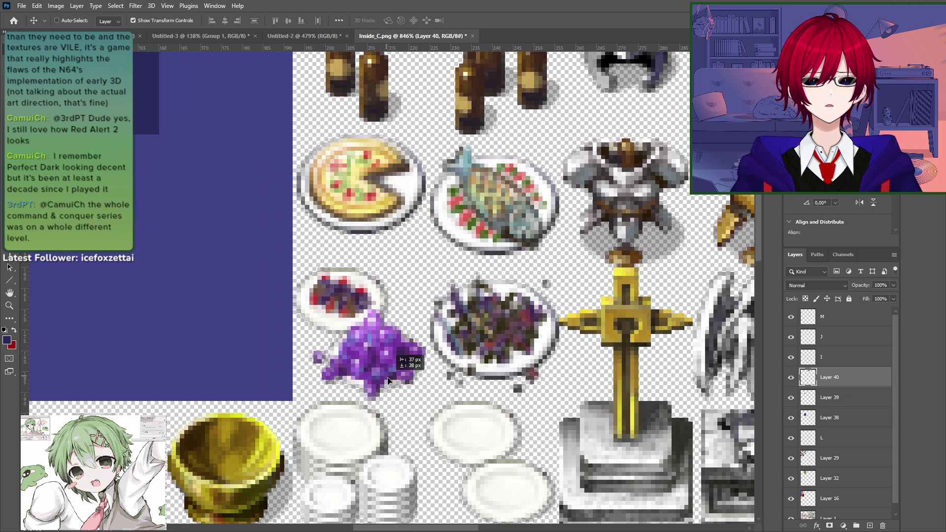
pyautogui.moveTo(501, 208); pyautogui.dragTo(500, 309)
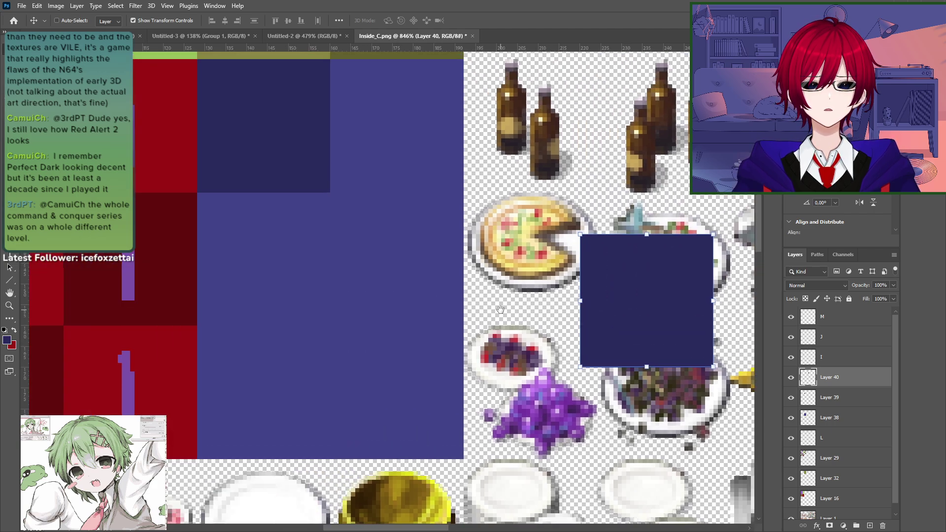
pyautogui.moveTo(636, 275); pyautogui.dragTo(247, 383)
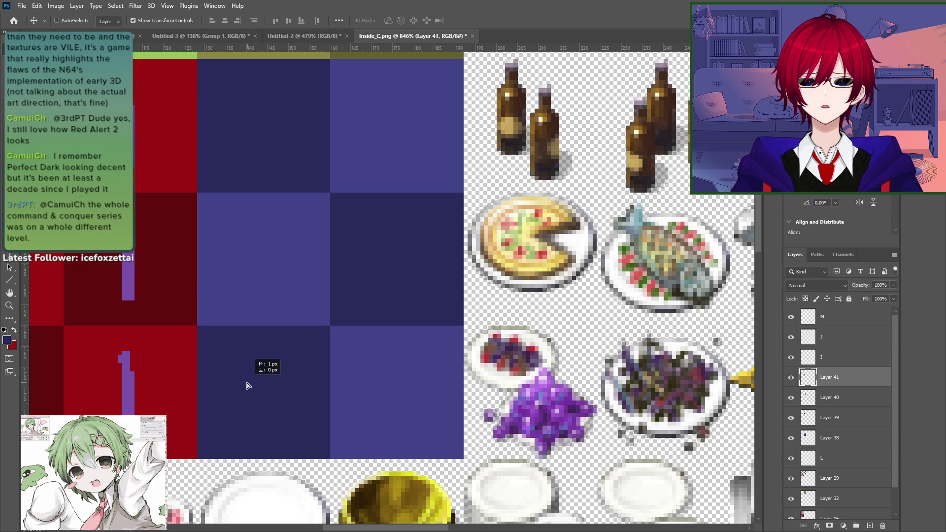
# Step: Sample the lighter olive from the L tile block as the foreground colour
pyautogui.moveTo(222, 187); pyautogui.dragTo(313, 317)
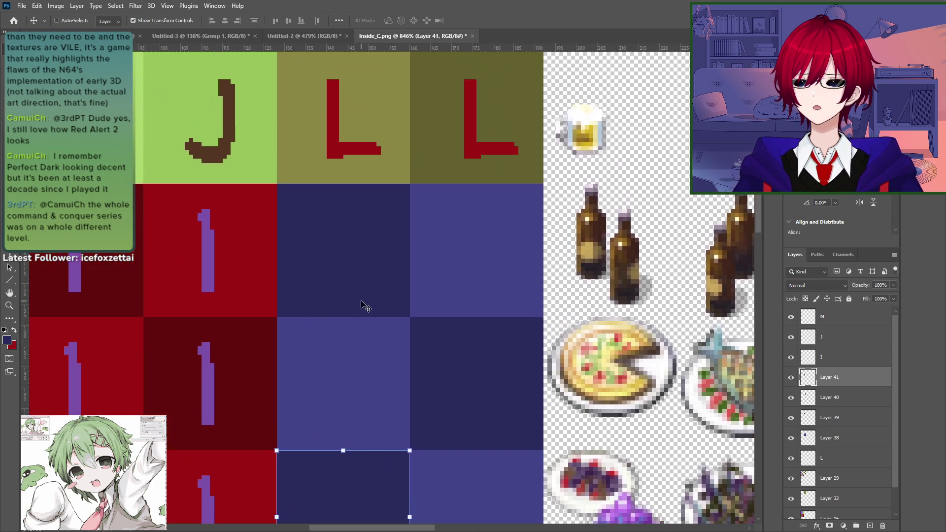
pyautogui.moveTo(426, 297); pyautogui.dragTo(440, 418)
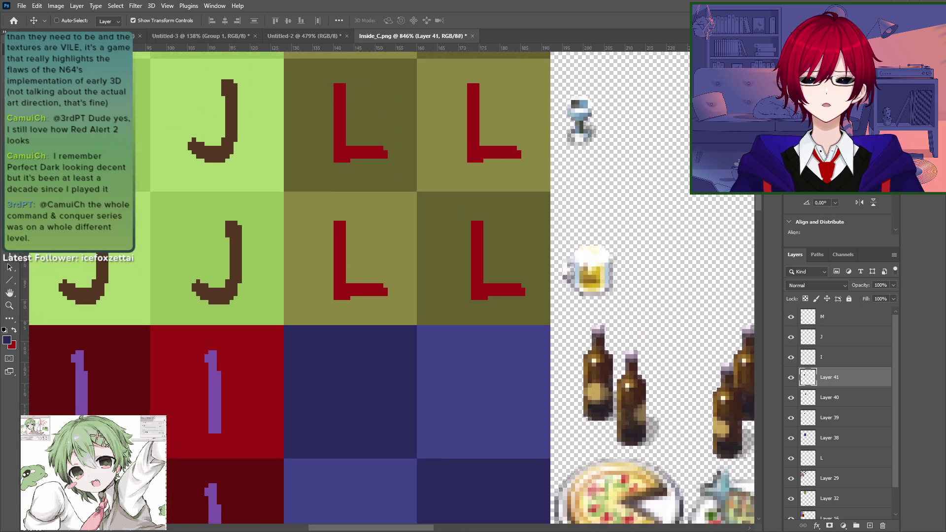
pyautogui.press('i')
pyautogui.moveTo(307, 256); pyautogui.dragTo(444, 139)
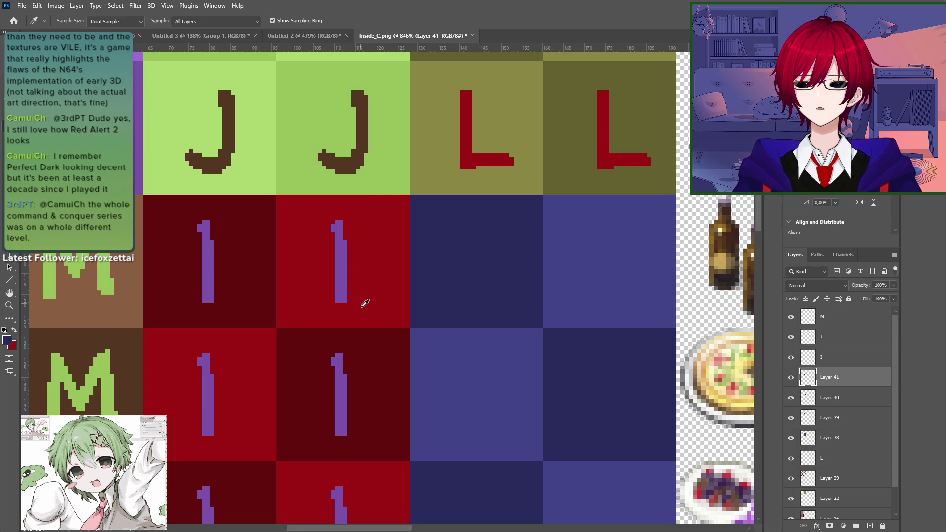
pyautogui.moveTo(349, 294); pyautogui.dragTo(381, 398)
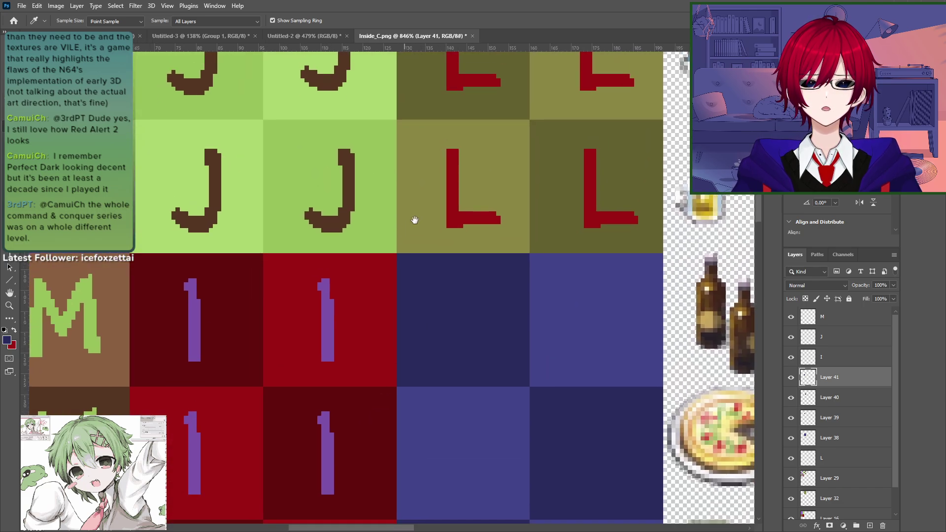
pyautogui.click(439, 207)
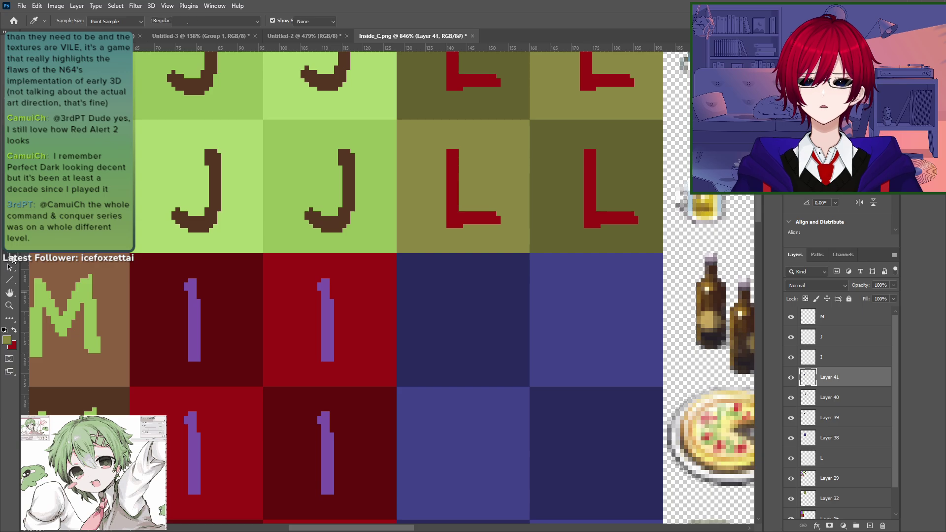
# Step: Add an olive text letter "O" in 30 pt AprilFoolAL on the upper-left dark blue tile
pyautogui.press('t')
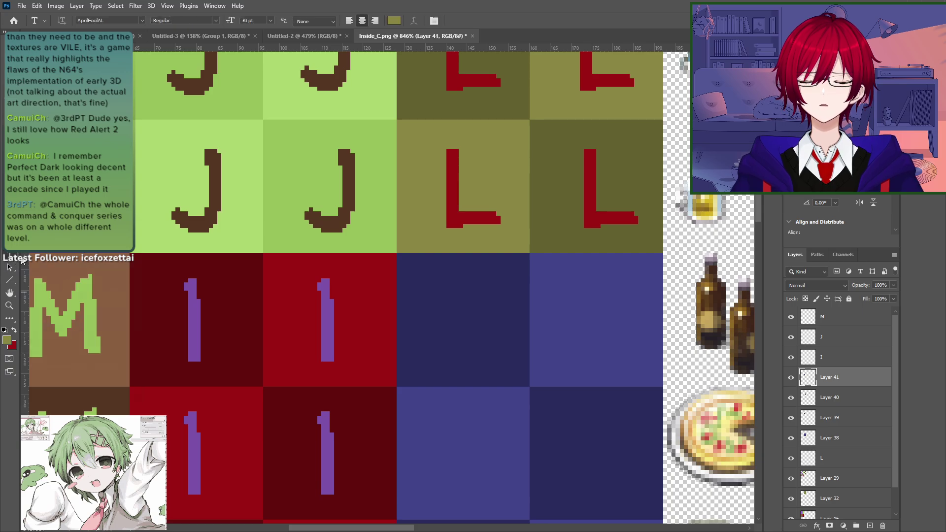
pyautogui.click(457, 323)
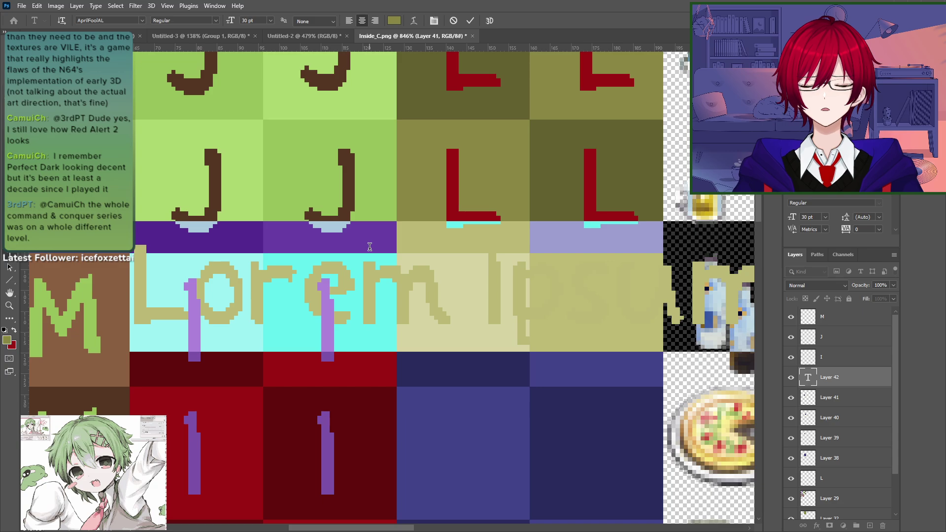
pyautogui.write('O')
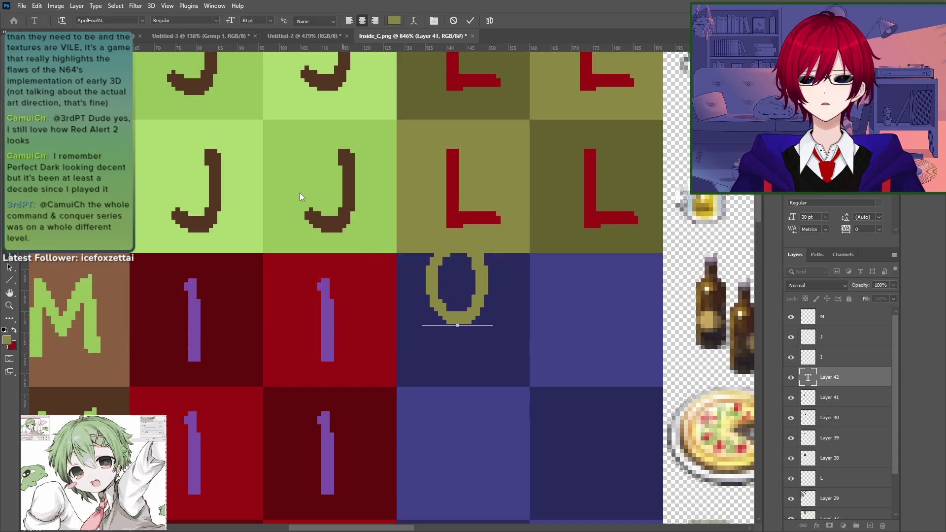
pyautogui.hotkey('ctrl', 'Return')
pyautogui.press('v')
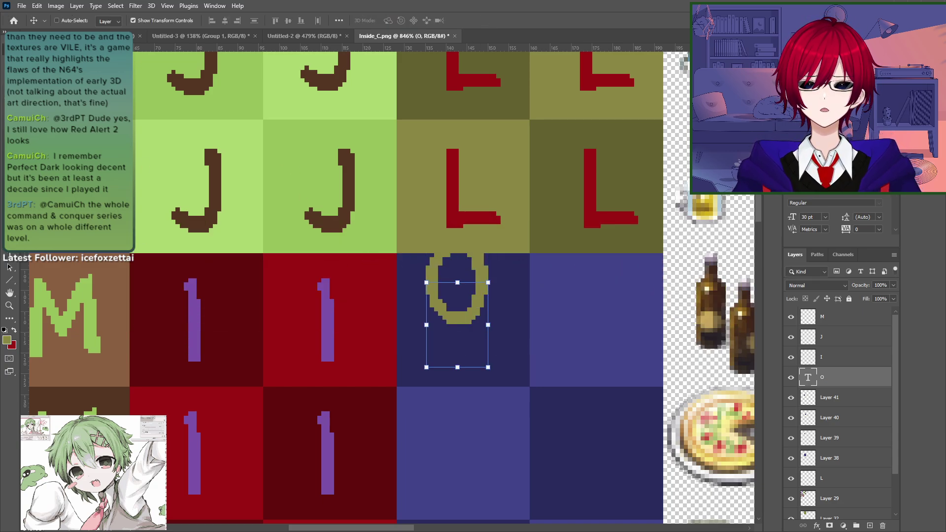
# Step: Nudge the olive O down and slightly sideways until it is centred on its dark blue tile
pyautogui.hotkey('shift', 'Down')
pyautogui.hotkey('shift', 'Down')
pyautogui.hotkey('shift', 'Up')
pyautogui.press('Down')
pyautogui.press('Up')
pyautogui.press('Up')
pyautogui.press('Right')
pyautogui.press('Right')
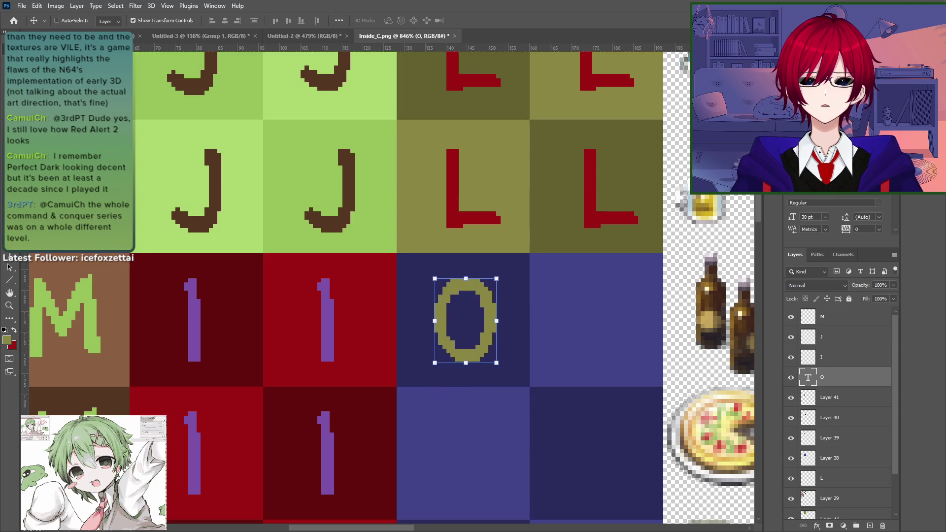
# Step: Duplicate the olive O onto the other five blue tiles so every tile in the block carries one
pyautogui.hotkey('ctrl', 'v')
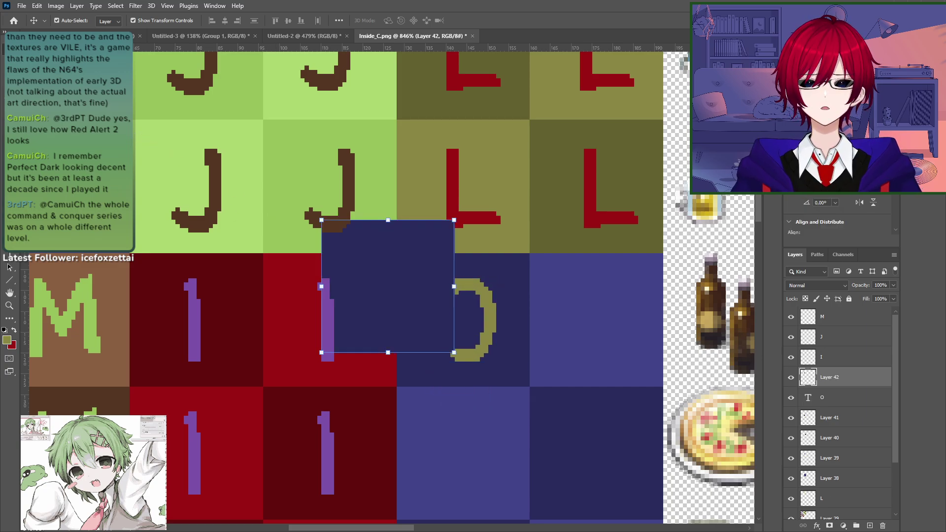
pyautogui.hotkey('ctrl', 'z')
pyautogui.moveTo(332, 289); pyautogui.dragTo(228, 267)
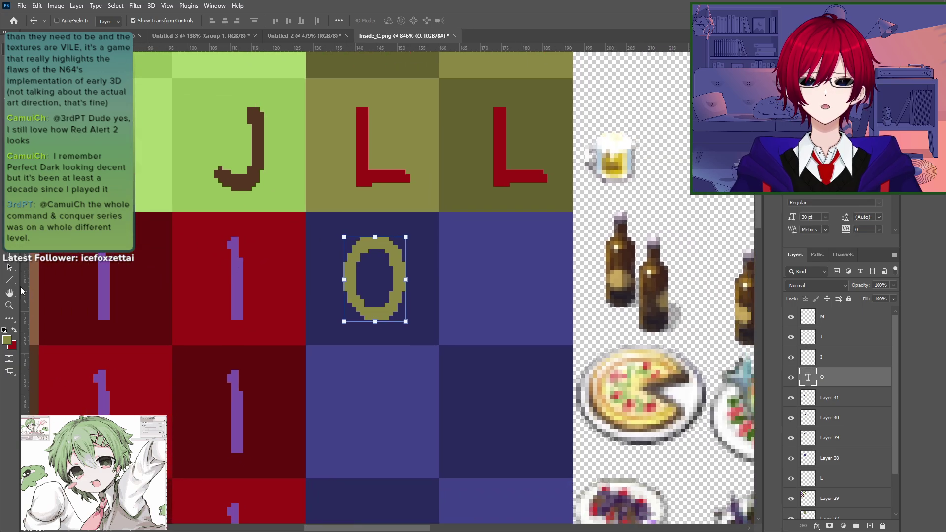
pyautogui.press('t')
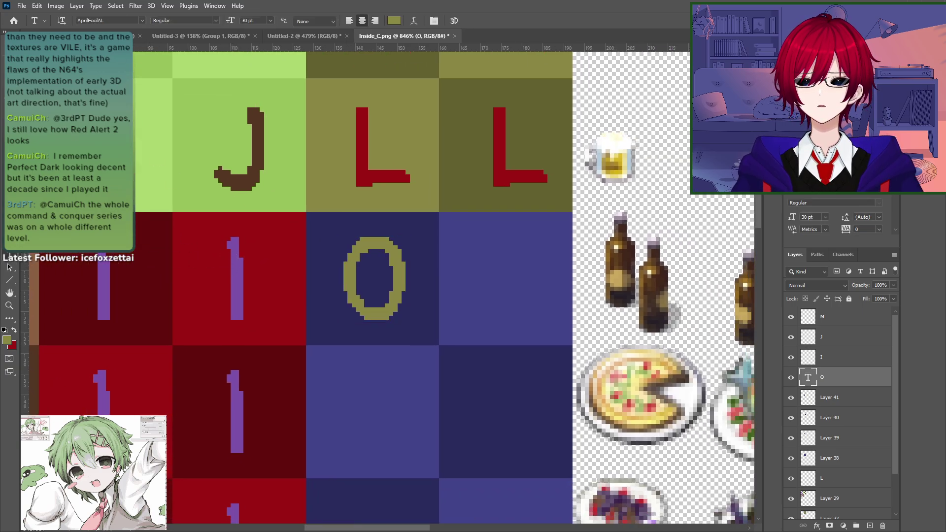
pyautogui.press('v')
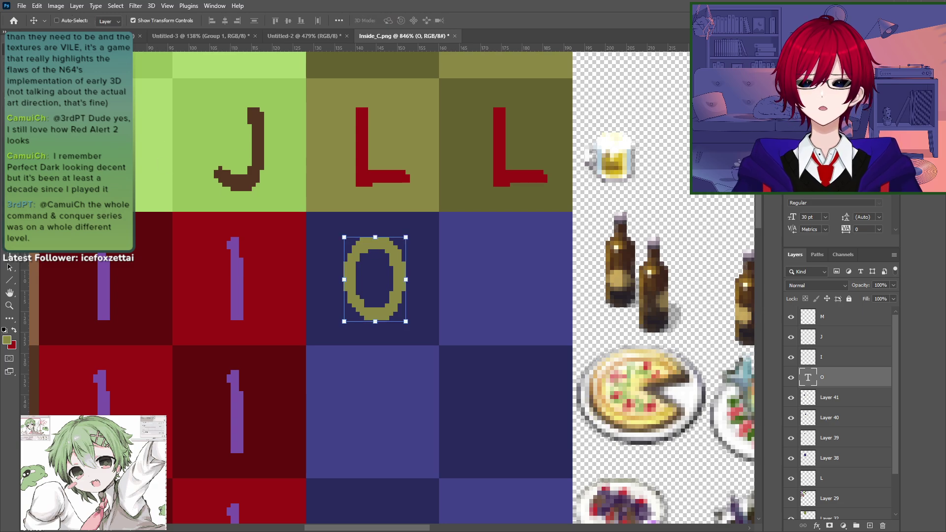
pyautogui.keyDown('ctrl'); pyautogui.keyDown('alt'); pyautogui.moveTo(375, 280); pyautogui.dragTo(383, 414); pyautogui.keyUp('alt'); pyautogui.keyUp('ctrl')
pyautogui.moveTo(480, 436); pyautogui.dragTo(377, 335)
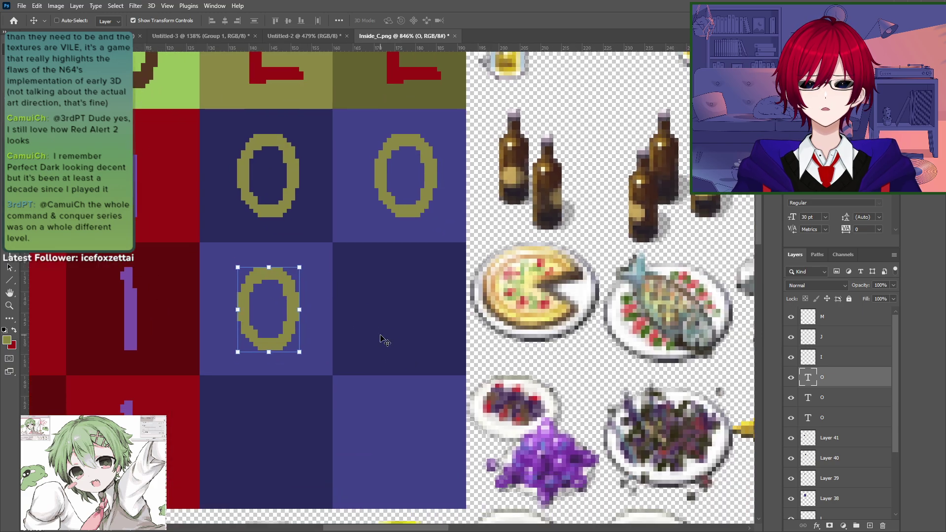
pyautogui.keyDown('ctrl'); pyautogui.keyDown('alt'); pyautogui.moveTo(261, 303); pyautogui.dragTo(399, 302); pyautogui.keyUp('alt'); pyautogui.keyUp('ctrl')
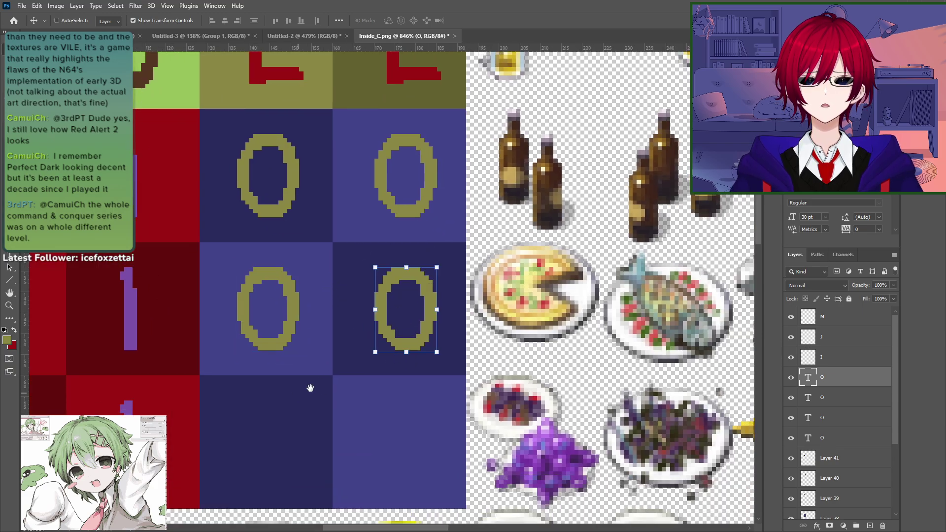
pyautogui.moveTo(309, 386); pyautogui.dragTo(374, 306)
pyautogui.keyDown('ctrl'); pyautogui.keyDown('alt'); pyautogui.moveTo(472, 237); pyautogui.dragTo(464, 366); pyautogui.keyUp('alt'); pyautogui.keyUp('ctrl')
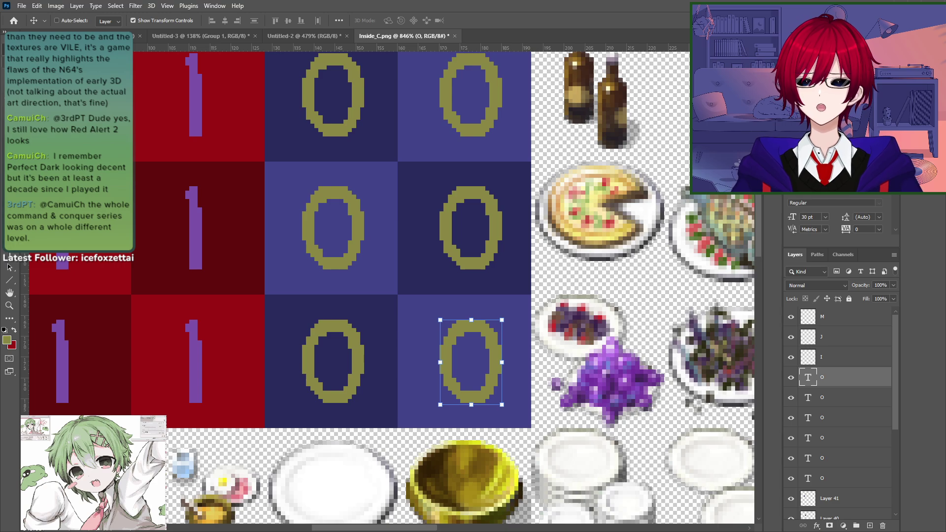
# Step: Rasterize the six O text layers and merge them into one layer
pyautogui.press('m')
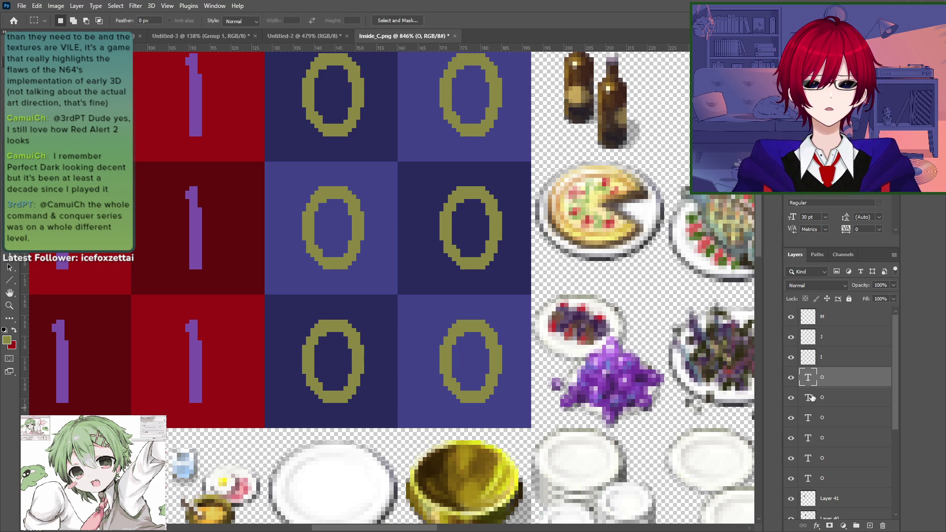
pyautogui.keyDown('shift'); pyautogui.click(828, 479); pyautogui.keyUp('shift')
pyautogui.rightClick(829, 479)
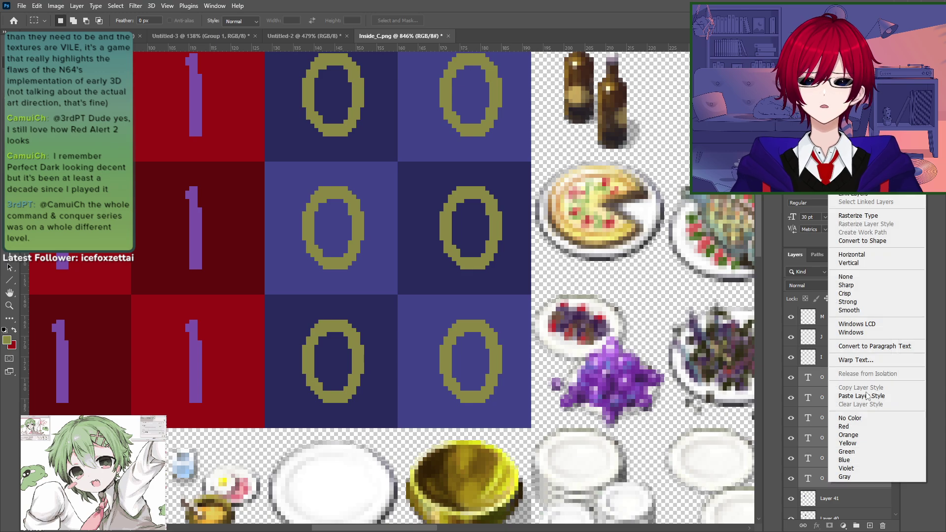
pyautogui.click(873, 216)
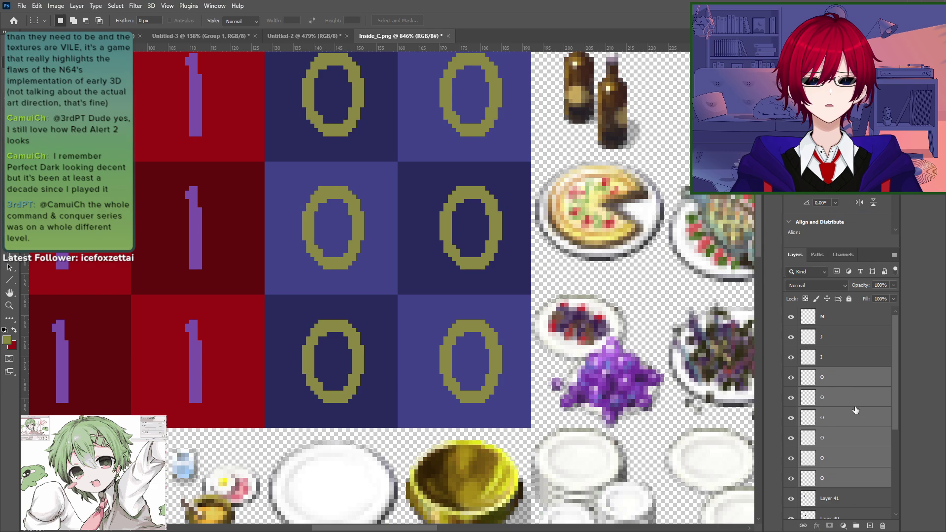
pyautogui.rightClick(852, 390)
pyautogui.click(872, 311)
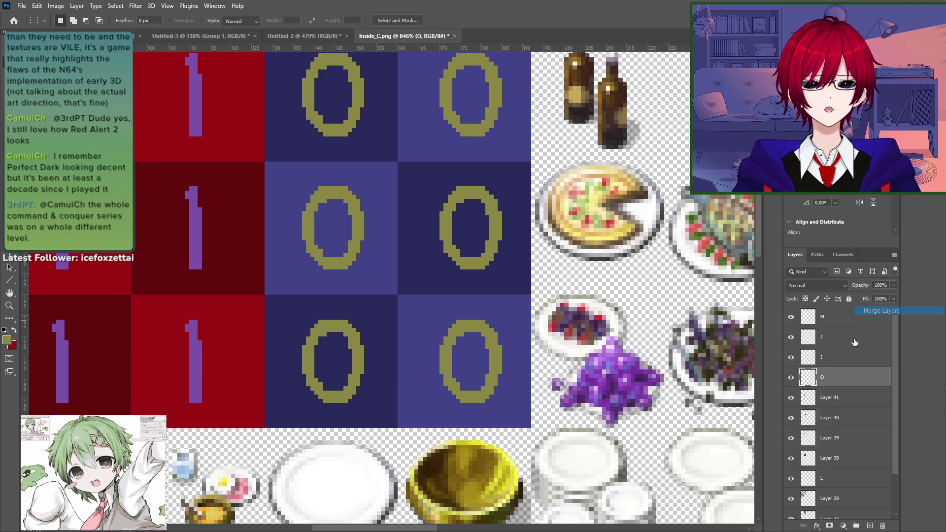
pyautogui.click(792, 379)
pyautogui.click(791, 378)
# Step: Preview the tileset in Save for Web with Layer 29 hidden, leaving without saving
pyautogui.moveTo(398, 241); pyautogui.dragTo(407, 280)
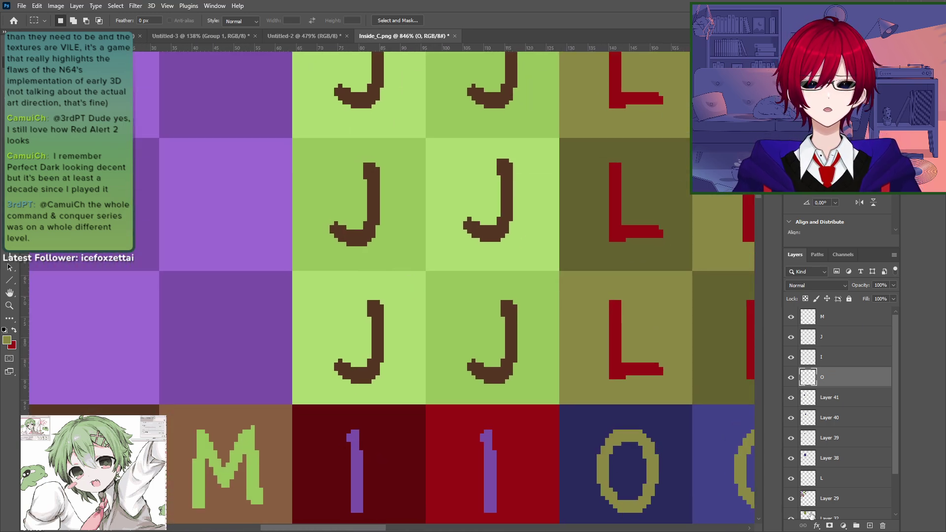
pyautogui.click(791, 499)
pyautogui.keyDown('alt'); pyautogui.scroll(-8, 578, 390); pyautogui.keyUp('alt')
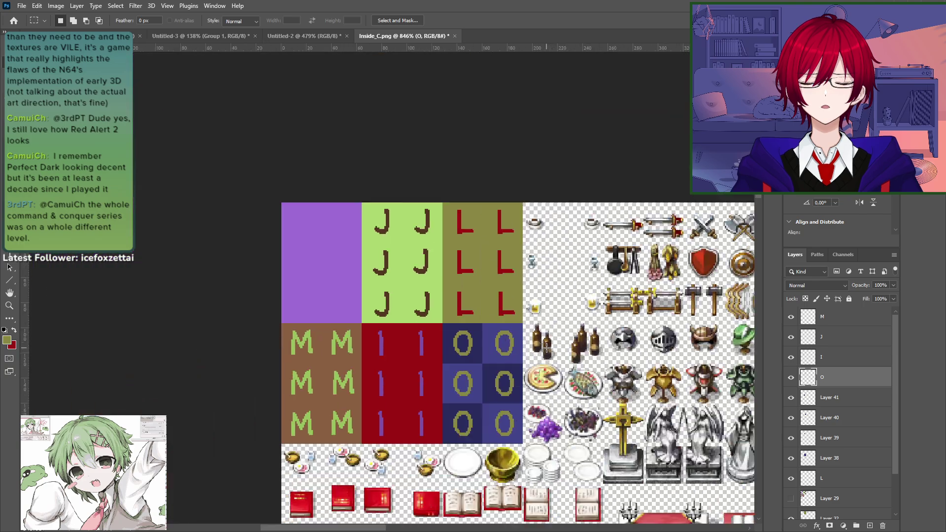
pyautogui.hotkey('ctrl', 'alt', 'shift', 's')
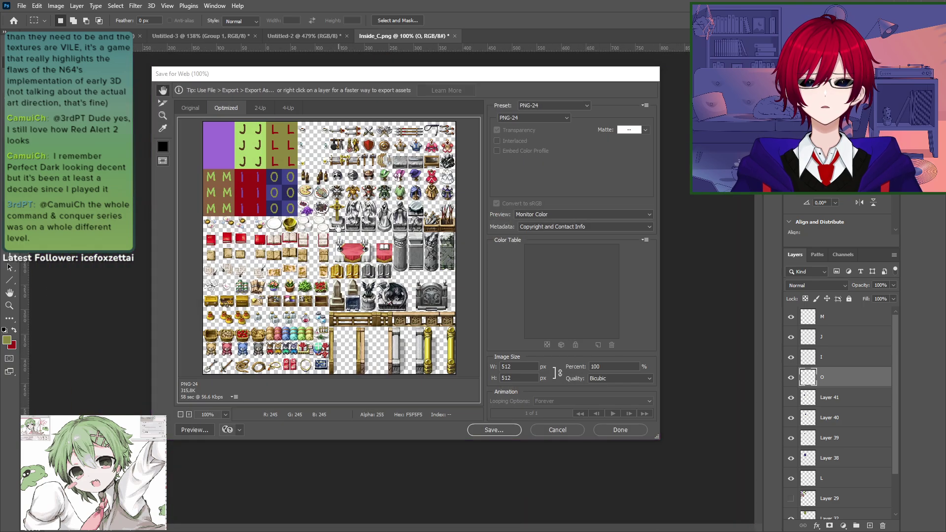
pyautogui.press('Escape')
pyautogui.keyDown('alt'); pyautogui.moveTo(351, 223); pyautogui.dragTo(444, 247); pyautogui.keyUp('alt')
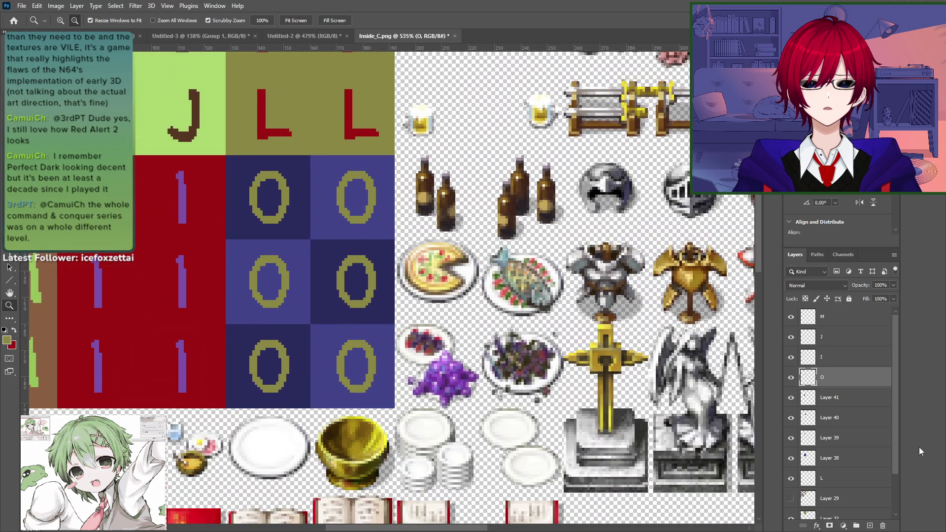
# Step: Merge Layers 41, 40, 39 and 29 into one layer, leaving out Layer 38, and check which tiles the merged layer covers
pyautogui.click(791, 404)
pyautogui.click(791, 405)
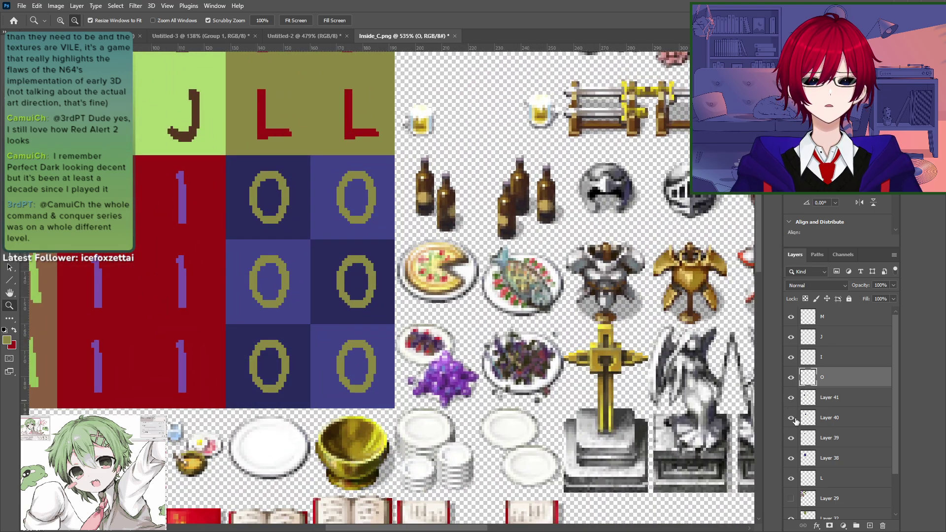
pyautogui.click(830, 397)
pyautogui.keyDown('shift'); pyautogui.click(823, 459); pyautogui.keyUp('shift')
pyautogui.click(791, 499)
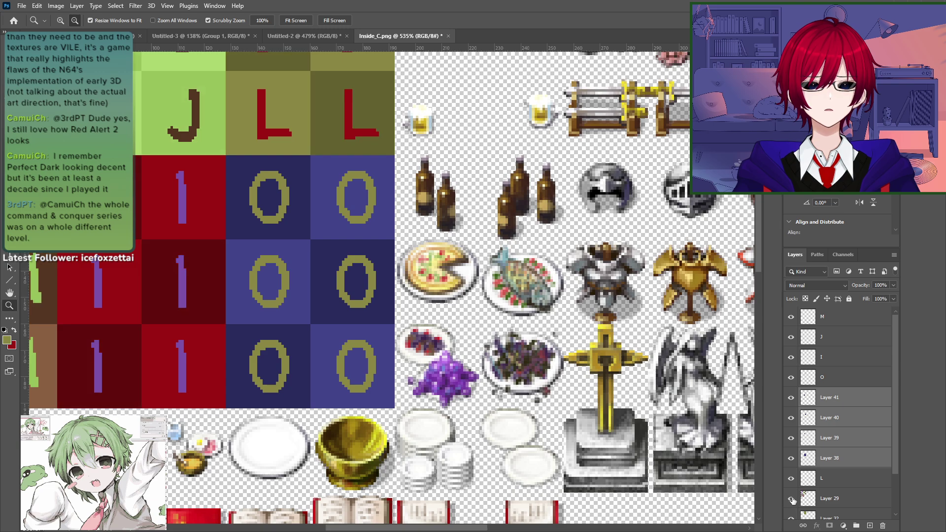
pyautogui.click(791, 499)
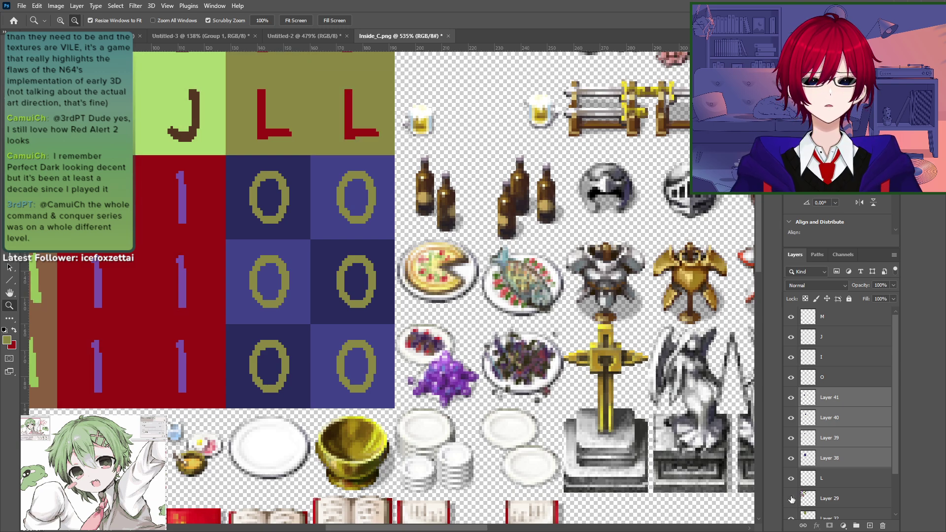
pyautogui.click(791, 499)
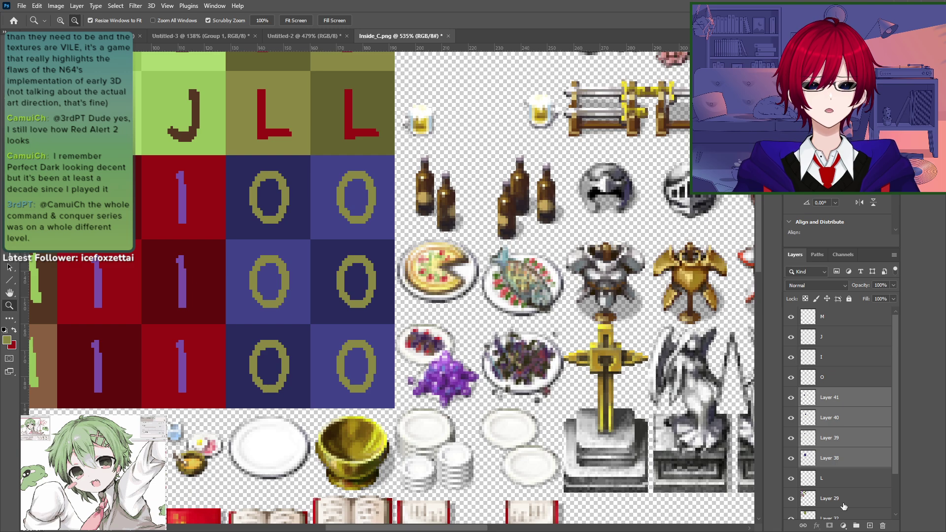
pyautogui.click(791, 458)
pyautogui.click(791, 459)
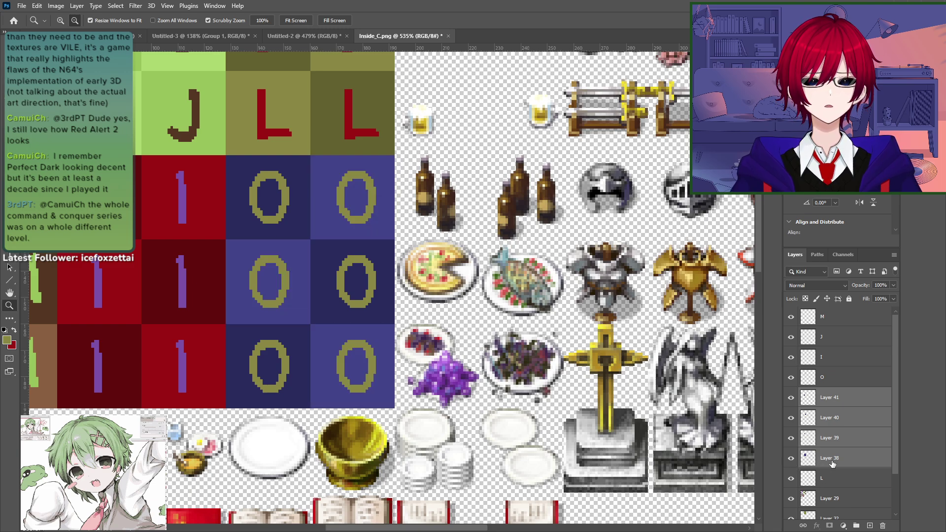
pyautogui.keyDown('ctrl'); pyautogui.click(832, 463); pyautogui.keyUp('ctrl')
pyautogui.keyDown('ctrl'); pyautogui.click(830, 499); pyautogui.keyUp('ctrl')
pyautogui.rightClick(830, 498)
pyautogui.click(845, 402)
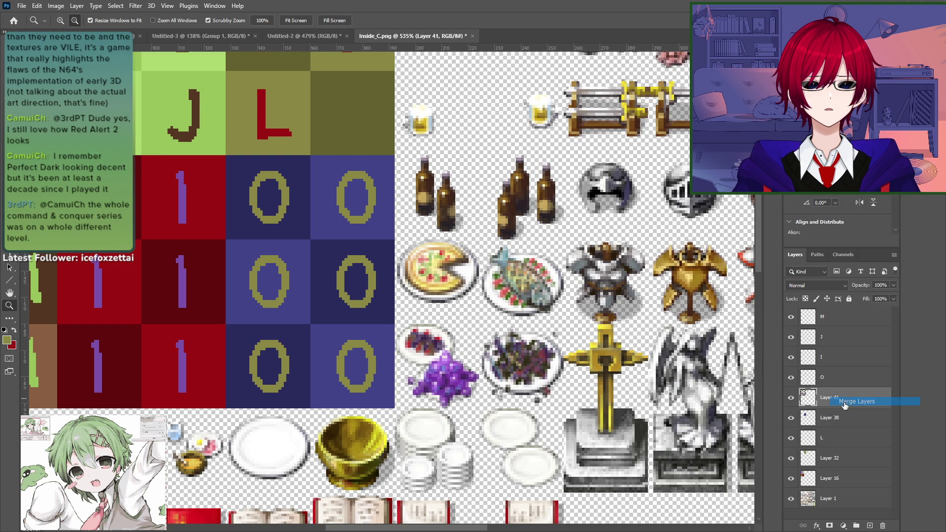
pyautogui.click(791, 399)
pyautogui.moveTo(349, 279); pyautogui.dragTo(484, 347)
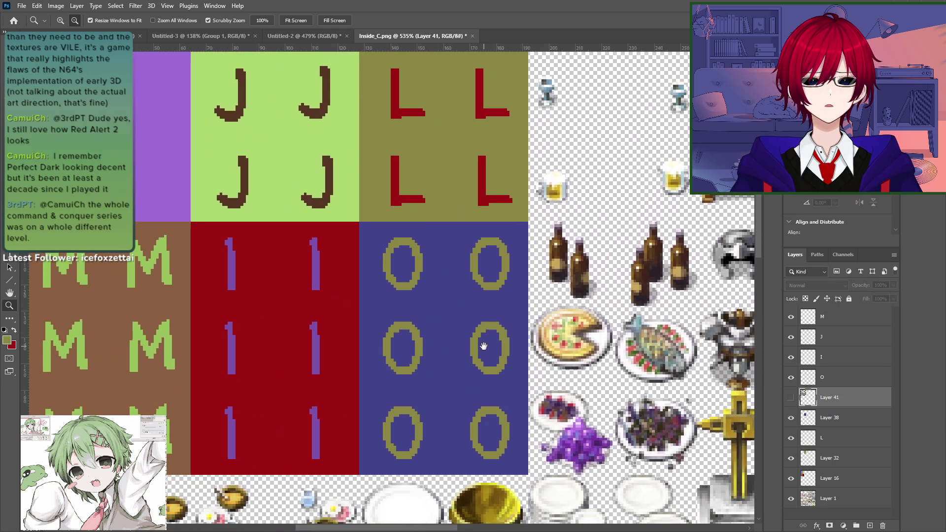
pyautogui.click(792, 398)
# Step: Merge Layers 38, 32 and 16 into one layer and move it below the L layer
pyautogui.click(823, 419)
pyautogui.click(791, 458)
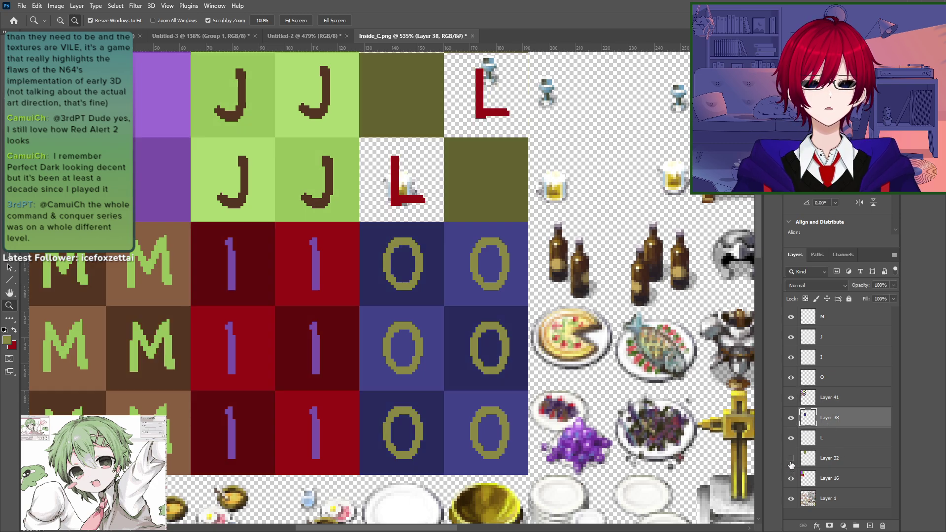
pyautogui.click(791, 458)
pyautogui.keyDown('ctrl'); pyautogui.click(833, 458); pyautogui.keyUp('ctrl')
pyautogui.keyDown('ctrl'); pyautogui.click(831, 481); pyautogui.keyUp('ctrl')
pyautogui.rightClick(838, 482)
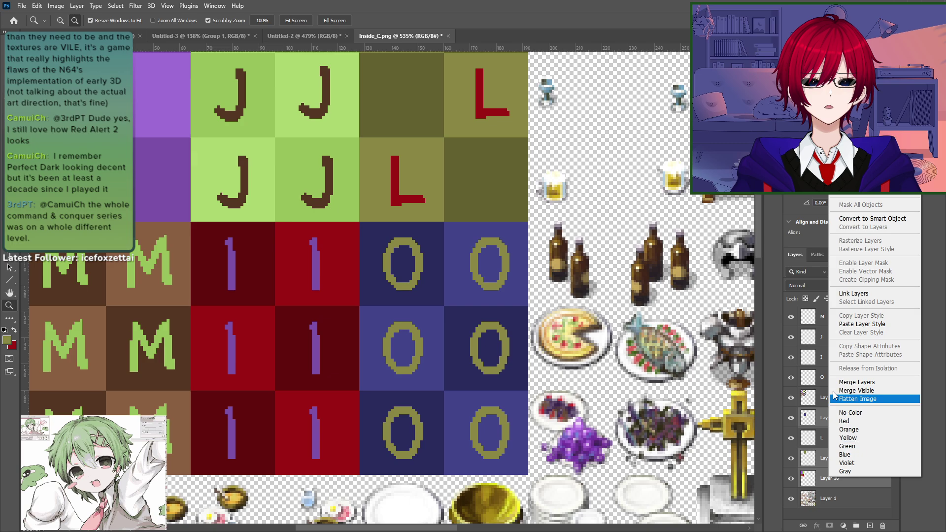
pyautogui.click(844, 383)
pyautogui.moveTo(829, 419); pyautogui.dragTo(831, 449)
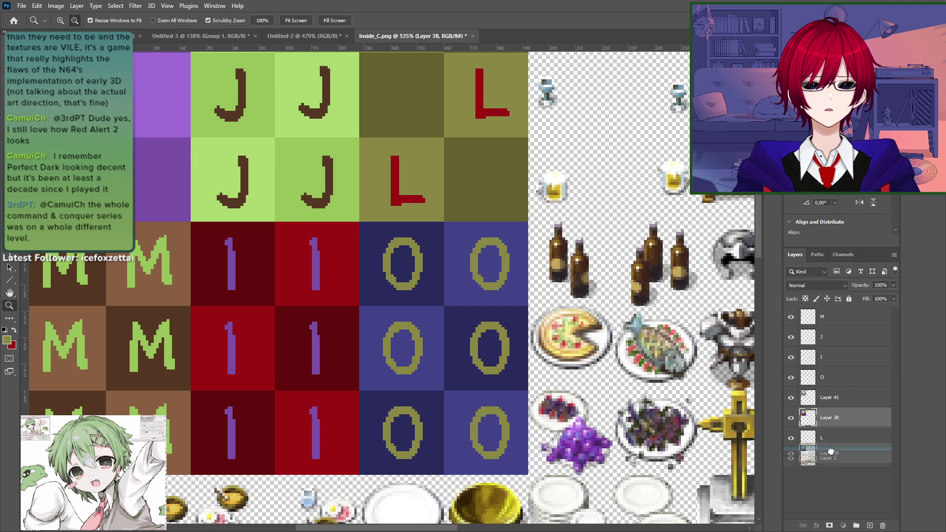
pyautogui.moveTo(385, 290); pyautogui.dragTo(398, 376)
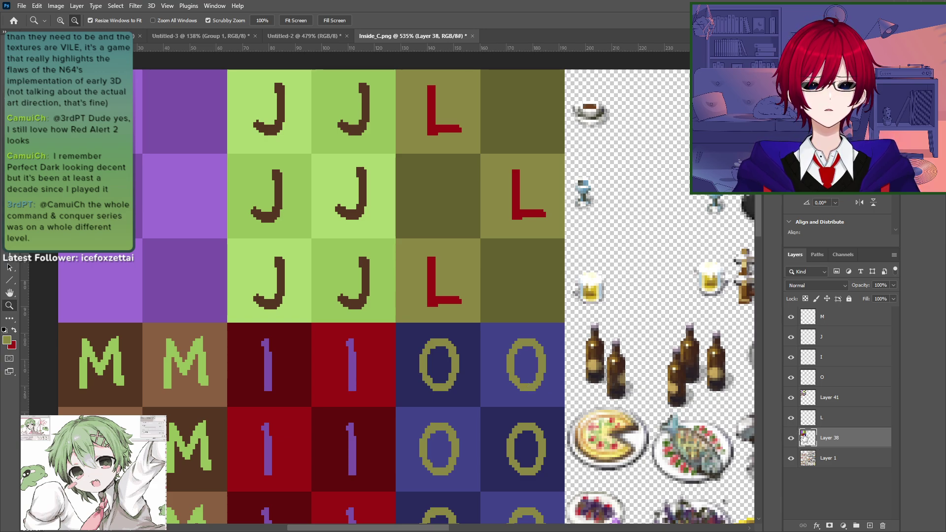
# Step: Undo the merge and reordering of Layers 38, 32 and 16, and keep Layer 41 visible
pyautogui.hotkey('ctrl', 'z')
pyautogui.hotkey('ctrl', 'z')
pyautogui.hotkey('ctrl', 'z')
pyautogui.hotkey('ctrl', 'z')
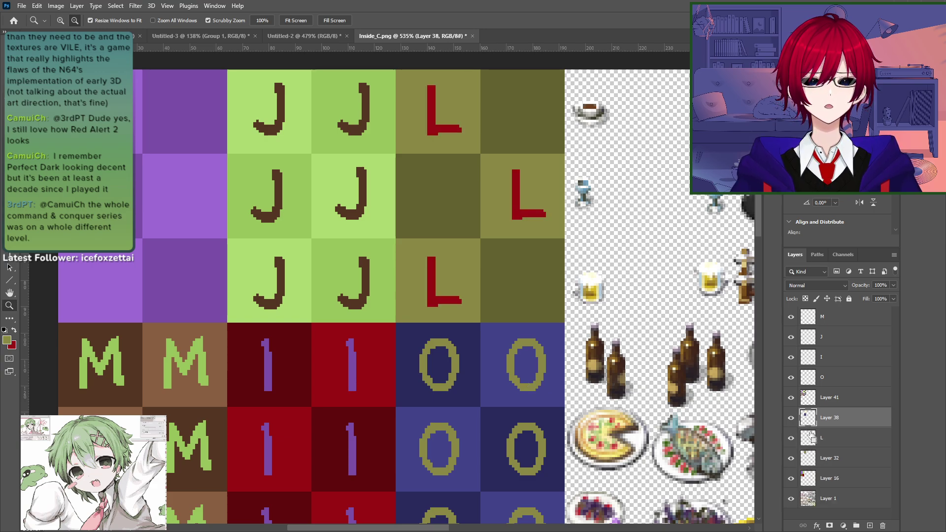
pyautogui.hotkey('ctrl', 'z')
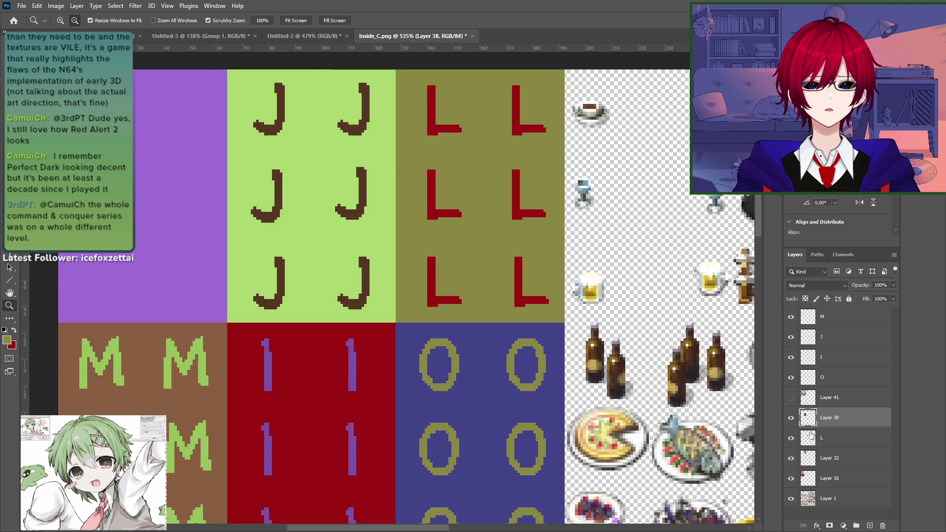
pyautogui.click(791, 397)
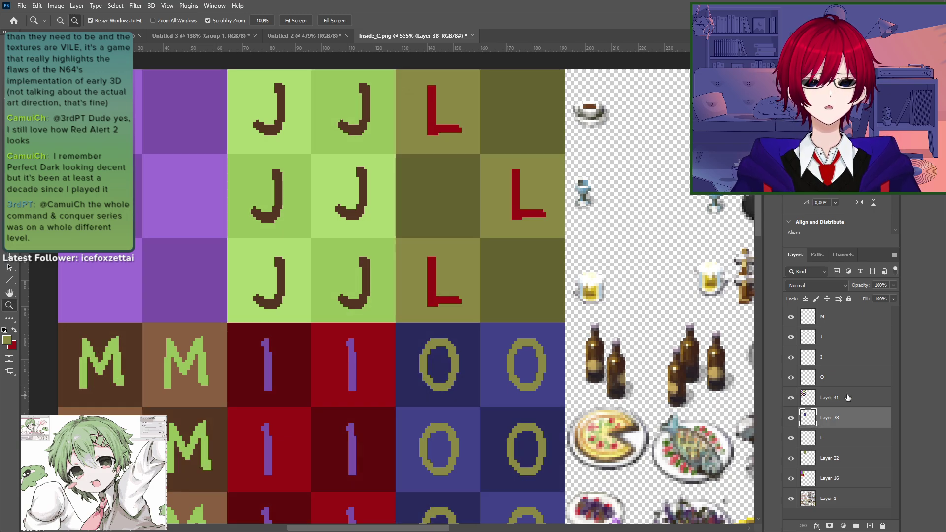
# Step: Move Layer 41 below the L layer, merge it with Layer 32, and toggle the merged layer to check its tiles
pyautogui.moveTo(846, 398); pyautogui.dragTo(842, 449)
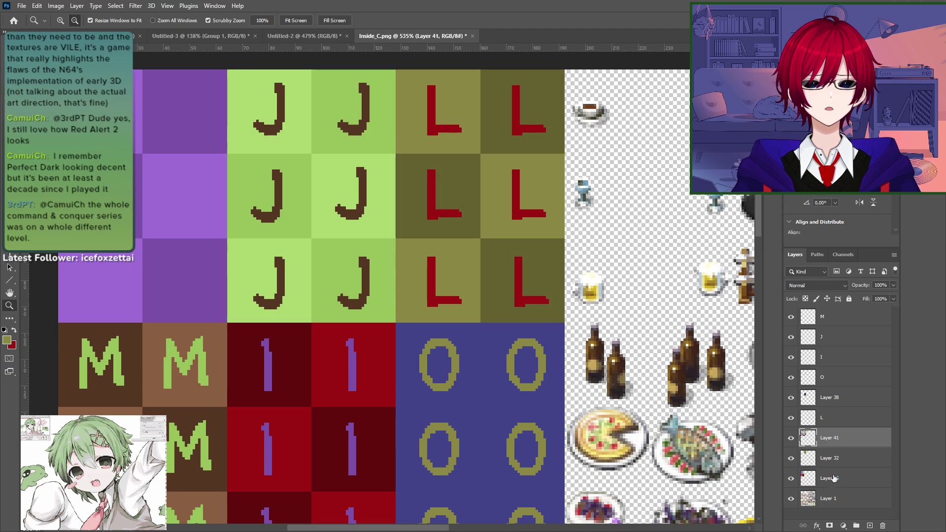
pyautogui.keyDown('shift'); pyautogui.click(831, 459); pyautogui.keyUp('shift')
pyautogui.rightClick(844, 460)
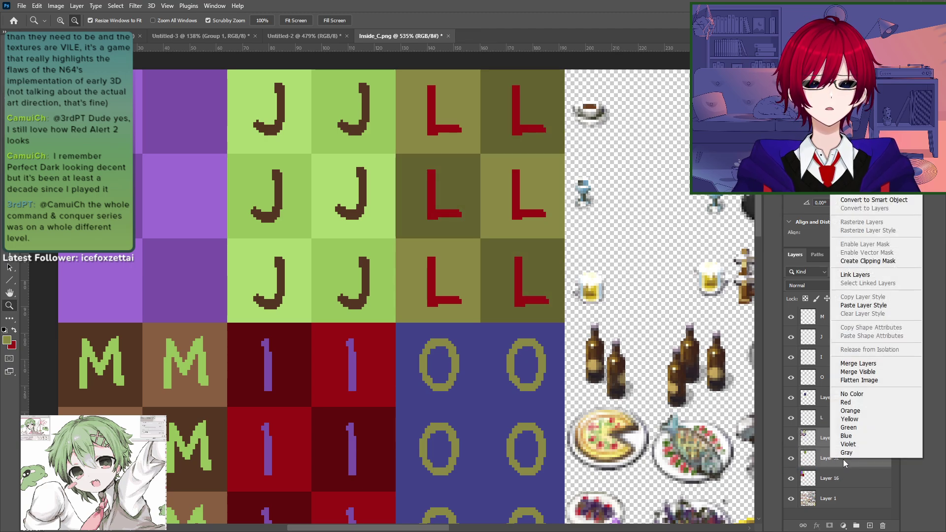
pyautogui.click(840, 364)
pyautogui.click(791, 438)
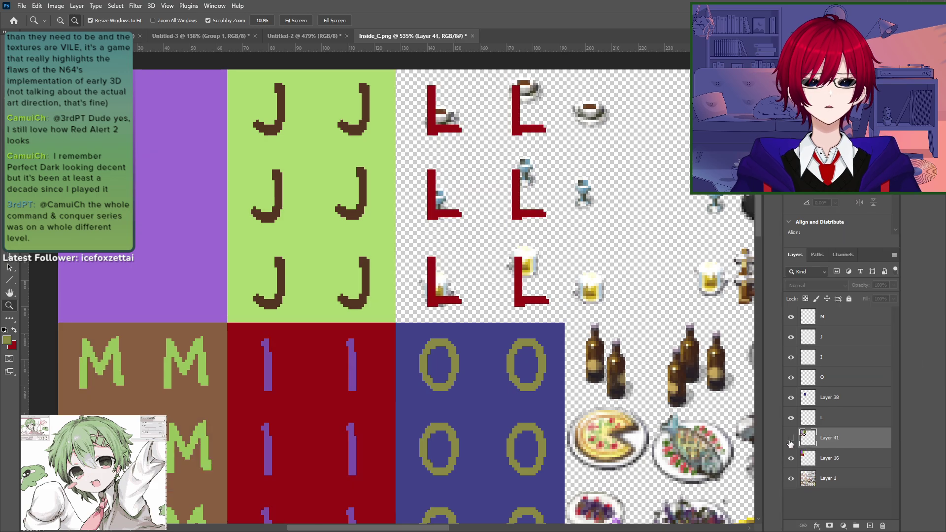
pyautogui.click(791, 438)
pyautogui.click(791, 438)
pyautogui.click(792, 438)
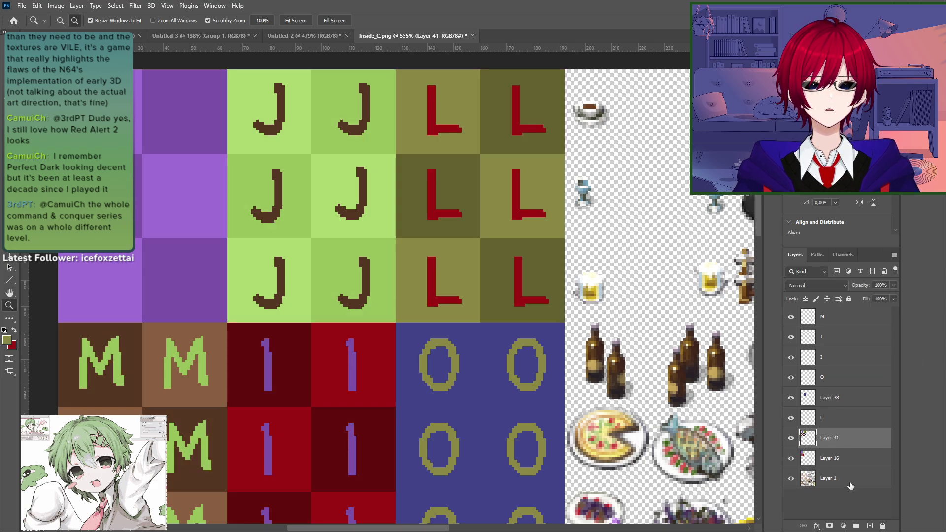
# Step: Undo the merge with Layer 32 and the move of Layer 41, restoring it above Layer 38
pyautogui.hotkey('ctrl', 'z')
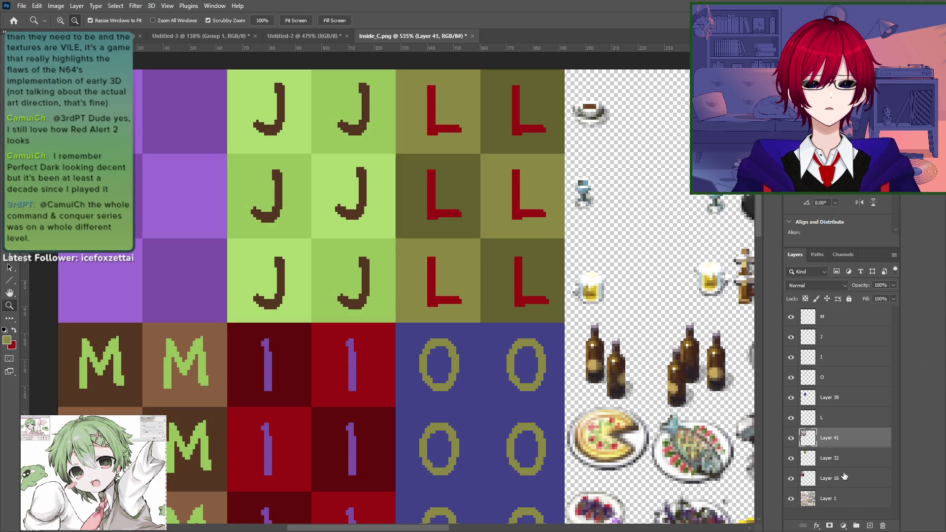
pyautogui.click(791, 438)
pyautogui.click(791, 438)
pyautogui.click(791, 438)
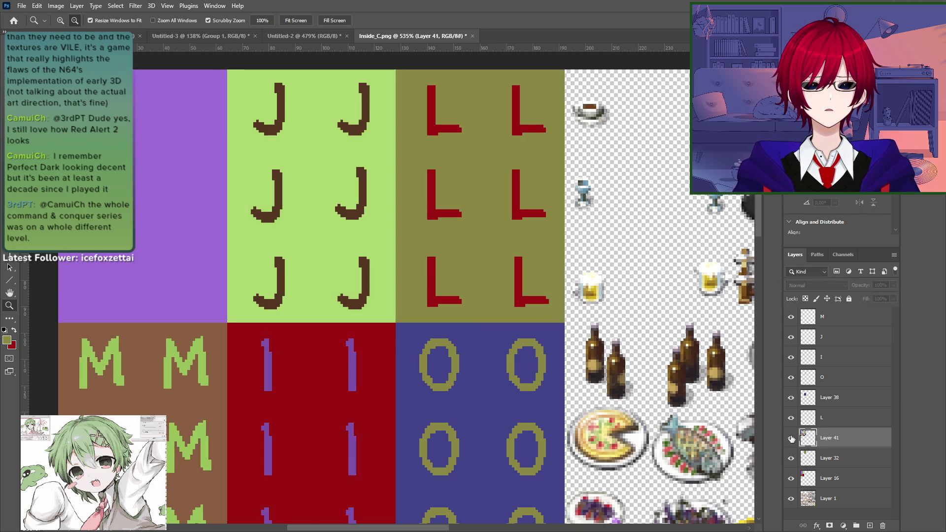
pyautogui.click(791, 438)
pyautogui.click(792, 438)
pyautogui.hotkey('ctrl', 'z')
pyautogui.hotkey('ctrl', 'z')
pyautogui.hotkey('ctrl', 'z')
pyautogui.hotkey('ctrl', 'z')
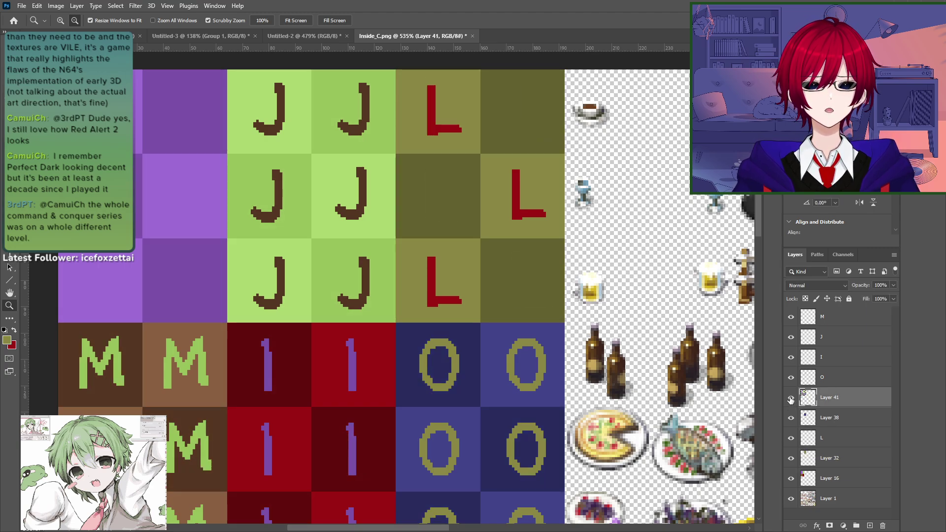
# Step: Move Layer 38 between Layer 32 and Layer 16 after checking which tiles Layers 41 and 38 cover
pyautogui.click(791, 399)
pyautogui.click(791, 399)
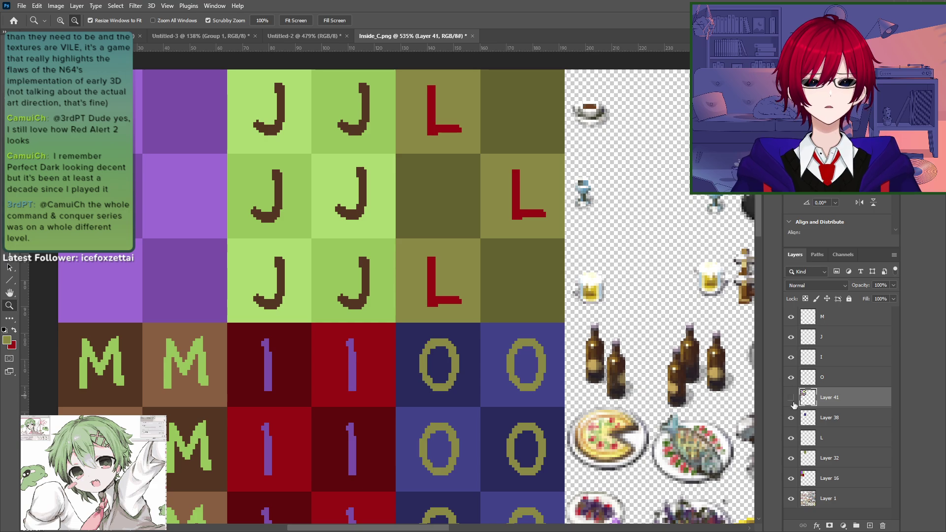
pyautogui.click(792, 400)
pyautogui.click(791, 418)
pyautogui.click(791, 418)
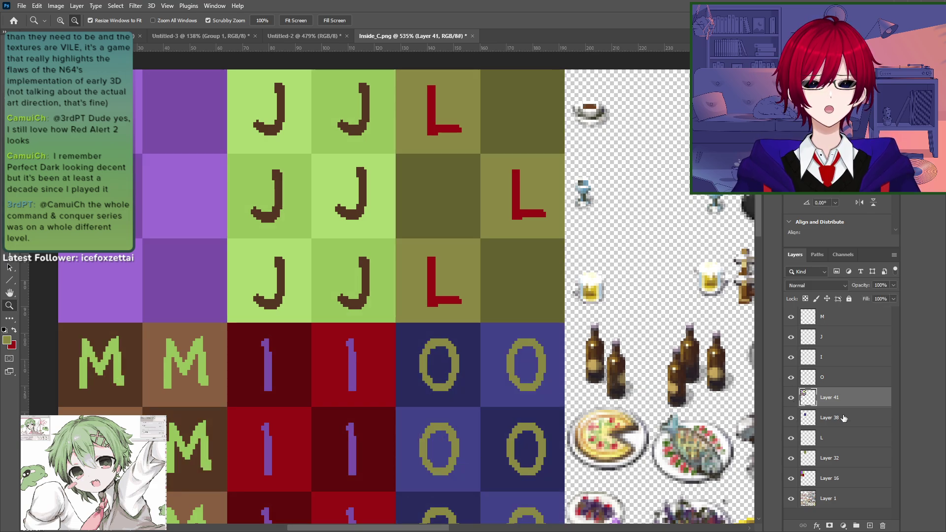
pyautogui.moveTo(804, 418); pyautogui.dragTo(839, 474)
pyautogui.click(792, 458)
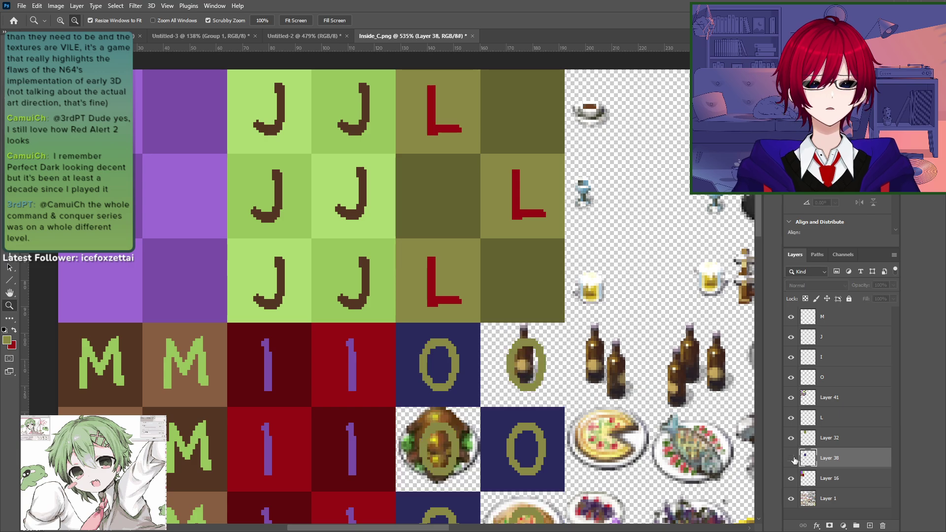
pyautogui.click(792, 459)
# Step: Merge Layer 38 with Layer 16 into one layer
pyautogui.click(793, 478)
pyautogui.click(791, 479)
pyautogui.click(833, 478)
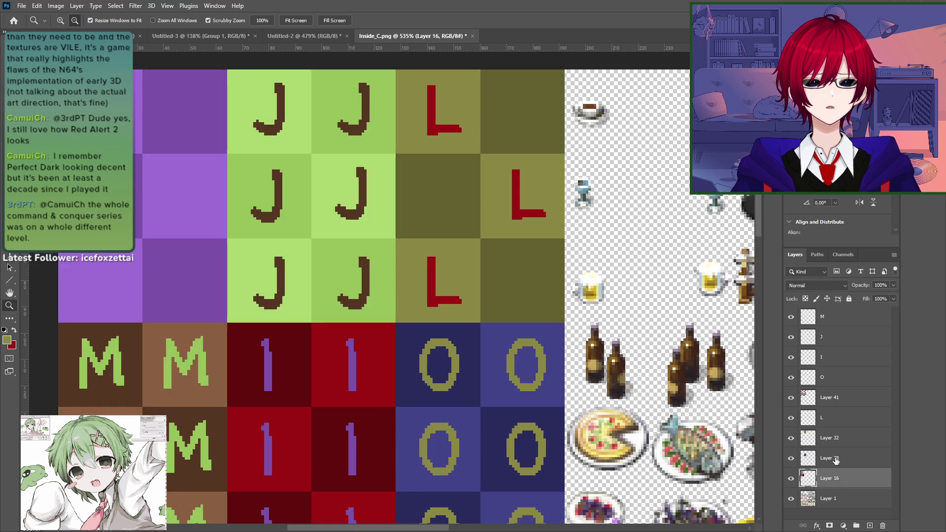
pyautogui.keyDown('shift'); pyautogui.click(833, 459); pyautogui.keyUp('shift')
pyautogui.rightClick(836, 461)
pyautogui.click(864, 363)
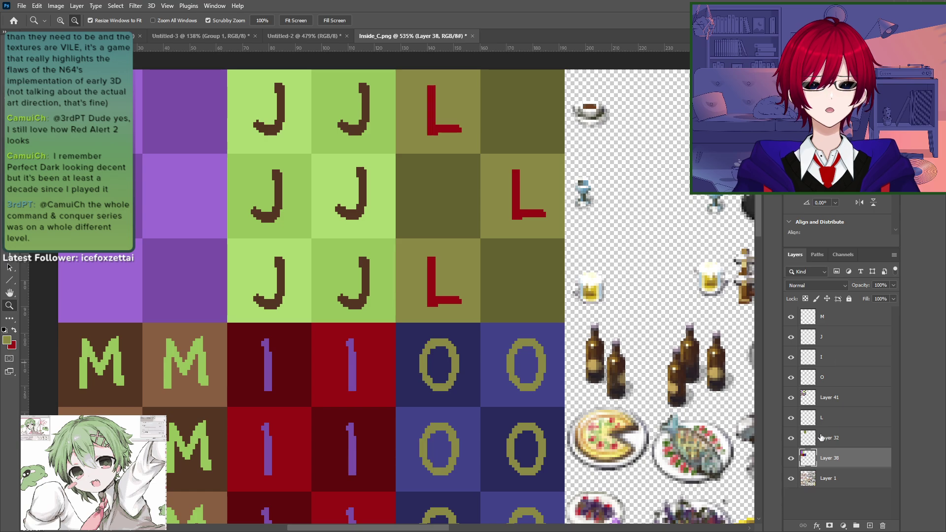
# Step: Move the L layer above Layer 41 after checking which tiles Layer 32 and the L layer cover
pyautogui.click(791, 438)
pyautogui.click(791, 438)
pyautogui.click(828, 439)
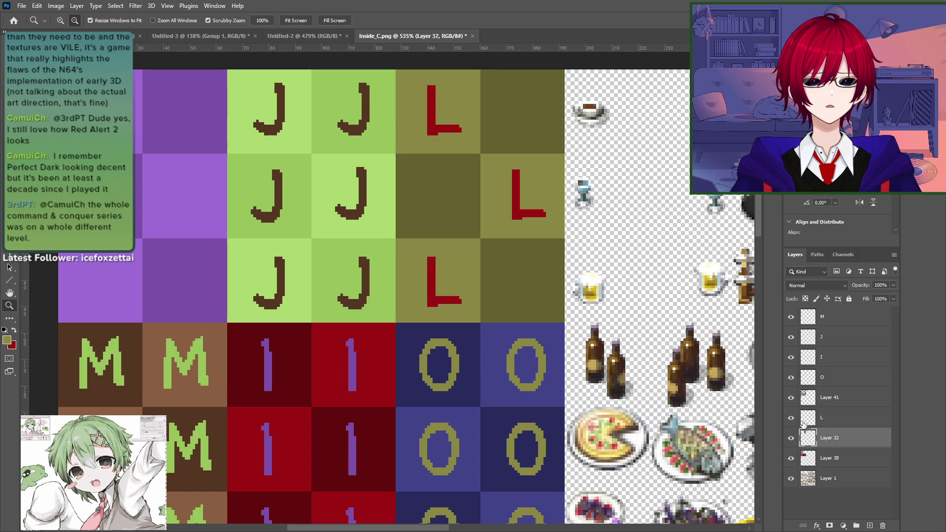
pyautogui.click(792, 418)
pyautogui.click(791, 418)
pyautogui.moveTo(821, 419); pyautogui.dragTo(828, 398)
# Step: Try merging Layer 41 with Layer 32, toggle the merged layer to check its tiles, and undo the merge
pyautogui.click(830, 420)
pyautogui.keyDown('shift'); pyautogui.click(838, 439); pyautogui.keyUp('shift')
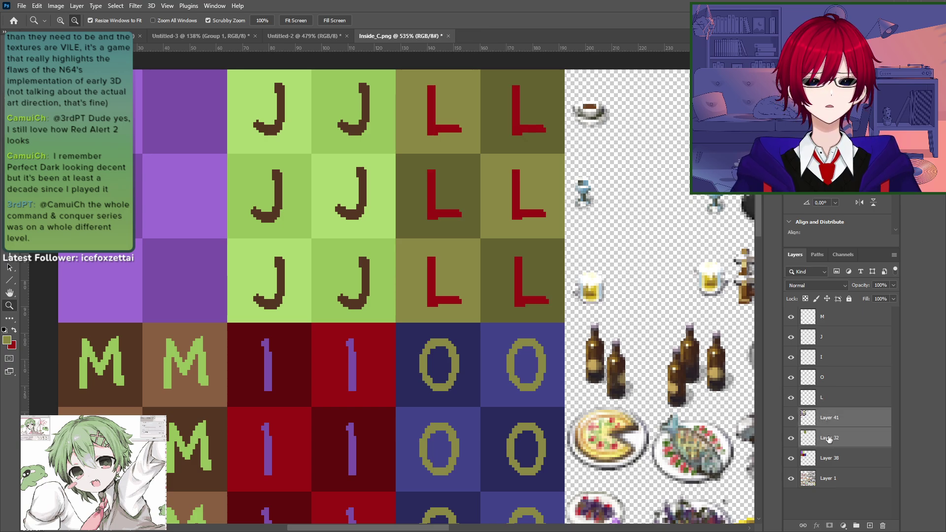
pyautogui.rightClick(831, 439)
pyautogui.click(857, 341)
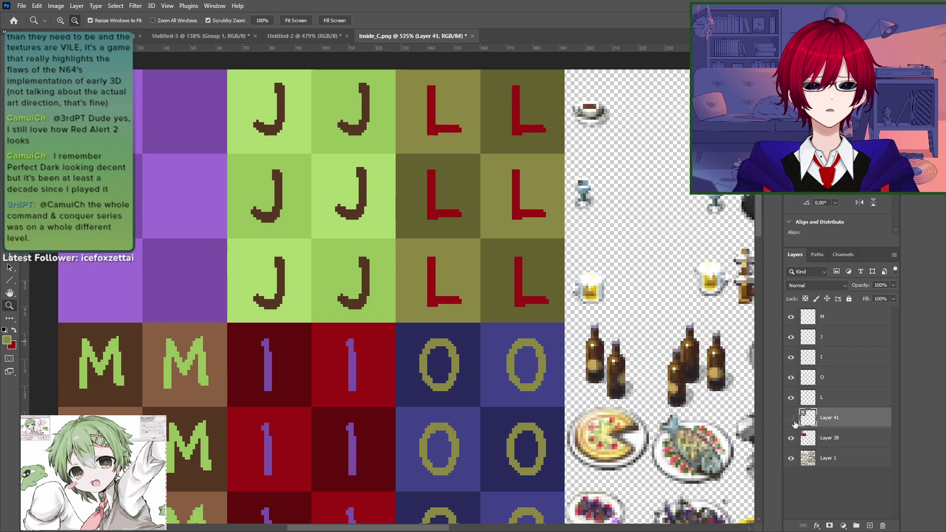
pyautogui.click(791, 419)
pyautogui.click(792, 418)
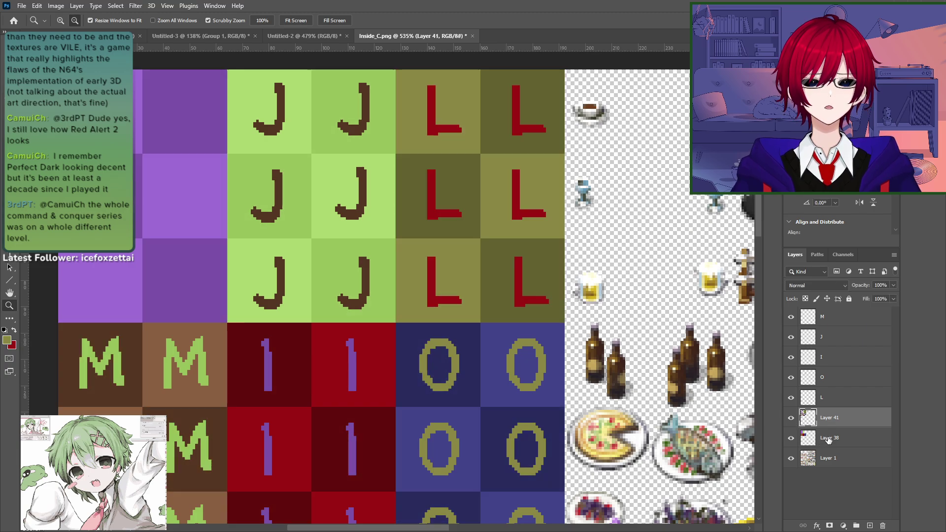
pyautogui.hotkey('ctrl', 'z')
# Step: Check the tiles on Layer 41 and the L layer, and try the L layer between Layers 32 and 38
pyautogui.click(791, 418)
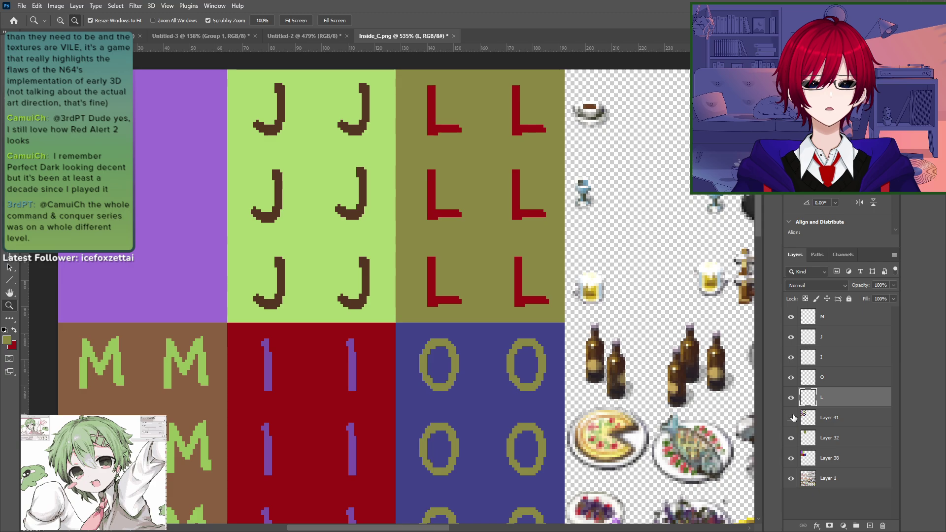
pyautogui.click(792, 419)
pyautogui.click(791, 399)
pyautogui.click(792, 399)
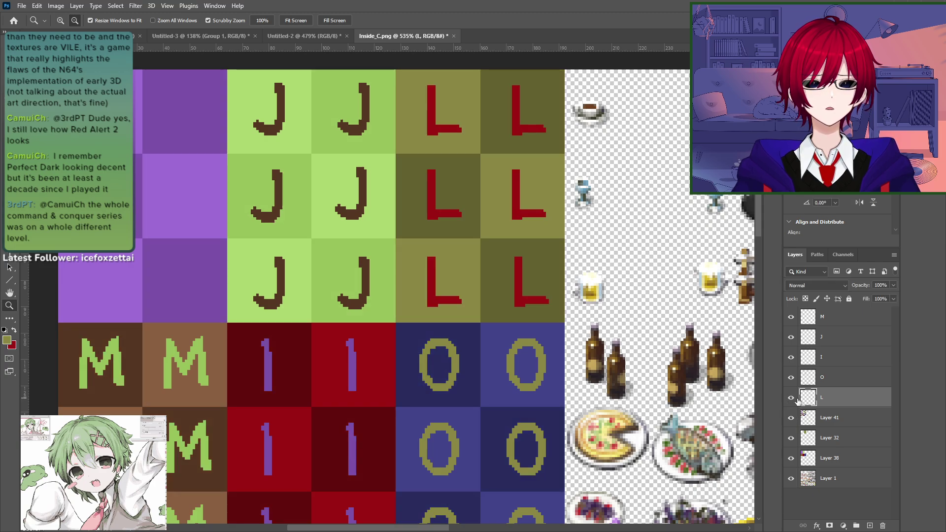
pyautogui.moveTo(833, 402); pyautogui.dragTo(832, 455)
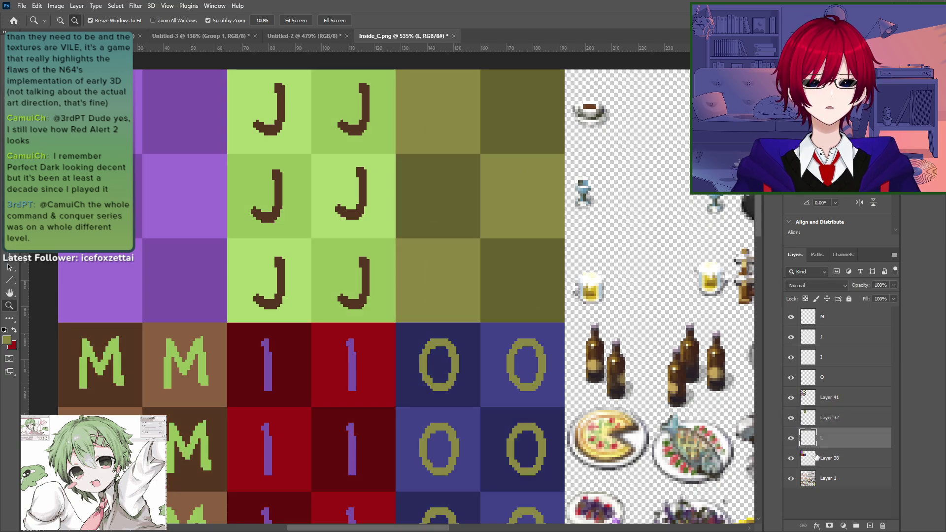
pyautogui.click(791, 438)
pyautogui.click(792, 438)
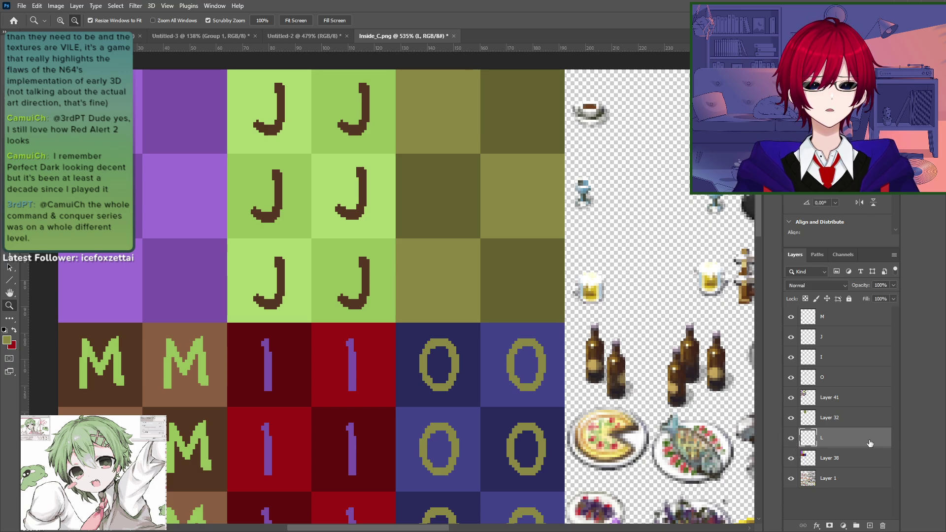
# Step: Try Layer 41 below Layer 32 with the L layer back on top, check Layers 41 and 38, and restore Layer 41 above Layer 32
pyautogui.moveTo(870, 443); pyautogui.dragTo(791, 450)
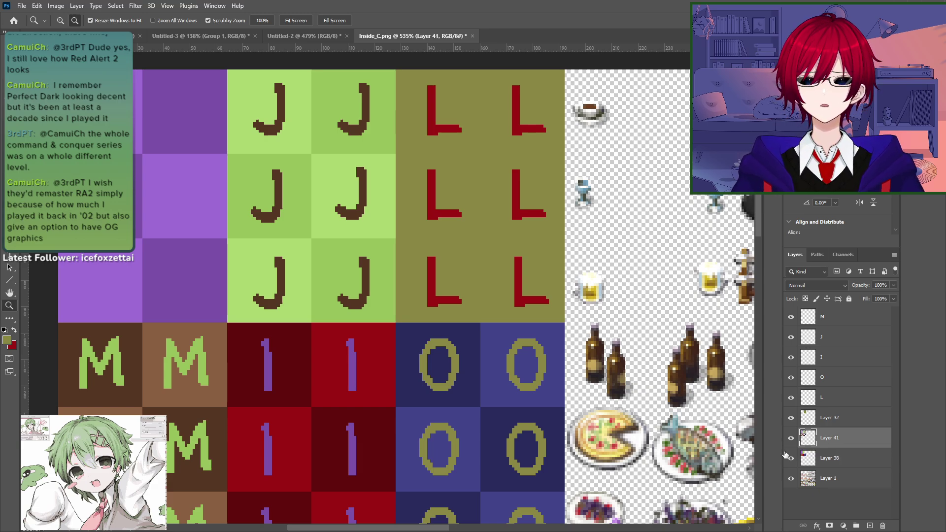
pyautogui.click(792, 440)
pyautogui.click(792, 441)
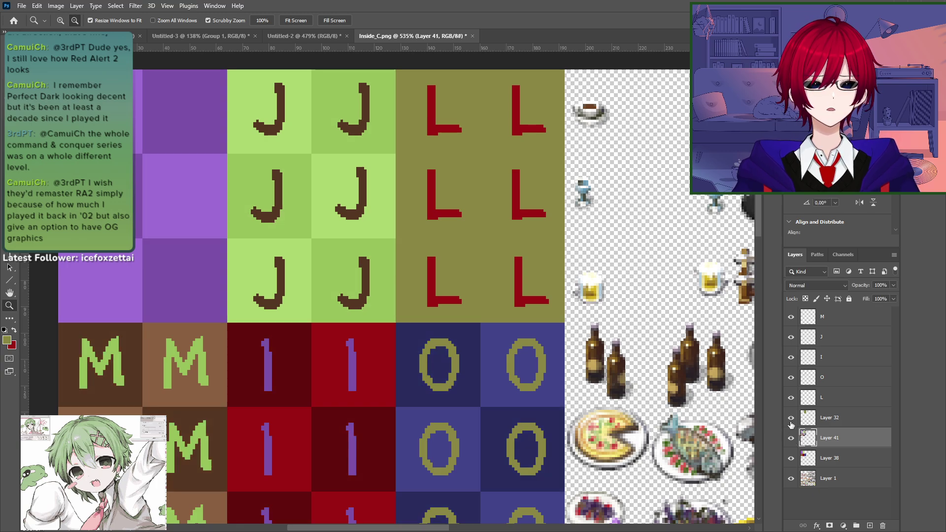
pyautogui.click(792, 460)
pyautogui.click(791, 461)
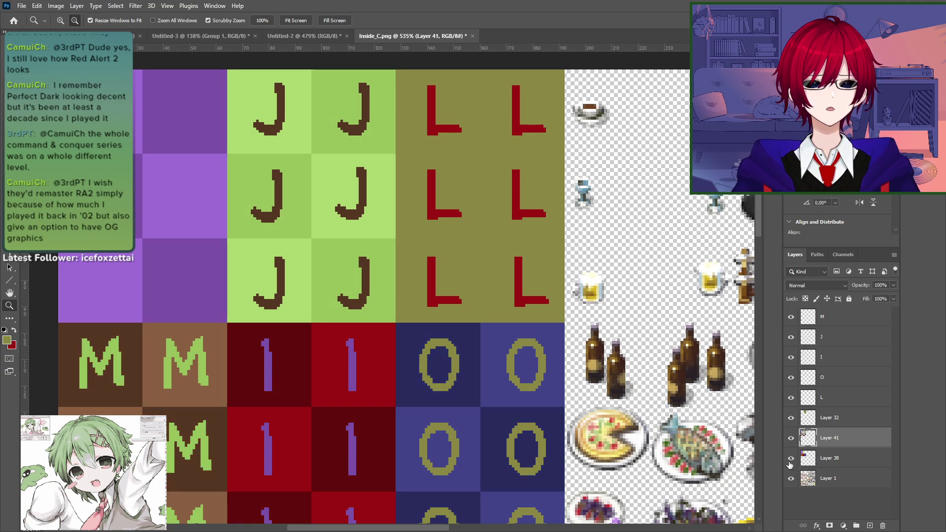
pyautogui.hotkey('ctrl', ']')
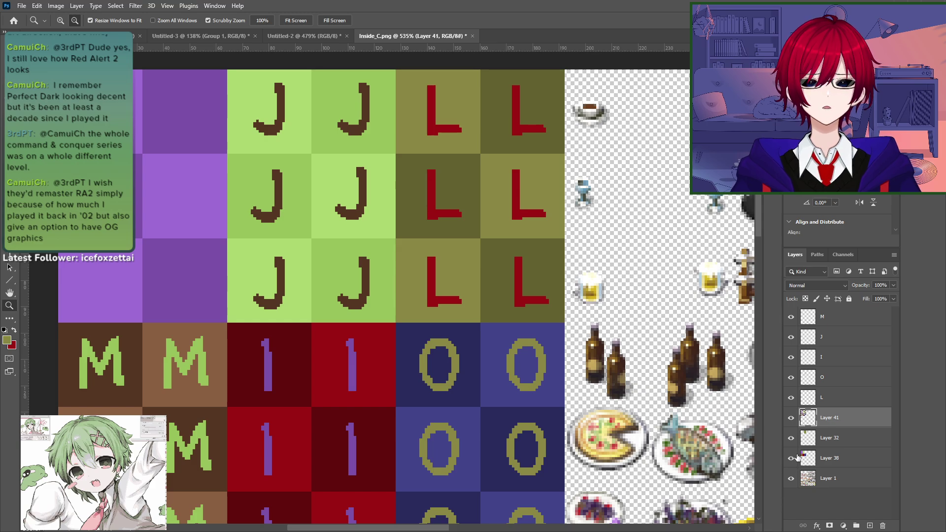
# Step: Merge Layer 32 with Layer 38 after toggling Layers 41 and 32 to check which tiles they cover
pyautogui.click(791, 419)
pyautogui.click(792, 421)
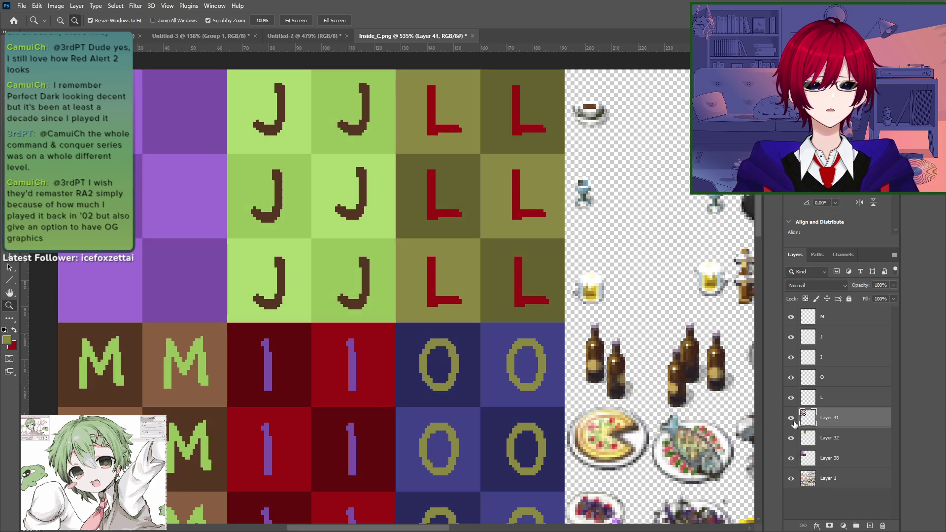
pyautogui.click(792, 419)
pyautogui.click(793, 421)
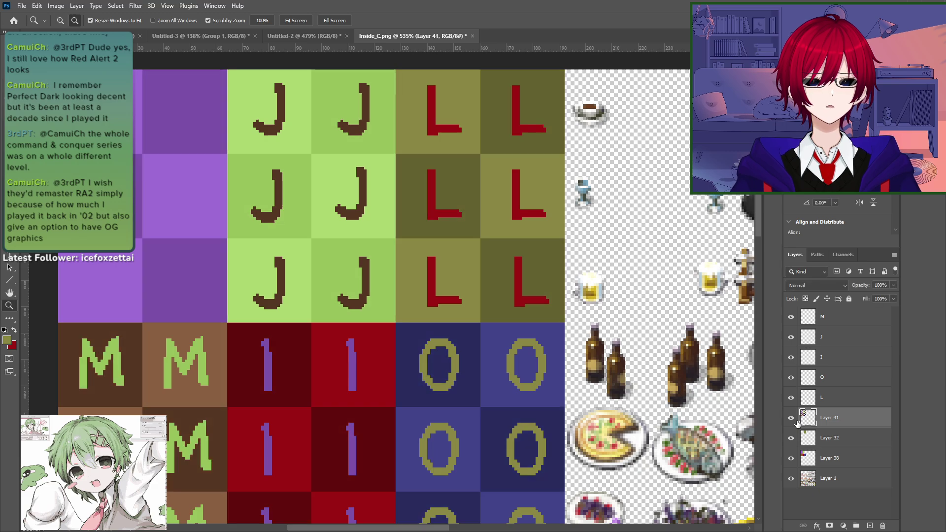
pyautogui.click(791, 419)
pyautogui.click(792, 420)
pyautogui.click(791, 440)
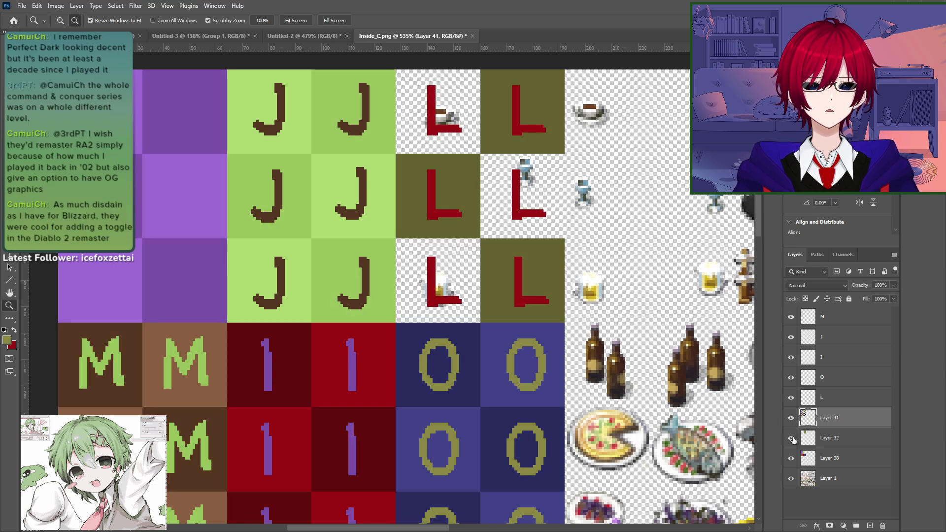
pyautogui.click(792, 440)
pyautogui.click(832, 439)
pyautogui.keyDown('shift'); pyautogui.click(836, 465); pyautogui.keyUp('shift')
pyautogui.rightClick(835, 467)
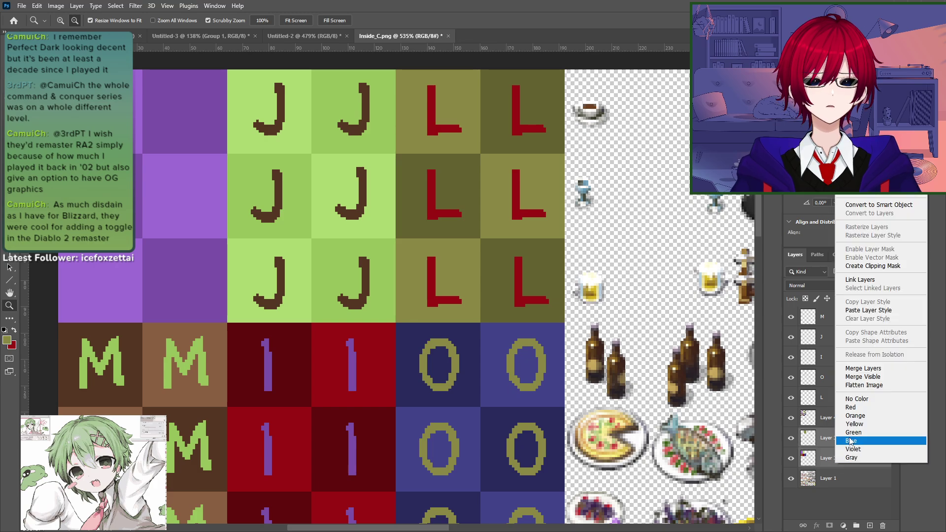
pyautogui.click(851, 370)
# Step: Check the L layer's letters and hide the checker shading on Layer 41
pyautogui.click(791, 397)
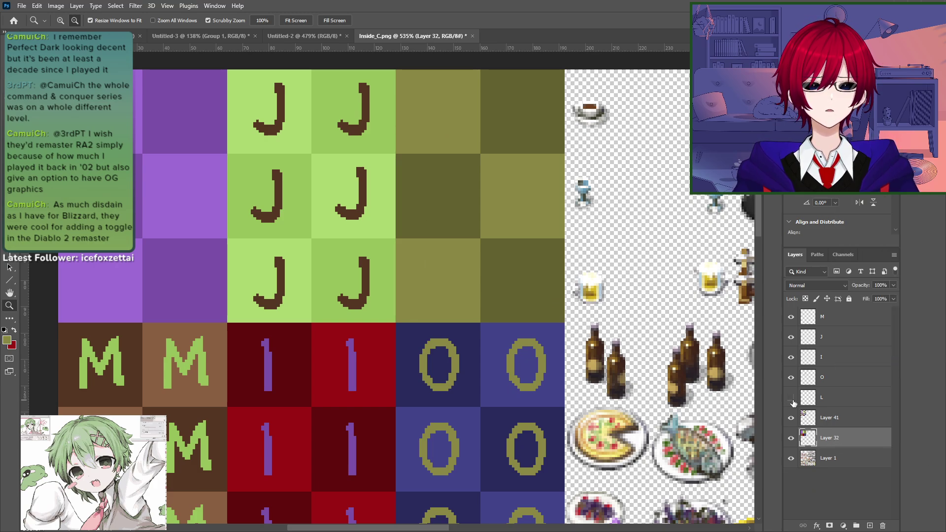
pyautogui.click(791, 398)
pyautogui.click(791, 418)
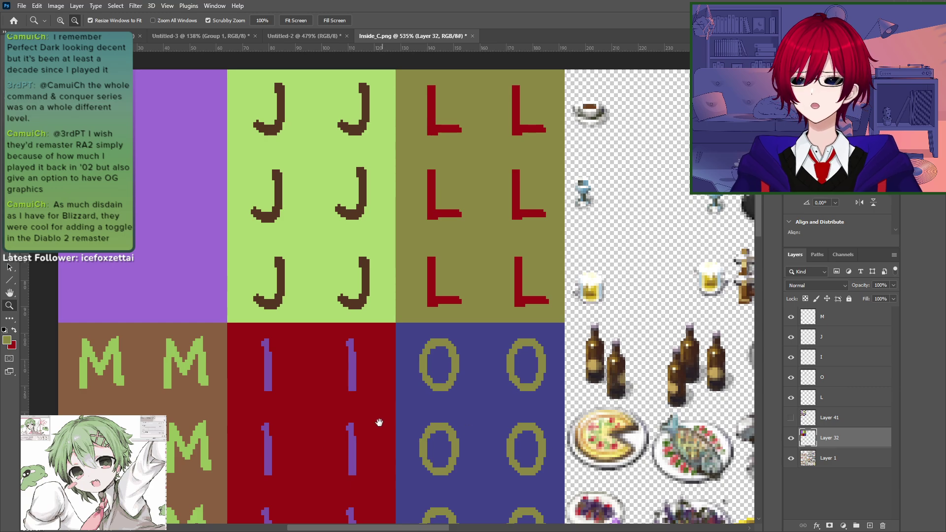
# Step: Export the tileset with Save for Web as PNG-24, overwriting EastWall_03.png in the Tilesets folder
pyautogui.moveTo(379, 423); pyautogui.dragTo(443, 337)
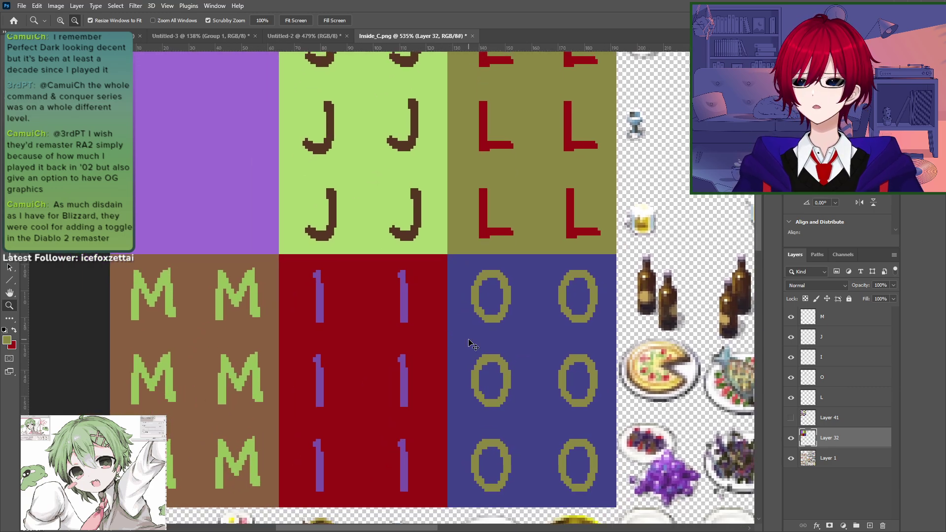
pyautogui.hotkey('ctrl', '1')
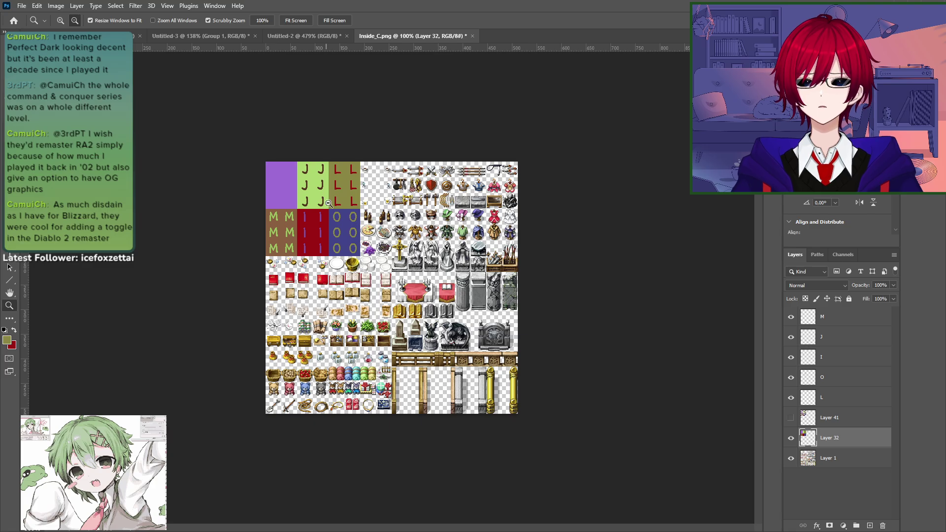
pyautogui.moveTo(328, 203); pyautogui.dragTo(381, 209)
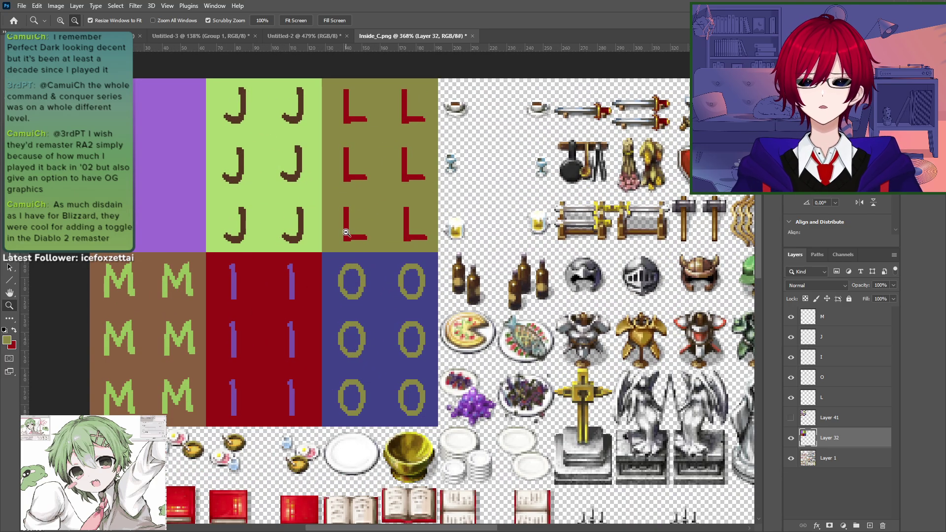
pyautogui.moveTo(339, 229); pyautogui.dragTo(356, 230)
pyautogui.moveTo(362, 280); pyautogui.dragTo(512, 310)
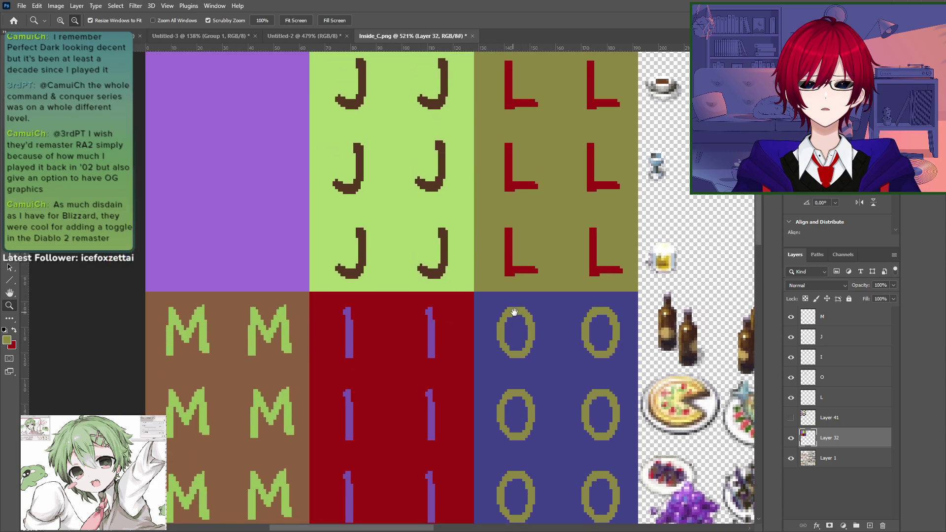
pyautogui.keyDown('alt'); pyautogui.scroll(-1, 488, 302); pyautogui.keyUp('alt')
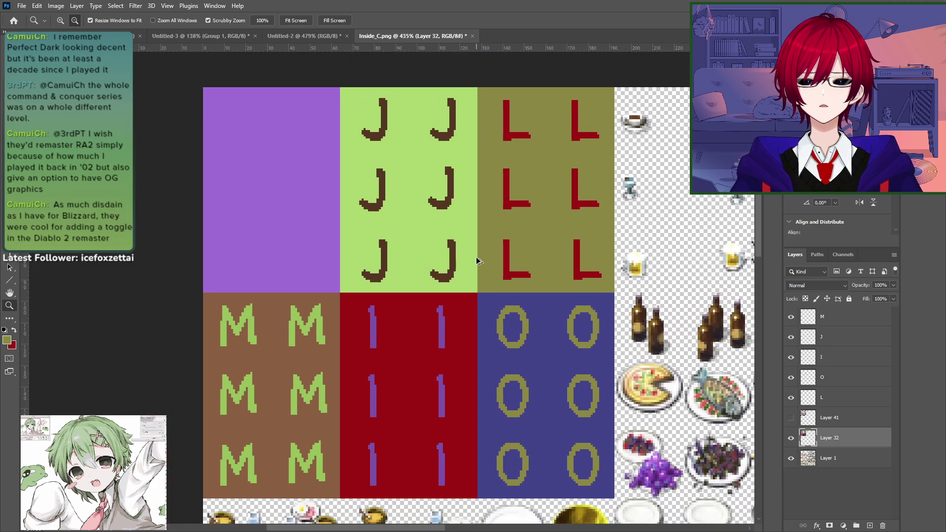
pyautogui.hotkey('ctrl', 'alt', 'shift', 's')
pyautogui.press('Return')
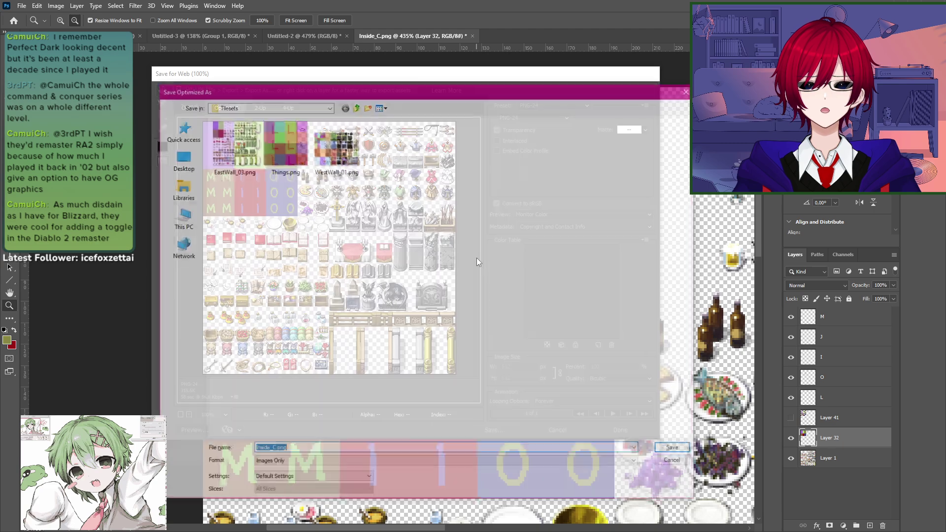
pyautogui.doubleClick(223, 147)
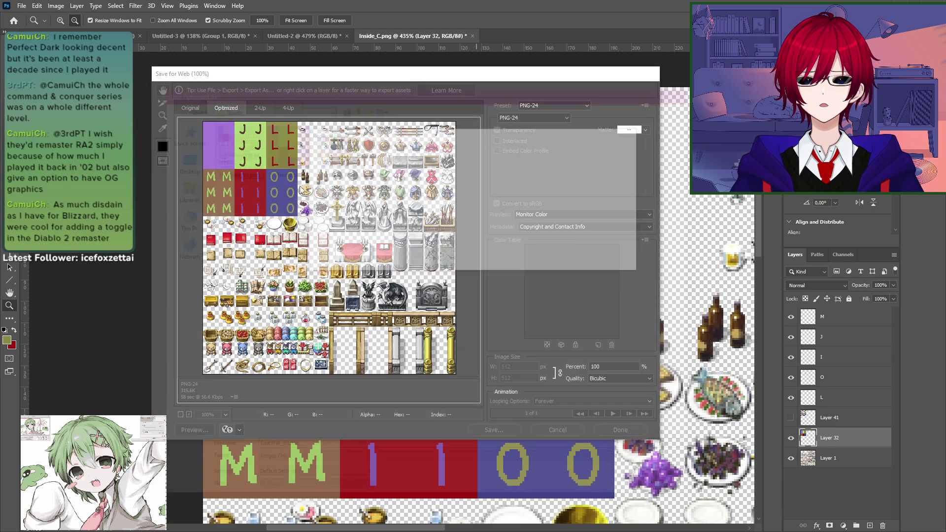
pyautogui.click(547, 262)
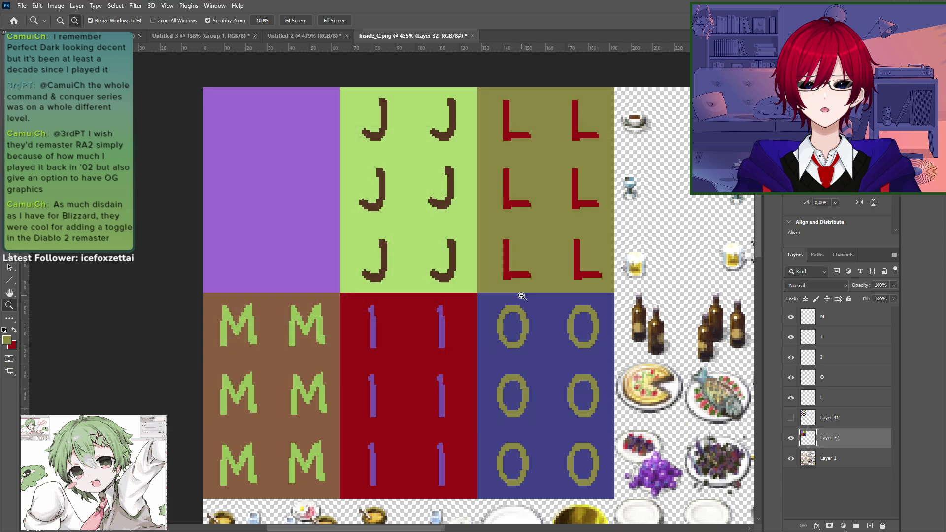
# Step: Switch to RPG Maker VX Ace and reselect EastWall_03 as the A2 (Ground) graphic of the Field tileset in the database
pyautogui.hotkey('alt', 'Tab')
pyautogui.hotkey('alt', 'Tab')
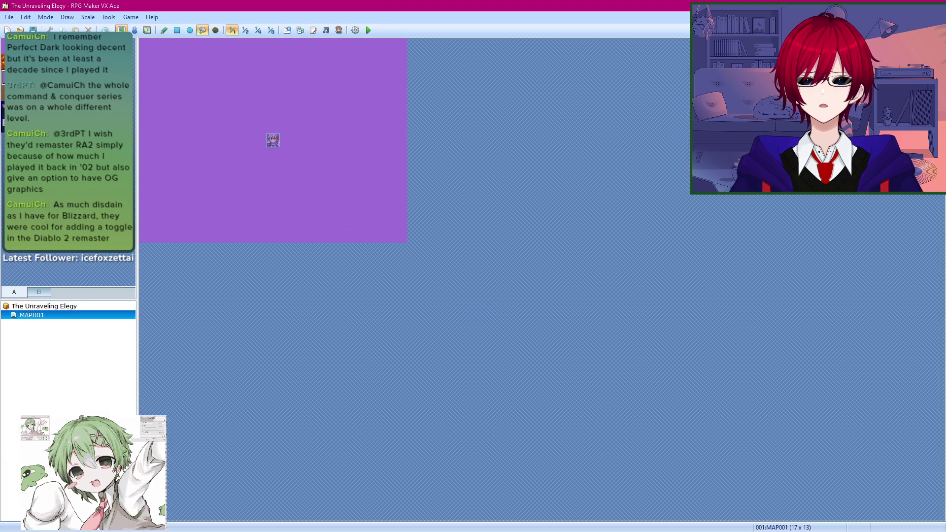
pyautogui.click(108, 17)
pyautogui.click(127, 30)
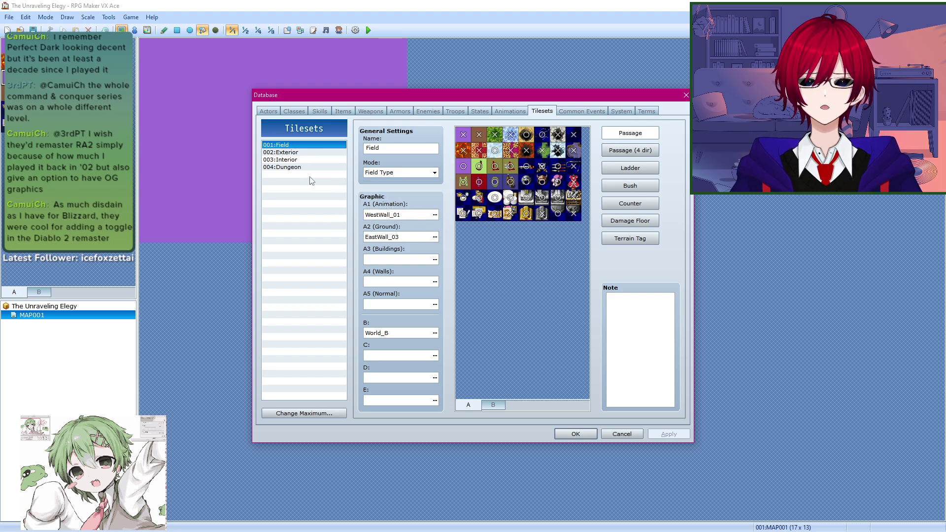
pyautogui.click(435, 238)
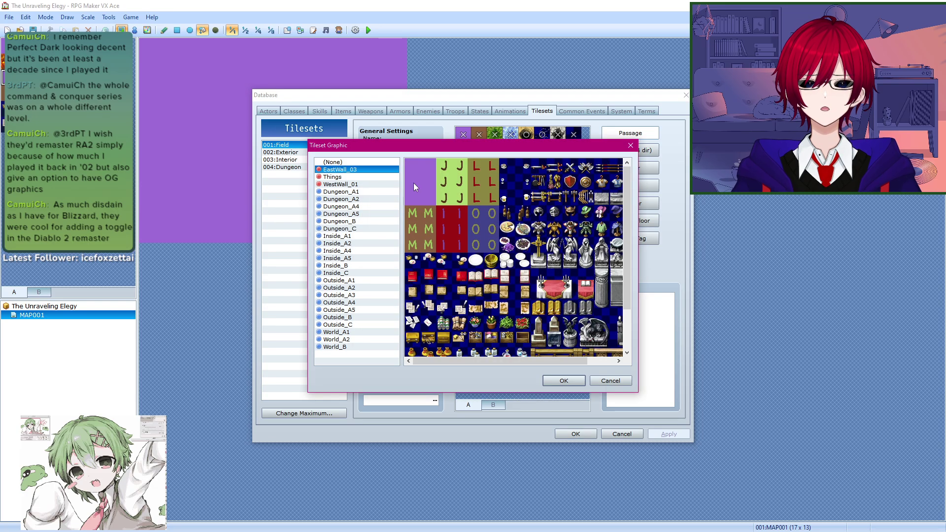
pyautogui.doubleClick(347, 171)
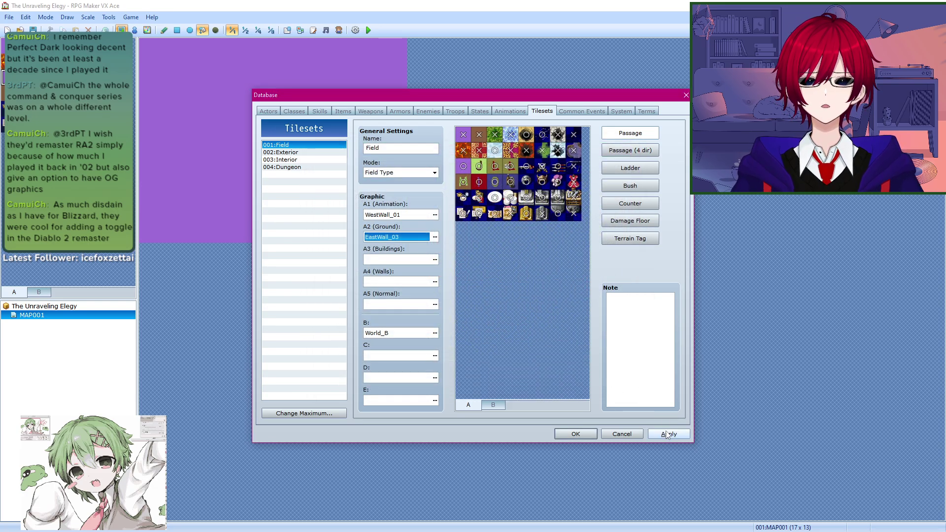
pyautogui.click(574, 434)
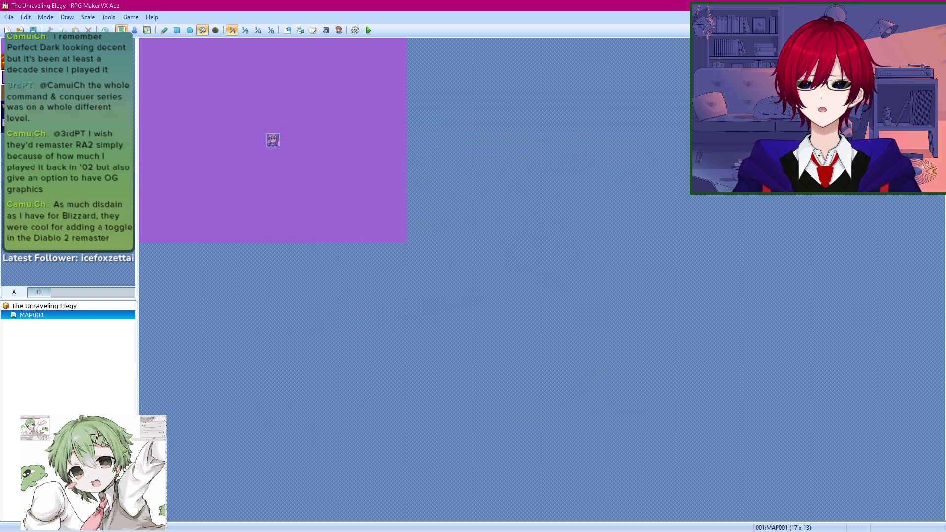
# Step: Pencil a block of J tiles two wide and three high on MAP001, and a block of L tiles three wide and two high below it
pyautogui.click(178, 74)
pyautogui.hotkey('ctrl', 'z')
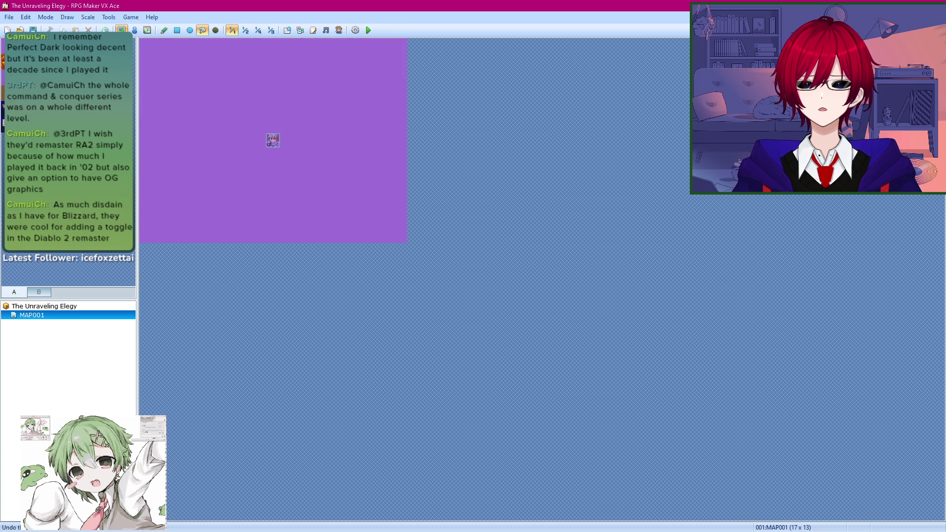
pyautogui.click(163, 30)
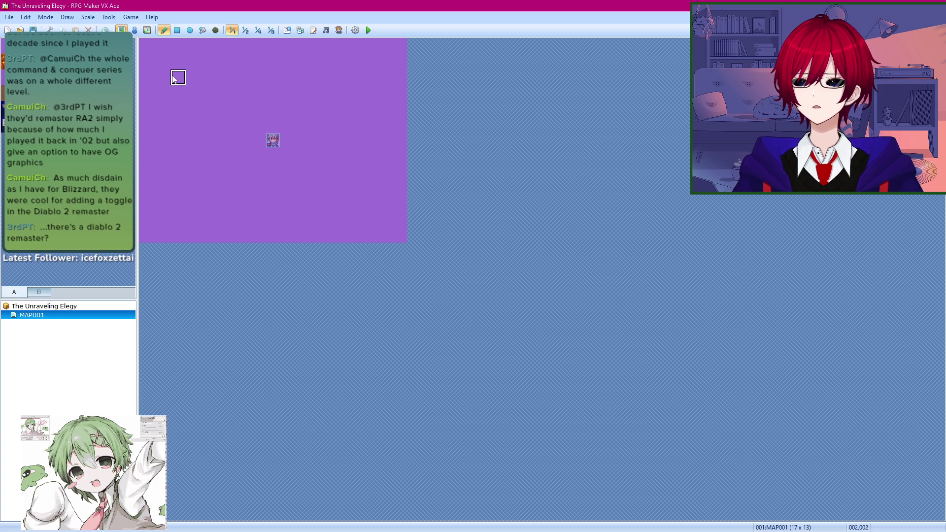
pyautogui.moveTo(162, 78)
pyautogui.mouseDown()
pyautogui.moveTo(177, 78)
pyautogui.moveTo(163, 94)
pyautogui.moveTo(179, 110)
pyautogui.mouseUp()
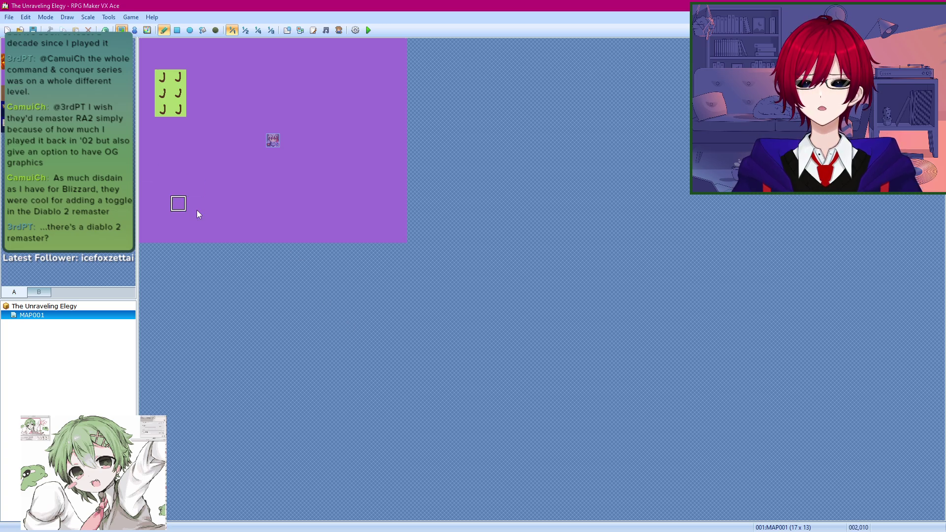
pyautogui.moveTo(163, 187); pyautogui.dragTo(199, 190)
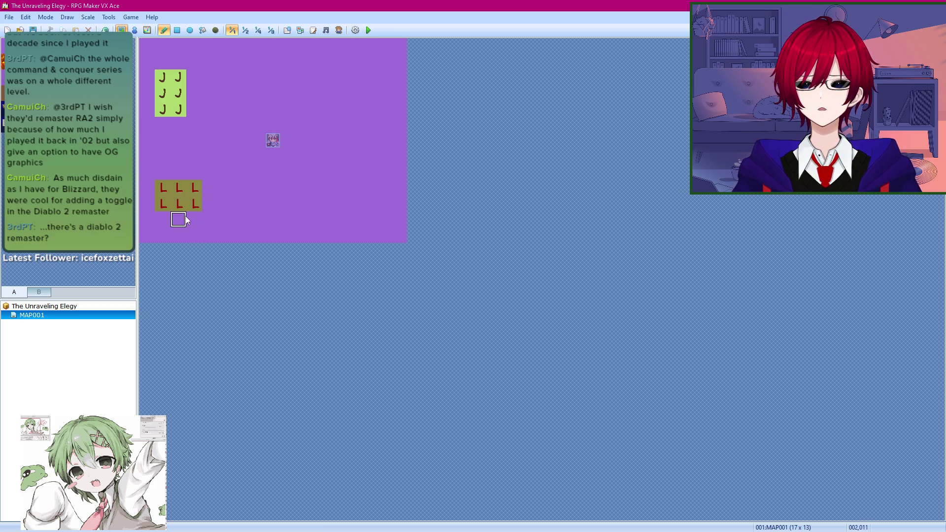
# Step: Break up the L tiles into three two-by-two blocks and pencil a fourth two-by-two L block at the map's lower edge
pyautogui.moveTo(163, 172)
pyautogui.mouseDown()
pyautogui.moveTo(179, 189)
pyautogui.moveTo(168, 185)
pyautogui.moveTo(177, 170)
pyautogui.moveTo(179, 187)
pyautogui.moveTo(222, 201)
pyautogui.moveTo(162, 217)
pyautogui.moveTo(172, 228)
pyautogui.mouseUp()
pyautogui.hotkey('ctrl', 'z')
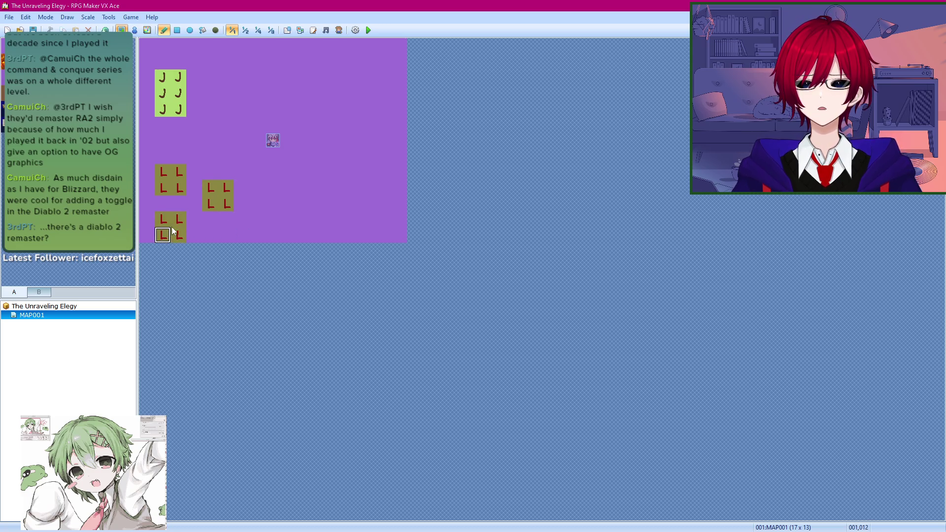
pyautogui.moveTo(252, 225); pyautogui.dragTo(249, 237)
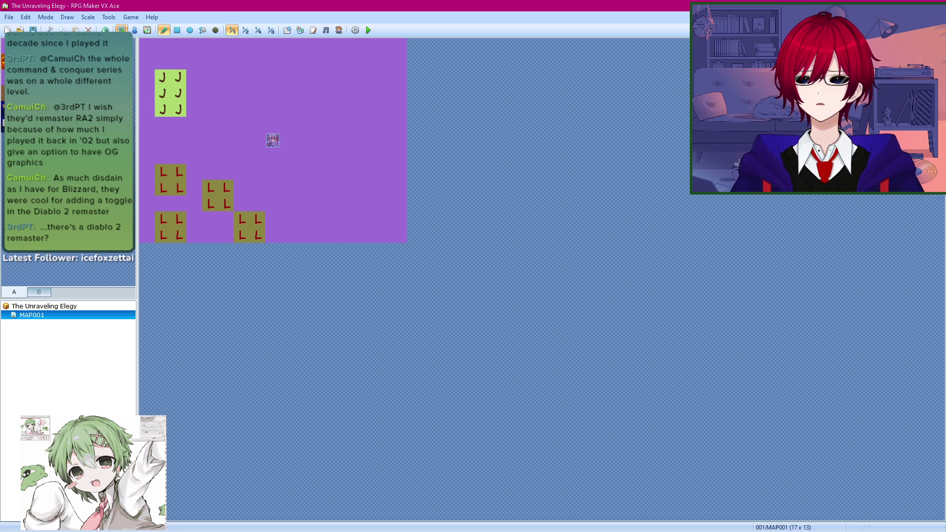
# Step: Try outlining the area around the character's tile with L tiles and undo it
pyautogui.moveTo(273, 140)
pyautogui.mouseDown()
pyautogui.moveTo(321, 124)
pyautogui.moveTo(227, 141)
pyautogui.moveTo(261, 117)
pyautogui.mouseUp()
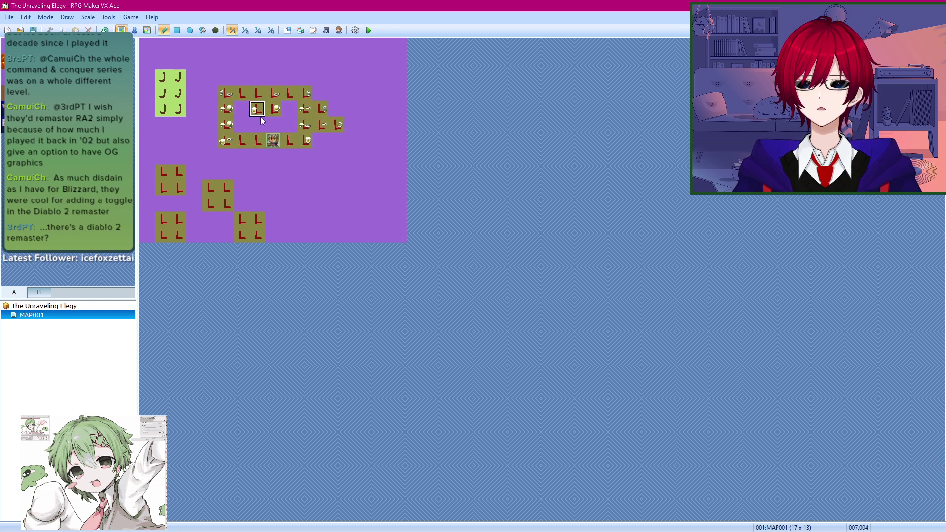
pyautogui.hotkey('ctrl', 'z')
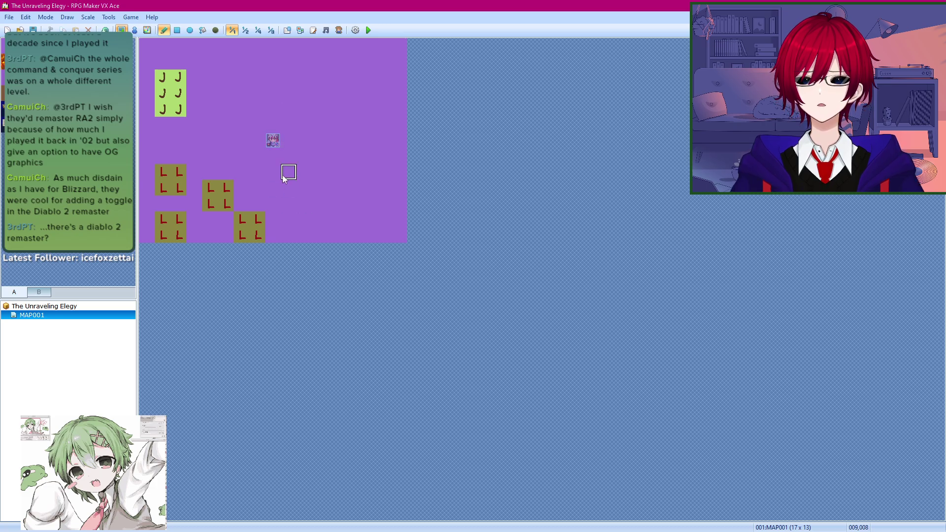
# Step: Check the tileset in Photoshop, then pencil a two-by-three M block and a two-by-two I block near MAP001's upper edge in RPG Maker
pyautogui.hotkey('alt', 'Tab')
pyautogui.moveTo(443, 348); pyautogui.dragTo(363, 236)
pyautogui.hotkey('alt', 'Tab')
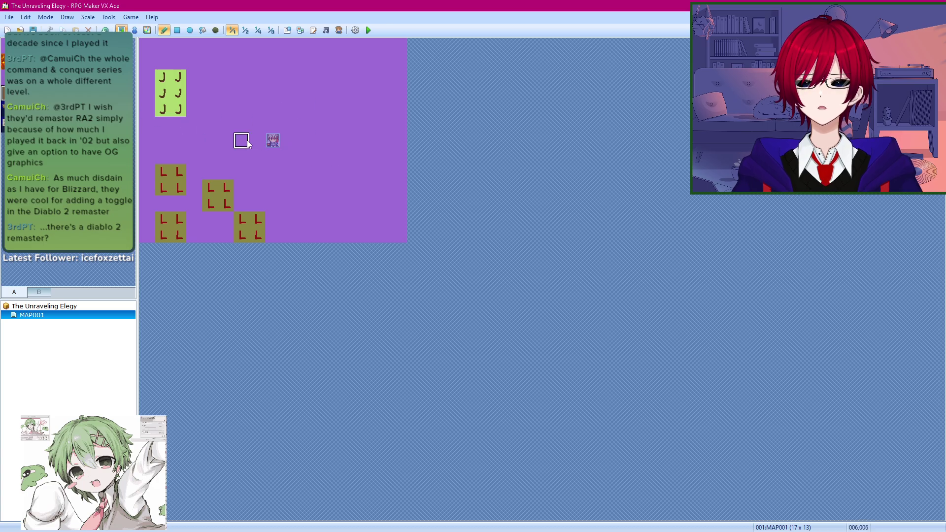
pyautogui.moveTo(209, 61)
pyautogui.mouseDown()
pyautogui.moveTo(229, 69)
pyautogui.moveTo(226, 94)
pyautogui.moveTo(211, 77)
pyautogui.mouseUp()
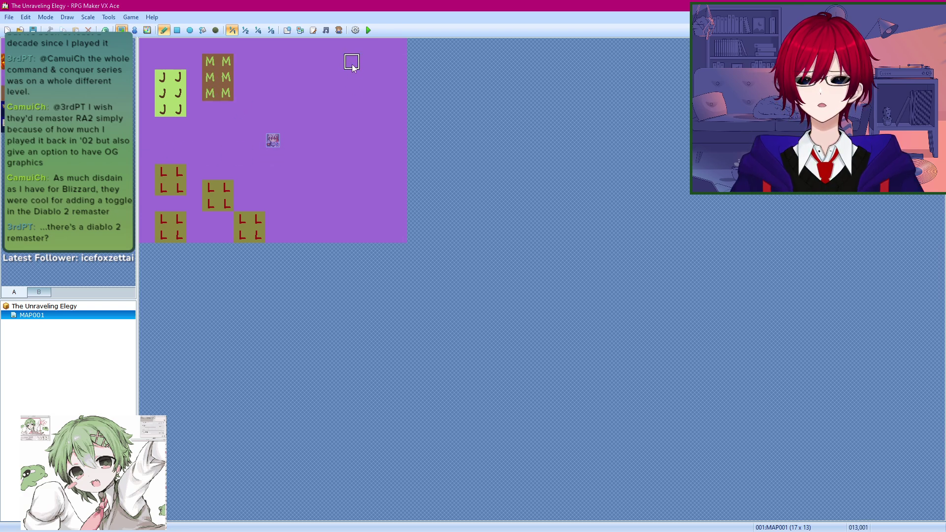
pyautogui.moveTo(353, 66); pyautogui.dragTo(353, 77)
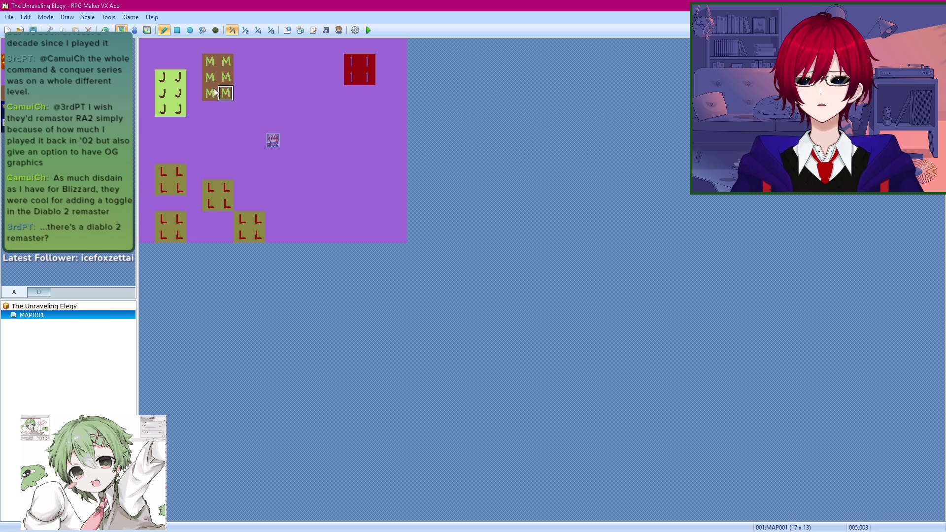
# Step: Replace the M block with one five wide and three high in the map's middle, and pencil a vertical column of five O tiles
pyautogui.moveTo(225, 62)
pyautogui.mouseDown()
pyautogui.moveTo(211, 76)
pyautogui.moveTo(212, 94)
pyautogui.mouseUp()
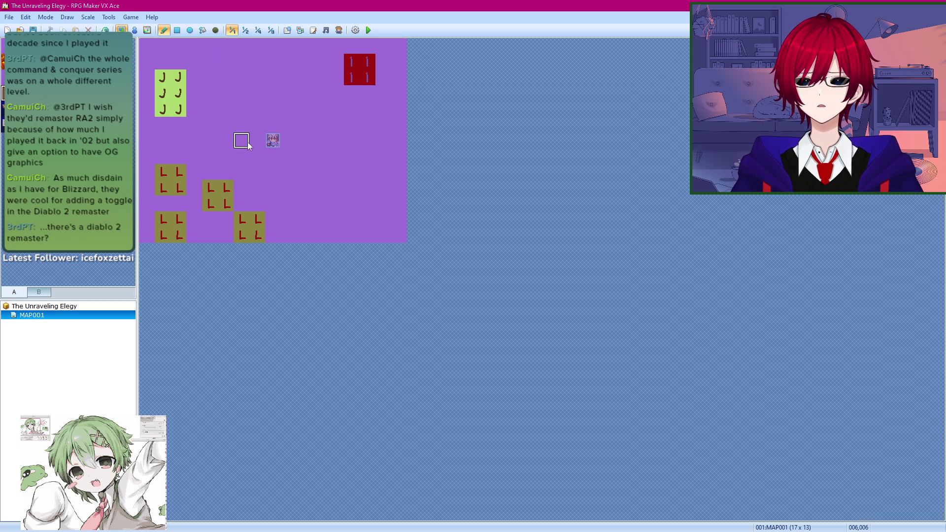
pyautogui.moveTo(242, 125)
pyautogui.mouseDown()
pyautogui.moveTo(242, 109)
pyautogui.moveTo(253, 142)
pyautogui.moveTo(241, 141)
pyautogui.moveTo(273, 109)
pyautogui.moveTo(289, 109)
pyautogui.moveTo(275, 141)
pyautogui.moveTo(290, 141)
pyautogui.moveTo(301, 137)
pyautogui.moveTo(303, 111)
pyautogui.mouseUp()
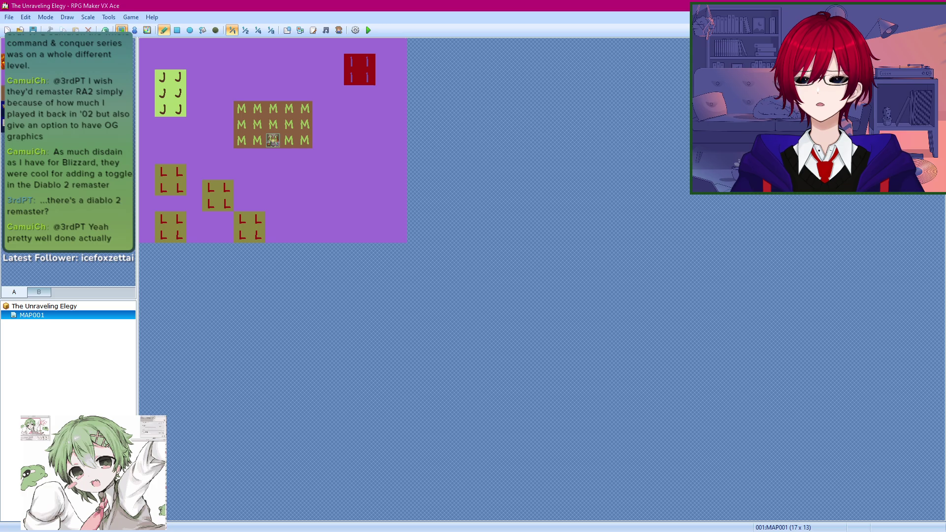
pyautogui.moveTo(365, 156); pyautogui.dragTo(368, 220)
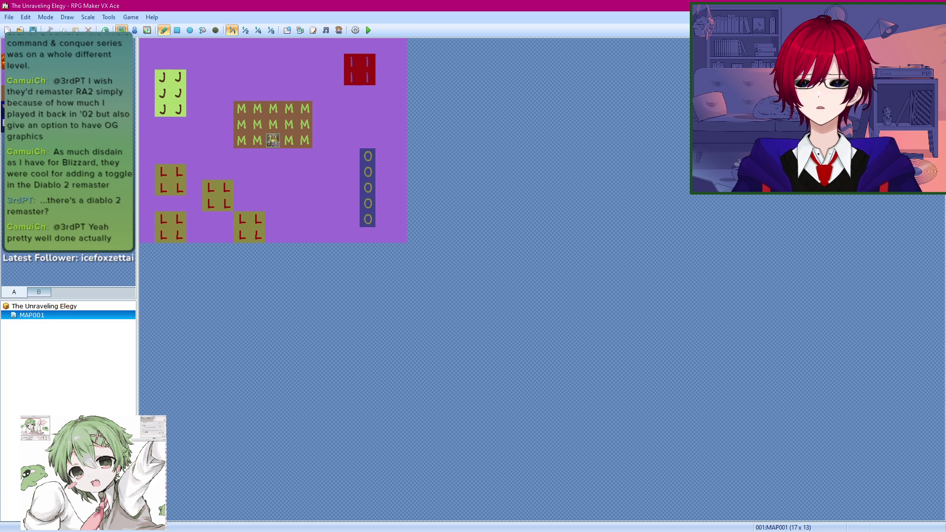
# Step: Move the two-by-two block of I tiles two rows down by repainting it and erasing its original tiles
pyautogui.moveTo(351, 92)
pyautogui.mouseDown()
pyautogui.moveTo(365, 93)
pyautogui.moveTo(367, 61)
pyautogui.moveTo(353, 78)
pyautogui.moveTo(367, 78)
pyautogui.mouseUp()
pyautogui.click(9, 78)
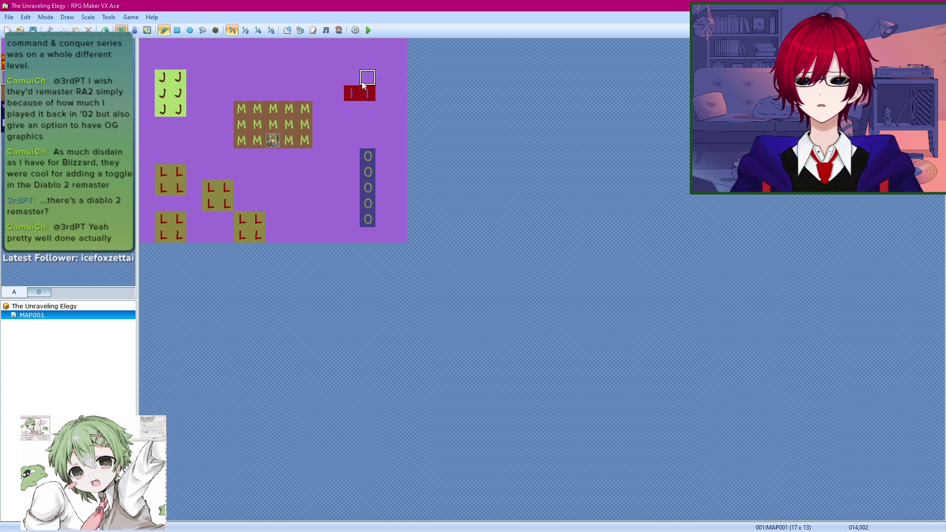
pyautogui.moveTo(353, 108); pyautogui.dragTo(368, 109)
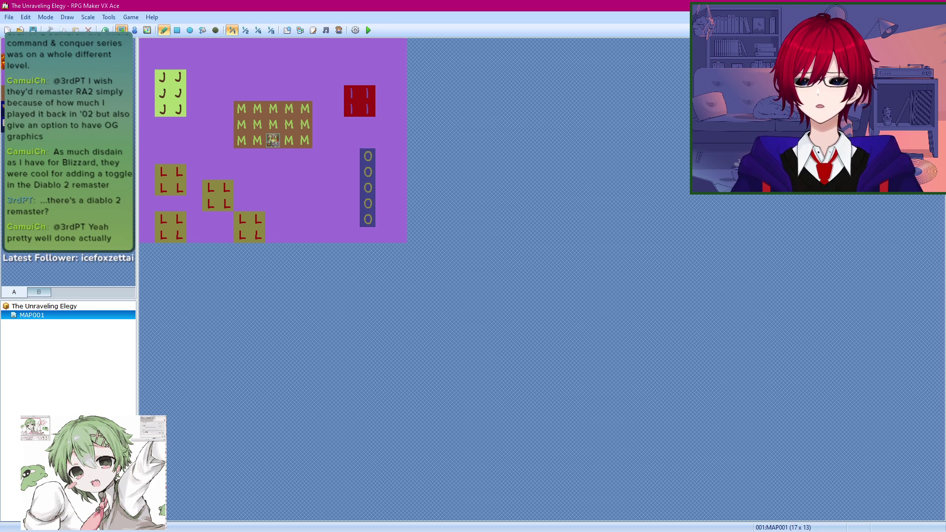
# Step: Switch to Photoshop, hide the O letter layer and show the checker shading on Layer 41
pyautogui.hotkey('alt', 'Tab')
pyautogui.hotkey('alt', 'Tab')
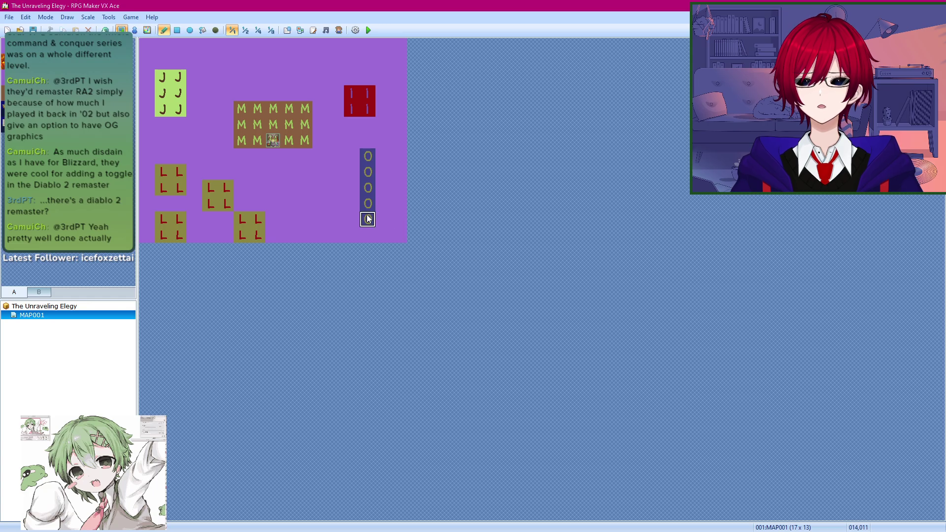
pyautogui.hotkey('alt', 'Tab')
pyautogui.moveTo(556, 314); pyautogui.dragTo(408, 198)
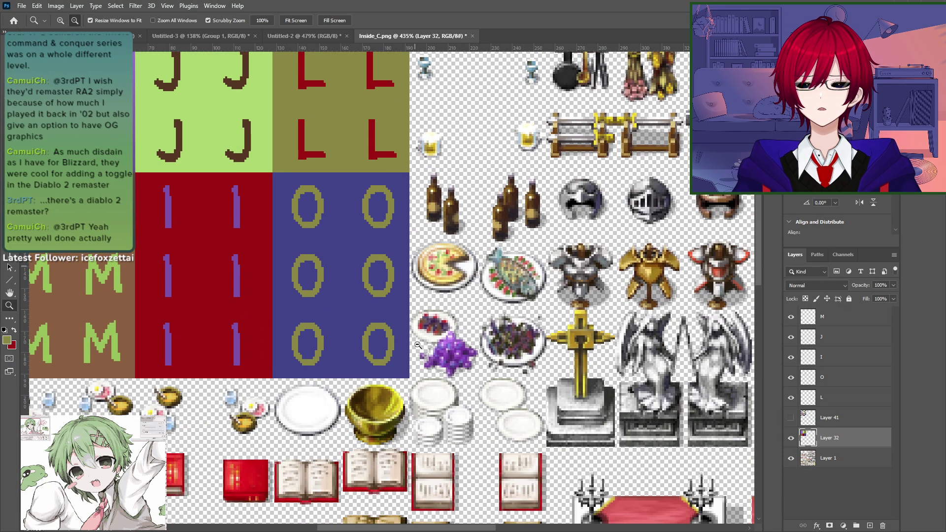
pyautogui.click(791, 379)
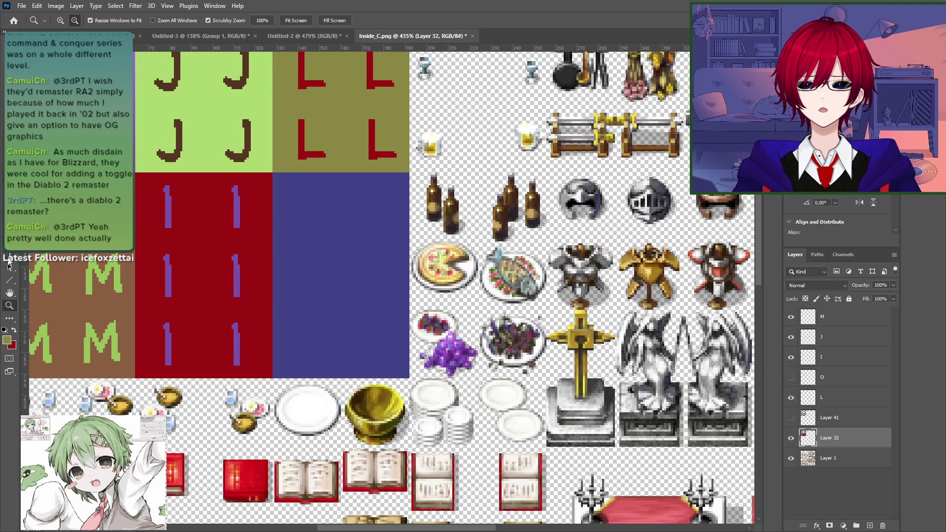
pyautogui.press('t')
pyautogui.click(794, 419)
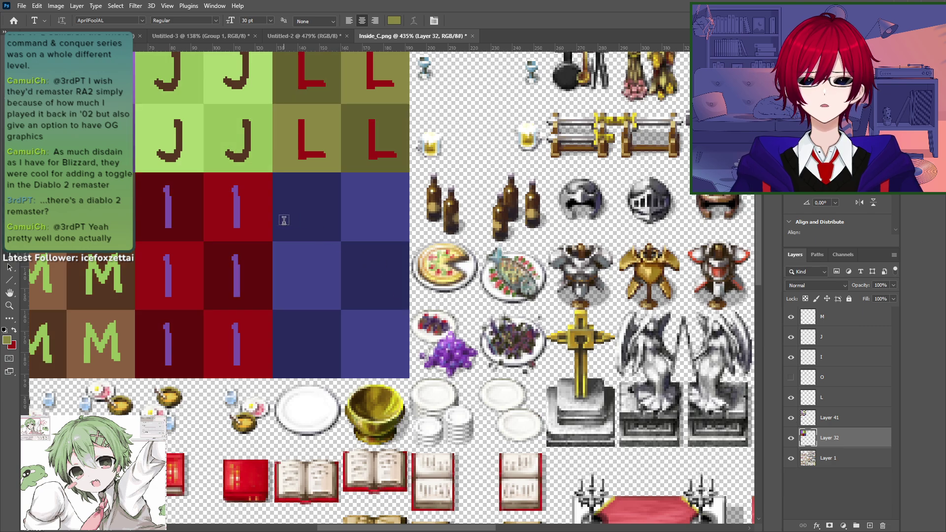
pyautogui.click(297, 212)
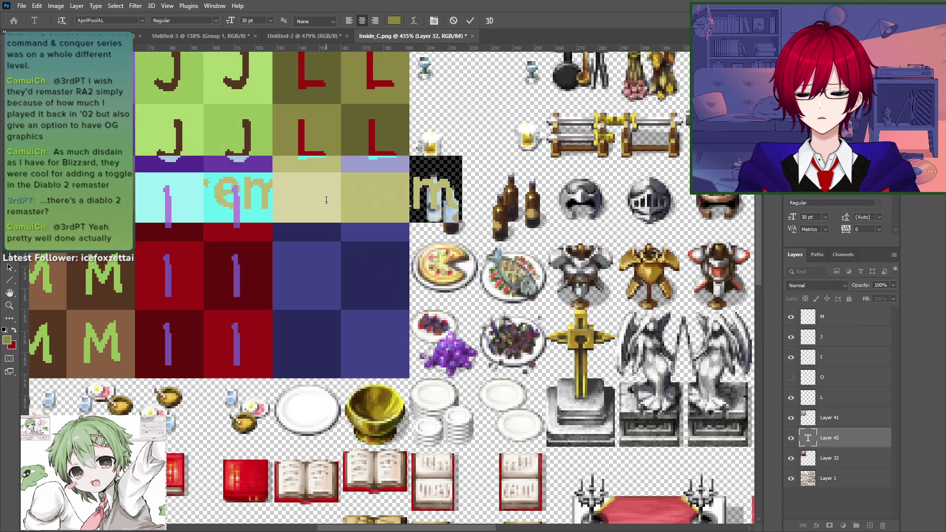
pyautogui.press('BackSpace')
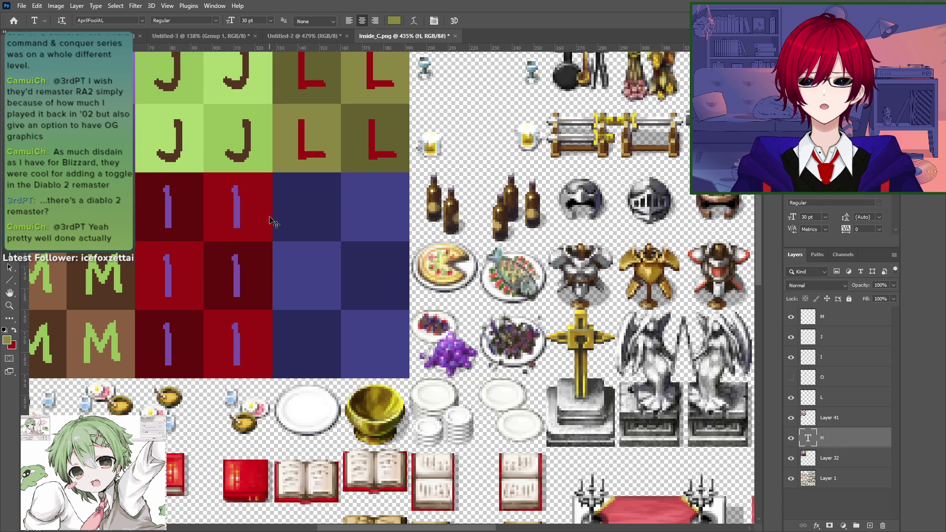
pyautogui.press('Escape')
pyautogui.press('m')
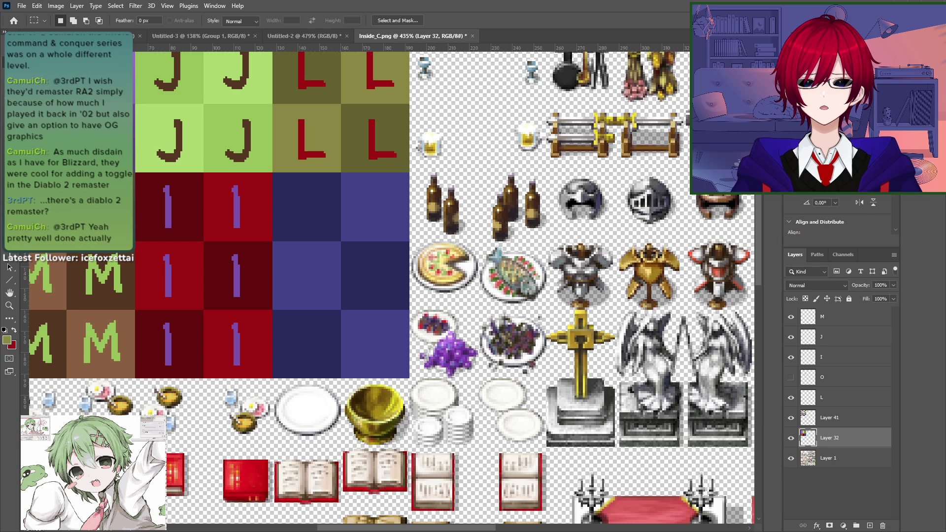
# Step: Magic Wand the blue block on Layer 32, copy it to a new layer, and place the copy beside the L block at the tileset's upper edge
pyautogui.press('w')
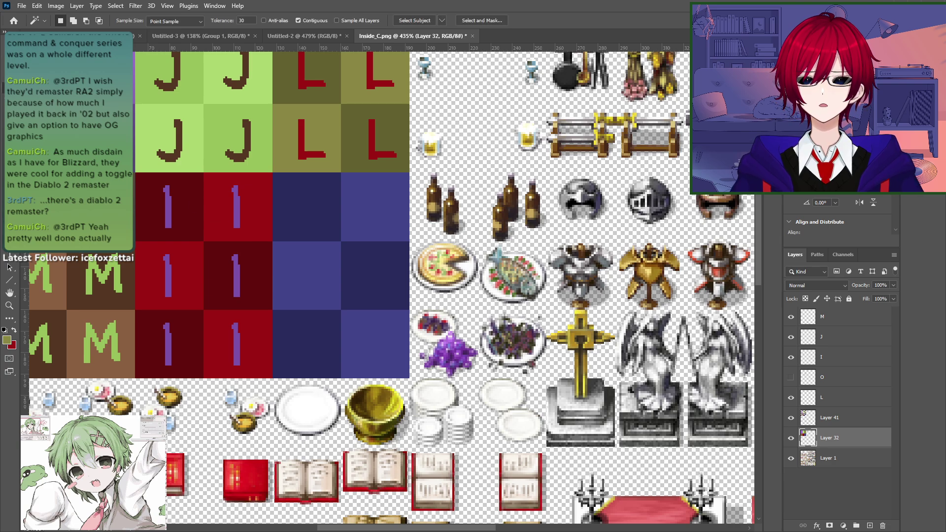
pyautogui.click(395, 279)
pyautogui.scroll(3, 388, 319)
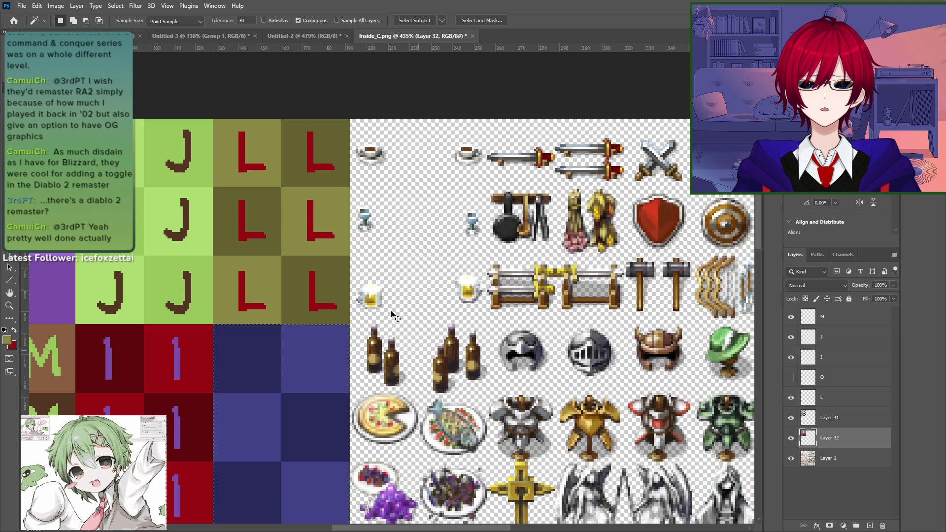
pyautogui.hotkey('ctrl', 'j')
pyautogui.press('v')
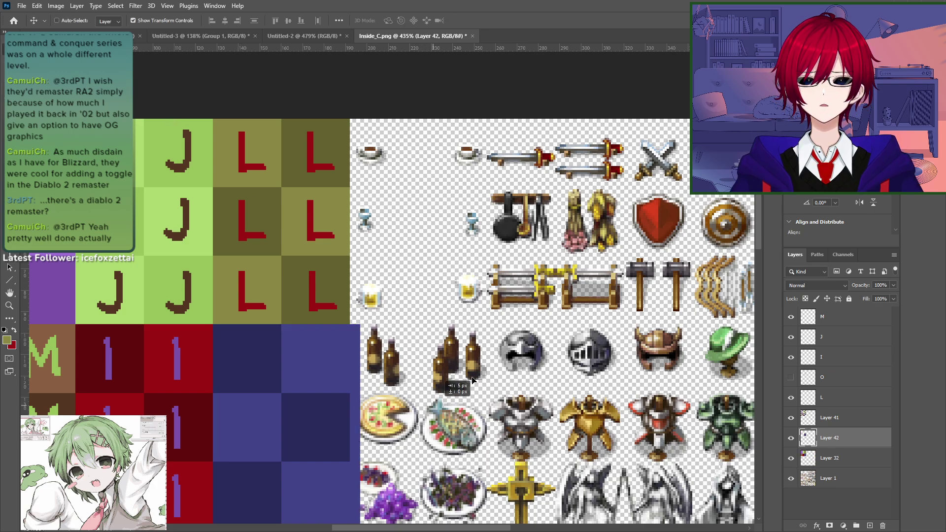
pyautogui.moveTo(421, 404); pyautogui.dragTo(561, 203)
pyautogui.moveTo(485, 315); pyautogui.dragTo(470, 158)
# Step: Compare the lettered blocks and the item rows below them in the tileset with the tiles painted on MAP001
pyautogui.hotkey('alt', 'Tab')
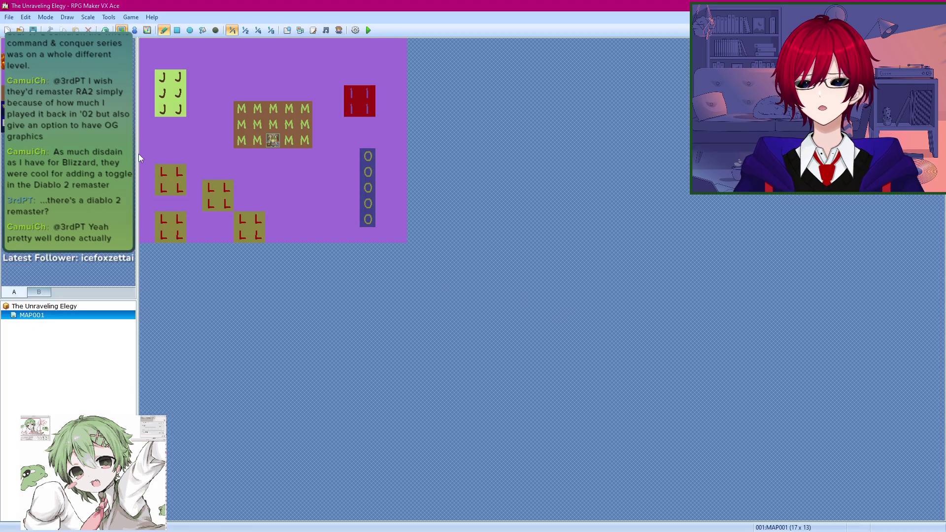
pyautogui.hotkey('alt', 'Tab')
pyautogui.moveTo(300, 232); pyautogui.dragTo(336, 268)
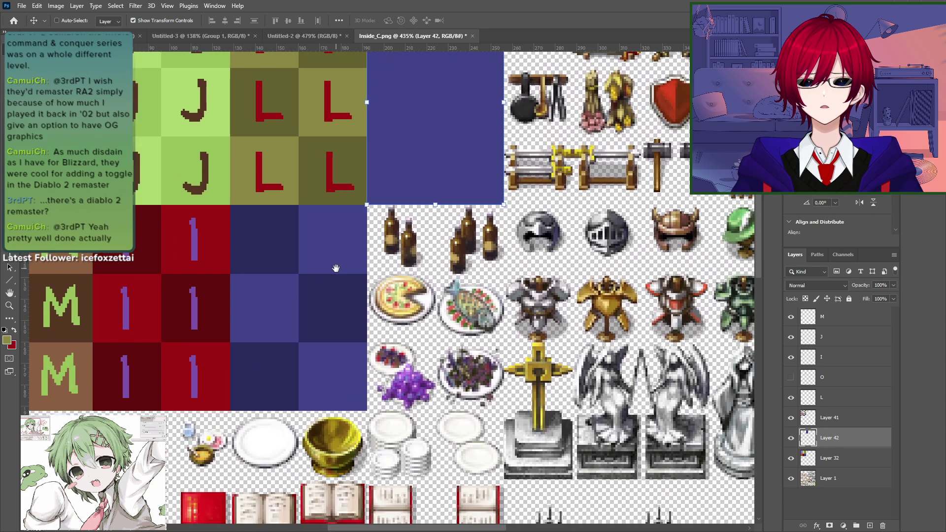
pyautogui.hotkey('alt', 'Tab')
pyautogui.hotkey('alt', 'Tab')
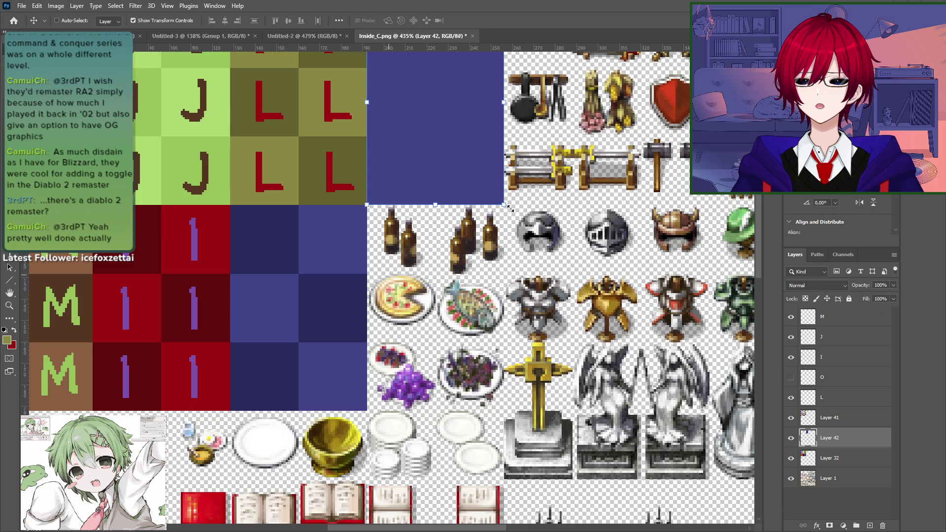
pyautogui.moveTo(594, 400); pyautogui.dragTo(451, 123)
pyautogui.moveTo(186, 429); pyautogui.dragTo(395, 249)
pyautogui.moveTo(196, 451); pyautogui.dragTo(376, 521)
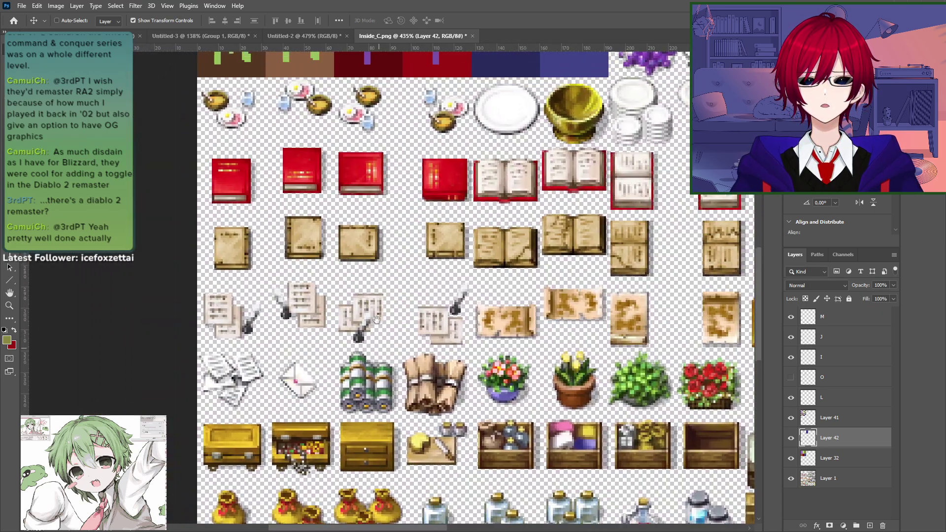
pyautogui.moveTo(335, 155); pyautogui.dragTo(285, 230)
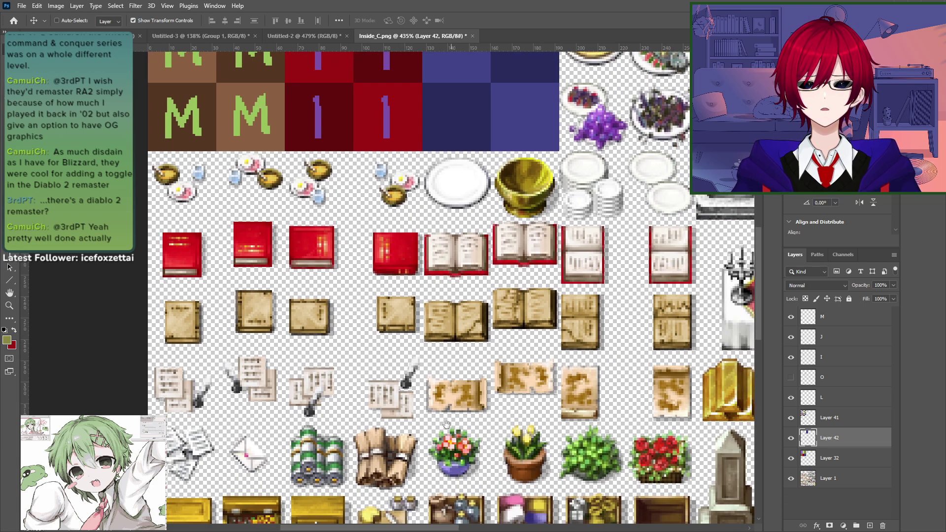
pyautogui.moveTo(446, 424); pyautogui.dragTo(397, 376)
pyautogui.hotkey('alt', 'Tab')
pyautogui.hotkey('alt', 'Tab')
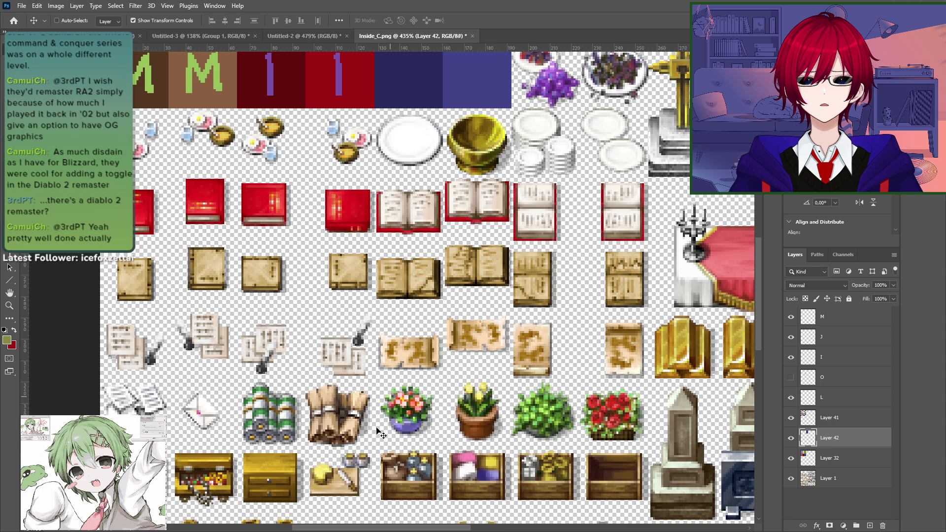
# Step: Examine the tileset's lowest rows and the area around the copied blue block, checking them against MAP001
pyautogui.scroll(-8, 382, 280)
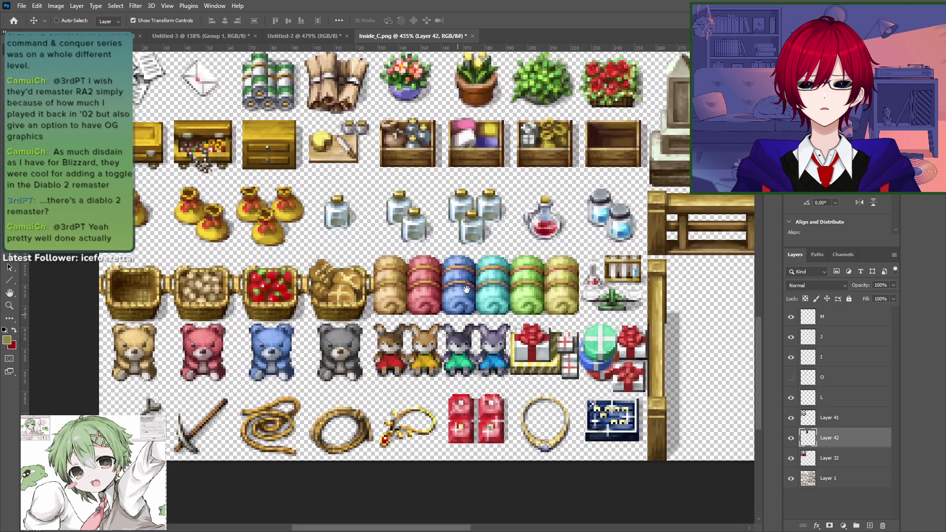
pyautogui.moveTo(467, 289); pyautogui.dragTo(429, 347)
pyautogui.hotkey('alt', 'Tab')
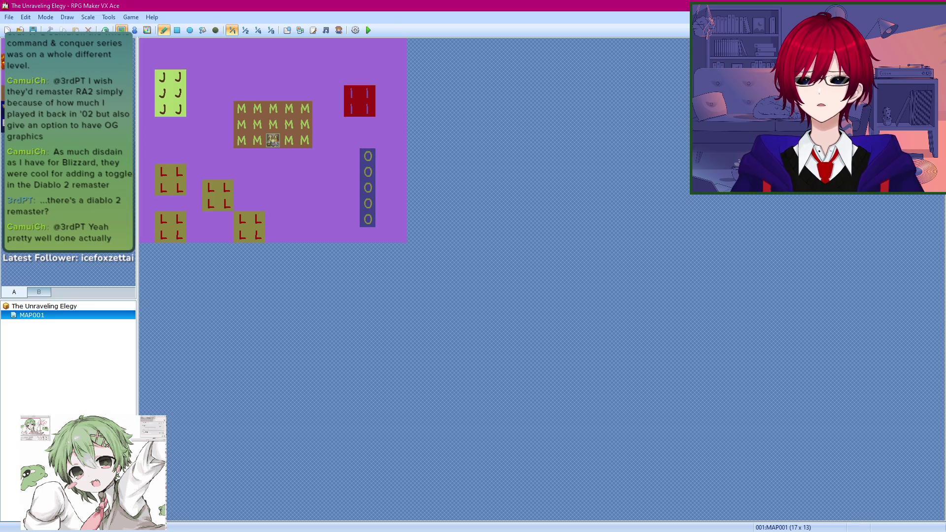
pyautogui.hotkey('alt', 'Tab')
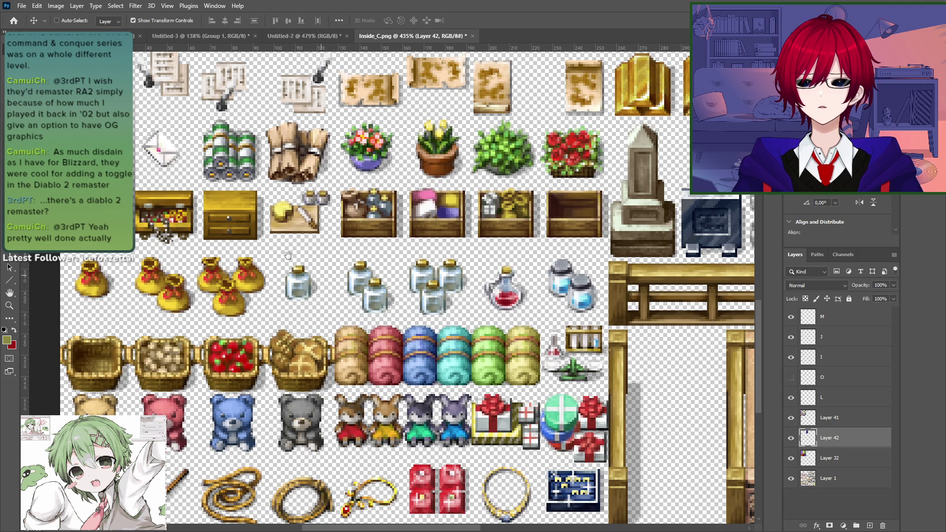
pyautogui.scroll(6, 376, 324)
pyautogui.scroll(5, 376, 324)
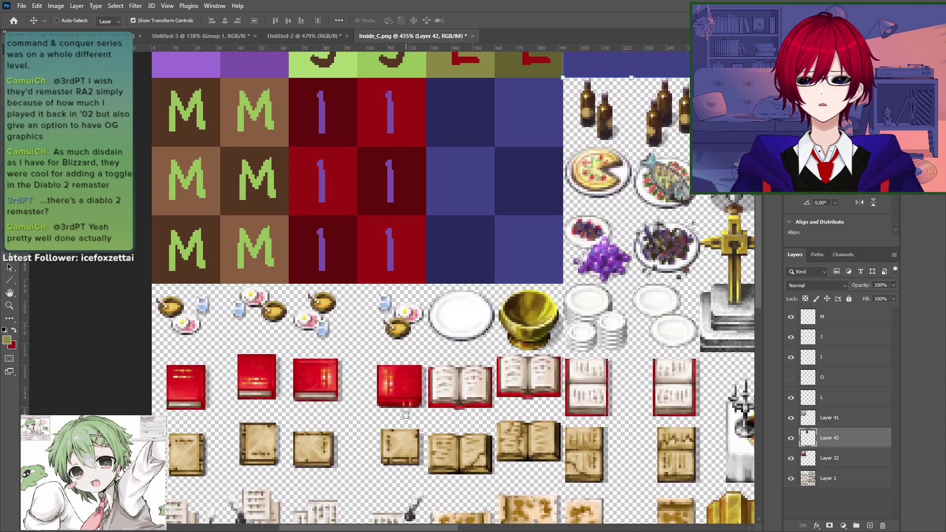
pyautogui.moveTo(406, 415); pyautogui.dragTo(287, 333)
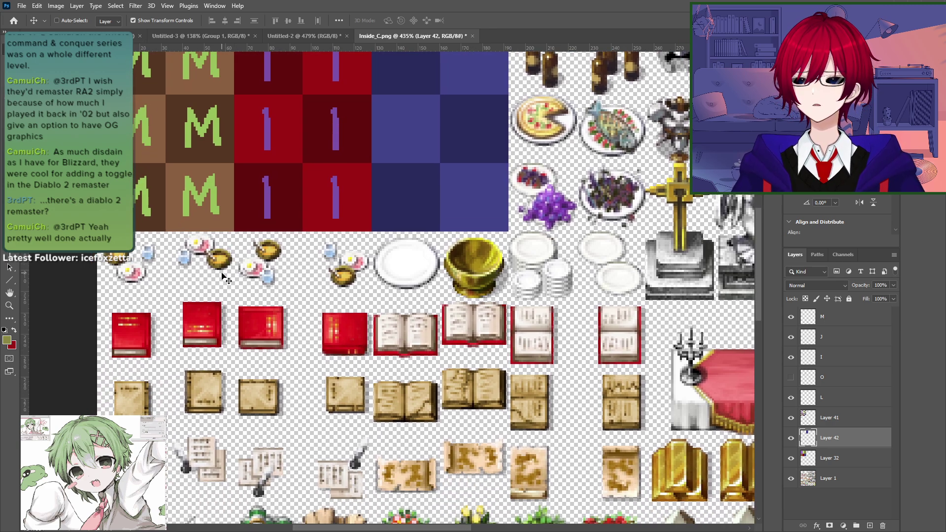
pyautogui.hotkey('alt', 'Tab')
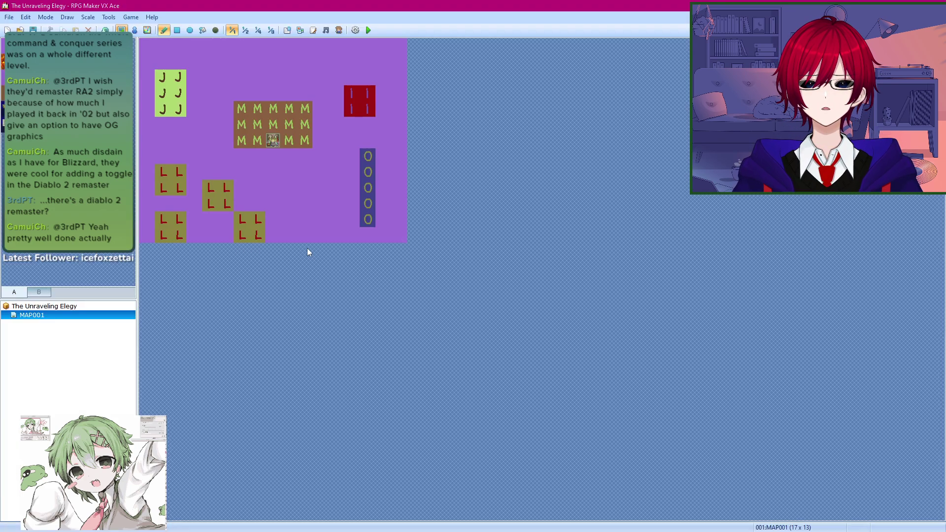
pyautogui.hotkey('alt', 'Tab')
pyautogui.scroll(5, 471, 288)
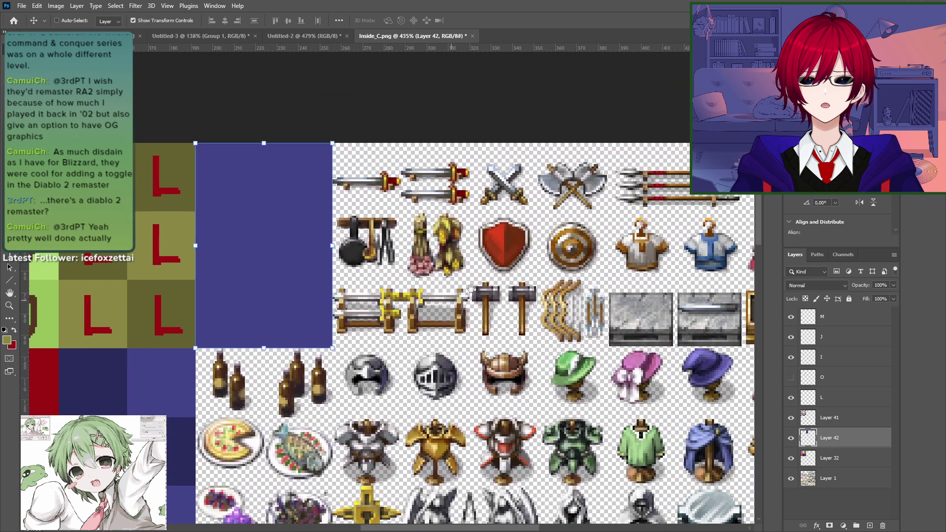
pyautogui.moveTo(471, 290); pyautogui.dragTo(545, 258)
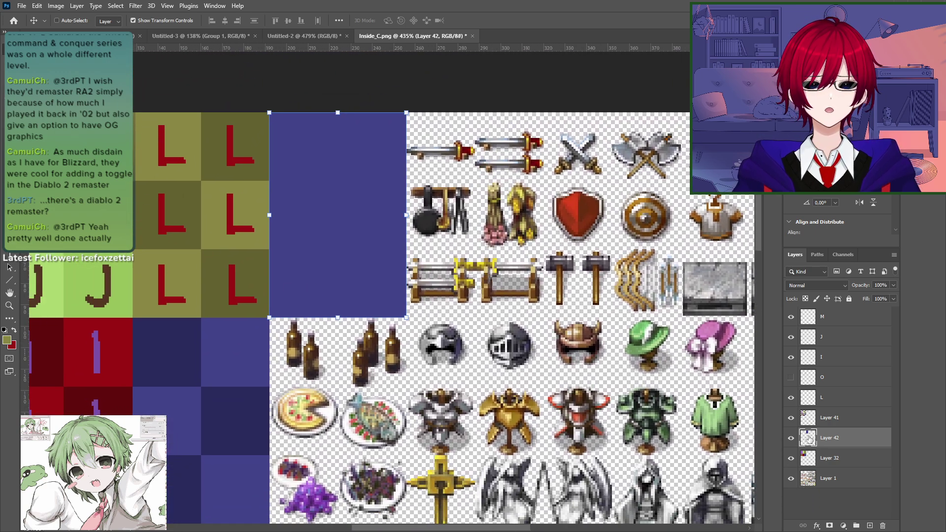
pyautogui.click(791, 439)
pyautogui.click(792, 439)
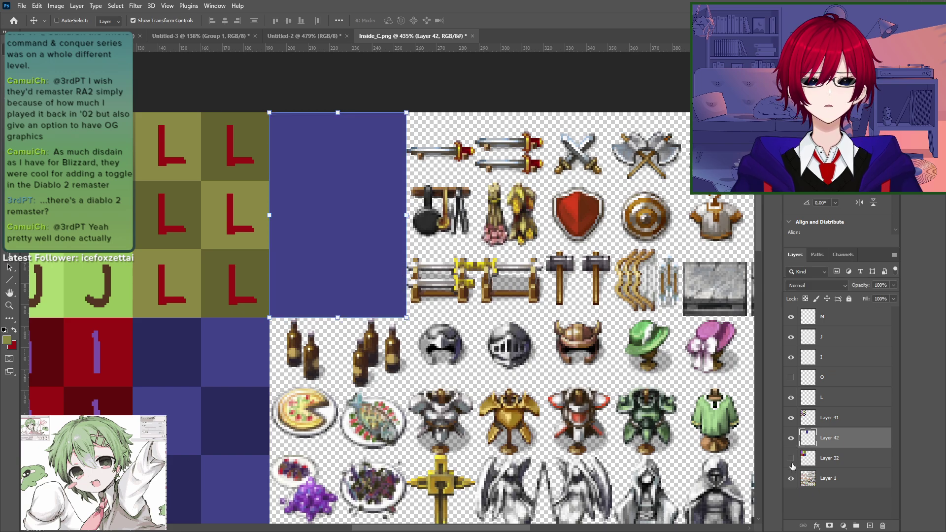
pyautogui.click(791, 458)
pyautogui.click(829, 458)
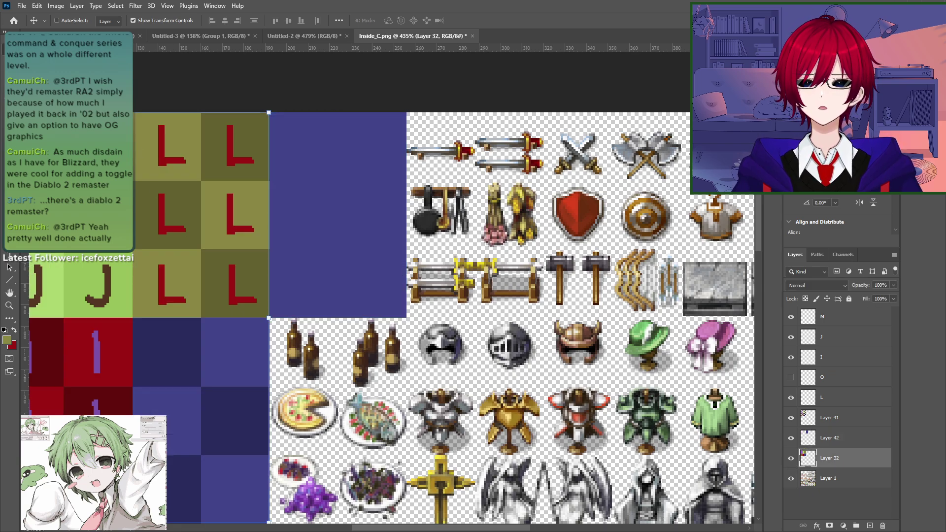
pyautogui.press('w')
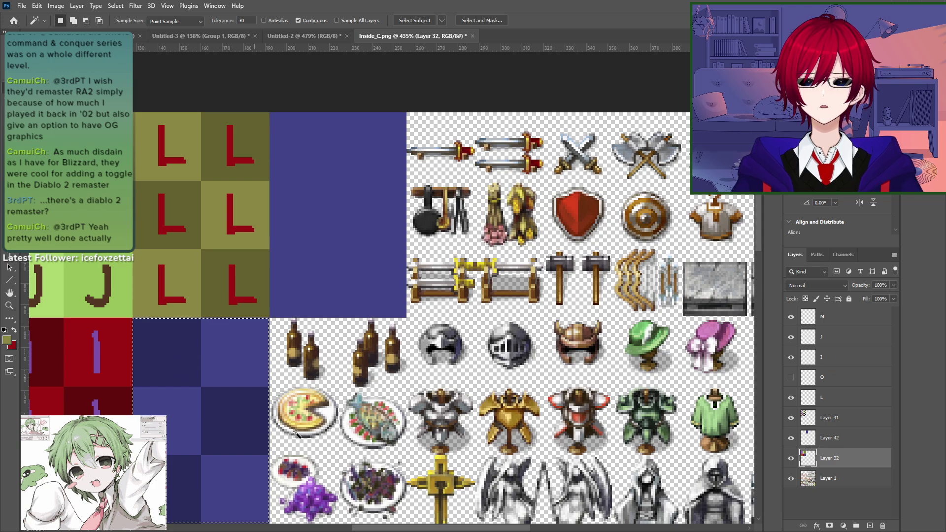
pyautogui.hotkey('ctrl', 'd')
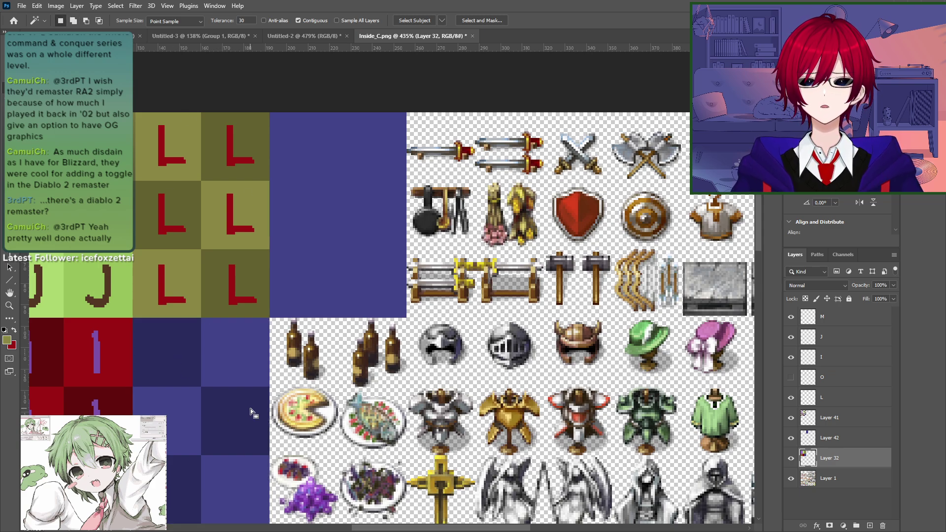
pyautogui.click(830, 438)
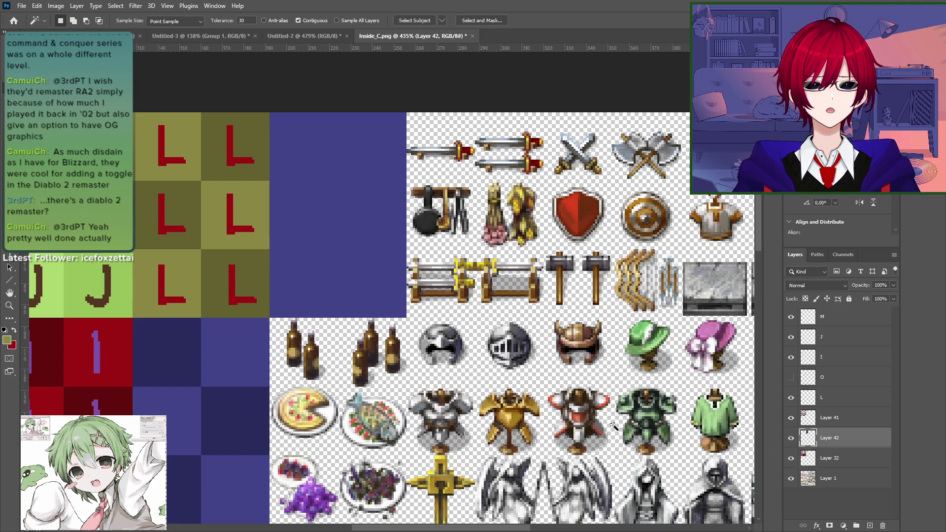
# Step: Magic Wand the dark checker squares of the blue block on Layer 41, copy them to a new layer, and place them over the copied blue block
pyautogui.click(834, 418)
pyautogui.click(168, 357)
pyautogui.keyDown('shift'); pyautogui.click(256, 412); pyautogui.keyUp('shift')
pyautogui.keyDown('shift'); pyautogui.click(170, 490); pyautogui.keyUp('shift')
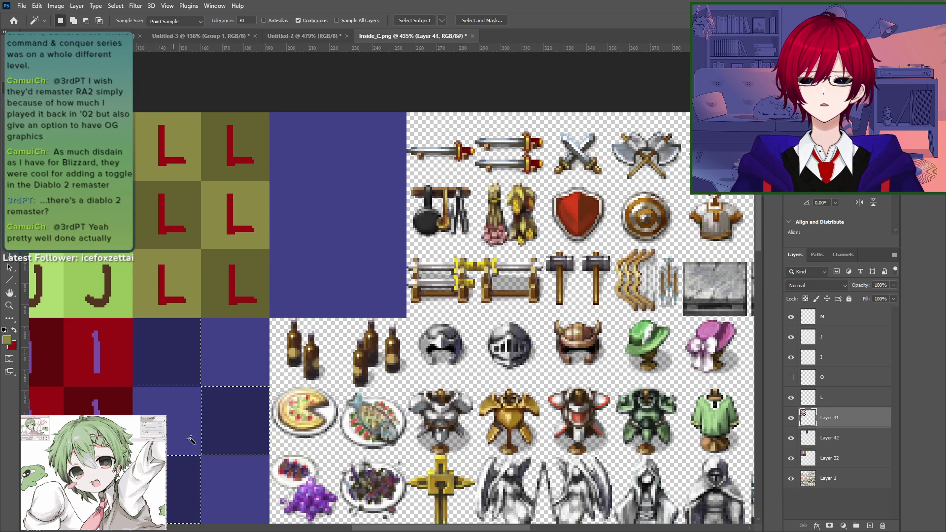
pyautogui.hotkey('ctrl', 'j')
pyautogui.press('v')
pyautogui.moveTo(219, 417); pyautogui.dragTo(347, 220)
# Step: Add a 30 pt letter O in AprilFoolAL and centre it on the first tile of the copied blue block
pyautogui.press('t')
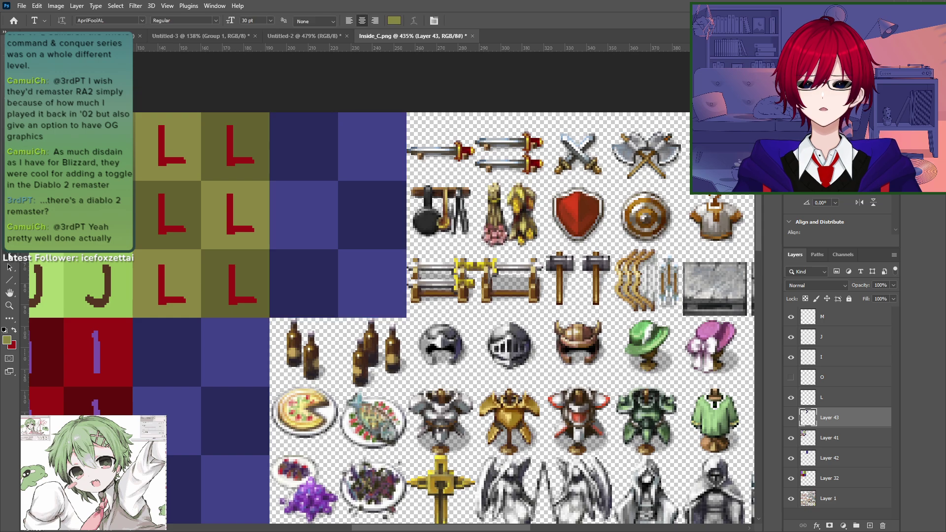
pyautogui.click(292, 145)
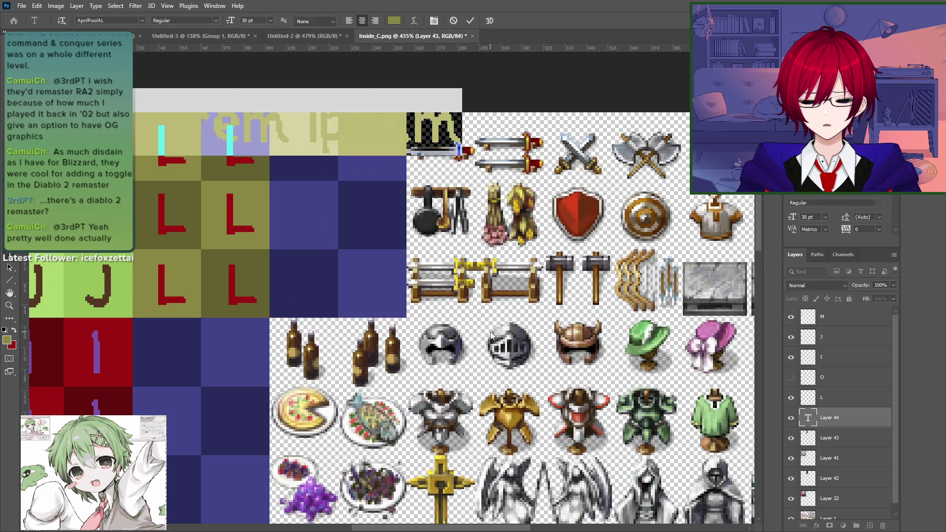
pyautogui.write('O')
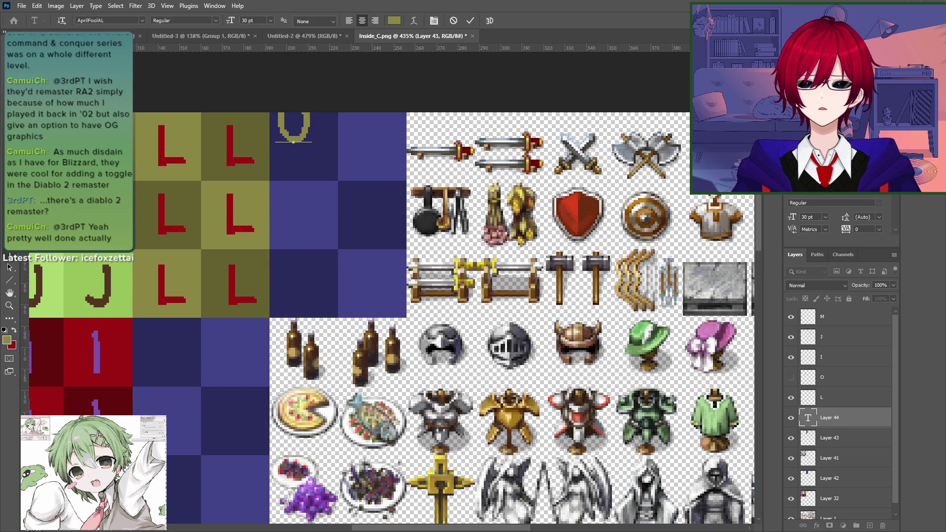
pyautogui.hotkey('ctrl', 'Return')
pyautogui.press('v')
pyautogui.moveTo(296, 122); pyautogui.dragTo(303, 145)
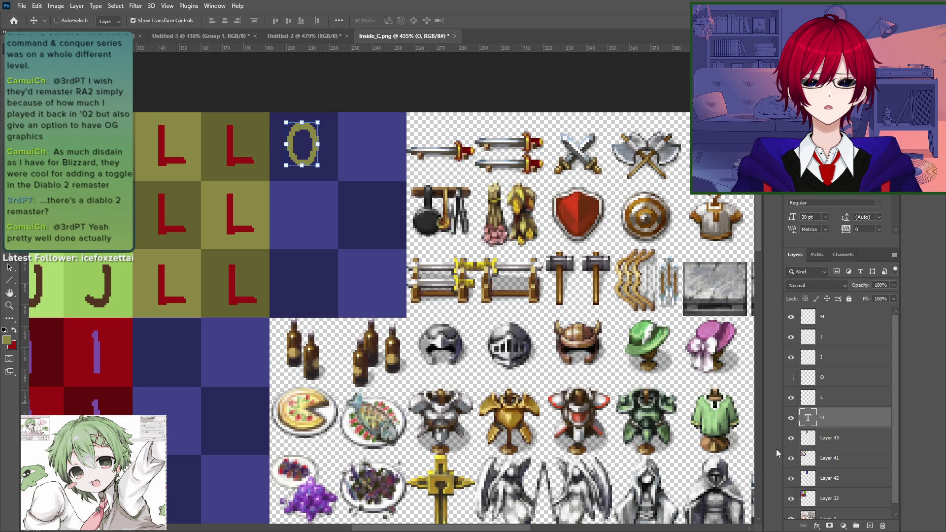
# Step: Show the existing O letter layer and change the new letter to an H in a lighter yellow
pyautogui.moveTo(466, 443); pyautogui.dragTo(554, 411)
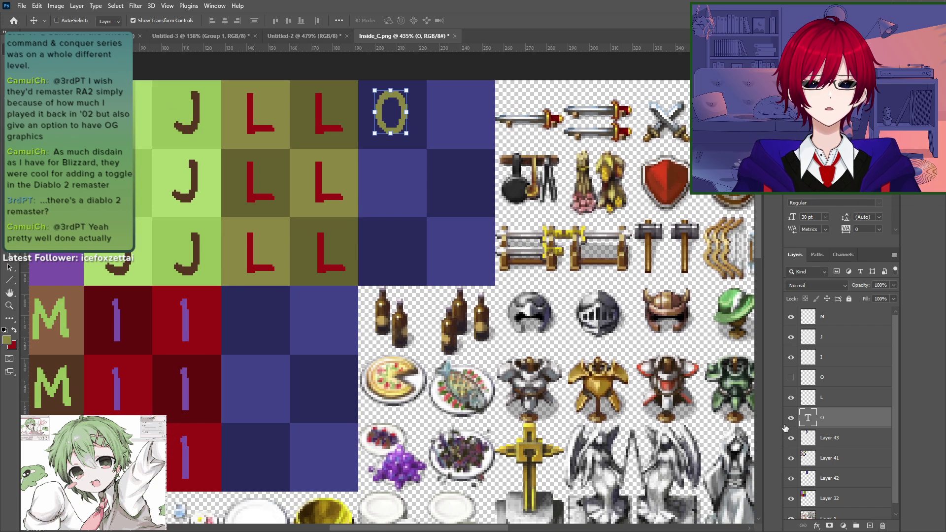
pyautogui.click(791, 377)
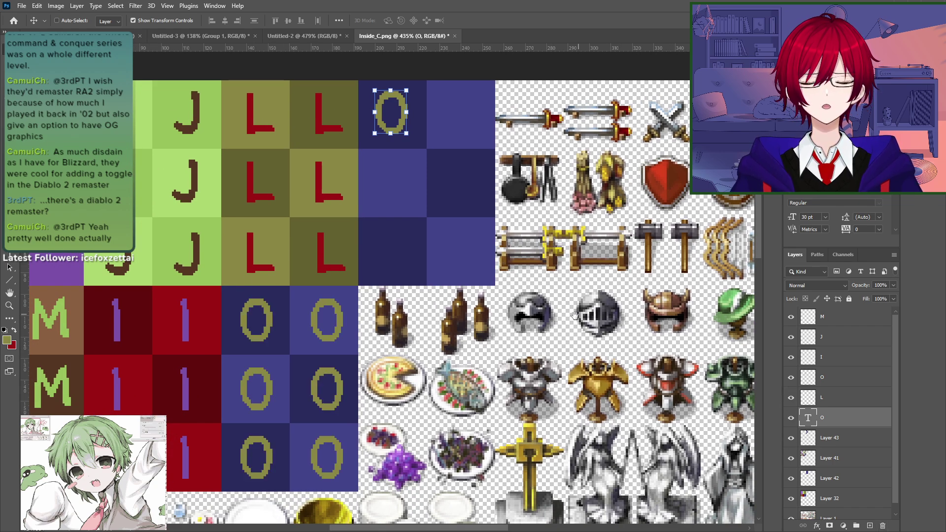
pyautogui.scroll(3, 340, 331)
pyautogui.press('t')
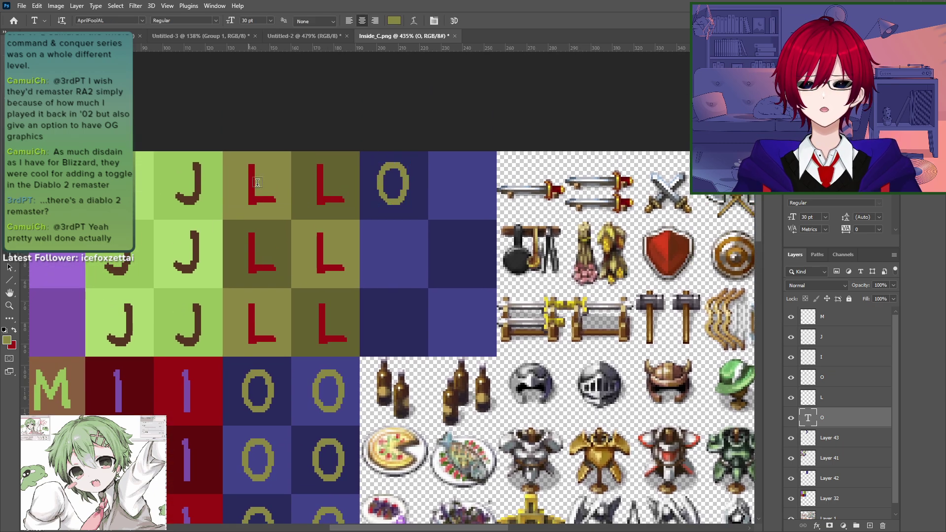
pyautogui.doubleClick(386, 190)
pyautogui.write('H')
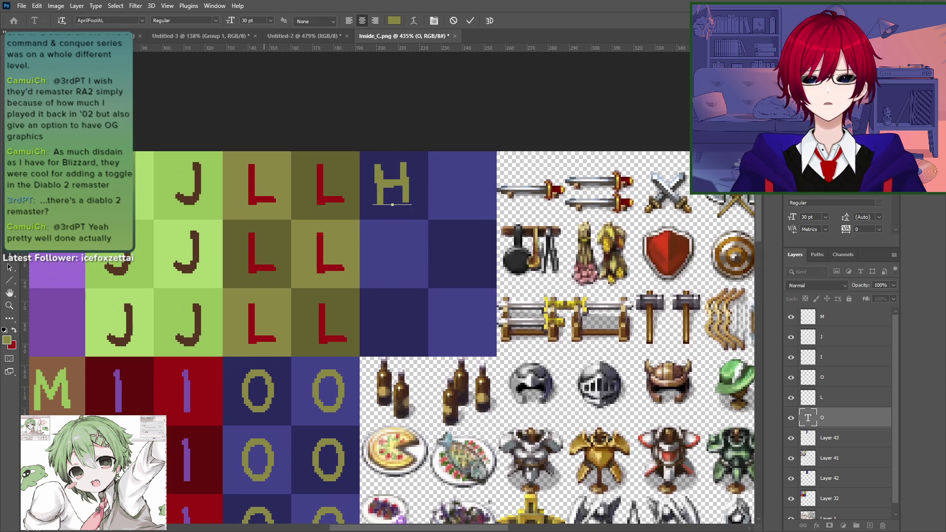
pyautogui.click(395, 20)
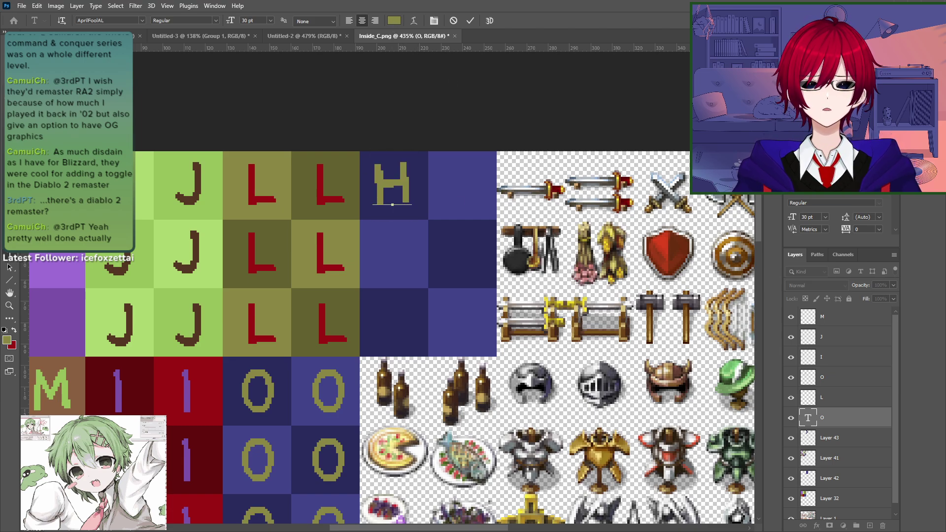
pyautogui.press('Return')
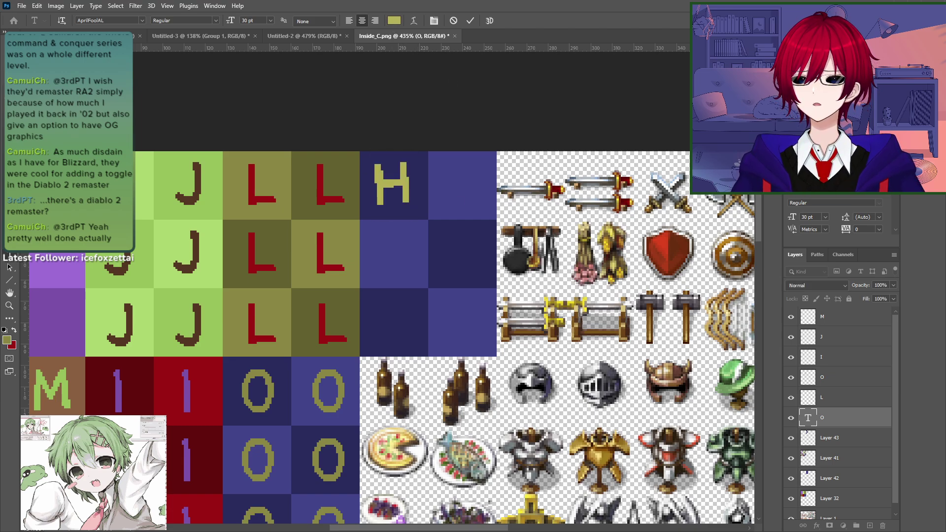
pyautogui.hotkey('ctrl', 'Return')
pyautogui.press('v')
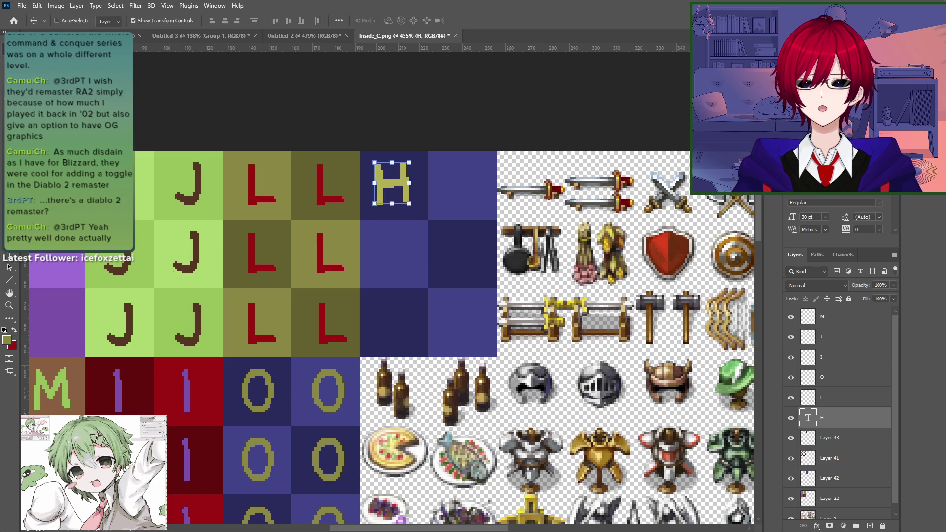
# Step: Duplicate the H onto the other five tiles of the copied blue block
pyautogui.keyDown('alt'); pyautogui.moveTo(393, 187); pyautogui.dragTo(409, 260); pyautogui.keyUp('alt')
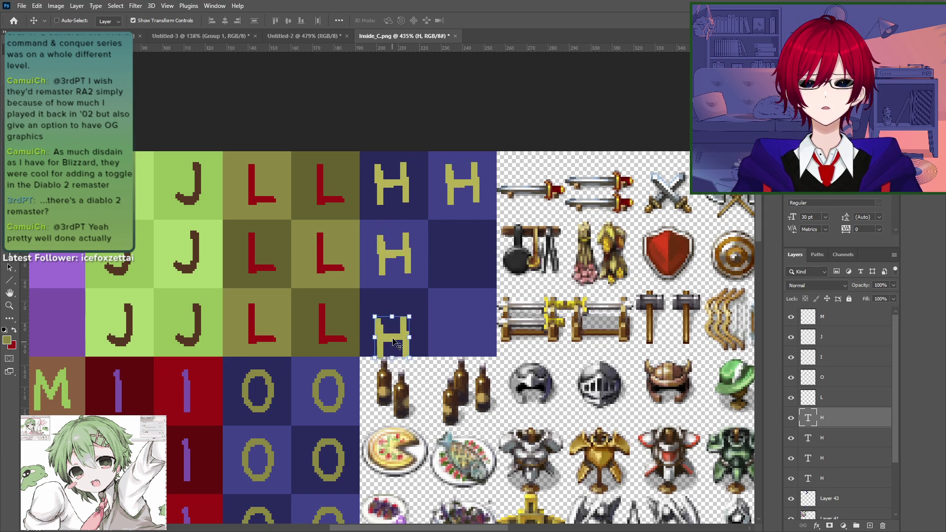
pyautogui.moveTo(393, 339); pyautogui.dragTo(477, 333)
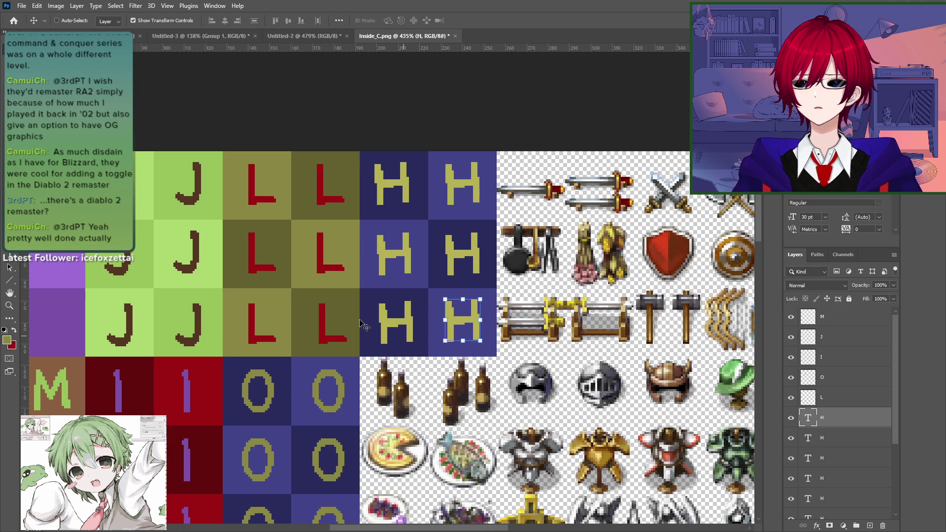
pyautogui.press('m')
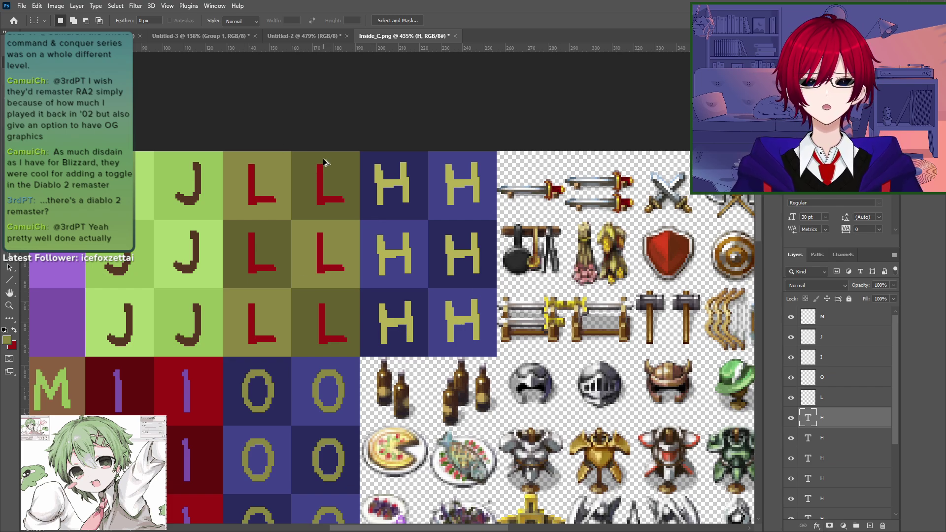
# Step: Export the lettered tileset for web as PNG-24, replacing EastWall_03.png in the Tilesets folder
pyautogui.hotkey('ctrl', 'alt', 'shift', 's')
pyautogui.press('Return')
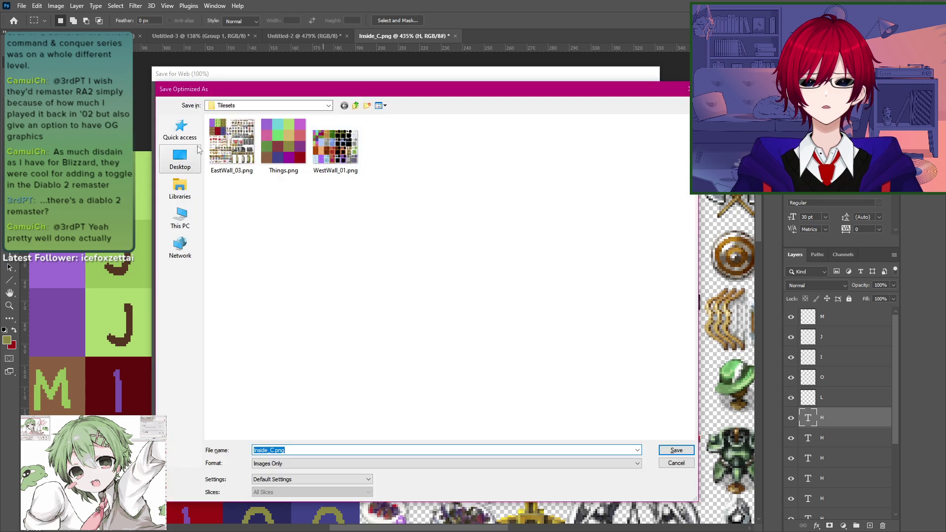
pyautogui.click(232, 147)
pyautogui.press('Return')
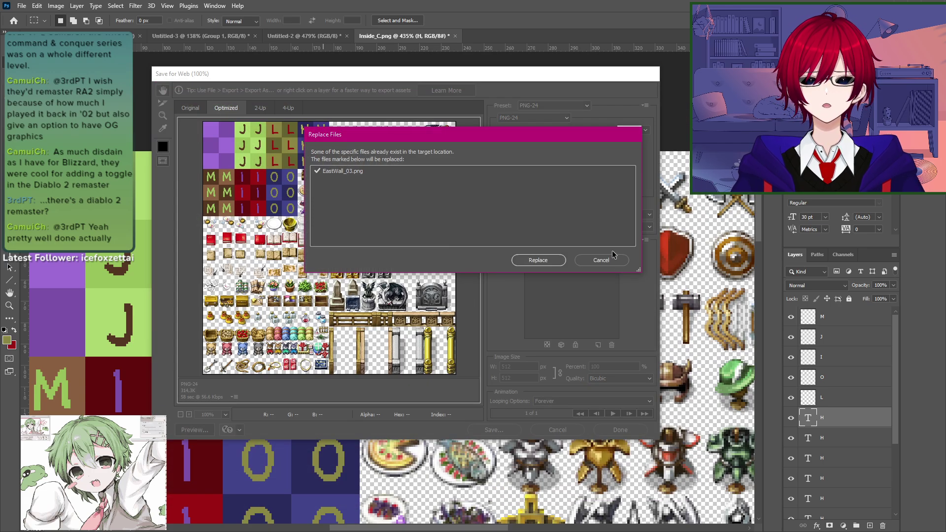
pyautogui.press('Return')
# Step: Merge the checker shading on Layer 43 and Layer 41 into one layer and hide it
pyautogui.scroll(-3, 838, 419)
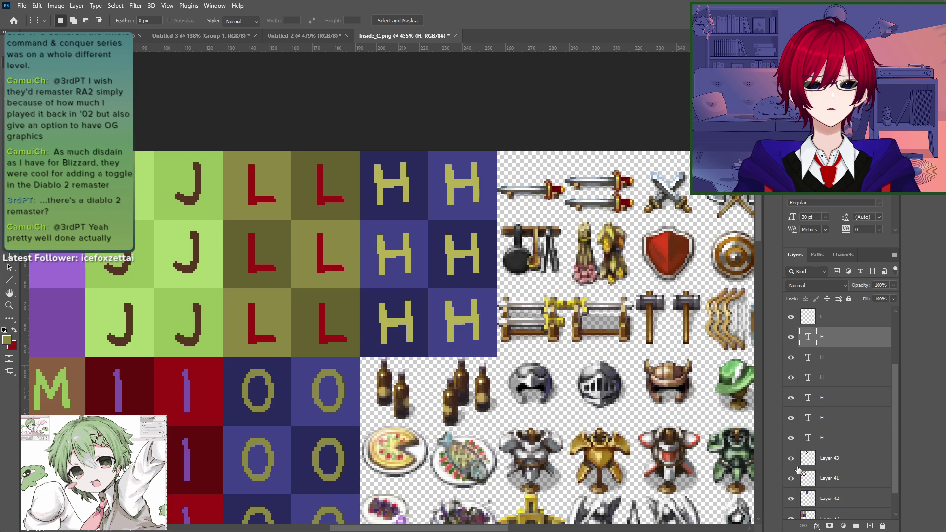
pyautogui.scroll(3, 794, 444)
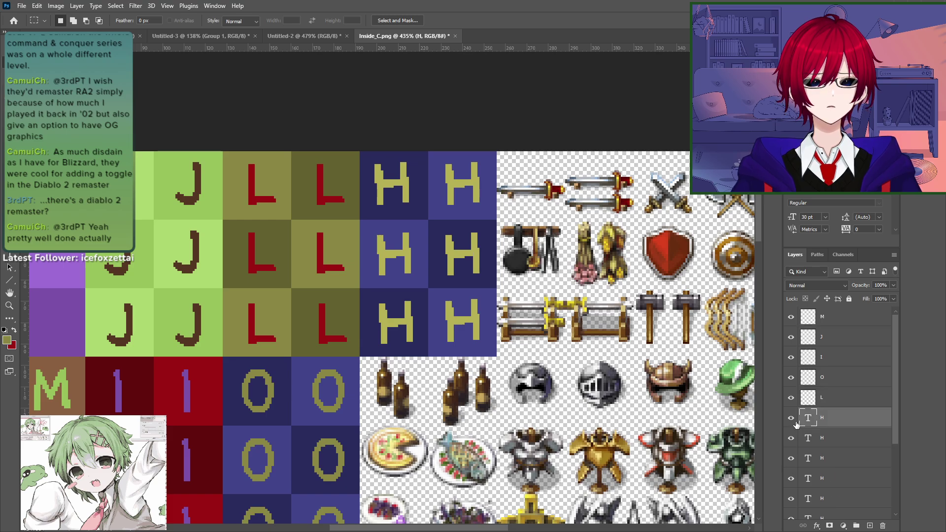
pyautogui.click(792, 336)
pyautogui.scroll(-4, 791, 394)
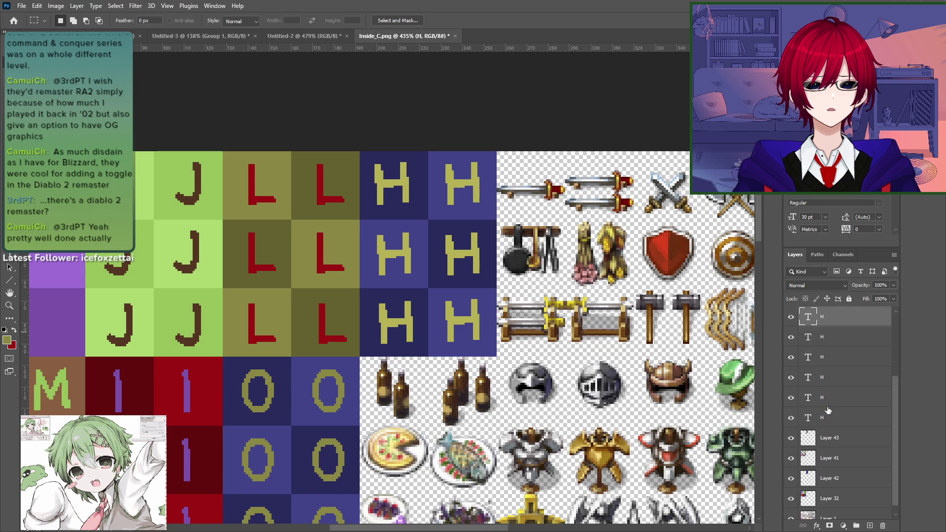
pyautogui.click(791, 429)
pyautogui.click(791, 428)
pyautogui.click(829, 431)
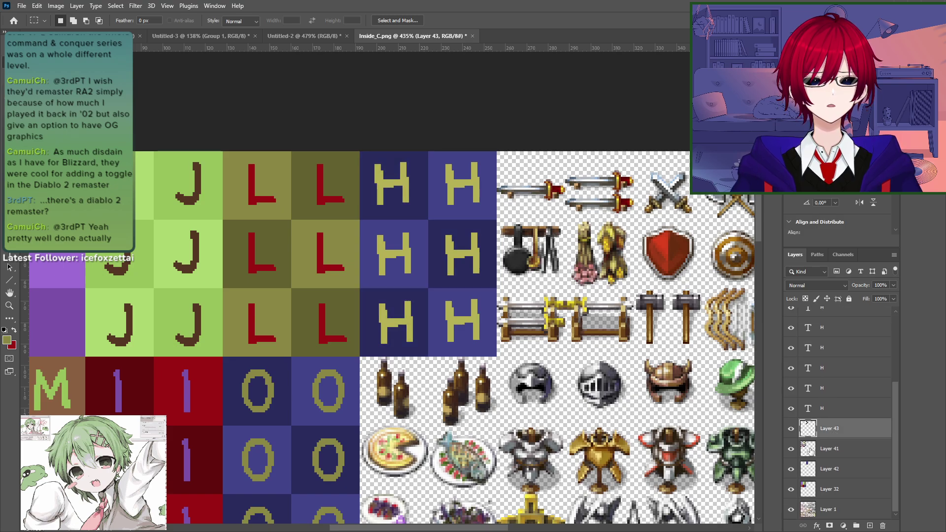
pyautogui.rightClick(823, 453)
pyautogui.click(850, 359)
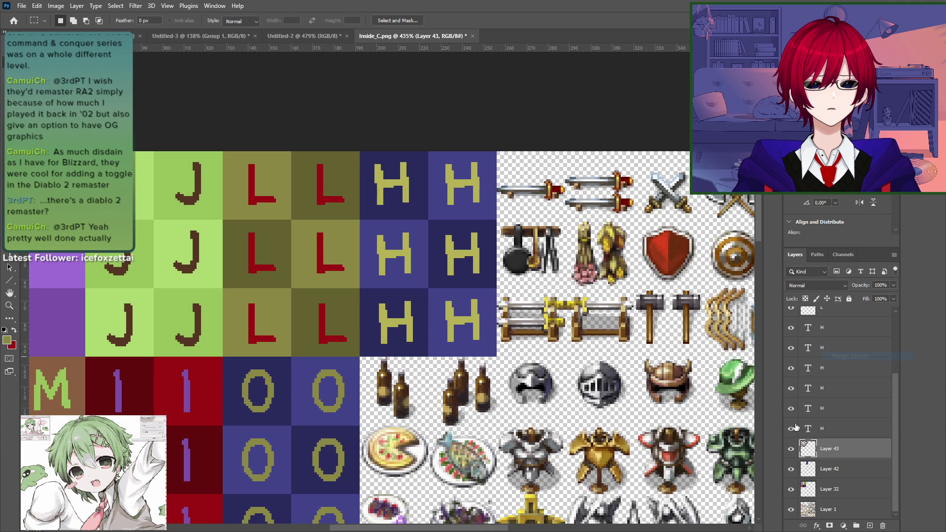
pyautogui.click(791, 449)
# Step: Export the tileset without checker shading as PNG-24, overwriting EastWall_03.png
pyautogui.hotkey('ctrl', 'alt', 'shift', 's')
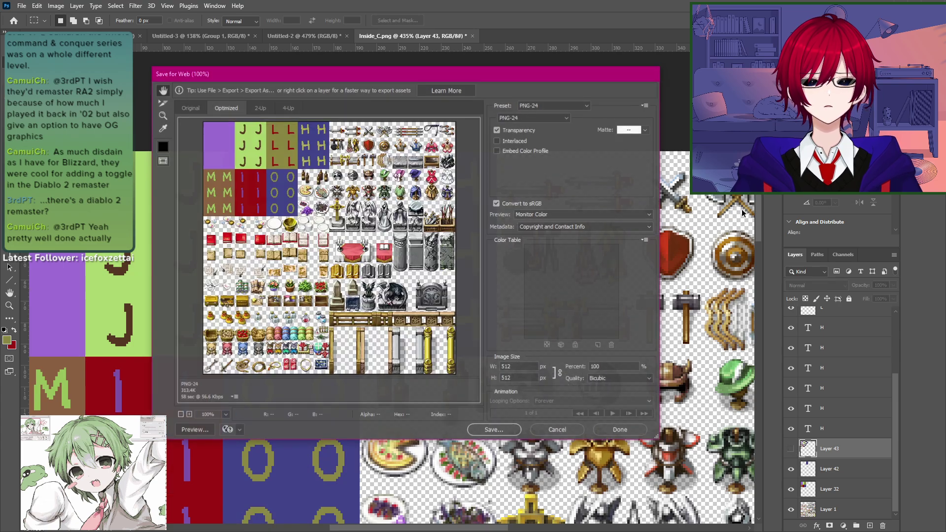
pyautogui.press('Return')
pyautogui.click(219, 161)
pyautogui.press('Return')
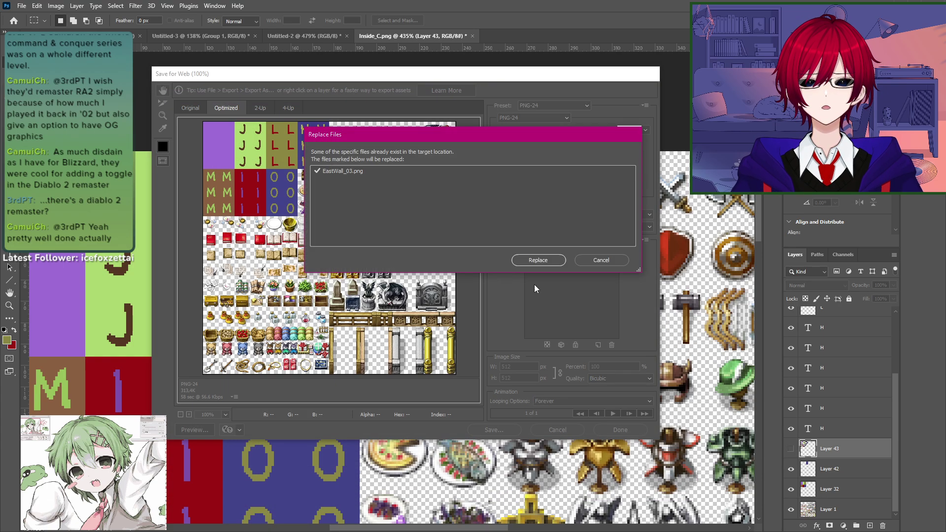
pyautogui.click(538, 262)
# Step: Switch to RPG Maker VX Ace and reassign EastWall_03 as the Field tileset's A2 (Ground) graphic, applying the database change
pyautogui.hotkey('alt', 'Tab')
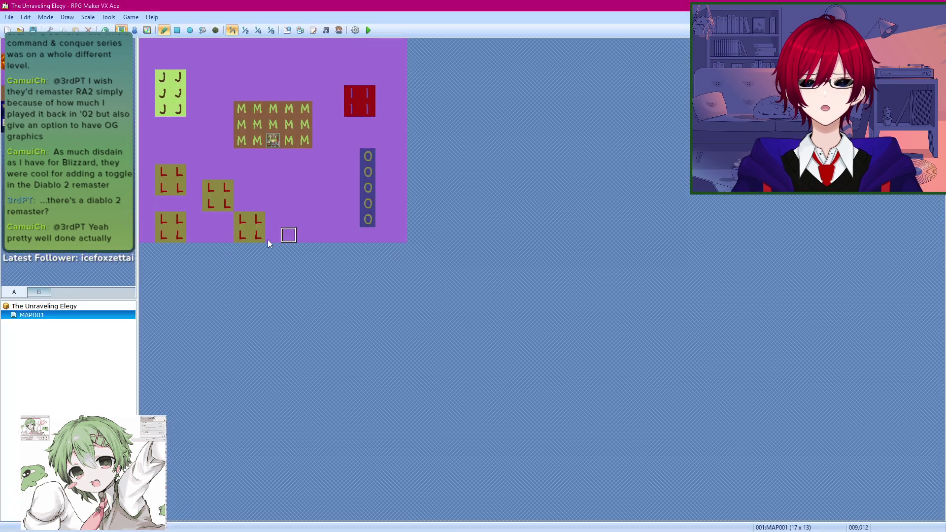
pyautogui.click(109, 17)
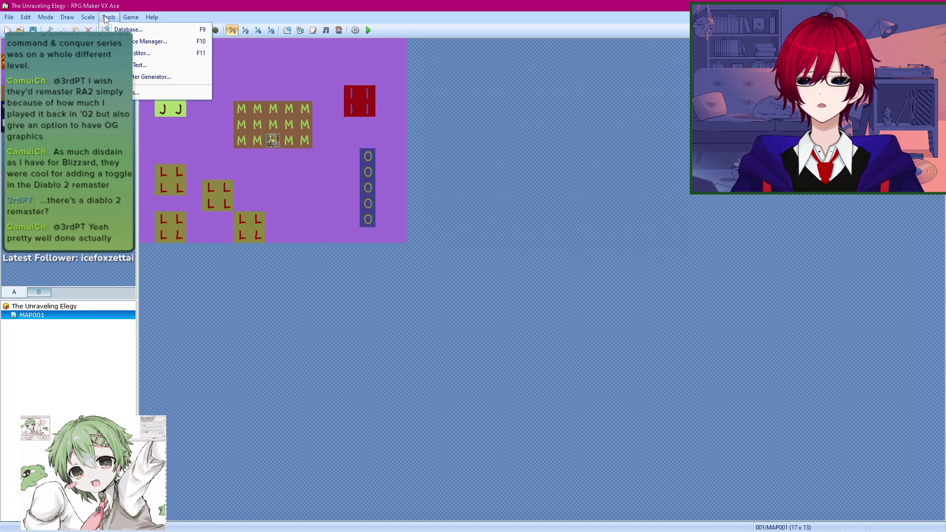
pyautogui.click(124, 27)
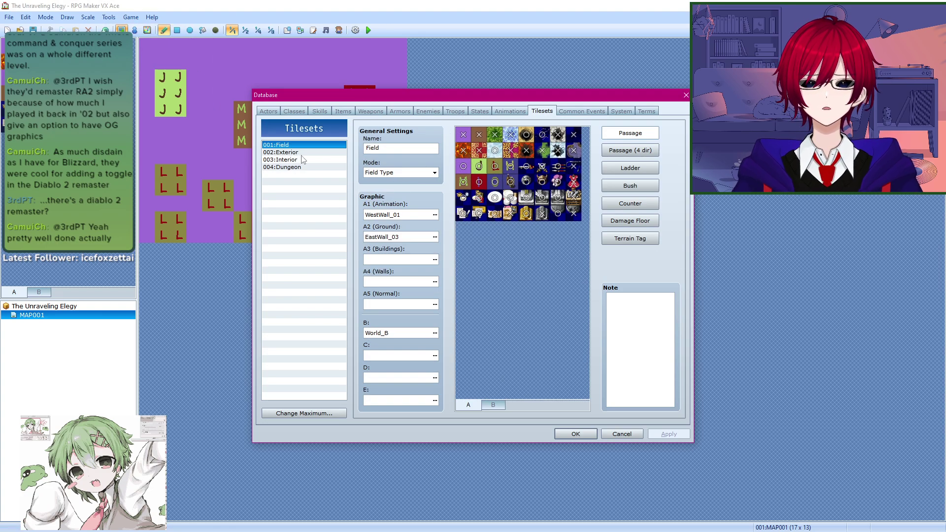
pyautogui.click(432, 239)
pyautogui.click(435, 237)
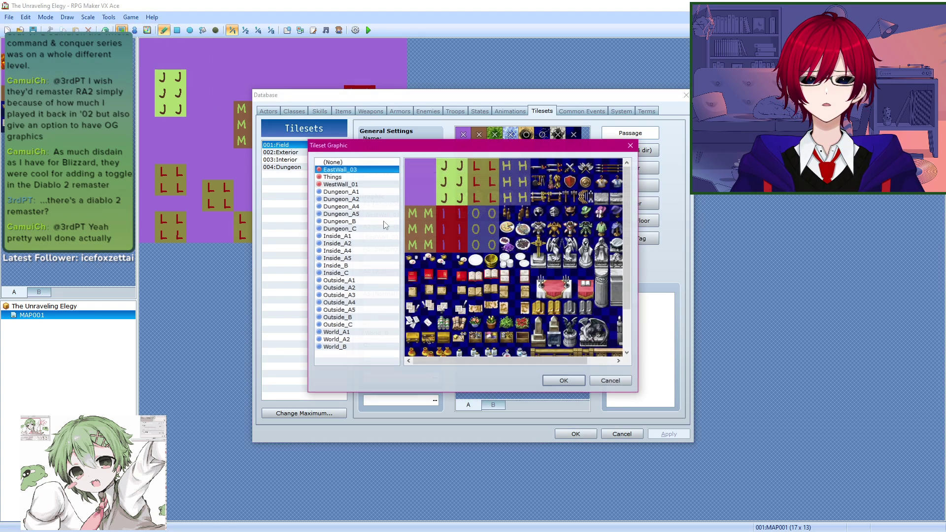
pyautogui.click(561, 379)
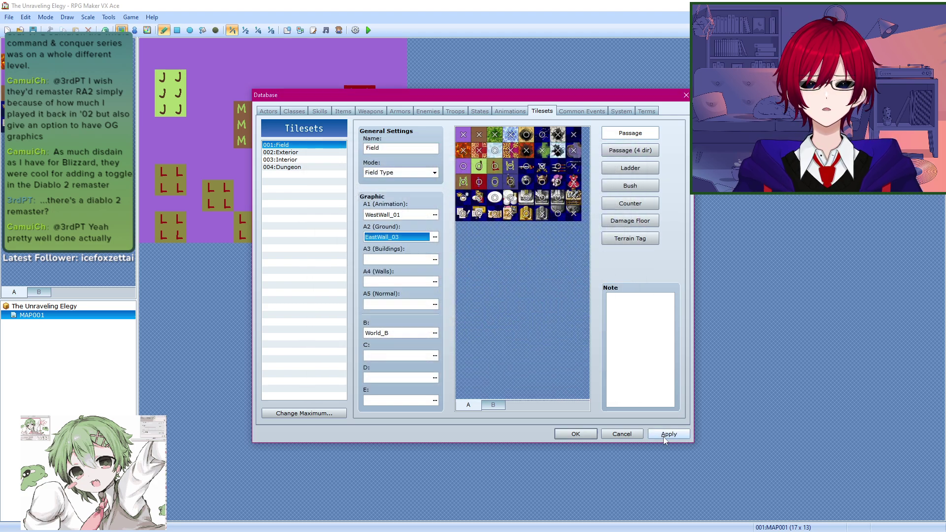
pyautogui.click(669, 434)
pyautogui.click(576, 434)
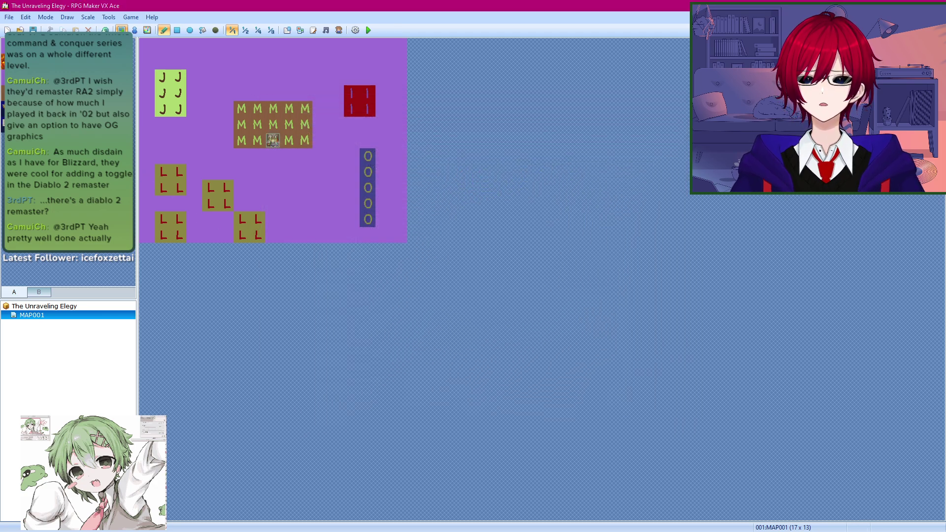
# Step: Paint one H tile over the lowest O on MAP001 and widen the four L patches by one column each
pyautogui.click(370, 218)
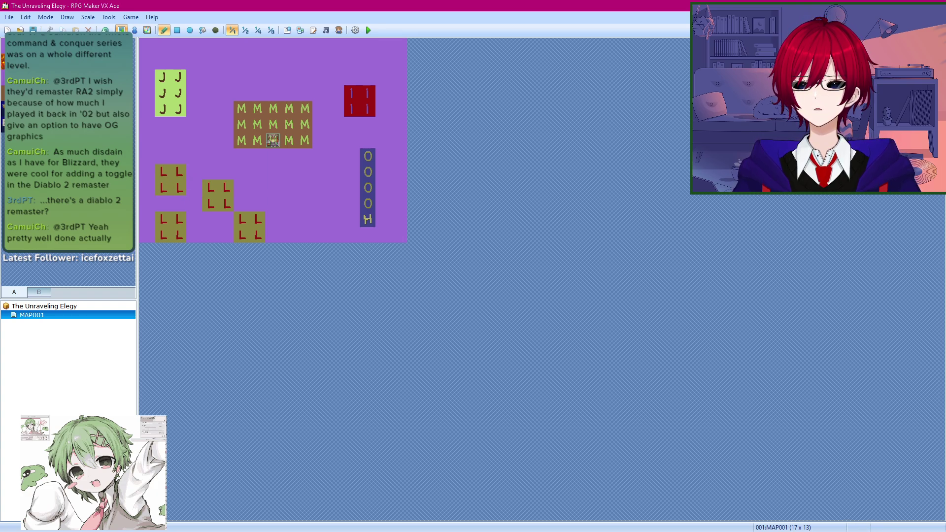
pyautogui.moveTo(147, 172); pyautogui.dragTo(147, 187)
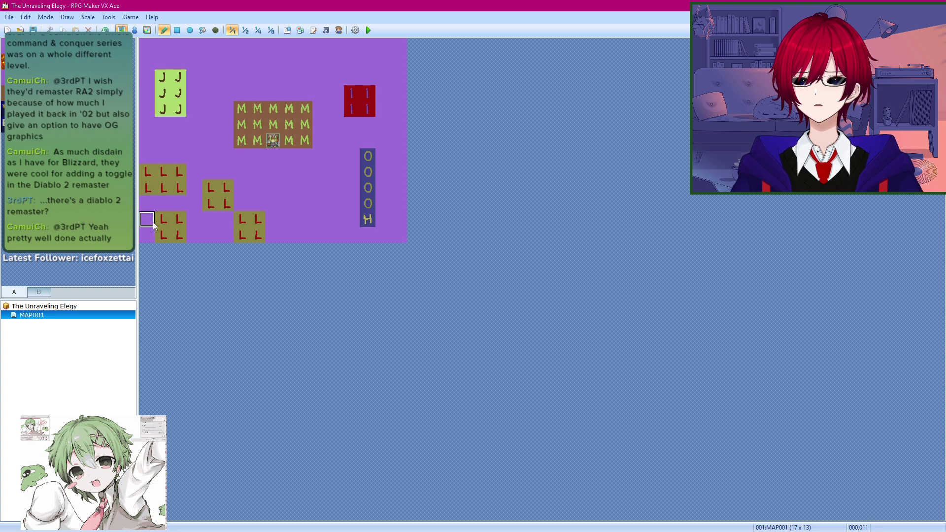
pyautogui.moveTo(232, 224); pyautogui.dragTo(231, 236)
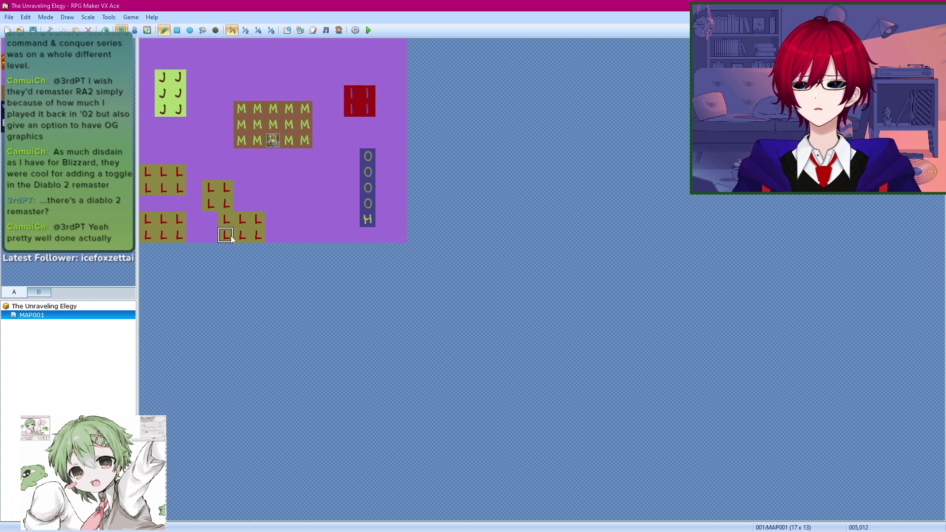
pyautogui.moveTo(242, 203); pyautogui.dragTo(242, 188)
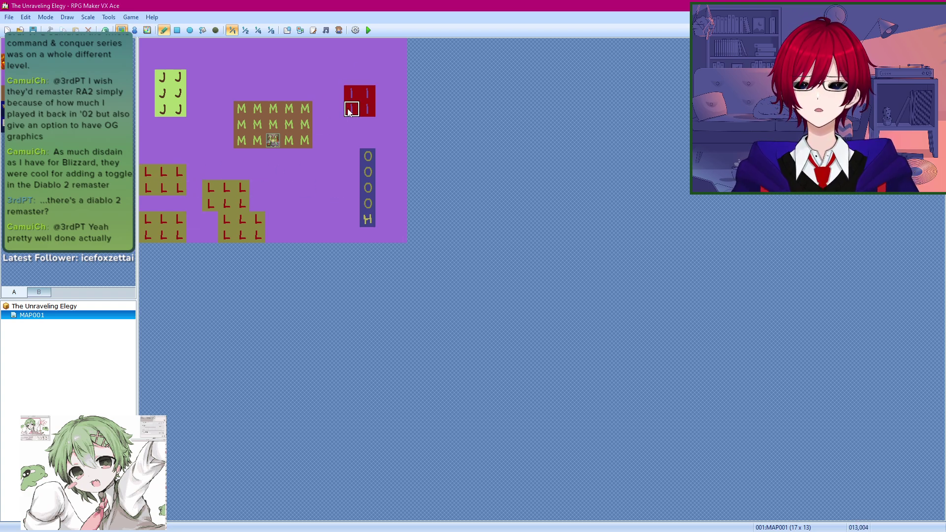
# Step: Switch back to Photoshop and show the checker shading on Layer 43
pyautogui.hotkey('alt', 'Tab')
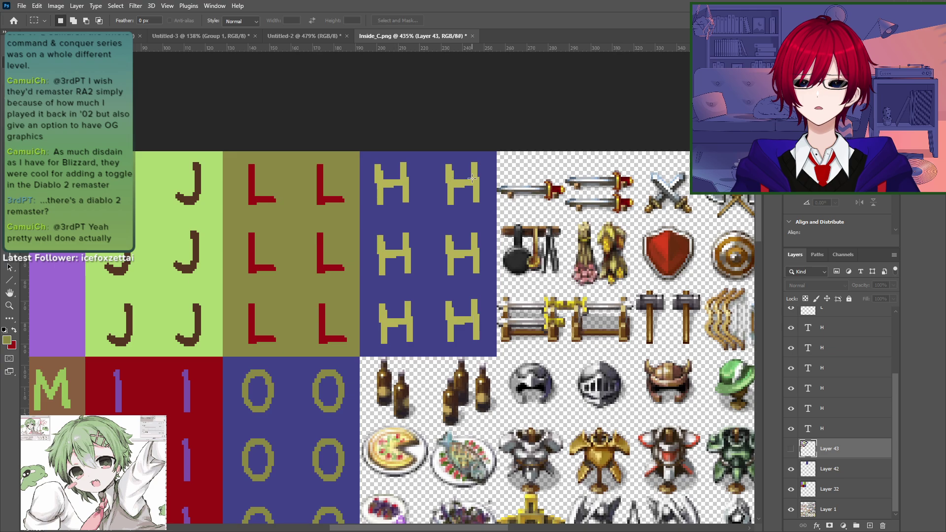
pyautogui.hotkey('alt', 'Tab')
pyautogui.hotkey('alt', 'Tab')
pyautogui.moveTo(233, 235); pyautogui.dragTo(456, 217)
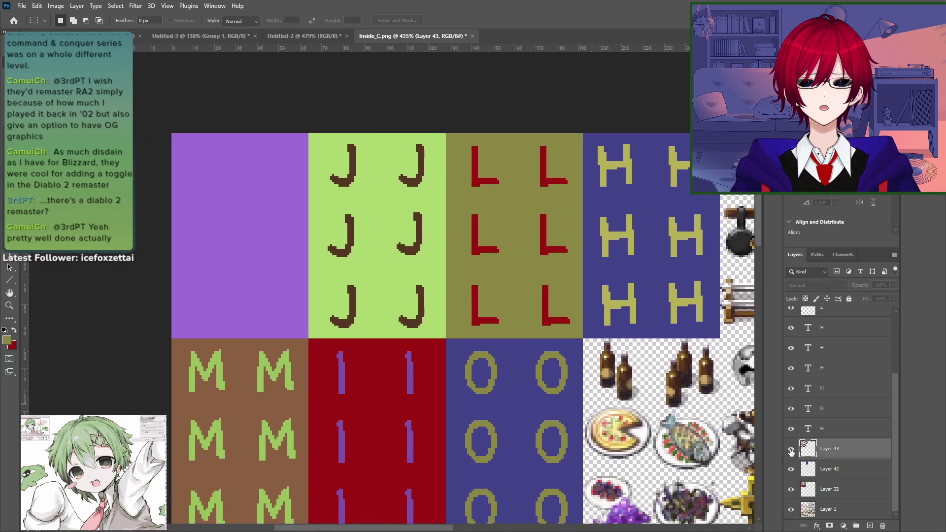
pyautogui.click(791, 450)
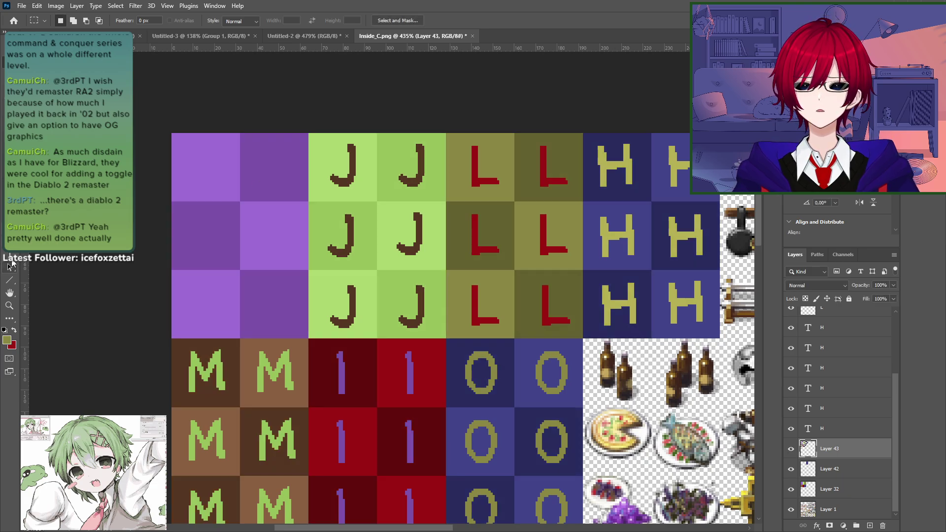
# Step: Copy the purple block from Layer 32 to a new layer and move it 256 px right, beside the H block
pyautogui.click(815, 490)
pyautogui.press('w')
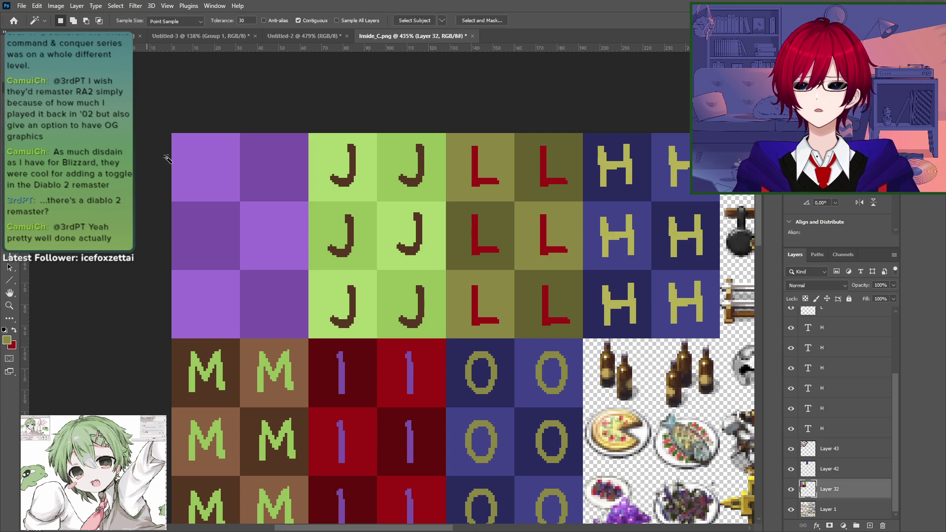
pyautogui.moveTo(543, 288); pyautogui.dragTo(609, 263)
pyautogui.click(314, 198)
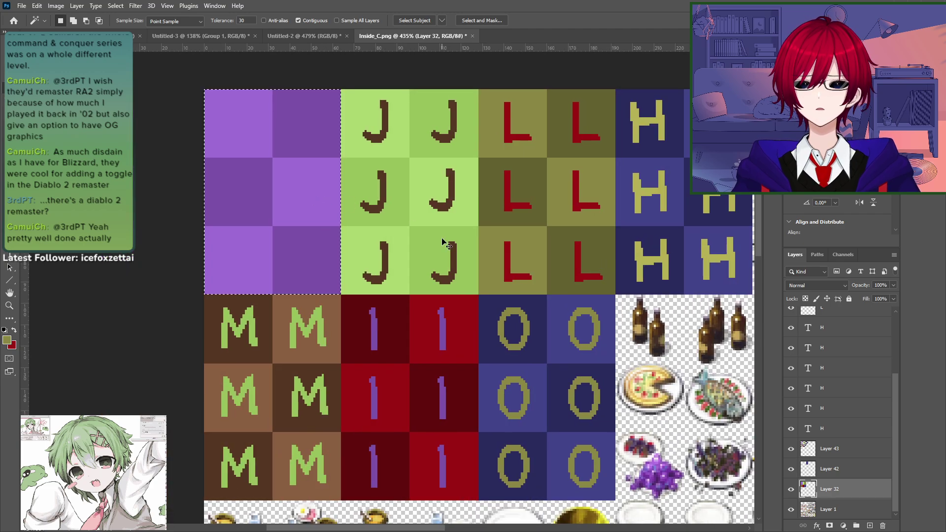
pyautogui.hotkey('ctrl', 'j')
pyautogui.moveTo(430, 323); pyautogui.dragTo(129, 326)
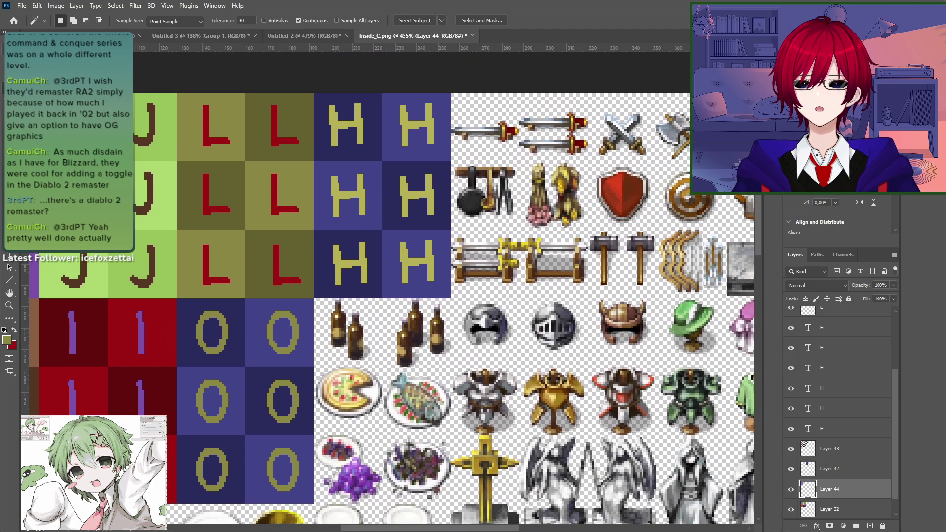
pyautogui.press('v')
pyautogui.moveTo(237, 294); pyautogui.dragTo(731, 291)
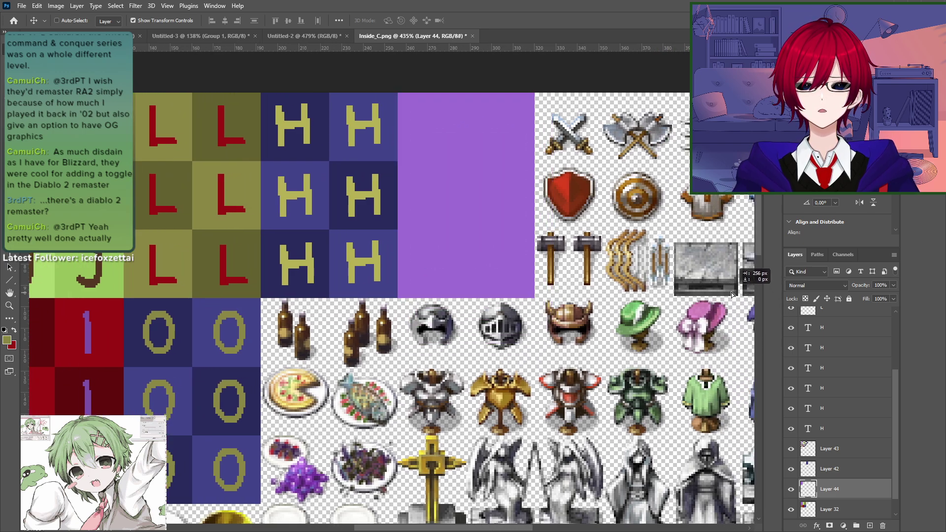
# Step: Copy the purple block's checker shading from Layer 43 to a new layer and place it over the new purple block
pyautogui.click(832, 449)
pyautogui.hscroll(-4, 175, 160)
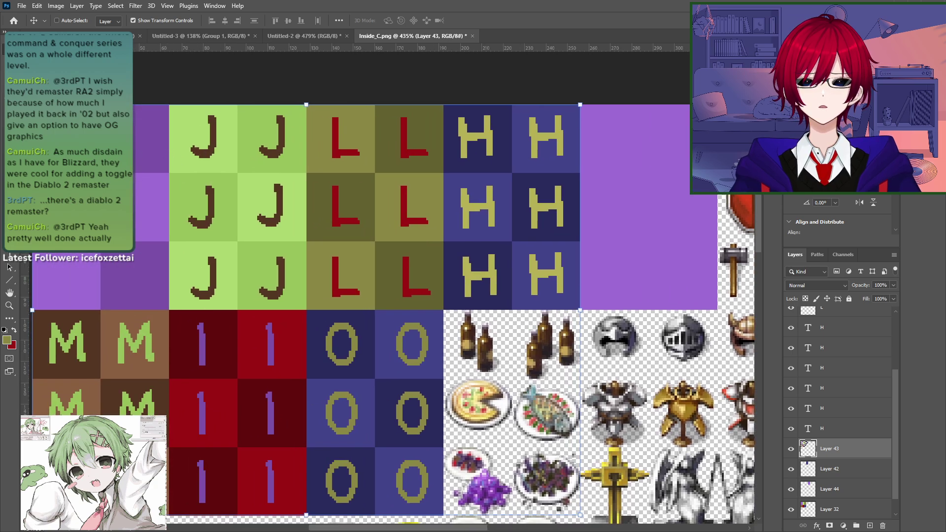
pyautogui.press('w')
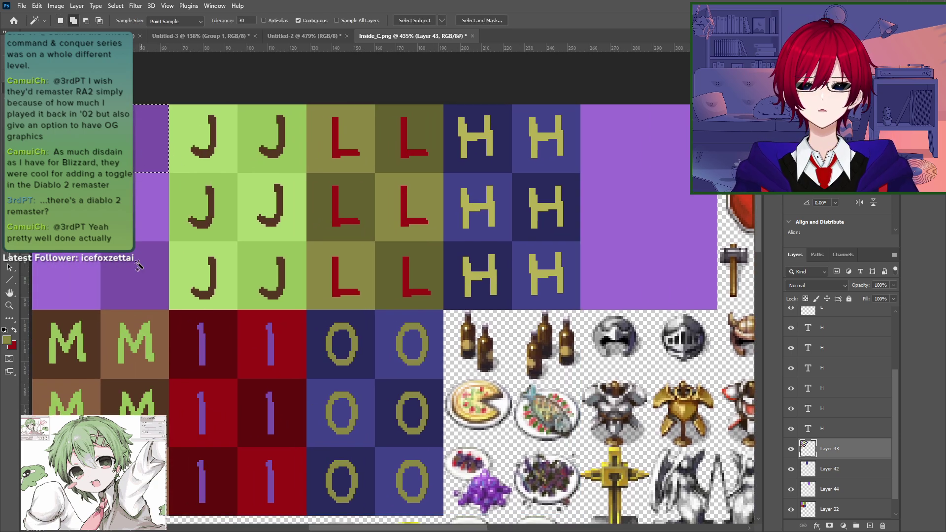
pyautogui.hotkey('ctrl', 'j')
pyautogui.press('v')
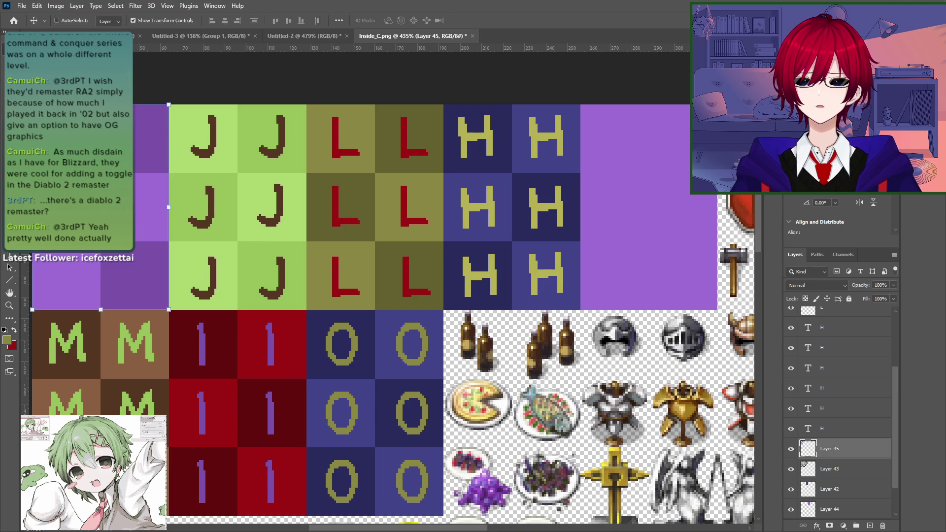
pyautogui.moveTo(99, 222); pyautogui.dragTo(649, 222)
# Step: Merge the copied checker shading on Layer 45 with Layer 43, checking the layers' visibility and leaving the shading shown
pyautogui.moveTo(389, 302); pyautogui.dragTo(296, 307)
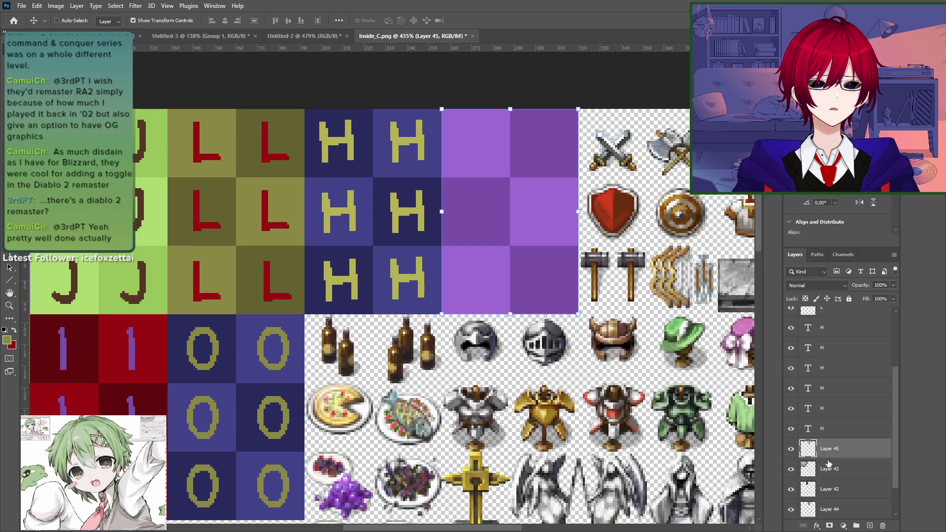
pyautogui.click(792, 450)
pyautogui.click(792, 449)
pyautogui.click(791, 470)
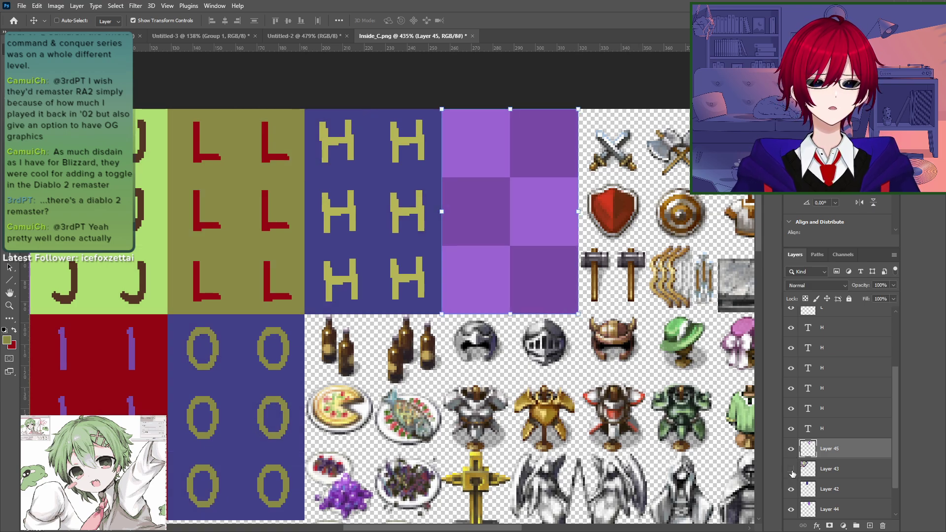
pyautogui.click(791, 470)
pyautogui.click(791, 470)
pyautogui.click(791, 469)
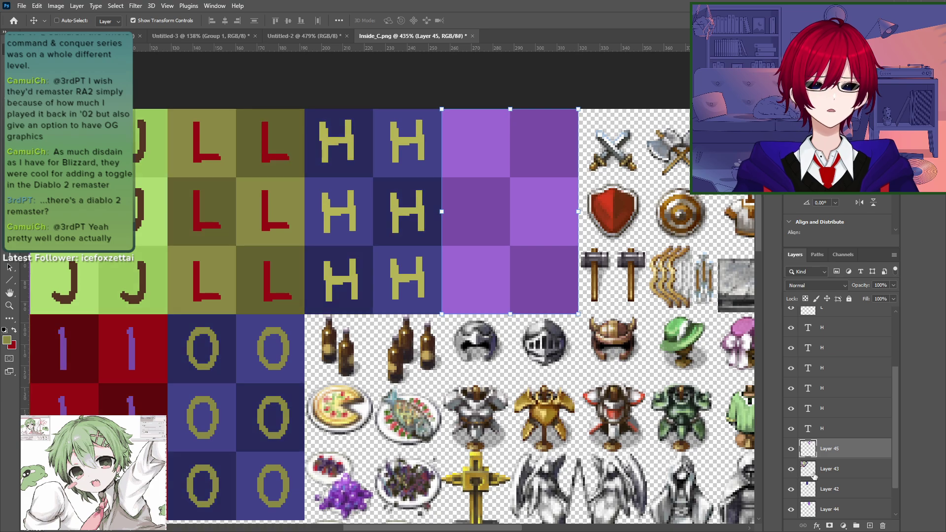
pyautogui.keyDown('ctrl'); pyautogui.click(838, 471); pyautogui.keyUp('ctrl')
pyautogui.rightClick(838, 473)
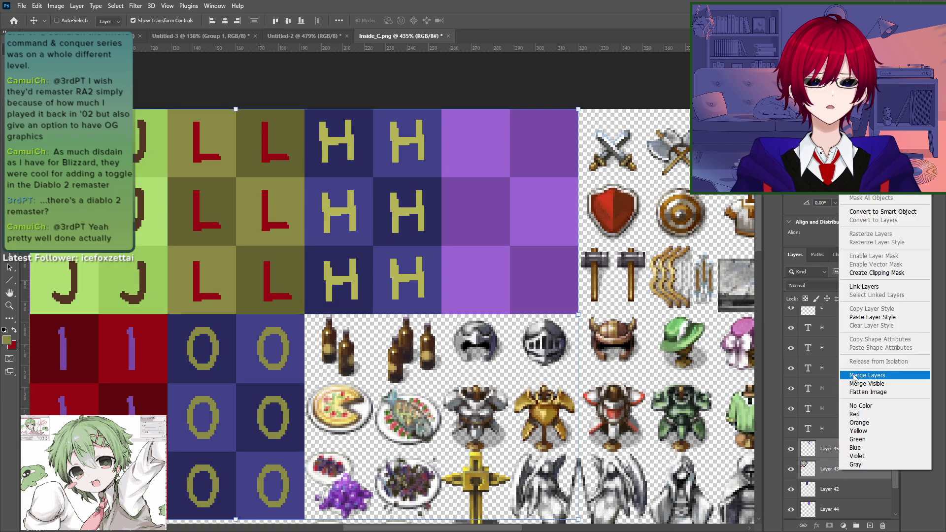
pyautogui.click(854, 376)
pyautogui.click(791, 451)
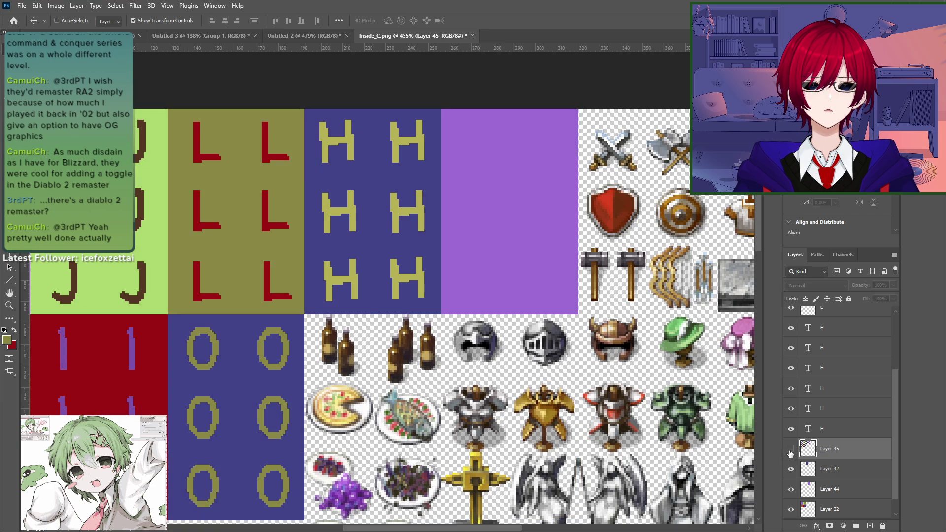
pyautogui.click(792, 451)
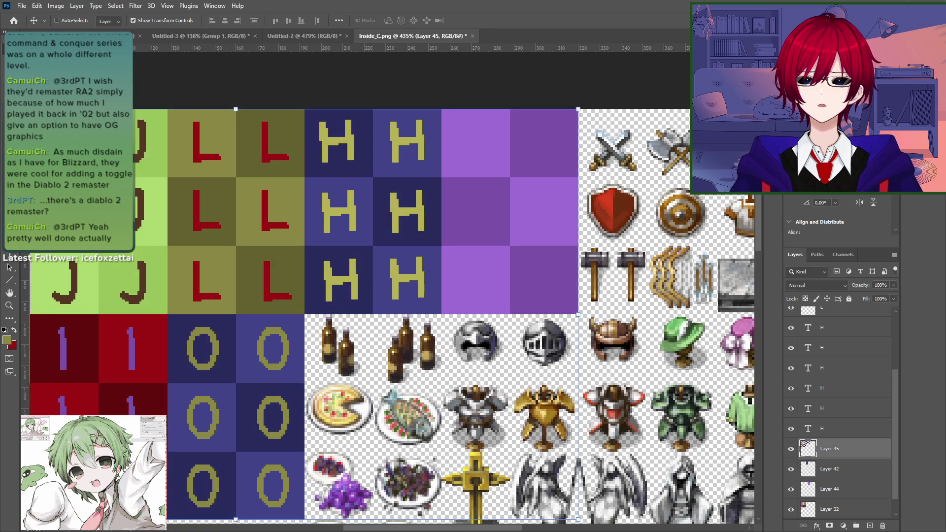
# Step: Add the text "Ci" in 30 pt AprilFoolAL and position it on the new purple block's top-left tile
pyautogui.click(9, 256)
pyautogui.moveTo(288, 280); pyautogui.dragTo(395, 329)
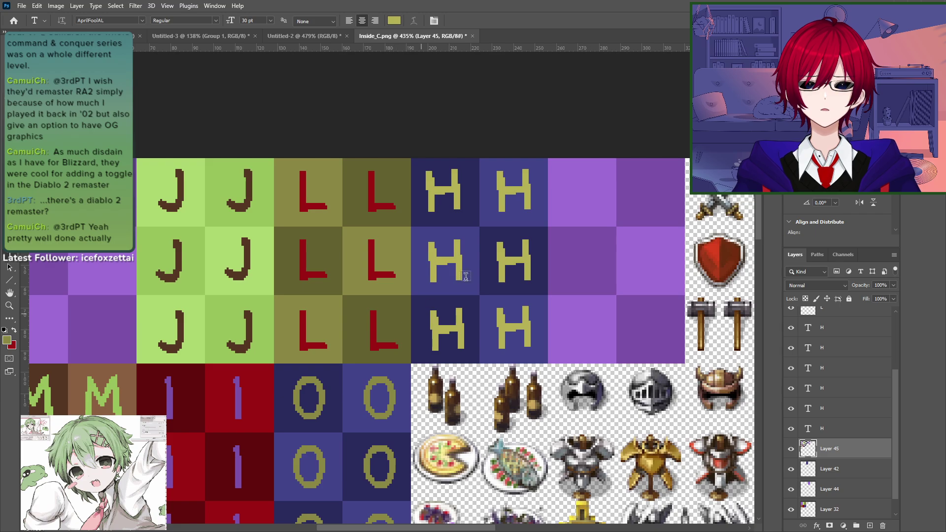
pyautogui.click(574, 192)
pyautogui.write('Ci')
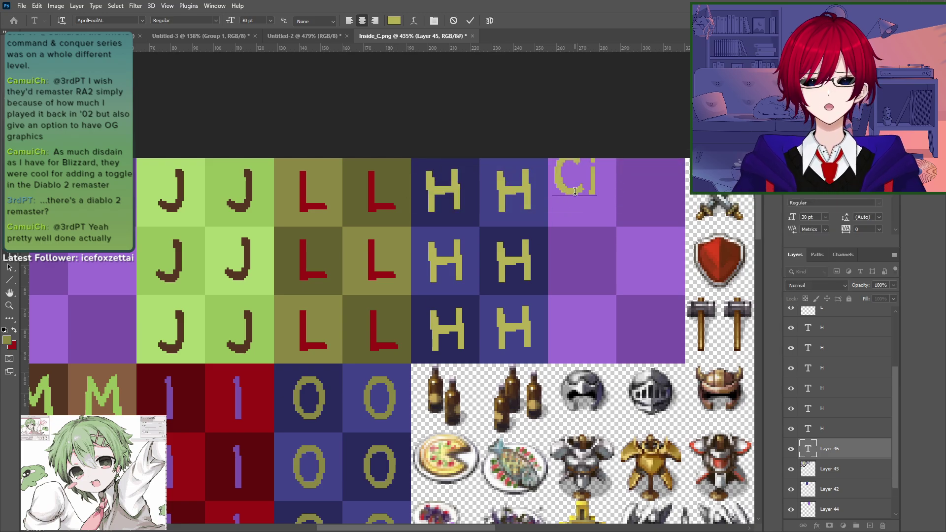
pyautogui.press('Escape')
pyautogui.press('v')
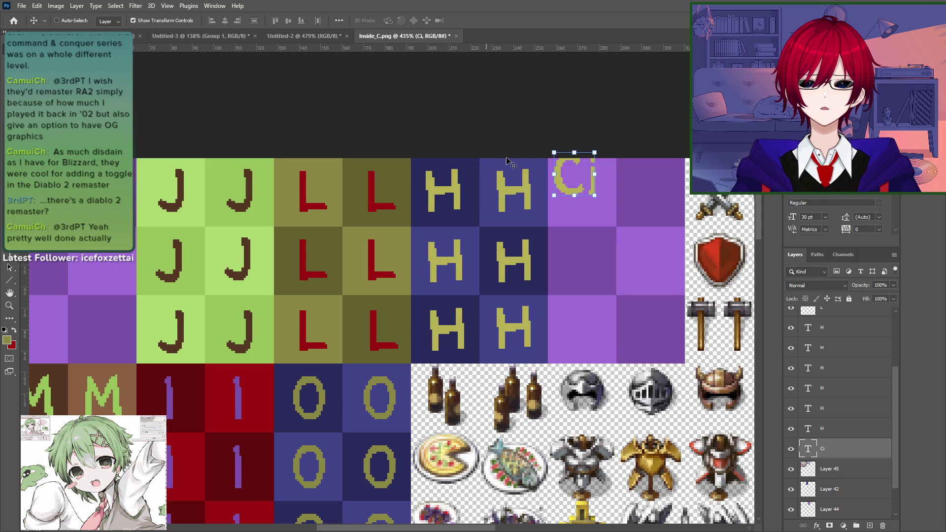
pyautogui.moveTo(579, 199); pyautogui.dragTo(584, 213)
# Step: Sample the lighter blue background of the O block and recolour the "Ci" text with it
pyautogui.moveTo(392, 337); pyautogui.dragTo(570, 243)
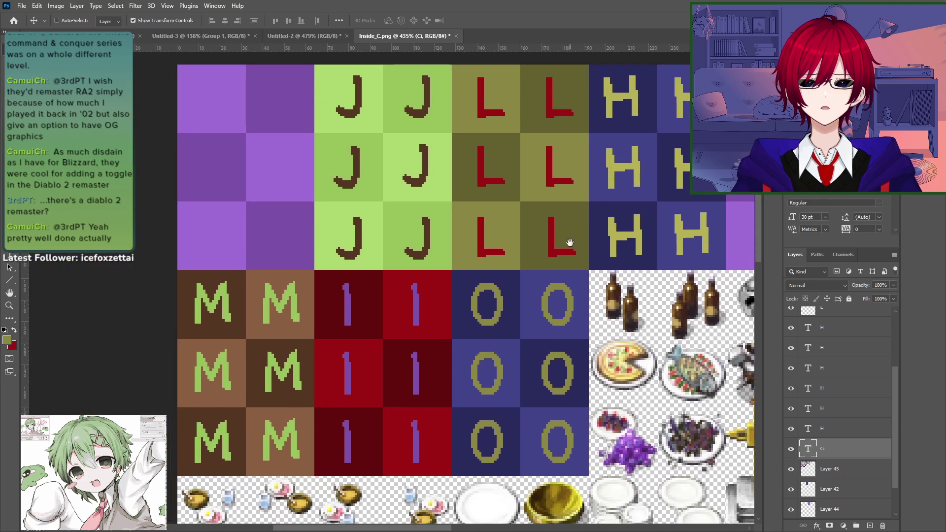
pyautogui.press('i')
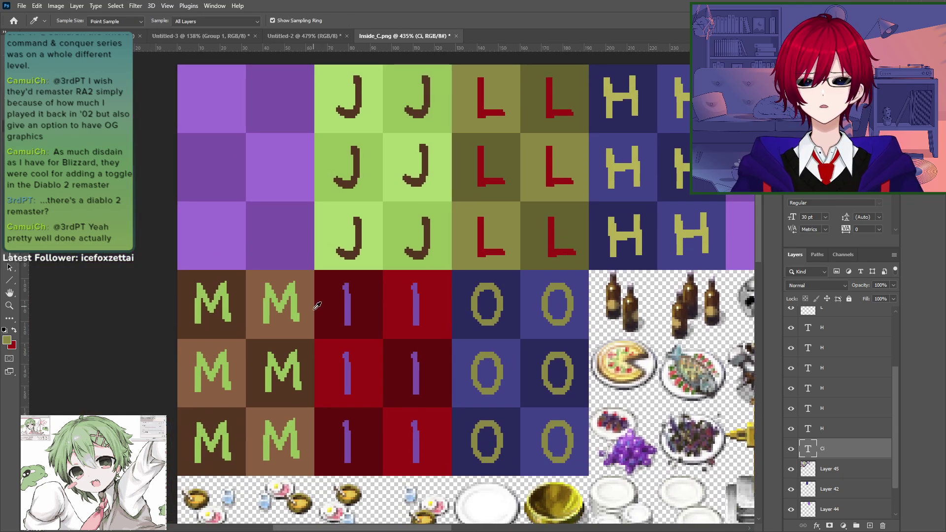
pyautogui.moveTo(428, 291); pyautogui.dragTo(349, 302)
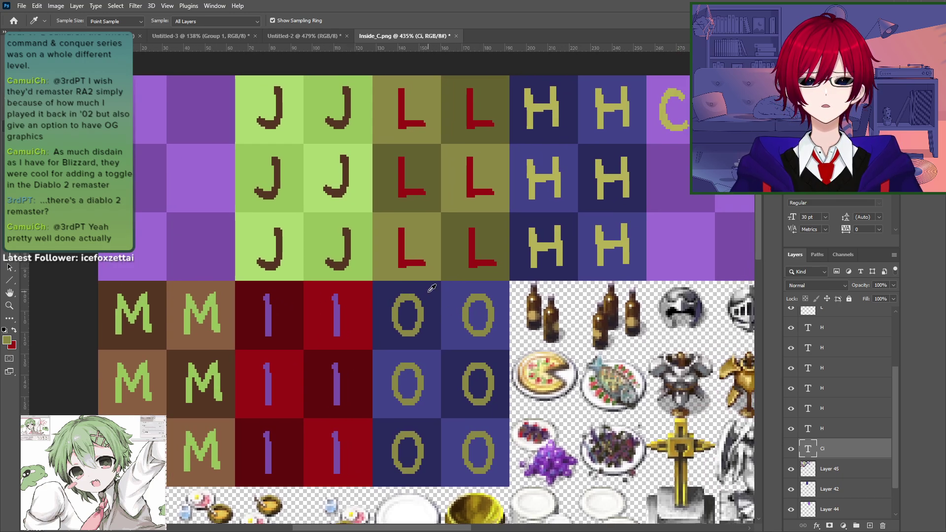
pyautogui.click(455, 293)
pyautogui.moveTo(572, 245); pyautogui.dragTo(451, 310)
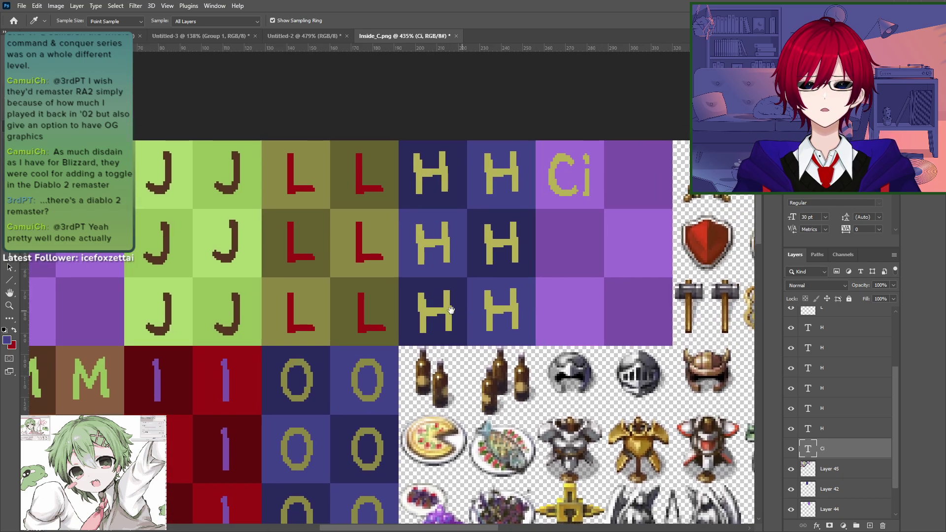
pyautogui.click(11, 256)
pyautogui.doubleClick(556, 169)
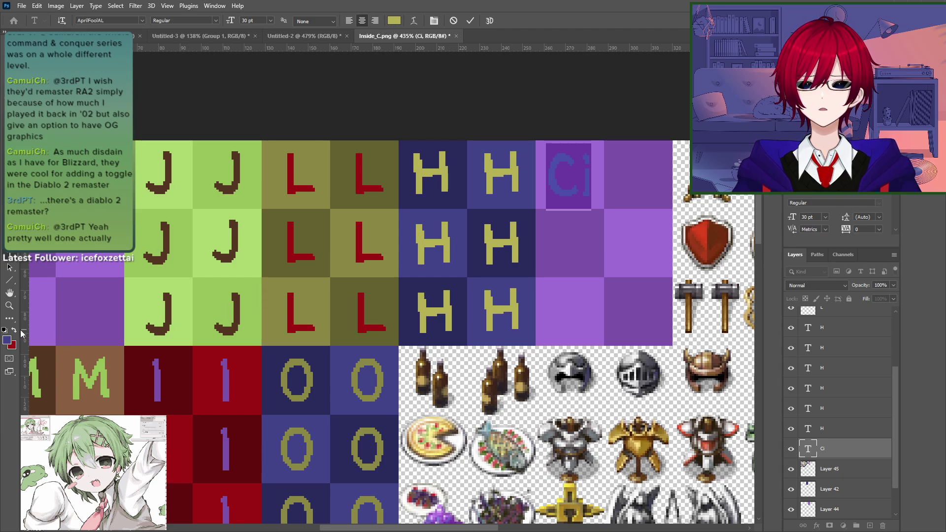
pyautogui.hotkey('alt', 'BackSpace')
pyautogui.hotkey('ctrl', 'Return')
pyautogui.press('v')
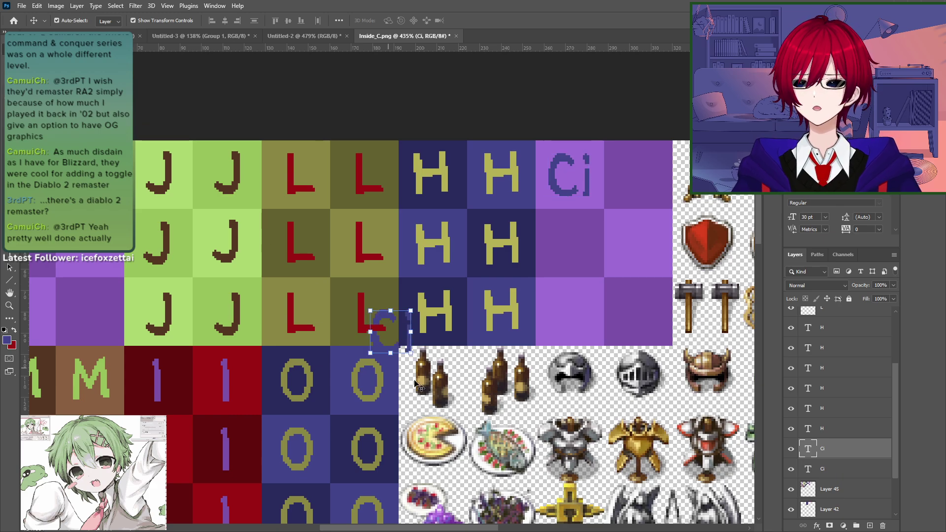
# Step: Duplicate the "Ci" text onto the remaining five tiles of the new purple block and position each copy
pyautogui.keyDown('alt'); pyautogui.moveTo(579, 163); pyautogui.dragTo(566, 248); pyautogui.keyUp('alt')
pyautogui.keyDown('ctrl'); pyautogui.moveTo(397, 338); pyautogui.dragTo(644, 249); pyautogui.keyUp('ctrl')
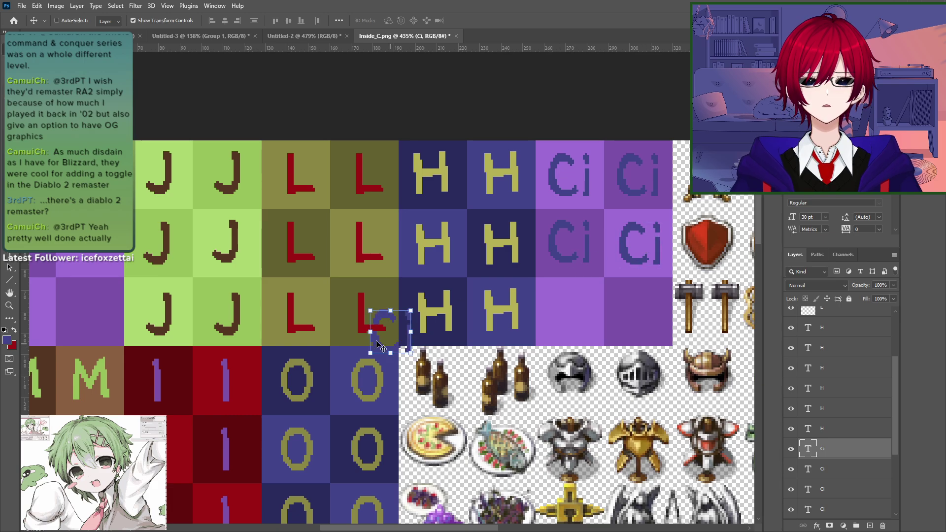
pyautogui.keyDown('ctrl'); pyautogui.moveTo(381, 341); pyautogui.dragTo(558, 318); pyautogui.keyUp('ctrl')
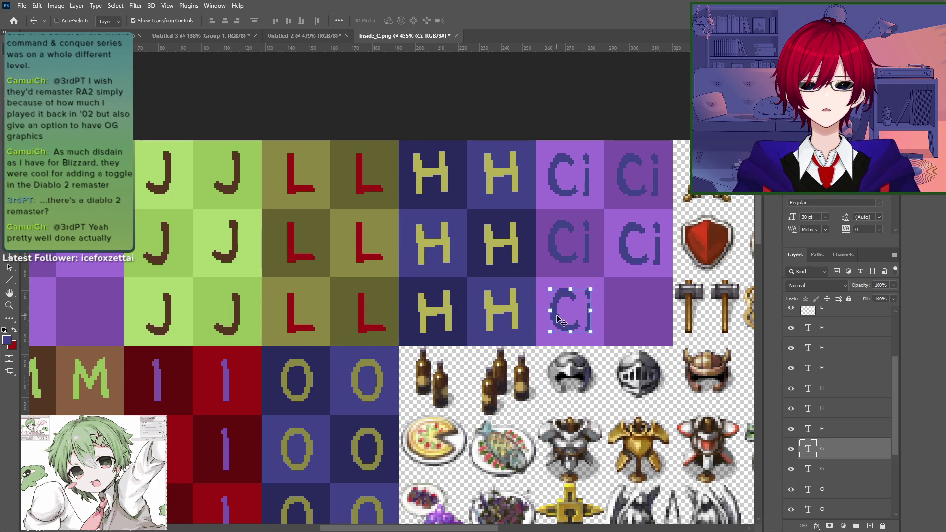
pyautogui.hotkey('ctrl', 'v')
pyautogui.moveTo(407, 339); pyautogui.dragTo(651, 319)
pyautogui.moveTo(651, 316); pyautogui.dragTo(651, 316)
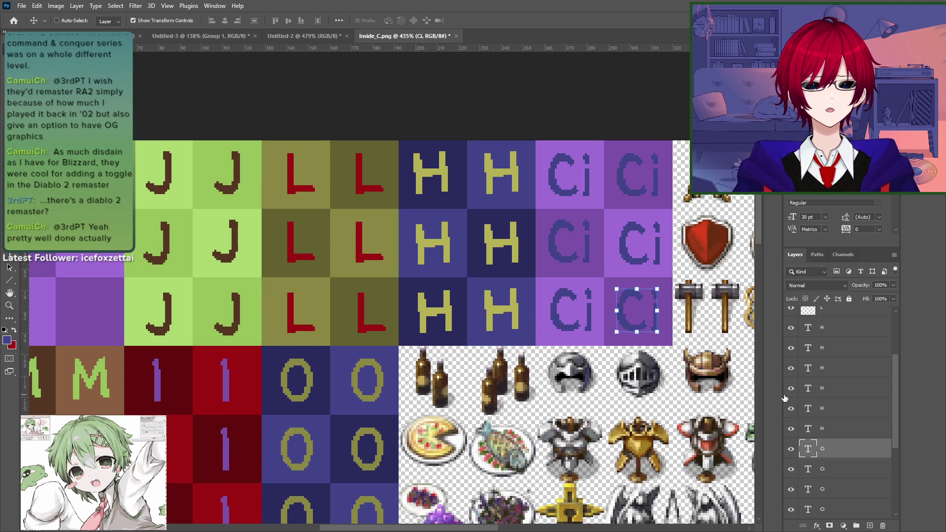
# Step: Select all of the H and Ci text layers and rasterize their type
pyautogui.click(842, 330)
pyautogui.scroll(-2, 848, 419)
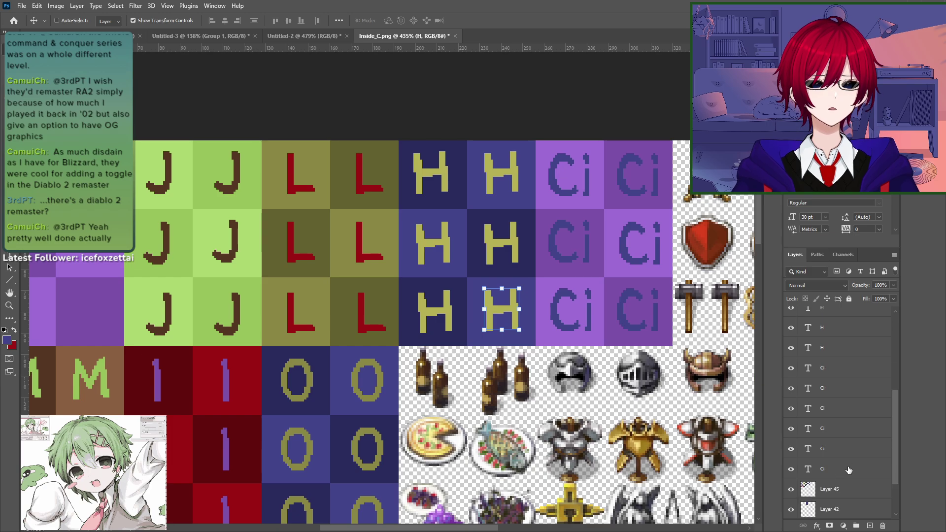
pyautogui.keyDown('shift'); pyautogui.click(827, 471); pyautogui.keyUp('shift')
pyautogui.rightClick(826, 471)
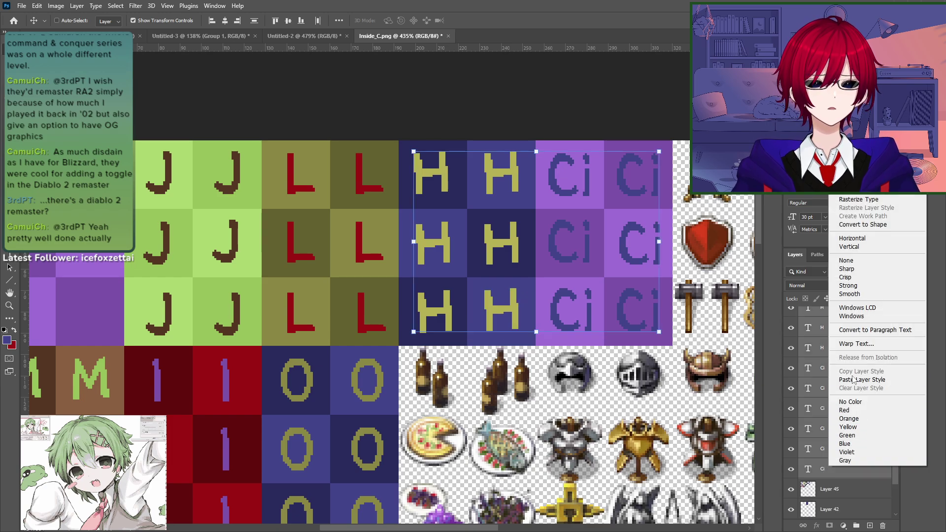
pyautogui.click(859, 199)
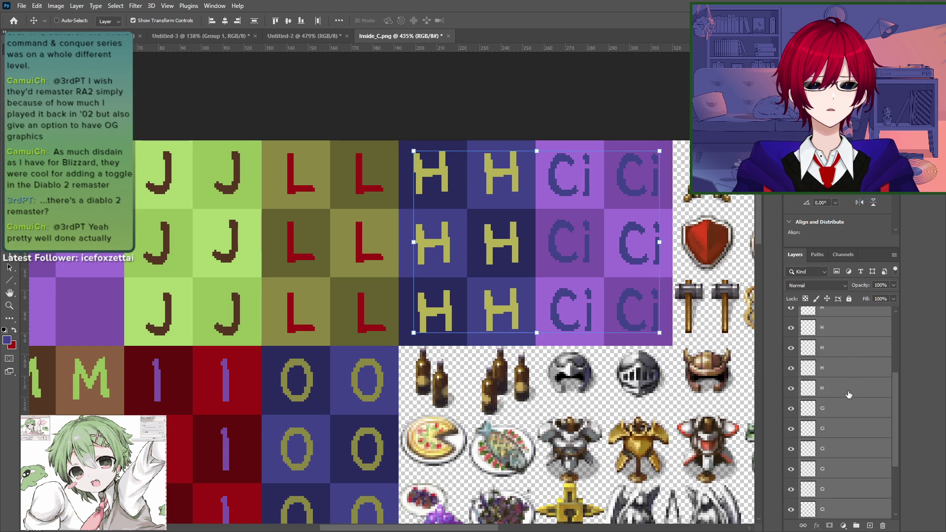
# Step: Merge the six rasterized H layers into one layer and check it by toggling its visibility
pyautogui.scroll(1, 847, 397)
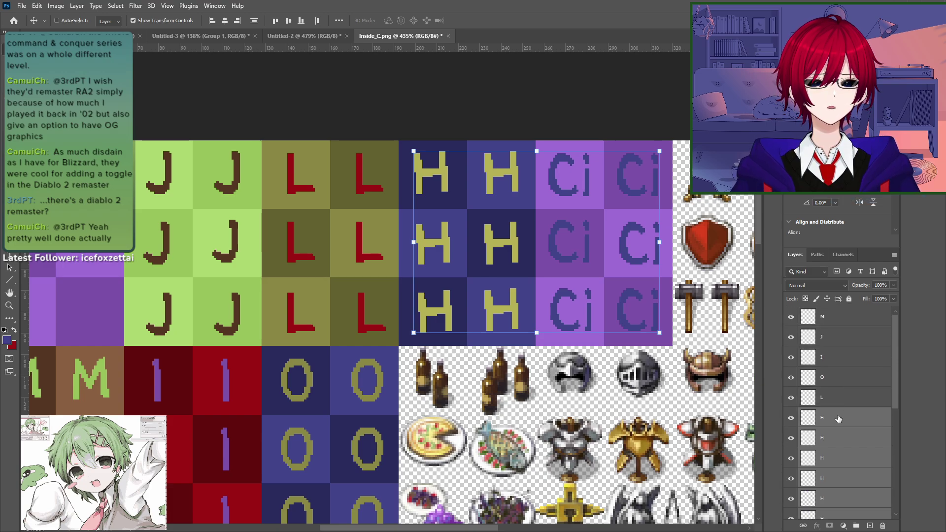
pyautogui.click(838, 418)
pyautogui.scroll(-2, 845, 443)
pyautogui.keyDown('shift'); pyautogui.click(840, 480); pyautogui.keyUp('shift')
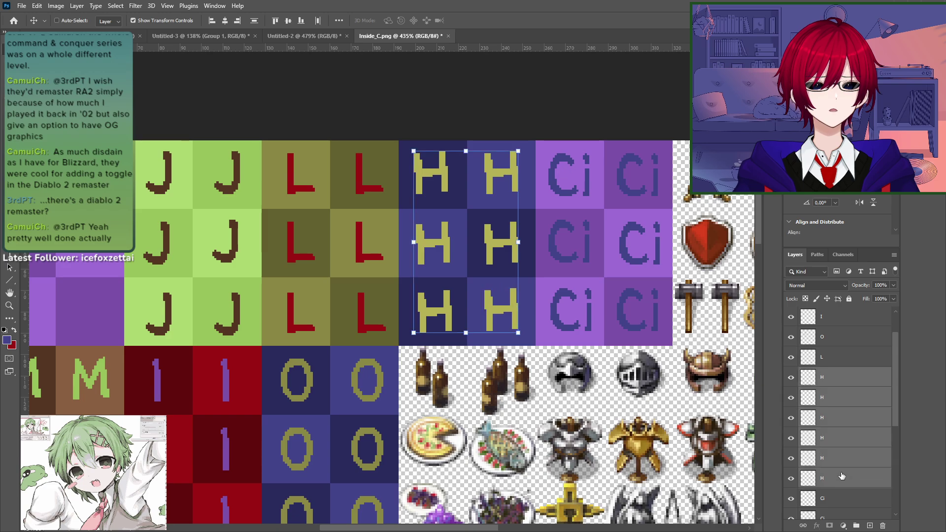
pyautogui.rightClick(841, 474)
pyautogui.click(867, 377)
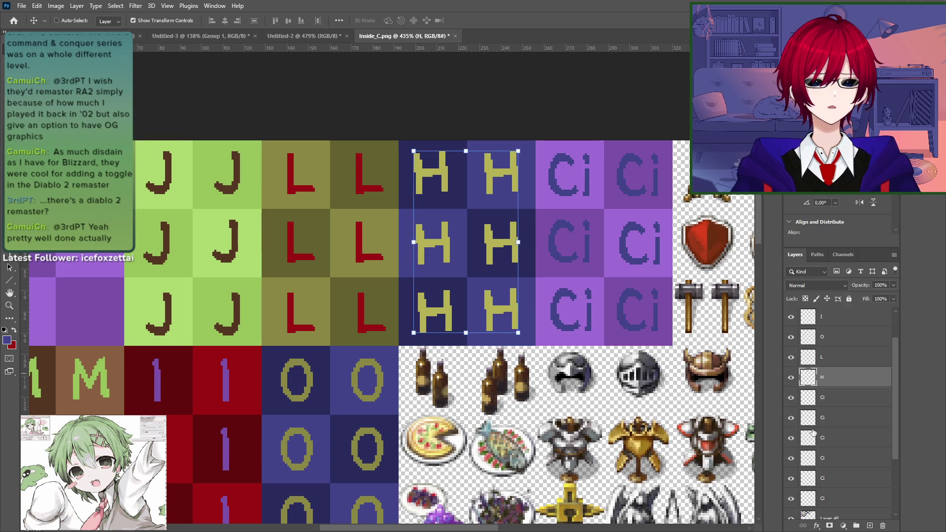
pyautogui.click(791, 378)
pyautogui.click(792, 377)
# Step: Merge the six rasterized Ci layers into one layer and check it by toggling its visibility
pyautogui.click(829, 400)
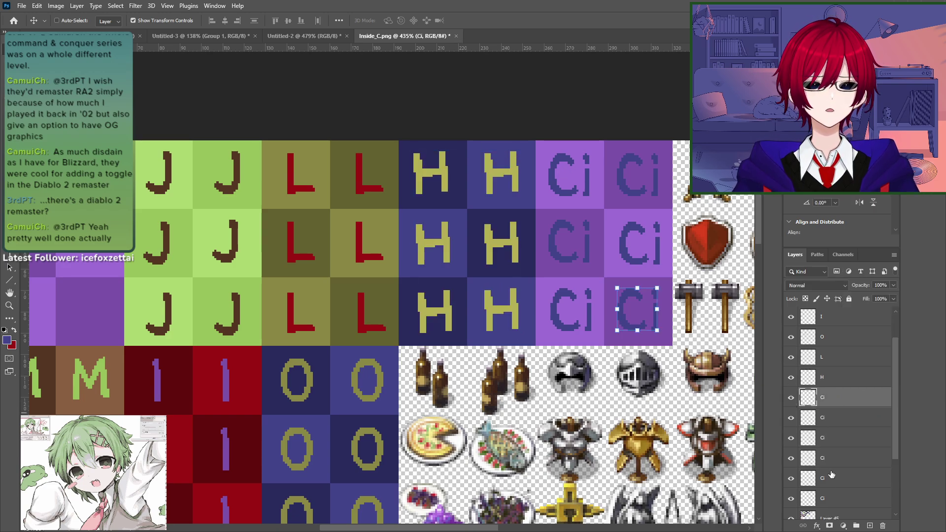
pyautogui.keyDown('shift'); pyautogui.click(830, 500); pyautogui.keyUp('shift')
pyautogui.rightClick(840, 413)
pyautogui.click(875, 318)
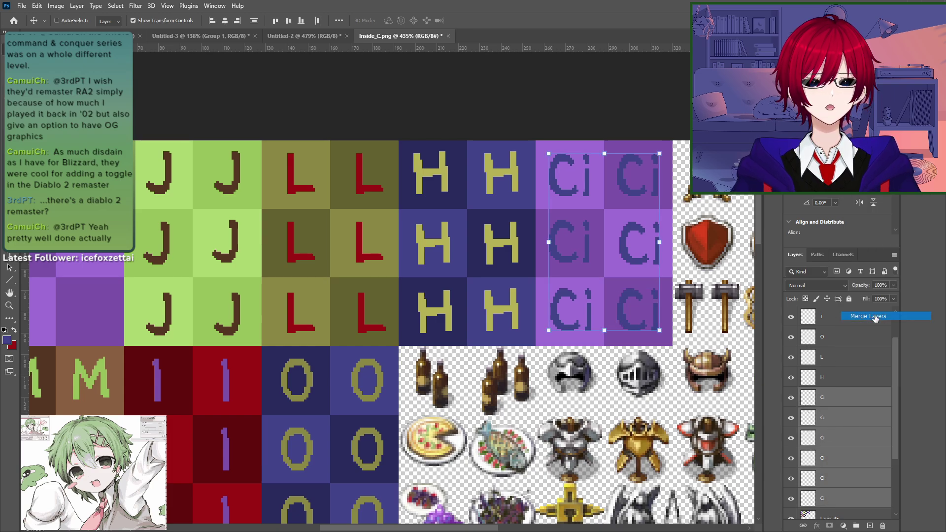
pyautogui.click(791, 410)
pyautogui.click(791, 410)
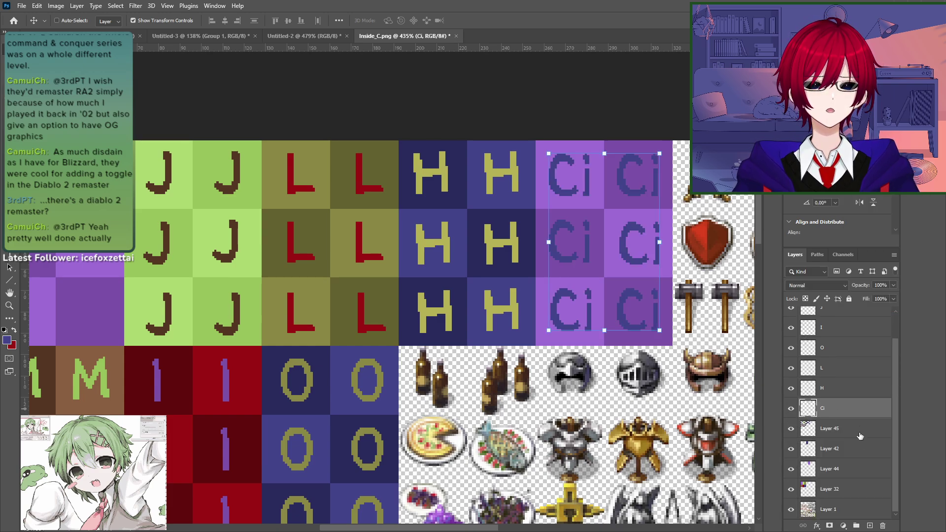
# Step: Hide the checker shading on Layer 45 and export the tileset for web as PNG-24, replacing EastWall_03.png
pyautogui.scroll(1, 838, 438)
pyautogui.click(791, 458)
pyautogui.click(791, 458)
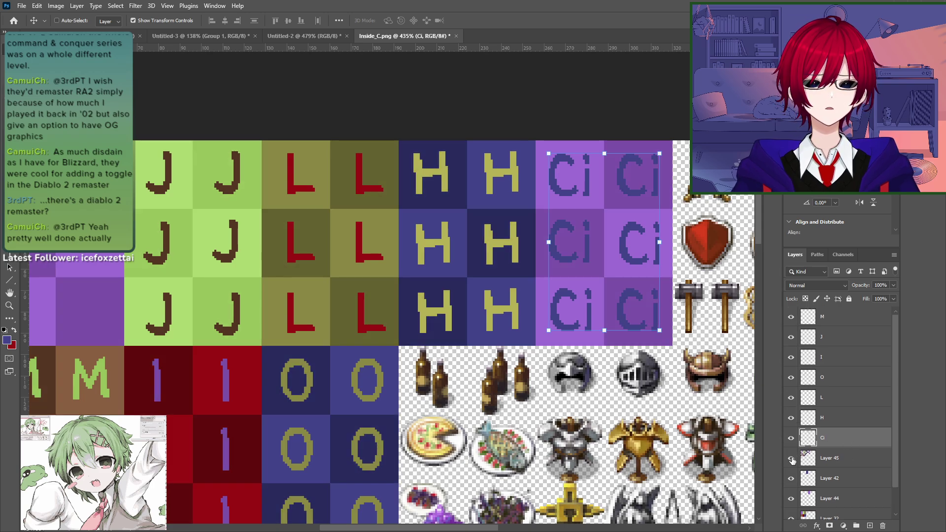
pyautogui.click(792, 460)
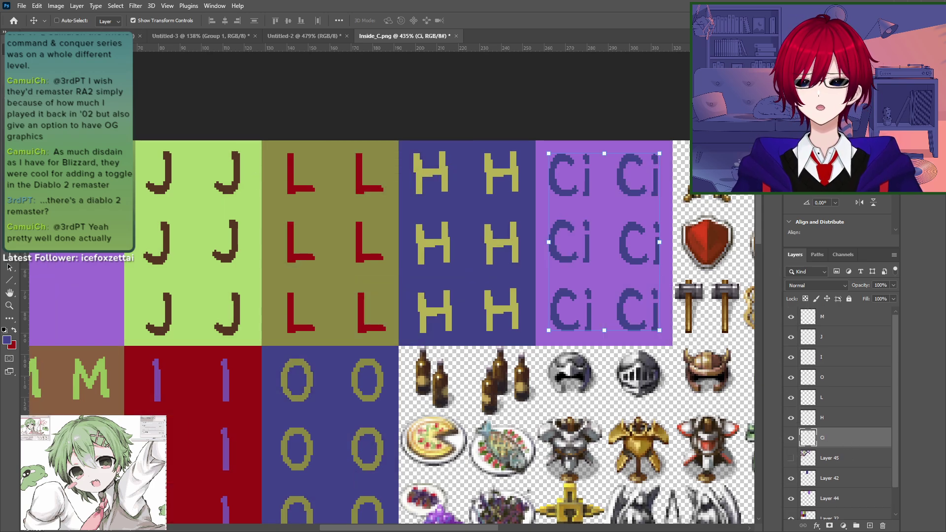
pyautogui.press('m')
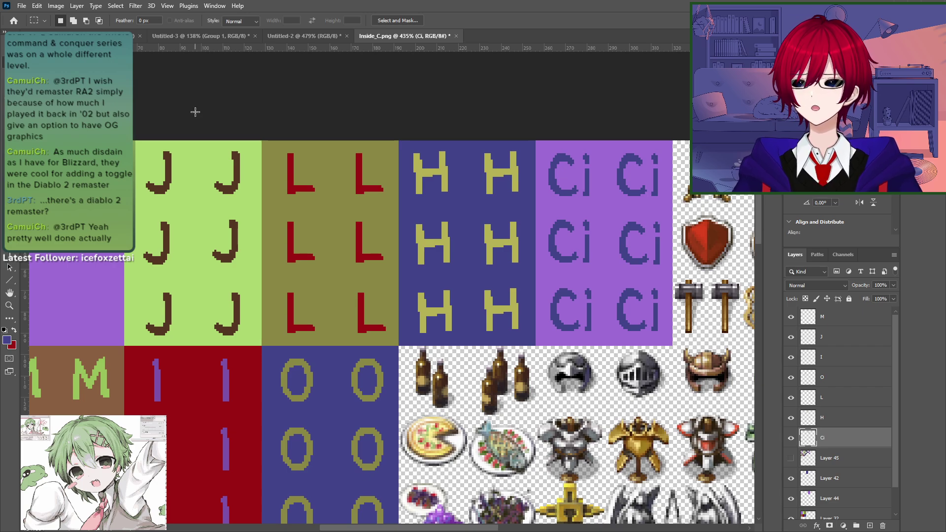
pyautogui.hotkey('ctrl', 'alt', 'shift', 's')
pyautogui.press('Return')
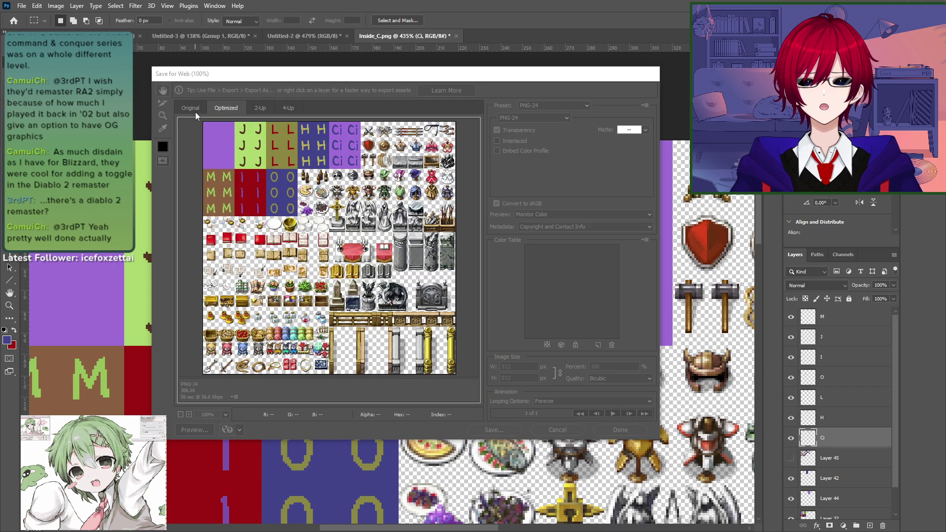
pyautogui.doubleClick(212, 150)
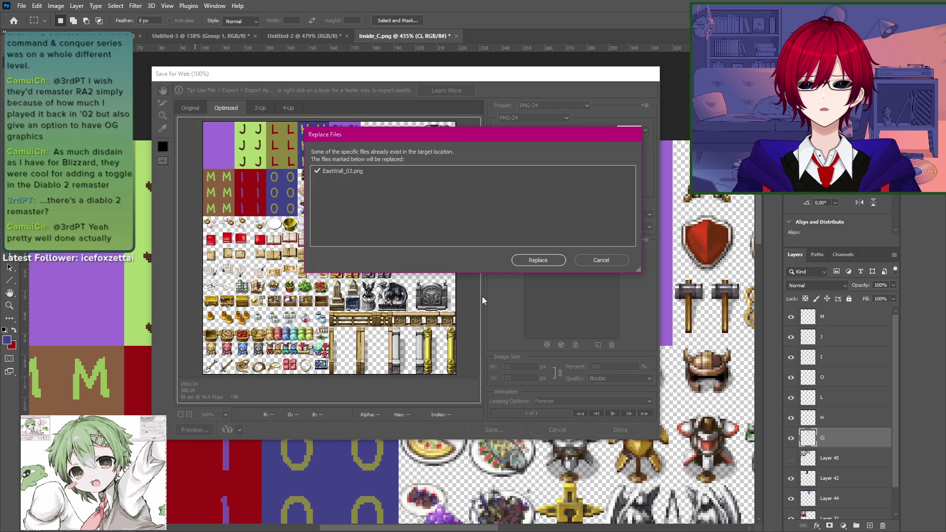
pyautogui.click(537, 260)
# Step: Switch to RPG Maker VX Ace and reload EastWall_03 as the Field tileset's A2 (Ground) graphic, applying the database change
pyautogui.hotkey('alt', 'Tab')
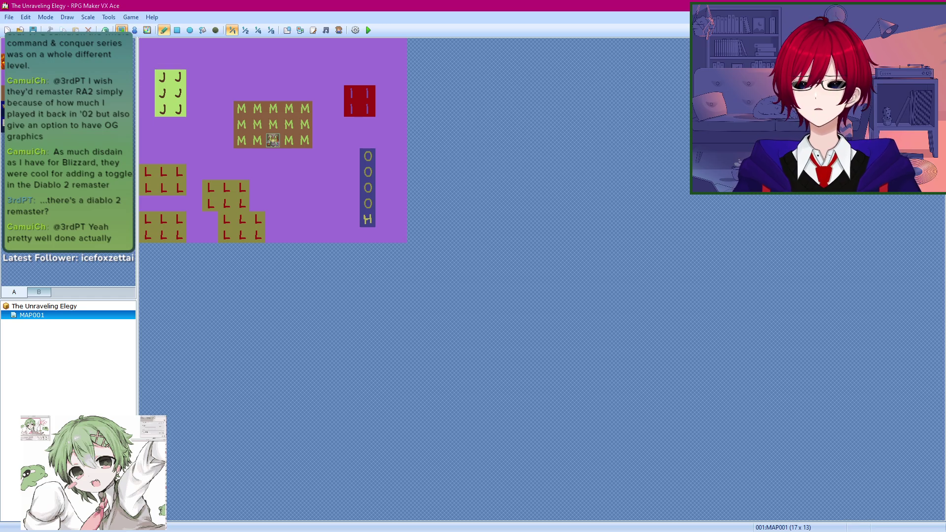
pyautogui.click(109, 17)
pyautogui.click(126, 29)
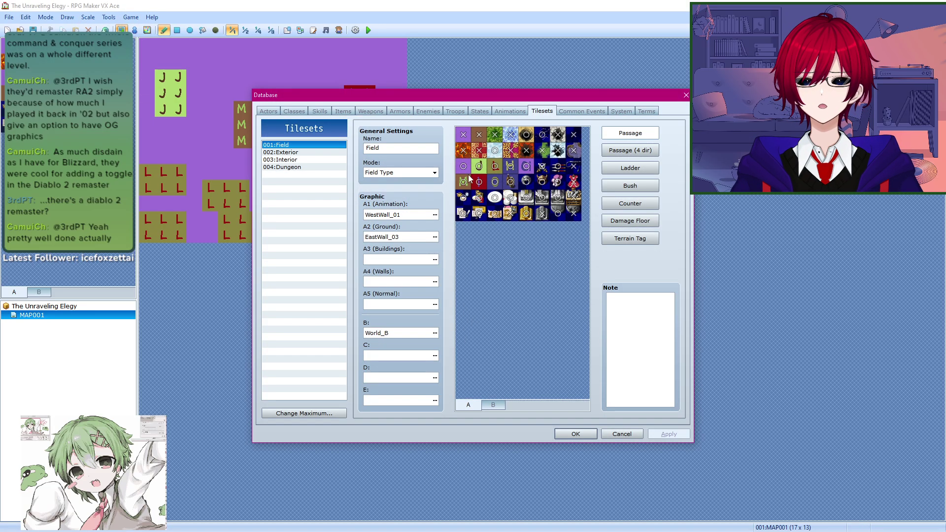
pyautogui.click(436, 238)
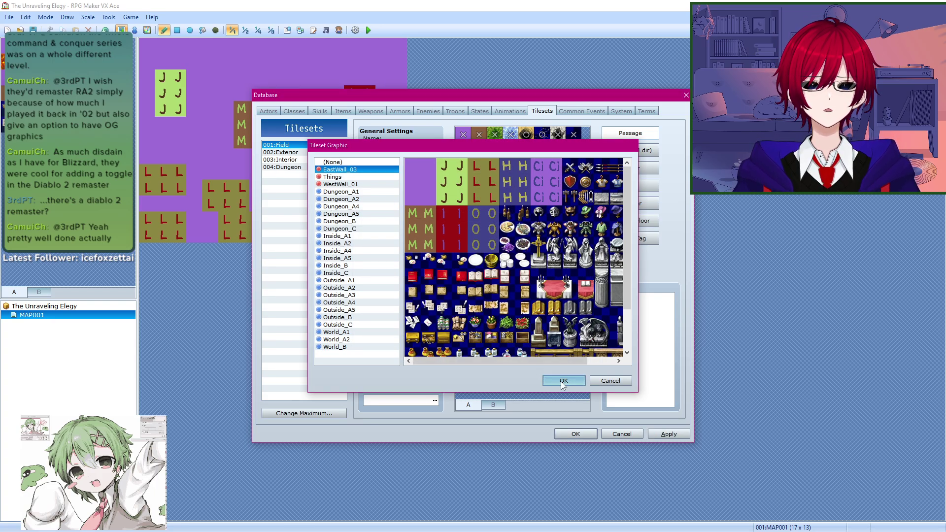
pyautogui.click(563, 381)
pyautogui.click(578, 434)
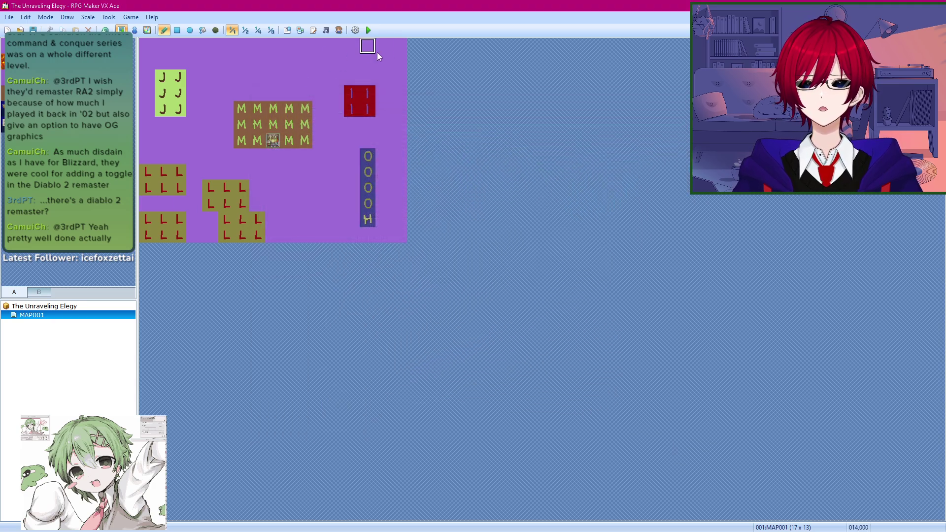
# Step: Paint a row of eight Ci tiles along the map's upper edge and repaint the two-by-three J block two tiles lower
pyautogui.moveTo(399, 46); pyautogui.dragTo(305, 47)
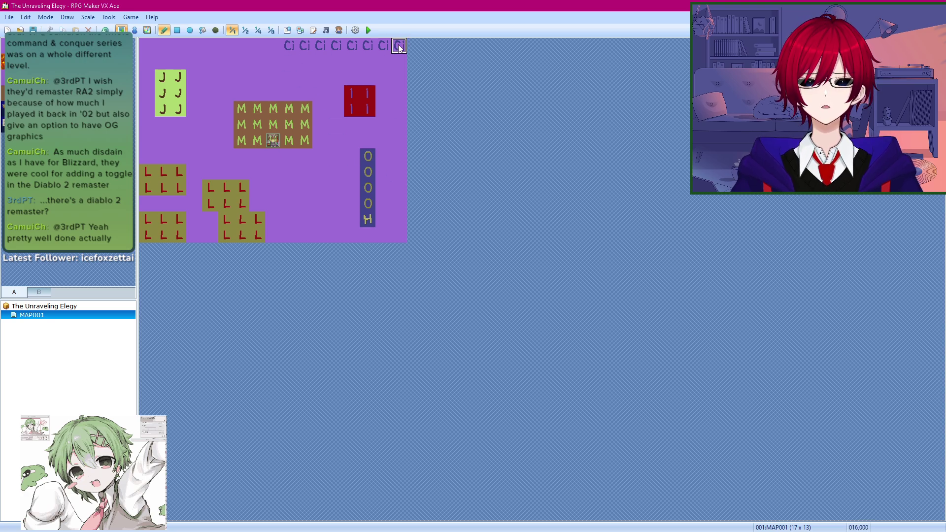
pyautogui.hotkey('alt', 'Tab')
pyautogui.scroll(-5, 576, 300)
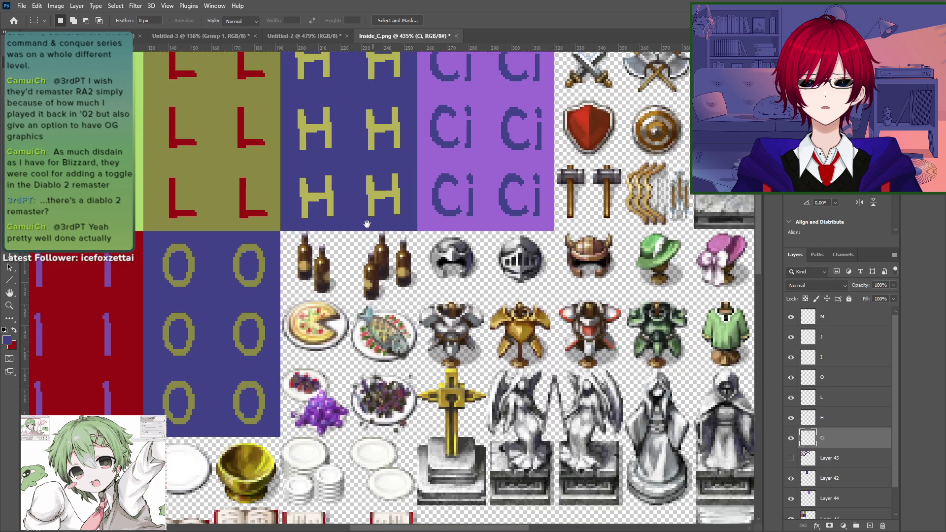
pyautogui.hotkey('alt', 'Tab')
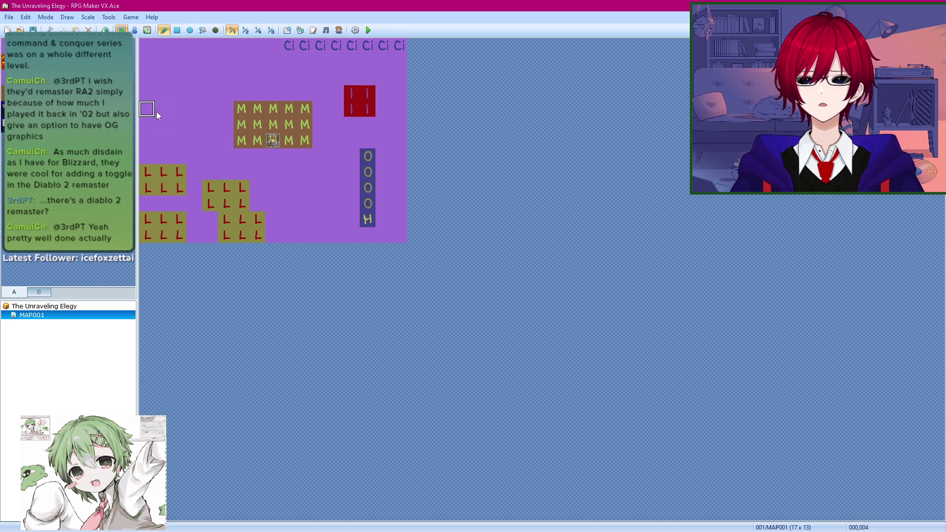
pyautogui.moveTo(163, 109)
pyautogui.mouseDown()
pyautogui.moveTo(180, 109)
pyautogui.moveTo(181, 143)
pyautogui.moveTo(164, 129)
pyautogui.mouseUp()
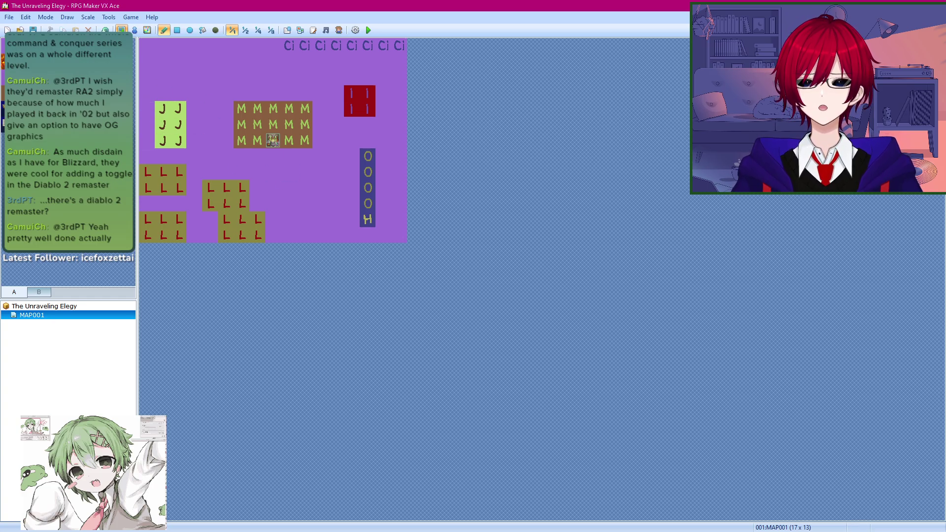
# Step: Compare the lettered blocks of the tileset in Photoshop with the painted tiles on the RPG Maker VX Ace map
pyautogui.hotkey('alt', 'Tab')
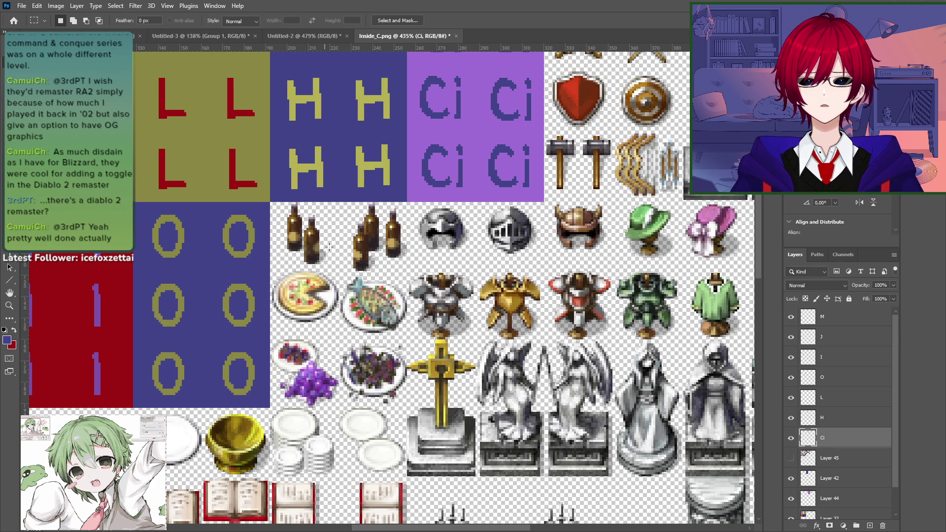
pyautogui.moveTo(329, 246); pyautogui.dragTo(293, 315)
pyautogui.moveTo(439, 336); pyautogui.dragTo(471, 320)
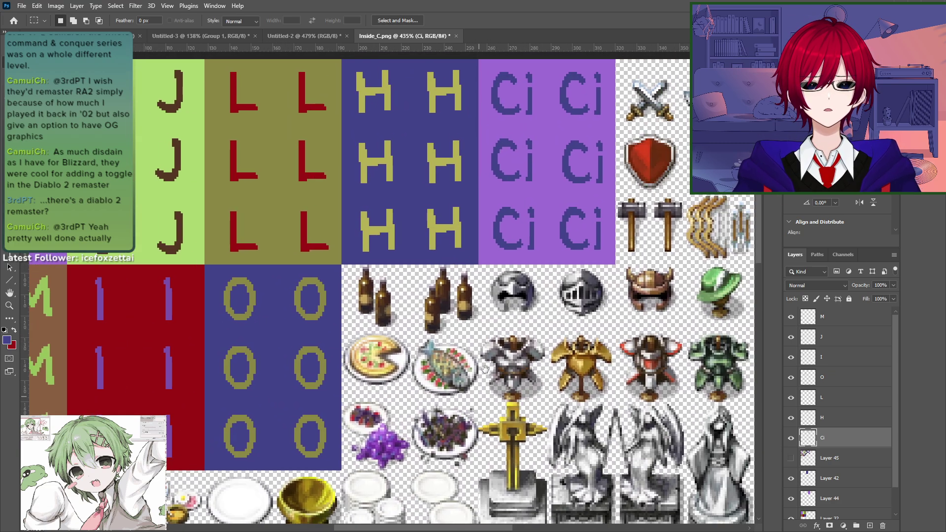
pyautogui.hotkey('alt', 'Tab')
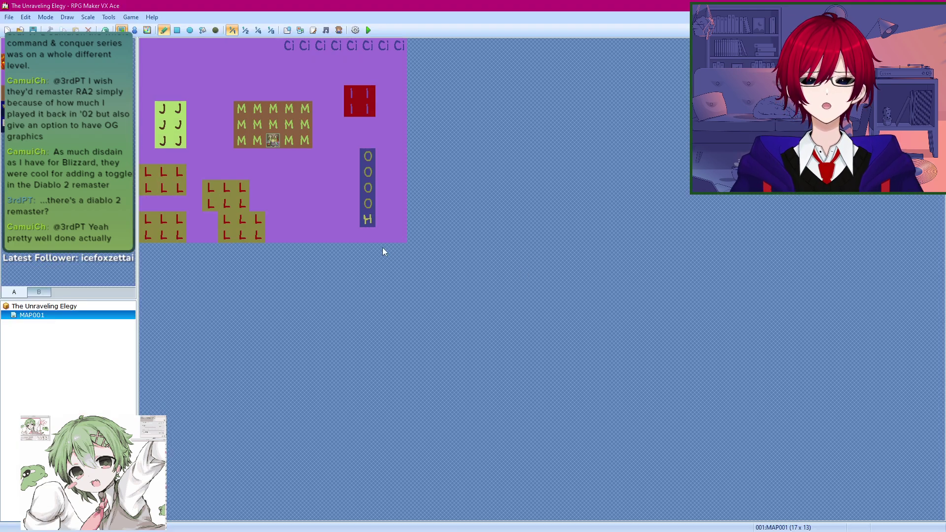
pyautogui.hotkey('alt', 'Tab')
pyautogui.hotkey('alt', 'Tab')
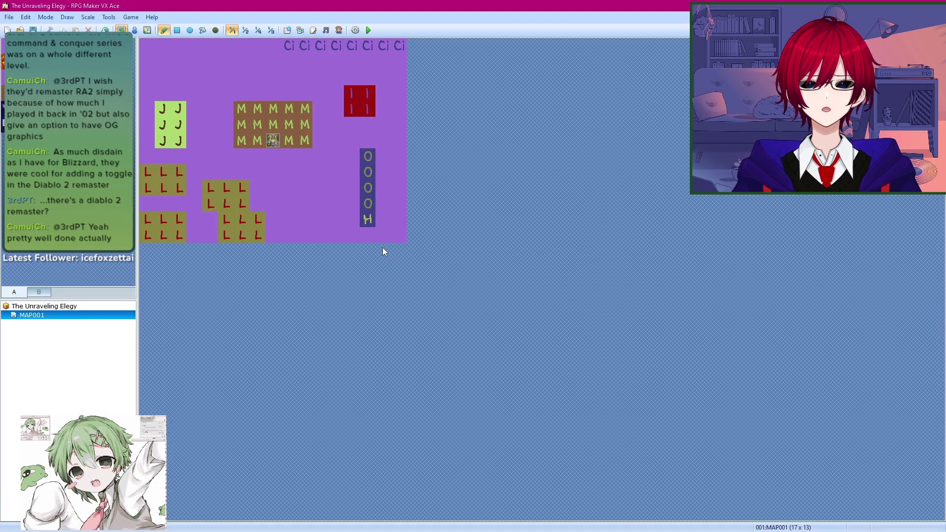
pyautogui.hotkey('alt', 'Tab')
pyautogui.moveTo(438, 323); pyautogui.dragTo(462, 342)
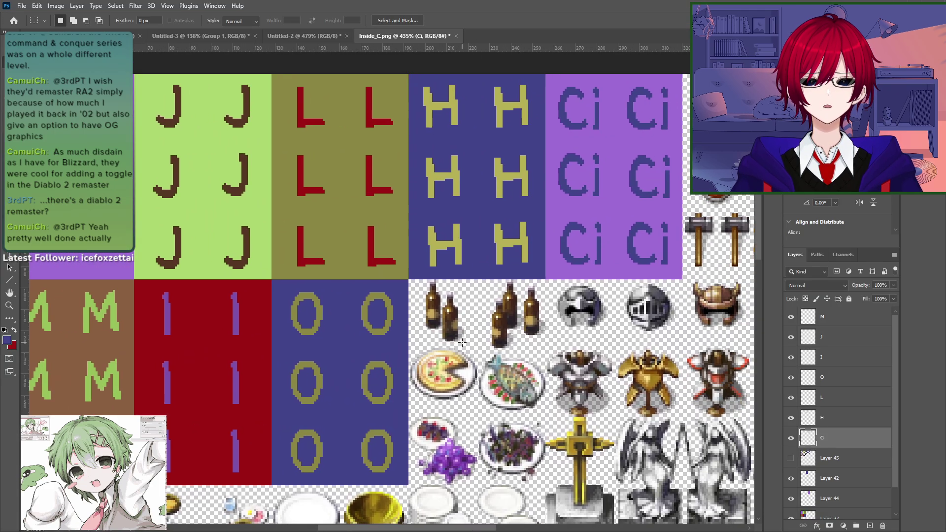
pyautogui.hotkey('alt', 'Tab')
pyautogui.hotkey('alt', 'Tab')
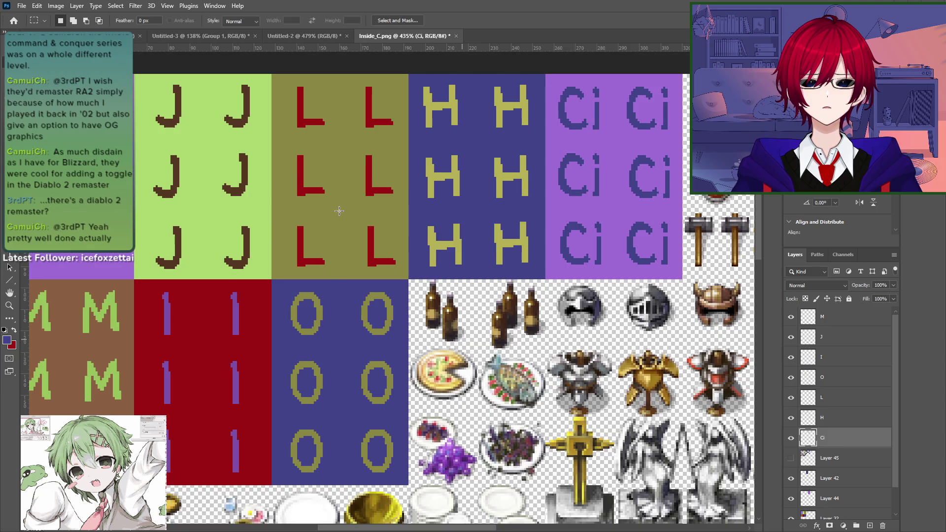
# Step: Copy the pink swatch from Untitled-2 into Inside_C.png and place it as the first tile beside the O block
pyautogui.click(294, 39)
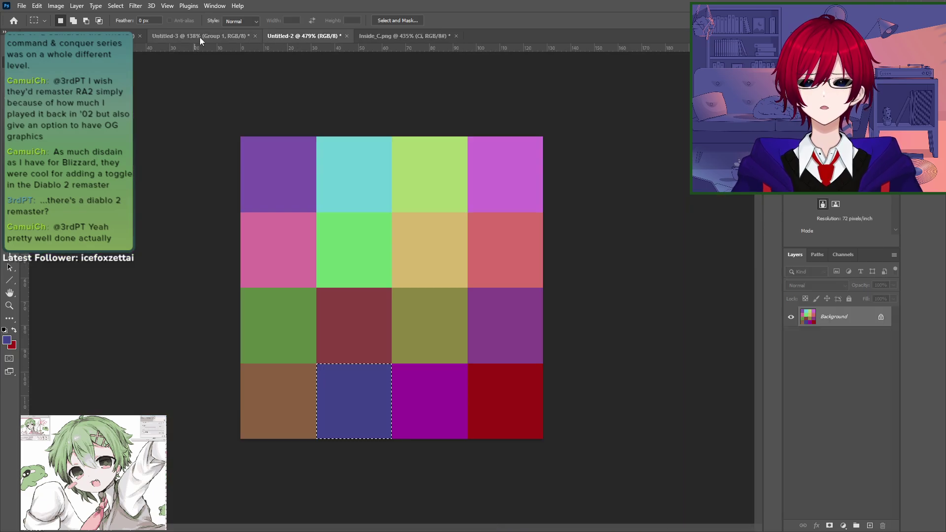
pyautogui.press('w')
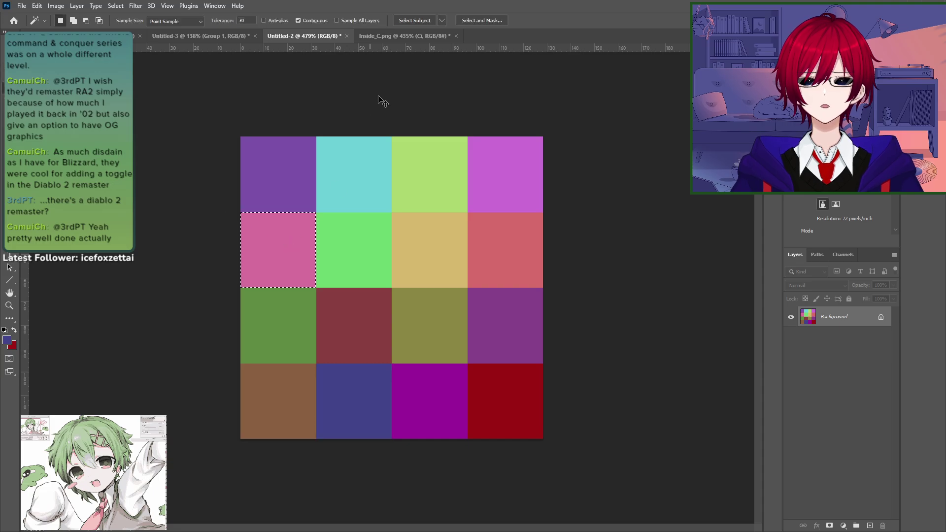
pyautogui.click(418, 37)
pyautogui.moveTo(396, 276); pyautogui.dragTo(310, 254)
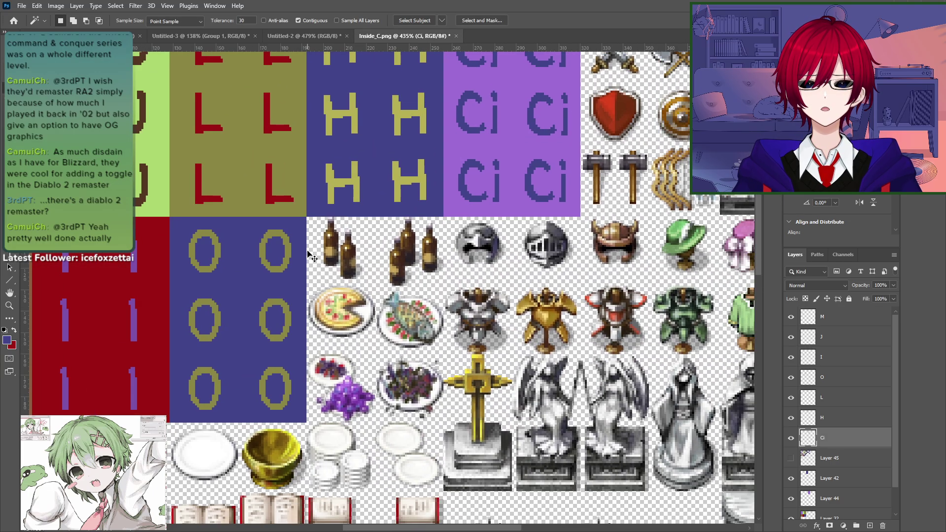
pyautogui.hotkey('ctrl', 'v')
pyautogui.press('v')
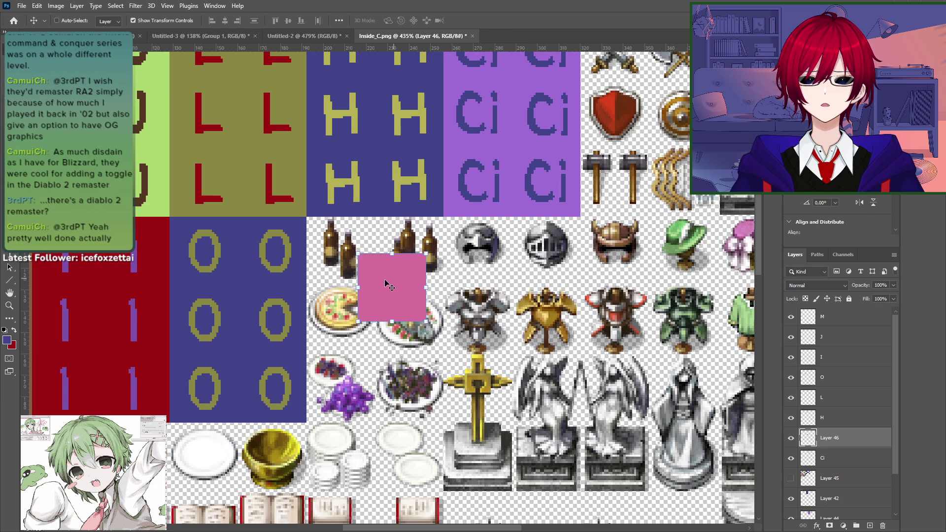
pyautogui.moveTo(388, 282); pyautogui.dragTo(336, 245)
# Step: Paste five more pink tiles and arrange them to complete a block two tiles wide and three tiles high
pyautogui.hotkey('ctrl', 'v')
pyautogui.moveTo(403, 282); pyautogui.dragTo(389, 337)
pyautogui.hotkey('ctrl', 'v')
pyautogui.hotkey('ctrl', 'v')
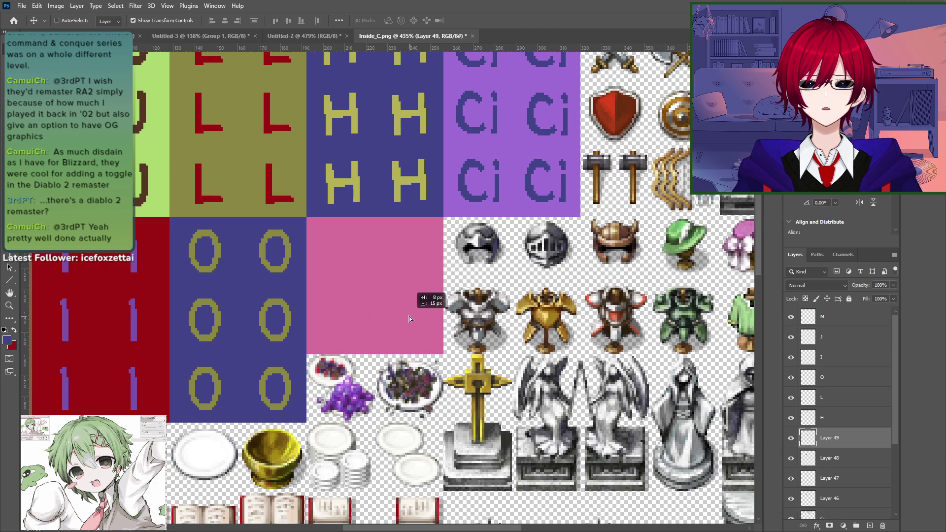
pyautogui.hotkey('ctrl', 'v')
pyautogui.moveTo(380, 285); pyautogui.dragTo(330, 386)
pyautogui.hotkey('ctrl', 'v')
pyautogui.moveTo(385, 308); pyautogui.dragTo(417, 386)
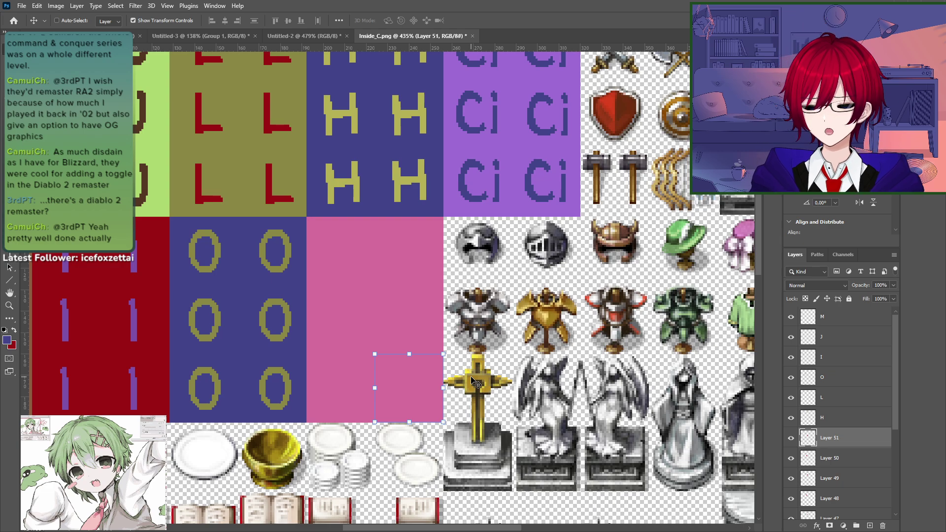
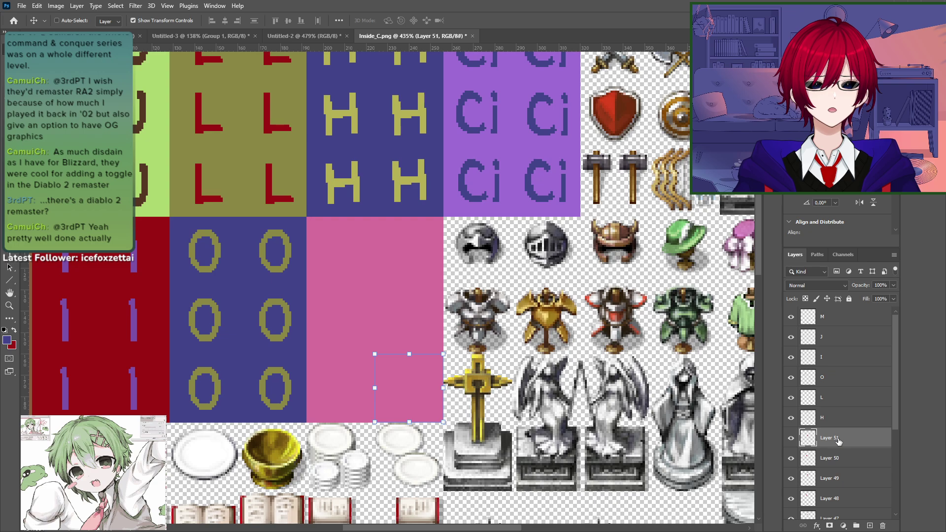
# Step: Merge the six pink tile layers, Layer 46 through Layer 51, into one layer
pyautogui.click(796, 459)
pyautogui.click(796, 459)
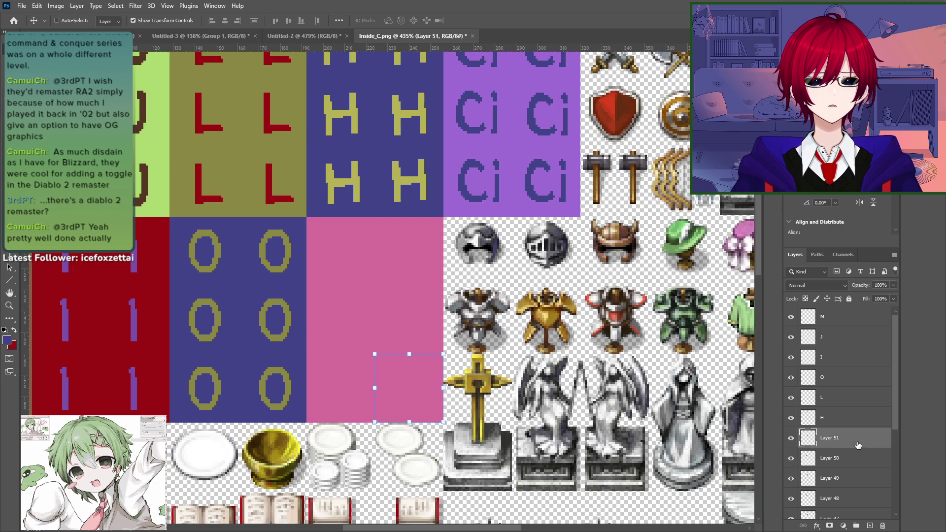
pyautogui.scroll(-3, 858, 445)
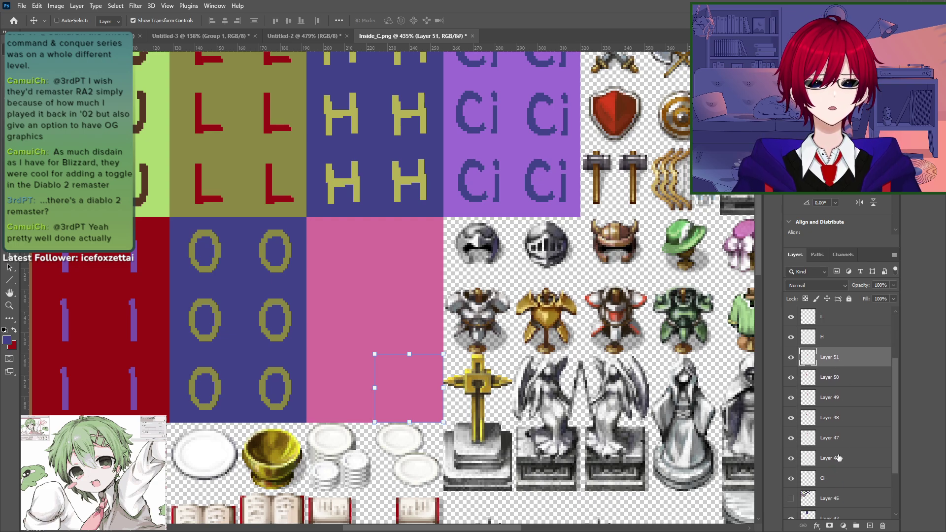
pyautogui.keyDown('shift'); pyautogui.click(837, 458); pyautogui.keyUp('shift')
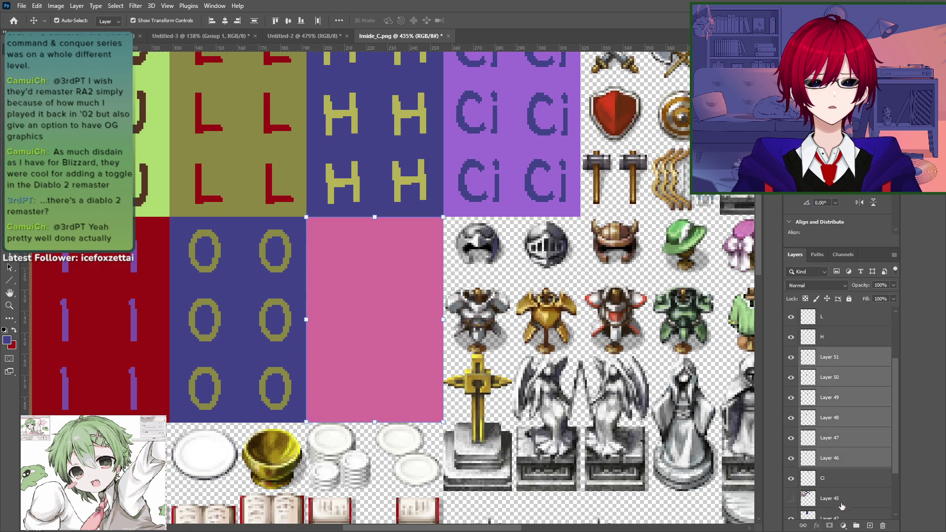
pyautogui.scroll(-2, 841, 506)
pyautogui.rightClick(840, 405)
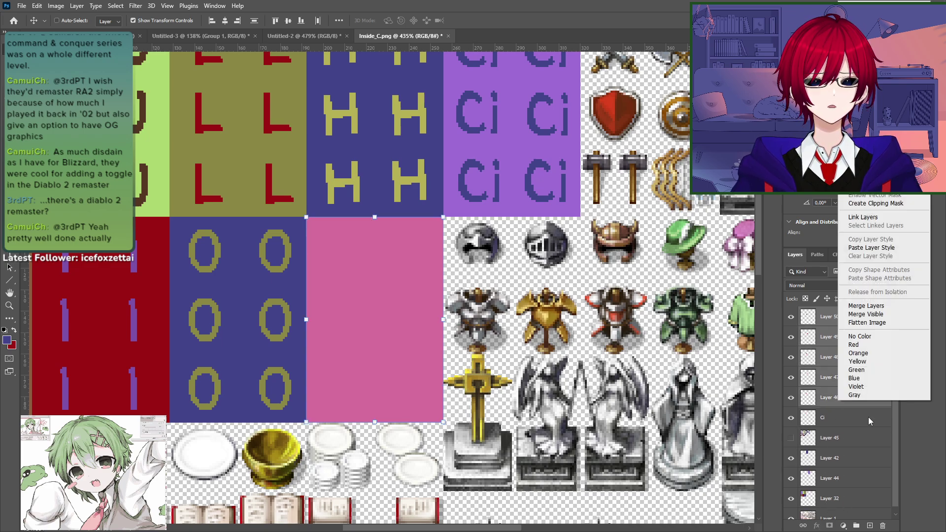
pyautogui.click(862, 305)
# Step: Move the merged pink layer beneath Layer 32, merge the two, and check the result by toggling its visibility
pyautogui.moveTo(830, 390); pyautogui.dragTo(832, 499)
pyautogui.keyDown('ctrl'); pyautogui.click(833, 473); pyautogui.keyUp('ctrl')
pyautogui.rightClick(831, 472)
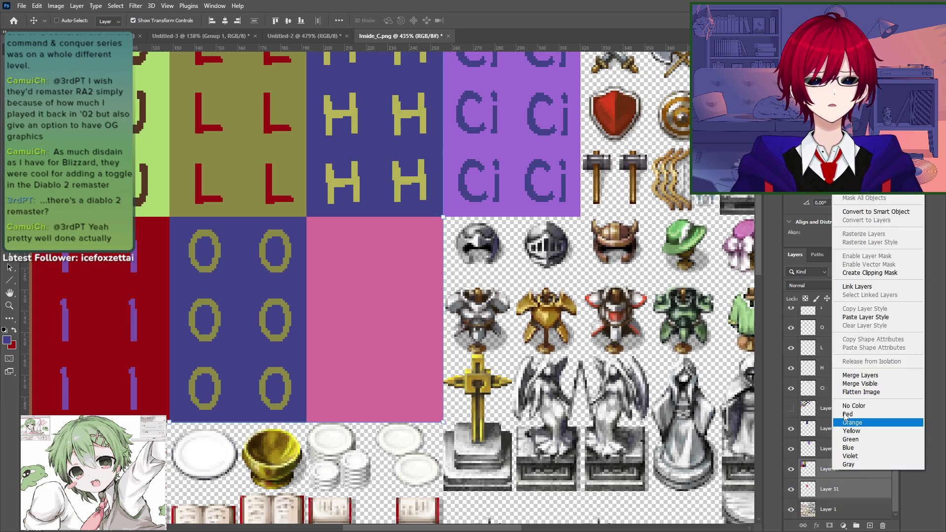
pyautogui.click(853, 379)
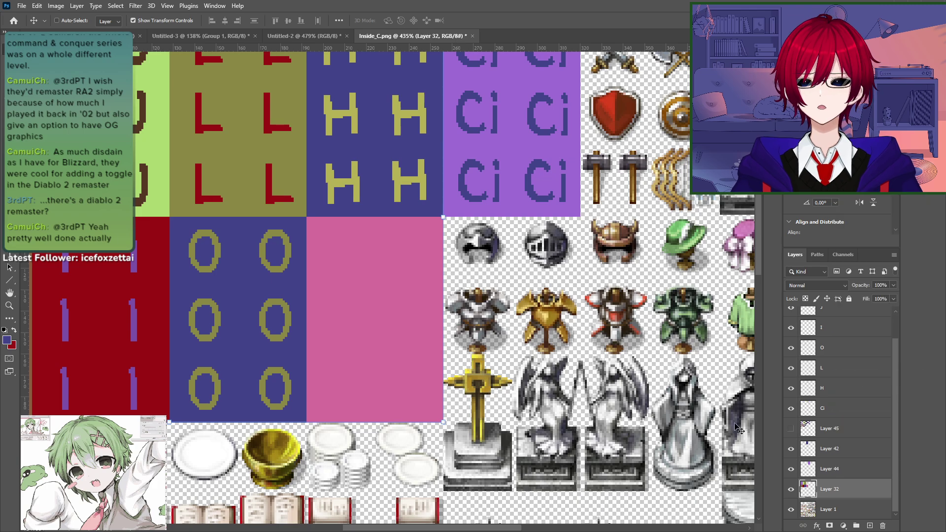
pyautogui.click(792, 491)
pyautogui.click(792, 491)
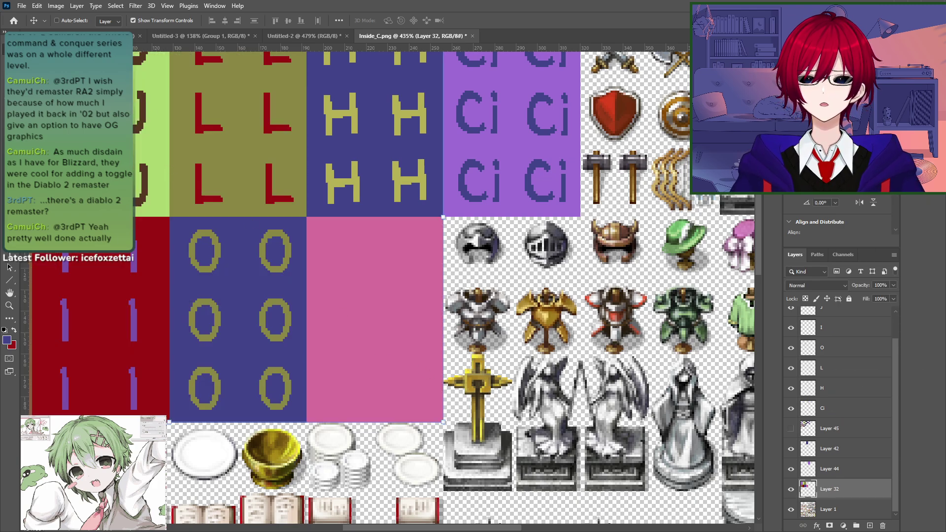
# Step: Select the pink block and set the foreground colour to a darker shade of its pink
pyautogui.press('w')
pyautogui.click(385, 267)
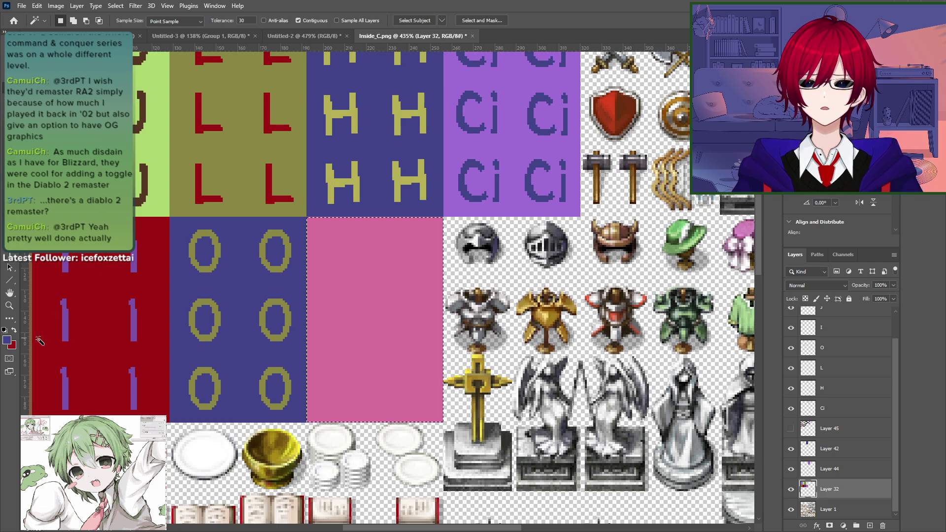
pyautogui.press('i')
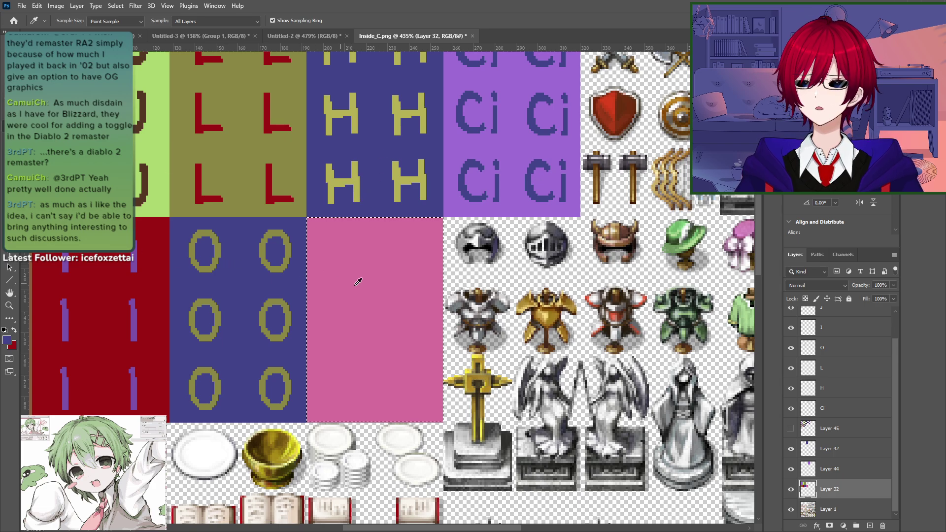
pyautogui.click(378, 267)
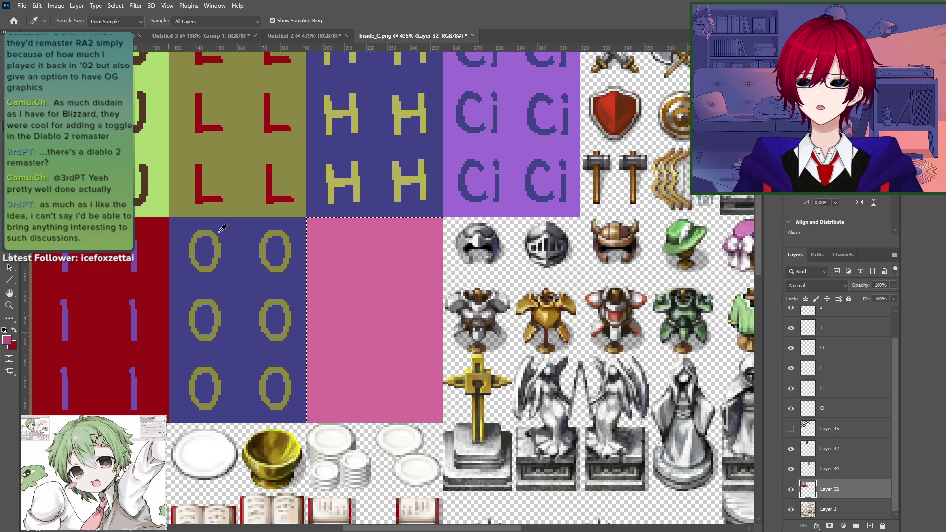
# Step: Fill the pink swatch in Untitled-2 with the darker pink, copy it, and return to Inside_C.png
pyautogui.click(184, 37)
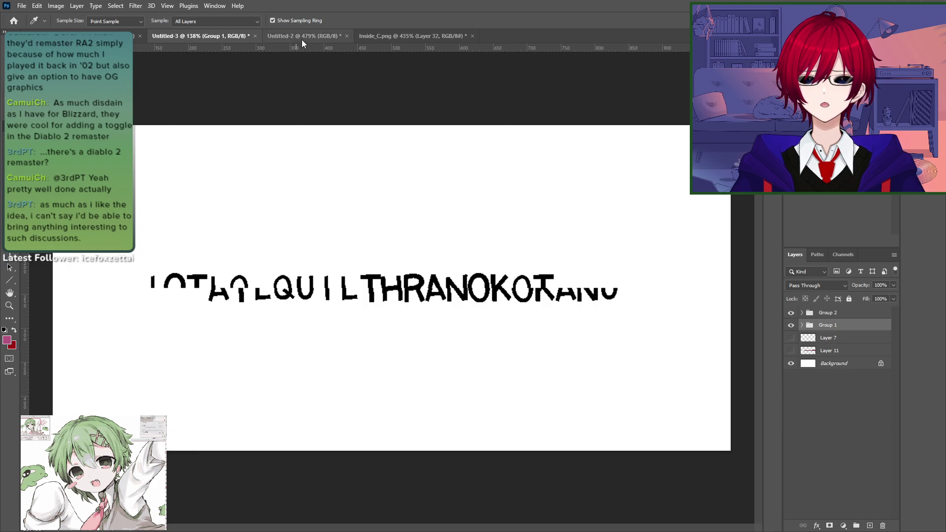
pyautogui.click(280, 37)
pyautogui.press('g')
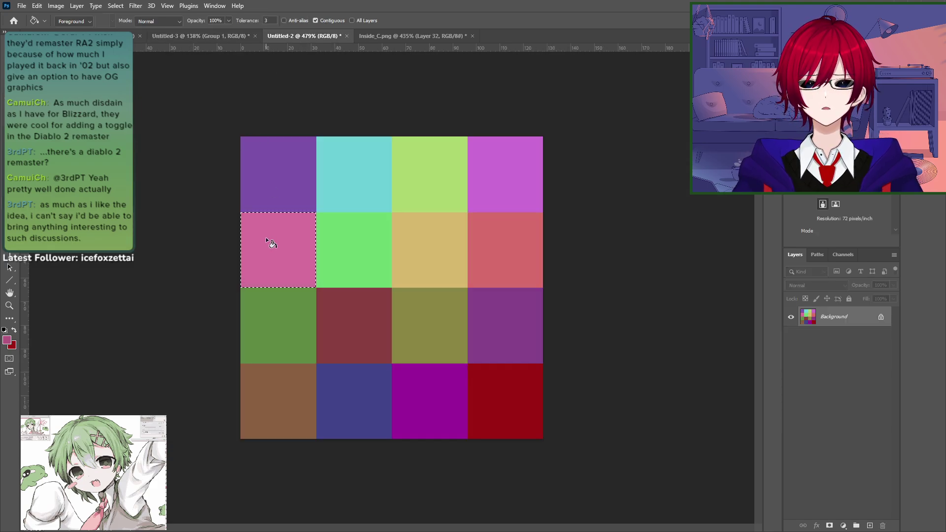
pyautogui.click(266, 239)
pyautogui.click(387, 37)
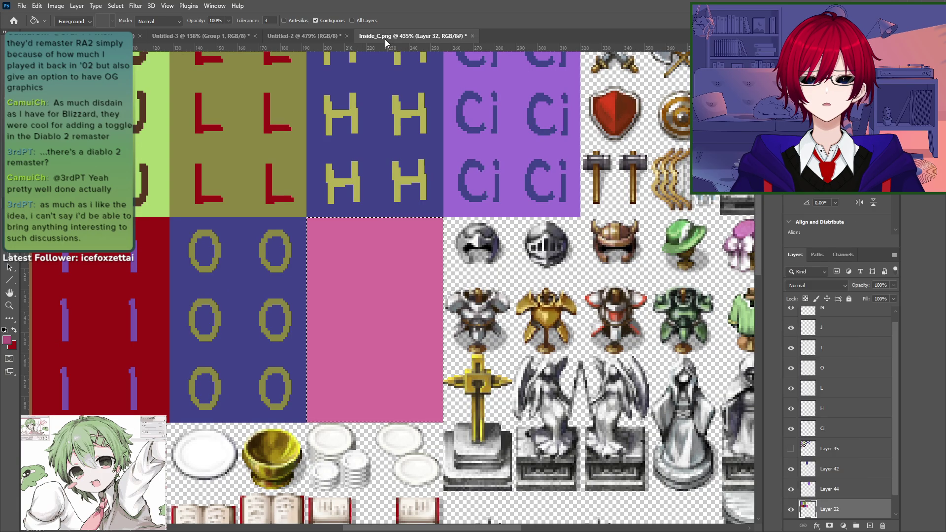
# Step: Paste three darker pink tiles onto alternating cells of the pink block to form a checker pattern
pyautogui.press('v')
pyautogui.hotkey('ctrl', 'v')
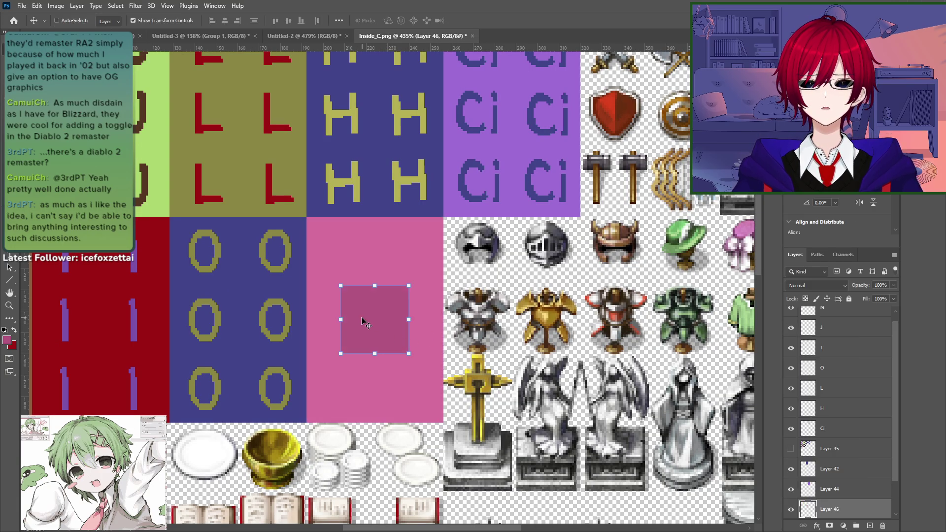
pyautogui.moveTo(362, 321); pyautogui.dragTo(330, 251)
pyautogui.hotkey('ctrl', 'v')
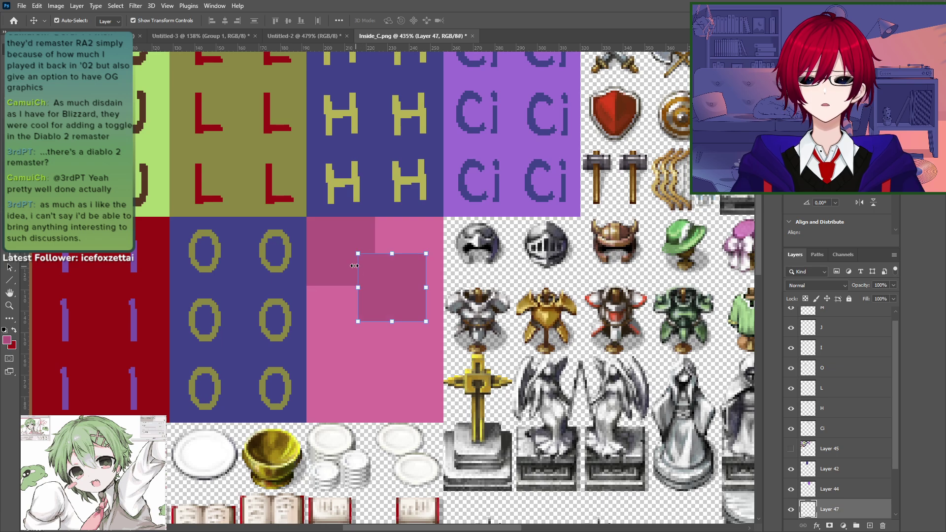
pyautogui.moveTo(406, 283); pyautogui.dragTo(418, 316)
pyautogui.hotkey('ctrl', 'v')
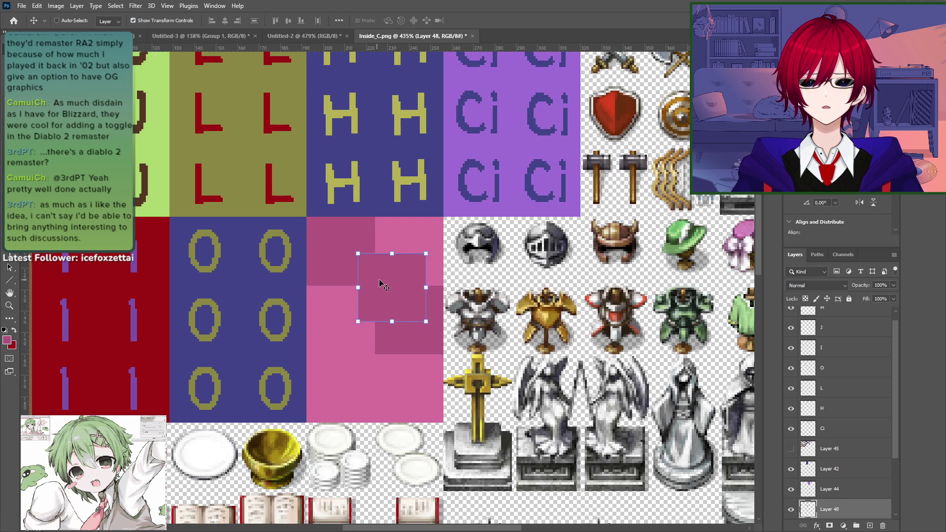
pyautogui.moveTo(381, 277); pyautogui.dragTo(330, 379)
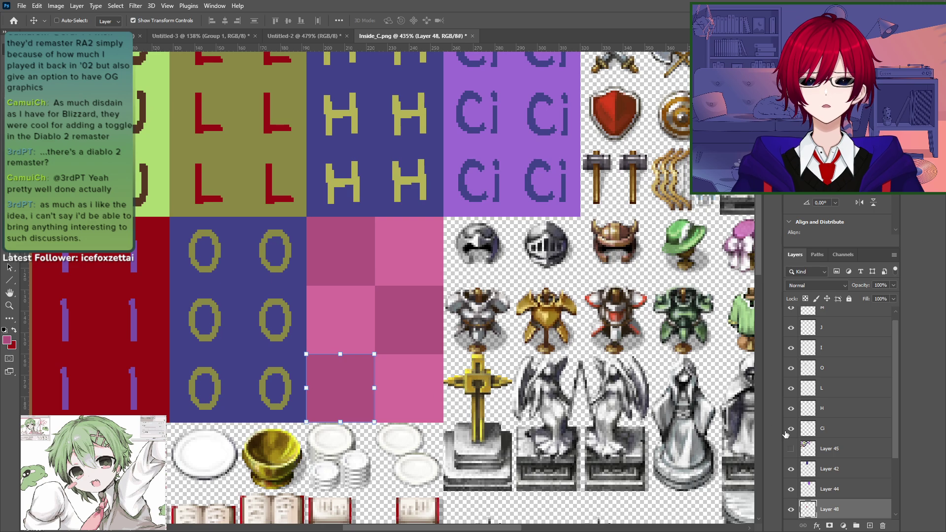
# Step: Merge the three darker pink tile layers, Layer 46 through Layer 48, into one checker shading layer
pyautogui.click(791, 509)
pyautogui.click(791, 509)
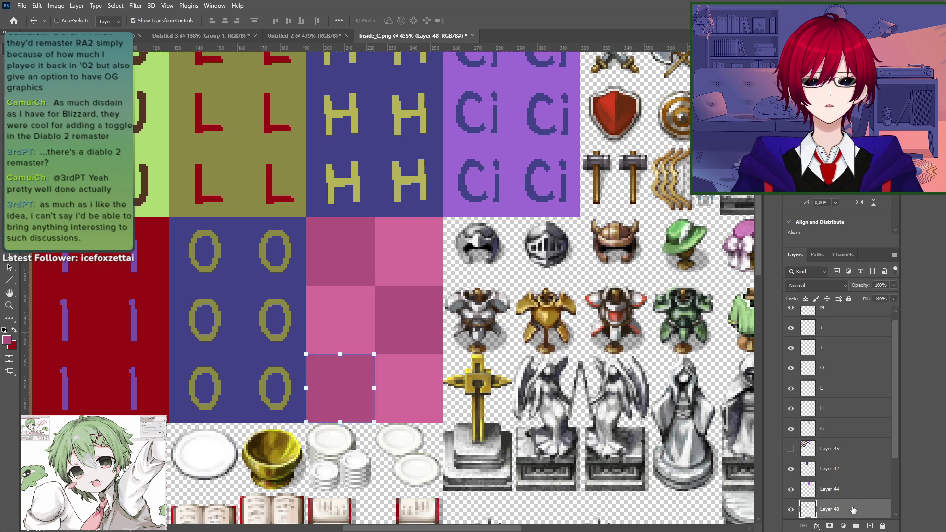
pyautogui.scroll(-3, 800, 500)
pyautogui.click(791, 489)
pyautogui.click(792, 490)
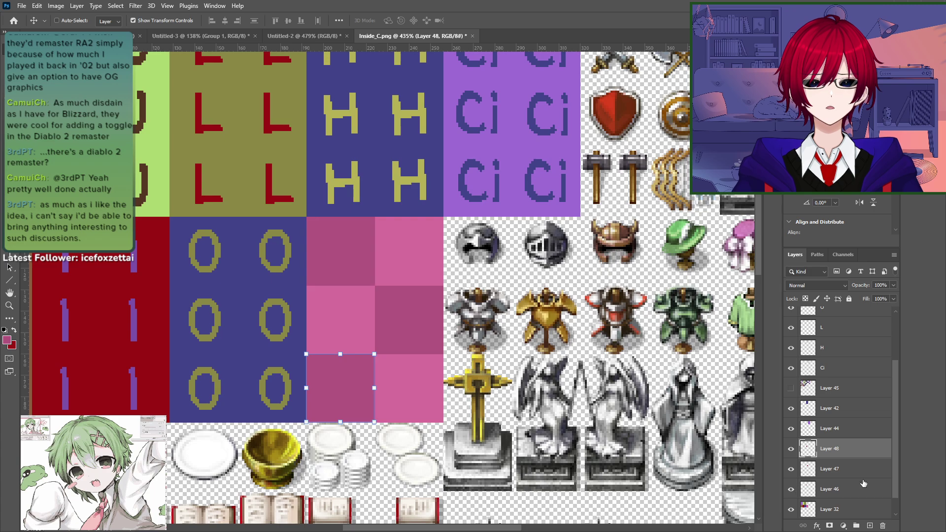
pyautogui.rightClick(855, 492)
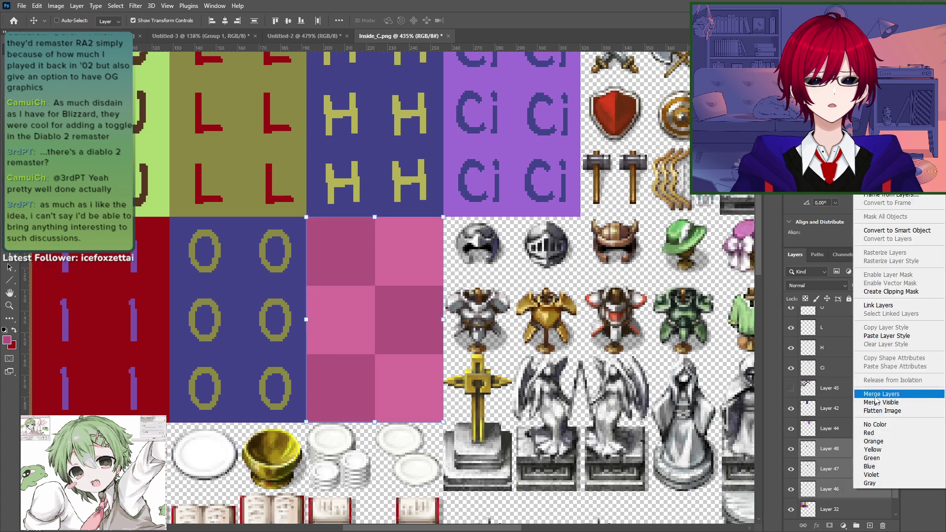
pyautogui.click(872, 397)
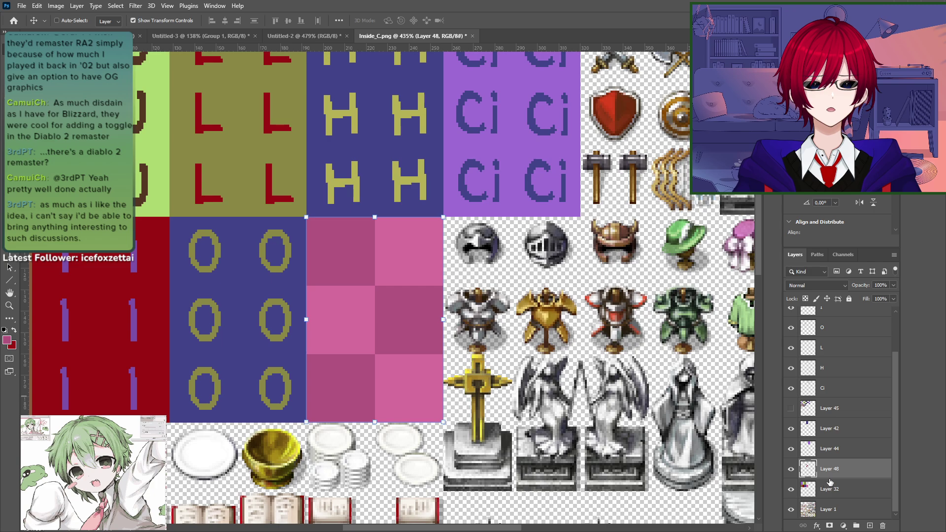
# Step: Move Layer 44, the purple Ci background, beneath the checker shading on Layer 48 and merge it with Layer 32
pyautogui.click(792, 468)
pyautogui.click(792, 469)
pyautogui.click(791, 448)
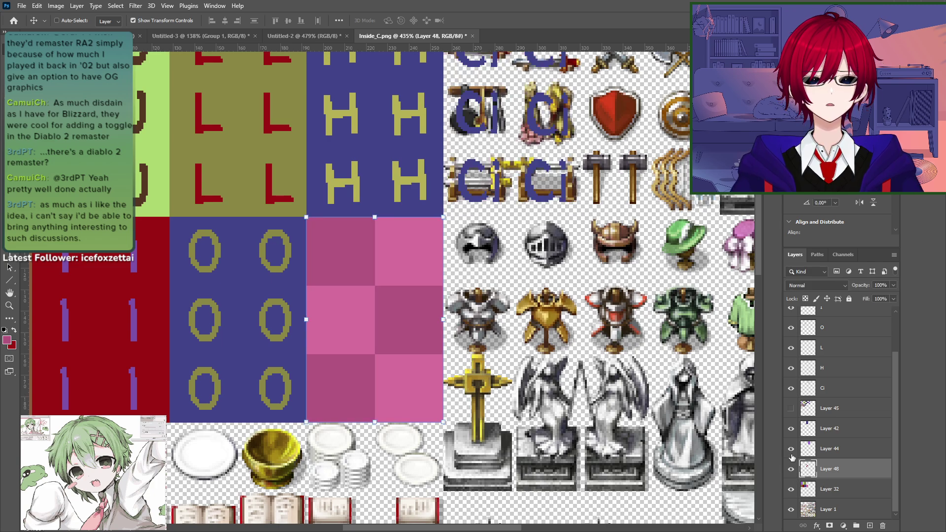
pyautogui.click(792, 448)
pyautogui.moveTo(807, 458); pyautogui.dragTo(843, 482)
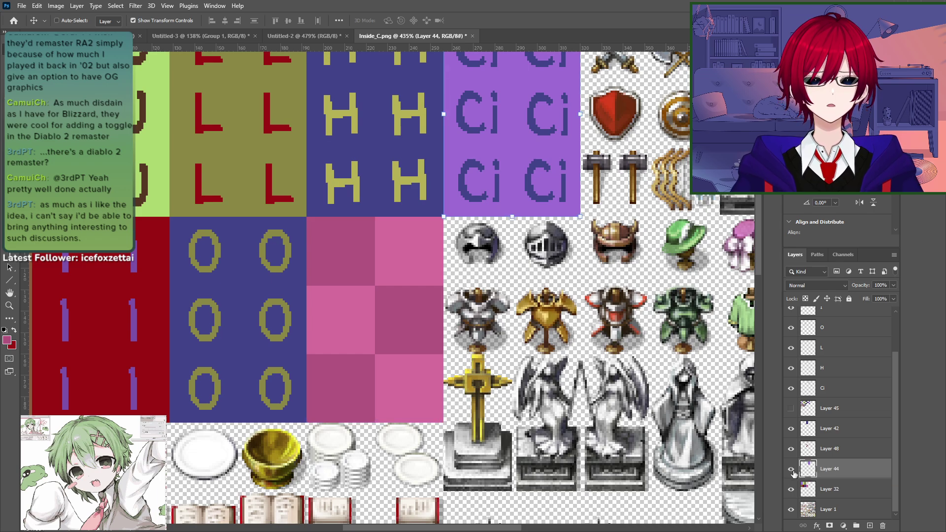
pyautogui.click(792, 469)
pyautogui.click(792, 469)
pyautogui.rightClick(843, 489)
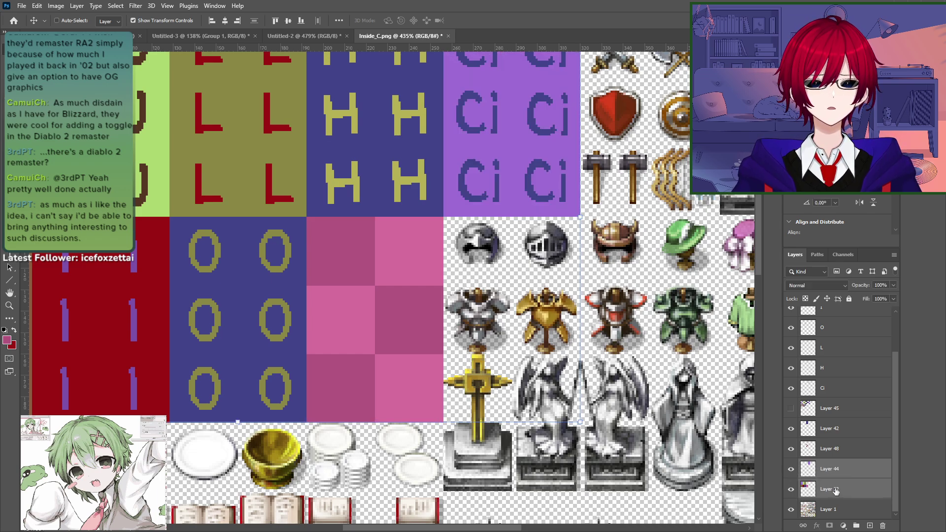
pyautogui.click(864, 393)
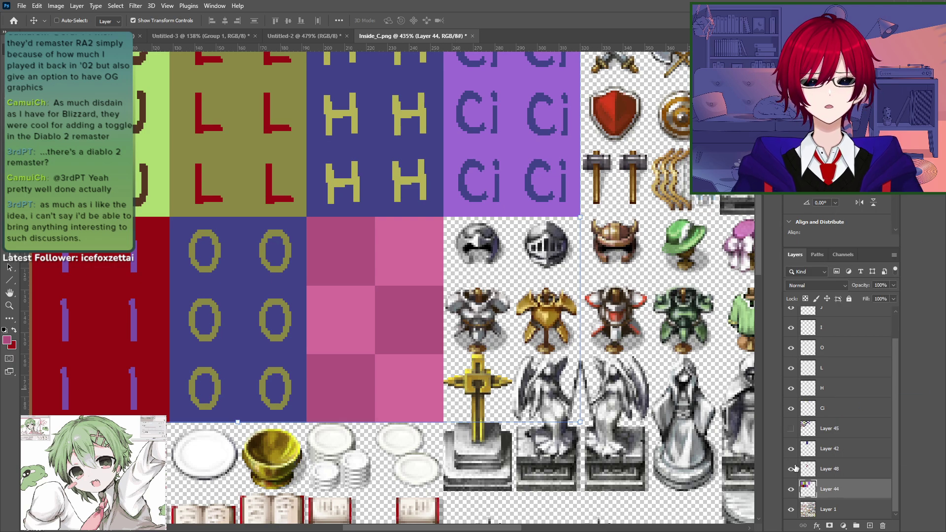
# Step: Identify Layer 42 by toggling its visibility, move it beneath Layer 48, and merge it with Layer 44
pyautogui.click(791, 450)
pyautogui.click(792, 449)
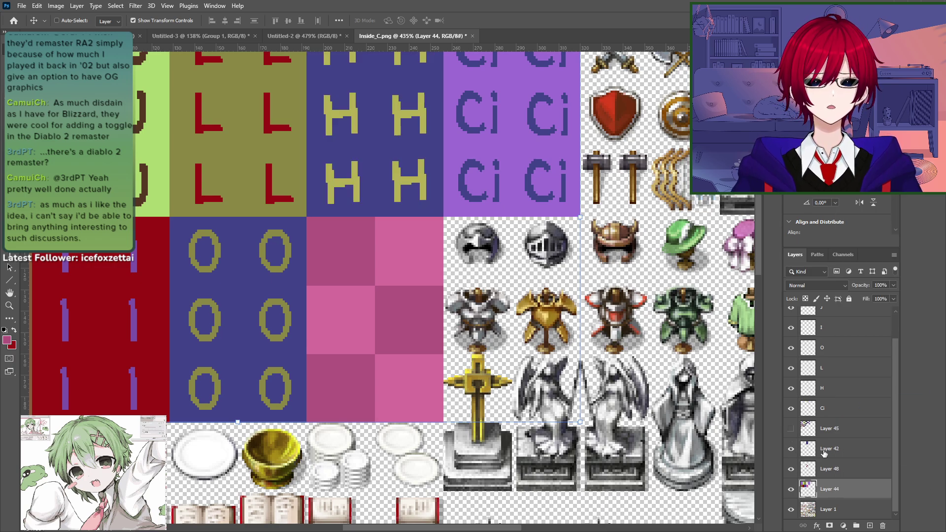
pyautogui.click(791, 469)
pyautogui.click(791, 469)
pyautogui.moveTo(838, 456); pyautogui.dragTo(839, 484)
pyautogui.keyDown('ctrl'); pyautogui.click(836, 493); pyautogui.keyUp('ctrl')
pyautogui.rightClick(837, 492)
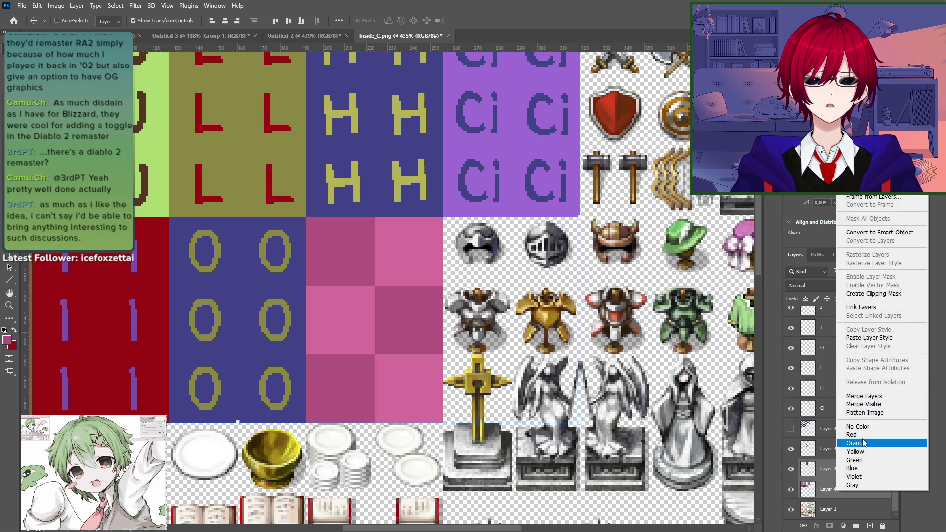
pyautogui.click(865, 396)
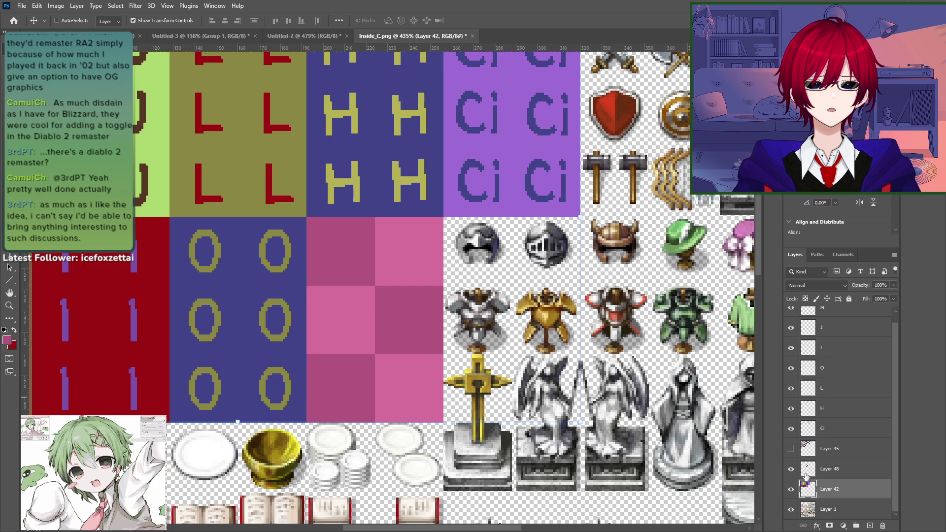
# Step: Identify the pink checker layer by toggling its visibility, move Layer 48 above Layer 45, show Layer 45, and merge the two
pyautogui.click(791, 469)
pyautogui.click(791, 470)
pyautogui.moveTo(834, 476); pyautogui.dragTo(833, 447)
pyautogui.click(791, 470)
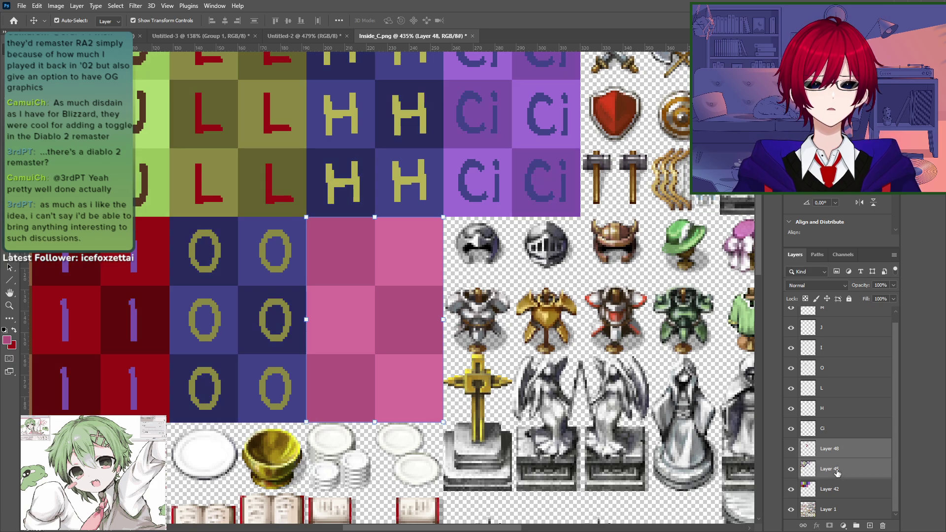
pyautogui.keyDown('ctrl'); pyautogui.click(836, 470); pyautogui.keyUp('ctrl')
pyautogui.rightClick(836, 470)
pyautogui.click(867, 378)
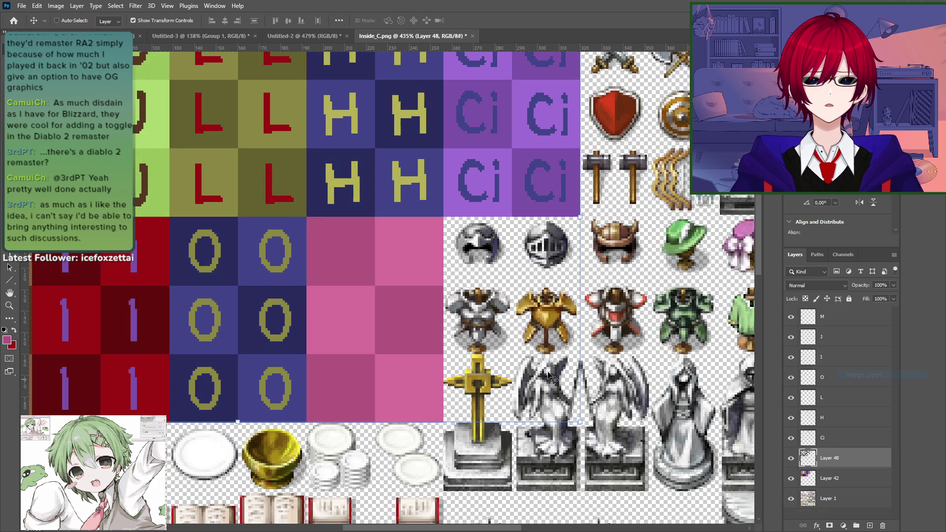
# Step: Sample the green swatch beneath the pink one in the Untitled-2 palette as the text colour and return to Inside_C.png
pyautogui.moveTo(422, 251); pyautogui.dragTo(440, 292)
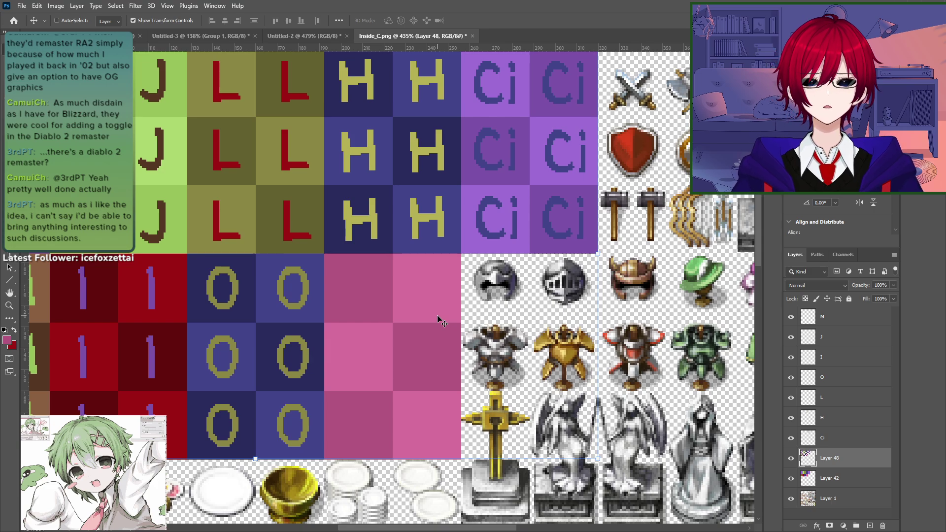
pyautogui.press('m')
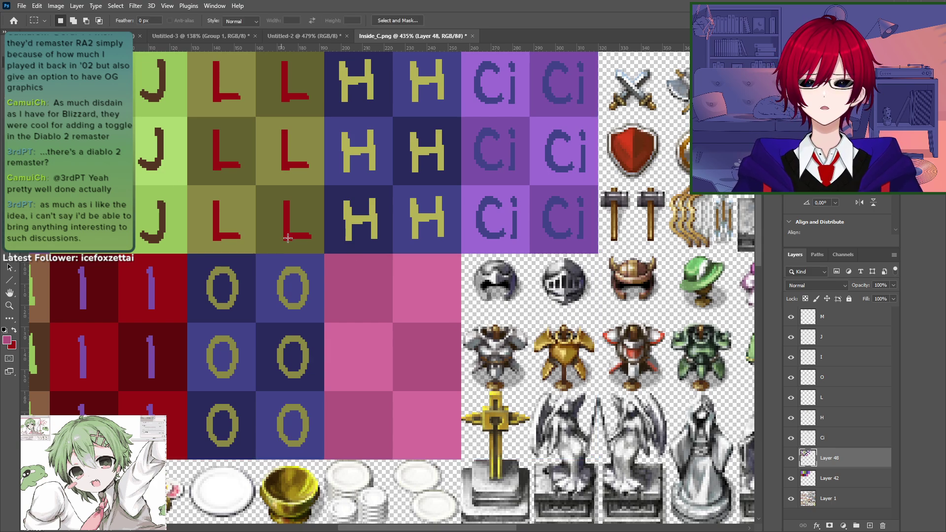
pyautogui.moveTo(409, 170)
pyautogui.mouseDown()
pyautogui.moveTo(379, 202)
pyautogui.moveTo(423, 175)
pyautogui.mouseUp()
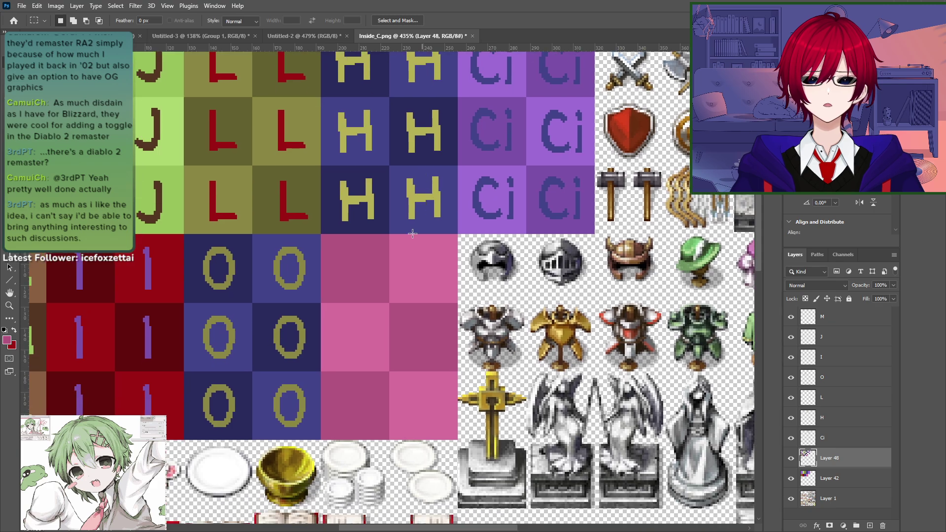
pyautogui.press('t')
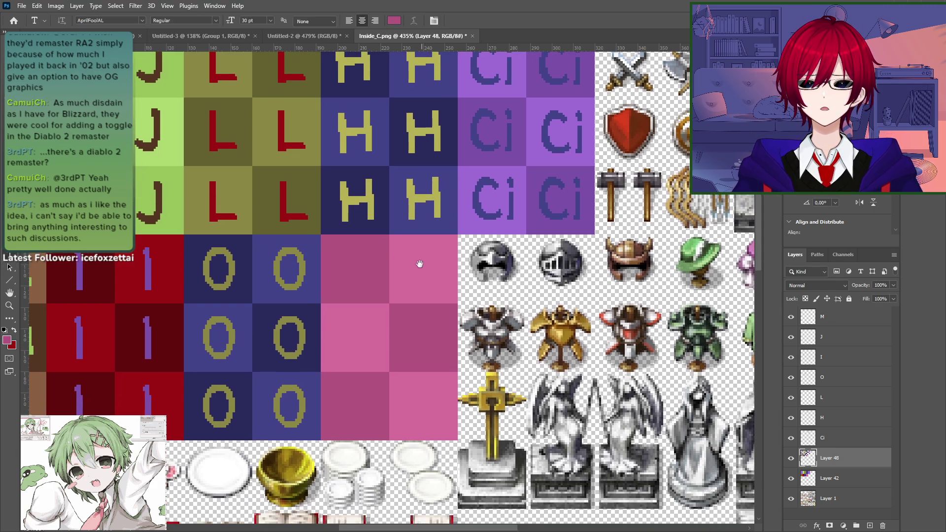
pyautogui.moveTo(435, 238); pyautogui.dragTo(520, 267)
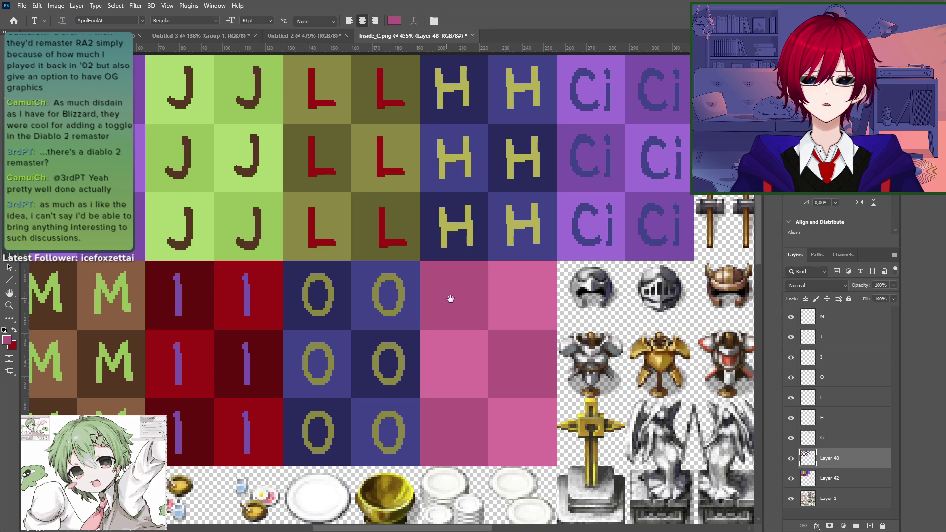
pyautogui.moveTo(450, 298)
pyautogui.mouseDown()
pyautogui.moveTo(460, 302)
pyautogui.moveTo(450, 311)
pyautogui.mouseUp()
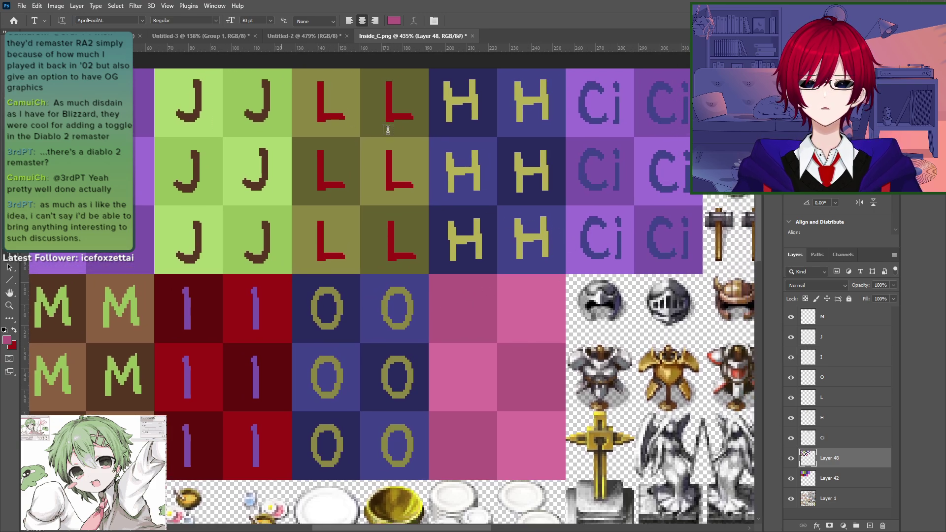
pyautogui.hotkey('ctrl', 'shift', 'Tab')
pyautogui.press('i')
pyautogui.click(285, 326)
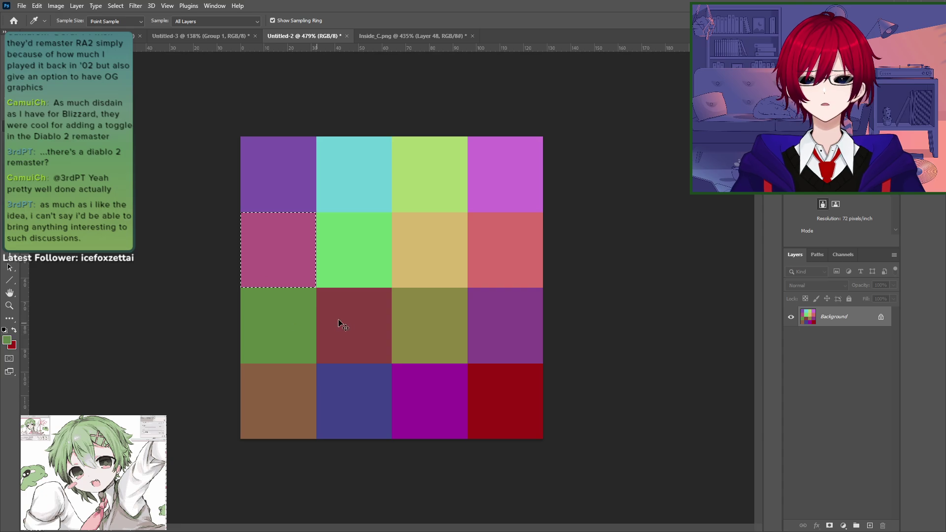
pyautogui.hotkey('ctrl', 'Tab')
pyautogui.hotkey('ctrl', 'Tab')
pyautogui.hotkey('ctrl', 'Tab')
pyautogui.hotkey('ctrl', 'Tab')
pyautogui.hotkey('ctrl', 'Tab')
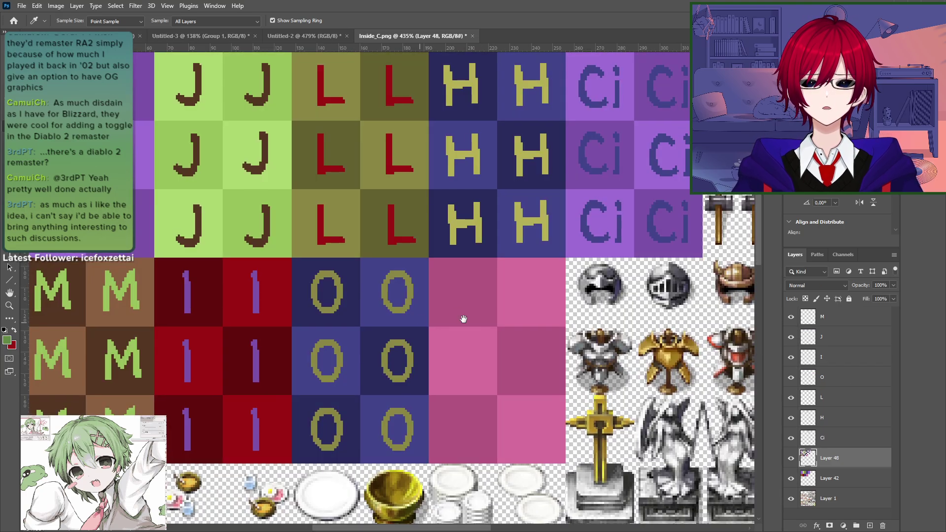
# Step: Add the green text "La" at 30 pt near the pink block's upper-left cell, on a new layer above M
pyautogui.moveTo(419, 323); pyautogui.dragTo(444, 293)
pyautogui.press('t')
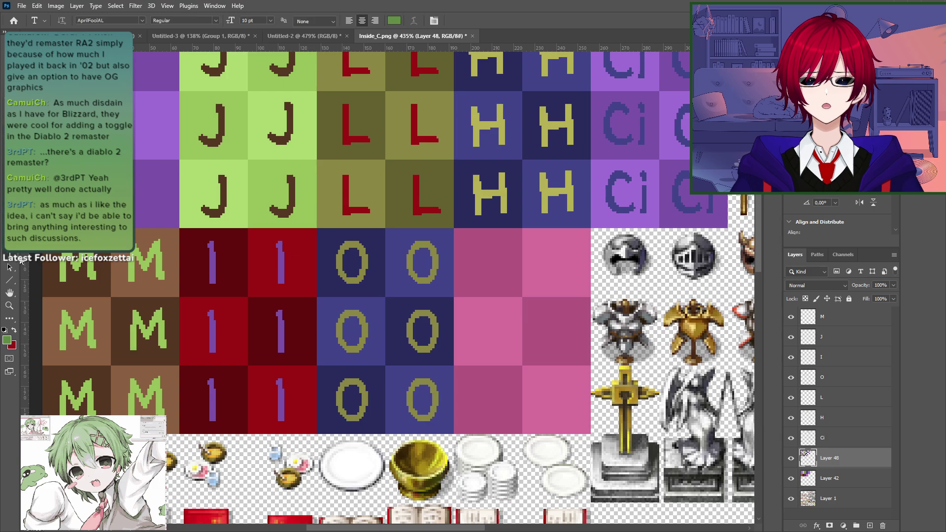
pyautogui.click(488, 265)
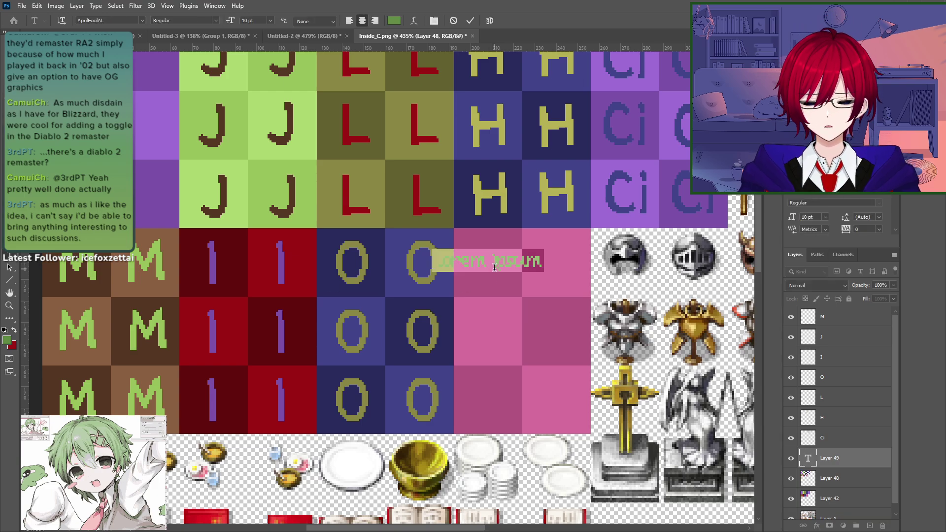
pyautogui.press('Escape')
pyautogui.scroll(1, 494, 268)
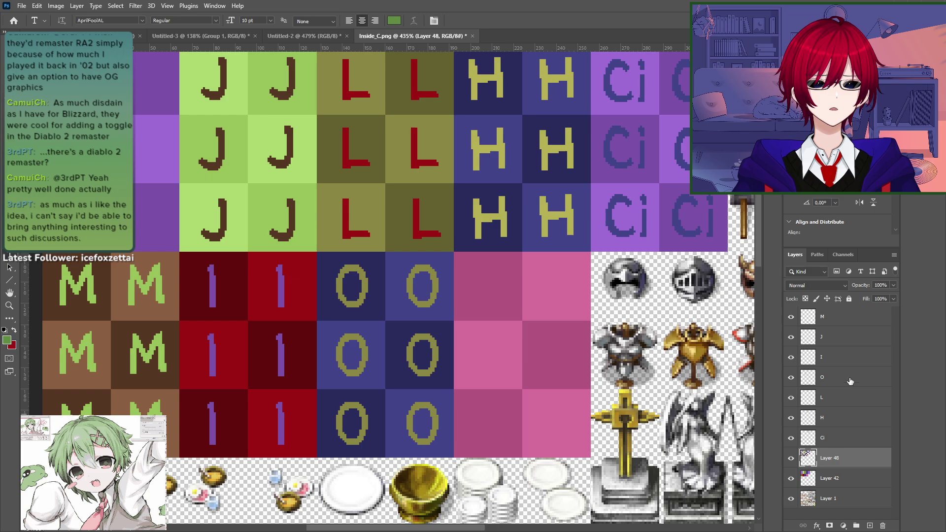
pyautogui.click(814, 323)
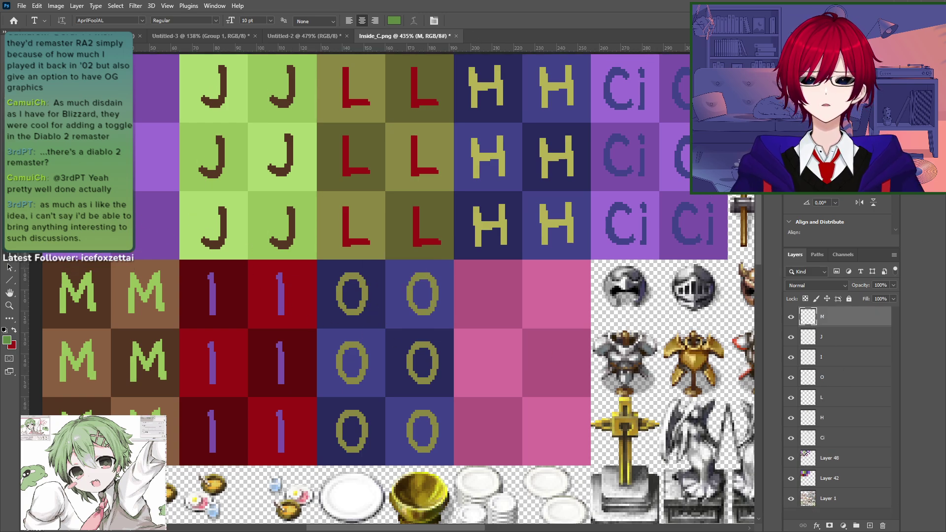
pyautogui.click(493, 272)
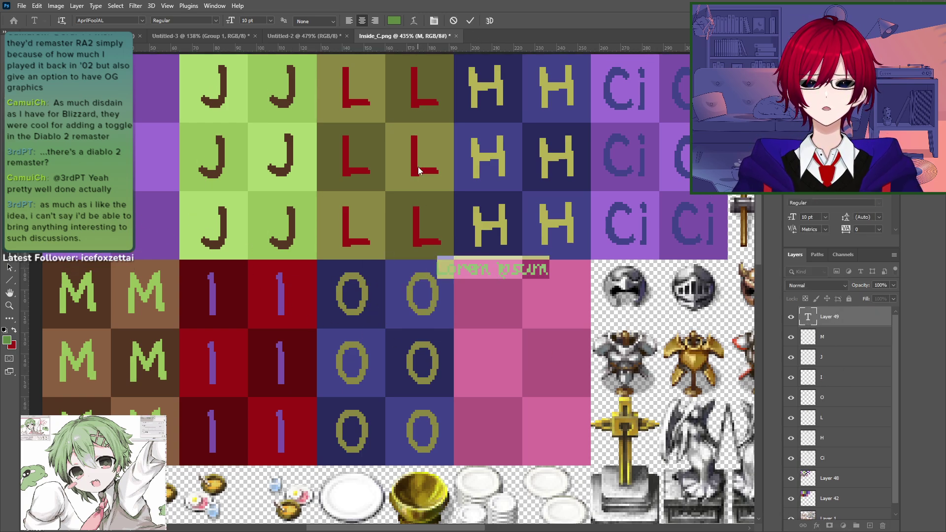
pyautogui.write('La')
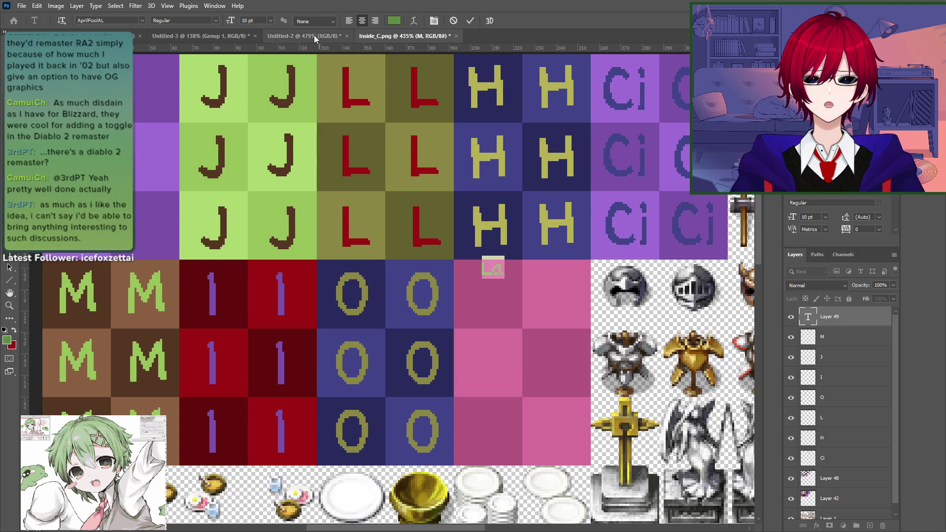
pyautogui.press('Return')
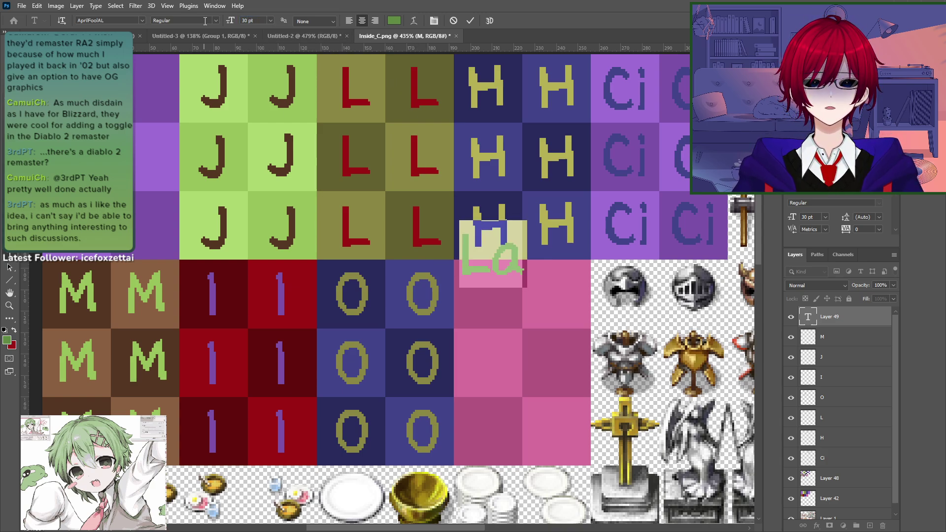
pyautogui.hotkey('ctrl', 'Return')
# Step: Fit the La text inside the pink block's upper-left cell and duplicate it into the other five cells
pyautogui.press('v')
pyautogui.moveTo(494, 259); pyautogui.dragTo(488, 304)
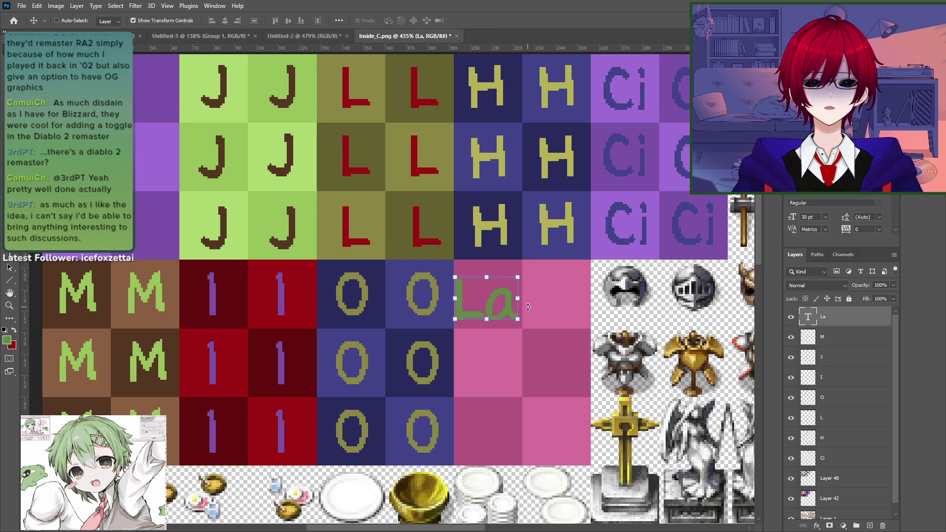
pyautogui.press('Right')
pyautogui.press('Up')
pyautogui.press('Up')
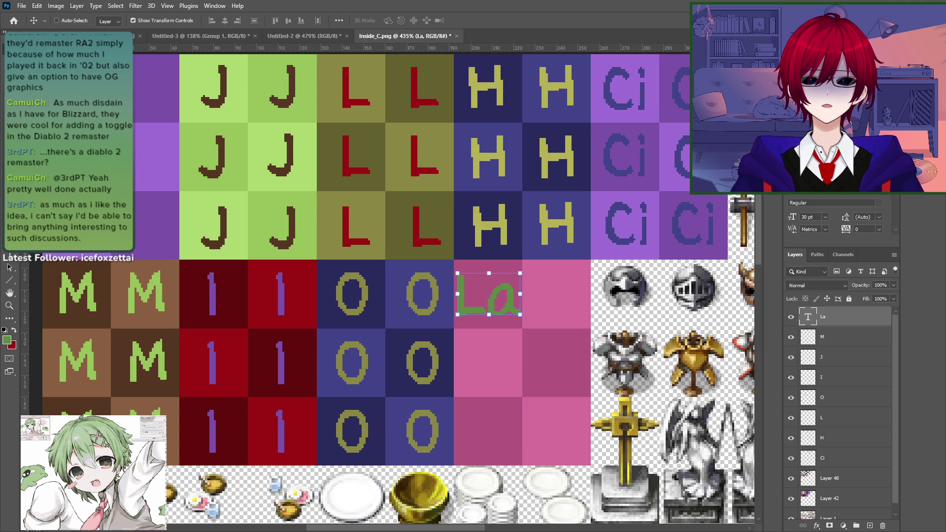
pyautogui.keyDown('alt'); pyautogui.moveTo(483, 291); pyautogui.dragTo(483, 366); pyautogui.keyUp('alt')
pyautogui.keyDown('alt'); pyautogui.moveTo(488, 296); pyautogui.dragTo(545, 425); pyautogui.keyUp('alt')
pyautogui.press('2')
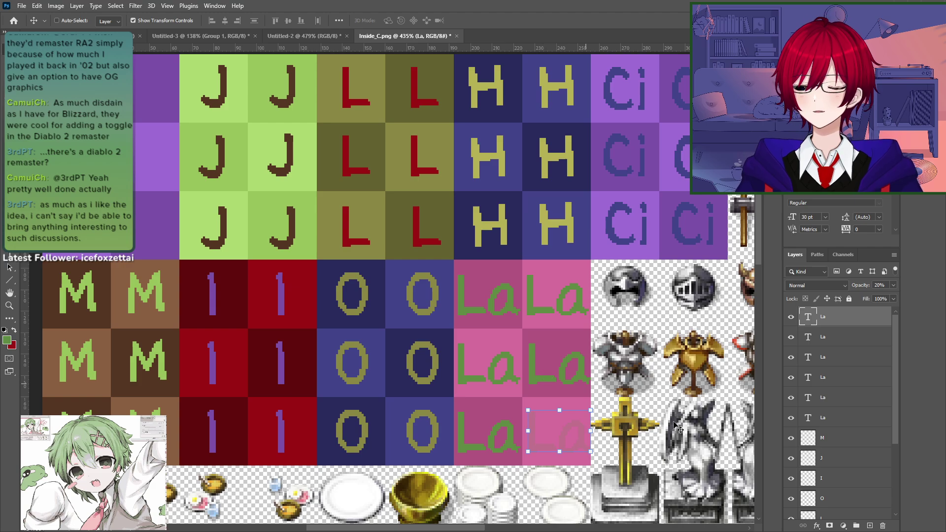
pyautogui.keyDown('shift'); pyautogui.click(828, 418); pyautogui.keyUp('shift')
pyautogui.rightClick(830, 418)
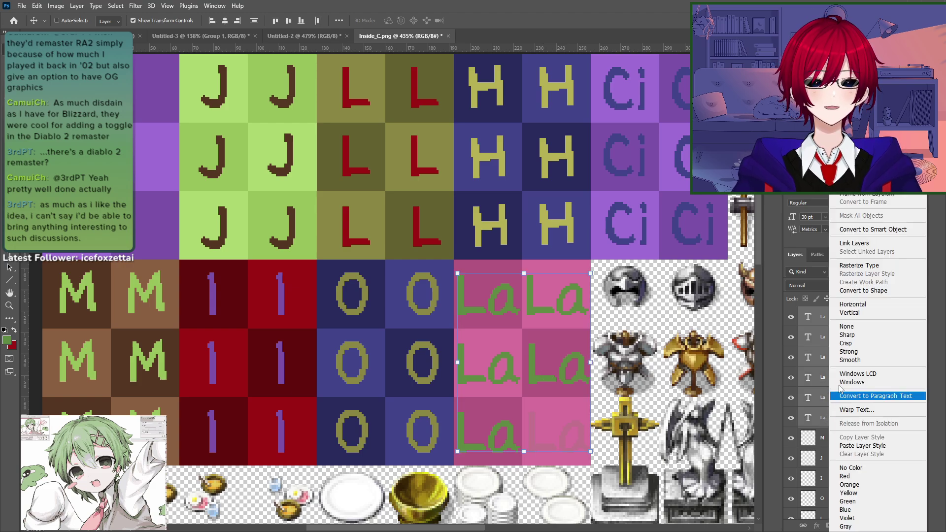
pyautogui.click(859, 265)
pyautogui.hotkey('ctrl', 'z')
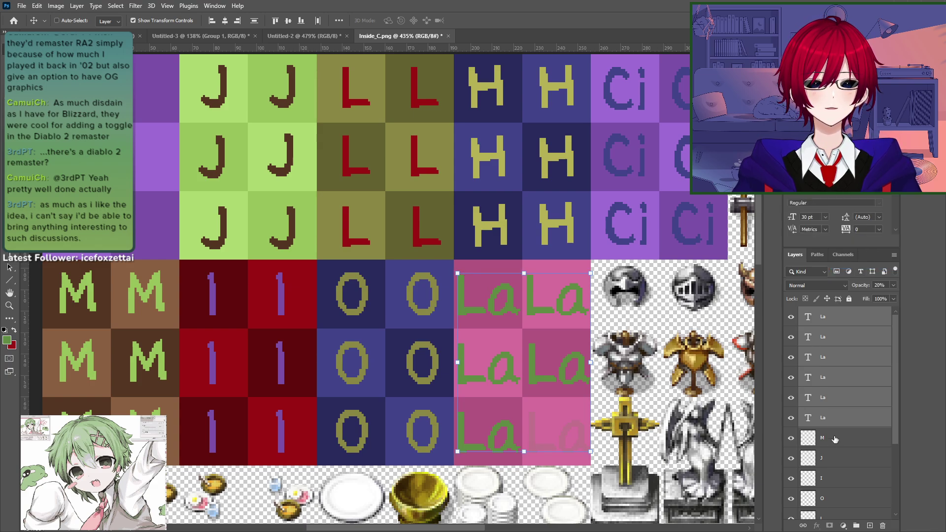
pyautogui.click(845, 323)
pyautogui.click(894, 285)
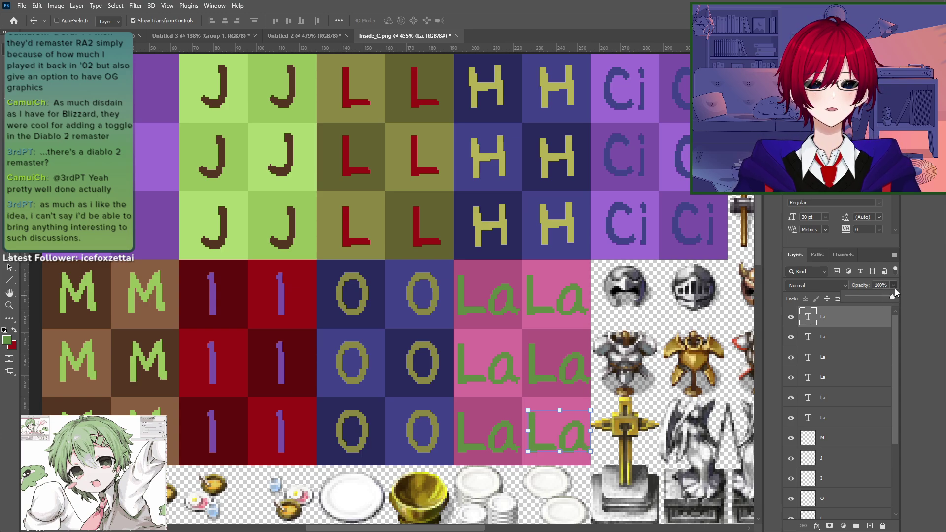
pyautogui.click(895, 295)
# Step: Rasterize the six La text layers and merge them into a single La layer
pyautogui.keyDown('shift'); pyautogui.click(842, 417); pyautogui.keyUp('shift')
pyautogui.rightClick(837, 417)
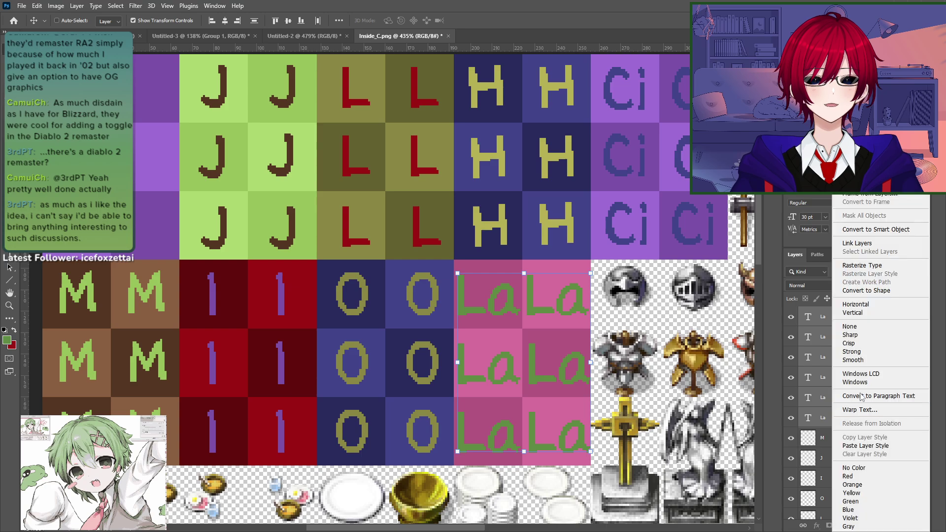
pyautogui.click(862, 266)
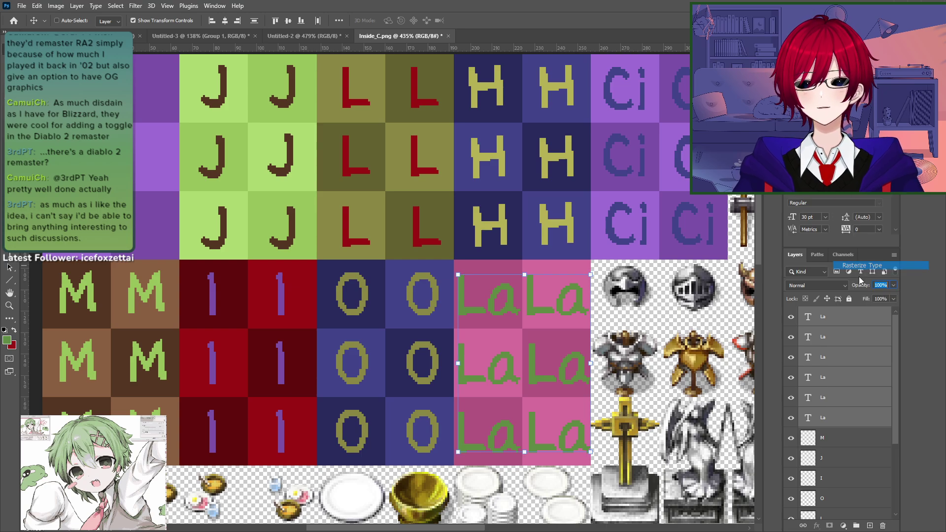
pyautogui.rightClick(841, 317)
pyautogui.click(870, 438)
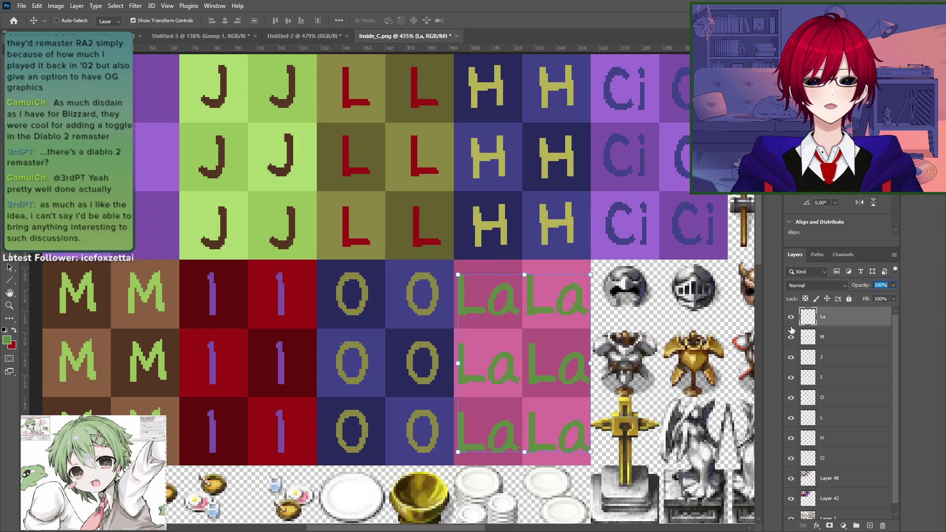
# Step: Check the merged La layer by toggling its visibility, and hide the checker shading on Layer 48
pyautogui.click(791, 319)
pyautogui.click(792, 318)
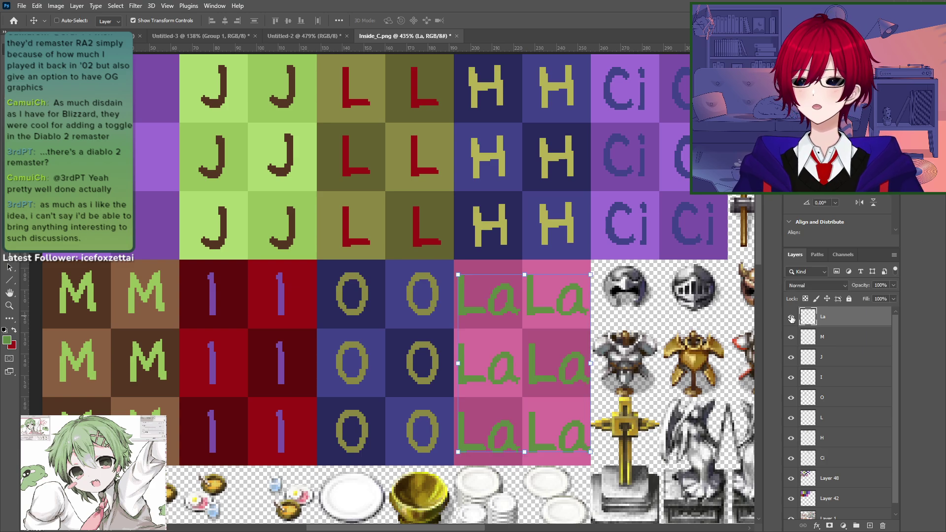
pyautogui.click(792, 318)
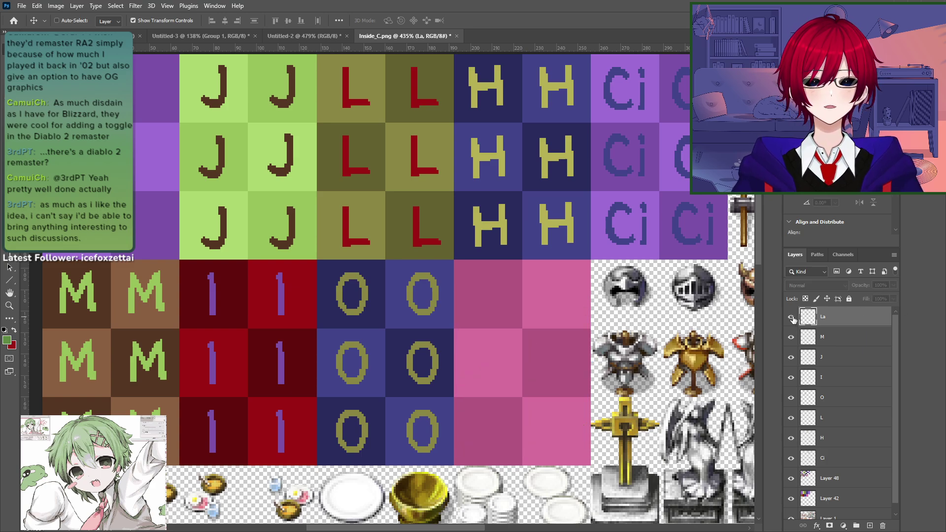
pyautogui.click(791, 318)
pyautogui.click(792, 338)
pyautogui.click(792, 338)
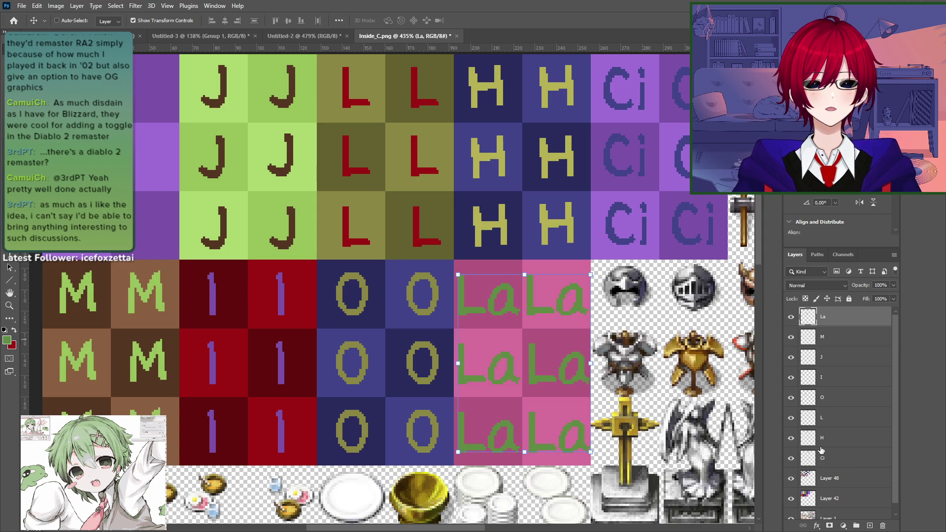
pyautogui.scroll(-1, 816, 493)
pyautogui.click(792, 469)
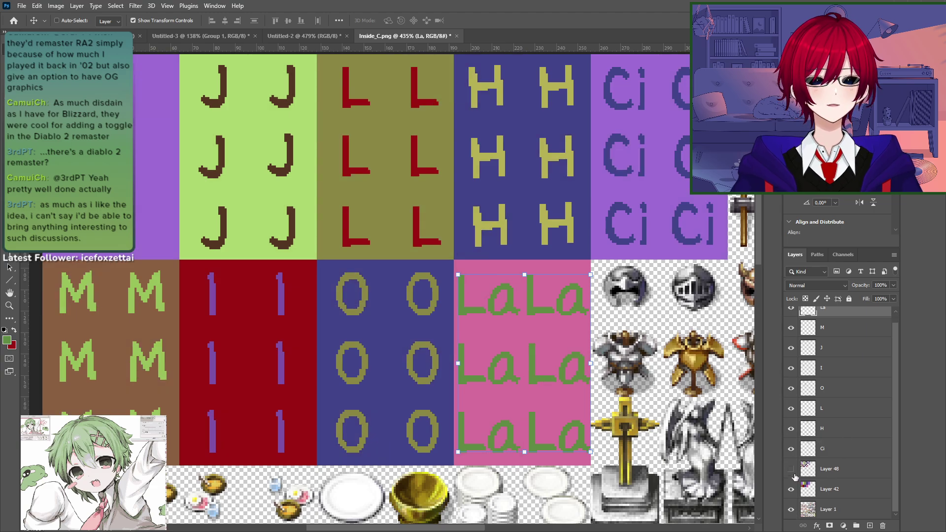
# Step: Export the tileset for web as a PNG-24 into the Tilesets folder, overwriting EastWall_03.png
pyautogui.hotkey('ctrl', 'alt', 'shift', 's')
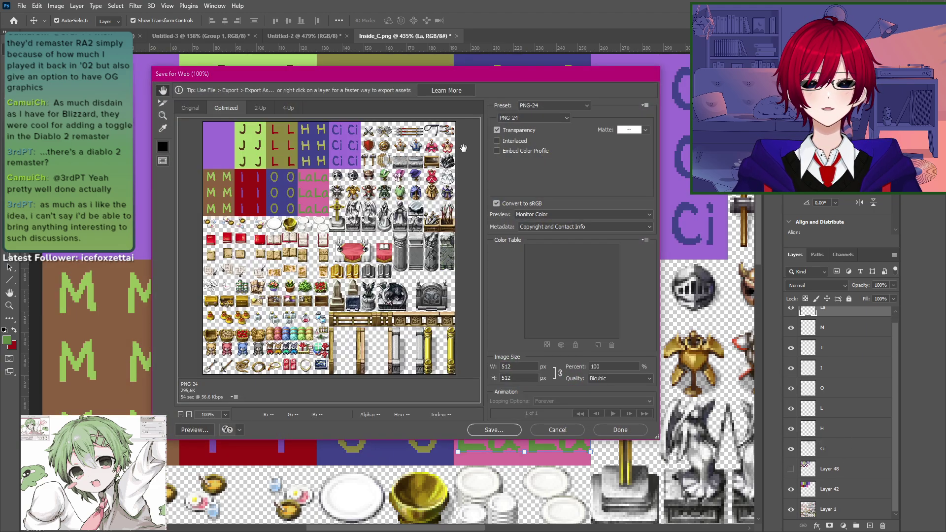
pyautogui.press('Return')
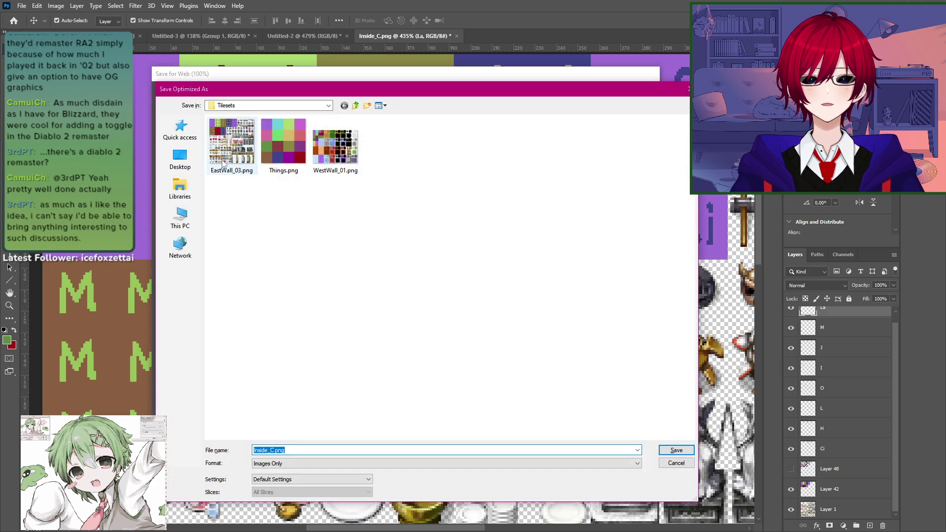
pyautogui.press('Return')
pyautogui.press('Return')
# Step: Switch to RPG Maker VX Ace and open the project's Database
pyautogui.hotkey('alt', 'Tab')
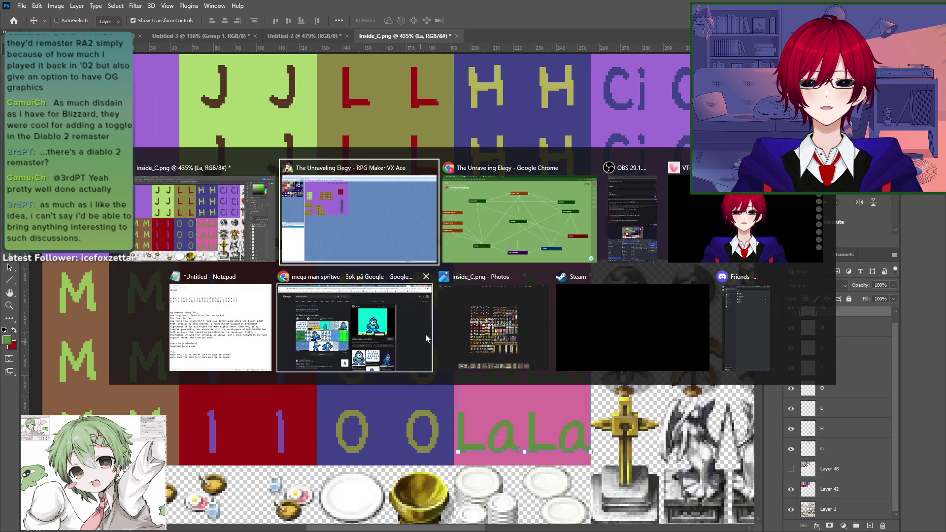
pyautogui.click(130, 18)
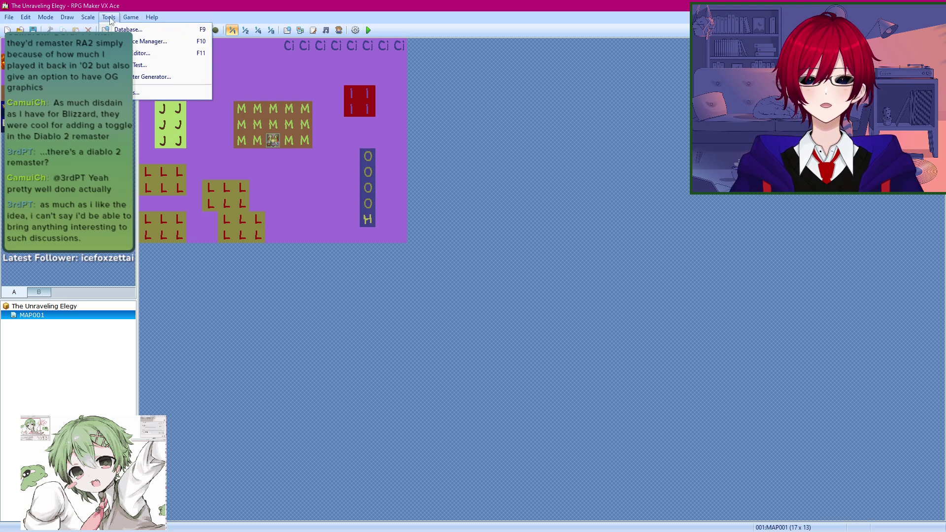
pyautogui.click(128, 17)
pyautogui.click(102, 17)
pyautogui.click(142, 30)
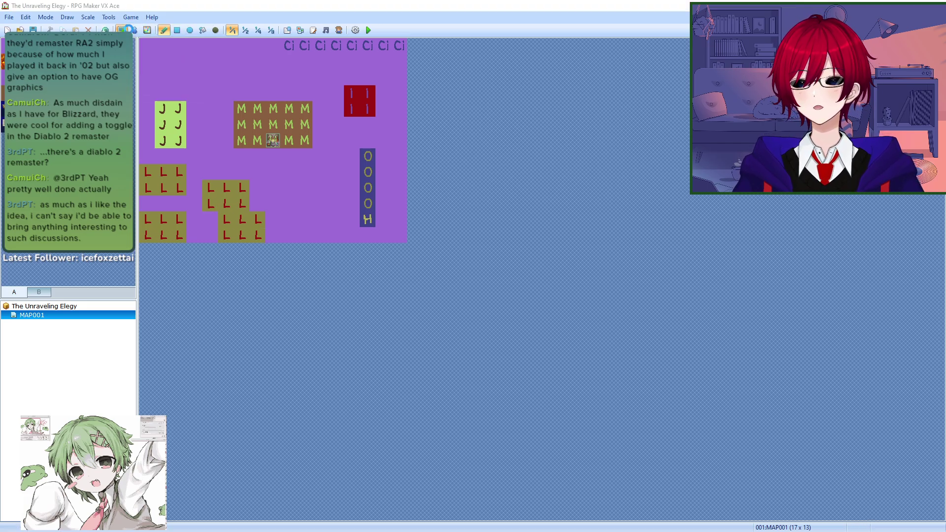
# Step: Reassign EastWall_03 as the Field tileset's A2 (Ground) graphic, then apply the change and close the Database
pyautogui.click(435, 237)
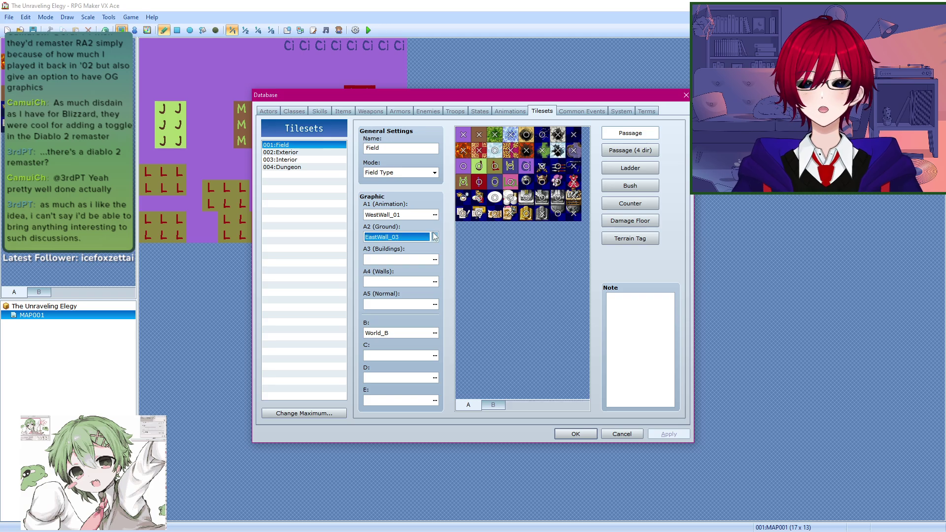
pyautogui.doubleClick(357, 170)
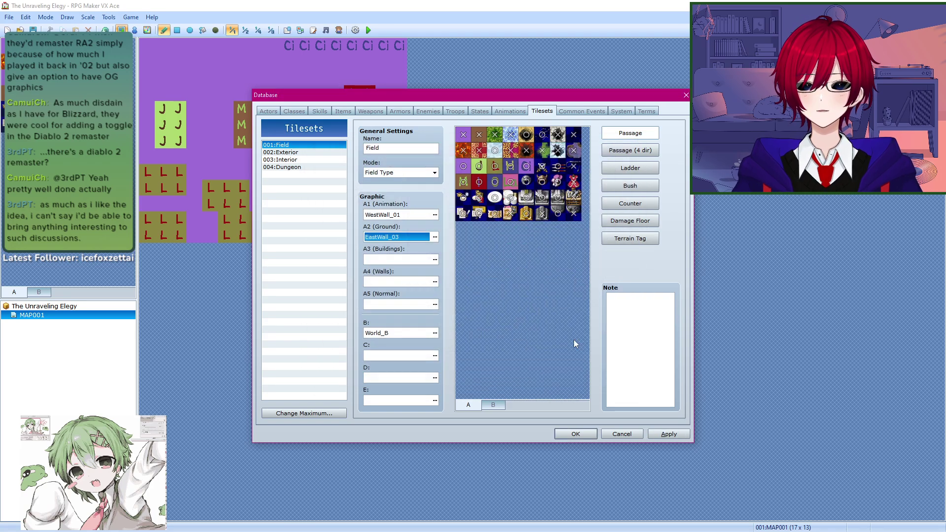
pyautogui.click(666, 435)
pyautogui.click(578, 435)
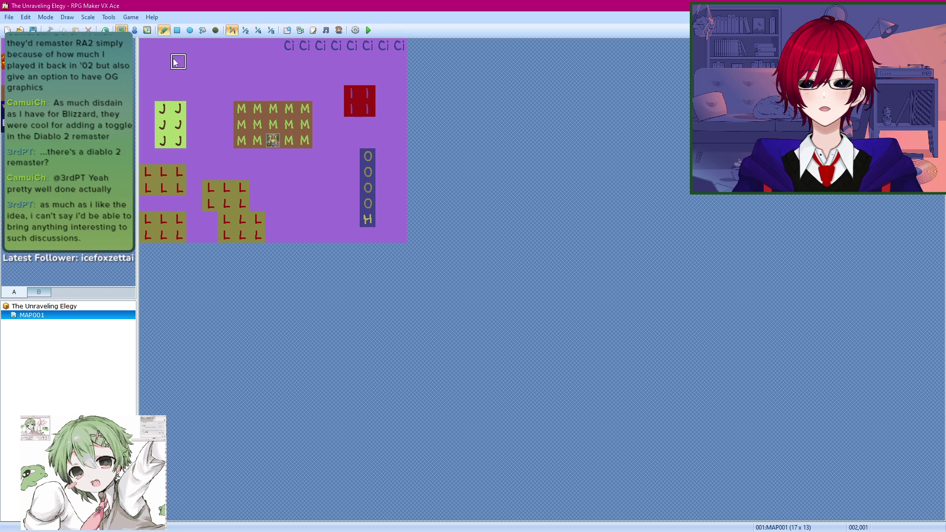
# Step: Paint a trial La block on MAP001, undo it, and paint a three-by-two La block at the map's upper edge
pyautogui.moveTo(226, 64)
pyautogui.mouseDown()
pyautogui.moveTo(210, 63)
pyautogui.moveTo(210, 79)
pyautogui.moveTo(223, 79)
pyautogui.moveTo(194, 61)
pyautogui.moveTo(194, 93)
pyautogui.moveTo(226, 94)
pyautogui.mouseUp()
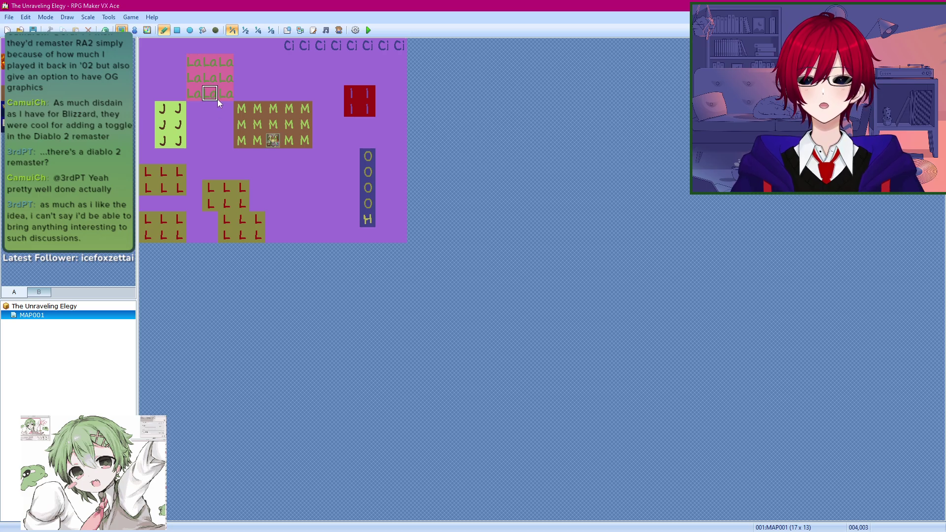
pyautogui.hotkey('ctrl', 'z')
pyautogui.moveTo(245, 58); pyautogui.dragTo(220, 52)
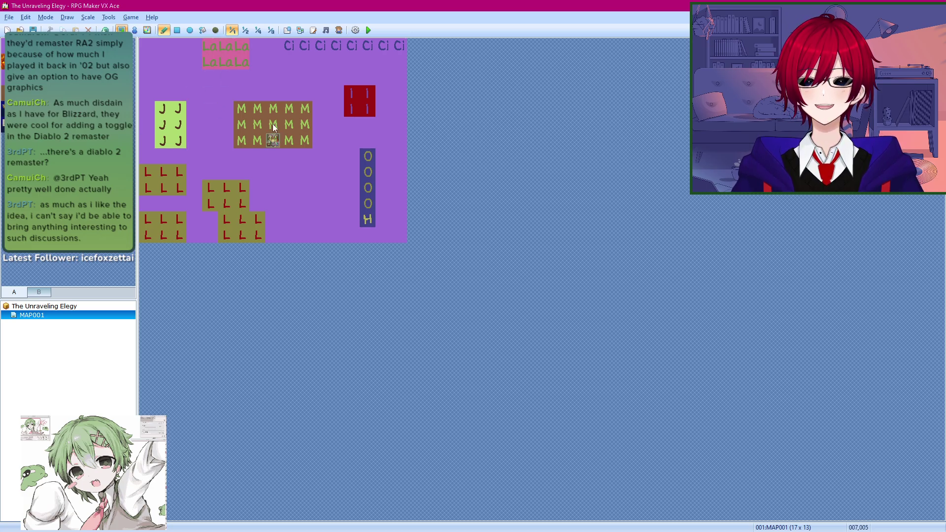
# Step: Switch back to the Inside_C.png tileset in Photoshop
pyautogui.hotkey('alt', 'Tab')
pyautogui.moveTo(635, 286); pyautogui.dragTo(440, 341)
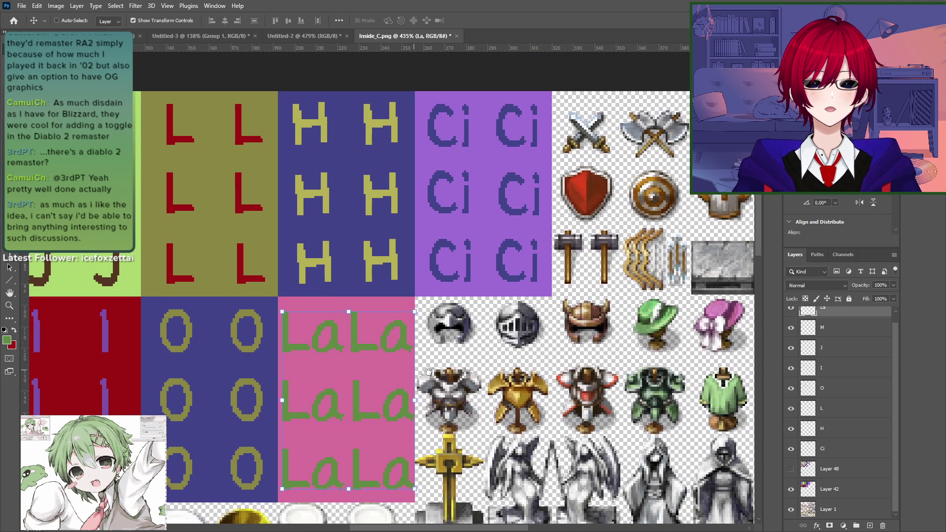
pyautogui.moveTo(482, 372); pyautogui.dragTo(435, 293)
pyautogui.hotkey('alt', 'Tab')
pyautogui.press('Tab')
pyautogui.press('Tab')
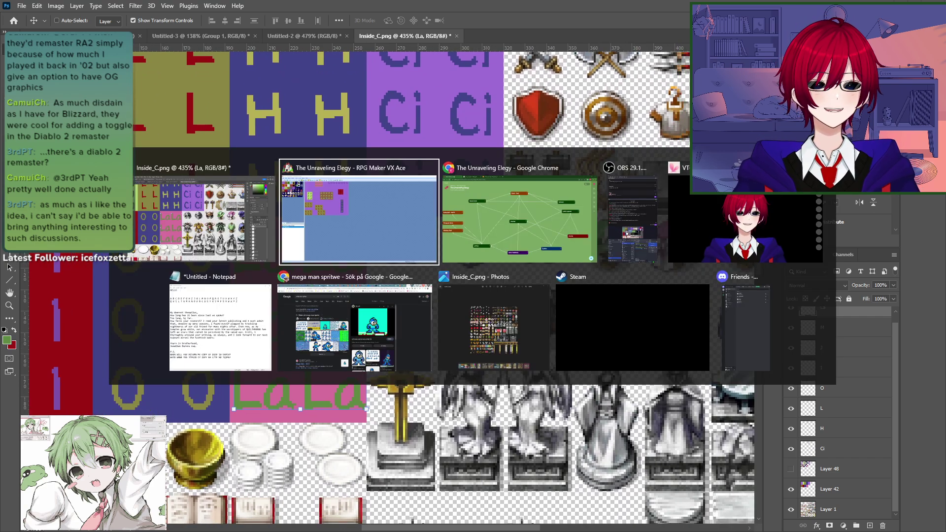
pyautogui.press('Escape')
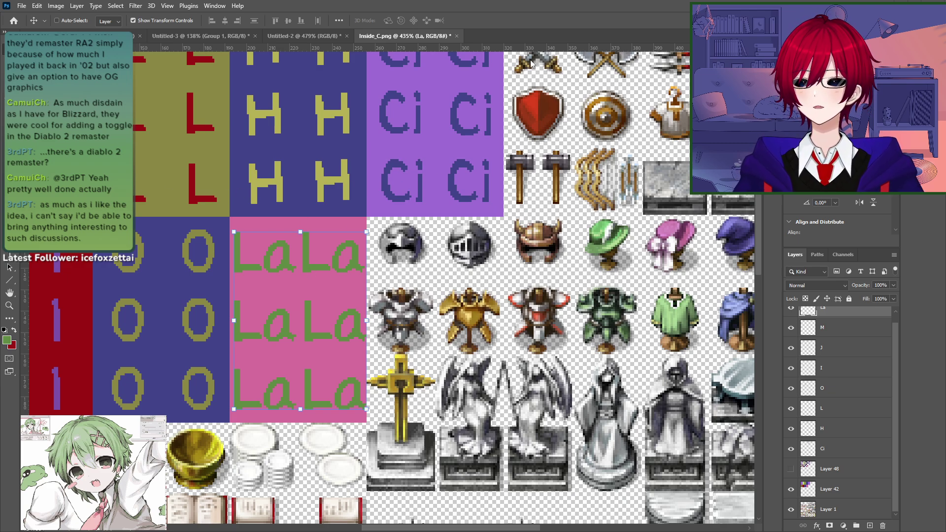
# Step: Copy the Ci block's purple background from Layer 42 to a new layer and place it directly beside the La block
pyautogui.scroll(1, 387, 278)
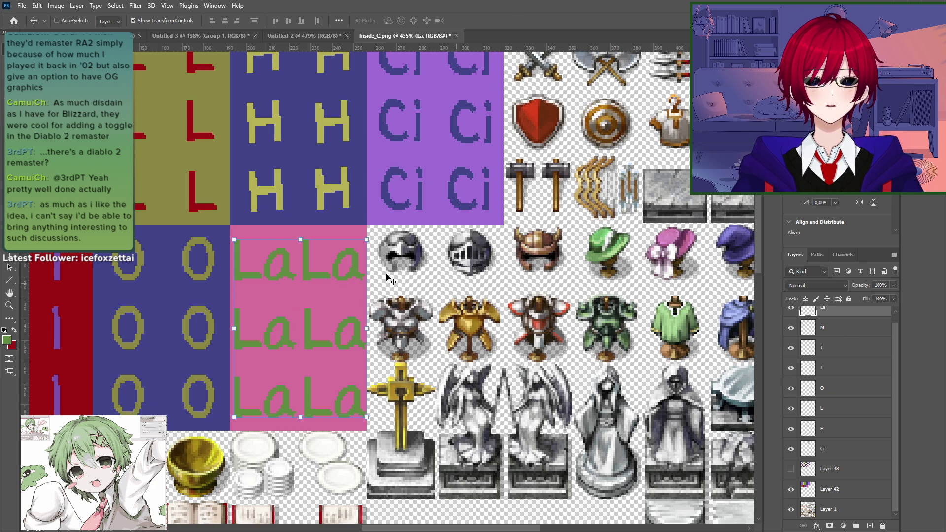
pyautogui.press('w')
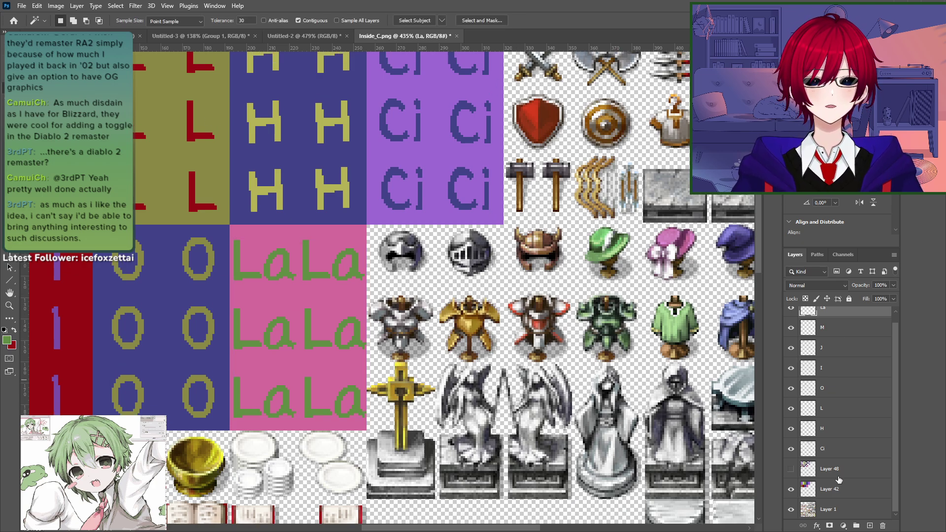
pyautogui.click(841, 468)
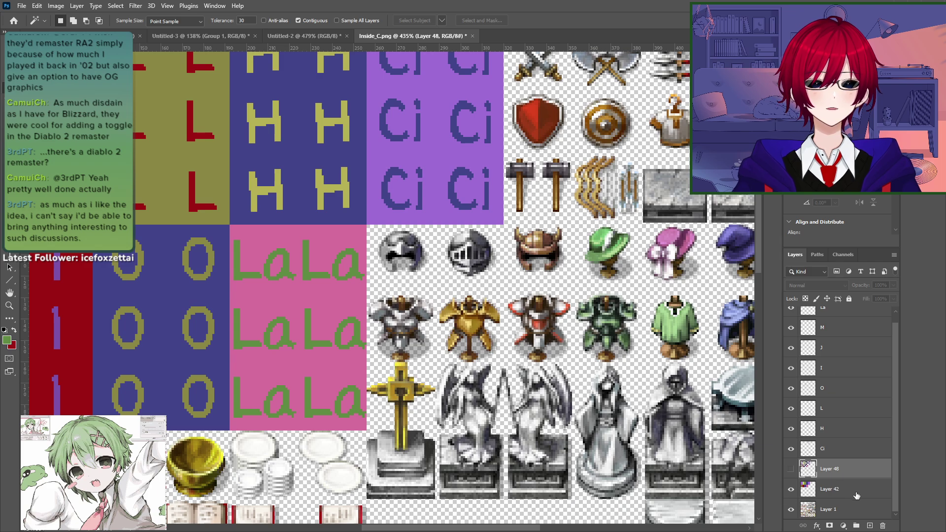
pyautogui.click(857, 490)
pyautogui.click(447, 148)
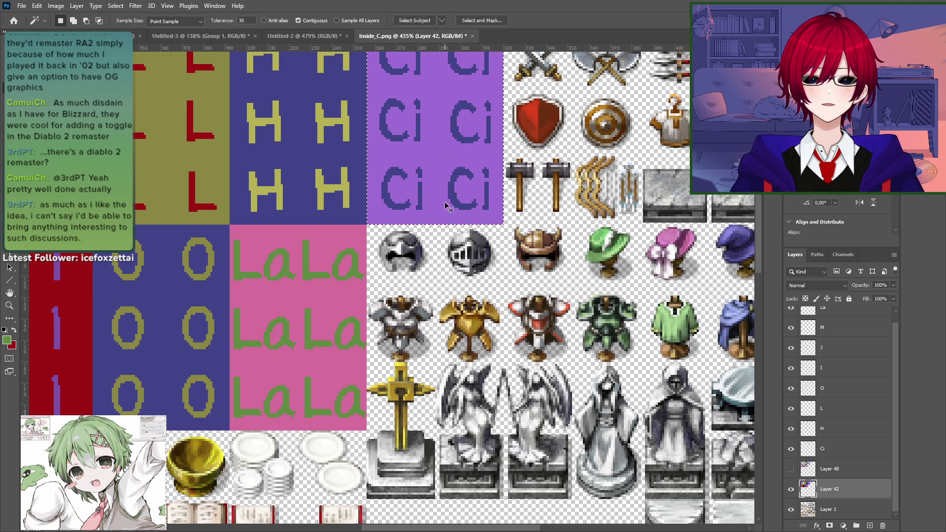
pyautogui.hotkey('ctrl', 'j')
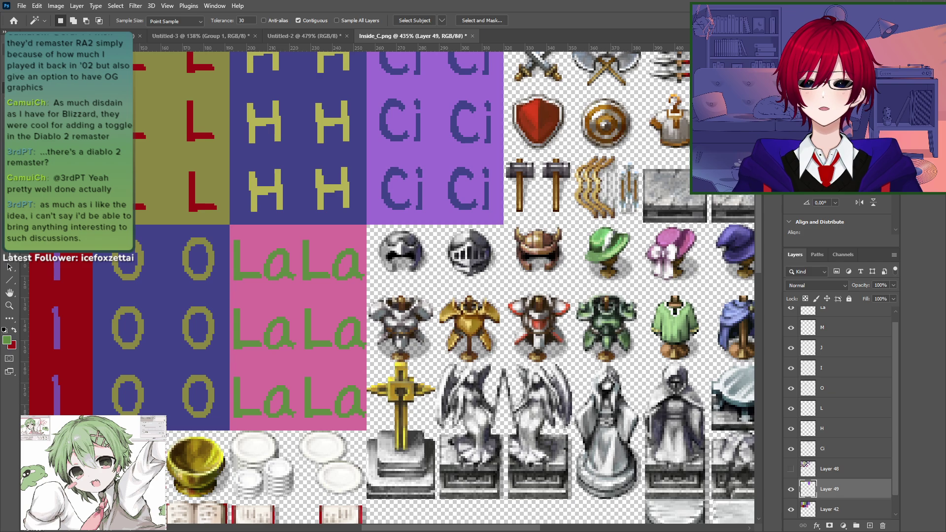
pyautogui.press('v')
pyautogui.moveTo(444, 153); pyautogui.dragTo(445, 354)
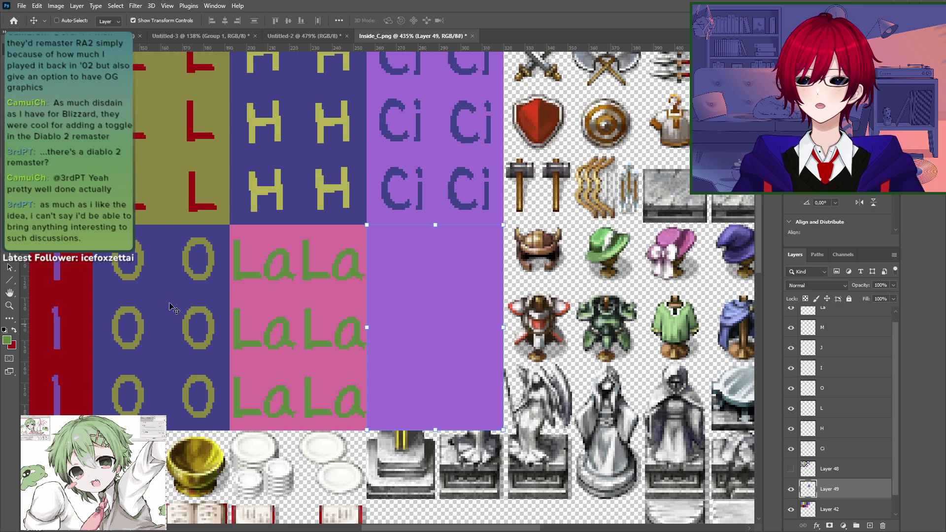
# Step: Sample the Ci block's purple, lighten it, and fill the copied block with the lighter purple using the Paint Bucket
pyautogui.press('i')
pyautogui.click(444, 151)
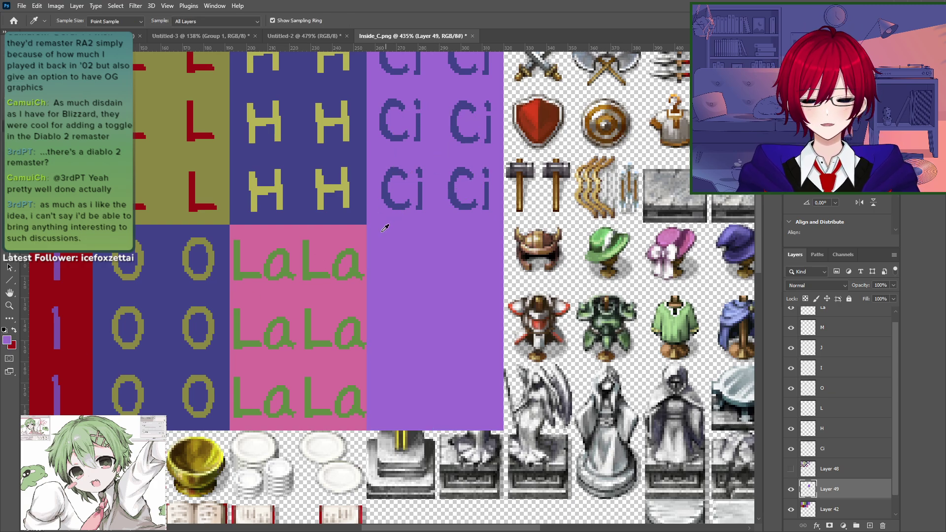
pyautogui.press('g')
pyautogui.press('i')
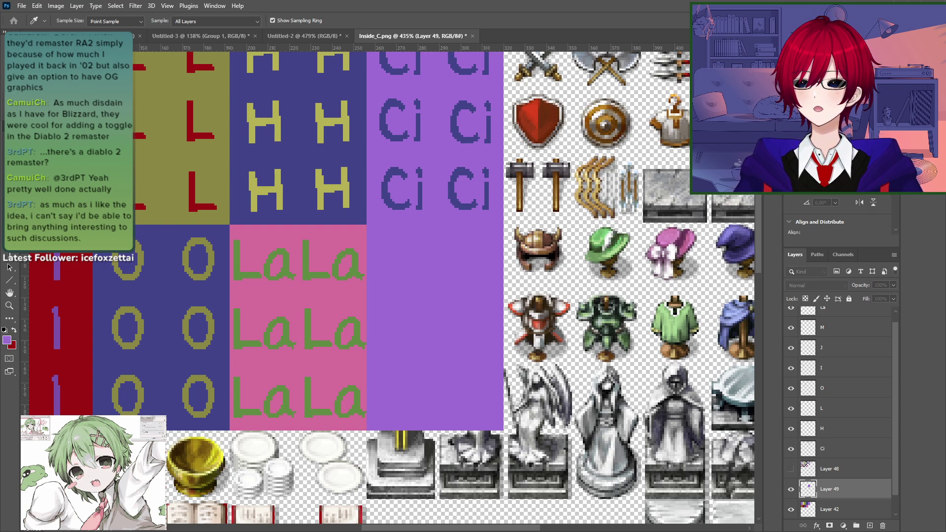
pyautogui.press('g')
pyautogui.click(428, 321)
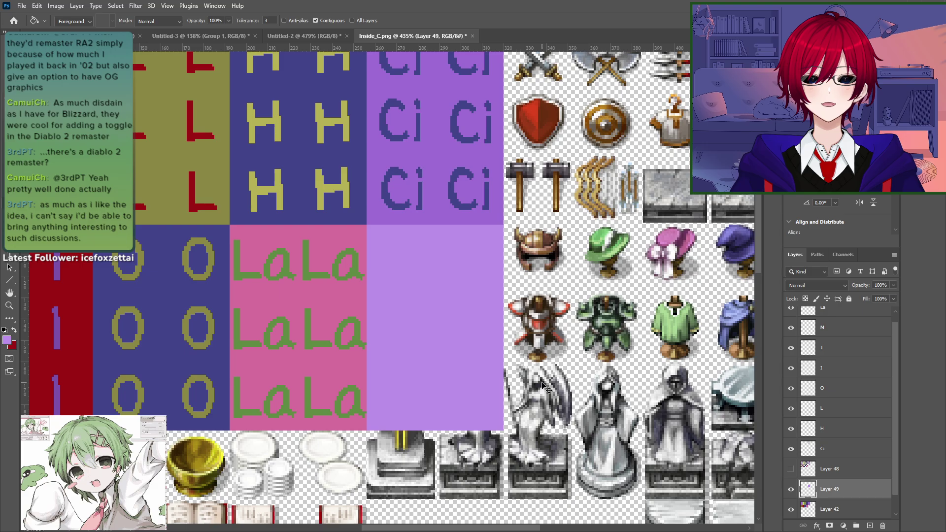
# Step: Export the tileset for web as a PNG-24 into the Tilesets folder, replacing EastWall_03.png with the light purple block included
pyautogui.hotkey('ctrl', 'alt', 'shift', 's')
pyautogui.press('Return')
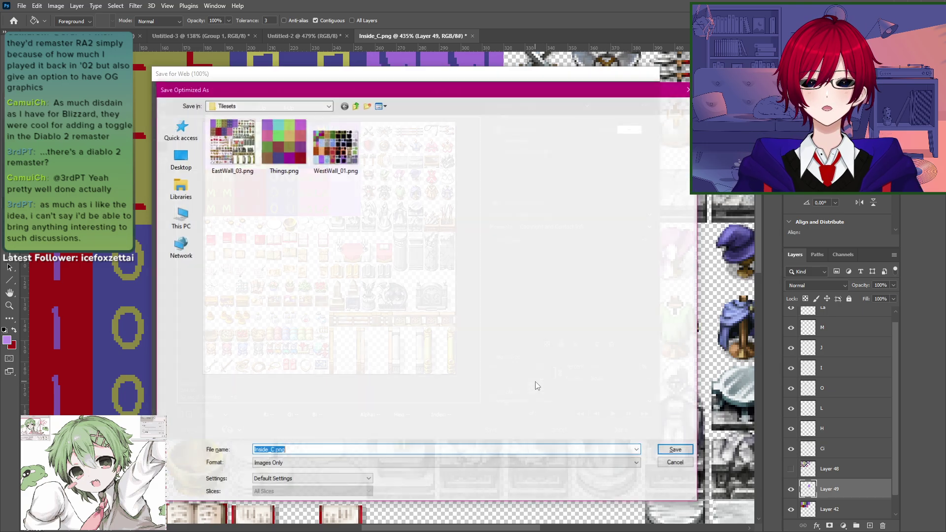
pyautogui.click(232, 160)
pyautogui.press('Return')
pyautogui.click(524, 261)
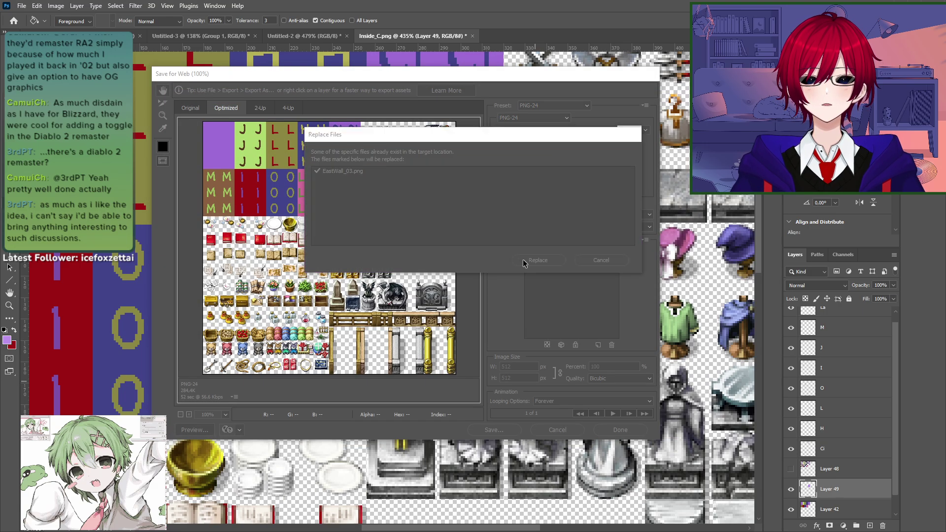
# Step: Switch to RPG Maker VX Ace and open the Database to reload the updated tileset
pyautogui.hotkey('alt', 'Tab')
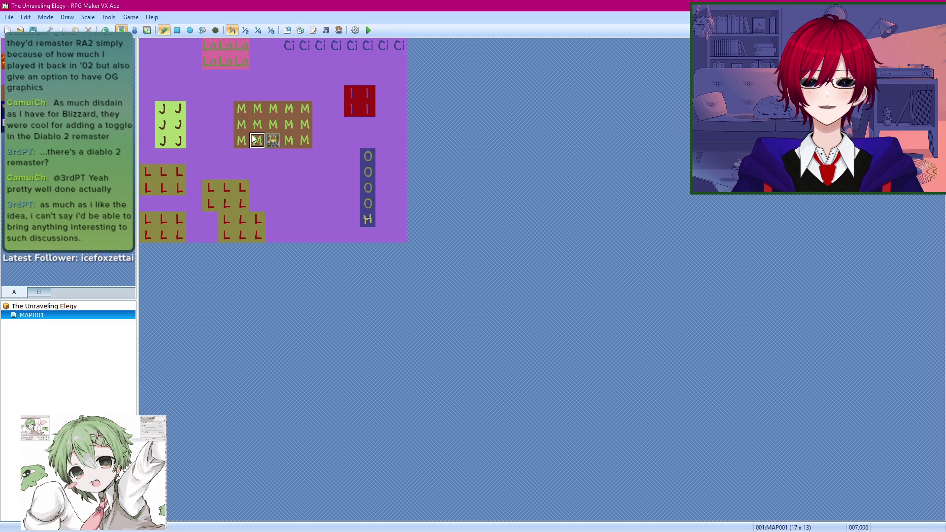
pyautogui.click(130, 17)
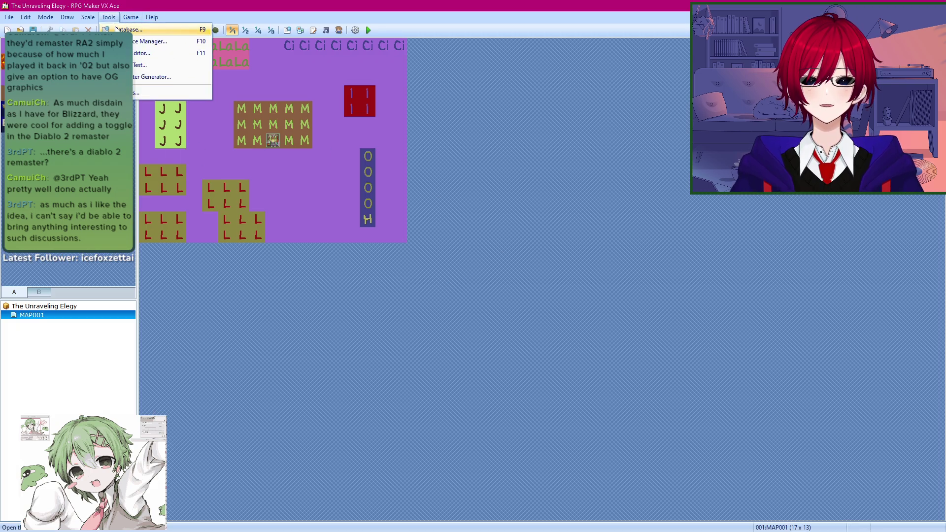
# Step: Reapply EastWall_03 as the A2 (Ground) graphic of the 001:Field tileset in the database
pyautogui.press('F9')
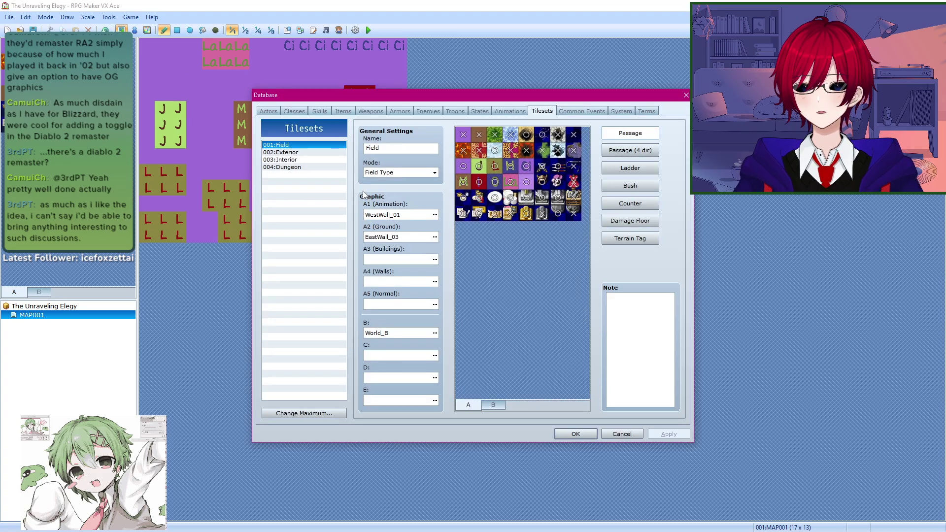
pyautogui.click(431, 237)
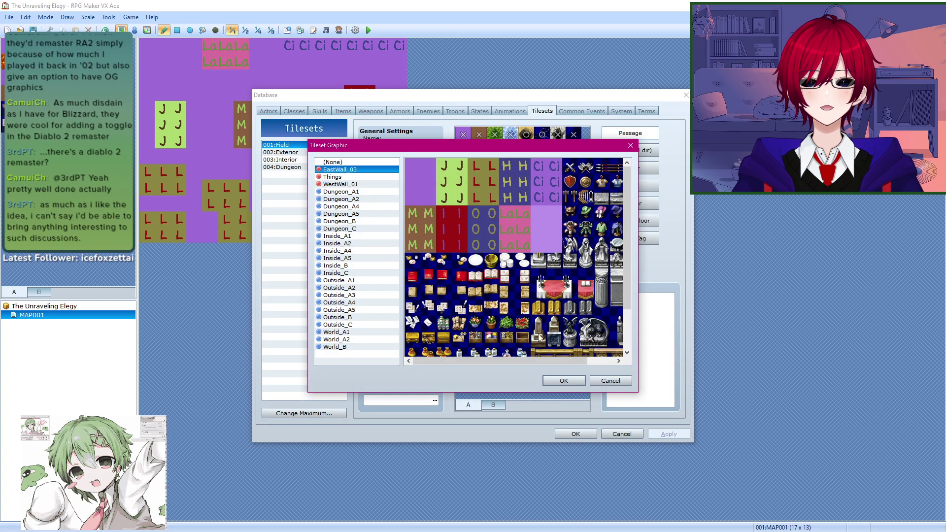
pyautogui.click(563, 381)
pyautogui.click(576, 434)
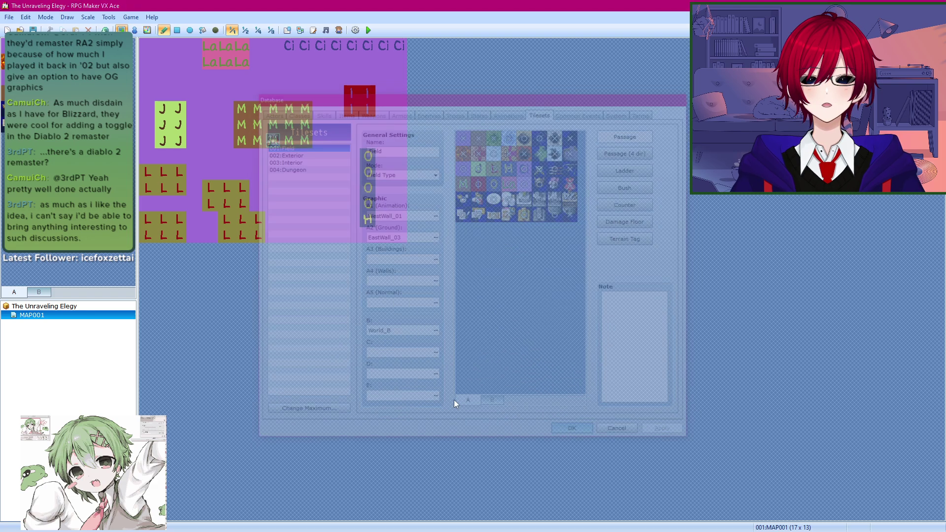
# Step: Paint a 7 by 4 light purple area around the La tiles and enlarge the M tile block to 7 by 4 tiles
pyautogui.moveTo(190, 43)
pyautogui.mouseDown()
pyautogui.moveTo(204, 78)
pyautogui.moveTo(256, 85)
pyautogui.moveTo(258, 45)
pyautogui.moveTo(274, 50)
pyautogui.moveTo(266, 79)
pyautogui.moveTo(248, 93)
pyautogui.moveTo(191, 93)
pyautogui.moveTo(163, 49)
pyautogui.moveTo(180, 47)
pyautogui.moveTo(168, 90)
pyautogui.moveTo(163, 46)
pyautogui.mouseUp()
pyautogui.click(9, 77)
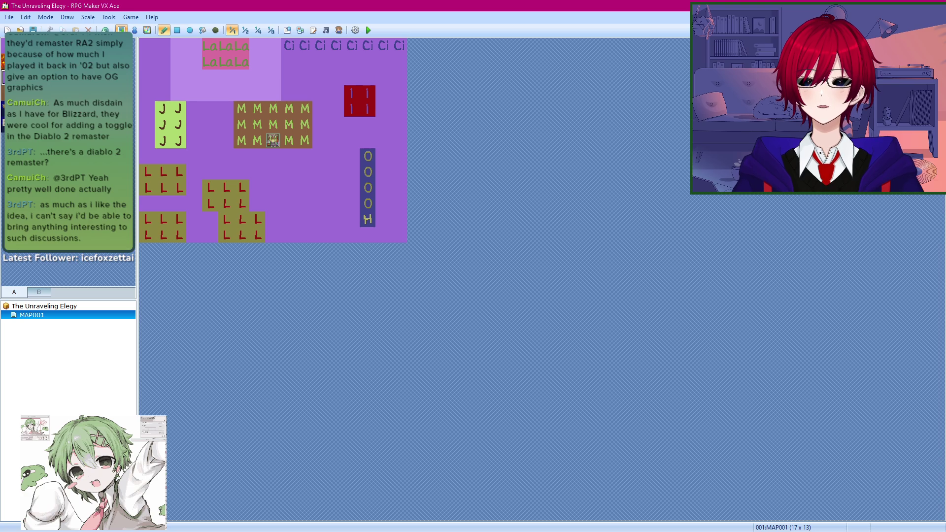
pyautogui.moveTo(241, 155); pyautogui.dragTo(305, 156)
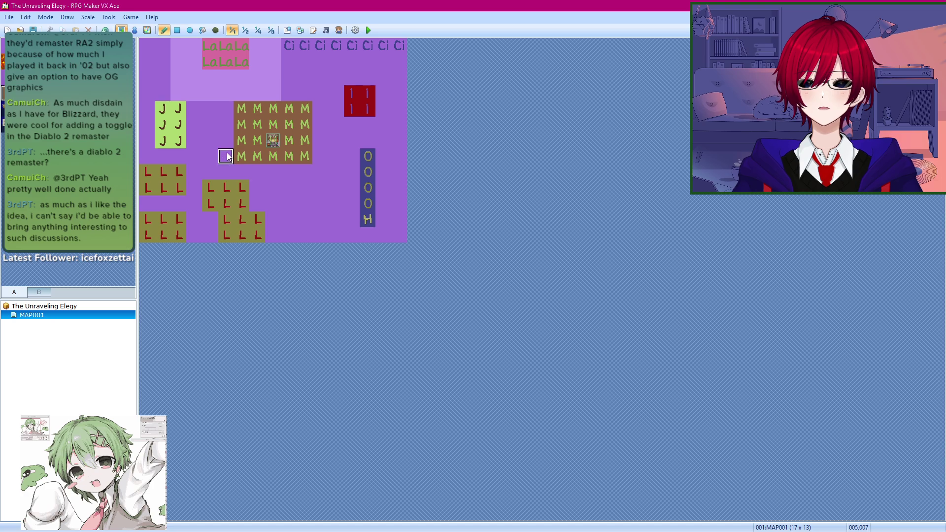
pyautogui.moveTo(228, 162)
pyautogui.mouseDown()
pyautogui.moveTo(225, 94)
pyautogui.moveTo(312, 97)
pyautogui.moveTo(321, 125)
pyautogui.mouseUp()
pyautogui.hotkey('ctrl', 'z')
pyautogui.hotkey('ctrl', 'z')
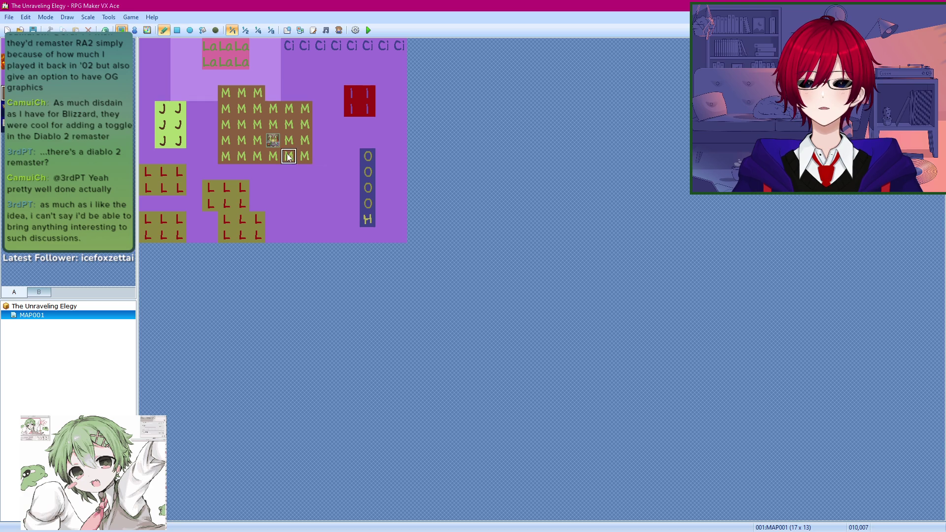
pyautogui.moveTo(226, 112); pyautogui.dragTo(226, 156)
pyautogui.moveTo(321, 156); pyautogui.dragTo(321, 109)
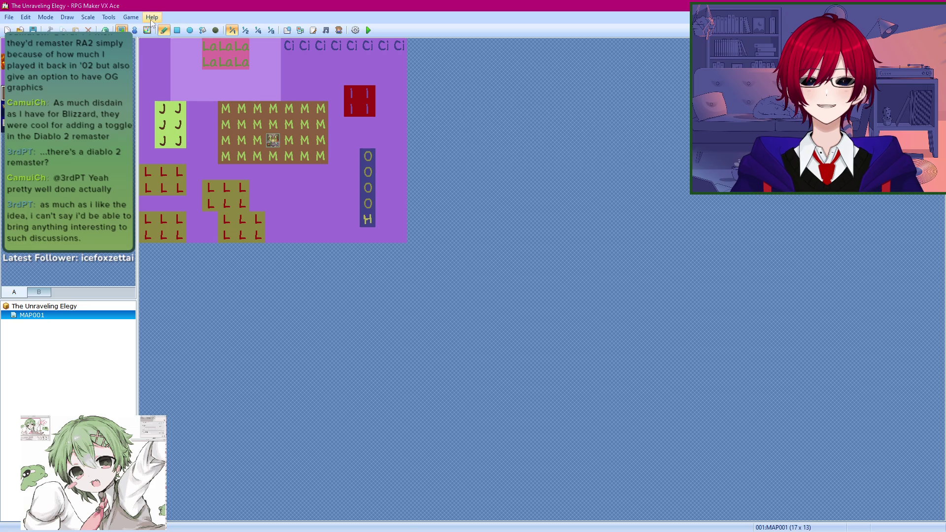
# Step: Start a playtest with the project changes saved and begin a new game
pyautogui.click(271, 31)
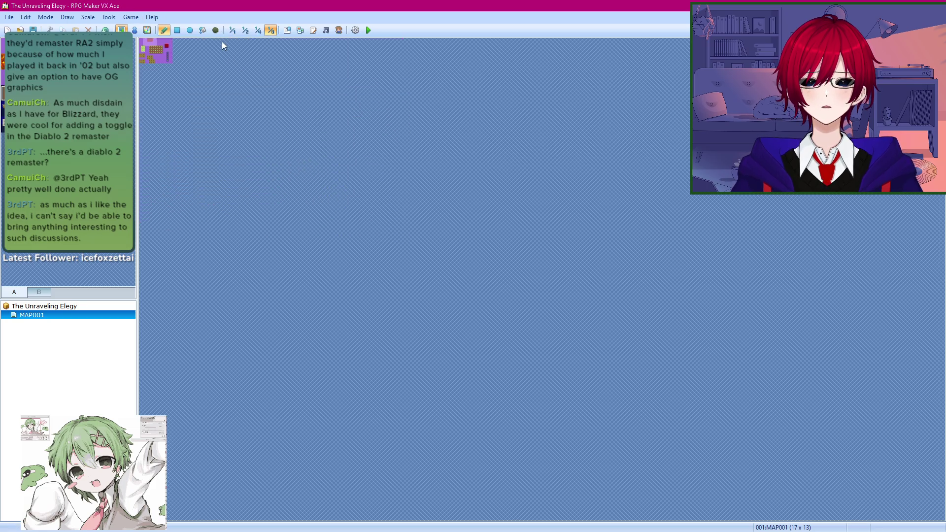
pyautogui.click(231, 31)
pyautogui.click(368, 32)
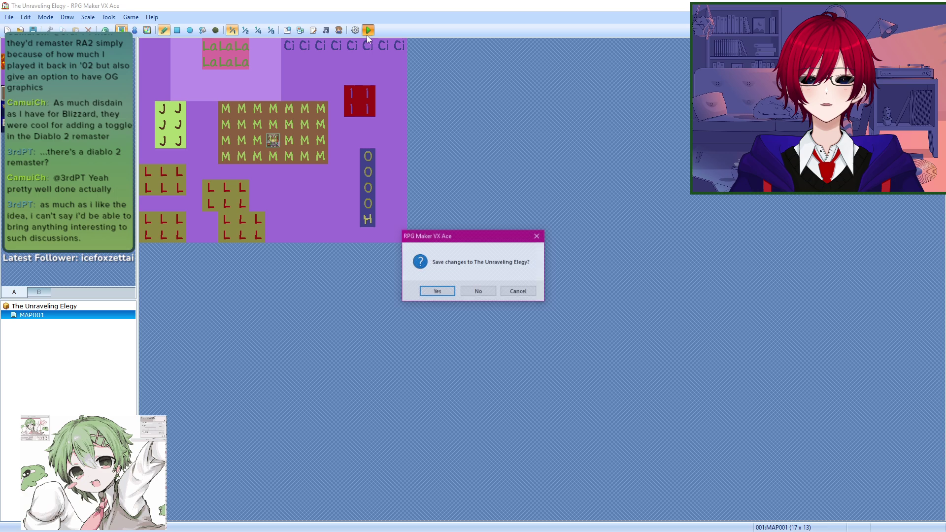
pyautogui.click(440, 288)
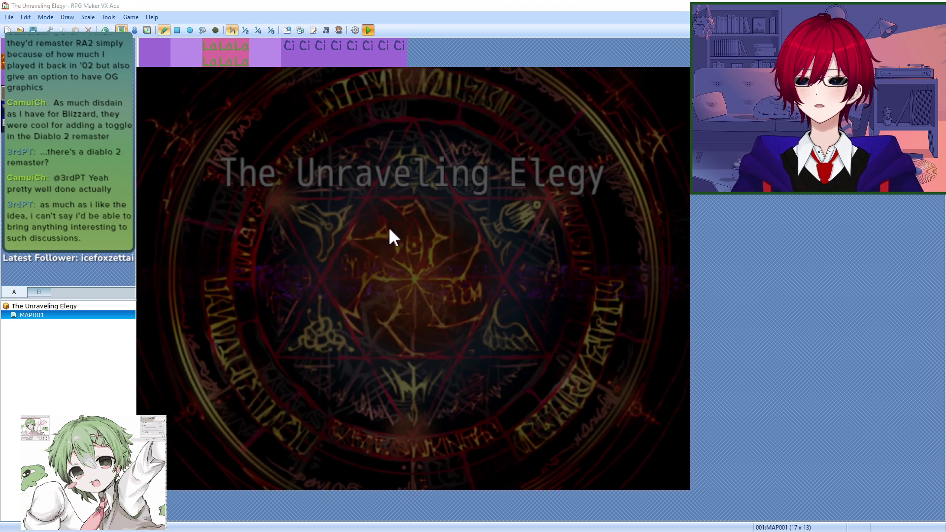
pyautogui.press('Return')
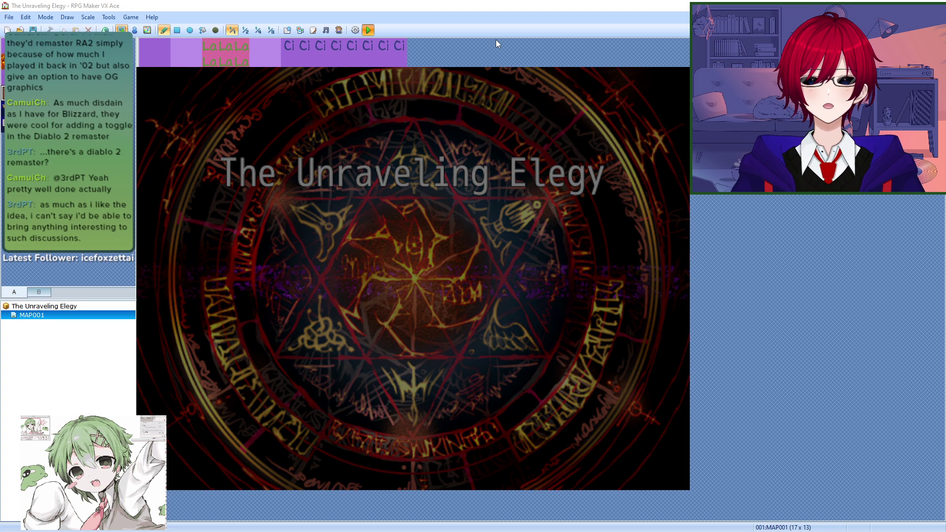
# Step: Test walking from the M block to the map's east edge and back southwest to the middle L tiles
pyautogui.press('Right')
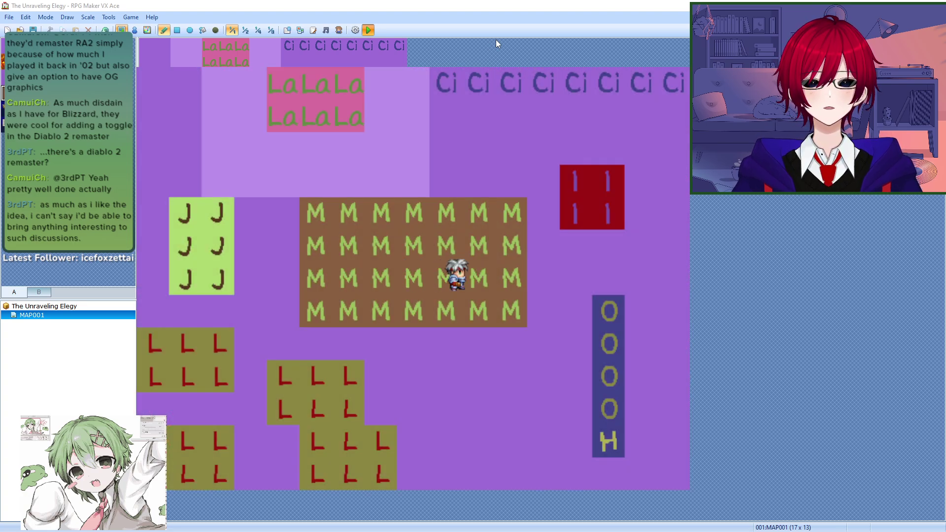
pyautogui.press('Right')
pyautogui.press('Down')
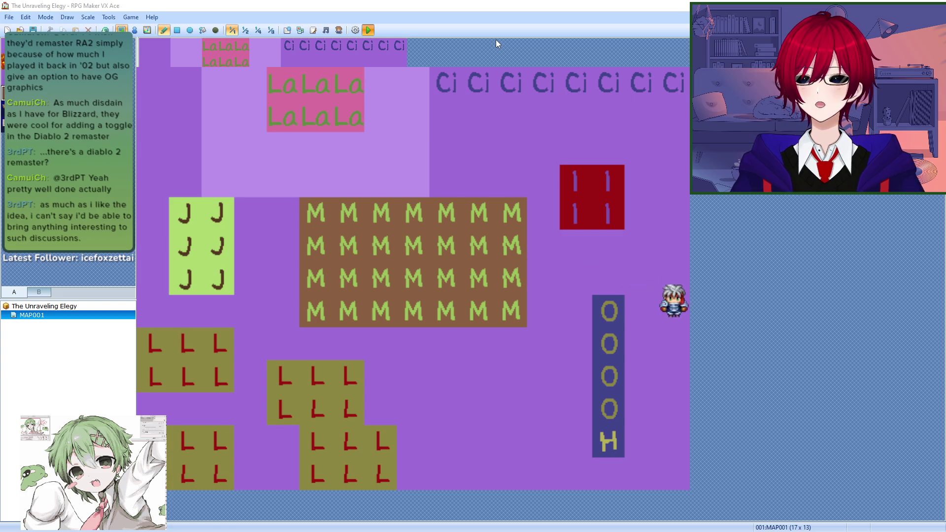
pyautogui.press('Left')
pyautogui.press('Left')
pyautogui.press('Down')
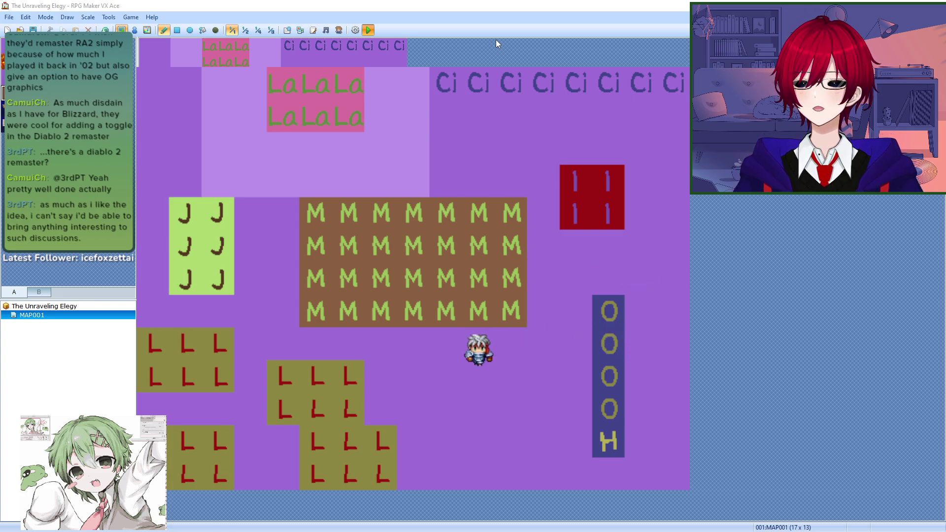
pyautogui.press('Left')
pyautogui.press('Left')
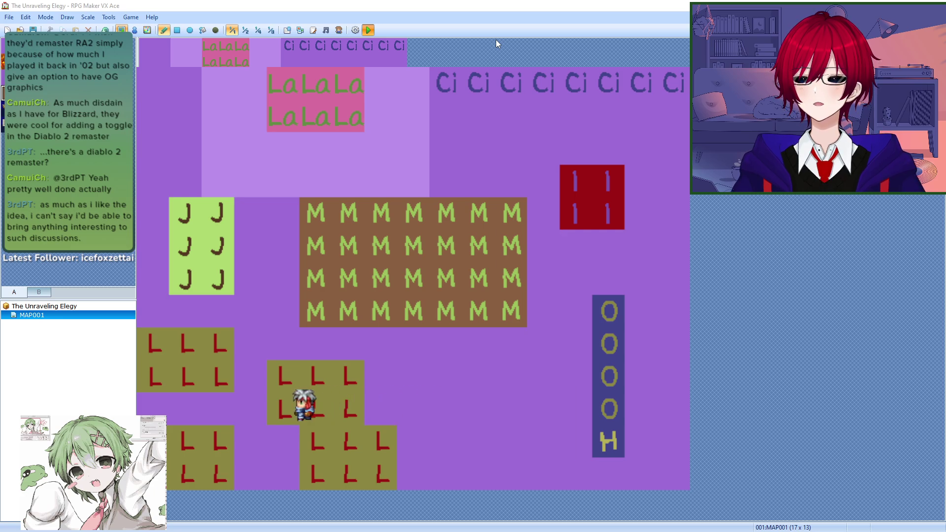
# Step: Test walking over the middle and southern L tile blocks and the purple gap between them
pyautogui.press('Up')
pyautogui.press('Right')
pyautogui.press('Down')
pyautogui.press('Left')
pyautogui.press('Down')
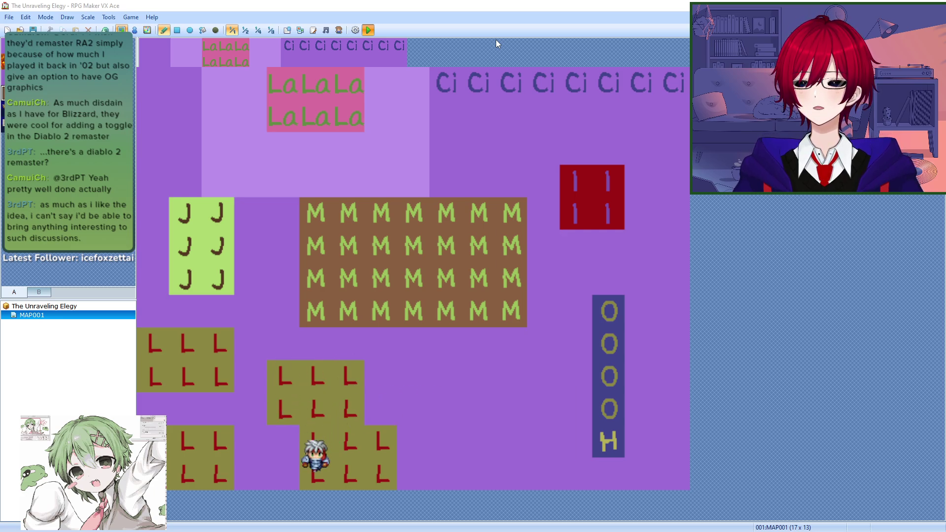
pyautogui.press('Right')
pyautogui.press('Up')
pyautogui.press('Left')
pyautogui.press('Left')
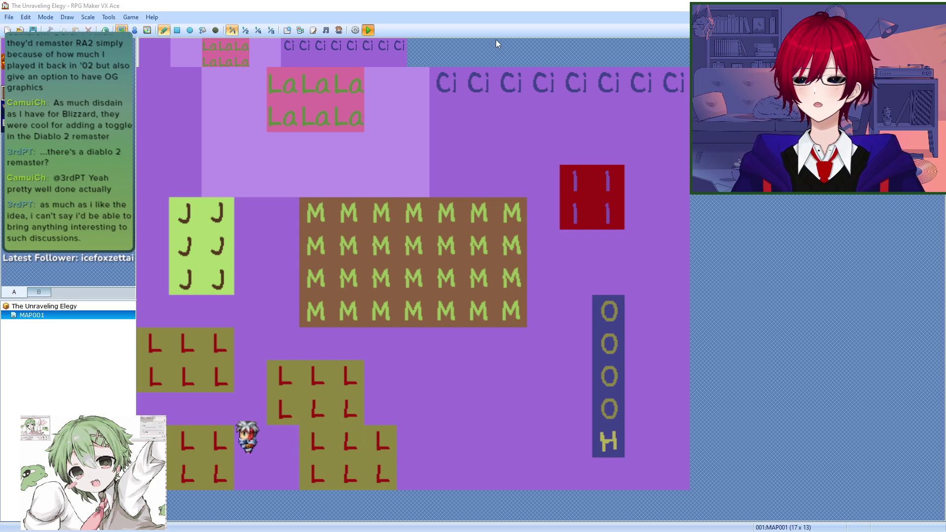
pyautogui.press('Down')
pyautogui.press('Right')
pyautogui.press('Up')
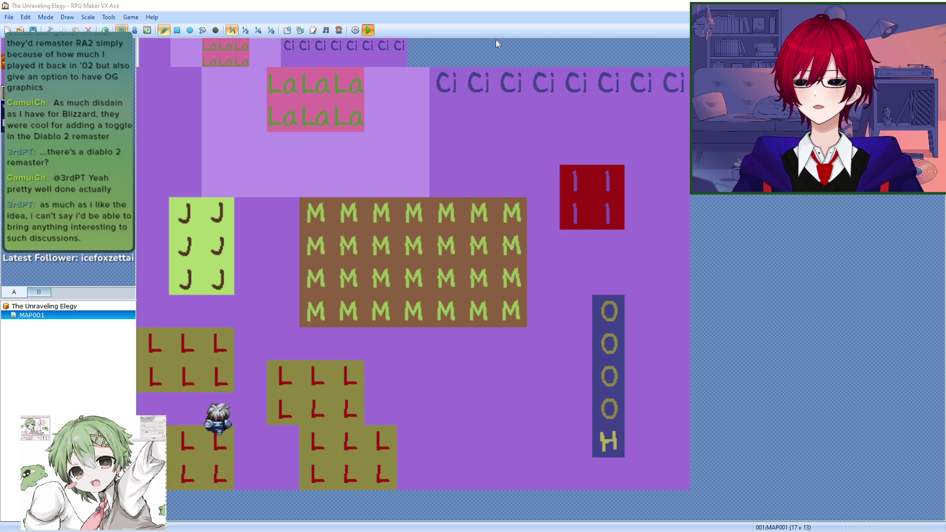
# Step: Test walking north over the western L blocks and across the J tile block
pyautogui.press('Left')
pyautogui.press('Up')
pyautogui.press('Right')
pyautogui.press('Right')
pyautogui.press('Up')
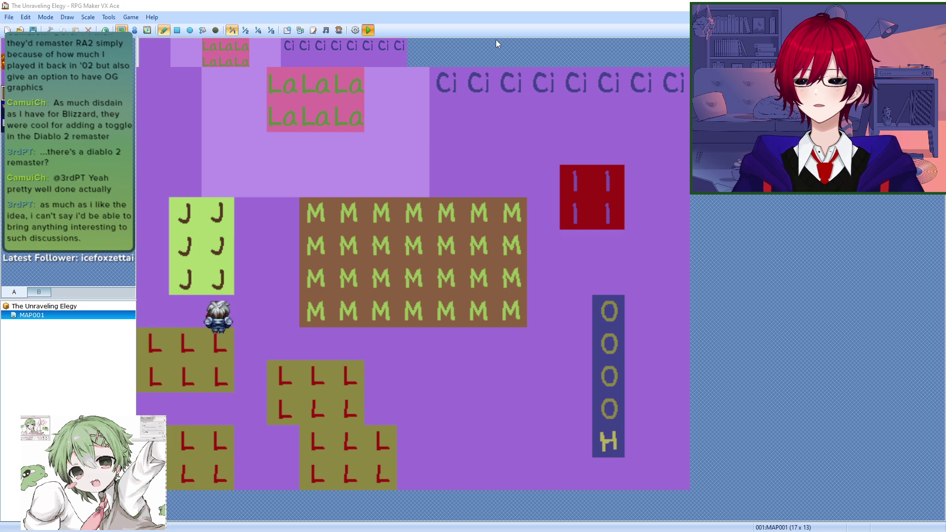
pyautogui.press('Left')
pyautogui.press('Up')
pyautogui.press('Right')
pyautogui.press('Up')
pyautogui.press('Left')
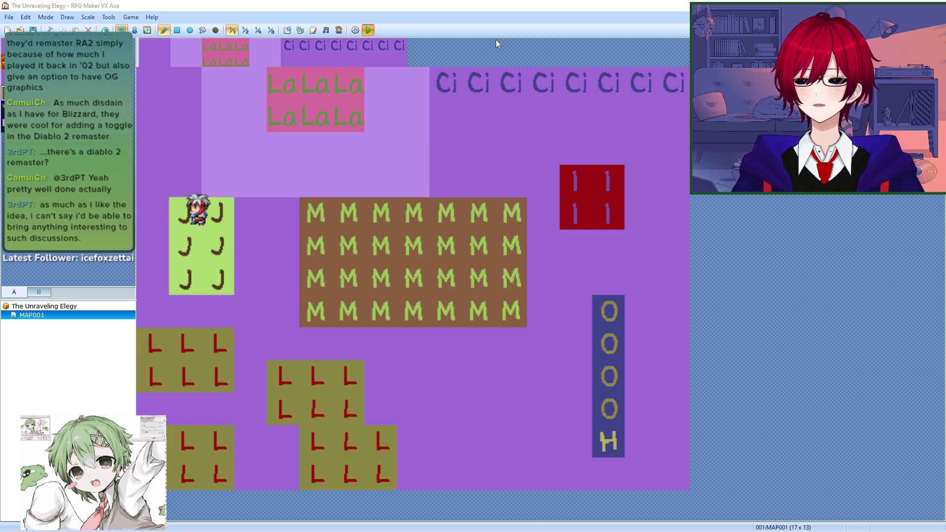
# Step: Test walking from the J block into the M block and across it to its northeast corner
pyautogui.press('Down')
pyautogui.press('Down')
pyautogui.press('Down')
pyautogui.press('Down')
pyautogui.press('Right')
pyautogui.press('Right')
pyautogui.press('Right')
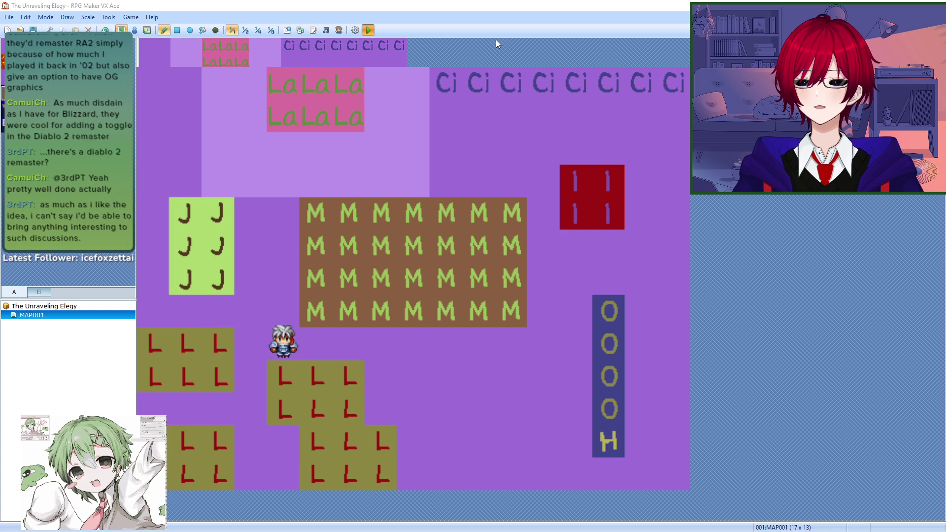
pyautogui.press('Down')
pyautogui.press('Right')
pyautogui.press('Up')
pyautogui.press('Up')
pyautogui.press('Right')
pyautogui.press('Right')
pyautogui.press('Right')
pyautogui.press('Right')
pyautogui.press('Right')
pyautogui.press('Right')
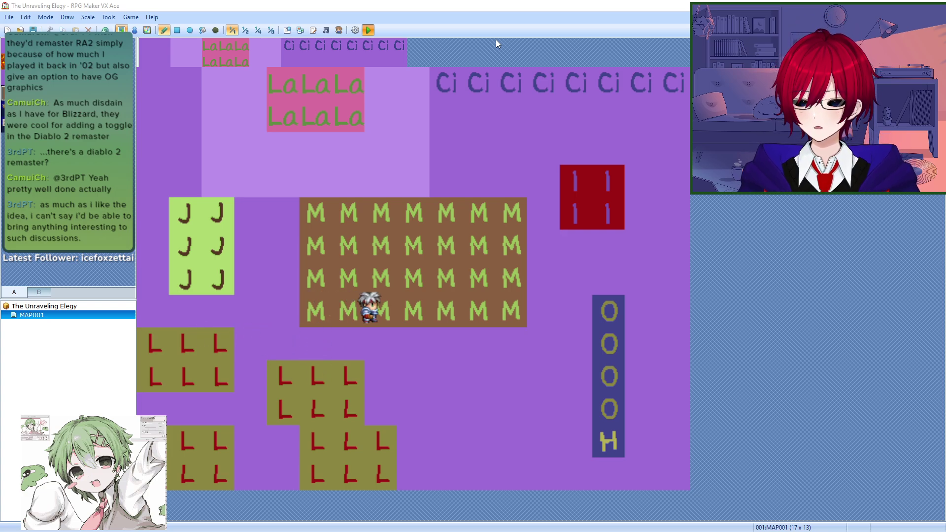
pyautogui.press('Up')
pyautogui.press('Up')
pyautogui.press('Up')
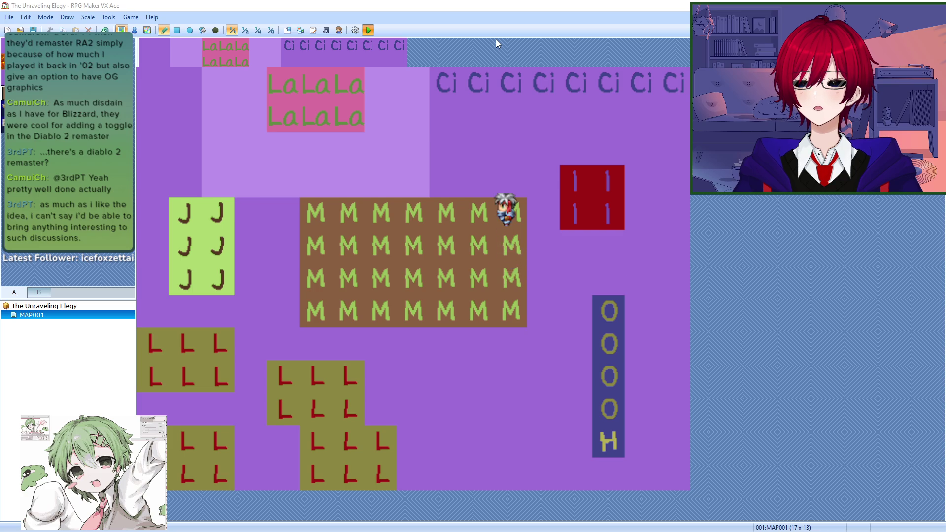
# Step: Test walking west along the M block into the light purple area and over the La tiles
pyautogui.press('Left')
pyautogui.press('Left')
pyautogui.press('Left')
pyautogui.press('Left')
pyautogui.press('Left')
pyautogui.press('Left')
pyautogui.press('Up')
pyautogui.press('Left')
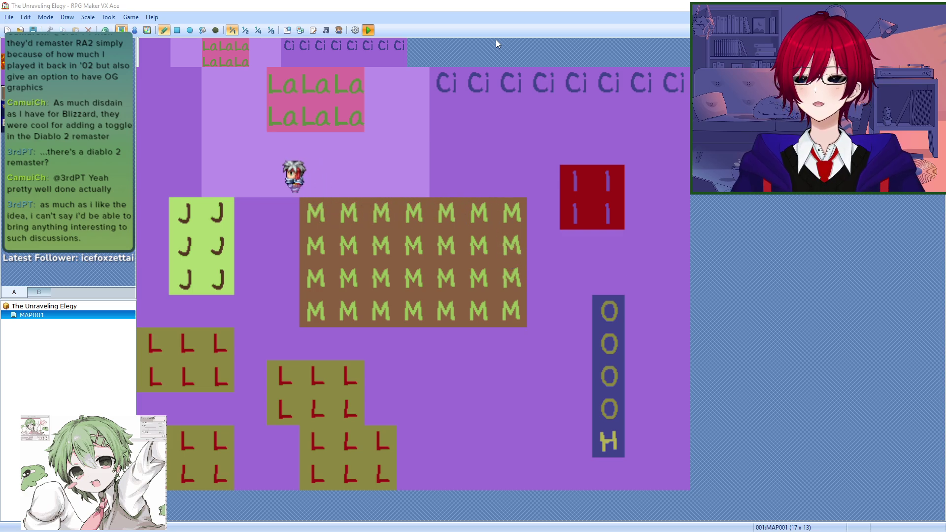
pyautogui.press('Left')
pyautogui.press('Up')
pyautogui.press('Right')
pyautogui.press('Up')
pyautogui.press('Right')
pyautogui.press('Right')
pyautogui.press('Up')
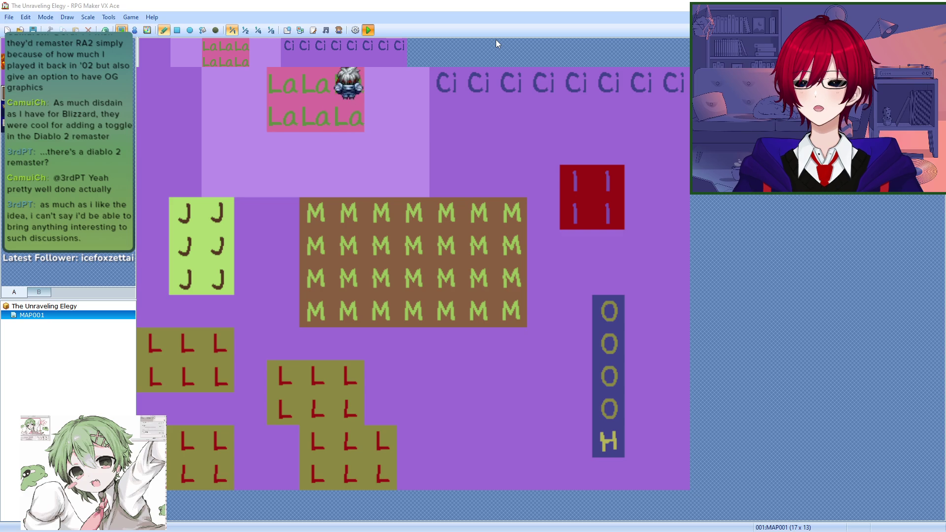
pyautogui.press('Left')
pyautogui.press('Left')
pyautogui.press('Left')
pyautogui.press('Down')
pyautogui.press('Down')
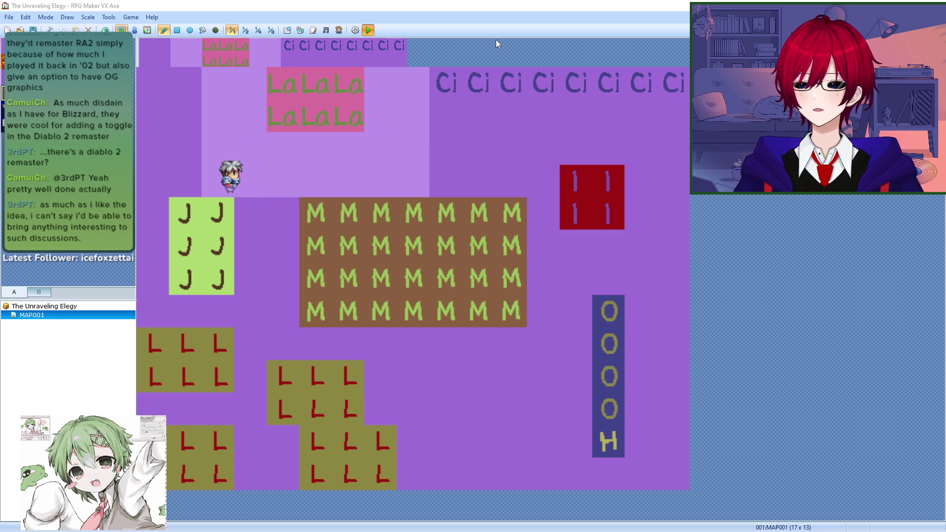
# Step: Test walking around the La tiles within the surrounding light purple area
pyautogui.press('Right')
pyautogui.press('Right')
pyautogui.press('Right')
pyautogui.press('Right')
pyautogui.press('Right')
pyautogui.press('Right')
pyautogui.press('Up')
pyautogui.press('Up')
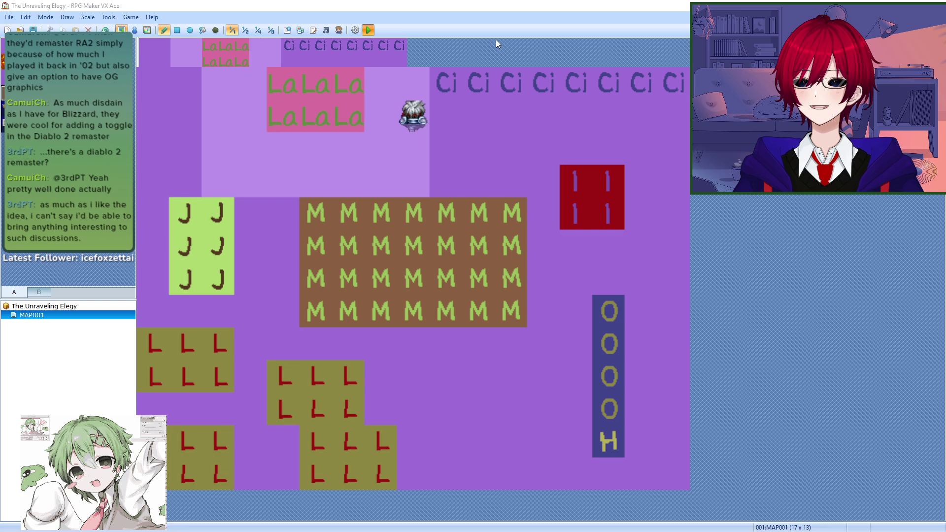
pyautogui.press('Up')
pyautogui.press('Left')
pyautogui.press('Down')
pyautogui.press('Down')
pyautogui.press('Left')
pyautogui.press('Left')
pyautogui.press('Left')
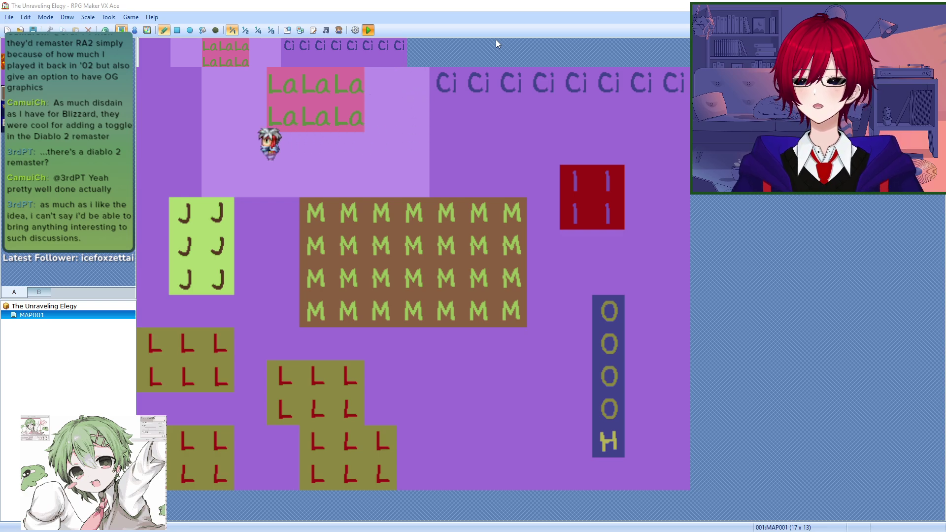
pyautogui.press('Up')
pyautogui.press('Up')
pyautogui.press('Left')
pyautogui.press('Down')
pyautogui.press('Right')
pyautogui.press('Down')
# Step: Test crossing the eastern border between the light purple area and the darker purple ground in both directions
pyautogui.press('Right')
pyautogui.press('Right')
pyautogui.press('Right')
pyautogui.press('Right')
pyautogui.press('Right')
pyautogui.press('Right')
pyautogui.press('Right')
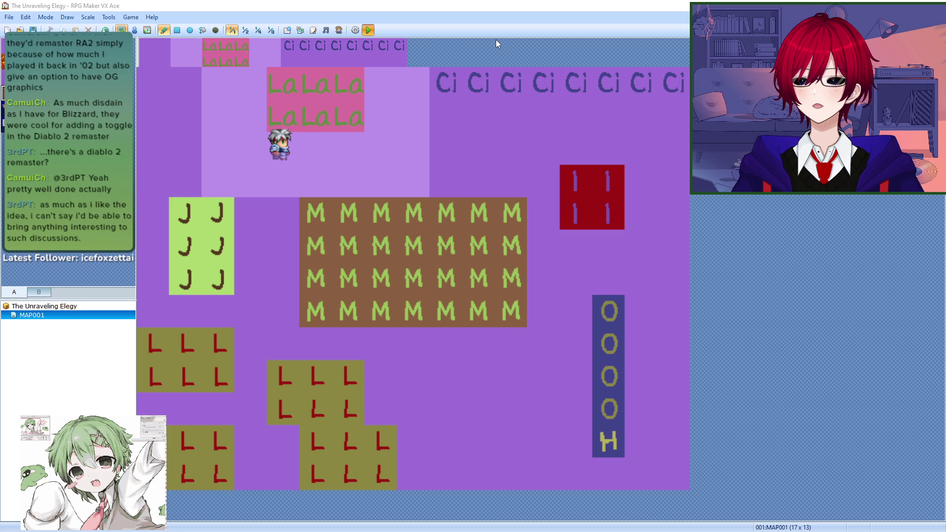
pyautogui.press('Right')
pyautogui.press('Right')
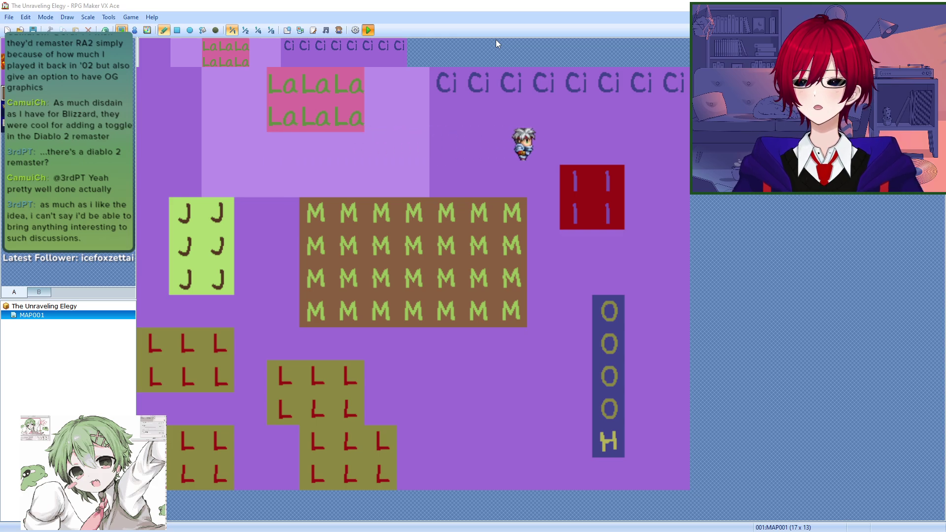
pyautogui.press('Right')
pyautogui.press('Down')
pyautogui.press('Left')
pyautogui.press('Left')
pyautogui.press('Left')
pyautogui.press('Left')
pyautogui.press('Left')
pyautogui.press('Left')
pyautogui.press('Left')
pyautogui.press('Left')
pyautogui.press('Left')
pyautogui.press('Left')
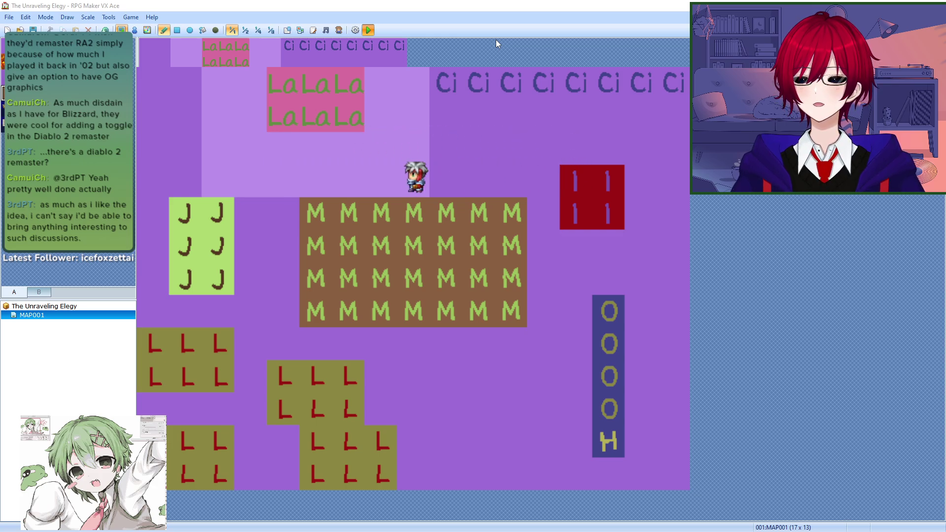
pyautogui.press('Up')
pyautogui.press('Right')
pyautogui.press('Right')
pyautogui.press('Right')
pyautogui.press('Right')
pyautogui.press('Right')
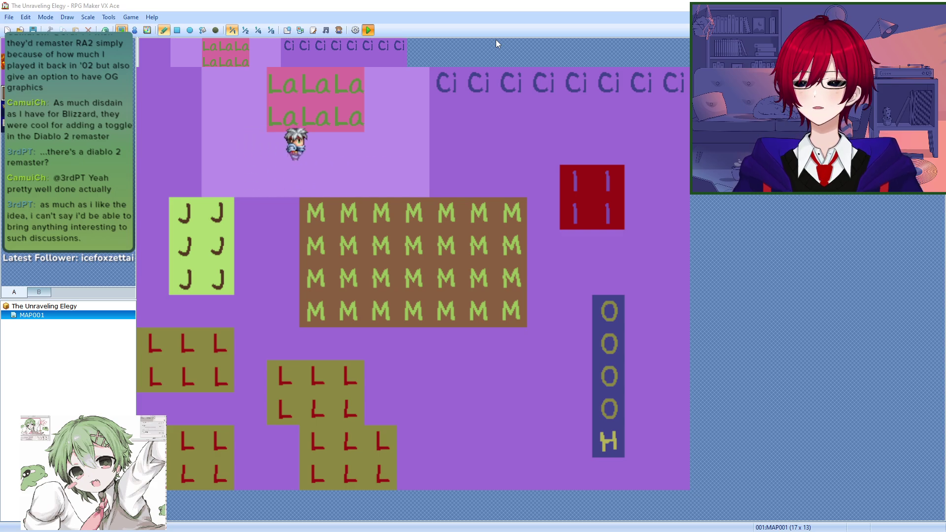
# Step: Test walking west through the light purple area, around the La block's west side and back east beneath it
pyautogui.press('Down')
pyautogui.press('Left')
pyautogui.press('Left')
pyautogui.press('Left')
pyautogui.press('Left')
pyautogui.press('Left')
pyautogui.press('Left')
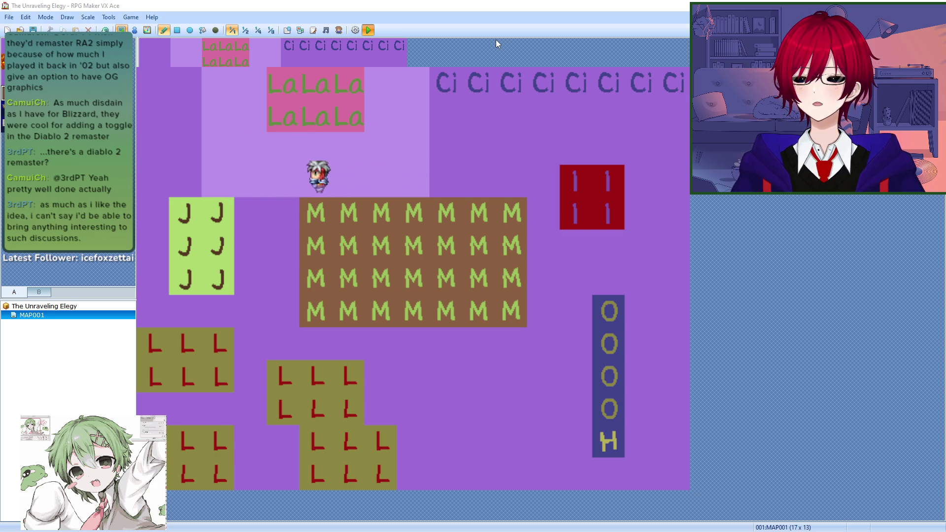
pyautogui.press('Up')
pyautogui.press('Up')
pyautogui.press('Up')
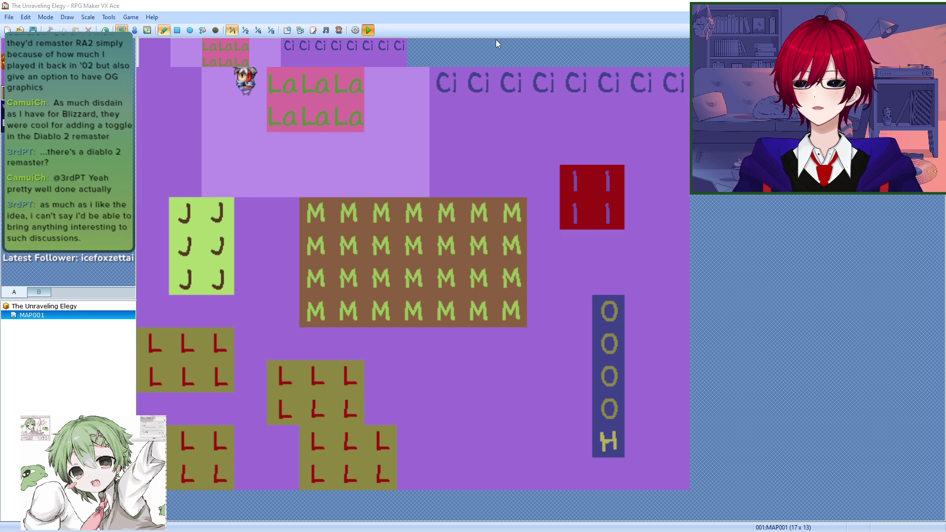
pyautogui.press('Left')
pyautogui.press('Down')
pyautogui.press('Down')
pyautogui.press('Right')
pyautogui.press('Right')
pyautogui.press('Right')
pyautogui.press('Right')
pyautogui.press('Right')
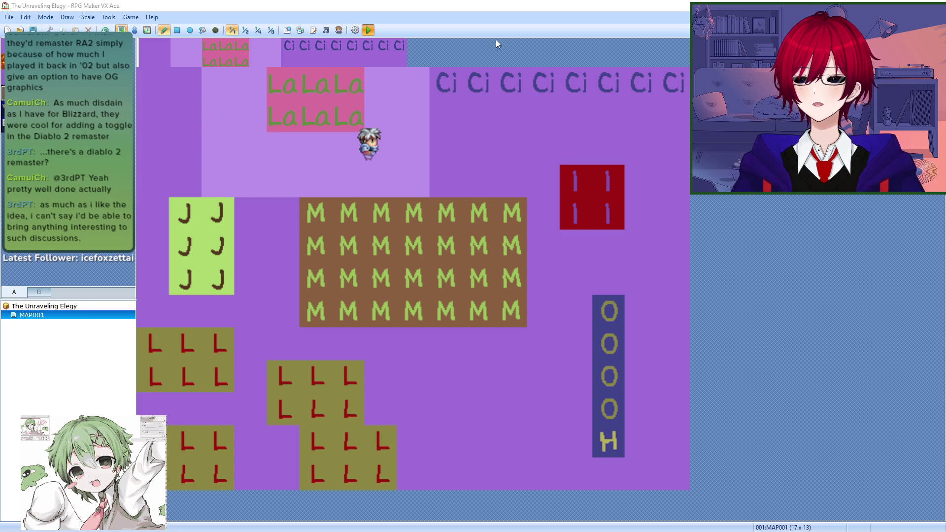
# Step: Test walking around beneath the La block and east to the edge of the light purple area
pyautogui.press('Right')
pyautogui.press('Up')
pyautogui.press('Up')
pyautogui.press('Left')
pyautogui.press('Down')
pyautogui.press('Down')
pyautogui.press('Right')
pyautogui.press('Right')
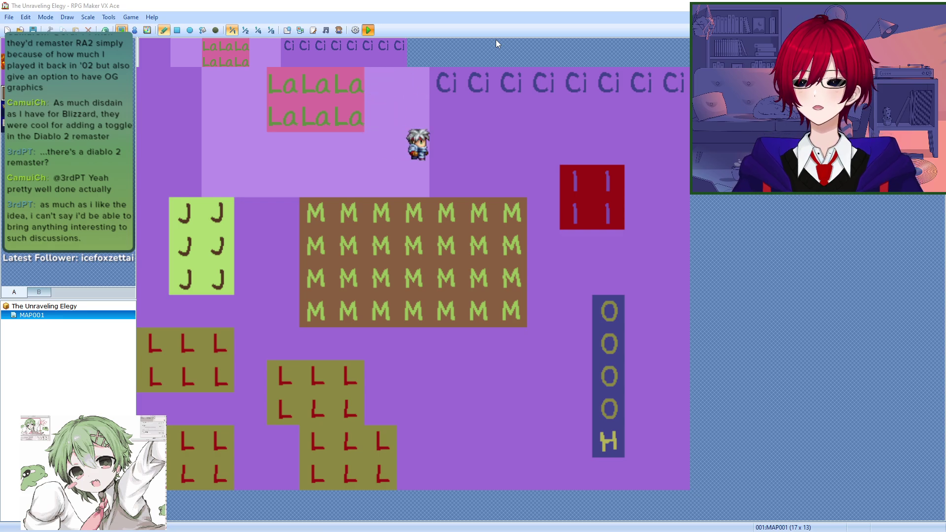
# Step: Test walking west along the lowest row of the light purple area, just above the M block
pyautogui.press('Down')
pyautogui.press('Left')
pyautogui.press('Left')
pyautogui.press('Left')
pyautogui.press('Left')
pyautogui.press('Left')
pyautogui.press('Left')
pyautogui.press('Left')
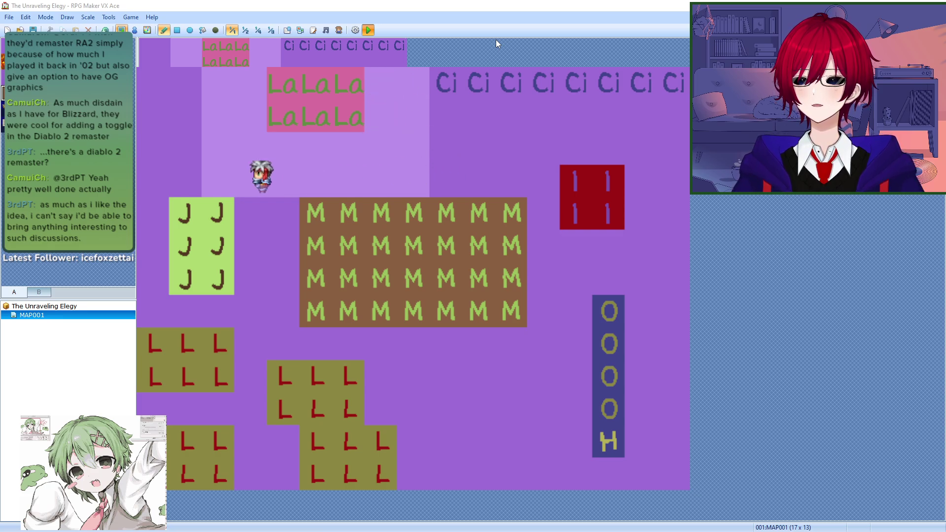
# Step: Test entering the M block from the light purple area on its north side
pyautogui.press('Right')
pyautogui.press('Right')
pyautogui.press('Right')
pyautogui.press('Right')
pyautogui.press('Down')
pyautogui.press('Down')
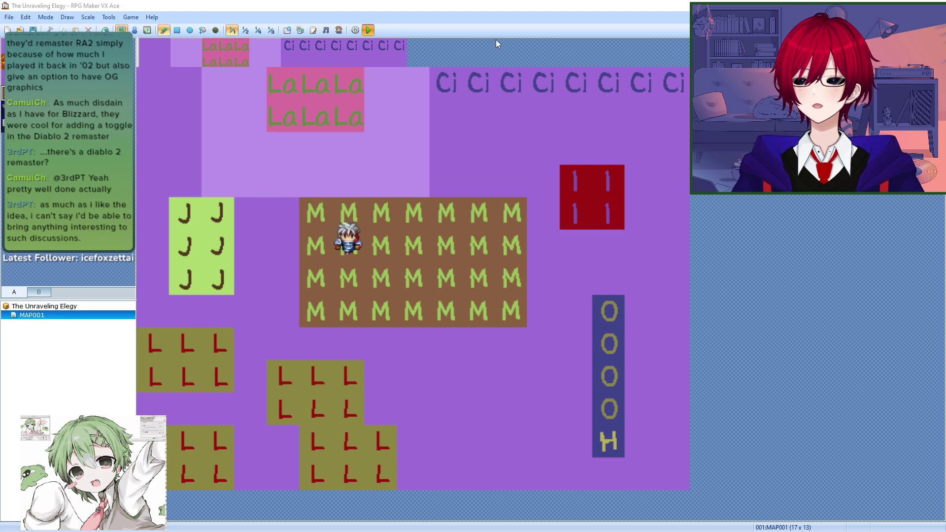
# Step: Test walking east across the M block and onto the ground just below the red I block
pyautogui.press('Right')
pyautogui.press('Right')
pyautogui.press('Right')
pyautogui.press('Right')
pyautogui.press('Right')
pyautogui.press('Right')
pyautogui.press('Right')
pyautogui.press('Right')
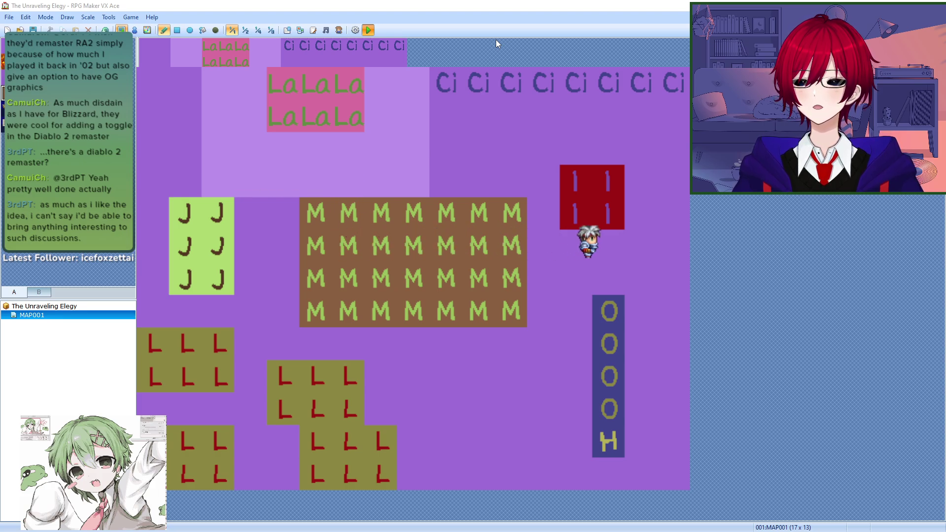
# Step: Test walking south over the column of O tiles down to the H tile
pyautogui.press('Down')
pyautogui.press('Down')
pyautogui.press('Down')
pyautogui.press('Down')
pyautogui.press('Down')
pyautogui.press('Down')
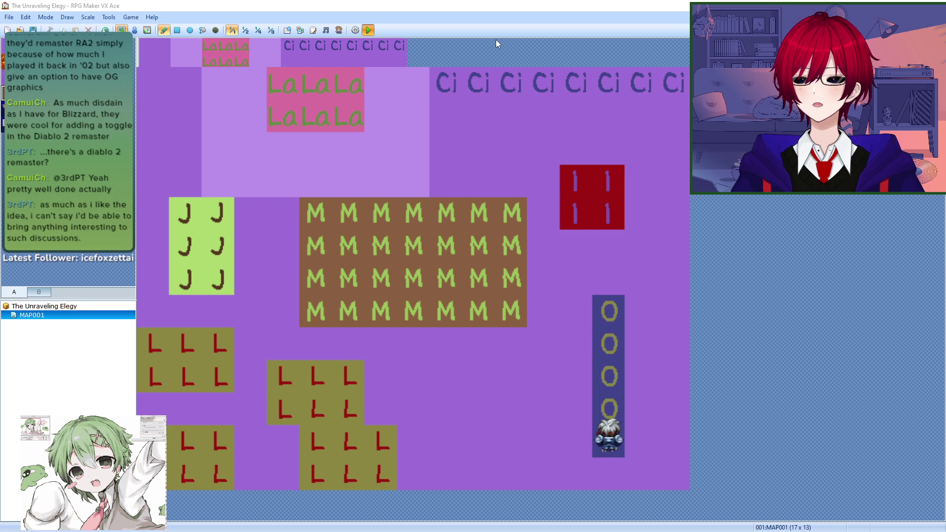
# Step: Test walking north from the H tile over the O column and the red I block towards the Ci row
pyautogui.press('Up')
pyautogui.press('Up')
pyautogui.press('Up')
pyautogui.press('Up')
pyautogui.press('Up')
pyautogui.press('Up')
pyautogui.press('Up')
pyautogui.press('Up')
pyautogui.press('Up')
pyautogui.press('Up')
pyautogui.press('Up')
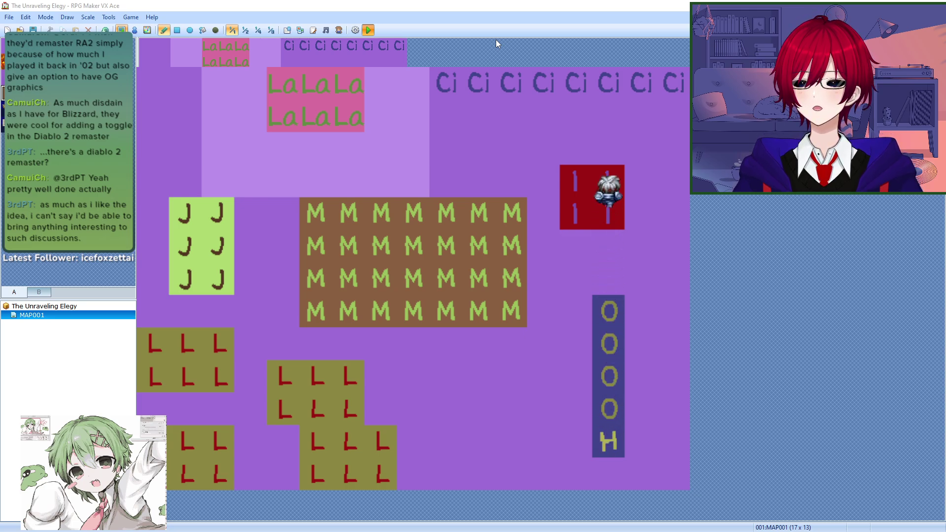
# Step: Test walking west along the row of Ci tiles, then return east and south onto the red I block
pyautogui.press('Left')
pyautogui.press('Left')
pyautogui.press('Left')
pyautogui.press('Left')
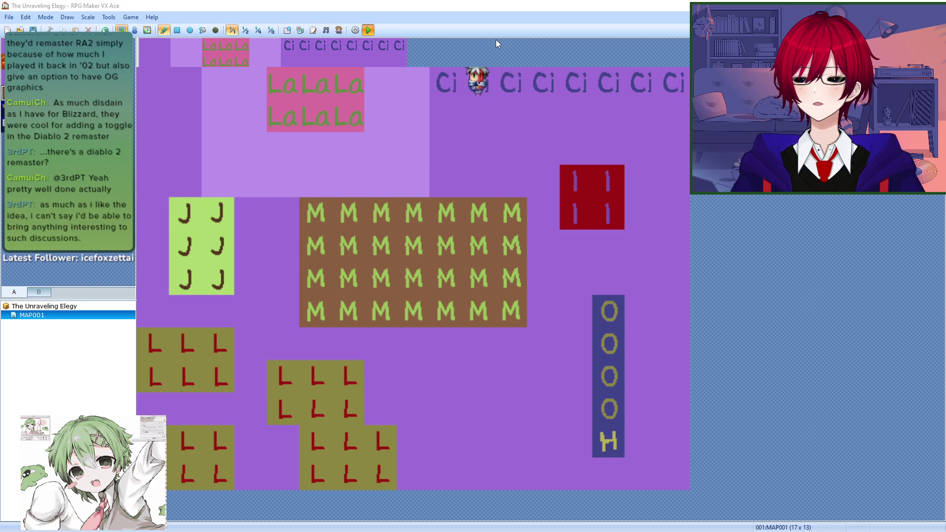
pyautogui.press('Right')
pyautogui.press('Right')
pyautogui.press('Right')
pyautogui.press('Down')
pyautogui.press('Down')
pyautogui.press('Down')
pyautogui.press('Right')
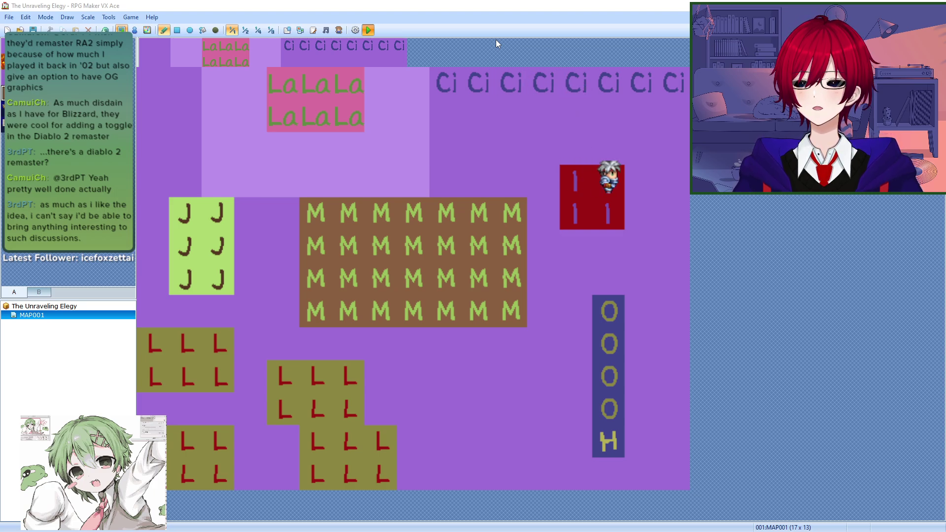
# Step: Test circling over the four red I tiles and leaving the block westward towards the M block
pyautogui.press('Down')
pyautogui.press('Left')
pyautogui.press('Up')
pyautogui.press('Right')
pyautogui.press('Down')
pyautogui.press('Left')
pyautogui.press('Left')
pyautogui.press('Left')
pyautogui.press('Left')
pyautogui.press('Left')
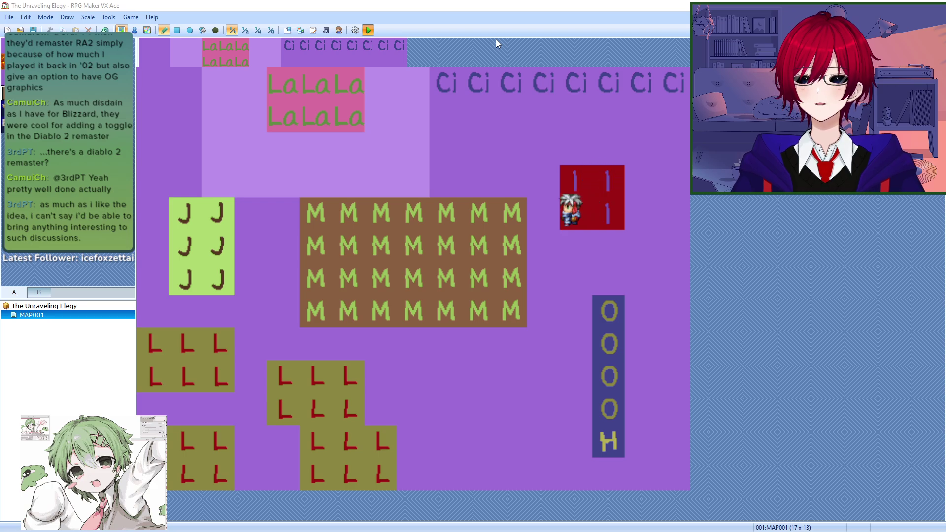
# Step: Test moving around within the M block, then end the playtest and return to the map editor
pyautogui.press('Right')
pyautogui.press('Right')
pyautogui.press('Right')
pyautogui.press('Right')
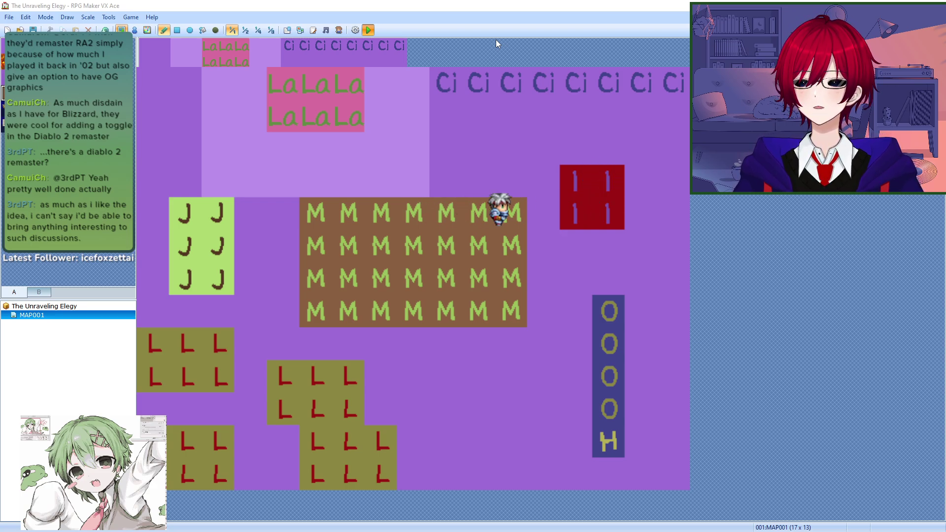
pyautogui.press('Left')
pyautogui.press('Left')
pyautogui.press('Left')
pyautogui.press('Down')
pyautogui.press('Down')
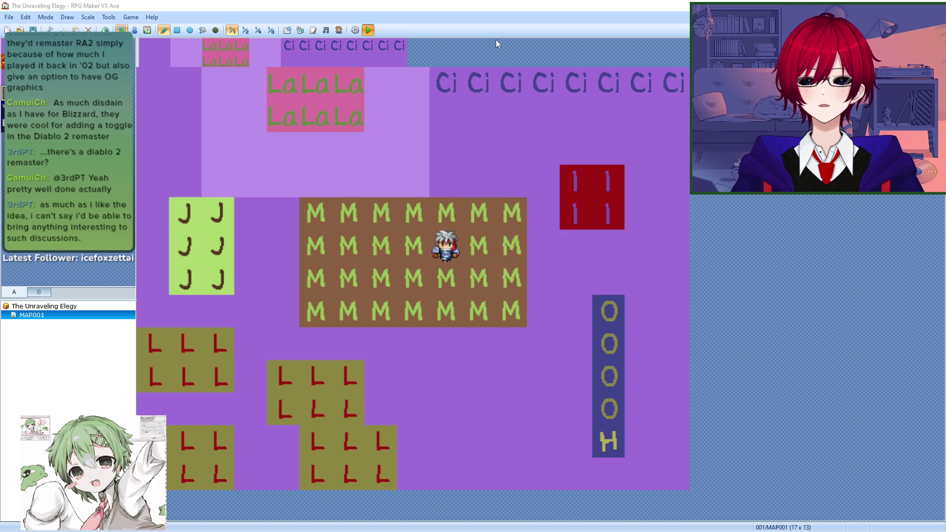
pyautogui.press('Left')
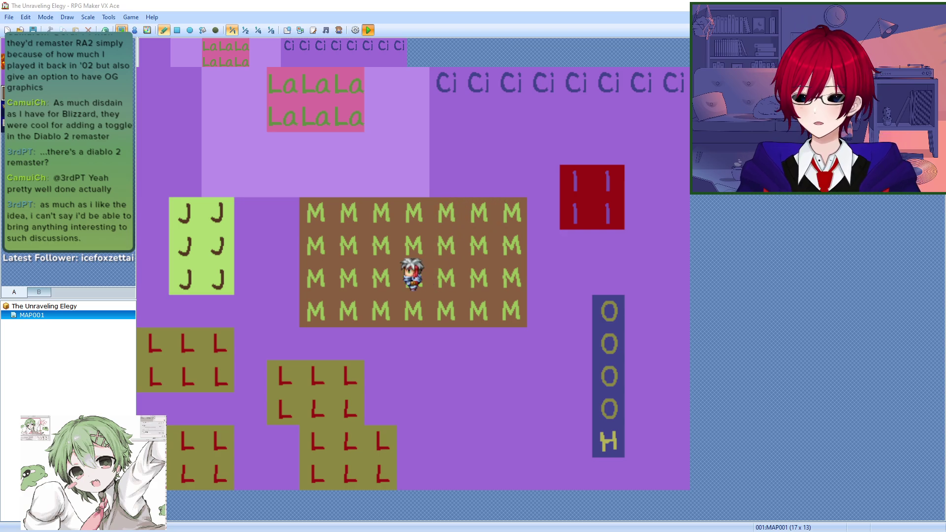
pyautogui.click(675, 64)
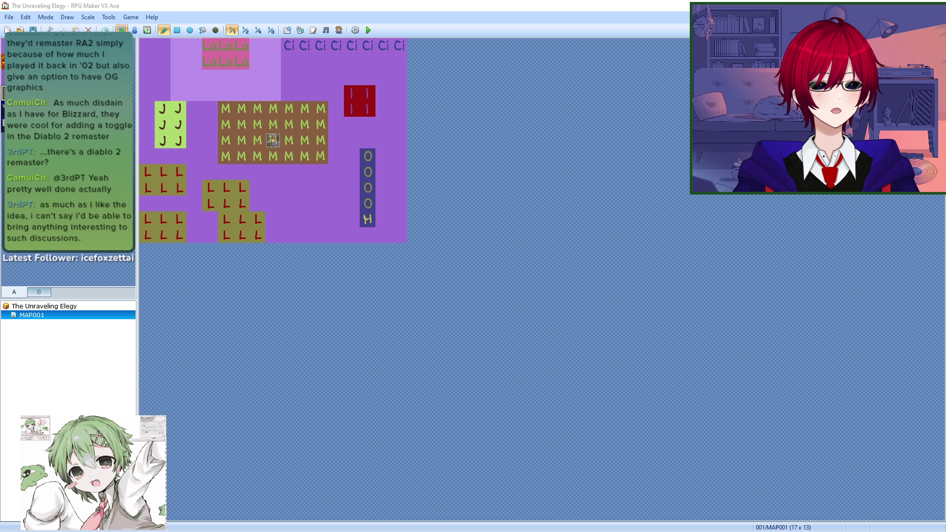
# Step: Switch to Chrome, search the web for "putting a mouse cursor in rpgmaker" in a new tab and look through the results
pyautogui.hotkey('alt', 'Tab')
pyautogui.hotkey('alt', 'Tab')
pyautogui.hotkey('alt', 'Tab')
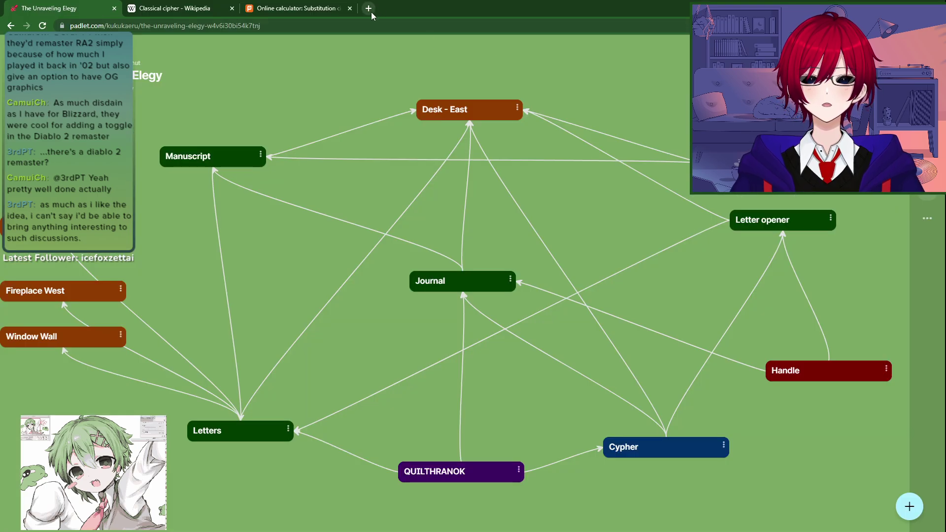
pyautogui.click(368, 8)
pyautogui.write('putting a mouse cursor in rpgmaker')
pyautogui.press('Return')
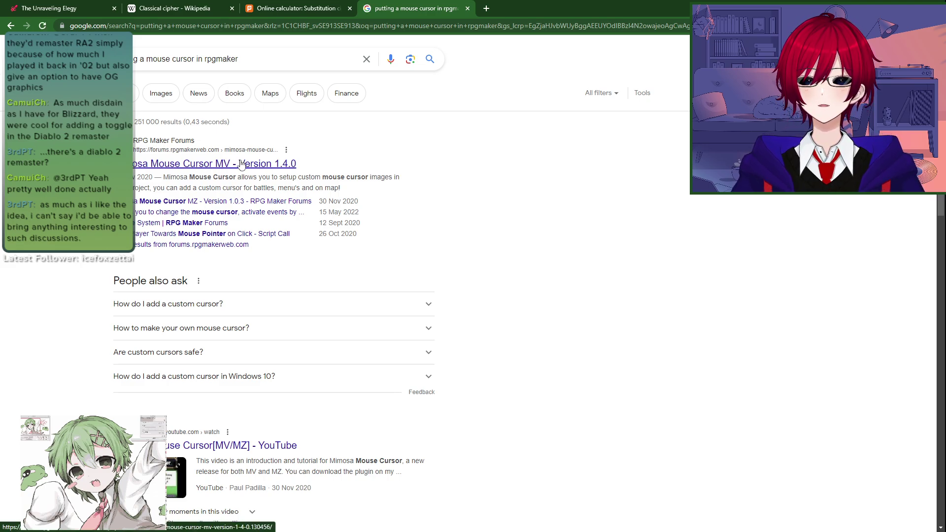
pyautogui.scroll(-3, 291, 389)
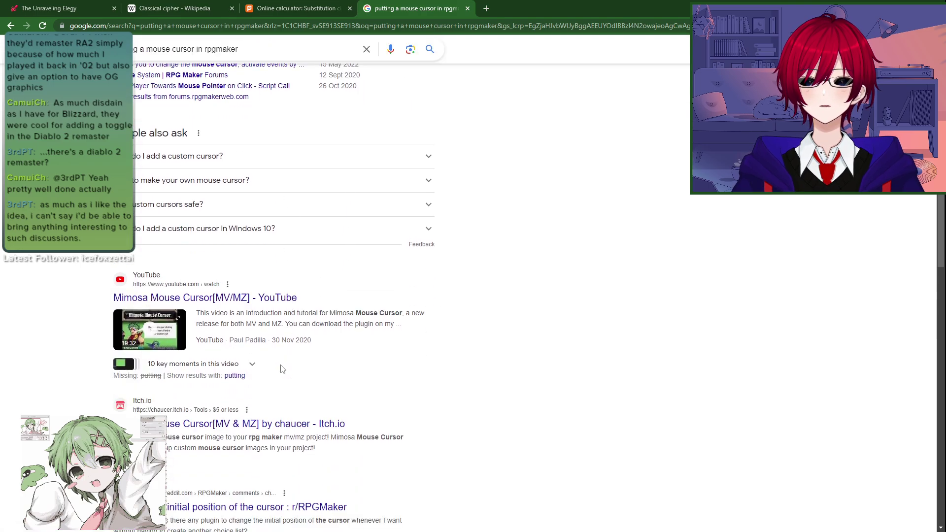
pyautogui.scroll(1, 252, 475)
pyautogui.scroll(-2, 251, 475)
# Step: Switch back to RPG Maker VX Ace and check the editor options for a mouse cursor setting, changing nothing
pyautogui.hotkey('alt', 'Tab')
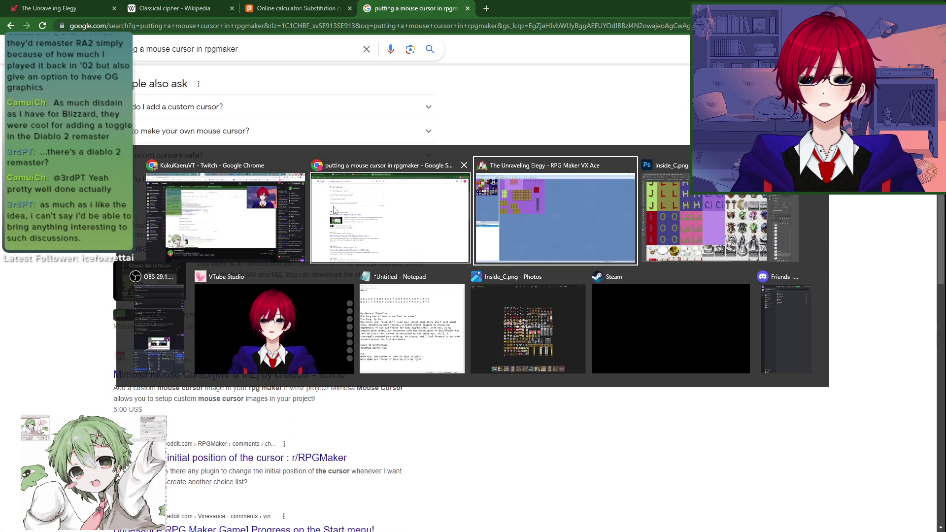
pyautogui.click(105, 19)
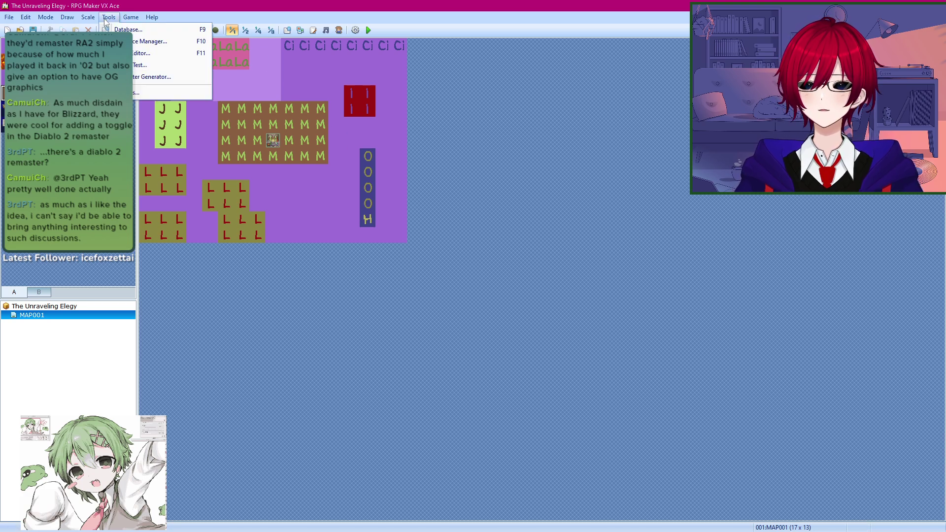
pyautogui.click(168, 93)
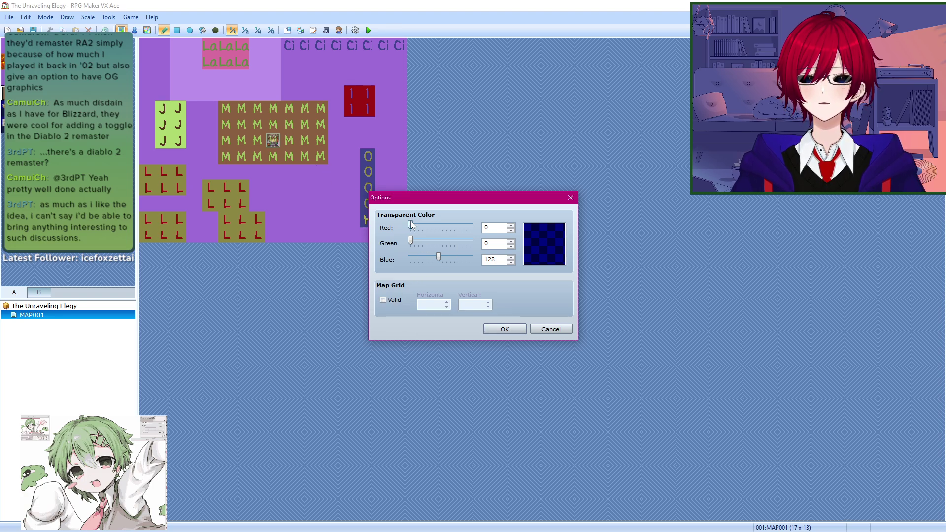
pyautogui.moveTo(411, 226)
pyautogui.mouseDown()
pyautogui.moveTo(450, 226)
pyautogui.moveTo(410, 224)
pyautogui.mouseUp()
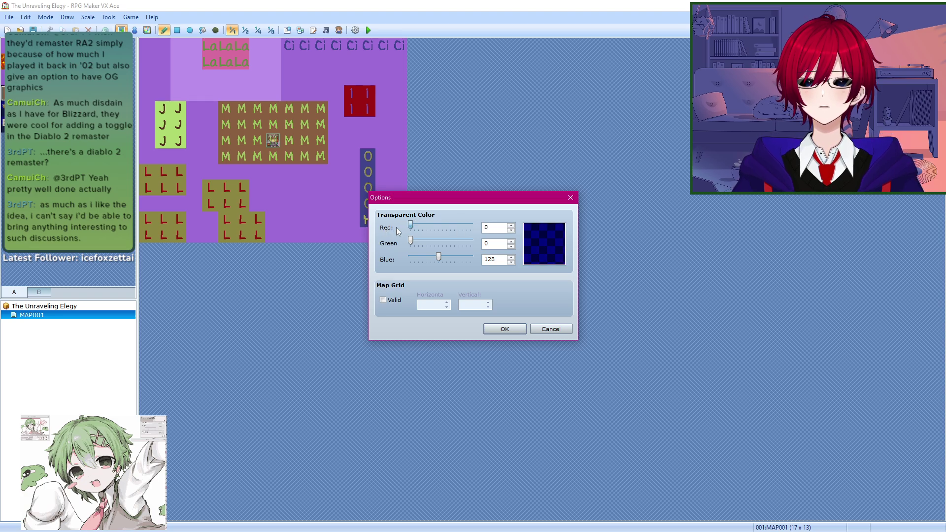
pyautogui.click(551, 328)
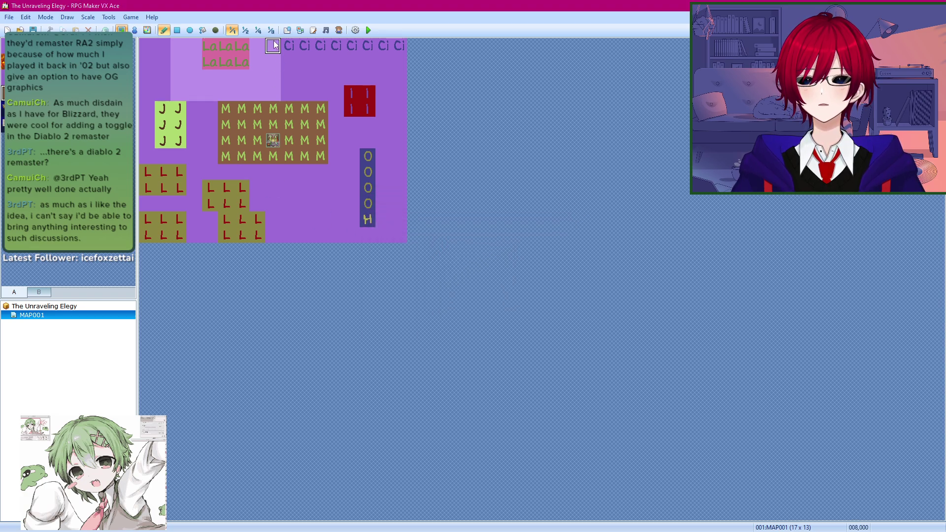
pyautogui.click(287, 31)
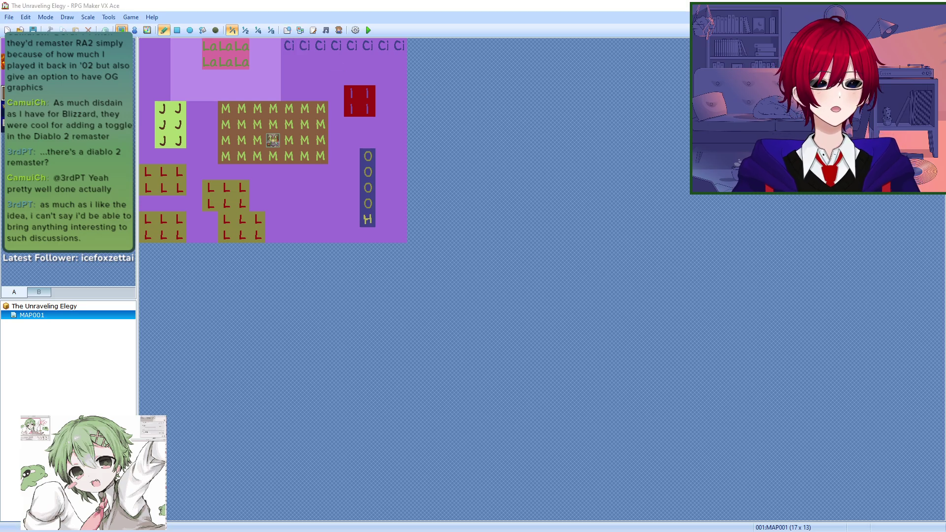
# Step: Open the RPG Maker VX Ace Help contents, look over the start page and its options, and close it
pyautogui.click(152, 17)
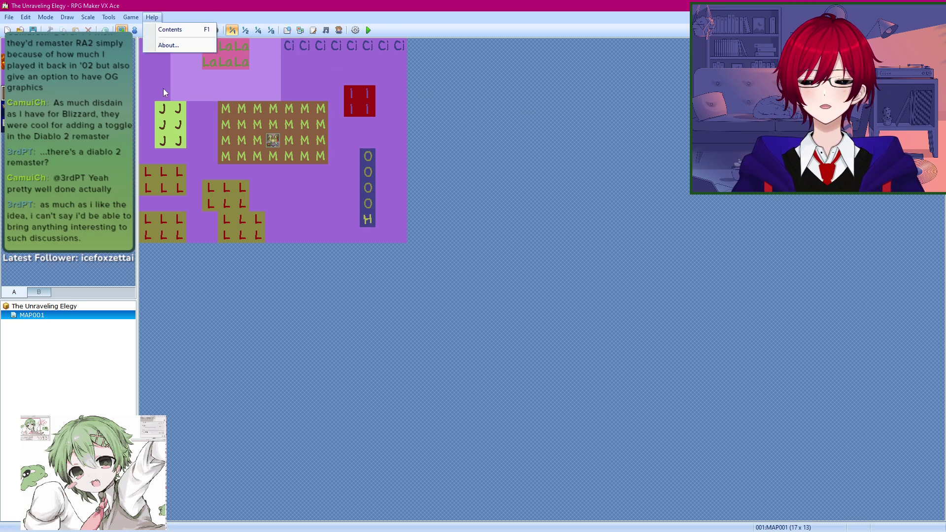
pyautogui.press('Escape')
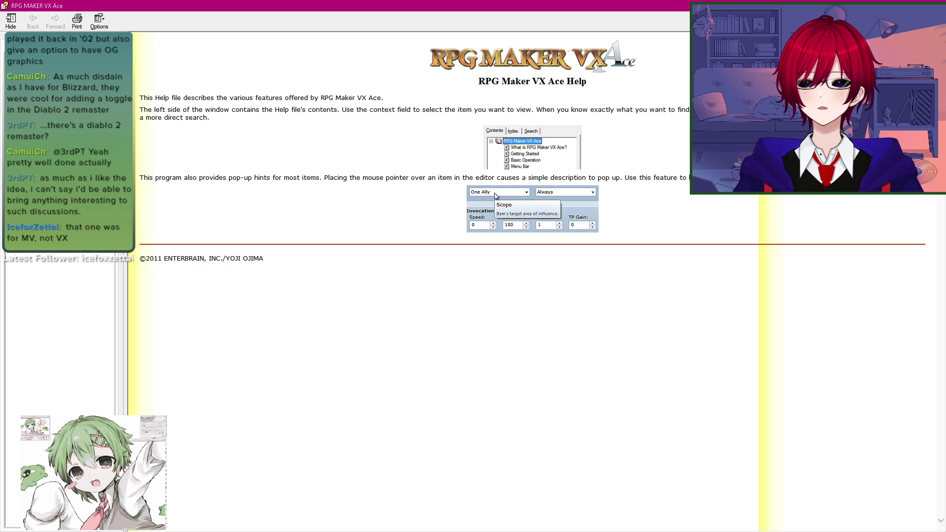
pyautogui.click(99, 22)
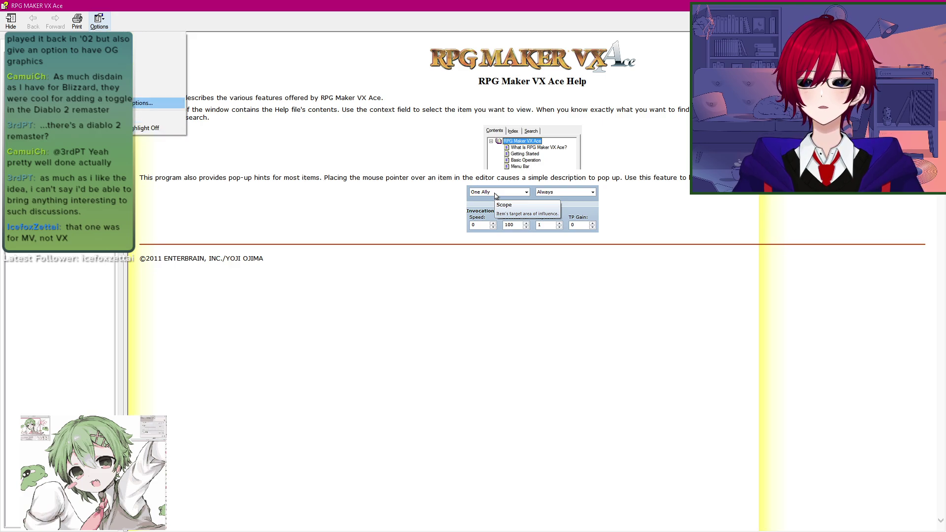
pyautogui.click(49, 19)
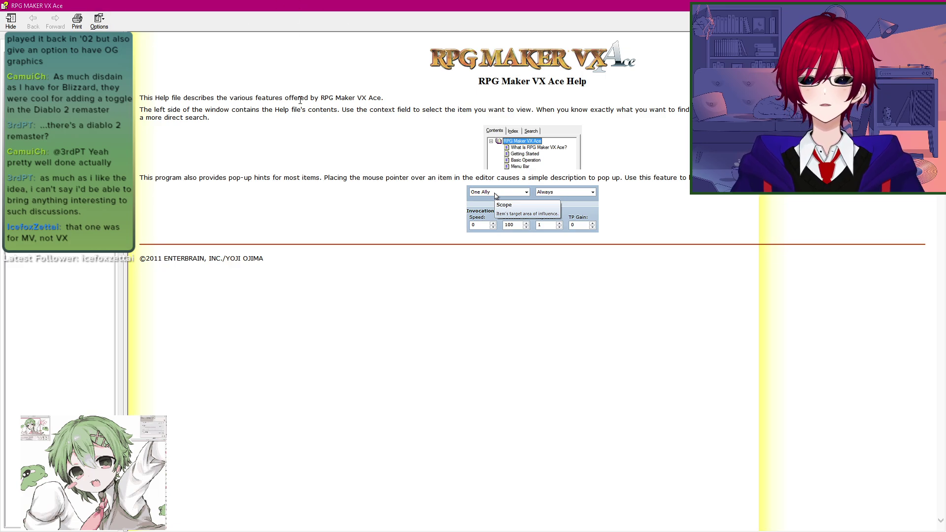
pyautogui.moveTo(304, 6)
pyautogui.mouseDown()
pyautogui.moveTo(317, 148)
pyautogui.moveTo(295, 18)
pyautogui.moveTo(316, 11)
pyautogui.mouseUp()
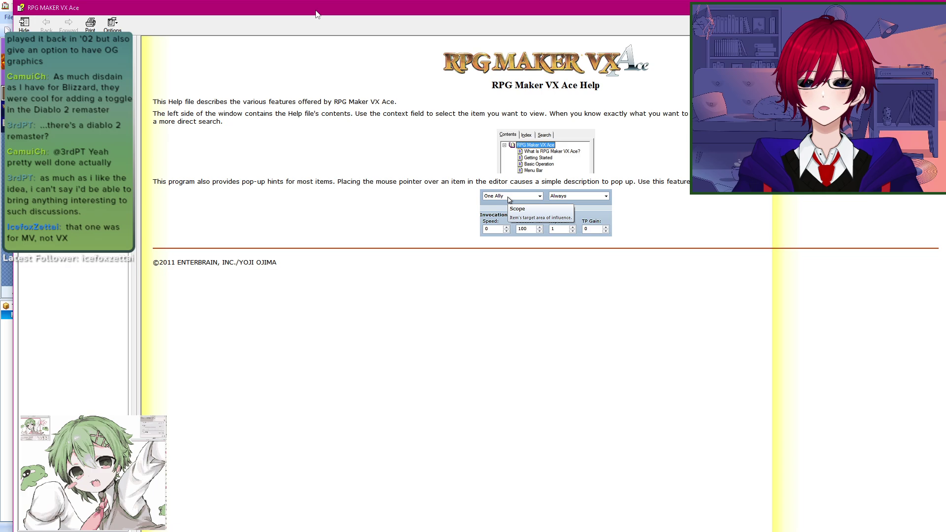
pyautogui.doubleClick(317, 14)
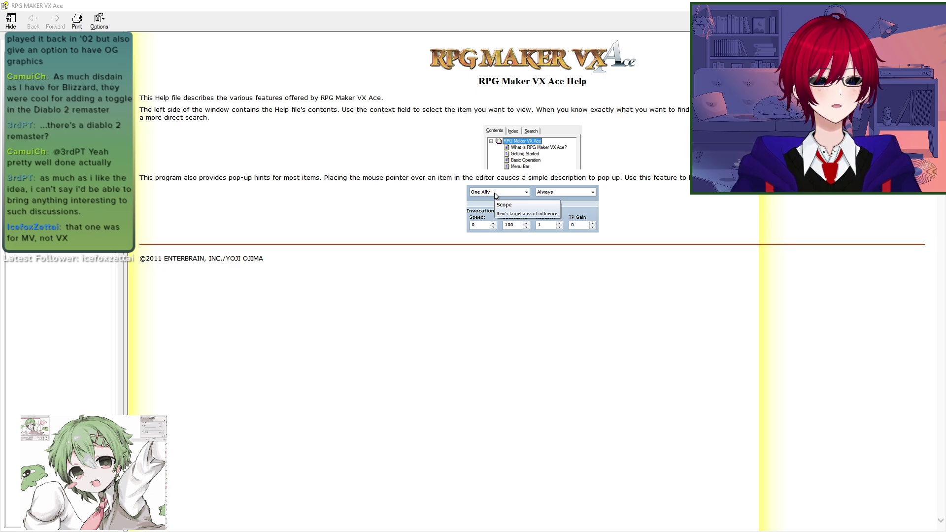
pyautogui.click(894, 3)
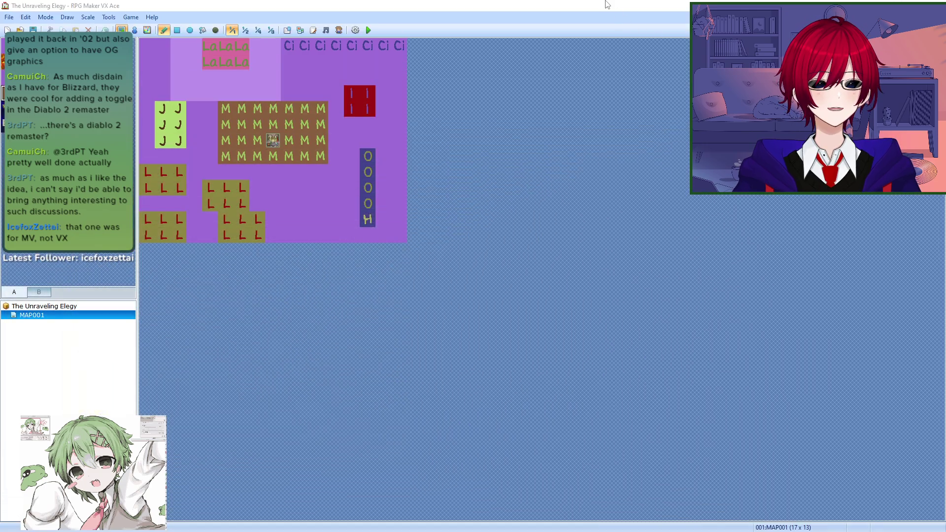
# Step: Switch to Chrome and open the repository github.com/Valentine90/mouse-rpg-maker in the search results tab
pyautogui.hotkey('alt', 'Tab')
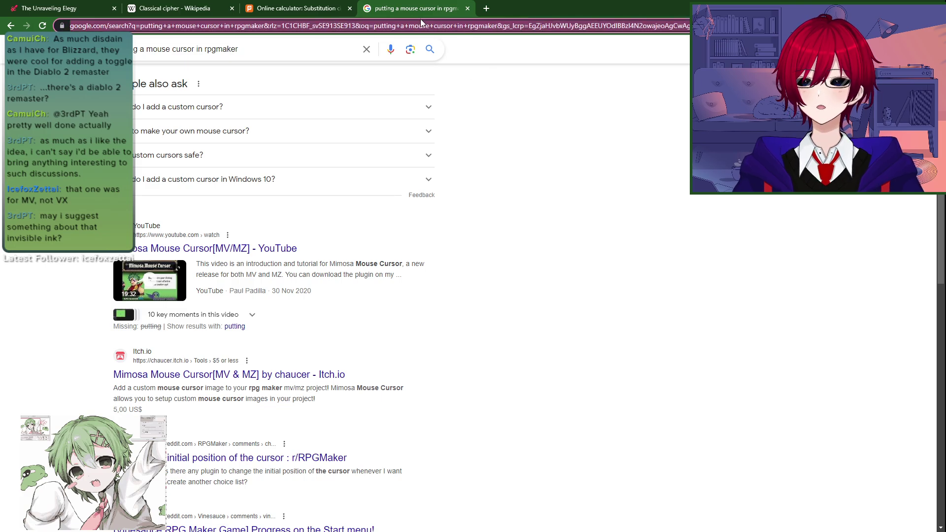
pyautogui.click(470, 25)
pyautogui.write('github.com/Valentine90/mouse-rpg-maker')
pyautogui.press('Return')
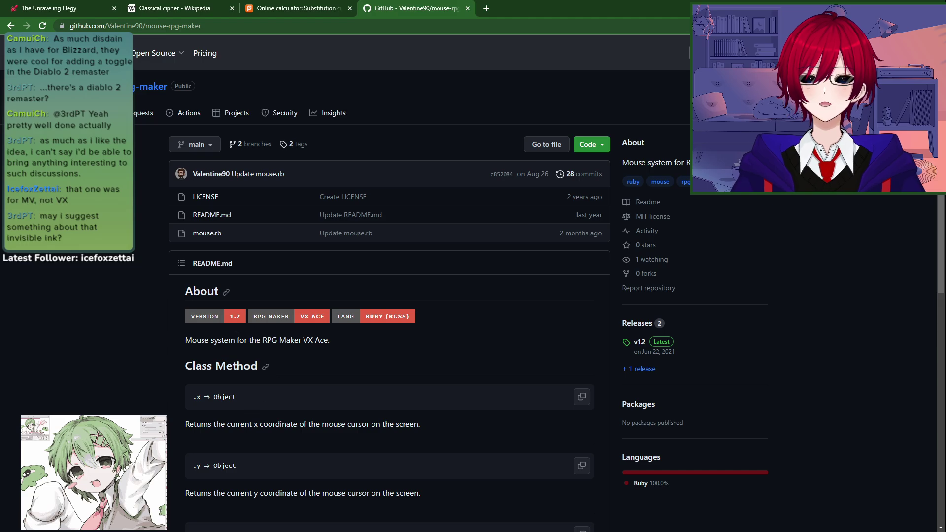
# Step: Read through the repository's README, open README.md on its own page, and return to the repository overview
pyautogui.scroll(-1, 242, 258)
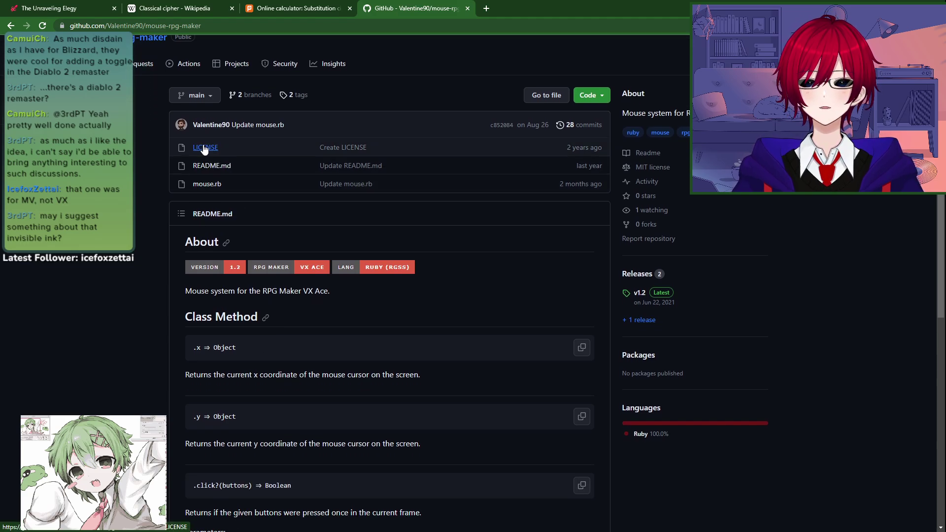
pyautogui.scroll(-3, 233, 385)
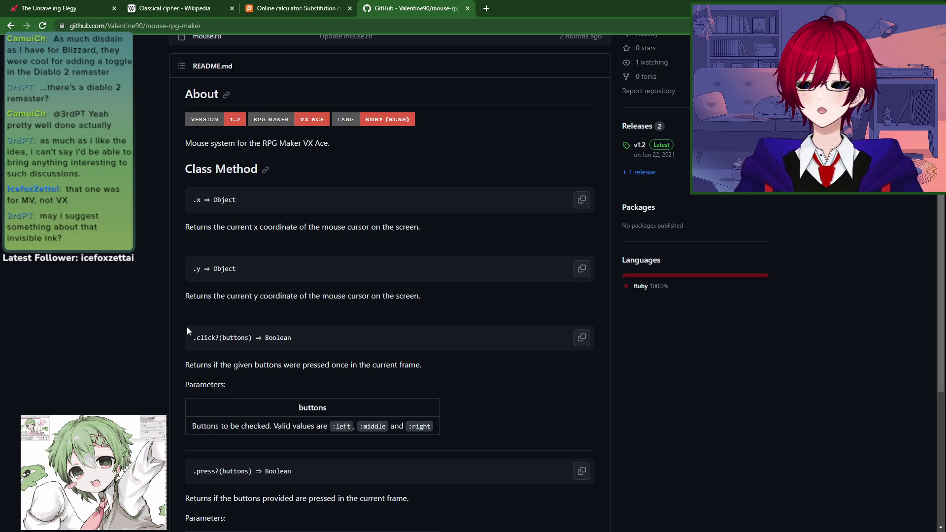
pyautogui.scroll(-5, 188, 327)
pyautogui.scroll(8, 253, 404)
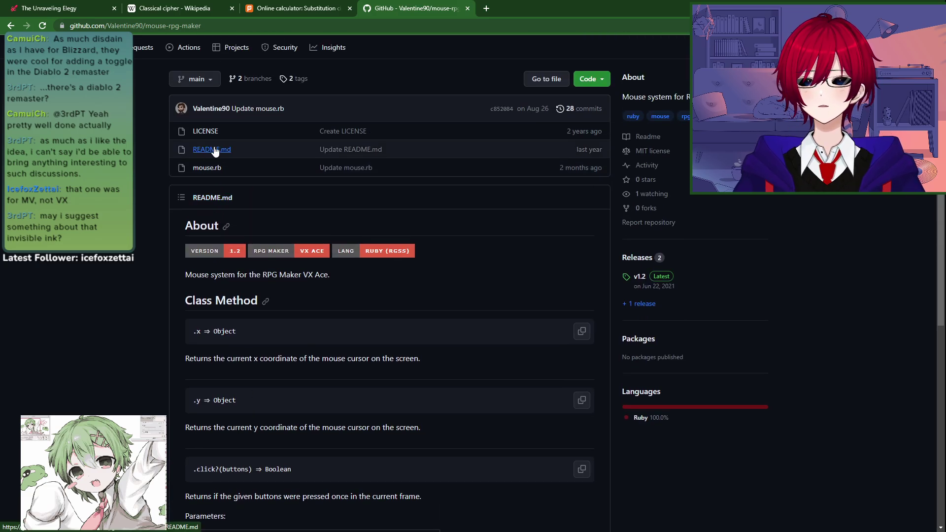
pyautogui.click(211, 149)
pyautogui.scroll(-2, 336, 361)
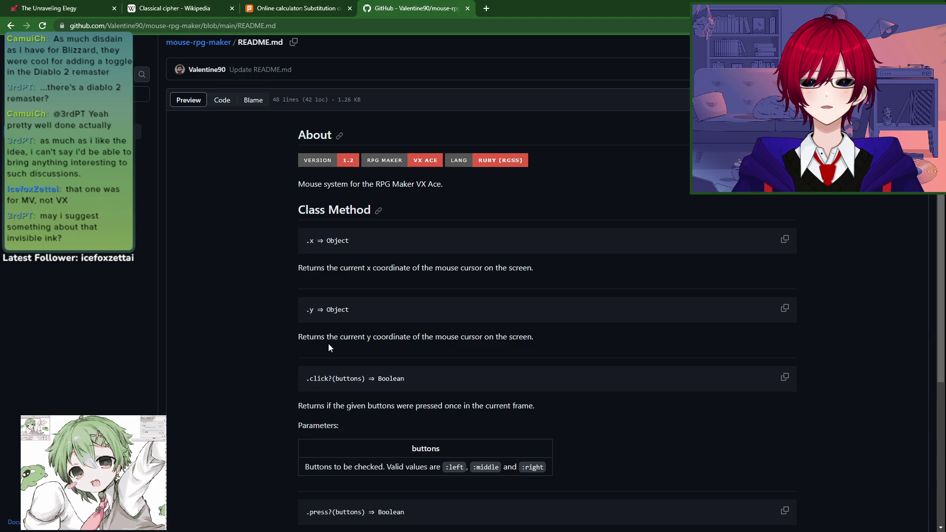
pyautogui.scroll(-5, 313, 338)
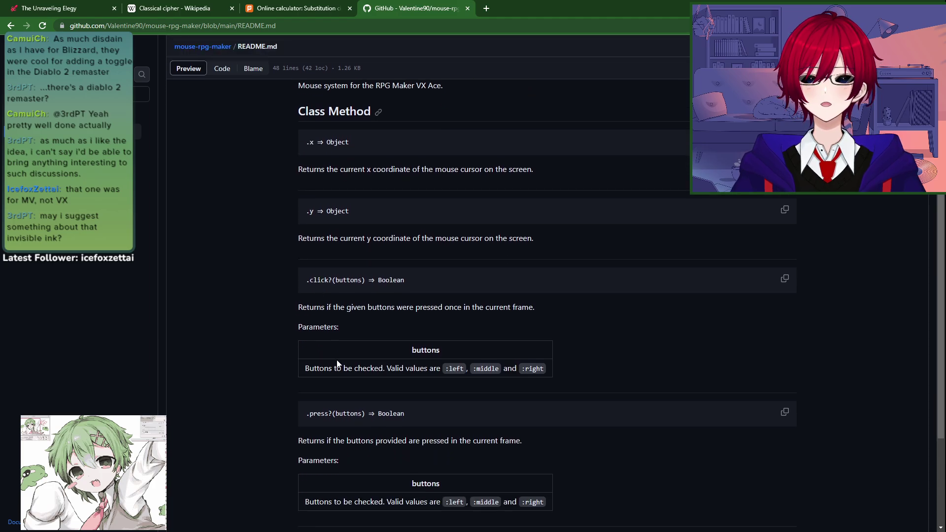
pyautogui.hotkey('alt', 'Left')
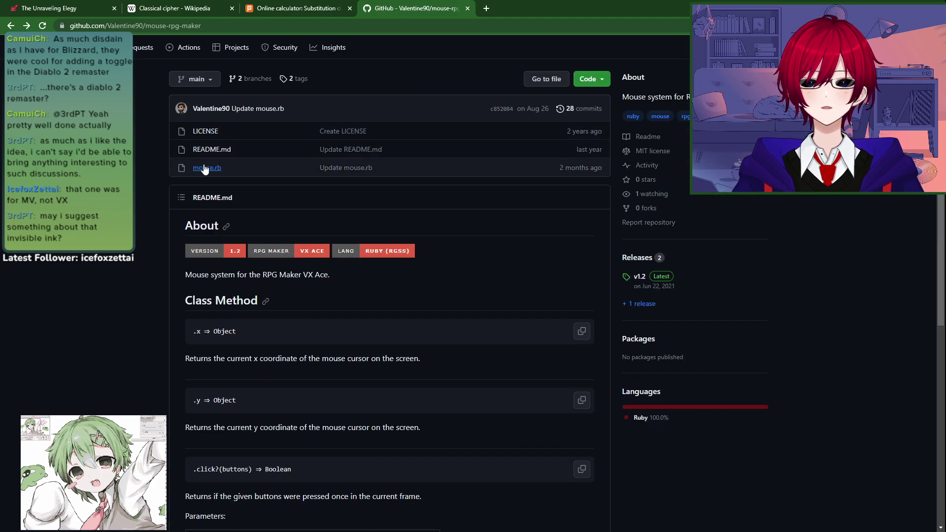
# Step: Open the repository's LICENSE file, read the MIT License terms, and return to the repository overview
pyautogui.click(206, 134)
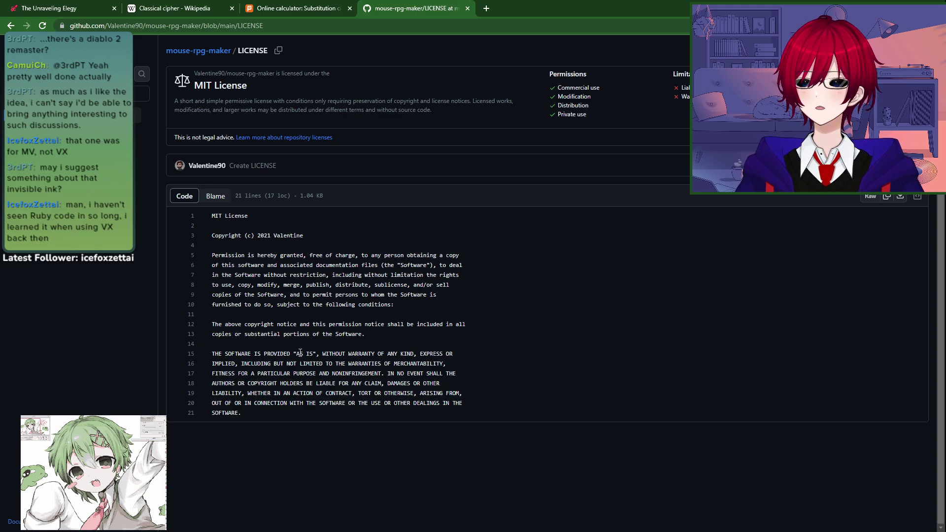
pyautogui.hotkey('alt', 'Left')
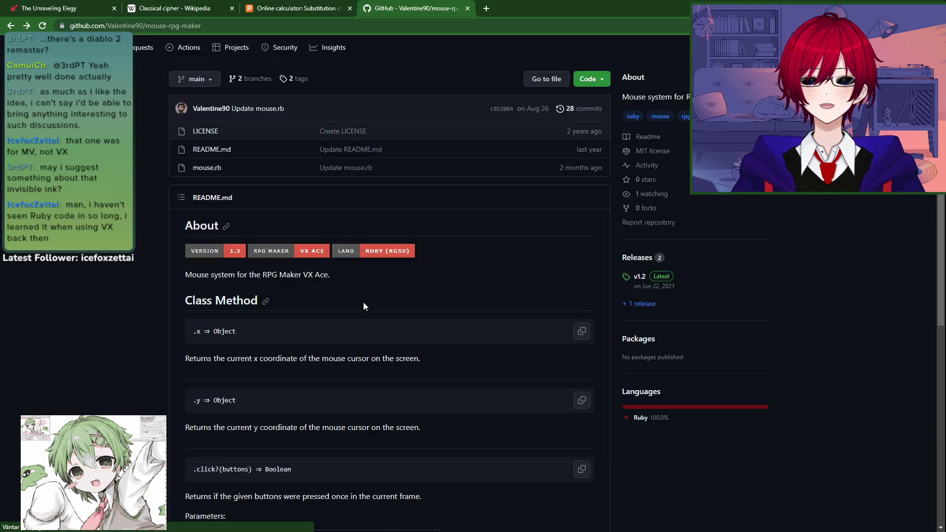
pyautogui.scroll(1, 197, 256)
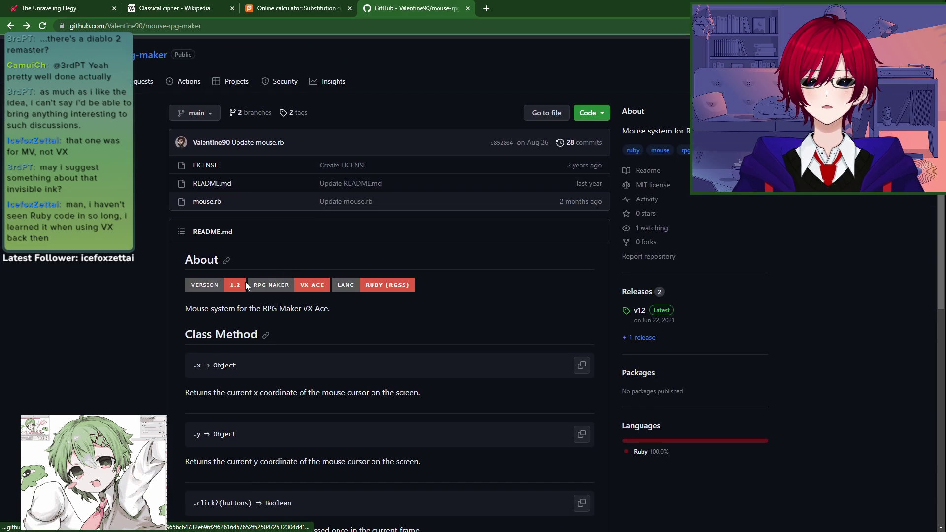
# Step: Open the repository's file browser view, check its view options, and skim the class method documentation
pyautogui.click(542, 145)
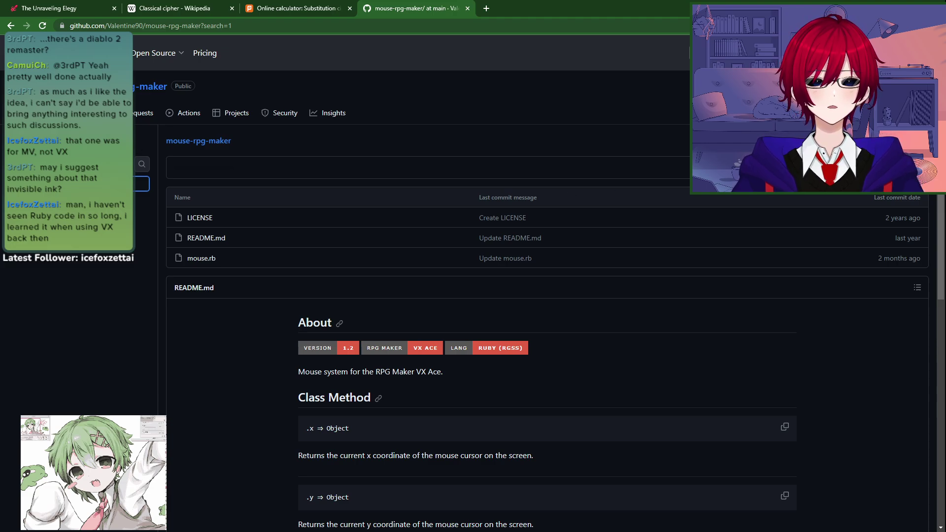
pyautogui.click(921, 170)
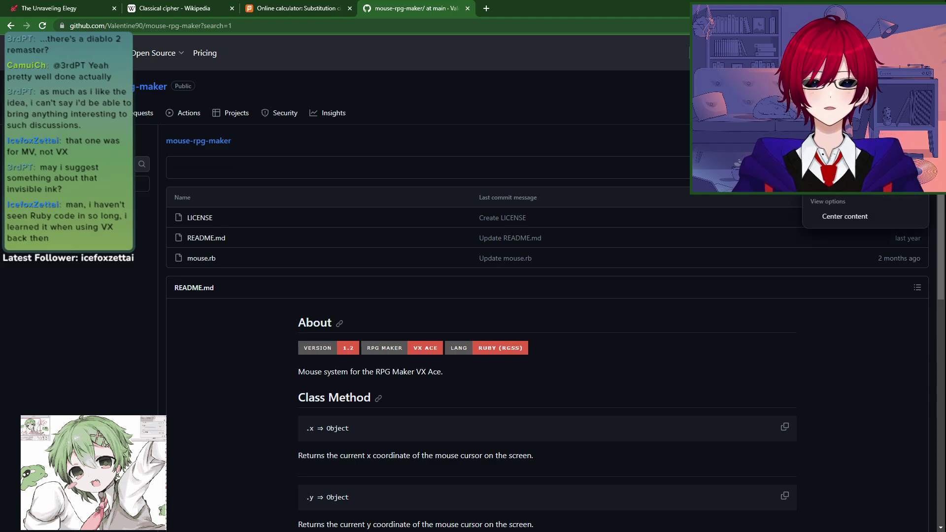
pyautogui.click(752, 321)
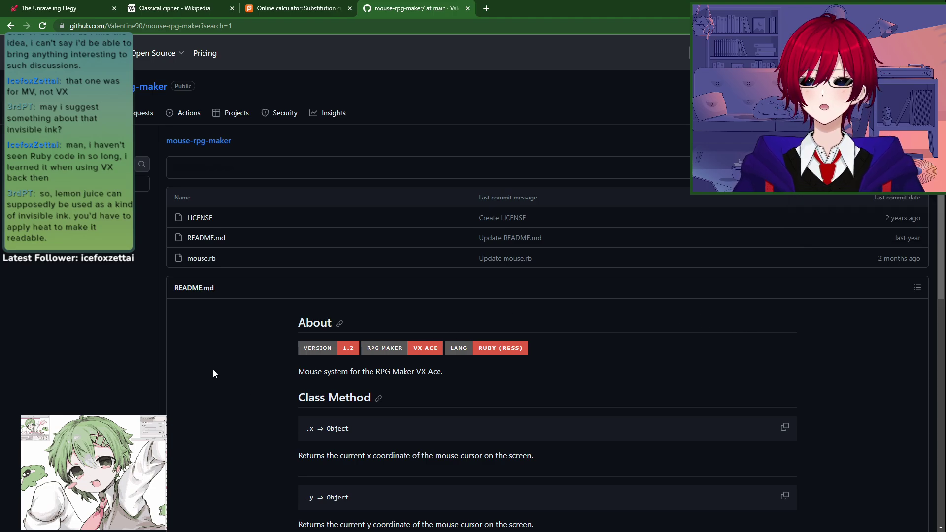
pyautogui.scroll(-2, 213, 370)
pyautogui.scroll(2, 214, 358)
pyautogui.scroll(-9, 214, 359)
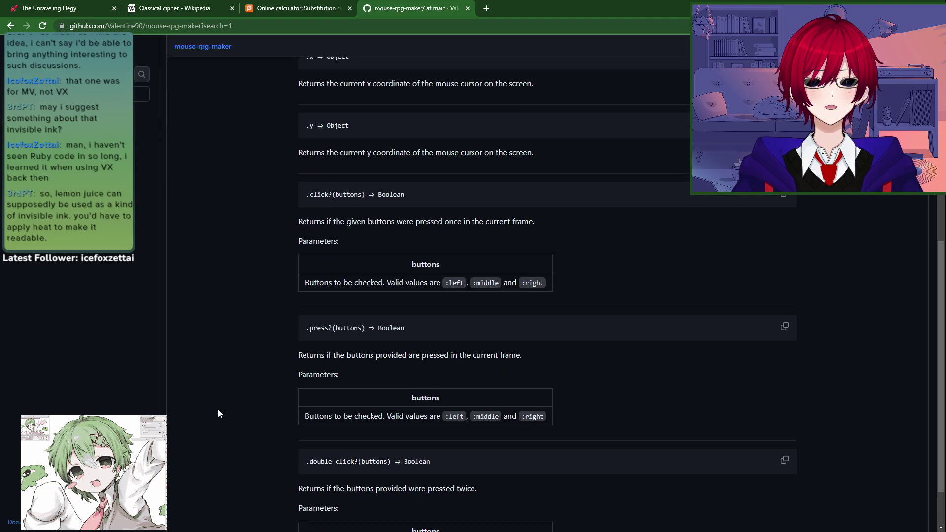
pyautogui.scroll(9, 215, 419)
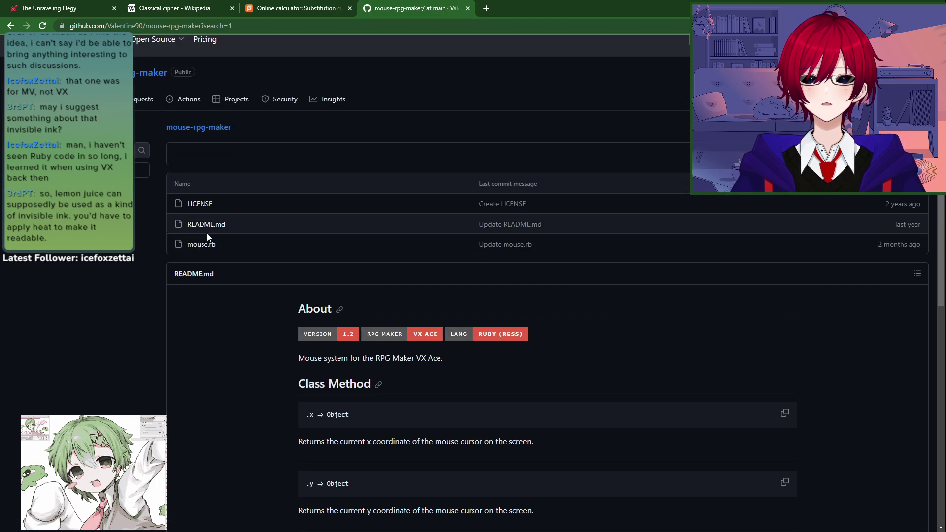
# Step: Open mouse.rb from the repository, select its entire code and look through the script
pyautogui.click(201, 245)
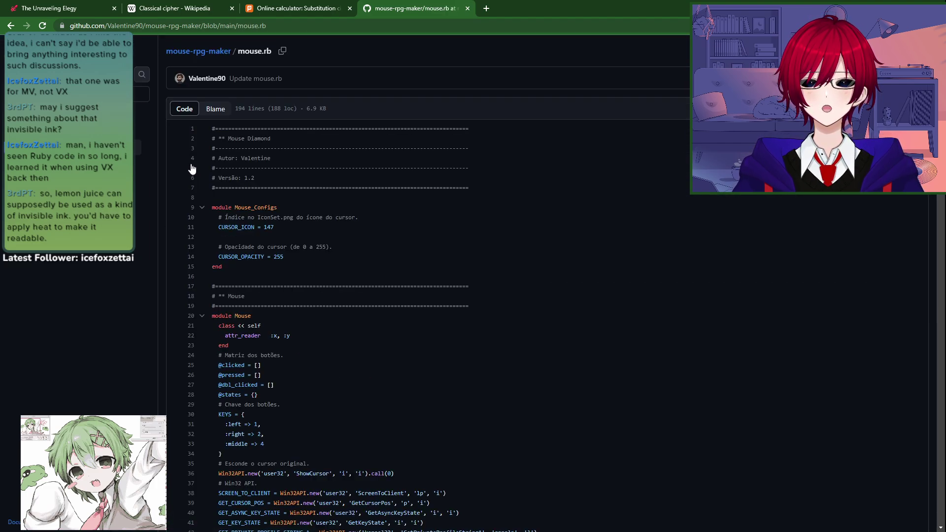
pyautogui.click(191, 128)
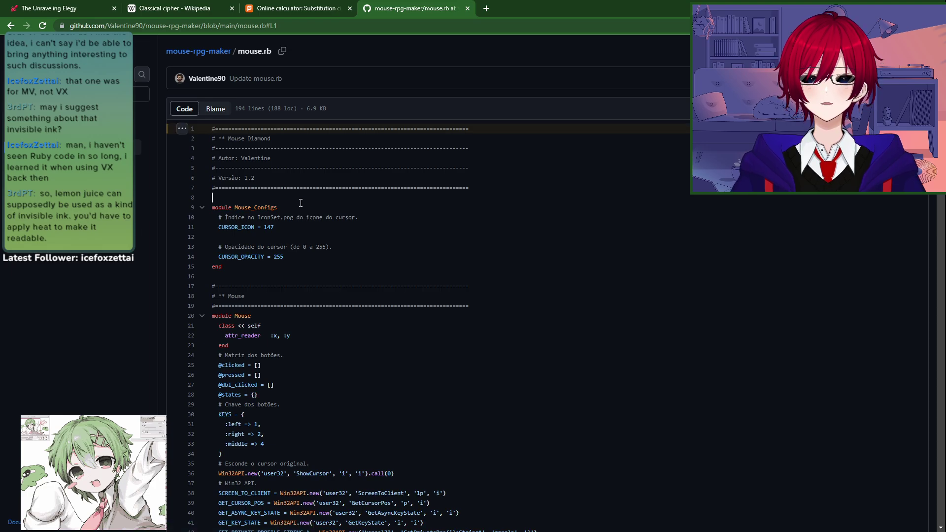
pyautogui.hotkey('ctrl', 'a')
pyautogui.scroll(-20, 369, 348)
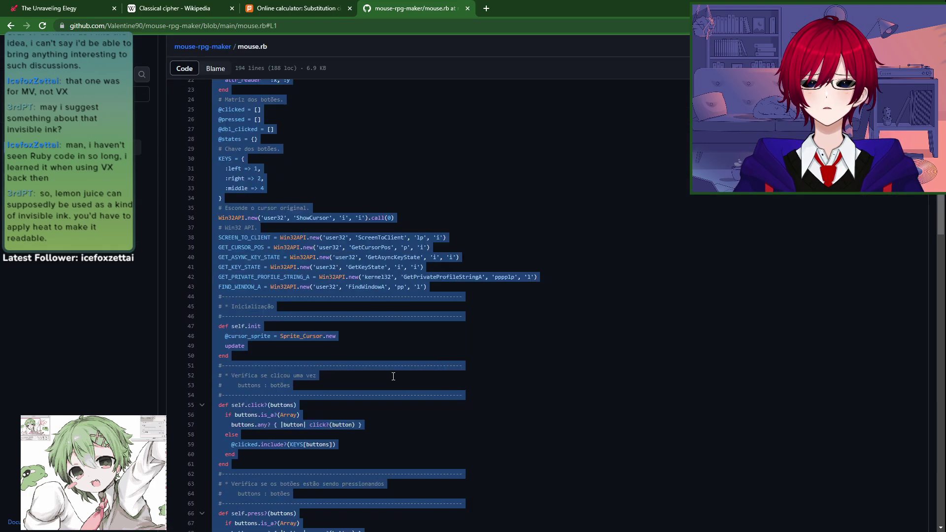
pyautogui.scroll(10, 383, 399)
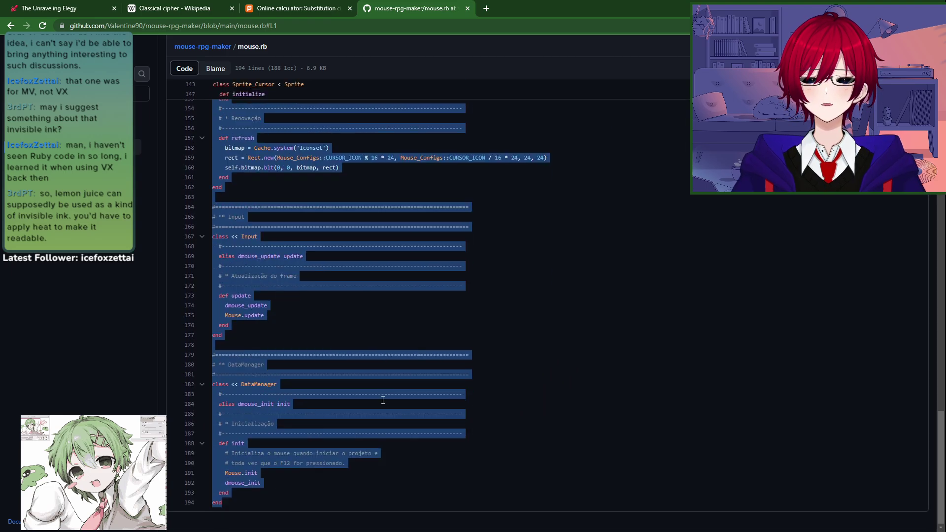
pyautogui.scroll(4, 367, 391)
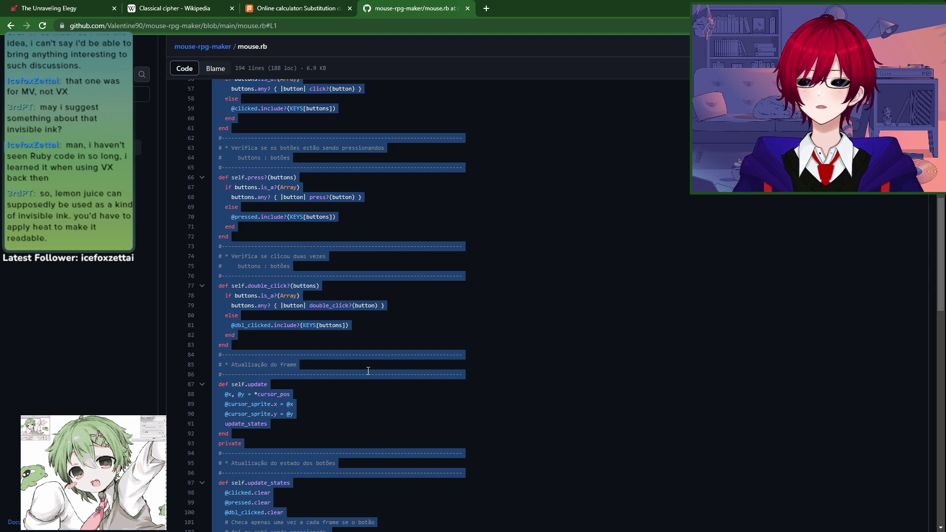
# Step: Switch to RPG Maker VX Ace, open the Script Editor and look through the script list up to the Modules section
pyautogui.hotkey('alt', 'Tab')
pyautogui.hotkey('alt', 'Tab')
pyautogui.hotkey('alt', 'Tab')
pyautogui.hotkey('alt', 'Tab')
pyautogui.hotkey('alt', 'Tab')
pyautogui.hotkey('alt', 'Tab')
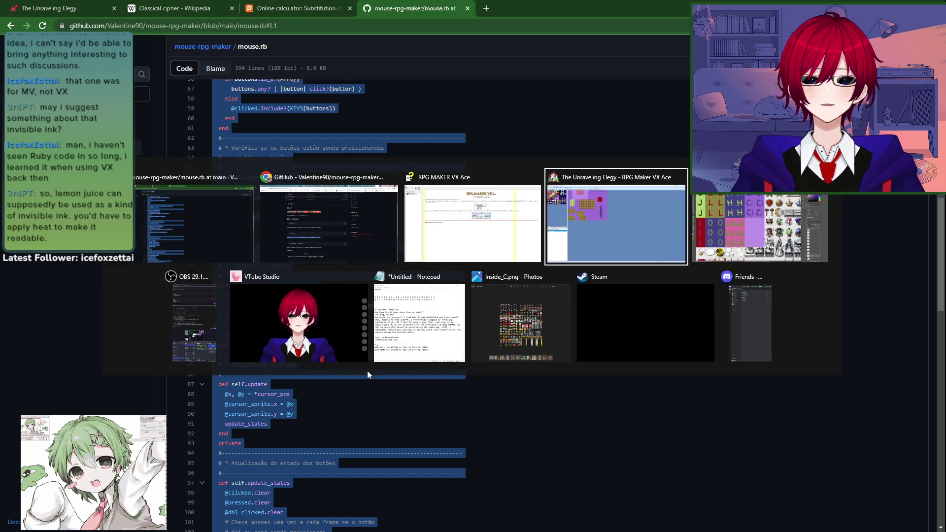
pyautogui.hotkey('alt', 'Tab')
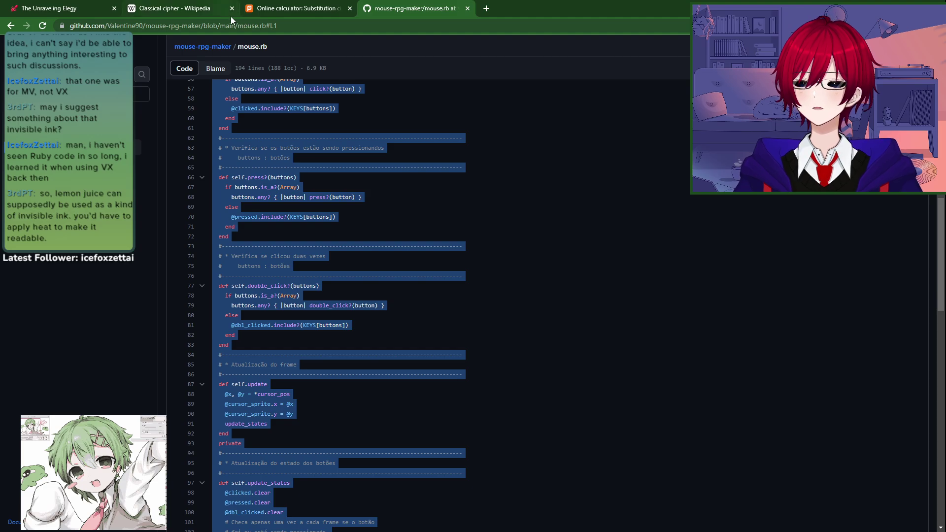
pyautogui.hotkey('alt', 'Tab')
pyautogui.hotkey('alt', 'Tab')
pyautogui.hotkey('alt', 'Tab')
pyautogui.hotkey('alt', 'Tab')
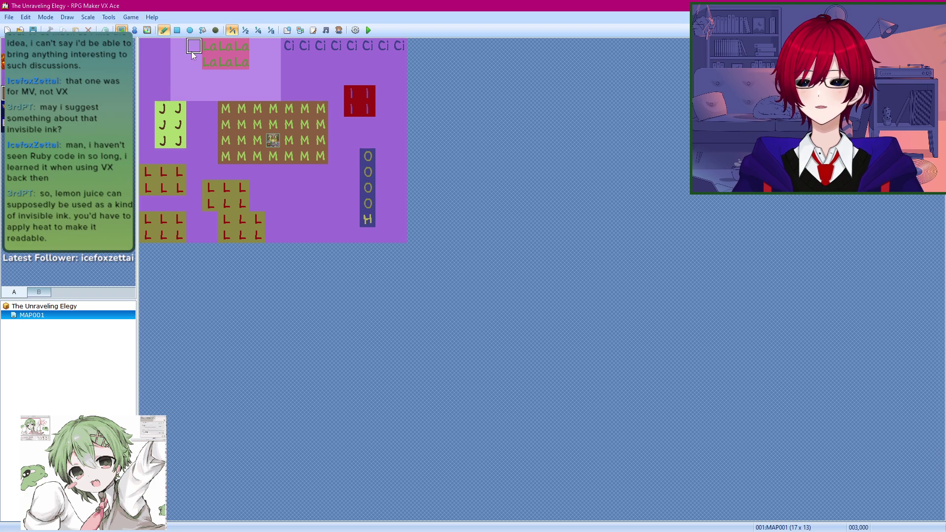
pyautogui.click(127, 17)
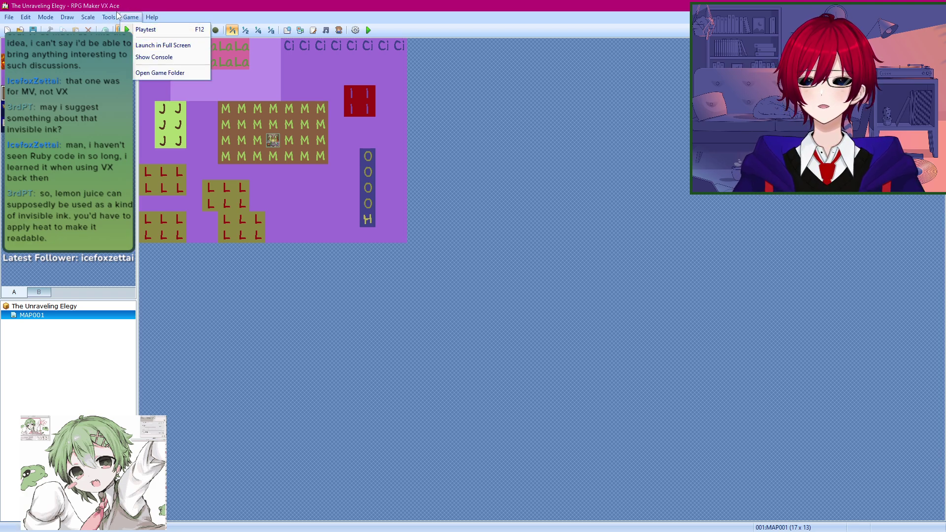
pyautogui.click(147, 51)
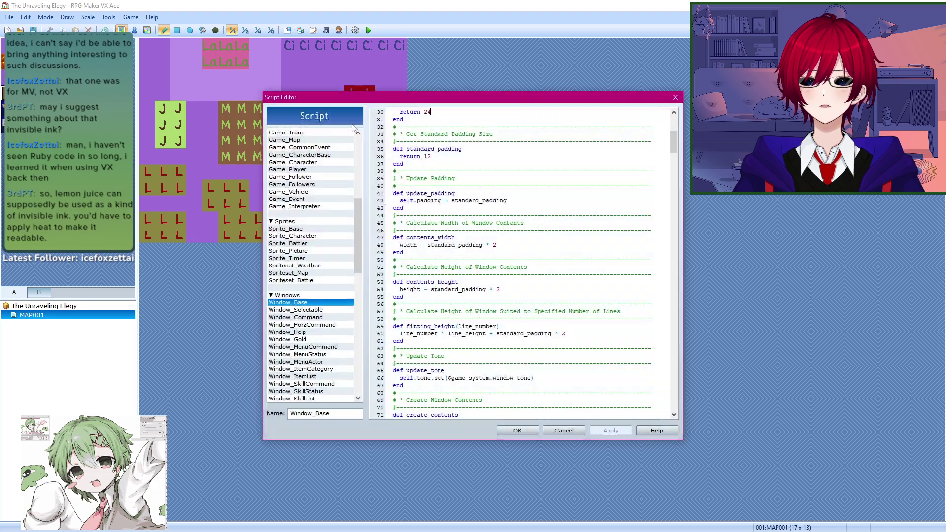
pyautogui.moveTo(353, 214); pyautogui.dragTo(359, 158)
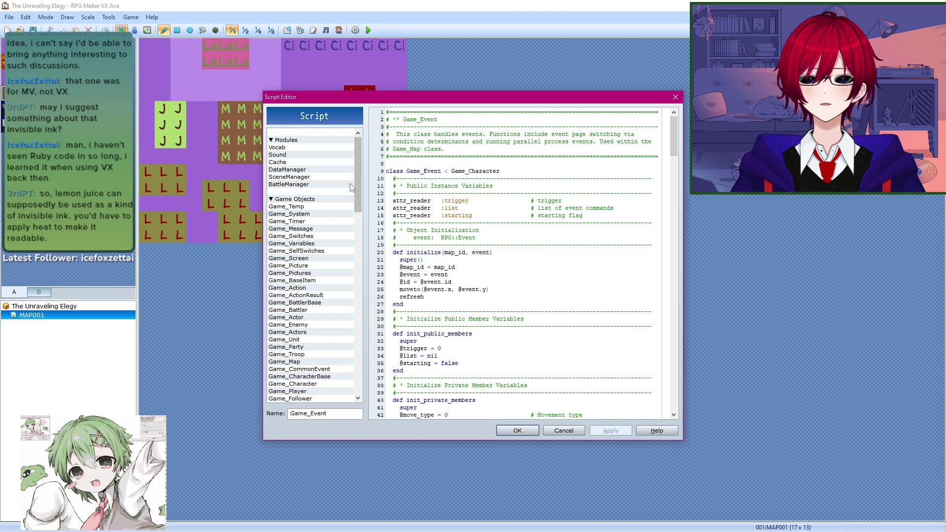
pyautogui.moveTo(358, 146); pyautogui.dragTo(342, 102)
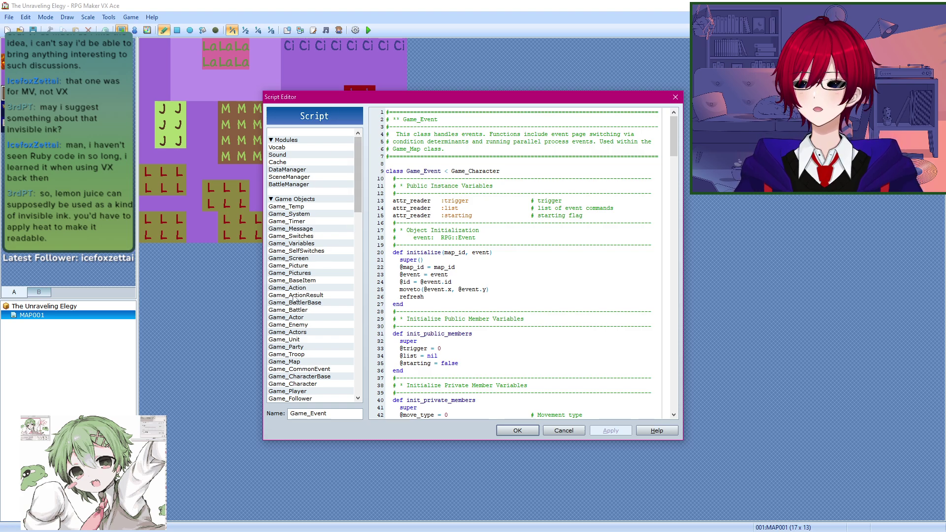
# Step: Switch to Chrome, clear the existing selection in mouse.rb and select all of its code again
pyautogui.hotkey('alt', 'Tab')
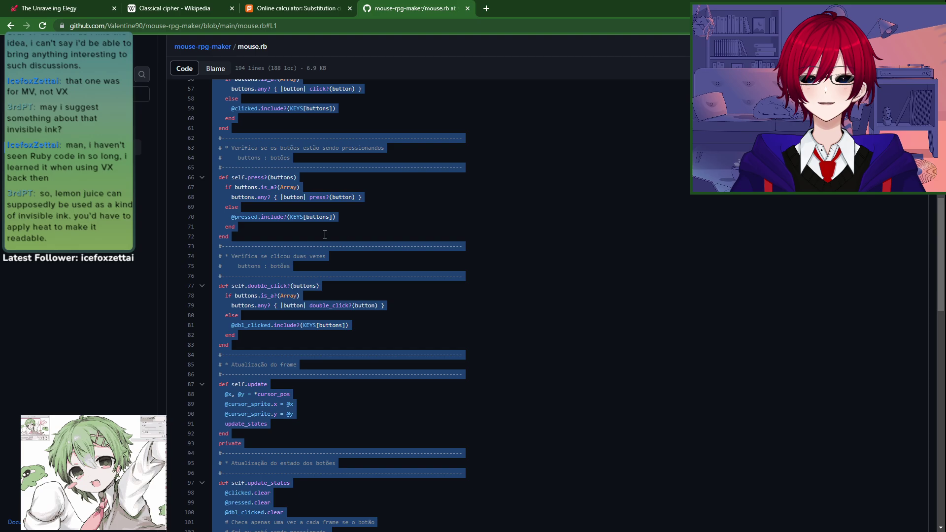
pyautogui.click(421, 214)
pyautogui.scroll(12, 408, 313)
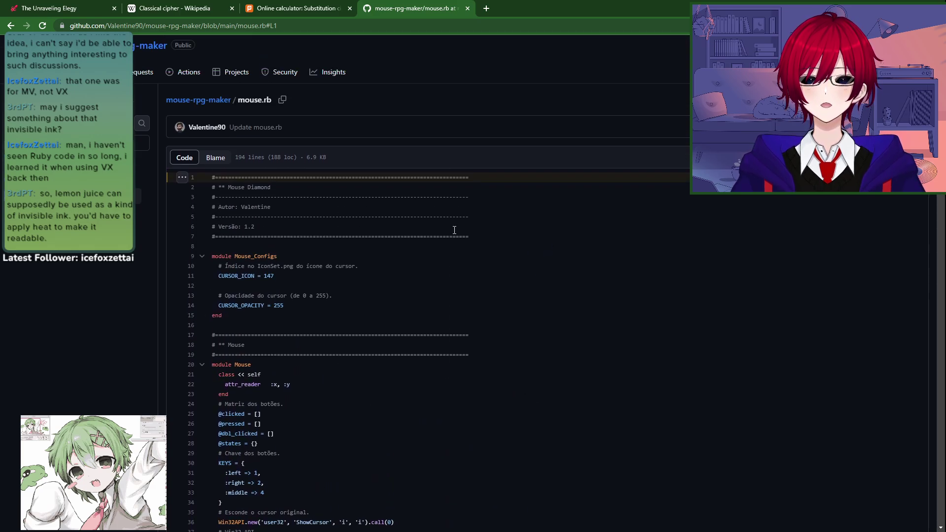
pyautogui.hotkey('ctrl', 'a')
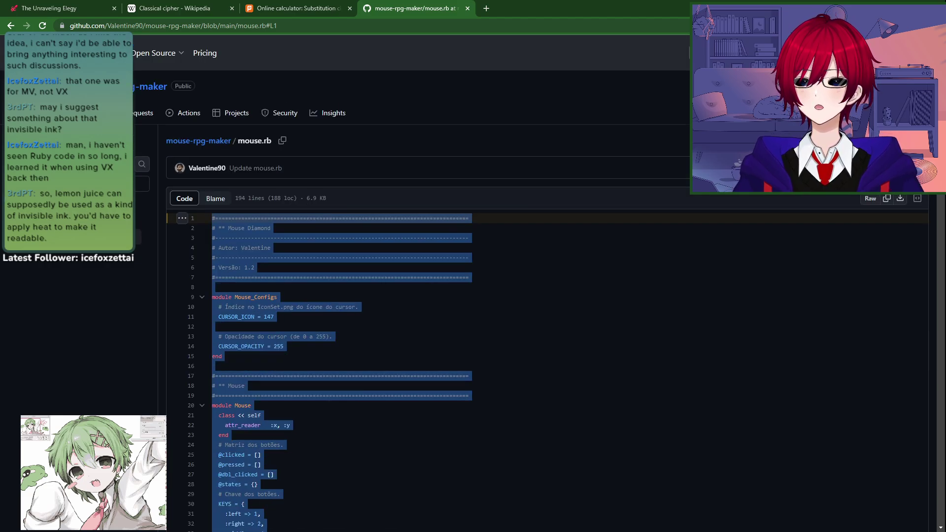
pyautogui.press('super+e')
pyautogui.moveTo(464, 73); pyautogui.dragTo(0, 295)
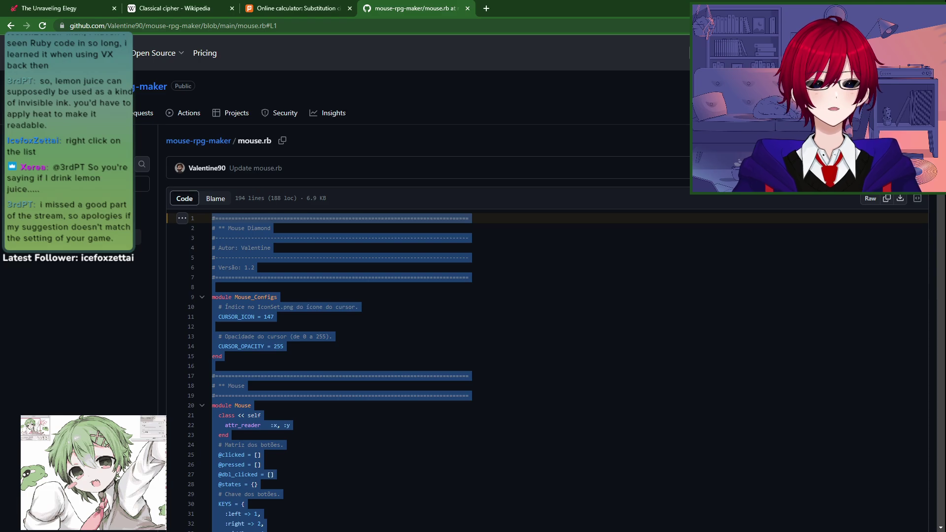
# Step: Switch back to RPG Maker VX Ace's Script Editor, check the script list's insert and edit options, and view the Modules and Game_System entries
pyautogui.hotkey('alt', 'Tab')
pyautogui.click(463, 234)
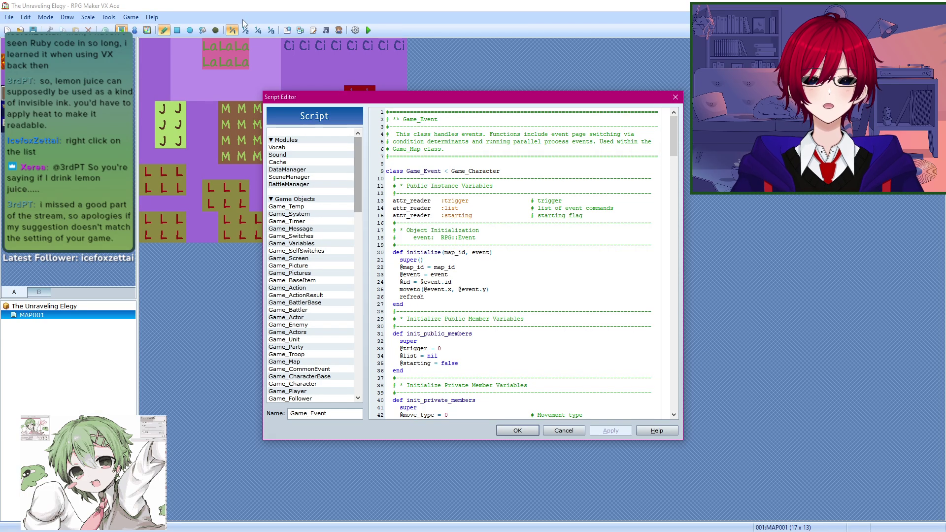
pyautogui.click(301, 147)
pyautogui.rightClick(306, 148)
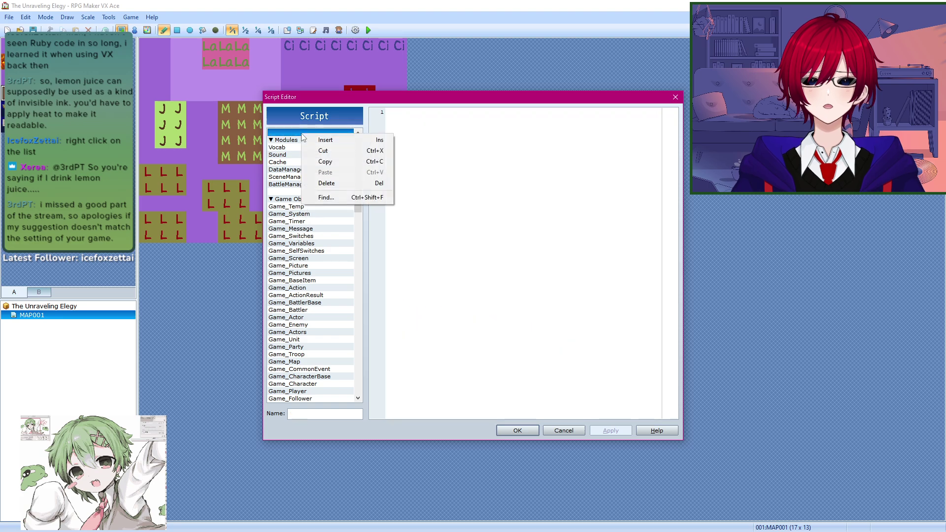
pyautogui.click(282, 143)
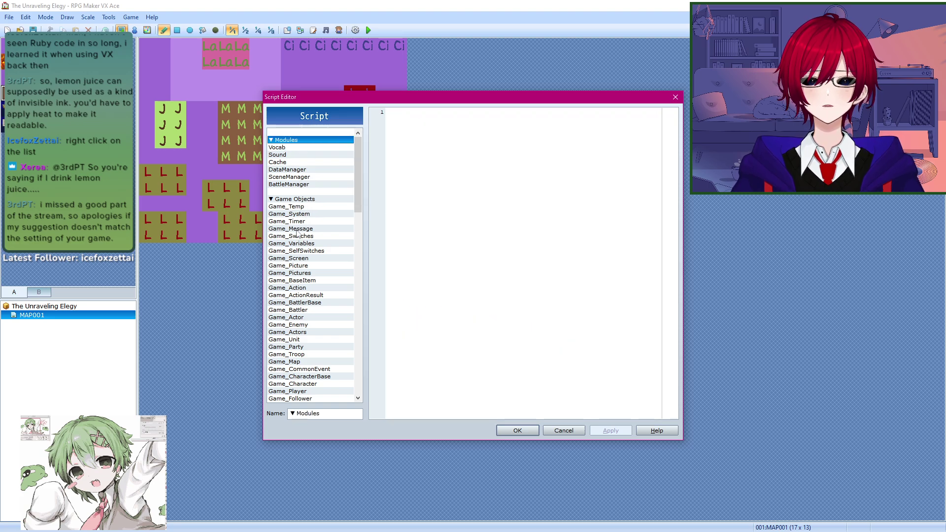
pyautogui.click(307, 215)
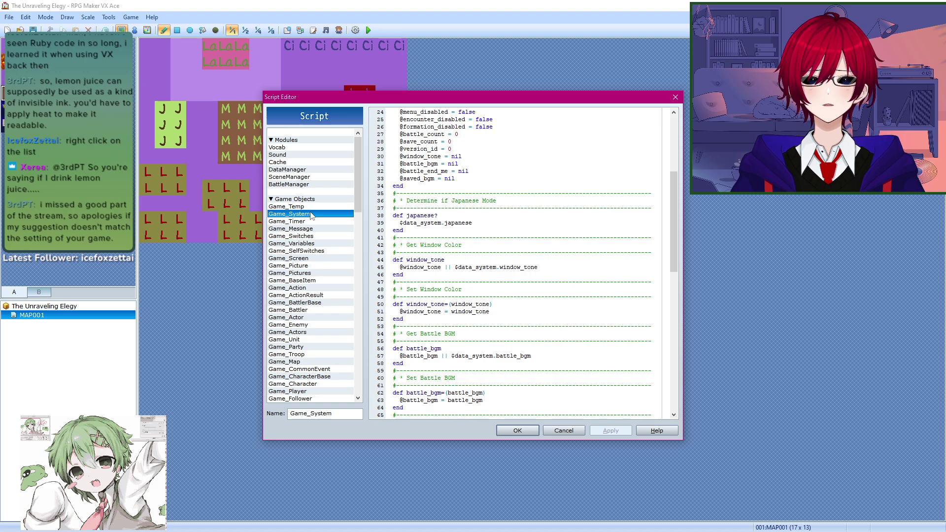
pyautogui.scroll(-3, 299, 306)
pyautogui.scroll(3, 299, 305)
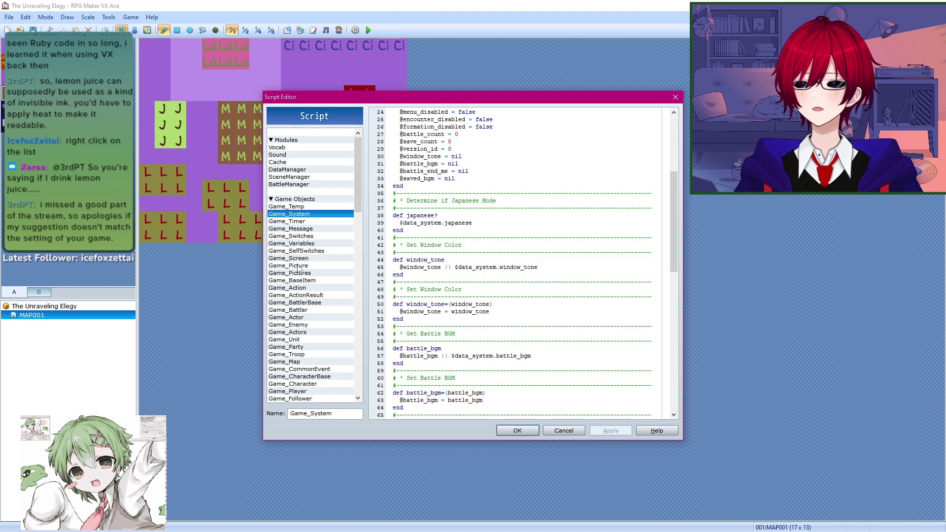
# Step: Switch to Chrome, copy the entire mouse.rb code and return to RPG Maker VX Ace's Script Editor
pyautogui.hotkey('alt', 'Tab')
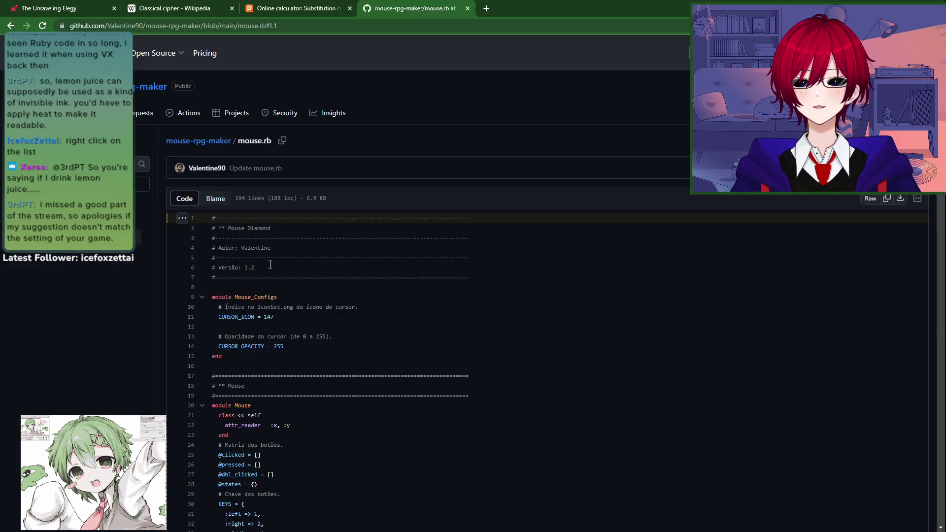
pyautogui.hotkey('ctrl', 'a')
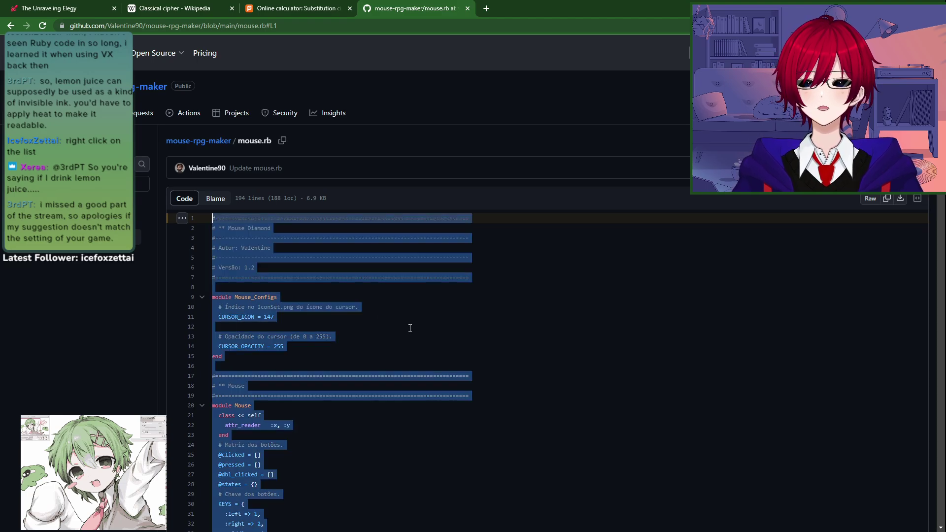
pyautogui.hotkey('alt', 'Tab')
# Step: Insert a blank script entry directly below Main at the end of the script list
pyautogui.scroll(-7, 293, 388)
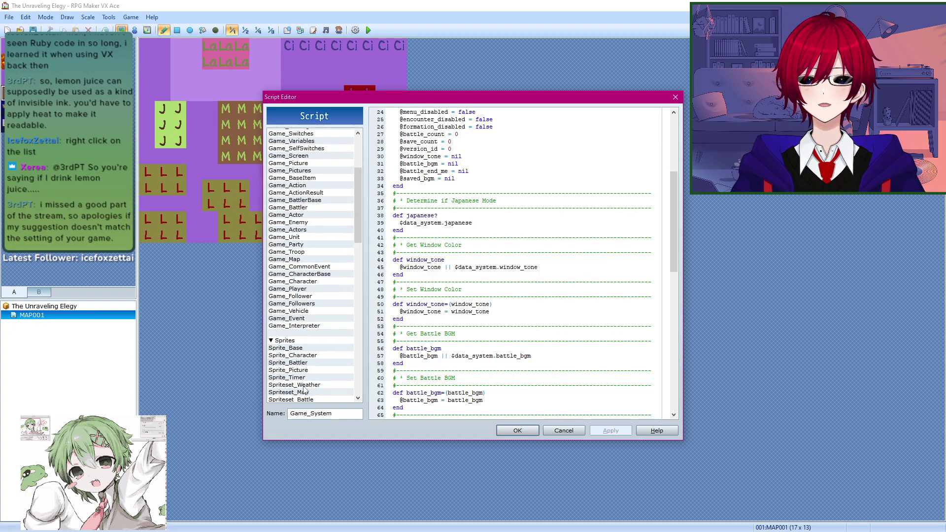
pyautogui.scroll(-6, 299, 301)
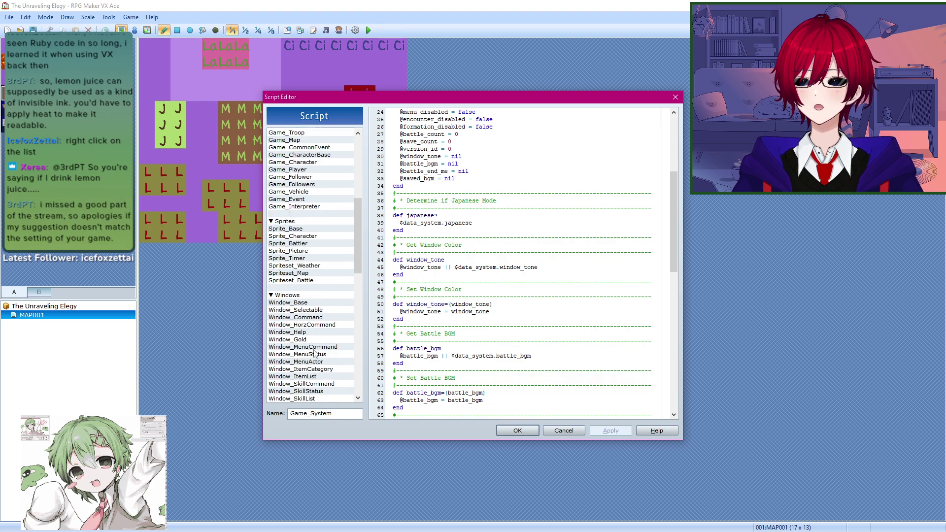
pyautogui.scroll(-17, 313, 354)
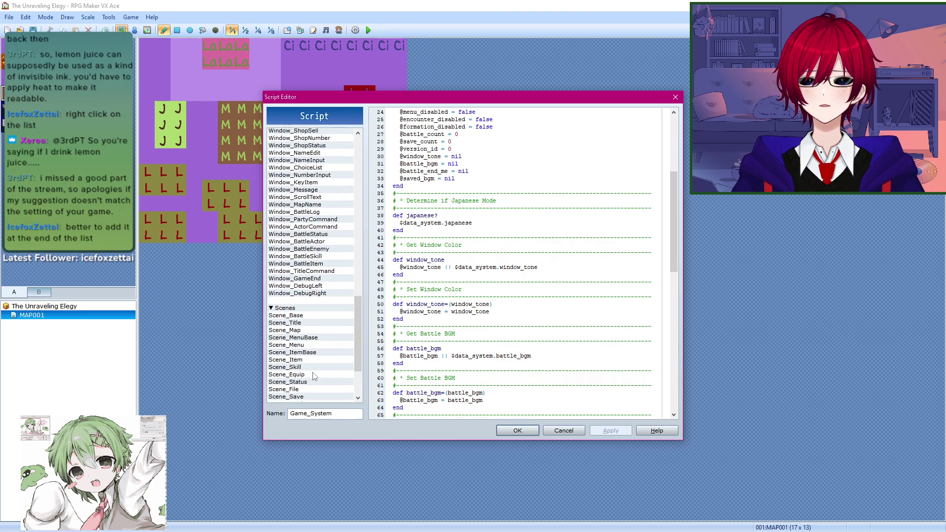
pyautogui.click(293, 398)
pyautogui.rightClick(294, 399)
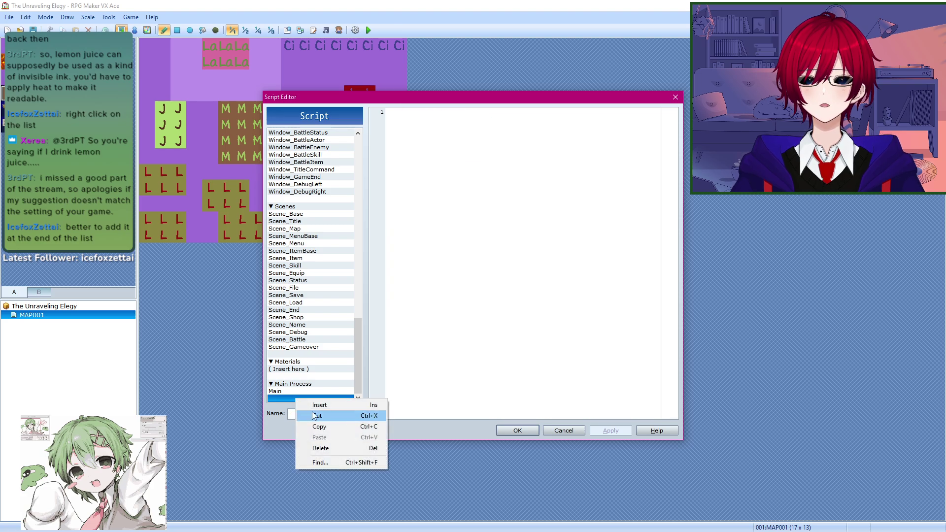
pyautogui.click(323, 404)
pyautogui.scroll(-1, 335, 394)
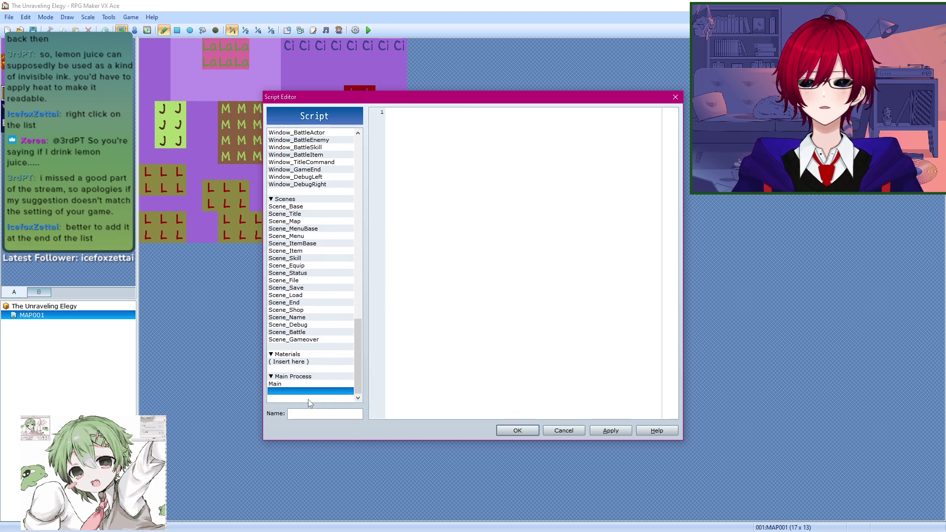
# Step: Paste the mouse.rb code into the new entry, name it Mouse, and apply the change before closing the Script Editor
pyautogui.click(440, 301)
pyautogui.hotkey('ctrl', 'v')
pyautogui.click(321, 414)
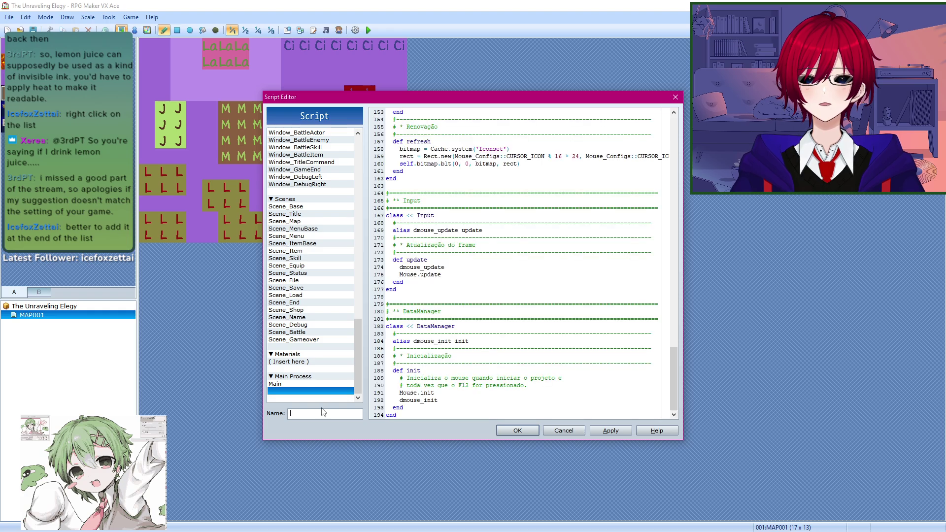
pyautogui.write('Mouse')
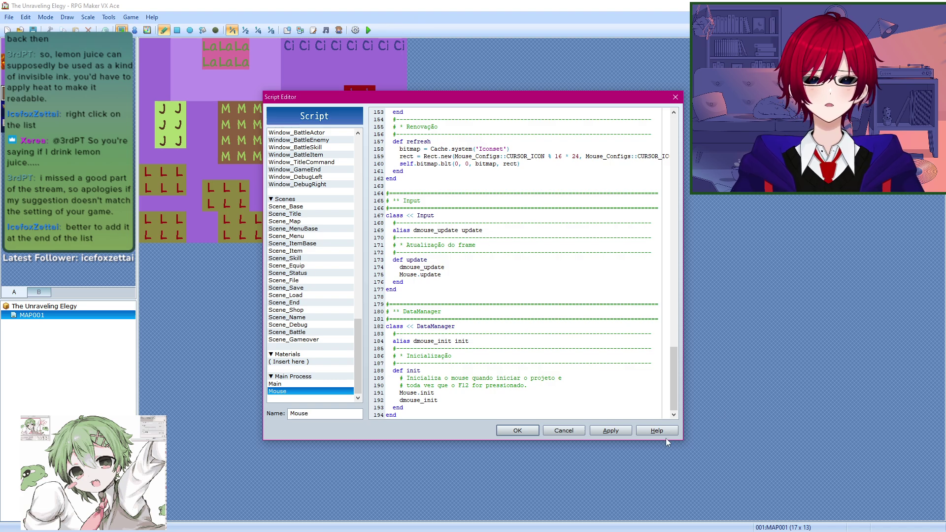
pyautogui.click(616, 431)
pyautogui.click(517, 430)
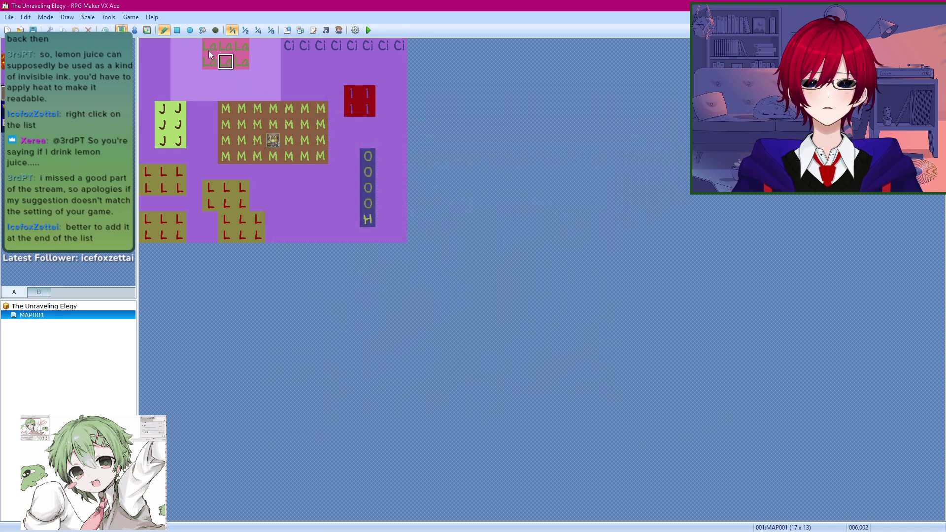
# Step: Playtest The Unraveling Elegy, saving the project changes, and start a new game
pyautogui.click(369, 31)
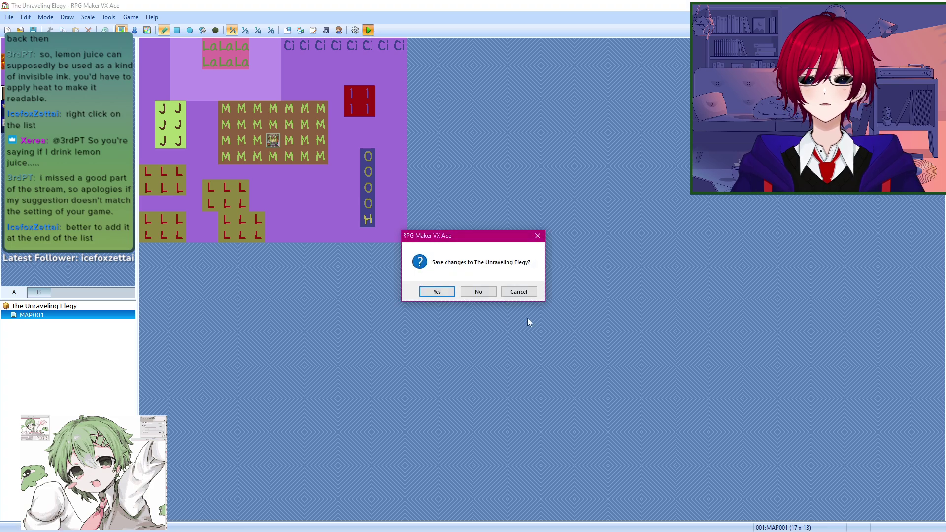
pyautogui.click(428, 290)
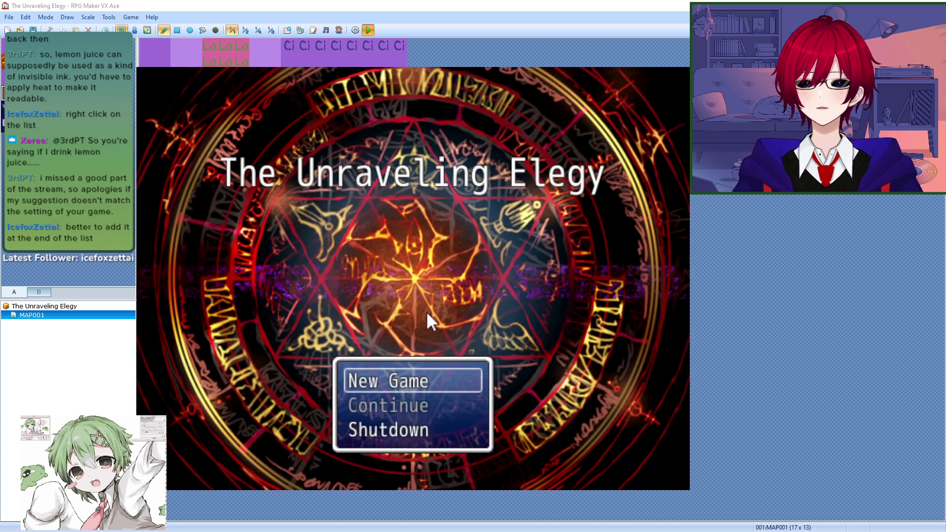
pyautogui.click(421, 376)
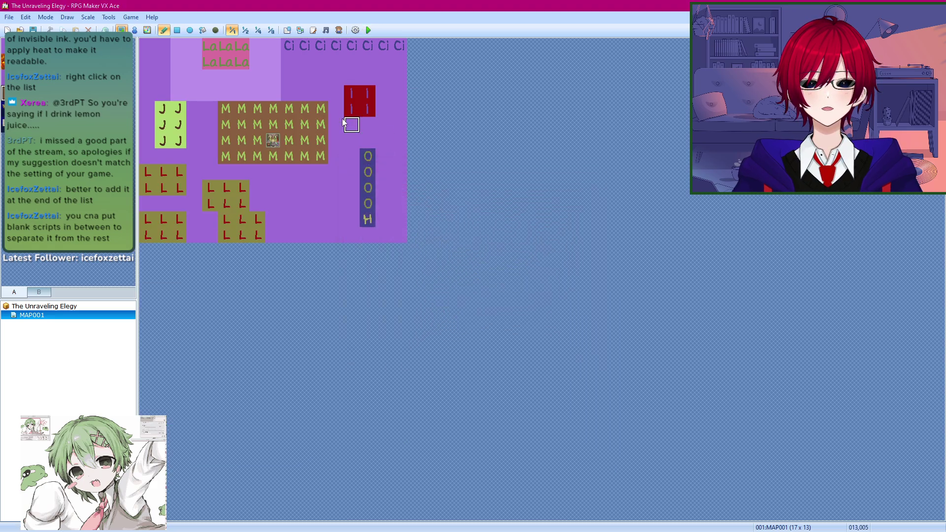
# Step: Reopen the Script Editor and move the Mouse script one entry lower, leaving a blank entry between it and Main
pyautogui.click(108, 17)
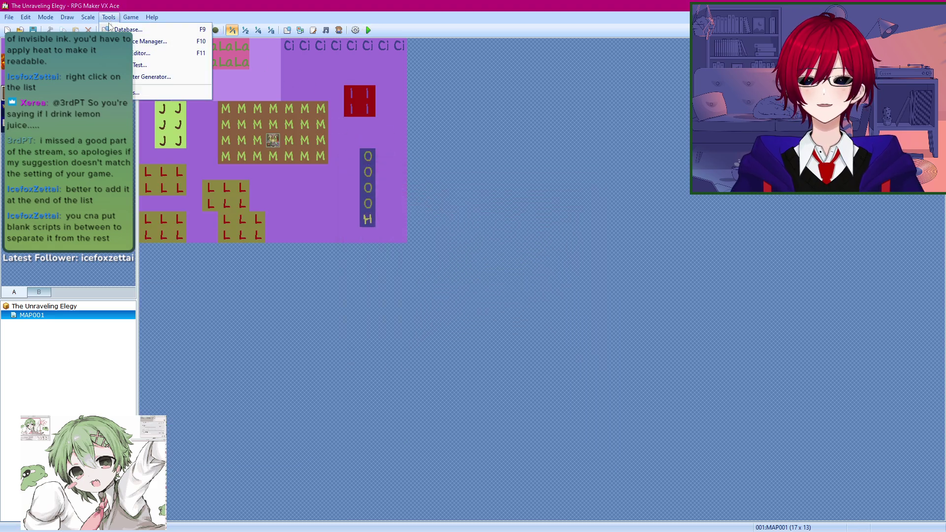
pyautogui.click(145, 53)
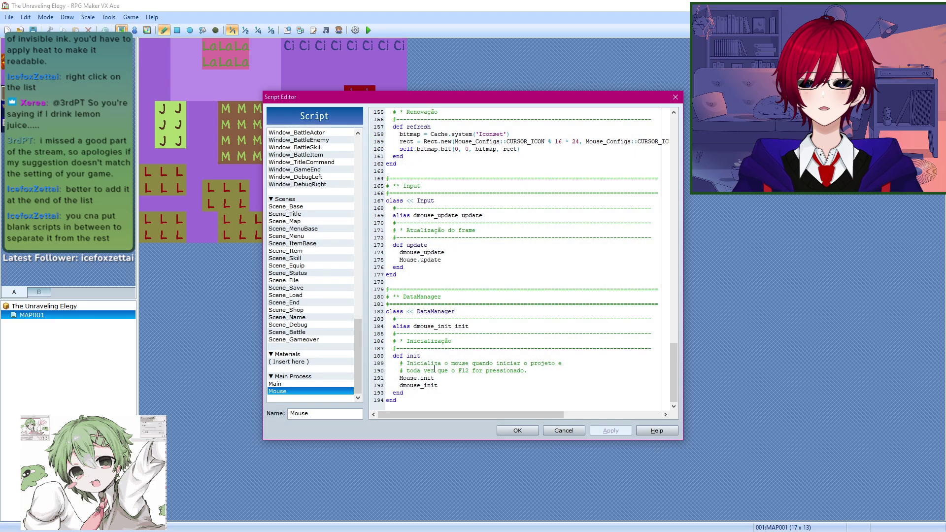
pyautogui.click(283, 393)
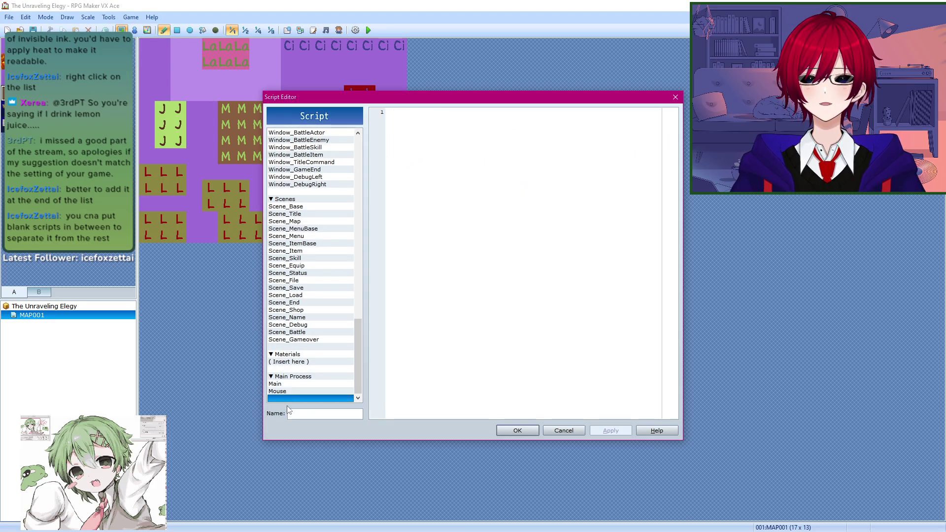
pyautogui.rightClick(290, 393)
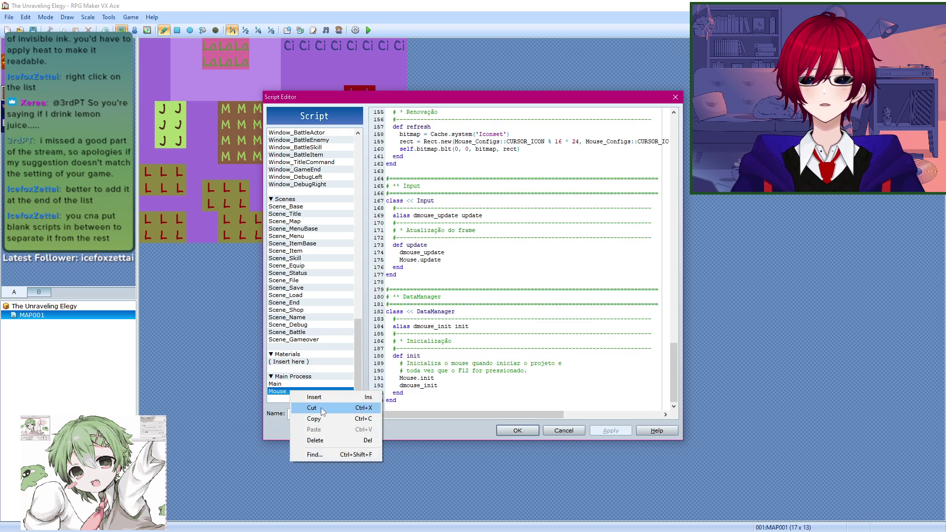
pyautogui.click(321, 407)
pyautogui.rightClick(286, 398)
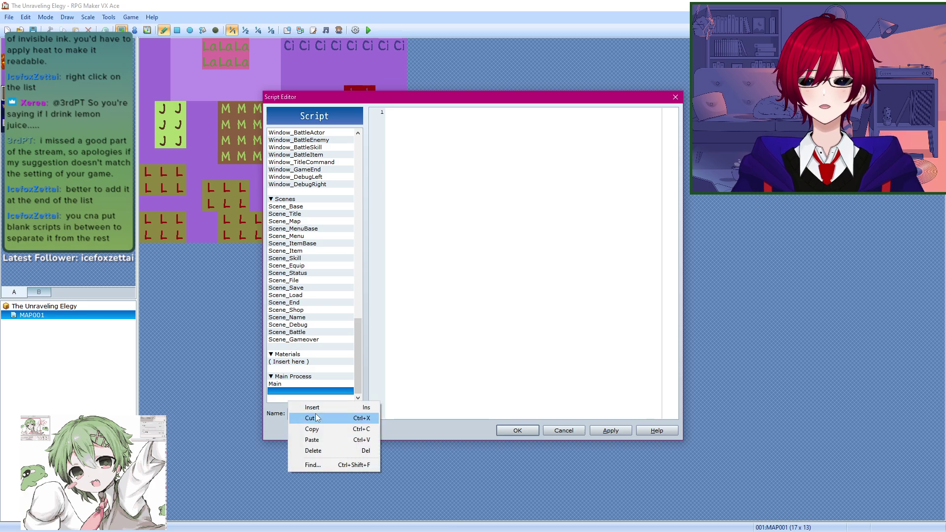
pyautogui.rightClick(276, 392)
pyautogui.click(297, 398)
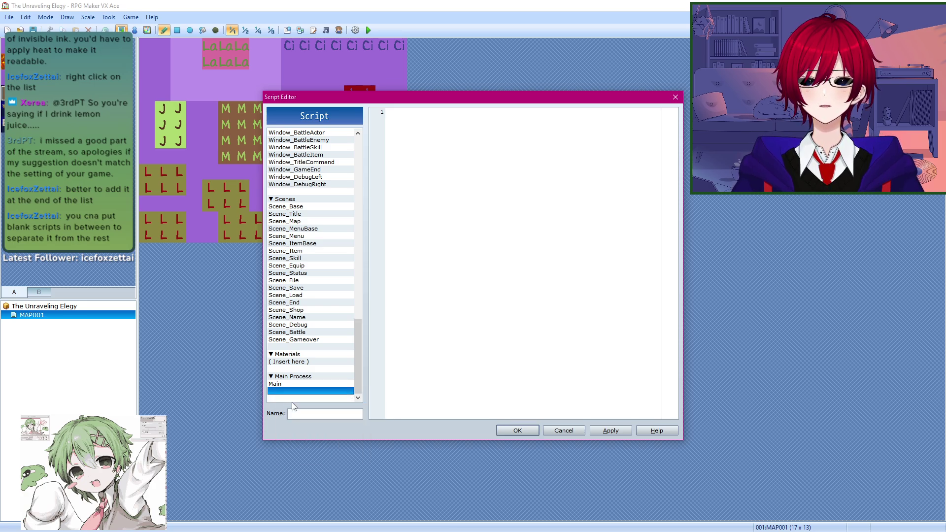
pyautogui.rightClick(292, 401)
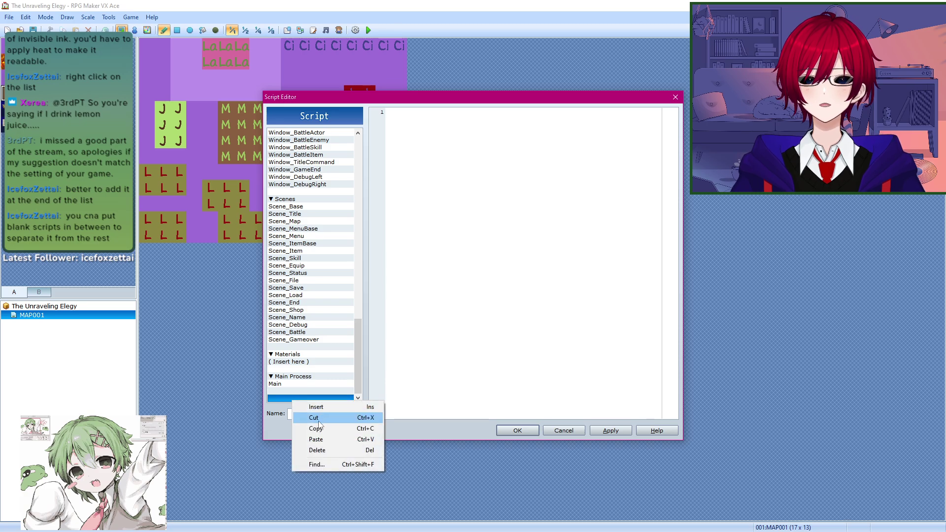
pyautogui.click(318, 439)
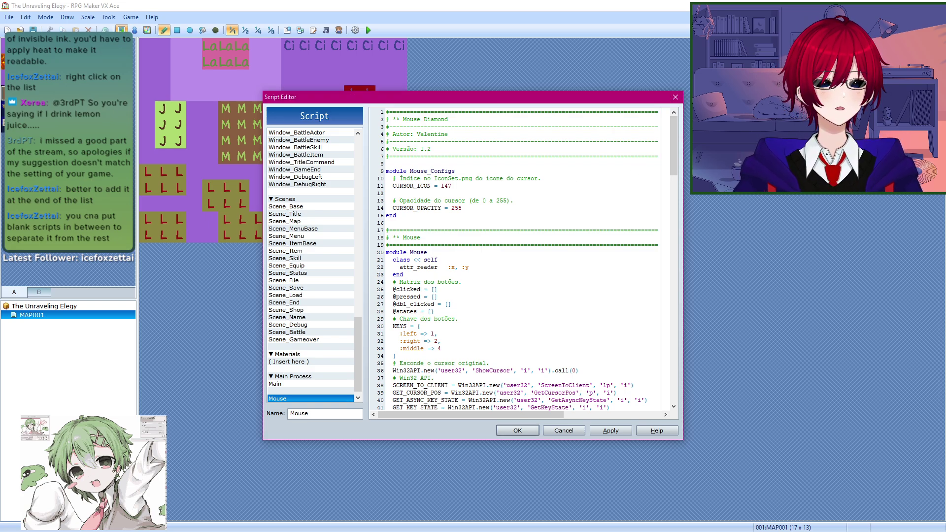
# Step: Switch to Chrome, open the mouse-rpg-maker repository's README.md and read its class method descriptions
pyautogui.hotkey('alt', 'Tab')
pyautogui.hotkey('alt', 'Tab')
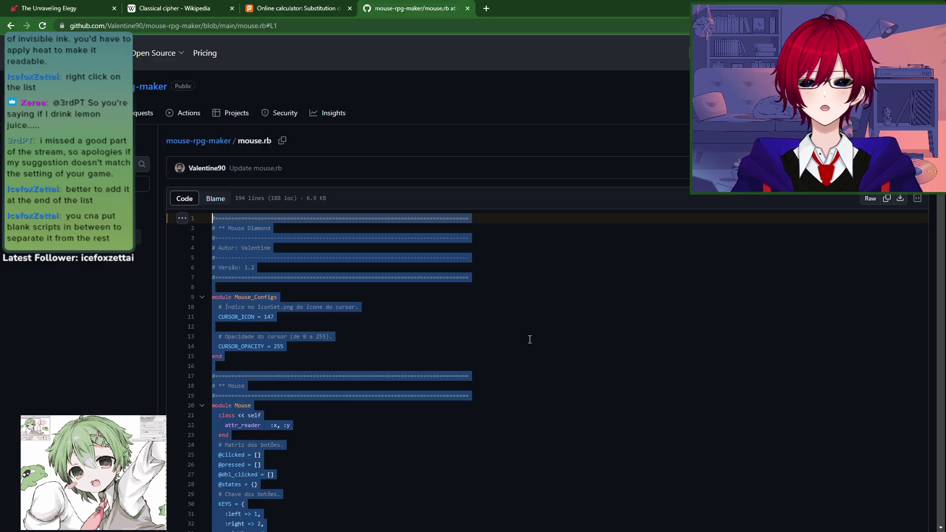
pyautogui.click(527, 338)
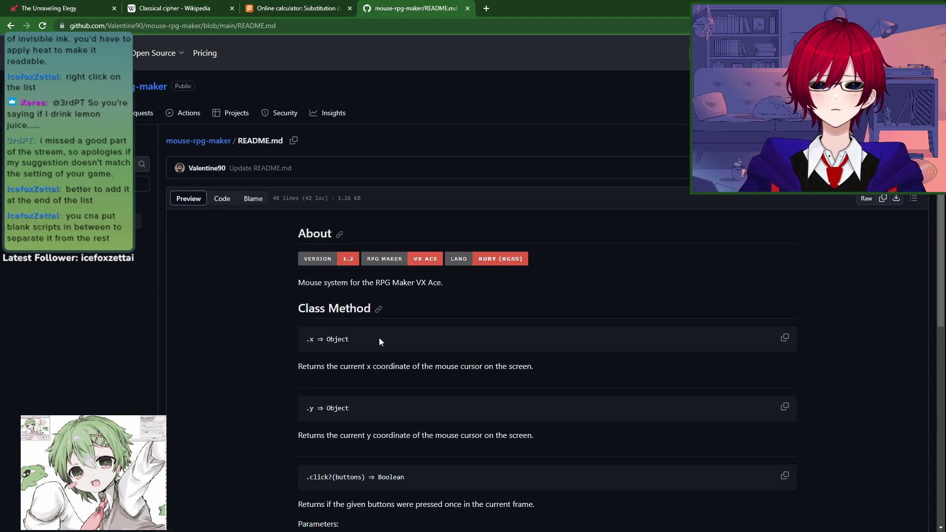
pyautogui.scroll(-2, 288, 339)
pyautogui.moveTo(297, 268); pyautogui.dragTo(545, 274)
pyautogui.click(549, 267)
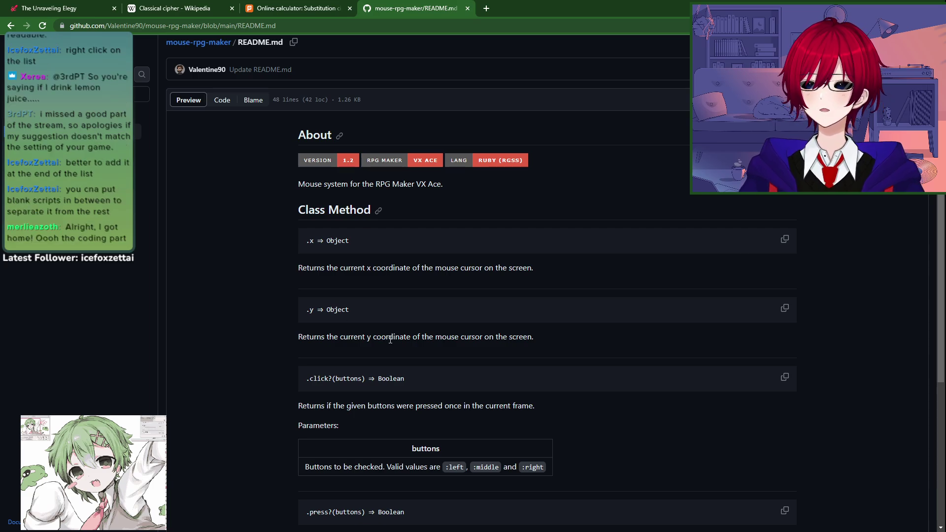
pyautogui.scroll(-3, 382, 340)
# Step: Read the Mouse script's click and press methods in RPG Maker VX Ace, and check the .press? description in Chrome's README.md
pyautogui.hotkey('alt', 'Tab')
pyautogui.scroll(-2, 461, 289)
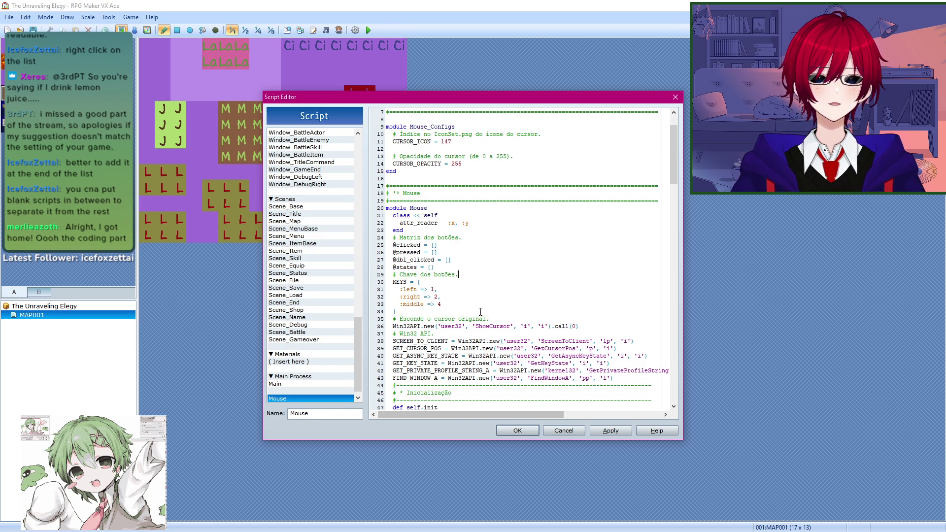
pyautogui.scroll(-6, 464, 290)
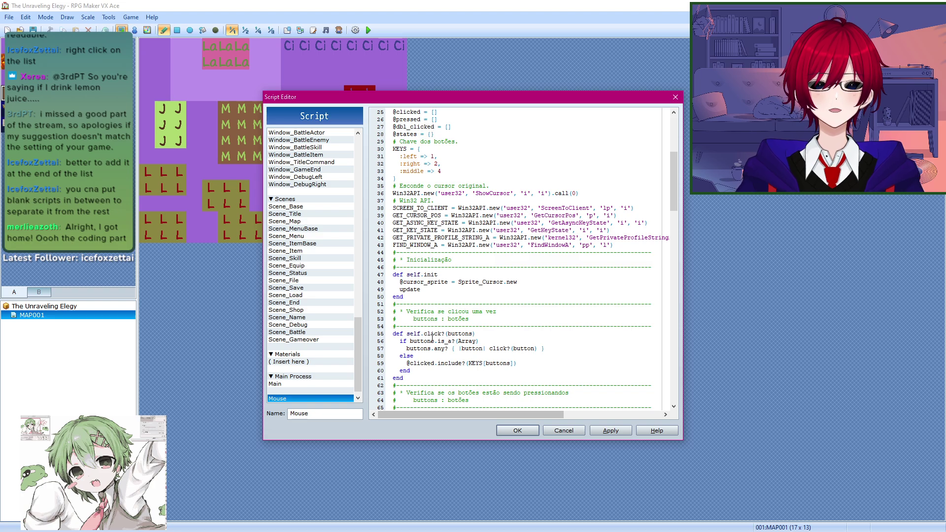
pyautogui.scroll(-3, 462, 323)
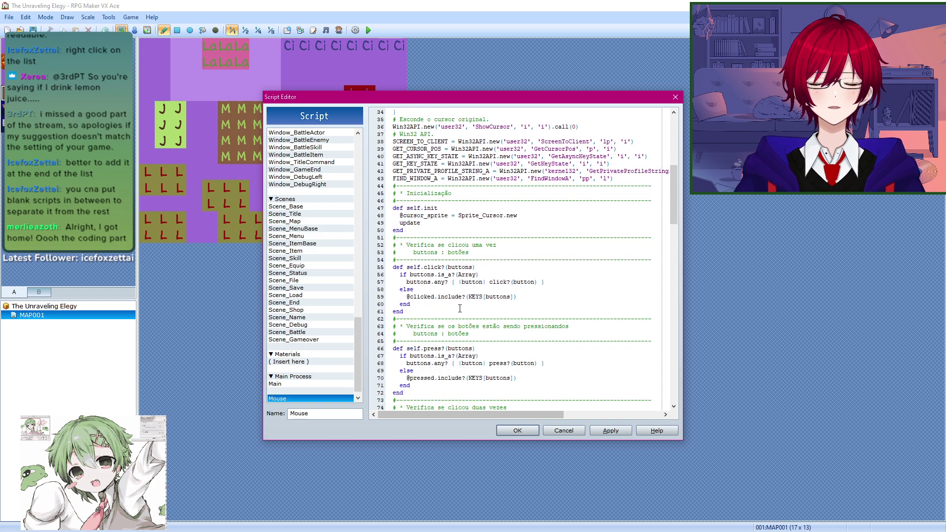
pyautogui.hotkey('alt', 'Tab')
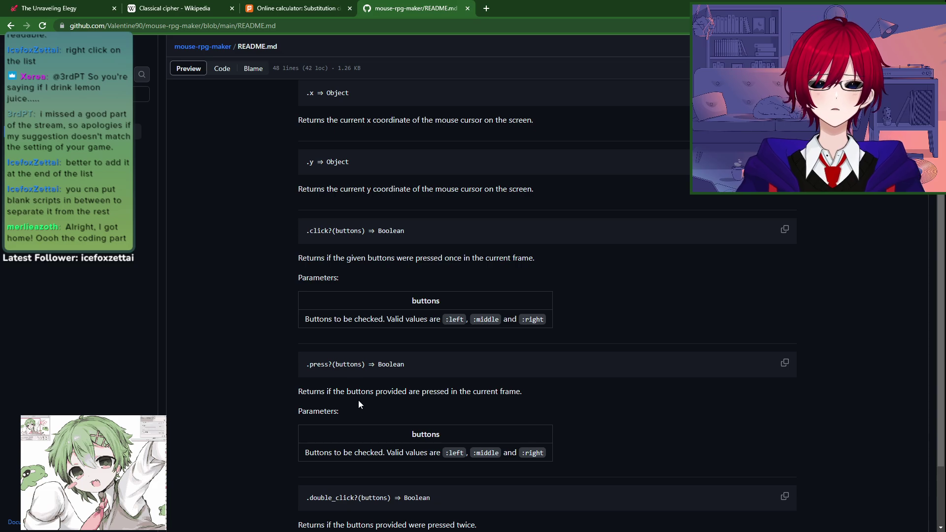
pyautogui.tripleClick(374, 391)
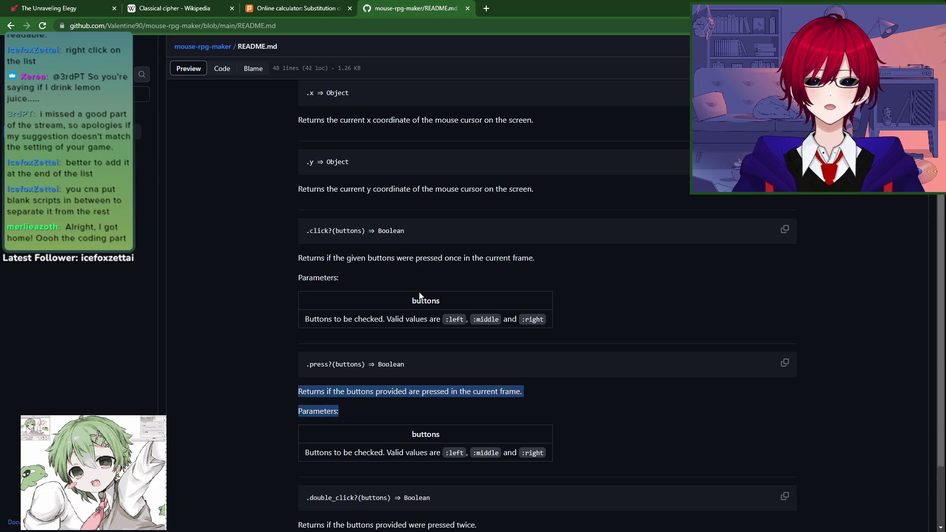
# Step: Switch back to RPG Maker VX Ace, close the Script Editor keeping the moved script, and turn on Show Console for playtests
pyautogui.hotkey('alt', 'Tab')
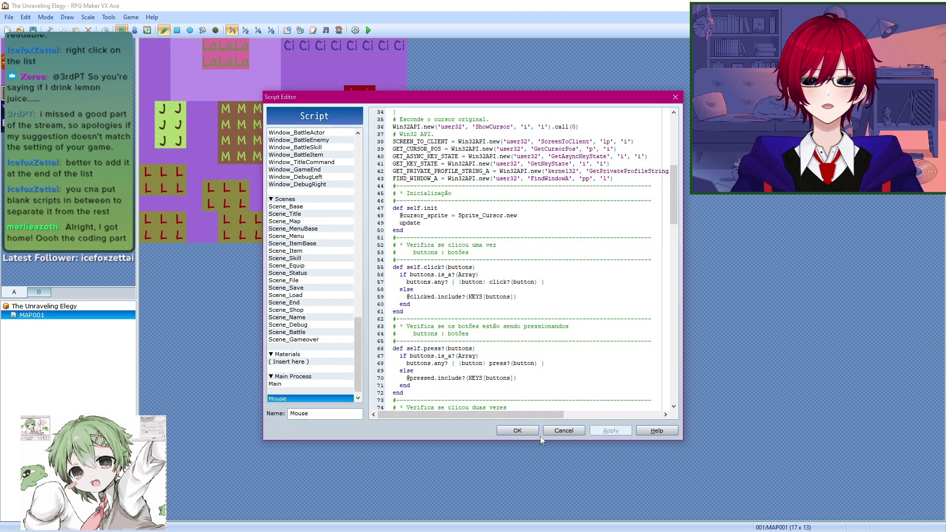
pyautogui.click(530, 432)
pyautogui.click(130, 17)
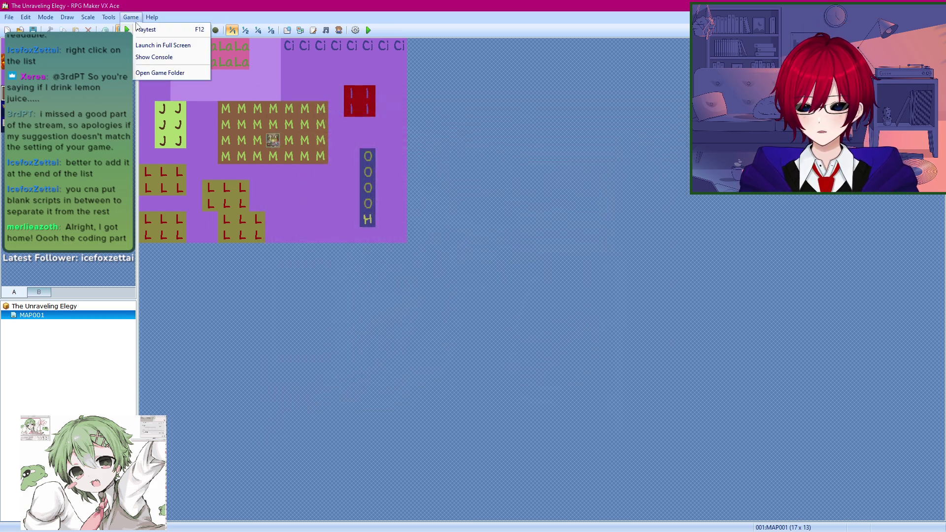
pyautogui.click(143, 58)
# Step: Save the project and playtest it with the console enabled, start a new game, and close the game window
pyautogui.click(131, 17)
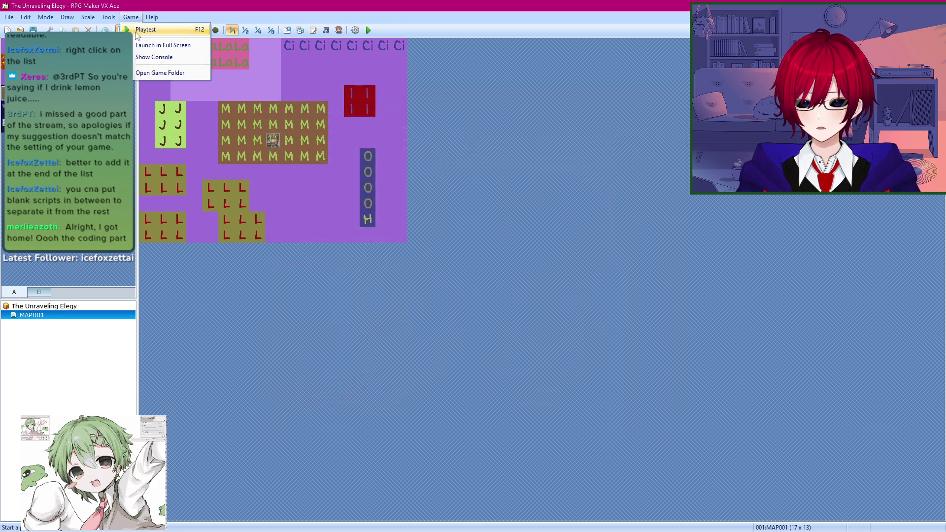
pyautogui.click(139, 30)
pyautogui.click(437, 291)
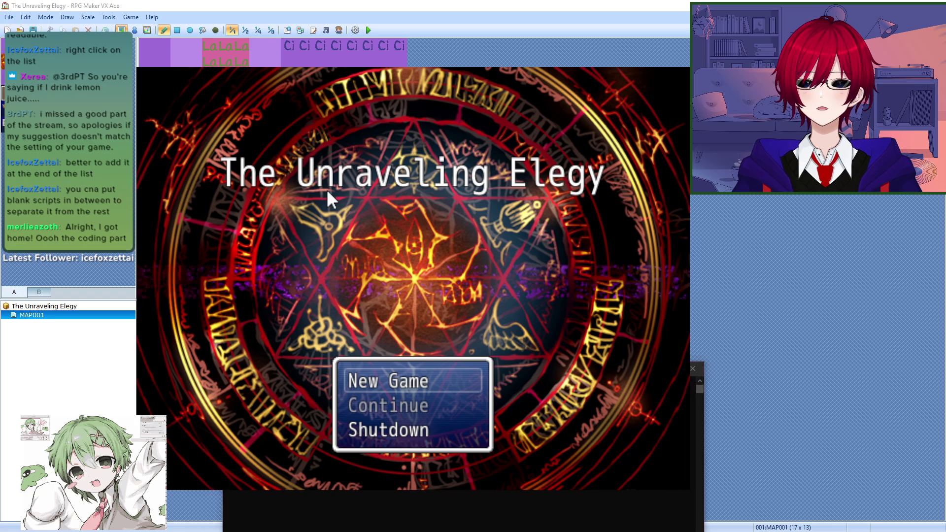
pyautogui.press('Return')
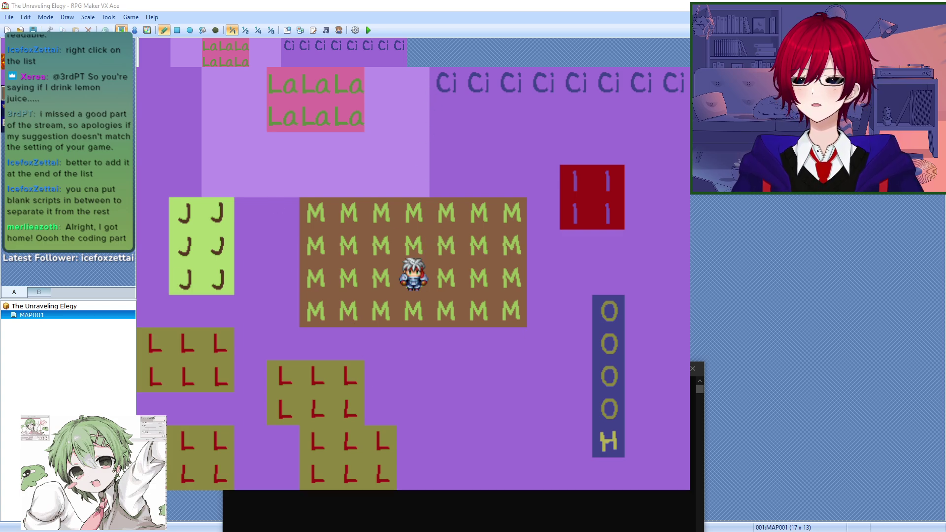
pyautogui.click(677, 60)
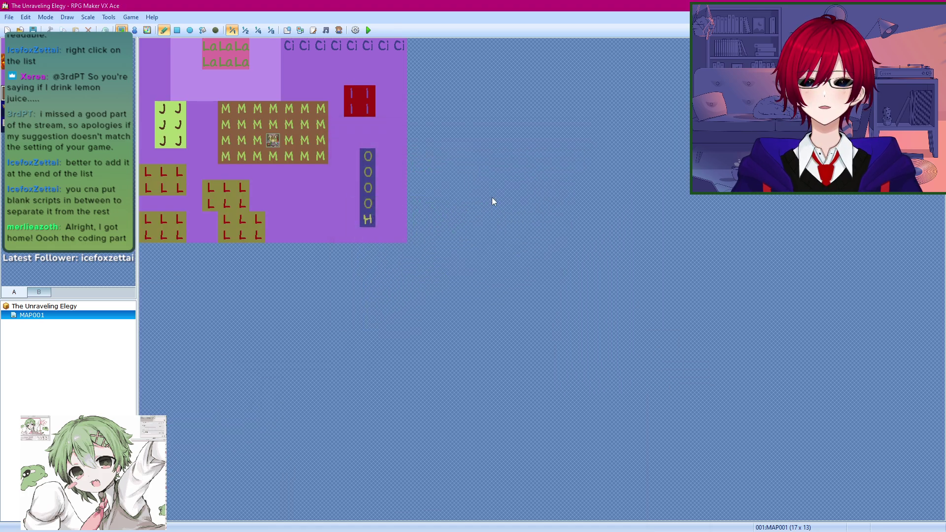
# Step: Switch to Chrome, reread the class method descriptions in README.md, and return to RPG Maker VX Ace
pyautogui.hotkey('alt', 'Tab')
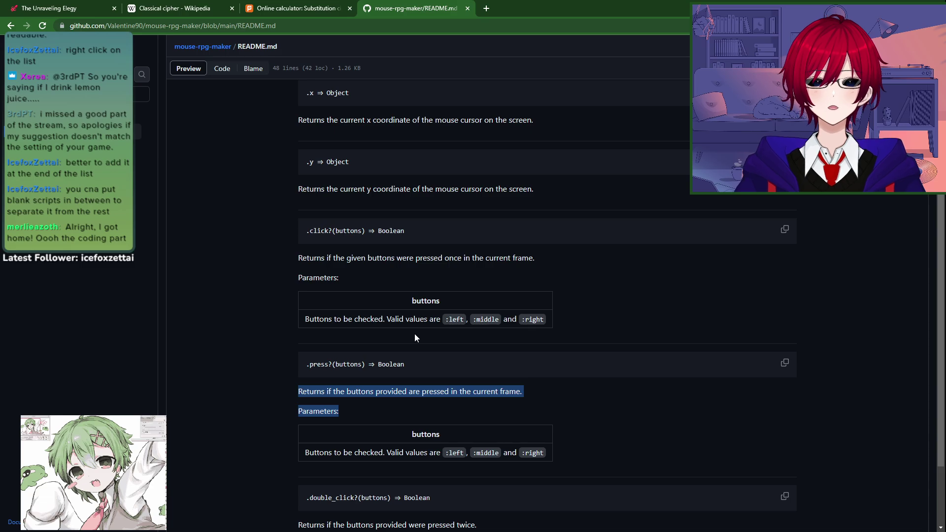
pyautogui.scroll(-2, 342, 349)
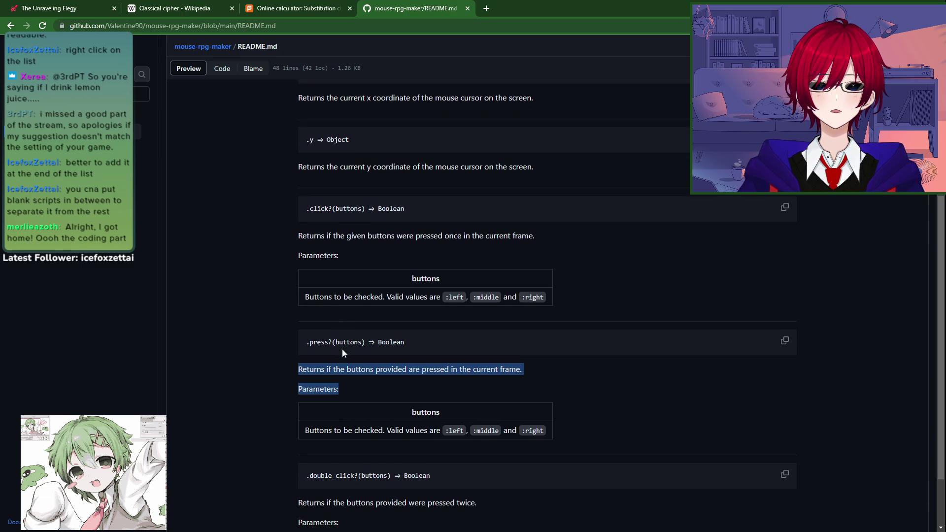
pyautogui.click(354, 355)
pyautogui.scroll(7, 351, 421)
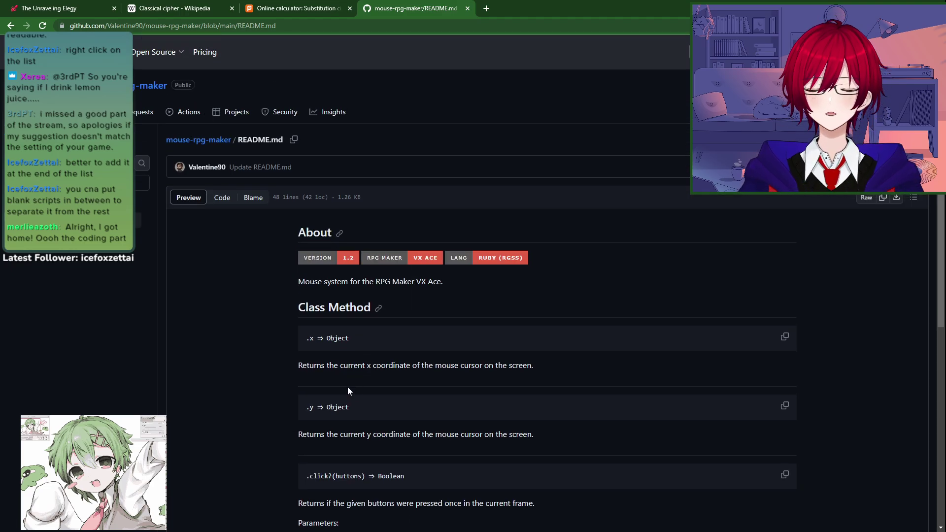
pyautogui.hotkey('alt', 'Tab')
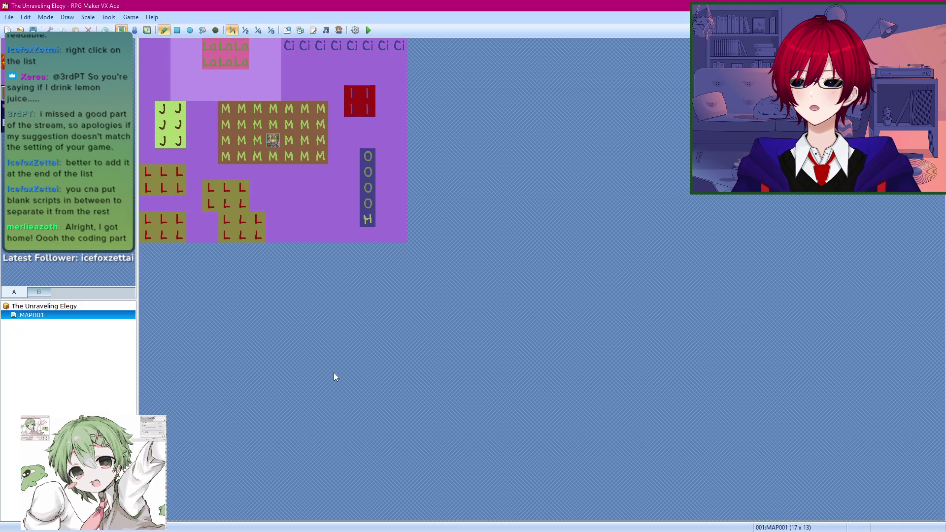
pyautogui.click(109, 17)
pyautogui.click(120, 30)
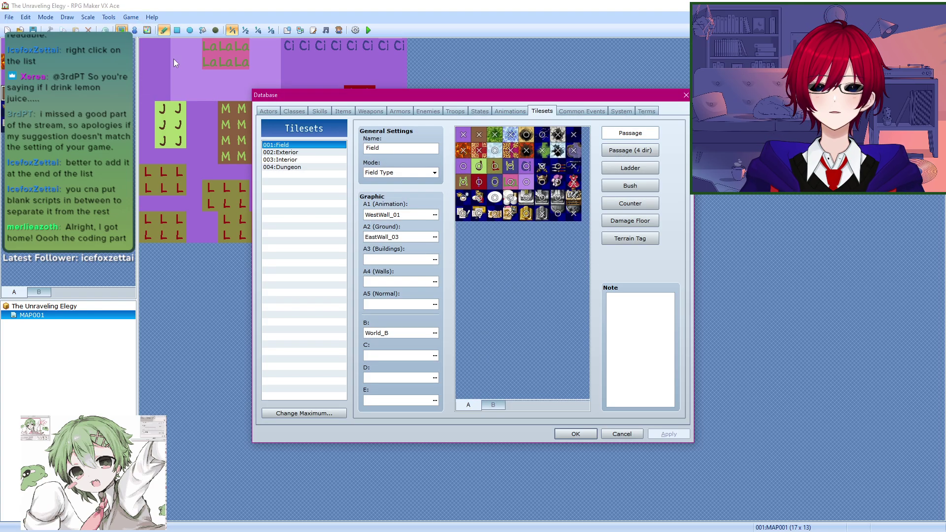
pyautogui.click(685, 95)
# Step: Open the Script Editor to view the Mouse script
pyautogui.click(130, 17)
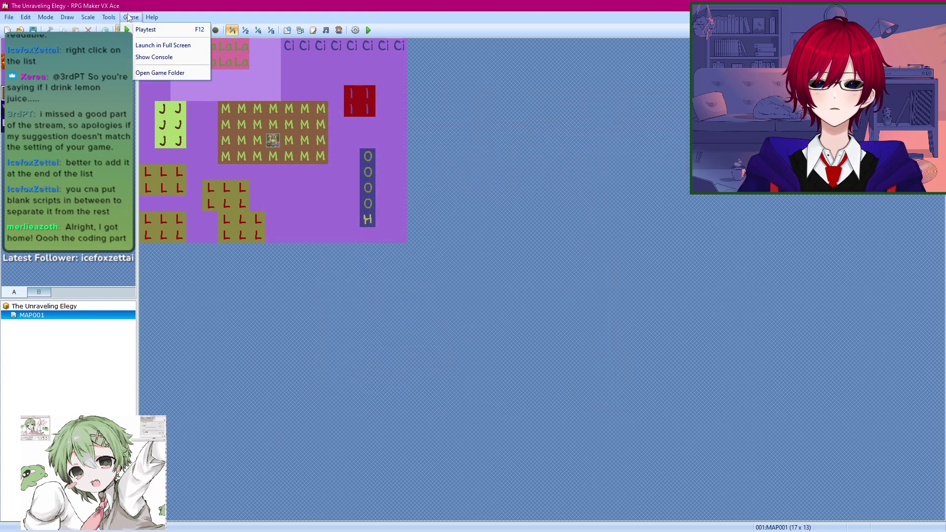
pyautogui.moveTo(108, 16)
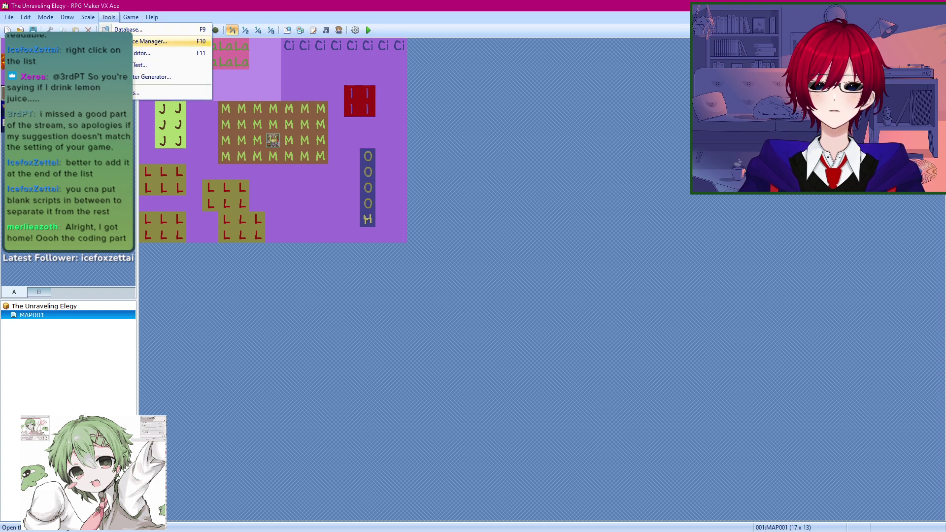
pyautogui.click(118, 53)
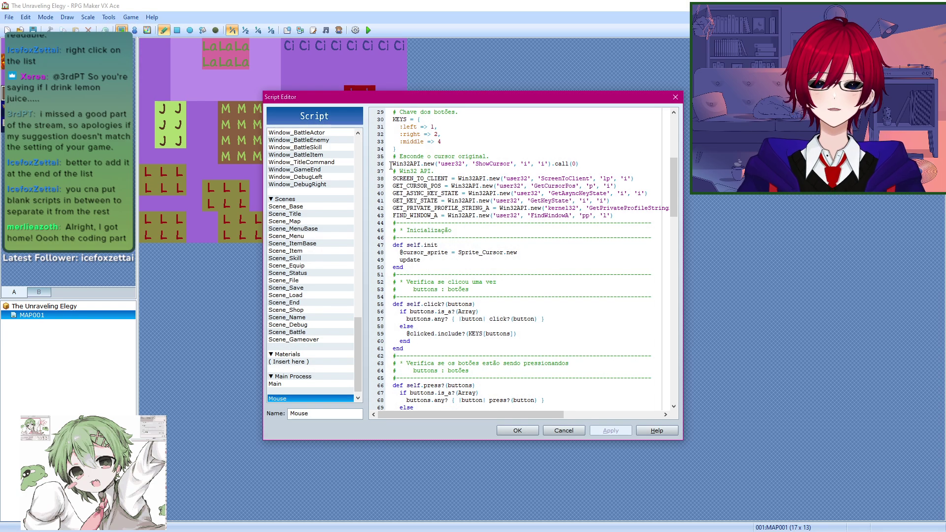
# Step: Read the .x, .y and .click? descriptions in Chrome's README.md, and return to RPG Maker VX Ace to move the Script Editor aside
pyautogui.hotkey('alt', 'Tab')
pyautogui.click(422, 184)
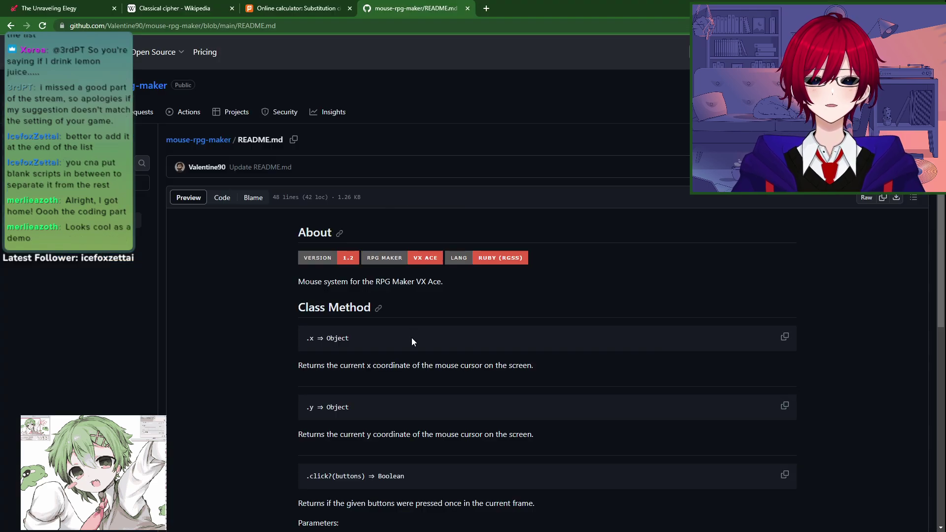
pyautogui.scroll(-2, 298, 316)
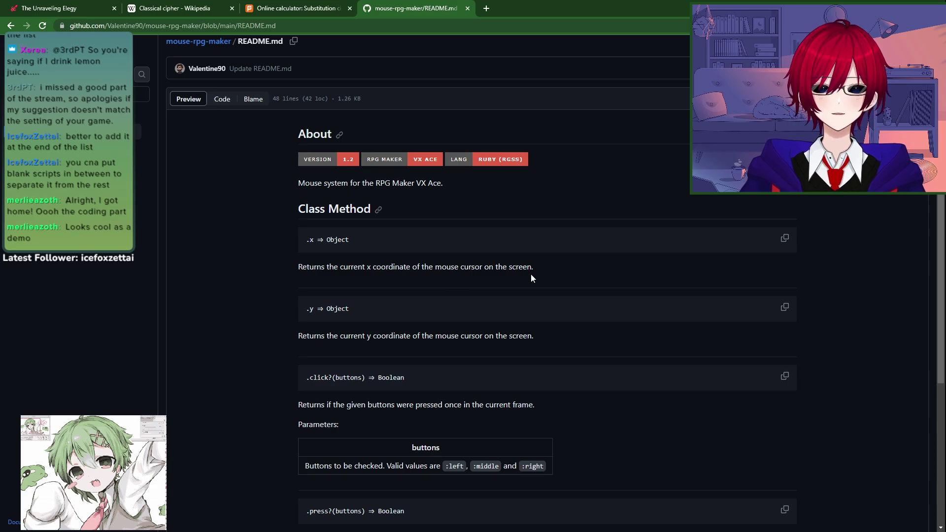
pyautogui.moveTo(300, 335); pyautogui.dragTo(545, 335)
pyautogui.click(538, 332)
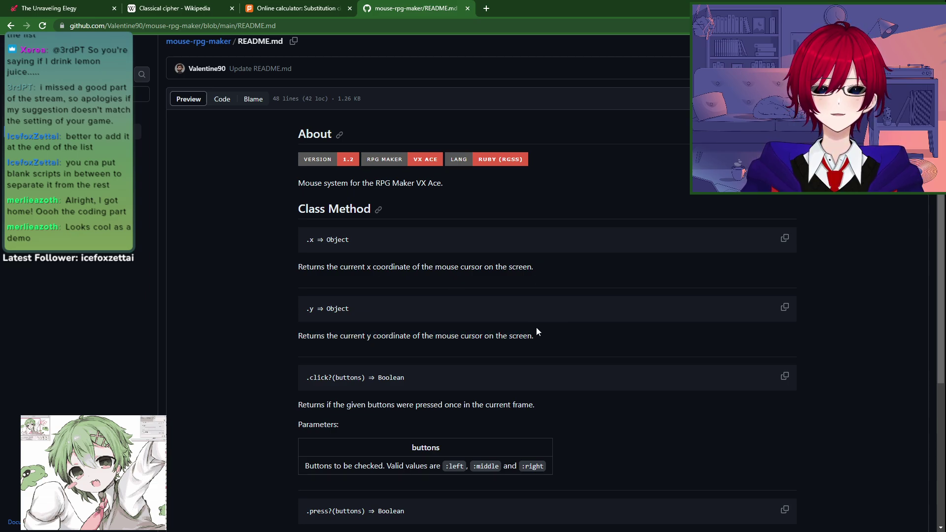
pyautogui.scroll(-2, 537, 332)
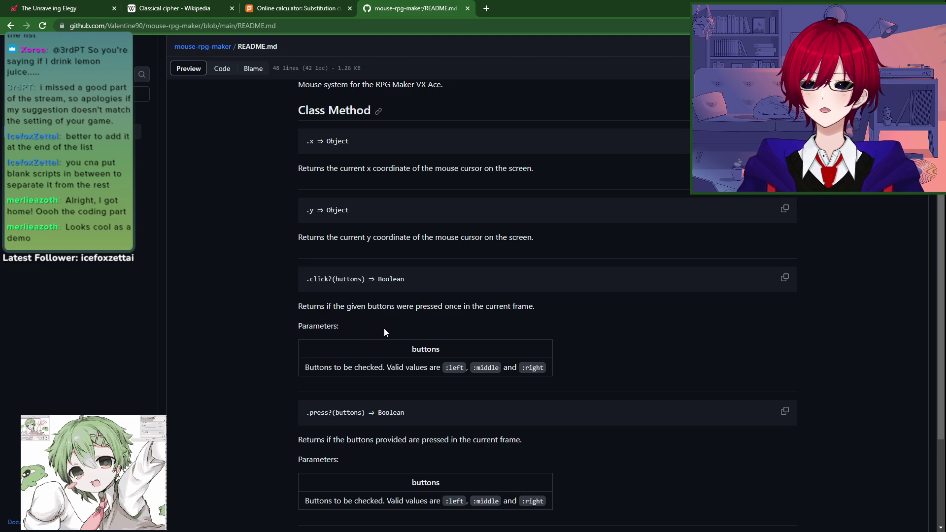
pyautogui.hotkey('alt', 'Tab')
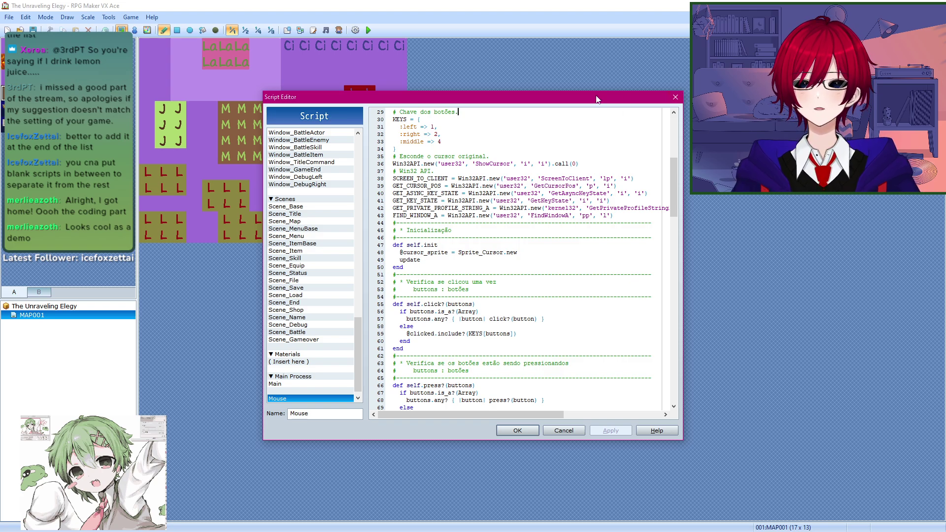
pyautogui.moveTo(596, 99); pyautogui.dragTo(747, 156)
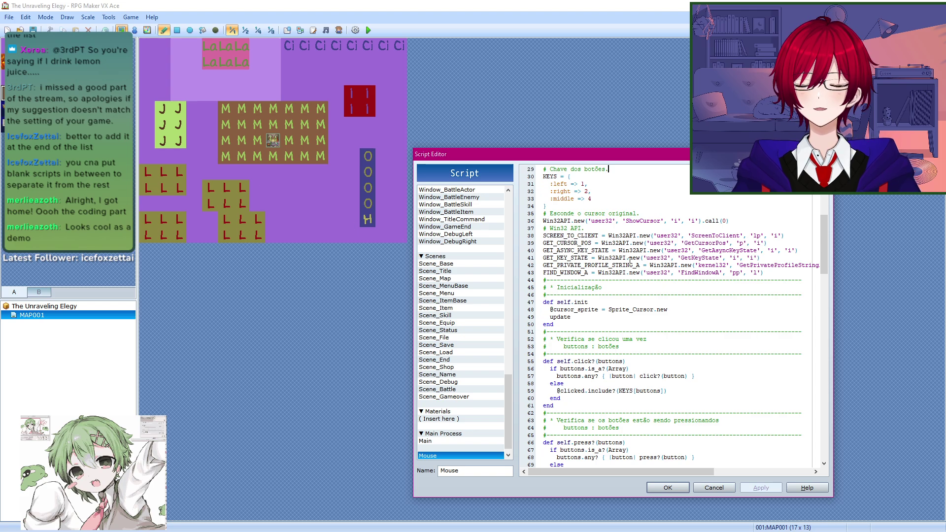
# Step: Switch to Chrome, read the .double_click? description in README.md, and open the repository's mouse.rb file
pyautogui.hotkey('alt', 'Tab')
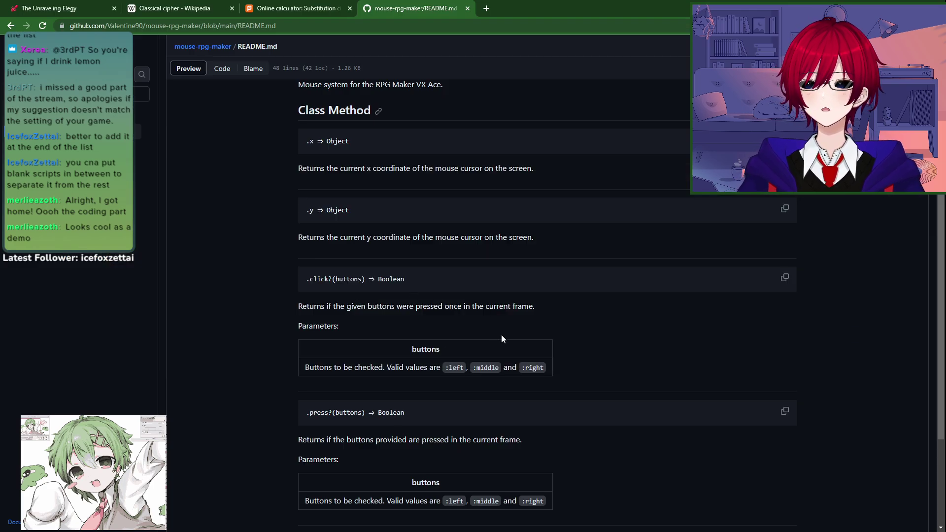
pyautogui.scroll(-3, 502, 335)
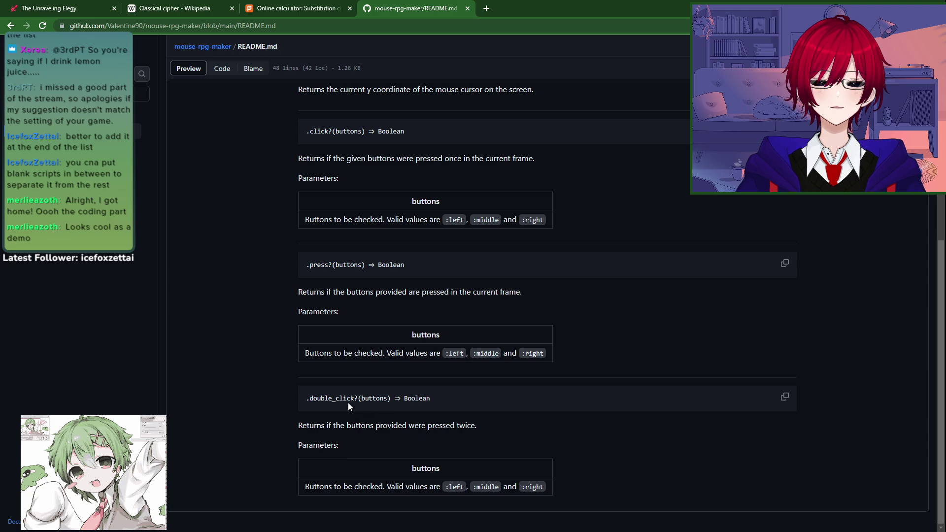
pyautogui.scroll(7, 348, 403)
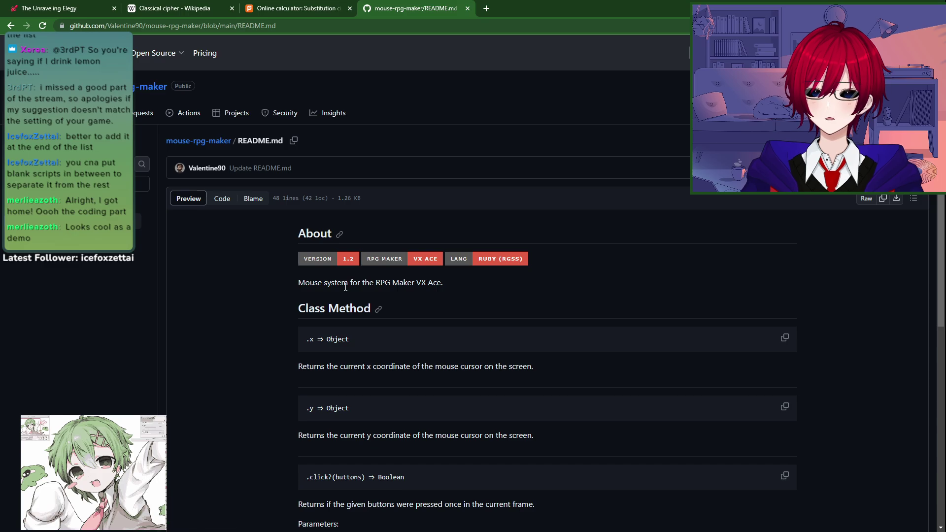
pyautogui.click(113, 237)
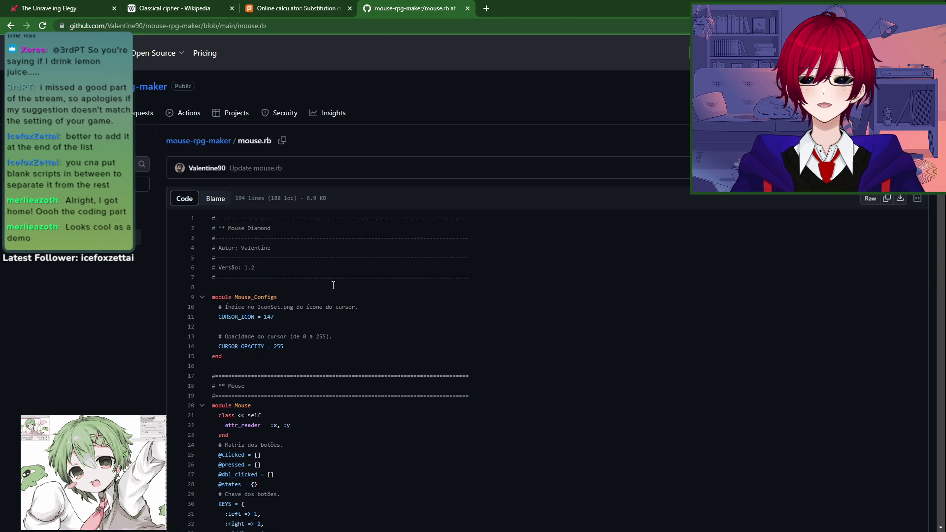
# Step: Switch to RPG Maker VX Ace, look through the script list including Window_DebugRight, and close the Script Editor
pyautogui.hotkey('alt', 'Tab')
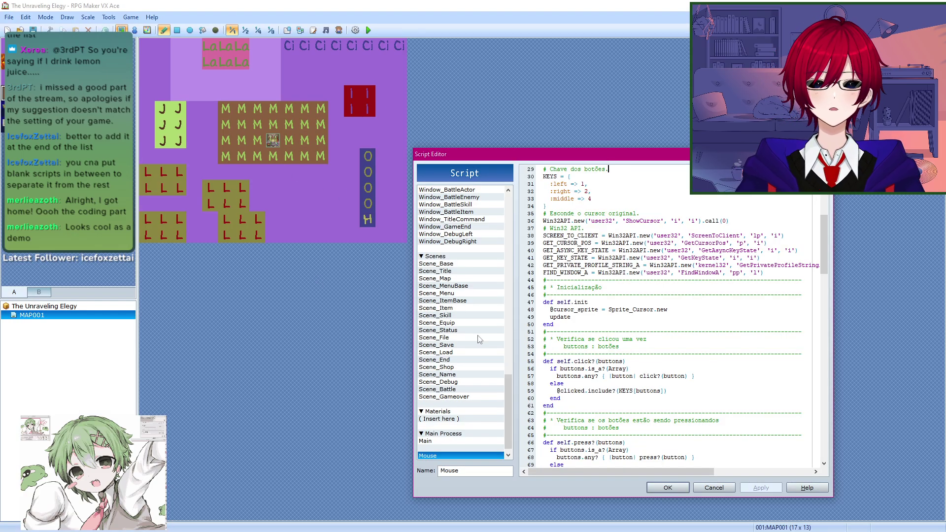
pyautogui.scroll(2, 471, 276)
pyautogui.click(458, 278)
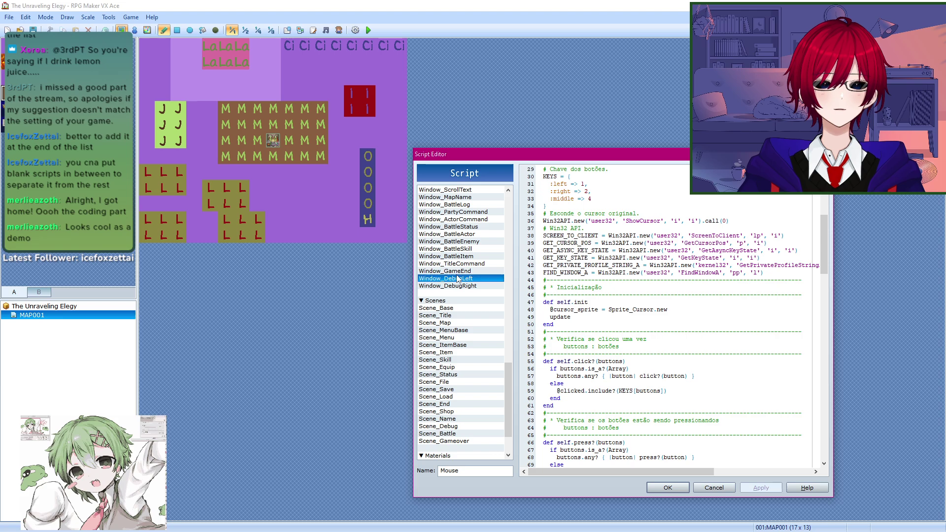
pyautogui.click(468, 286)
pyautogui.scroll(4, 464, 285)
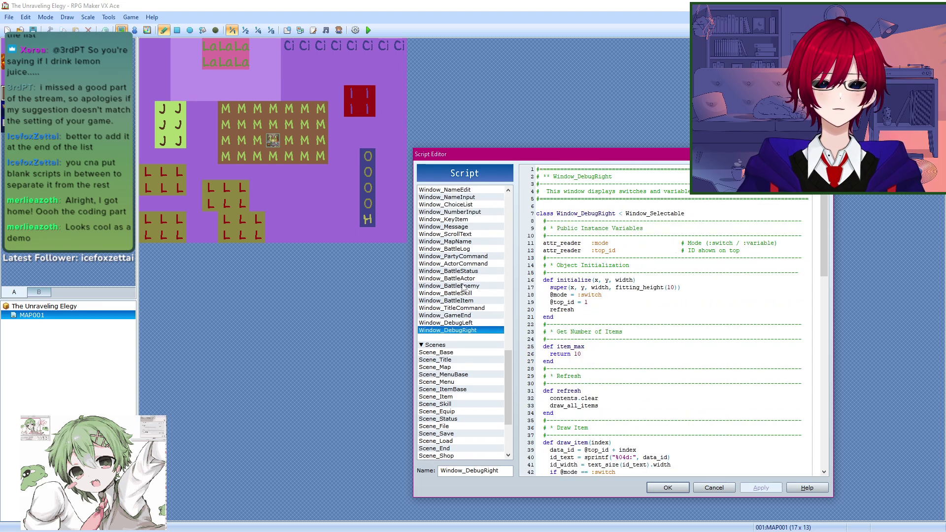
pyautogui.scroll(3, 462, 240)
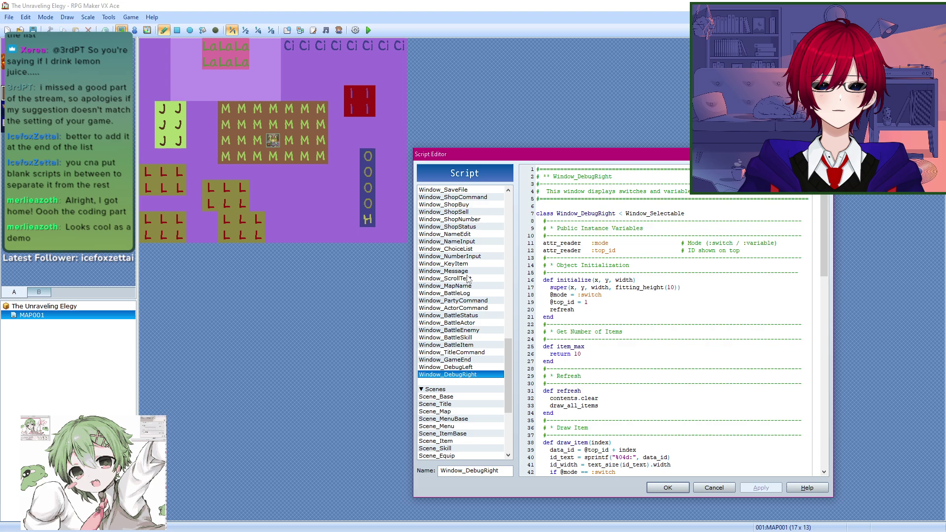
pyautogui.scroll(7, 462, 303)
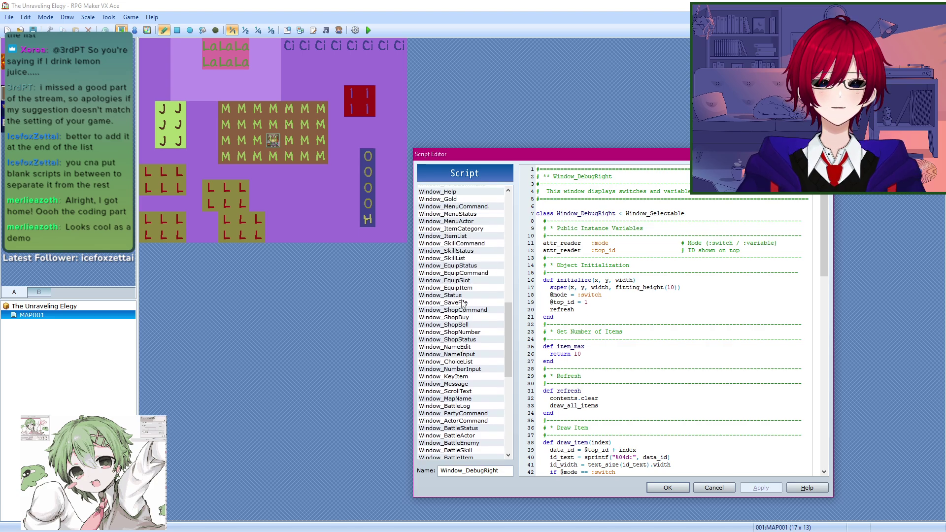
pyautogui.scroll(6, 464, 302)
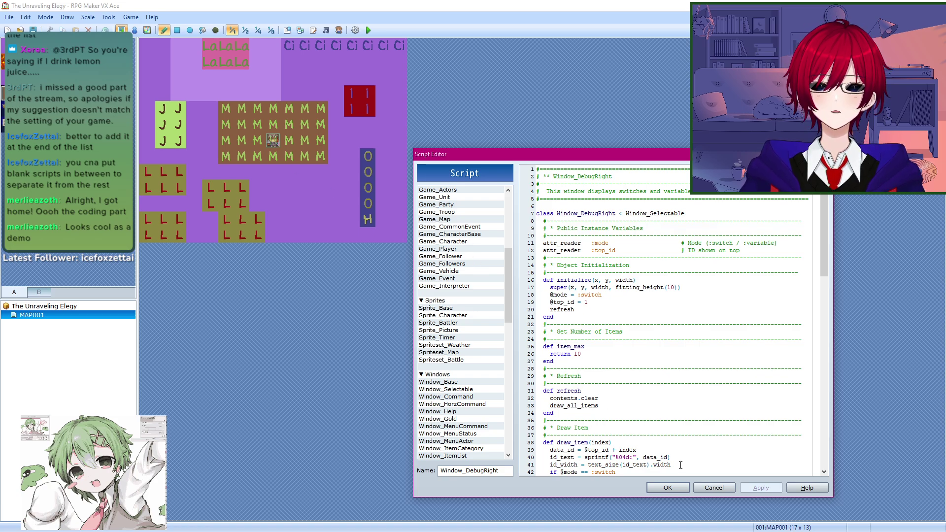
pyautogui.click(668, 488)
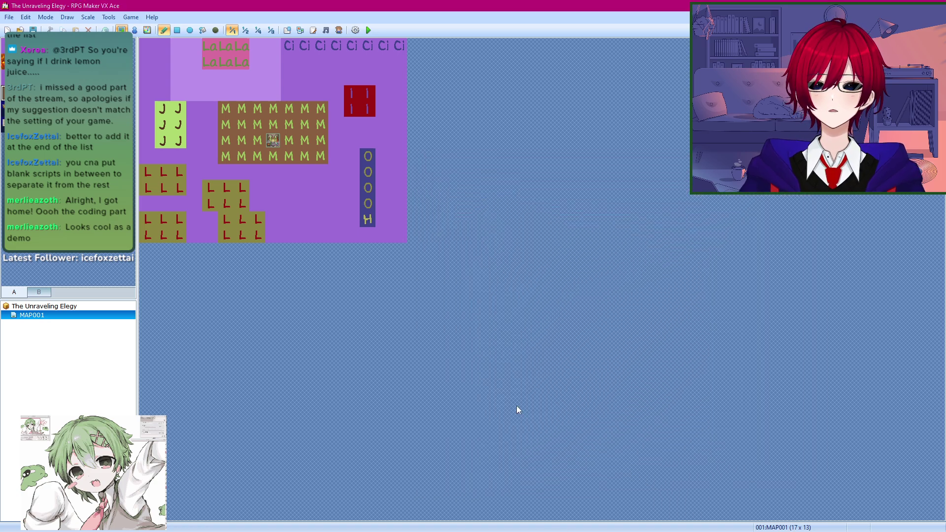
pyautogui.hotkey('alt', 'Tab')
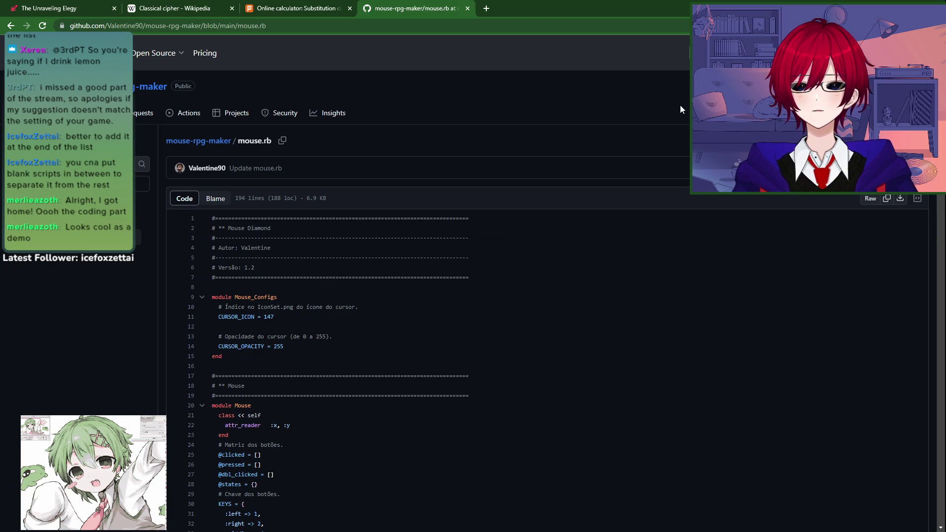
pyautogui.hotkey('alt', 'Tab')
pyautogui.hotkey('alt', 'Tab')
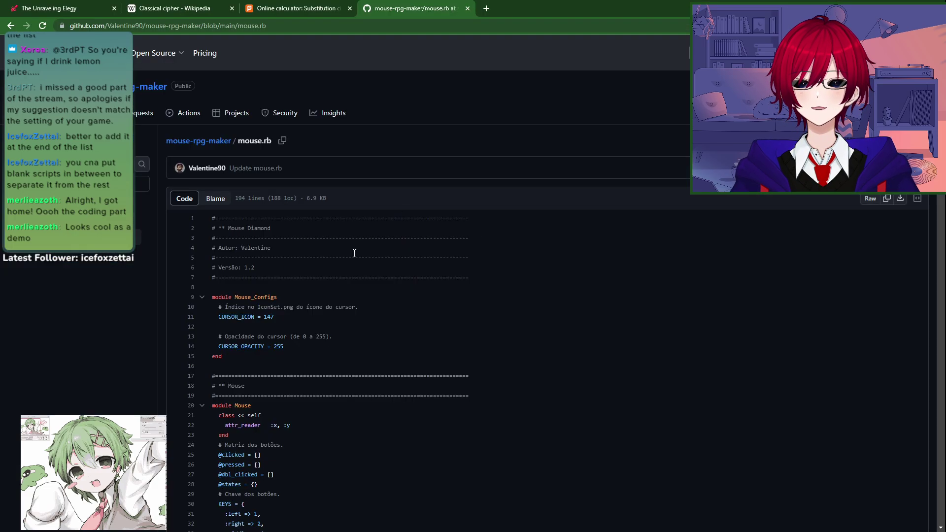
# Step: Switch to Photoshop and open Actor1.png from the RPGVXAce rtp Graphics Characters folder
pyautogui.hotkey('alt', 'Tab')
pyautogui.hotkey('alt', 'Tab')
pyautogui.hotkey('alt', 'Tab')
pyautogui.hotkey('alt', 'Tab')
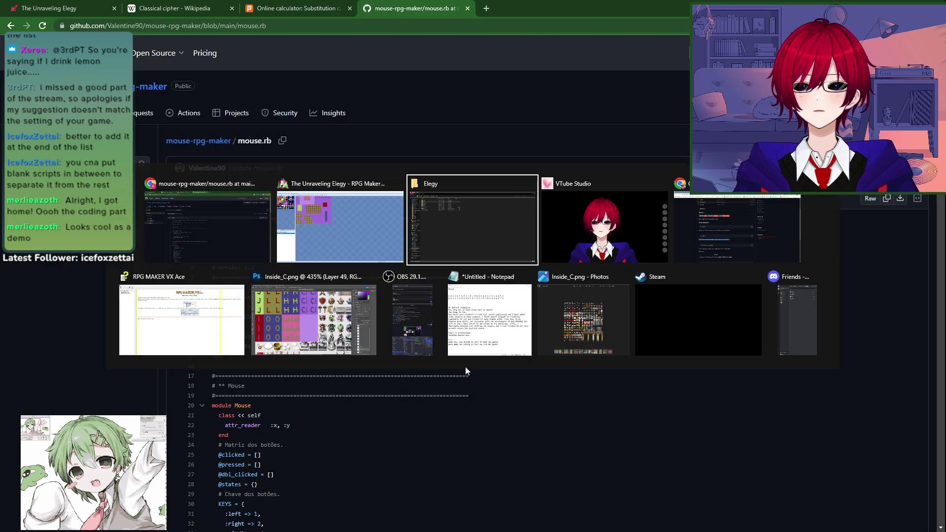
pyautogui.hotkey('alt', 'Tab')
pyautogui.hotkey('alt', 'Tab')
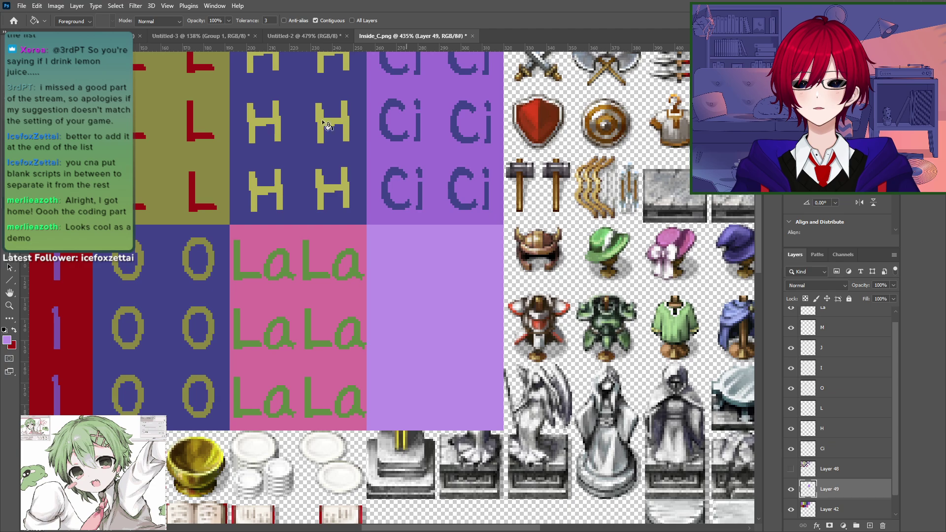
pyautogui.click(21, 6)
pyautogui.click(29, 28)
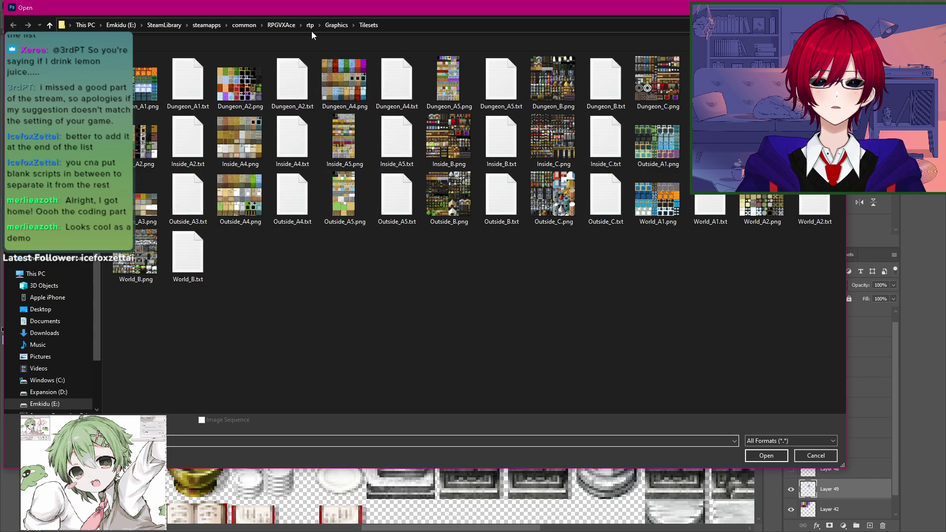
pyautogui.click(336, 25)
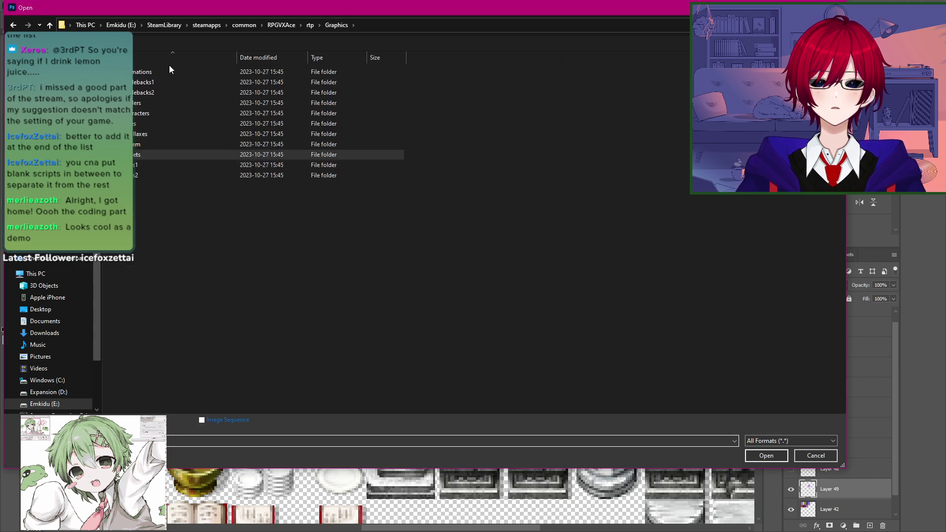
pyautogui.doubleClick(153, 113)
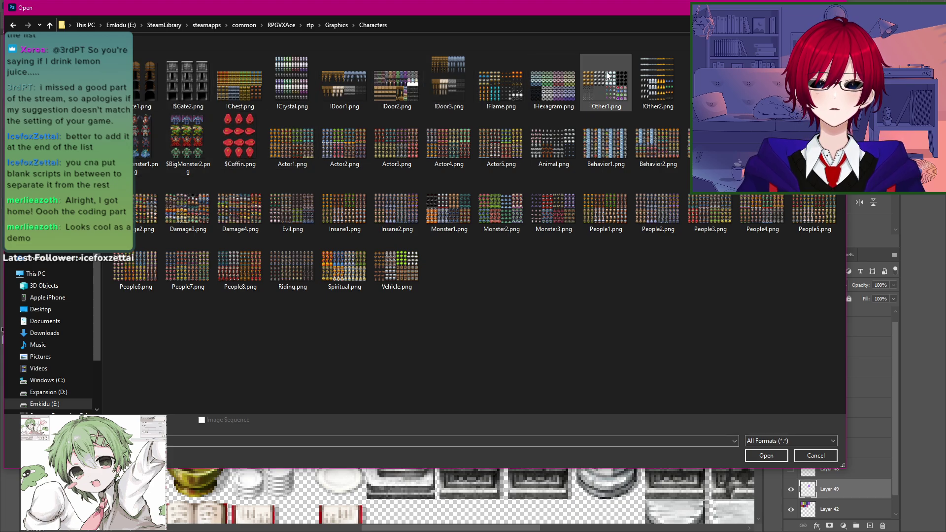
pyautogui.doubleClick(296, 143)
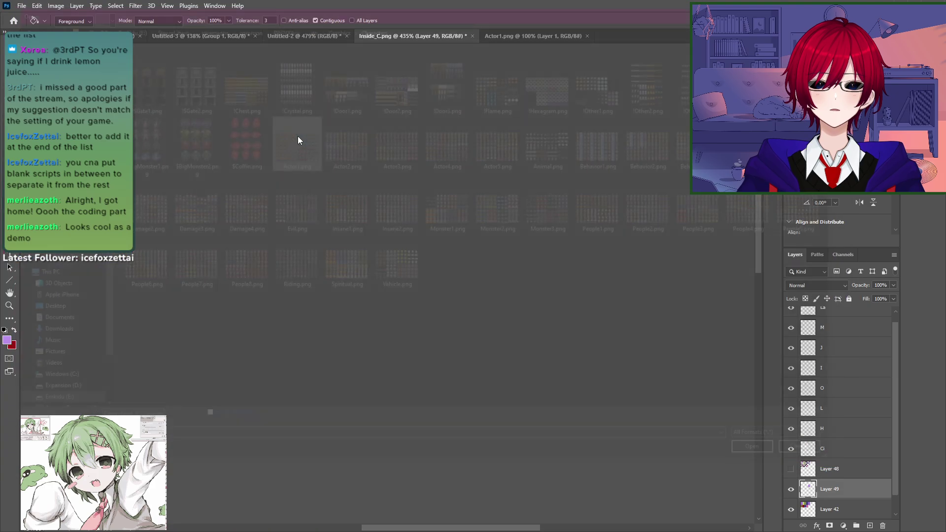
# Step: Zoom in on the Actor1.png sprite sheet to examine the individual character sprites
pyautogui.press('z')
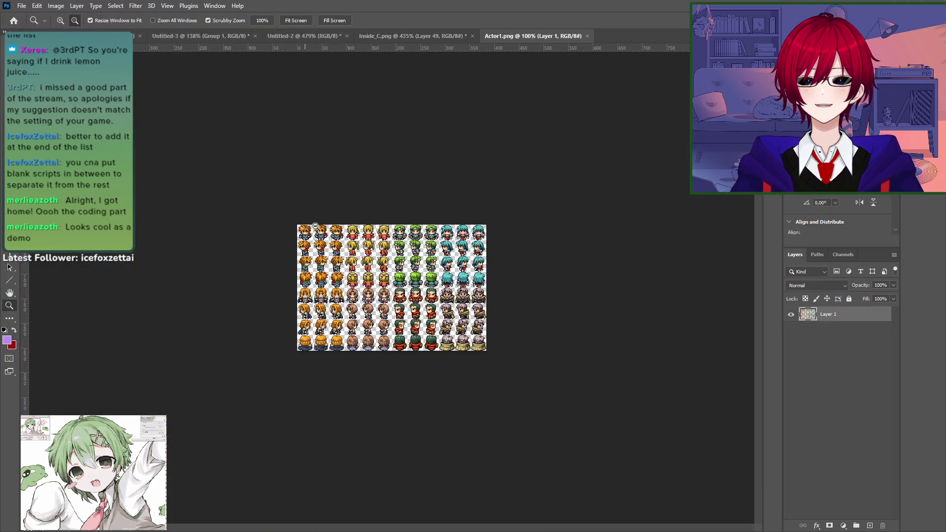
pyautogui.hotkey('ctrl', '+')
pyautogui.moveTo(149, 135); pyautogui.dragTo(173, 150)
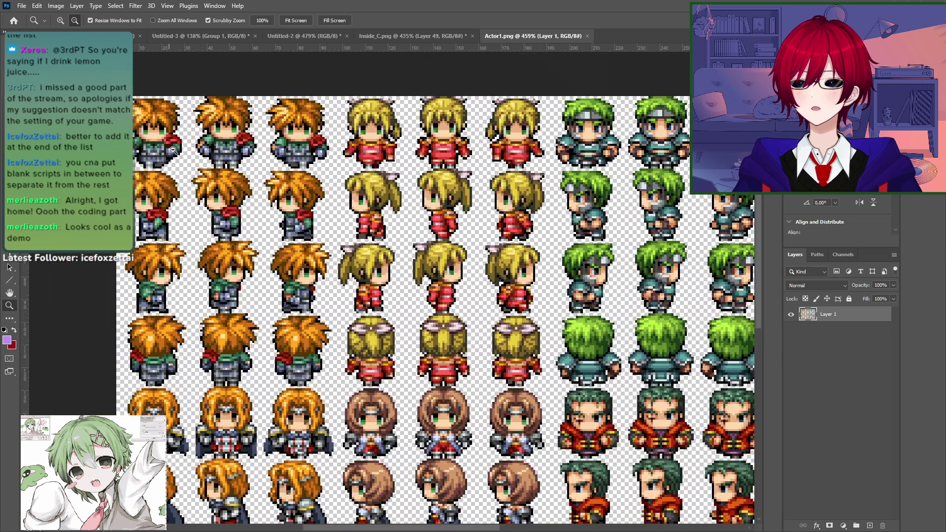
# Step: Switch to Chrome and run a Google image search for "mouse cursor" in a new tab
pyautogui.moveTo(222, 182); pyautogui.dragTo(288, 200)
pyautogui.hotkey('alt', 'Tab')
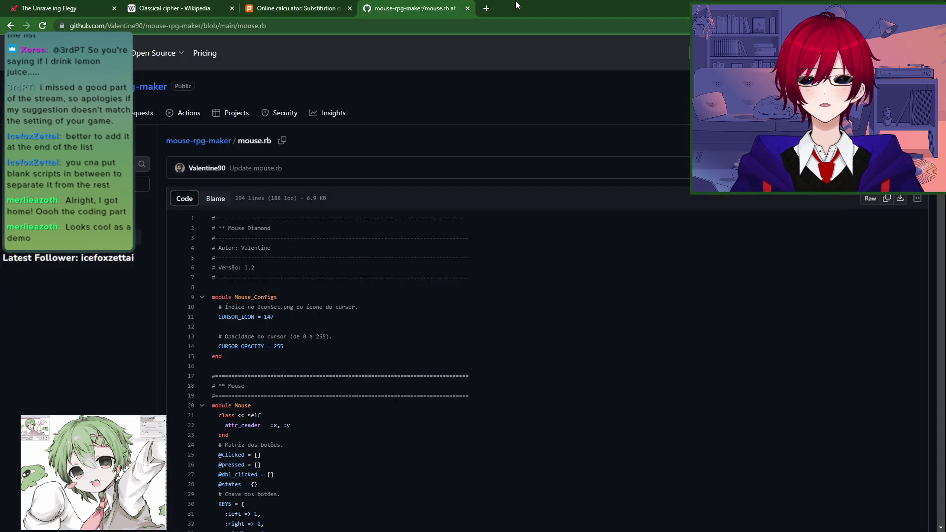
pyautogui.hotkey('ctrl', 't')
pyautogui.write('mouse')
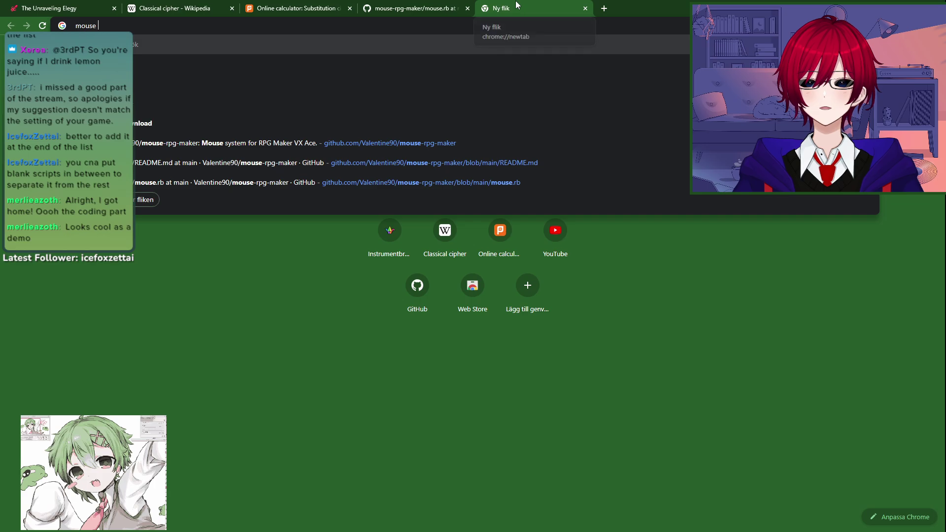
pyautogui.write(' cursor')
pyautogui.press('Return')
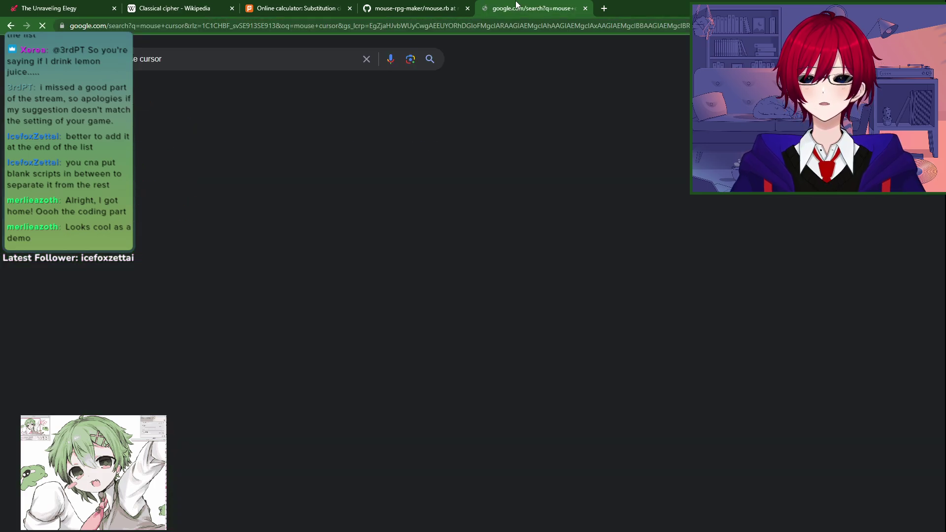
pyautogui.click(166, 93)
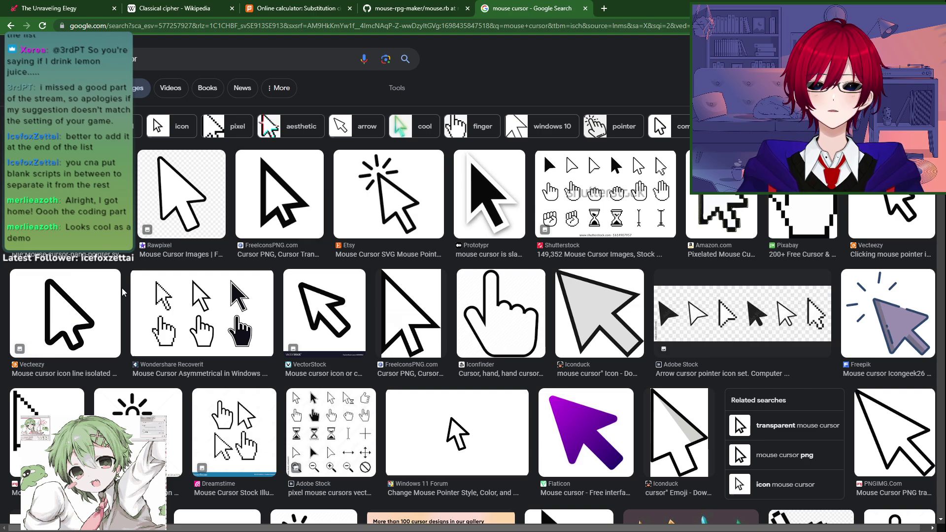
# Step: Browse the mouse cursor image results and preview Vecteezy's line icon and its Mouse Cursor Vector Art set of coloured fantasy cursors
pyautogui.click(73, 311)
pyautogui.scroll(-8, 134, 284)
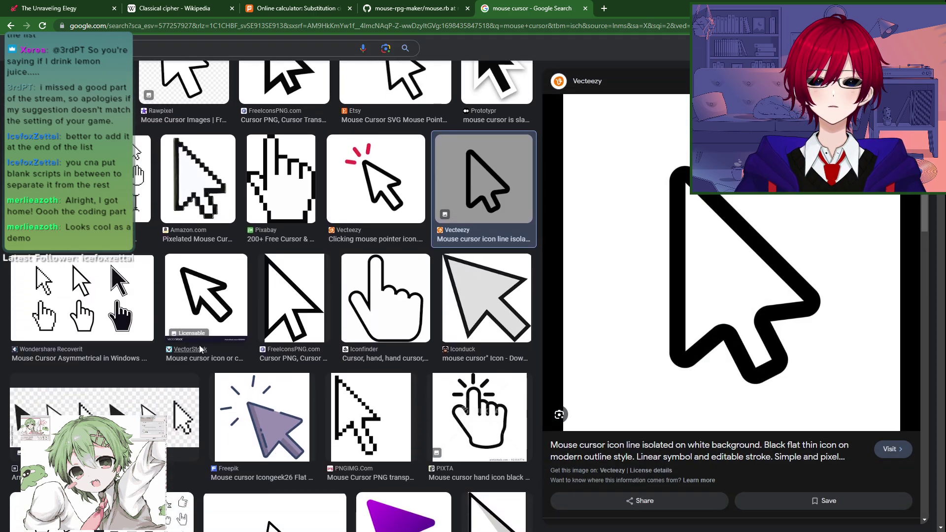
pyautogui.scroll(-2, 367, 368)
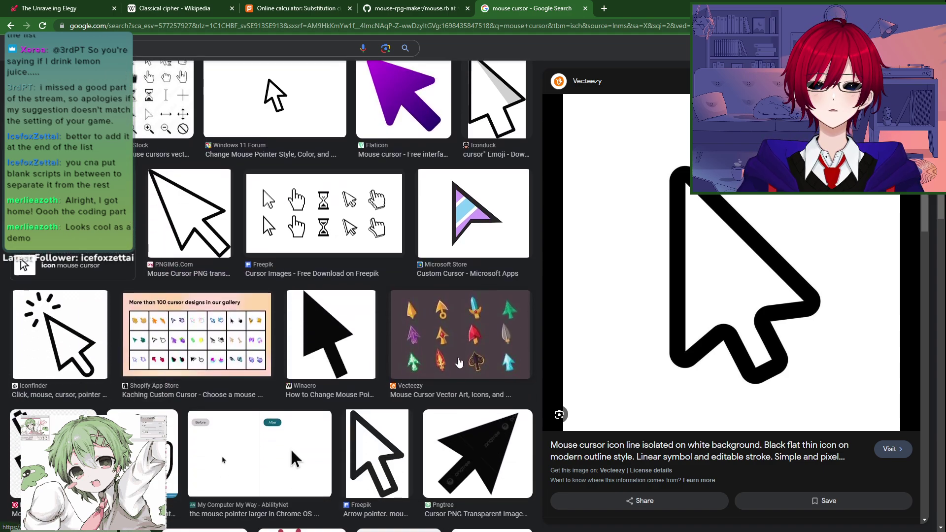
pyautogui.click(455, 342)
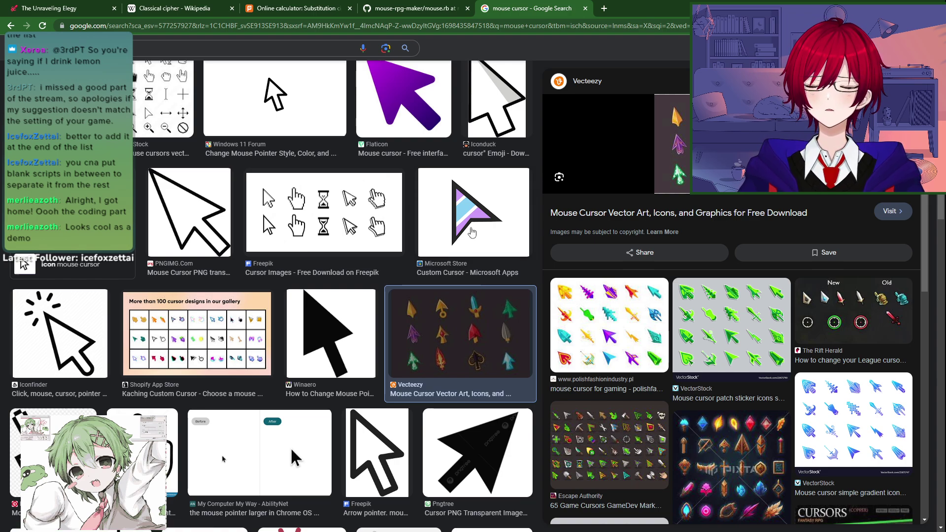
pyautogui.hotkey('alt', 'Tab')
pyautogui.hotkey('alt', 'Tab')
pyautogui.hotkey('alt', 'Tab')
pyautogui.hotkey('alt', 'Tab')
pyautogui.hotkey('alt', 'Tab')
pyautogui.hotkey('alt', 'Tab')
pyautogui.hotkey('alt', 'Tab')
pyautogui.hotkey('alt', 'Tab')
pyautogui.hotkey('alt', 'Tab')
pyautogui.hotkey('alt', 'Tab')
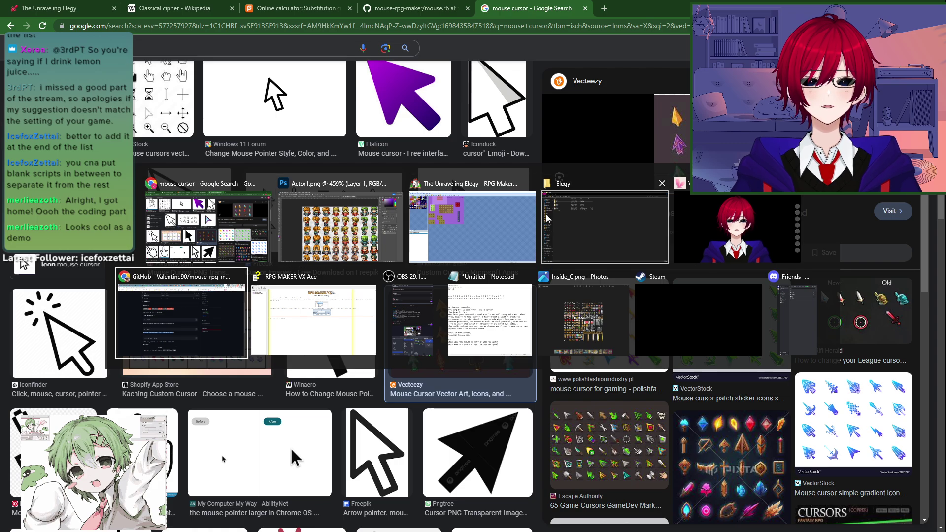
pyautogui.hotkey('alt', 'Tab')
pyautogui.hotkey('alt', 'Tab')
pyautogui.hotkey('alt', 'Tab')
pyautogui.hotkey('alt', 'Tab')
pyautogui.hotkey('alt', 'Tab')
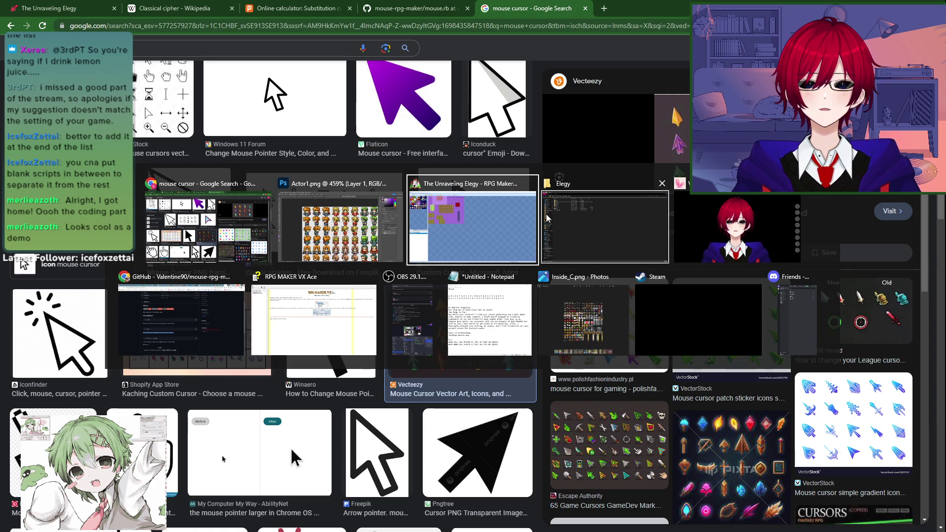
pyautogui.press('Escape')
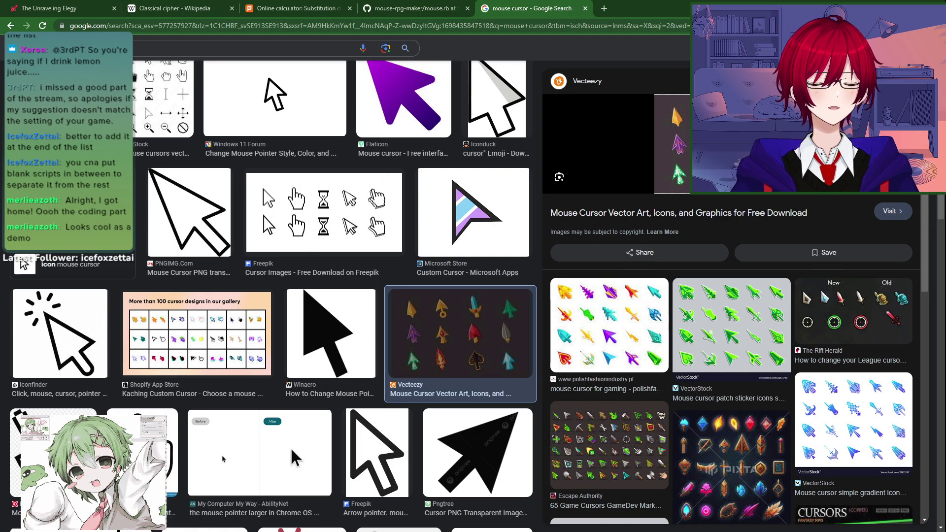
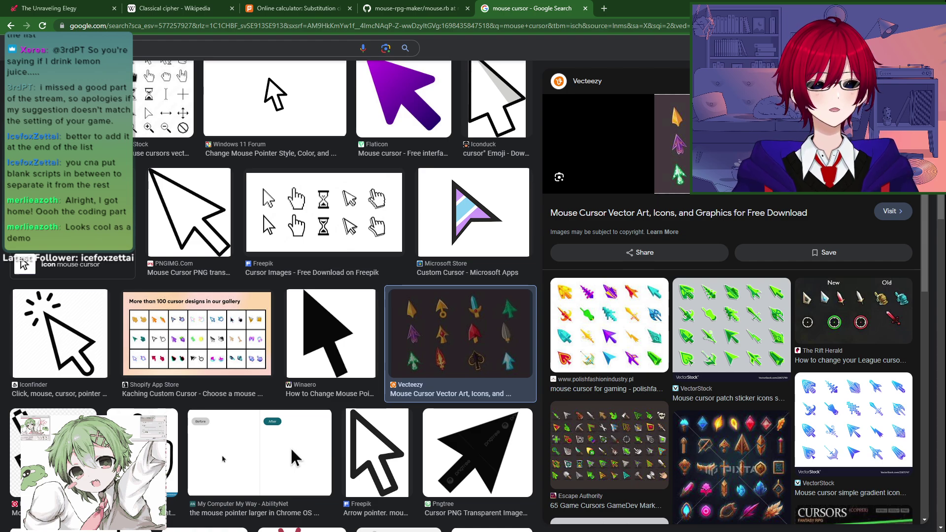
# Step: View the gem icons 01.PNG, 09.PNG and 15.png in Photos, closing each image after viewing it
pyautogui.hotkey('alt', 'Tab')
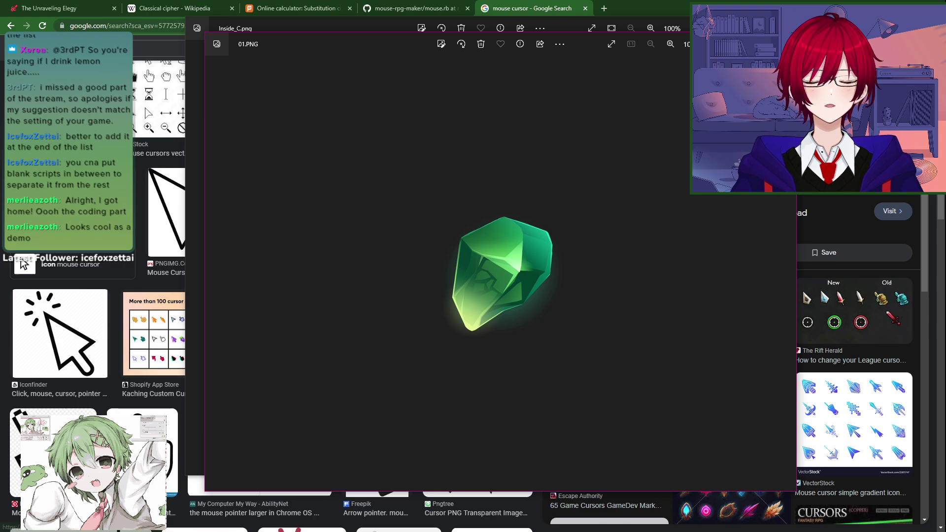
pyautogui.hotkey('alt', 'F4')
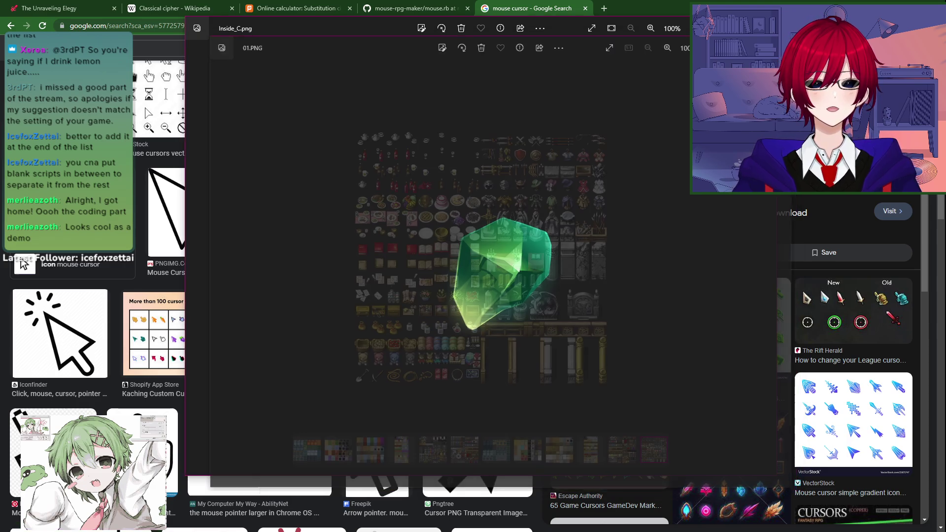
pyautogui.hotkey('alt', 'Tab')
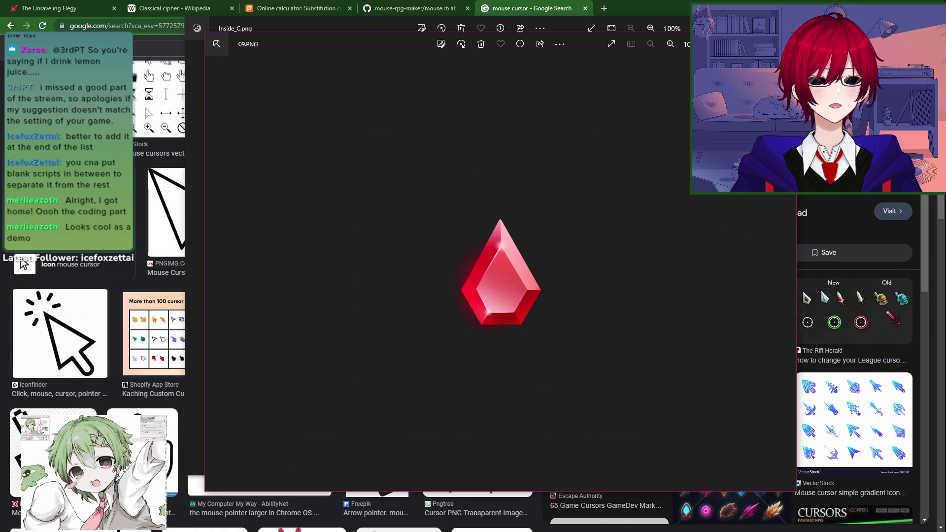
pyautogui.hotkey('alt', 'F4')
pyautogui.hotkey('alt', 'Tab')
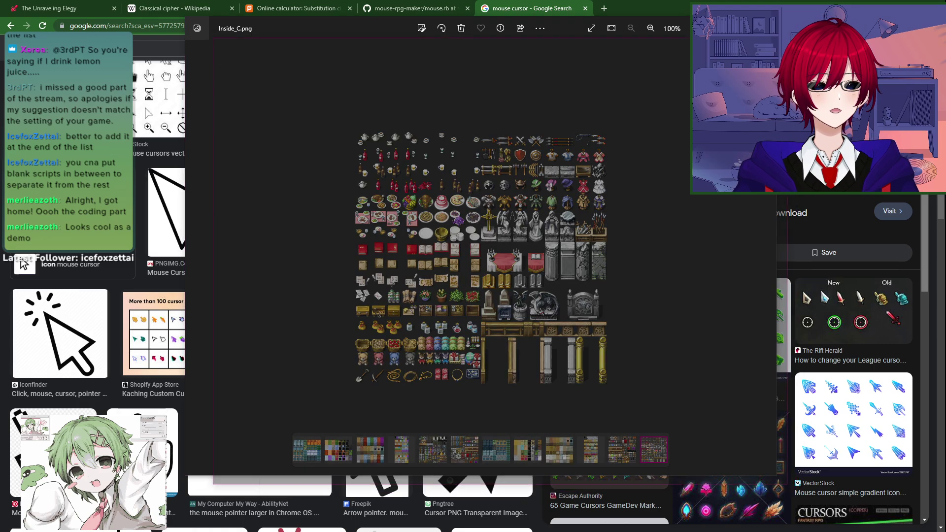
pyautogui.hotkey('alt', 'F4')
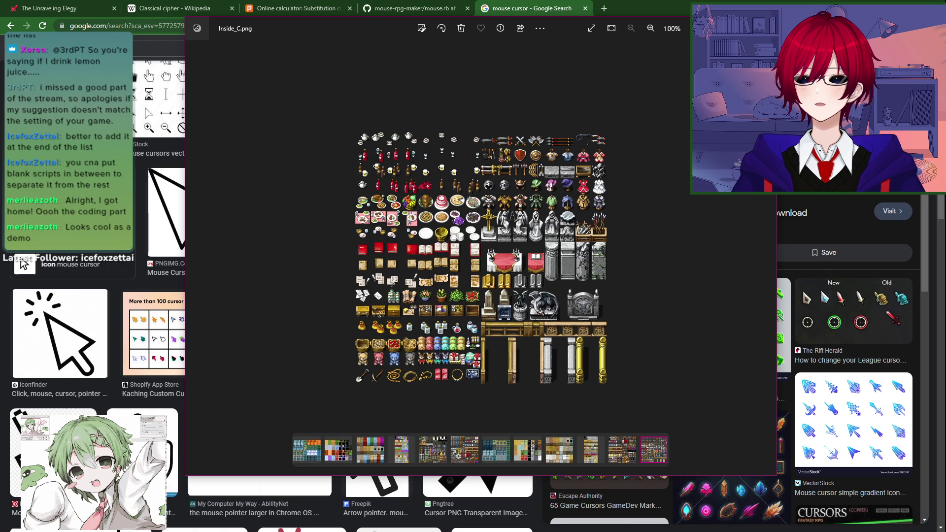
pyautogui.hotkey('alt', 'Tab')
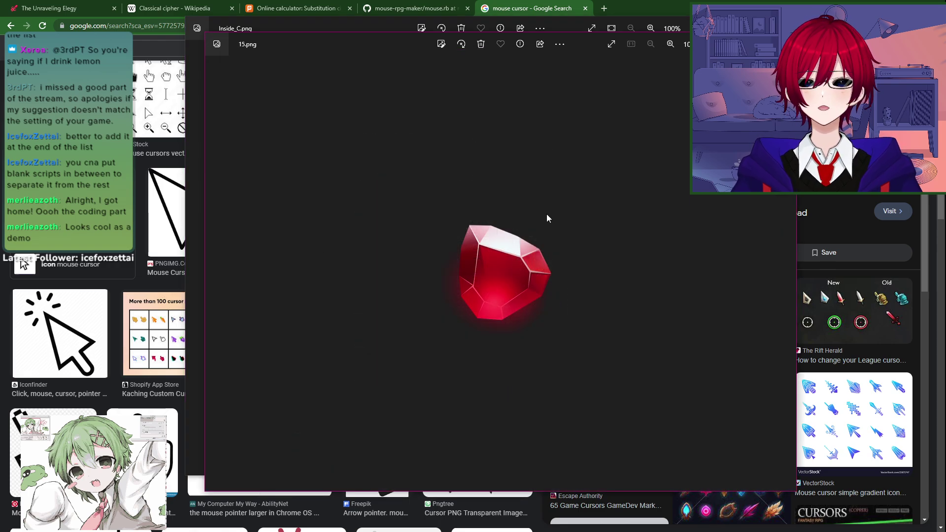
pyautogui.hotkey('alt', 'F4')
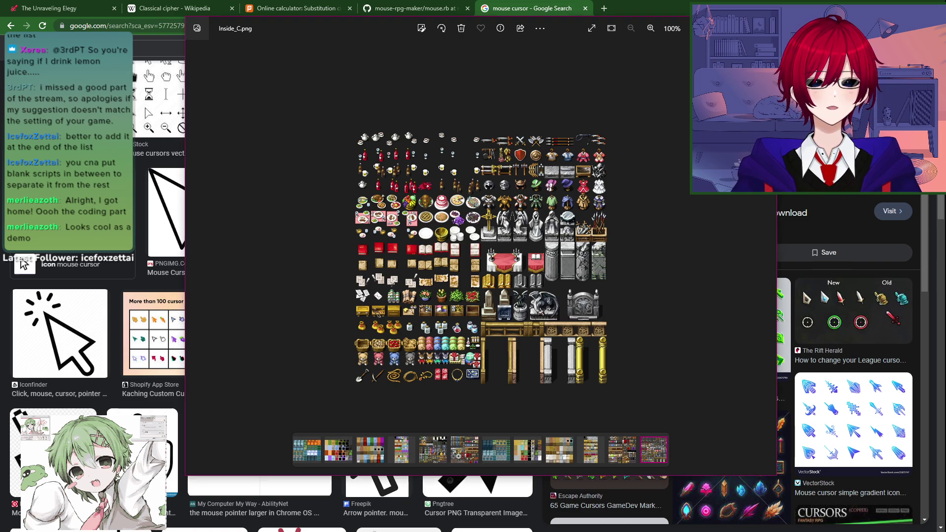
pyautogui.hotkey('alt', 'Tab')
pyautogui.hotkey('alt', 'Tab')
pyautogui.press('Tab')
pyautogui.press('Tab')
pyautogui.press('Tab')
pyautogui.press('Tab')
pyautogui.press('Tab')
pyautogui.press('Tab')
pyautogui.press('Tab')
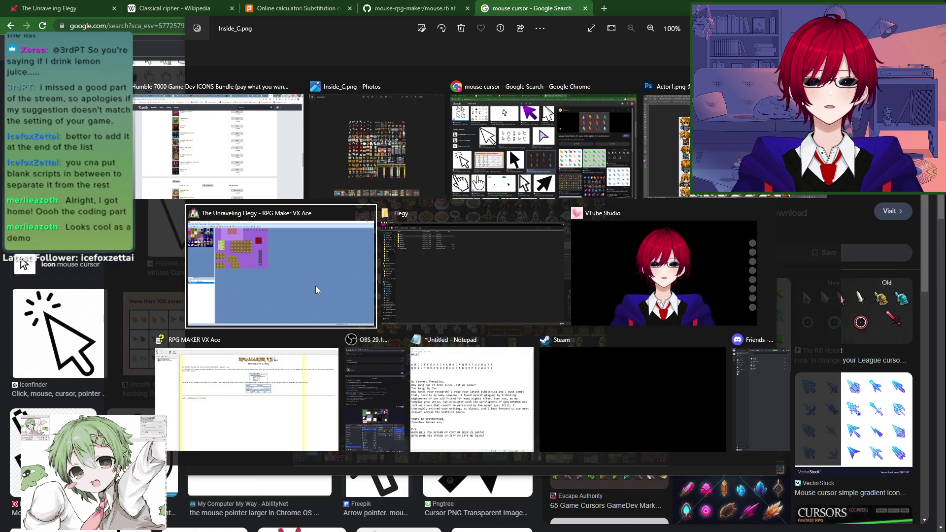
pyautogui.press('Tab')
pyautogui.press('Tab')
pyautogui.press('Tab')
pyautogui.press('Tab')
pyautogui.press('Tab')
pyautogui.press('Tab')
pyautogui.press('Tab')
pyautogui.press('Tab')
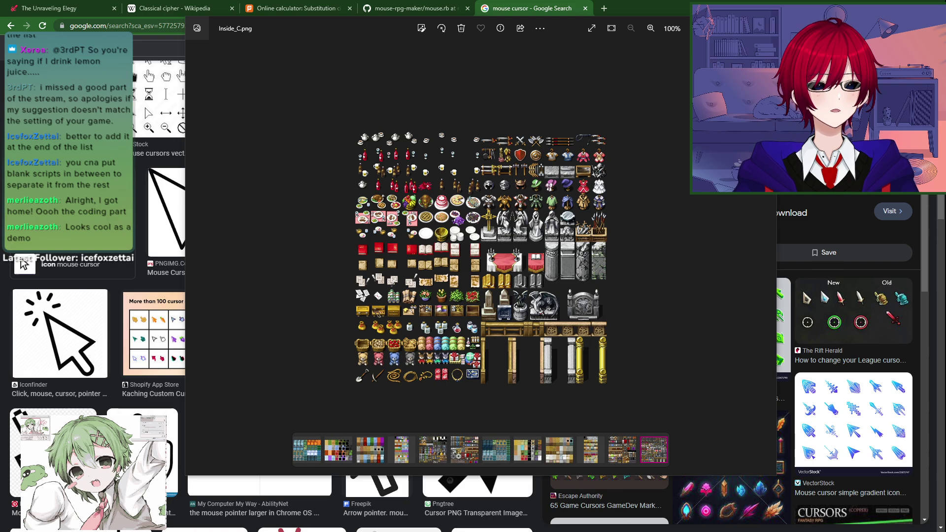
pyautogui.hotkey('alt', 'Tab')
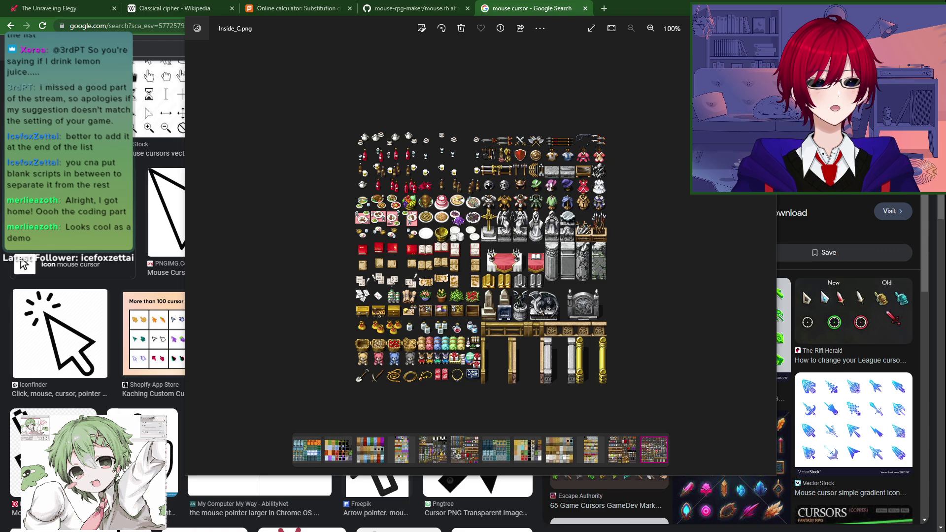
pyautogui.hotkey('alt', 'Tab')
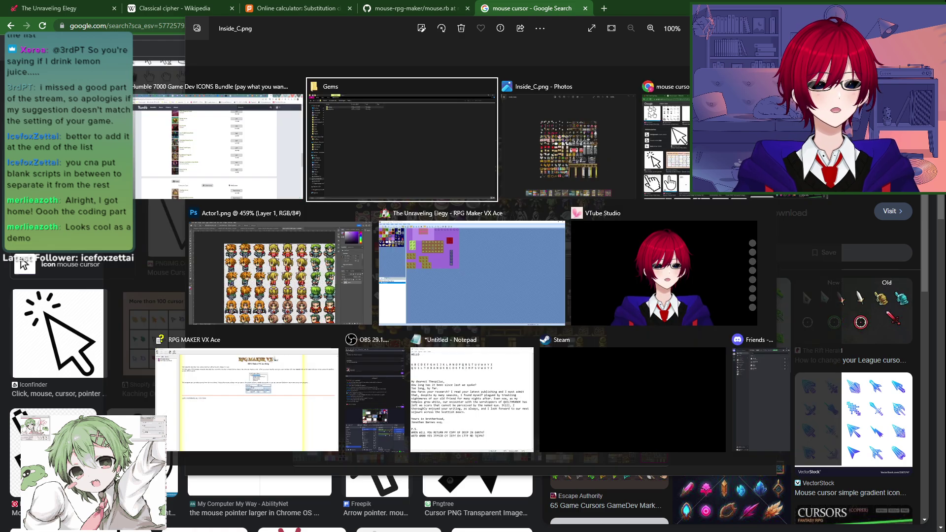
pyautogui.press('Escape')
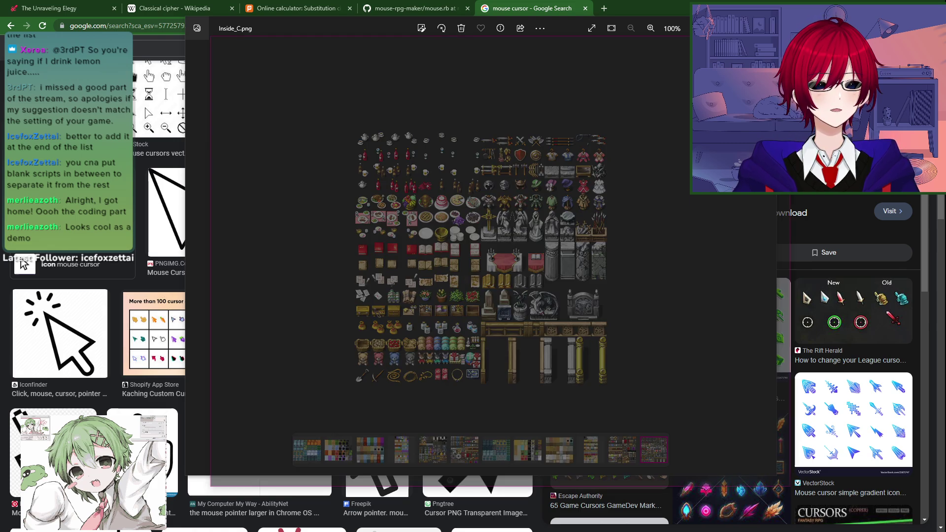
# Step: Look through the numbered gem icons one by one in Photos, up to 30.PNG, comparing their shapes and colours
pyautogui.press('Right')
pyautogui.press('Right')
pyautogui.press('Right')
pyautogui.press('Right')
pyautogui.press('Right')
pyautogui.press('Right')
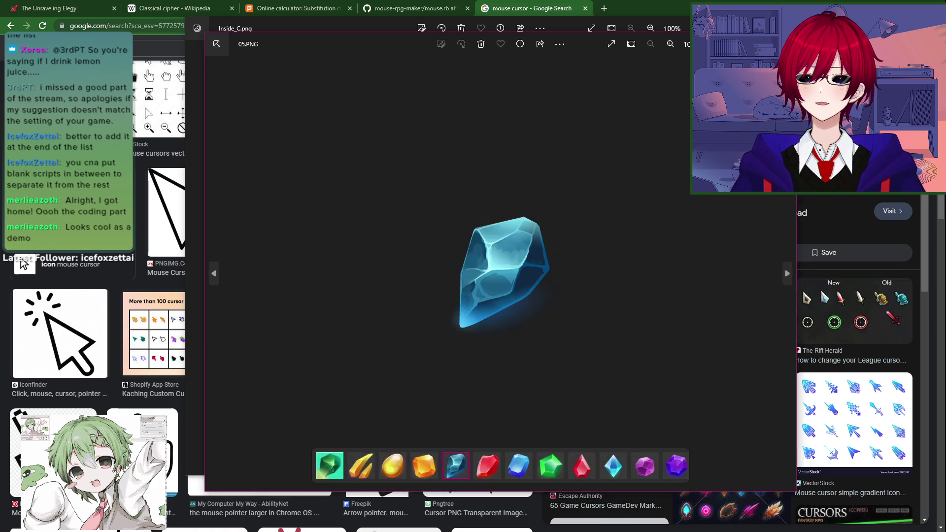
pyautogui.press('Right')
pyautogui.press('Right')
pyautogui.press('Right')
pyautogui.press('Right')
pyautogui.press('Right')
pyautogui.press('Right')
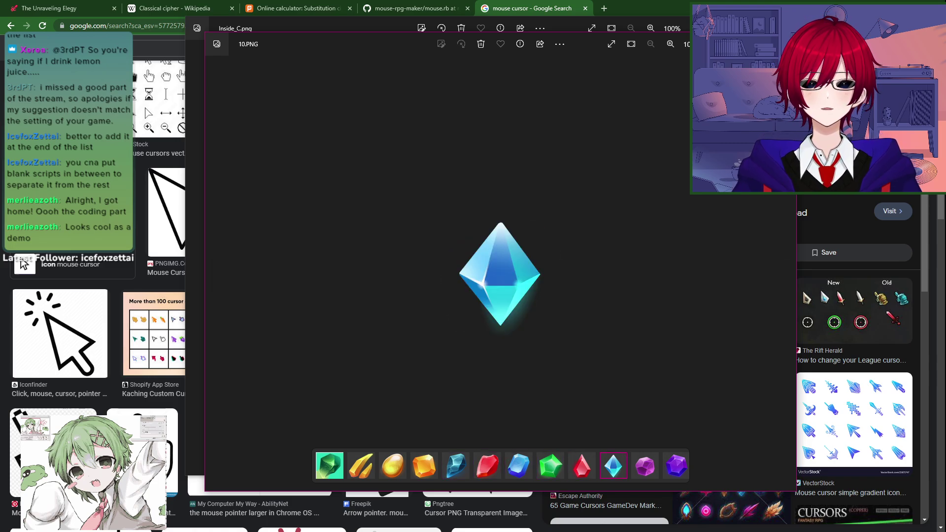
pyautogui.press('Right')
pyautogui.press('Right')
pyautogui.press('Right')
pyautogui.press('Right')
pyautogui.press('Right')
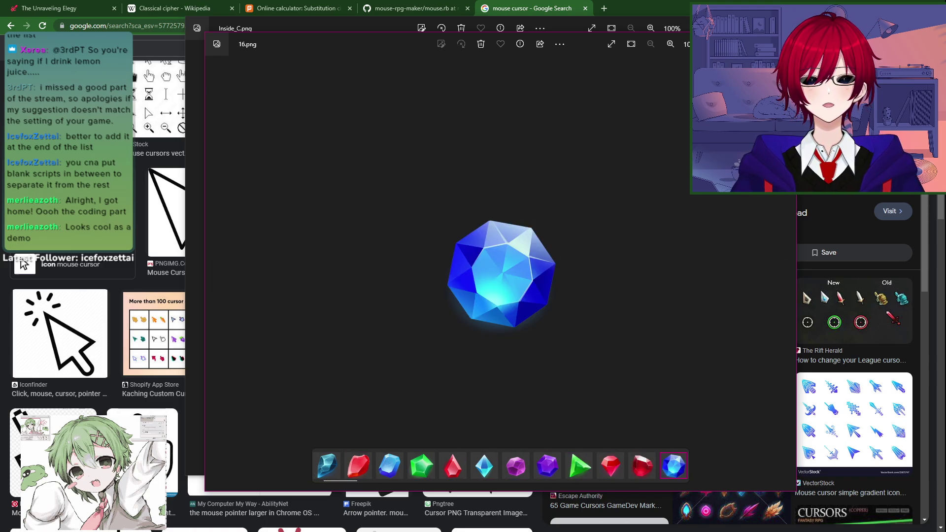
pyautogui.press('Left')
pyautogui.press('Left')
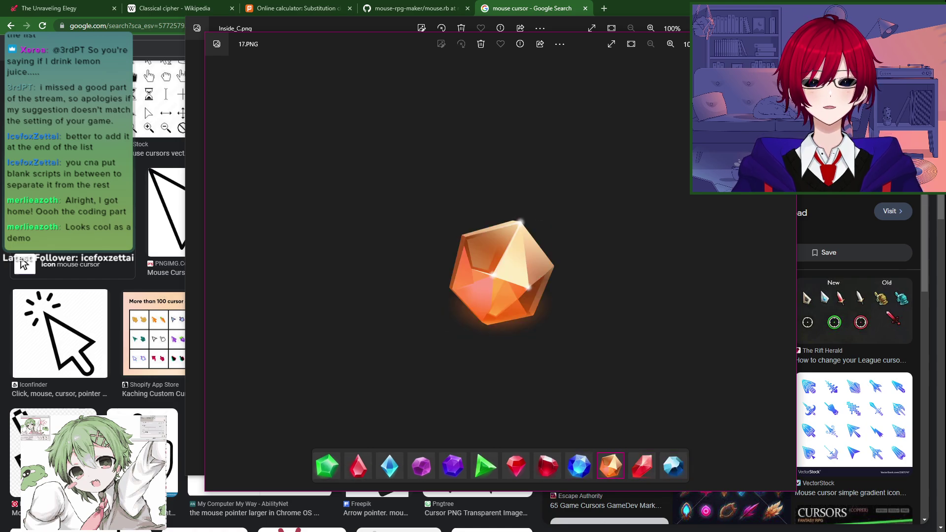
pyautogui.press('Right')
pyautogui.press('Left')
pyautogui.press('Right')
pyautogui.press('Right')
pyautogui.press('Right')
pyautogui.press('Right')
pyautogui.press('Right')
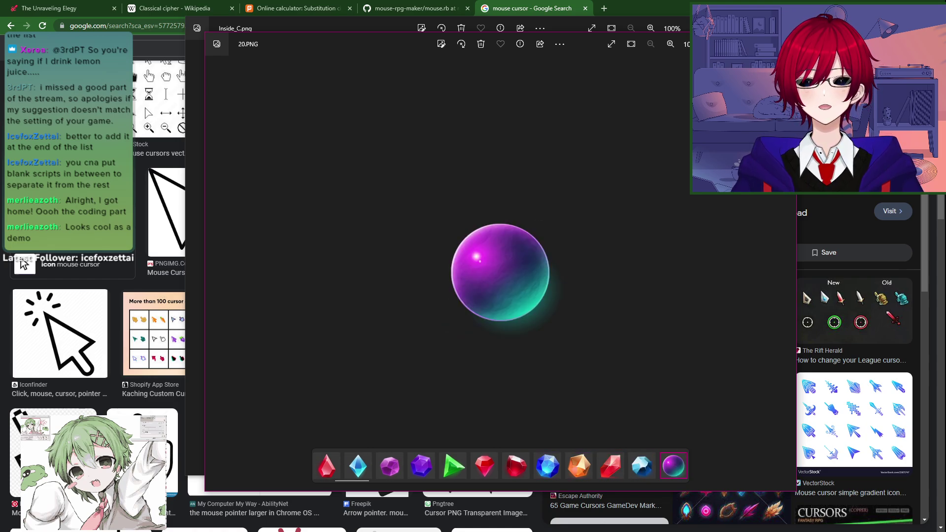
pyautogui.press('Right')
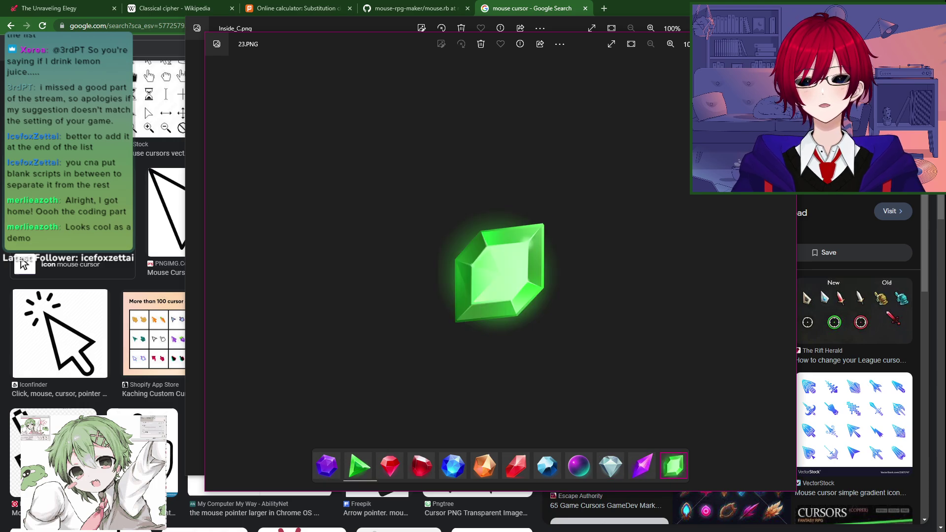
pyautogui.press('Left')
pyautogui.press('Right')
pyautogui.press('Right')
pyautogui.press('Right')
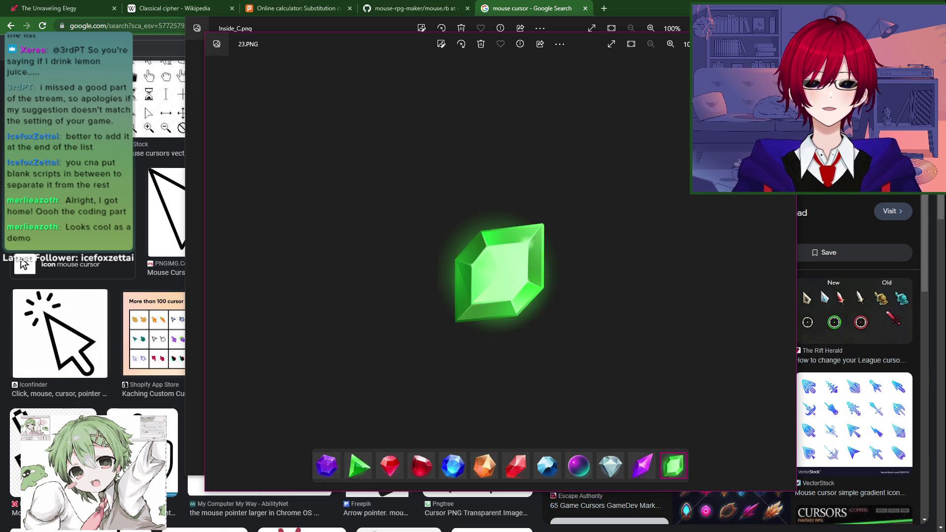
pyautogui.press('Left')
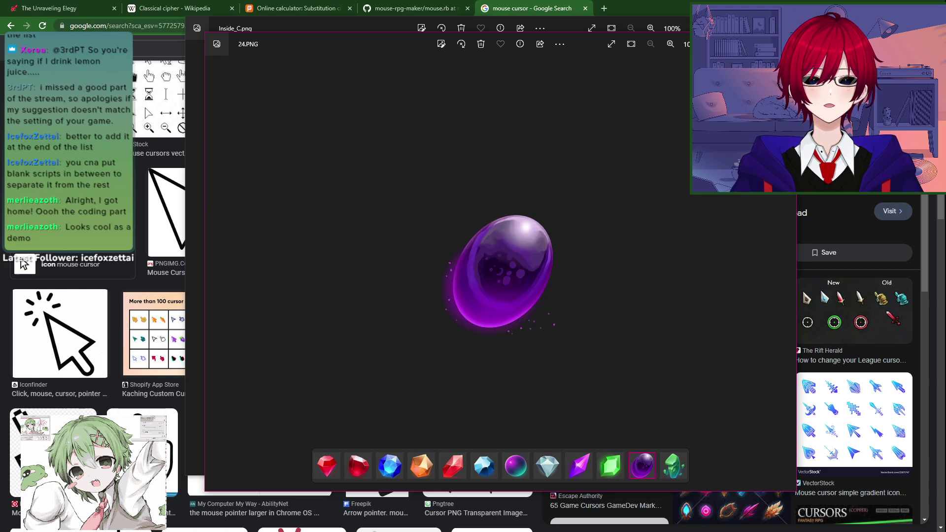
pyautogui.press('Right')
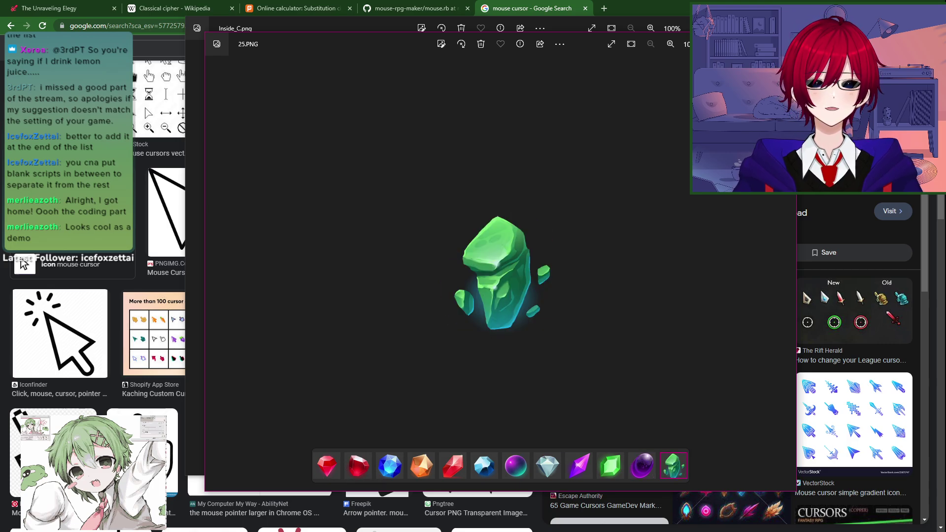
pyautogui.press('Right')
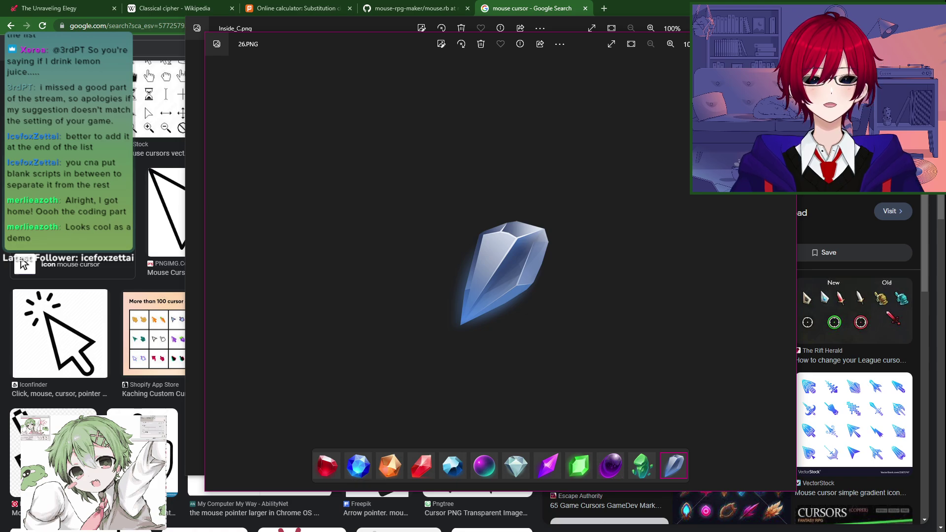
pyautogui.press('Right')
pyautogui.press('Right')
pyautogui.press('Right')
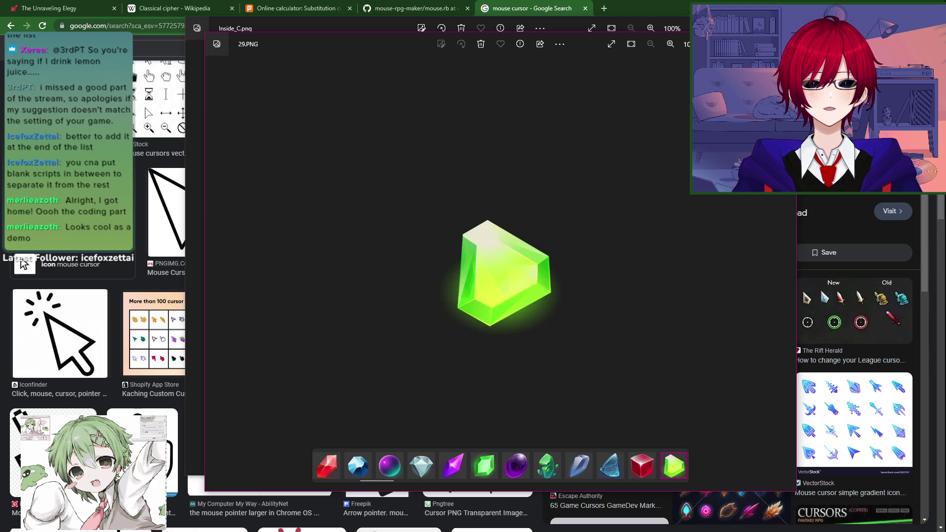
pyautogui.press('Right')
pyautogui.press('Right')
pyautogui.press('Left')
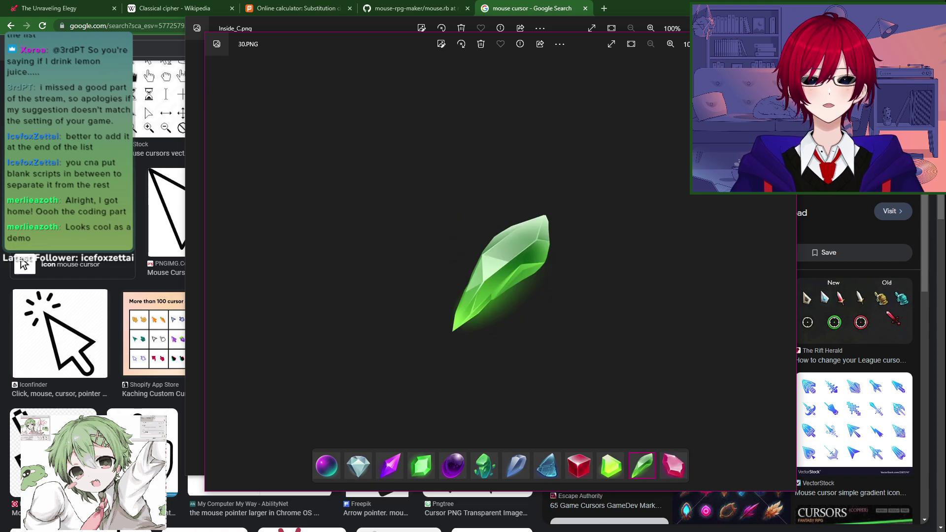
# Step: Close the 30.PNG preview in Photos and switch to Photoshop, where 30.PNG is open
pyautogui.hotkey('alt', 'F4')
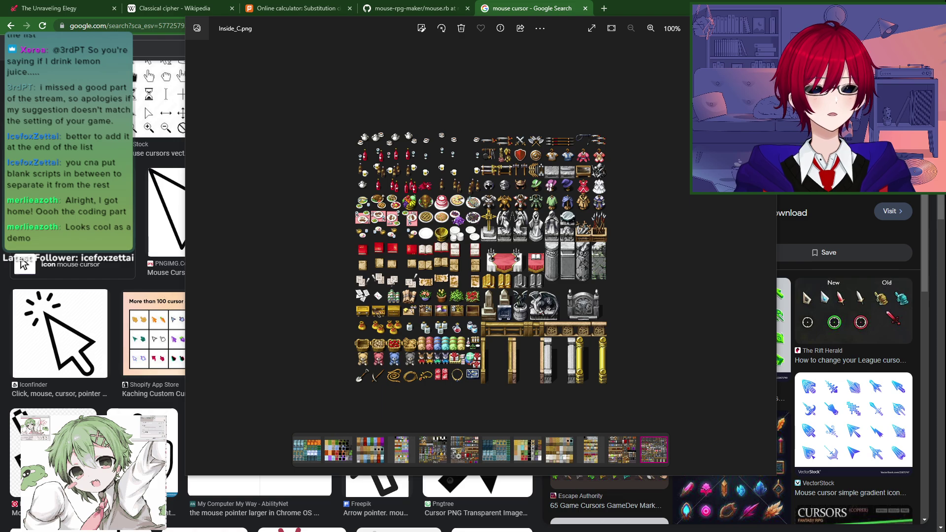
pyautogui.hotkey('alt', 'Tab')
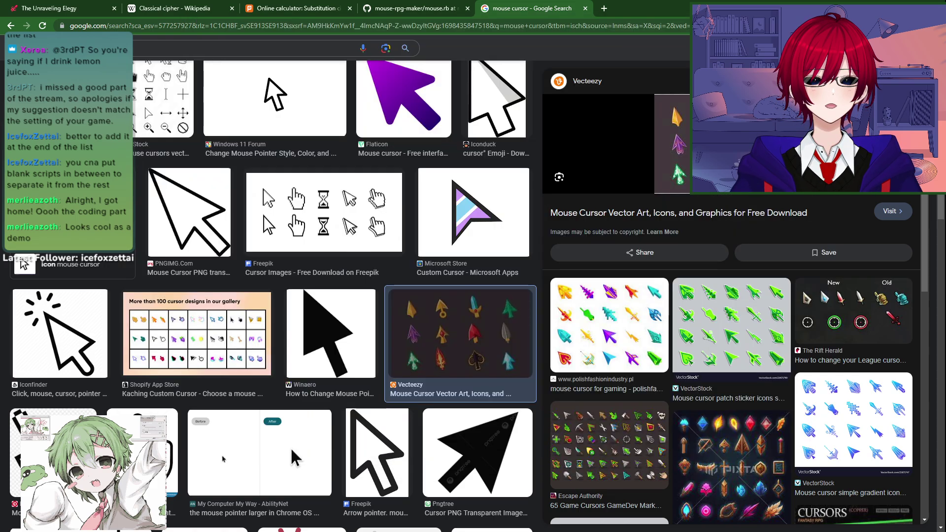
pyautogui.hotkey('alt', 'Tab')
pyautogui.press('Escape')
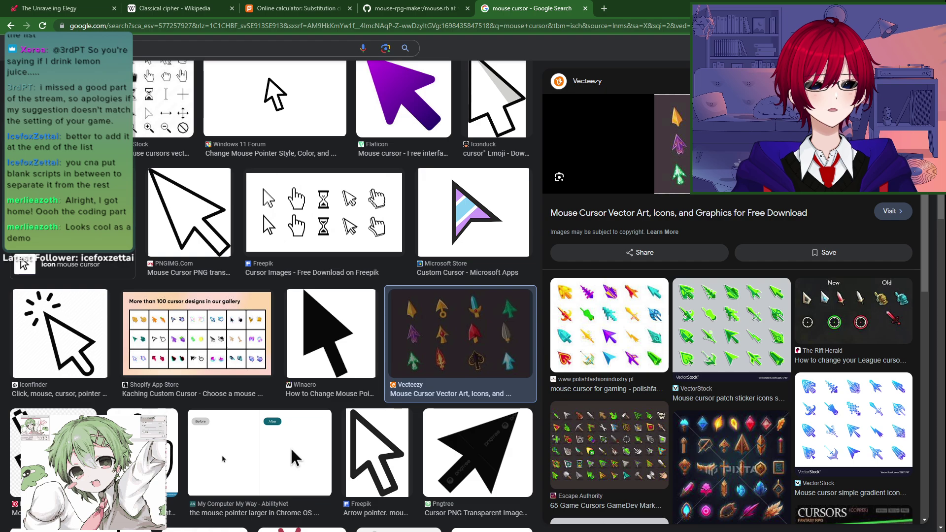
pyautogui.hotkey('alt', 'Tab')
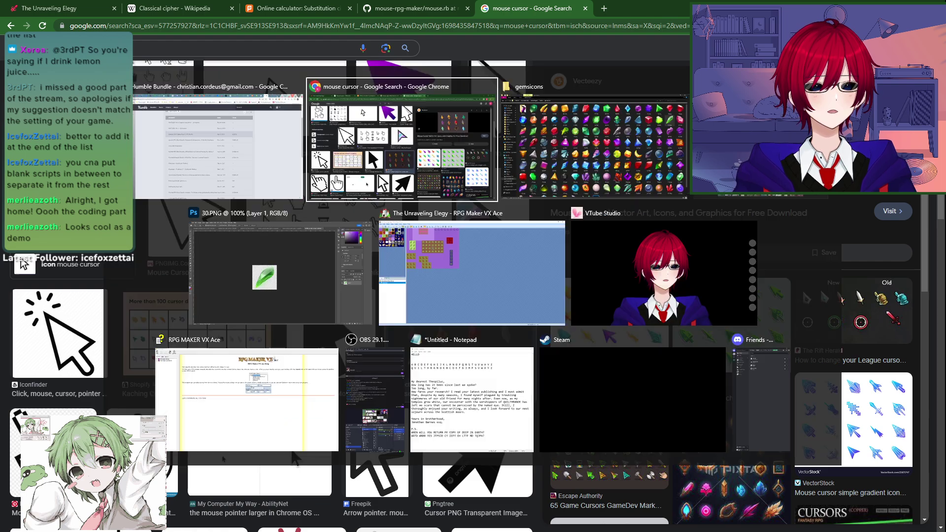
pyautogui.hotkey('alt', 'Tab')
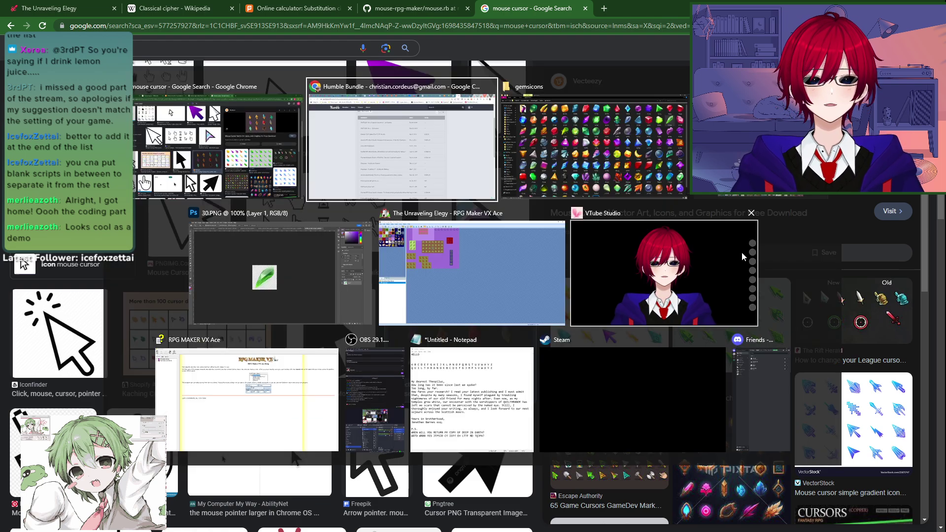
pyautogui.hotkey('alt', 'Tab')
pyautogui.hotkey('alt', 'Tab')
pyautogui.hotkey('alt', 'Tab')
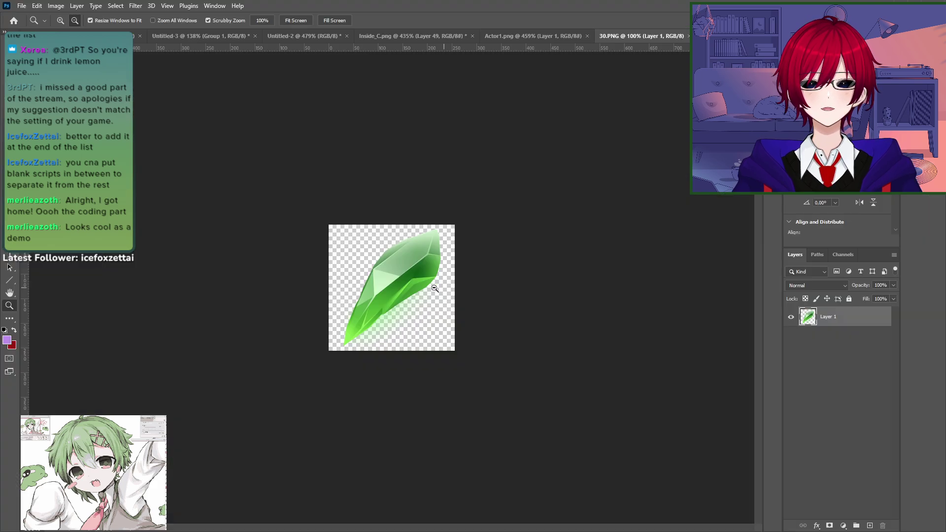
# Step: Resize the 30.PNG gem image to 32 pixels wide, keeping its proportions
pyautogui.click(57, 6)
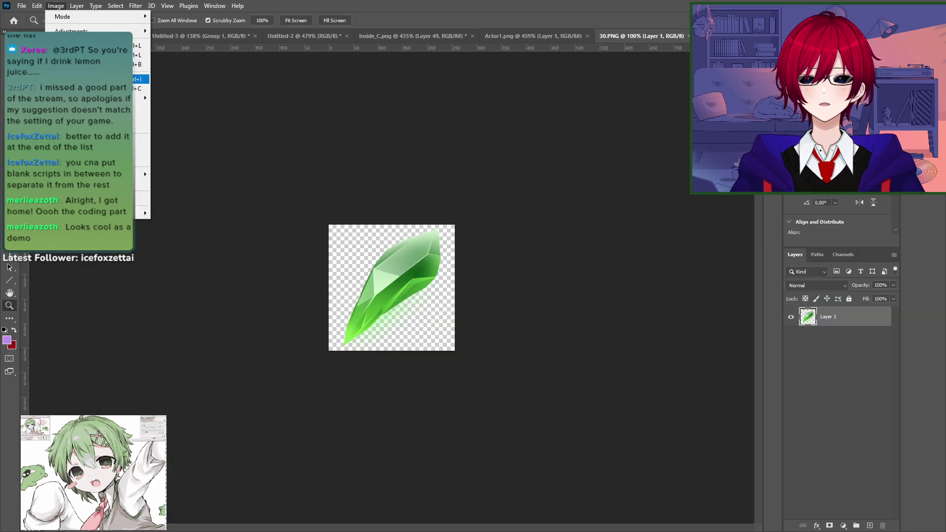
pyautogui.click(74, 79)
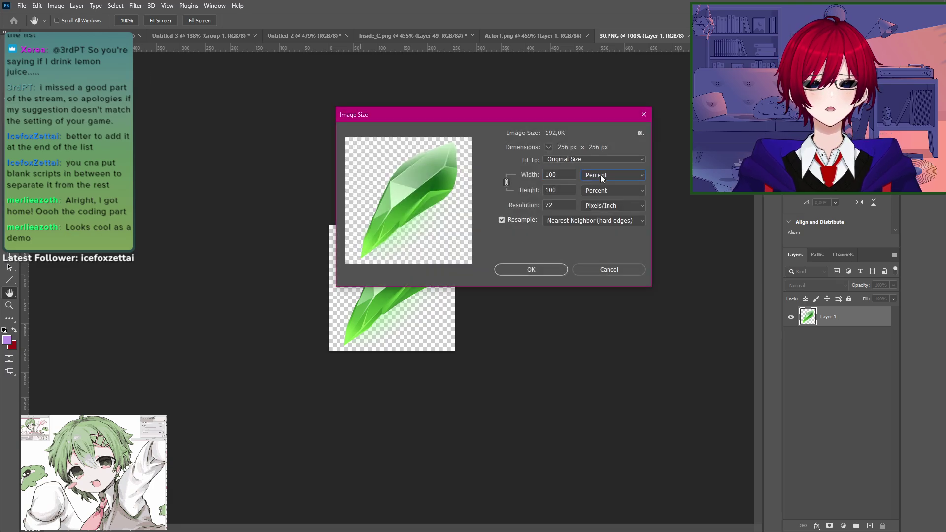
pyautogui.scroll(-1, 600, 174)
pyautogui.doubleClick(564, 175)
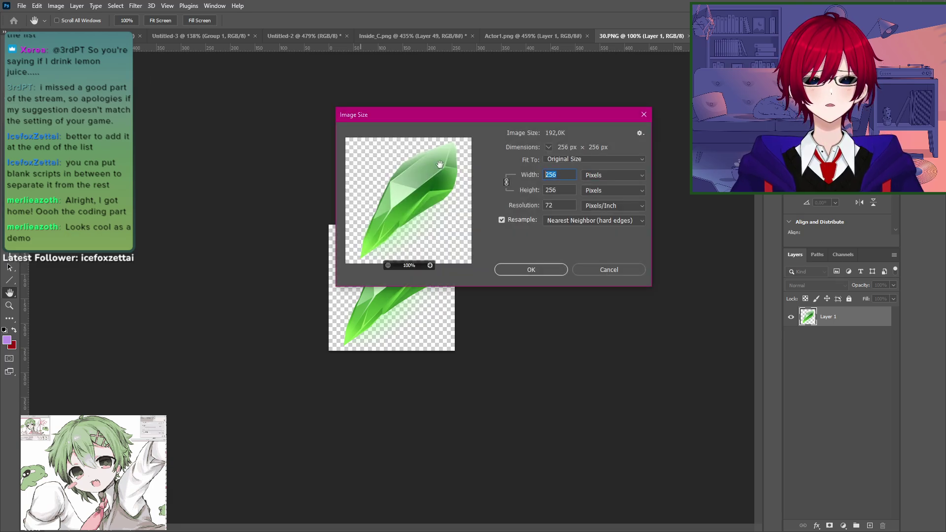
pyautogui.write('32')
pyautogui.press('Return')
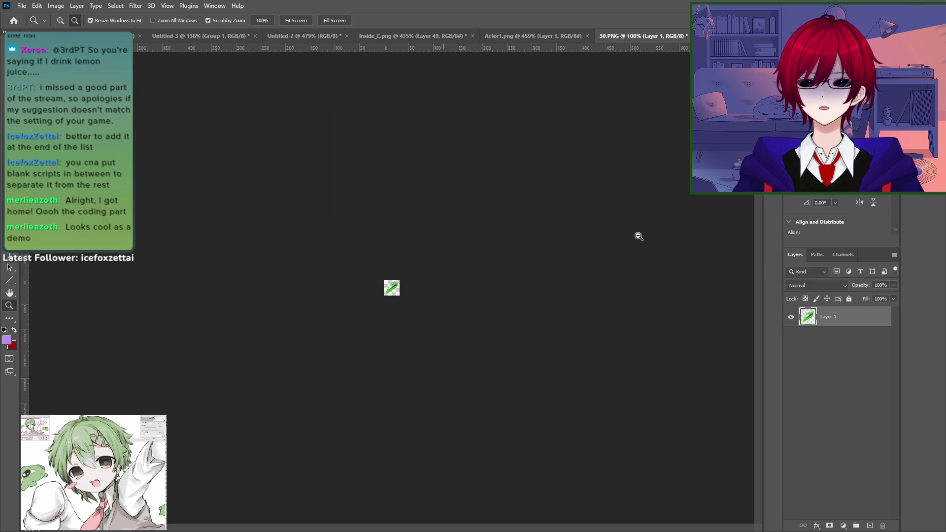
# Step: Try placing a copy of the shrunken gem over the first orange-haired sprite in Actor1.png
pyautogui.moveTo(399, 302); pyautogui.dragTo(551, 309)
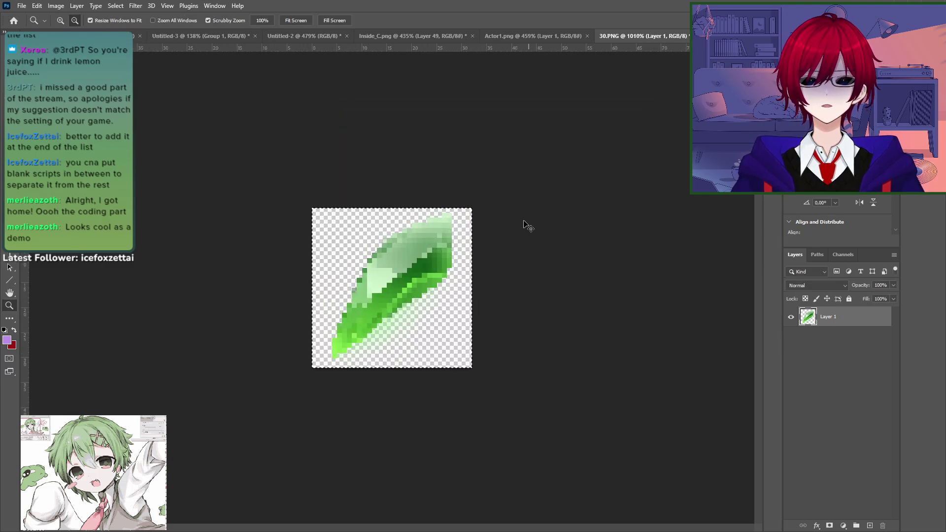
pyautogui.click(515, 36)
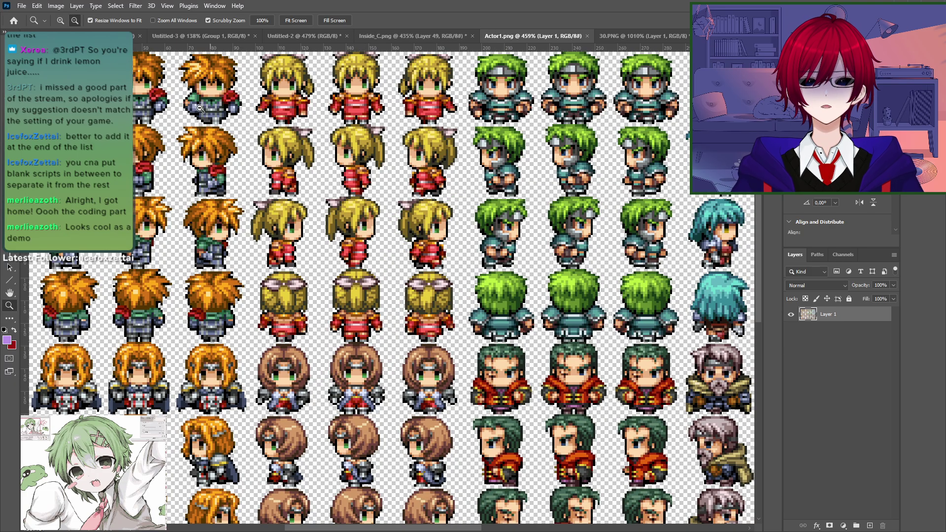
pyautogui.hotkey('ctrl', 'v')
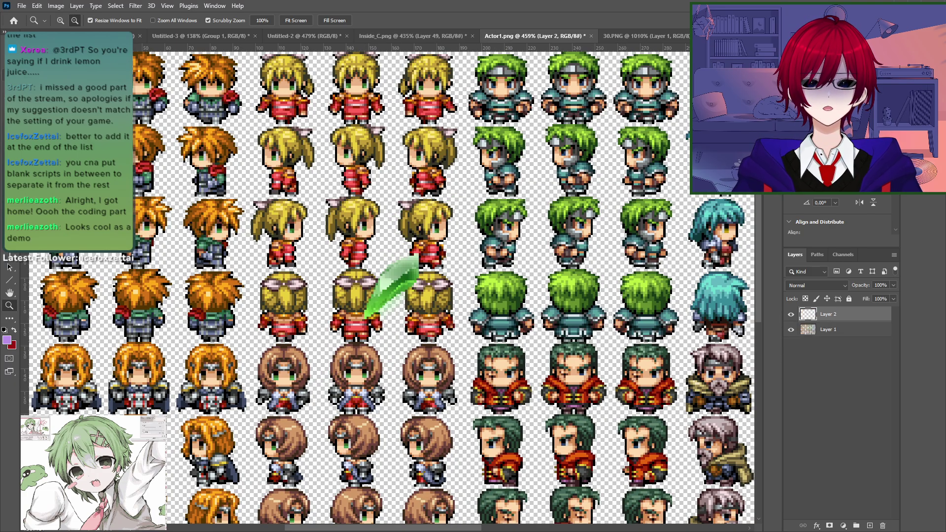
pyautogui.press('v')
pyautogui.moveTo(384, 281); pyautogui.dragTo(69, 106)
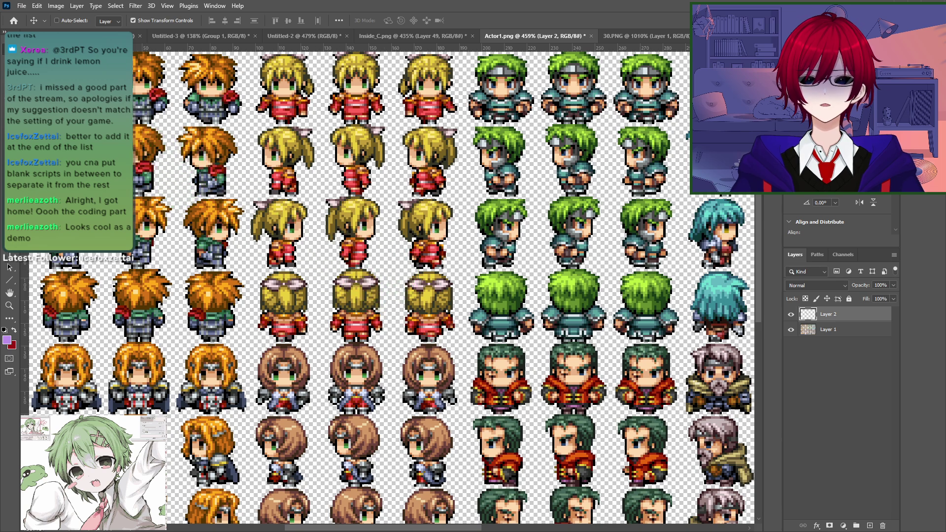
pyautogui.hotkey('ctrl', 'z')
pyautogui.hotkey('ctrl', 'z')
# Step: Add a new layer above the gem in 30.PNG and fill it with violet
pyautogui.click(622, 37)
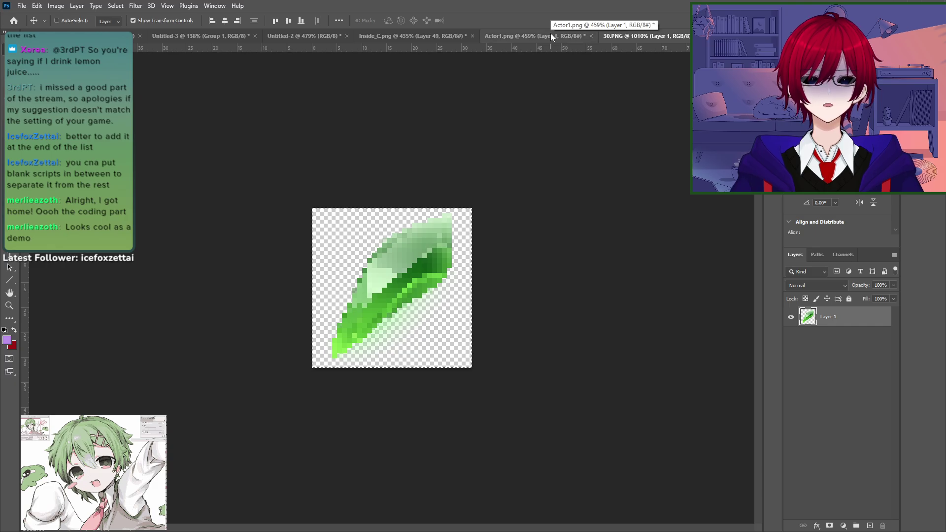
pyautogui.click(871, 526)
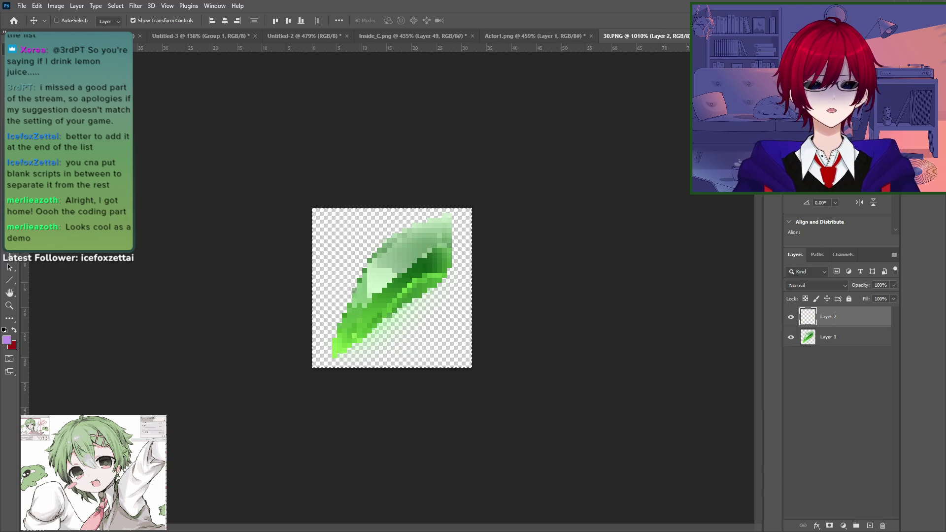
pyautogui.press('g')
pyautogui.click(377, 223)
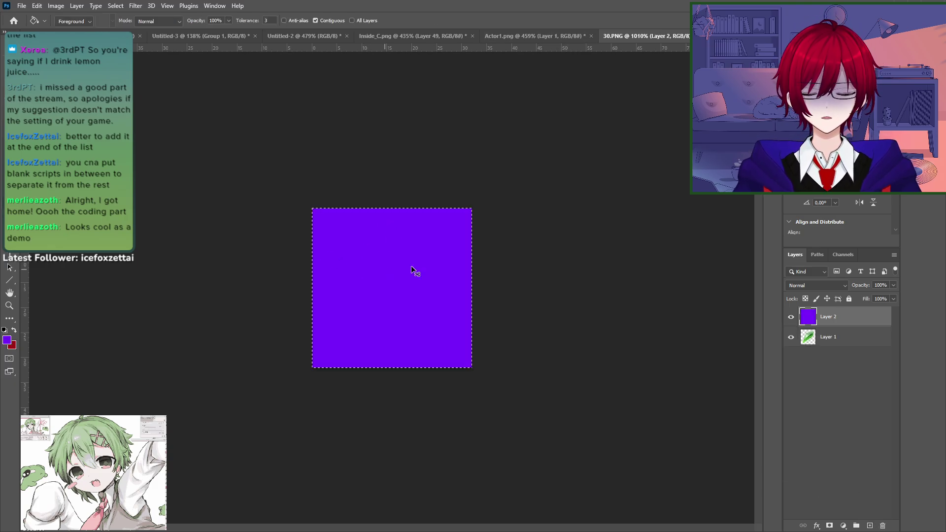
# Step: Paste three copies of the violet square into Actor1.png, covering the first row of orange-haired sprites side by side
pyautogui.click(529, 36)
pyautogui.hotkey('ctrl', 'v')
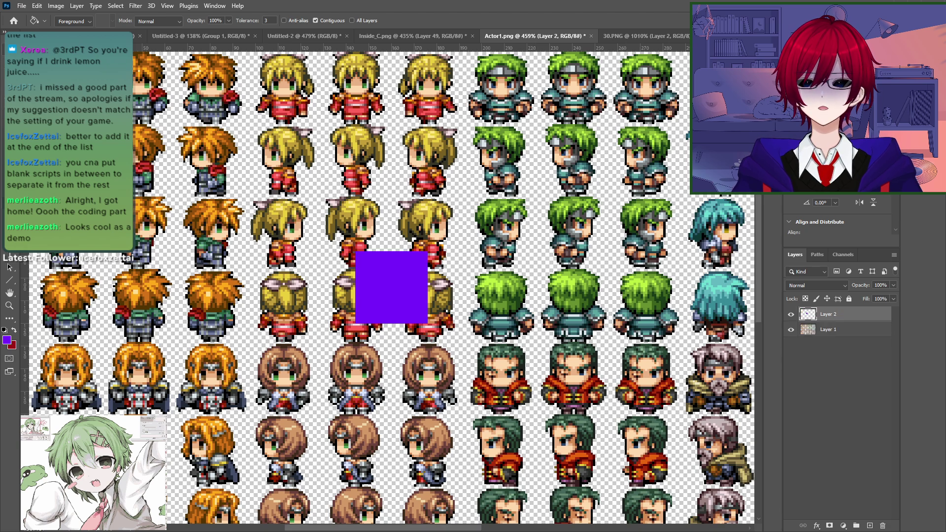
pyautogui.press('v')
pyautogui.moveTo(429, 277); pyautogui.dragTo(118, 113)
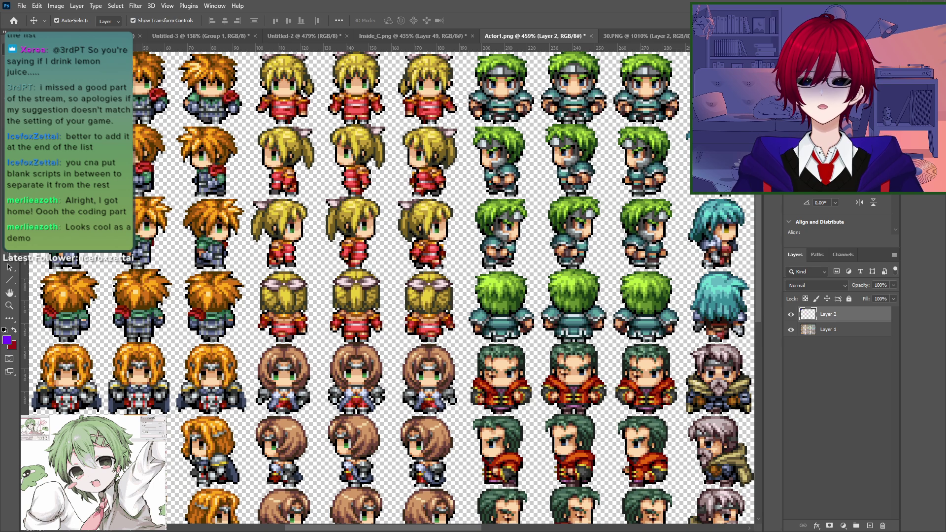
pyautogui.hotkey('ctrl', 'v')
pyautogui.moveTo(399, 291); pyautogui.dragTo(143, 91)
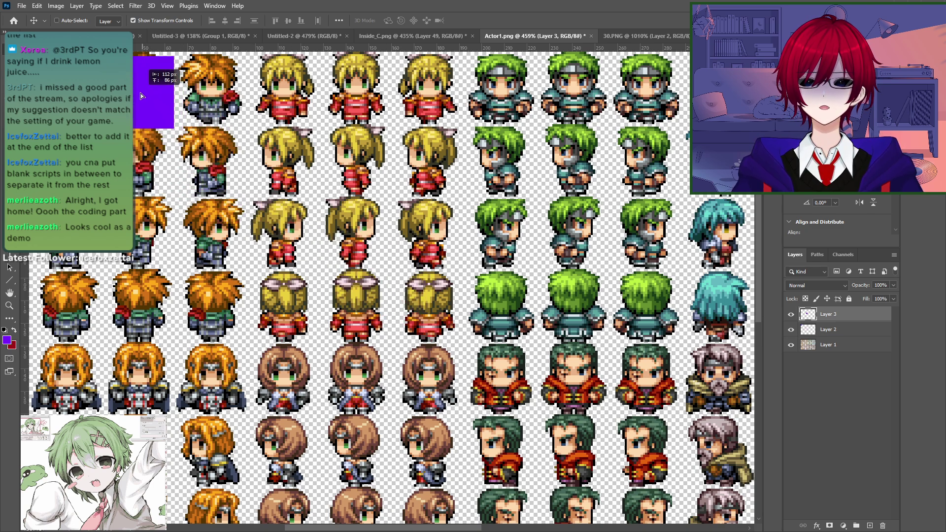
pyautogui.hotkey('ctrl', 'v')
pyautogui.moveTo(354, 240); pyautogui.dragTo(173, 41)
# Step: Paste three more violet squares to cover the second row of orange-haired sprites
pyautogui.hotkey('ctrl', 'v')
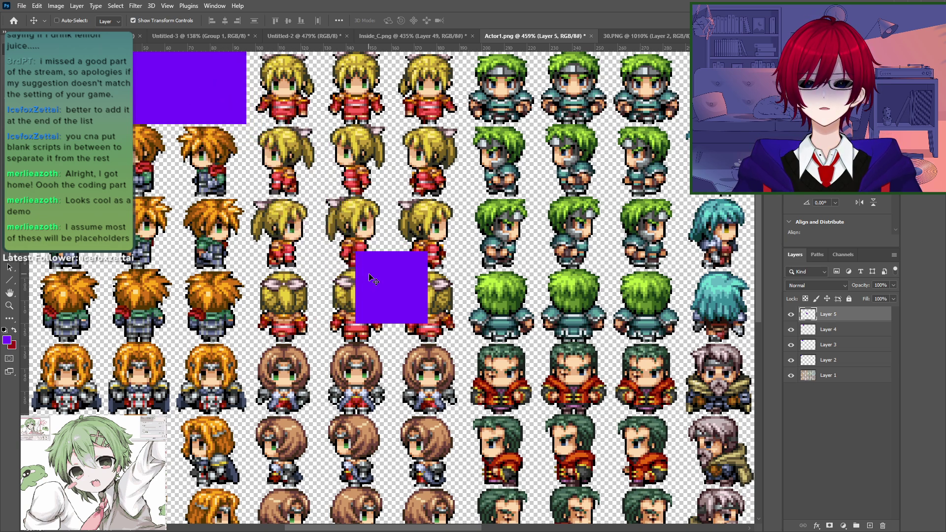
pyautogui.moveTo(389, 290); pyautogui.dragTo(207, 162)
pyautogui.hotkey('ctrl', 'v')
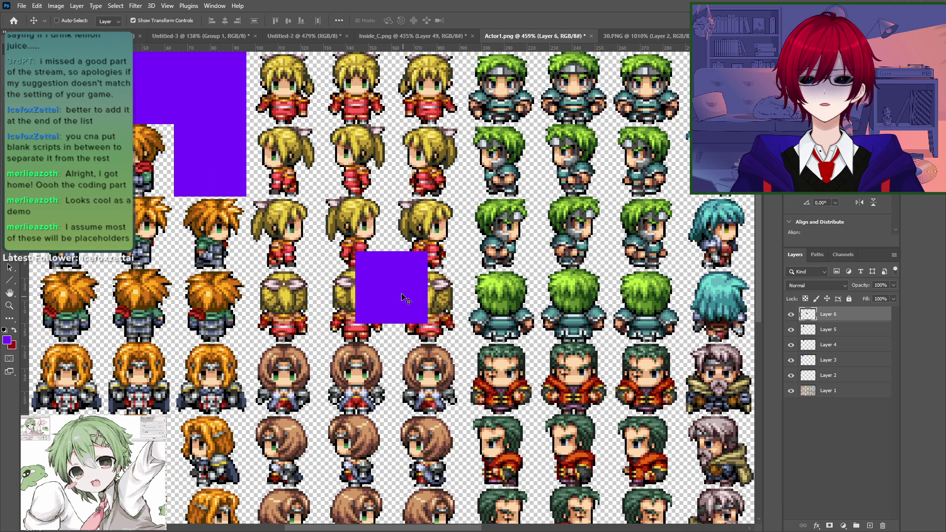
pyautogui.moveTo(389, 289); pyautogui.dragTo(138, 158)
pyautogui.hotkey('ctrl', 'v')
pyautogui.keyDown('ctrl'); pyautogui.moveTo(250, 211); pyautogui.dragTo(50, 74); pyautogui.keyUp('ctrl')
# Step: Cover the third row of orange-haired sprites with three pasted violet squares
pyautogui.hotkey('ctrl', 'v')
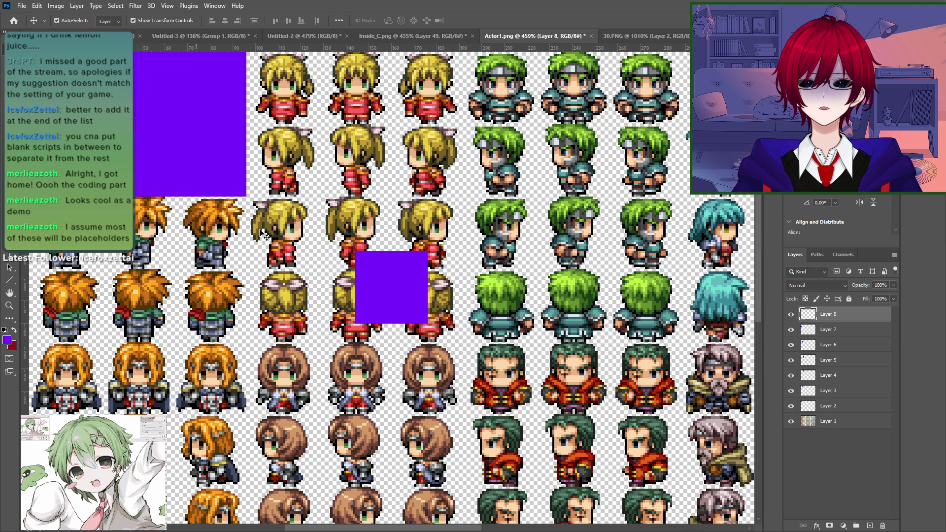
pyautogui.keyDown('ctrl'); pyautogui.moveTo(392, 287); pyautogui.dragTo(65, 232); pyautogui.keyUp('ctrl')
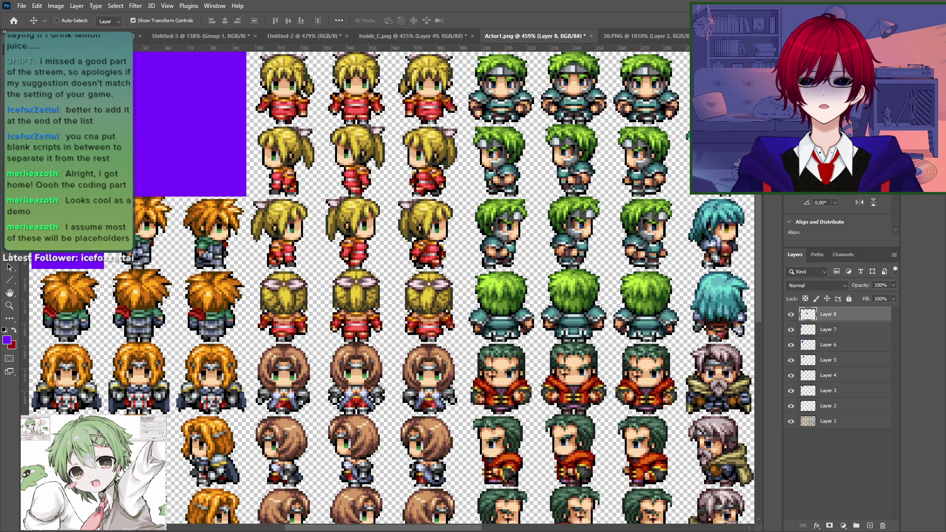
pyautogui.hotkey('ctrl', 'v')
pyautogui.keyDown('ctrl'); pyautogui.moveTo(374, 273); pyautogui.dragTo(119, 222); pyautogui.keyUp('ctrl')
pyautogui.hotkey('ctrl', 'v')
pyautogui.keyDown('ctrl'); pyautogui.moveTo(376, 274); pyautogui.dragTo(190, 221); pyautogui.keyUp('ctrl')
# Step: Cover the fourth row of orange-haired sprites with three pasted violet squares, completing the block
pyautogui.hotkey('ctrl', 'v')
pyautogui.keyDown('ctrl'); pyautogui.moveTo(342, 296); pyautogui.dragTo(205, 299); pyautogui.keyUp('ctrl')
pyautogui.hotkey('ctrl', 'v')
pyautogui.keyDown('ctrl'); pyautogui.moveTo(389, 288); pyautogui.dragTo(134, 307); pyautogui.keyUp('ctrl')
pyautogui.hotkey('ctrl', 'v')
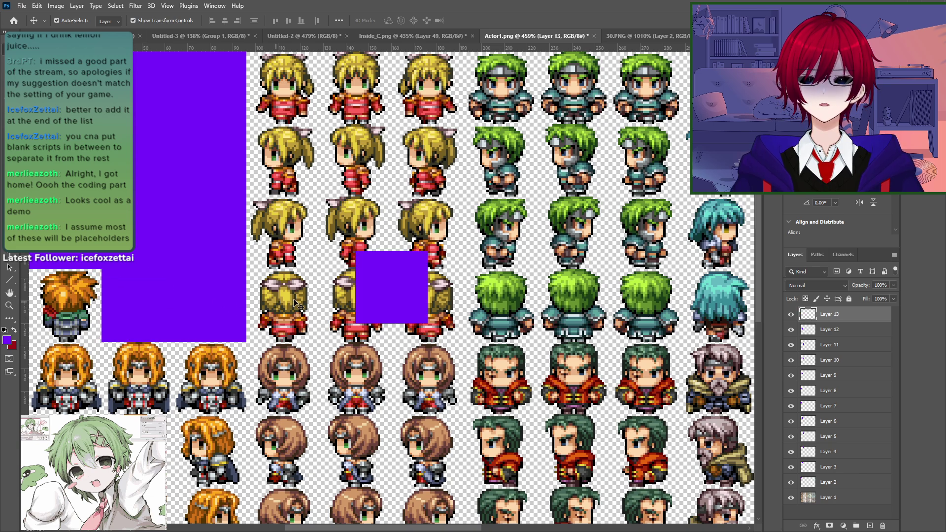
pyautogui.keyDown('ctrl'); pyautogui.moveTo(397, 287); pyautogui.dragTo(71, 302); pyautogui.keyUp('ctrl')
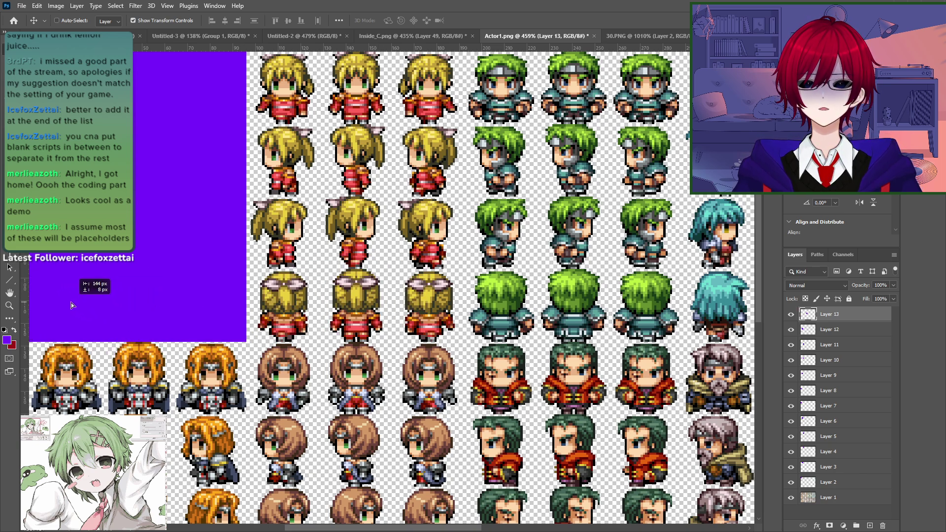
# Step: Hide the violet layer in 30.PNG and select the gem layer beneath it
pyautogui.click(643, 37)
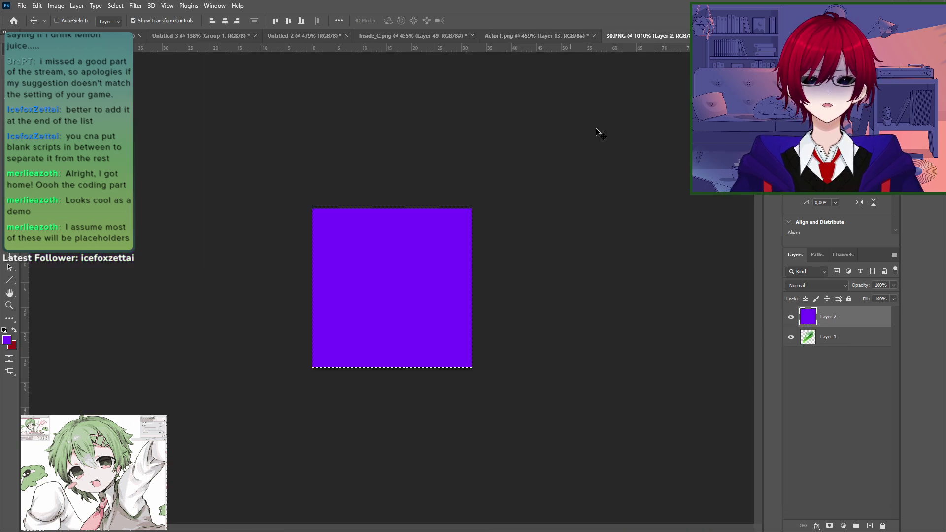
pyautogui.click(791, 317)
pyautogui.click(838, 341)
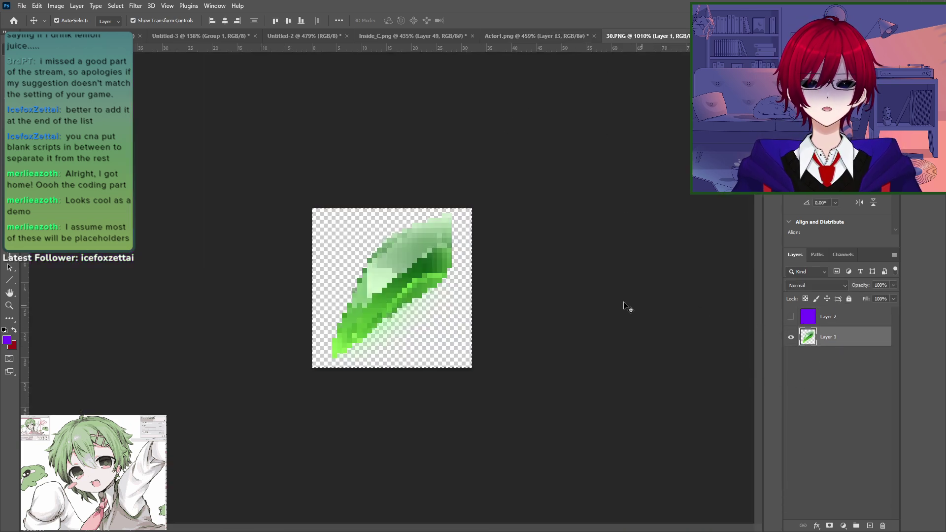
# Step: Try placing the copied gem on the first square of the violet block in Actor1.png
pyautogui.click(554, 37)
pyautogui.hotkey('ctrl', 'v')
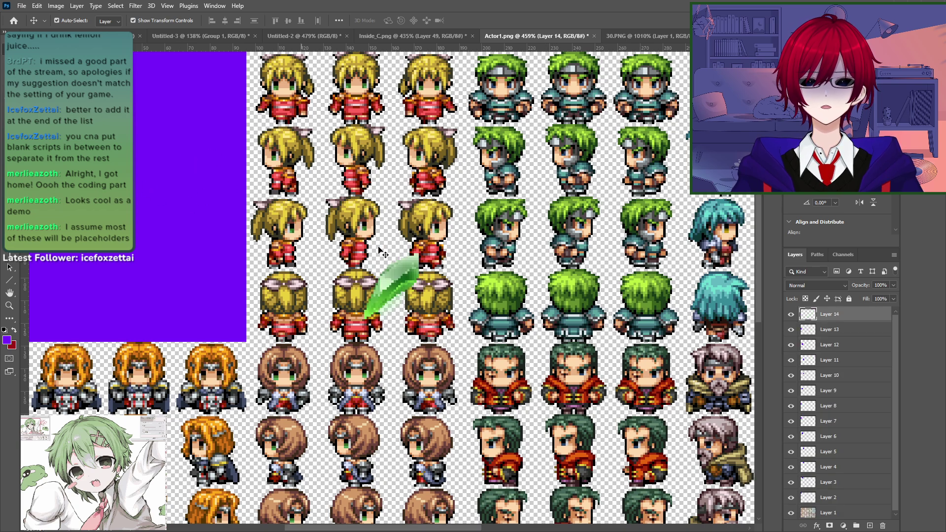
pyautogui.moveTo(389, 283); pyautogui.dragTo(67, 82)
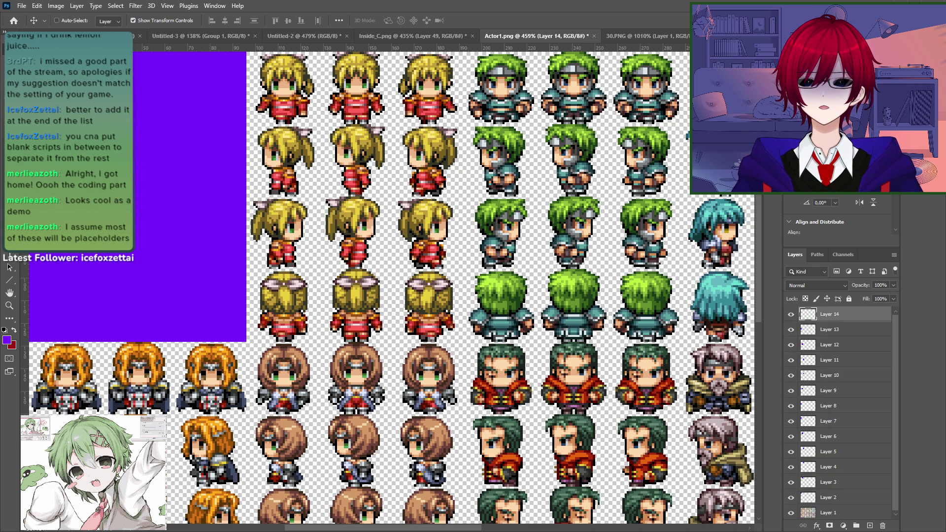
pyautogui.hotkey('ctrl', 'z')
pyautogui.hotkey('ctrl', 'z')
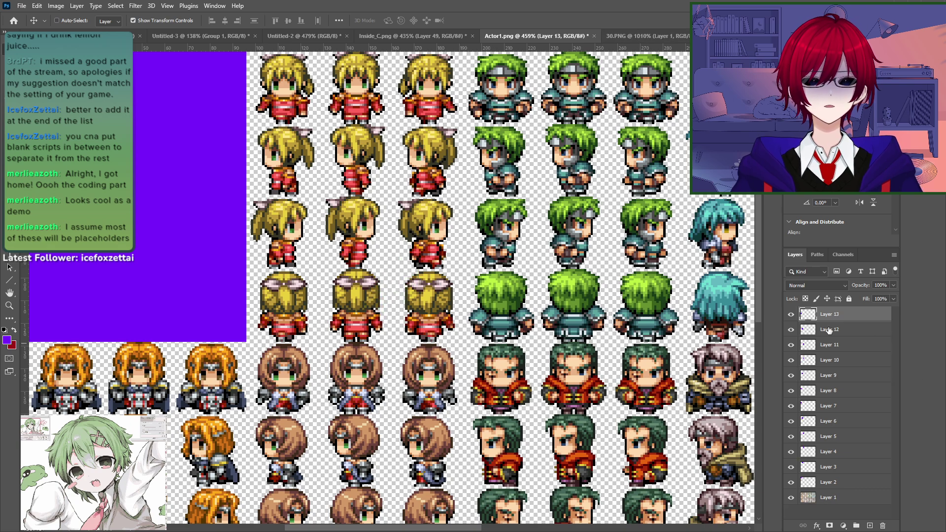
# Step: Swap to the dark red foreground colour and bucket-fill the first and third squares of the block's fourth row
pyautogui.press('g')
pyautogui.click(14, 330)
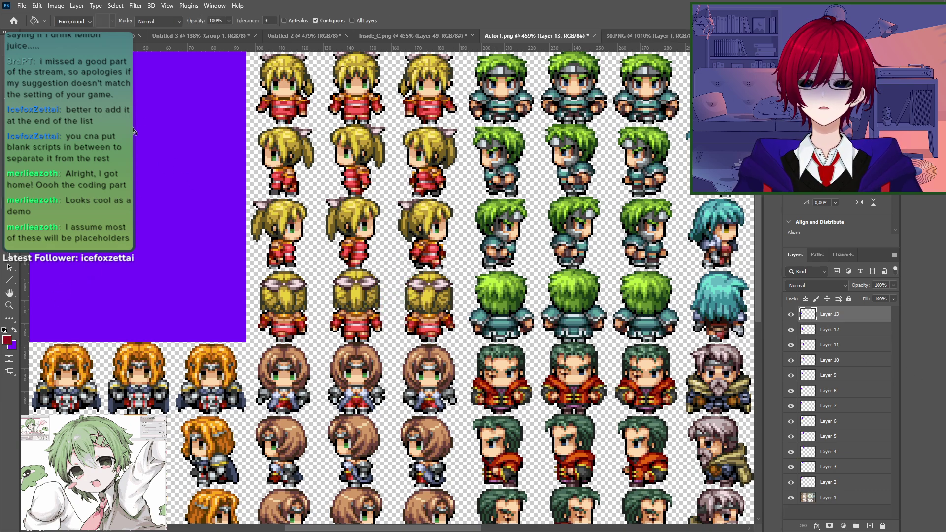
pyautogui.click(133, 76)
pyautogui.hotkey('ctrl', 'z')
pyautogui.click(66, 314)
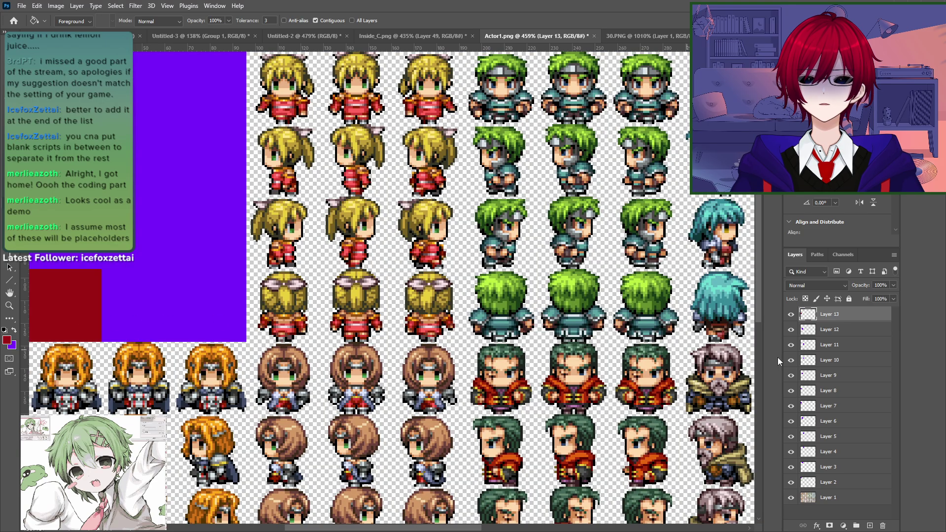
pyautogui.click(833, 335)
pyautogui.click(833, 345)
pyautogui.click(223, 309)
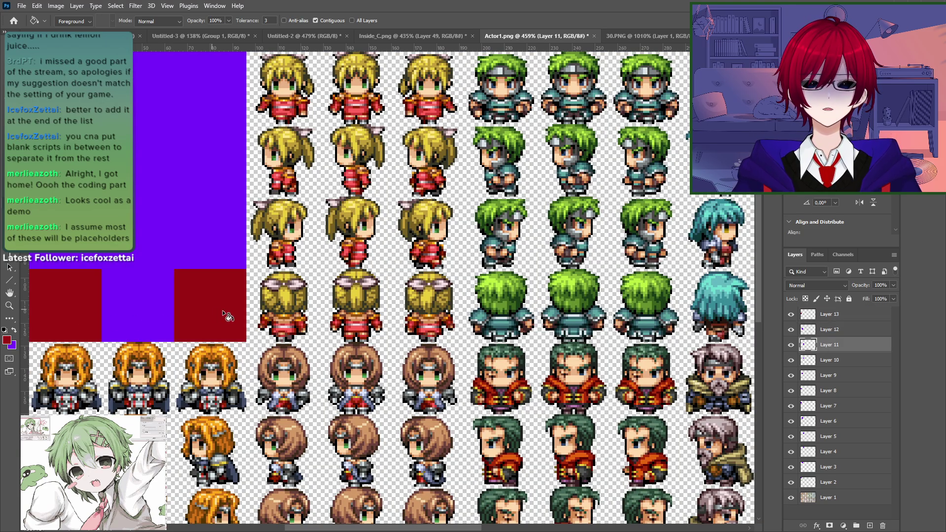
# Step: Fill the third row's middle square, the second row's outer squares and the top row's middle square dark red, completing the checkerboard
pyautogui.click(832, 361)
pyautogui.click(833, 376)
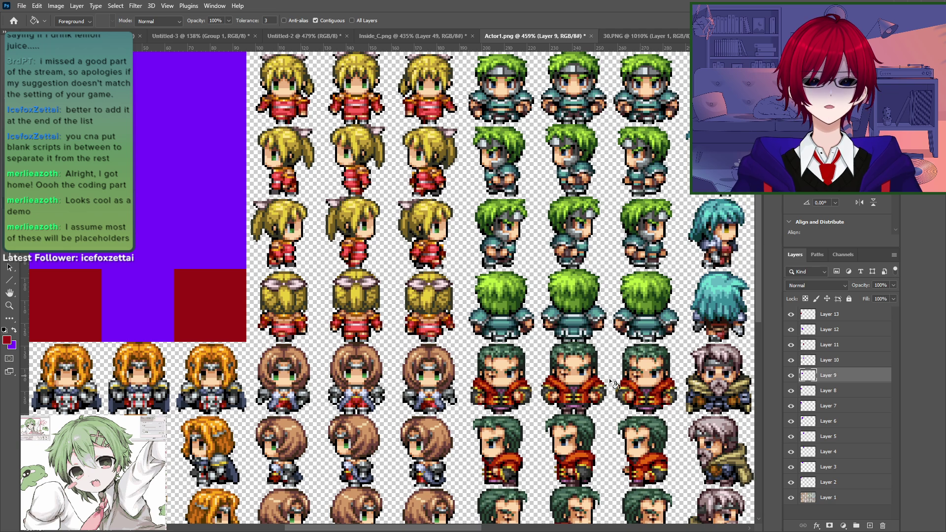
pyautogui.click(170, 261)
pyautogui.click(831, 409)
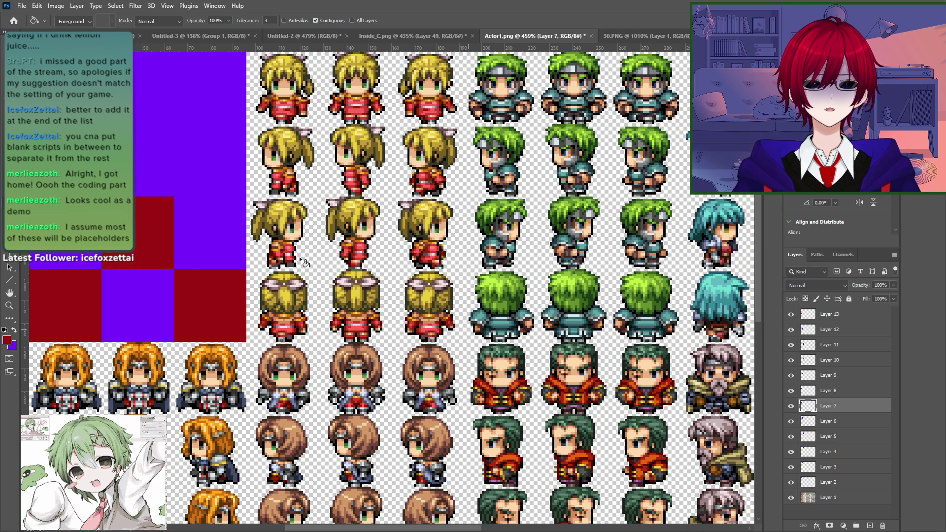
pyautogui.click(834, 436)
pyautogui.click(225, 165)
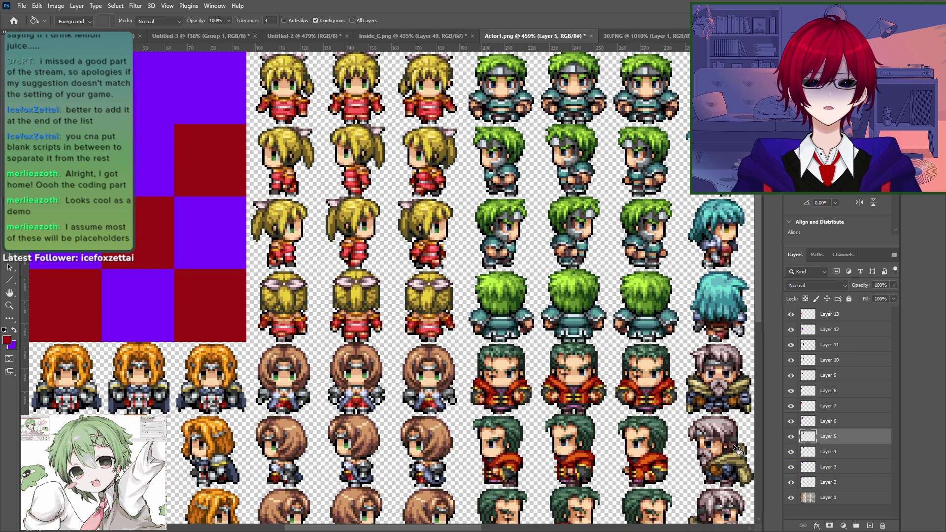
pyautogui.click(843, 466)
pyautogui.click(156, 106)
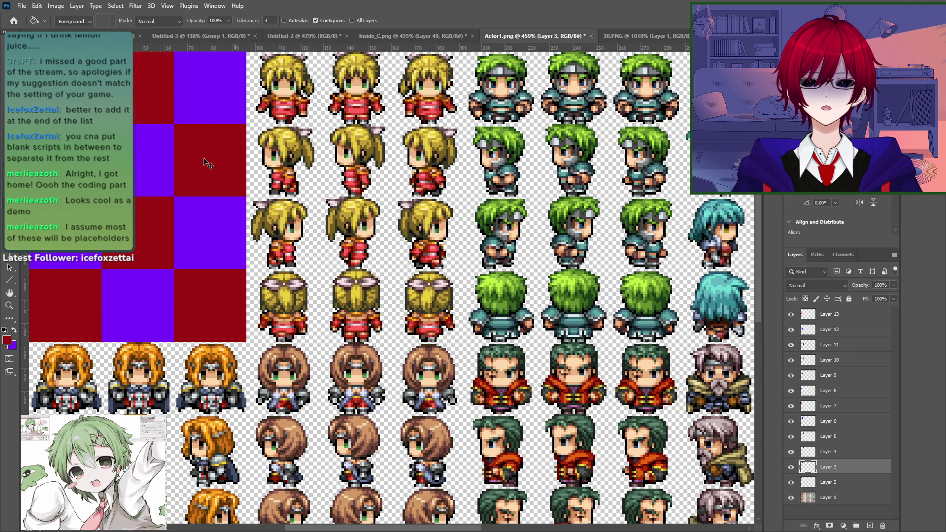
# Step: Paste the gem as a new layer above Layer 3 and nudge it into place in the top row's first violet square
pyautogui.hotkey('ctrl', 'shift', 'alt', 'n')
pyautogui.press('v')
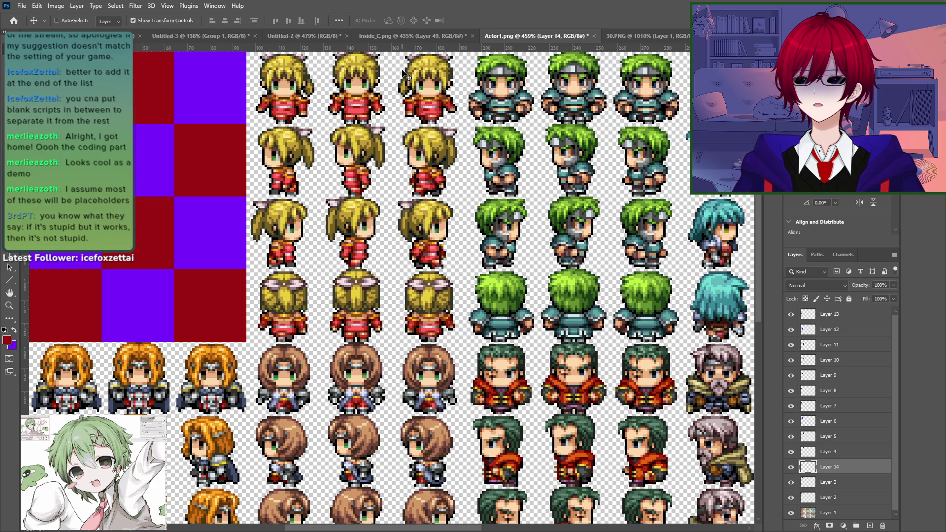
pyautogui.hotkey('ctrl', '1')
pyautogui.press('z')
pyautogui.moveTo(305, 186); pyautogui.dragTo(400, 195)
pyautogui.press('v')
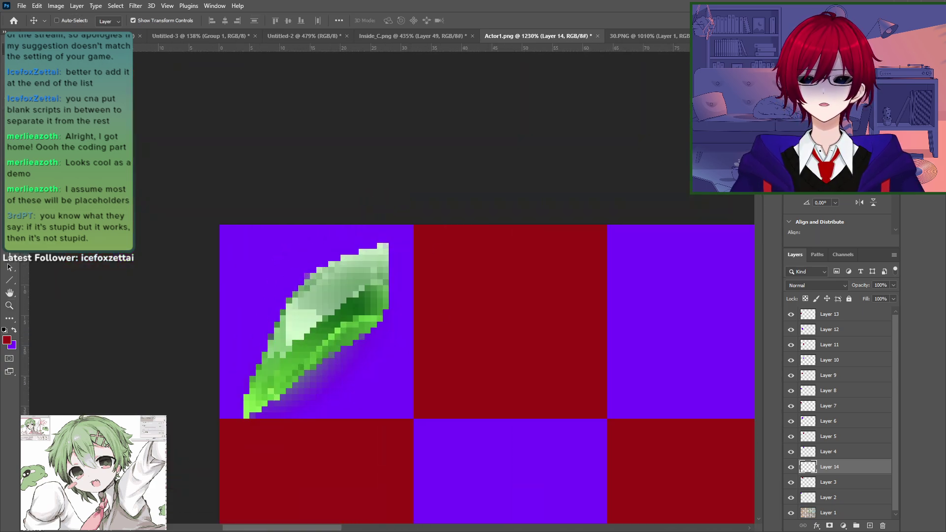
pyautogui.press('Up')
pyautogui.press('Up')
pyautogui.press('Right')
pyautogui.press('Down')
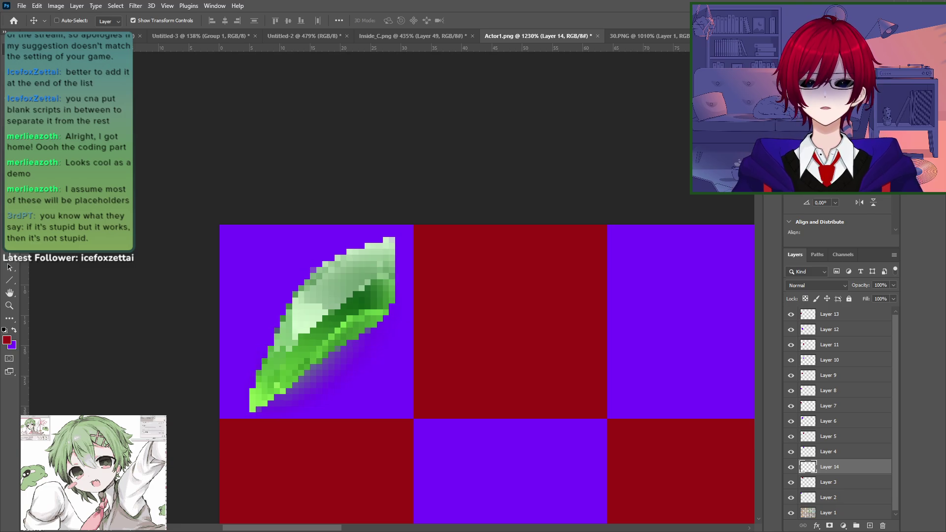
pyautogui.press('Up')
pyautogui.press('Left')
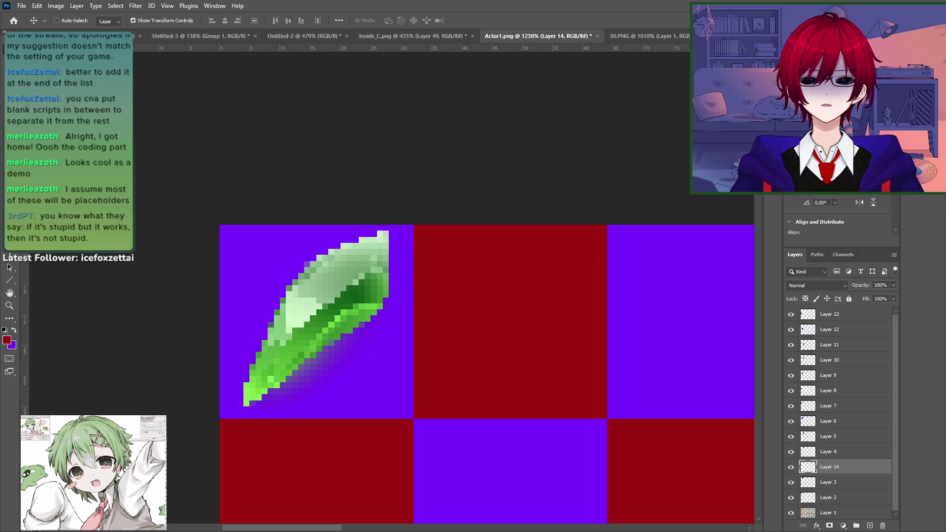
# Step: Duplicate the gem onto the top row's second square, aligned to match its position in the first square
pyautogui.keyDown('alt'); pyautogui.moveTo(360, 278); pyautogui.dragTo(586, 299); pyautogui.keyUp('alt')
pyautogui.press('Left')
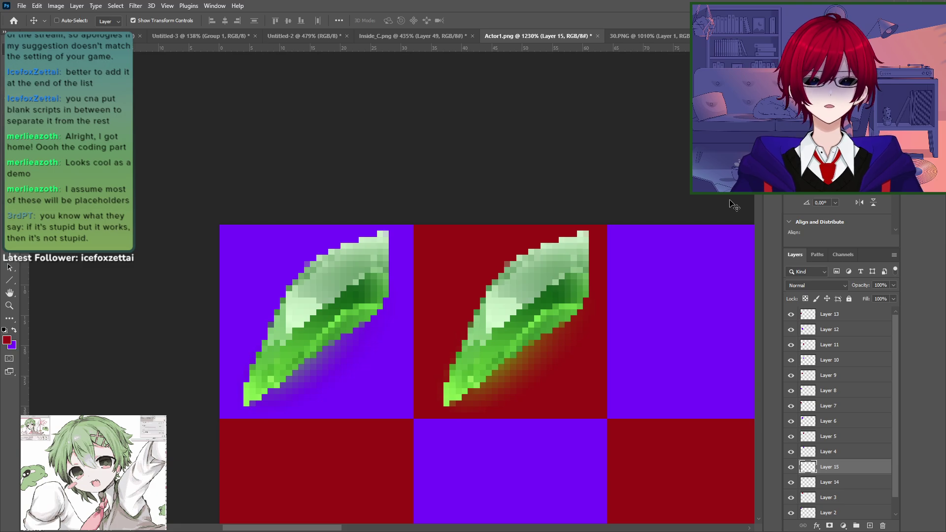
pyautogui.press('Left')
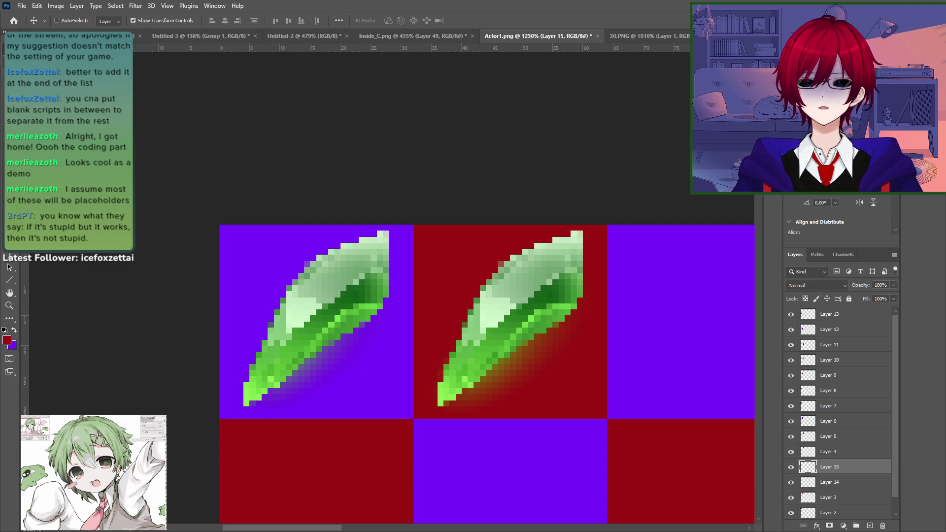
# Step: Compare the margins around the gems in the top row's first two squares using marquee selections
pyautogui.press('m')
pyautogui.moveTo(583, 225); pyautogui.dragTo(604, 248)
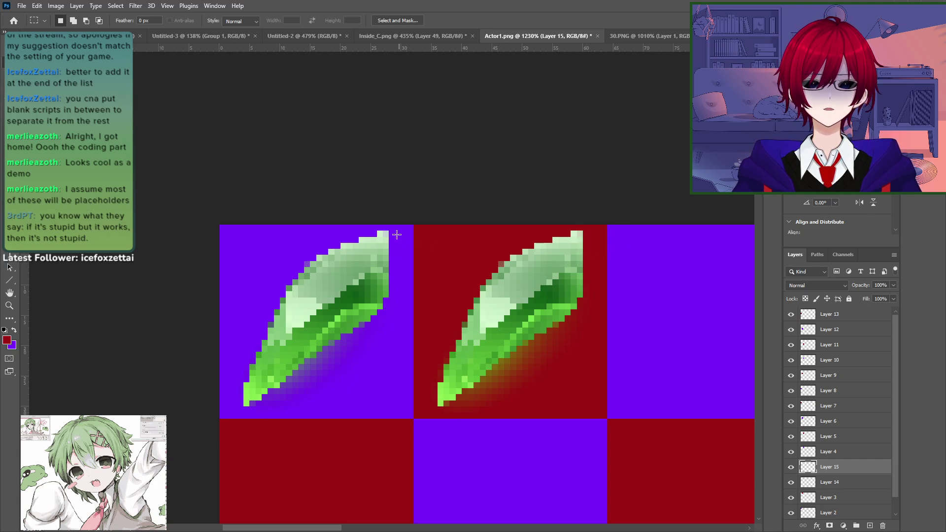
pyautogui.moveTo(389, 225); pyautogui.dragTo(412, 238)
pyautogui.click(412, 238)
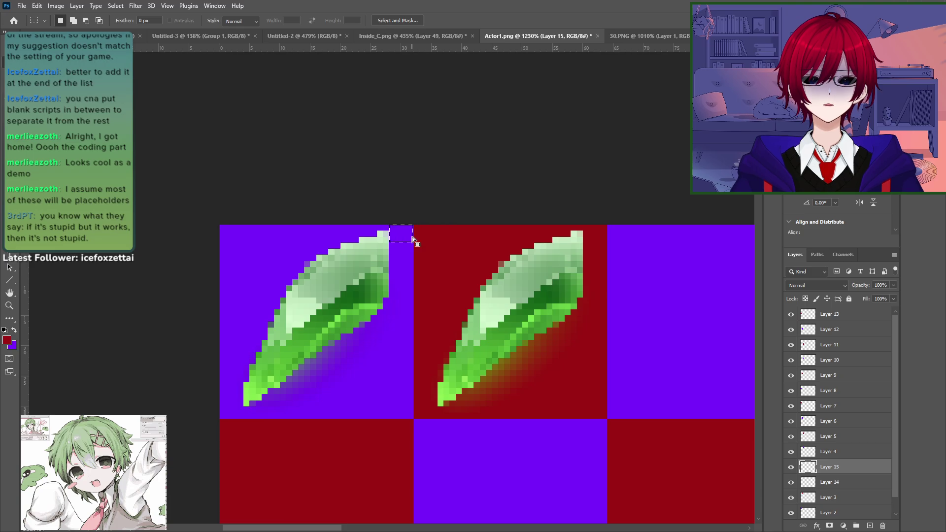
pyautogui.moveTo(256, 405)
pyautogui.mouseDown()
pyautogui.moveTo(228, 407)
pyautogui.moveTo(244, 406)
pyautogui.mouseUp()
pyautogui.hscroll(5, 444, 362)
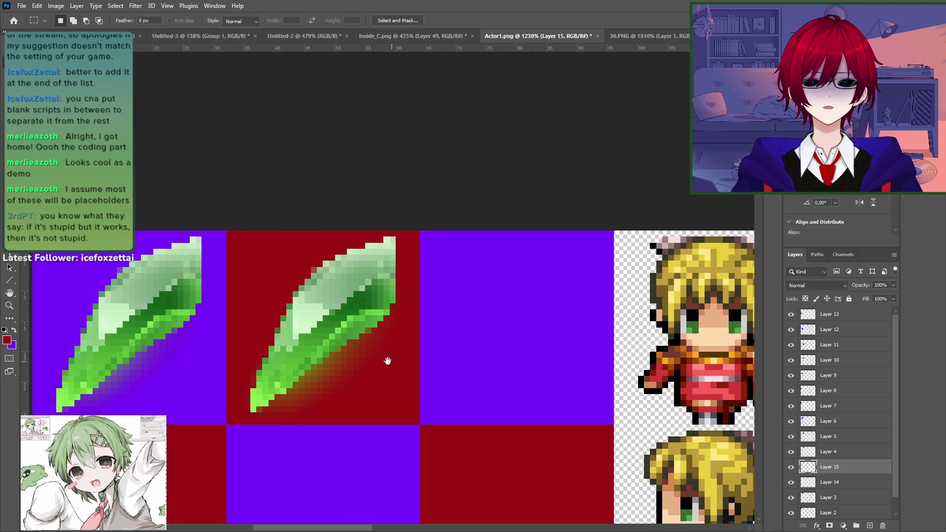
pyautogui.hotkey('ctrl', 'v')
pyautogui.press('v')
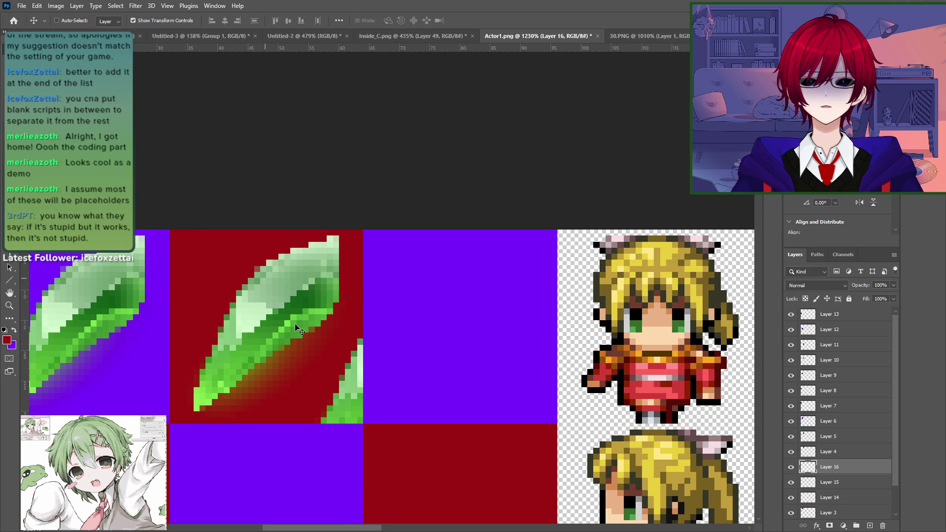
pyautogui.hotkey('ctrl', 'z')
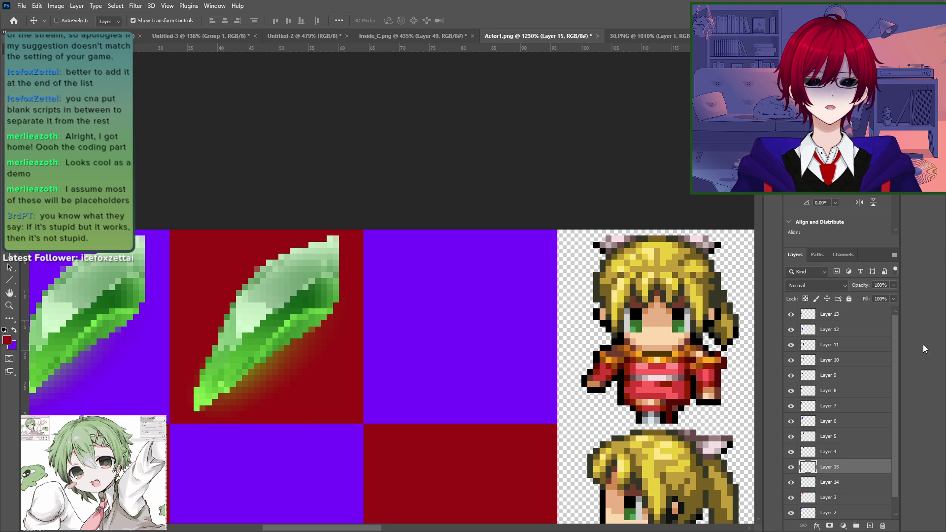
# Step: Paste the gem above the topmost layer and align it in the top row's third square like its neighbours
pyautogui.click(852, 313)
pyautogui.hotkey('ctrl', 'v')
pyautogui.moveTo(400, 338); pyautogui.dragTo(550, 311)
pyautogui.press('Left')
pyautogui.press('Left')
pyautogui.press('Left')
pyautogui.press('Left')
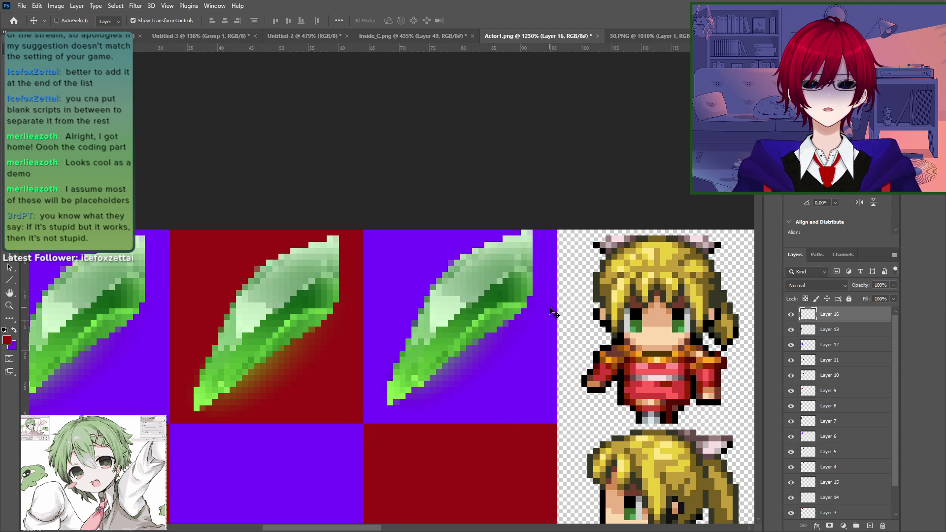
pyautogui.press('Down')
# Step: Paste another gem and align it in the second row's first square
pyautogui.moveTo(550, 312); pyautogui.dragTo(820, 184)
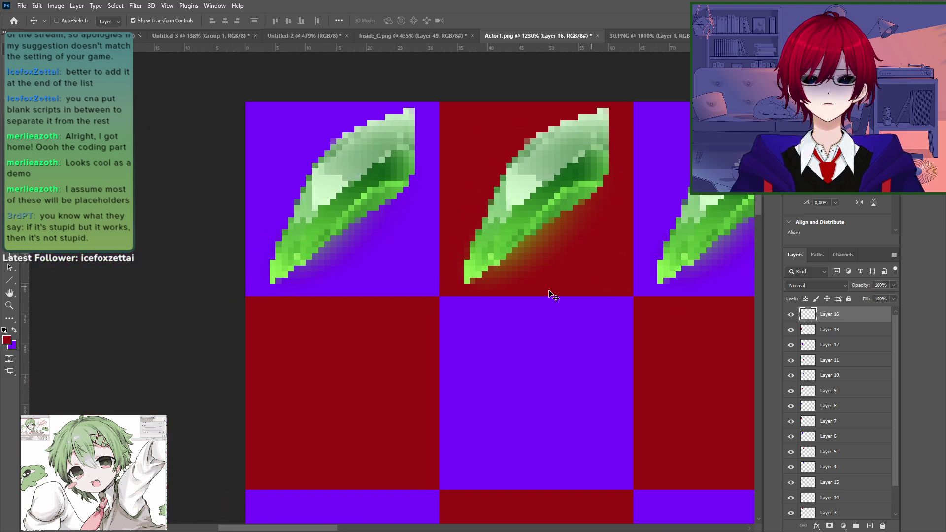
pyautogui.hotkey('ctrl', 'v')
pyautogui.moveTo(486, 287); pyautogui.dragTo(364, 388)
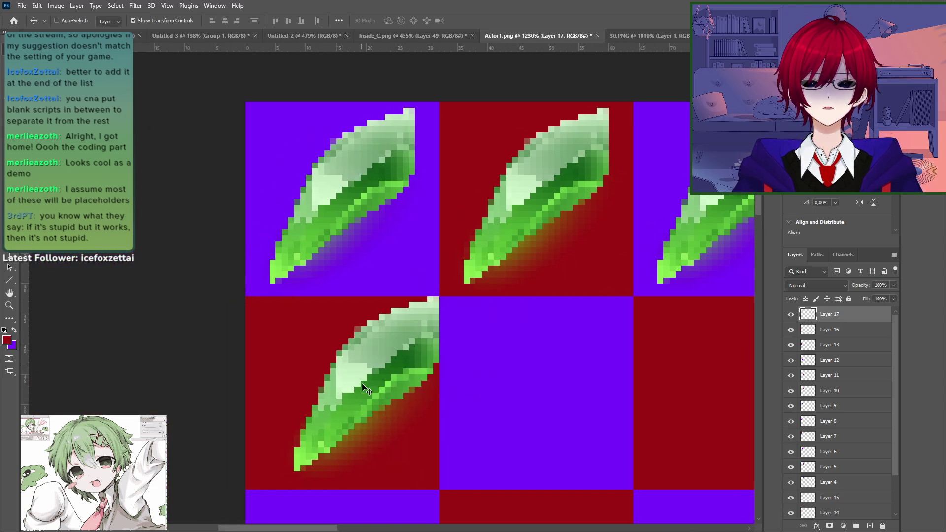
pyautogui.press('Left')
pyautogui.press('Left')
pyautogui.press('Left')
pyautogui.press('Left')
pyautogui.press('Down')
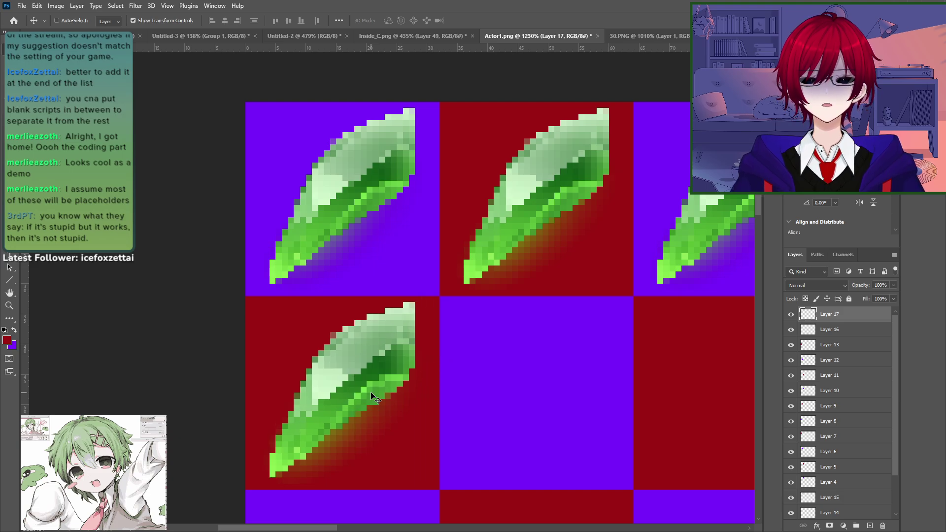
# Step: Paste another gem and align it in the second row's middle violet square
pyautogui.hotkey('ctrl', 'v')
pyautogui.moveTo(482, 284); pyautogui.dragTo(537, 364)
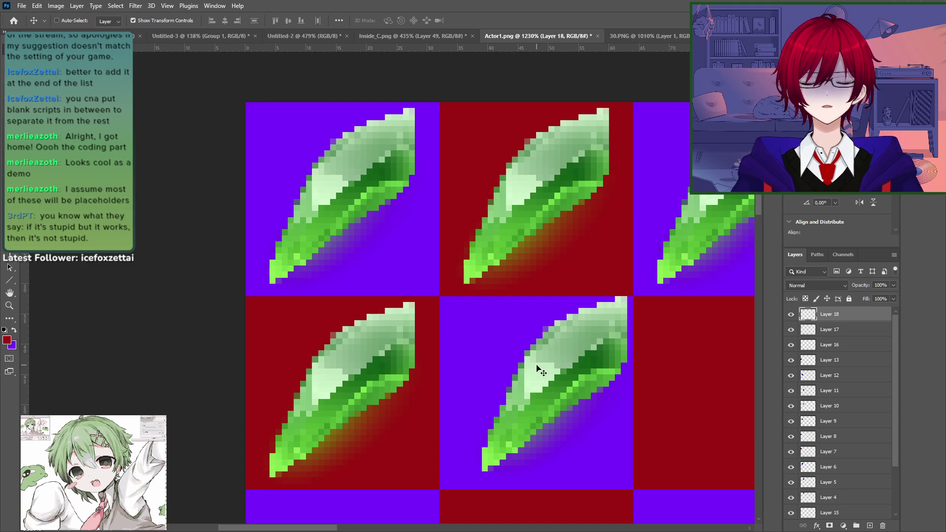
pyautogui.press('Left')
pyautogui.press('Left')
pyautogui.press('Left')
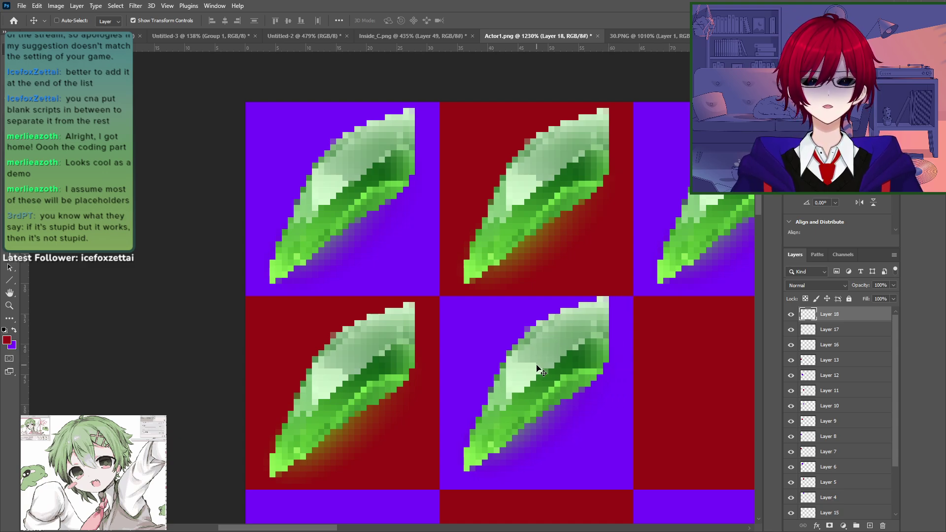
pyautogui.press('Down')
# Step: Paste another gem and align it in the second row's third square, completing that row
pyautogui.moveTo(616, 414); pyautogui.dragTo(355, 351)
pyautogui.hotkey('ctrl', 'v')
pyautogui.moveTo(446, 265); pyautogui.dragTo(492, 327)
pyautogui.press('Left')
pyautogui.press('Left')
pyautogui.press('Left')
pyautogui.press('Left')
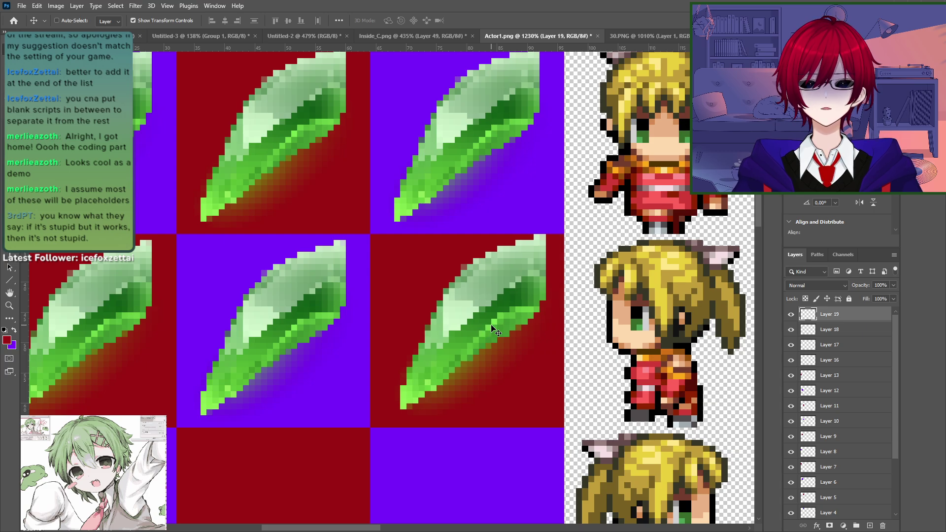
pyautogui.press('Down')
# Step: Paste another gem and align it in the third row's first violet square
pyautogui.moveTo(506, 380); pyautogui.dragTo(334, 302)
pyautogui.hotkey('ctrl', 'v')
pyautogui.press('Down')
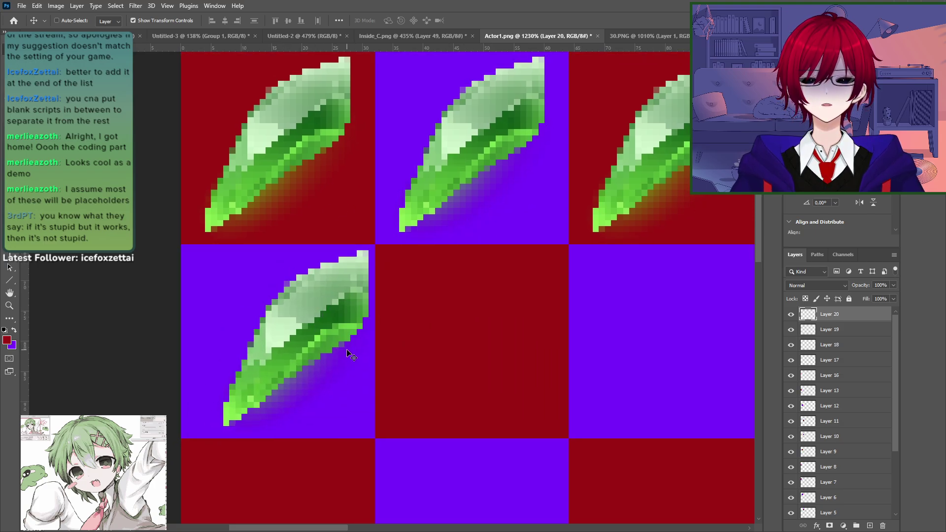
pyautogui.press('Left')
pyautogui.press('Left')
pyautogui.press('Left')
# Step: Paste another gem and align it in the third row's middle dark red square
pyautogui.hotkey('ctrl', 'v')
pyautogui.moveTo(466, 272); pyautogui.dragTo(495, 316)
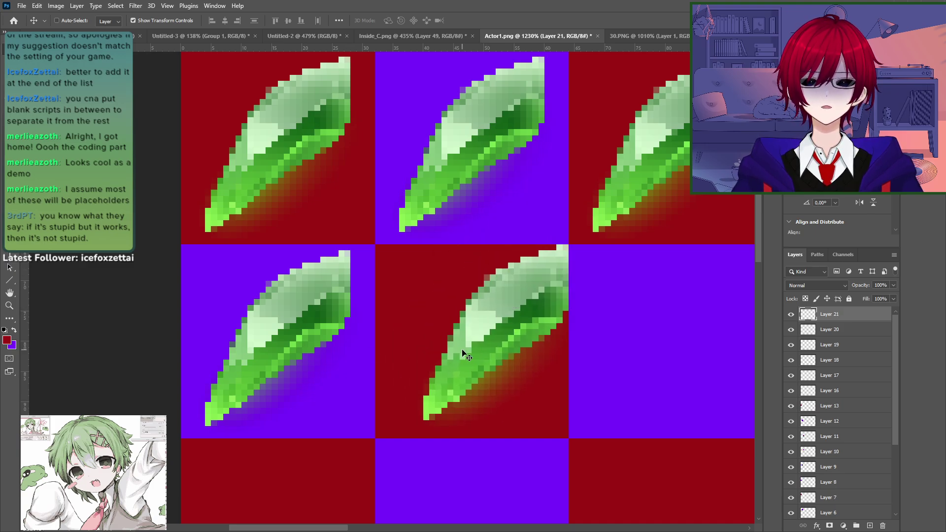
pyautogui.press('Left')
pyautogui.press('Down')
pyautogui.press('Left')
pyautogui.press('Left')
pyautogui.press('Left')
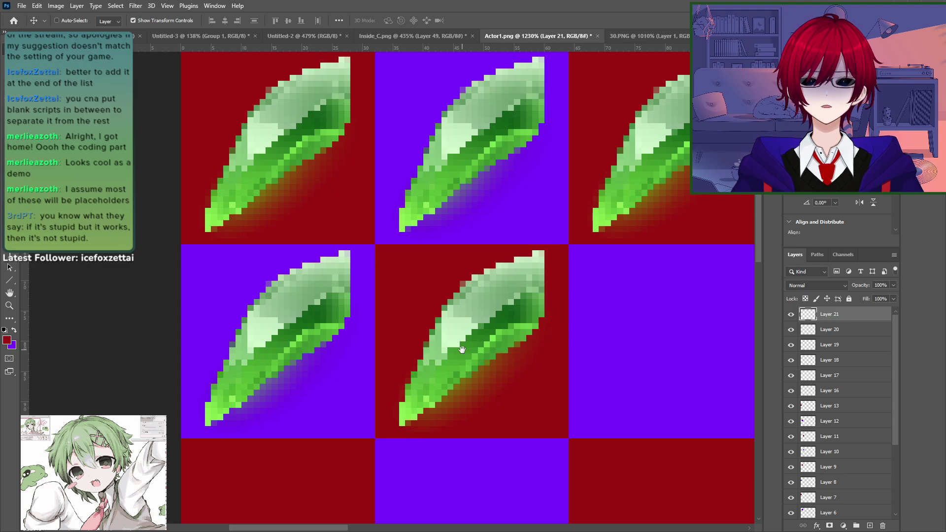
# Step: Paste another gem and align it in the third row's third square, completing that row
pyautogui.moveTo(642, 407); pyautogui.dragTo(547, 385)
pyautogui.hotkey('ctrl', 'v')
pyautogui.moveTo(445, 241); pyautogui.dragTo(614, 273)
pyautogui.press('Left')
pyautogui.press('Left')
pyautogui.press('Left')
pyautogui.press('Left')
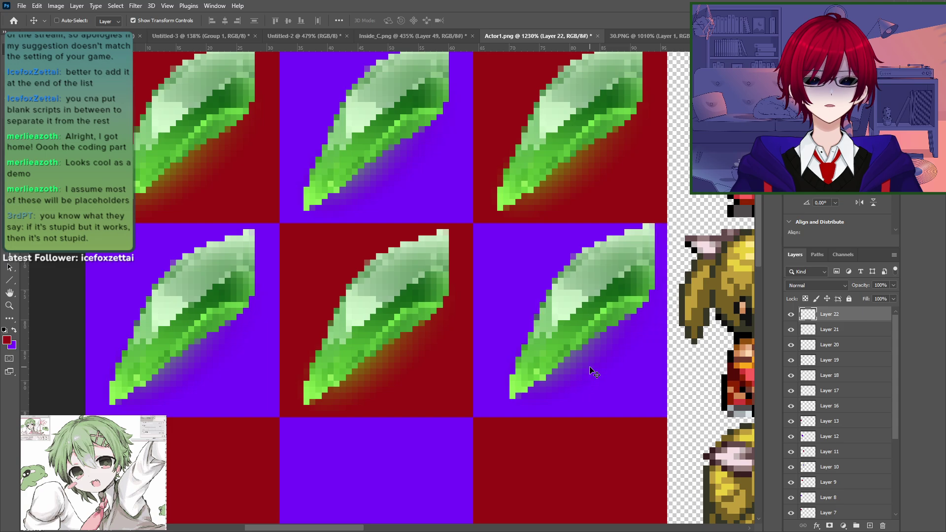
pyautogui.press('Down')
# Step: Paste another gem and align it in the fourth row's first dark red square
pyautogui.scroll(-3, 370, 243)
pyautogui.keyDown('ctrl'); pyautogui.hscroll(-2, 370, 243); pyautogui.keyUp('ctrl')
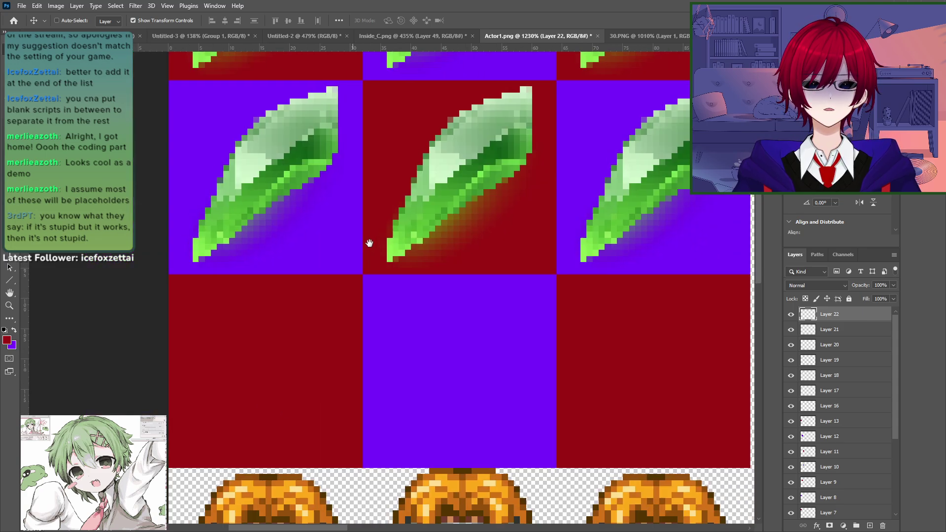
pyautogui.hotkey('ctrl', 'v')
pyautogui.keyDown('ctrl'); pyautogui.moveTo(466, 258); pyautogui.dragTo(323, 332); pyautogui.keyUp('ctrl')
pyautogui.press('Left')
pyautogui.press('Down')
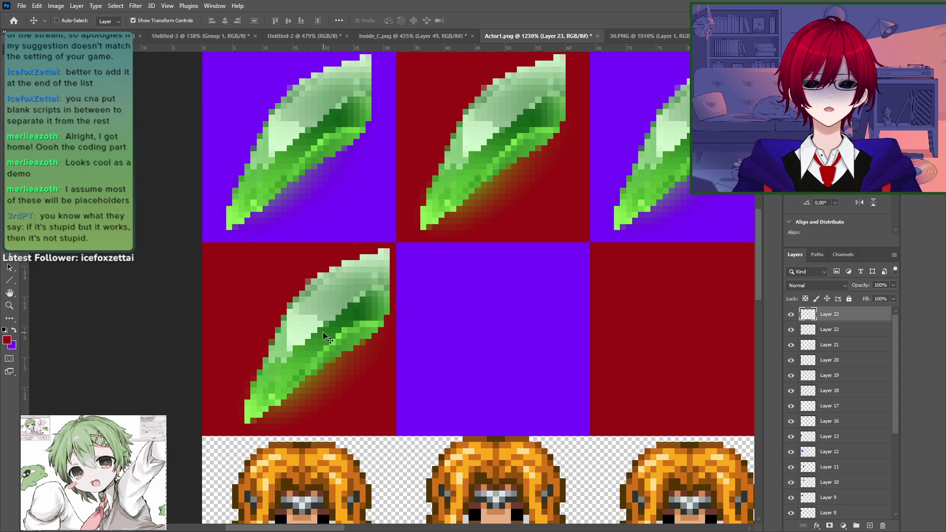
pyautogui.press('Left')
pyautogui.press('Left')
pyautogui.press('Left')
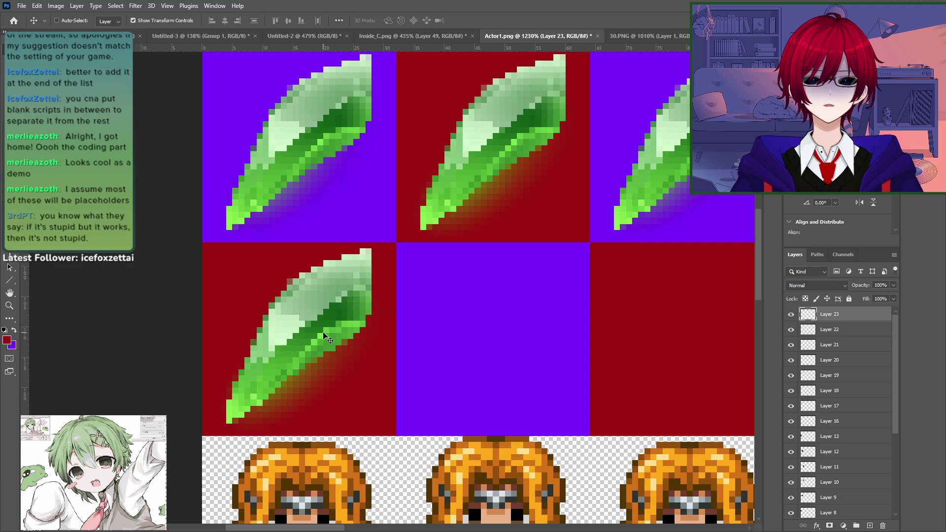
# Step: Paste another gem and align it in the fourth row's middle violet square
pyautogui.hotkey('ctrl', 'v')
pyautogui.moveTo(505, 271); pyautogui.dragTo(549, 330)
pyautogui.press('Left')
pyautogui.press('Left')
pyautogui.press('Left')
pyautogui.press('Left')
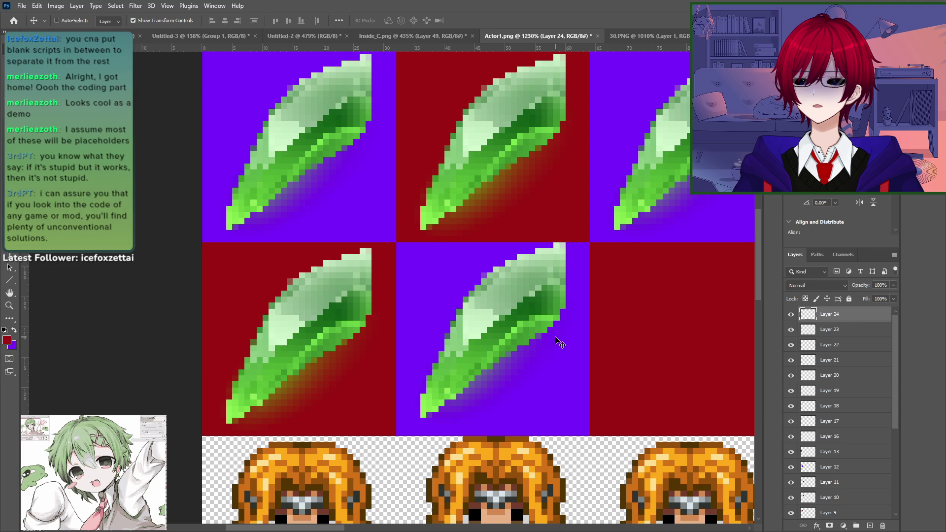
pyautogui.press('Down')
# Step: Paste the last gem and align it in the fourth row's third square, completing the twelve-square block
pyautogui.moveTo(566, 332); pyautogui.dragTo(295, 312)
pyautogui.hotkey('ctrl', 'v')
pyautogui.press('Down')
pyautogui.press('Down')
pyautogui.press('Down')
pyautogui.press('Down')
pyautogui.press('Right')
pyautogui.press('Right')
pyautogui.press('Right')
pyautogui.press('Right')
pyautogui.press('Right')
pyautogui.press('Right')
pyautogui.press('Right')
pyautogui.press('Right')
pyautogui.press('Right')
pyautogui.press('Right')
pyautogui.press('Right')
pyautogui.press('Left')
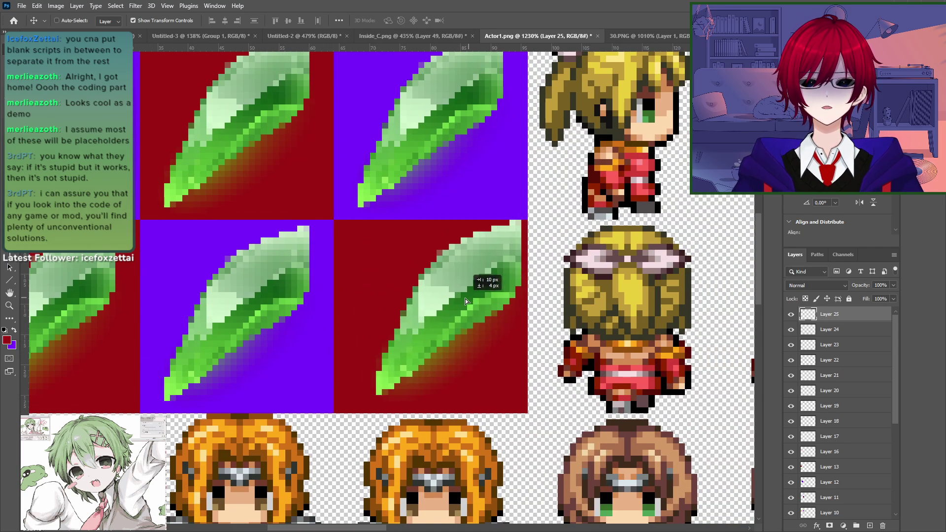
pyautogui.press('Right')
pyautogui.press('Left')
pyautogui.press('Left')
pyautogui.press('Left')
pyautogui.press('Left')
pyautogui.press('Down')
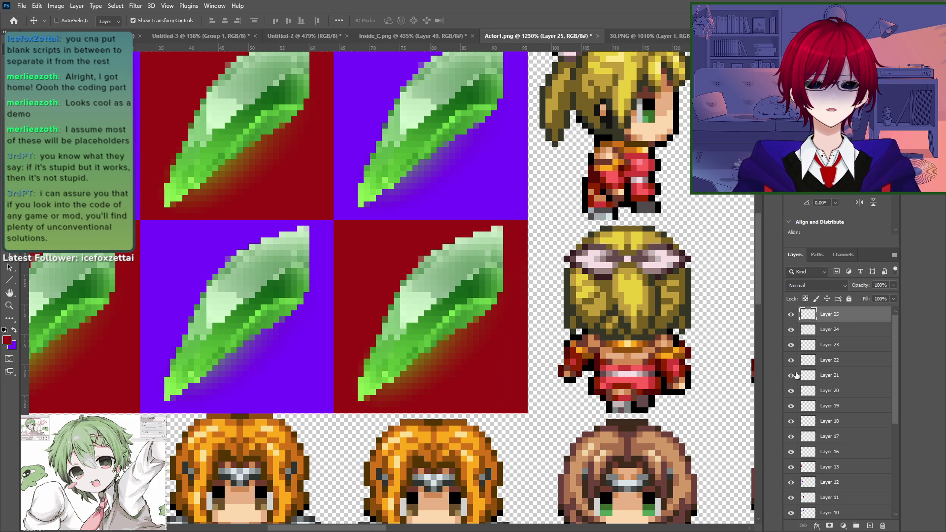
# Step: Toggle the visibility of individual layers in Actor1.png to identify which ones hold the checkerboard squares behind the gems
pyautogui.click(792, 405)
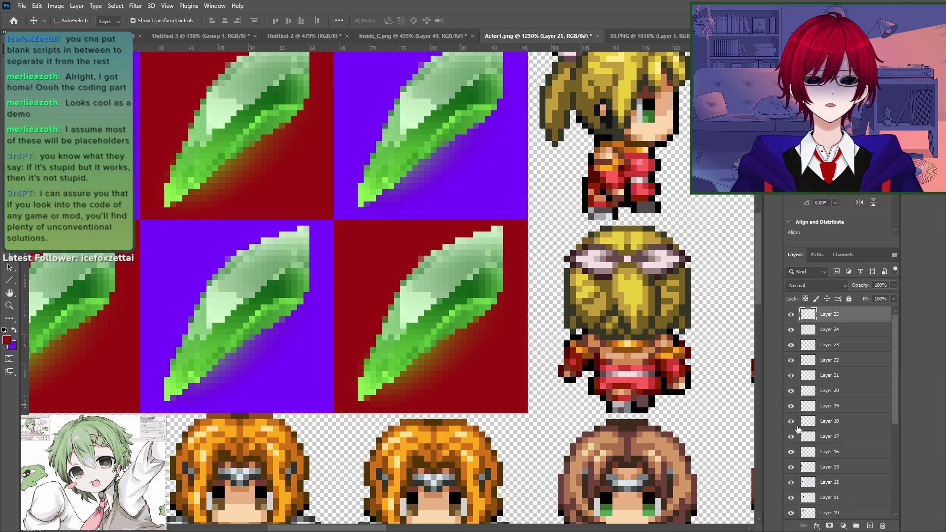
pyautogui.hotkey('ctrl', '1')
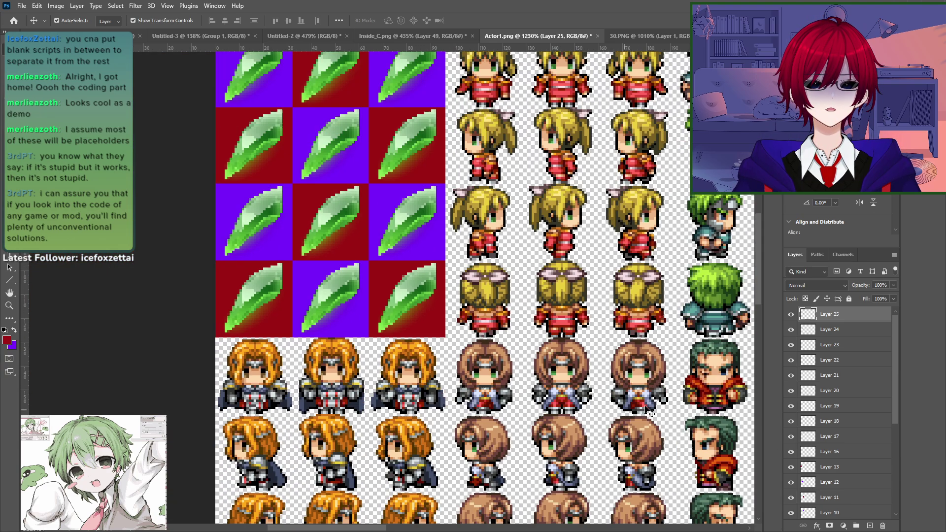
pyautogui.press('z')
pyautogui.moveTo(357, 270); pyautogui.dragTo(390, 270)
pyautogui.click(792, 482)
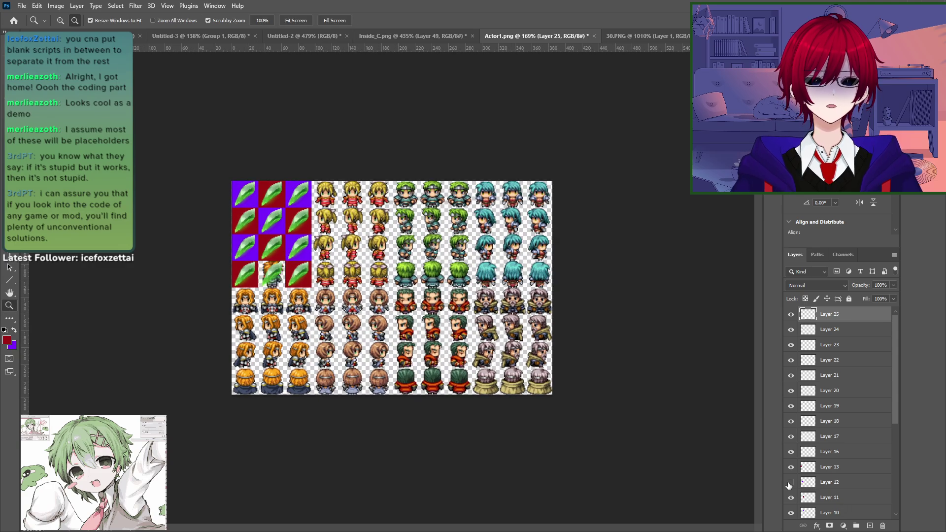
pyautogui.click(791, 482)
pyautogui.scroll(-1, 791, 485)
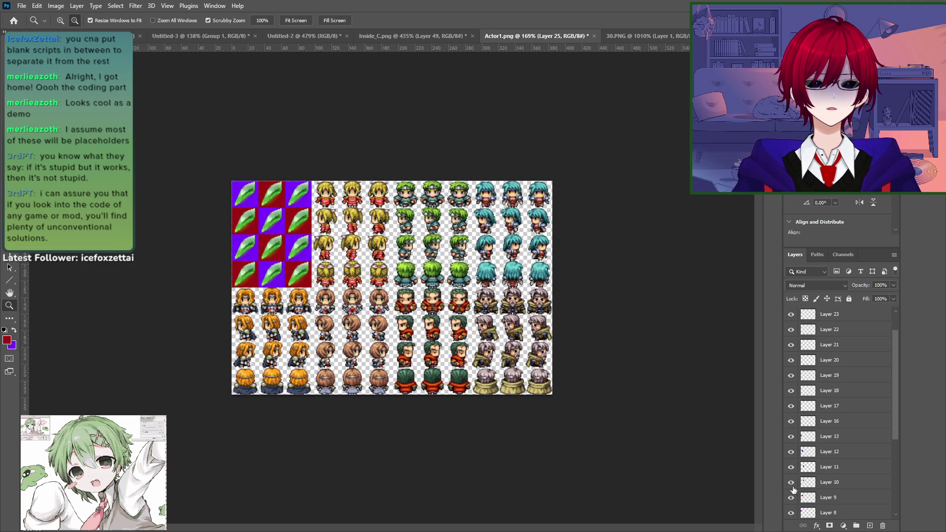
pyautogui.click(791, 498)
pyautogui.click(790, 498)
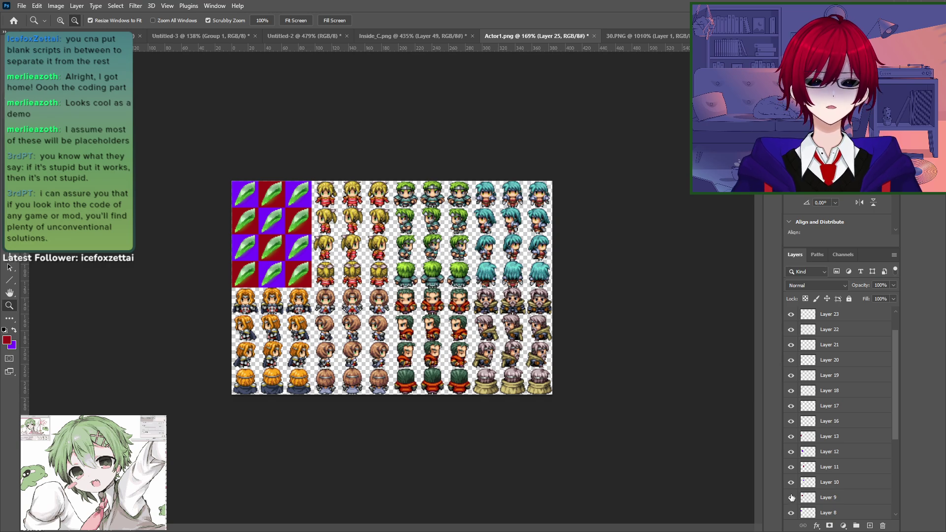
pyautogui.scroll(-1, 791, 498)
pyautogui.click(791, 498)
pyautogui.click(792, 498)
pyautogui.scroll(-1, 792, 500)
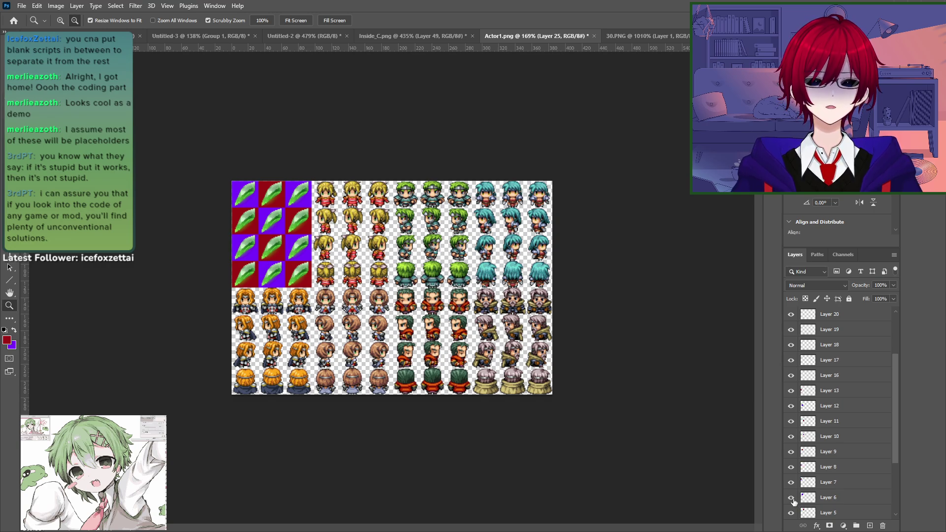
pyautogui.click(791, 376)
pyautogui.click(791, 376)
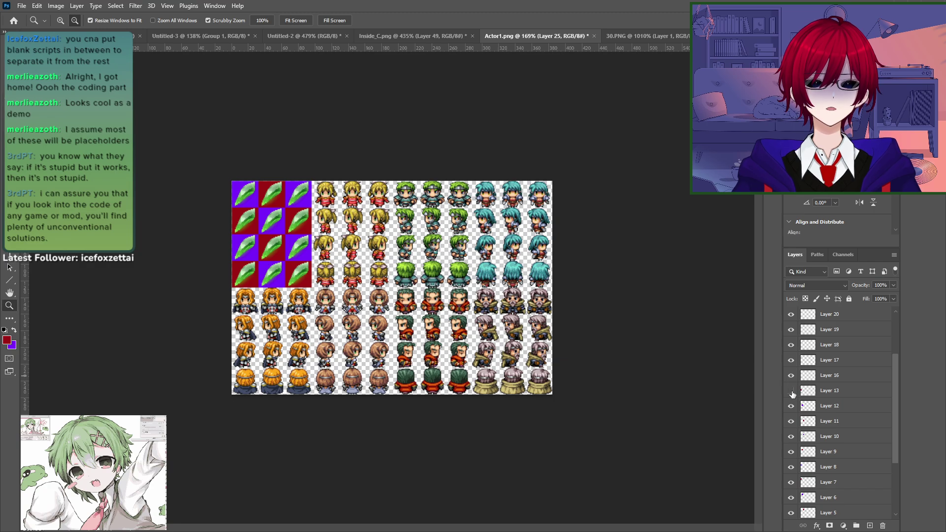
pyautogui.click(791, 390)
pyautogui.click(791, 391)
pyautogui.click(791, 391)
pyautogui.click(791, 390)
pyautogui.click(791, 406)
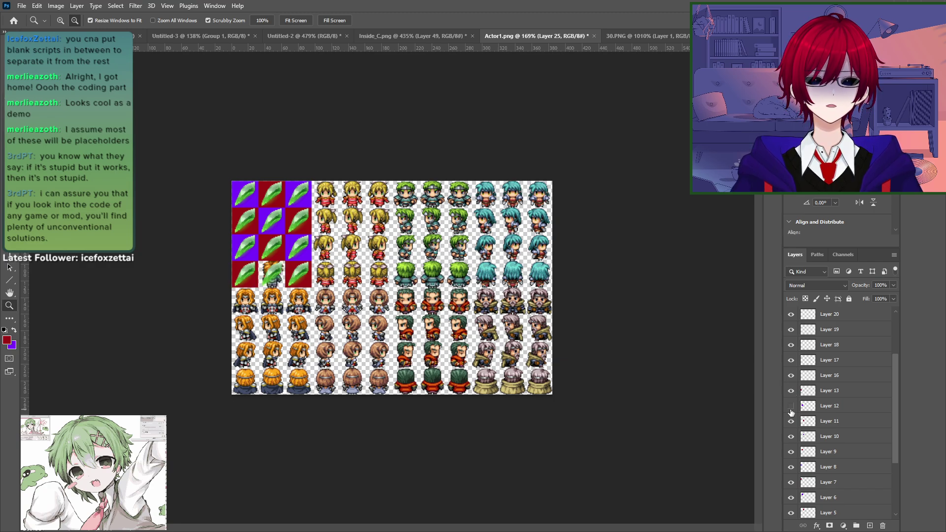
pyautogui.click(791, 406)
pyautogui.click(791, 391)
pyautogui.click(791, 391)
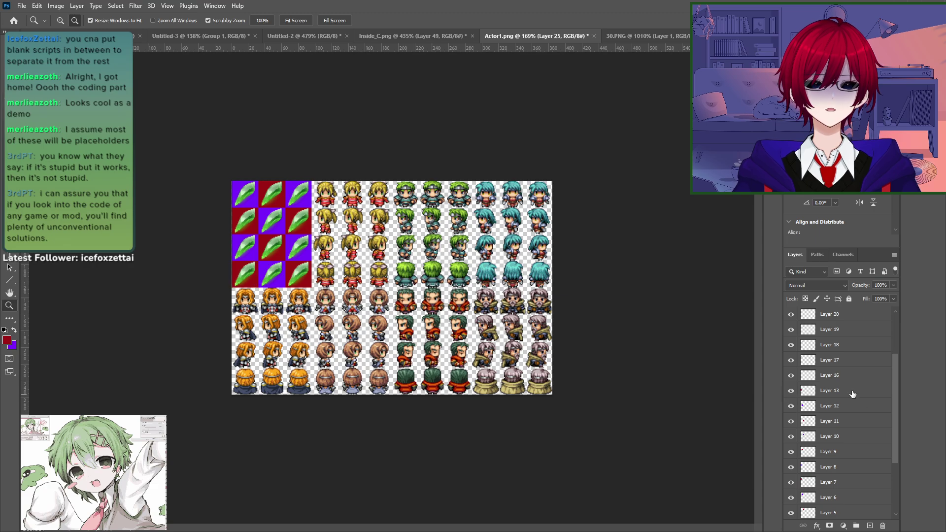
# Step: Try to delete every layer from Layer 13 down to Layer 2
pyautogui.click(853, 392)
pyautogui.scroll(-3, 843, 473)
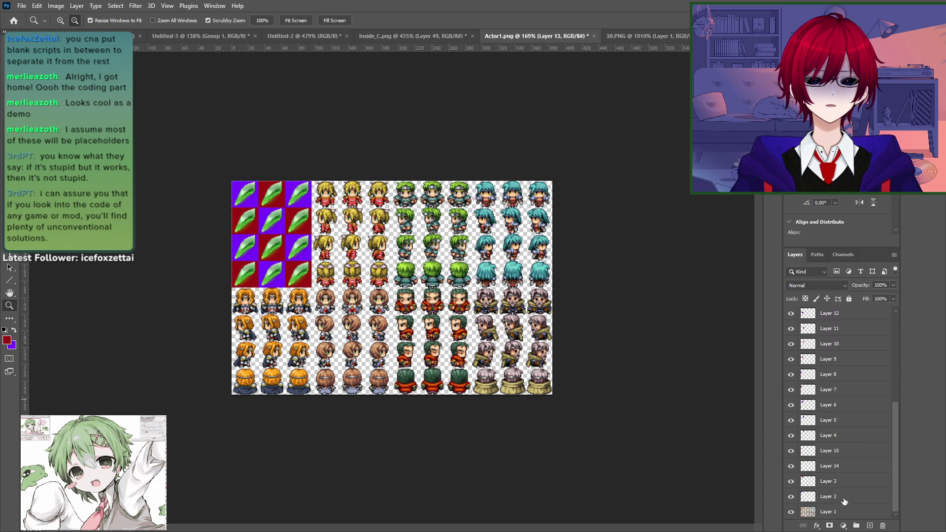
pyautogui.keyDown('shift'); pyautogui.click(844, 496); pyautogui.keyUp('shift')
pyautogui.press('Delete')
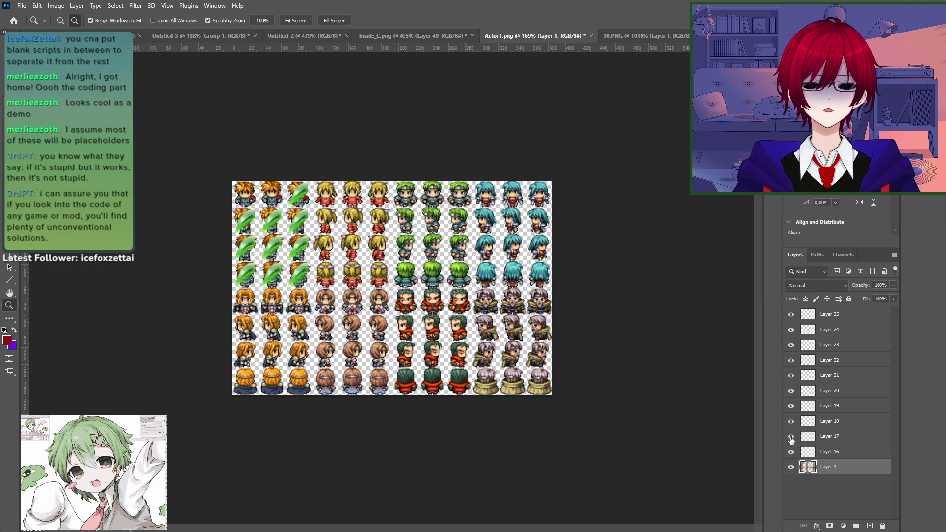
pyautogui.hotkey('ctrl', 'z')
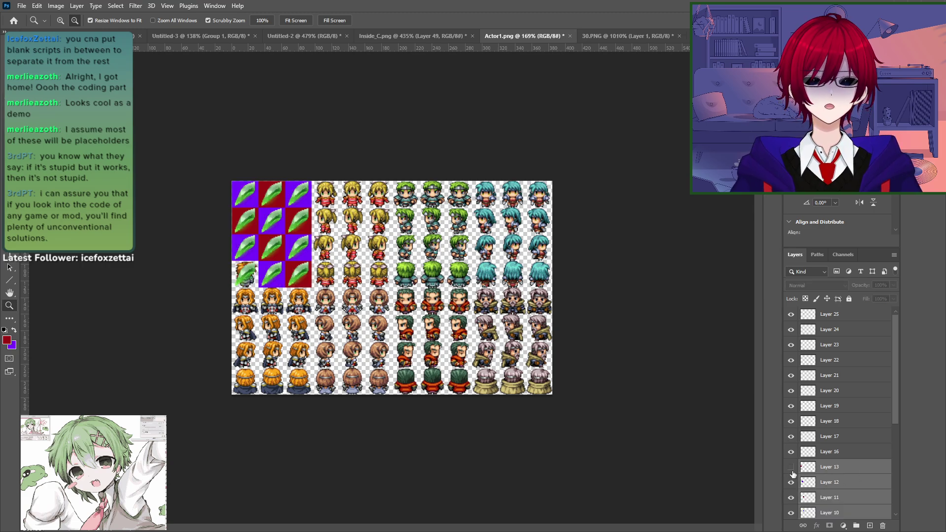
# Step: Toggle the layers from Layer 12 down to Layer 15 one by one to find the gem layers mixed in with the coloured squares
pyautogui.scroll(-2, 790, 463)
pyautogui.click(792, 427)
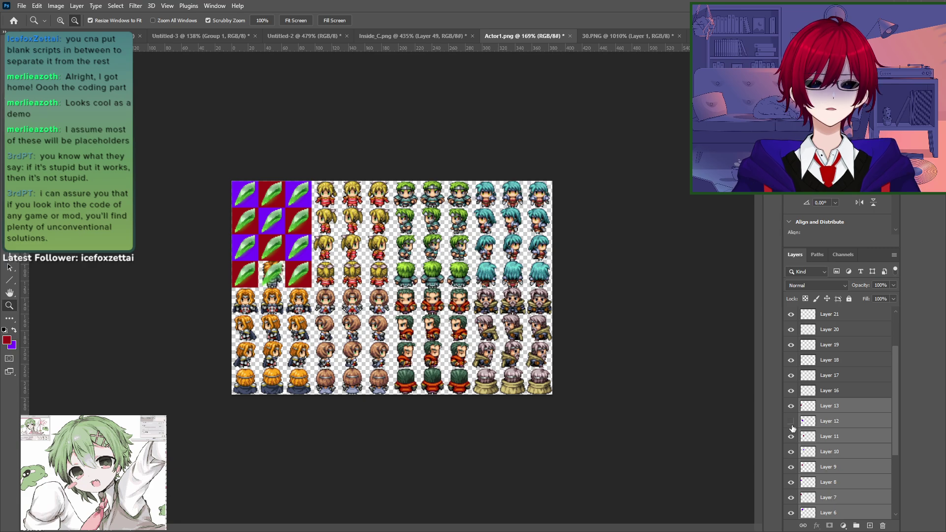
pyautogui.click(792, 426)
pyautogui.click(791, 437)
pyautogui.click(792, 437)
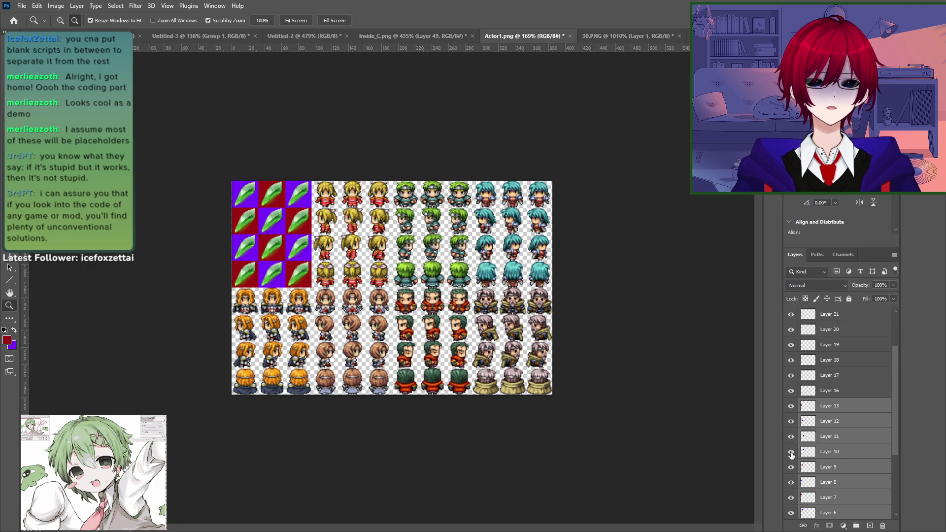
pyautogui.click(792, 453)
pyautogui.click(791, 452)
pyautogui.click(792, 467)
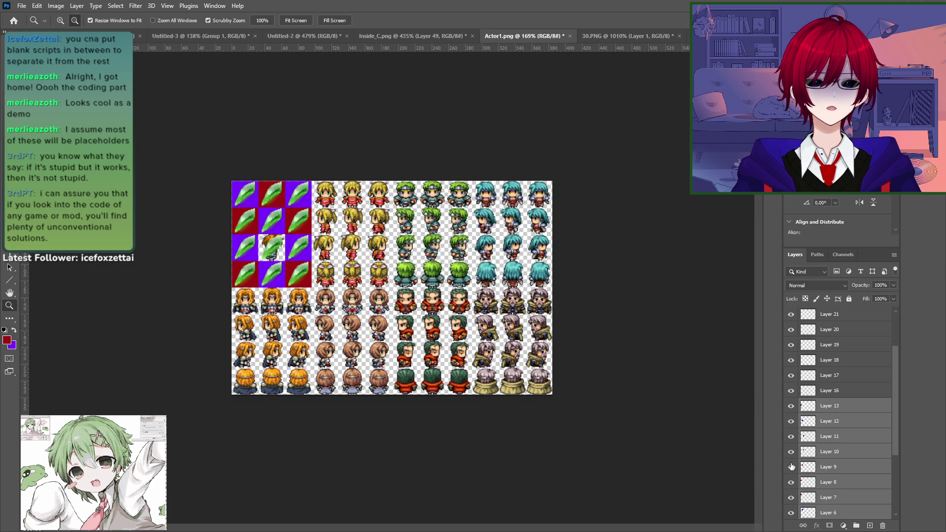
pyautogui.click(791, 466)
pyautogui.scroll(-1, 800, 492)
pyautogui.click(790, 485)
pyautogui.click(791, 486)
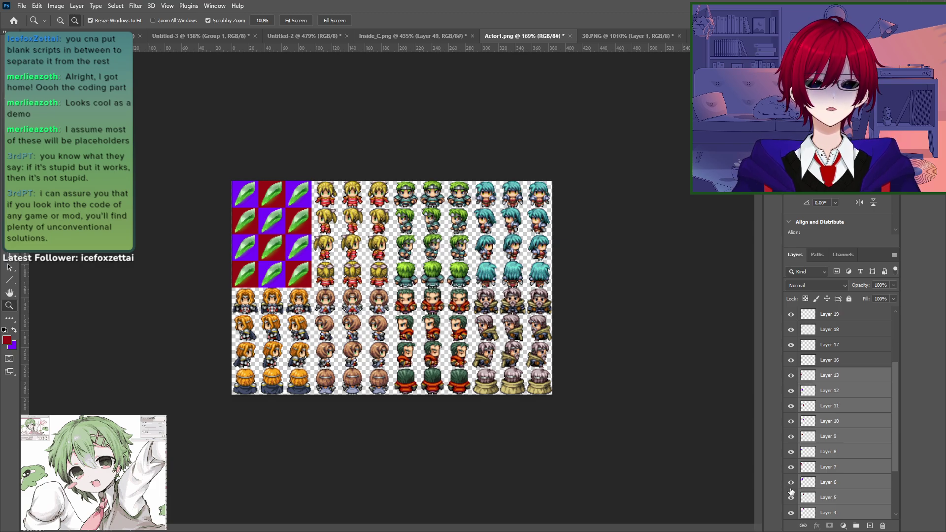
pyautogui.click(791, 501)
pyautogui.scroll(-1, 791, 500)
pyautogui.click(791, 489)
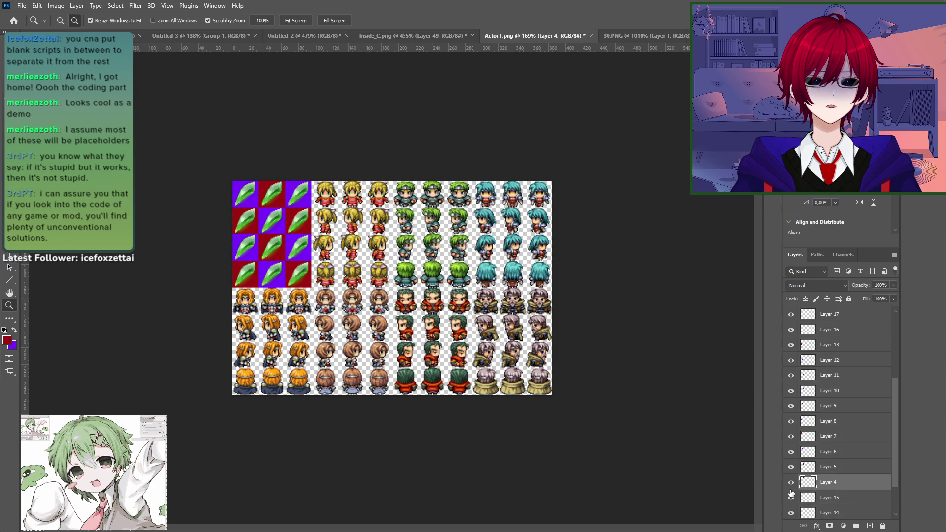
pyautogui.click(790, 483)
pyautogui.click(791, 484)
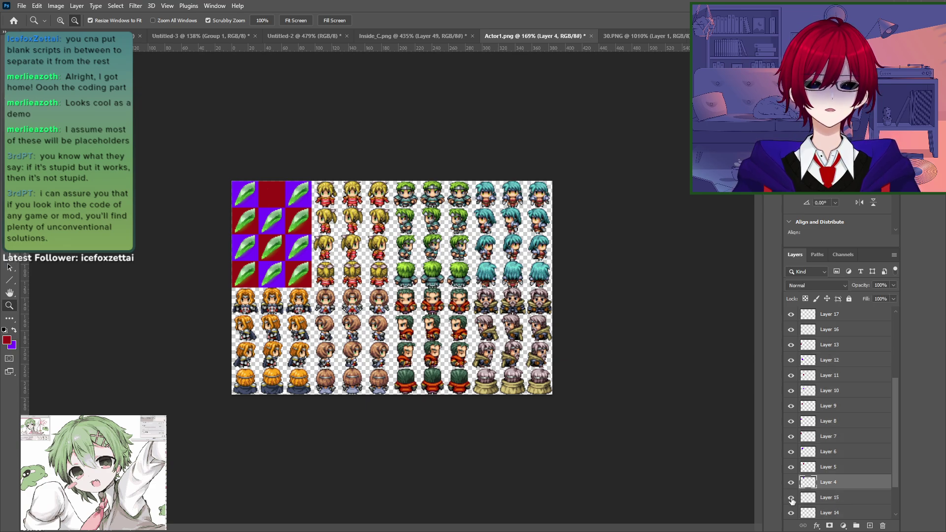
pyautogui.scroll(-1, 791, 488)
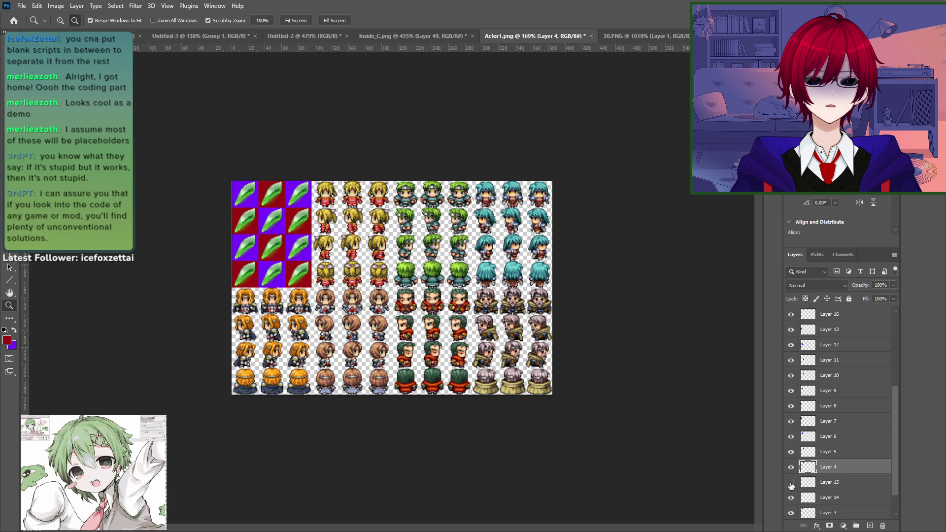
pyautogui.click(791, 483)
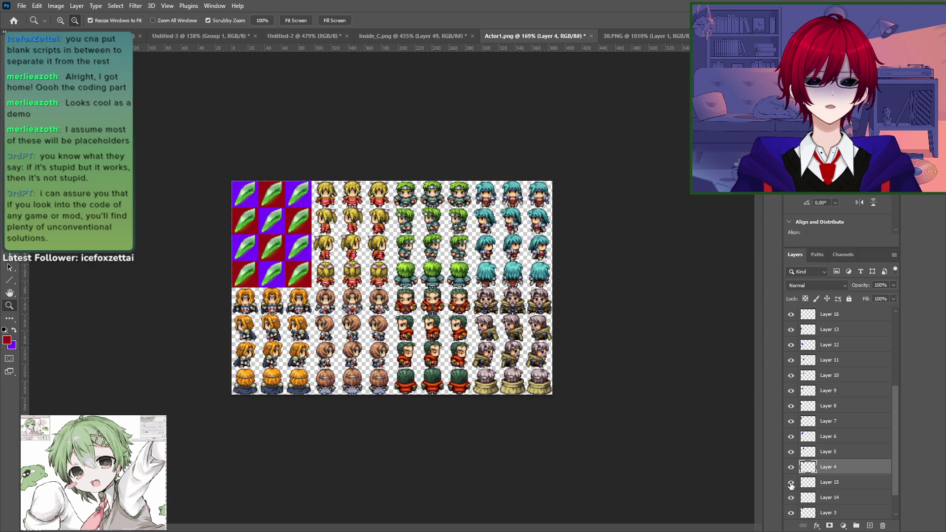
# Step: Move gem layers Layer 15 and Layer 14 above Layer 13, out of the checkerboard layers
pyautogui.click(834, 498)
pyautogui.keyDown('shift'); pyautogui.click(845, 486); pyautogui.keyUp('shift')
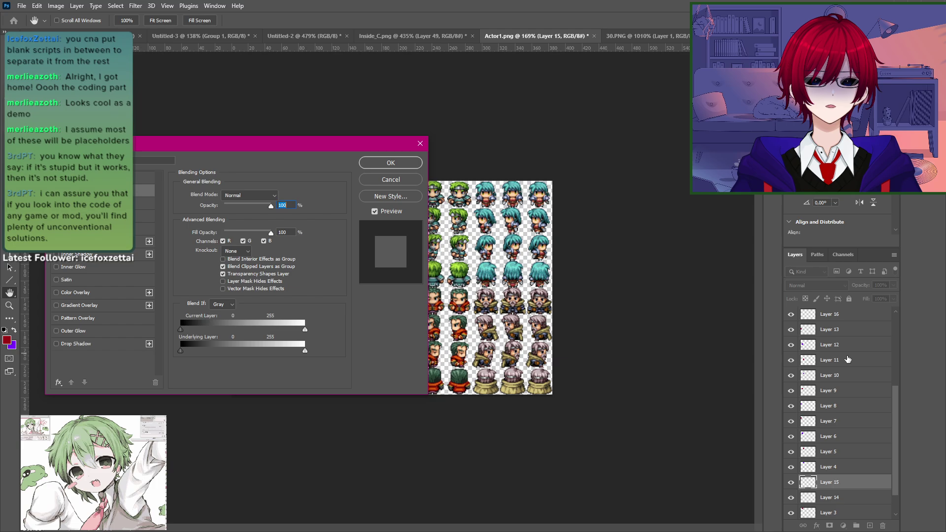
pyautogui.press('Escape')
pyautogui.keyDown('shift'); pyautogui.click(851, 499); pyautogui.keyUp('shift')
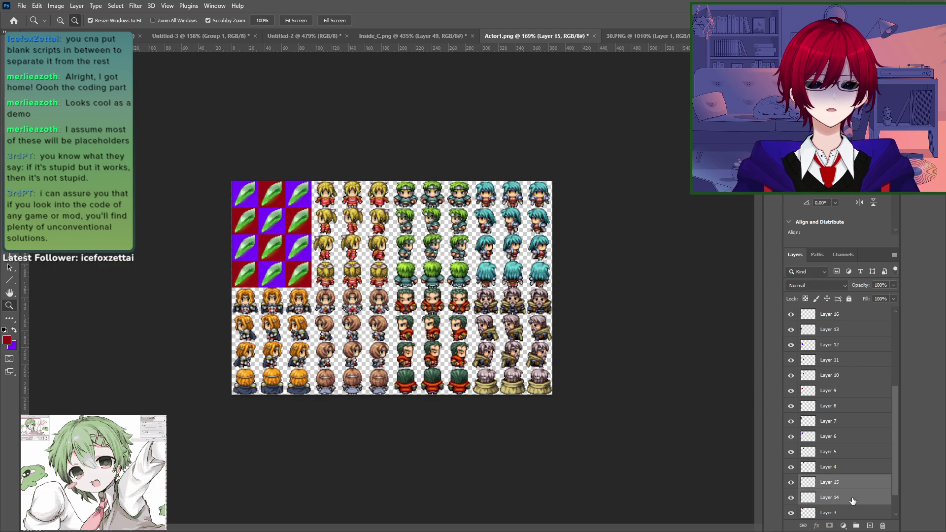
pyautogui.moveTo(871, 492); pyautogui.dragTo(866, 336)
# Step: Delete the checkerboard square layers from Layer 2 through Layer 10
pyautogui.scroll(-2, 855, 470)
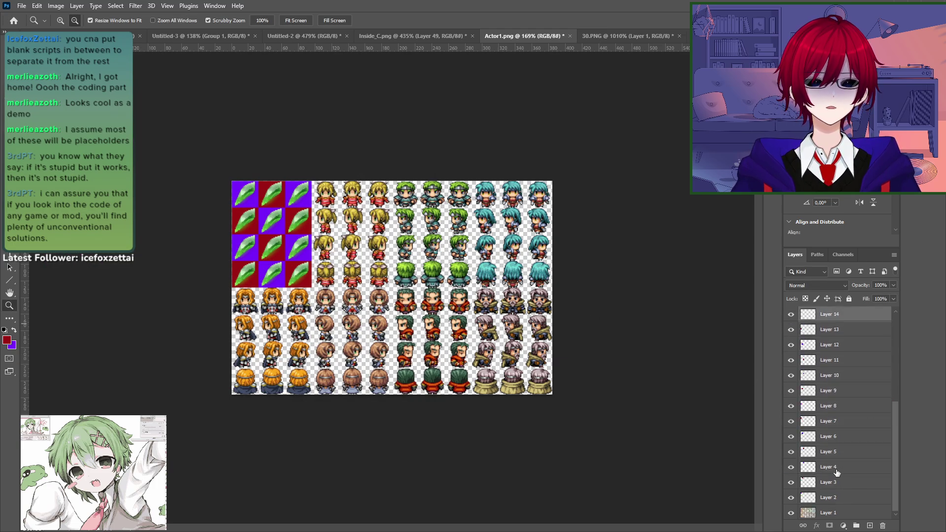
pyautogui.click(833, 496)
pyautogui.keyDown('shift'); pyautogui.click(838, 376); pyautogui.keyUp('shift')
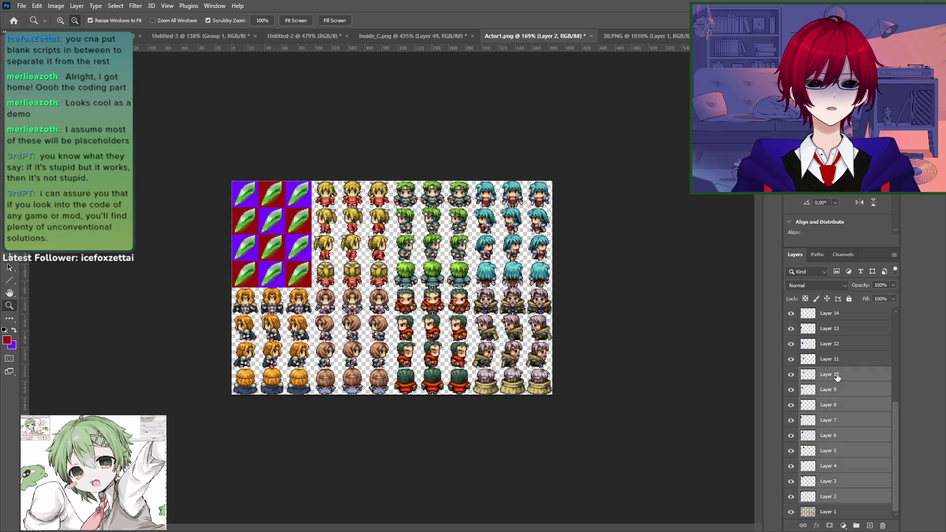
pyautogui.press('Delete')
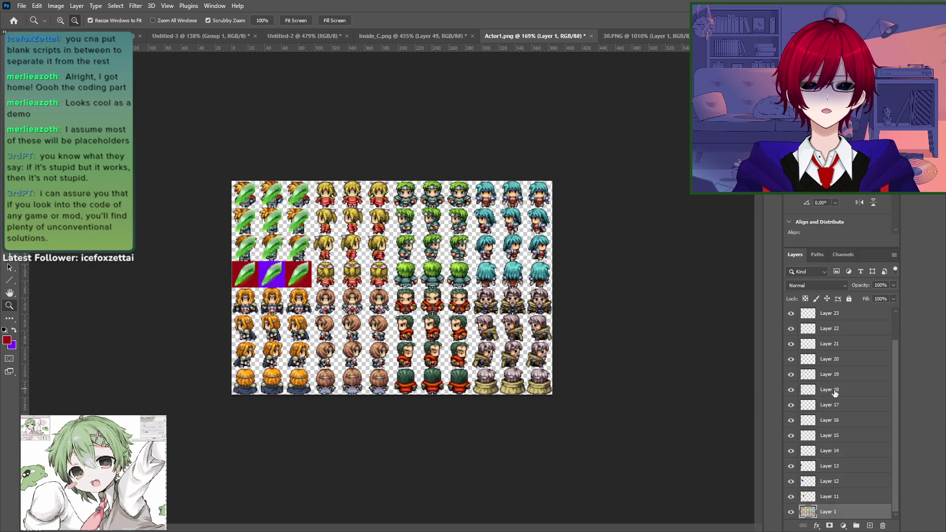
# Step: Delete the remaining coloured square layers, Layer 11, Layer 13 and Layer 12, keeping the gem layers
pyautogui.click(865, 498)
pyautogui.press('Delete')
pyautogui.click(844, 484)
pyautogui.press('Delete')
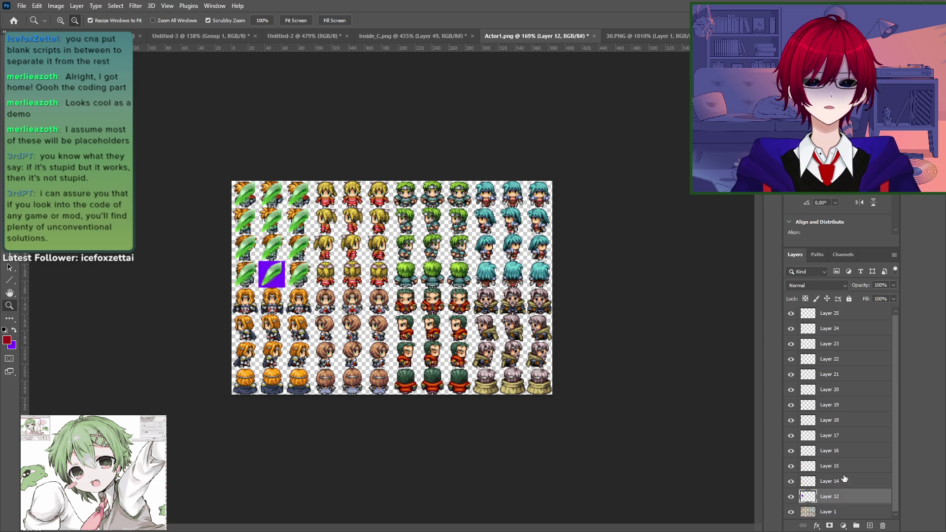
pyautogui.click(844, 481)
pyautogui.click(844, 496)
pyautogui.press('Delete')
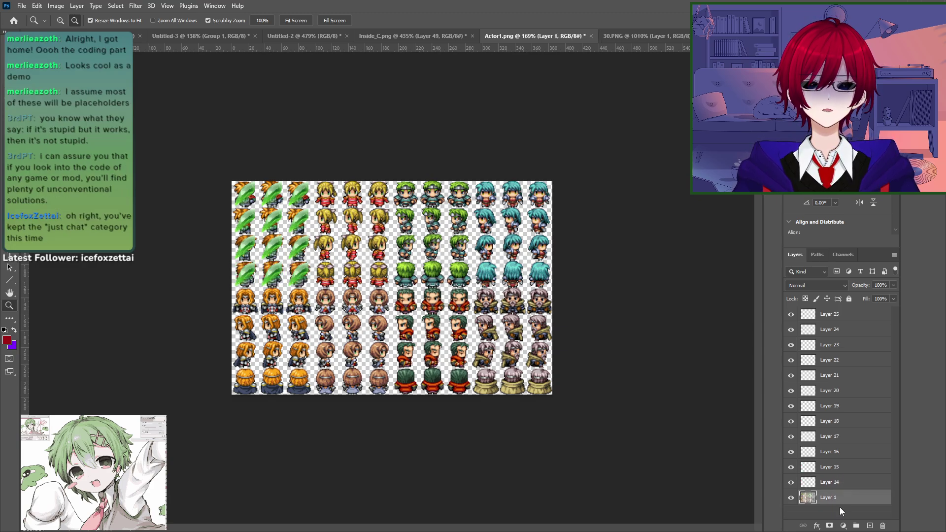
# Step: Erase the original character sprites behind the 3×4 gem block from Layer 1 and clear the selection
pyautogui.press('m')
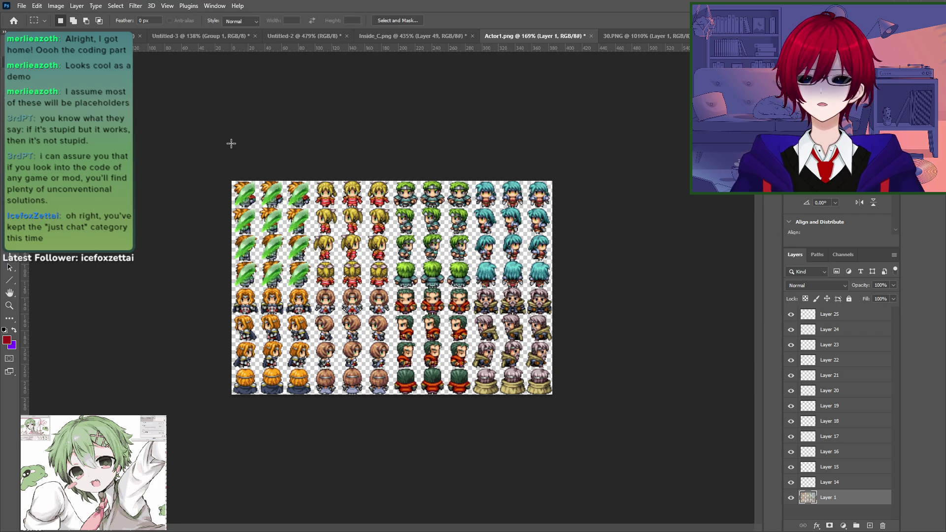
pyautogui.moveTo(232, 181); pyautogui.dragTo(313, 290)
pyautogui.press('Delete')
pyautogui.hotkey('ctrl', 'd')
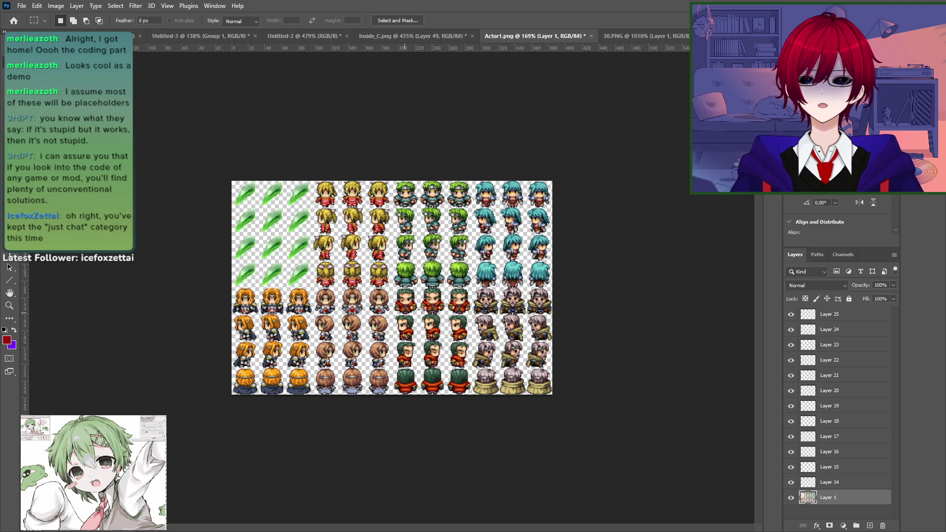
# Step: Export the sprite sheet for web as a transparent PNG-24 named Cursor in the Tilesets folder
pyautogui.hotkey('ctrl', '-')
pyautogui.press('z')
pyautogui.moveTo(311, 294); pyautogui.dragTo(358, 270)
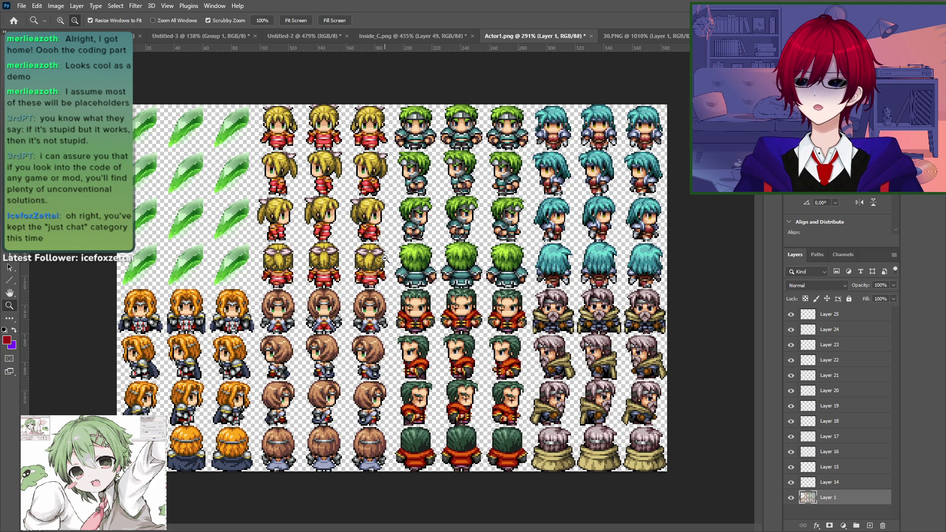
pyautogui.hotkey('ctrl', 'alt', 'shift', 's')
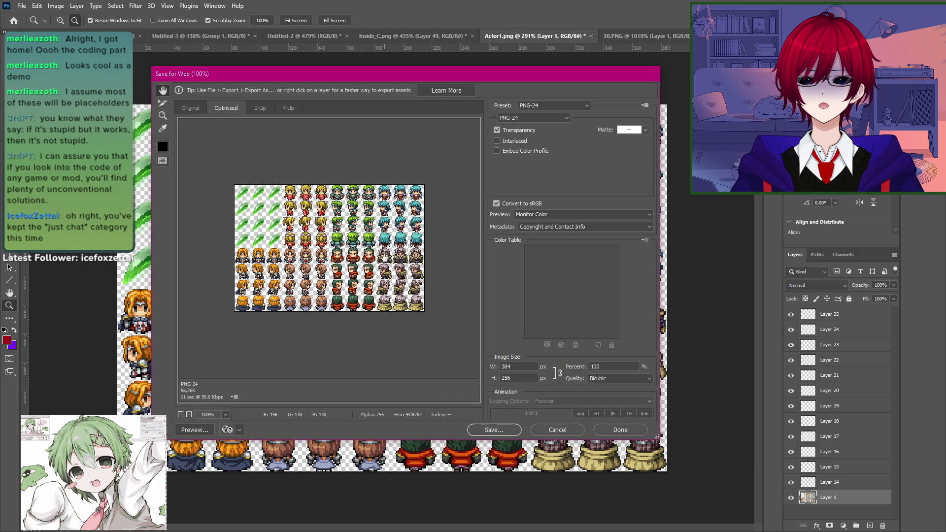
pyautogui.press('Return')
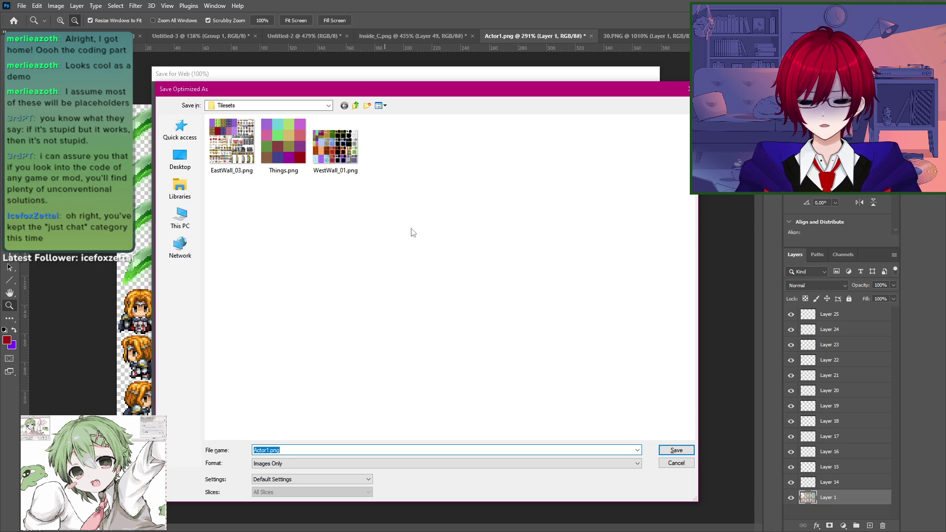
pyautogui.write('Cursor')
pyautogui.press('Return')
# Step: Switch to RPG Maker VX Ace and examine the character graphics available for actor 001 in the database without changing anything
pyautogui.hotkey('alt', 'Tab')
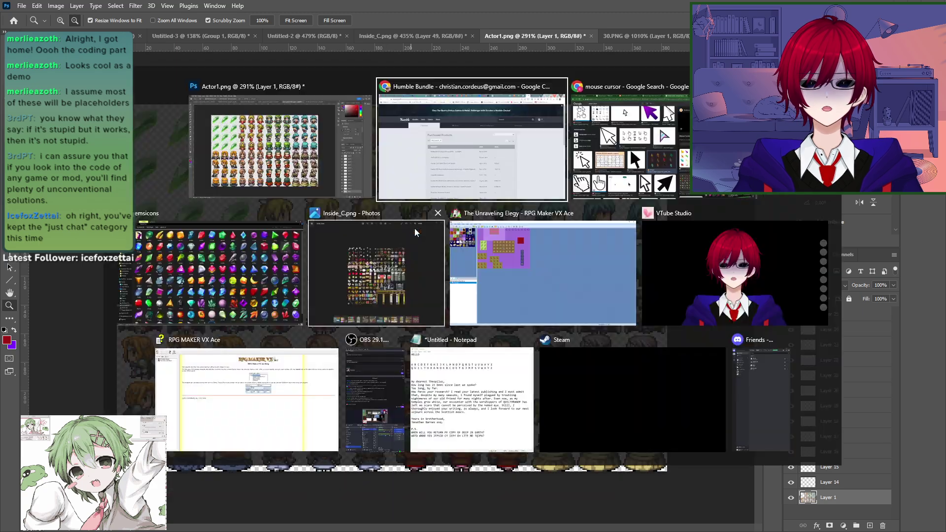
pyautogui.click(560, 277)
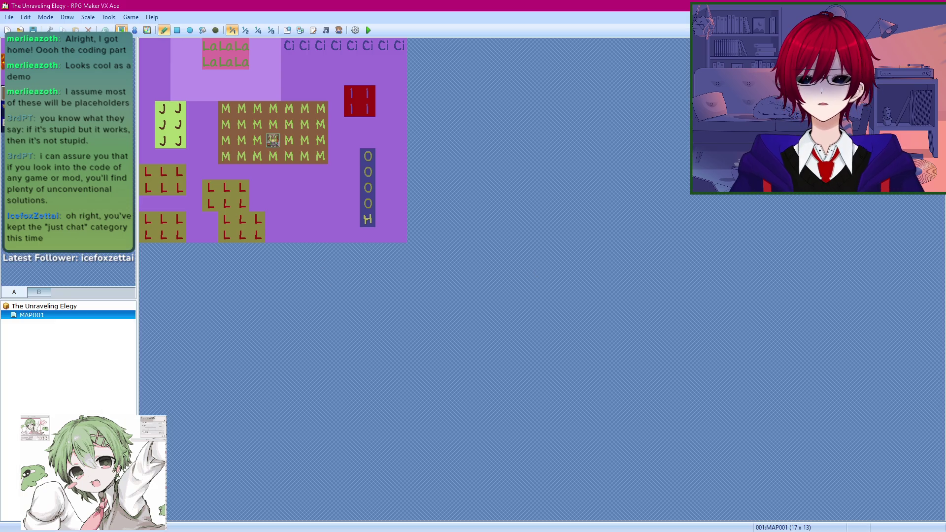
pyautogui.click(109, 17)
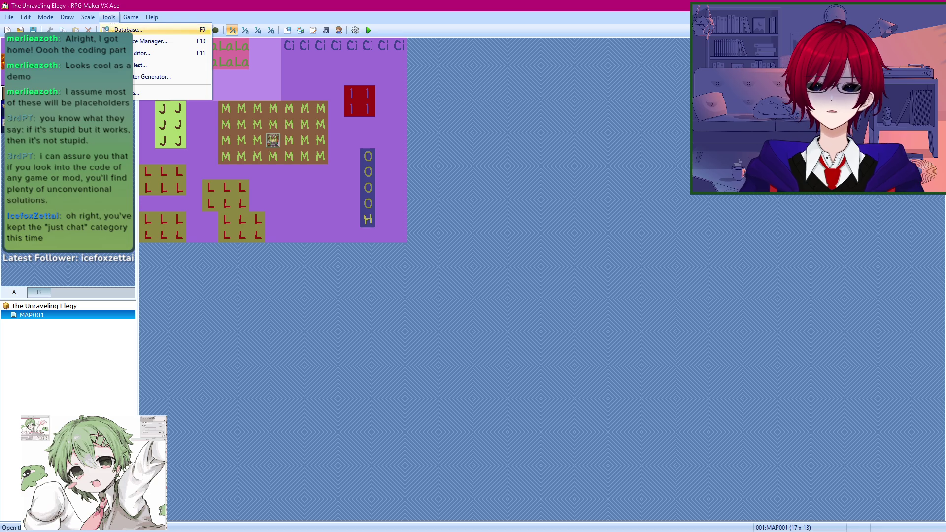
pyautogui.click(123, 28)
pyautogui.click(269, 111)
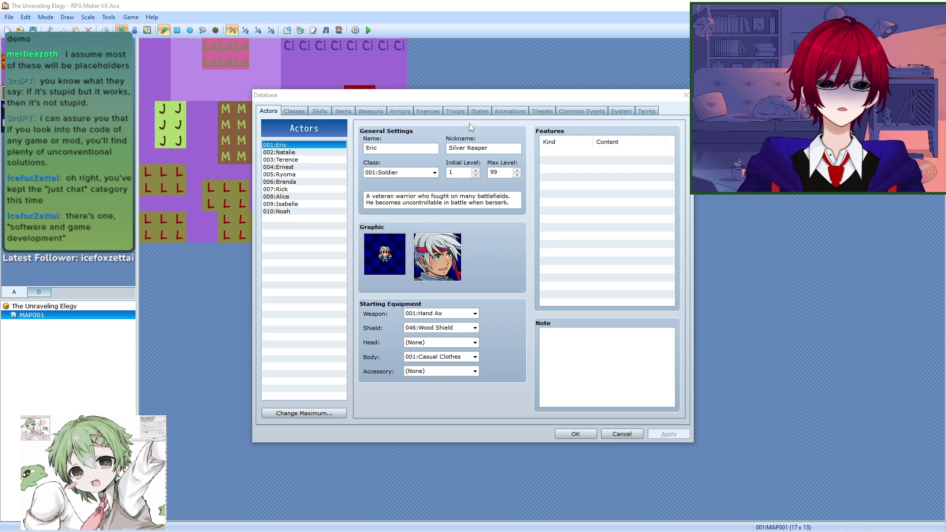
pyautogui.click(418, 173)
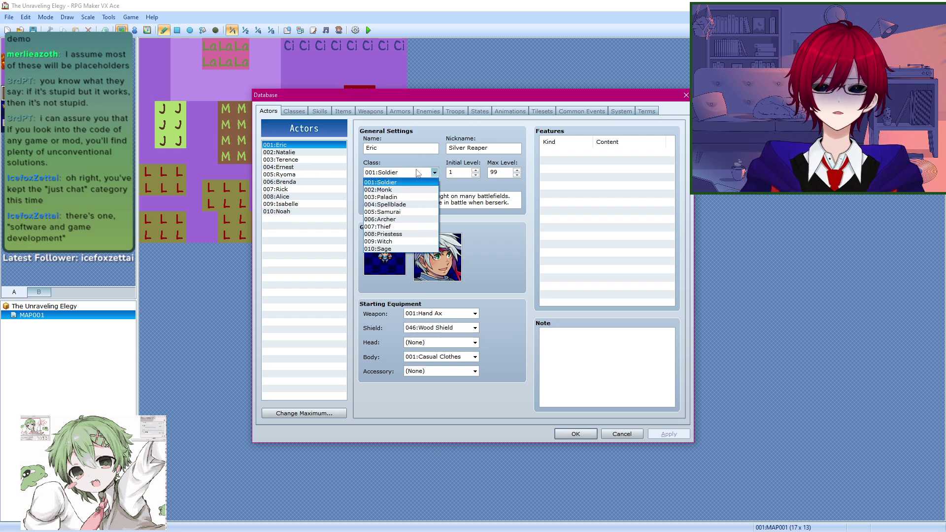
pyautogui.click(418, 172)
pyautogui.click(382, 261)
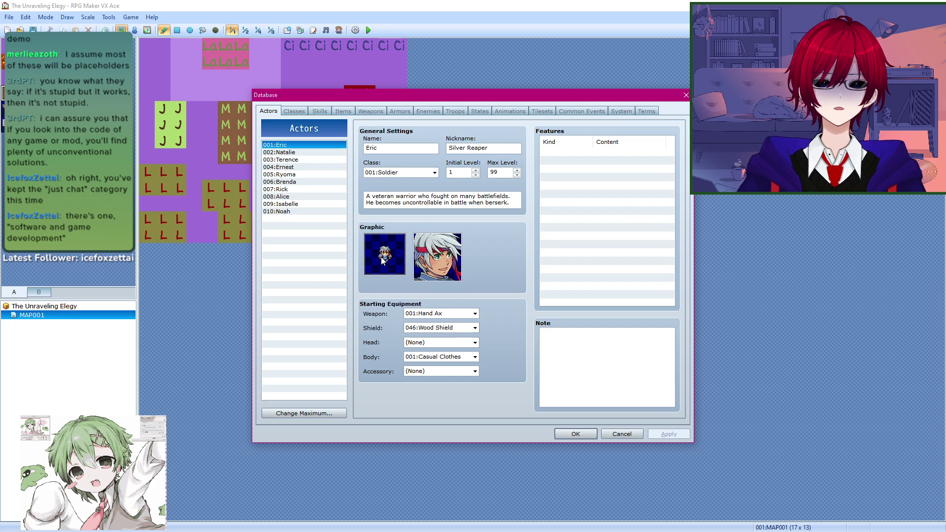
pyautogui.doubleClick(382, 261)
pyautogui.scroll(-4, 309, 272)
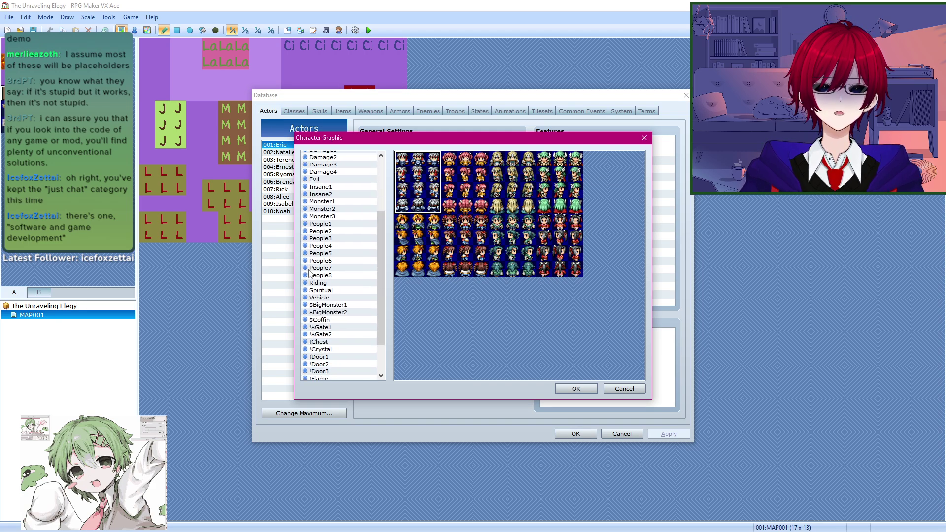
pyautogui.scroll(-2, 310, 272)
pyautogui.click(624, 389)
pyautogui.click(622, 433)
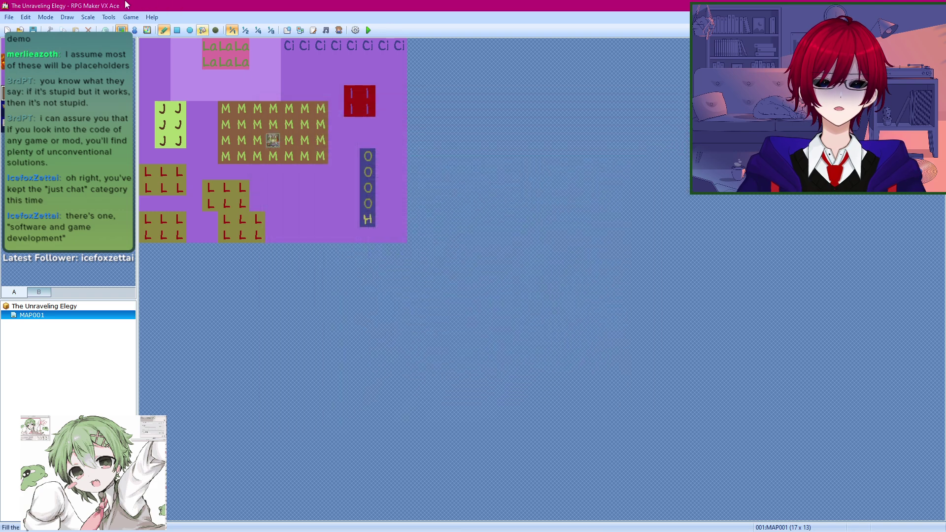
# Step: Look through the Graphics/Characters resources in the Resource Manager
pyautogui.click(108, 16)
pyautogui.click(137, 43)
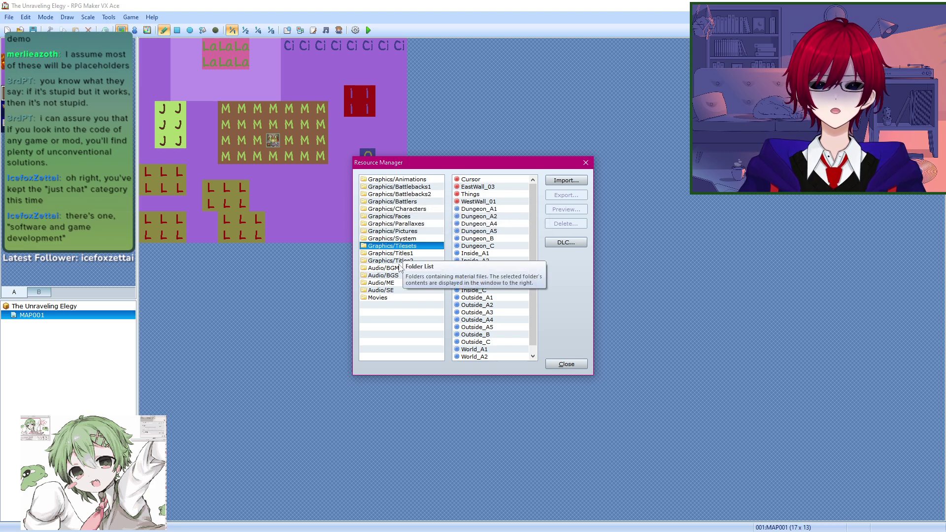
pyautogui.click(403, 216)
pyautogui.click(402, 209)
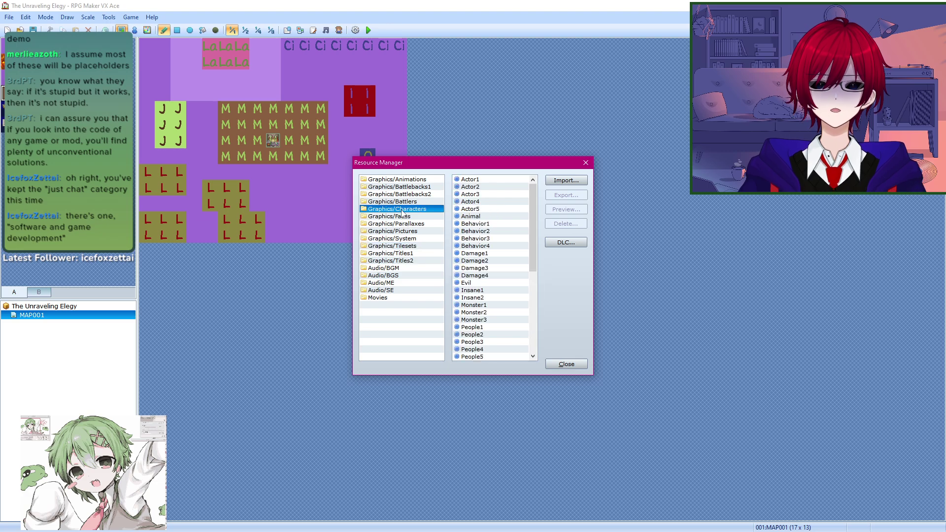
pyautogui.scroll(-3, 498, 301)
pyautogui.scroll(3, 498, 301)
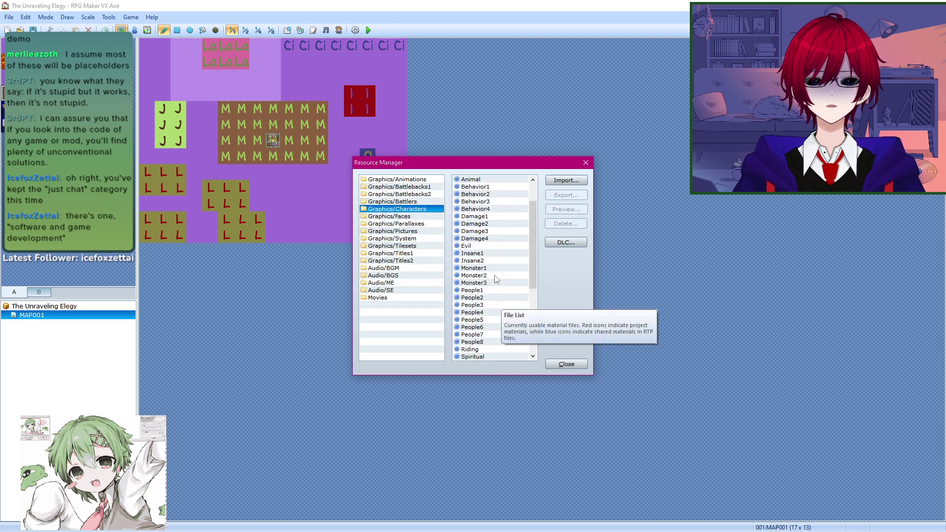
# Step: Switch to Photoshop and export the gem sprite sheet for web as Cursor.png into the project's Graphics/Characters folder
pyautogui.hotkey('alt', 'Tab')
pyautogui.hotkey('alt', 'Tab')
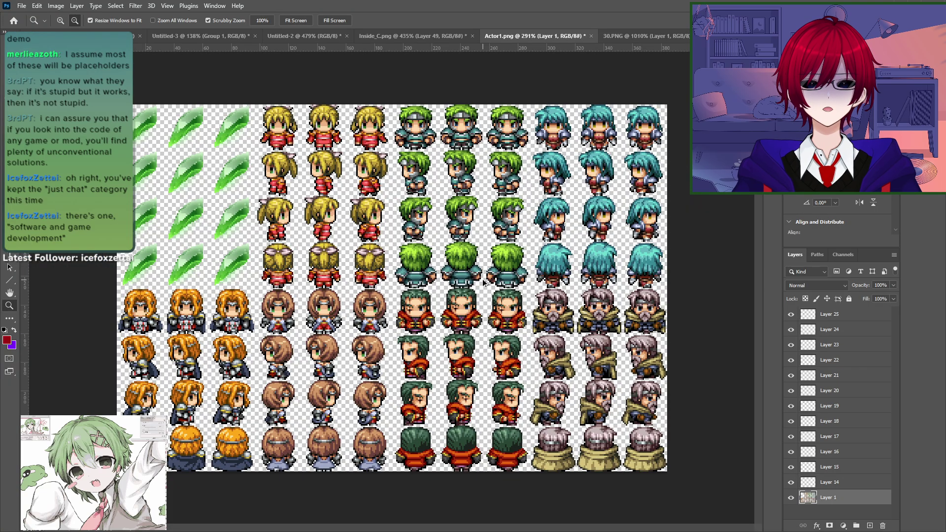
pyautogui.hotkey('ctrl', 'alt', 'shift', 's')
pyautogui.press('Return')
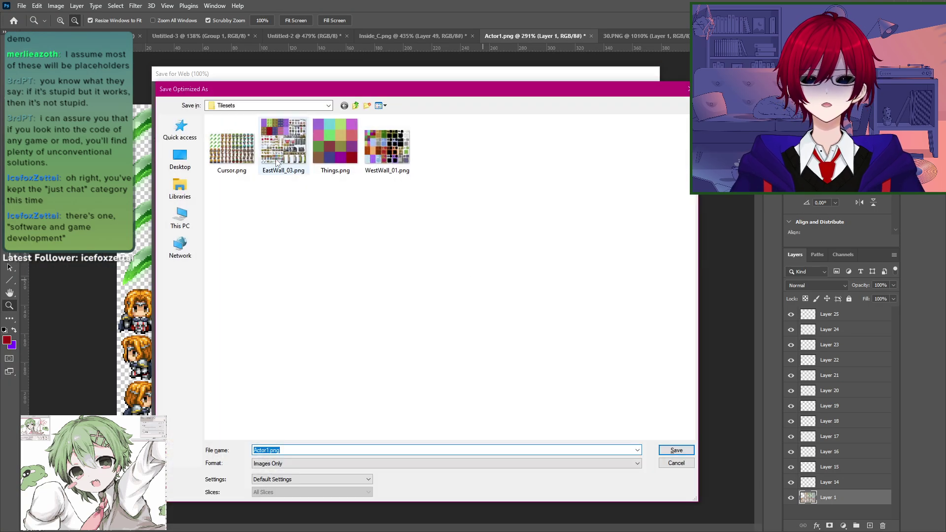
pyautogui.click(231, 145)
pyautogui.click(354, 106)
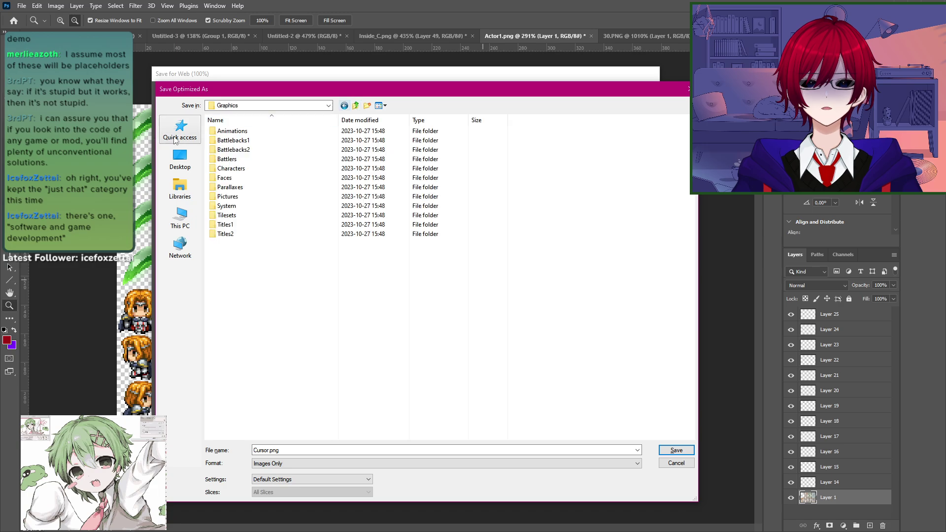
pyautogui.doubleClick(229, 159)
pyautogui.press('Return')
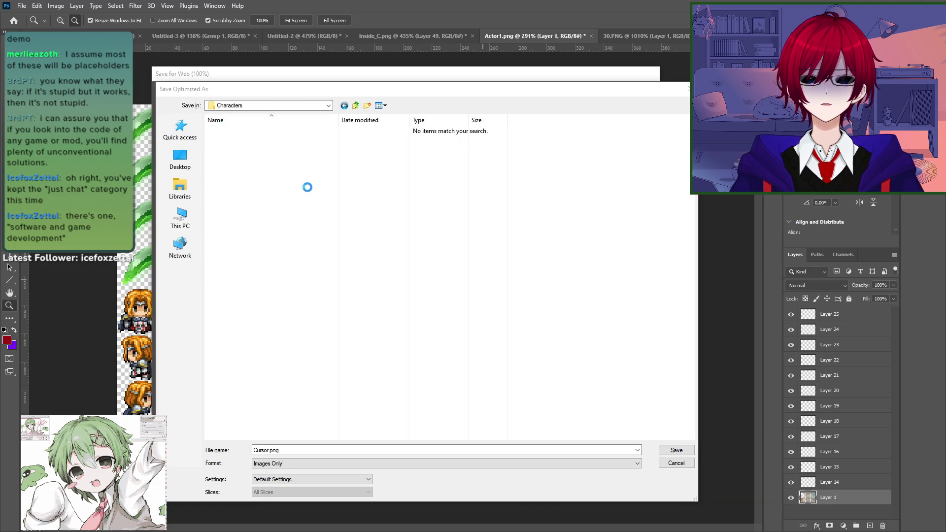
# Step: Switch back to RPG Maker VX Ace, reload the Resource Manager, and preview the Cursor sheet in Graphics/Characters
pyautogui.hotkey('alt', 'Tab')
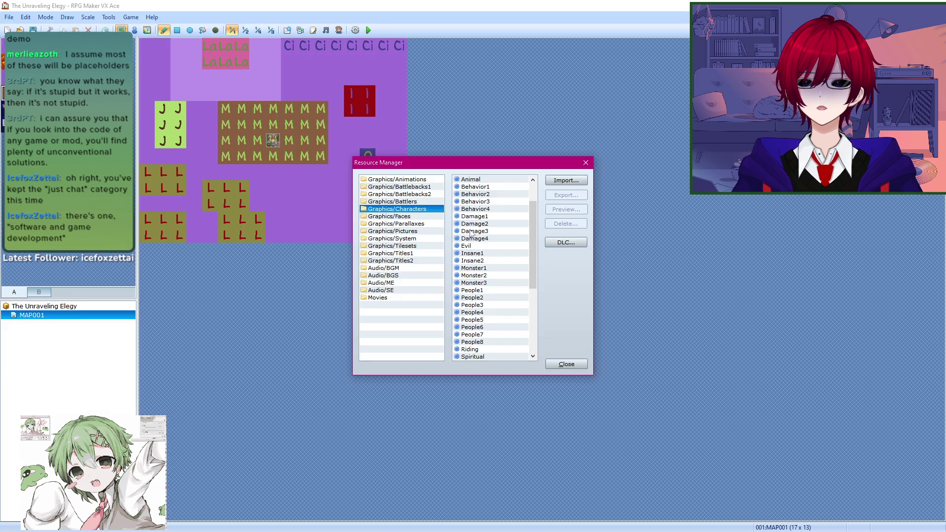
pyautogui.click(407, 216)
pyautogui.press('Escape')
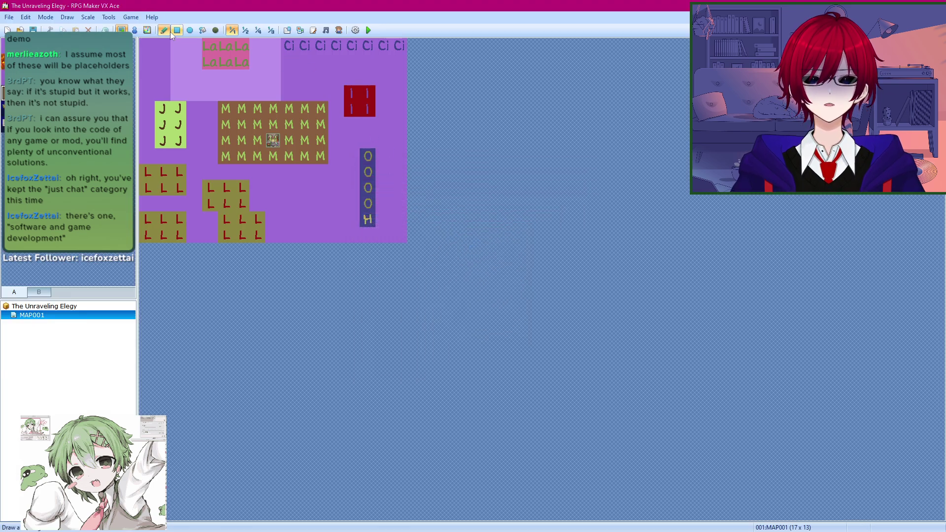
pyautogui.click(109, 17)
pyautogui.click(148, 42)
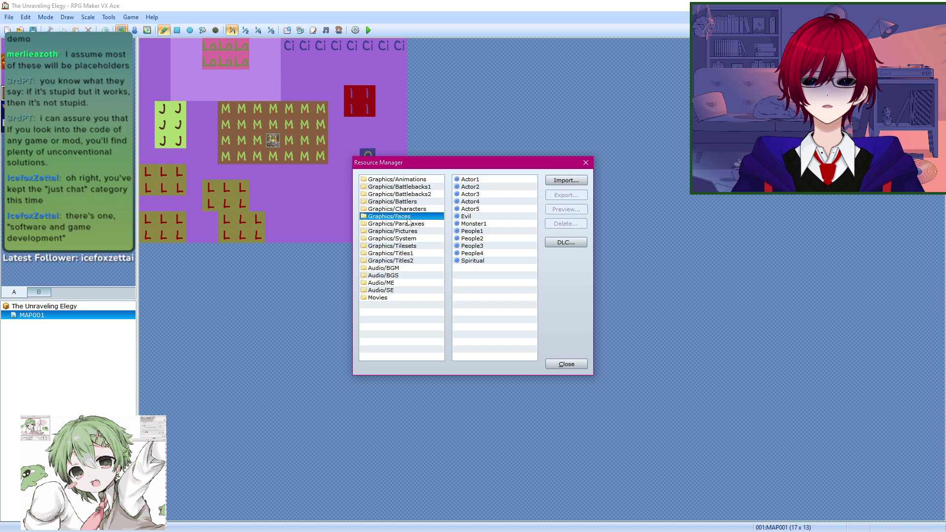
pyautogui.click(400, 209)
pyautogui.click(473, 180)
pyautogui.doubleClick(474, 181)
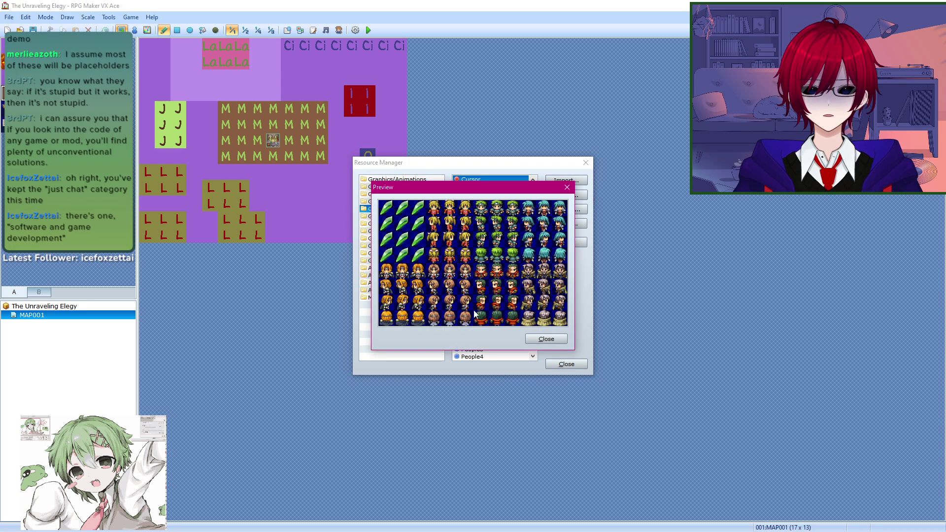
pyautogui.click(546, 339)
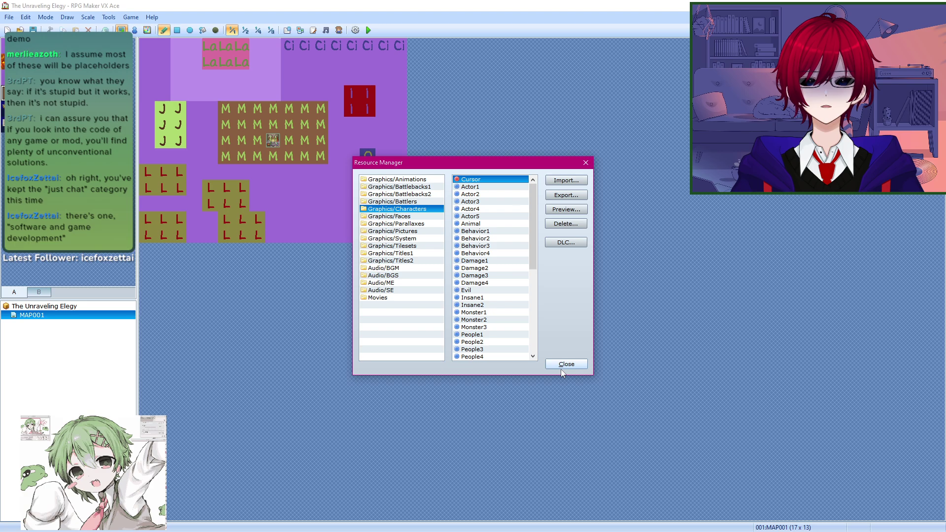
pyautogui.click(561, 366)
# Step: Set actor 001's character graphic to the green gem block of the Cursor sheet and apply the database change
pyautogui.click(108, 16)
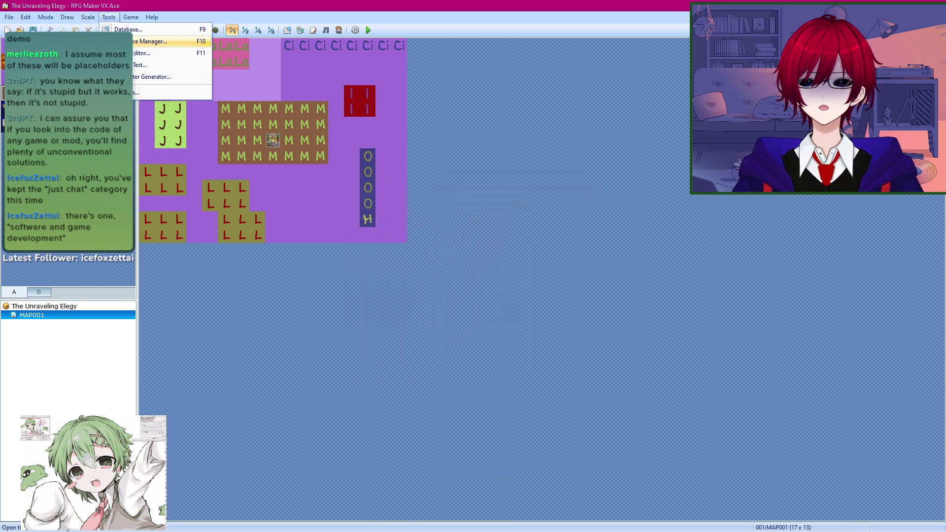
pyautogui.click(128, 29)
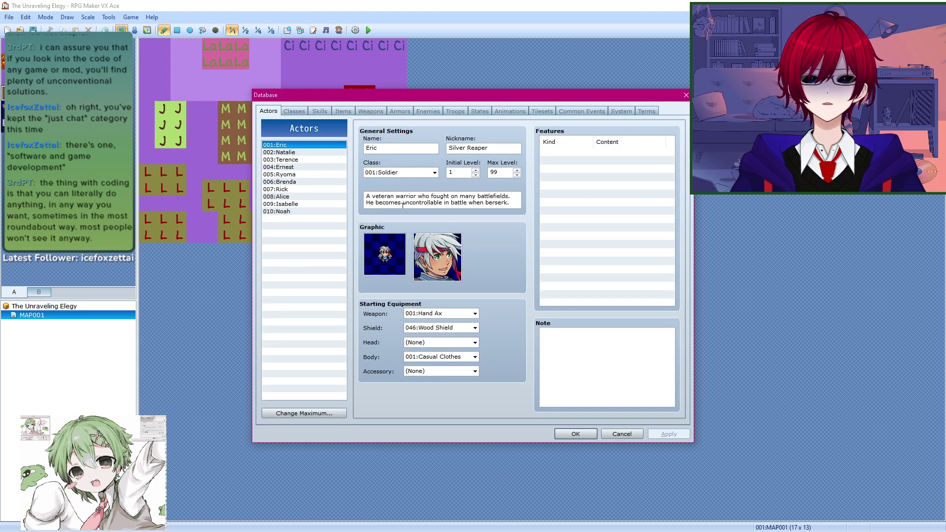
pyautogui.doubleClick(385, 253)
pyautogui.click(318, 162)
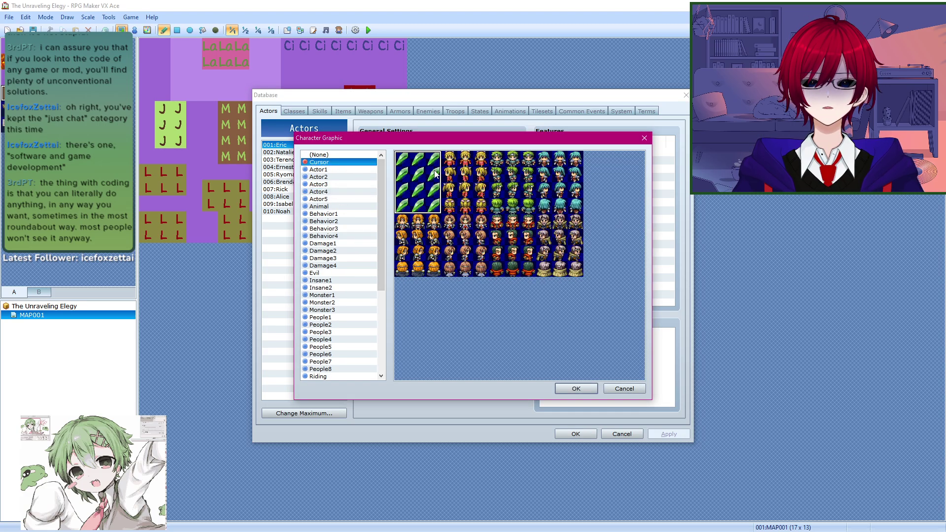
pyautogui.click(407, 185)
pyautogui.click(576, 389)
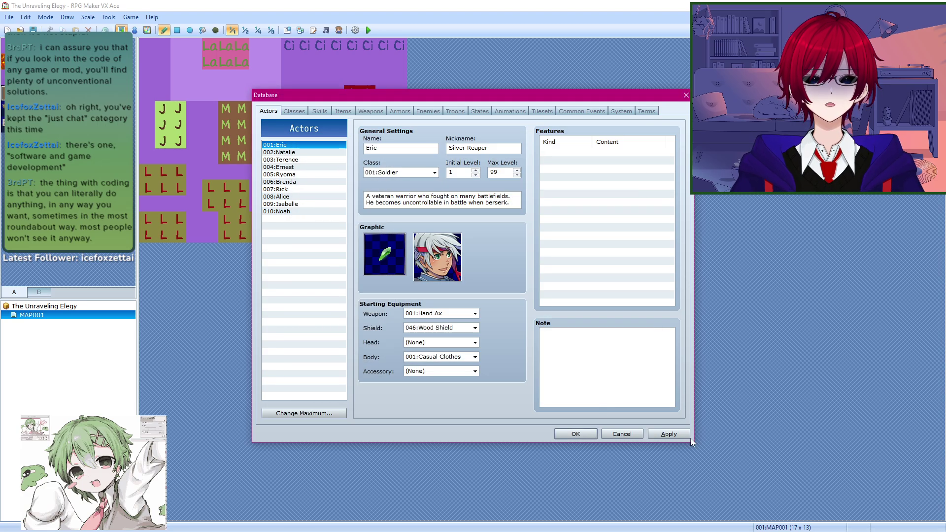
pyautogui.click(576, 434)
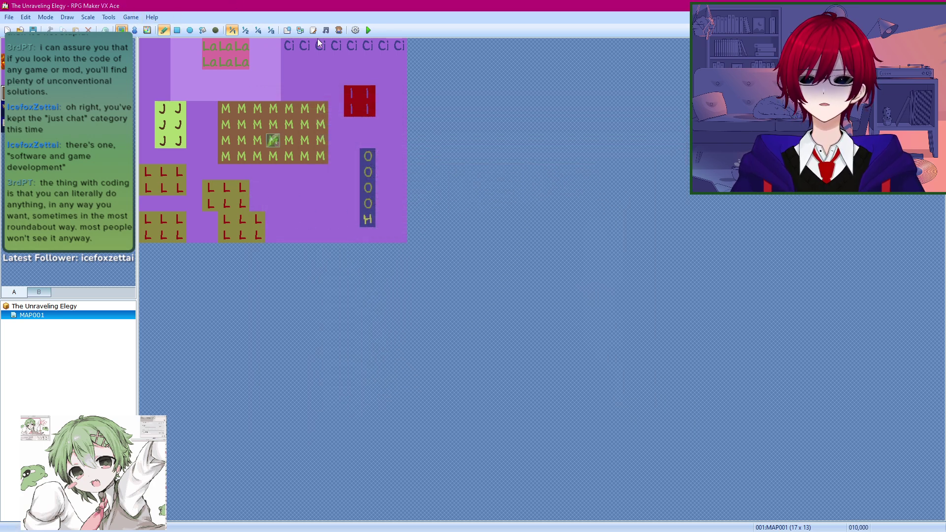
# Step: Launch a playtest, saving the changes to The Unraveling Elegy, and start a new game
pyautogui.click(367, 31)
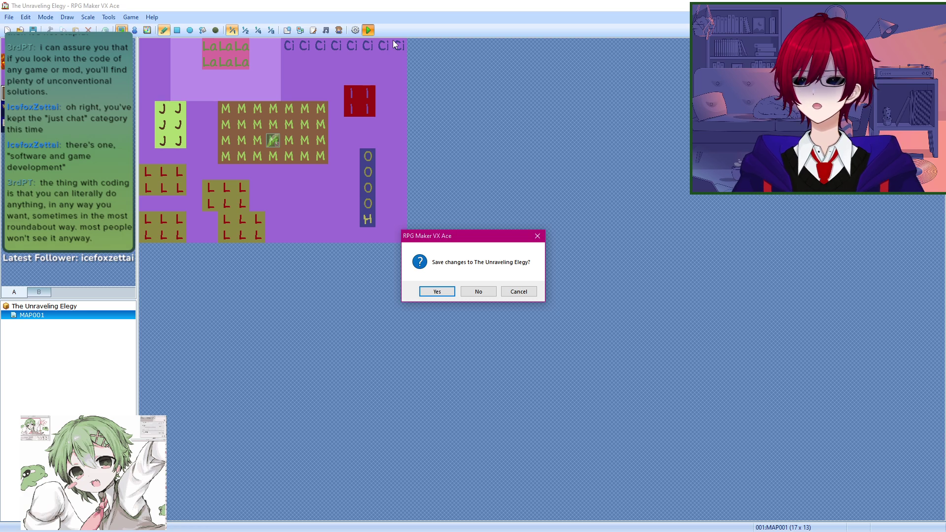
pyautogui.click(438, 292)
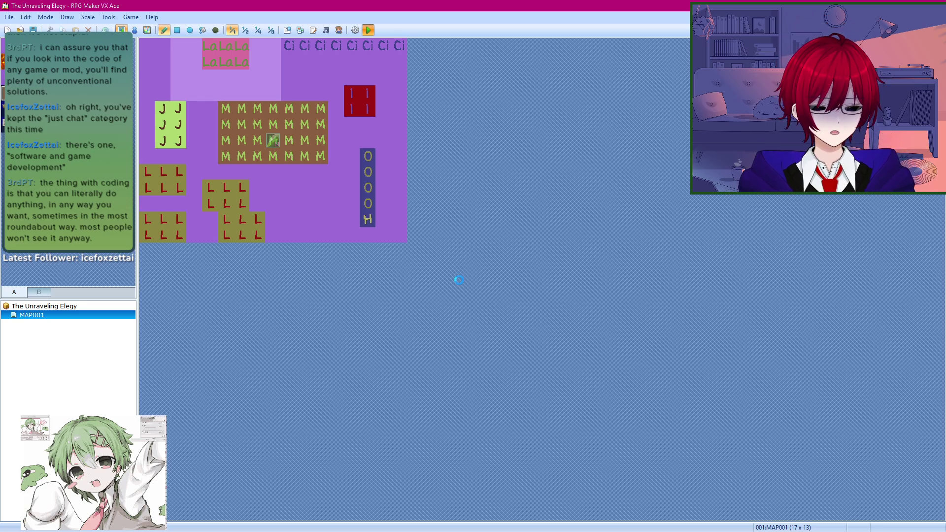
pyautogui.hotkey('alt', 'Tab')
pyautogui.hotkey('alt', 'Tab')
pyautogui.hotkey('alt', 'Tab')
pyautogui.hotkey('alt', 'Tab')
pyautogui.hotkey('alt', 'Tab')
pyautogui.hotkey('alt', 'Tab')
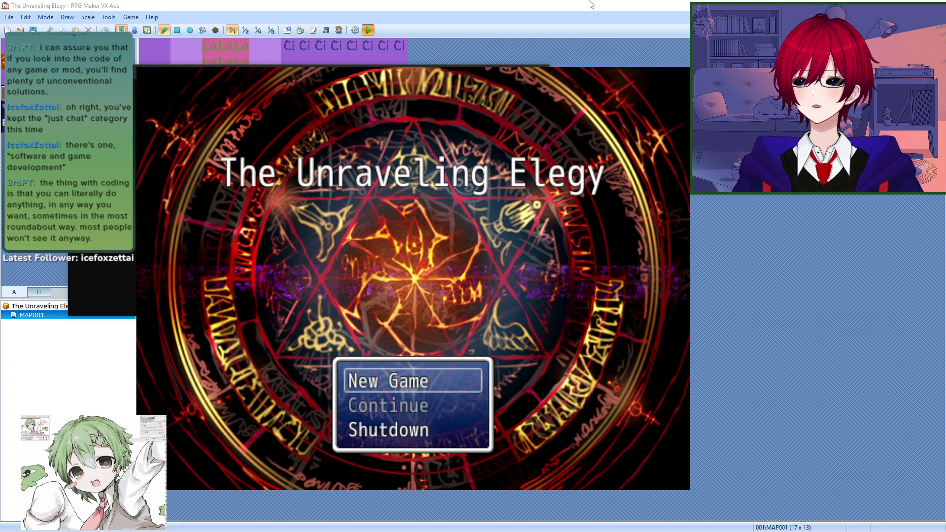
pyautogui.press('Return')
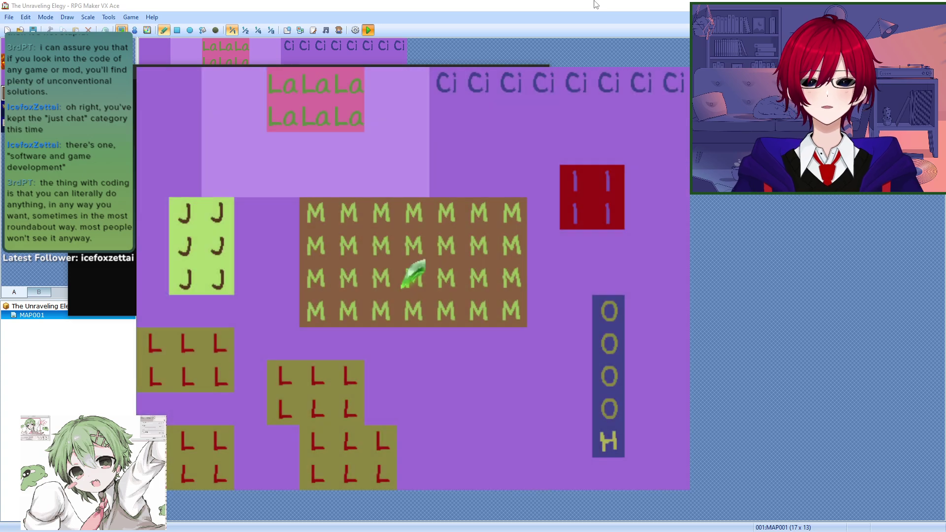
# Step: Test moving the gem character around the map, across the lettered tiles, and close the playtest
pyautogui.press('Left')
pyautogui.press('Left')
pyautogui.press('Left')
pyautogui.press('Down')
pyautogui.press('Down')
pyautogui.press('Left')
pyautogui.press('Left')
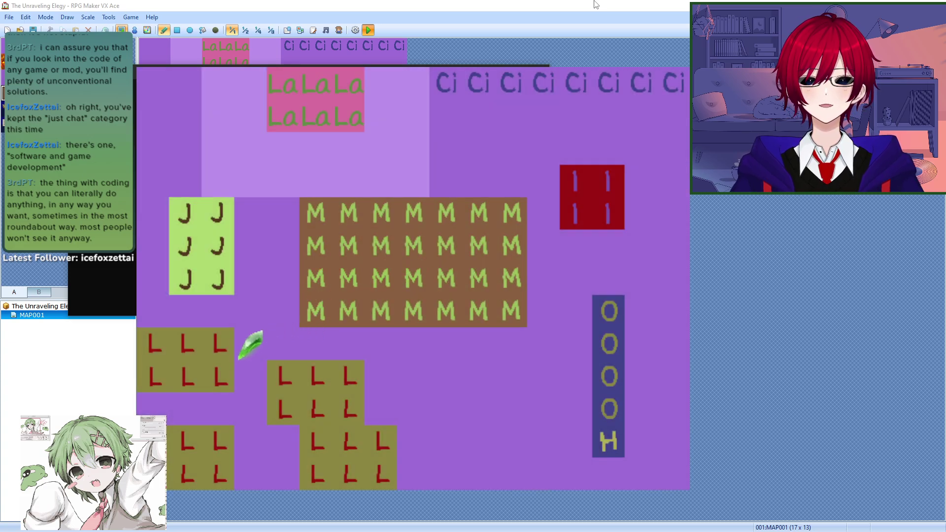
pyautogui.press('Down')
pyautogui.press('Right')
pyautogui.press('Right')
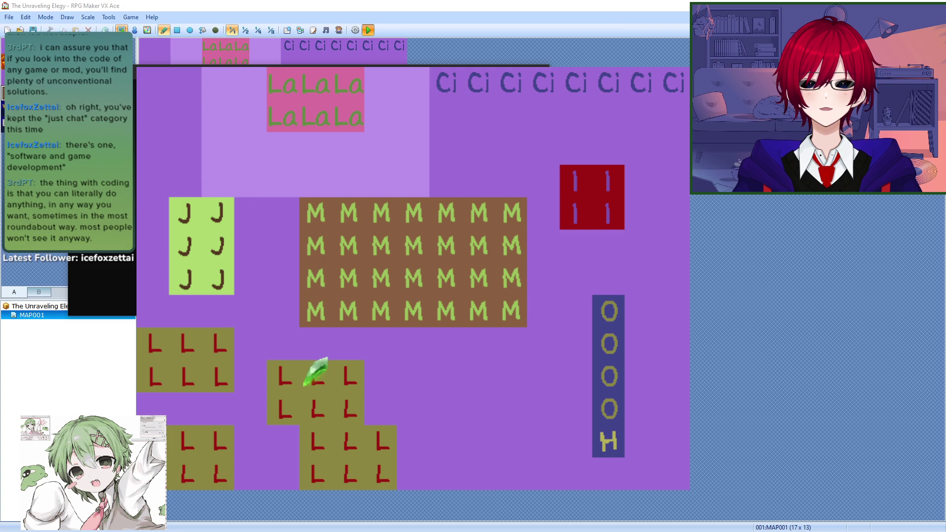
pyautogui.hotkey('alt', 'F4')
# Step: Open the Sprite_Character script in the Script Editor
pyautogui.click(108, 17)
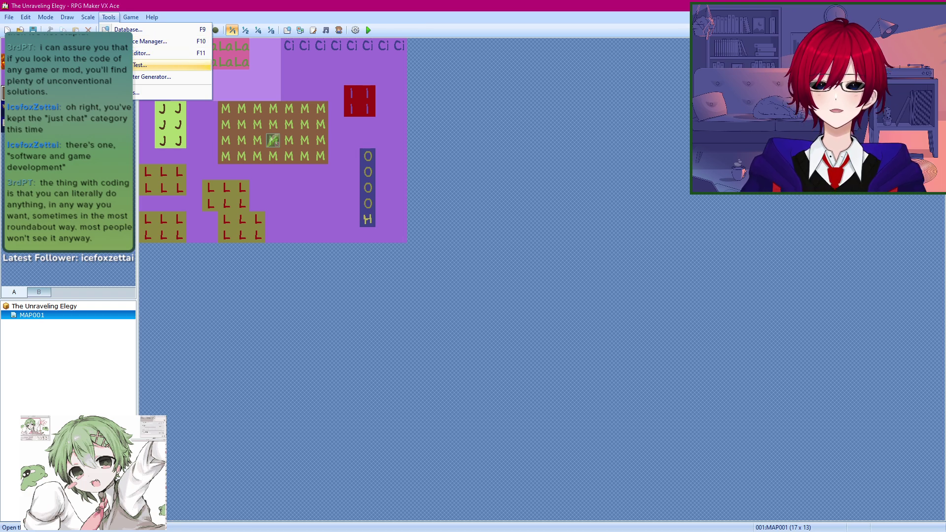
pyautogui.click(148, 53)
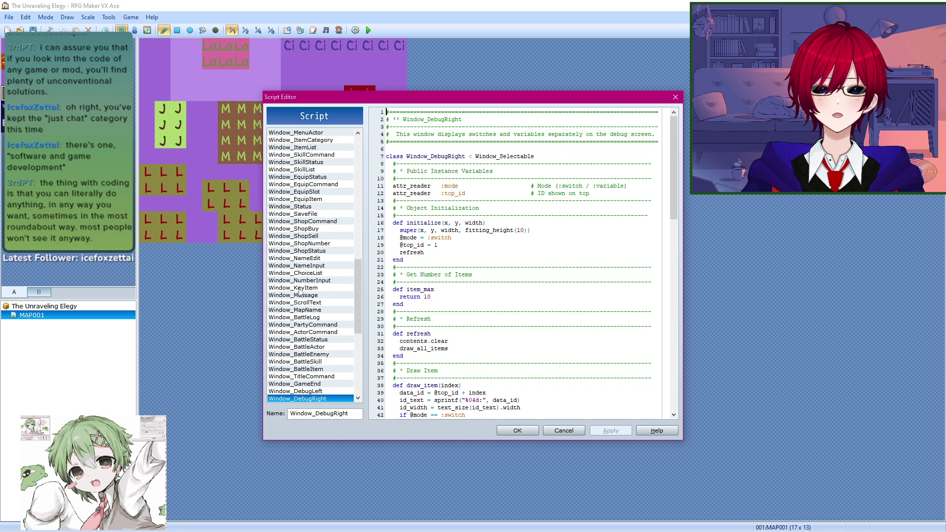
pyautogui.scroll(7, 301, 290)
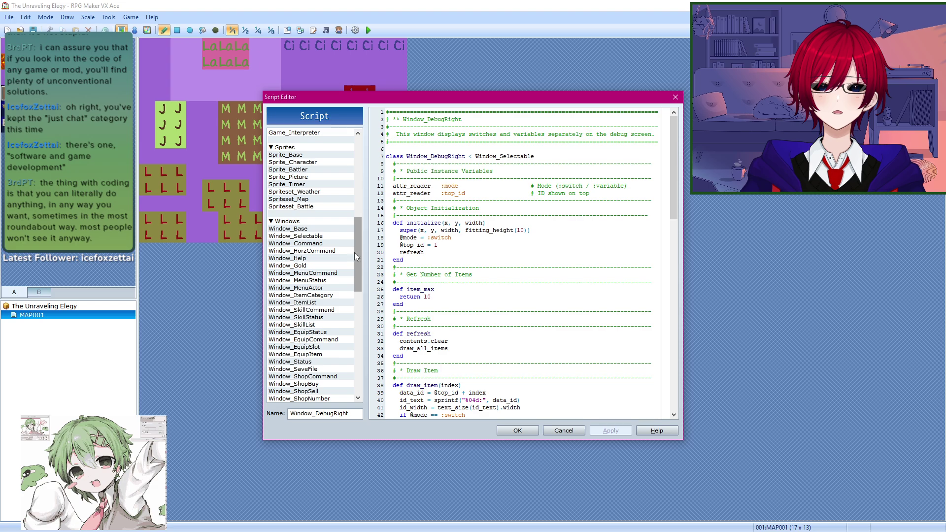
pyautogui.click(318, 163)
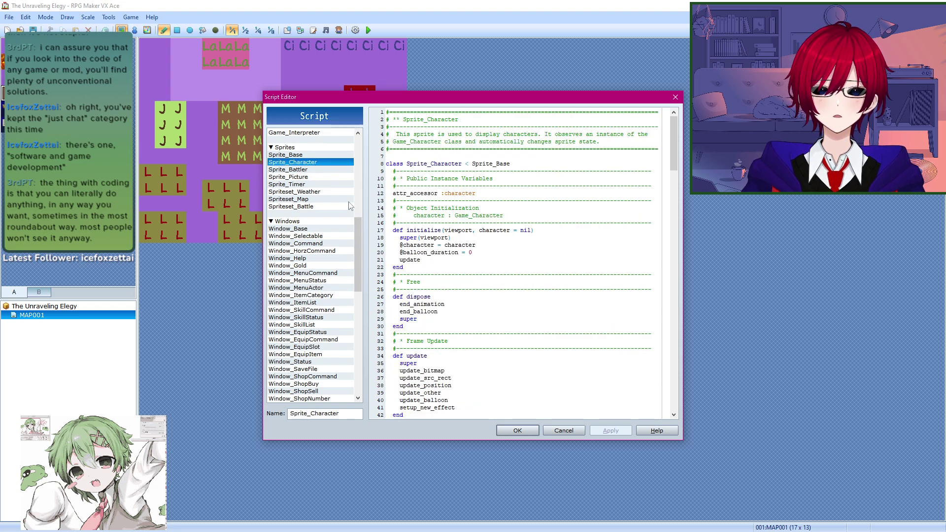
# Step: Browse the script list, check Game_Action under Game Objects, and open the Game_Actor script
pyautogui.scroll(-14, 350, 261)
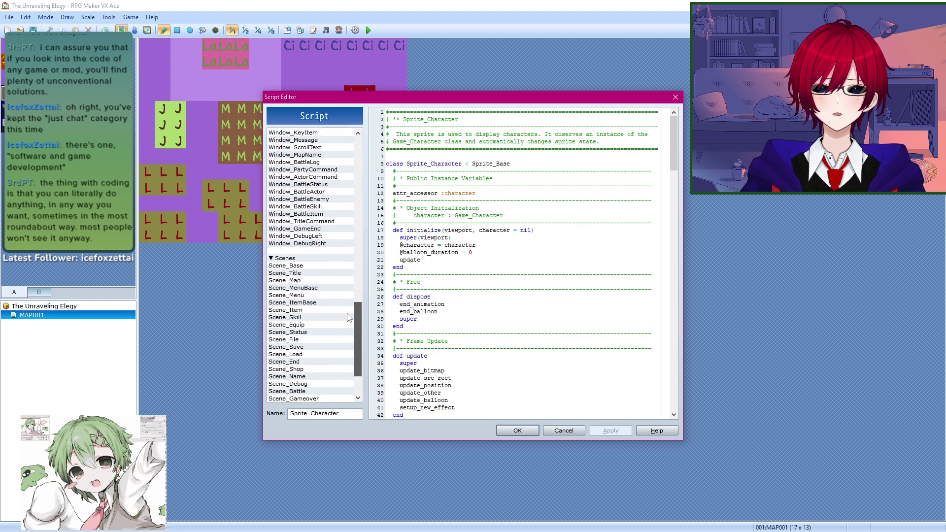
pyautogui.scroll(-3, 349, 335)
pyautogui.scroll(20, 350, 350)
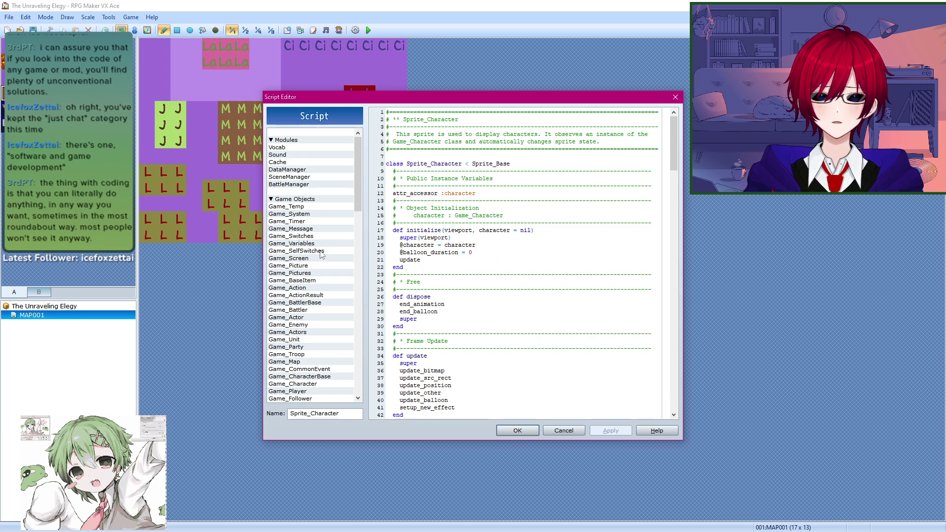
pyautogui.scroll(-2, 320, 246)
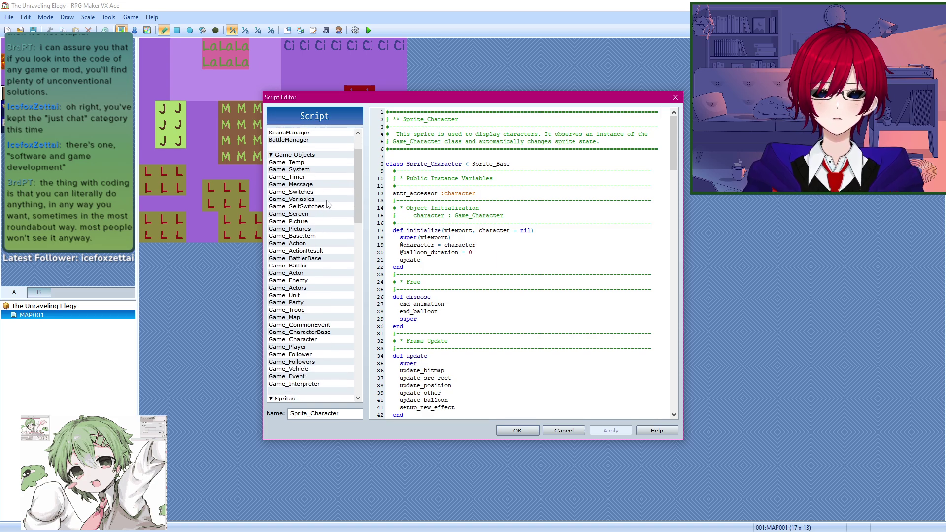
pyautogui.click(314, 244)
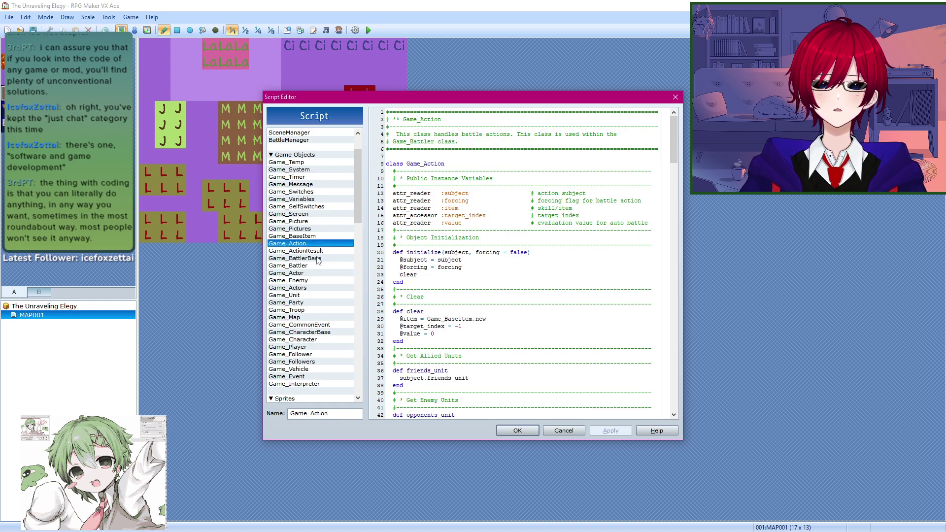
pyautogui.click(310, 273)
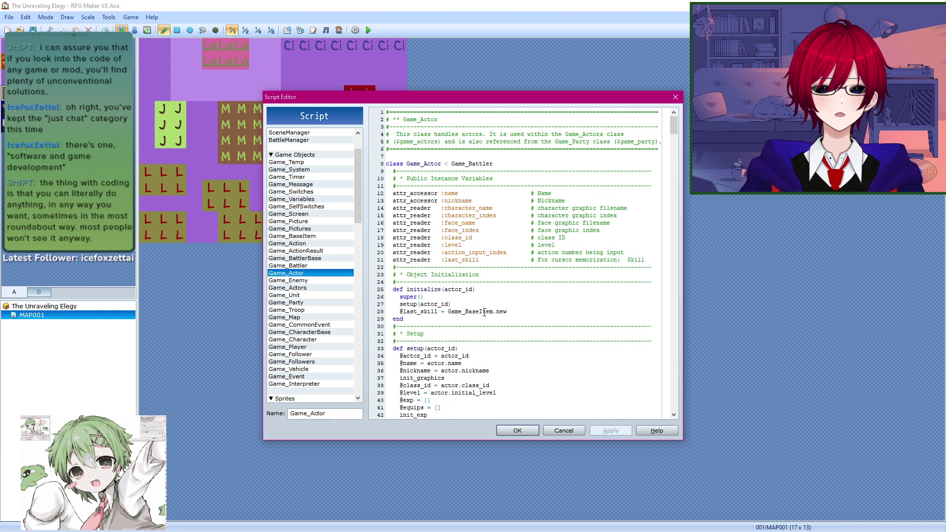
# Step: Read through the Game_Actor script, from object initialization and graphics setup to the equipment-change methods
pyautogui.scroll(-3, 485, 312)
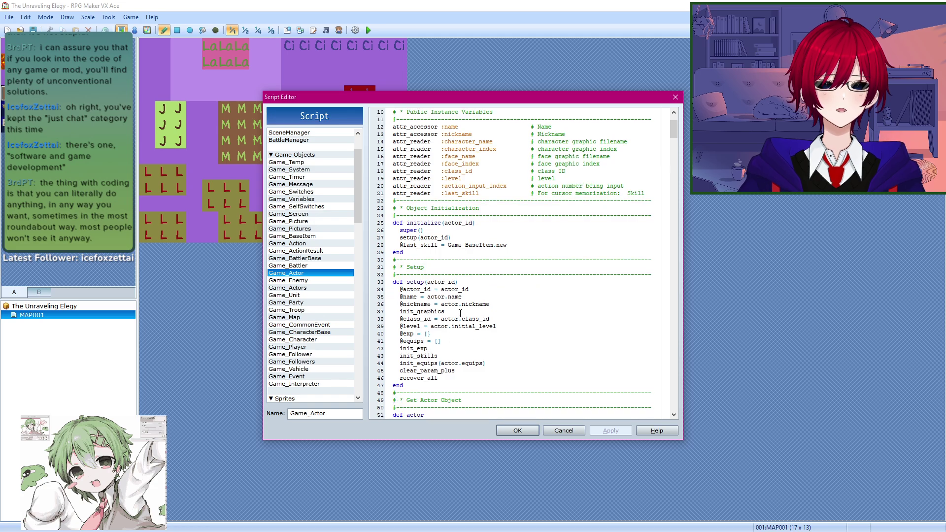
pyautogui.scroll(-2, 460, 312)
pyautogui.scroll(-2, 459, 351)
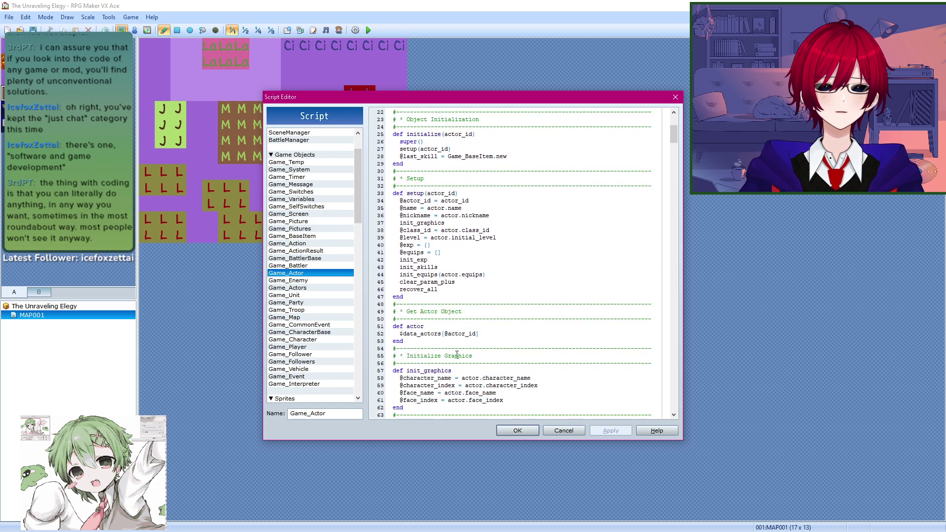
pyautogui.scroll(-8, 457, 355)
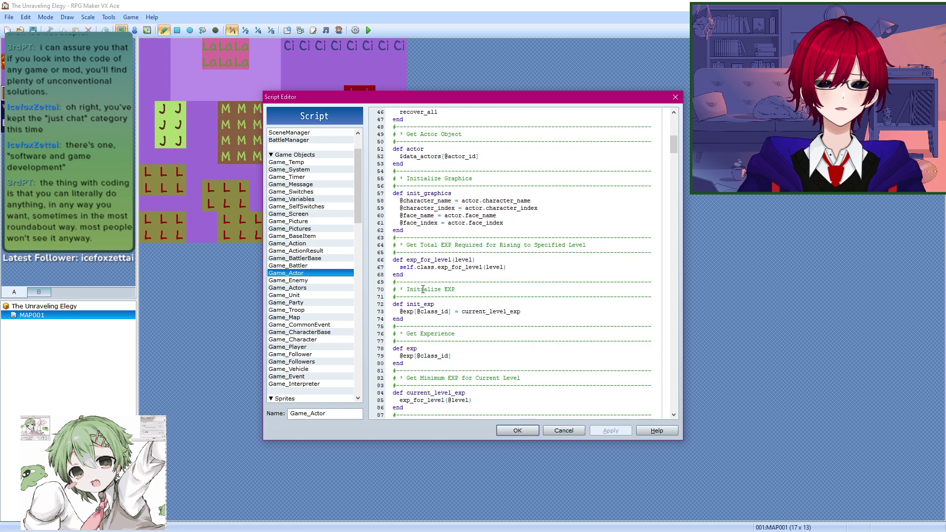
pyautogui.scroll(-4, 439, 292)
pyautogui.scroll(-4, 451, 301)
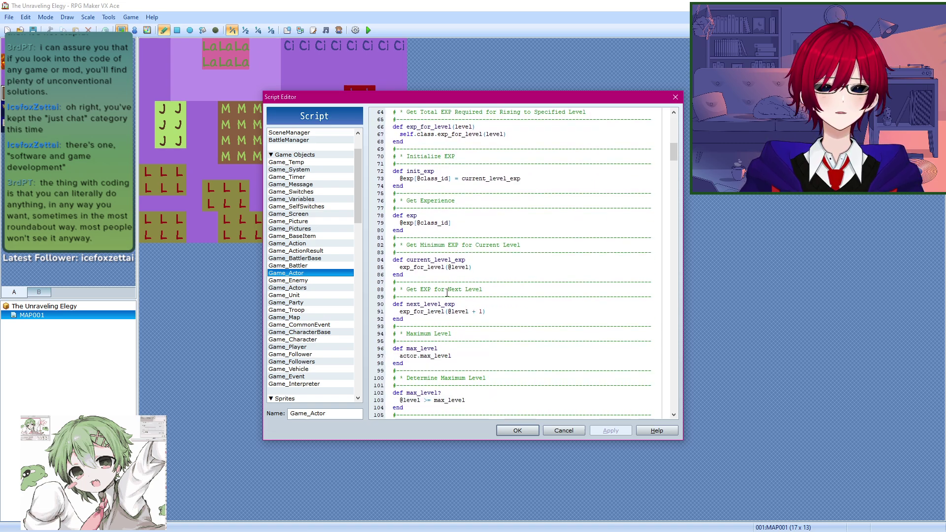
pyautogui.scroll(-6, 453, 296)
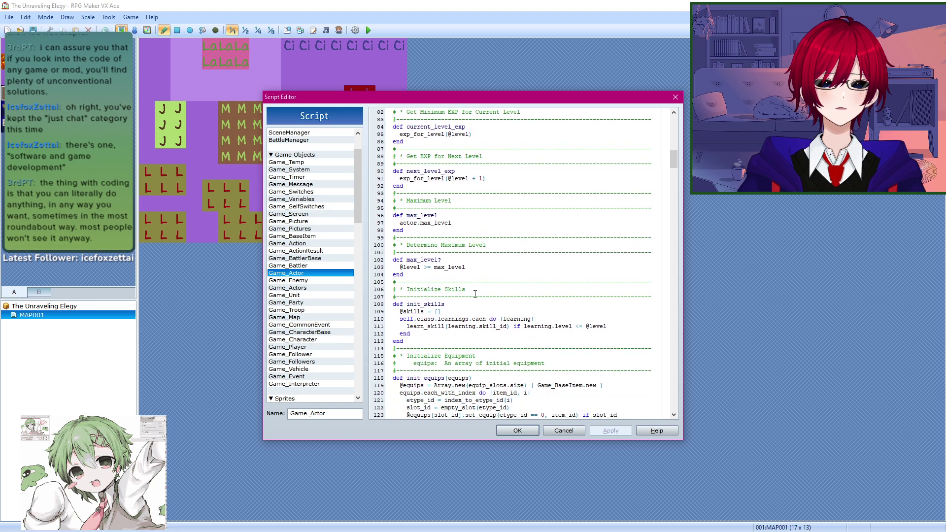
pyautogui.scroll(-6, 453, 317)
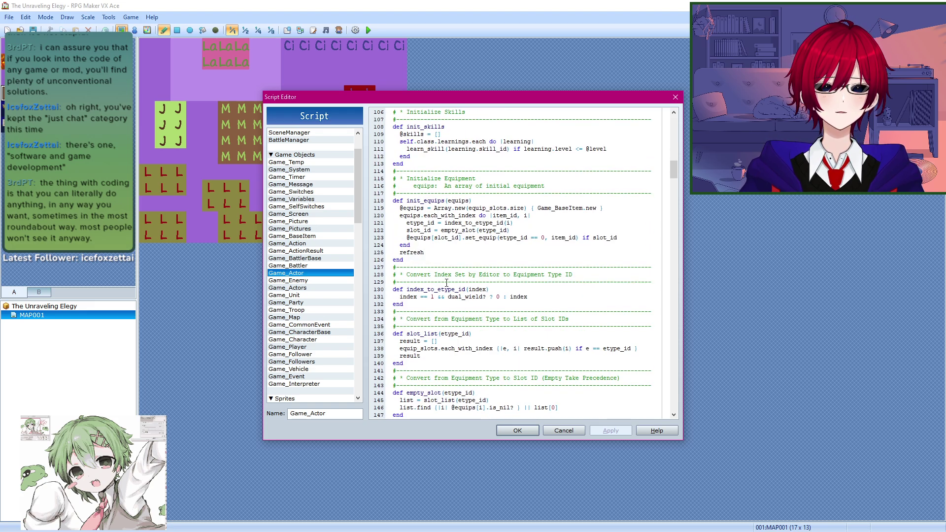
pyautogui.scroll(-14, 463, 317)
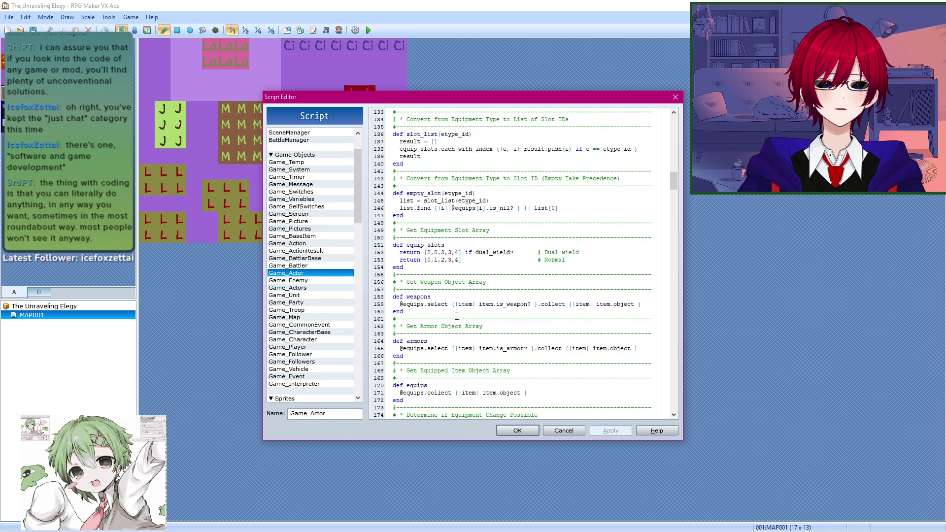
pyautogui.scroll(-1, 456, 317)
pyautogui.scroll(-2, 457, 318)
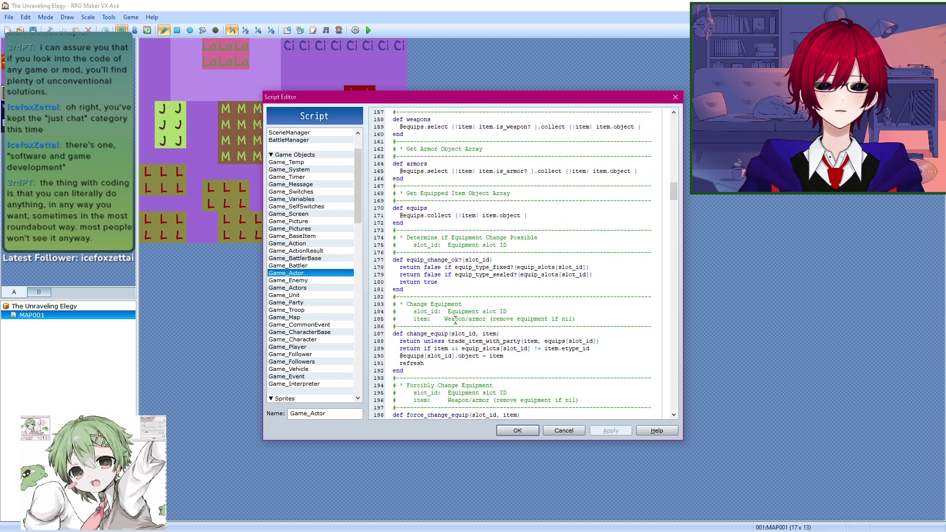
# Step: Open the help manual and read the Movement topic, from Transfer Player through Scroll Map and Set Move Route
pyautogui.click(656, 430)
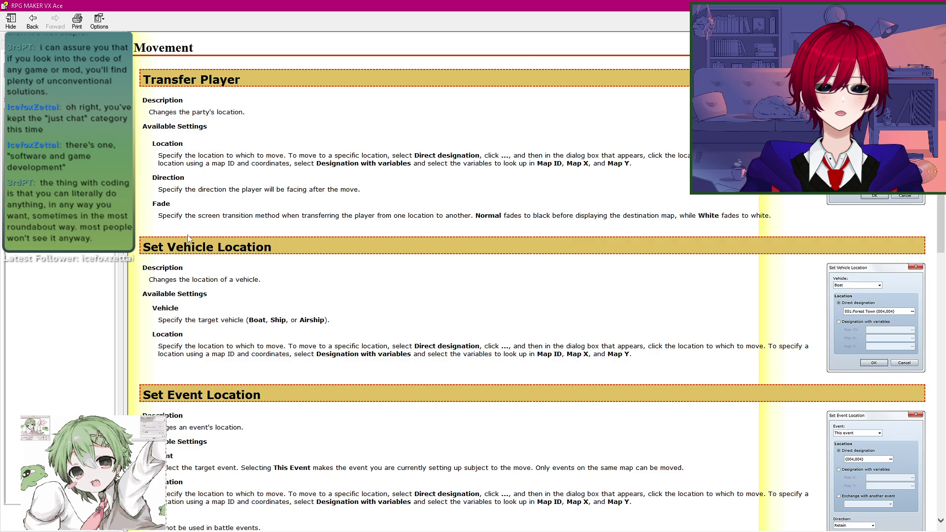
pyautogui.scroll(-6, 202, 264)
pyautogui.scroll(-7, 260, 309)
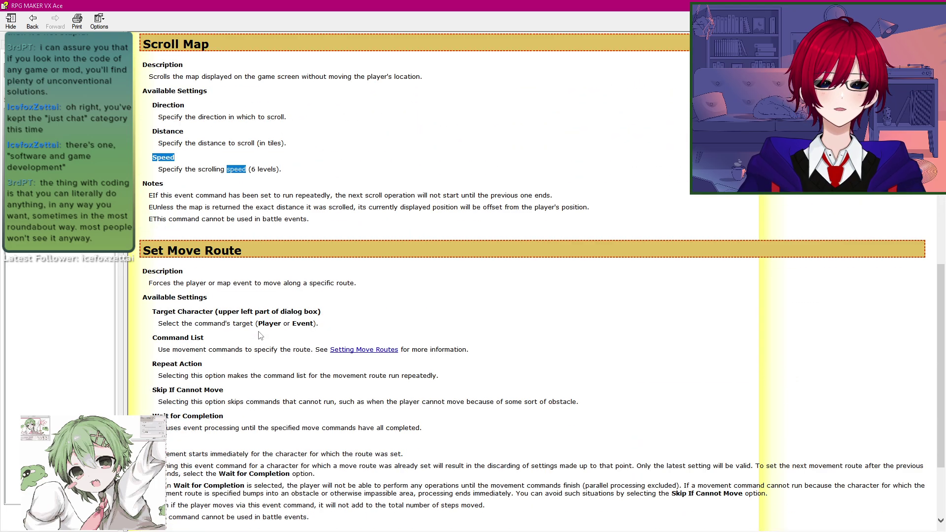
pyautogui.scroll(14, 253, 436)
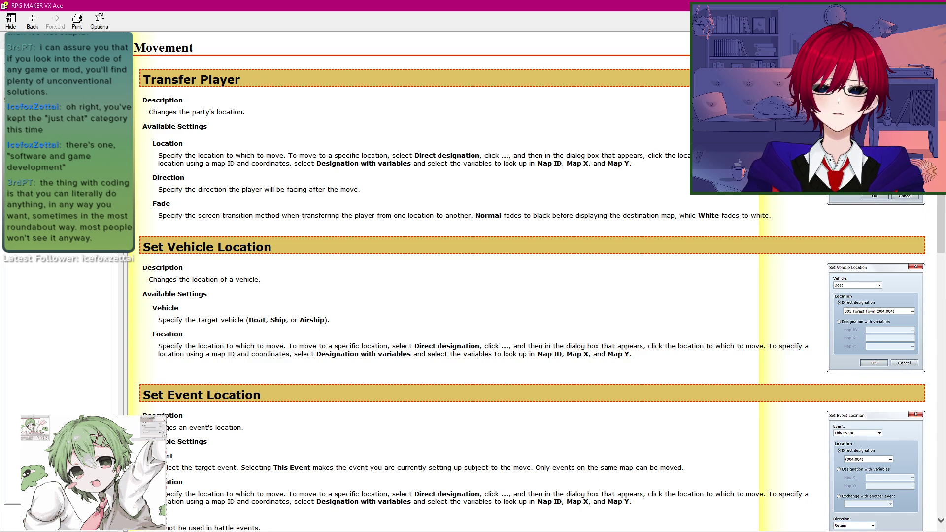
# Step: Go through the other help topics mentioning speed, including Music and Sound Effects, RGSS Specifications and the map data's parallax scrolling attributes
pyautogui.press('Return')
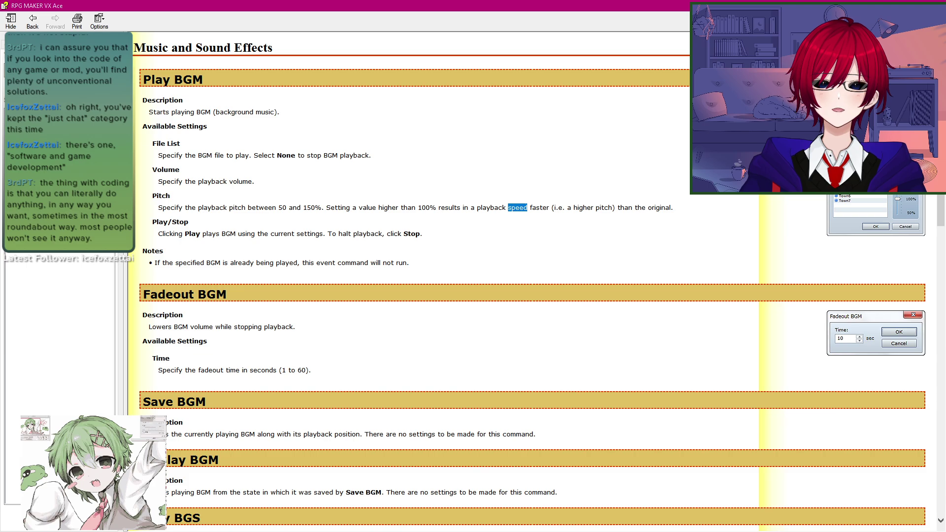
pyautogui.press('Return')
pyautogui.press('Return')
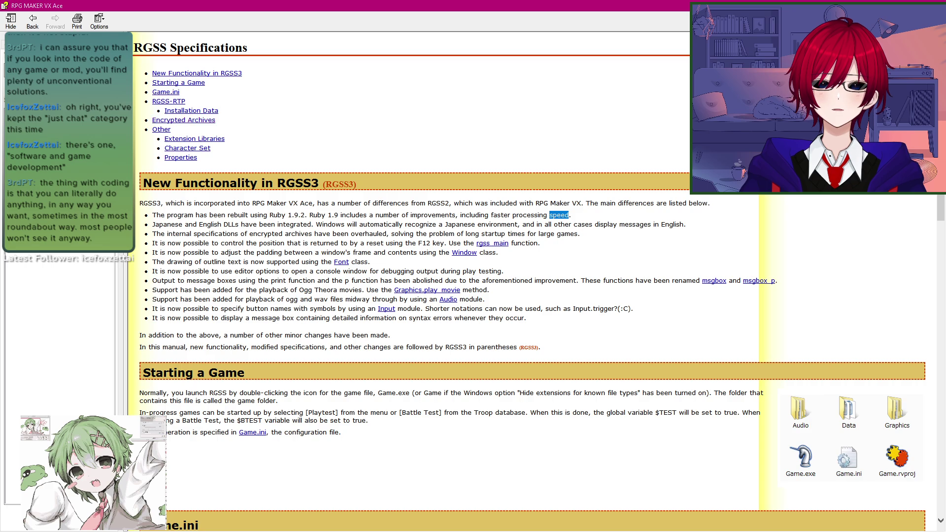
pyautogui.press('Return')
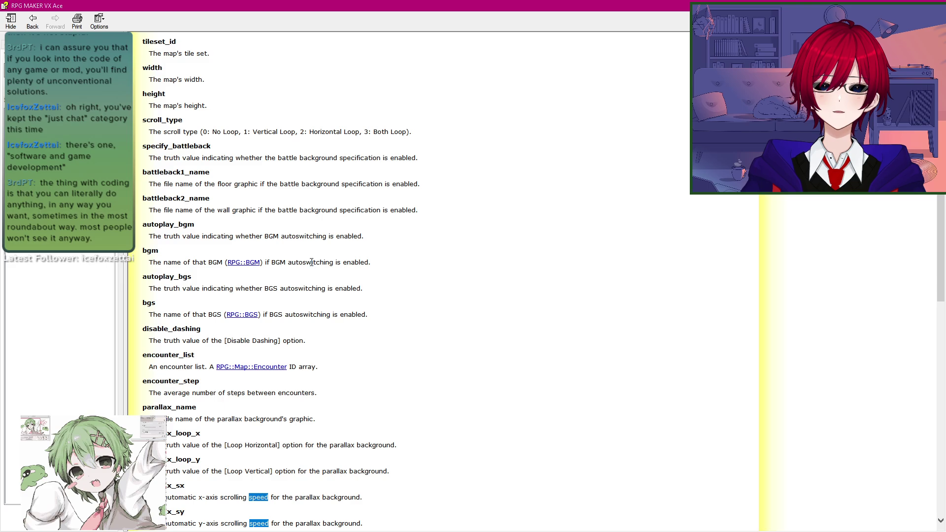
pyautogui.scroll(-3, 300, 391)
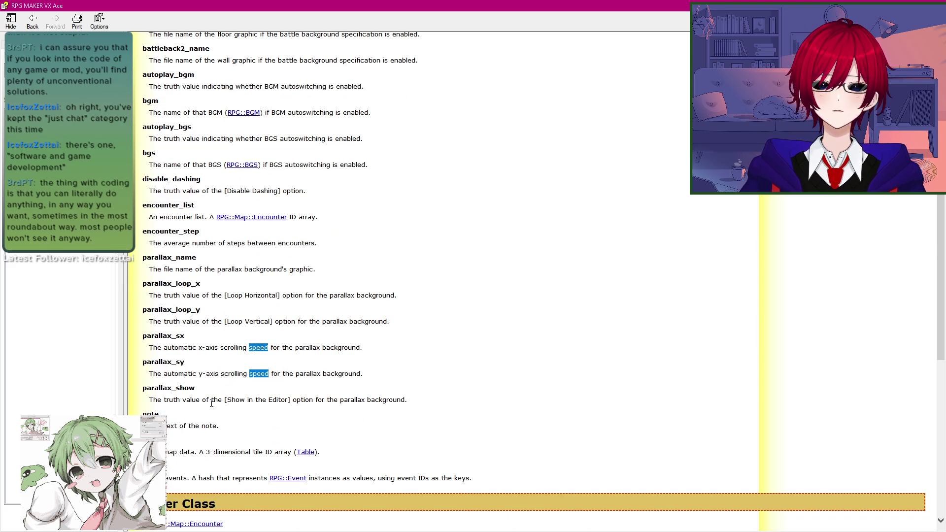
# Step: Read the remaining RPG::Map property descriptions, and open the Actor Settings help topic
pyautogui.scroll(-5, 212, 402)
pyautogui.scroll(-3, 228, 402)
pyautogui.scroll(4, 247, 393)
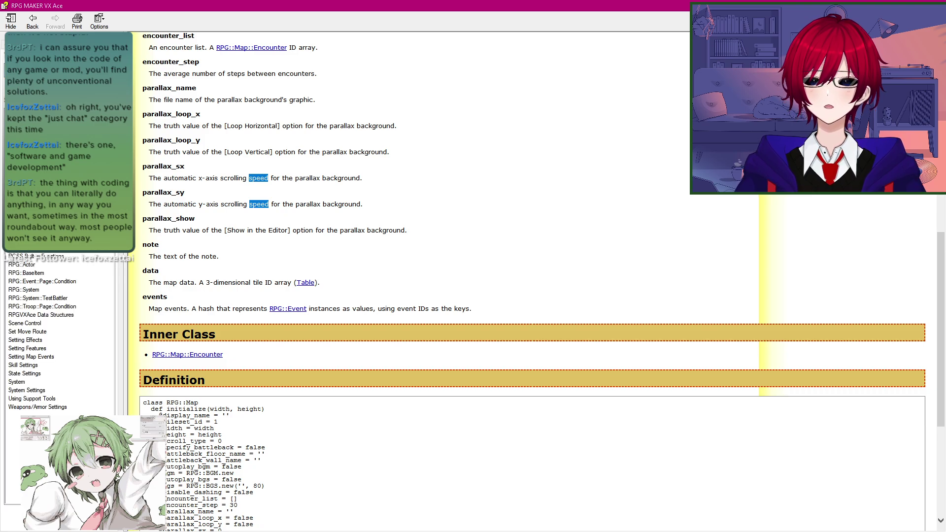
pyautogui.doubleClick(26, 114)
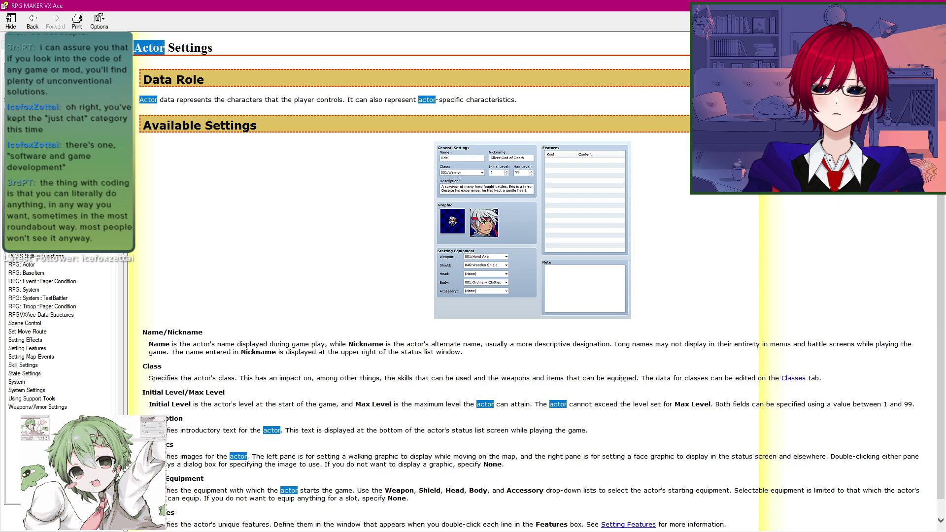
pyautogui.hotkey('alt', 'Tab')
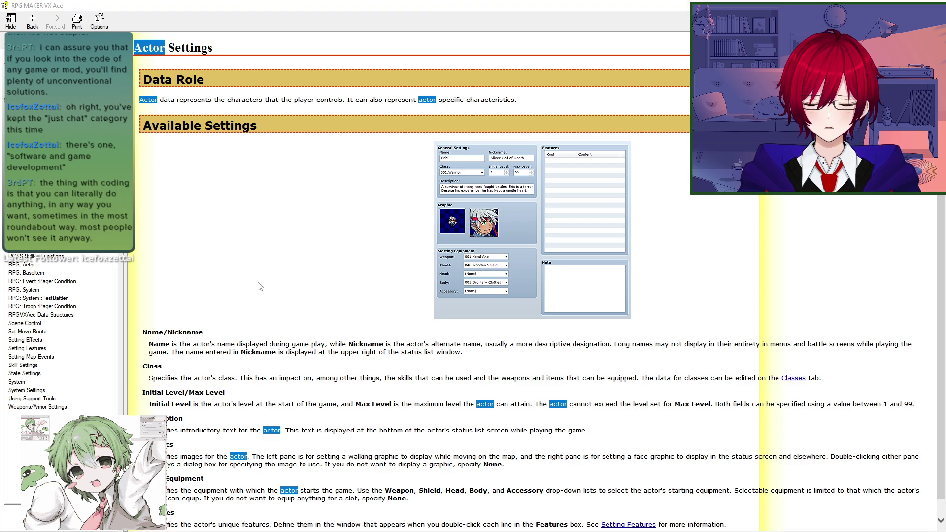
pyautogui.hotkey('alt', 'Tab')
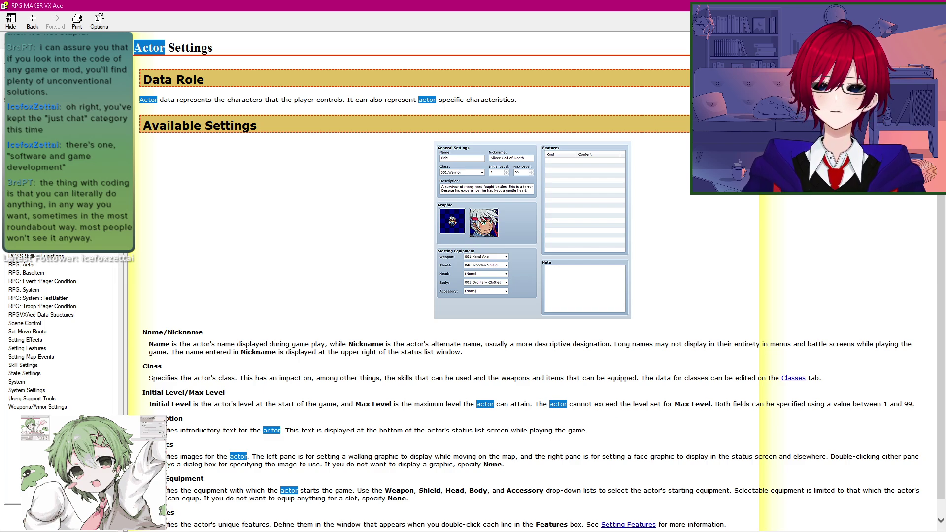
# Step: Open the Parameters and Formulas help topic and look through its parameter tables and the preemptive strike and escape formulas
pyautogui.click(30, 231)
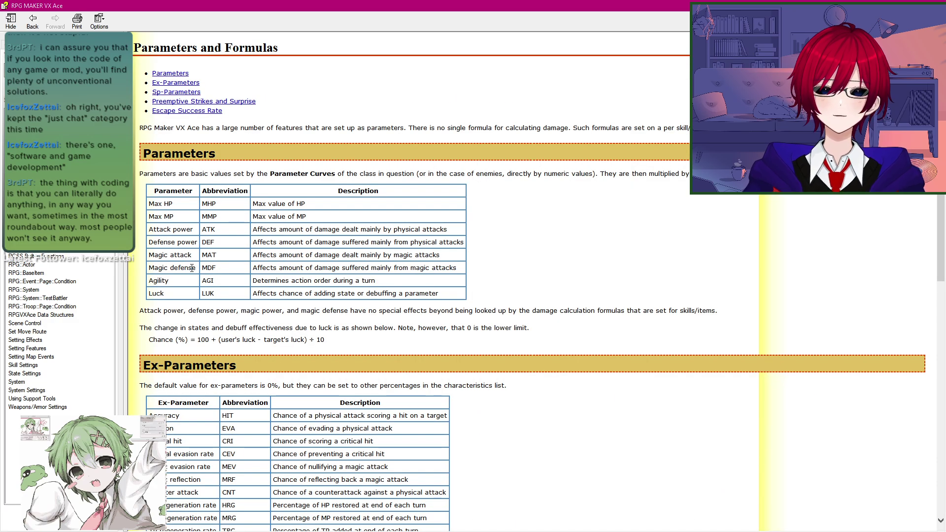
pyautogui.scroll(-8, 227, 320)
pyautogui.scroll(-10, 234, 327)
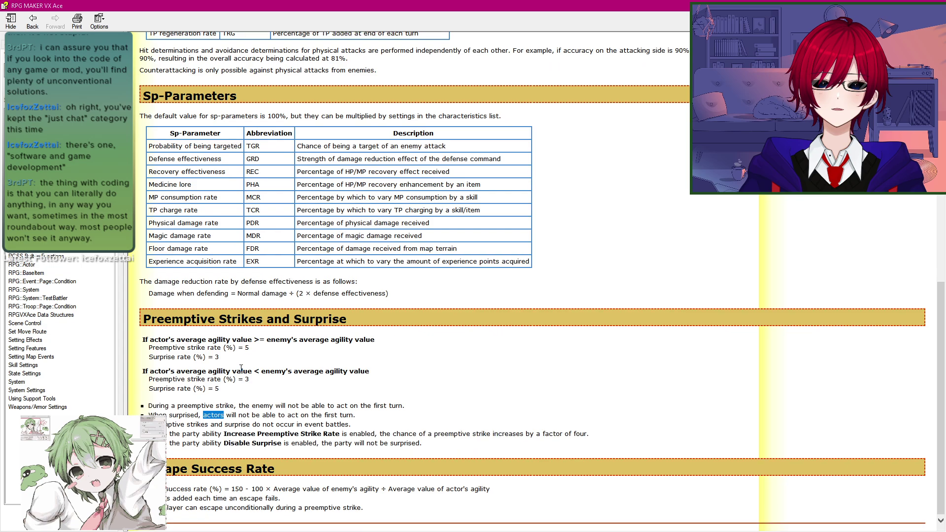
pyautogui.scroll(18, 284, 392)
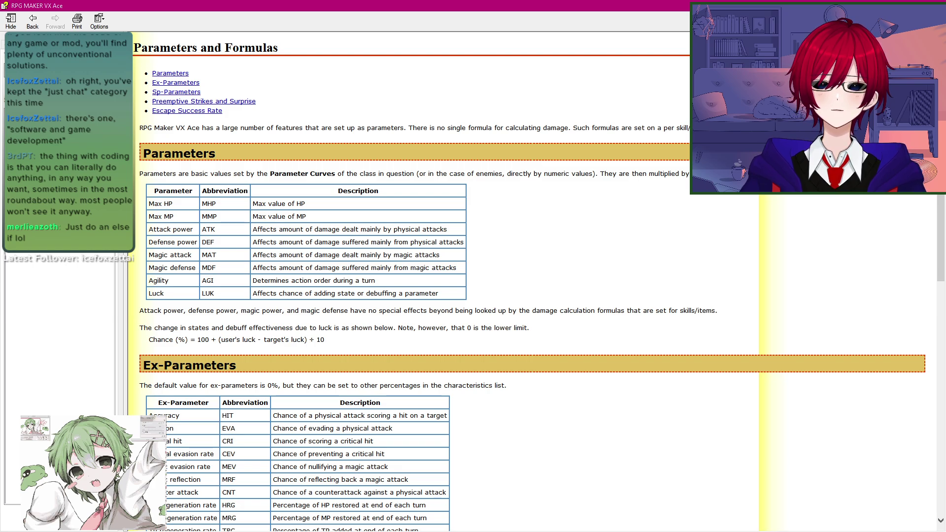
# Step: Open the Game Progress help topic and read the Control Variables settings and calculation methods
pyautogui.press('Return')
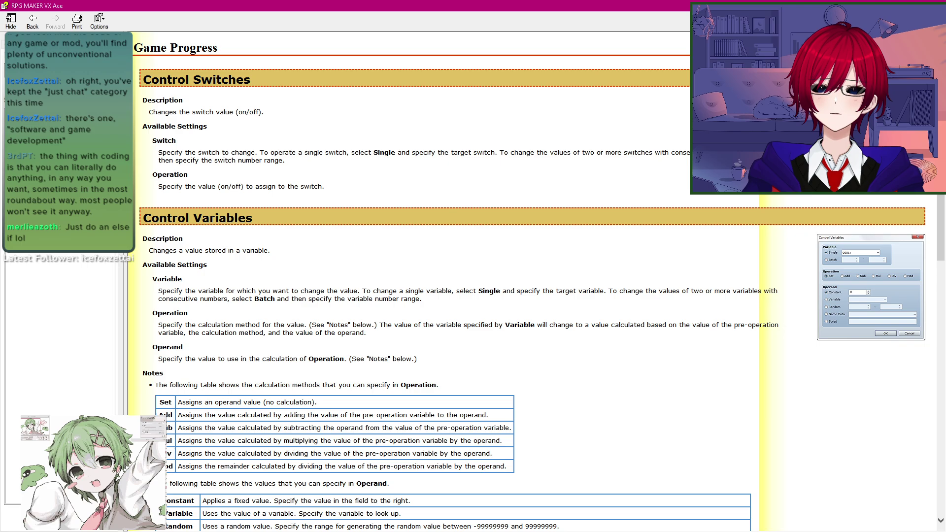
pyautogui.scroll(-2, 229, 219)
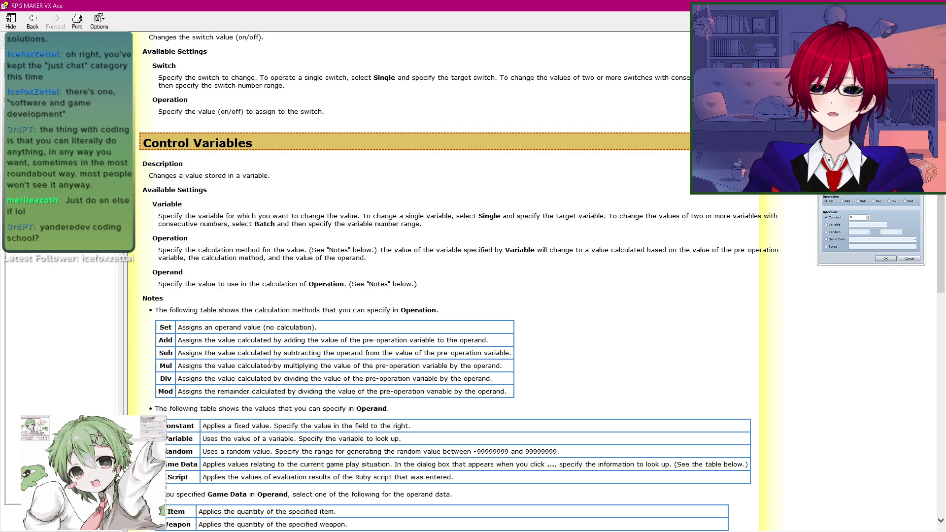
pyautogui.scroll(-4, 309, 363)
pyautogui.scroll(4, 190, 227)
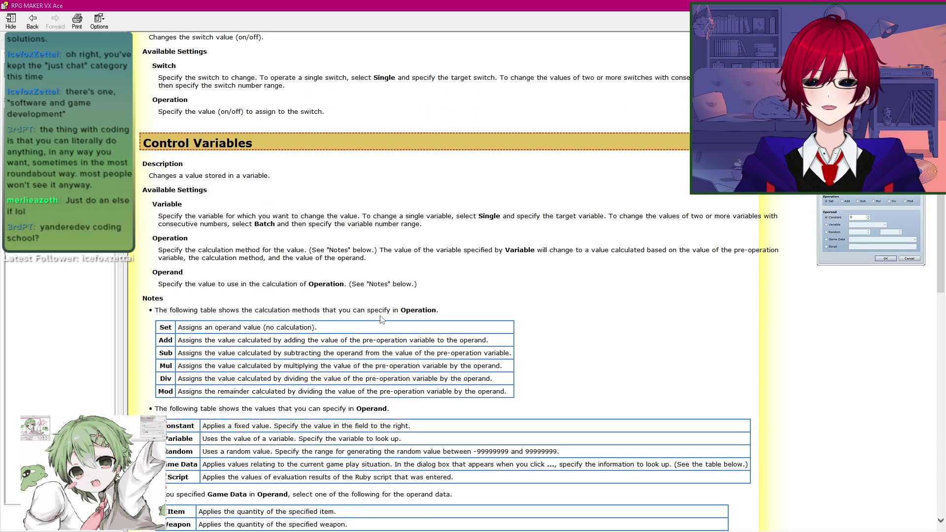
pyautogui.moveTo(253, 200); pyautogui.dragTo(425, 272)
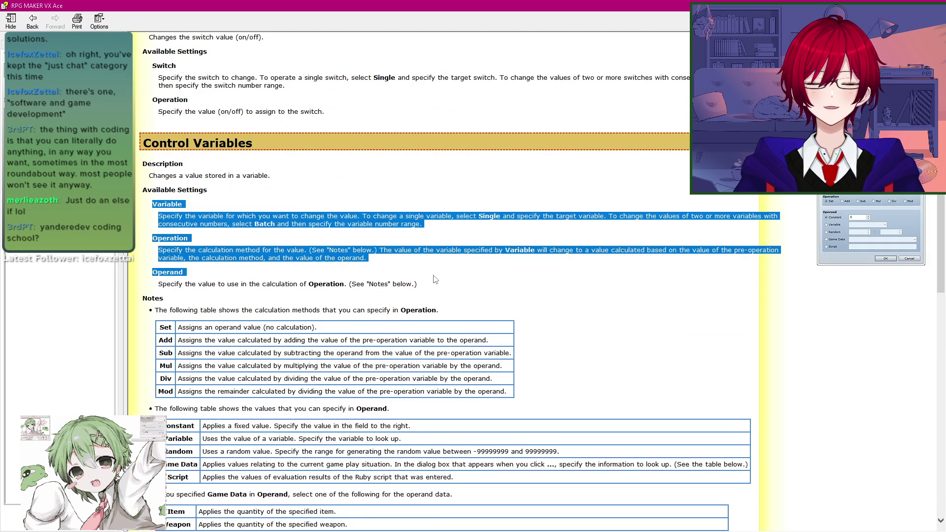
pyautogui.click(434, 286)
pyautogui.scroll(-3, 386, 254)
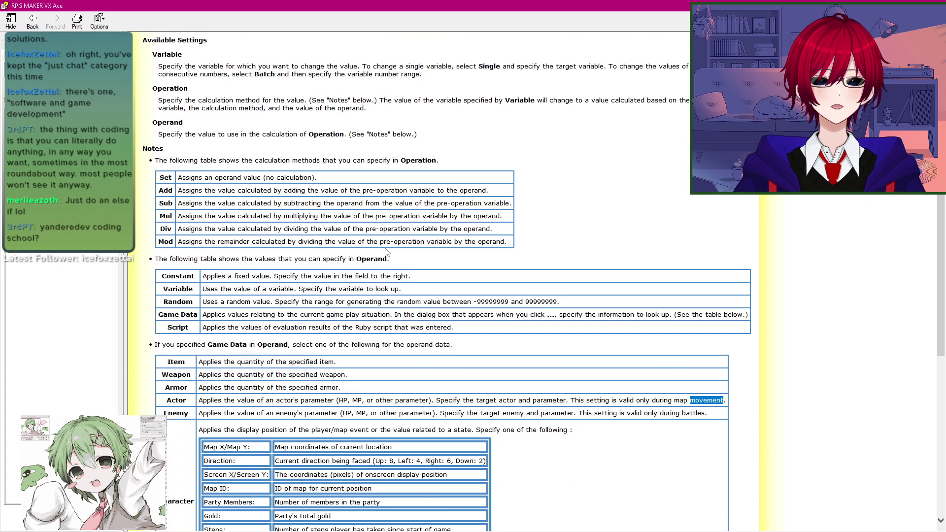
# Step: Examine the Control Variables tables for Operand and Game Data values, and check the Control Self Switch and Control Timer sections
pyautogui.scroll(-2, 383, 275)
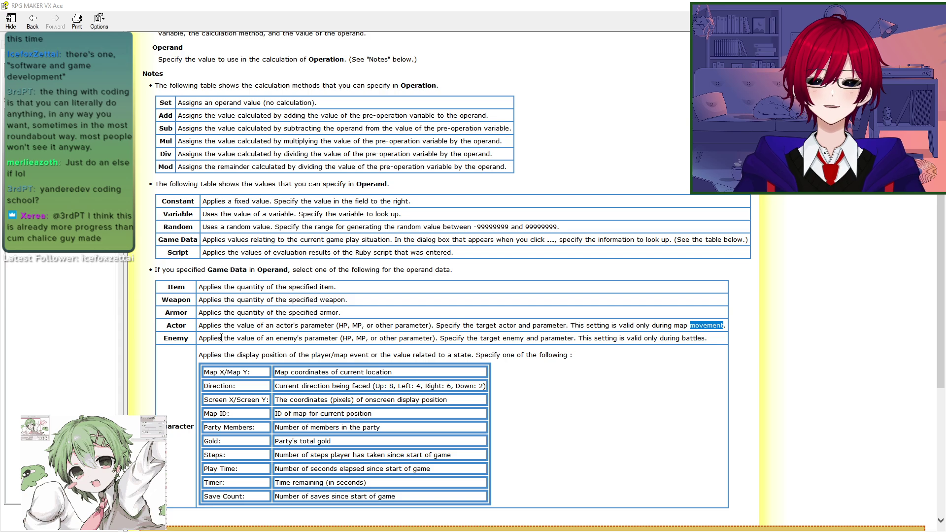
pyautogui.moveTo(412, 270); pyautogui.dragTo(542, 339)
pyautogui.moveTo(591, 364); pyautogui.dragTo(450, 261)
pyautogui.click(458, 312)
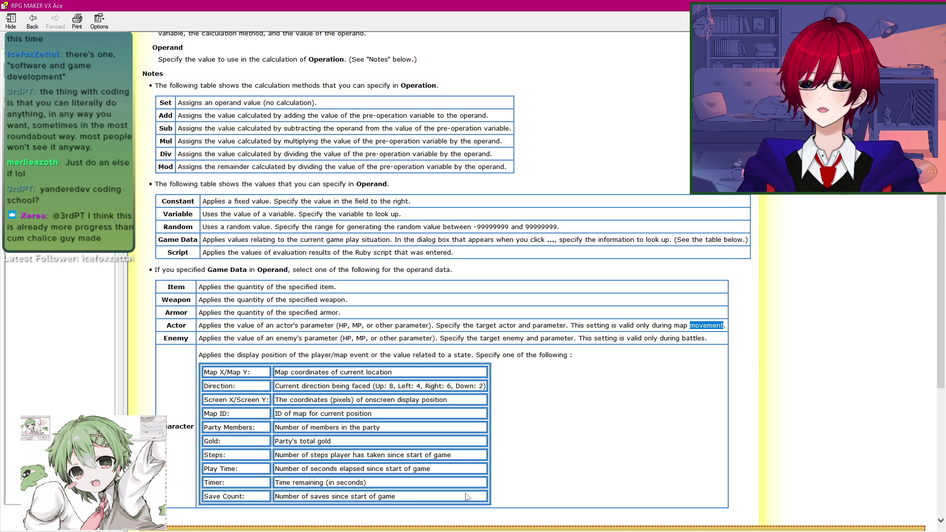
pyautogui.scroll(-3, 429, 437)
pyautogui.scroll(3, 391, 327)
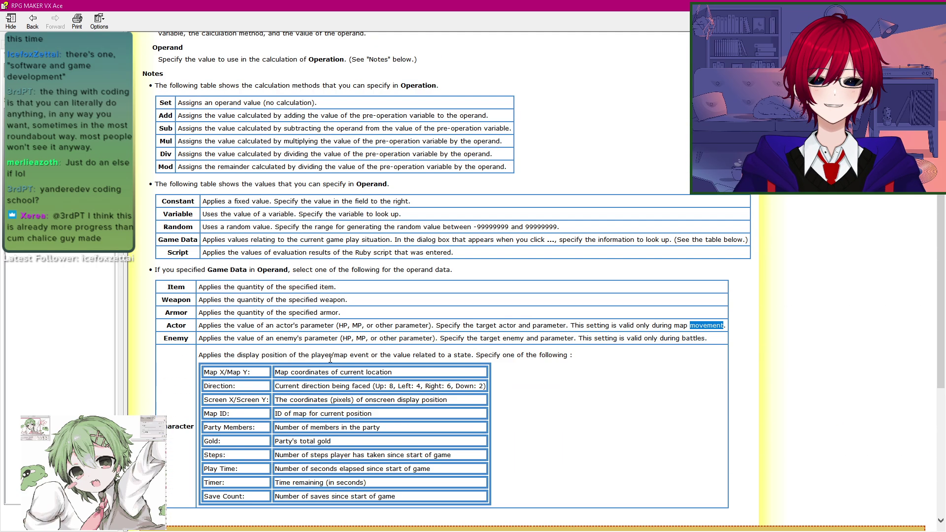
pyautogui.scroll(-3, 331, 359)
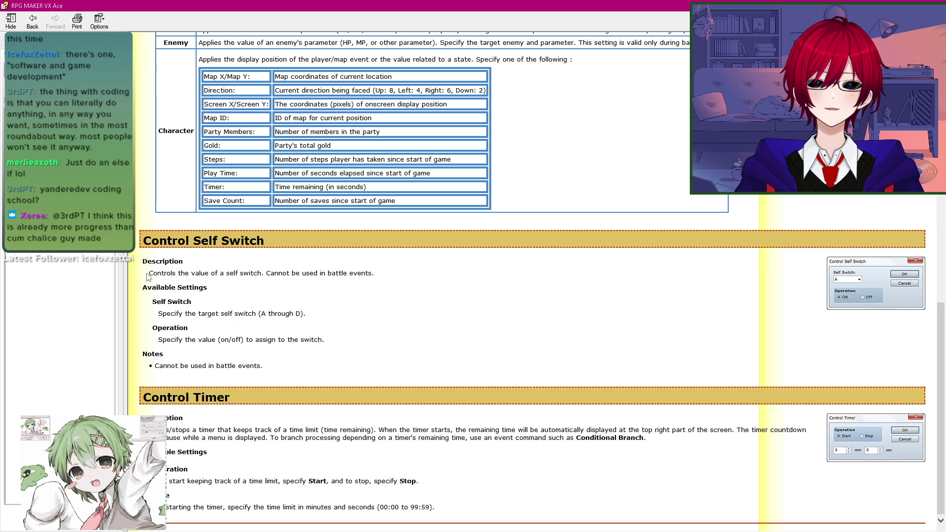
pyautogui.scroll(3, 188, 418)
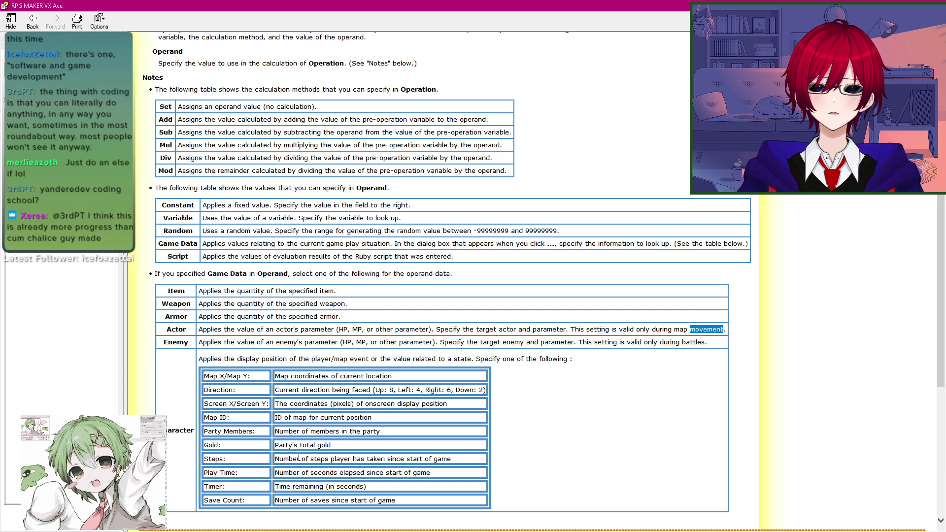
pyautogui.moveTo(304, 457); pyautogui.dragTo(413, 503)
pyautogui.click(413, 504)
pyautogui.scroll(3, 266, 395)
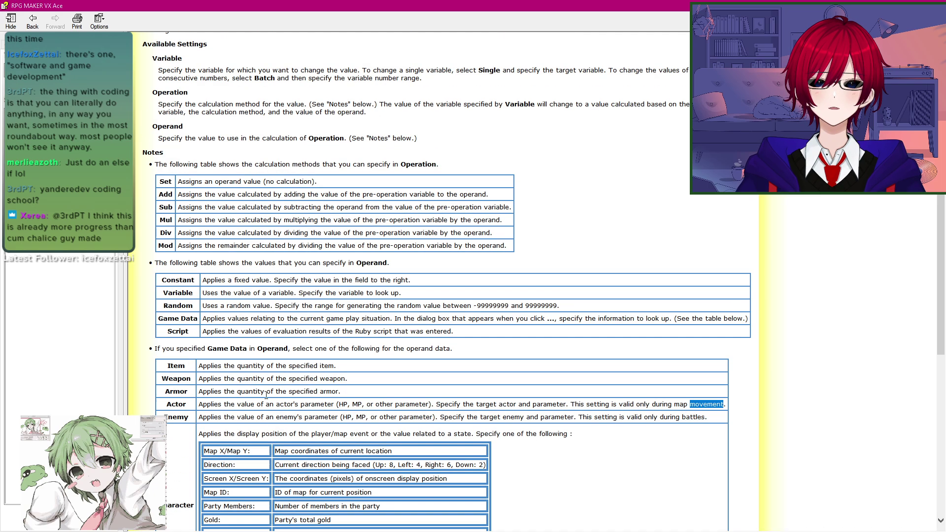
pyautogui.scroll(3, 190, 376)
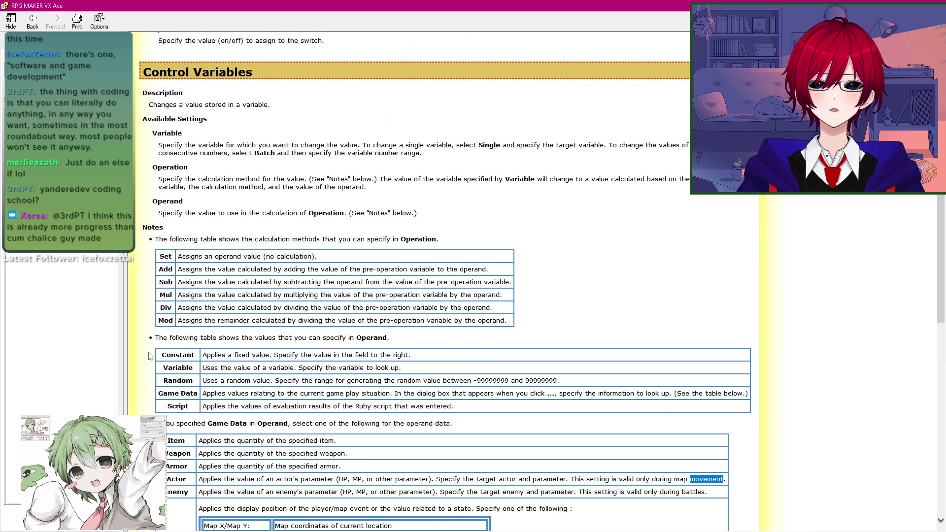
pyautogui.scroll(6, 158, 357)
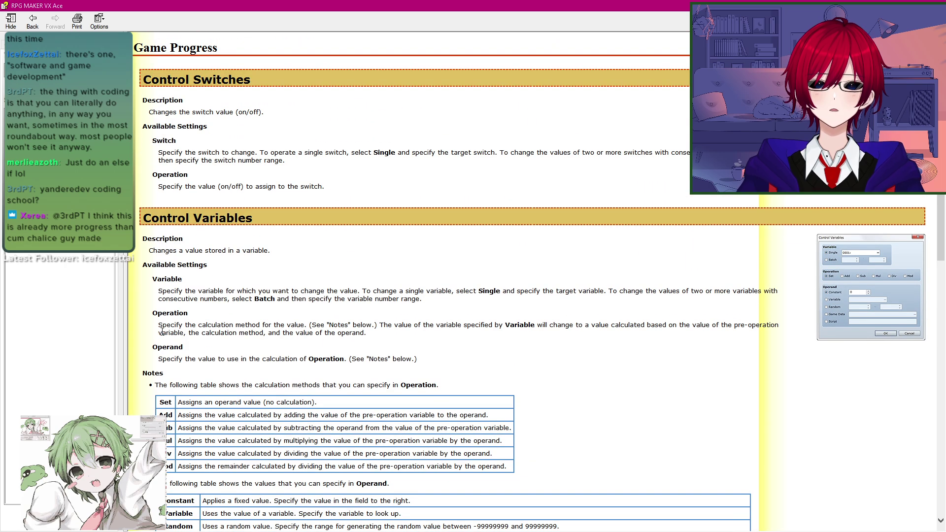
# Step: Look up the Movement help topic and read the passage options in the Tileset Settings topic
pyautogui.doubleClick(49, 133)
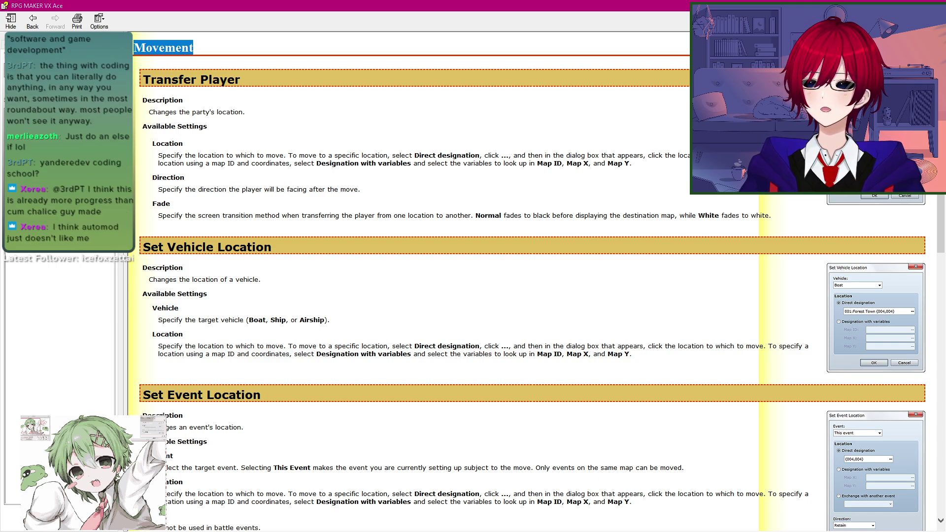
pyautogui.doubleClick(50, 140)
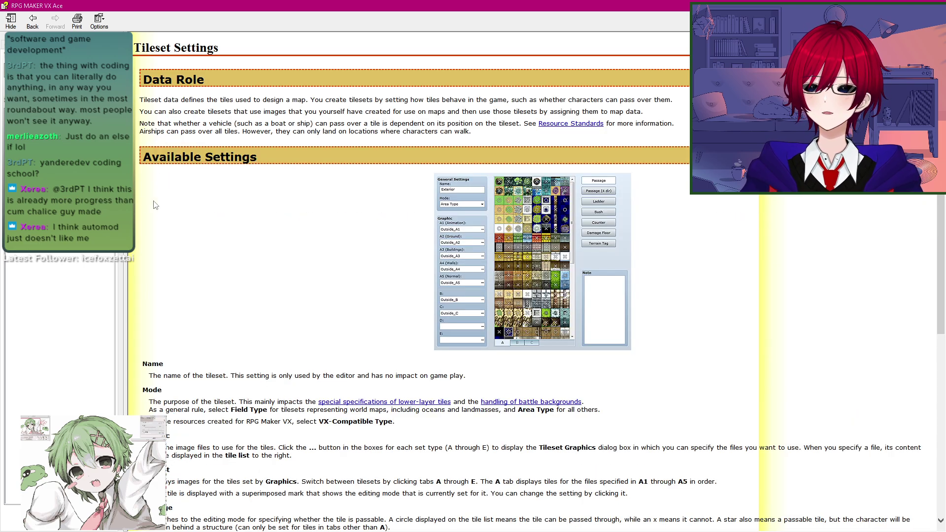
pyautogui.scroll(-1, 260, 238)
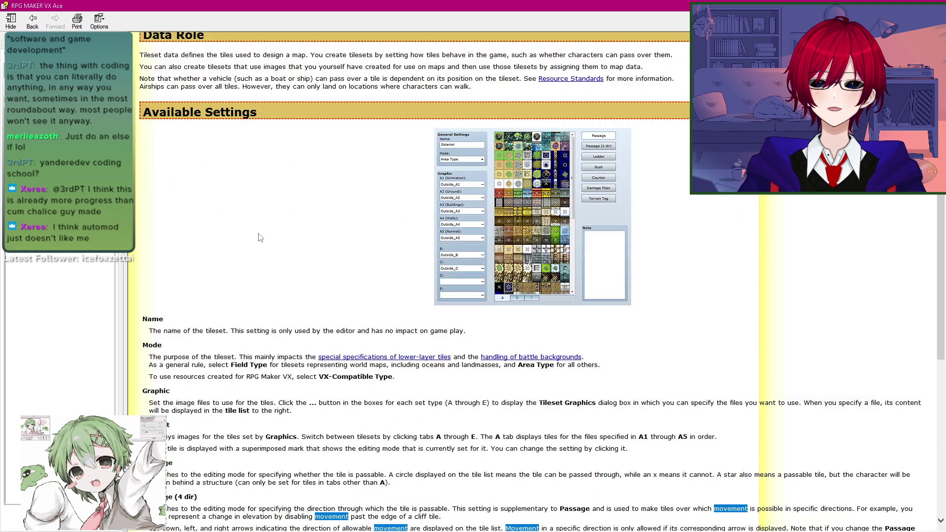
pyautogui.scroll(-6, 261, 238)
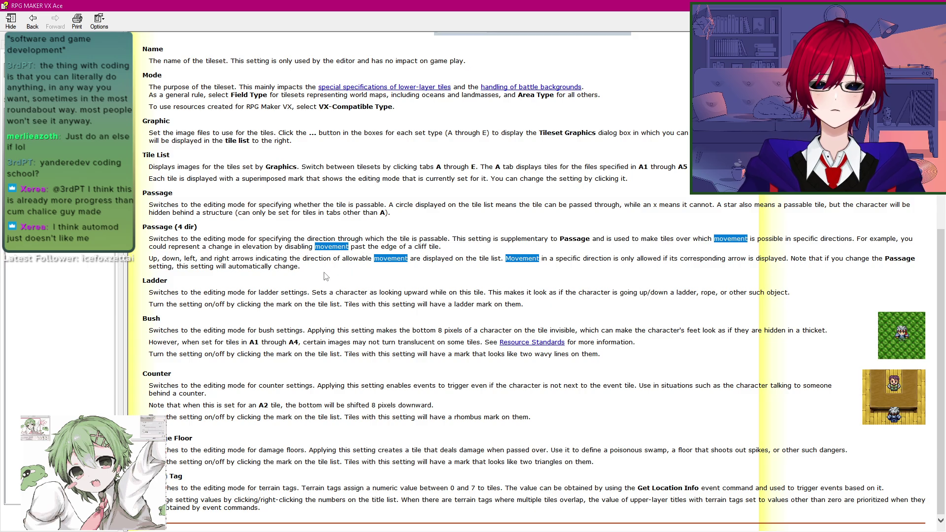
pyautogui.scroll(6, 146, 254)
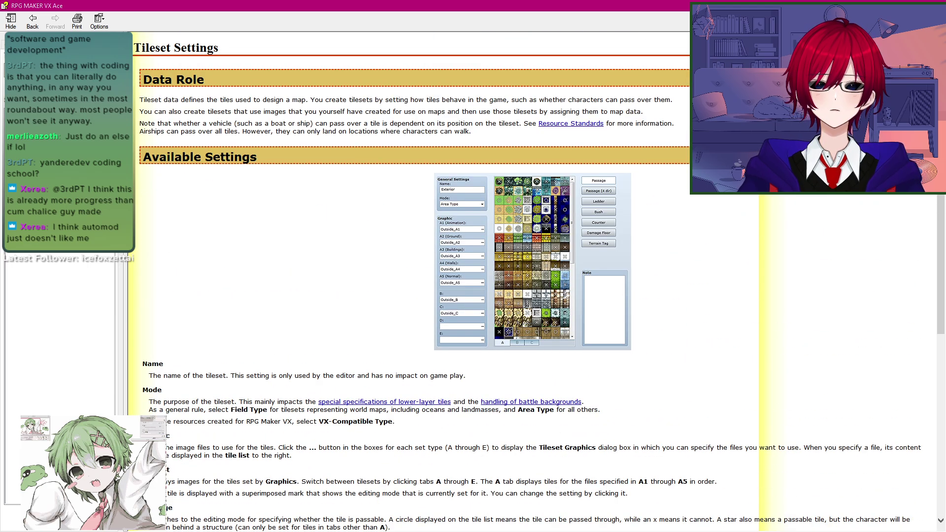
# Step: Open the animation settings help topic and look through its Frame View Controls and Cell Settings for movement information
pyautogui.doubleClick(64, 148)
pyautogui.scroll(-10, 259, 307)
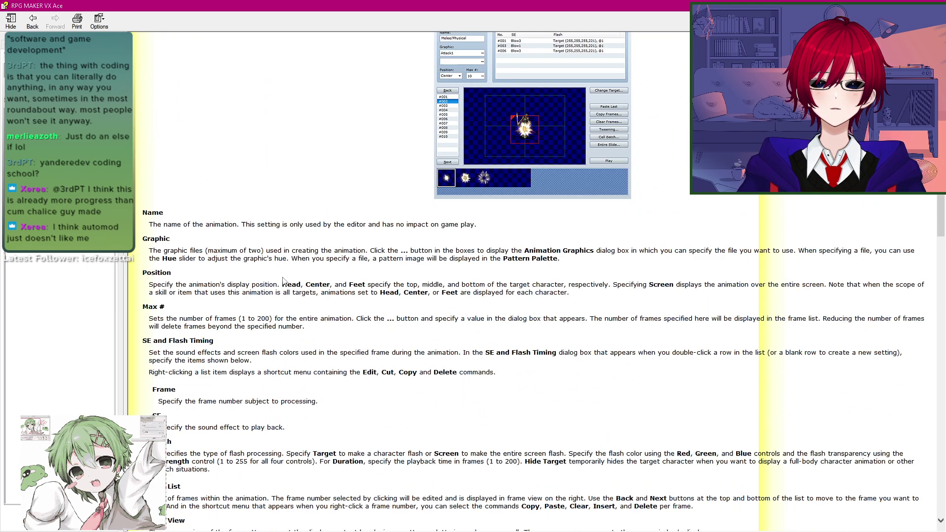
pyautogui.scroll(-6, 258, 311)
pyautogui.scroll(3, 258, 310)
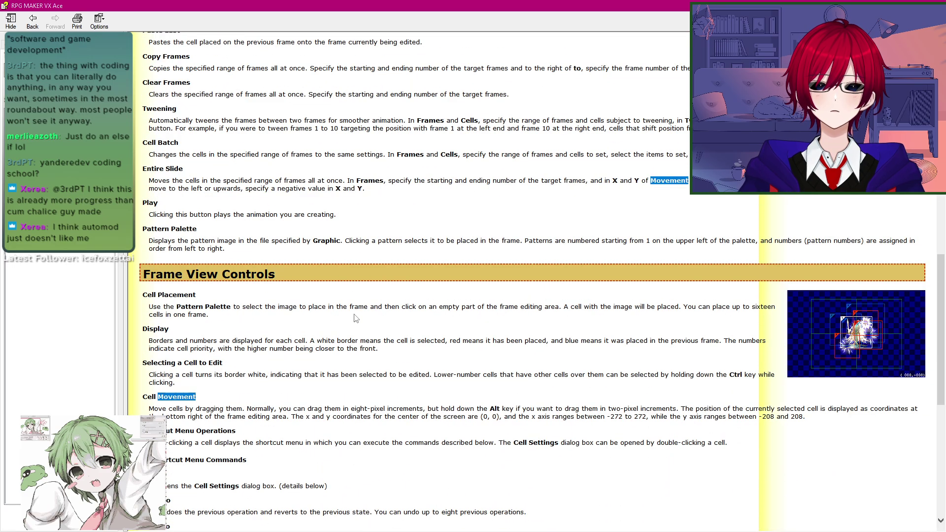
pyautogui.scroll(-4, 359, 313)
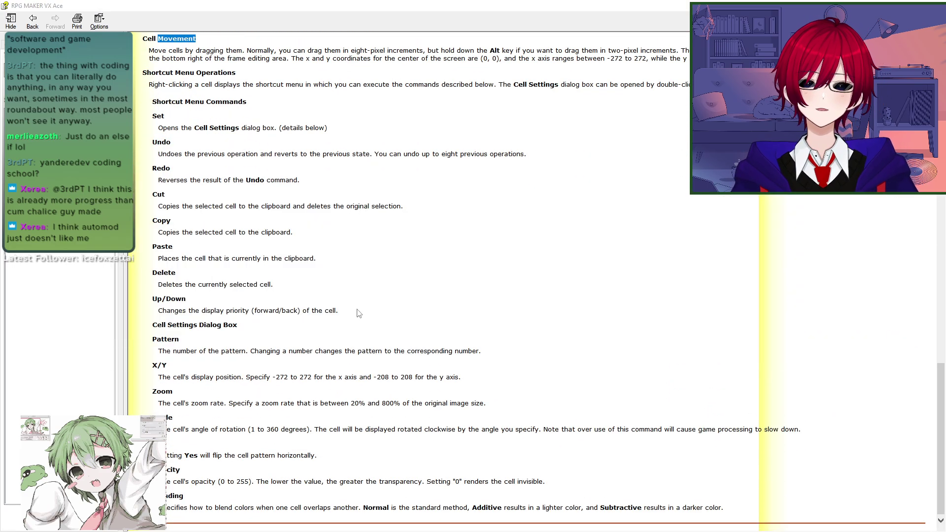
# Step: Switch back to the RPG Maker VX Ace editor, cancel the Script Editor, and playtest the project with a new game
pyautogui.hotkey('alt', 'Tab')
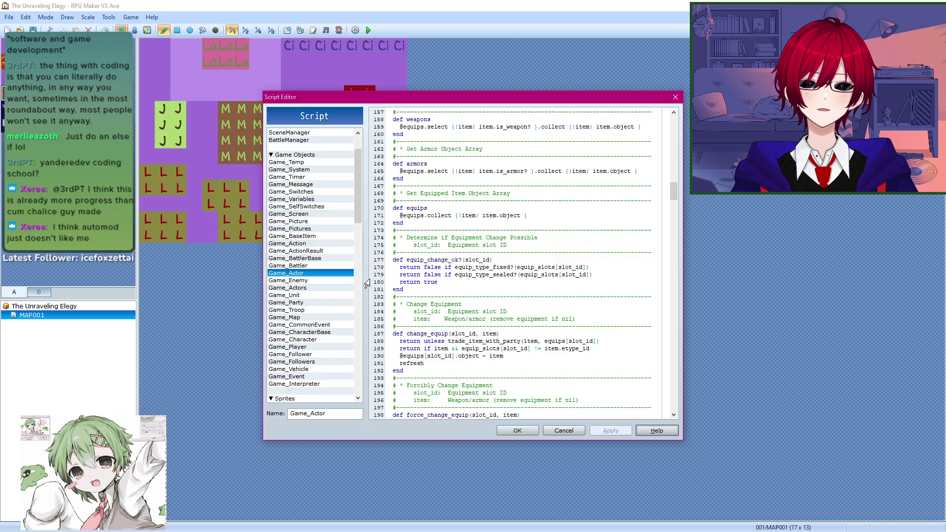
pyautogui.click(564, 430)
pyautogui.click(368, 32)
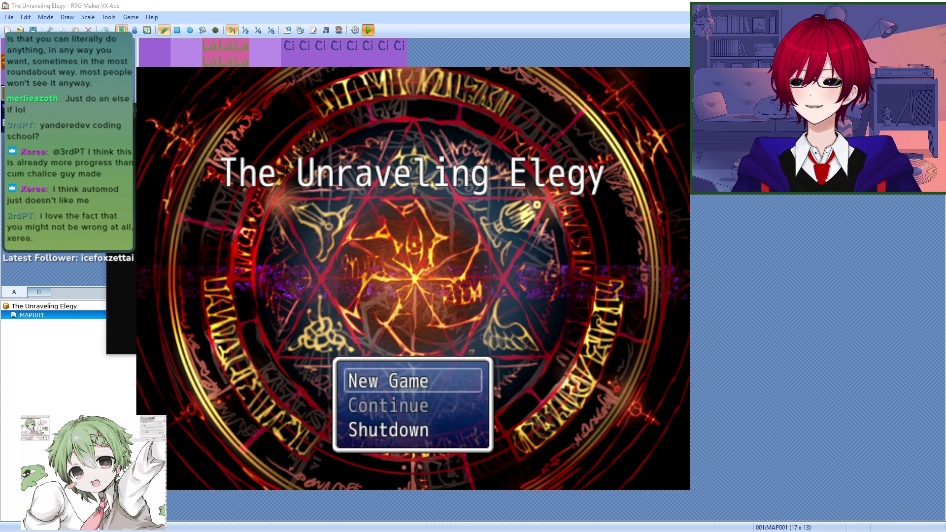
pyautogui.press('Return')
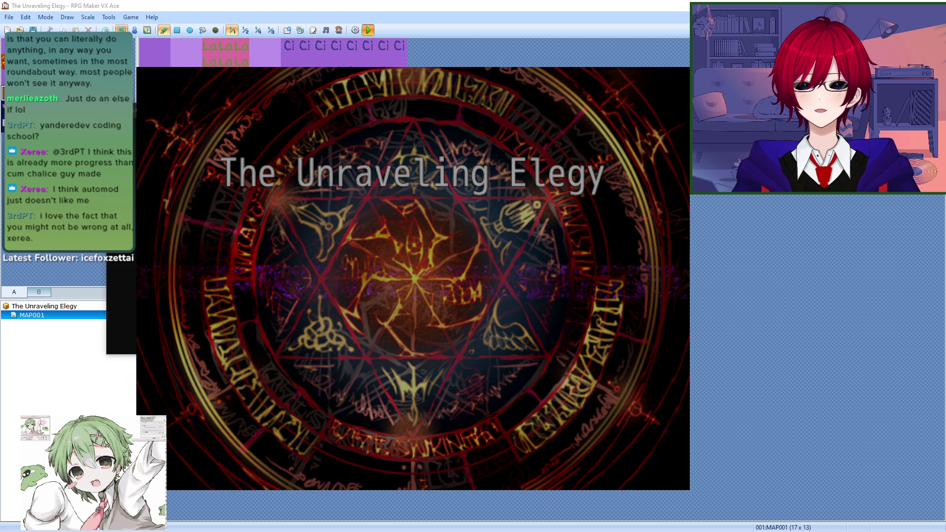
# Step: Test the player character's movement by walking up to the La tiles, across to the right, and back over the M tiles
pyautogui.press('Left')
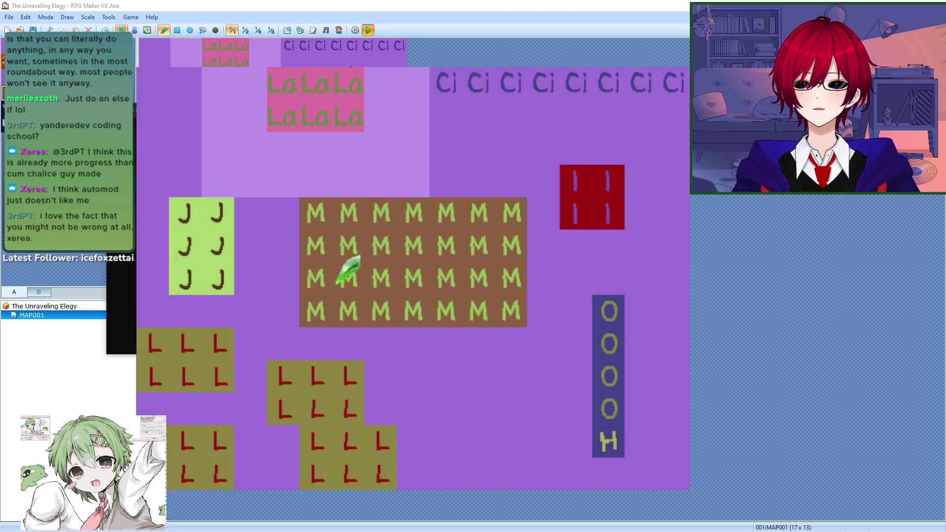
pyautogui.press('Up')
pyautogui.press('Left')
pyautogui.press('Left')
pyautogui.press('Down')
pyautogui.press('Down')
pyautogui.press('Down')
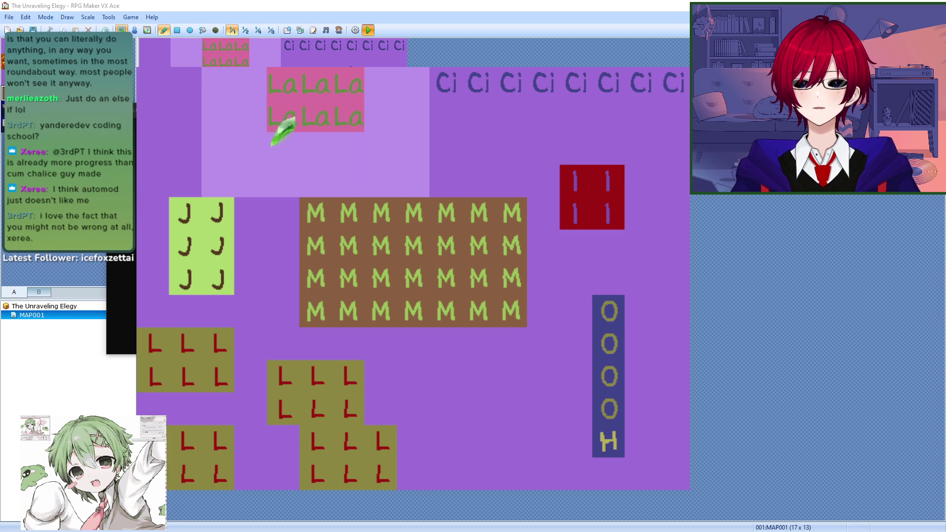
pyautogui.press('Right')
pyautogui.press('Right')
pyautogui.press('Right')
pyautogui.press('Right')
pyautogui.press('Right')
pyautogui.press('Right')
pyautogui.press('Right')
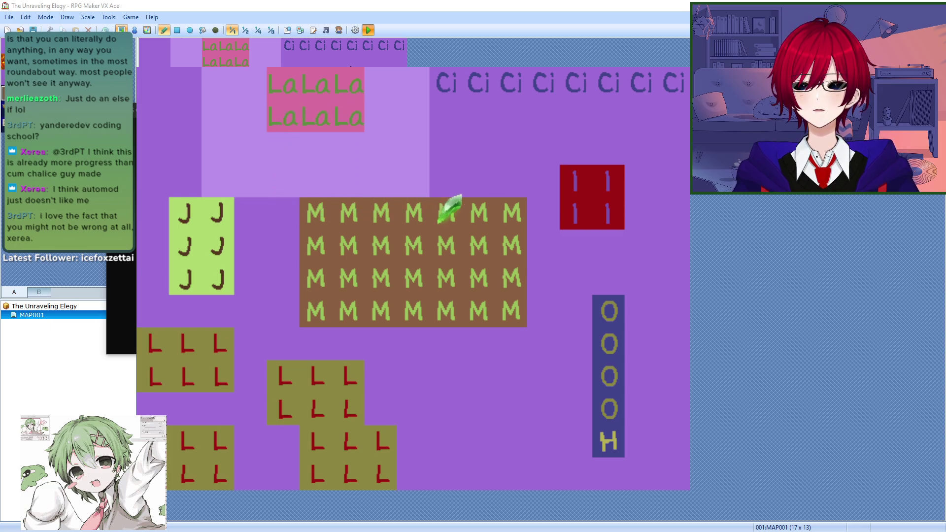
pyautogui.press('Down')
pyautogui.press('Down')
pyautogui.press('Left')
pyautogui.press('Left')
pyautogui.press('Left')
pyautogui.press('Left')
pyautogui.press('Left')
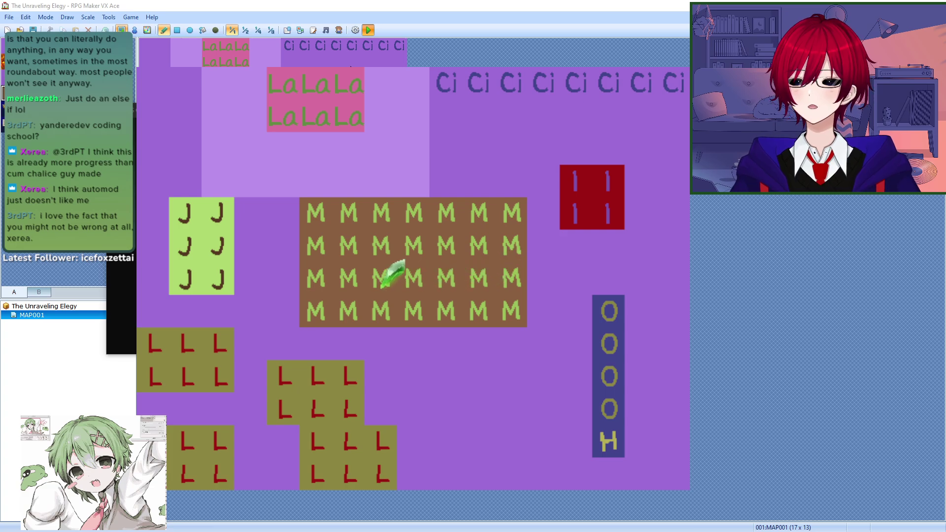
# Step: Test the player's movement by walking off the M tiles to the right, then down to the bottom edge beside the L tiles
pyautogui.press('Down')
pyautogui.press('Down')
pyautogui.press('Right')
pyautogui.press('Right')
pyautogui.press('Right')
pyautogui.press('Right')
pyautogui.press('Right')
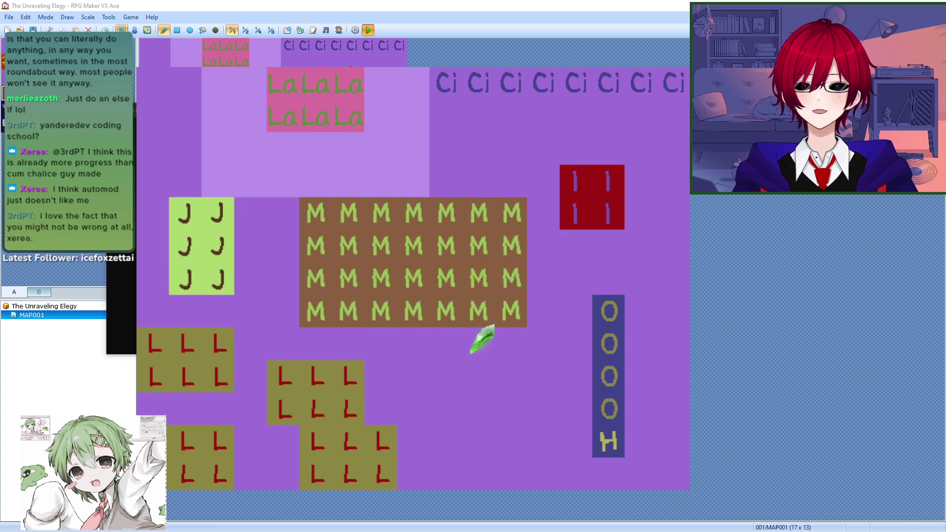
pyautogui.press('Down')
pyautogui.press('Down')
pyautogui.press('Down')
pyautogui.press('Down')
pyautogui.press('Left')
pyautogui.press('Left')
pyautogui.press('Left')
pyautogui.press('Left')
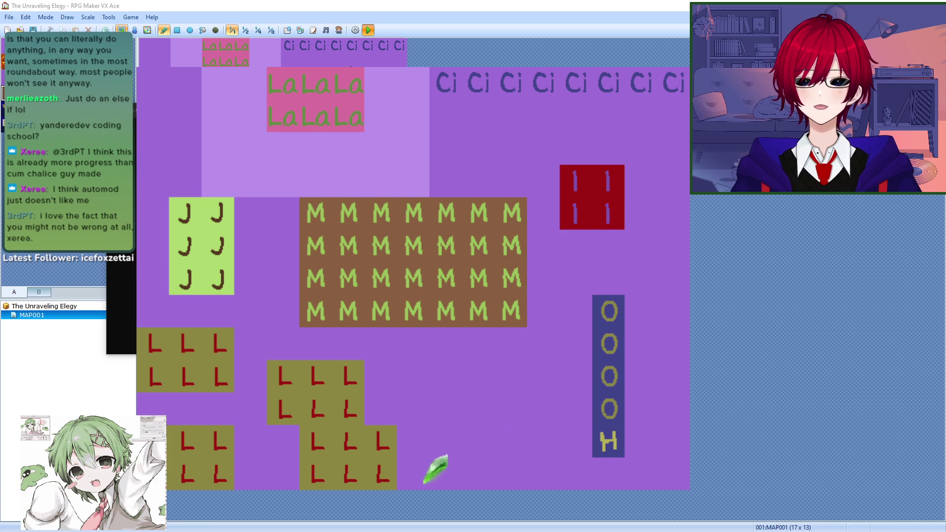
# Step: Walk the player up and left across the top row of the middle L tiles, and close the playtest
pyautogui.press('Up')
pyautogui.press('Up')
pyautogui.press('Up')
pyautogui.press('Left')
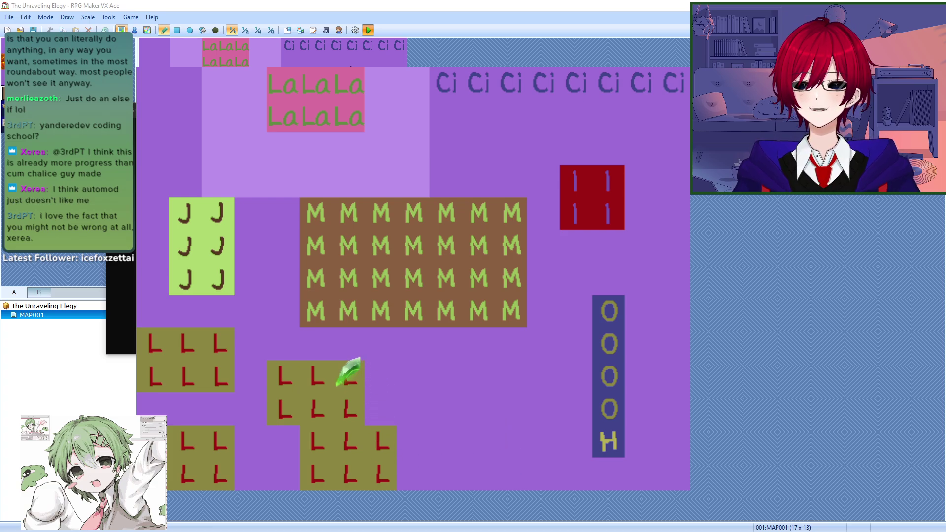
pyautogui.press('Left')
pyautogui.press('Left')
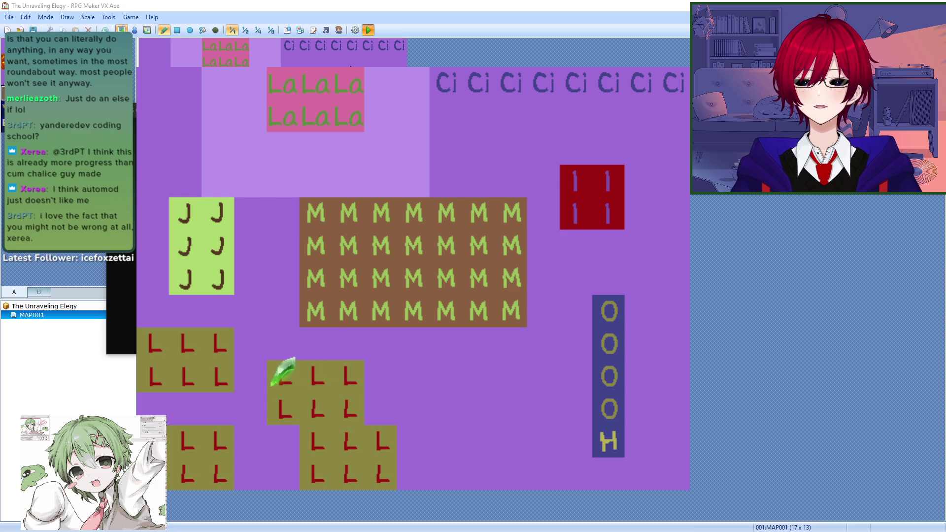
pyautogui.hotkey('alt', 'F4')
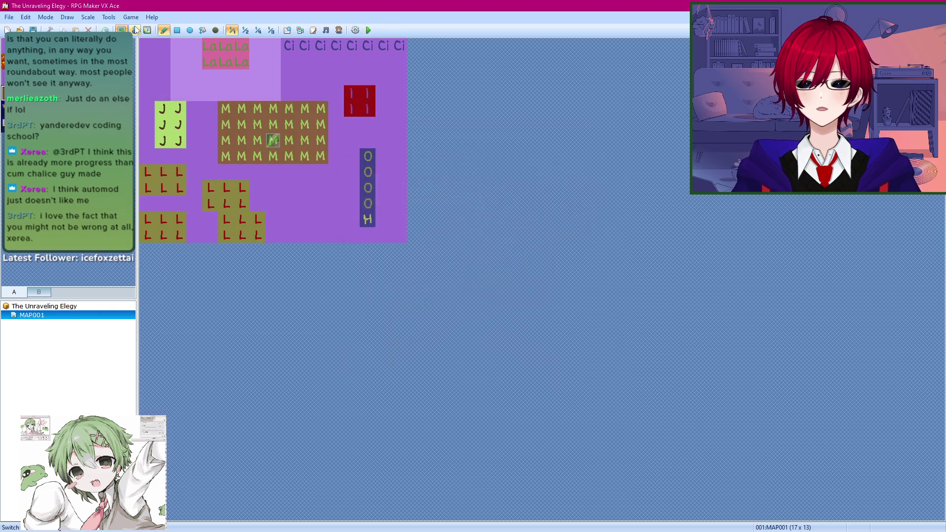
# Step: Delete the Mouse script at the end of the Script Editor's list, apply the change and close the editor
pyautogui.click(109, 17)
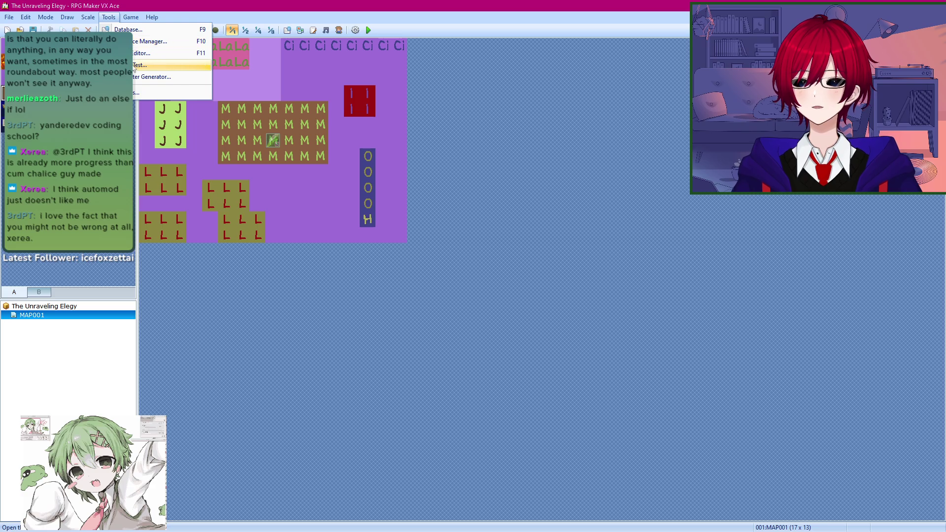
pyautogui.click(123, 52)
pyautogui.scroll(-7, 308, 393)
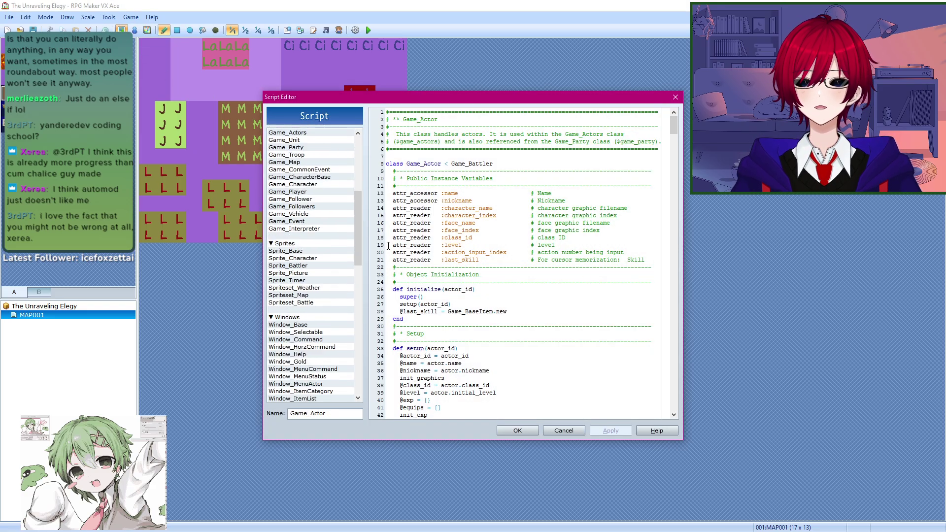
pyautogui.scroll(-10, 309, 389)
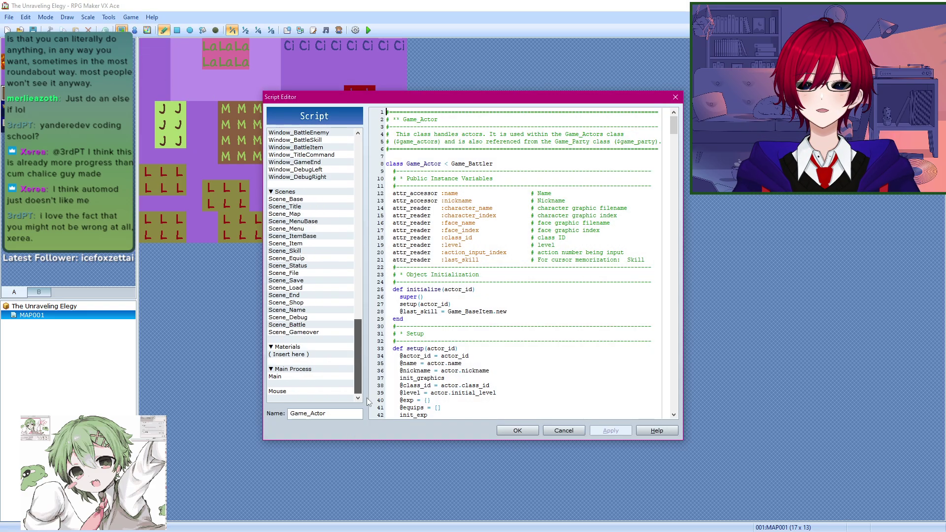
pyautogui.click(288, 394)
pyautogui.rightClick(288, 392)
pyautogui.click(327, 441)
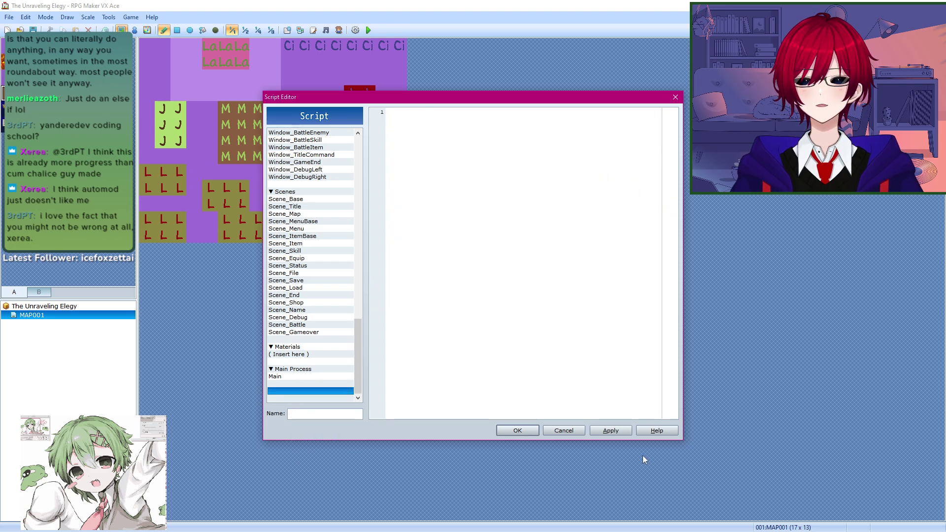
pyautogui.click(611, 432)
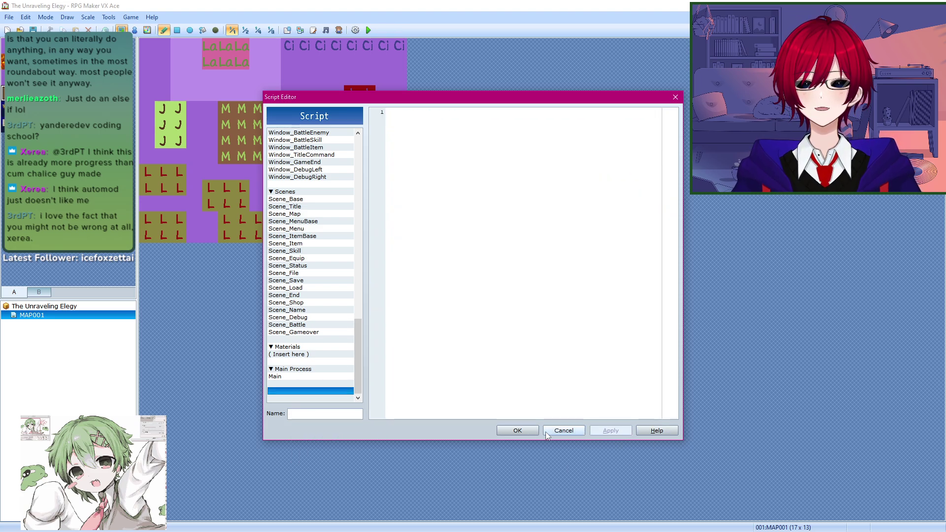
pyautogui.click(520, 430)
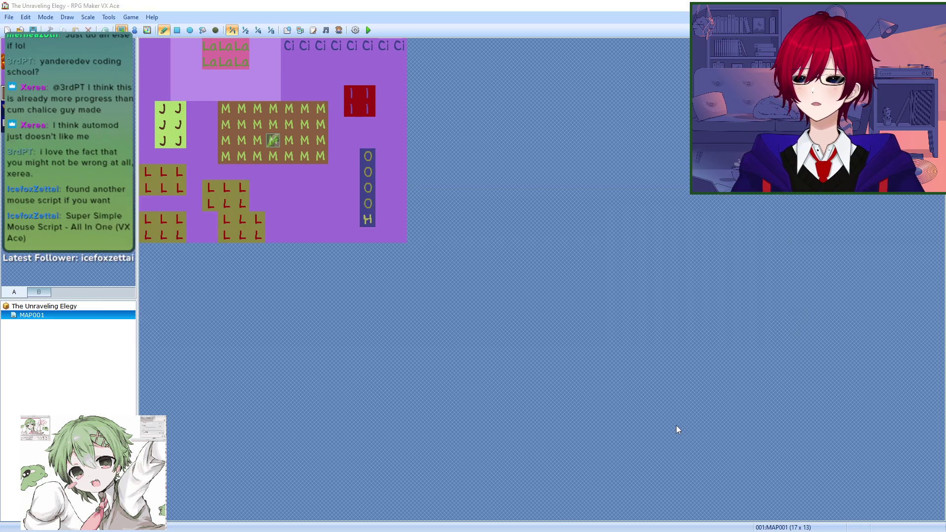
# Step: Search Google in Chrome for "Super Simple Mouse Script All in One VX Ace", and return to RPG Maker VX Ace
pyautogui.hotkey('alt', 'Tab')
pyautogui.hotkey('alt', 'Tab')
pyautogui.hotkey('alt', 'Tab')
pyautogui.hotkey('alt', 'Tab')
pyautogui.hotkey('alt', 'Tab')
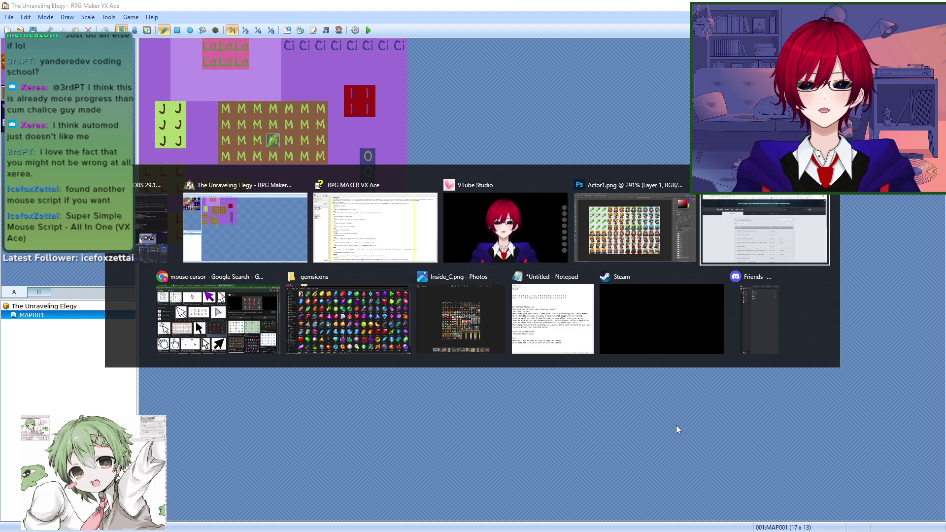
pyautogui.click(604, 9)
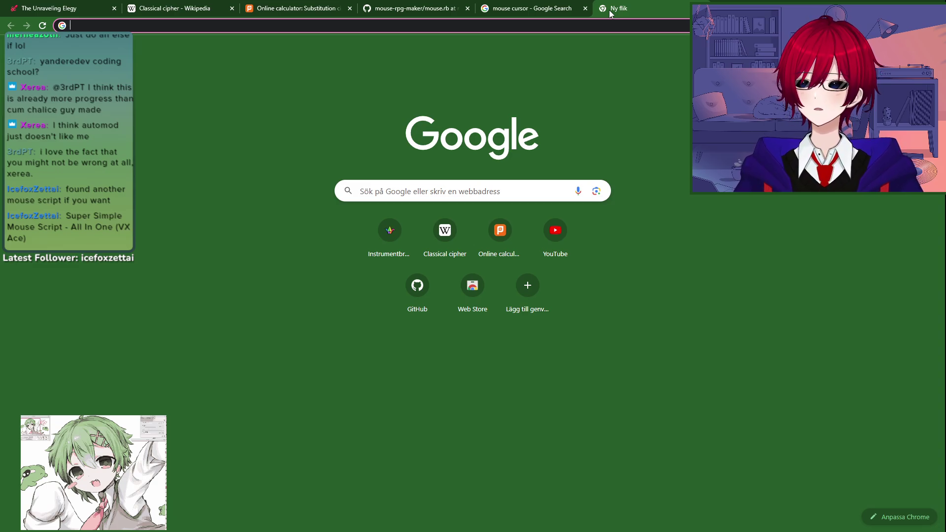
pyautogui.write('Super Simple M')
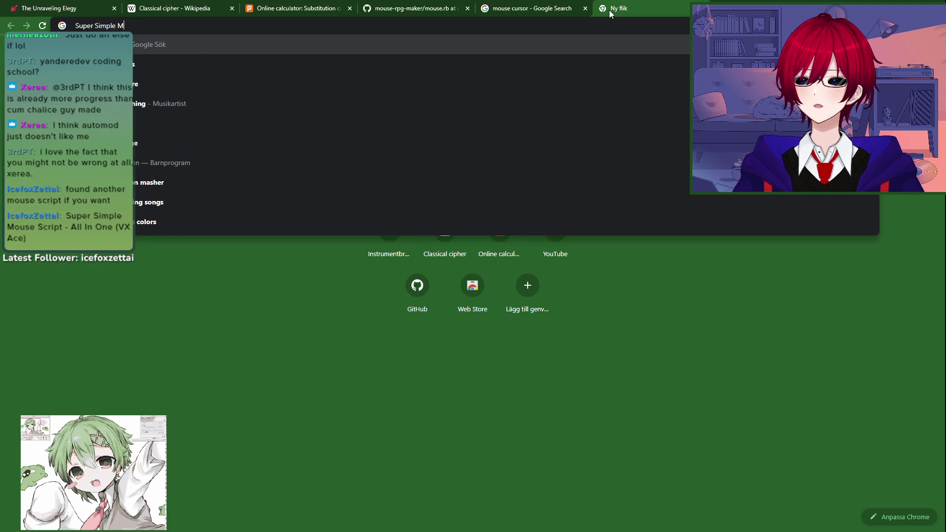
pyautogui.write('ouse Script A')
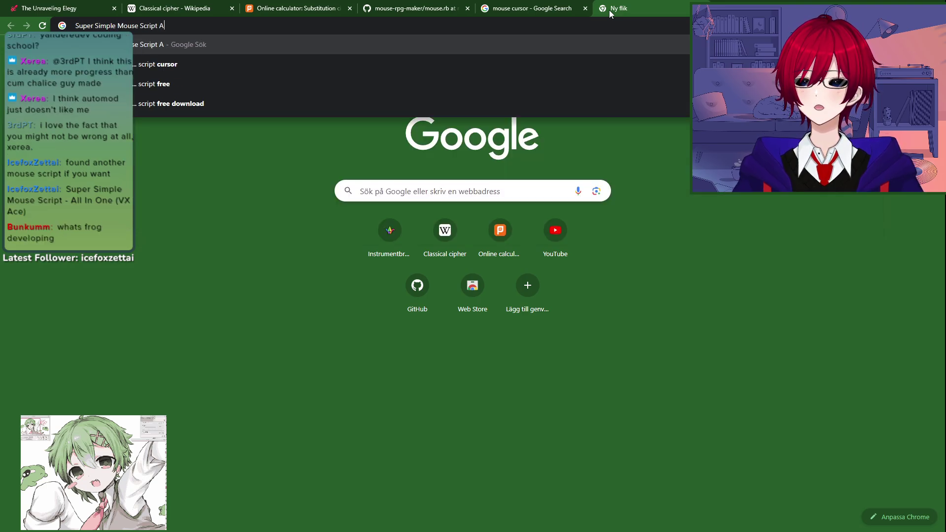
pyautogui.write('ll in One VX ')
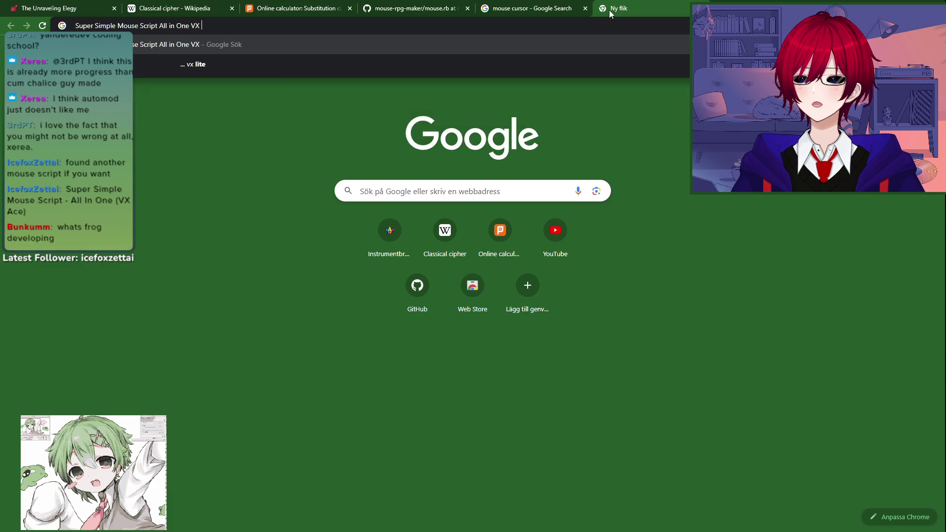
pyautogui.write('Ace')
pyautogui.press('Return')
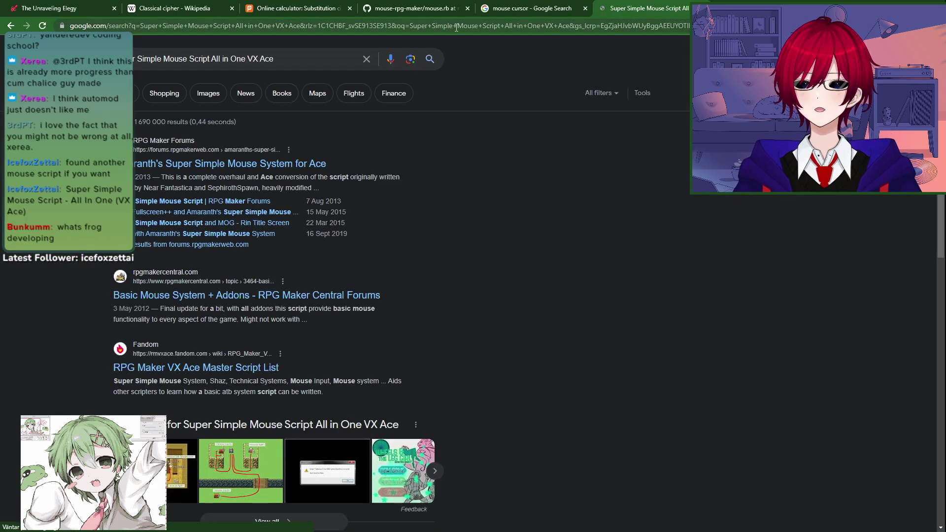
pyautogui.hotkey('alt', 'Tab')
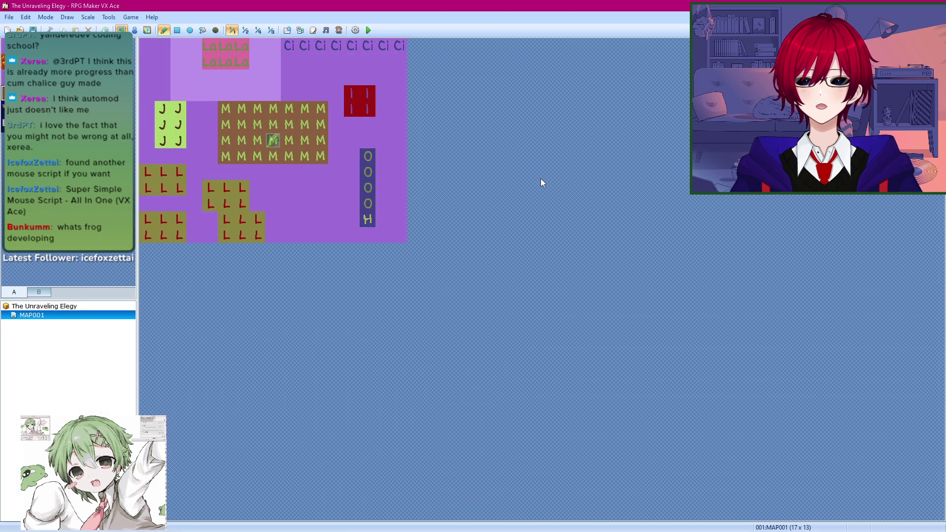
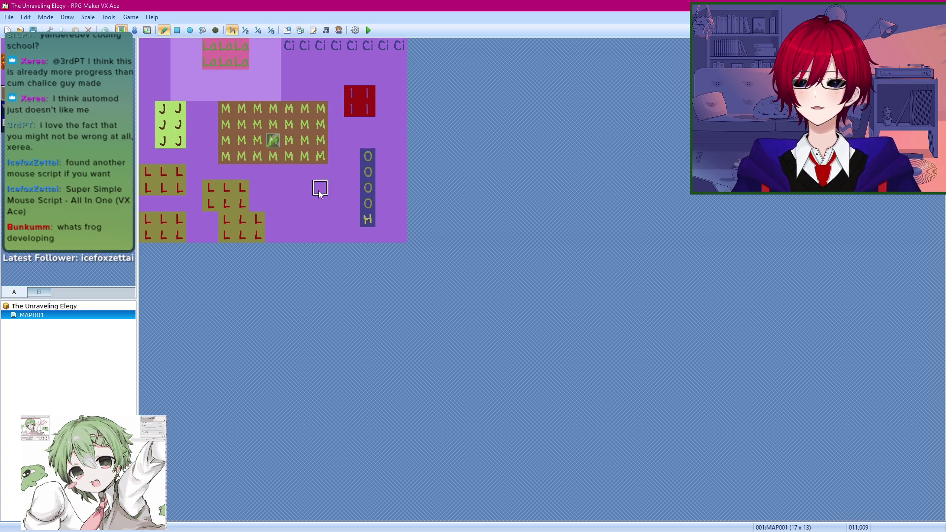
# Step: Switch to Chrome and open The Unraveling Elegy Padlet board to examine its item and location diagram
pyautogui.hotkey('alt', 'Tab')
pyautogui.hotkey('alt', 'Tab')
pyautogui.hotkey('alt', 'Tab')
pyautogui.hotkey('alt', 'Tab')
pyautogui.hotkey('alt', 'Tab')
pyautogui.hotkey('alt', 'Tab')
pyautogui.hotkey('alt', 'Tab')
pyautogui.hotkey('alt', 'Tab')
pyautogui.hotkey('alt', 'Tab')
pyautogui.hotkey('alt', 'Tab')
pyautogui.hotkey('alt', 'Tab')
pyautogui.hotkey('alt', 'Tab')
pyautogui.hotkey('alt', 'Tab')
pyautogui.hotkey('alt', 'Tab')
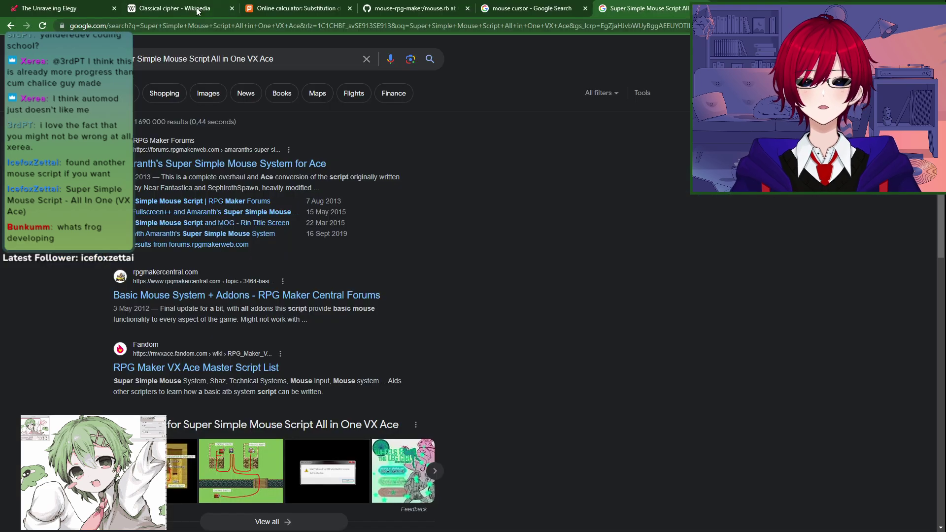
pyautogui.click(75, 6)
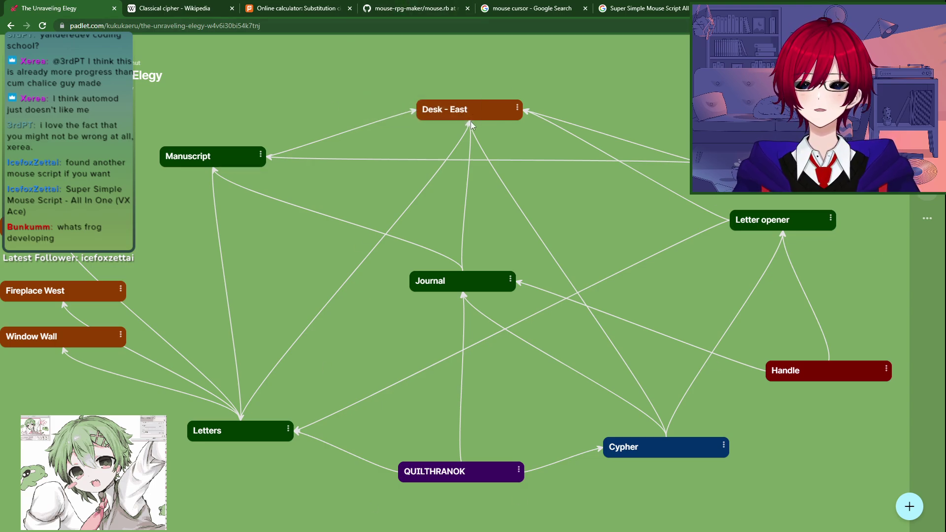
# Step: Compare the Padlet board with the RPG Maker map, and move the Journal card slightly up and to the right
pyautogui.hotkey('alt', 'Tab')
pyautogui.hotkey('alt', 'Tab')
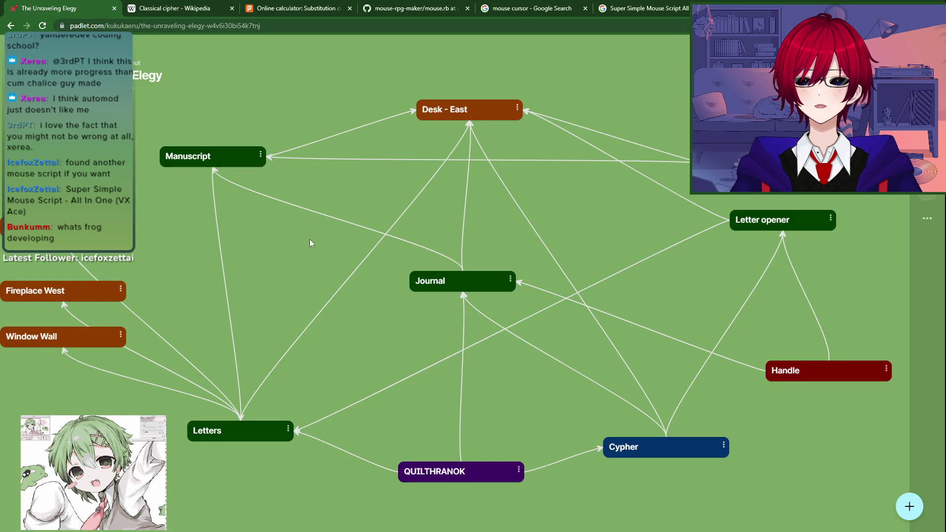
pyautogui.hotkey('alt', 'Tab')
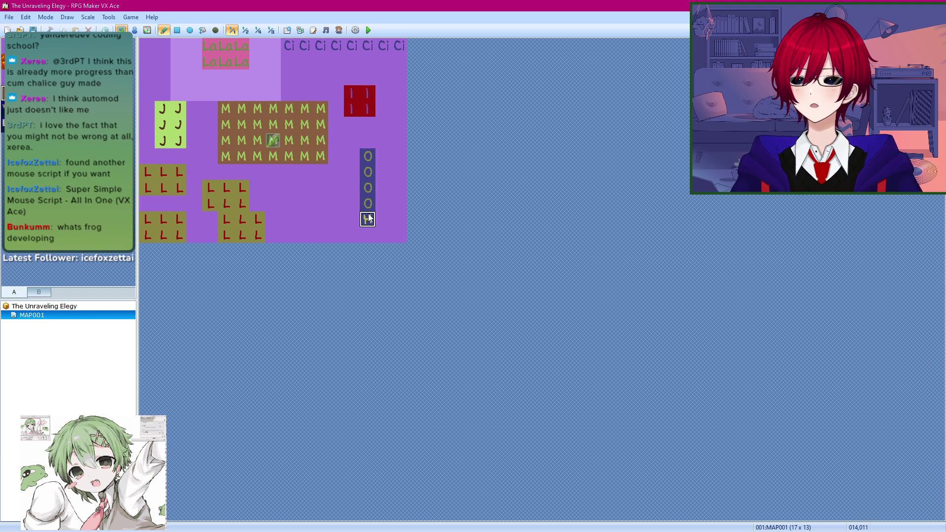
pyautogui.hotkey('alt', 'Tab')
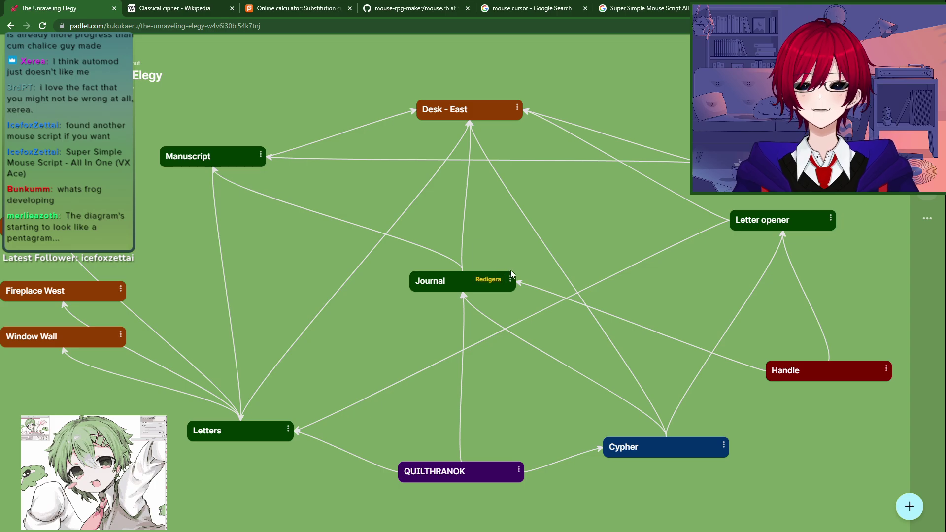
pyautogui.moveTo(443, 281); pyautogui.dragTo(465, 268)
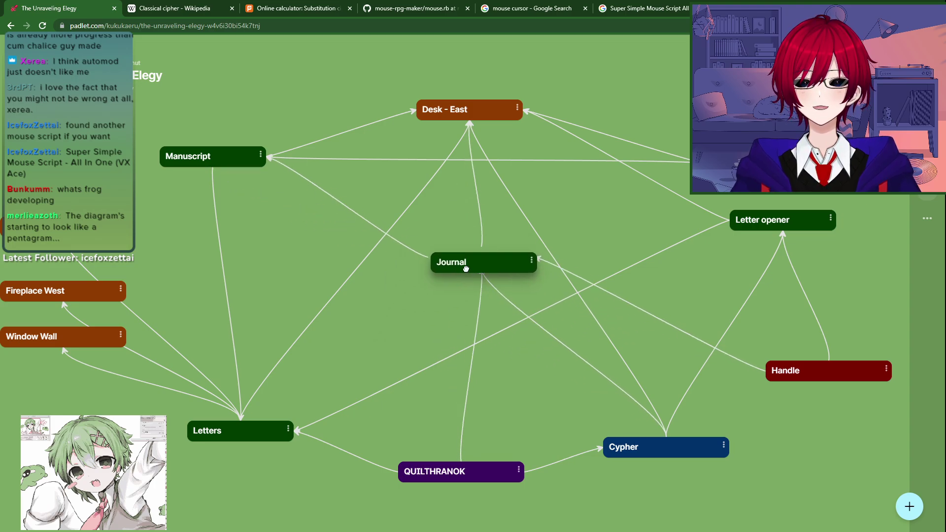
pyautogui.hotkey('alt', 'Tab')
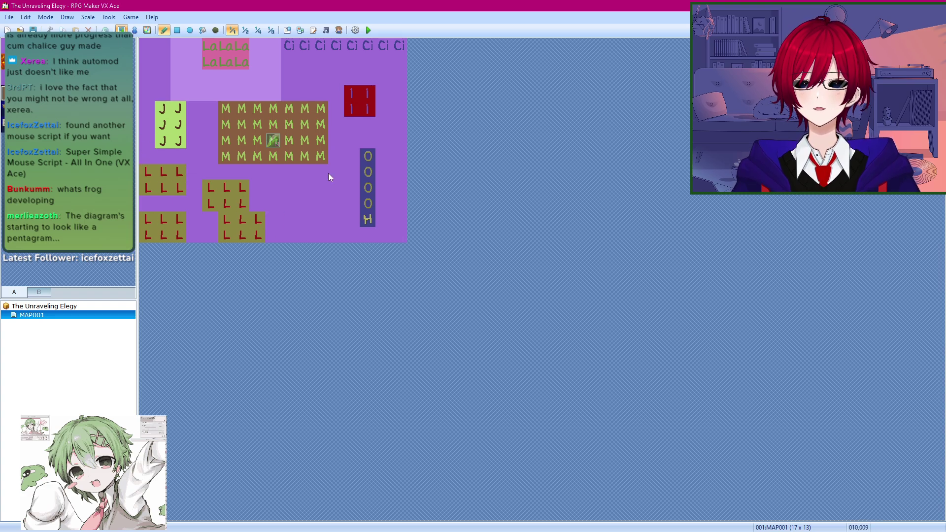
# Step: Switch to the Untitled-3 document in Photoshop and move Group 1 down and to the left, separating the lower letter halves
pyautogui.hotkey('alt', 'Tab')
pyautogui.press('Tab')
pyautogui.press('Tab')
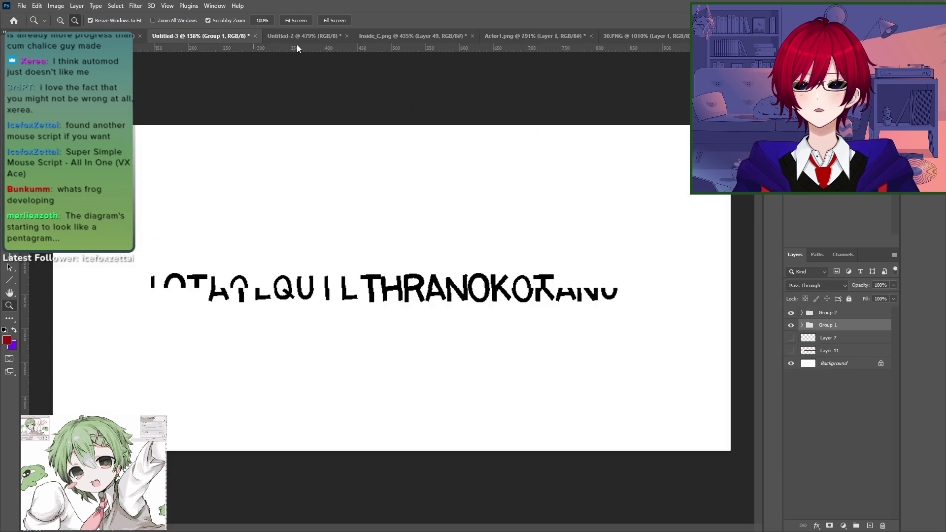
pyautogui.press('m')
pyautogui.press('v')
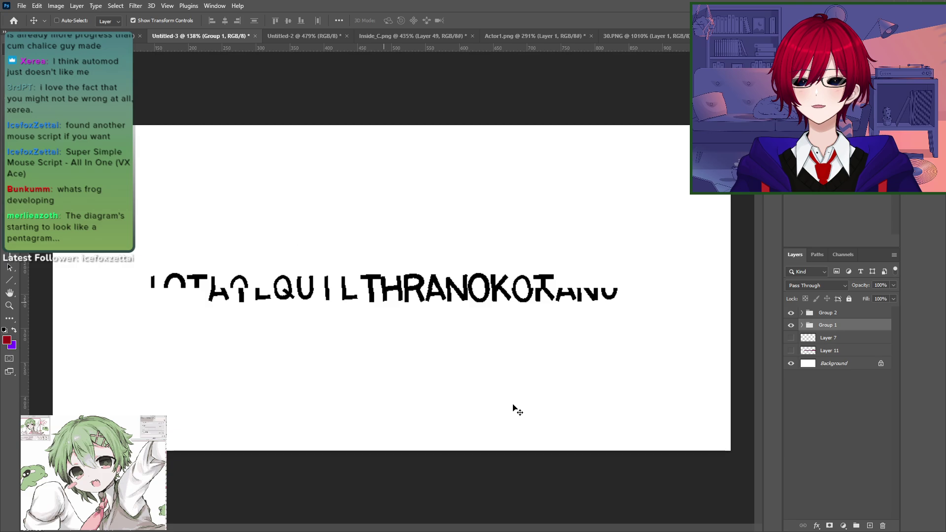
pyautogui.moveTo(456, 351); pyautogui.dragTo(363, 407)
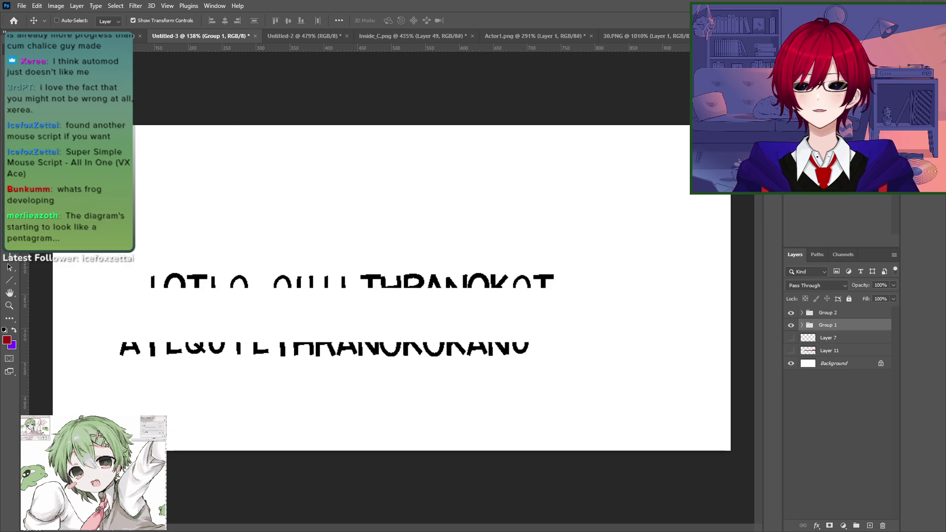
# Step: Outline each row of letter halves with a rectangular marquee, and move Group 1 back so the halves spell QUILTHRANOK
pyautogui.press('m')
pyautogui.moveTo(109, 331); pyautogui.dragTo(576, 378)
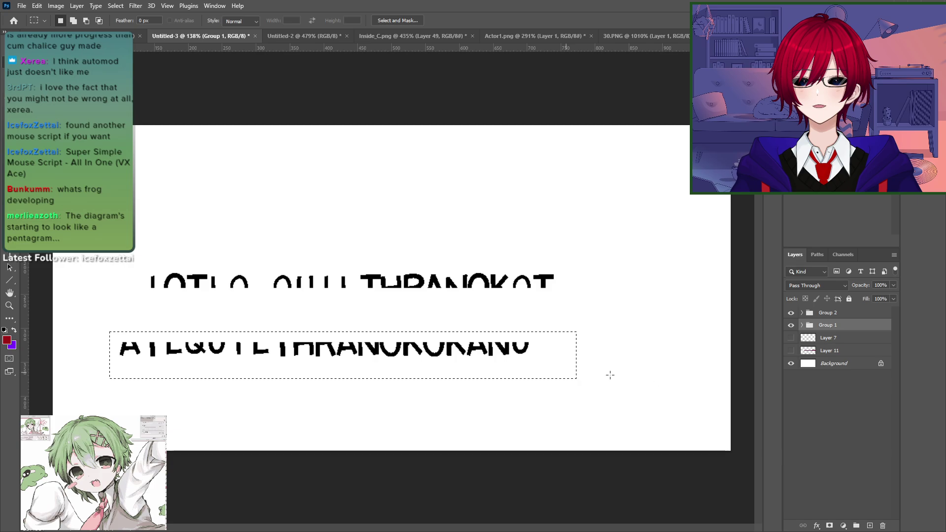
pyautogui.moveTo(104, 333); pyautogui.dragTo(549, 366)
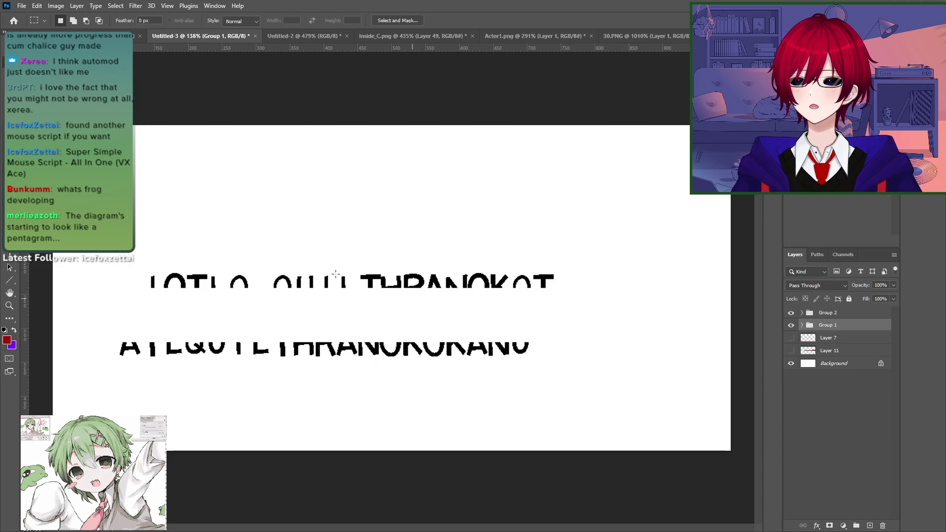
pyautogui.moveTo(132, 266); pyautogui.dragTo(564, 297)
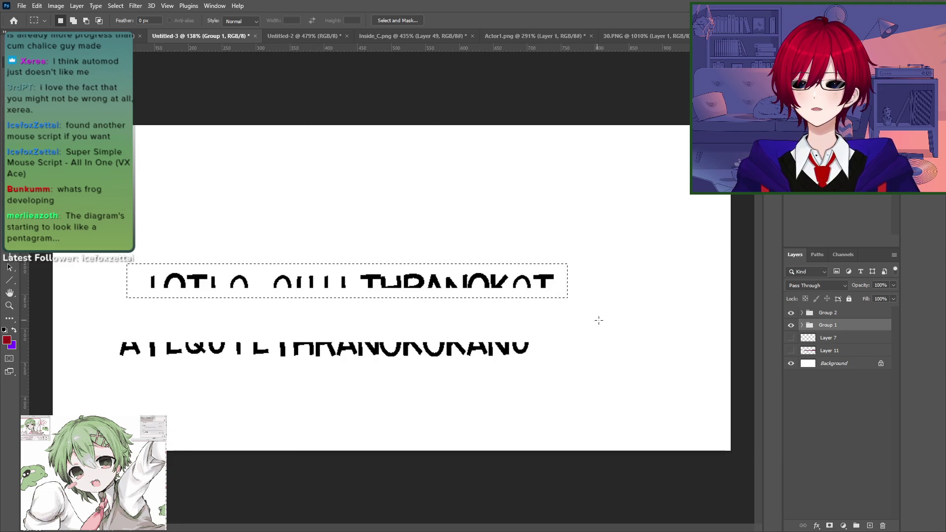
pyautogui.press('v')
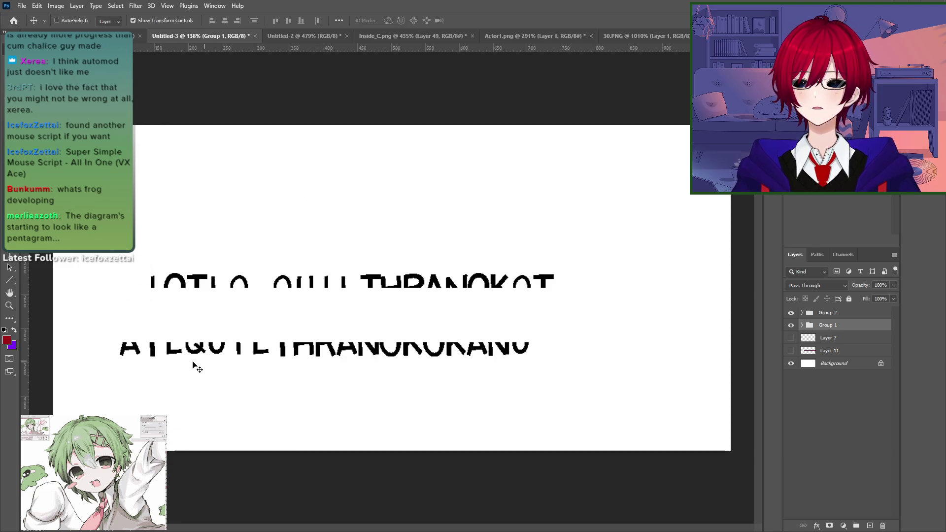
pyautogui.moveTo(172, 347); pyautogui.dragTo(259, 291)
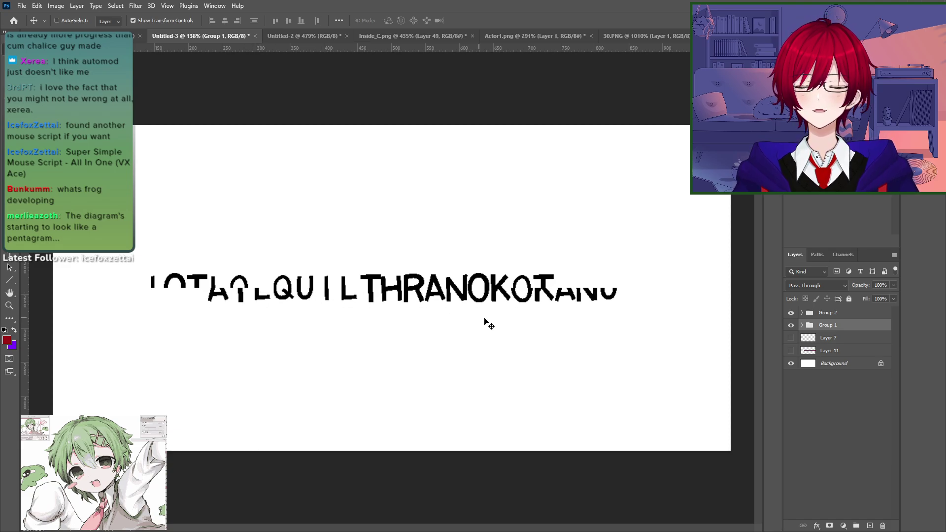
# Step: Switch to the untitled Notepad document and highlight the keyword QUILTHRANOK at the start of the cipher alphabet
pyautogui.hotkey('alt', 'Tab')
pyautogui.hotkey('alt', 'Tab')
pyautogui.hotkey('alt', 'Tab')
pyautogui.hotkey('alt', 'Tab')
pyautogui.hotkey('alt', 'Tab')
pyautogui.hotkey('alt', 'Tab')
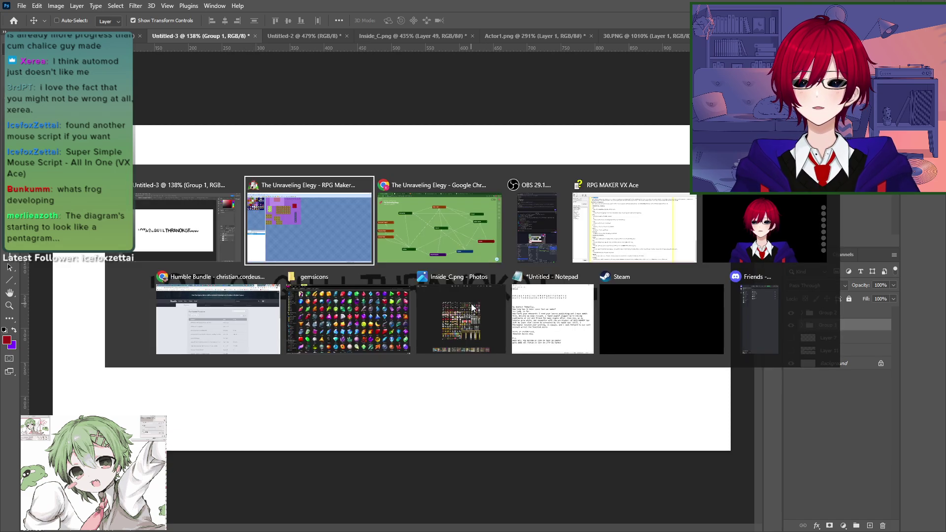
pyautogui.hotkey('alt', 'Tab')
pyautogui.hotkey('alt', 'Tab')
pyautogui.hotkey('alt', 'Tab')
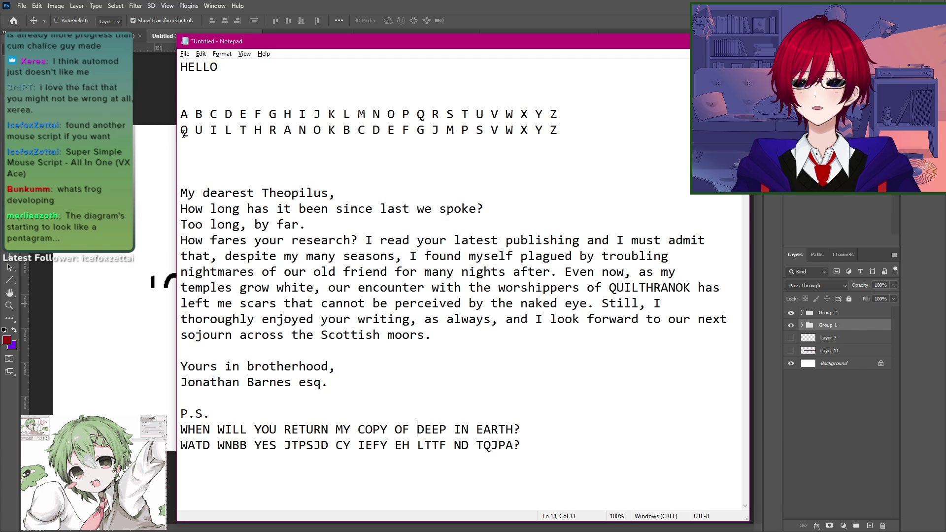
pyautogui.moveTo(183, 133); pyautogui.dragTo(337, 131)
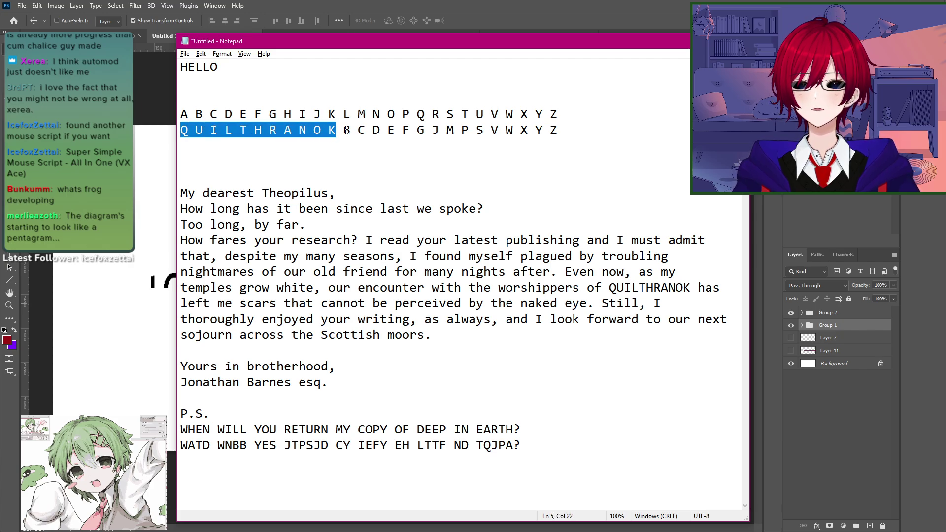
pyautogui.click(346, 130)
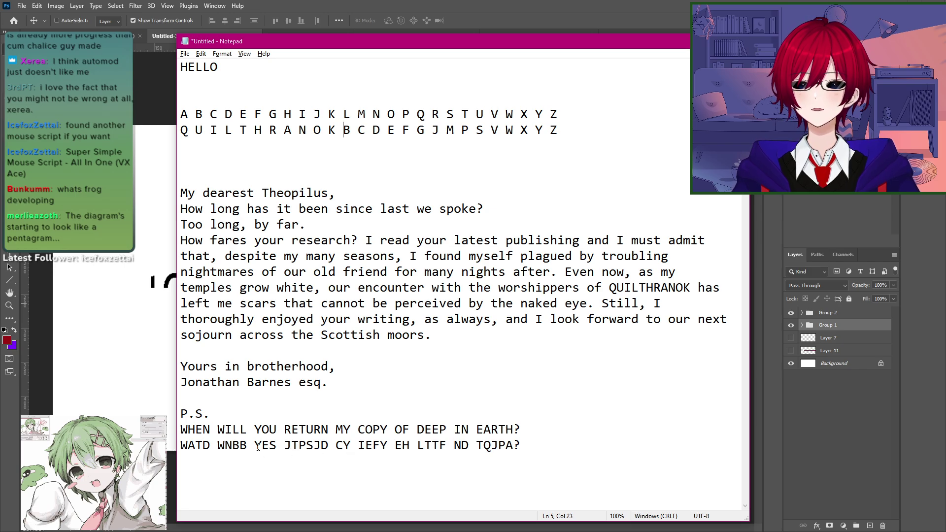
# Step: Highlight the encoded word YES and the encoded P.S. line, and compare them with the QUILTHRANOK artwork in Photoshop
pyautogui.moveTo(255, 446); pyautogui.dragTo(279, 447)
pyautogui.click(278, 447)
pyautogui.click(279, 447)
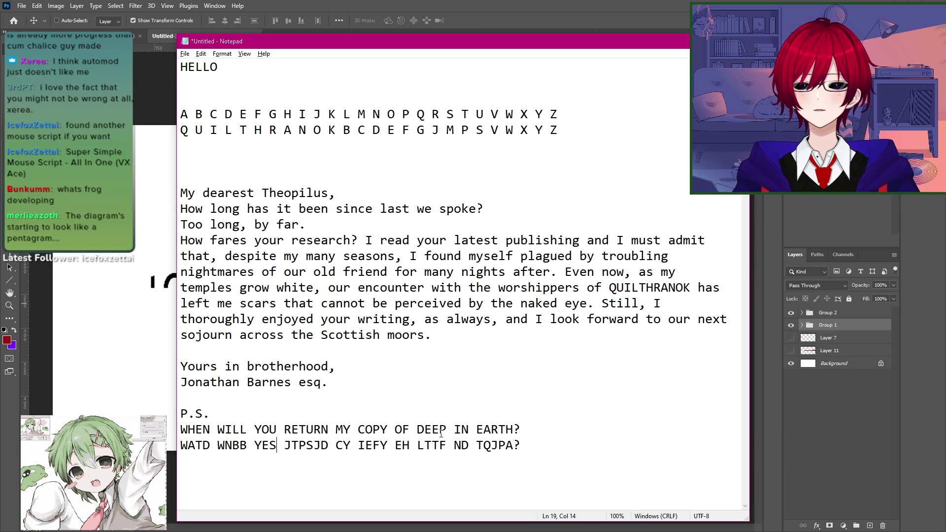
pyautogui.moveTo(519, 447); pyautogui.dragTo(181, 447)
pyautogui.hotkey('alt', 'Tab')
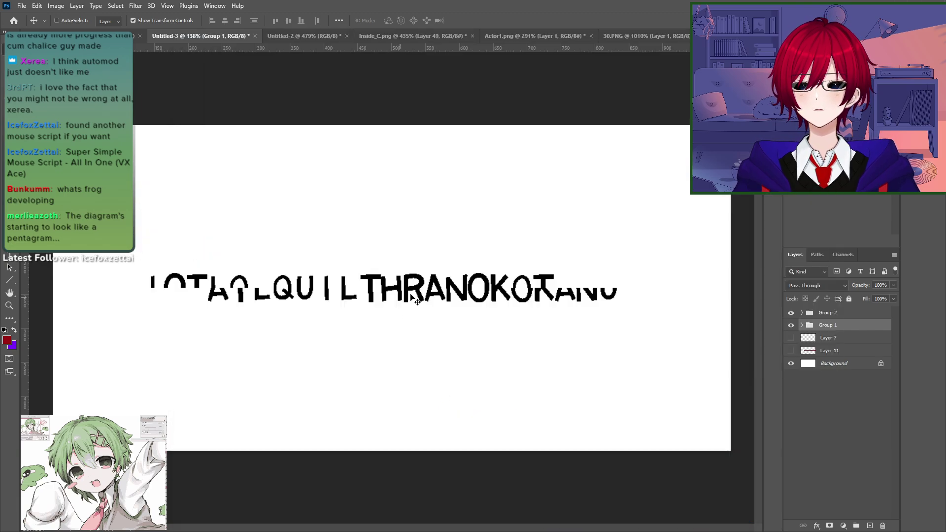
pyautogui.hotkey('alt', 'Tab')
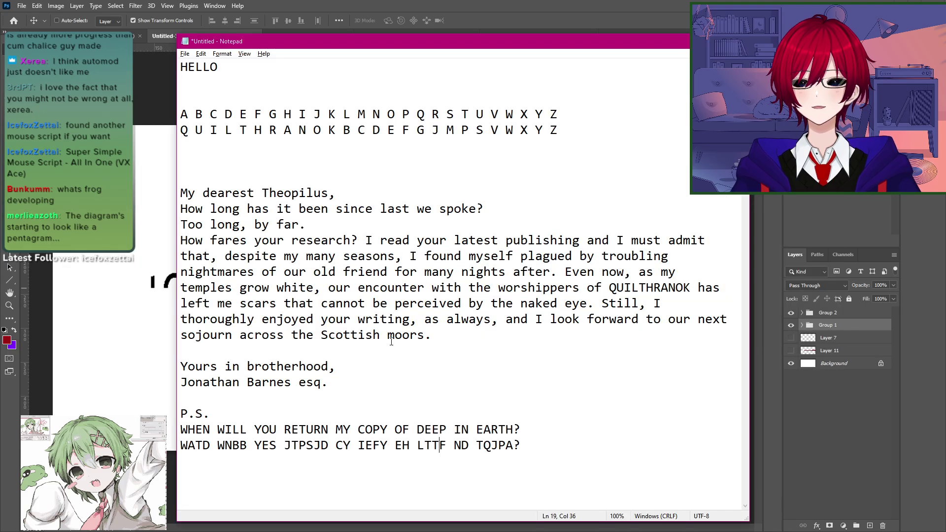
# Step: Switch to RPG Maker VX Ace and compare MAP001 with the Padlet puzzle diagram in Chrome
pyautogui.hotkey('alt', 'Tab')
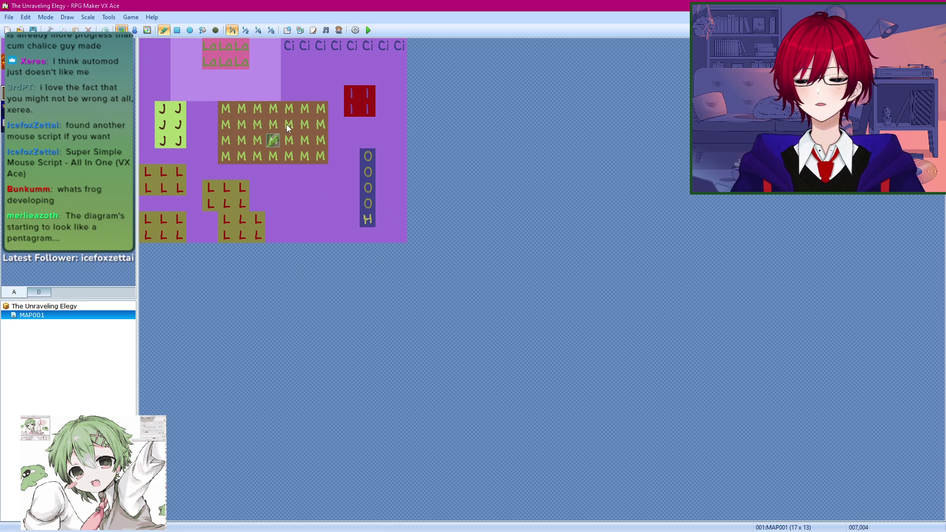
pyautogui.hotkey('alt', 'Tab')
pyautogui.hotkey('alt', 'Tab')
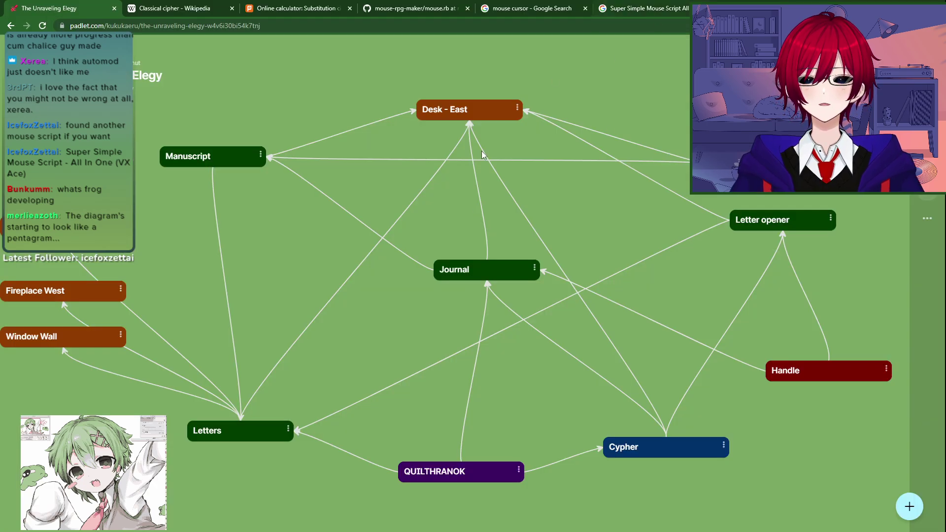
pyautogui.hotkey('alt', 'Tab')
pyautogui.hotkey('alt', 'Tab')
pyautogui.hotkey('alt', 'Tab')
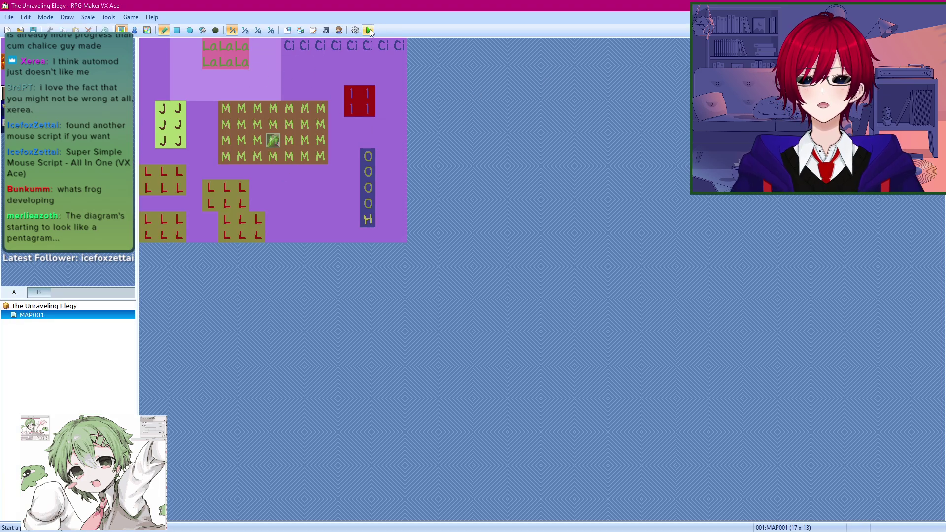
# Step: Switch to the mouse script search results in Chrome and open Amaranth's Super Simple Mouse System for Ace on RPG Maker Forums
pyautogui.hotkey('alt', 'Tab')
pyautogui.hotkey('alt', 'Tab')
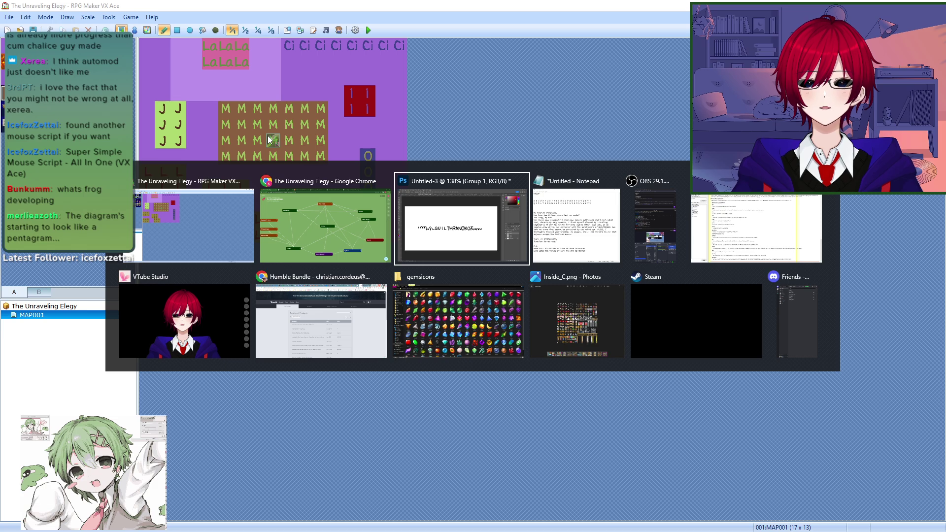
pyautogui.hotkey('alt', 'Tab')
pyautogui.hotkey('alt', 'Tab')
pyautogui.hotkey('alt', 'Tab')
pyautogui.hotkey('alt', 'Tab')
pyautogui.hotkey('alt', 'Tab')
pyautogui.hotkey('alt', 'Tab')
pyautogui.hotkey('alt', 'Tab')
pyautogui.hotkey('alt', 'Tab')
pyautogui.hotkey('alt', 'Tab')
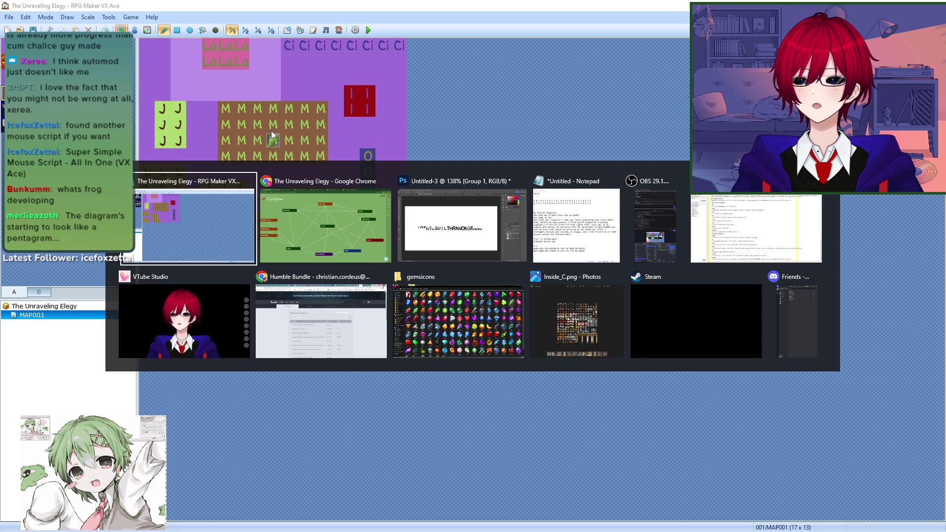
pyautogui.hotkey('alt', 'Tab')
pyautogui.hotkey('ctrl', 'shift', 'Tab')
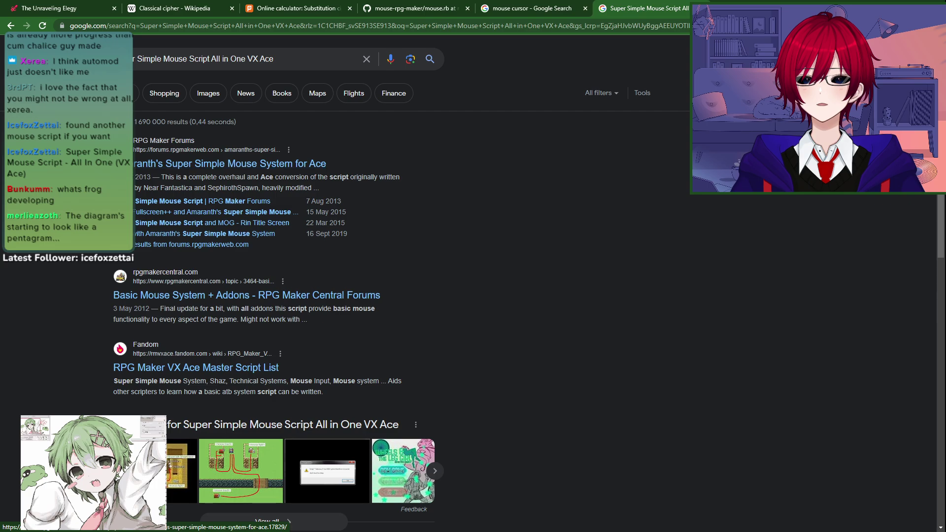
pyautogui.click(203, 165)
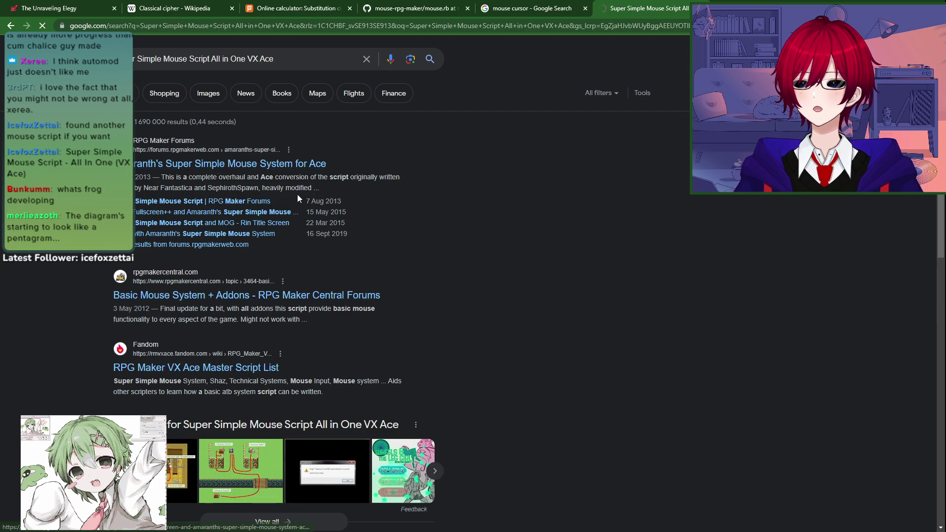
# Step: Switch to the Notepad cipher notes and highlight the plain A to Z alphabet row
pyautogui.hotkey('alt', 'Tab')
pyautogui.hotkey('alt', 'Tab')
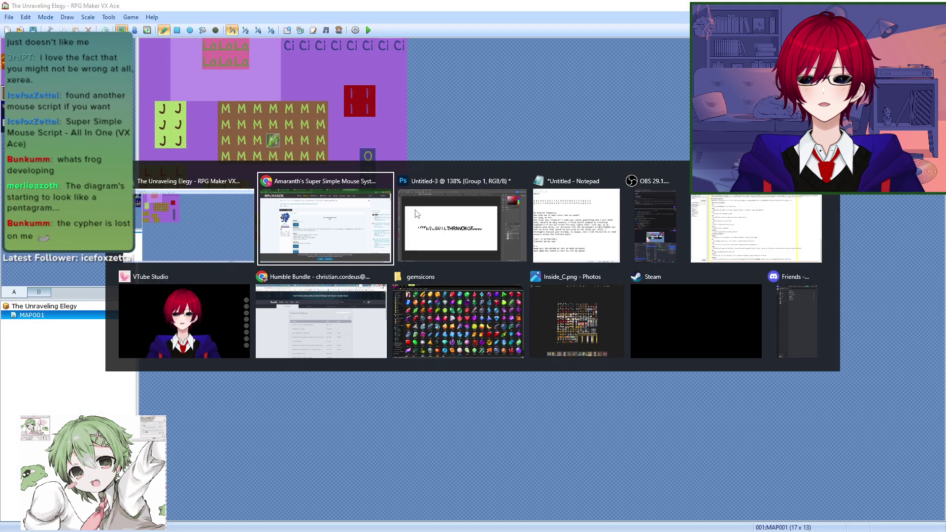
pyautogui.hotkey('alt', 'Tab')
pyautogui.hotkey('alt', 'Tab')
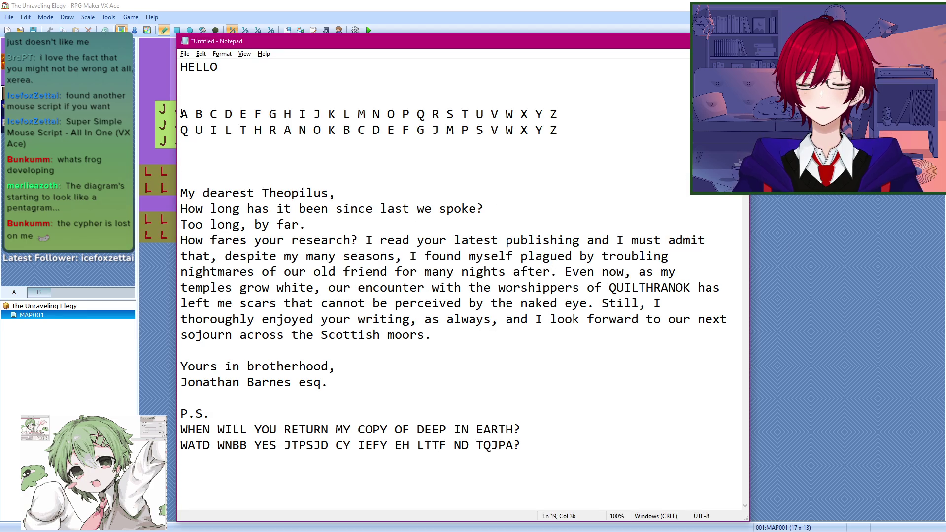
pyautogui.moveTo(181, 114); pyautogui.dragTo(588, 110)
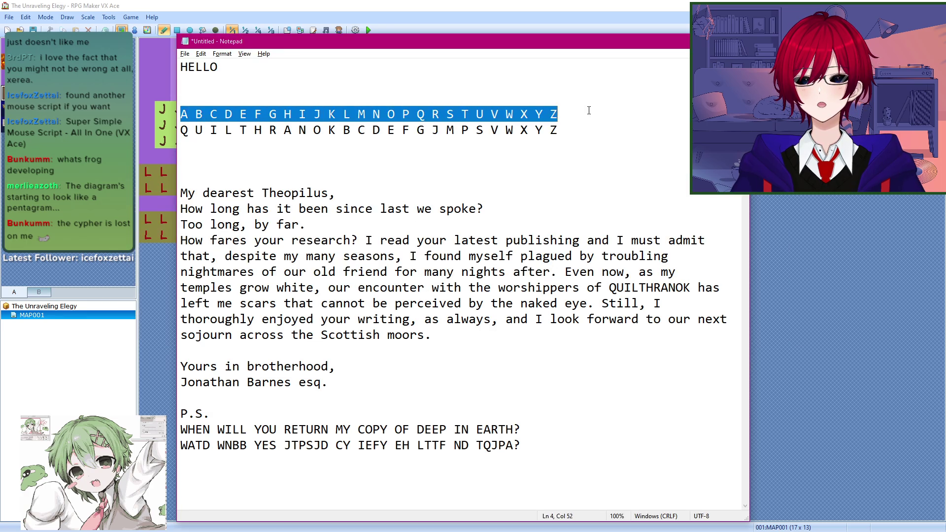
pyautogui.click(578, 115)
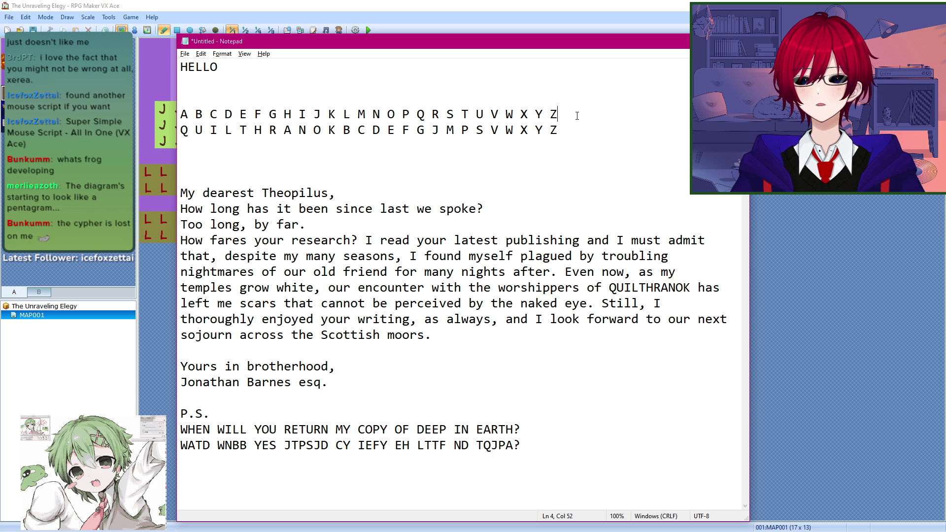
# Step: Highlight the QUILTHRANOK letters in the cipher row and compare them with the plain alphabet letters above
pyautogui.moveTo(179, 130); pyautogui.dragTo(332, 126)
pyautogui.doubleClick(184, 131)
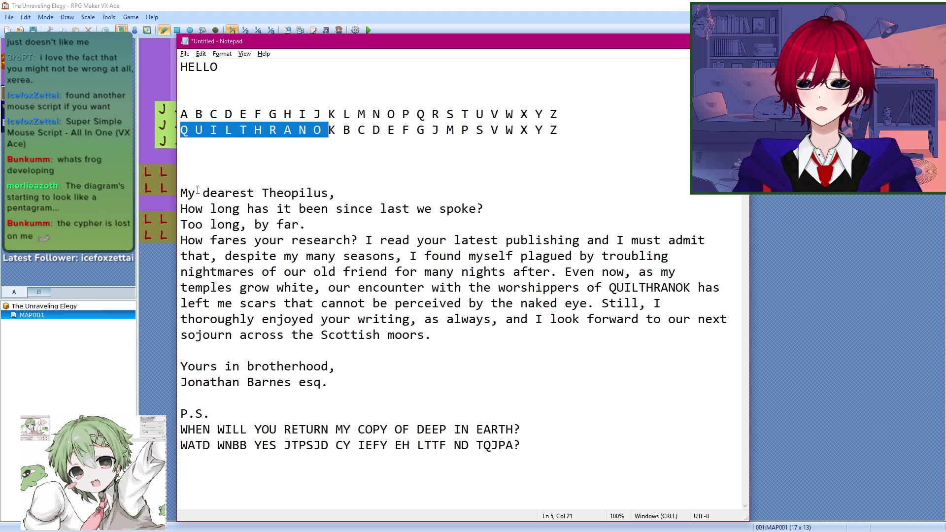
pyautogui.click(330, 142)
pyautogui.moveTo(337, 131); pyautogui.dragTo(177, 128)
pyautogui.click(184, 131)
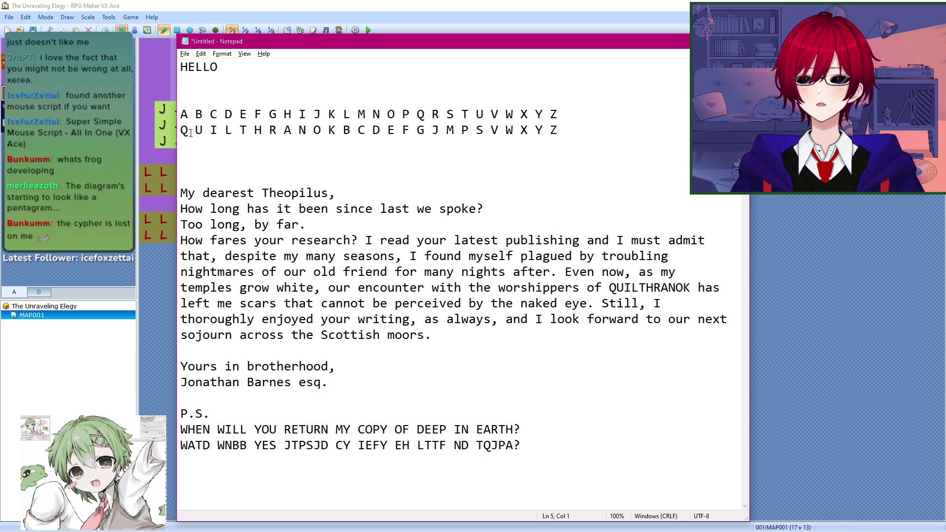
pyautogui.moveTo(185, 131); pyautogui.dragTo(194, 114)
pyautogui.click(334, 133)
pyautogui.click(351, 147)
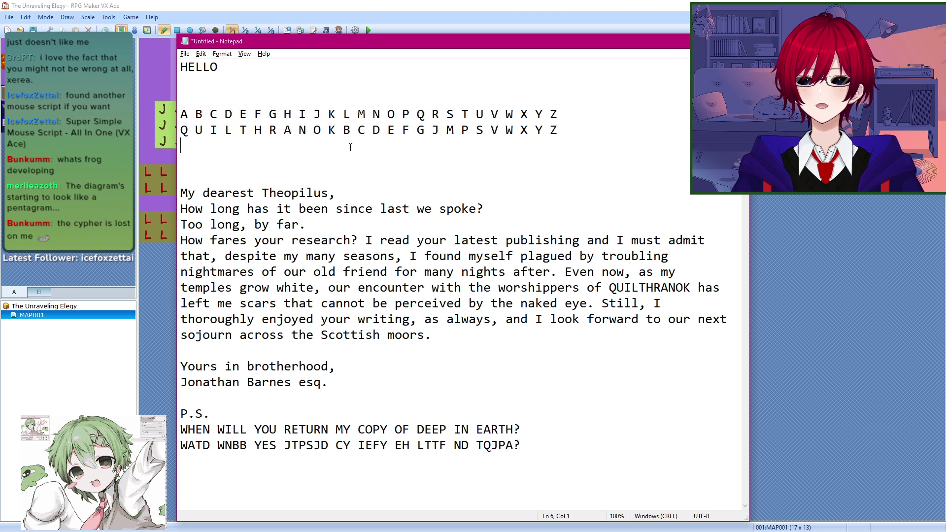
# Step: Highlight the remaining cipher letters from B onward, and compare the V to Z endings of both alphabet rows
pyautogui.moveTo(340, 128); pyautogui.dragTo(551, 132)
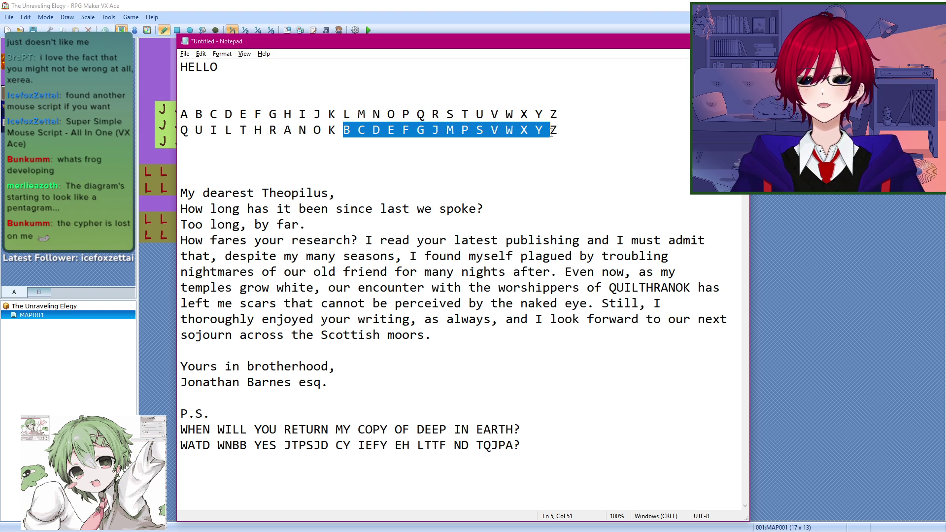
pyautogui.click(586, 132)
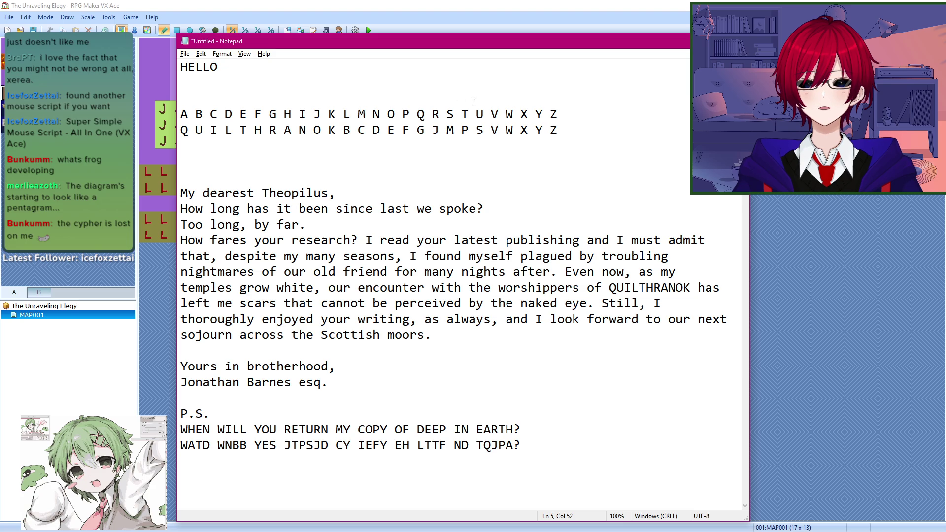
pyautogui.moveTo(494, 114); pyautogui.dragTo(550, 129)
pyautogui.click(550, 130)
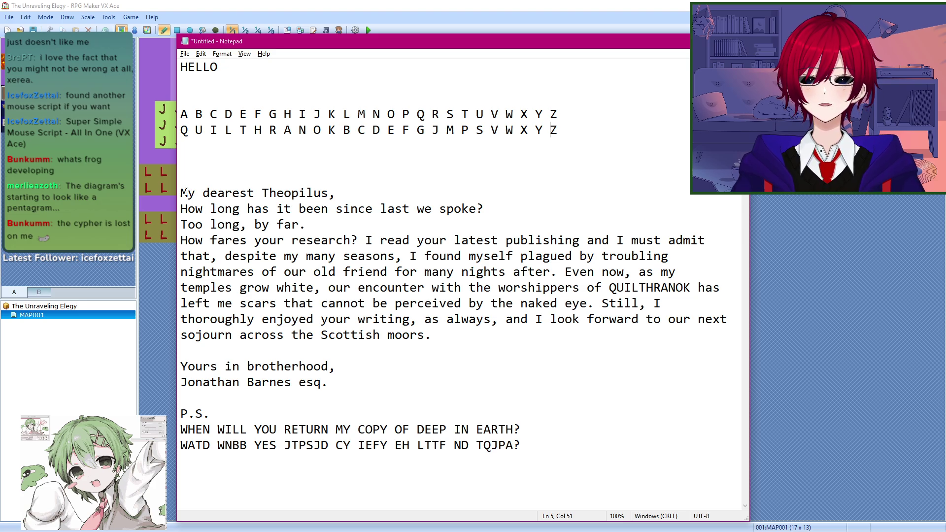
# Step: Highlight the body of the letter and review the word QUILTHRANOK hidden within it
pyautogui.moveTo(187, 193); pyautogui.dragTo(510, 319)
pyautogui.click(502, 338)
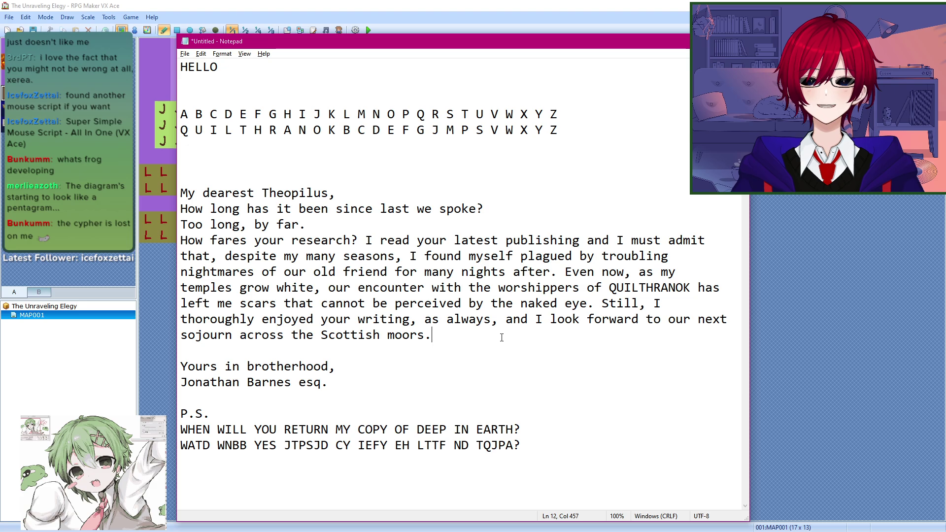
pyautogui.moveTo(603, 289)
pyautogui.mouseDown()
pyautogui.moveTo(697, 289)
pyautogui.moveTo(608, 289)
pyautogui.mouseUp()
pyautogui.click(696, 289)
pyautogui.click(607, 304)
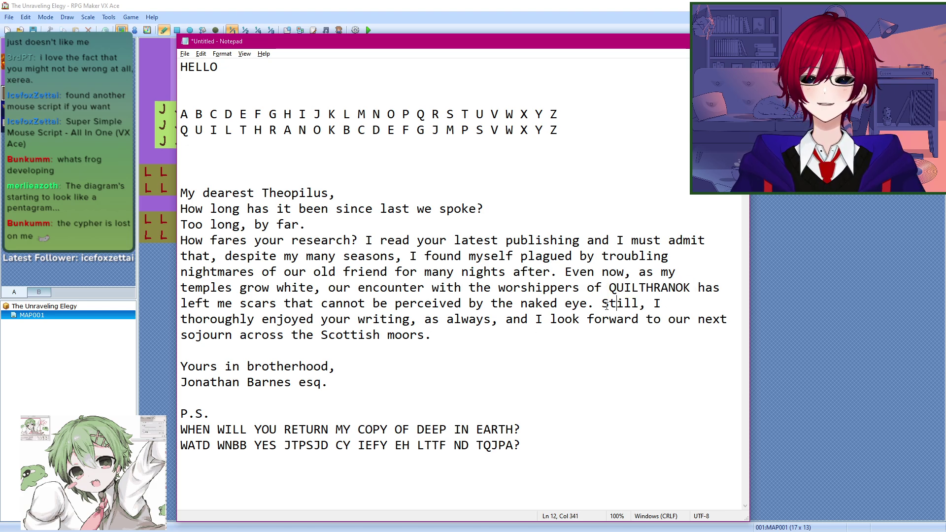
# Step: Examine the Ci tiles on the RPG Maker map, and switch to Photoshop to nudge Group 1 of the QUILTHRANOK letter halves
pyautogui.hotkey('alt', 'Tab')
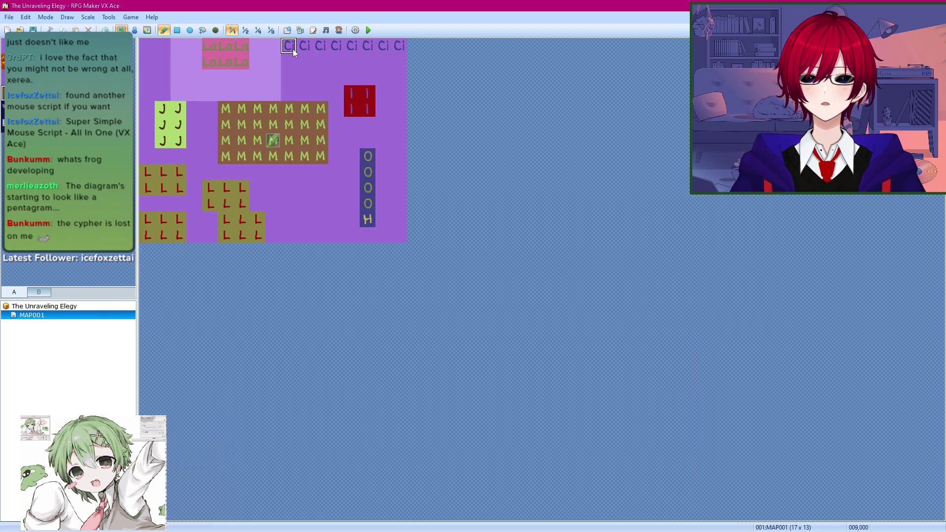
pyautogui.hotkey('alt', 'Tab')
pyautogui.hotkey('alt', 'Tab')
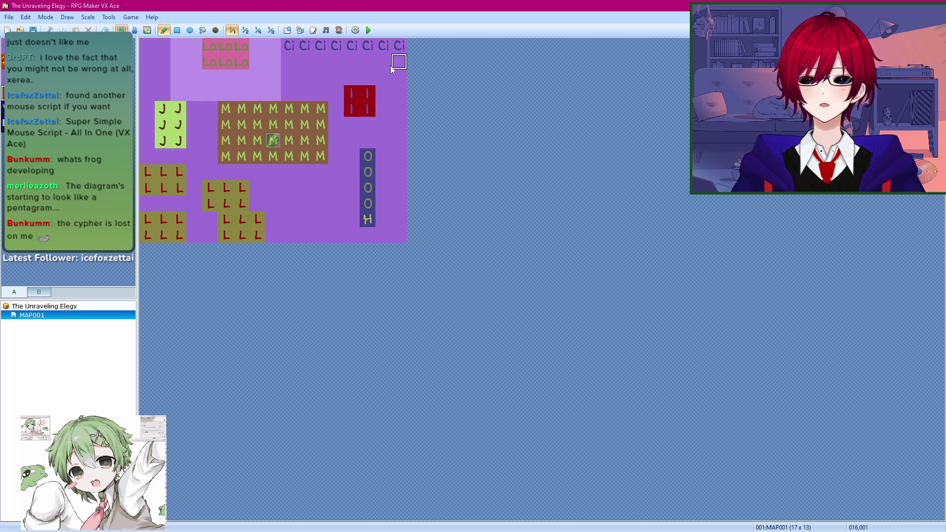
pyautogui.hotkey('alt', 'Tab')
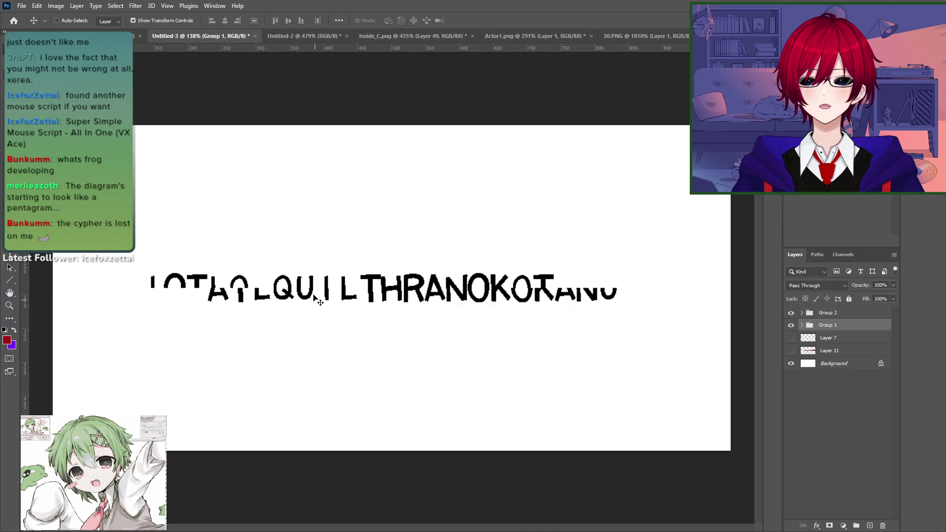
pyautogui.moveTo(314, 296)
pyautogui.mouseDown()
pyautogui.moveTo(253, 325)
pyautogui.moveTo(228, 290)
pyautogui.moveTo(270, 288)
pyautogui.moveTo(228, 290)
pyautogui.moveTo(312, 291)
pyautogui.mouseUp()
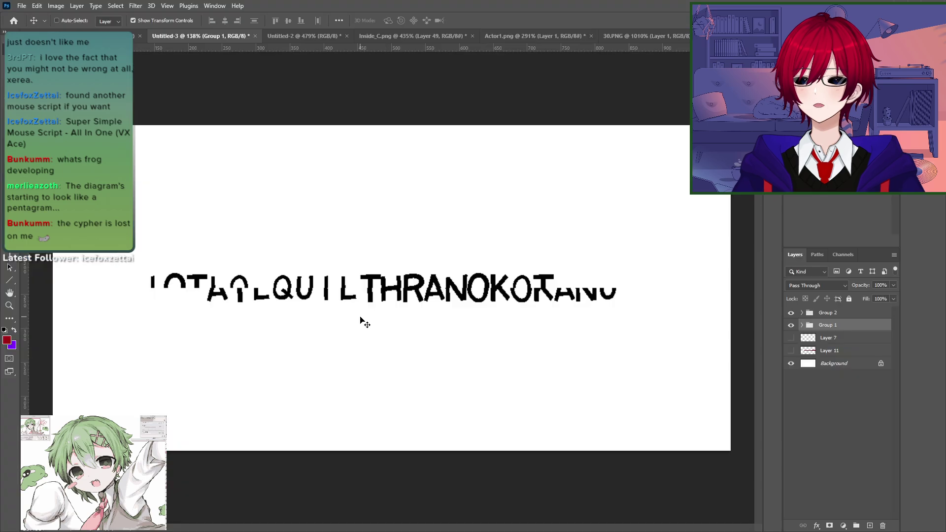
pyautogui.moveTo(363, 321)
pyautogui.mouseDown()
pyautogui.moveTo(299, 312)
pyautogui.moveTo(309, 323)
pyautogui.moveTo(411, 322)
pyautogui.moveTo(365, 321)
pyautogui.mouseUp()
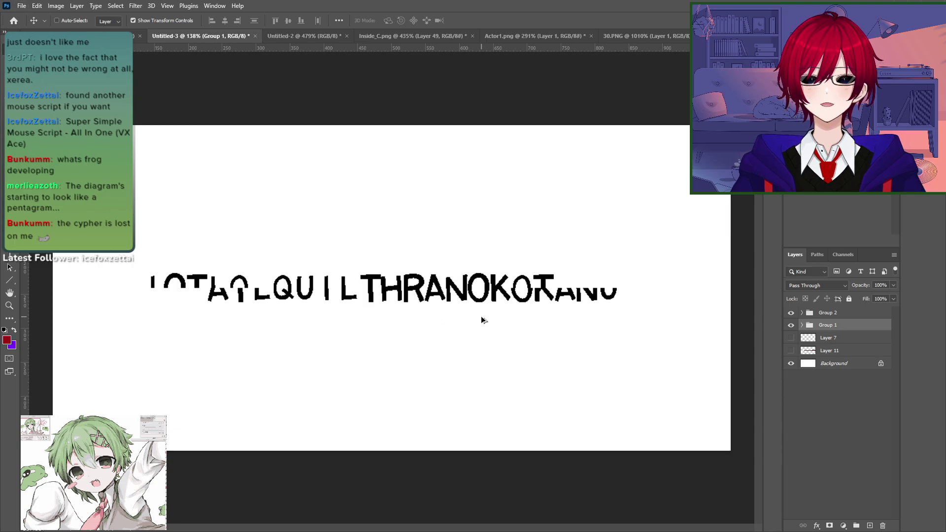
# Step: Switch to the Super Simple Mouse System forum thread in Chrome and read its Introduction and Features sections, highlighting the text
pyautogui.hotkey('alt', 'Tab')
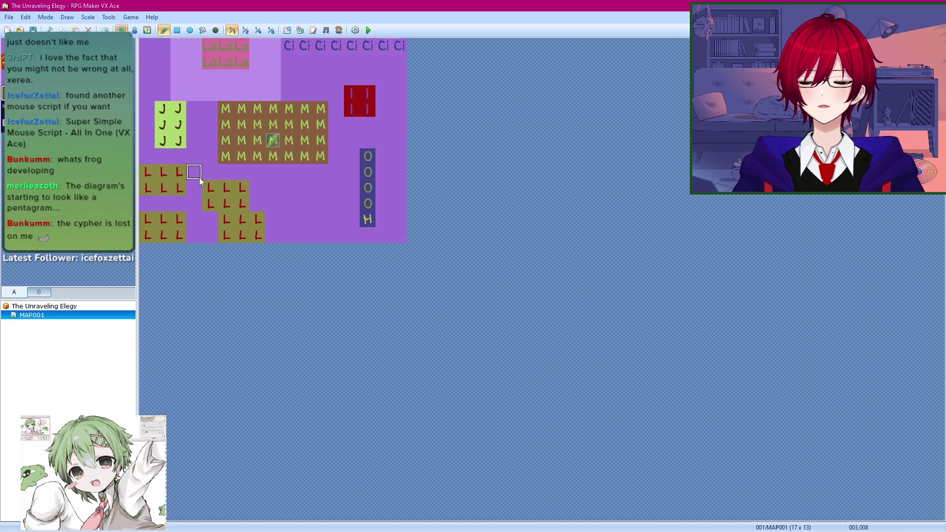
pyautogui.hotkey('alt', 'Tab')
pyautogui.hotkey('alt', 'Tab')
pyautogui.hotkey('alt', 'Tab')
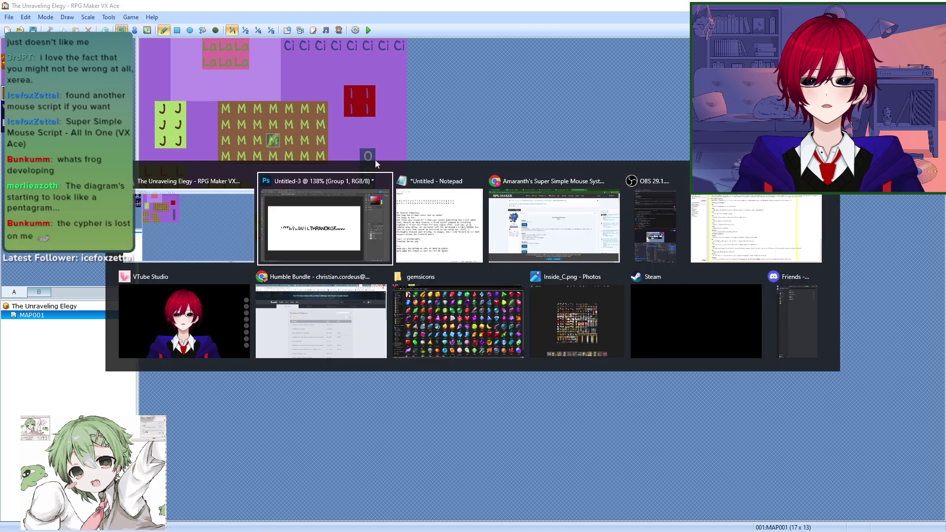
pyautogui.scroll(-2, 258, 303)
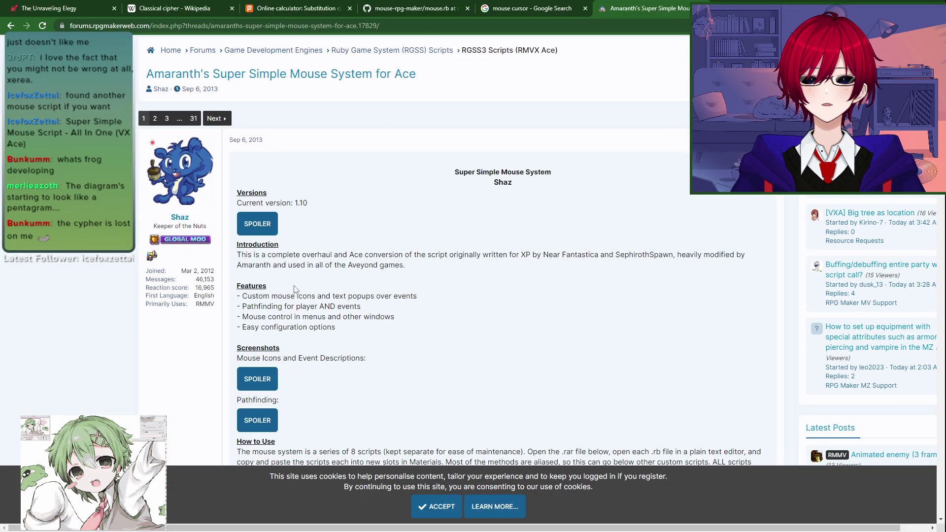
pyautogui.moveTo(438, 165); pyautogui.dragTo(408, 299)
pyautogui.click(445, 303)
pyautogui.click(417, 294)
pyautogui.click(428, 183)
pyautogui.click(408, 299)
pyautogui.moveTo(365, 264); pyautogui.dragTo(353, 179)
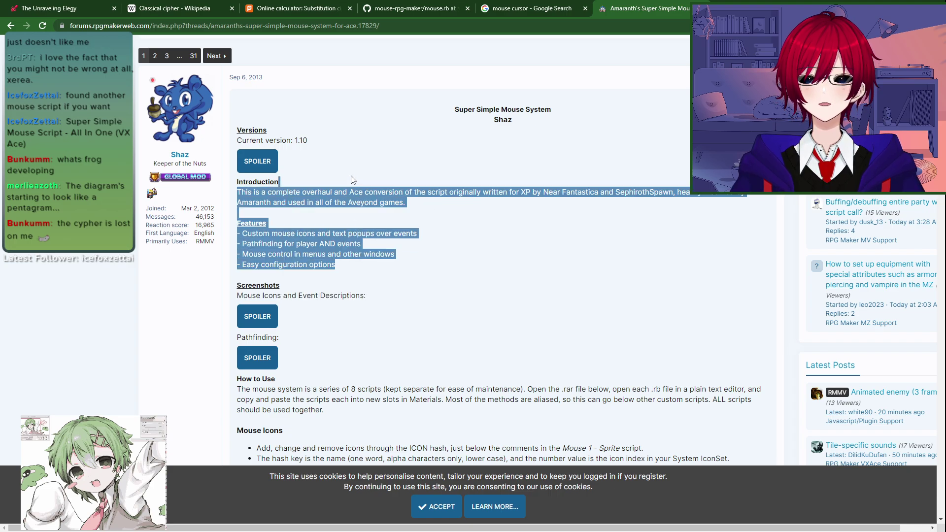
# Step: Expand the mouse icons and Pathfinding spoilers under Screenshots in the forum thread and read their descriptions
pyautogui.click(413, 279)
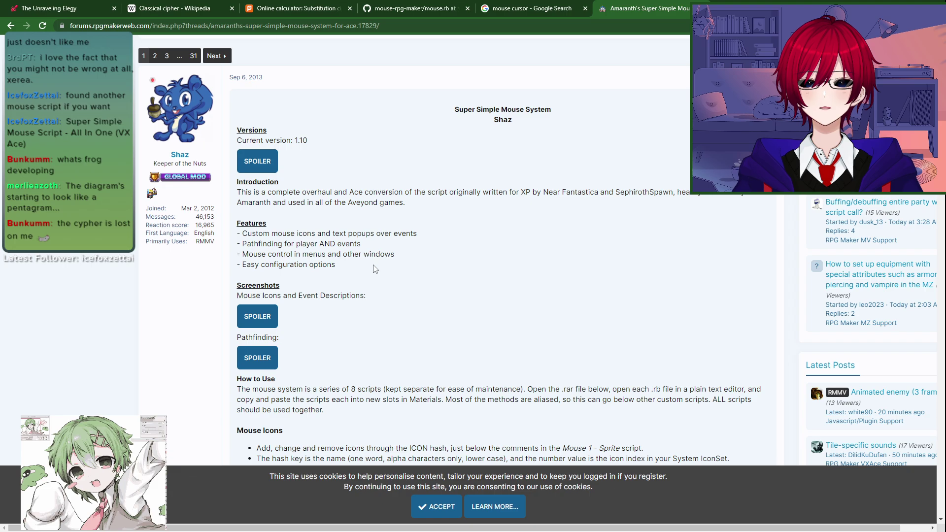
pyautogui.click(268, 318)
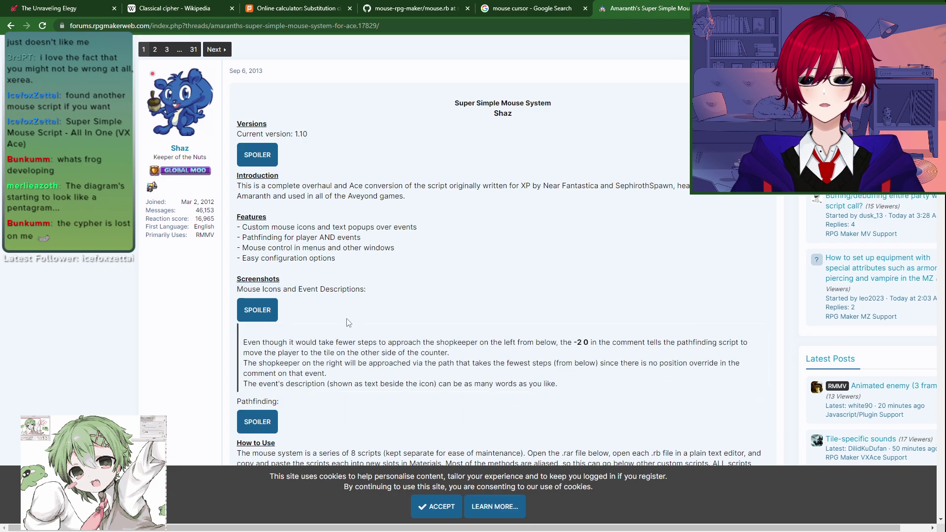
pyautogui.scroll(-3, 349, 323)
pyautogui.click(250, 283)
pyautogui.scroll(-4, 296, 311)
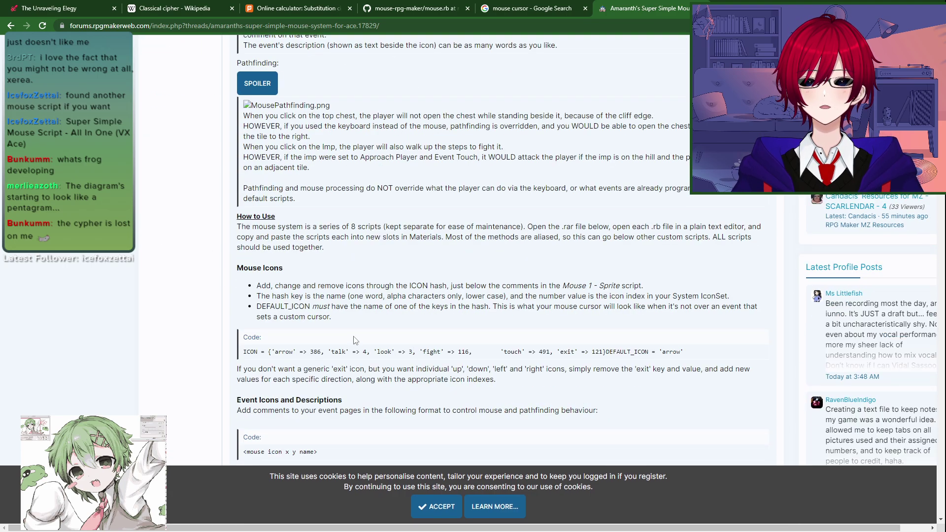
# Step: Read the mouse script's setup notes in the thread, covering event icons, pathfinding, enabling the mouse, download and patches
pyautogui.scroll(-10, 345, 335)
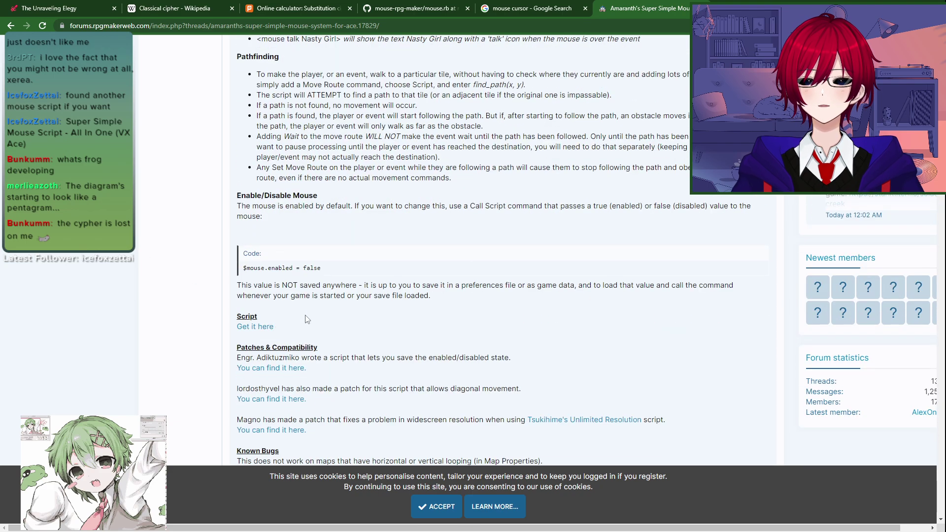
pyautogui.scroll(-3, 305, 320)
pyautogui.scroll(3, 339, 319)
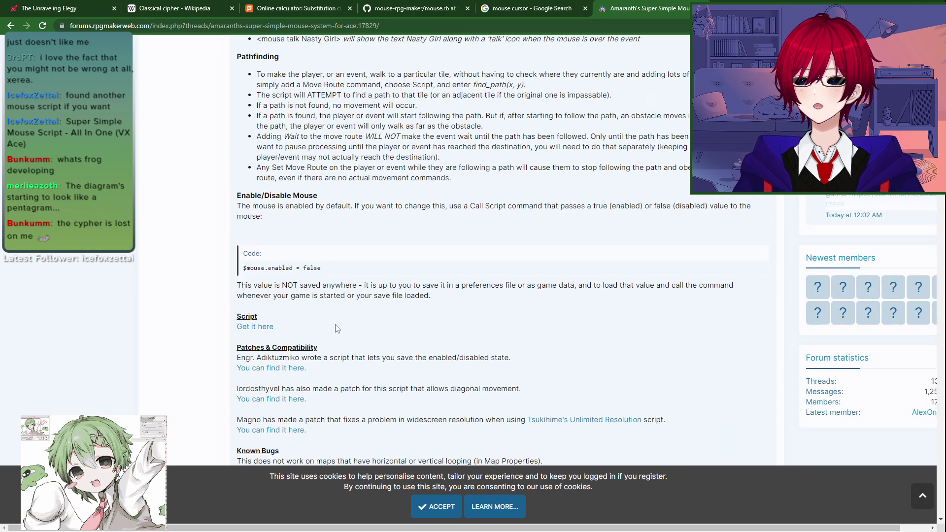
pyautogui.scroll(3, 338, 317)
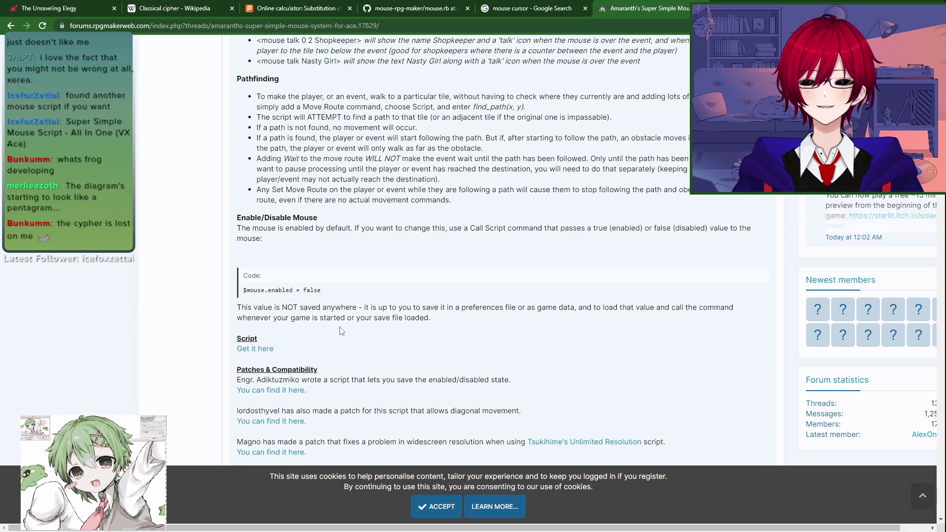
pyautogui.scroll(-4, 302, 301)
pyautogui.scroll(5, 409, 343)
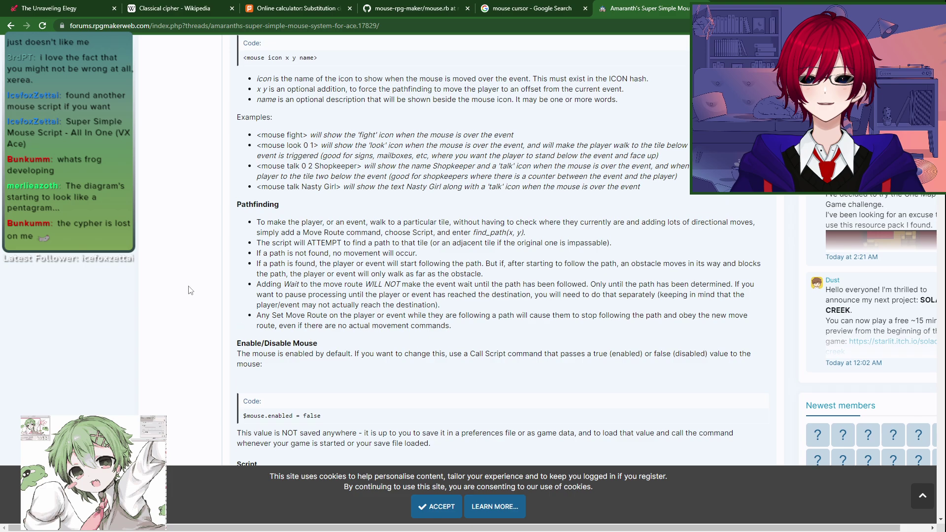
pyautogui.moveTo(235, 262); pyautogui.dragTo(490, 365)
pyautogui.click(470, 382)
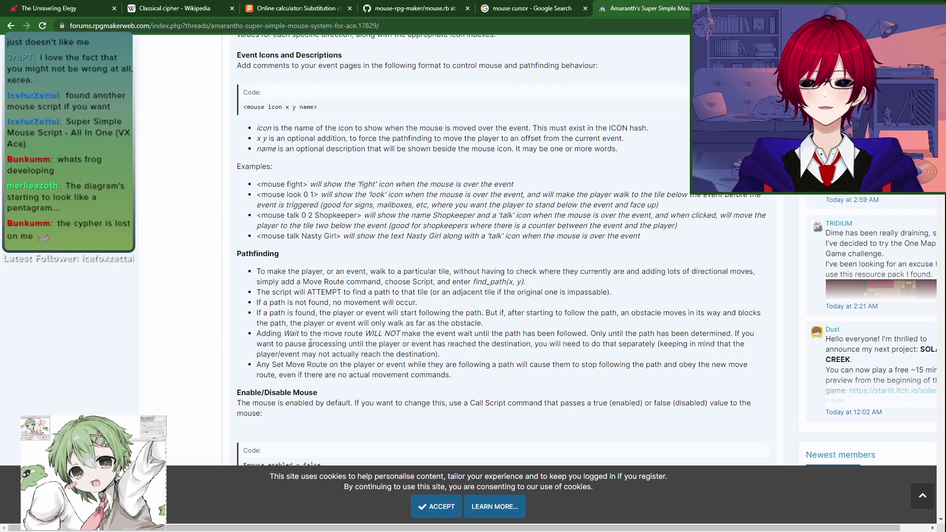
pyautogui.scroll(10, 311, 343)
pyautogui.scroll(8, 261, 354)
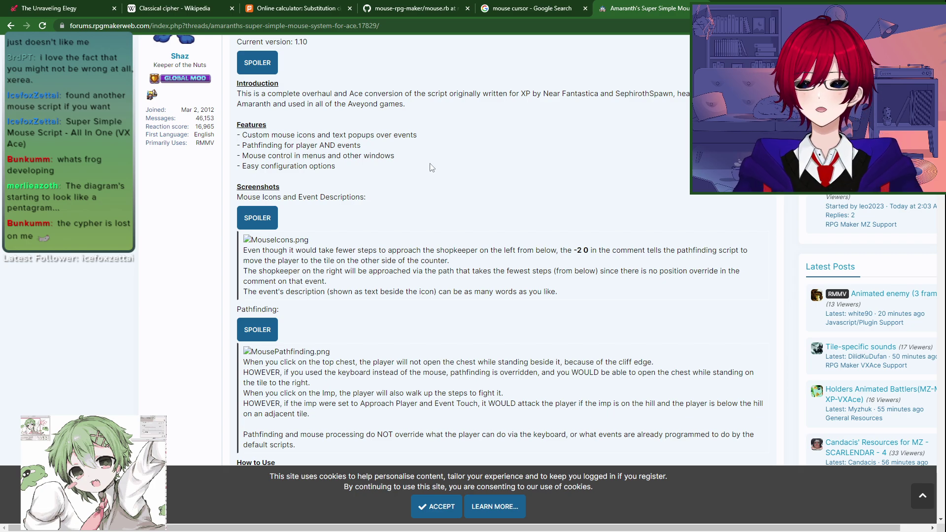
# Step: Switch to RPG Maker VX Ace, run a playtest of The Unraveling Elegy, and start the game from the title screen
pyautogui.hotkey('alt', 'Tab')
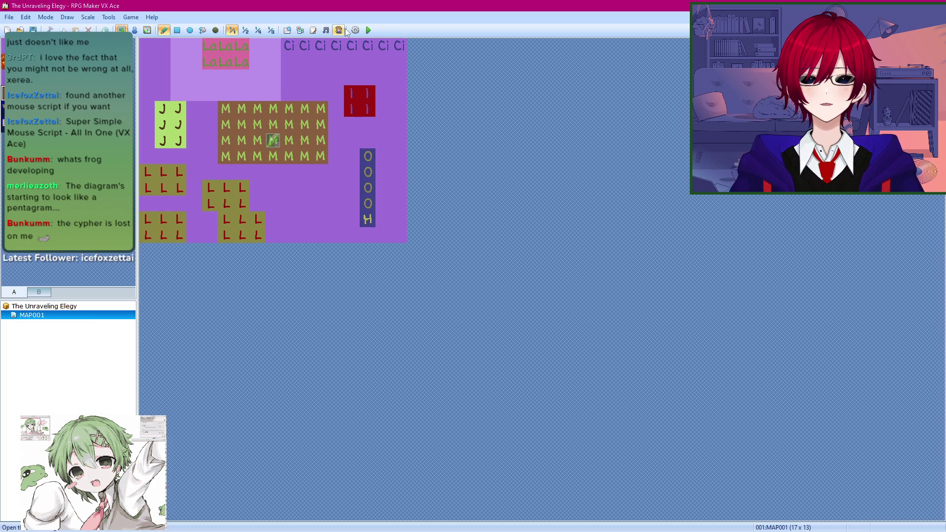
pyautogui.click(368, 28)
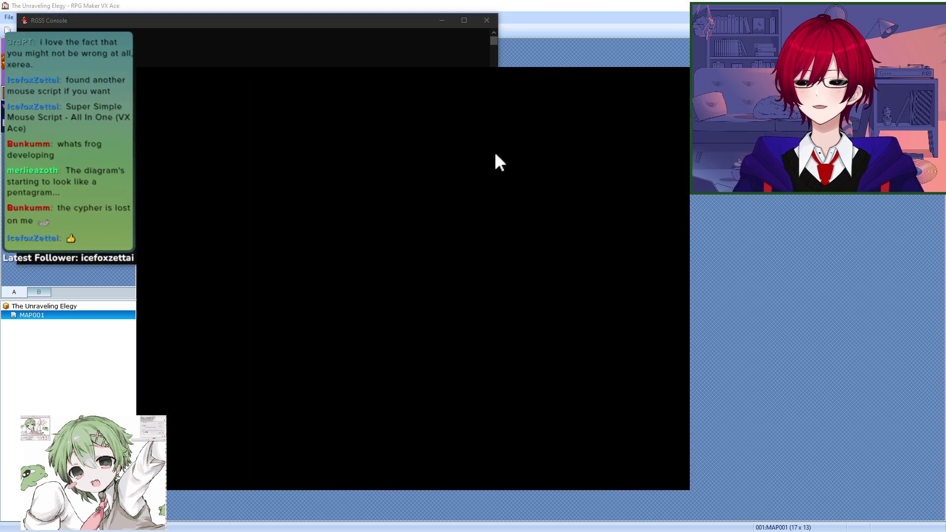
pyautogui.press('Return')
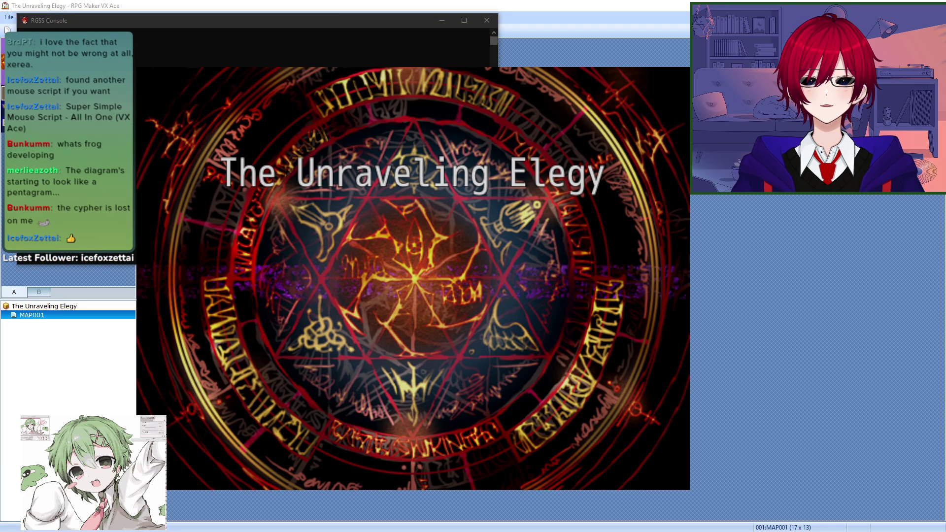
pyautogui.press('Right')
pyautogui.press('Right')
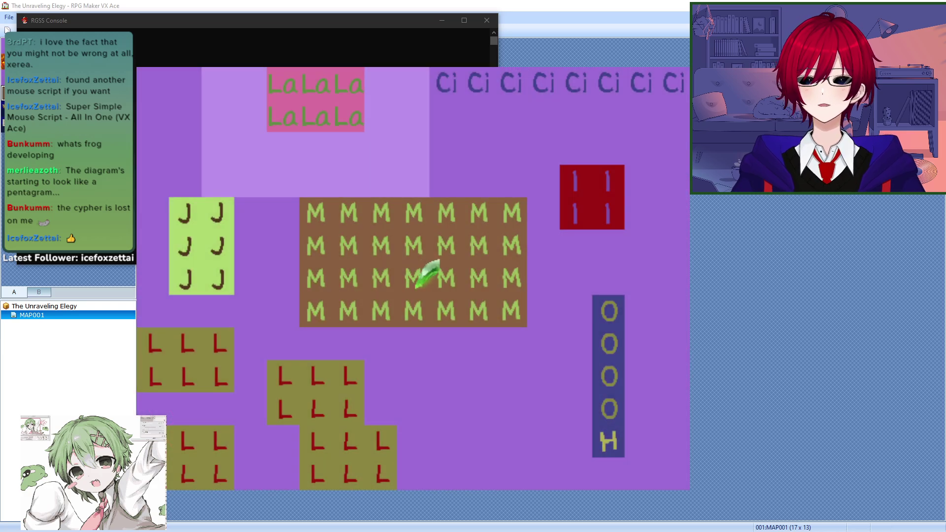
# Step: Test moving the green player sprite across the I, La and M tile areas of the map, and end the playtest
pyautogui.press('Up')
pyautogui.press('Up')
pyautogui.press('Right')
pyautogui.press('Right')
pyautogui.press('Right')
pyautogui.press('Up')
pyautogui.press('Up')
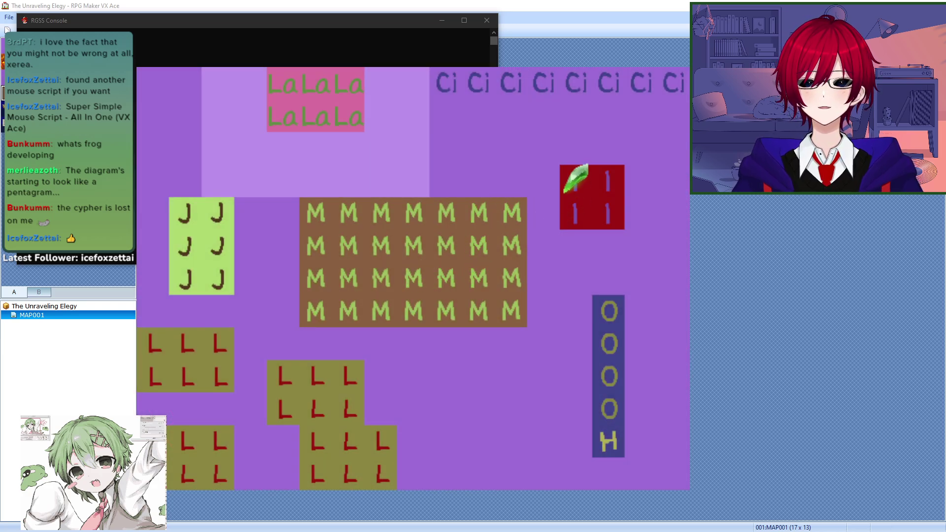
pyautogui.press('Left')
pyautogui.press('Left')
pyautogui.press('Left')
pyautogui.press('Left')
pyautogui.press('Left')
pyautogui.press('Left')
pyautogui.press('Left')
pyautogui.press('Left')
pyautogui.press('Left')
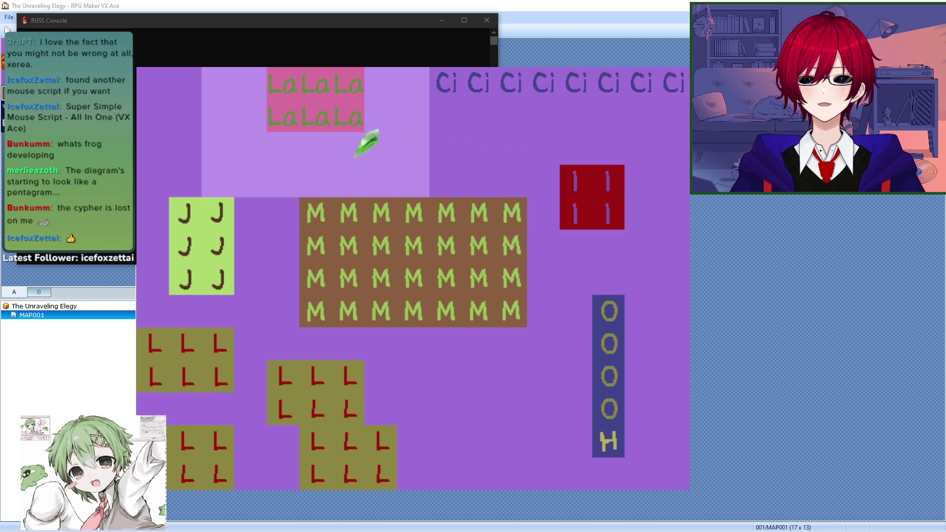
pyautogui.press('Left')
pyautogui.press('Down')
pyautogui.press('Up')
pyautogui.press('Up')
pyautogui.press('Up')
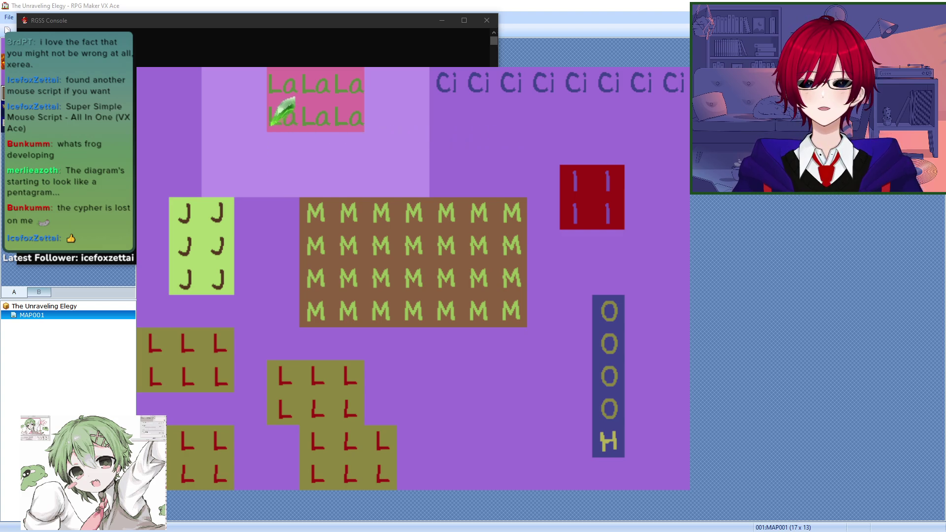
pyautogui.press('Down')
pyautogui.press('Down')
pyautogui.press('Down')
pyautogui.press('Right')
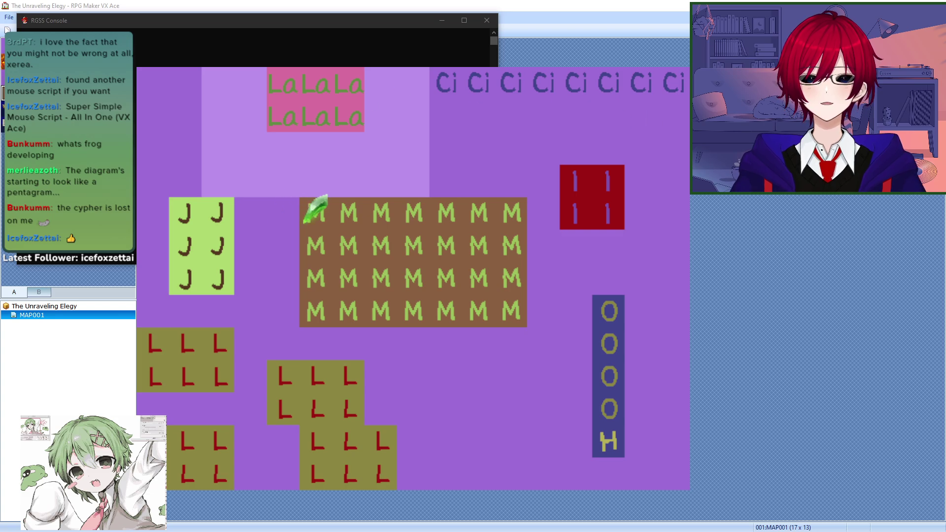
pyautogui.click(680, 60)
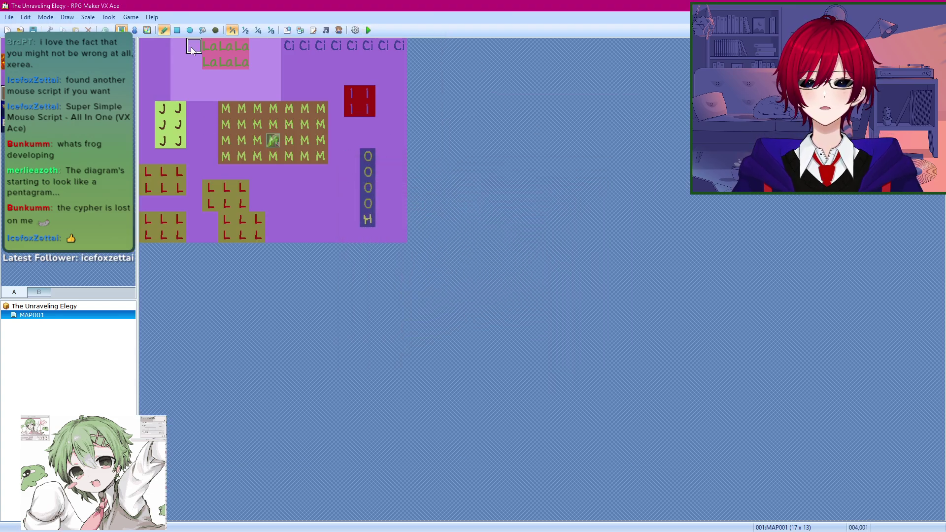
# Step: Change to event editing and create a new event on the upper-left M tile of MAP001
pyautogui.click(134, 30)
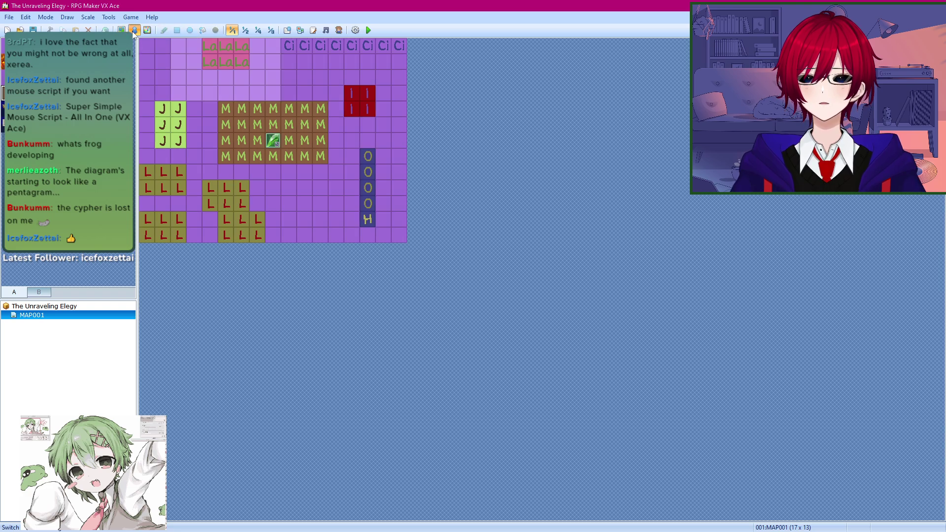
pyautogui.doubleClick(224, 109)
pyautogui.click(296, 166)
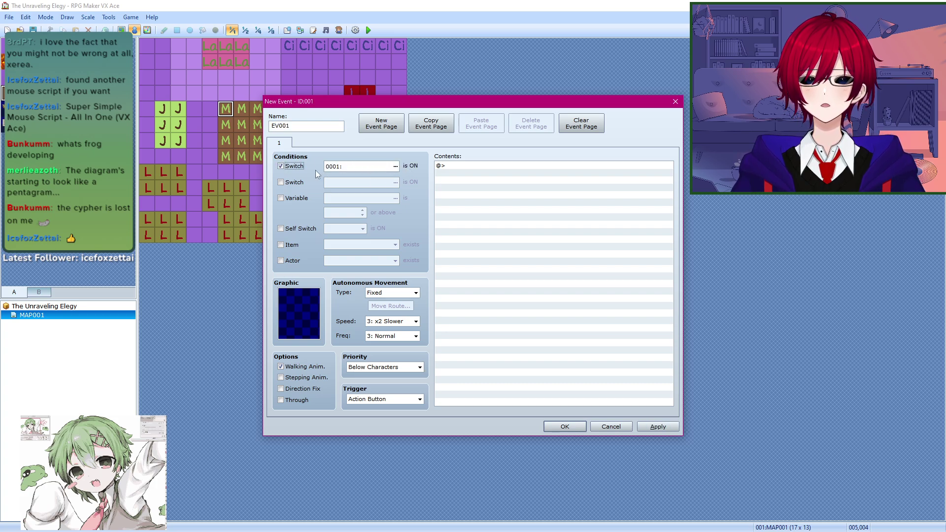
pyautogui.click(282, 167)
pyautogui.click(292, 262)
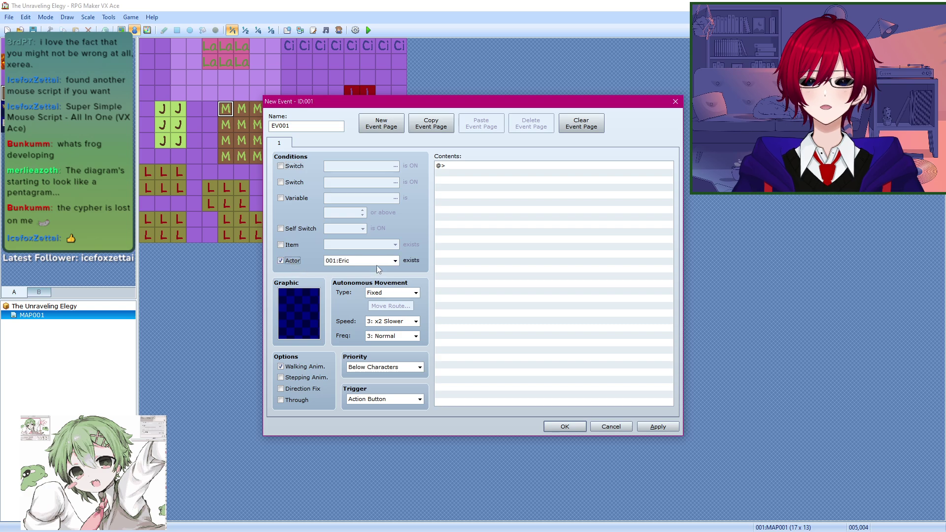
pyautogui.click(394, 259)
pyautogui.click(394, 260)
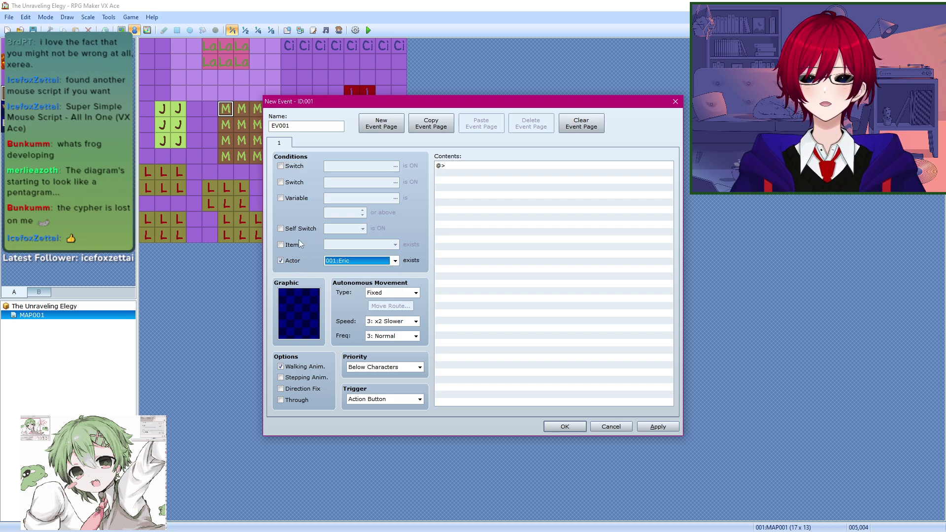
pyautogui.click(281, 261)
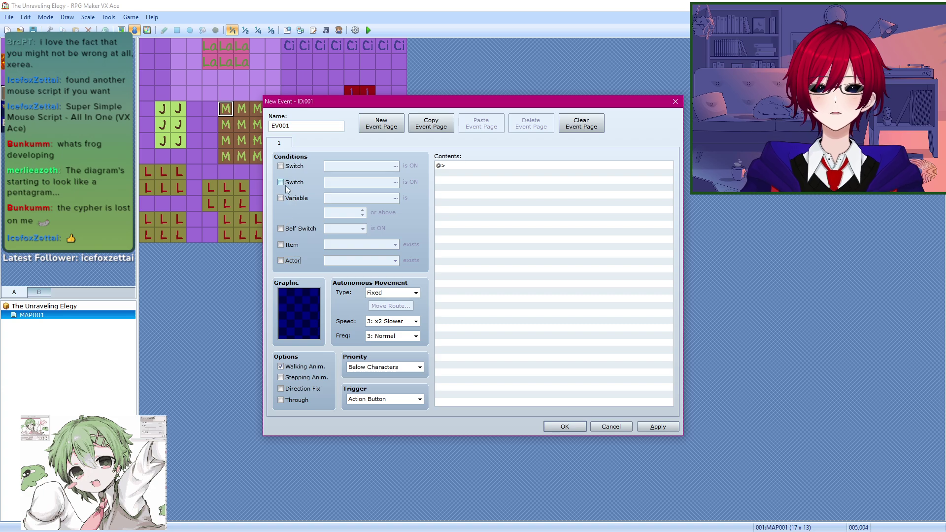
# Step: Add the first switch condition to the event page, requiring switch 0001 to be ON
pyautogui.click(281, 168)
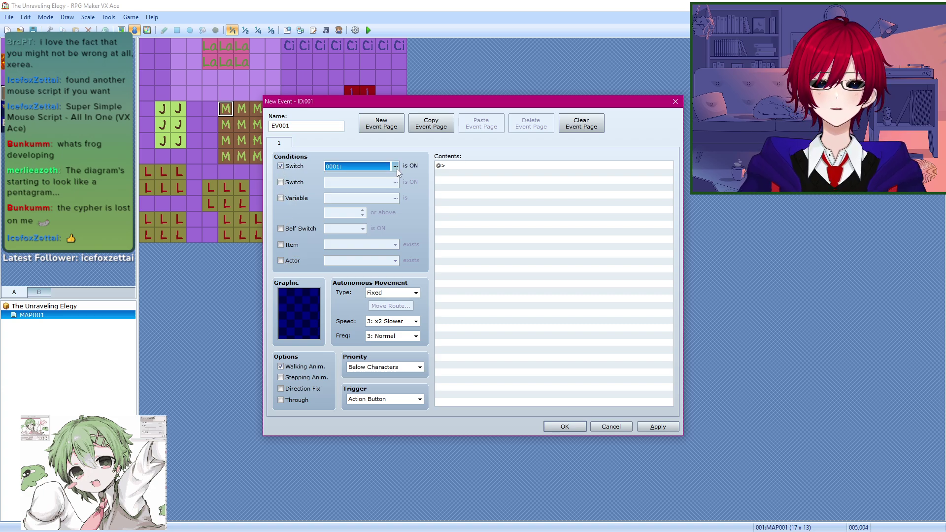
pyautogui.click(396, 167)
pyautogui.click(446, 368)
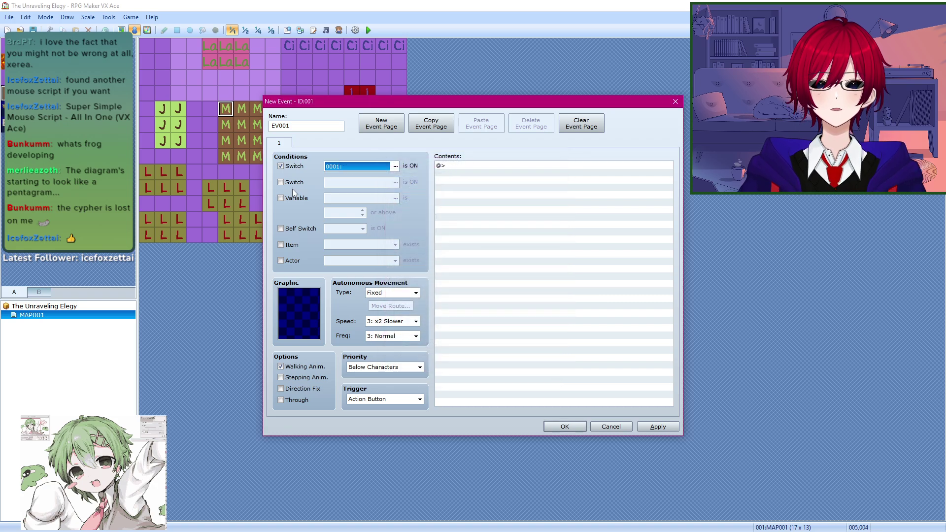
# Step: Add a Show Text command reading "This is the manuscript" and set its position to Middle
pyautogui.doubleClick(473, 166)
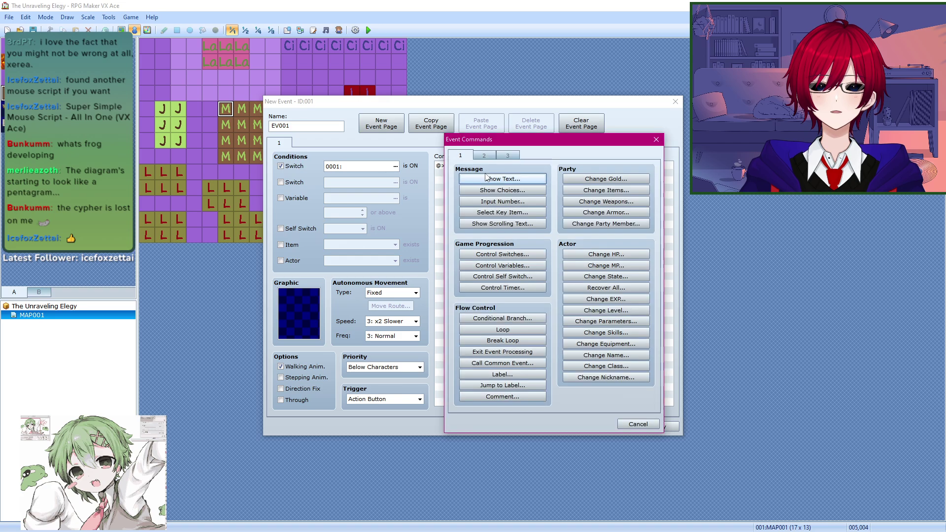
pyautogui.click(515, 181)
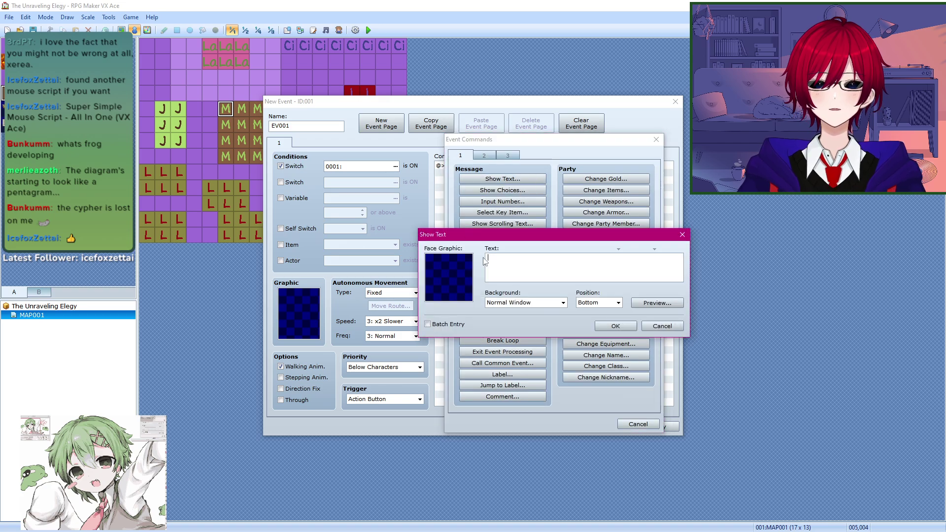
pyautogui.write('This isht')
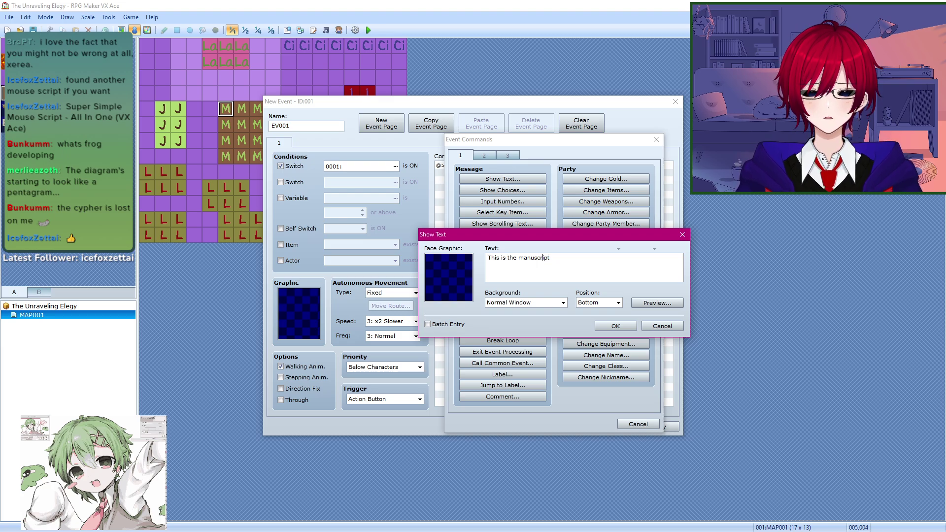
pyautogui.click(618, 302)
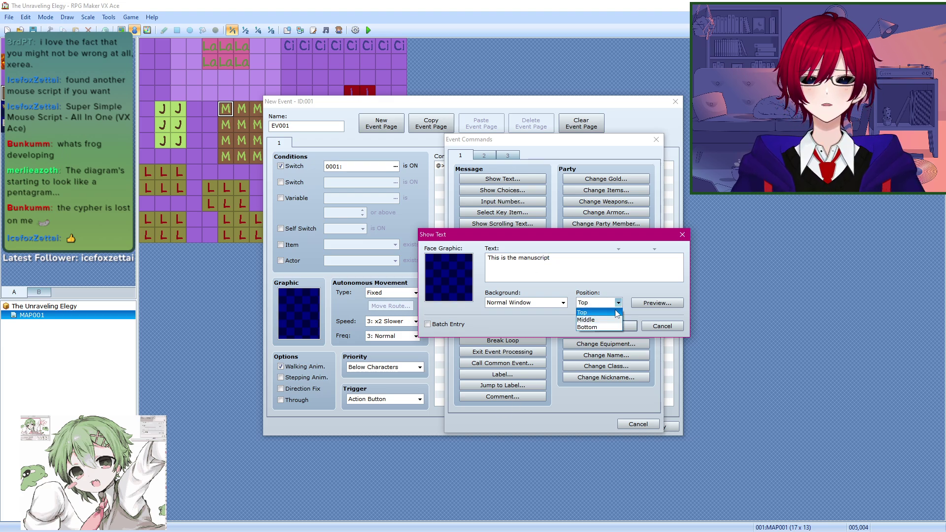
pyautogui.click(610, 316)
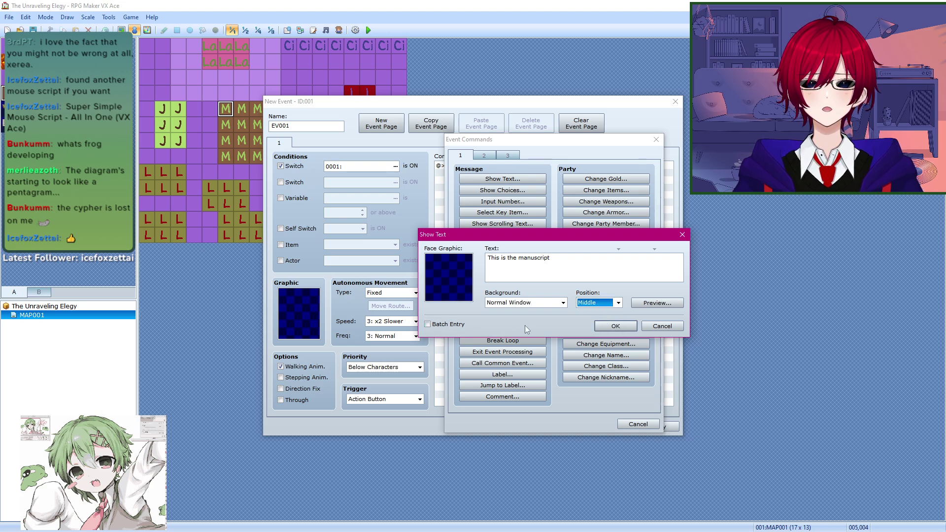
# Step: Preview the message, set its background to Dim Background, and save the text command and the event
pyautogui.click(653, 304)
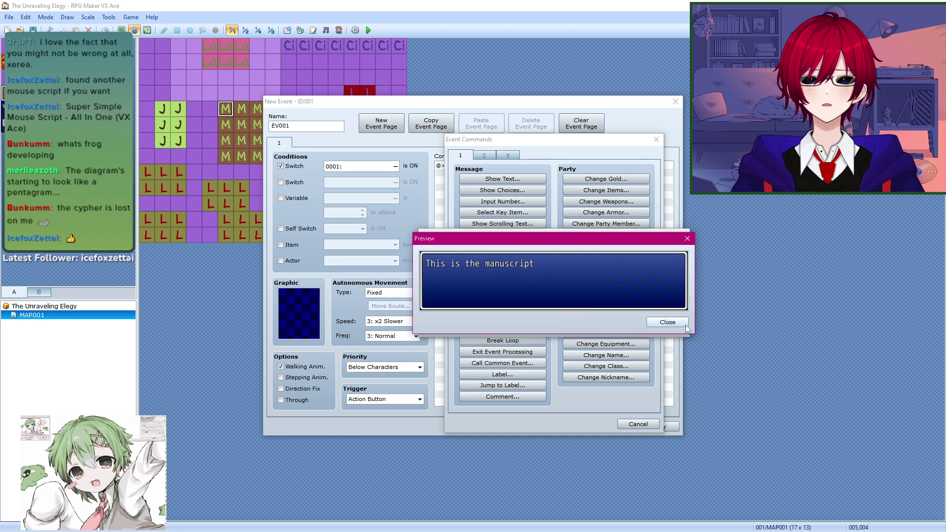
pyautogui.click(667, 322)
pyautogui.click(562, 303)
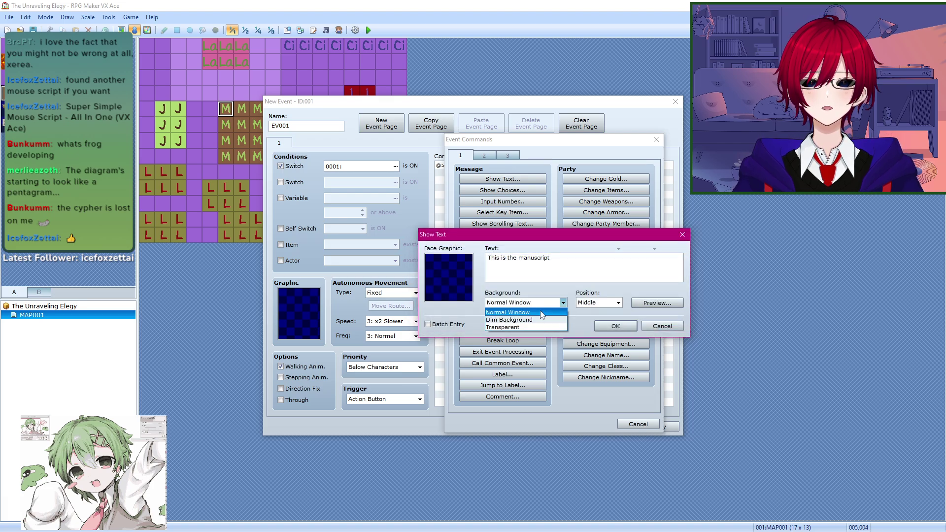
pyautogui.click(541, 316)
pyautogui.click(656, 304)
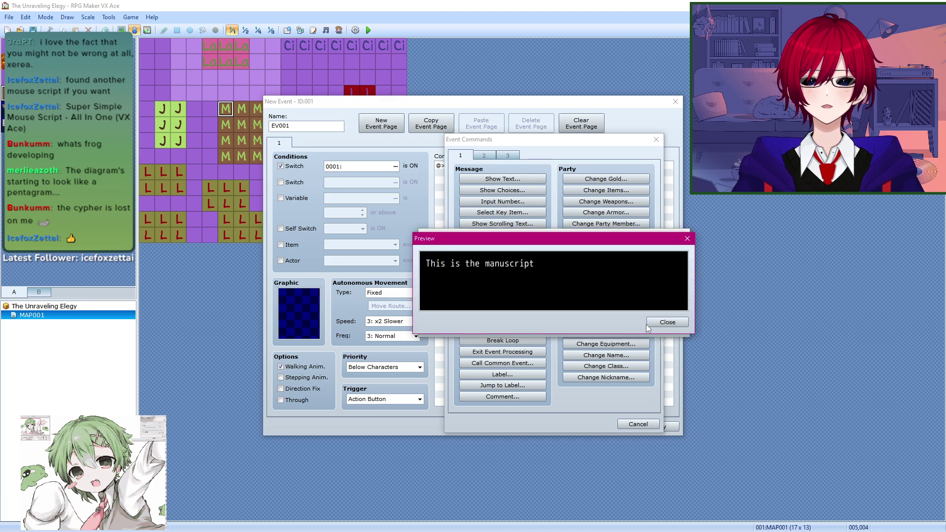
pyautogui.click(657, 326)
pyautogui.click(617, 329)
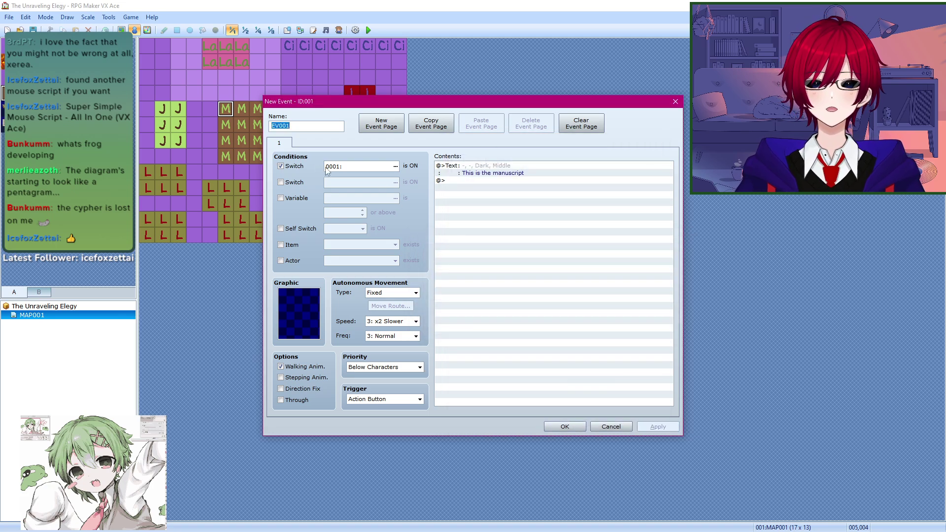
pyautogui.click(567, 427)
# Step: Open the database's common events and examine the trigger options for common event 001
pyautogui.click(130, 17)
pyautogui.moveTo(109, 18)
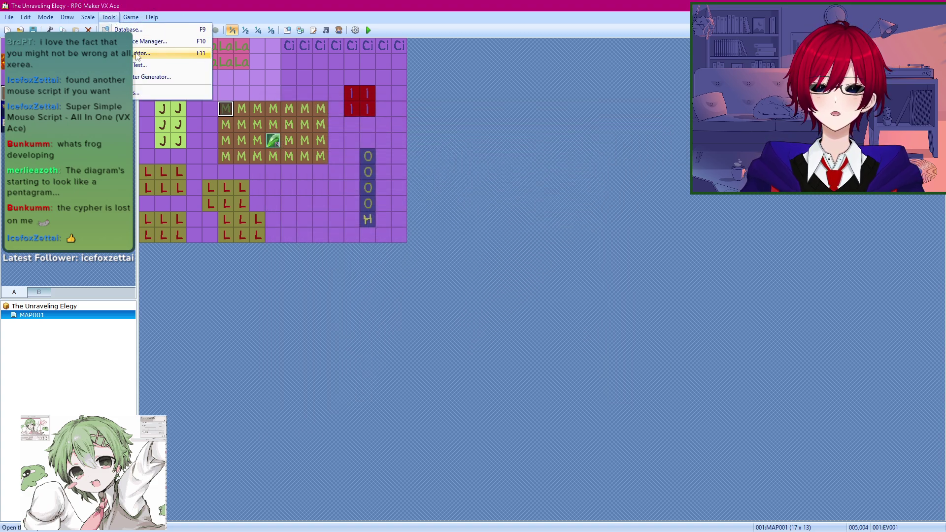
pyautogui.click(127, 30)
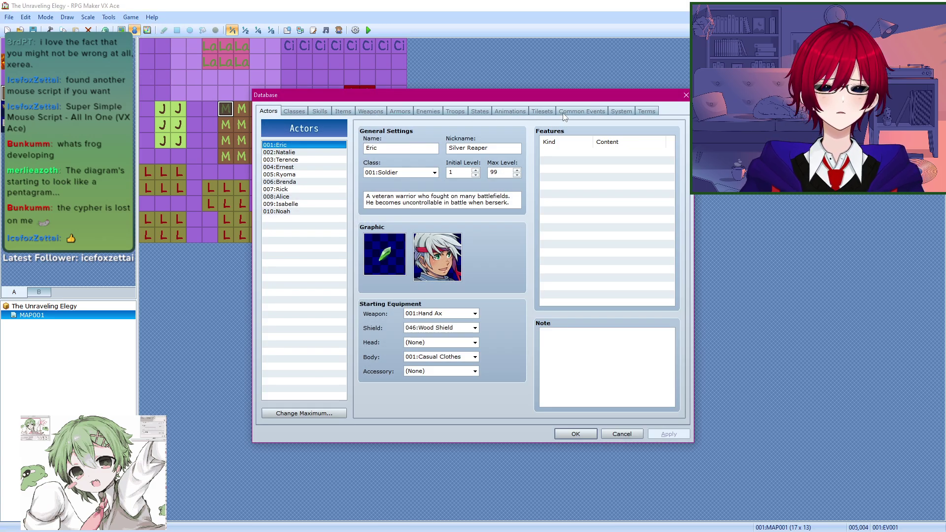
pyautogui.click(581, 111)
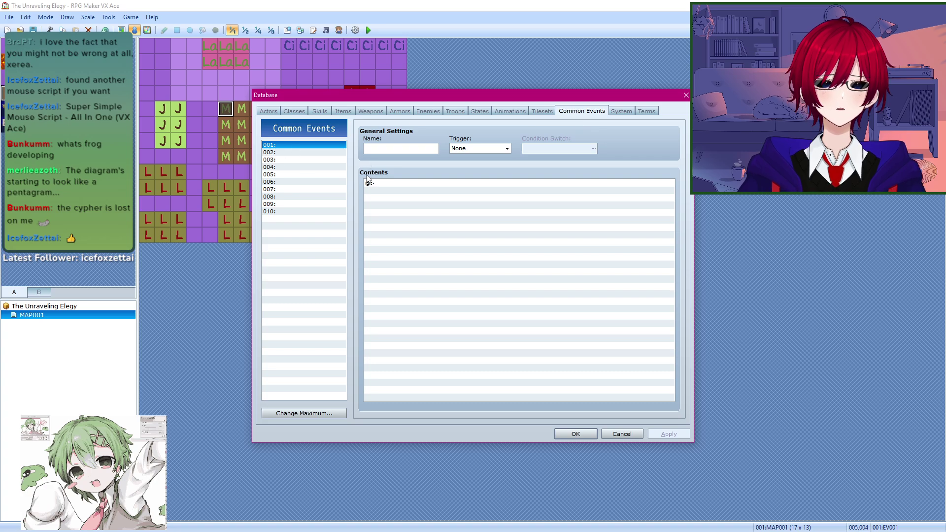
pyautogui.click(477, 149)
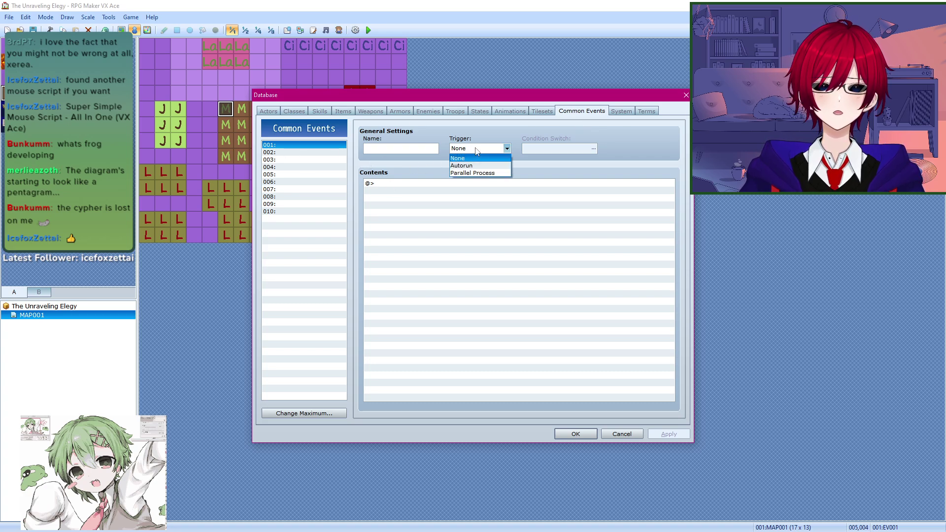
pyautogui.click(477, 151)
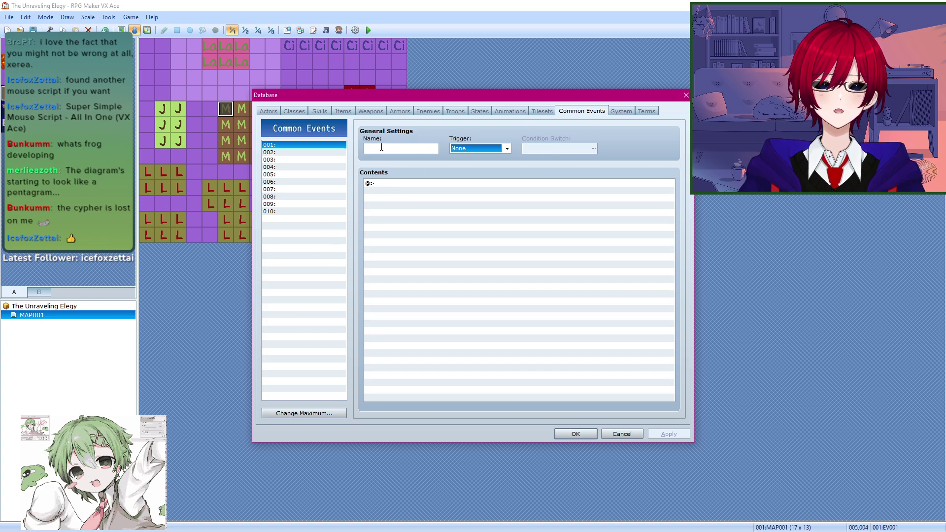
pyautogui.click(418, 148)
pyautogui.write('Mouseclick')
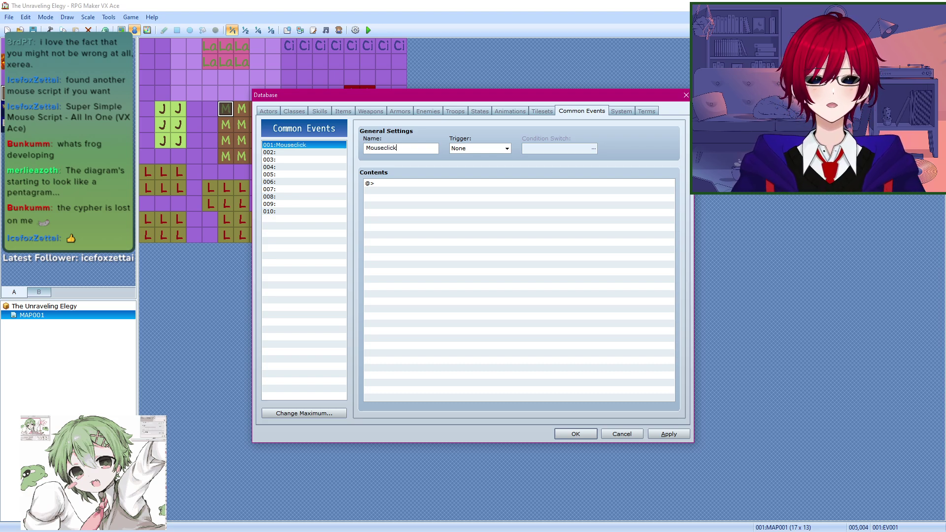
pyautogui.press('BackSpace')
pyautogui.press('BackSpace')
pyautogui.press('BackSpace')
pyautogui.press('BackSpace')
pyautogui.press('BackSpace')
pyautogui.press('BackSpace')
pyautogui.press('BackSpace')
pyautogui.press('BackSpace')
pyautogui.press('BackSpace')
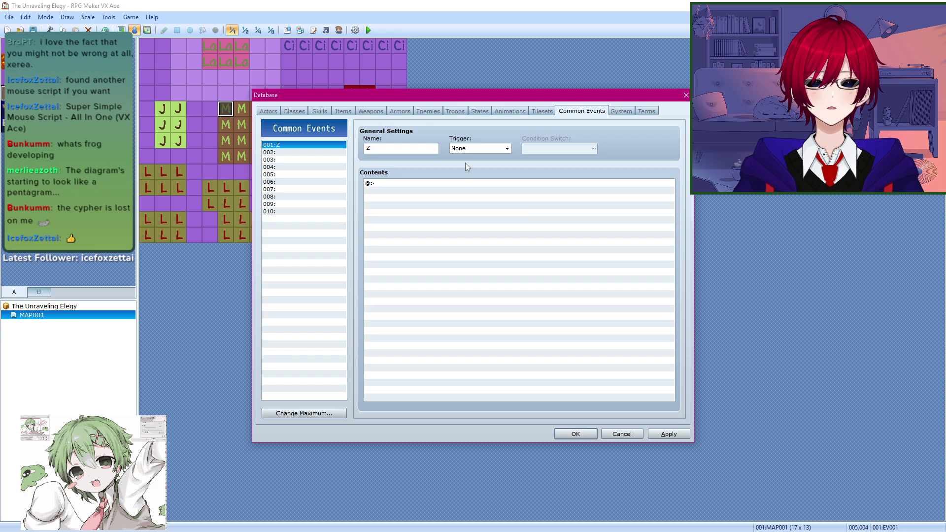
pyautogui.press('Escape')
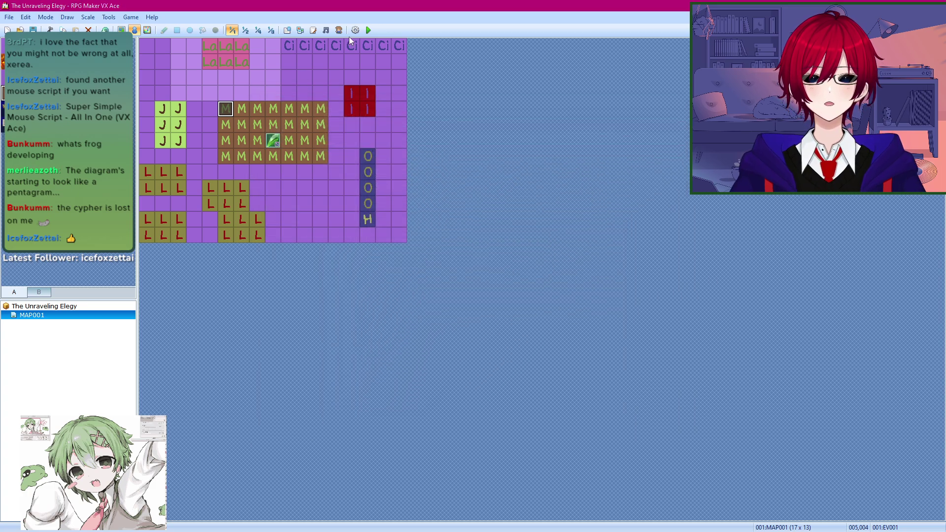
# Step: Save the project changes, playtest the game as far as its title screen, and close the playtest
pyautogui.click(368, 30)
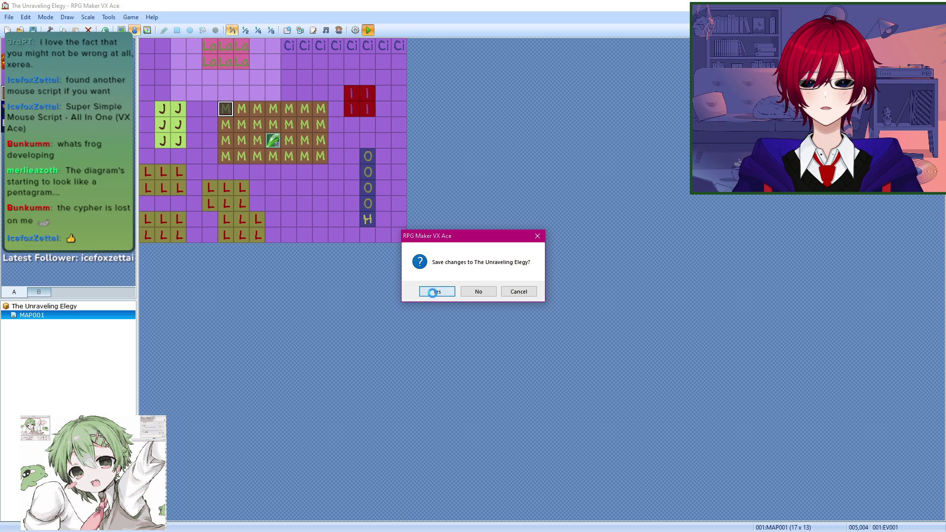
pyautogui.click(434, 292)
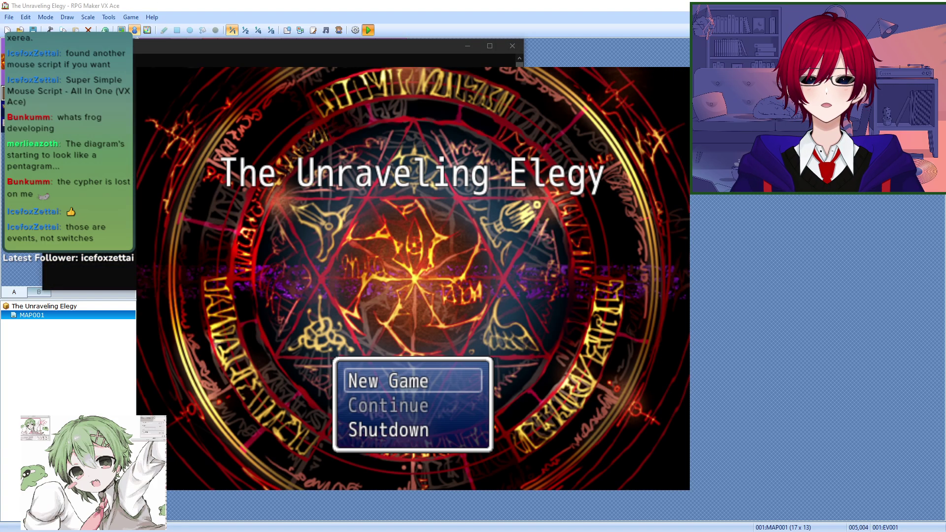
pyautogui.click(667, 68)
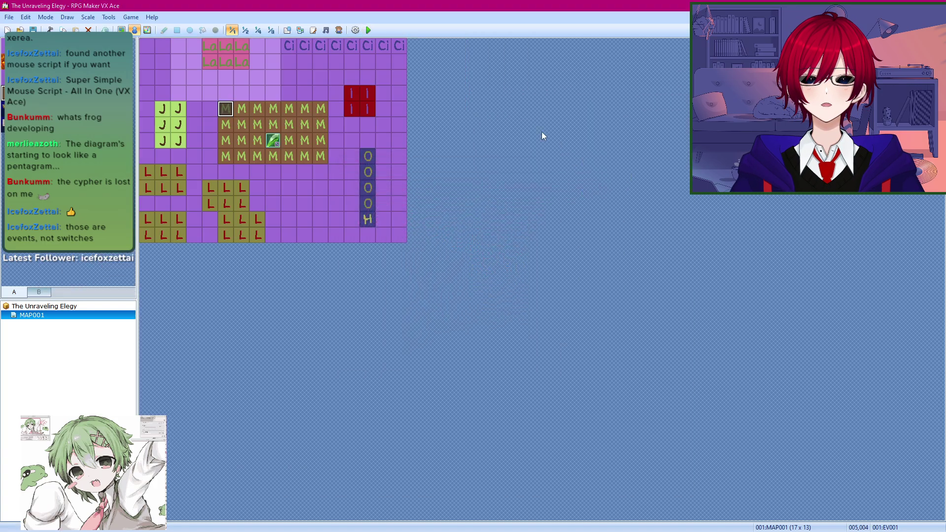
# Step: Examine the database's common events, system, terms, tilesets, states, troops and enemies settings, and close the database
pyautogui.click(109, 17)
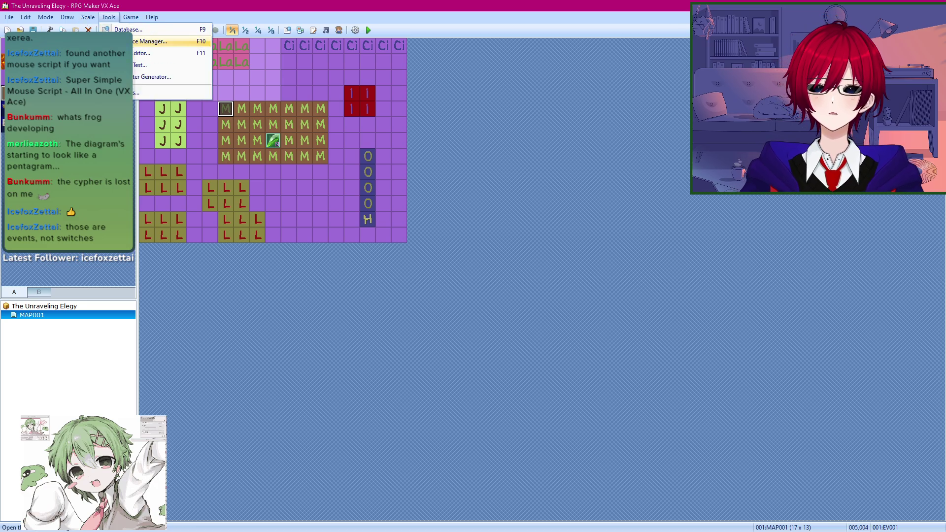
pyautogui.click(127, 29)
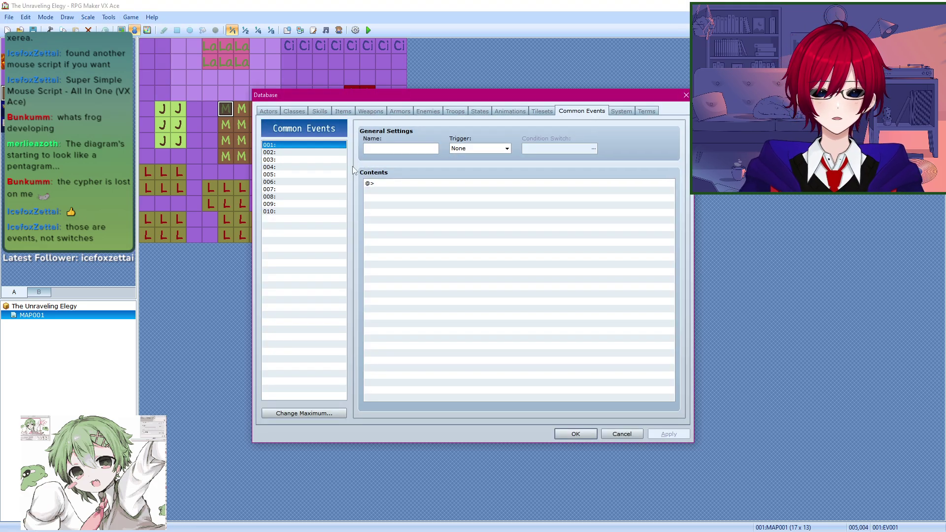
pyautogui.click(387, 182)
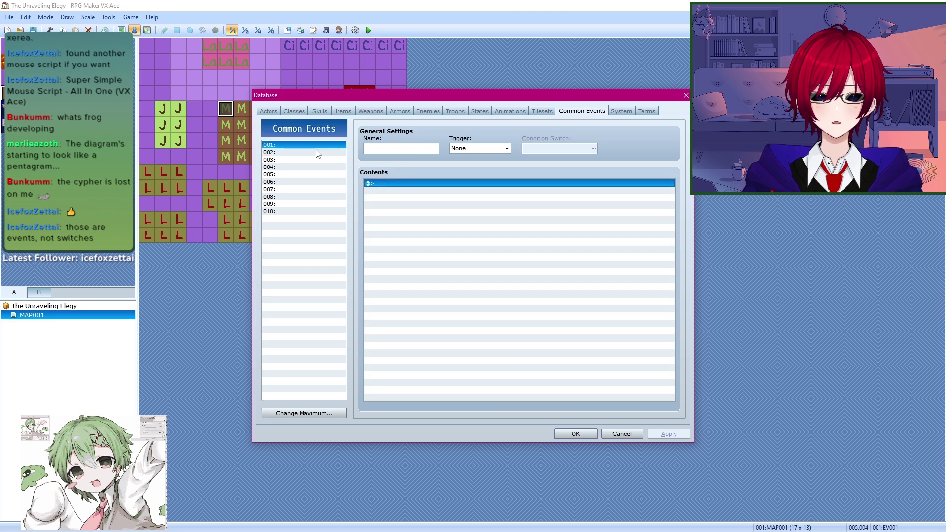
pyautogui.click(620, 112)
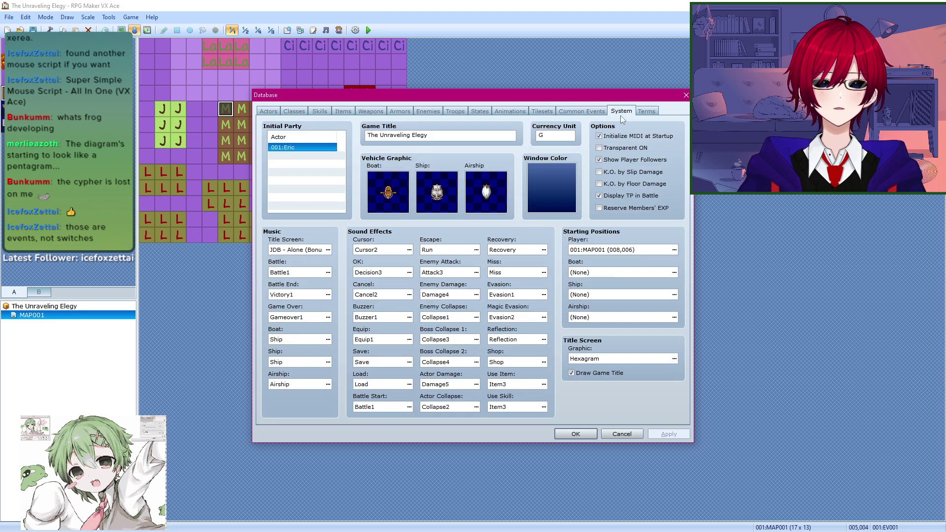
pyautogui.click(640, 113)
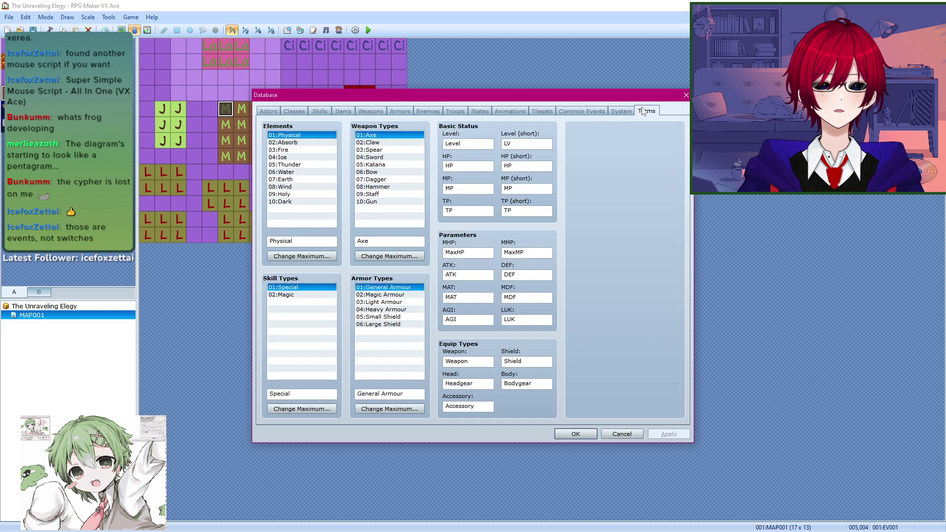
pyautogui.click(542, 112)
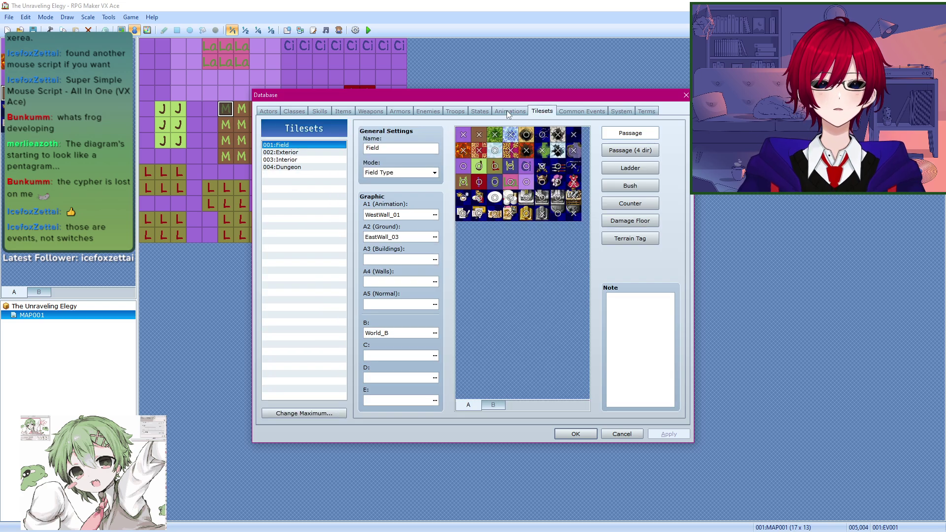
pyautogui.click(481, 111)
pyautogui.click(456, 112)
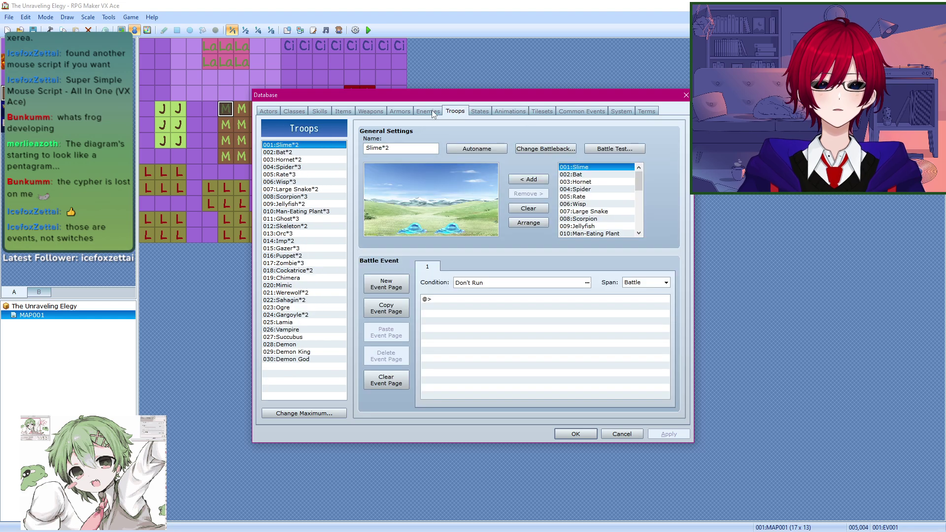
pyautogui.click(433, 113)
pyautogui.click(411, 113)
pyautogui.click(686, 95)
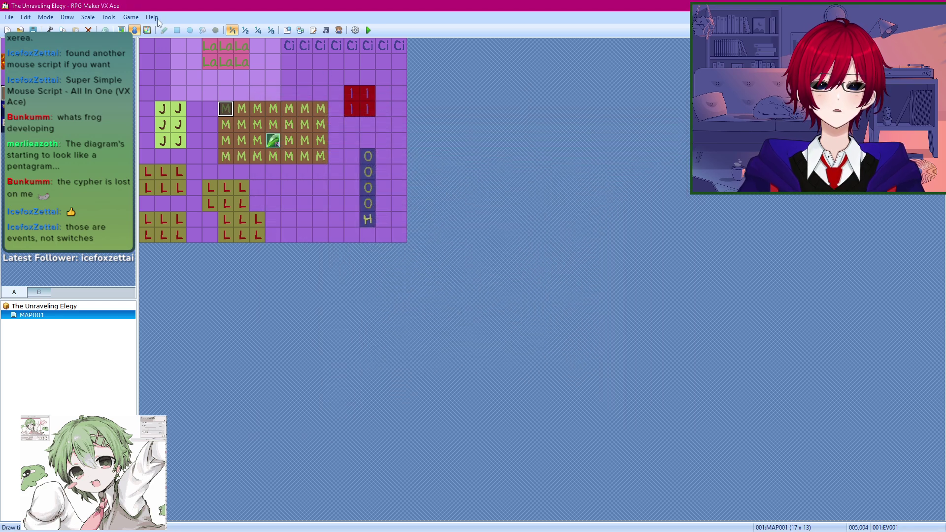
pyautogui.click(131, 17)
pyautogui.moveTo(109, 17)
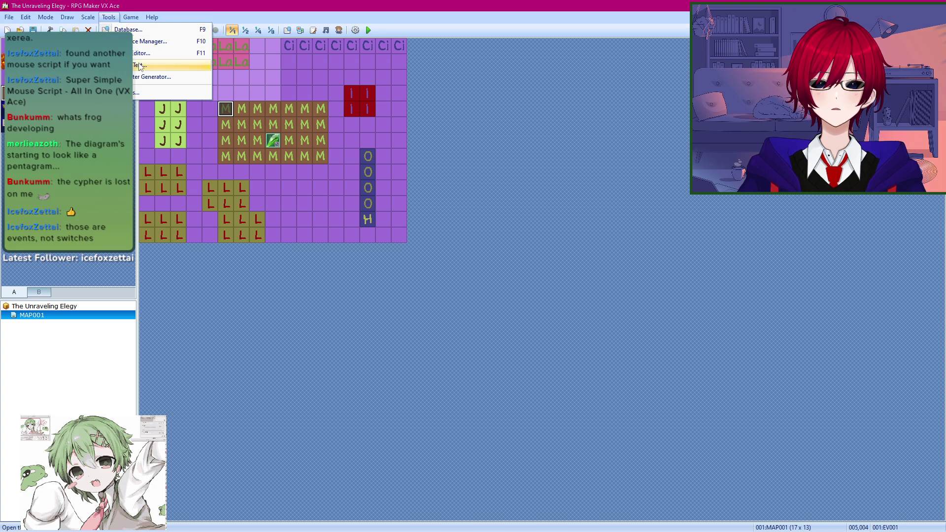
pyautogui.moveTo(63, 19)
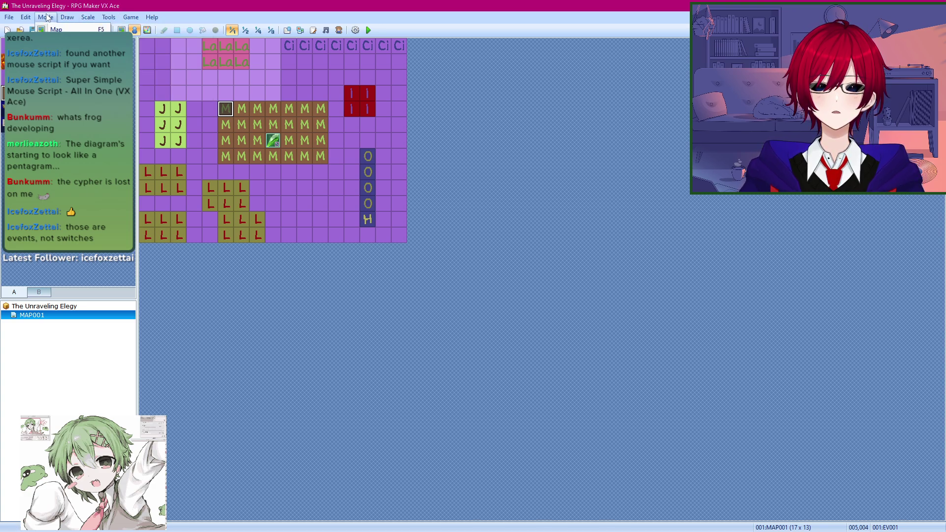
pyautogui.press('Escape')
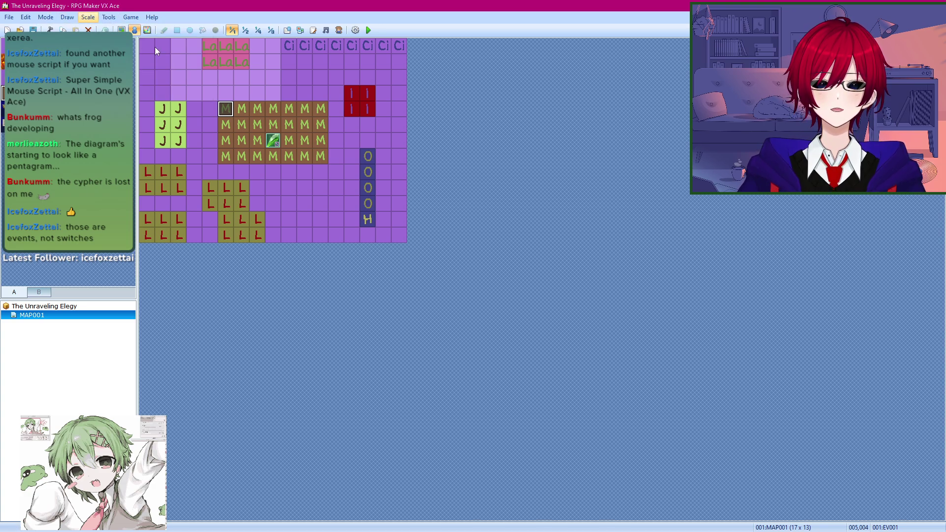
# Step: Open the script editor and look through its script list for entries starting with "swi"
pyautogui.click(312, 30)
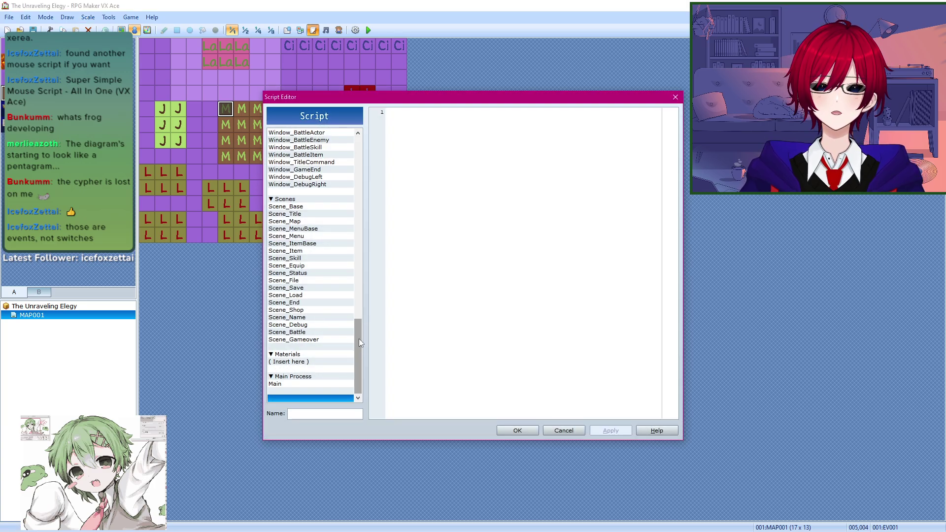
pyautogui.moveTo(359, 338); pyautogui.dragTo(358, 171)
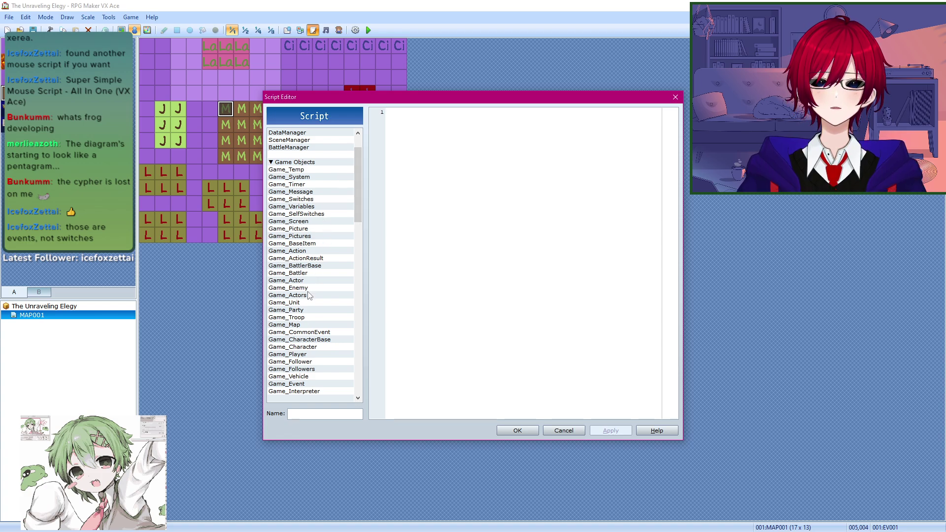
pyautogui.moveTo(359, 202); pyautogui.dragTo(356, 235)
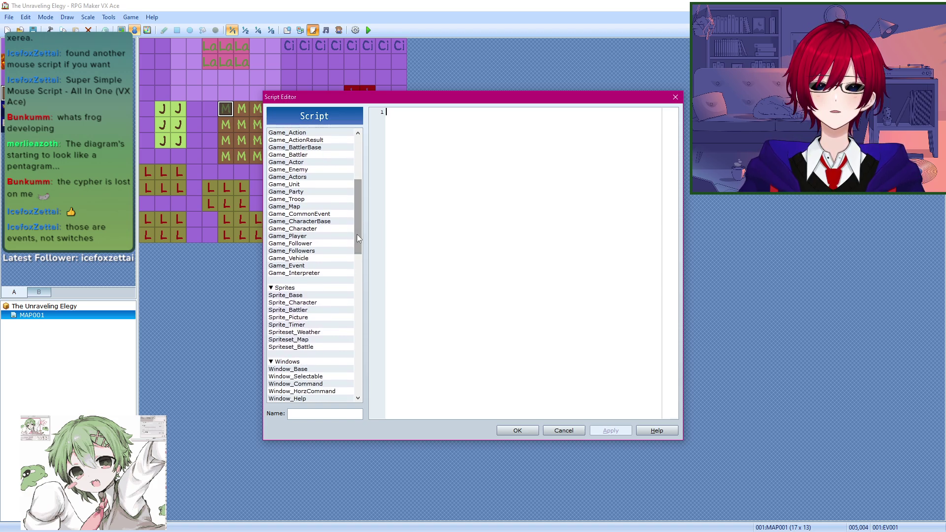
pyautogui.moveTo(357, 235); pyautogui.dragTo(355, 270)
pyautogui.click(308, 414)
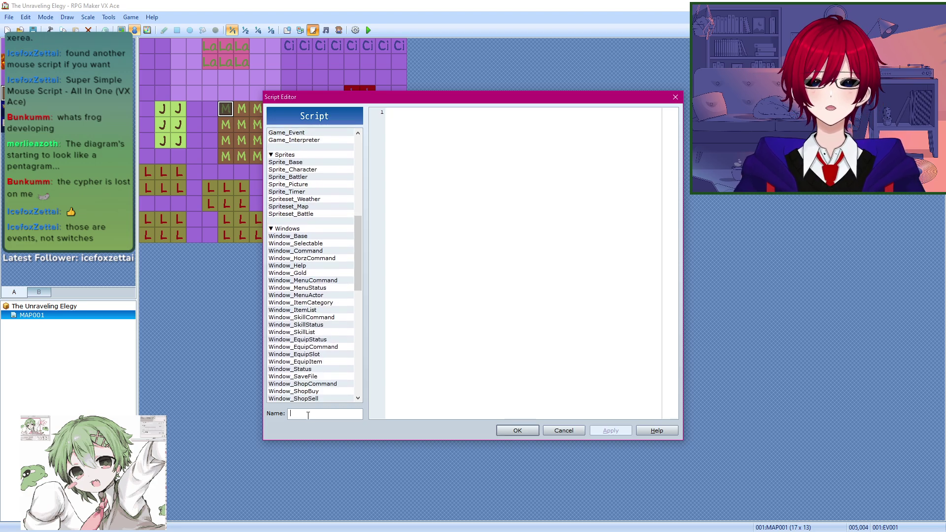
pyautogui.write('swi')
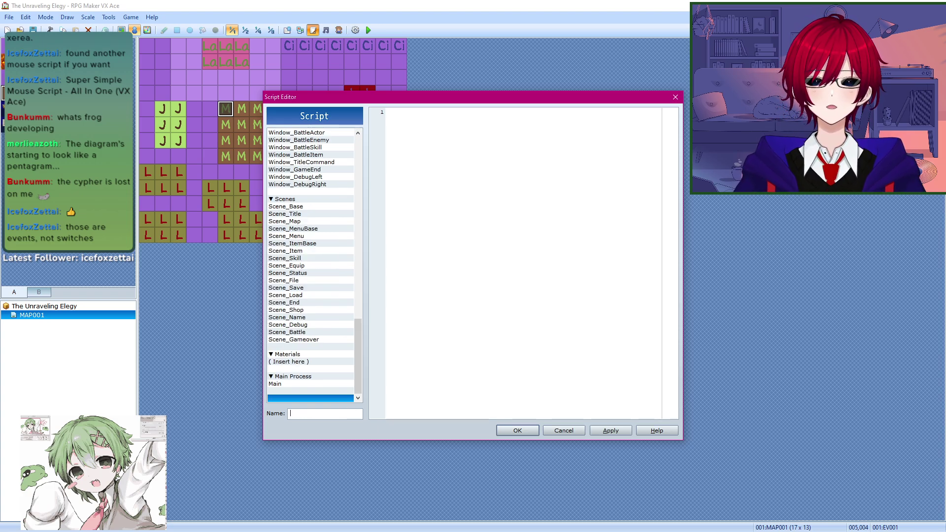
# Step: Look through the Windows, Sprites and Game Objects scripts and open the Game_Temp script
pyautogui.moveTo(355, 356); pyautogui.dragTo(357, 297)
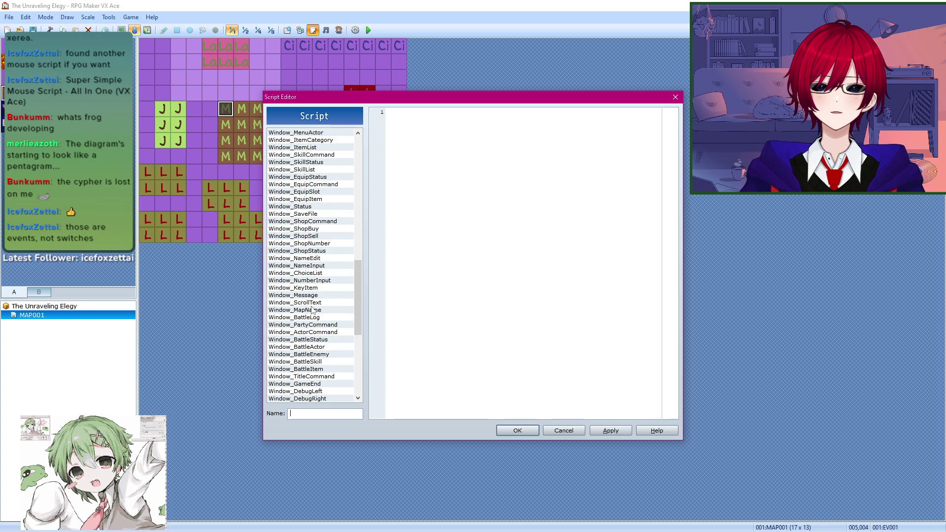
pyautogui.scroll(5, 311, 310)
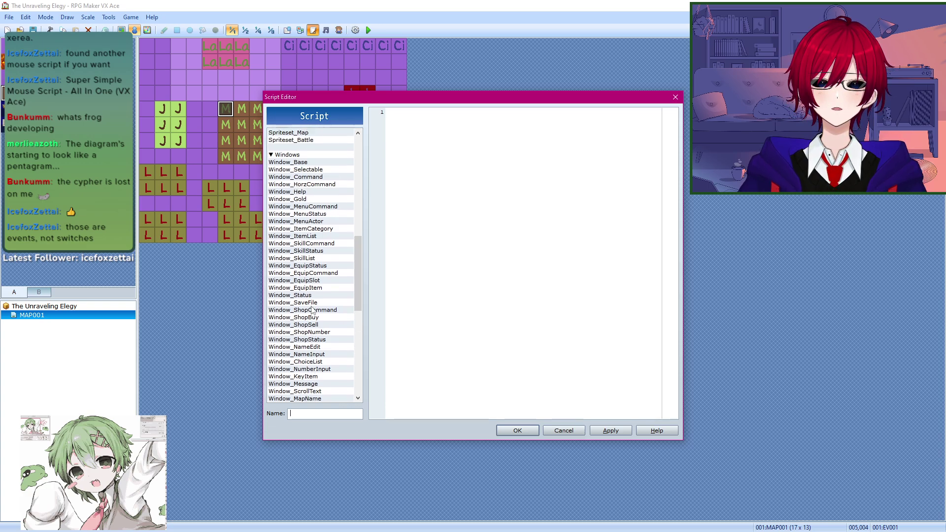
pyautogui.scroll(4, 310, 309)
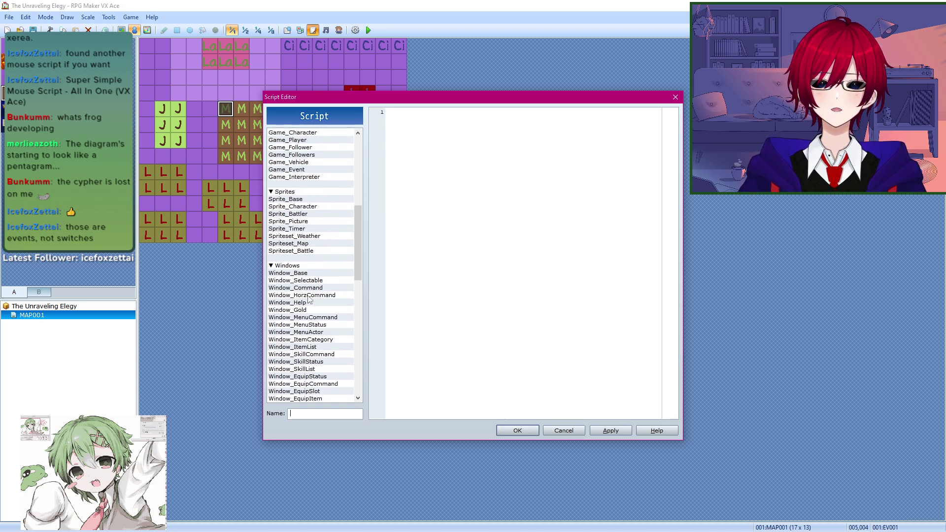
pyautogui.scroll(3, 309, 301)
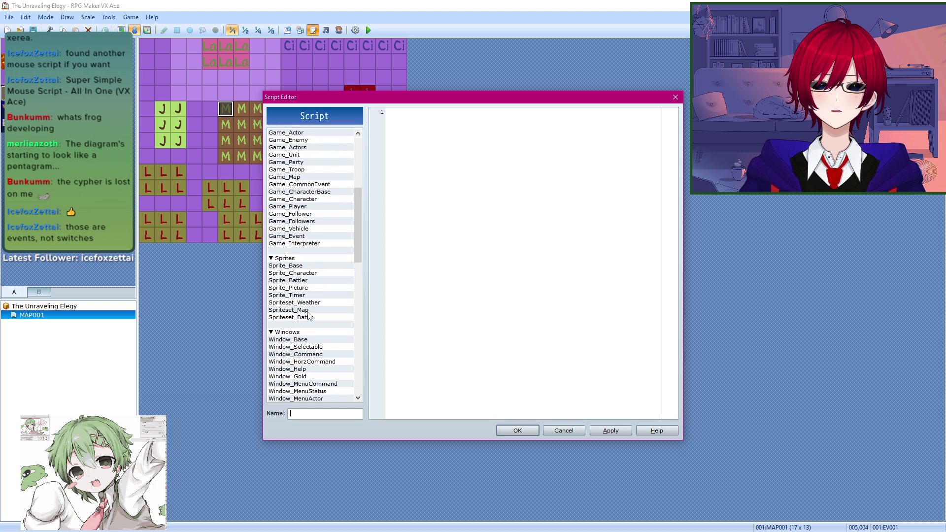
pyautogui.scroll(2, 309, 308)
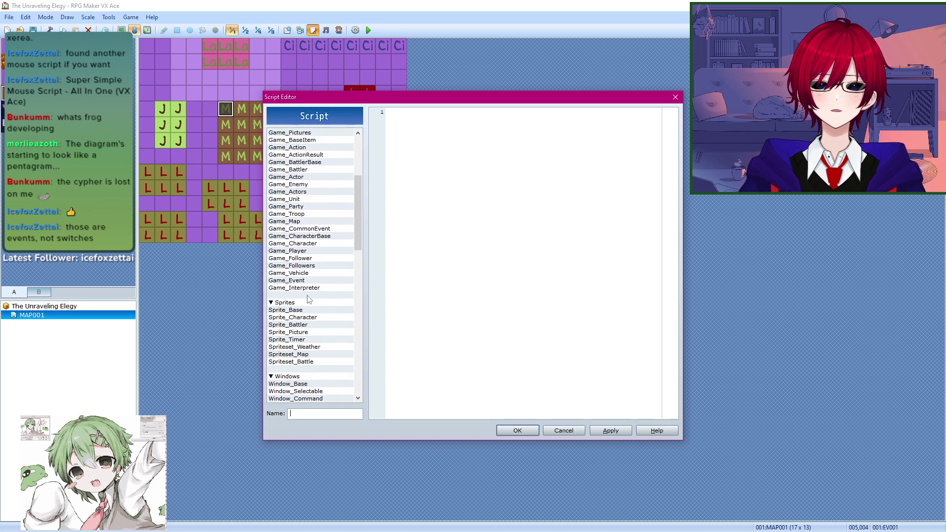
pyautogui.scroll(2, 309, 309)
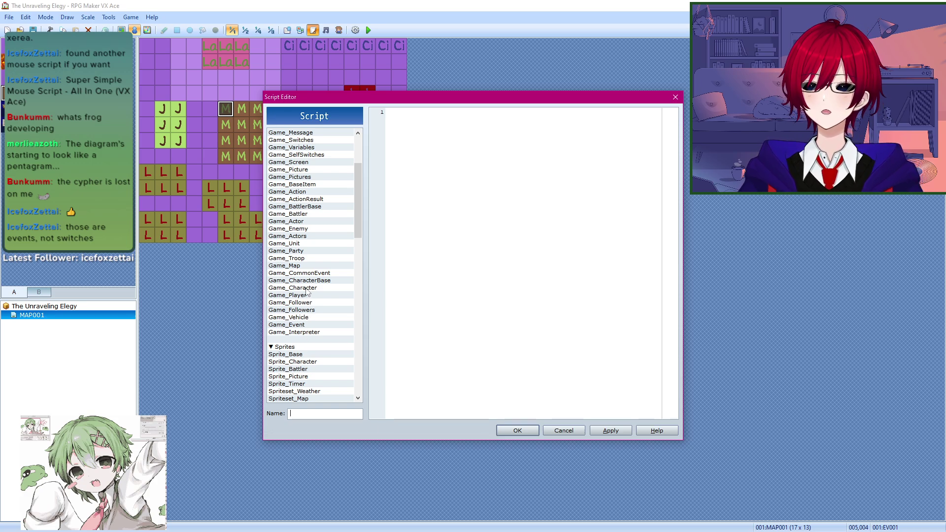
pyautogui.scroll(4, 296, 286)
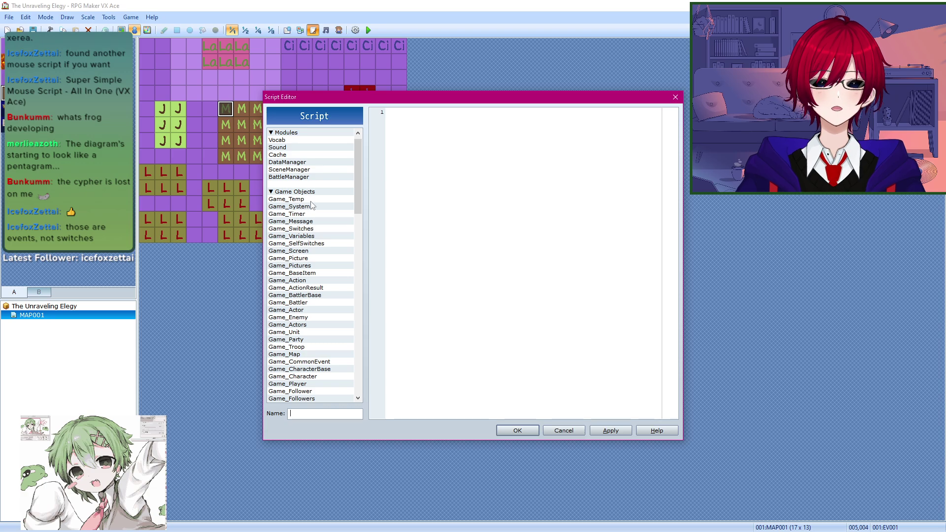
pyautogui.click(310, 200)
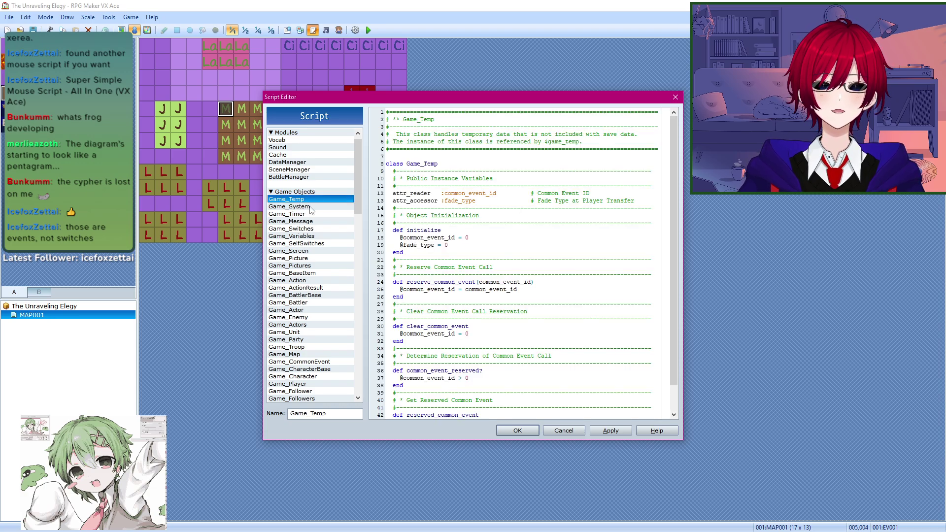
# Step: Examine the Game_Temp and Game_System scripts and close the script editor with its contents applied
pyautogui.moveTo(674, 303)
pyautogui.mouseDown()
pyautogui.moveTo(675, 355)
pyautogui.moveTo(667, 295)
pyautogui.mouseUp()
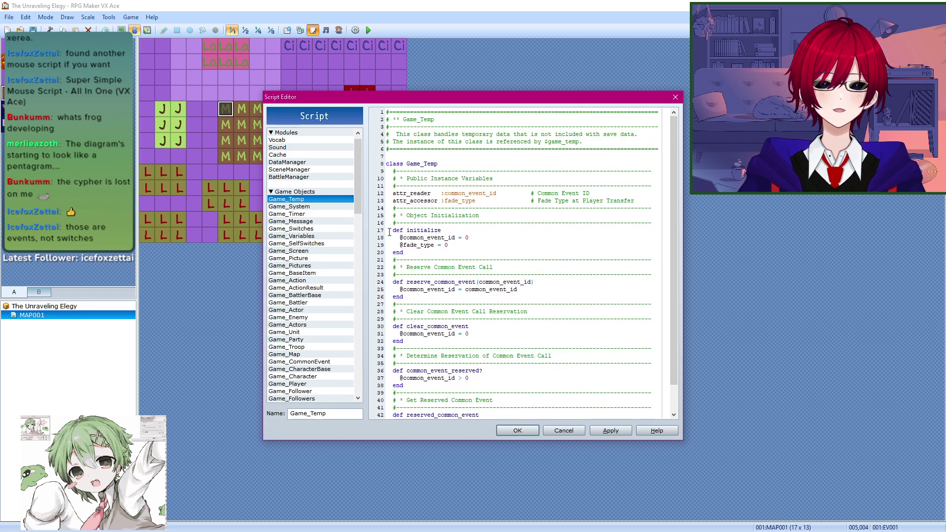
pyautogui.click(309, 207)
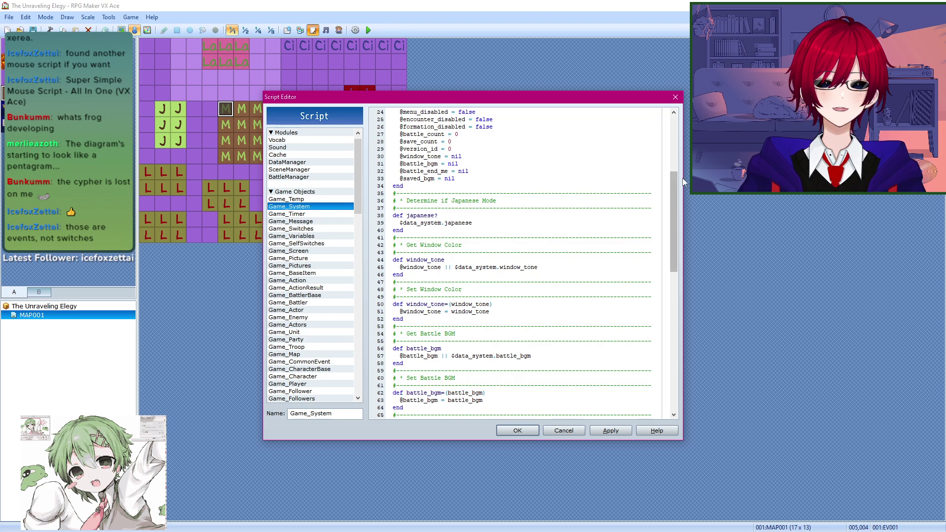
pyautogui.moveTo(672, 185)
pyautogui.mouseDown()
pyautogui.moveTo(673, 129)
pyautogui.moveTo(676, 171)
pyautogui.mouseUp()
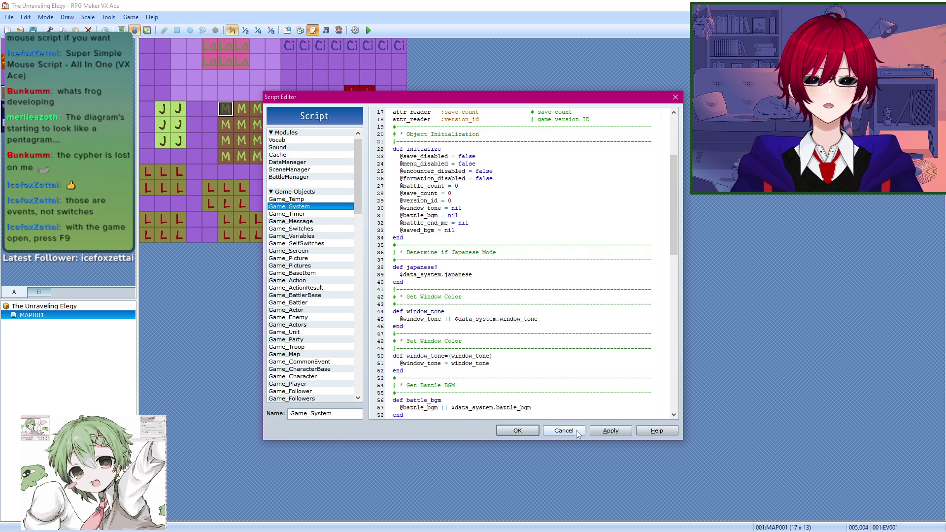
pyautogui.click(611, 430)
pyautogui.click(517, 431)
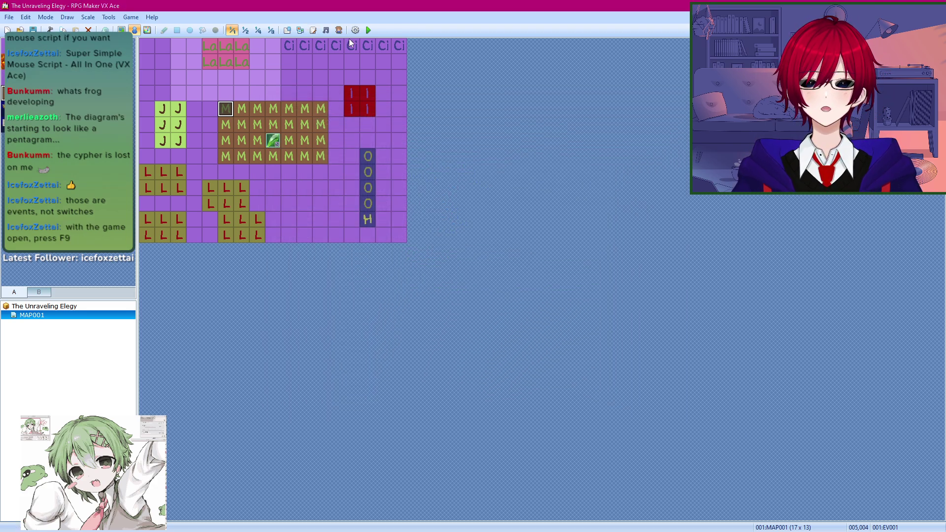
# Step: Start a playtest, enter the map, and set switch 0001 to ON in the debug screen
pyautogui.click(369, 30)
pyautogui.click(437, 292)
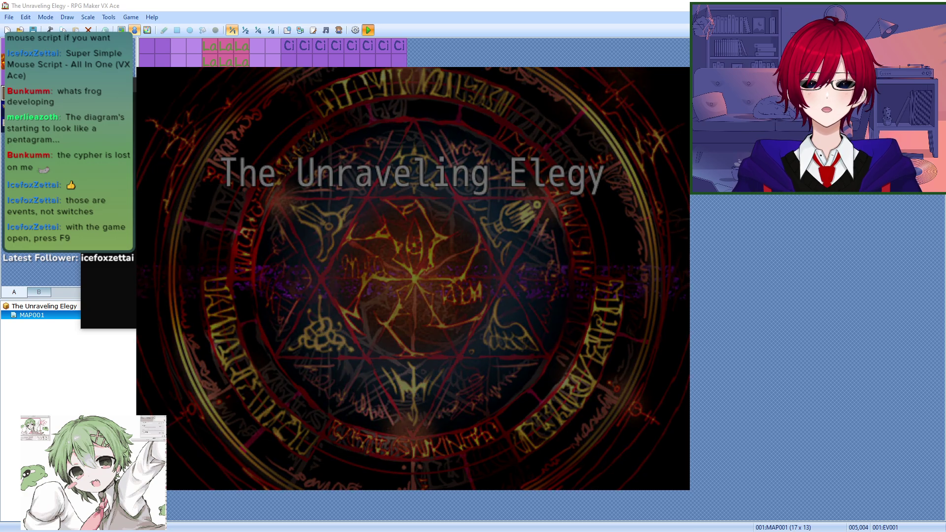
pyautogui.press('F9')
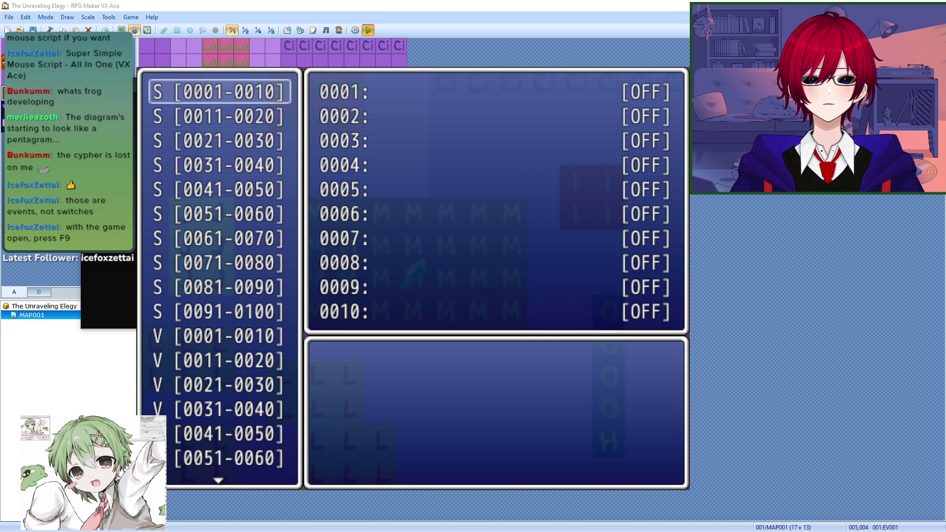
pyautogui.press('Return')
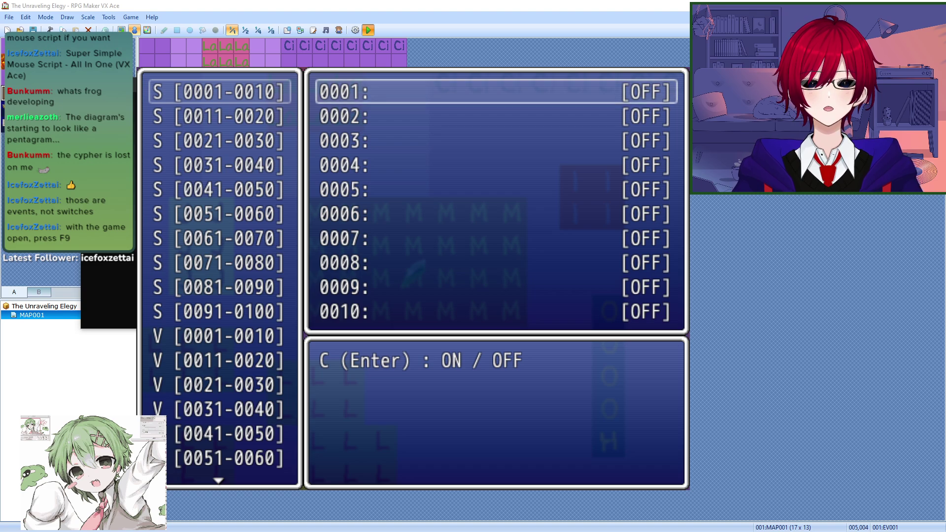
pyautogui.press('Return')
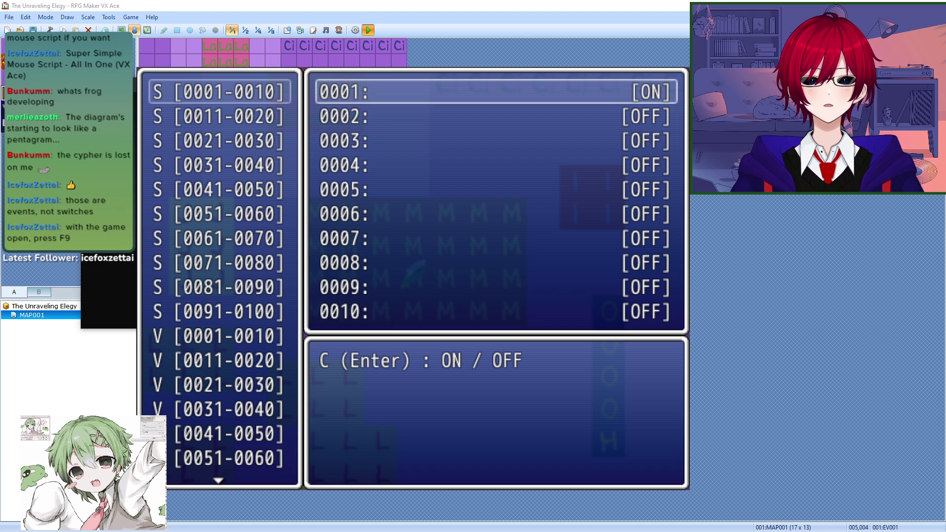
pyautogui.press('Escape')
pyautogui.press('Escape')
# Step: Move the player onto the upper-left M tile and try to trigger the manuscript event there
pyautogui.press('Left')
pyautogui.press('Left')
pyautogui.press('Left')
pyautogui.press('Up')
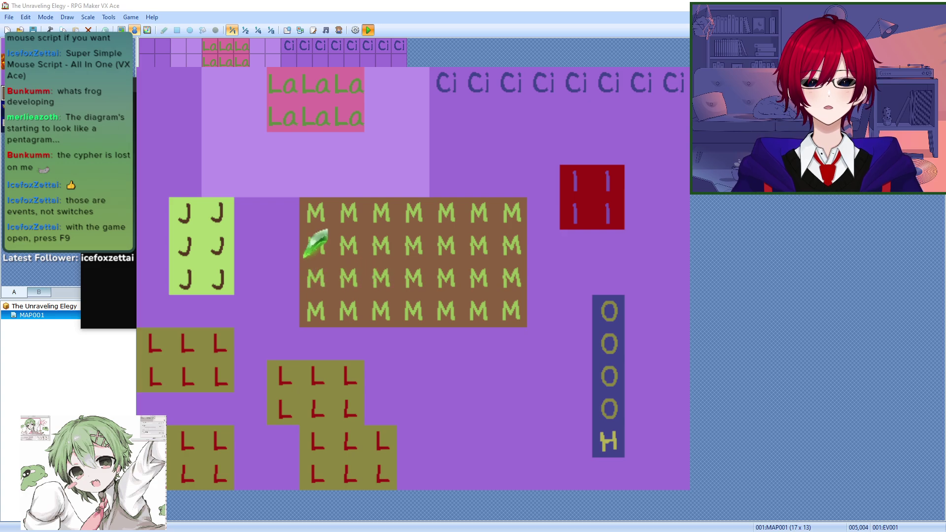
pyautogui.press('Up')
pyautogui.press('Return')
pyautogui.press('Return')
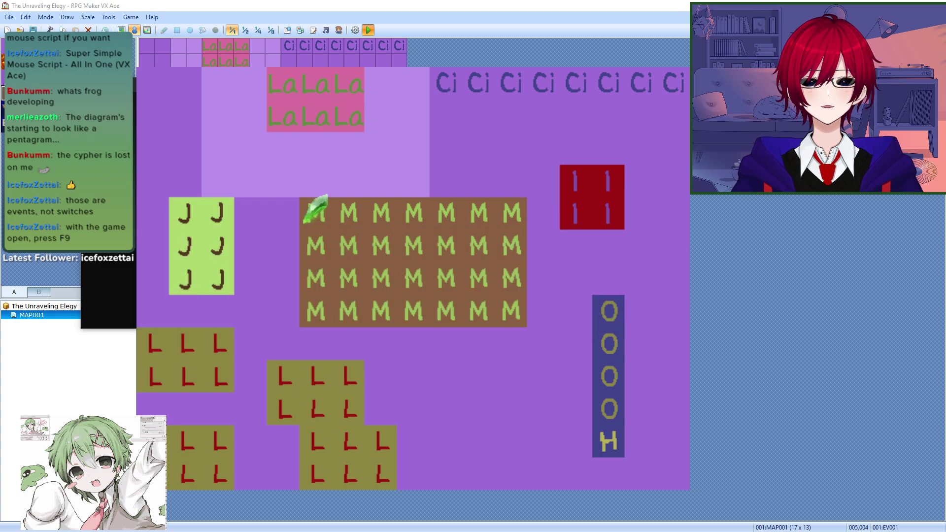
pyautogui.press('Return')
pyautogui.press('Return')
pyautogui.press('Escape')
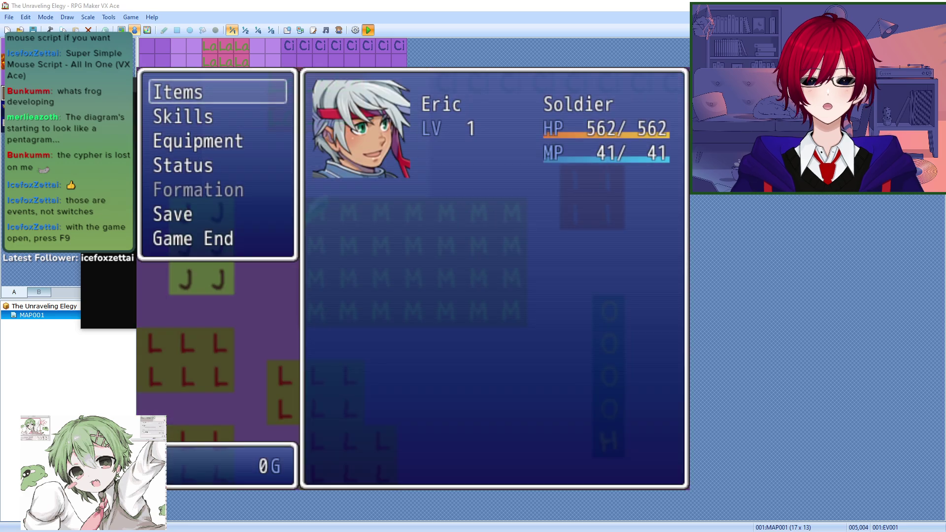
pyautogui.press('Escape')
# Step: Set switch 0001 to OFF in the playtest's debug screen and return to the map
pyautogui.press('F9')
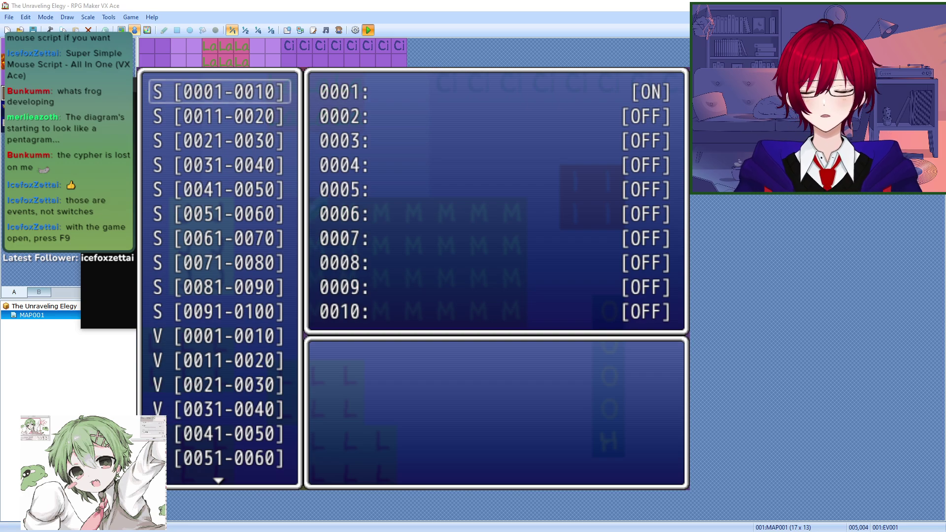
pyautogui.press('Return')
pyautogui.press('Return')
pyautogui.press('Escape')
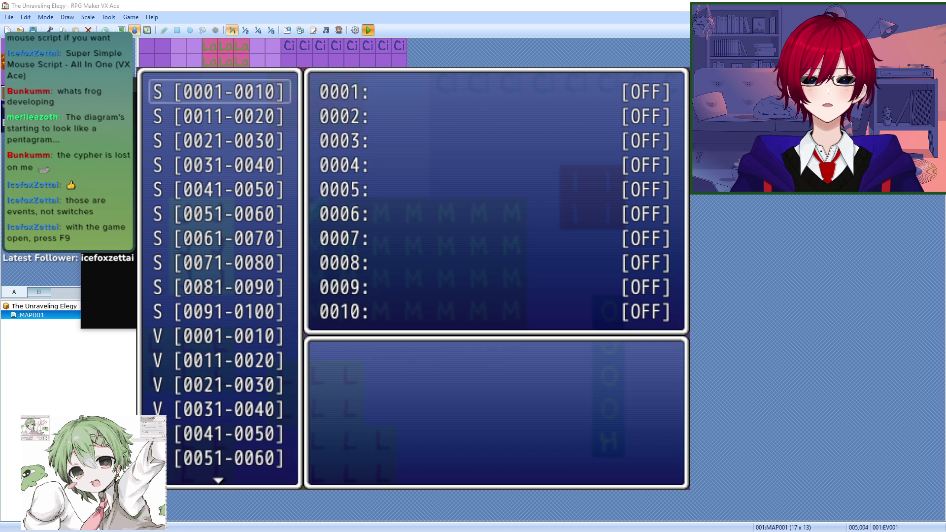
pyautogui.press('Escape')
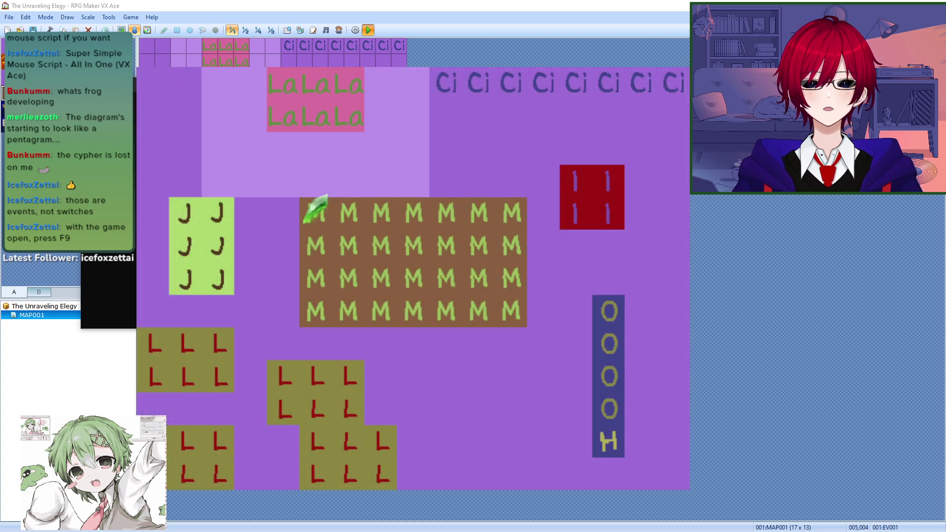
pyautogui.press('Escape')
pyautogui.press('Up')
pyautogui.press('Escape')
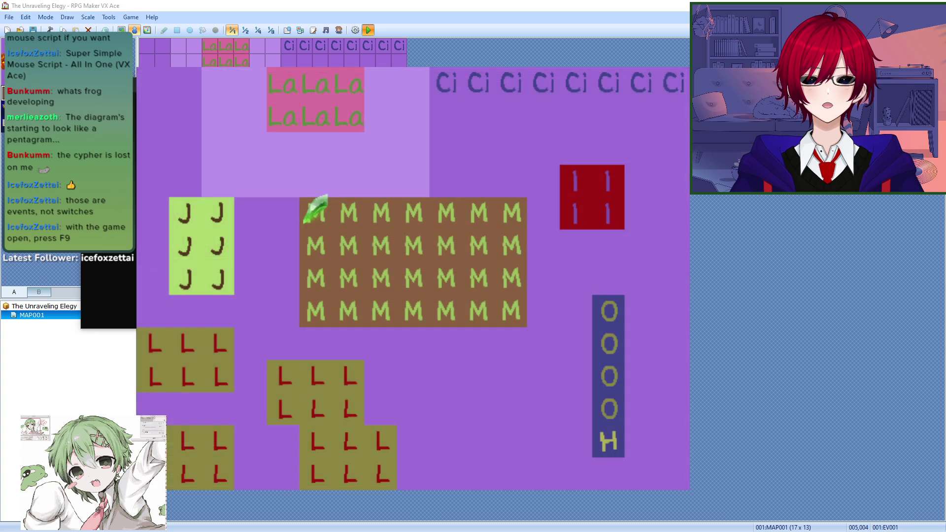
# Step: Set switch 0001 back to ON in the debug screen and return to the map on the manuscript tile
pyautogui.press('F9')
pyautogui.press('Return')
pyautogui.press('Return')
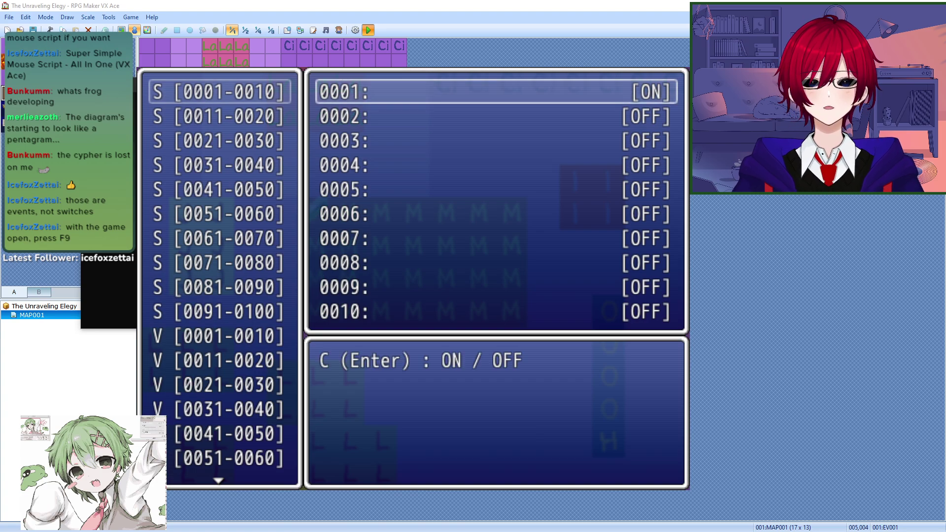
pyautogui.press('Return')
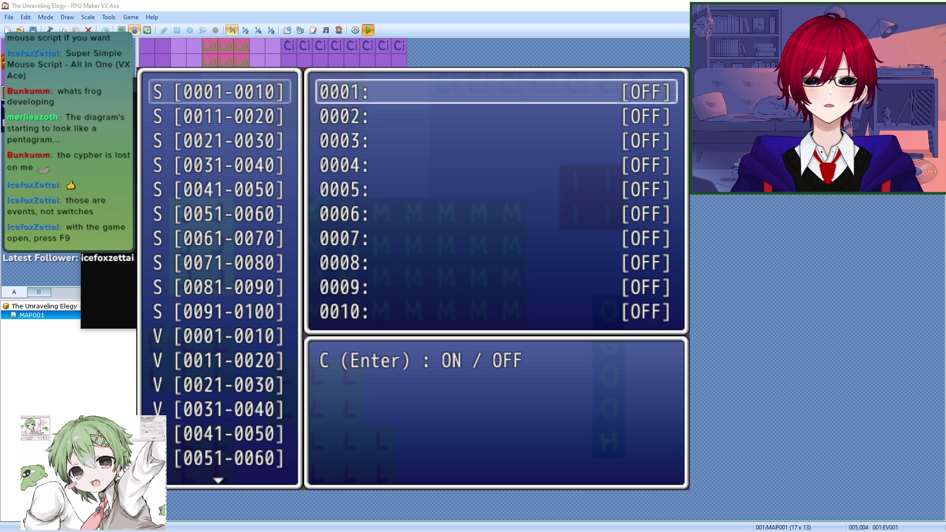
pyautogui.press('Return')
pyautogui.press('Escape')
pyautogui.press('Escape')
pyautogui.press('Escape')
pyautogui.press('Escape')
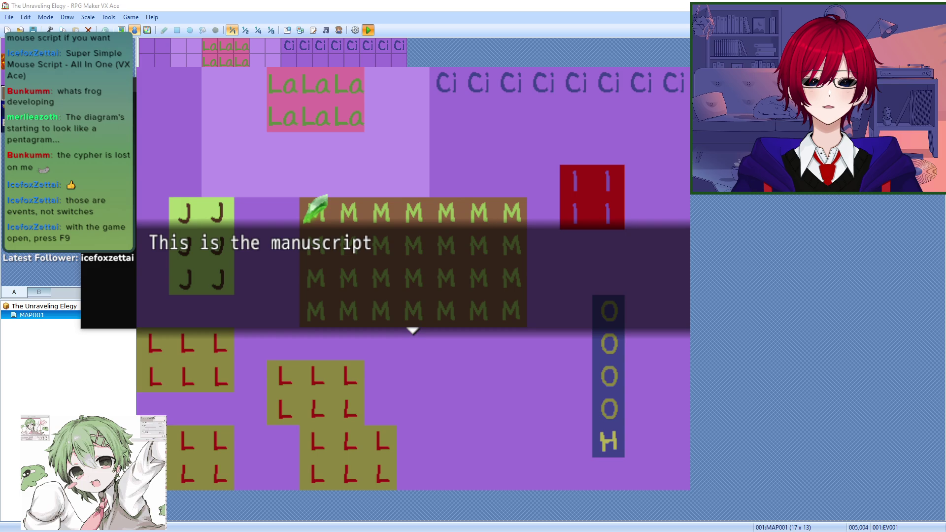
# Step: Dismiss the manuscript message, trigger the event again on the same M tile, and close the playtest
pyautogui.press('Return')
pyautogui.press('Right')
pyautogui.press('Left')
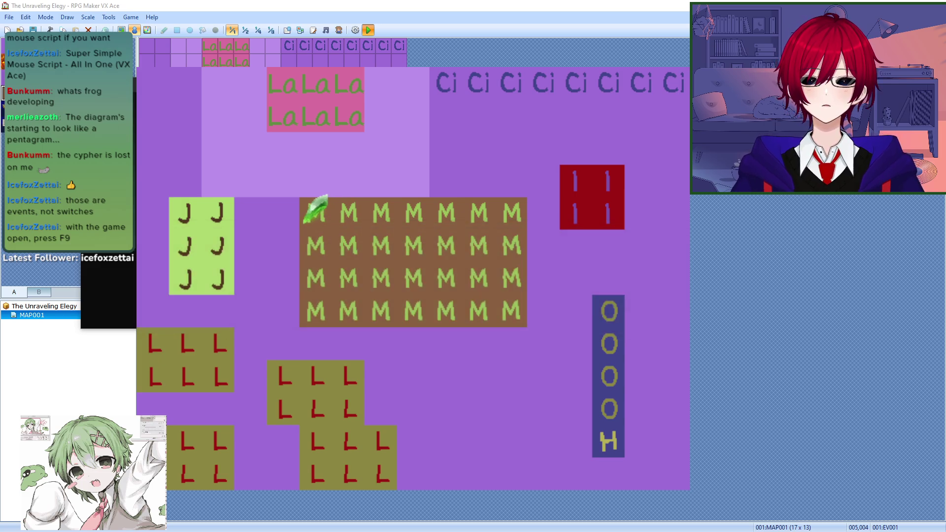
pyautogui.press('Return')
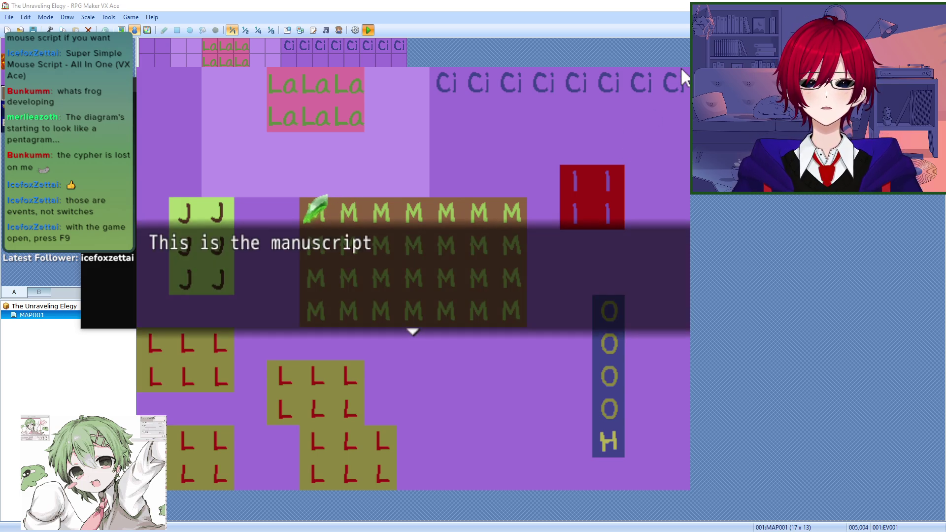
pyautogui.hotkey('alt', 'Return')
pyautogui.hotkey('alt', 'F4')
# Step: Look through the database's system, terms, common events, tilesets and animations settings, and close the database
pyautogui.click(130, 17)
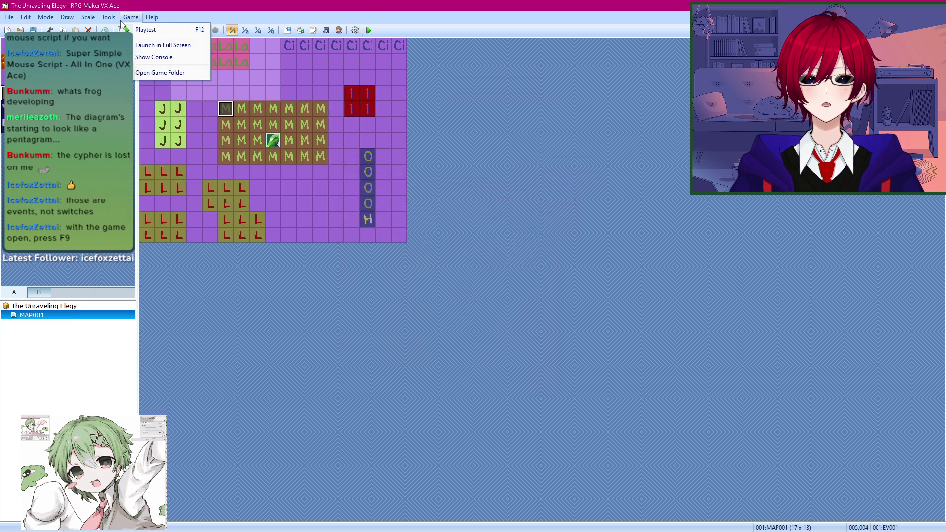
pyautogui.moveTo(108, 17)
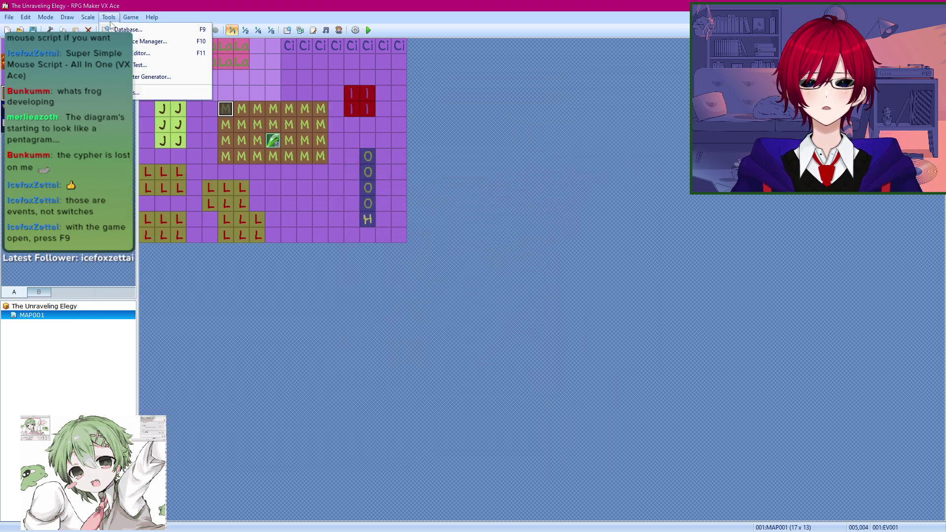
pyautogui.click(127, 30)
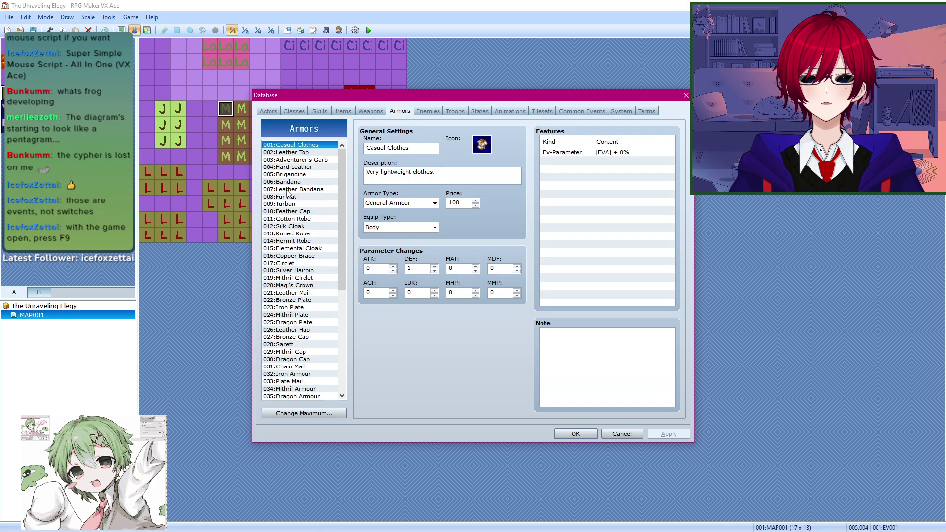
pyautogui.click(618, 112)
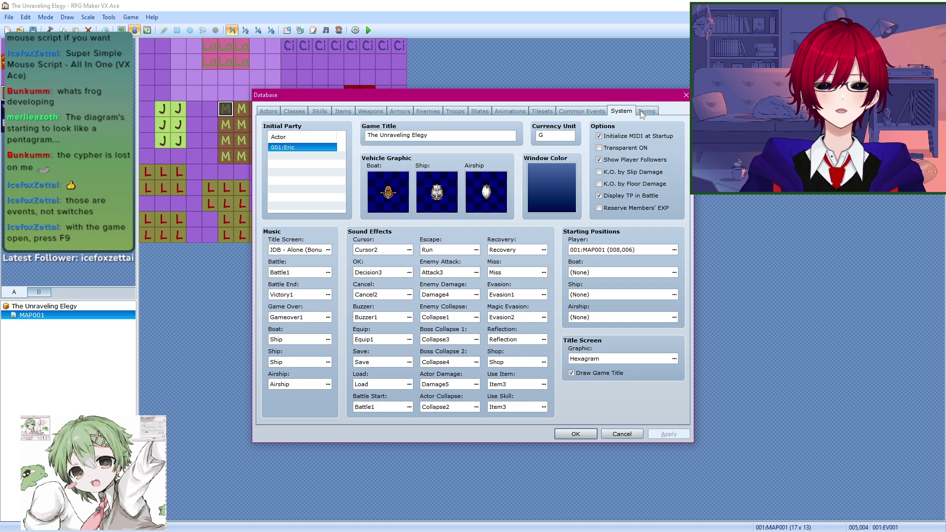
pyautogui.click(643, 113)
pyautogui.click(621, 111)
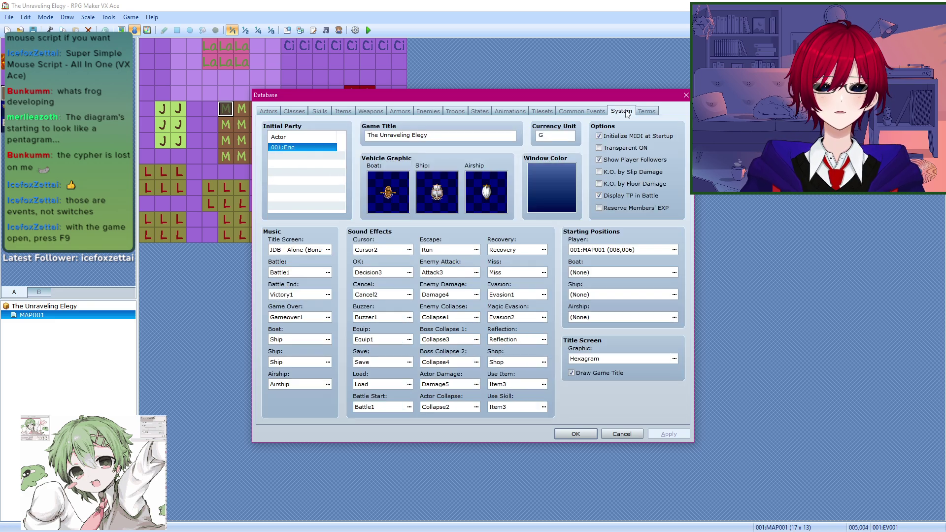
pyautogui.click(581, 112)
pyautogui.click(546, 111)
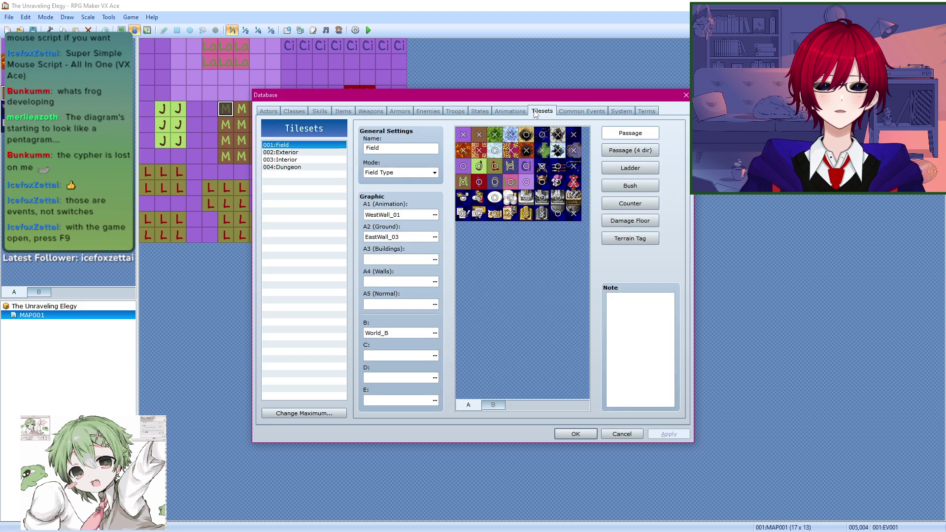
pyautogui.click(512, 112)
pyautogui.click(267, 111)
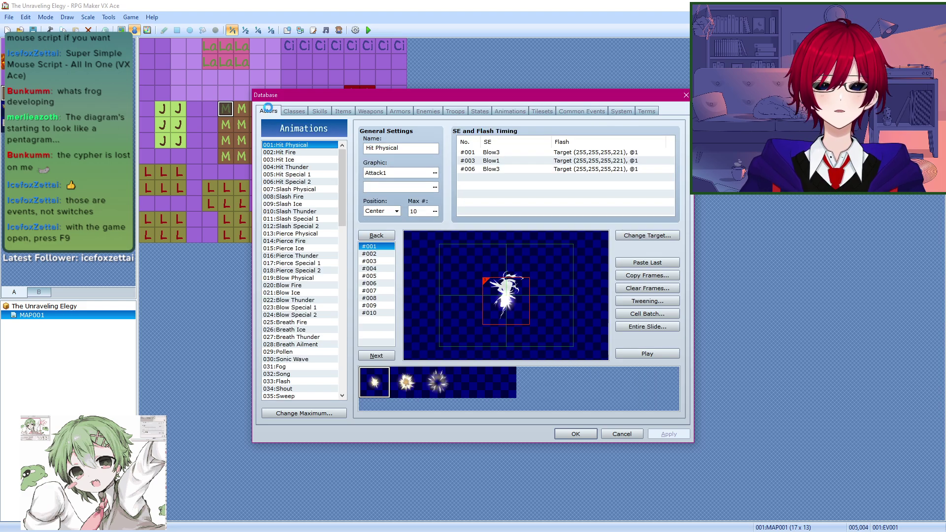
pyautogui.click(684, 96)
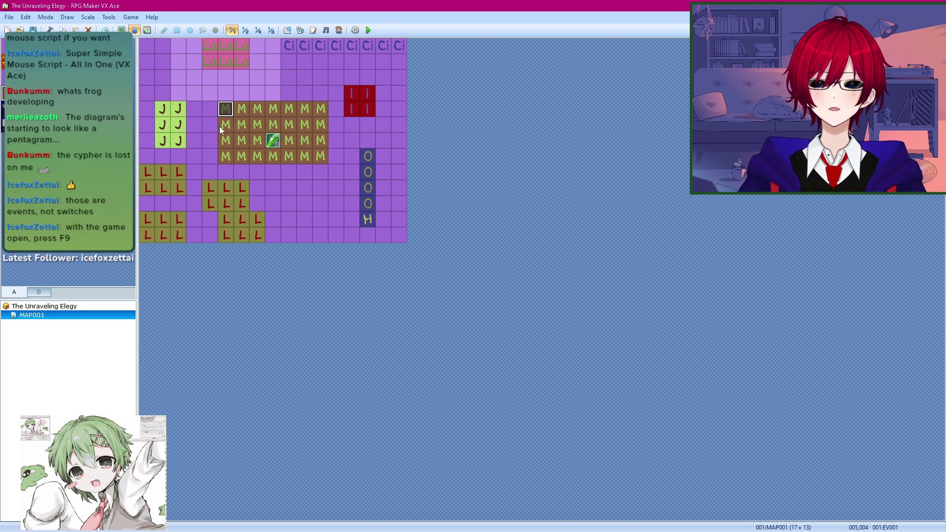
# Step: Remove the switch 0001 condition from the manuscript event EV001 on the upper-left M tile, keeping its Action Button trigger
pyautogui.doubleClick(226, 109)
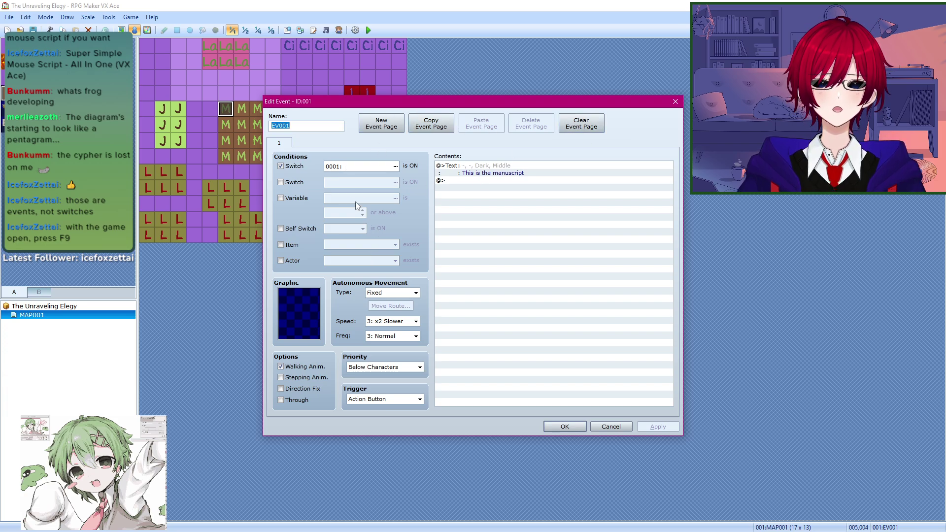
pyautogui.click(396, 167)
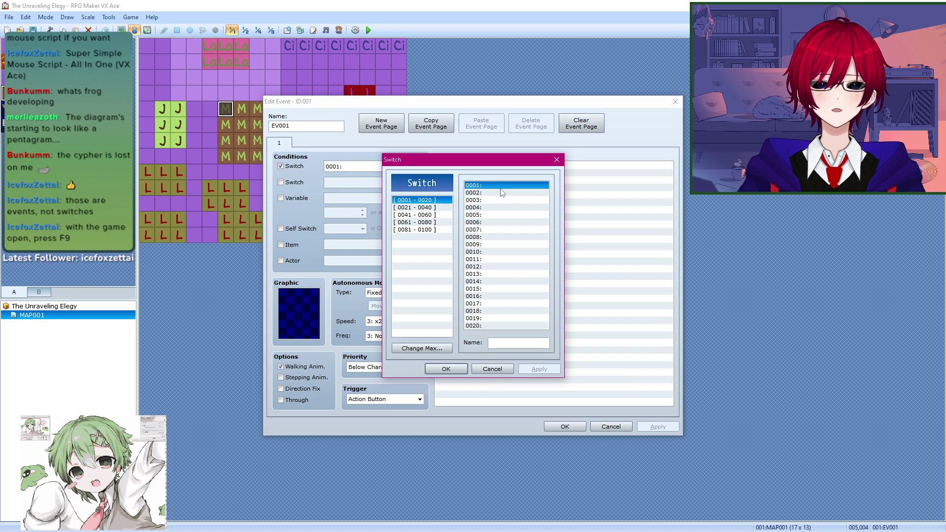
pyautogui.click(491, 370)
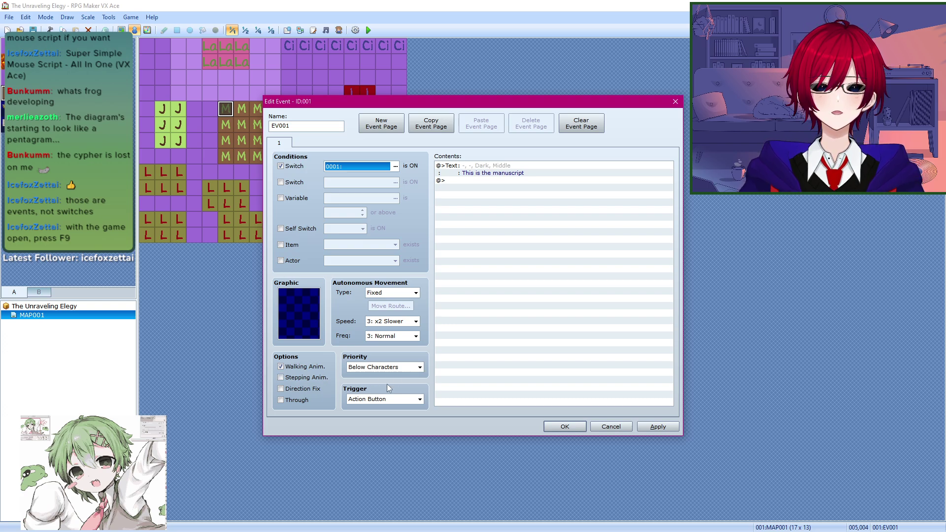
pyautogui.click(386, 399)
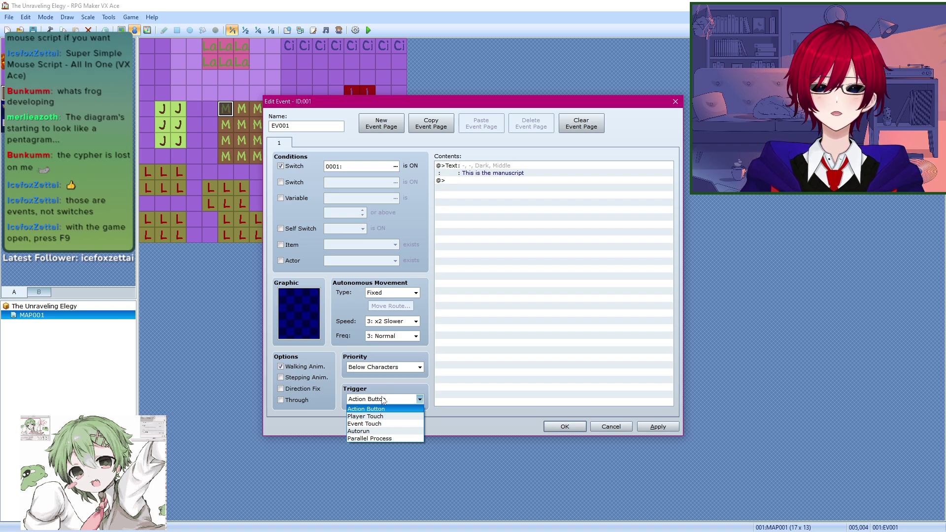
pyautogui.click(383, 400)
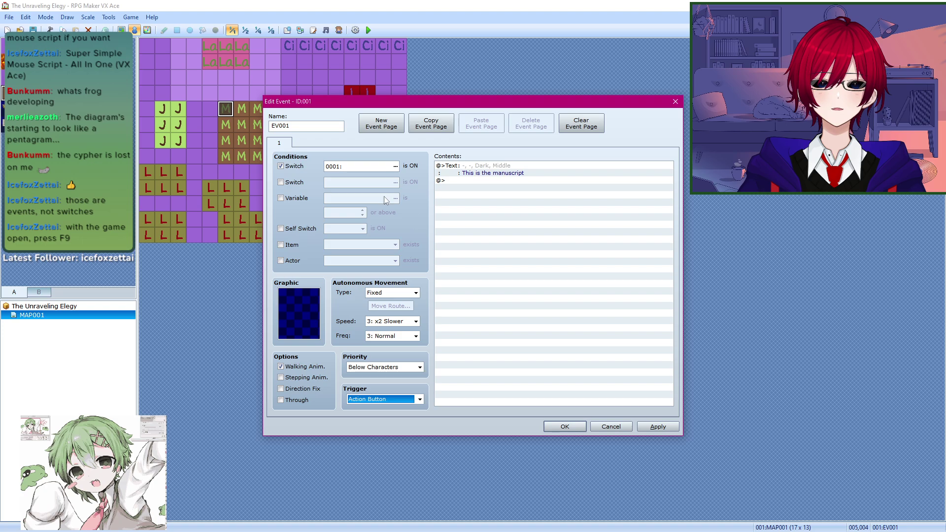
pyautogui.click(281, 167)
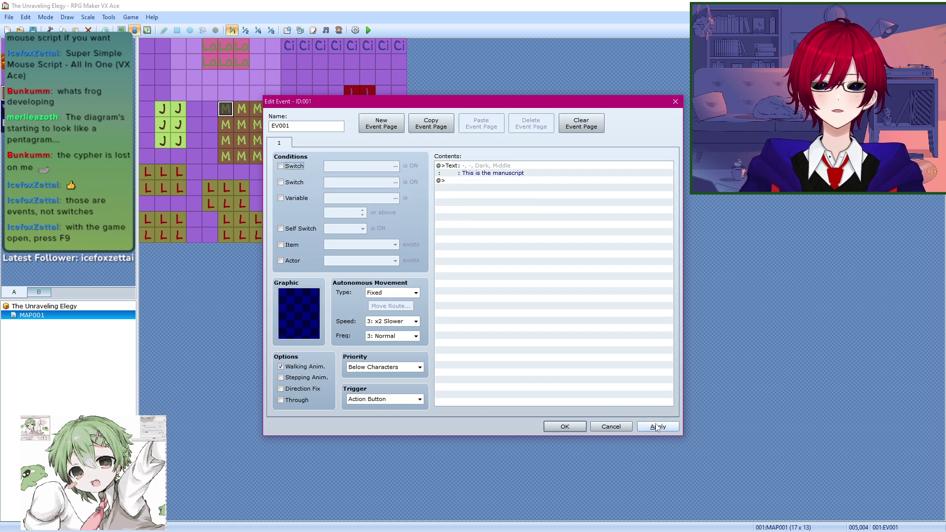
pyautogui.click(565, 426)
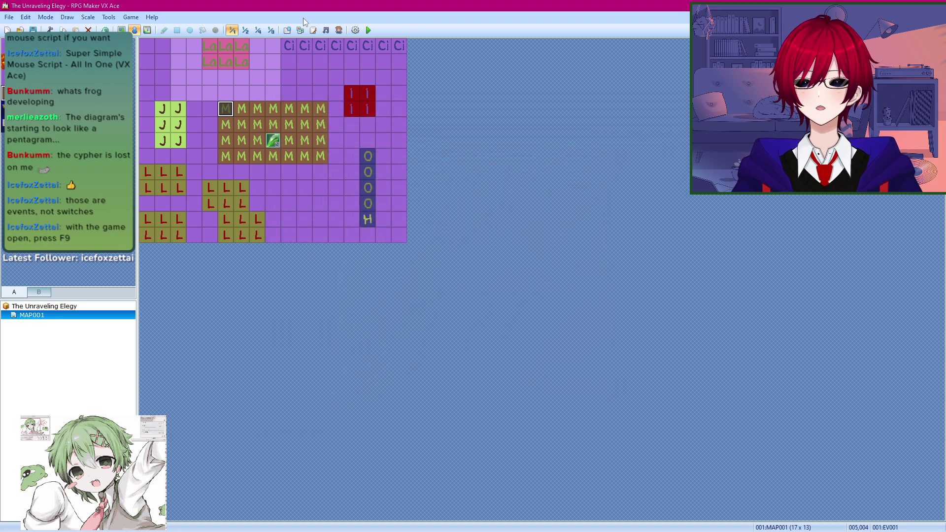
# Step: Save and playtest the game, trigger the manuscript event on the upper-left M tile, and close the playtest
pyautogui.click(368, 31)
pyautogui.click(445, 291)
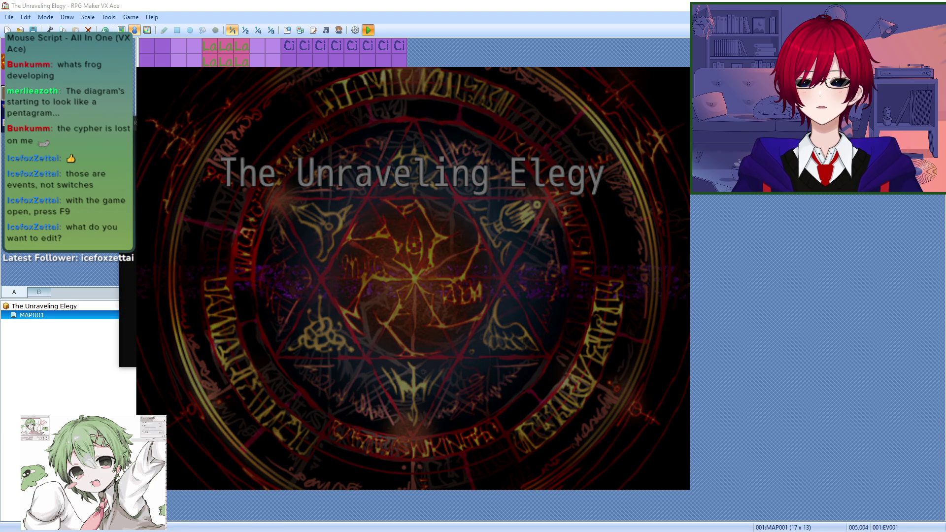
pyautogui.press('Left')
pyautogui.press('Left')
pyautogui.press('Left')
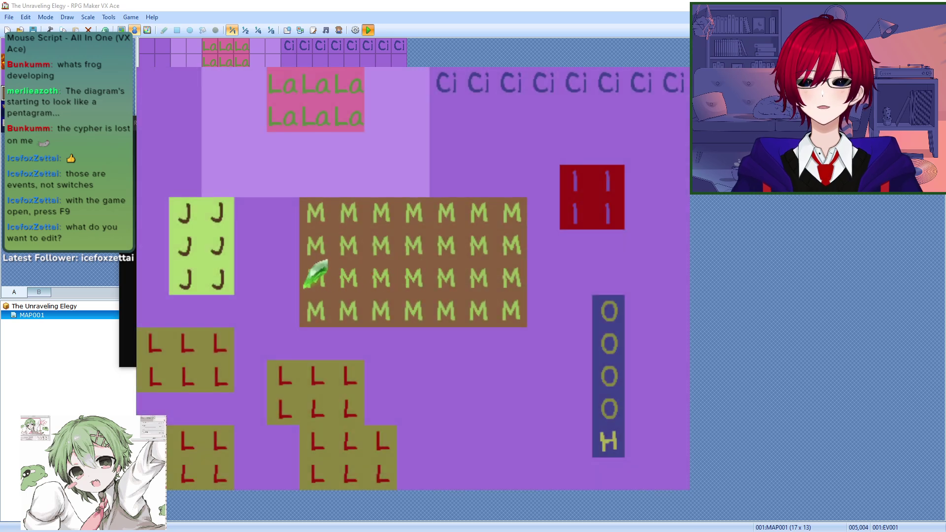
pyautogui.press('Up')
pyautogui.press('Up')
pyautogui.press('Return')
pyautogui.press('Return')
pyautogui.press('Right')
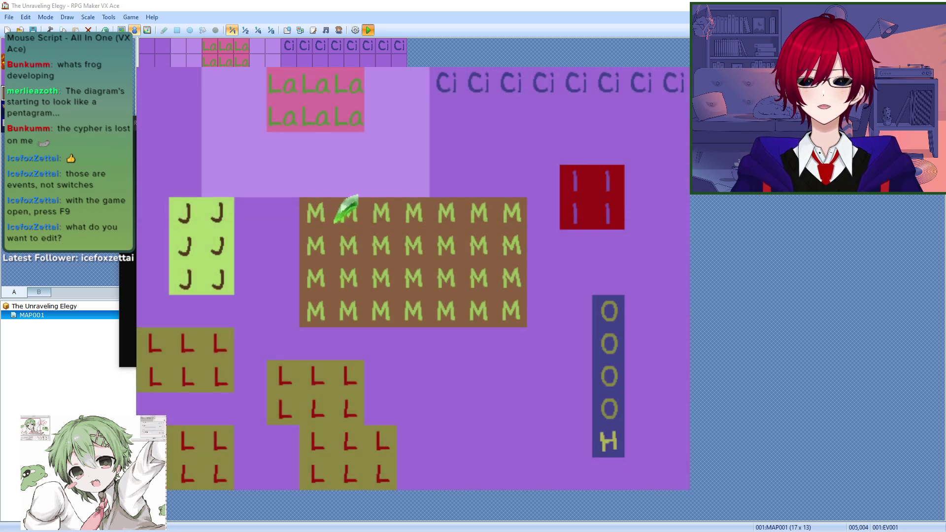
pyautogui.hotkey('alt', 'F4')
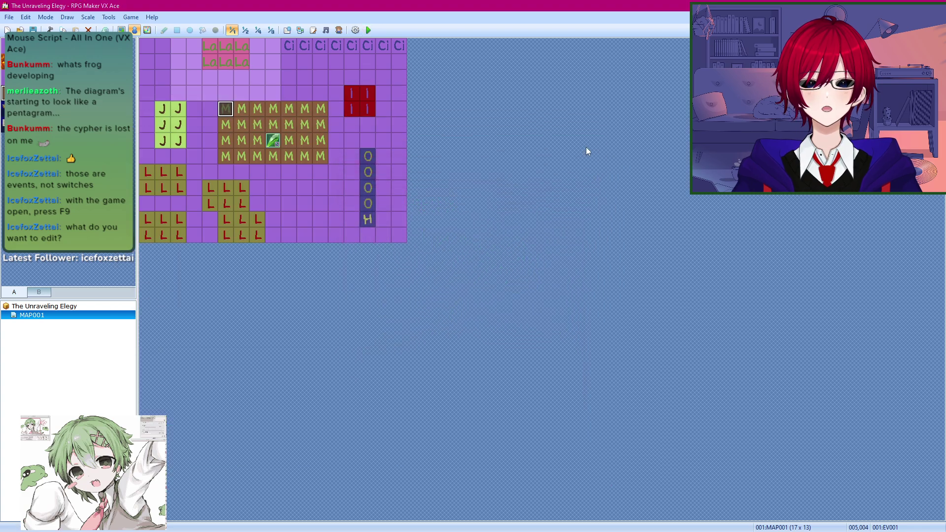
# Step: Copy the manuscript event from the upper-left M tile to the other six tiles in the first row of M tiles
pyautogui.hotkey('ctrl', 'c')
pyautogui.click(241, 108)
pyautogui.hotkey('ctrl', 'v')
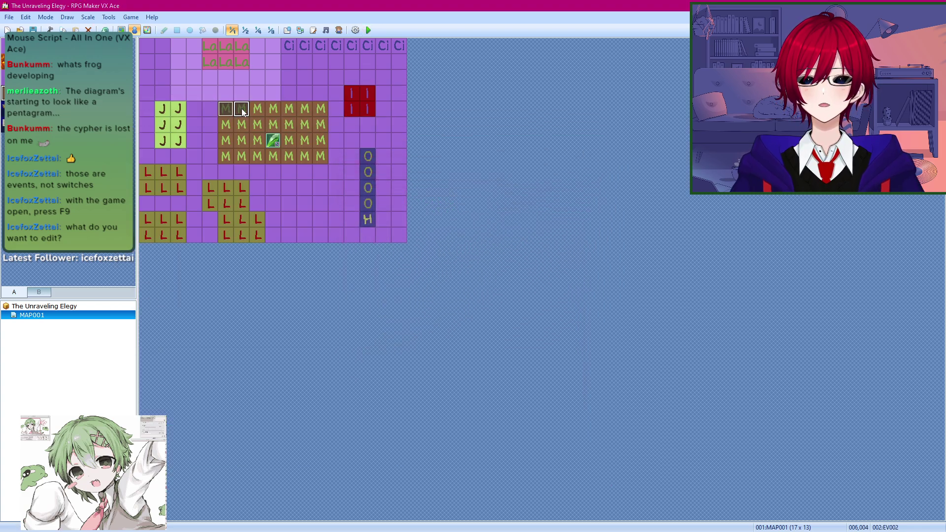
pyautogui.click(253, 108)
pyautogui.hotkey('ctrl', 'v')
pyautogui.click(273, 109)
pyautogui.hotkey('ctrl', 'v')
pyautogui.click(289, 109)
pyautogui.hotkey('ctrl', 'v')
pyautogui.click(305, 110)
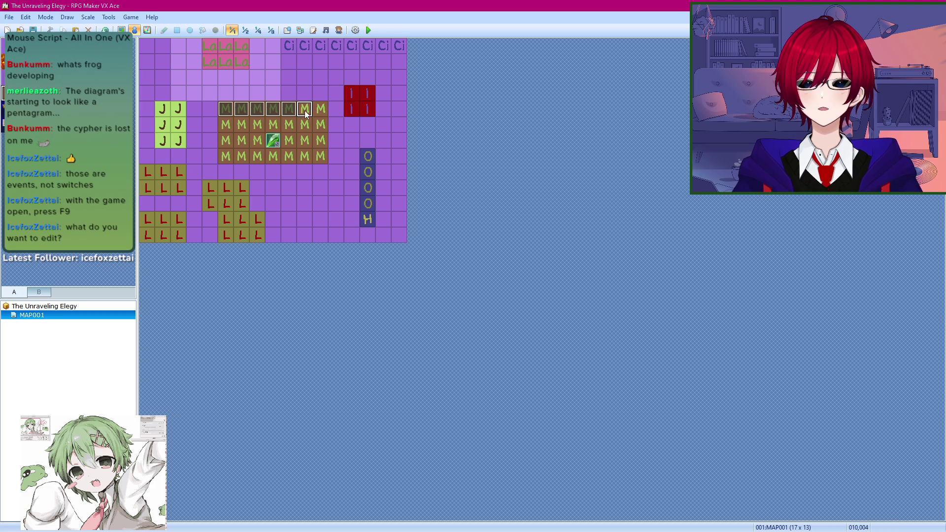
pyautogui.hotkey('ctrl', 'v')
pyautogui.click(321, 111)
pyautogui.hotkey('ctrl', 'v')
# Step: Paste the manuscript event on all seven tiles in the second row of the M block
pyautogui.click(320, 124)
pyautogui.hotkey('ctrl', 'v')
pyautogui.click(304, 124)
pyautogui.hotkey('ctrl', 'v')
pyautogui.click(288, 124)
pyautogui.hotkey('ctrl', 'v')
pyautogui.click(273, 125)
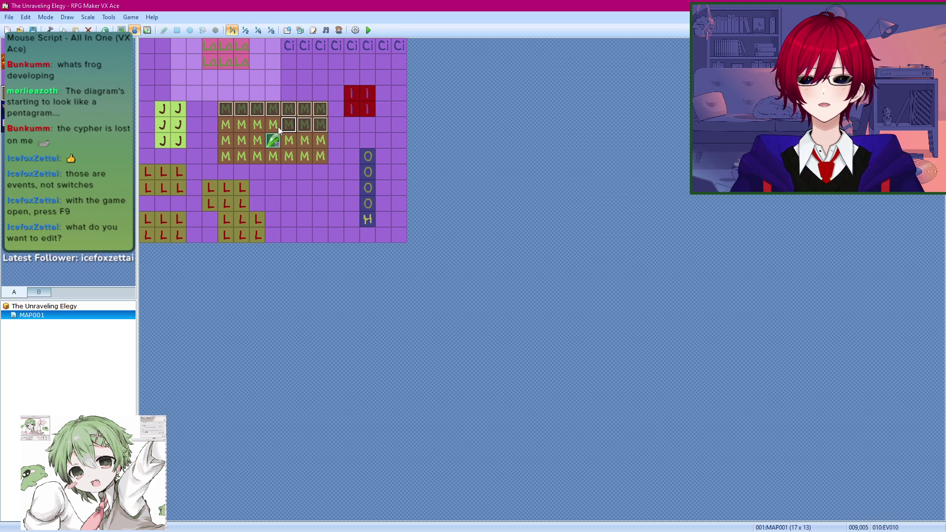
pyautogui.click(258, 125)
pyautogui.hotkey('ctrl', 'v')
pyautogui.click(242, 126)
pyautogui.hotkey('ctrl', 'v')
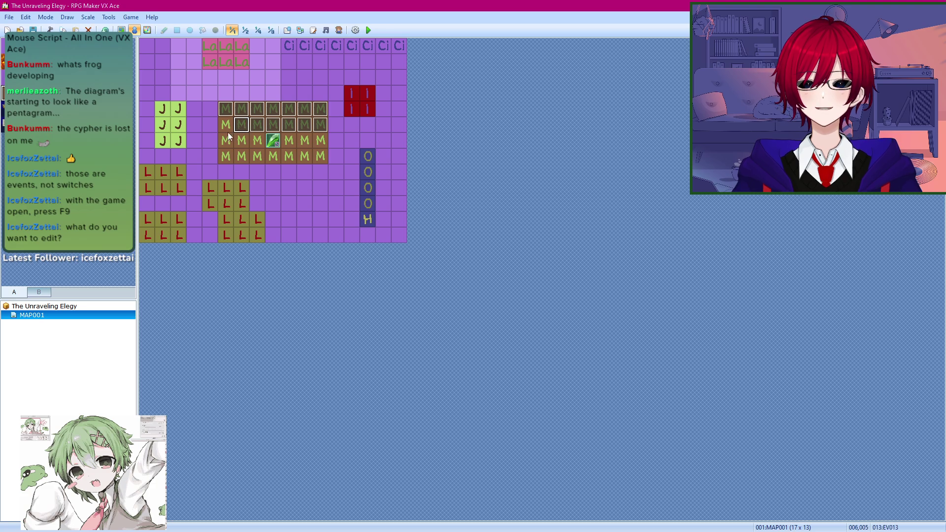
pyautogui.click(228, 130)
pyautogui.hotkey('ctrl', 'v')
# Step: Paste the manuscript event on the third row of M tiles, except the tile holding the player's starting position
pyautogui.click(227, 140)
pyautogui.hotkey('ctrl', 'v')
pyautogui.click(242, 140)
pyautogui.hotkey('ctrl', 'v')
pyautogui.click(258, 141)
pyautogui.hotkey('ctrl', 'v')
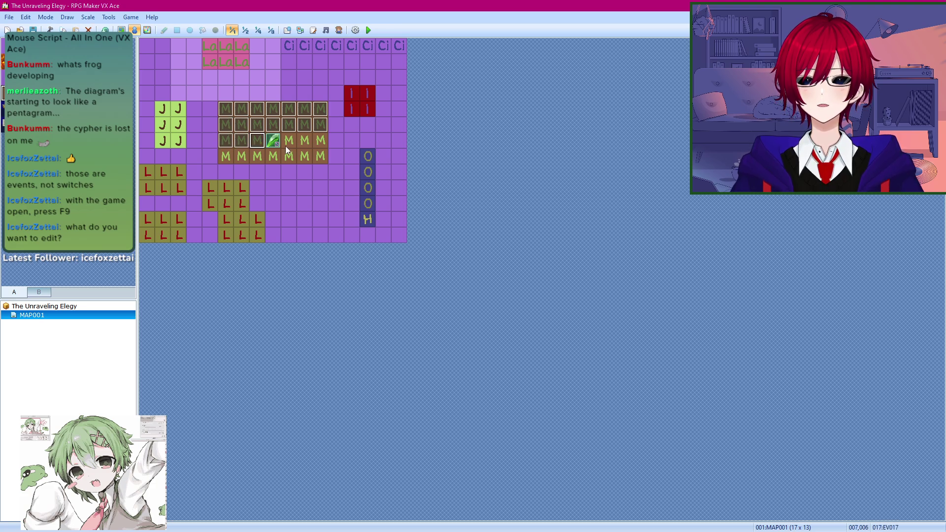
pyautogui.click(274, 142)
pyautogui.click(289, 141)
pyautogui.hotkey('ctrl', 'v')
pyautogui.click(305, 141)
pyautogui.hotkey('ctrl', 'v')
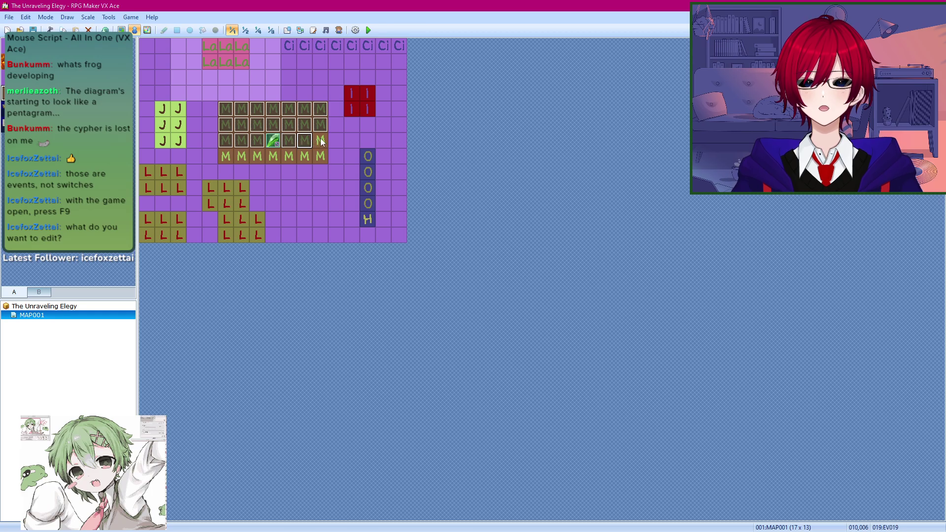
pyautogui.click(320, 141)
pyautogui.hotkey('ctrl', 'v')
# Step: Paste the manuscript event on all seven tiles in the fourth row of the M block
pyautogui.click(320, 156)
pyautogui.hotkey('ctrl', 'v')
pyautogui.click(304, 156)
pyautogui.hotkey('ctrl', 'v')
pyautogui.click(289, 155)
pyautogui.hotkey('ctrl', 'v')
pyautogui.click(273, 156)
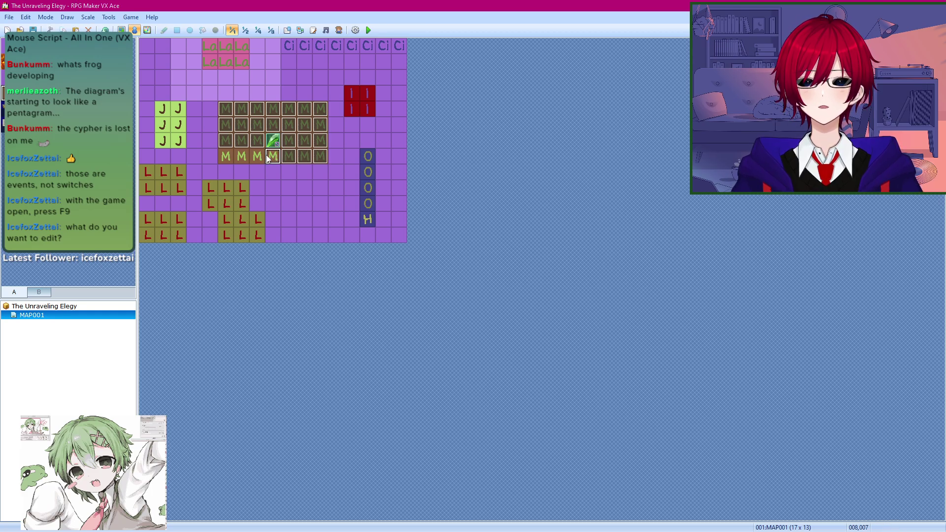
pyautogui.hotkey('ctrl', 'v')
pyautogui.click(257, 156)
pyautogui.hotkey('ctrl', 'v')
pyautogui.click(242, 156)
pyautogui.hotkey('ctrl', 'v')
pyautogui.click(225, 156)
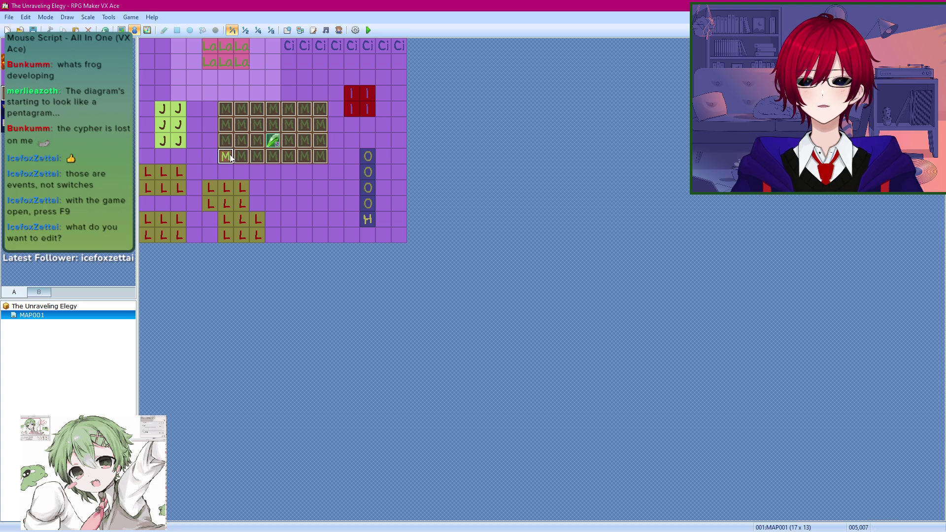
pyautogui.hotkey('ctrl', 'v')
# Step: Move the player's starting position to tile 010,010 and paste the manuscript event on the vacated M tile
pyautogui.moveTo(273, 141); pyautogui.dragTo(336, 172)
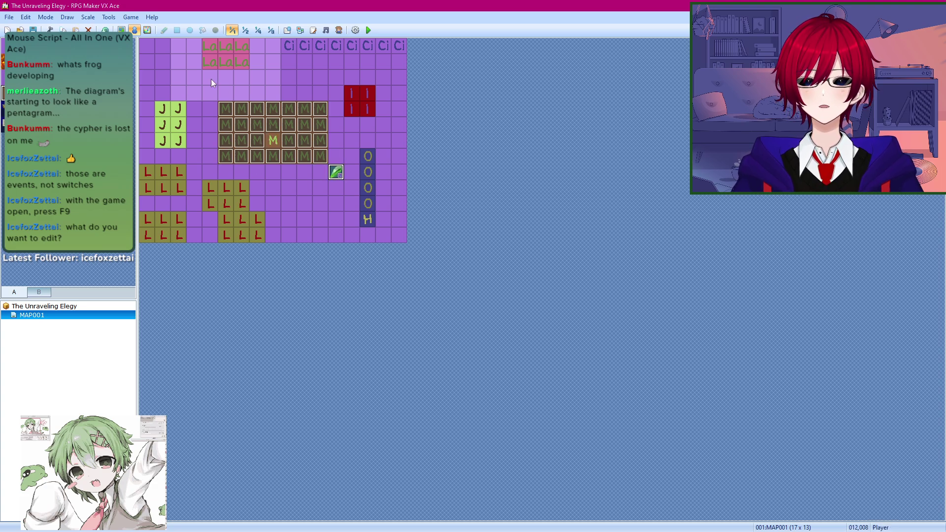
pyautogui.click(147, 31)
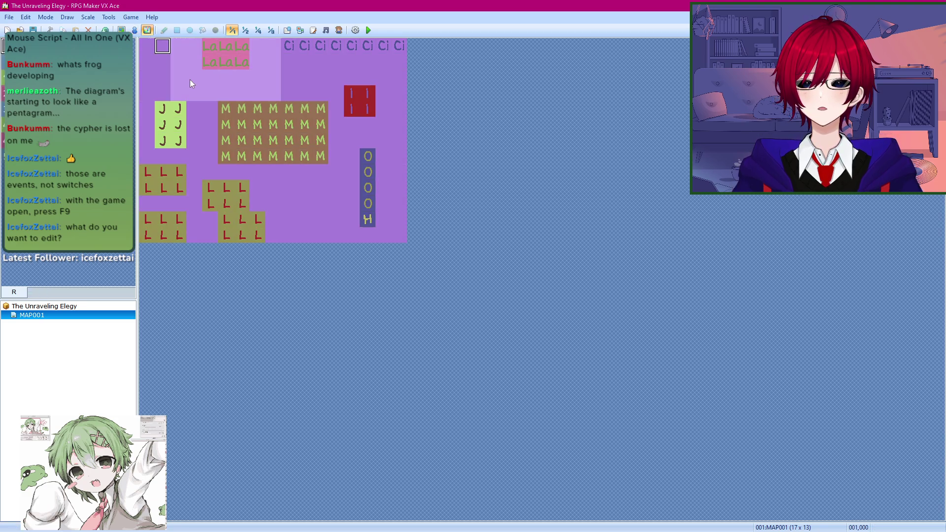
pyautogui.click(134, 30)
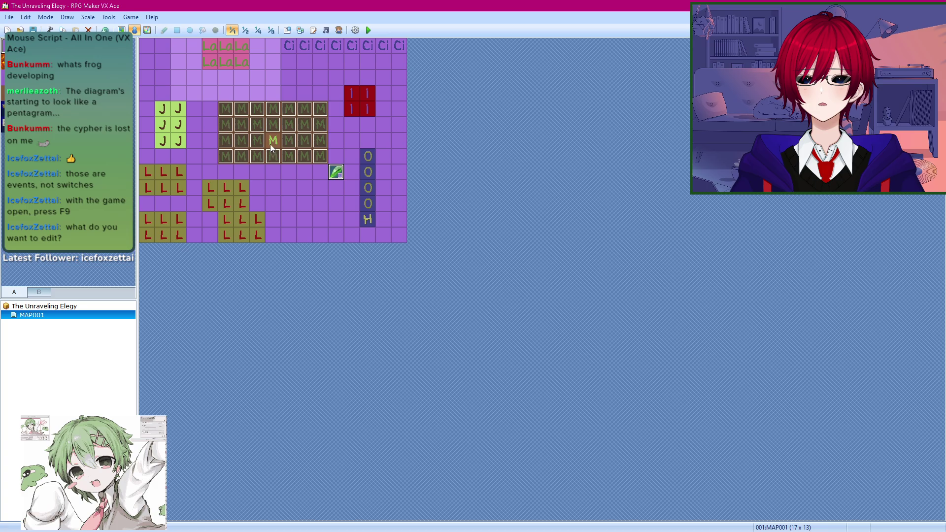
pyautogui.moveTo(336, 172); pyautogui.dragTo(305, 203)
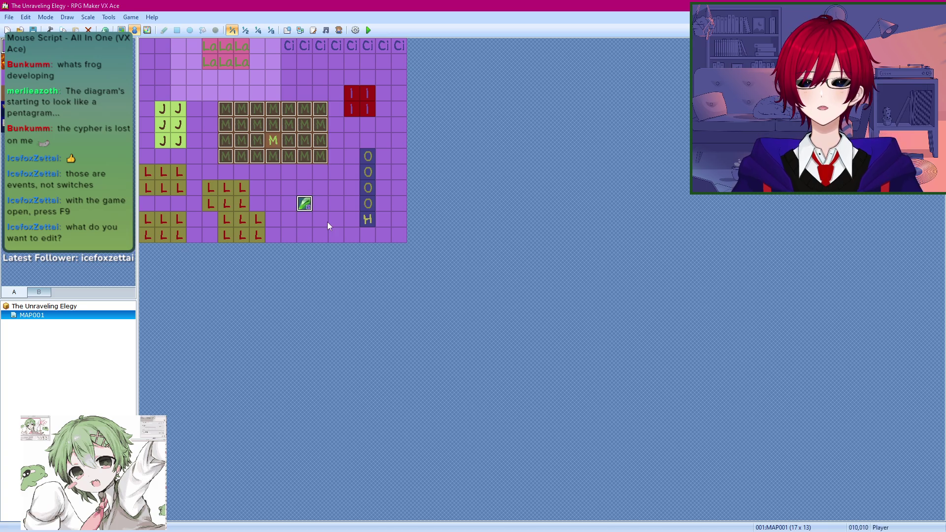
pyautogui.click(274, 141)
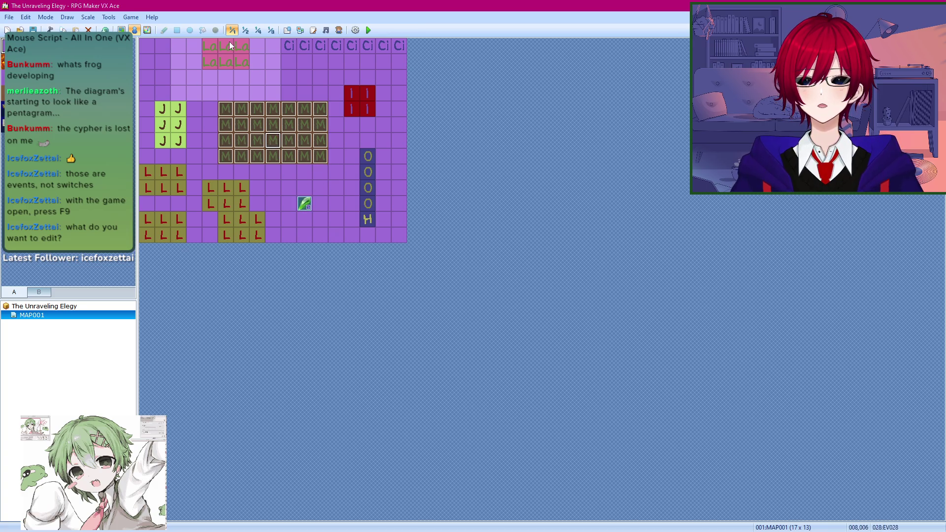
# Step: Save the project, start a new game in a playtest, and trigger the manuscript event from inside the M block
pyautogui.click(368, 30)
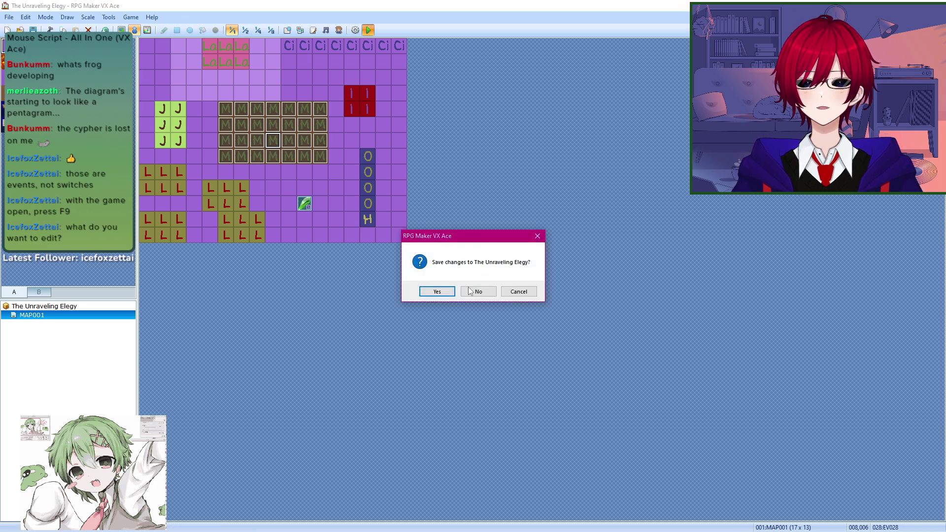
pyautogui.click(437, 292)
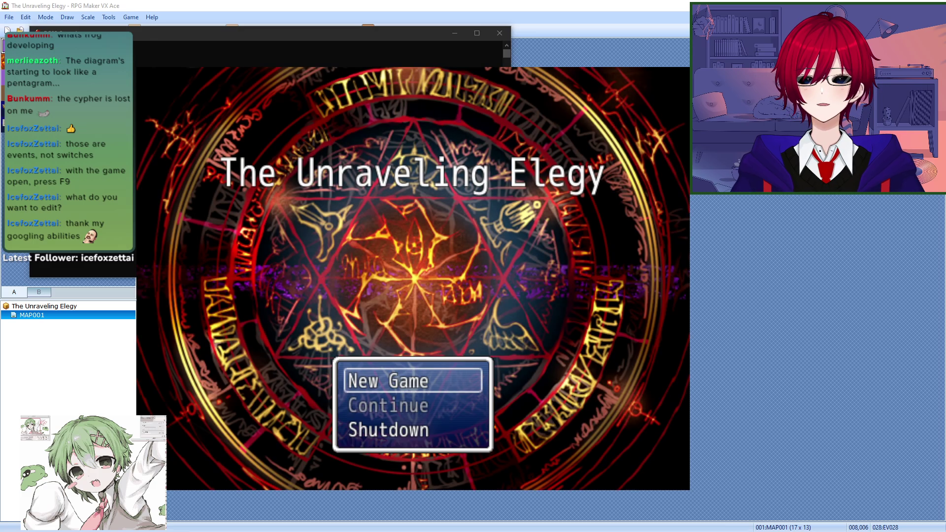
pyautogui.press('Return')
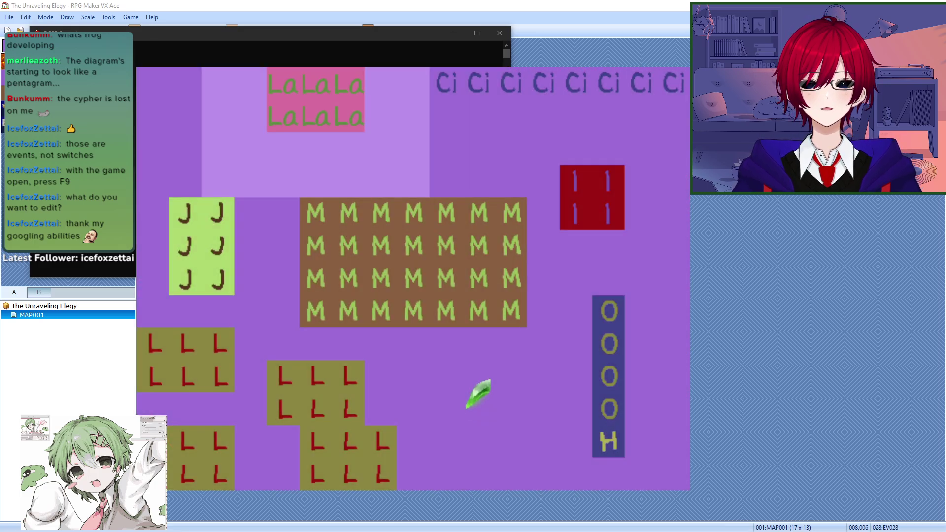
pyautogui.press('Up')
pyautogui.press('Up')
pyautogui.press('Up')
pyautogui.press('Return')
pyautogui.press('Left')
pyautogui.press('Left')
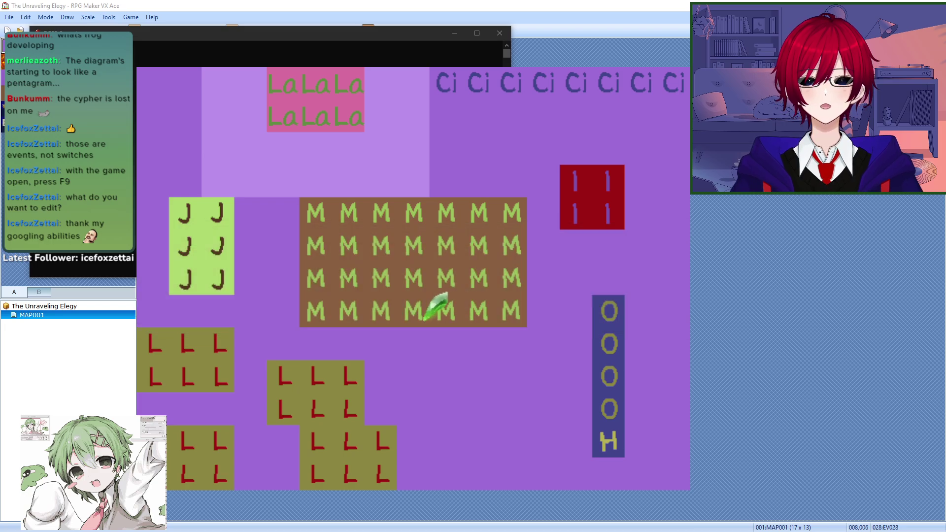
pyautogui.press('Return')
pyautogui.press('Up')
pyautogui.press('Up')
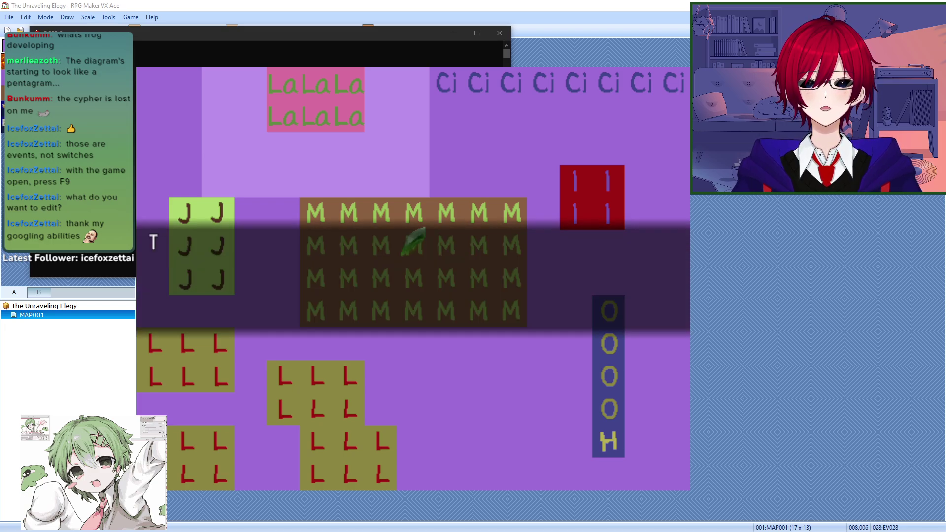
# Step: Test the manuscript event on several M tiles along the second row, dismissing each message
pyautogui.press('Return')
pyautogui.press('Left')
pyautogui.press('Left')
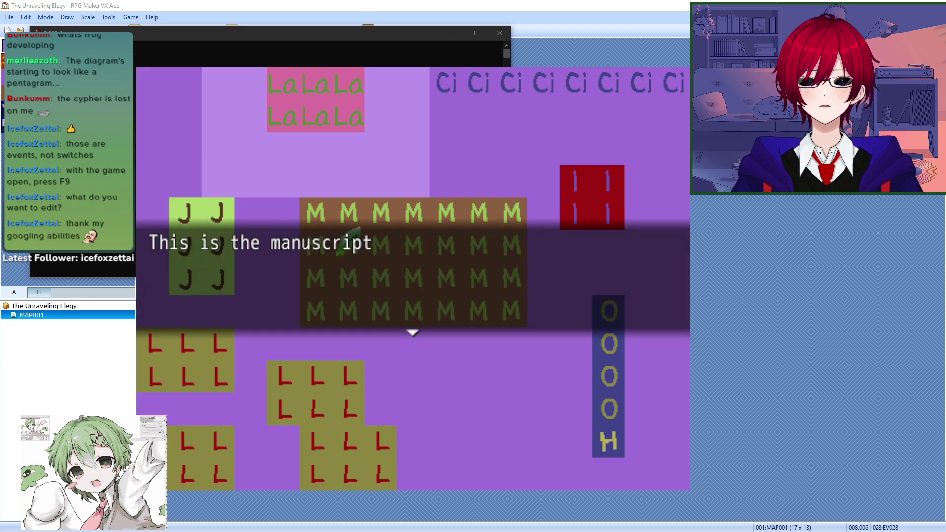
pyautogui.press('Return')
pyautogui.press('Right')
pyautogui.press('Right')
pyautogui.press('Right')
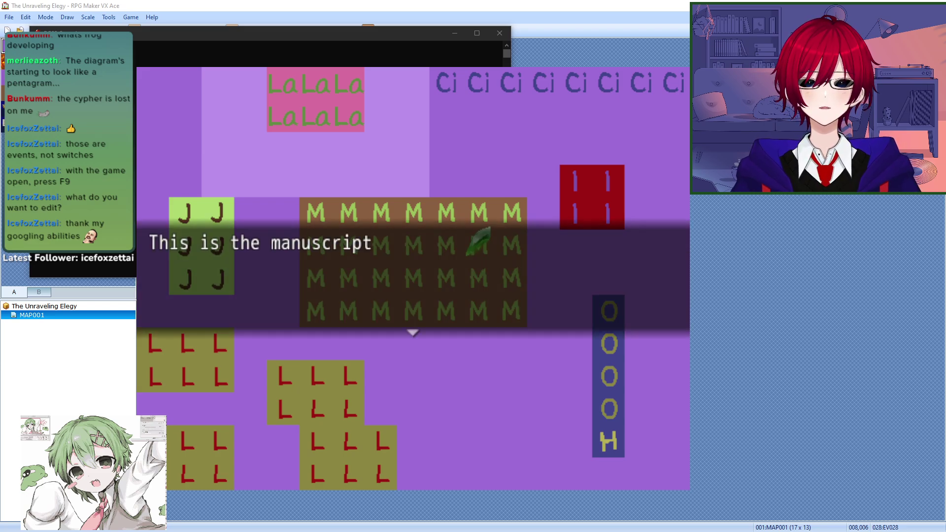
pyautogui.press('Return')
pyautogui.press('Left')
pyautogui.press('Left')
pyautogui.press('Left')
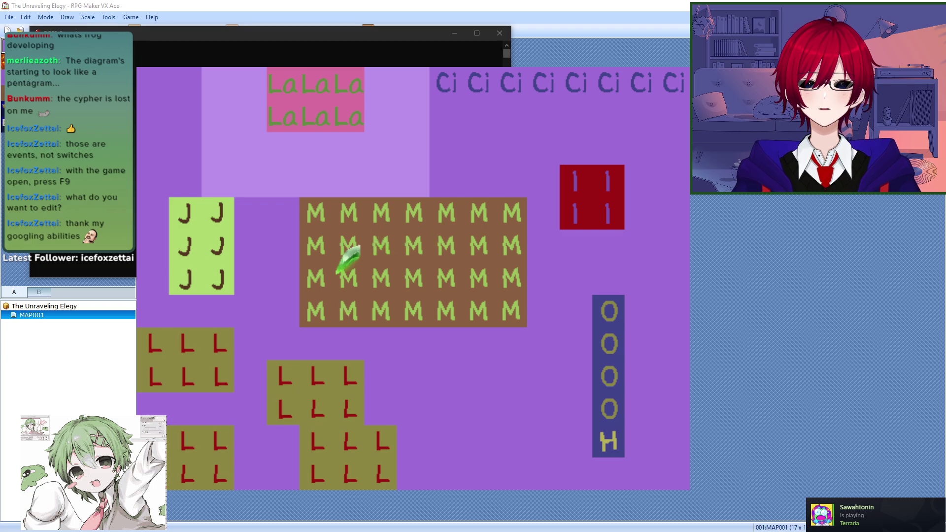
# Step: Move to the lower rows of the M block and test the manuscript event there
pyautogui.press('Down')
pyautogui.press('Down')
pyautogui.press('Return')
pyautogui.press('Right')
pyautogui.press('Right')
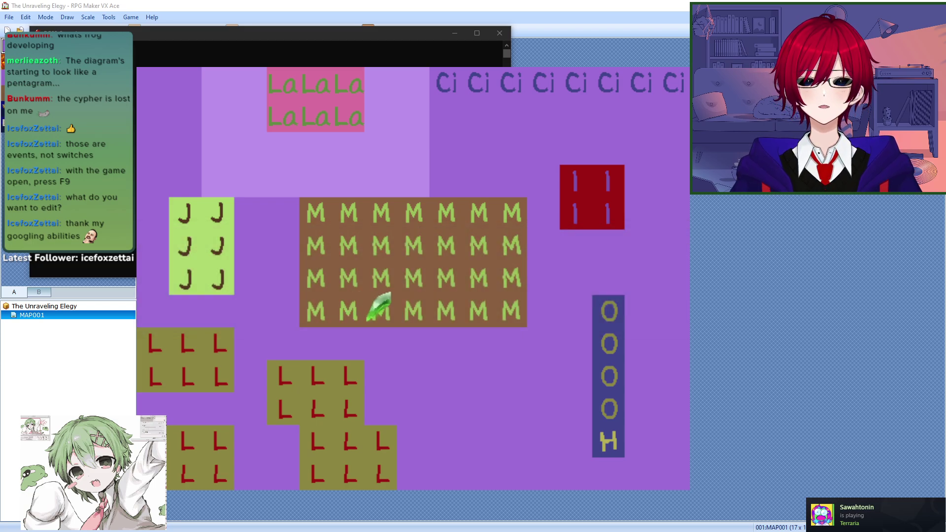
pyautogui.press('Up')
pyautogui.press('Return')
pyautogui.press('Return')
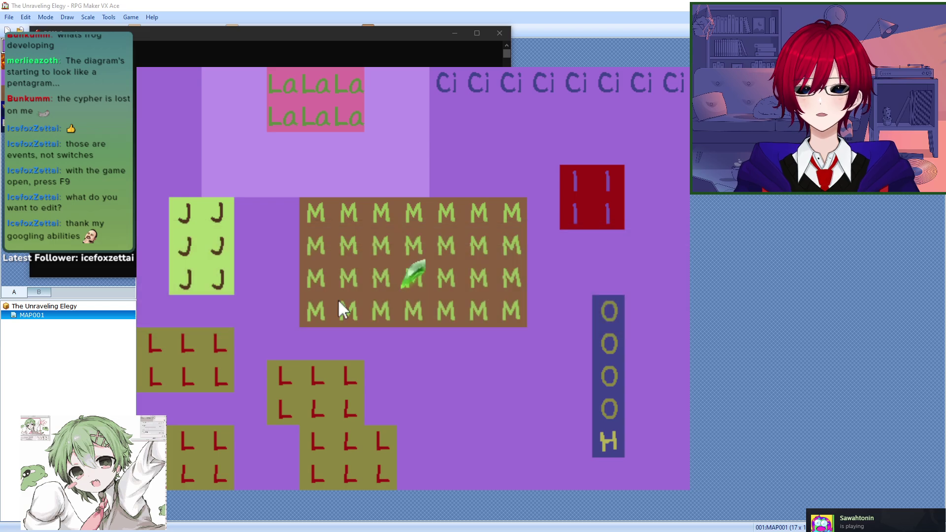
# Step: Test the manuscript event on the last two M tiles of the third row and close the playtest
pyautogui.press('Right')
pyautogui.press('Right')
pyautogui.press('Return')
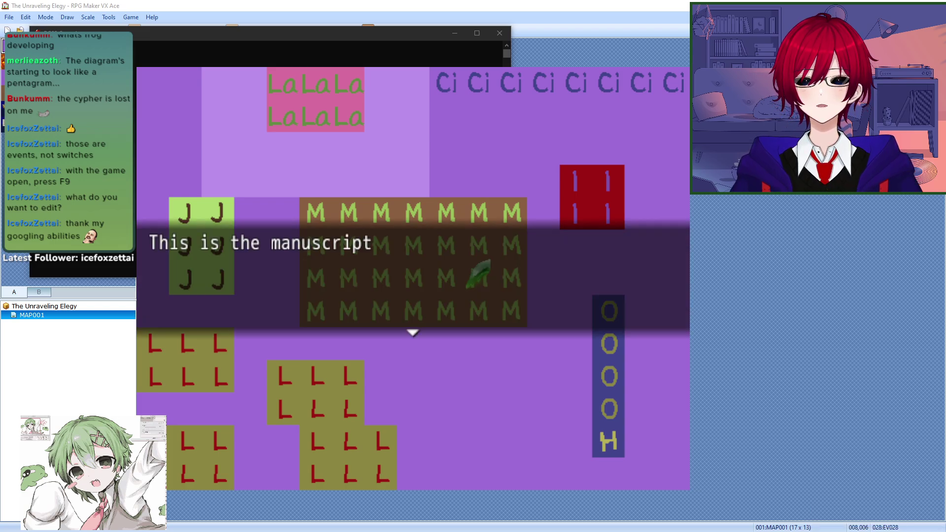
pyautogui.press('Return')
pyautogui.press('Right')
pyautogui.press('Right')
pyautogui.press('Return')
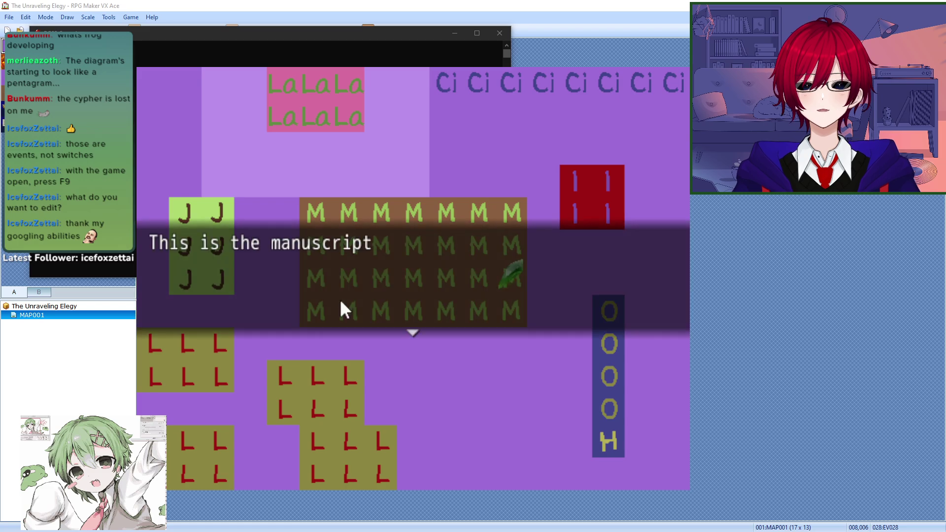
pyautogui.press('Return')
pyautogui.hotkey('alt', 'F4')
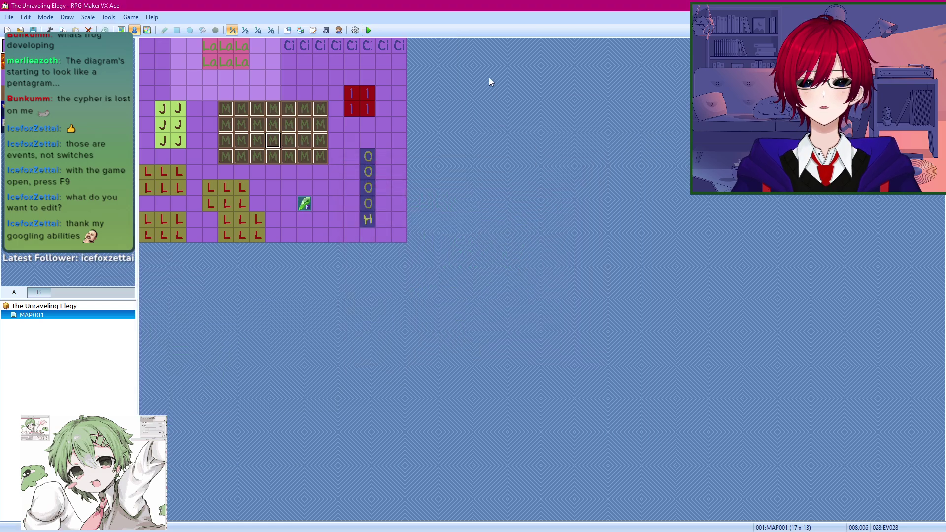
# Step: Create an event on the upper-left I tile showing "This is the Inkwell" with Dim Background at Middle position
pyautogui.doubleClick(358, 100)
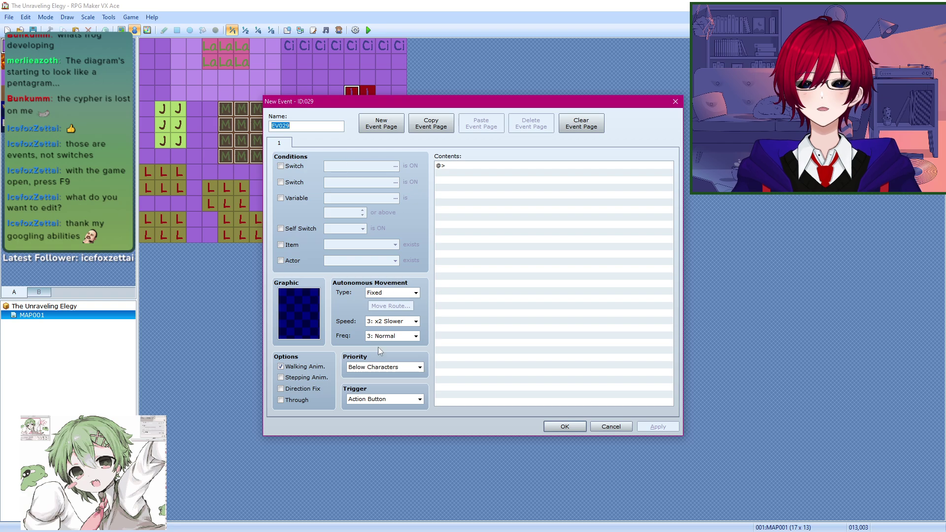
pyautogui.doubleClick(442, 167)
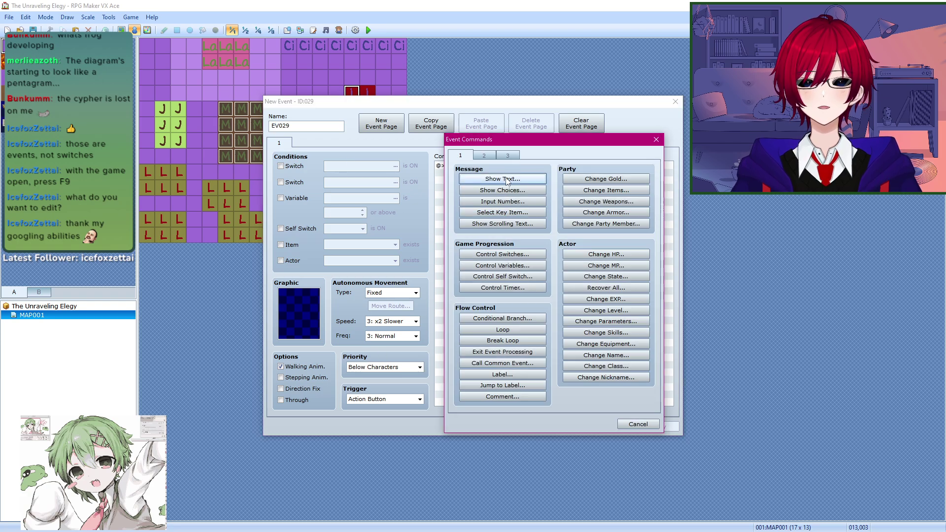
pyautogui.click(508, 180)
pyautogui.write('This is the Inkwell')
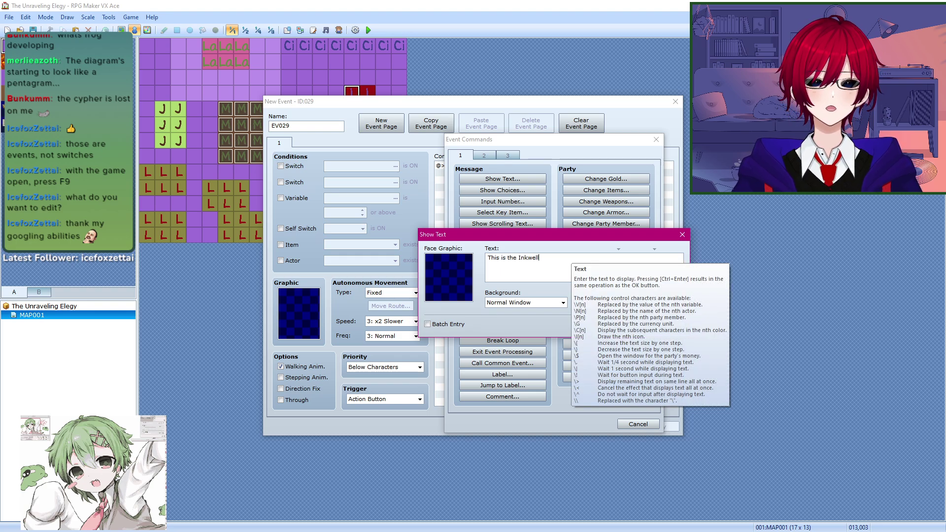
pyautogui.click(559, 302)
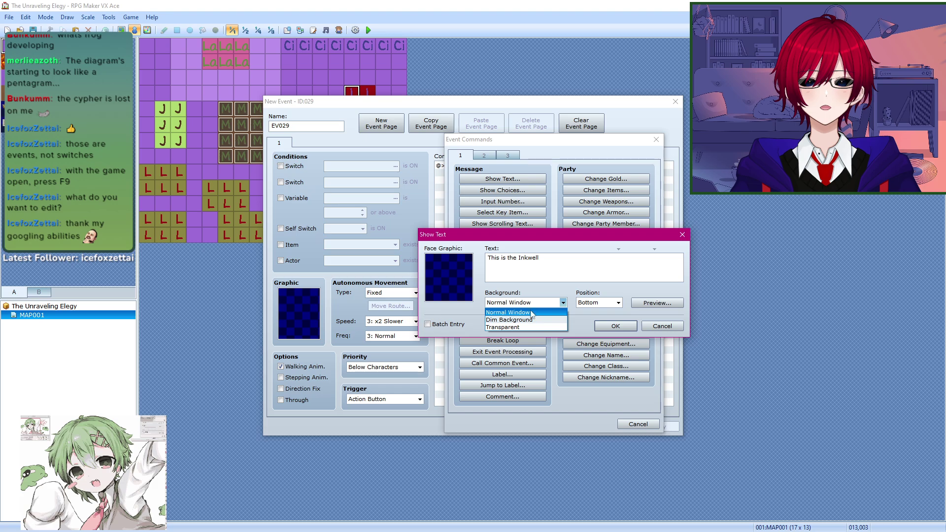
pyautogui.click(526, 321)
pyautogui.click(607, 304)
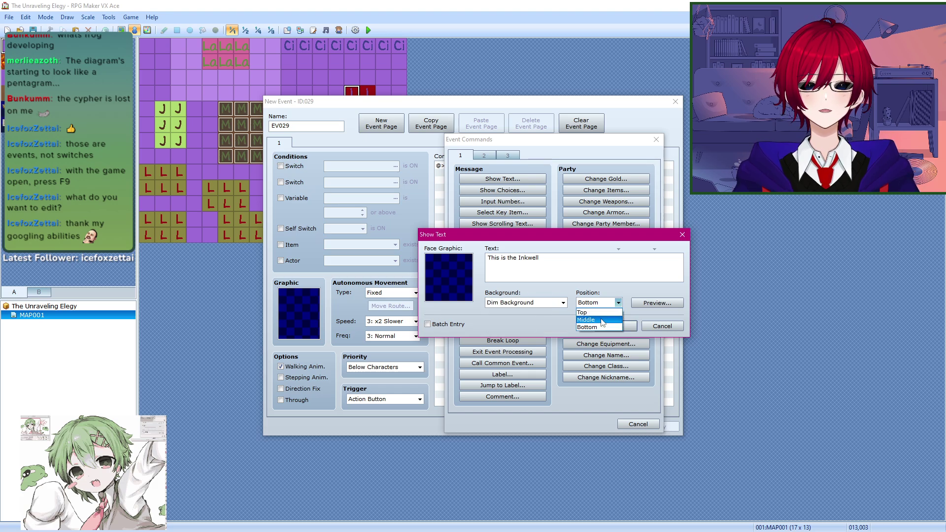
pyautogui.click(603, 318)
pyautogui.click(614, 326)
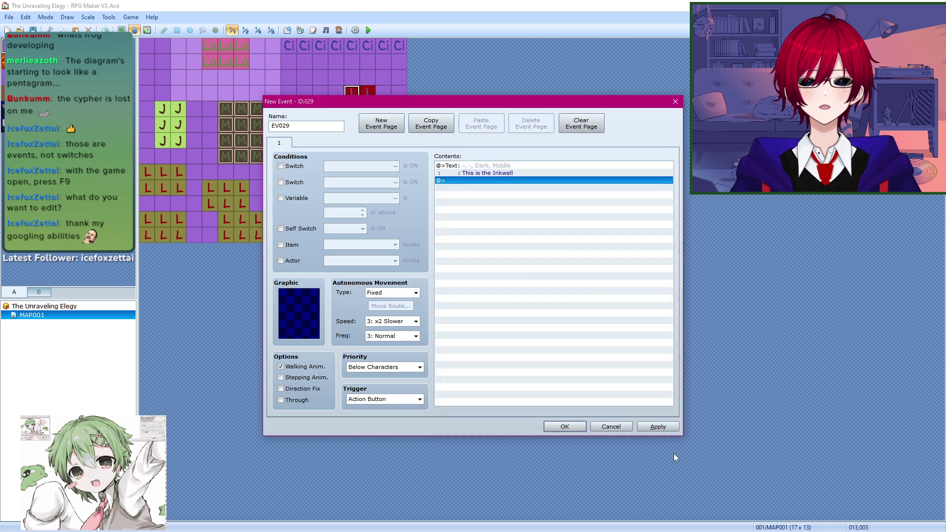
pyautogui.click(667, 425)
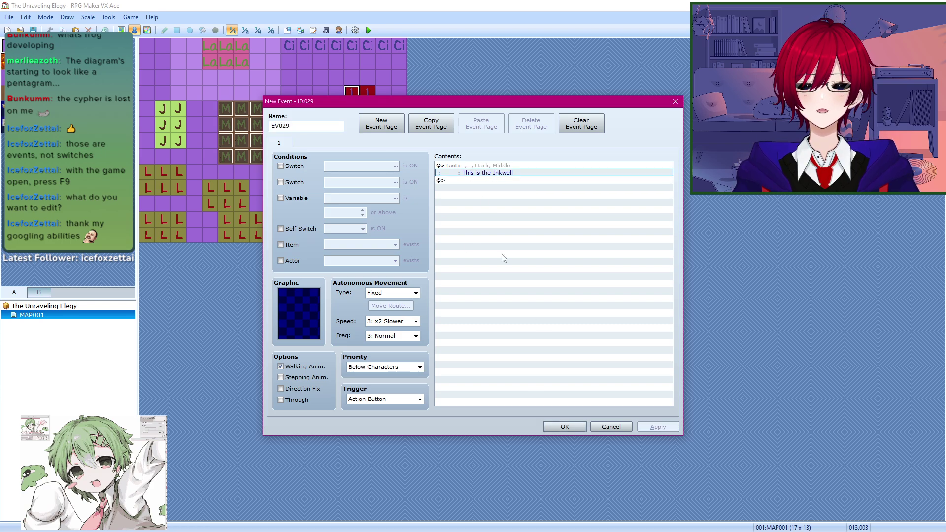
pyautogui.click(565, 426)
# Step: Copy the inkwell event onto the other three tiles of the I block
pyautogui.hotkey('ctrl', 'c')
pyautogui.click(364, 92)
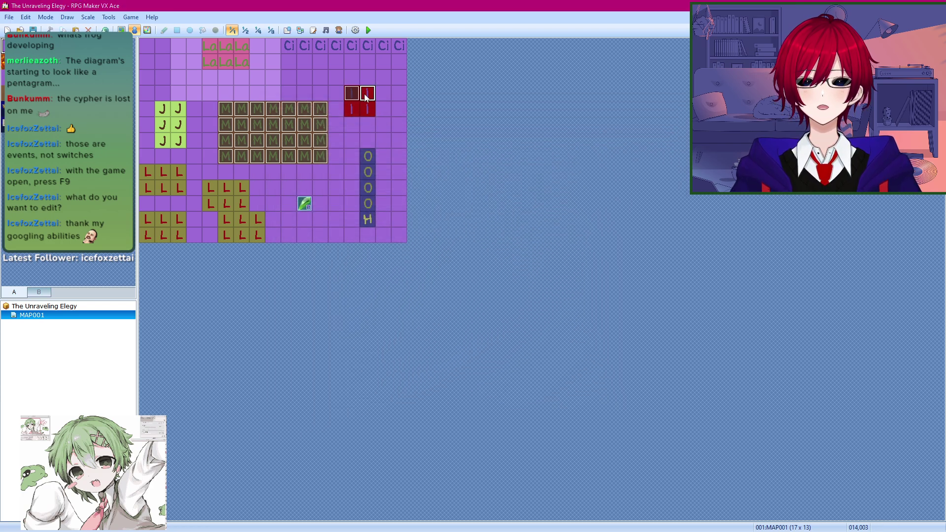
pyautogui.hotkey('ctrl', 'v')
pyautogui.click(366, 107)
pyautogui.hotkey('ctrl', 'v')
pyautogui.click(354, 107)
pyautogui.hotkey('ctrl', 'v')
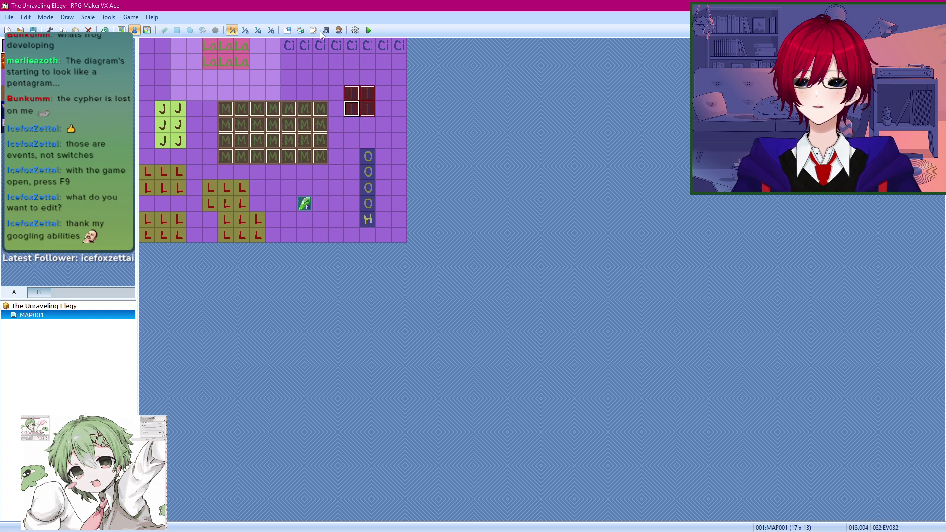
# Step: Save the project changes and start a new game in a playtest
pyautogui.click(370, 31)
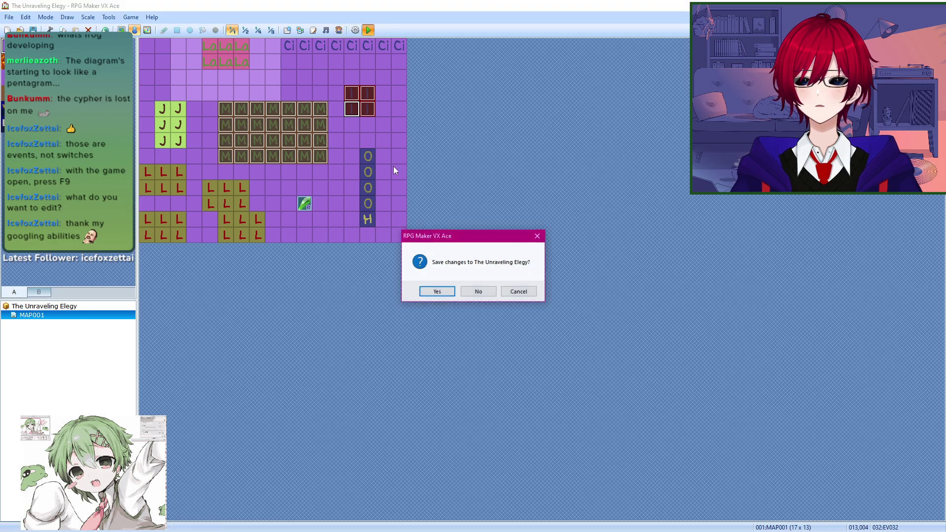
pyautogui.click(438, 293)
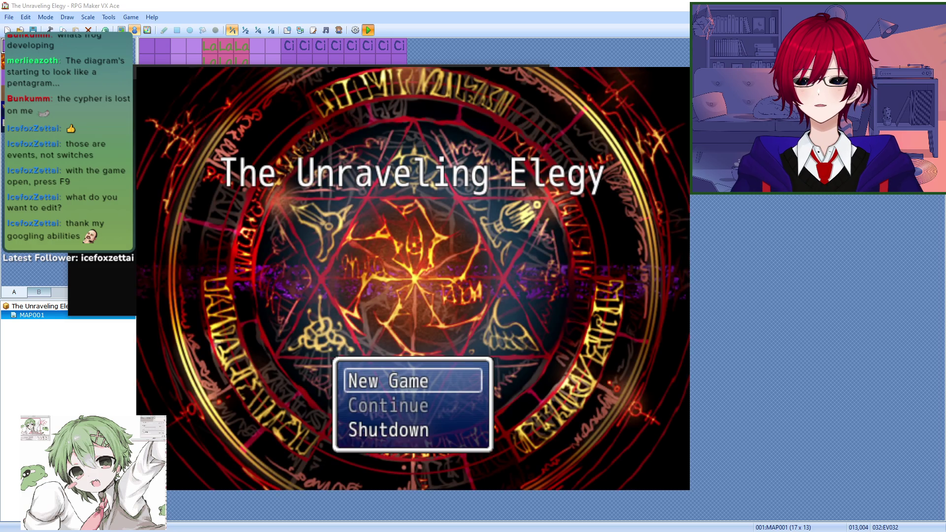
pyautogui.press('Return')
# Step: Walk the player up through the right side of the M block, trying the manuscript event on the way
pyautogui.press('Up')
pyautogui.press('Up')
pyautogui.press('Up')
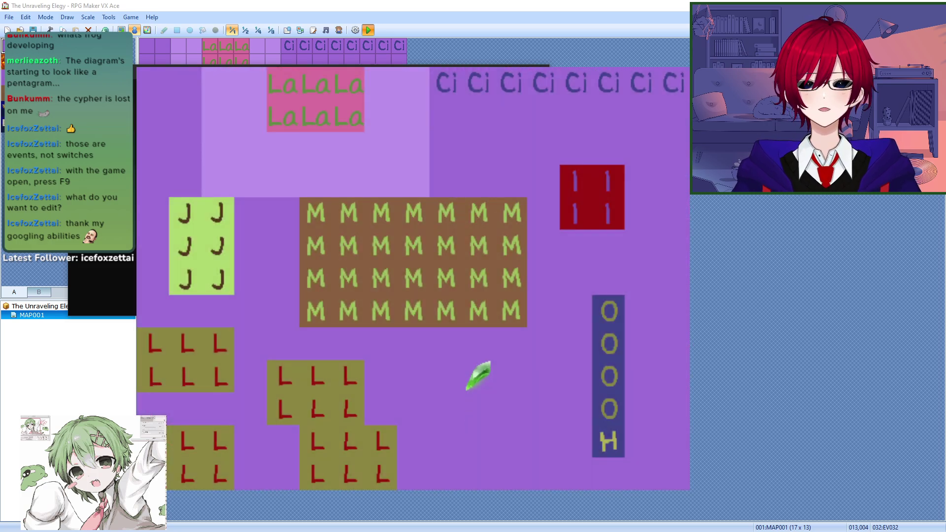
pyautogui.press('Return')
pyautogui.press('Right')
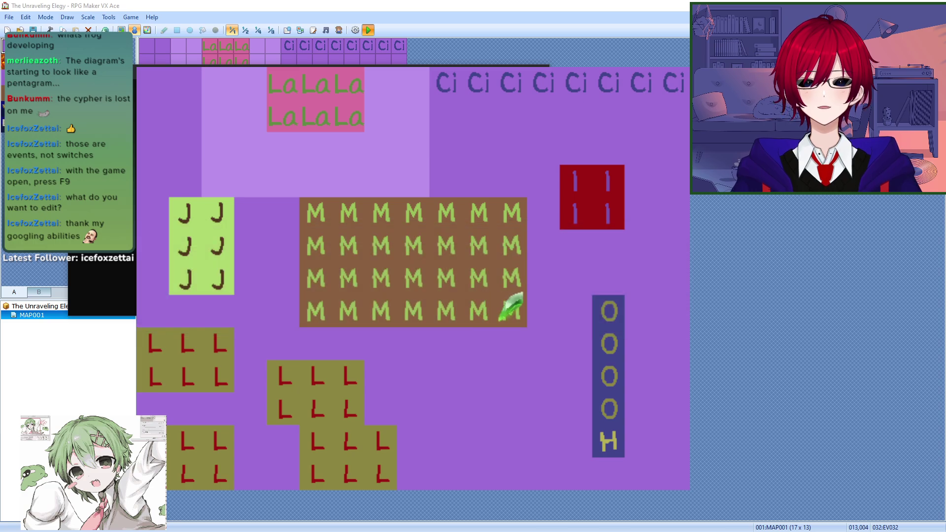
pyautogui.press('Up')
pyautogui.press('Return')
pyautogui.press('Up')
pyautogui.press('Up')
pyautogui.press('Up')
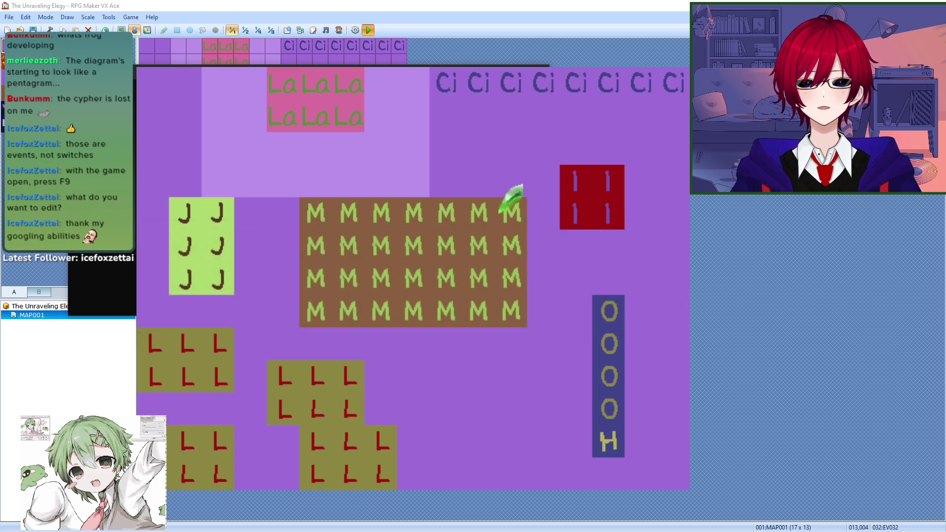
# Step: Move the player onto the I block and test the inkwell event on its tiles
pyautogui.press('Right')
pyautogui.press('Right')
pyautogui.press('Return')
pyautogui.press('Down')
pyautogui.press('Down')
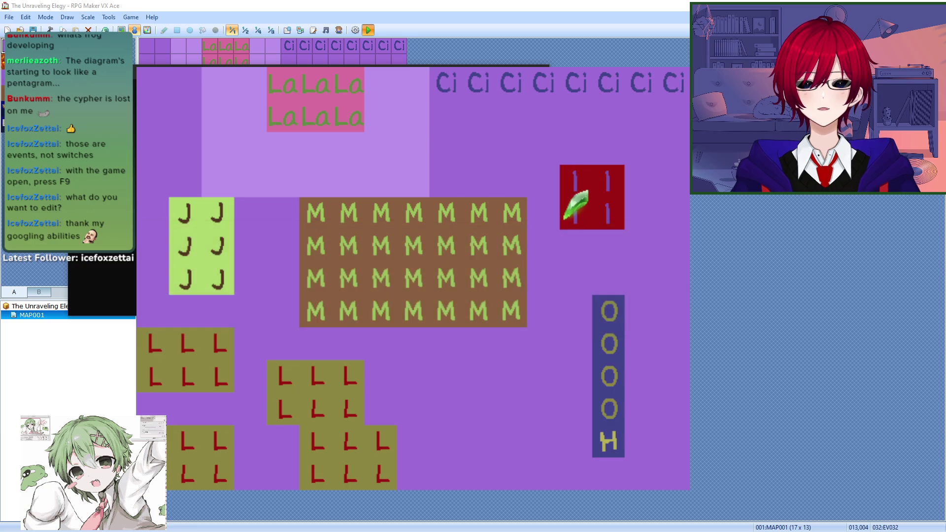
pyautogui.press('Left')
# Step: Open the in-game menu and shut down the playtest with Game End
pyautogui.press('Escape')
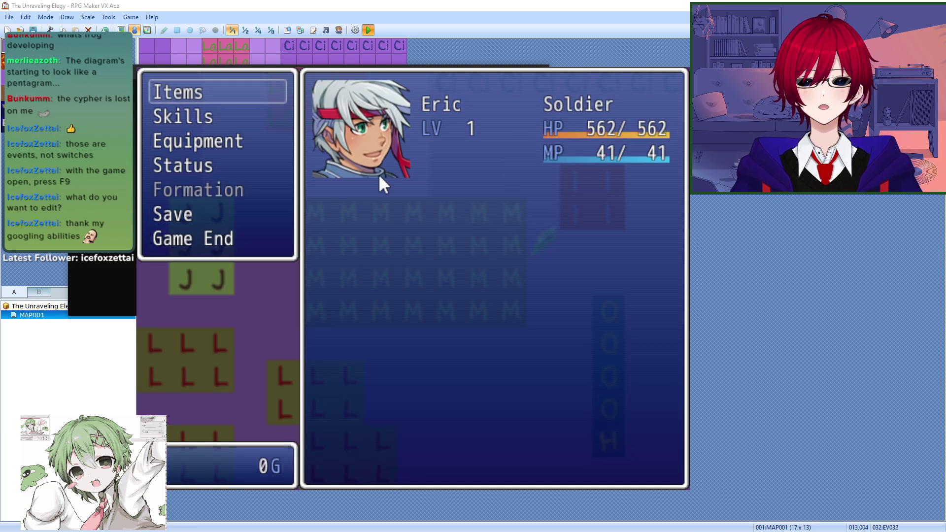
pyautogui.press('Up')
pyautogui.press('Return')
pyautogui.press('Down')
pyautogui.press('Down')
pyautogui.press('Up')
pyautogui.press('Return')
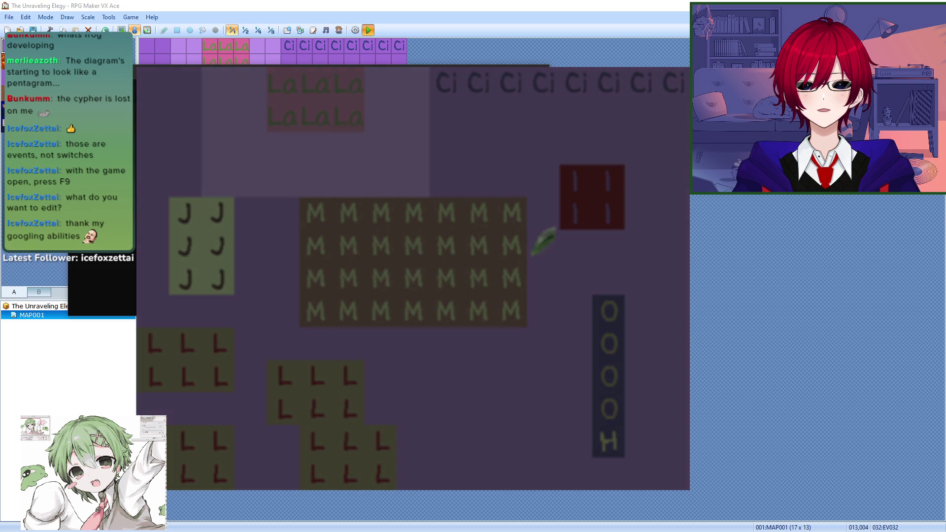
# Step: Switch to the browser and view the mouse.rb script in the mouse-rpg-maker GitHub repository
pyautogui.hotkey('alt', 'Tab')
pyautogui.hotkey('alt', 'Tab')
pyautogui.hotkey('alt', 'Tab')
pyautogui.hotkey('alt', 'Tab')
pyautogui.hotkey('alt', 'Tab')
pyautogui.hotkey('alt', 'Tab')
pyautogui.hotkey('alt', 'Tab')
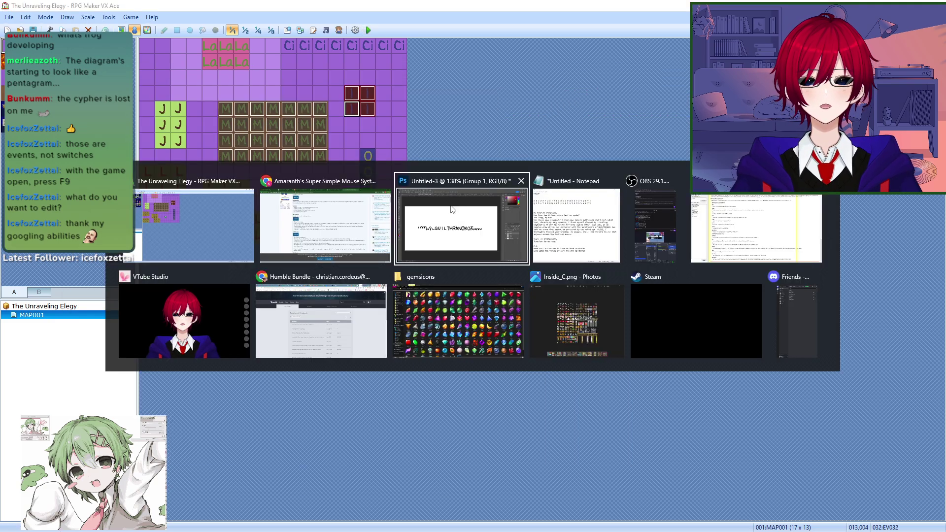
pyautogui.hotkey('alt', 'Tab')
pyautogui.hotkey('alt', 'Tab')
pyautogui.hotkey('alt', 'Tab')
pyautogui.hotkey('alt', 'Tab')
pyautogui.hotkey('alt', 'Tab')
pyautogui.hotkey('alt', 'Tab')
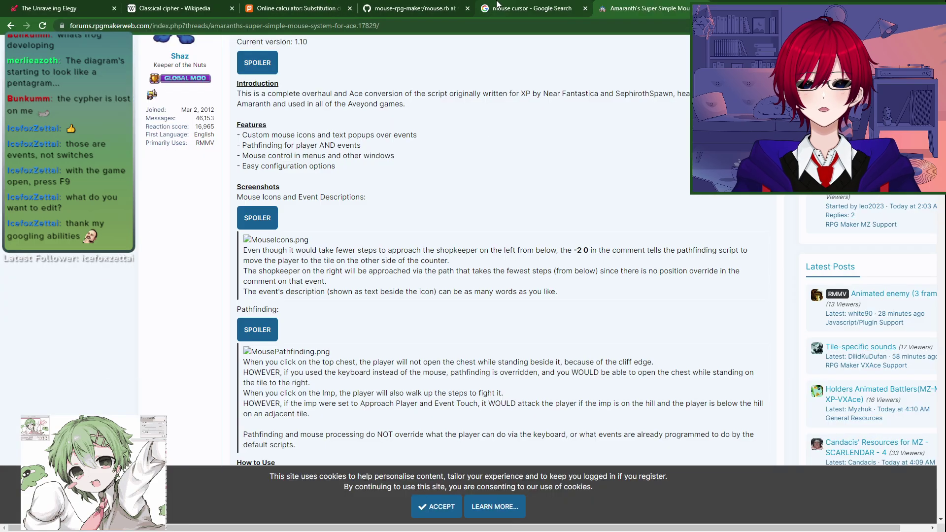
pyautogui.click(419, 8)
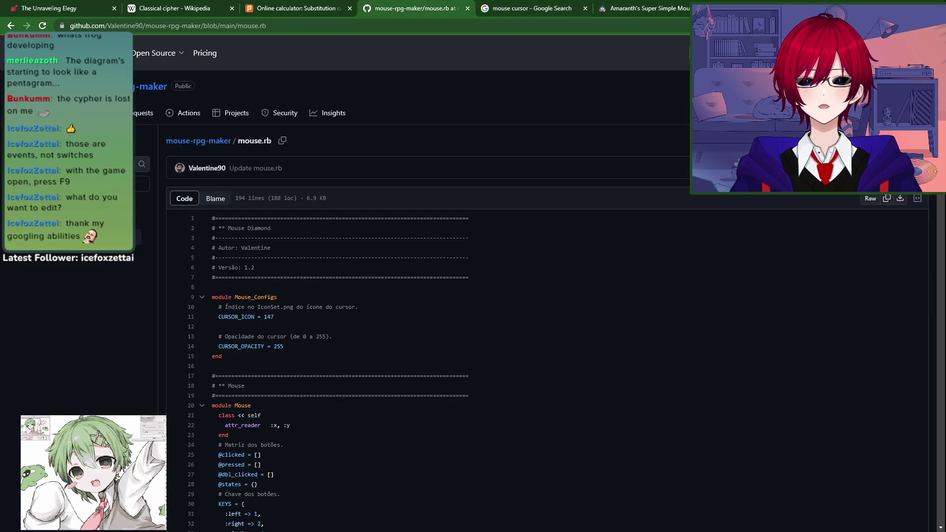
pyautogui.hotkey('alt', 'Tab')
pyautogui.hotkey('alt', 'Tab')
pyautogui.hotkey('alt', 'Tab')
pyautogui.hotkey('alt', 'Tab')
pyautogui.hotkey('alt', 'Tab')
pyautogui.hotkey('alt', 'Tab')
pyautogui.hotkey('alt', 'Tab')
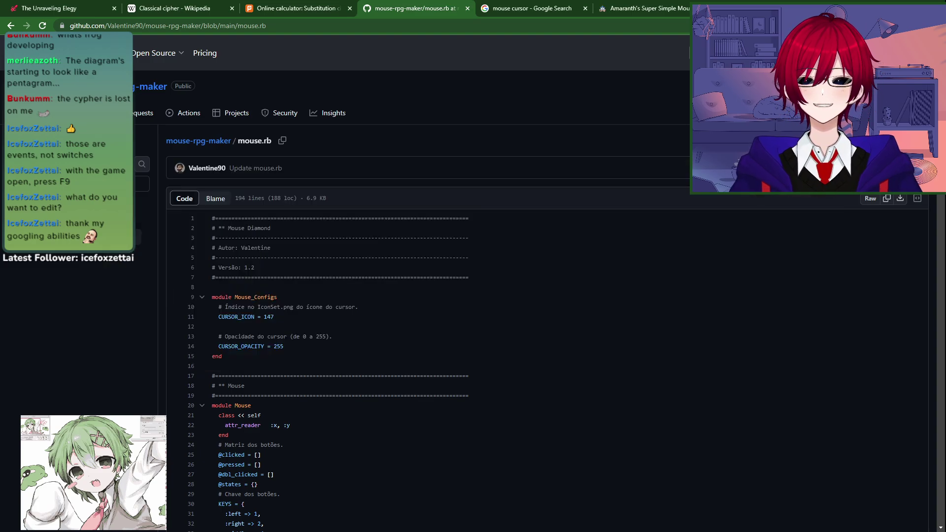
# Step: Switch back to RPG Maker VX Ace and start a Show Text command in a new event on the middle L block's upper-left tile
pyautogui.hotkey('alt', 'Tab')
pyautogui.hotkey('alt', 'Tab')
pyautogui.hotkey('alt', 'Tab')
pyautogui.hotkey('alt', 'Tab')
pyautogui.hotkey('alt', 'Tab')
pyautogui.hotkey('alt', 'Tab')
pyautogui.hotkey('alt', 'Tab')
pyautogui.hotkey('alt', 'Tab')
pyautogui.hotkey('alt', 'Tab')
pyautogui.hotkey('alt', 'Tab')
pyautogui.hotkey('alt', 'Tab')
pyautogui.hotkey('alt', 'Tab')
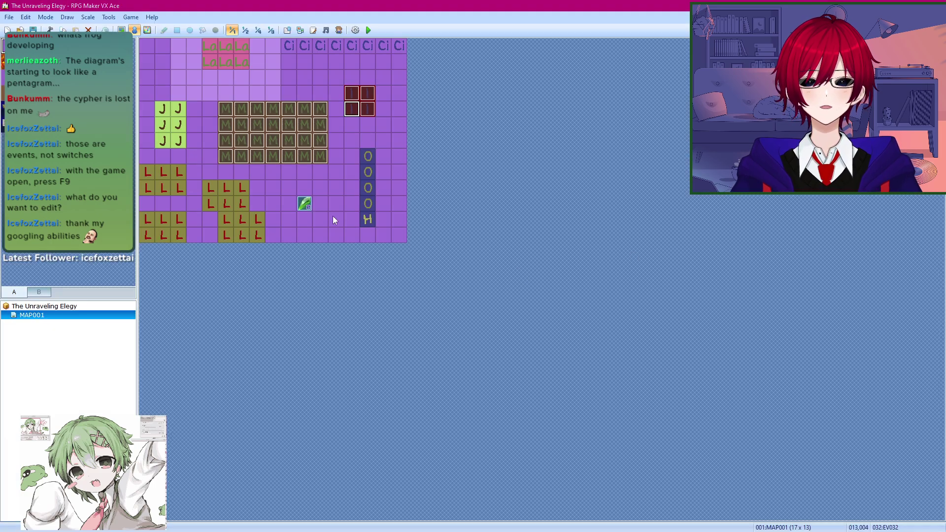
pyautogui.doubleClick(213, 189)
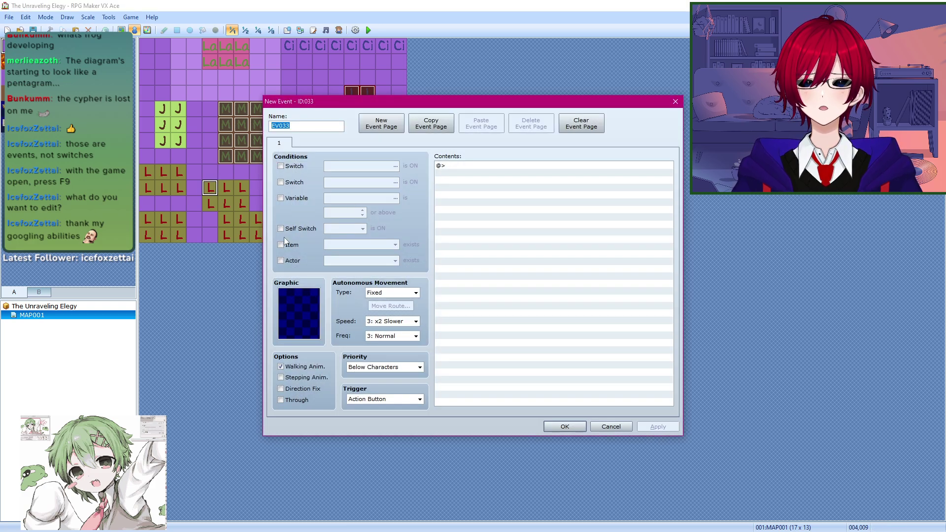
pyautogui.doubleClick(464, 167)
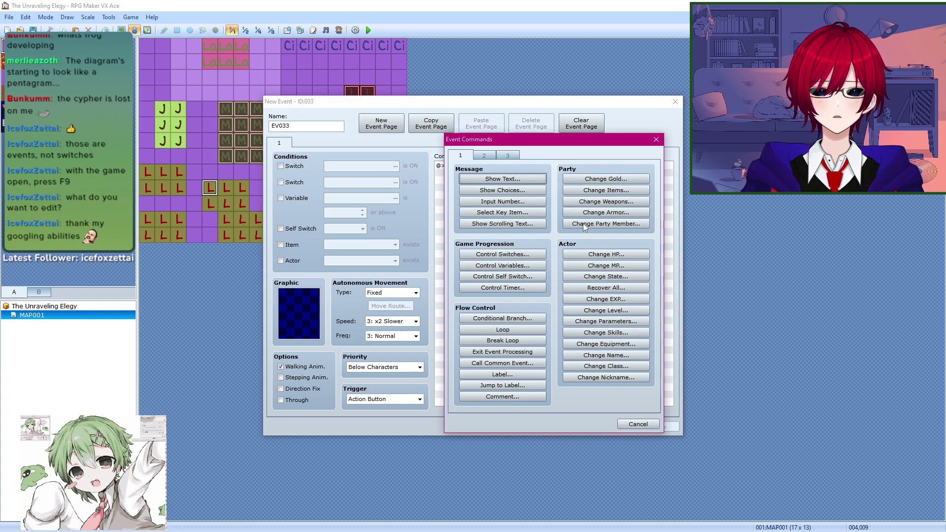
pyautogui.click(522, 180)
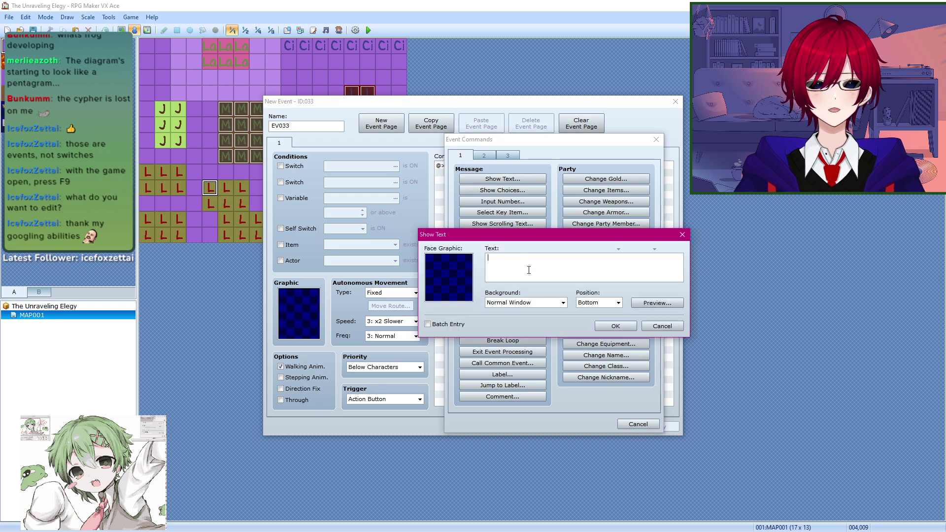
# Step: Copy the letter from its greeting to its signature in Notepad and paste it into the L tile event's Show Text
pyautogui.hotkey('alt', 'Tab')
pyautogui.hotkey('alt', 'Tab')
pyautogui.hotkey('alt', 'Tab')
pyautogui.hotkey('alt', 'Tab')
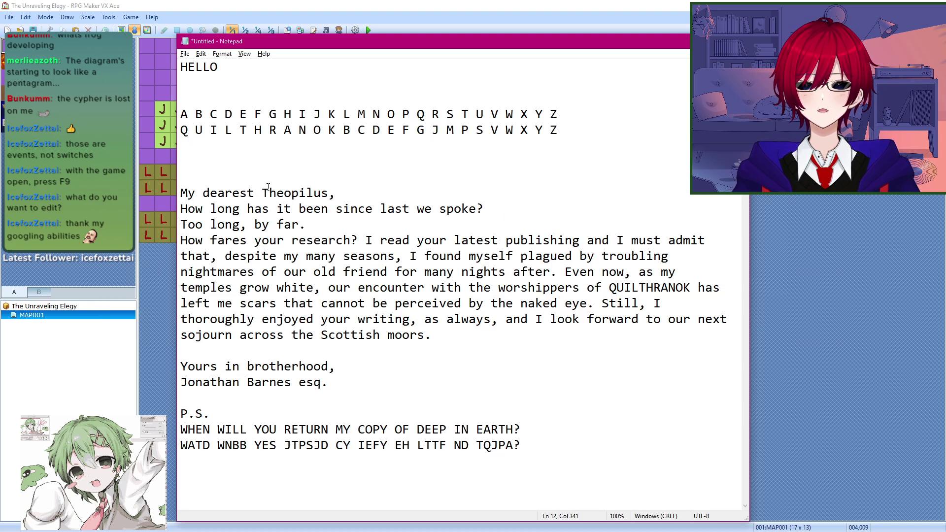
pyautogui.moveTo(182, 194); pyautogui.dragTo(454, 383)
pyautogui.hotkey('alt', 'Tab')
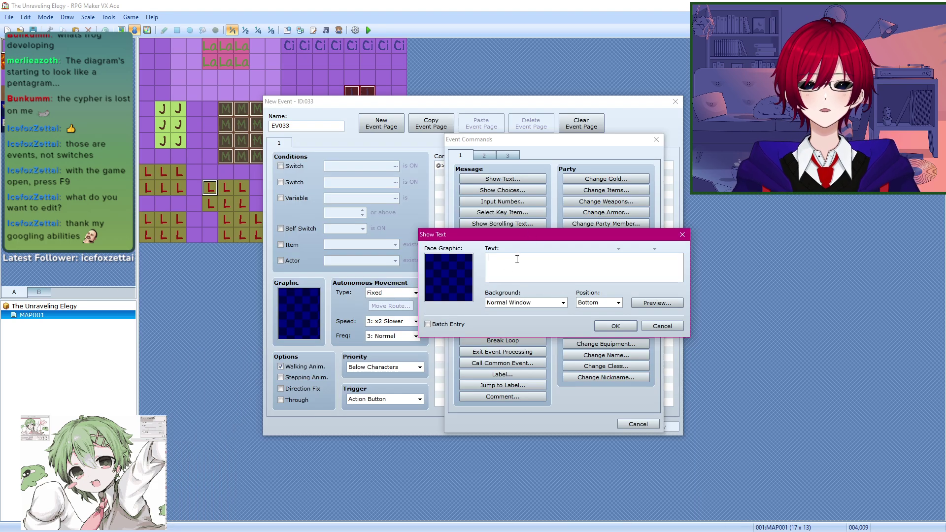
pyautogui.hotkey('ctrl', 'v')
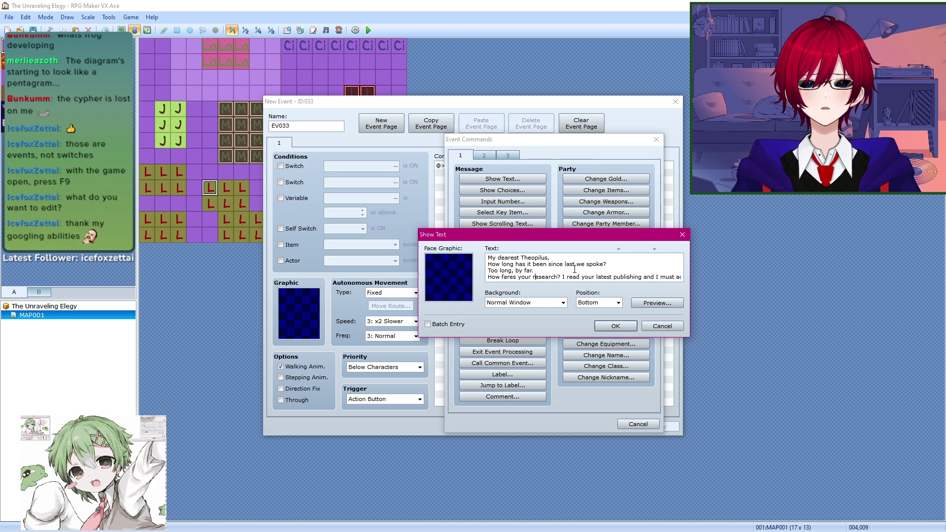
# Step: Trim the pasted letter to end at "Too long, by far." and add the message with Dim Background
pyautogui.press('End')
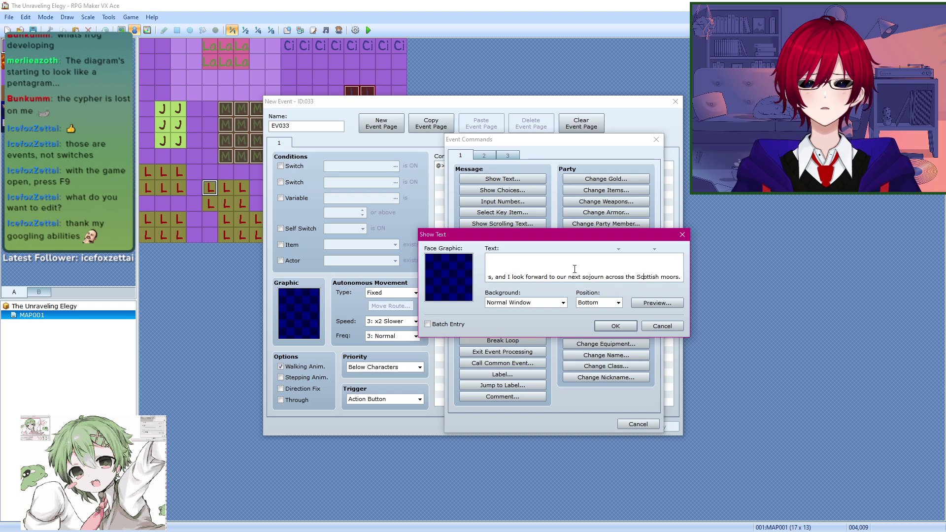
pyautogui.press('Up')
pyautogui.press('Home')
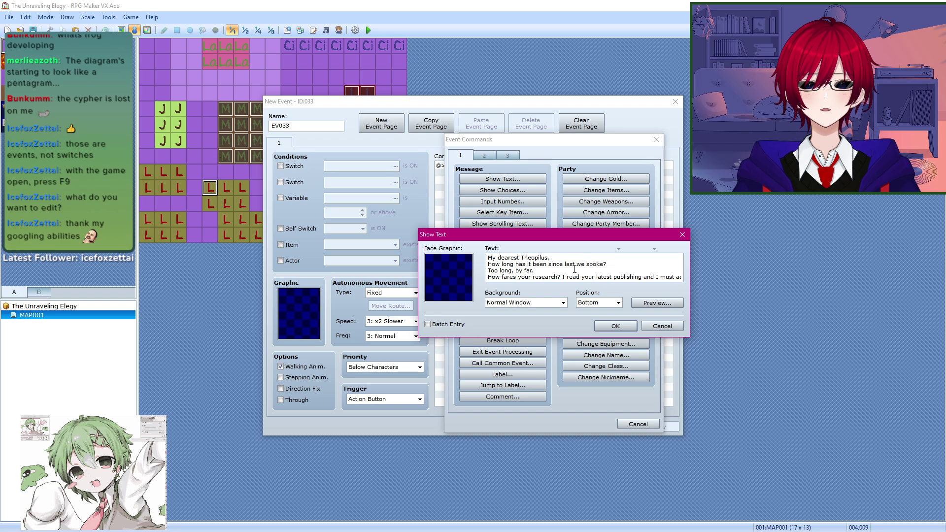
pyautogui.hotkey('ctrl', 'shift', 'End')
pyautogui.press('Delete')
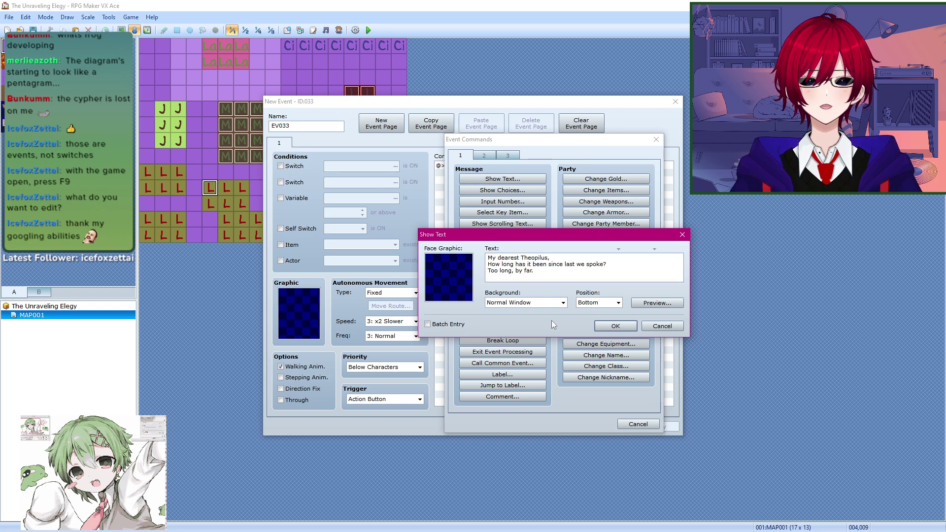
pyautogui.click(526, 302)
pyautogui.click(513, 320)
pyautogui.click(616, 326)
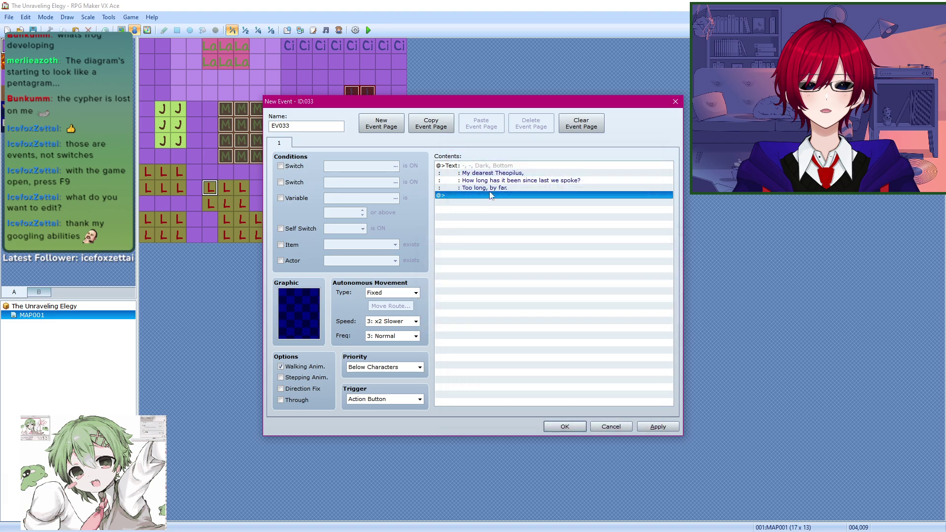
# Step: Copy the letter from "How fares your research?" to "many nights after." in Notepad and paste it into a second Show Text in the L tile event
pyautogui.doubleClick(486, 195)
pyautogui.click(502, 178)
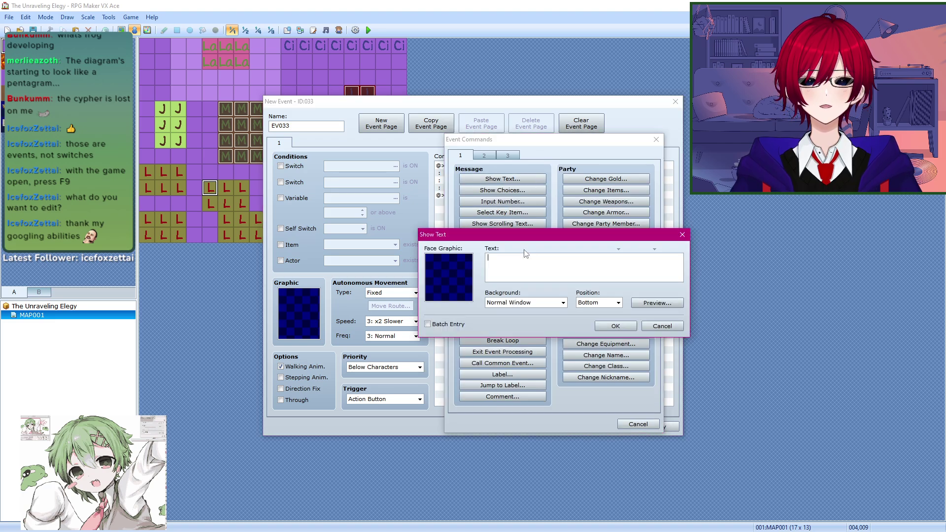
pyautogui.hotkey('alt', 'Tab')
pyautogui.click(285, 241)
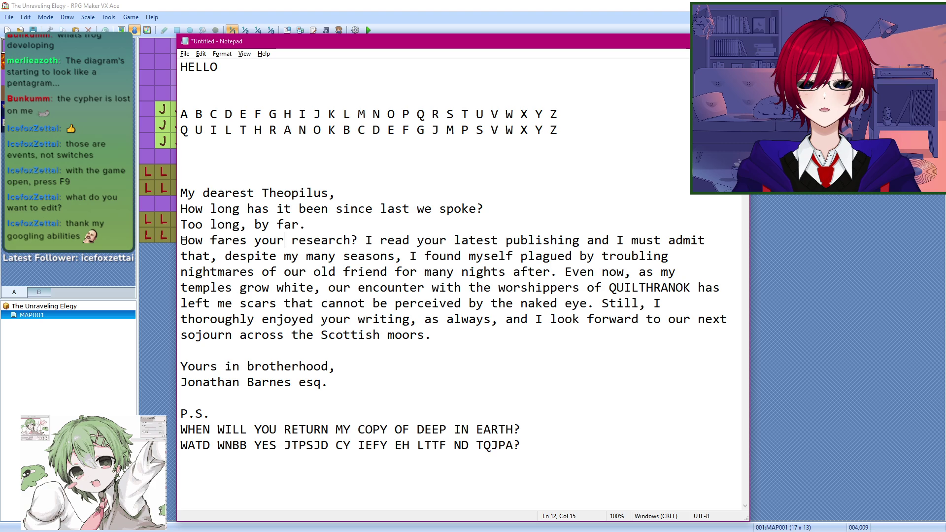
pyautogui.moveTo(179, 240); pyautogui.dragTo(558, 270)
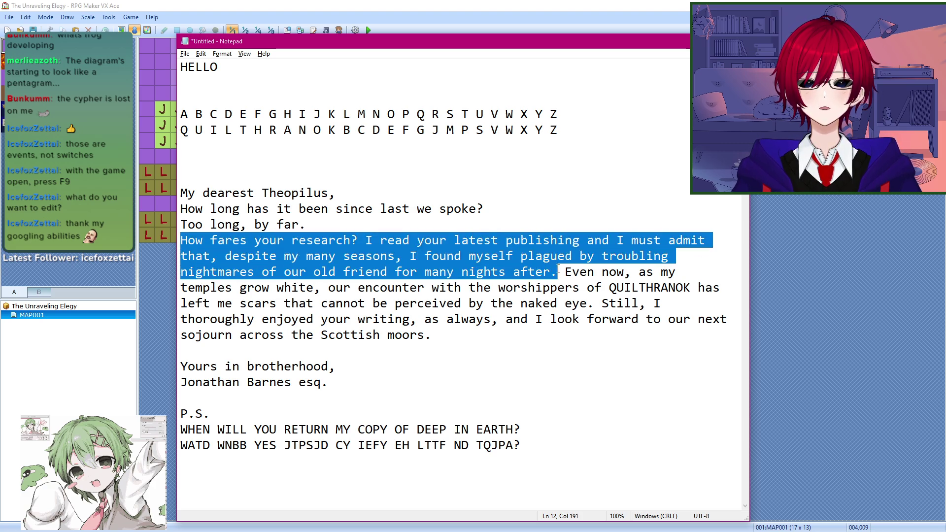
pyautogui.hotkey('ctrl', 'c')
pyautogui.hotkey('alt', 'Tab')
pyautogui.hotkey('ctrl', 'v')
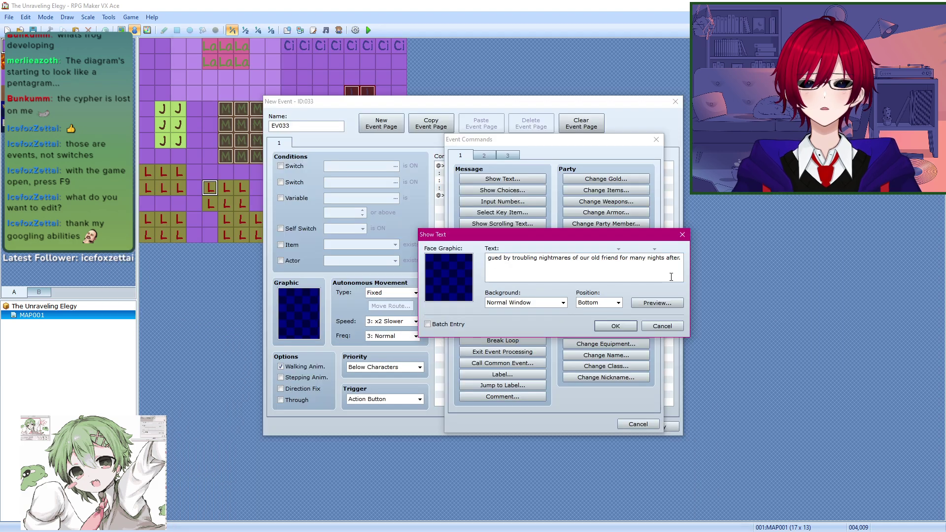
# Step: Add the second message with Dim Background, then apply and close the L tile's event
pyautogui.press('Home')
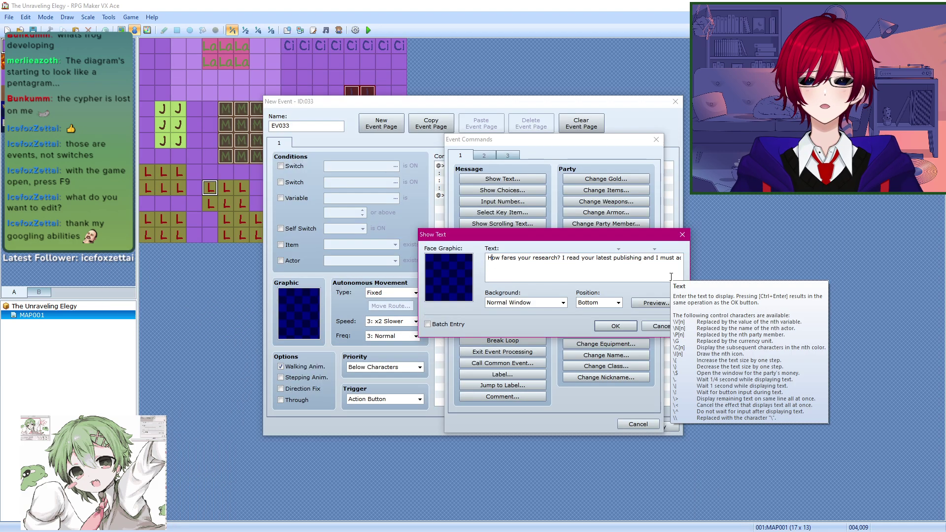
pyautogui.click(562, 303)
pyautogui.click(545, 320)
pyautogui.click(597, 327)
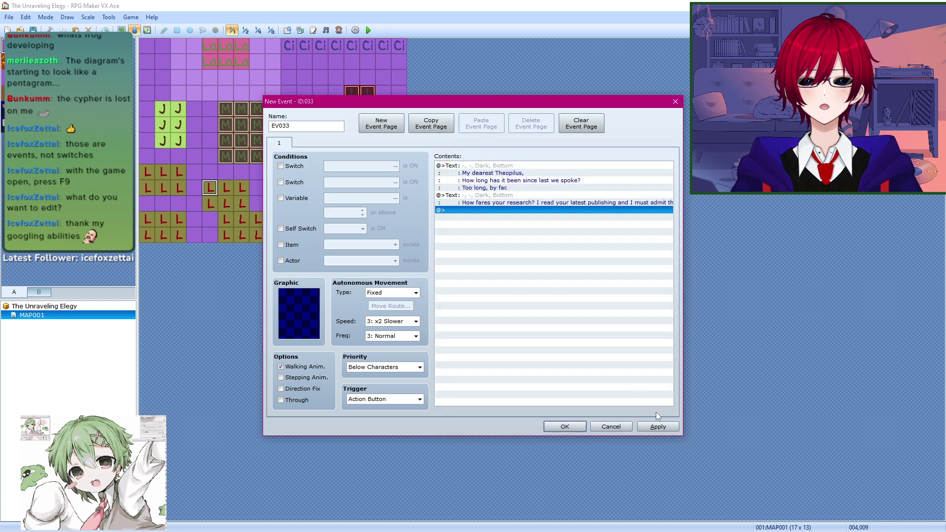
pyautogui.click(658, 427)
pyautogui.click(576, 426)
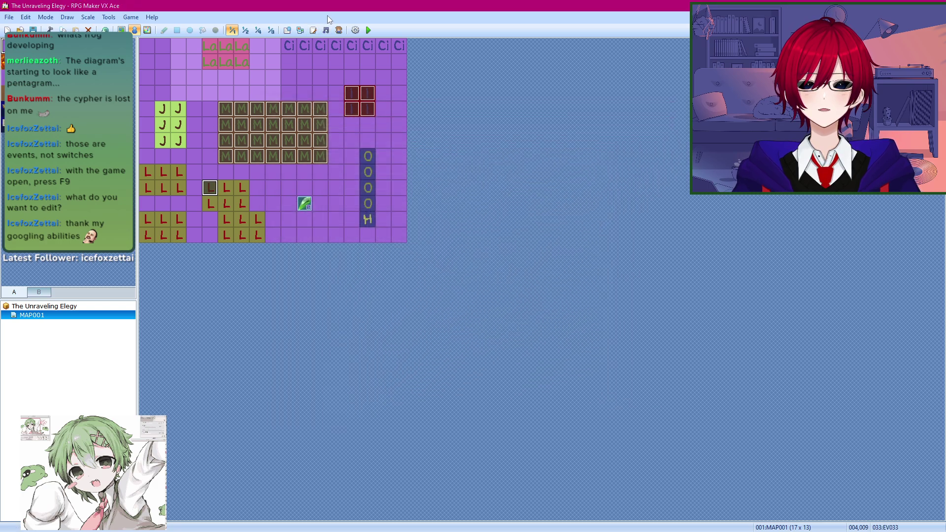
# Step: Playtest the game, move the quill to the middle L block's upper-left tile, read through its messages, and close the playtest
pyautogui.click(369, 30)
pyautogui.click(437, 292)
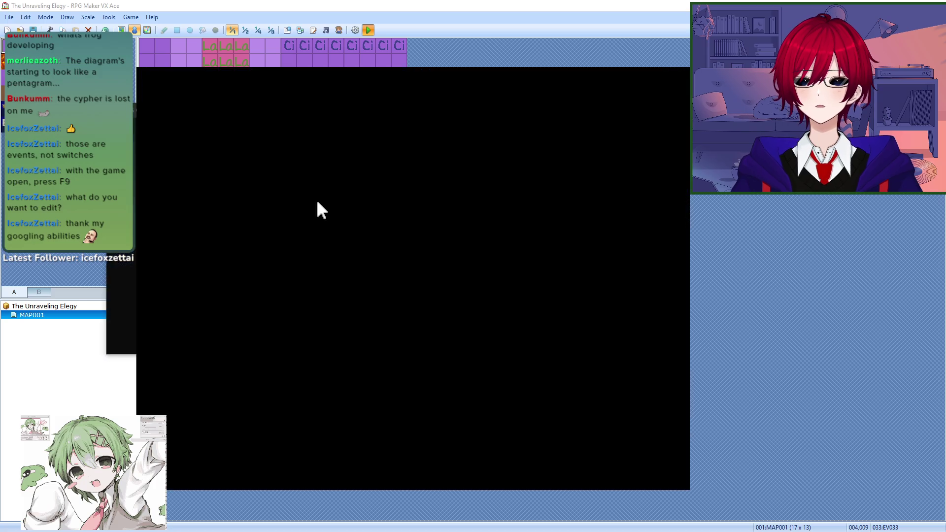
pyautogui.press('Return')
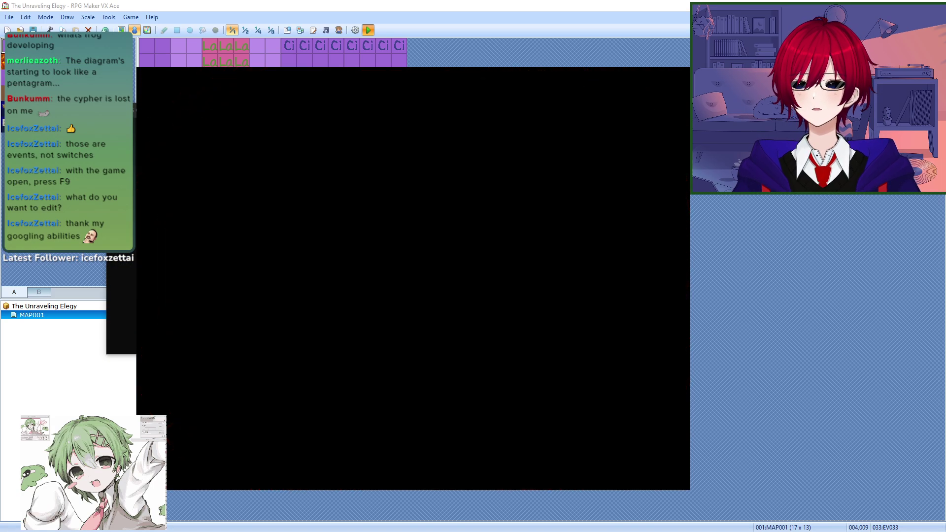
pyautogui.press('Left')
pyautogui.press('Left')
pyautogui.press('Left')
pyautogui.press('Left')
pyautogui.press('Left')
pyautogui.press('Left')
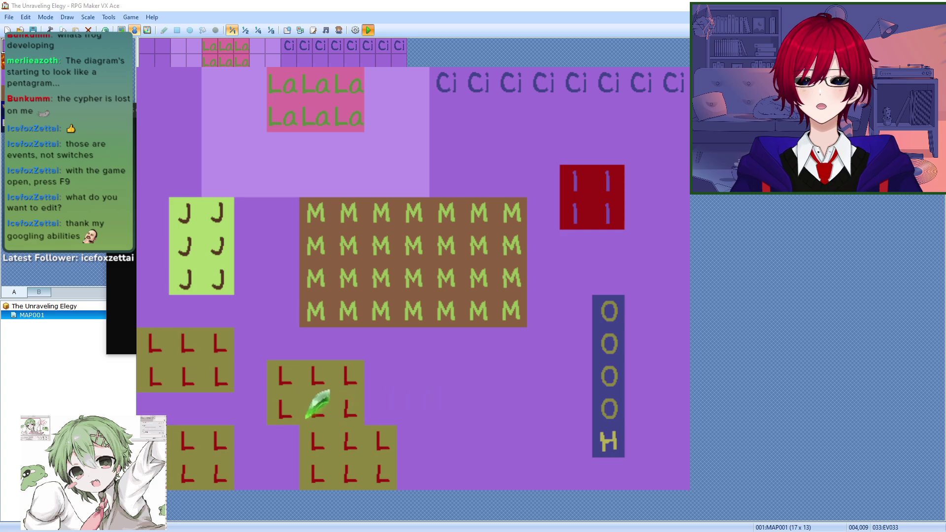
pyautogui.press('Up')
pyautogui.press('Return')
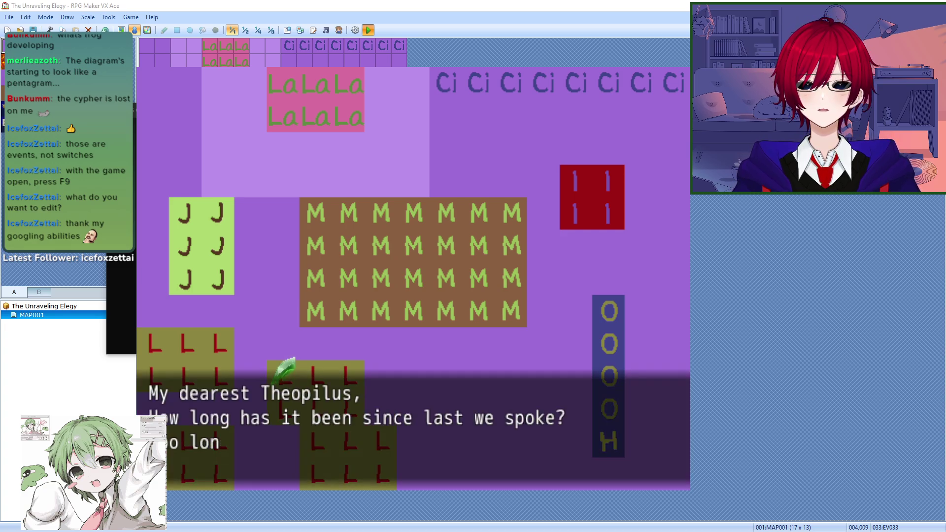
pyautogui.press('Return')
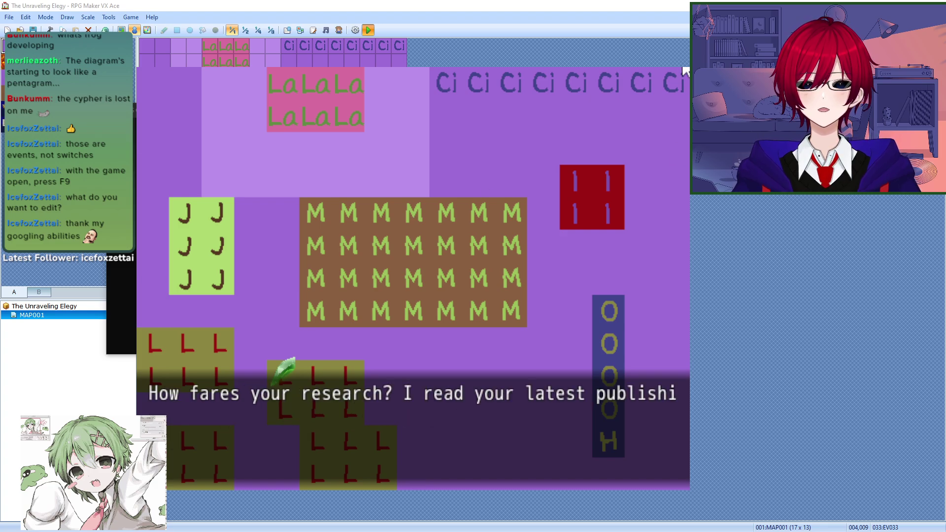
pyautogui.hotkey('alt', 'F4')
# Step: Reopen the event on the middle L block's upper-left tile and select its second message
pyautogui.doubleClick(210, 195)
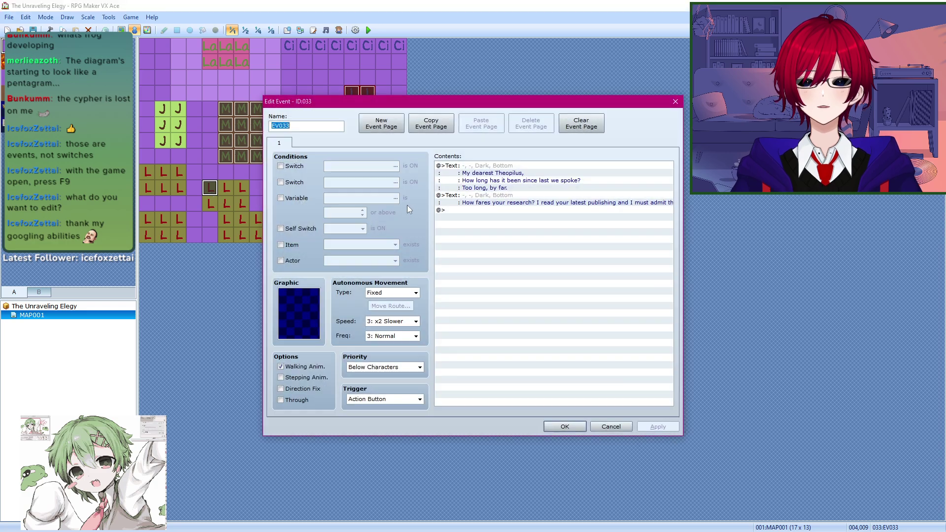
pyautogui.click(518, 203)
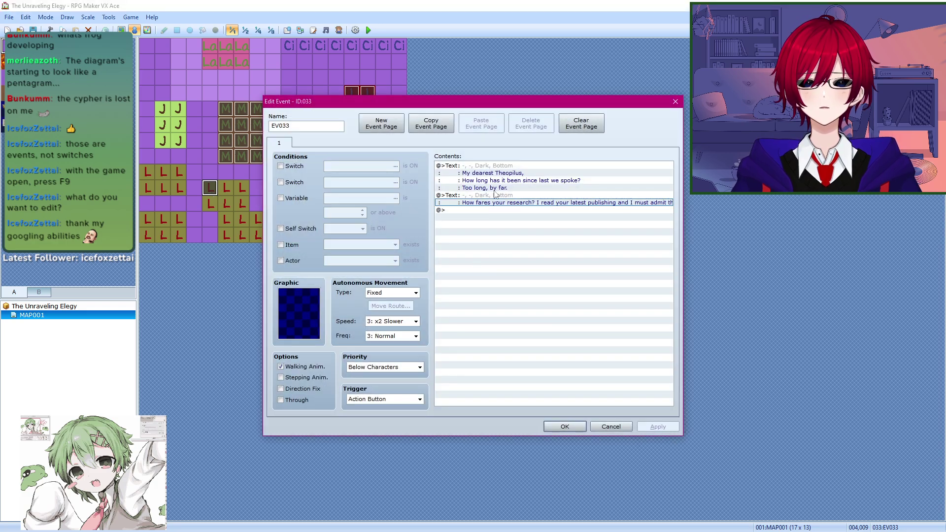
pyautogui.doubleClick(509, 198)
pyautogui.press('Escape')
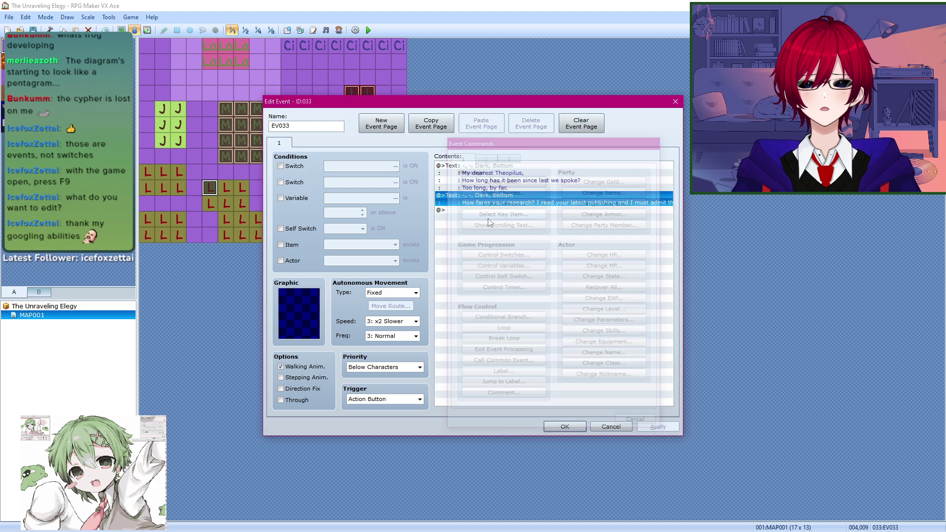
pyautogui.doubleClick(489, 198)
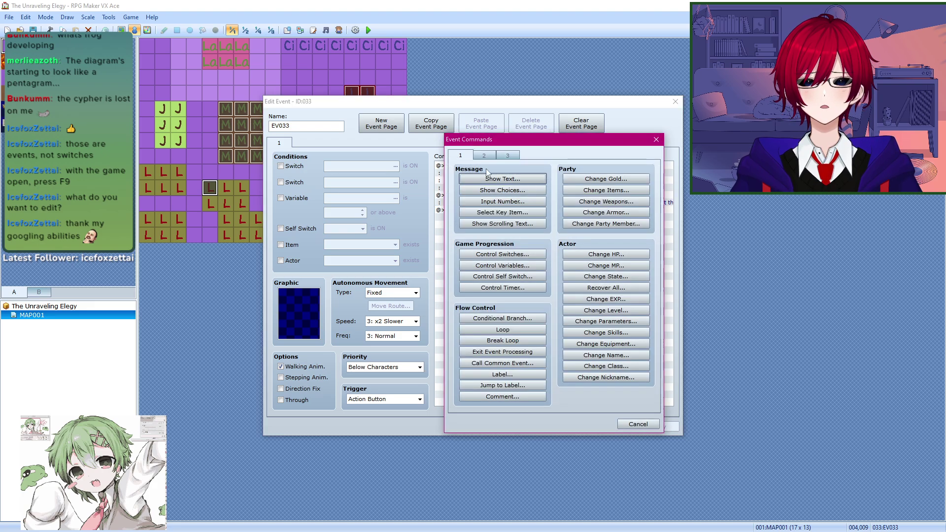
pyautogui.click(527, 179)
pyautogui.press('Escape')
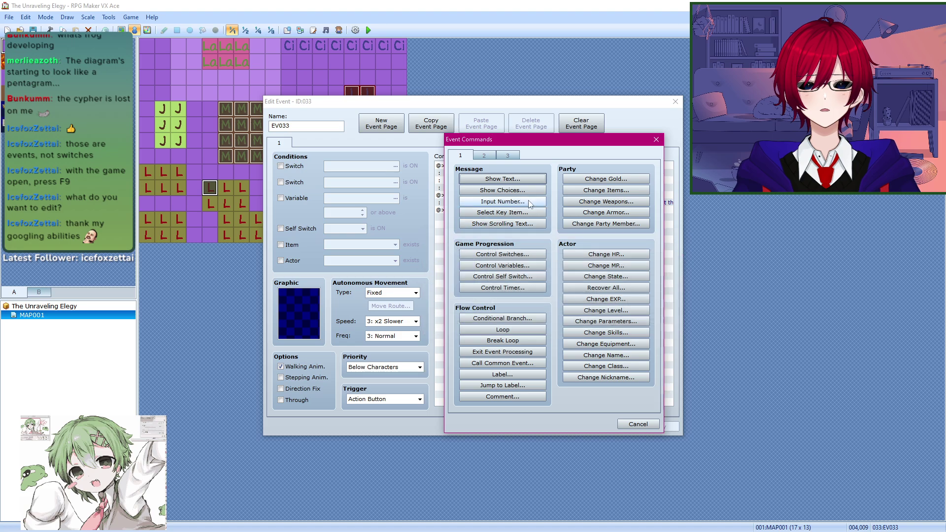
pyautogui.press('Escape')
# Step: Edit the second message so its lines break after "latest", "despite my" and "plagued by"
pyautogui.rightClick(511, 201)
pyautogui.click(534, 217)
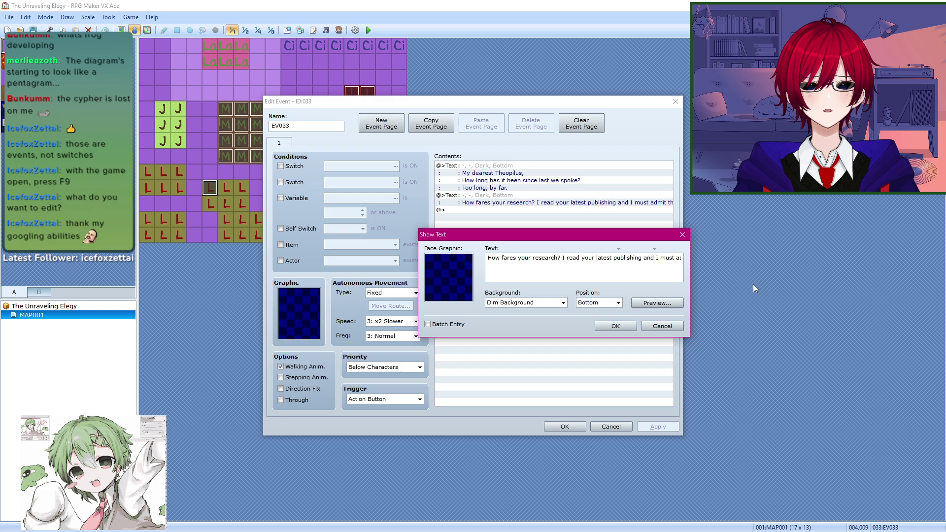
pyautogui.press('Delete')
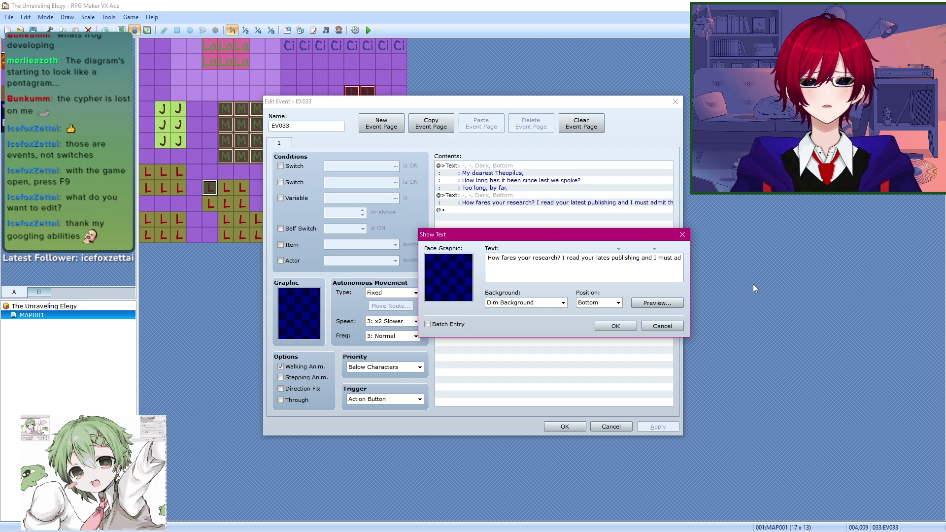
pyautogui.press('Return')
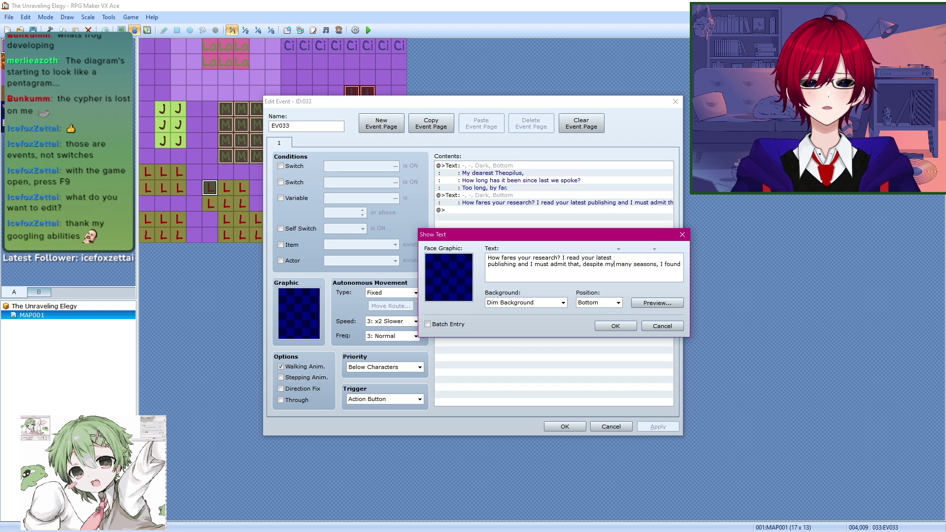
pyautogui.press('Return')
pyautogui.press('Delete')
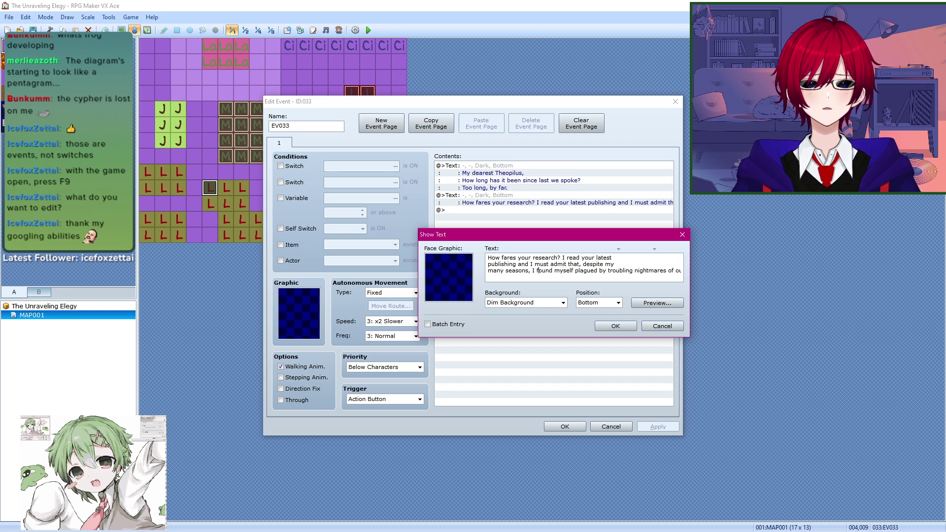
pyautogui.press('Return')
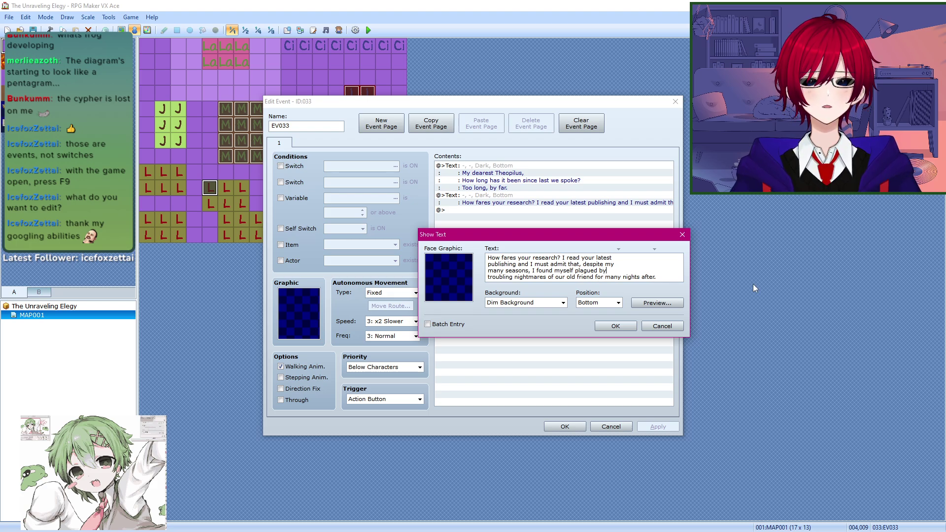
# Step: Copy and remove the text from "I found myself plagued by" onward, and save the second message ending at "many seasons,"
pyautogui.hotkey('shift', 'Down')
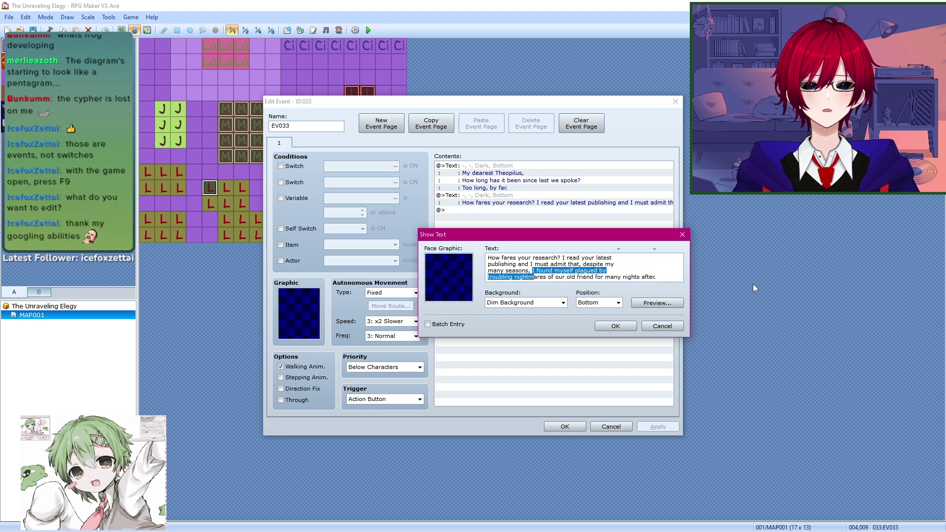
pyautogui.hotkey('shift', 'End')
pyautogui.hotkey('ctrl', 'c')
pyautogui.press('Delete')
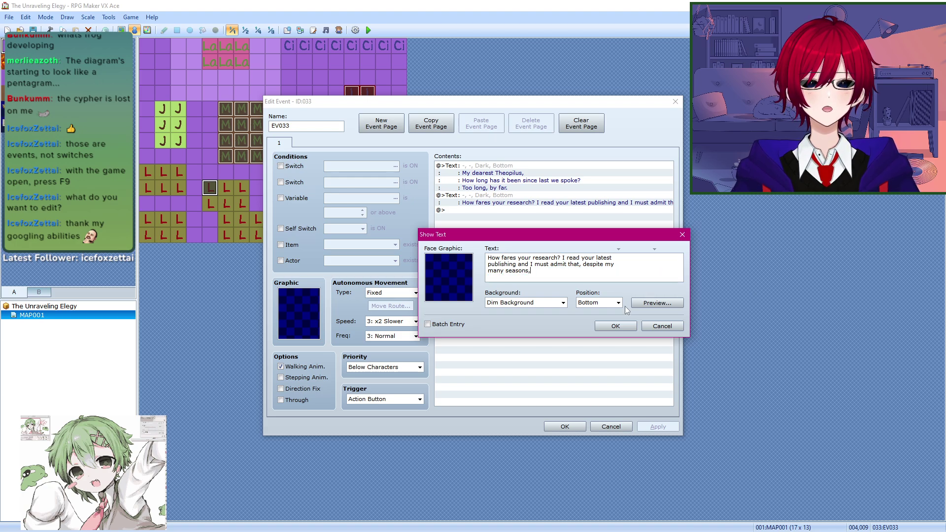
pyautogui.click(617, 327)
# Step: Add a third Show Text command after the second message and paste the removed "I found myself plagued by" text into it
pyautogui.click(465, 225)
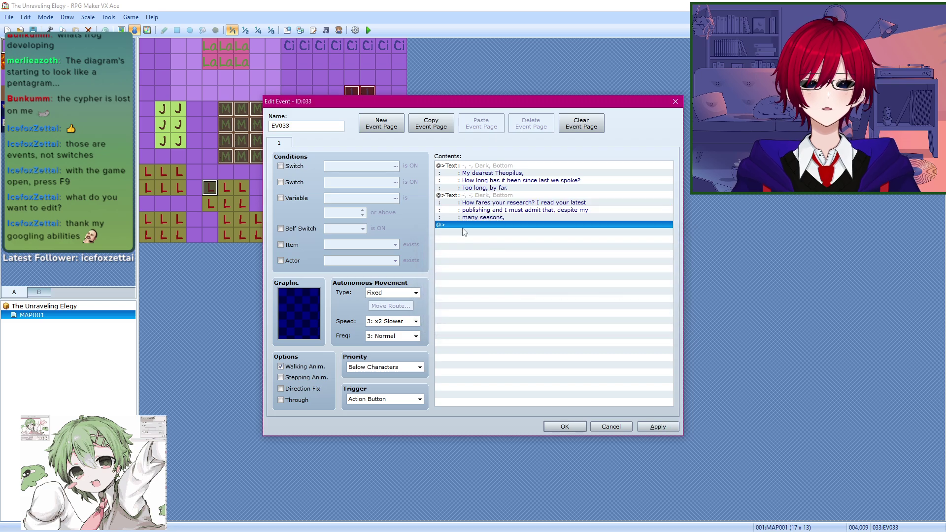
pyautogui.doubleClick(464, 227)
pyautogui.click(511, 179)
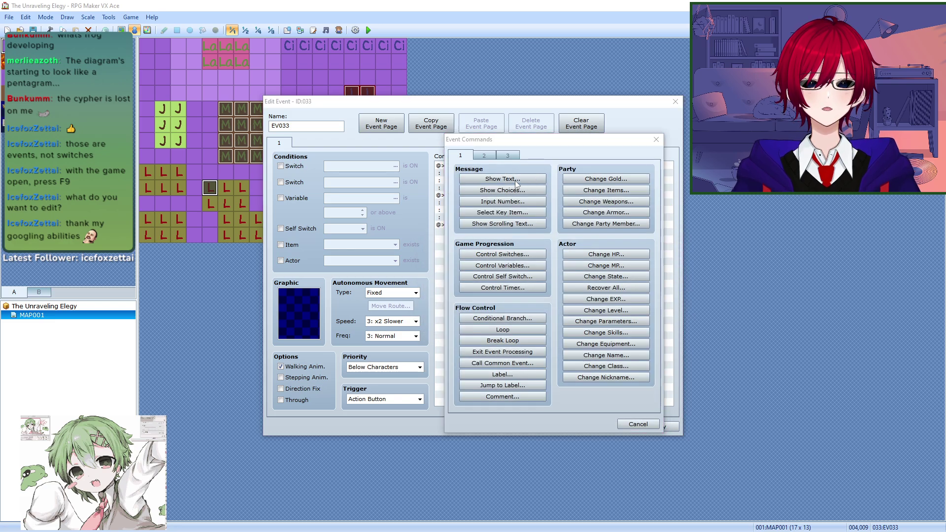
pyautogui.hotkey('ctrl', 'v')
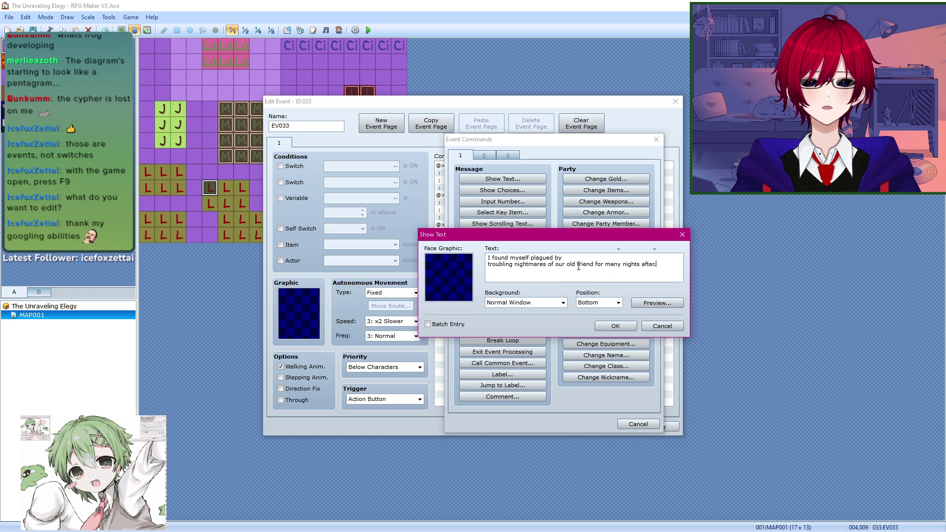
# Step: Rewrap the third message to break after "troubling" and "for many", and add it with Dim Background
pyautogui.press('Delete')
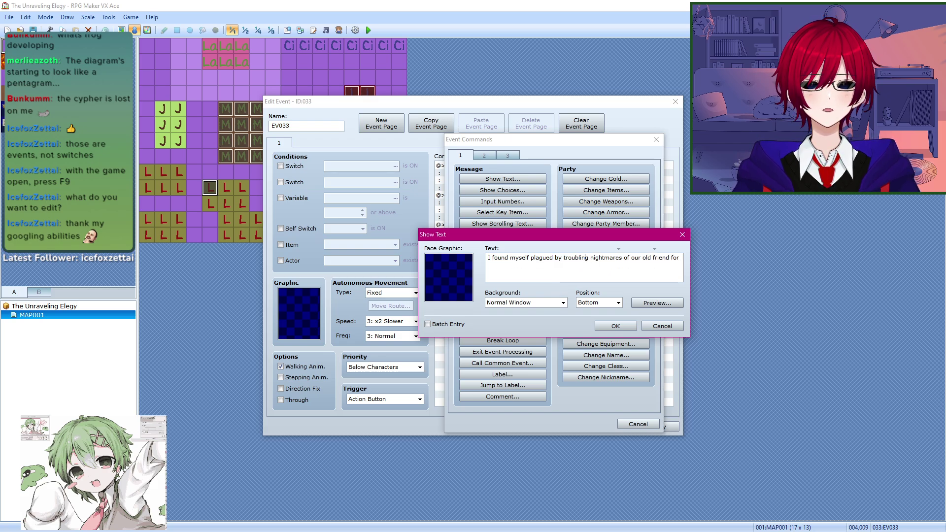
pyautogui.press('BackSpace')
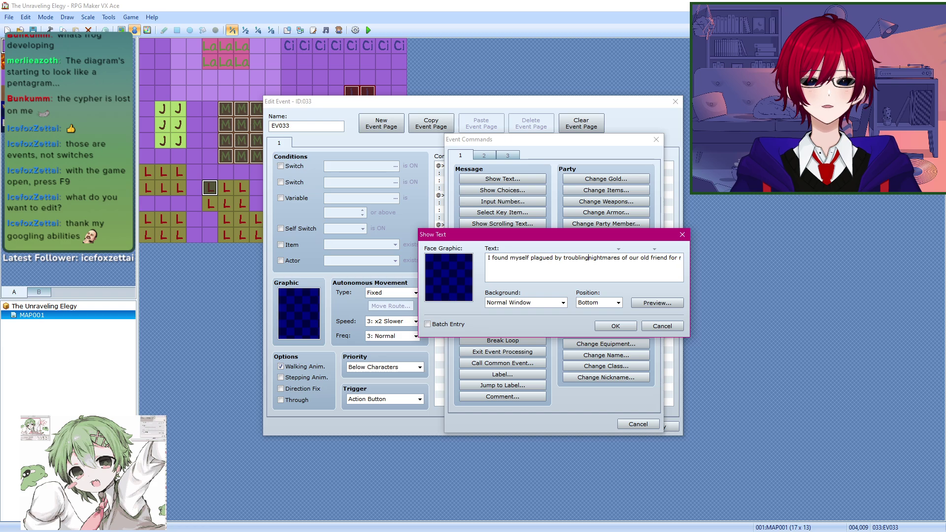
pyautogui.press('Return')
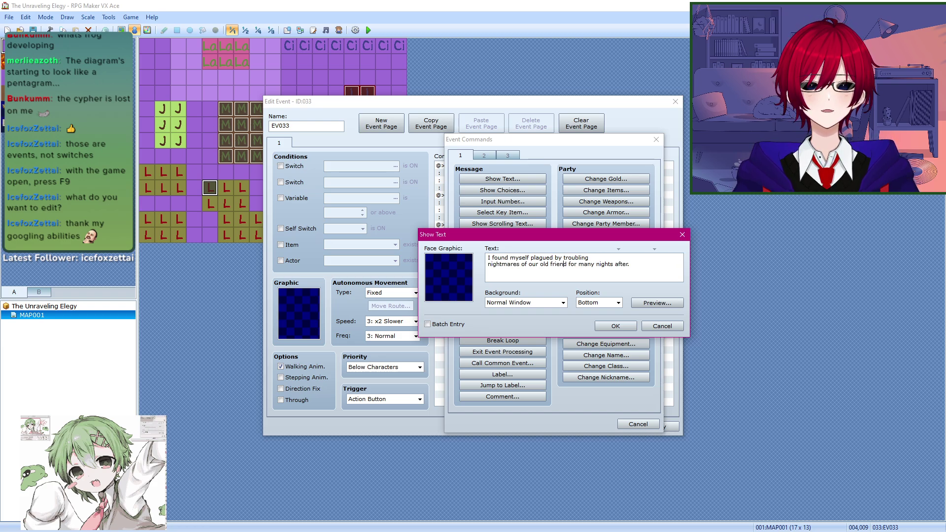
pyautogui.press('Delete')
pyautogui.press('Return')
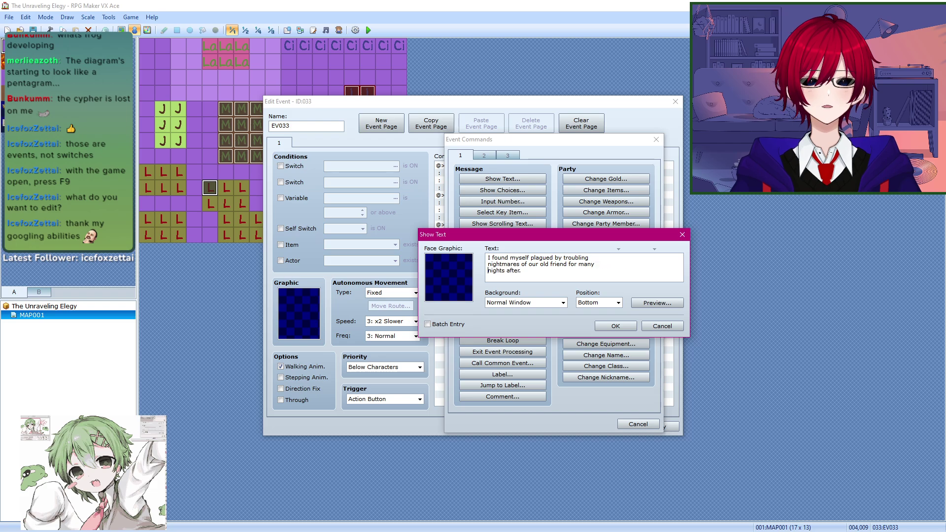
pyautogui.click(525, 302)
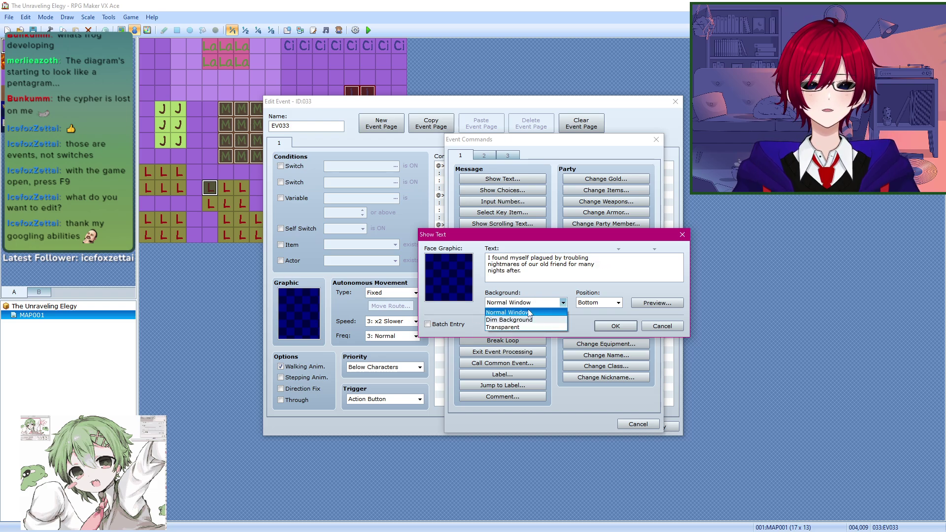
pyautogui.click(550, 321)
pyautogui.click(613, 327)
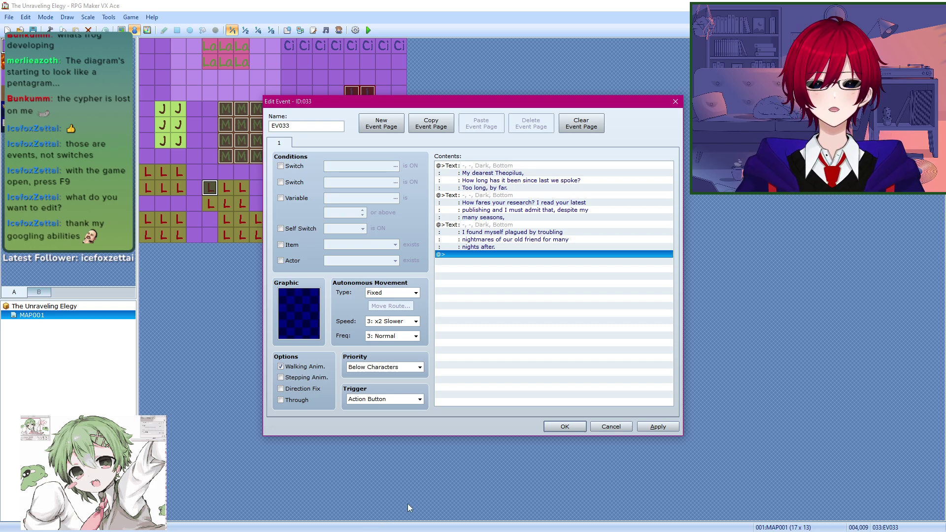
pyautogui.hotkey('alt', 'Tab')
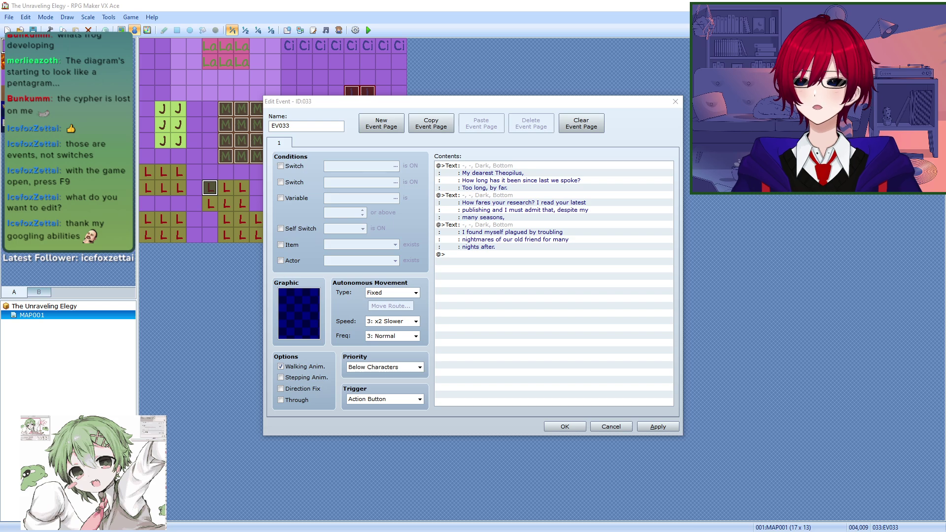
pyautogui.hotkey('alt', 'Tab')
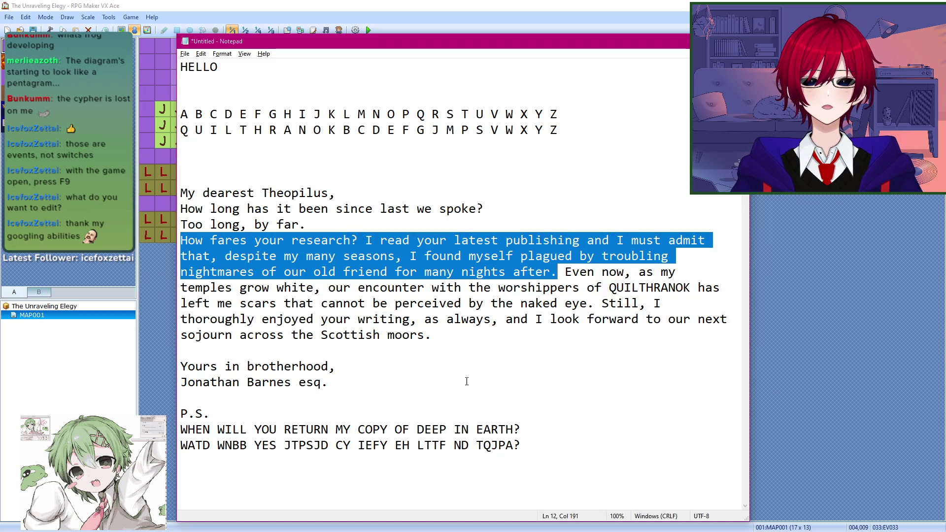
pyautogui.hotkey('alt', 'Tab')
pyautogui.hotkey('alt', 'Tab')
pyautogui.hotkey('alt', 'Tab')
pyautogui.hotkey('alt', 'Tab')
pyautogui.hotkey('alt', 'Tab')
pyautogui.hotkey('alt', 'Tab')
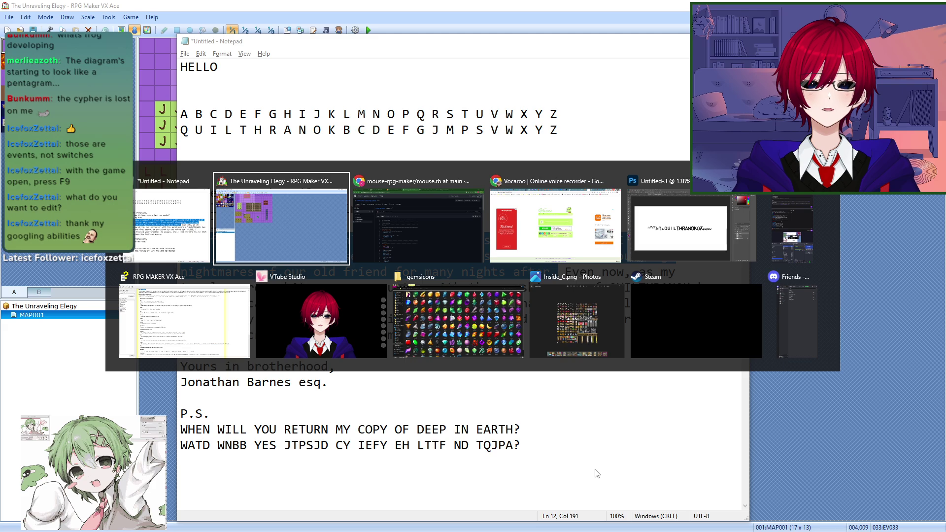
pyautogui.hotkey('alt', 'Tab')
pyautogui.hotkey('alt', 'Tab')
pyautogui.hotkey('alt', 'Tab')
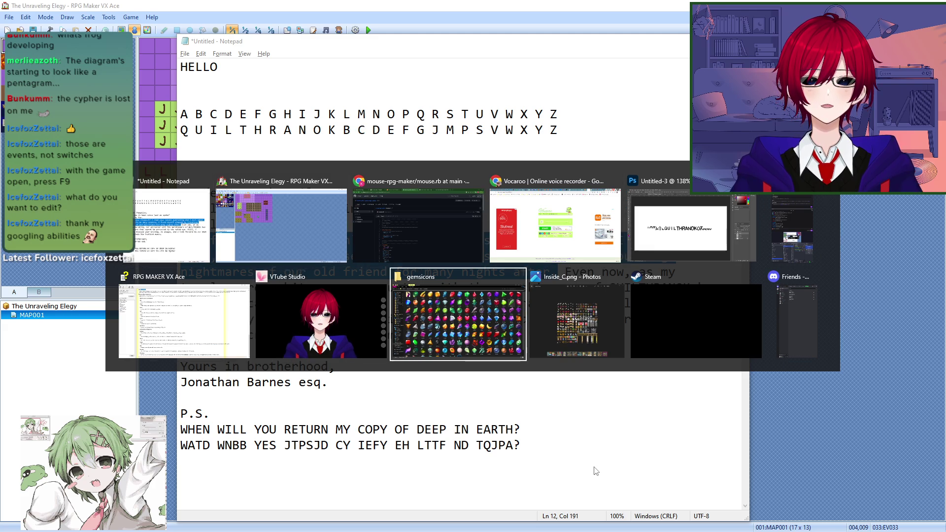
pyautogui.hotkey('alt', 'Tab')
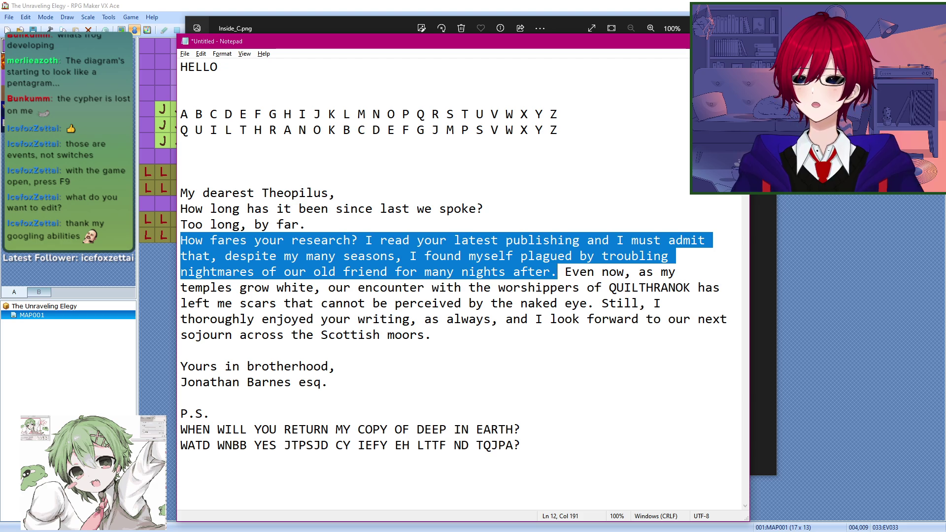
pyautogui.hotkey('alt', 'Tab')
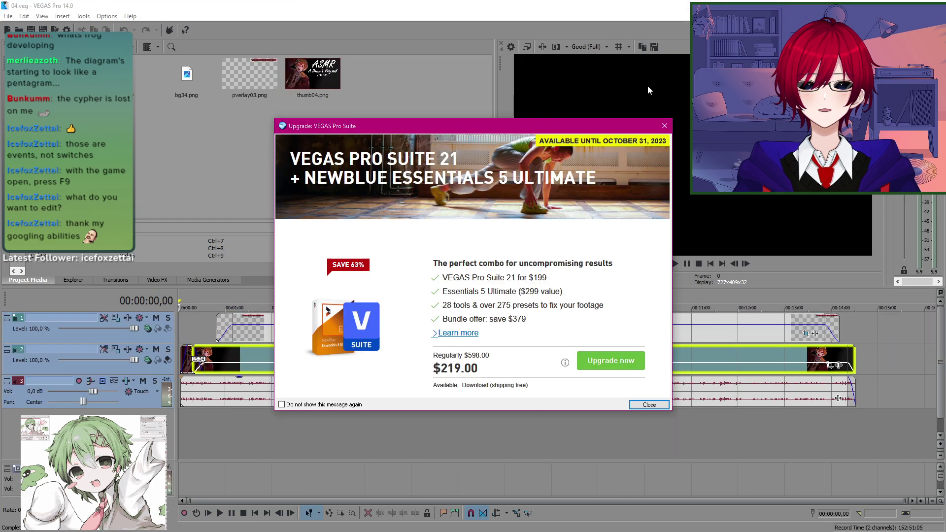
# Step: Dismiss the VEGAS Pro upgrade offer and clear away the 04.veg project, Notepad and Inside_C.png windows
pyautogui.click(665, 126)
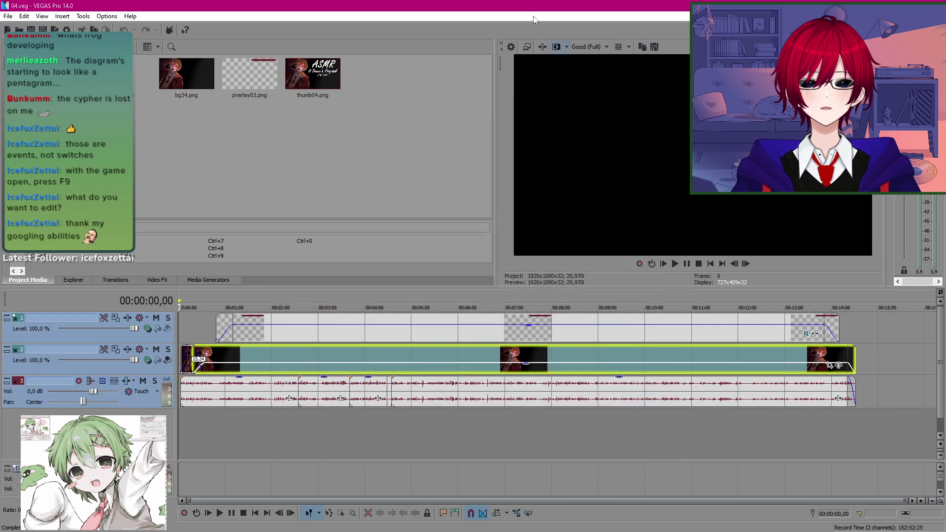
pyautogui.click(935, 5)
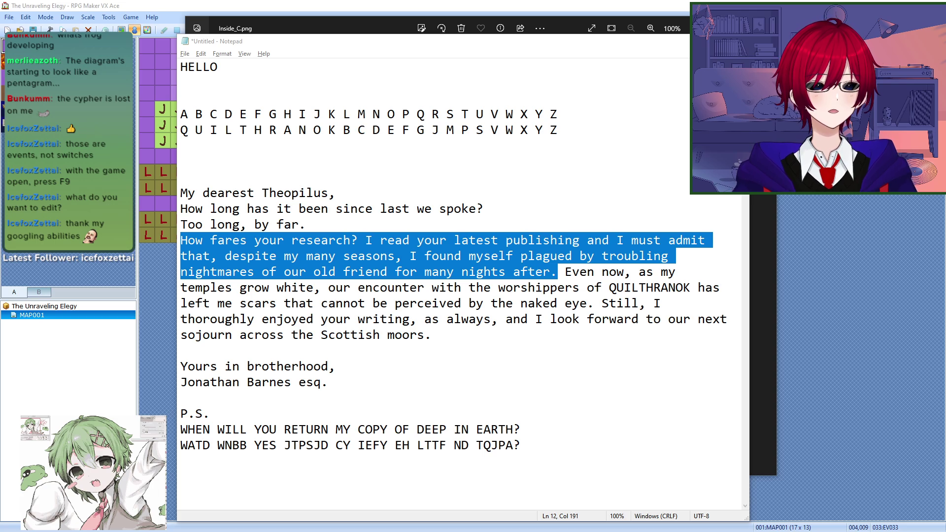
pyautogui.click(692, 41)
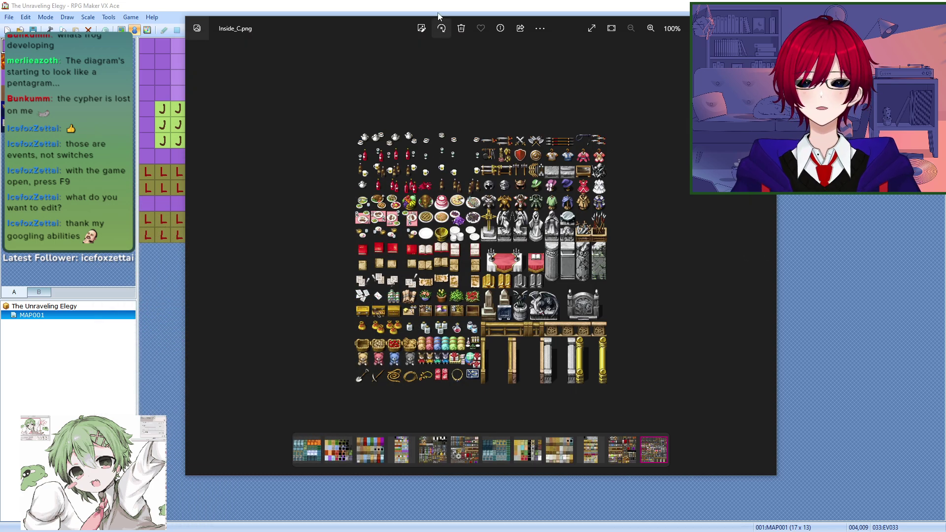
pyautogui.click(720, 27)
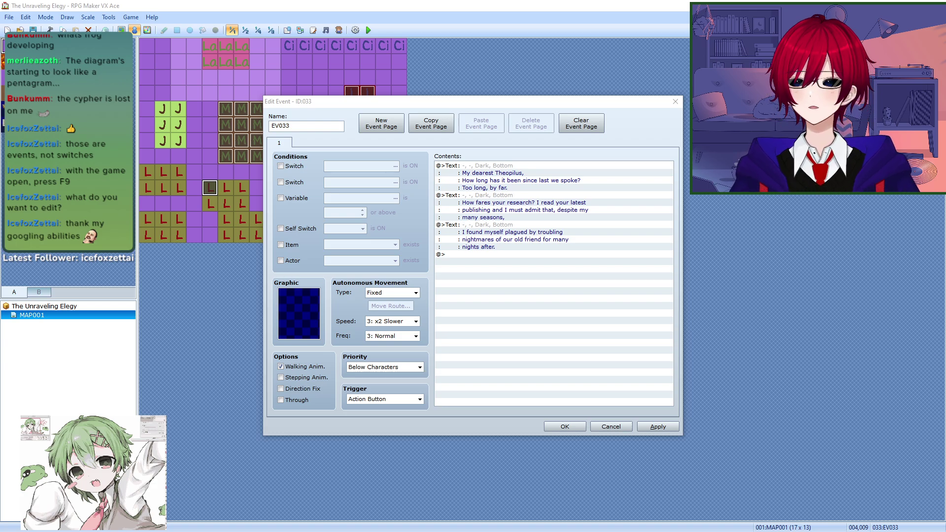
# Step: Load the letter's voice recording into VEGAS Pro, split it at 00:00:10,20, and bring up then dismiss the Render As settings
pyautogui.moveTo(945, 276); pyautogui.dragTo(447, 121)
pyautogui.doubleClick(447, 121)
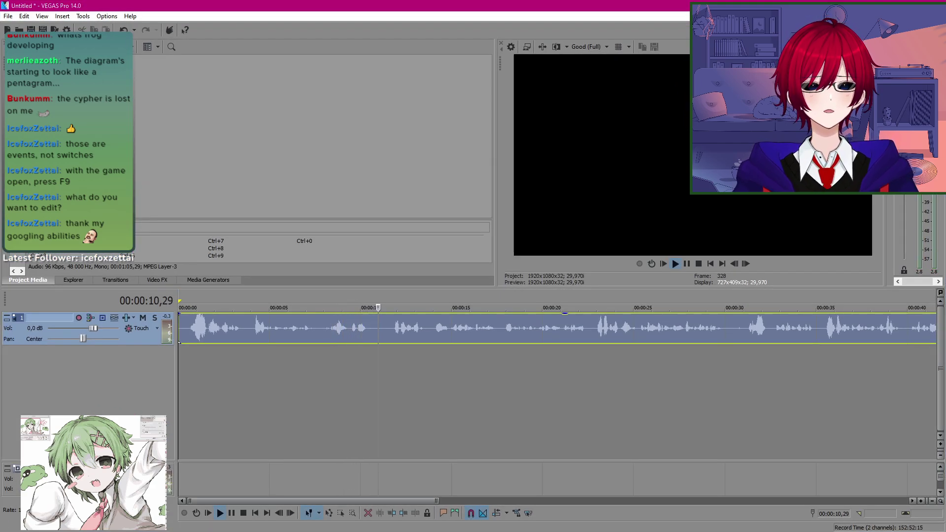
pyautogui.hotkey('alt', 'Tab')
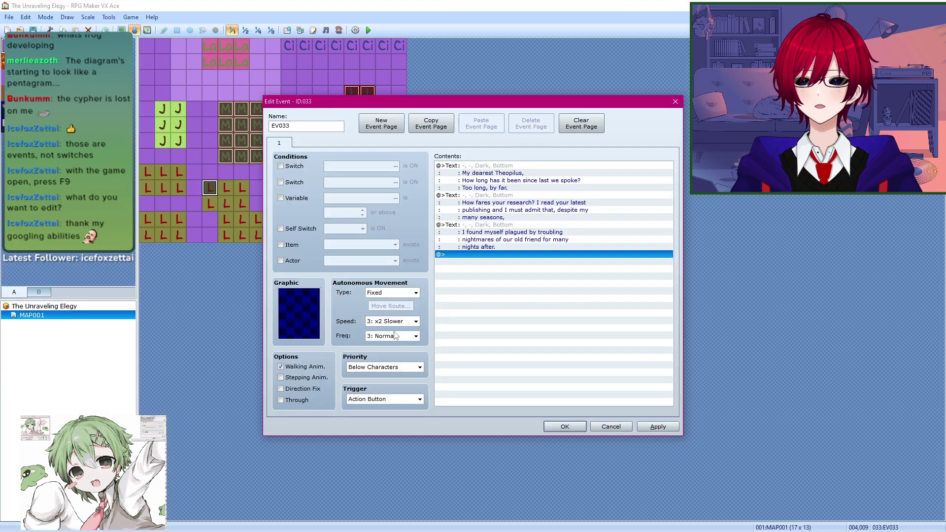
pyautogui.hotkey('alt', 'Tab')
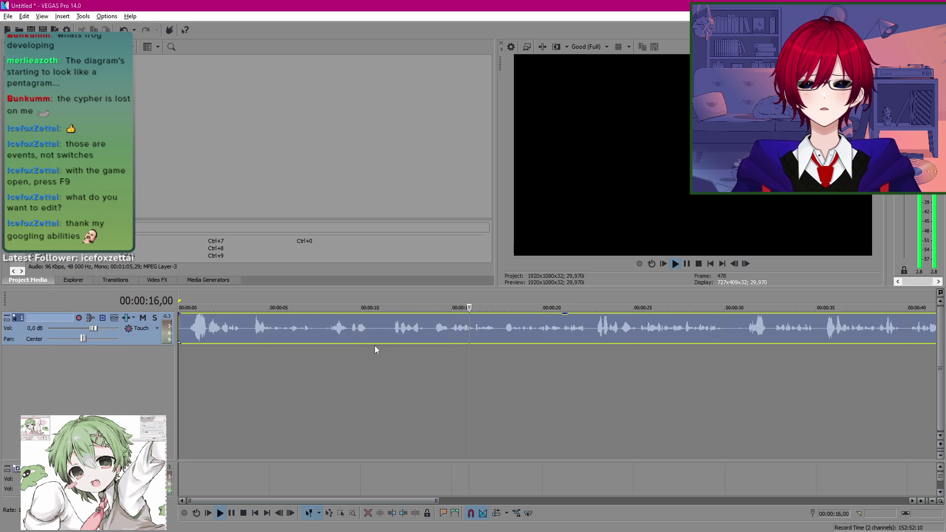
pyautogui.click(373, 329)
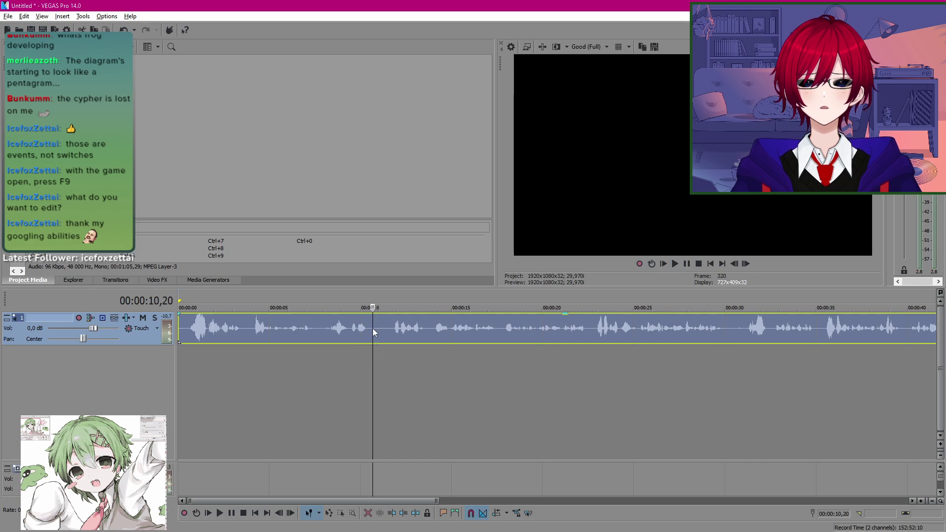
pyautogui.press('s')
pyautogui.hotkey('alt', 'Tab')
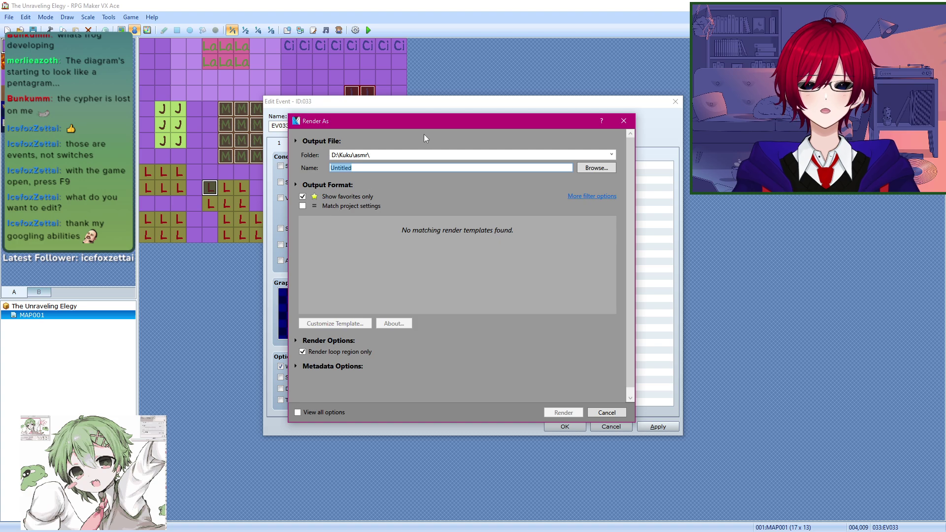
pyautogui.press('Escape')
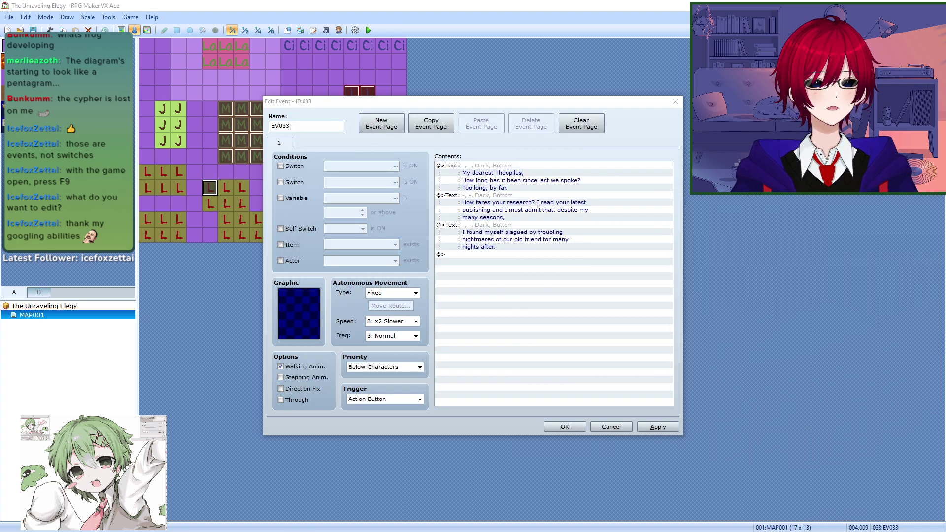
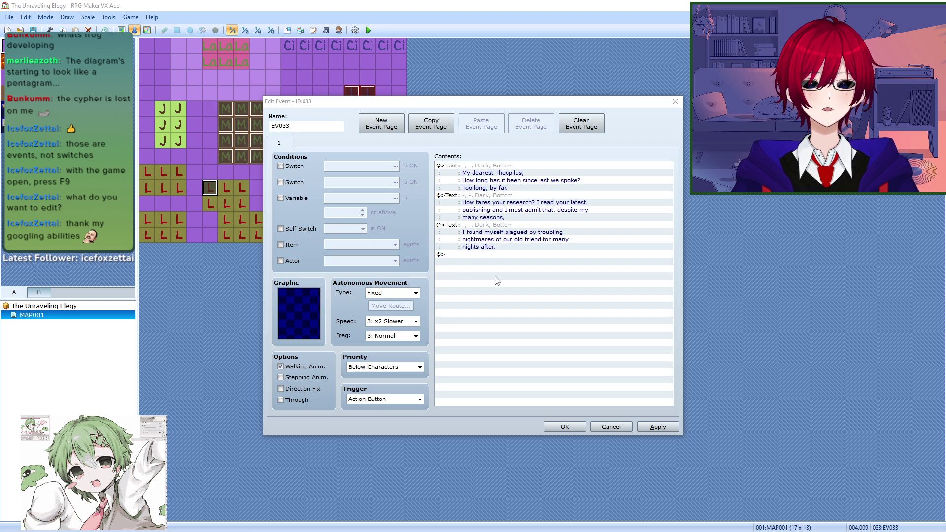
# Step: Insert a Play SE command with Letter01a.mp3 before the "My dearest Theopilus" message and apply it to the event
pyautogui.doubleClick(482, 169)
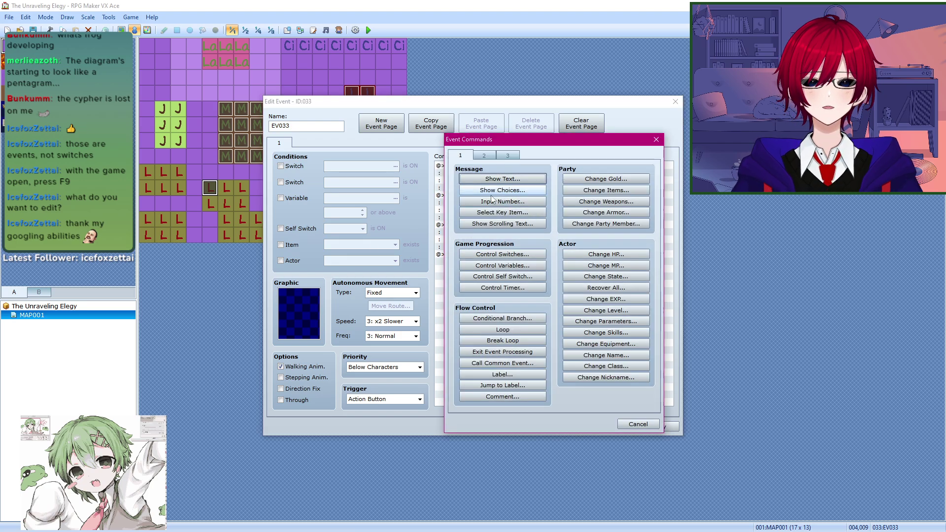
pyautogui.click(486, 157)
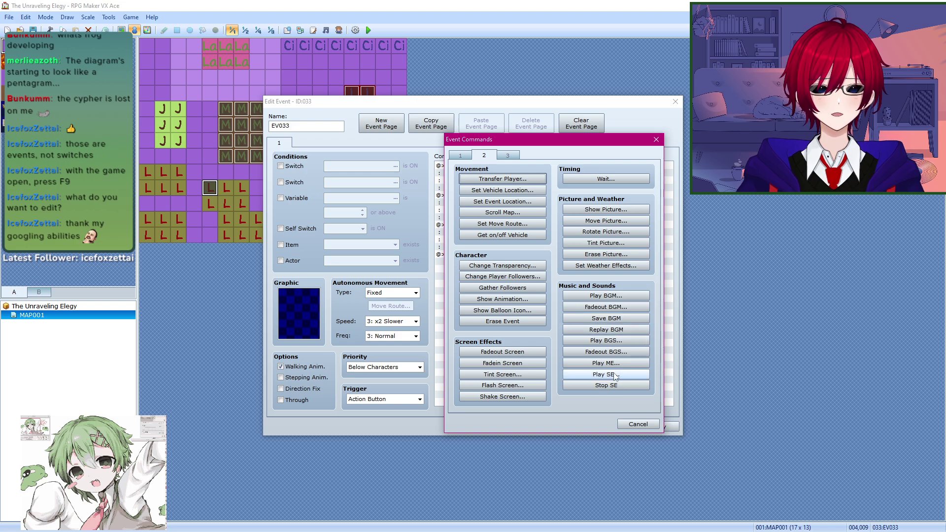
pyautogui.click(607, 375)
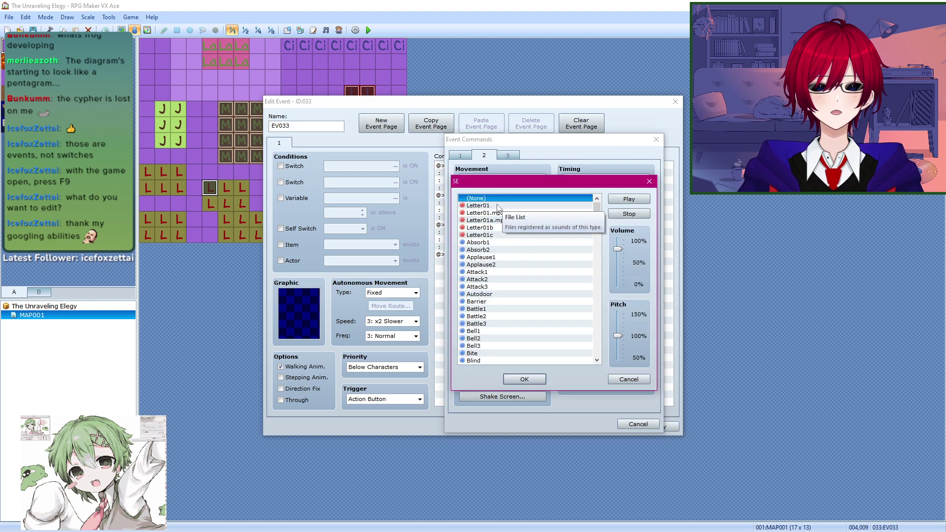
pyautogui.click(510, 206)
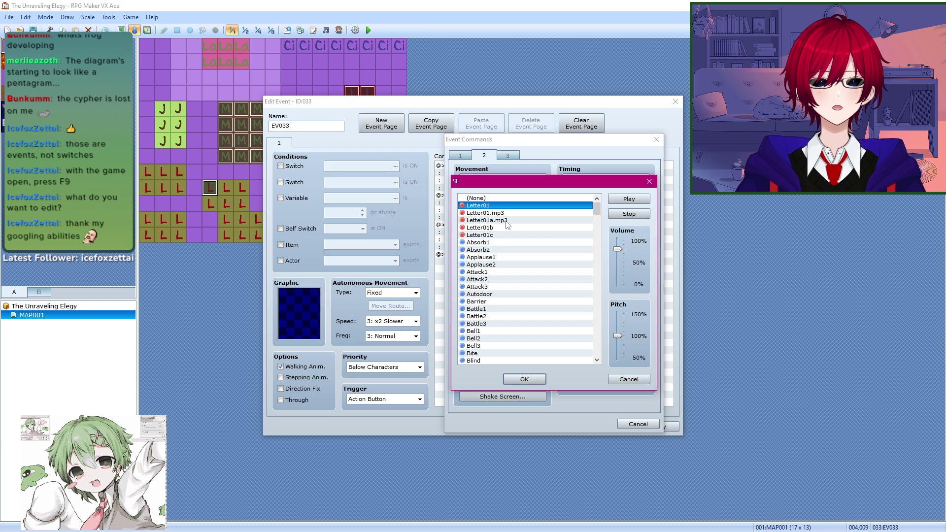
pyautogui.click(507, 221)
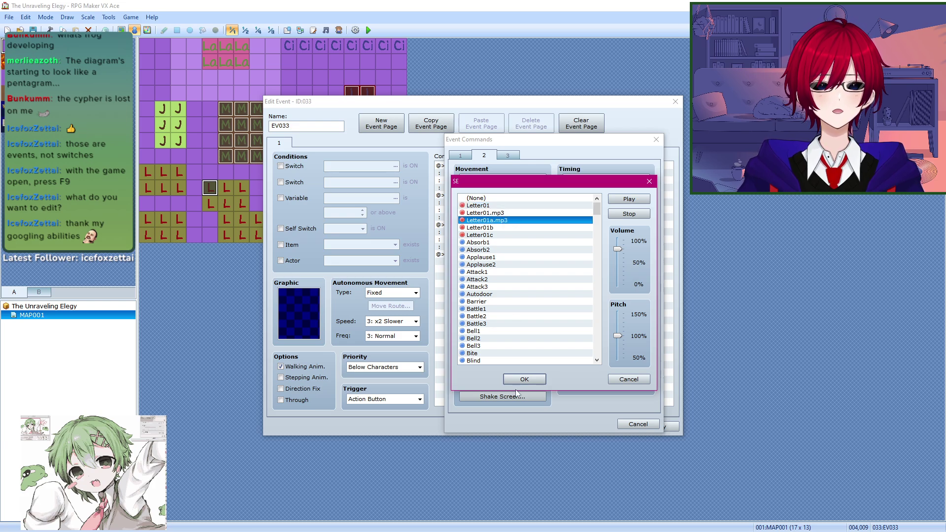
pyautogui.click(524, 379)
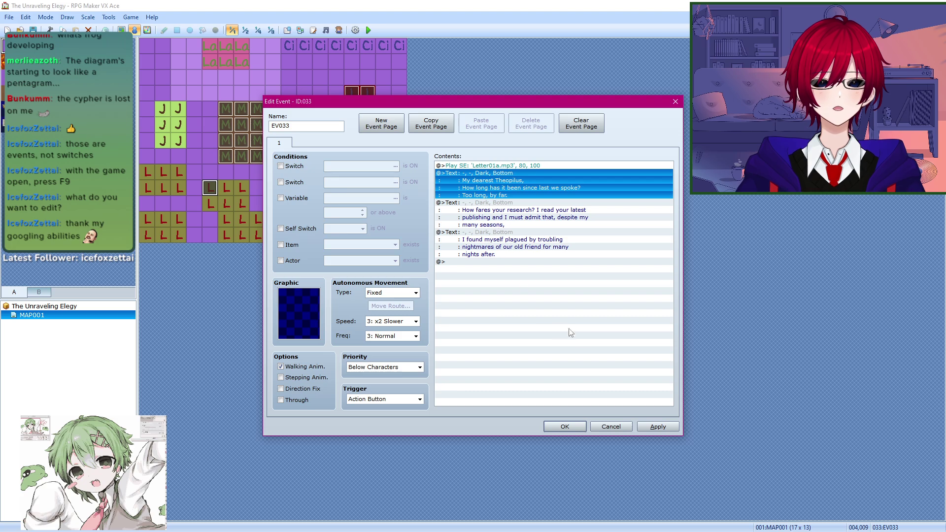
pyautogui.click(658, 427)
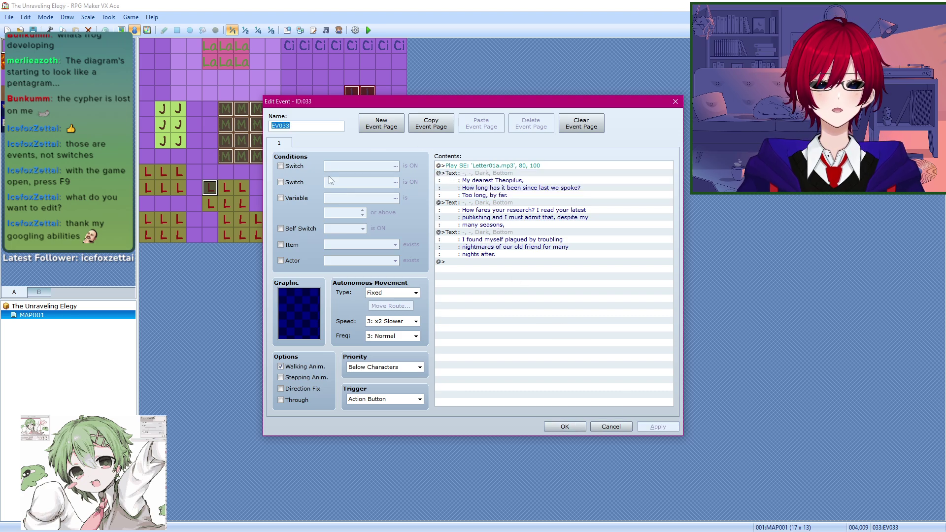
# Step: Insert a Play SE command with Letter01b before the "How fares your research?" message and apply the change
pyautogui.click(488, 204)
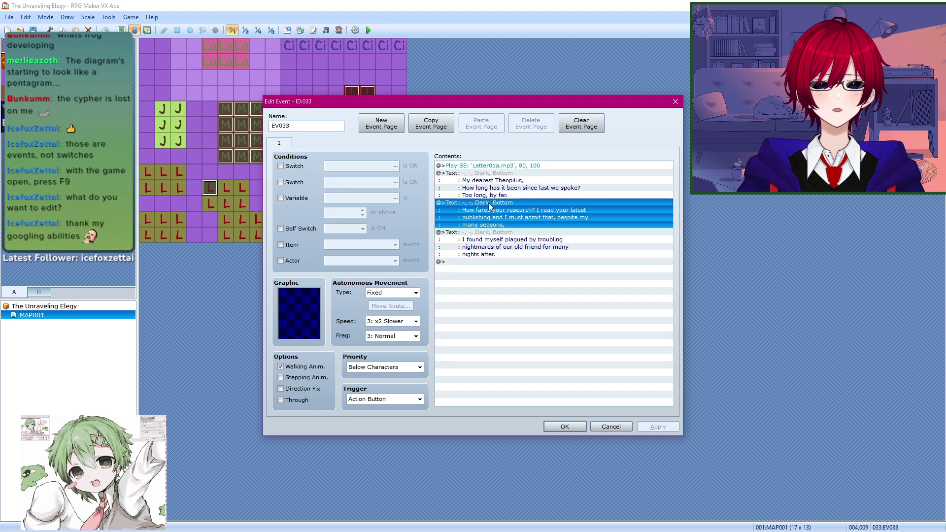
pyautogui.press('Insert')
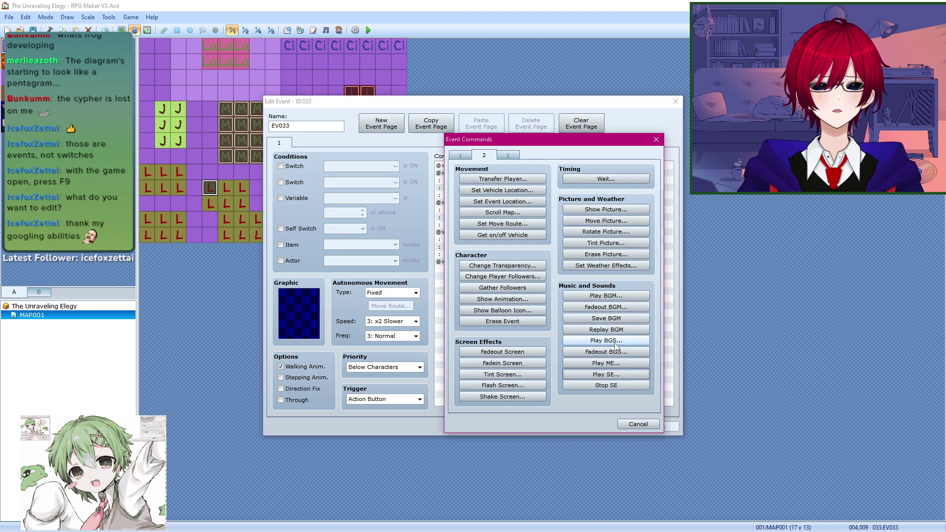
pyautogui.click(619, 376)
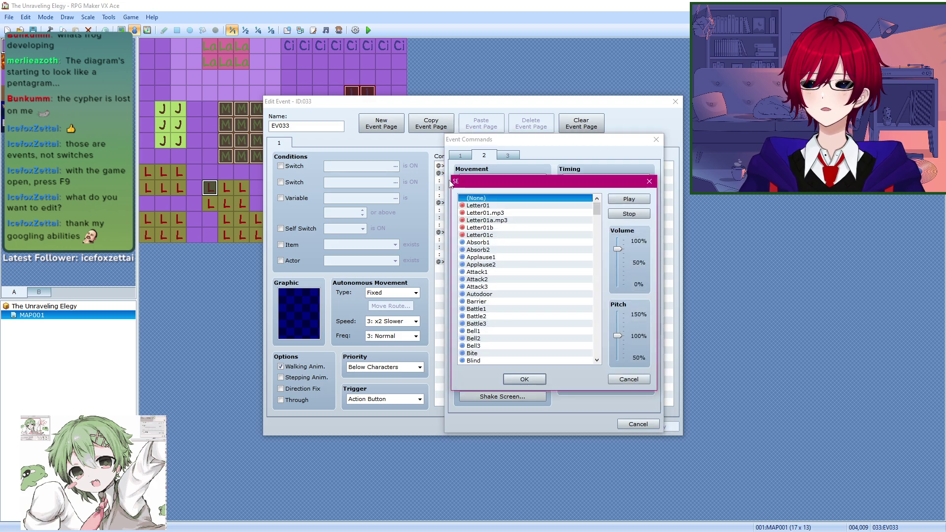
pyautogui.click(495, 227)
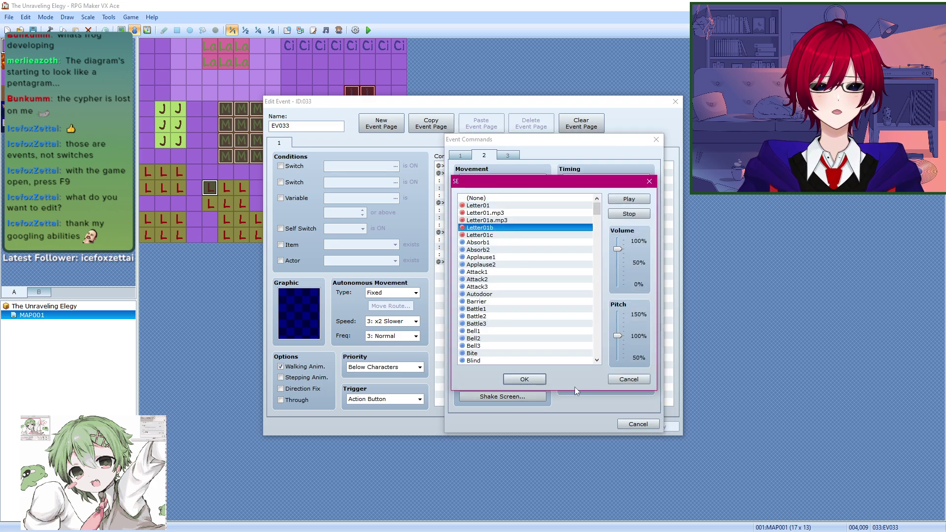
pyautogui.click(539, 383)
pyautogui.click(657, 429)
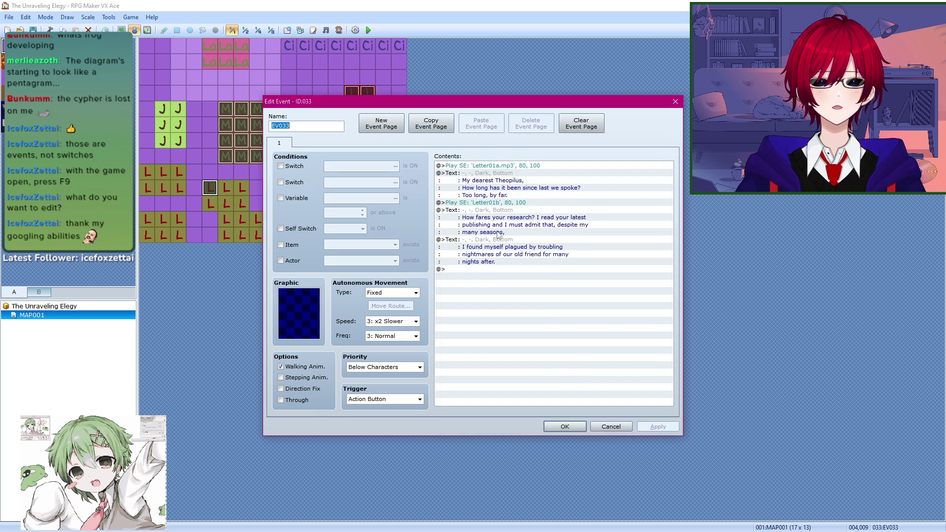
# Step: Insert a Play SE command with Letter01c before the "I found myself plagued" message and save the event
pyautogui.doubleClick(509, 246)
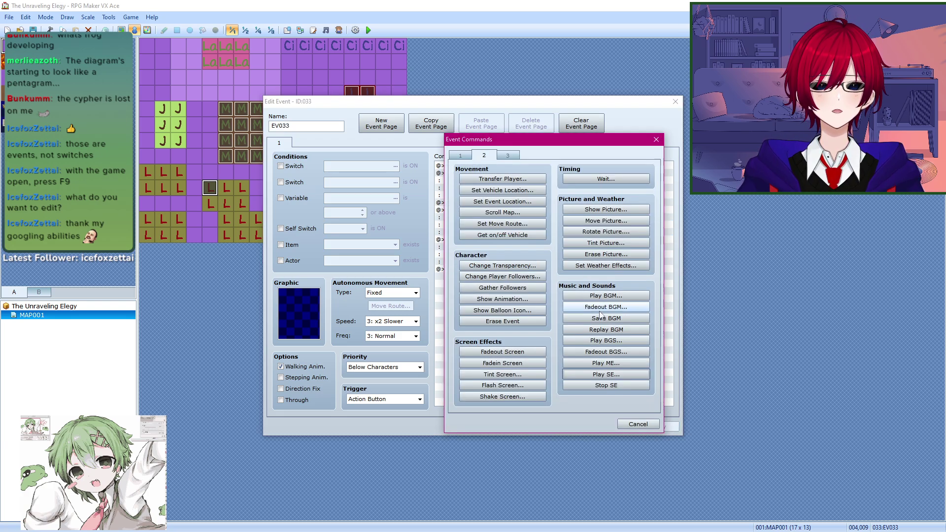
pyautogui.click(592, 375)
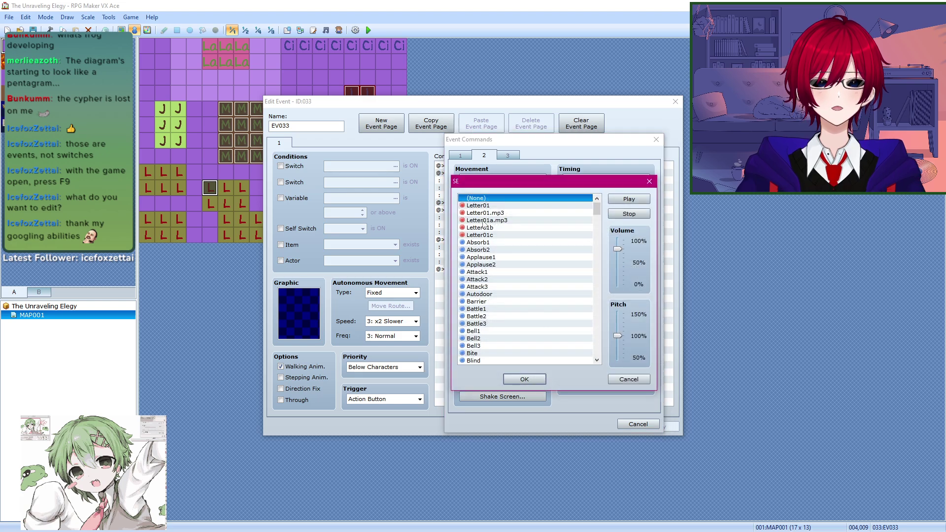
pyautogui.click(494, 235)
pyautogui.click(522, 379)
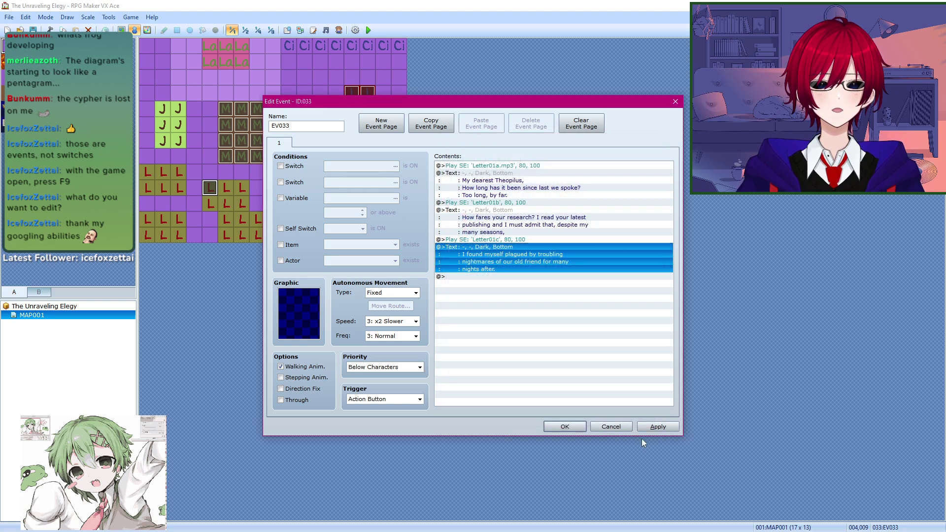
pyautogui.click(657, 427)
pyautogui.click(564, 427)
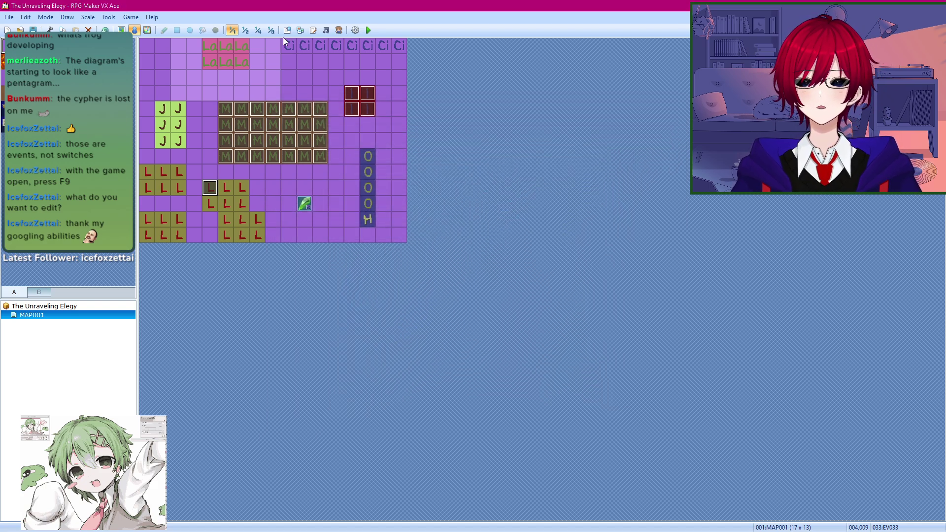
# Step: Launch a playtest of The Unraveling Elegy and start a new game
pyautogui.click(371, 32)
pyautogui.click(437, 291)
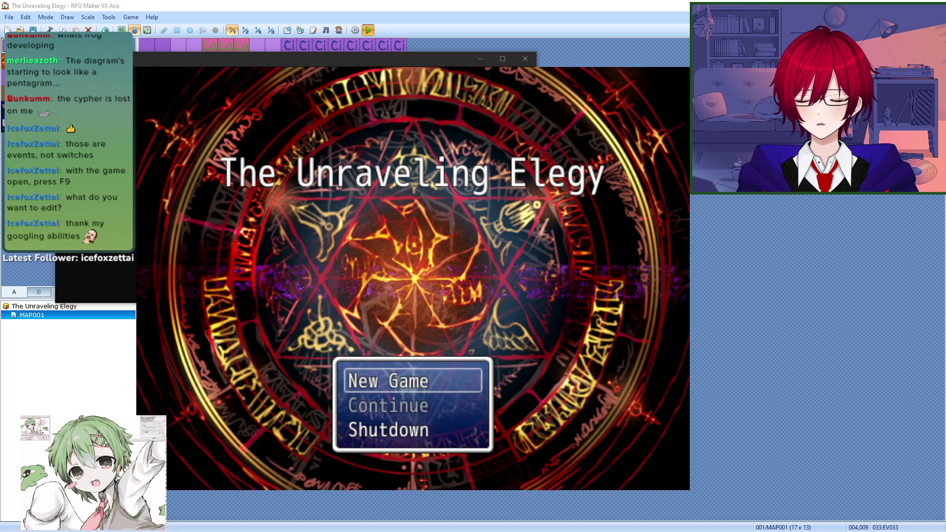
pyautogui.press('Return')
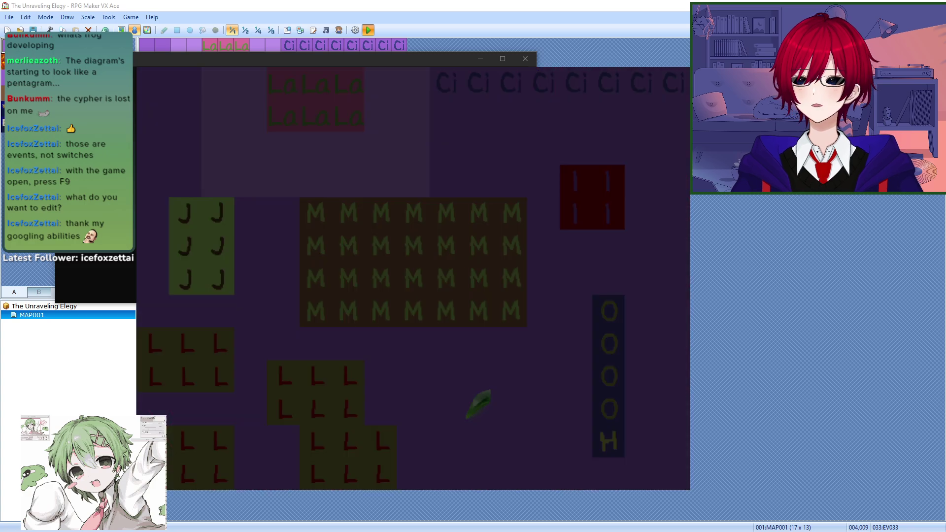
# Step: Walk to the upper-left tile of the central L block, play through its three letter messages, and close the playtest
pyautogui.press('Left')
pyautogui.press('Left')
pyautogui.press('Left')
pyautogui.press('Left')
pyautogui.press('Up')
pyautogui.press('Left')
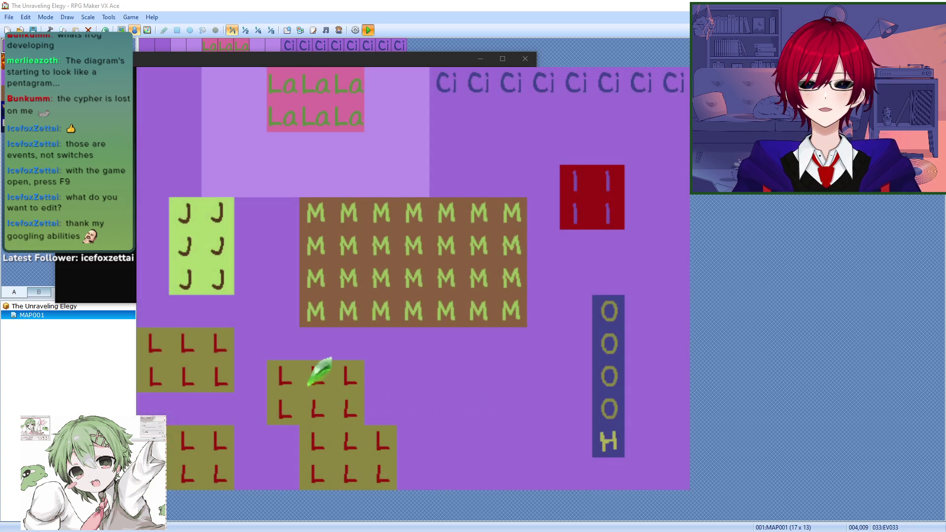
pyautogui.press('Left')
pyautogui.press('Return')
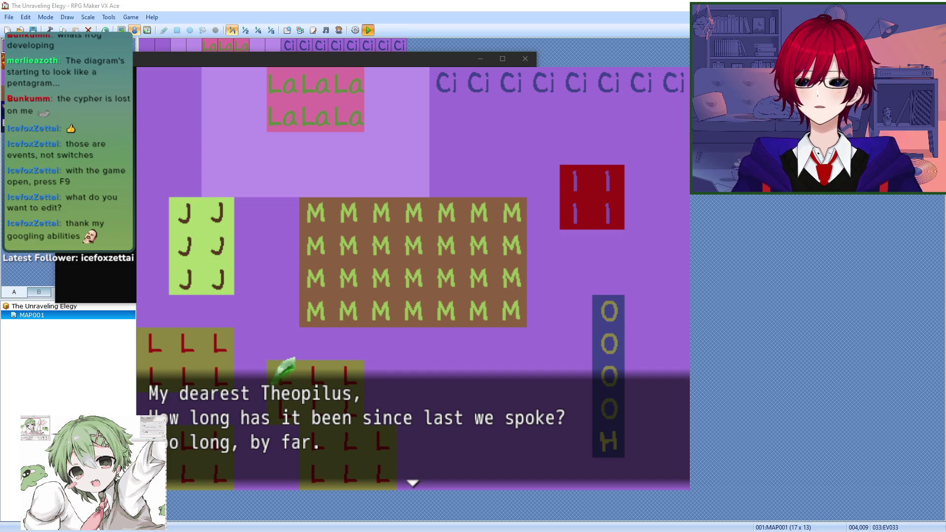
pyautogui.press('Return')
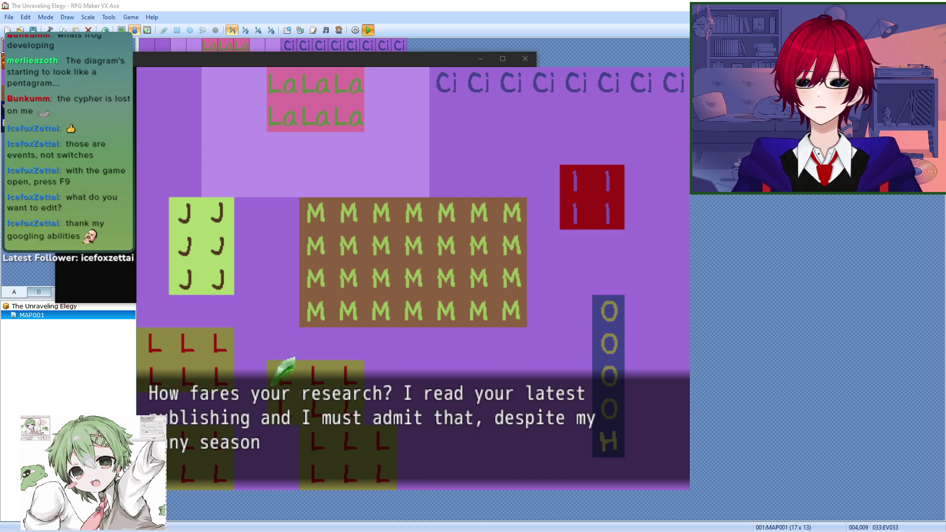
pyautogui.press('Return')
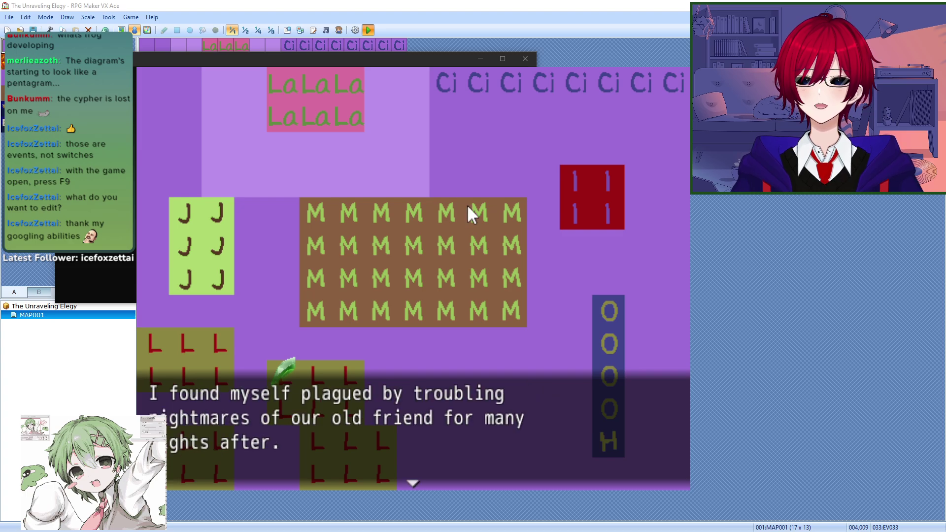
pyautogui.click(525, 59)
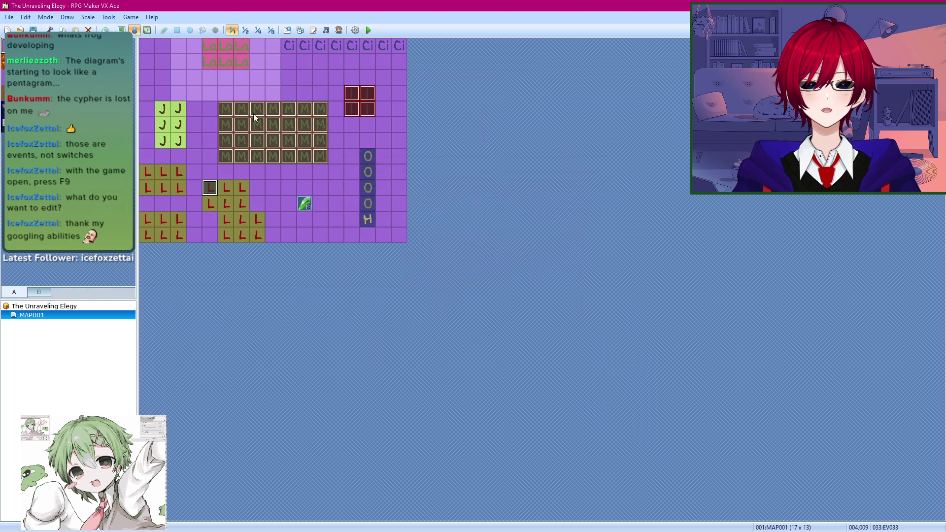
# Step: Insert a Stop SE command before the Letter01b sound effect in the letter event
pyautogui.doubleClick(214, 188)
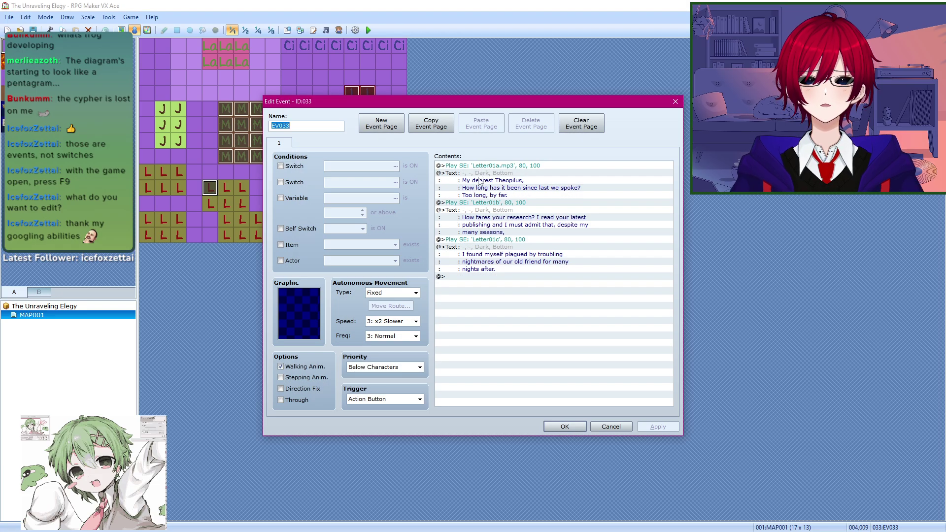
pyautogui.click(495, 203)
pyautogui.doubleClick(486, 210)
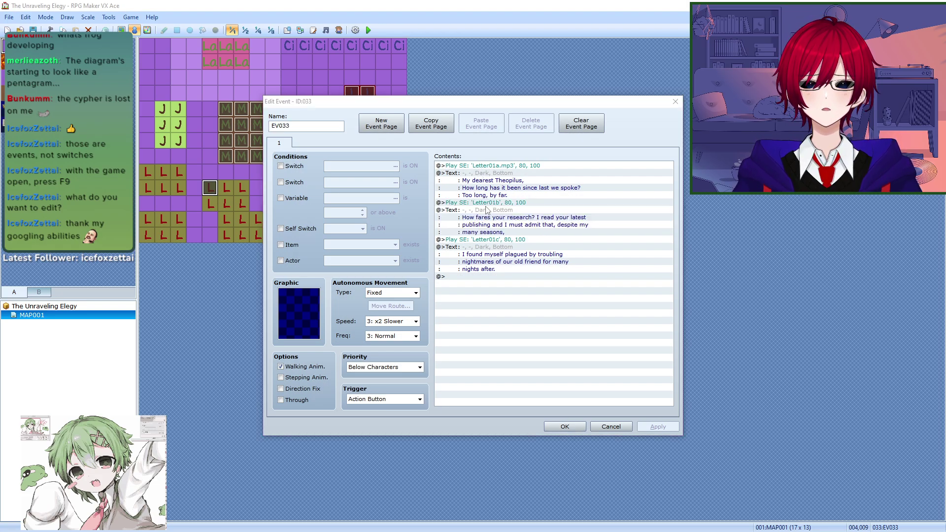
pyautogui.press('Escape')
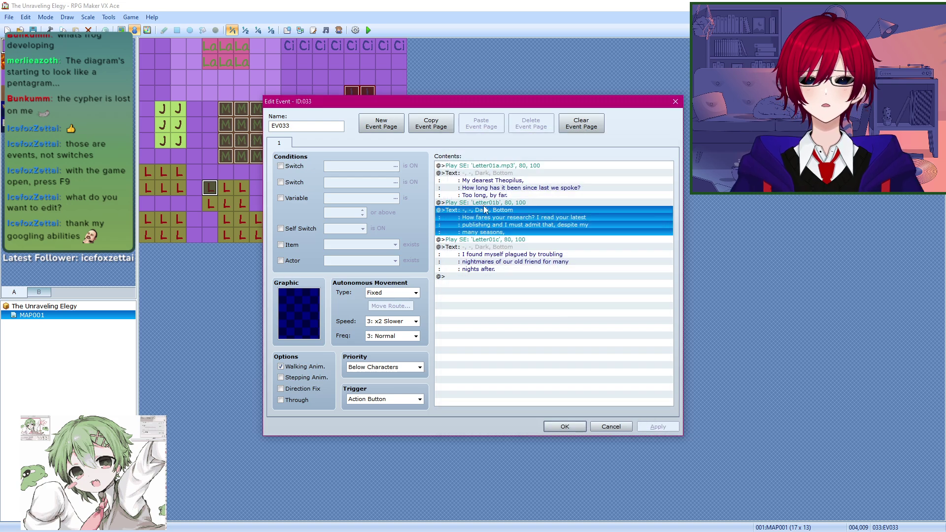
pyautogui.doubleClick(486, 210)
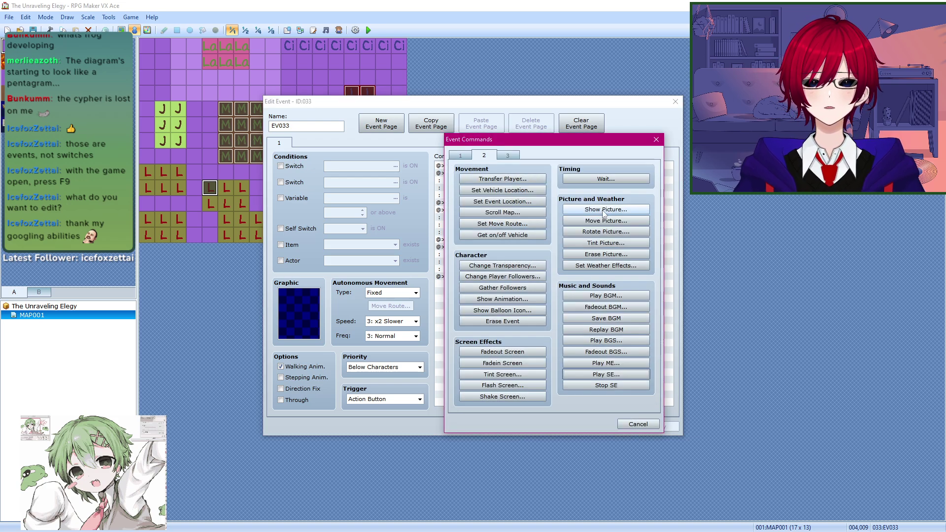
pyautogui.click(606, 384)
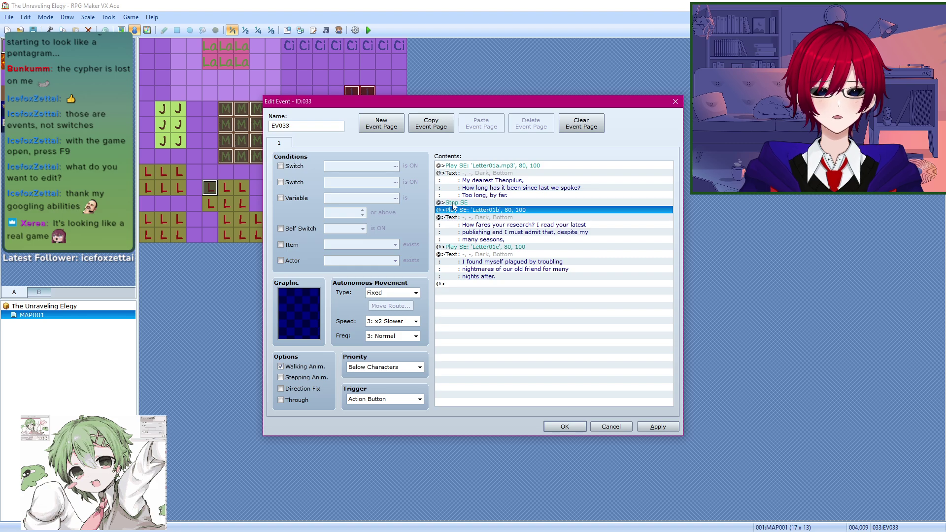
# Step: Copy the Stop SE command in before the Letter01c sound effect and save the event
pyautogui.click(454, 202)
pyautogui.hotkey('ctrl', 'c')
pyautogui.click(501, 262)
pyautogui.click(495, 248)
pyautogui.hotkey('ctrl', 'v')
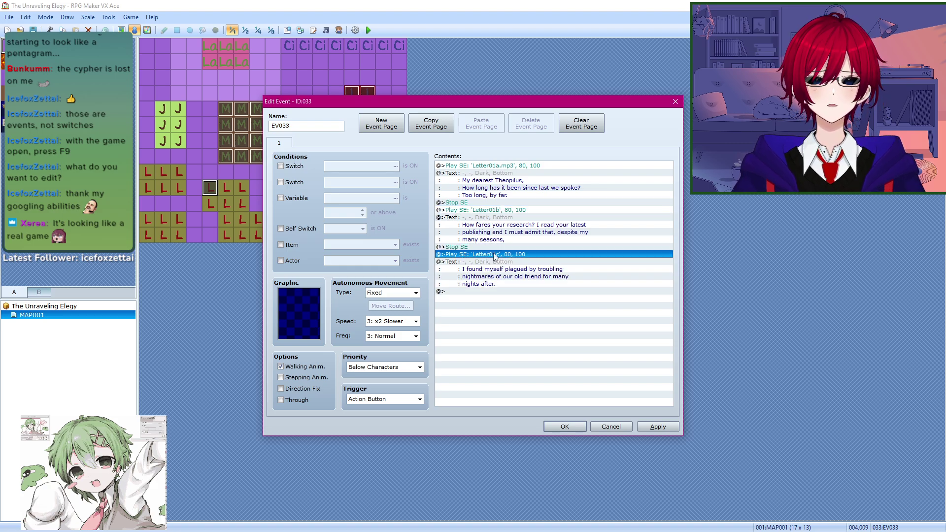
pyautogui.click(474, 247)
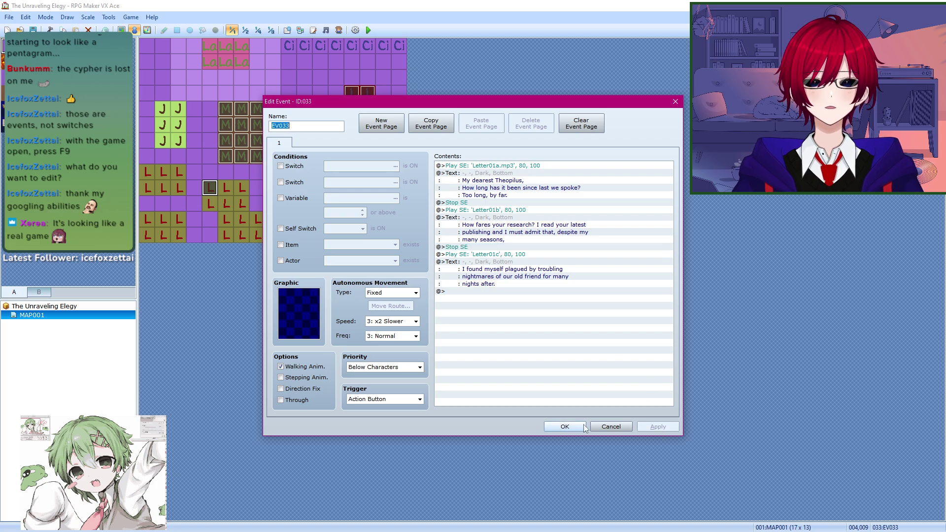
pyautogui.click(565, 427)
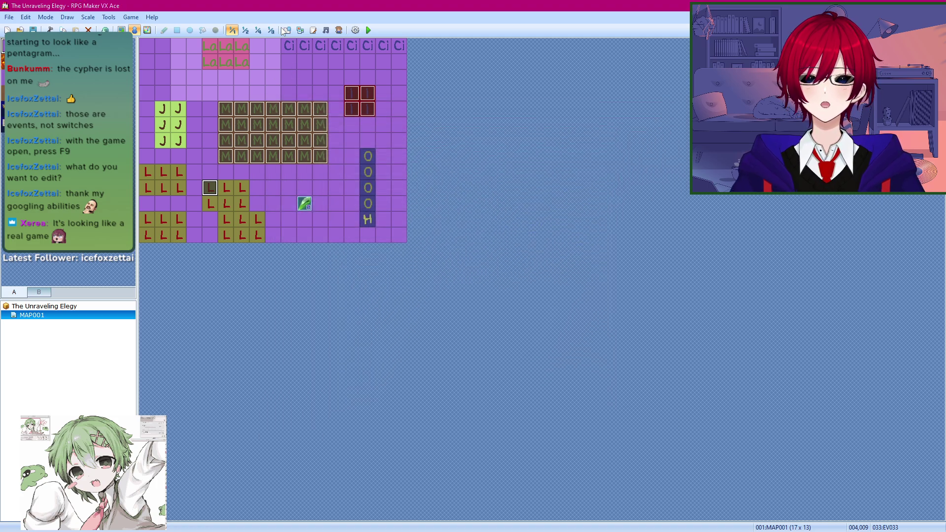
# Step: Launch another playtest of The Unraveling Elegy and start a new game
pyautogui.click(369, 31)
pyautogui.click(442, 293)
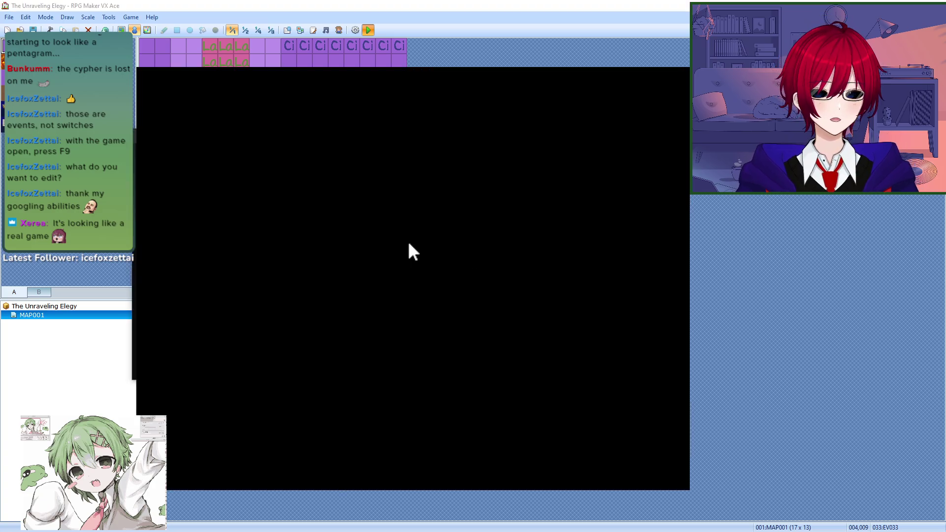
pyautogui.press('Return')
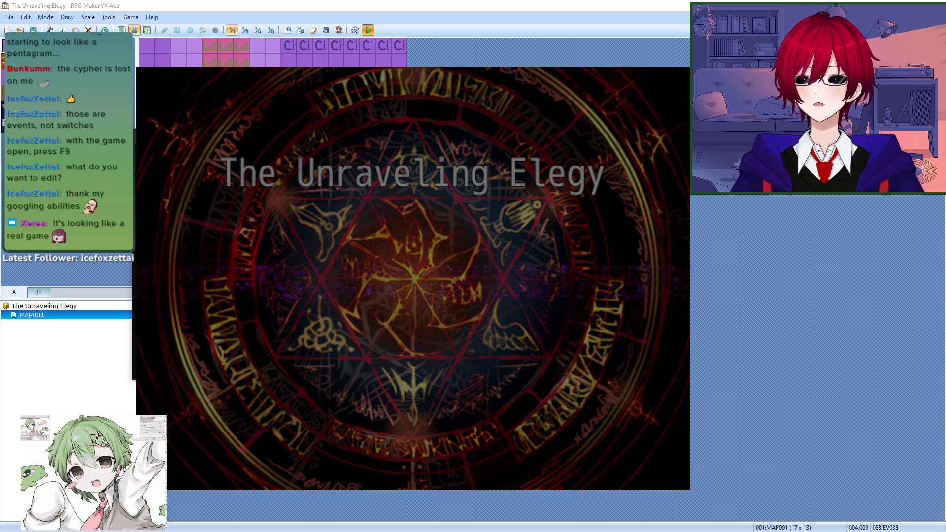
# Step: Walk to the letter event, advance through its messages to check the voice clips with Stop SE, and exit the playtest
pyautogui.press('Left')
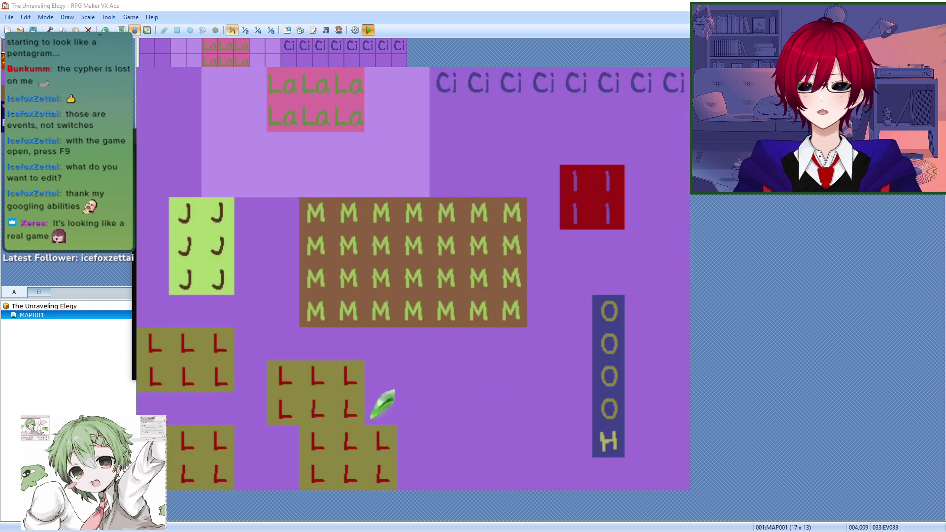
pyautogui.press('Left')
pyautogui.press('Up')
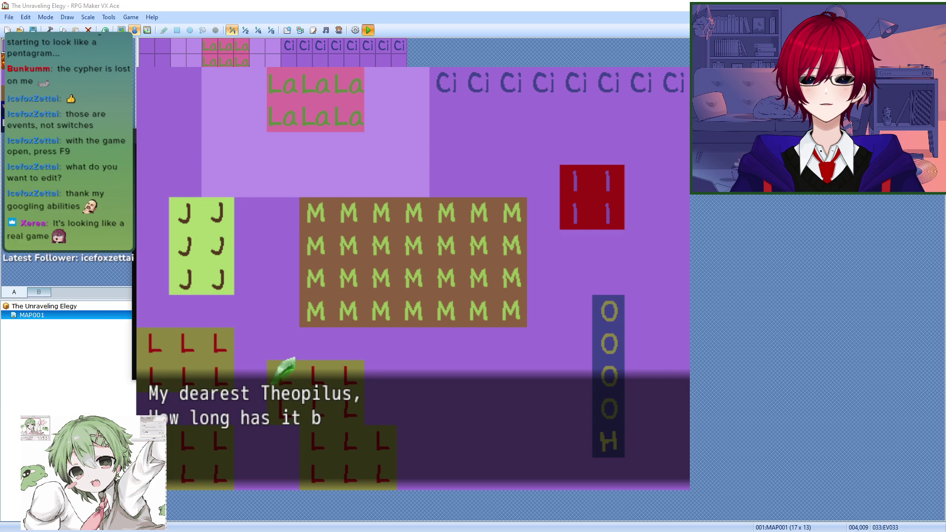
pyautogui.press('Return')
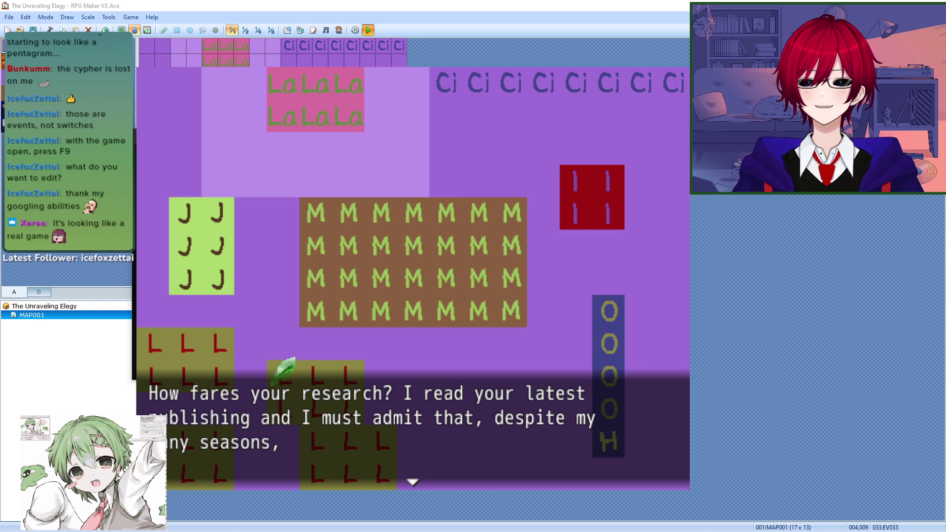
pyautogui.press('Return')
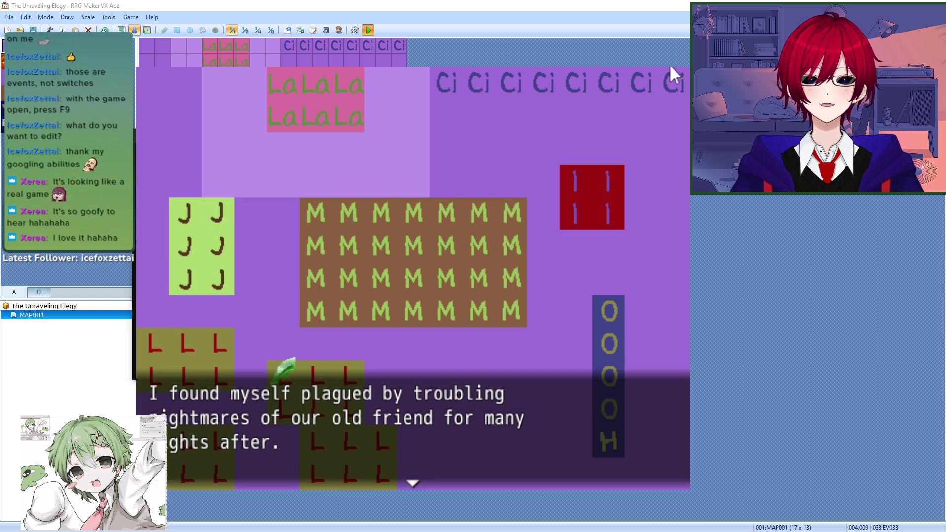
pyautogui.hotkey('alt', 'F4')
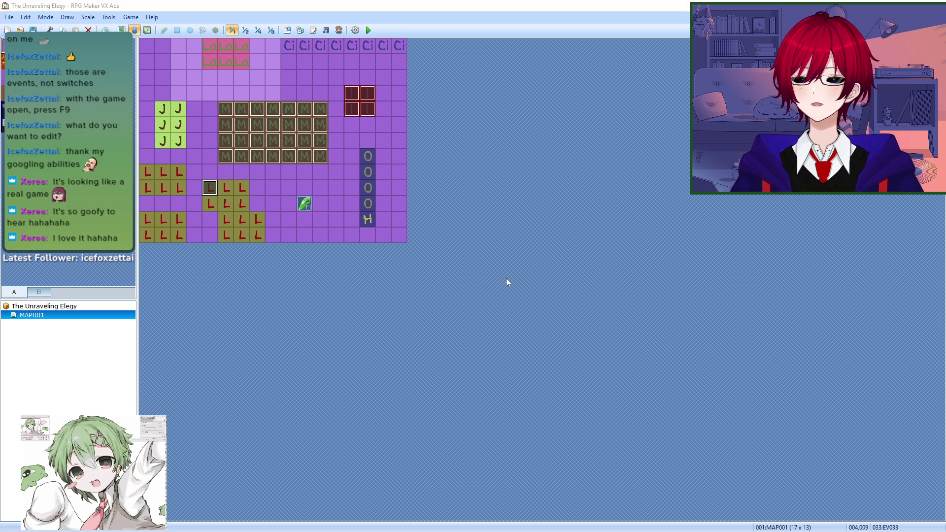
pyautogui.click(557, 5)
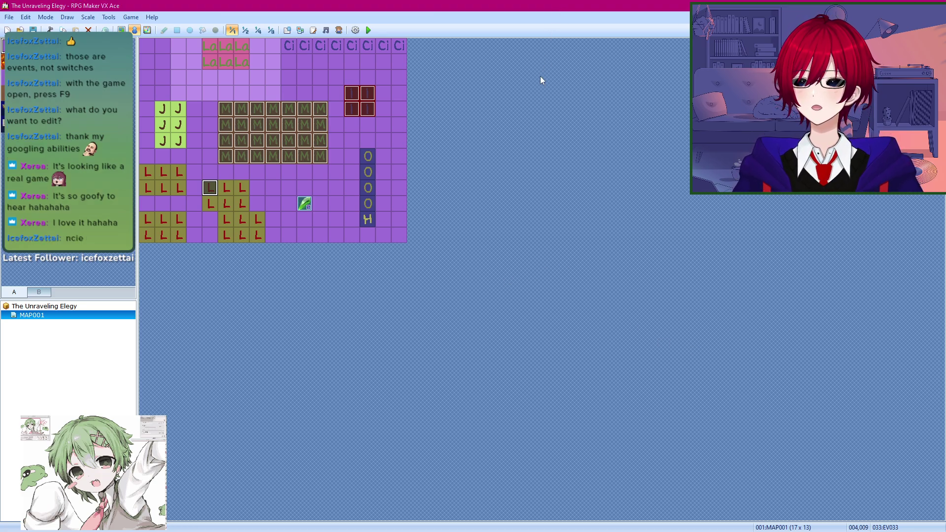